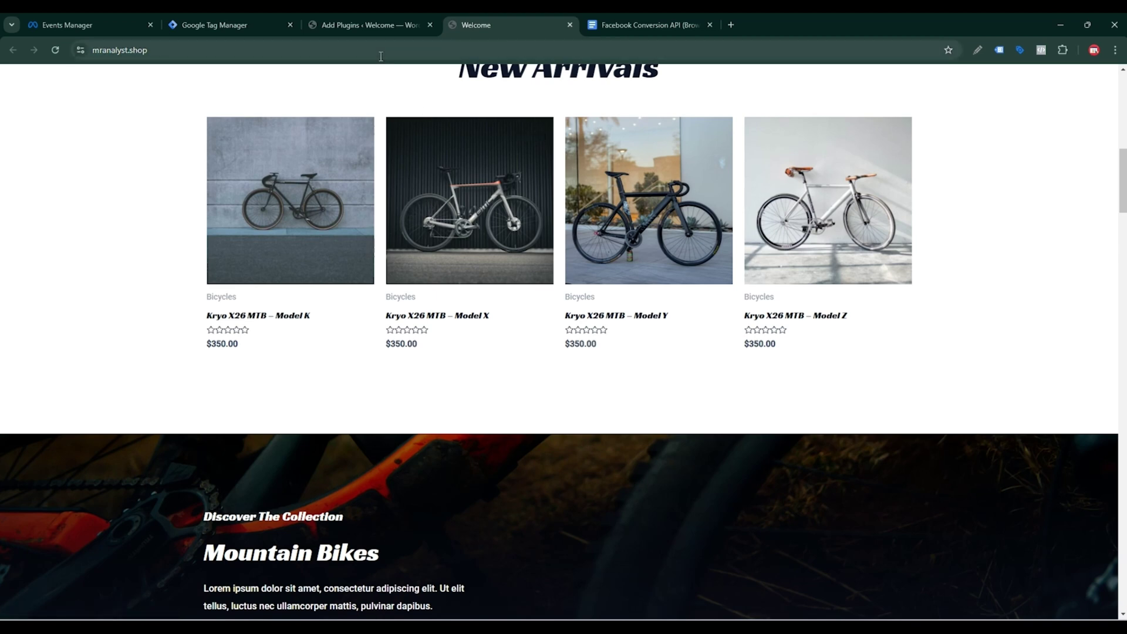
Step: Switch to Google Tag Manager and copy the container ID of the Modern Cycle Store - Web workspace
click(256, 18)
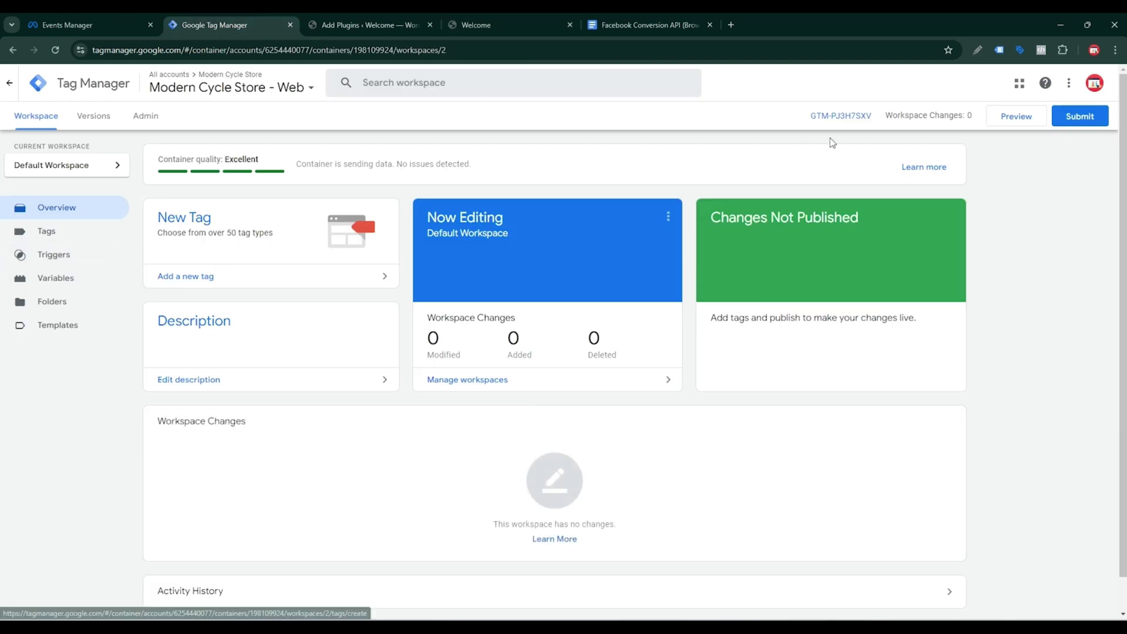
drag(813, 118, 873, 107)
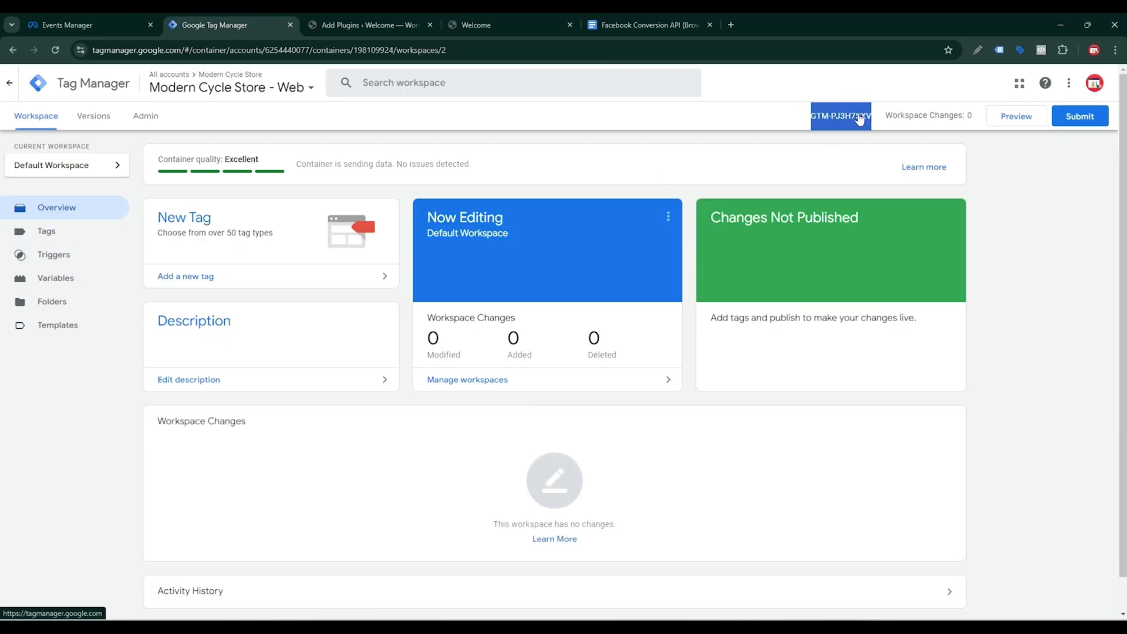
right_click(859, 117)
click(910, 250)
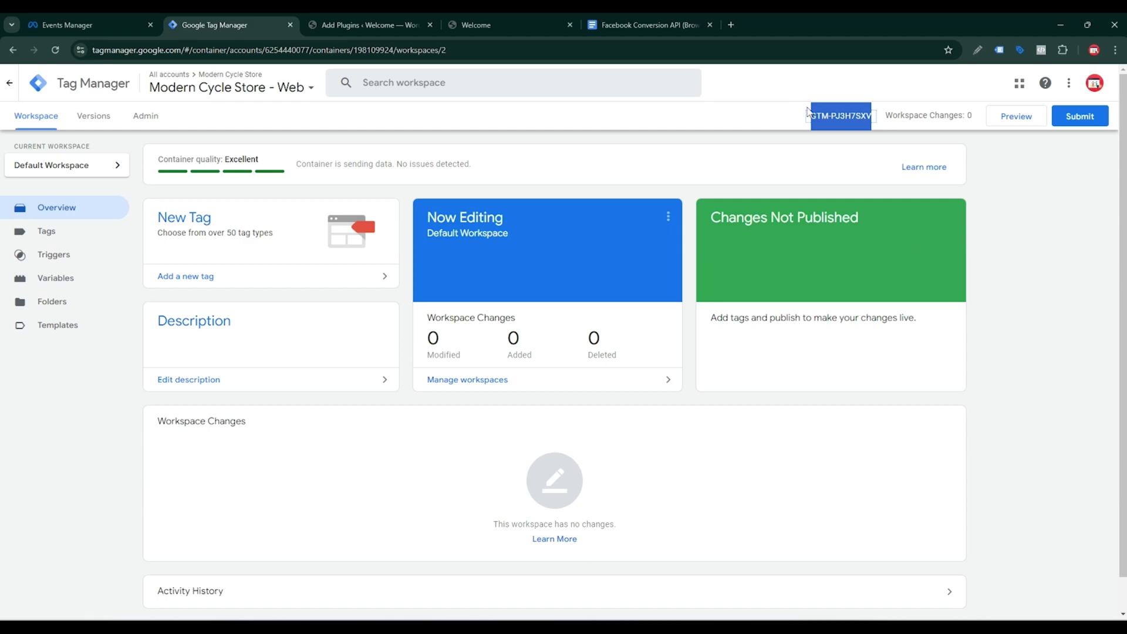
Step: Switch to the WordPress admin, search for new plugins with "gtm", and install and activate GTM4WP
click(330, 21)
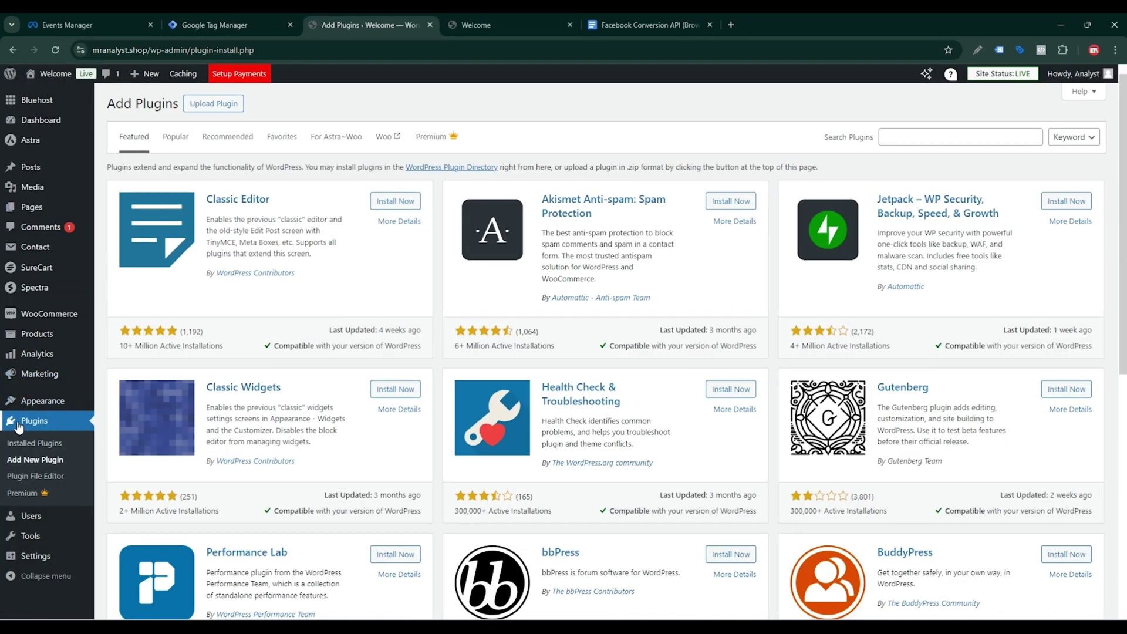
click(17, 462)
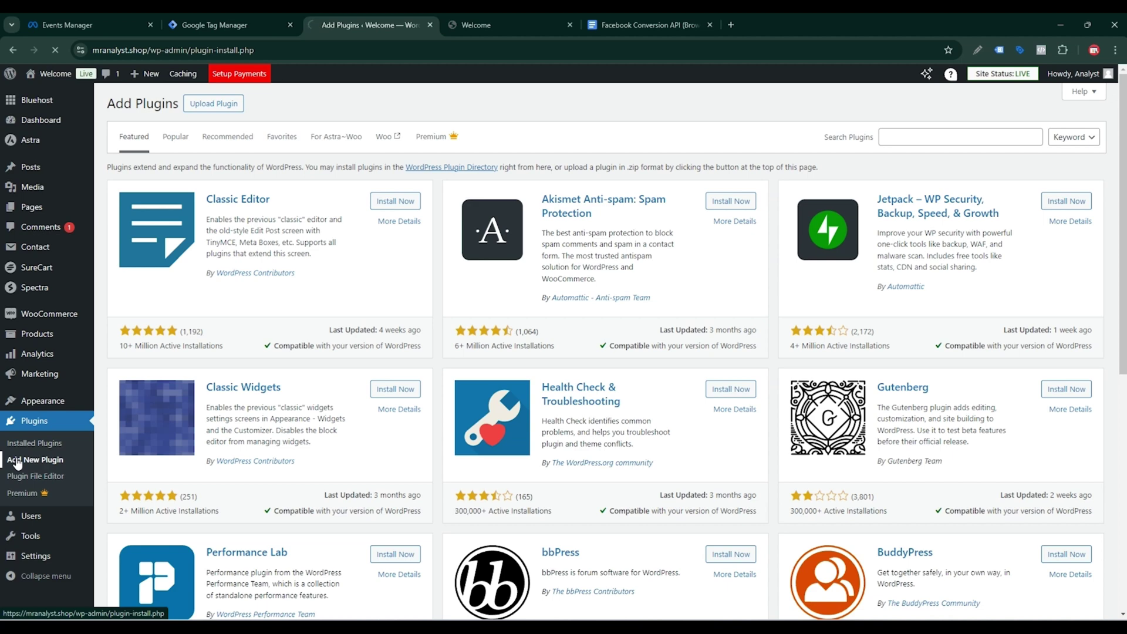
click(900, 137)
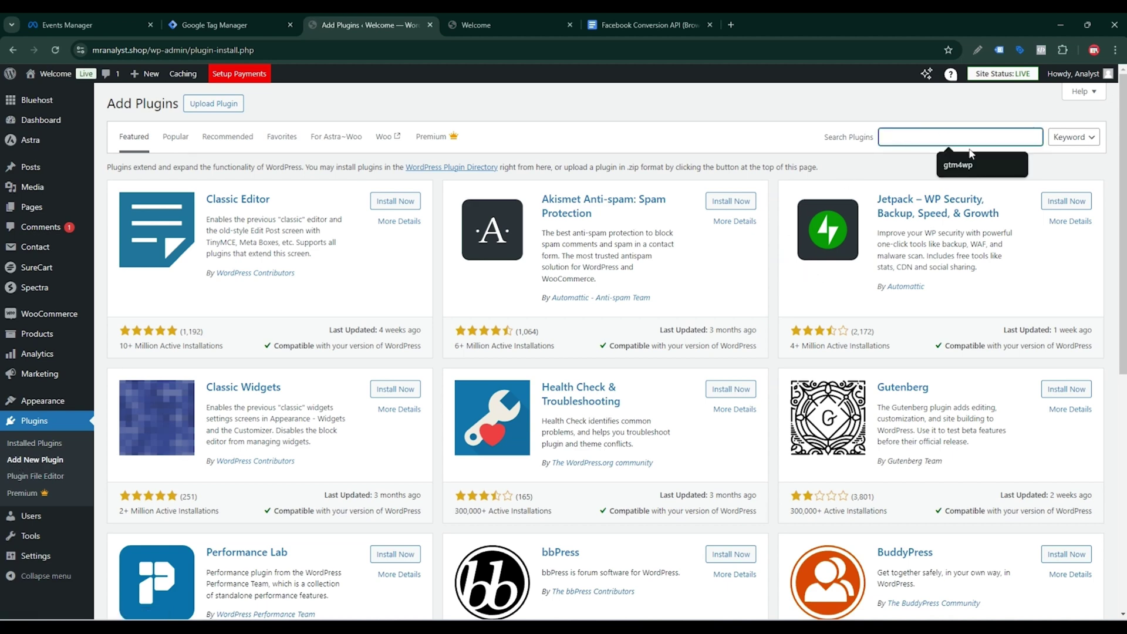
click(963, 165)
click(960, 142)
click(967, 171)
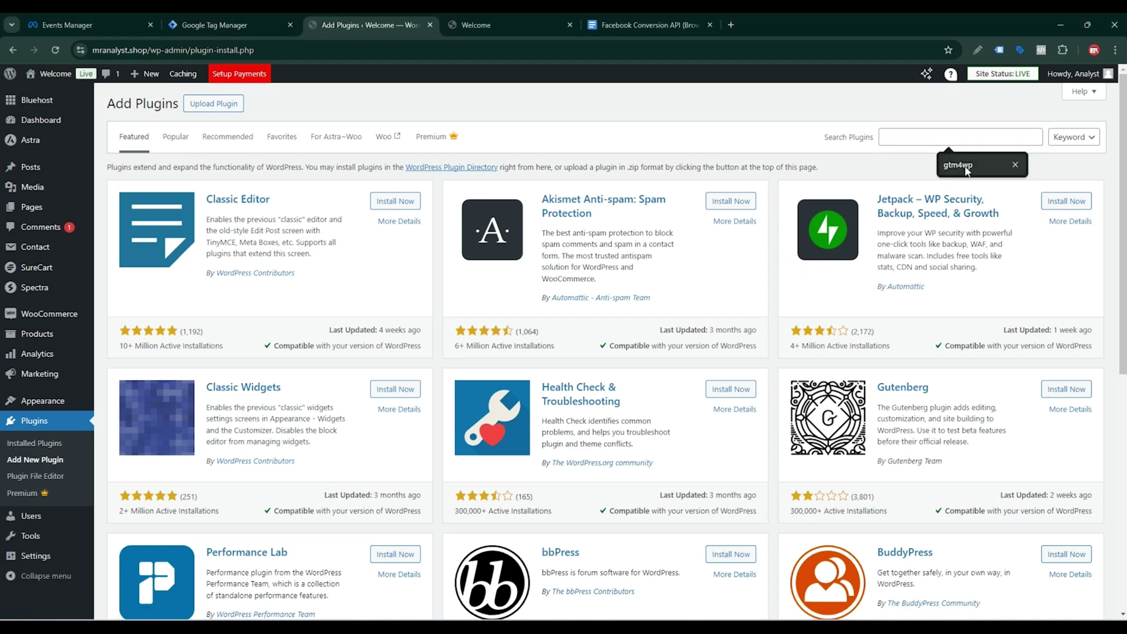
click(959, 133)
text(gtm)
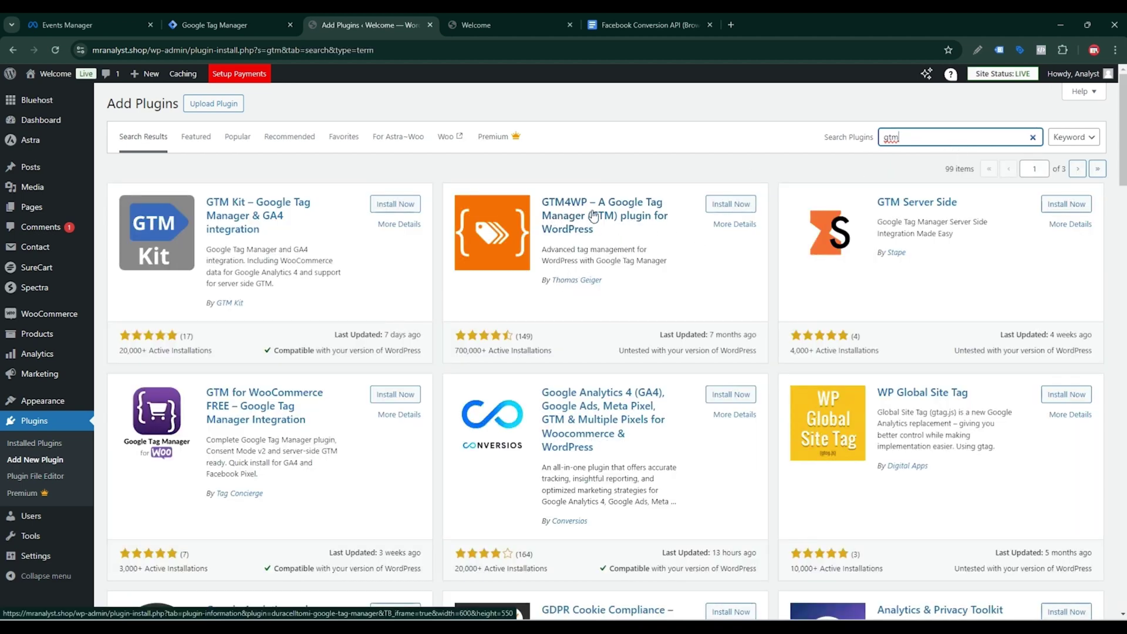
click(723, 207)
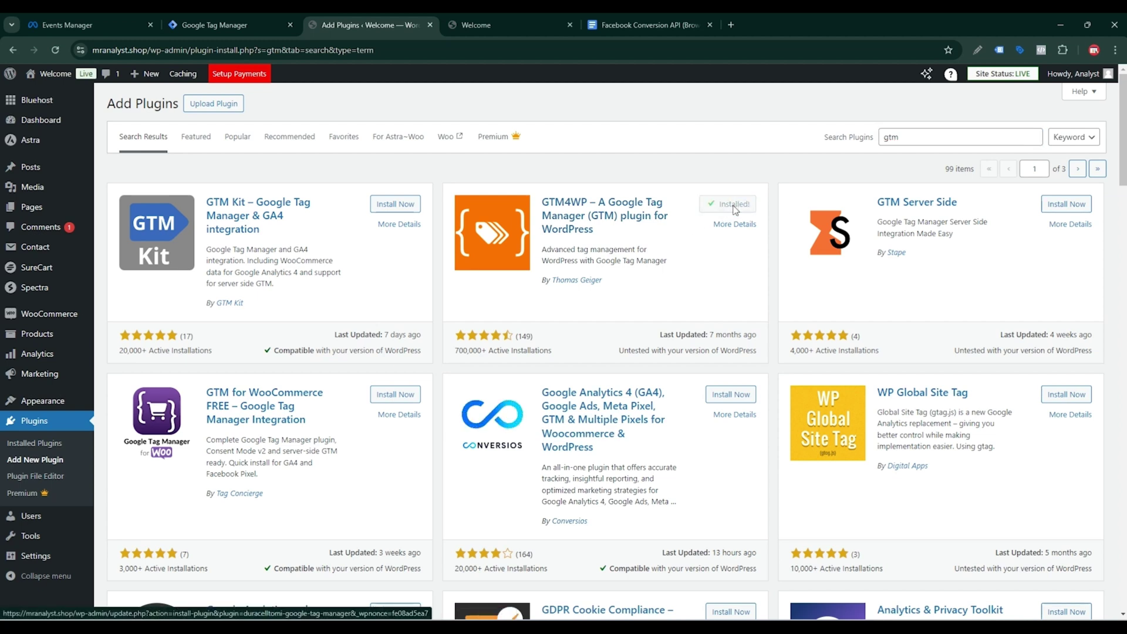
click(726, 208)
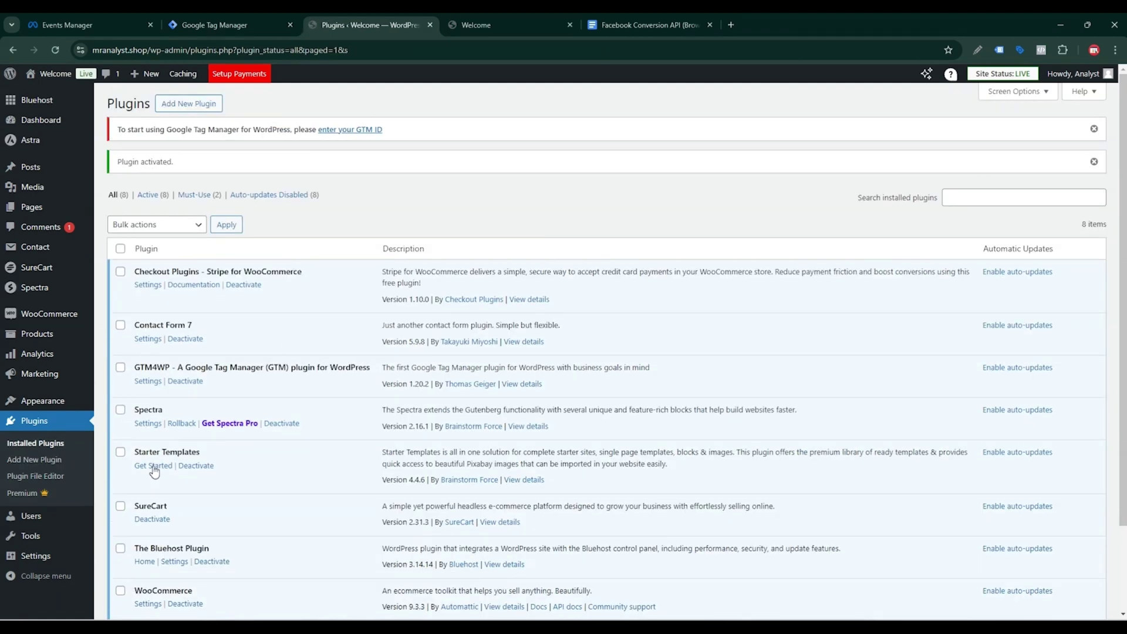
Step: In the Google Tag Manager settings for WordPress, set the Google Tag Manager ID to GTM-PJ3H7SXV and save
mouse_move(23, 559)
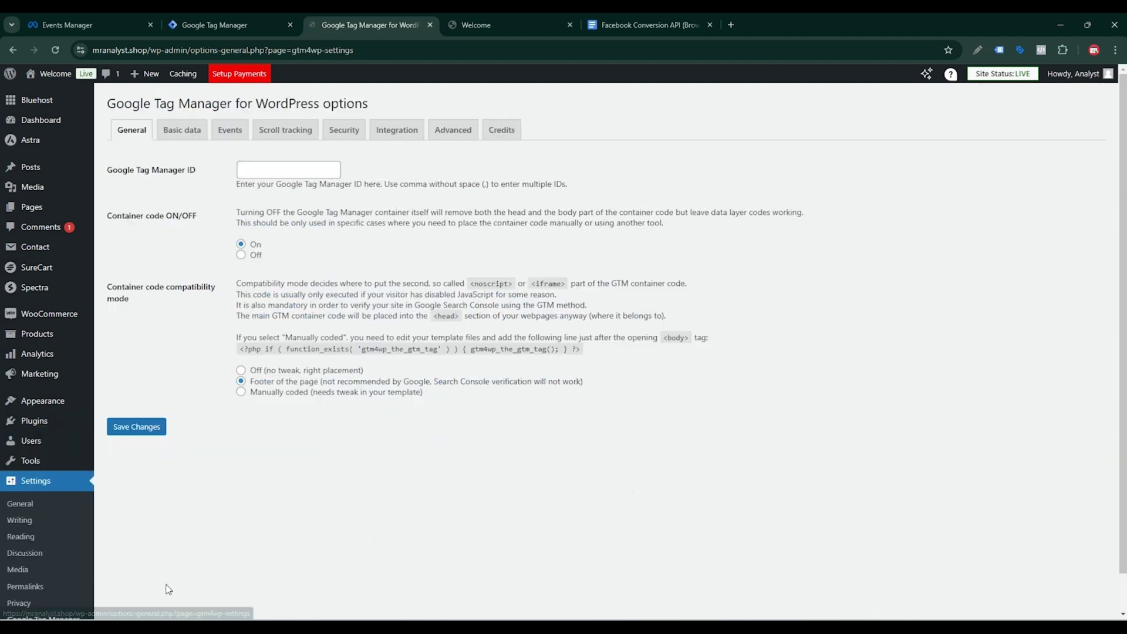
click(275, 170)
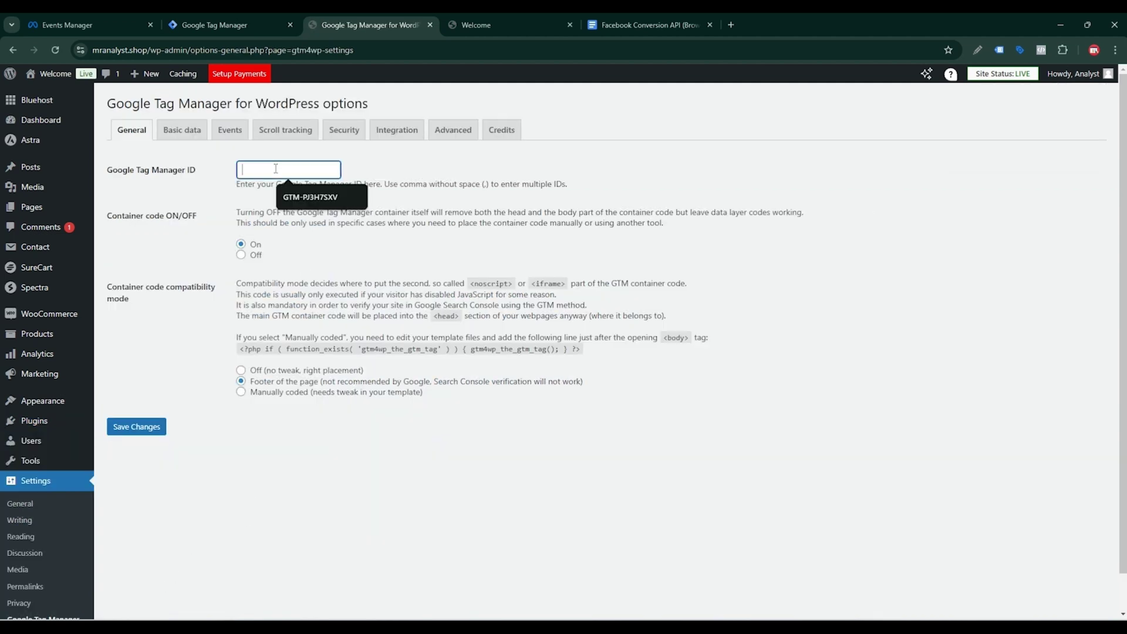
click(310, 197)
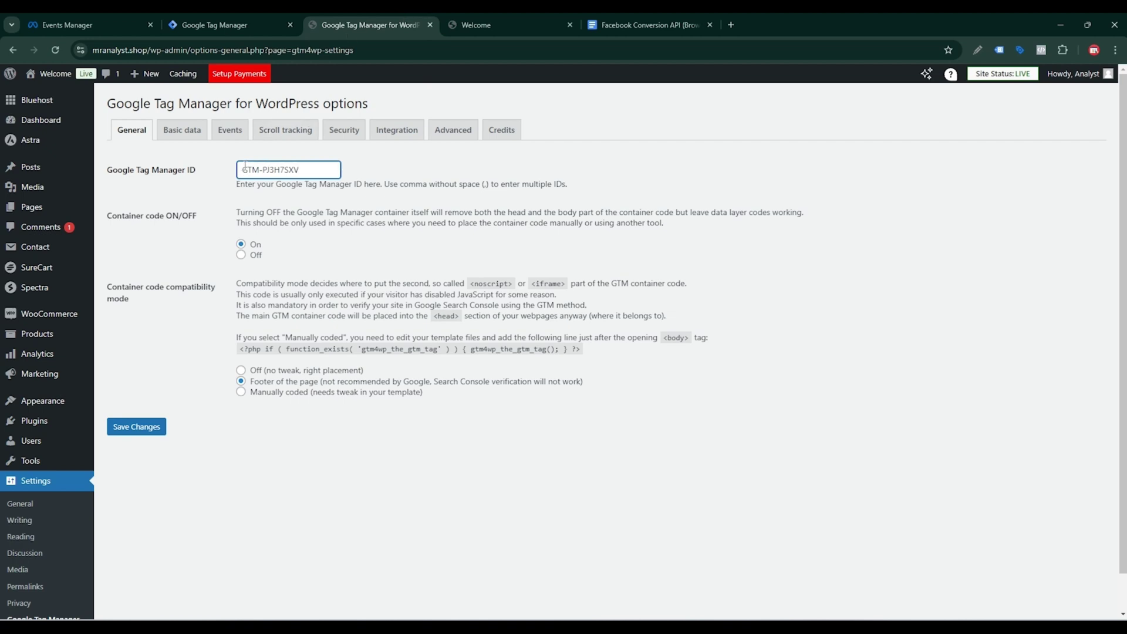
click(139, 426)
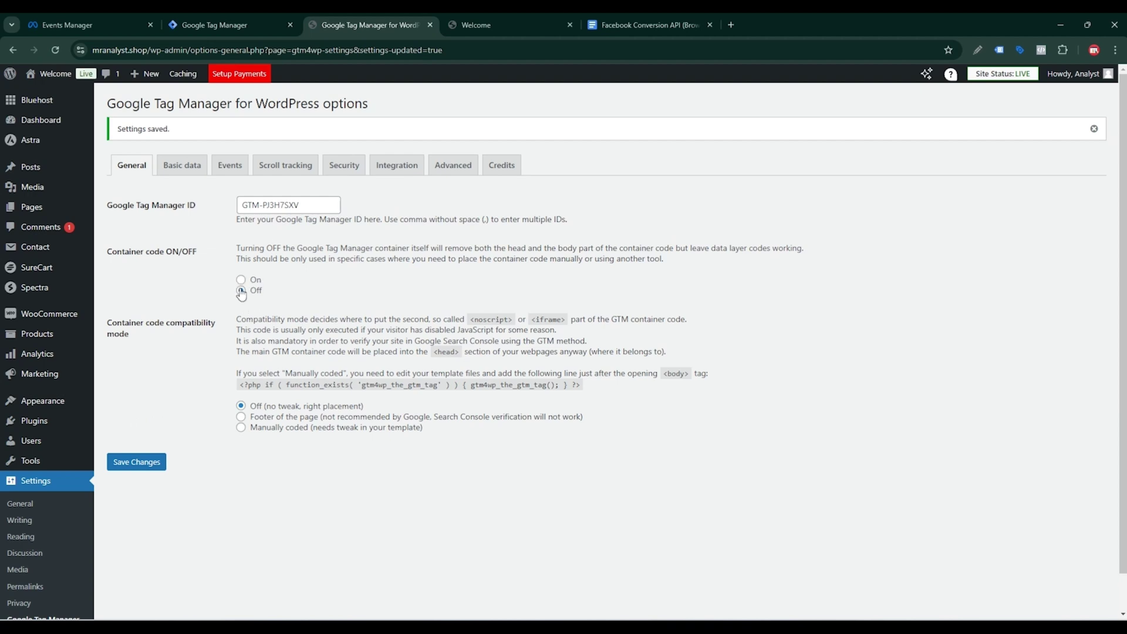
Step: Set the GTM container code to On and save the plugin settings
drag(131, 260, 188, 262)
click(187, 262)
click(153, 463)
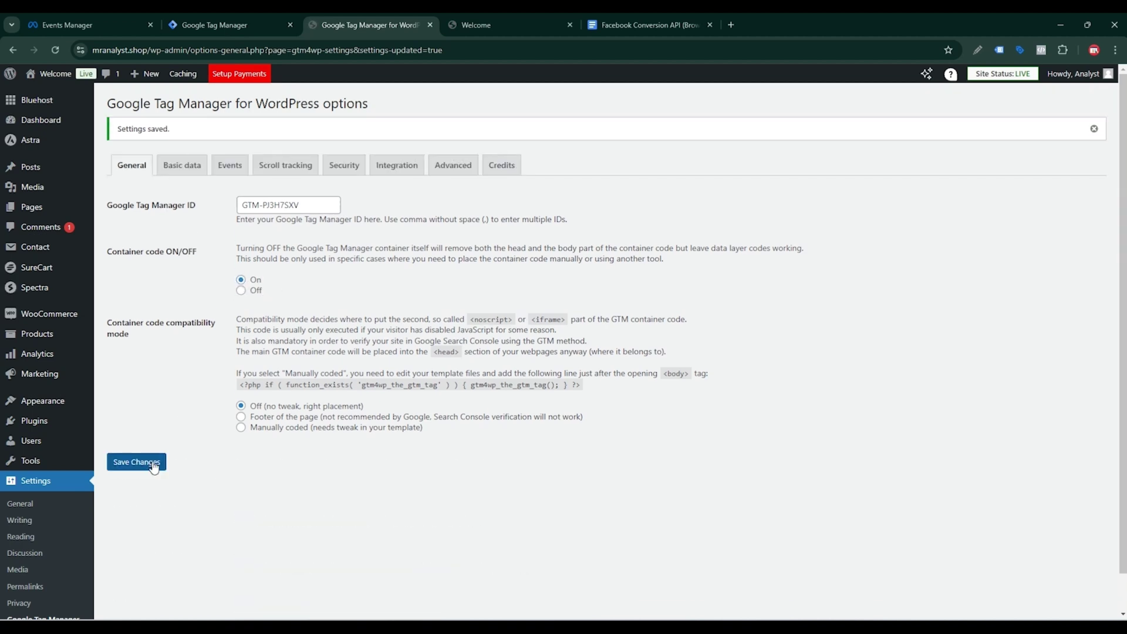
click(213, 23)
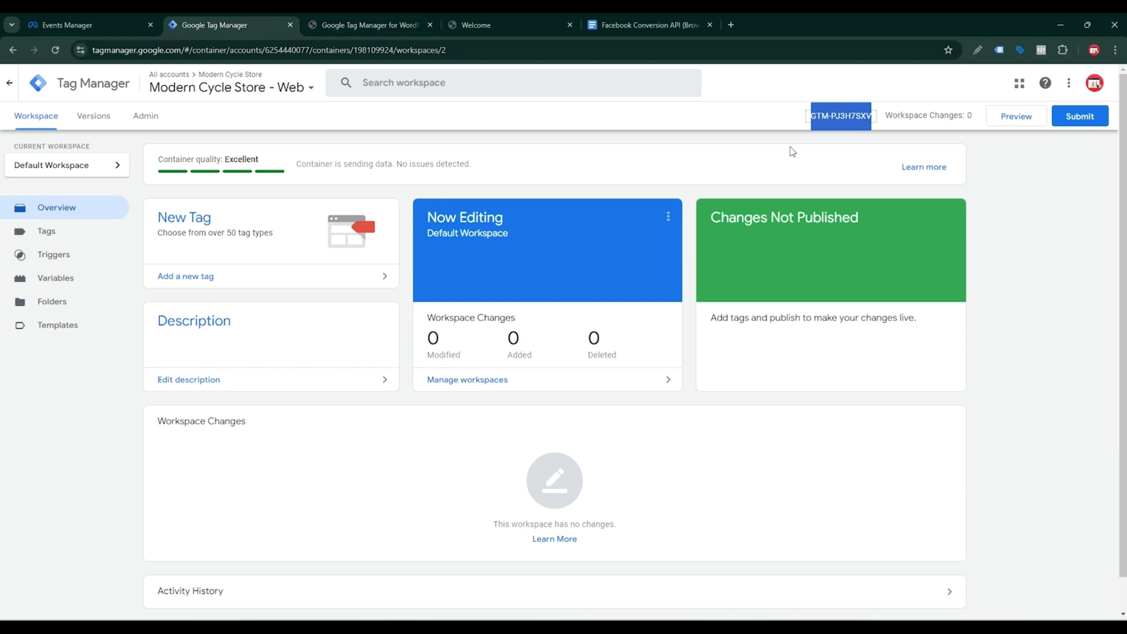
click(1017, 117)
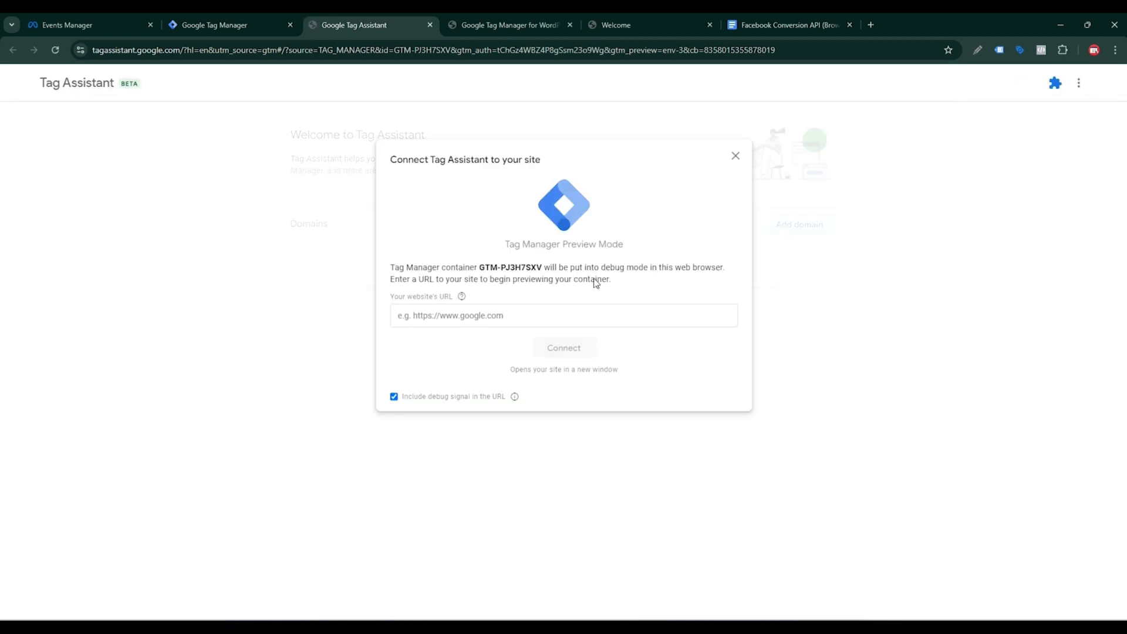
click(654, 20)
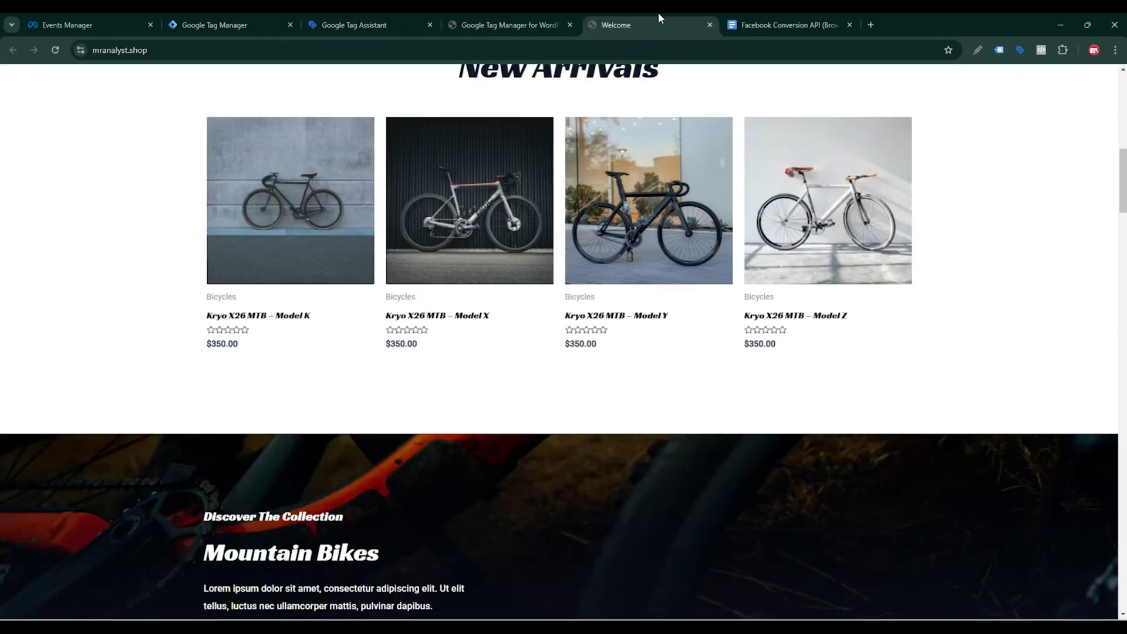
click(285, 41)
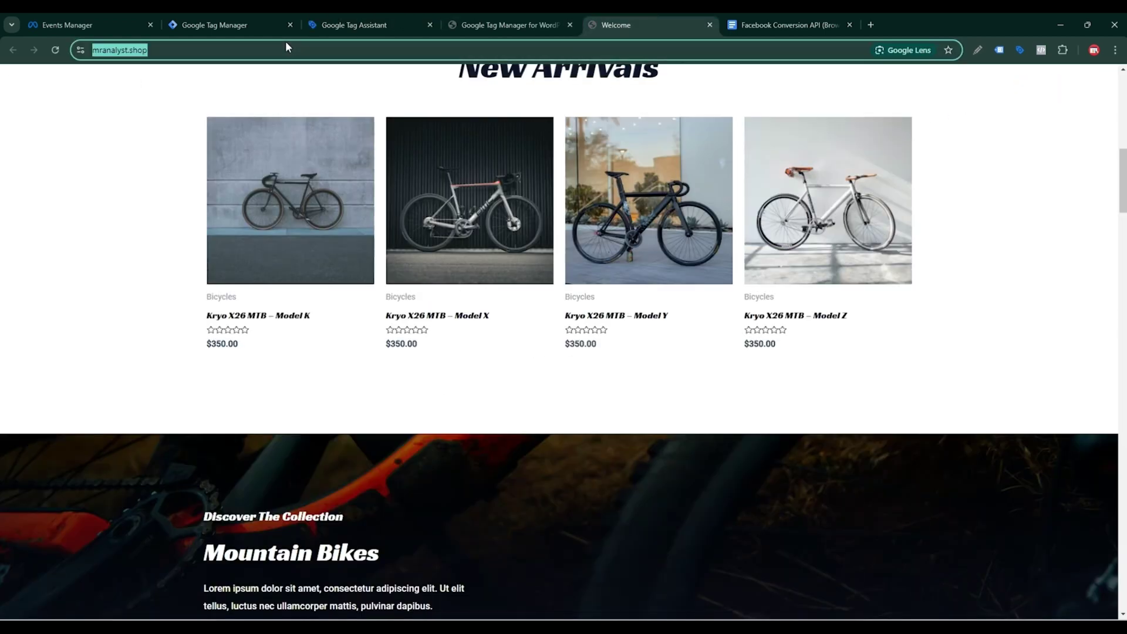
click(369, 24)
click(461, 315)
click(516, 345)
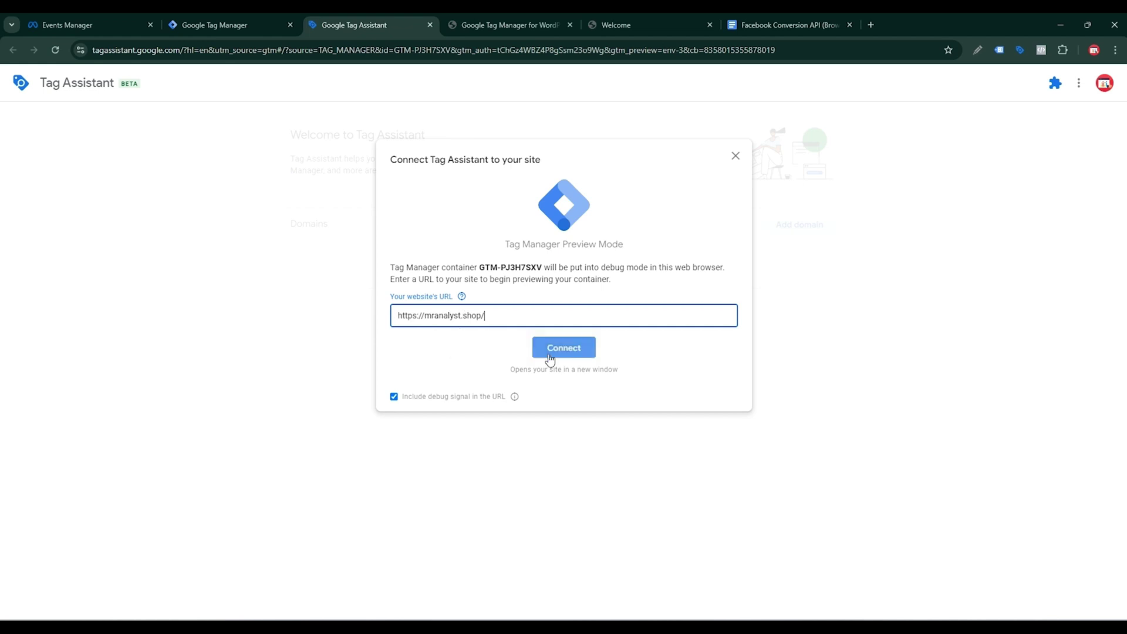
click(549, 349)
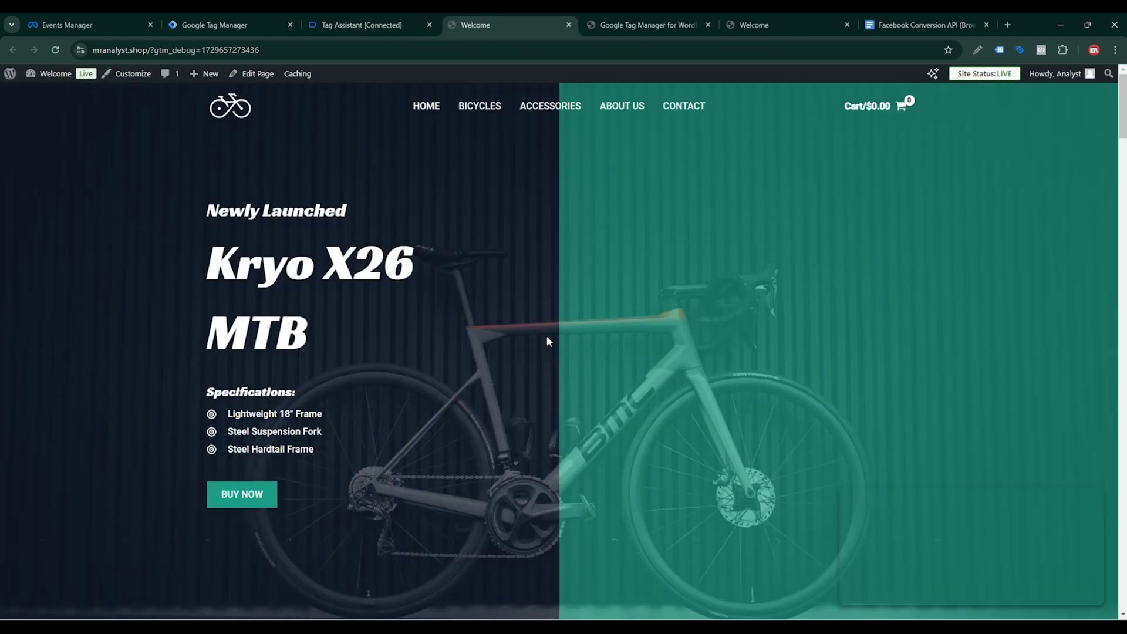
Step: Enable Tag Assistant Legacy on the store's home page, reload the page and inspect which tags it detects
click(999, 50)
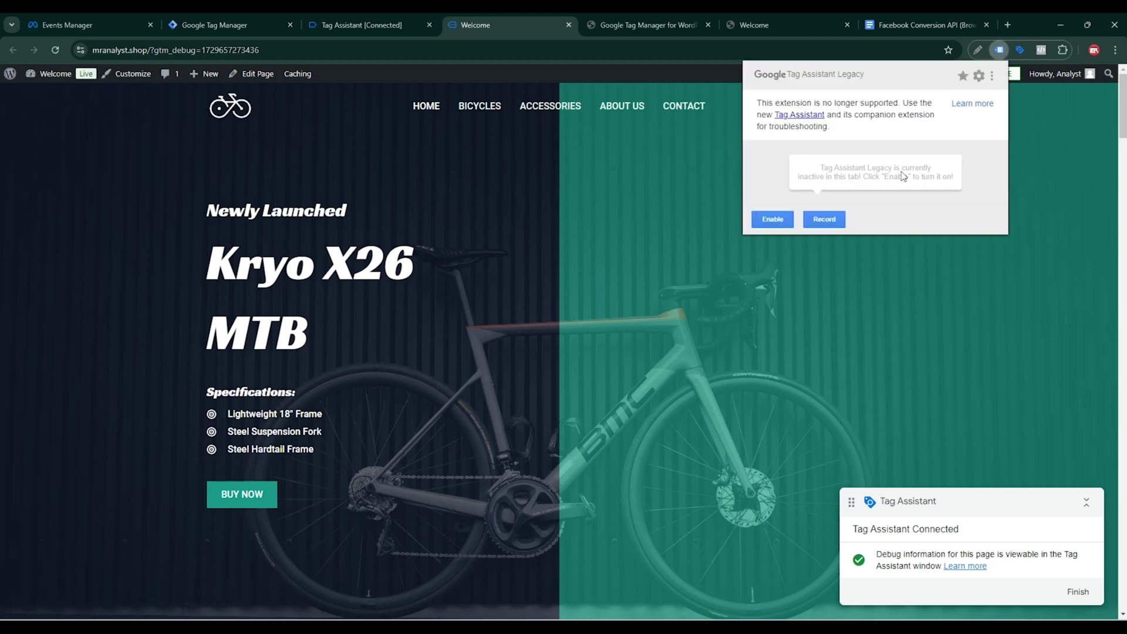
click(780, 221)
click(613, 229)
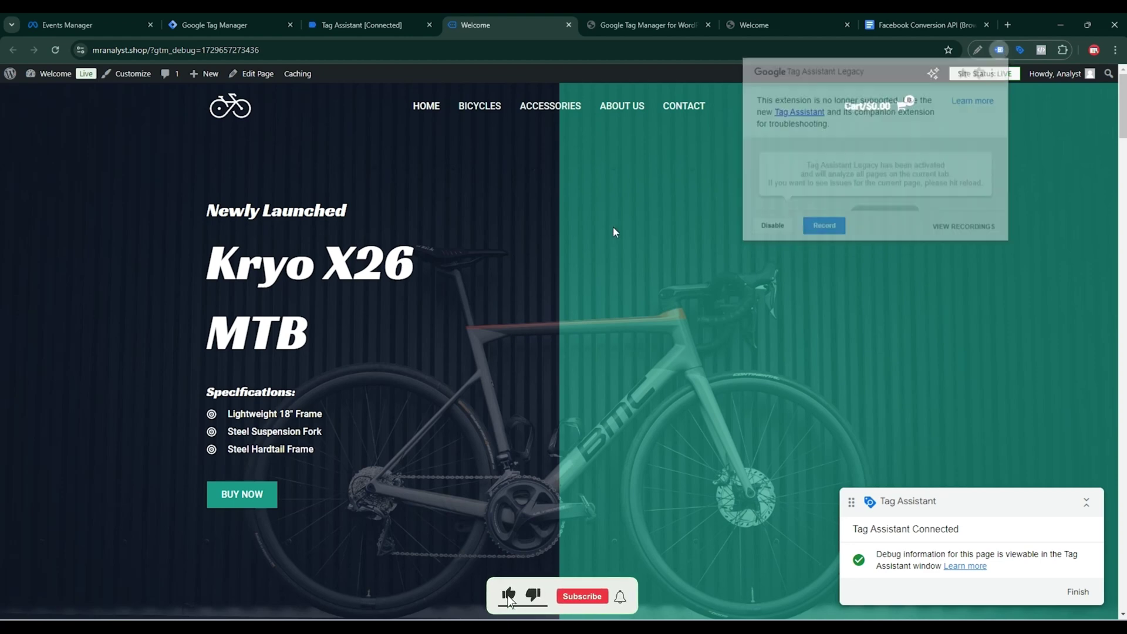
right_click(535, 134)
click(590, 181)
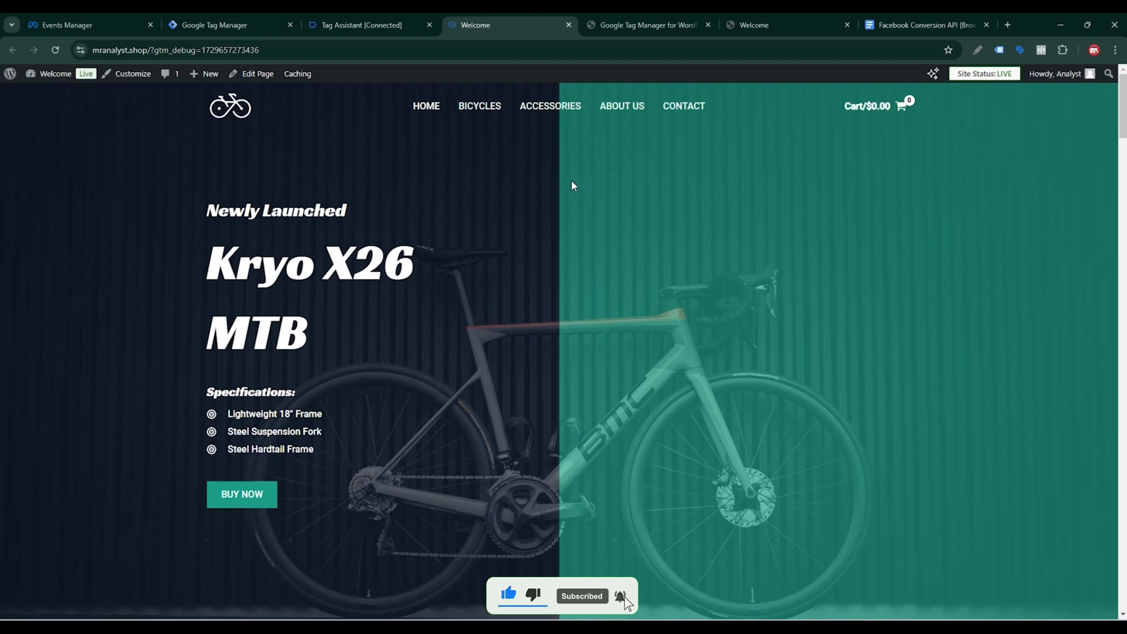
click(999, 50)
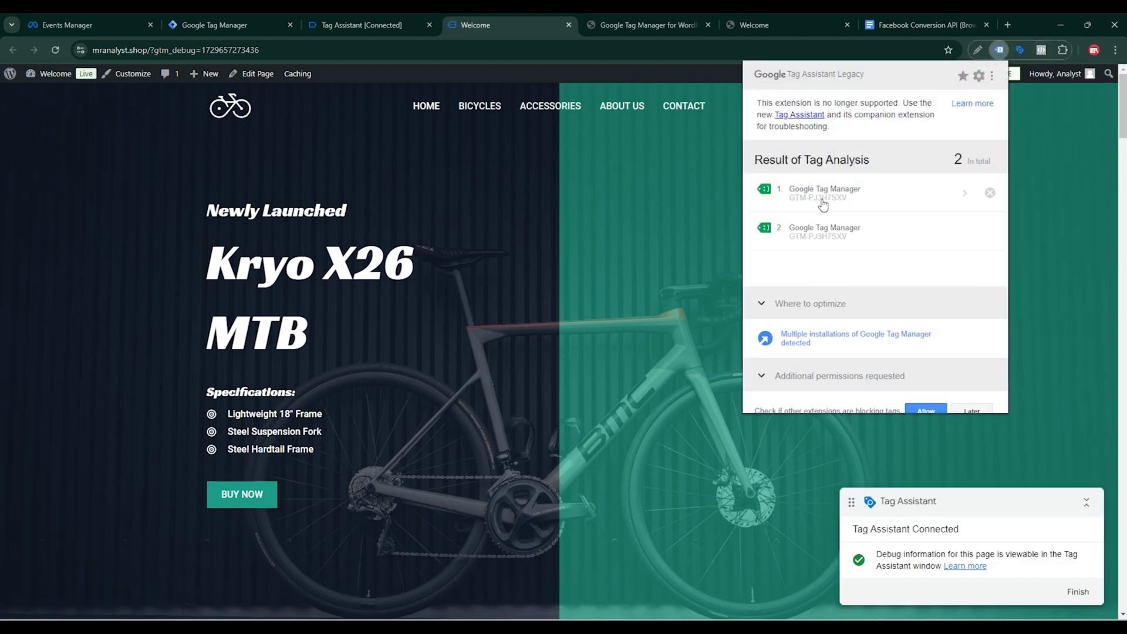
click(621, 196)
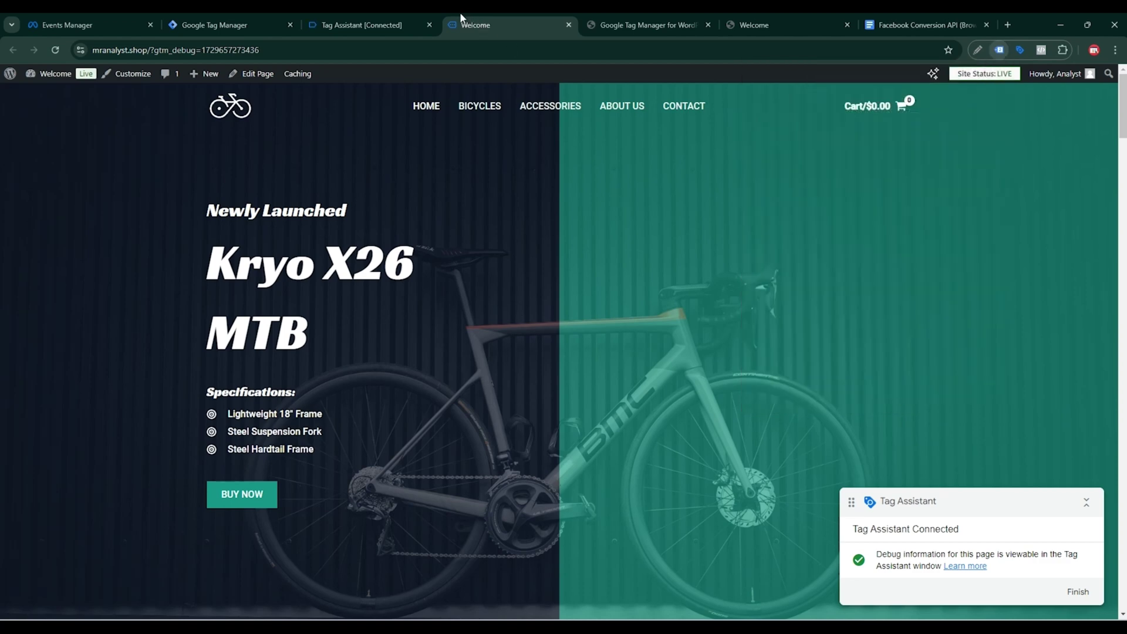
Step: Switch to the connected Tag Assistant session, dismiss its connection dialog and review the container summary and event list
click(363, 24)
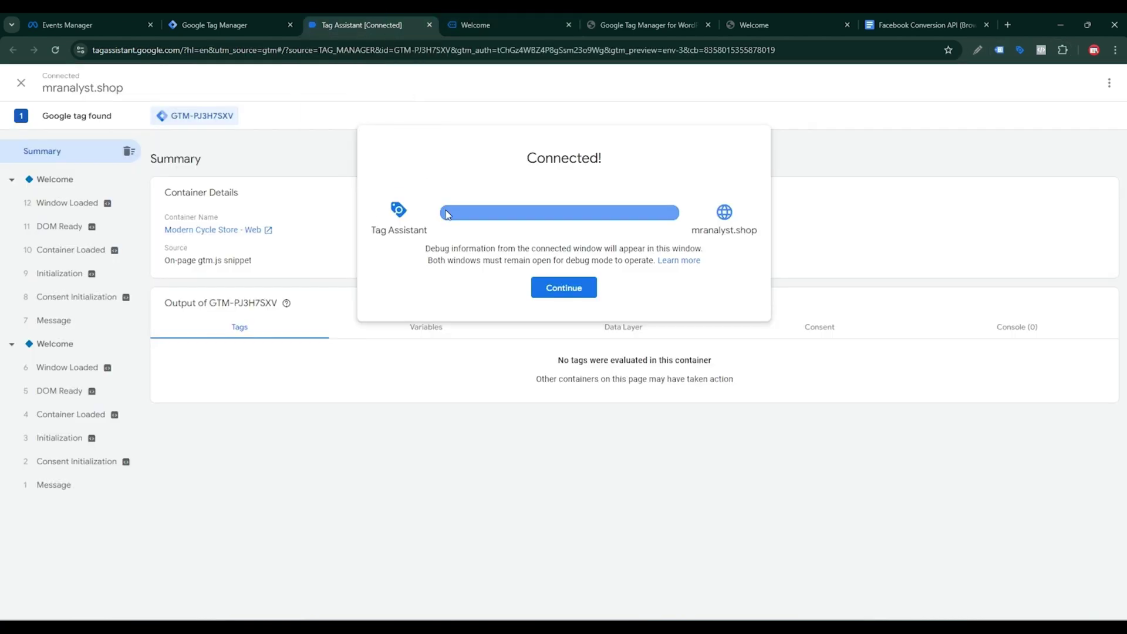
click(530, 296)
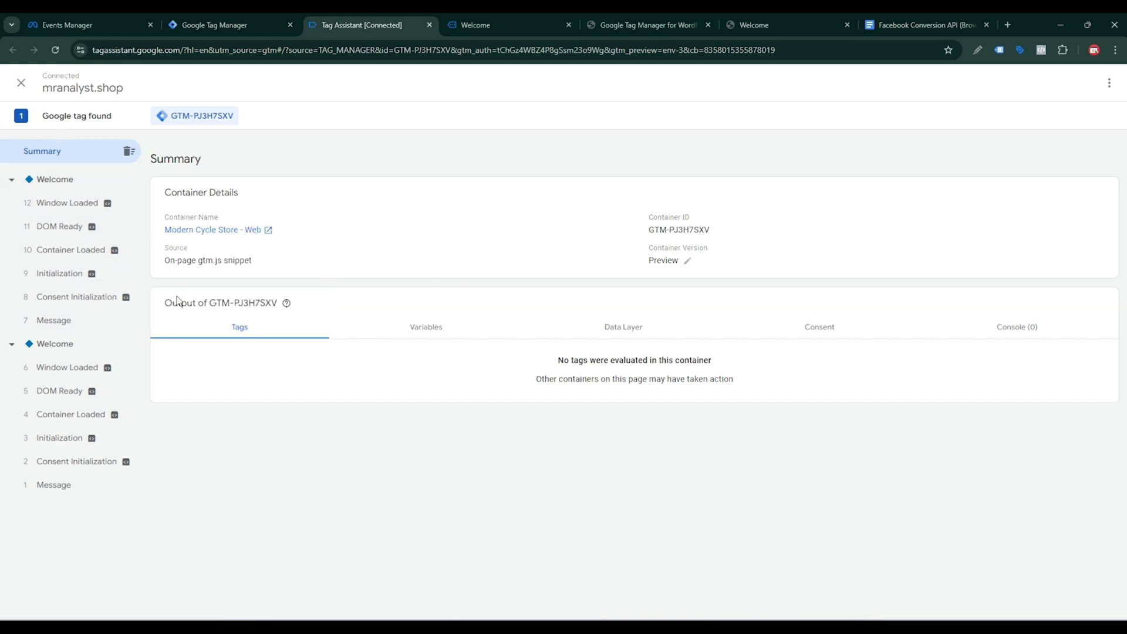
mouse_move(127, 299)
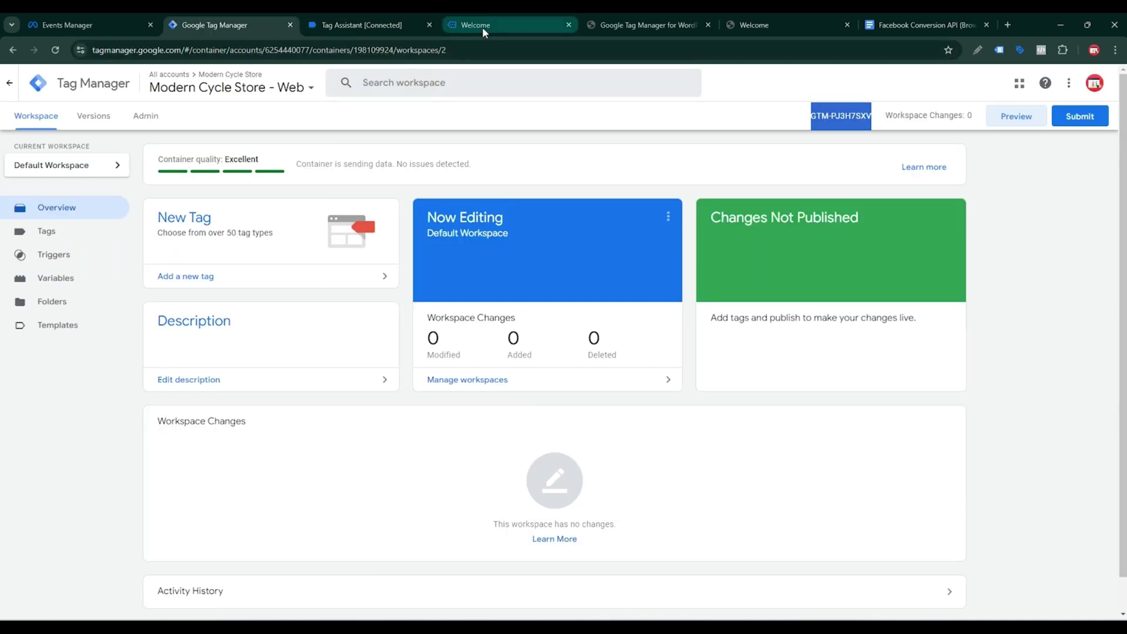
Step: Return to the Google Tag Manager plugin settings in WordPress and open the WooCommerce integration options
click(481, 26)
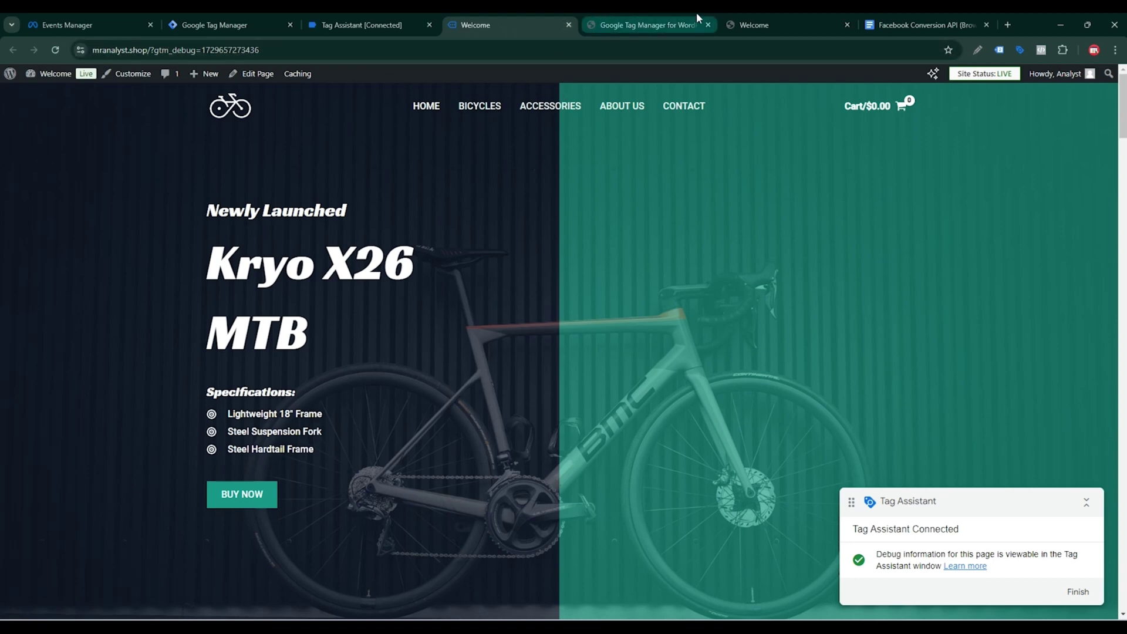
click(634, 15)
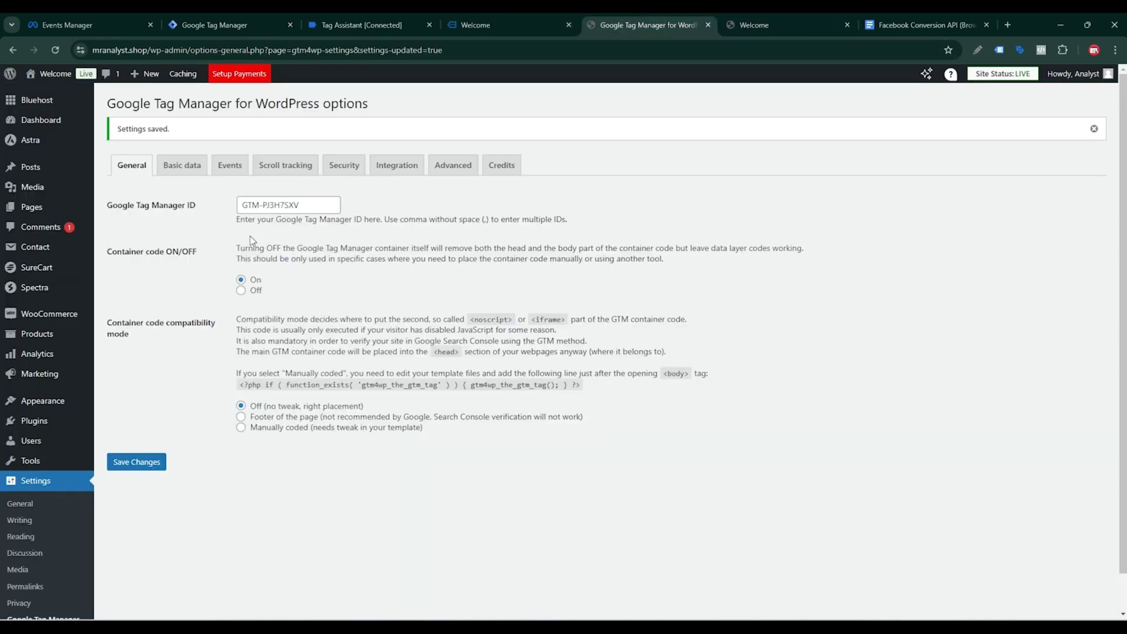
scroll(205, 382, down, 2)
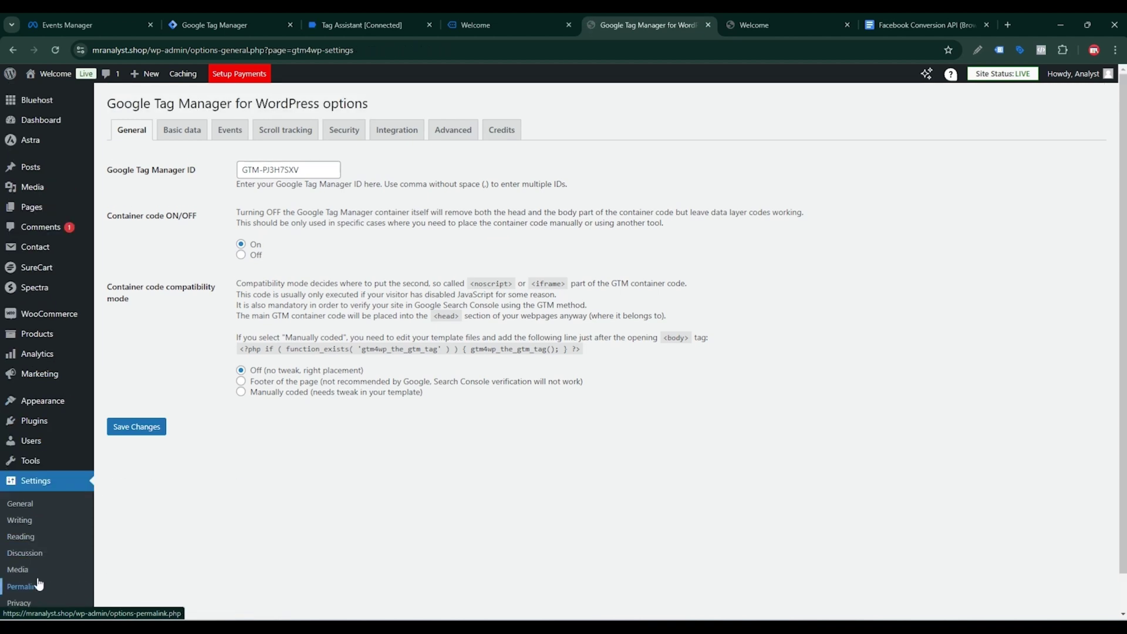
scroll(50, 485, down, 1)
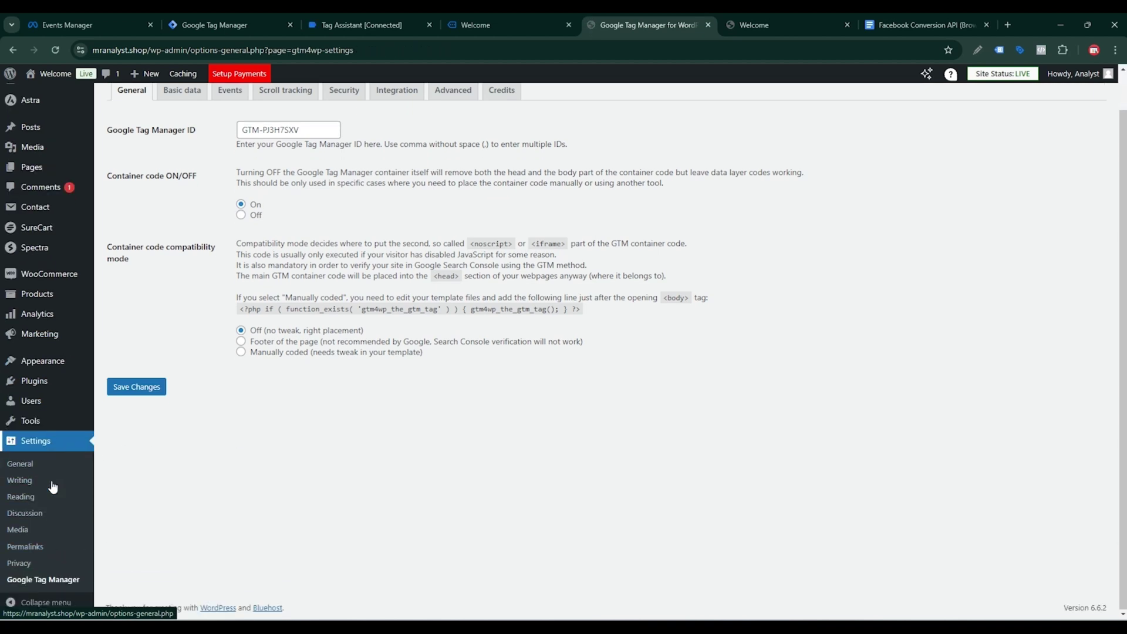
click(43, 582)
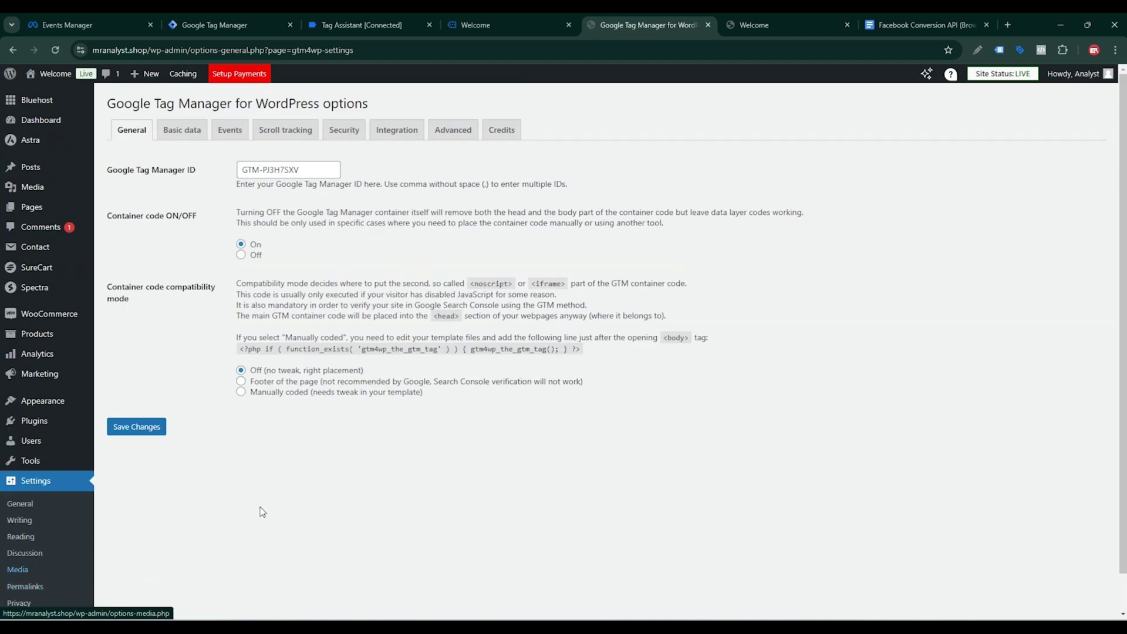
click(396, 135)
click(226, 156)
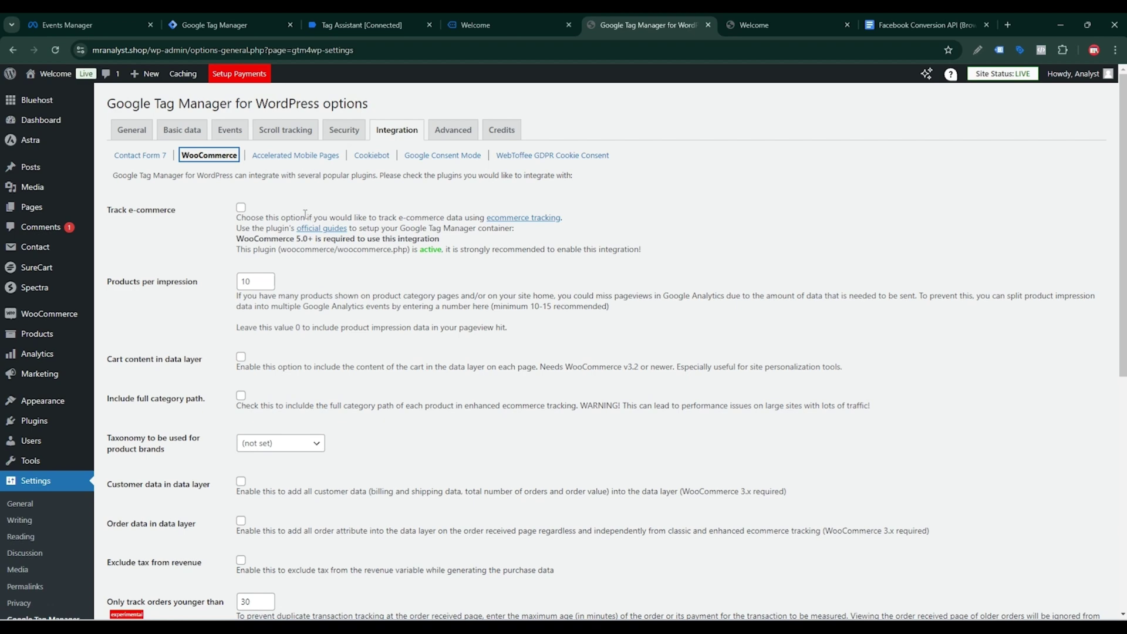
Step: Enable the Track e-commerce option in the WooCommerce integration settings
click(240, 209)
drag(122, 213, 170, 213)
click(169, 213)
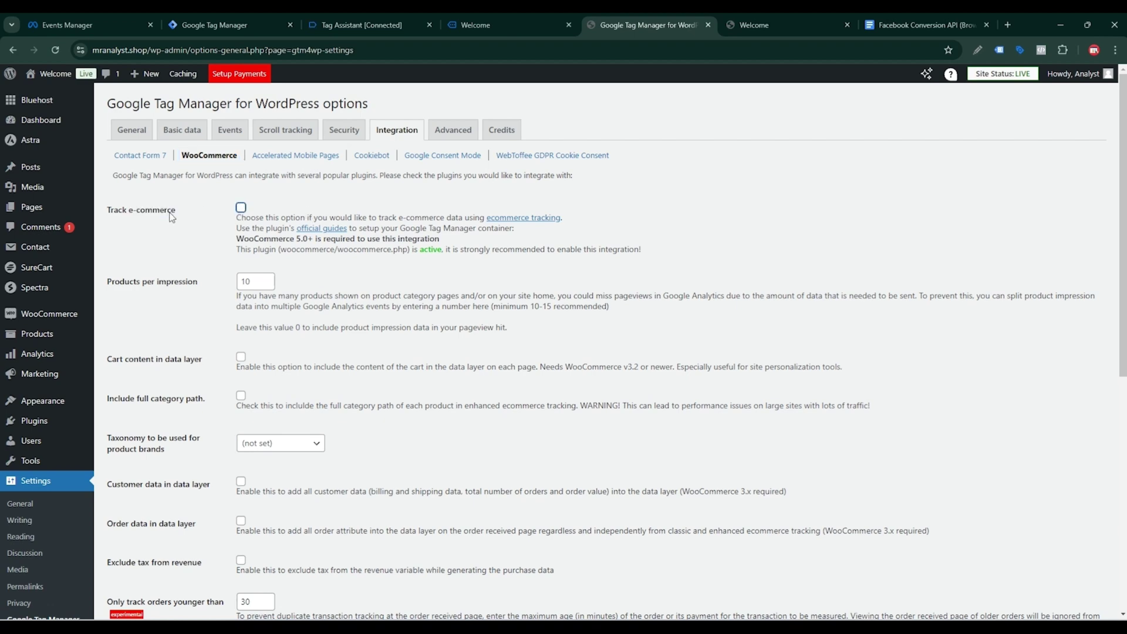
click(241, 208)
scroll(384, 227, down, 3)
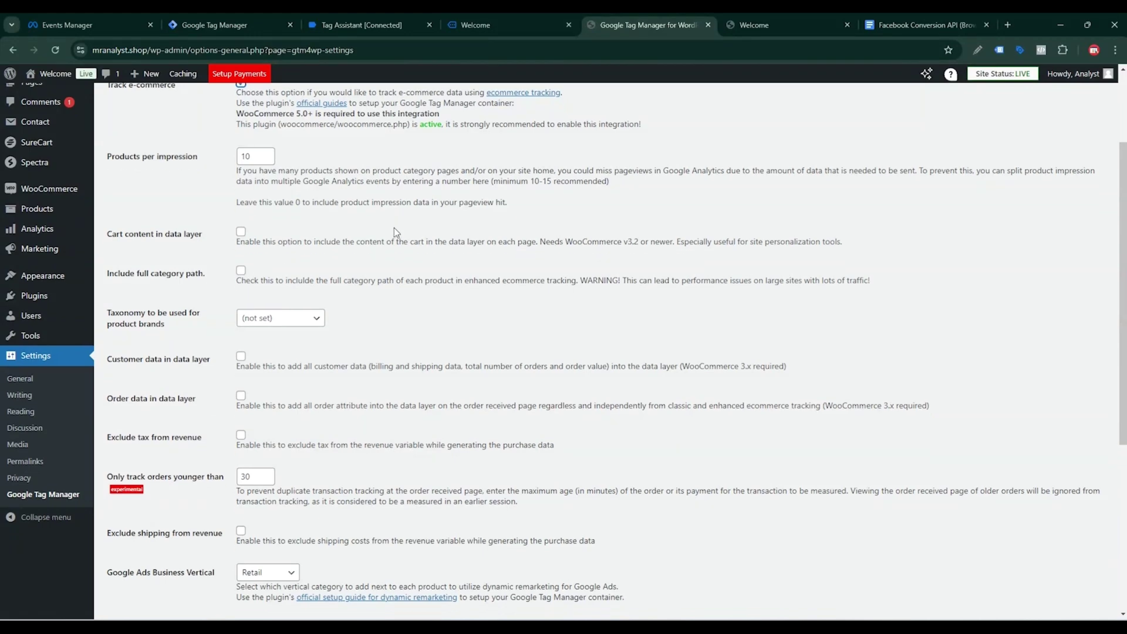
Step: Enable customer data and order data in the data layer plus clearing the ecommerce object before each new event, and save the settings
scroll(395, 231, down, 2)
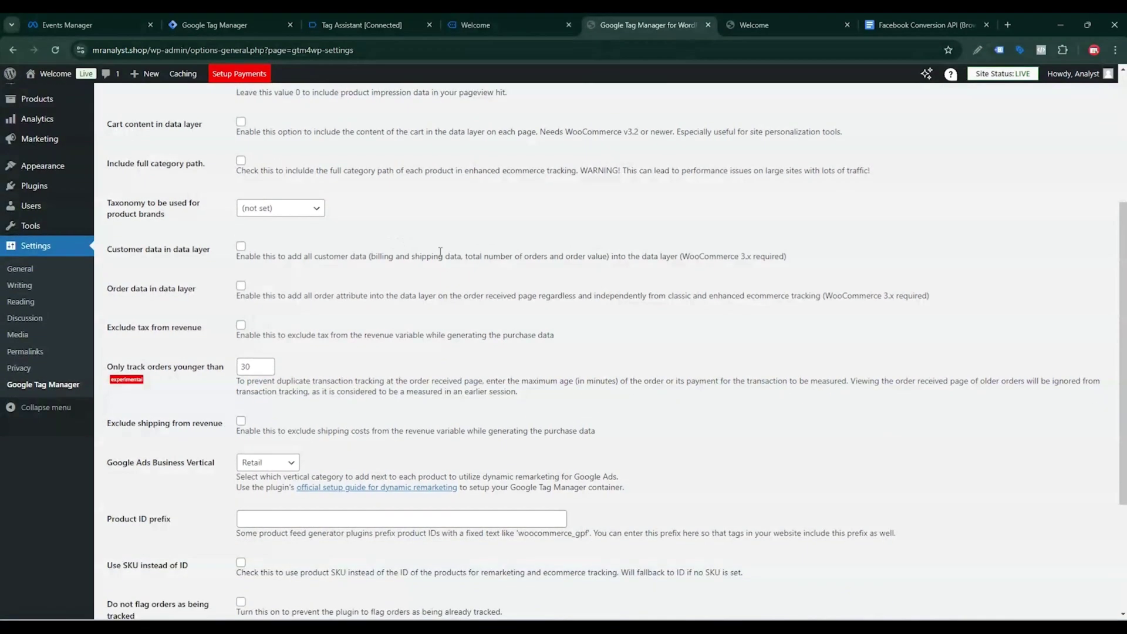
click(242, 249)
scroll(334, 281, down, 3)
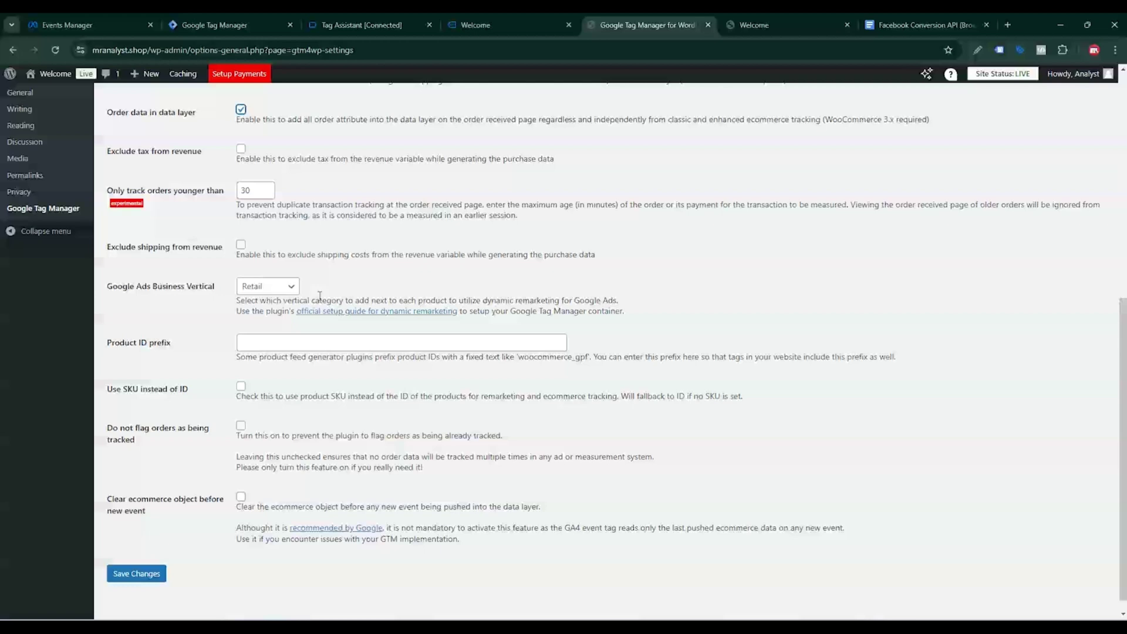
drag(120, 505, 208, 505)
click(216, 505)
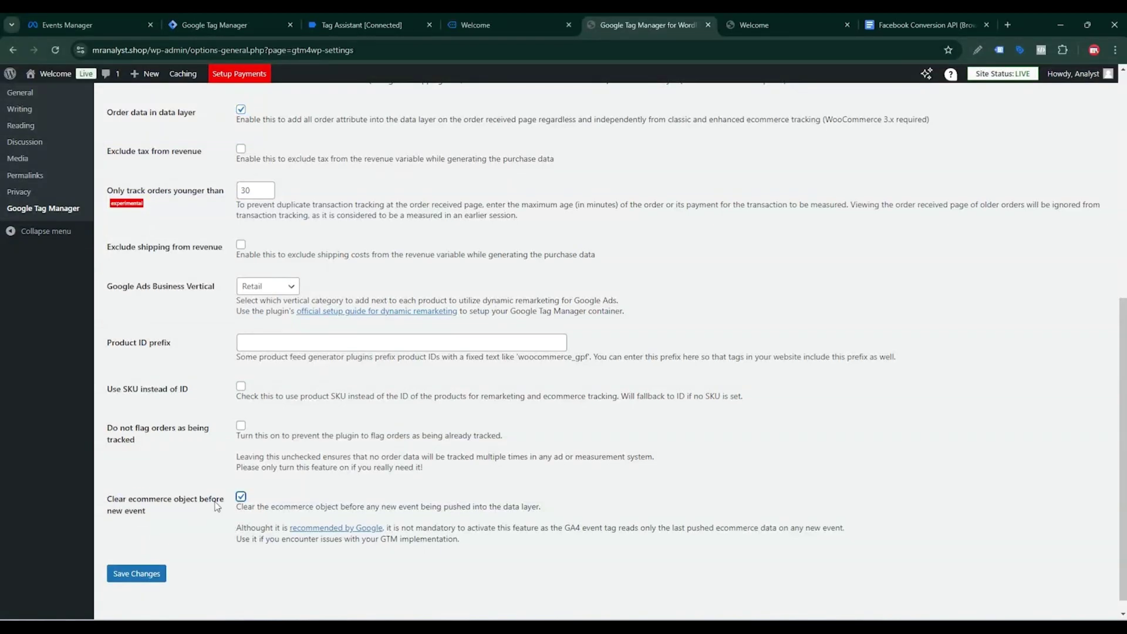
click(155, 575)
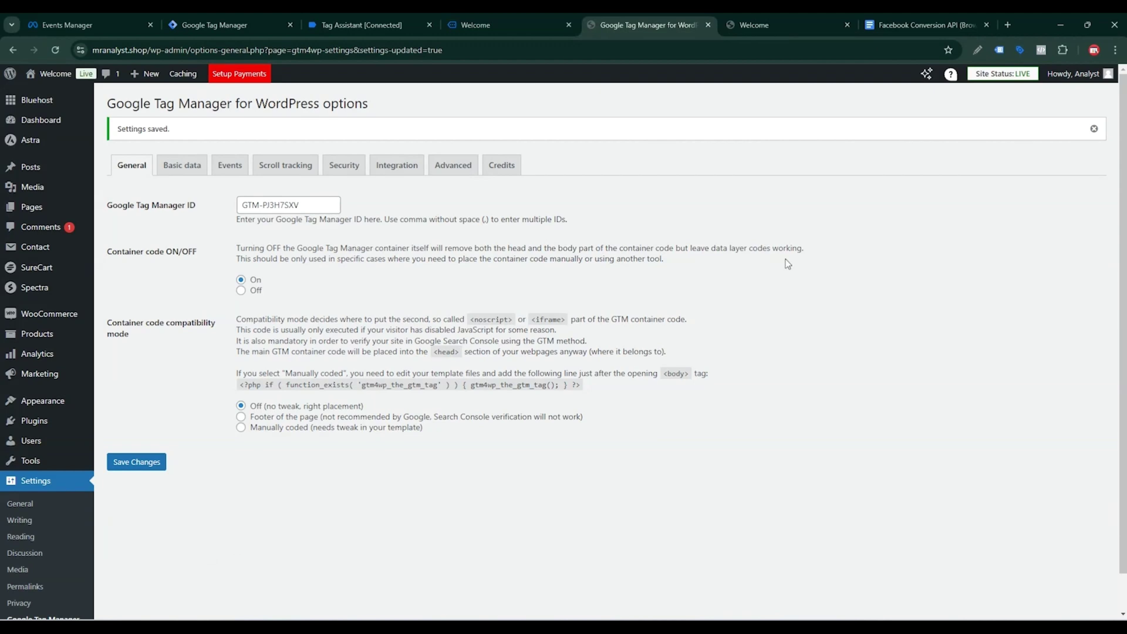
Step: Start a new Tag Manager preview session for mranalyst.shop and open the Kryo X26 MTB – Model X product page in the connected store
click(241, 24)
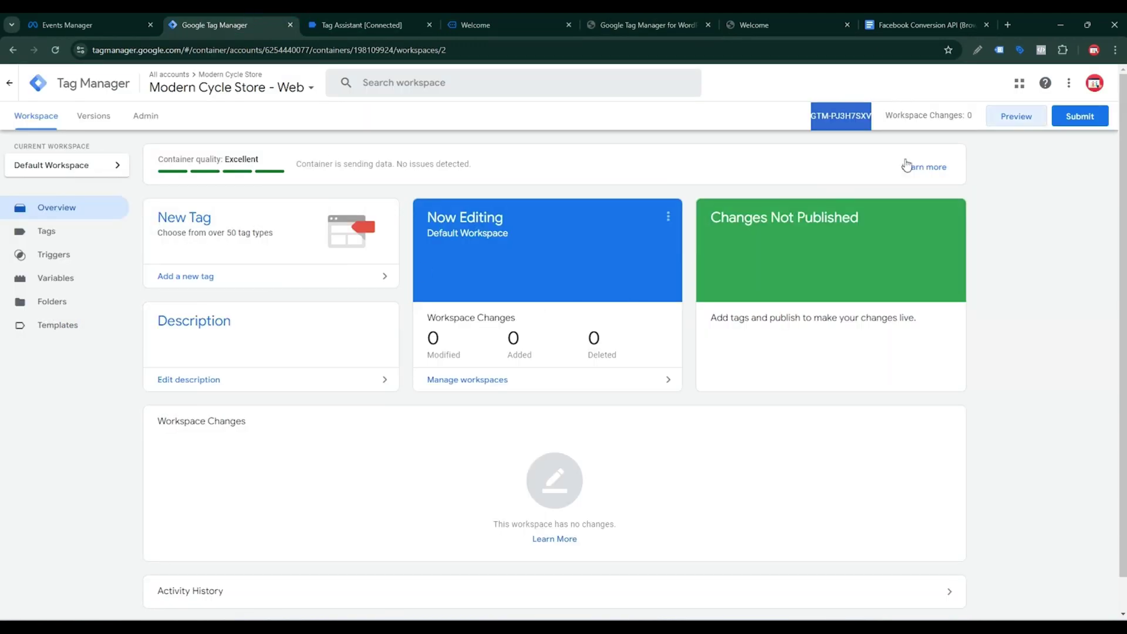
click(1012, 117)
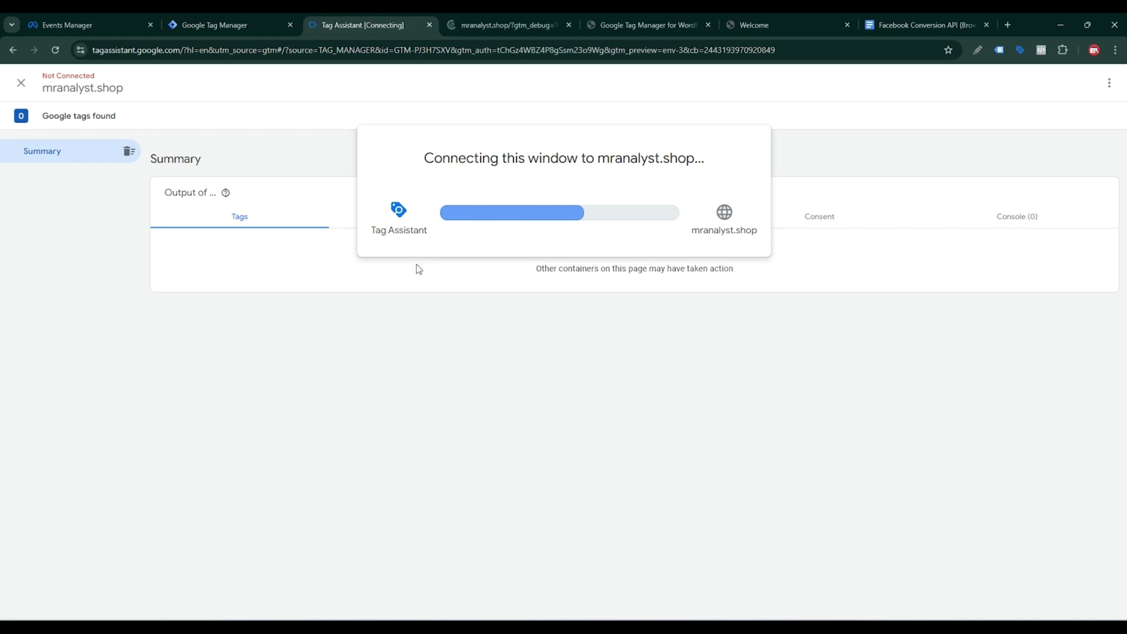
click(495, 19)
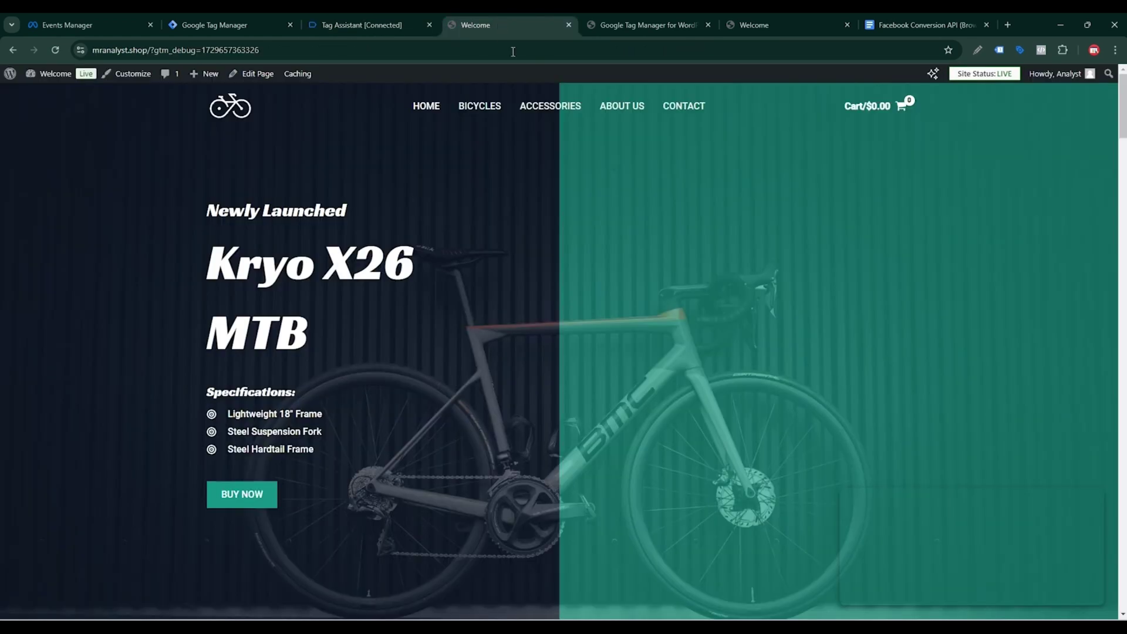
click(374, 20)
click(481, 19)
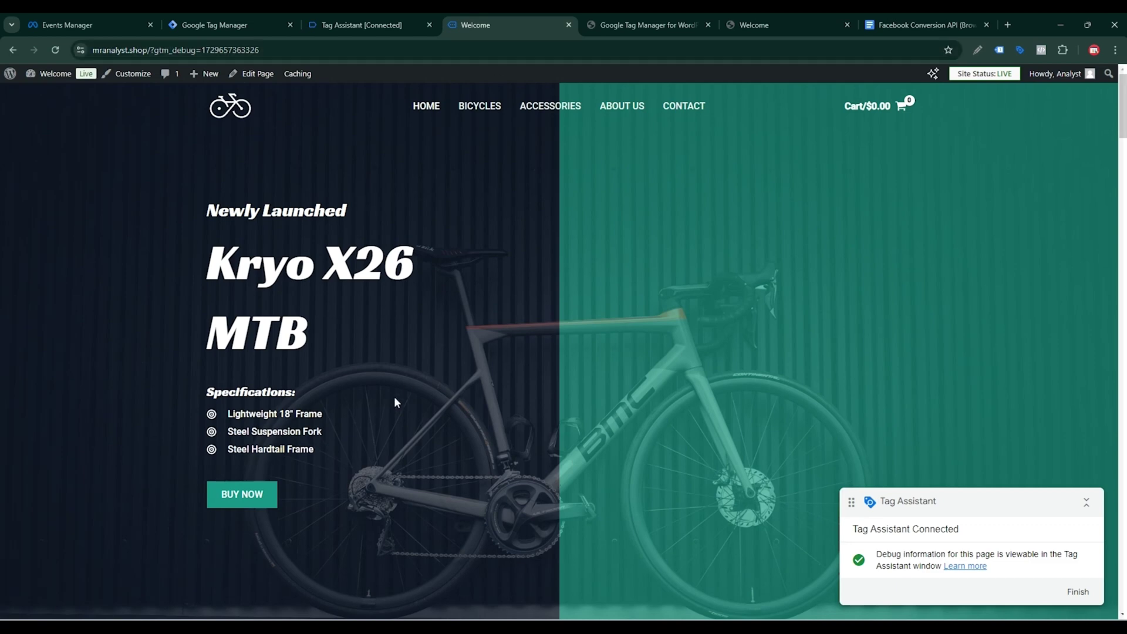
scroll(394, 396, down, 10)
click(490, 185)
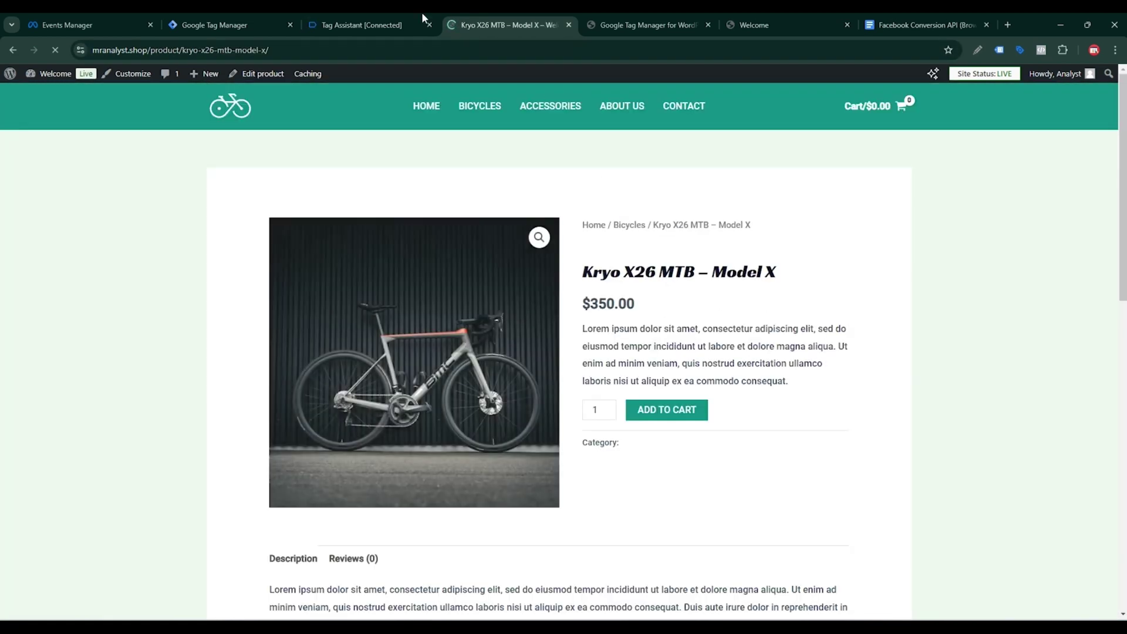
Step: In Tag Assistant, inspect the product page's view_item event and examine the ecommerce currency, value and item details in its data layer
click(413, 19)
click(560, 289)
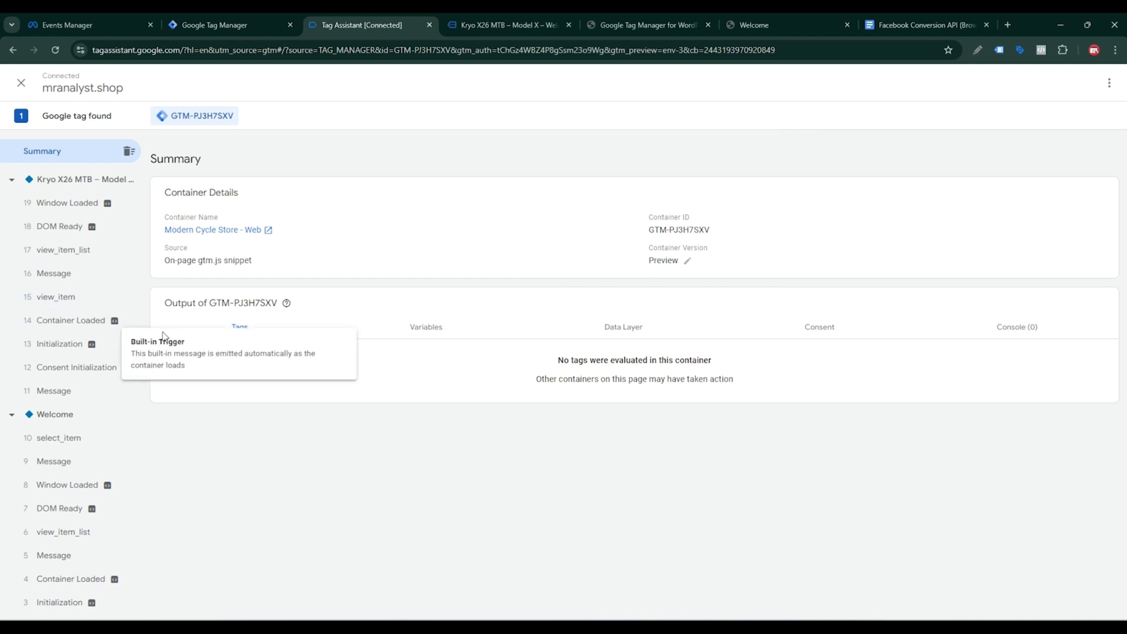
click(32, 300)
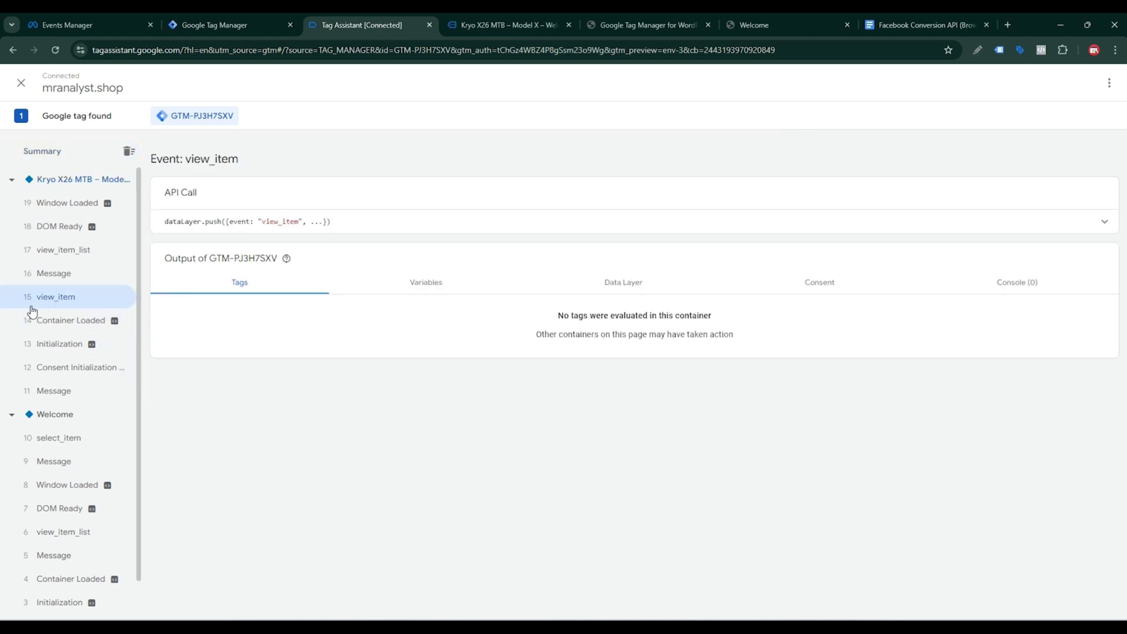
click(611, 285)
scroll(368, 422, down, 4)
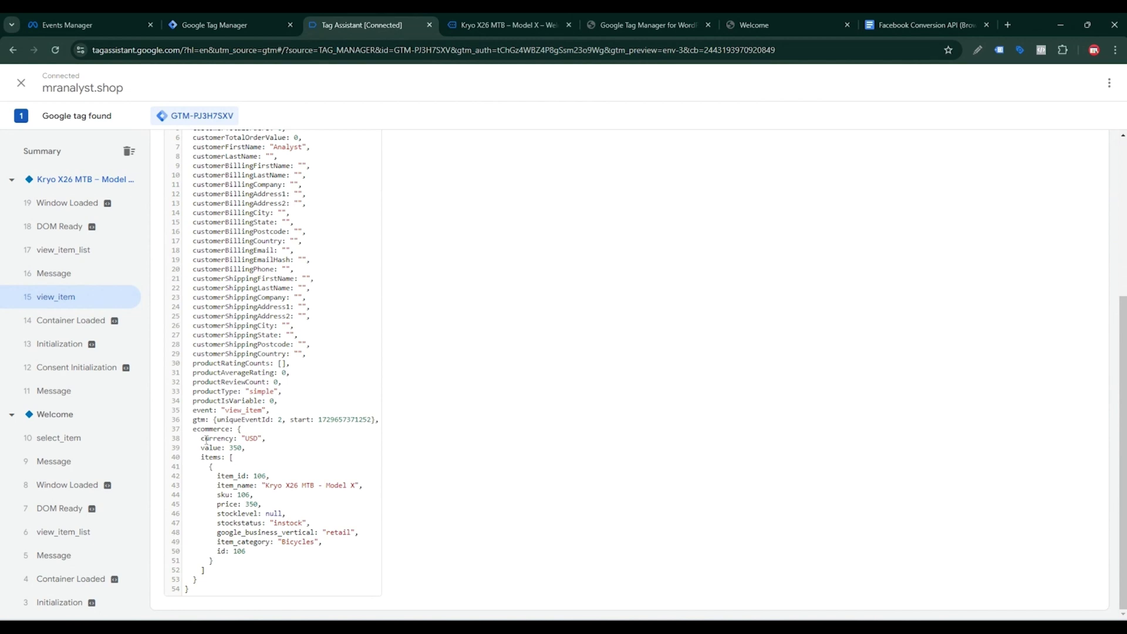
drag(206, 440, 261, 440)
click(259, 439)
drag(207, 479, 273, 485)
click(253, 476)
Step: Compare the item name and price in the view_item data layer with the details on the Kryo X26 MTB – Model X product page
click(475, 25)
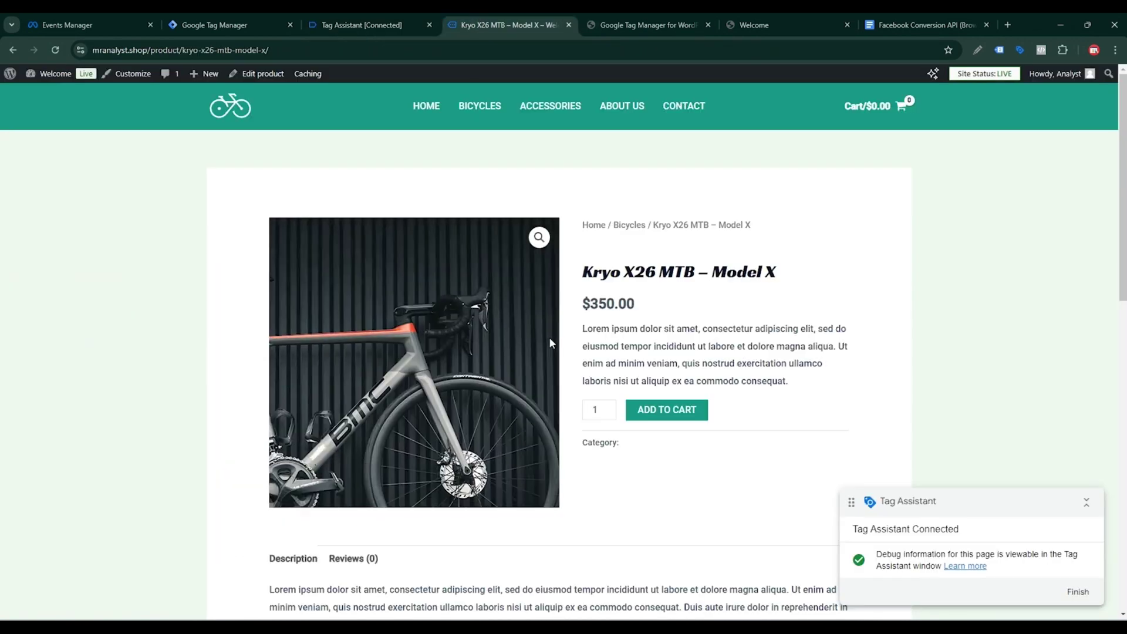
drag(593, 271, 757, 271)
click(400, 17)
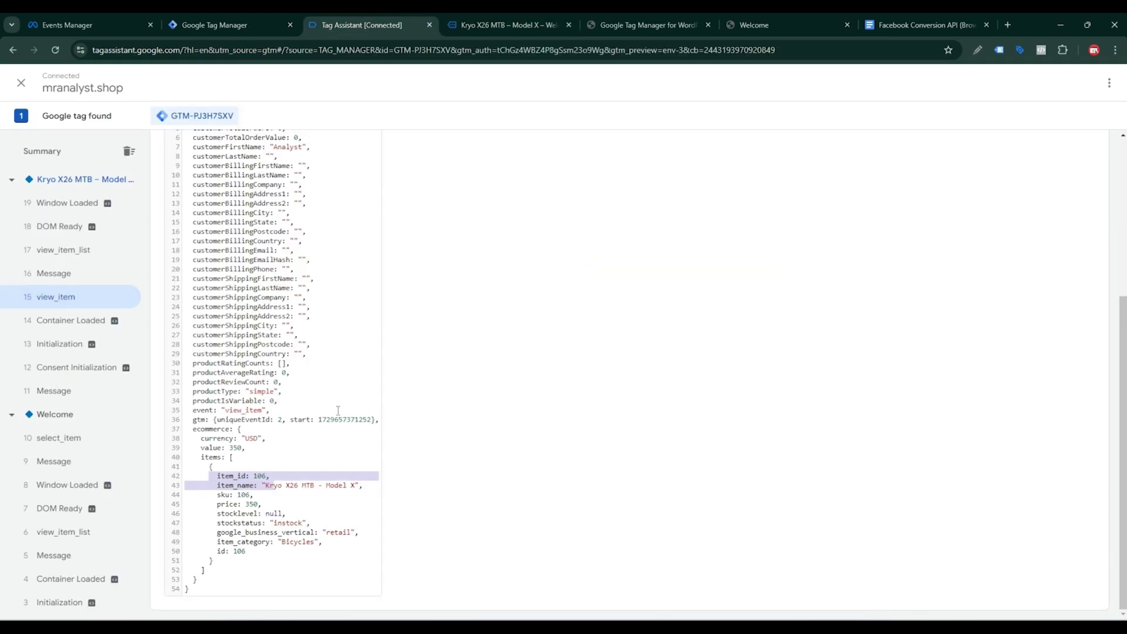
click(238, 503)
drag(282, 487, 359, 487)
click(499, 24)
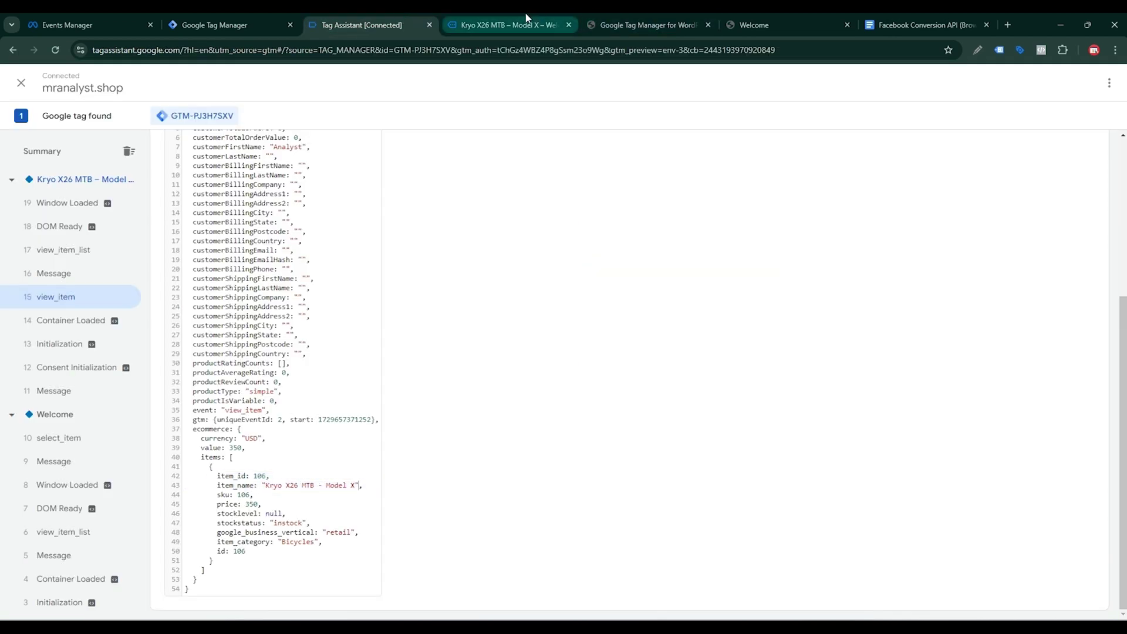
drag(577, 309, 376, 557)
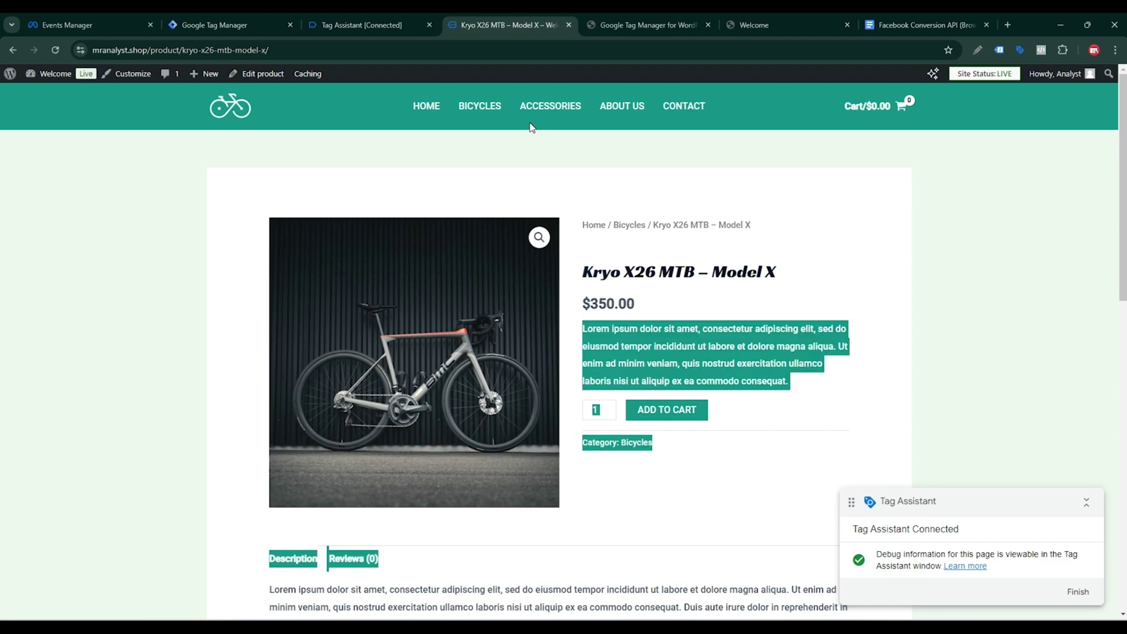
click(385, 26)
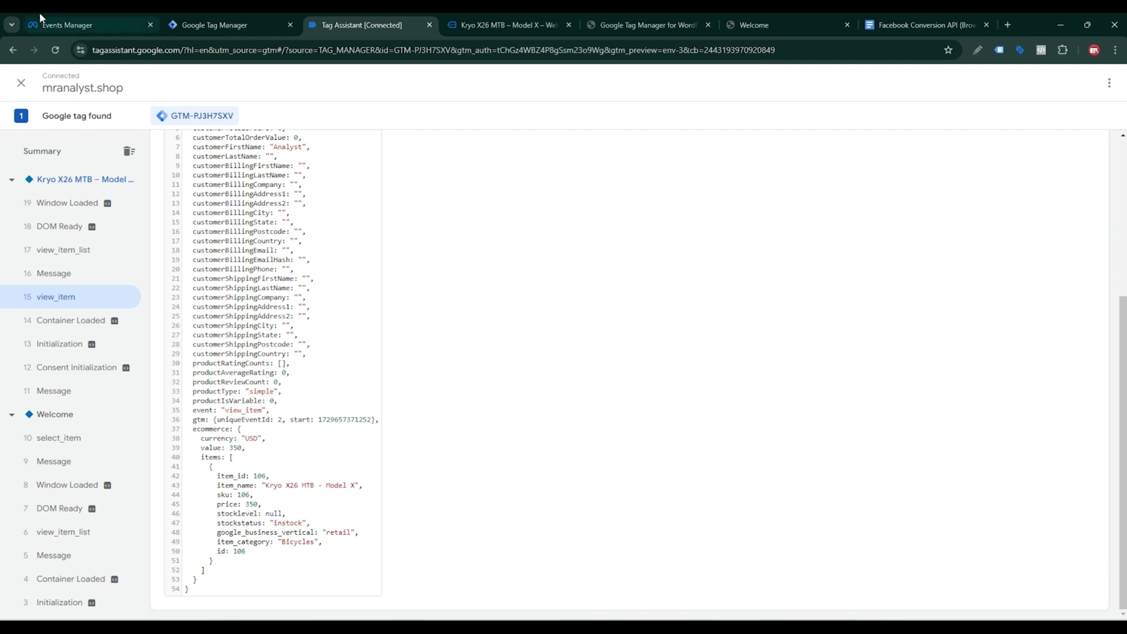
Step: Switch to Meta Events Manager, open the Modern Cycle Store dataset settings and copy the dataset ID
click(88, 24)
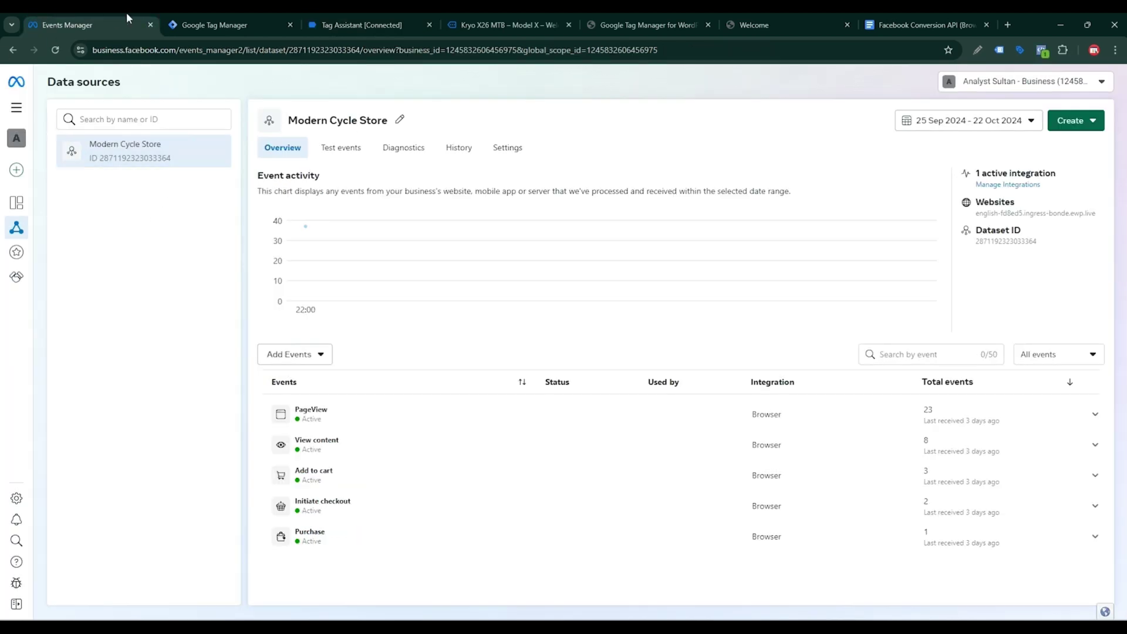
click(519, 149)
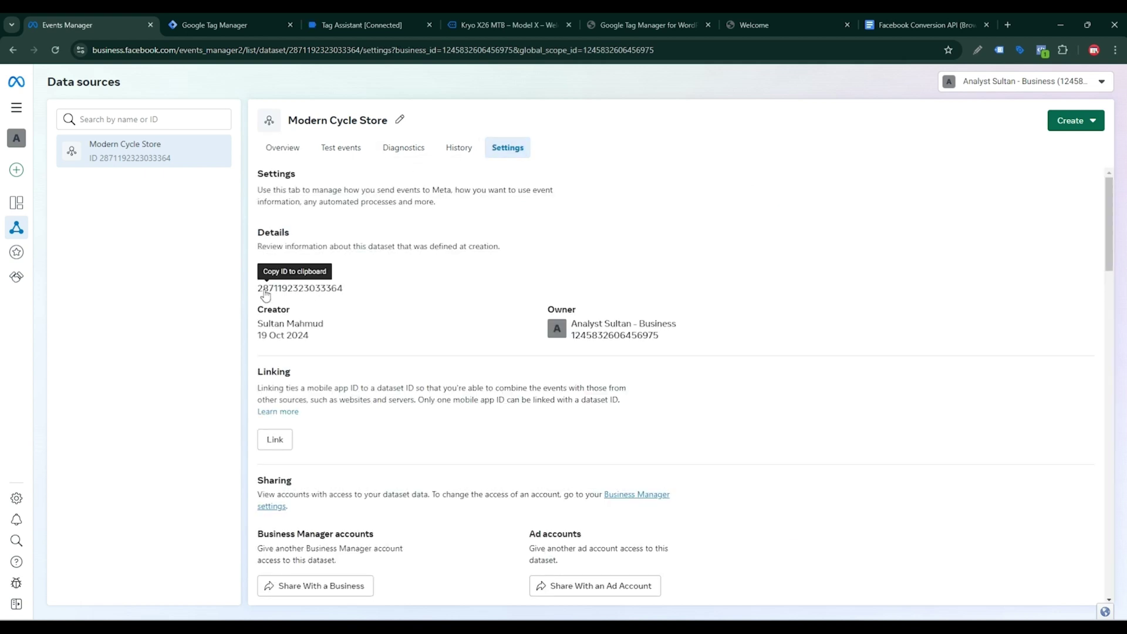
click(309, 289)
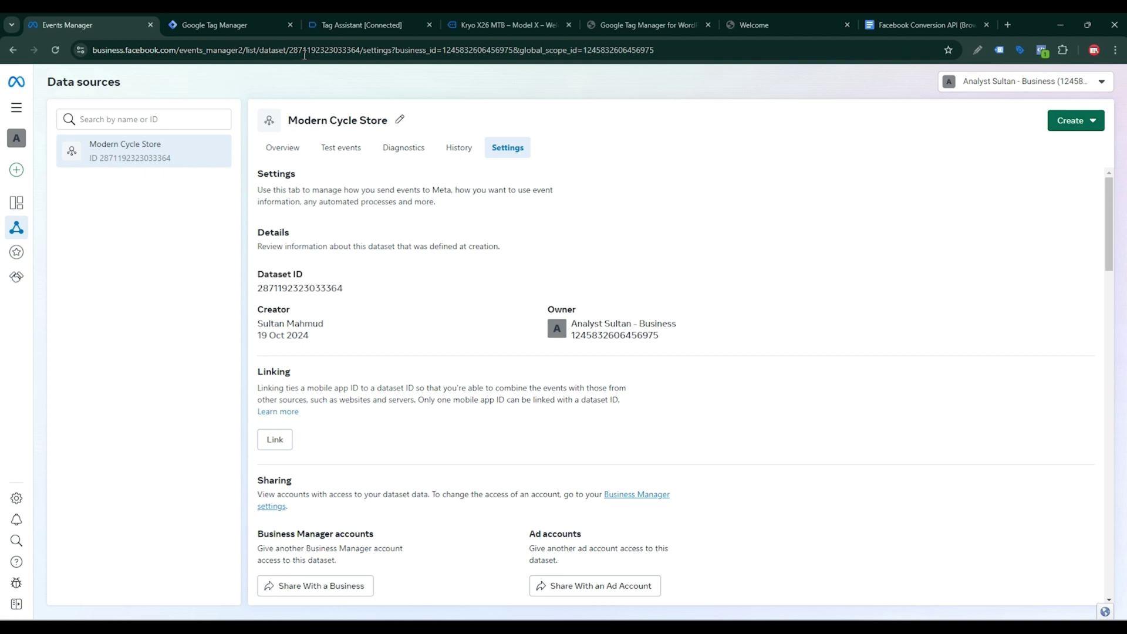
Step: Switch to Tag Manager, start a new tag and browse the Community Template Gallery for its tag type
click(250, 17)
click(53, 238)
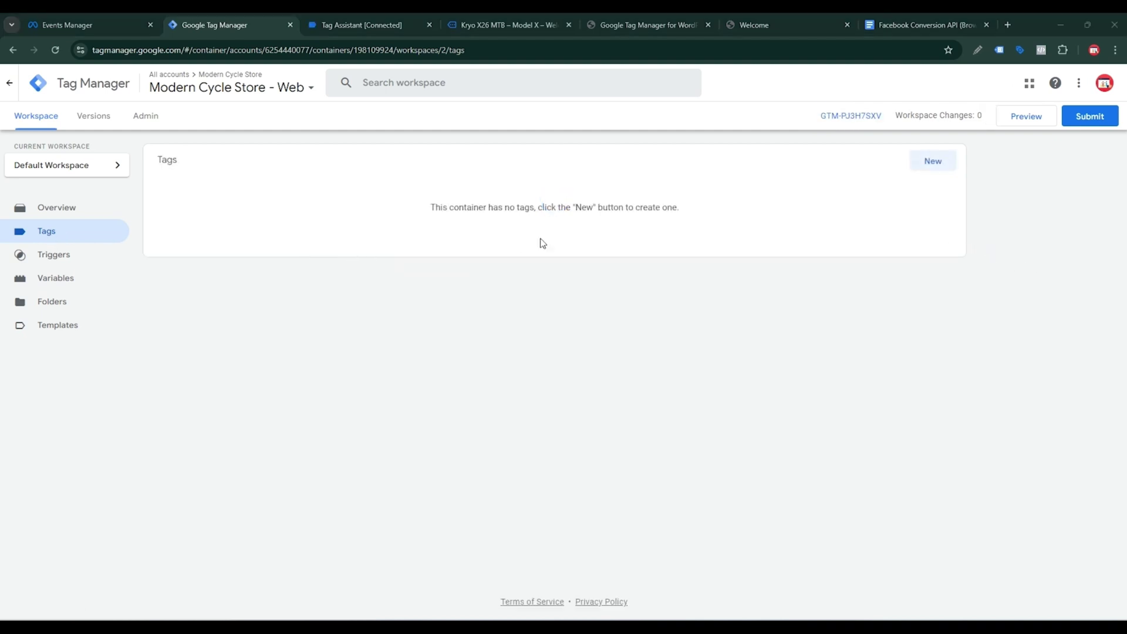
click(925, 165)
click(879, 192)
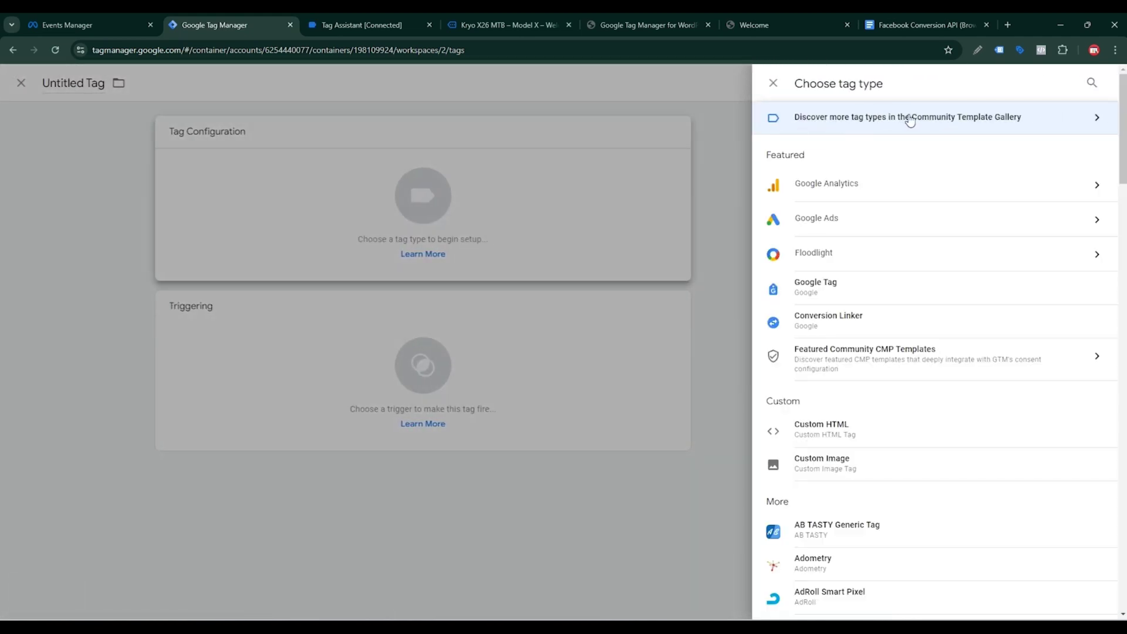
click(1036, 117)
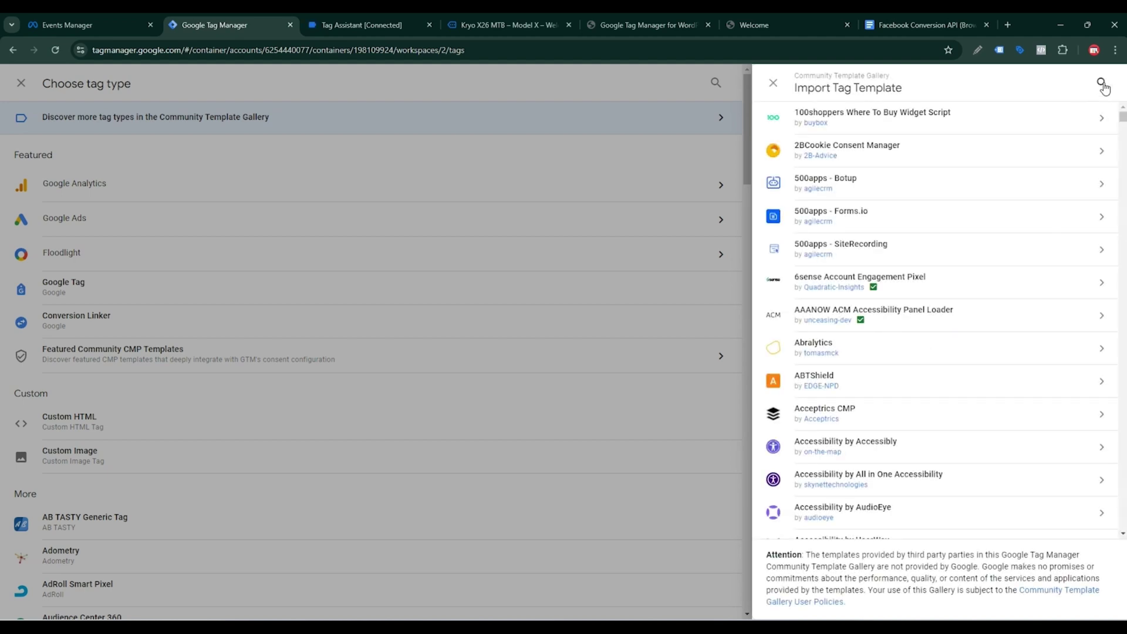
Step: Search the template gallery for "faceboo" and add the Facebook Pixel template by facebookarchive to the workspace
click(1101, 82)
text(facebo)
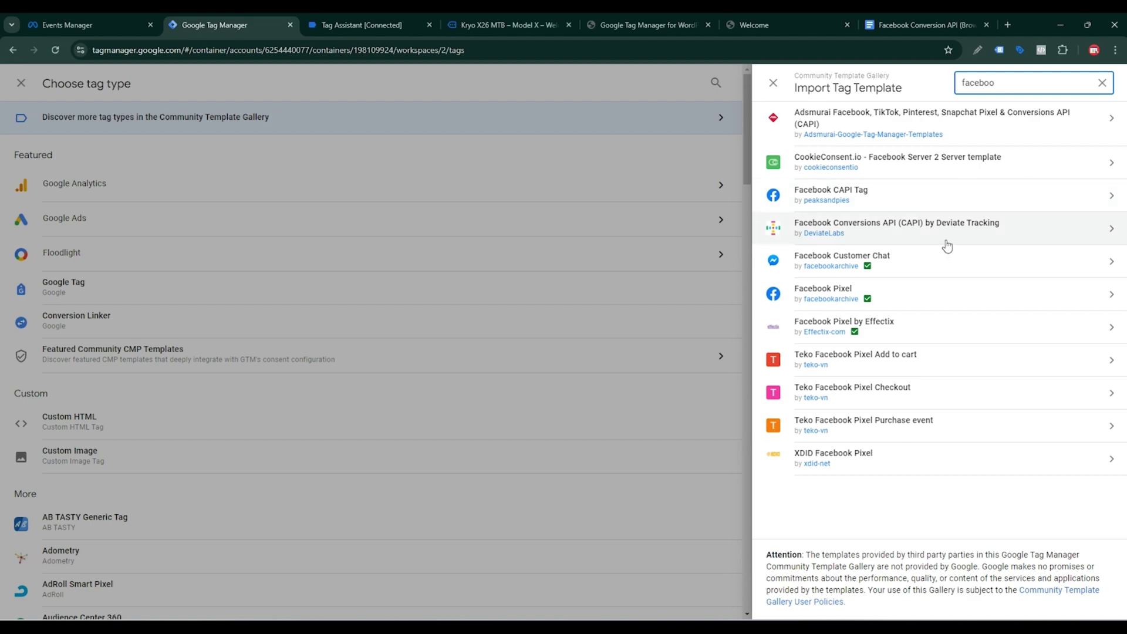
text(o)
click(906, 297)
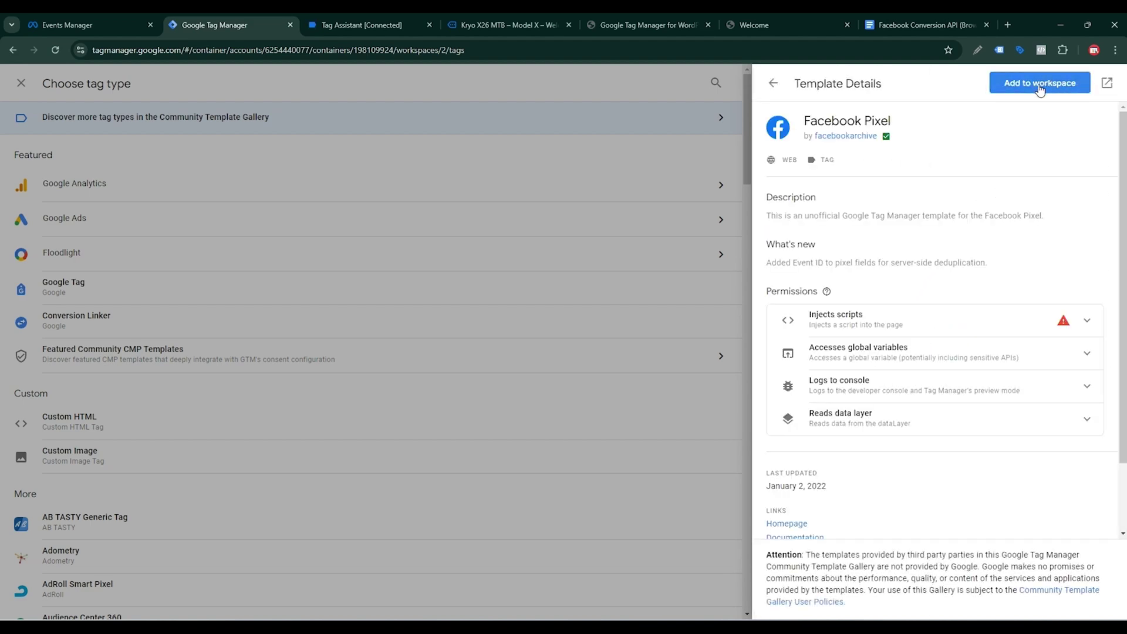
click(1051, 84)
click(720, 365)
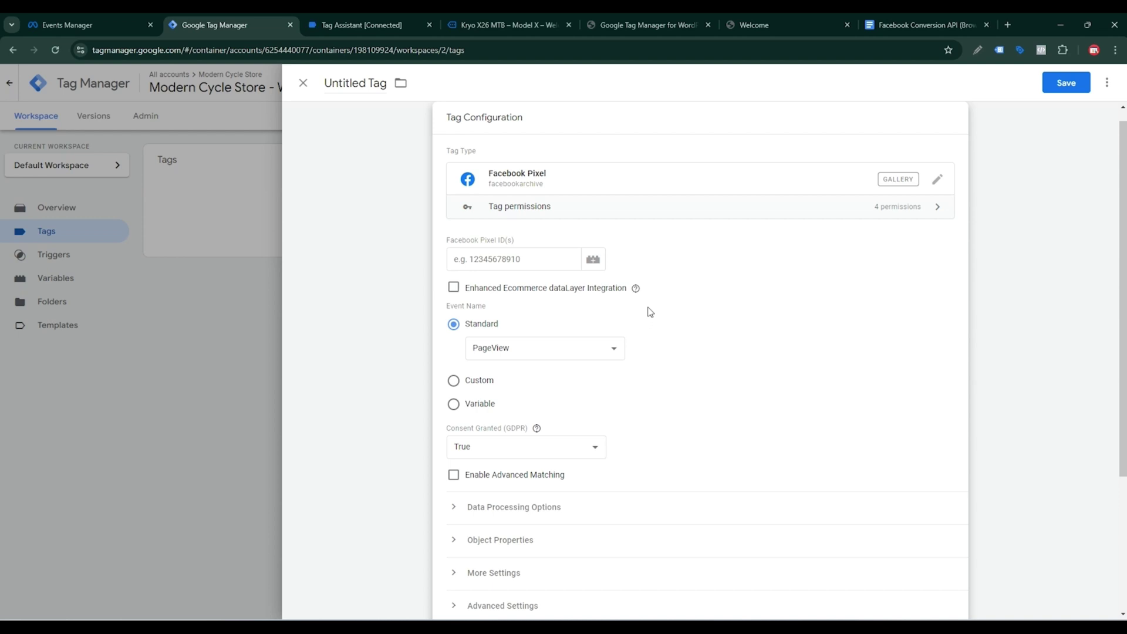
Step: Copy the dataset ID from Events Manager again and paste it into the new tag's Facebook Pixel ID field
drag(437, 242, 498, 247)
double_click(498, 247)
triple_click(497, 247)
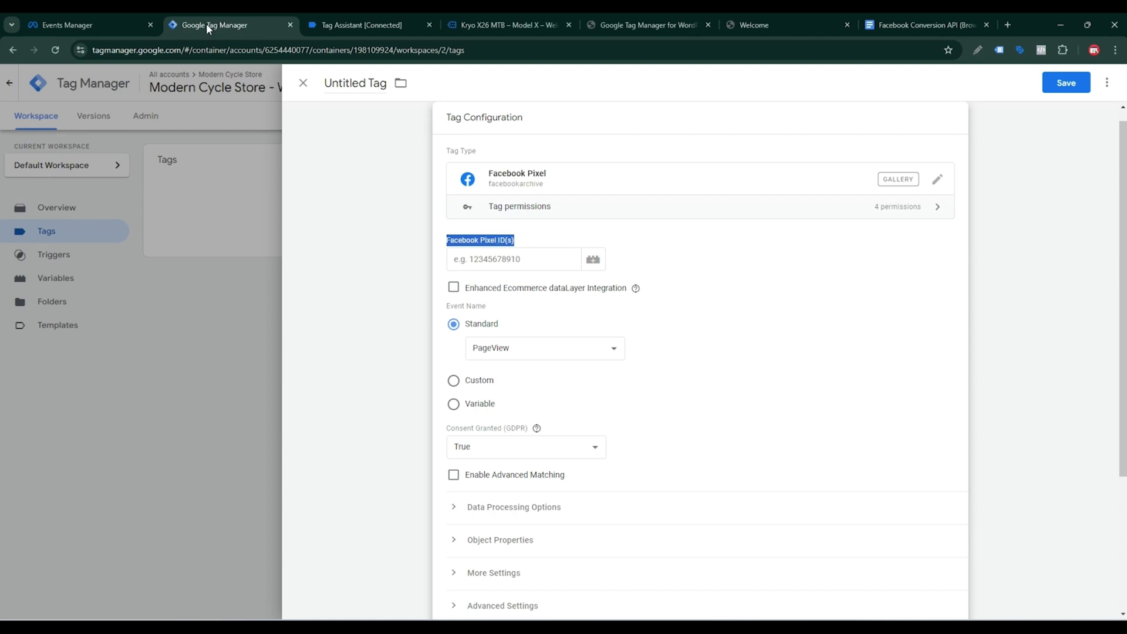
click(47, 23)
click(324, 295)
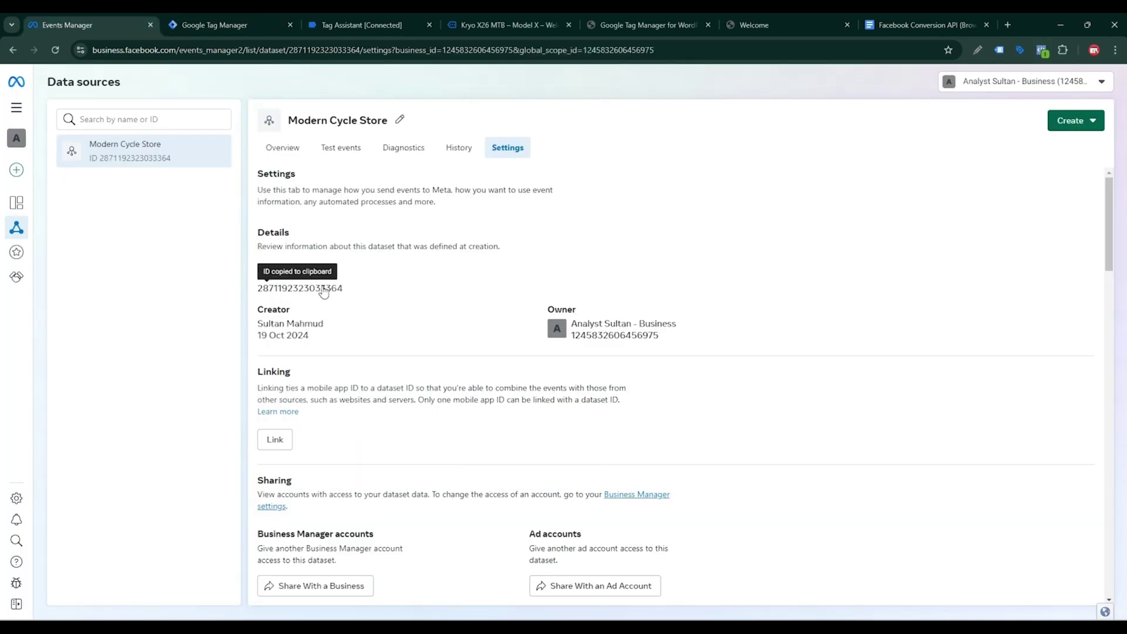
click(263, 17)
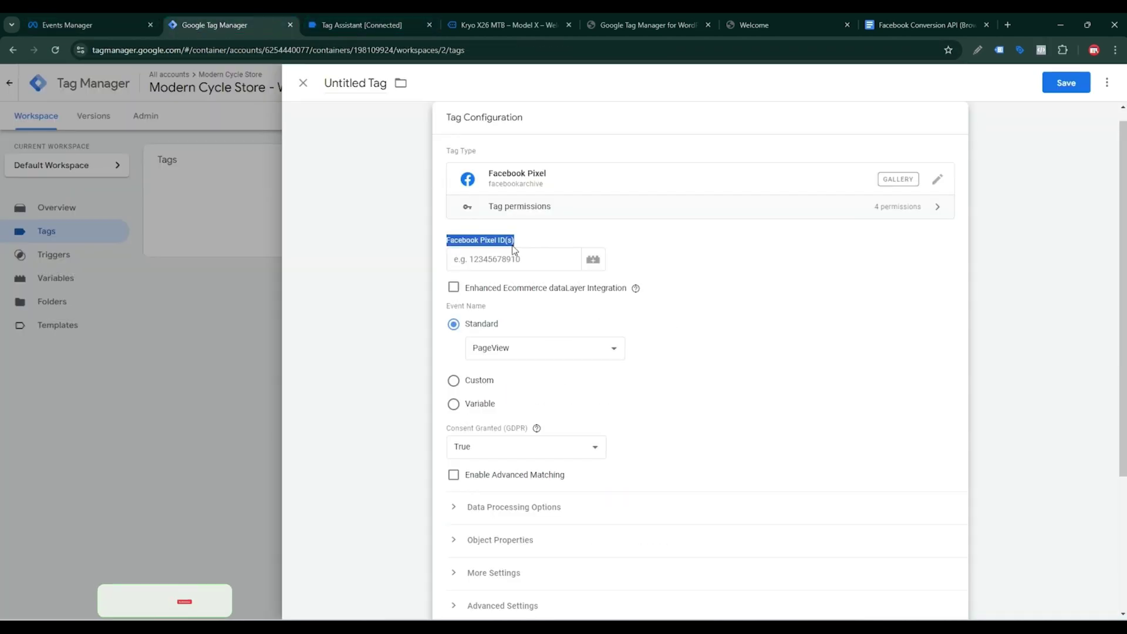
click(520, 253)
key(ctrl+v)
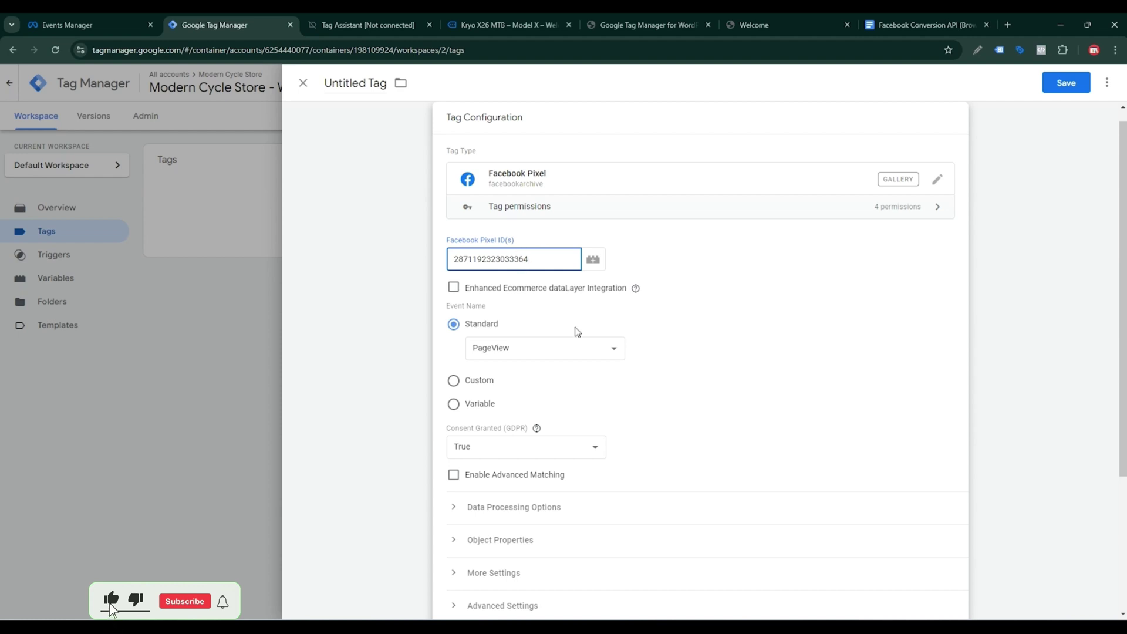
Step: Clear the pasted ID from the tag's Facebook Pixel ID field and look over the variables available for it
drag(550, 257, 451, 260)
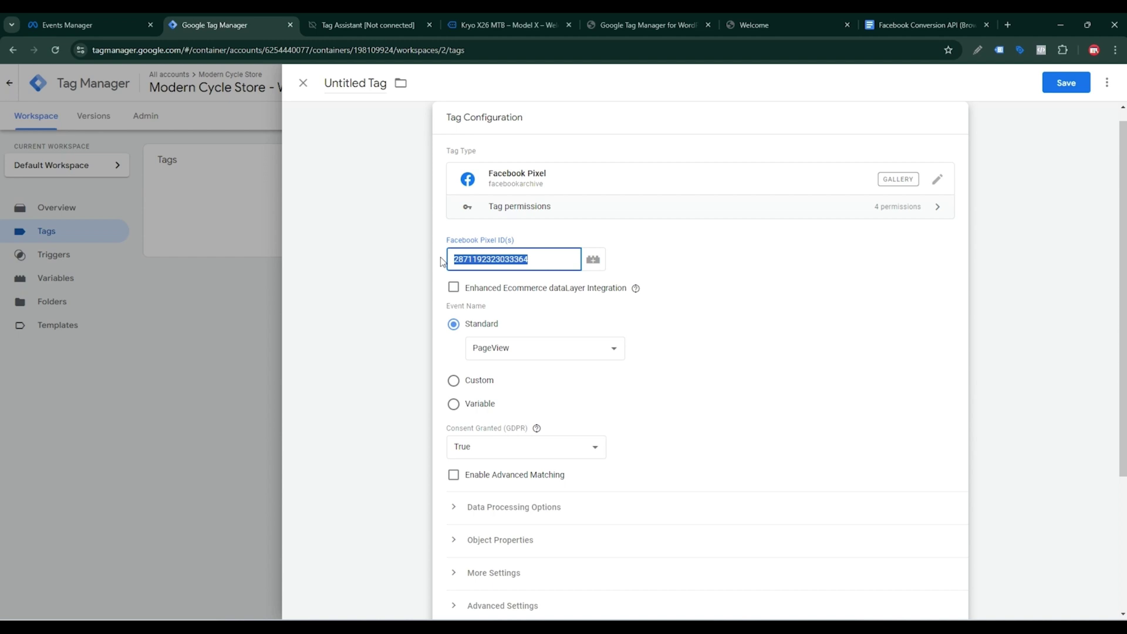
key(BackSpace)
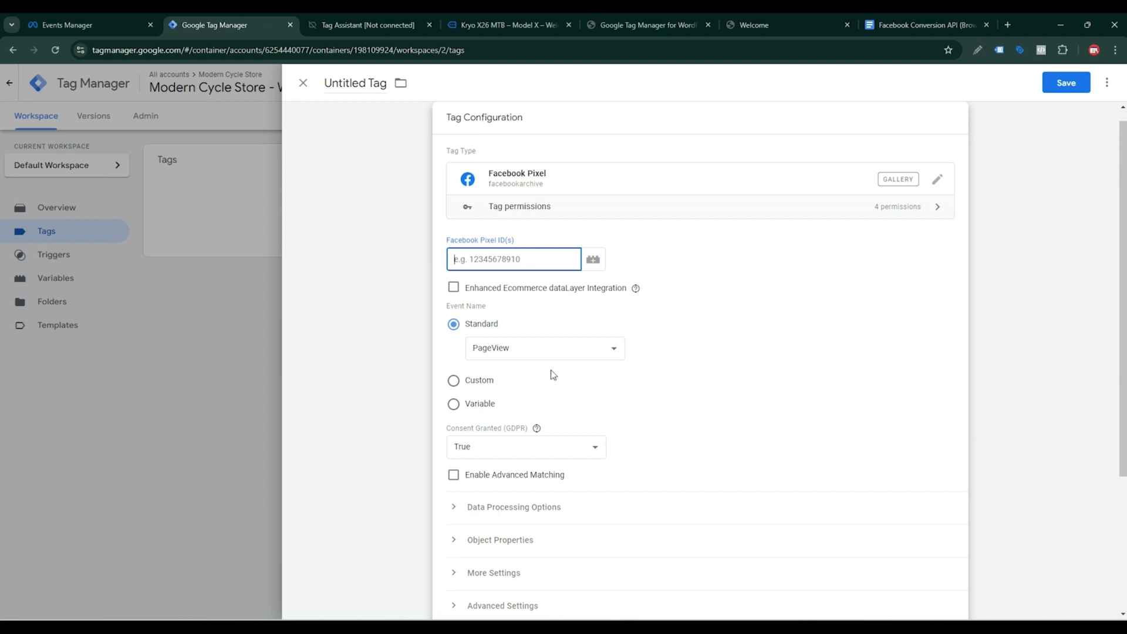
click(593, 259)
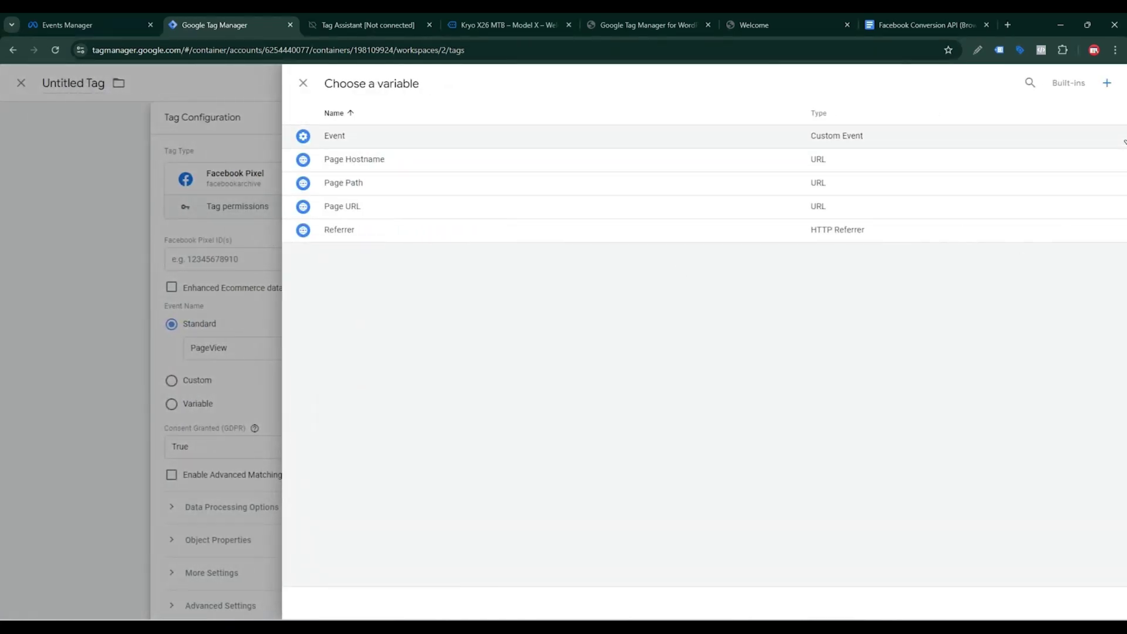
click(304, 80)
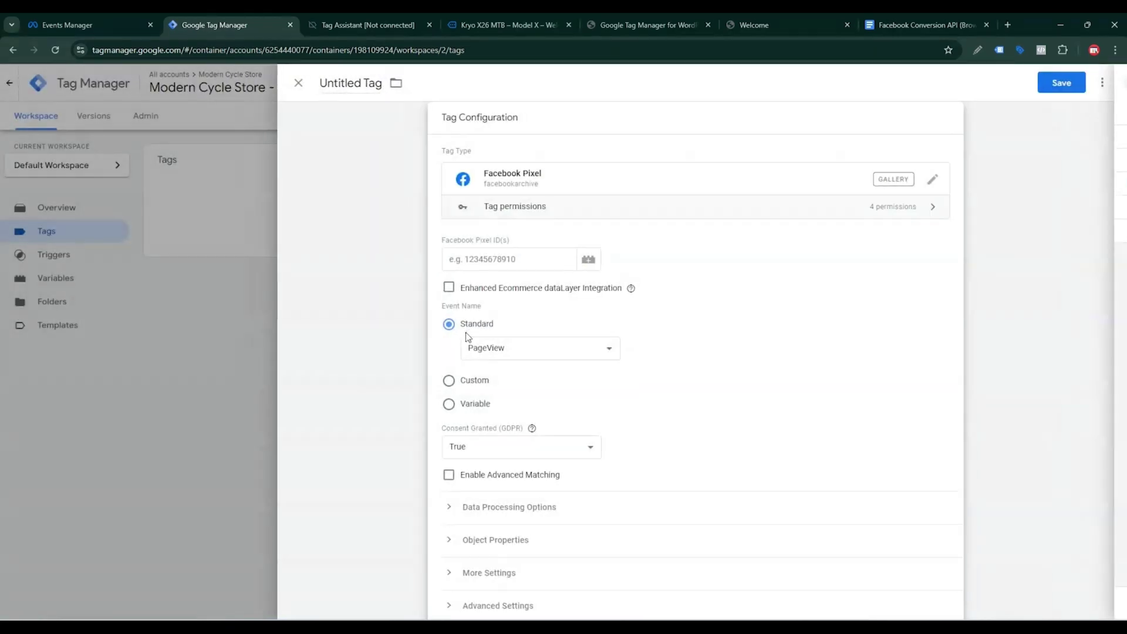
Step: Create a new Constant variable for the Facebook Pixel ID field and paste the dataset ID as its value
click(592, 259)
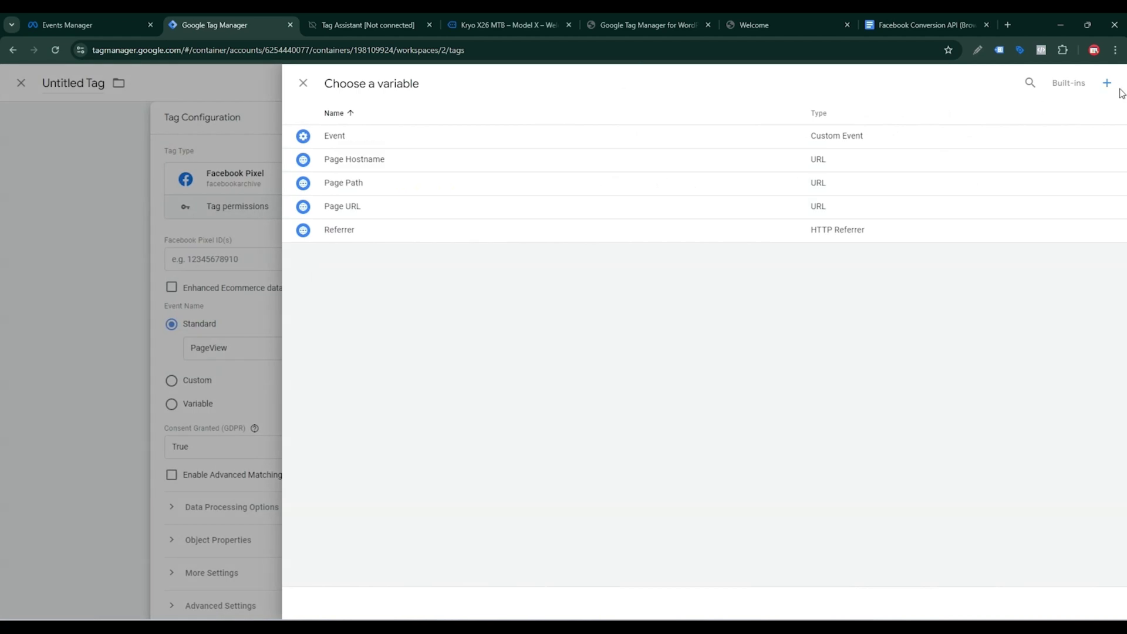
click(1114, 83)
click(727, 225)
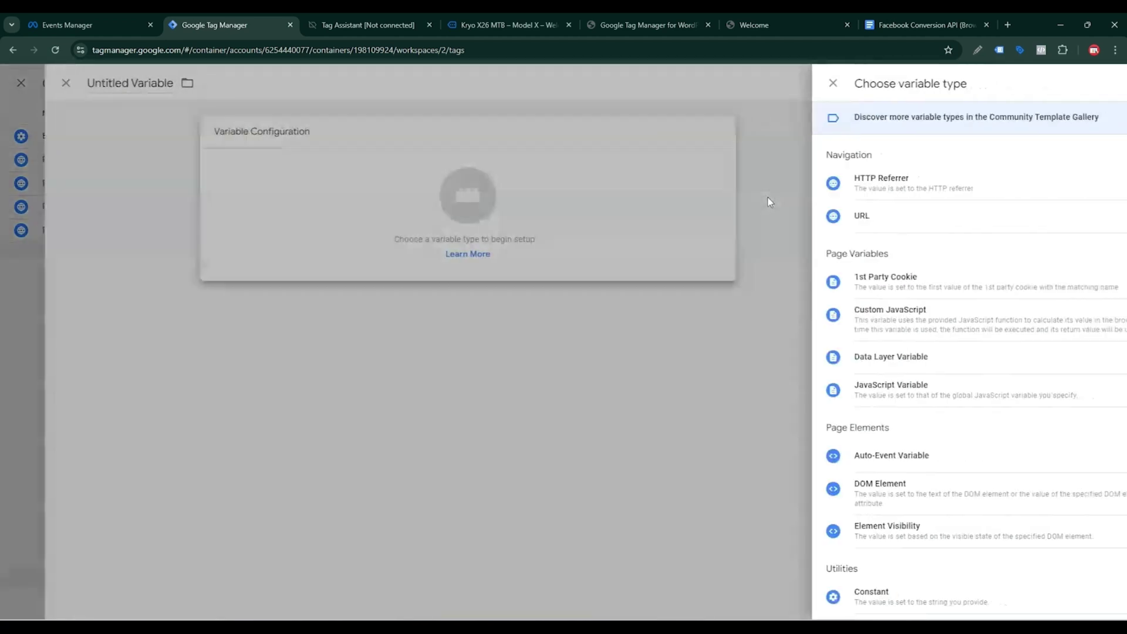
scroll(874, 455, down, 3)
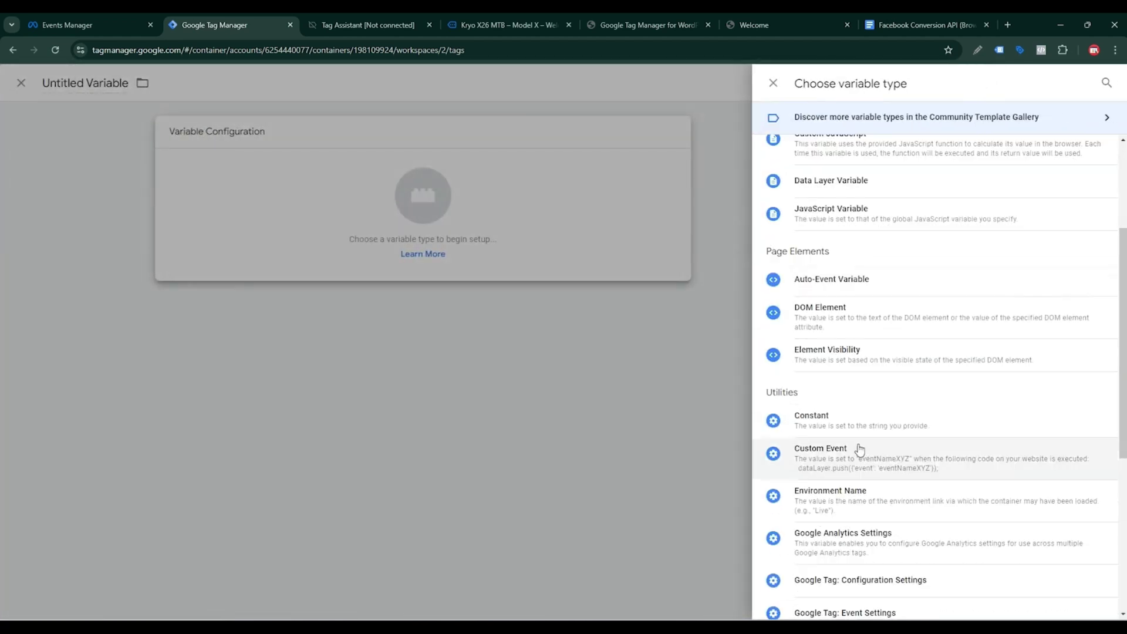
click(820, 421)
click(531, 247)
key(ctrl+v)
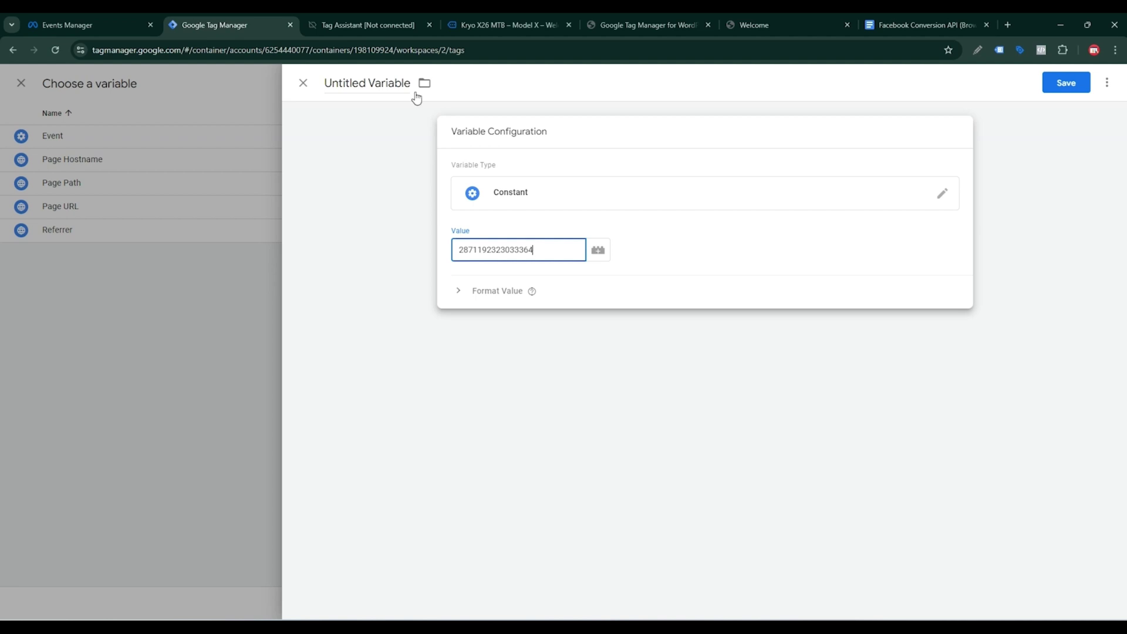
Step: Name the constant variable "FB Pixel ID" and save it into the tag's Facebook Pixel ID field
click(367, 83)
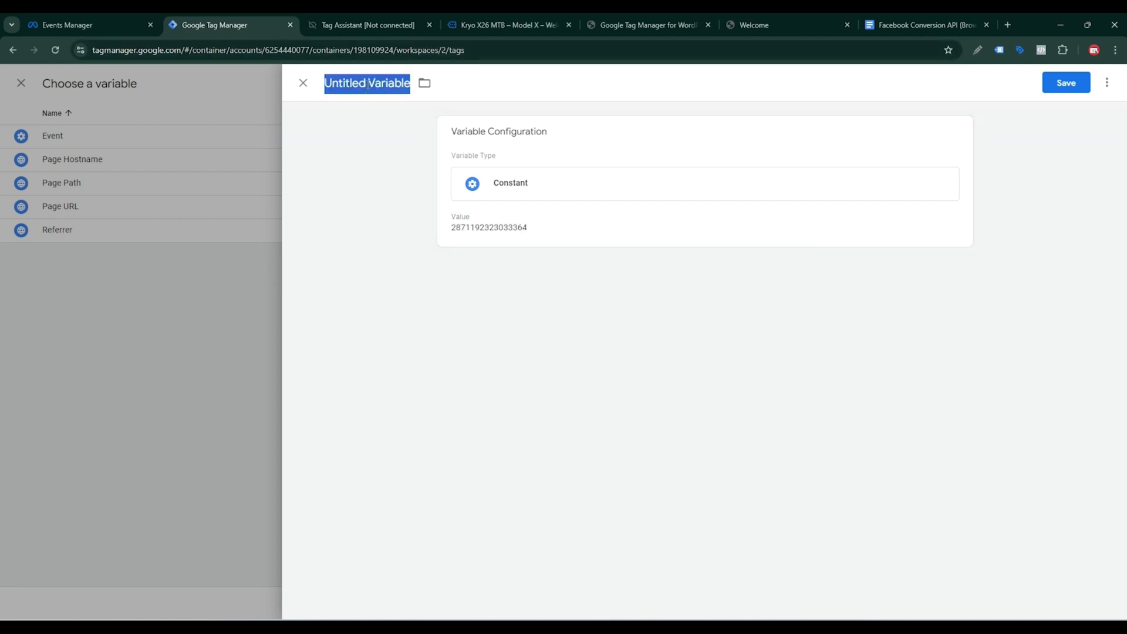
text(F)
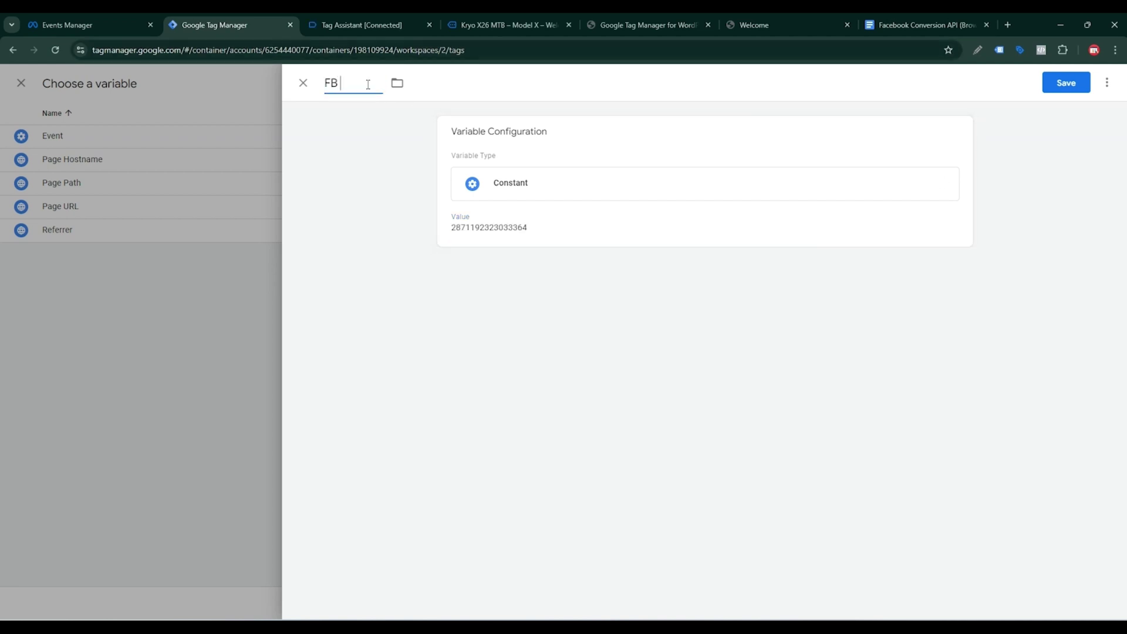
text(B Pixel ID)
click(1063, 88)
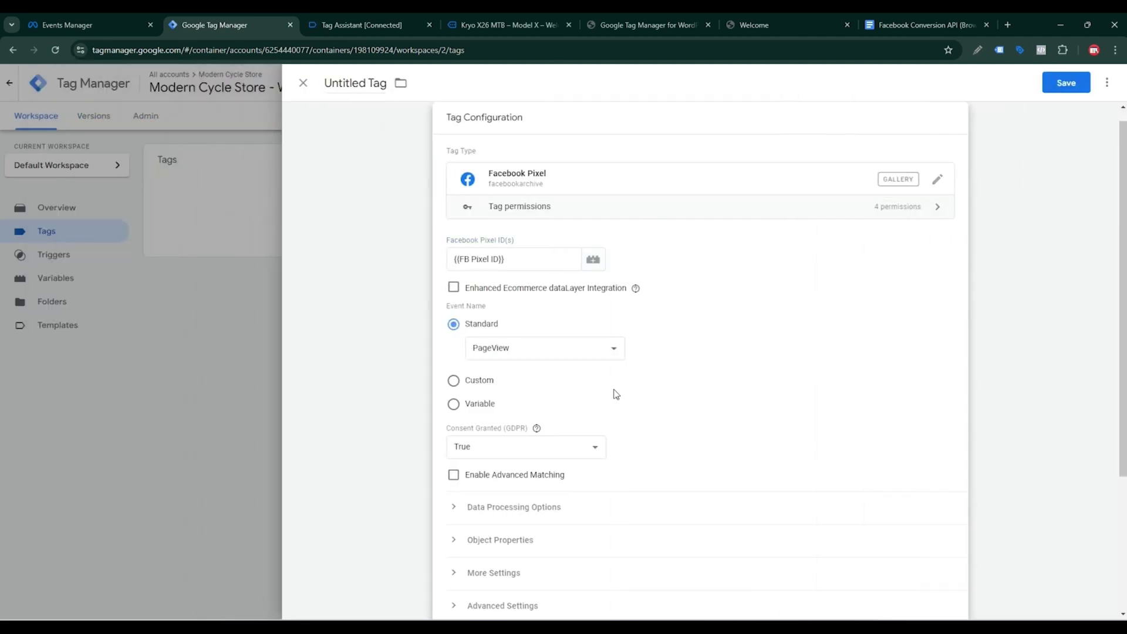
Step: Set the Facebook Pixel tag to fire on the All Pages trigger
scroll(709, 427, down, 3)
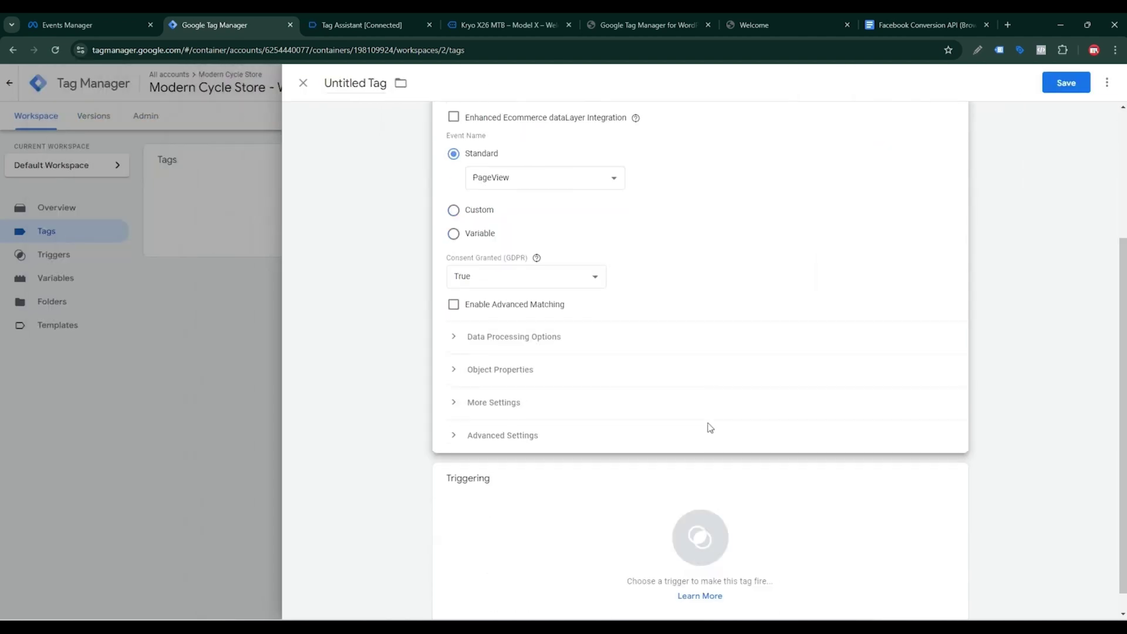
click(716, 509)
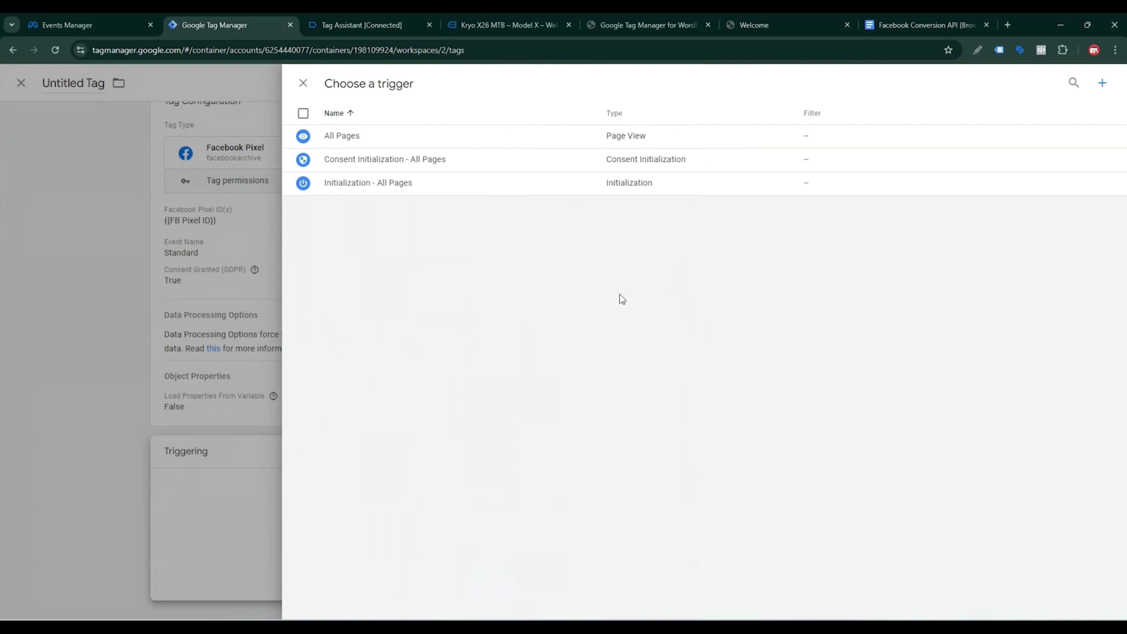
click(367, 134)
Step: Name the tag "FB - Page View - Tag" and save it
click(336, 82)
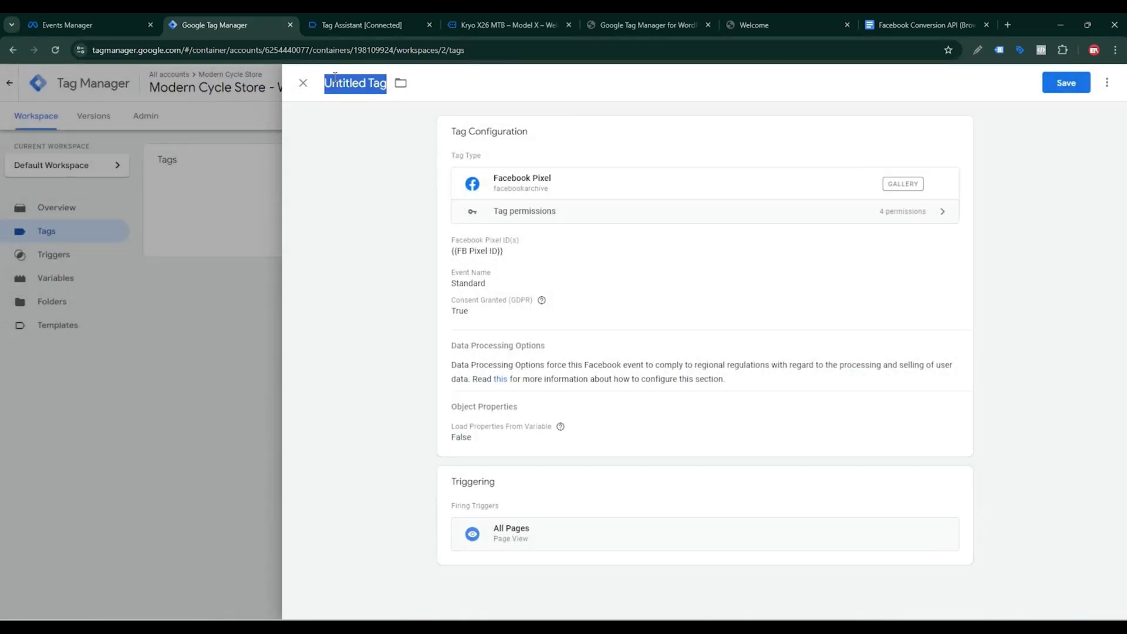
text(f)
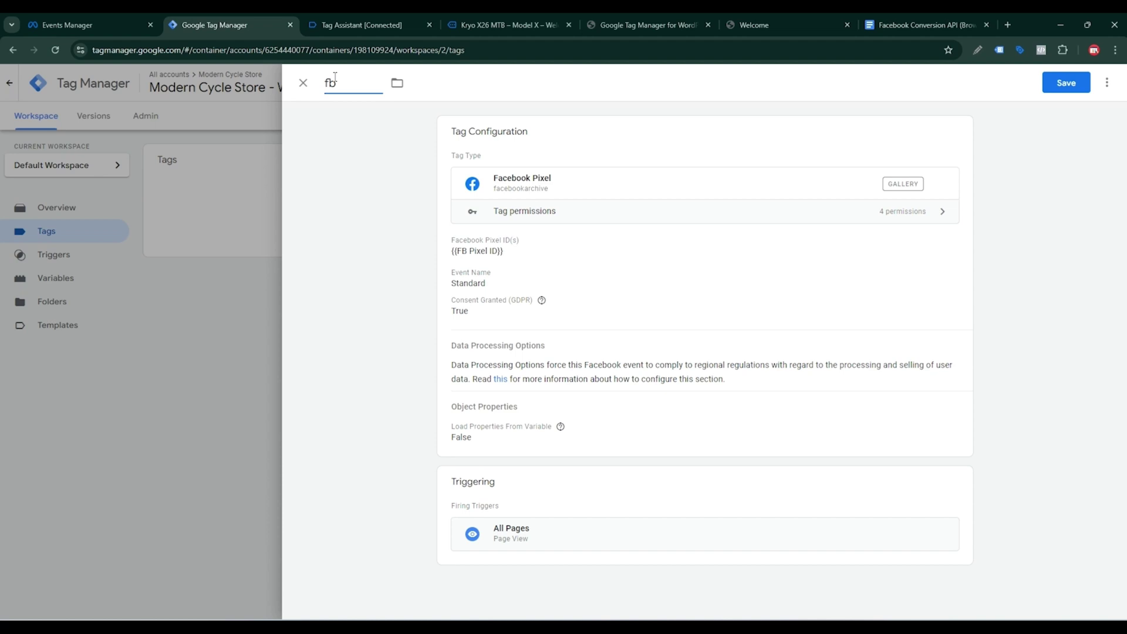
text(b)
key(BackSpace)
key(BackSpace)
text(FB - Page View -)
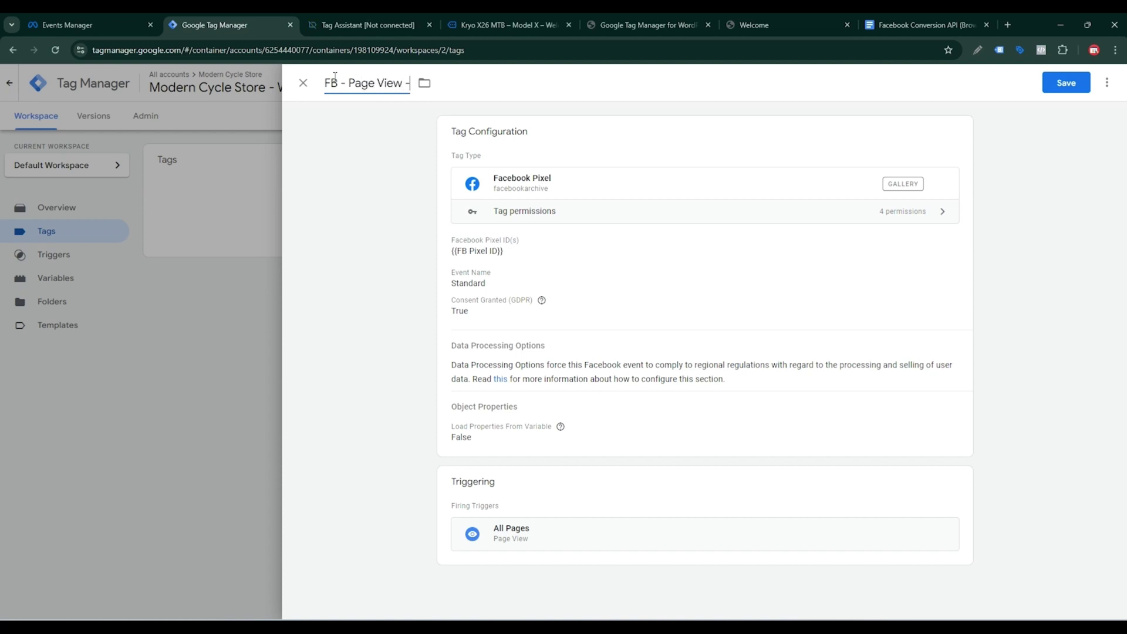
text( Tag)
click(1082, 87)
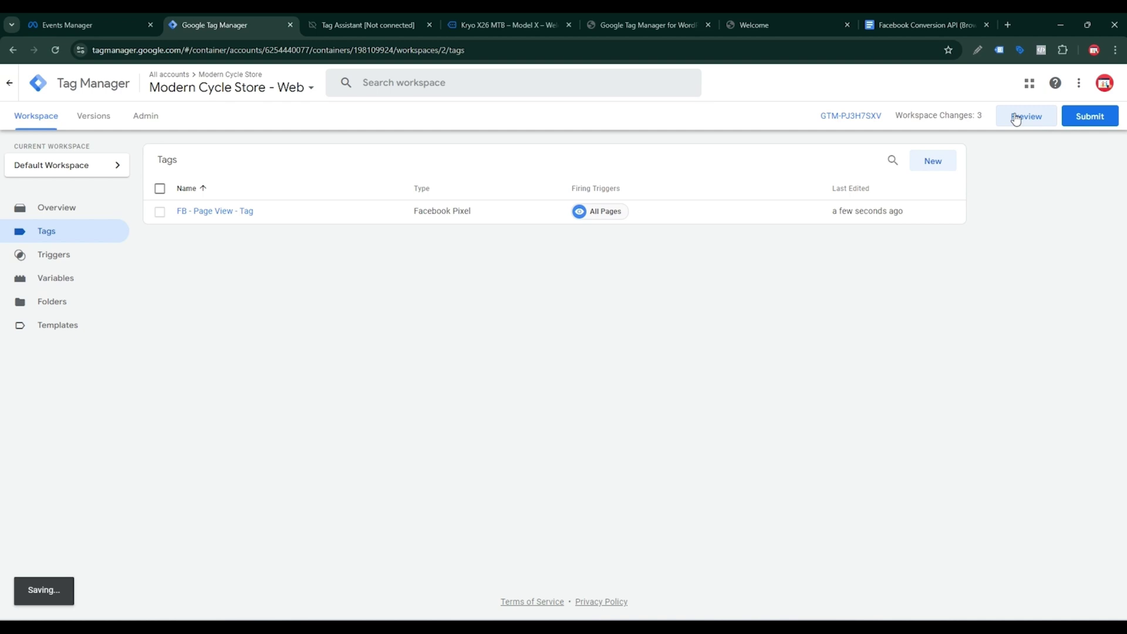
Step: Preview the container, continue into the connected Tag Assistant session and switch to the store's home page
click(1016, 117)
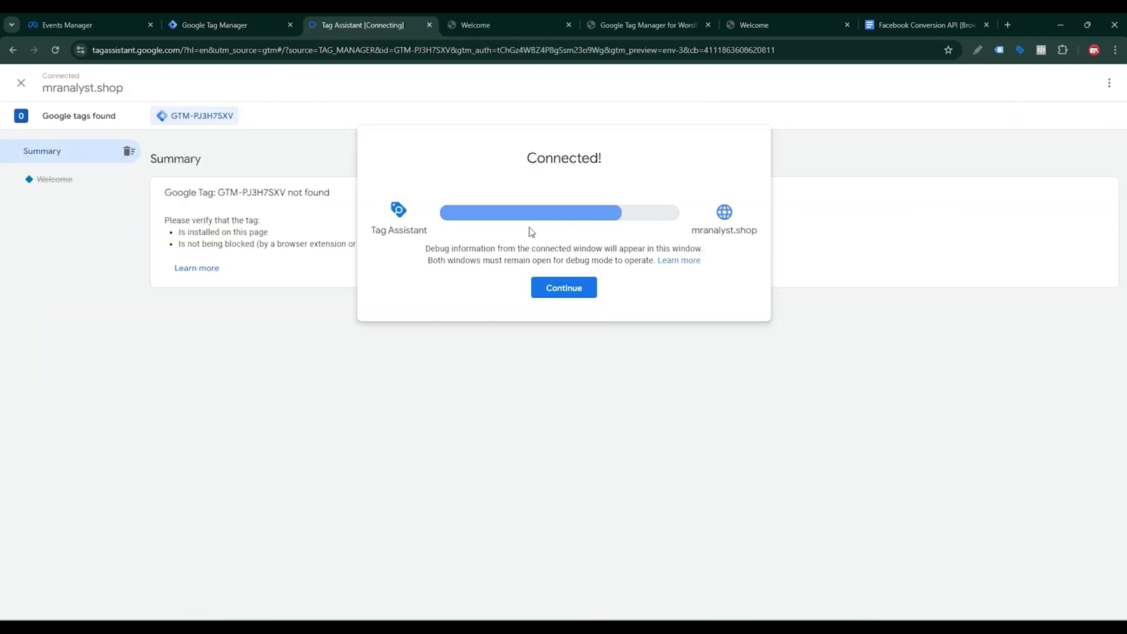
click(572, 288)
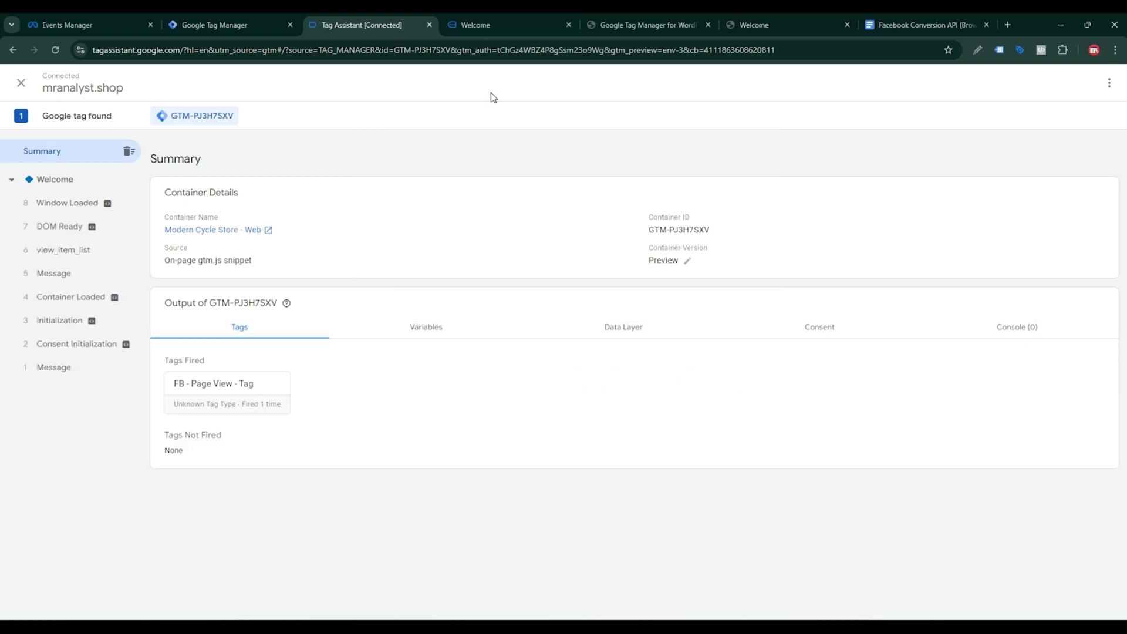
click(486, 18)
Step: Inspect the PageView event details on the store's home page with Meta Pixel Helper
scroll(514, 218, down, 5)
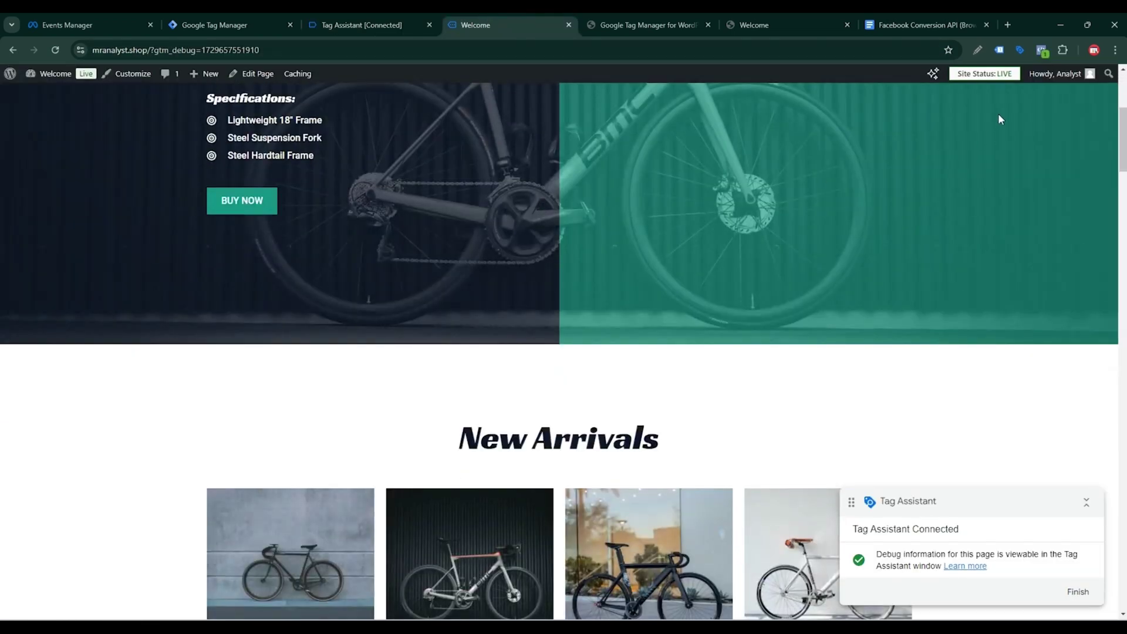
click(1040, 52)
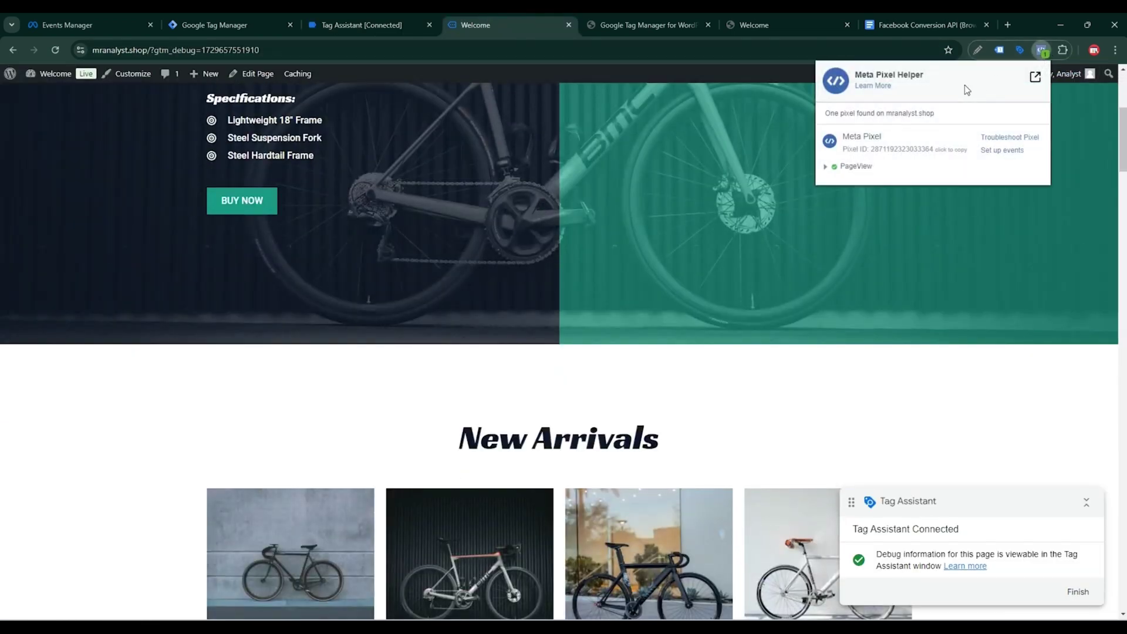
click(835, 169)
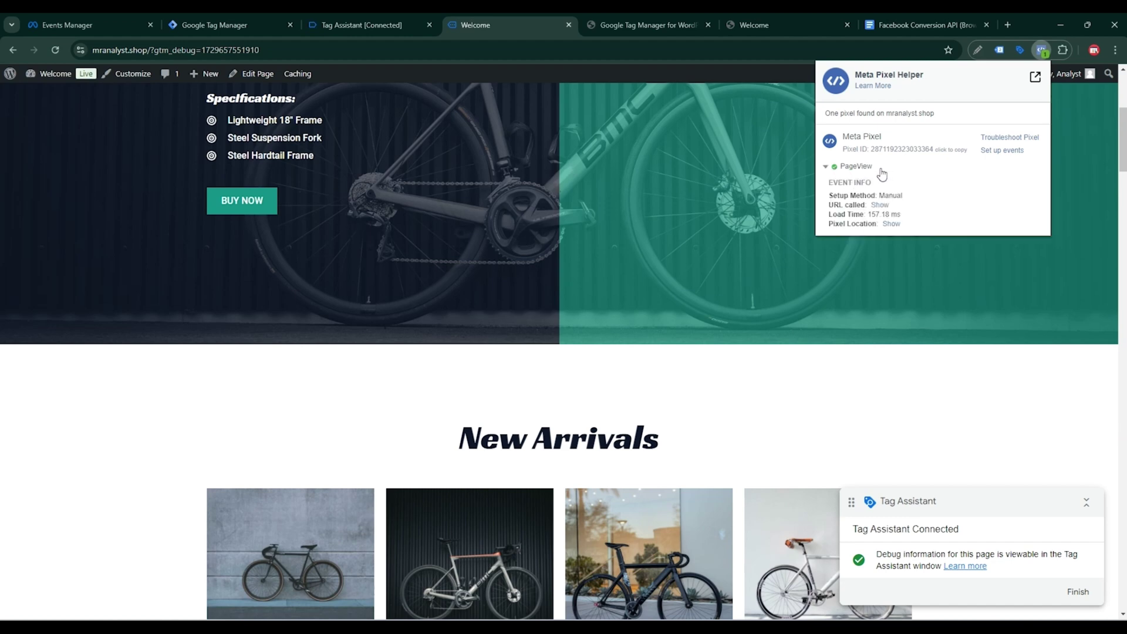
click(827, 169)
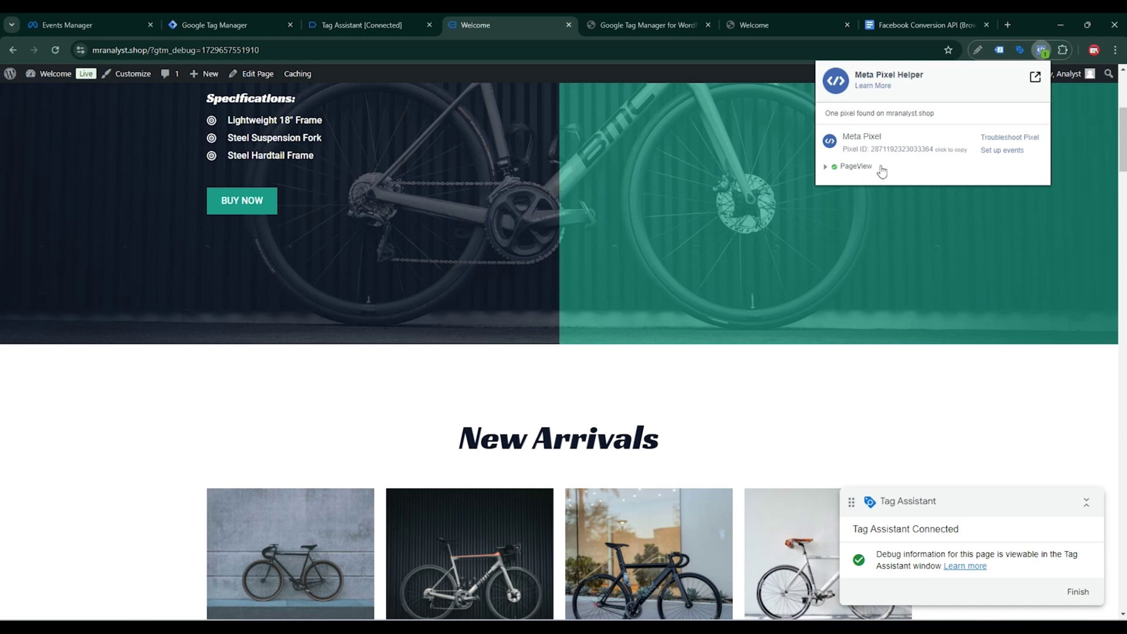
Step: Check Tag Assistant, switch to the Facebook Conversion API document and read its ViewContent Event Setup section
click(400, 29)
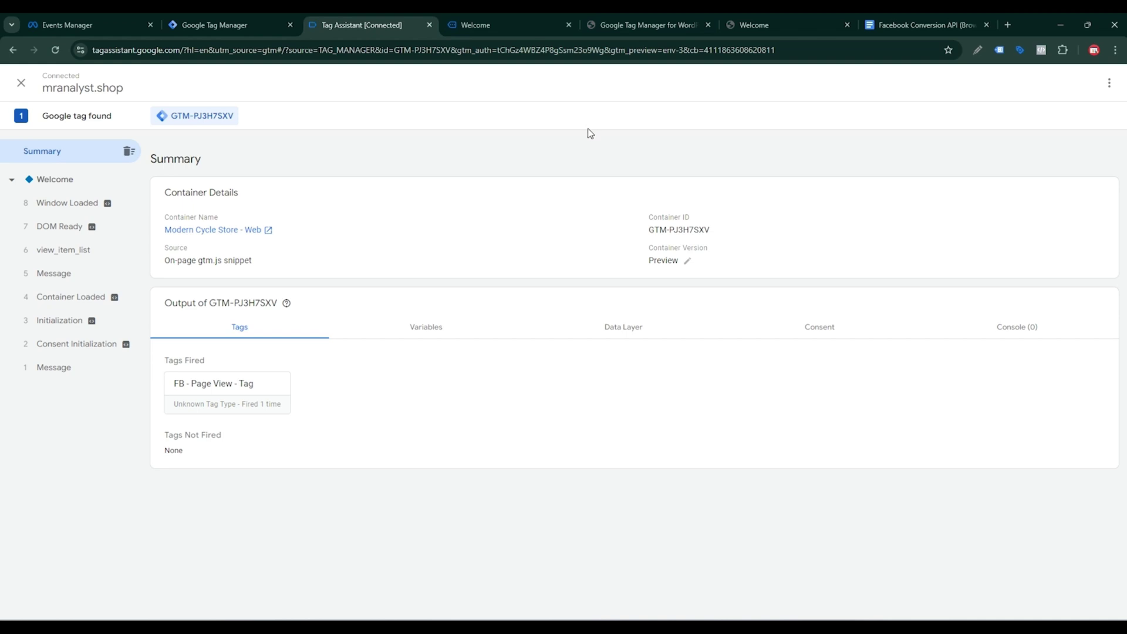
click(898, 25)
scroll(449, 367, down, 6)
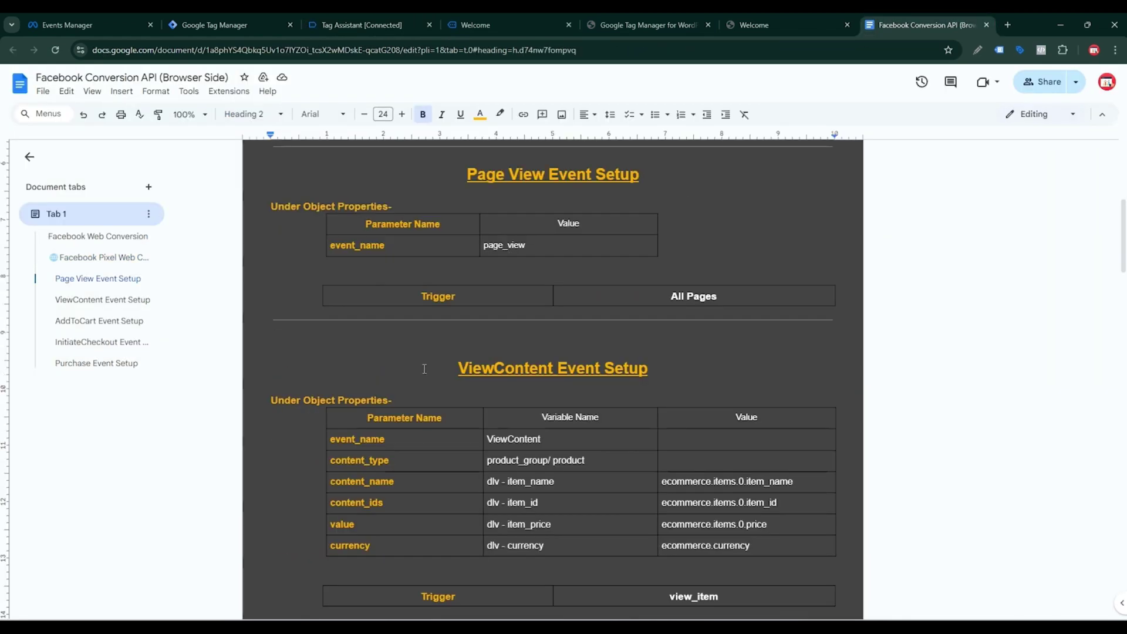
click(450, 367)
drag(450, 367, 661, 379)
click(661, 379)
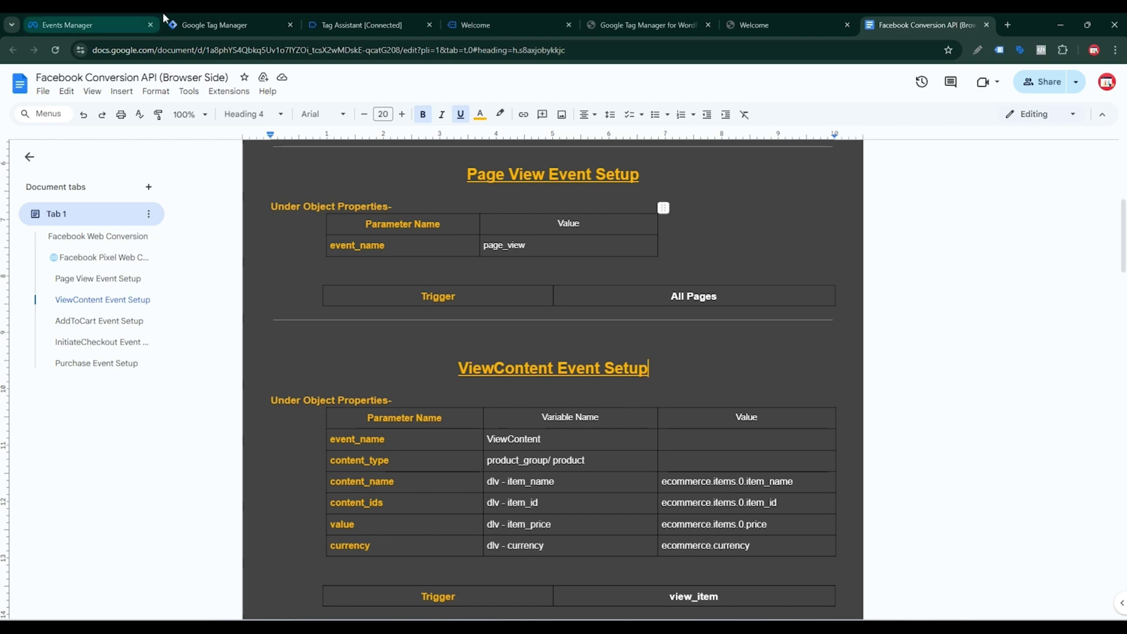
Step: Return to the store's home page and open the Kryo X26 MTB – Model K product from New Arrivals
click(188, 18)
click(360, 19)
click(542, 19)
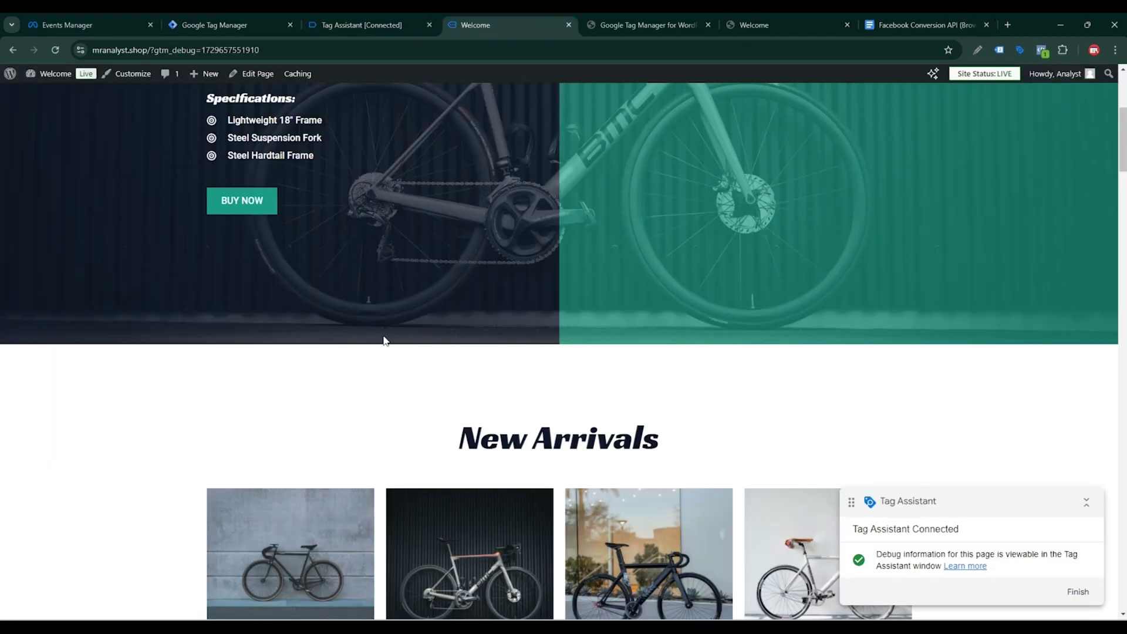
scroll(300, 292, down, 5)
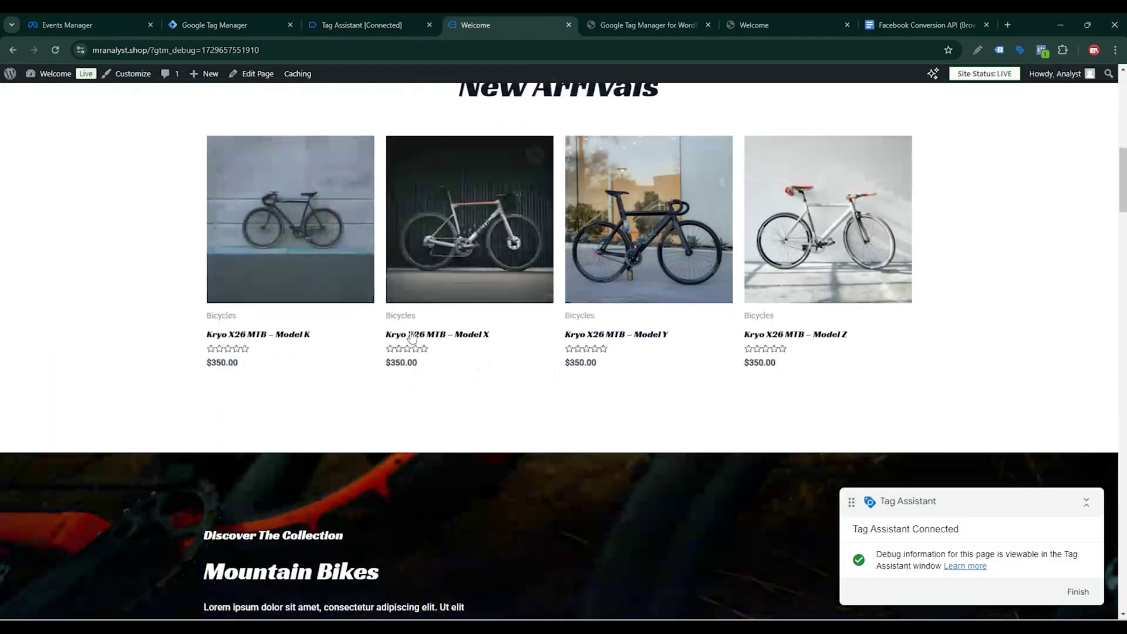
click(297, 293)
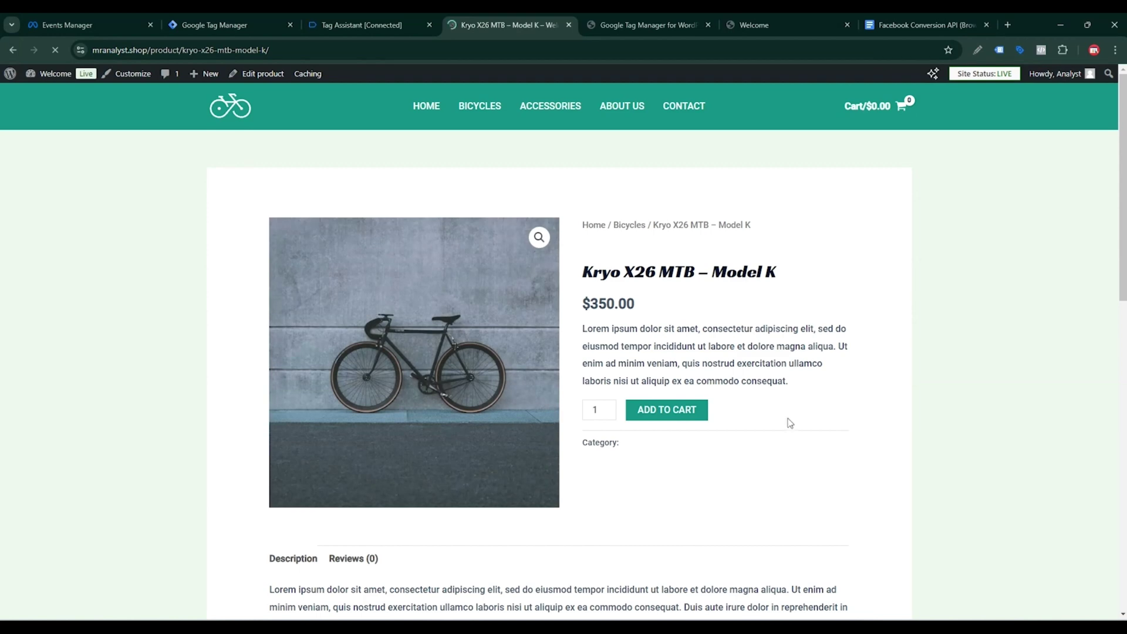
Step: Switch to Tag Assistant and examine the view_item event's data layer, including the ecommerce currency, value, item price and ID
click(388, 16)
click(59, 297)
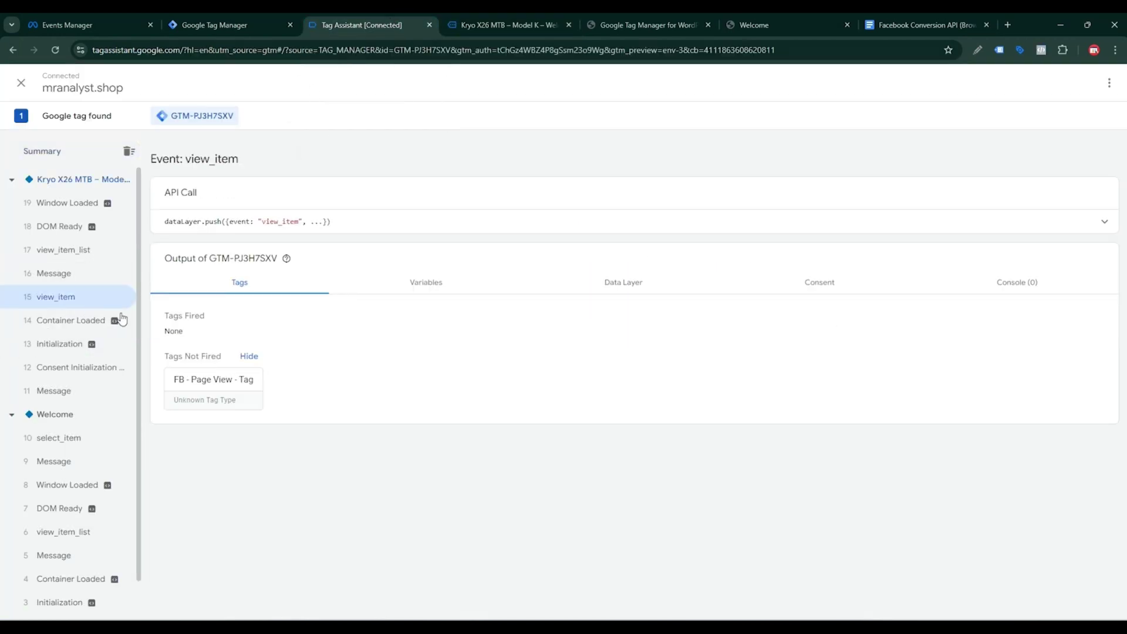
click(639, 293)
scroll(521, 350, down, 4)
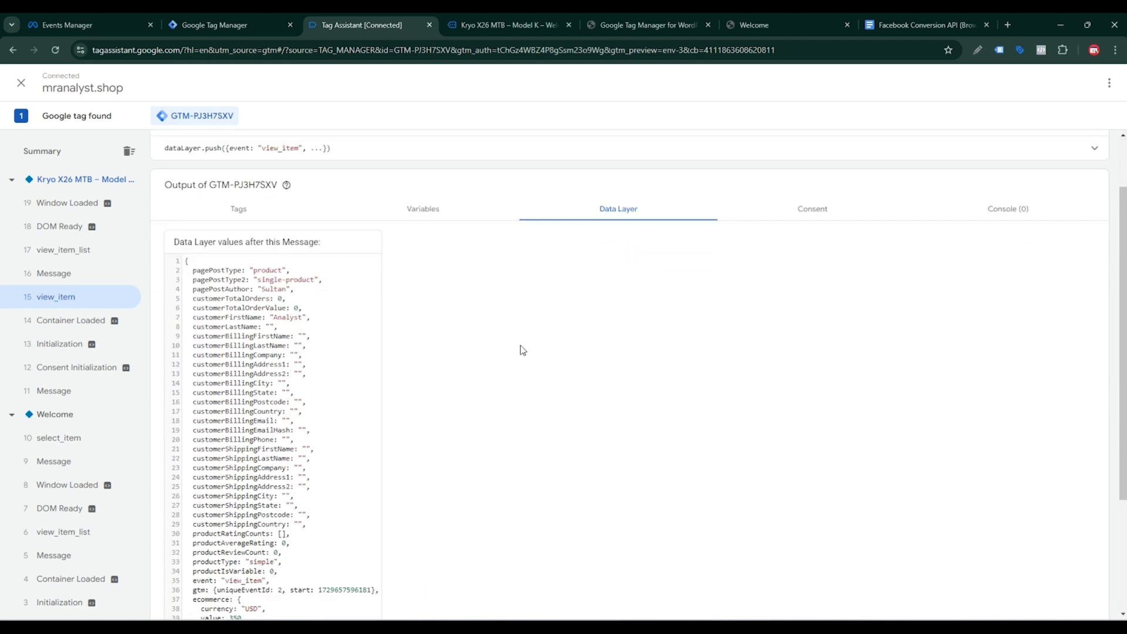
drag(206, 430, 242, 430)
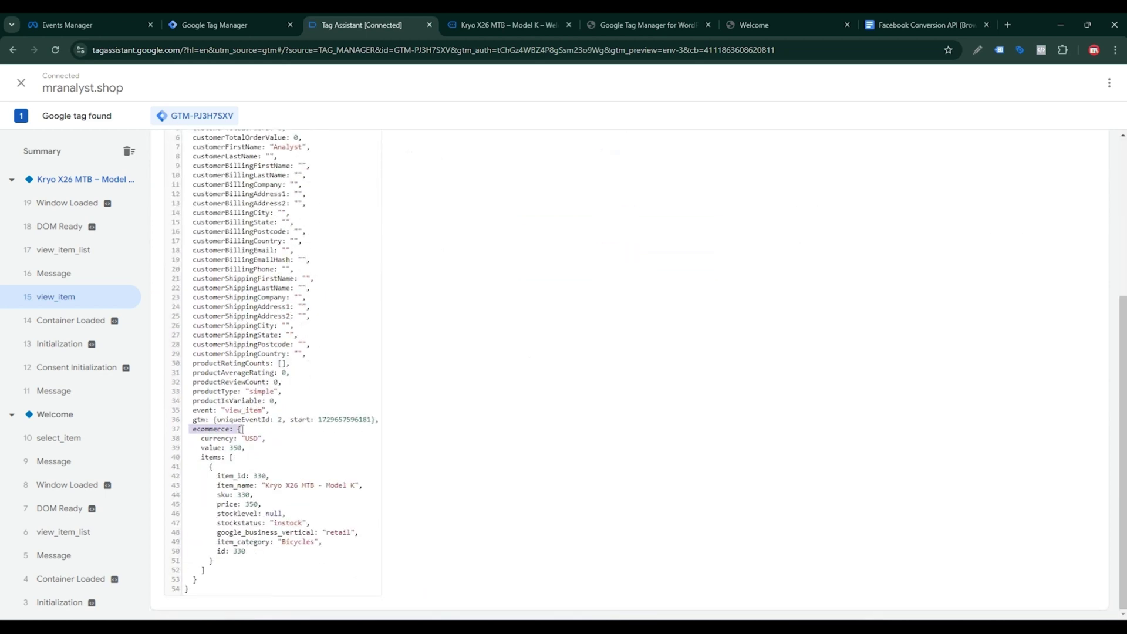
drag(218, 476, 251, 506)
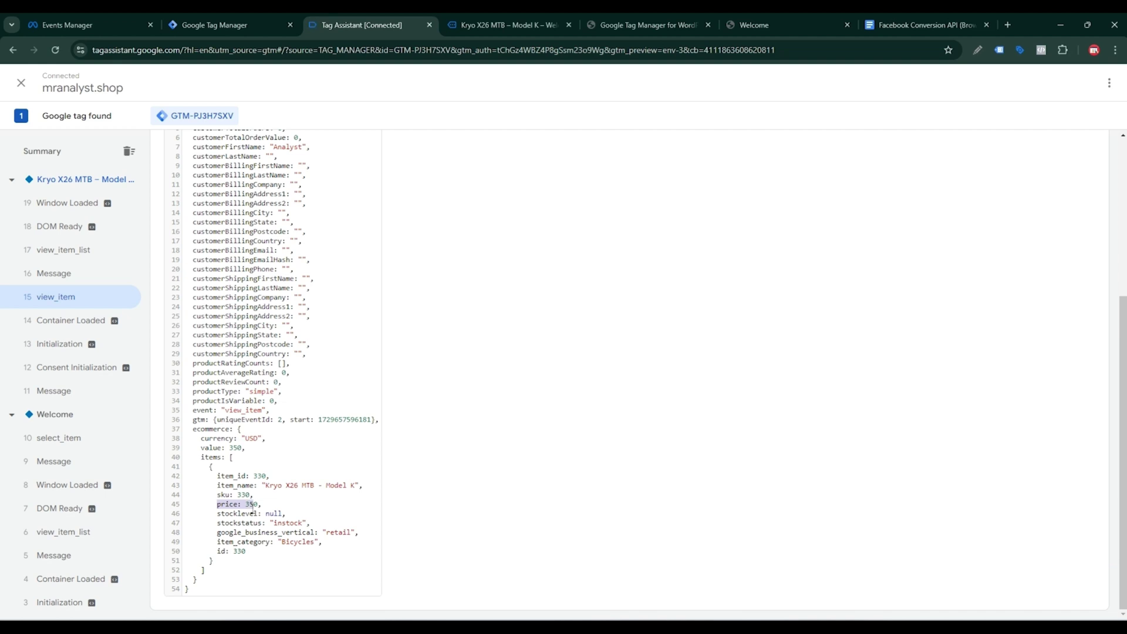
drag(214, 552, 264, 551)
click(265, 549)
drag(204, 438, 278, 451)
click(277, 451)
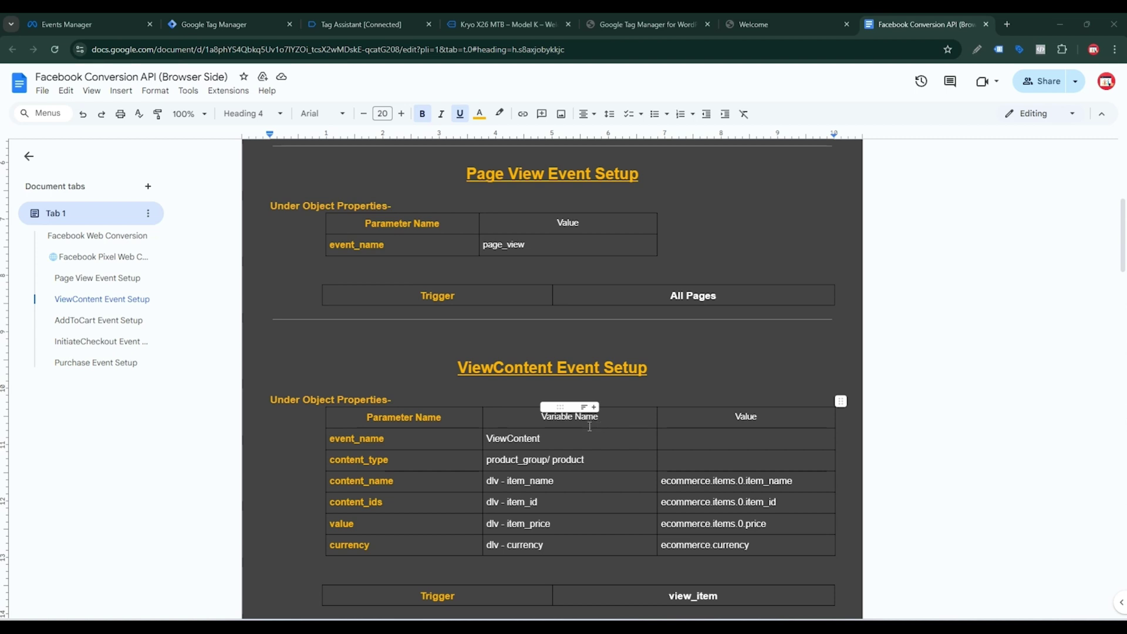
Step: Switch to the Google Tag Manager workspace and create a new tag of the Facebook Pixel type
click(213, 19)
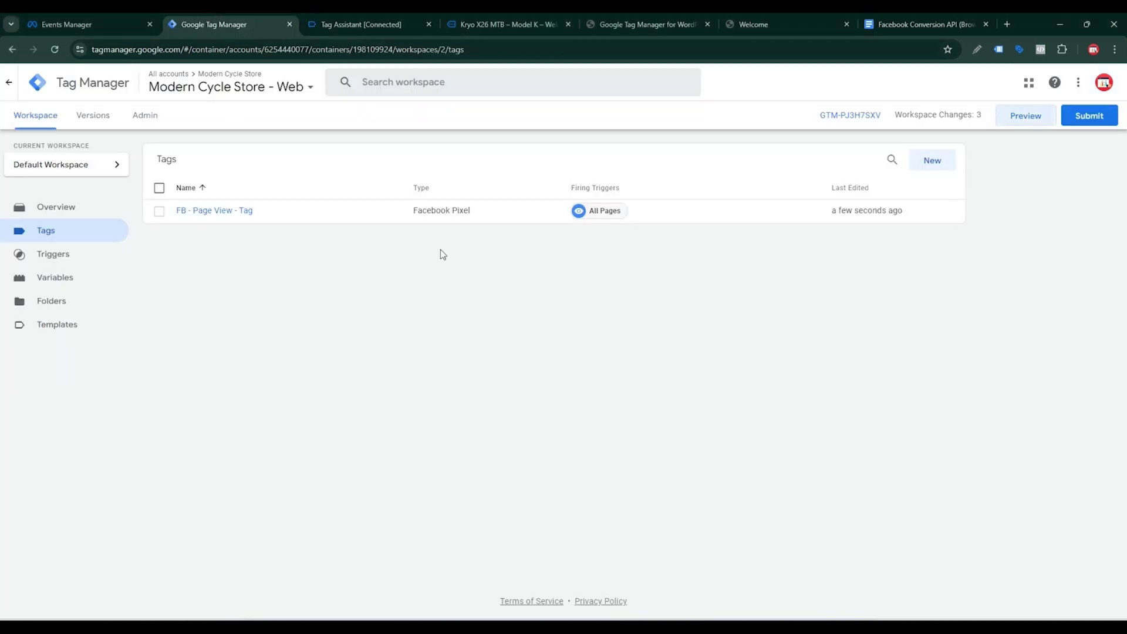
click(943, 166)
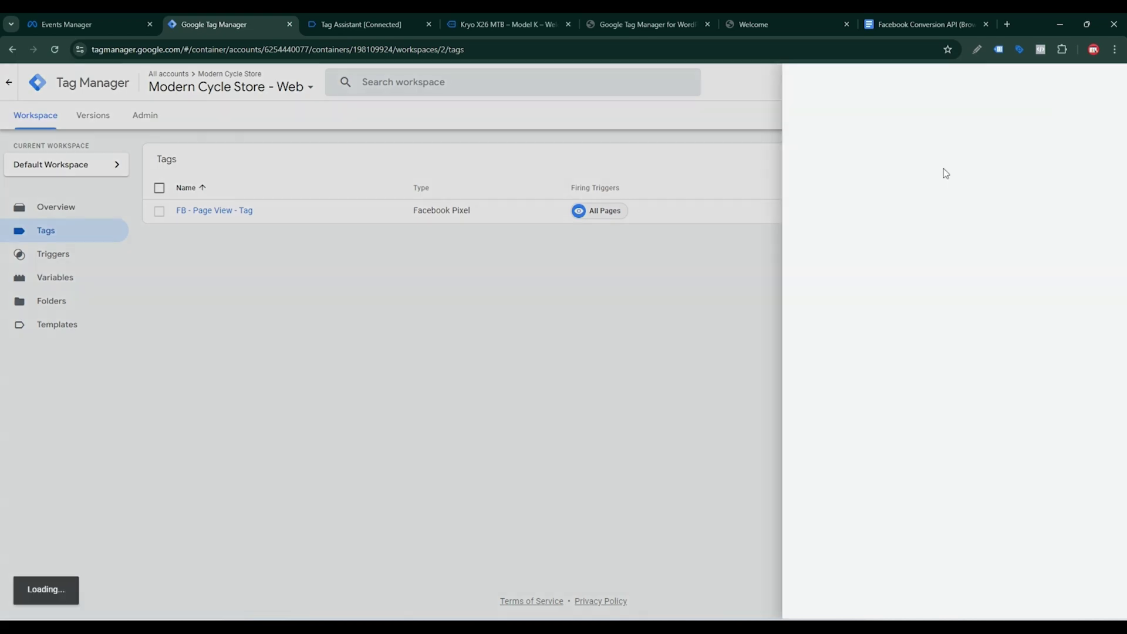
click(900, 193)
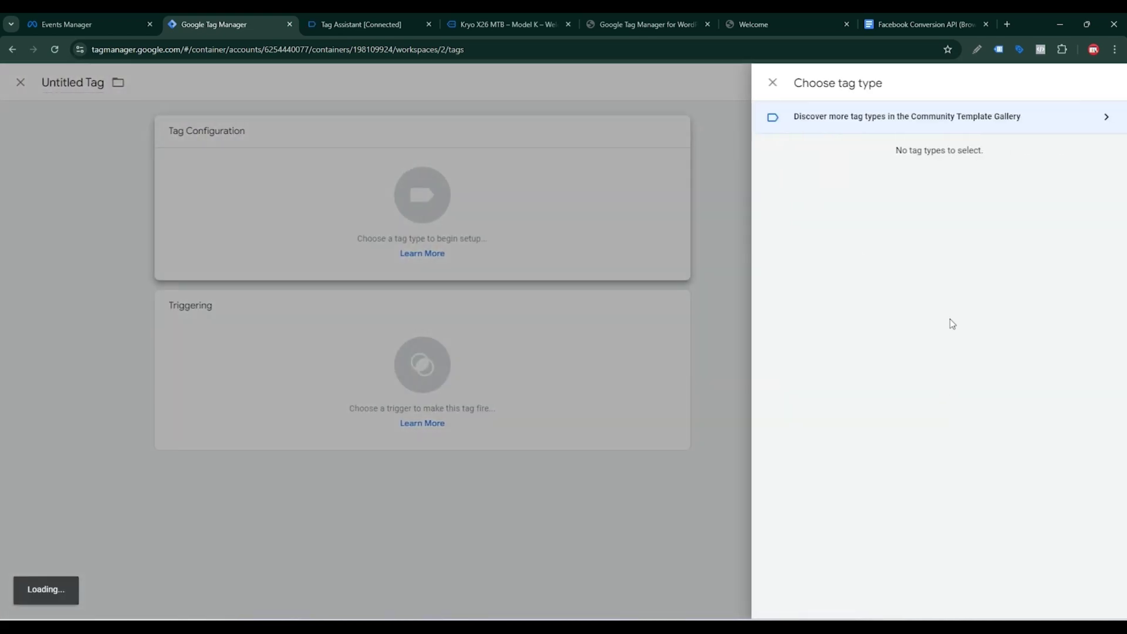
click(857, 498)
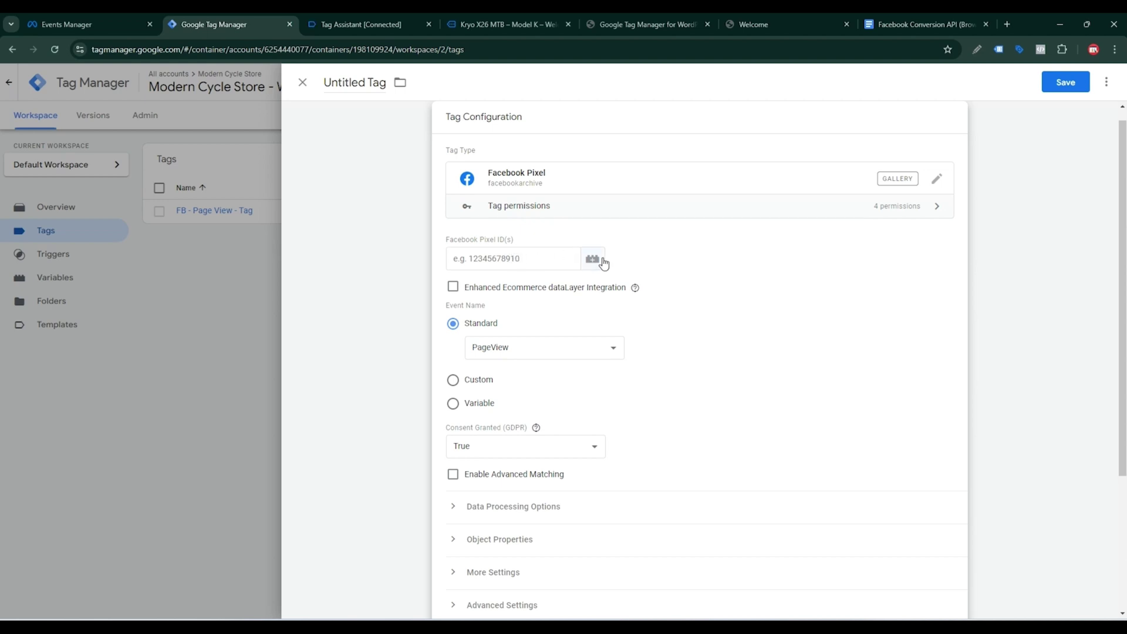
Step: Use the FB Pixel ID variable as the tag's pixel ID and set the standard event to ViewContent
click(592, 259)
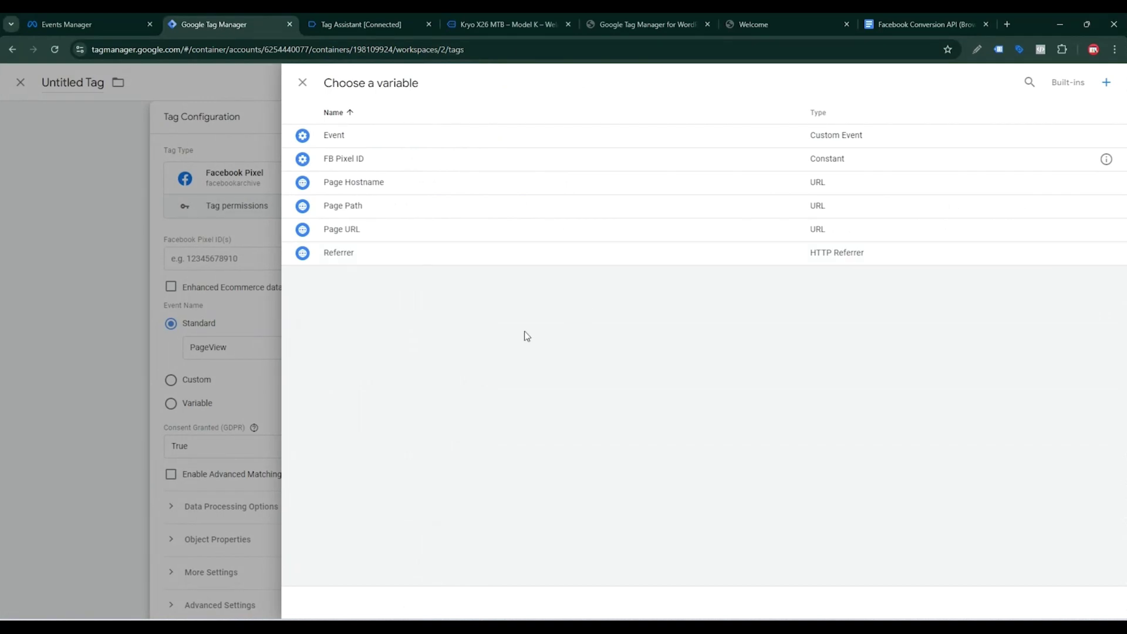
click(375, 161)
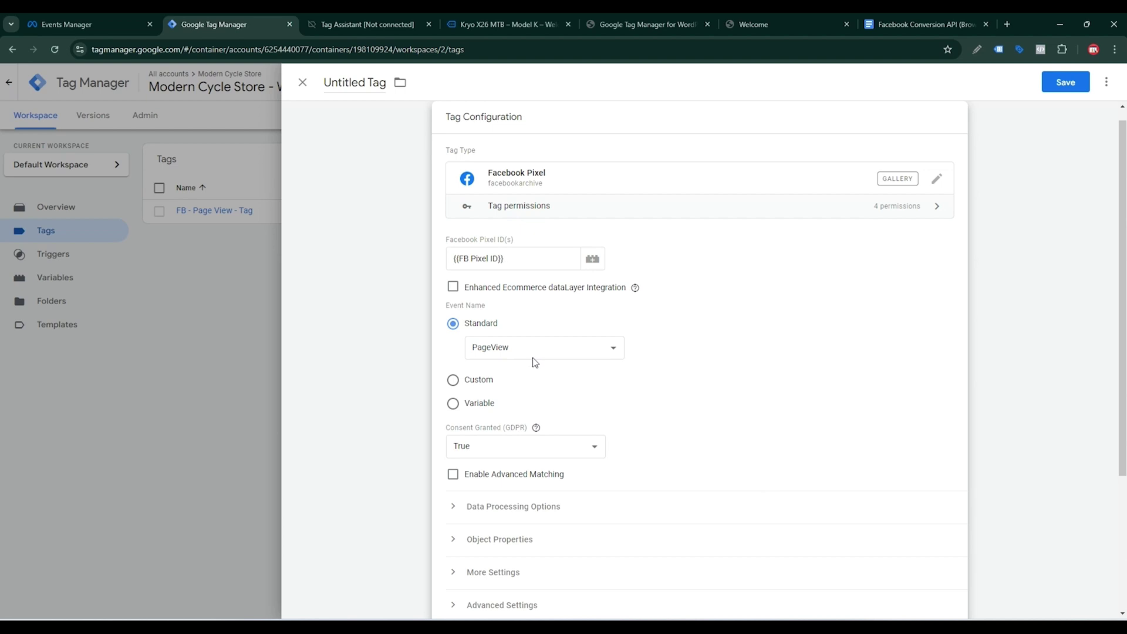
click(534, 359)
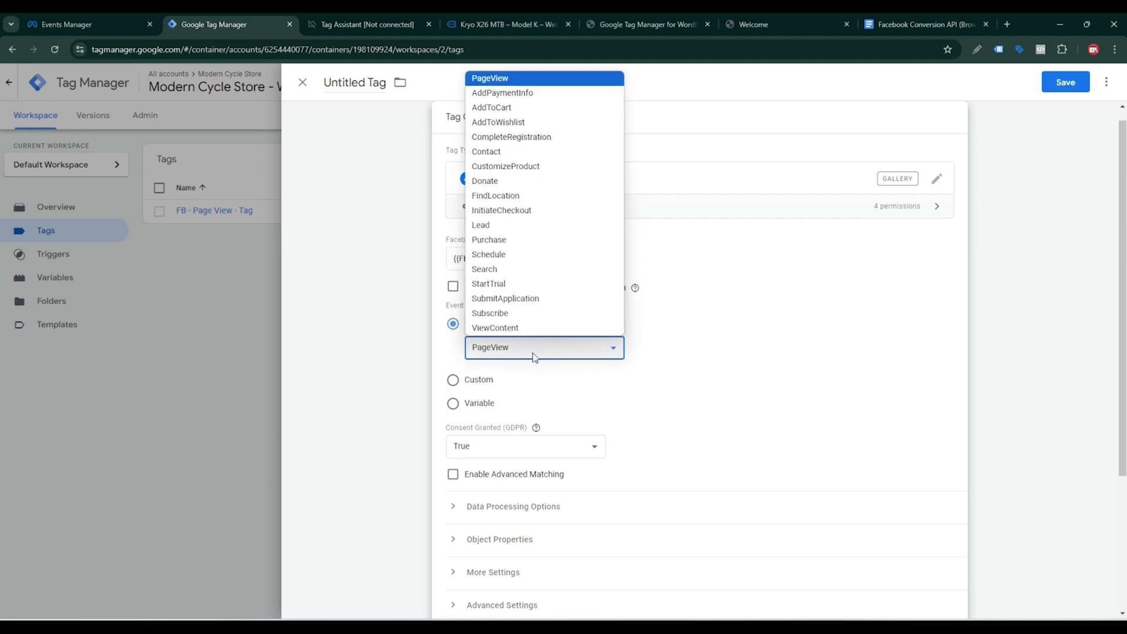
click(530, 328)
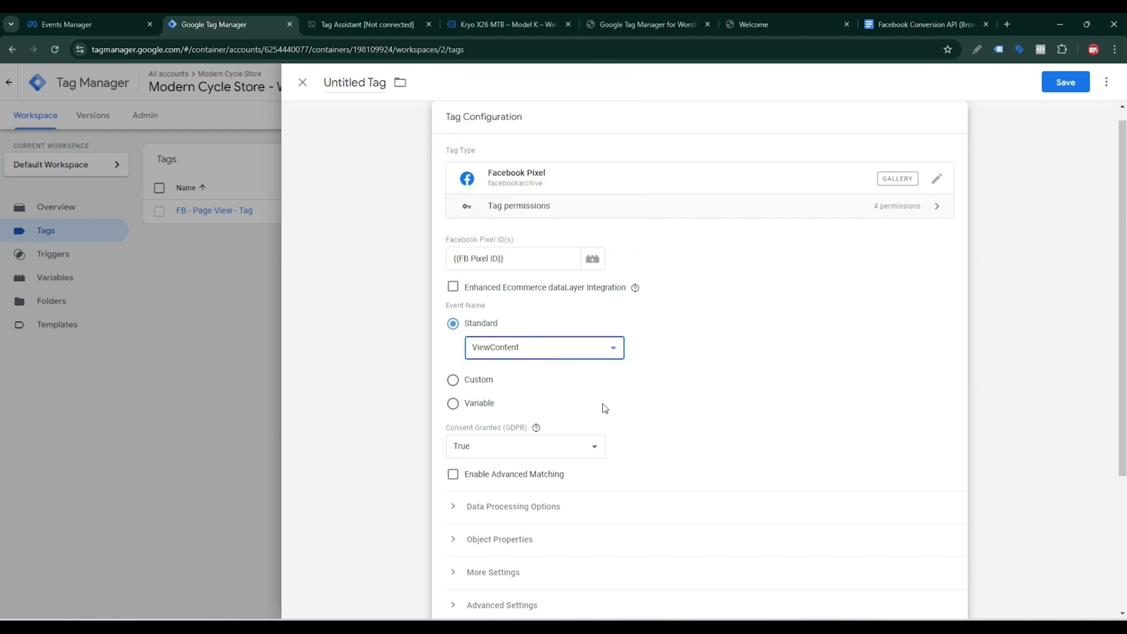
Step: Add five empty property rows under the tag's Object Properties
scroll(604, 408, down, 3)
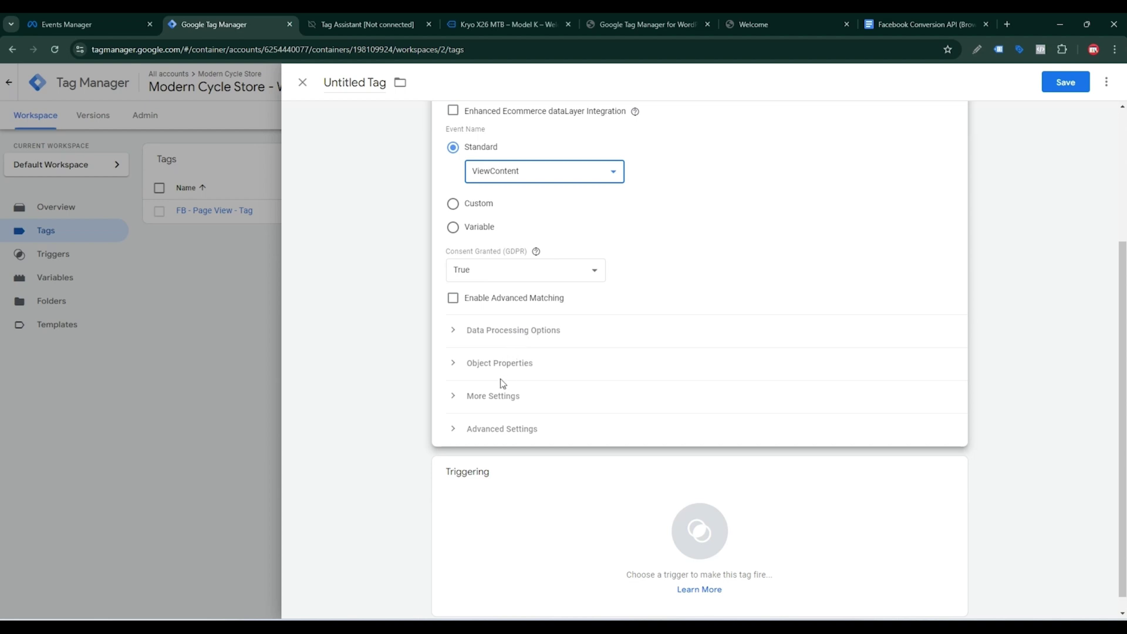
click(472, 365)
scroll(596, 346, down, 2)
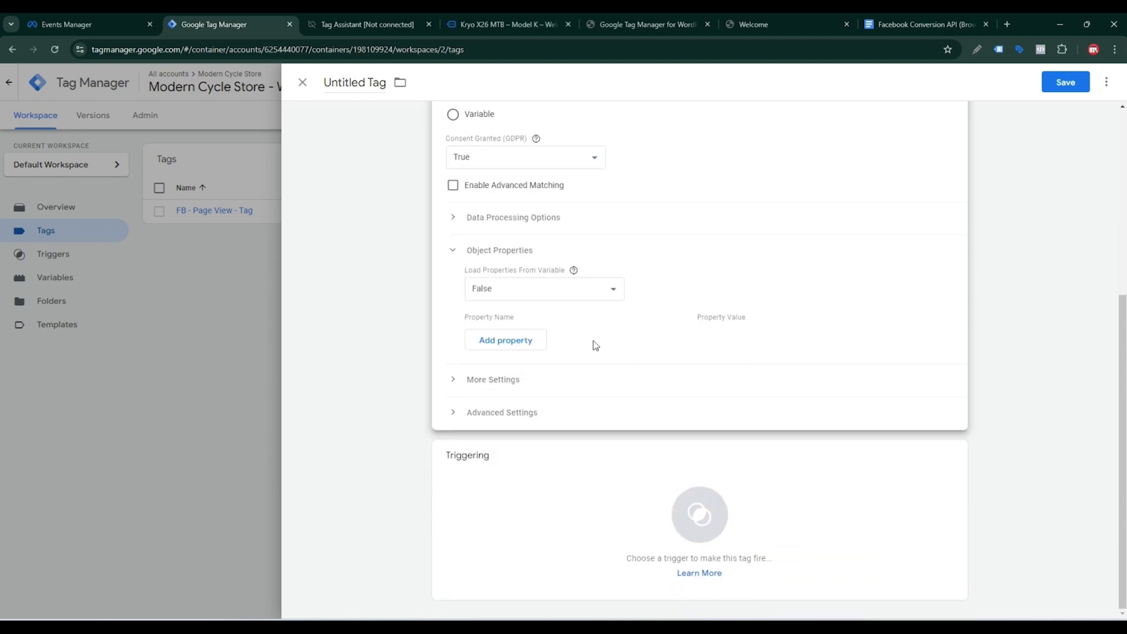
click(516, 344)
click(520, 370)
click(520, 398)
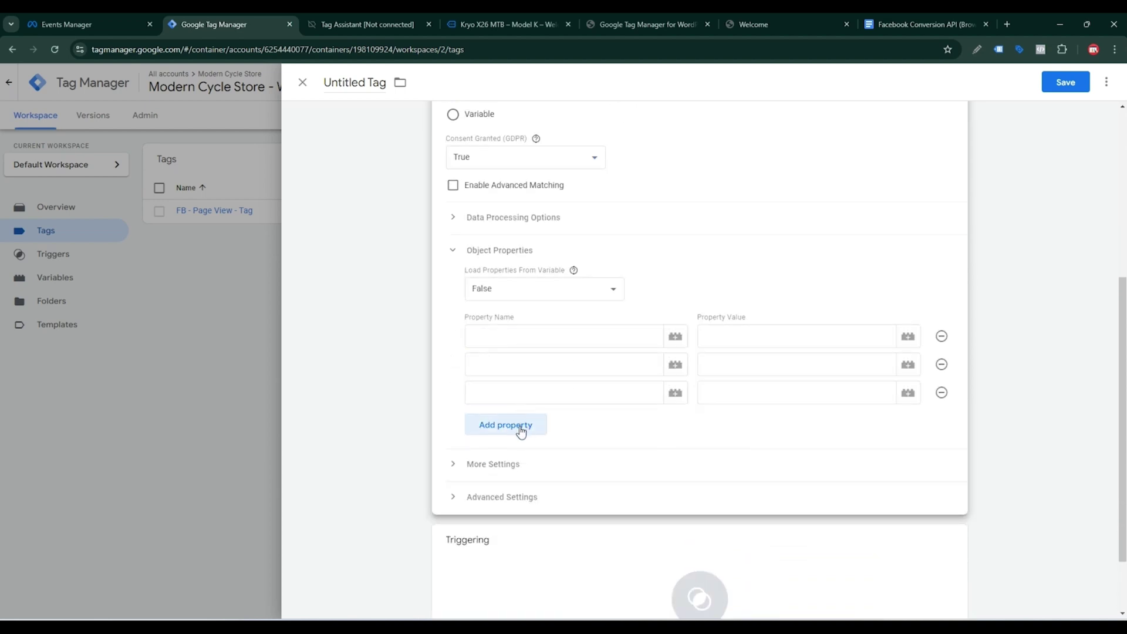
click(520, 430)
click(522, 452)
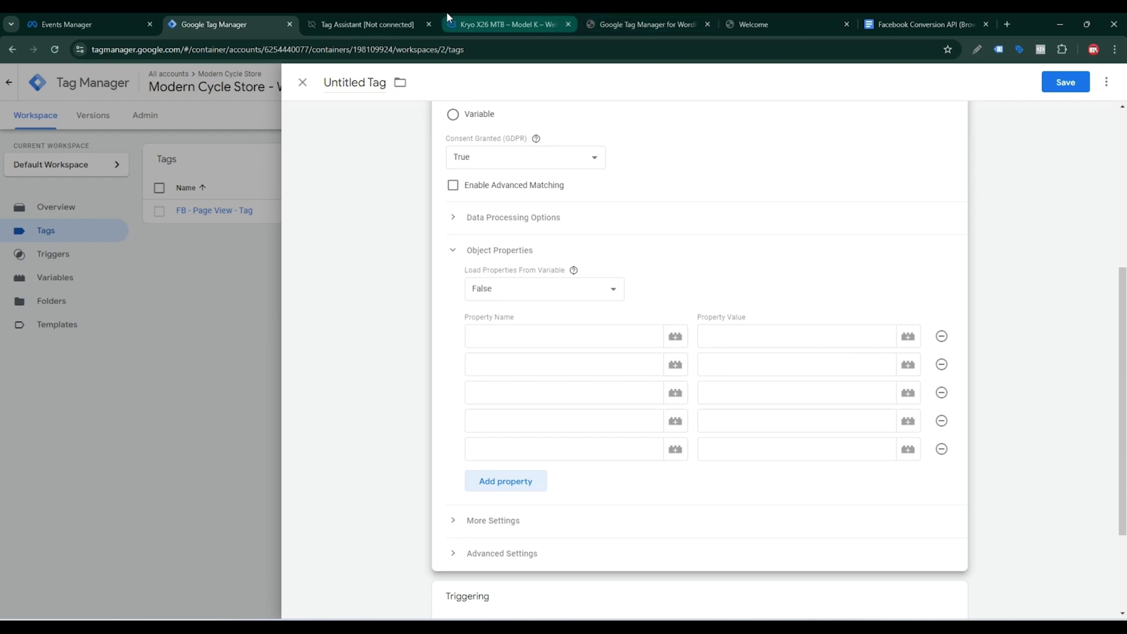
Step: Find the Facebook Conversion API document among the open browser tabs and reposition it directly after Tag Assistant
click(408, 23)
click(496, 24)
click(620, 23)
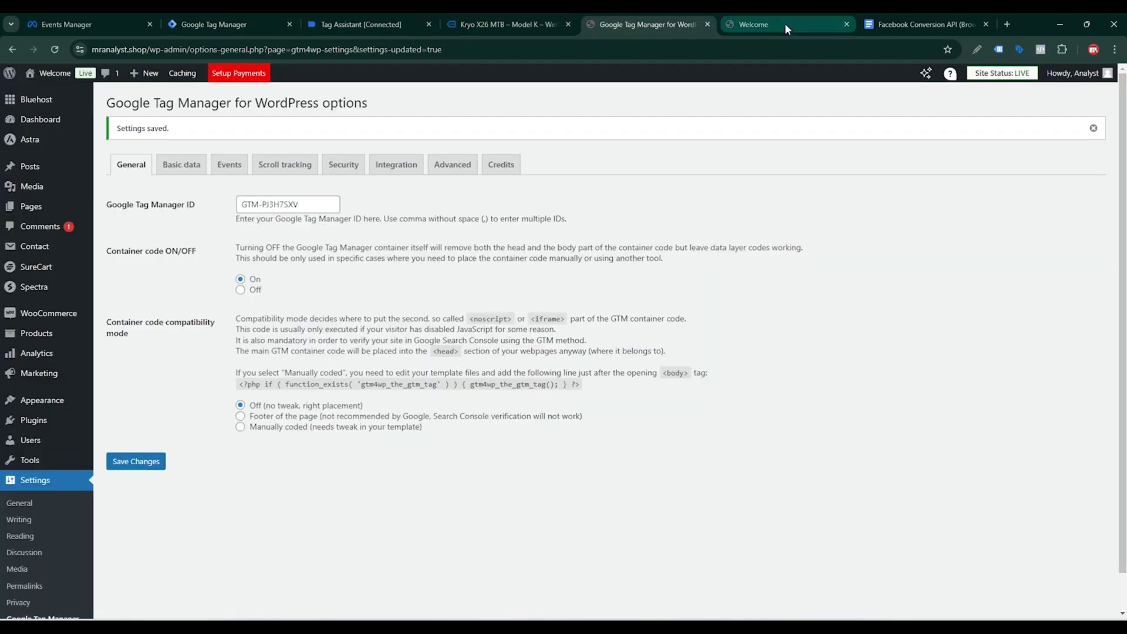
drag(927, 23, 481, 24)
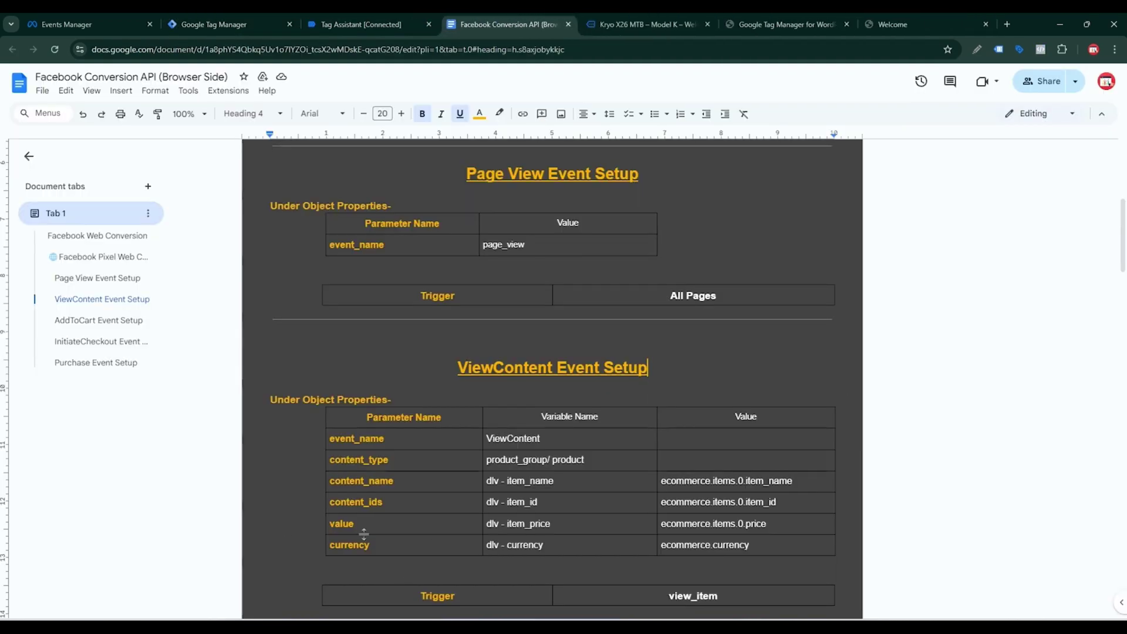
Step: Copy event_name from the document's ViewContent table into the first property name of the Facebook Pixel tag
double_click(356, 438)
key(ctrl+c)
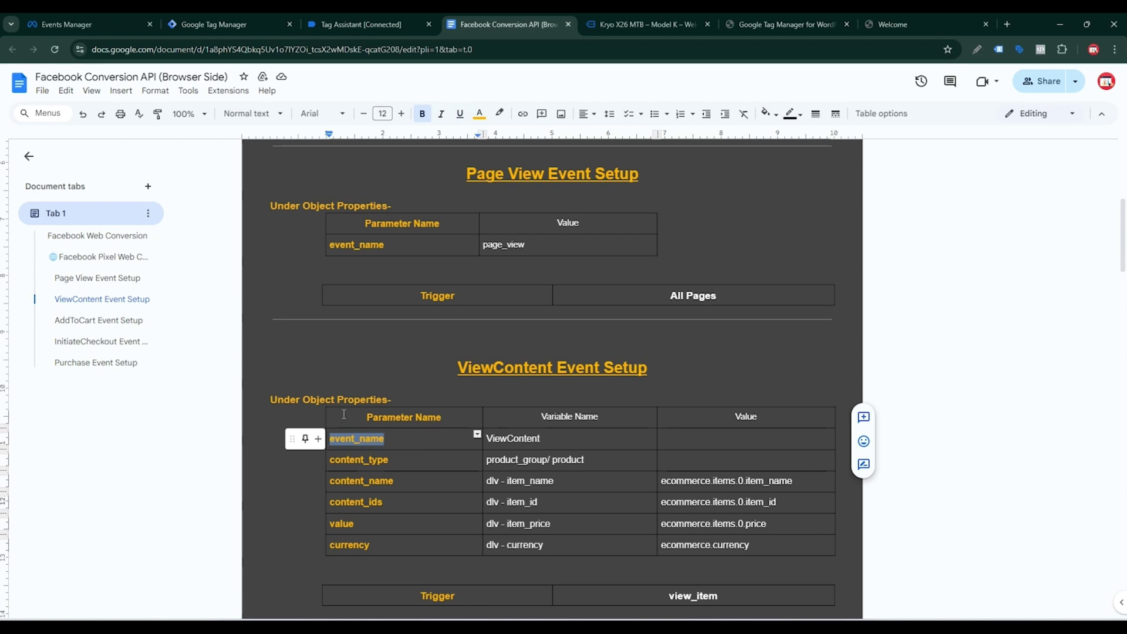
click(232, 13)
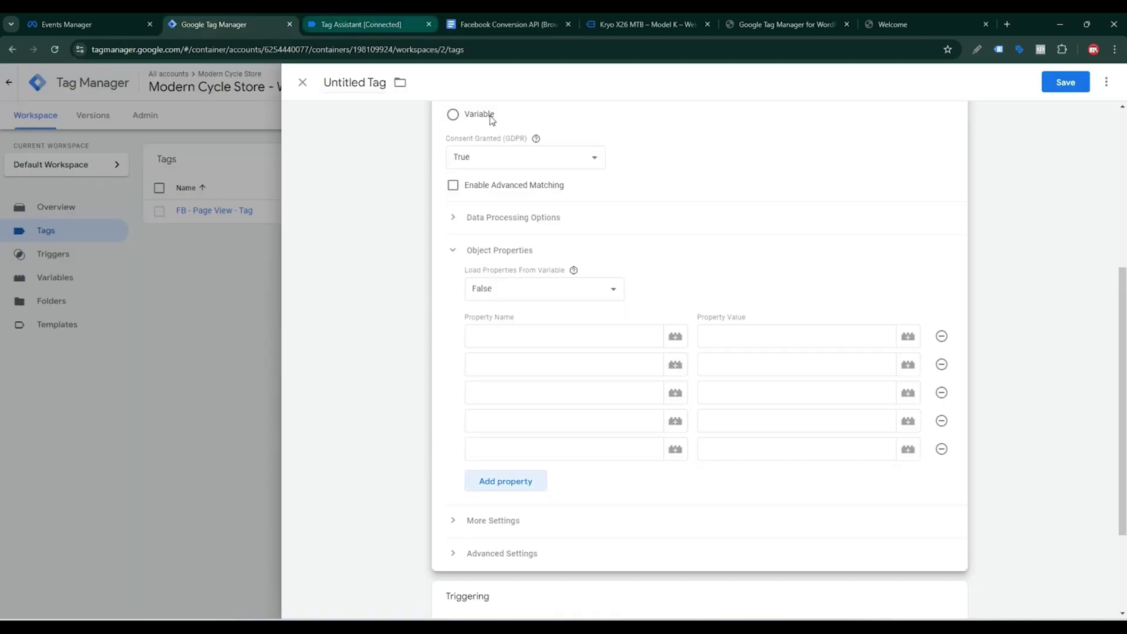
click(503, 334)
key(ctrl+v)
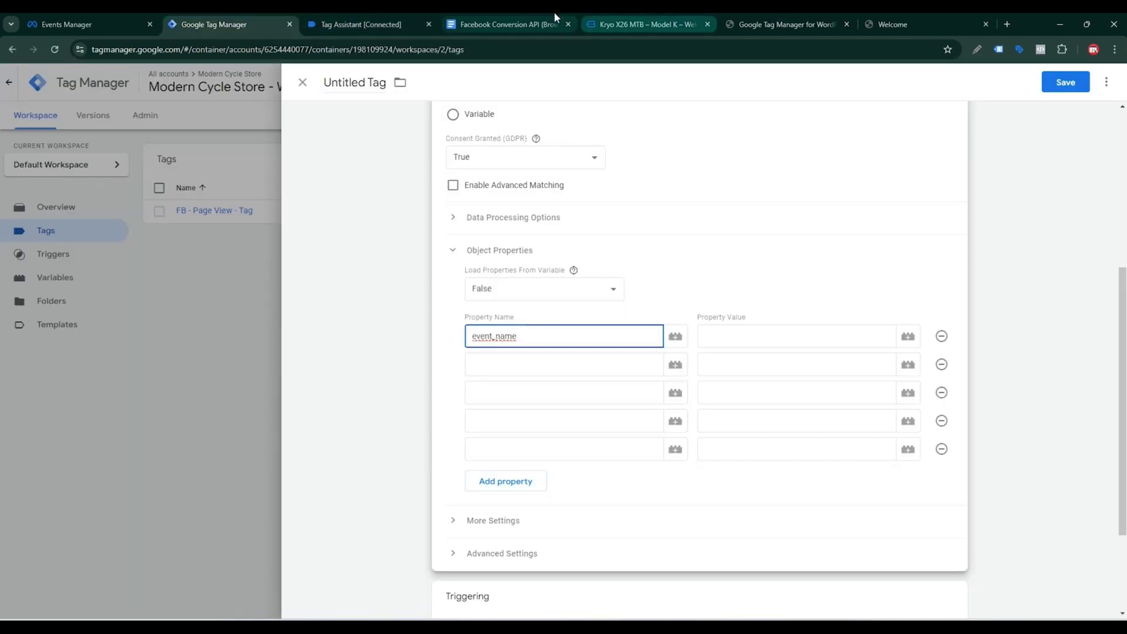
Step: Copy content_type from the document's ViewContent table into the tag's second property name
click(674, 19)
click(486, 19)
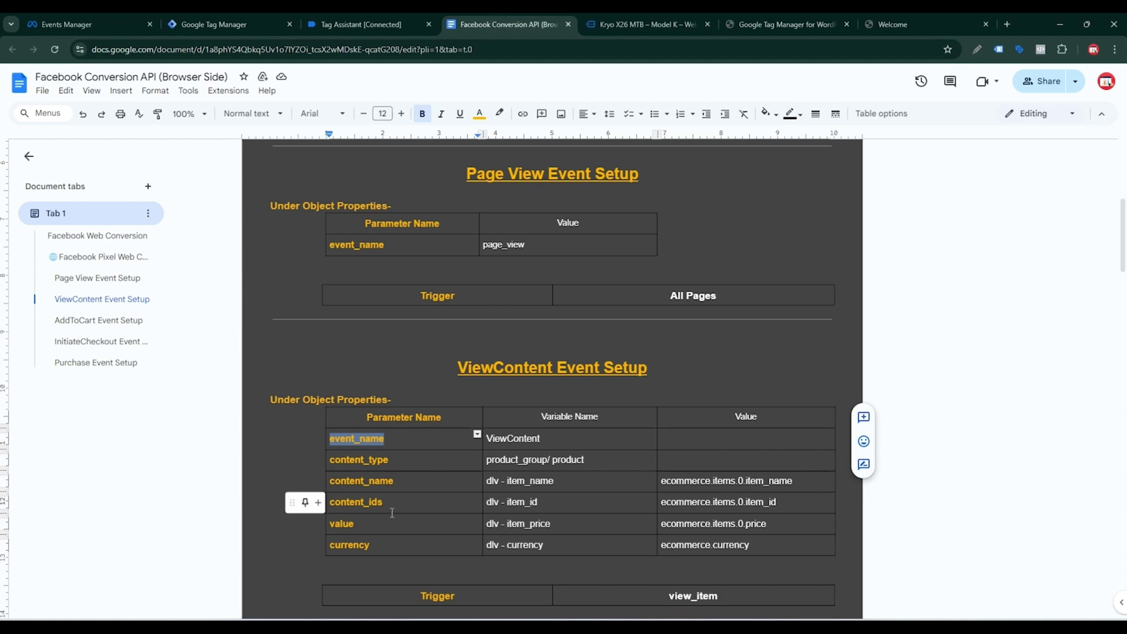
double_click(358, 459)
key(ctrl+c)
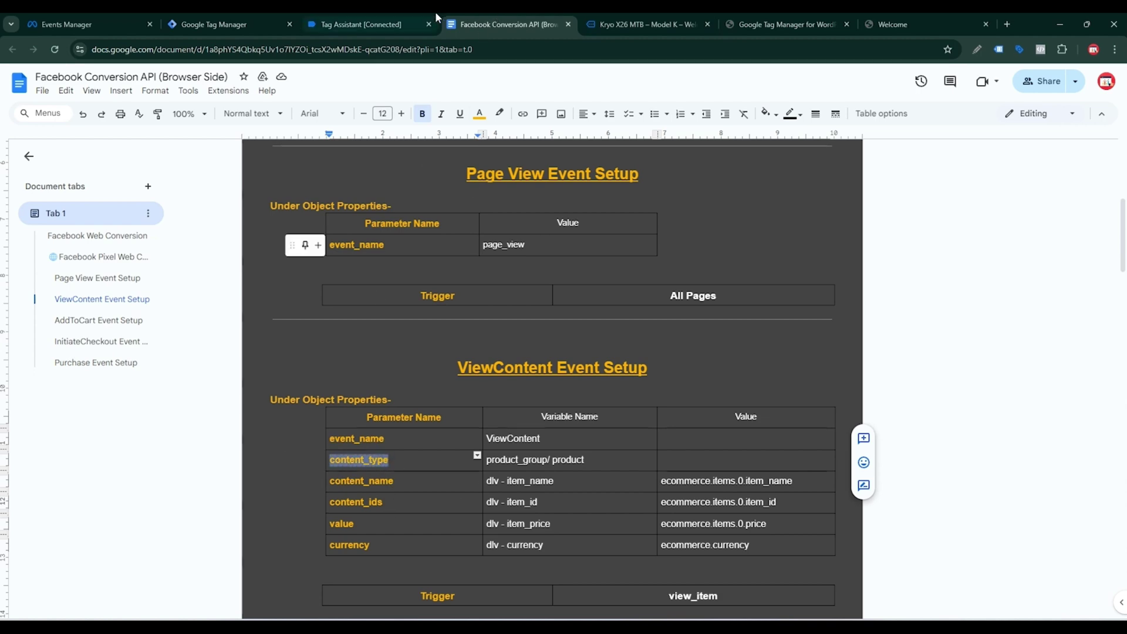
click(389, 21)
click(261, 23)
click(512, 365)
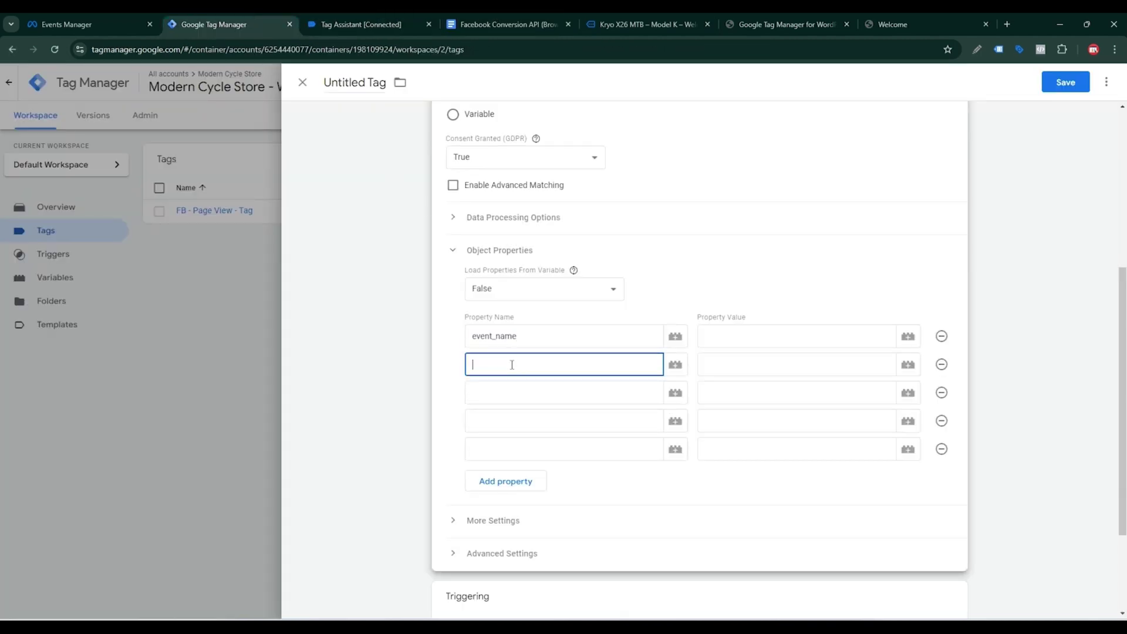
key(ctrl+v)
Step: Copy content_name from the document's ViewContent table into the tag's third property name
click(499, 387)
click(466, 15)
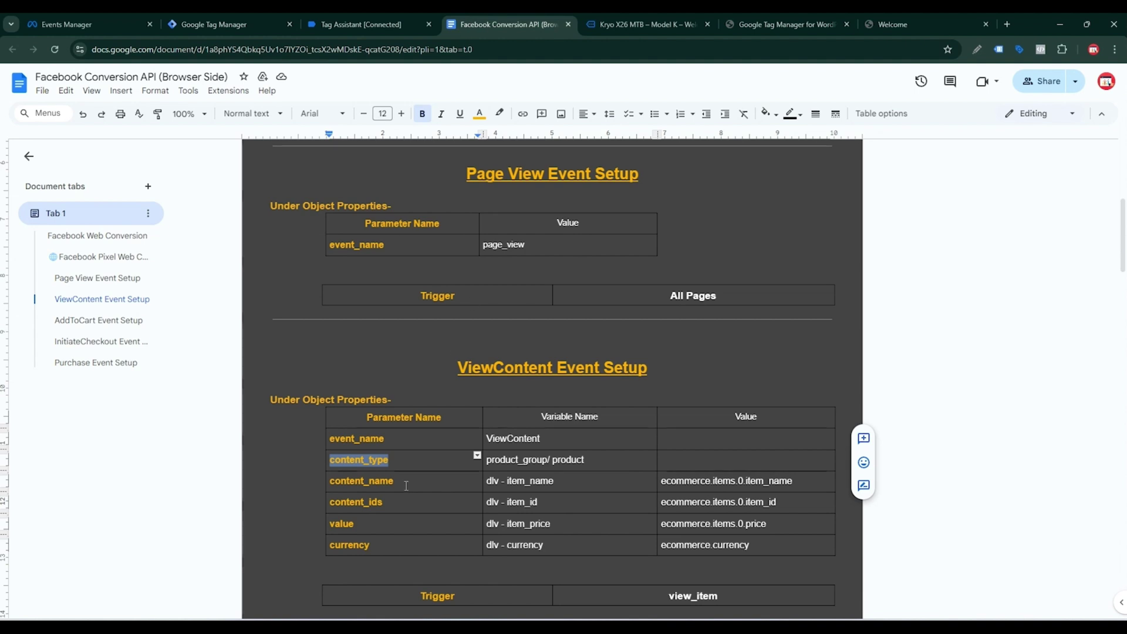
double_click(360, 481)
key(ctrl+c)
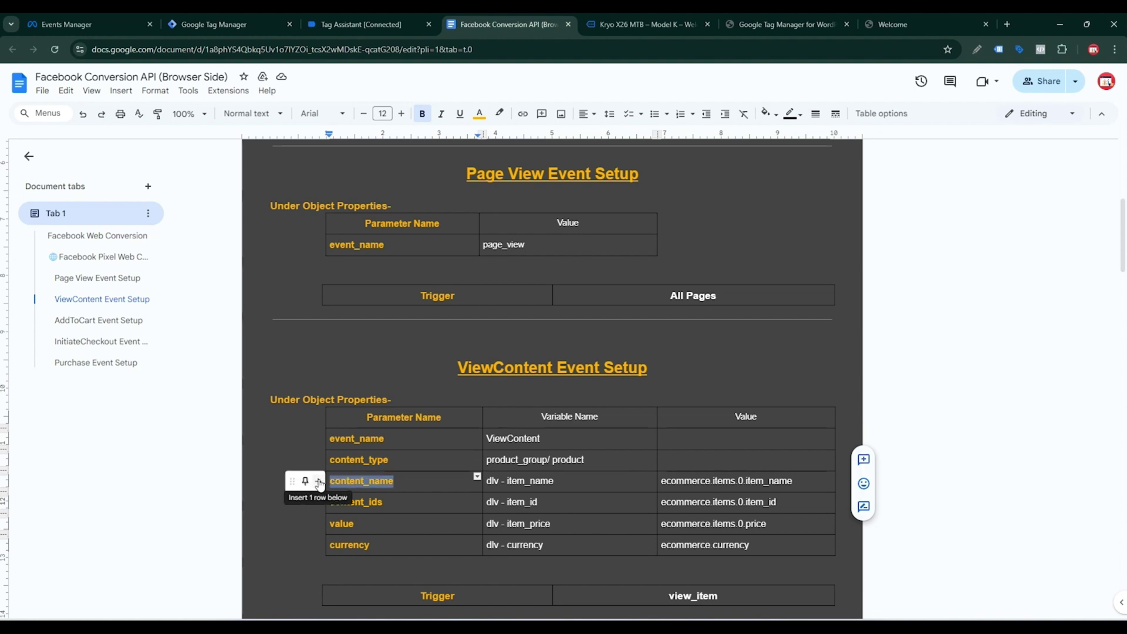
click(229, 24)
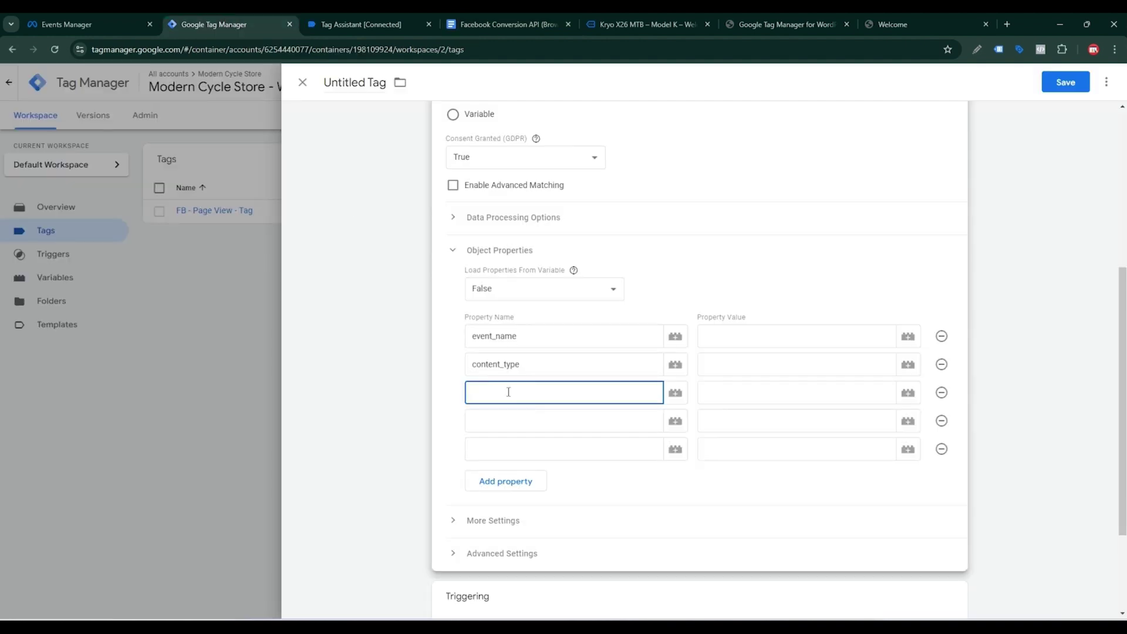
key(ctrl+v)
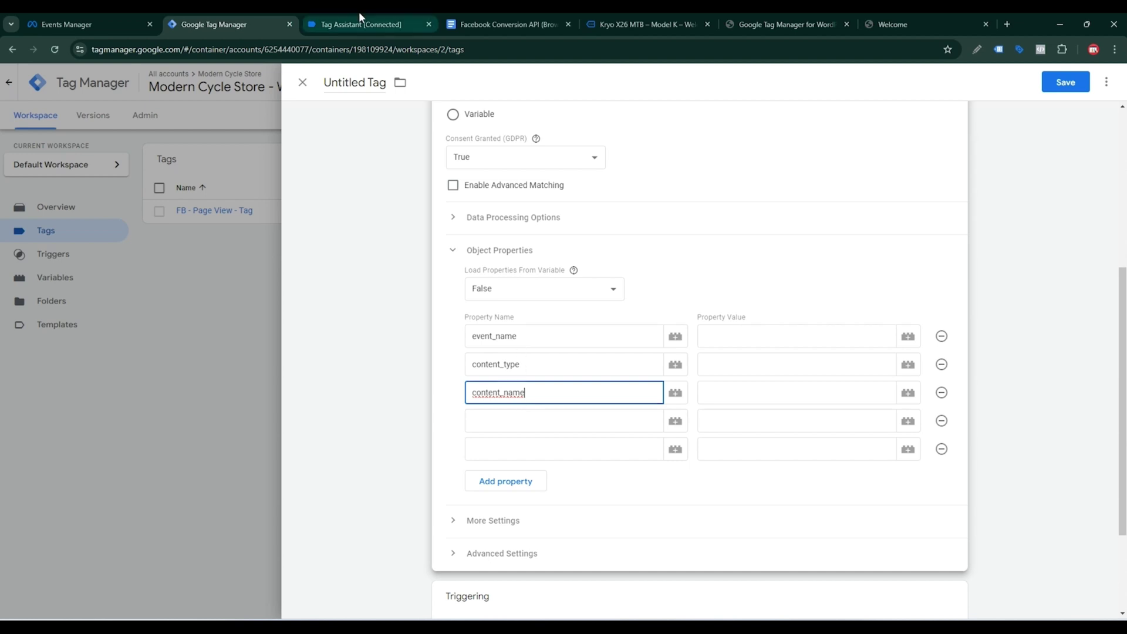
Step: Copy content_ids from the document's ViewContent table into the tag's fourth property name
click(502, 23)
double_click(355, 502)
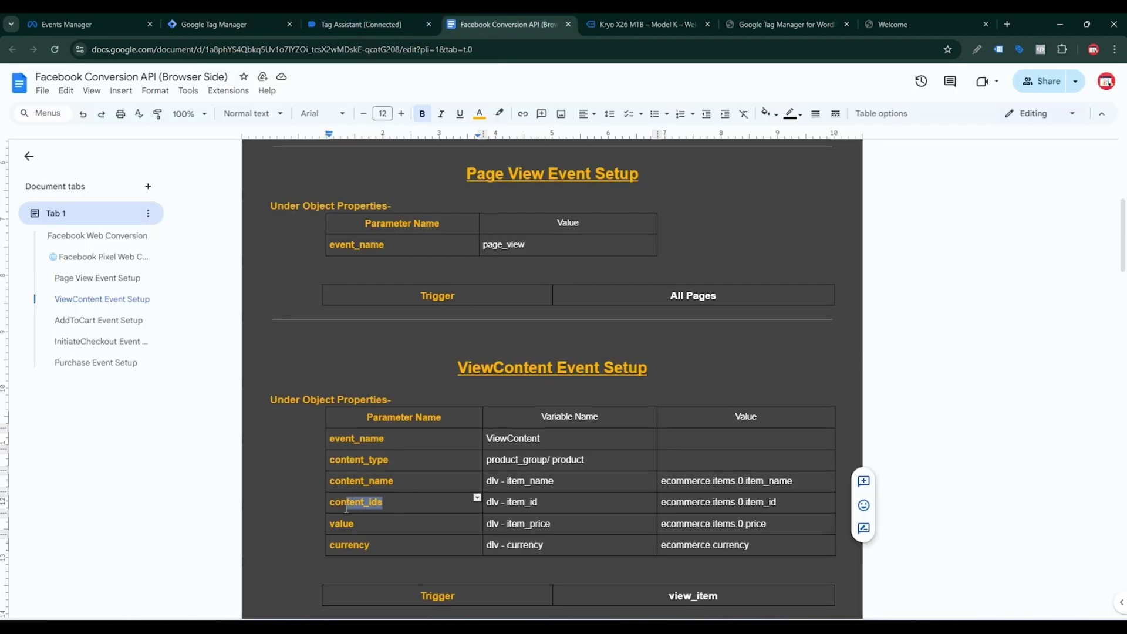
key(ctrl+c)
click(246, 24)
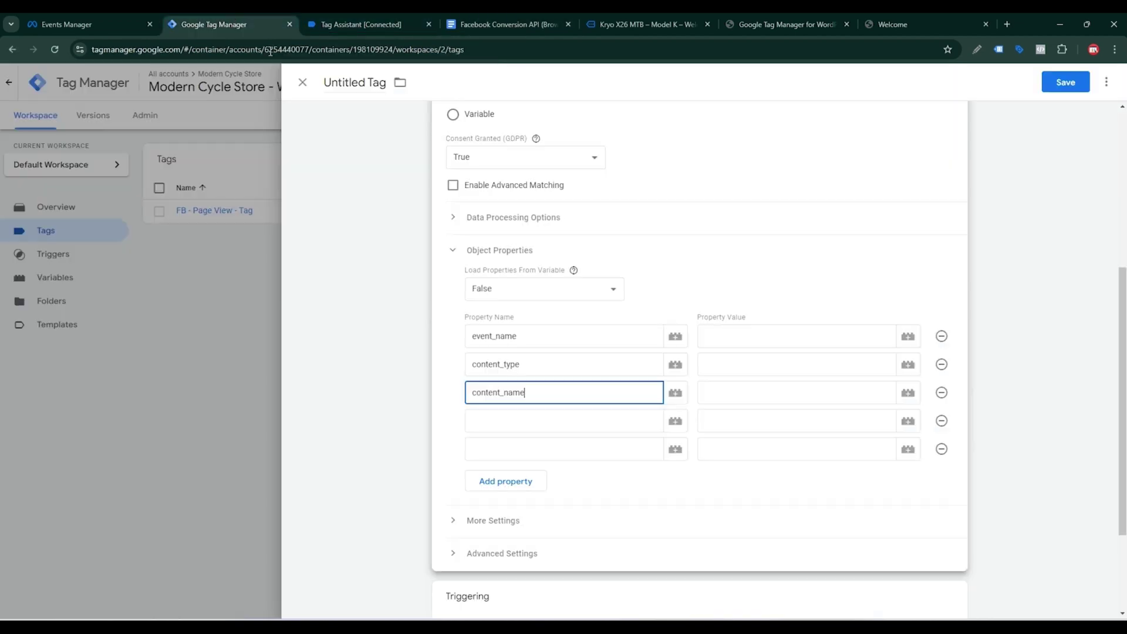
click(487, 424)
key(ctrl+v)
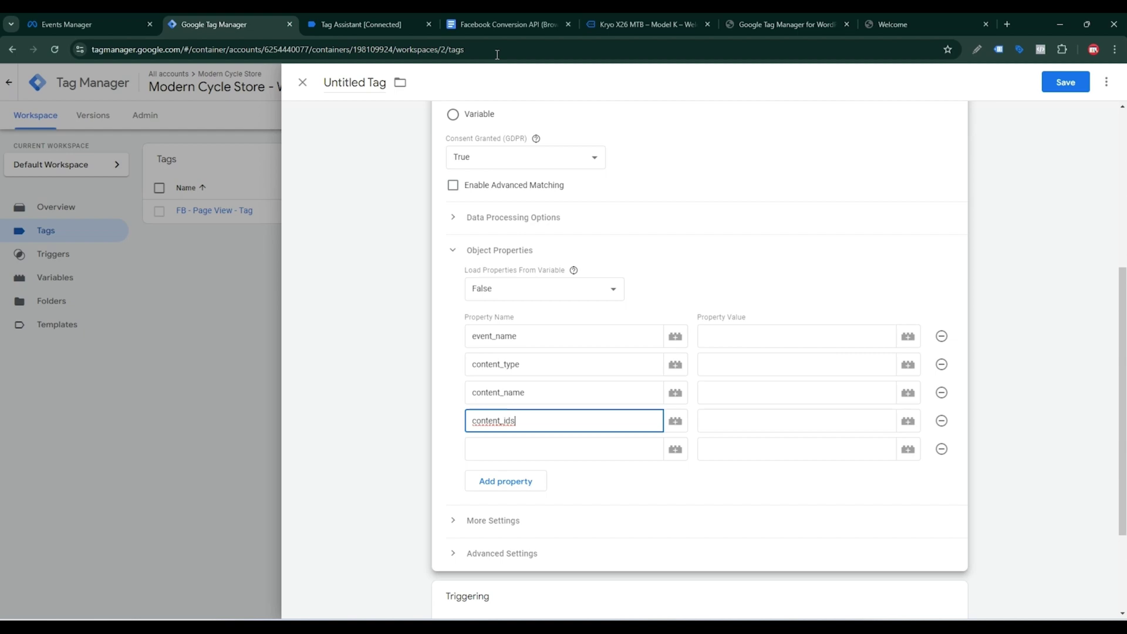
Step: Go to the document's ViewContent Event Setup section and copy the value parameter into the tag's fifth property name
click(390, 13)
click(508, 14)
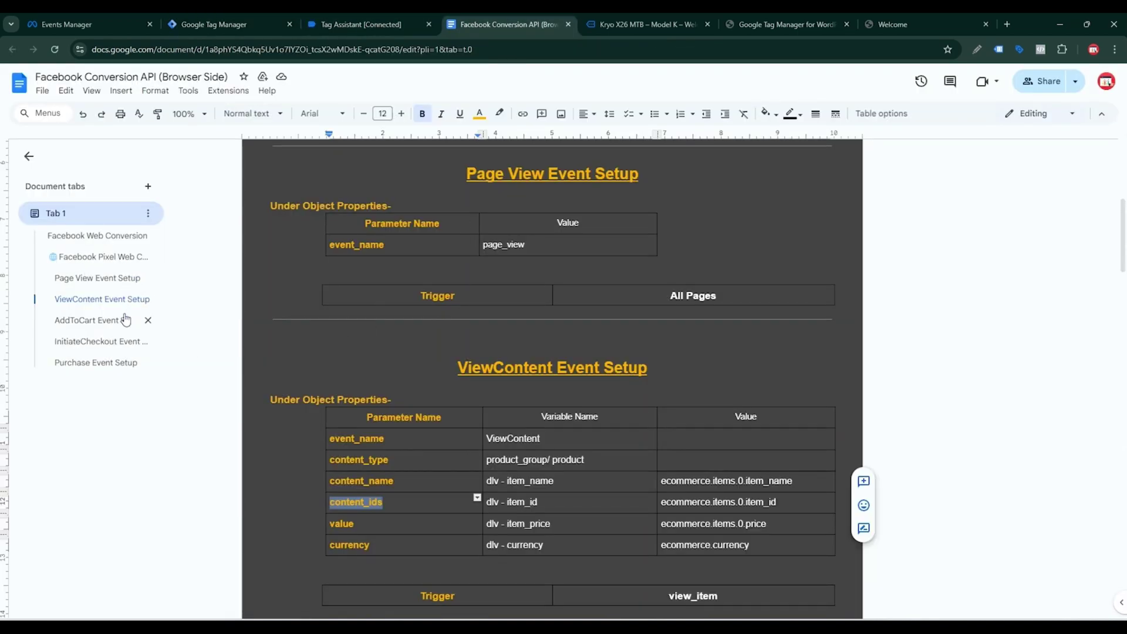
click(100, 300)
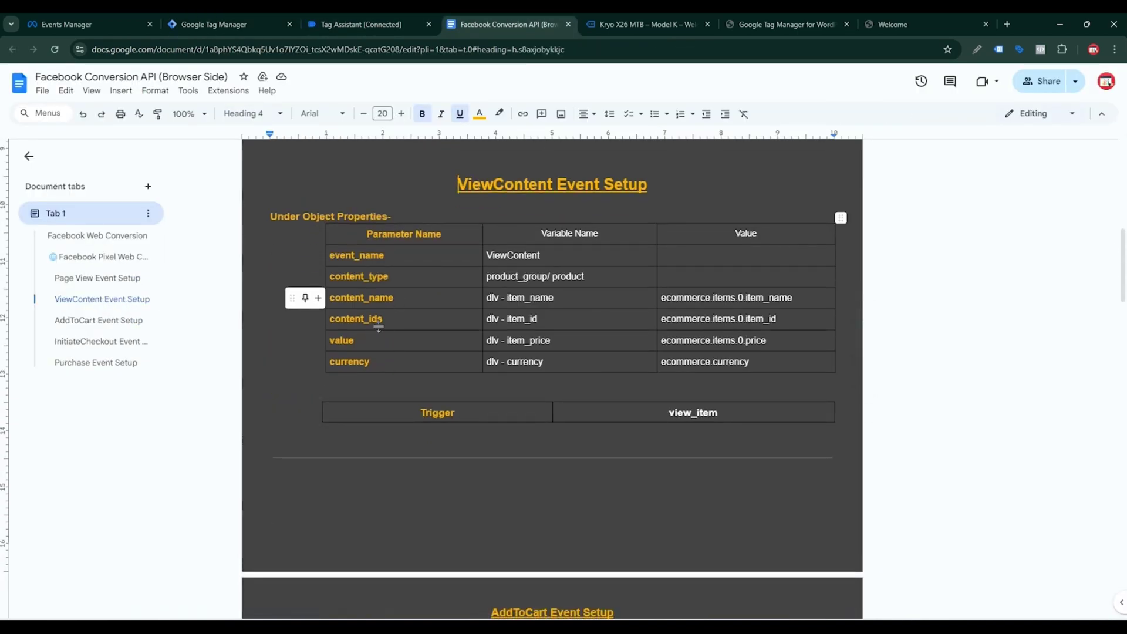
double_click(341, 340)
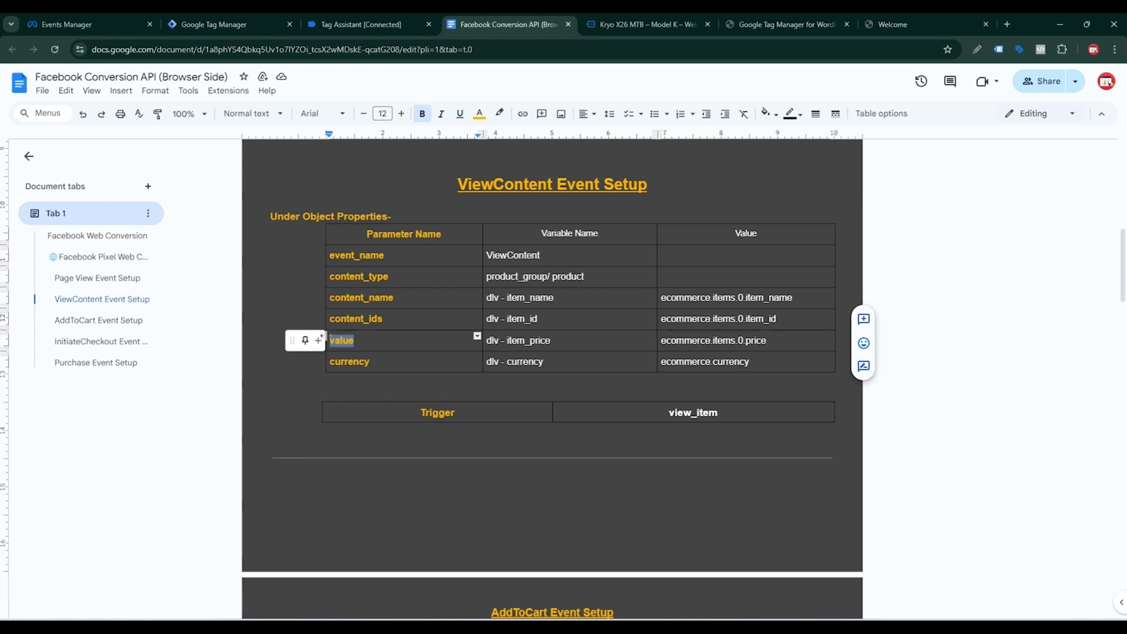
click(254, 15)
click(501, 469)
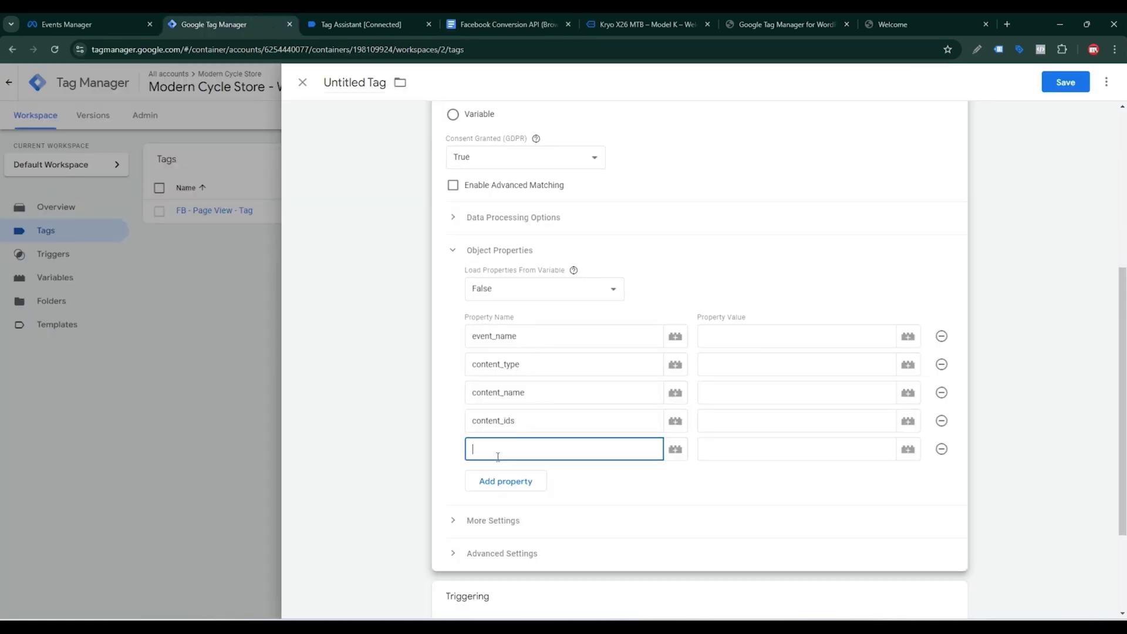
key(ctrl+v)
Step: Add a sixth property row and fill its name with currency, copied from the document's ViewContent table
click(520, 478)
click(376, 24)
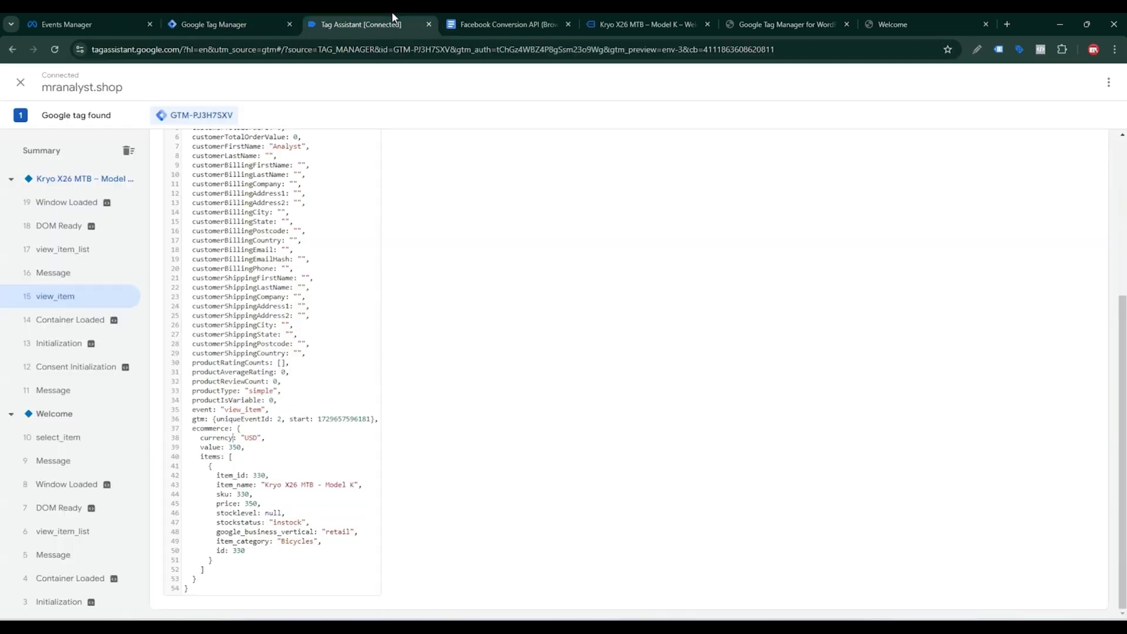
click(484, 26)
double_click(332, 362)
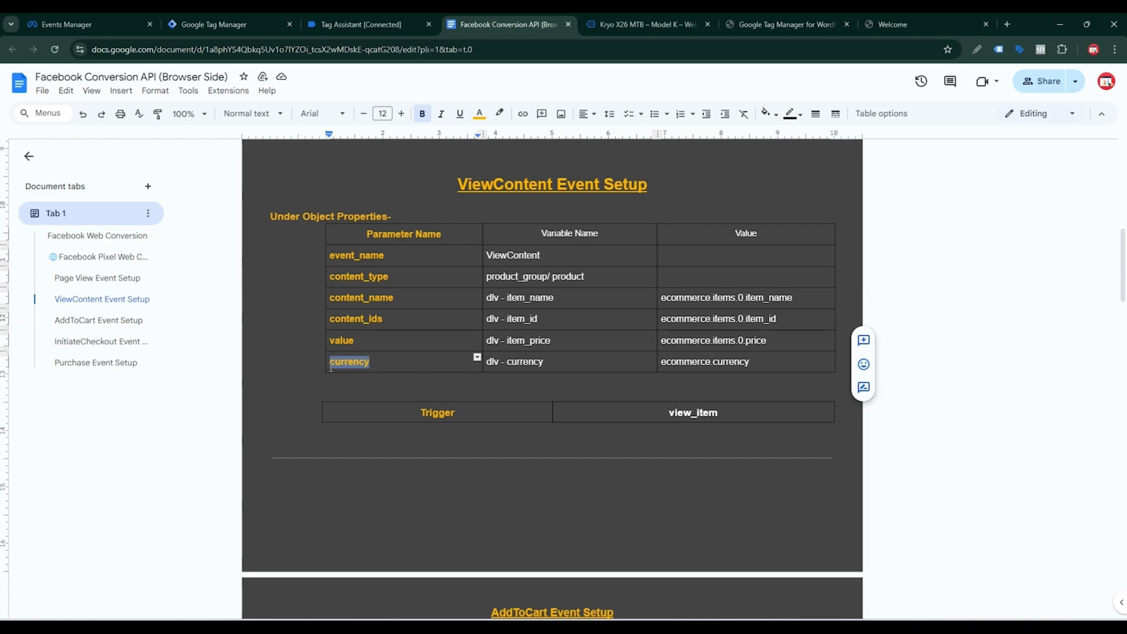
click(229, 24)
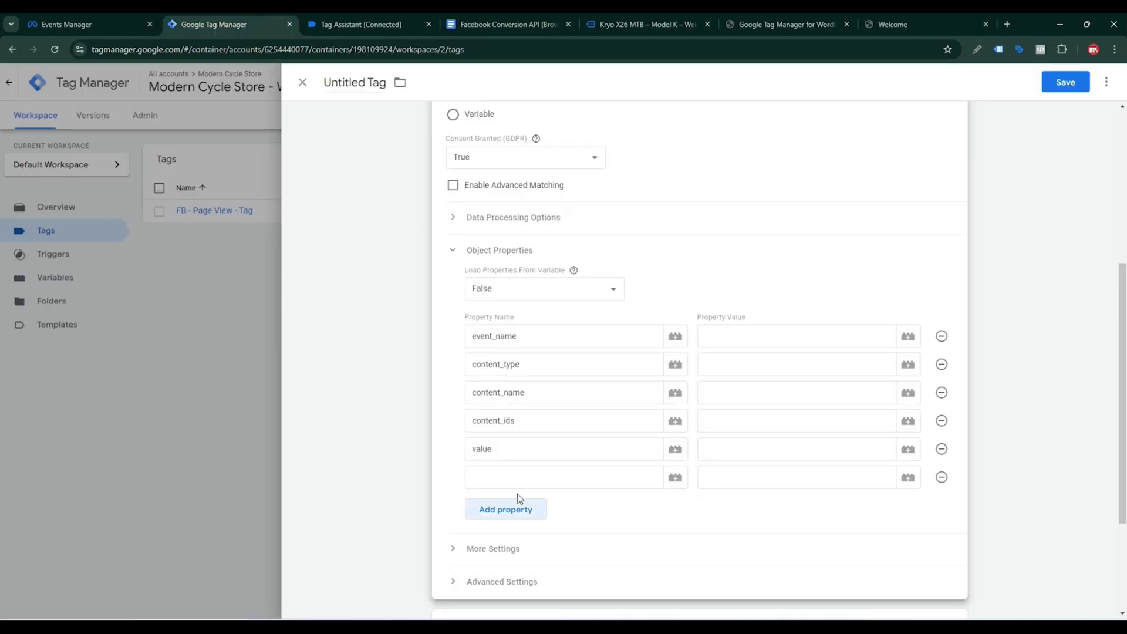
click(517, 478)
key(ctrl+v)
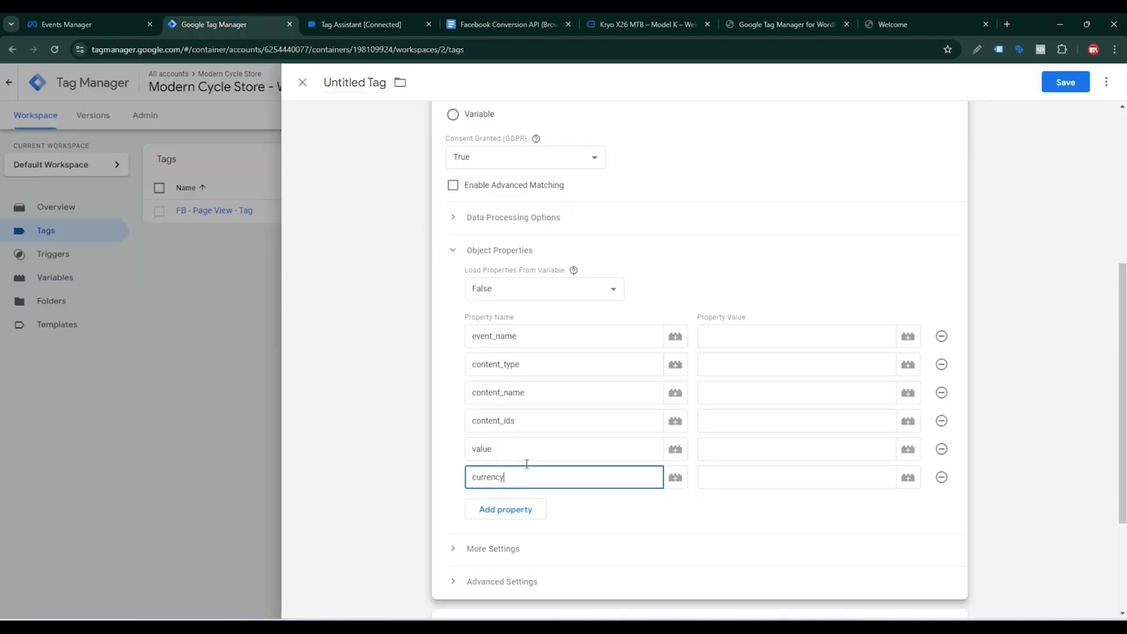
Step: Copy ViewContent from the document's ViewContent Event Setup table into the tag's event_name property value
click(356, 12)
click(466, 12)
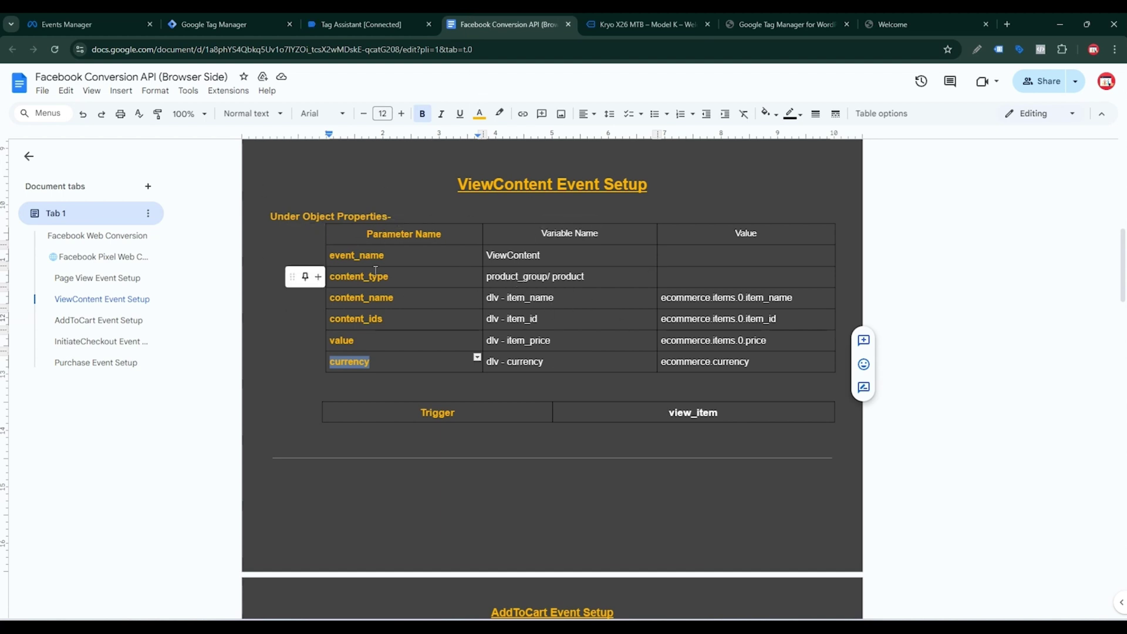
click(338, 384)
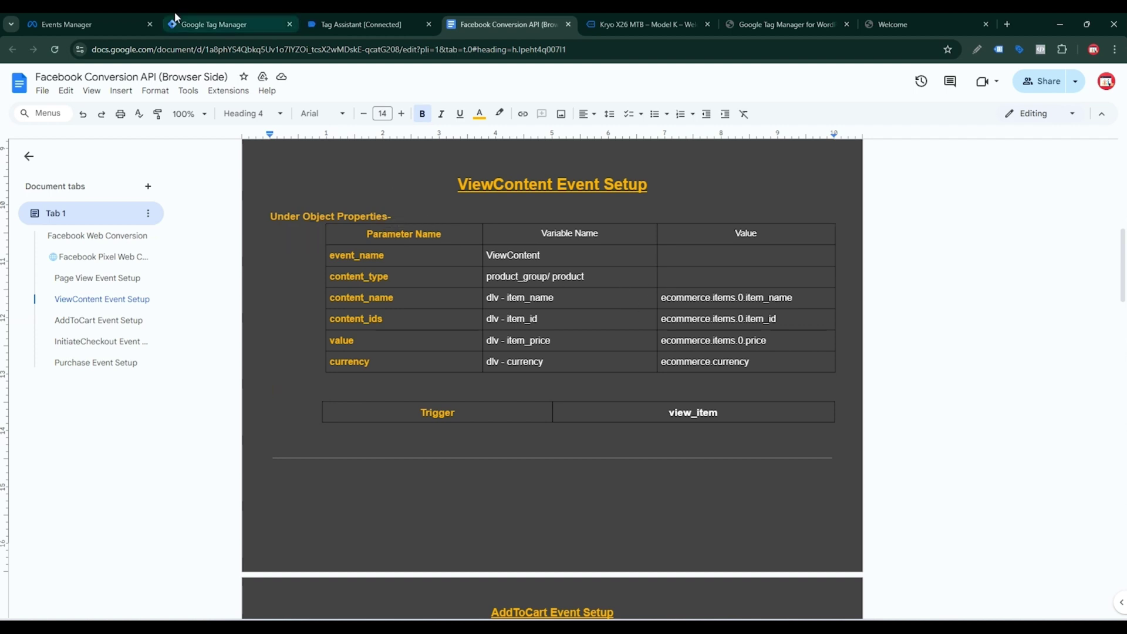
click(233, 19)
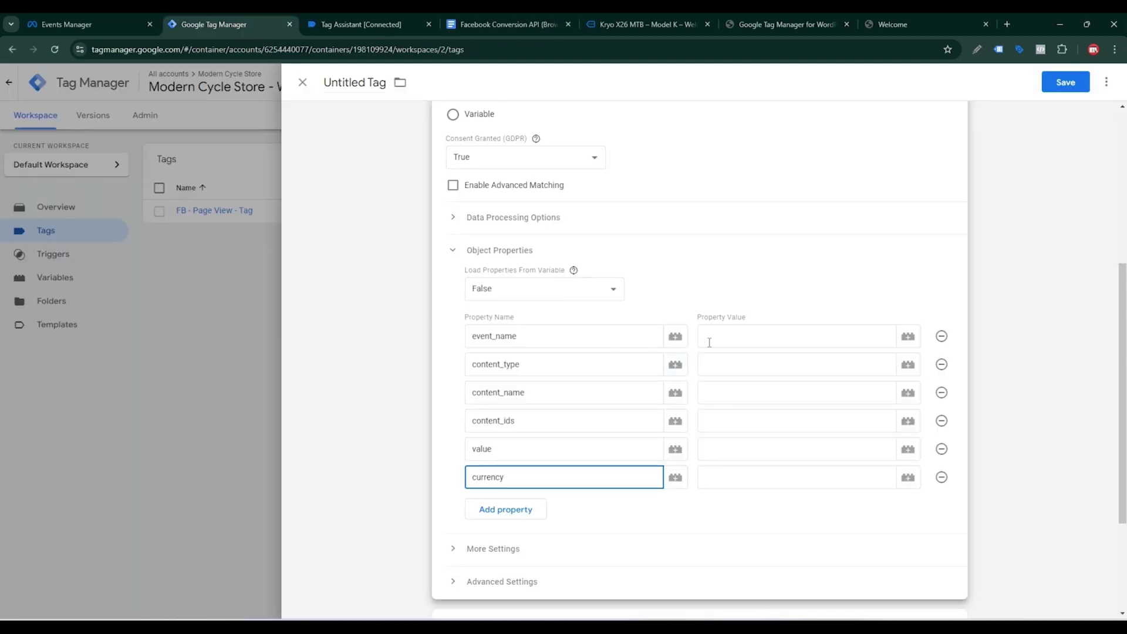
scroll(616, 330, up, 4)
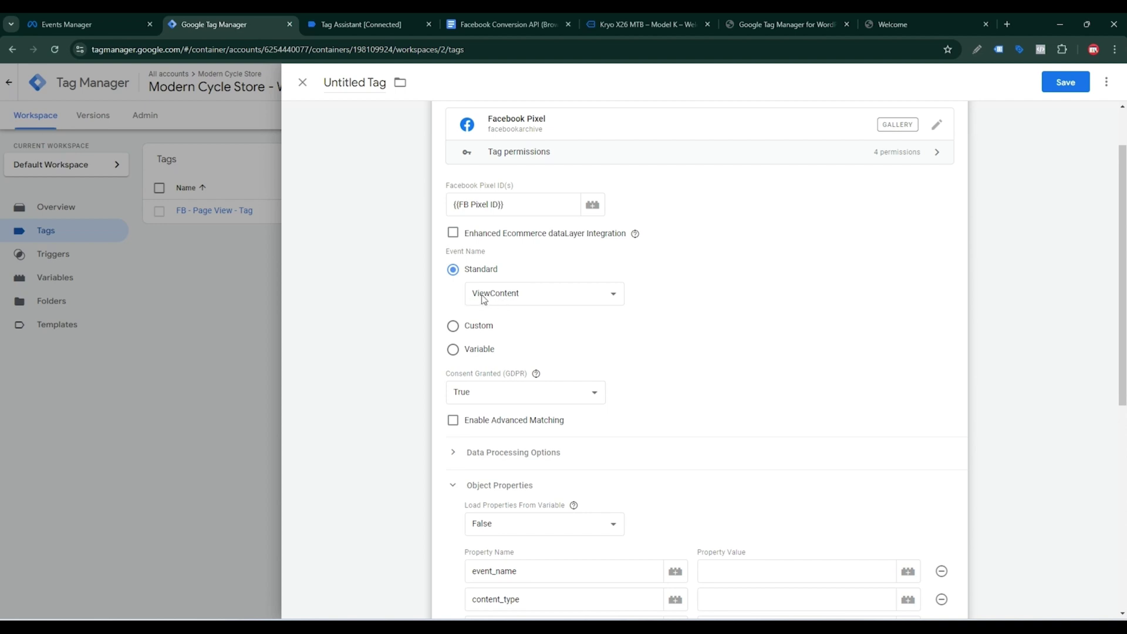
scroll(680, 397, down, 1)
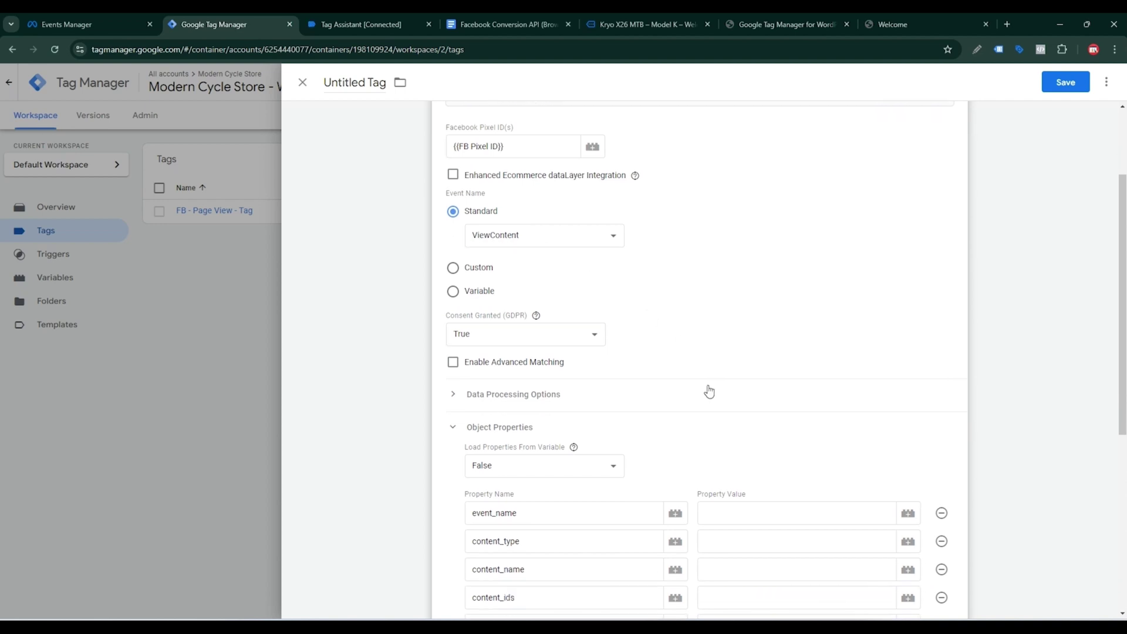
click(483, 25)
drag(545, 256, 482, 263)
key(ctrl+c)
click(223, 24)
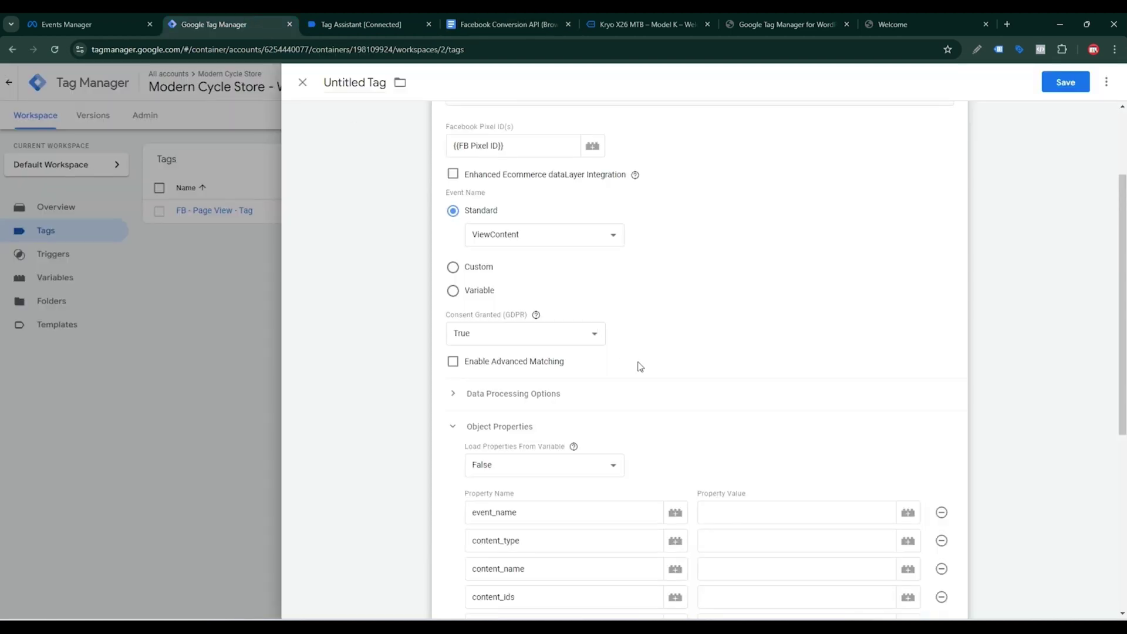
click(725, 503)
key(ctrl+v)
scroll(727, 470, down, 3)
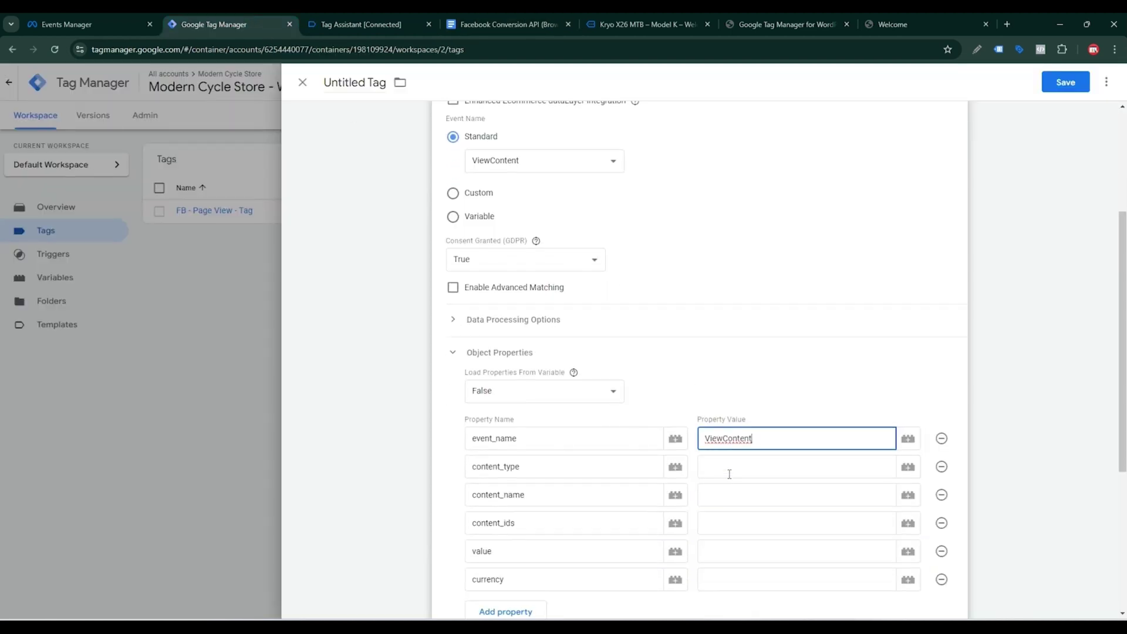
Step: Set the content_type property value to product, copied from the store's Kryo X26 MTB product page address
click(731, 364)
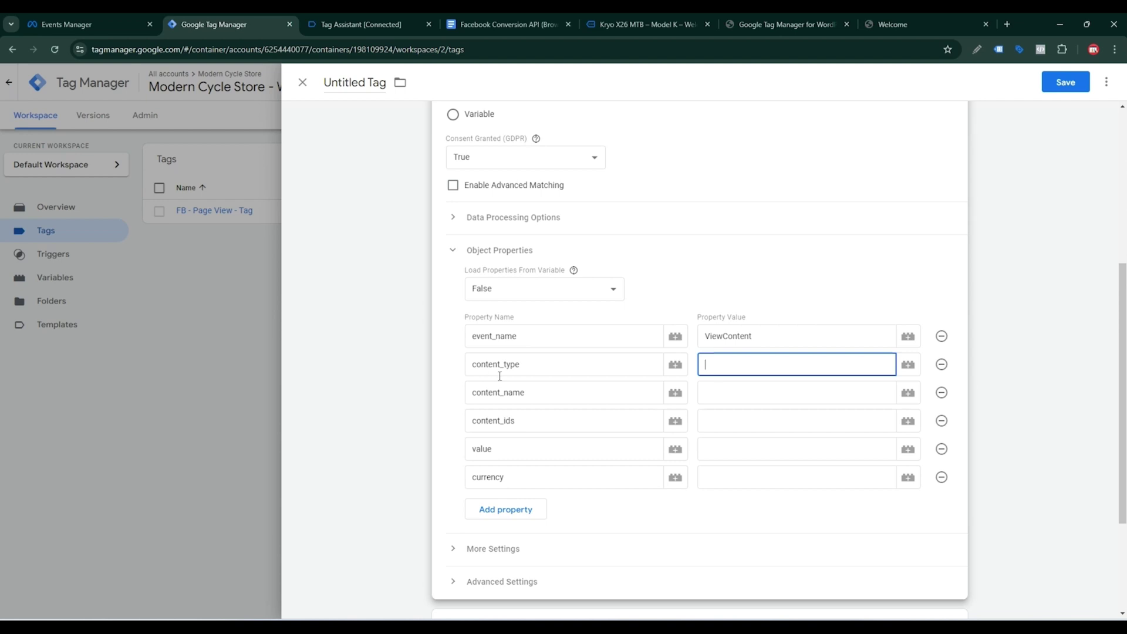
click(631, 23)
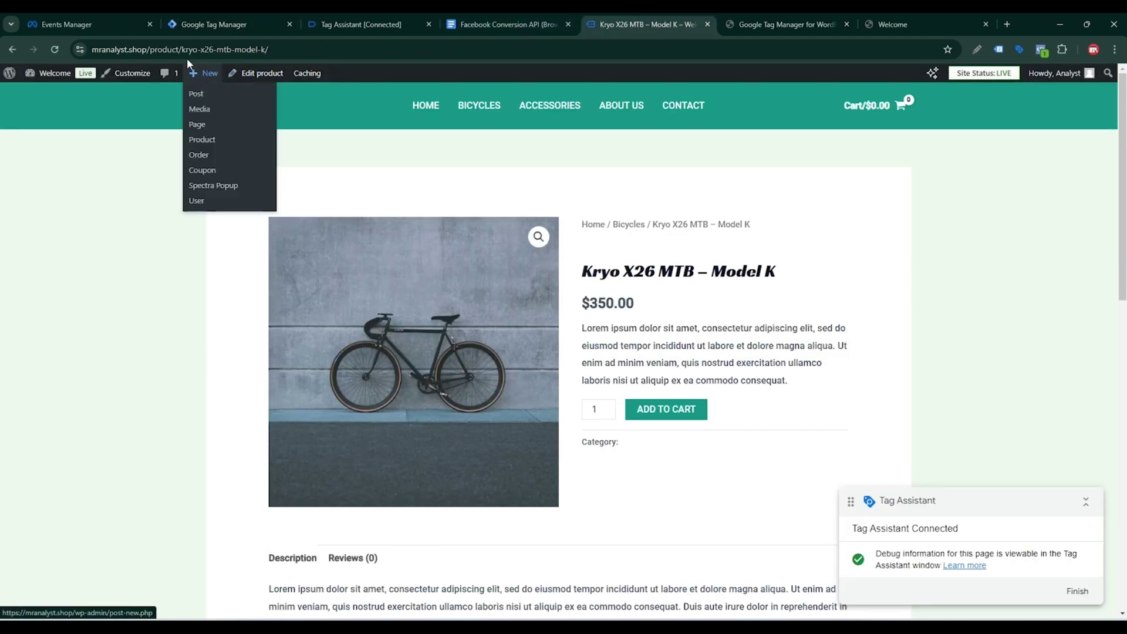
drag(153, 50, 178, 49)
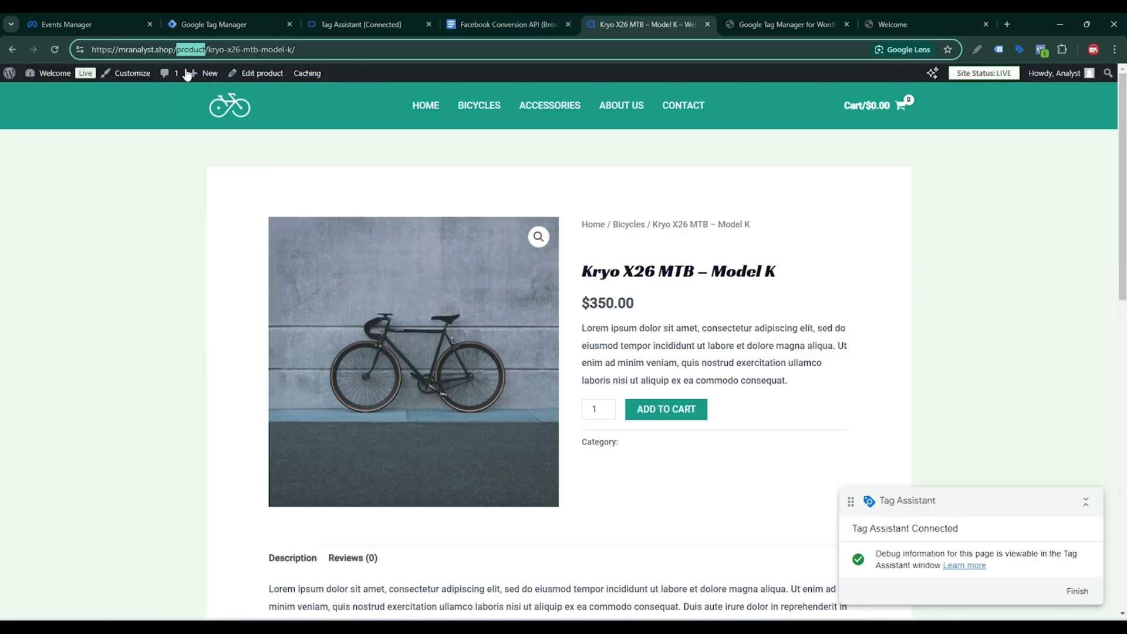
click(215, 24)
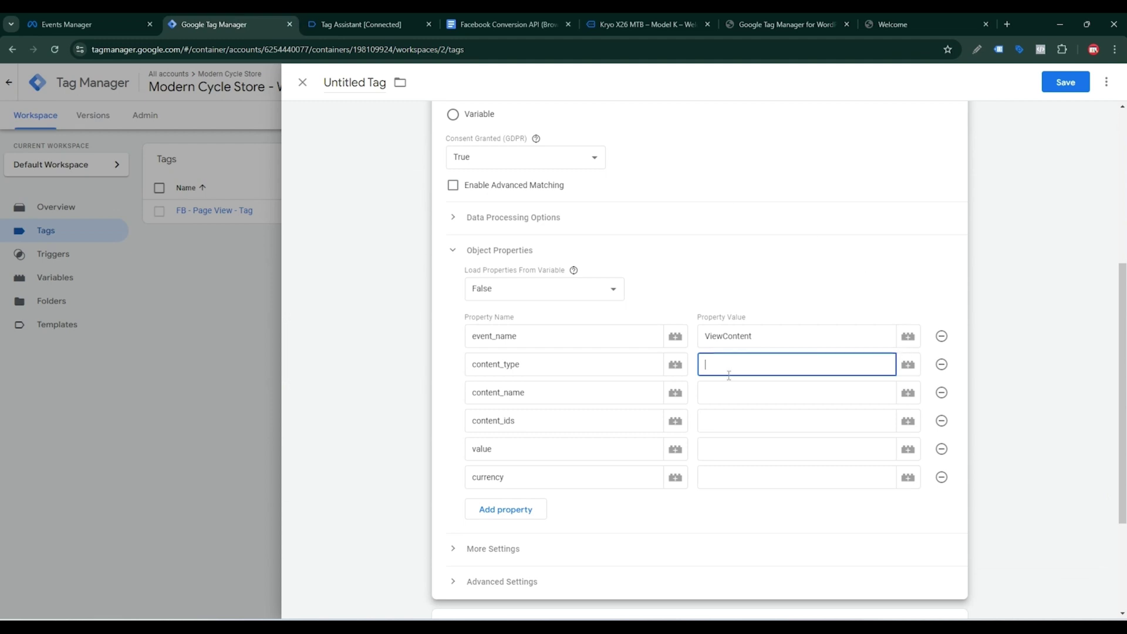
key(ctrl+v)
Step: Examine how the ecommerce object, items array and item_name are nested in Tag Assistant's view_item data layer
click(369, 18)
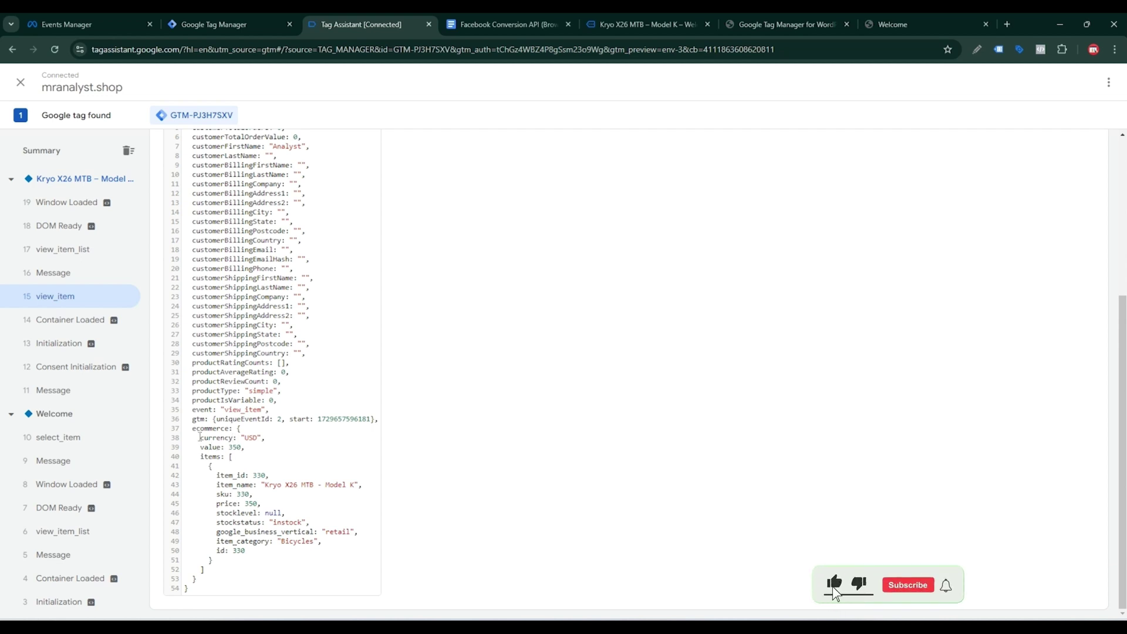
drag(192, 429, 228, 429)
key(ctrl+c)
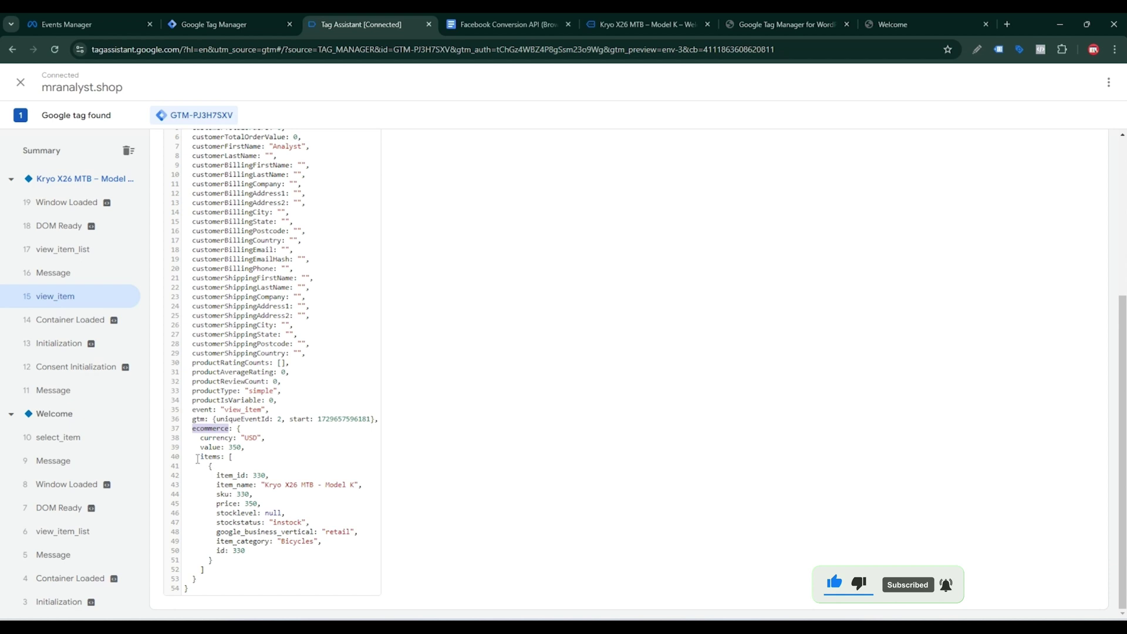
drag(197, 458, 224, 456)
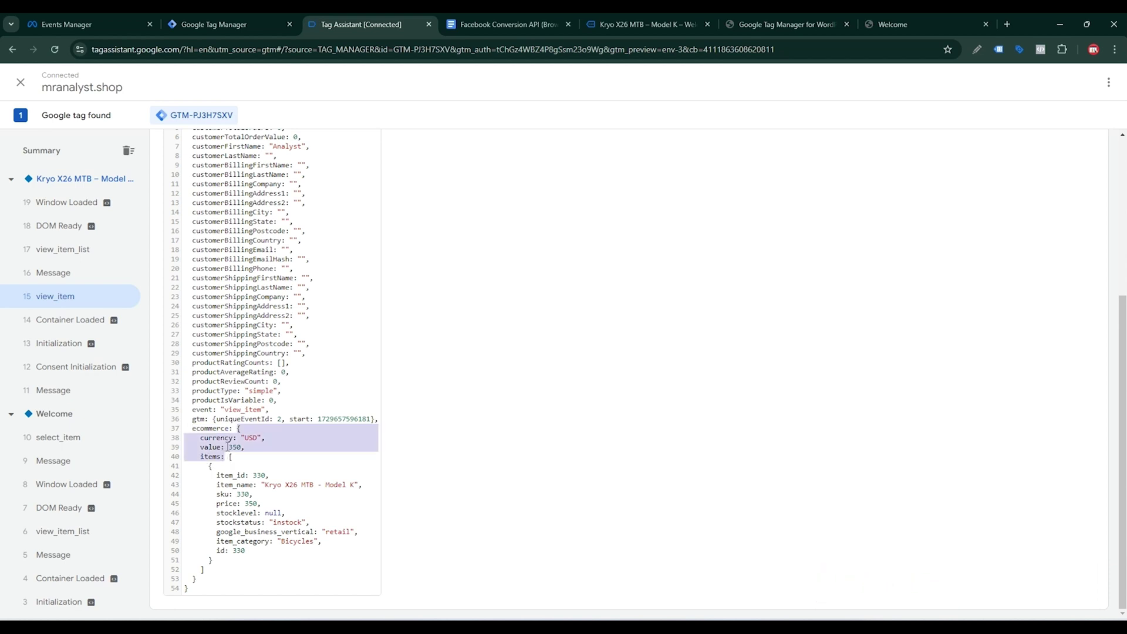
double_click(209, 429)
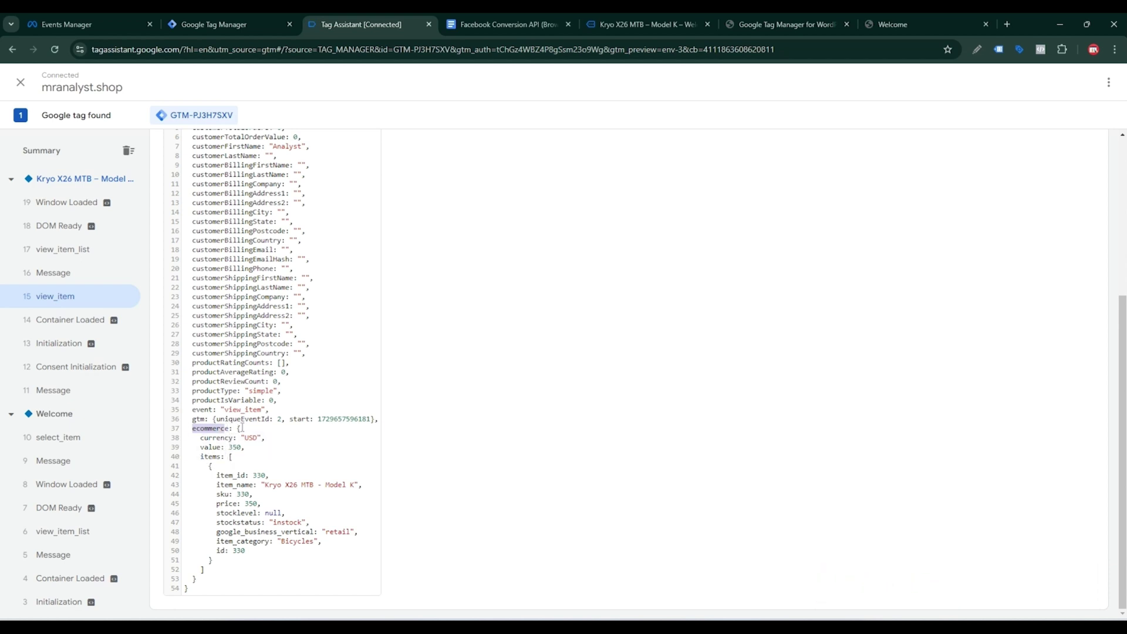
drag(240, 428, 233, 463)
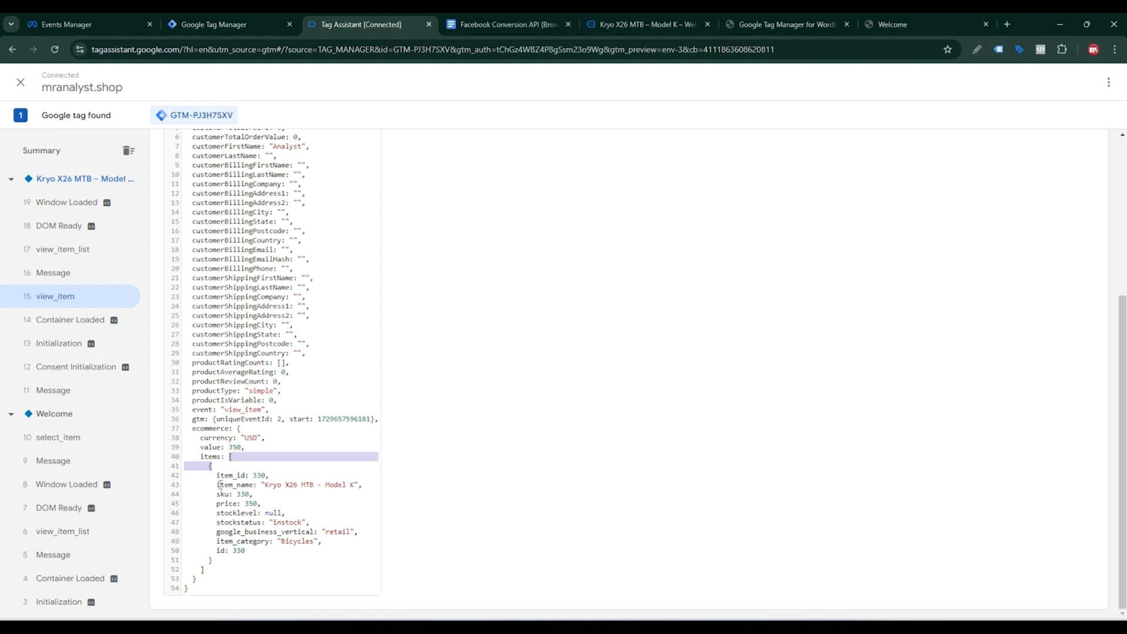
mouse_move(217, 476)
mouse_down()
mouse_move(241, 477)
mouse_move(234, 485)
mouse_up()
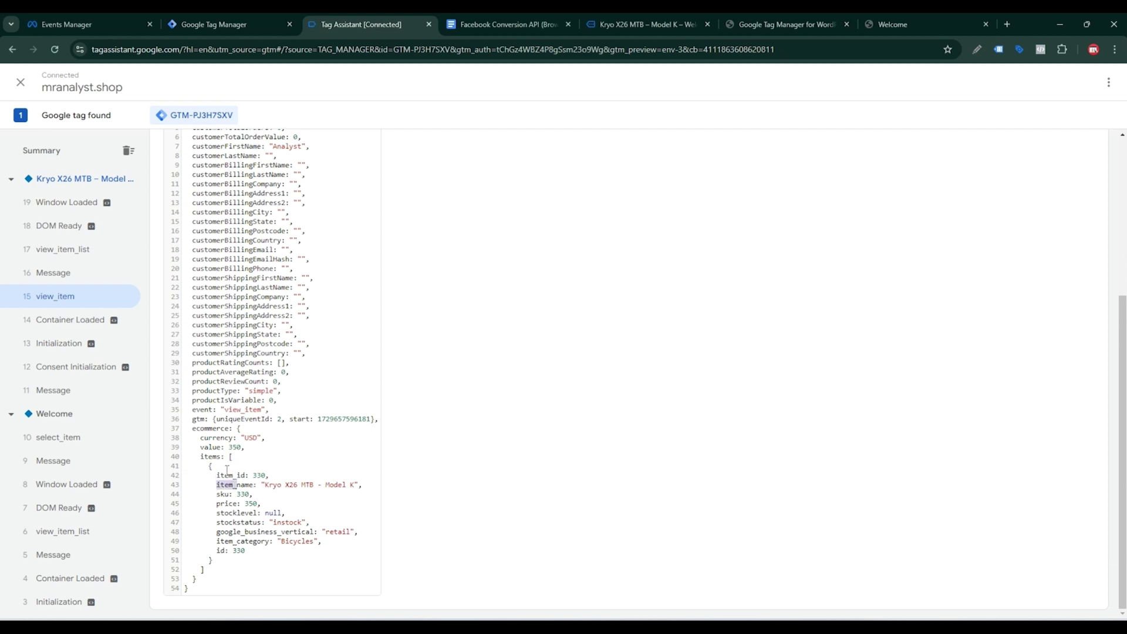
Step: Create a new variable of type Data Layer Variable for the tag's content_name property value
click(247, 24)
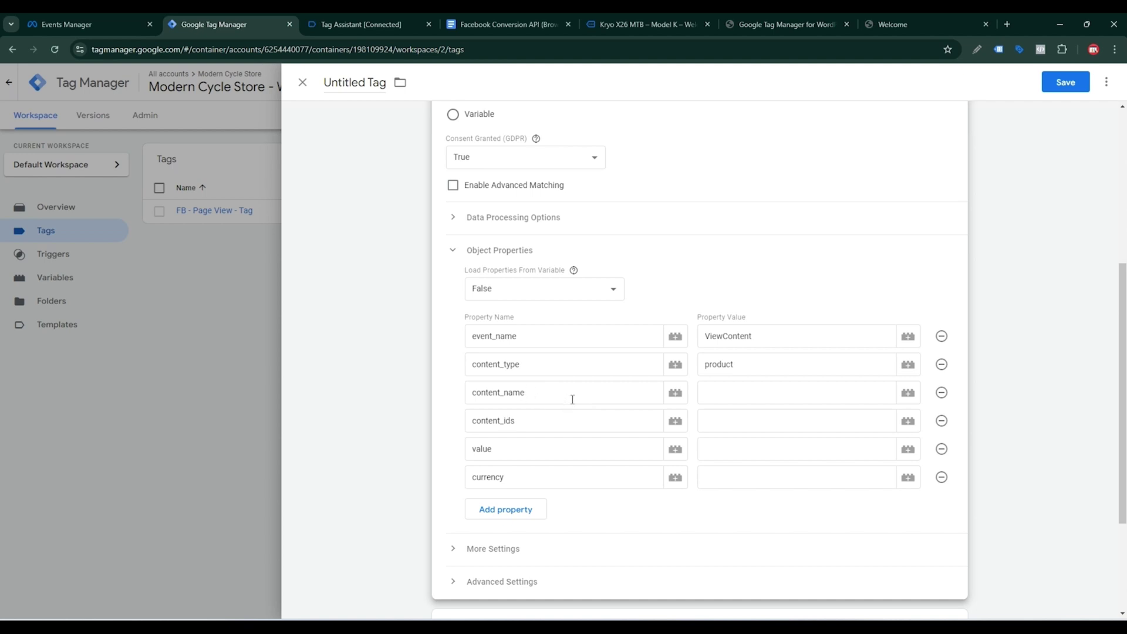
click(743, 391)
click(908, 392)
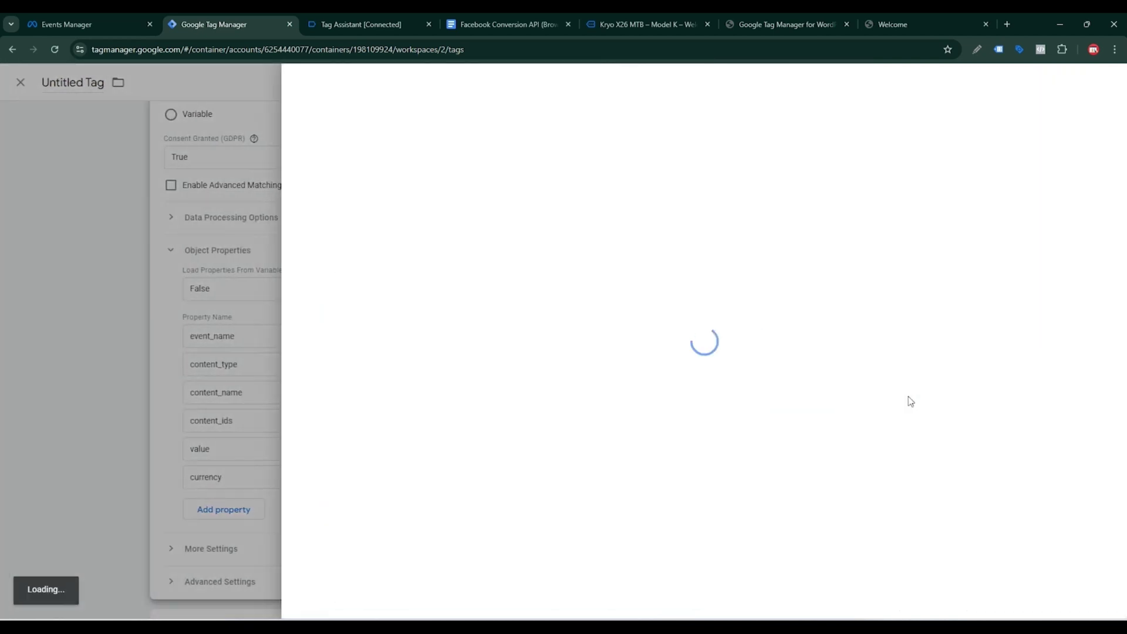
click(1111, 85)
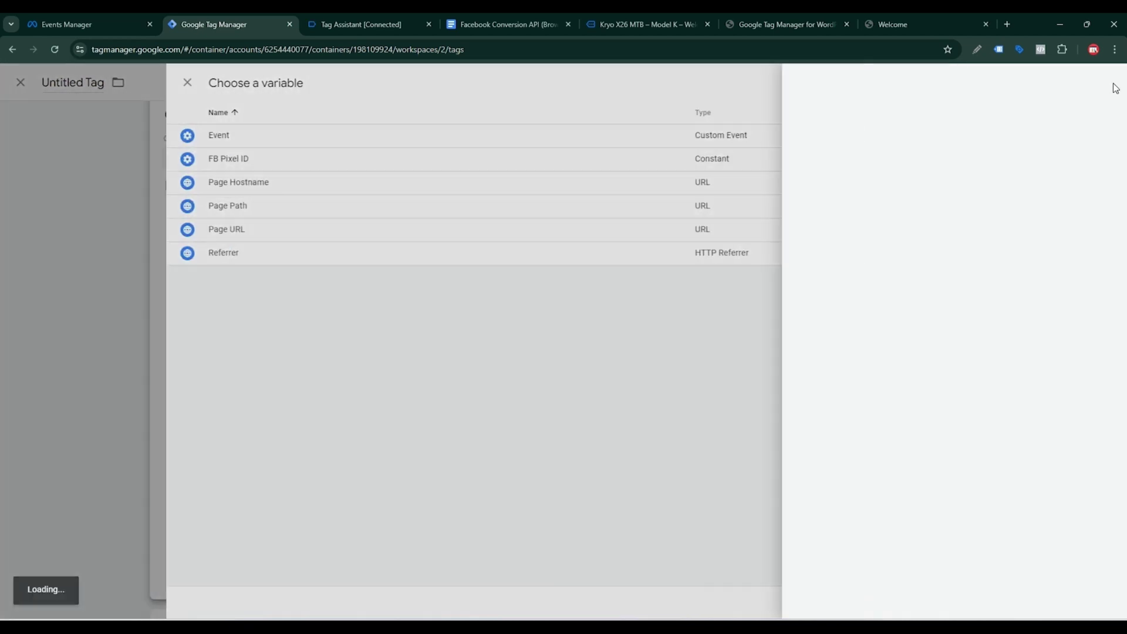
click(963, 157)
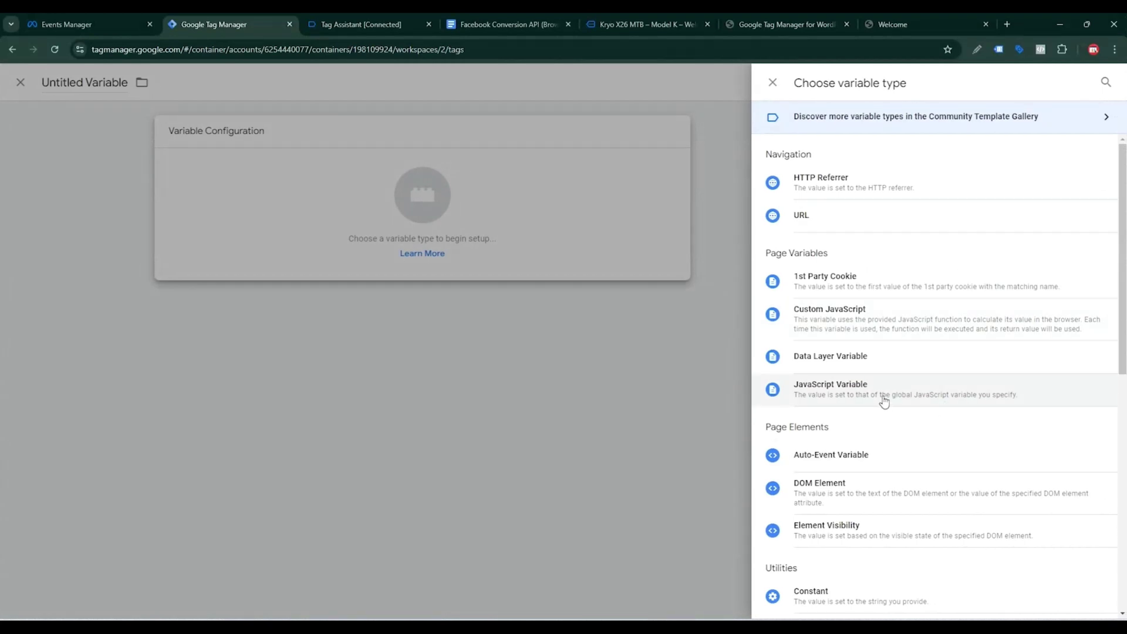
click(886, 359)
click(508, 252)
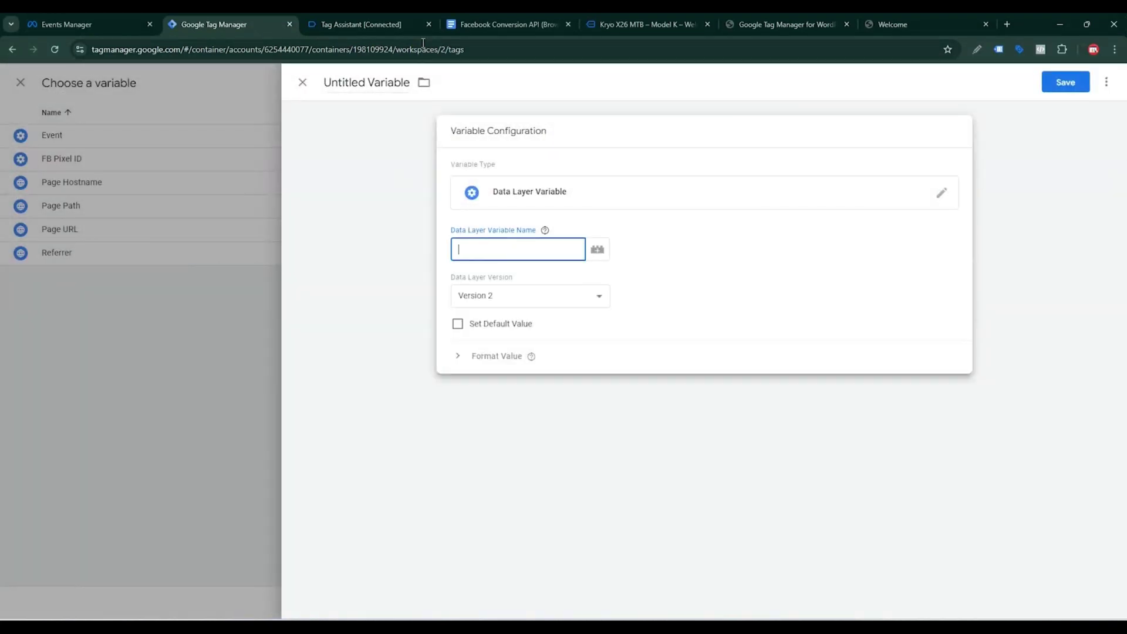
Step: Copy the ecommerce key from Tag Assistant's view_item data layer into the new variable's Data Layer Variable Name
click(424, 30)
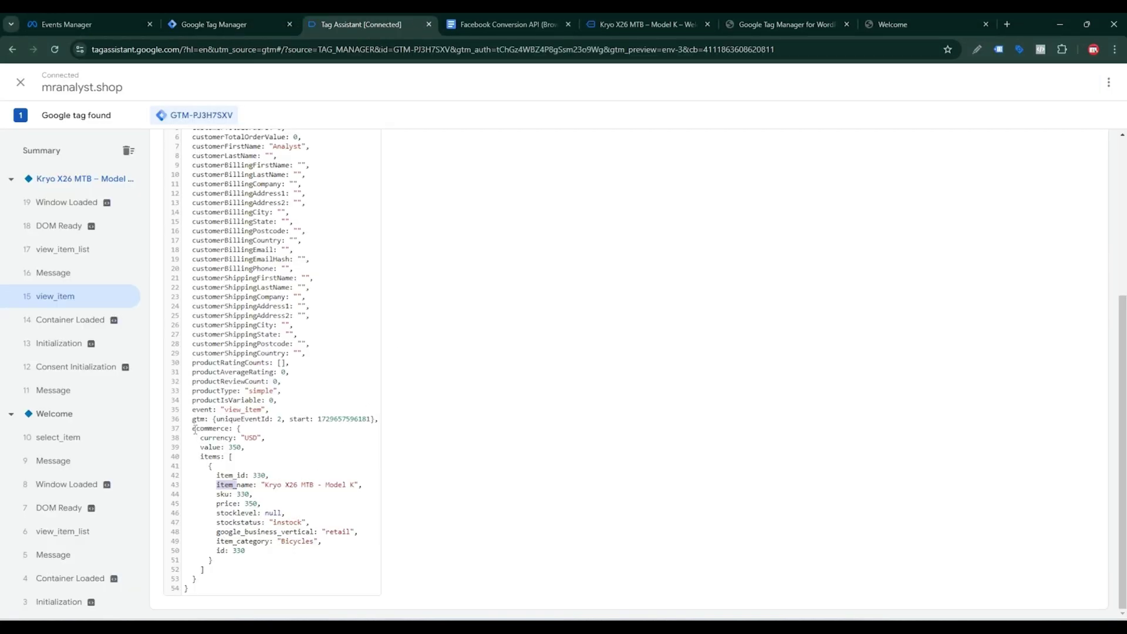
drag(193, 429, 220, 429)
click(200, 24)
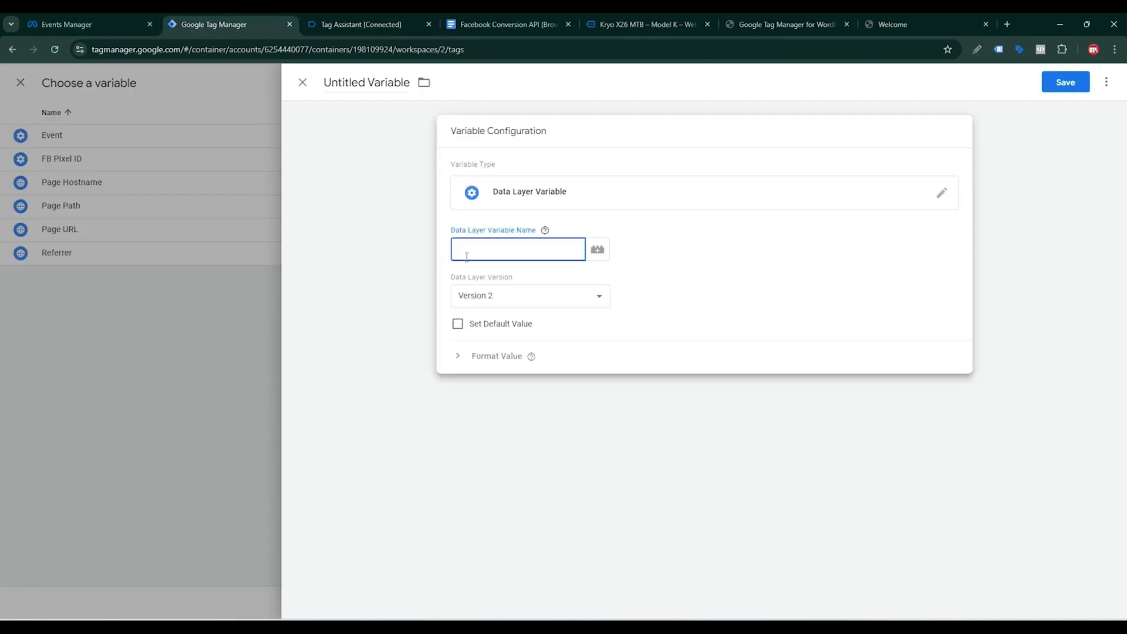
key(ctrl+v)
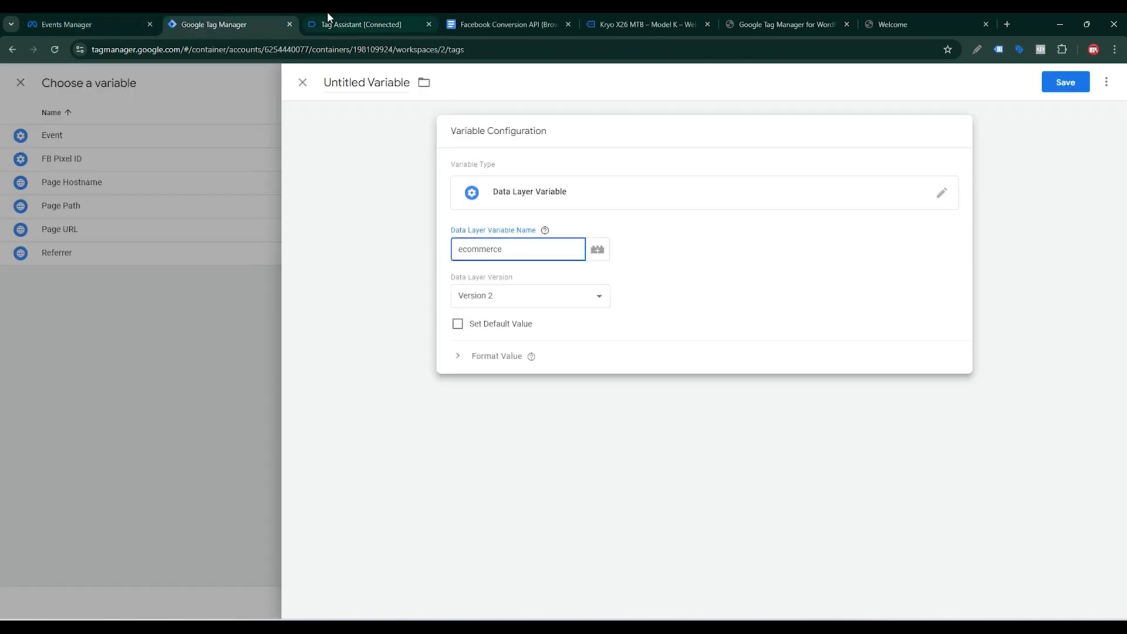
Step: Append .items to the Data Layer Variable Name, copying the items key from the view_item data layer
click(345, 24)
drag(238, 426, 248, 440)
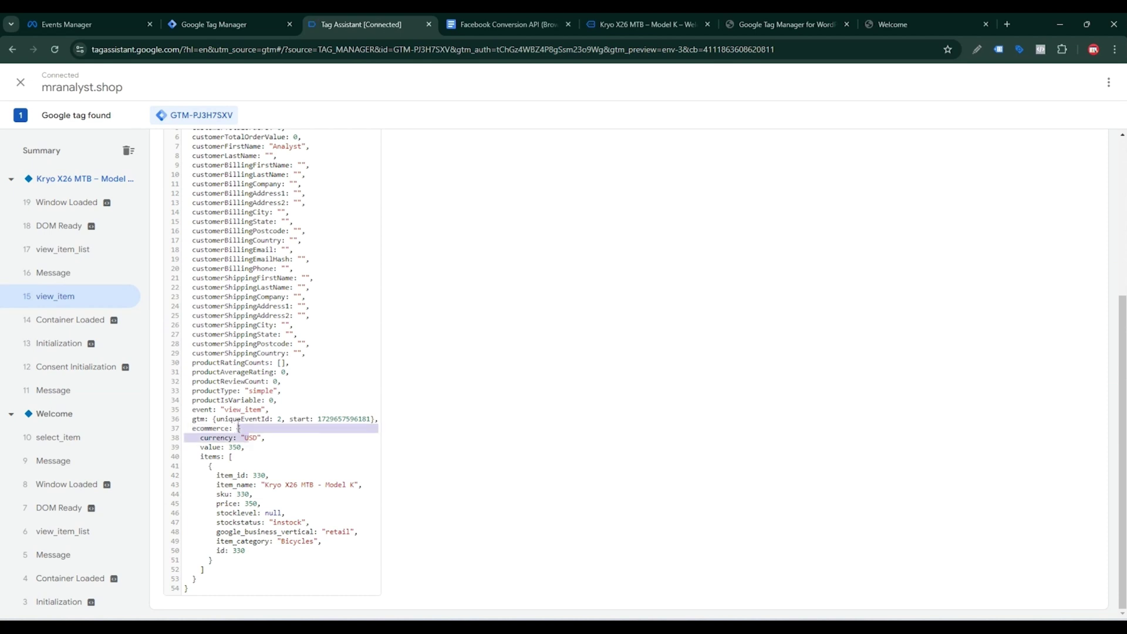
click(238, 427)
click(214, 24)
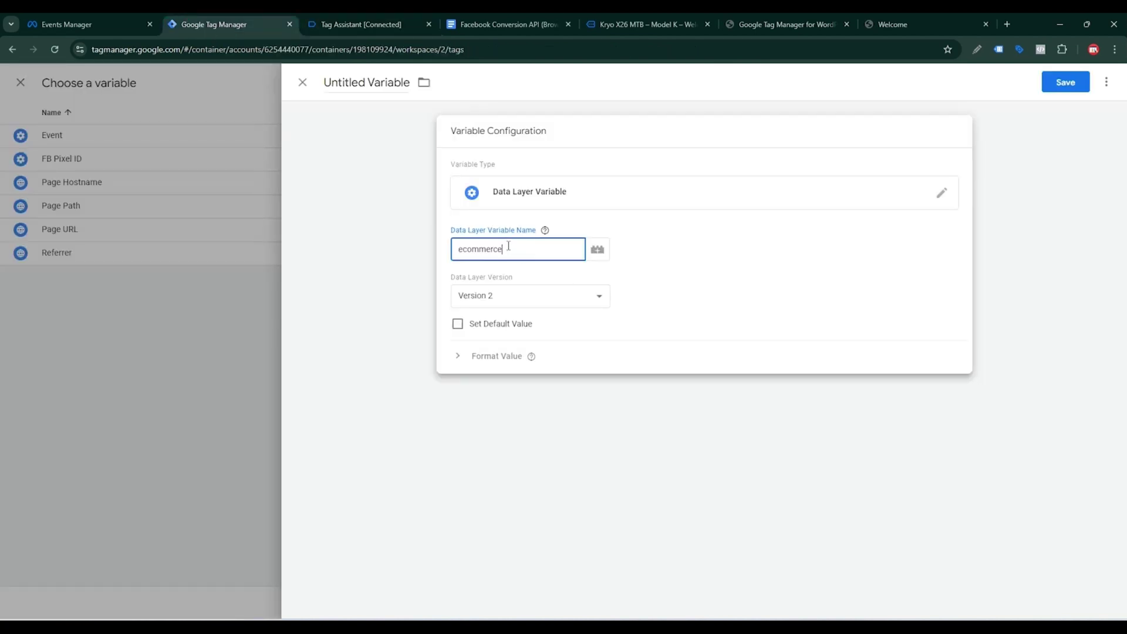
click(352, 24)
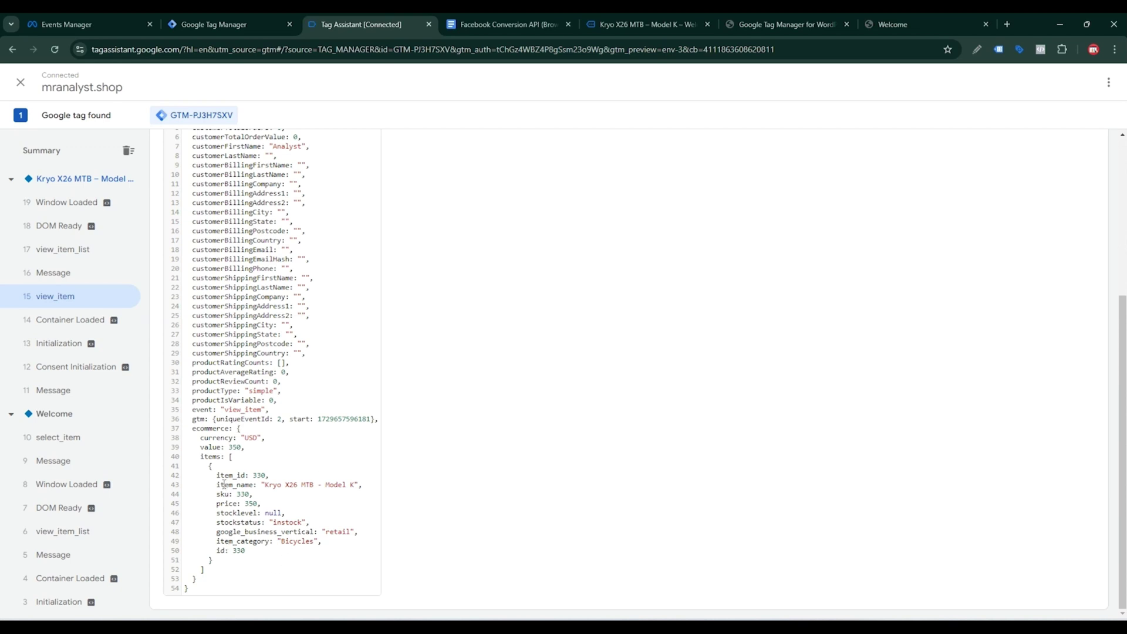
double_click(206, 456)
key(ctrl+c)
click(215, 24)
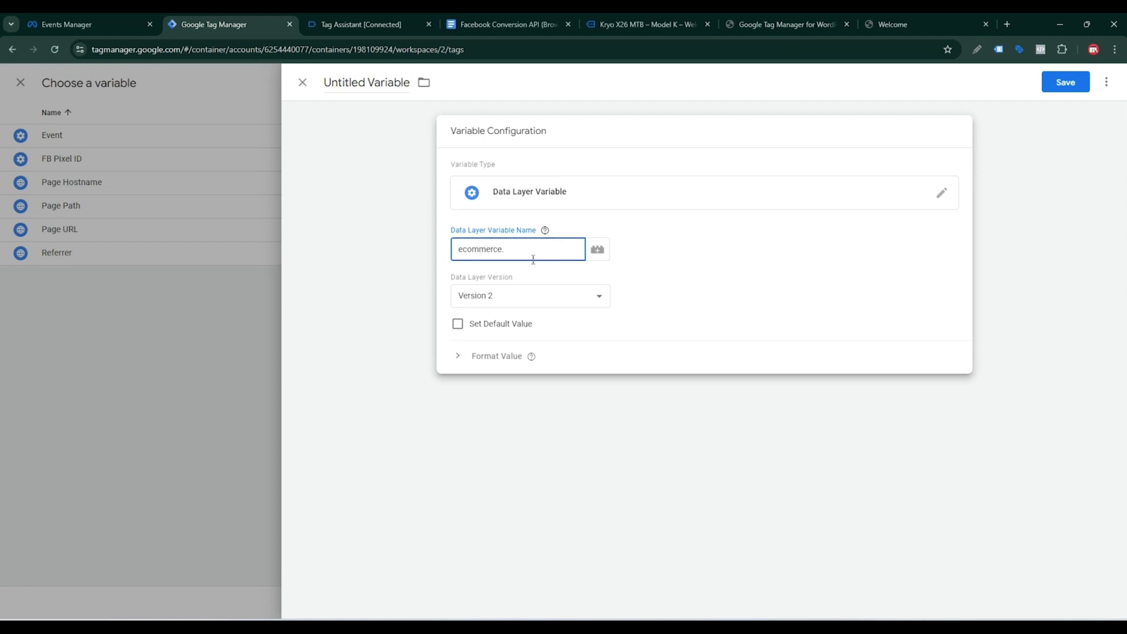
key(ctrl+v)
Step: Complete the Data Layer Variable Name as ecommerce.items.0.item_name, copying item_name from the view_item data layer
click(387, 24)
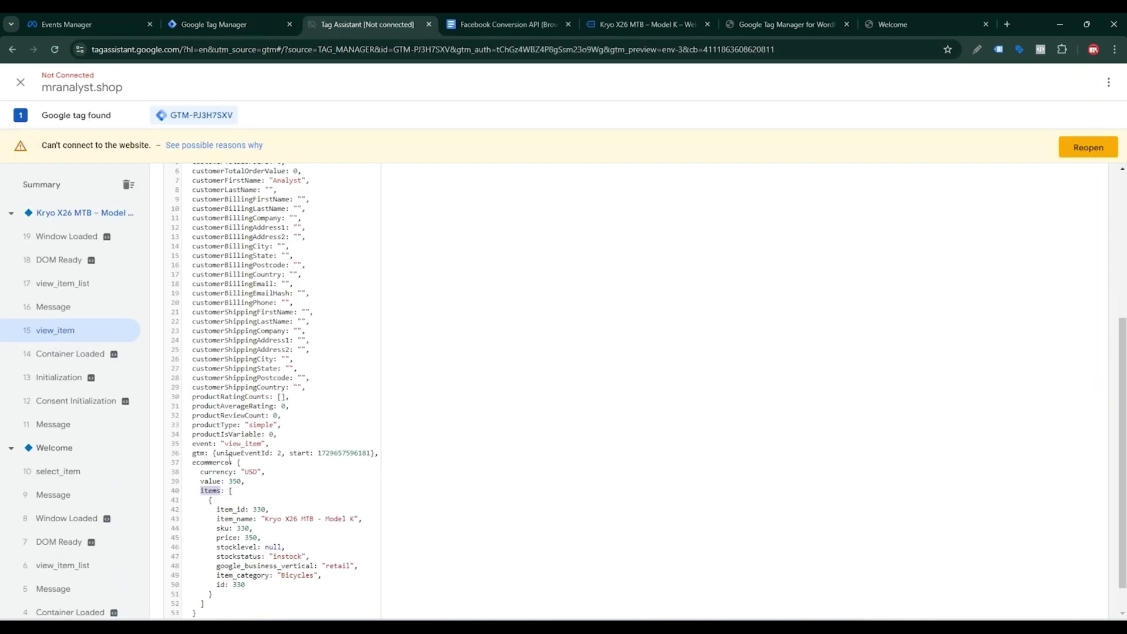
click(231, 492)
click(241, 24)
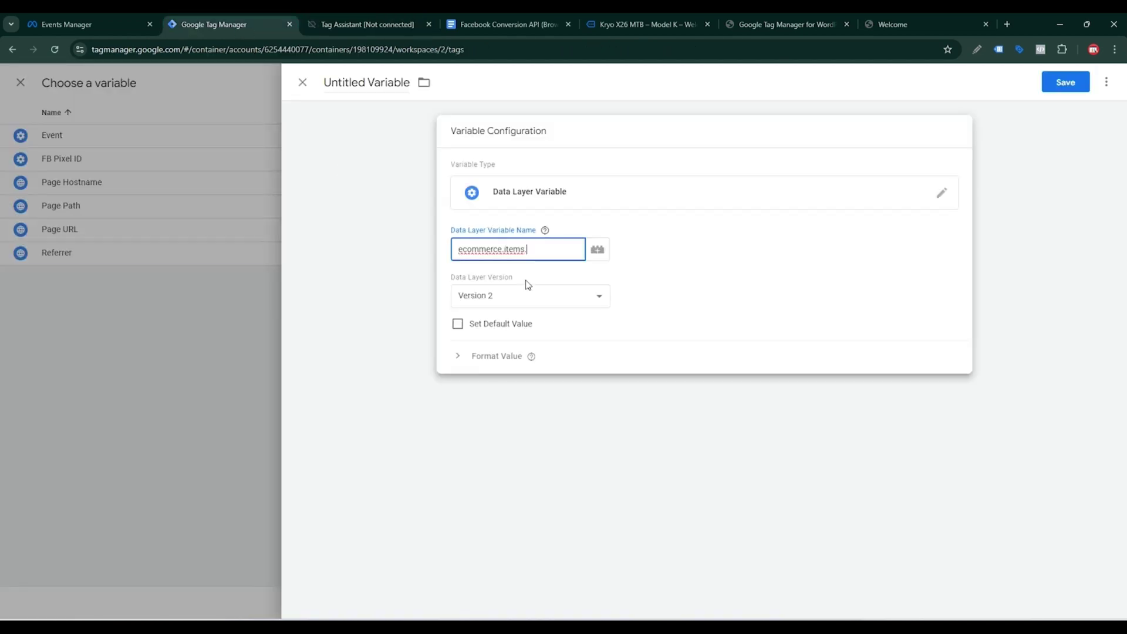
text(0.)
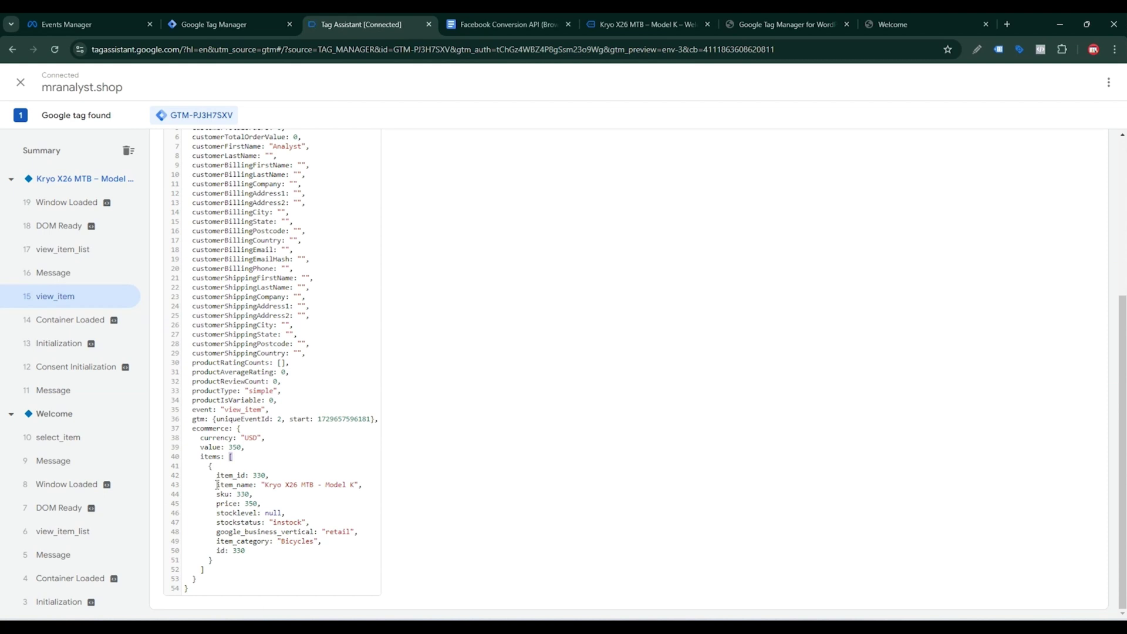
drag(217, 485, 255, 485)
click(223, 24)
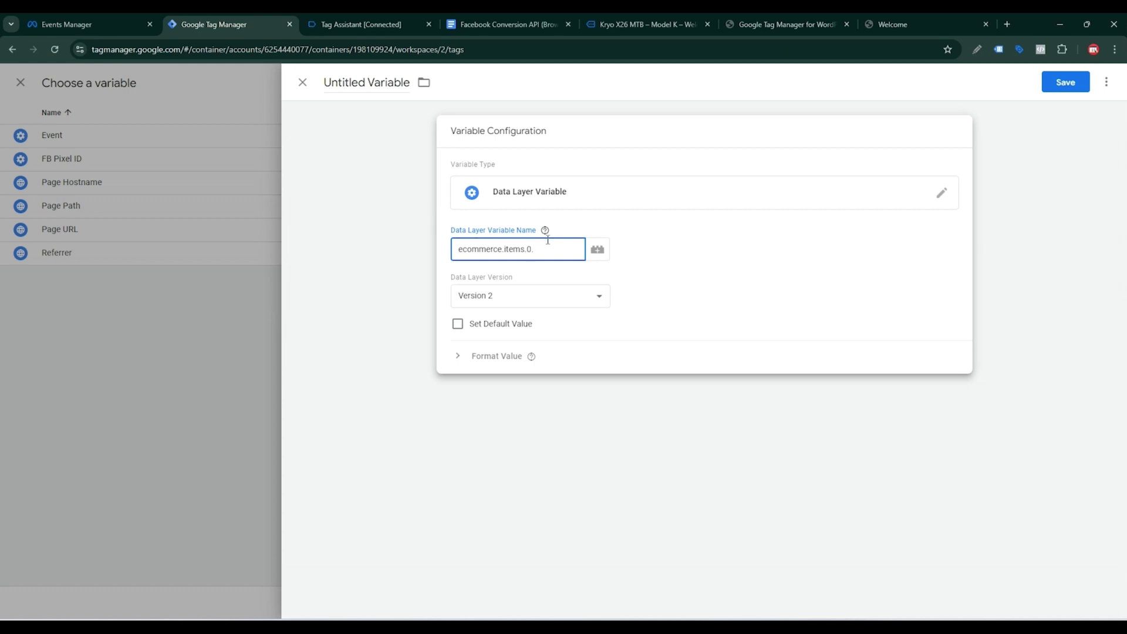
text(.)
key(ctrl+v)
Step: Name the new variable dlv - item_name, copying the name from the Facebook Conversion API document, and save it as the content_name value
click(485, 24)
drag(564, 298, 487, 297)
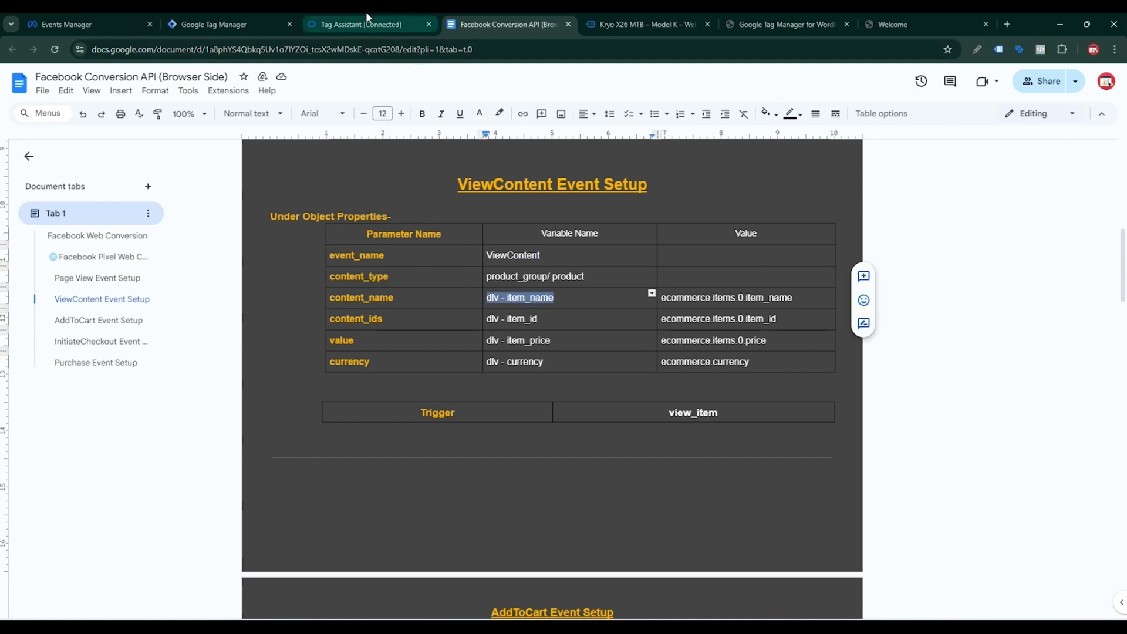
click(211, 21)
click(345, 85)
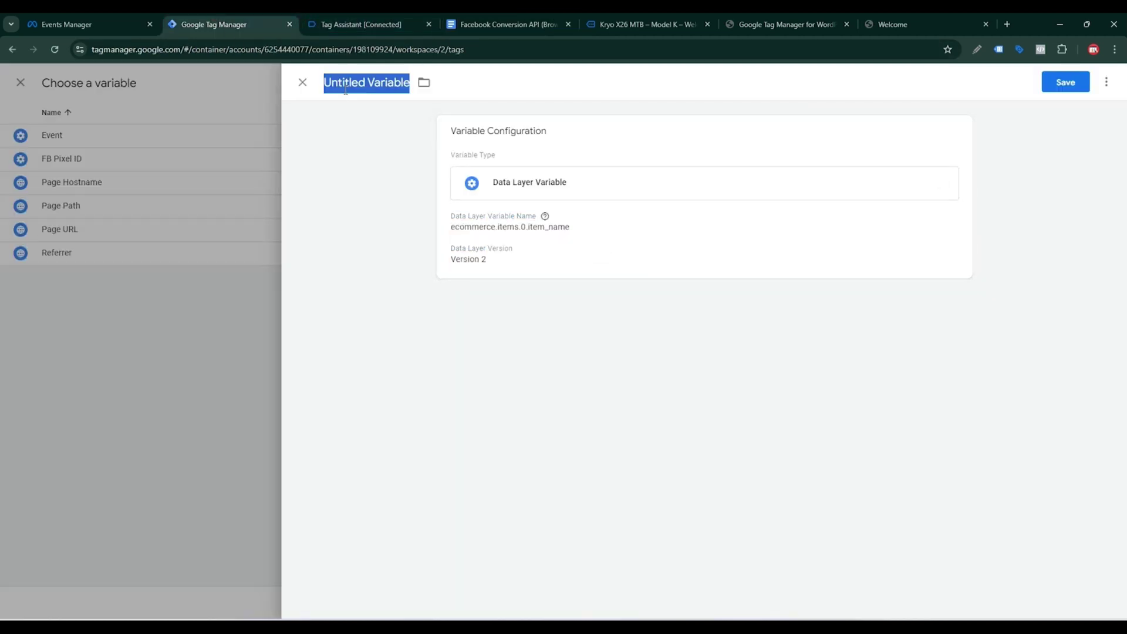
key(ctrl+v)
click(1059, 85)
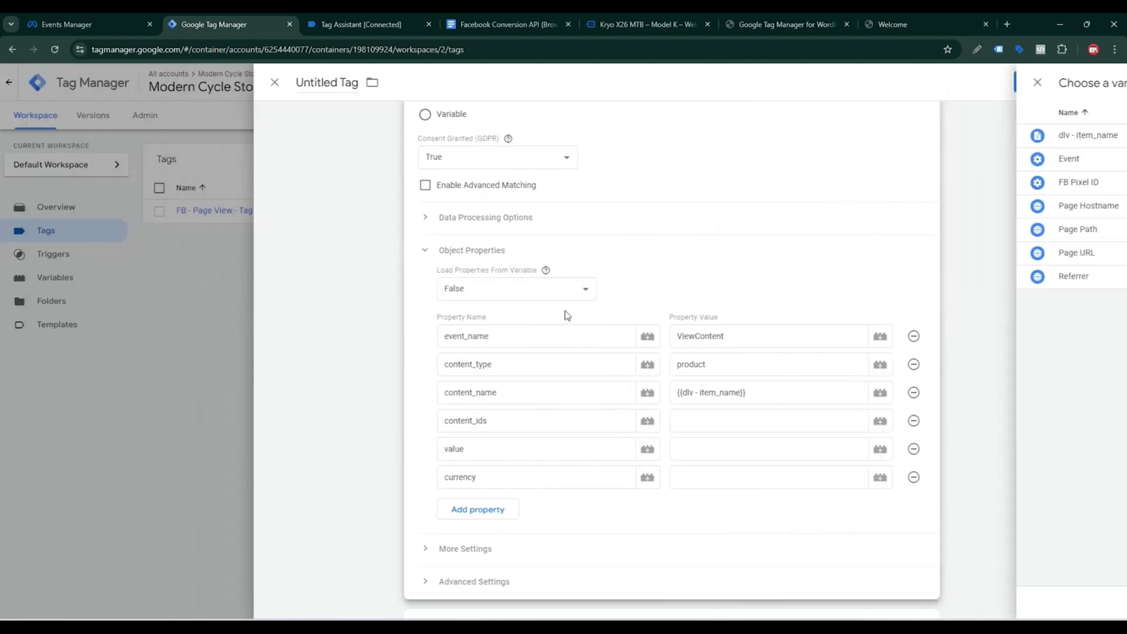
Step: Copy the ecommerce key from Tag Assistant's view_item data layer for the content_ids property
click(729, 419)
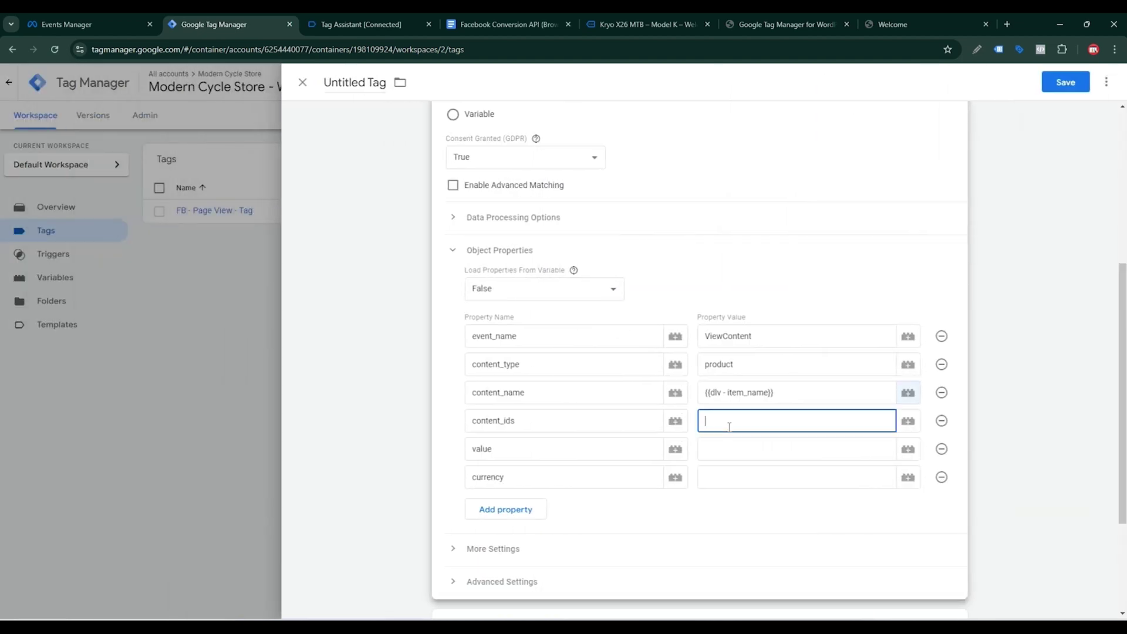
double_click(478, 421)
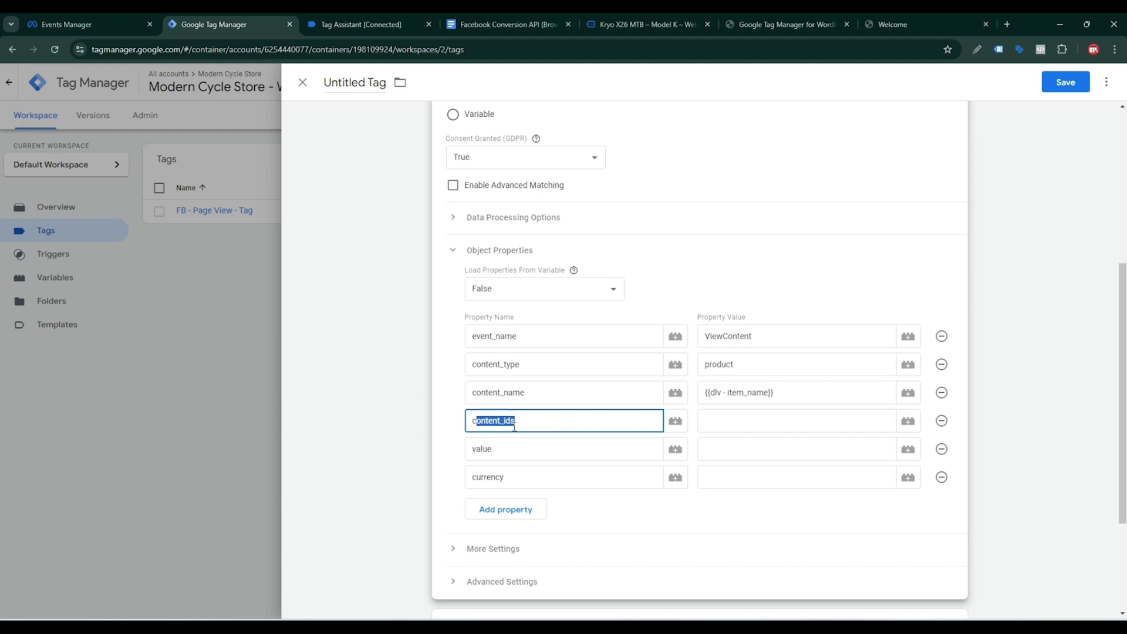
click(417, 18)
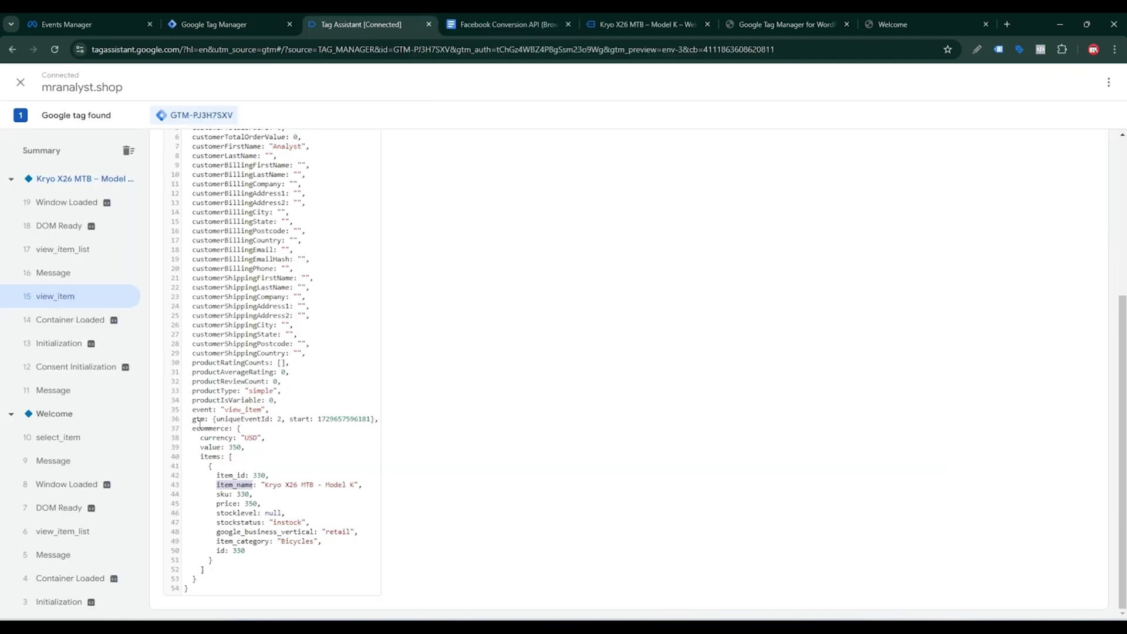
drag(191, 429, 227, 428)
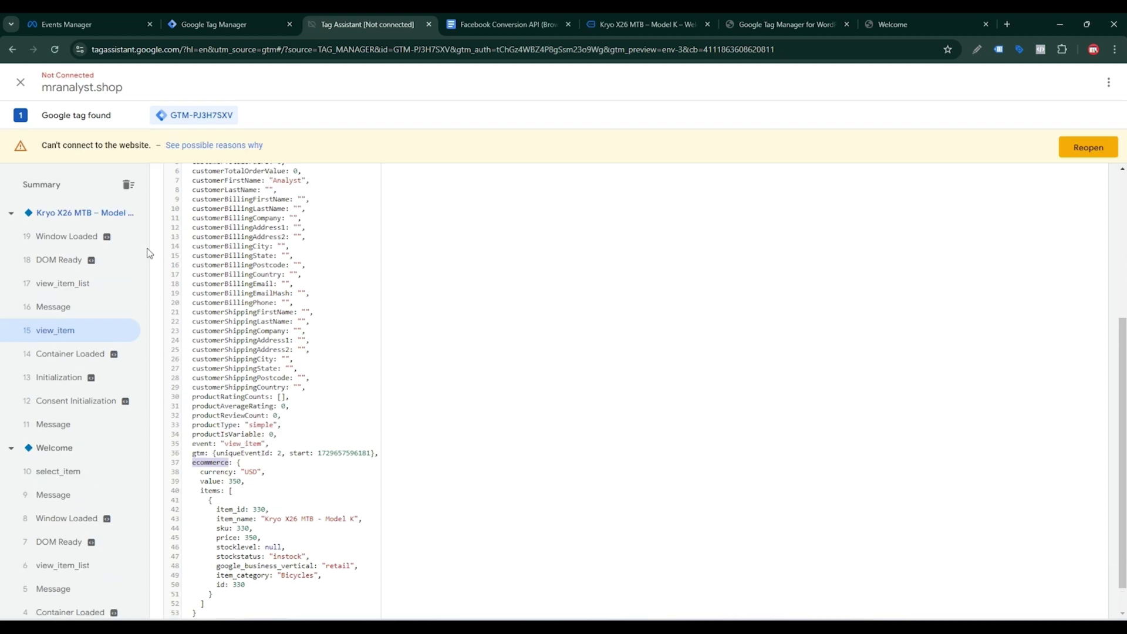
click(229, 24)
Step: Create a new variable of type Data Layer Variable for the tag's content_ids property value
click(794, 421)
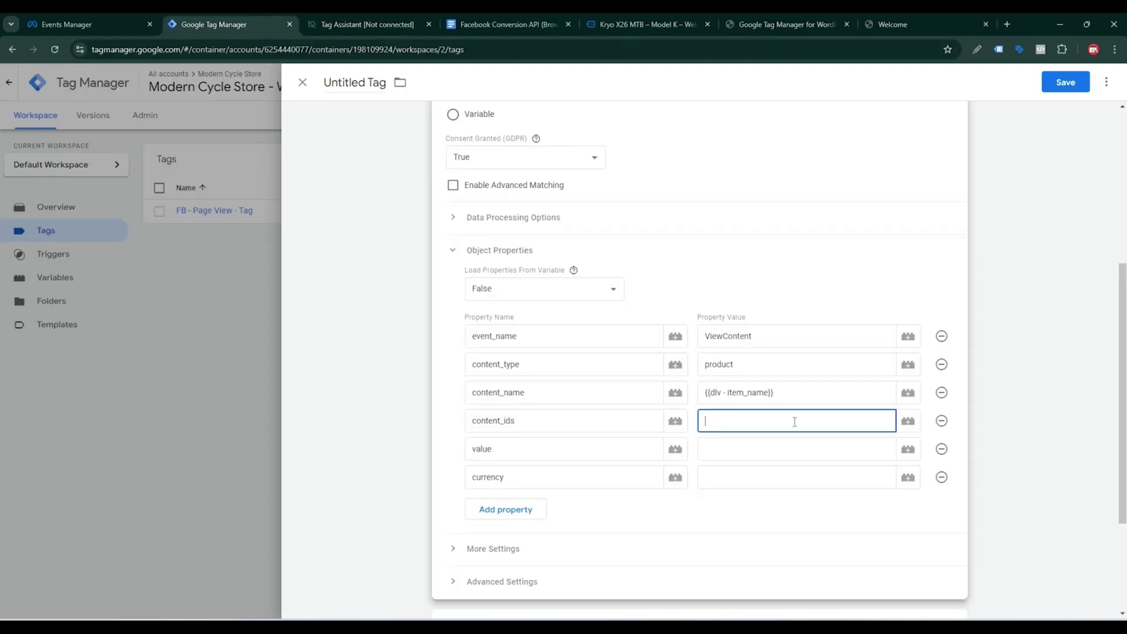
click(908, 421)
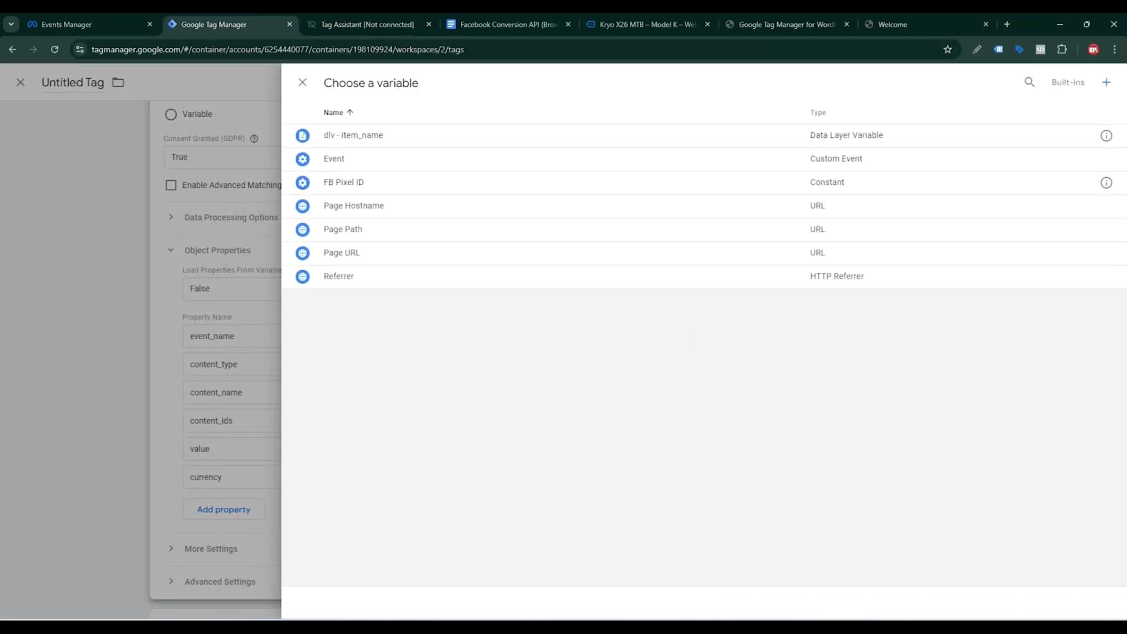
click(1106, 82)
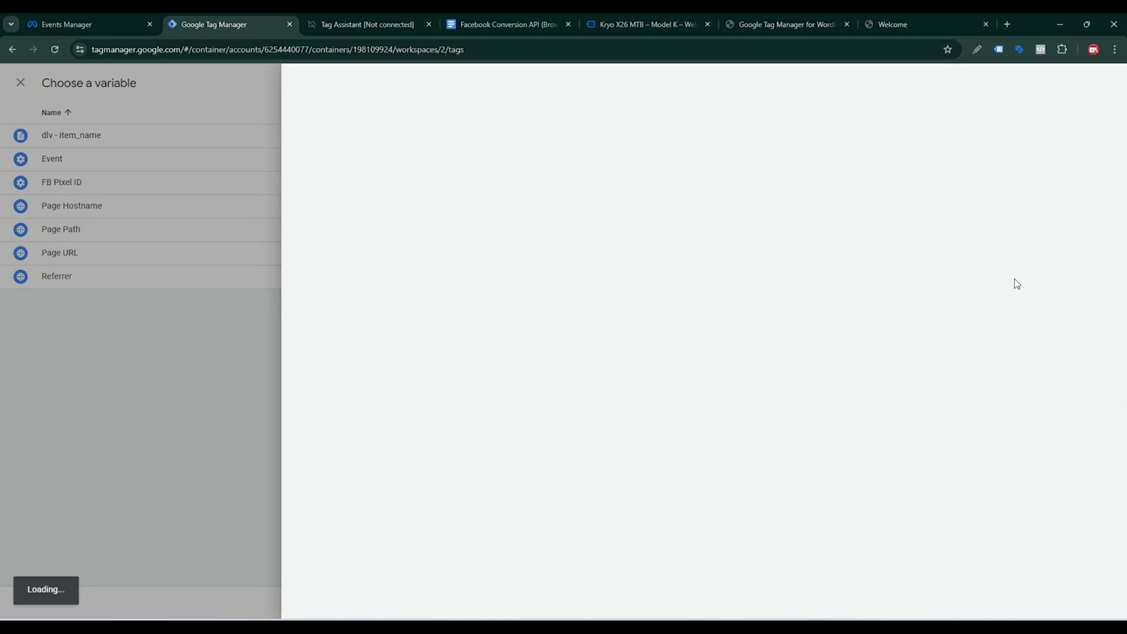
click(950, 220)
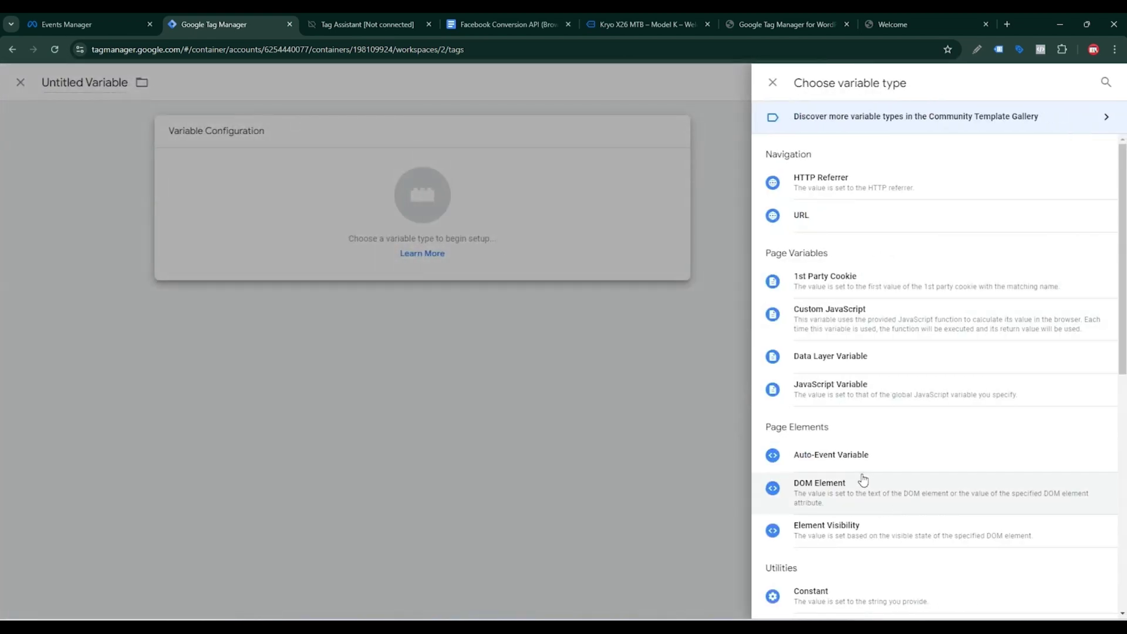
click(830, 357)
Step: Set the Data Layer Variable Name to ecommerce.items, pasting the copied ecommerce key and copying items from the view_item data layer
click(453, 251)
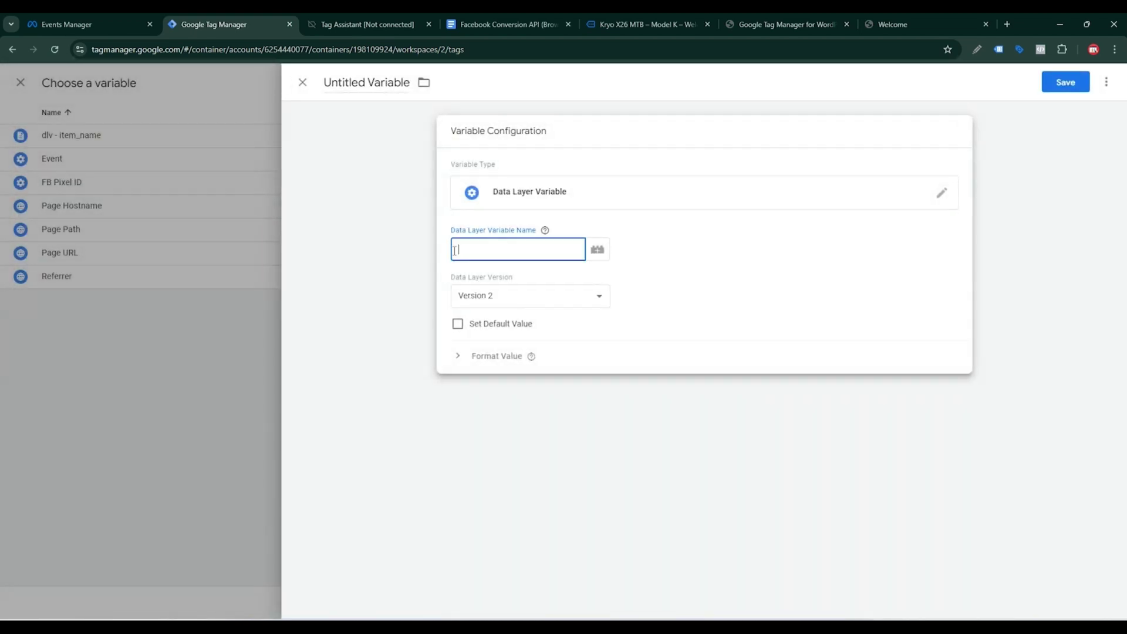
key(ctrl+v)
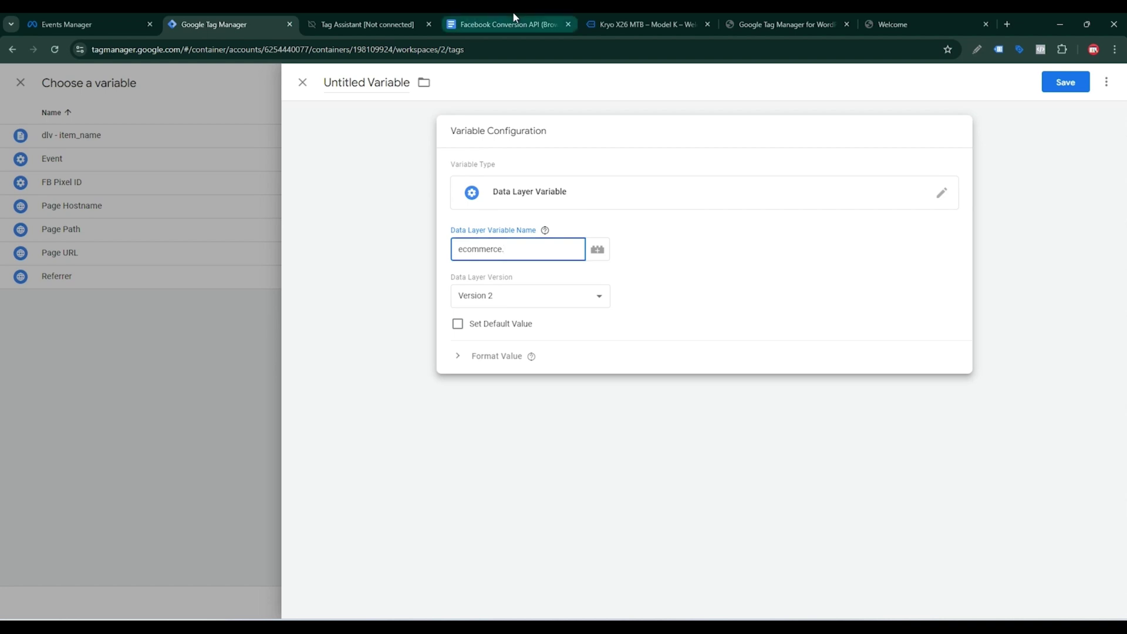
click(375, 24)
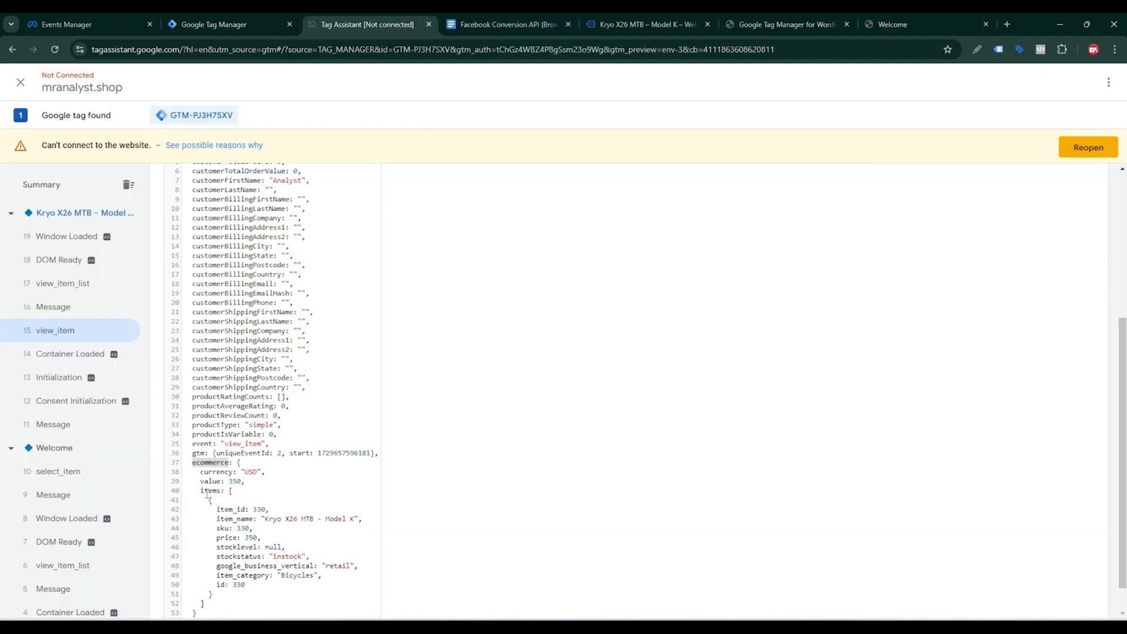
drag(201, 491, 219, 493)
key(ctrl+c)
click(217, 24)
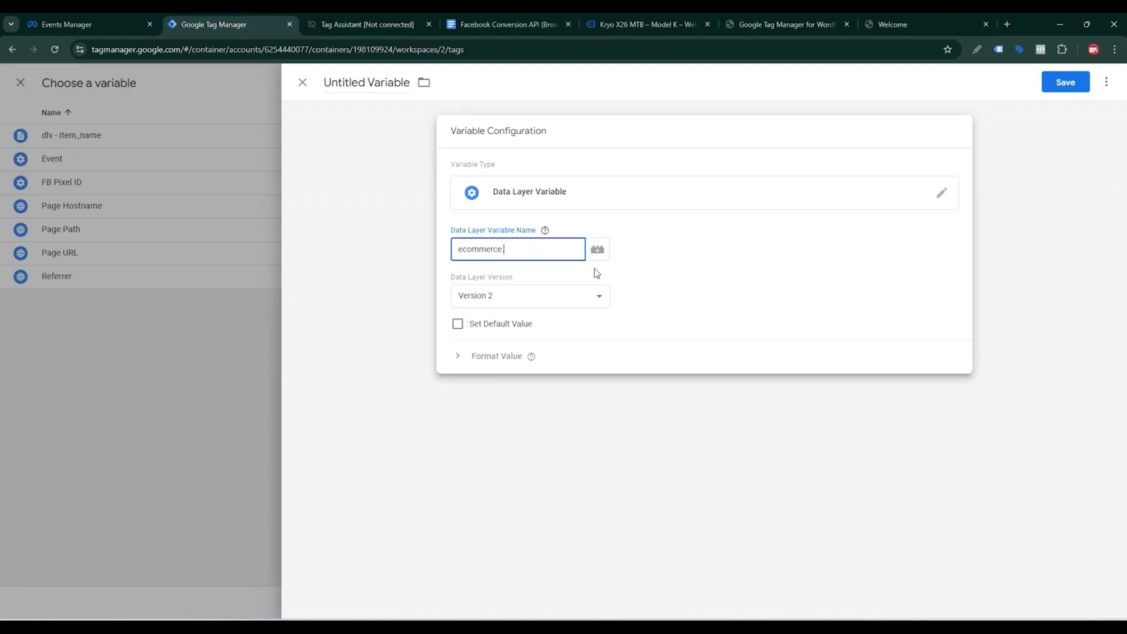
text(.)
key(ctrl+v)
Step: Complete the Data Layer Variable Name as ecommerce.items.0.item_id, copying item_id from the view_item data layer
click(334, 18)
click(232, 491)
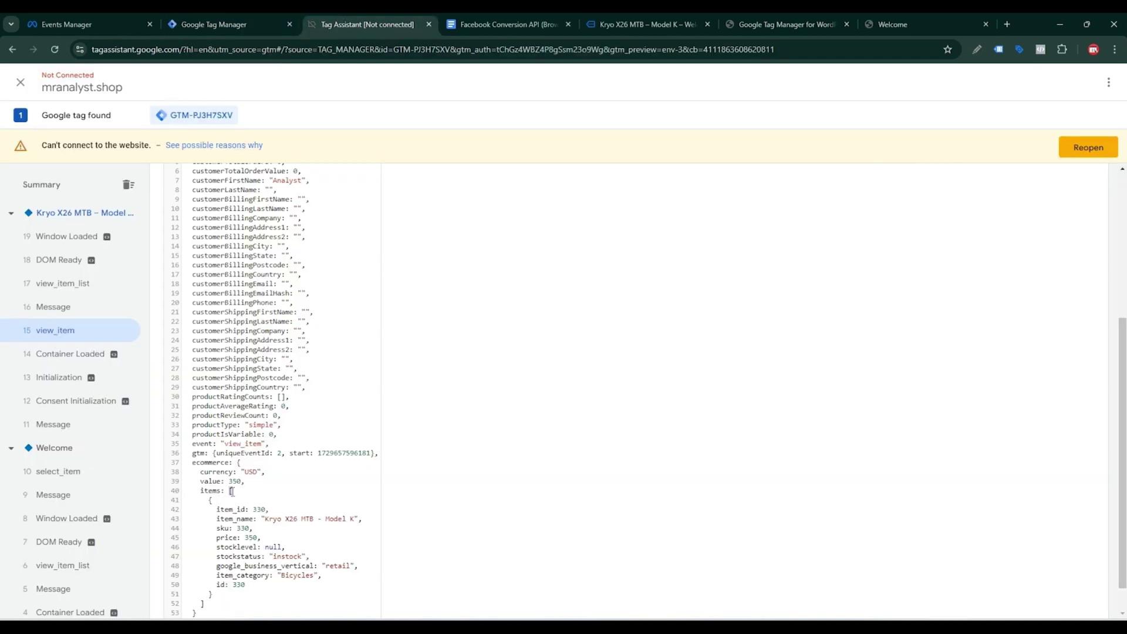
click(248, 22)
text(.0.)
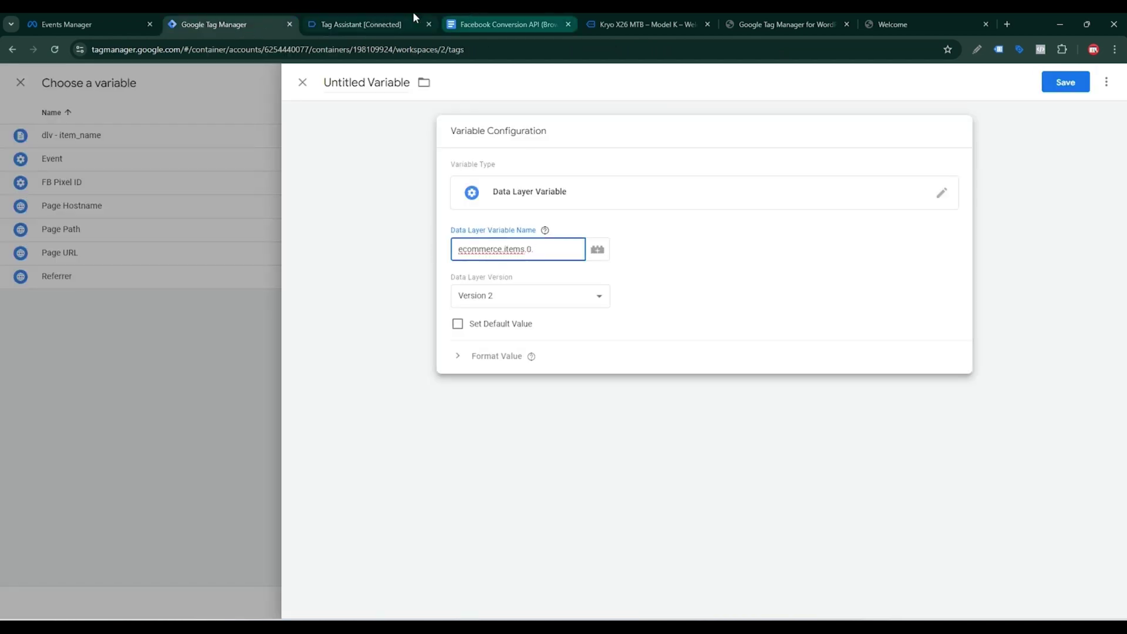
click(361, 24)
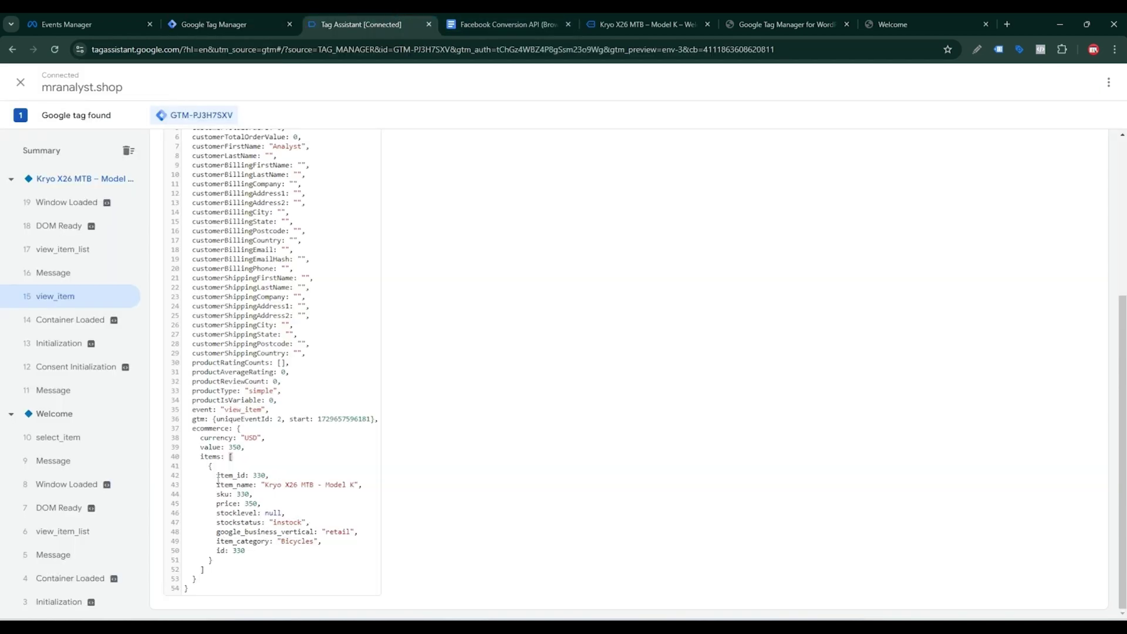
drag(216, 476, 245, 473)
key(ctrl+c)
click(256, 32)
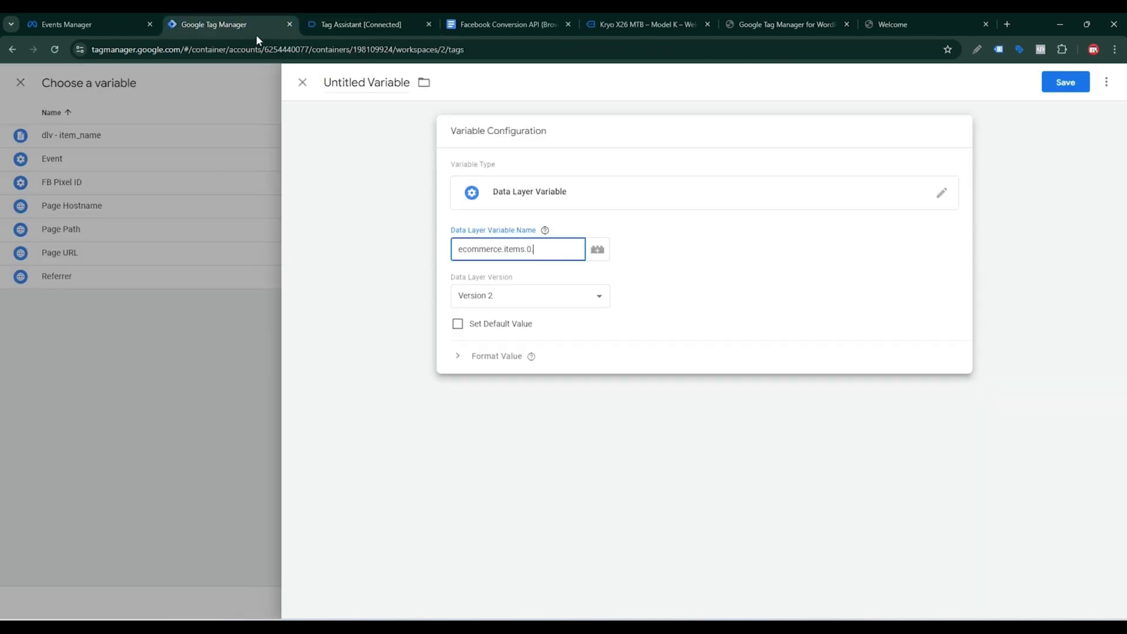
text(.)
key(ctrl+v)
Step: Name the variable dlv - item_id, copying the name from the setup document, and save it as the content_ids value
click(496, 18)
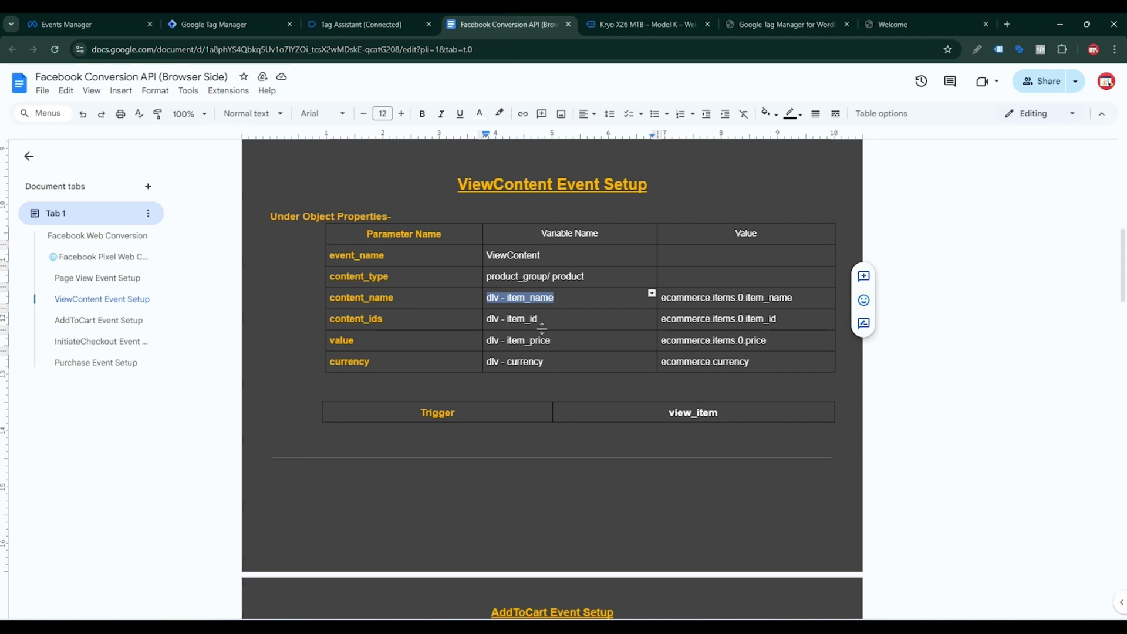
drag(539, 320, 482, 323)
key(ctrl+c)
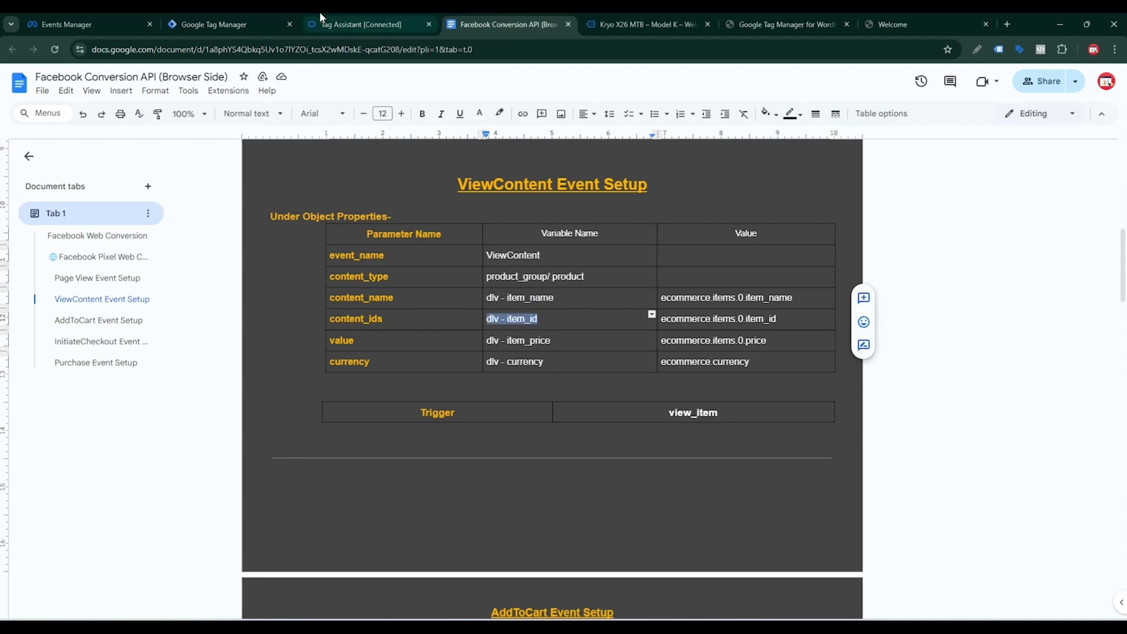
click(276, 22)
click(370, 85)
key(ctrl+v)
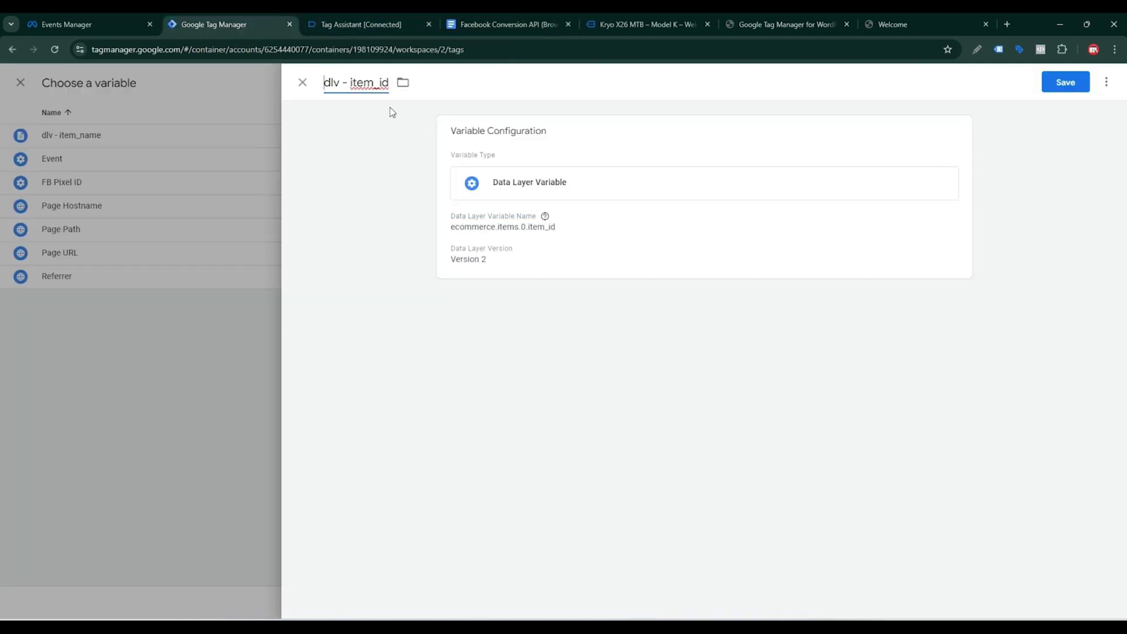
click(1066, 82)
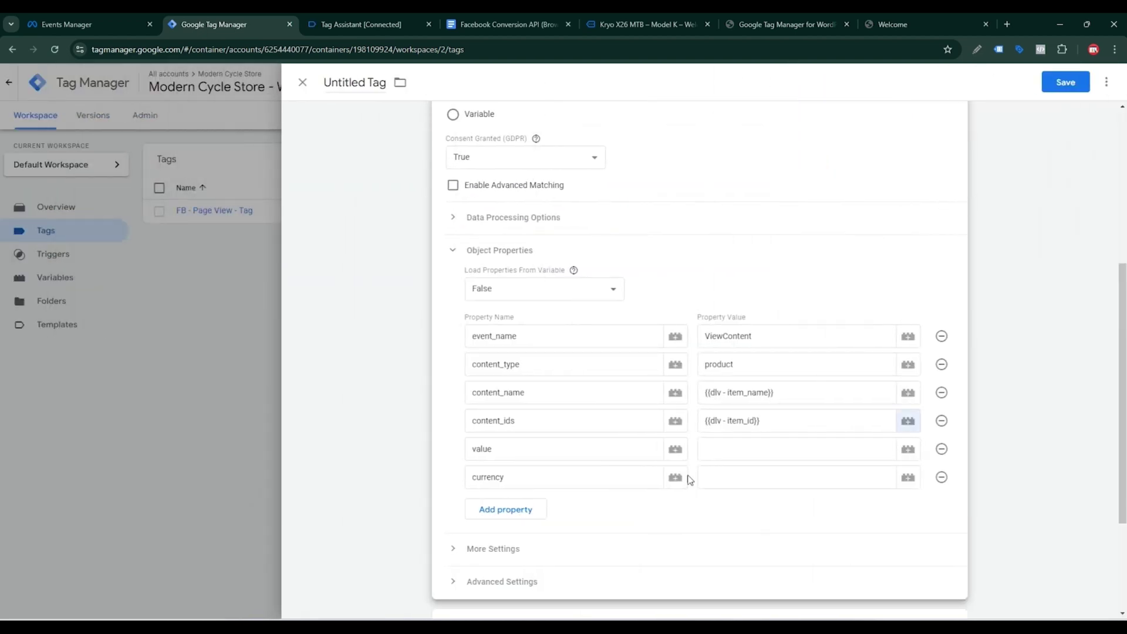
Step: Create a new variable of type Data Layer Variable for the tag's value property
click(781, 455)
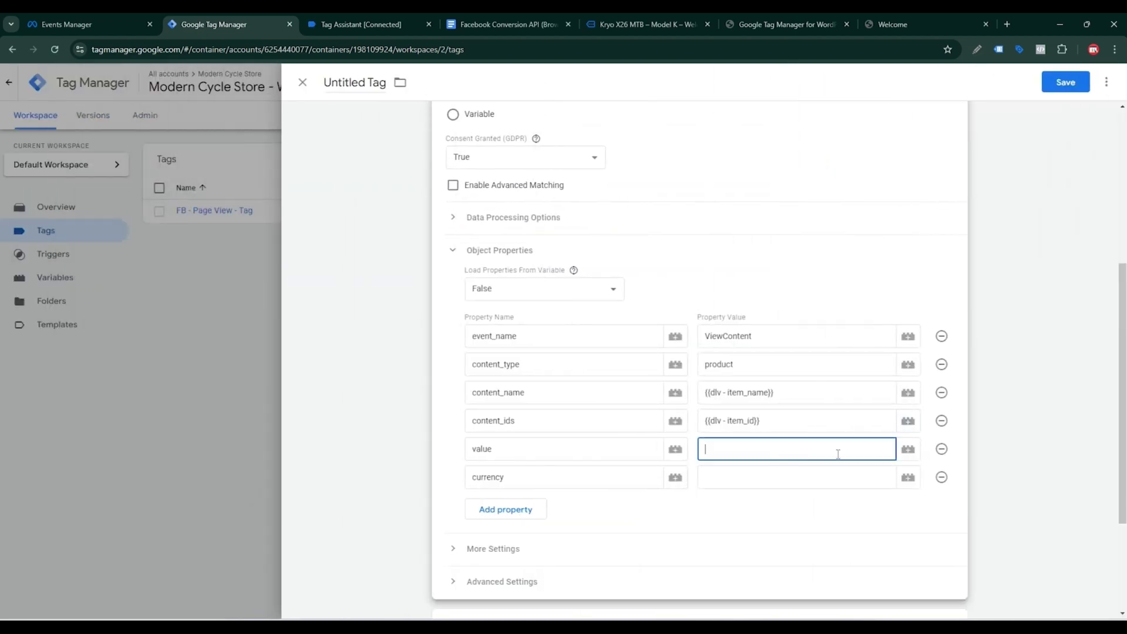
click(909, 450)
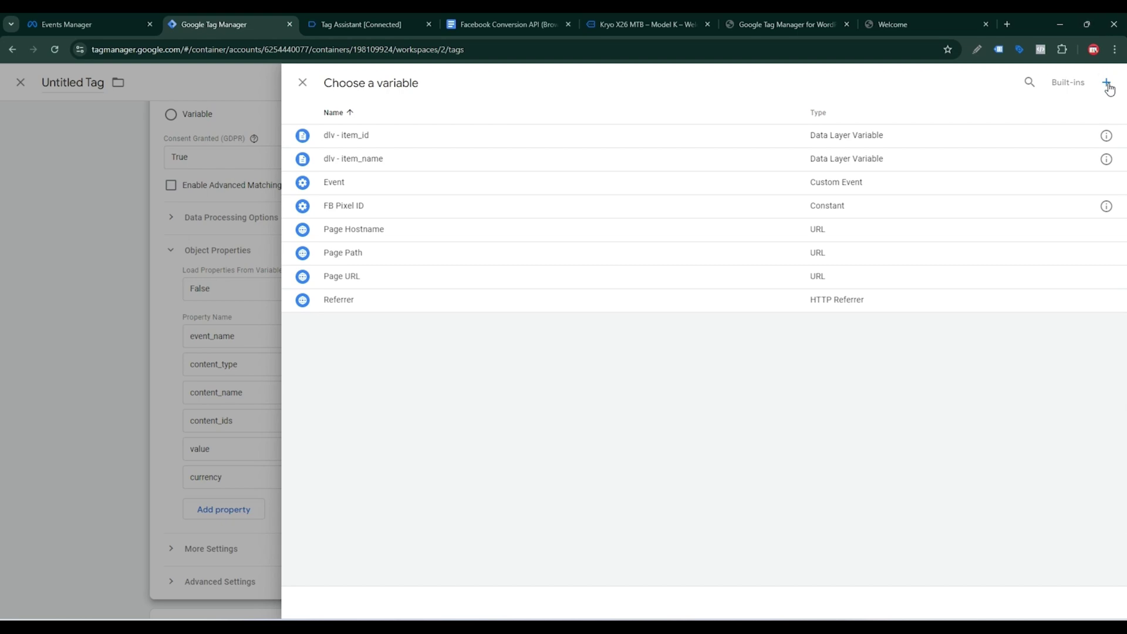
click(1107, 84)
click(901, 229)
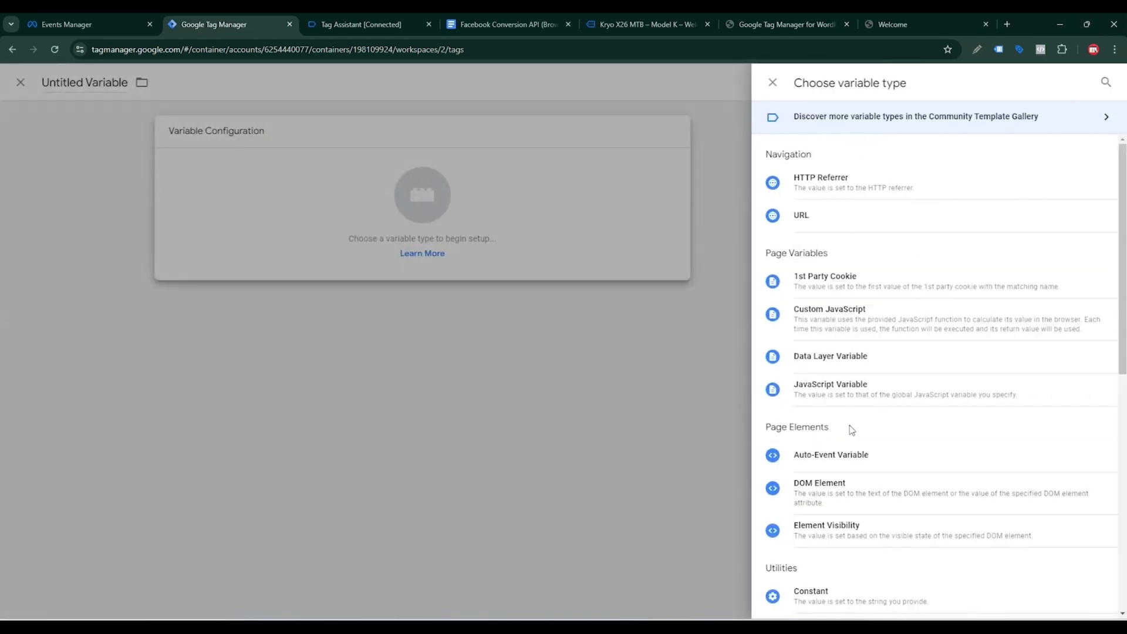
click(833, 358)
Step: Copy the ecommerce key from Tag Assistant's view_item data layer into the value variable's Data Layer Variable Name
click(494, 240)
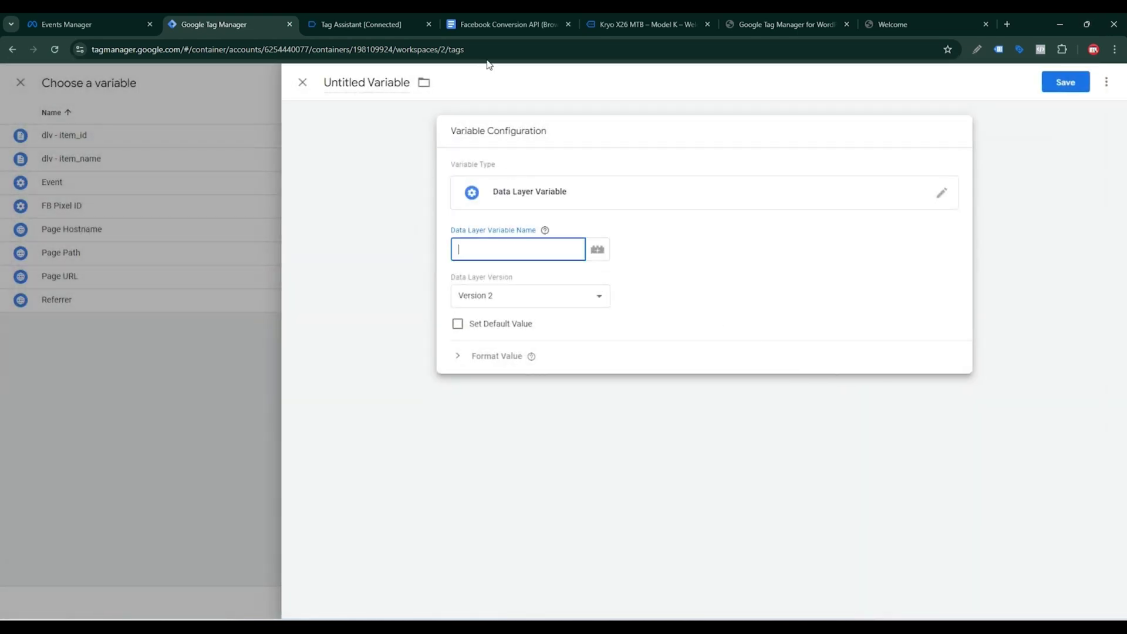
click(400, 13)
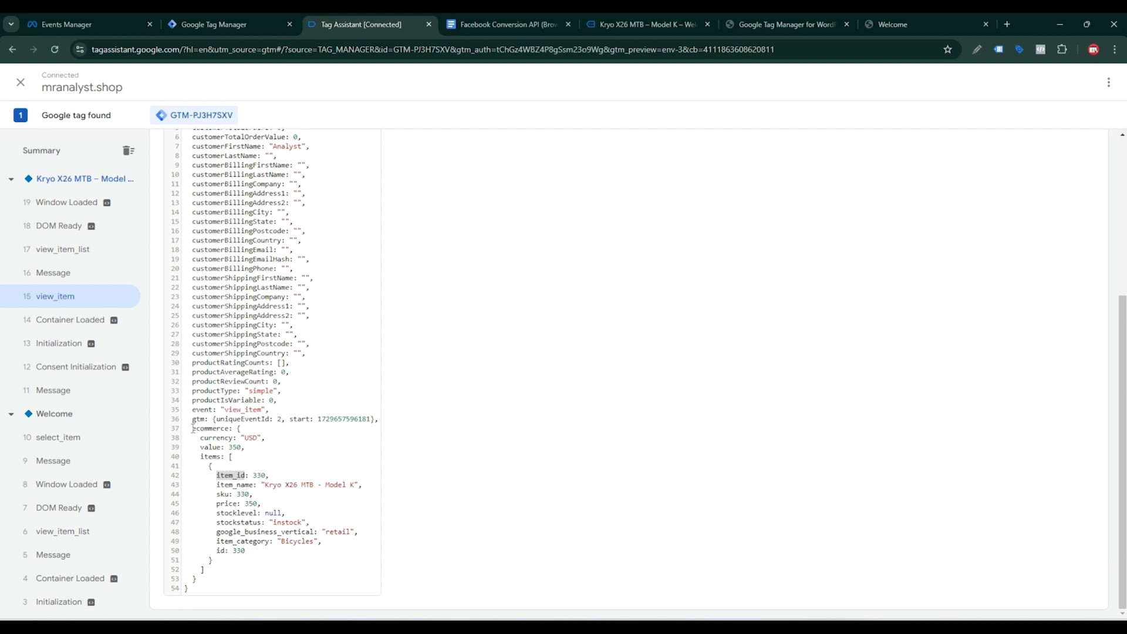
drag(192, 428, 230, 428)
key(ctrl+c)
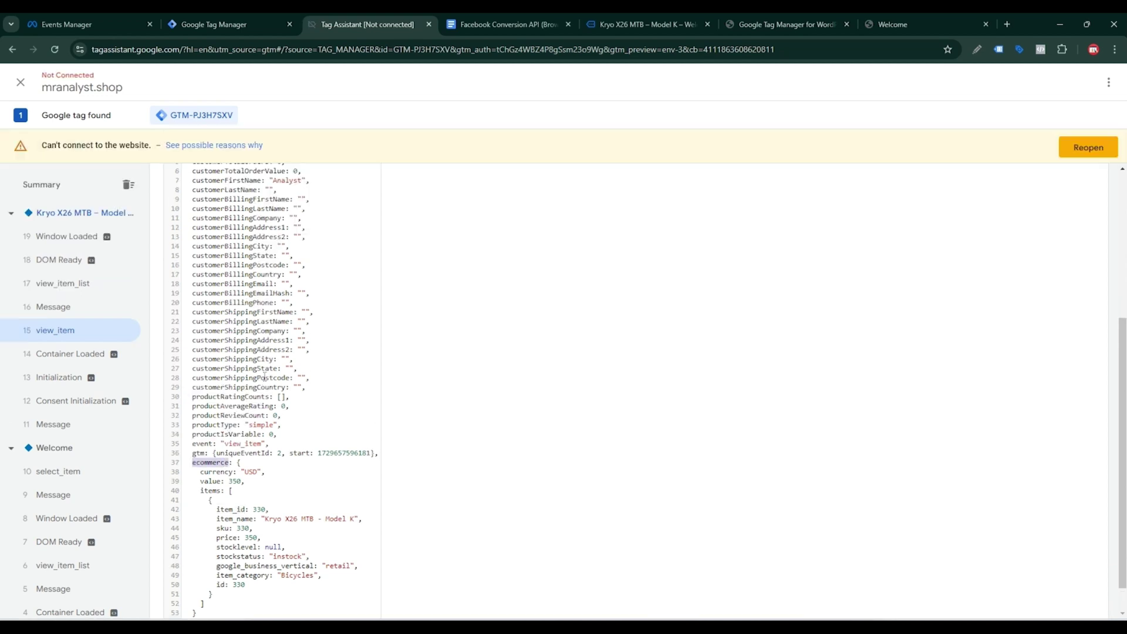
click(255, 13)
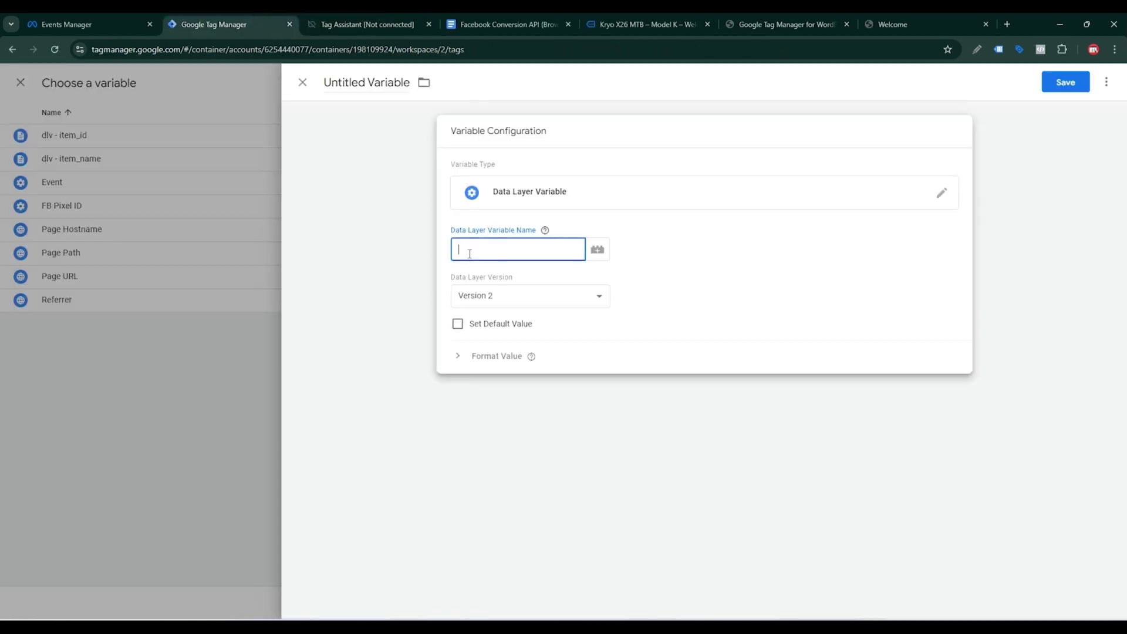
key(ctrl+v)
Step: Extend the Data Layer Variable Name to ecommerce.items.0, copying the items key from the view_item data layer
click(359, 19)
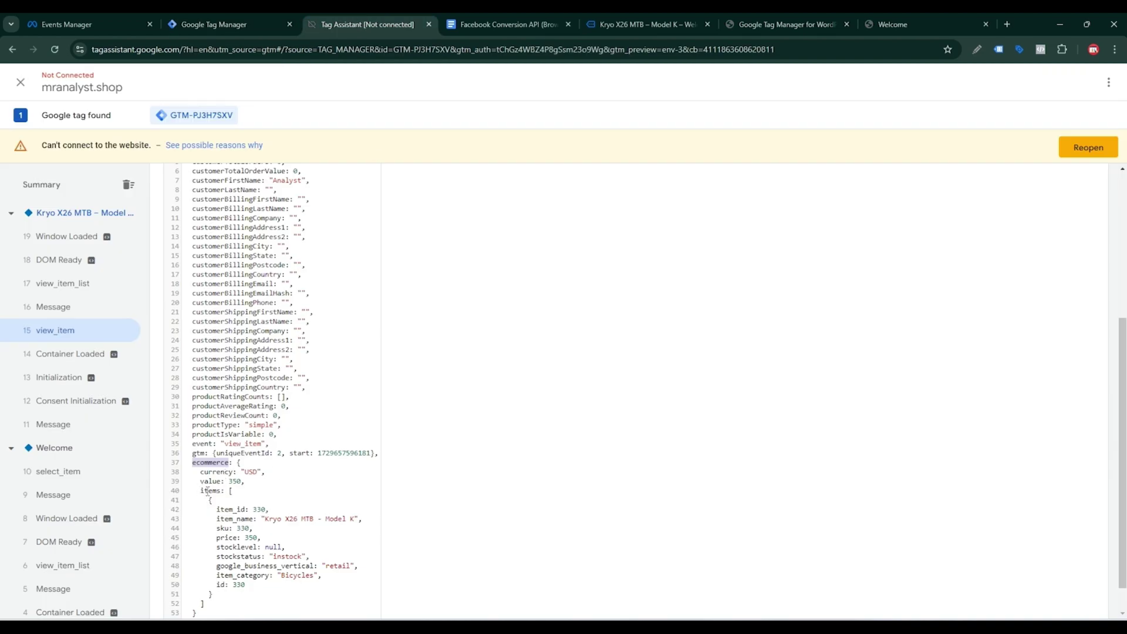
drag(201, 490, 221, 491)
key(ctrl+c)
click(245, 19)
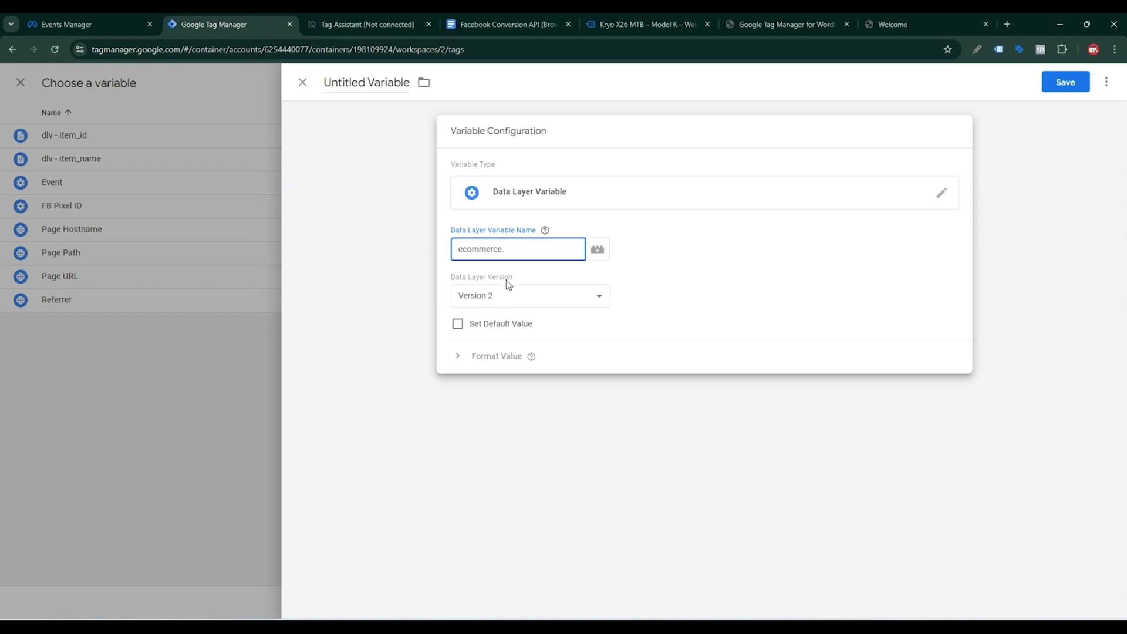
key(ctrl+v)
text(.0)
Step: Complete the Data Layer Variable Name as ecommerce.items.0.price, copying price from the view_item data layer
click(413, 19)
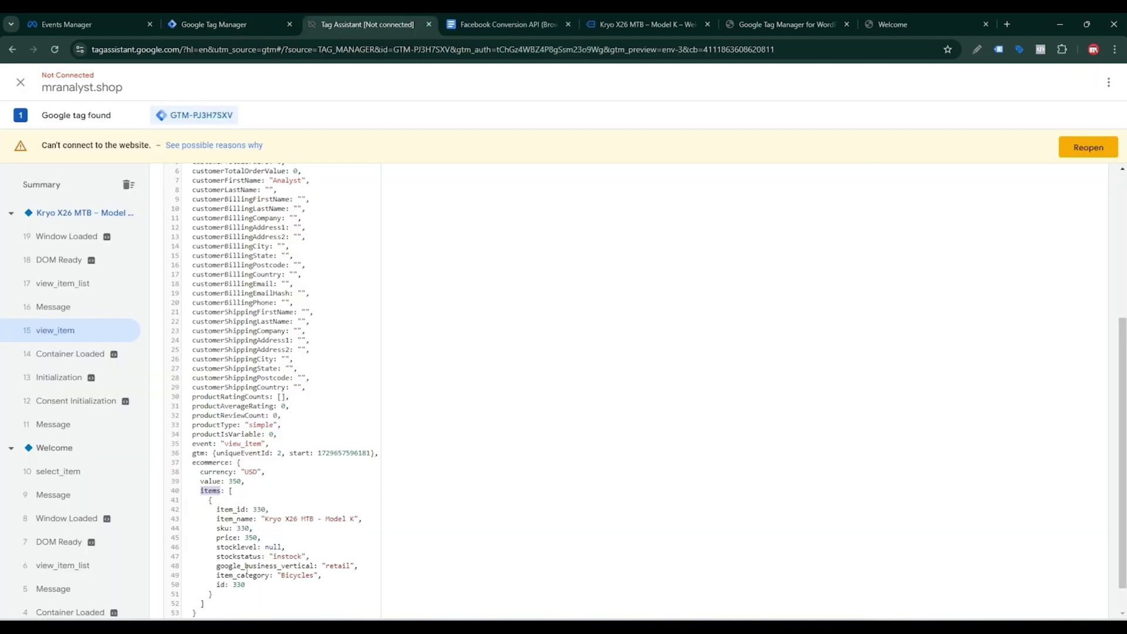
drag(216, 537, 233, 538)
key(ctrl+c)
click(259, 24)
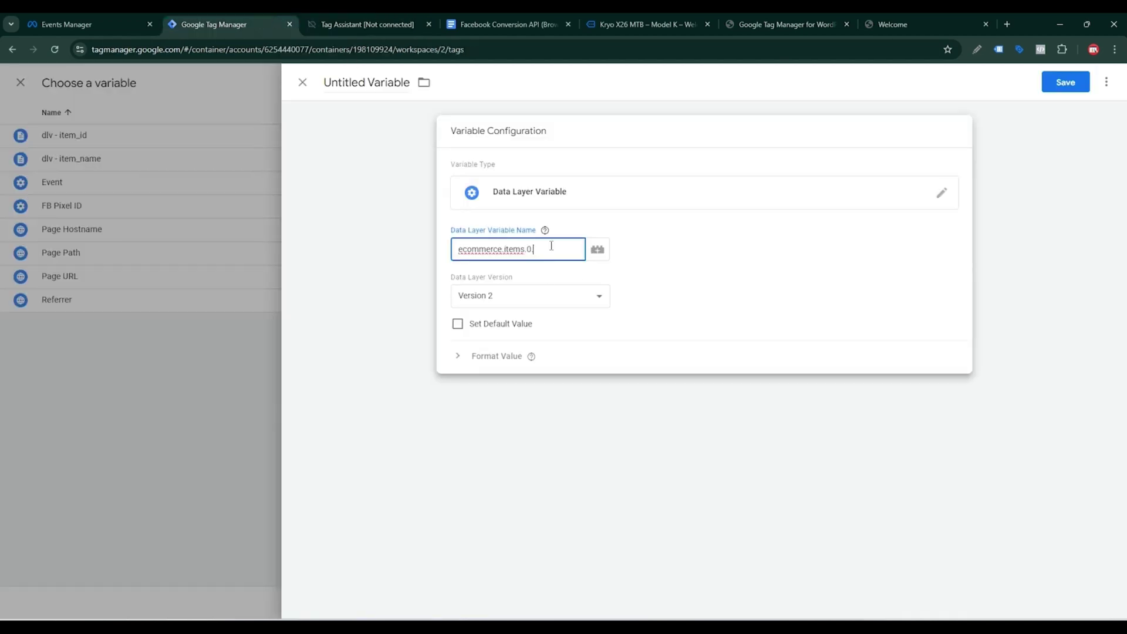
key(ctrl+v)
Step: Name the variable dlv - item_price, copying the name from the value row of the ViewContent setup document, and save it
click(476, 16)
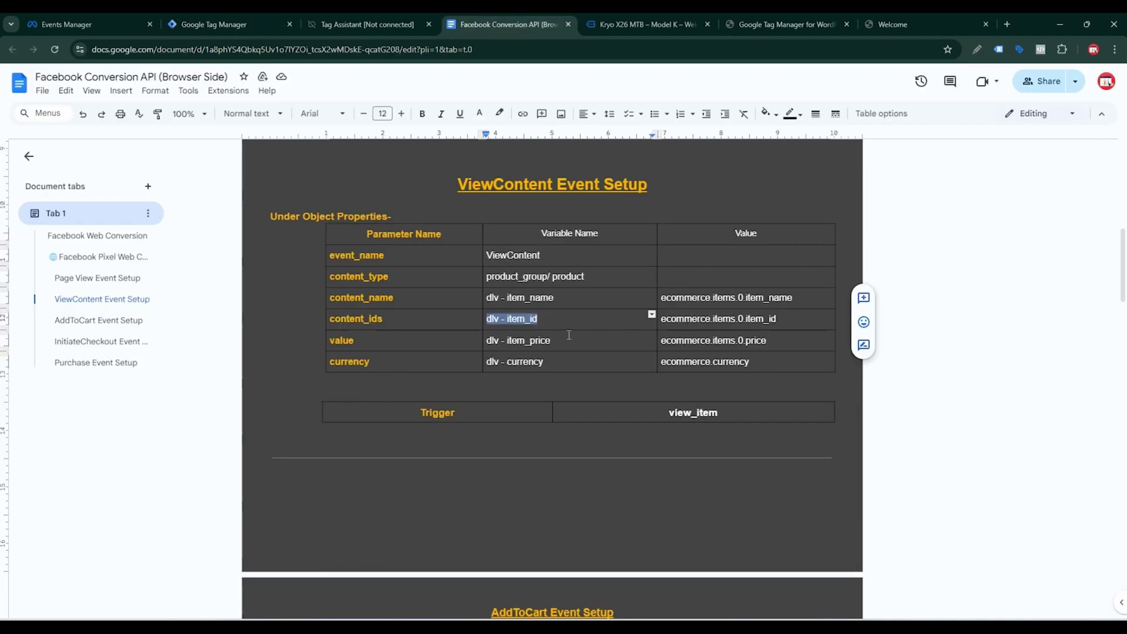
drag(553, 341, 487, 349)
key(ctrl+c)
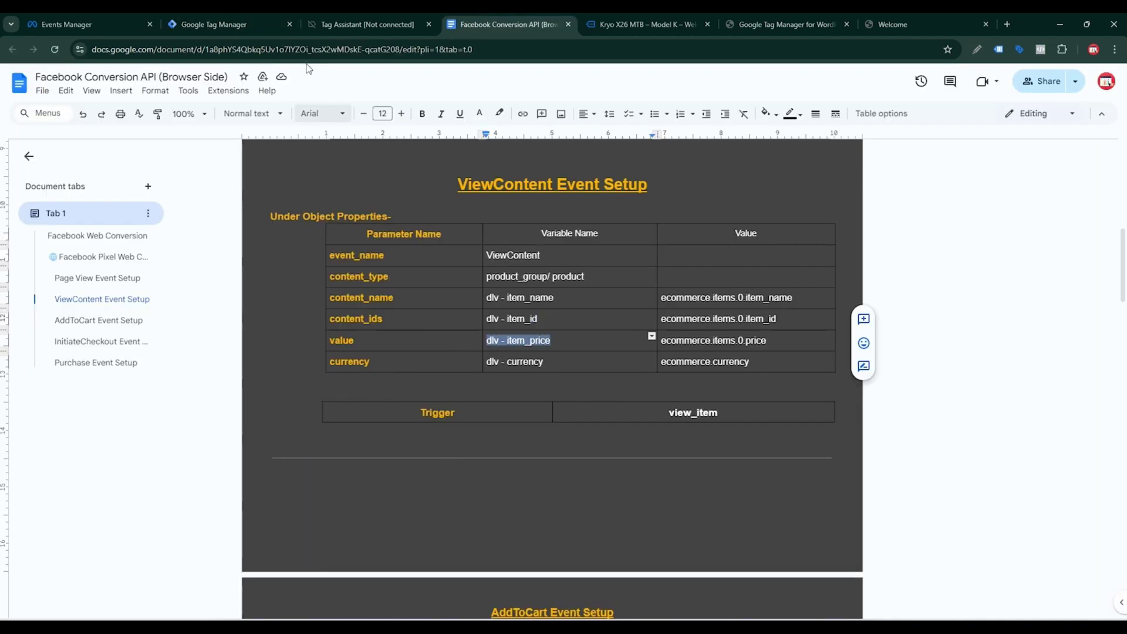
click(200, 24)
click(371, 82)
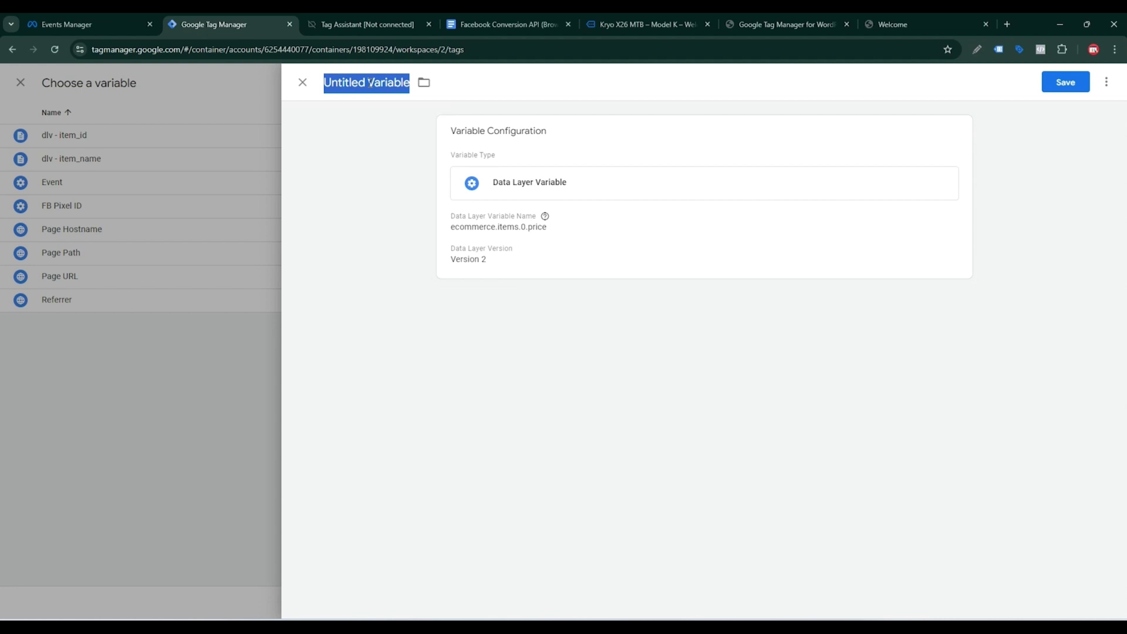
key(ctrl+v)
click(1064, 83)
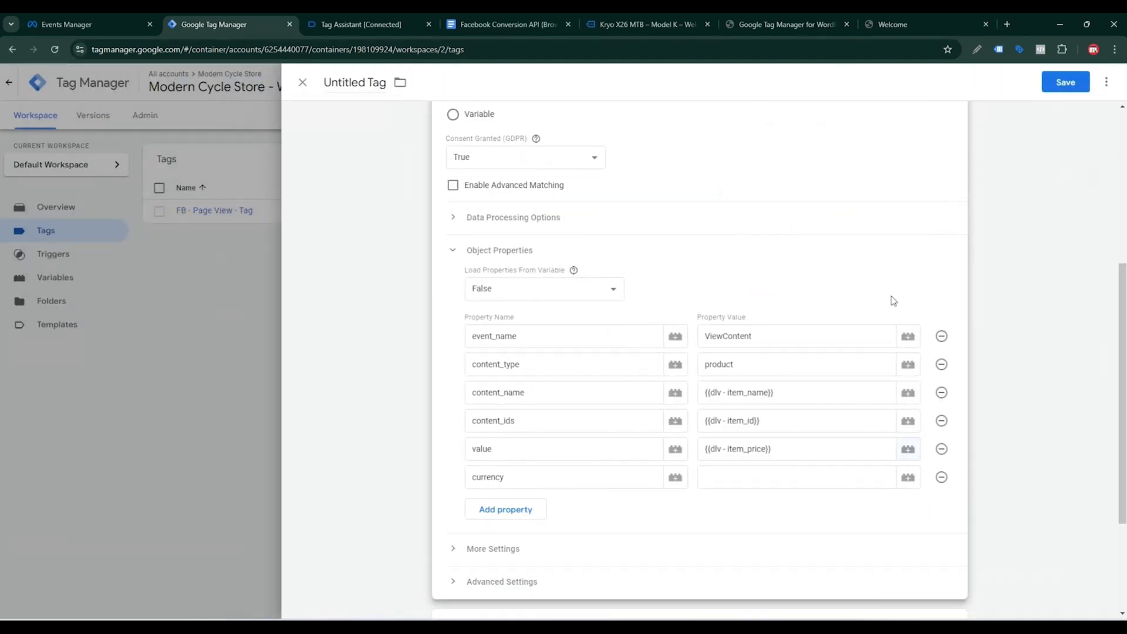
Step: Create a new variable of type Data Layer Variable for the tag's currency property
click(822, 478)
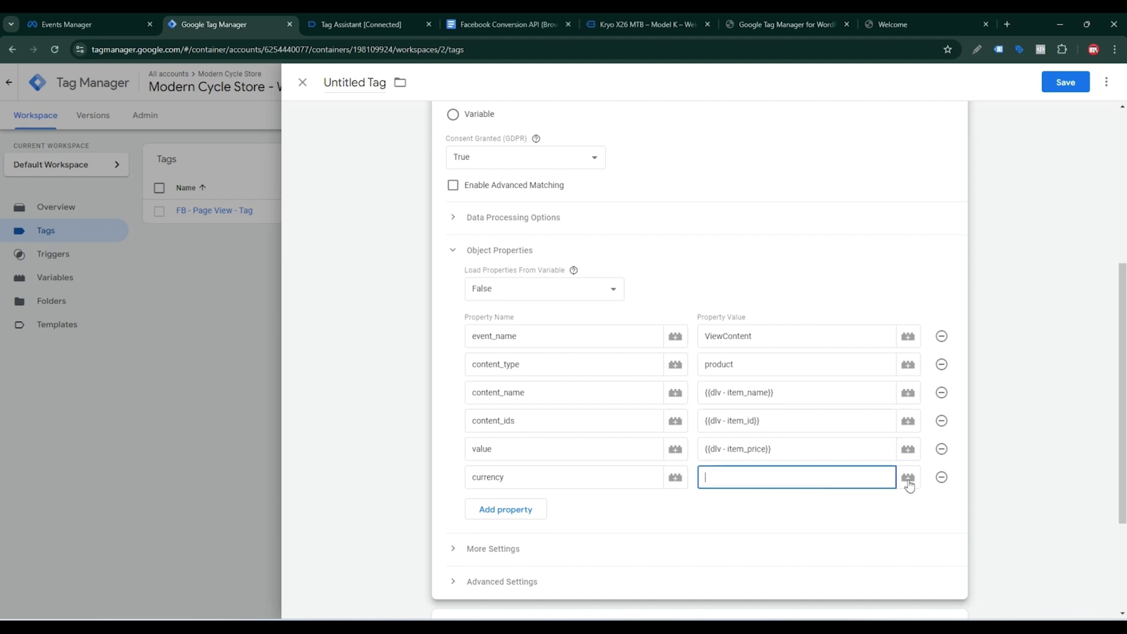
click(907, 478)
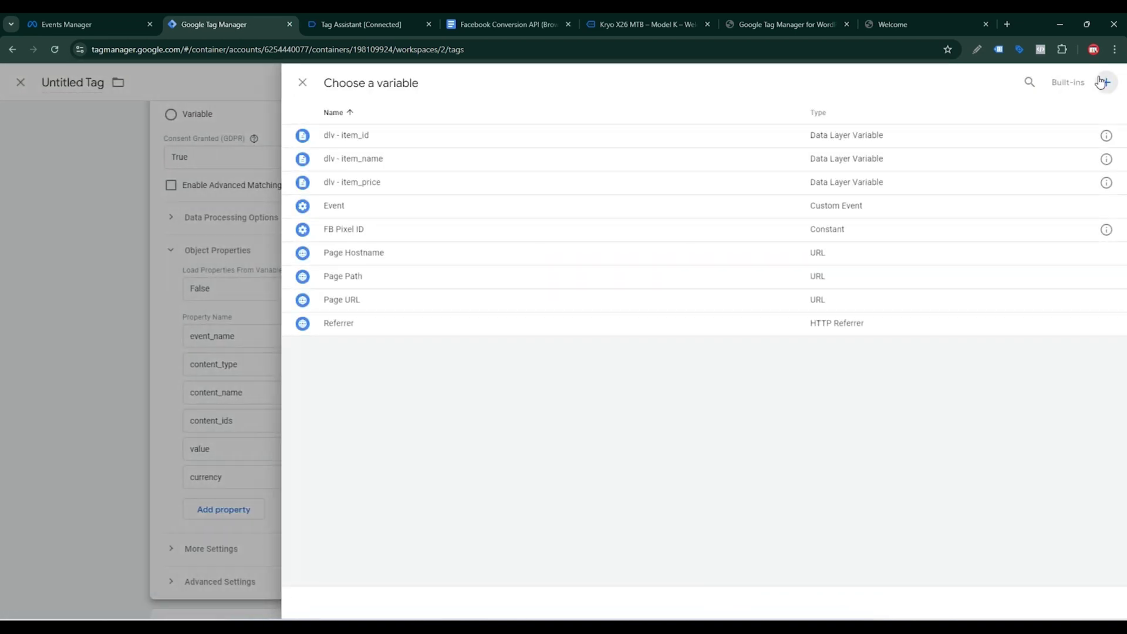
click(1106, 82)
click(759, 271)
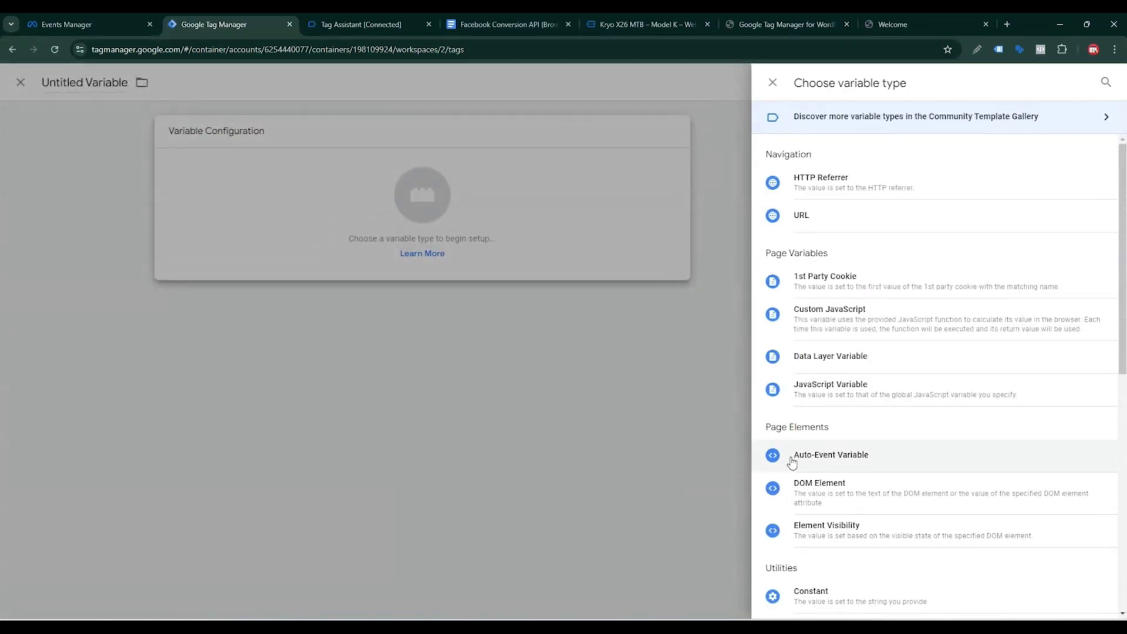
click(830, 357)
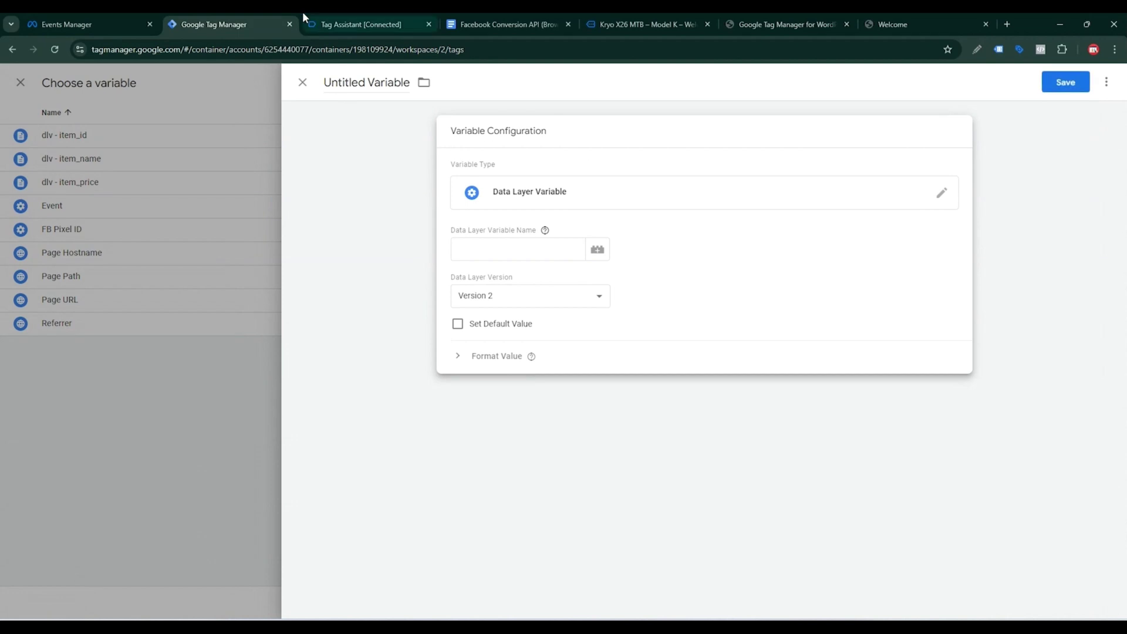
Step: Copy the ecommerce key from Tag Assistant's view_item data layer into the currency variable's Data Layer Variable Name
click(352, 24)
drag(192, 429, 230, 429)
key(ctrl+c)
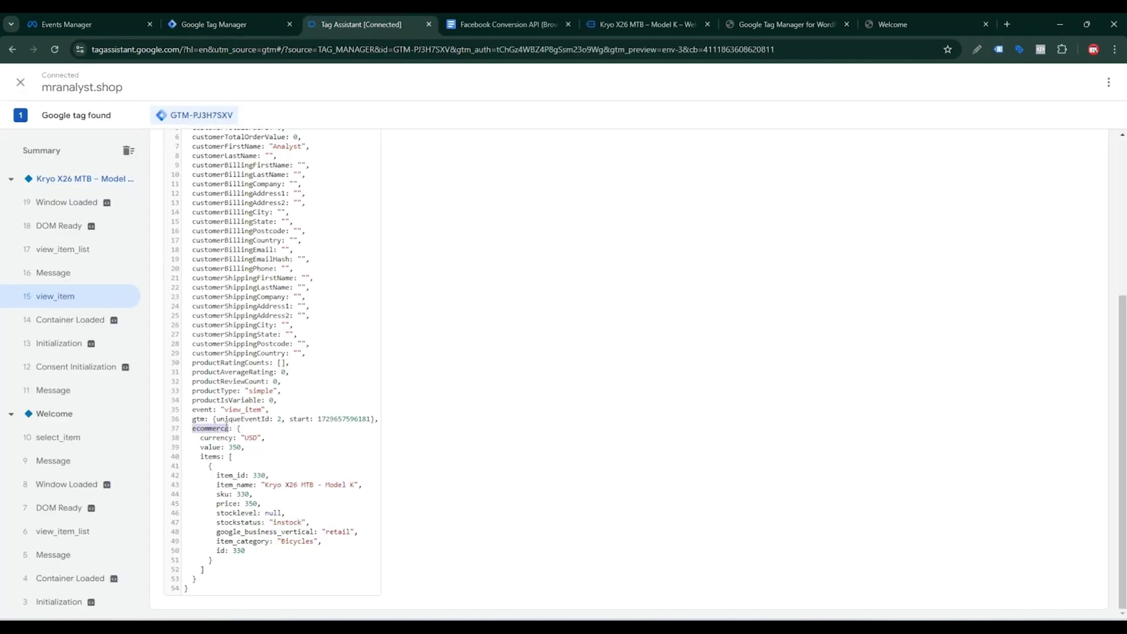
click(222, 19)
click(457, 250)
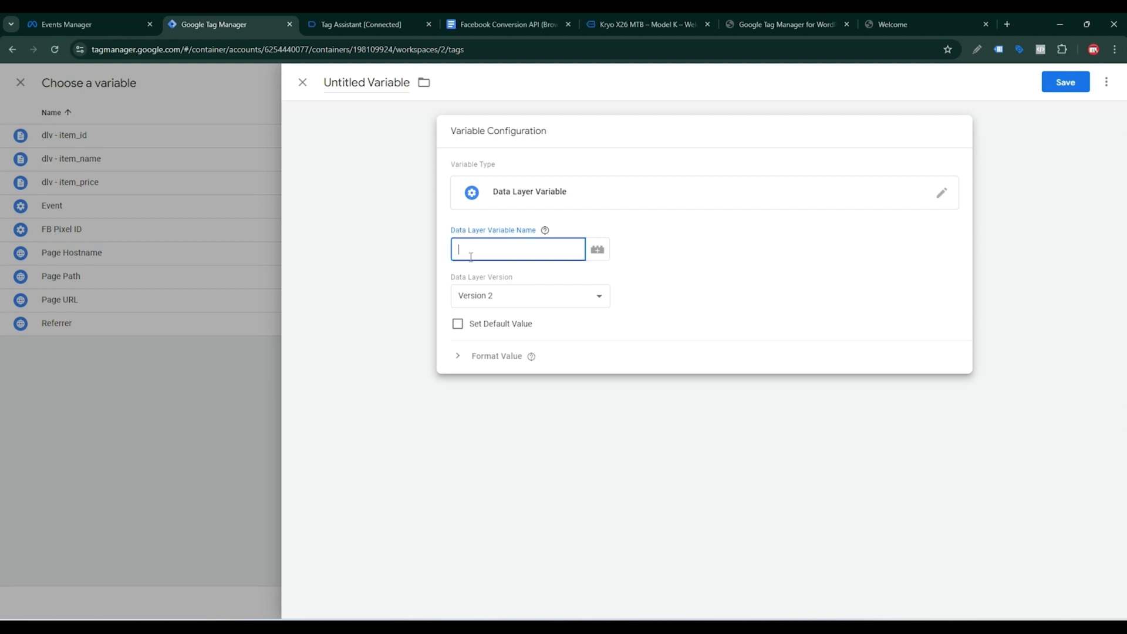
key(ctrl+v)
Step: Complete the Data Layer Variable Name as ecommerce.currency, copying the currency key from the view_item data layer
click(372, 18)
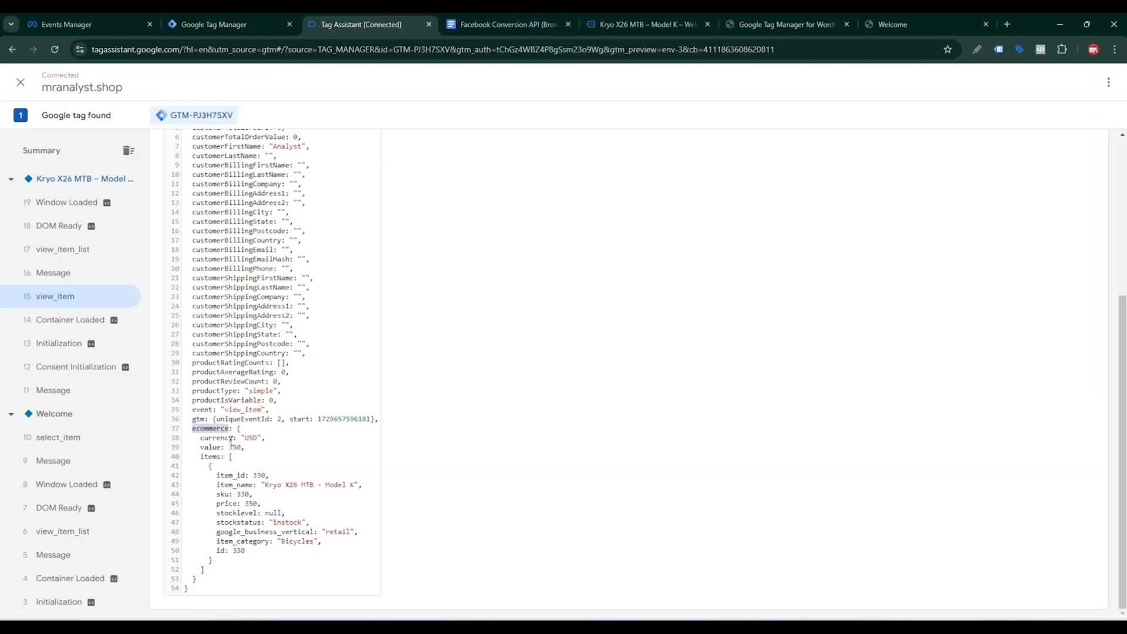
drag(201, 437, 235, 438)
key(ctrl+c)
click(169, 26)
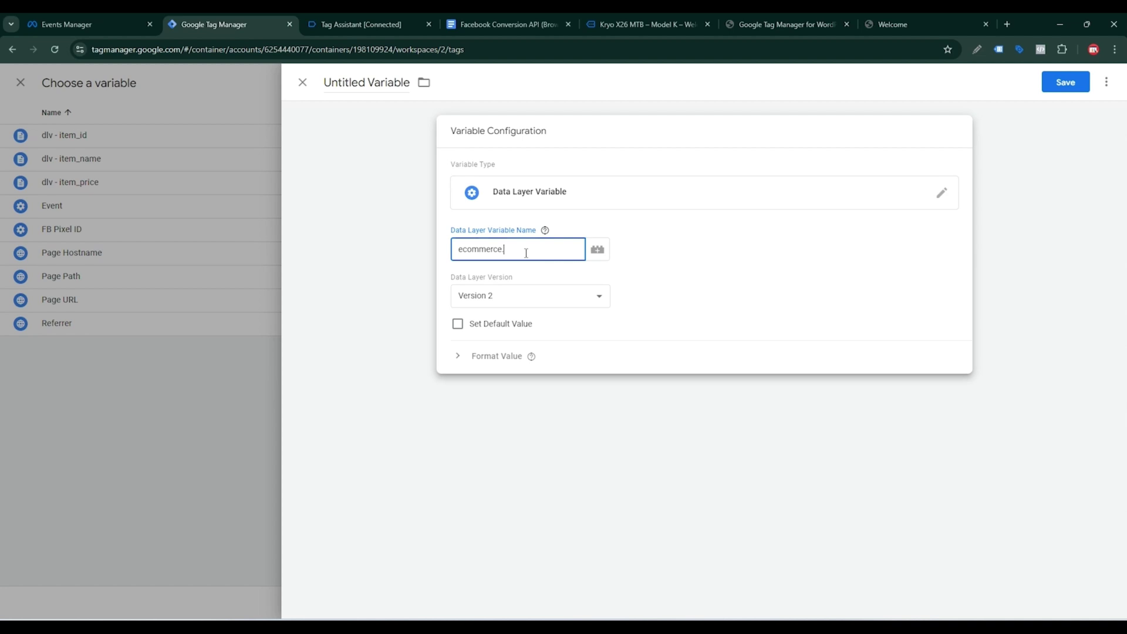
key(ctrl+v)
Step: Name the variable dlv - currency, copying the name from the currency row of the ViewContent setup document, and save it
click(502, 24)
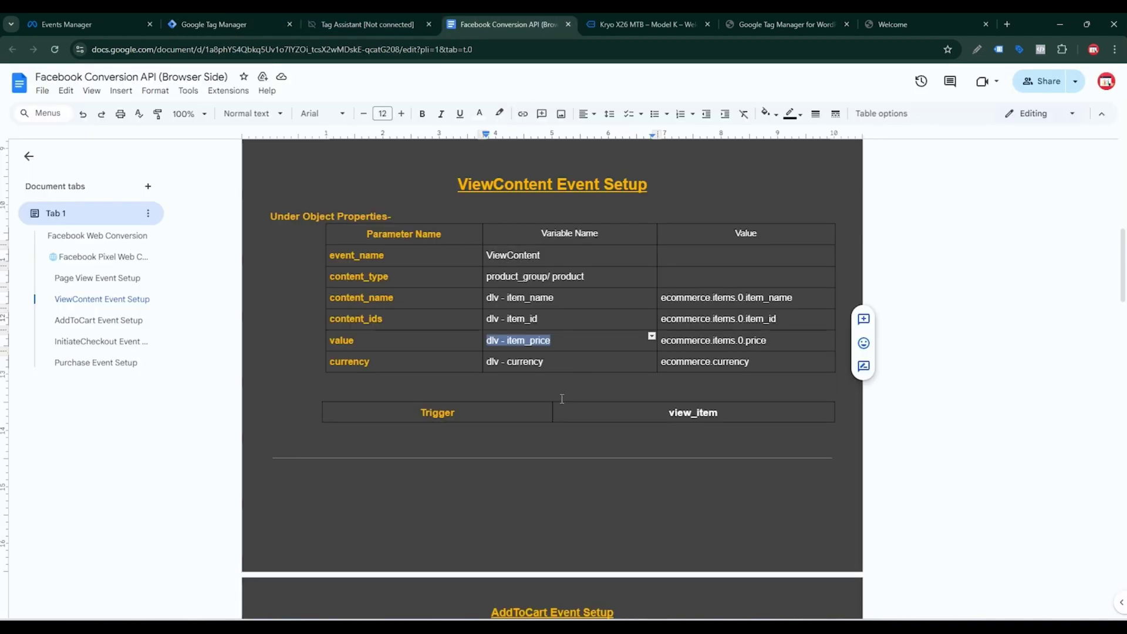
drag(555, 366, 493, 366)
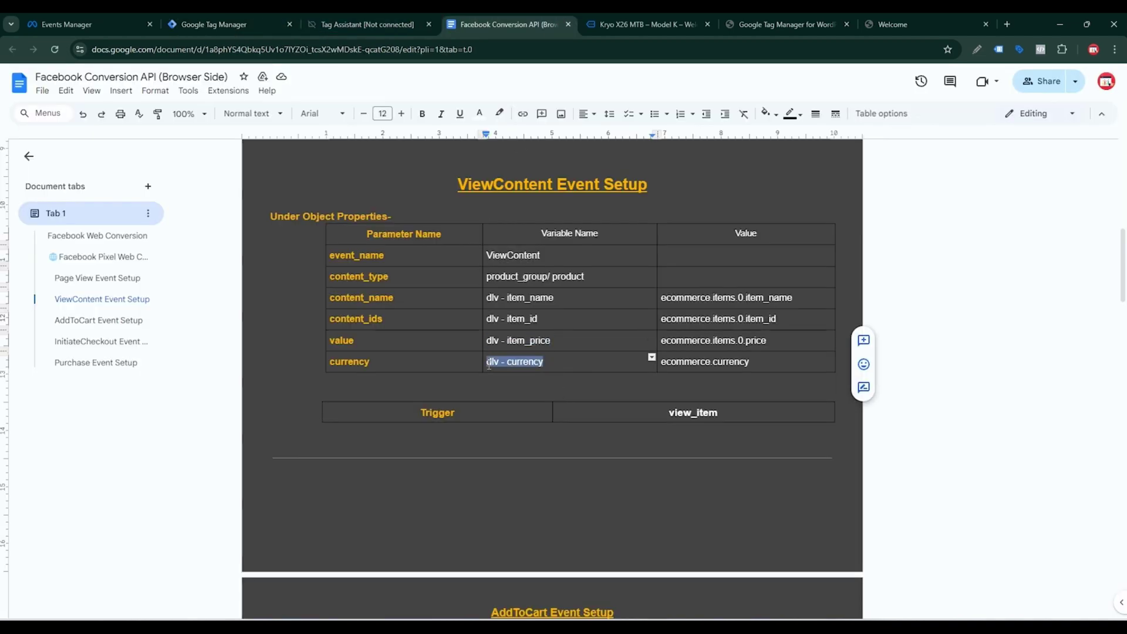
click(236, 21)
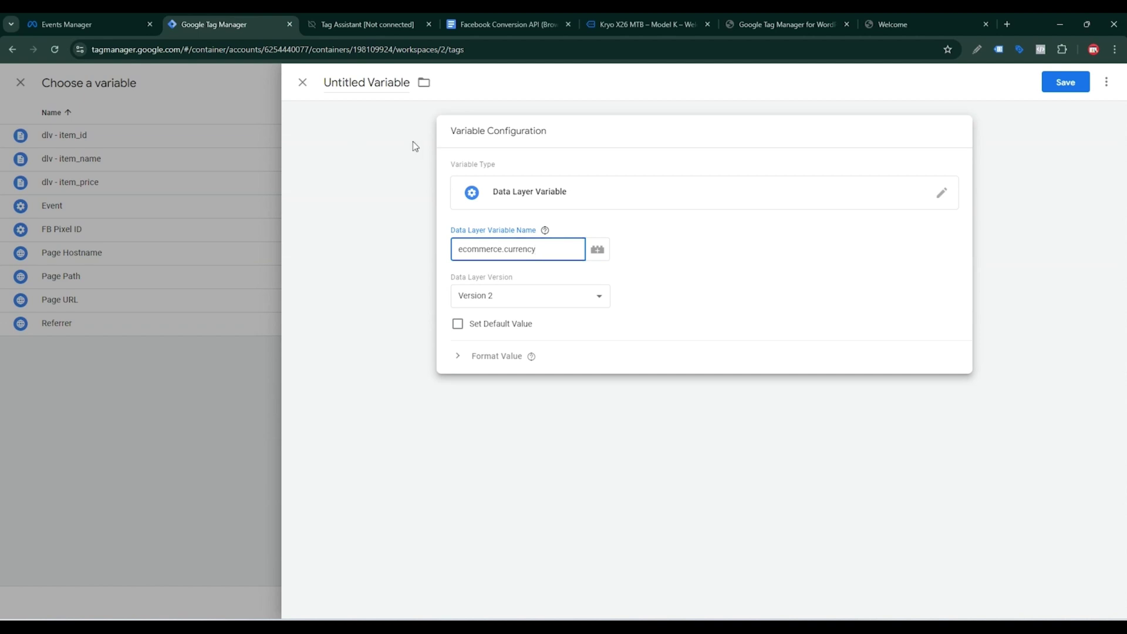
click(385, 83)
text(dlv - currency)
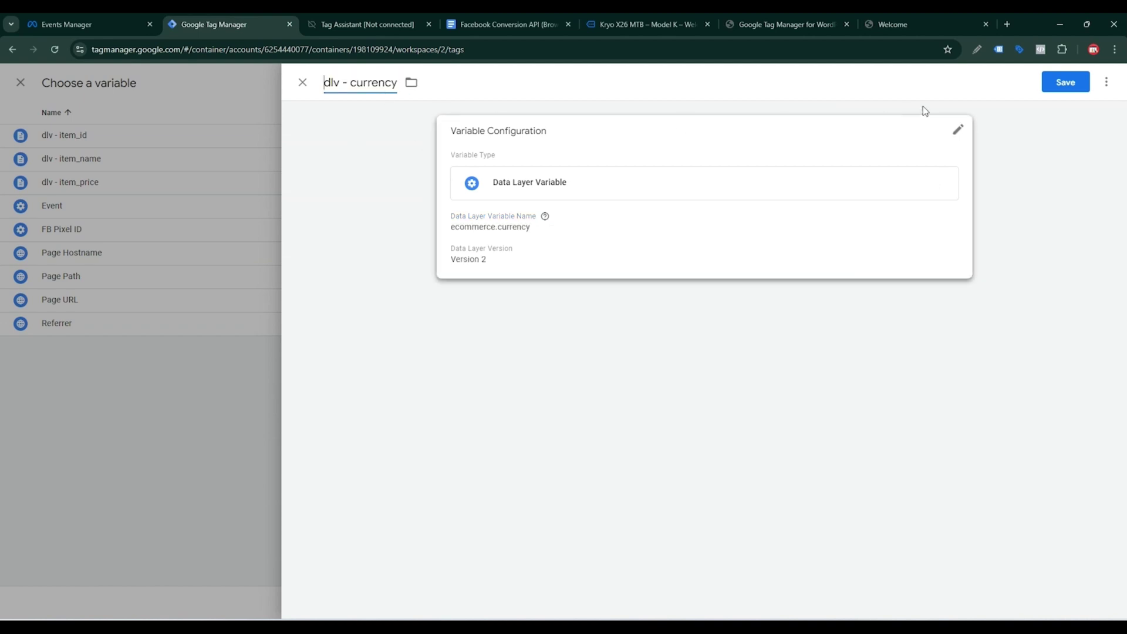
click(1067, 83)
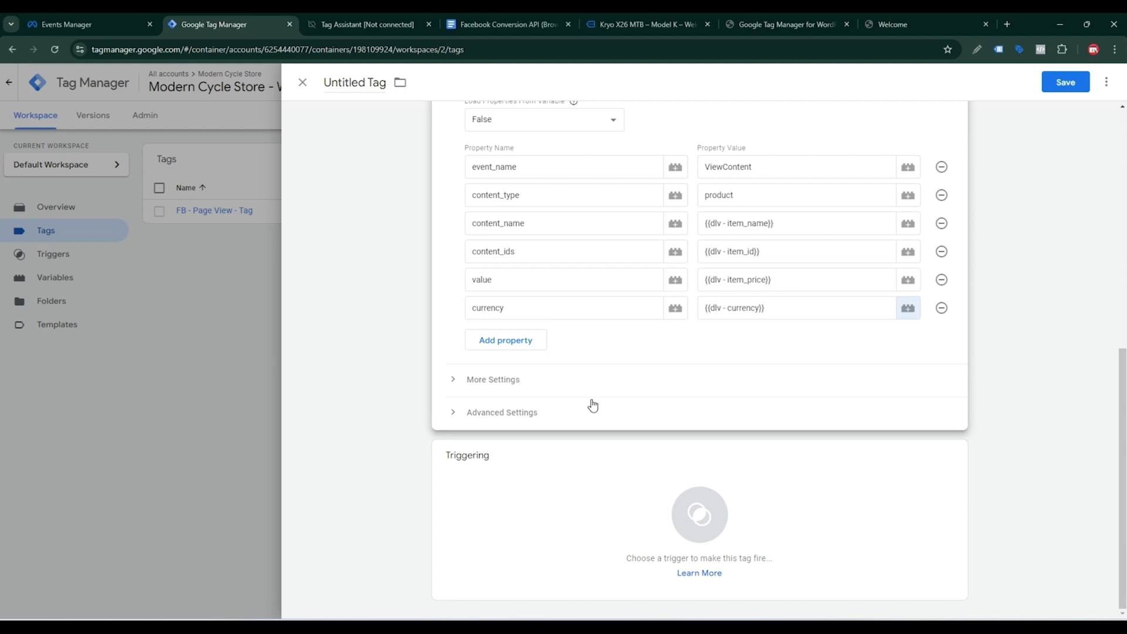
Step: Expand the tag's Advanced Settings and create a new firing trigger of type Custom Event for the tag
click(554, 413)
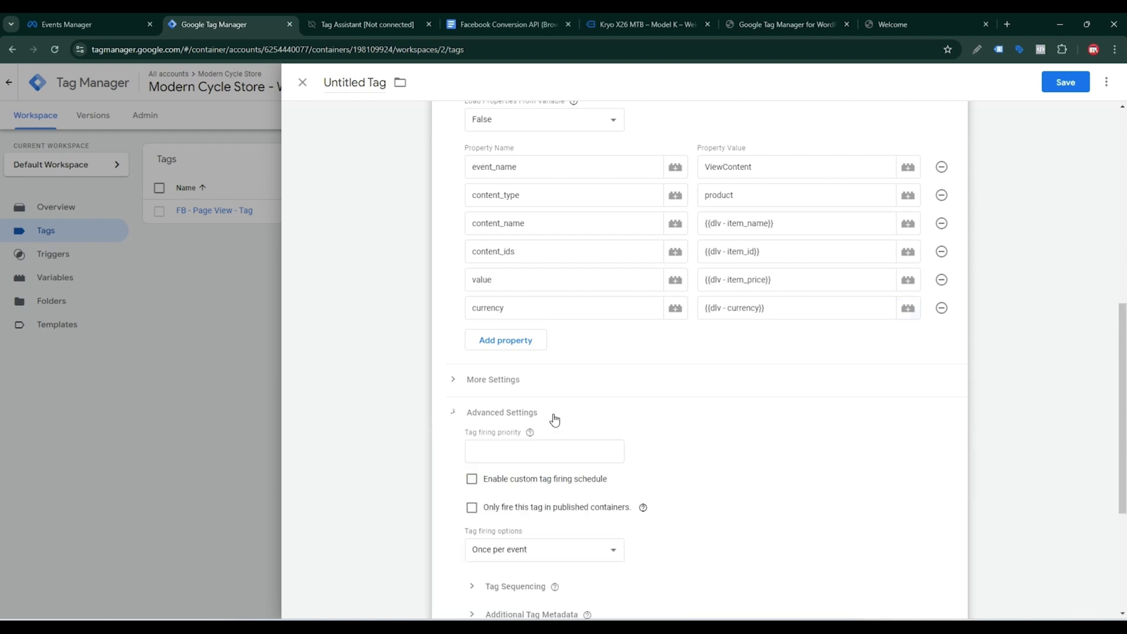
scroll(546, 464, down, 2)
scroll(834, 487, down, 2)
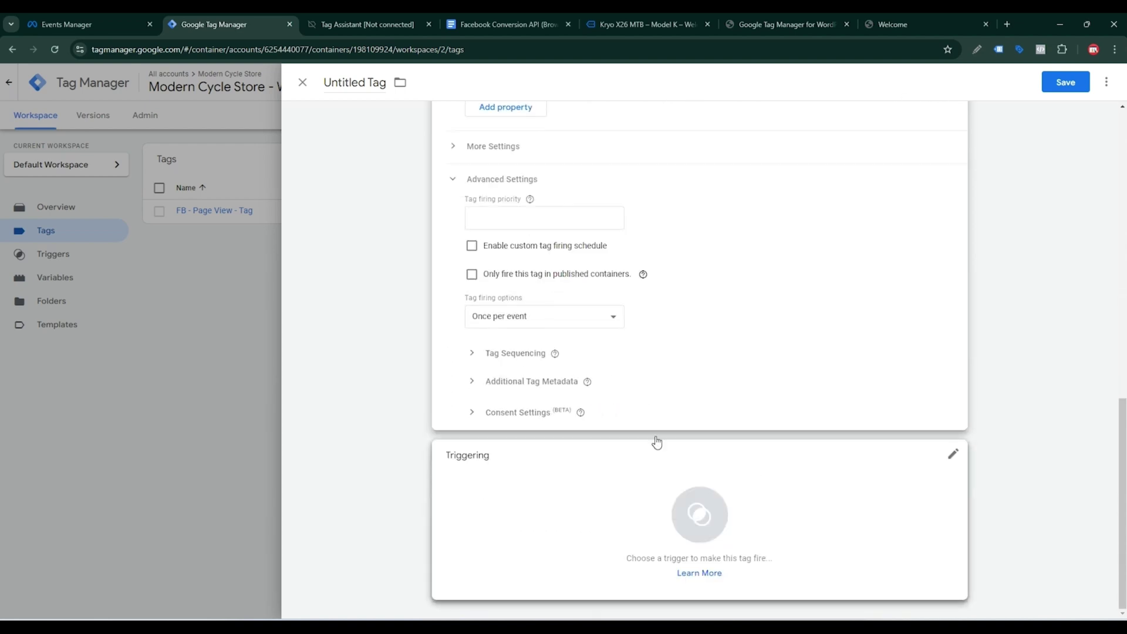
click(828, 515)
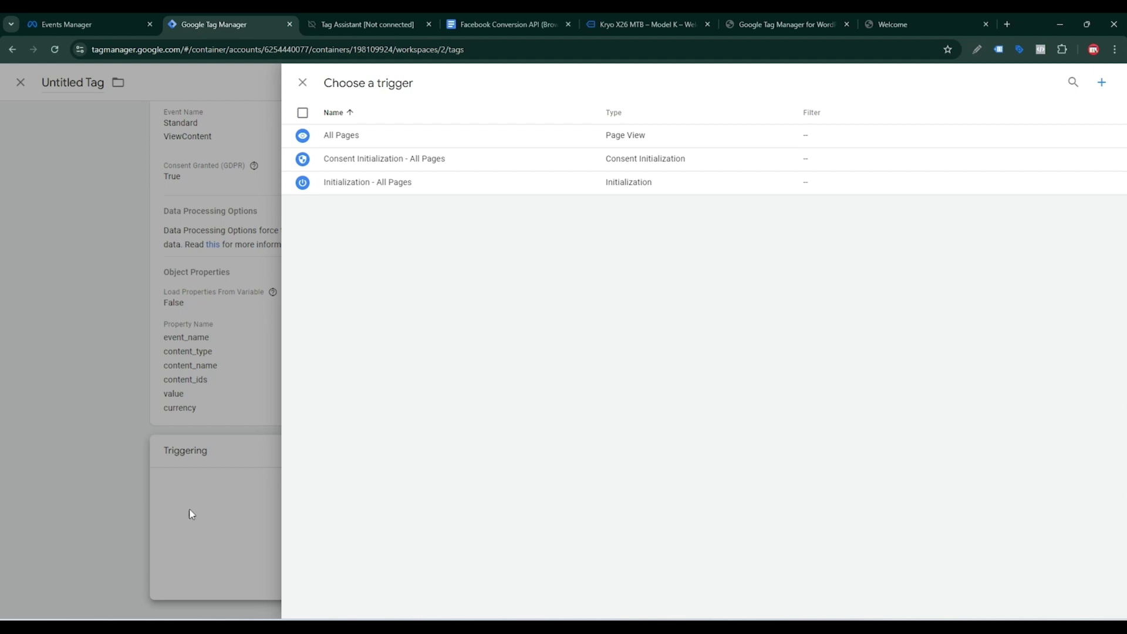
click(1101, 86)
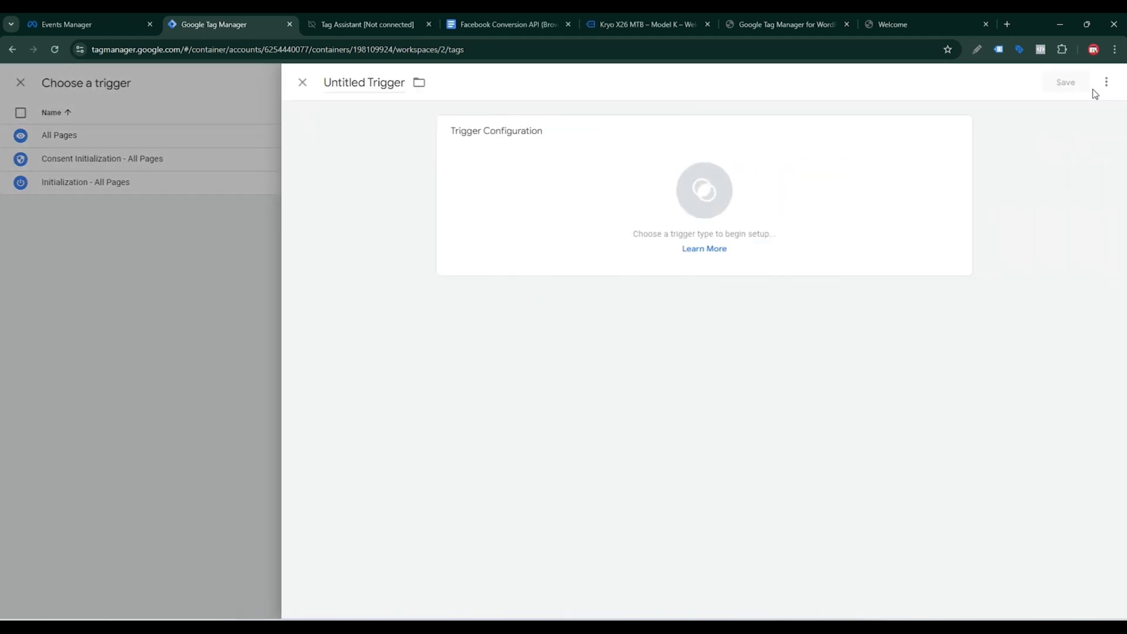
click(918, 182)
scroll(916, 418, down, 3)
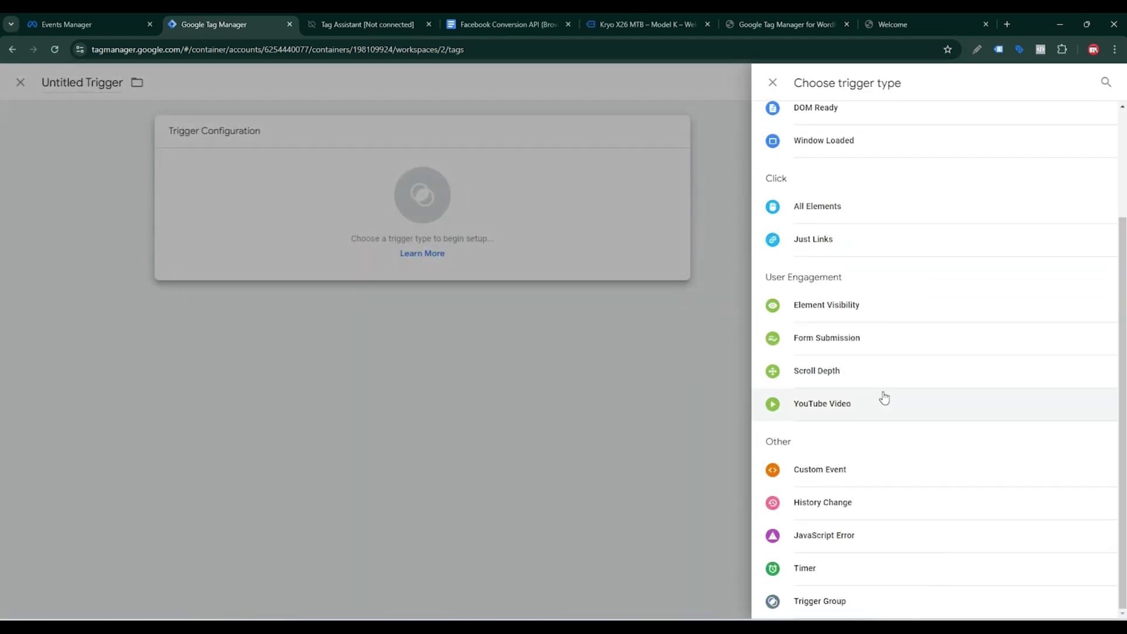
click(847, 474)
Step: Set the trigger's event name to view_item, copying the event value from Tag Assistant's view_item data layer
click(363, 16)
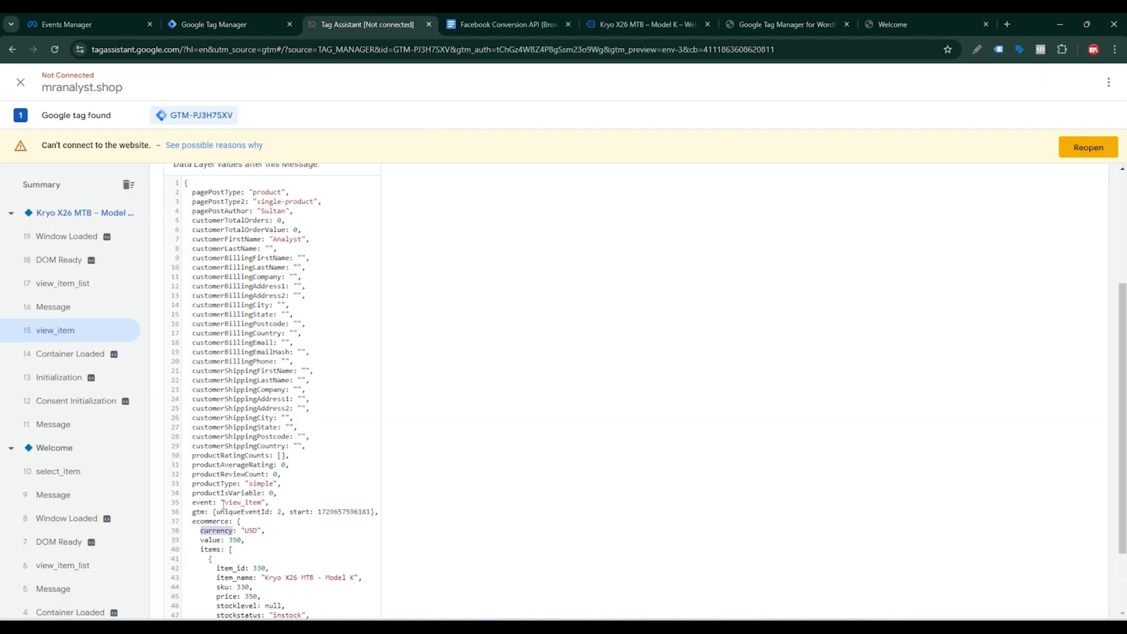
drag(225, 503, 259, 502)
key(ctrl+c)
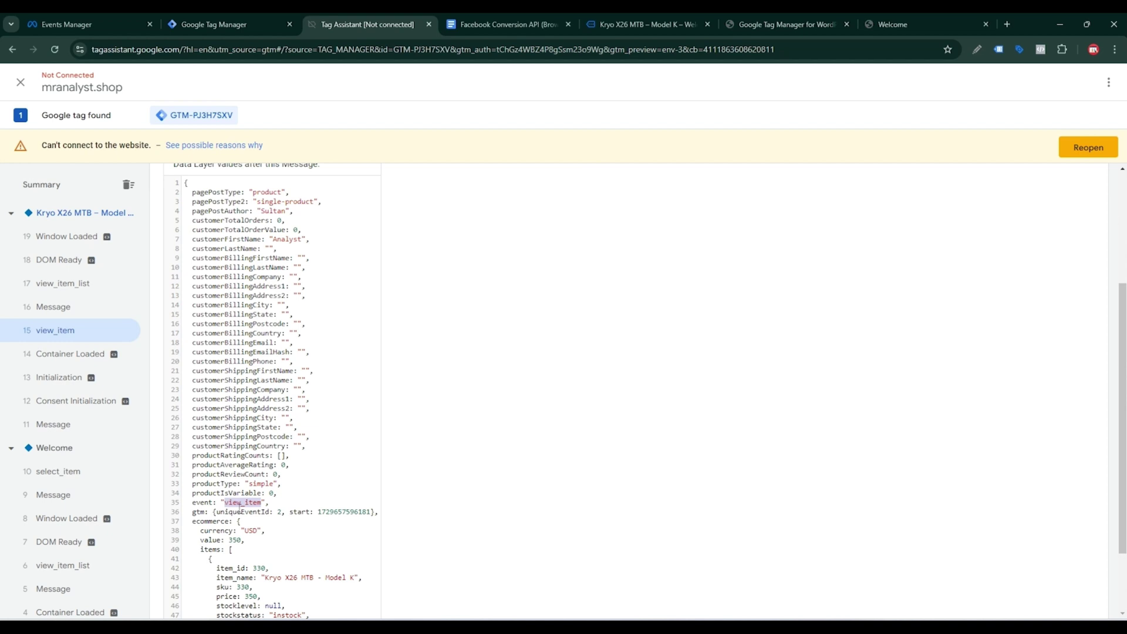
click(252, 14)
click(496, 254)
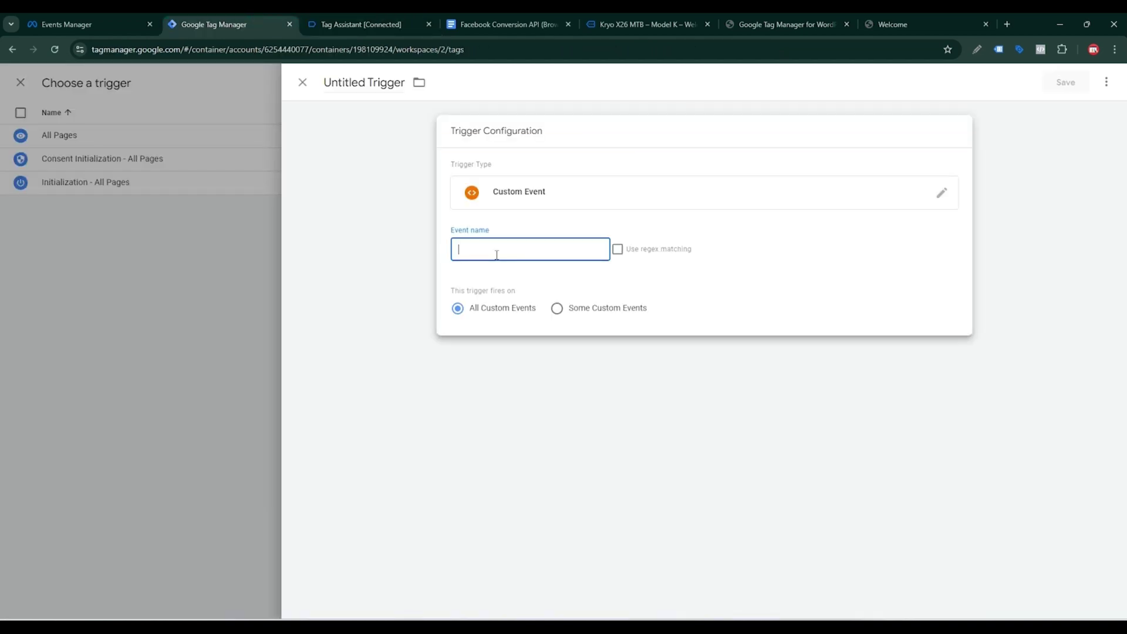
key(ctrl+v)
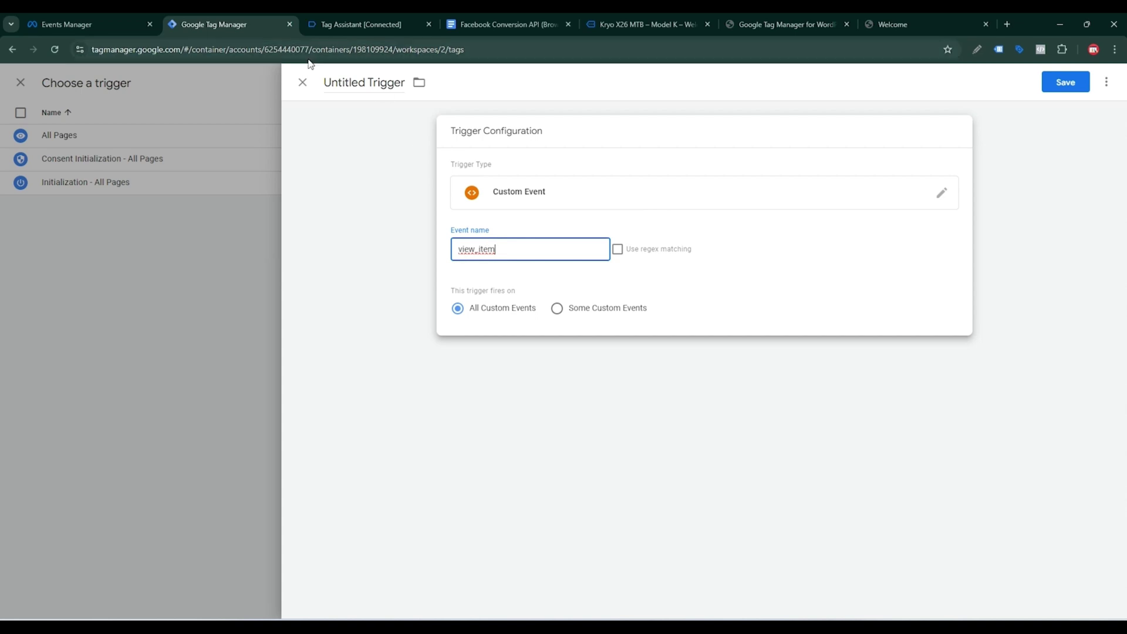
Step: Check the trigger in the ViewContent setup document, then name the new trigger view_item - Trigger and save it
click(359, 16)
click(504, 23)
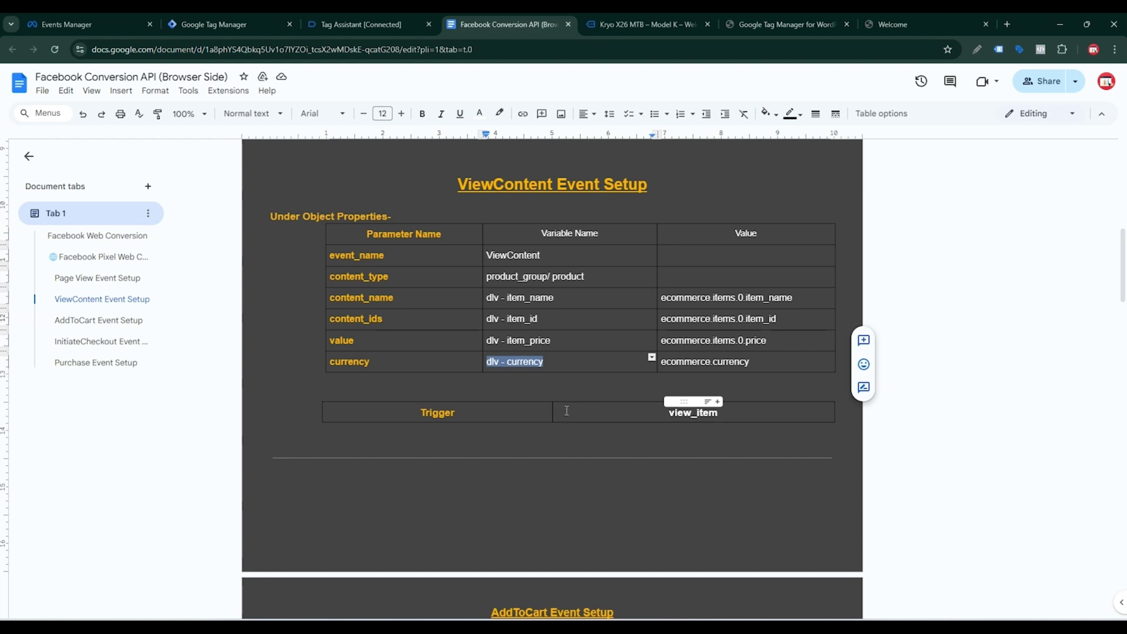
click(251, 14)
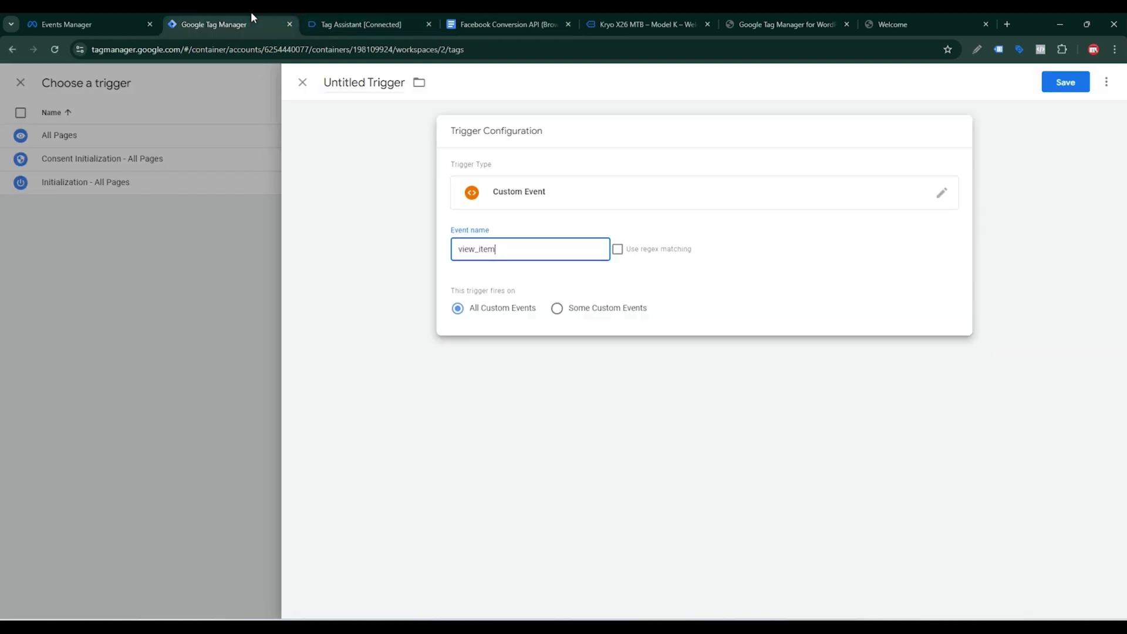
click(365, 83)
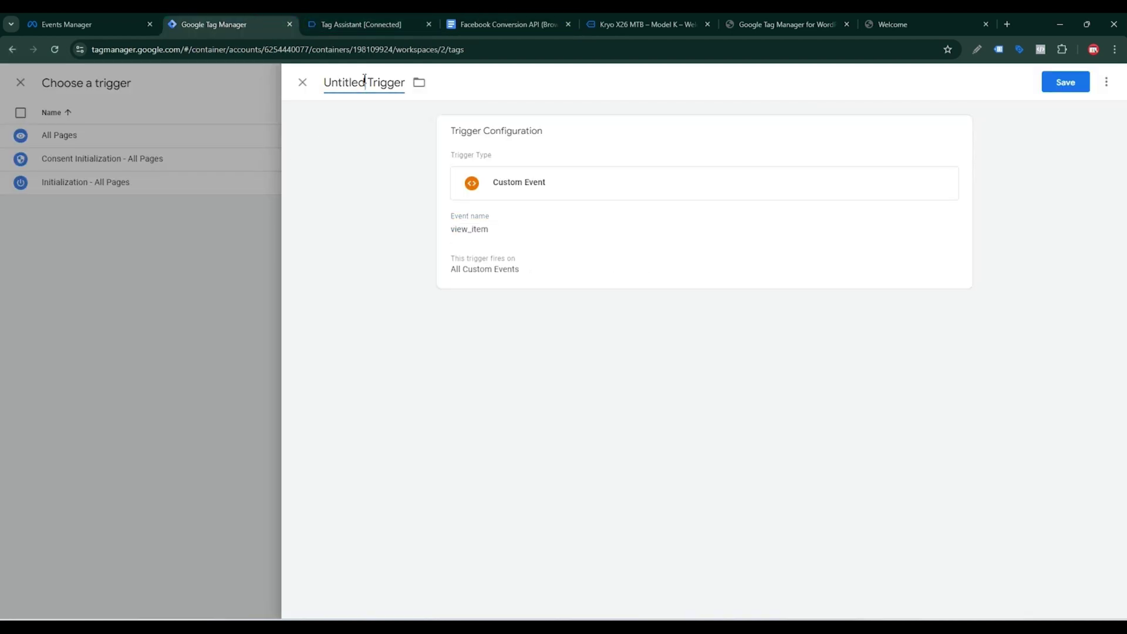
drag(367, 82, 324, 82)
key(ctrl+v)
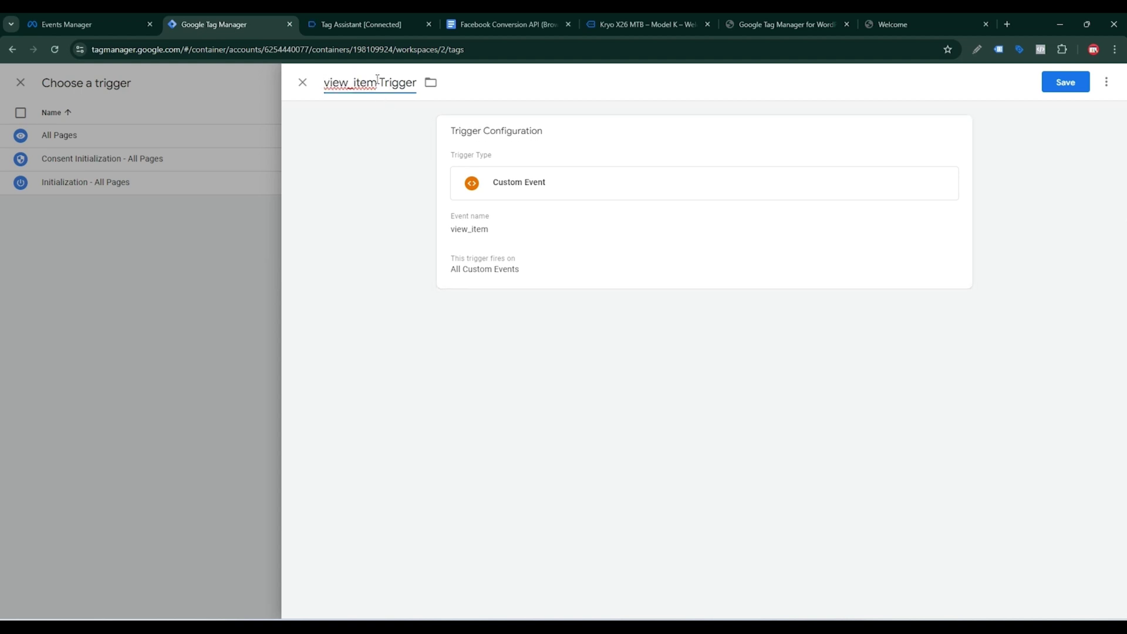
text(-)
click(1062, 87)
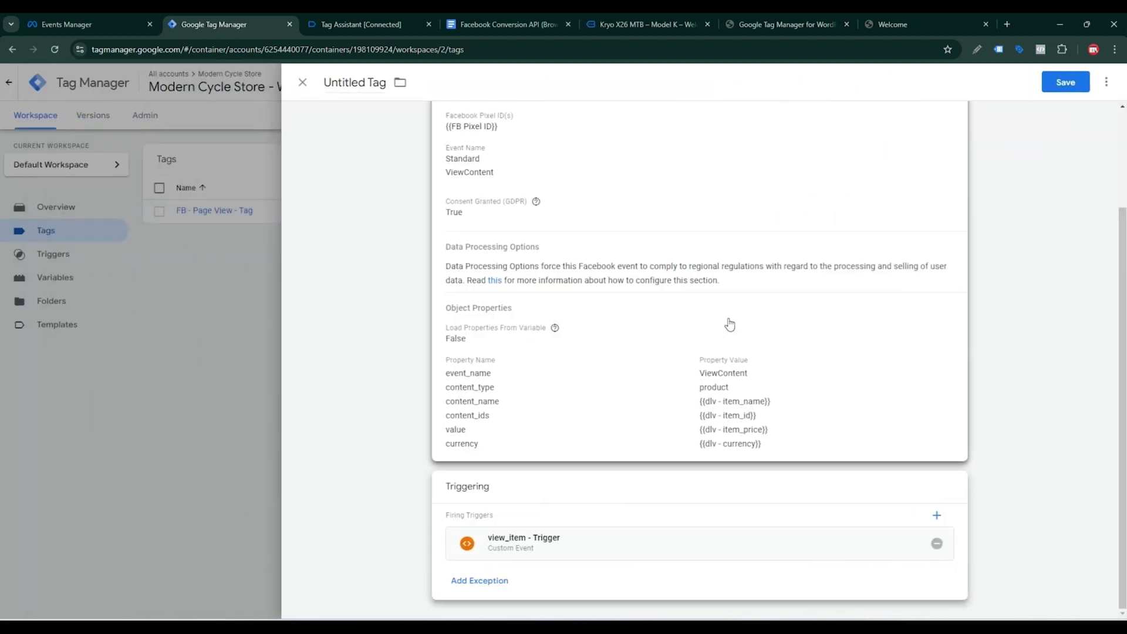
Step: Name the tag FB- ViewContent - Tag and save it
double_click(369, 82)
text(F)
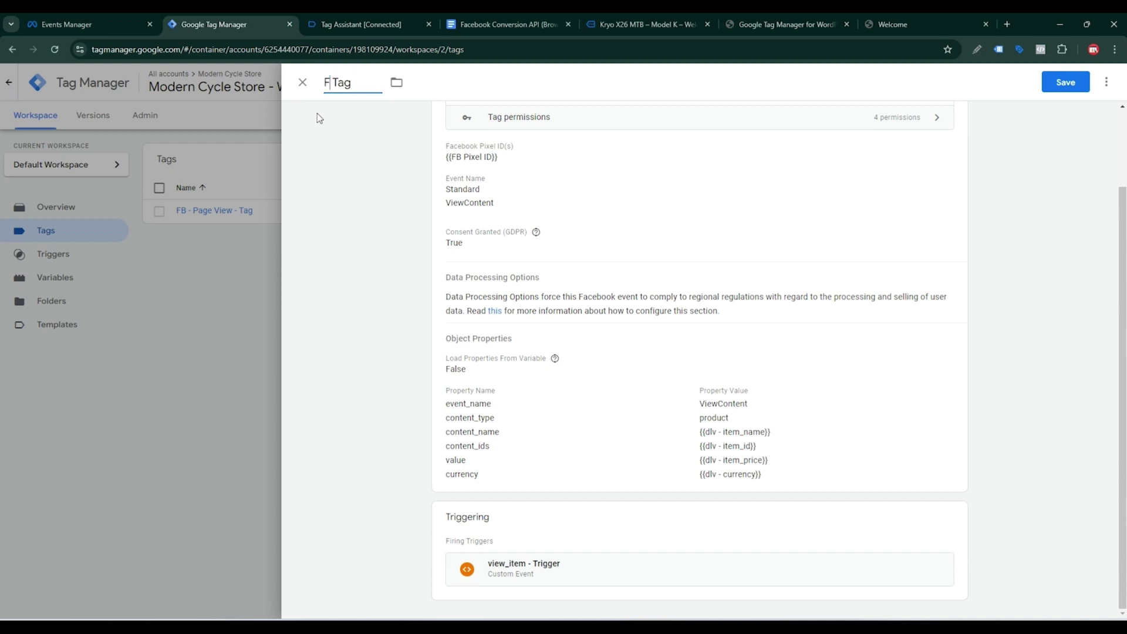
text(B- View)
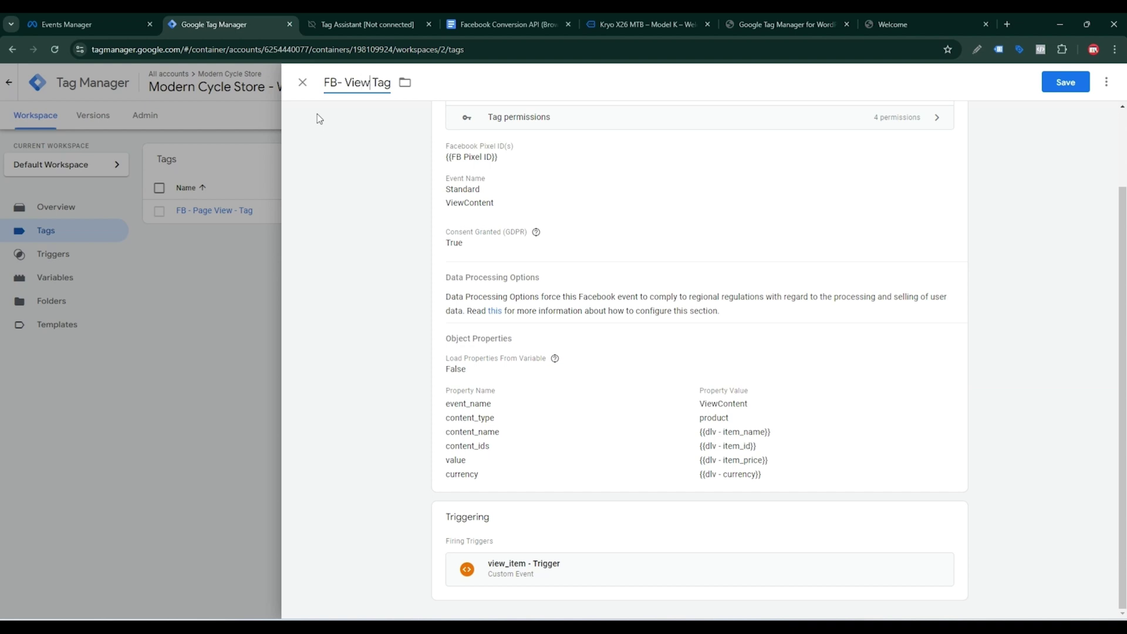
text(Content -)
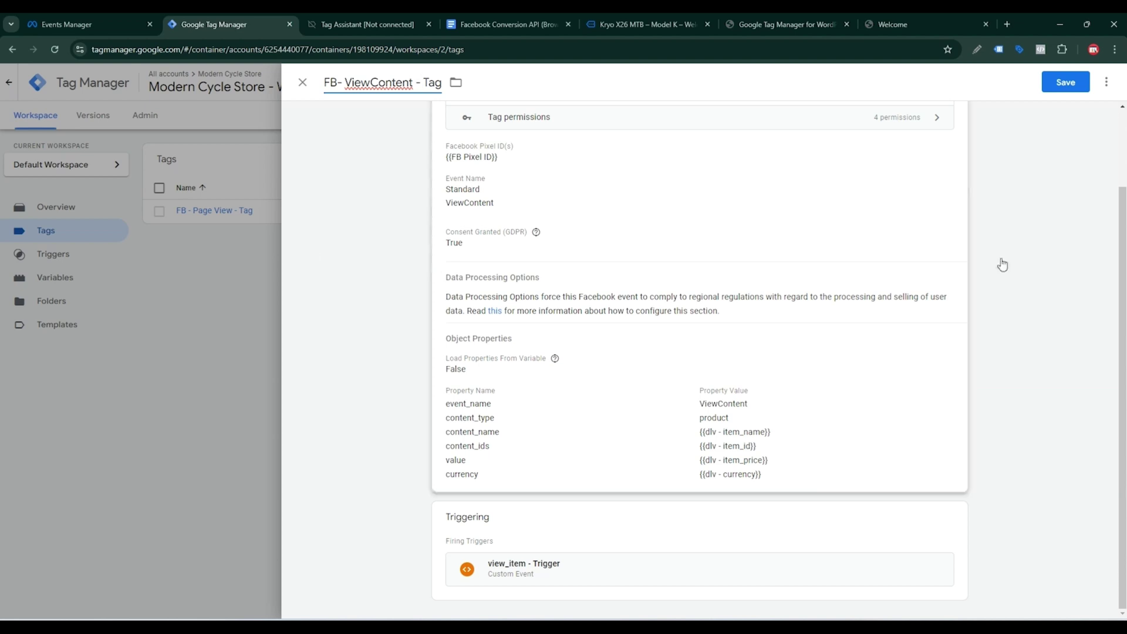
click(1082, 83)
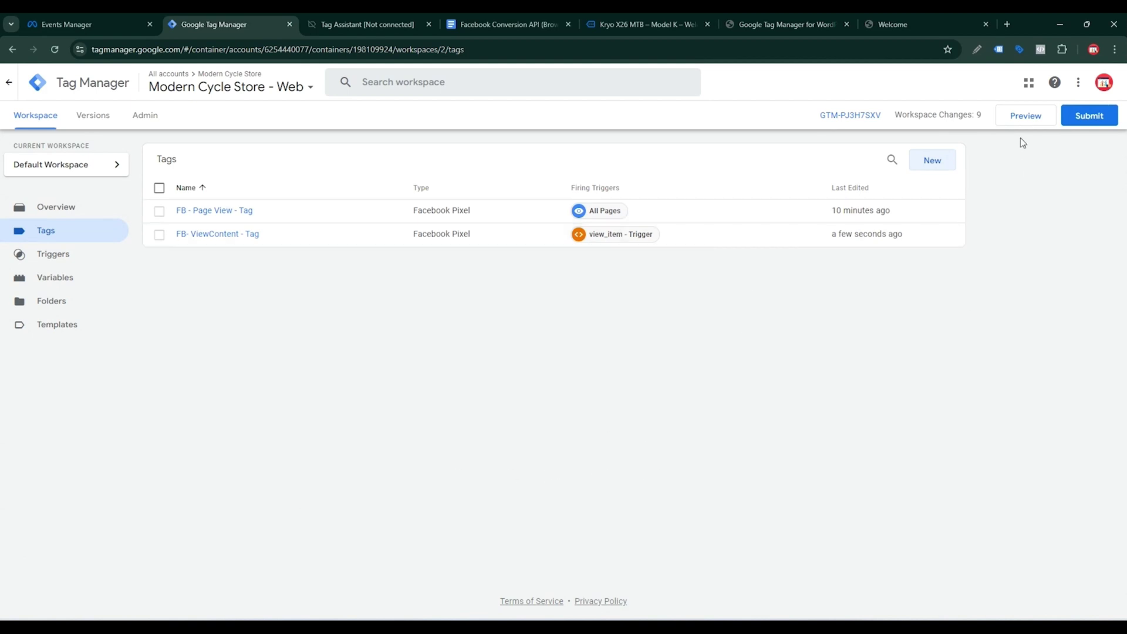
Step: Preview the container in Tag Assistant and open the Kryo X26 MTB – Model K product page in the connected store
click(1024, 116)
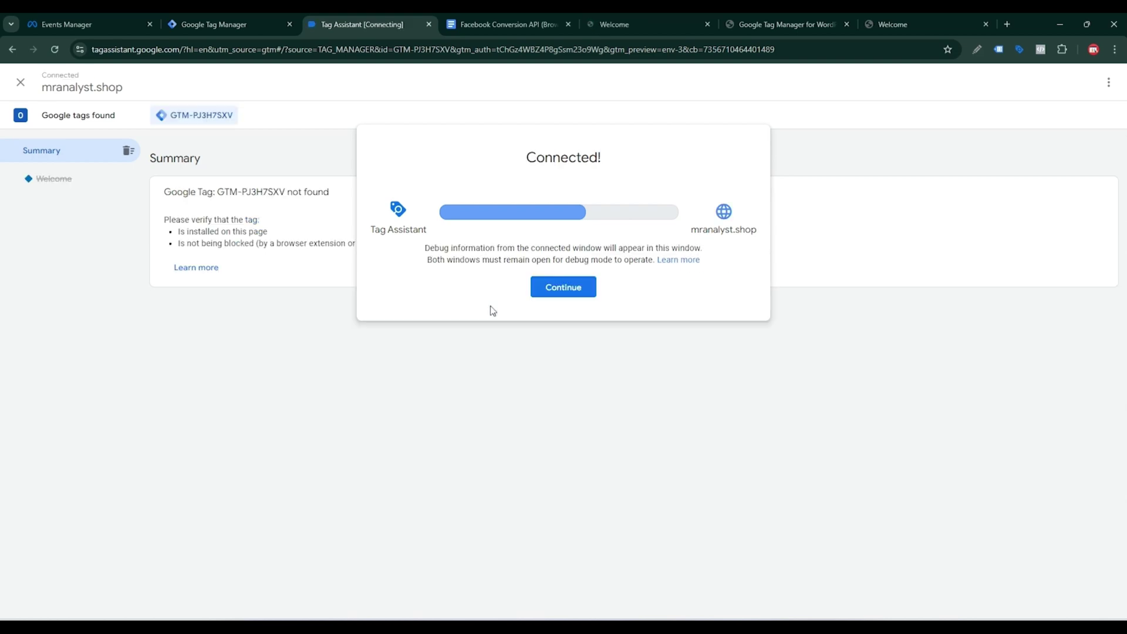
click(566, 287)
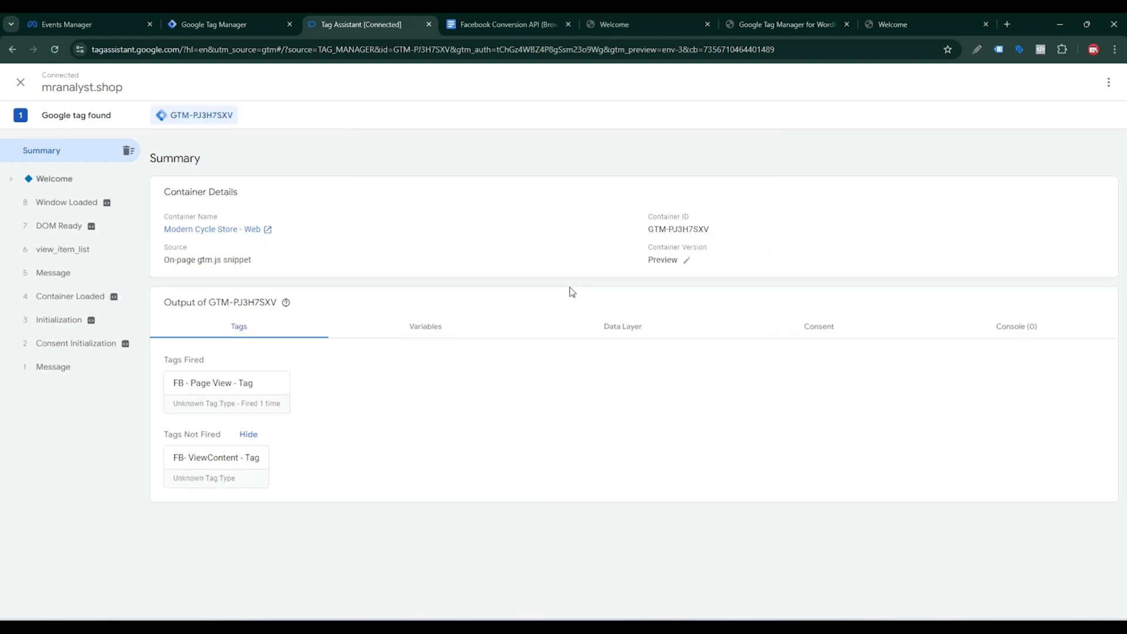
click(639, 22)
scroll(516, 234, down, 10)
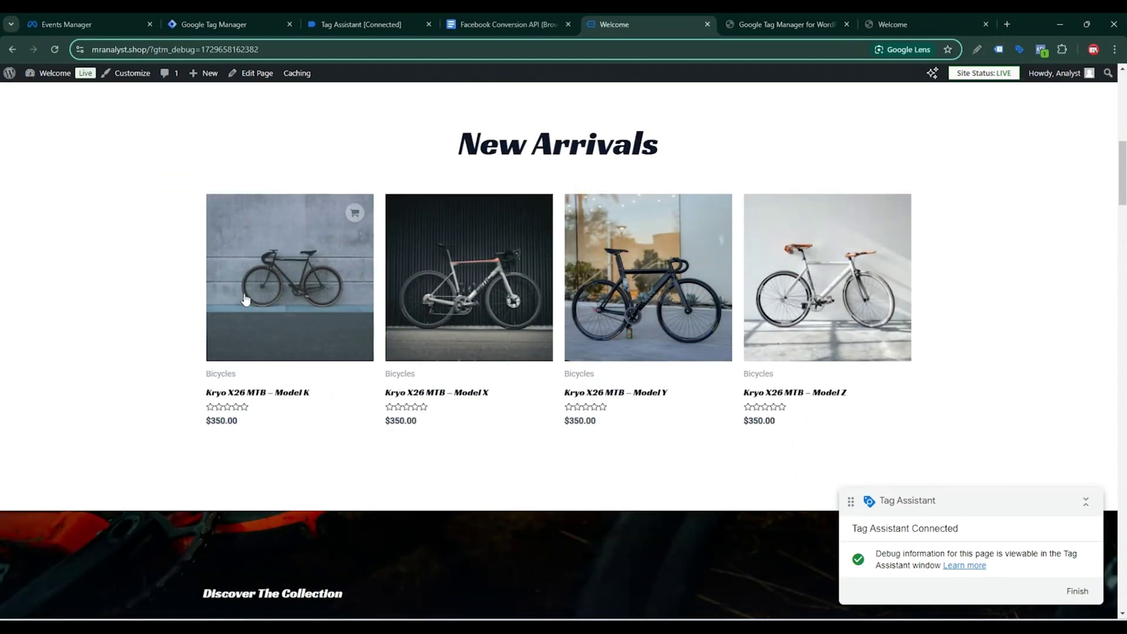
click(255, 298)
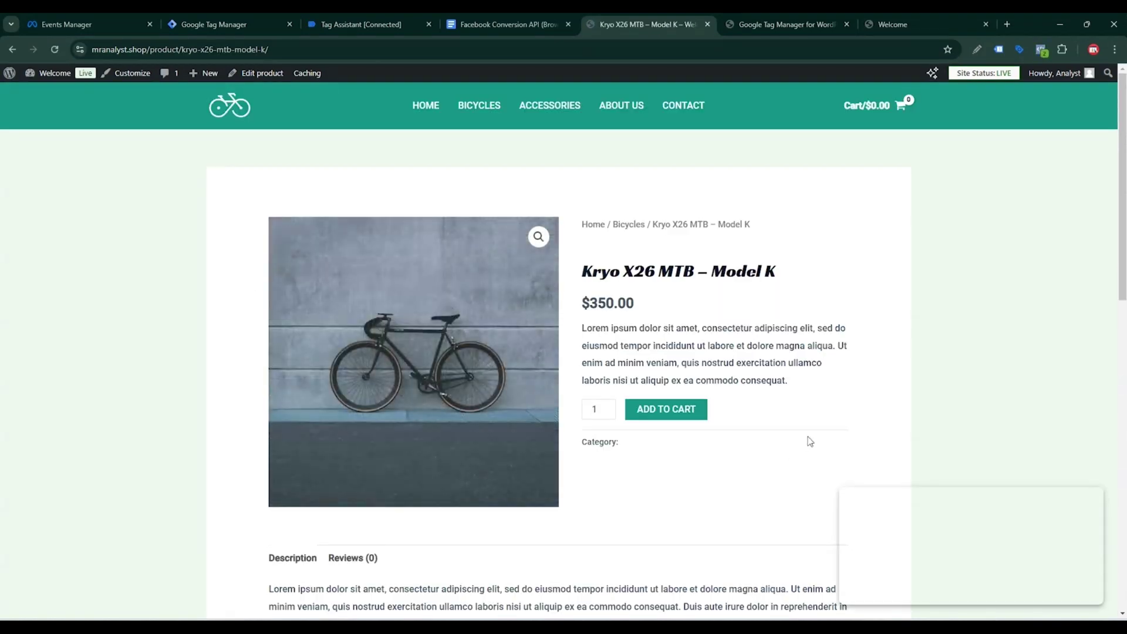
Step: Inspect the ViewContent event's custom parameters in Meta Pixel Helper, including content_name, content_type and value
click(1040, 50)
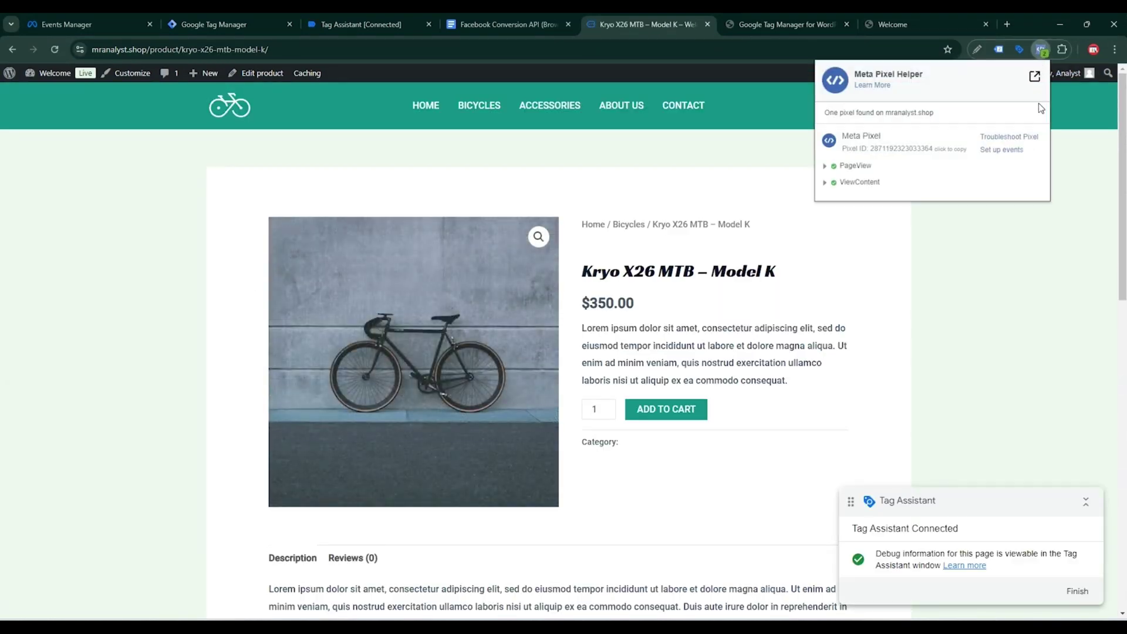
click(856, 182)
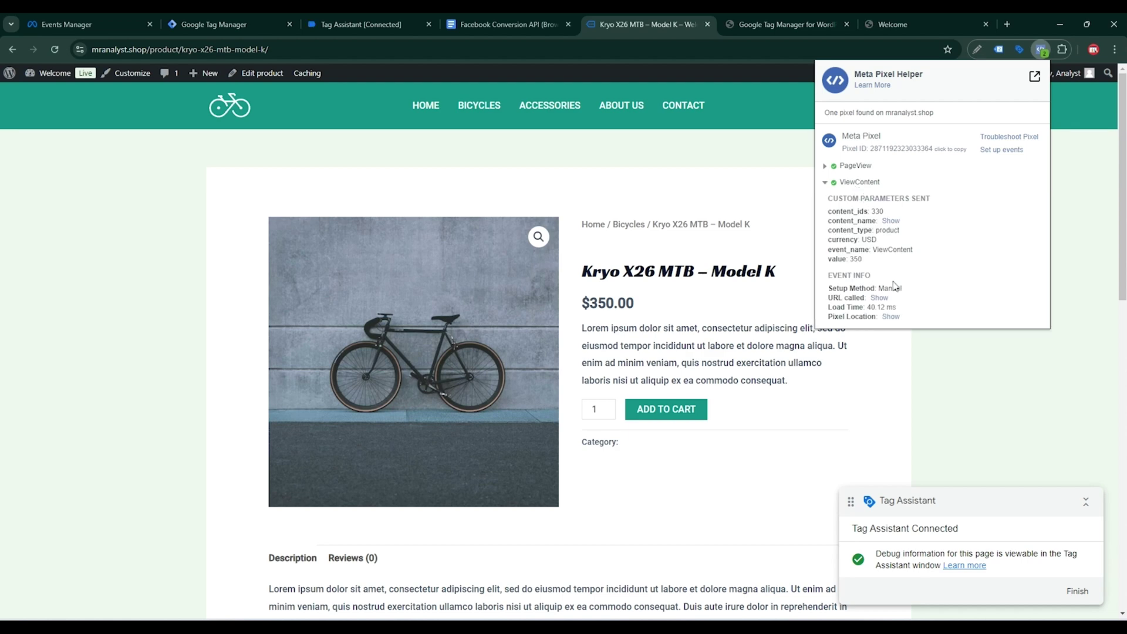
click(890, 221)
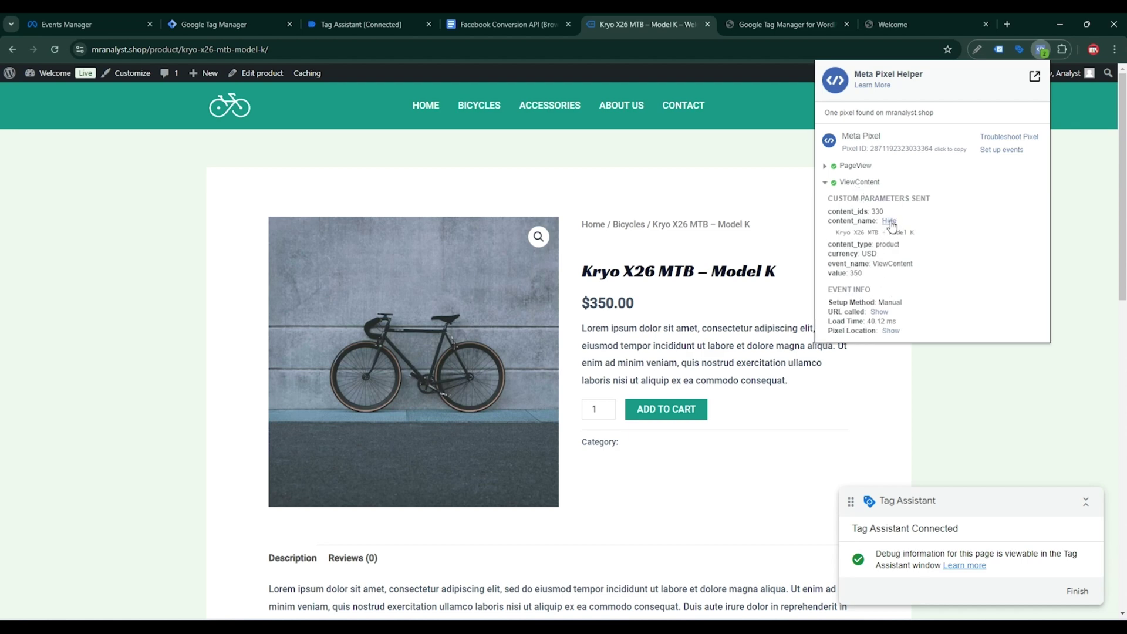
click(890, 222)
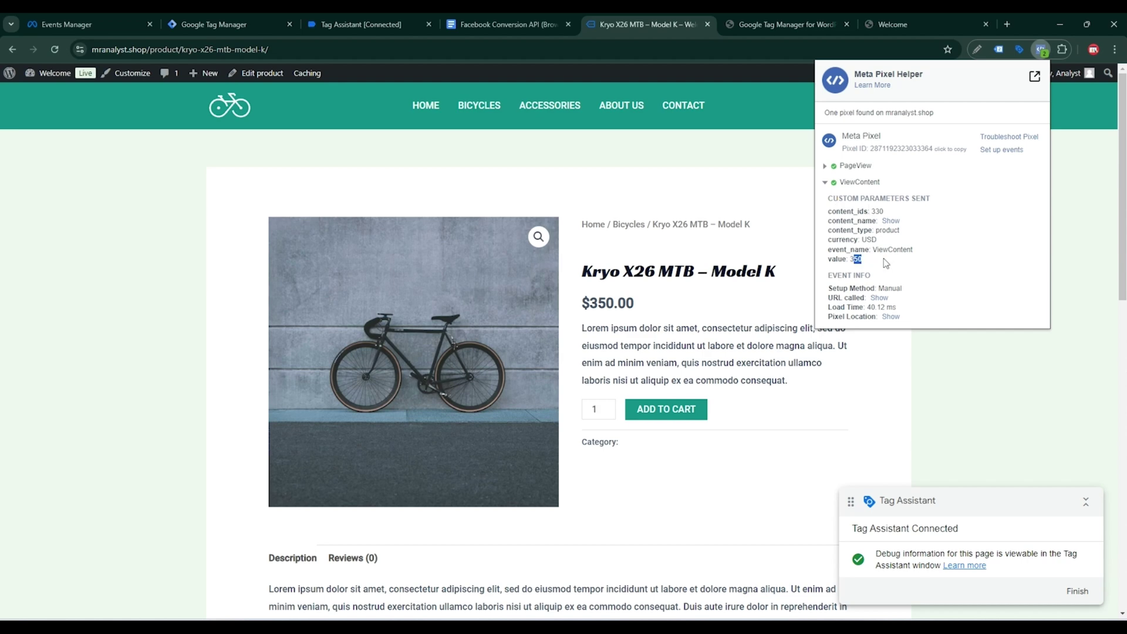
drag(876, 230, 905, 236)
click(906, 236)
click(898, 222)
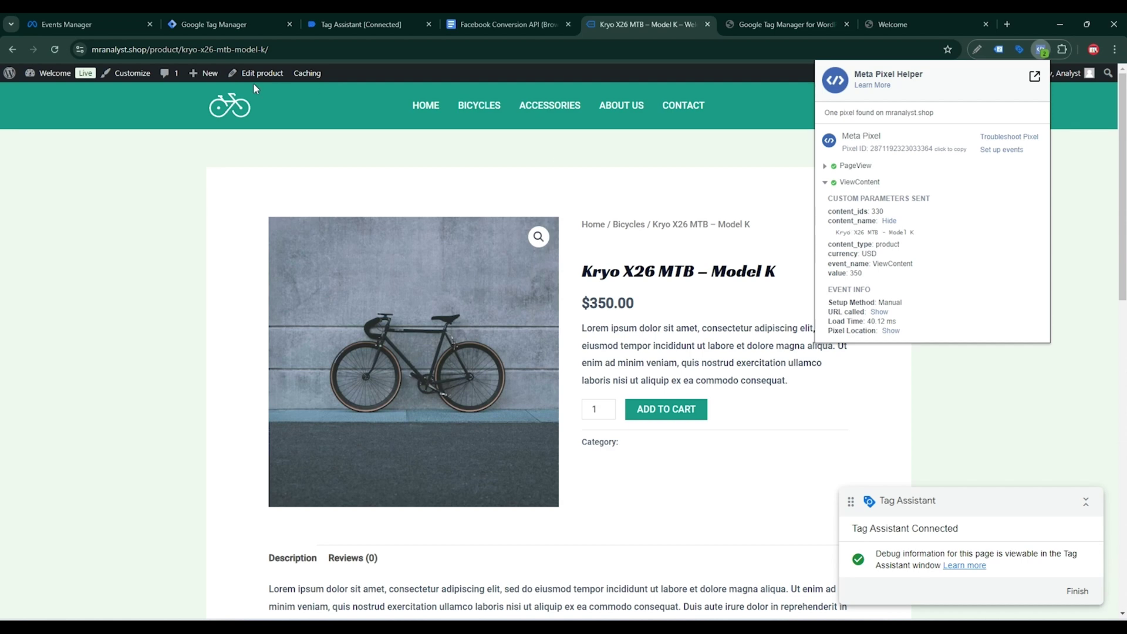
Step: Check the fired tags in Tag Assistant and compare the ViewContent and AddToCart event setups in the setup document
click(330, 24)
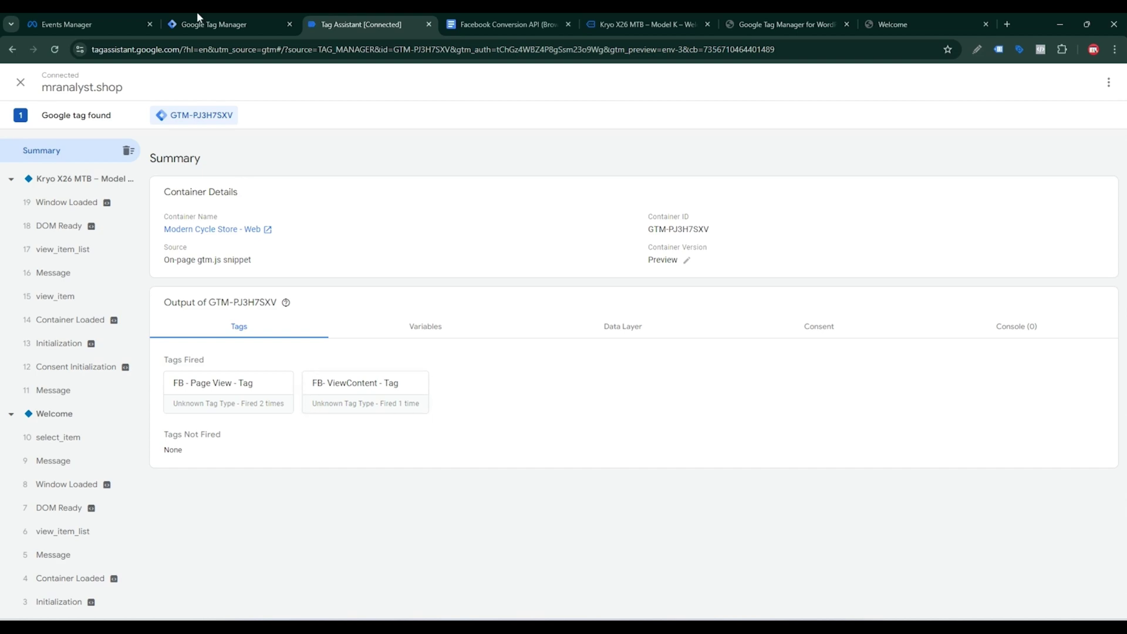
click(201, 22)
click(517, 23)
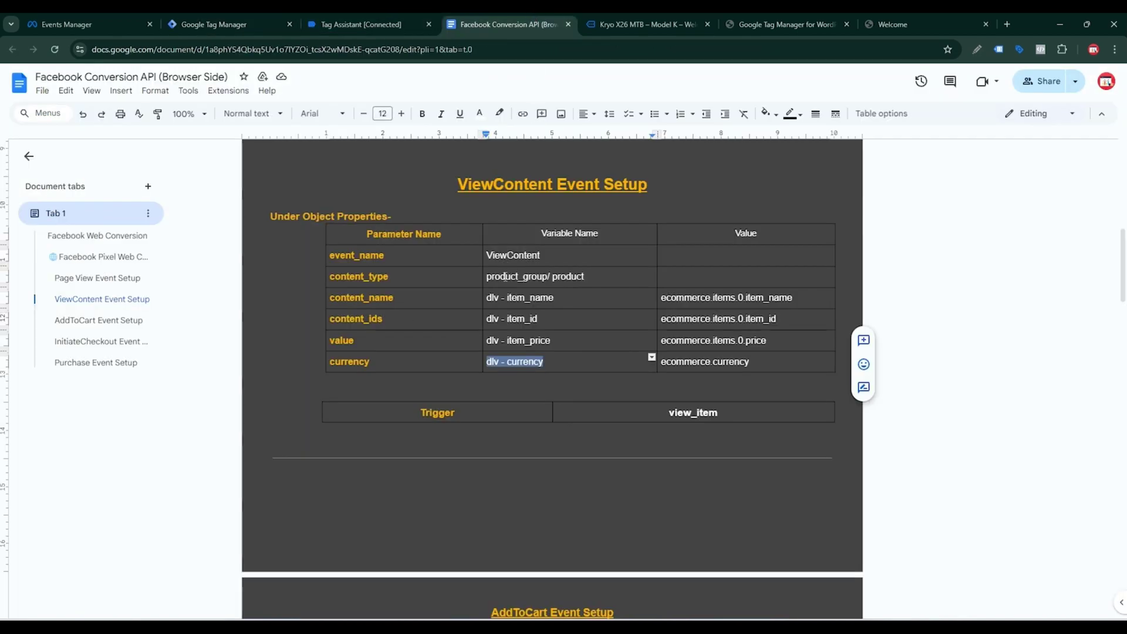
click(112, 321)
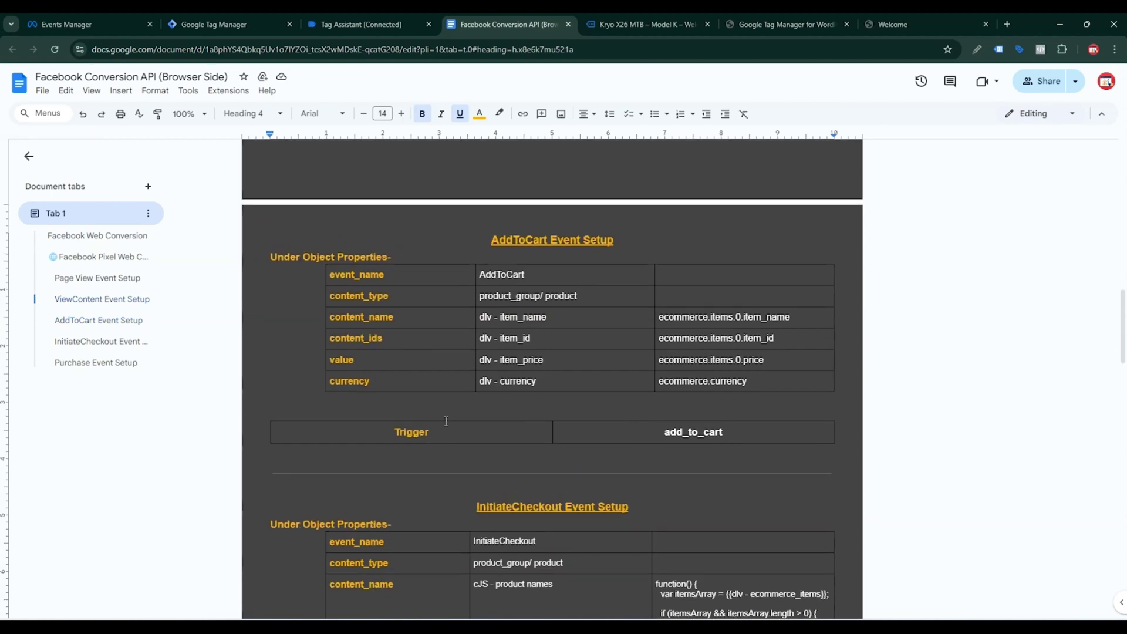
scroll(330, 288, up, 1)
scroll(587, 322, up, 6)
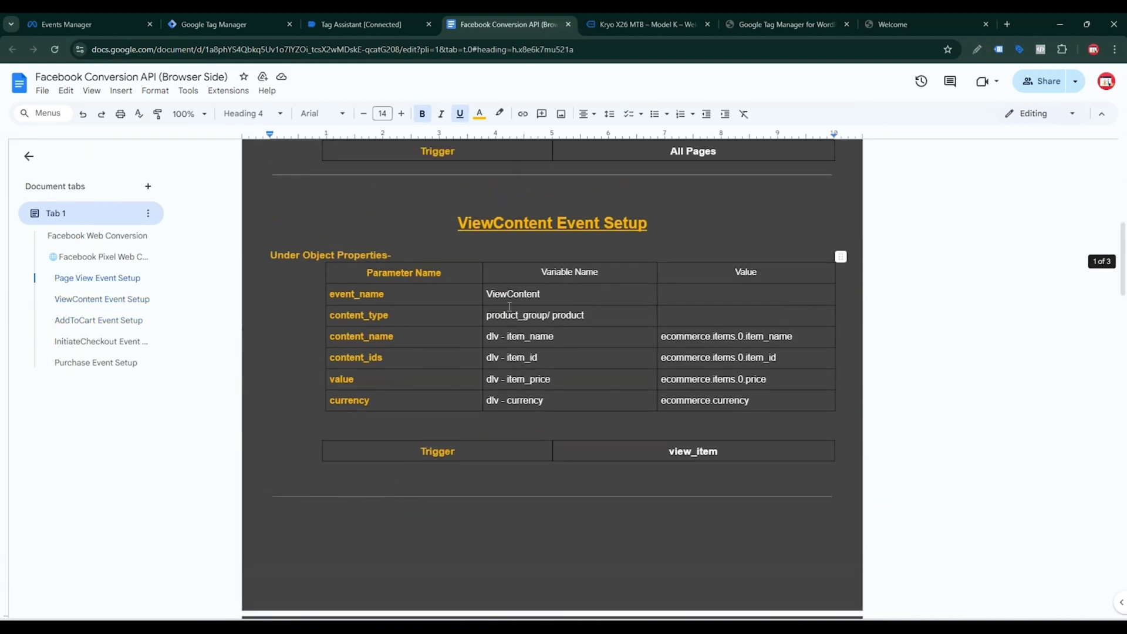
scroll(581, 393, down, 5)
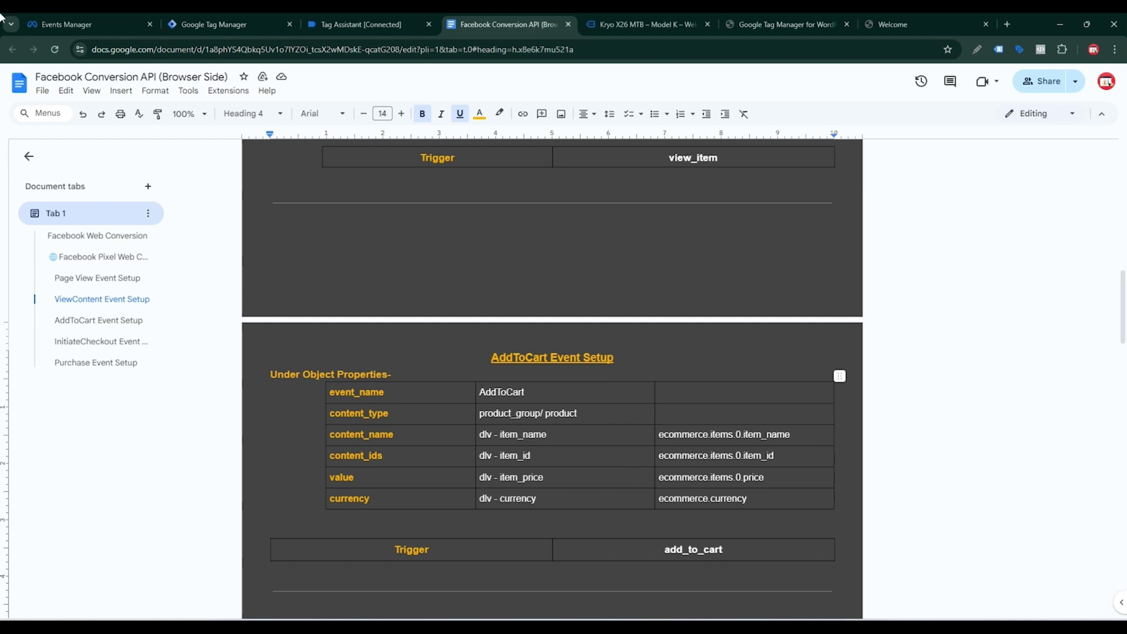
Step: Open the FB- ViewContent - Tag in Google Tag Manager and make a copy of it
click(234, 24)
click(235, 235)
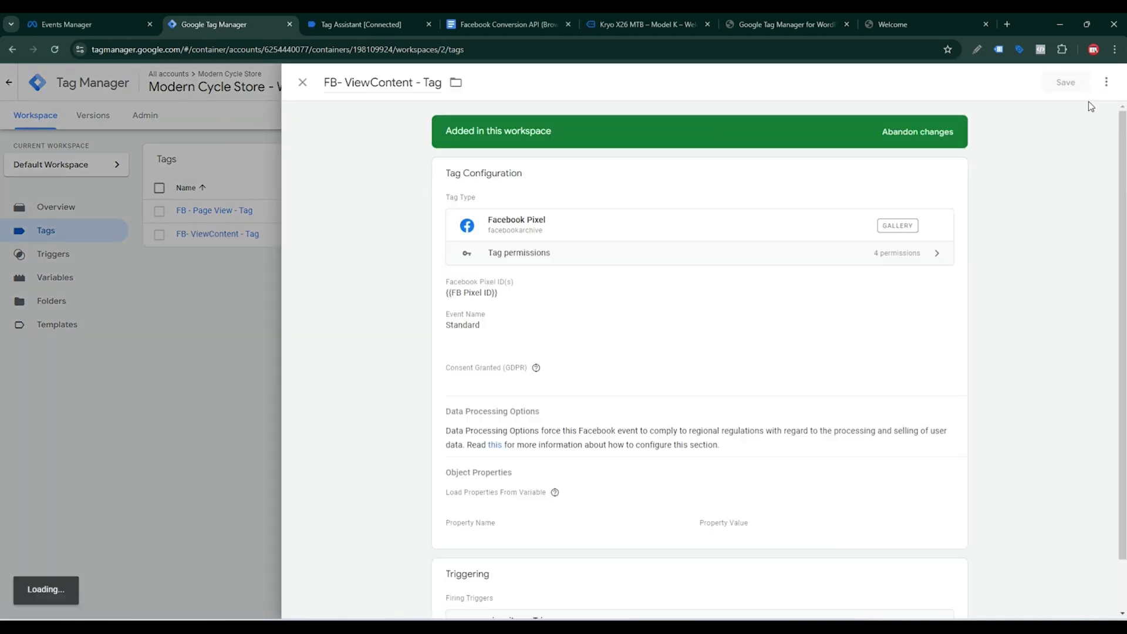
click(1108, 83)
click(1057, 109)
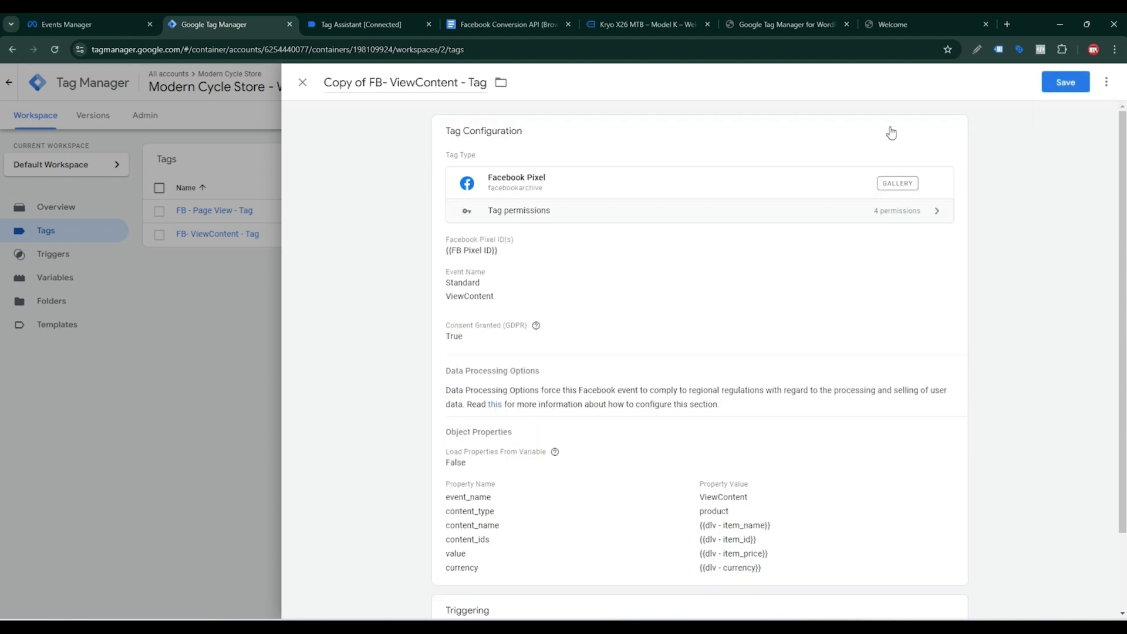
Step: Rename the copied tag as FB- AddToCart - Tag
click(371, 81)
key(shift+End)
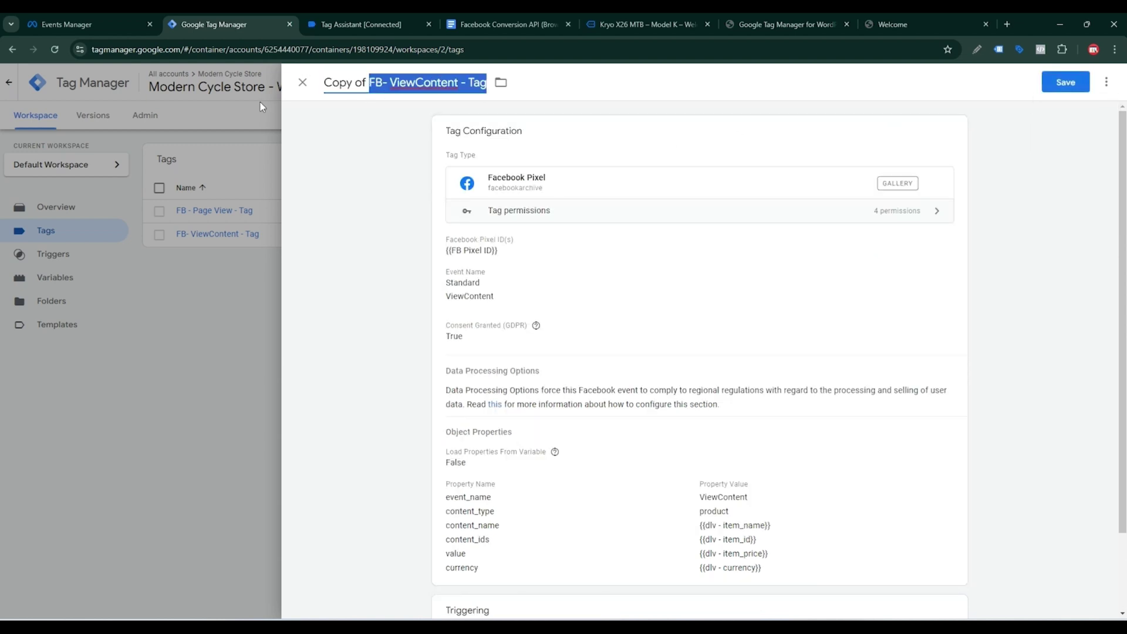
key(BackSpace)
key(ctrl+z)
drag(372, 87, 415, 79)
key(BackSpace)
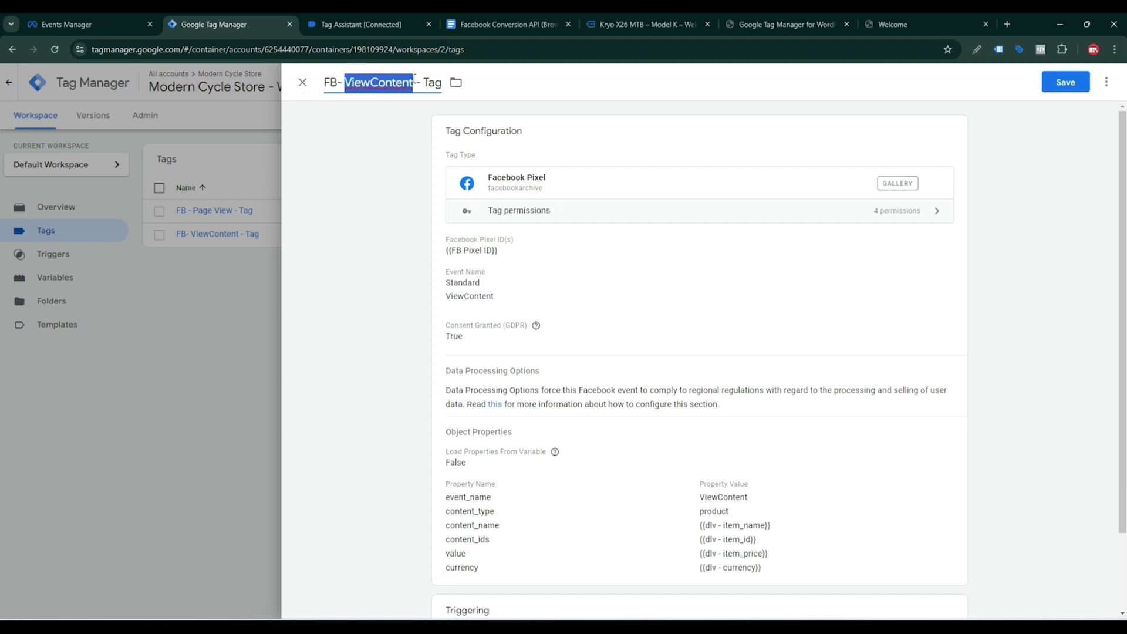
text(A)
text(ddToC)
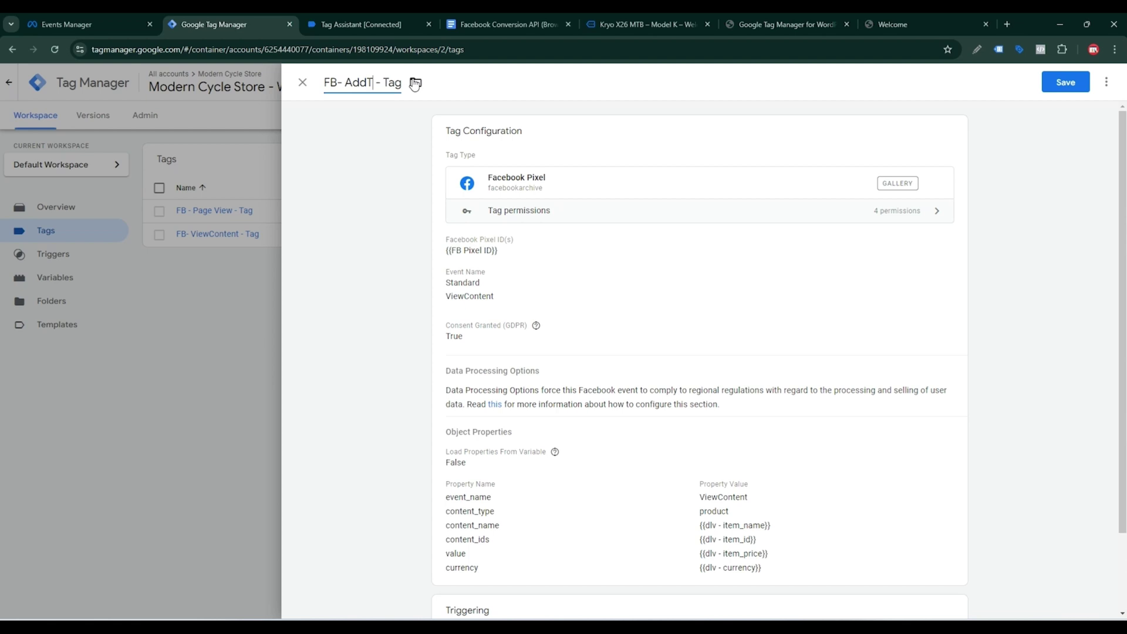
text(art)
Step: Set the tag's standard event name to AddToCart
click(569, 332)
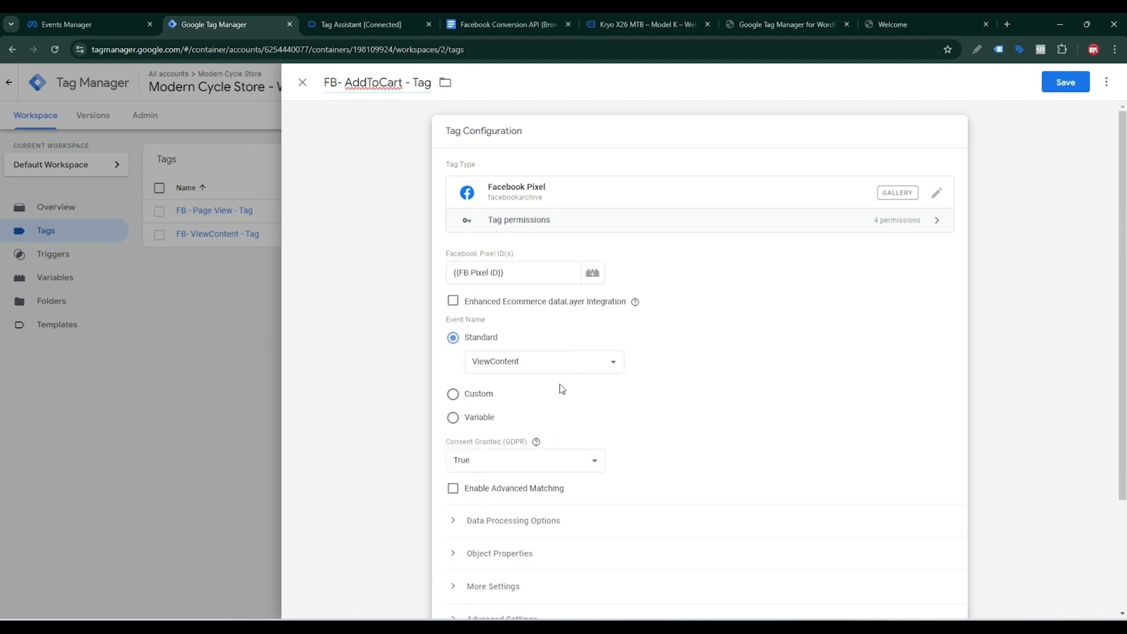
click(493, 361)
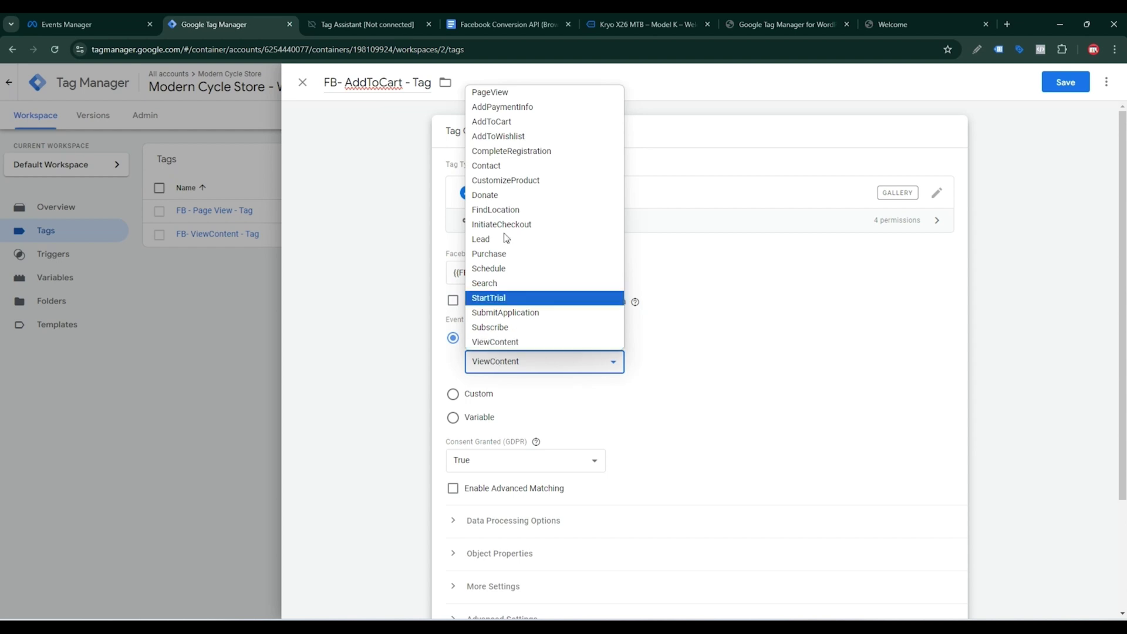
click(511, 121)
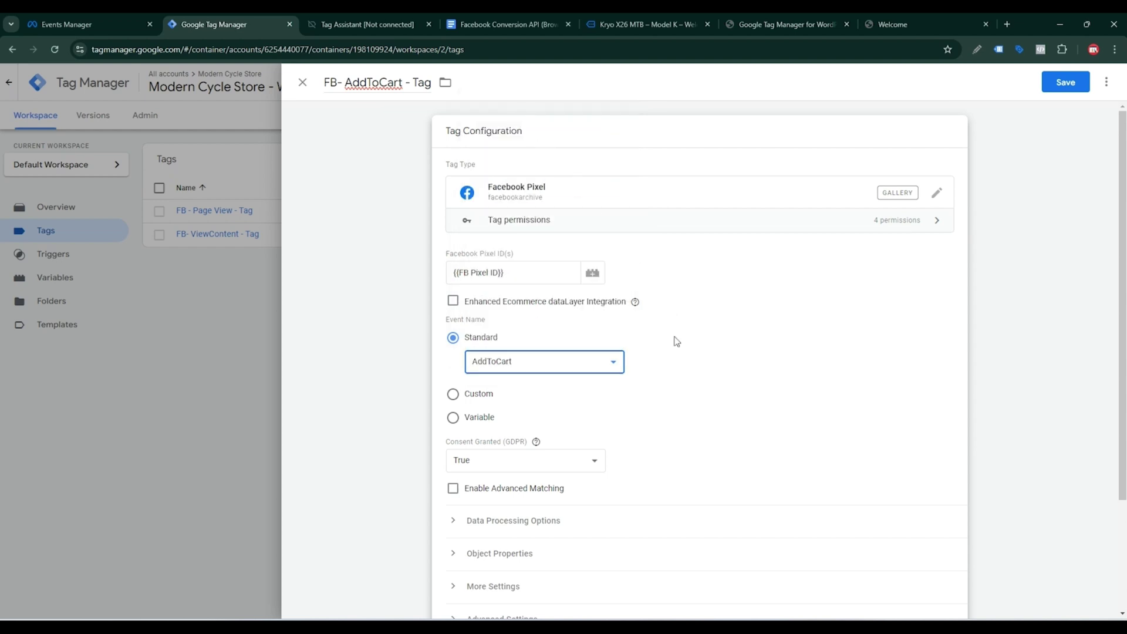
Step: Set the event_name object property to AddToCart, copying the value from the AddToCart section of the setup document
scroll(675, 339, down, 3)
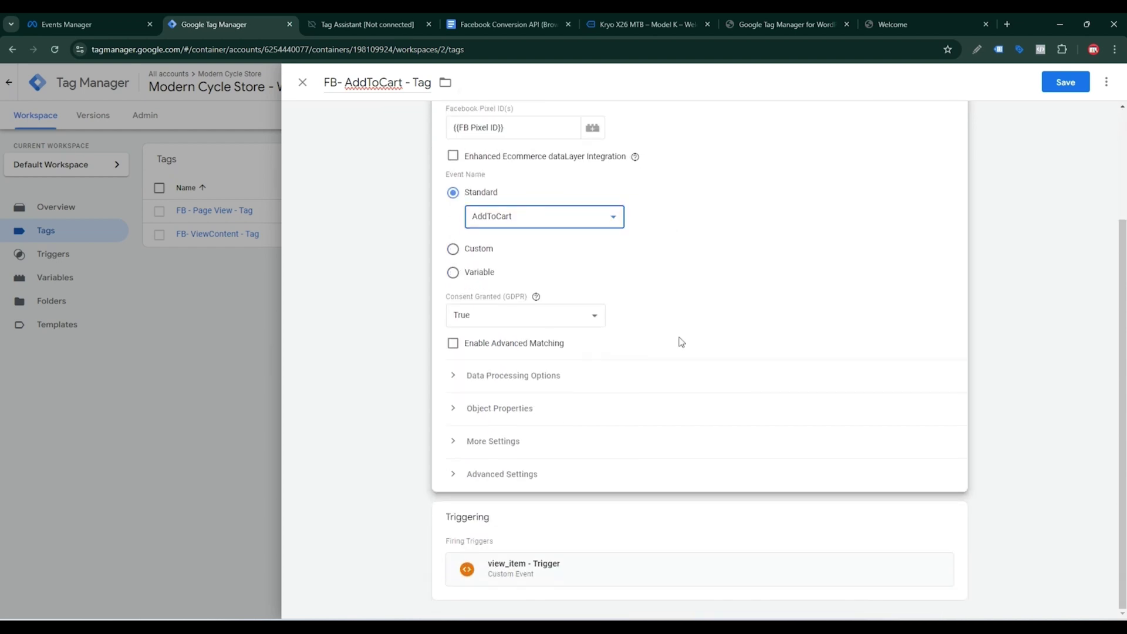
click(523, 408)
scroll(514, 364, down, 3)
double_click(769, 321)
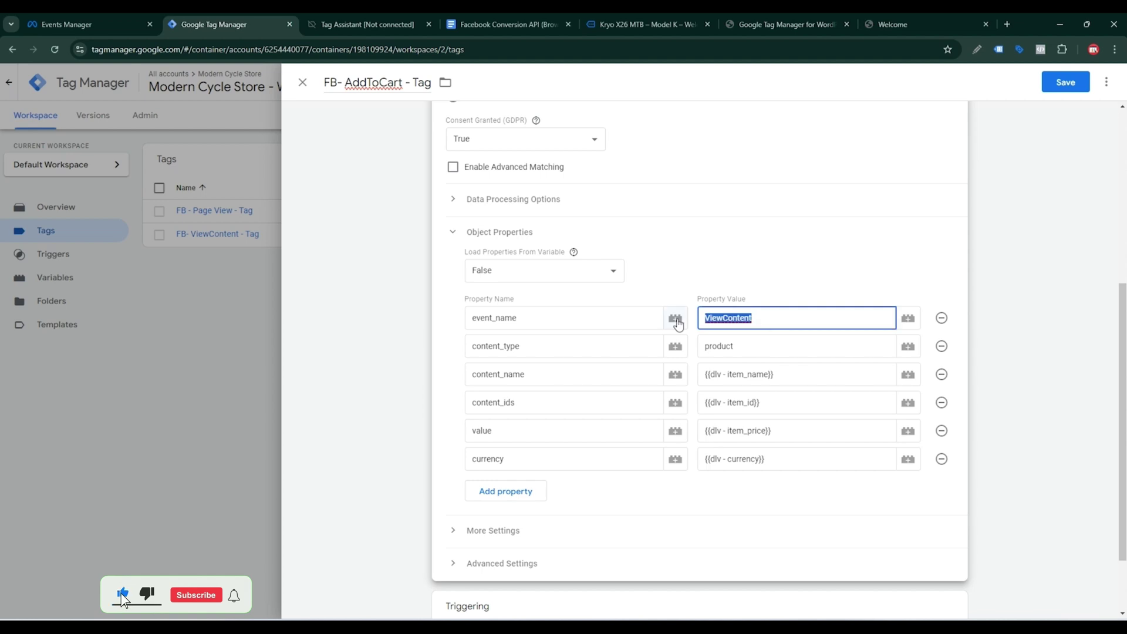
key(BackSpace)
click(469, 22)
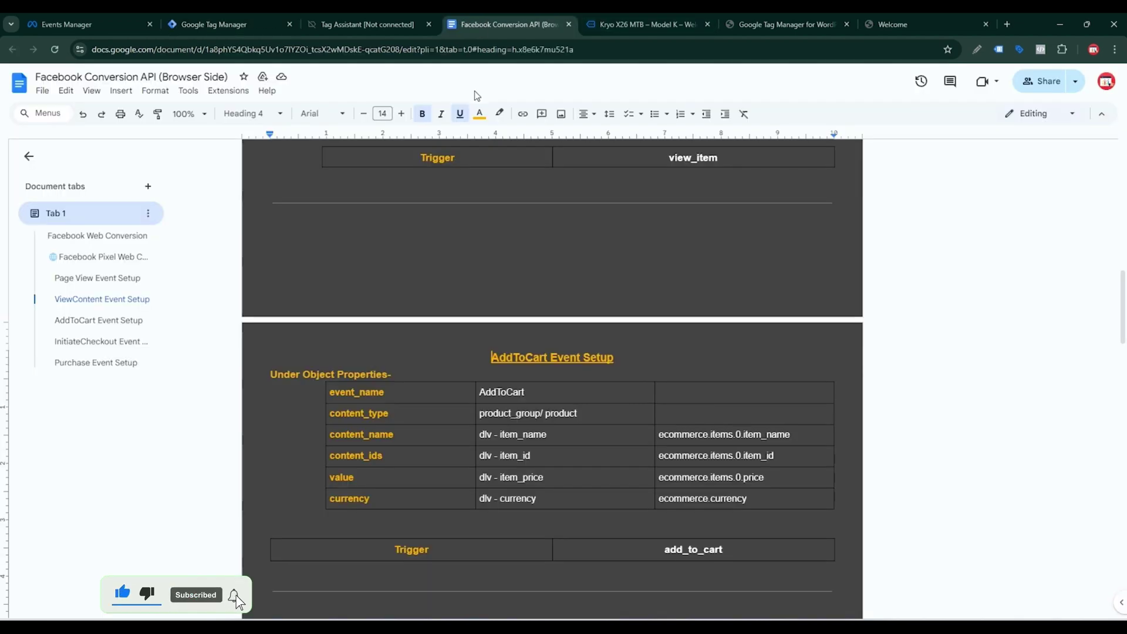
double_click(483, 392)
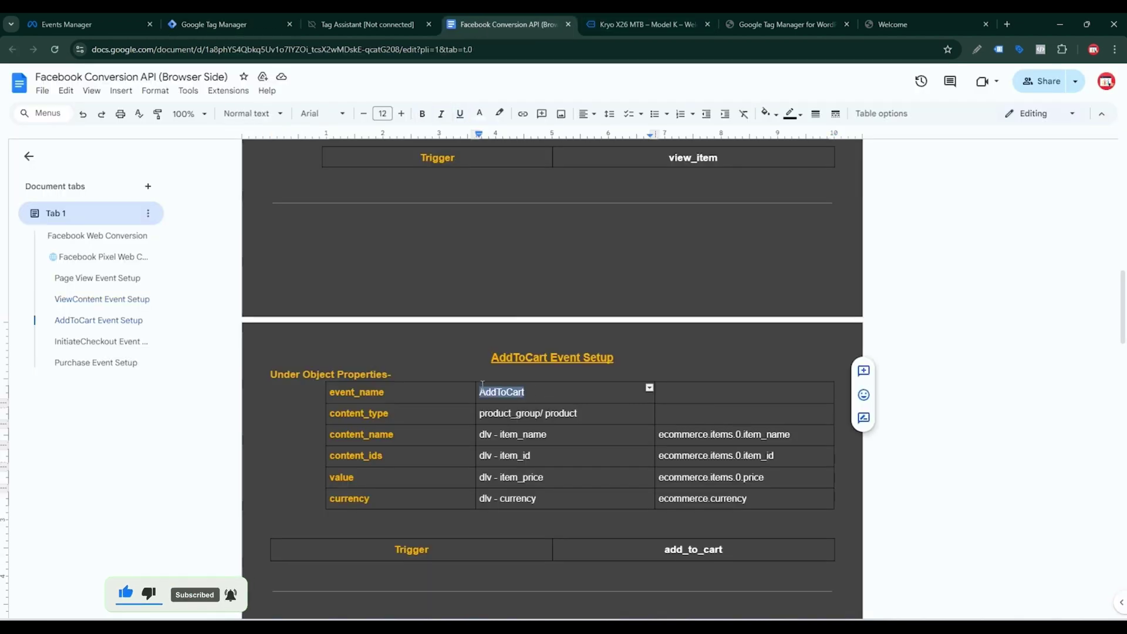
click(212, 23)
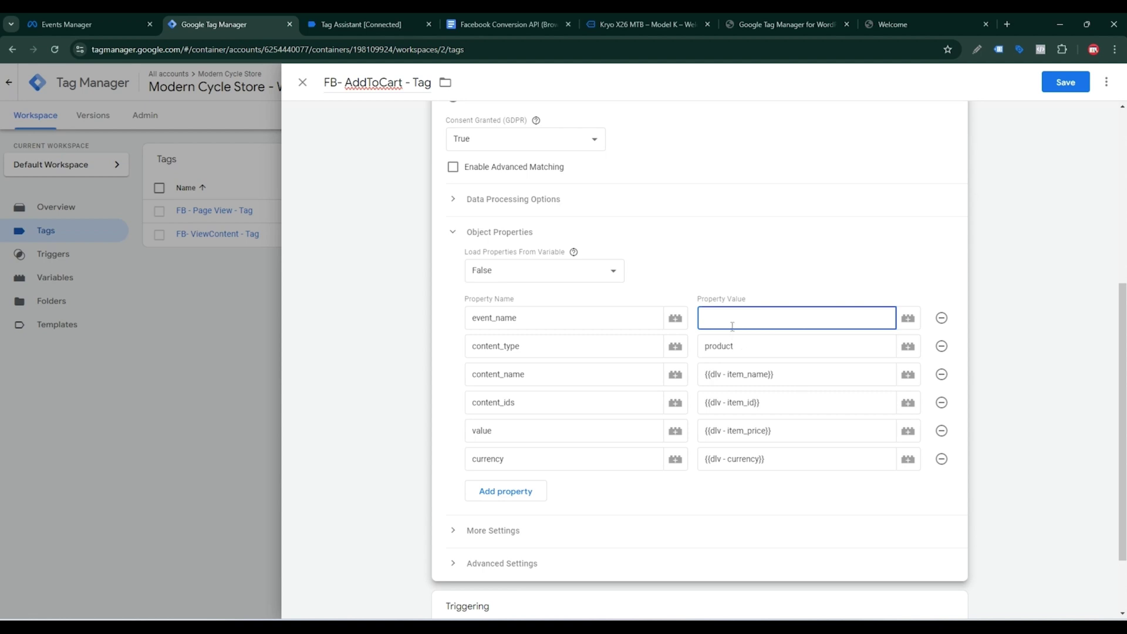
key(ctrl+v)
Step: Remove view_item - Trigger from the AddToCart tag and open the list for choosing a replacement firing trigger
scroll(669, 400, down, 2)
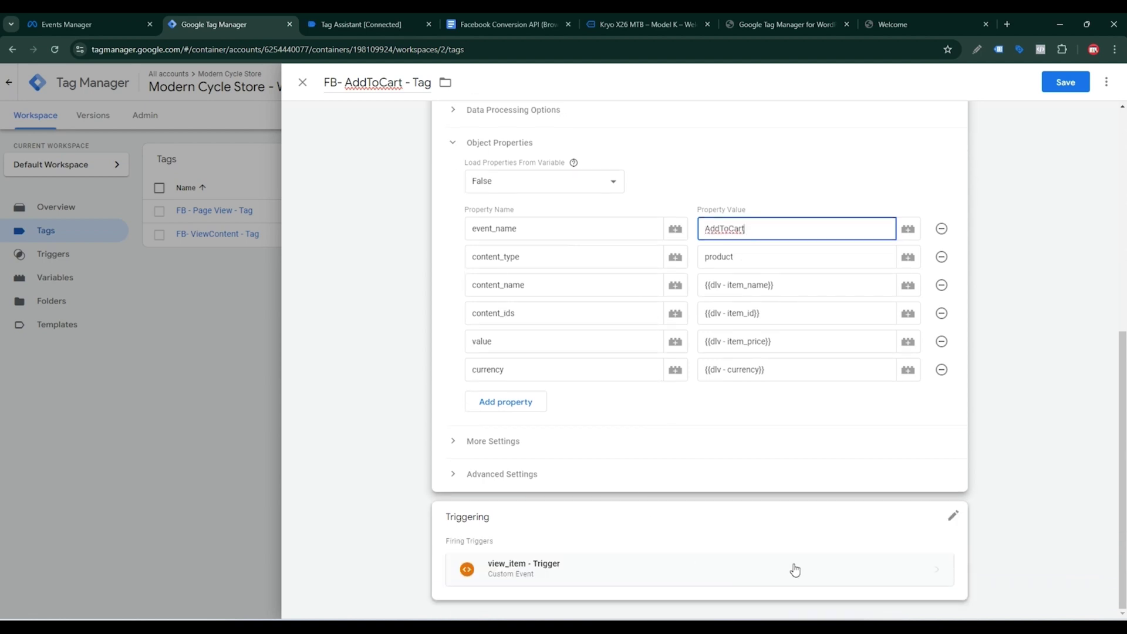
click(947, 518)
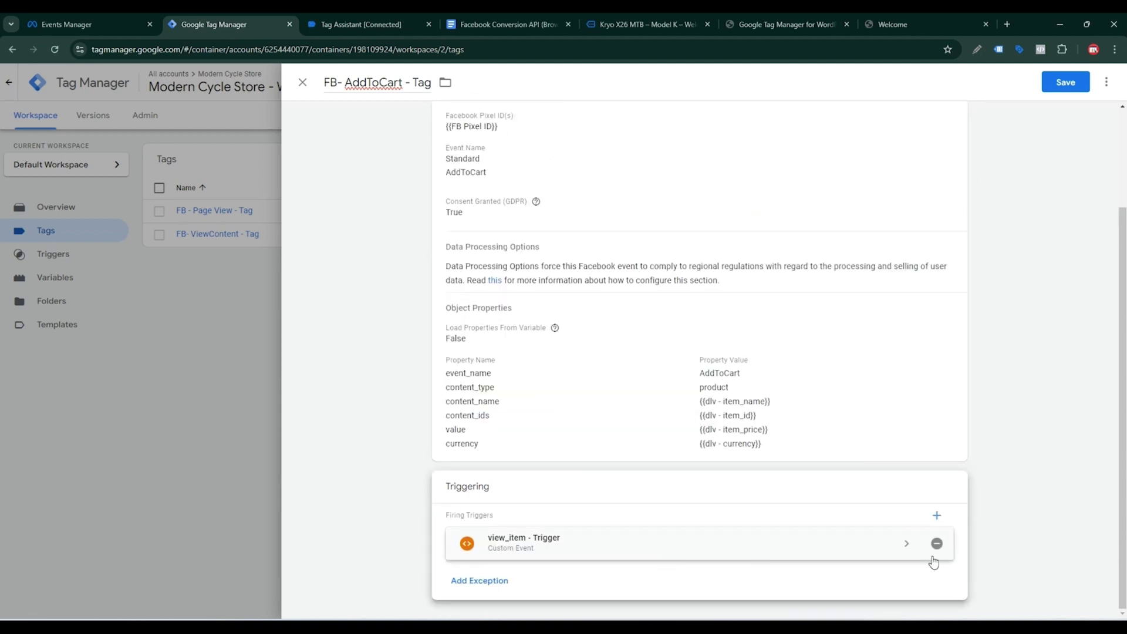
click(934, 545)
click(834, 533)
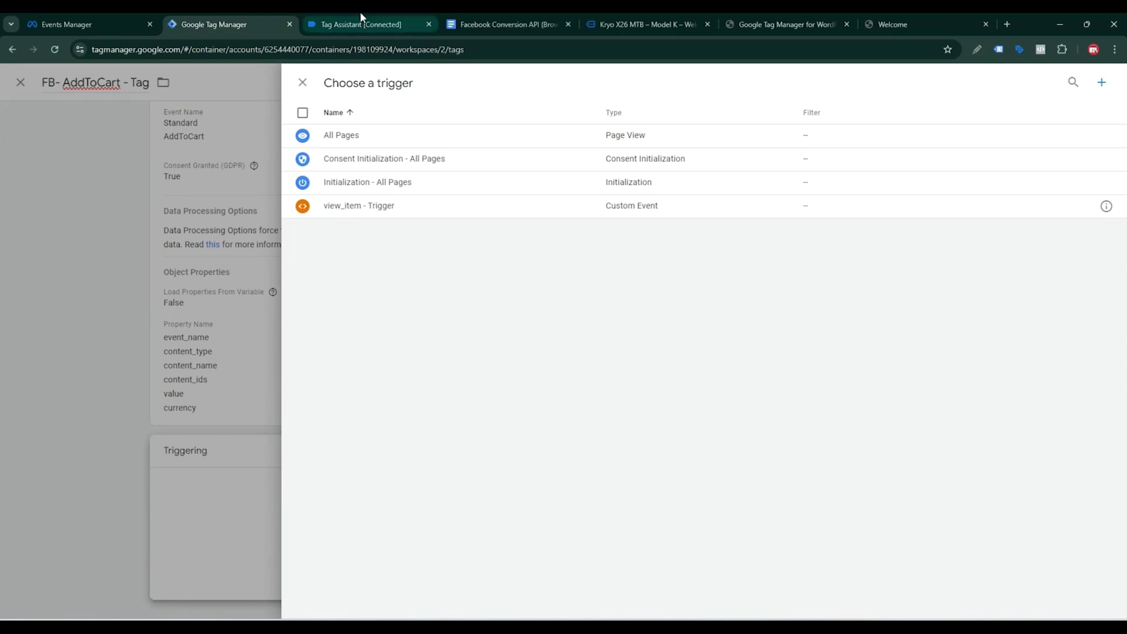
Step: Add Kryo X26 MTB – Model K to the store cart and examine the add_to_cart event's data layer in Tag Assistant
click(510, 13)
click(618, 13)
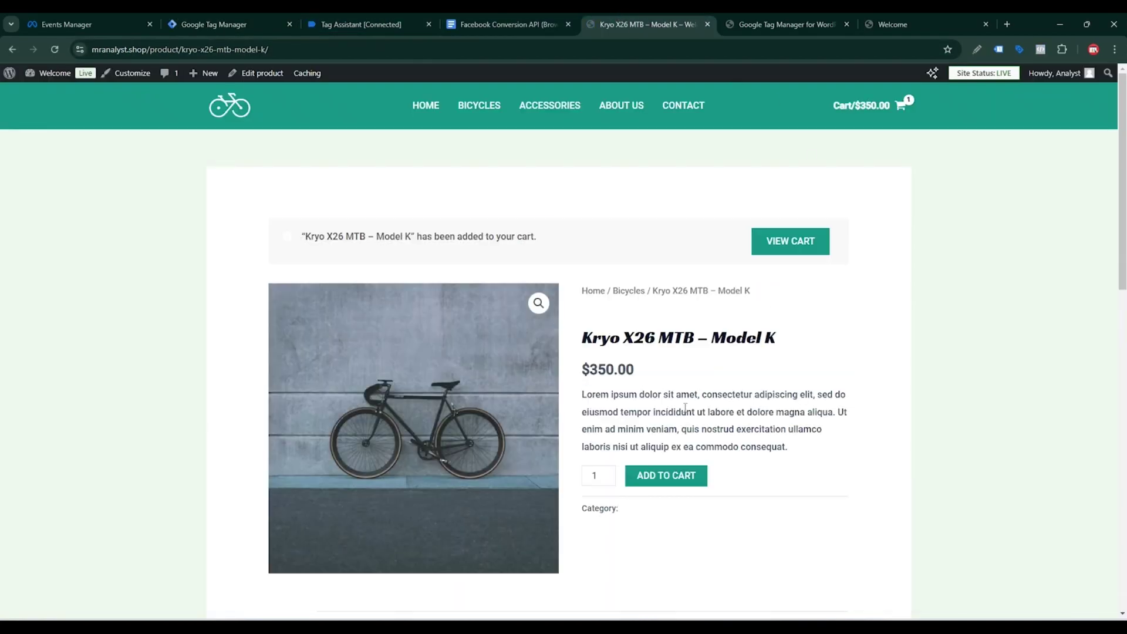
click(384, 13)
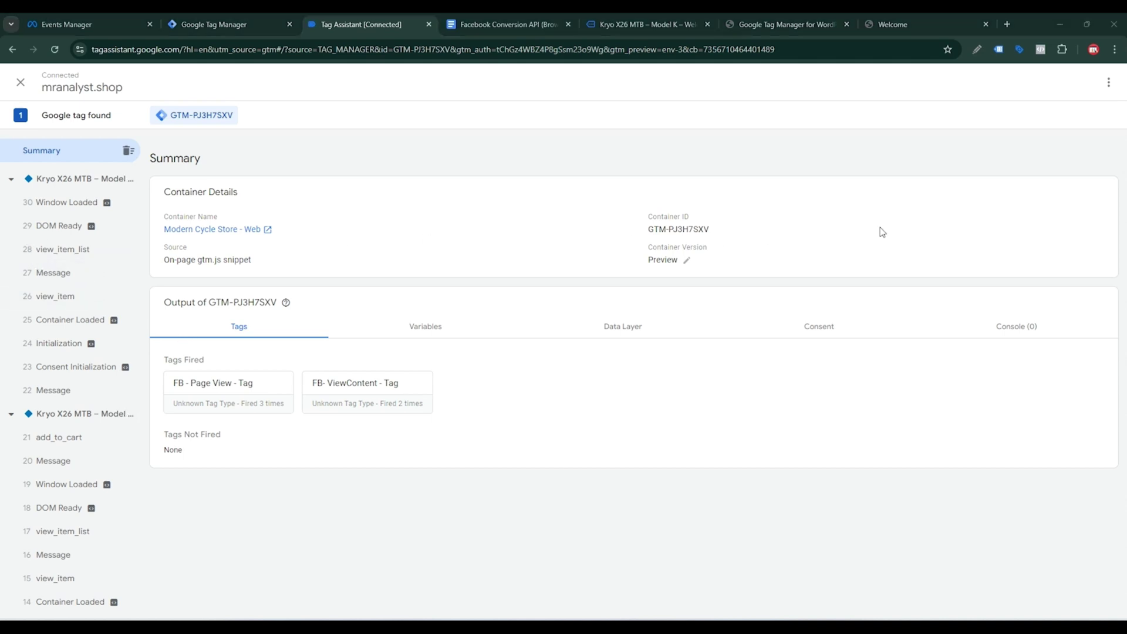
mouse_move(115, 328)
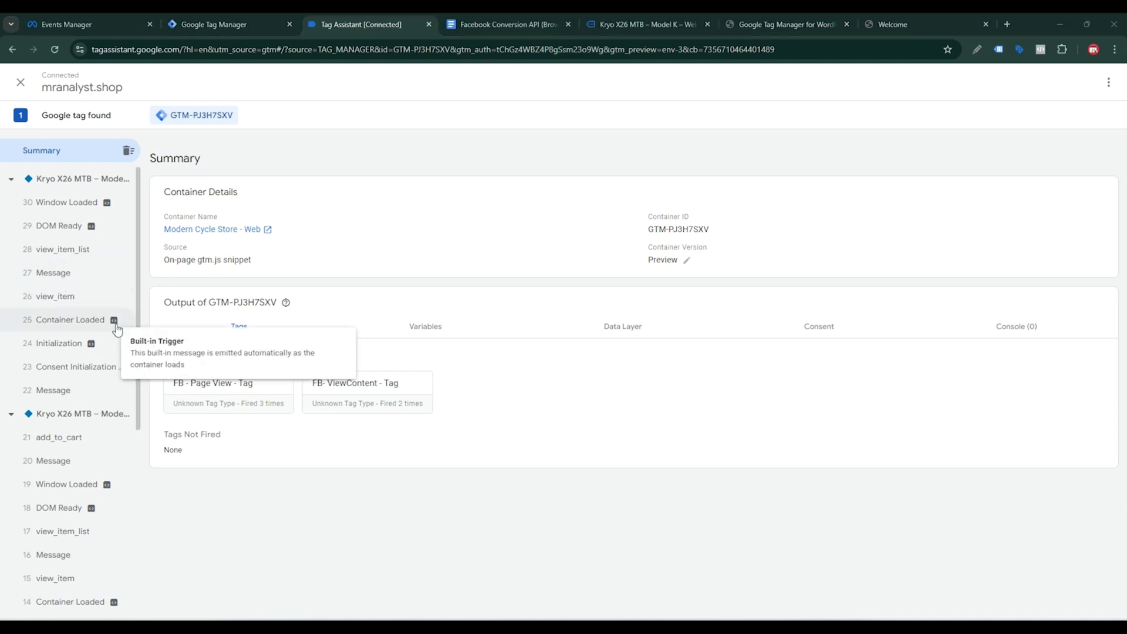
click(56, 437)
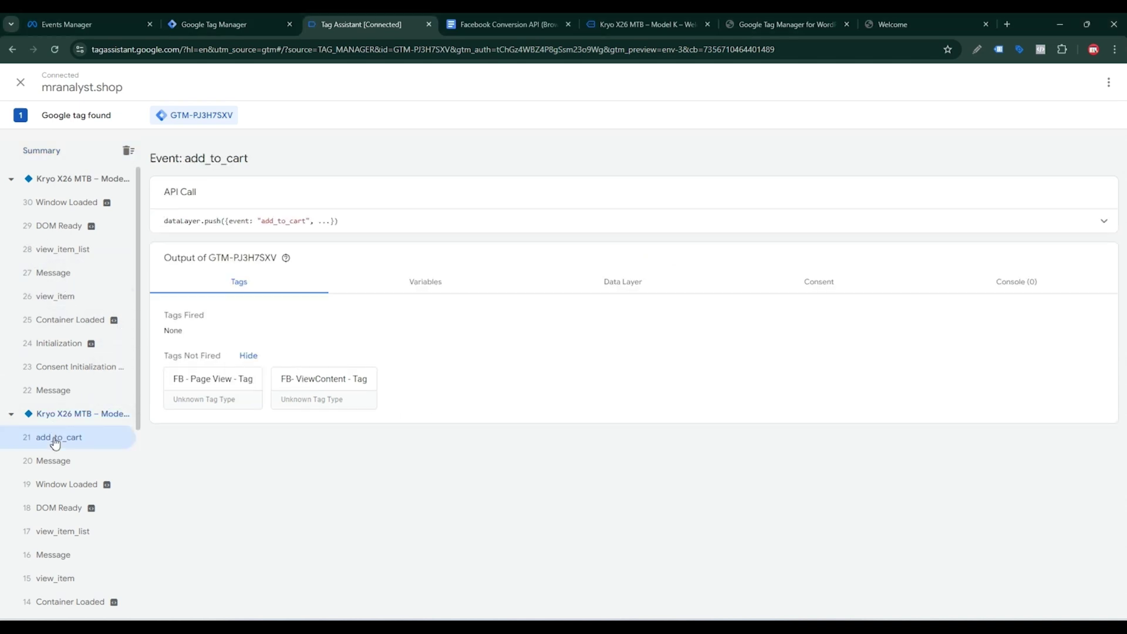
click(415, 288)
click(624, 284)
scroll(382, 405, down, 4)
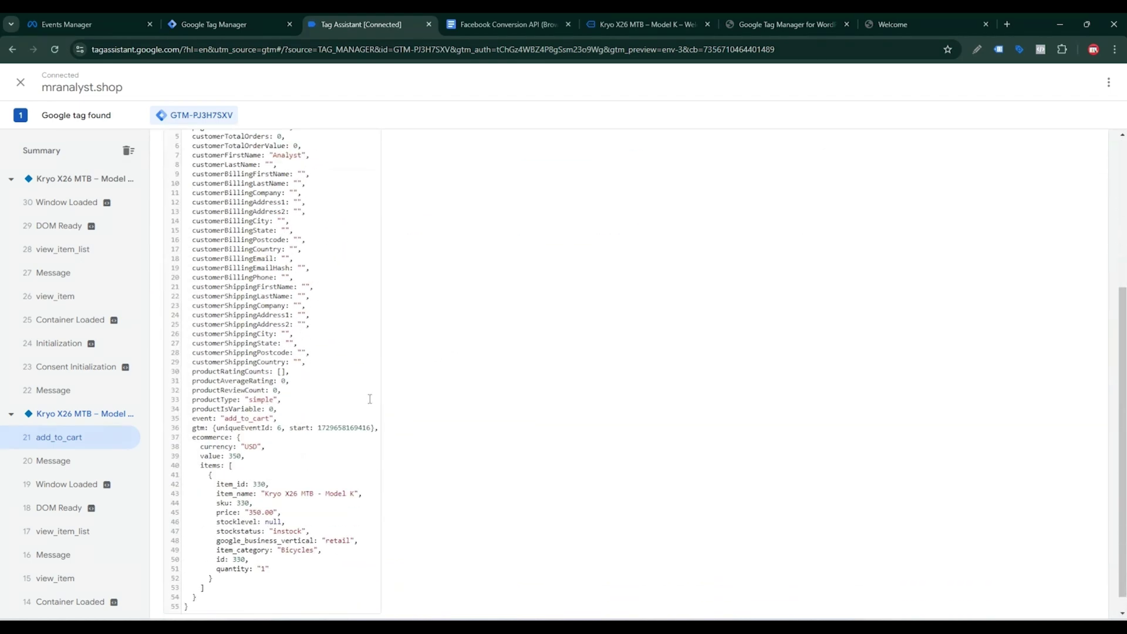
Step: Copy the event name add_to_cart from the event's data layer in Tag Assistant
scroll(370, 398, down, 1)
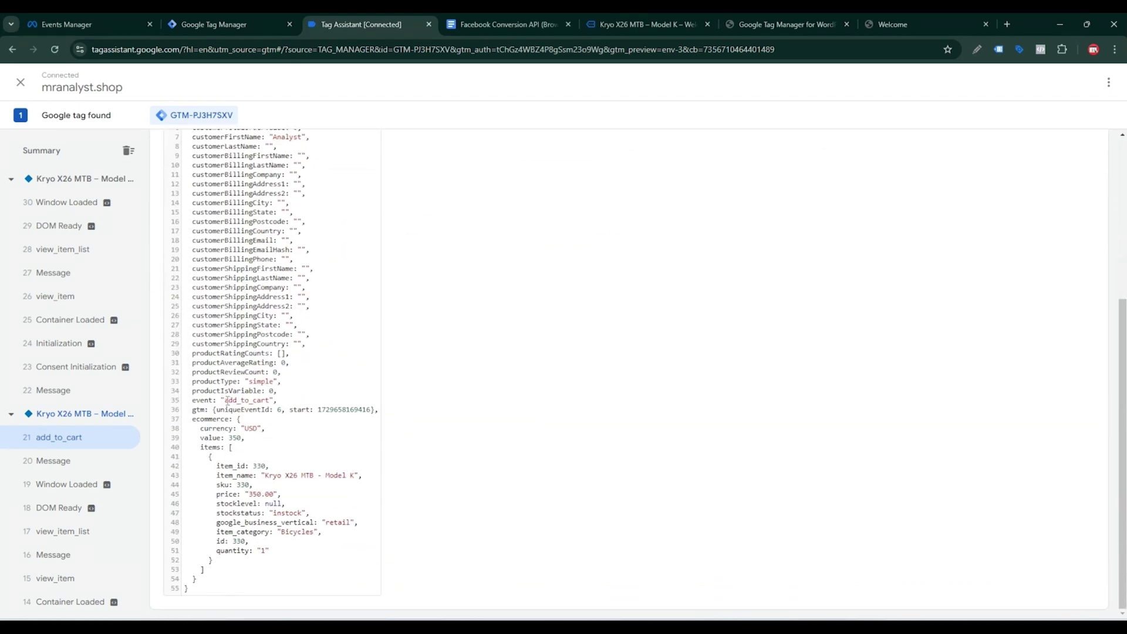
drag(225, 401, 269, 401)
key(ctrl+c)
drag(302, 560, 195, 424)
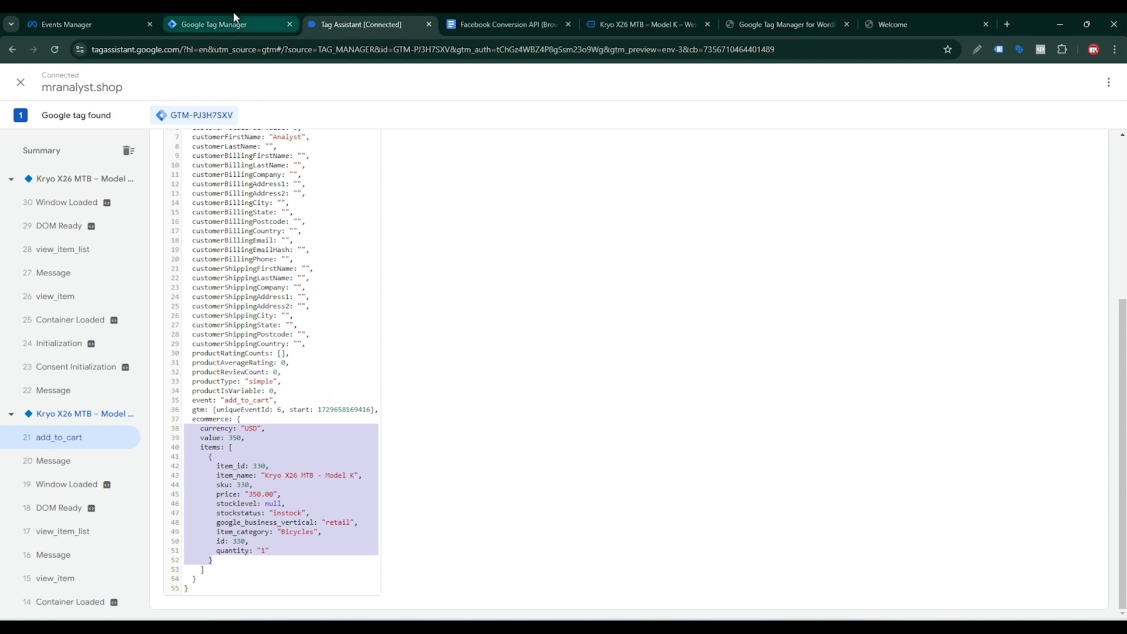
click(240, 372)
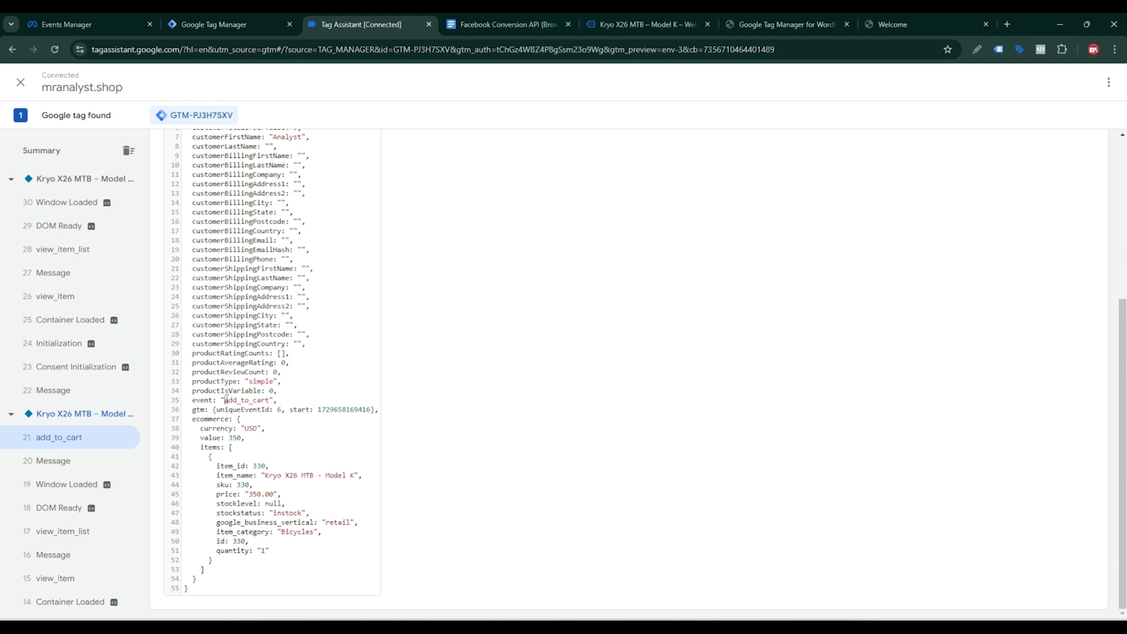
drag(226, 398, 262, 400)
Step: In Google Tag Manager, create a new Custom Event trigger with the event name add_to_cart
click(224, 24)
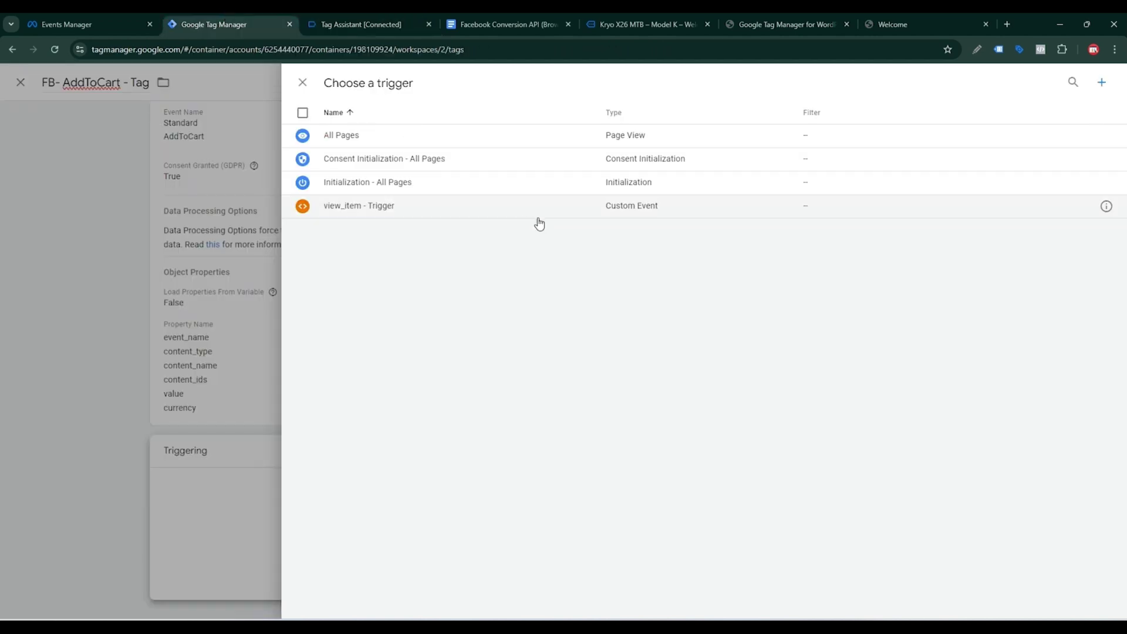
click(1107, 83)
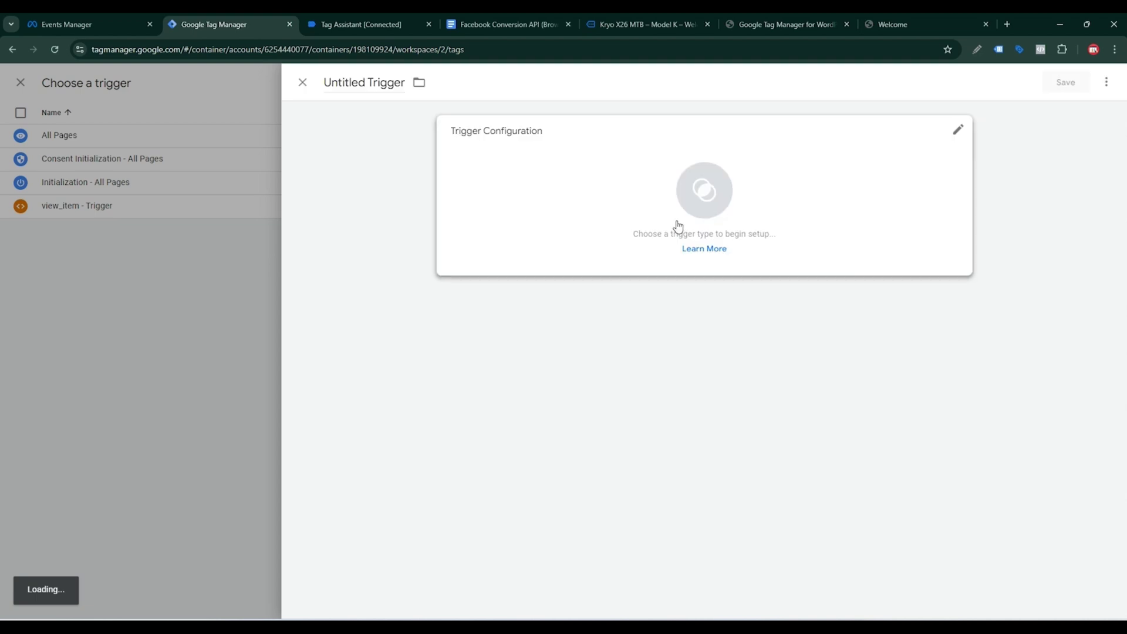
click(683, 219)
scroll(804, 587, down, 2)
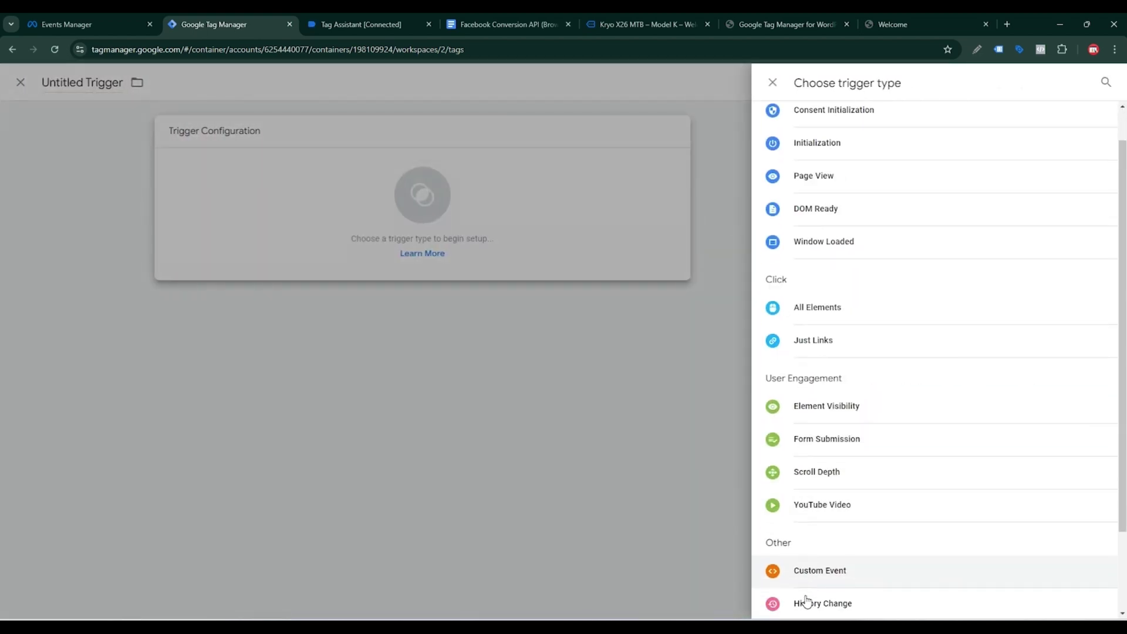
click(812, 496)
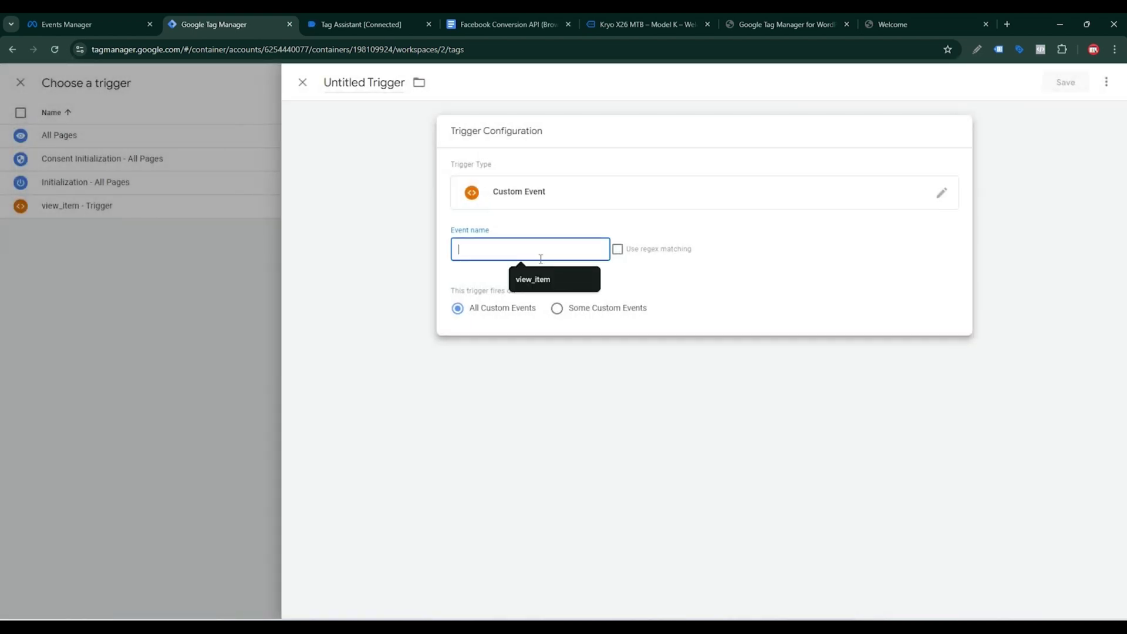
key(ctrl+v)
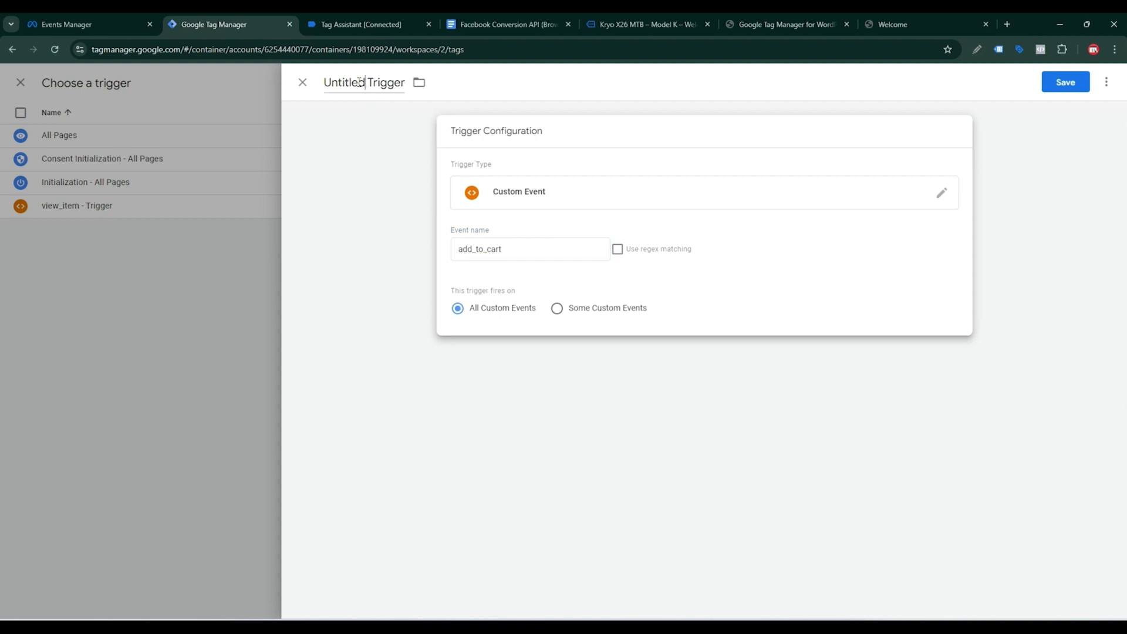
Step: Name the trigger "add_to_cart - Trigger", save it, and save the FB- AddToCart - Tag
drag(365, 83, 315, 86)
key(ctrl+v)
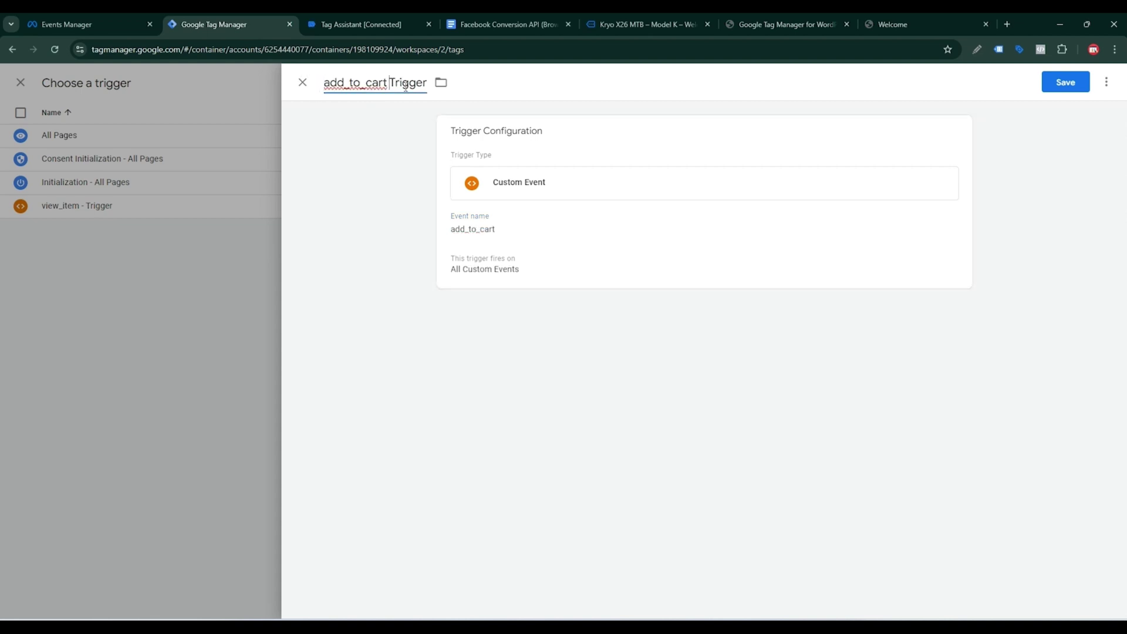
text(-)
click(1078, 88)
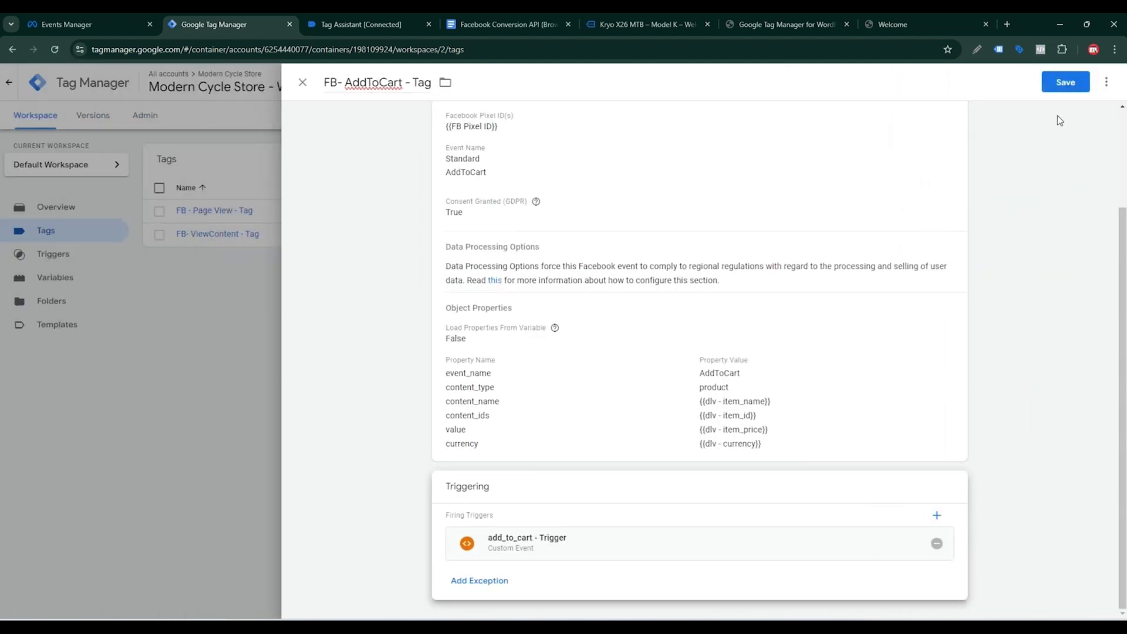
click(1078, 88)
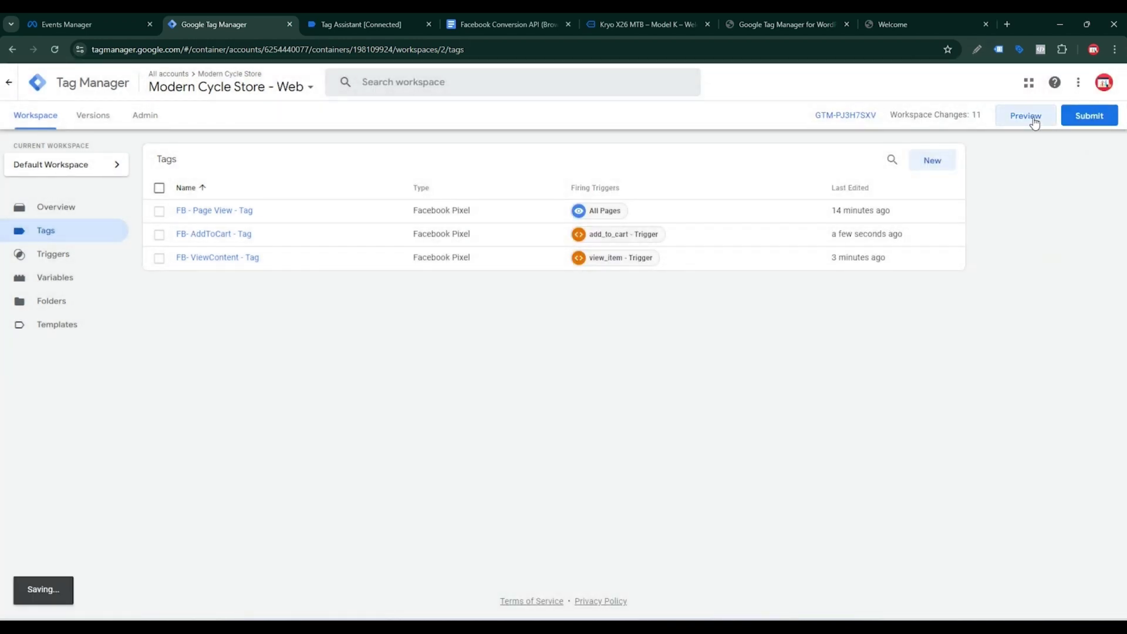
Step: Start a preview session, open the Kryo X26 MTB – Model K product page in the store, and check the fired tags in Tag Assistant
click(1035, 120)
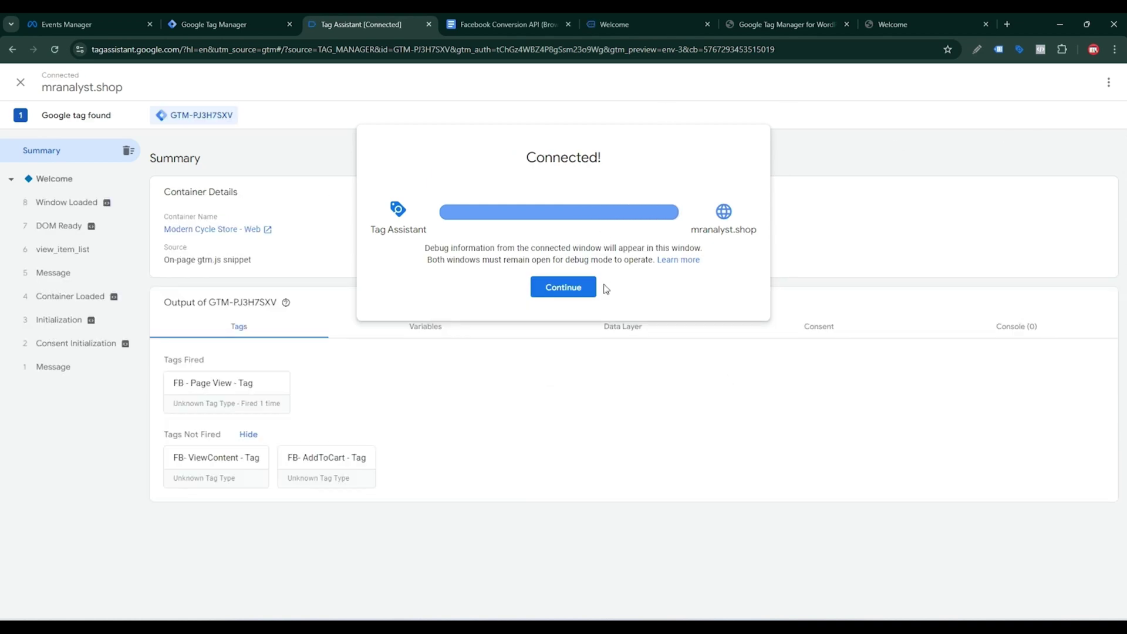
click(592, 287)
click(611, 23)
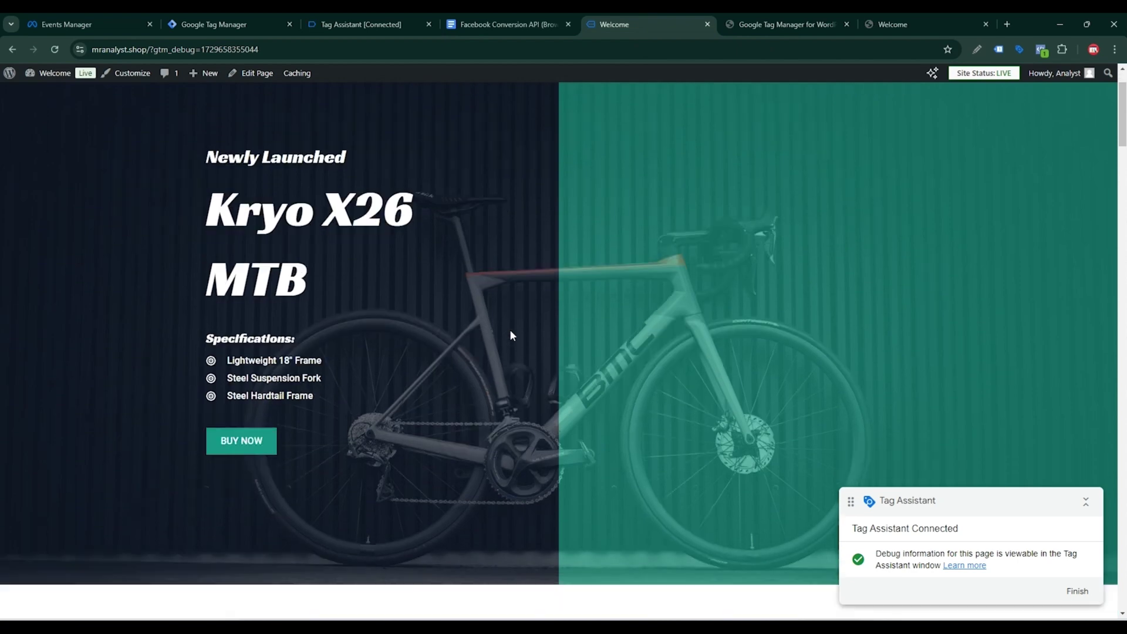
scroll(510, 335, down, 5)
scroll(517, 319, down, 4)
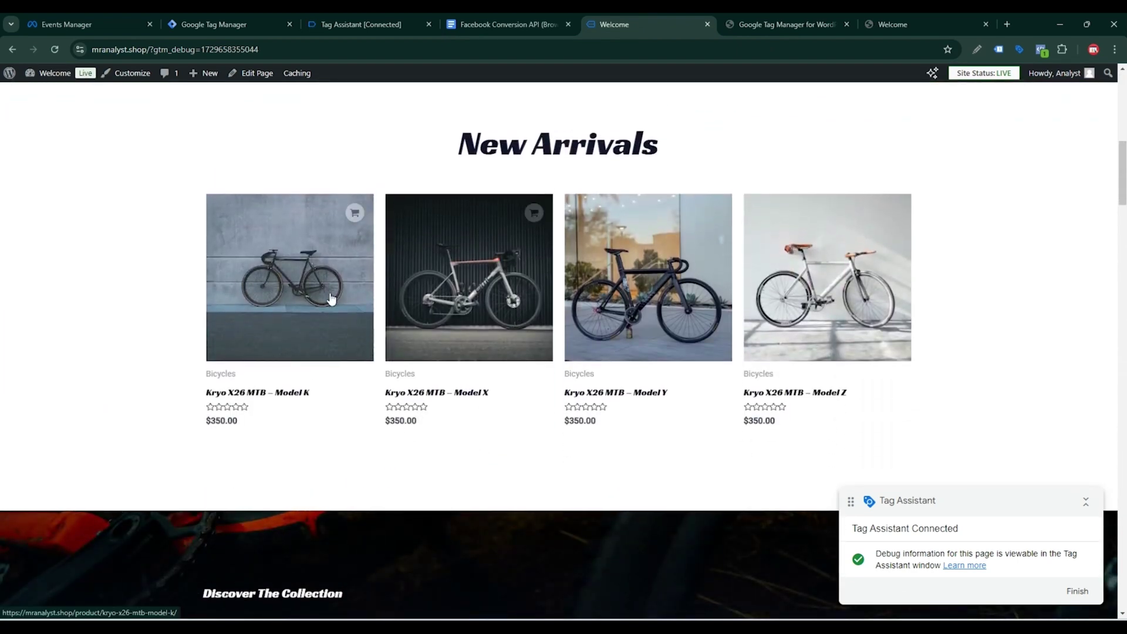
click(319, 294)
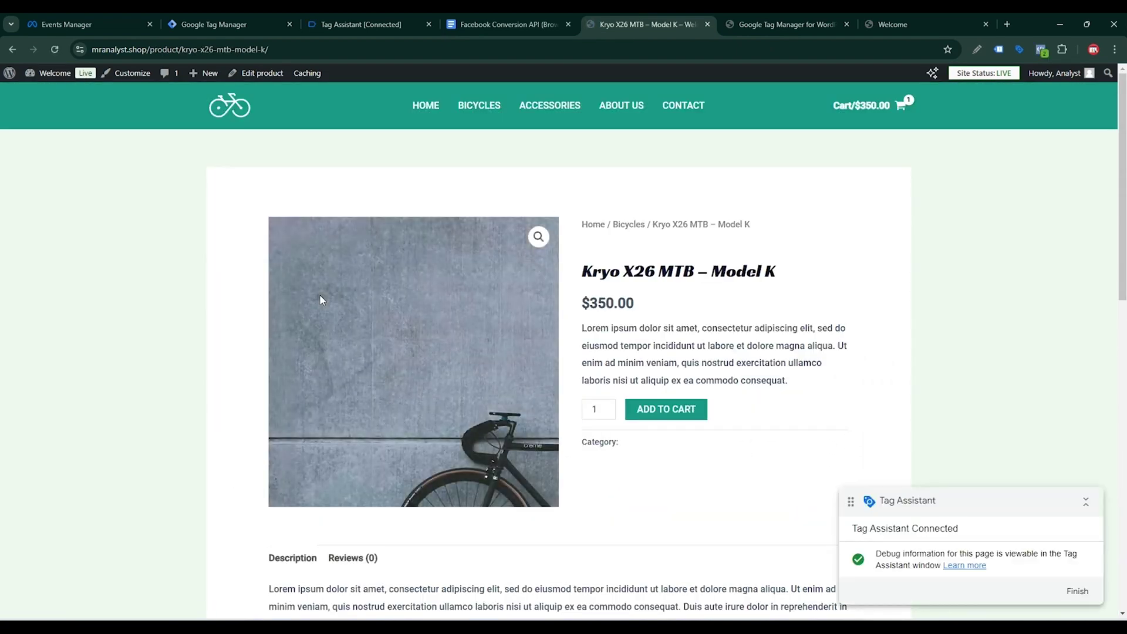
click(409, 21)
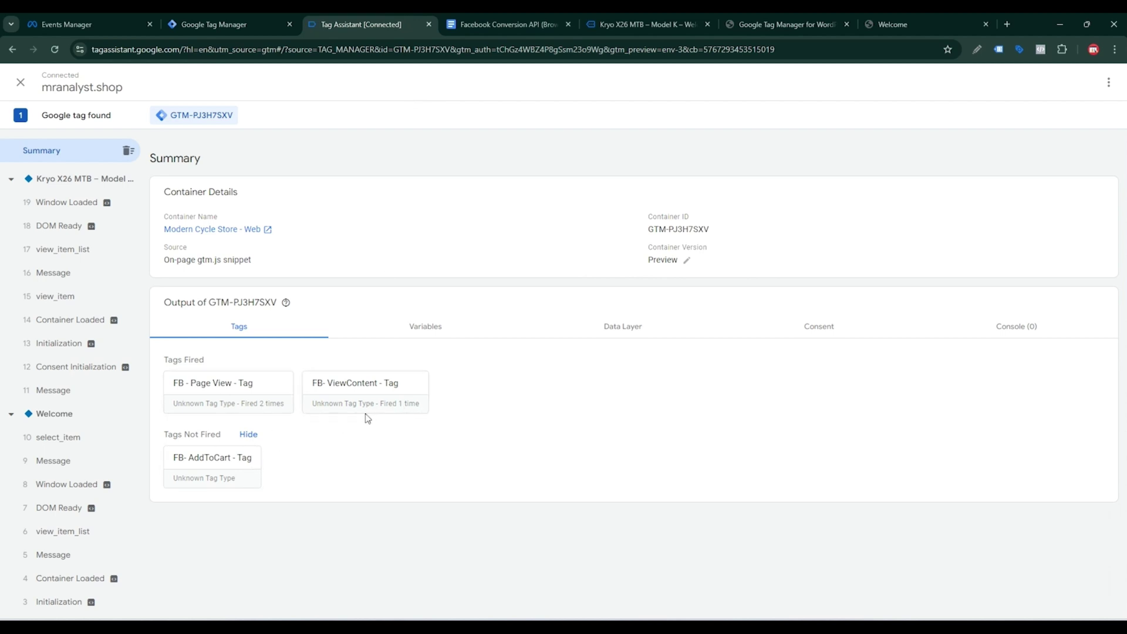
Step: Add Kryo X26 MTB – Model K to the store cart and check in Tag Assistant whether the AddToCart tag fires
click(646, 15)
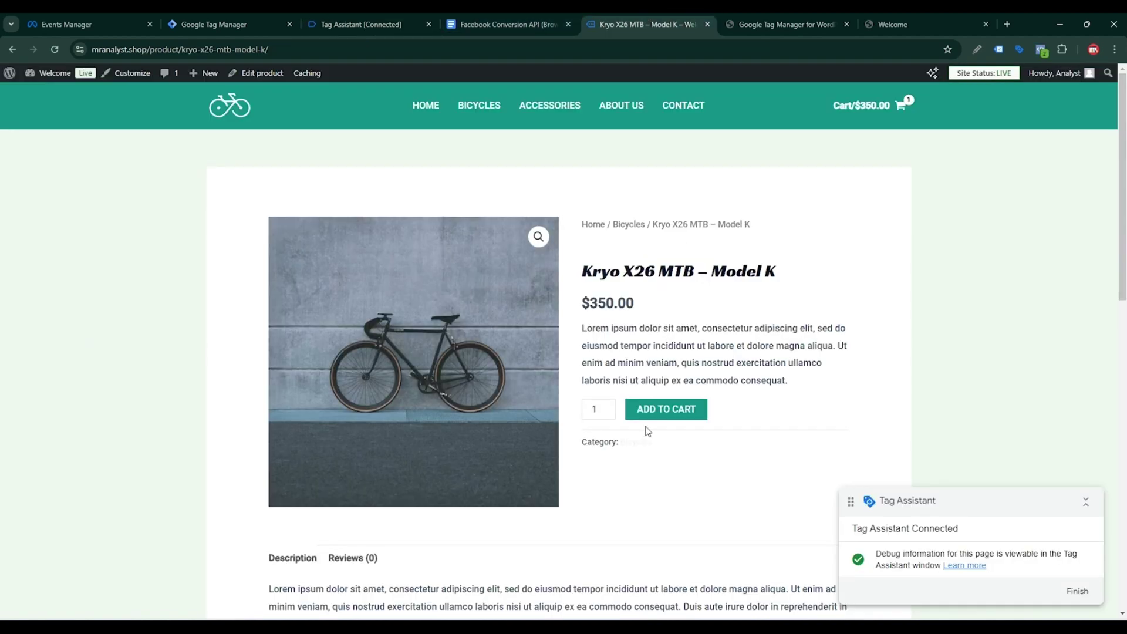
click(661, 411)
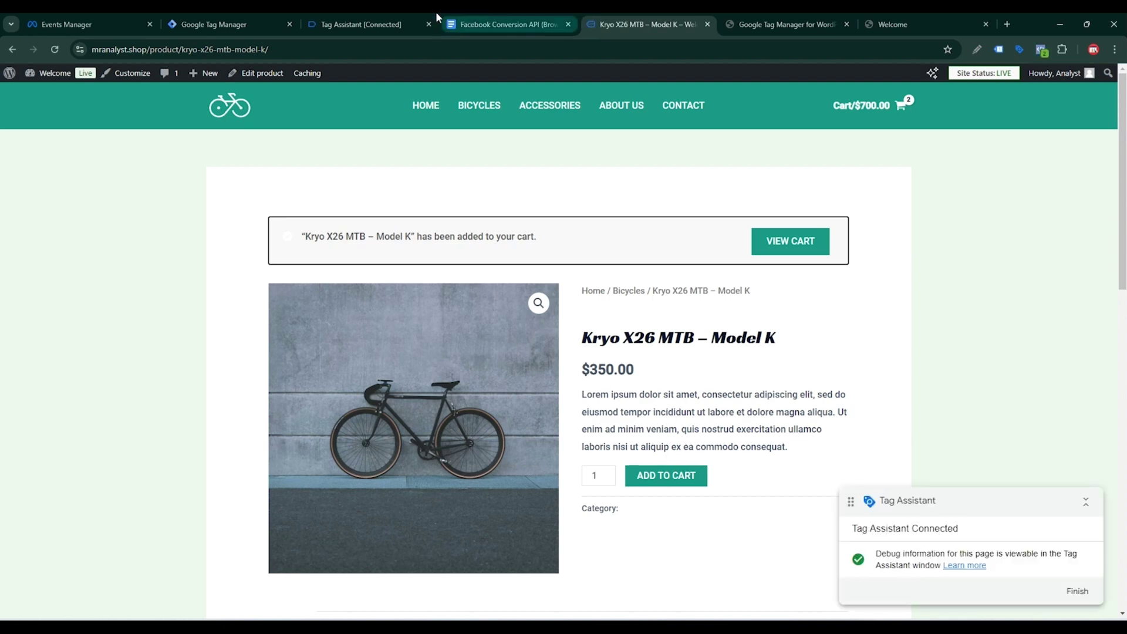
click(359, 24)
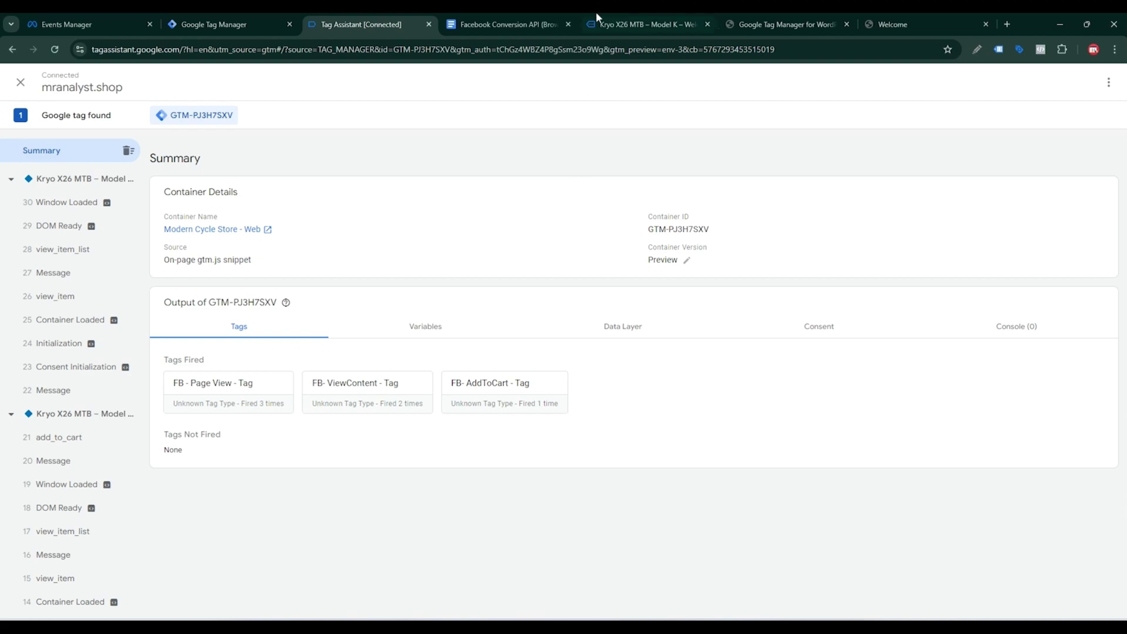
Step: Consult the InitiateCheckout section of the setup document and create a new Facebook Pixel tag in Google Tag Manager
click(534, 22)
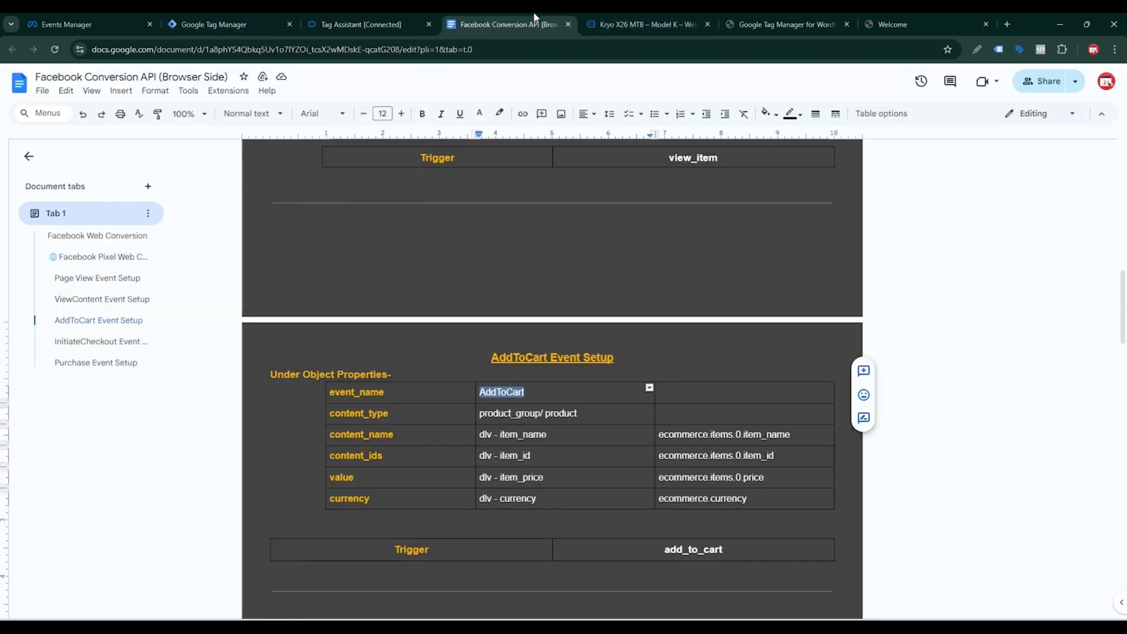
scroll(527, 338, down, 6)
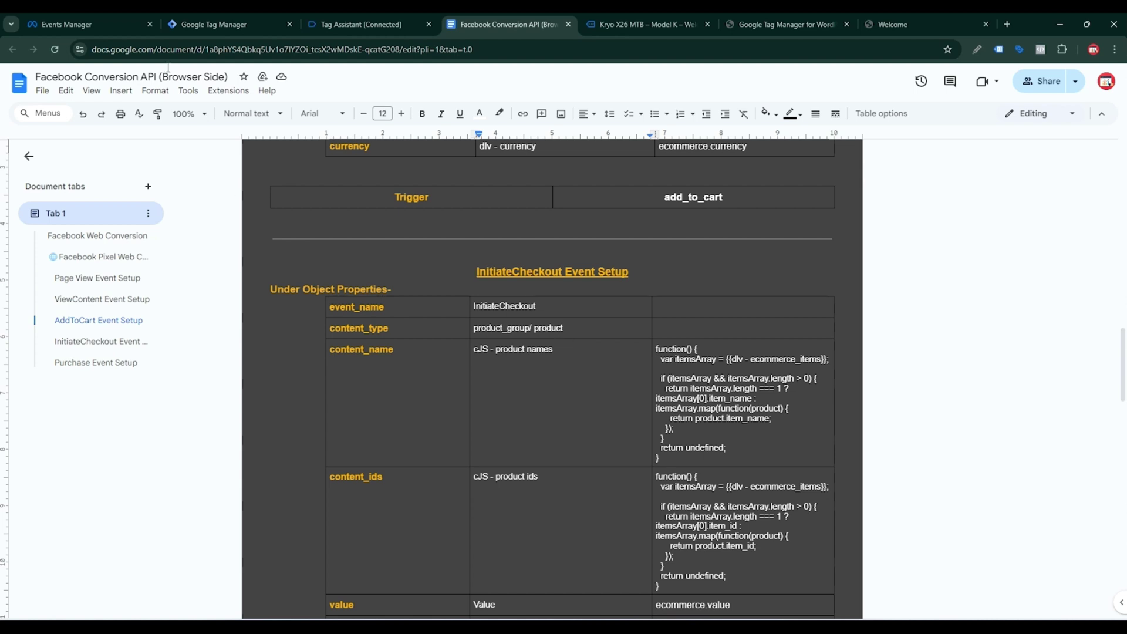
click(209, 23)
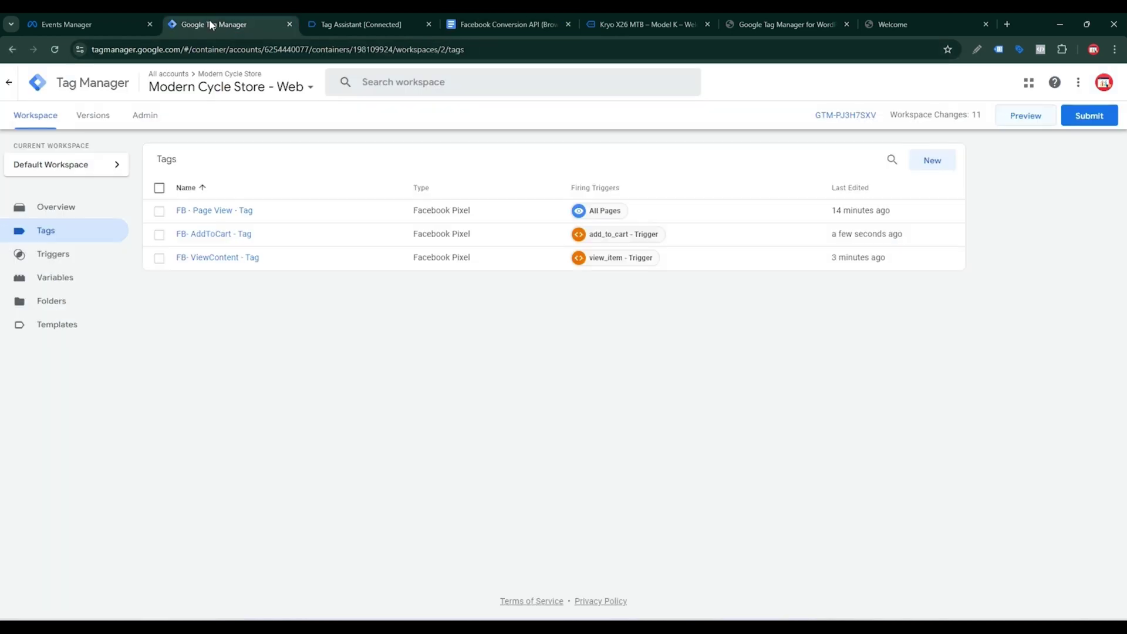
click(932, 160)
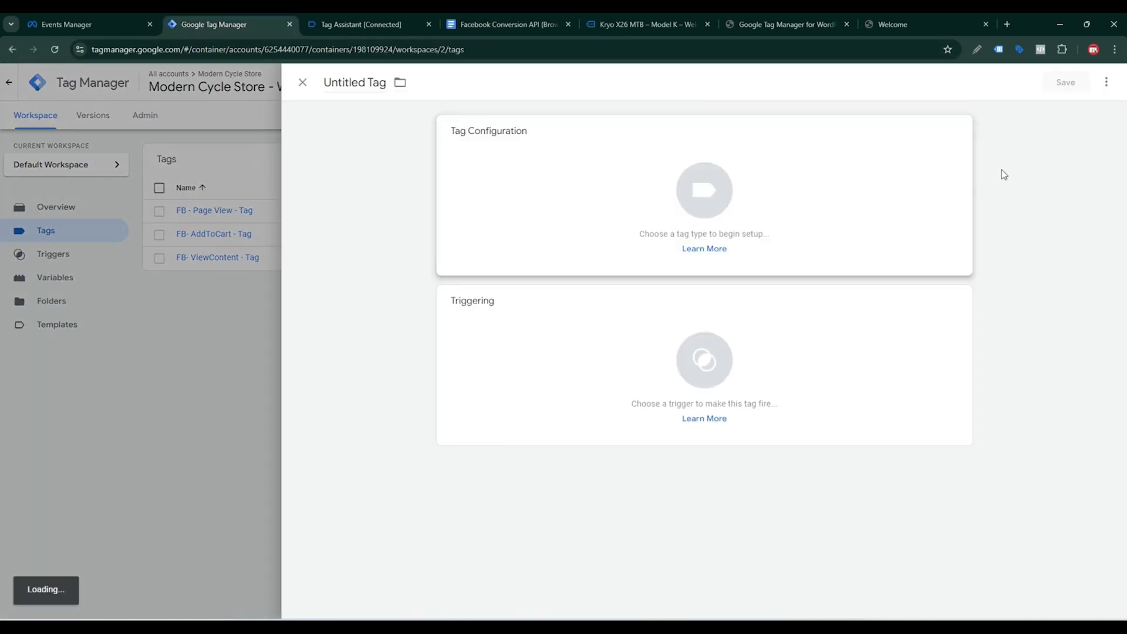
click(790, 160)
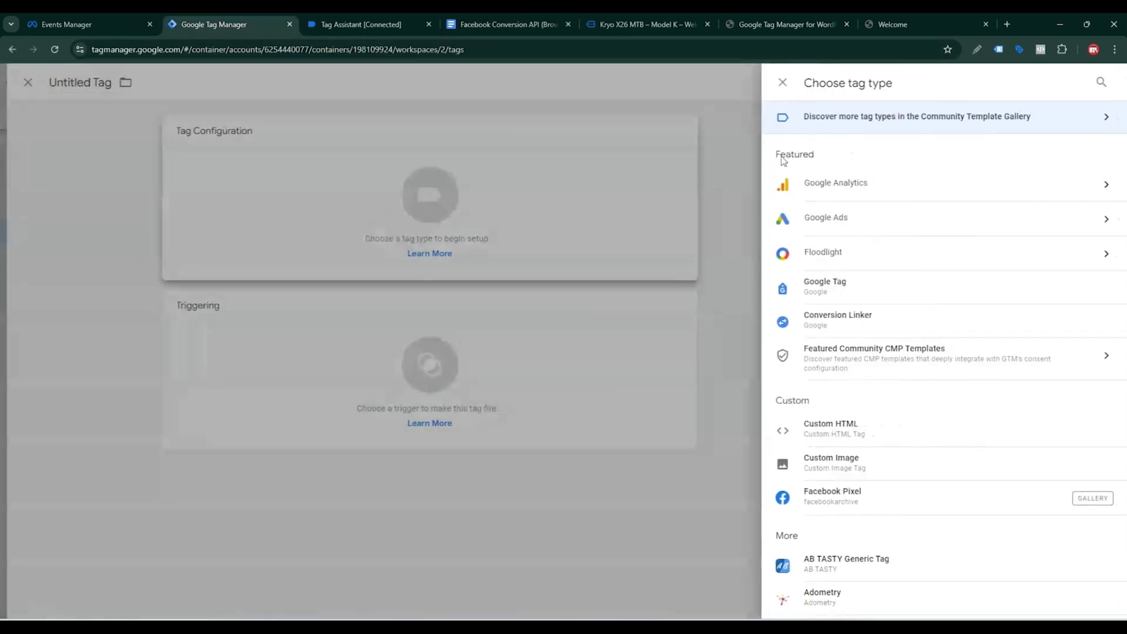
click(803, 492)
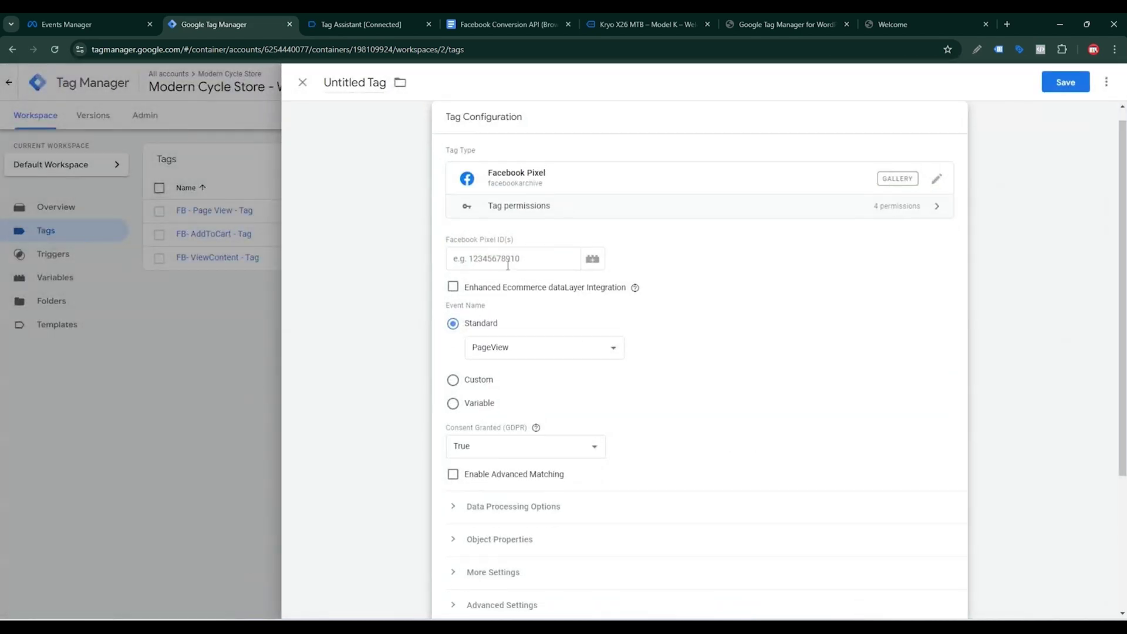
Step: Set the new tag's Facebook Pixel ID to the FB Pixel ID variable and its standard event name to InitiateCheckout
click(506, 261)
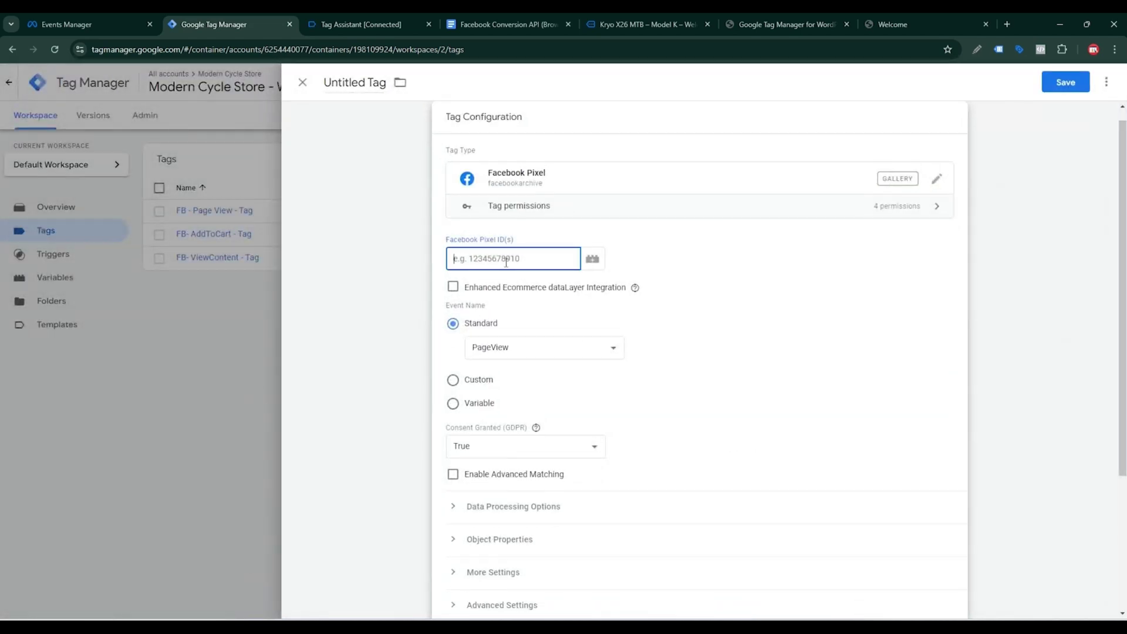
click(593, 261)
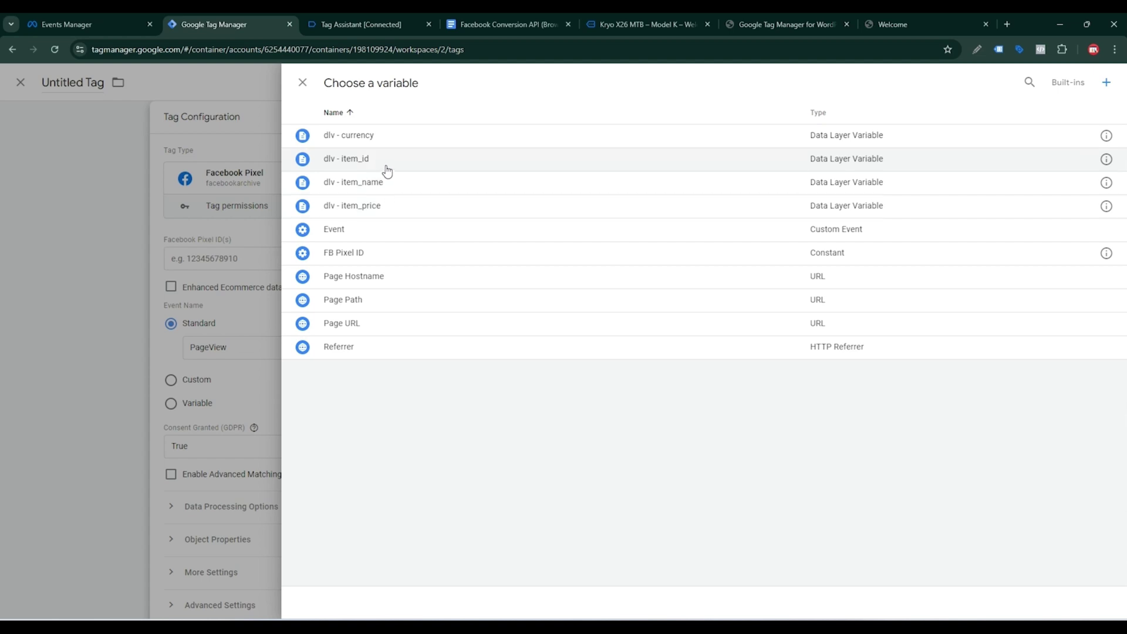
click(356, 255)
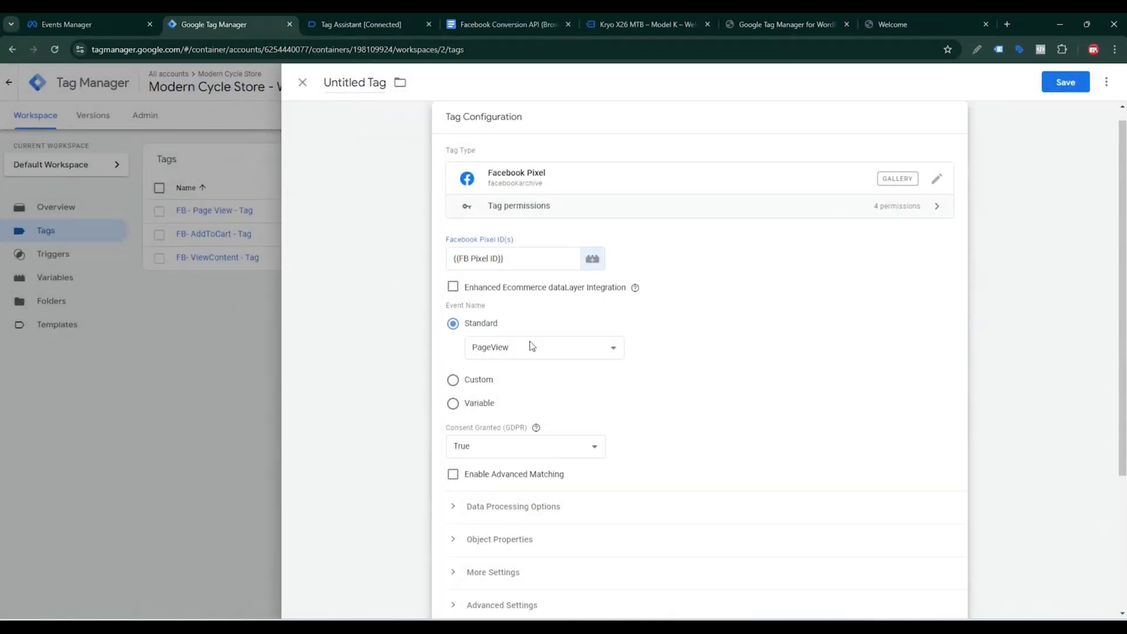
click(514, 348)
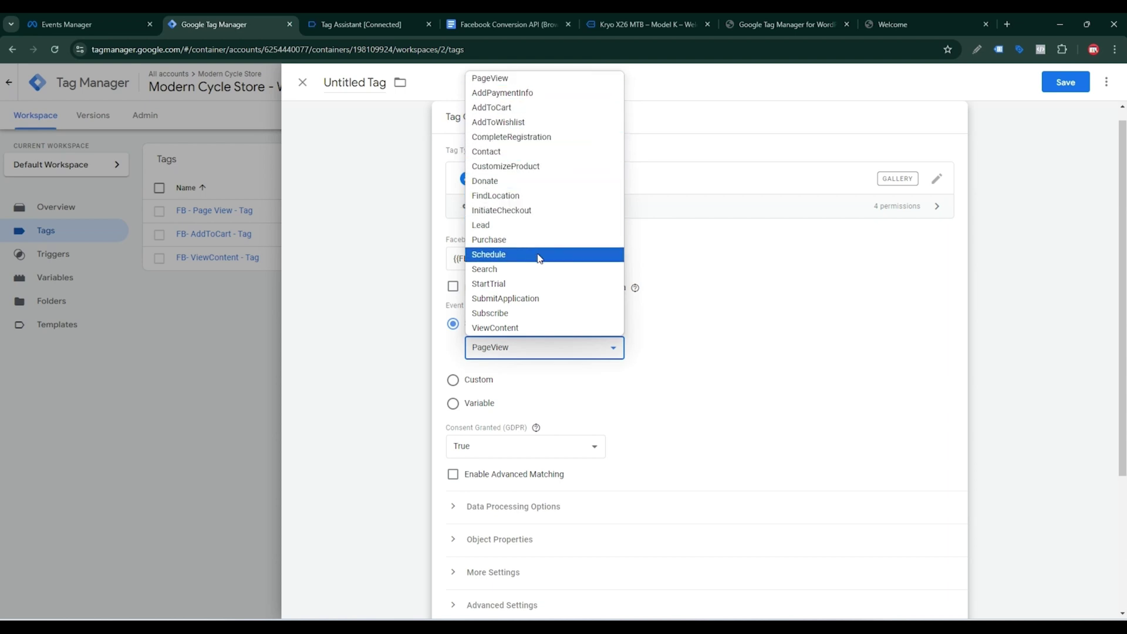
click(520, 211)
Step: Expand the tag's Object Properties and add six empty property rows
scroll(655, 318, down, 1)
scroll(655, 318, down, 2)
click(537, 370)
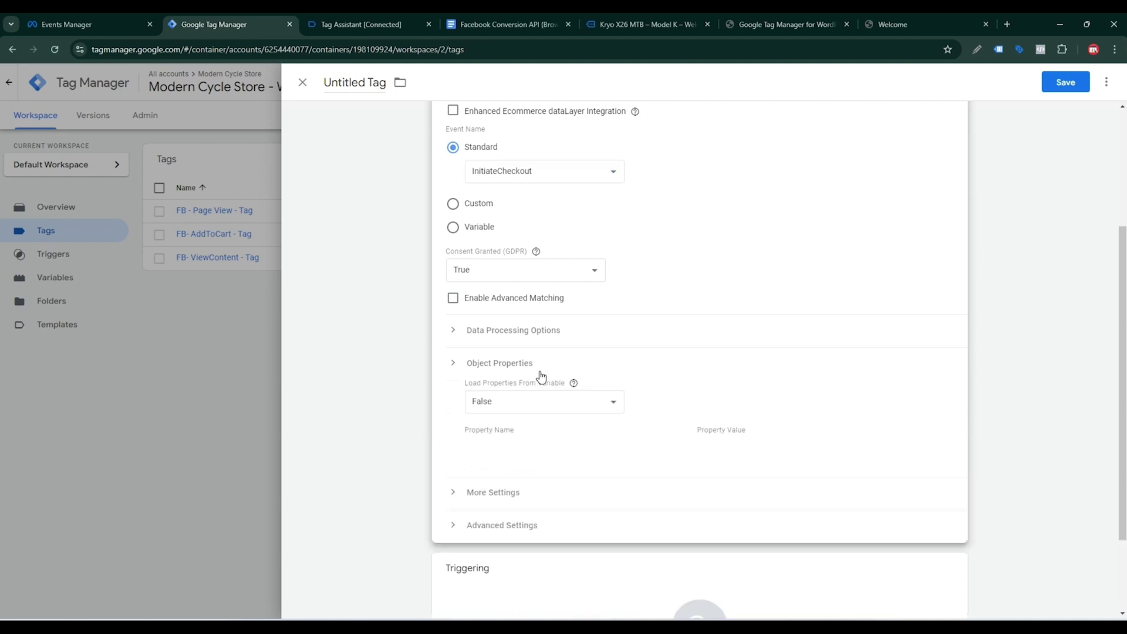
scroll(539, 381, down, 2)
click(524, 346)
click(520, 372)
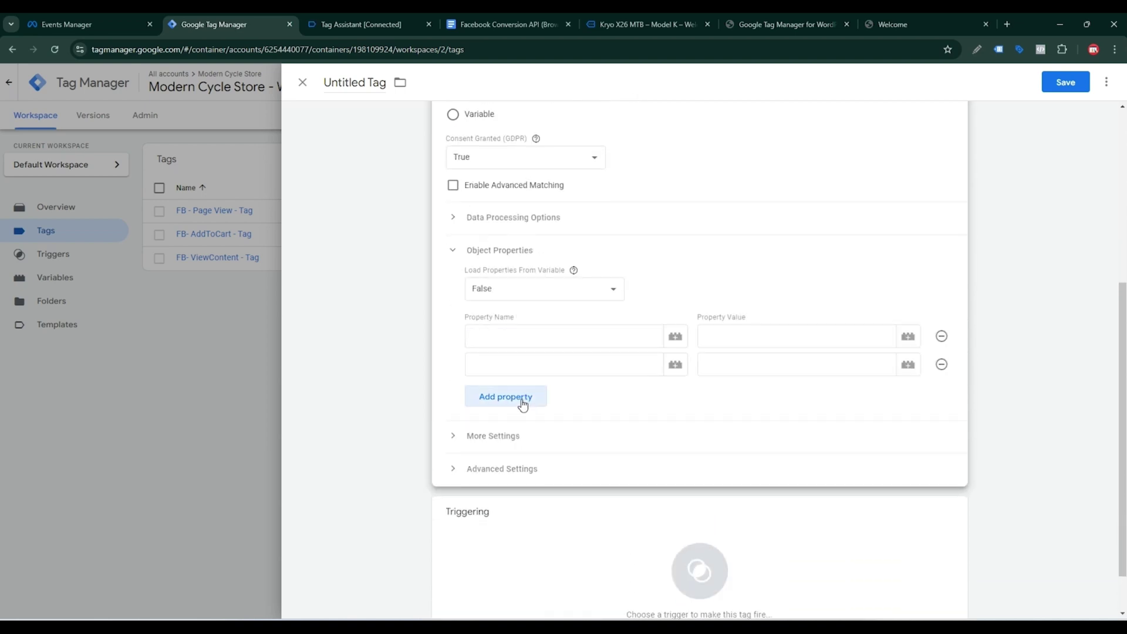
click(520, 397)
click(516, 428)
click(513, 454)
click(508, 482)
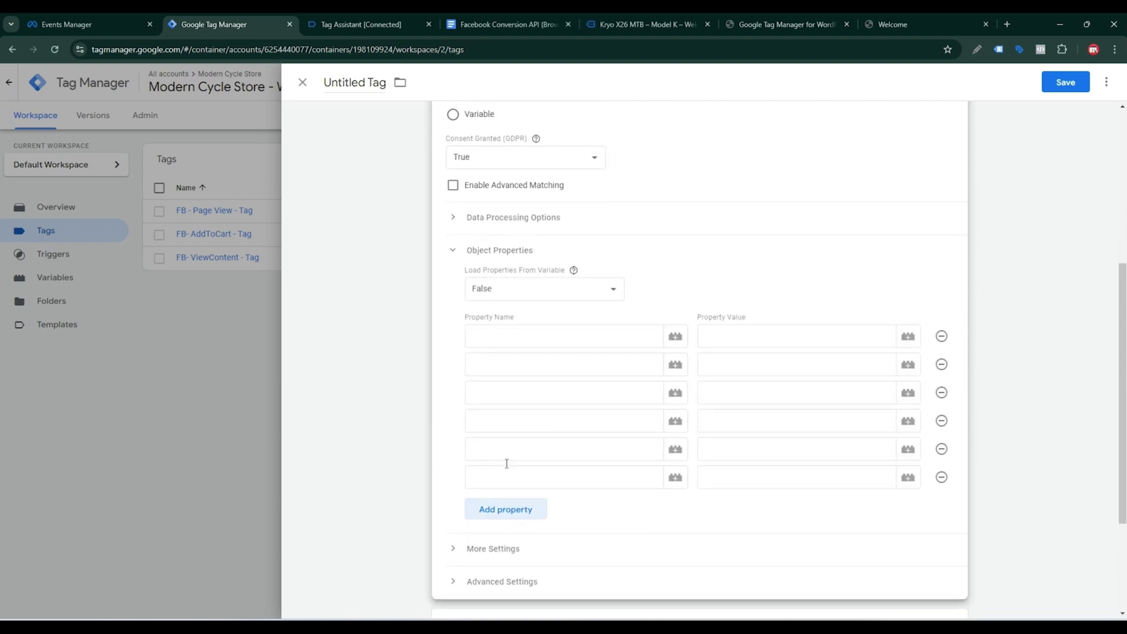
Step: Name the first property event_name from the setup document, and place the document's browser tab directly after Google Tag Manager's
click(472, 336)
click(512, 24)
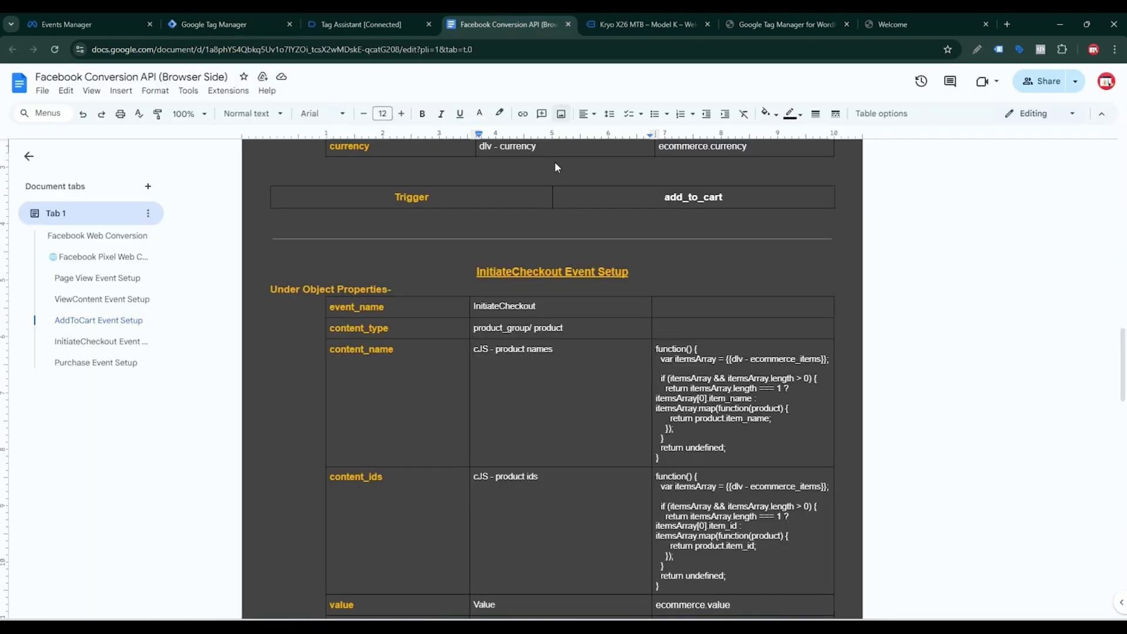
drag(384, 307, 343, 314)
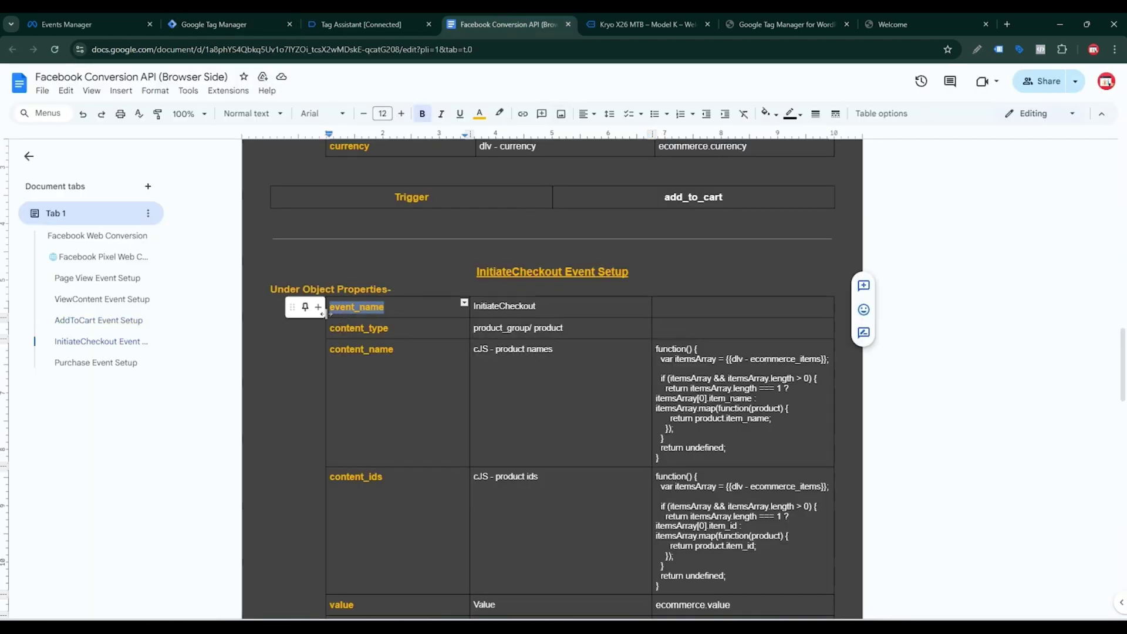
click(203, 23)
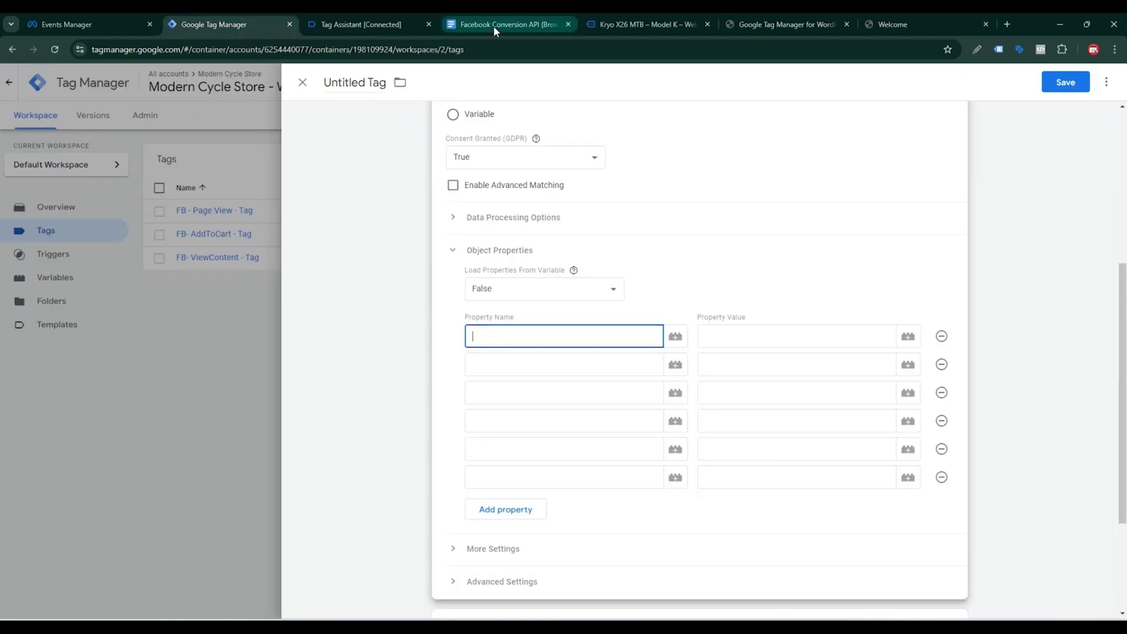
drag(493, 25, 384, 33)
click(235, 24)
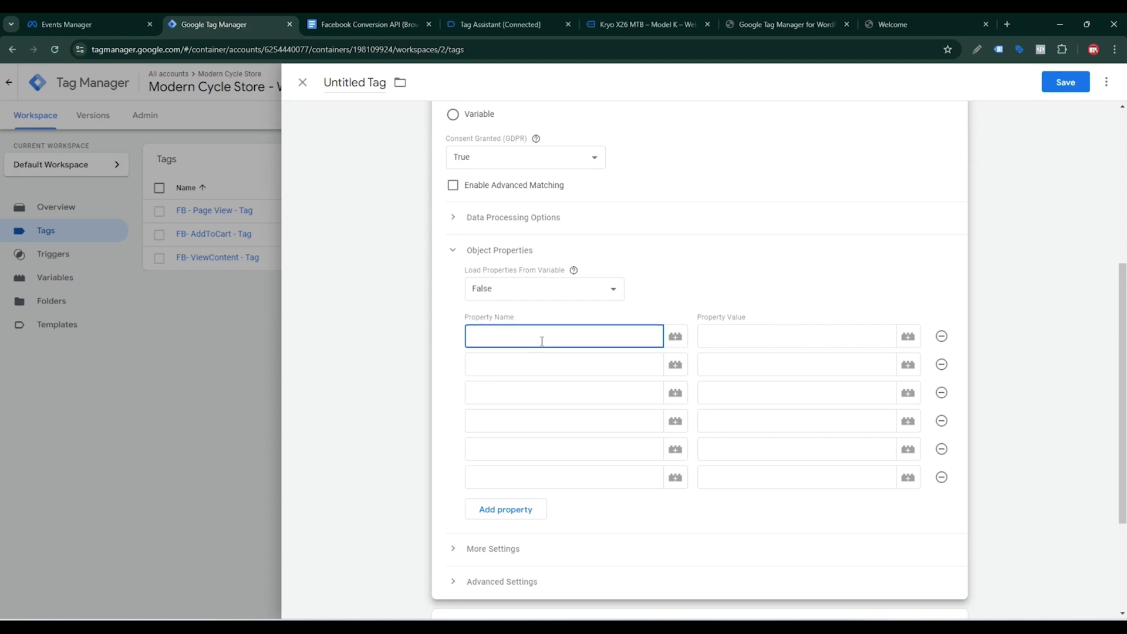
text(event_name)
Step: Copy content_type from the InitiateCheckout table in the setup document into the second property's name
click(522, 361)
click(387, 27)
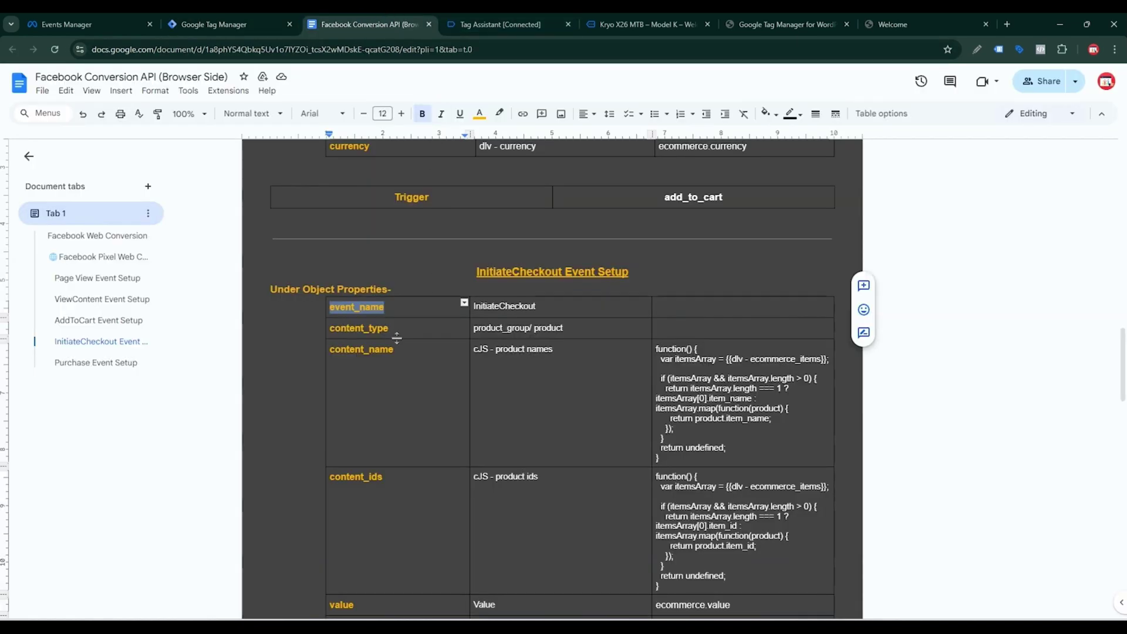
double_click(364, 328)
key(ctrl+c)
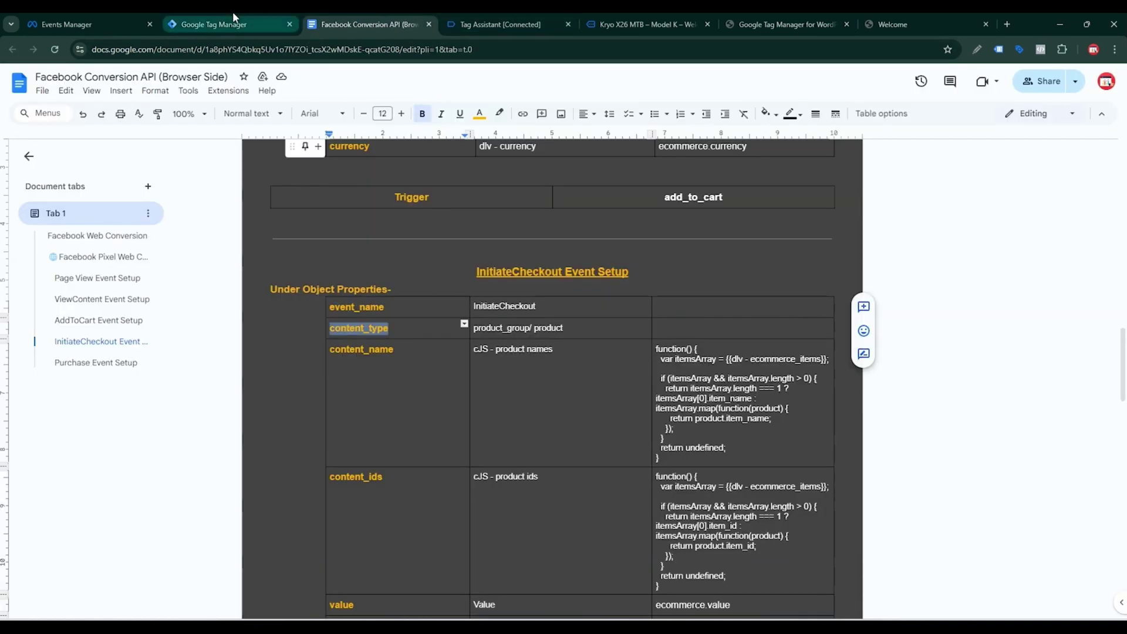
click(229, 24)
key(ctrl+v)
Step: Copy content_name from the setup document's InitiateCheckout table into the third property's name
click(516, 391)
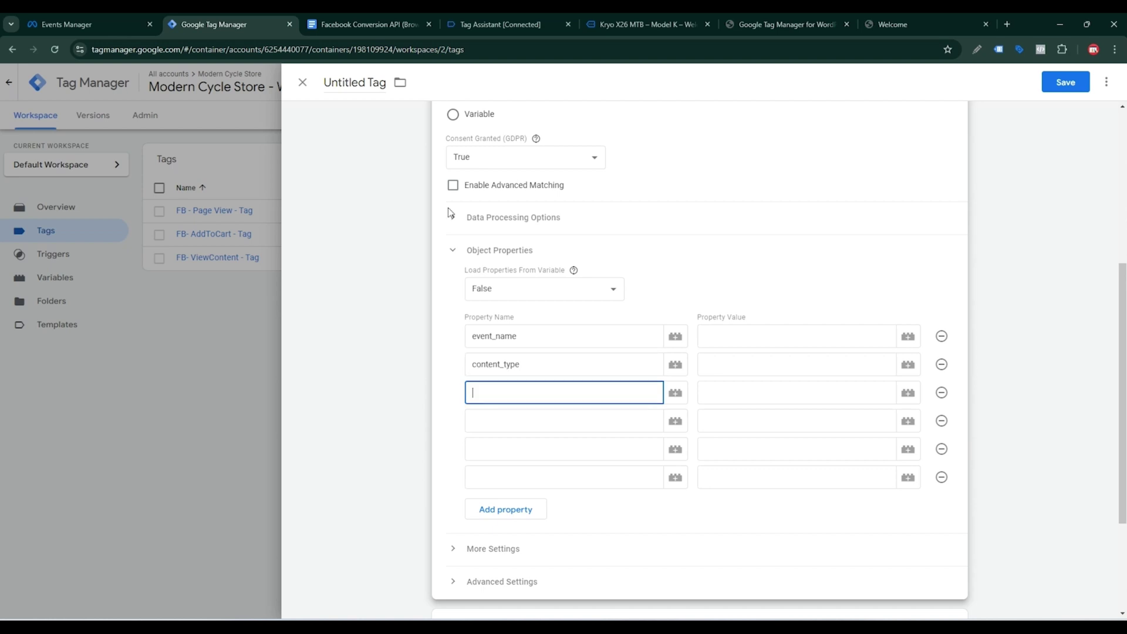
click(369, 24)
drag(394, 349, 326, 352)
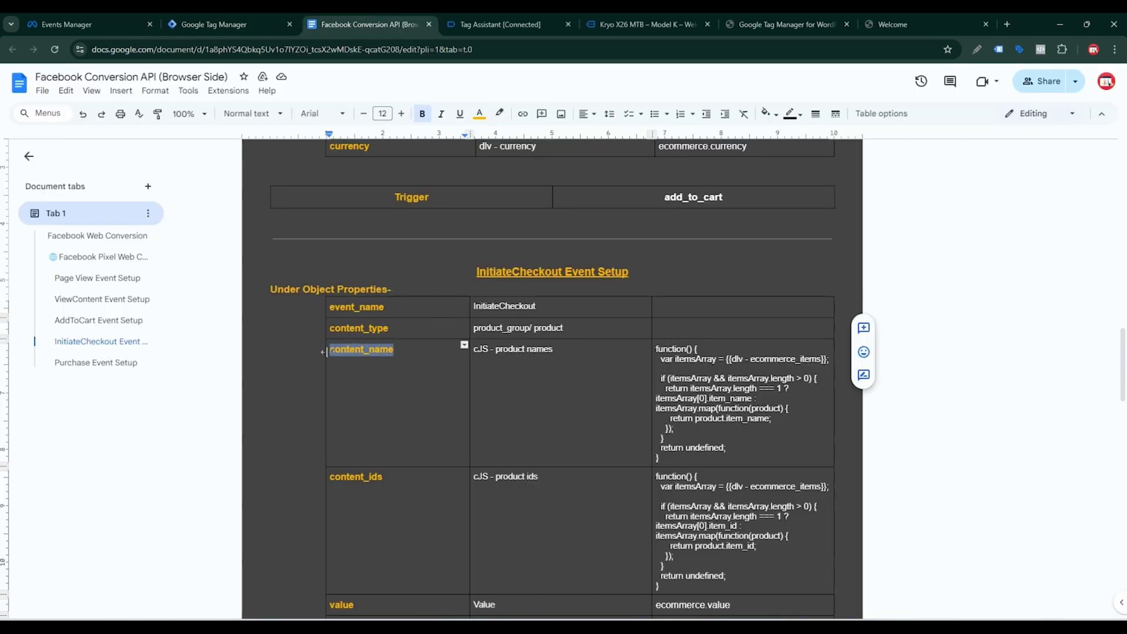
key(ctrl+c)
key(ctrl+shift+Tab)
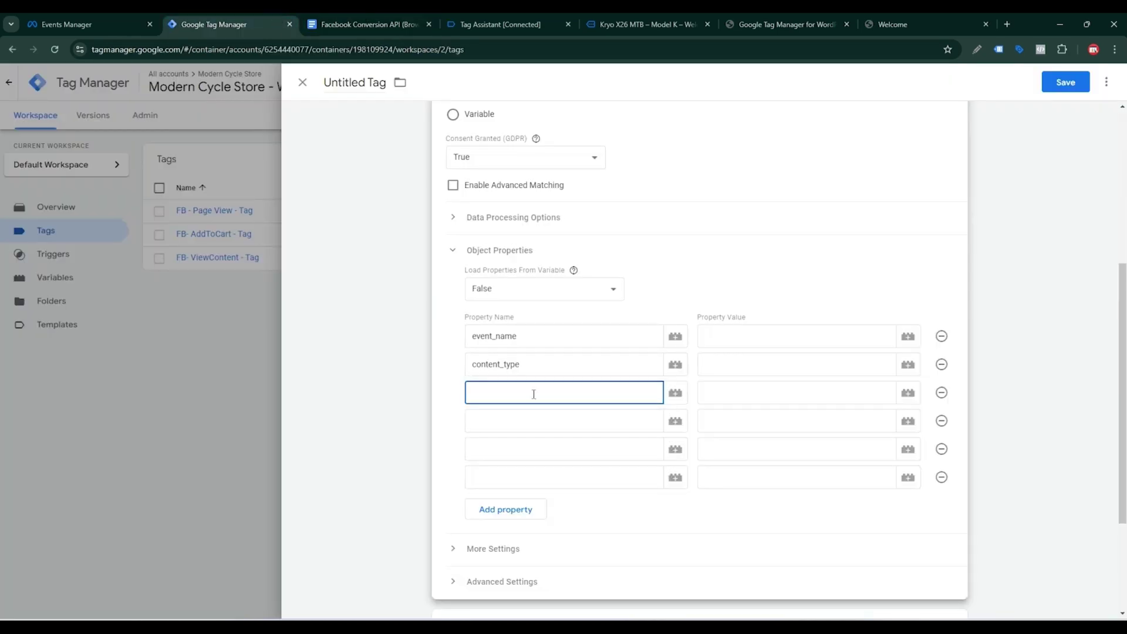
key(ctrl+v)
Step: Copy content_ids from the setup document's InitiateCheckout table into the fourth property's name
click(495, 420)
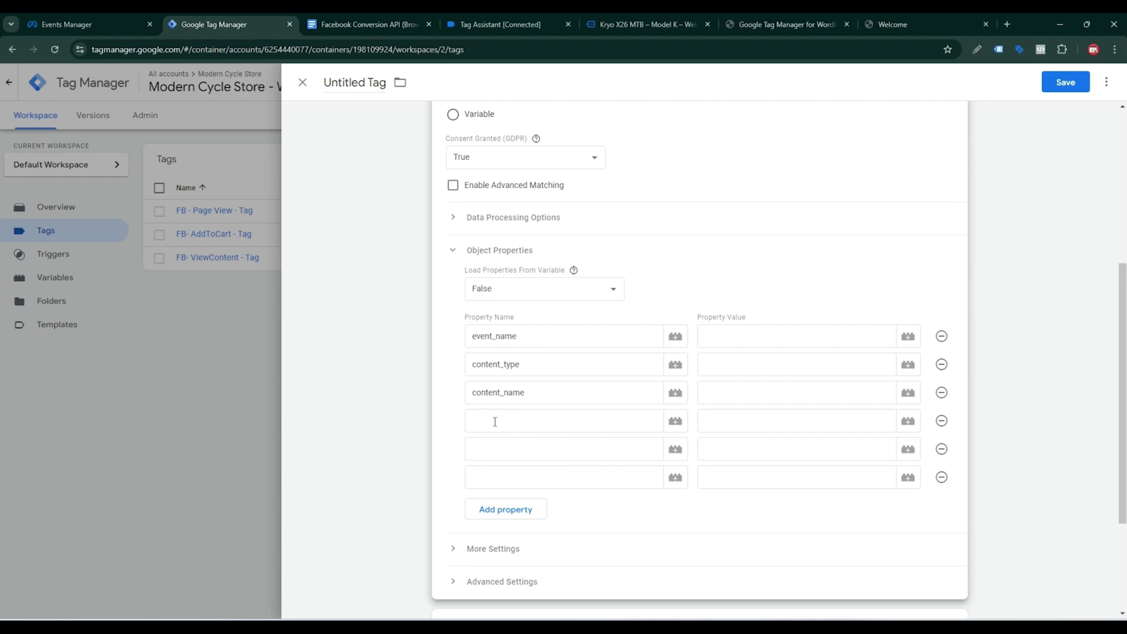
click(375, 18)
drag(392, 477, 331, 473)
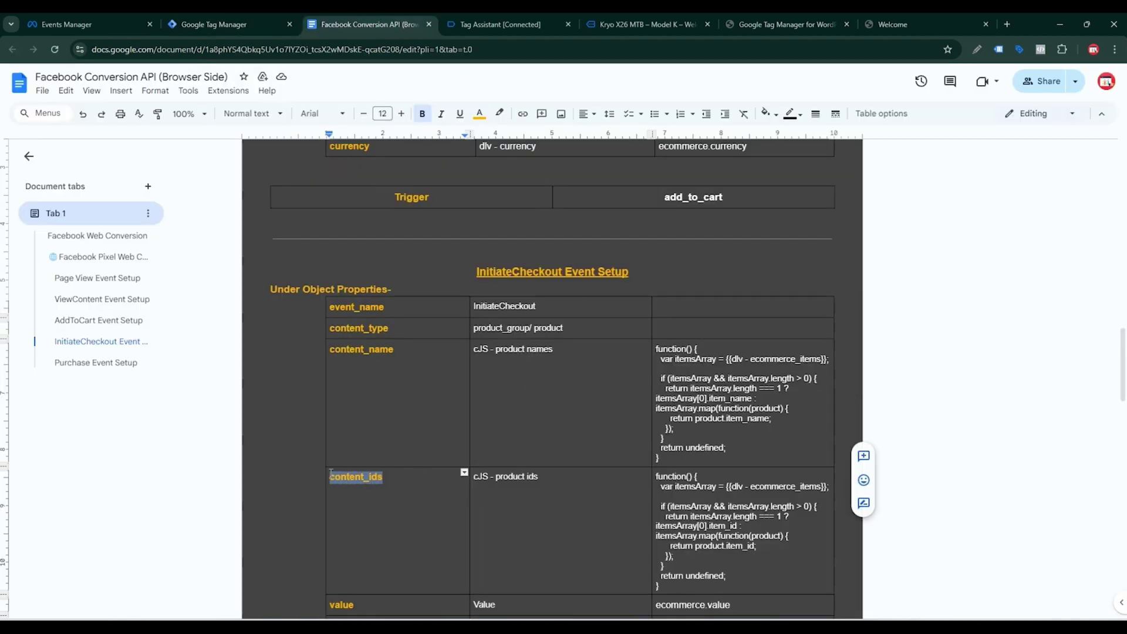
mouse_move(331, 473)
click(250, 18)
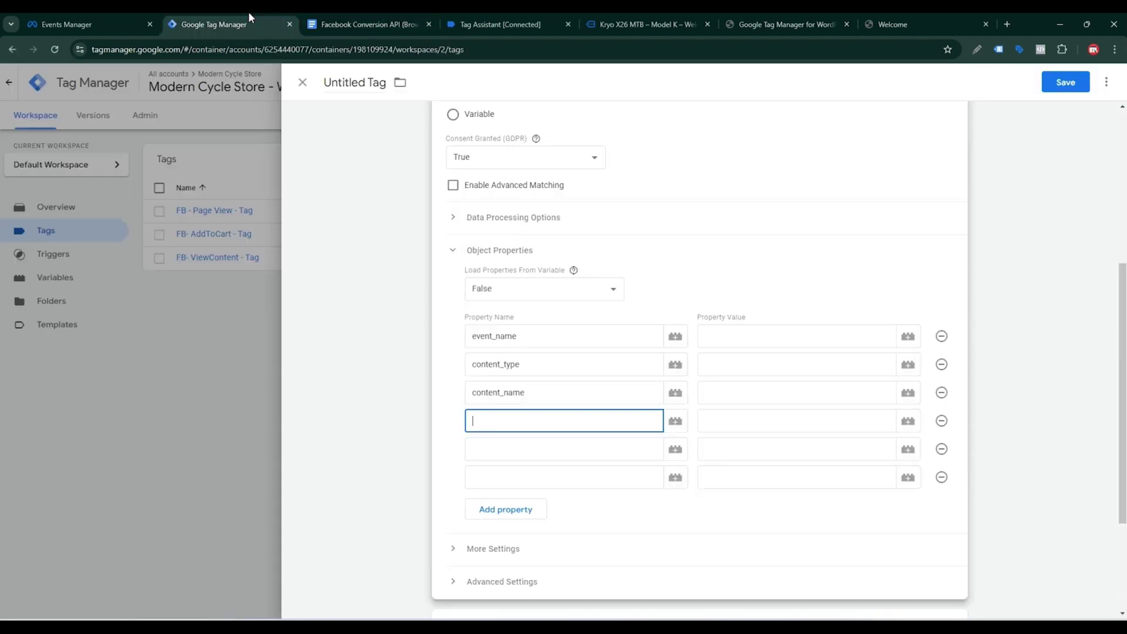
key(ctrl+v)
Step: Copy value from the setup document's InitiateCheckout table into the fifth property's name
click(502, 447)
click(331, 18)
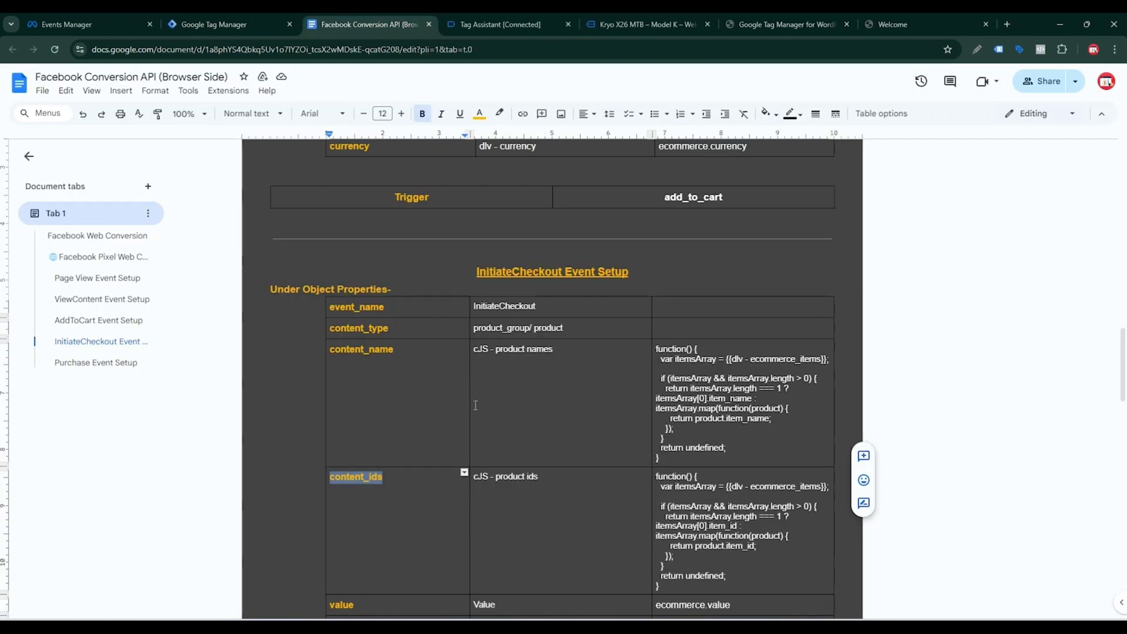
scroll(421, 458, down, 3)
double_click(341, 428)
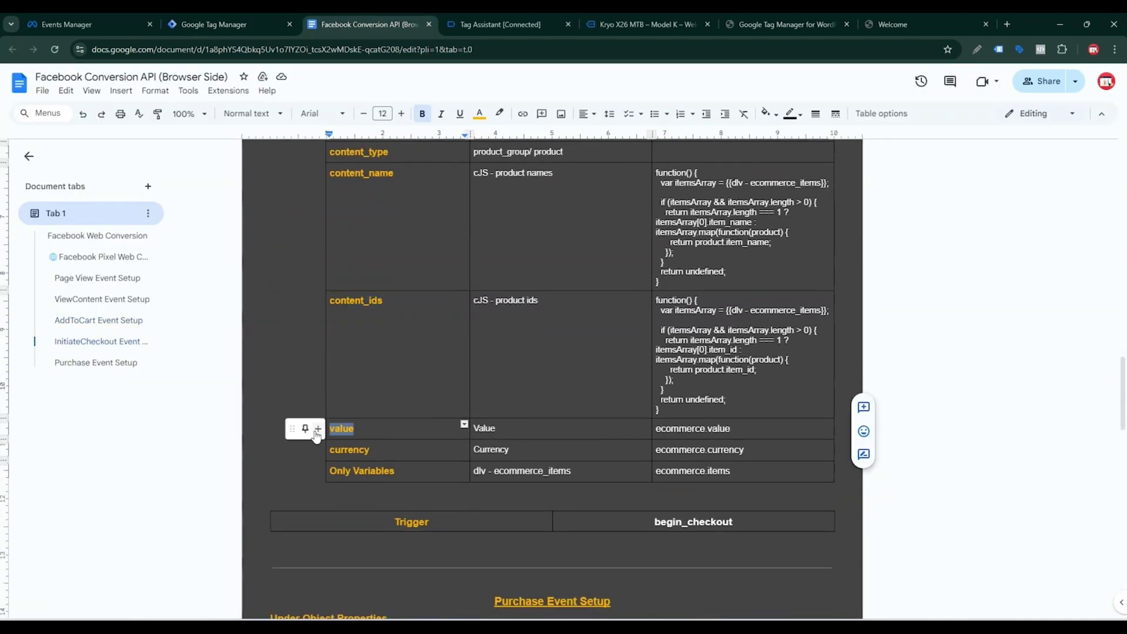
click(241, 21)
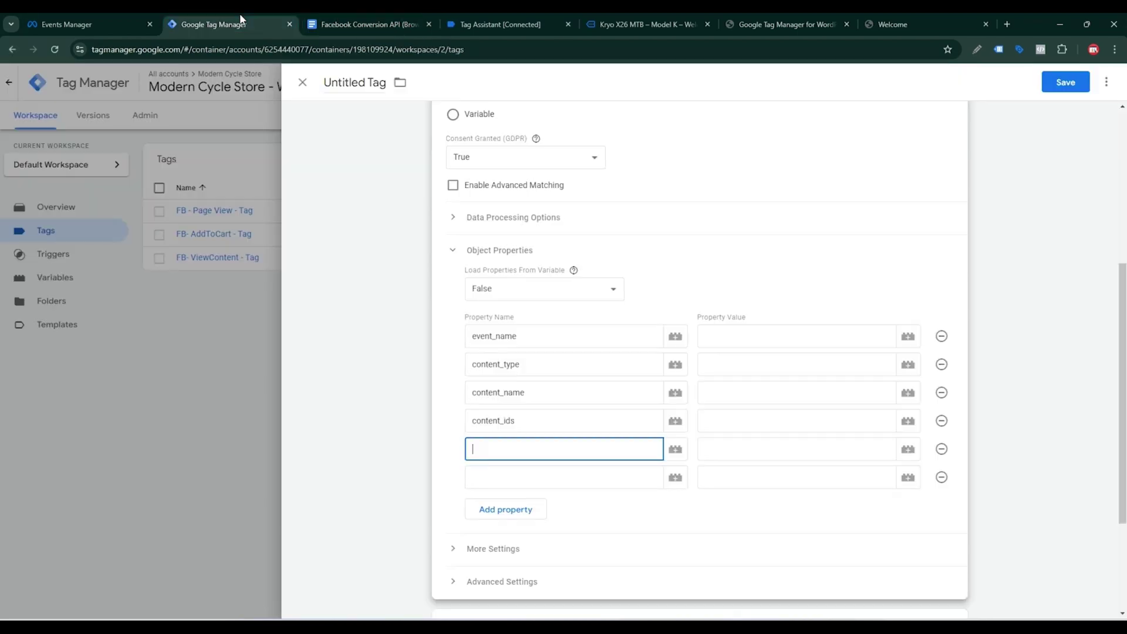
Step: Copy currency from the setup document's InitiateCheckout table into the sixth property's name
click(522, 471)
click(328, 24)
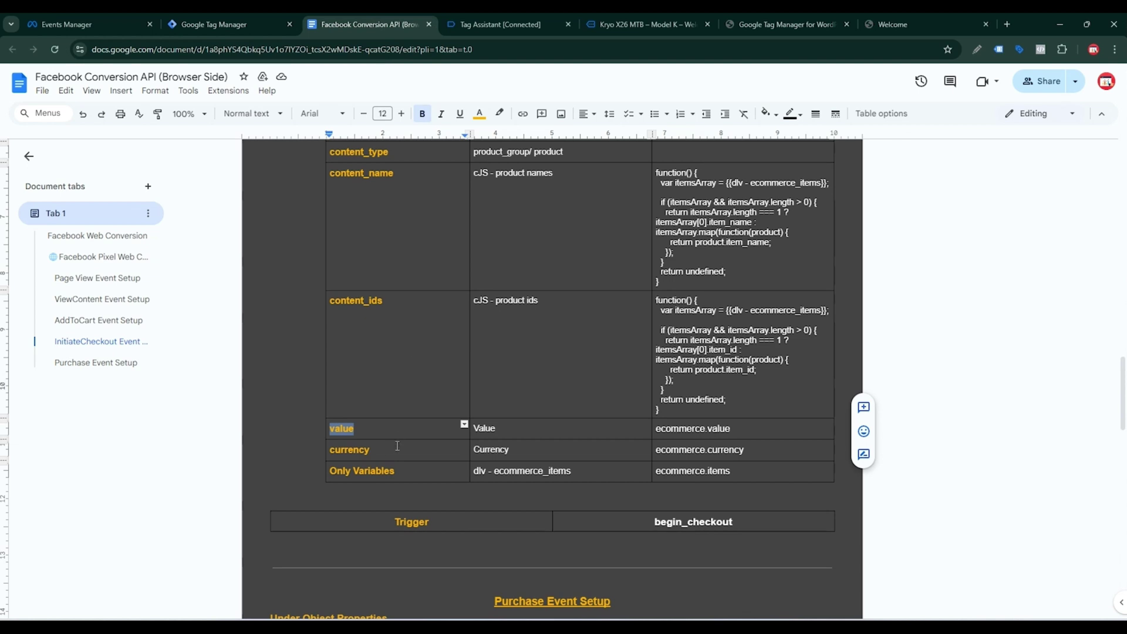
double_click(333, 452)
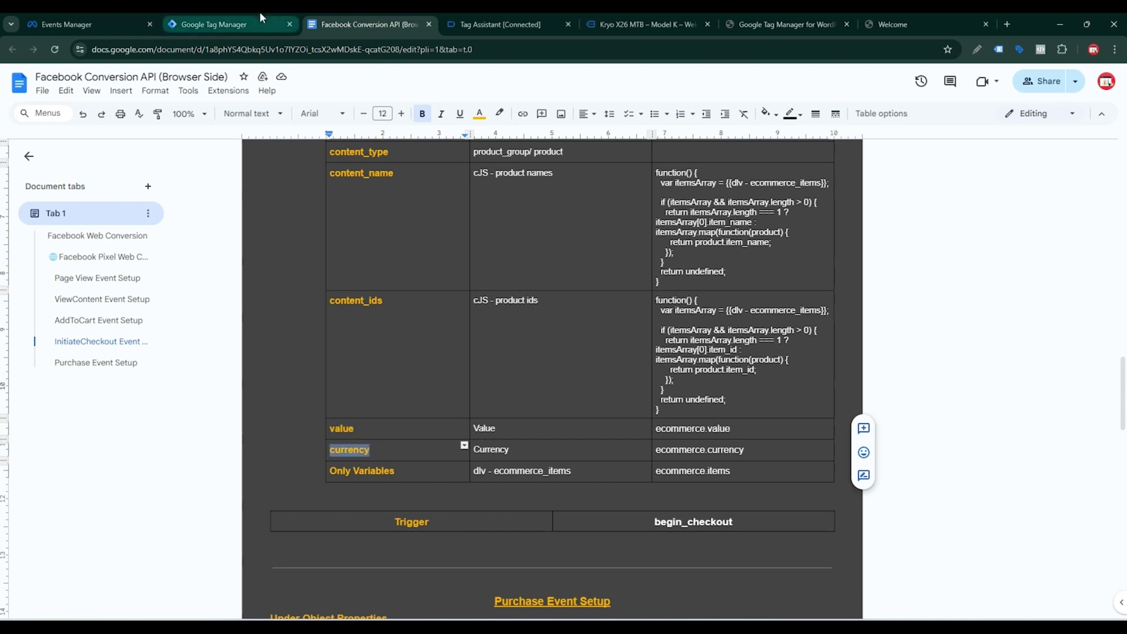
click(229, 25)
key(ctrl+v)
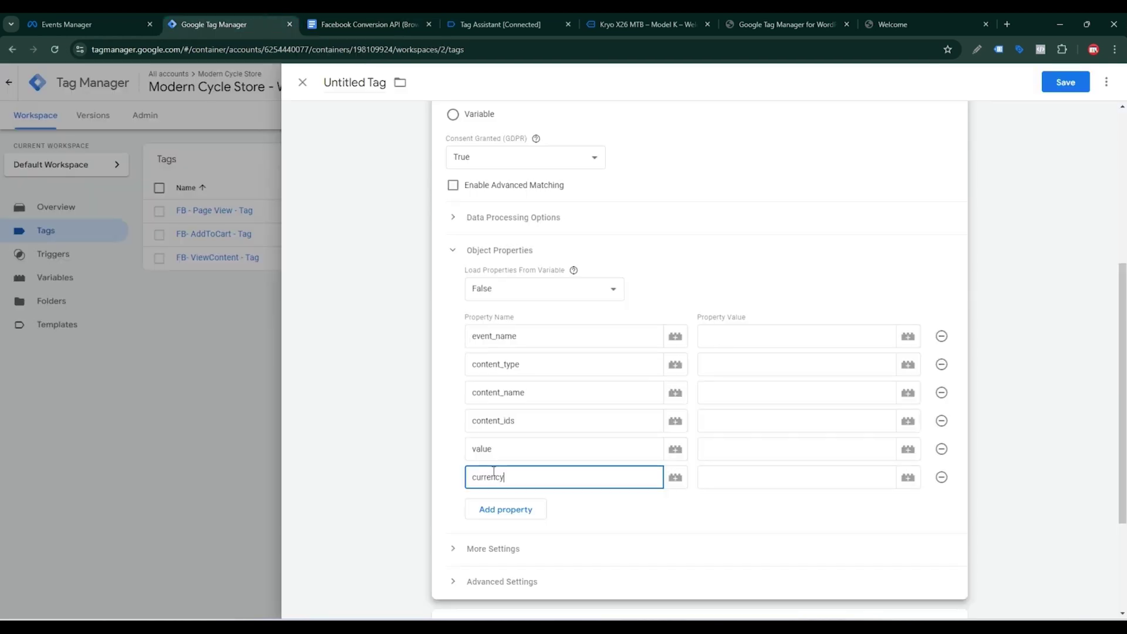
Step: Create a Data Layer Variable from the currency property's value, with ecommerce.items from the setup document as its data layer variable name
click(352, 24)
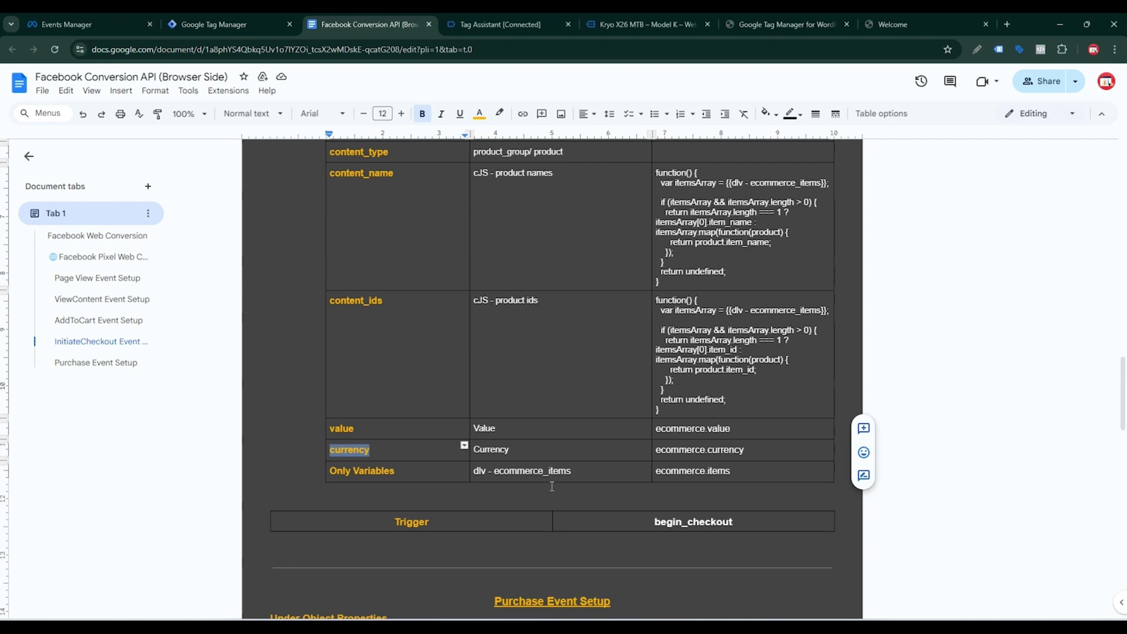
triple_click(572, 473)
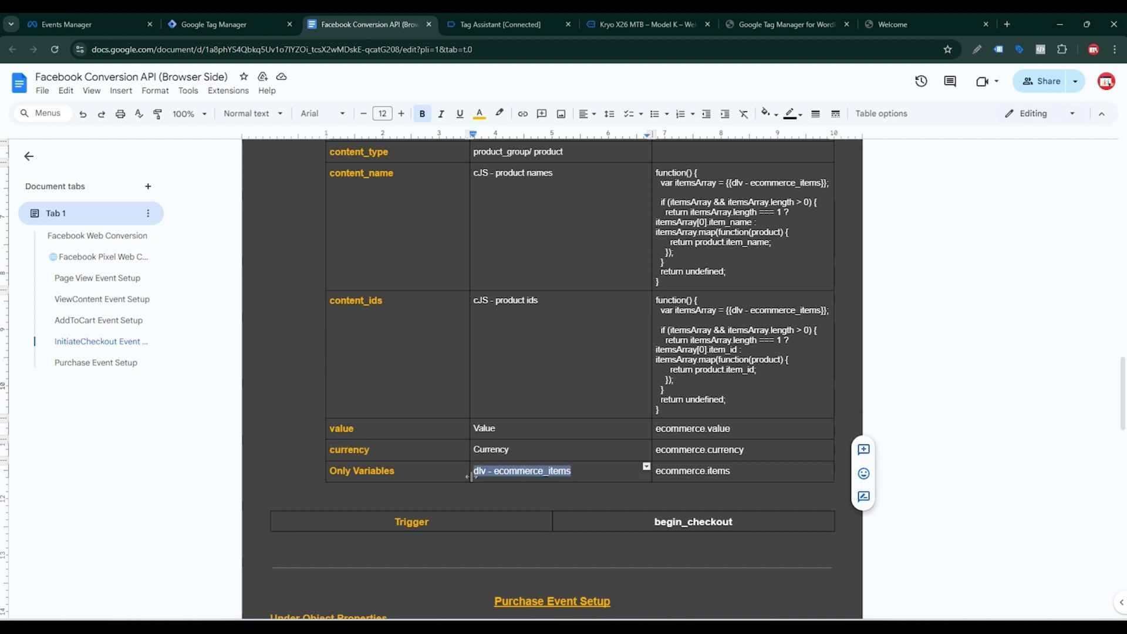
drag(777, 475, 666, 472)
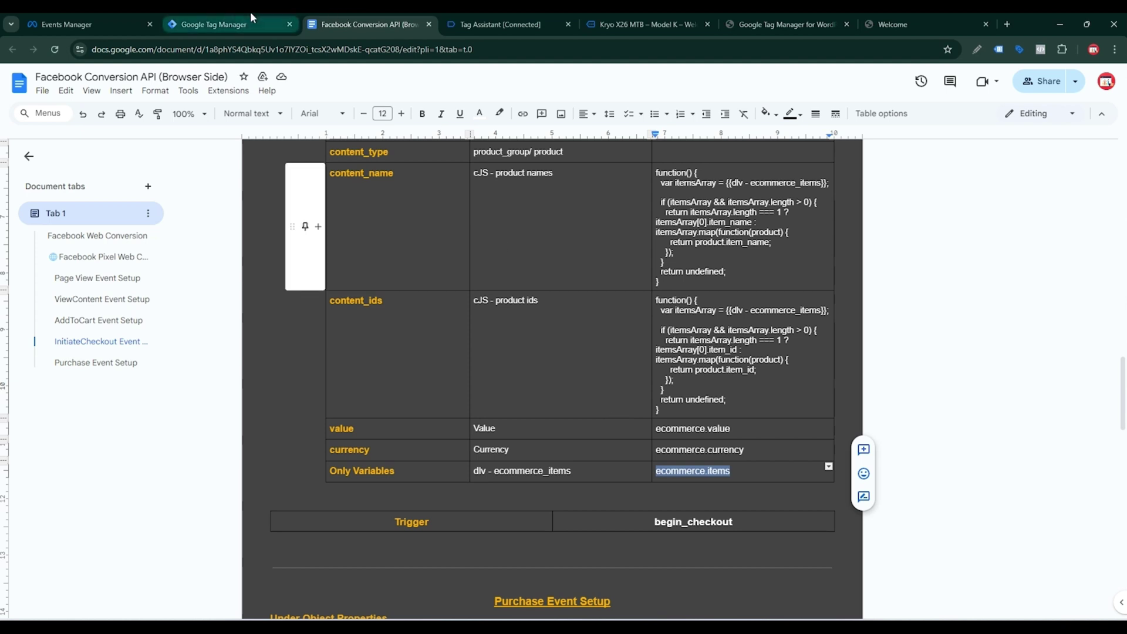
click(223, 24)
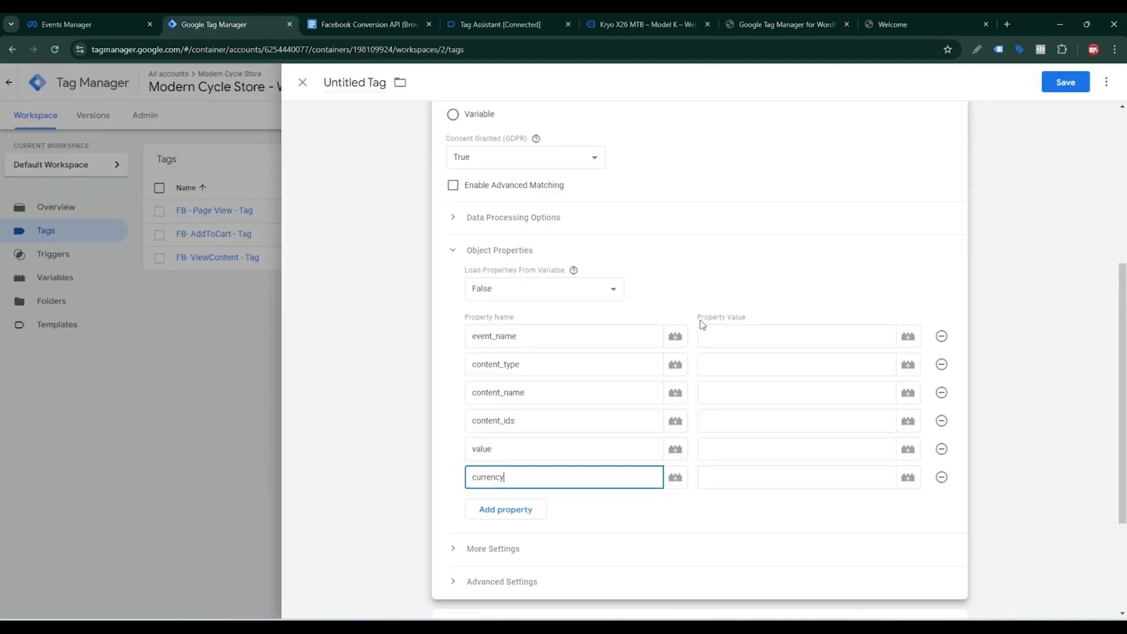
click(908, 477)
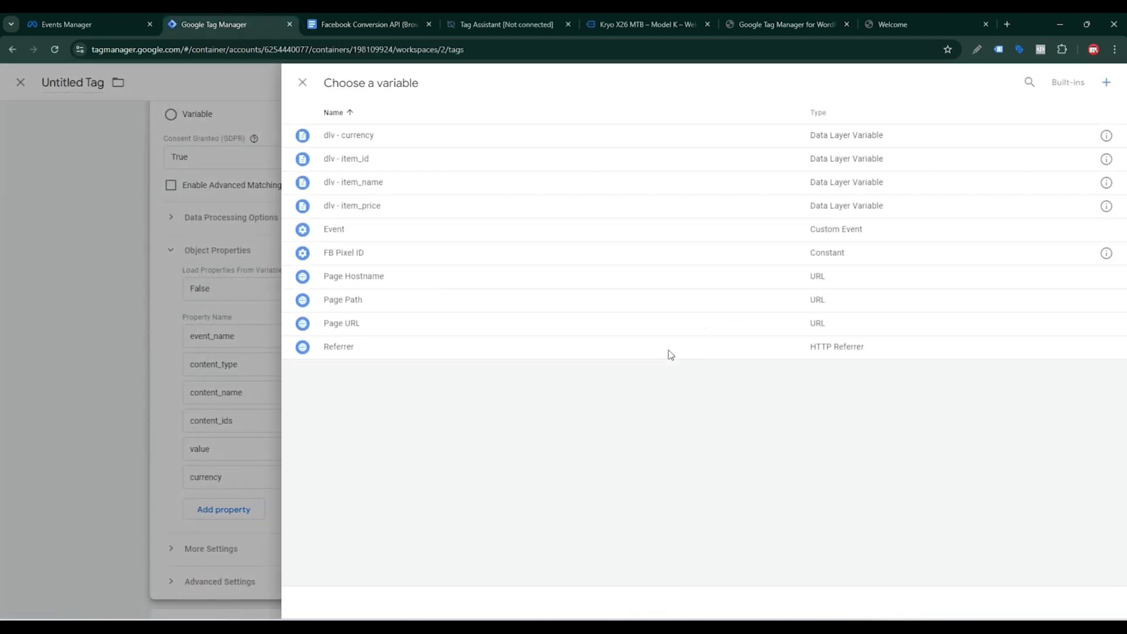
click(1103, 82)
click(673, 199)
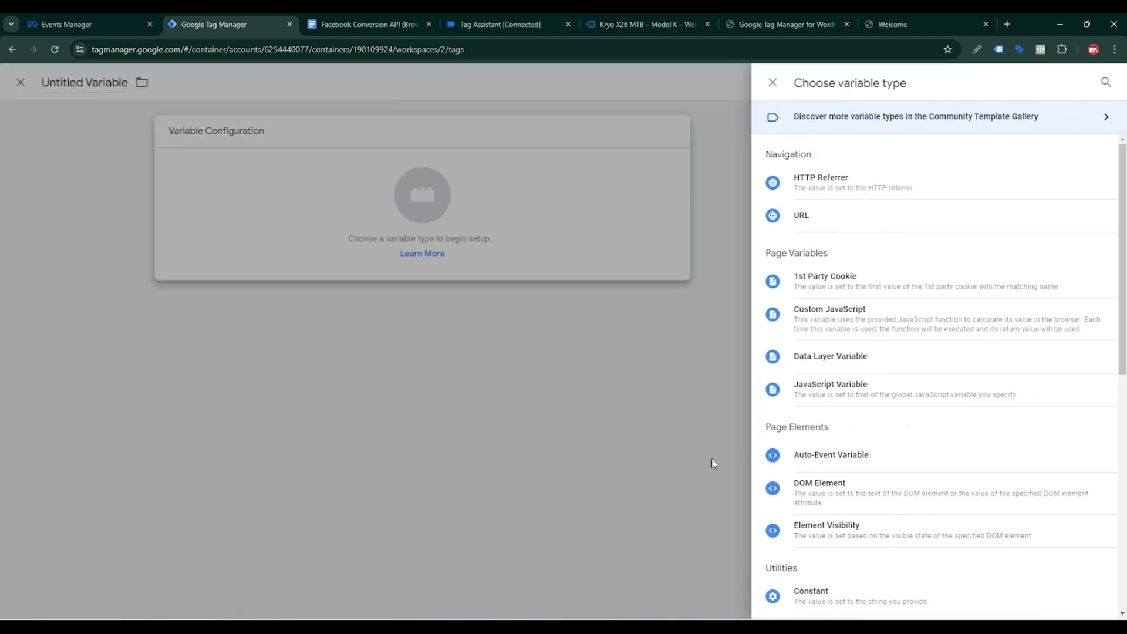
click(807, 355)
click(516, 254)
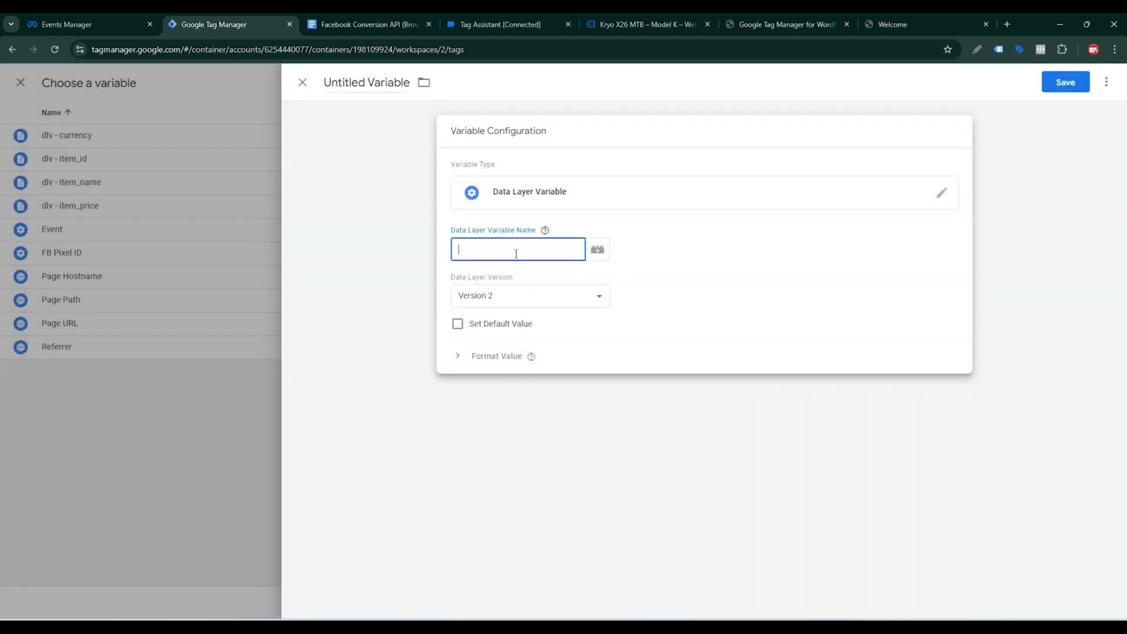
Step: Name the new variable dlv - ecommerce_items as in the setup document and save it
click(352, 21)
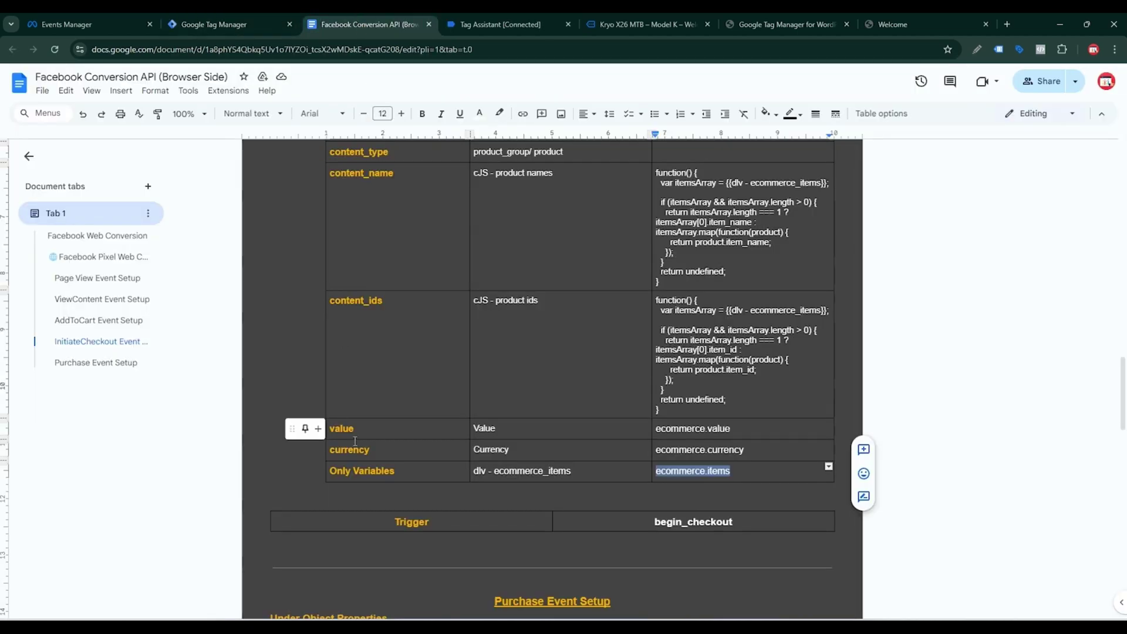
drag(573, 473, 475, 471)
key(ctrl+c)
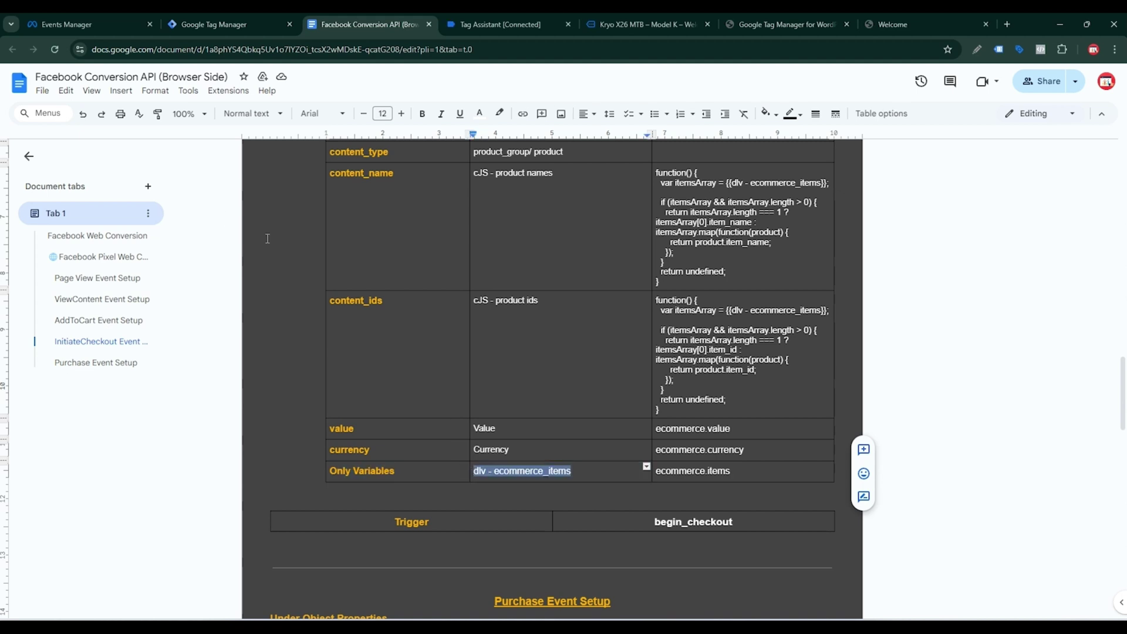
click(223, 24)
double_click(349, 83)
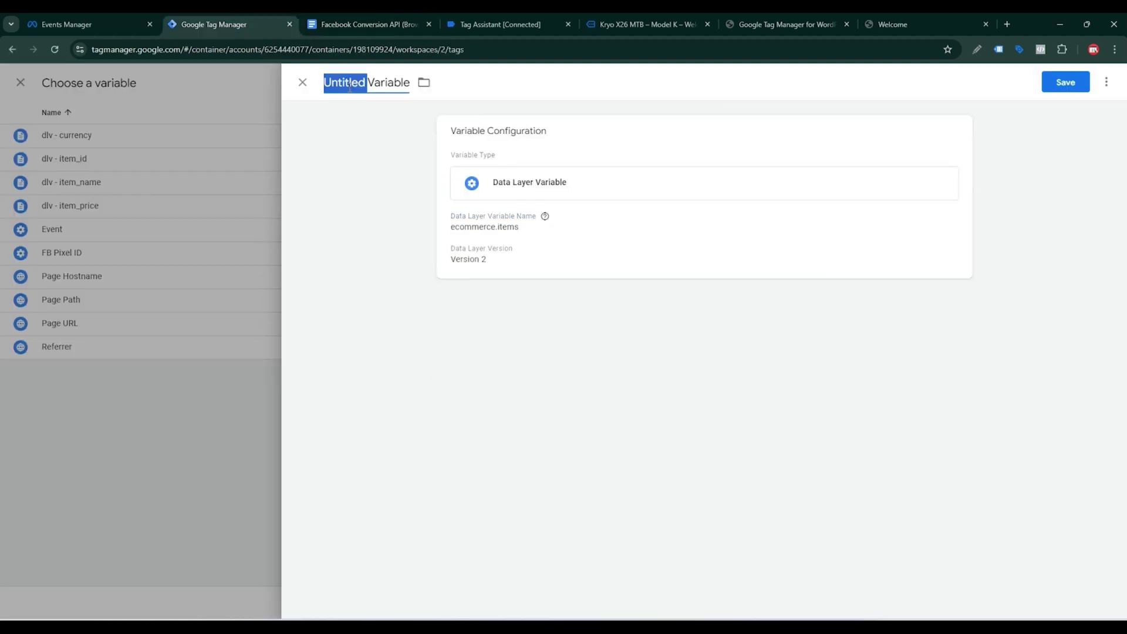
key(ctrl+a)
key(ctrl+v)
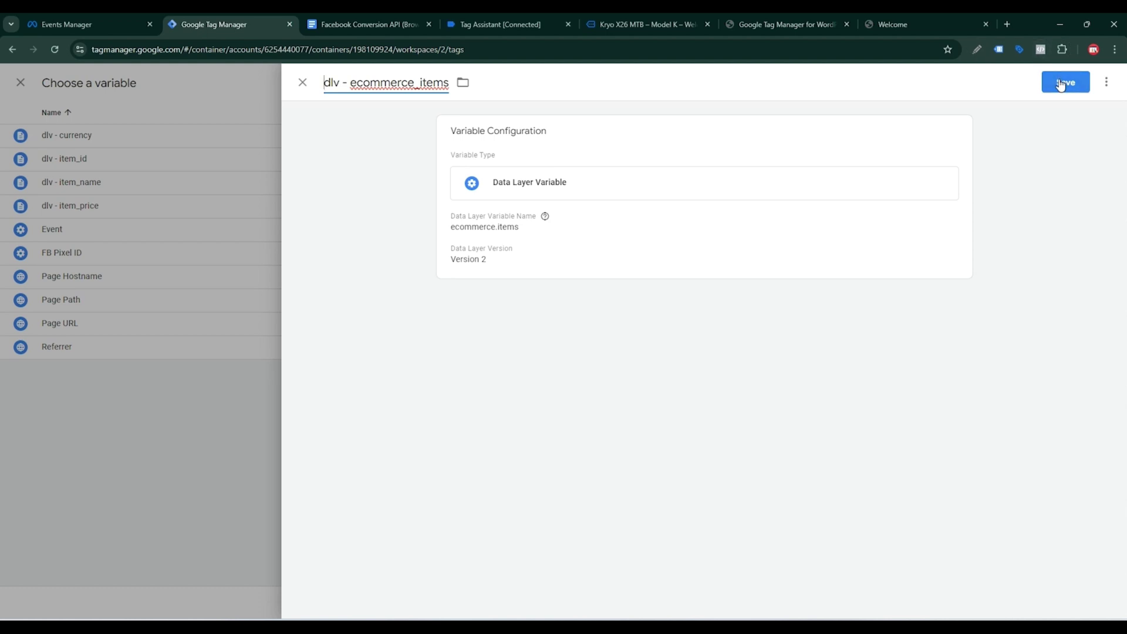
click(1061, 84)
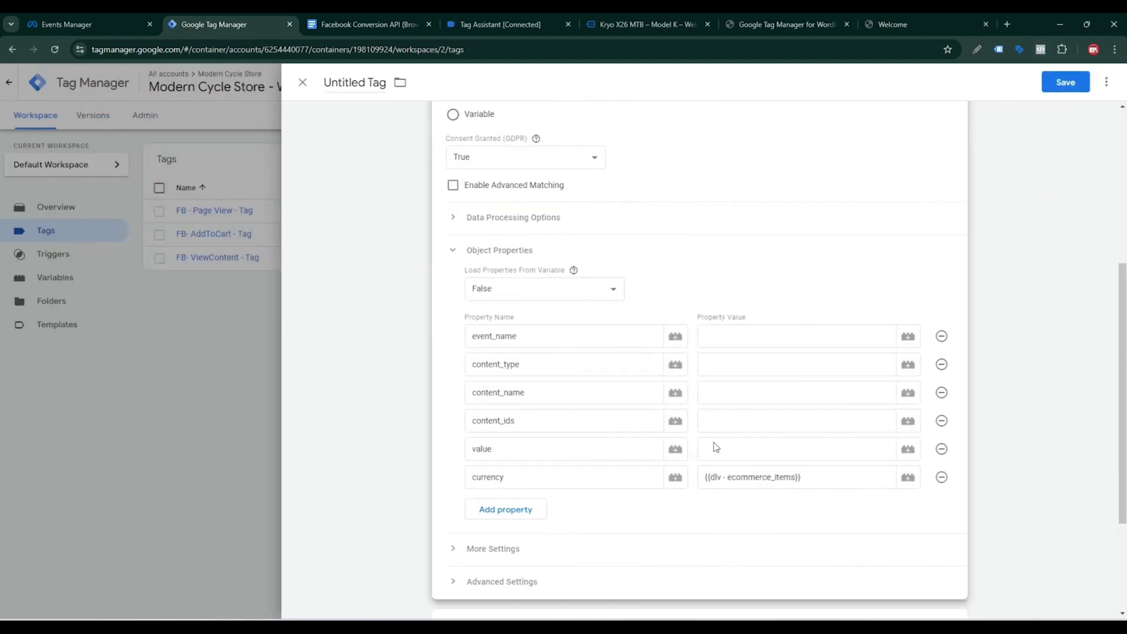
Step: Clear the dlv - ecommerce_items variable from the currency property's value
drag(822, 478, 695, 485)
key(BackSpace)
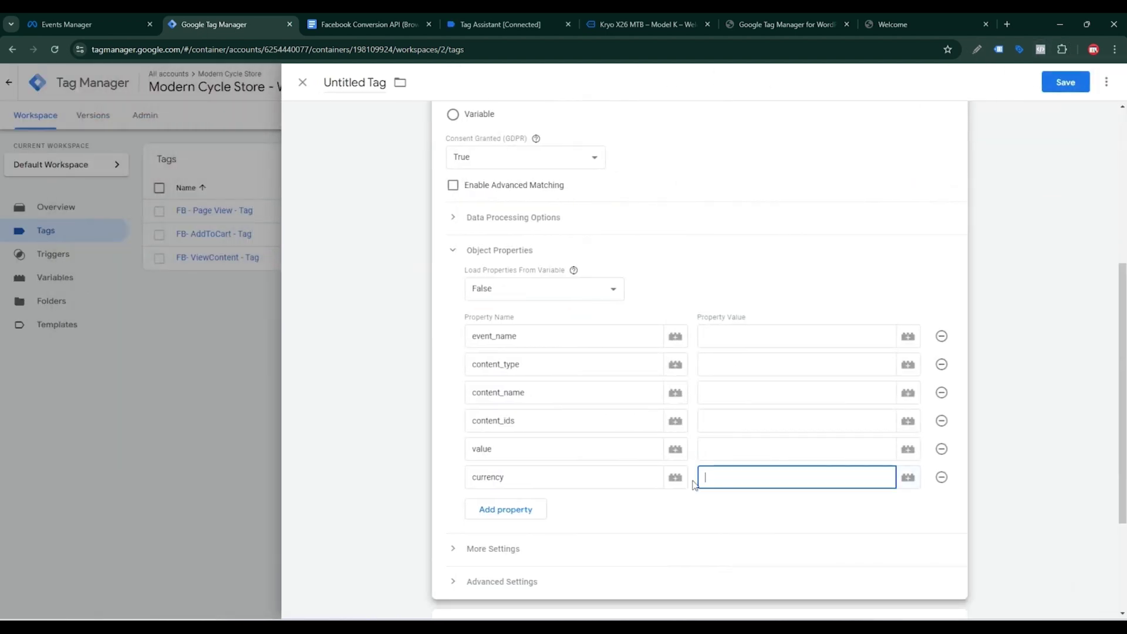
click(693, 337)
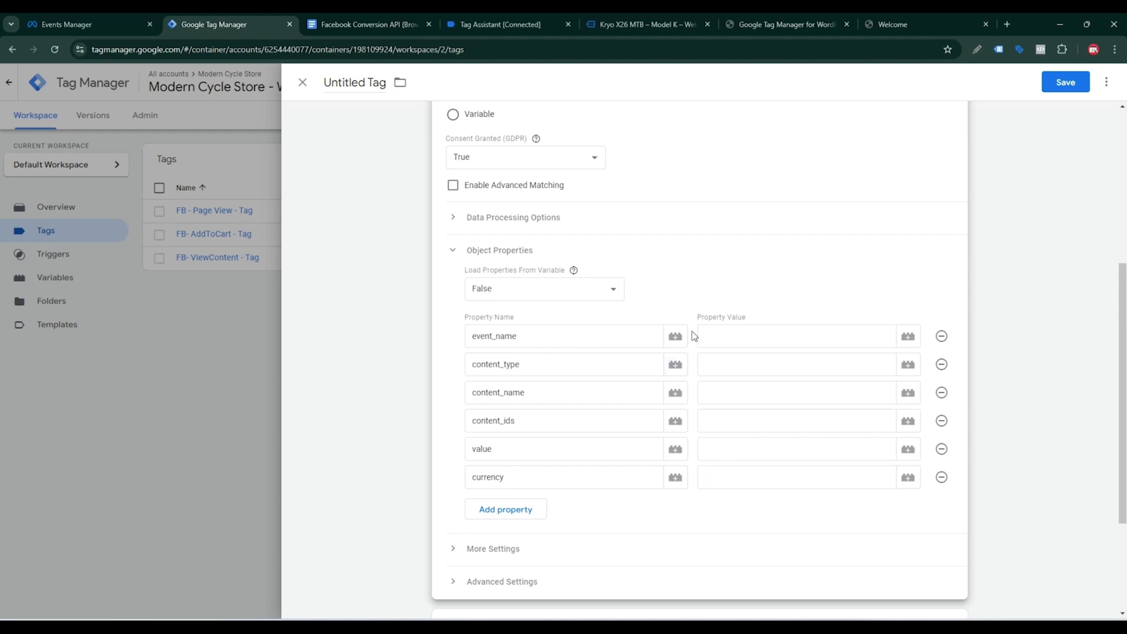
Step: Copy InitiateCheckout from the setup document's InitiateCheckout table into the event_name property's value
click(716, 332)
click(363, 13)
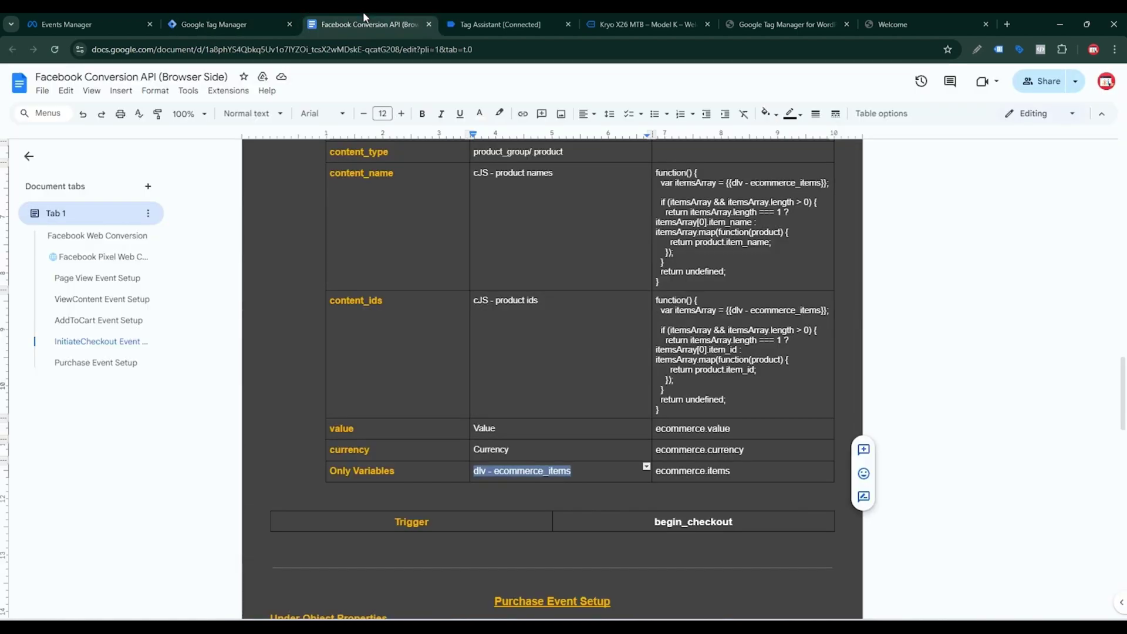
scroll(562, 305, up, 2)
drag(562, 305, 457, 307)
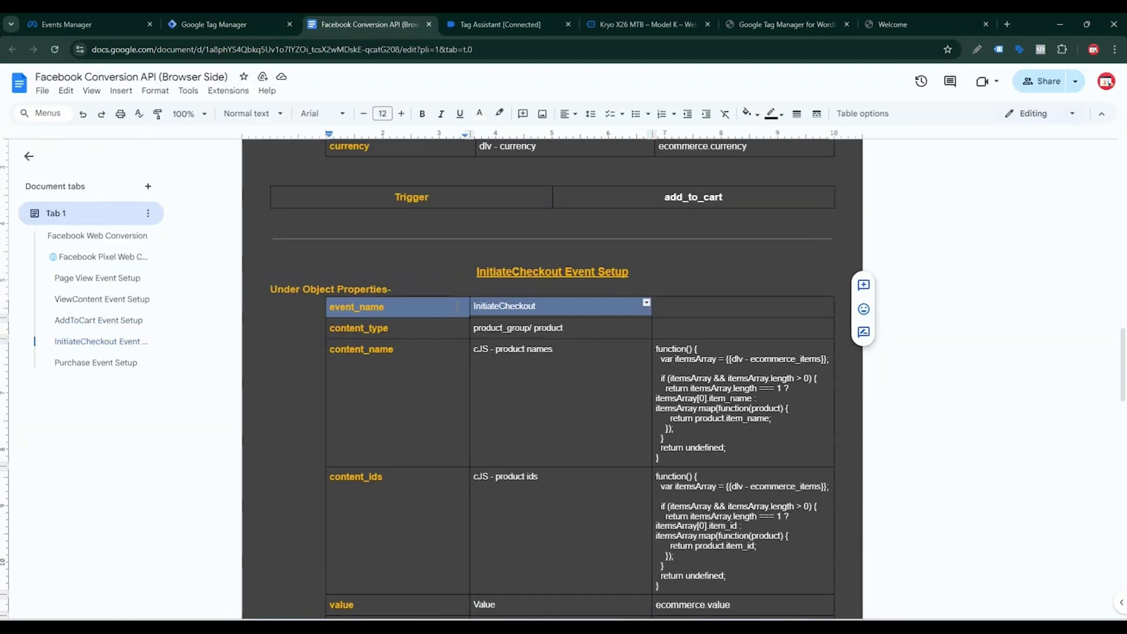
double_click(478, 305)
key(ctrl+c)
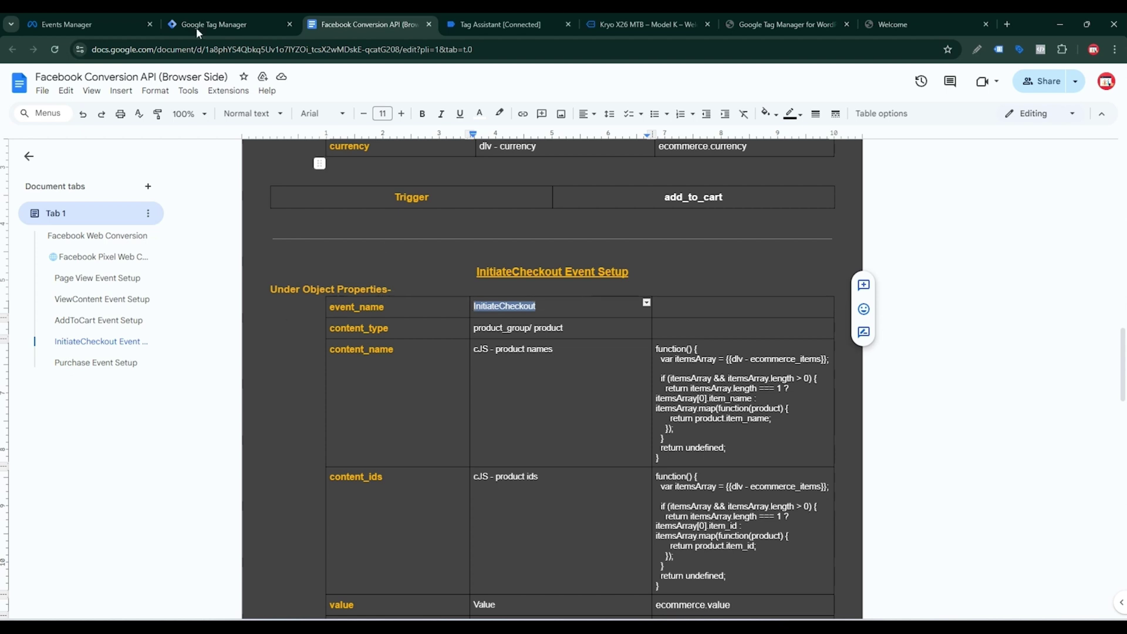
click(216, 26)
key(ctrl+v)
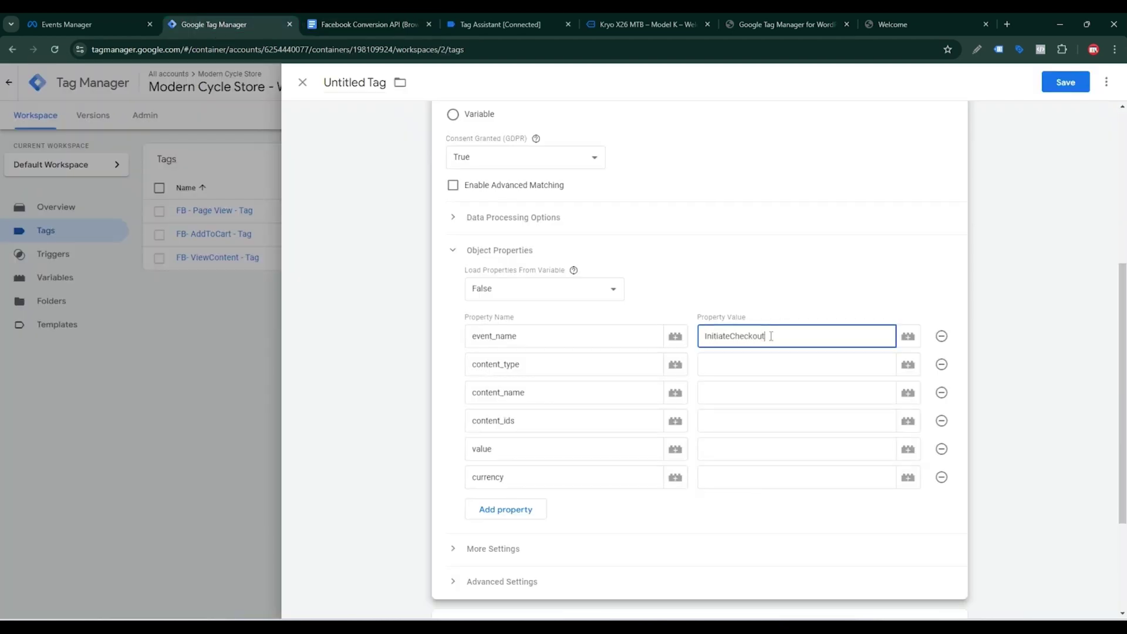
Step: Copy product from the setup document's content_type row into the content_type property's value
click(759, 362)
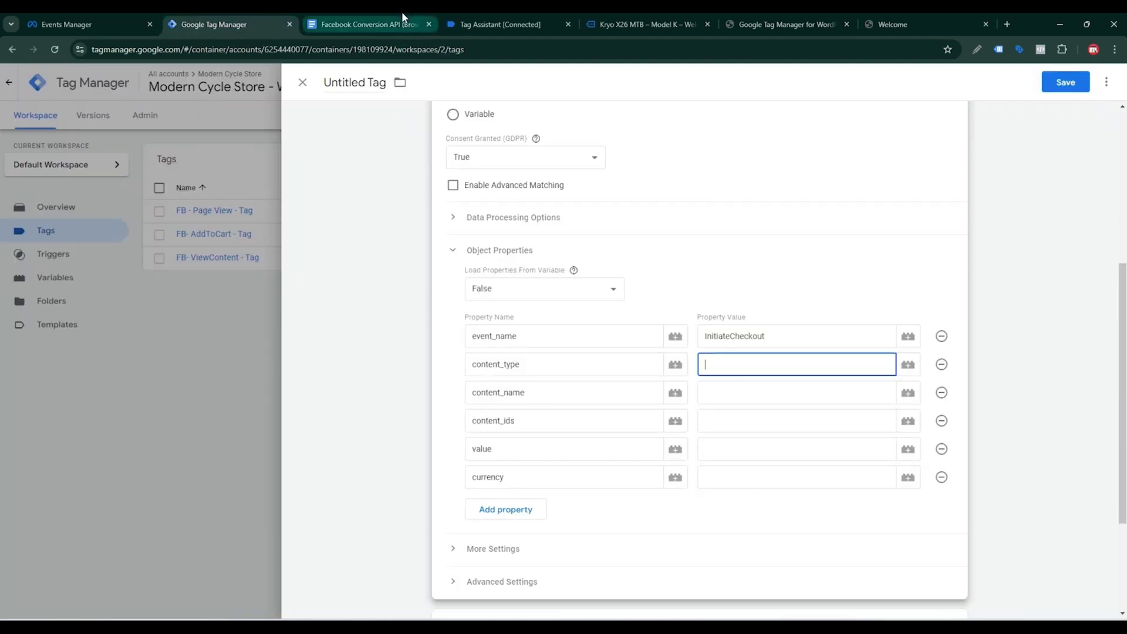
click(363, 24)
drag(562, 328, 533, 331)
key(ctrl+c)
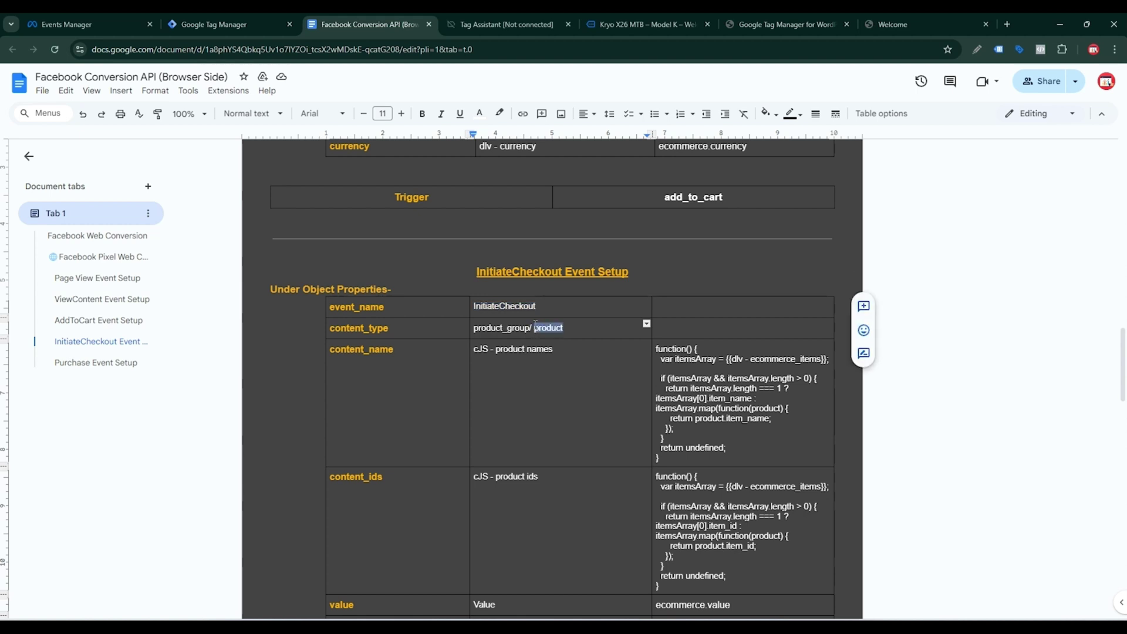
key(ctrl+shift+Tab)
key(ctrl+v)
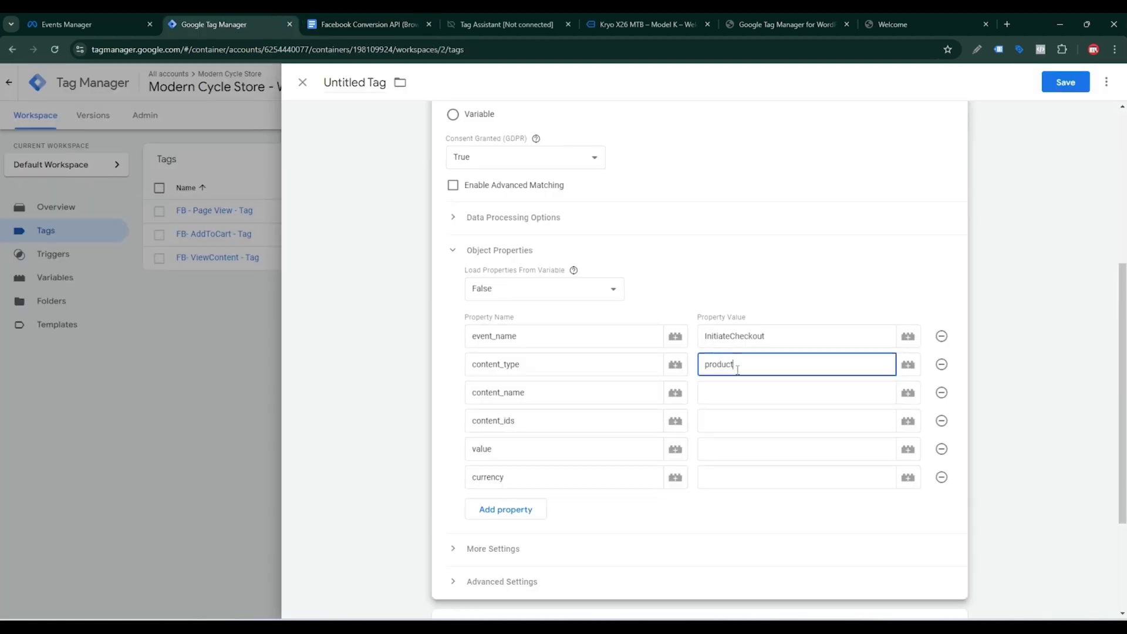
Step: Copy the content_name JavaScript function from the setup document and open the variable selection for the content_name property's value
click(742, 385)
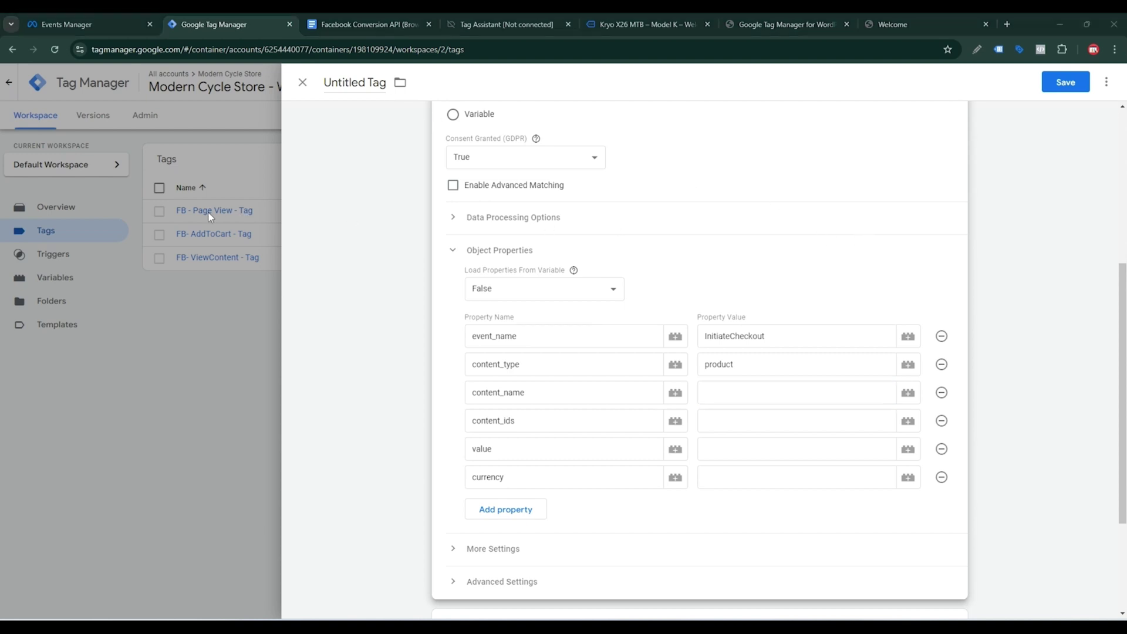
click(354, 20)
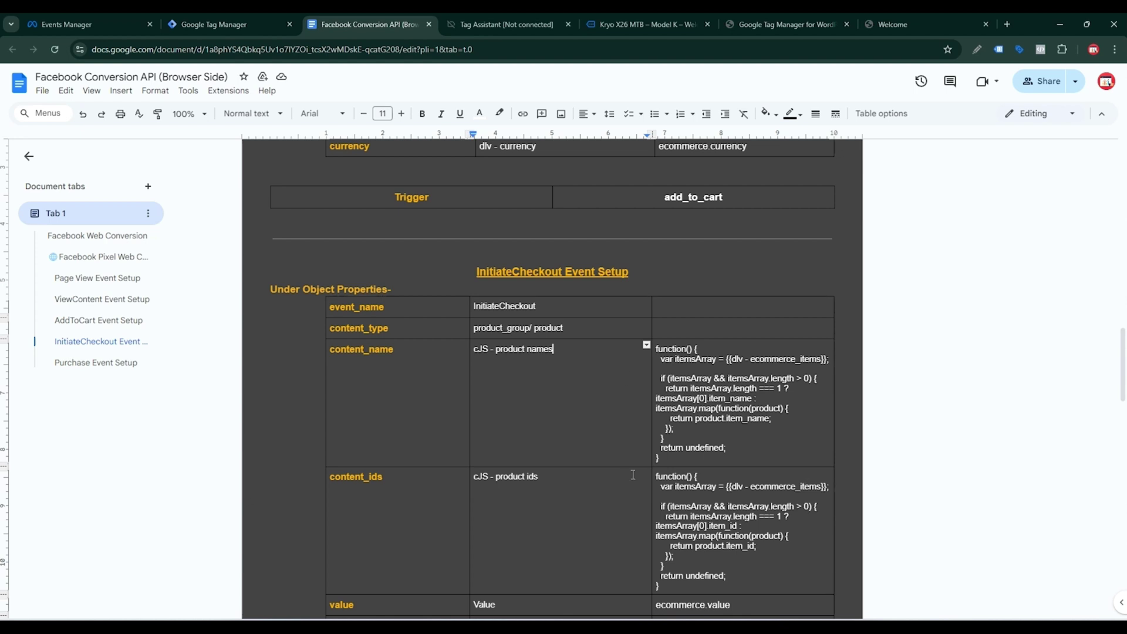
drag(668, 464, 655, 348)
key(ctrl+c)
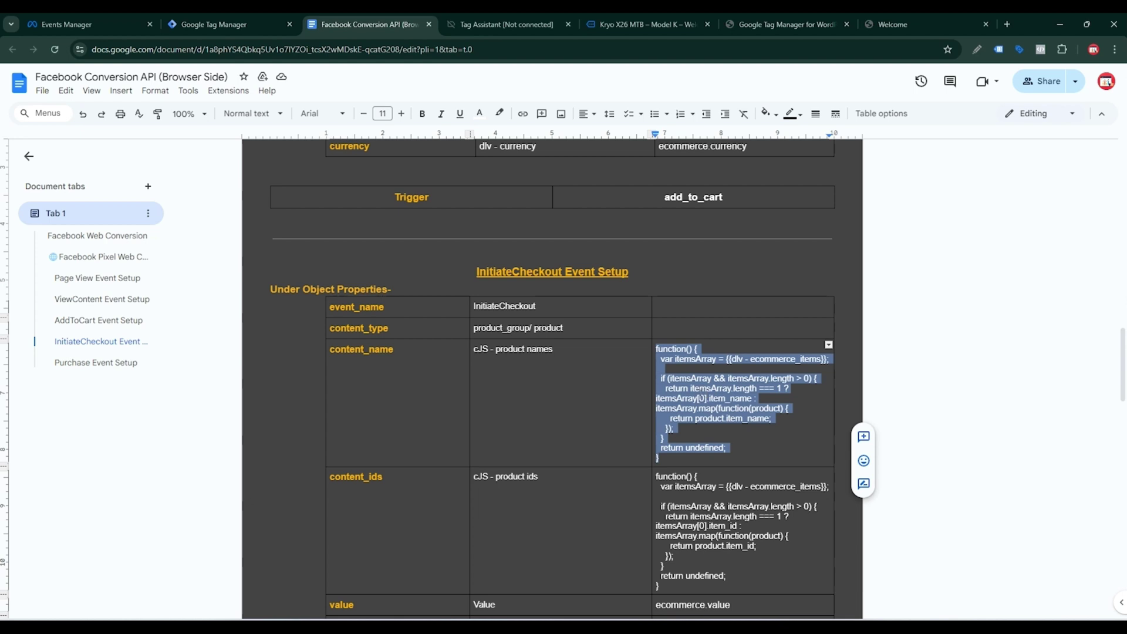
click(229, 24)
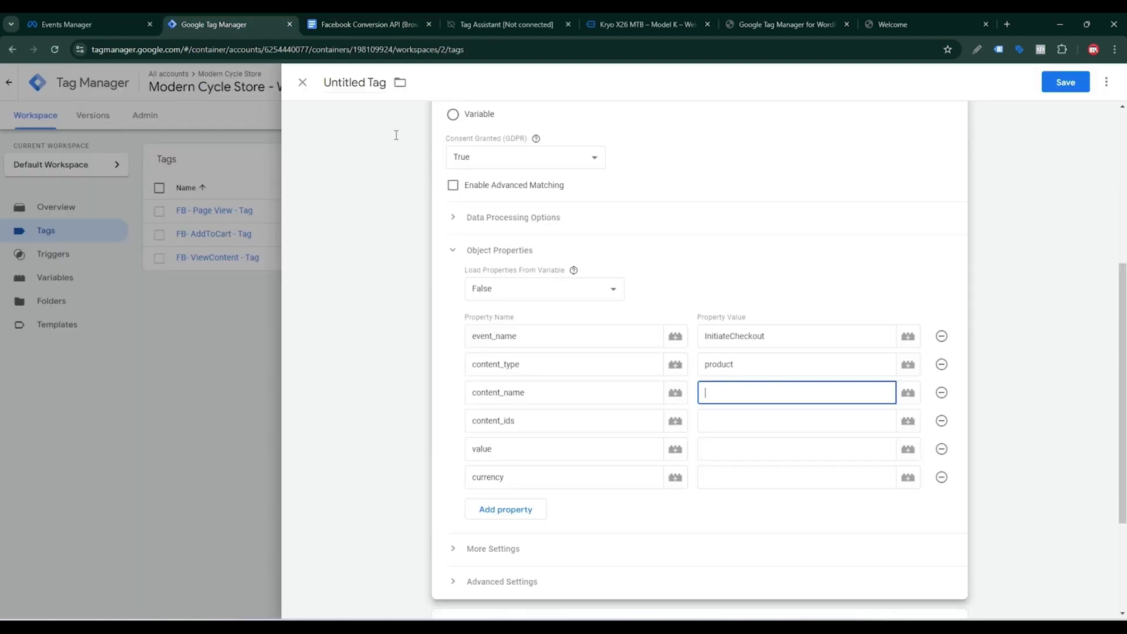
click(908, 392)
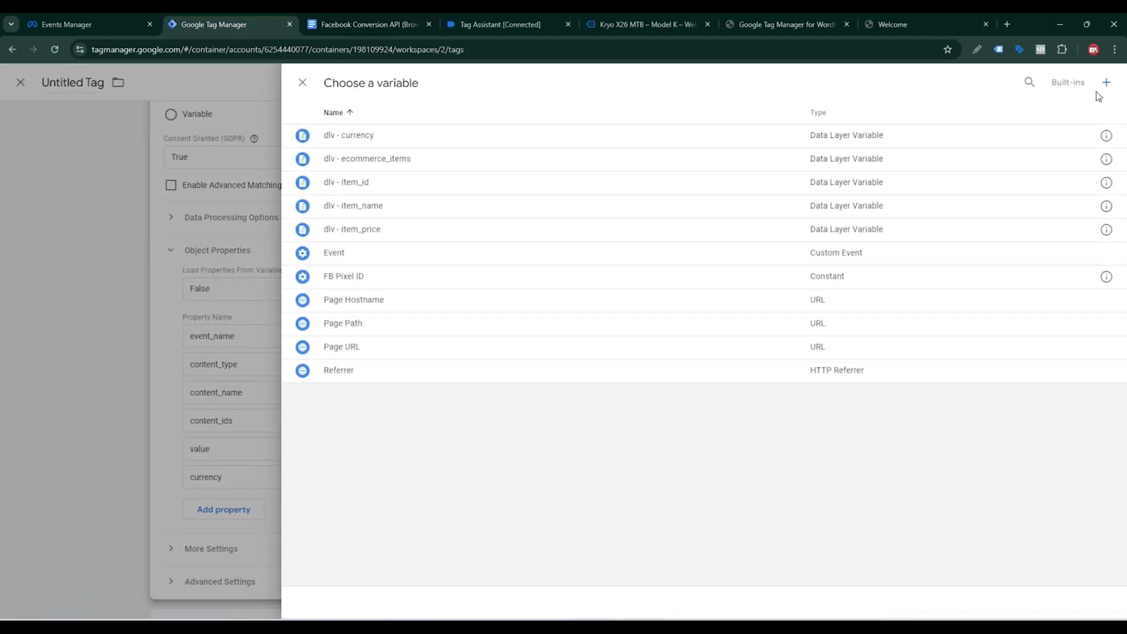
click(1106, 82)
click(905, 184)
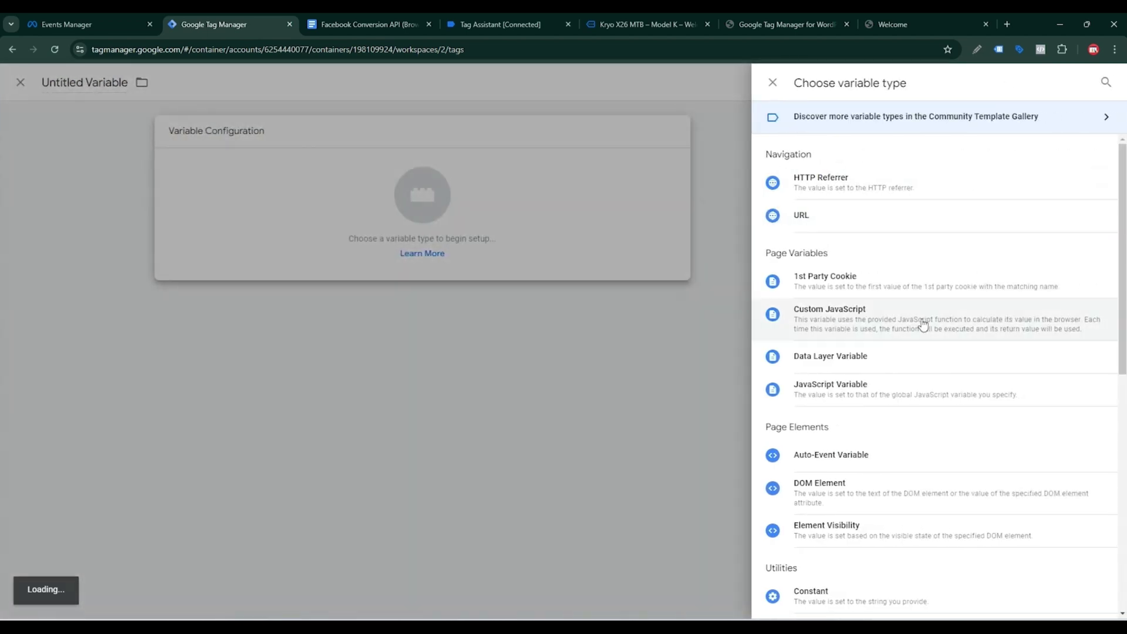
click(875, 392)
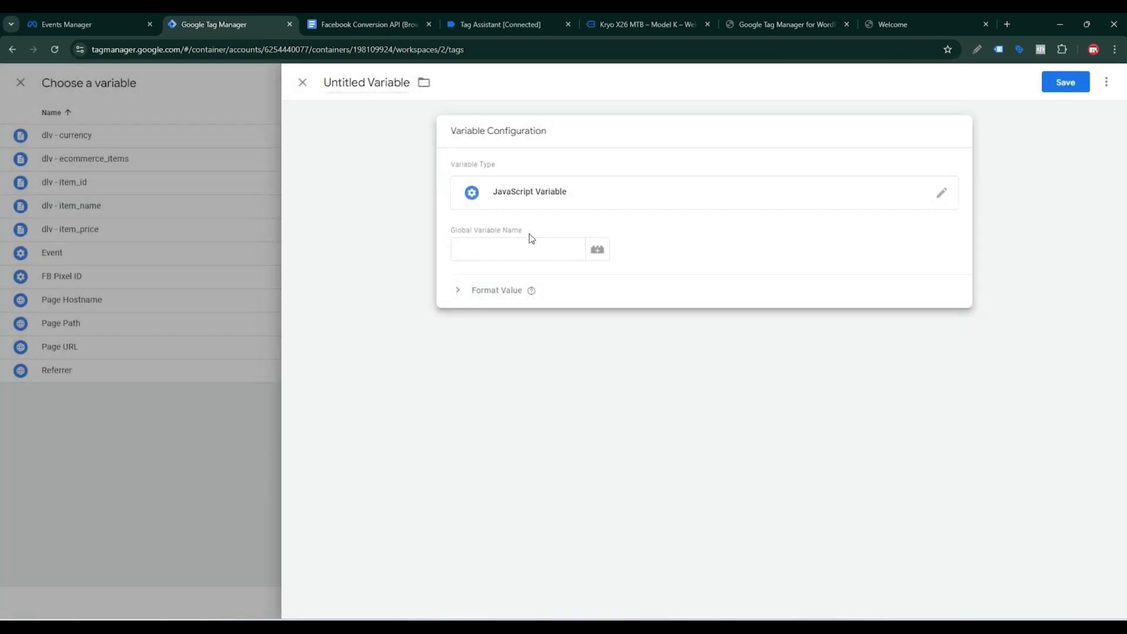
click(302, 82)
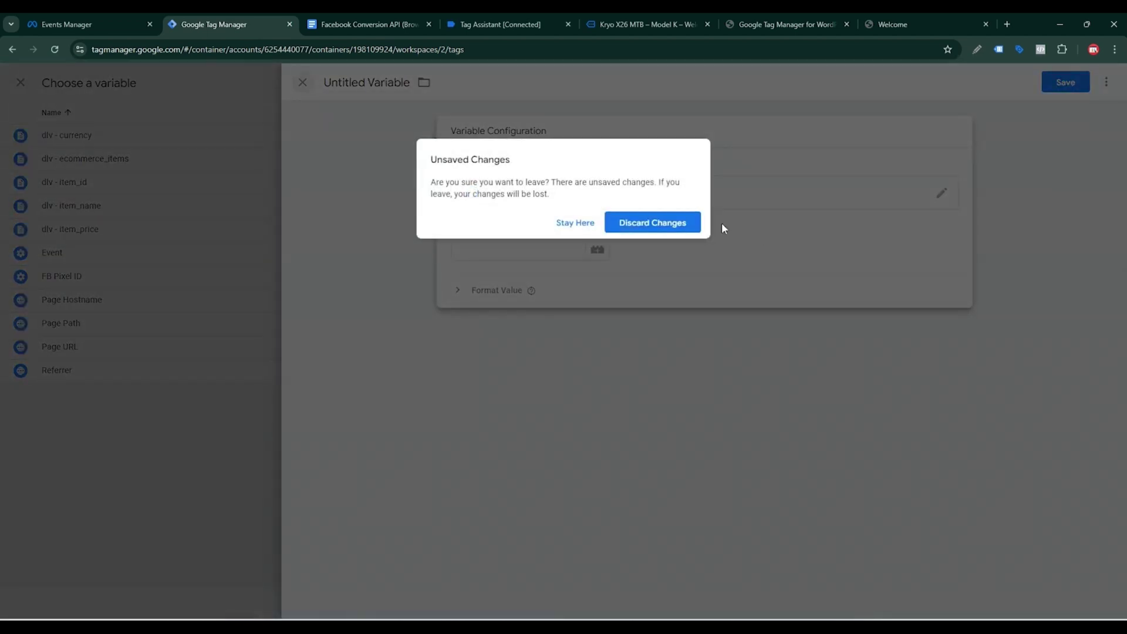
click(652, 223)
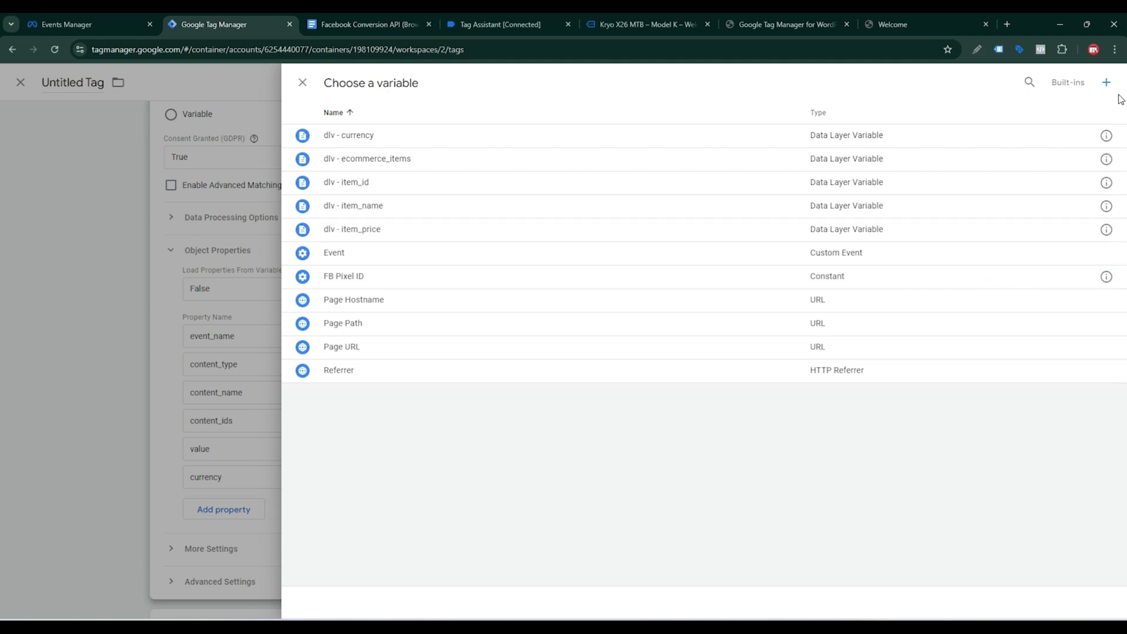
Step: Create a Custom JavaScript variable for the content_name value and paste in the copied item_name function
click(1106, 82)
click(873, 261)
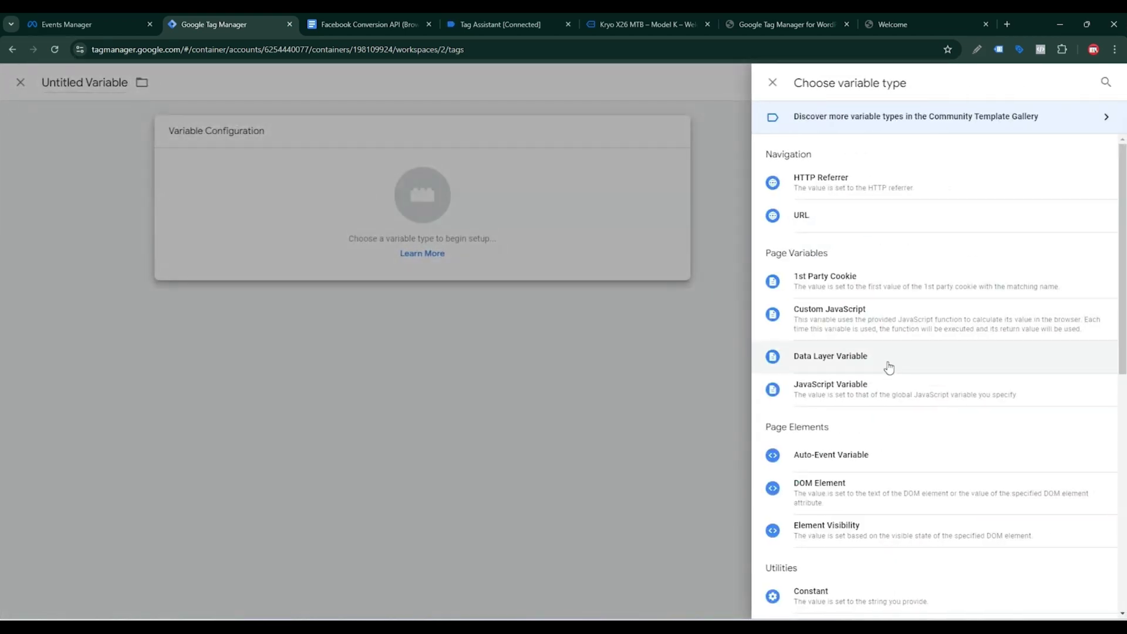
click(868, 335)
click(560, 317)
key(ctrl+v)
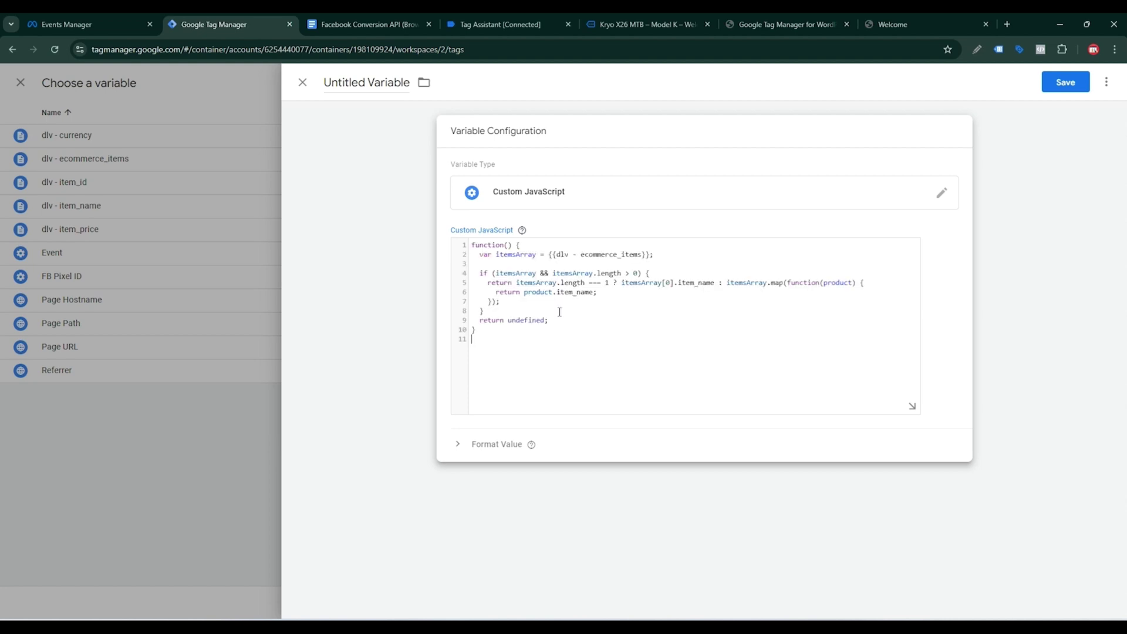
Step: Name the new variable cJS - product names as in the setup document and save it
click(361, 24)
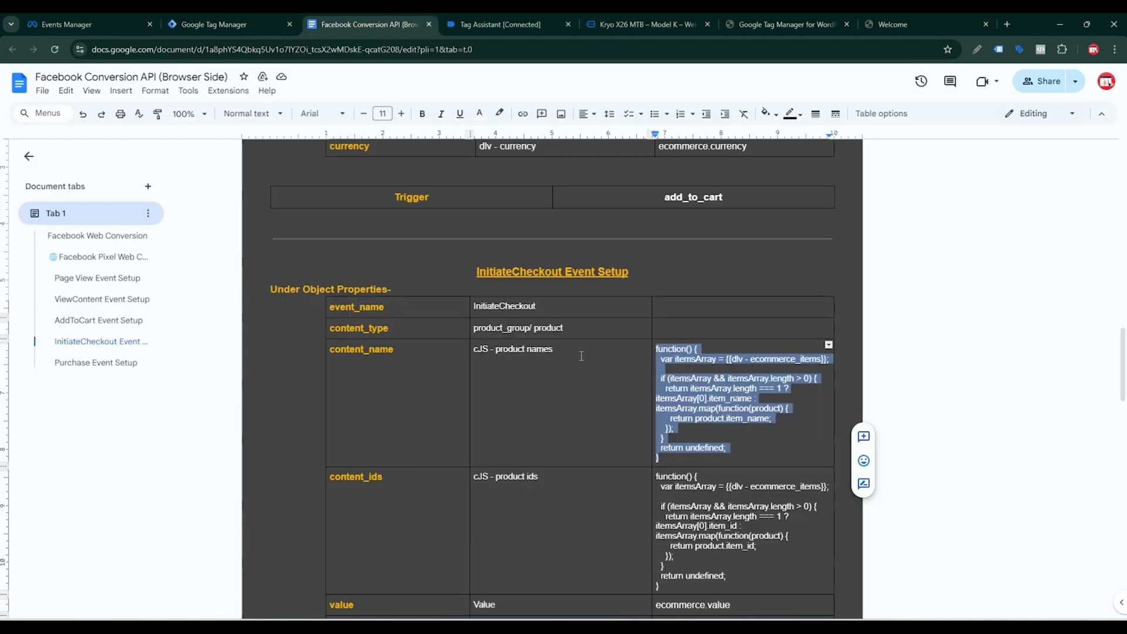
drag(554, 349, 478, 354)
key(ctrl+c)
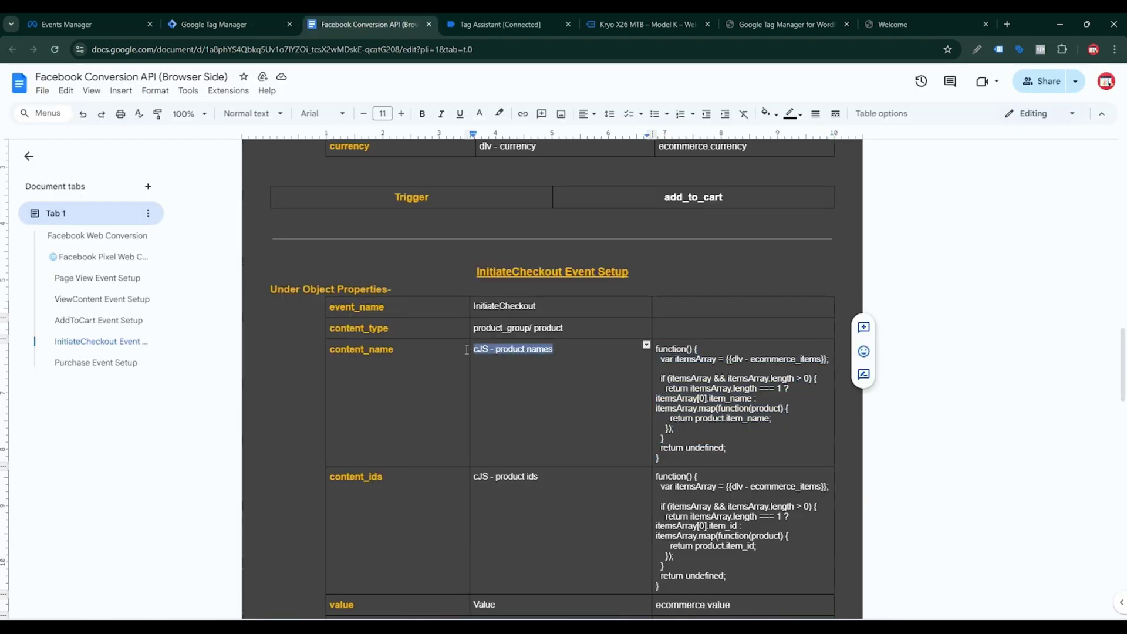
click(223, 24)
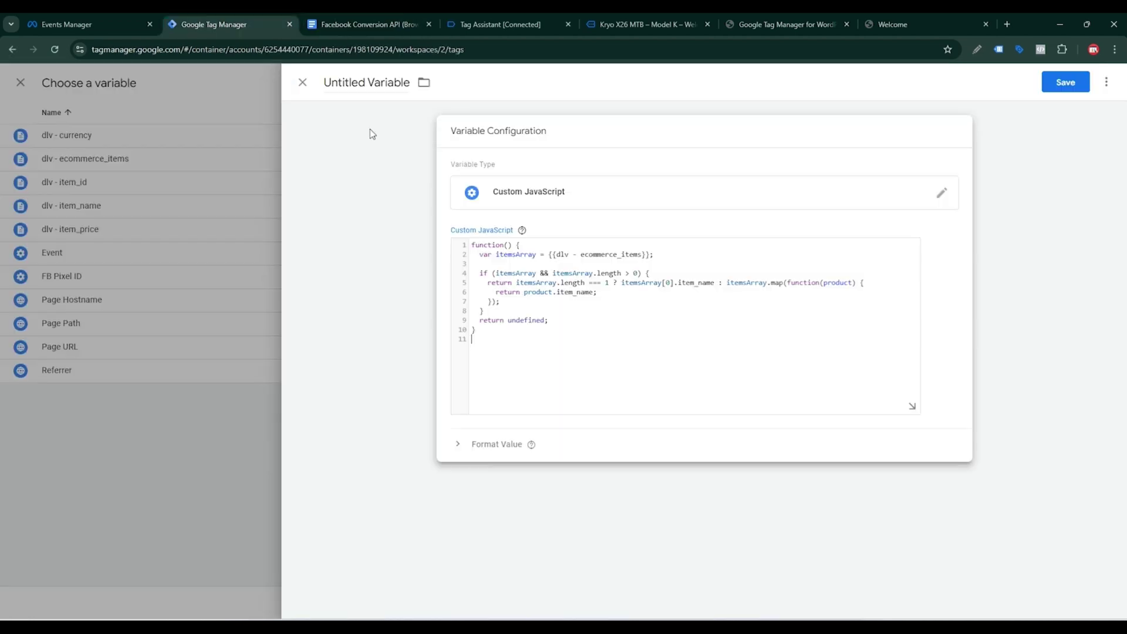
click(364, 82)
key(BackSpace)
text(c)
key(ctrl+v)
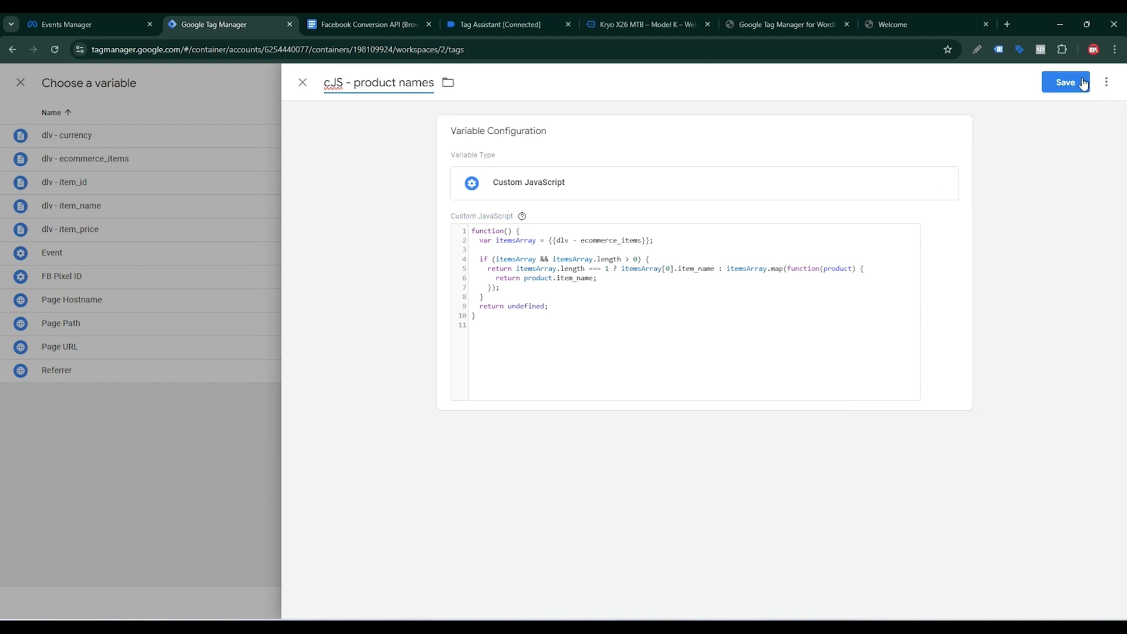
click(1065, 82)
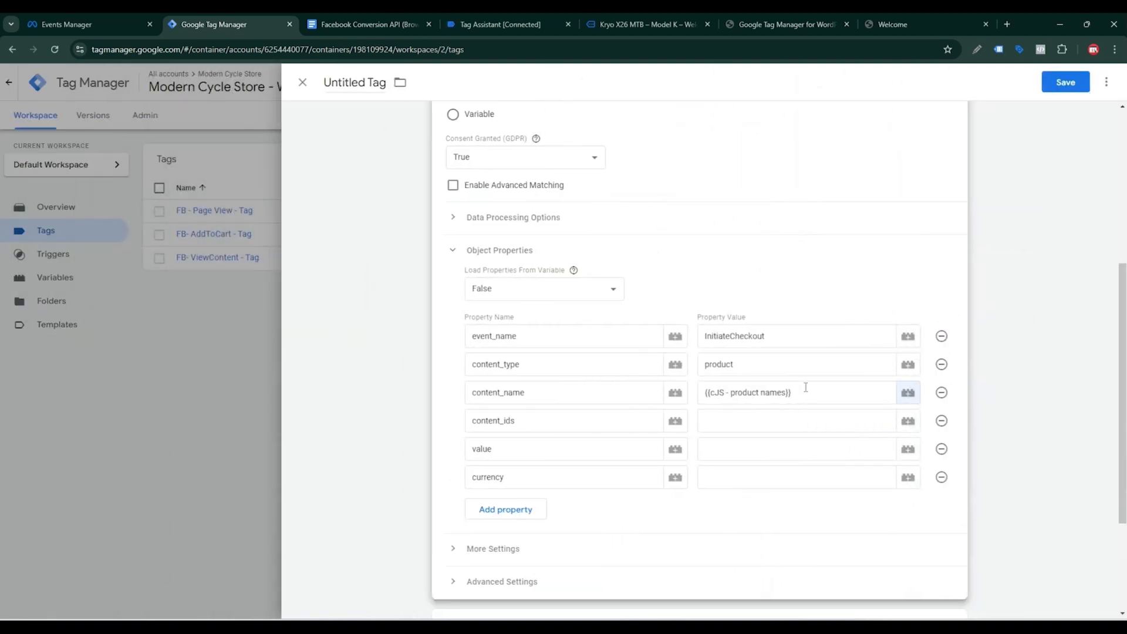
Step: Start a new Custom JavaScript variable for the content_ids property's value
click(875, 418)
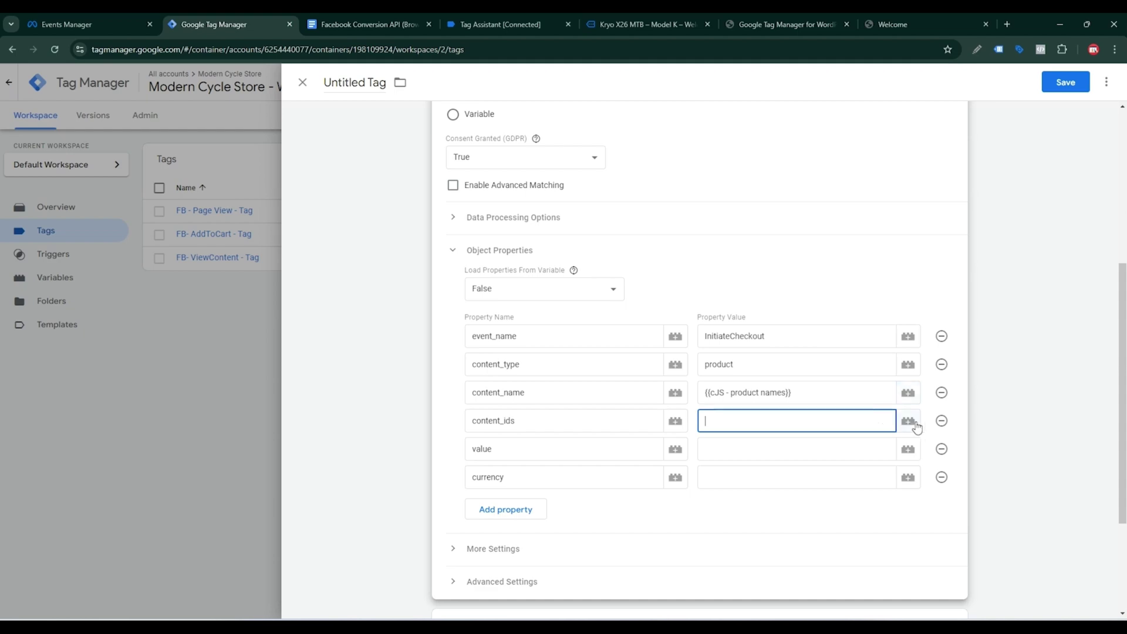
click(908, 420)
click(1102, 84)
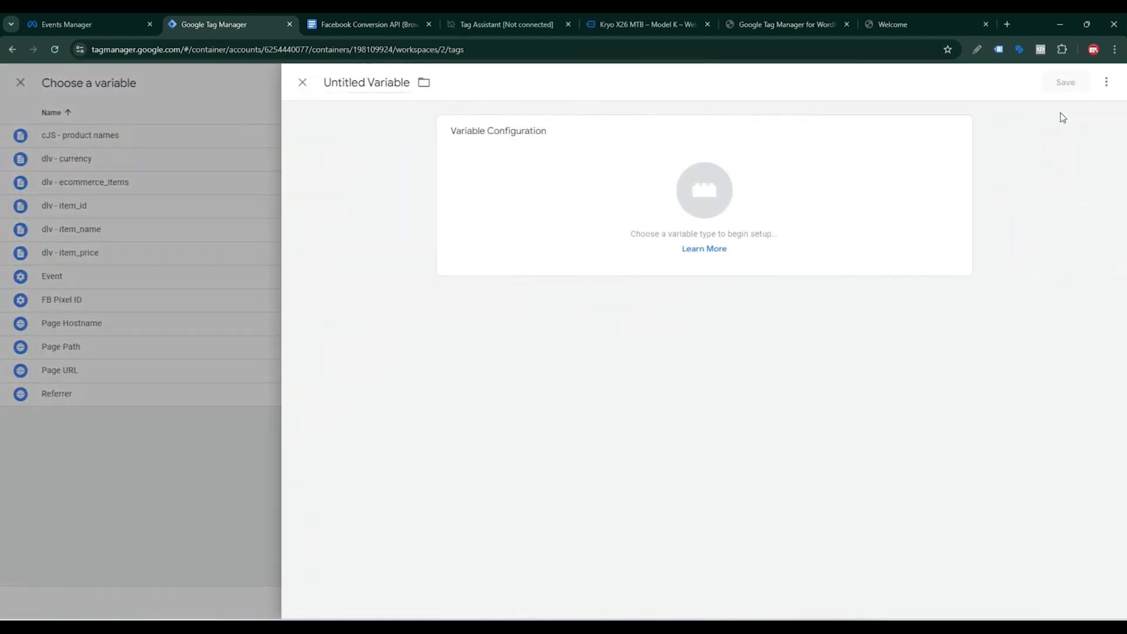
click(916, 174)
click(858, 331)
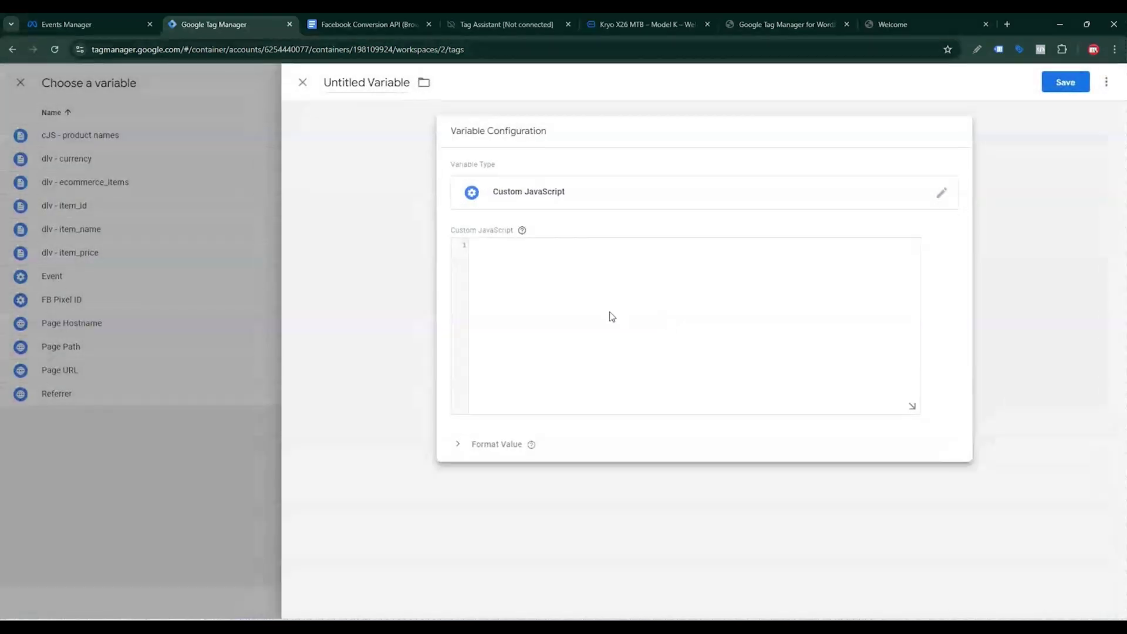
Step: Copy the content_ids JavaScript function from the setup document's InitiateCheckout table into the new variable's code
click(364, 24)
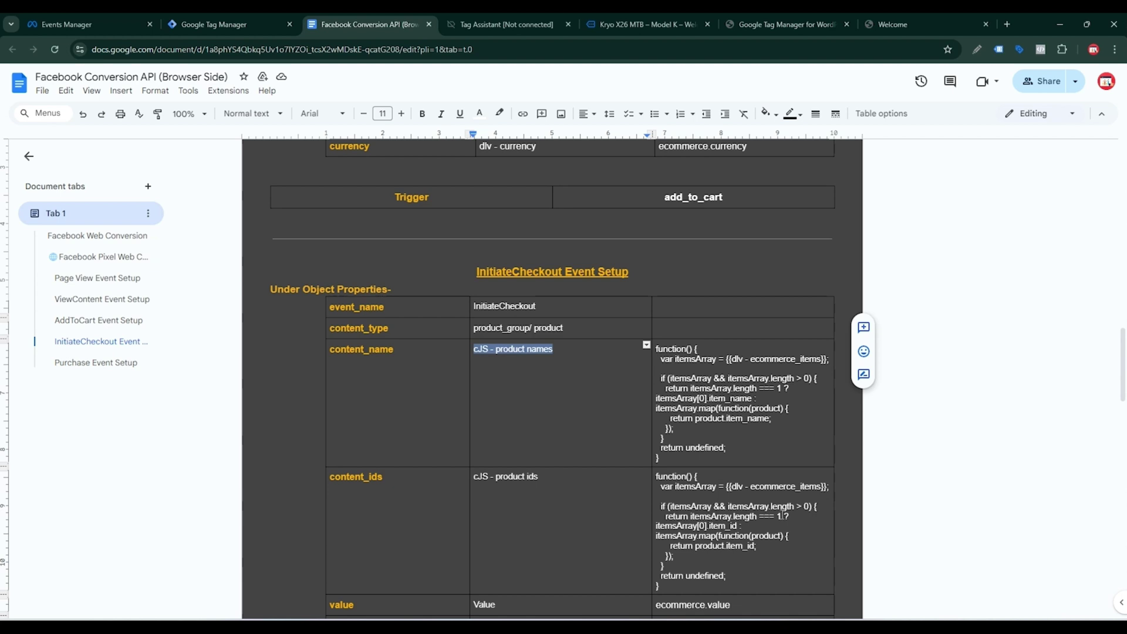
scroll(781, 516, down, 3)
drag(657, 467, 656, 359)
key(ctrl+c)
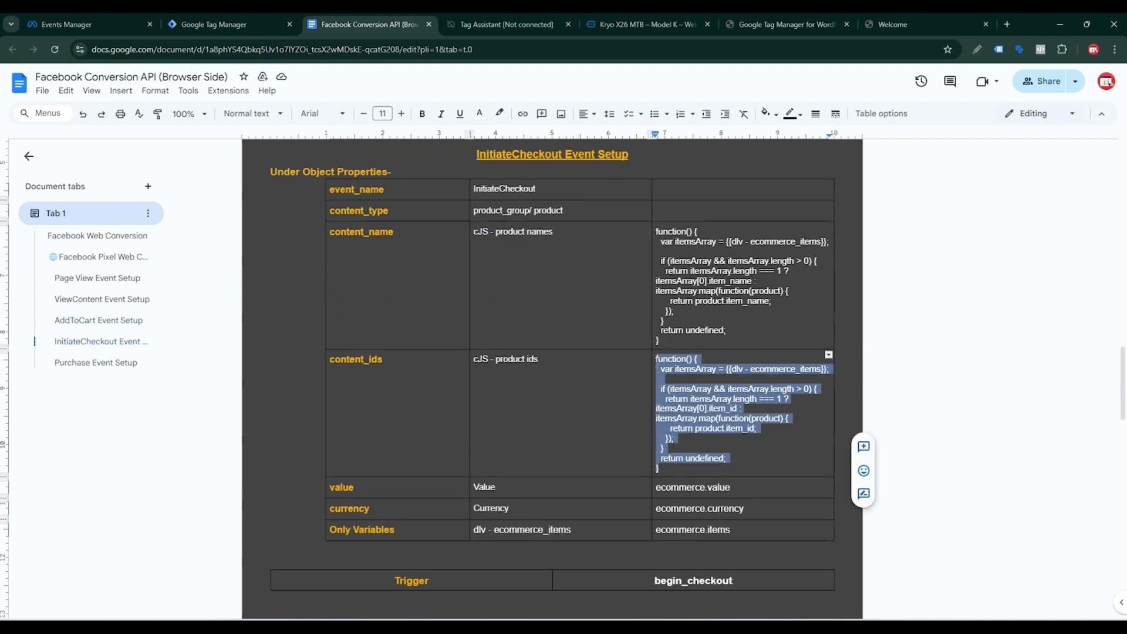
click(253, 23)
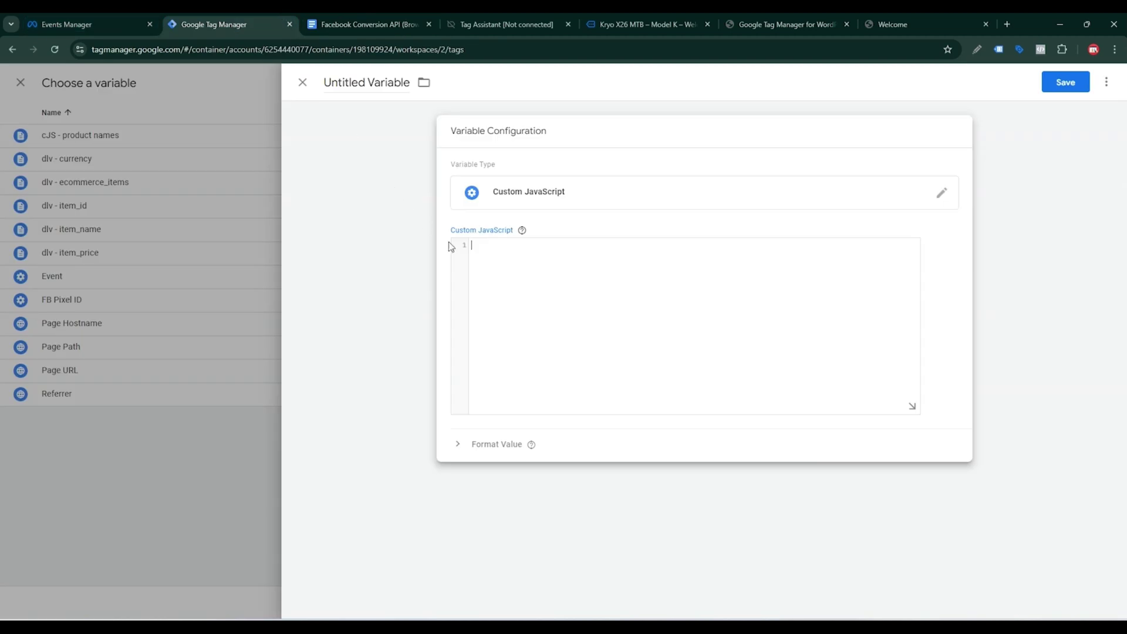
key(ctrl+v)
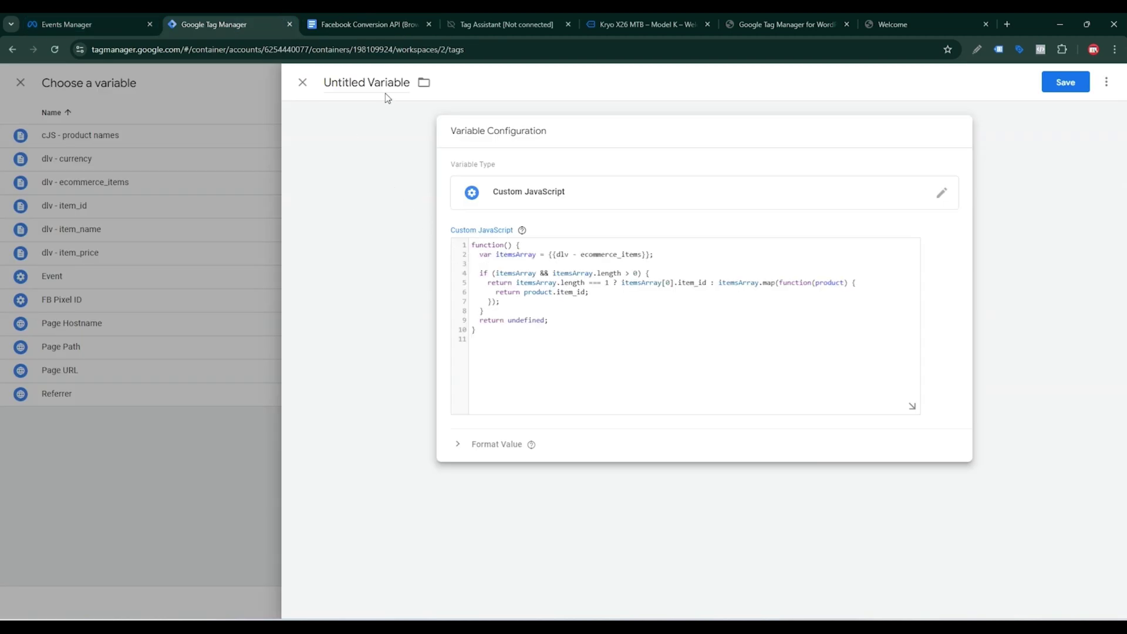
Step: Name the content_ids variable cJS - product ids as in the setup document and save it
click(375, 24)
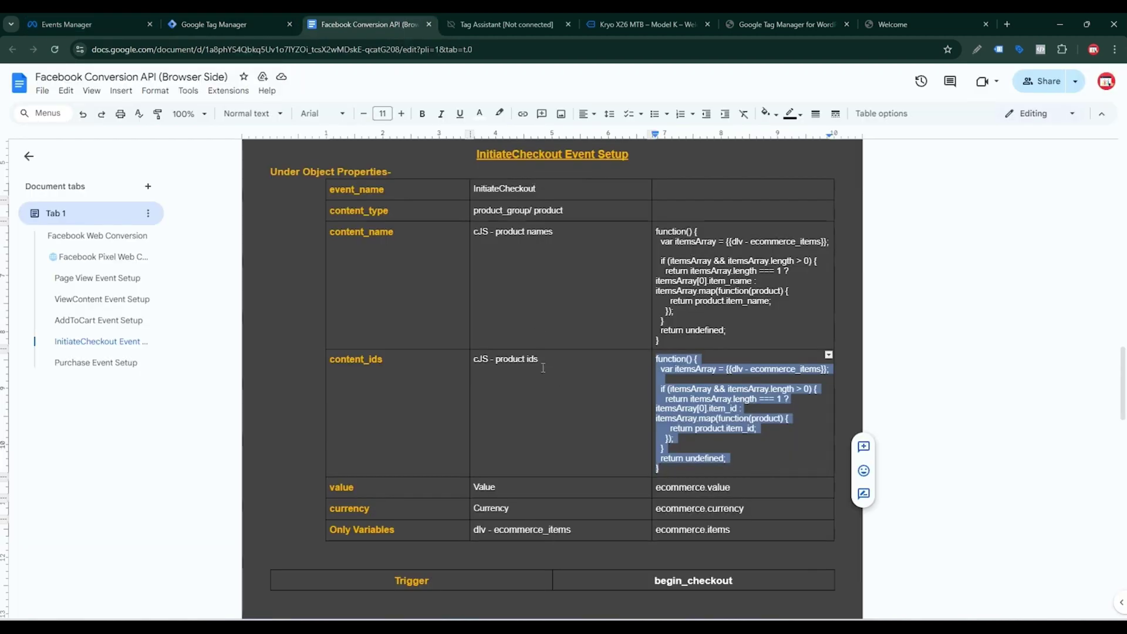
drag(543, 367, 478, 360)
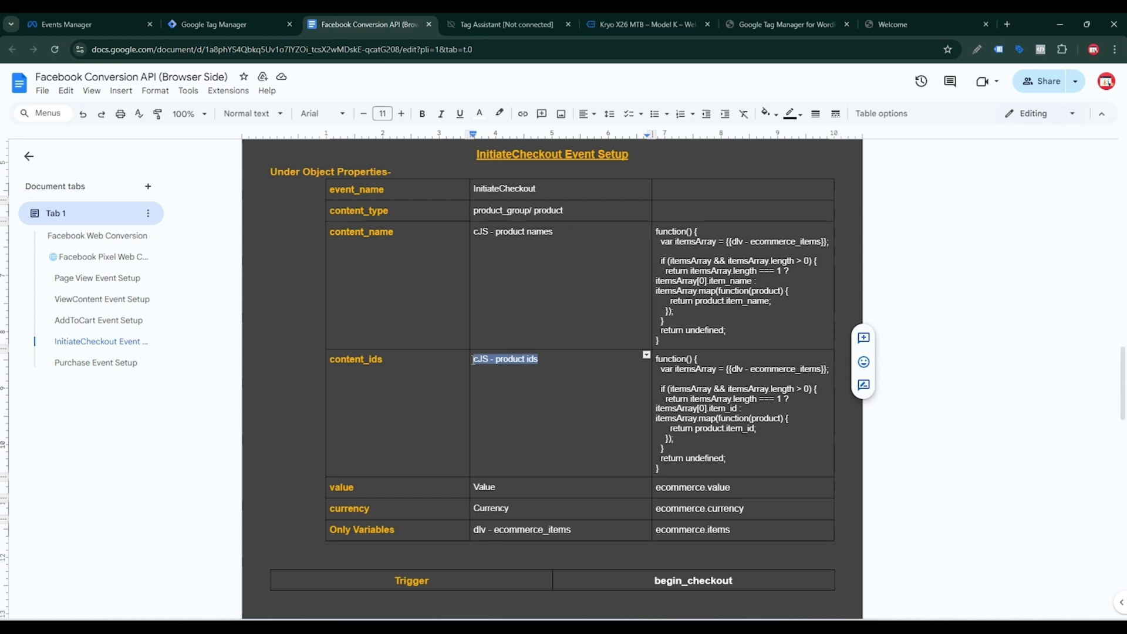
click(261, 15)
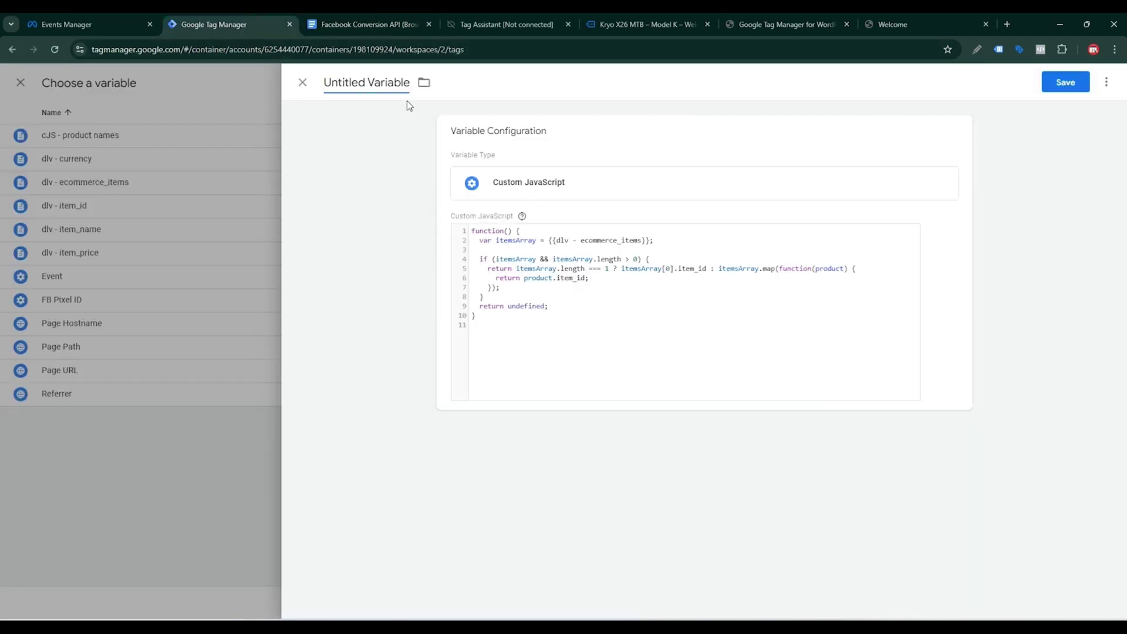
triple_click(382, 86)
text(cJS - product ids)
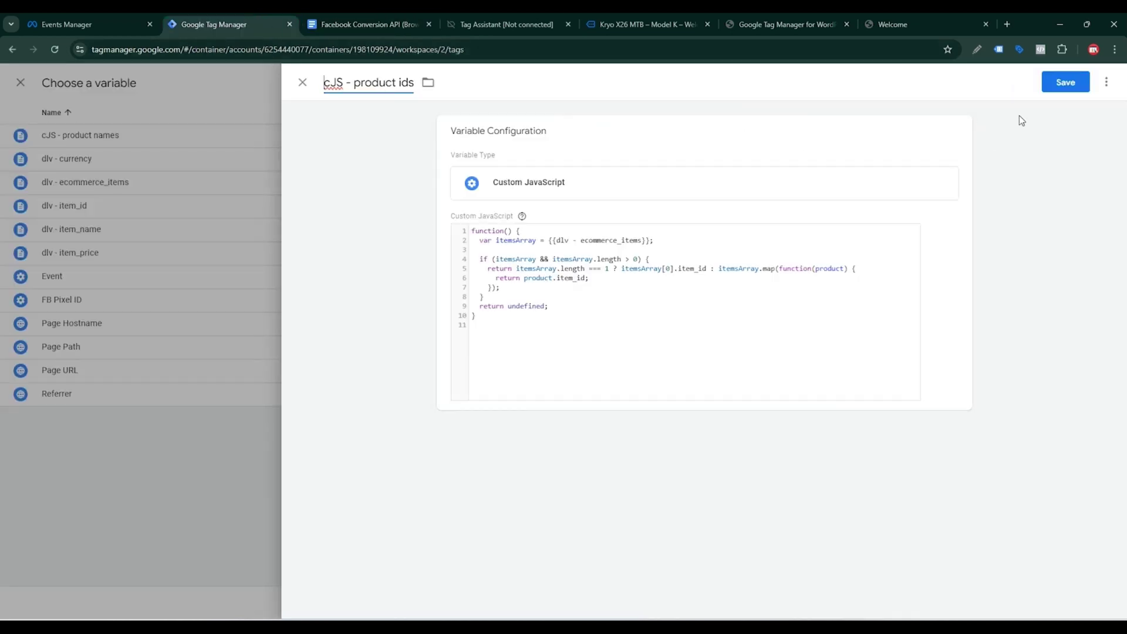
click(1059, 83)
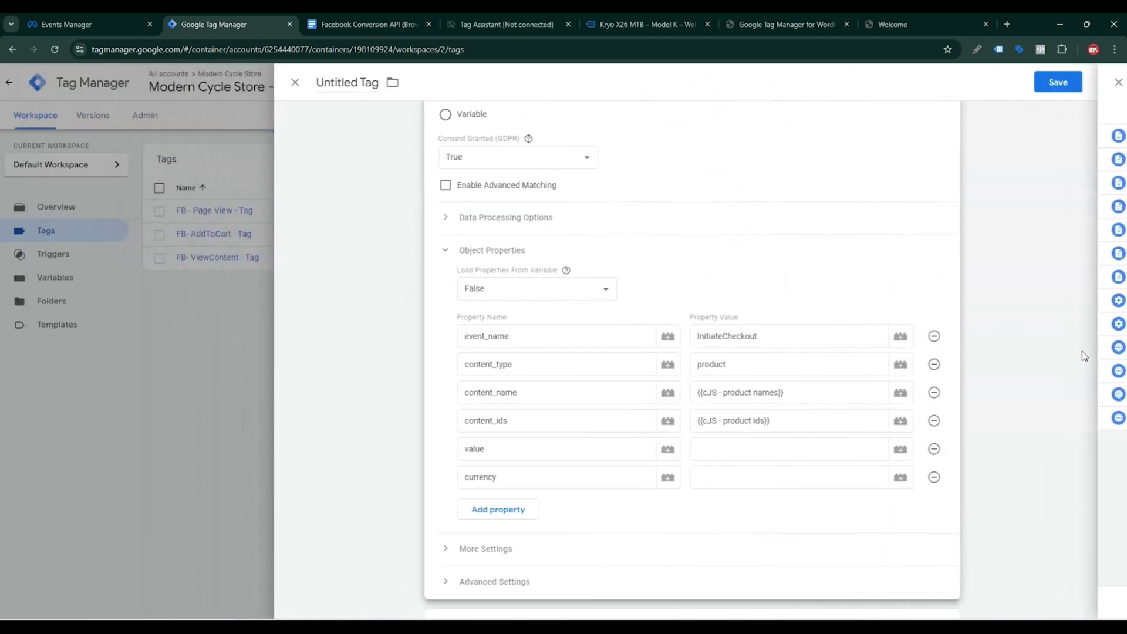
Step: Switch to Tag Assistant and examine the variables of the add_to_cart event
click(731, 449)
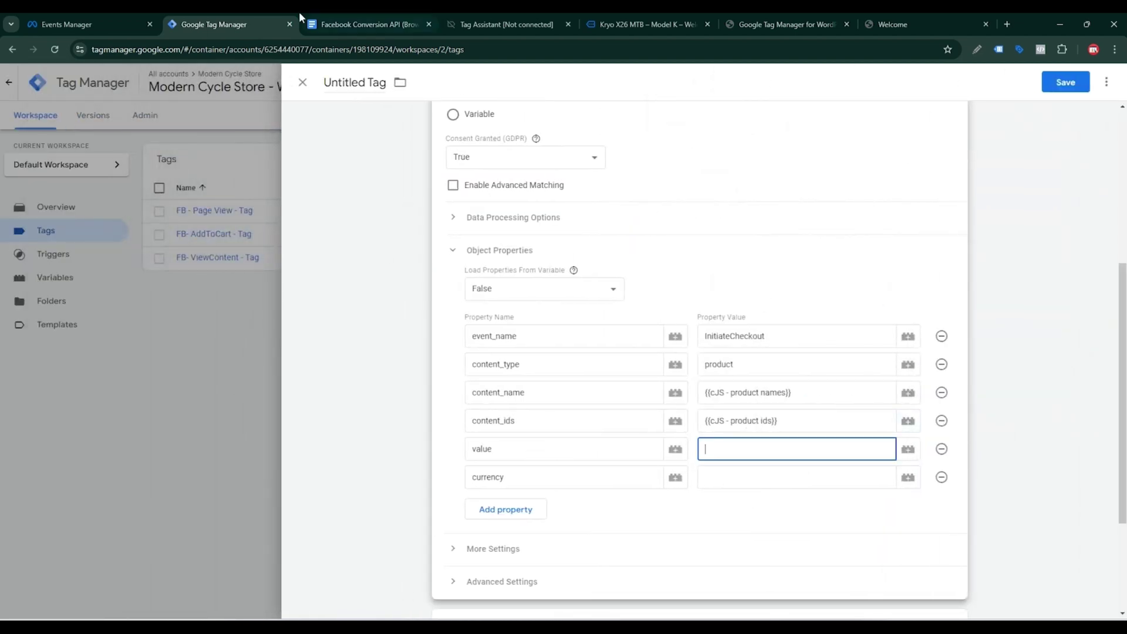
click(471, 18)
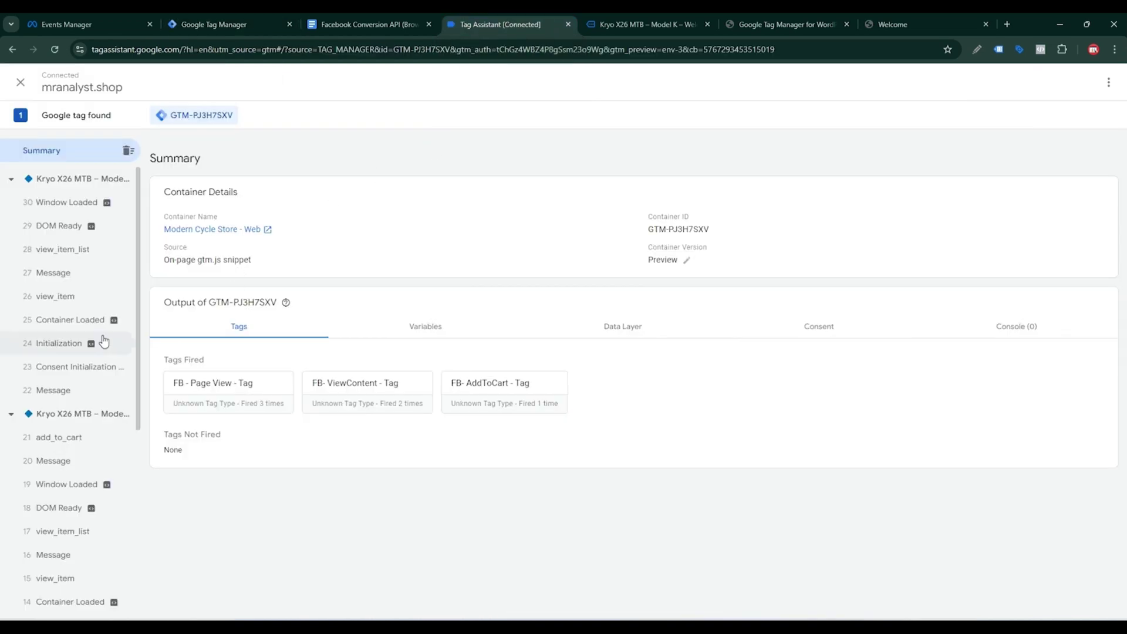
click(61, 446)
click(444, 280)
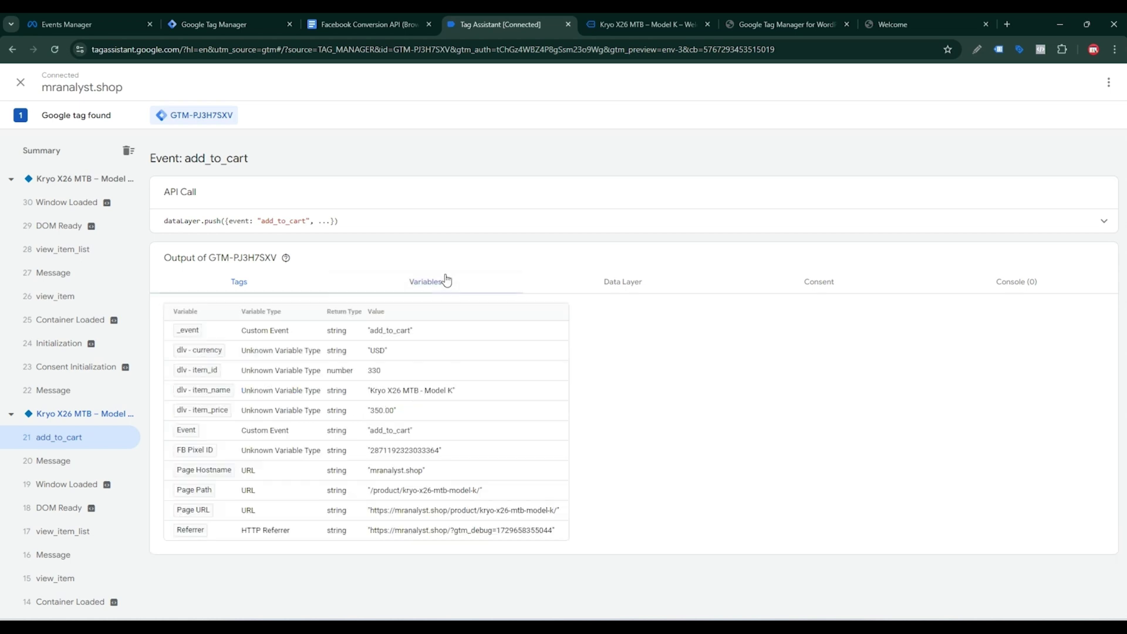
Step: Switch to the store site, view the cart holding the Kryo X26 MTB – Model K and proceed to checkout
click(639, 24)
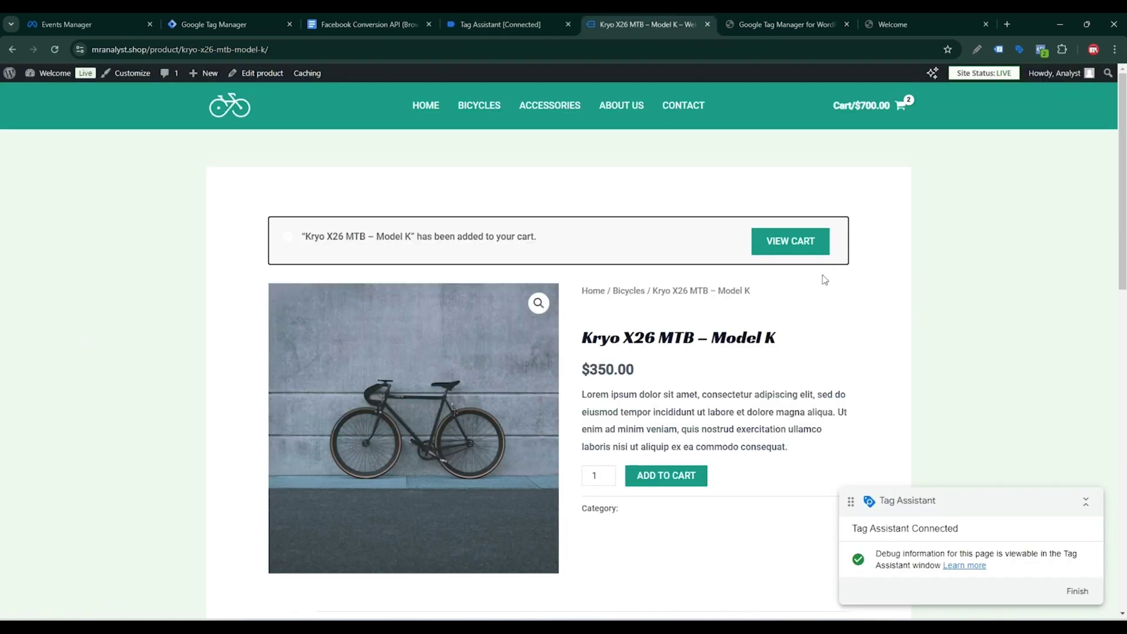
click(820, 236)
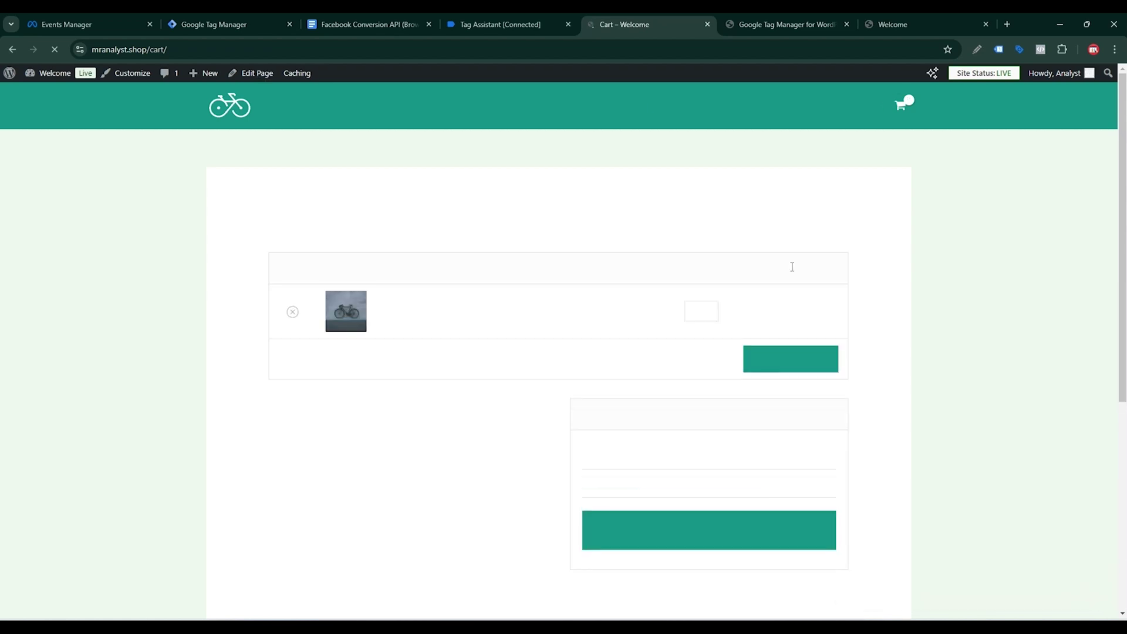
scroll(743, 478, down, 1)
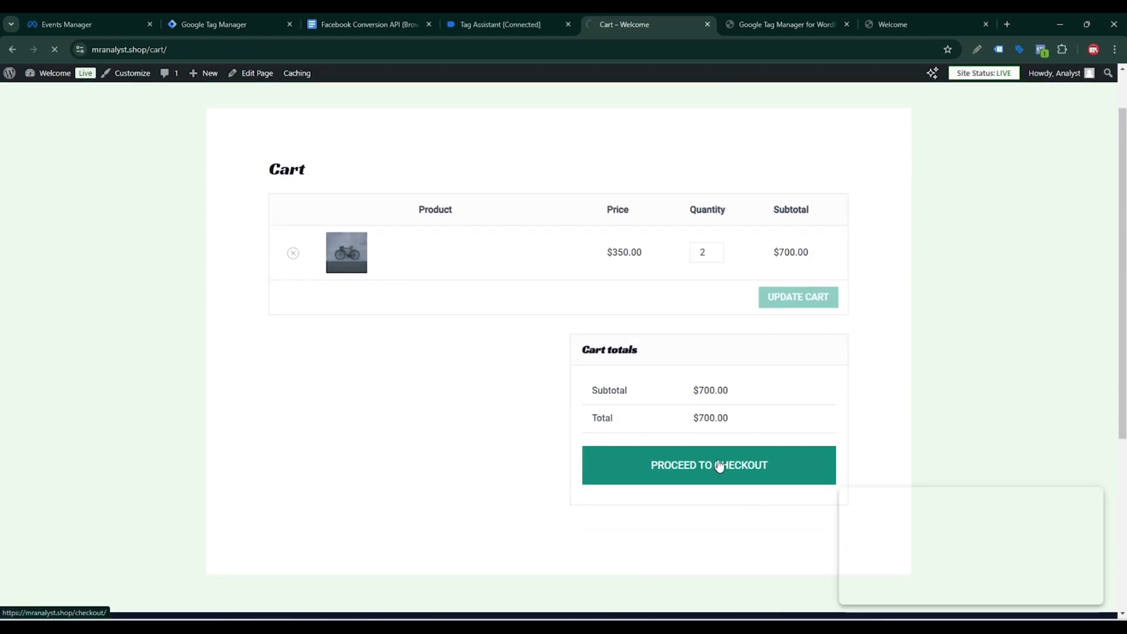
click(722, 472)
Step: Switch back to Tag Assistant and examine the ecommerce object in the begin_checkout event's data layer
click(531, 22)
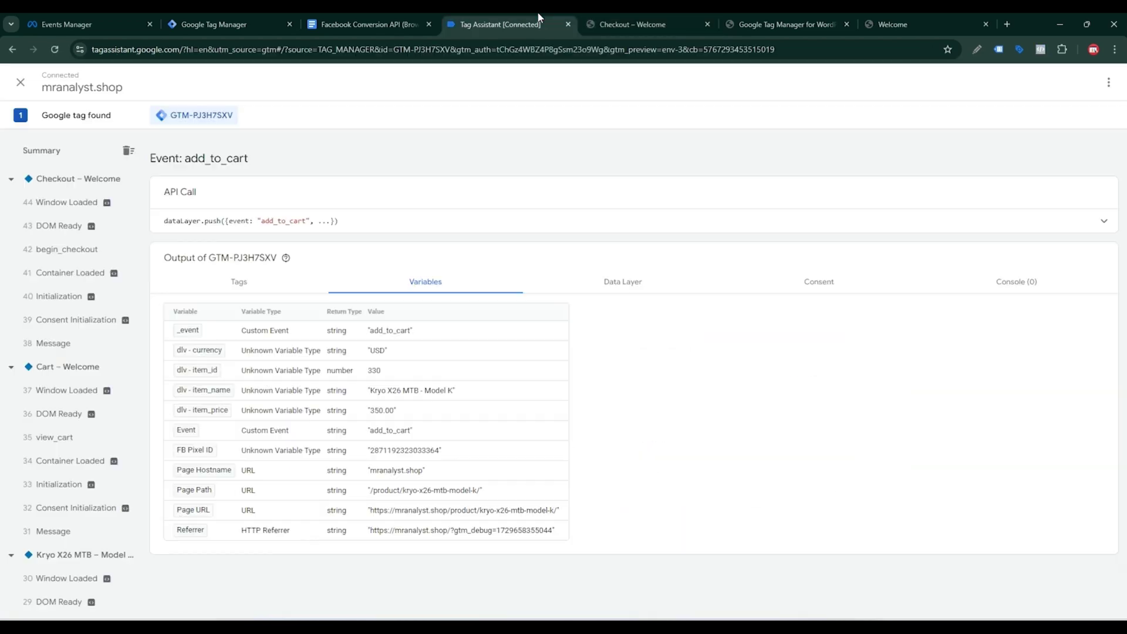
click(61, 253)
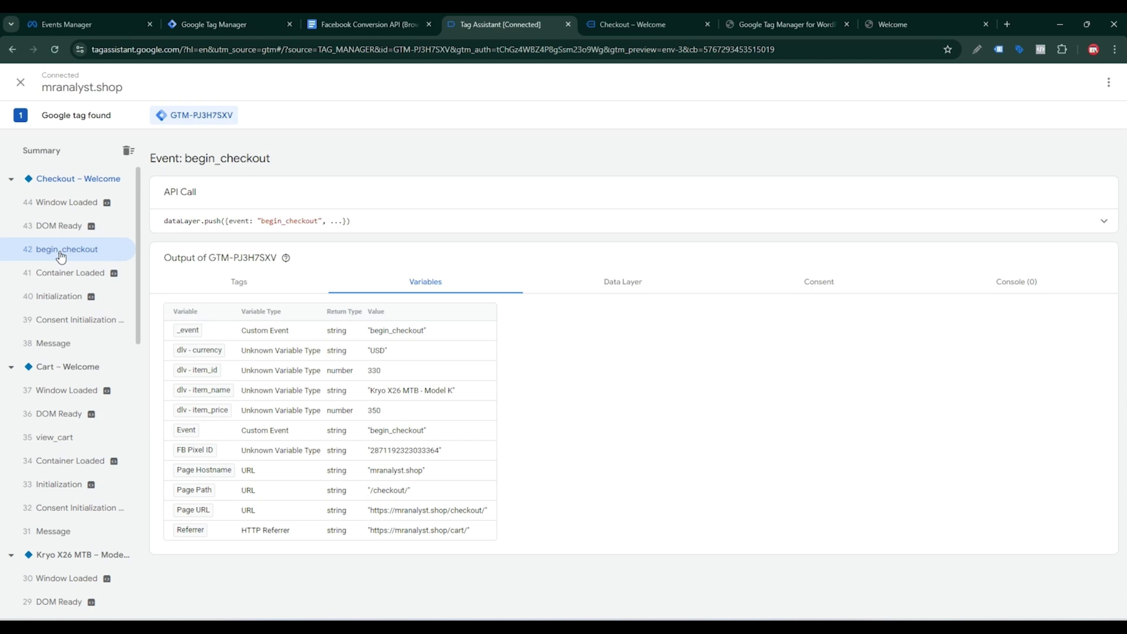
click(619, 288)
scroll(395, 523, down, 3)
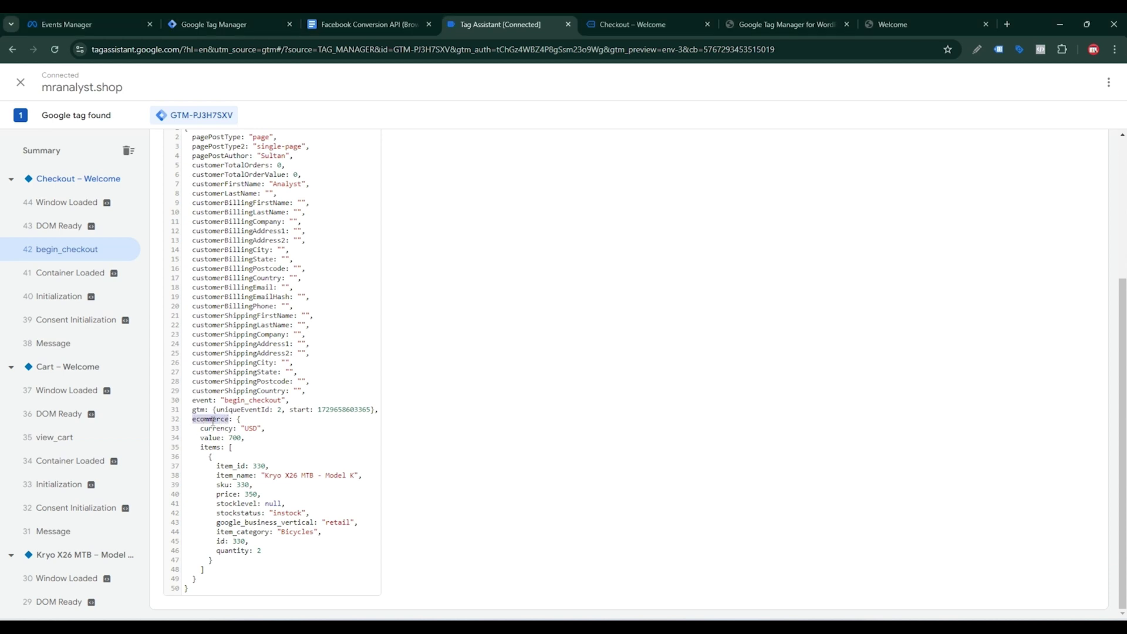
Step: Return to Tag Manager and start a new Data Layer Variable for the tag's value property
click(228, 24)
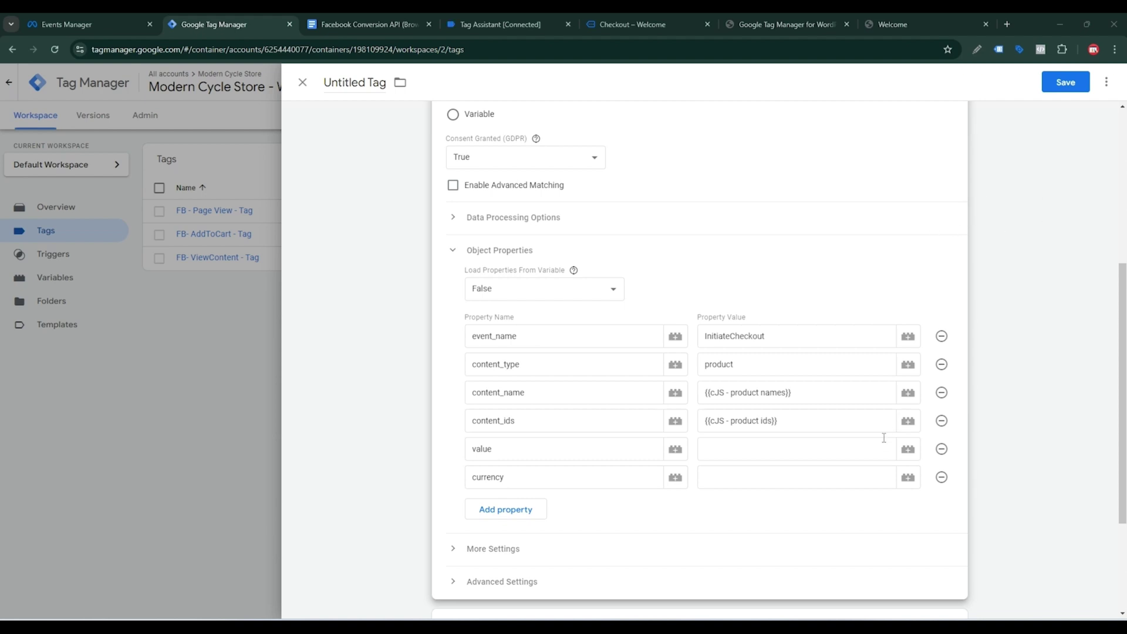
click(908, 449)
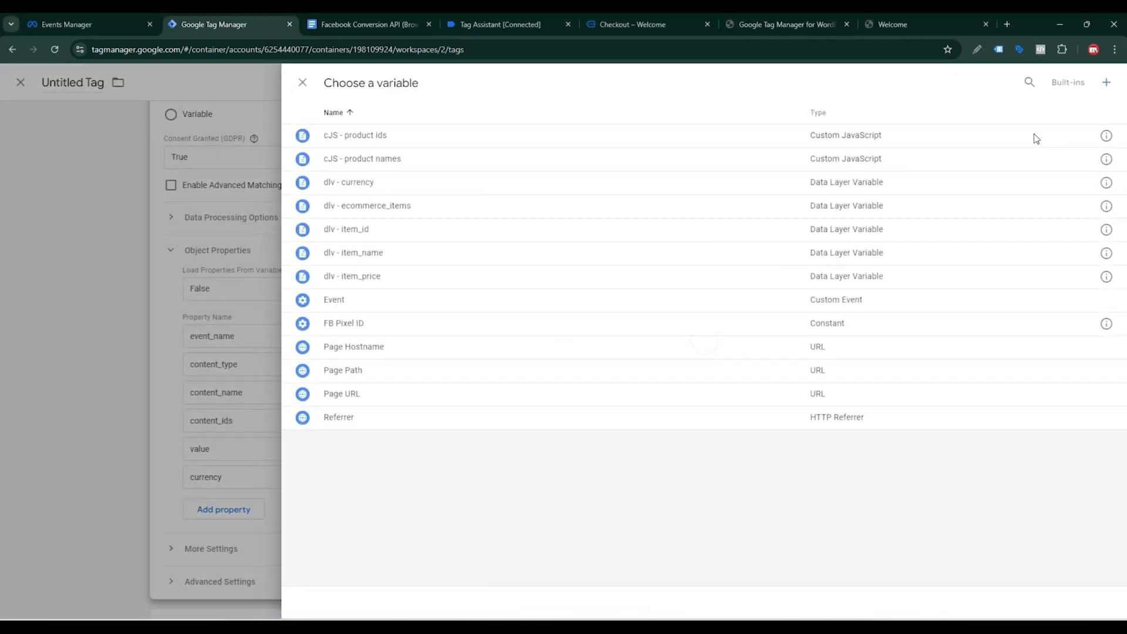
click(1114, 72)
click(802, 171)
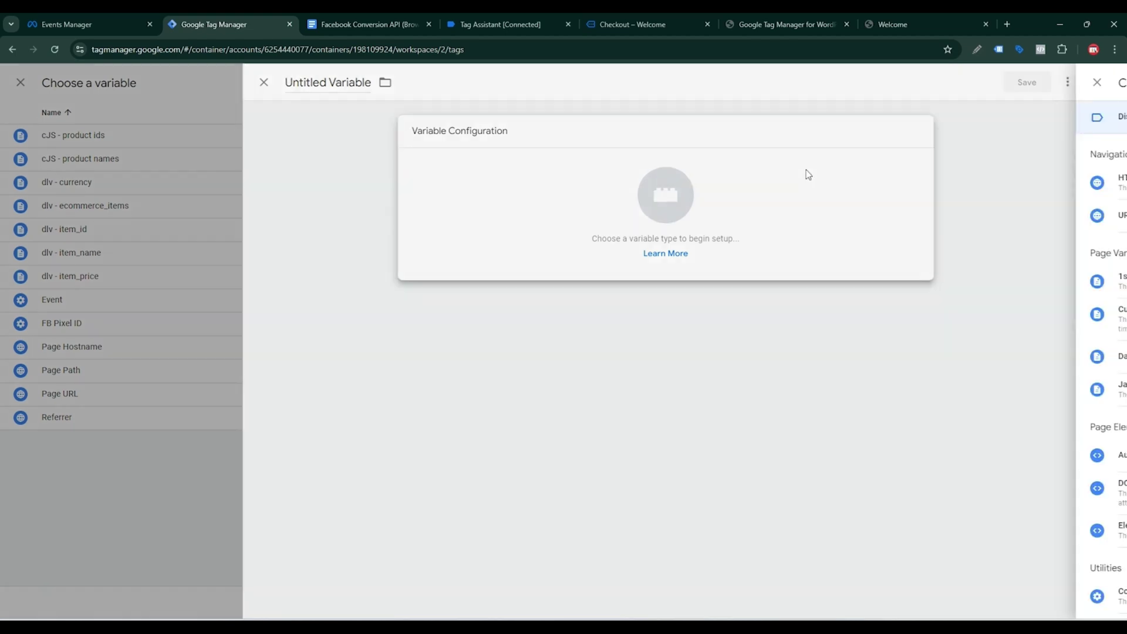
click(862, 362)
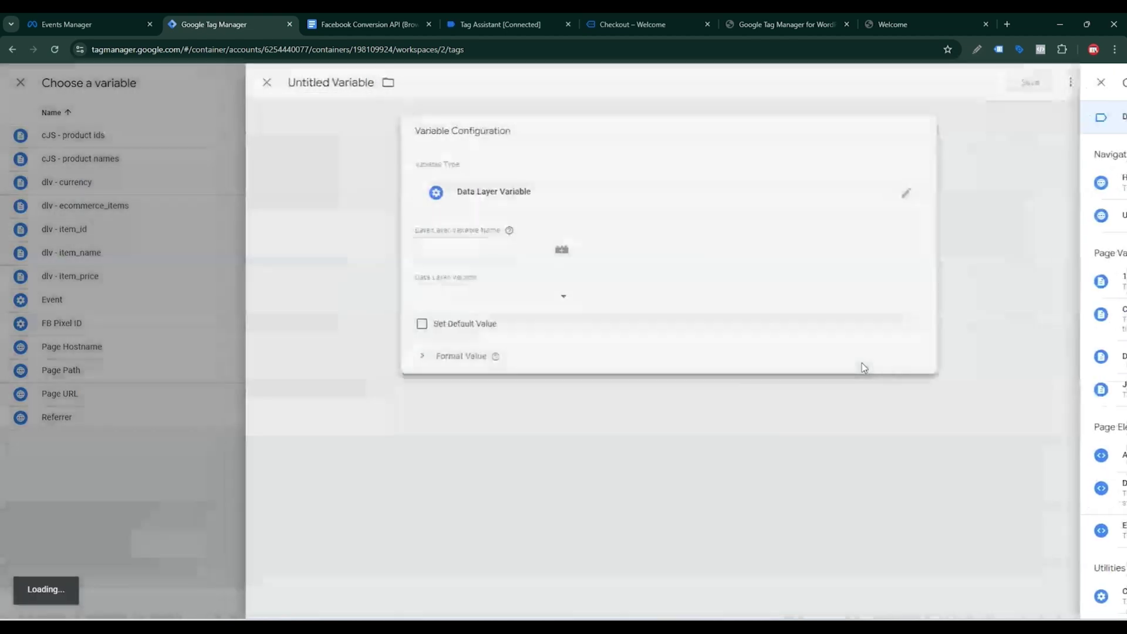
Step: Set the data layer variable name to ecommerce.value, checking the key against the setup document and the begin_checkout data layer
click(483, 245)
text(ecommerce)
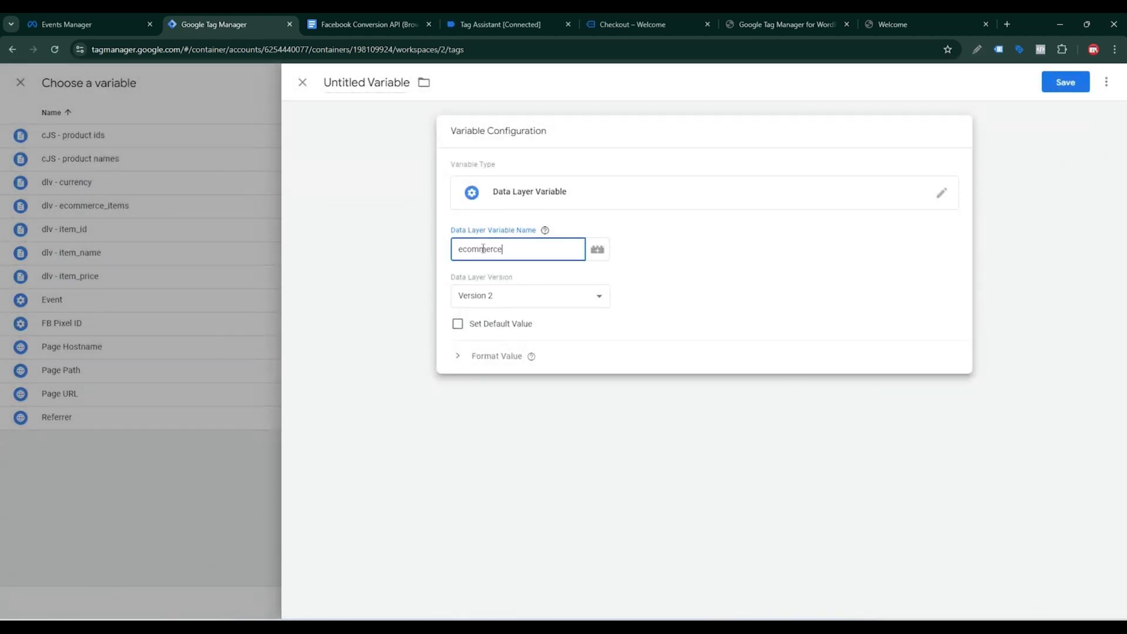
click(371, 22)
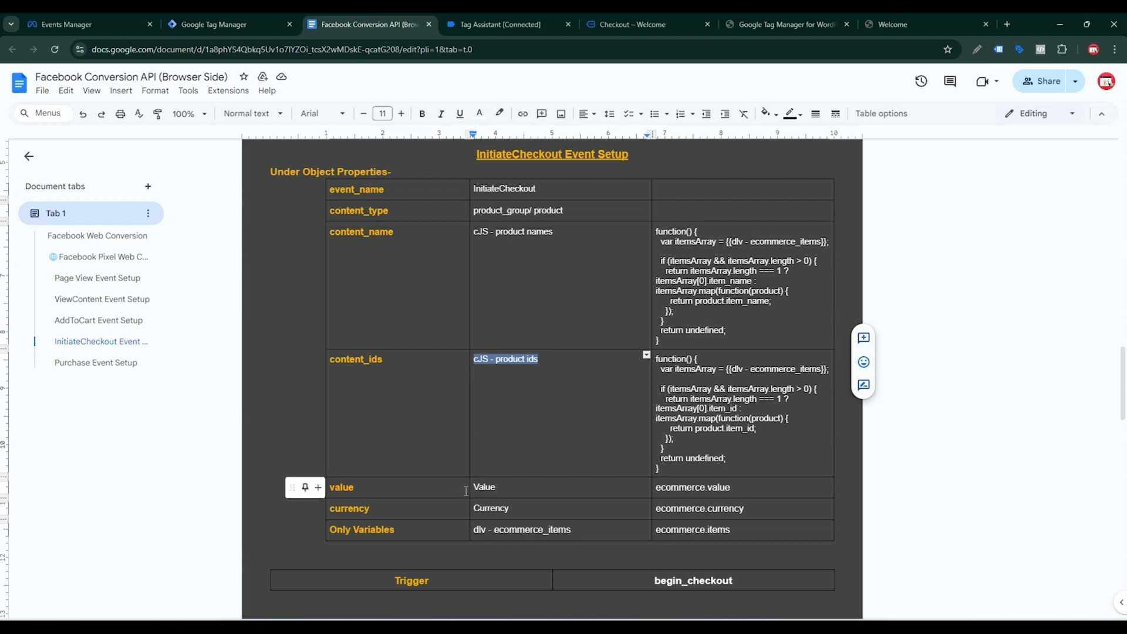
click(506, 26)
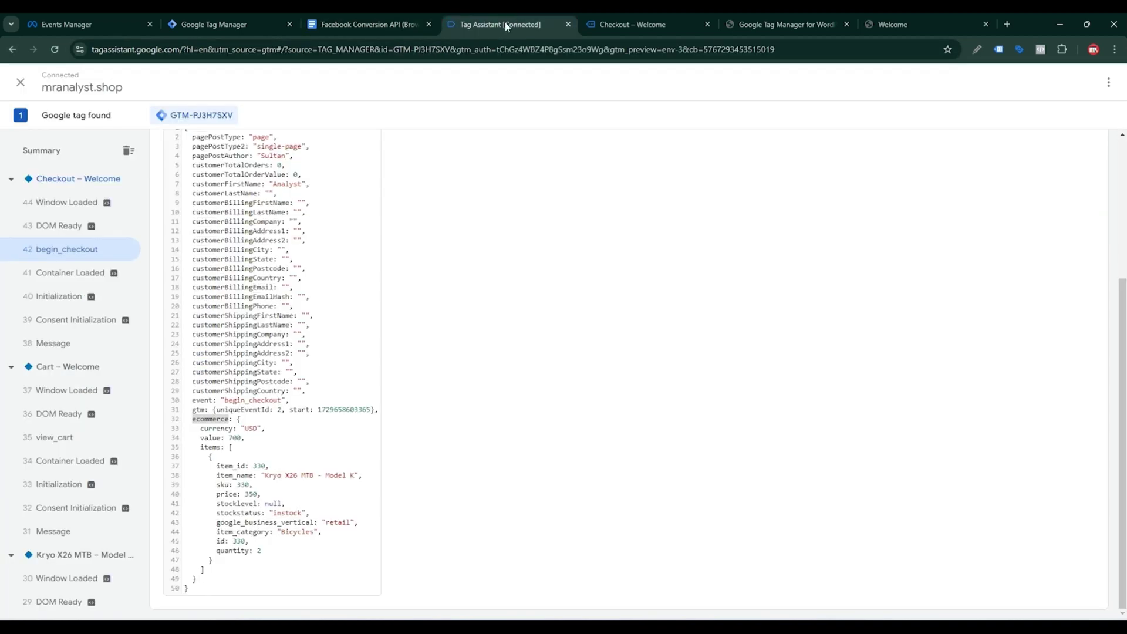
click(210, 438)
click(199, 24)
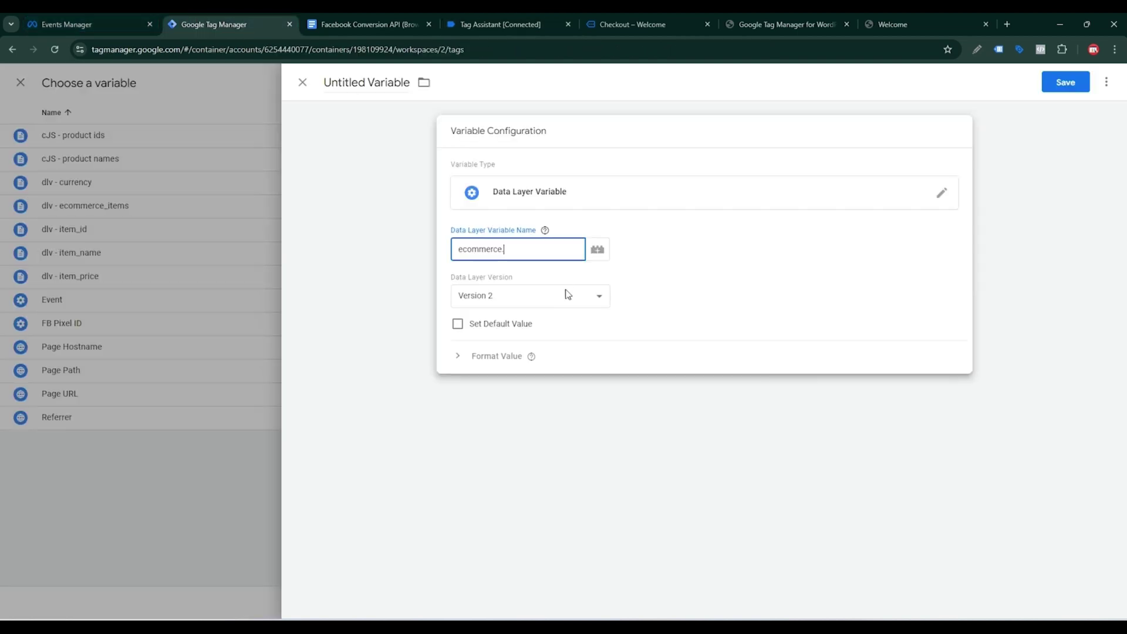
text(value)
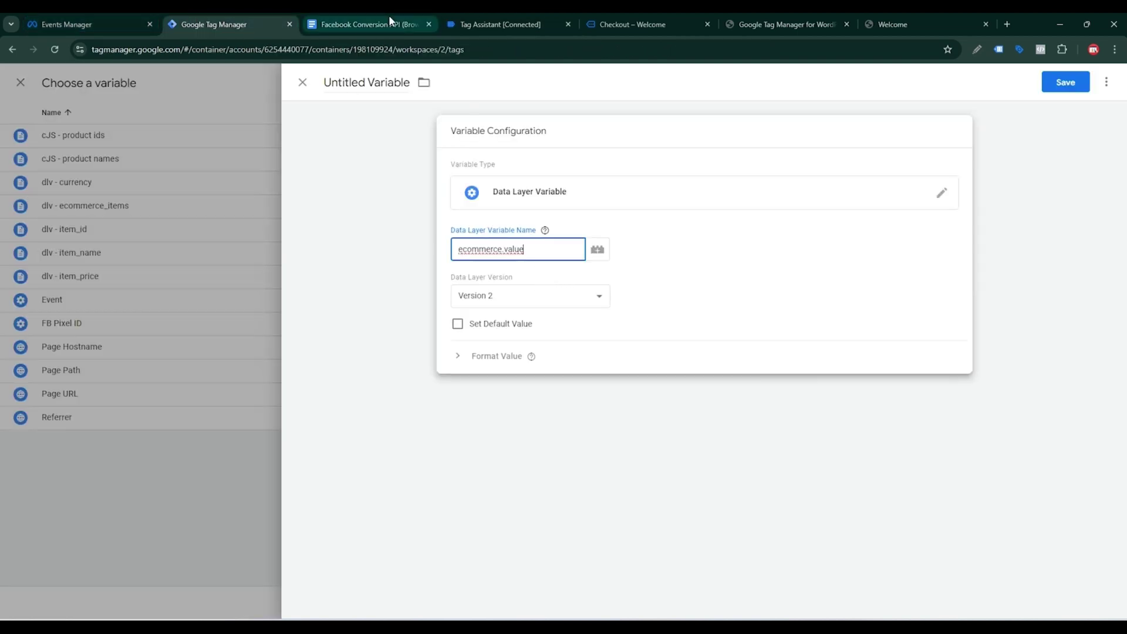
Step: Check the value row in the setup document, then name the variable "dlv - Value" and save it to the tag's value property
click(531, 17)
click(376, 24)
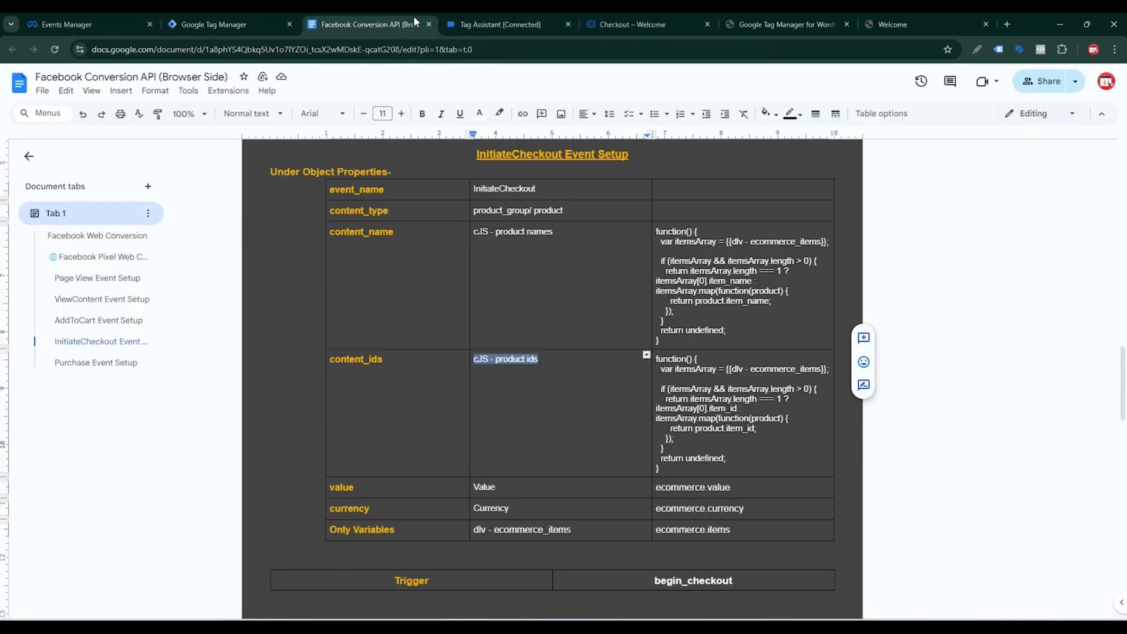
drag(500, 484, 475, 487)
click(265, 19)
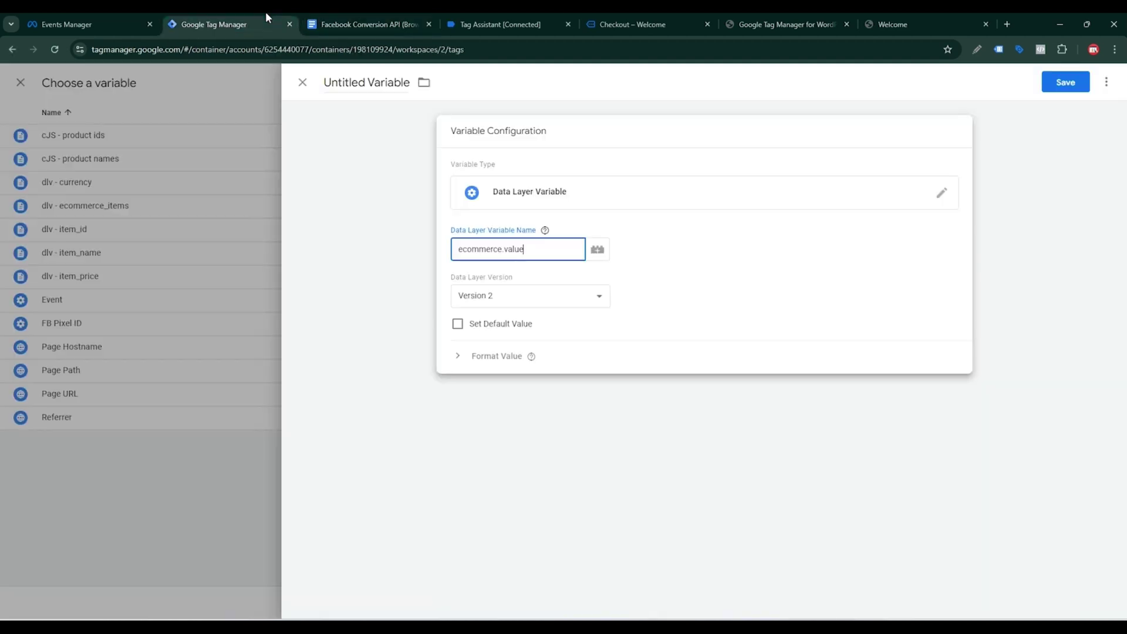
click(388, 79)
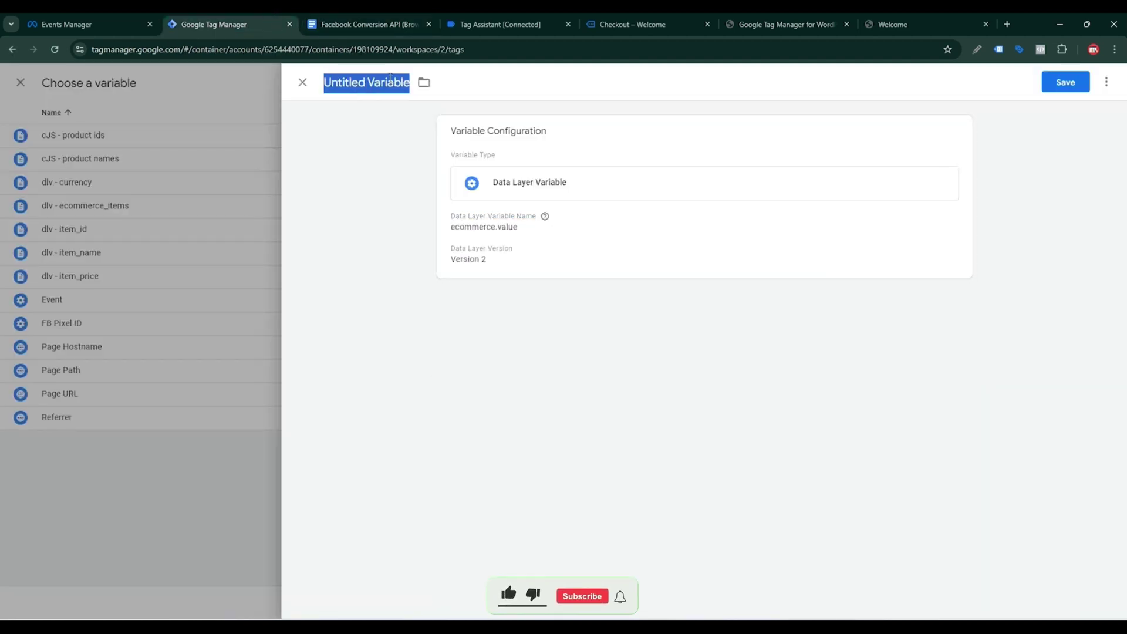
text(dlv - Value)
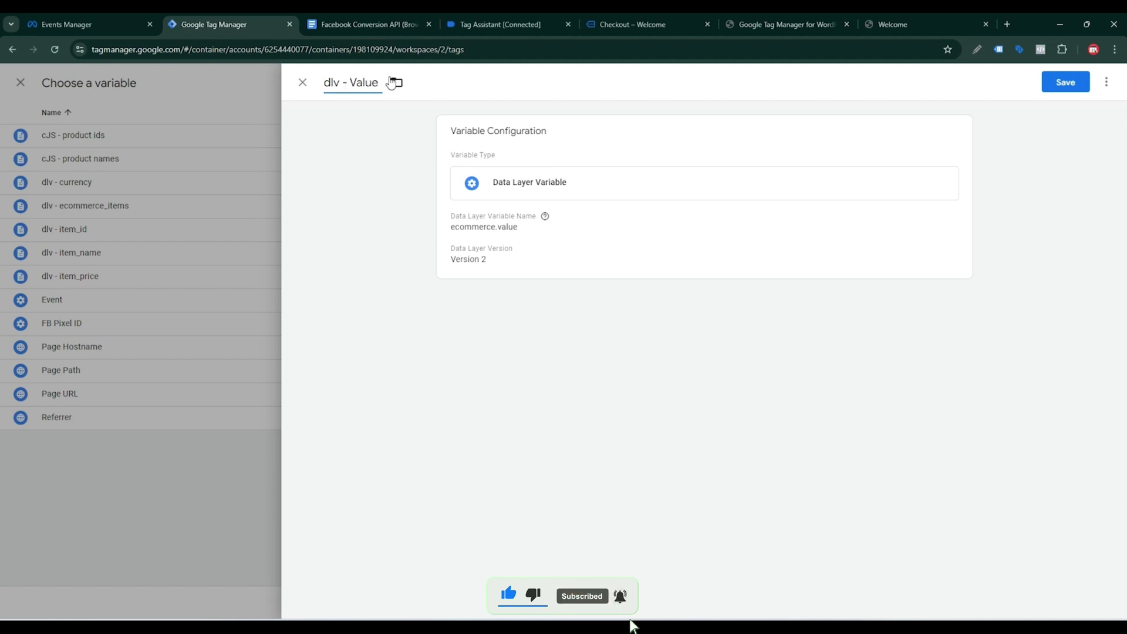
click(1067, 81)
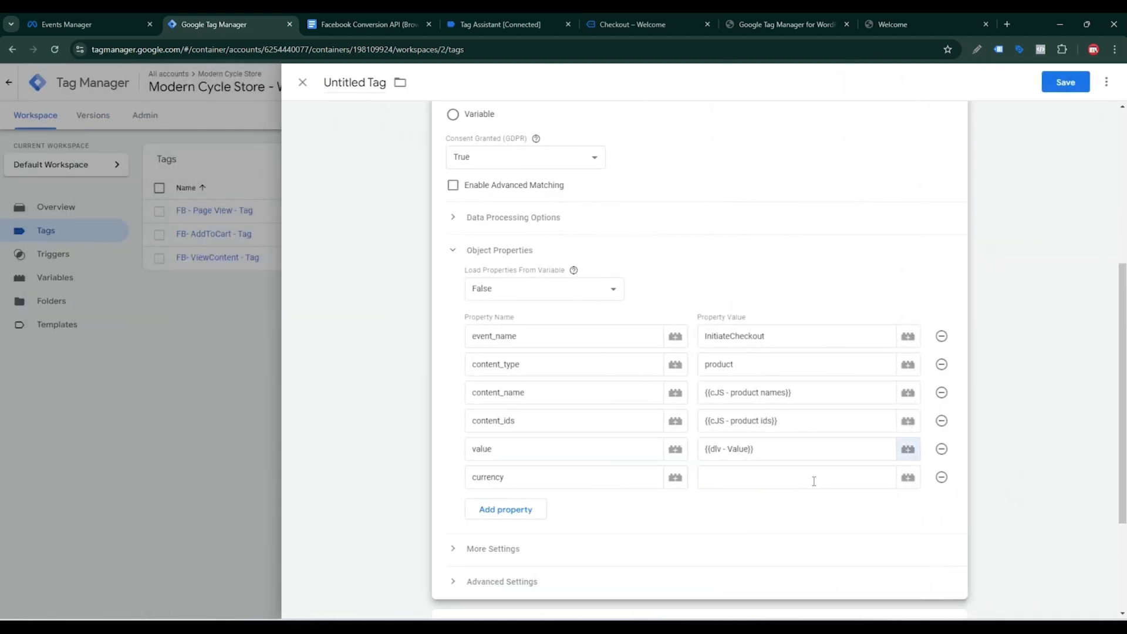
Step: Assign the existing dlv - currency variable to the tag's currency property
click(813, 481)
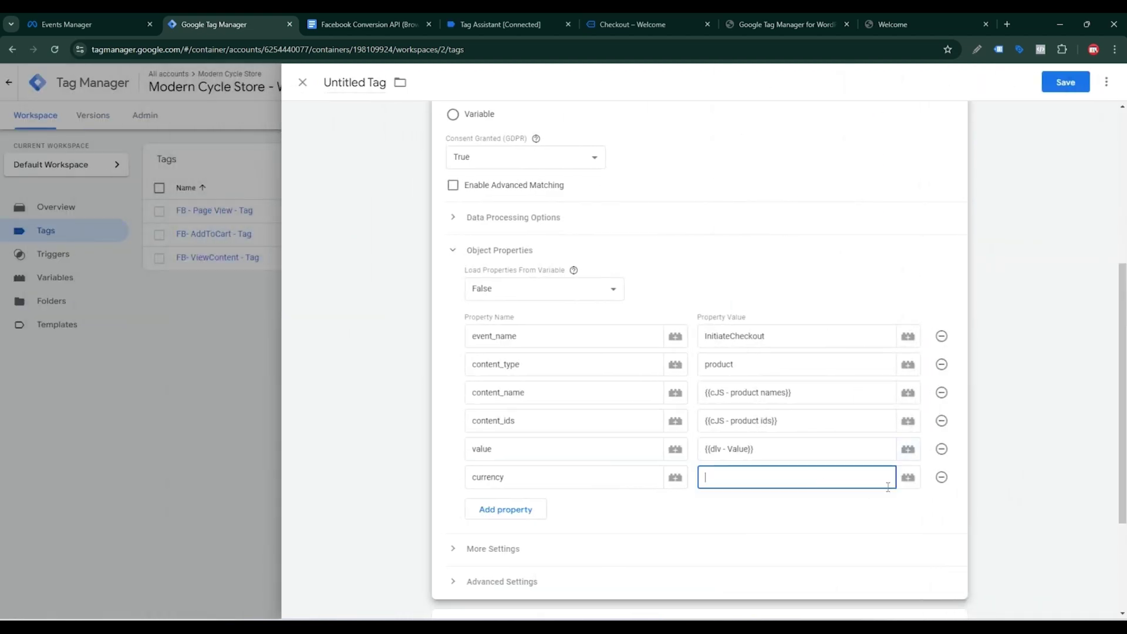
click(908, 477)
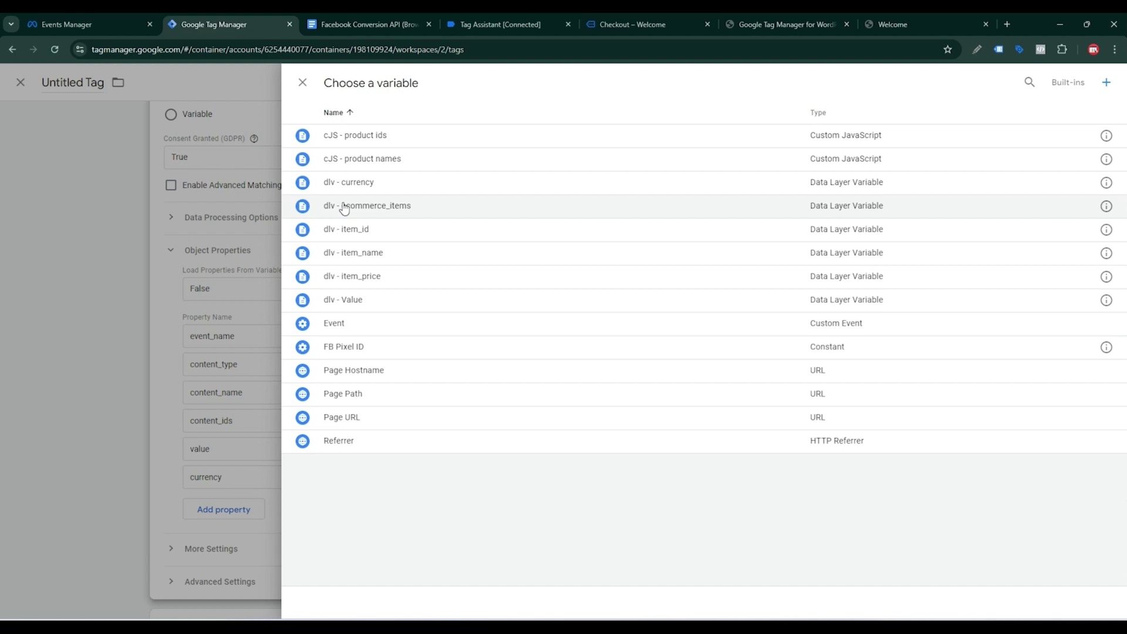
click(394, 186)
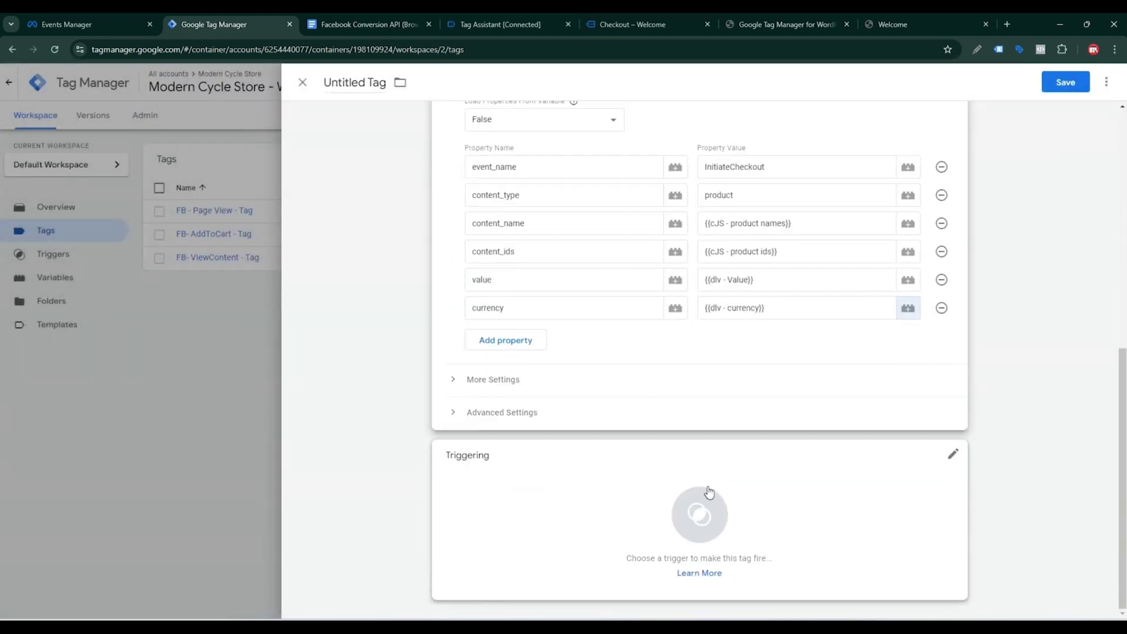
Step: Create a new trigger of type Custom Event for the InitiateCheckout tag
click(590, 483)
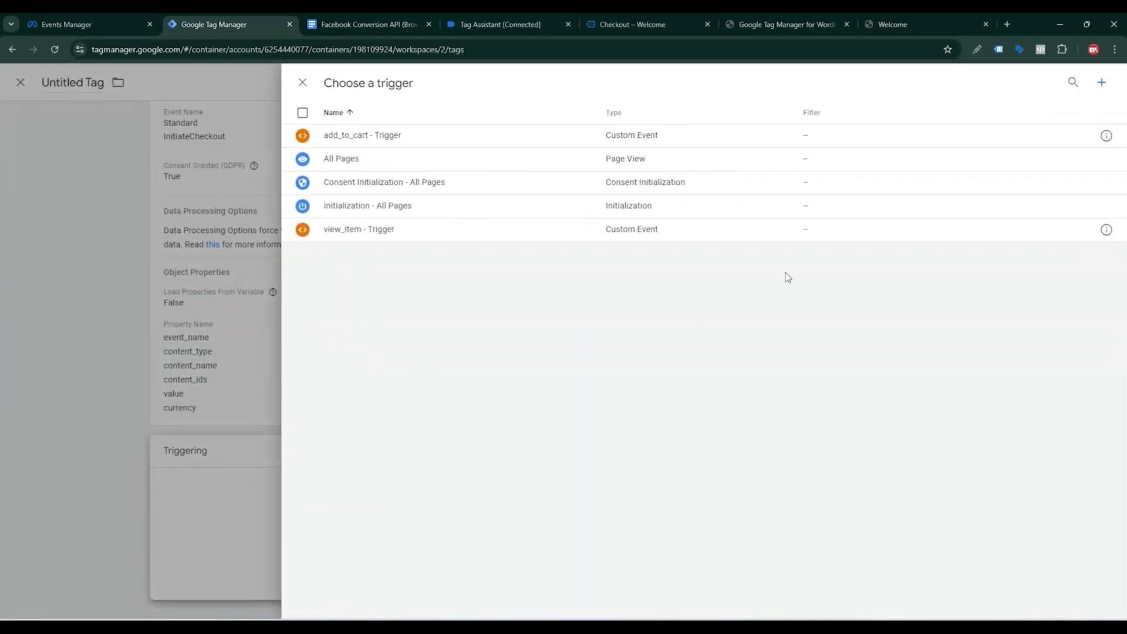
click(1102, 88)
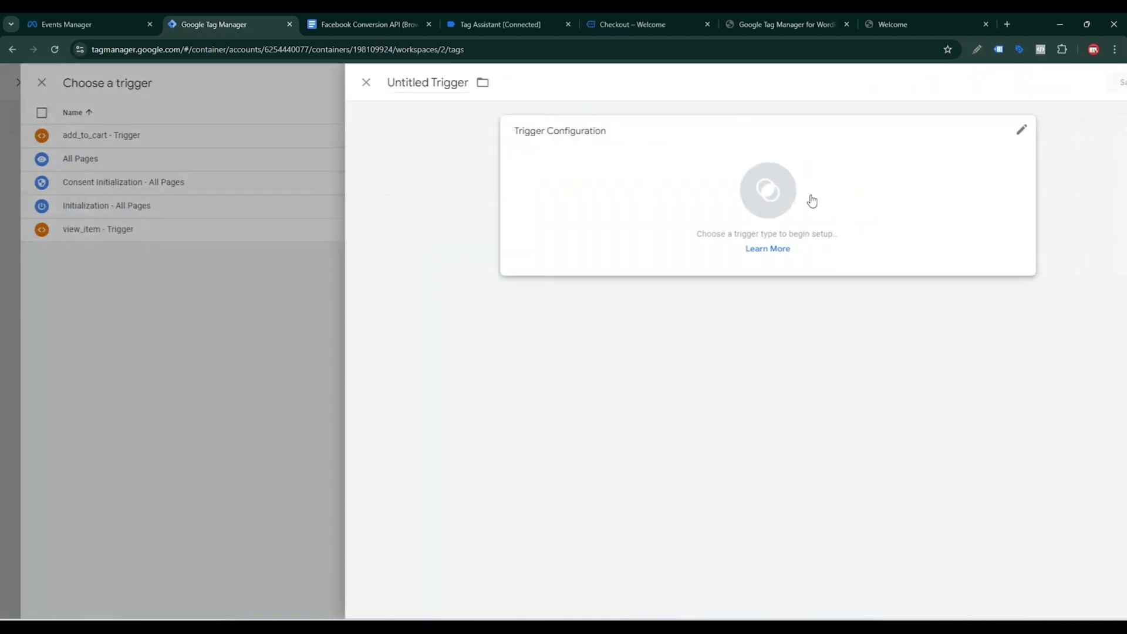
click(773, 234)
scroll(906, 493, down, 2)
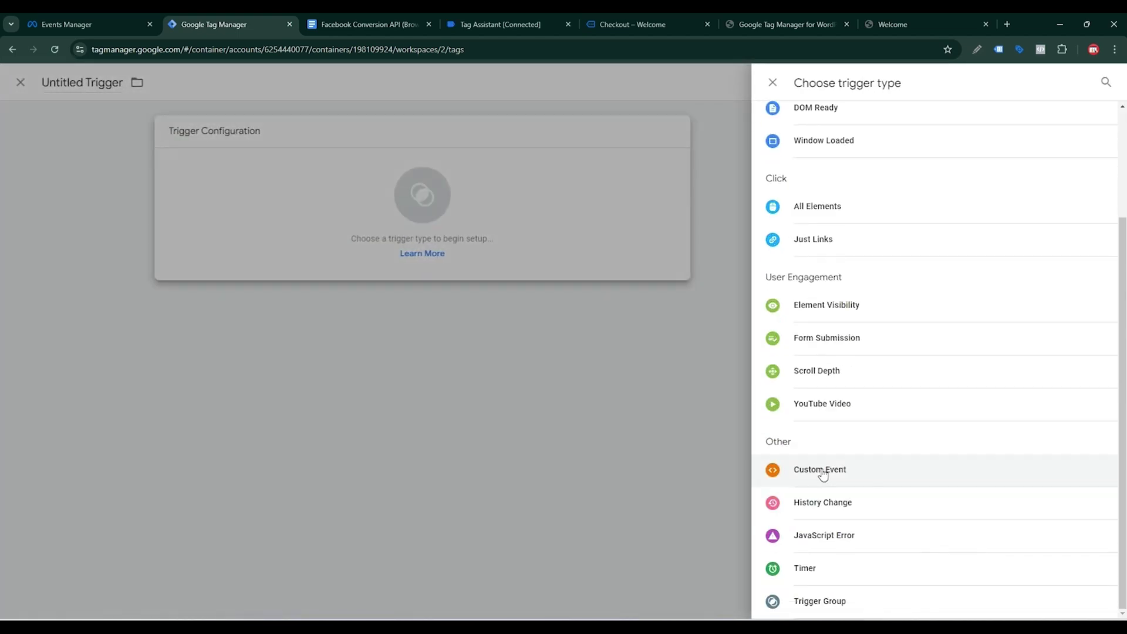
click(819, 470)
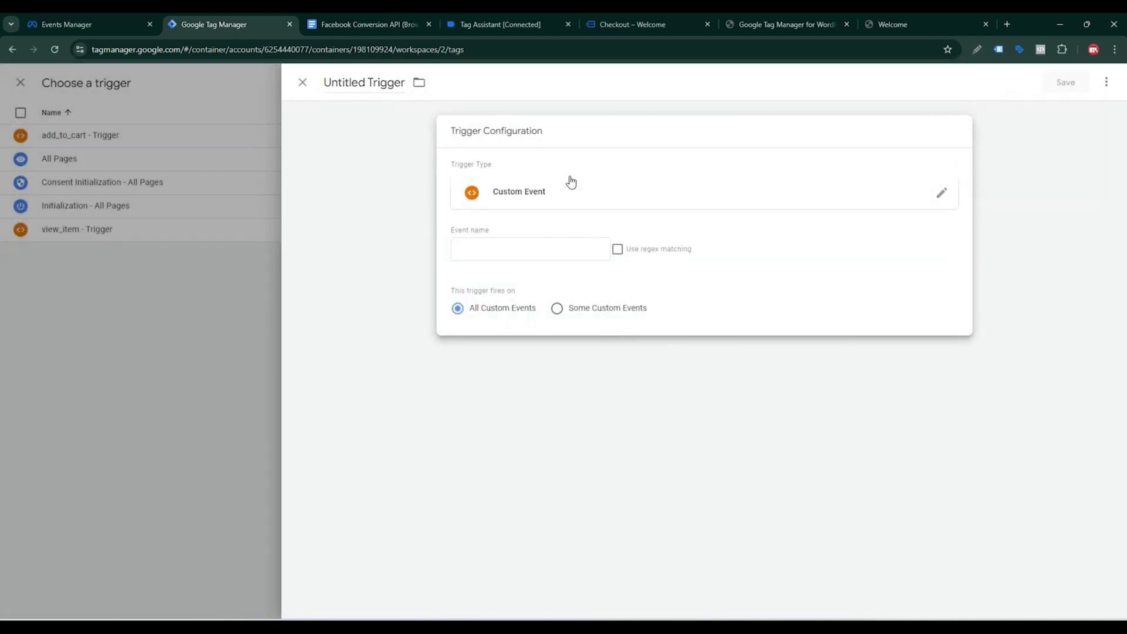
Step: Set the trigger's event name to begin_checkout, taken from the Tag Assistant data layer, and name the trigger "begin_checkout Trigger"
click(494, 25)
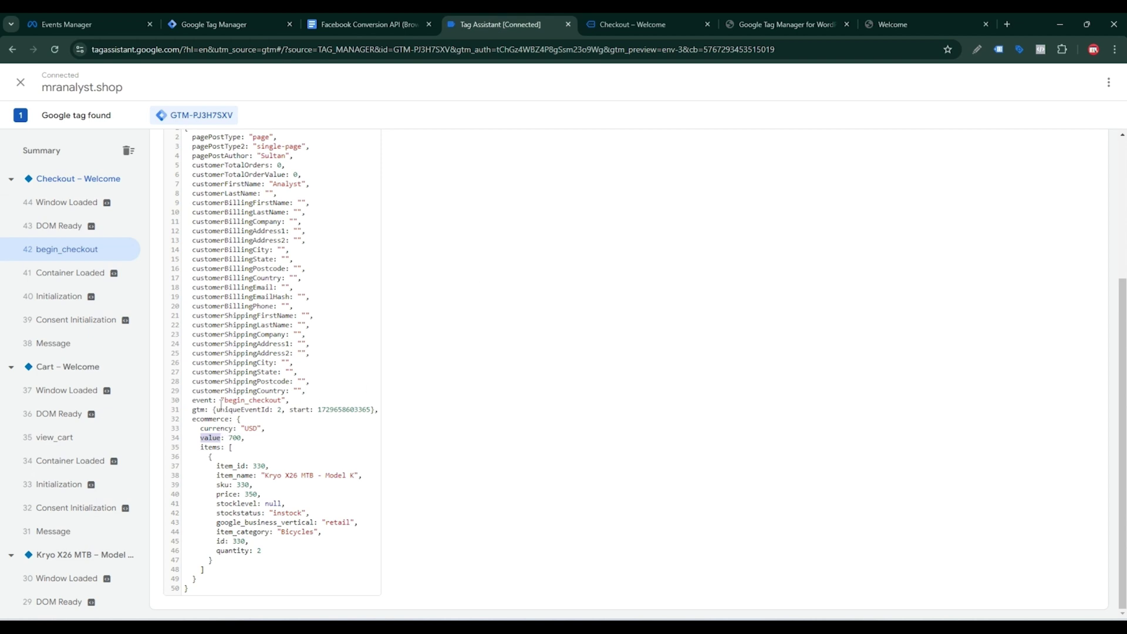
drag(226, 399, 274, 398)
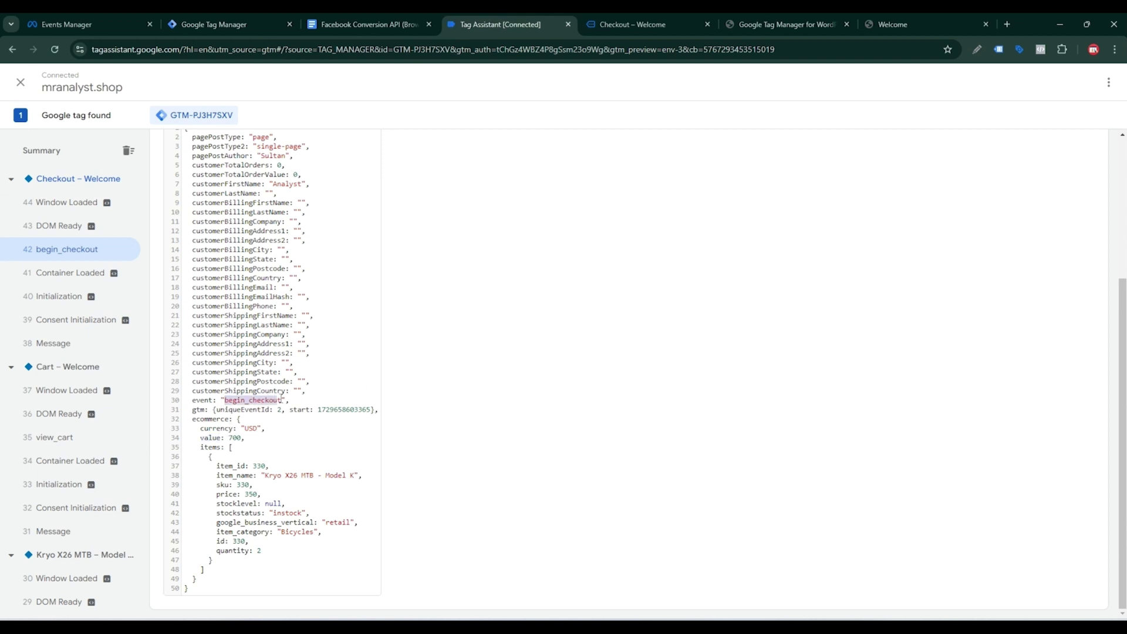
click(205, 24)
click(486, 250)
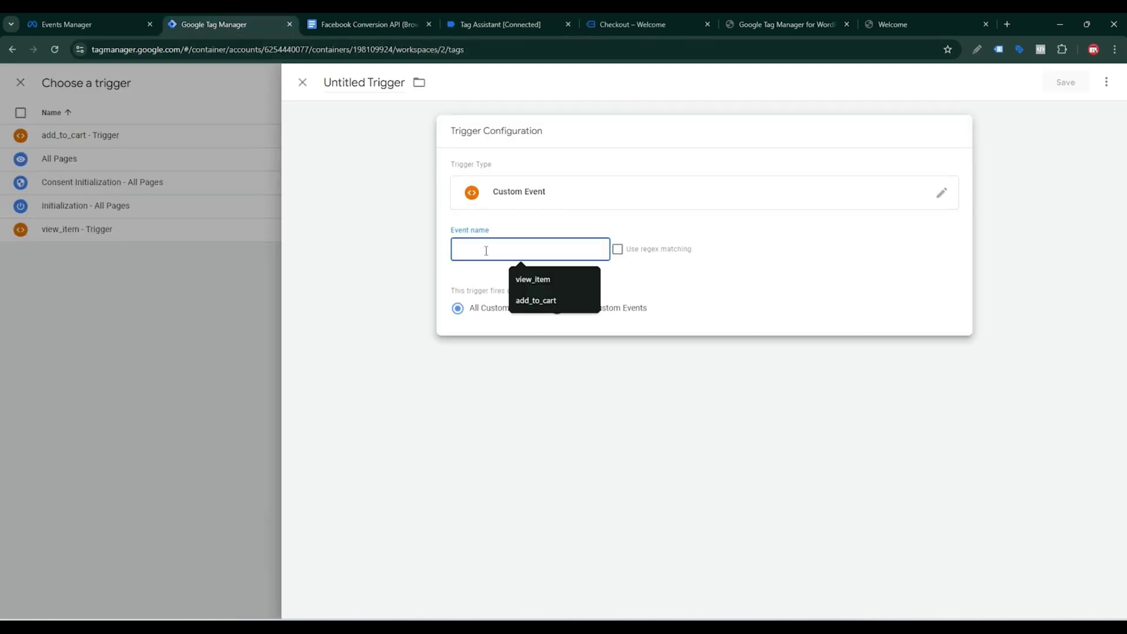
text(begin_checkout)
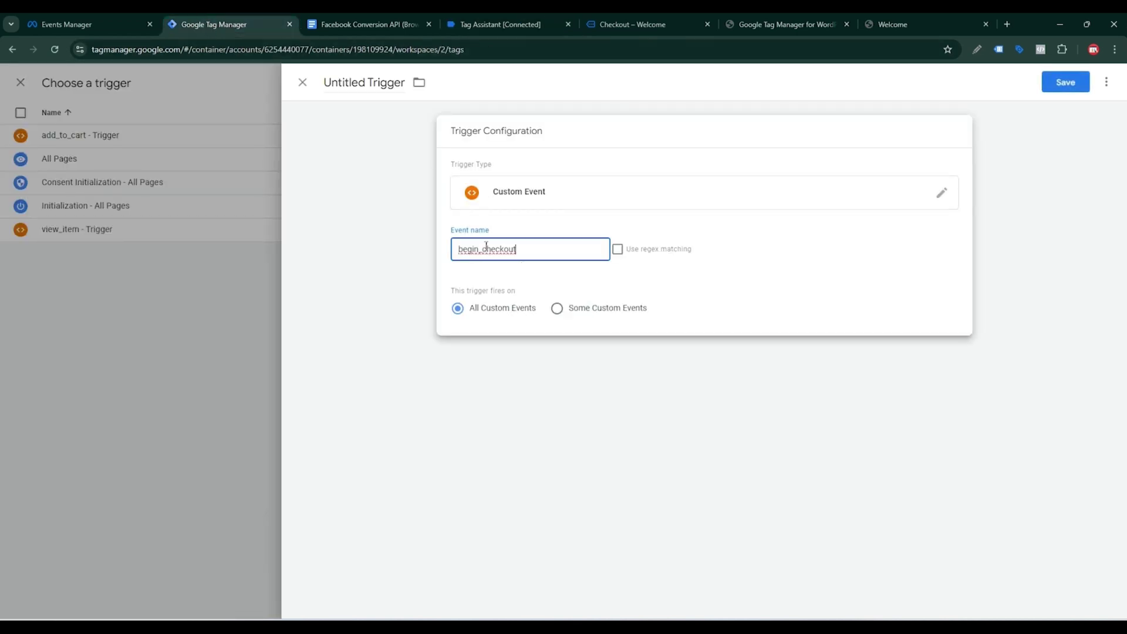
double_click(364, 82)
text(begin_checkout)
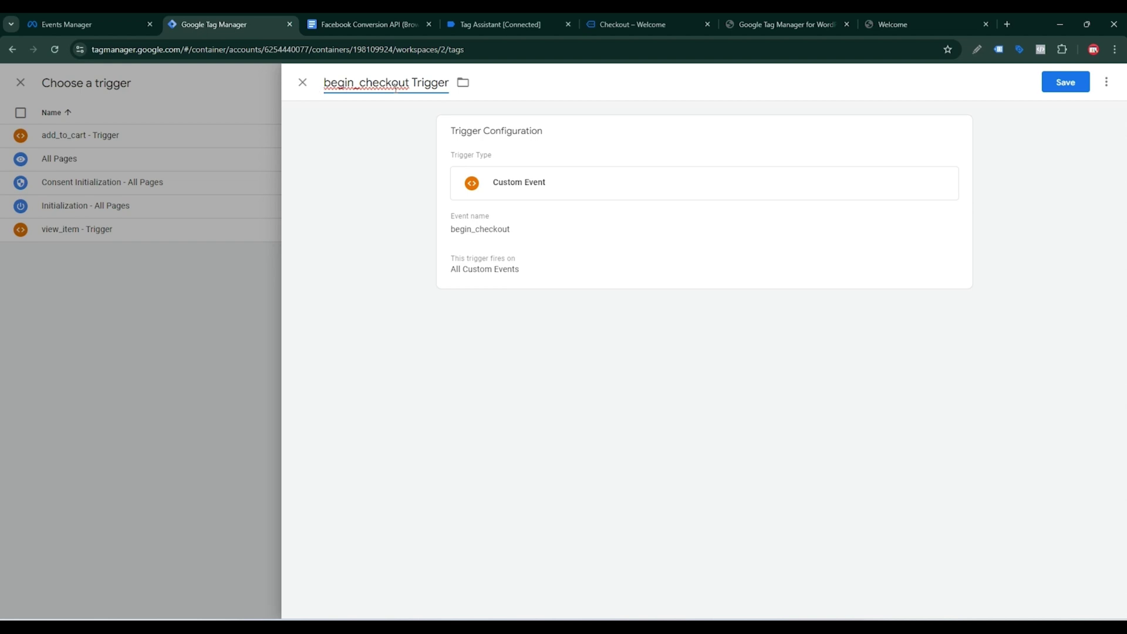
Step: Save the trigger as "begin_checkout -Trigger", then name the tag "FB - Checkout - Tag" and save it
text(-)
click(1080, 82)
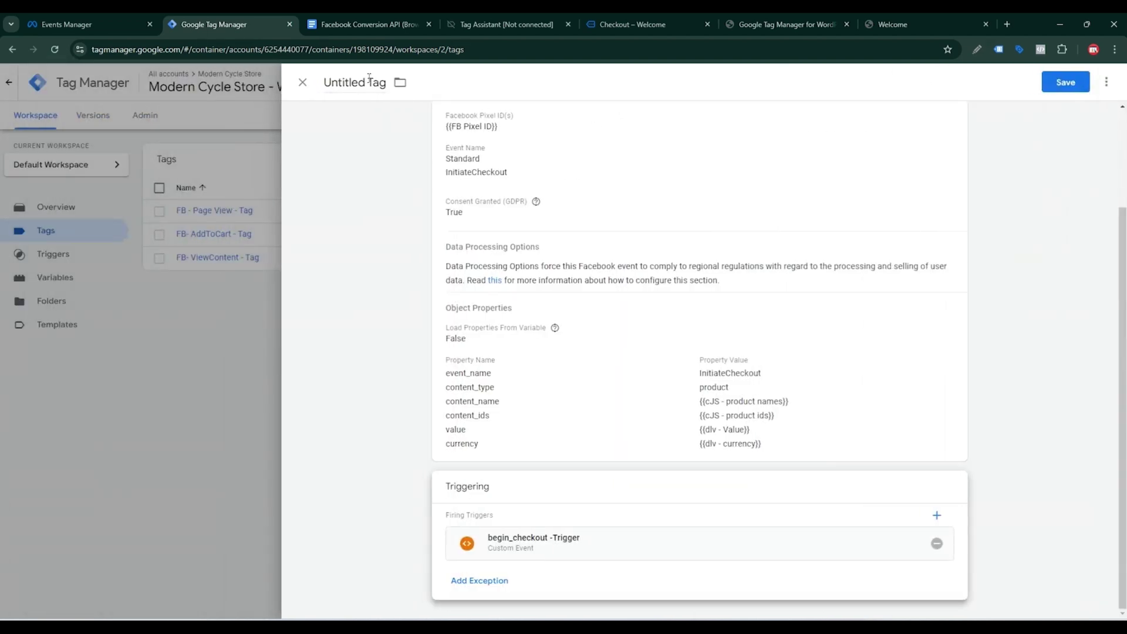
drag(365, 80, 319, 79)
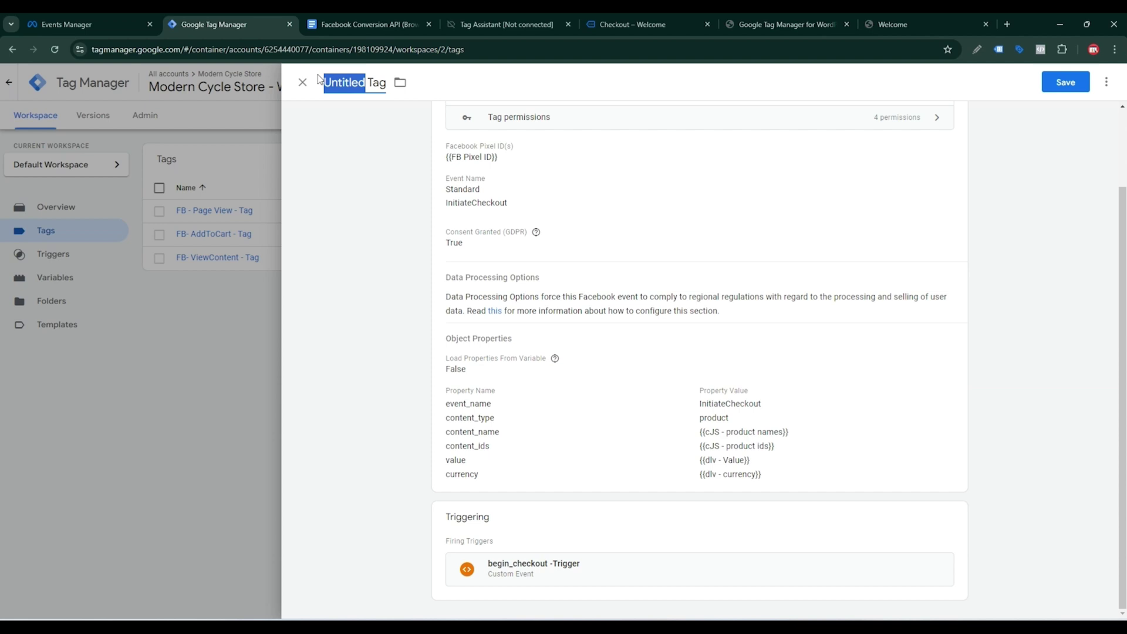
text(FB -)
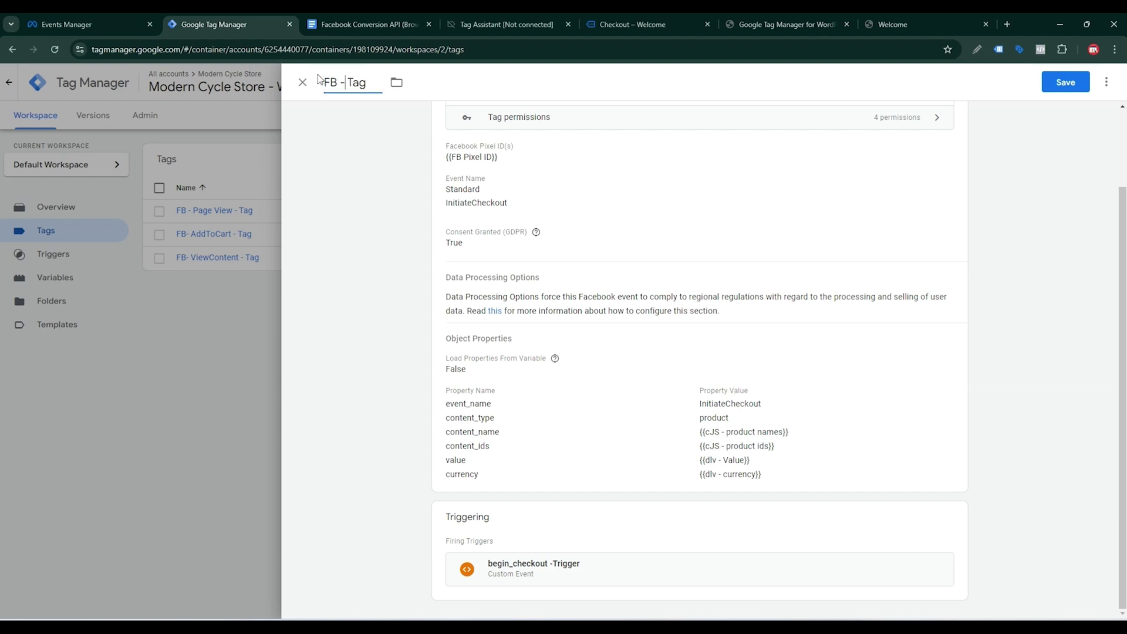
text( Checkout )
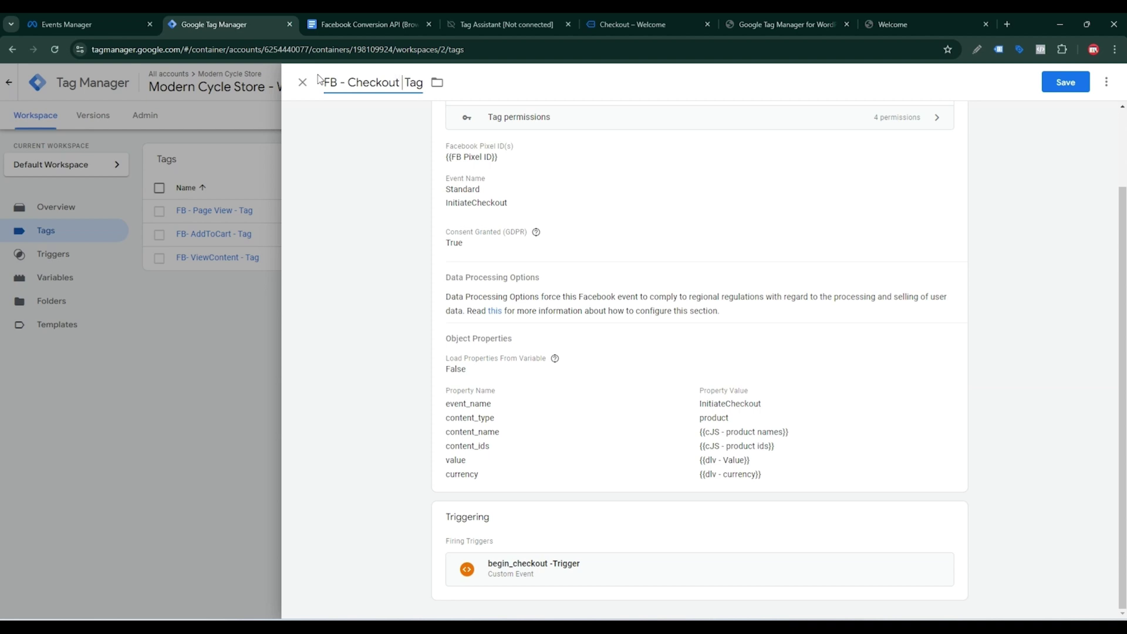
text(-)
click(1056, 81)
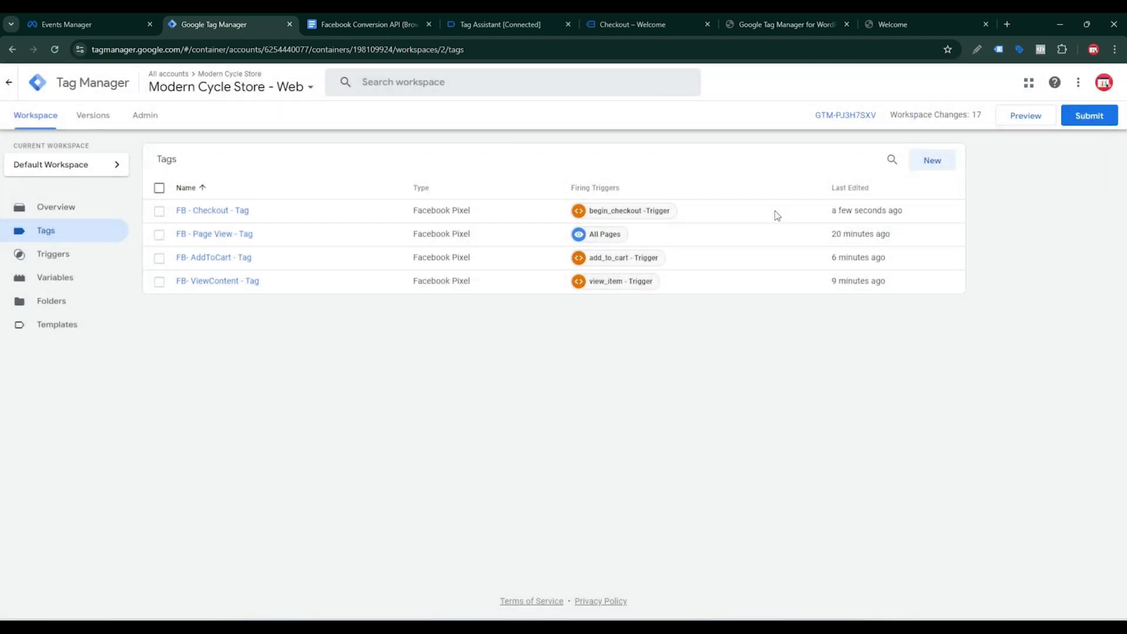
Step: Preview the container in Tag Assistant and open the Kryo X26 MTB – Model K product page in the connected store
click(1024, 117)
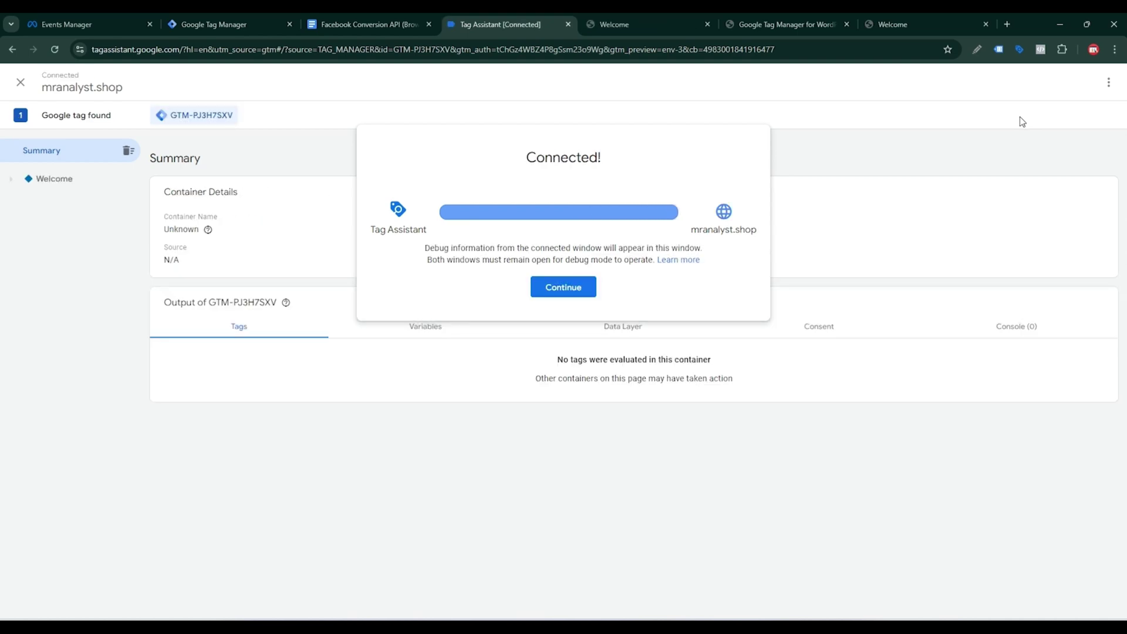
click(569, 289)
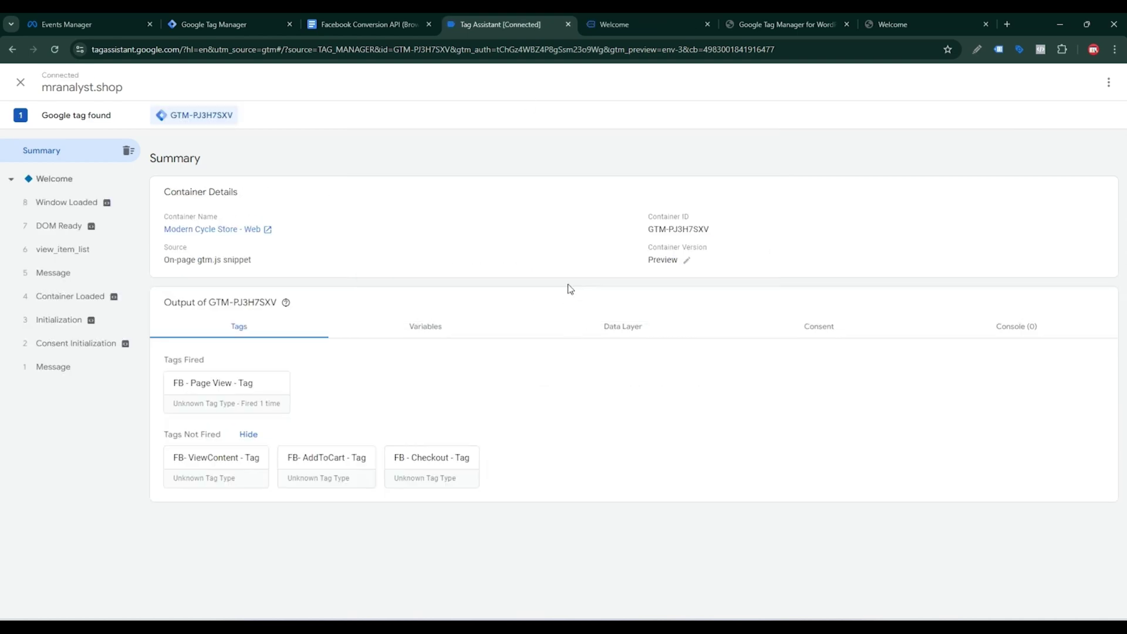
click(667, 14)
scroll(533, 399, down, 6)
scroll(533, 399, down, 6)
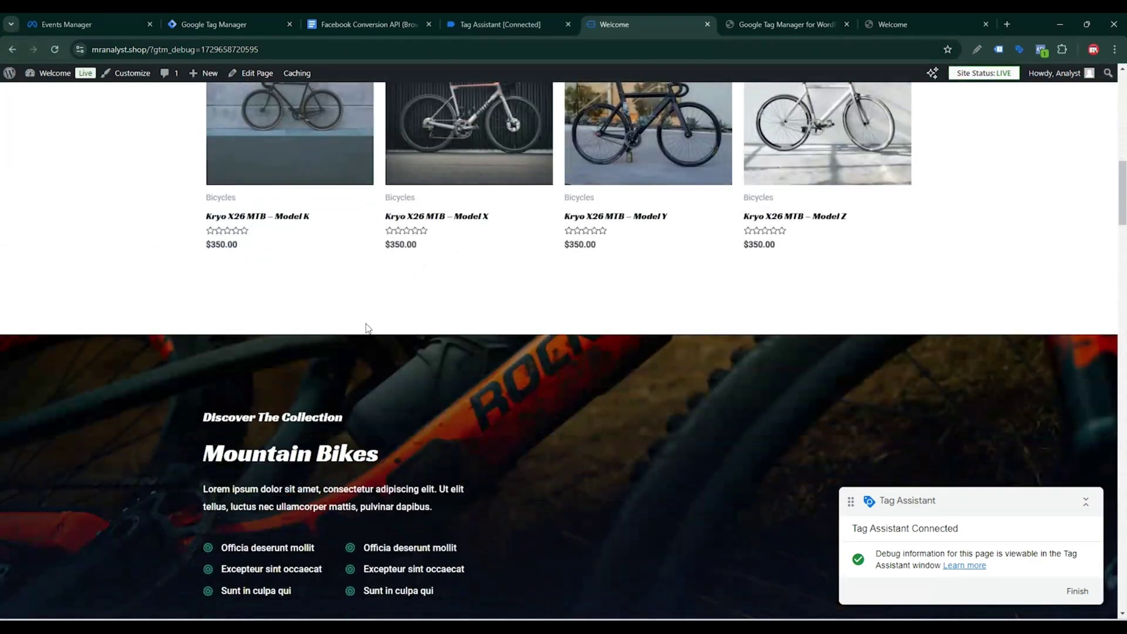
click(342, 155)
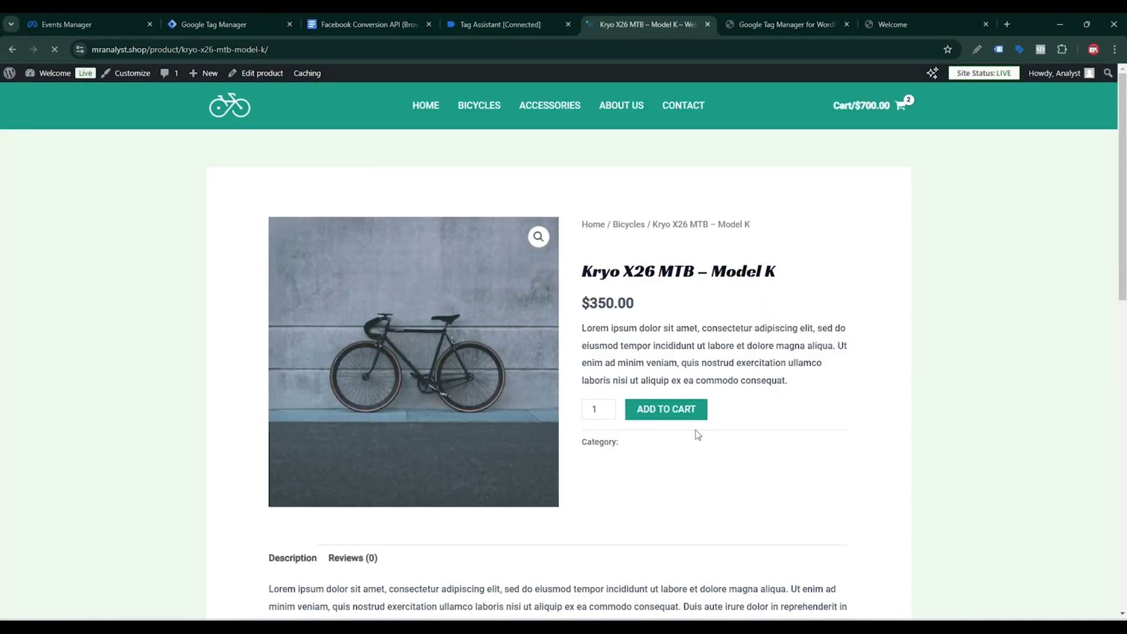
Step: Add one Model K bike to the cart and proceed to checkout, then check the fired tags in Tag Assistant
click(674, 418)
click(790, 241)
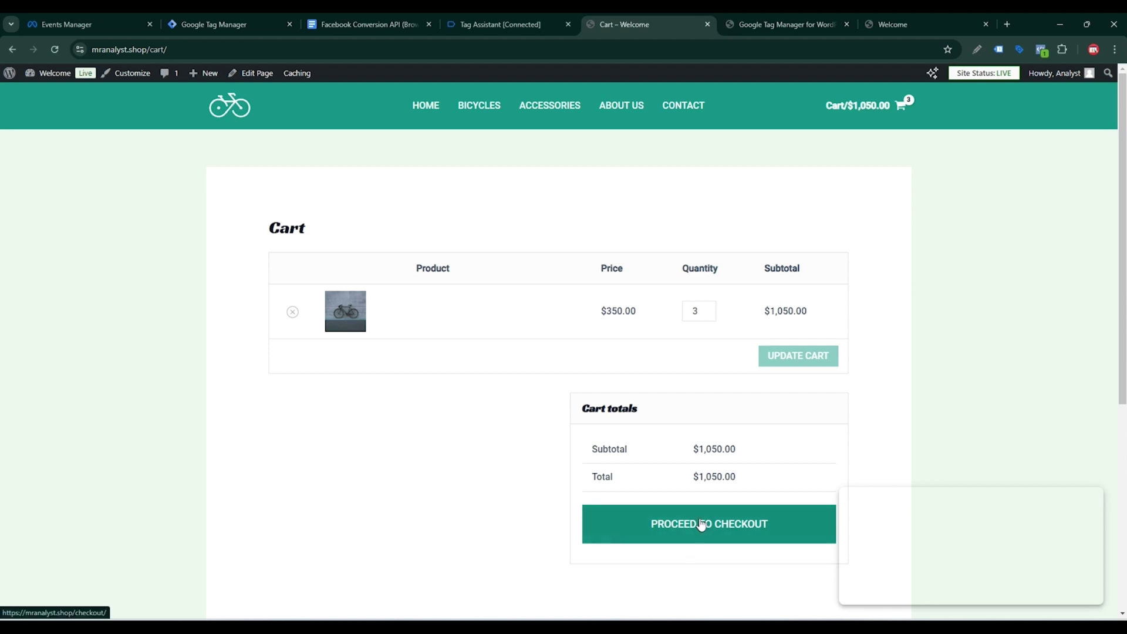
click(701, 526)
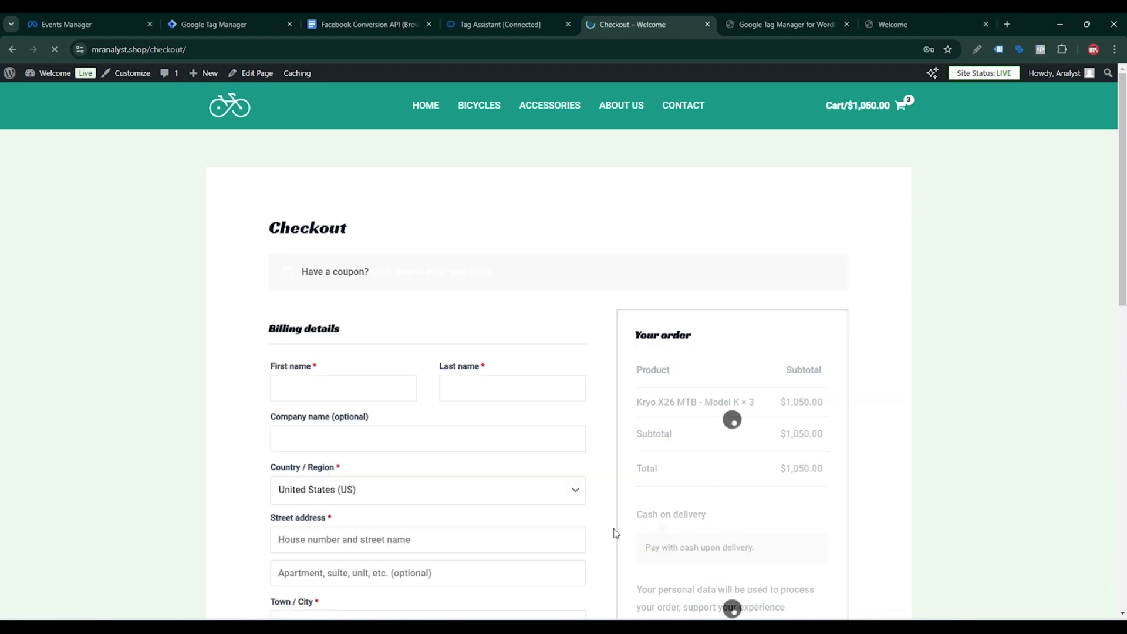
click(540, 19)
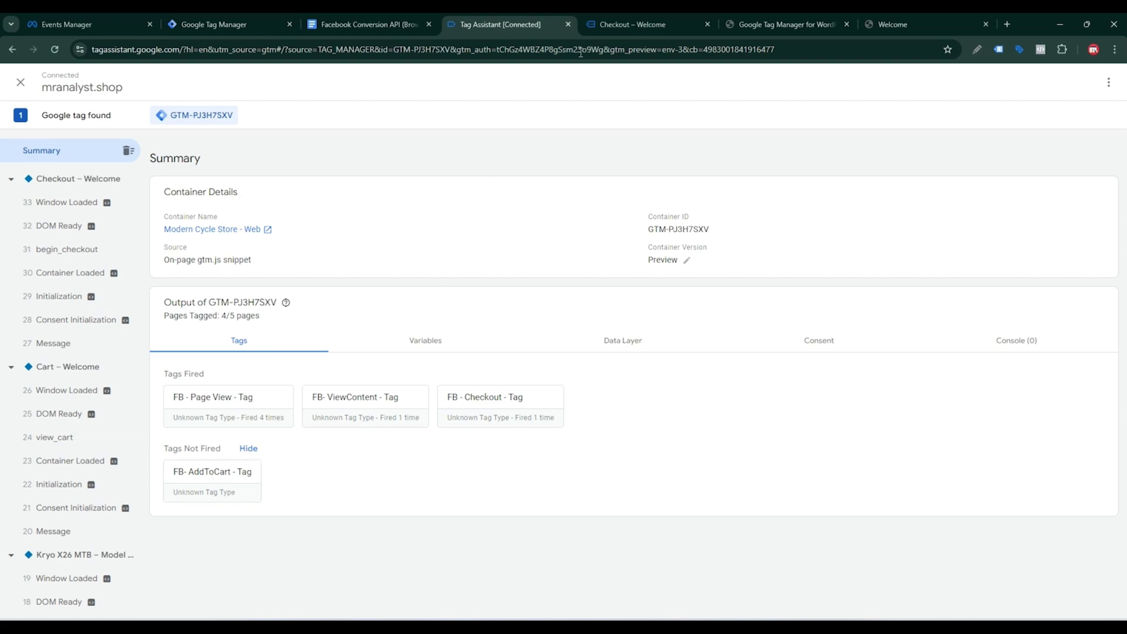
Step: Add one Kryo X26 MTB – Model X from the store's home page to the cart, then check the fired tags in Tag Assistant
click(633, 18)
click(427, 106)
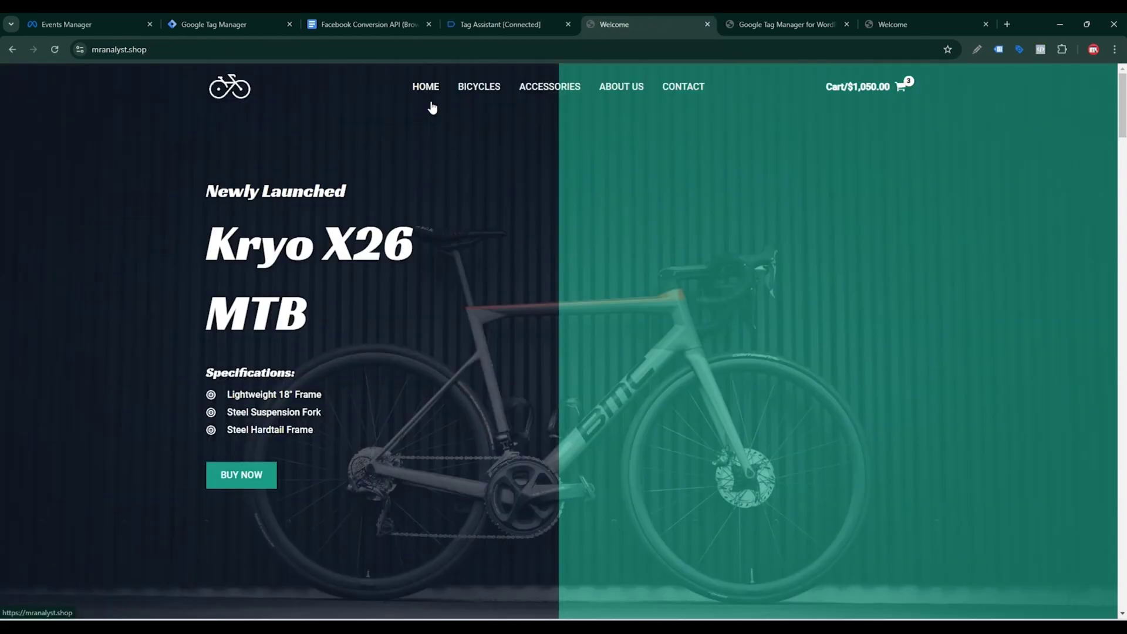
scroll(587, 247, down, 5)
scroll(639, 267, down, 5)
click(495, 232)
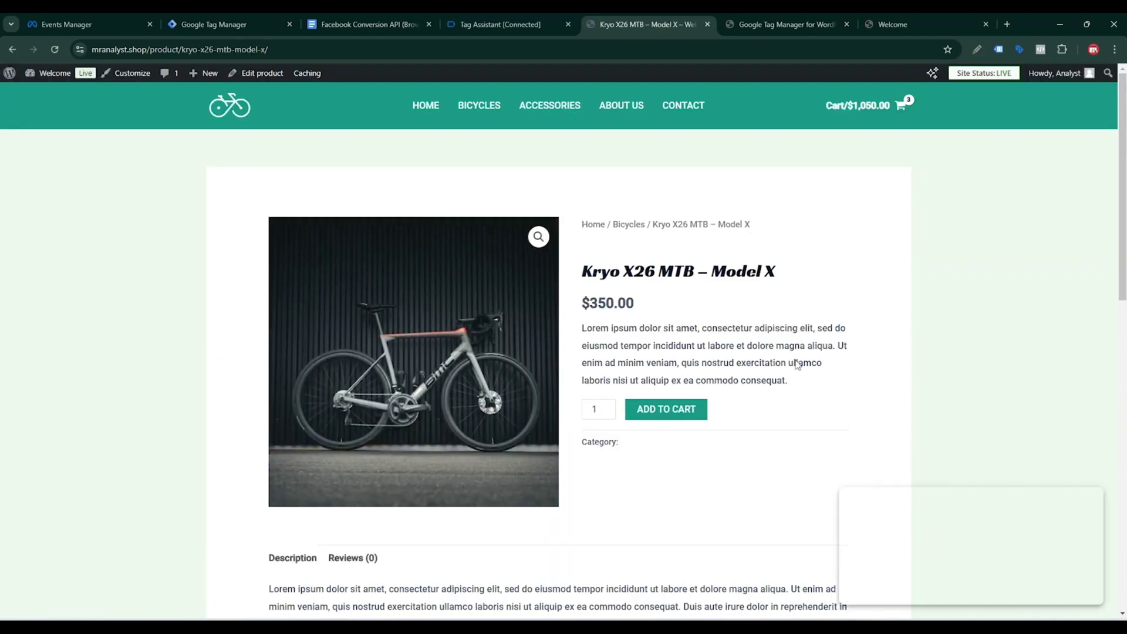
click(675, 411)
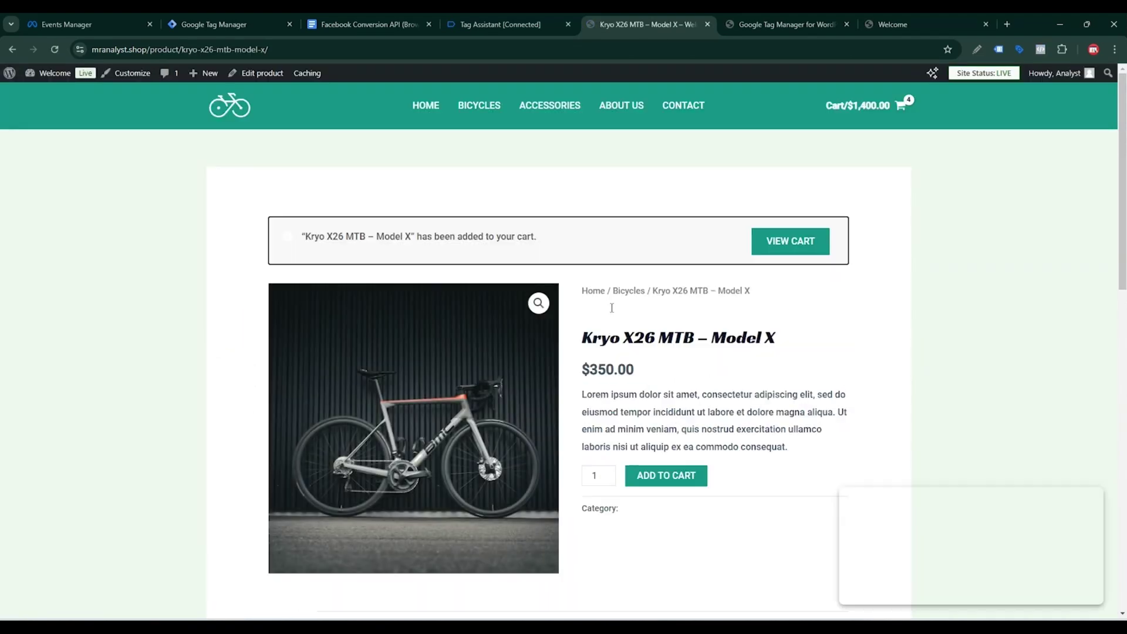
click(495, 11)
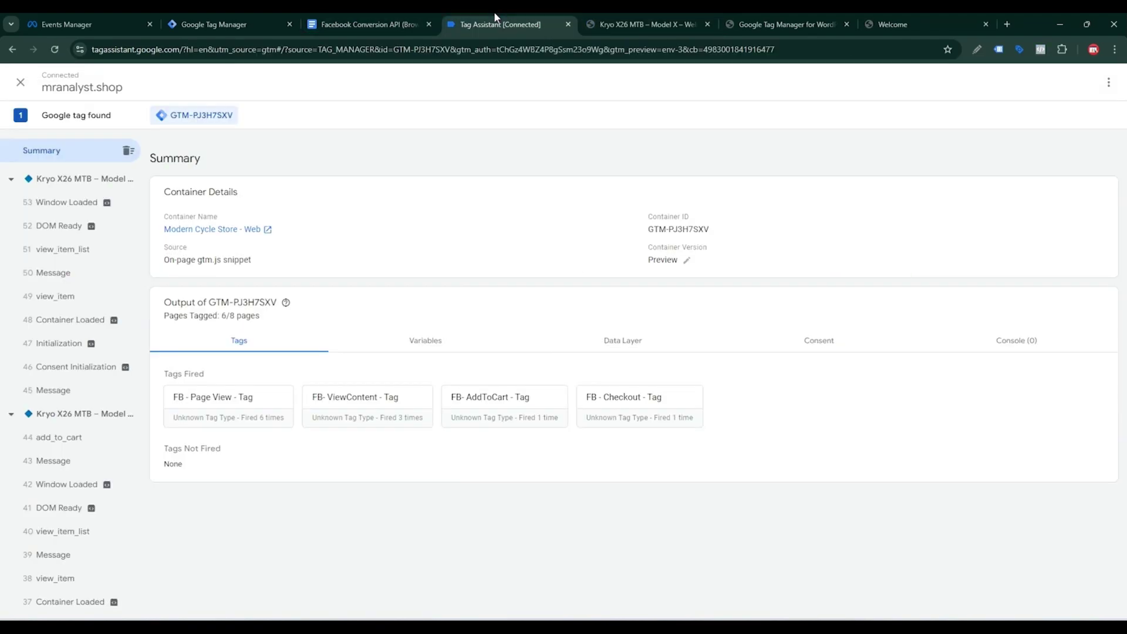
Step: Return to the store, view the cart and proceed to checkout with both bikes
click(647, 12)
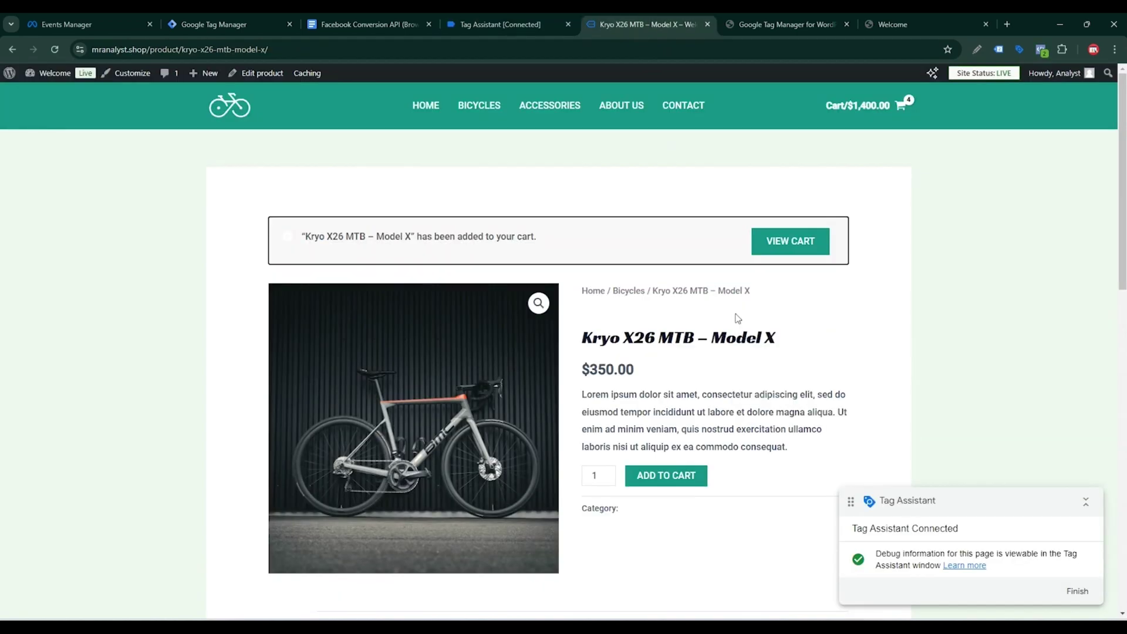
click(792, 244)
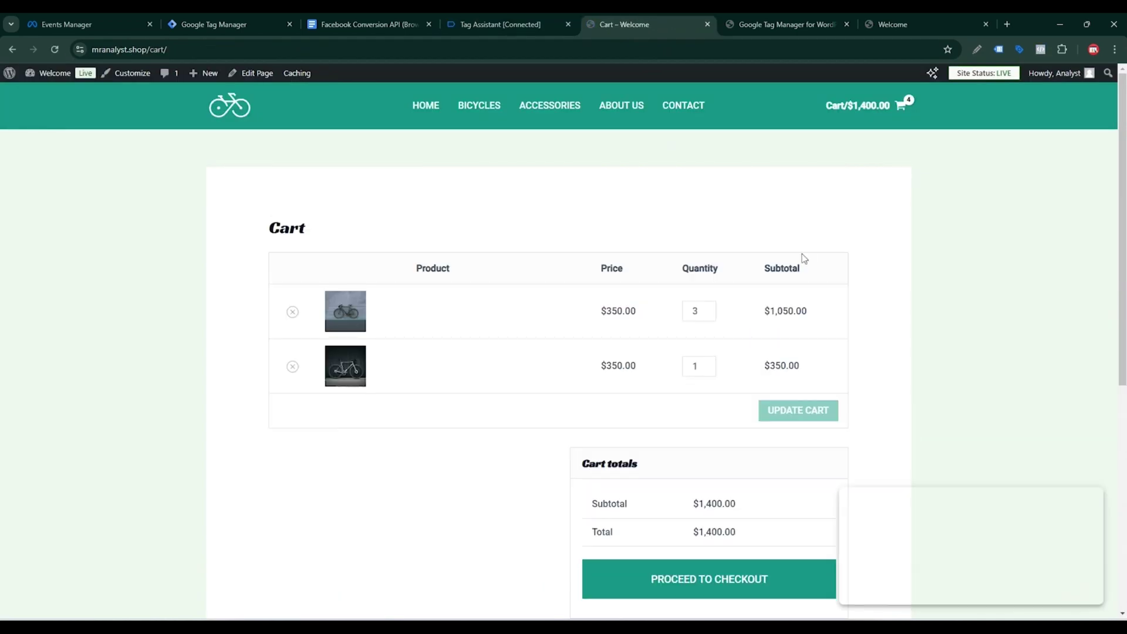
scroll(800, 257, down, 4)
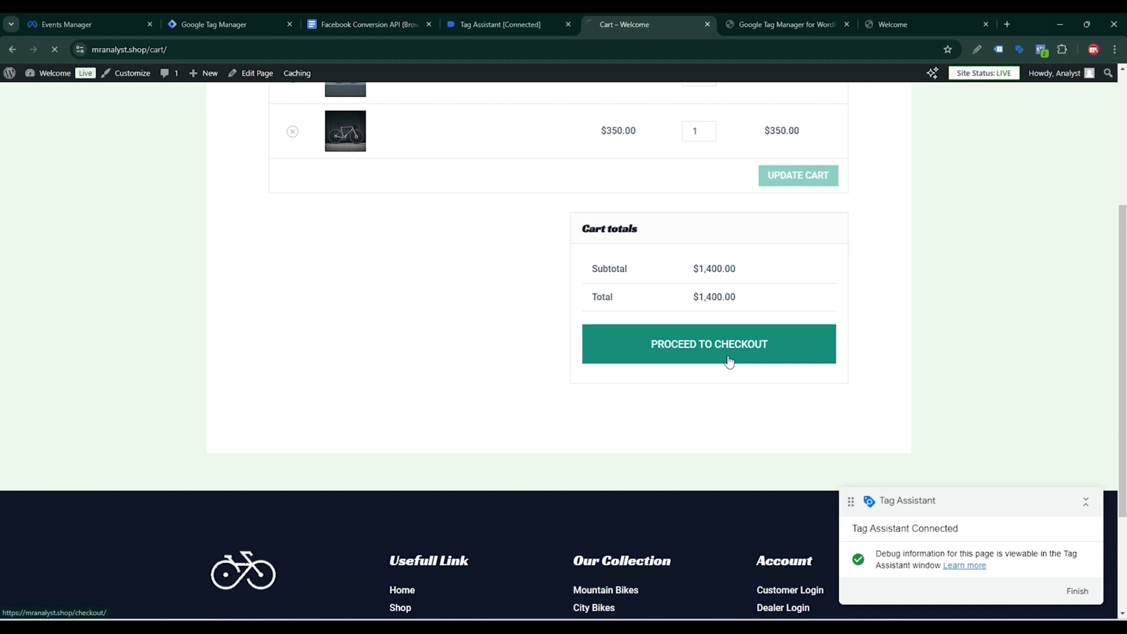
click(728, 359)
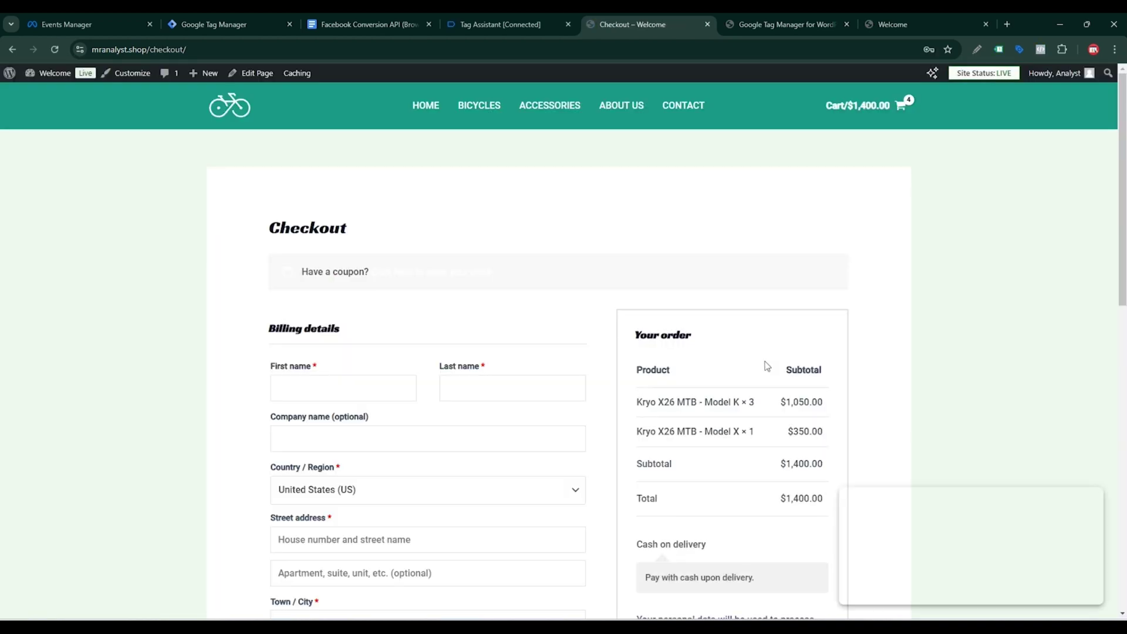
Step: Examine the parameters of the received Initiate checkout, PageView, View content and Add to cart test events in Meta Events Manager
click(135, 24)
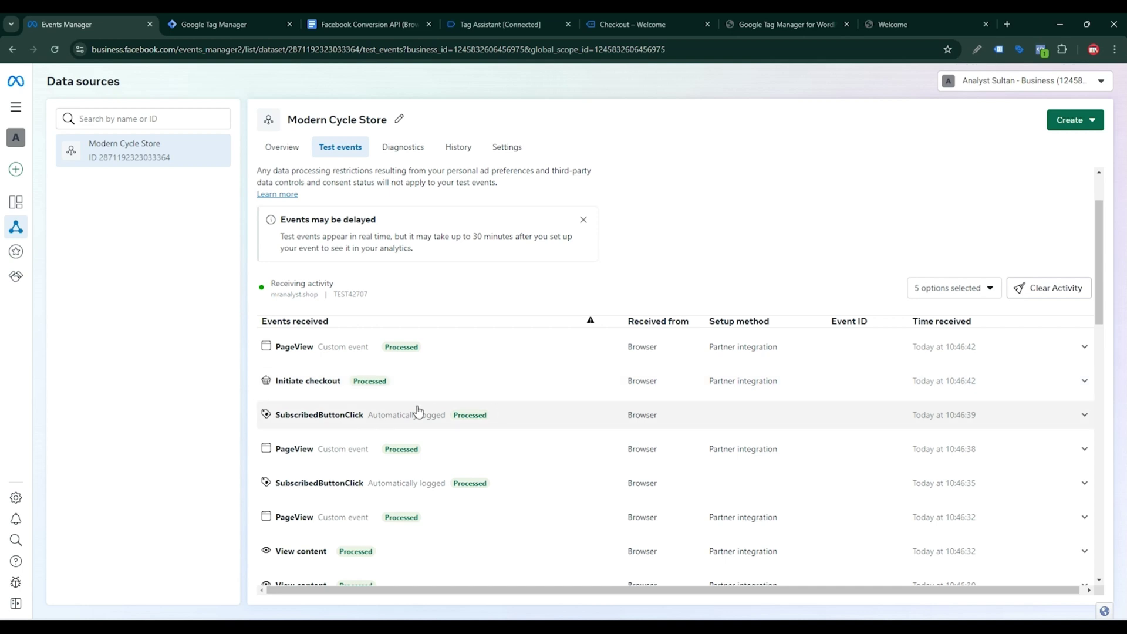
click(358, 387)
scroll(414, 382, down, 3)
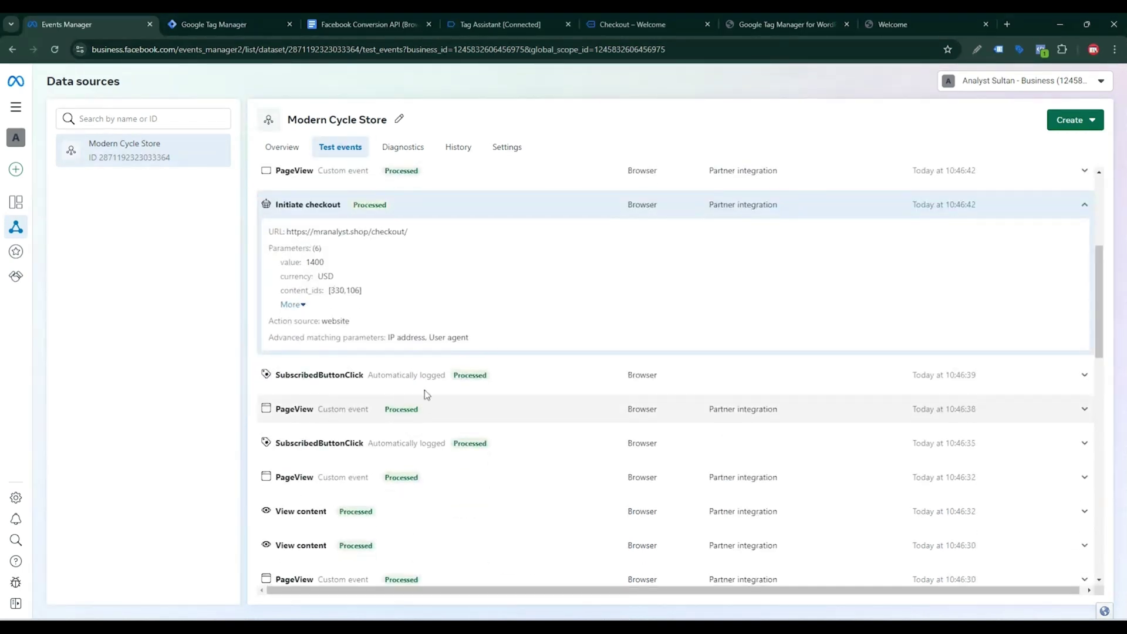
click(390, 411)
scroll(405, 419, down, 3)
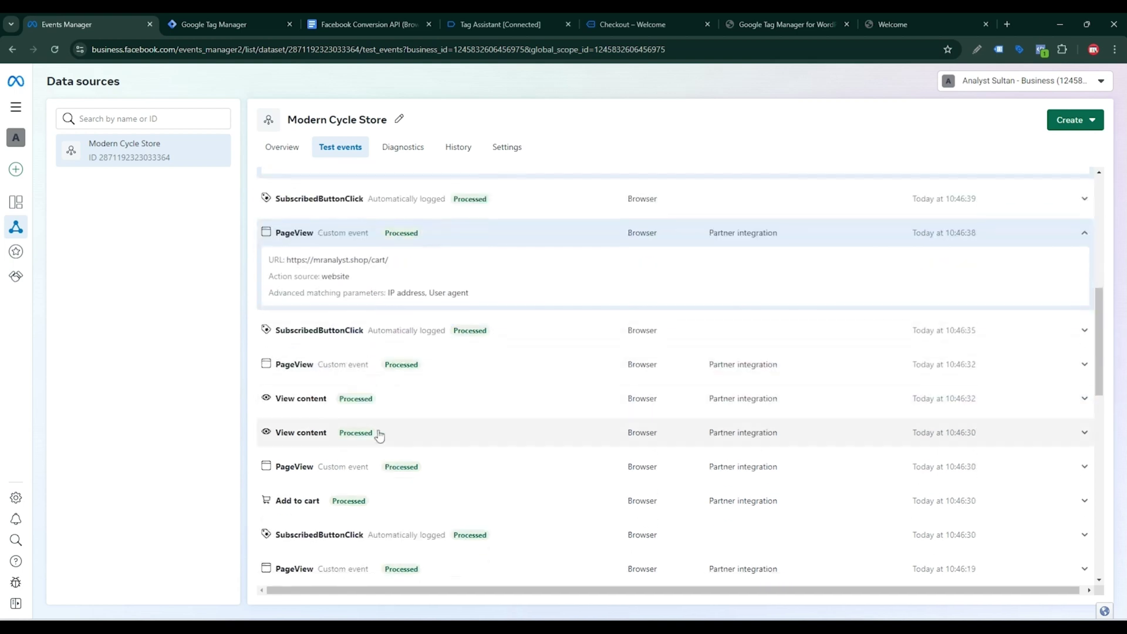
click(364, 434)
scroll(437, 420, down, 3)
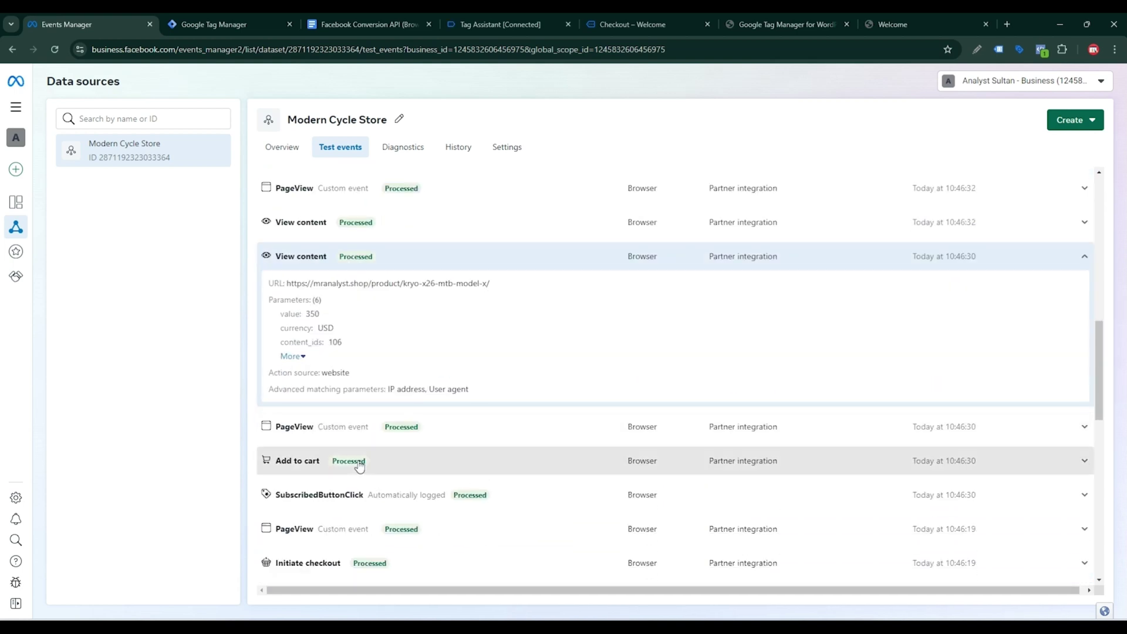
click(470, 452)
scroll(446, 446, down, 3)
click(292, 327)
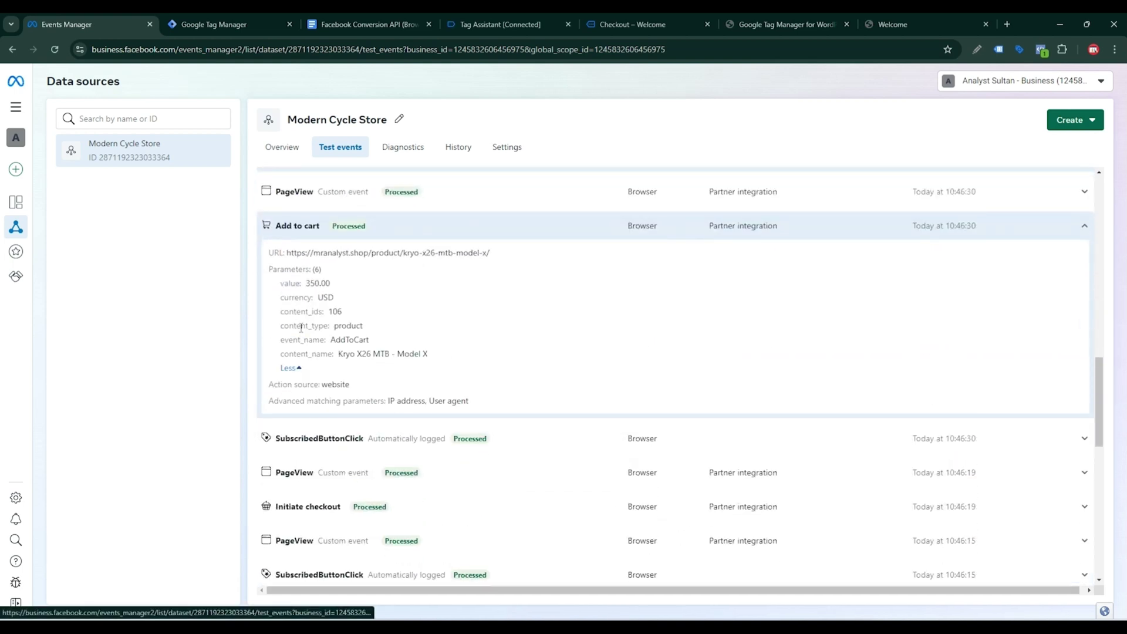
scroll(536, 365, up, 3)
Step: Fill in the required billing details on the store's checkout page, place the order and decline saving the address in the browser
click(617, 19)
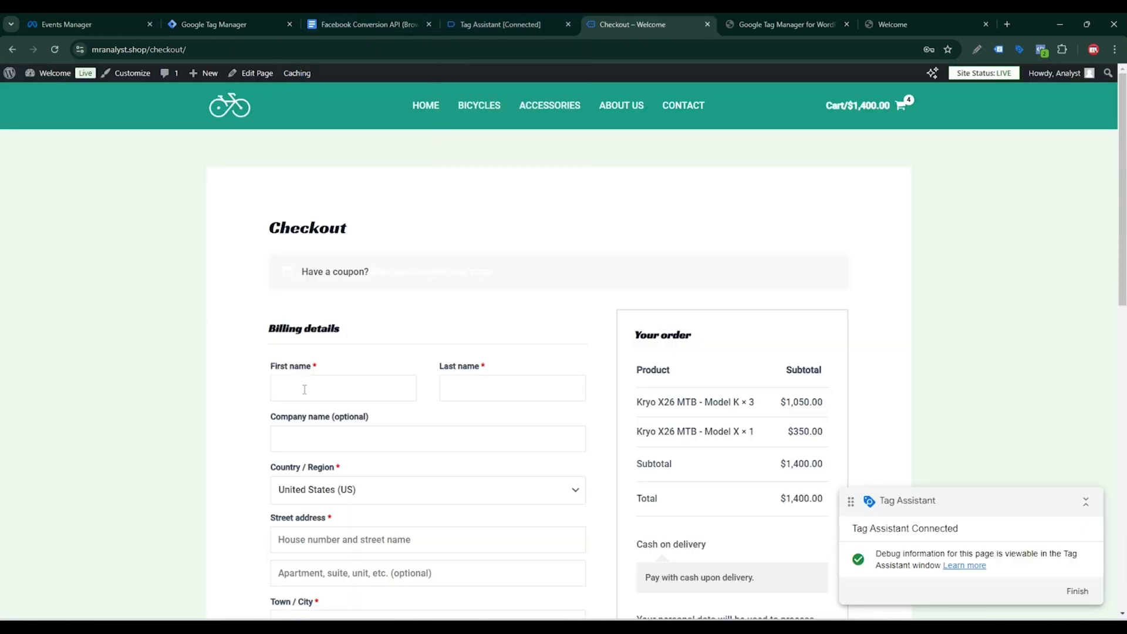
scroll(304, 389, down, 3)
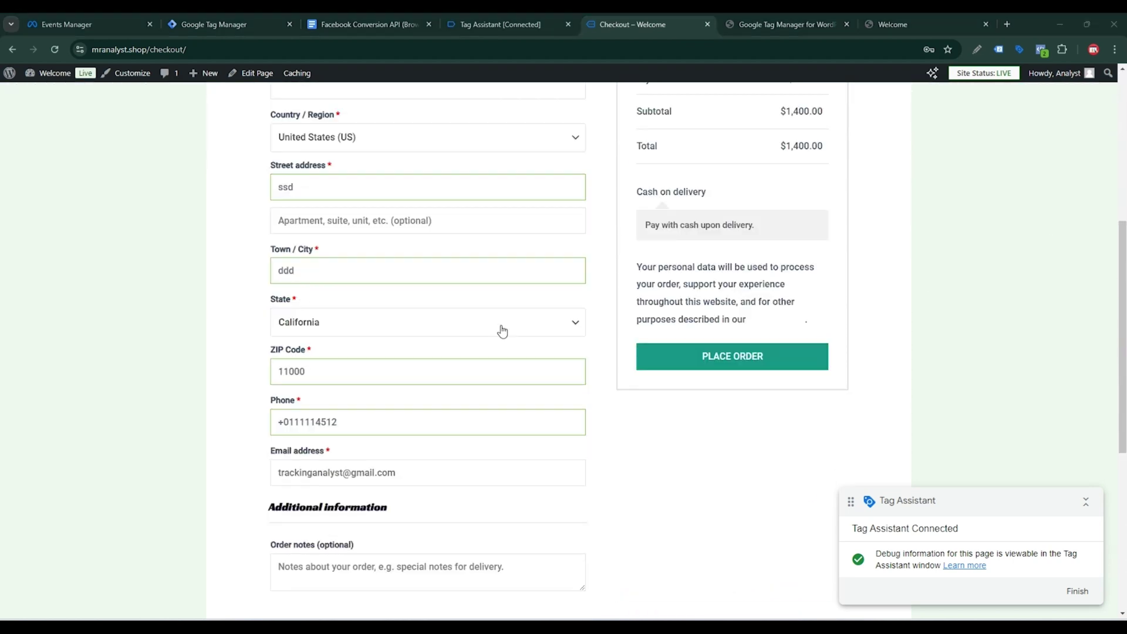
scroll(419, 361, up, 3)
scroll(463, 337, down, 4)
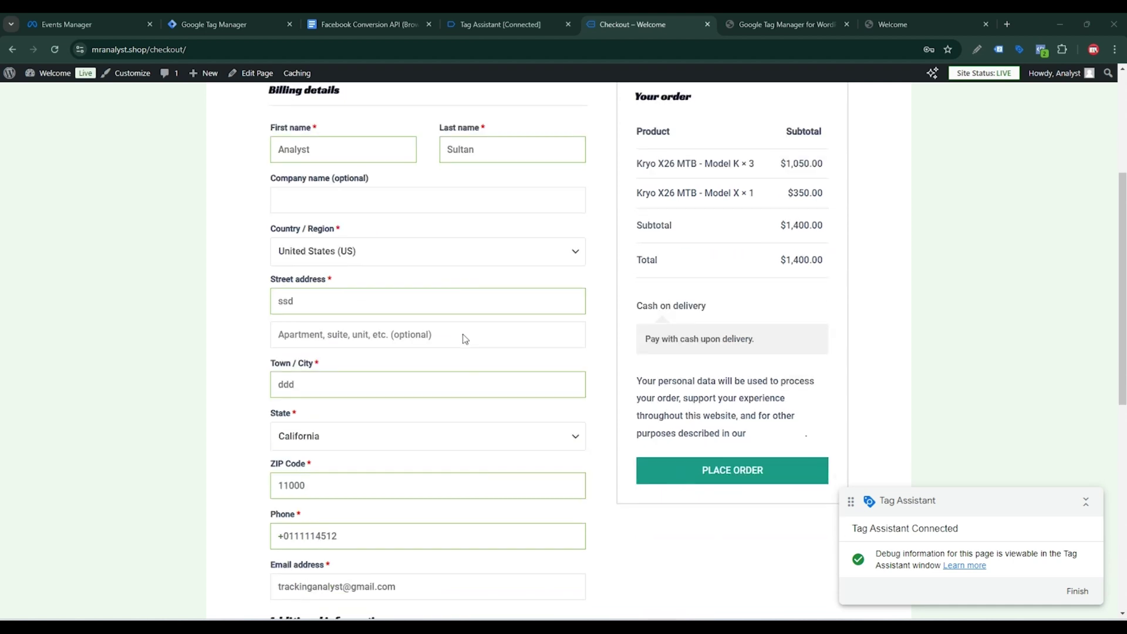
click(735, 315)
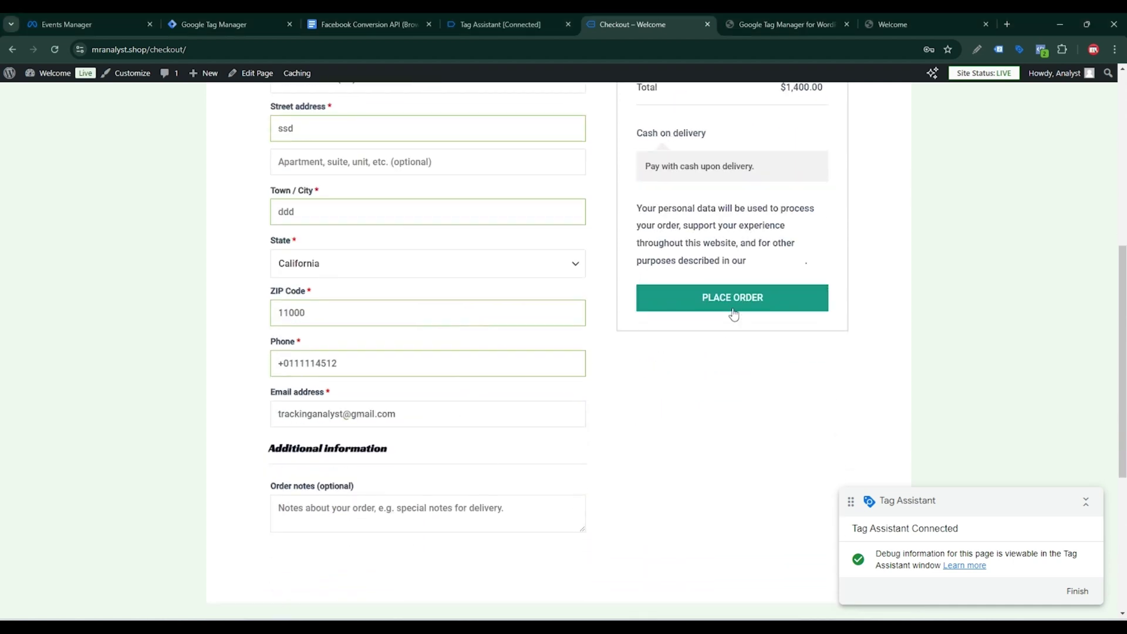
click(734, 315)
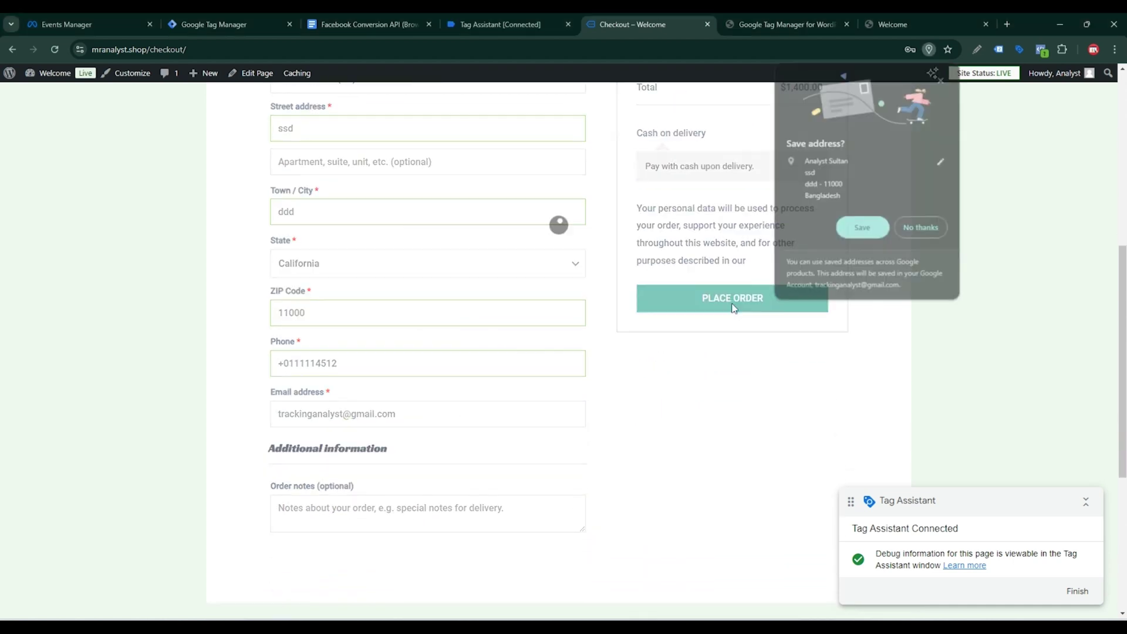
click(900, 227)
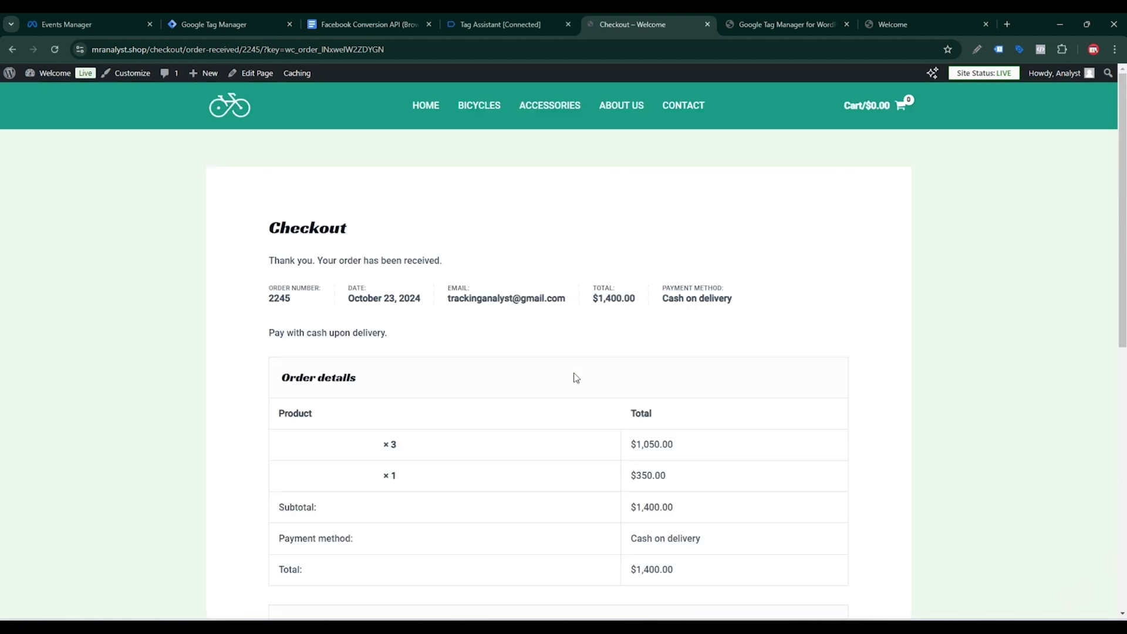
Step: Examine the purchase event's tags, variables and data layer values in Tag Assistant
click(485, 18)
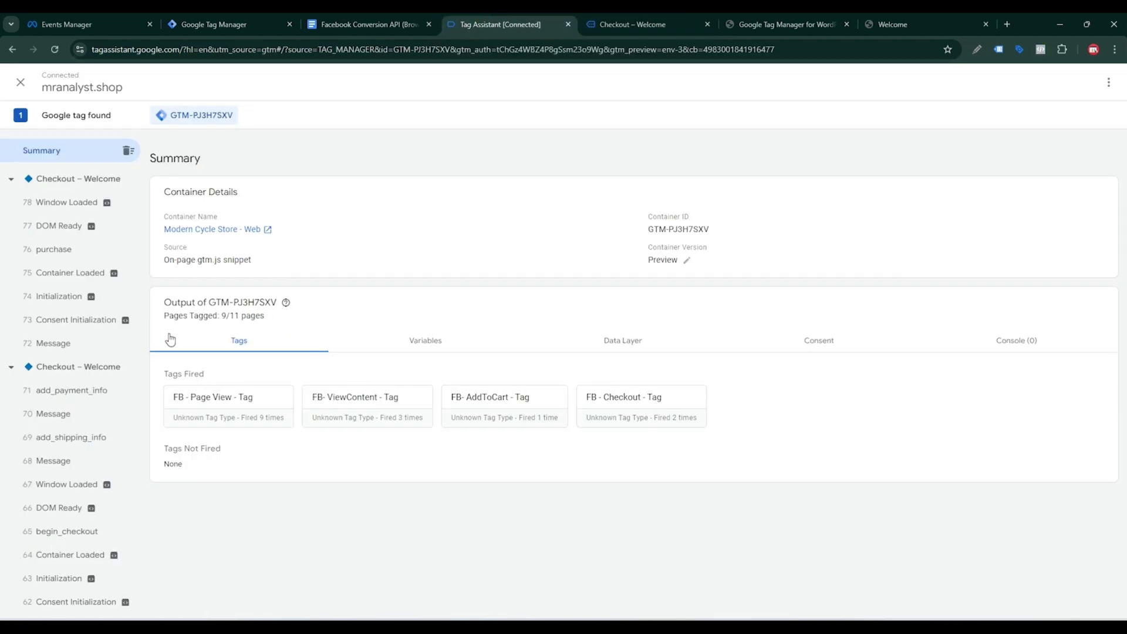
click(82, 255)
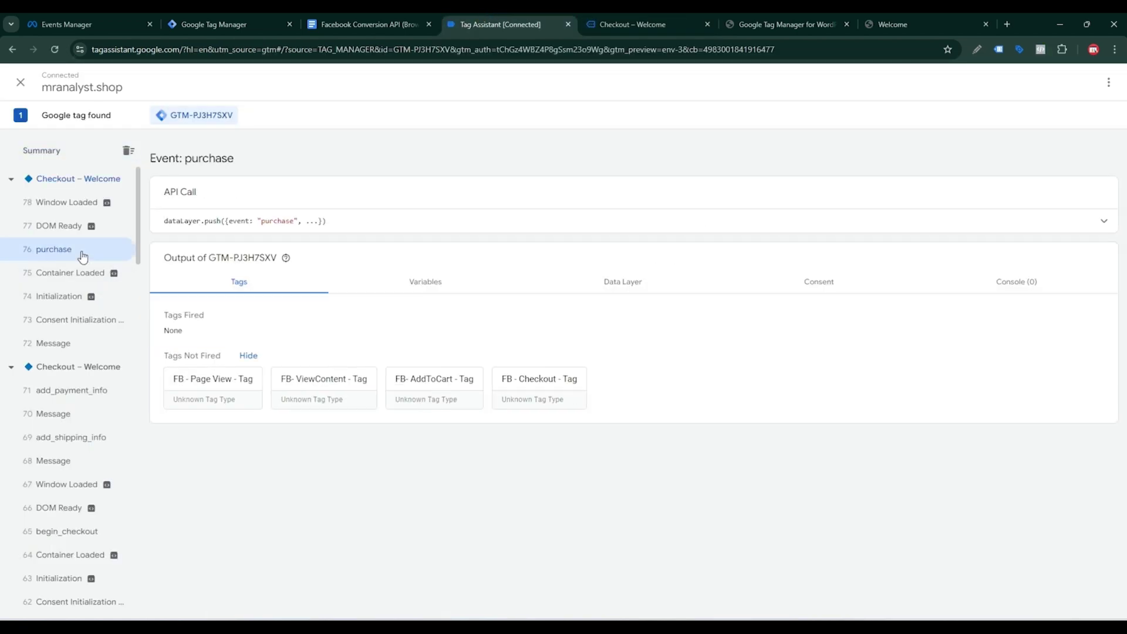
click(441, 285)
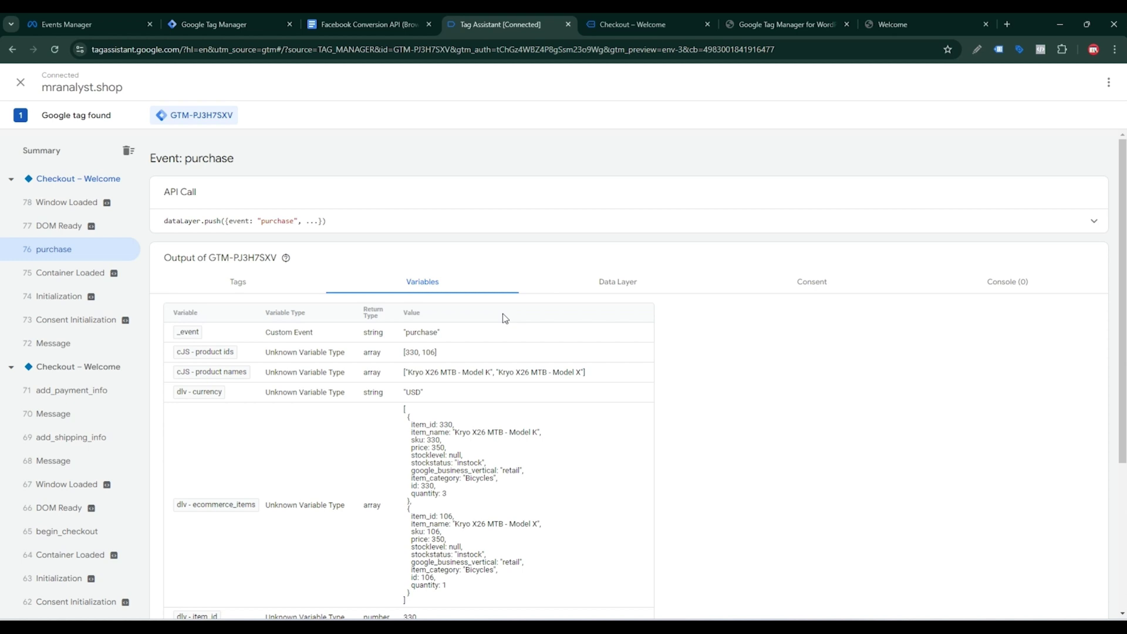
click(607, 277)
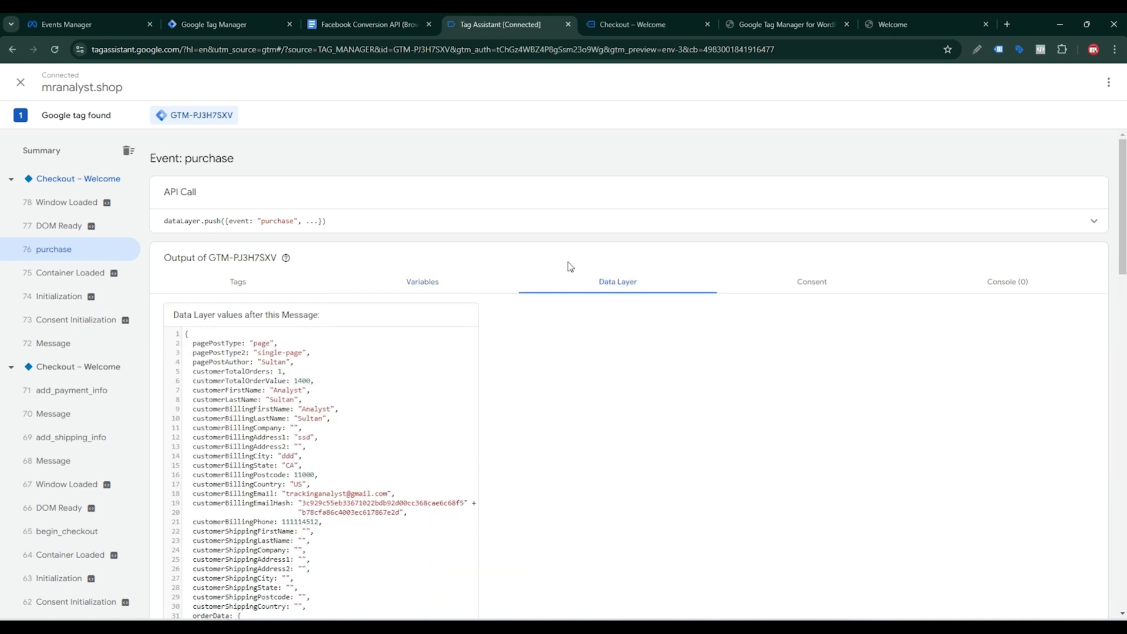
Step: Switch to Google Tag Manager and make a copy of the FB - Checkout - Tag
click(267, 22)
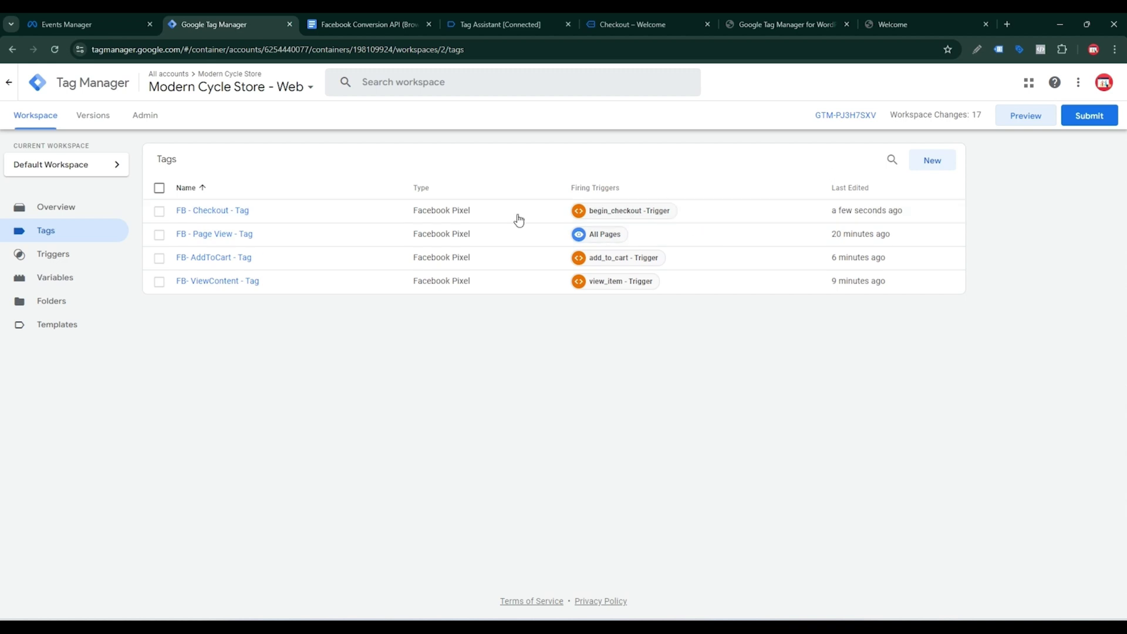
click(244, 217)
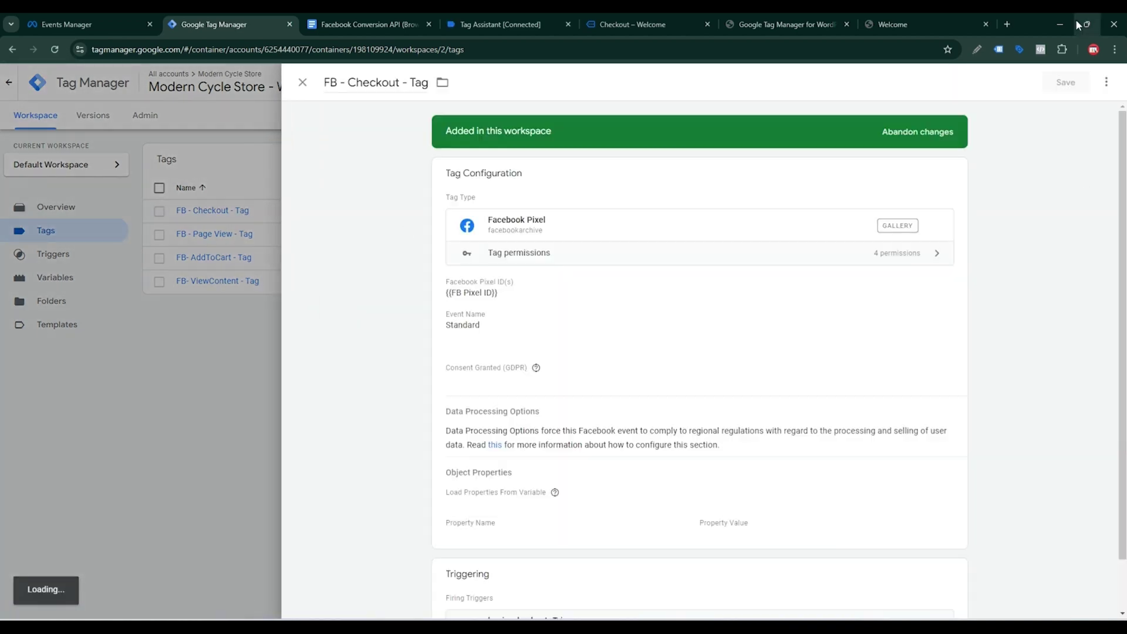
mouse_move(1077, 23)
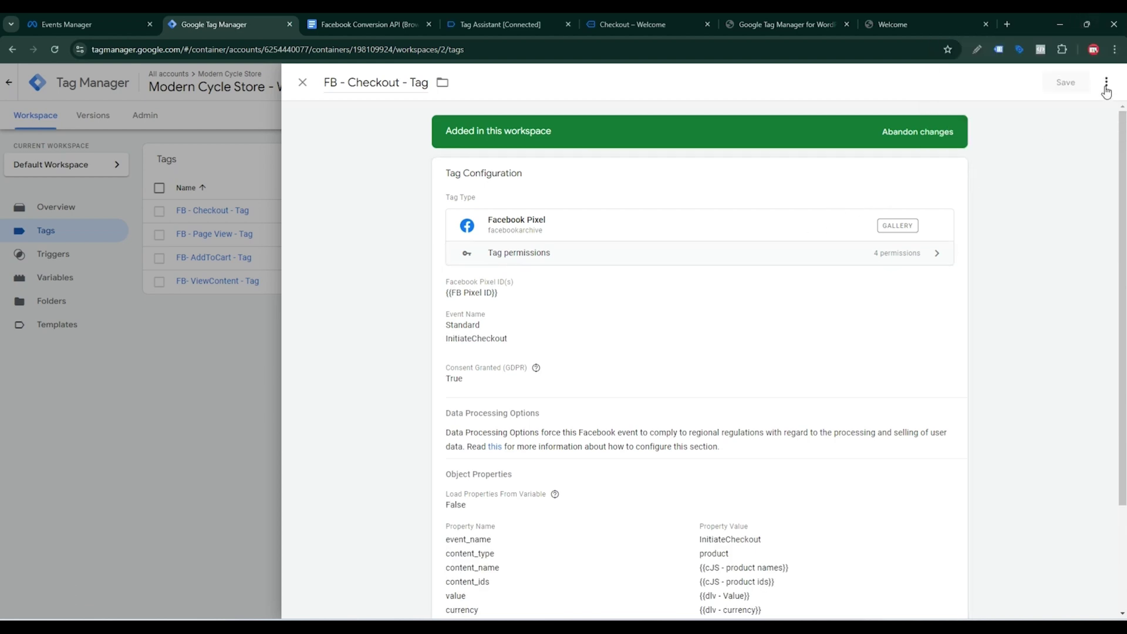
click(1106, 82)
click(1068, 108)
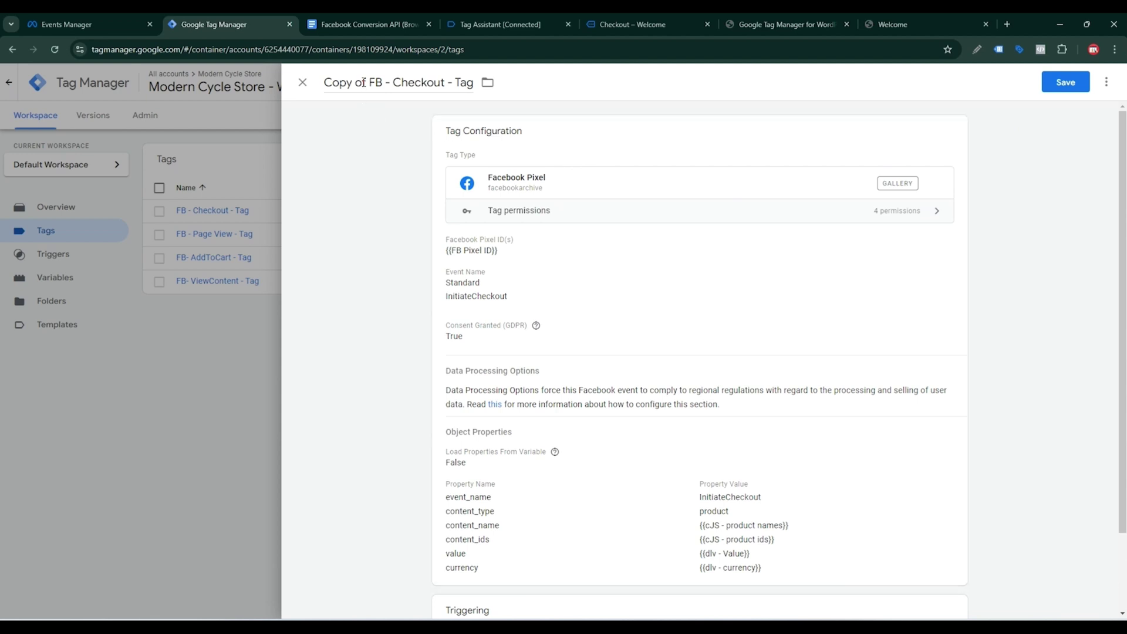
Step: Rename the copied tag as "FB - Purchase - Tag"
drag(370, 82, 474, 83)
key(BackSpace)
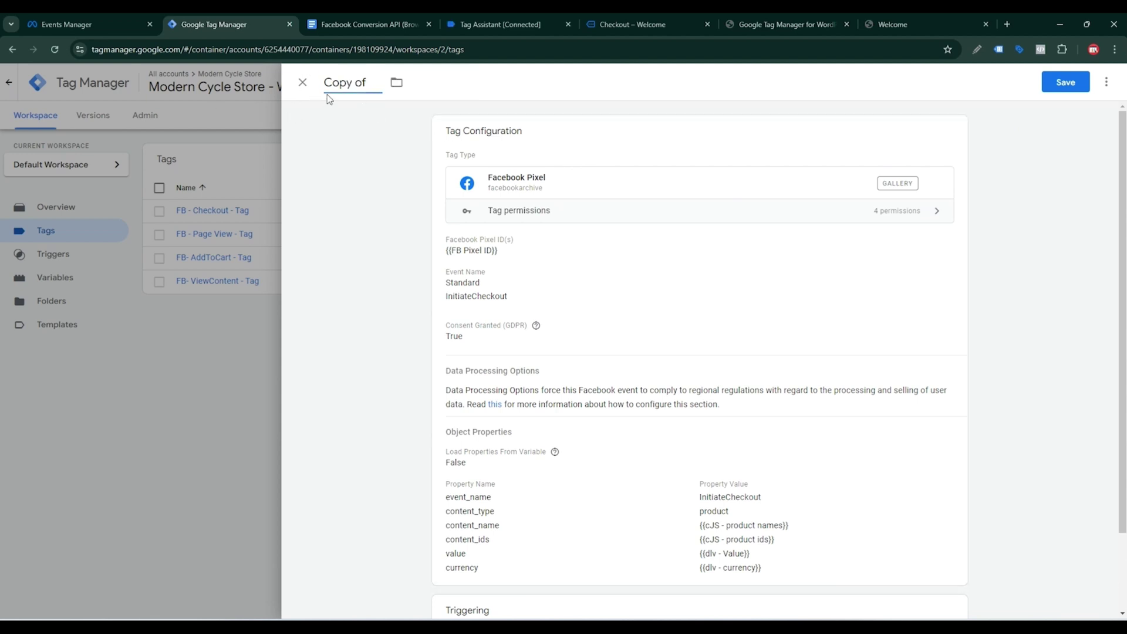
key(ctrl+z)
click(369, 82)
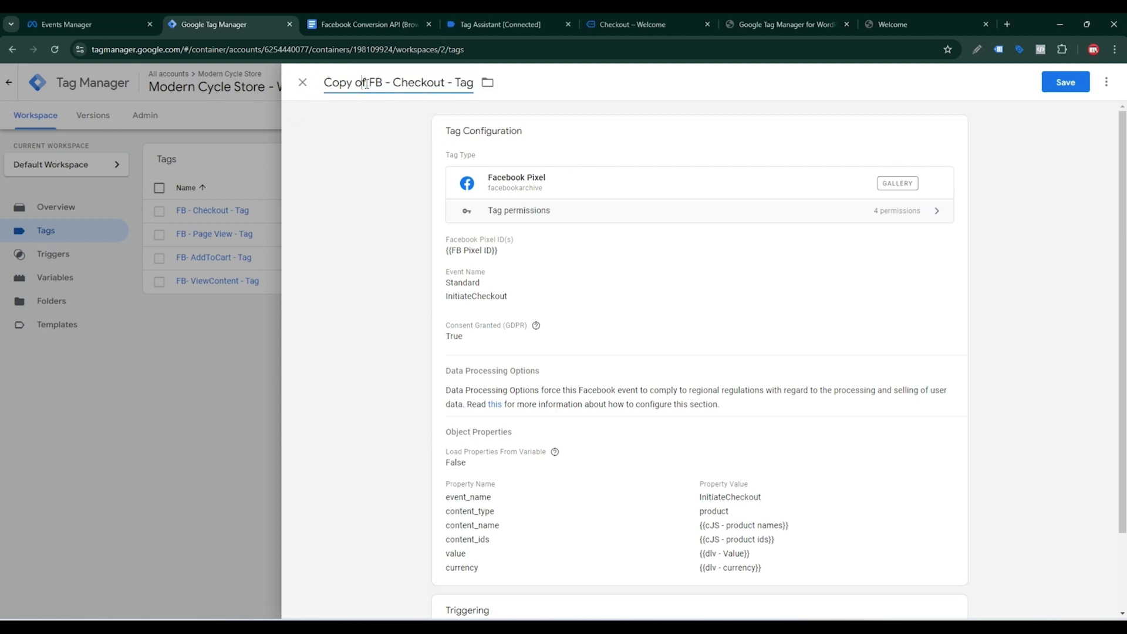
drag(370, 82, 403, 76)
key(BackSpace)
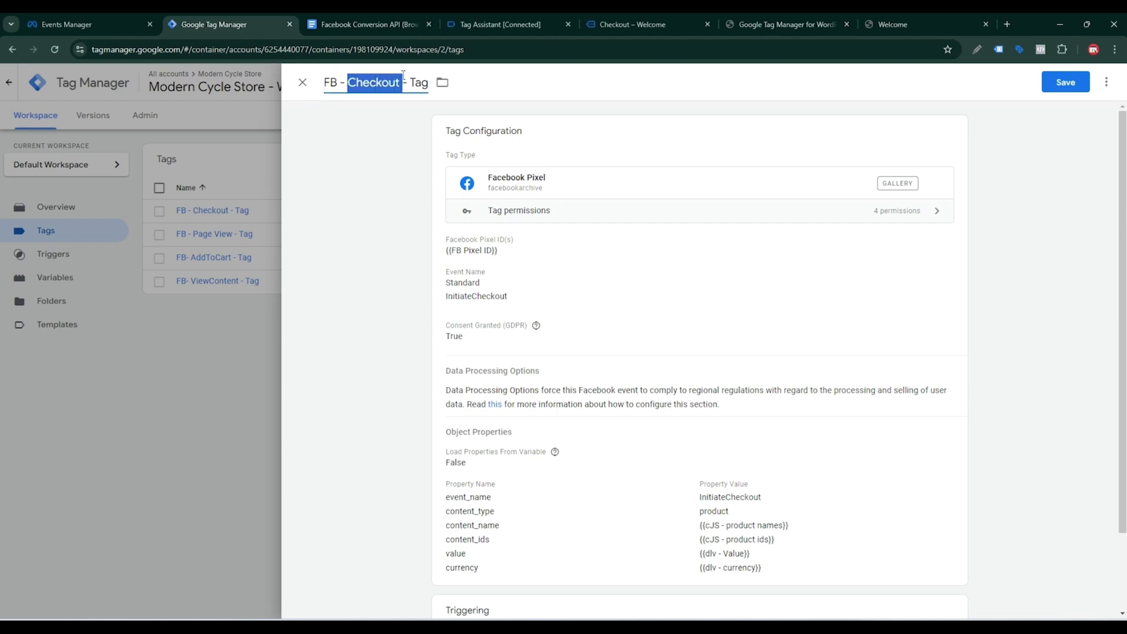
text(Purch)
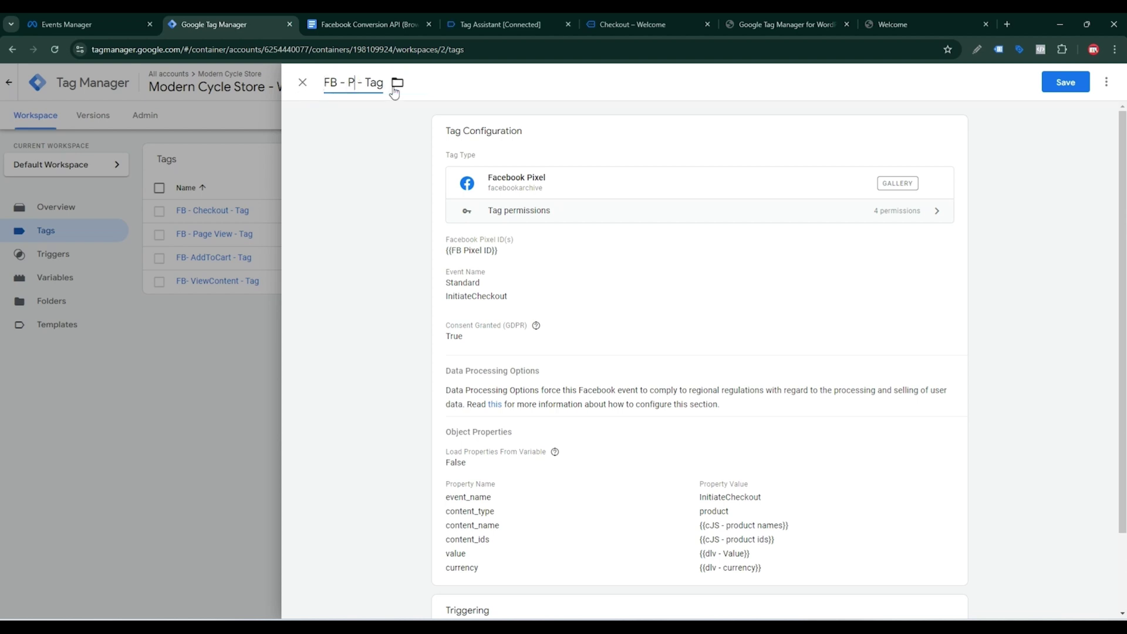
text(ase)
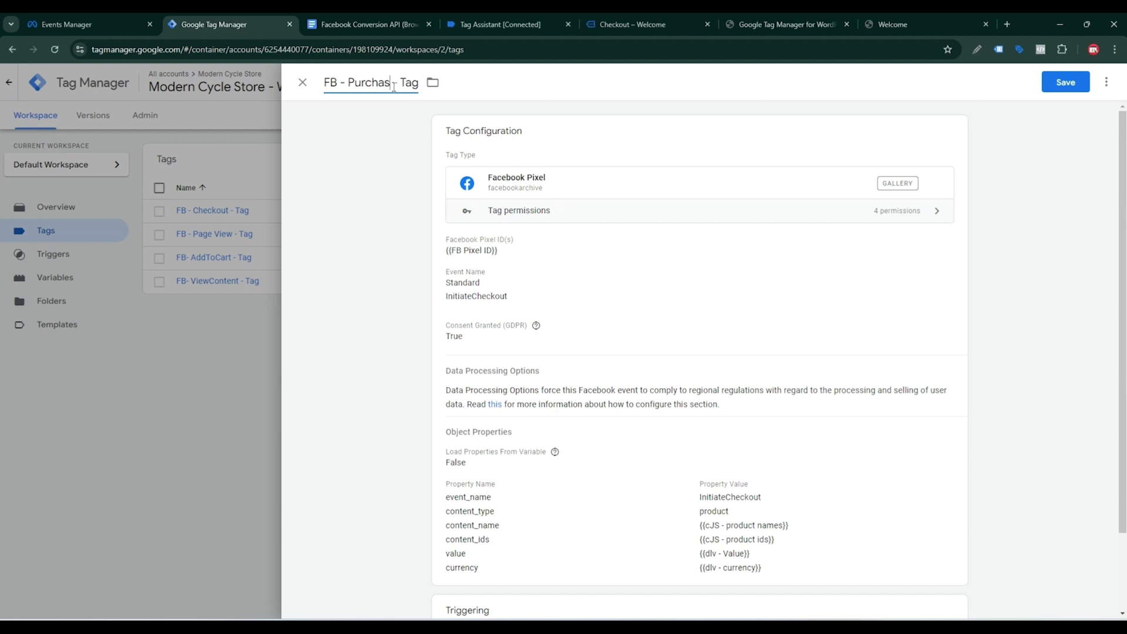
Step: Set the tag's standard event to Purchase and its event_name object property value to "Purchase"
click(501, 269)
click(536, 370)
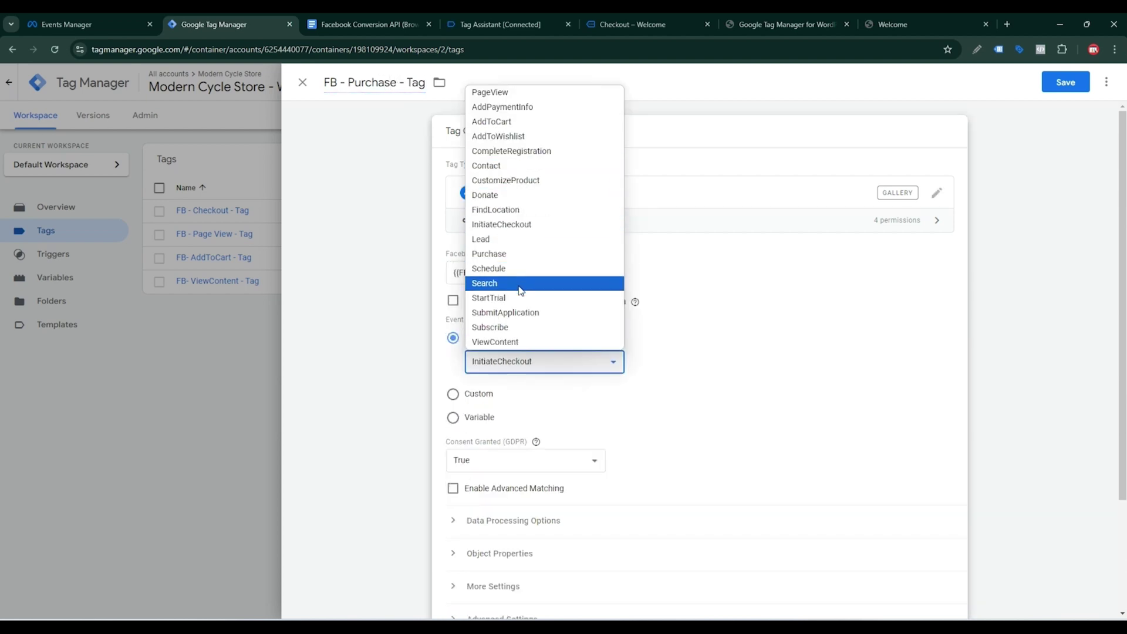
click(493, 254)
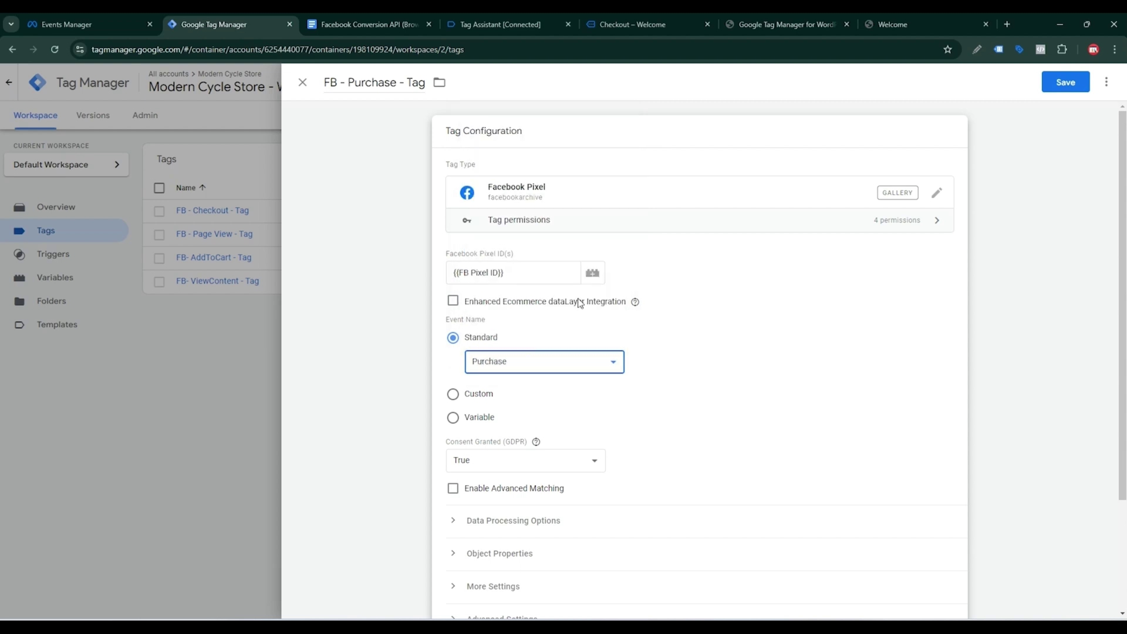
scroll(575, 311, down, 3)
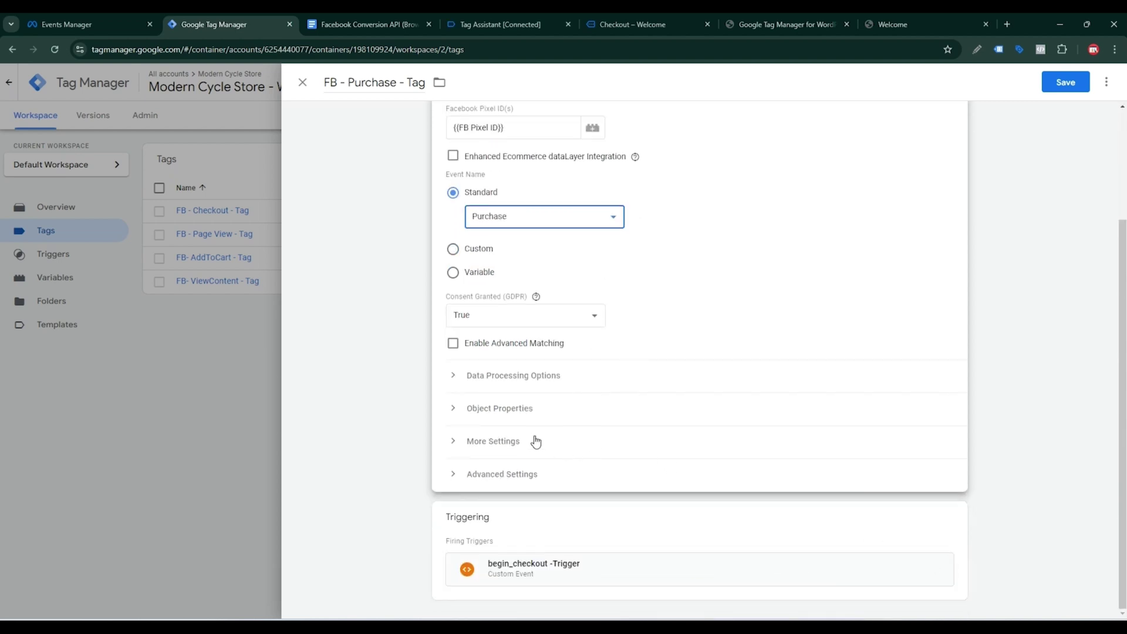
click(521, 408)
double_click(766, 499)
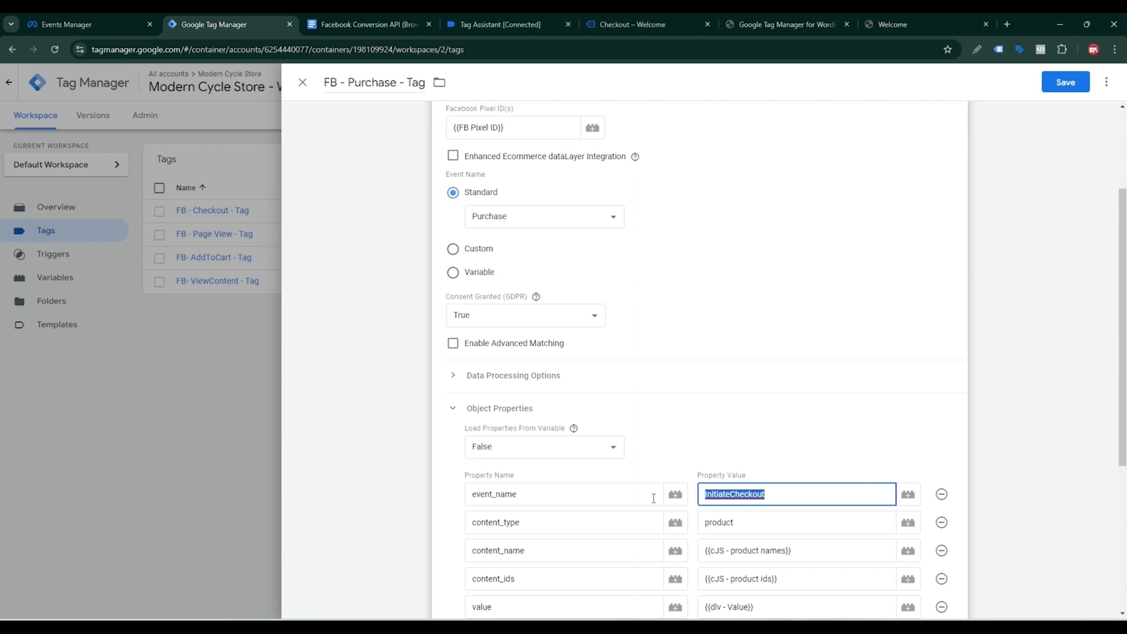
text(Purchase)
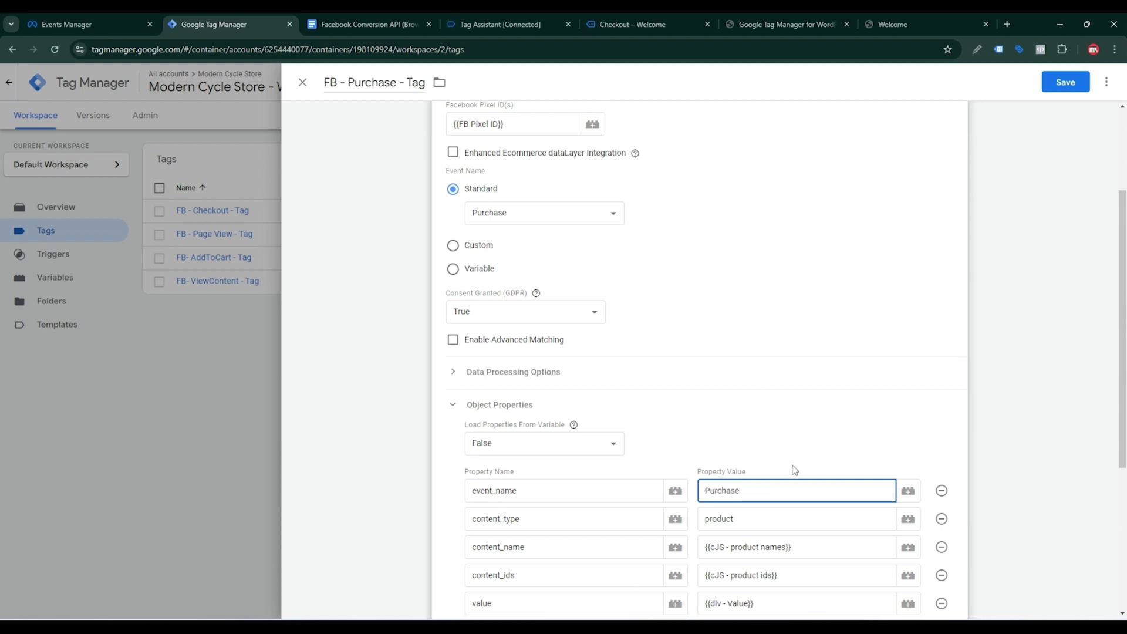
Step: Remove the begin_checkout trigger from the purchase tag and create a new trigger of type Custom Event
scroll(793, 469, down, 4)
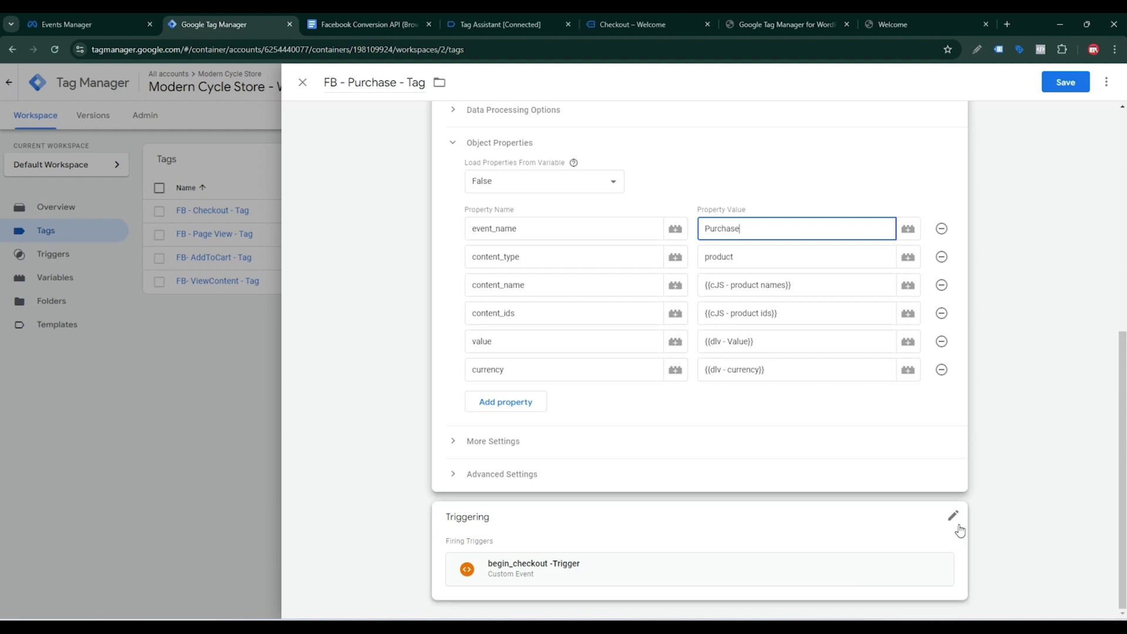
click(956, 521)
click(938, 544)
click(859, 547)
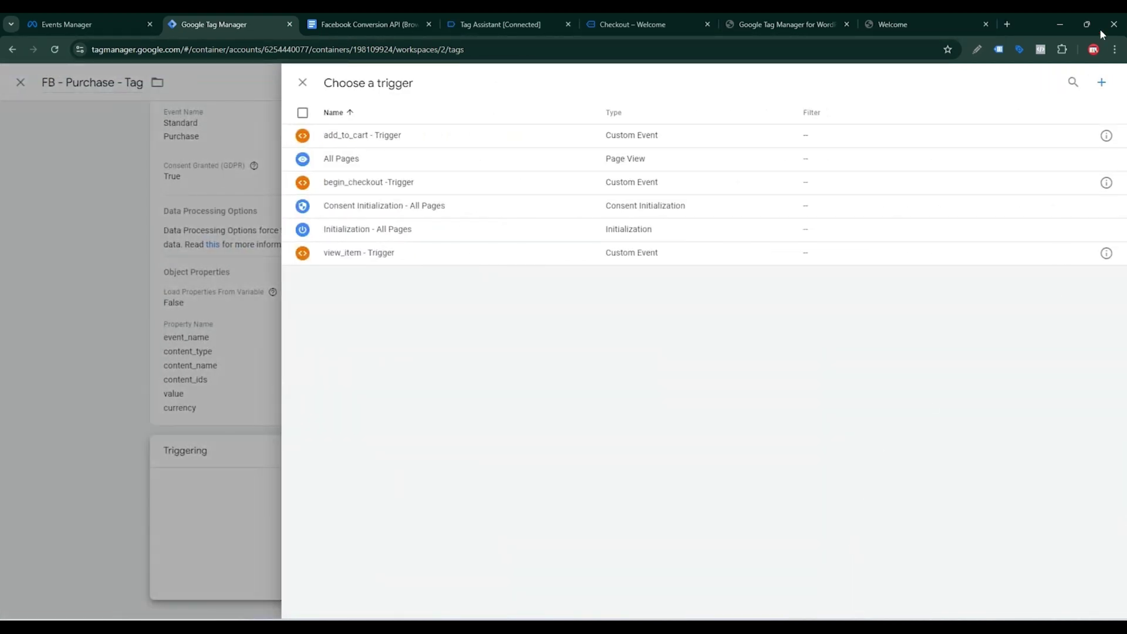
click(1101, 82)
click(851, 196)
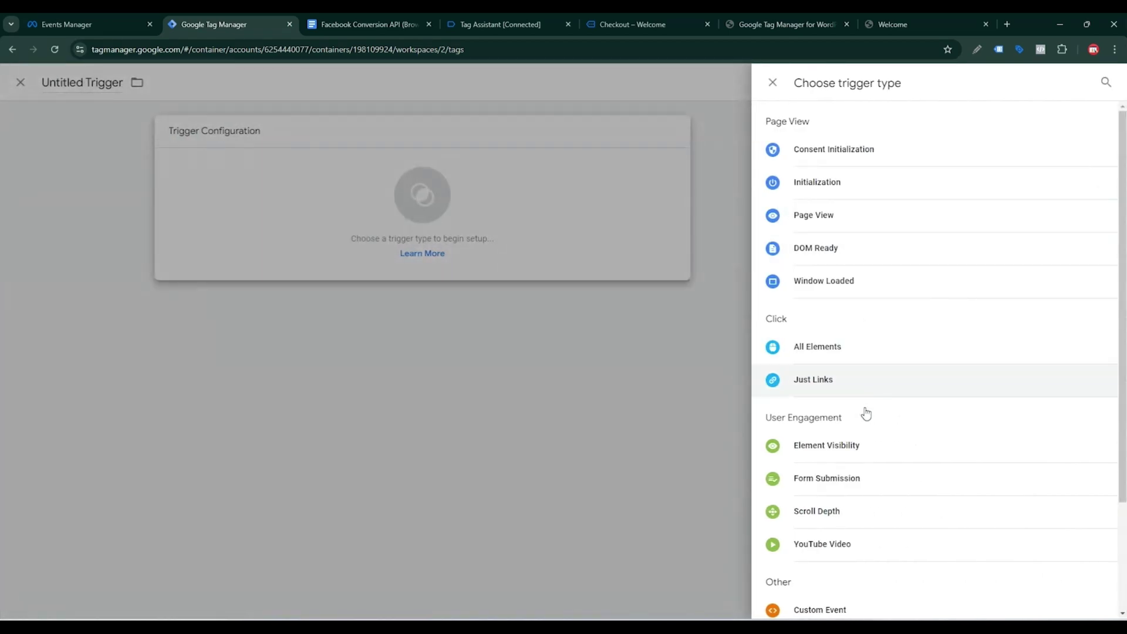
scroll(828, 558, down, 3)
click(829, 479)
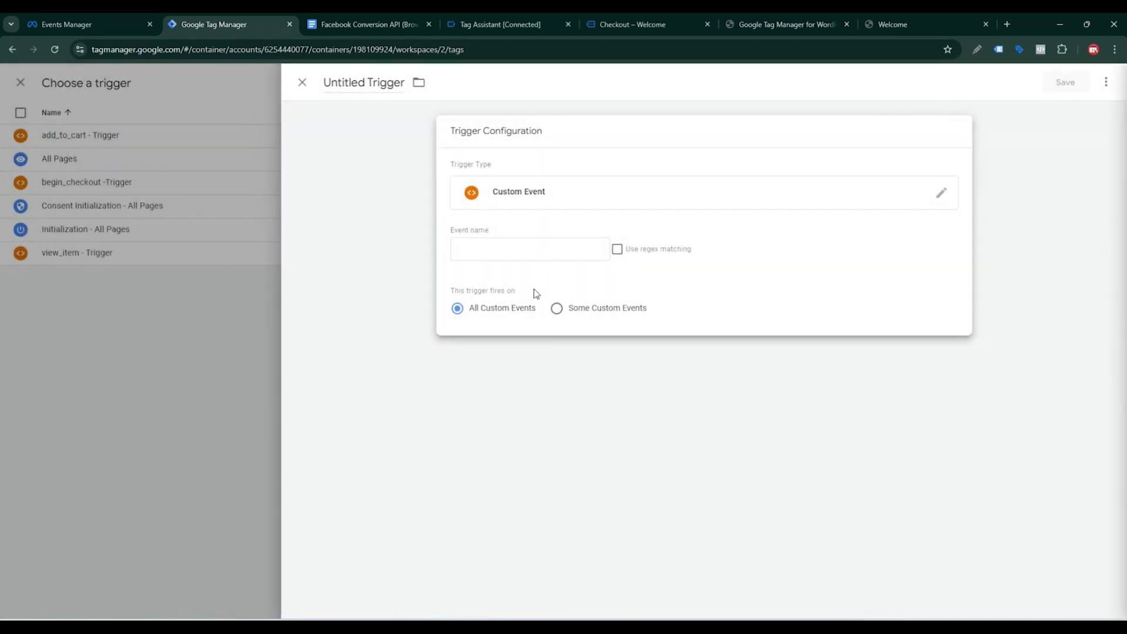
Step: Copy the event name "purchase" from the data layer in Tag Assistant and enter it as the new trigger's event name
click(529, 24)
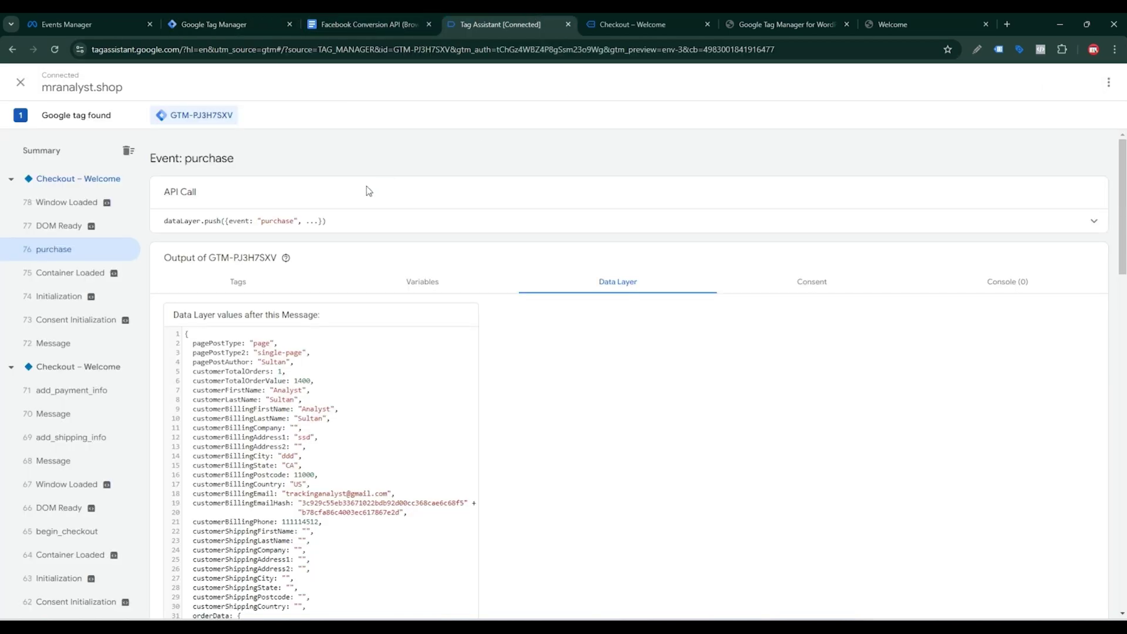
scroll(354, 387, down, 4)
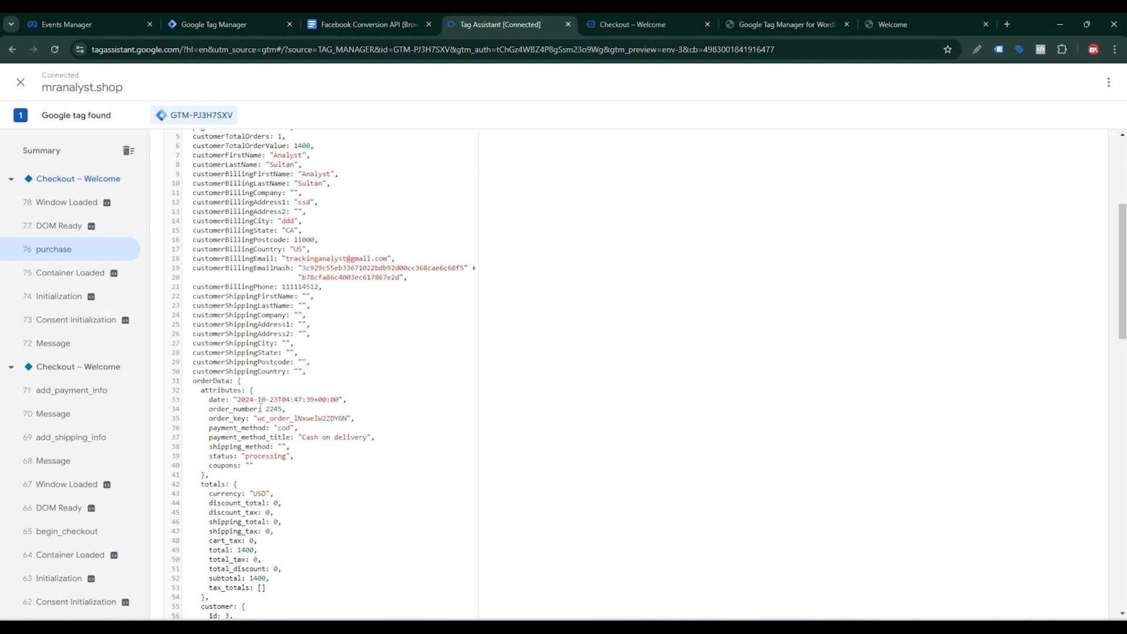
scroll(260, 407, down, 15)
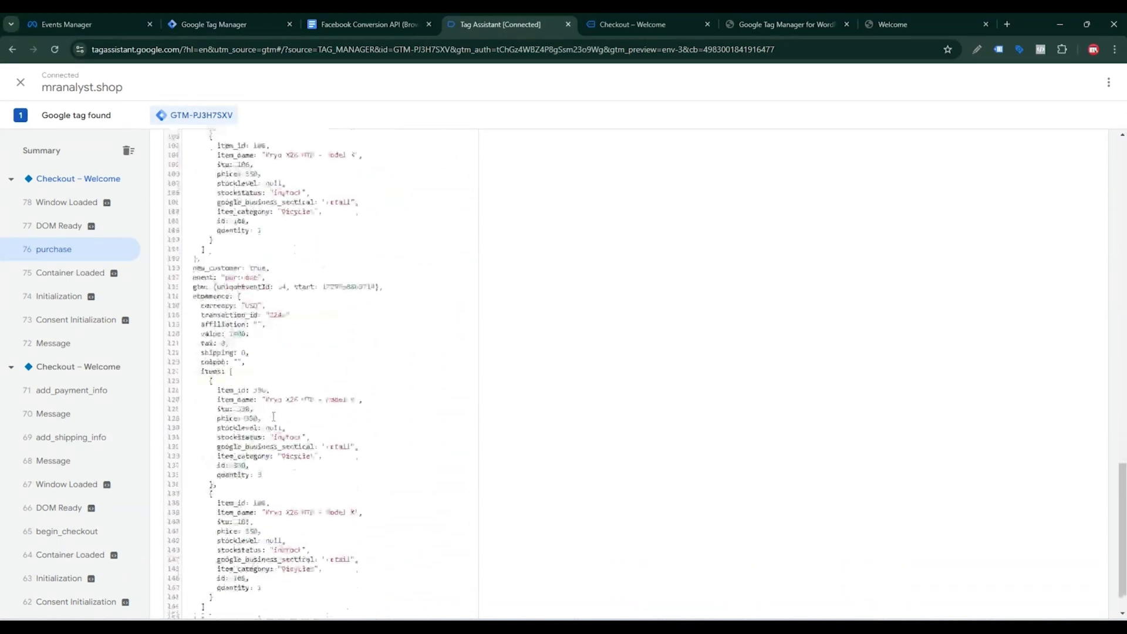
scroll(273, 416, down, 2)
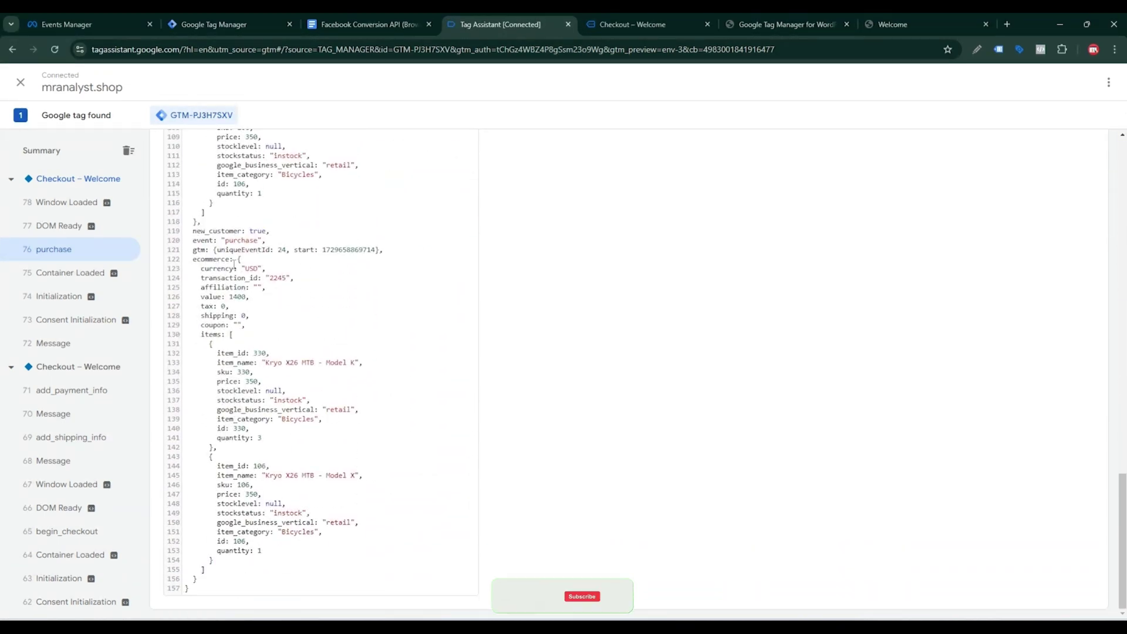
drag(225, 240, 258, 240)
key(ctrl+c)
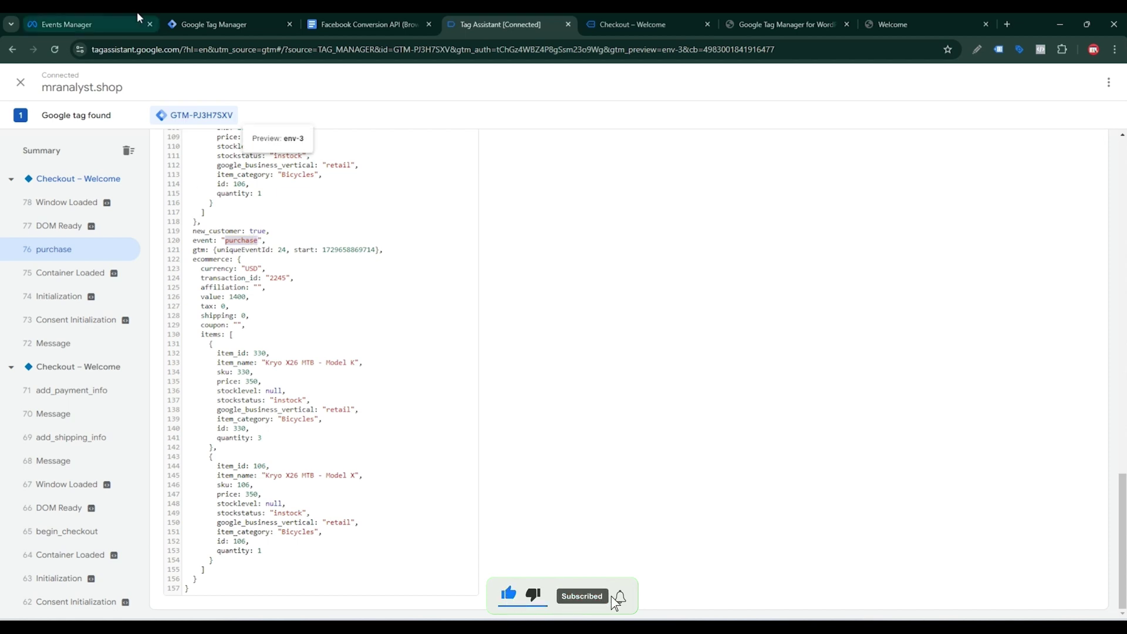
click(223, 24)
click(503, 252)
key(ctrl+v)
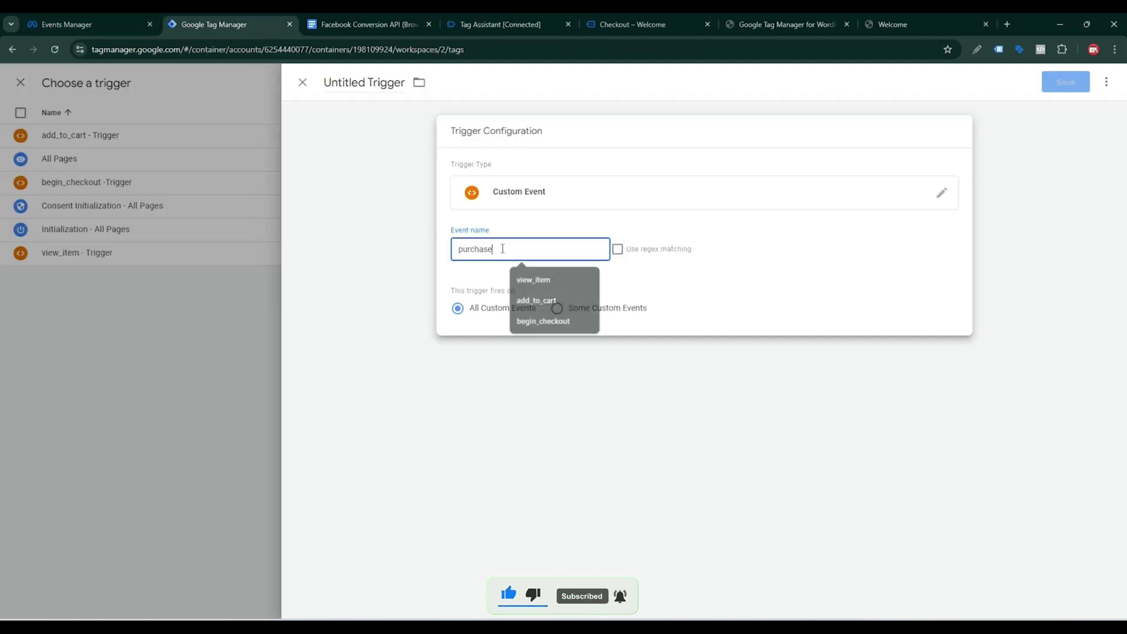
Step: Name the trigger "purchase - Trigger", then save both the trigger and the purchase tag
drag(365, 80, 310, 92)
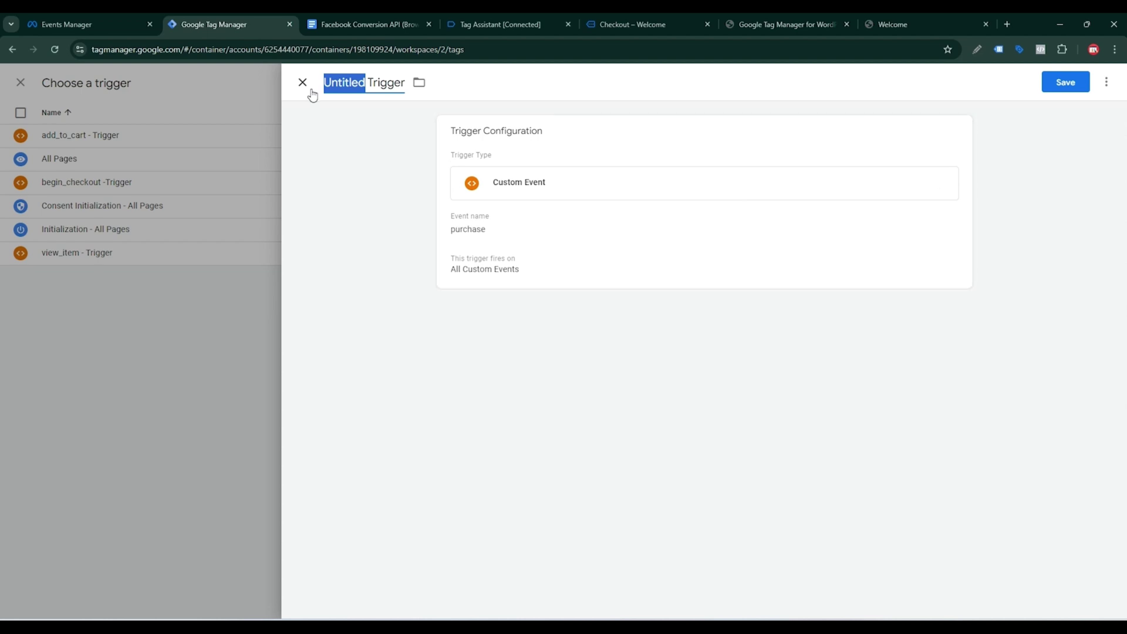
key(ctrl+v)
text(-)
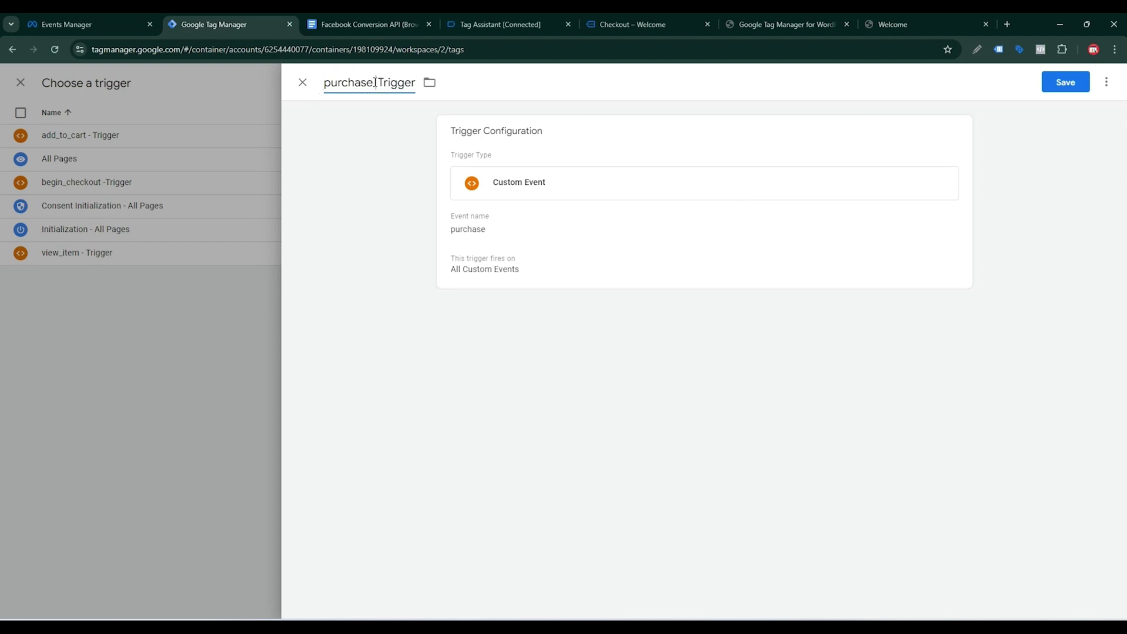
click(1086, 85)
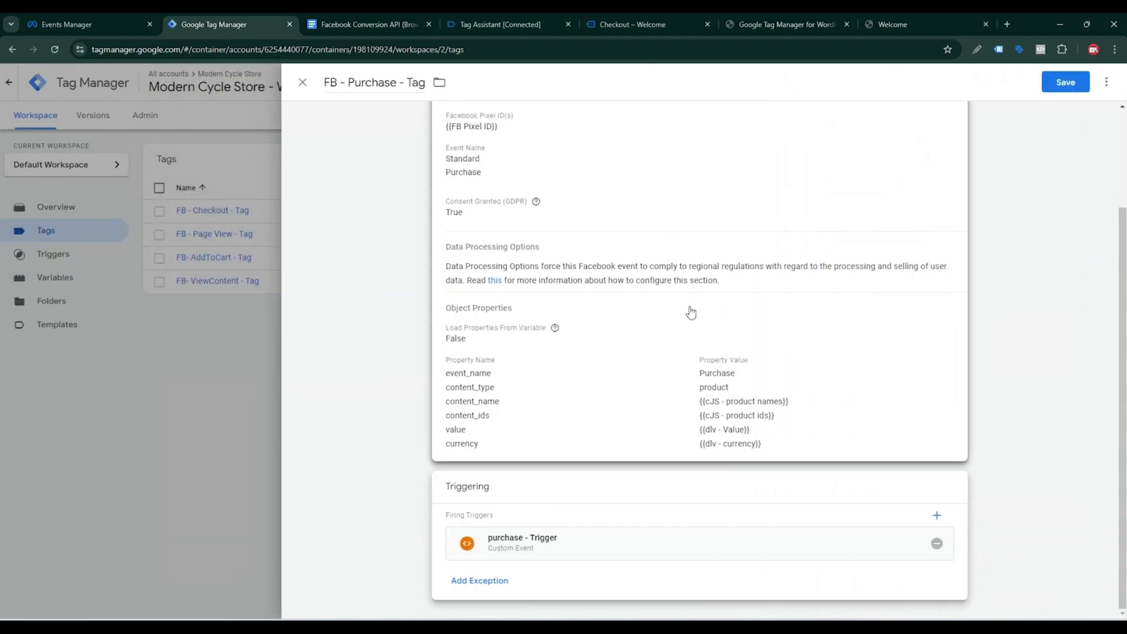
click(1072, 83)
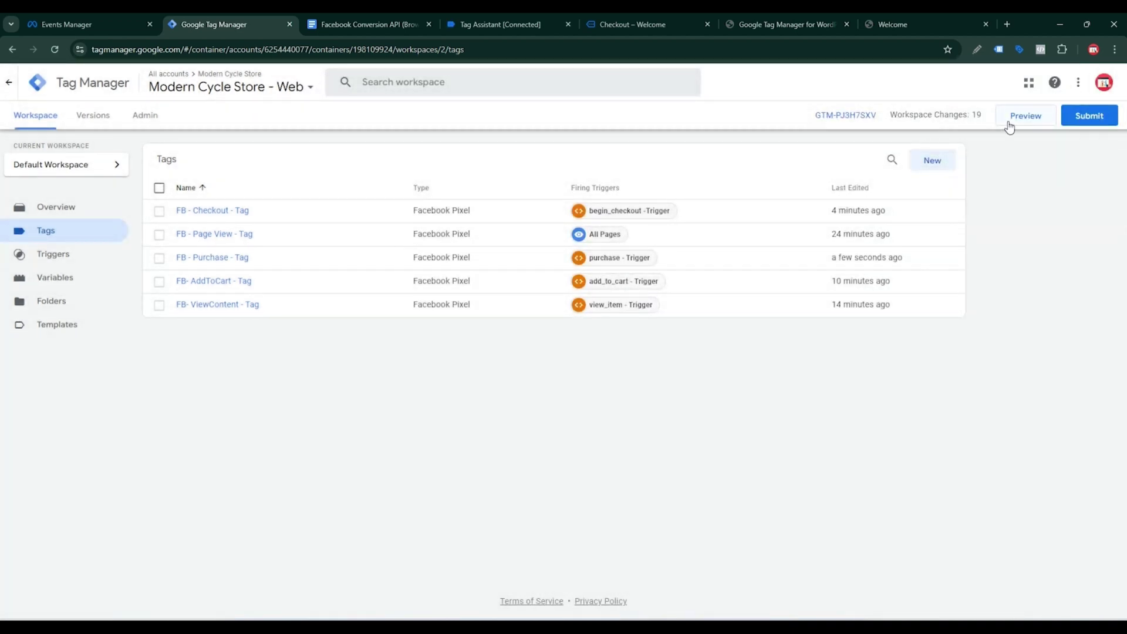
Step: Start a new preview session of the container and switch to the connected store page
click(1015, 123)
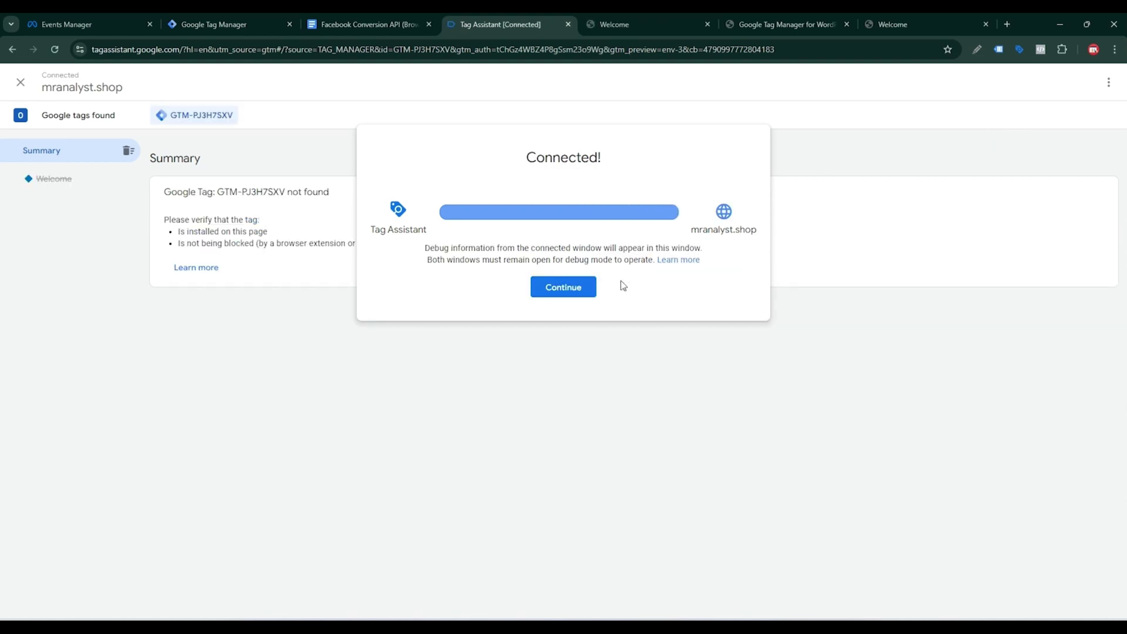
click(576, 287)
click(598, 13)
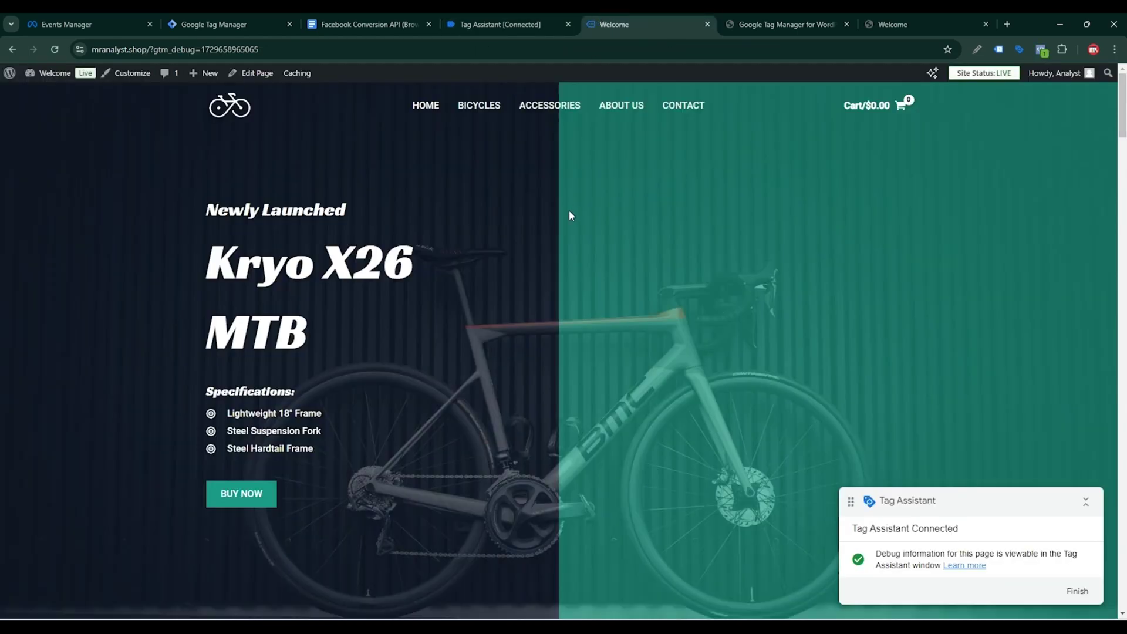
Step: Add one Kryo X26 MTB – Model X and one Kryo X26 MTB – Model Y to the store's cart
scroll(544, 211, down, 10)
click(509, 222)
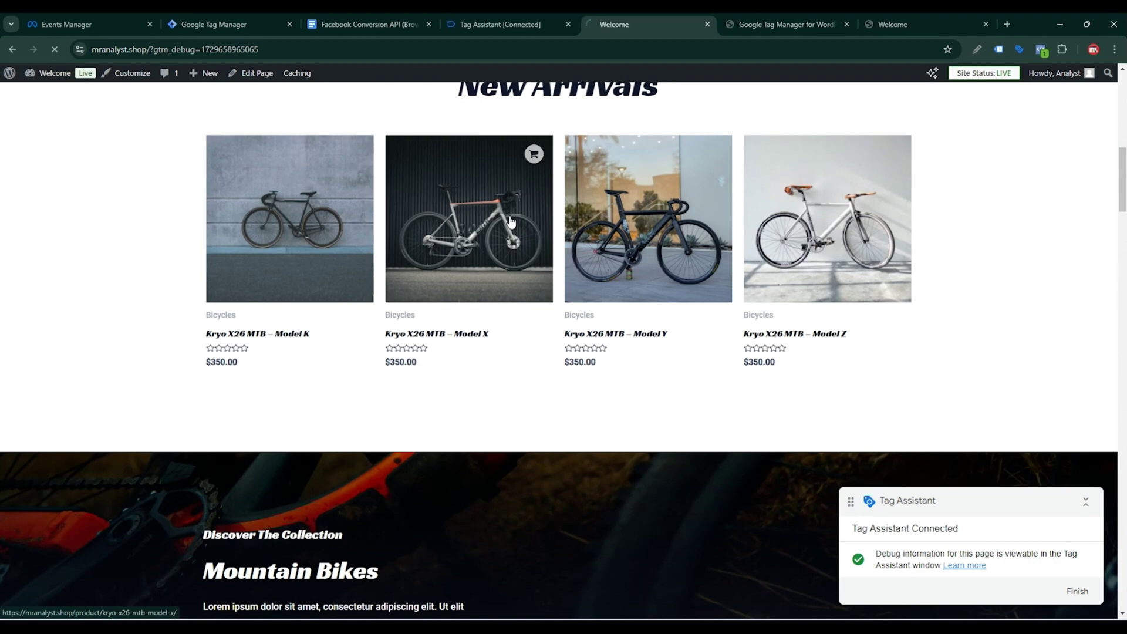
scroll(511, 221, down, 5)
click(661, 119)
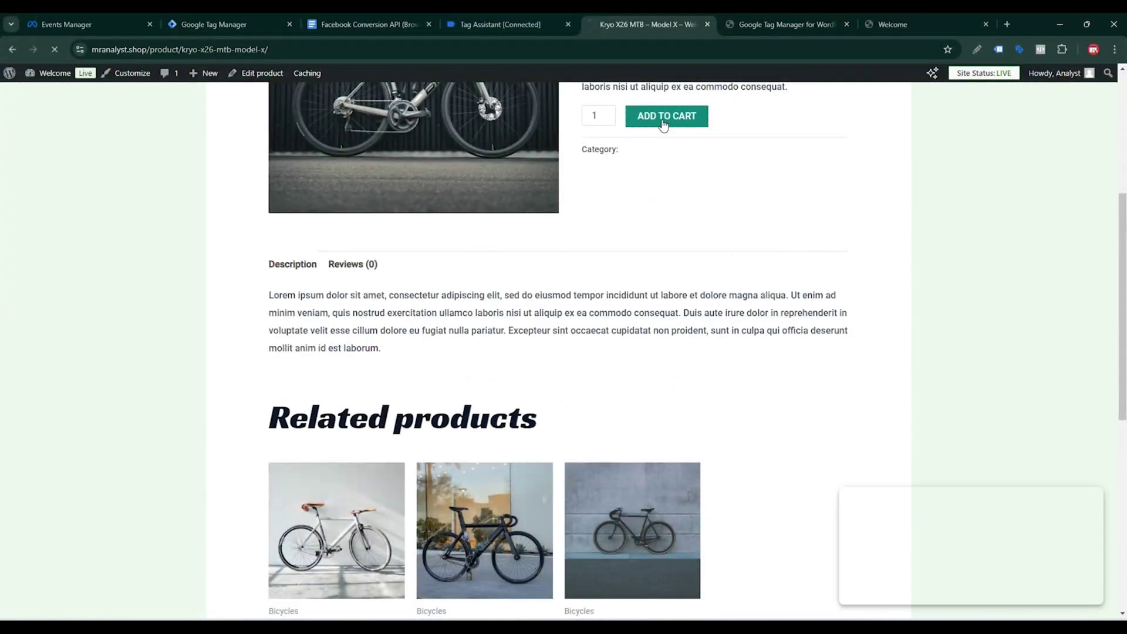
scroll(702, 174, down, 10)
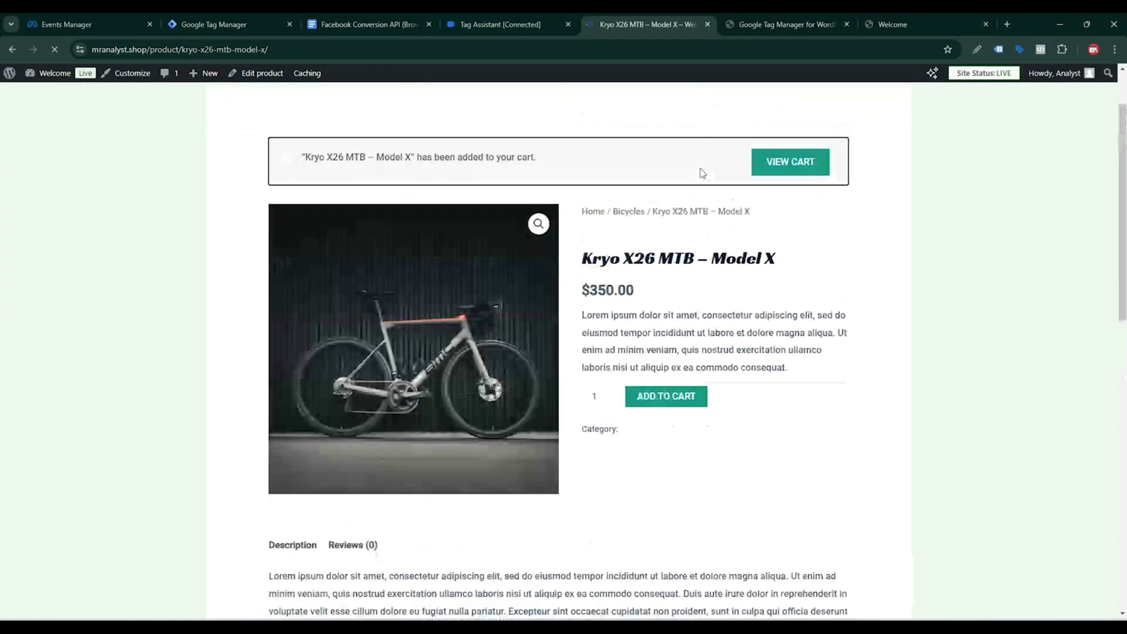
click(632, 305)
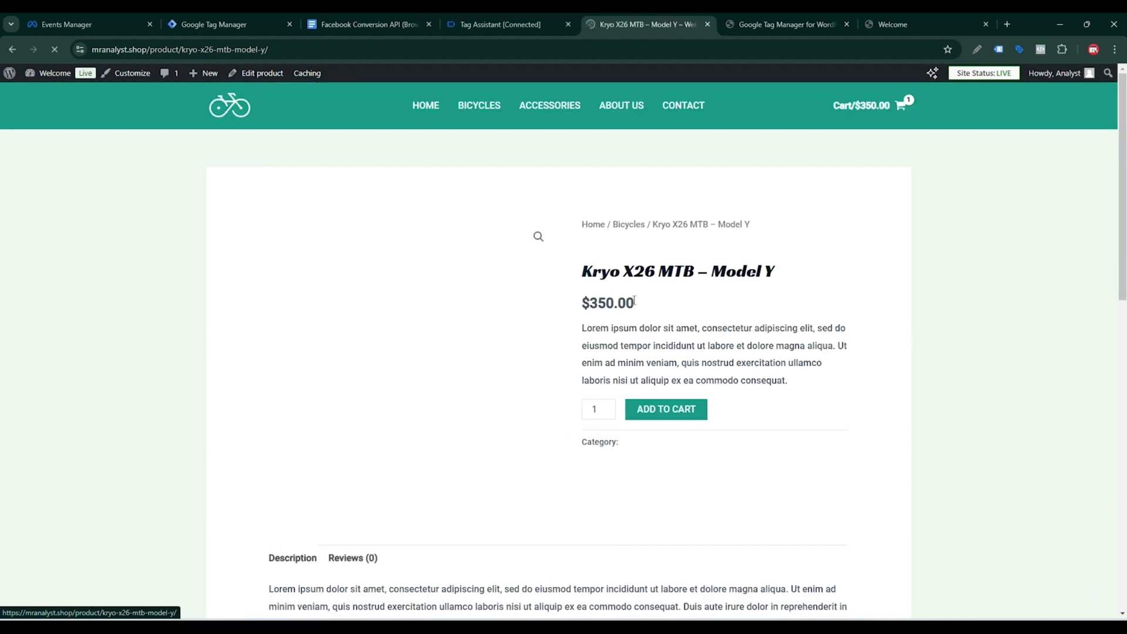
click(681, 418)
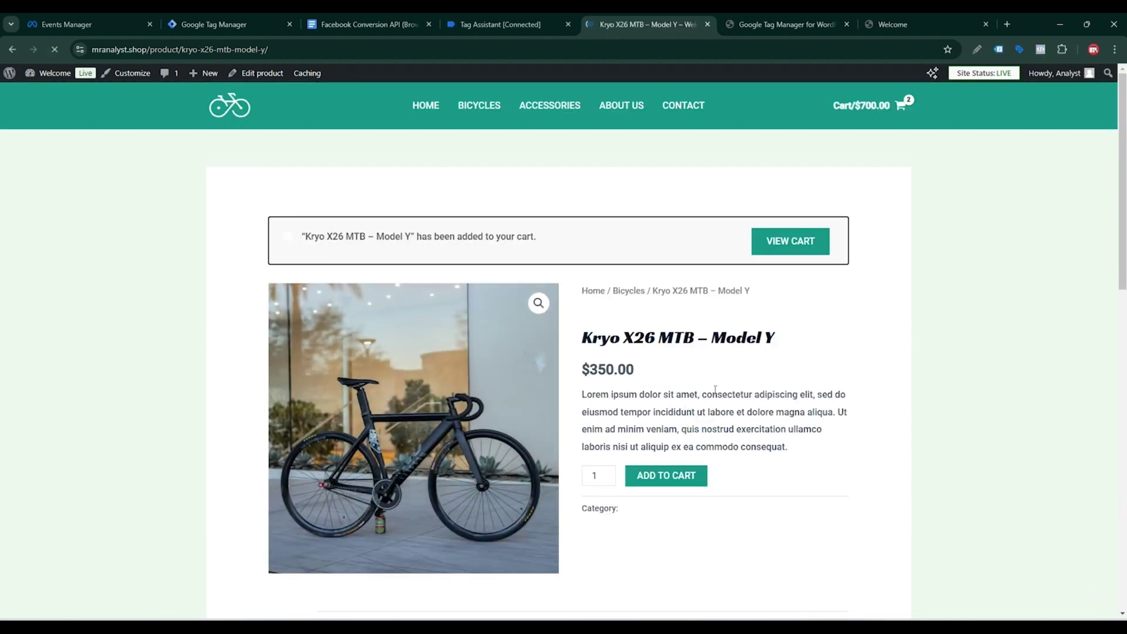
Step: Check out the cart holding both bikes and place the order with cash on delivery
click(797, 236)
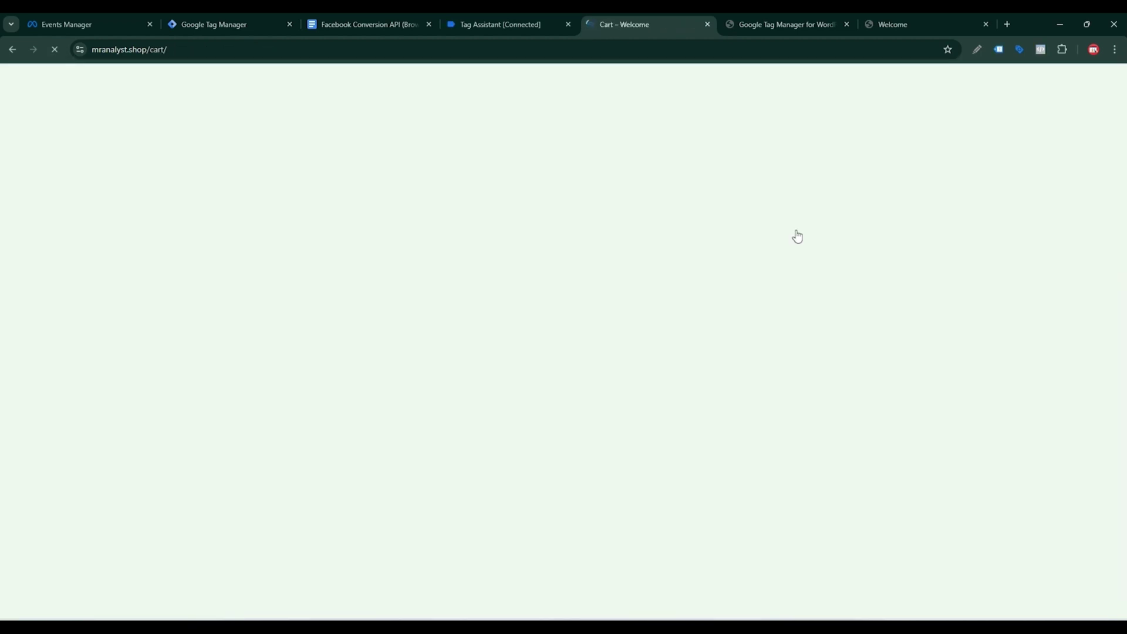
scroll(775, 237, down, 6)
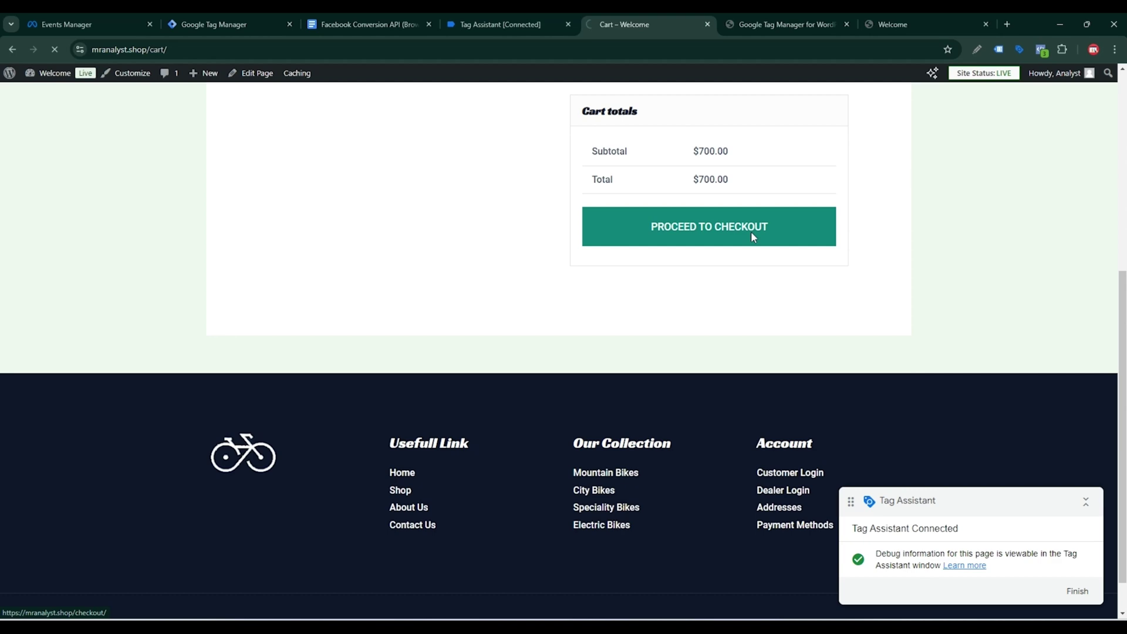
click(752, 233)
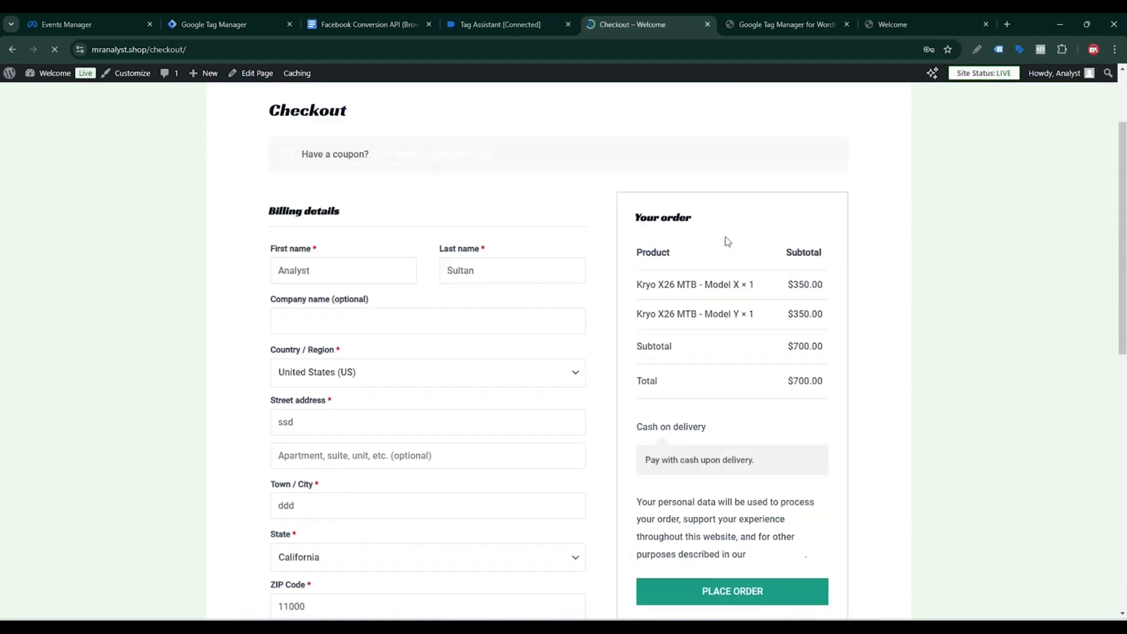
scroll(699, 233, down, 2)
scroll(699, 234, down, 2)
scroll(699, 233, up, 3)
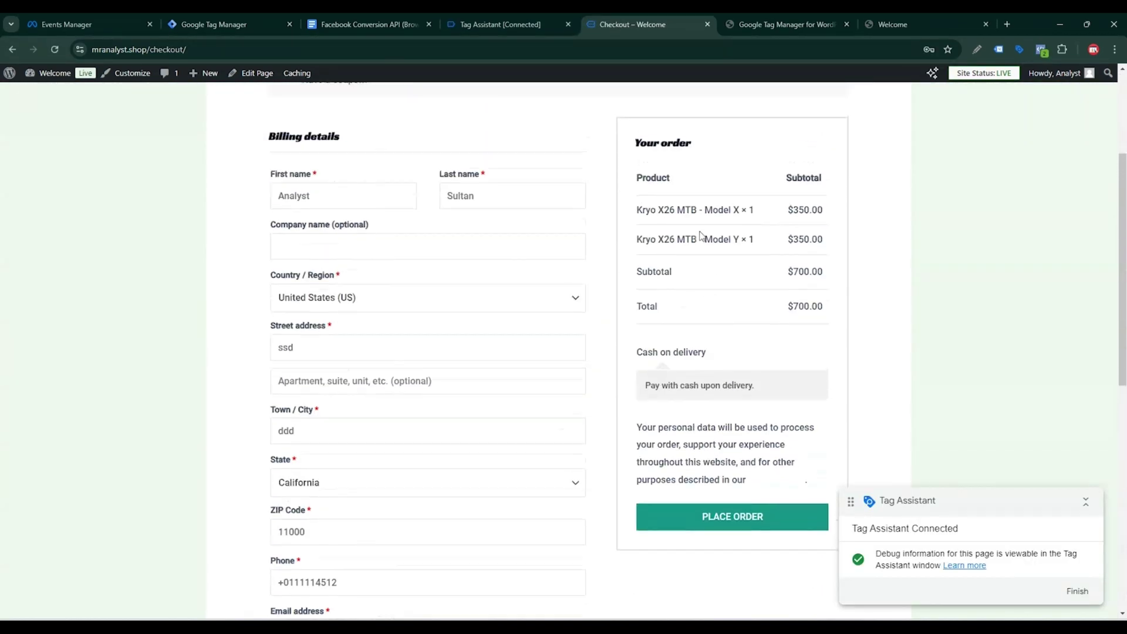
scroll(699, 233, down, 5)
click(717, 241)
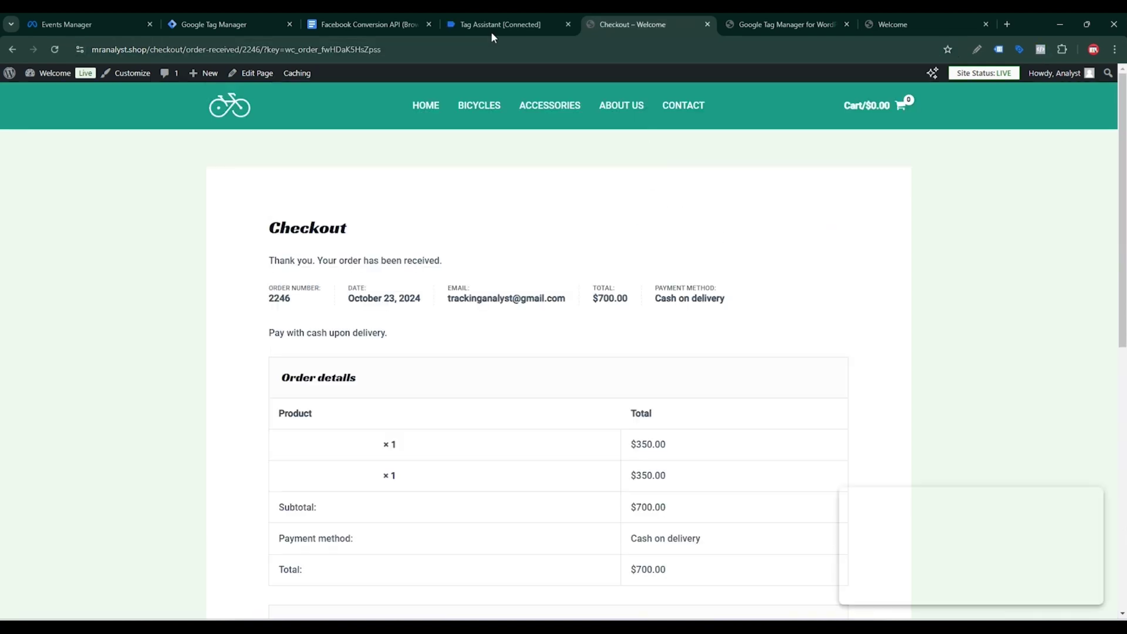
Step: Check the fired tags in Tag Assistant and the purchase event among the Modern Cycle Store test events in Events Manager
click(497, 24)
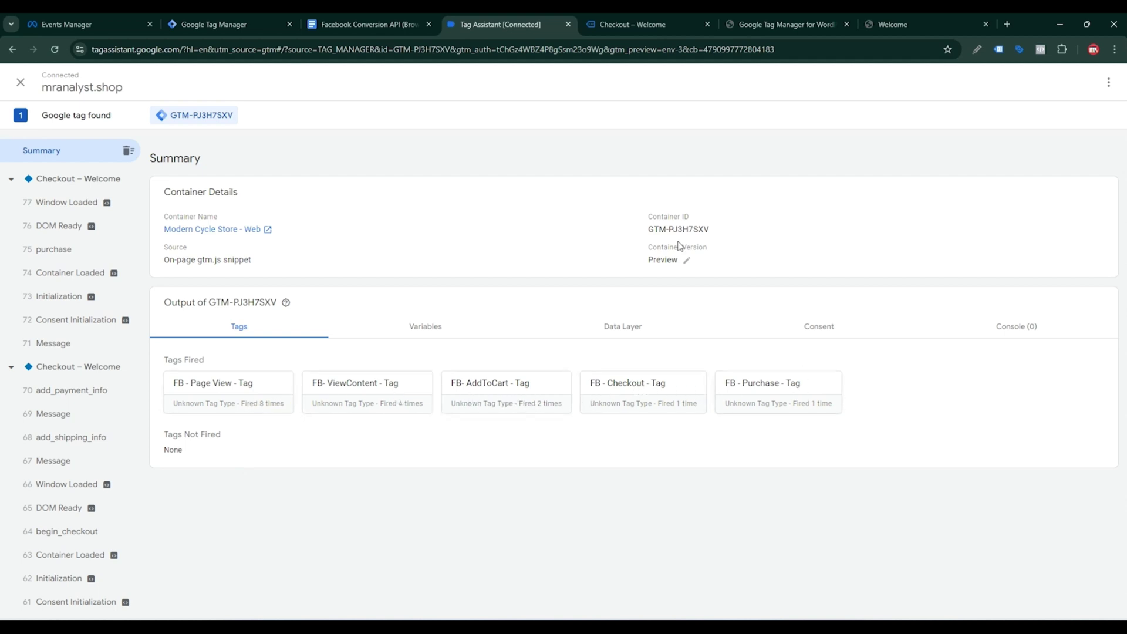
click(55, 26)
scroll(566, 424, up, 5)
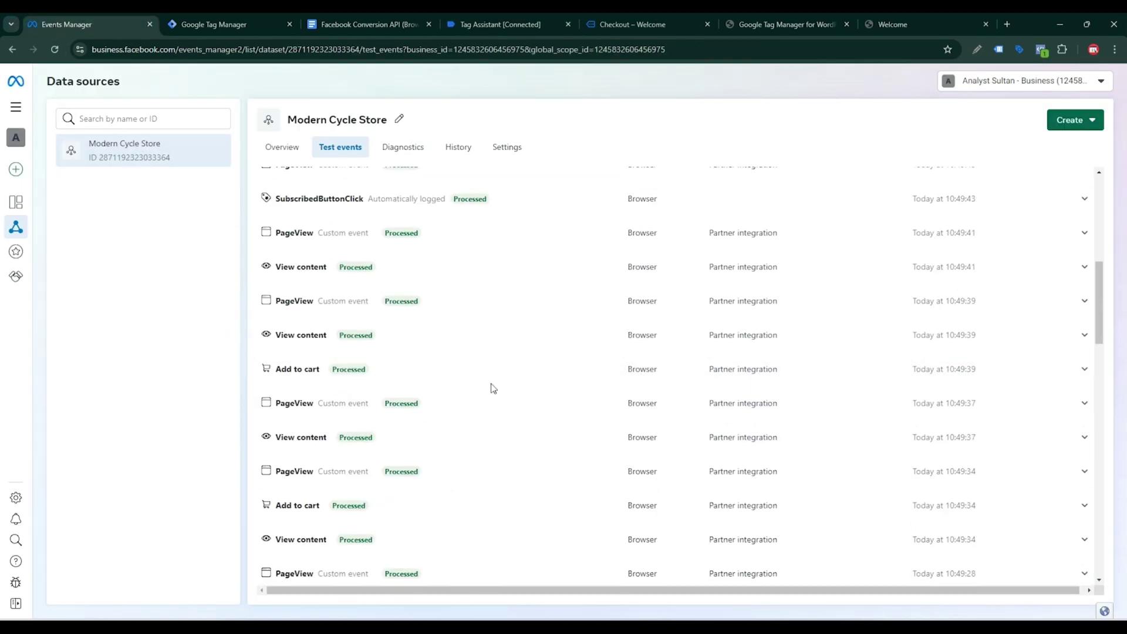
scroll(492, 389, up, 10)
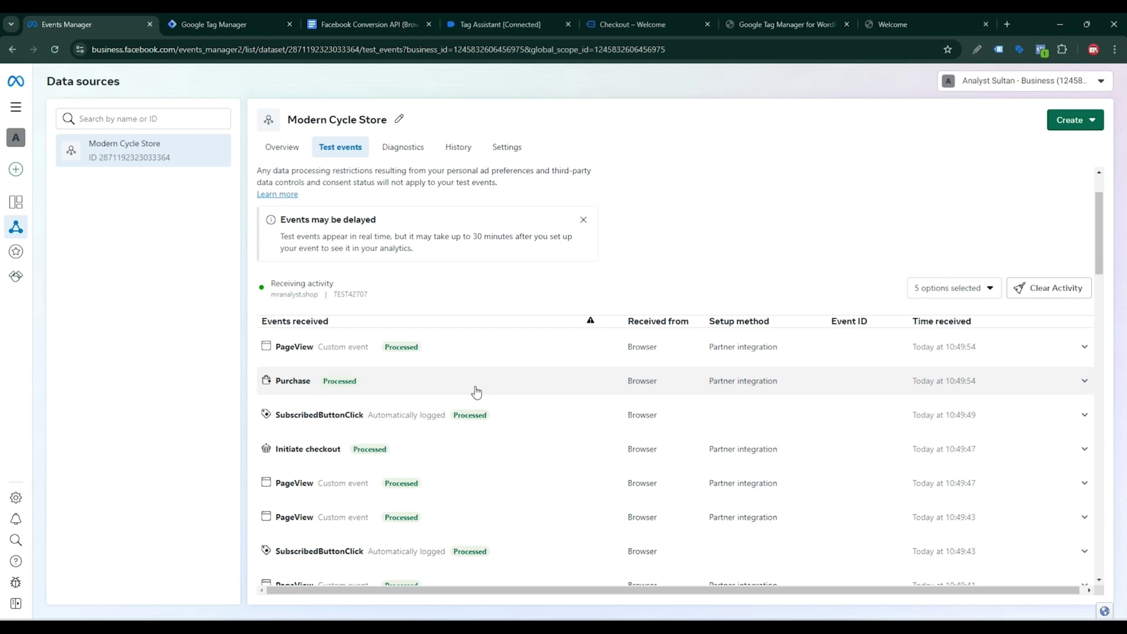
click(642, 19)
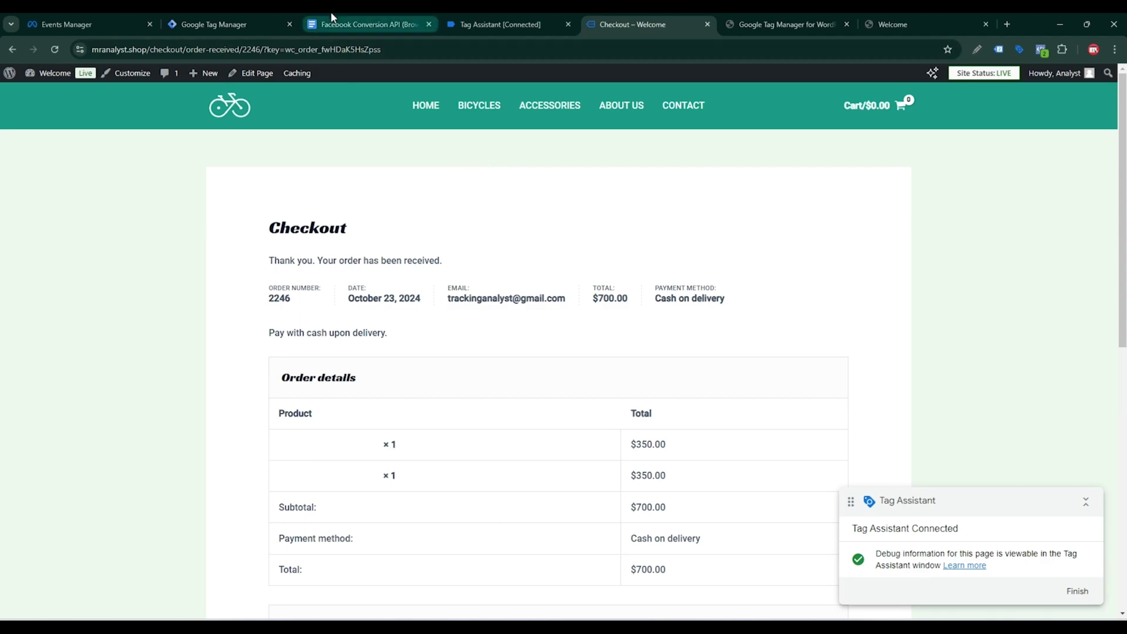
click(215, 20)
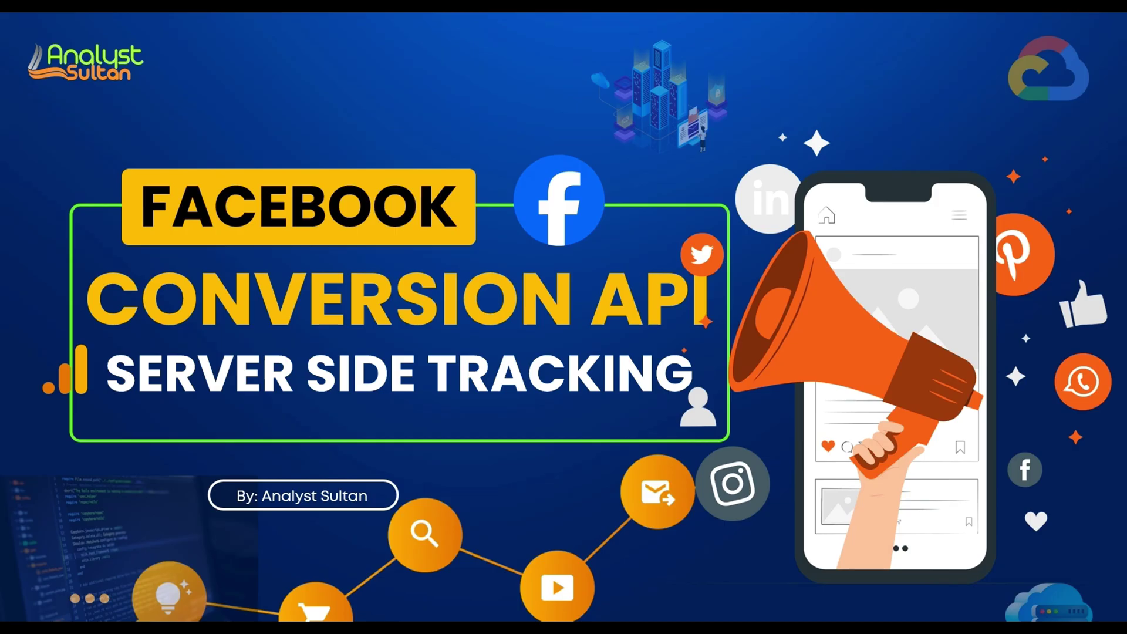
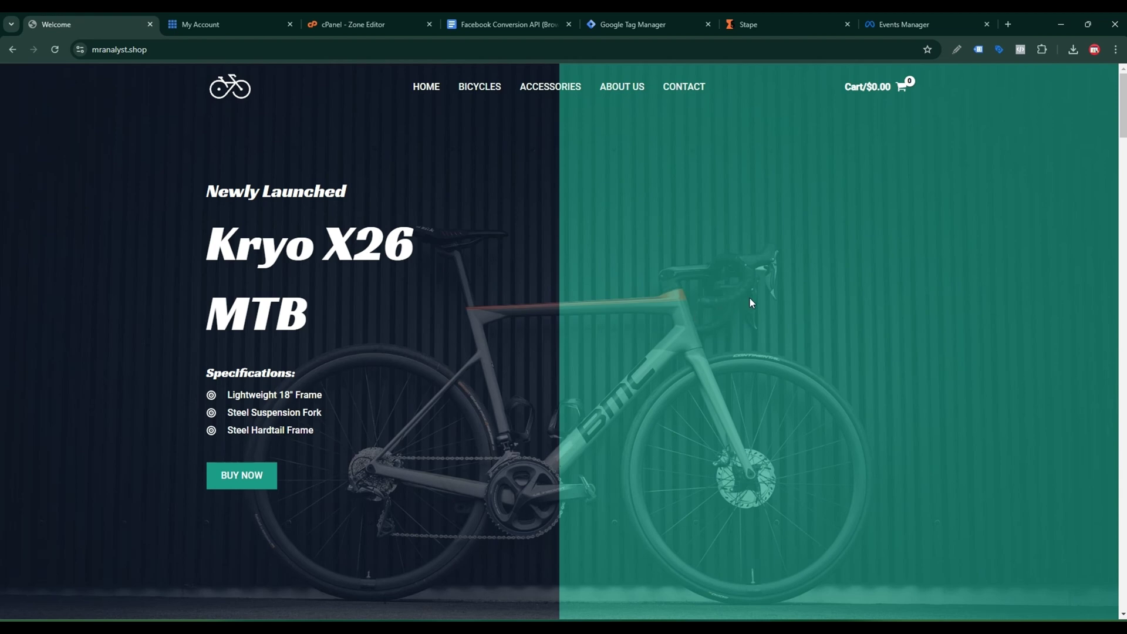
Step: Choose manual tagging server provisioning for the Modern Cycle Store - Server container in Google Tag Manager and copy its container config
click(646, 17)
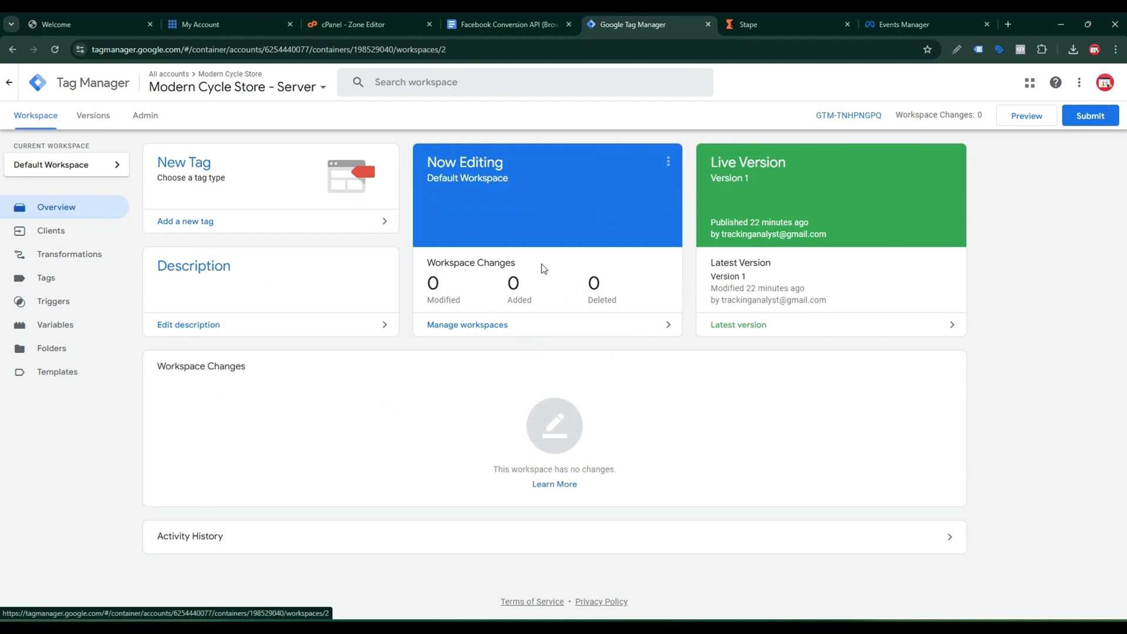
click(146, 120)
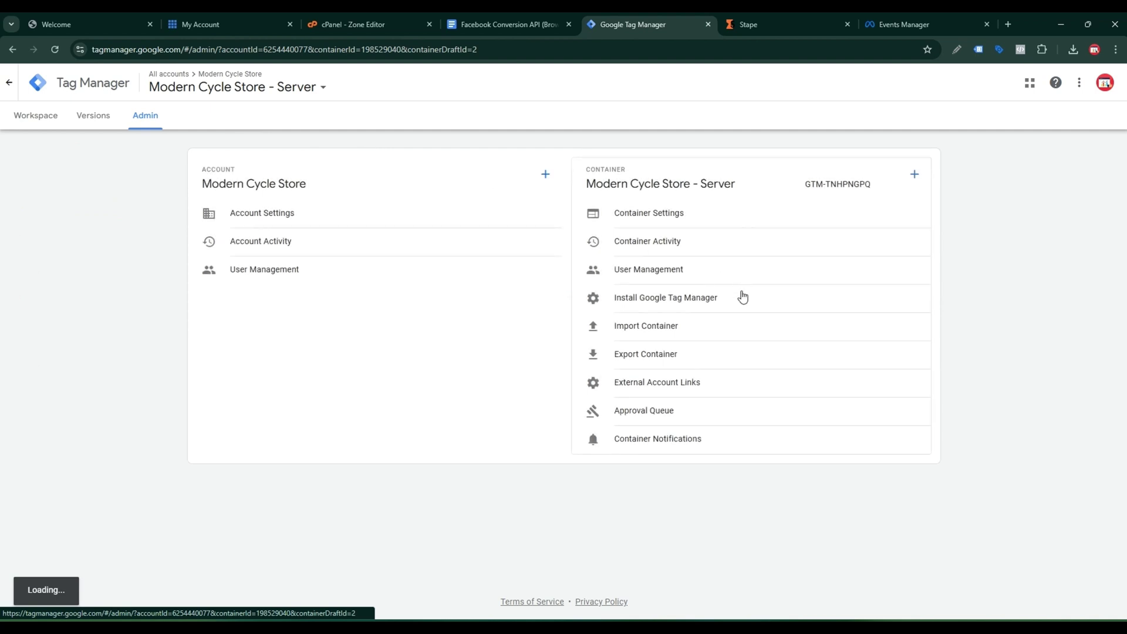
click(697, 304)
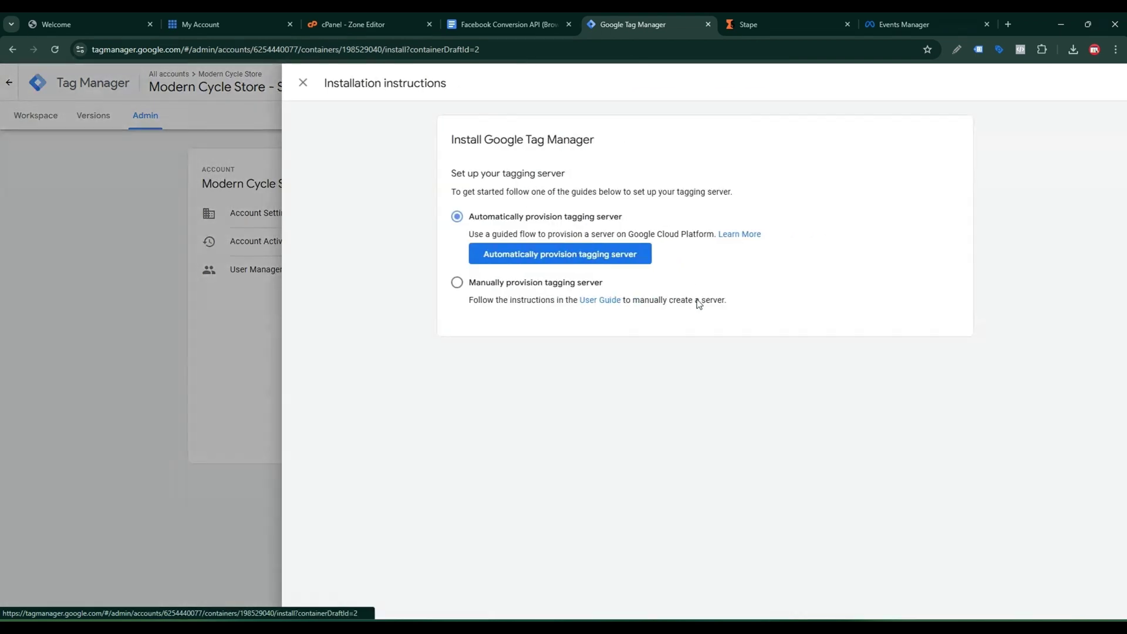
click(472, 285)
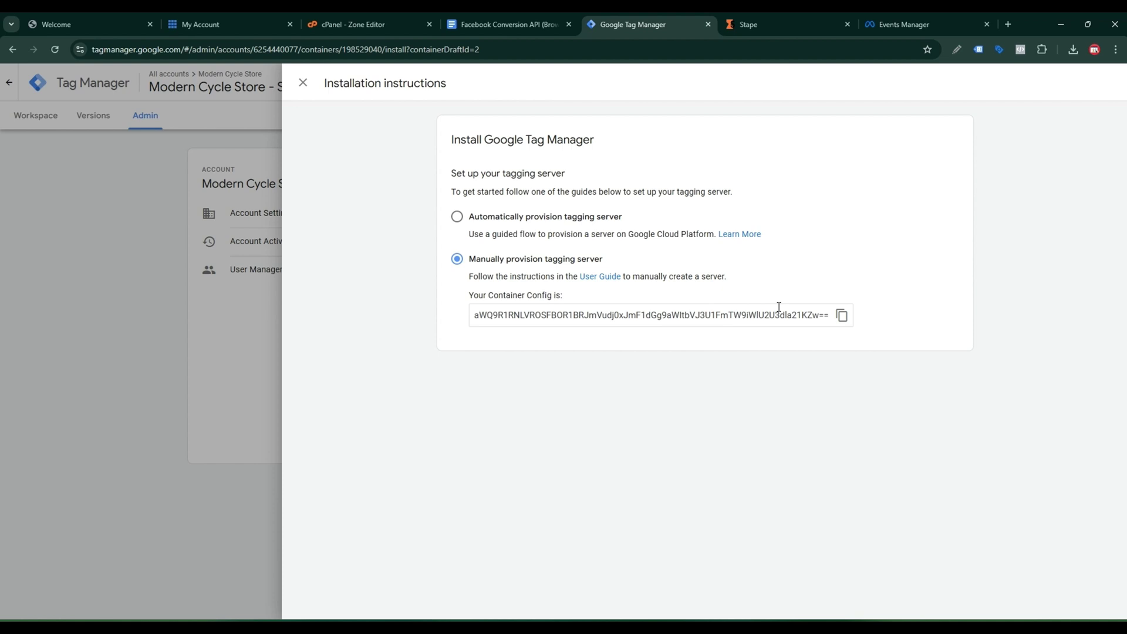
click(844, 315)
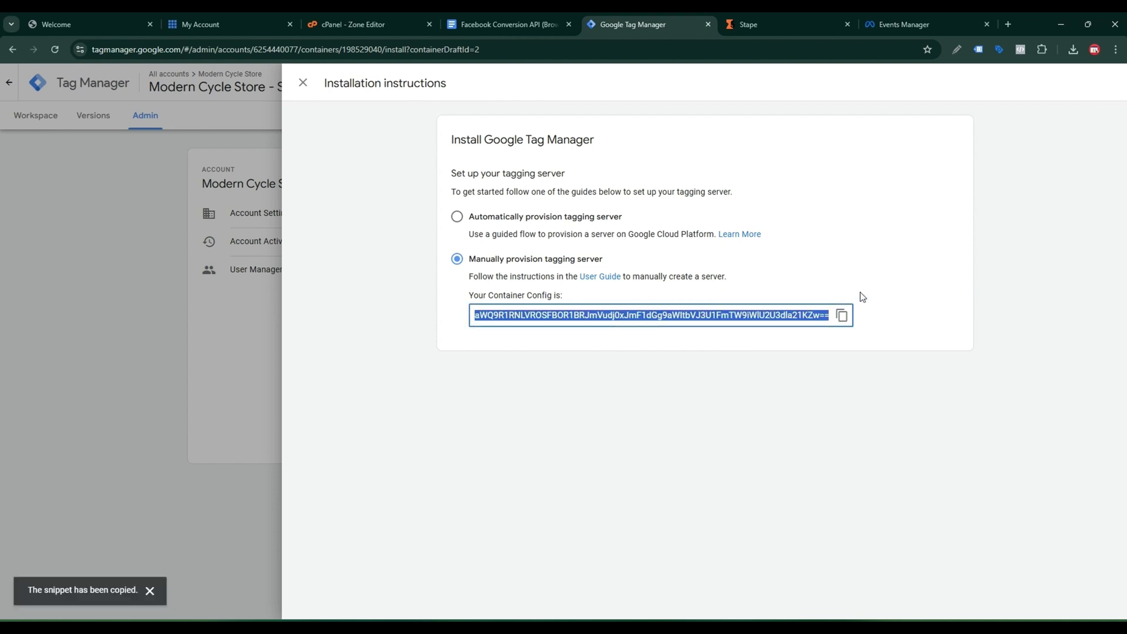
Step: Switch to Stape, start a new container named "Server" and paste the copied container configuration
click(746, 17)
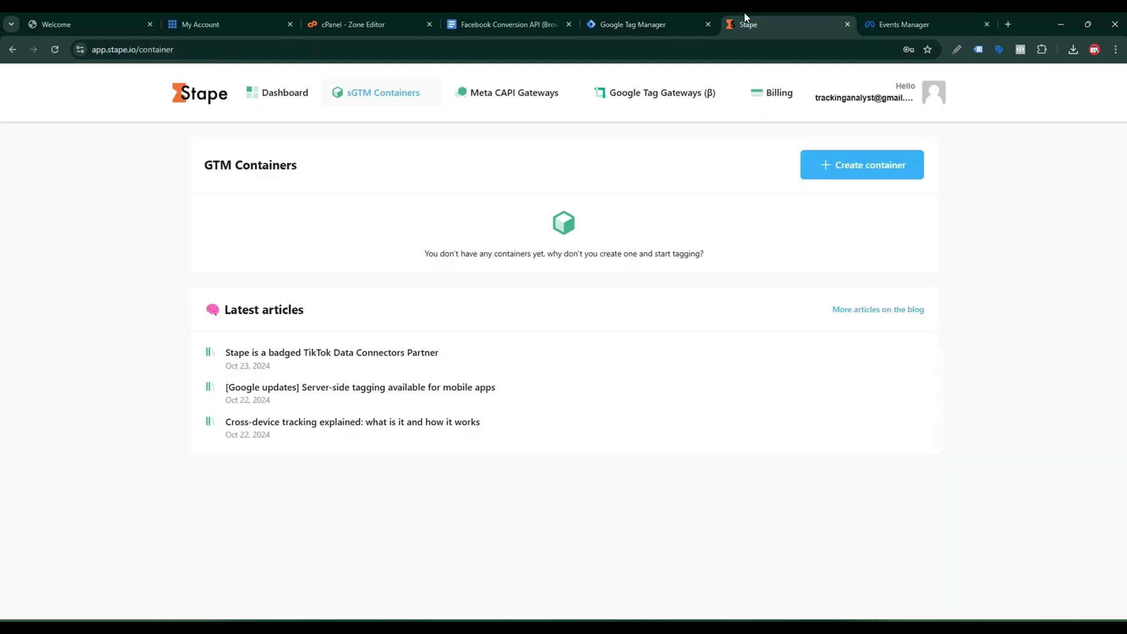
click(873, 168)
click(660, 223)
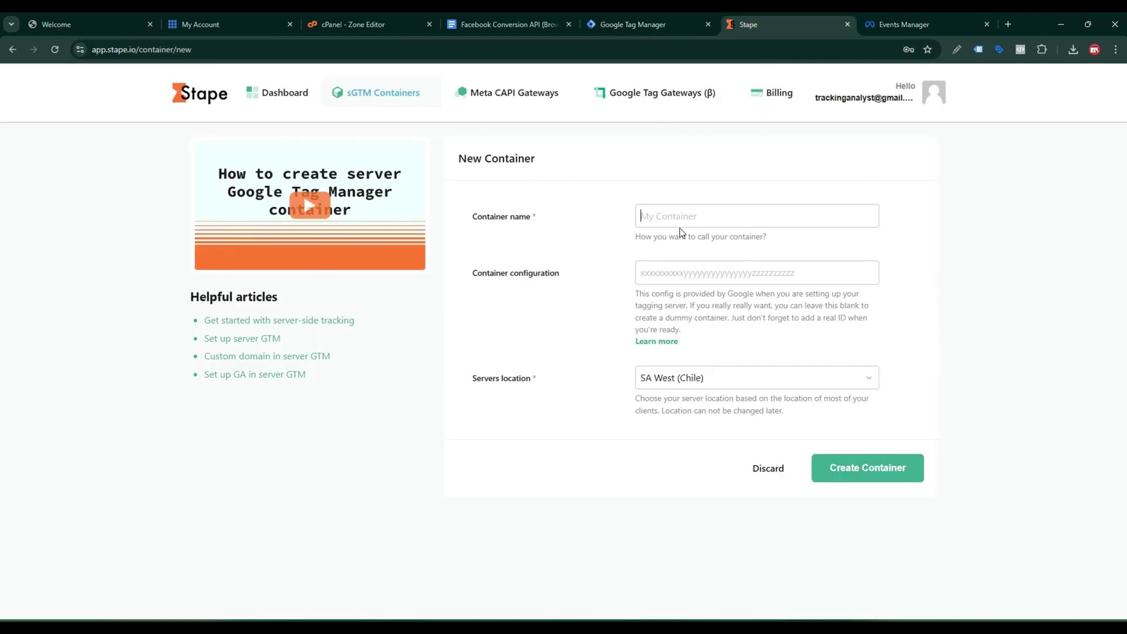
click(726, 247)
click(701, 268)
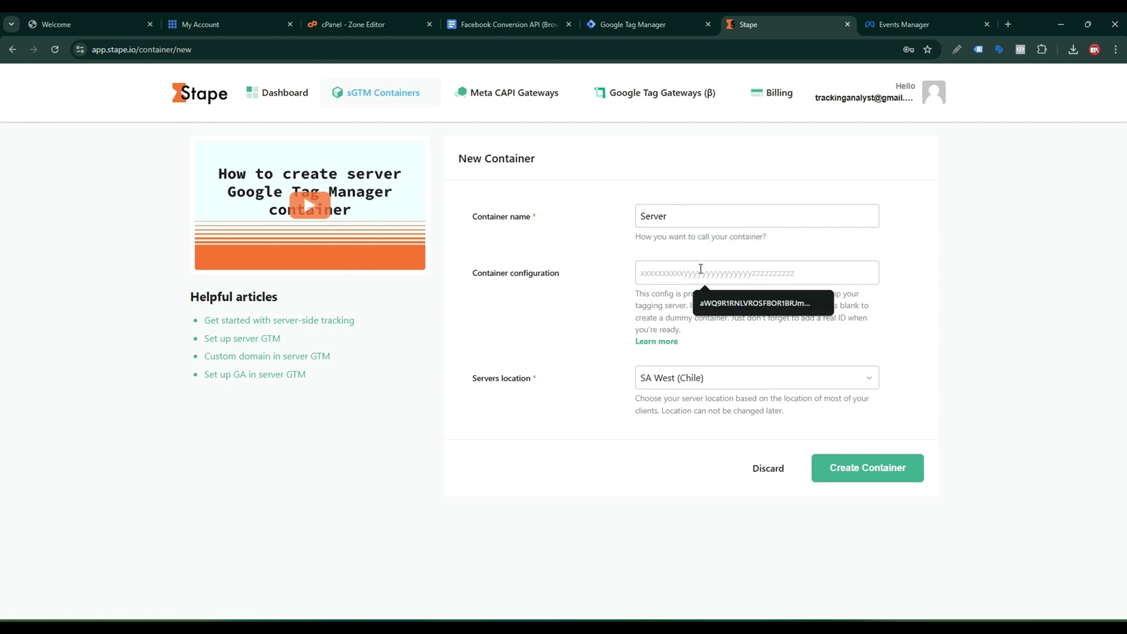
click(754, 303)
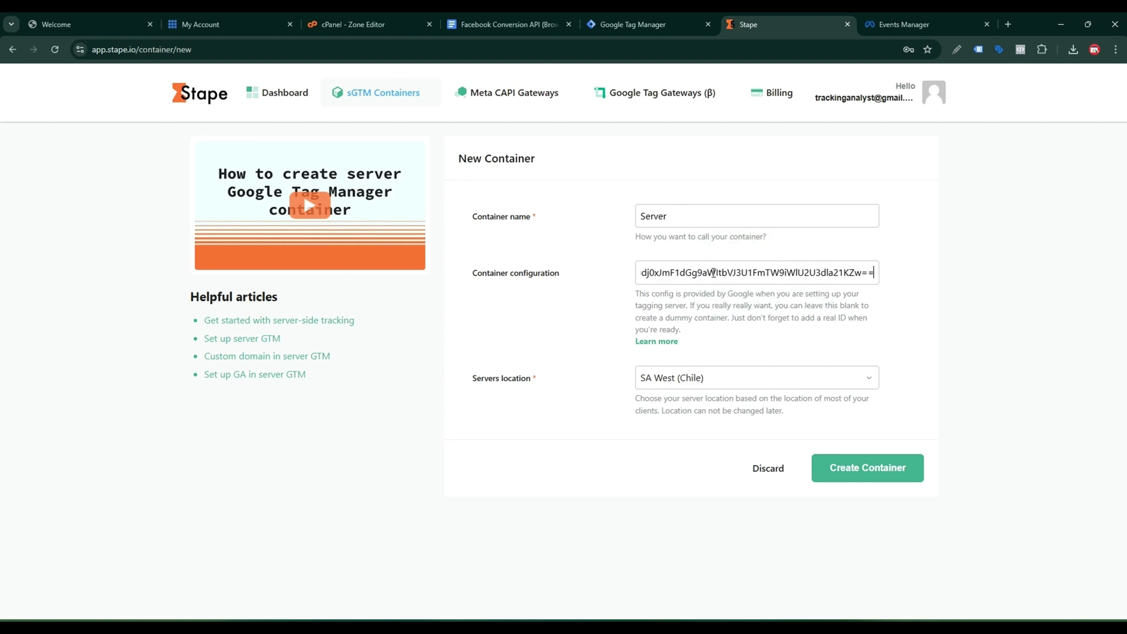
Step: Set the server location to AP East (Singapore) and create the container
click(723, 379)
scroll(727, 452, down, 3)
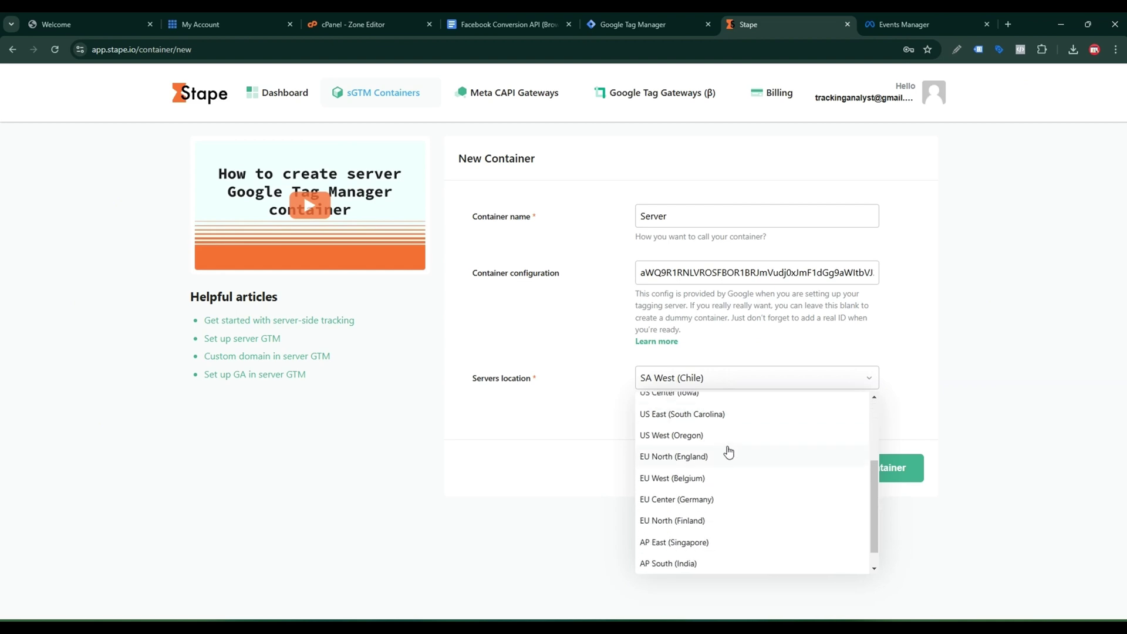
click(709, 524)
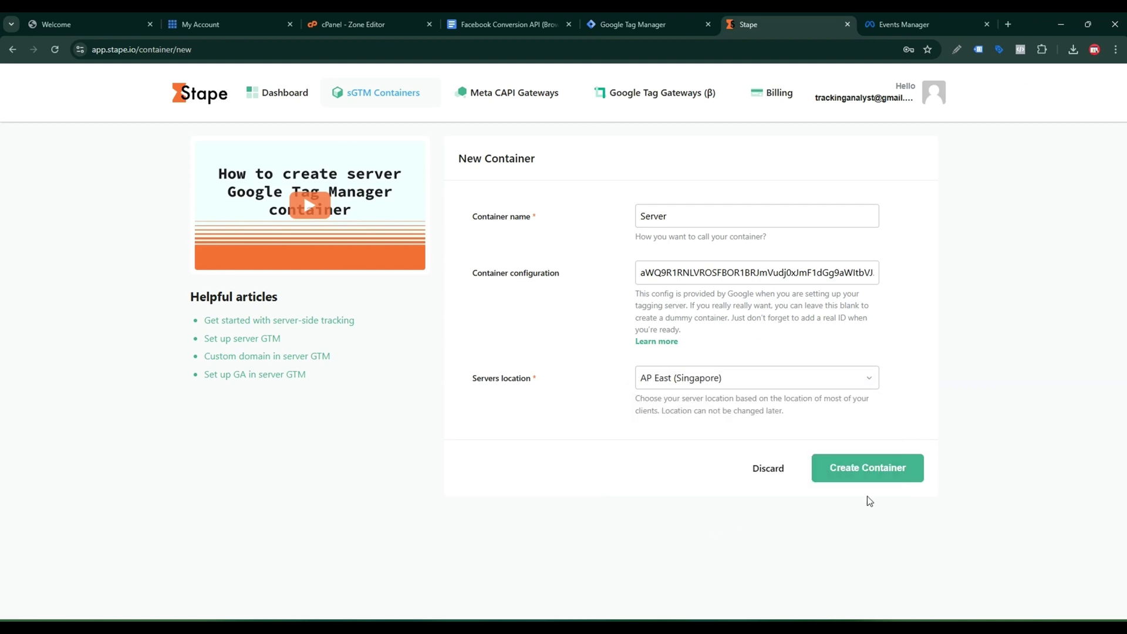
click(871, 484)
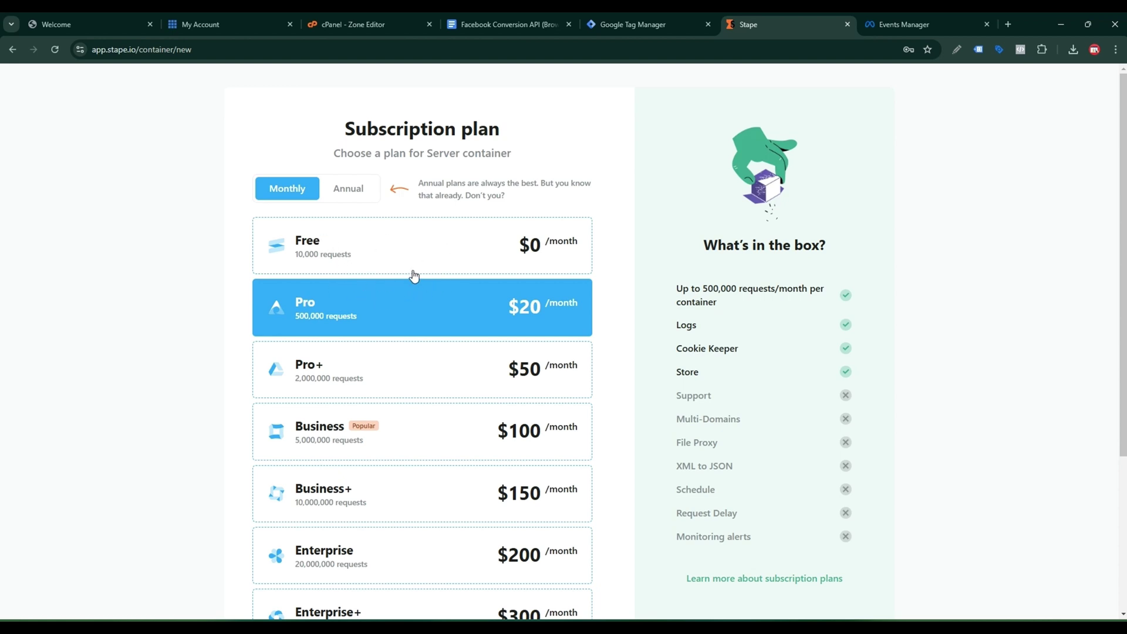
Step: Subscribe the Server container to the Free monthly plan and return to the container's page without choosing a billing country
click(349, 255)
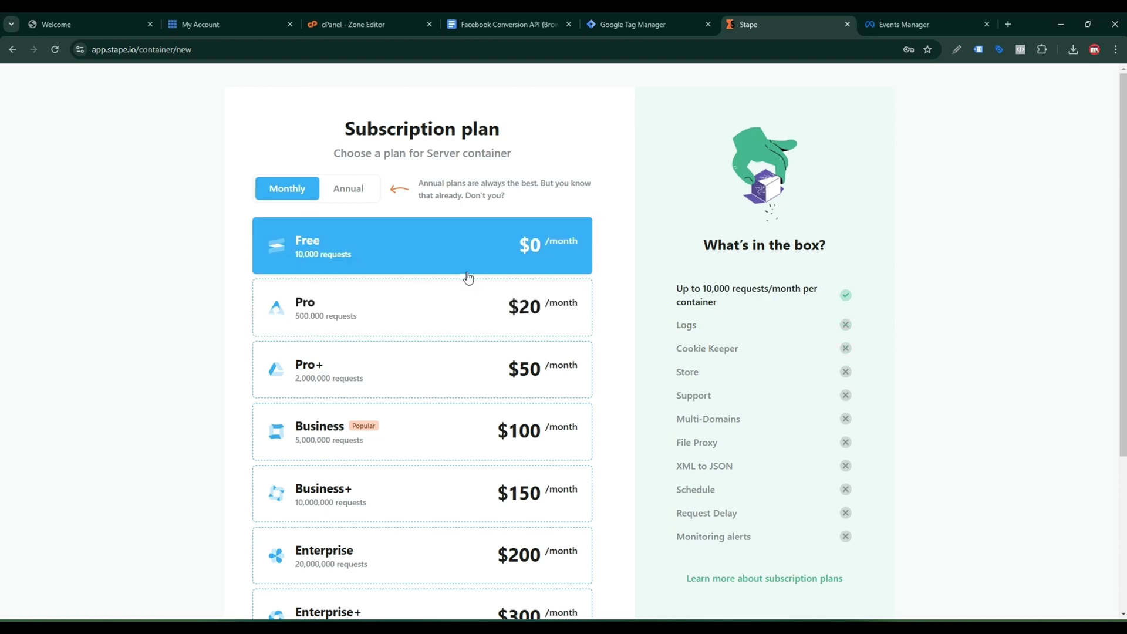
scroll(563, 293, down, 4)
click(461, 561)
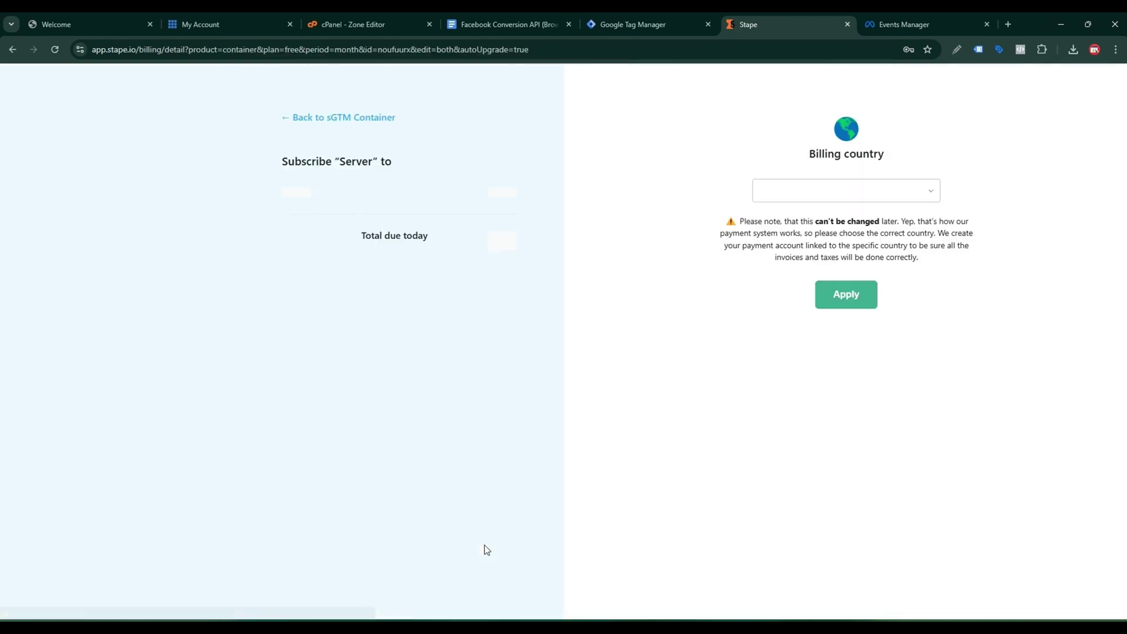
click(333, 123)
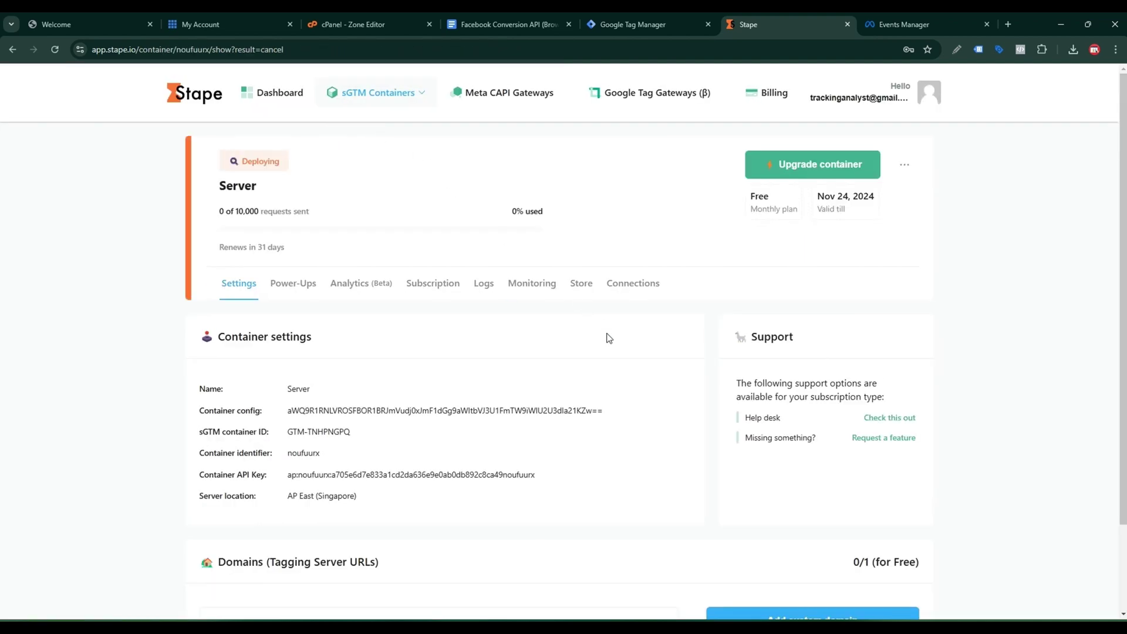
scroll(608, 335, down, 2)
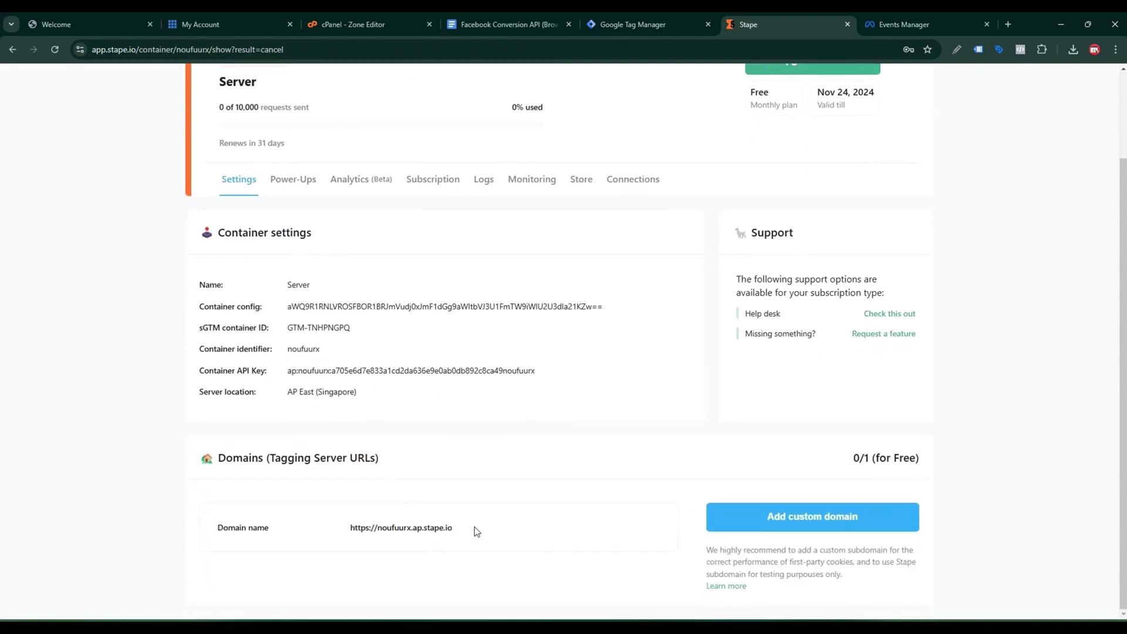
click(458, 528)
click(653, 23)
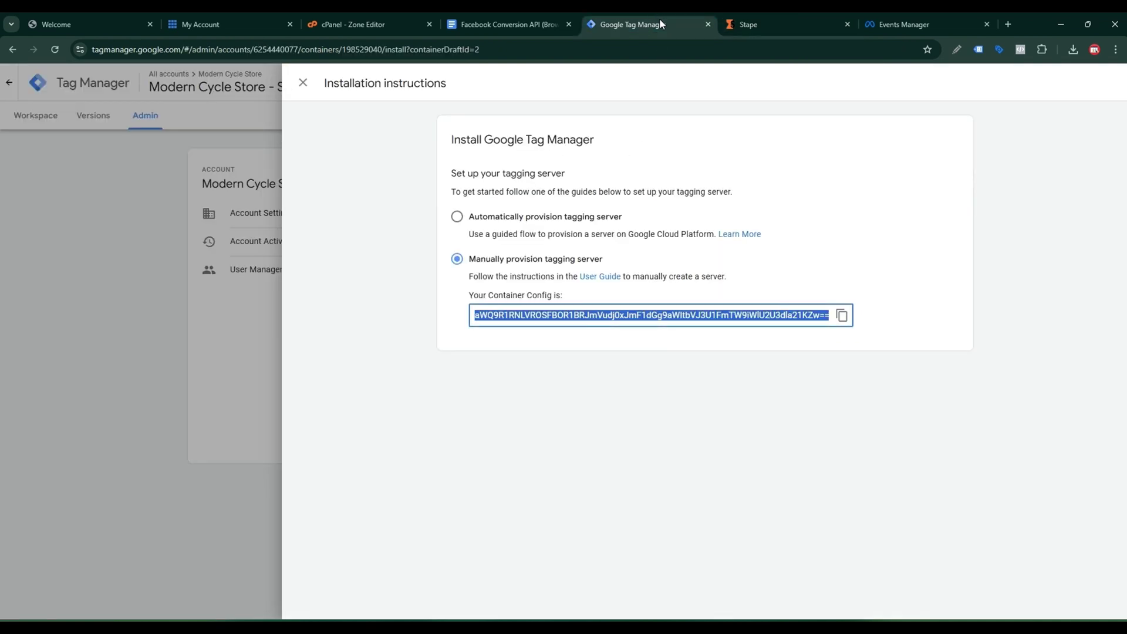
click(300, 83)
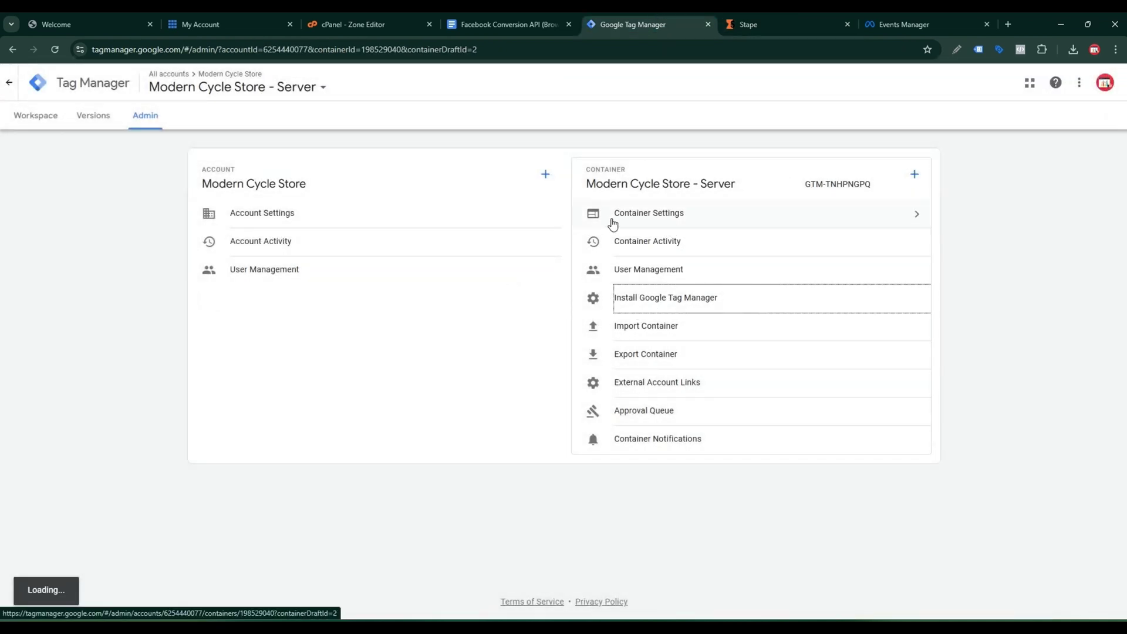
click(650, 220)
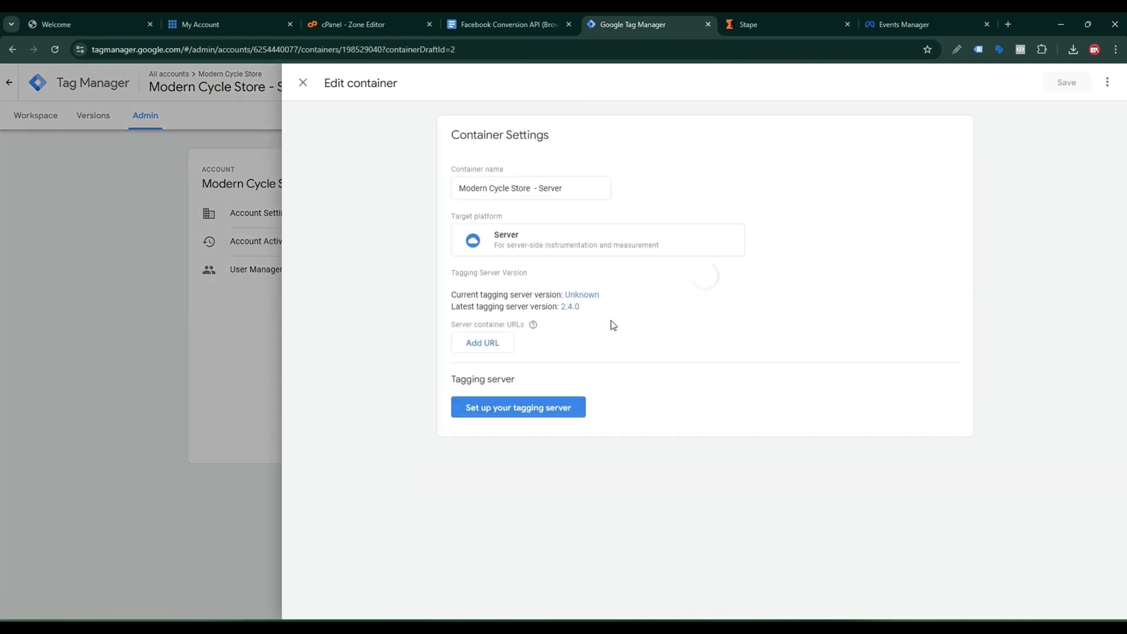
click(498, 347)
click(507, 346)
right_click(504, 343)
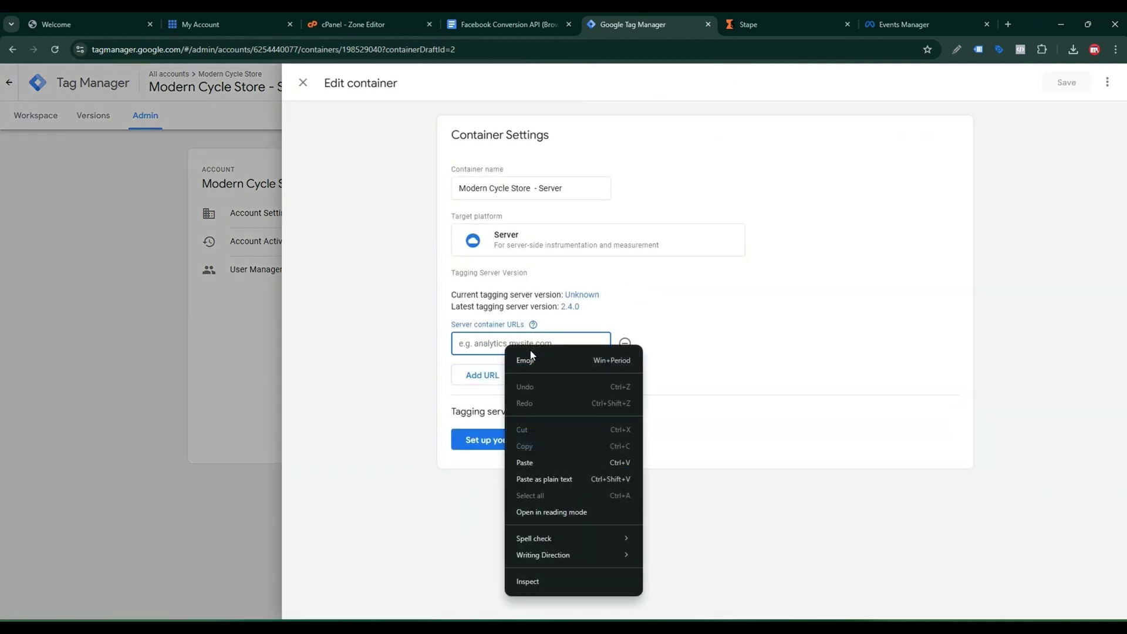
click(522, 462)
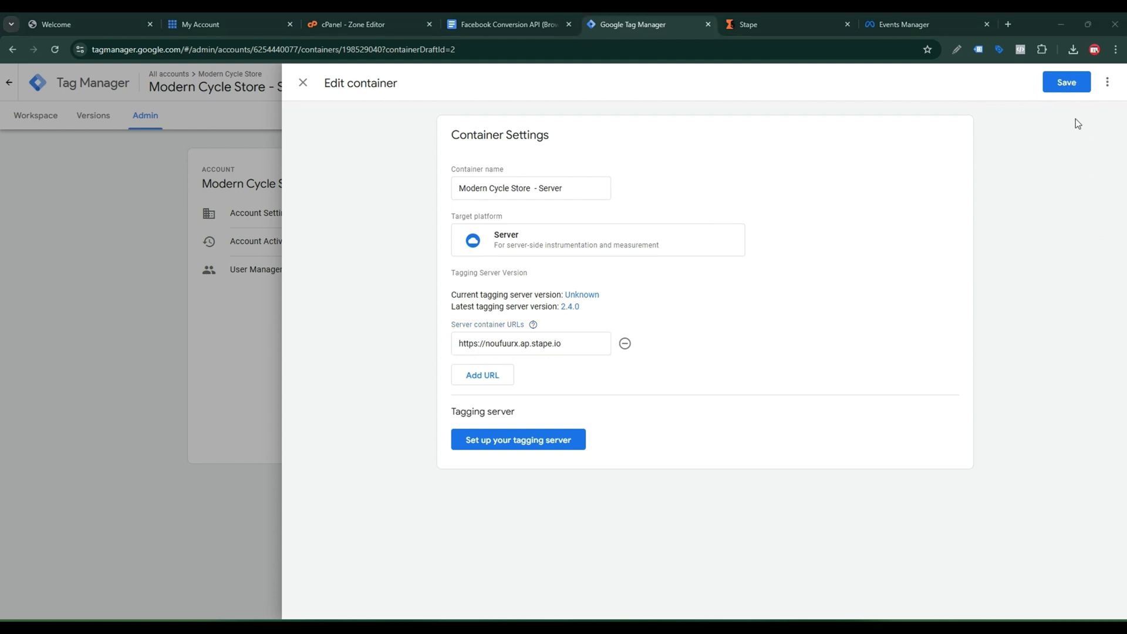
click(1065, 87)
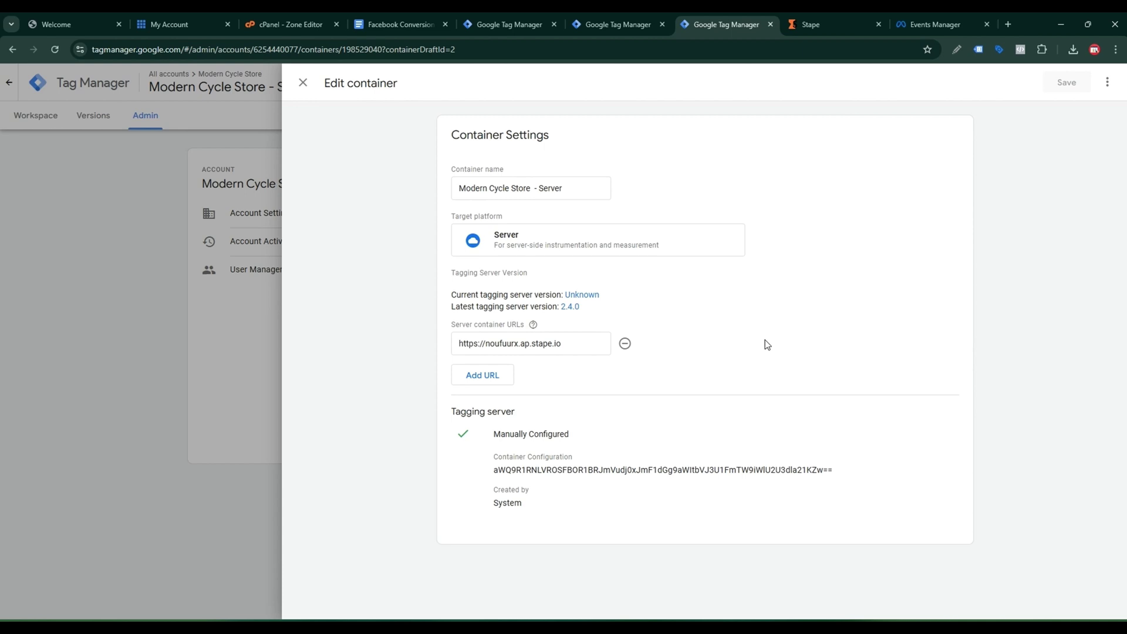
Step: Switch to the Modern Cycle Store web container in Tag Manager and start a new tag of the Google Tag type
click(591, 17)
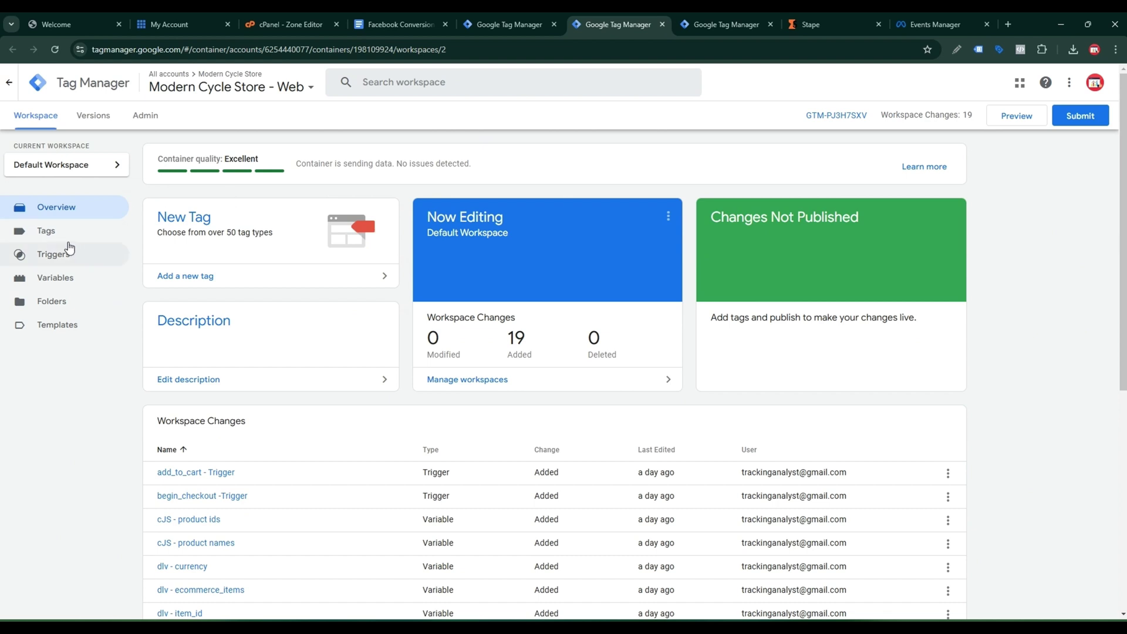
click(50, 231)
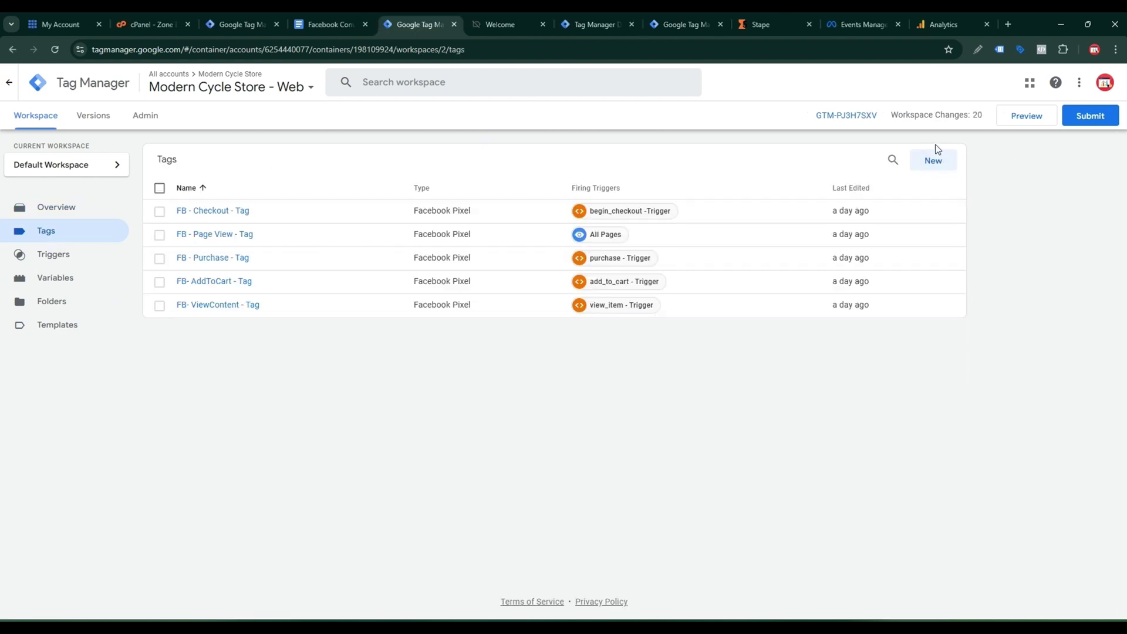
click(934, 159)
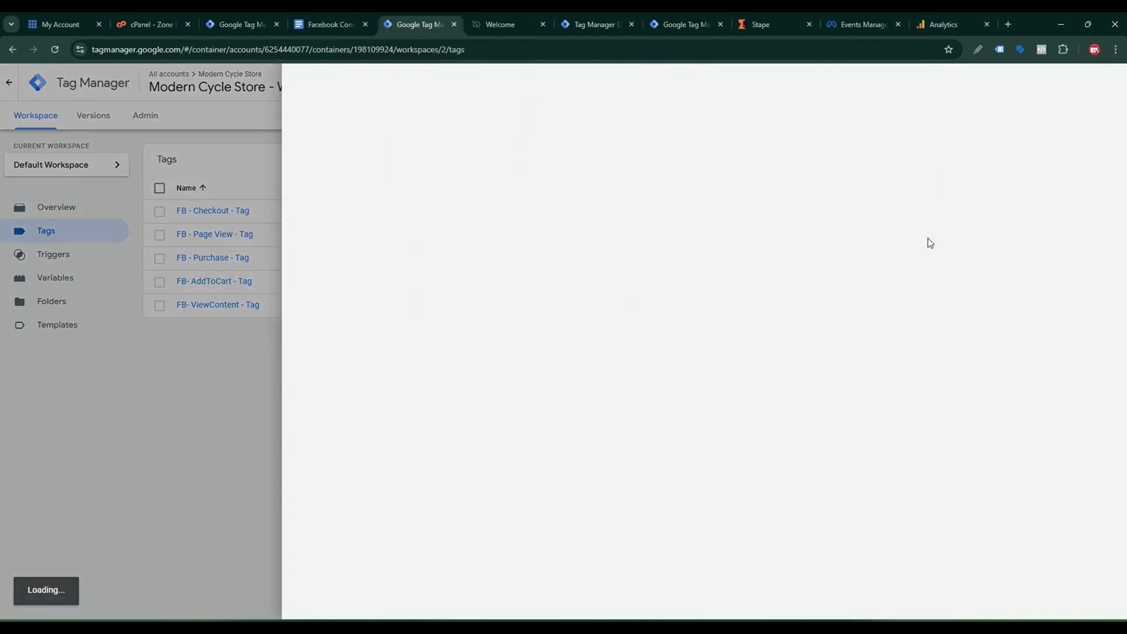
click(920, 234)
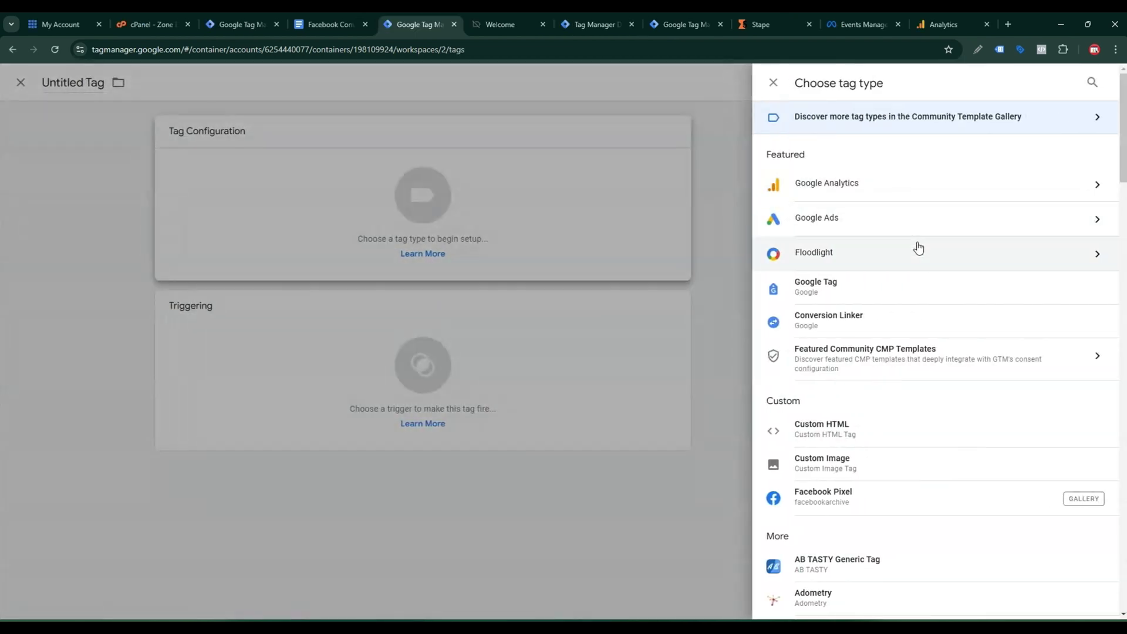
click(862, 184)
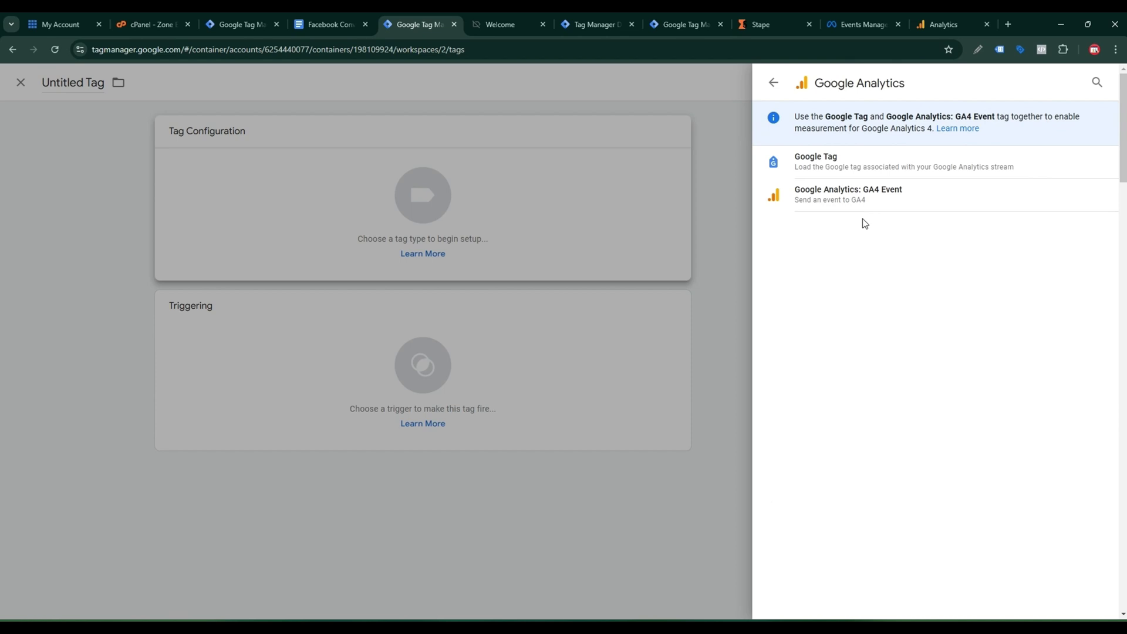
click(850, 165)
click(517, 252)
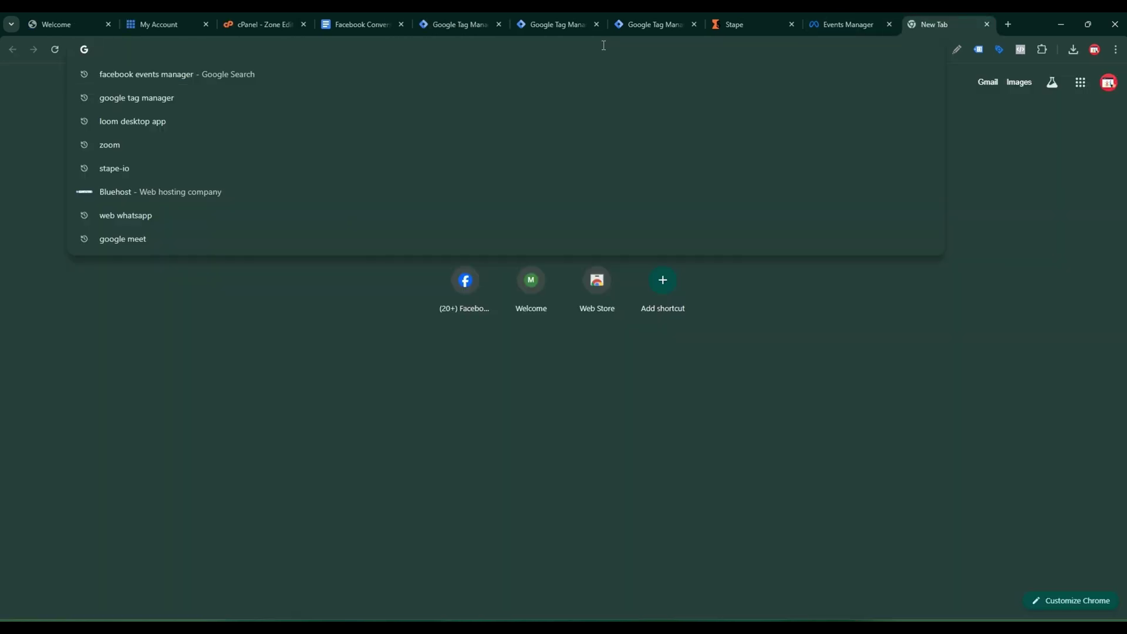
Step: Search the web for google analytics in a new browser tab, open the Google Analytics sign-in and start the measuring setup
text(google analytics)
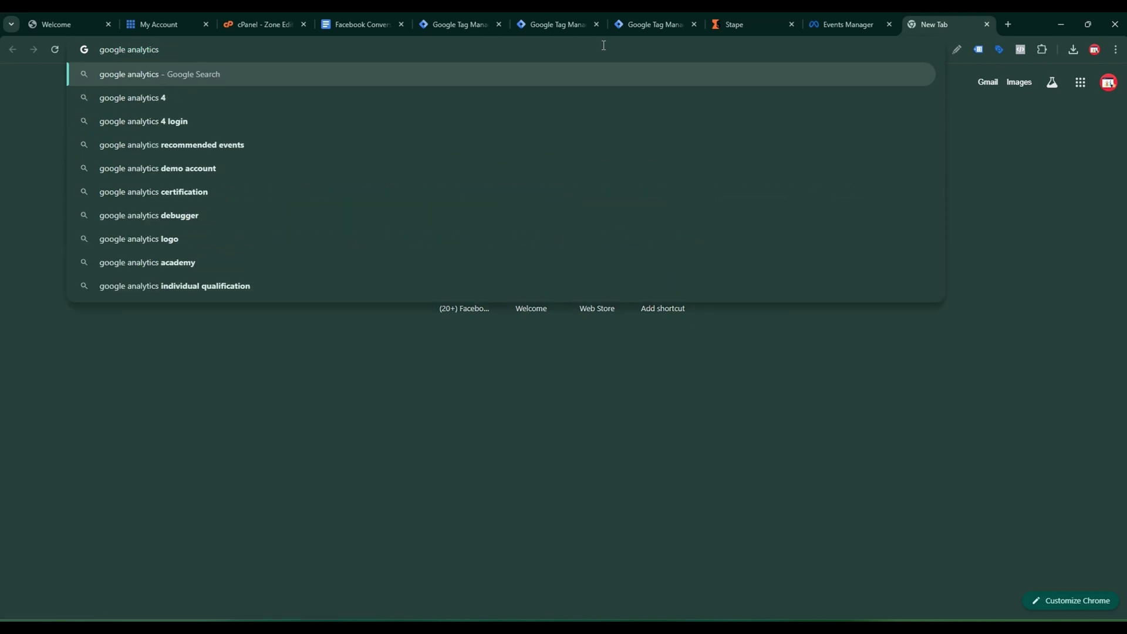
key(Return)
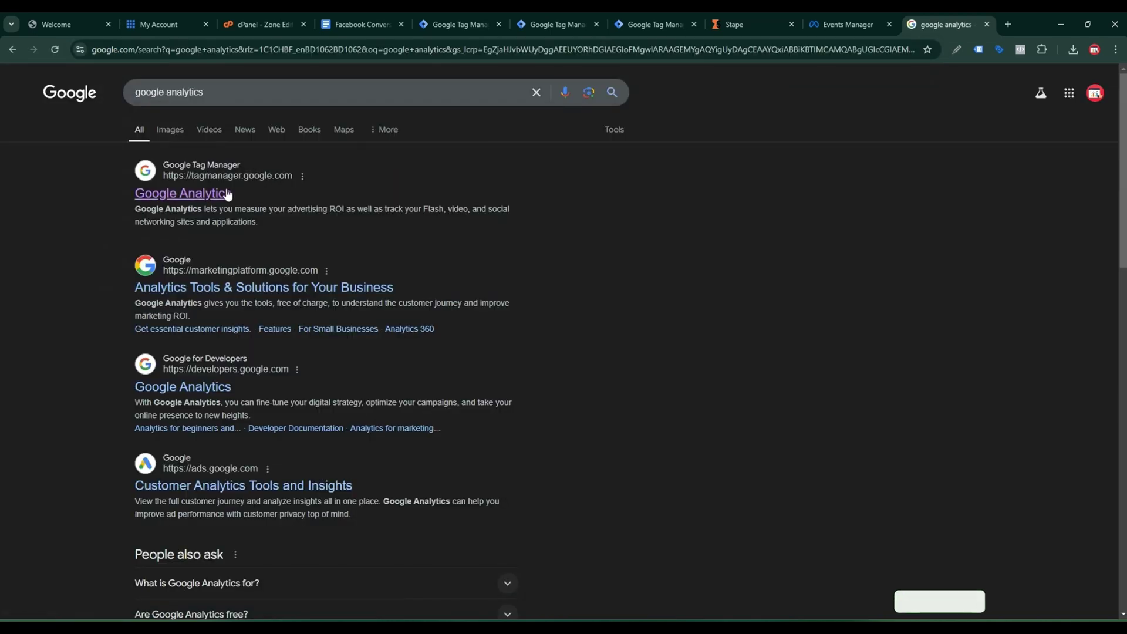
click(221, 193)
key(alt+Left)
click(221, 287)
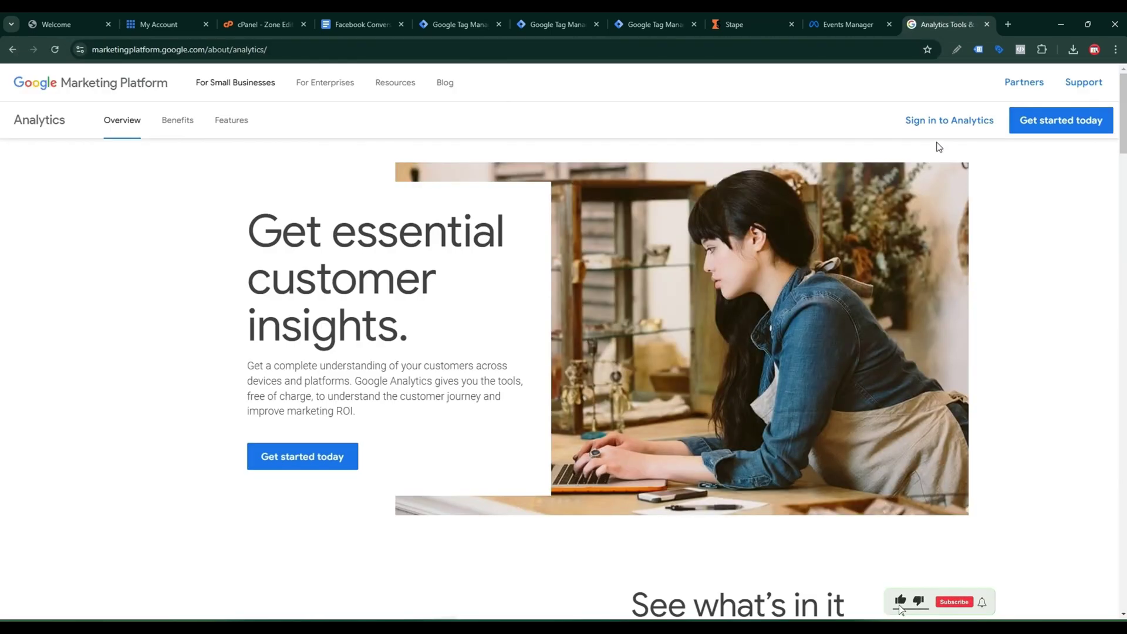
click(937, 118)
click(895, 24)
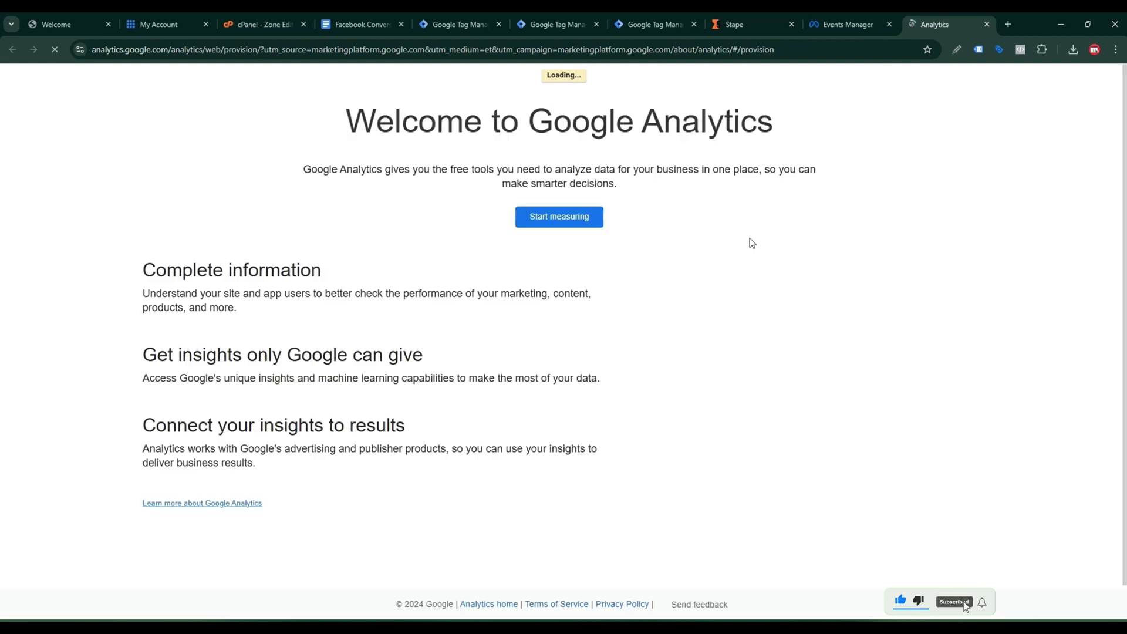
click(558, 216)
Step: Paste the copied text as the Analytics account name and continue to property creation
click(258, 335)
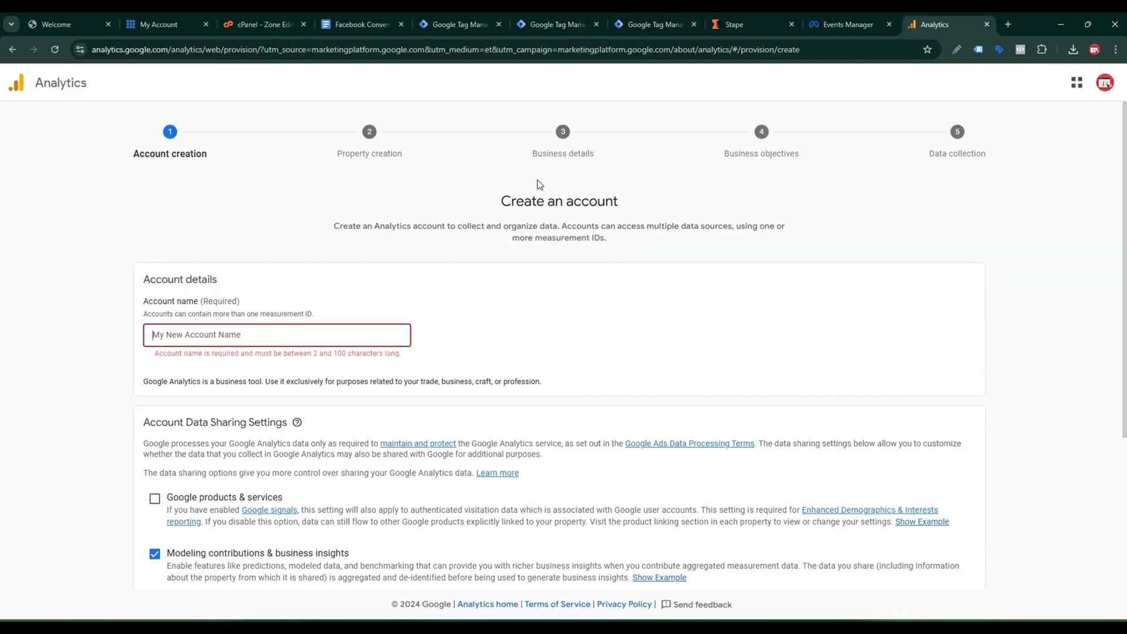
click(284, 334)
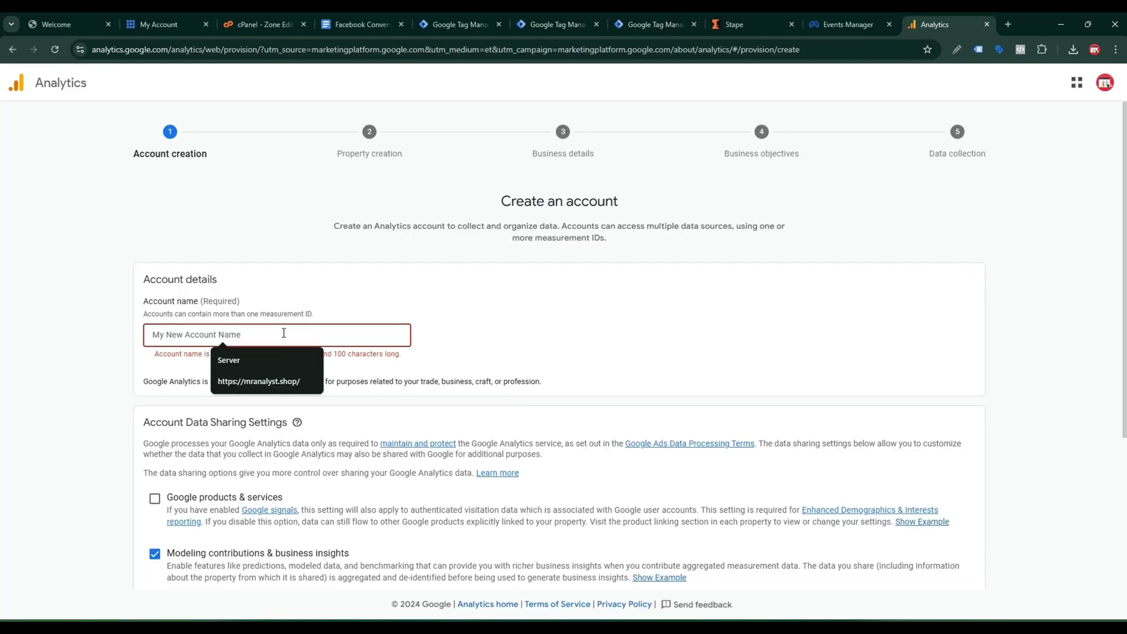
key(ctrl+v)
scroll(159, 352, down, 4)
click(156, 554)
Step: Paste the property name, delete its unneeded trailing text and continue to the business details
click(456, 326)
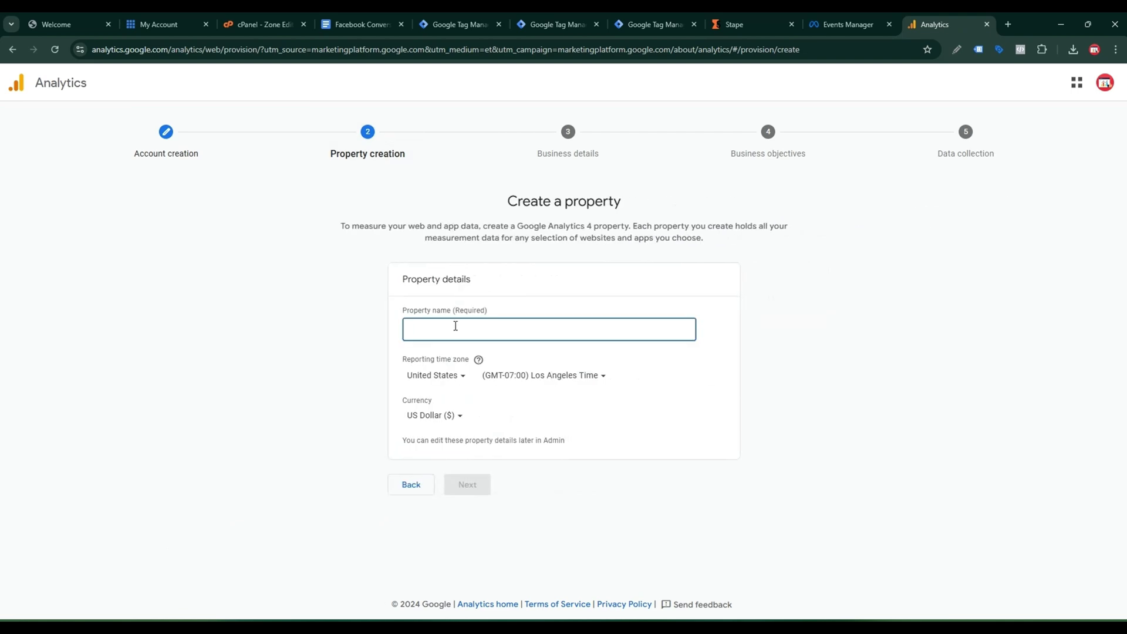
key(ctrl+v)
drag(485, 330, 644, 331)
key(BackSpace)
click(470, 487)
Step: Set the business size to Small (1 to 10 employees) with an industry category, and choose Other as the business objective
click(419, 385)
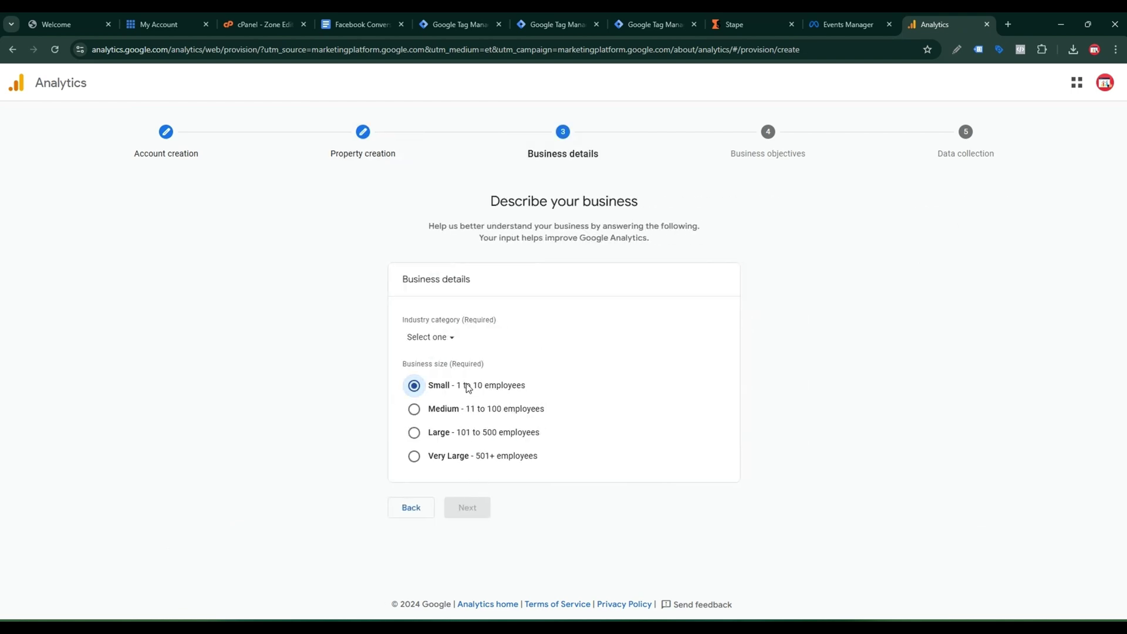
click(434, 337)
click(448, 426)
click(473, 507)
scroll(572, 493, down, 1)
click(572, 491)
click(496, 555)
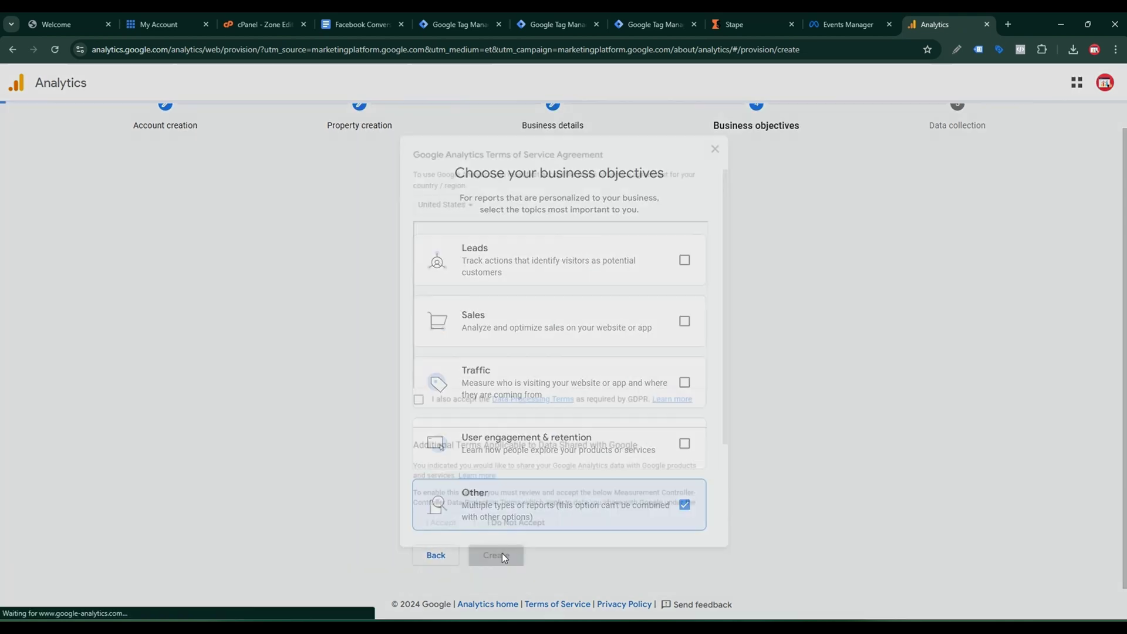
scroll(560, 352, down, 5)
click(405, 493)
click(514, 534)
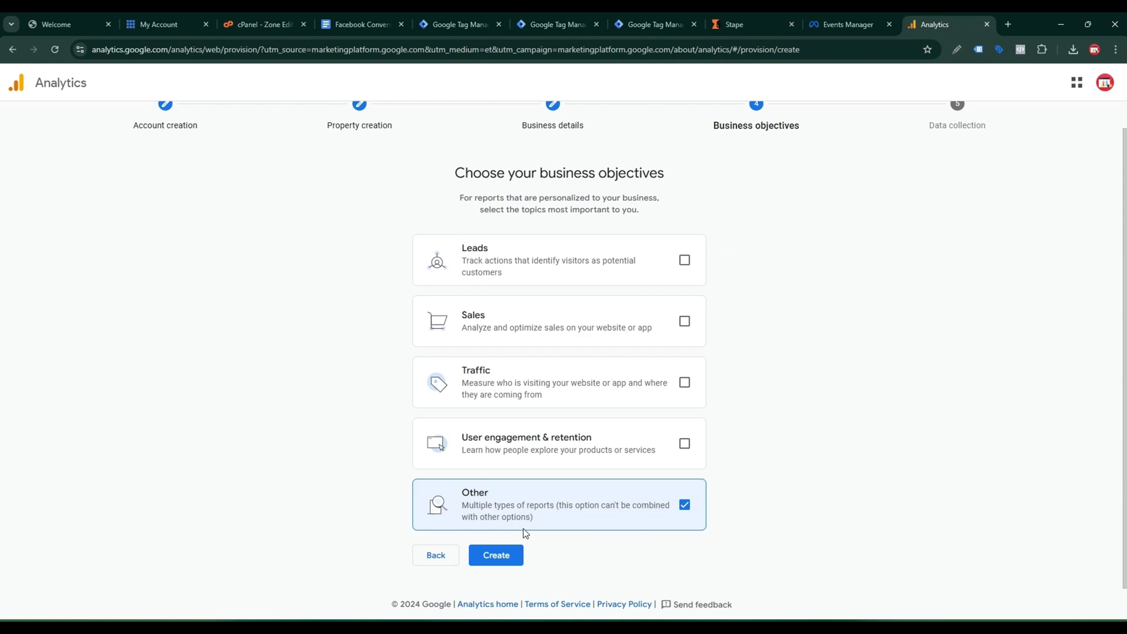
Step: Create the Analytics account and property, accepting the terms of service and the data processing terms
click(515, 552)
click(410, 403)
scroll(652, 398, down, 8)
click(410, 496)
click(435, 535)
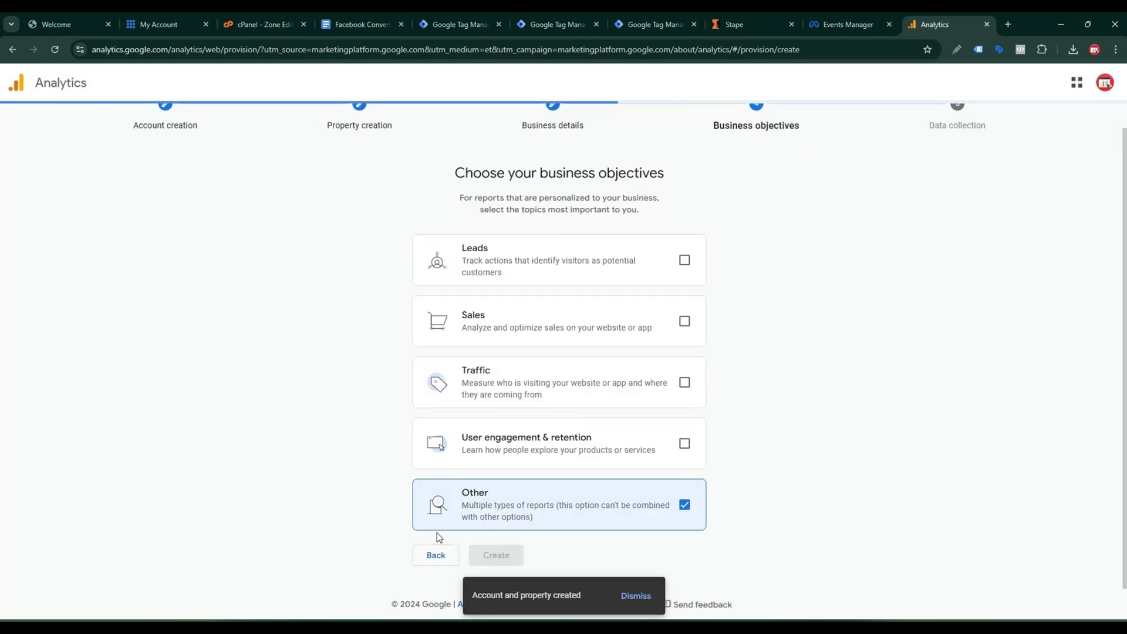
click(286, 320)
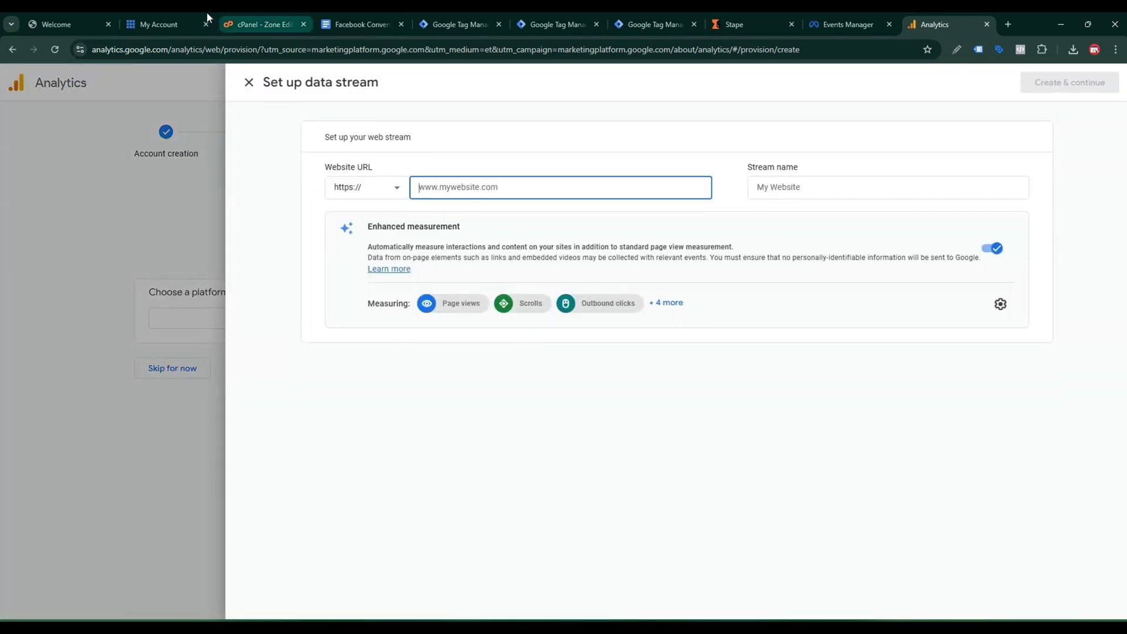
click(63, 24)
click(157, 51)
key(ctrl+c)
click(935, 24)
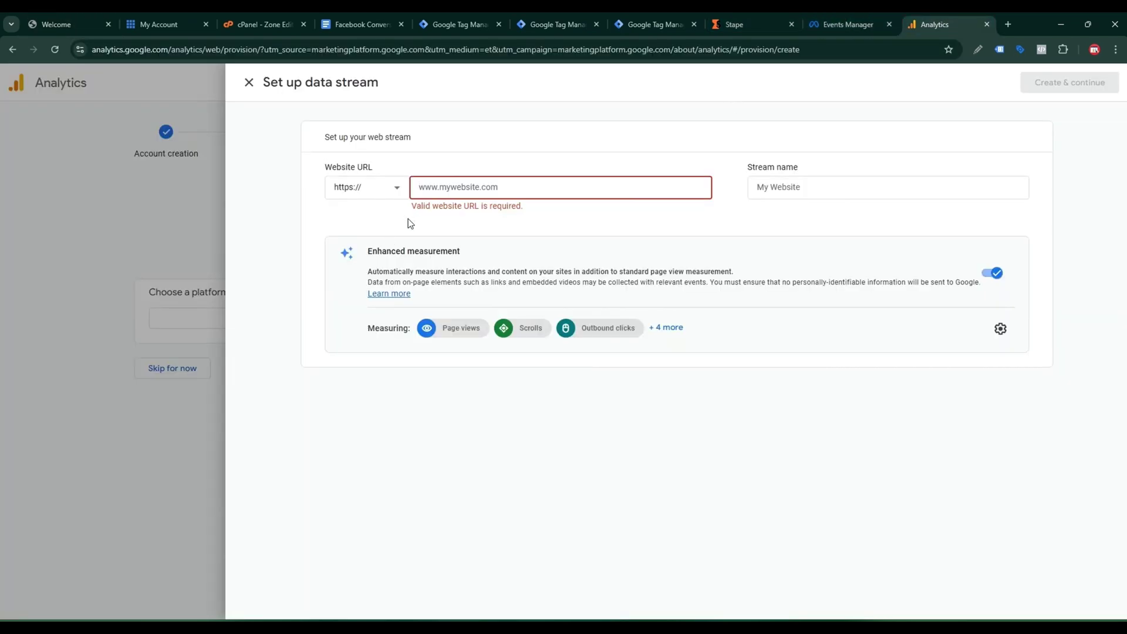
key(ctrl+v)
click(780, 186)
text(server)
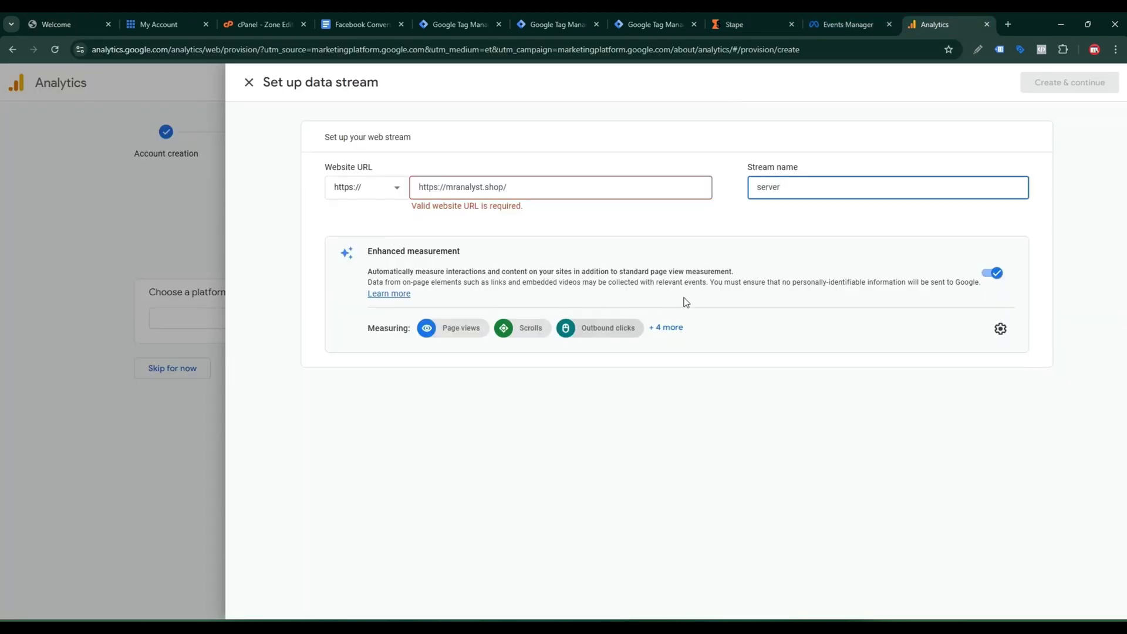
click(556, 188)
key(BackSpace)
click(1048, 88)
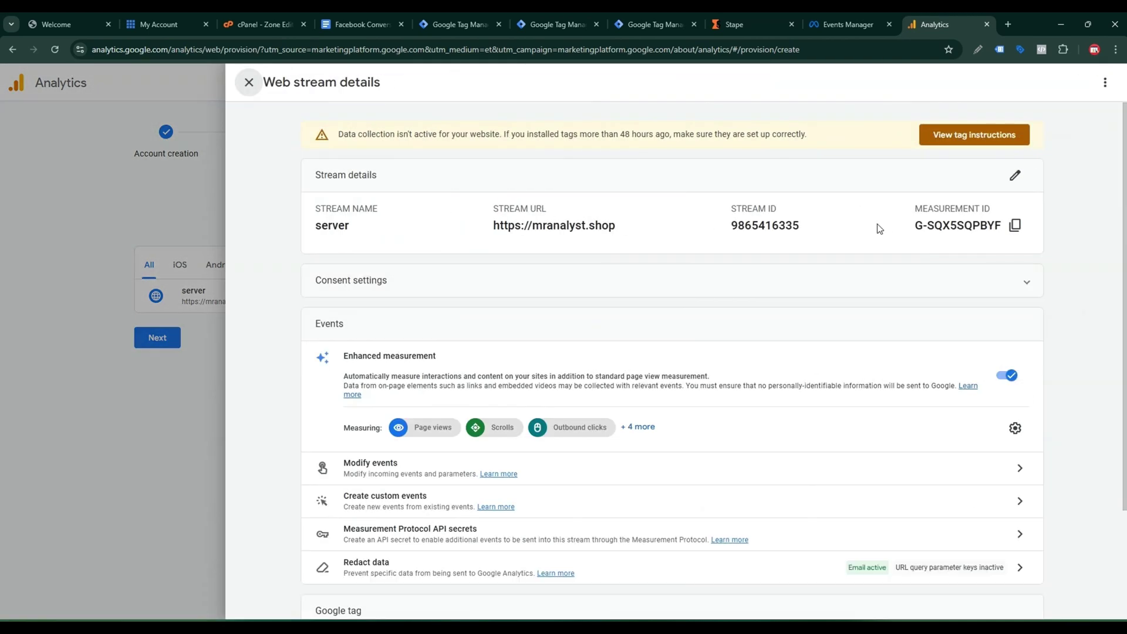
click(1015, 226)
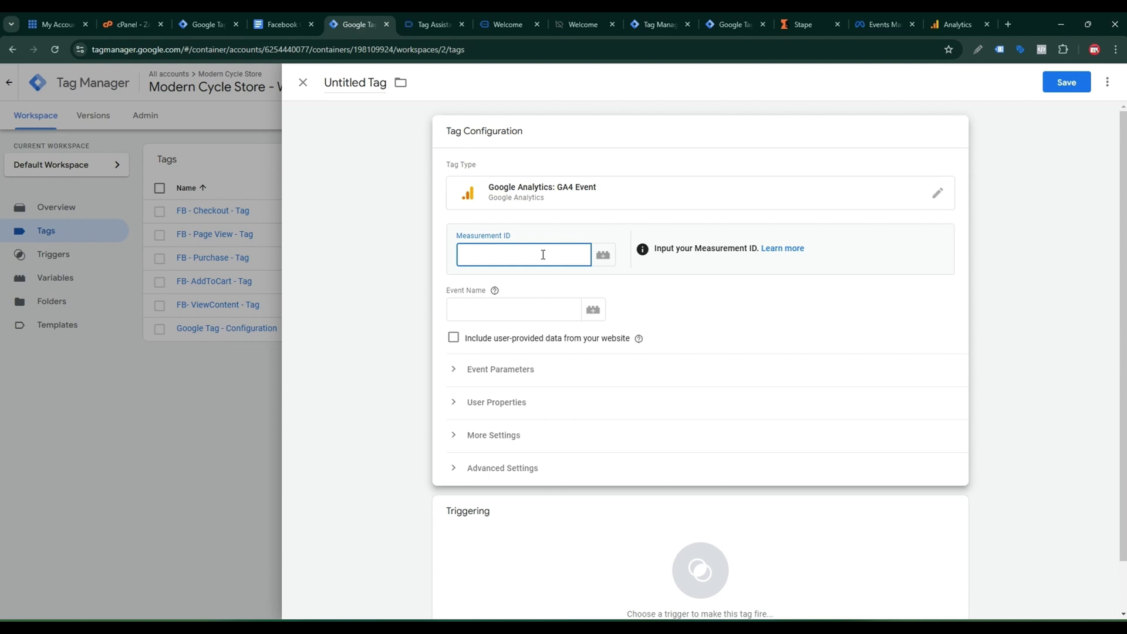
Step: For the GA4 Event tag's Measurement ID, create a Constant variable holding the measurement ID copied from the Analytics web stream
click(603, 256)
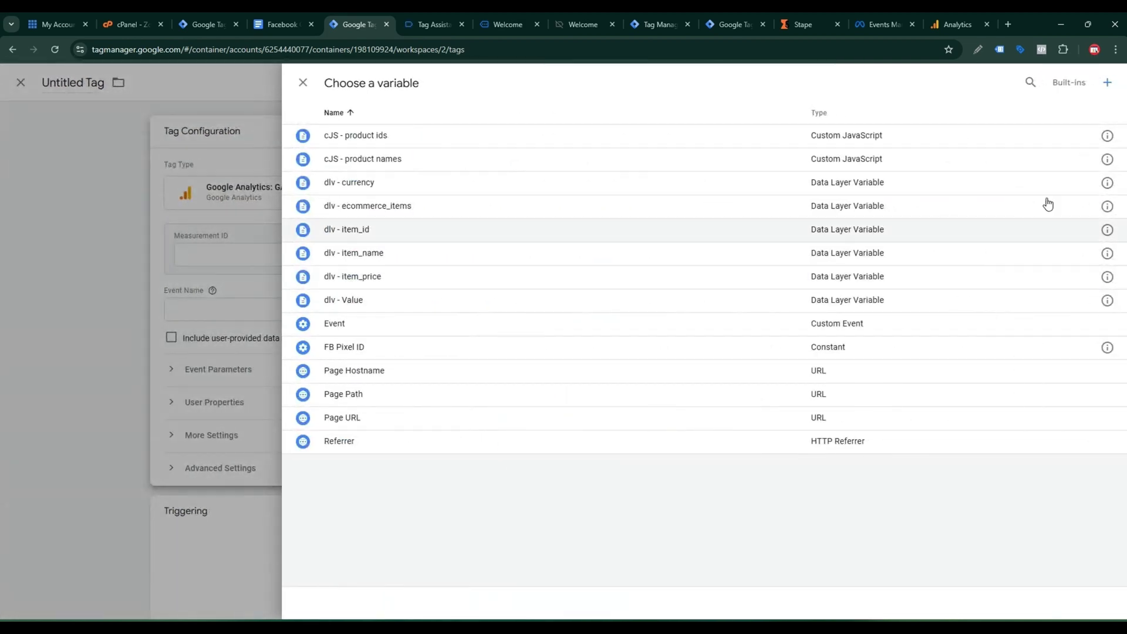
click(1108, 85)
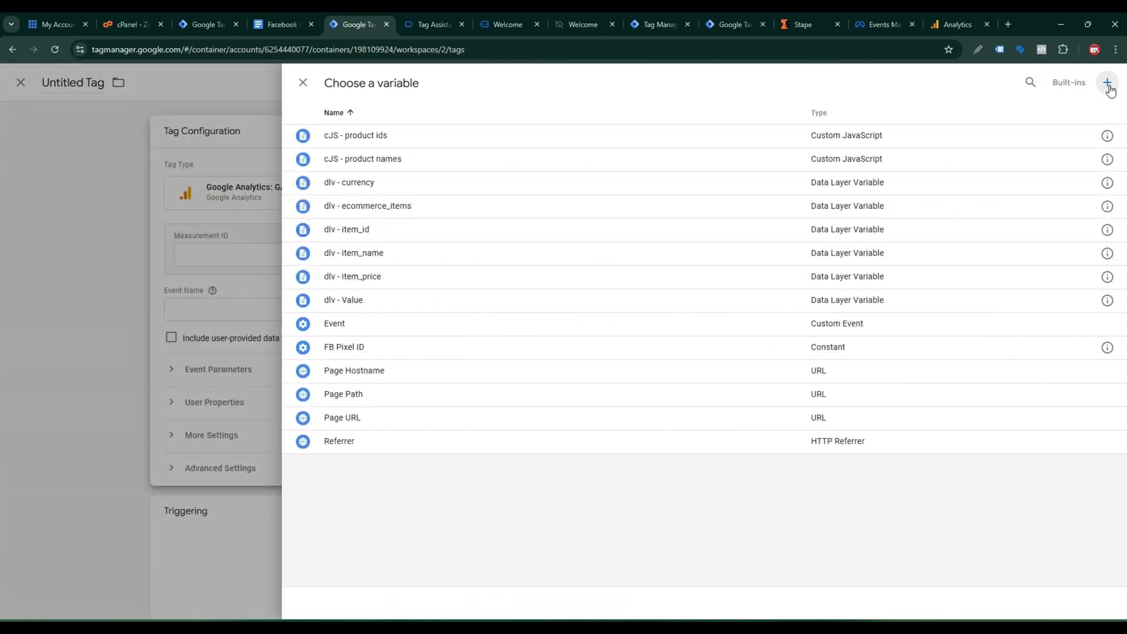
scroll(873, 403, down, 3)
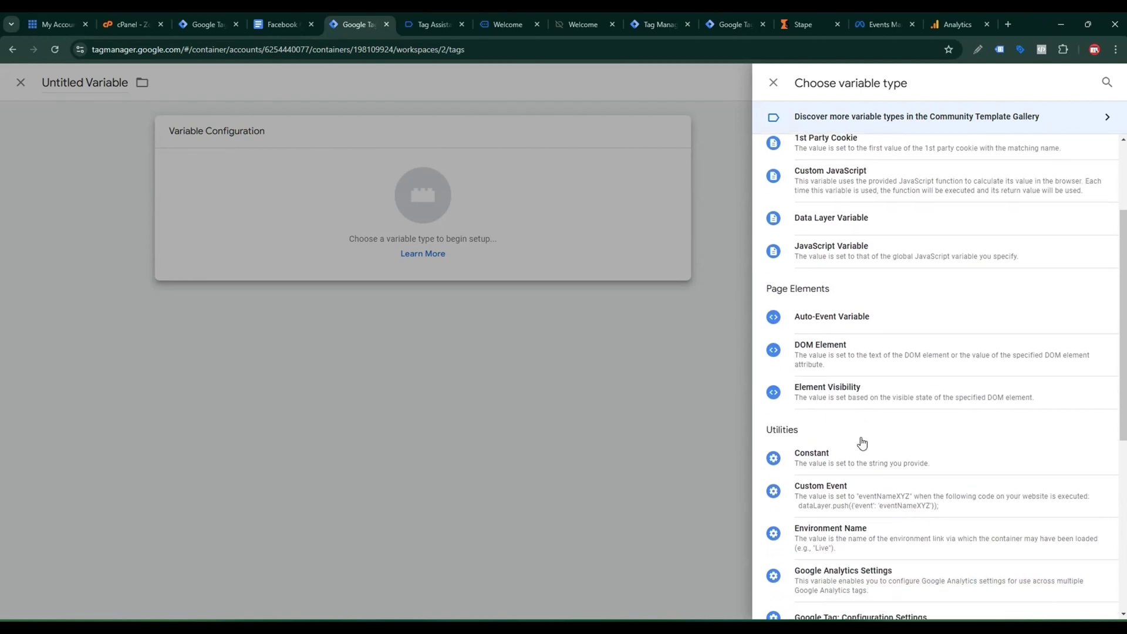
click(838, 417)
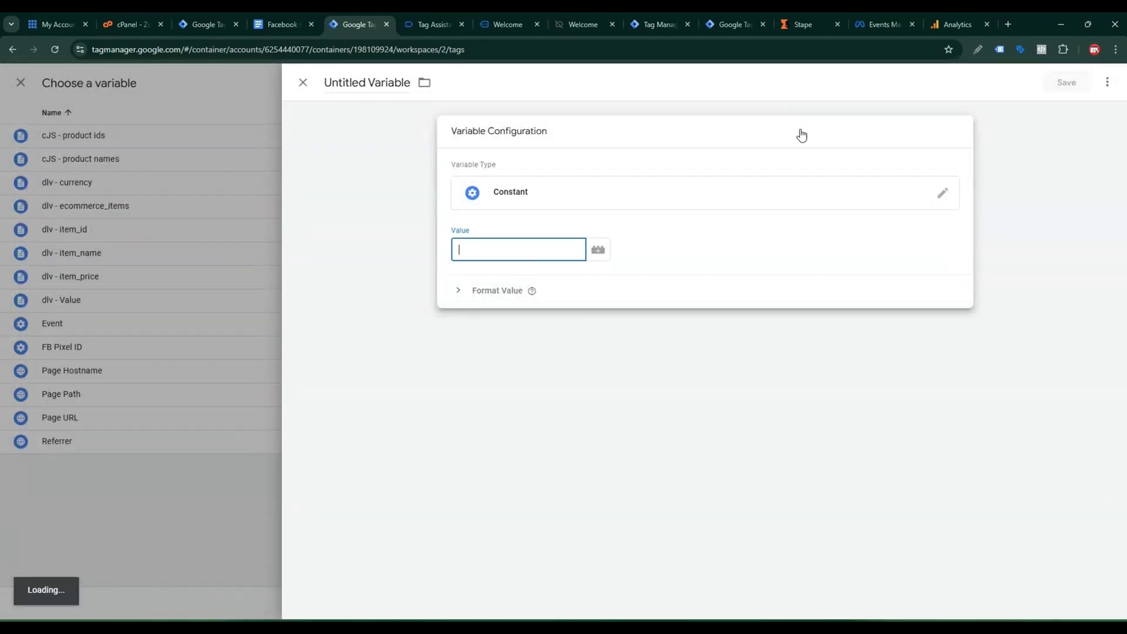
click(945, 17)
click(1015, 224)
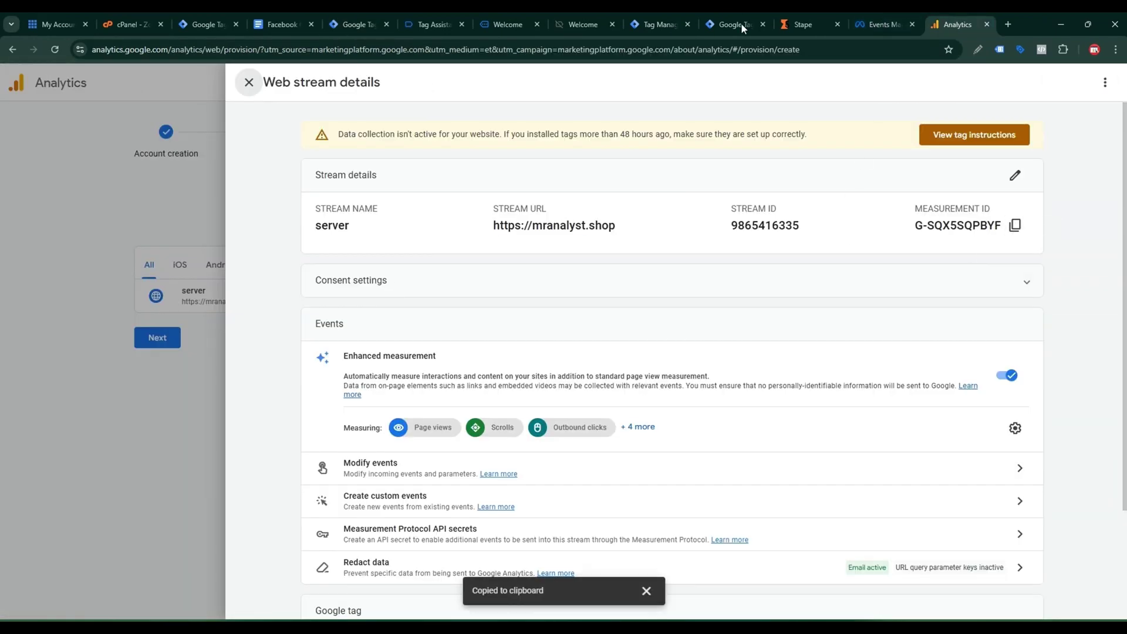
click(364, 24)
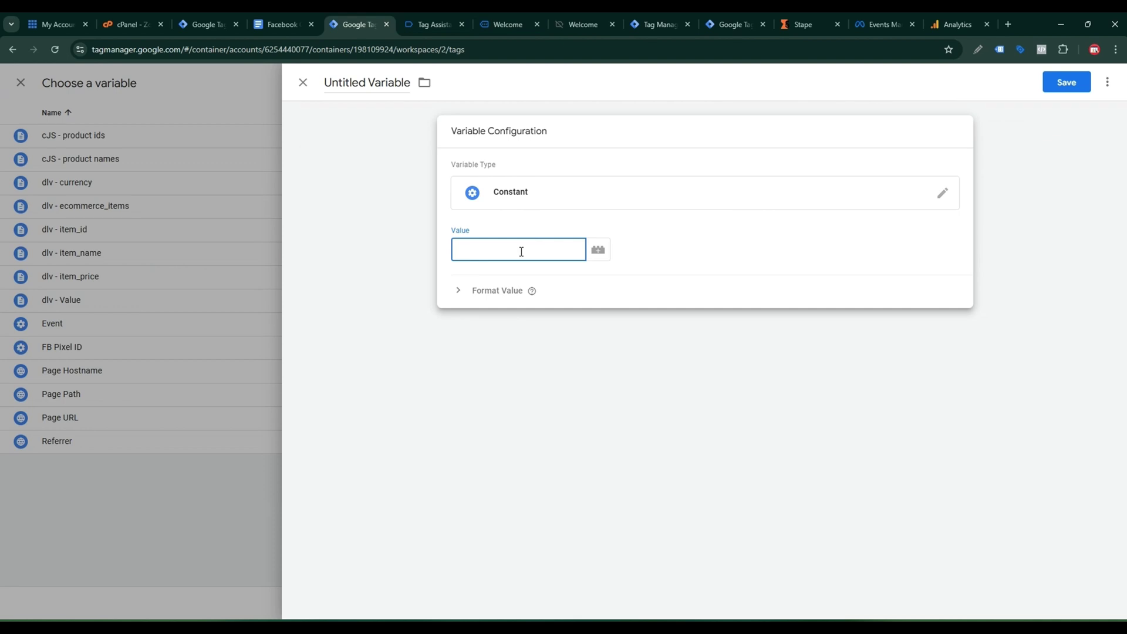
key(ctrl+v)
Step: Name the constant variable Measurement ID and save it into the GA4 Event tag
click(381, 85)
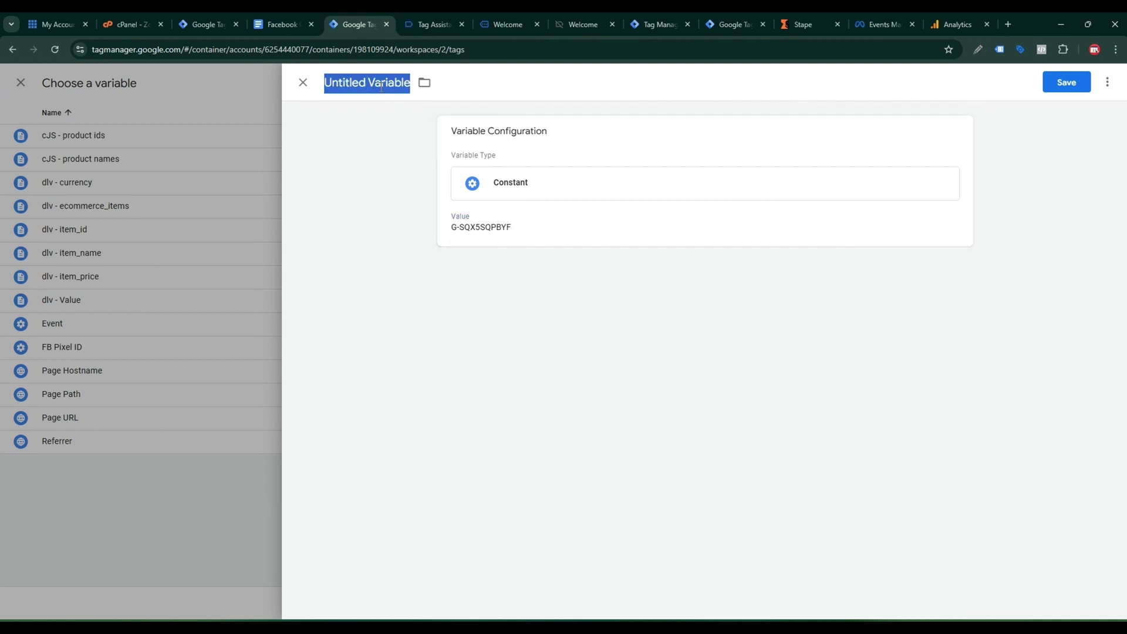
text(Meas)
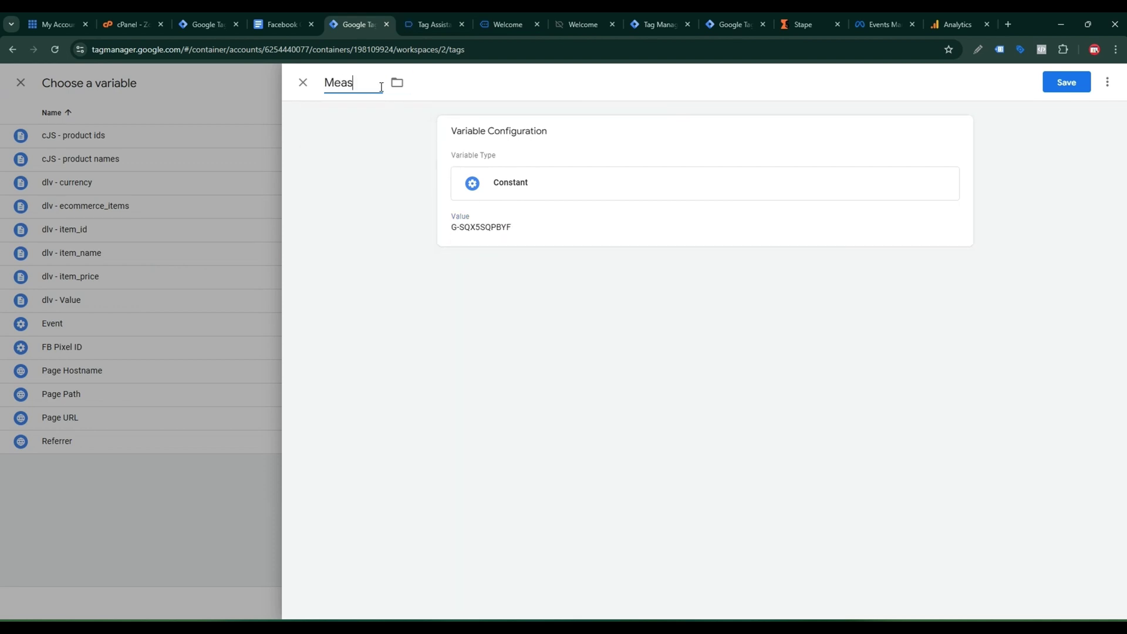
text(urement ID)
click(1055, 83)
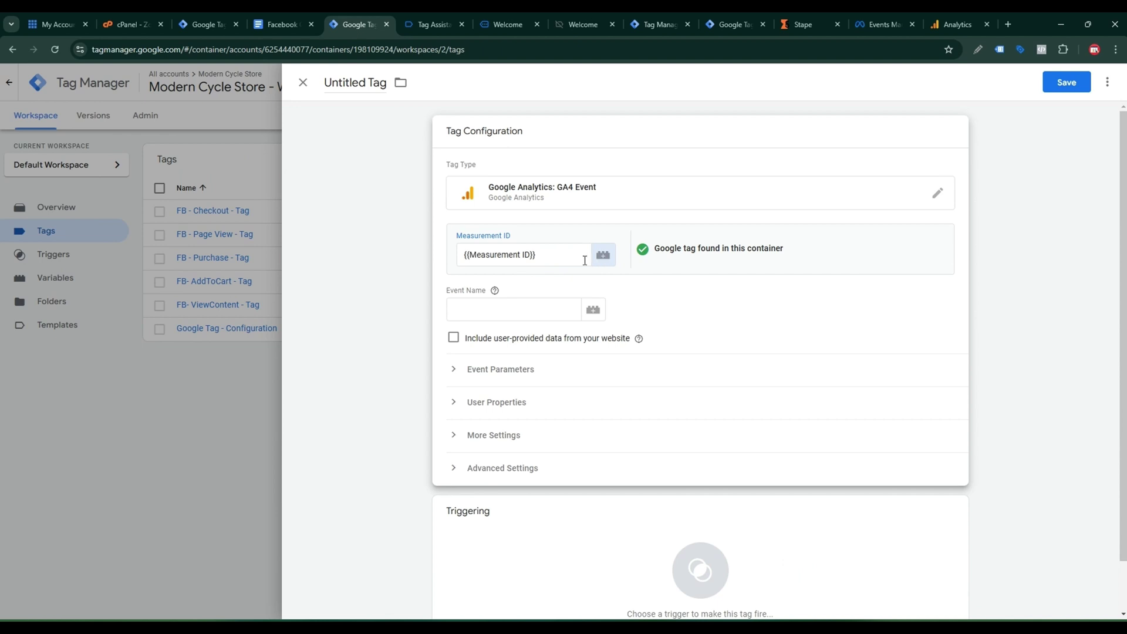
Step: Set the GA4 Event tag's event name to page_view, copied from the page_view parameter table in the Facebook Conversion API document
click(522, 315)
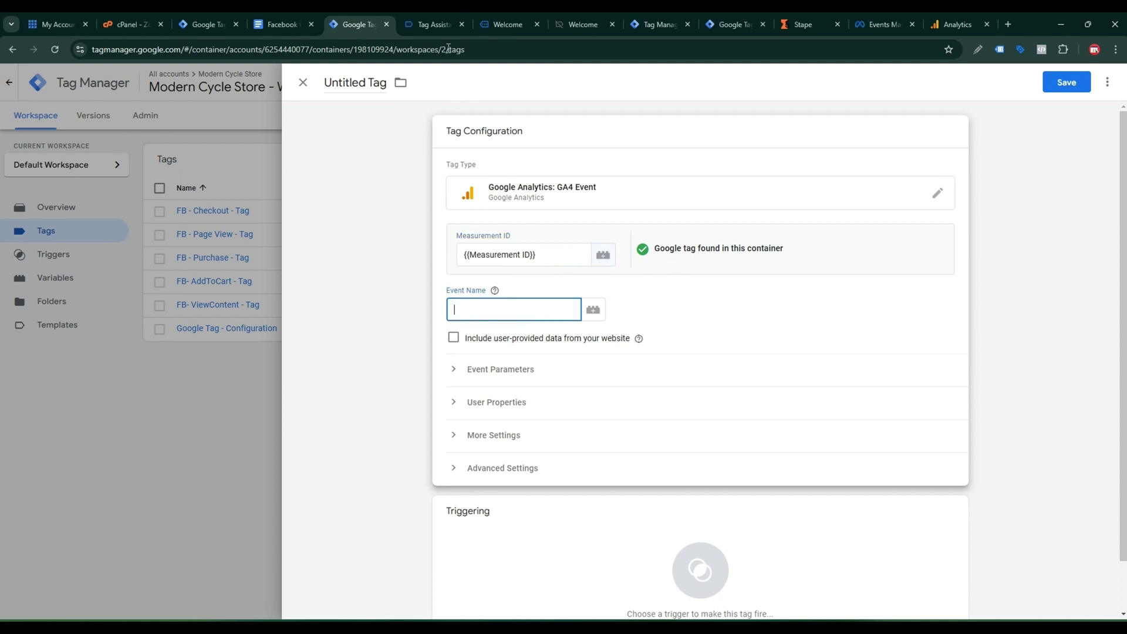
click(289, 23)
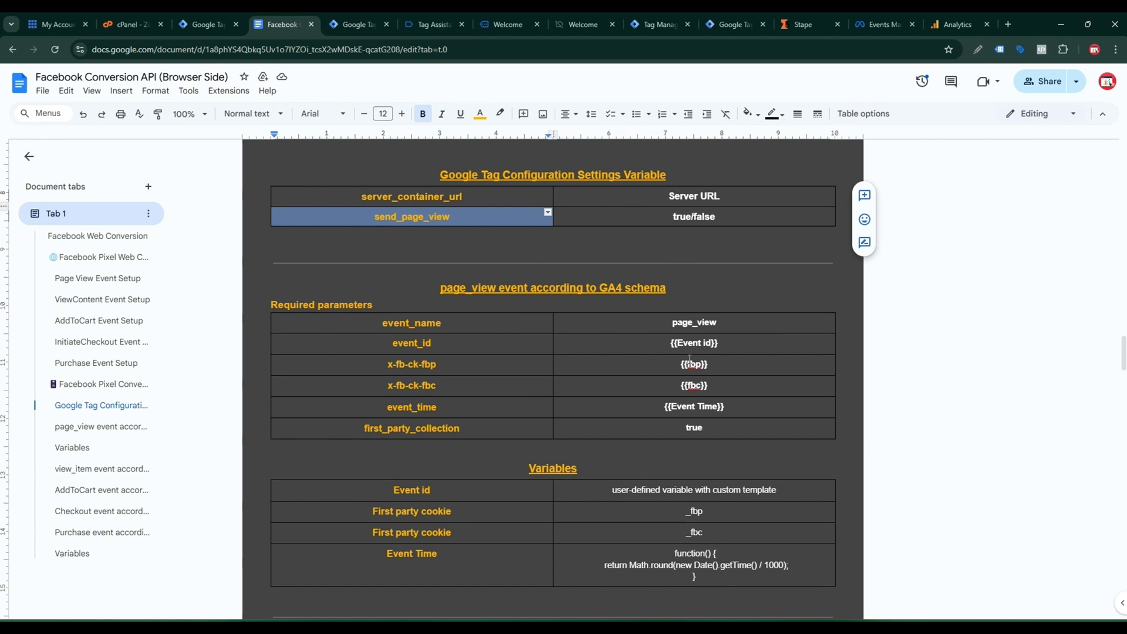
double_click(706, 323)
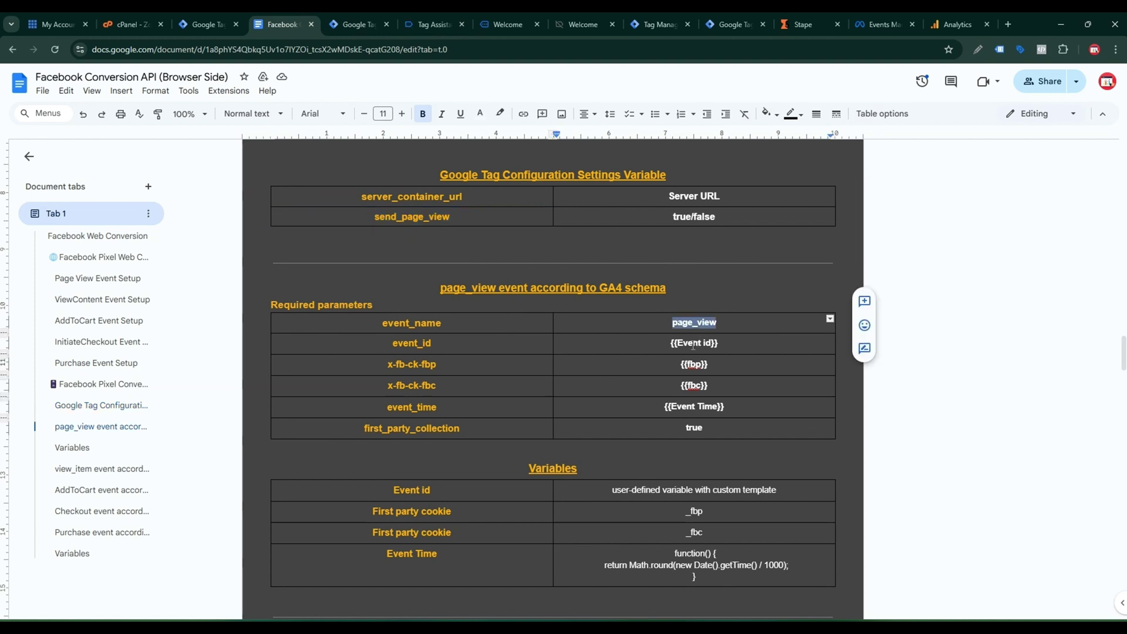
click(354, 24)
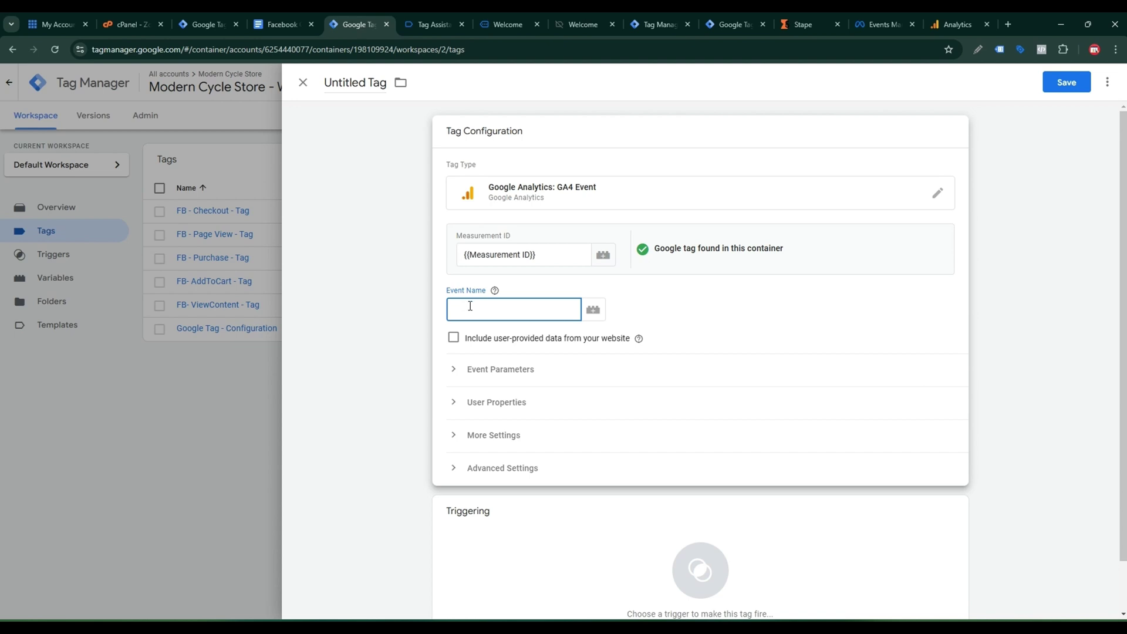
key(ctrl+v)
Step: Expand the tag's event parameters and add five empty parameter rows
scroll(702, 335, down, 1)
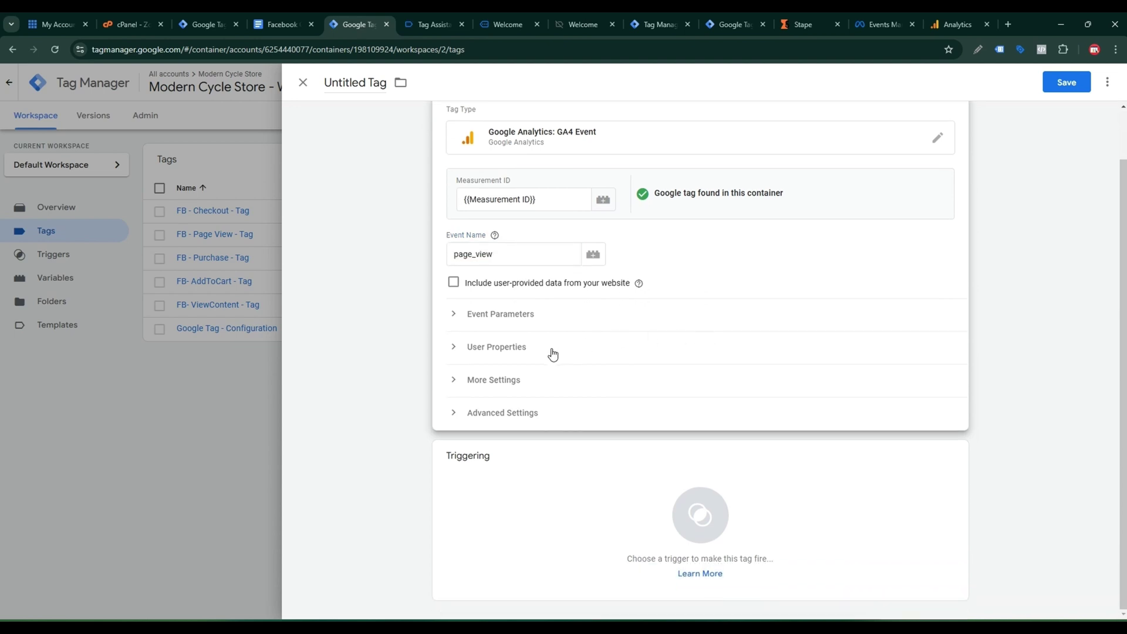
click(538, 317)
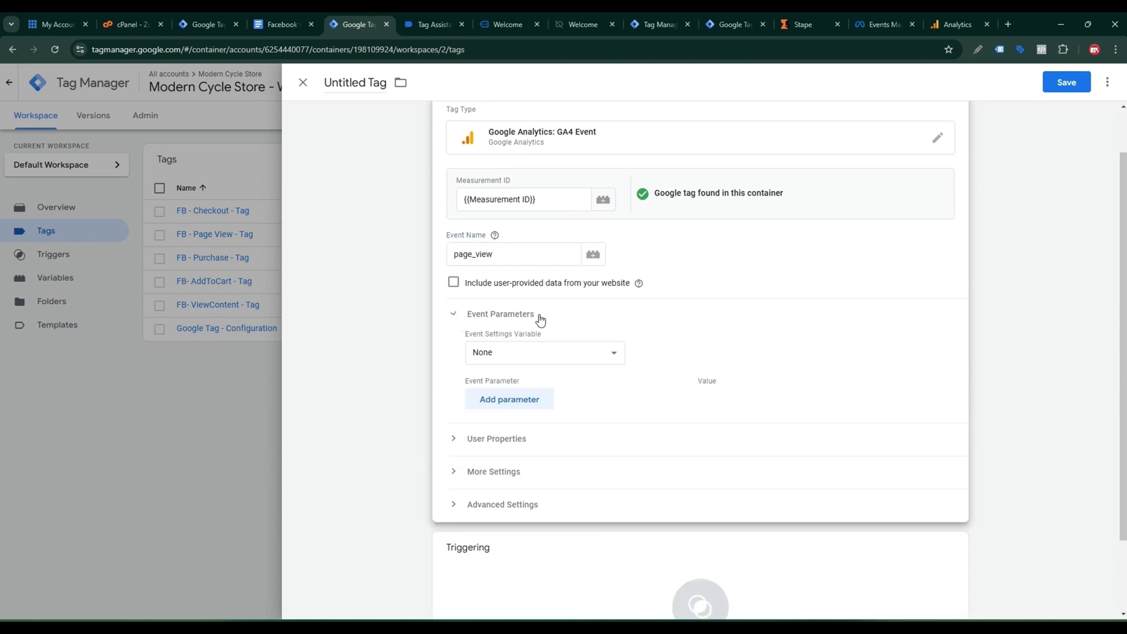
click(525, 439)
click(525, 439)
click(524, 402)
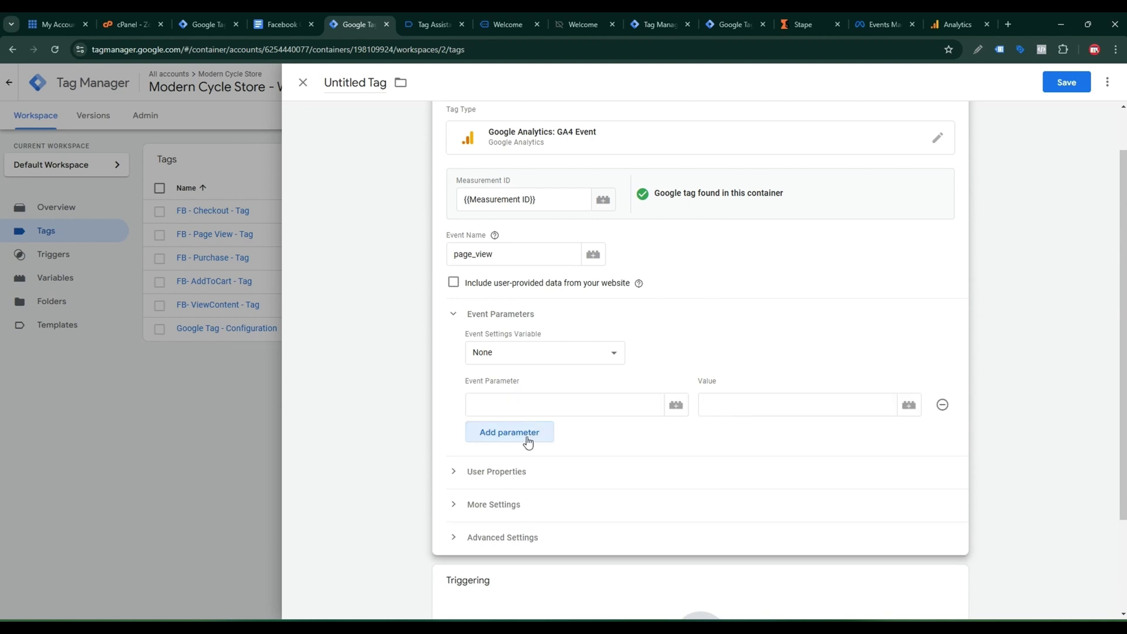
click(526, 436)
click(527, 468)
click(524, 498)
click(522, 531)
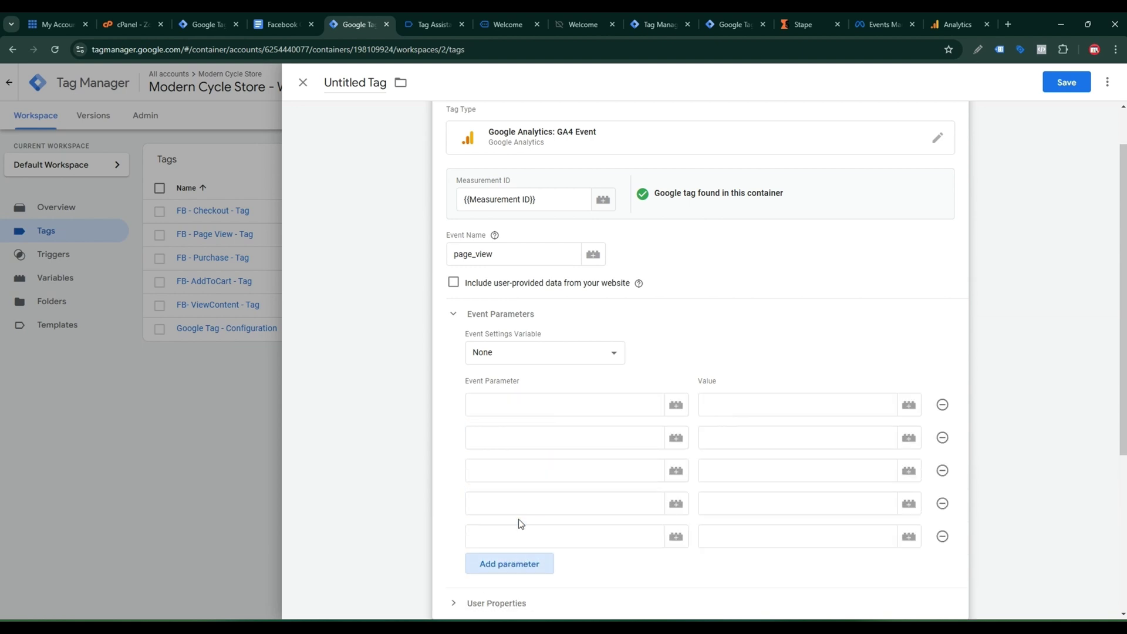
Step: Fill the first parameter row with event_name, copied from the document, and the tag's event name page_view as its value
click(281, 24)
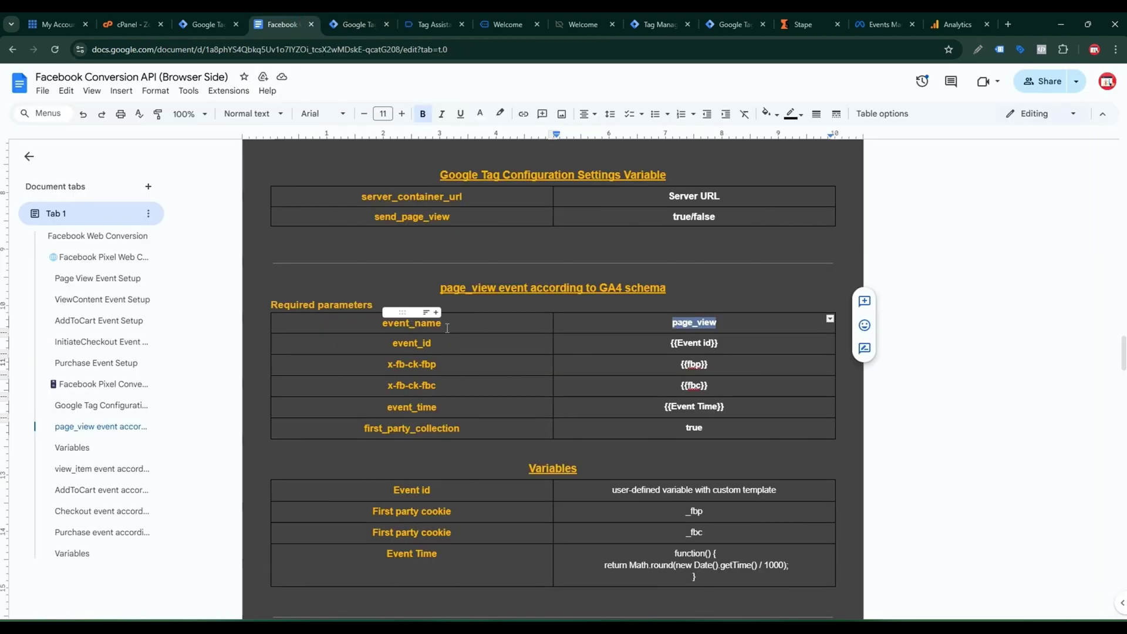
drag(447, 326, 381, 326)
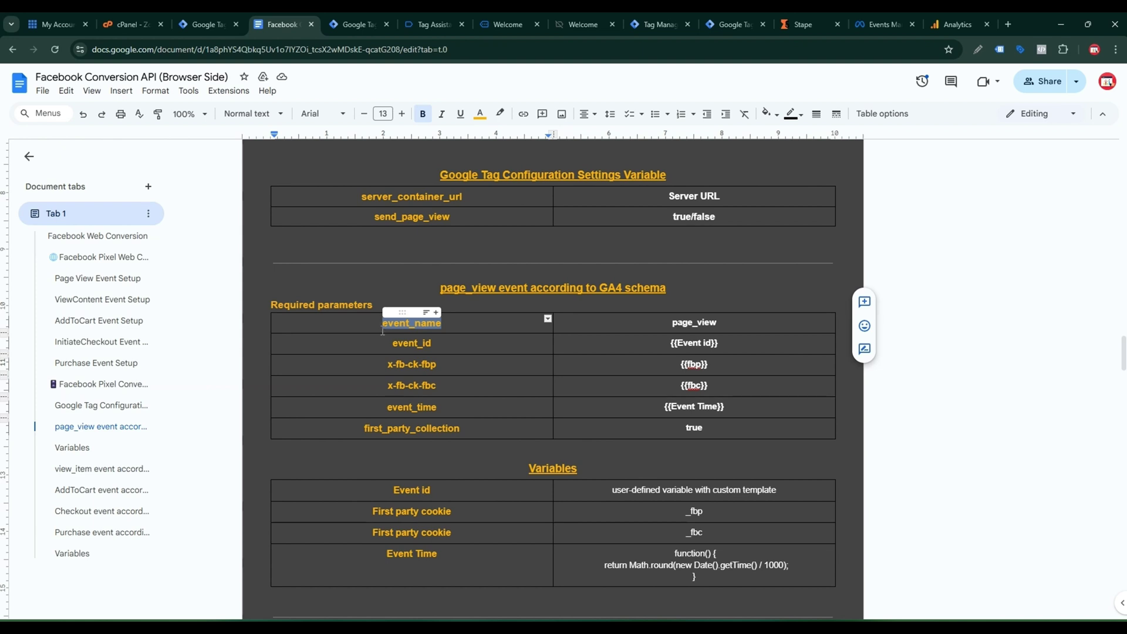
click(355, 24)
click(498, 396)
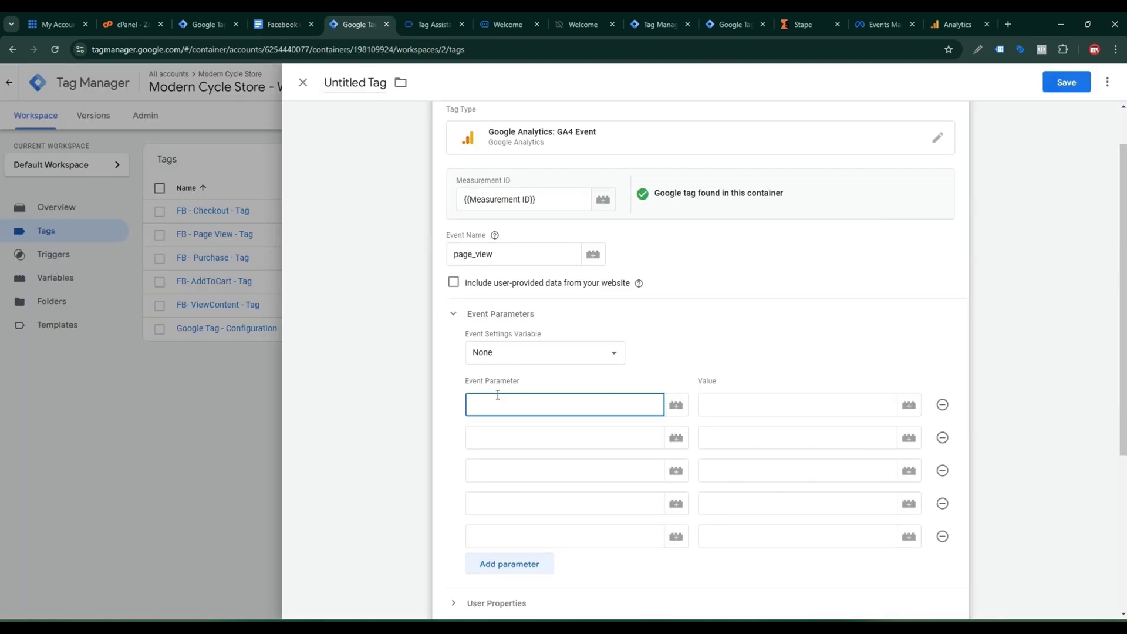
key(ctrl+v)
click(540, 433)
click(757, 409)
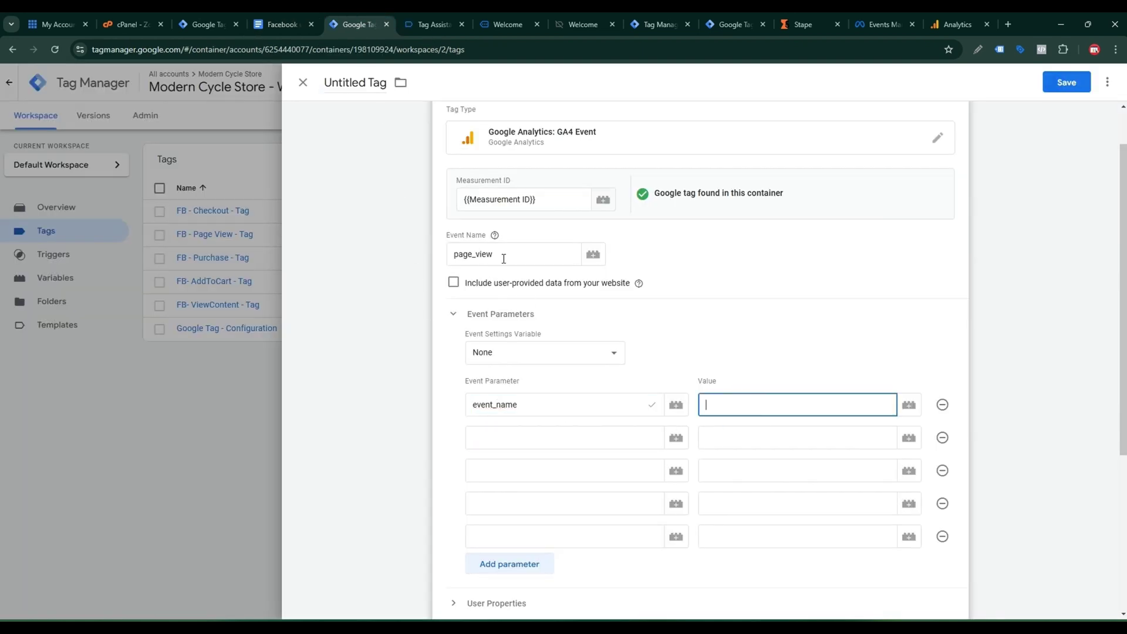
drag(504, 258, 435, 267)
click(751, 409)
key(ctrl+v)
Step: Copy event_id from the document's required parameters and enter it as the second event parameter
click(558, 437)
click(281, 24)
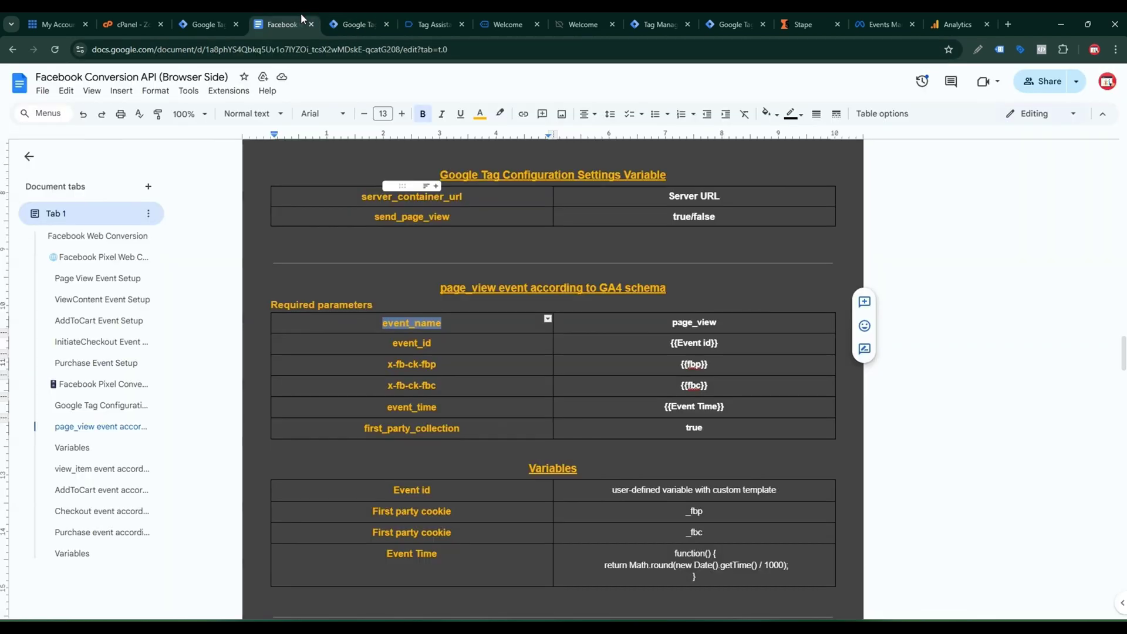
double_click(410, 343)
key(ctrl+c)
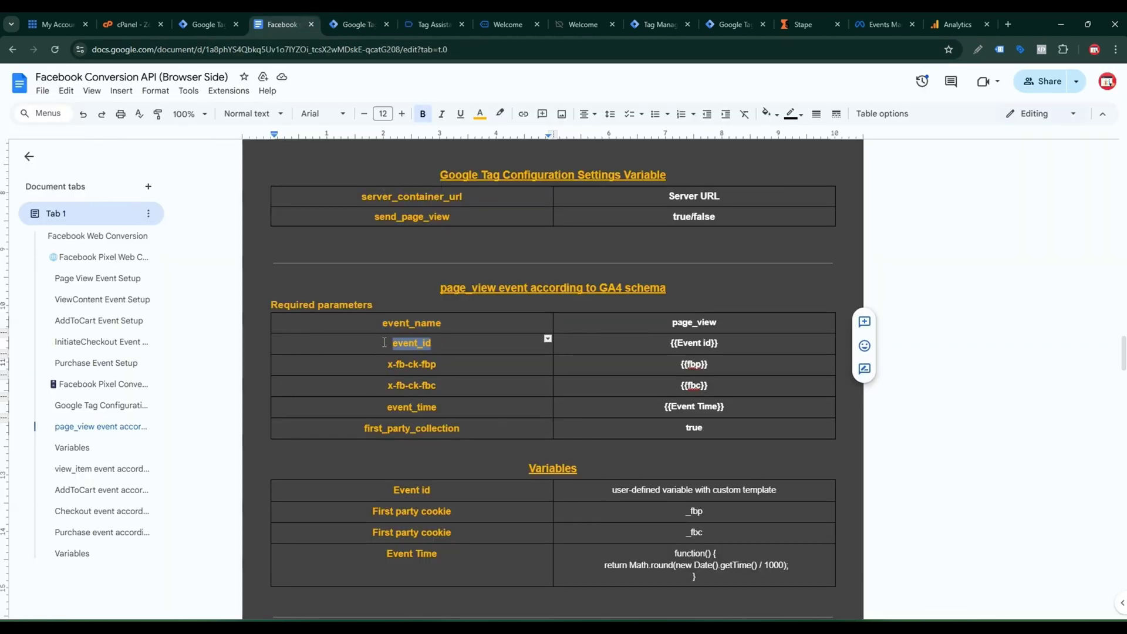
click(360, 24)
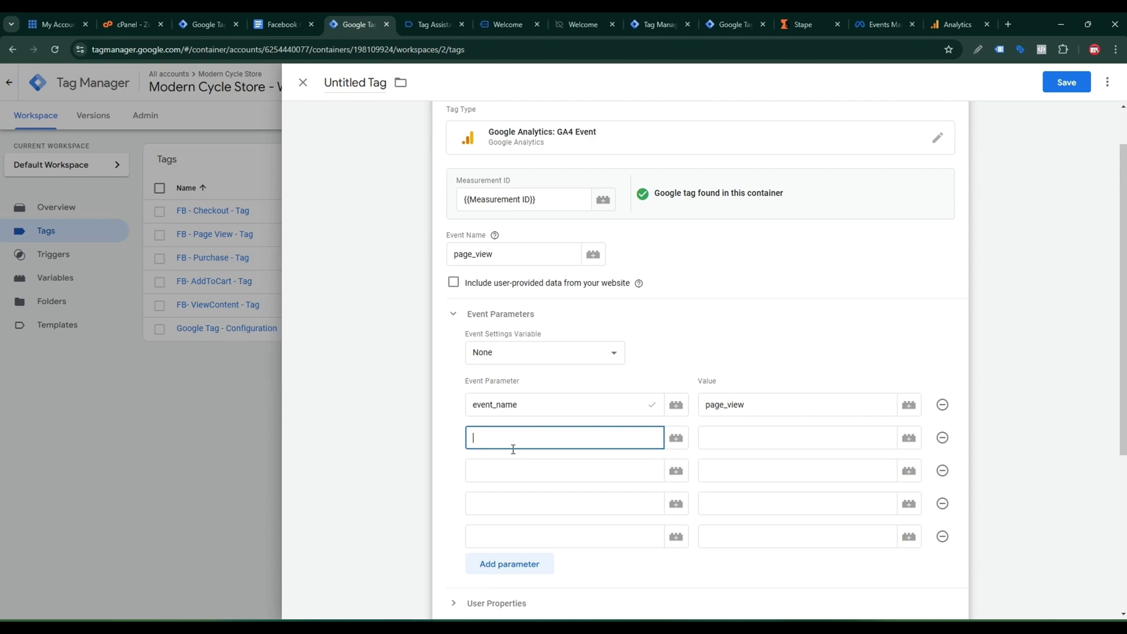
key(ctrl+v)
Step: From a new variable for event_id's value, search the Community Template Gallery for EVENT and add the Event Id template to the workspace
click(782, 444)
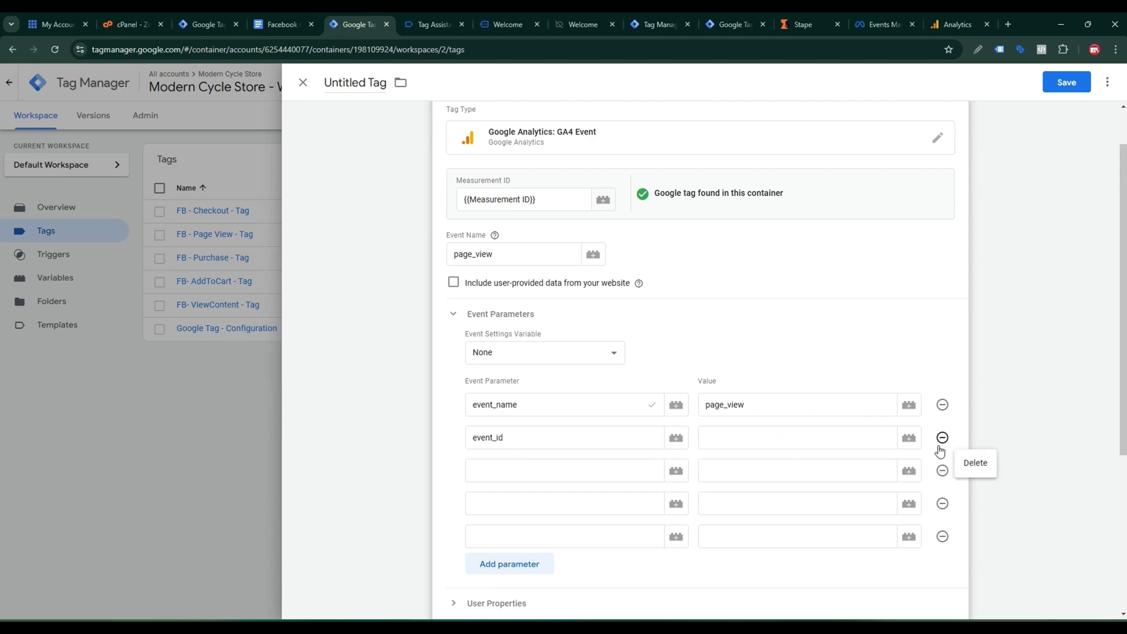
click(909, 439)
click(1106, 83)
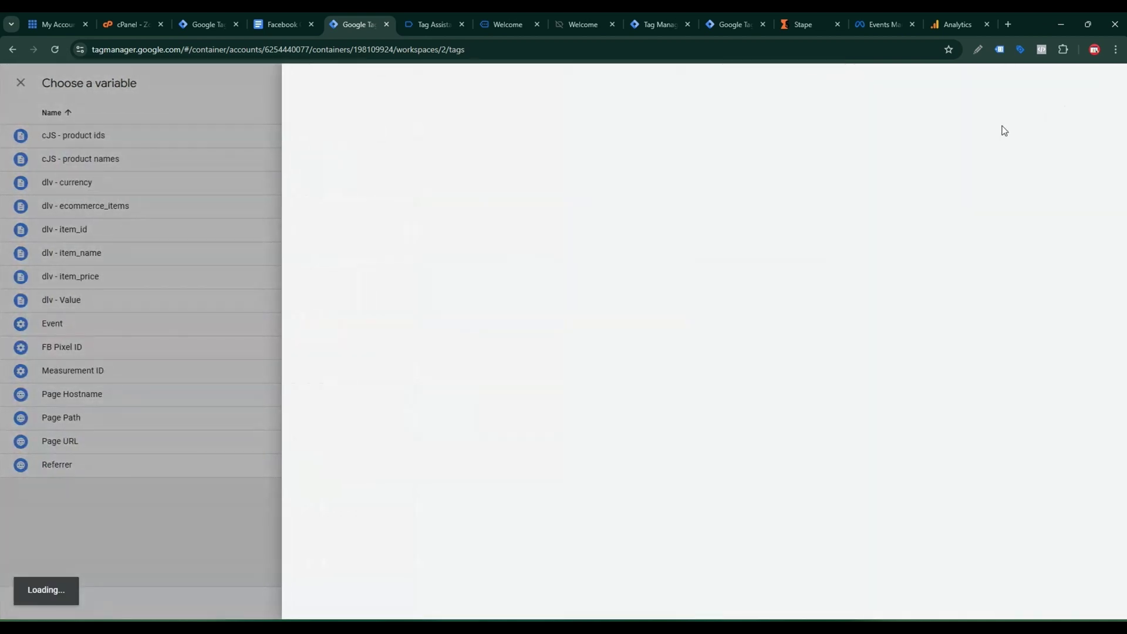
click(918, 207)
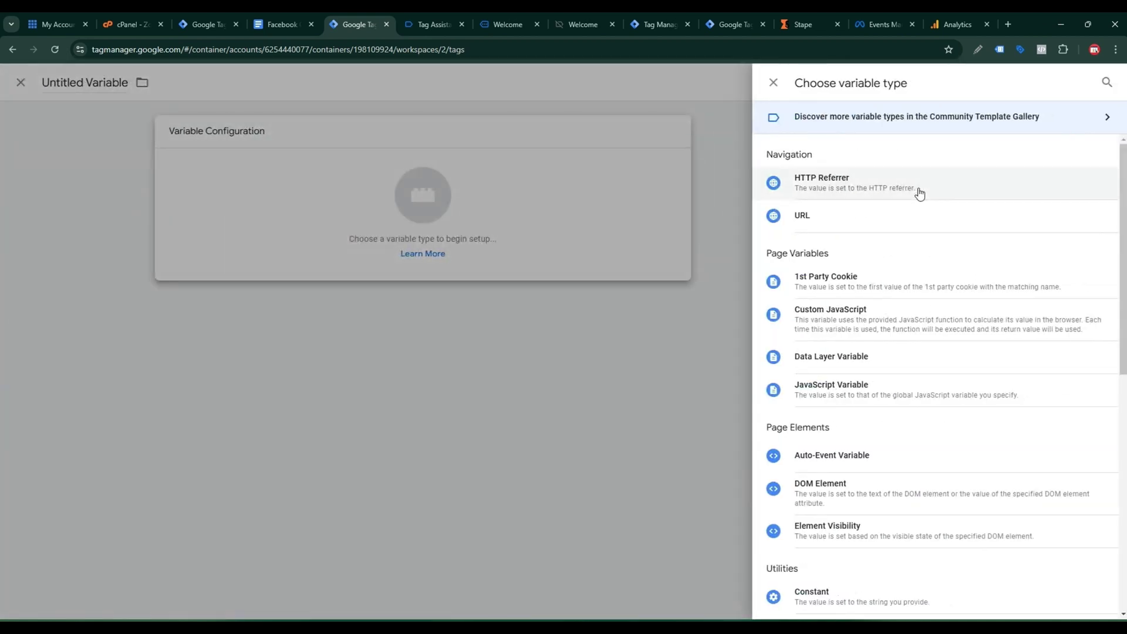
click(1008, 123)
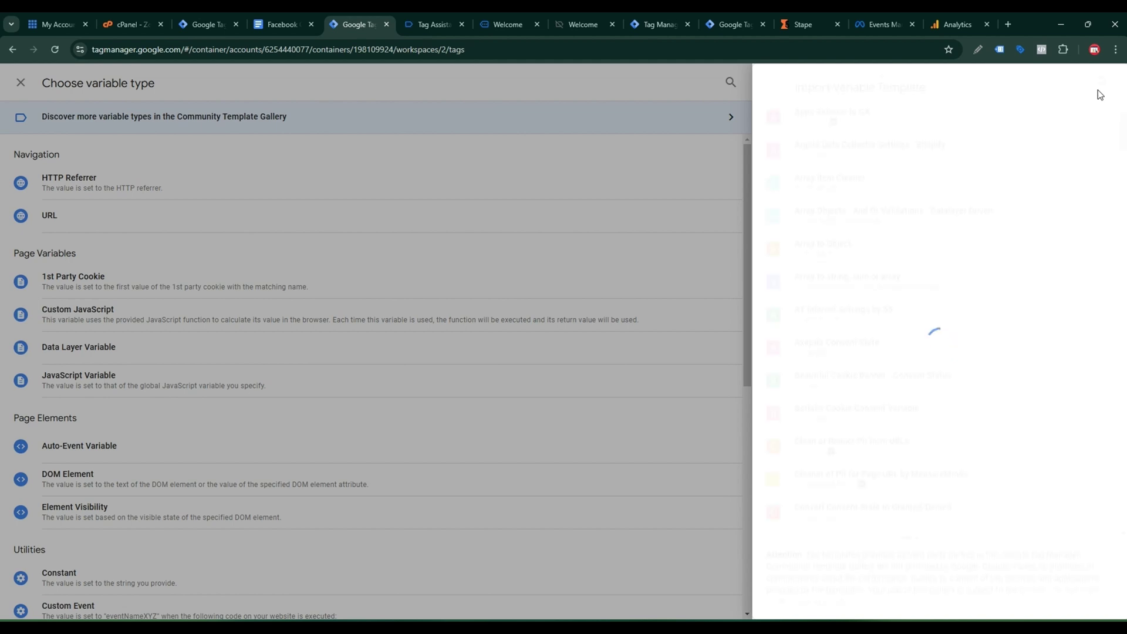
right_click(1099, 77)
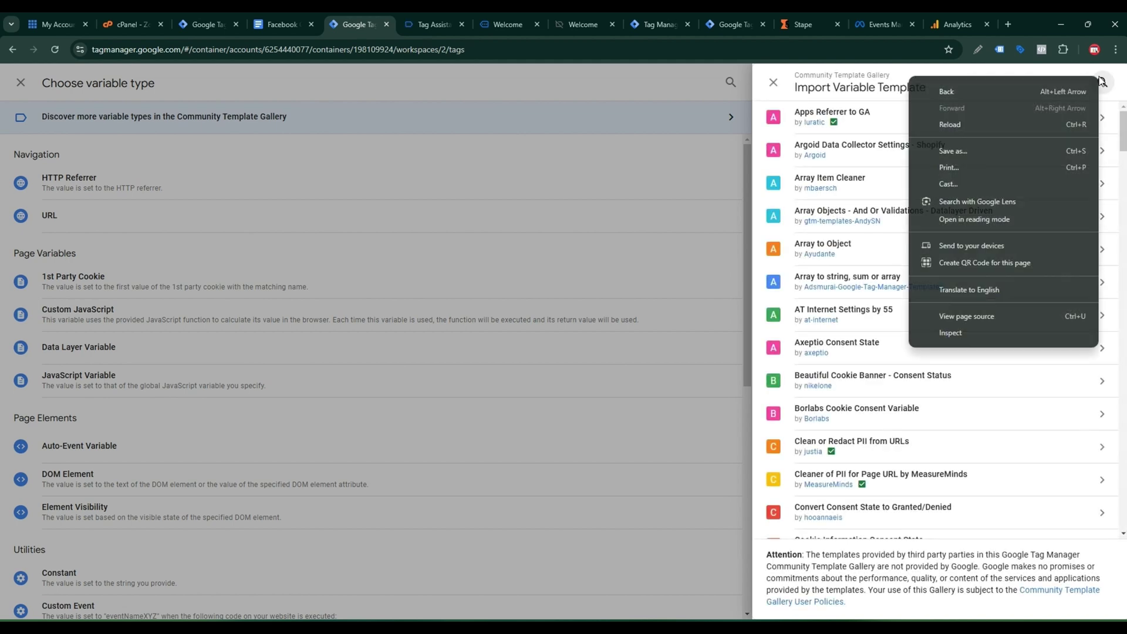
click(1117, 87)
click(1102, 82)
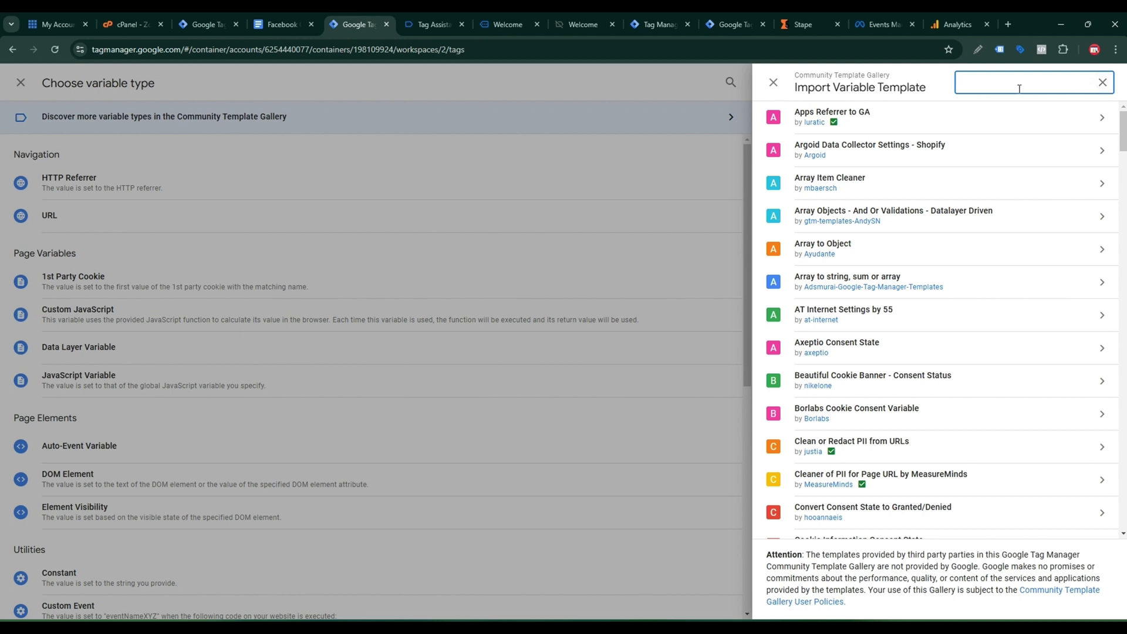
text(EVENT)
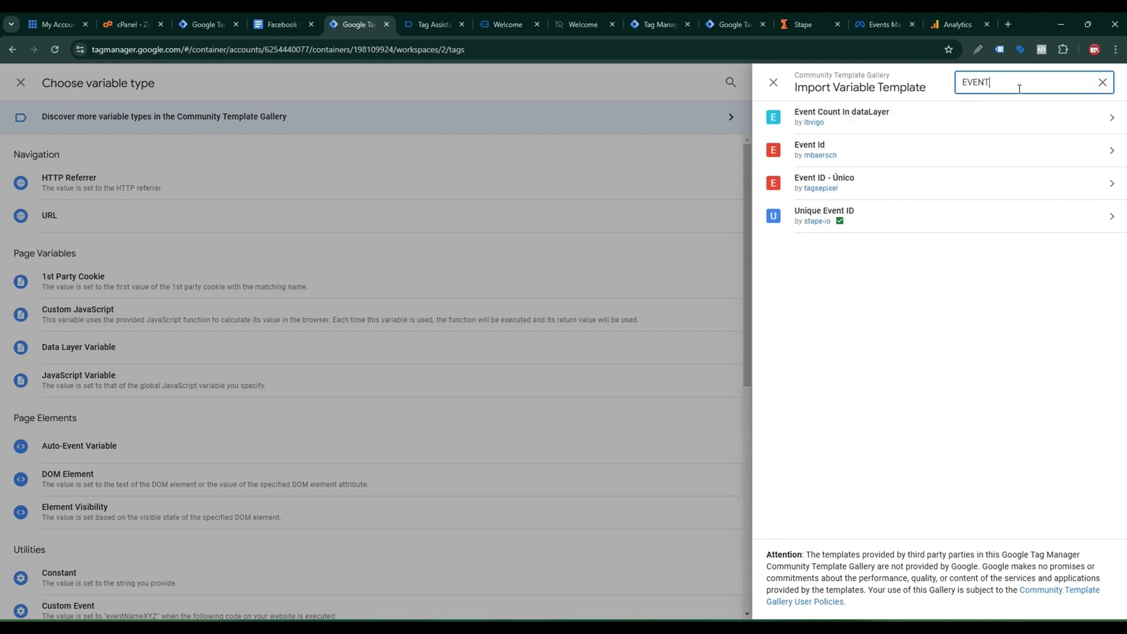
click(857, 157)
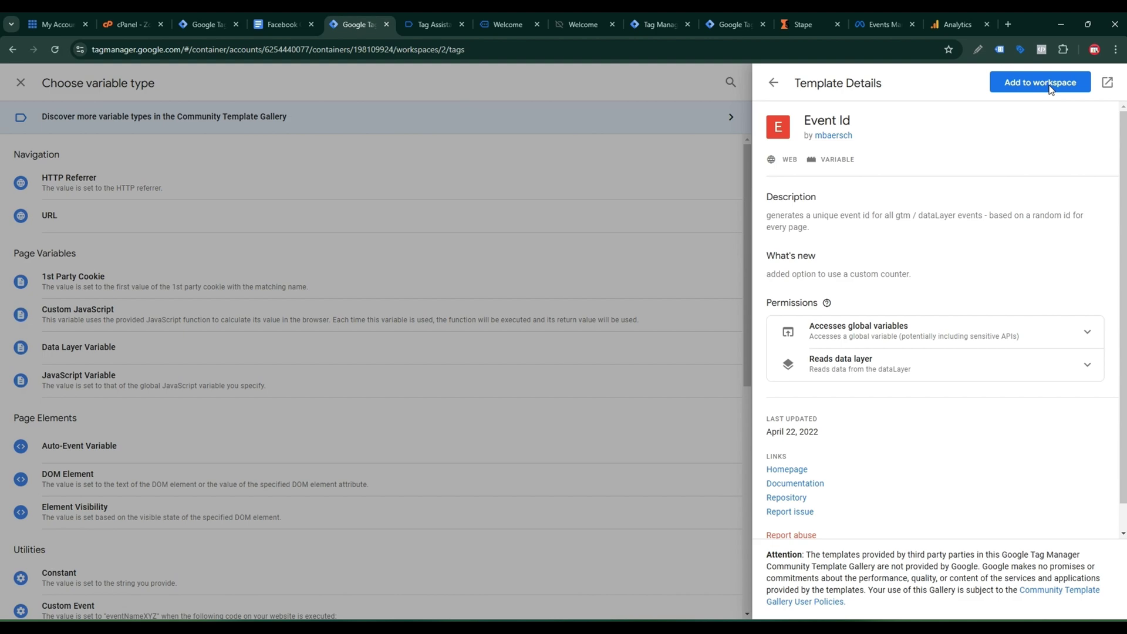
click(1049, 85)
click(731, 302)
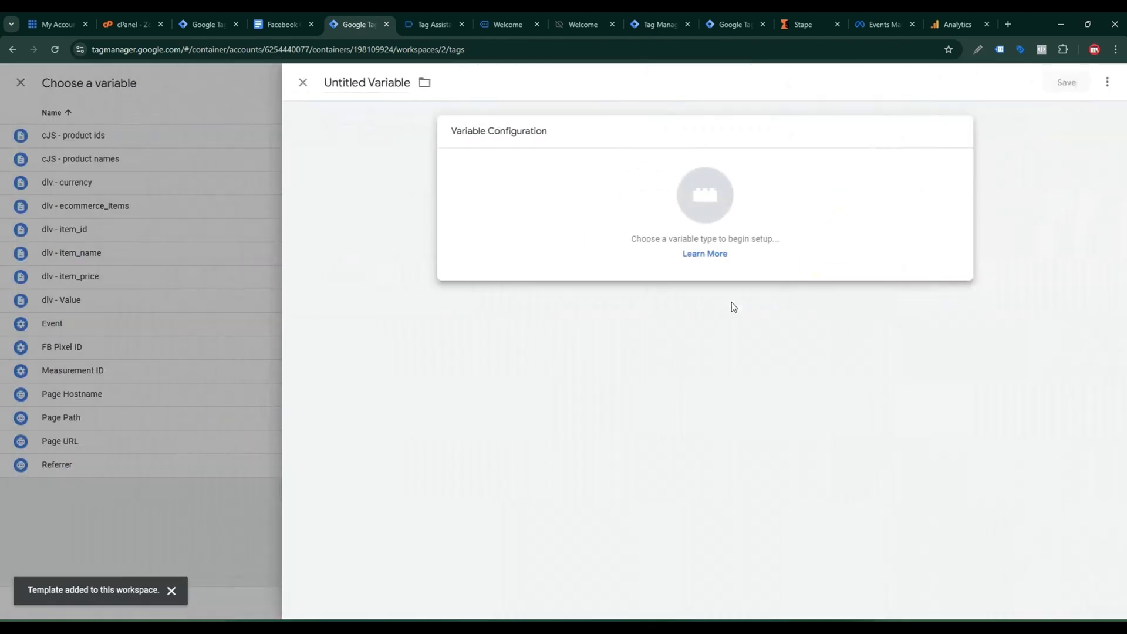
click(302, 86)
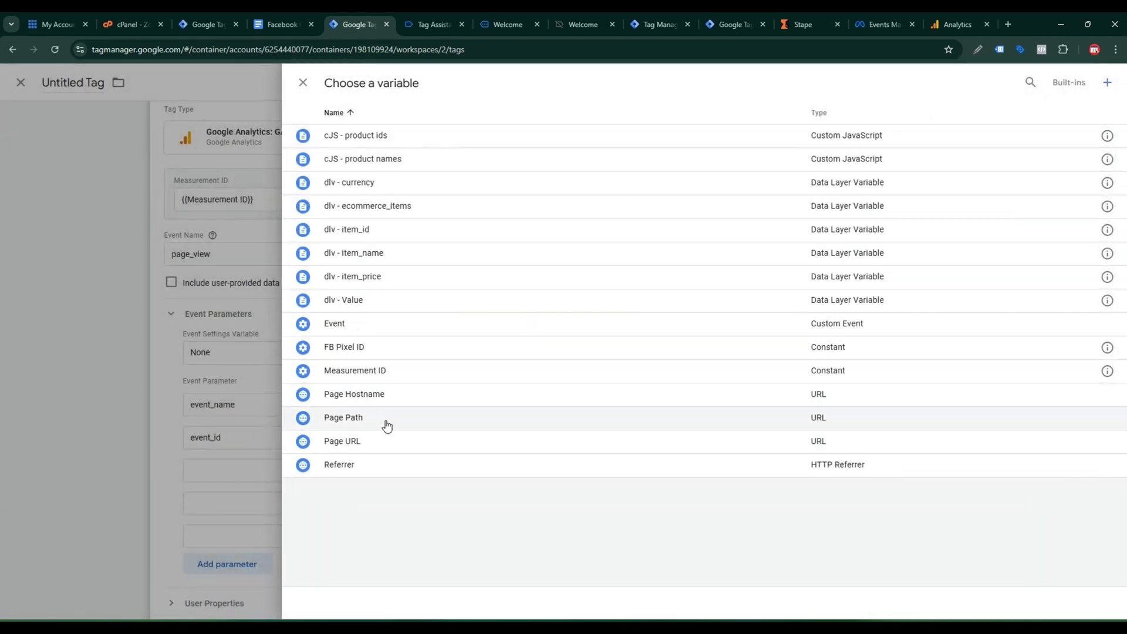
click(303, 83)
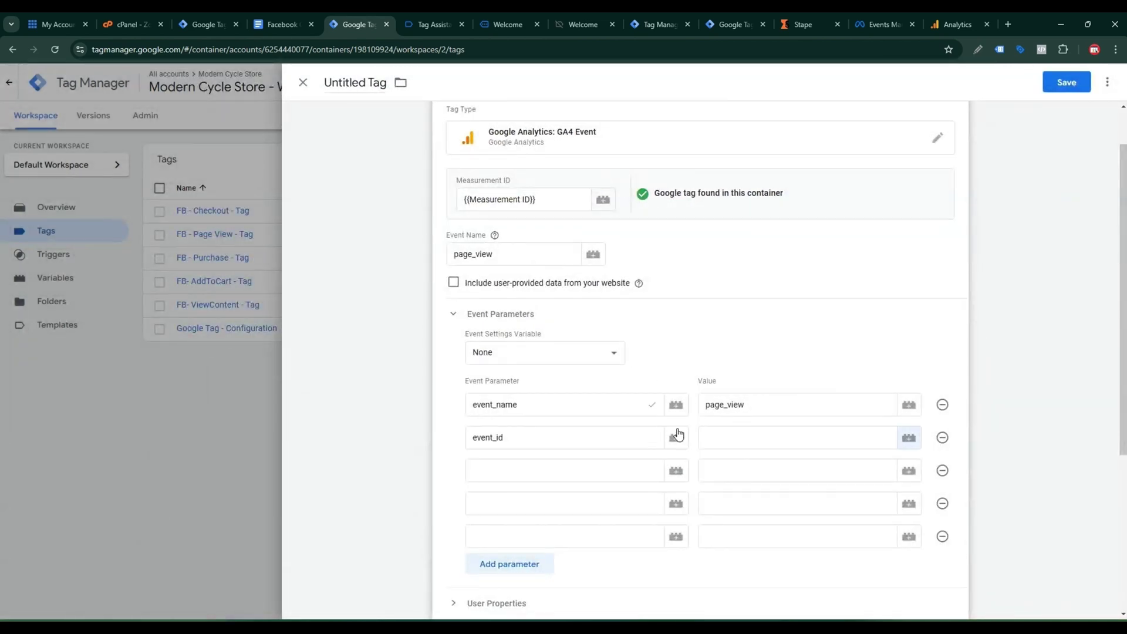
Step: For the event_id value, create a variable of the Event Id template type and save it under the name Event Id
click(779, 438)
click(901, 444)
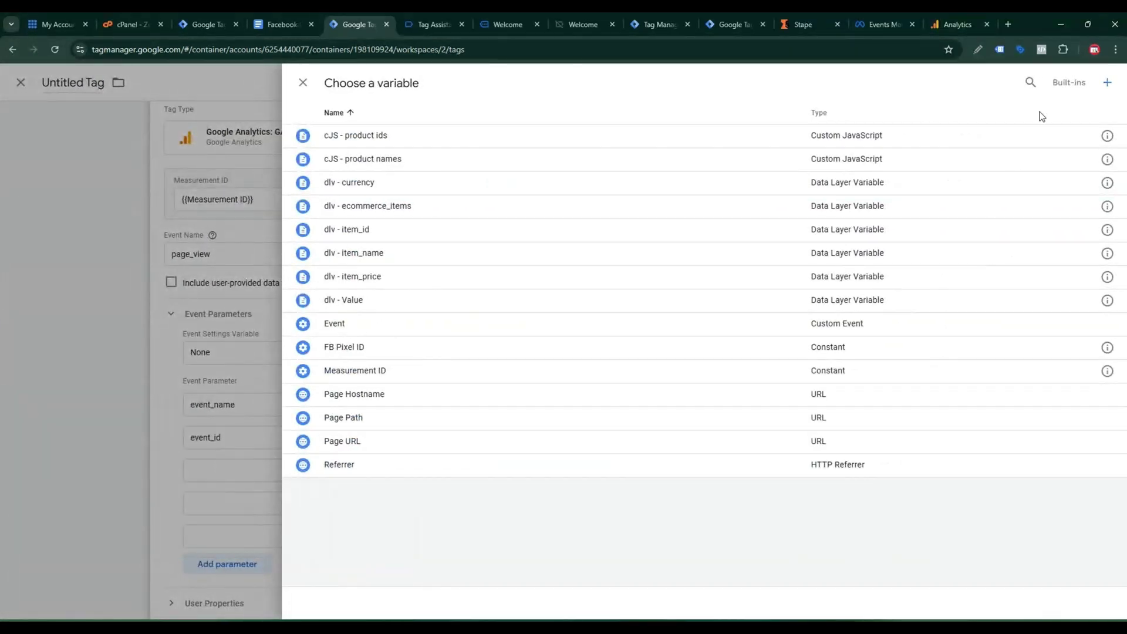
click(1106, 88)
click(895, 161)
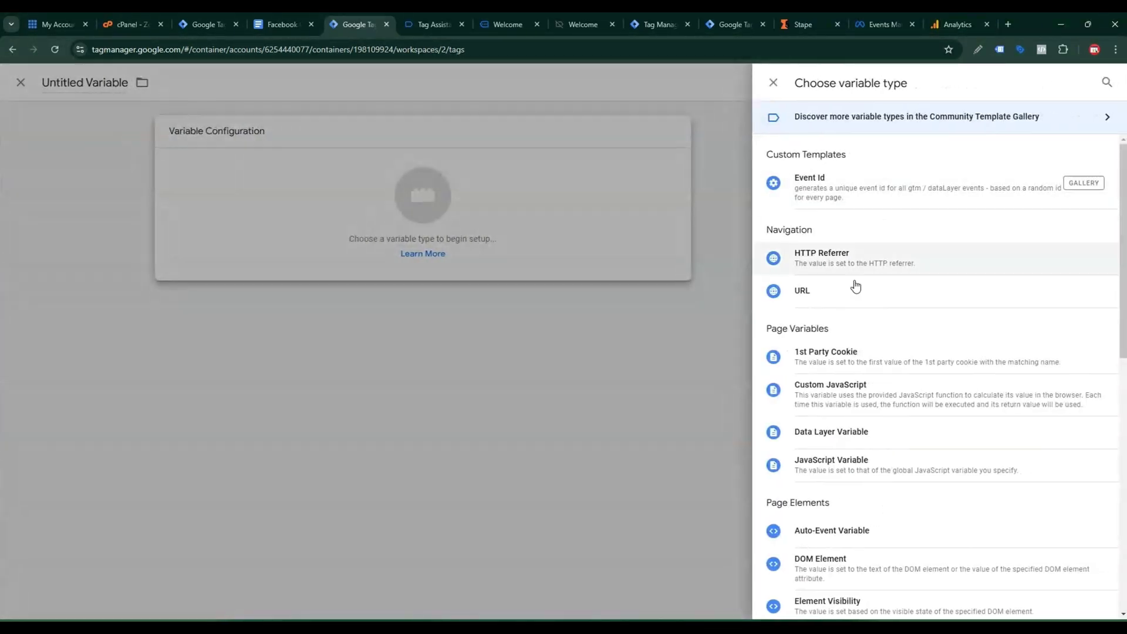
click(851, 186)
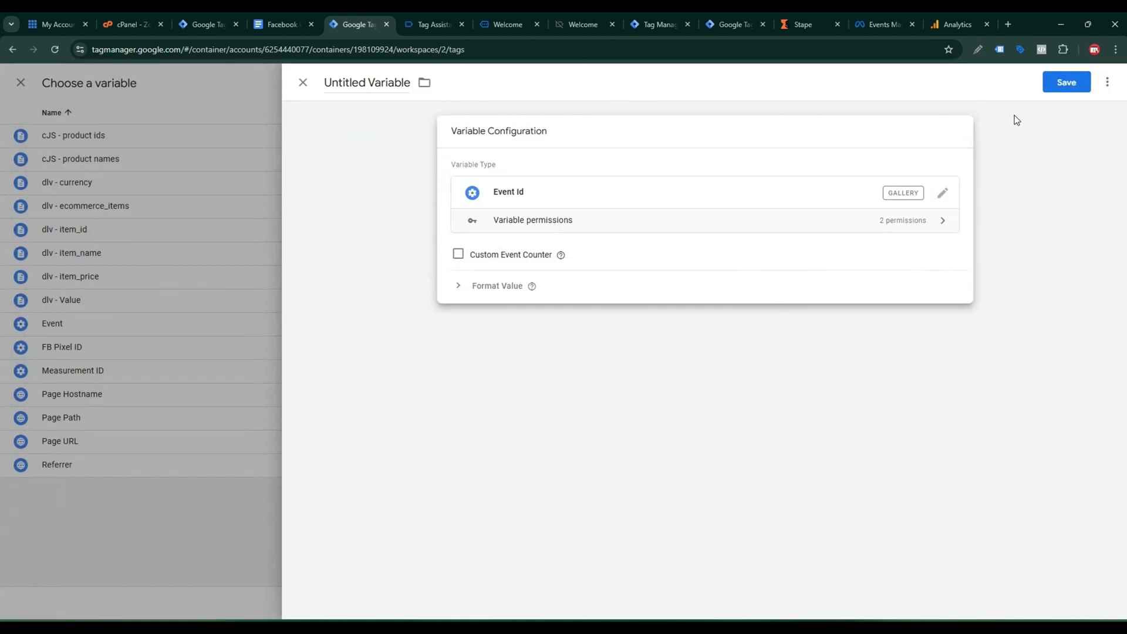
click(1066, 83)
click(682, 260)
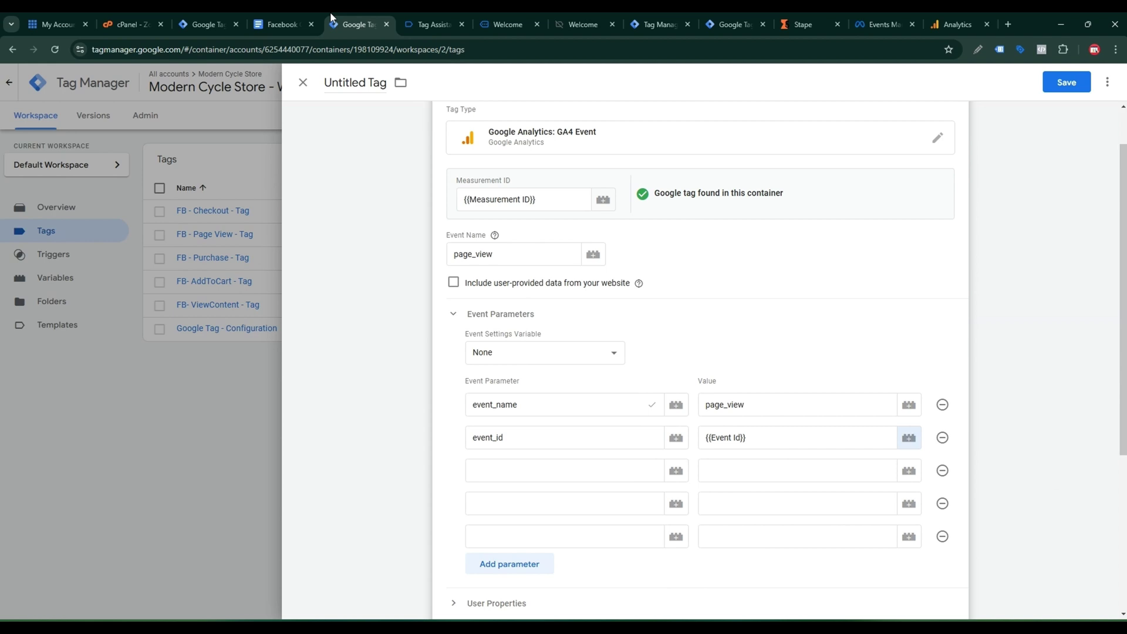
Step: Copy x-fb-ck-fbp from the document's required parameters and enter it as the third event parameter
click(315, 18)
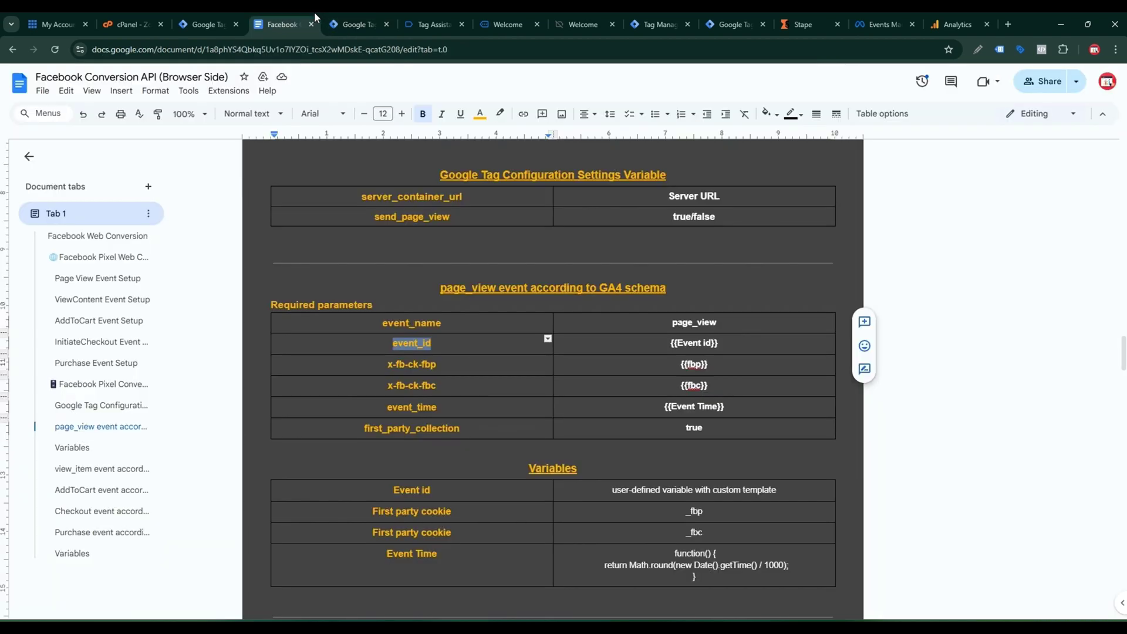
drag(444, 365, 375, 363)
key(ctrl+c)
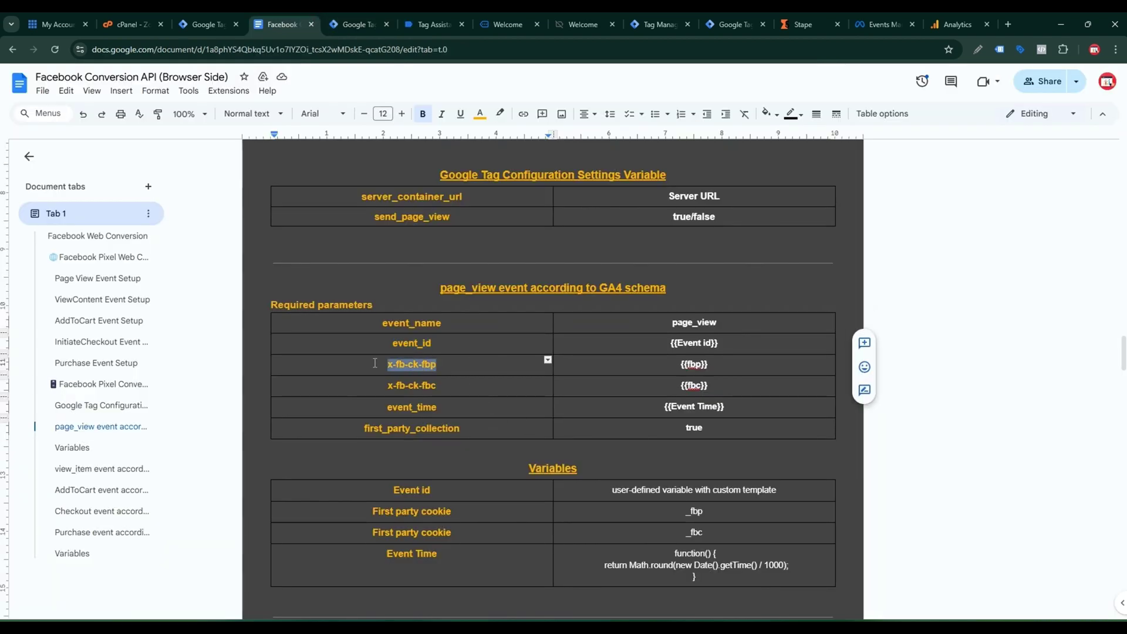
click(352, 25)
click(506, 470)
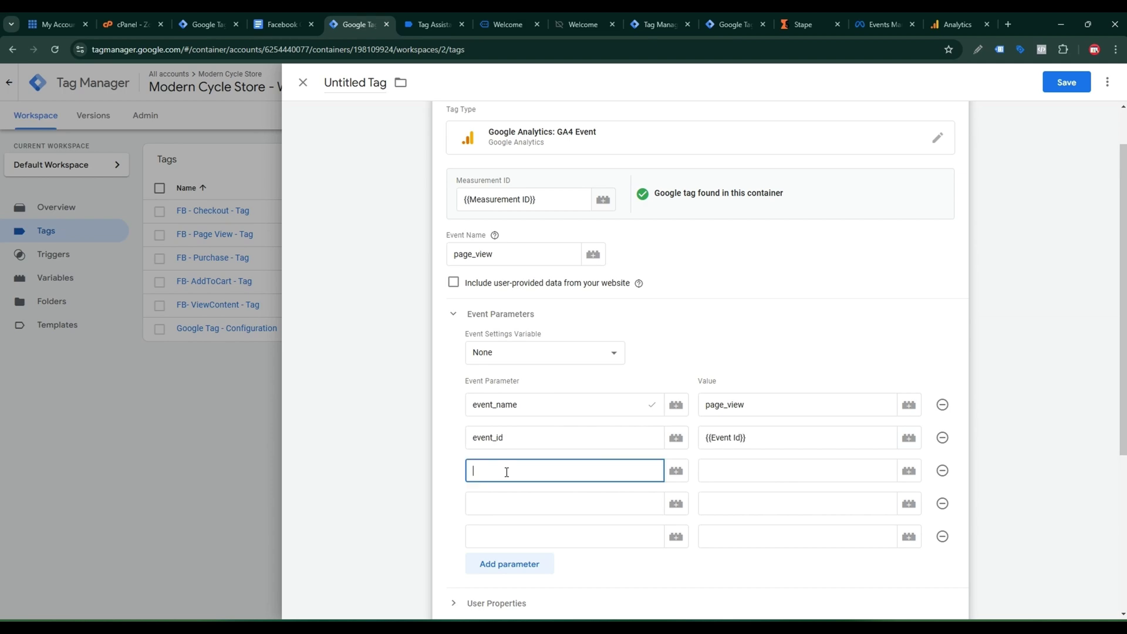
key(ctrl+v)
Step: For the x-fb-ck-fbp value, start a new variable of the 1st Party Cookie type
click(721, 478)
click(908, 472)
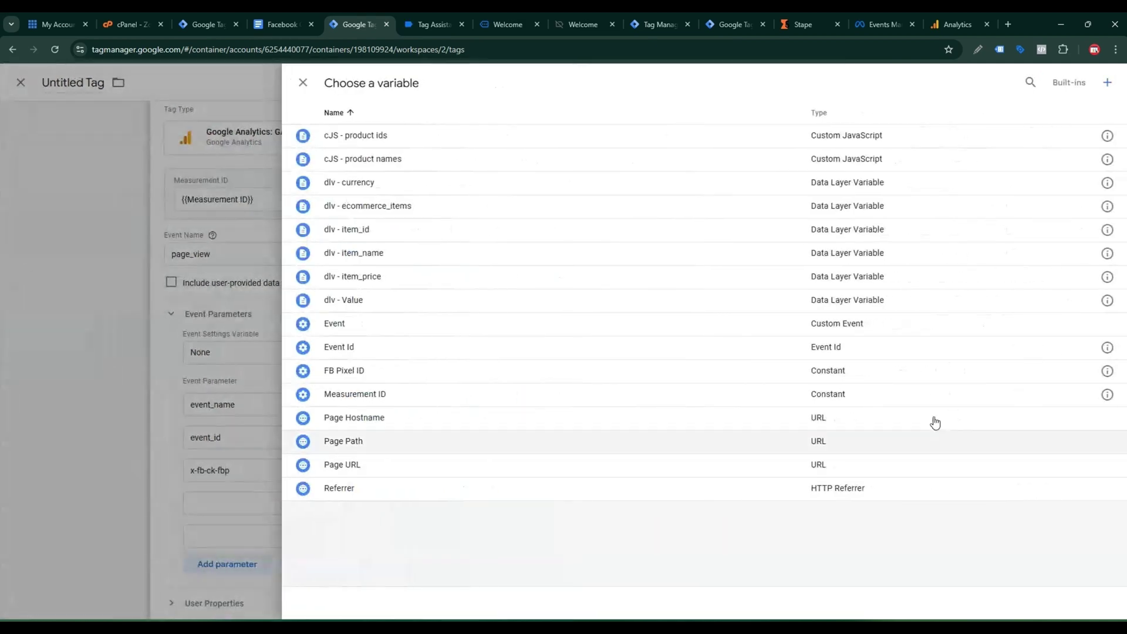
click(1107, 82)
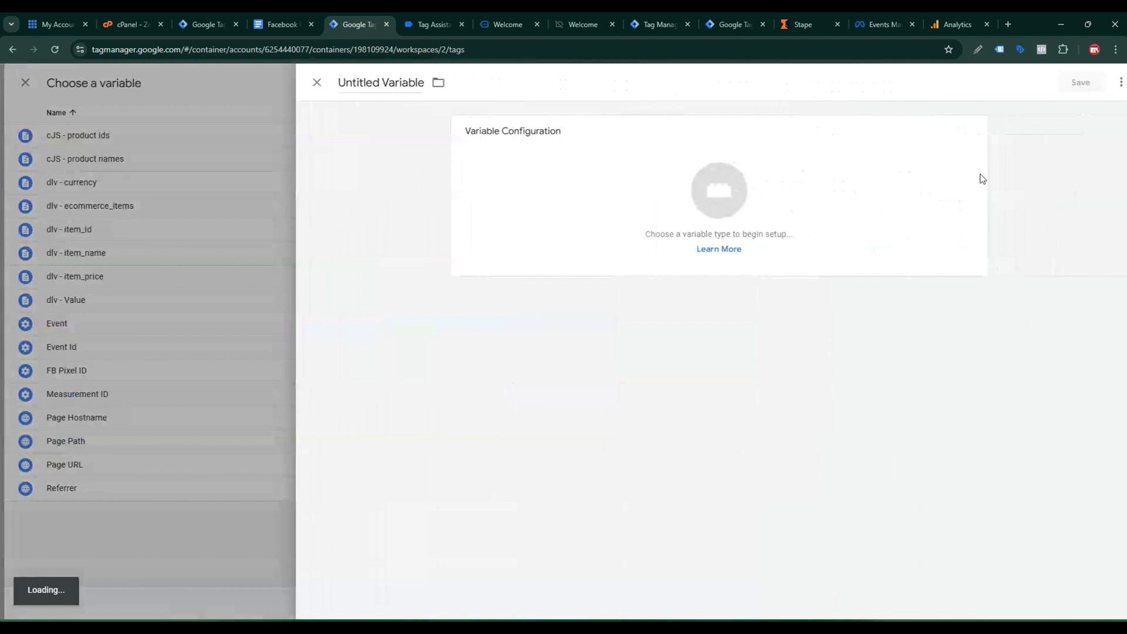
click(925, 206)
scroll(911, 264, down, 2)
scroll(910, 258, down, 4)
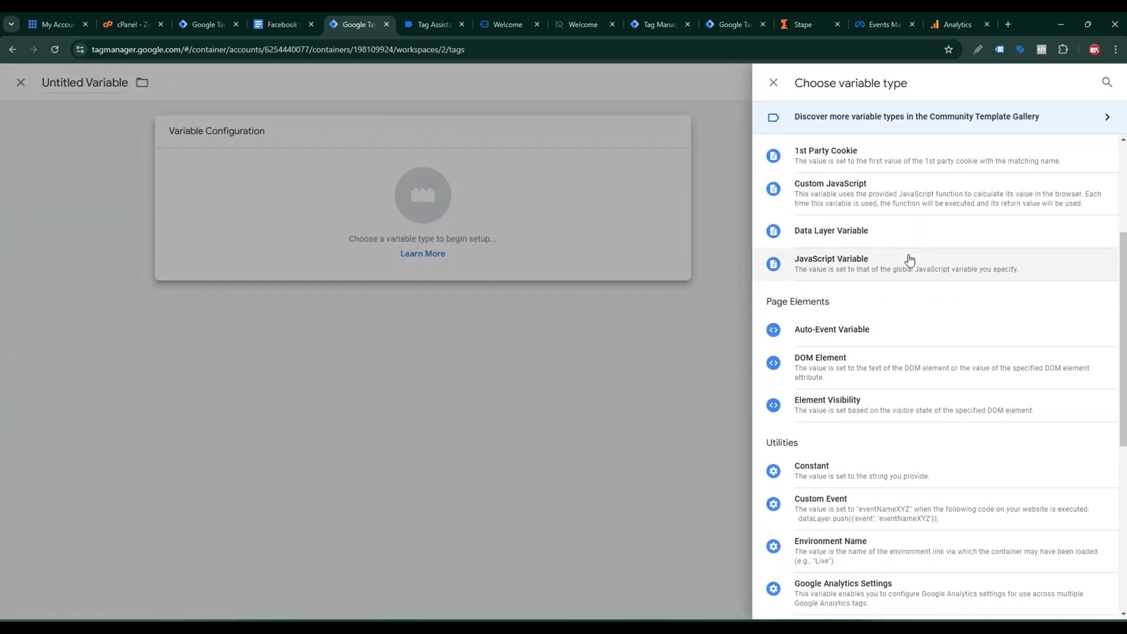
scroll(909, 259, up, 1)
scroll(909, 261, up, 3)
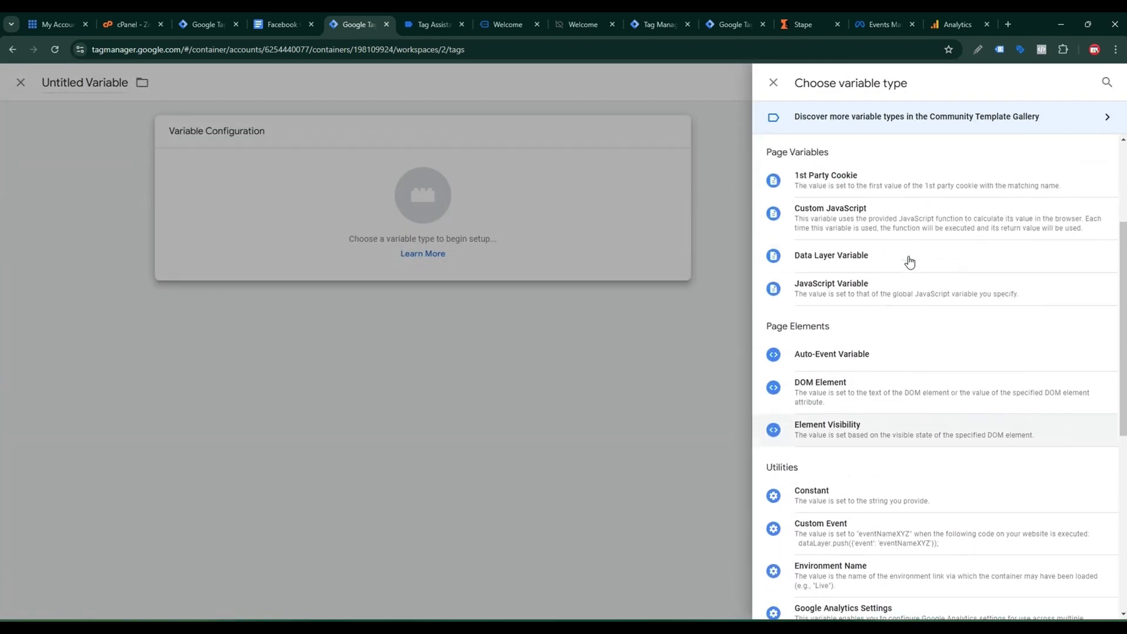
click(908, 257)
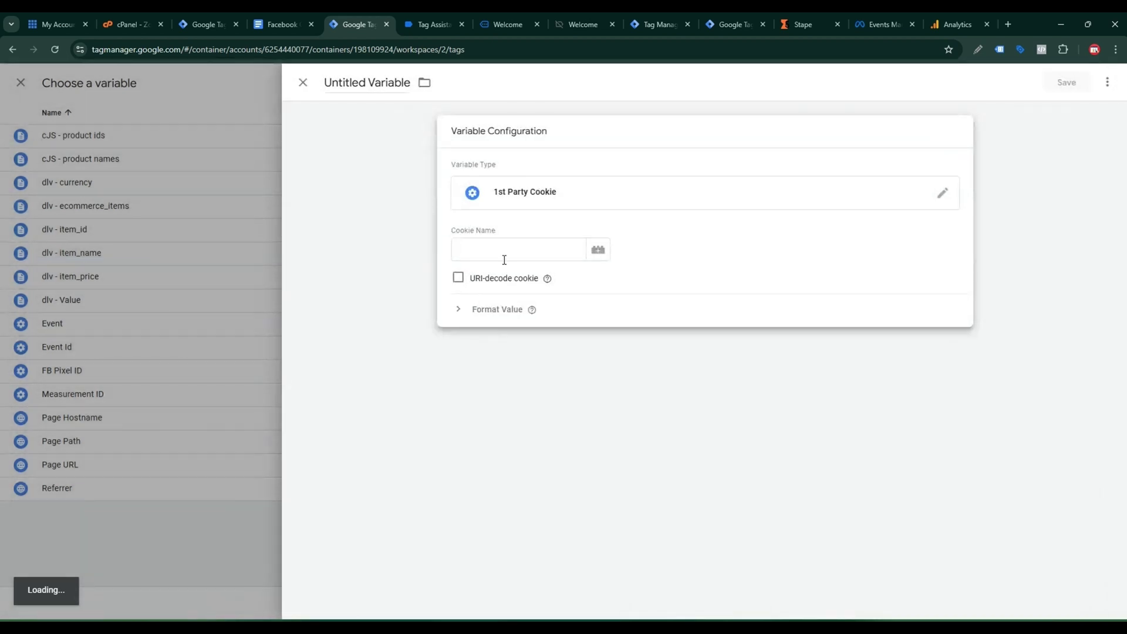
Step: Enter __fbp as the cookie name, using the _fbp text copied from the document's Variables table
click(508, 249)
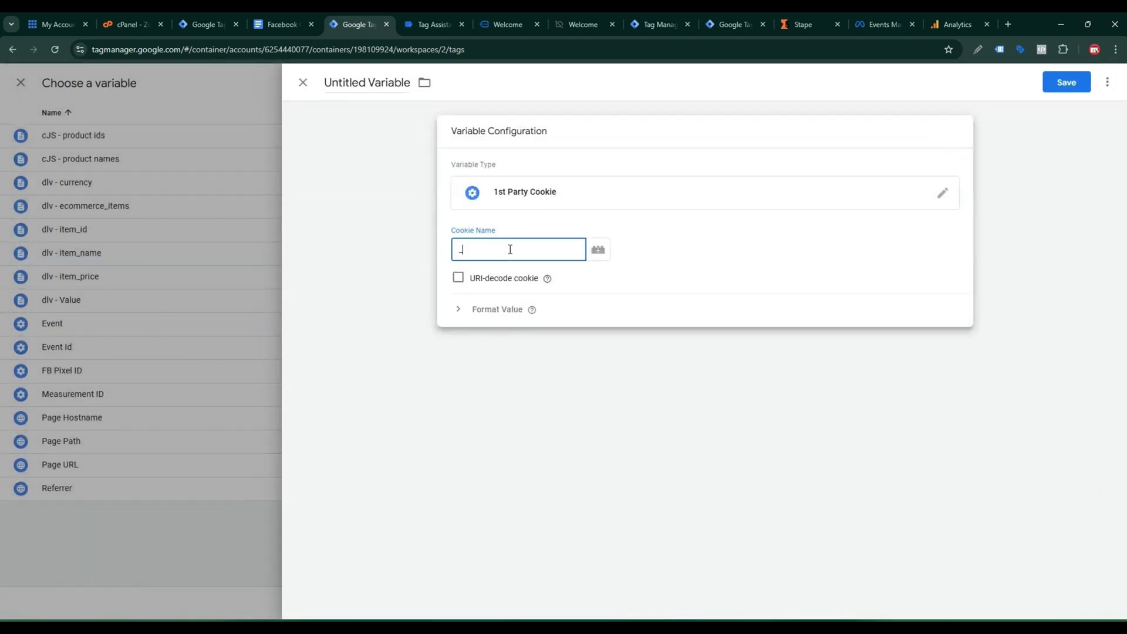
click(282, 24)
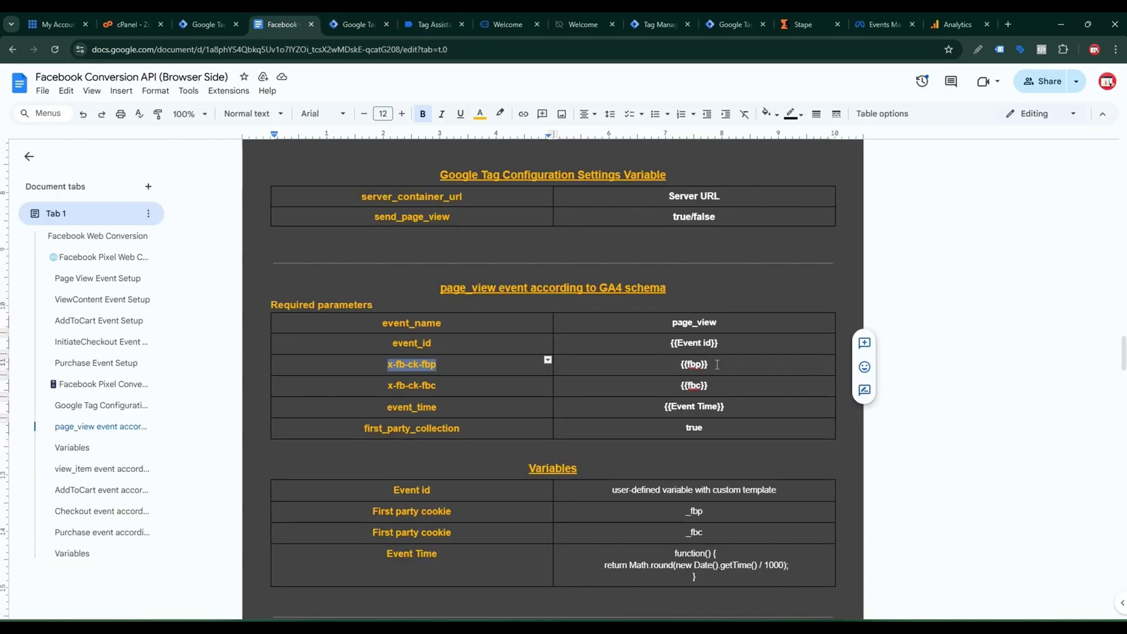
scroll(717, 364, down, 3)
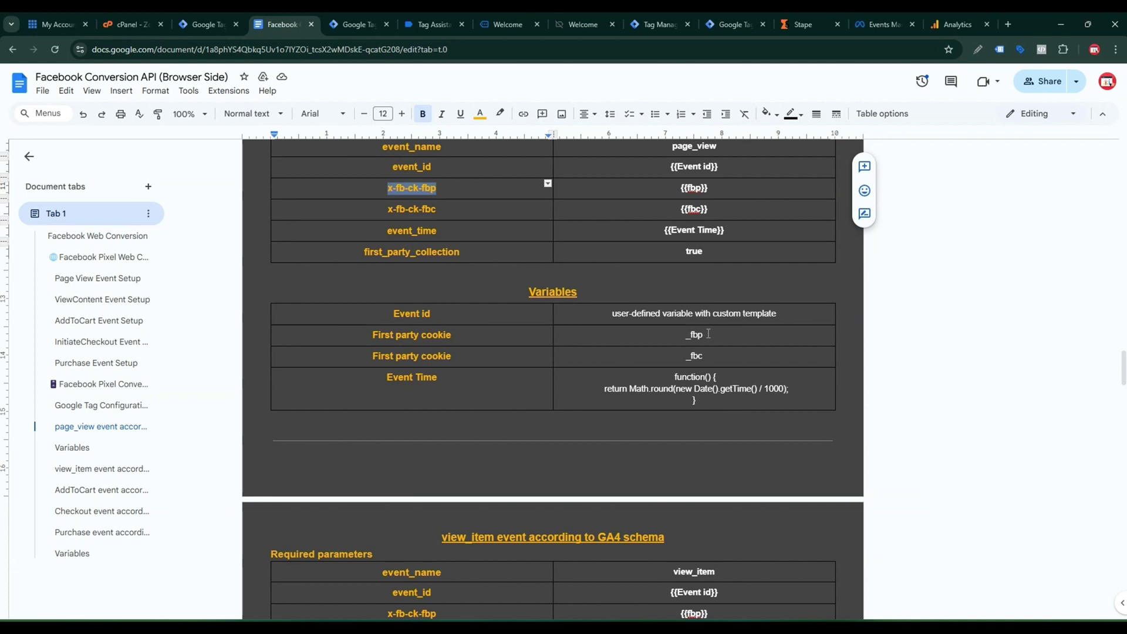
double_click(696, 335)
key(ctrl+c)
click(353, 24)
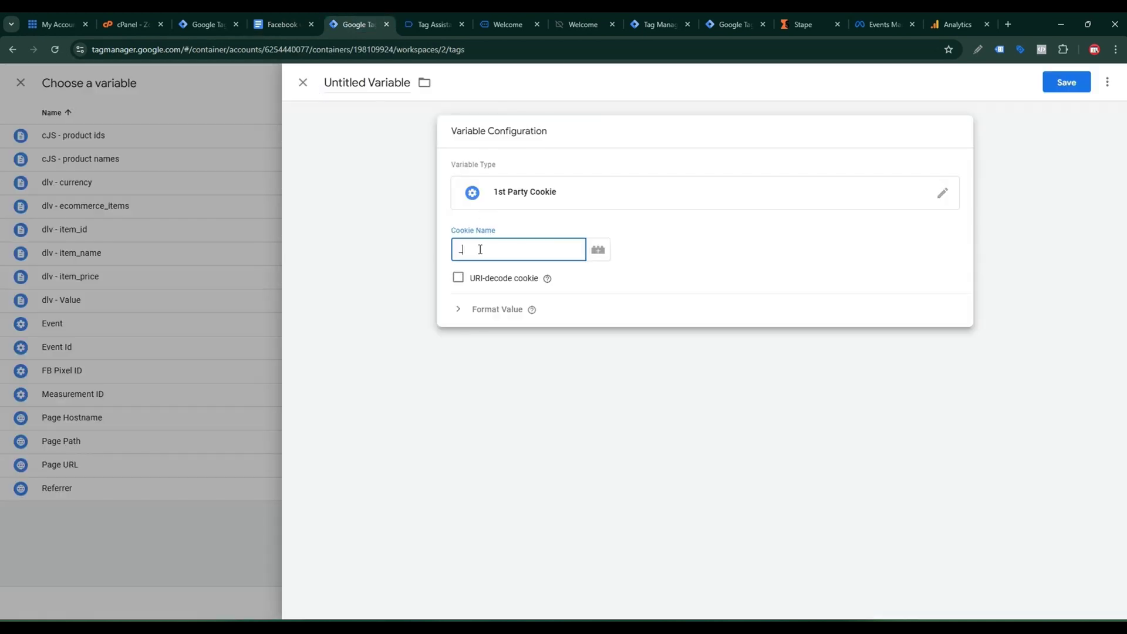
Step: Name the cookie variable fbp and save it as the value of x-fb-ck-fbp
triple_click(382, 83)
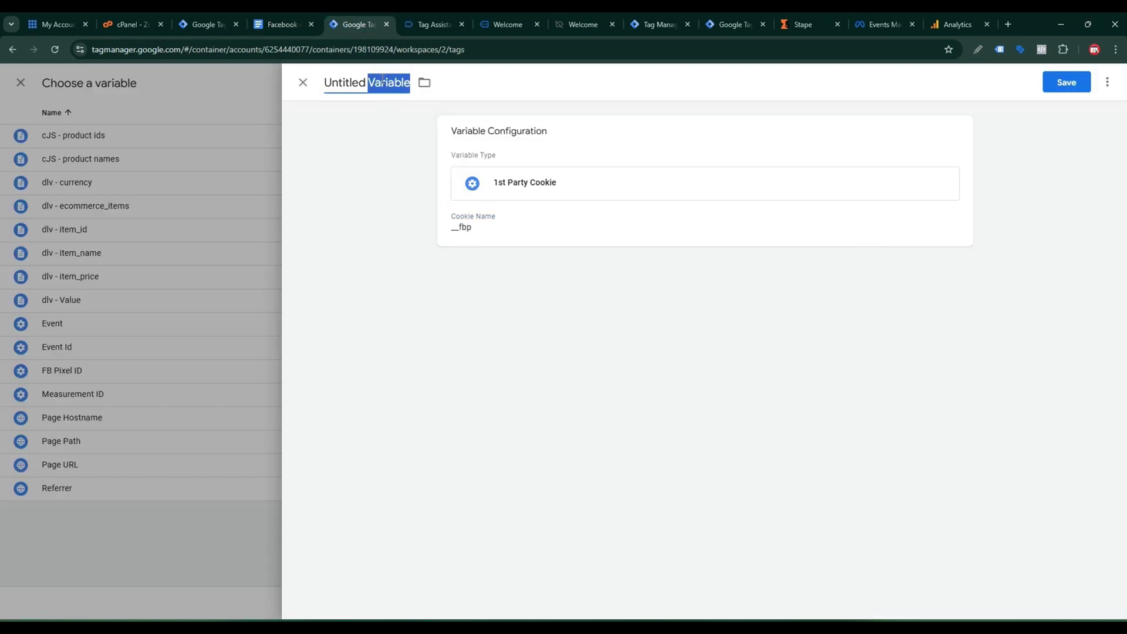
key(ctrl+v)
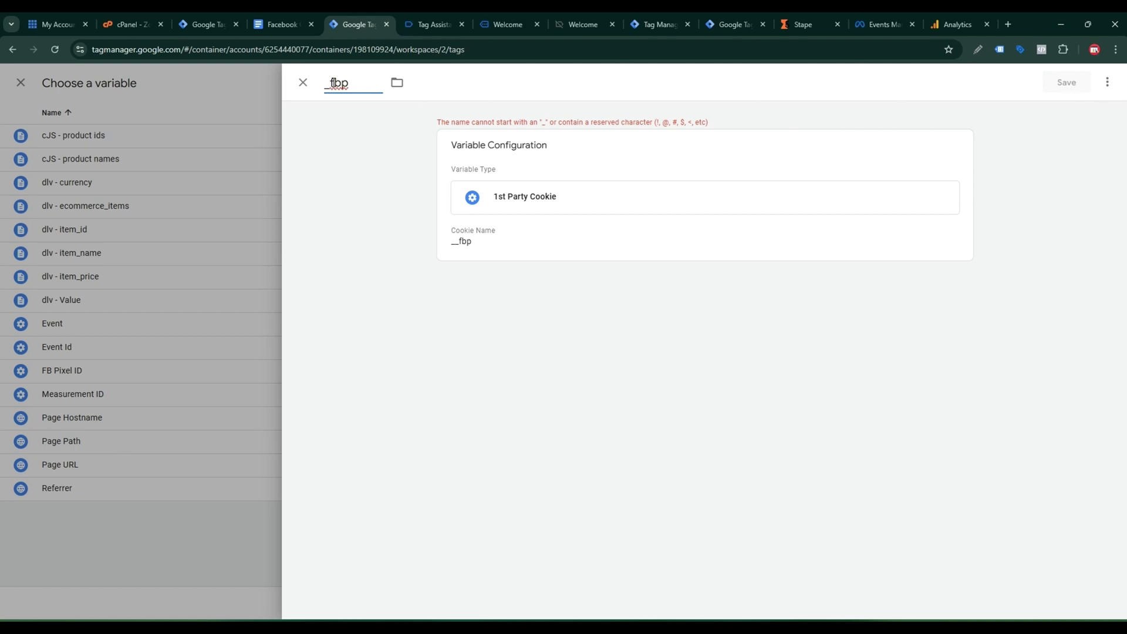
key(BackSpace)
click(1072, 84)
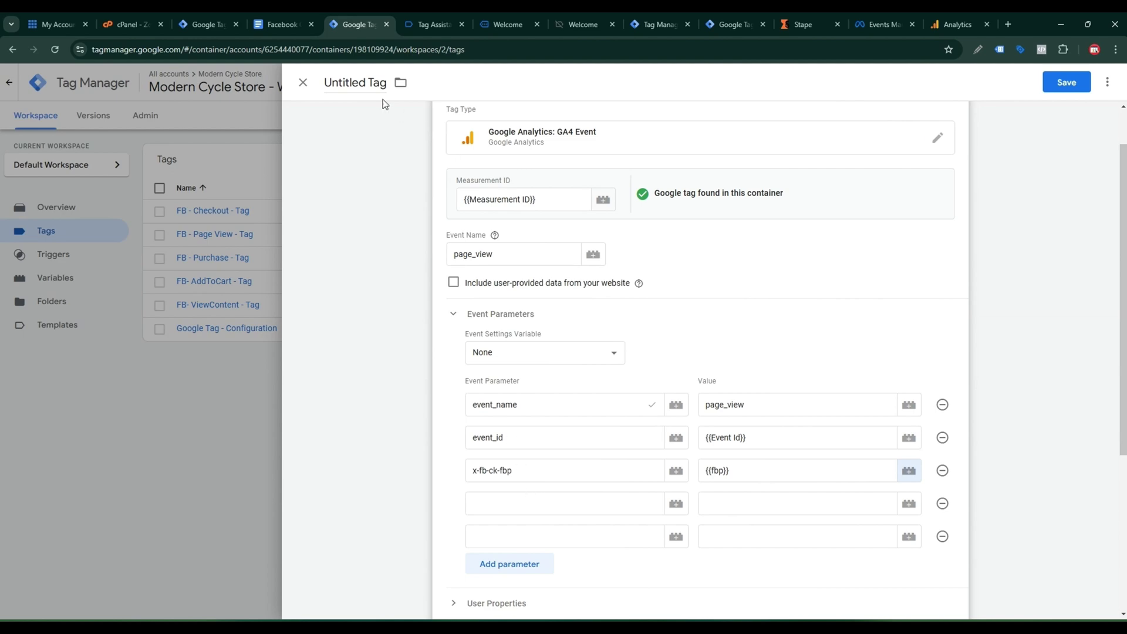
Step: Copy x-fb-ck-fbc from the document's required parameters and enter it as the fourth event parameter
click(301, 17)
scroll(445, 344, up, 3)
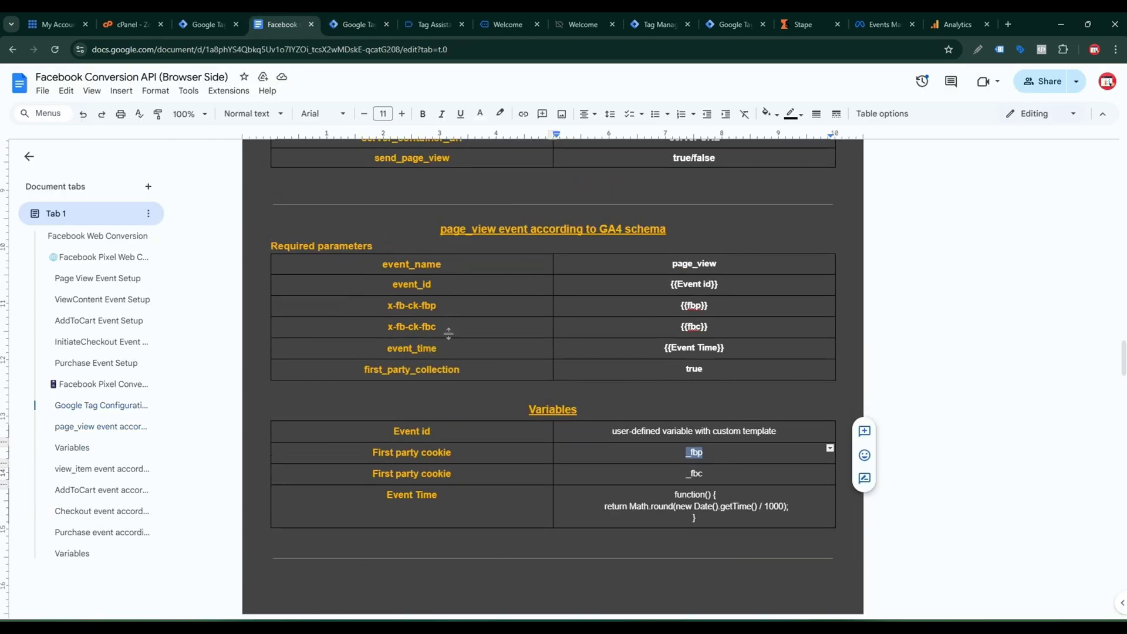
triple_click(540, 326)
key(ctrl+c)
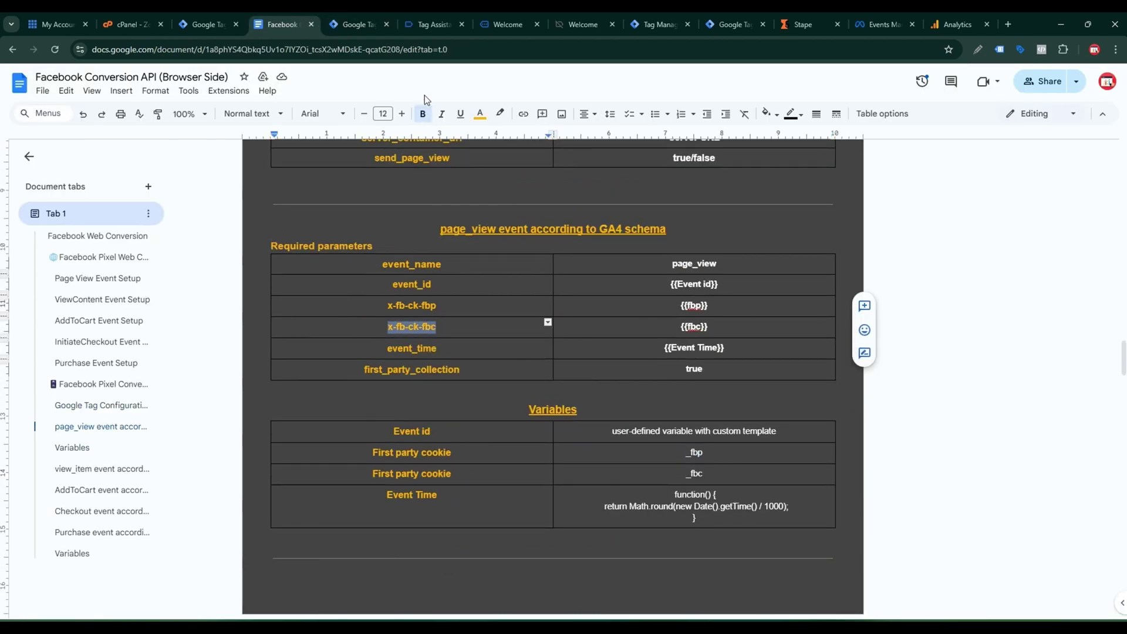
click(364, 17)
click(501, 507)
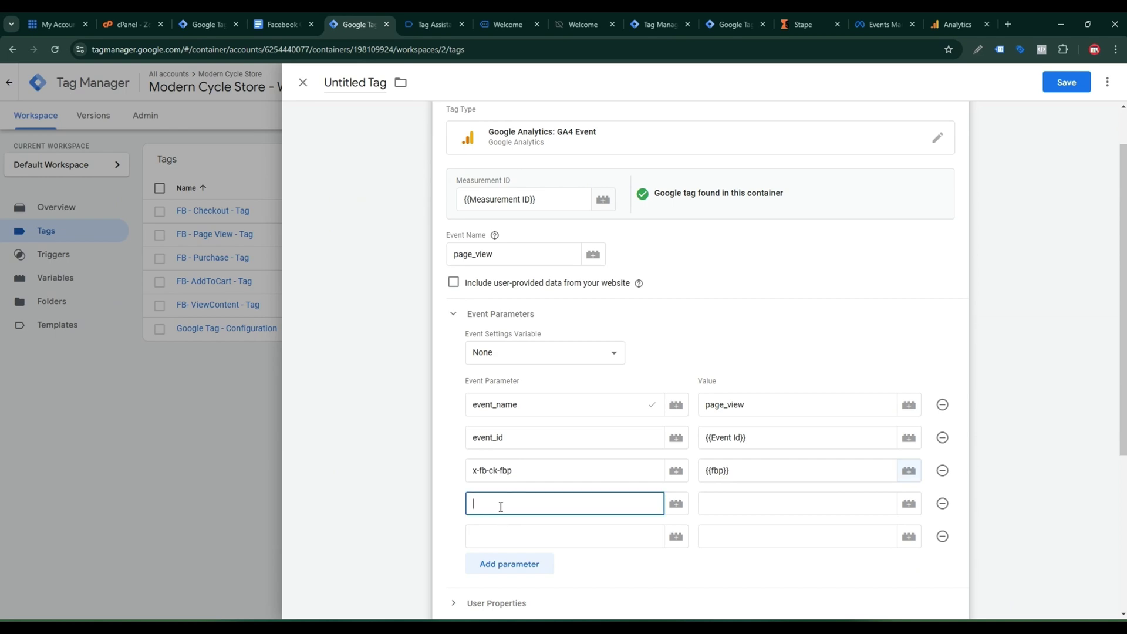
key(ctrl+v)
Step: For the x-fb-ck-fbc value, start a new variable of the 1st Party Cookie type
click(734, 504)
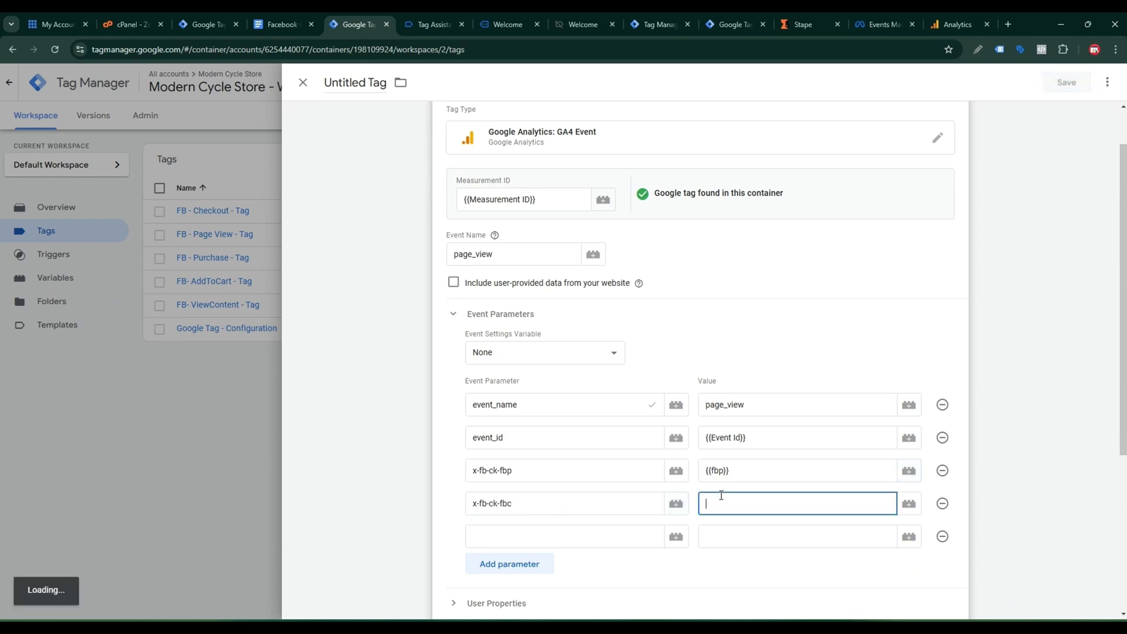
click(913, 504)
click(1107, 82)
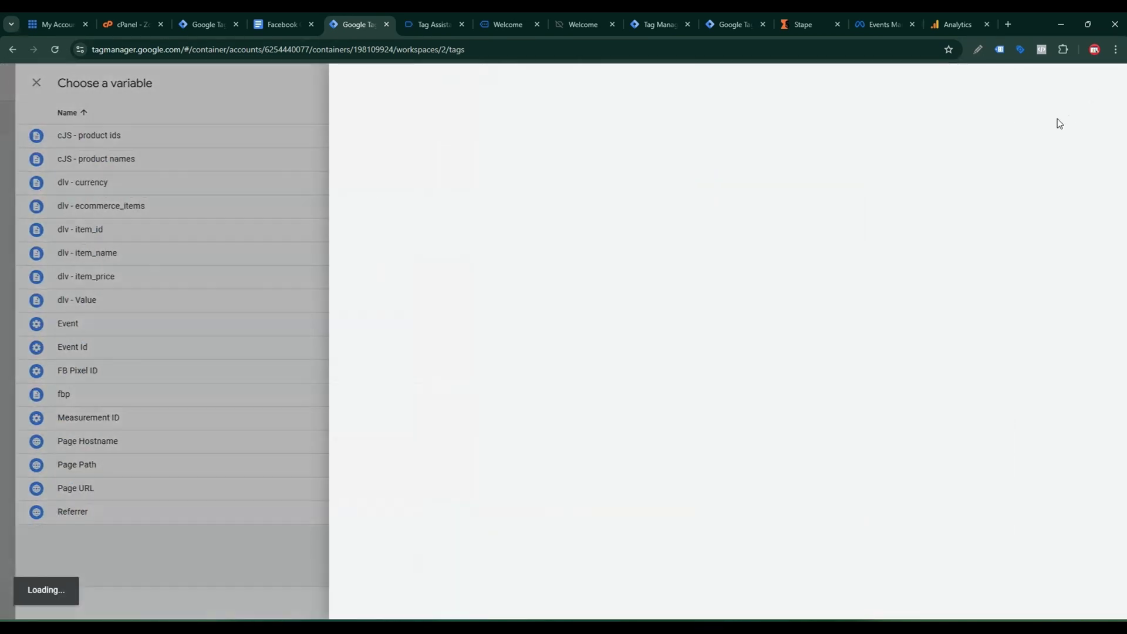
click(883, 181)
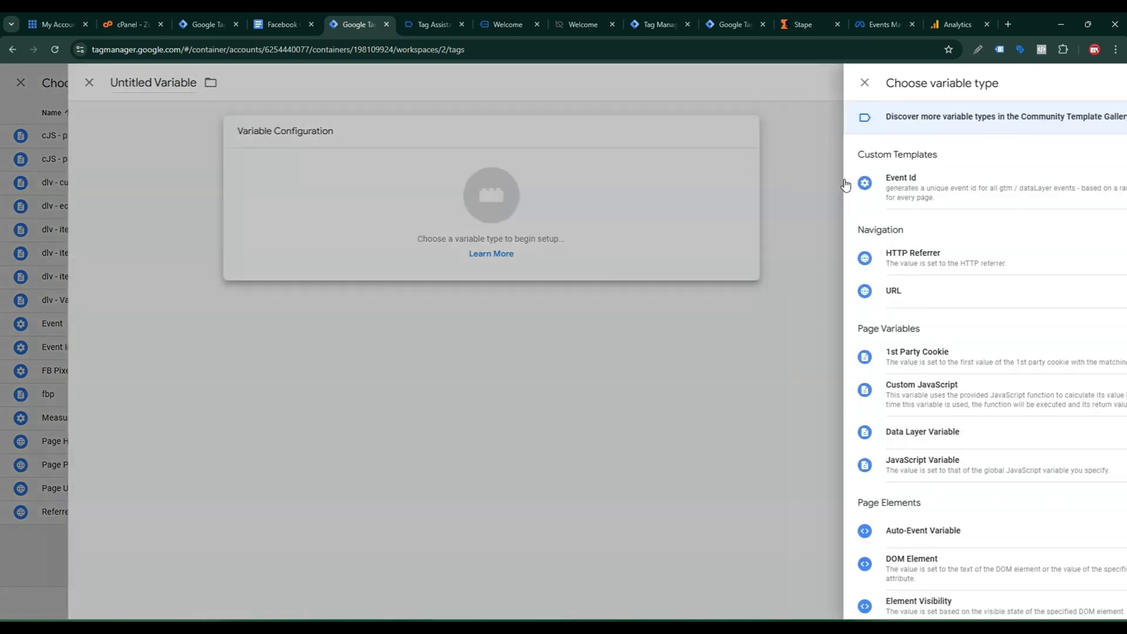
scroll(876, 376, down, 2)
click(856, 244)
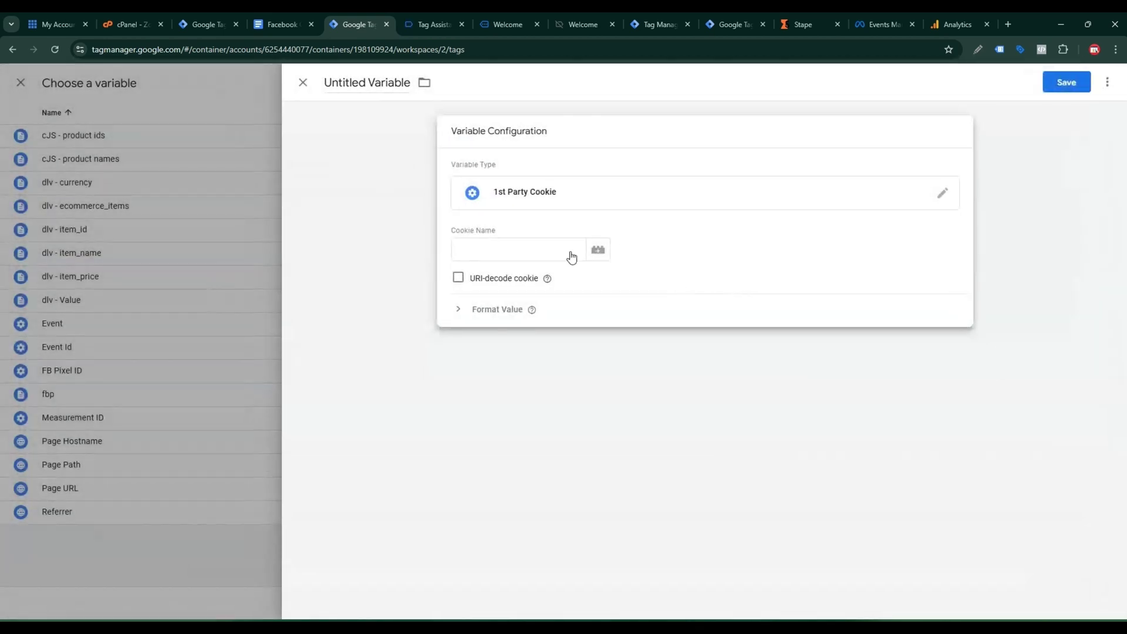
Step: Copy _fbc from the document's Variables table and enter it as the cookie name
click(283, 24)
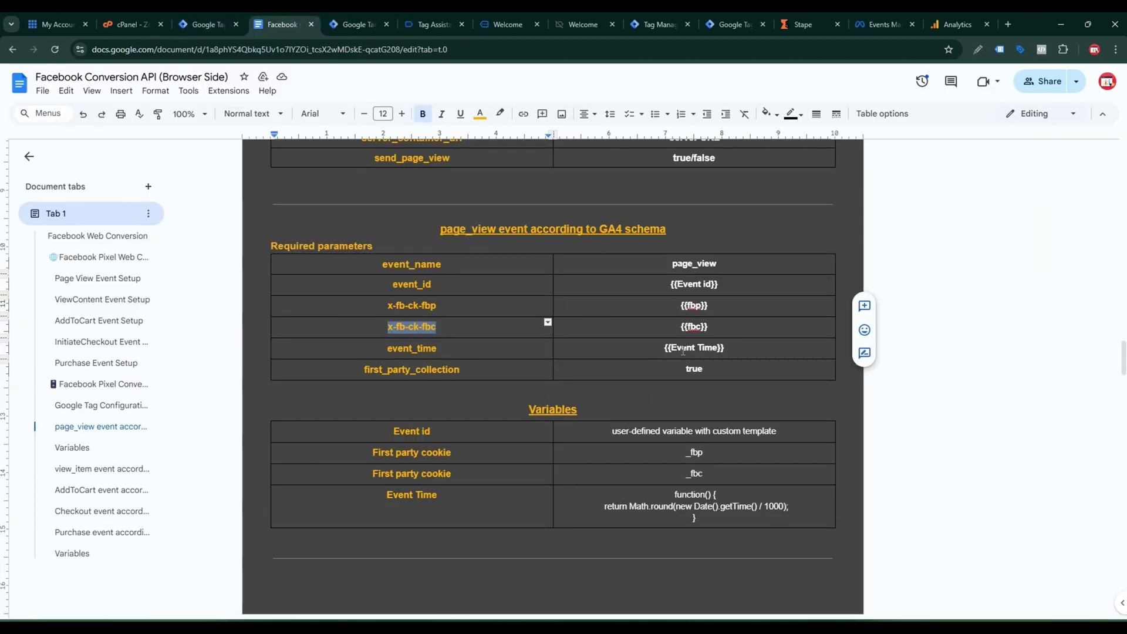
click(703, 473)
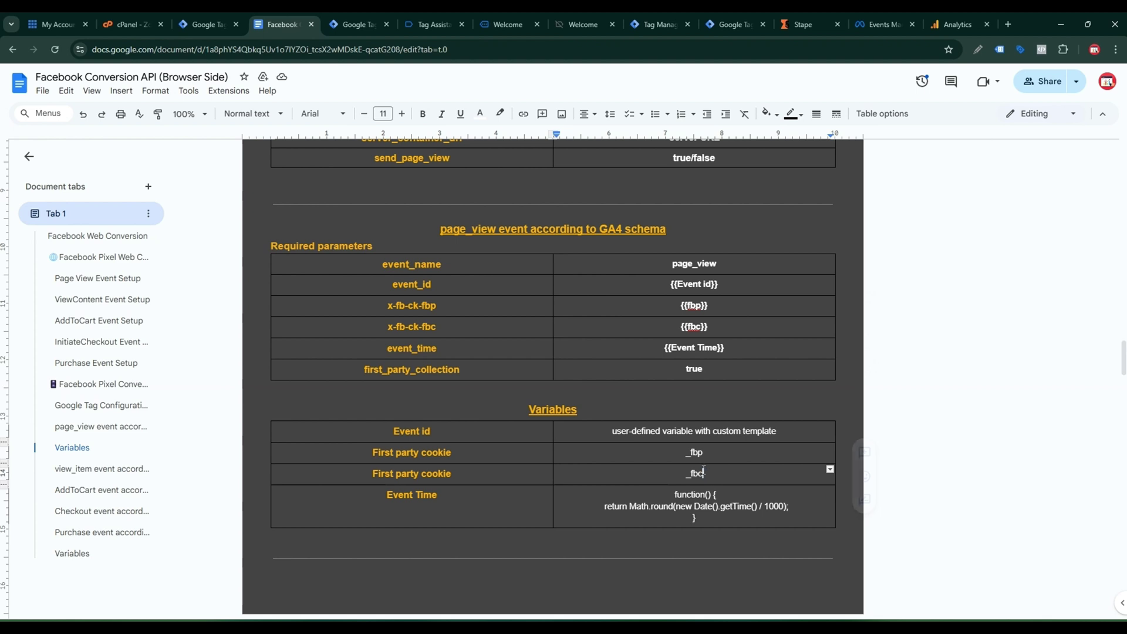
drag(704, 473, 679, 477)
key(ctrl+c)
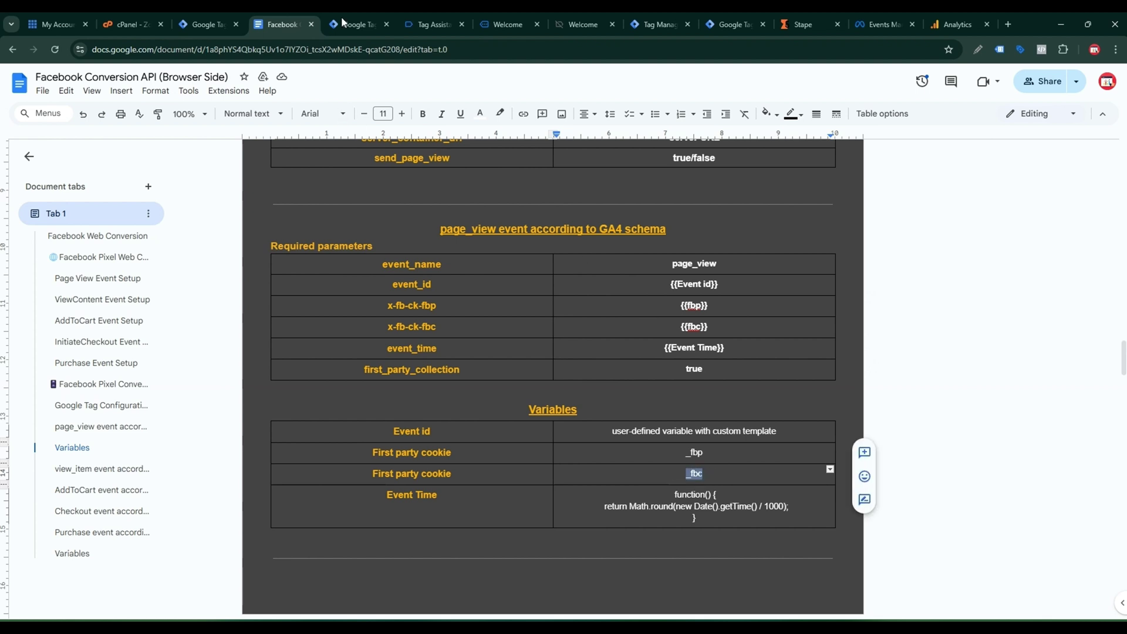
click(343, 24)
key(ctrl+v)
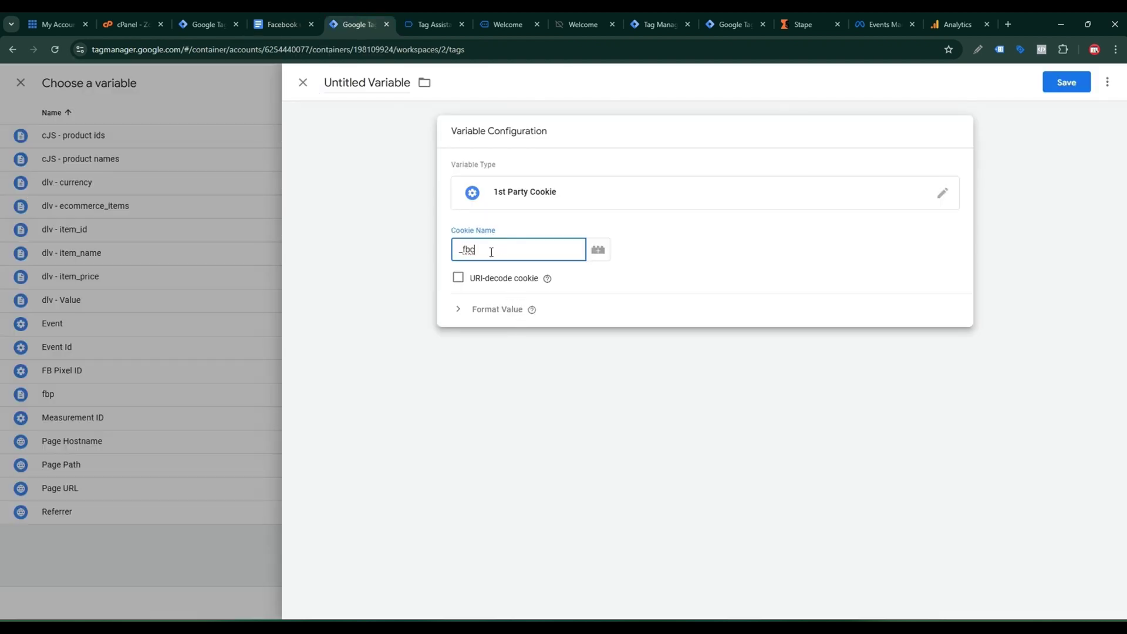
Step: Name the cookie variable fbc and save it as the value of x-fb-ck-fbc
click(372, 81)
key(ctrl+v)
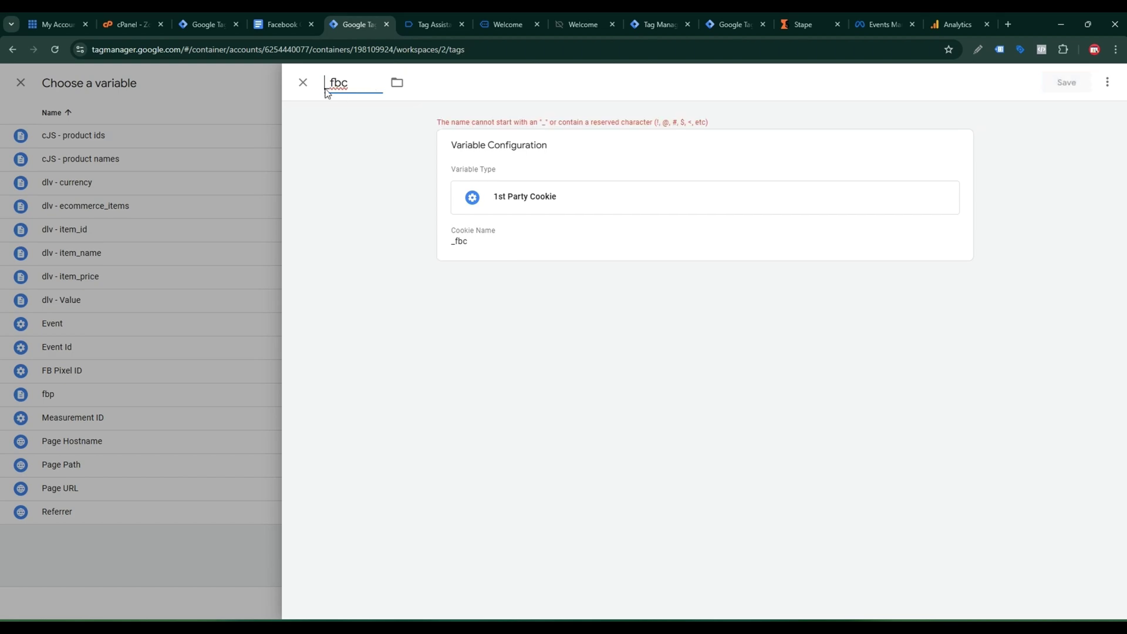
key(Home)
key(Delete)
click(1067, 82)
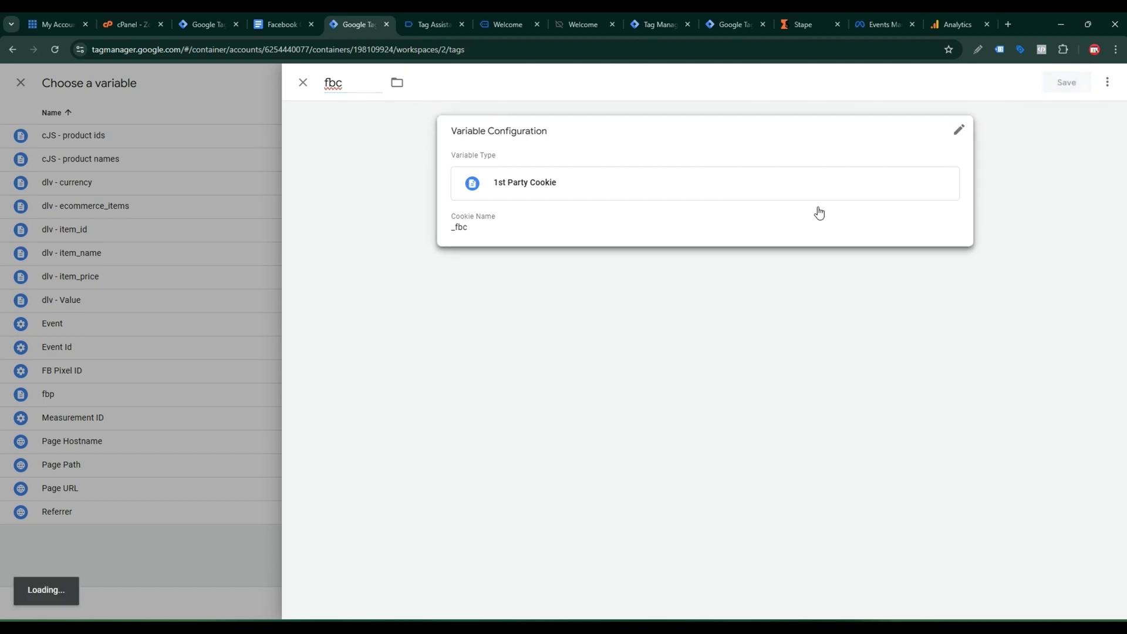
Step: Copy event_time from the document's required parameters and enter it as the fifth event parameter
scroll(673, 331, down, 3)
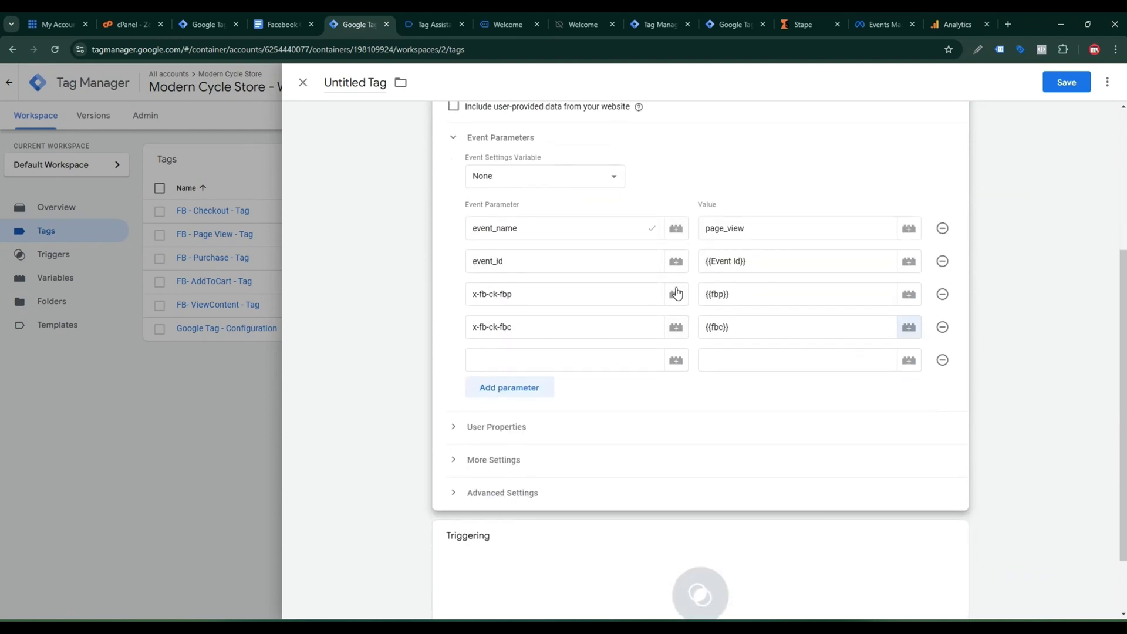
click(280, 24)
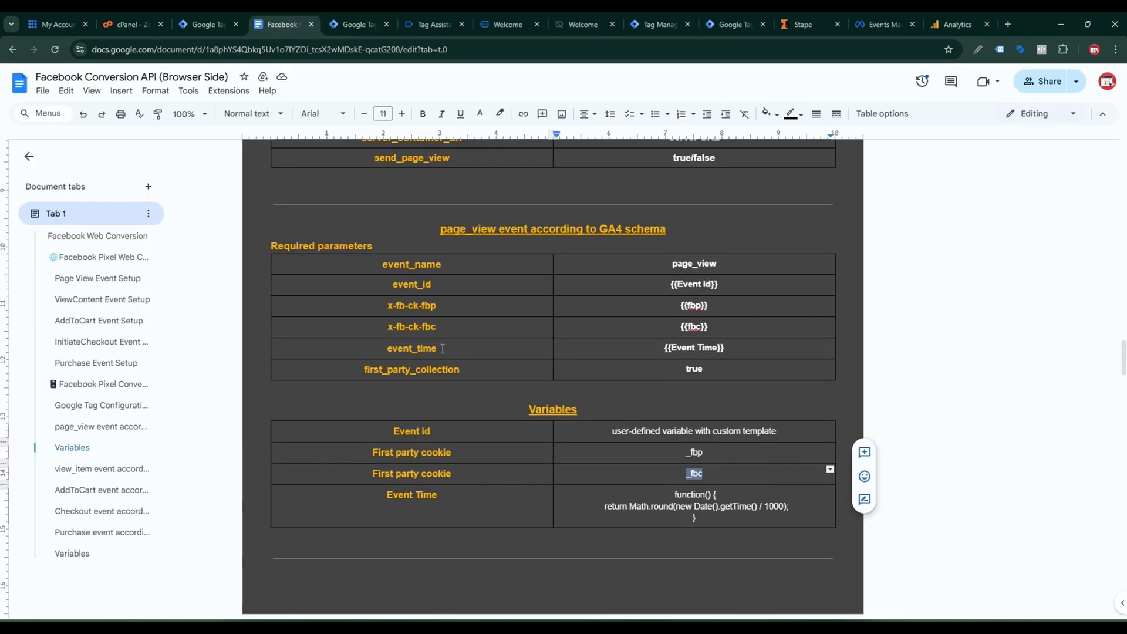
drag(442, 348, 375, 351)
key(ctrl+c)
click(355, 24)
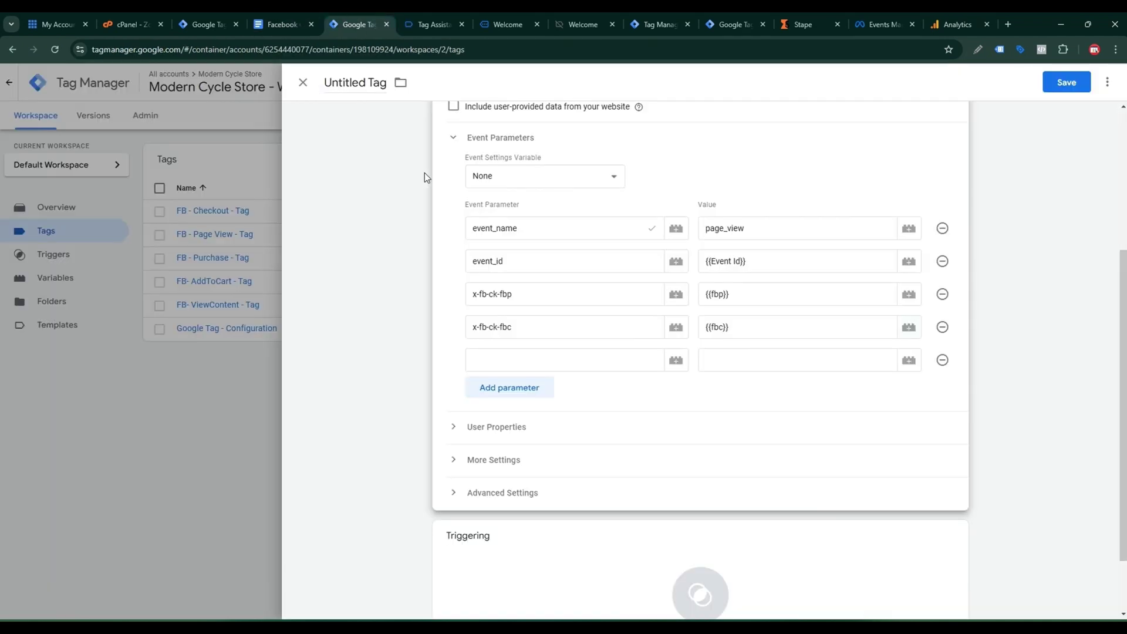
click(505, 360)
key(ctrl+v)
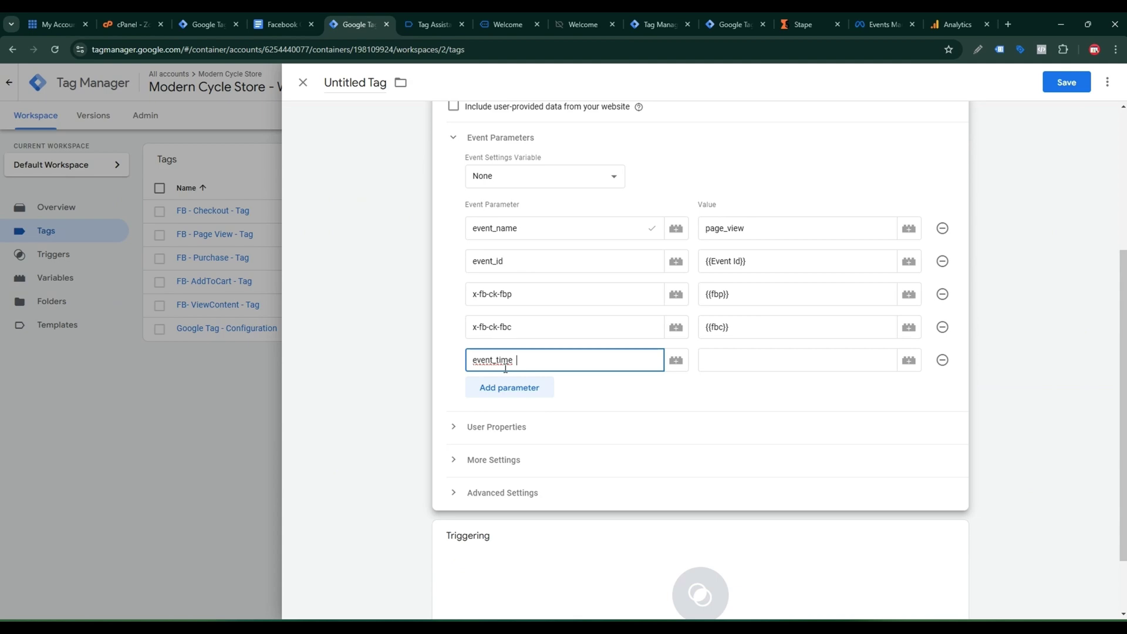
Step: For the event_time value, start a new variable of the Custom JavaScript type
click(742, 367)
click(901, 362)
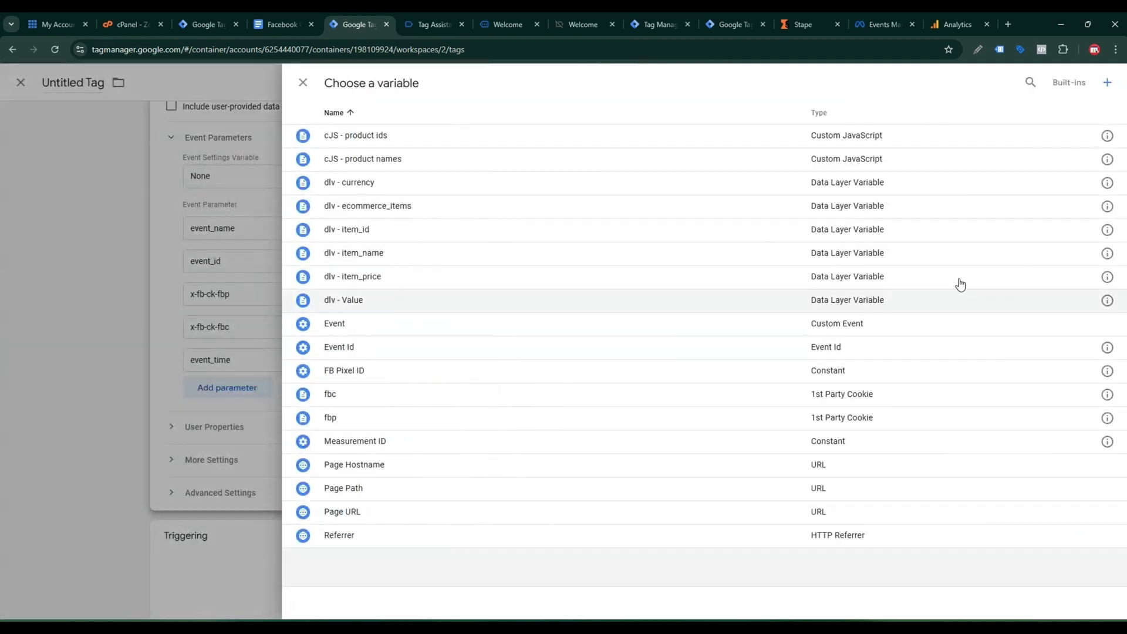
click(1102, 82)
click(967, 136)
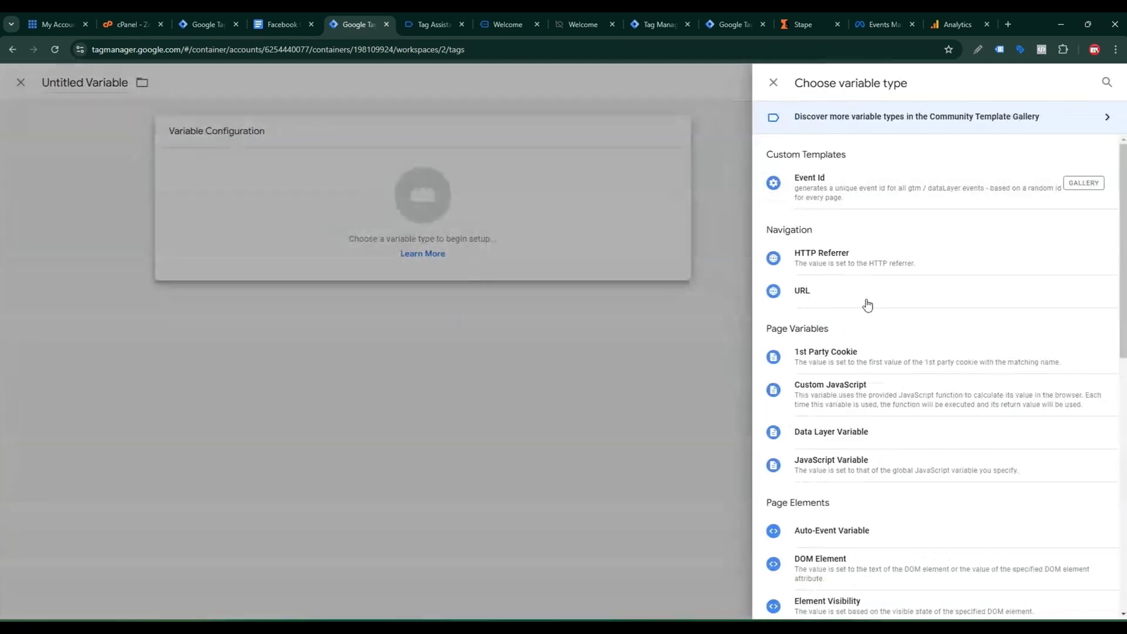
click(850, 390)
Step: Copy the Event Time function from the document's Variables table and insert it as the Custom JavaScript code of the new variable
click(281, 24)
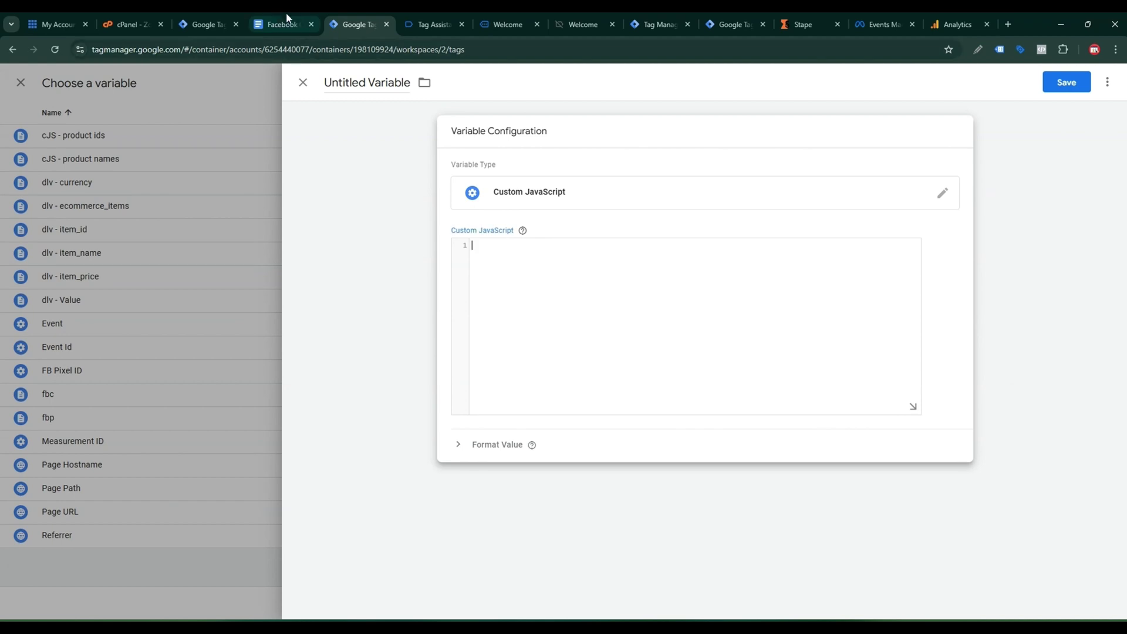
drag(806, 509, 668, 497)
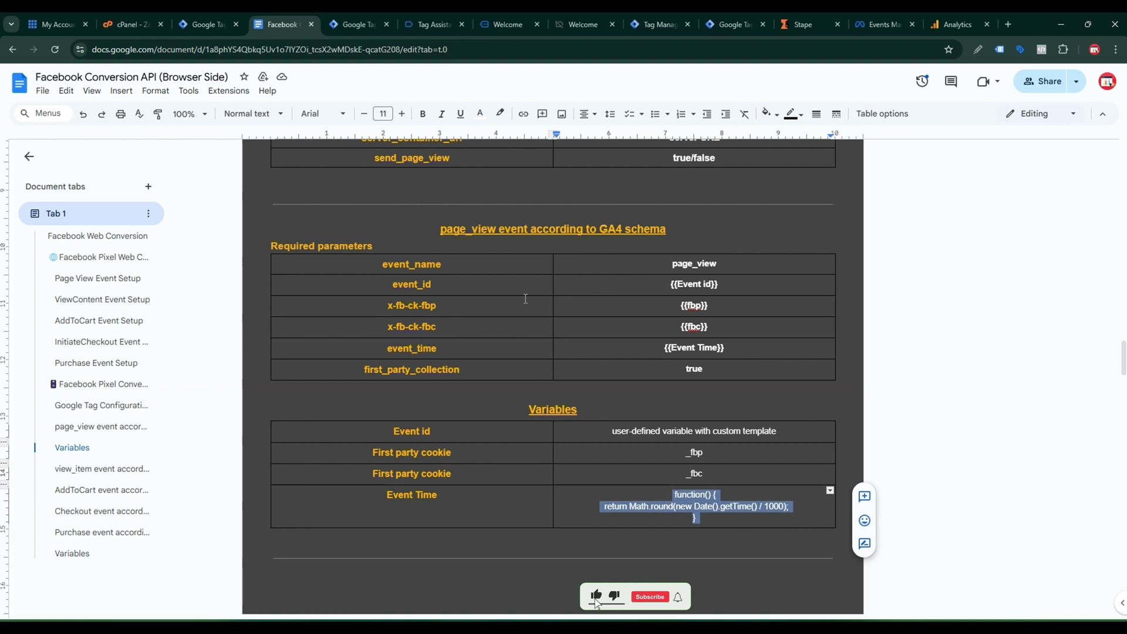
key(ctrl+Tab)
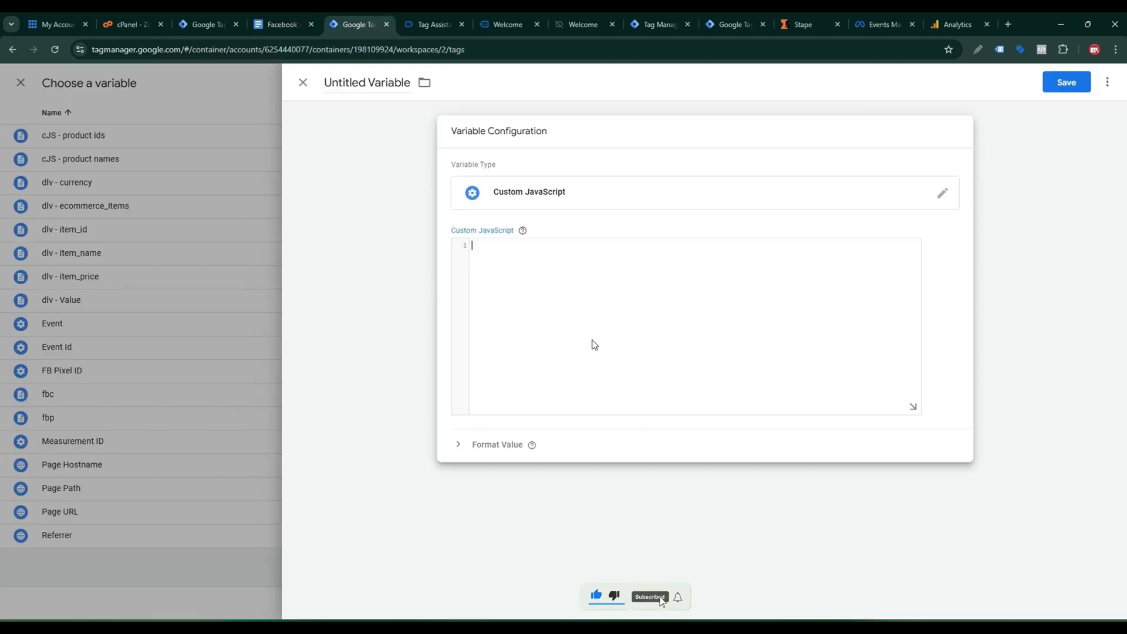
key(ctrl+v)
Step: Name the Custom JavaScript variable Event Time and save it as the value of event_time
click(368, 82)
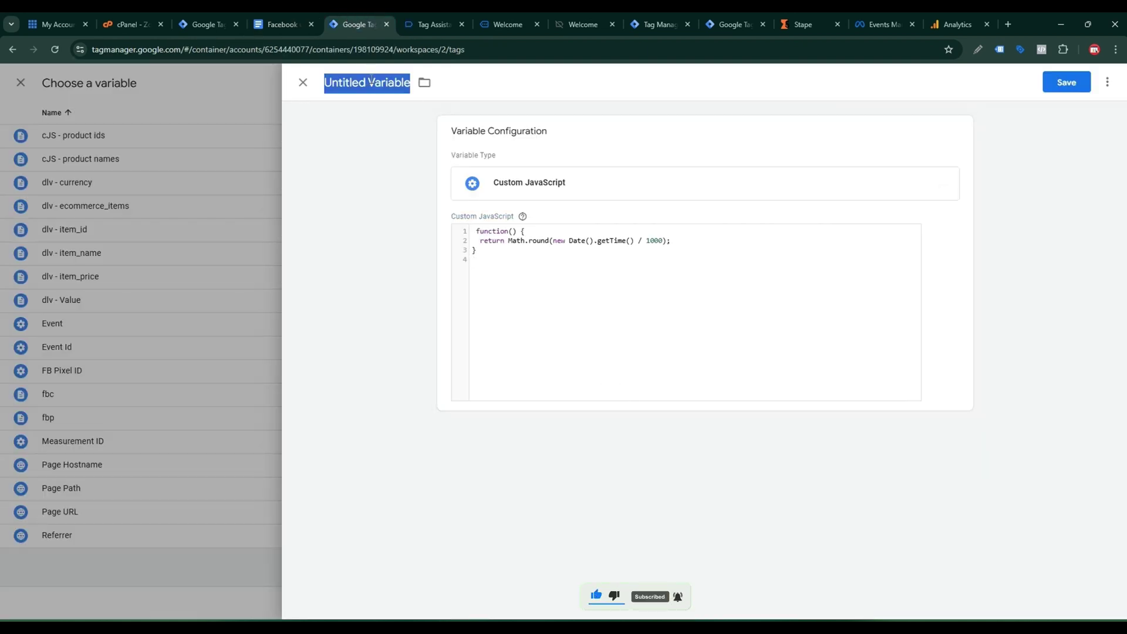
text(EV)
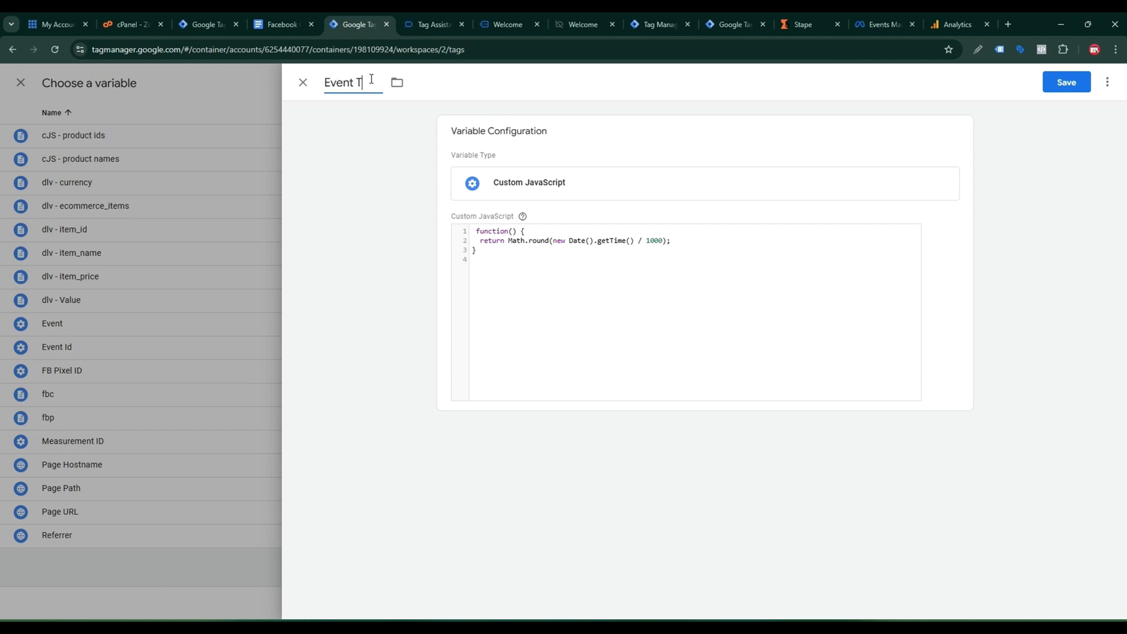
click(1056, 89)
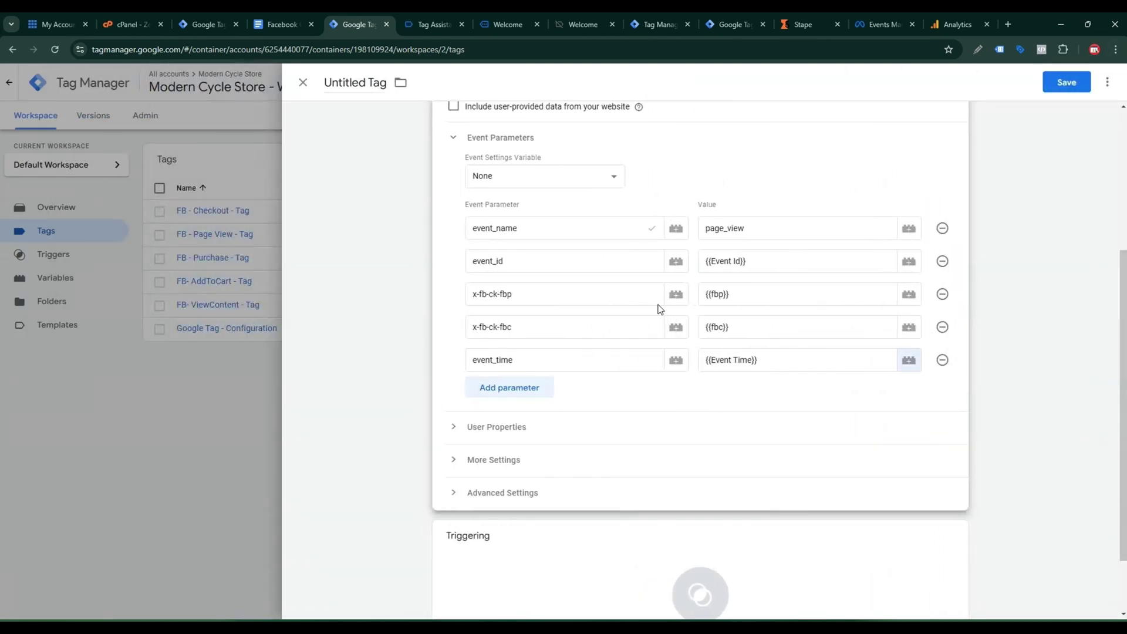
Step: Copy first_party_collection from the document and add it as the sixth event parameter with the value true
click(293, 26)
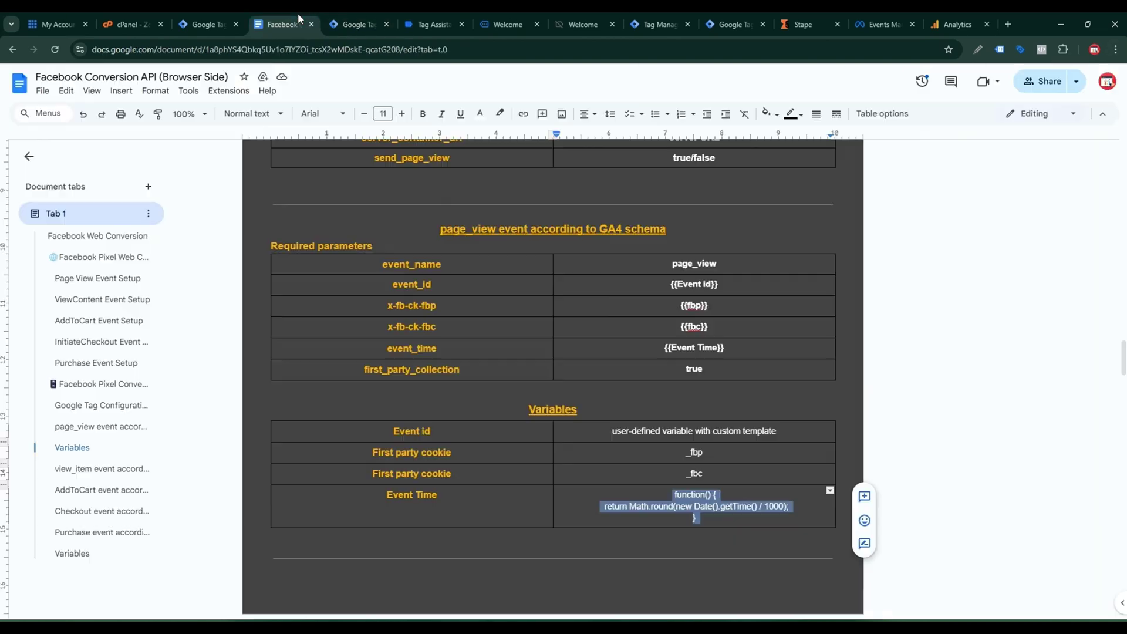
double_click(414, 374)
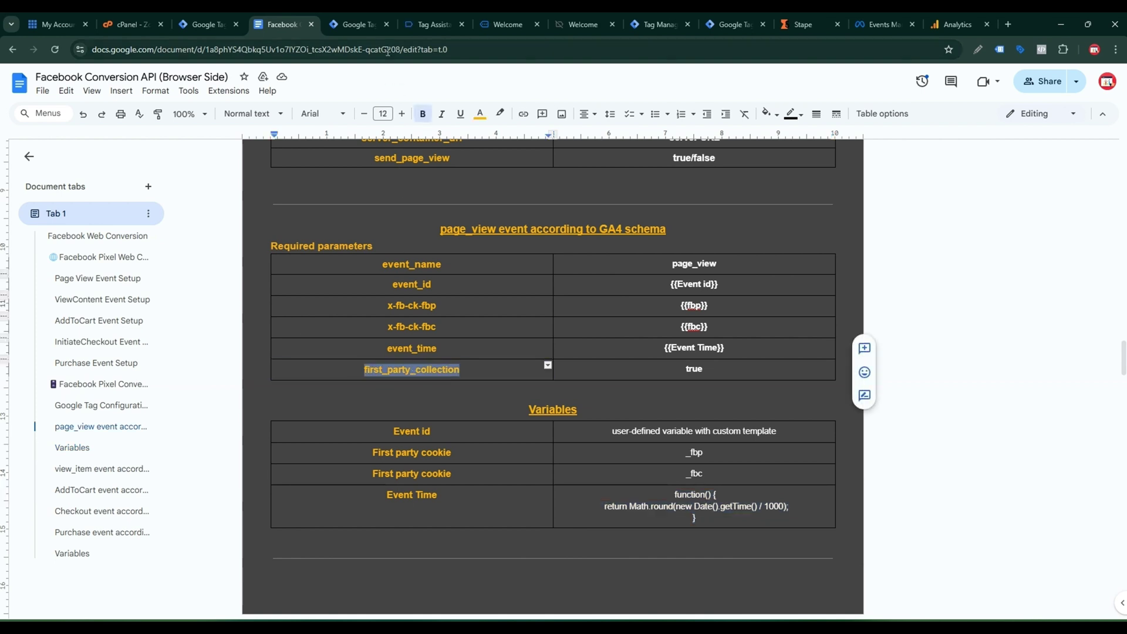
click(361, 23)
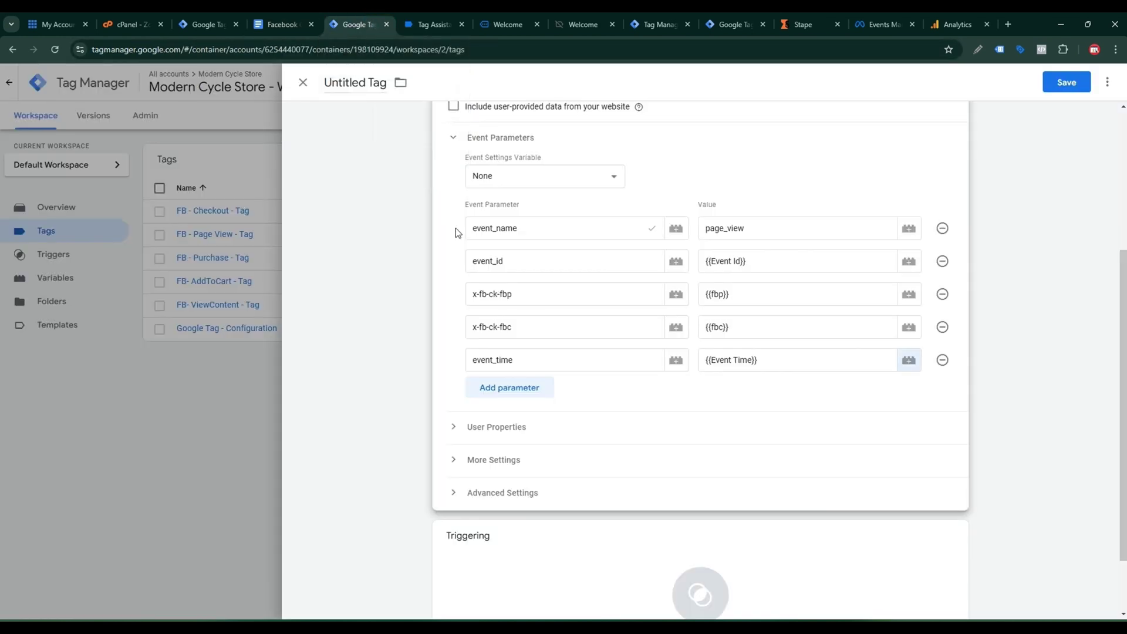
click(513, 388)
key(ctrl+v)
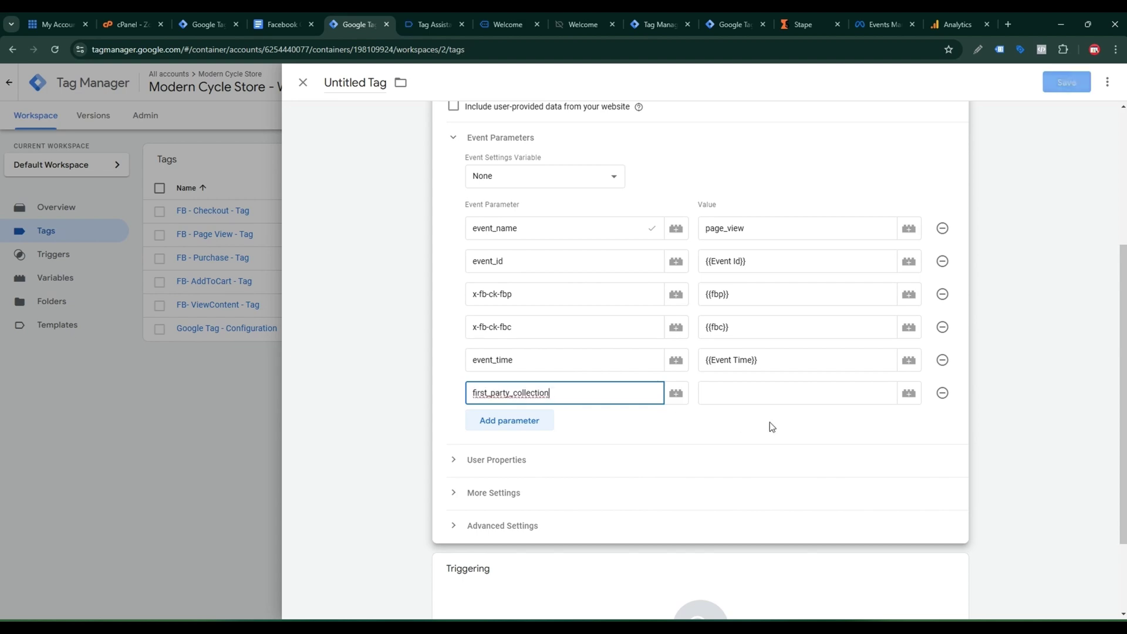
click(761, 399)
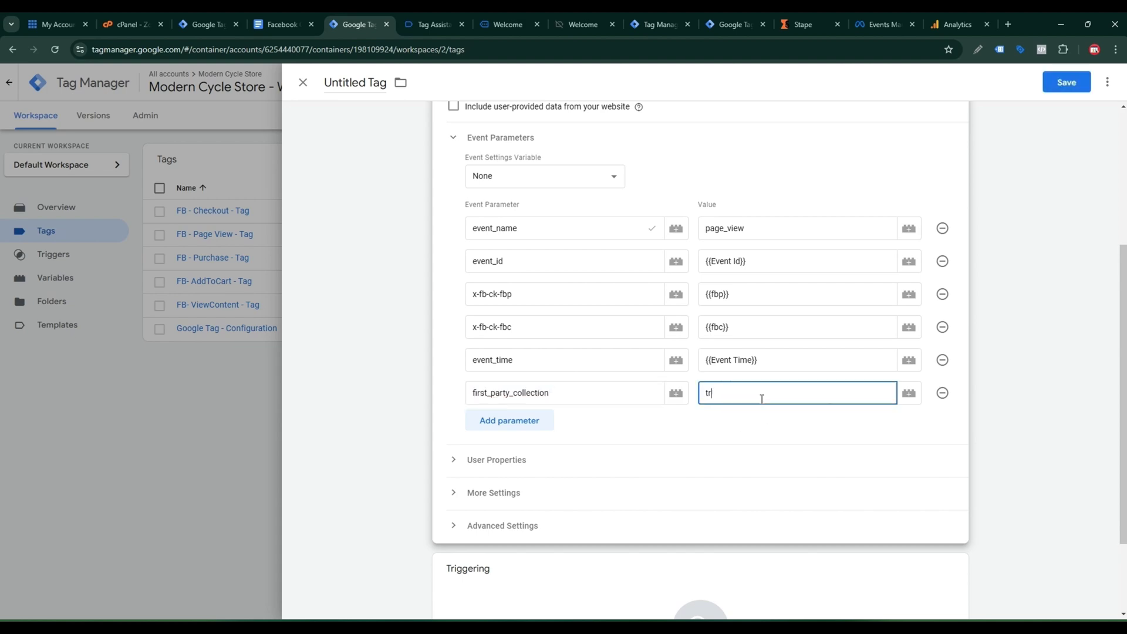
Step: Assign the All Pages trigger to the tag, name it SS - PageView - Tag and save it
click(700, 587)
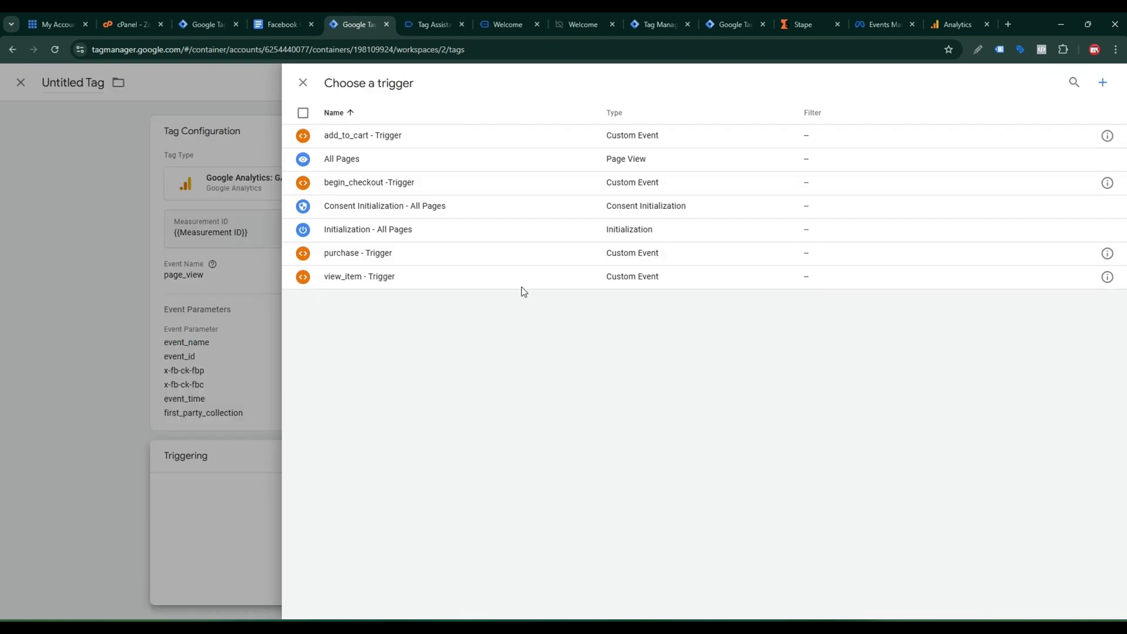
click(378, 165)
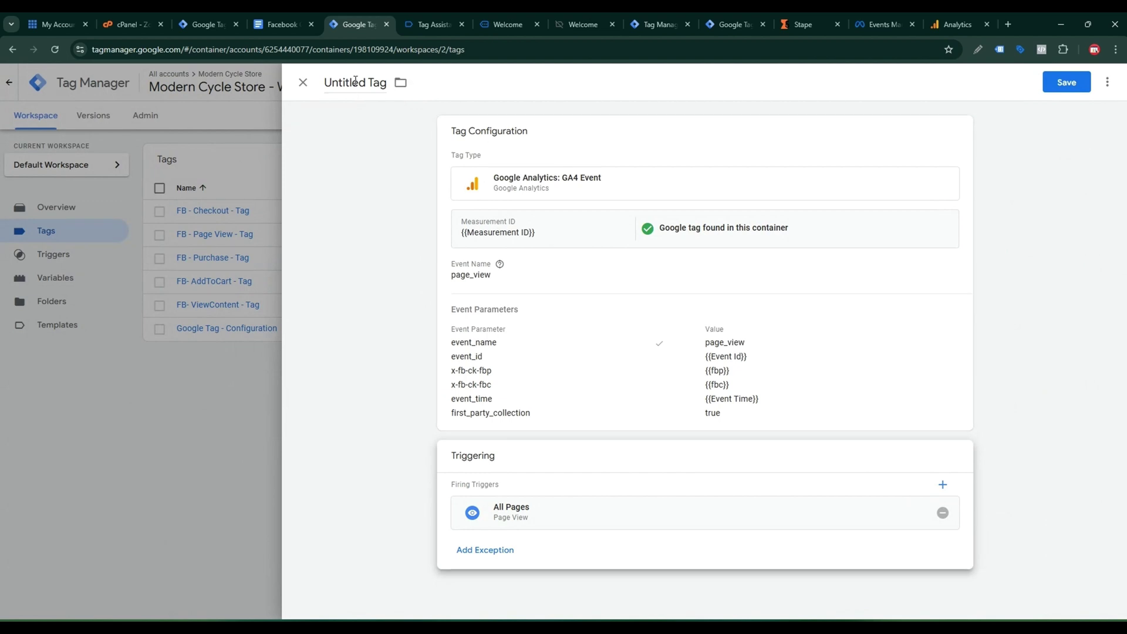
click(355, 81)
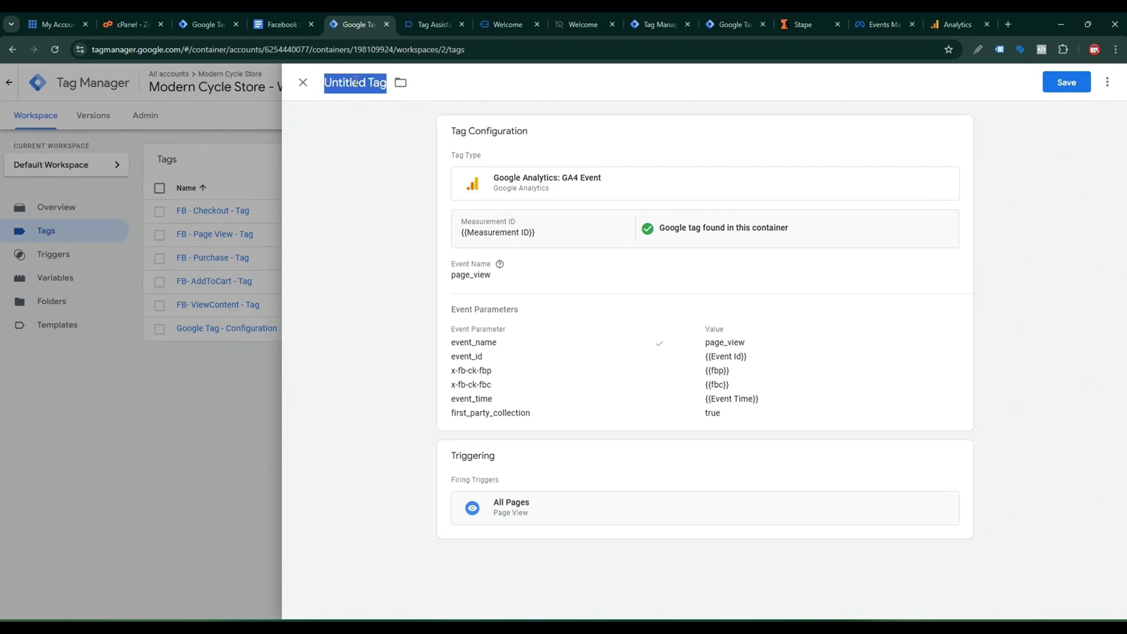
text(SS)
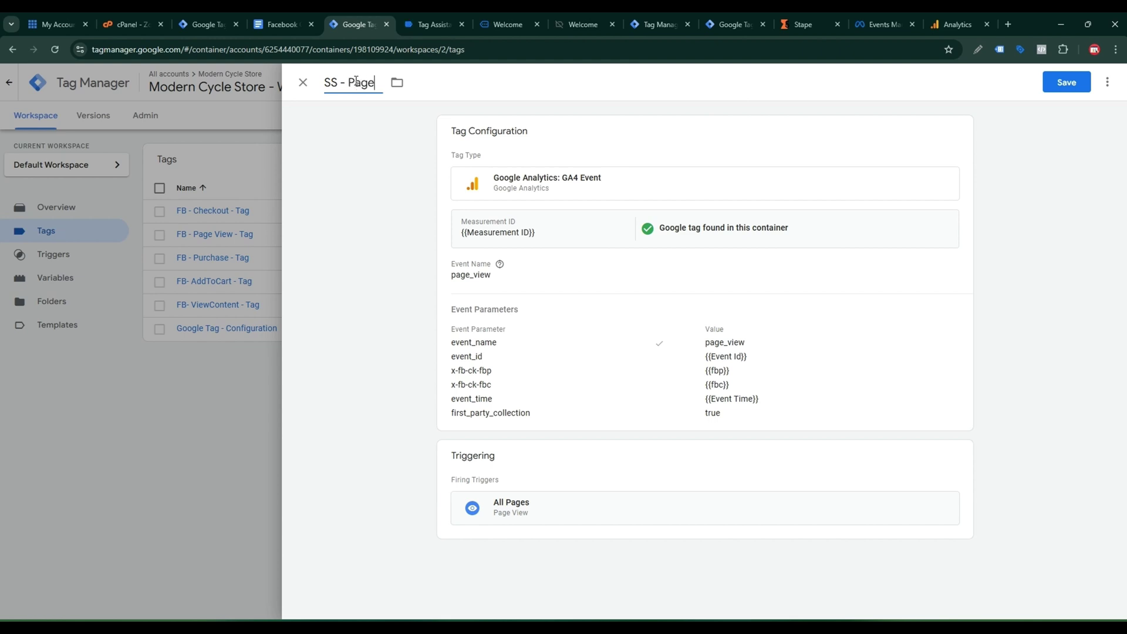
text(- PageView - tAG)
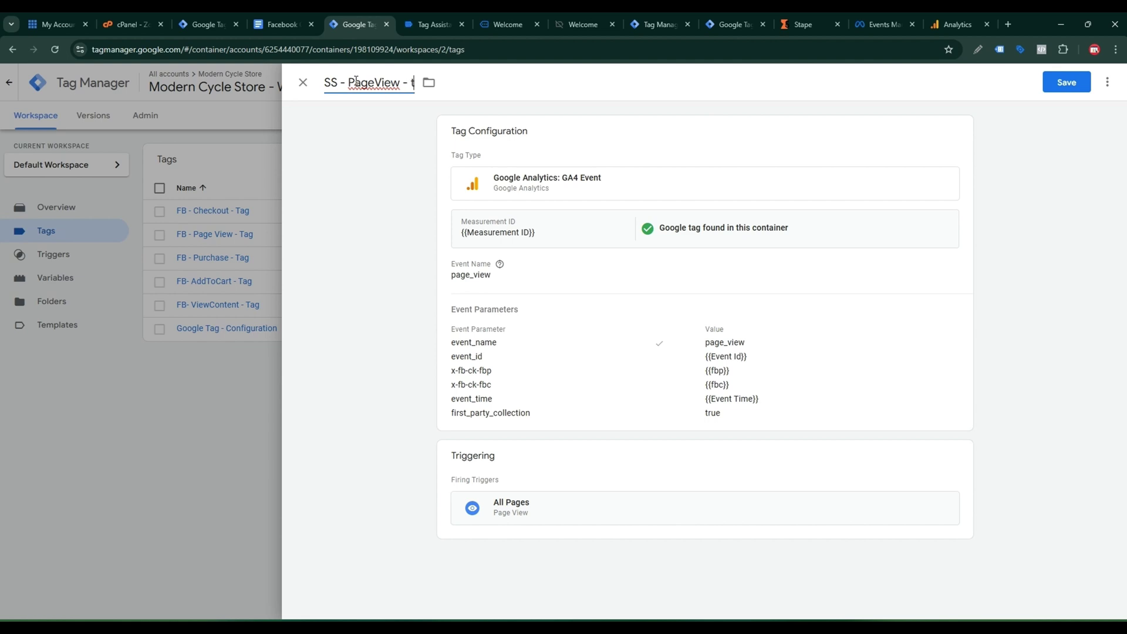
key(BackSpace)
key(BackSpace)
key(BackSpace)
text(Tag)
click(1064, 85)
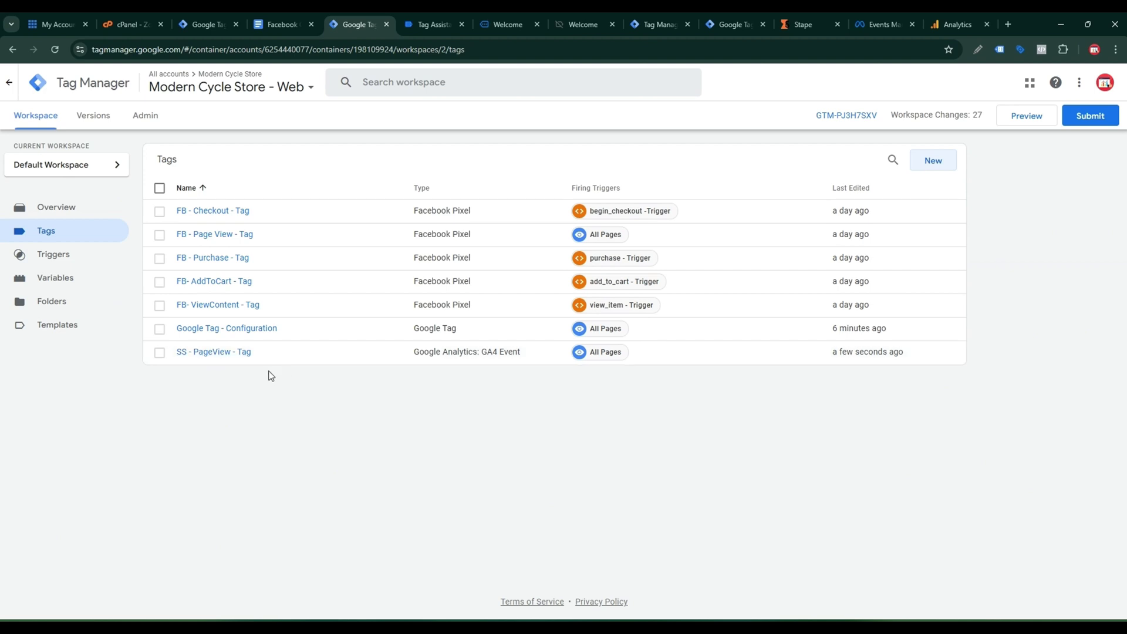
Step: Preview the web container on the connected store site and check in Tag Assistant which tags fire
click(1019, 128)
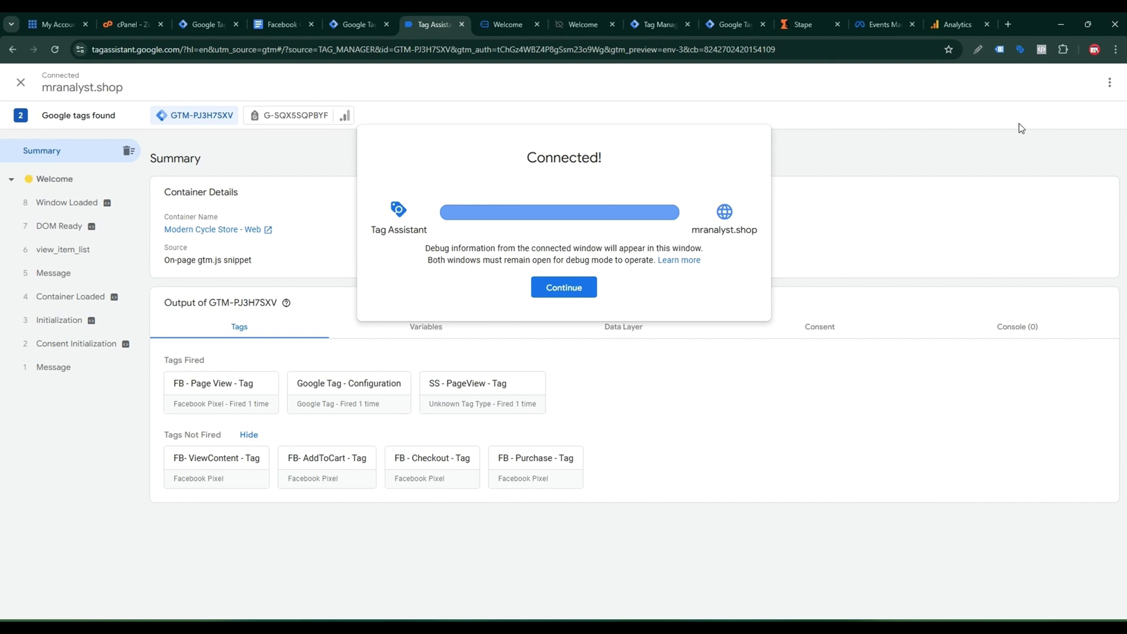
click(558, 298)
click(509, 26)
scroll(517, 342, down, 10)
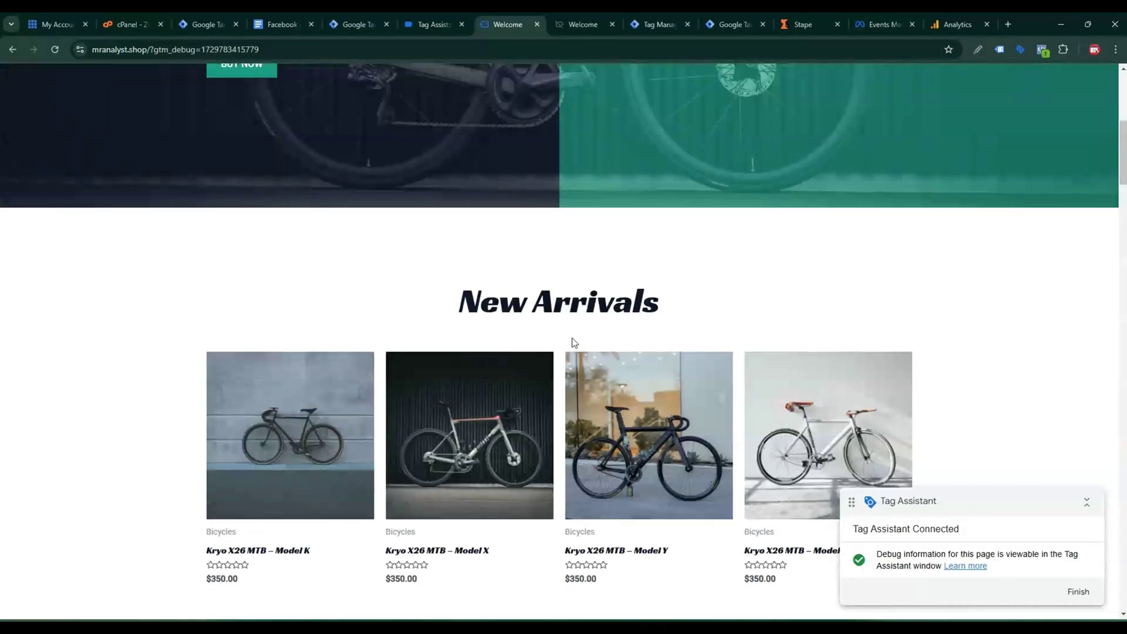
click(427, 20)
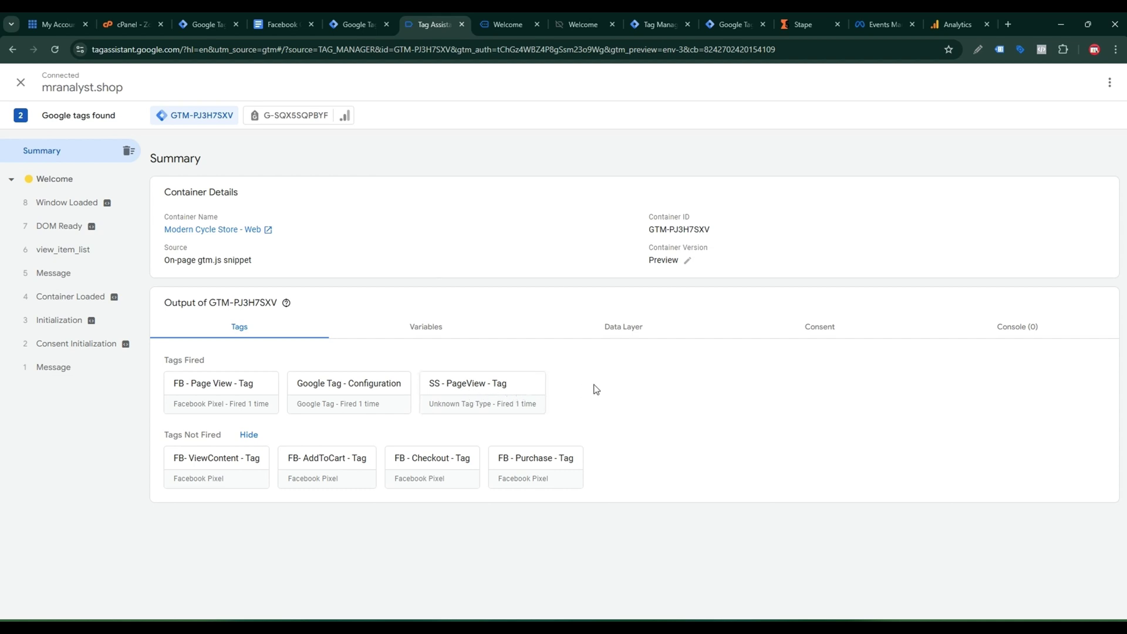
Step: Create a new tag of the Google Analytics: GA4 Event type in the web container
click(376, 18)
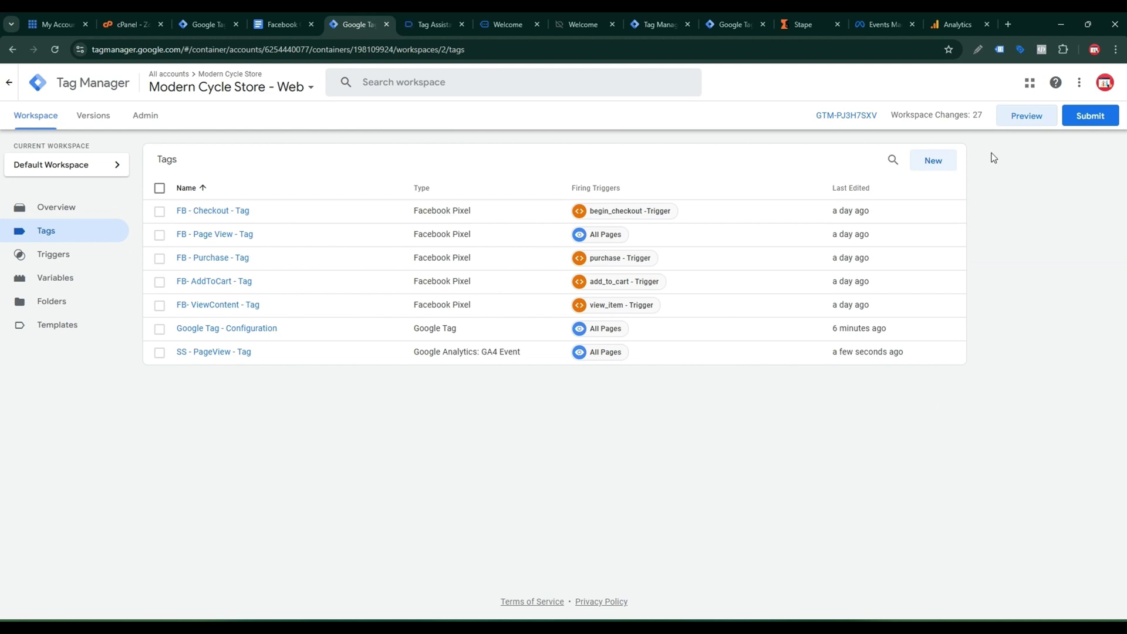
click(945, 159)
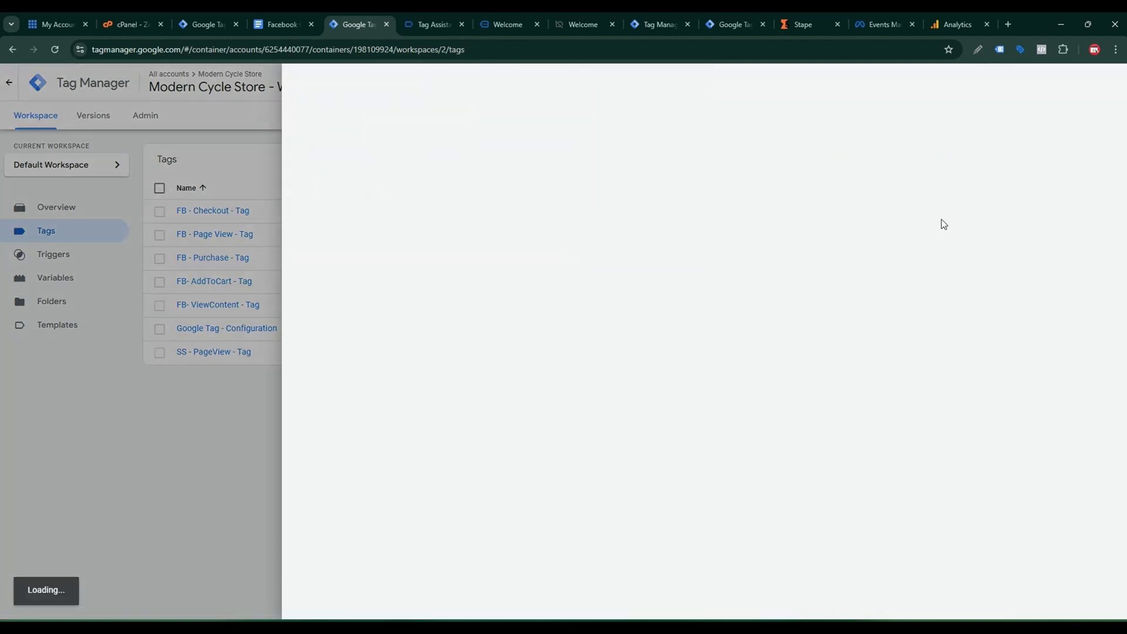
click(822, 214)
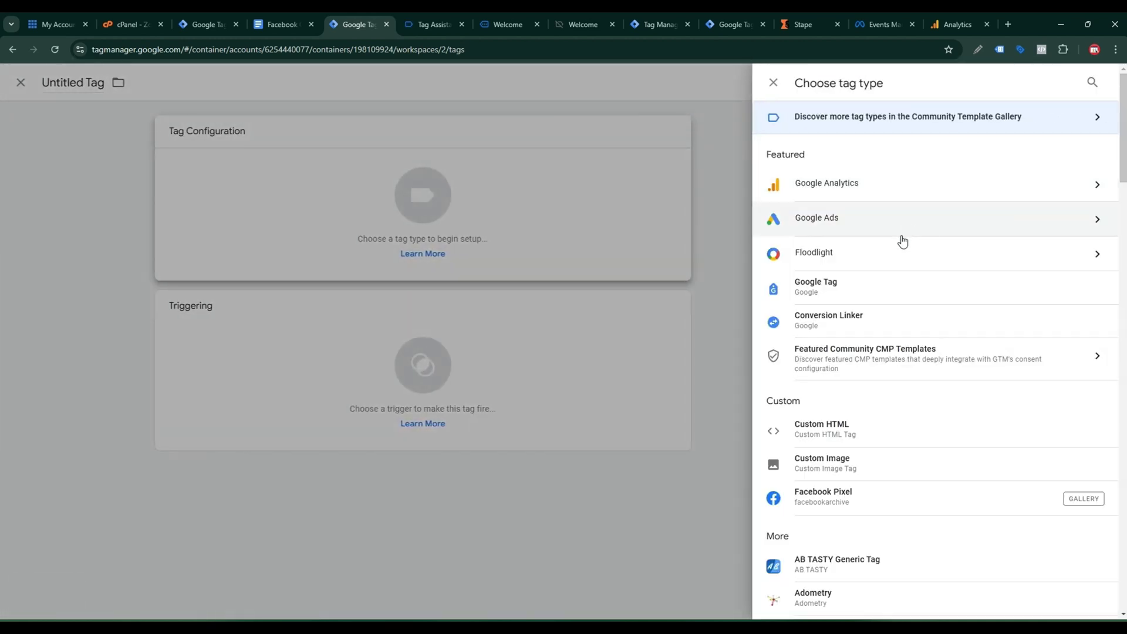
click(856, 187)
click(860, 202)
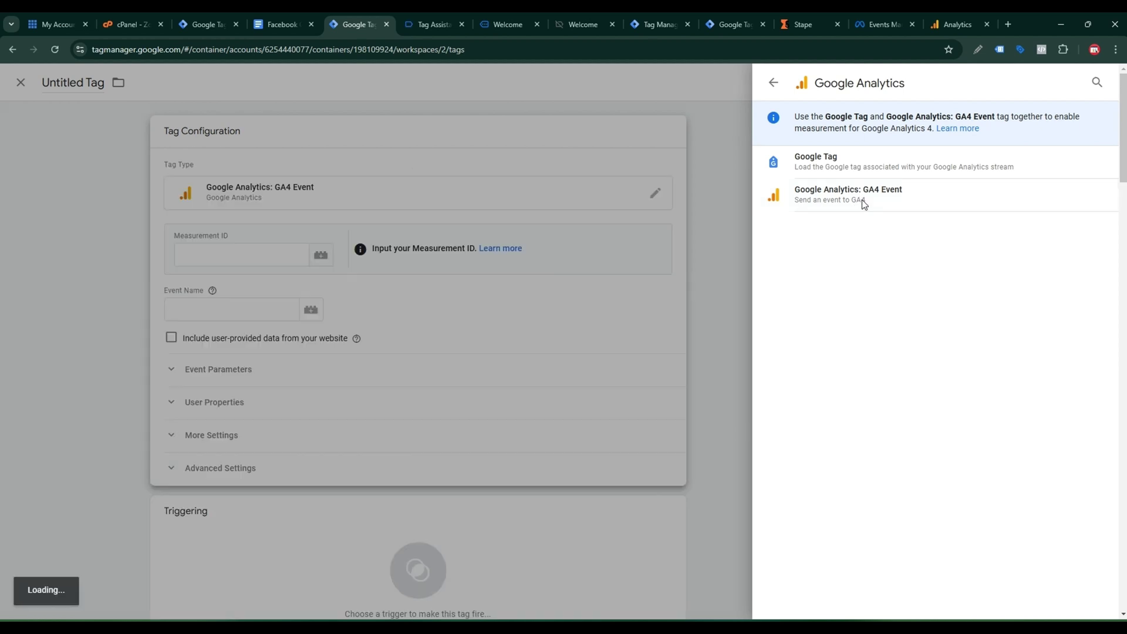
Step: Set the new tag's measurement ID to the Measurement ID variable
click(538, 260)
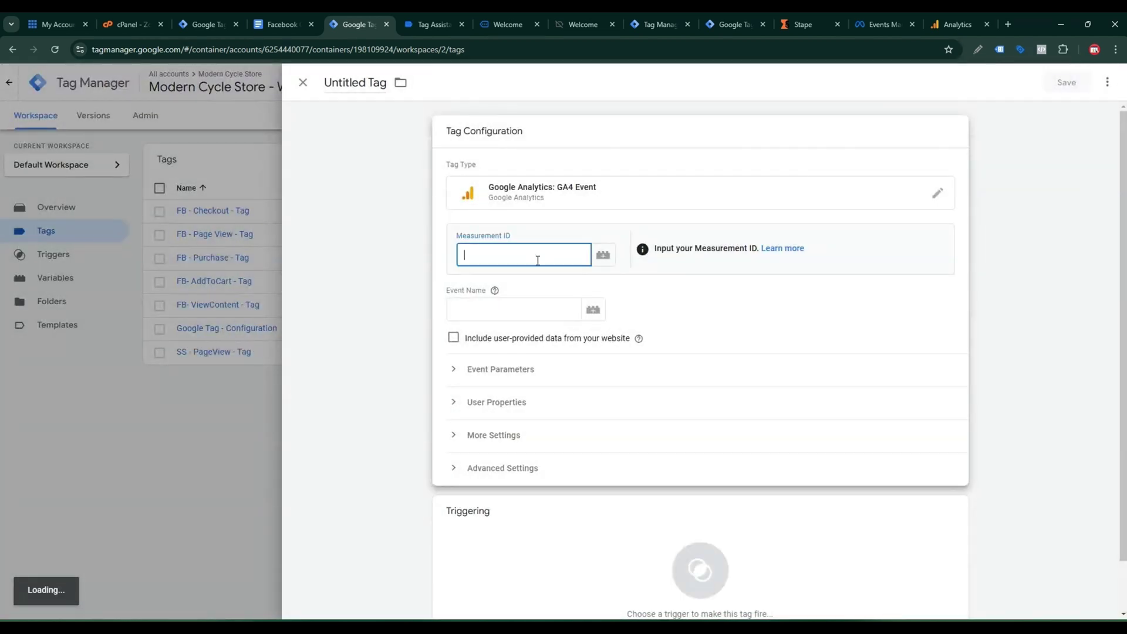
click(603, 258)
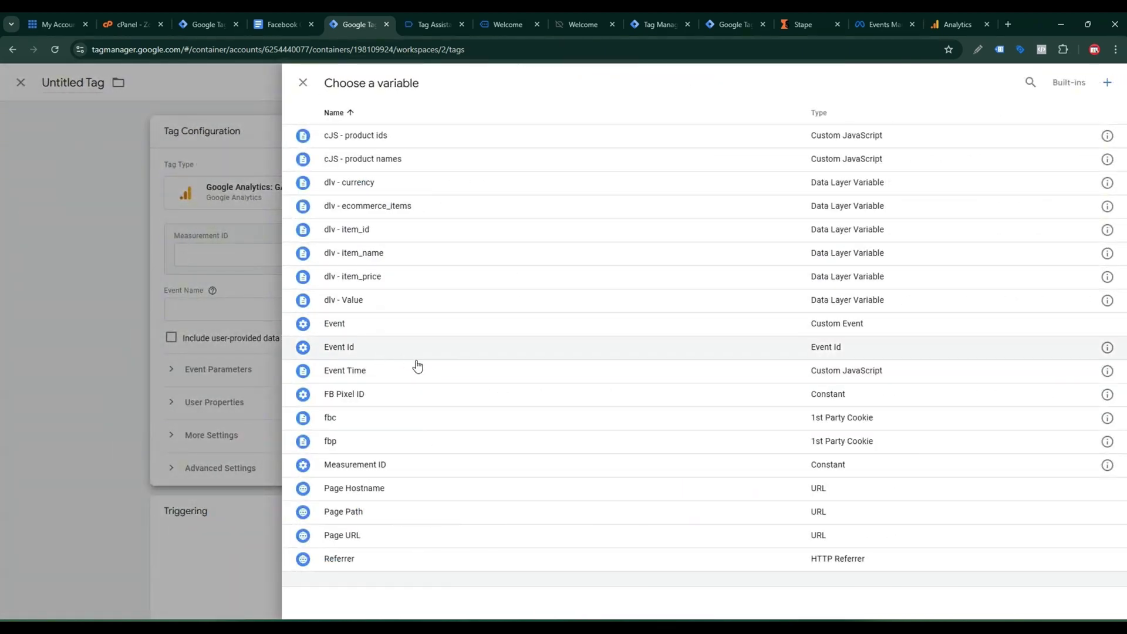
click(382, 472)
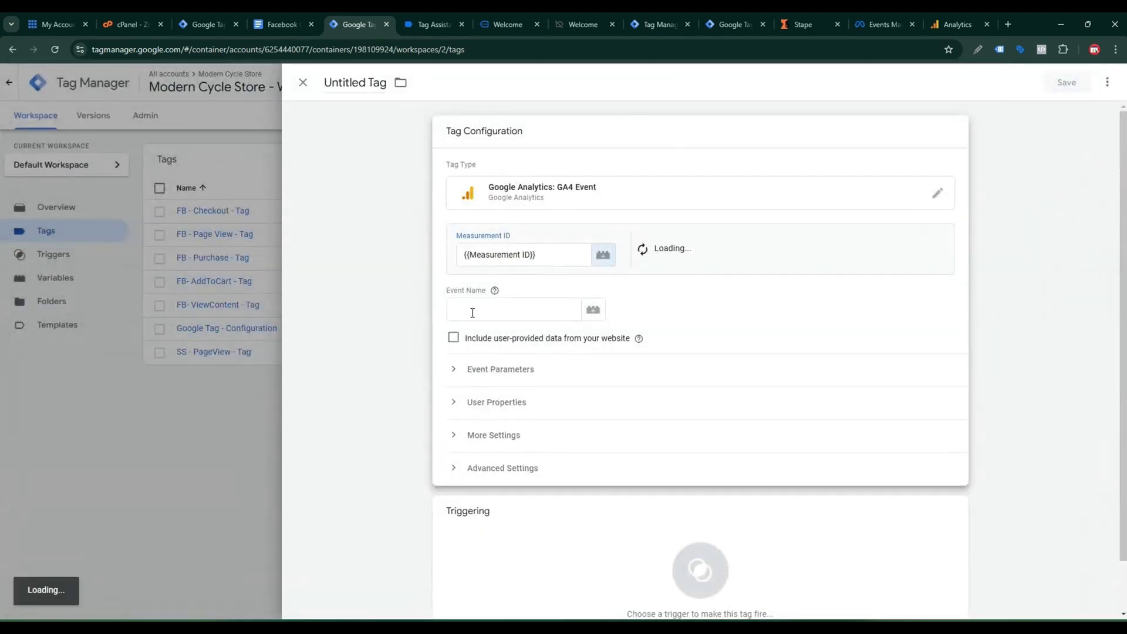
Step: Copy view_item from the document's view_item event table and enter it as the tag's event name
click(511, 309)
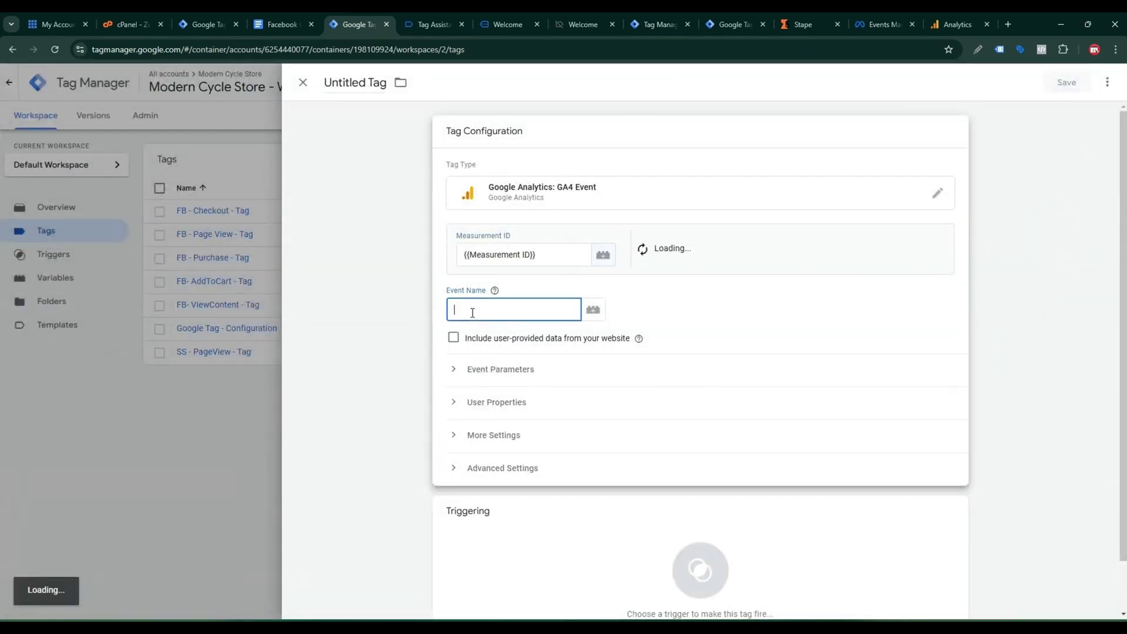
click(271, 19)
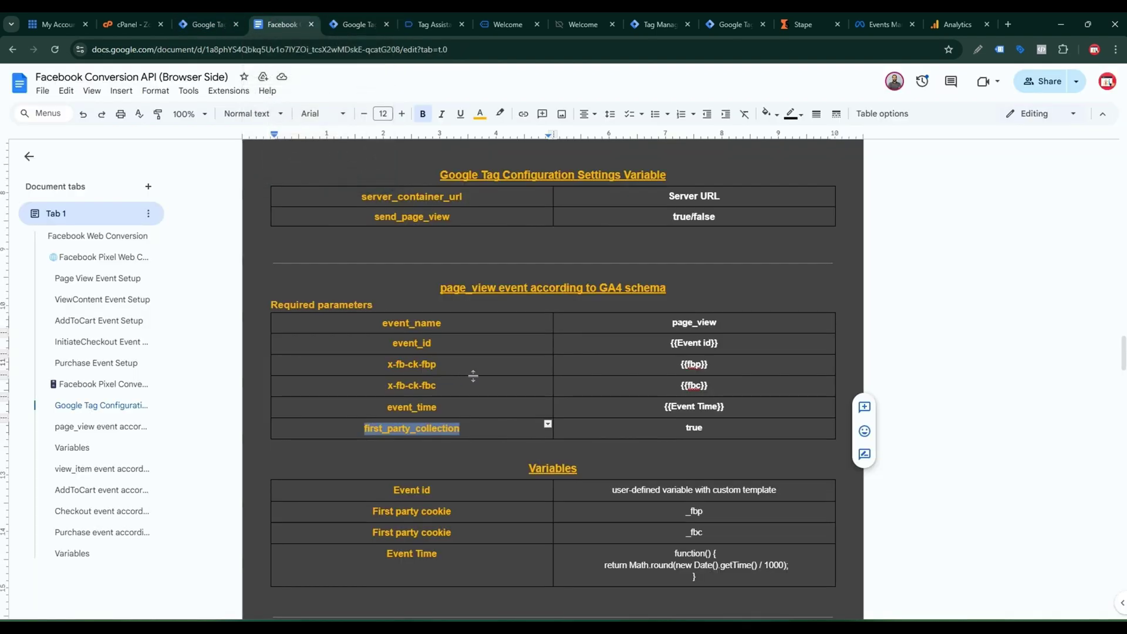
scroll(530, 370, down, 3)
scroll(530, 365, down, 5)
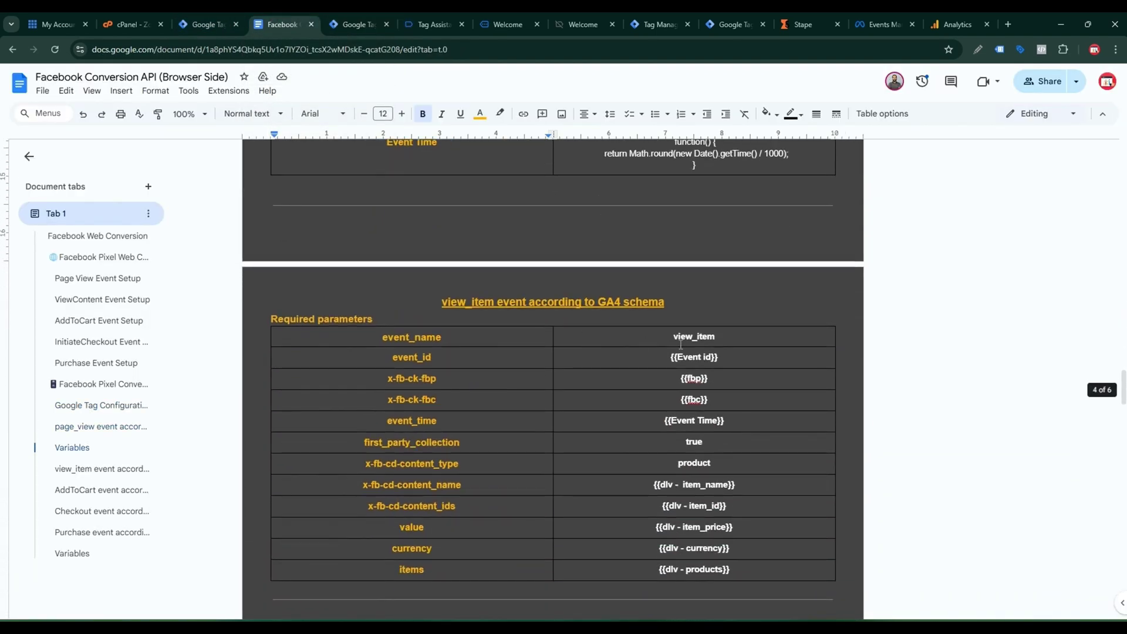
drag(673, 336, 717, 339)
key(ctrl+c)
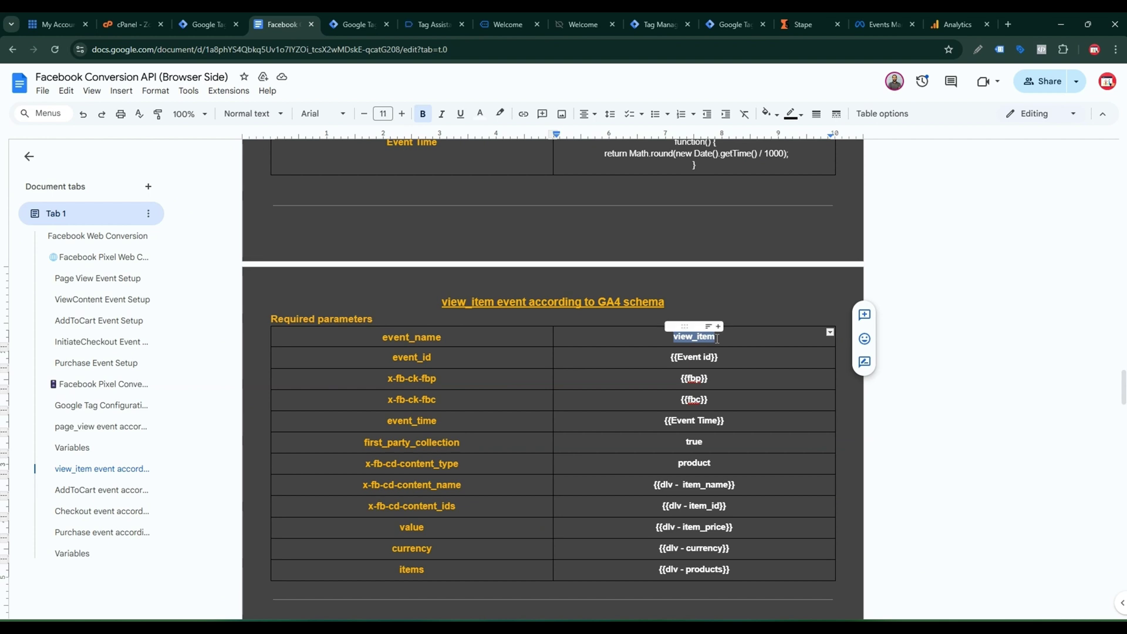
click(358, 22)
key(ctrl+v)
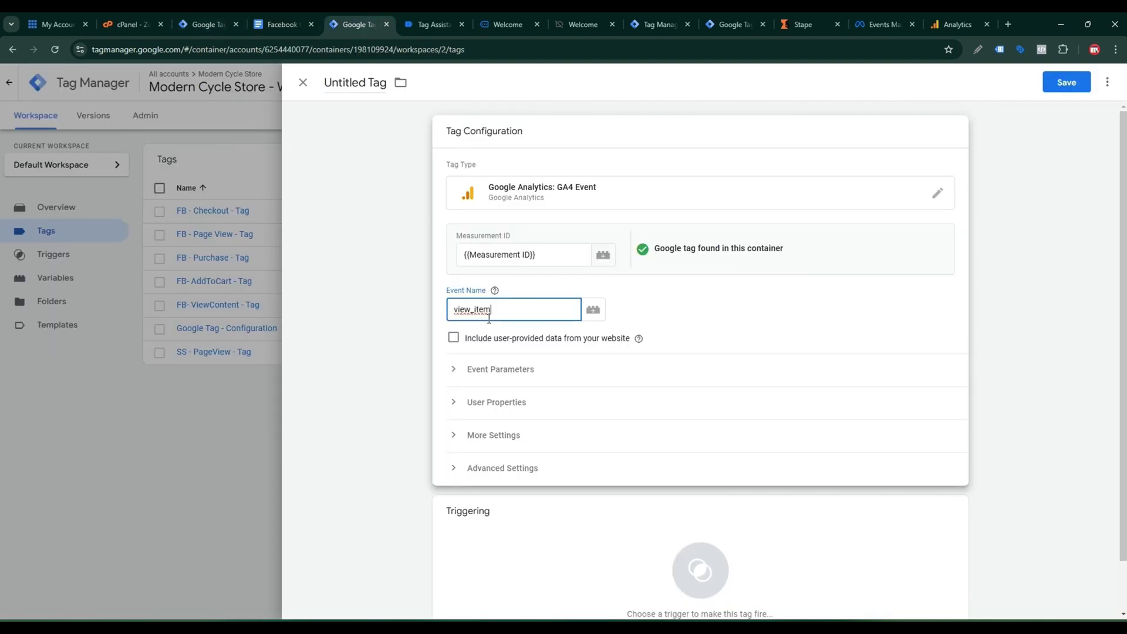
Step: Expand the tag's event parameters and add five empty parameter rows
scroll(671, 320, down, 1)
click(548, 349)
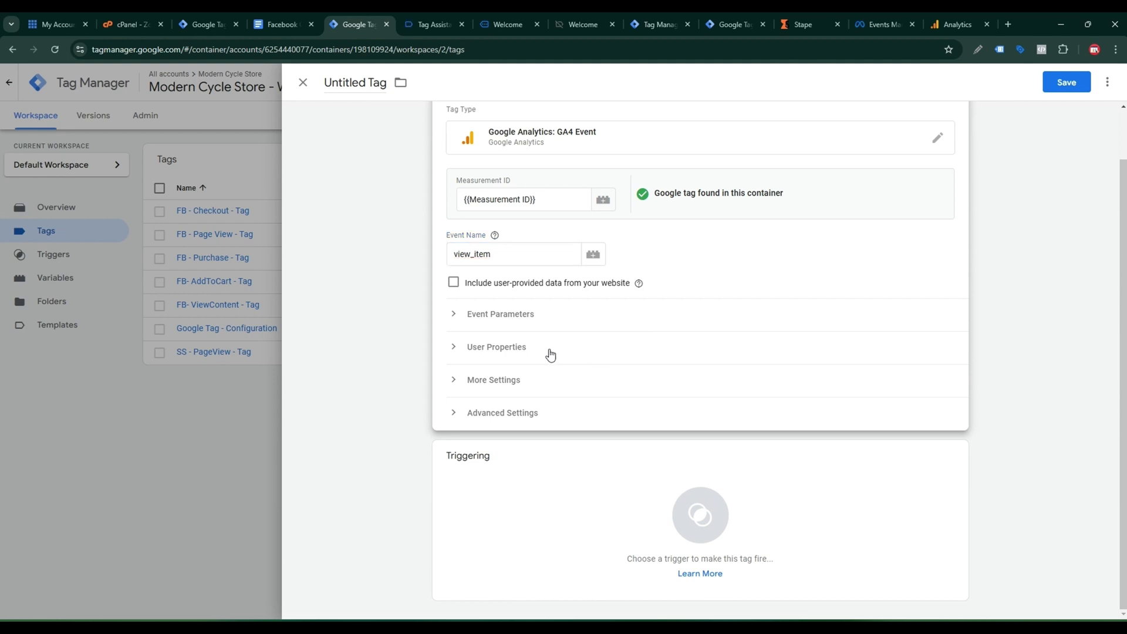
click(534, 327)
click(520, 398)
click(524, 438)
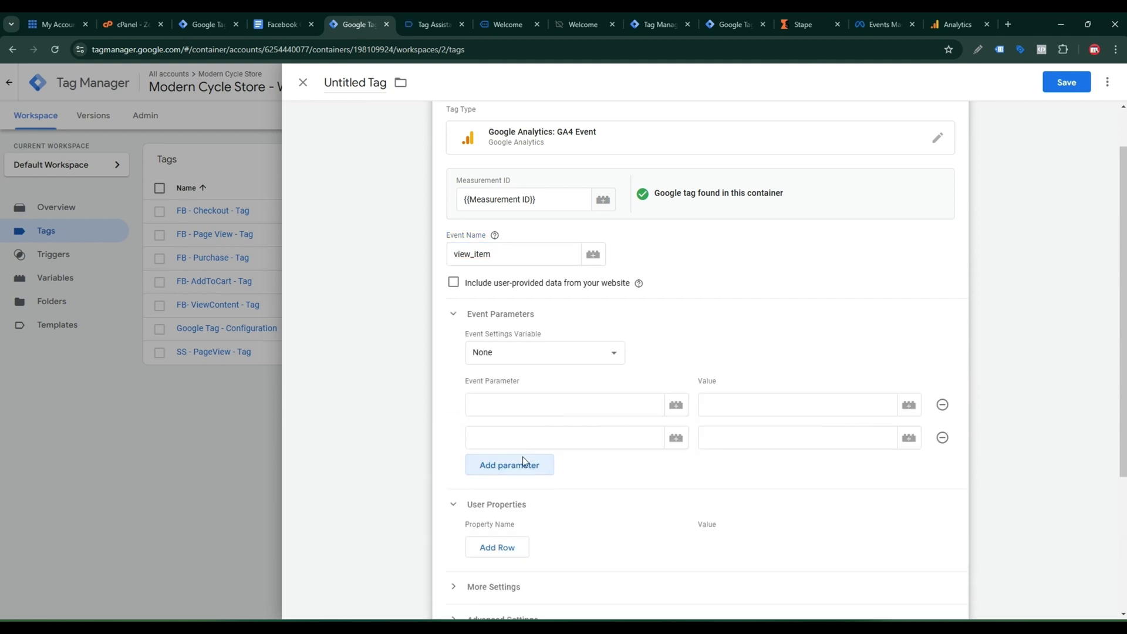
click(515, 466)
click(529, 499)
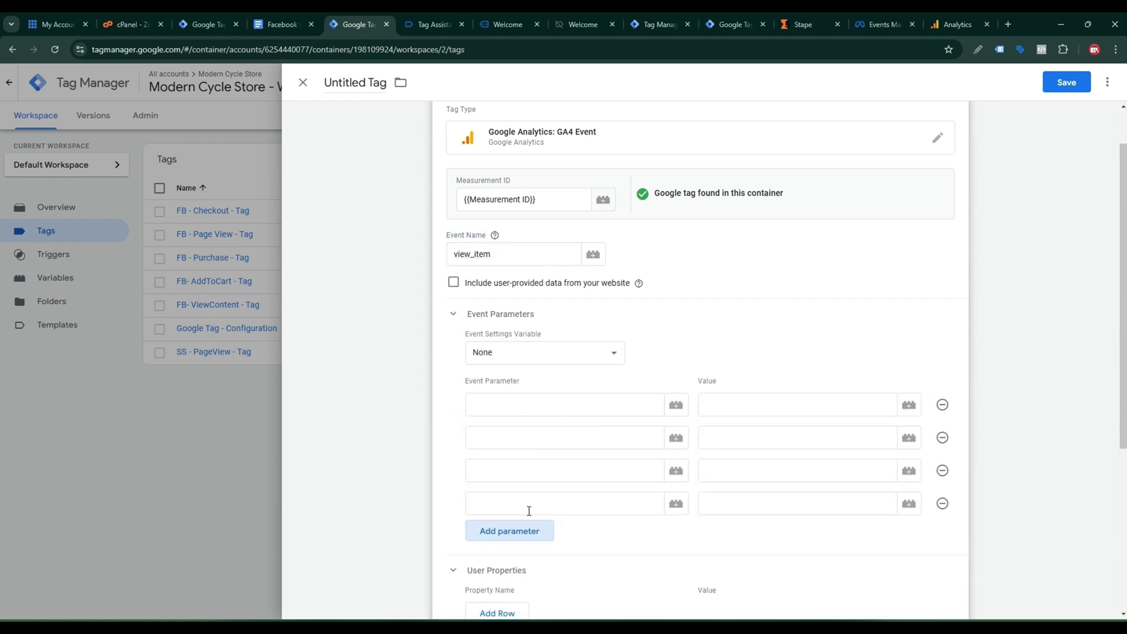
click(516, 531)
scroll(611, 460, down, 3)
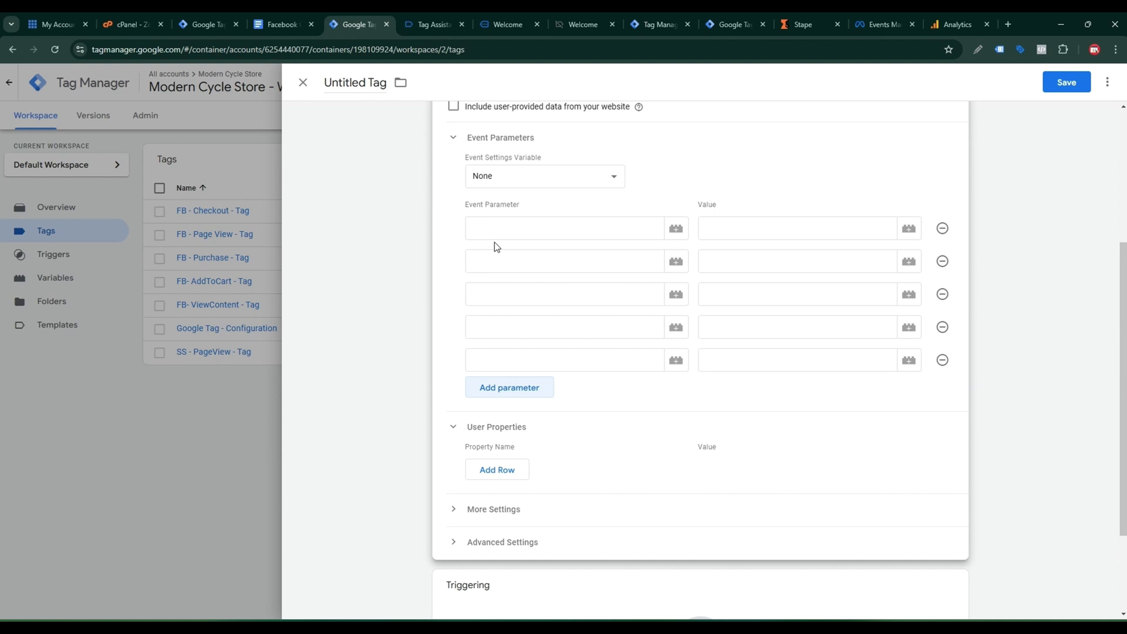
Step: Copy event_name from the document's view_item table and enter it as the first event parameter's name
click(493, 229)
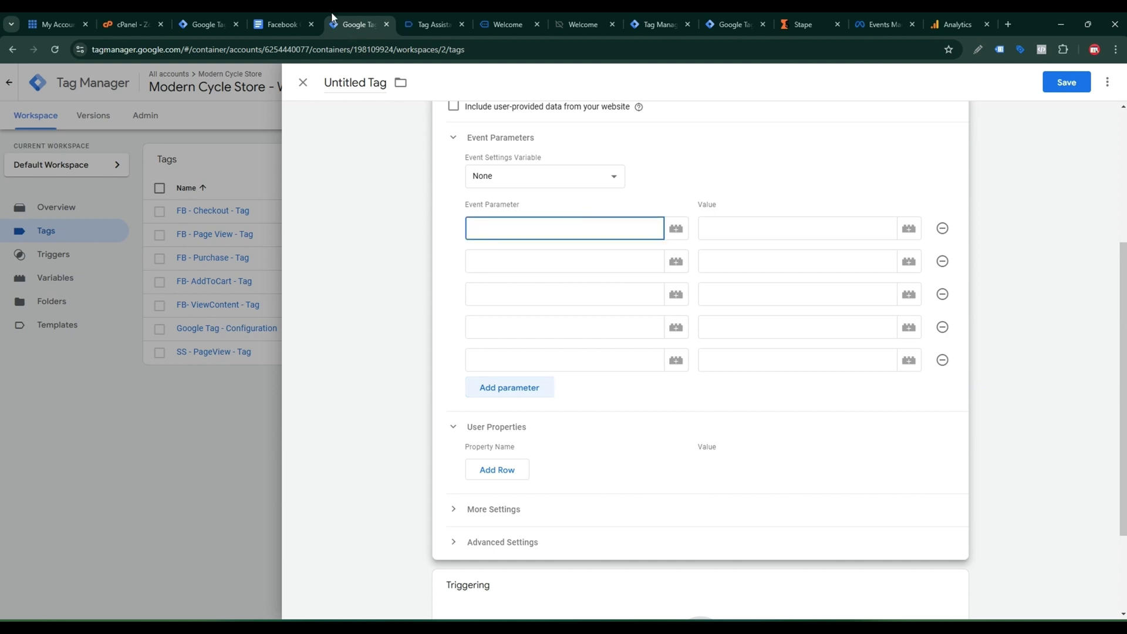
click(282, 24)
drag(442, 337, 379, 342)
key(ctrl+c)
click(369, 23)
key(ctrl+v)
Step: Copy event_id from the view_item table and enter it as the second event parameter's name
click(298, 22)
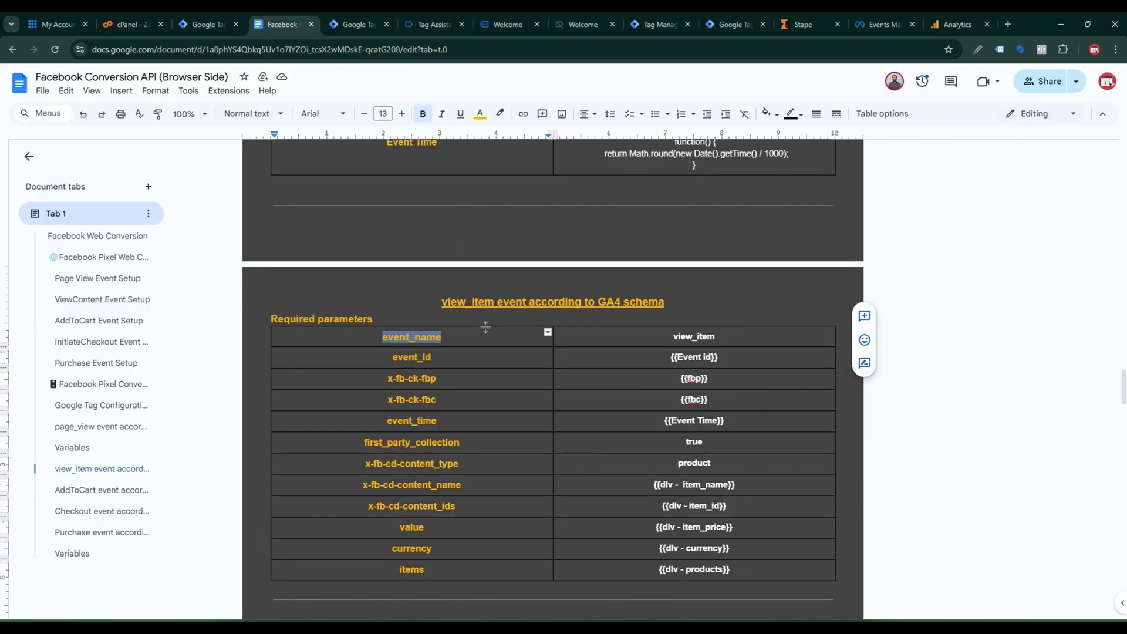
drag(435, 357, 398, 367)
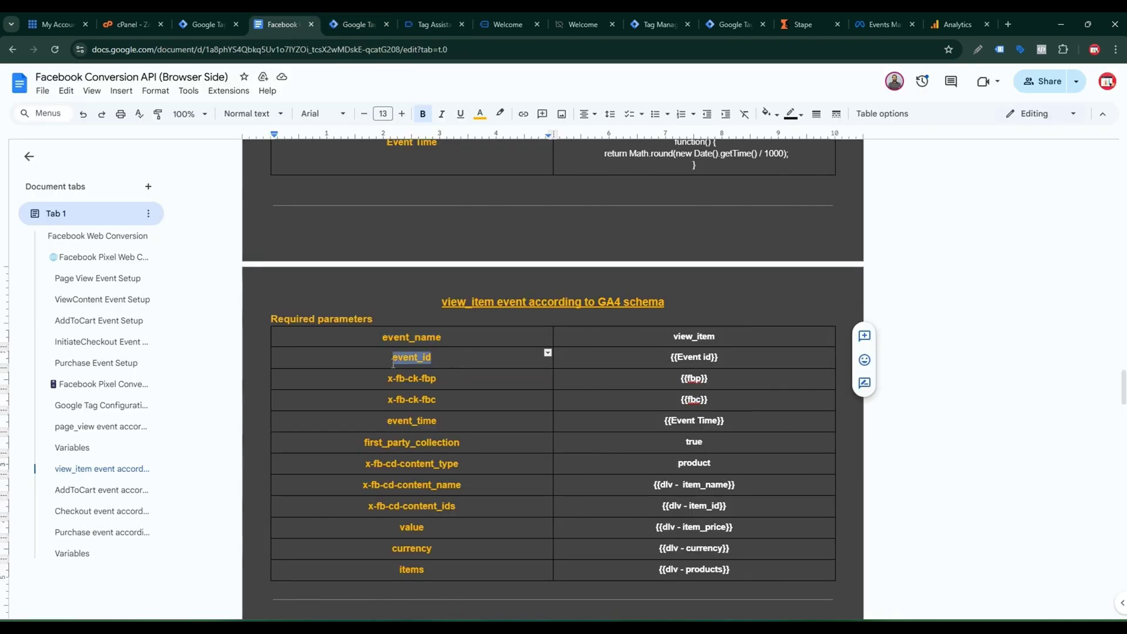
click(355, 24)
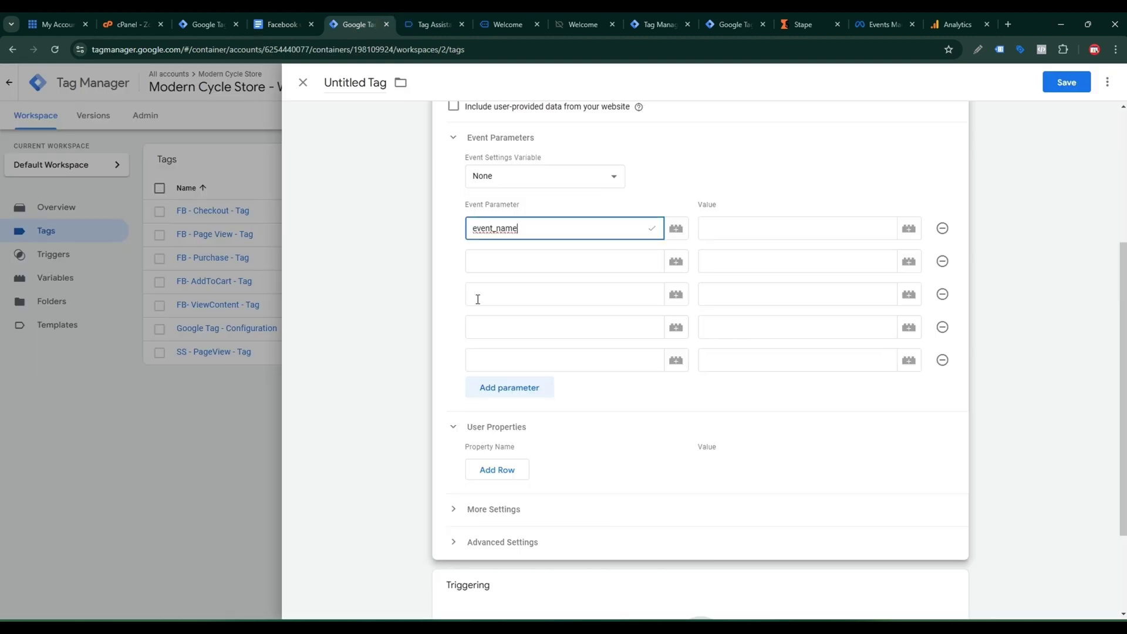
click(488, 259)
Step: Copy x-fb-ck-fbp from the view_item table and enter it as the third event parameter's name
click(503, 294)
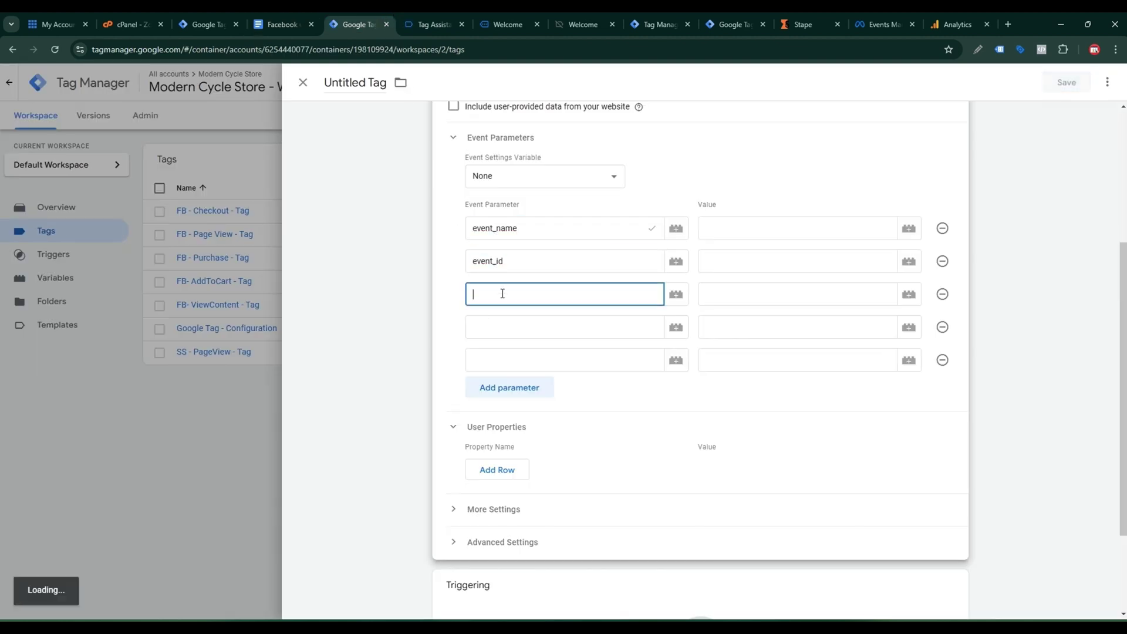
click(304, 24)
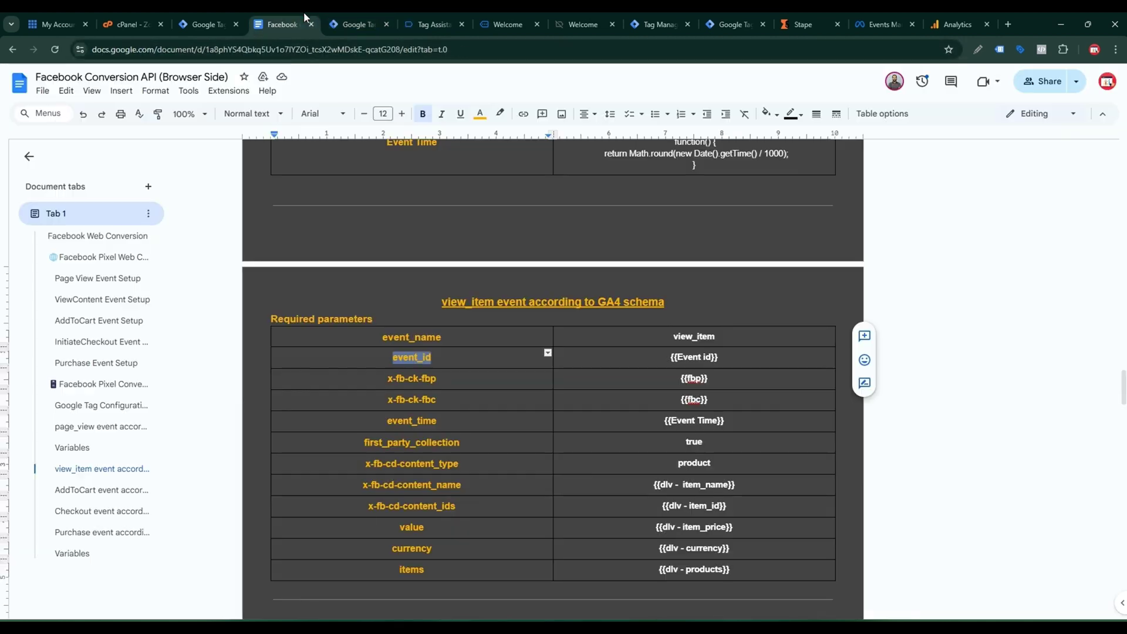
drag(441, 379, 359, 385)
key(ctrl+c)
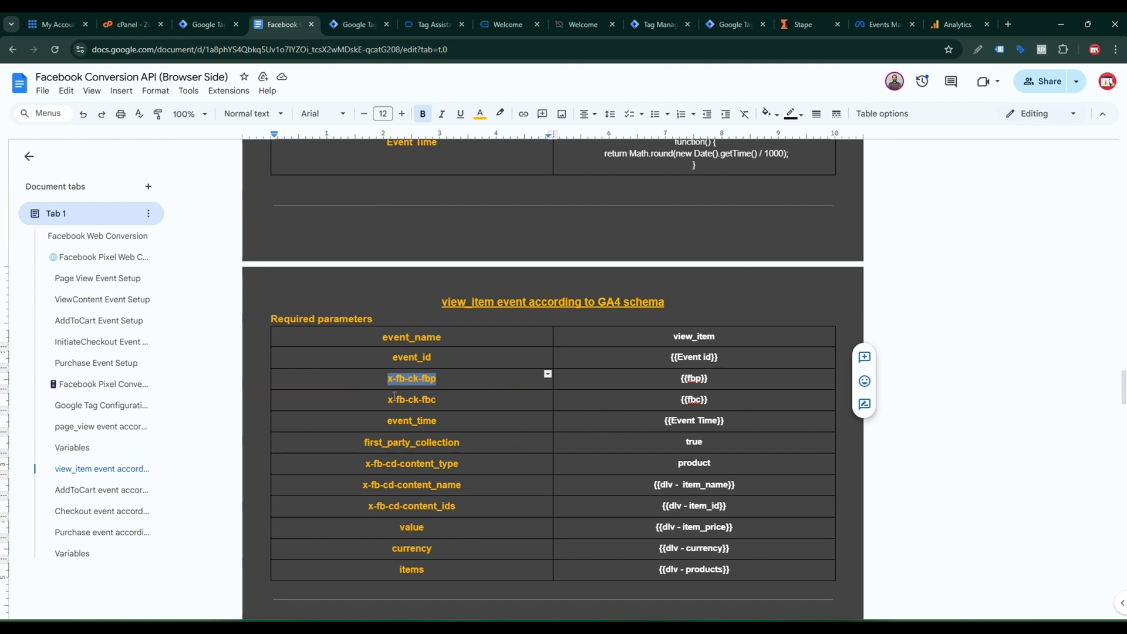
click(354, 24)
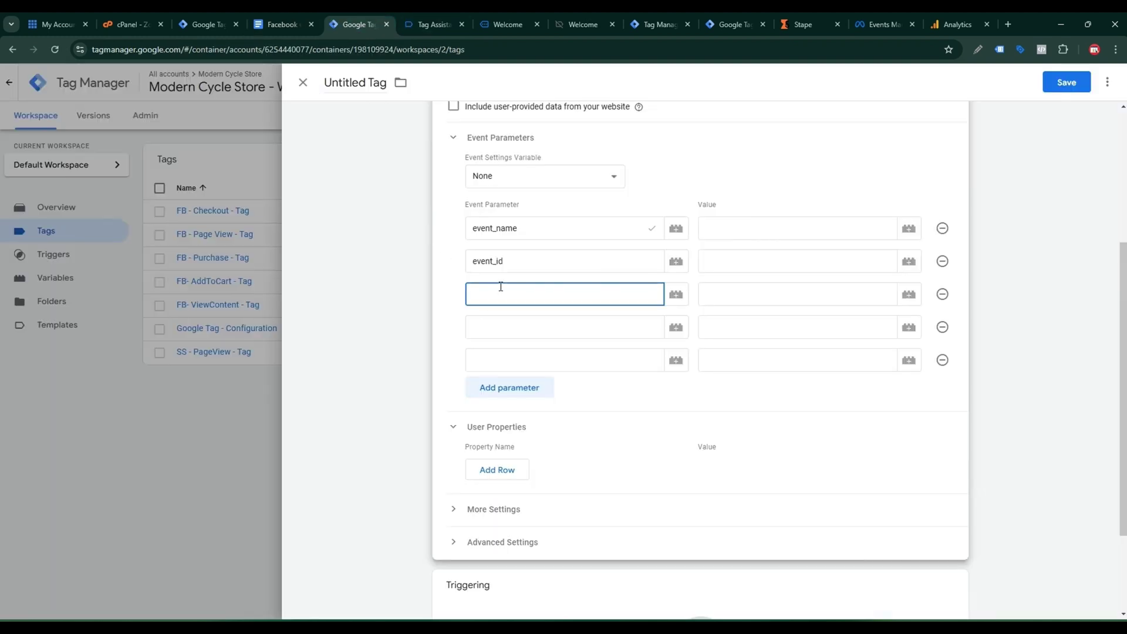
key(ctrl+v)
Step: Copy x-fb-ck-fbc from the view_item table and enter it as the fourth event parameter's name
click(520, 307)
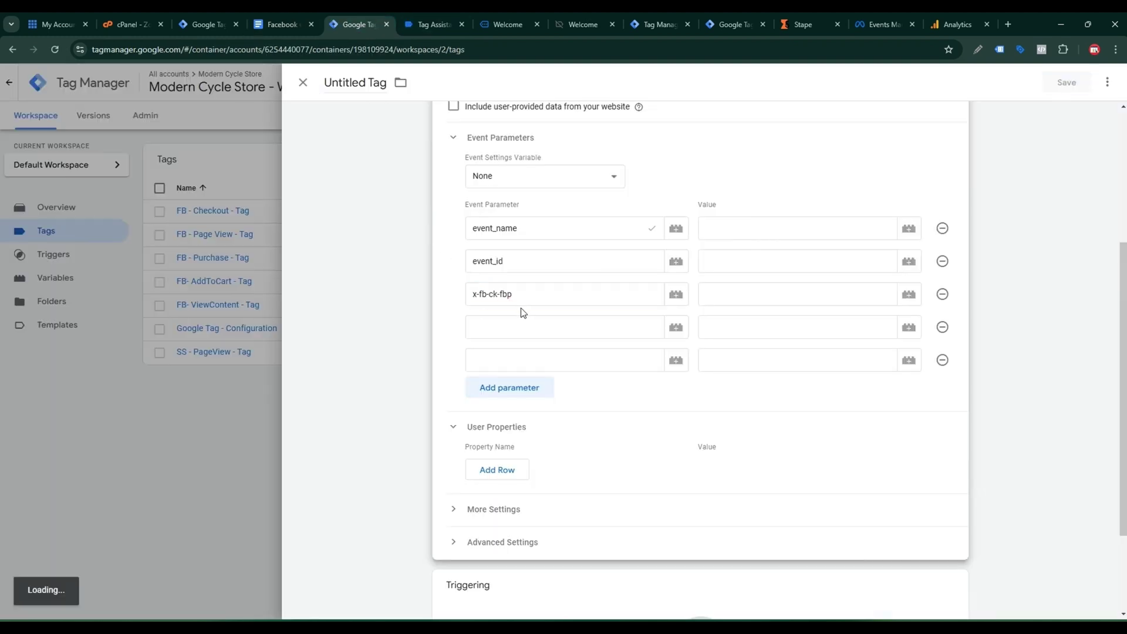
click(296, 22)
drag(451, 400, 378, 404)
key(ctrl+c)
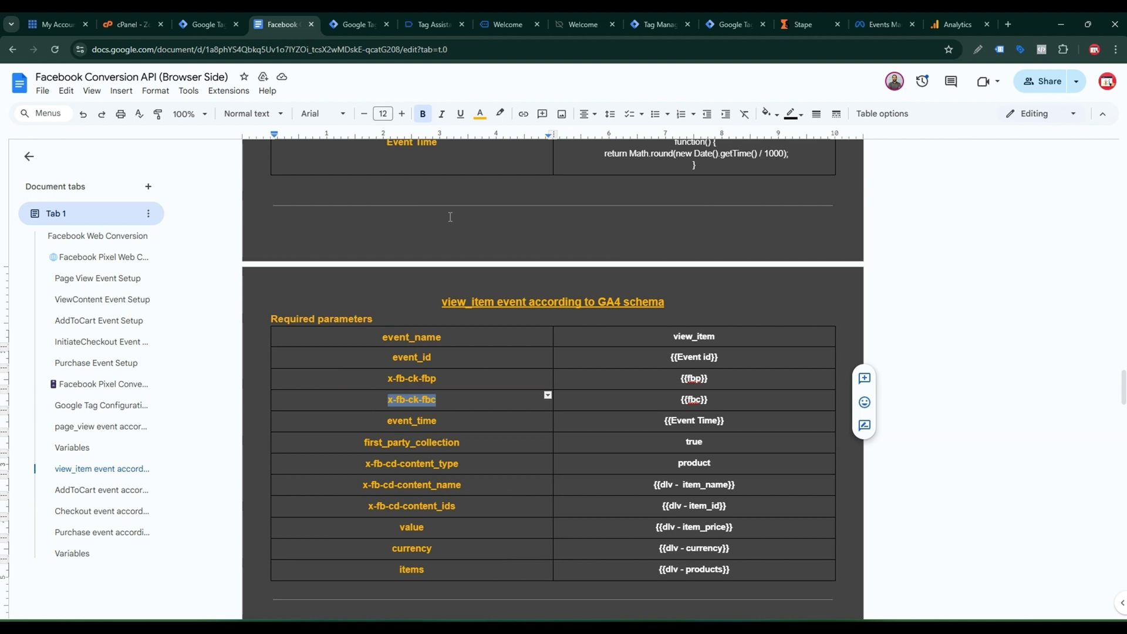
click(359, 24)
click(495, 329)
key(ctrl+v)
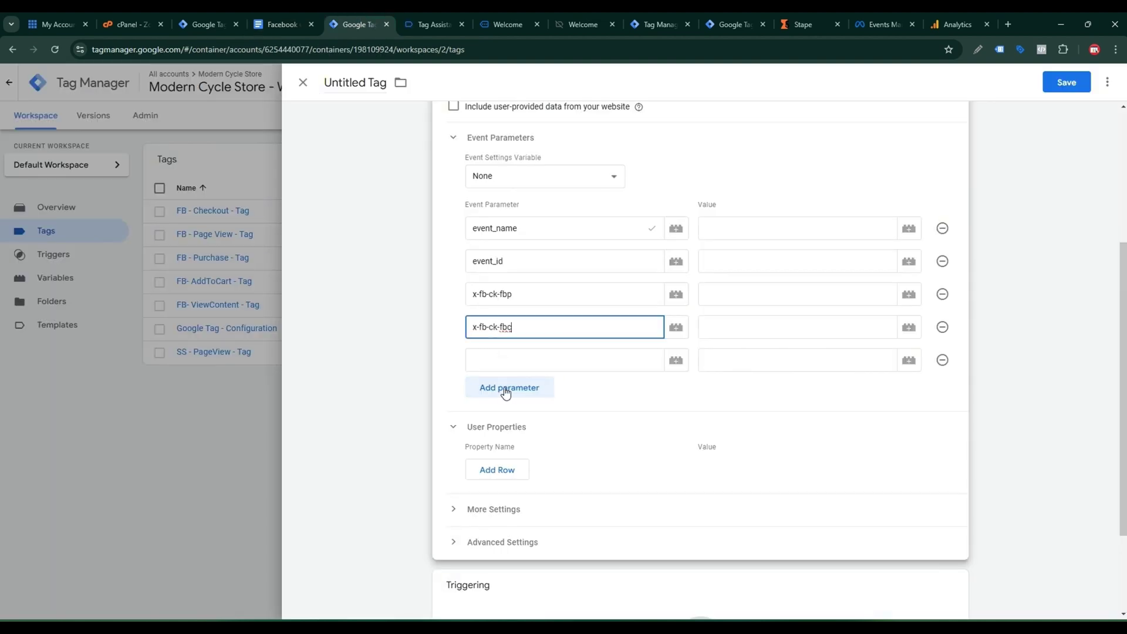
Step: Add three more parameter rows and enter event_time, copied from the view_item table, as the fifth parameter's name
click(506, 388)
click(509, 421)
click(495, 353)
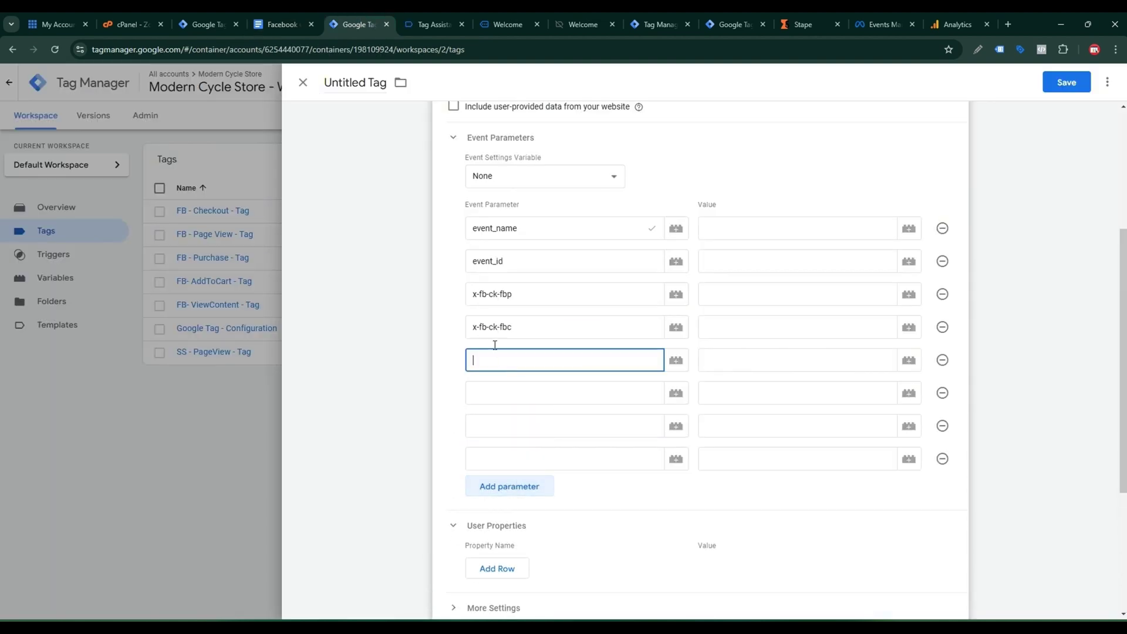
click(285, 24)
drag(442, 418, 388, 421)
key(ctrl+c)
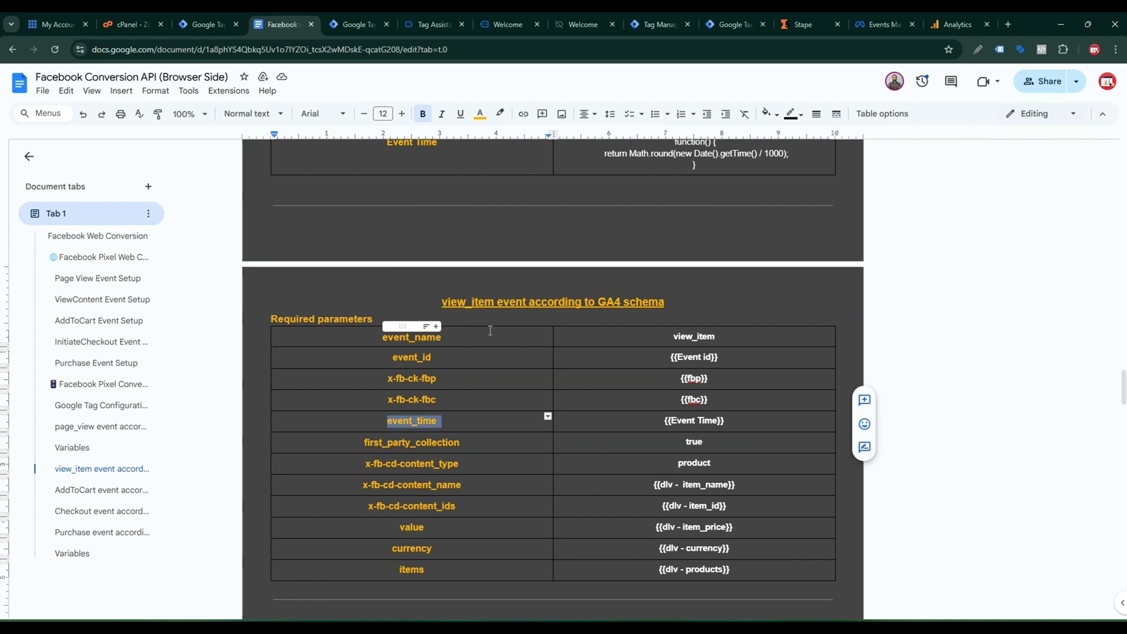
scroll(508, 284, up, 4)
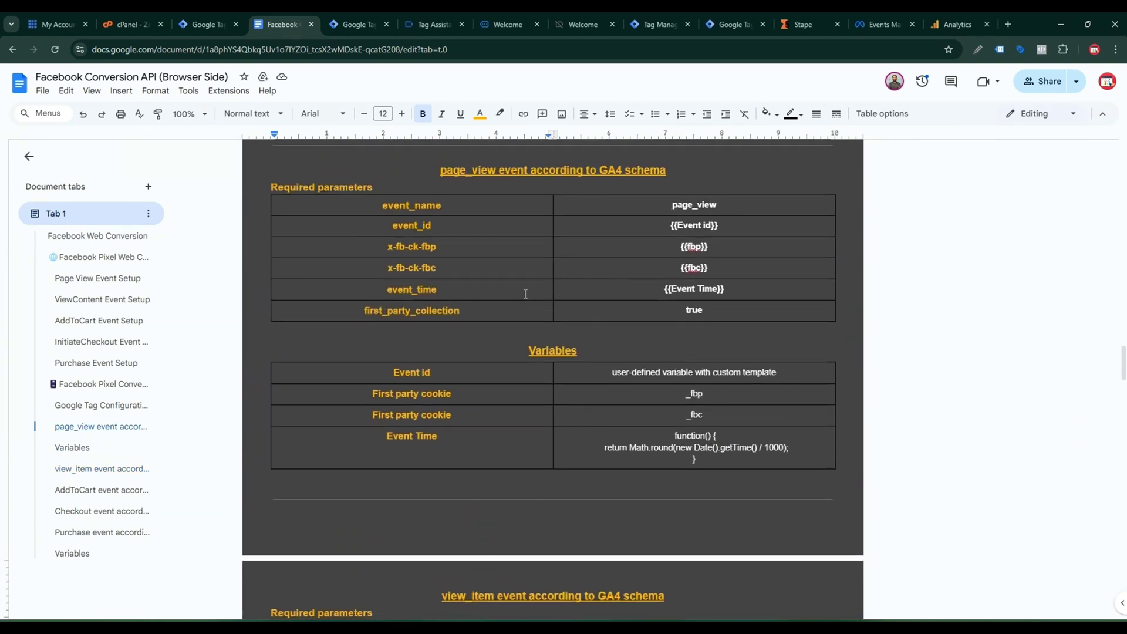
scroll(523, 329, down, 5)
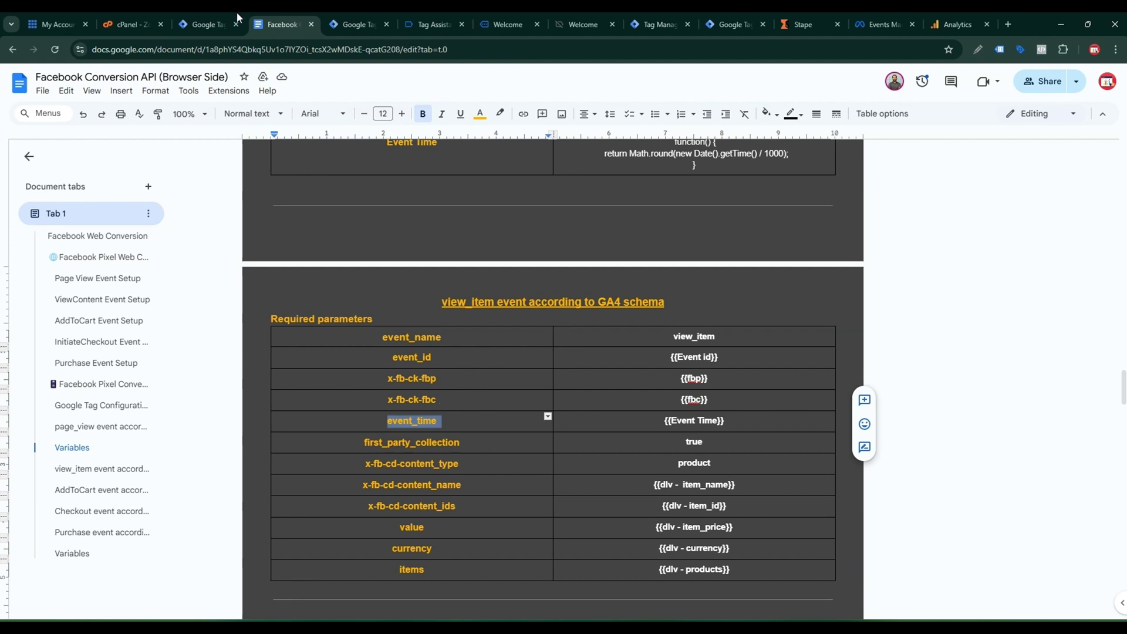
click(356, 24)
key(ctrl+v)
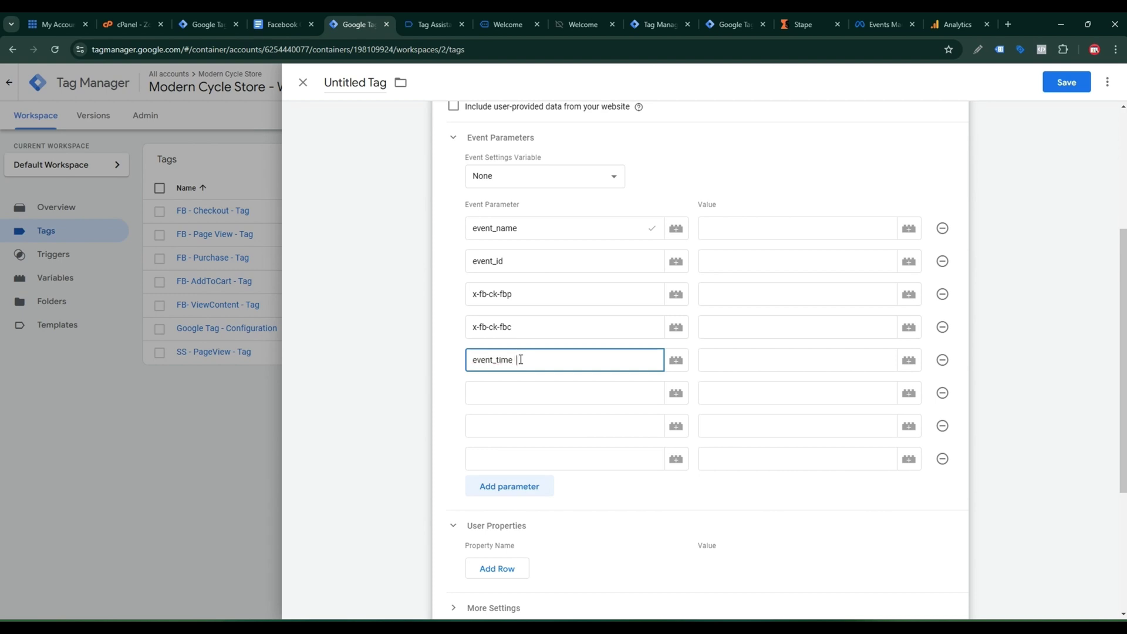
Step: Copy first_party_collection from the view_item table and enter it as the sixth event parameter's name
click(522, 387)
click(282, 24)
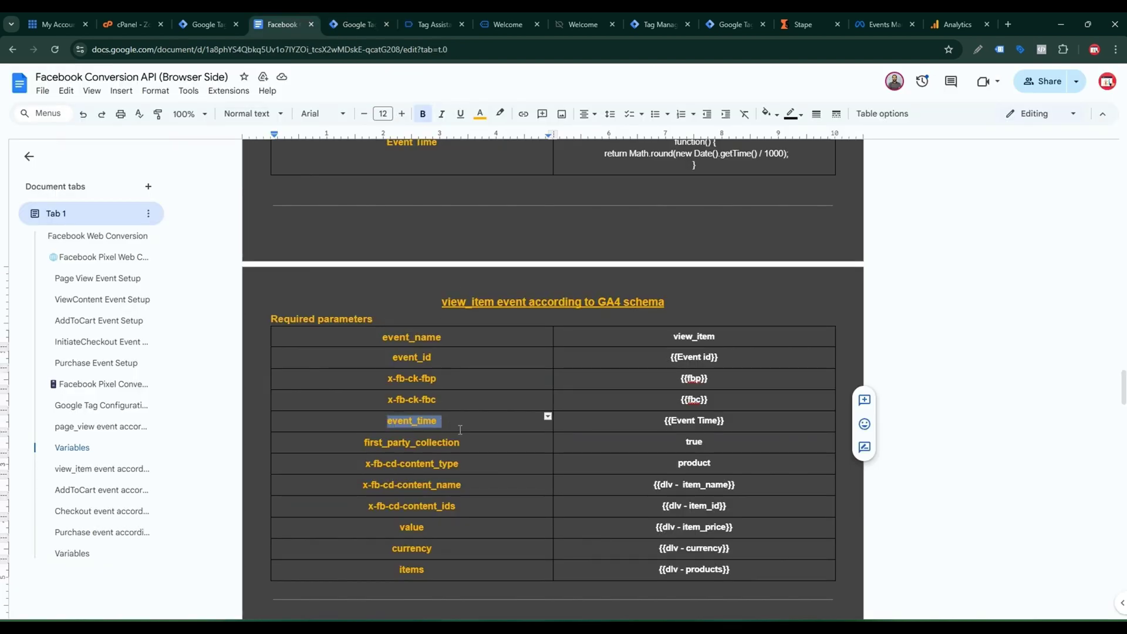
drag(471, 446, 357, 449)
key(ctrl+c)
click(360, 22)
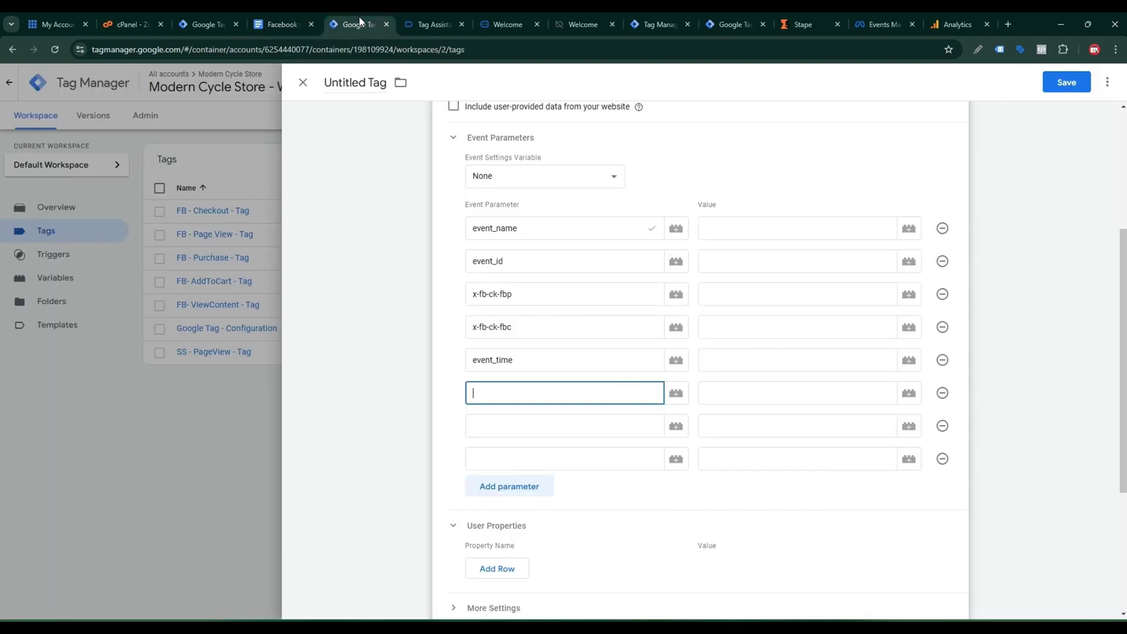
key(ctrl+v)
Step: Copy x-fb-cd-content_type from the view_item table and enter it as the seventh event parameter's name
click(281, 24)
scroll(439, 438, down, 2)
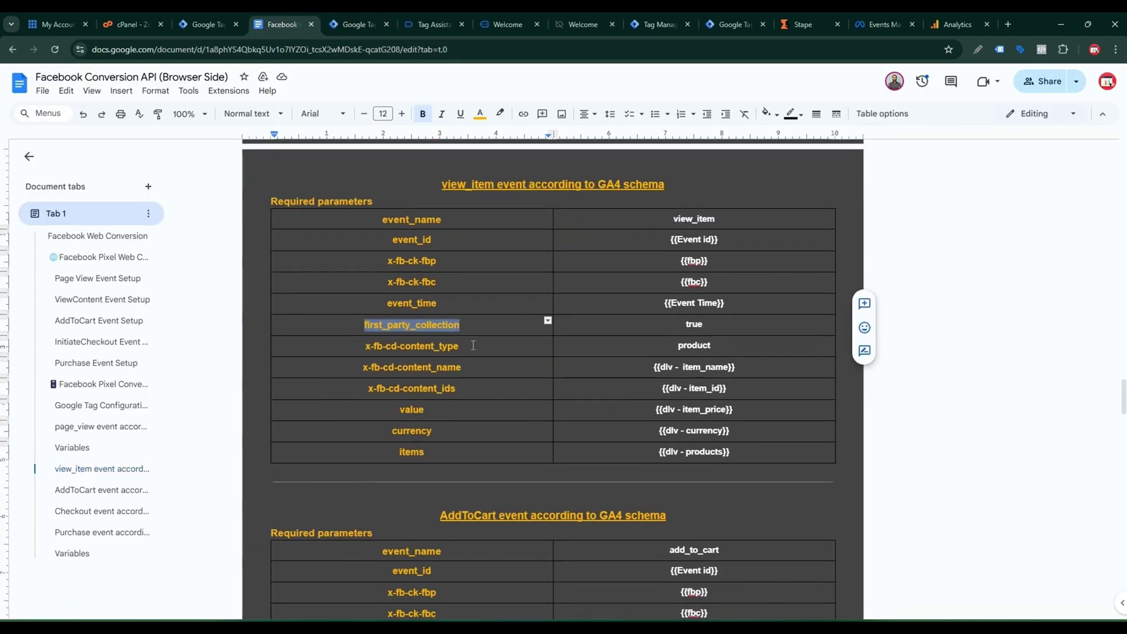
drag(467, 346, 347, 352)
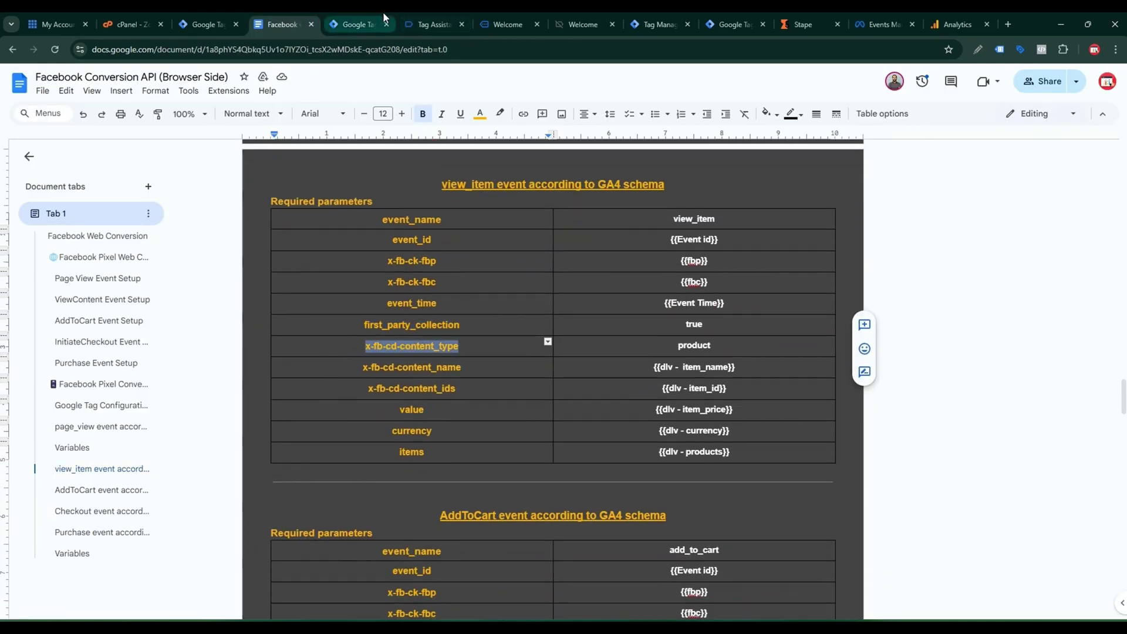
click(352, 24)
click(510, 432)
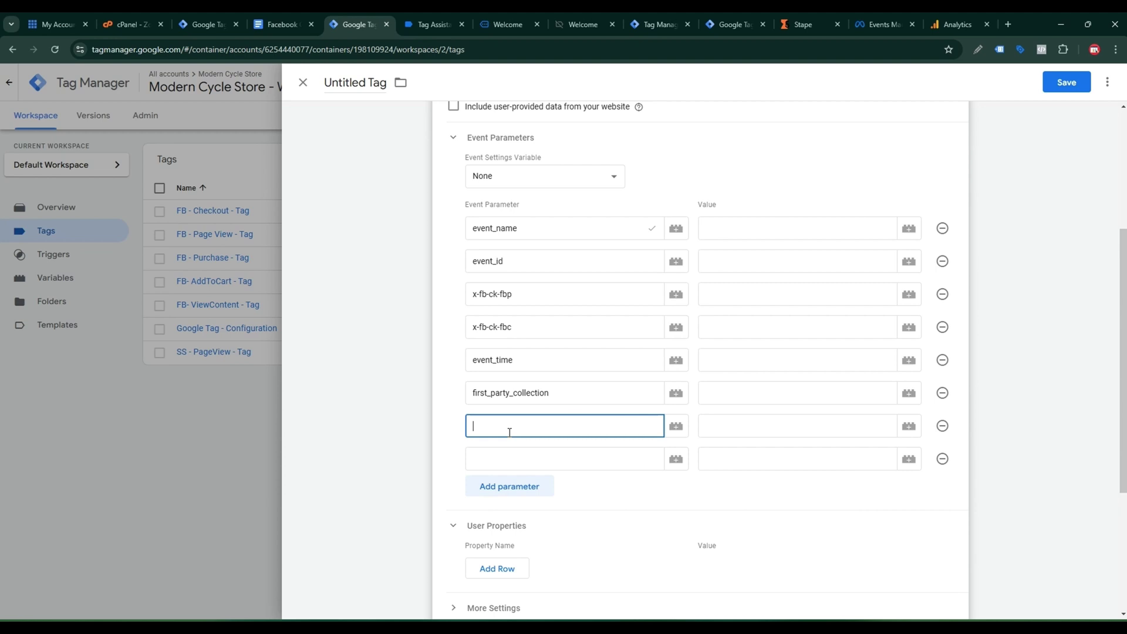
Step: Add two more parameter rows and enter x-fb-cd-content_name, copied from the view_item table, as the eighth parameter's name
click(511, 495)
click(516, 519)
click(517, 455)
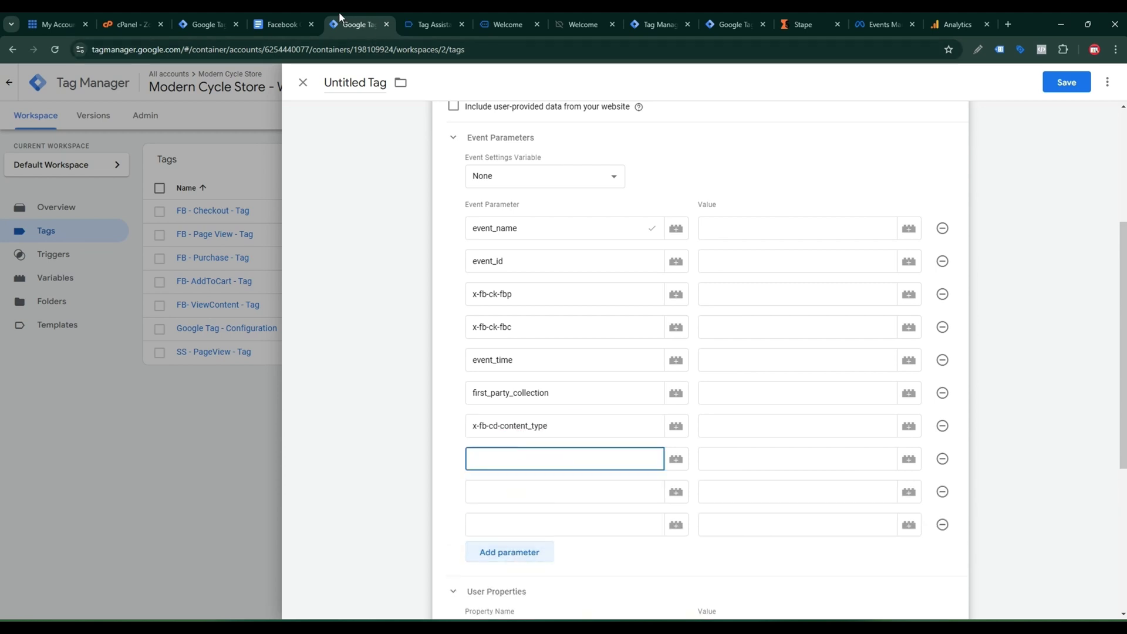
click(281, 24)
drag(464, 367, 343, 369)
key(ctrl+c)
key(ctrl+Tab)
key(ctrl+v)
Step: Copy x-fb-cd-content_ids from the view_item table and enter it as the ninth event parameter's name
click(504, 492)
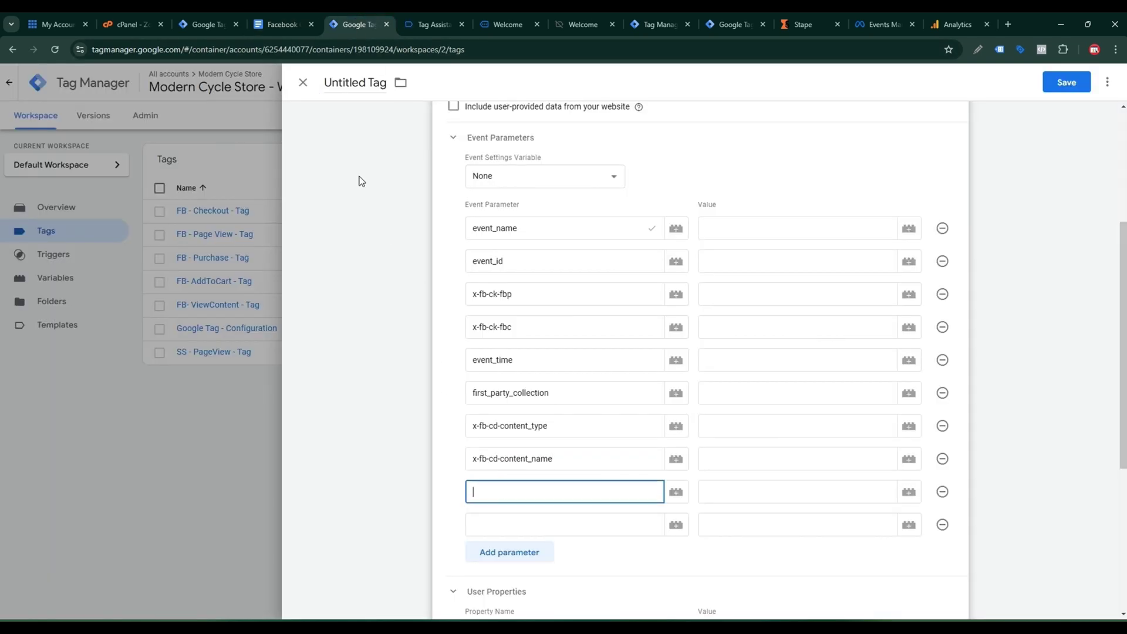
click(284, 24)
drag(464, 388, 367, 392)
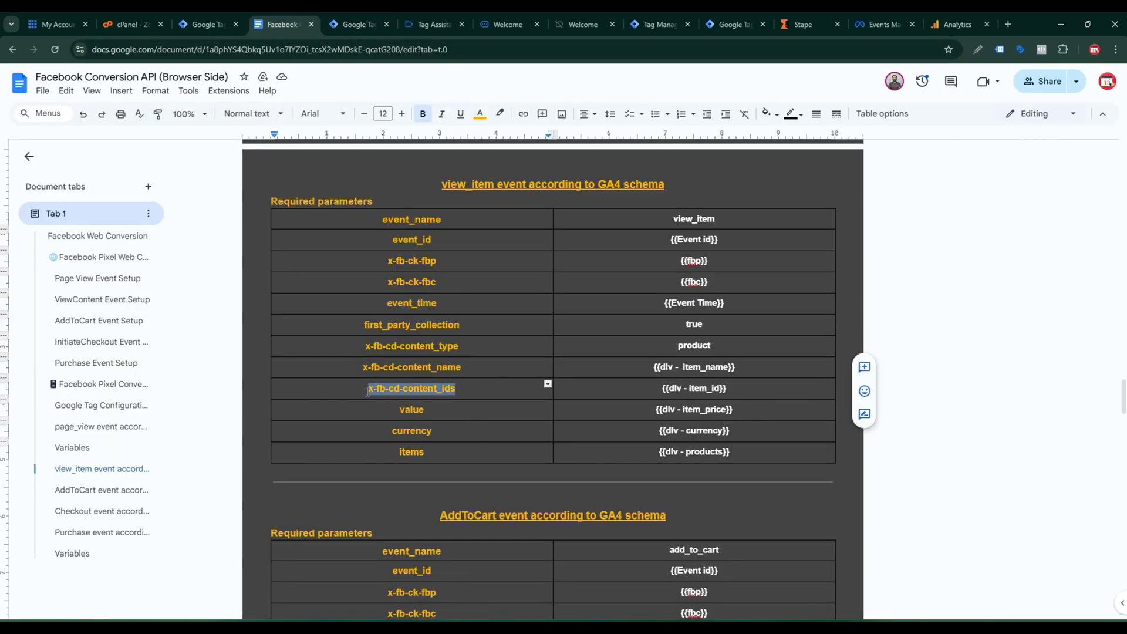
key(ctrl+c)
click(355, 24)
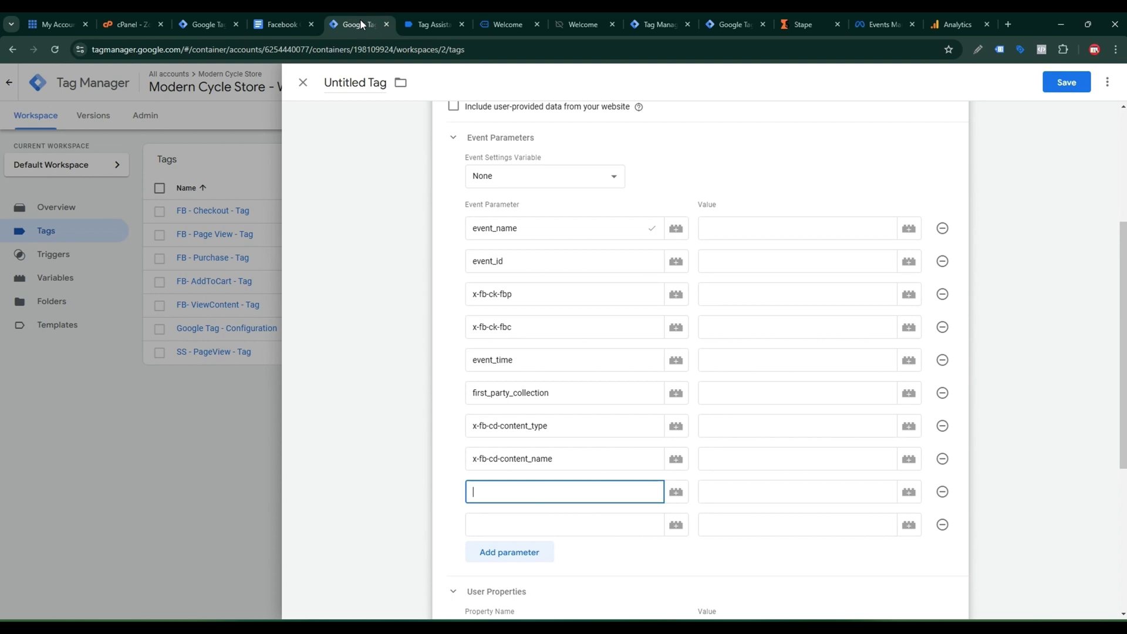
key(ctrl+v)
Step: Copy value from the view_item table and enter it as the tenth event parameter's name
click(524, 517)
click(283, 24)
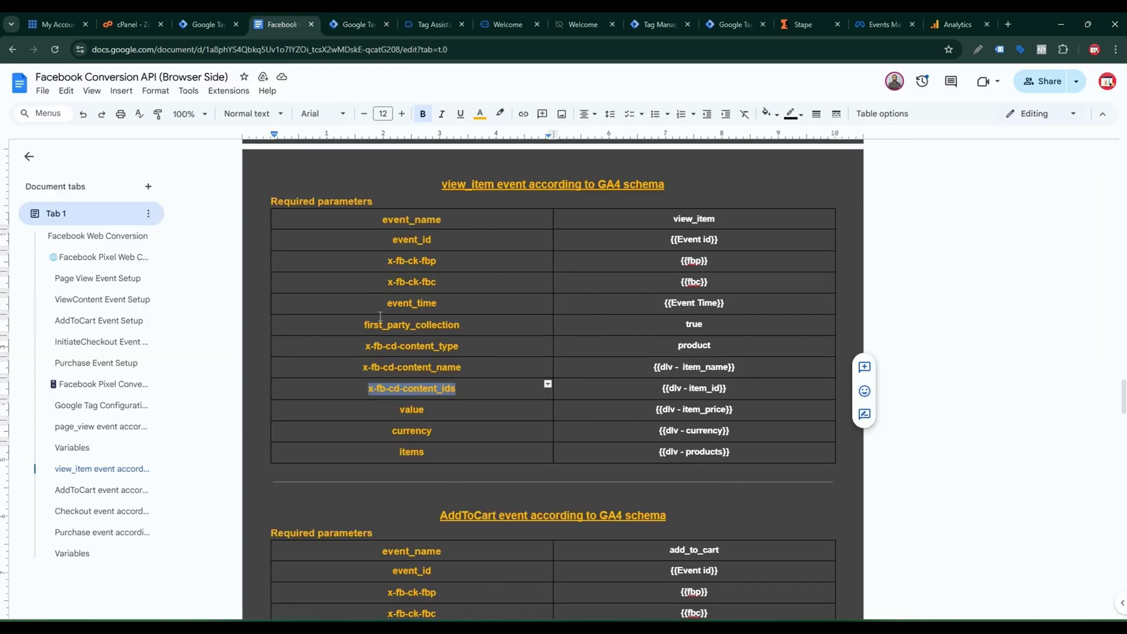
drag(429, 412, 392, 415)
key(ctrl+c)
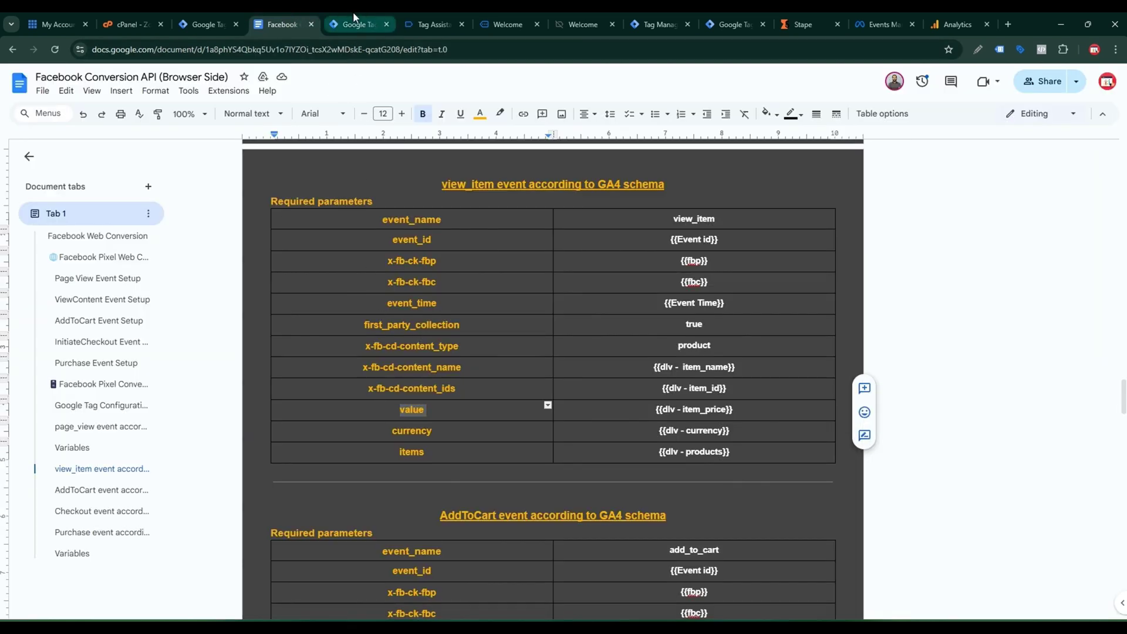
click(355, 24)
key(ctrl+v)
Step: Add two more parameter rows and enter currency, copied from the view_item table, as the eleventh parameter's name
scroll(543, 510, down, 2)
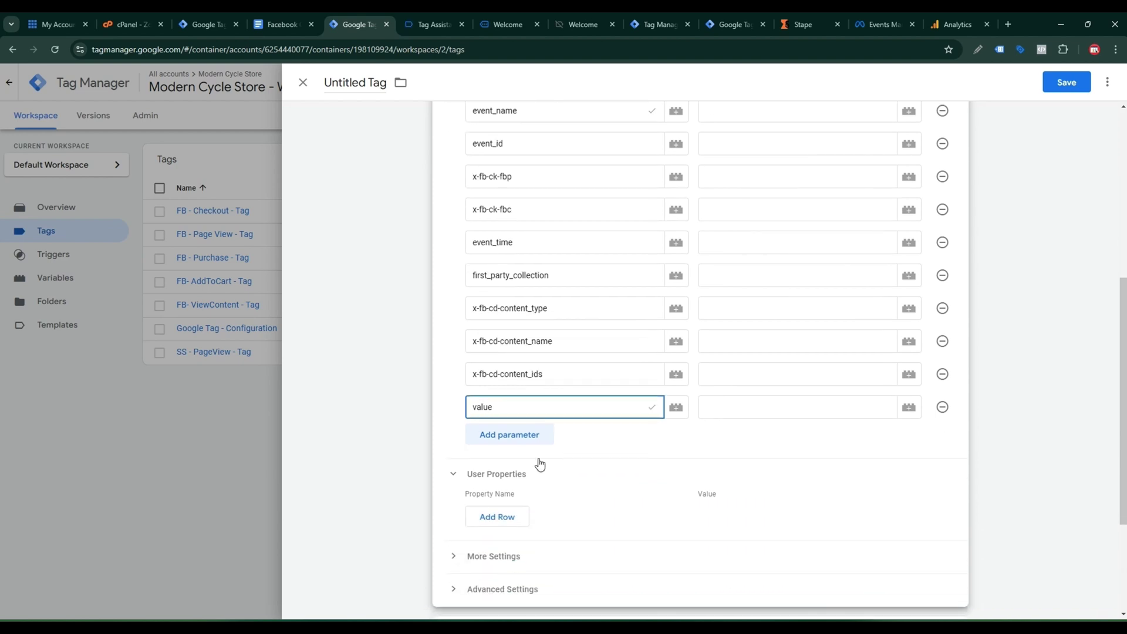
click(525, 470)
click(293, 27)
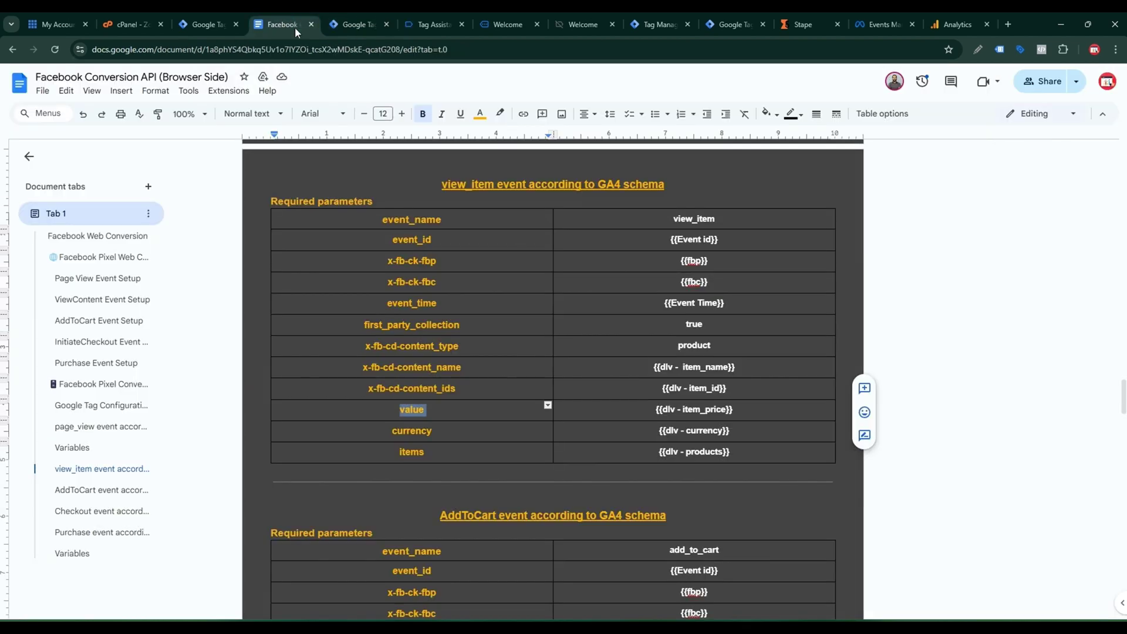
drag(433, 430, 389, 430)
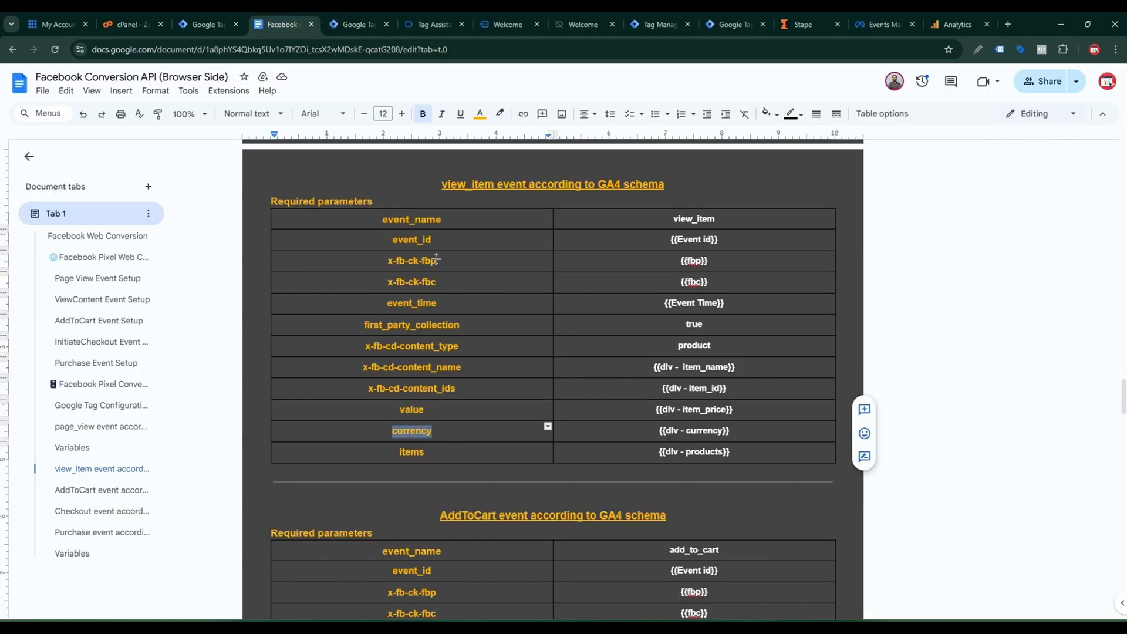
click(332, 18)
click(490, 440)
key(ctrl+v)
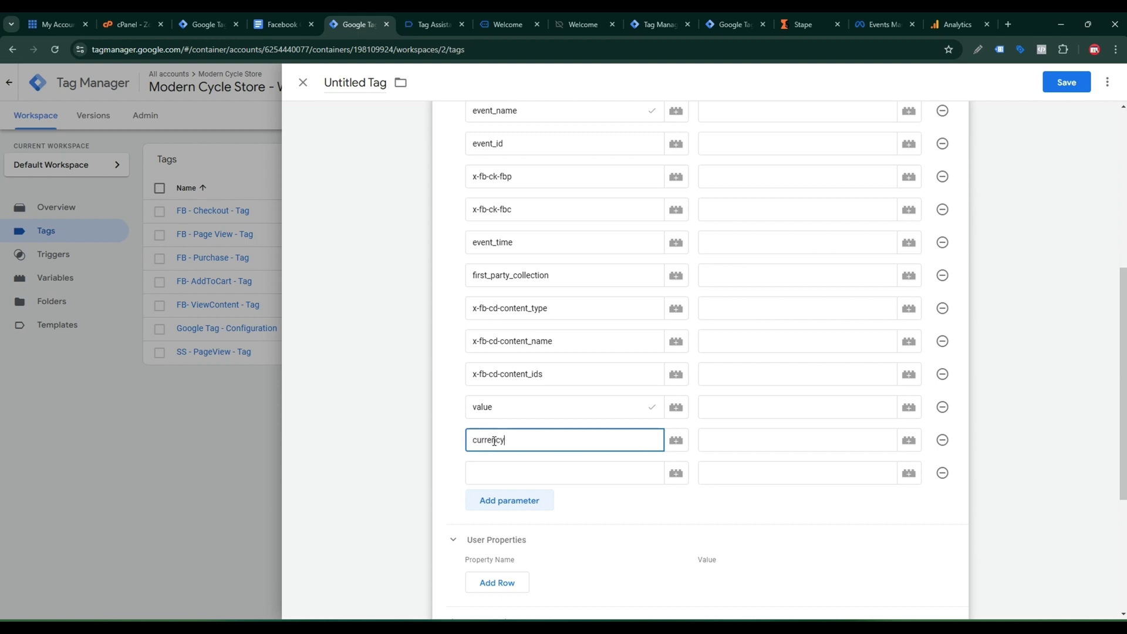
Step: Copy items from the view_item table and enter it as the twelfth event parameter's name
click(493, 466)
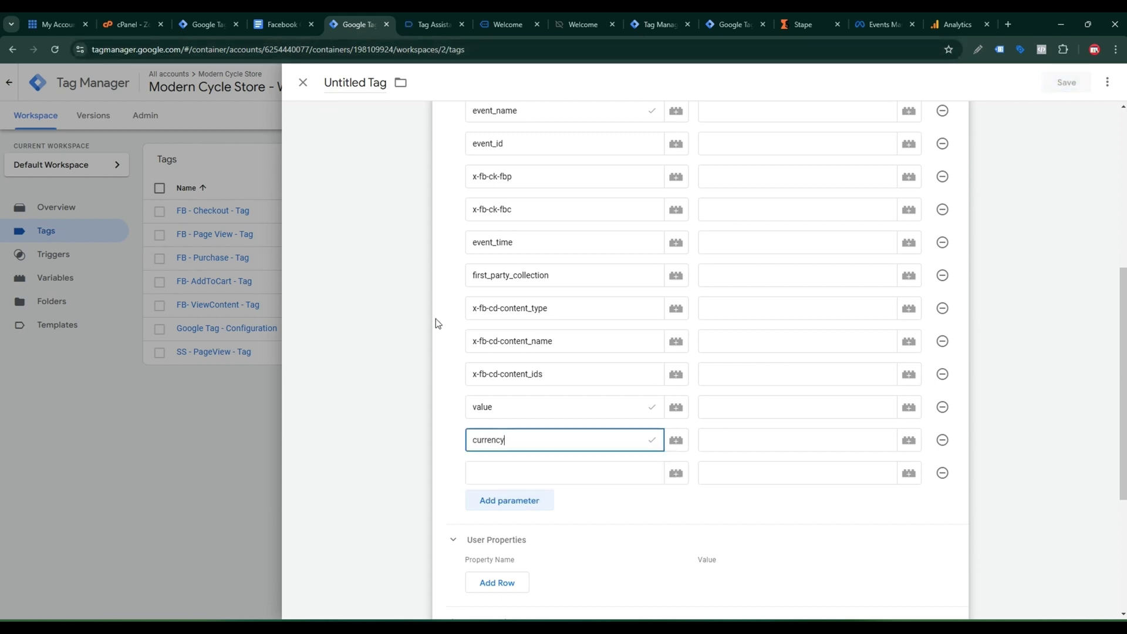
click(292, 14)
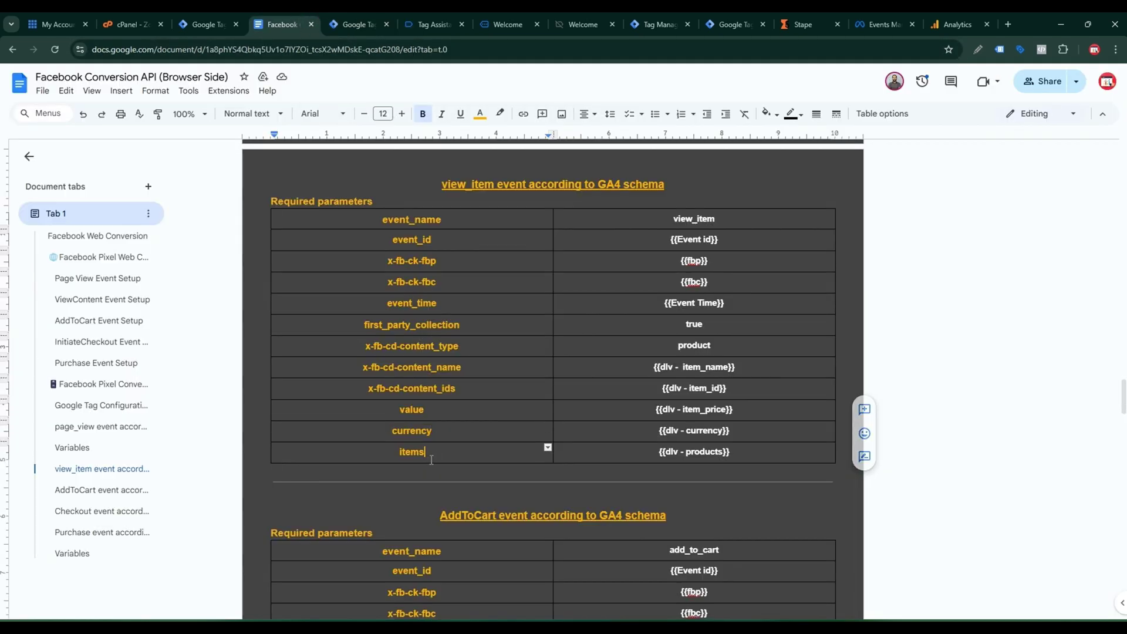
double_click(411, 453)
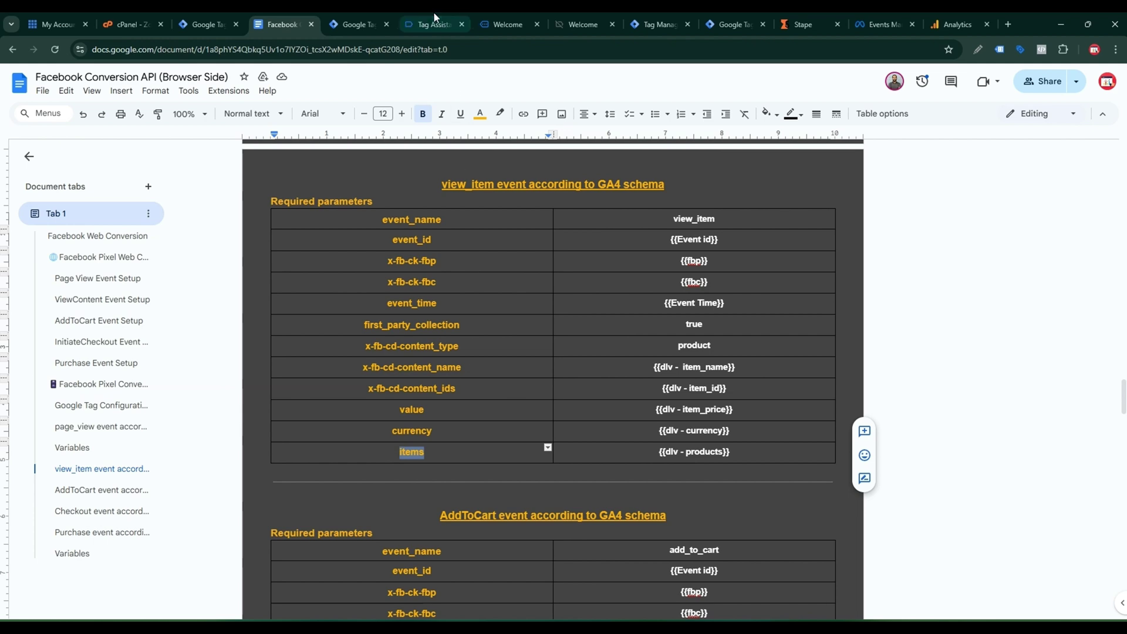
click(380, 17)
click(530, 472)
key(ctrl+v)
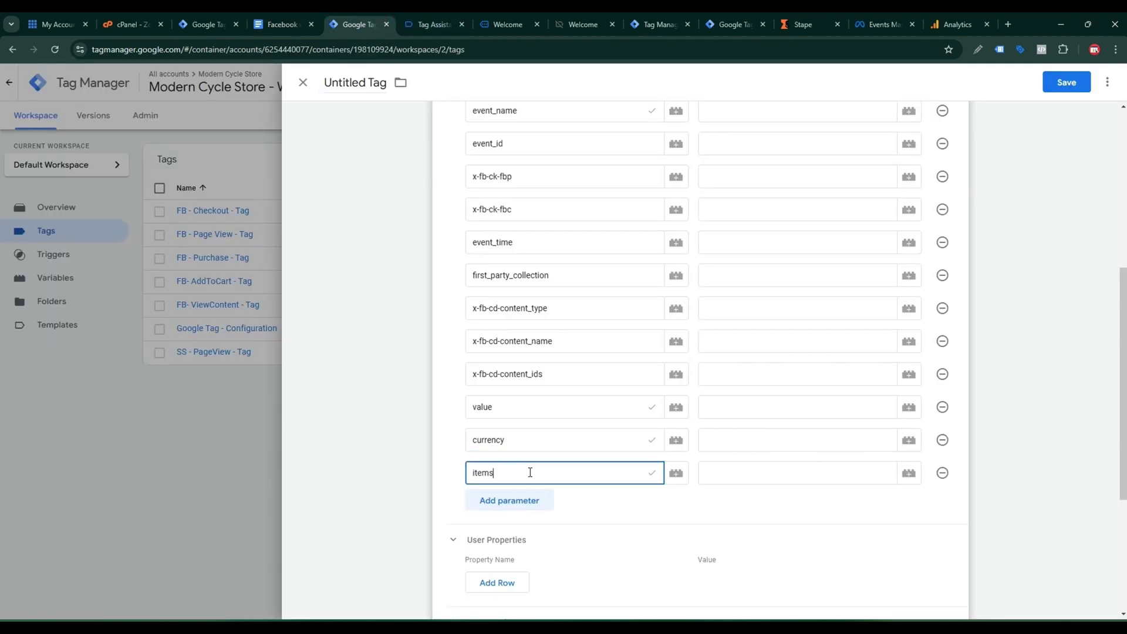
Step: Copy the tag's event name, view_item, and enter it as the value of the event_name parameter
scroll(698, 323, up, 3)
click(708, 296)
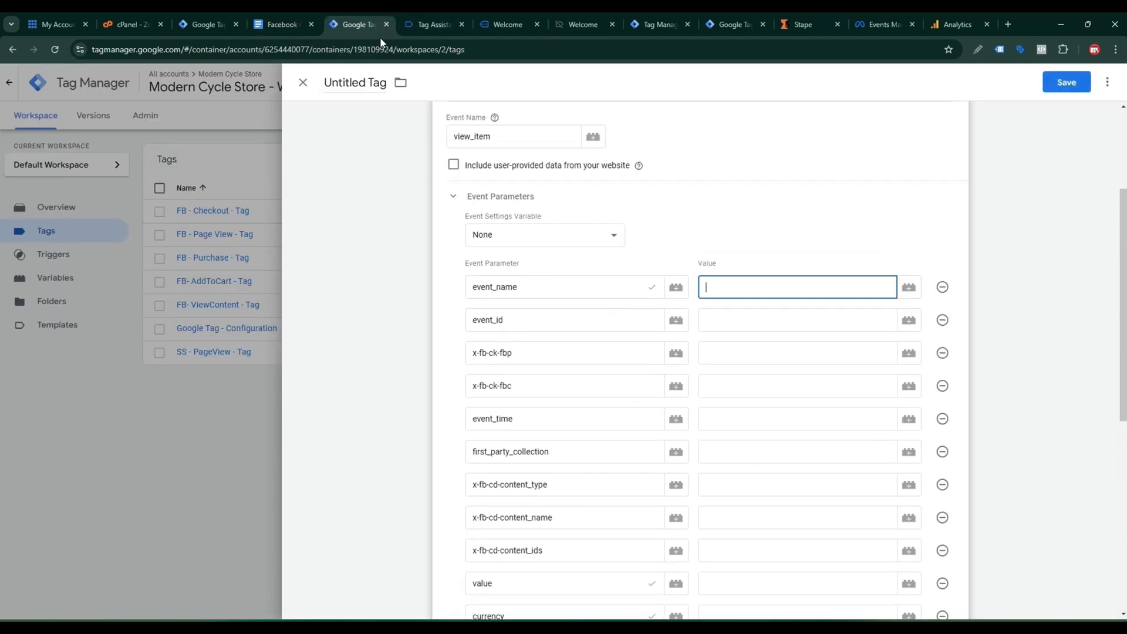
click(282, 24)
click(382, 18)
drag(527, 254, 439, 259)
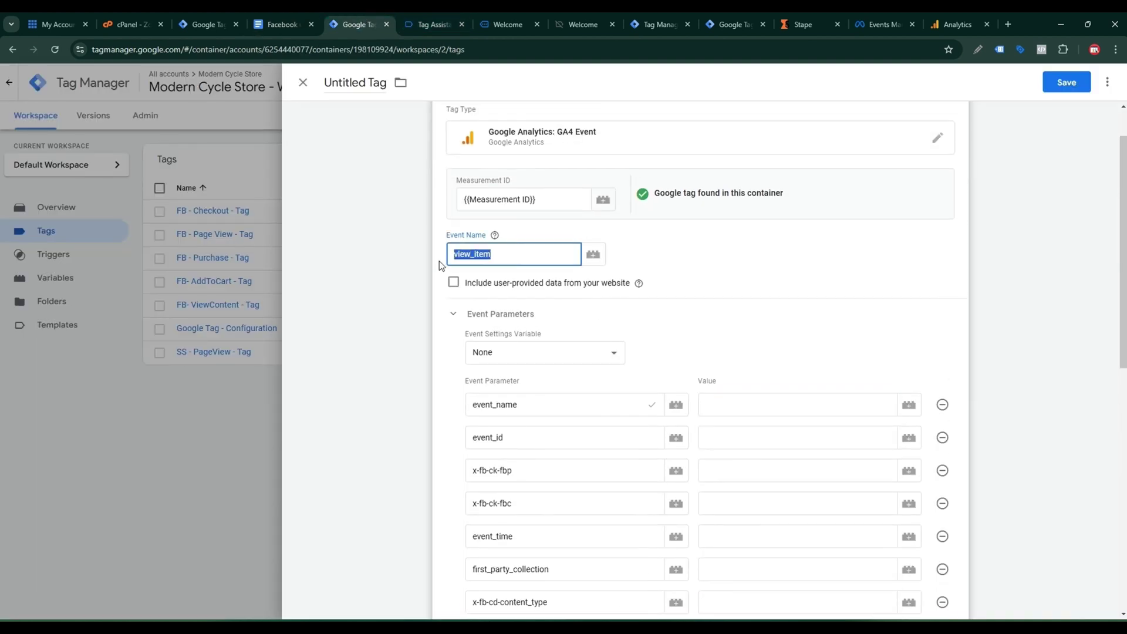
click(780, 409)
key(ctrl+v)
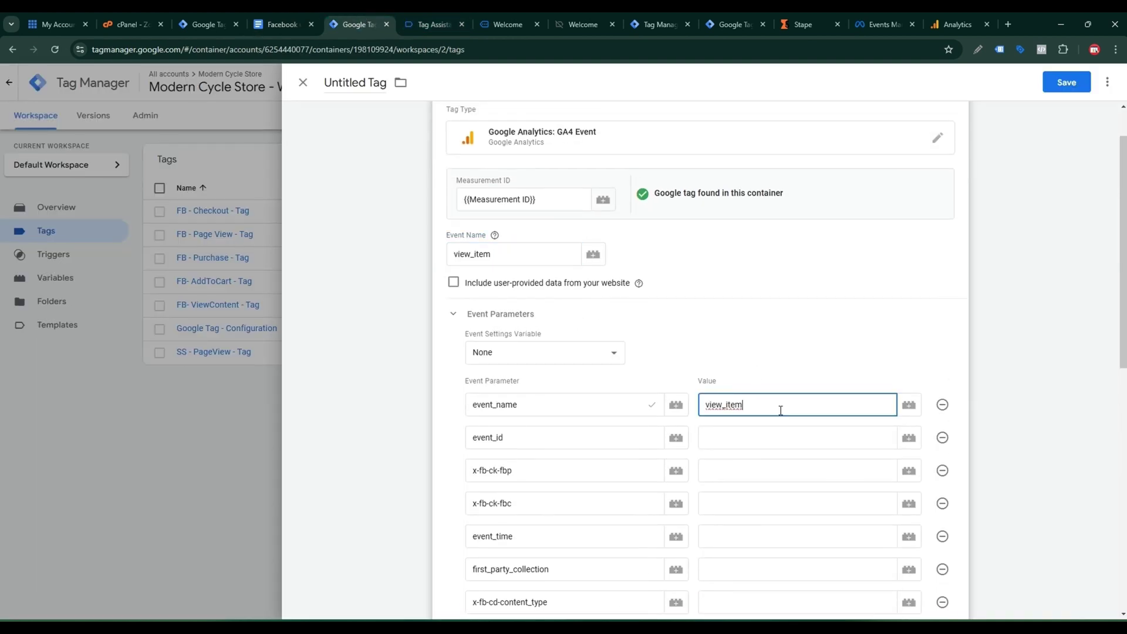
Step: Set the event_id parameter's value to the Event Id variable
click(741, 439)
click(908, 441)
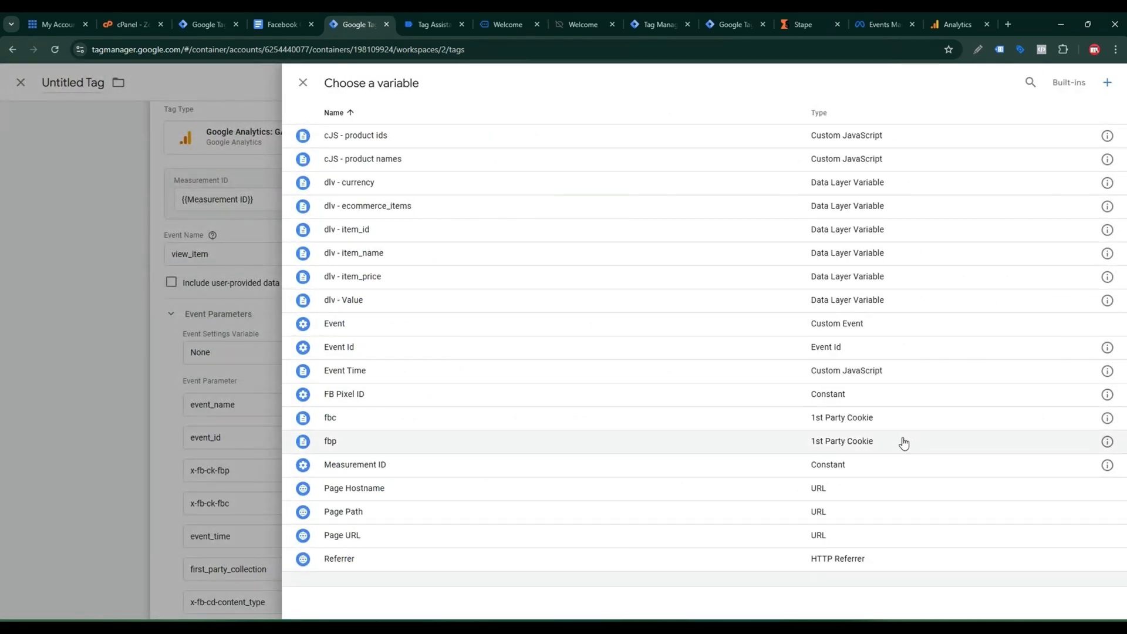
click(303, 82)
scroll(695, 435, down, 1)
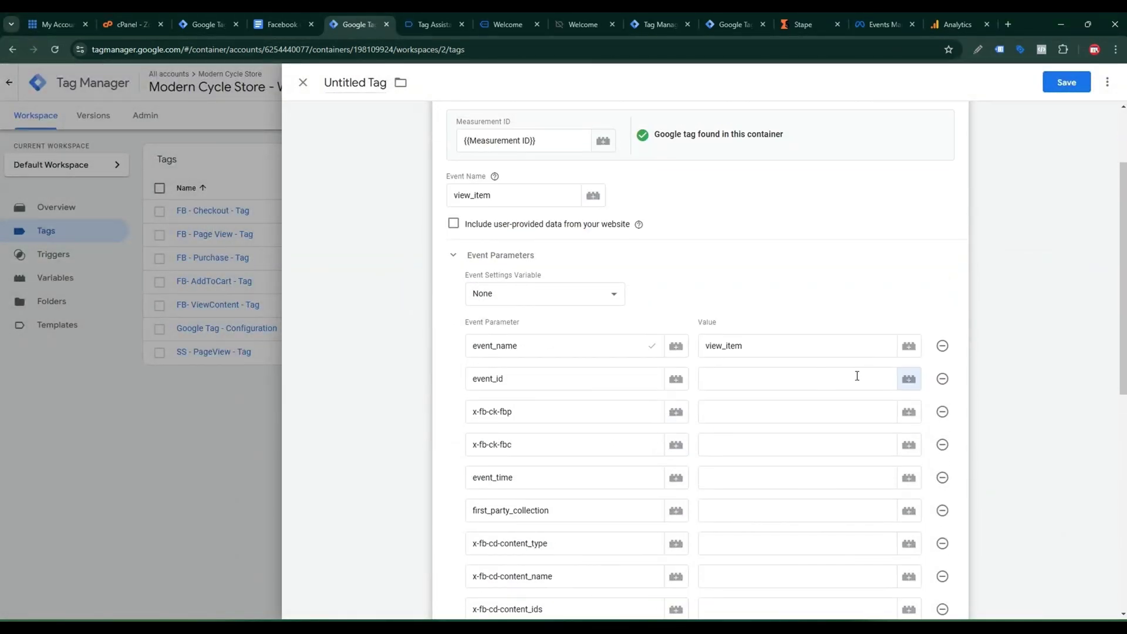
click(908, 378)
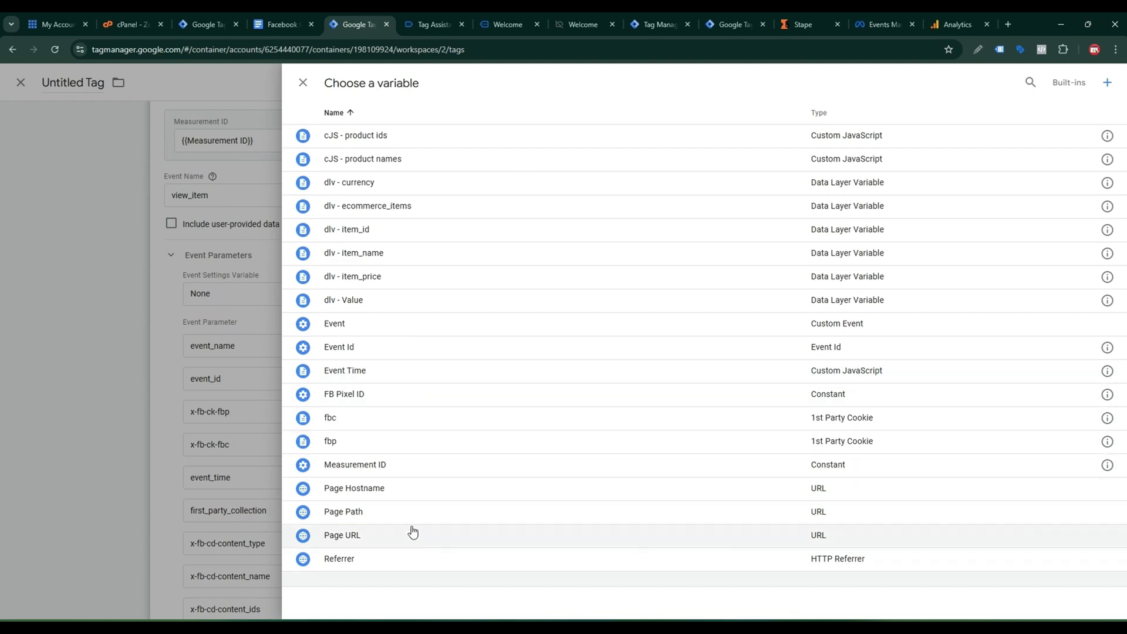
click(365, 349)
Step: Set the x-fb-ck-fbp value to the fbp variable and the x-fb-ck-fbc value to the fbc variable
click(716, 402)
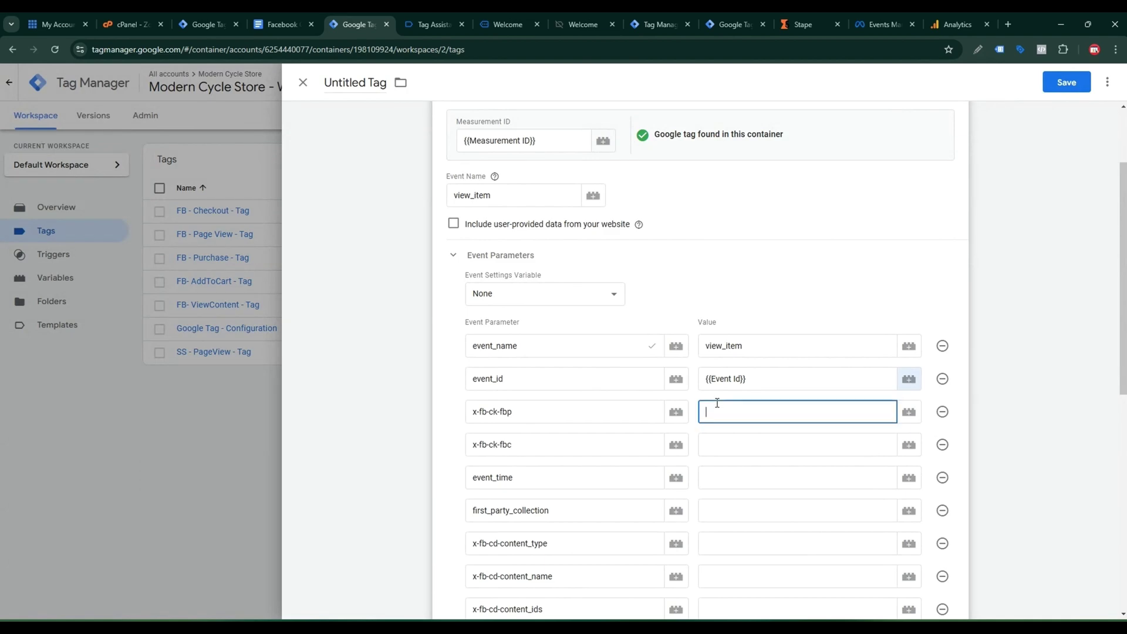
click(908, 412)
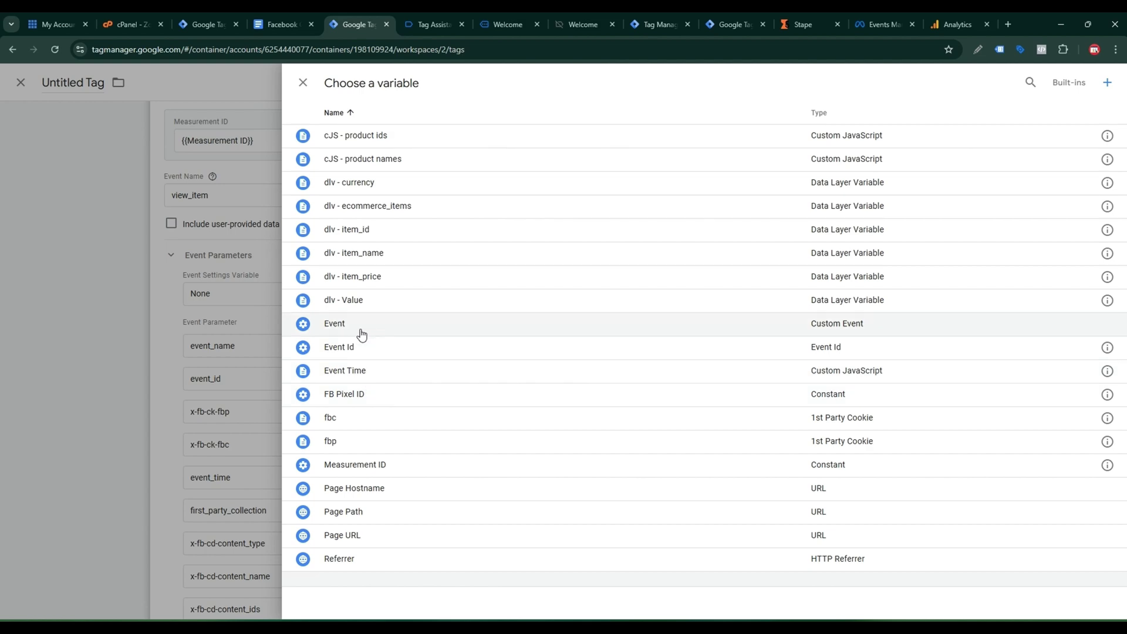
click(349, 444)
click(731, 444)
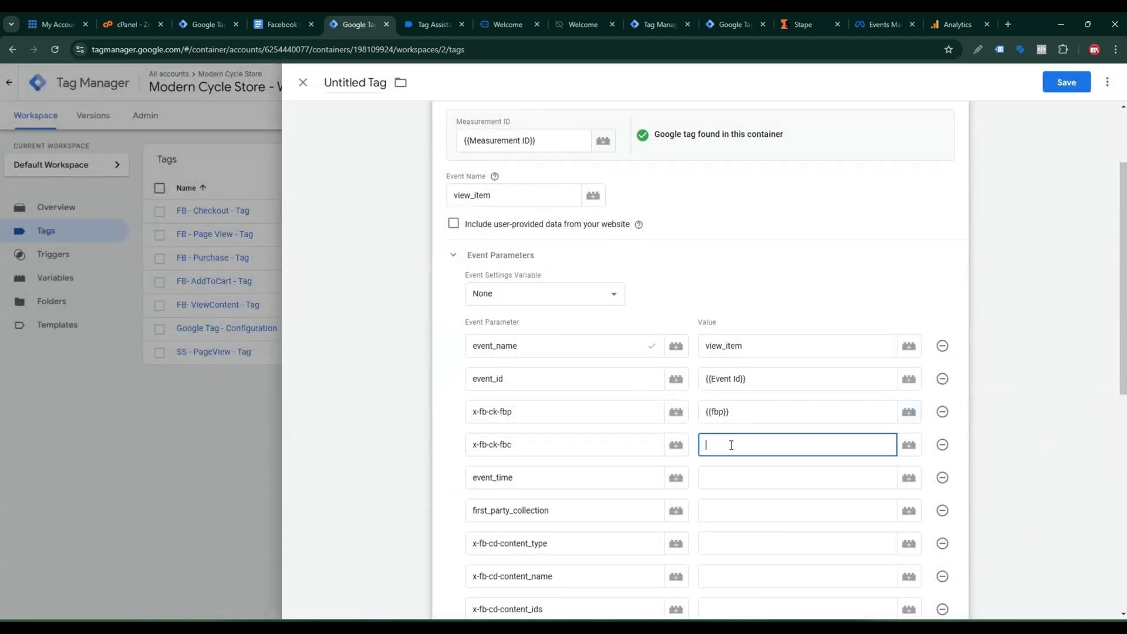
click(908, 445)
click(358, 430)
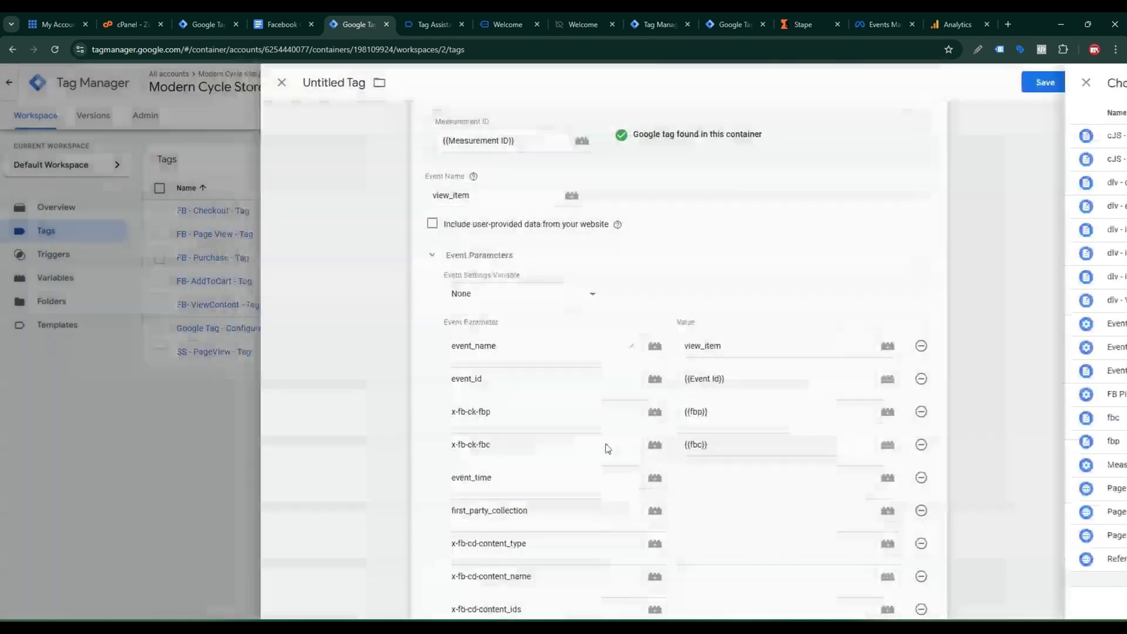
Step: Set the event_time parameter's value to the Event Time variable
scroll(605, 410, down, 3)
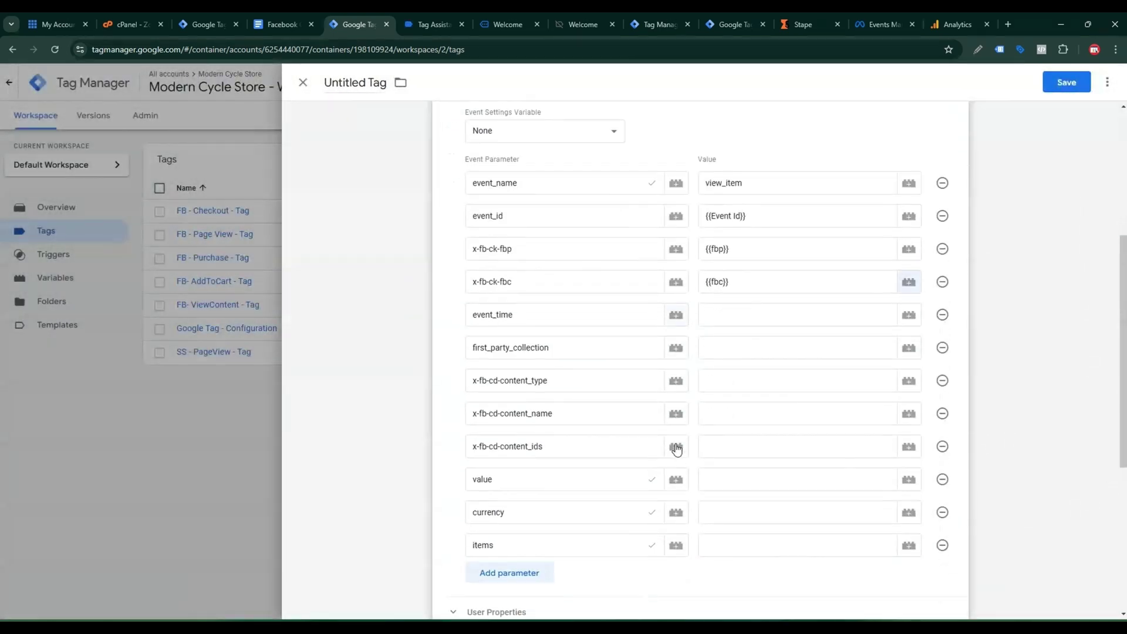
click(701, 304)
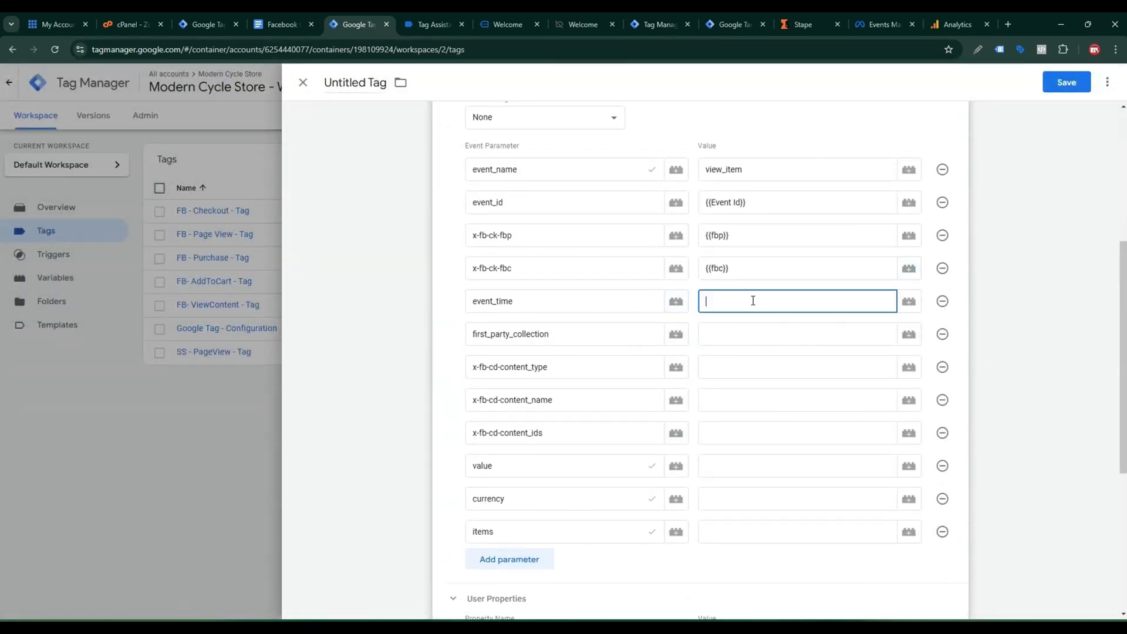
click(908, 303)
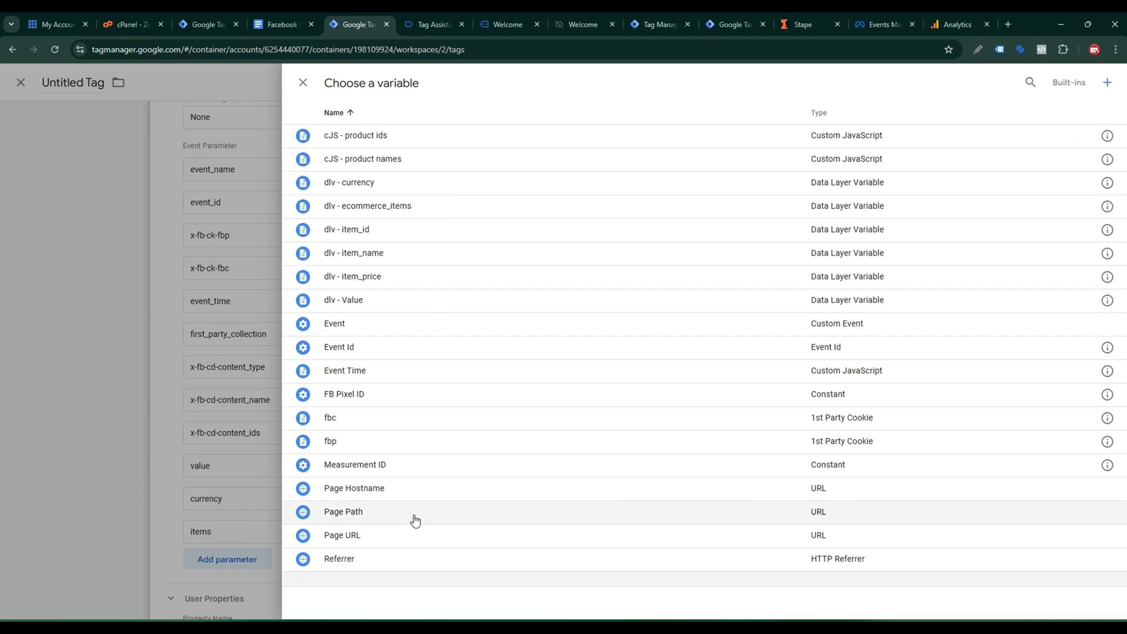
click(372, 370)
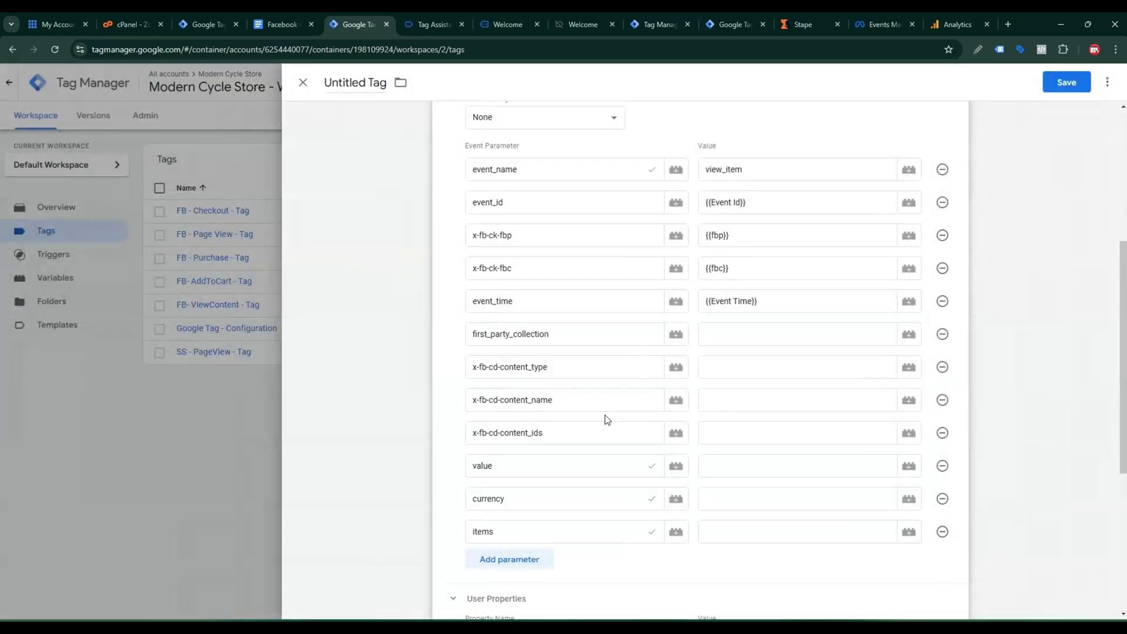
Step: Enter true as the first_party_collection value and product as the x-fb-cd-content_type value
click(721, 334)
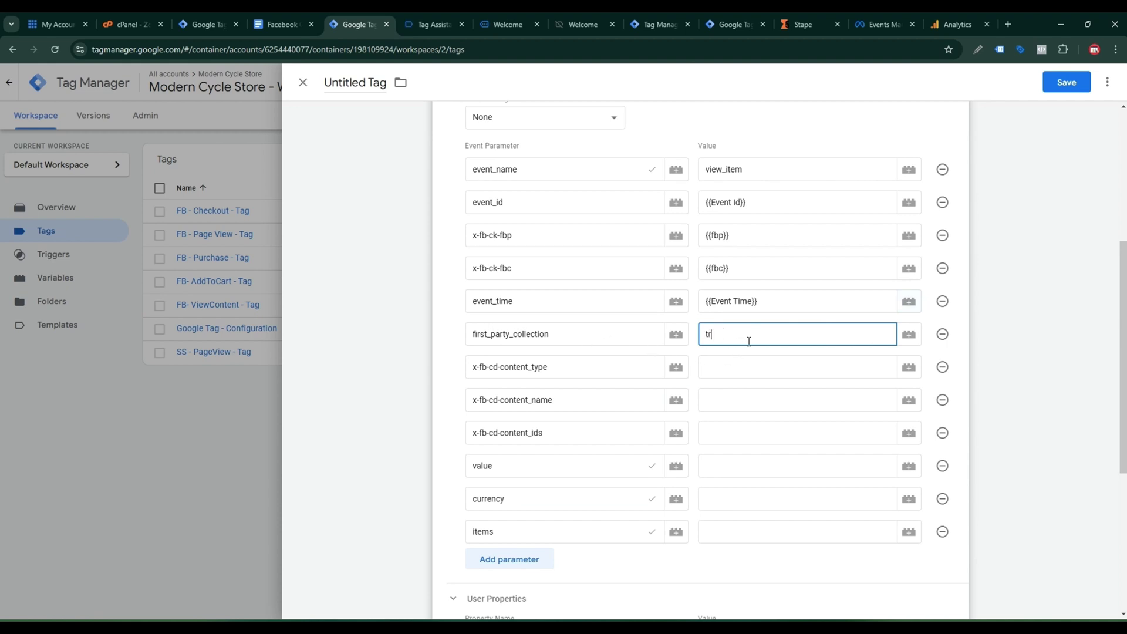
click(743, 365)
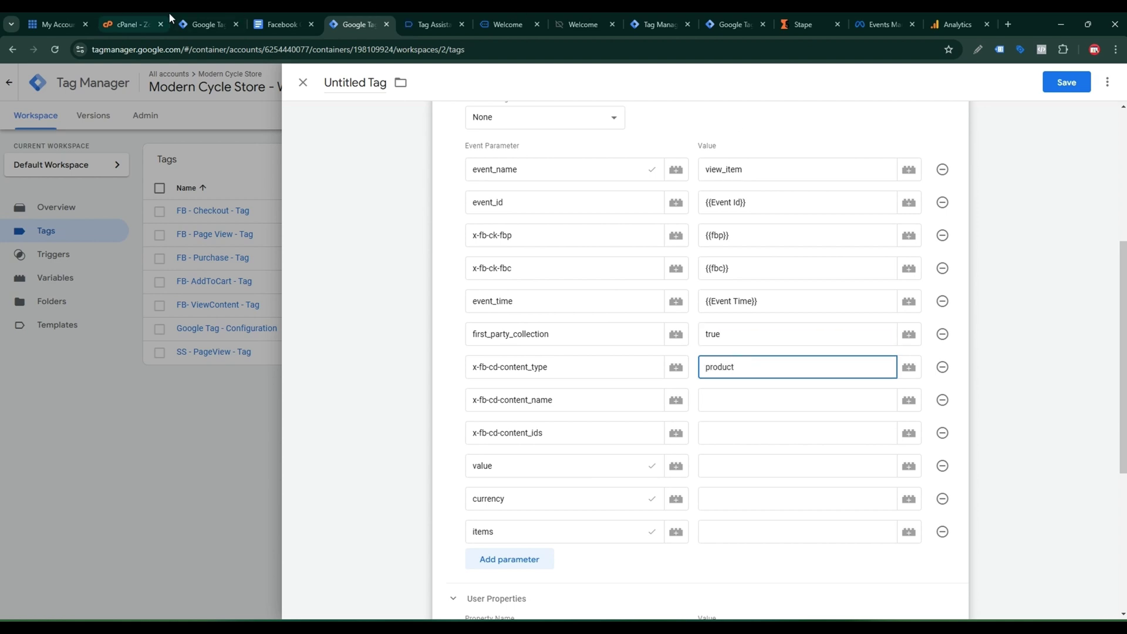
Step: Open the first New Arrivals bicycle on the shop website and examine the content type segment in its page URL
click(504, 24)
scroll(465, 129, up, 8)
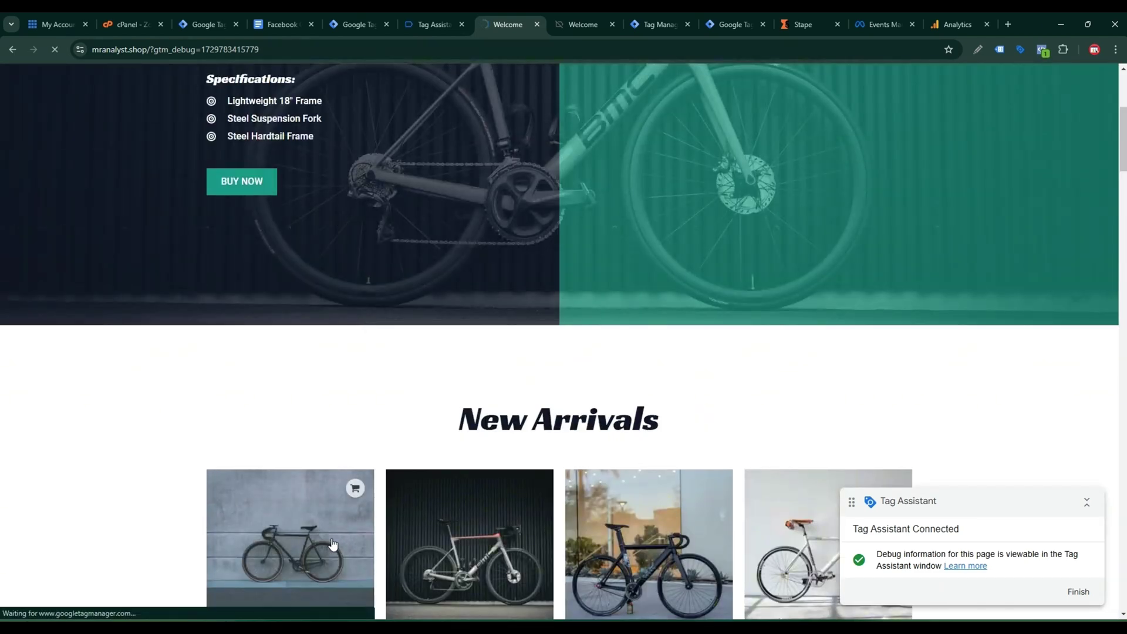
click(332, 544)
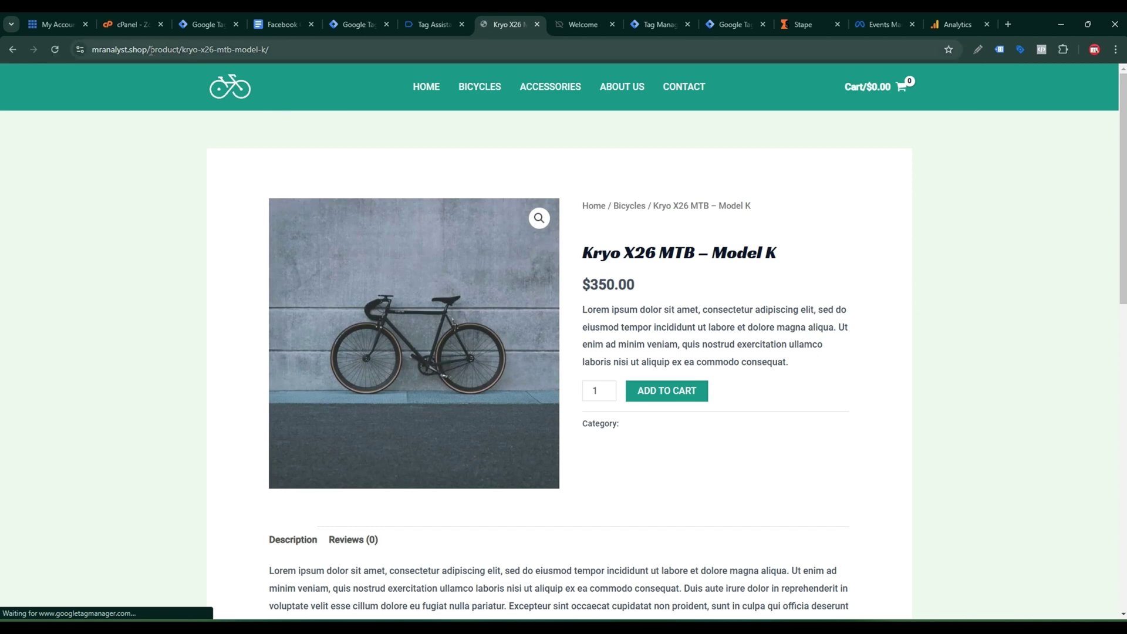
double_click(154, 50)
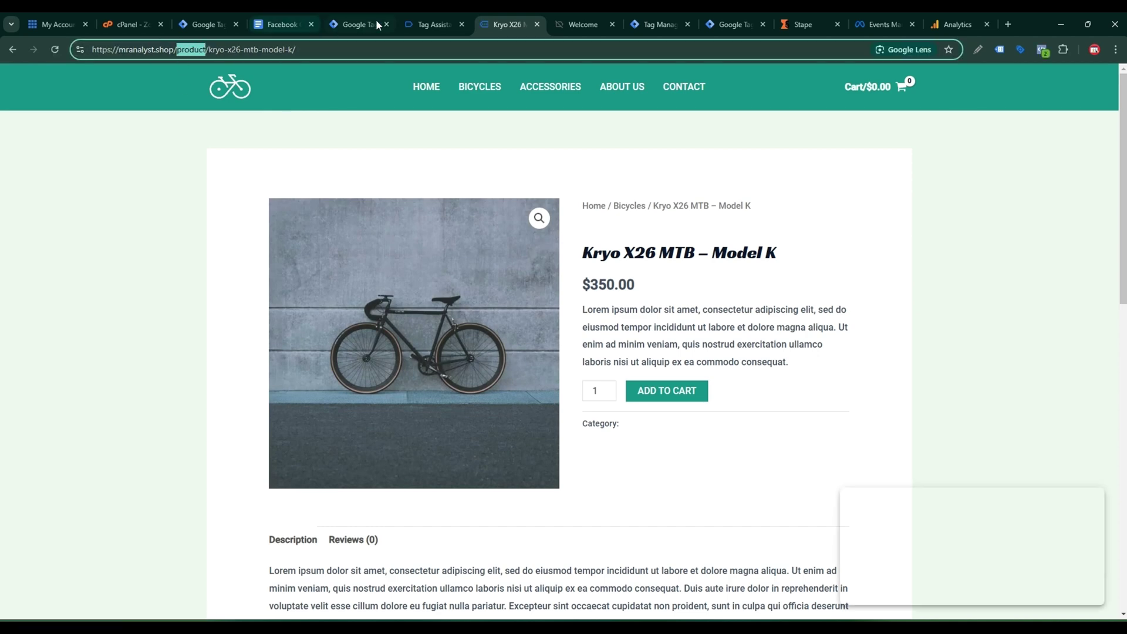
Step: Back in the tag, set x-fb-cd-content_name to the dlv - item_name variable and x-fb-cd-content_ids to dlv - item_id
click(359, 24)
click(765, 399)
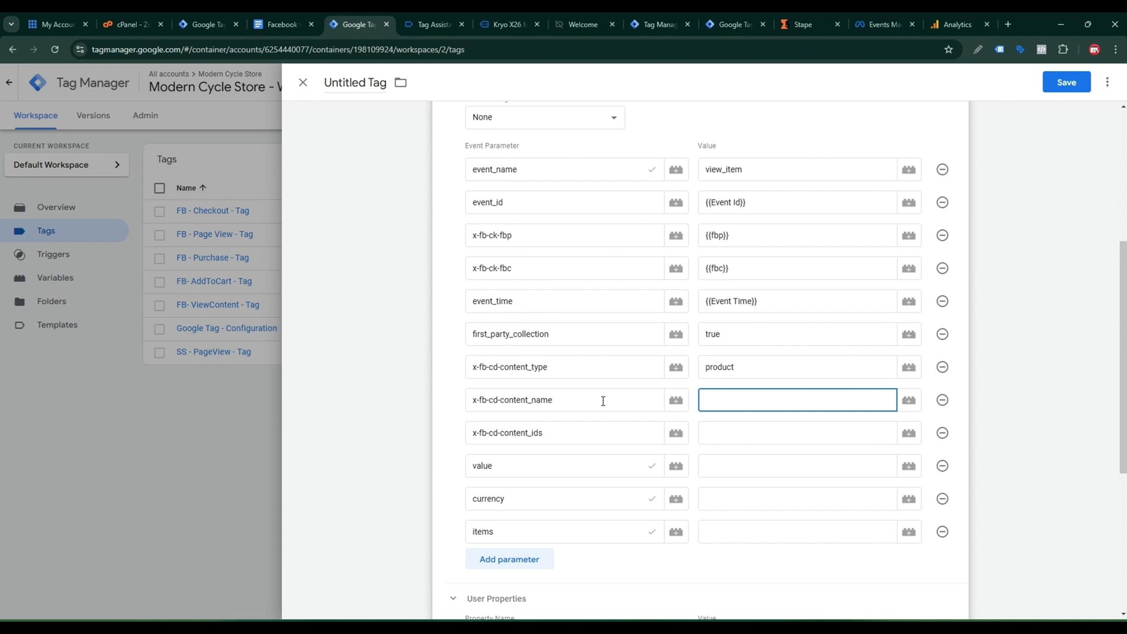
click(908, 401)
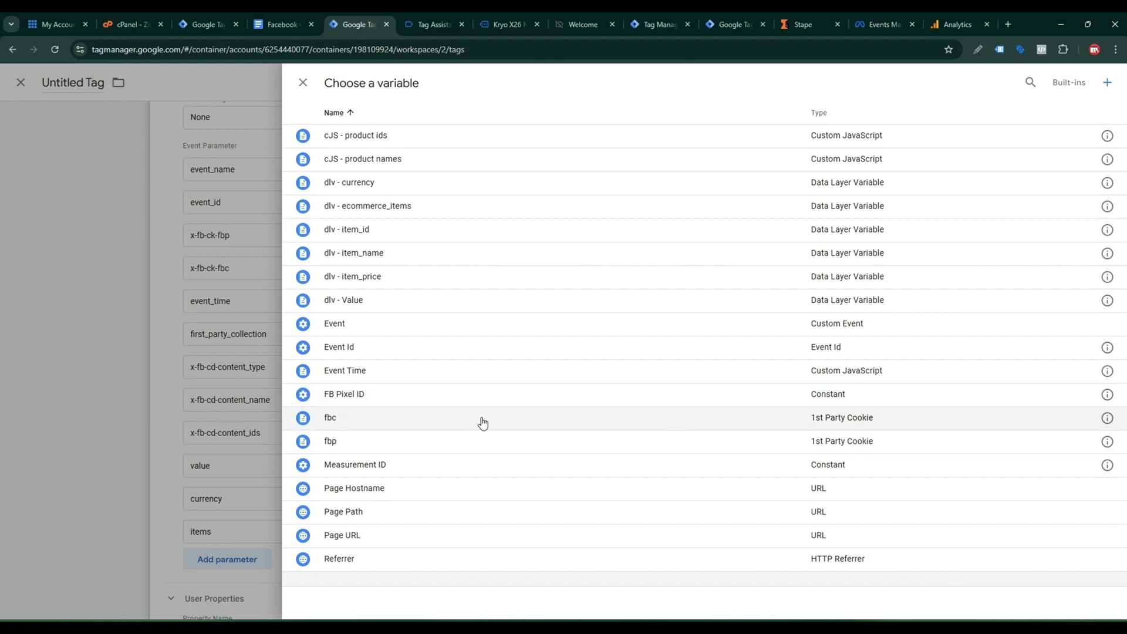
click(387, 253)
click(730, 443)
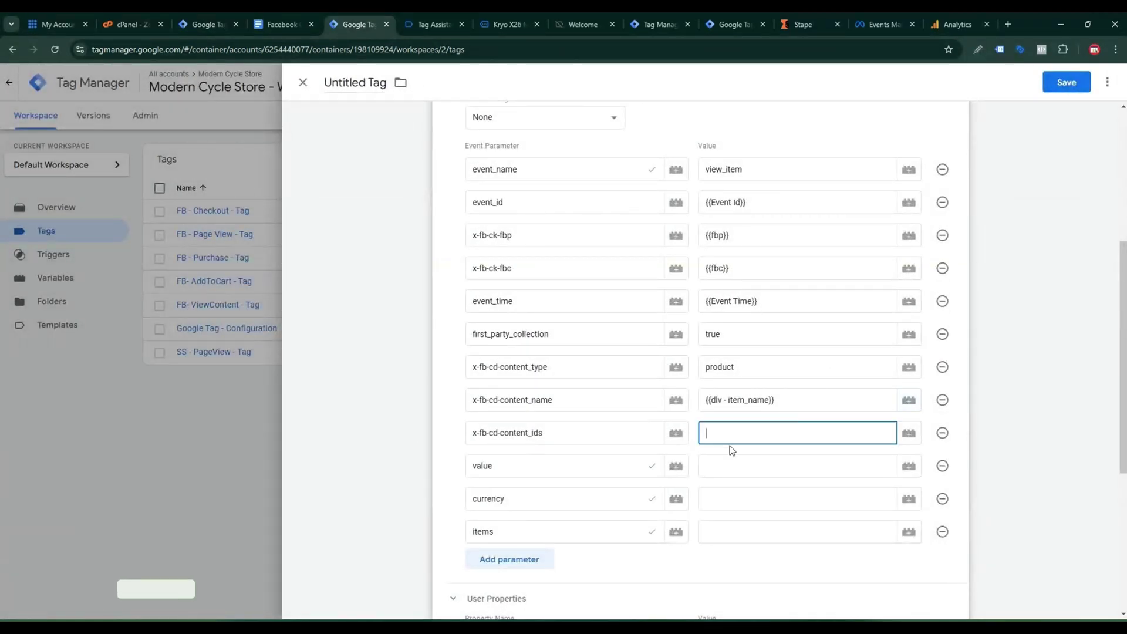
click(908, 434)
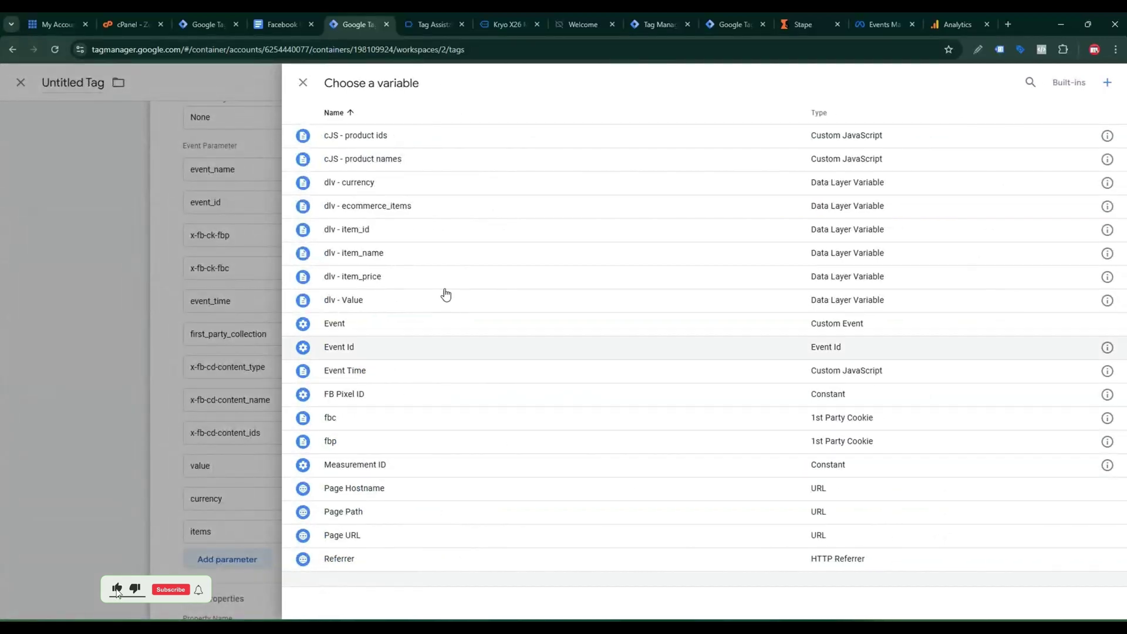
click(389, 229)
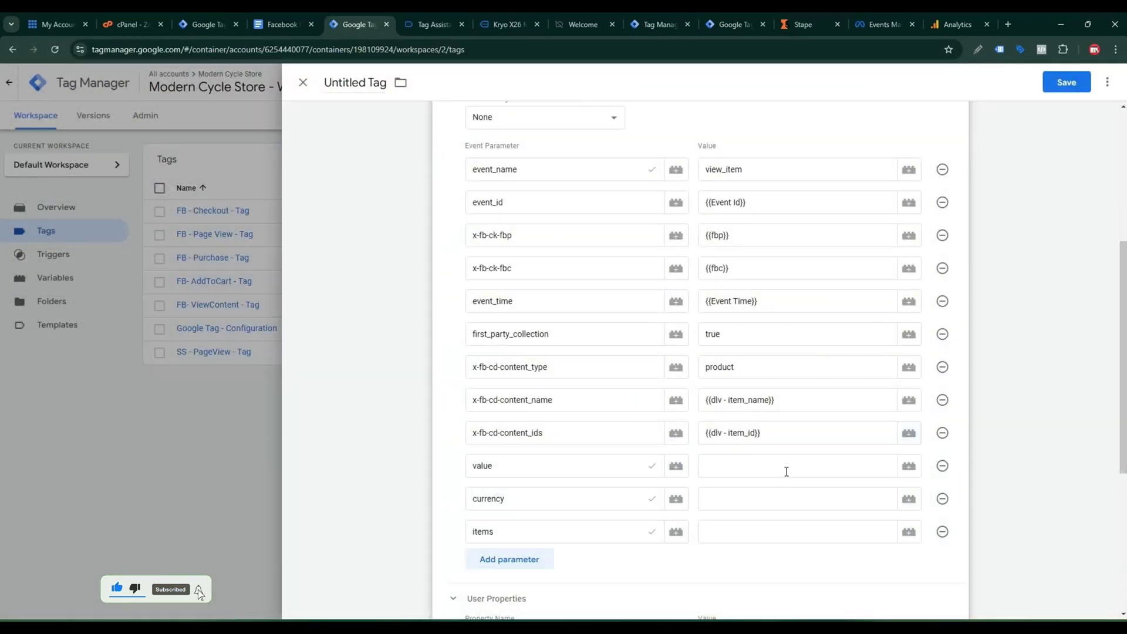
Step: Set the value parameter to the dlv - item_price variable and the currency parameter to dlv - currency
click(908, 466)
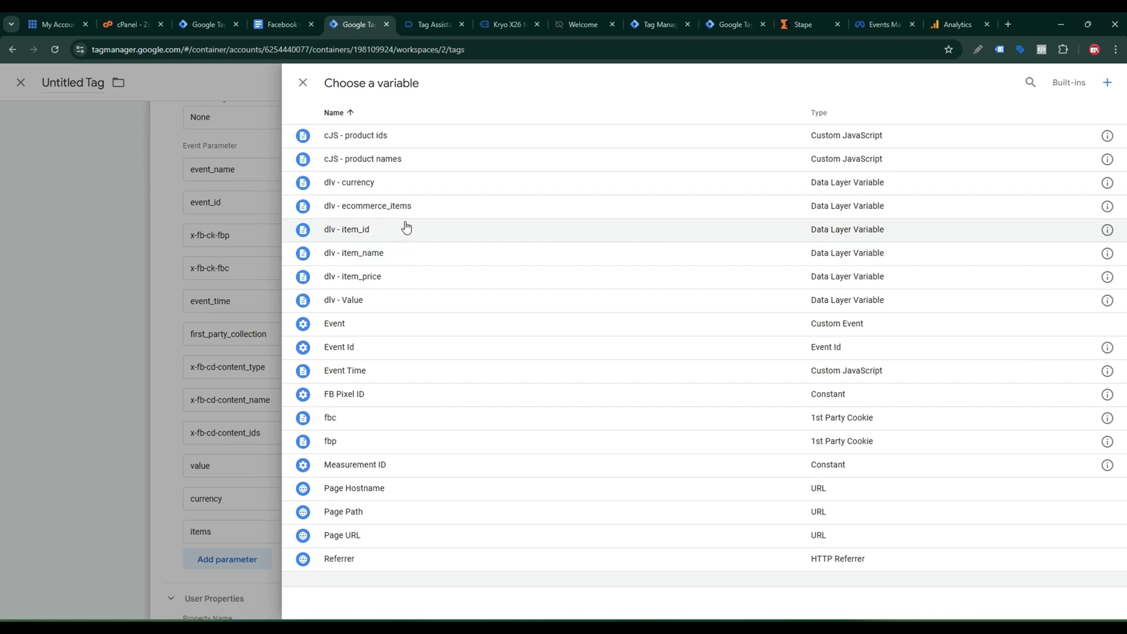
click(399, 277)
scroll(797, 428, down, 2)
click(783, 384)
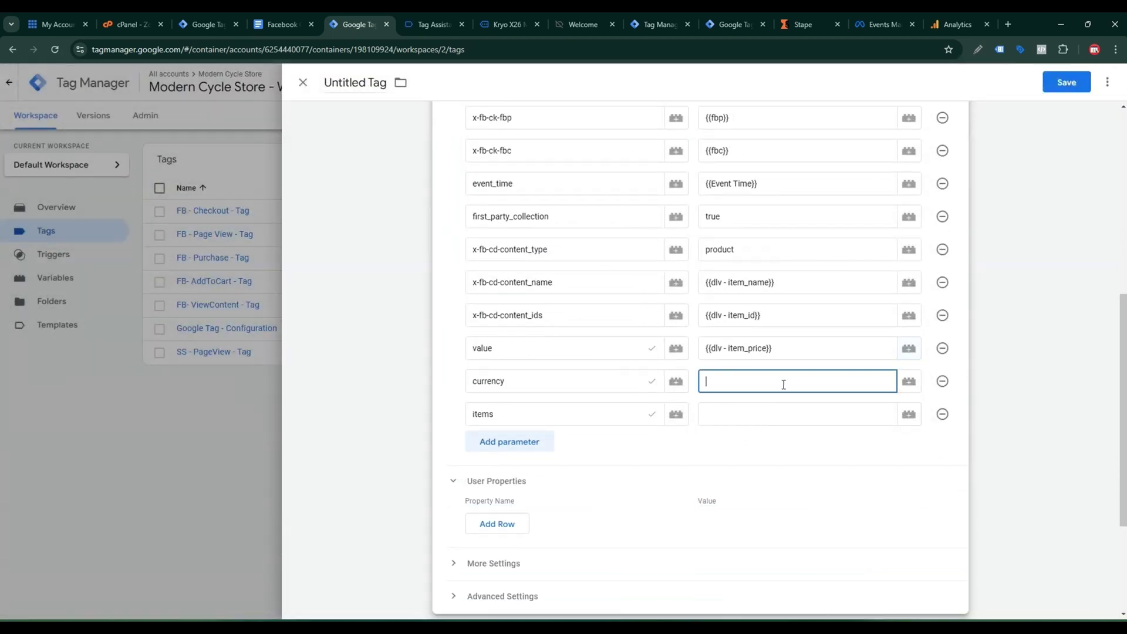
click(909, 380)
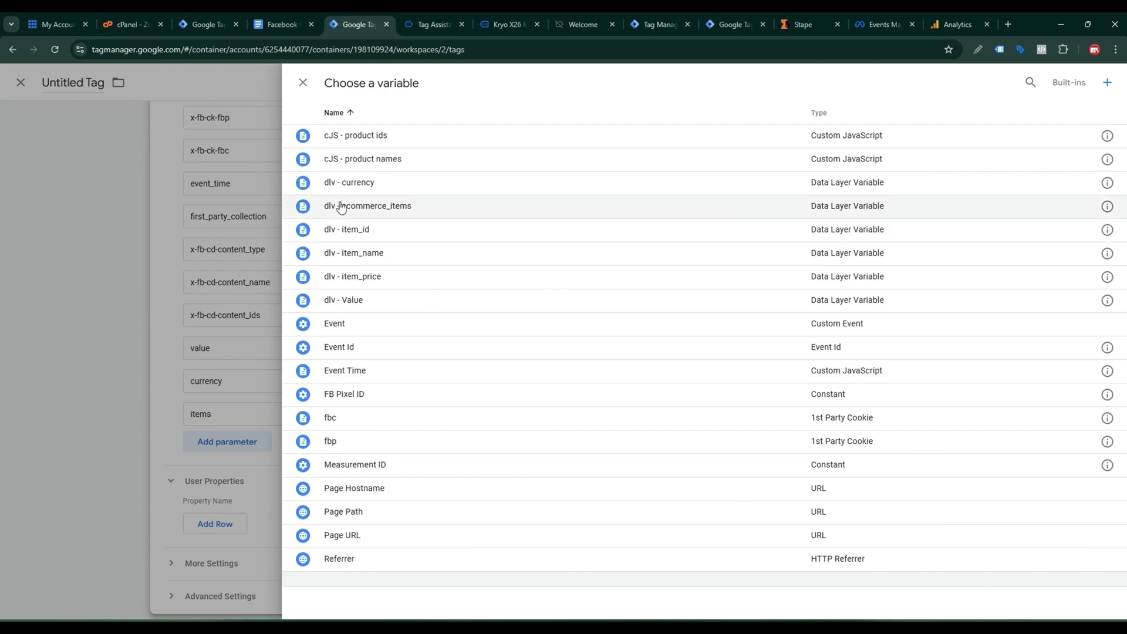
click(348, 187)
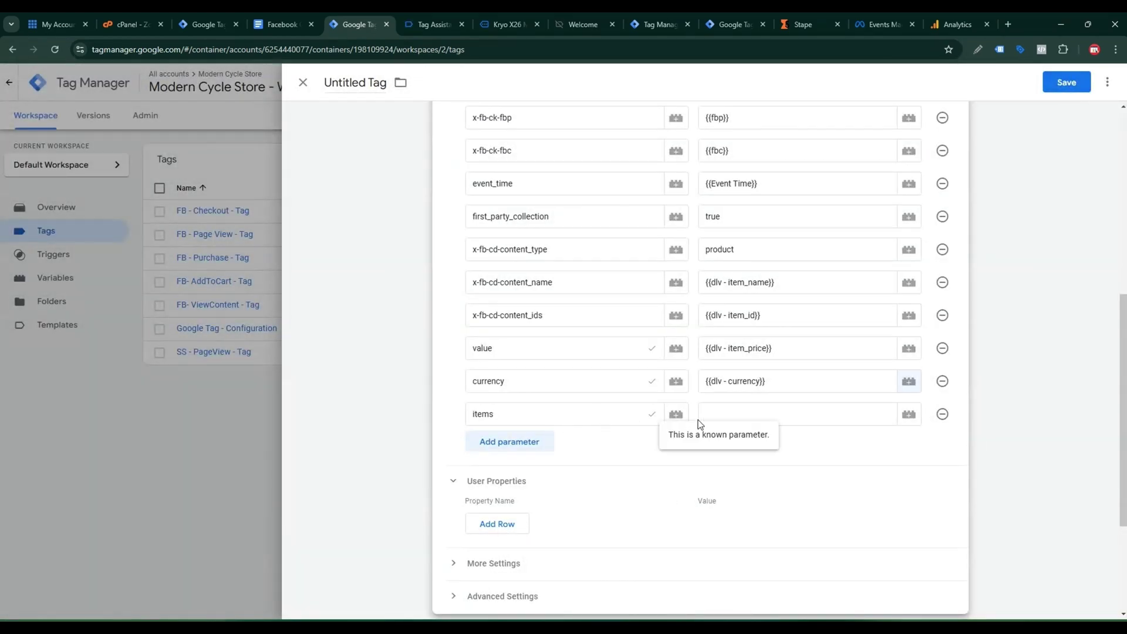
Step: Set the items parameter's value to the dlv - ecommerce_items variable
drag(500, 413, 453, 414)
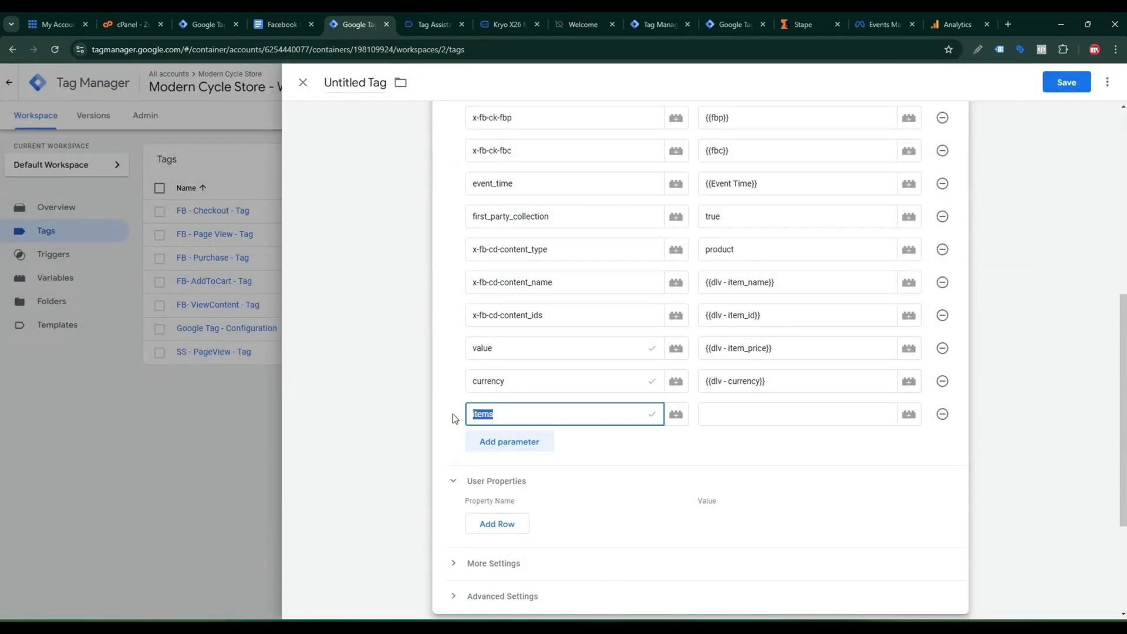
click(452, 414)
click(845, 405)
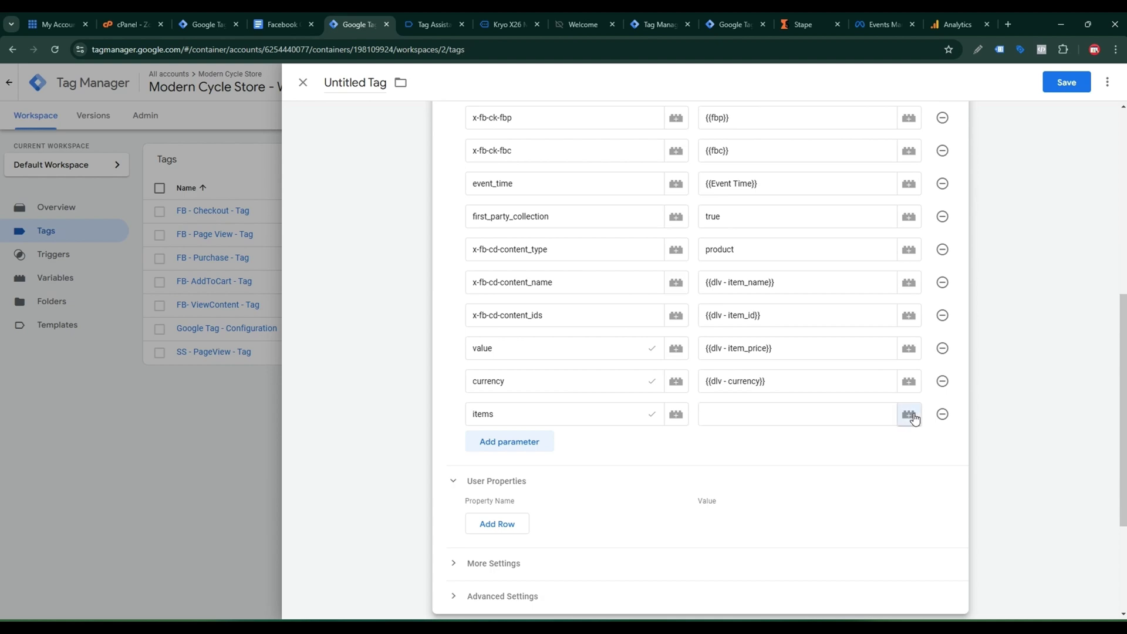
click(910, 415)
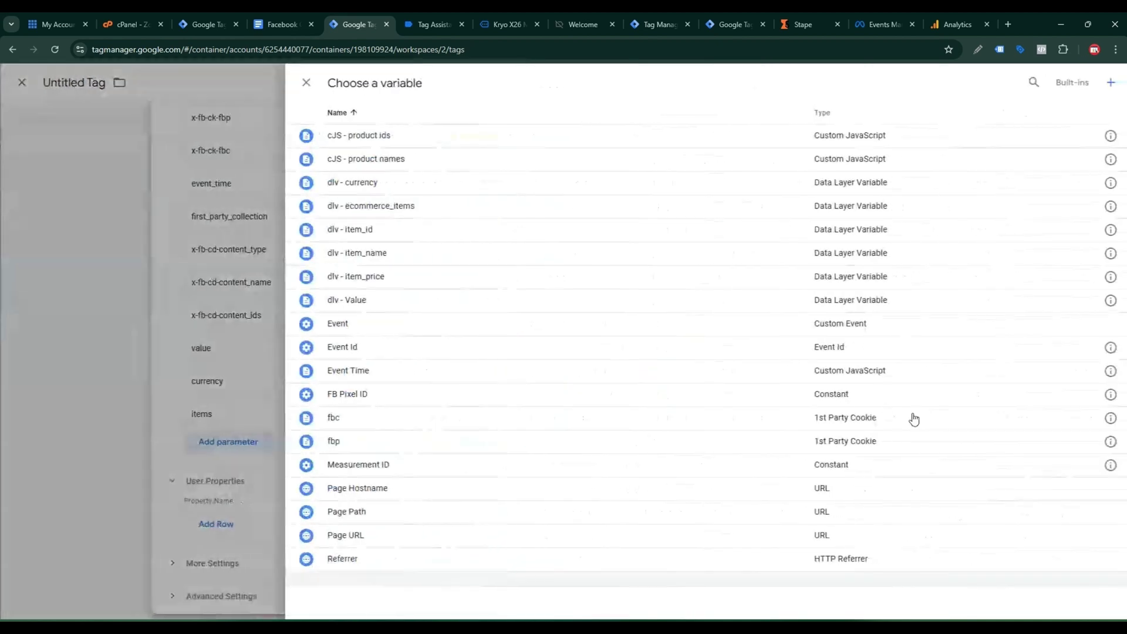
click(414, 207)
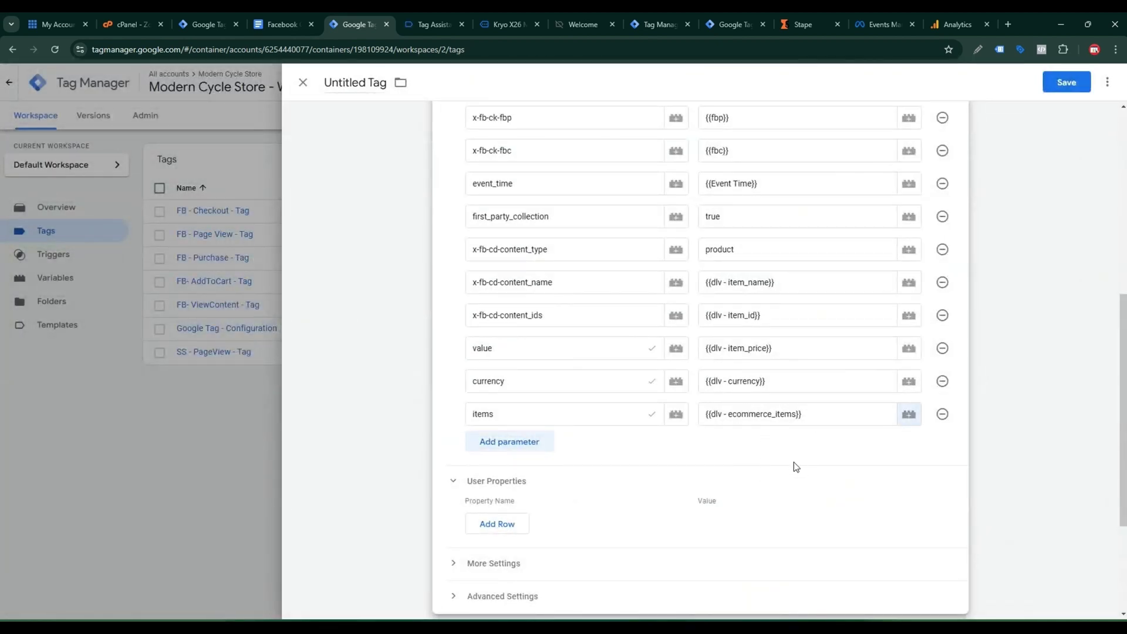
Step: Assign view_item - Trigger as the firing trigger of the view_item event tag
scroll(794, 463, down, 3)
click(562, 412)
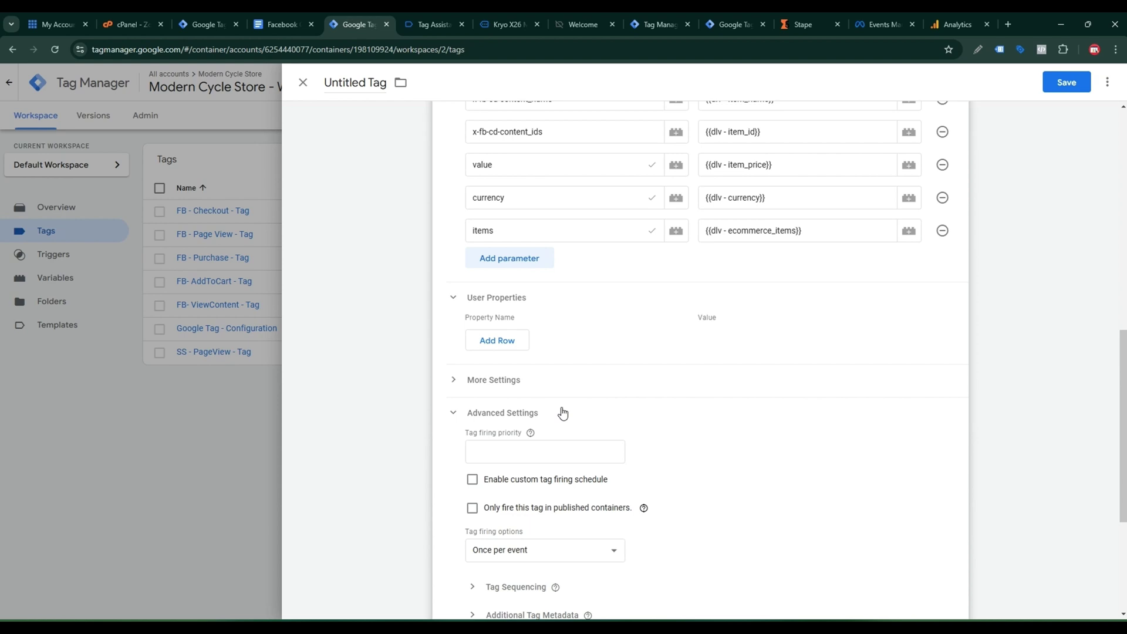
click(562, 412)
click(730, 515)
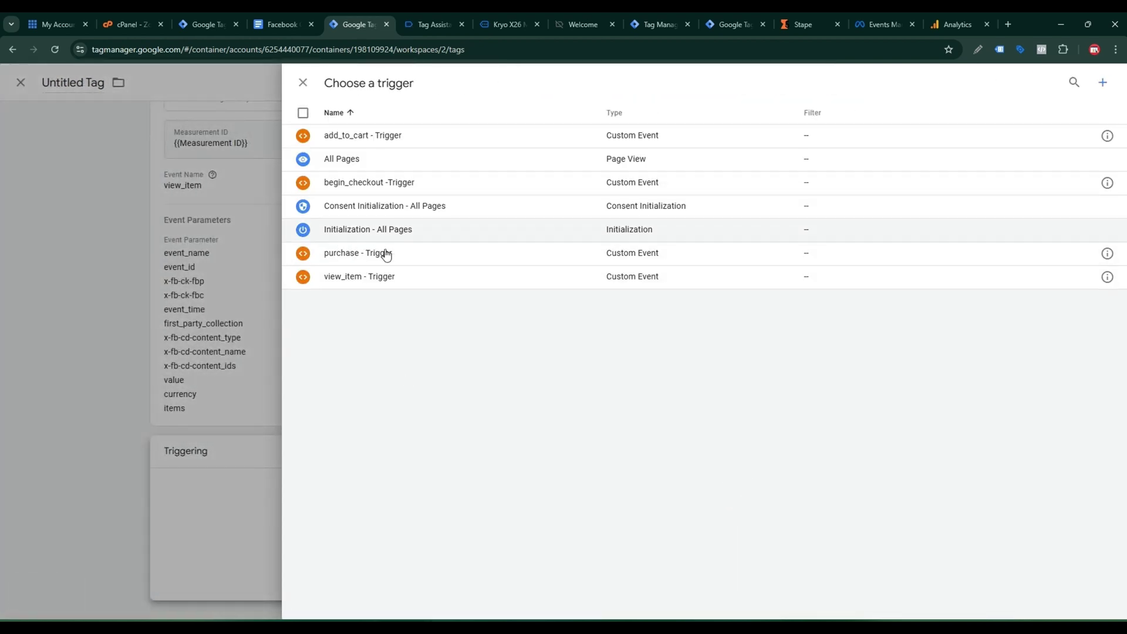
click(367, 286)
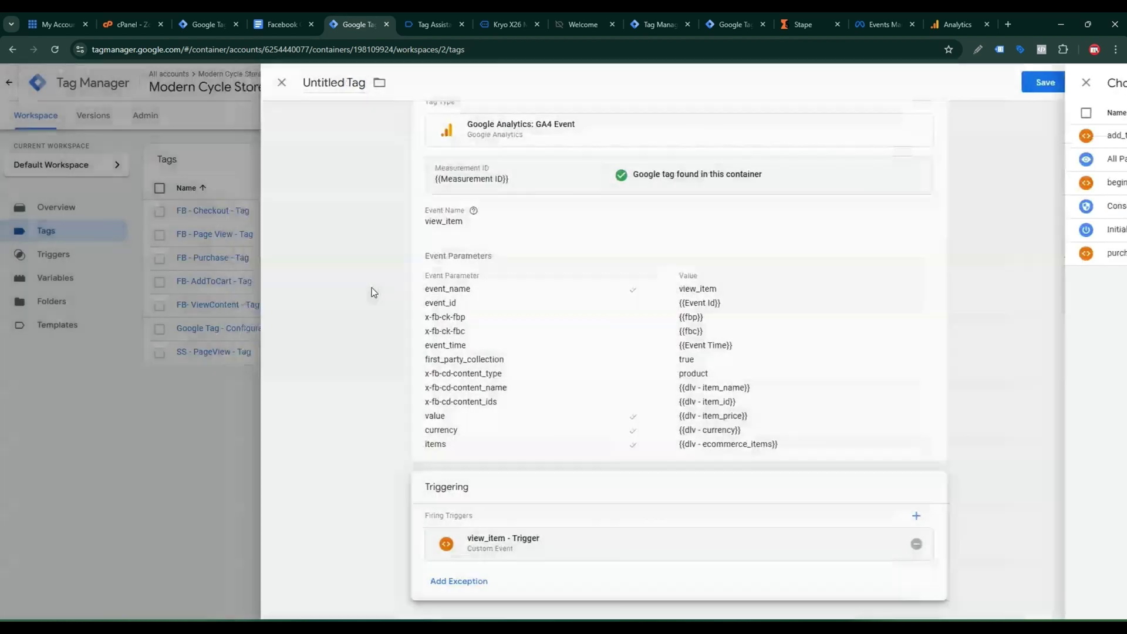
Step: Name the tag SS - View Item - Tag and save it
click(355, 82)
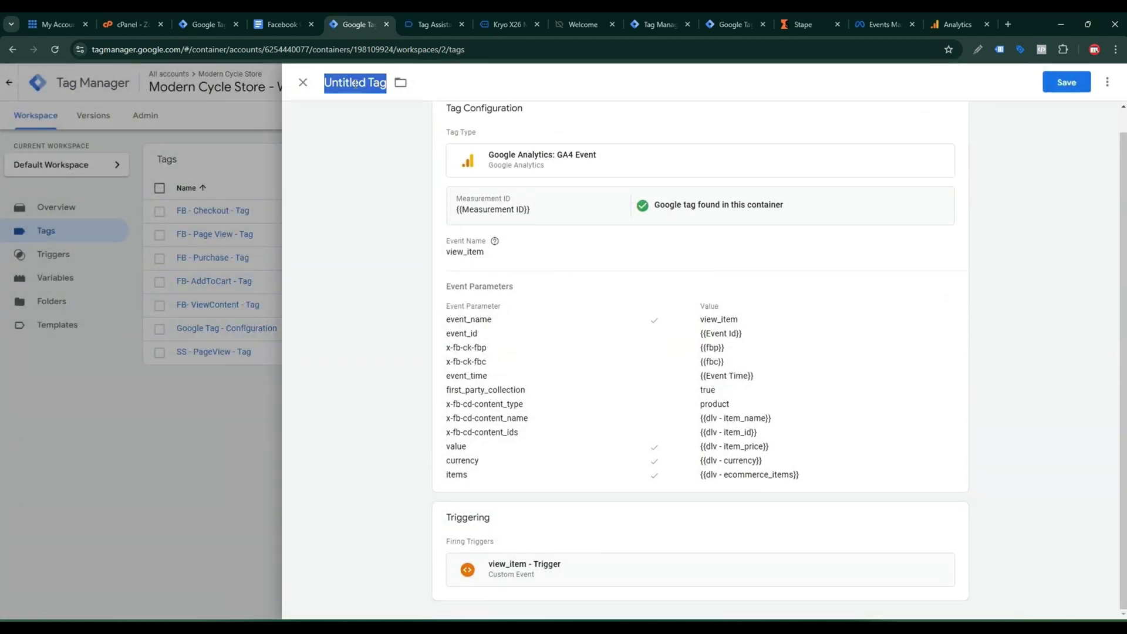
text(SS - View)
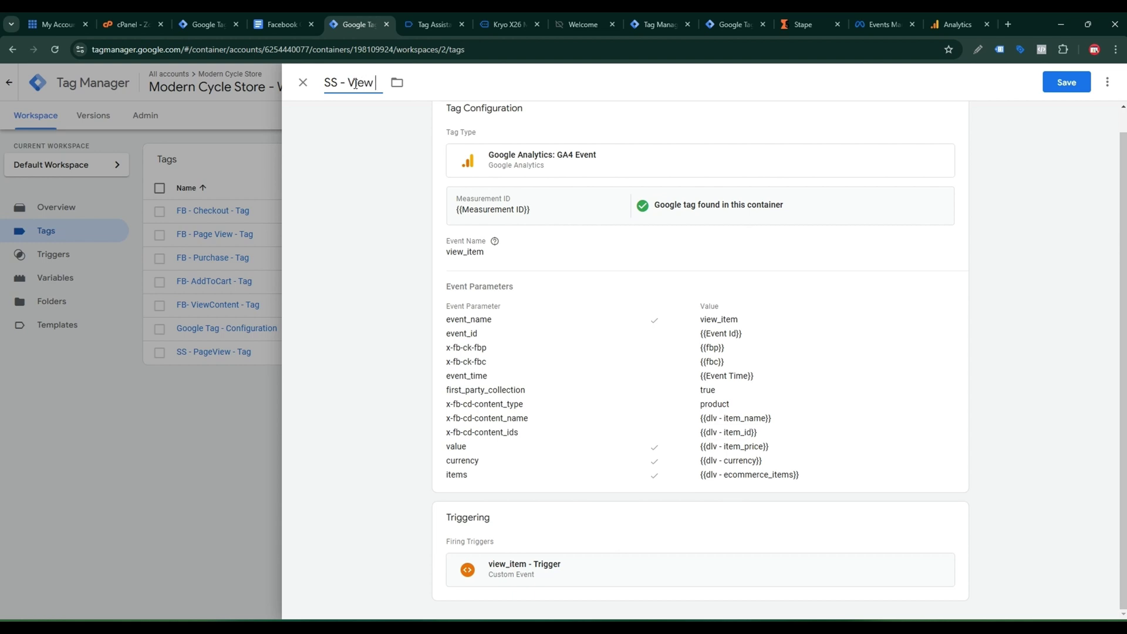
text( Item - Tag)
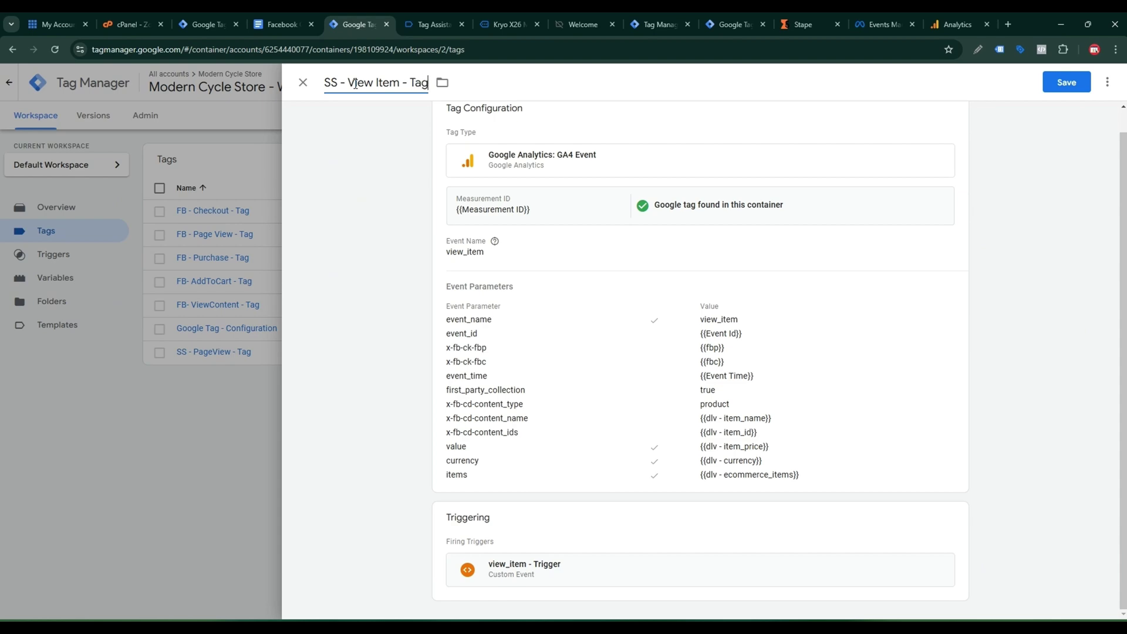
click(1065, 82)
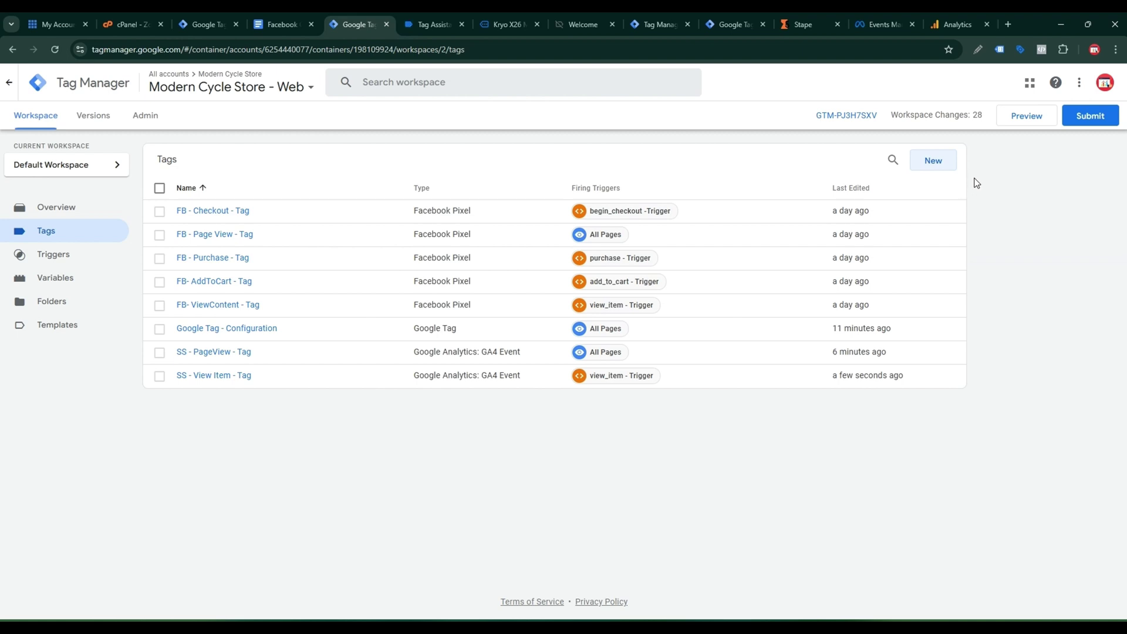
Step: Preview the web container, open the Kryo X26 MTB – Model X product page, and check in Tag Assistant which tags fired
click(1028, 122)
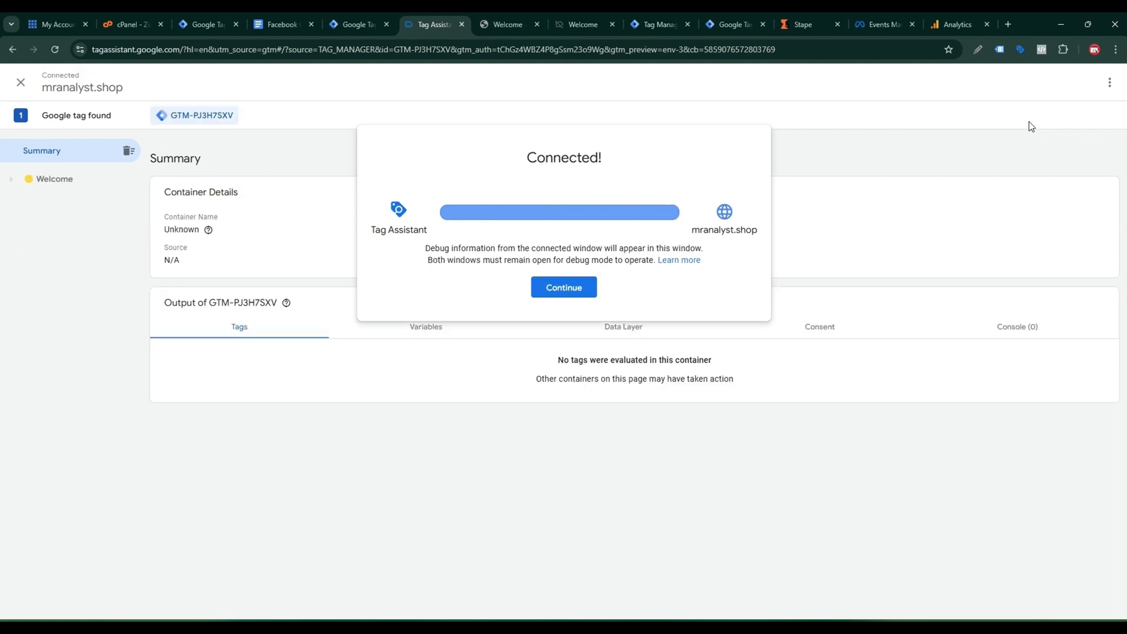
click(574, 293)
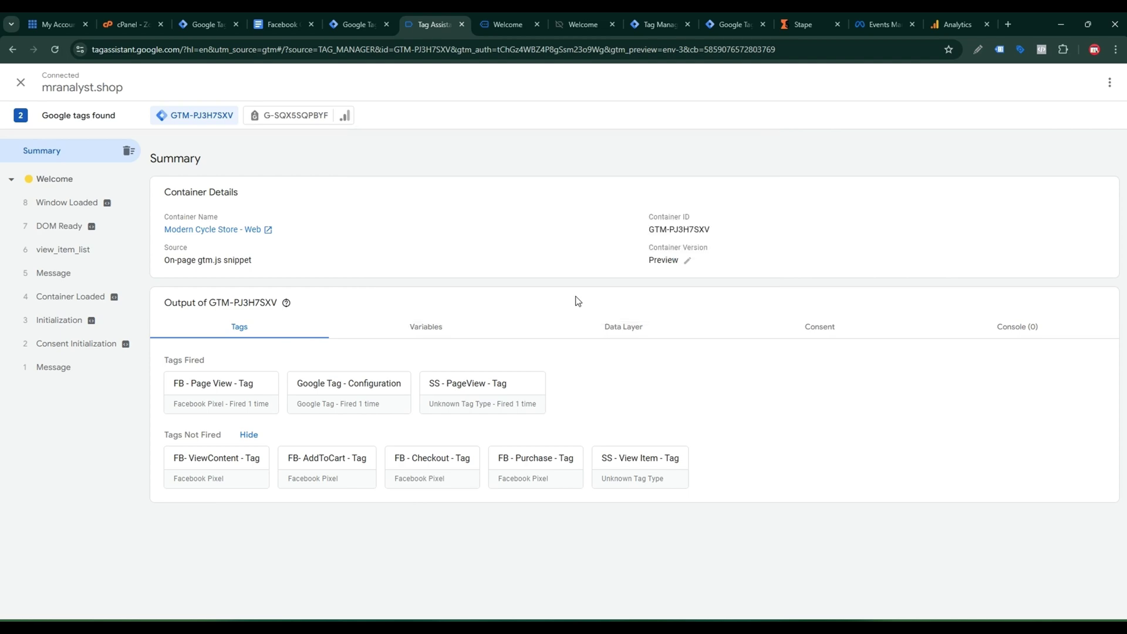
click(510, 27)
scroll(558, 295, down, 11)
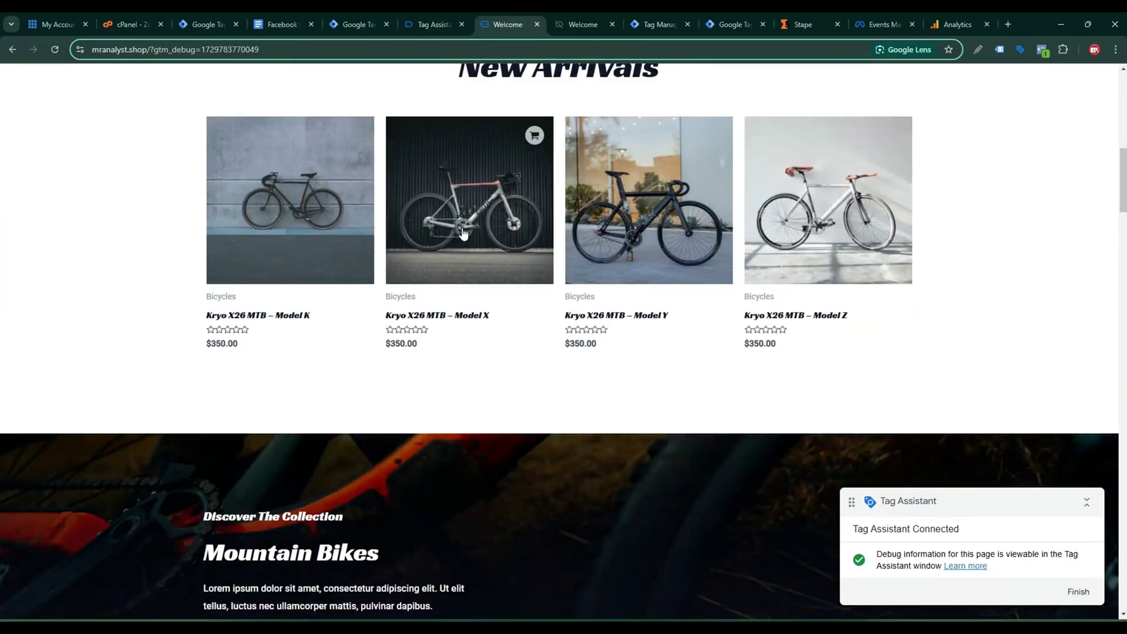
click(463, 233)
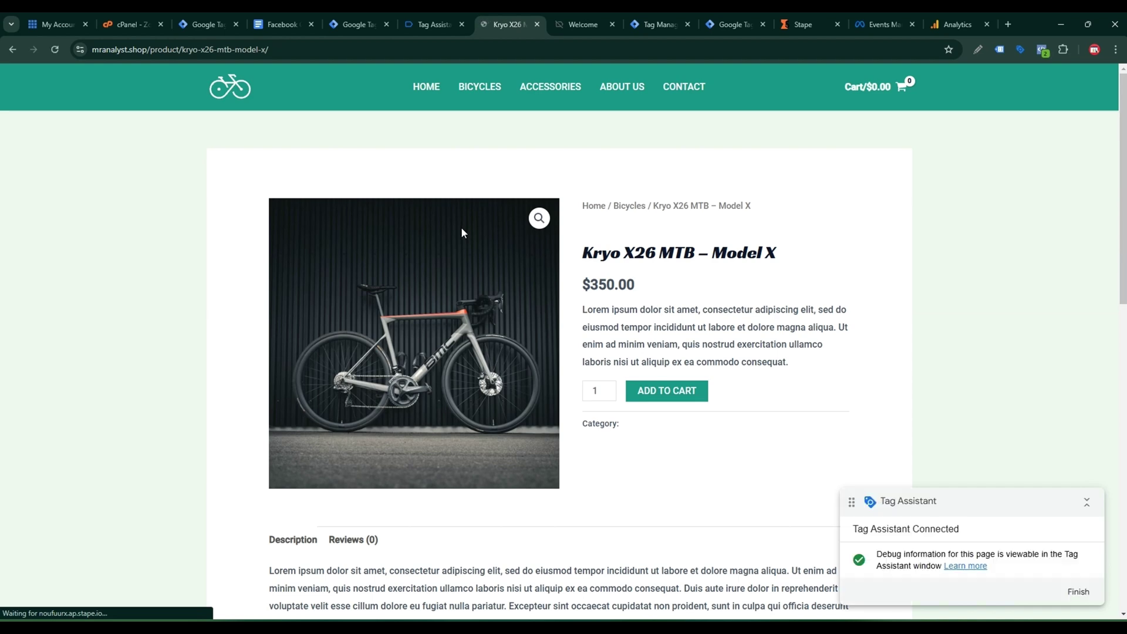
click(447, 15)
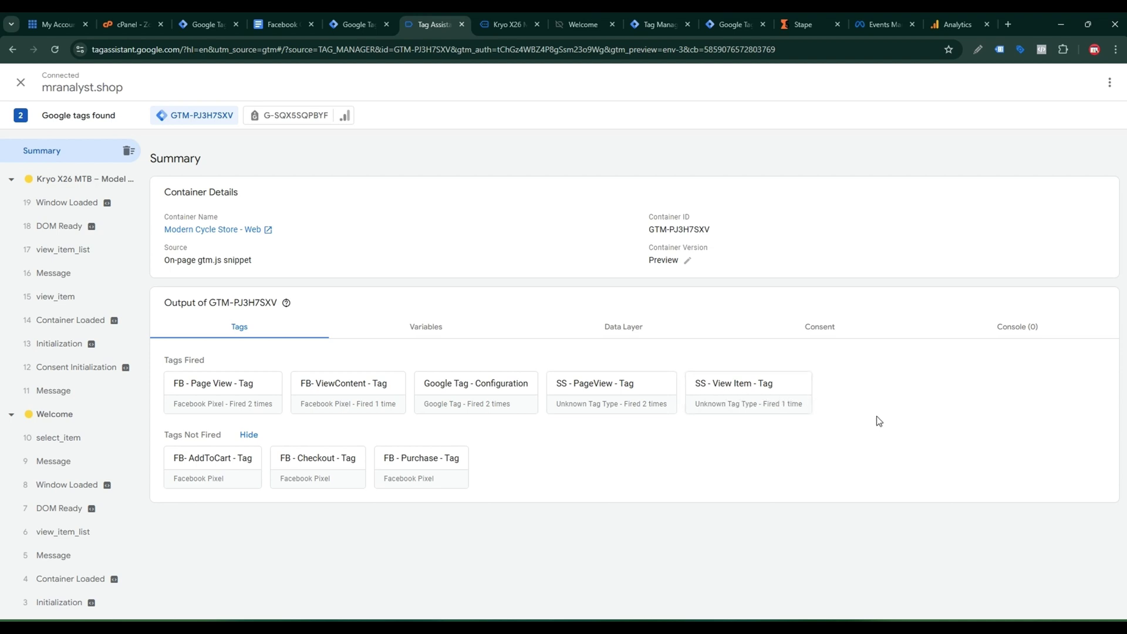
Step: Back in Tag Manager, duplicate SS - View Item - Tag and remove the Copy of prefix from the duplicate's name
click(355, 24)
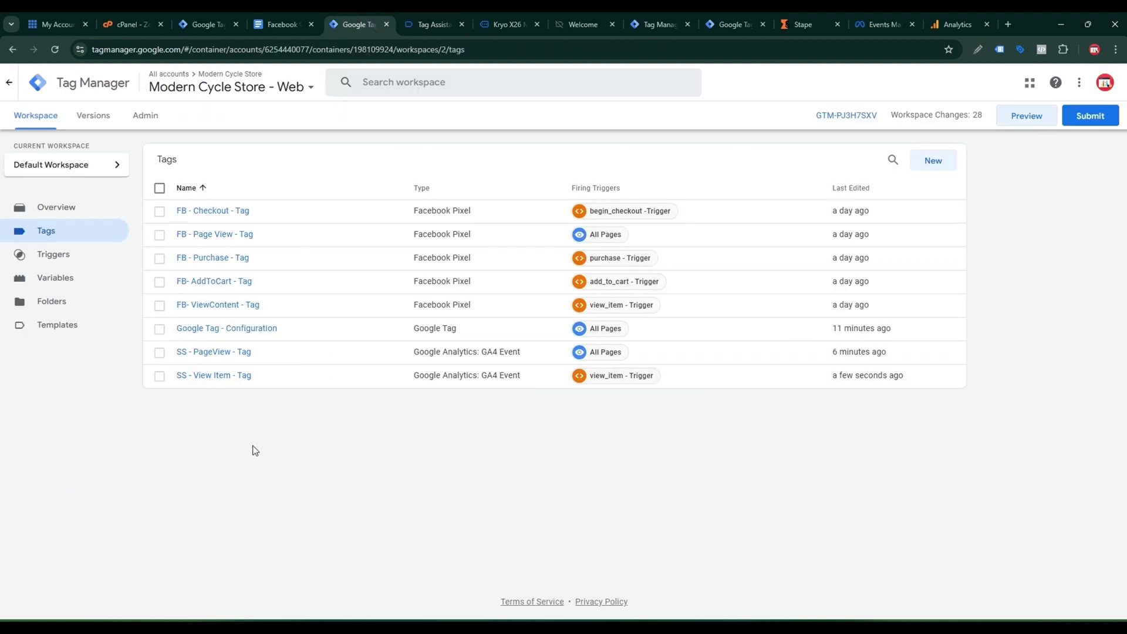
click(238, 380)
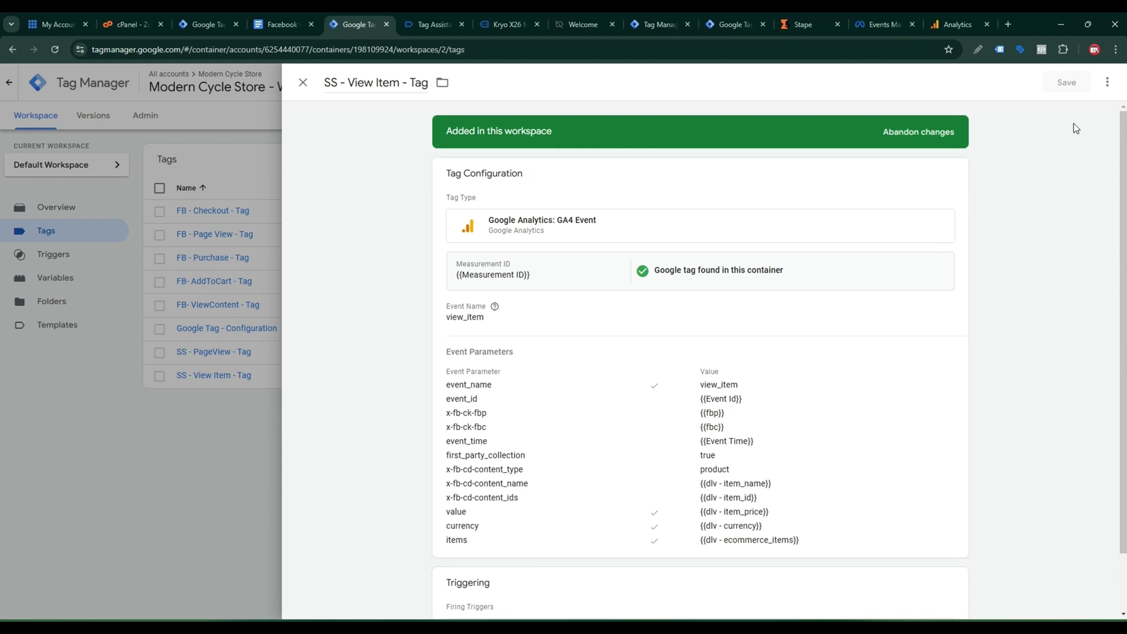
click(1108, 84)
click(1072, 113)
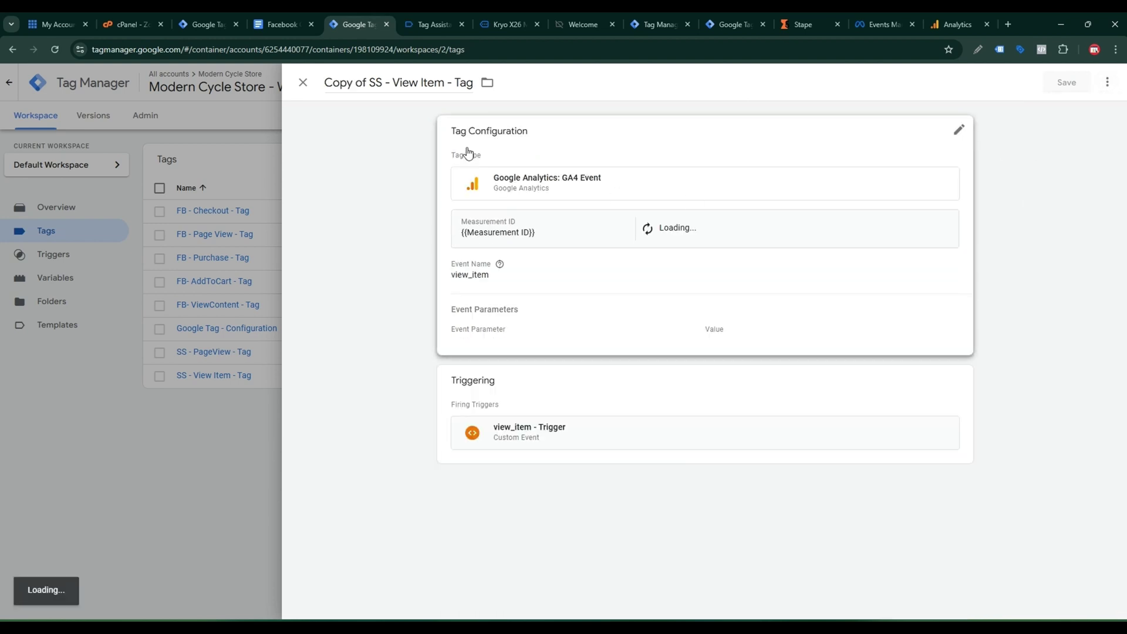
click(370, 82)
key(BackSpace)
key(BackSpace)
key(BackSpace)
key(BackSpace)
key(BackSpace)
key(BackSpace)
key(BackSpace)
key(BackSpace)
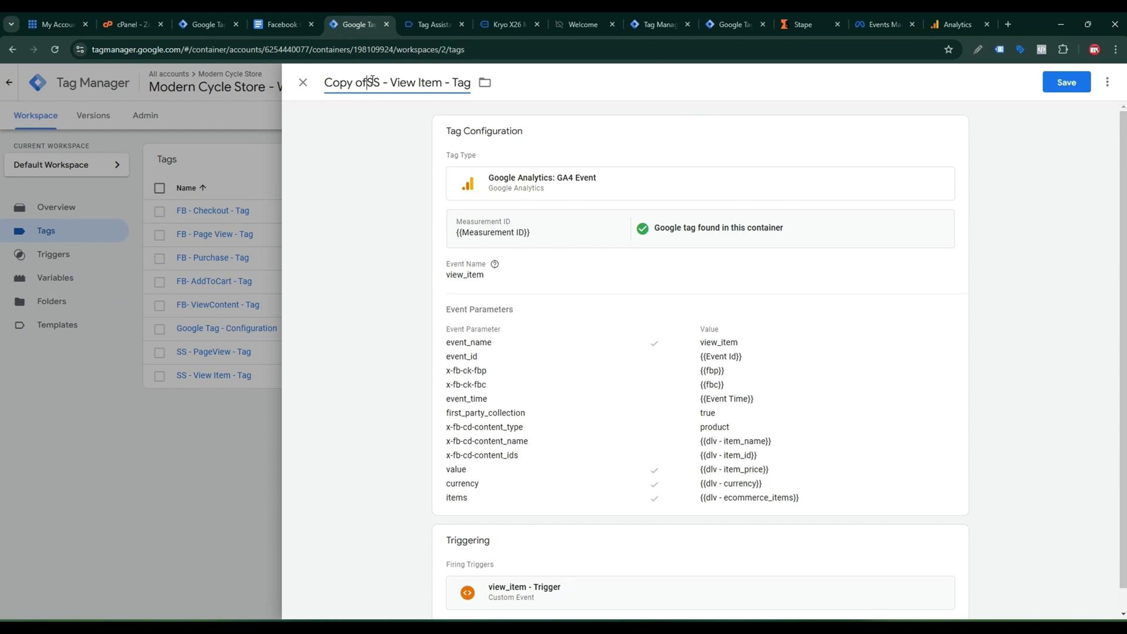
Step: Copy the add_to_cart event name from the Facebook Conversion API document and rename the duplicated tag SS - add_to_cart - Tag
click(282, 24)
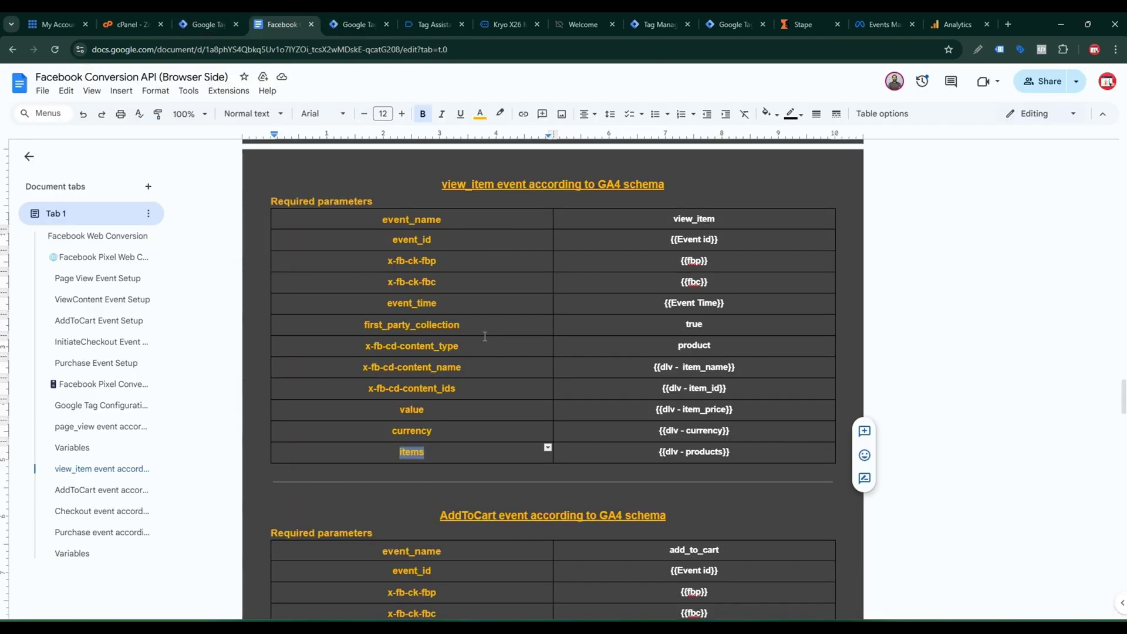
scroll(542, 338, down, 5)
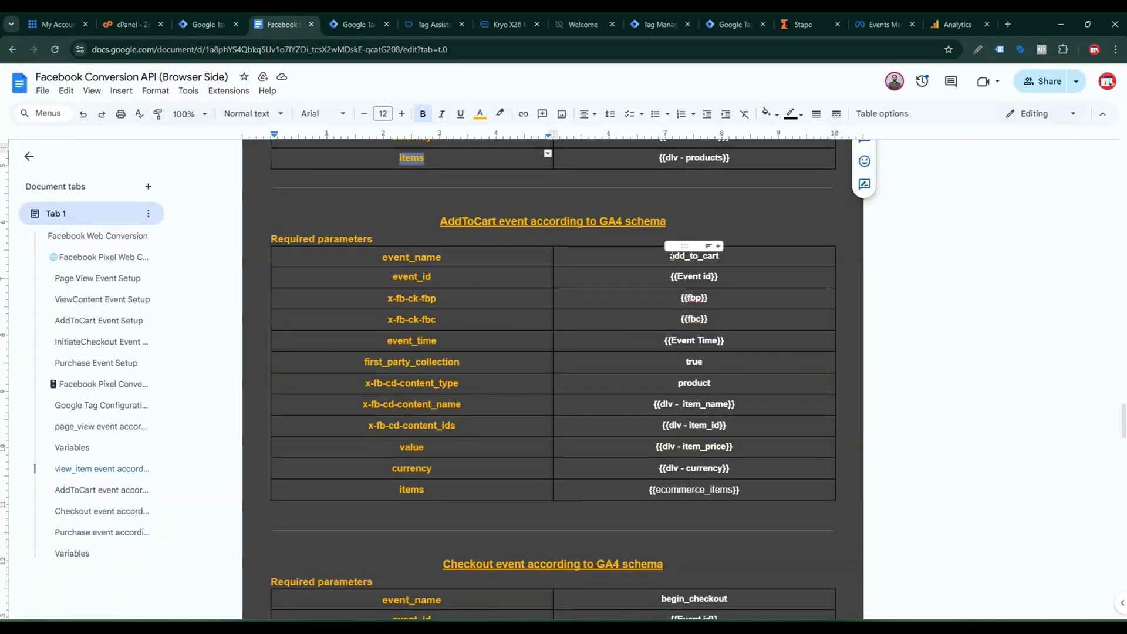
drag(667, 257, 725, 252)
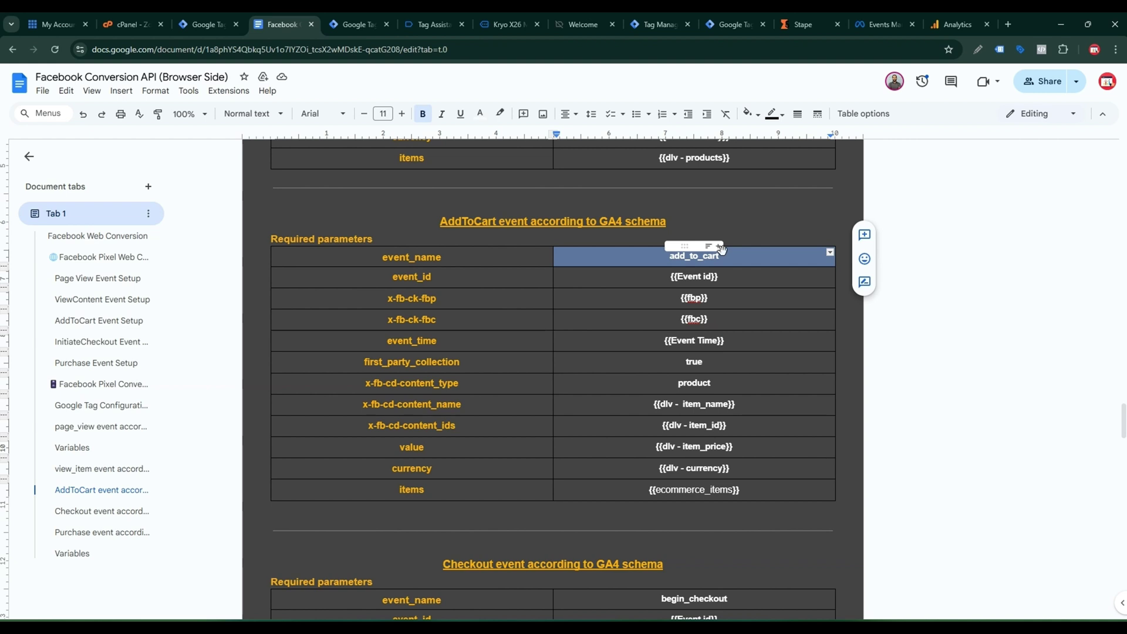
click(355, 24)
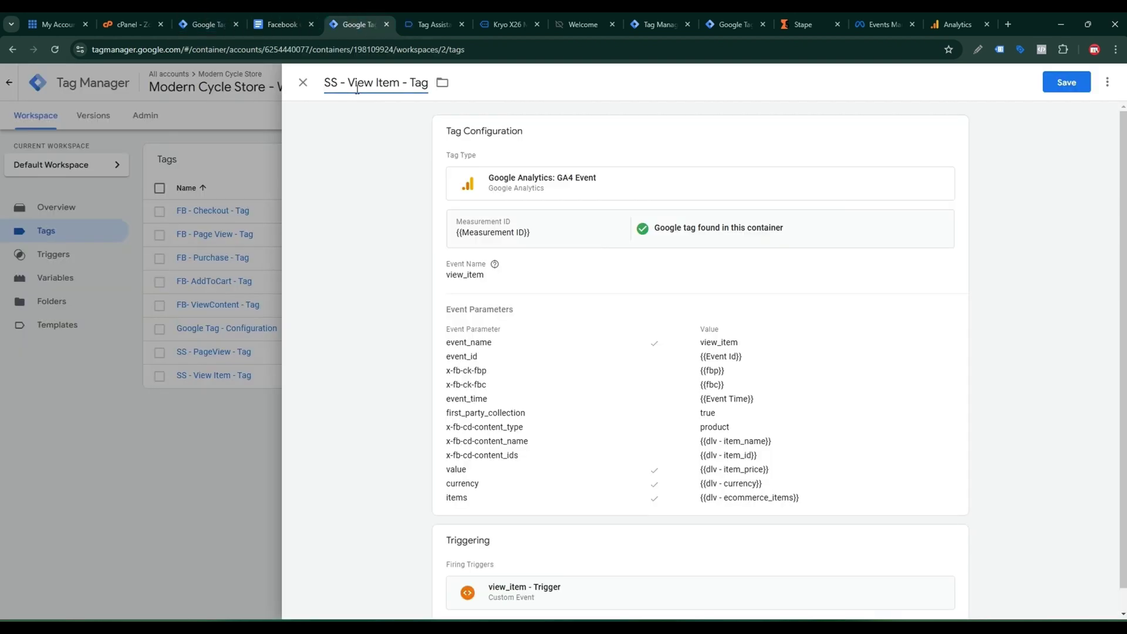
drag(350, 82, 399, 84)
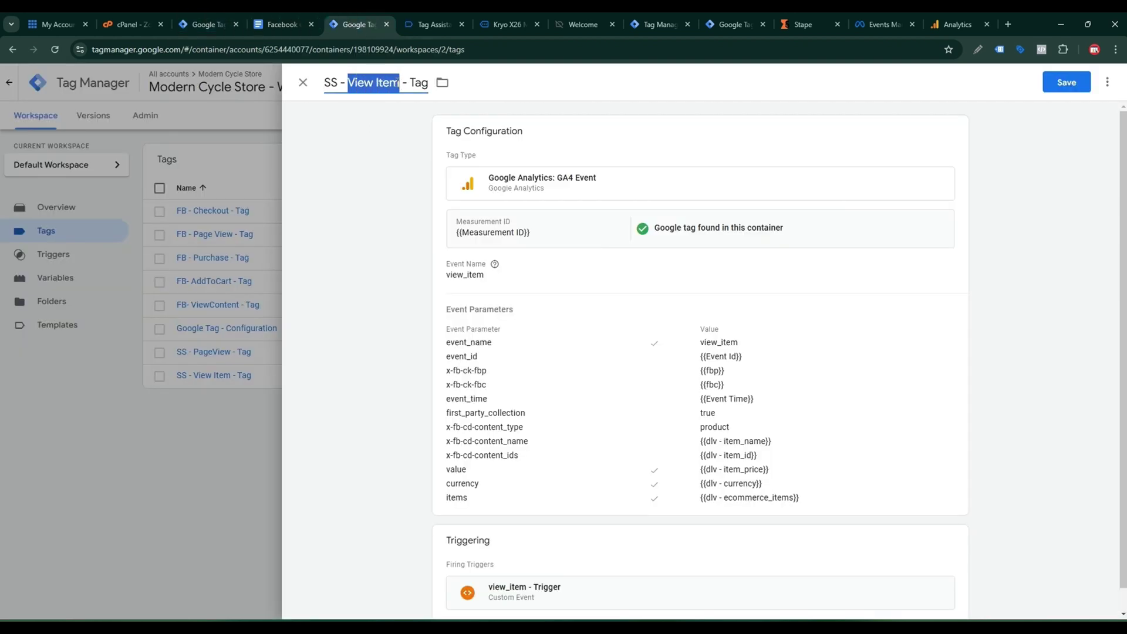
key(ctrl+v)
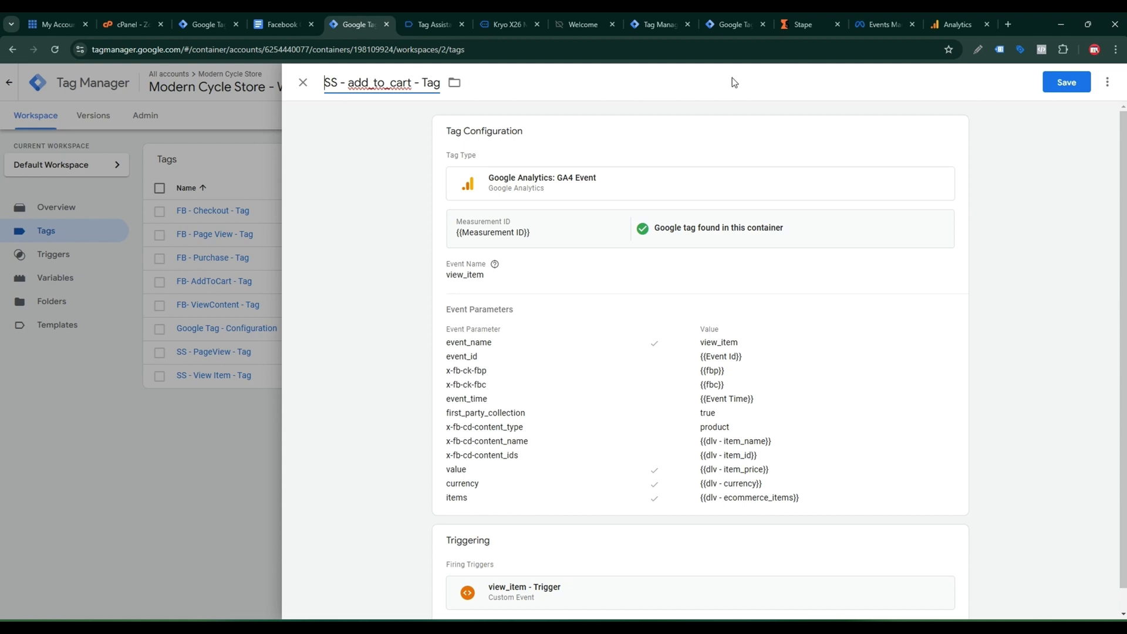
Step: Set both the tag's Event Name and its event_name parameter value to add_to_cart
click(499, 288)
double_click(491, 300)
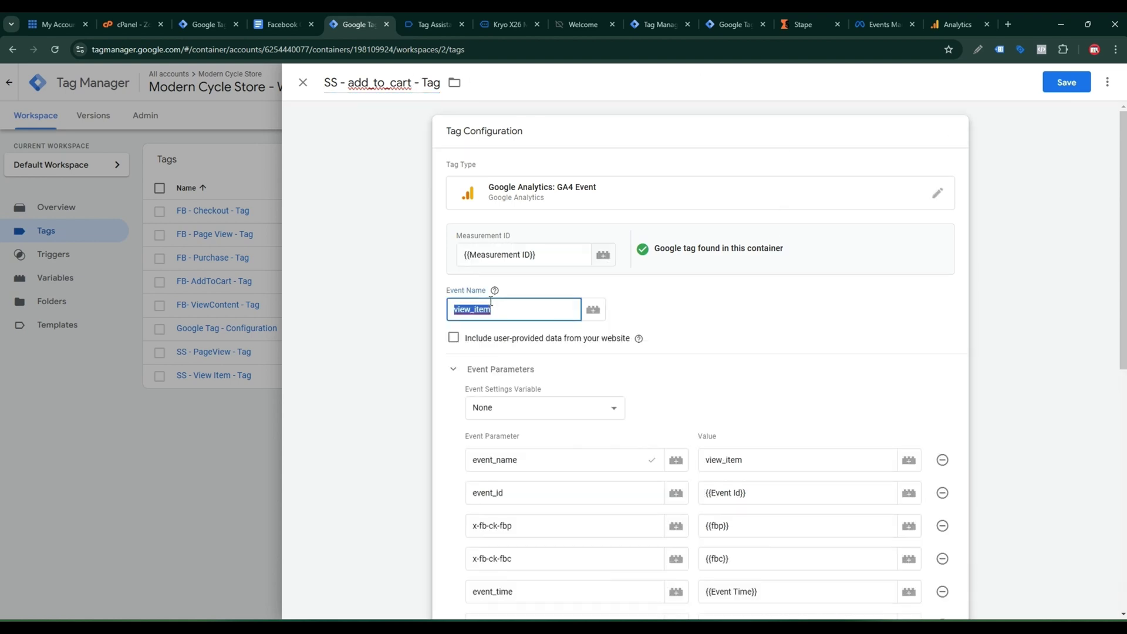
key(ctrl+v)
double_click(728, 459)
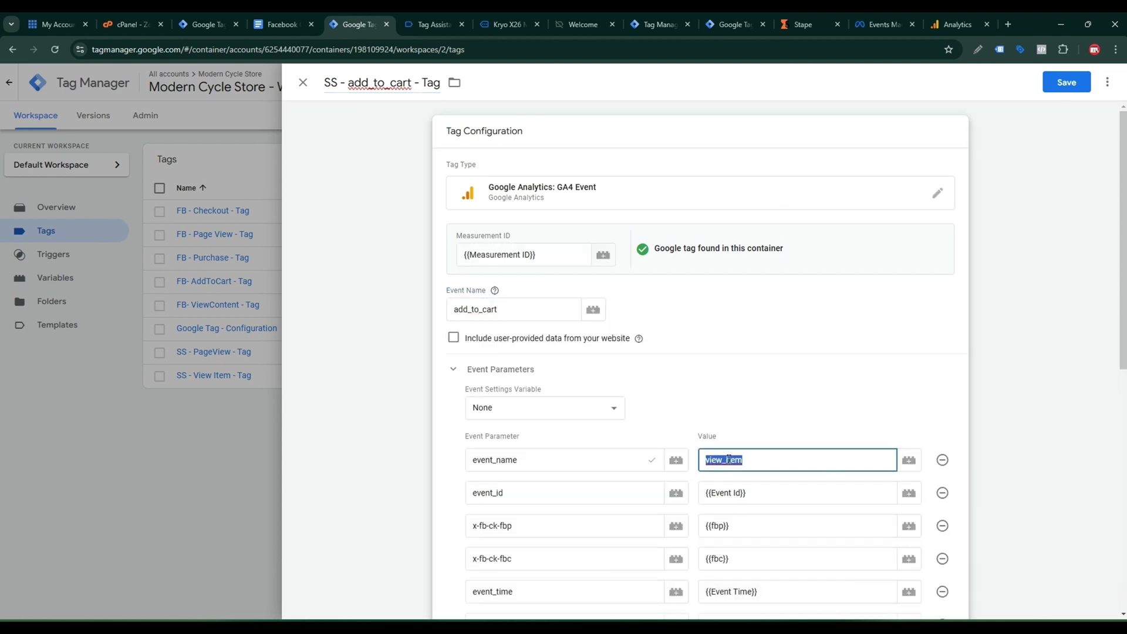
key(ctrl+v)
Step: Replace the view_item firing trigger with add_to_cart - Trigger and save the tag
scroll(816, 399, down, 8)
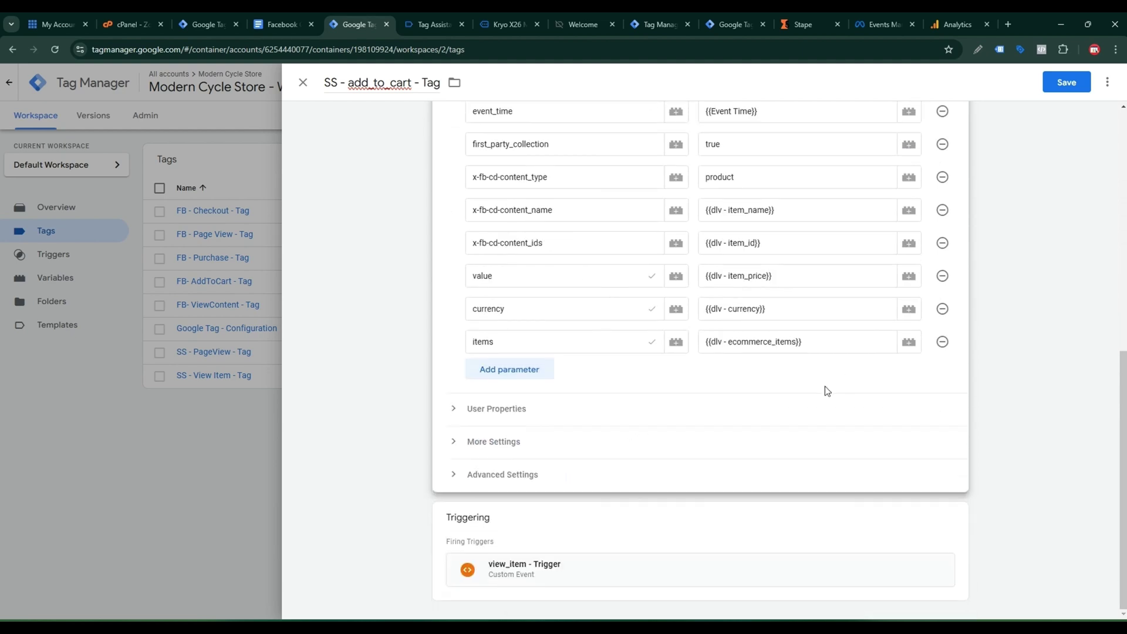
click(950, 514)
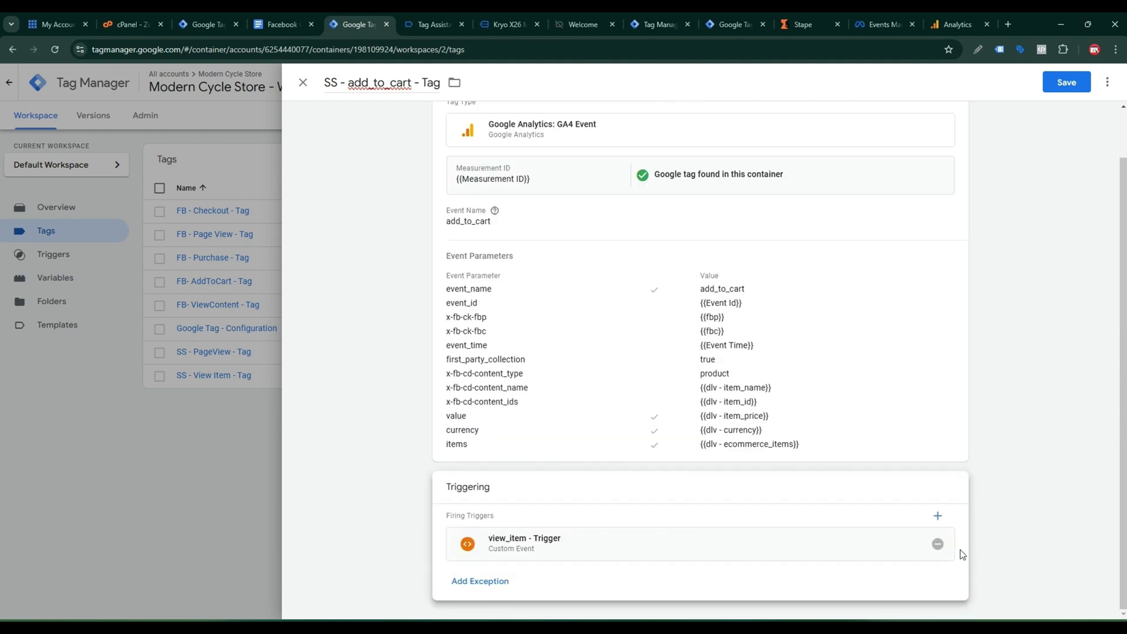
click(938, 545)
click(887, 552)
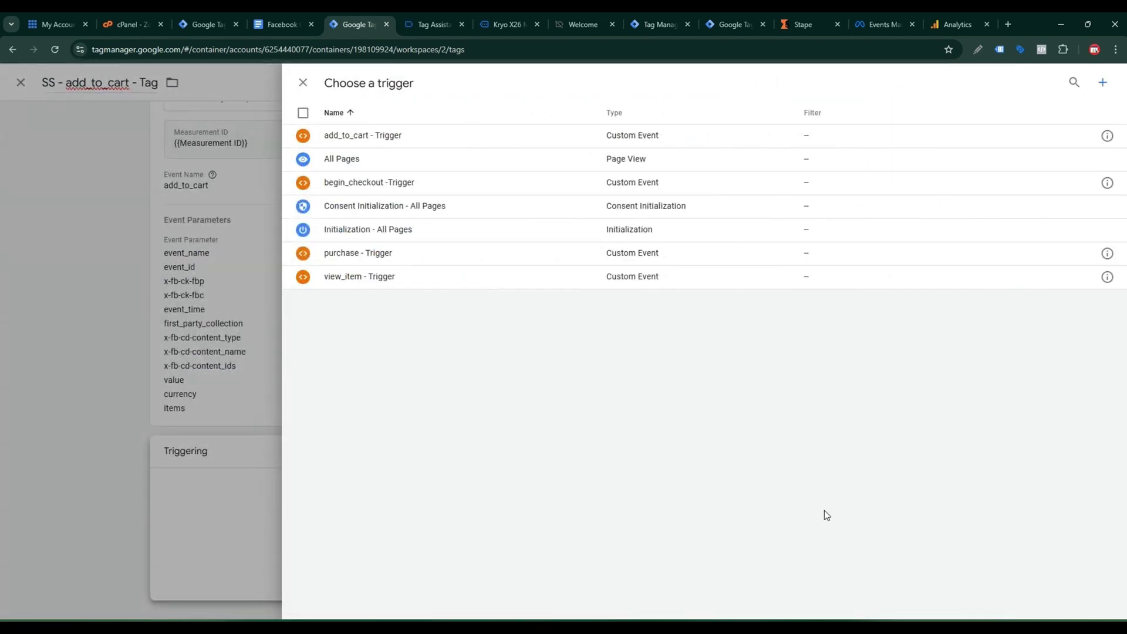
click(398, 136)
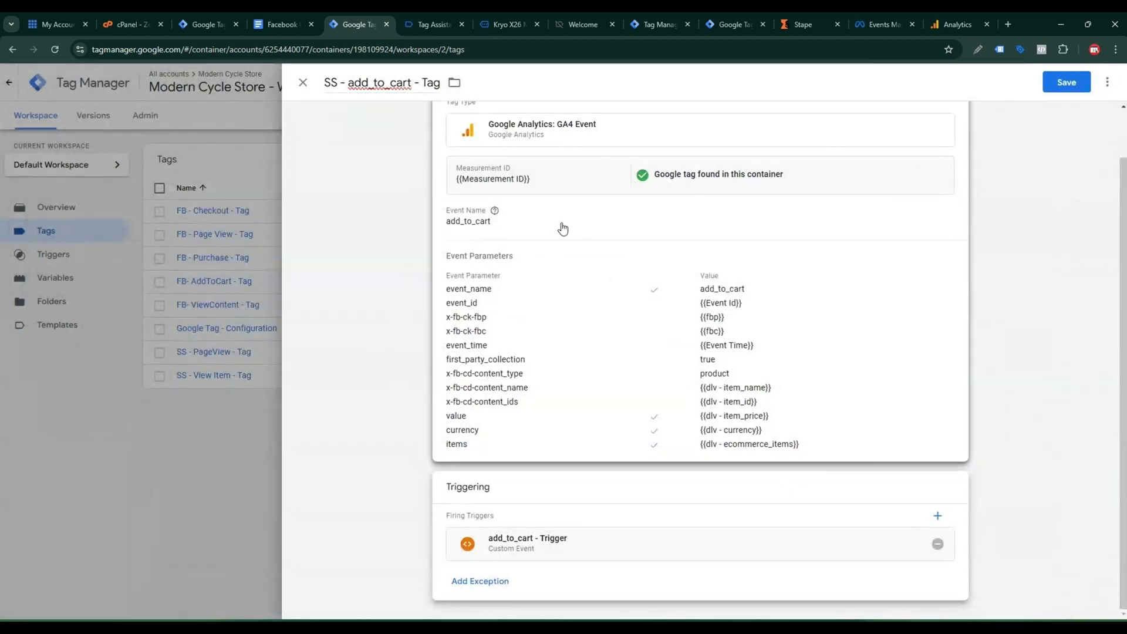
click(1079, 83)
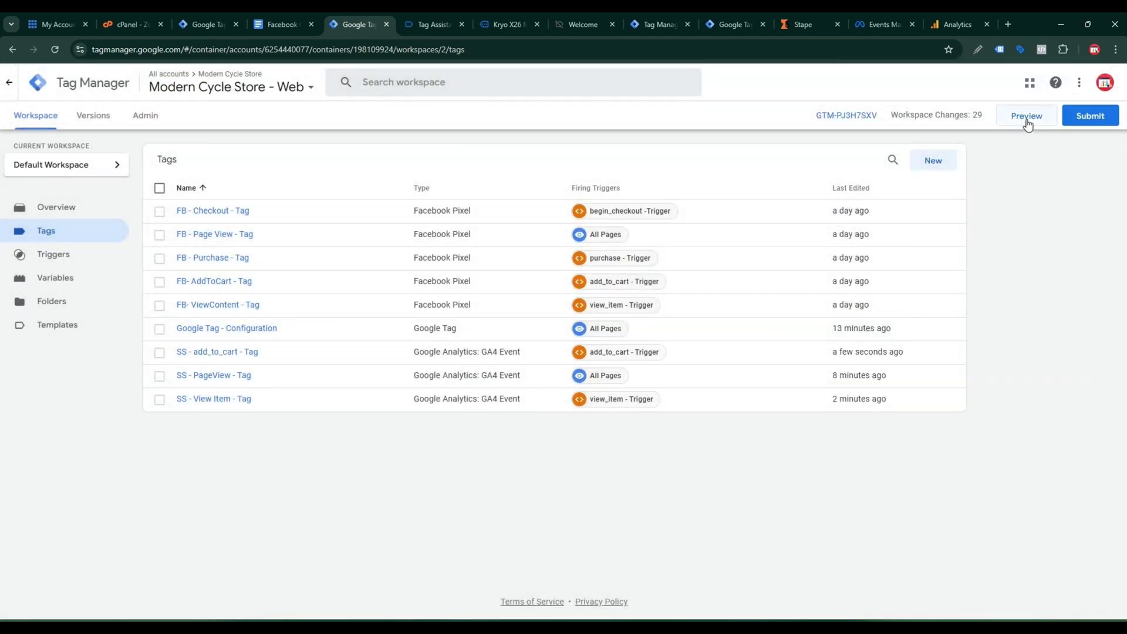
Step: Preview the container again, add the Kryo X26 MTB – Model K bicycle to the cart, and check in Tag Assistant which tags fired
click(1022, 117)
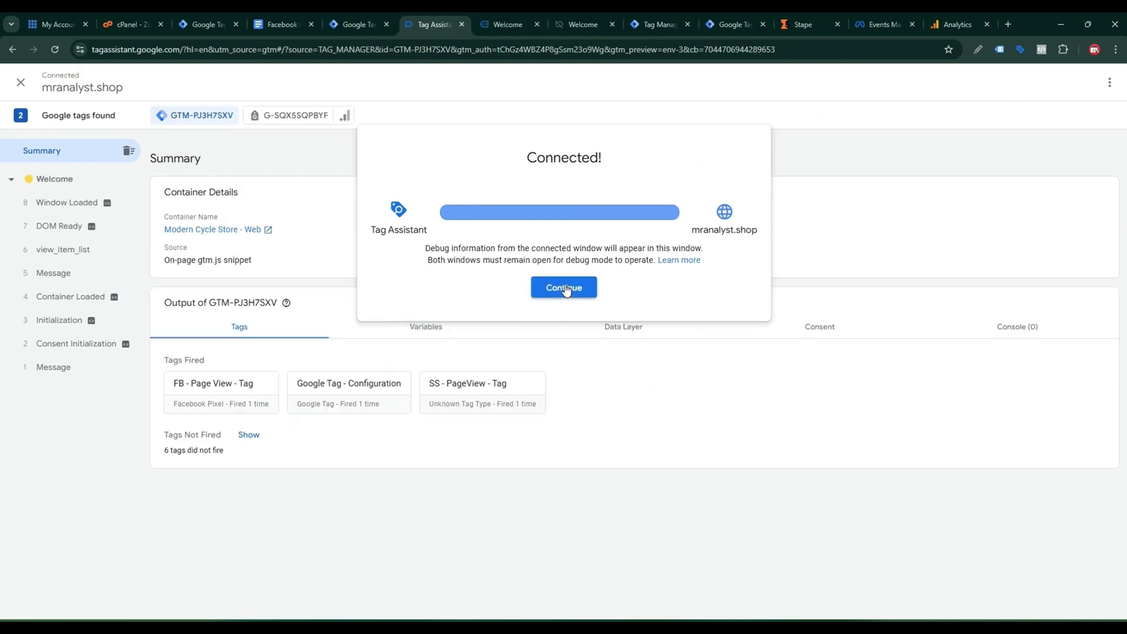
click(565, 289)
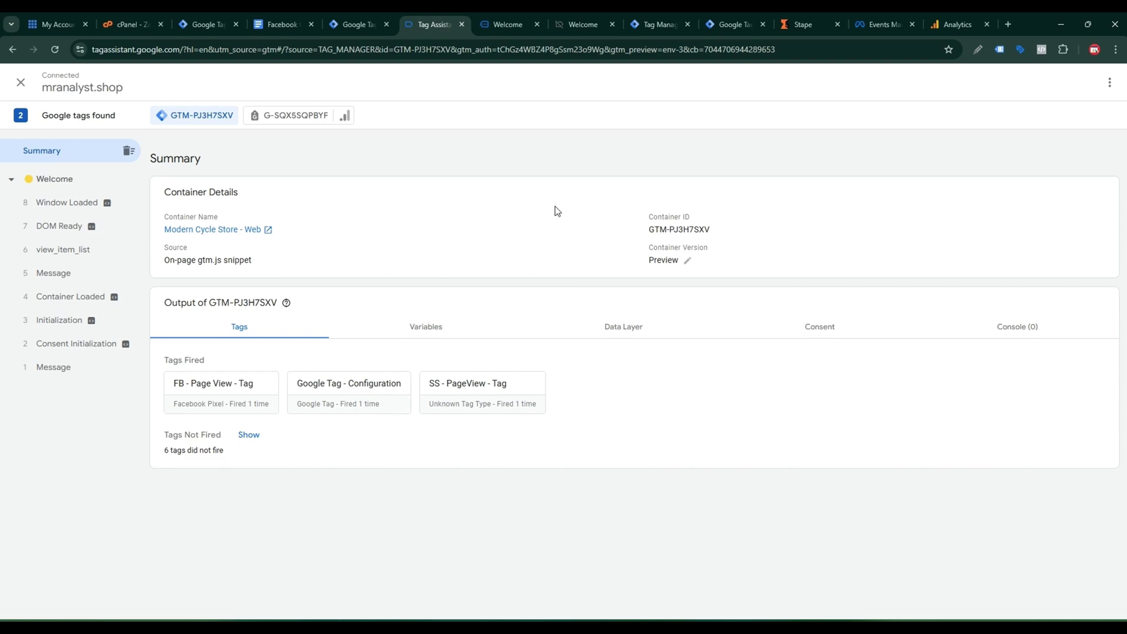
click(504, 25)
scroll(587, 317, down, 5)
scroll(585, 317, down, 4)
click(320, 262)
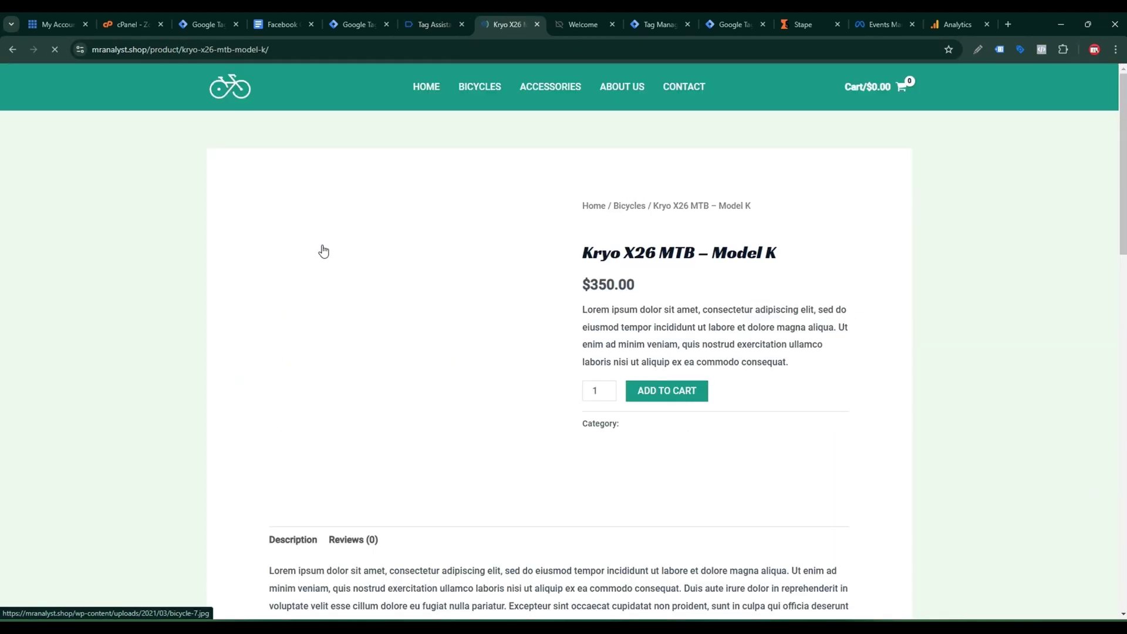
click(689, 401)
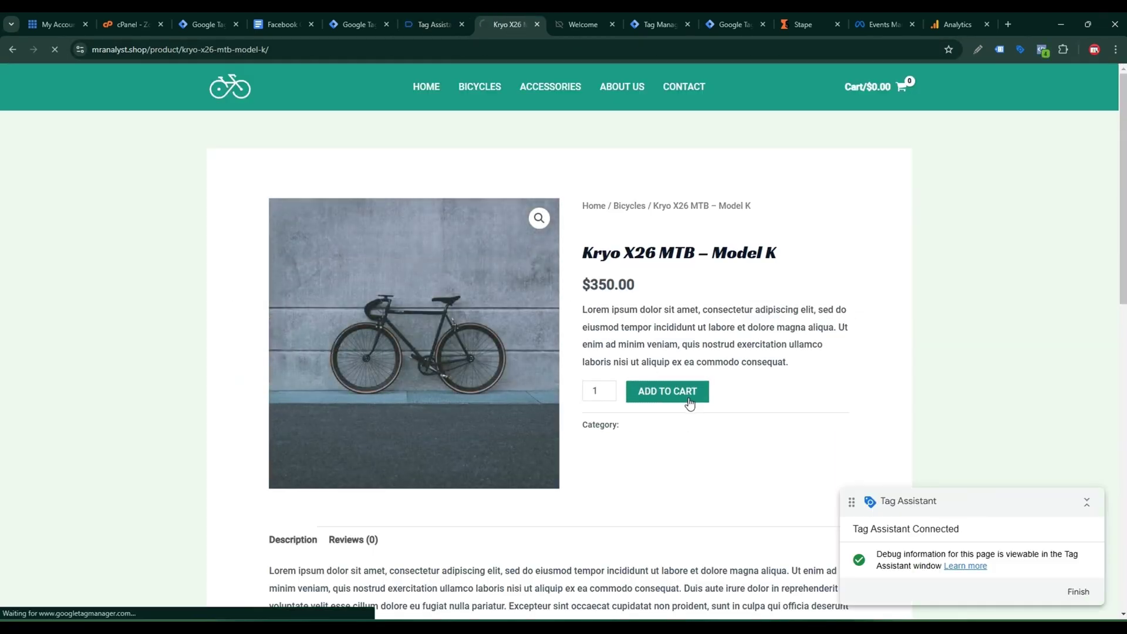
click(431, 24)
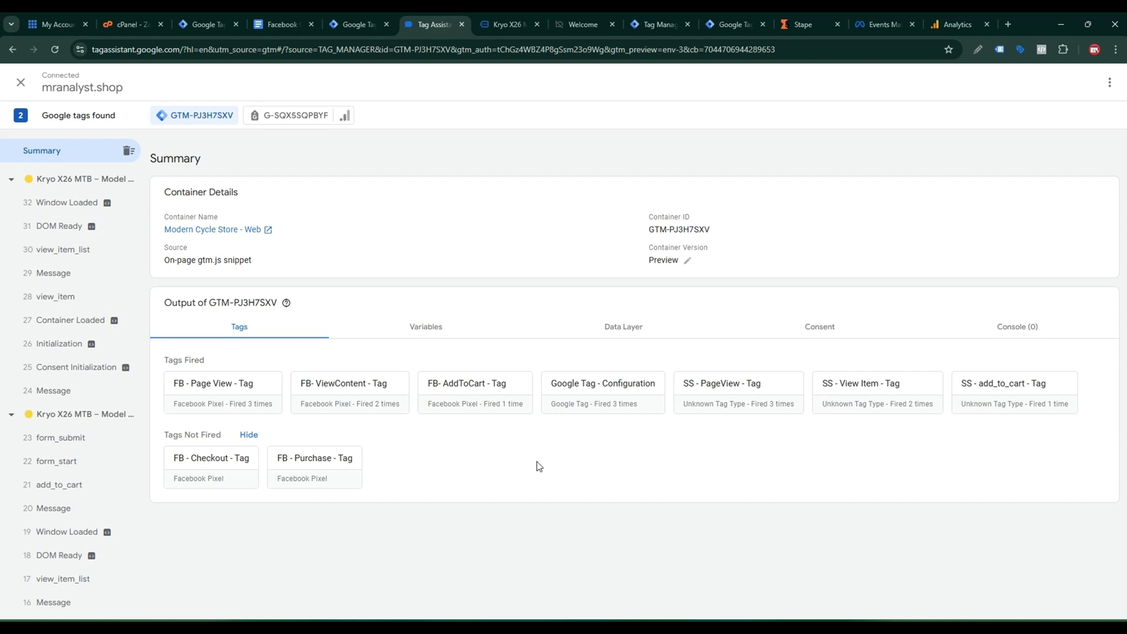
Step: Return to Tag Manager and start a new tag in the web container
click(376, 17)
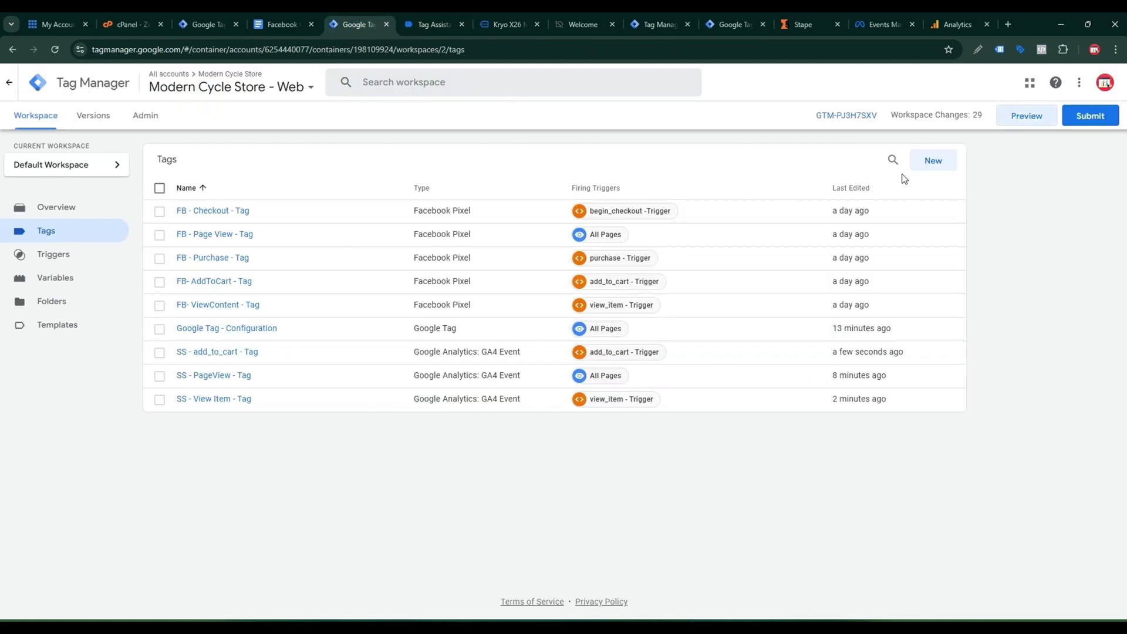
click(933, 161)
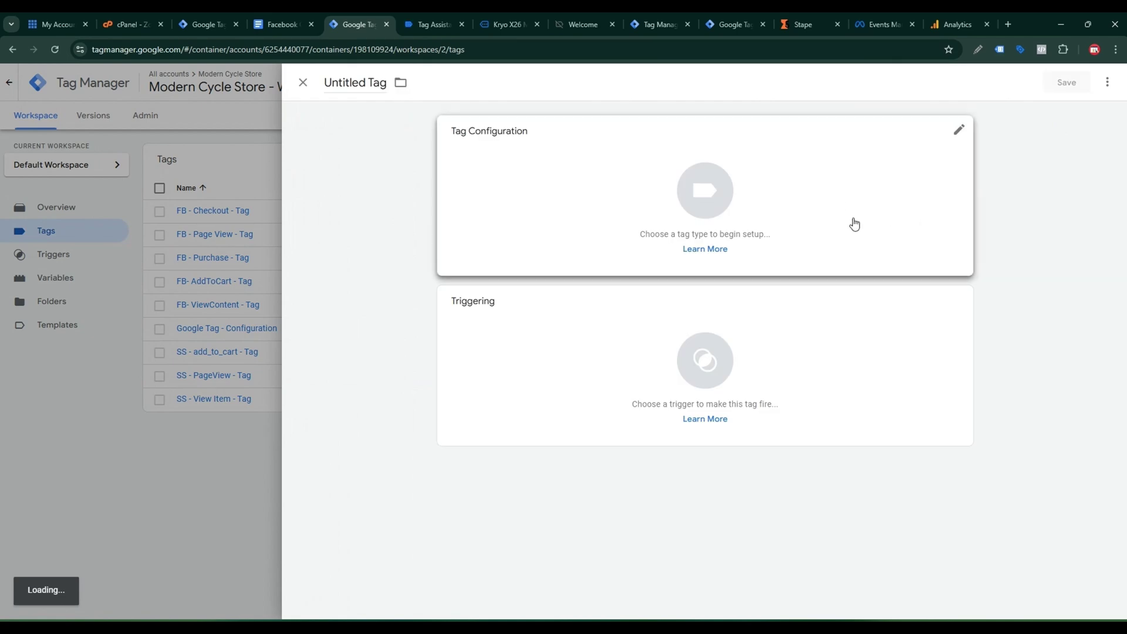
Step: Set the new tag's type to Google Analytics: GA4 Event and its Measurement ID to the {{Measurement ID}} variable
click(854, 225)
click(872, 191)
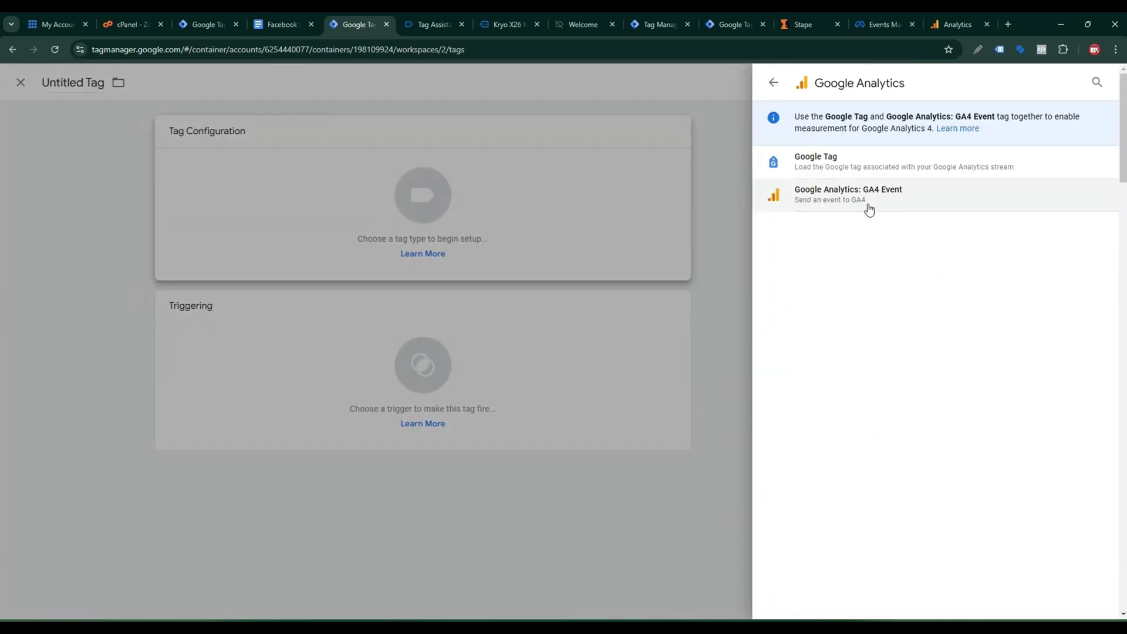
click(868, 197)
click(494, 250)
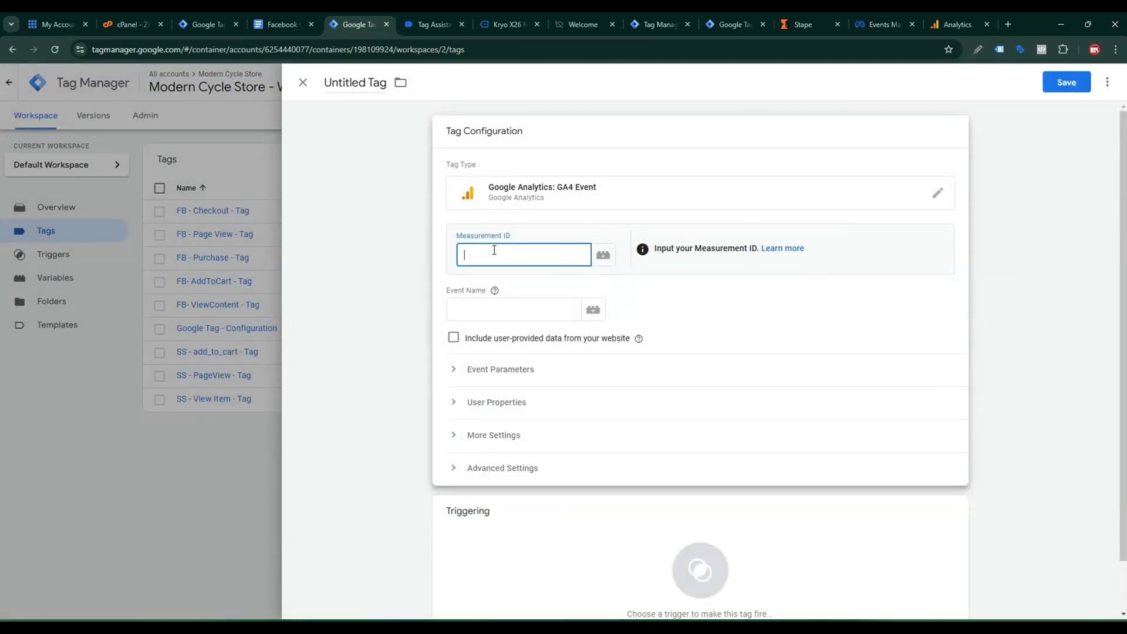
click(603, 254)
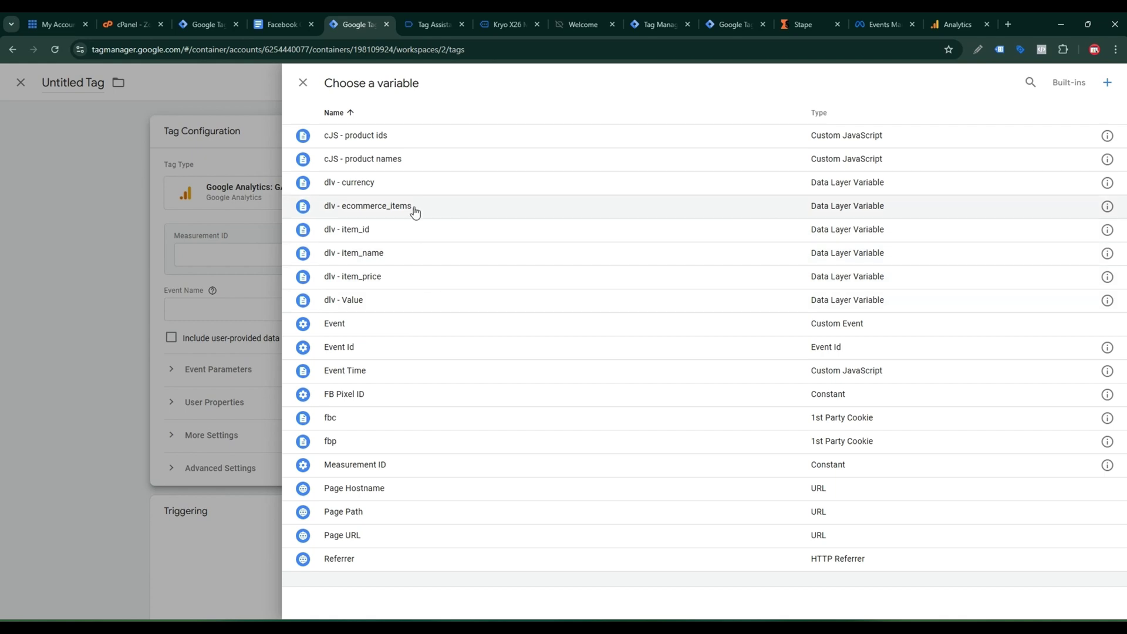
click(403, 466)
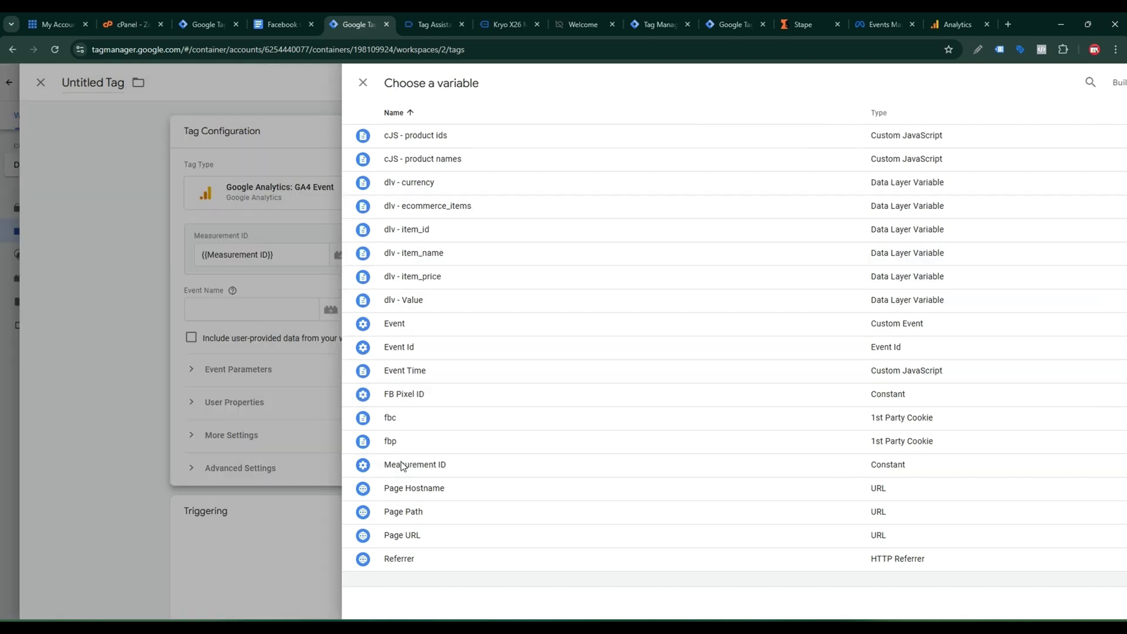
Step: Copy begin_checkout from the Checkout event table in the Facebook Conversion API document into the tag's event name
click(491, 309)
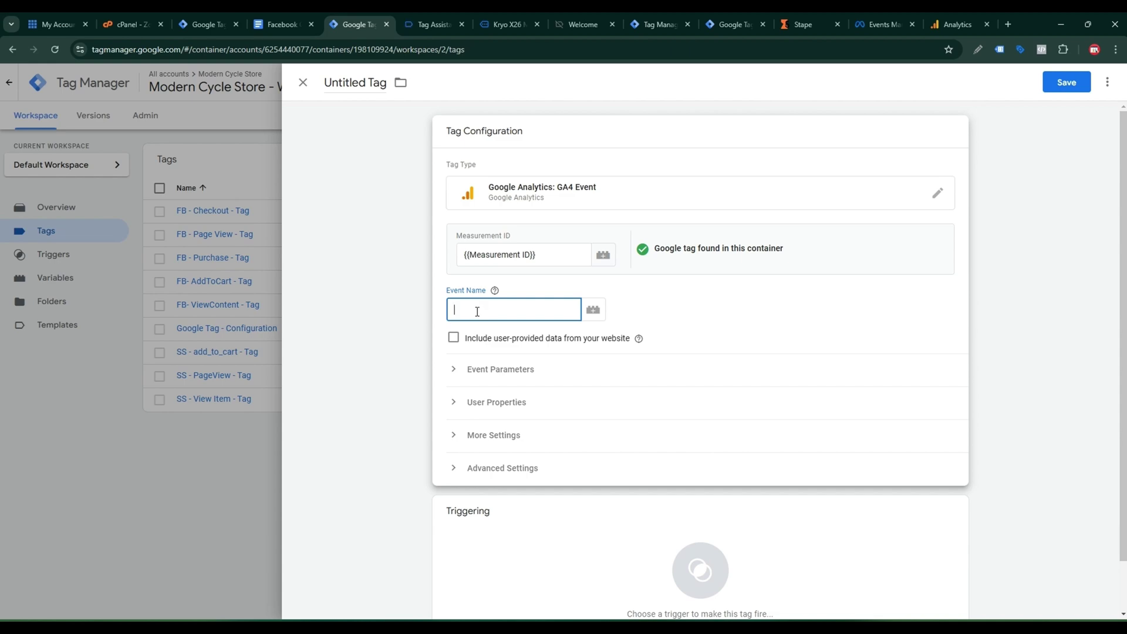
click(286, 15)
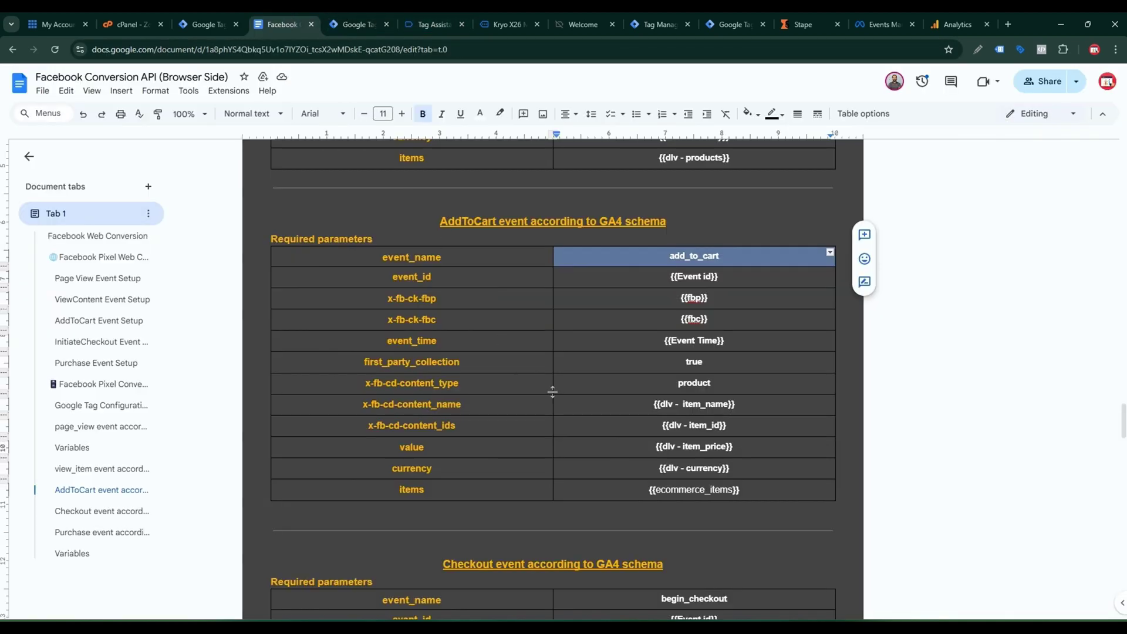
scroll(553, 391, down, 6)
click(662, 245)
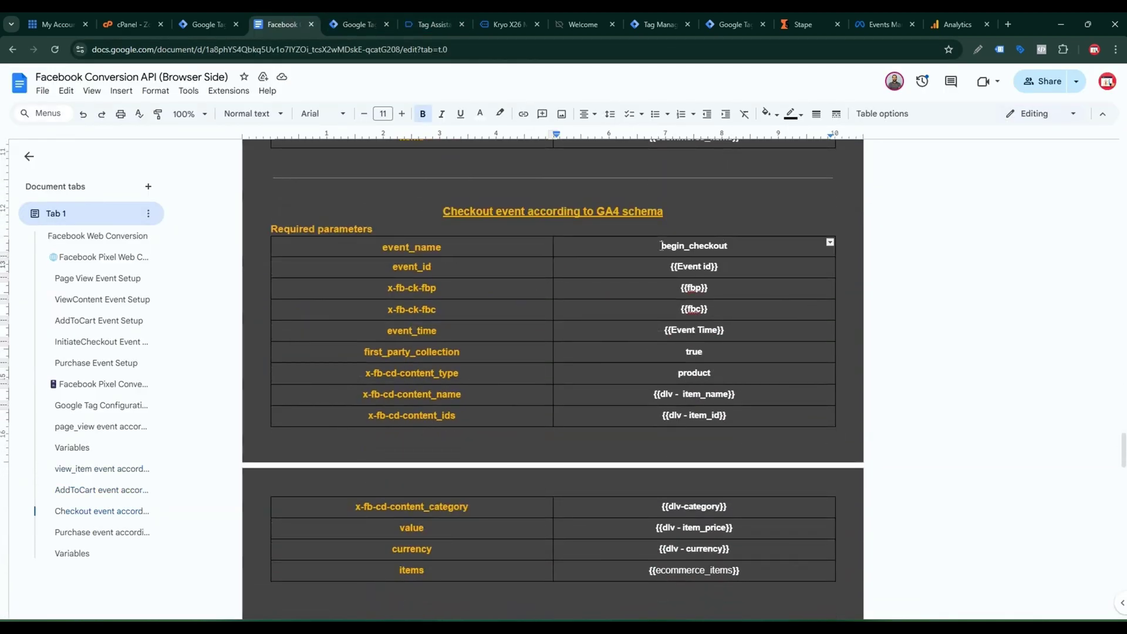
triple_click(662, 246)
key(ctrl+c)
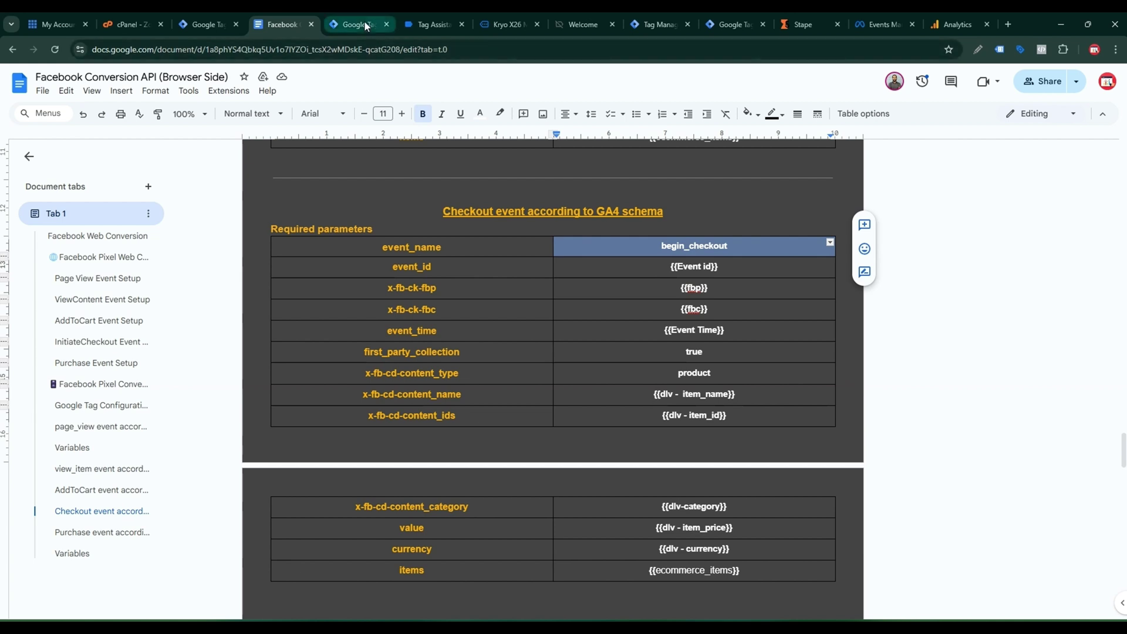
click(365, 26)
key(ctrl+v)
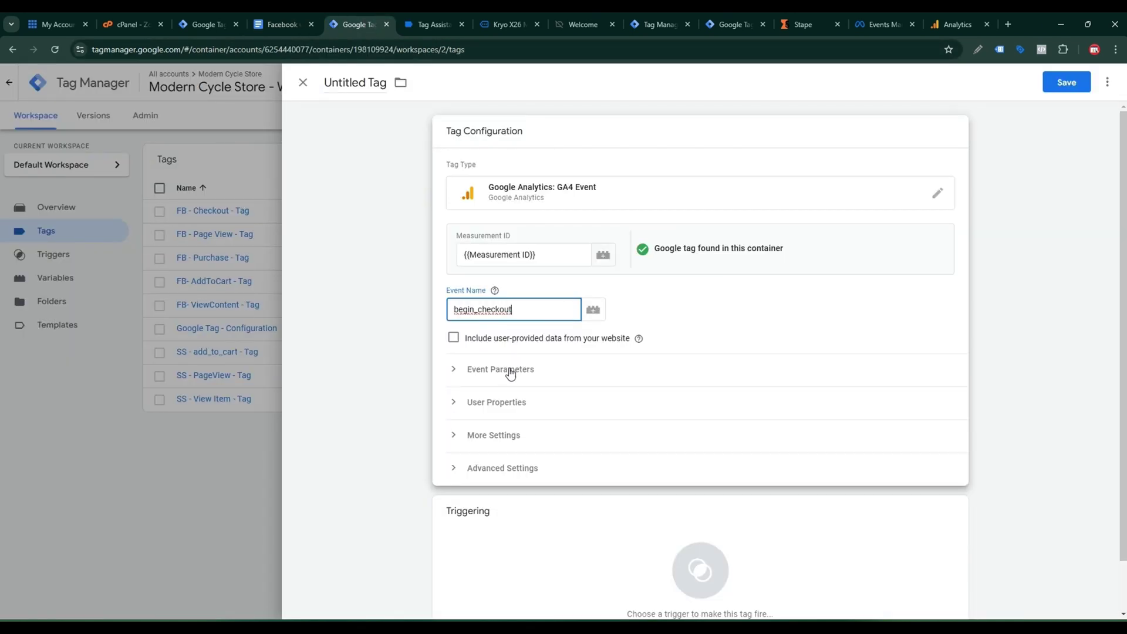
Step: Add nine empty event parameter rows to the begin_checkout tag
click(500, 369)
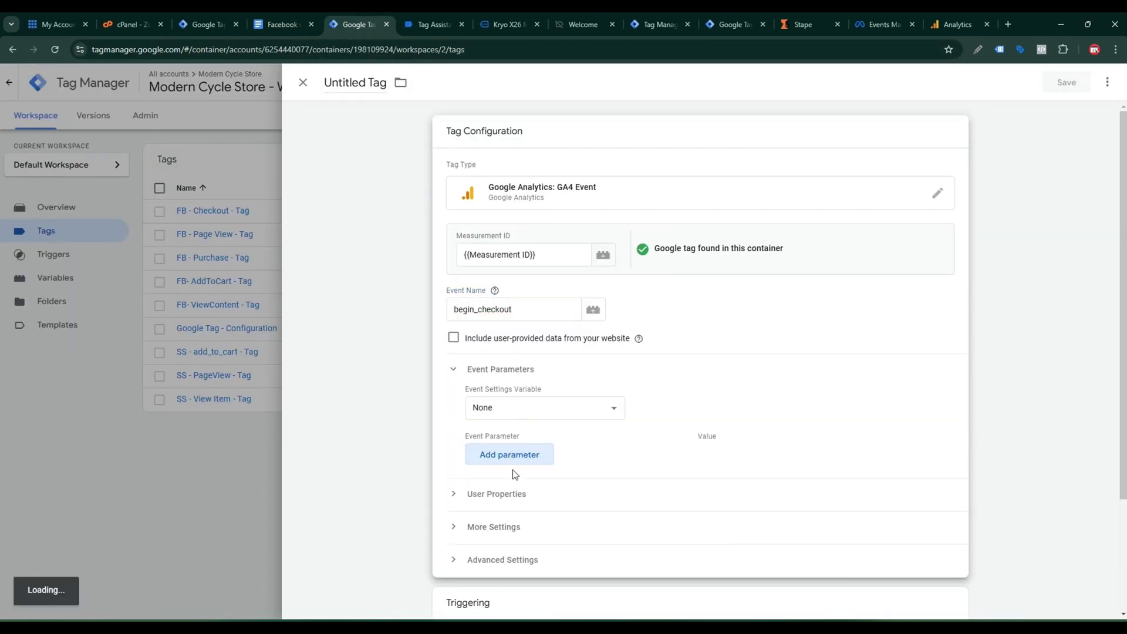
click(516, 521)
scroll(531, 446, down, 3)
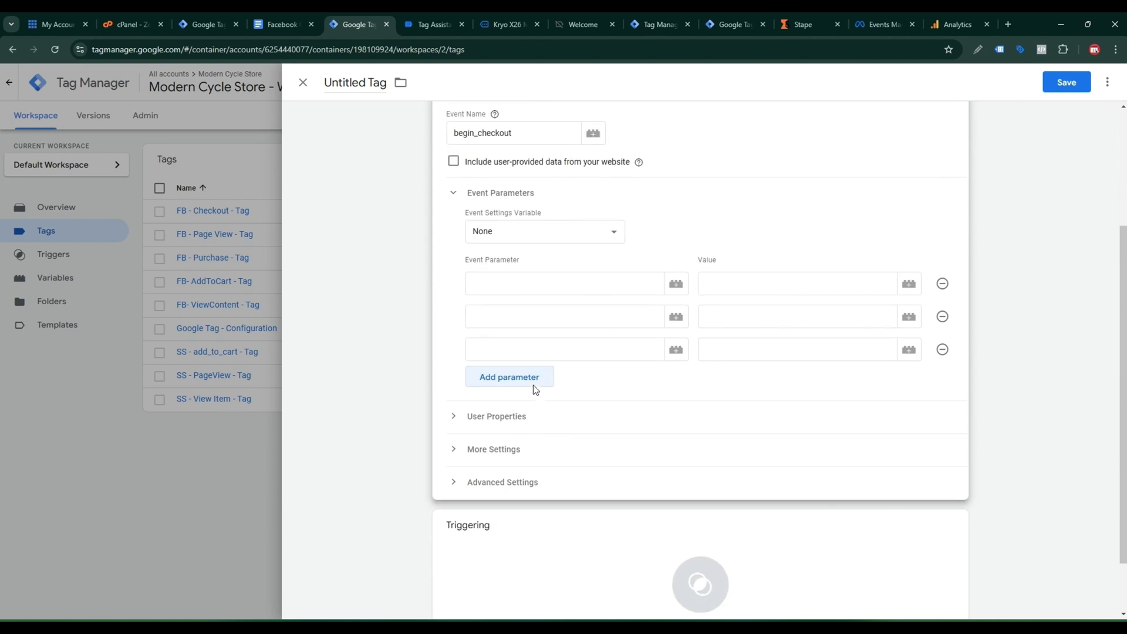
click(534, 381)
click(531, 412)
click(530, 442)
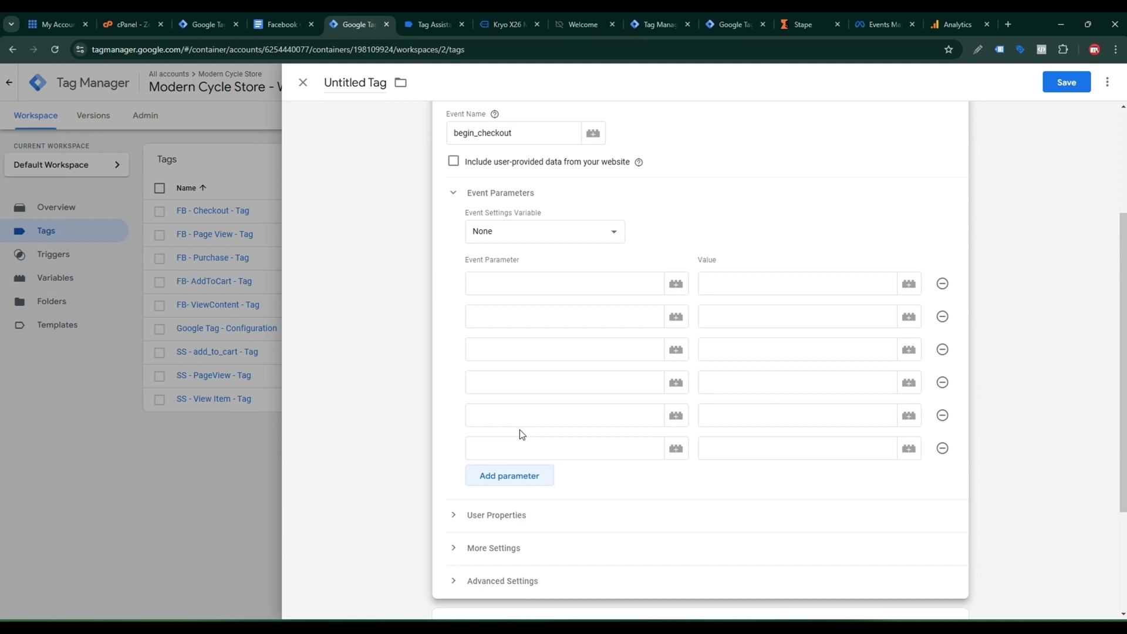
click(525, 476)
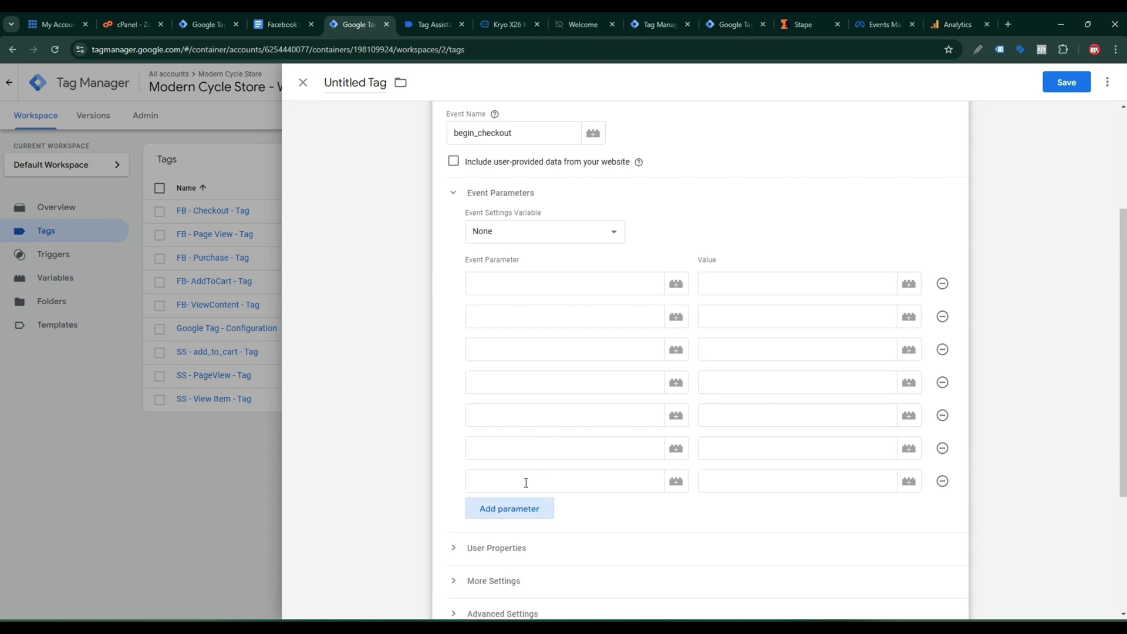
click(530, 516)
click(528, 542)
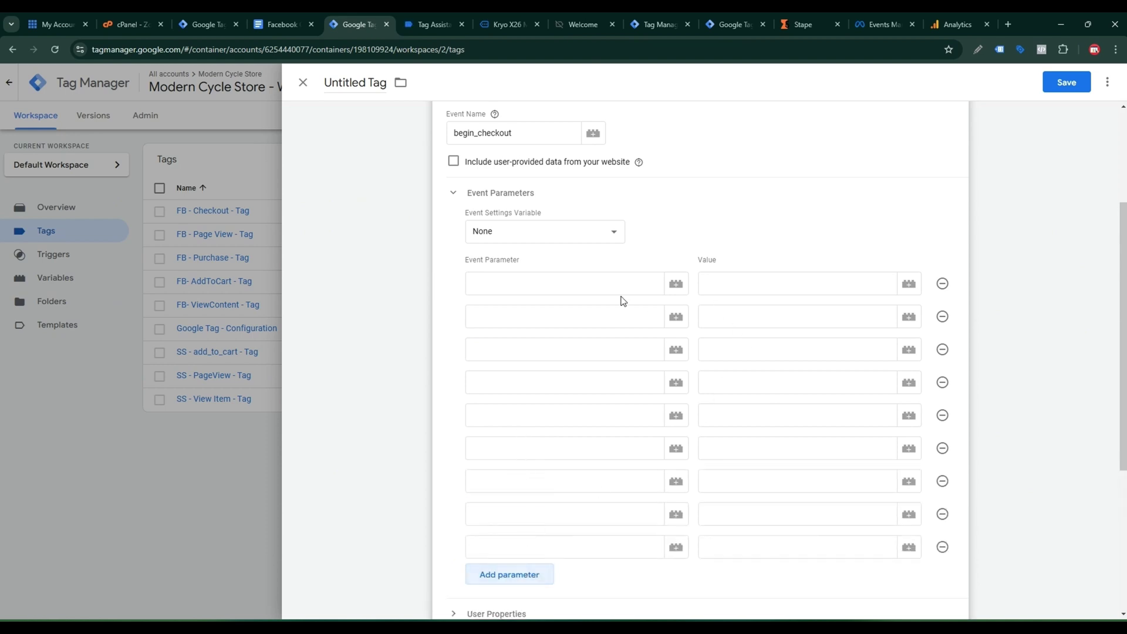
Step: Fill the first event parameter row with event_name, copied from the document's Checkout table, and the value begin_checkout
click(715, 292)
key(ctrl+v)
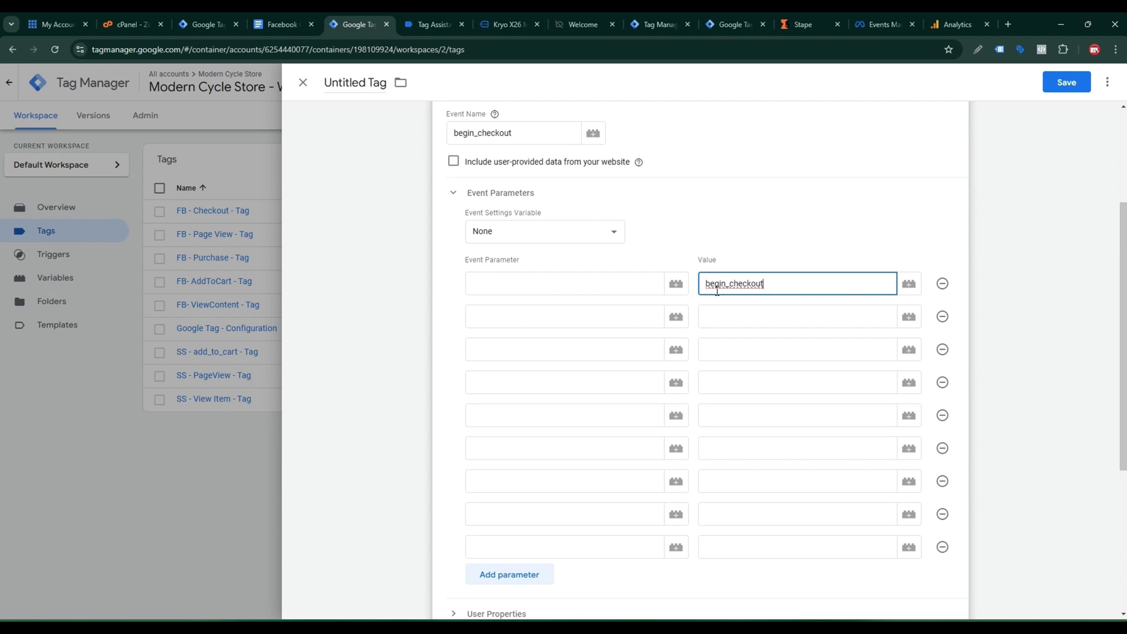
click(560, 280)
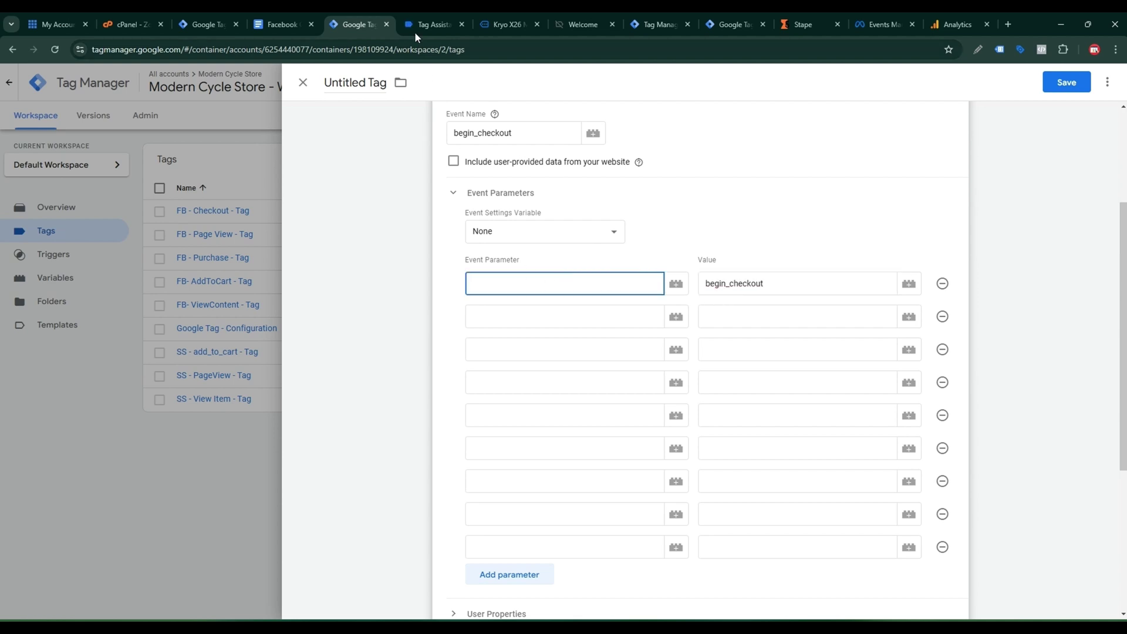
click(290, 12)
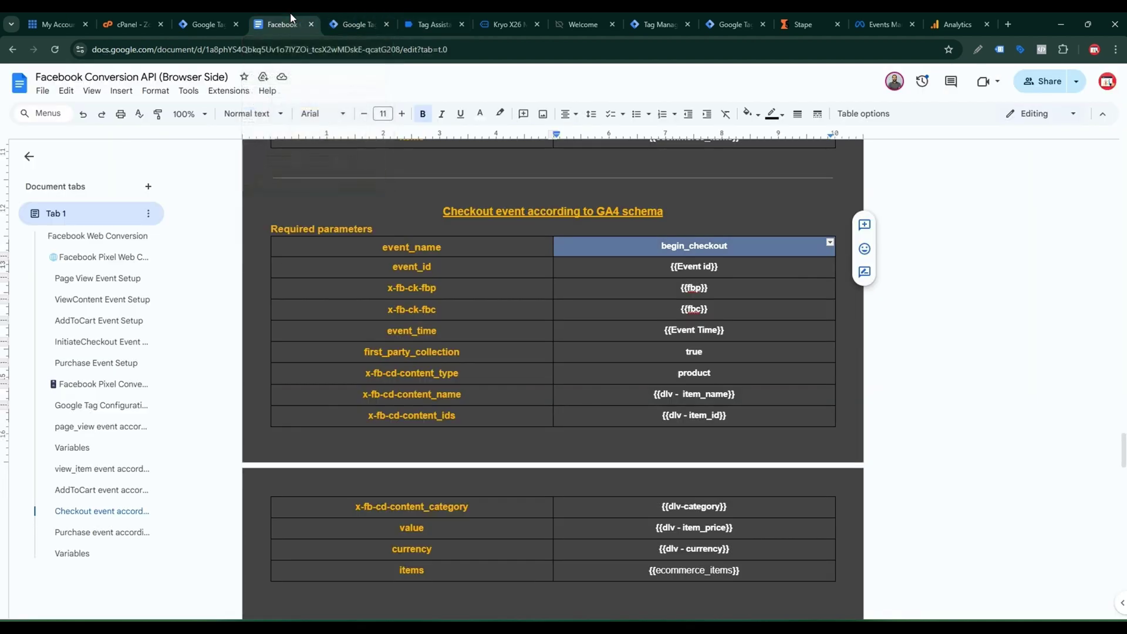
double_click(419, 251)
key(ctrl+c)
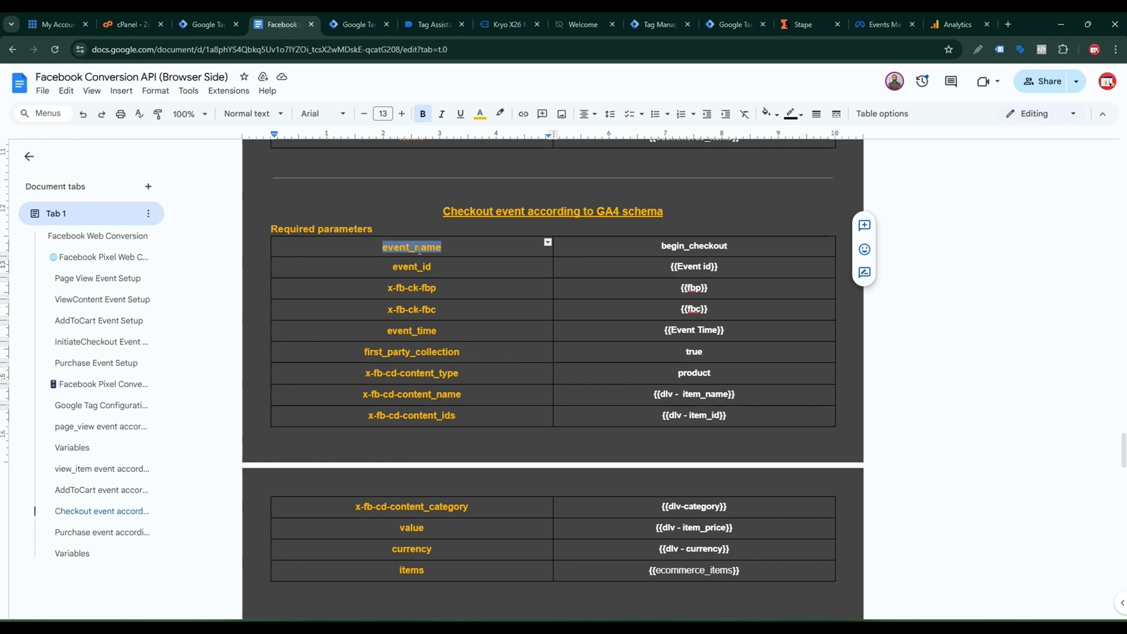
click(362, 18)
key(ctrl+v)
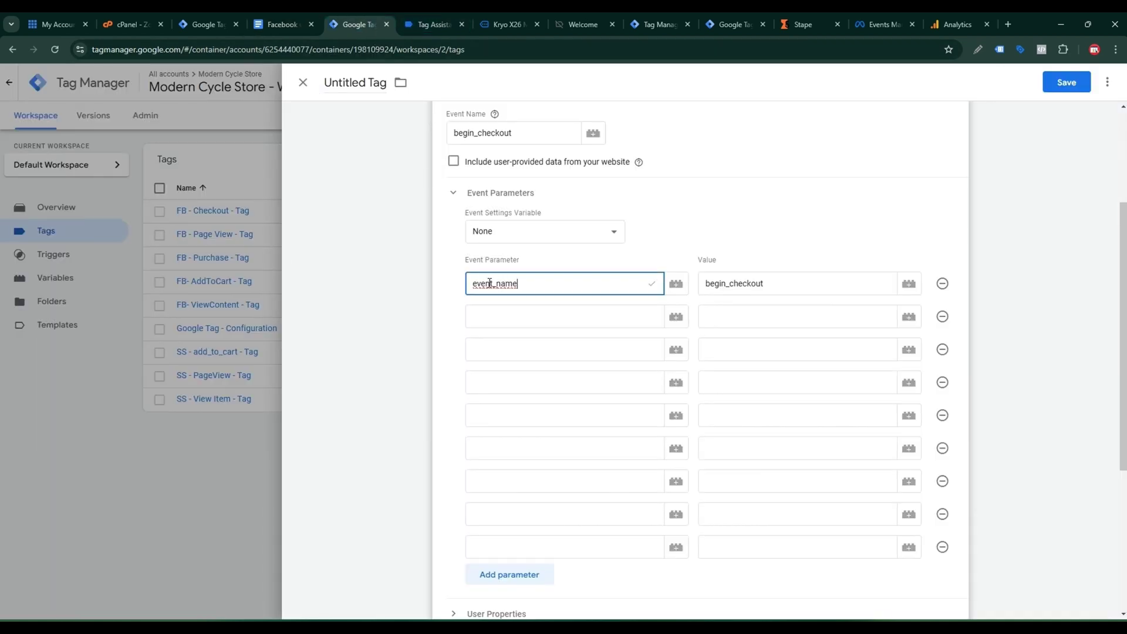
Step: Fill the second parameter row with event_id, copied from the document's Checkout table, and the {{Event Id}} variable as its value
click(279, 22)
click(420, 267)
triple_click(421, 267)
key(ctrl+c)
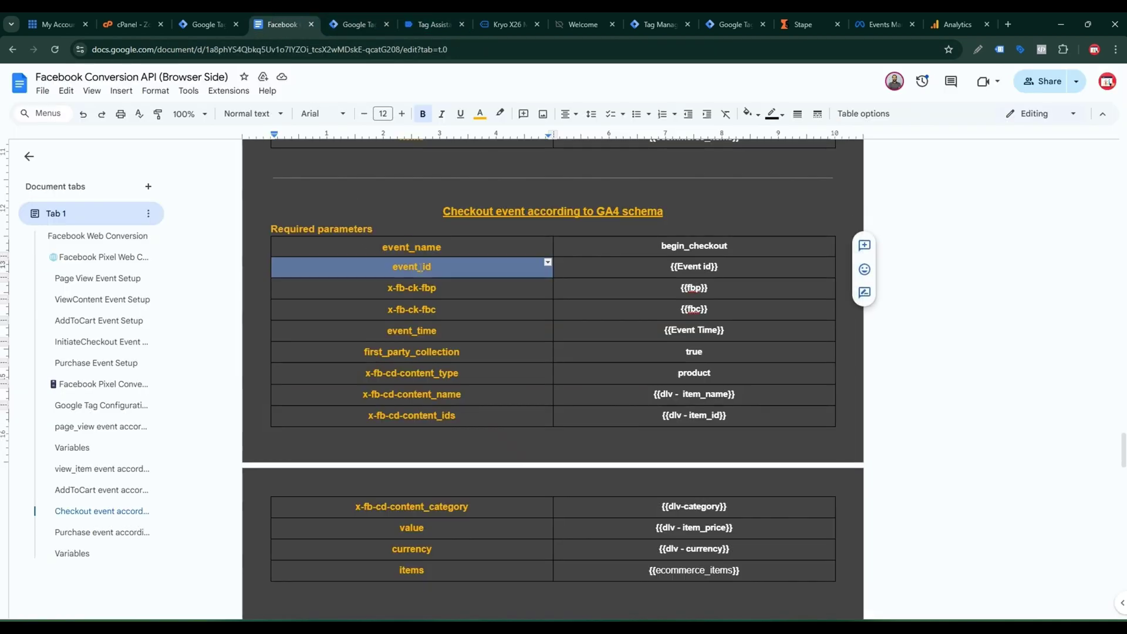
click(355, 24)
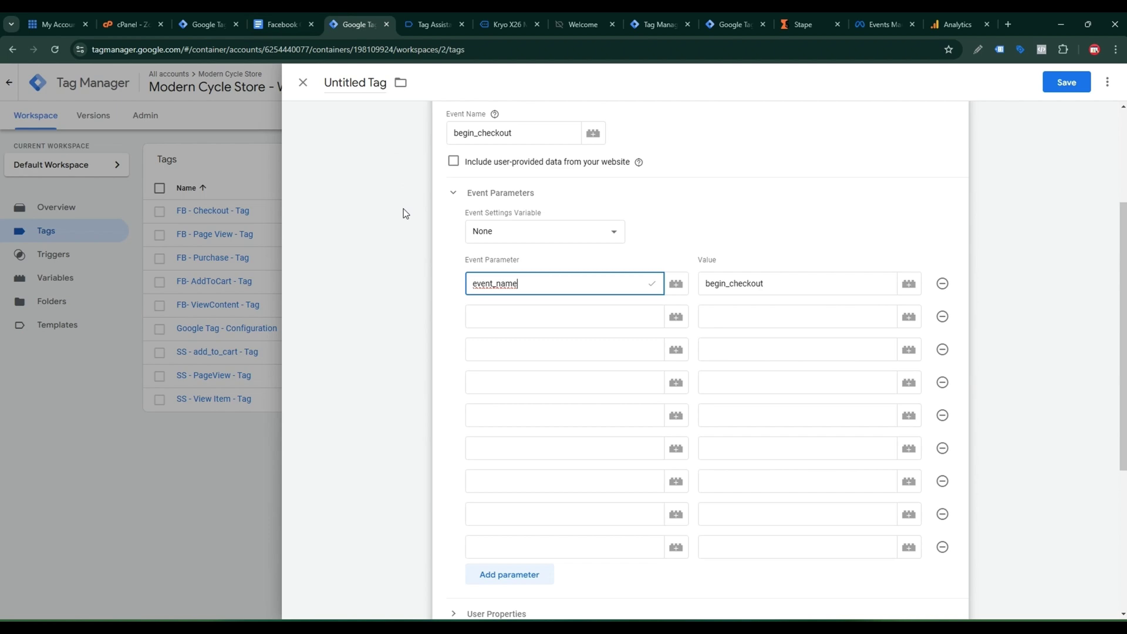
click(488, 314)
key(ctrl+v)
click(834, 315)
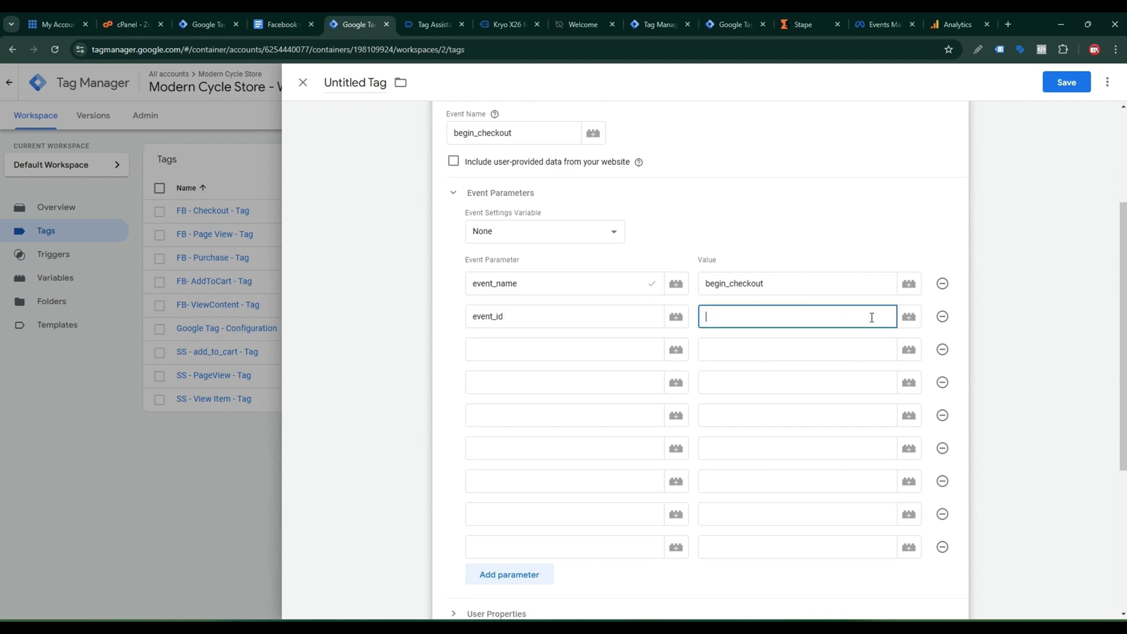
click(909, 317)
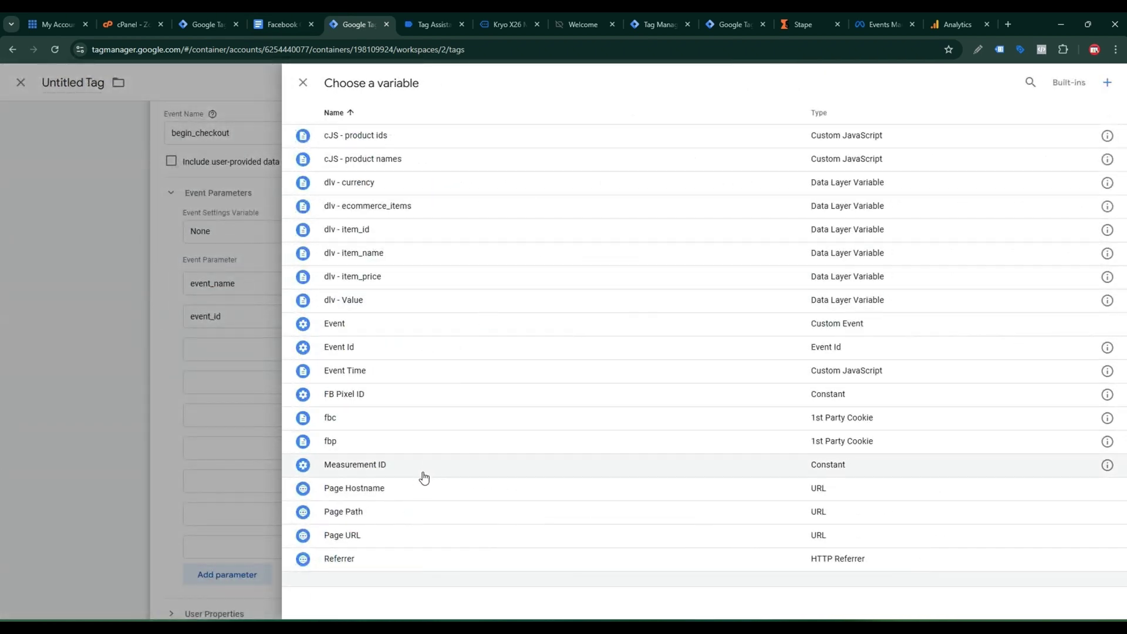
click(357, 350)
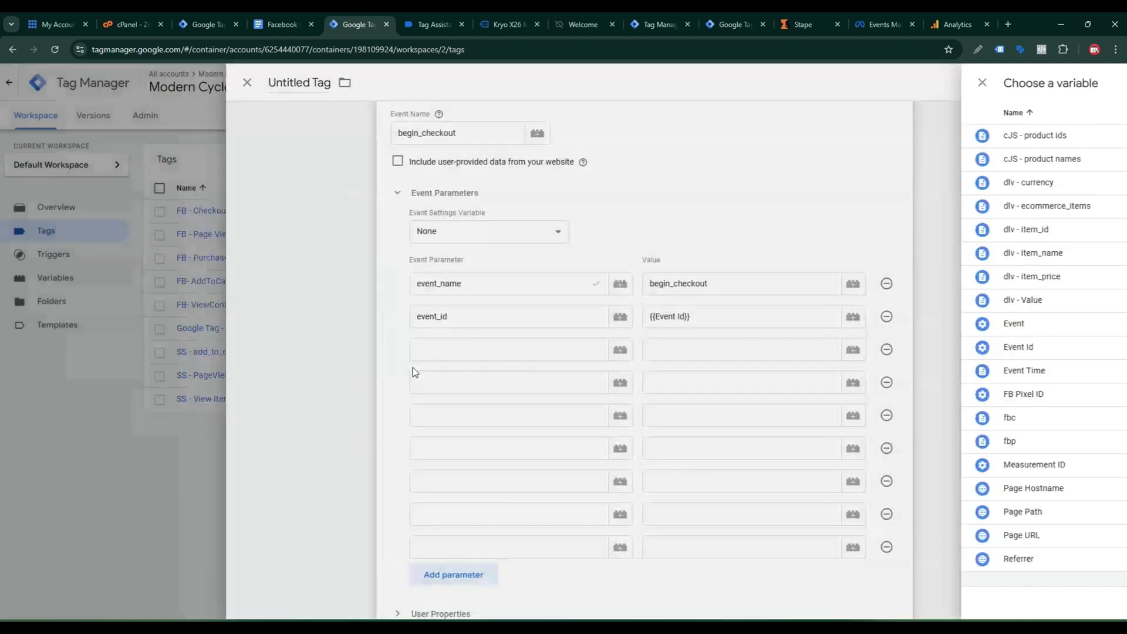
Step: Name the third and fourth event parameters x-fb-ck-fbp and x-fb-ck-fbc, based on the name copied from the document
click(545, 350)
click(304, 24)
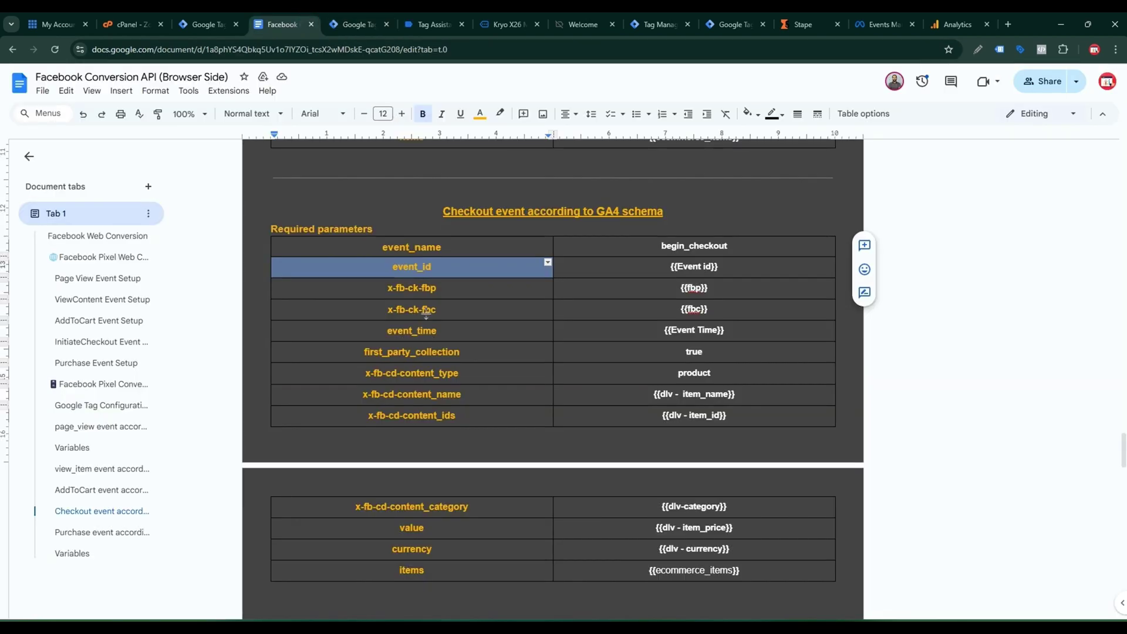
triple_click(428, 288)
key(ctrl+c)
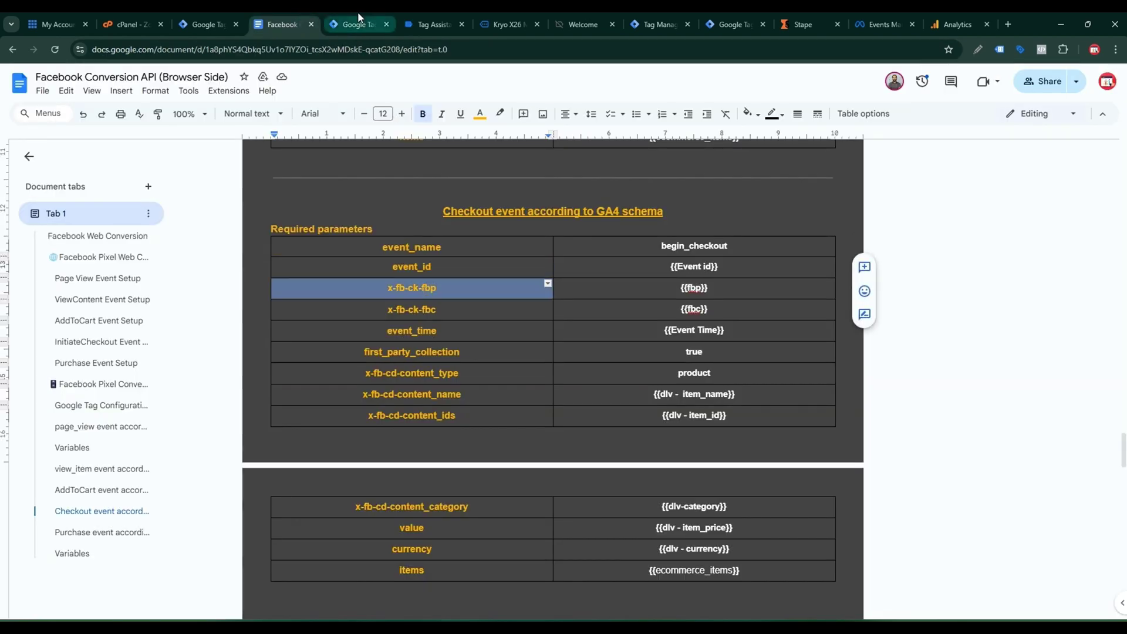
click(357, 25)
key(ctrl+v)
click(528, 378)
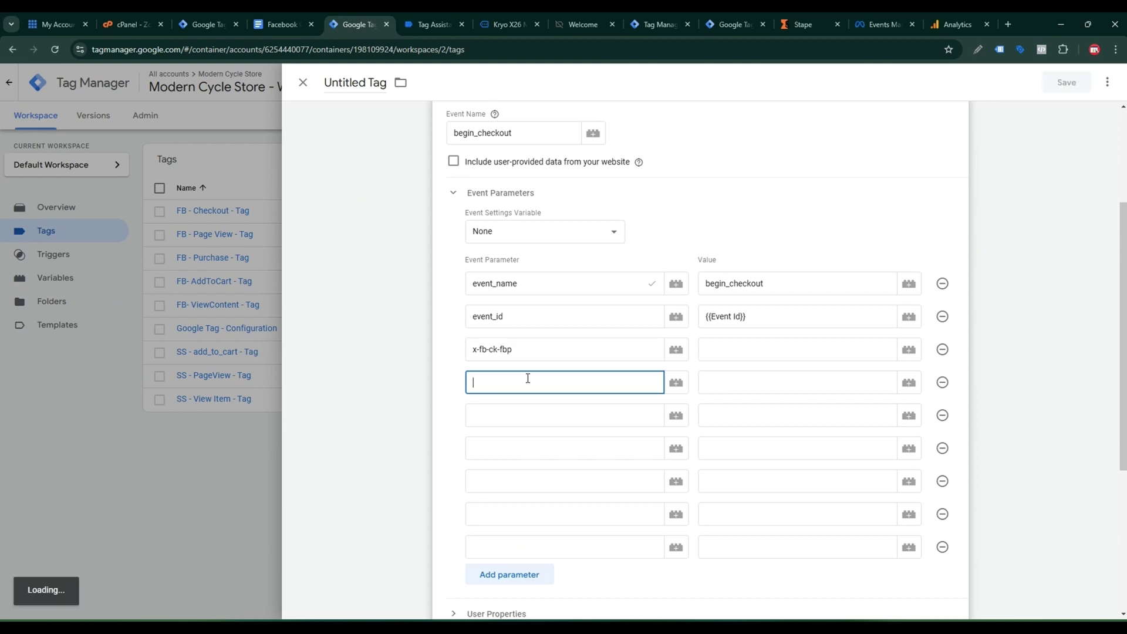
key(ctrl+v)
text(c)
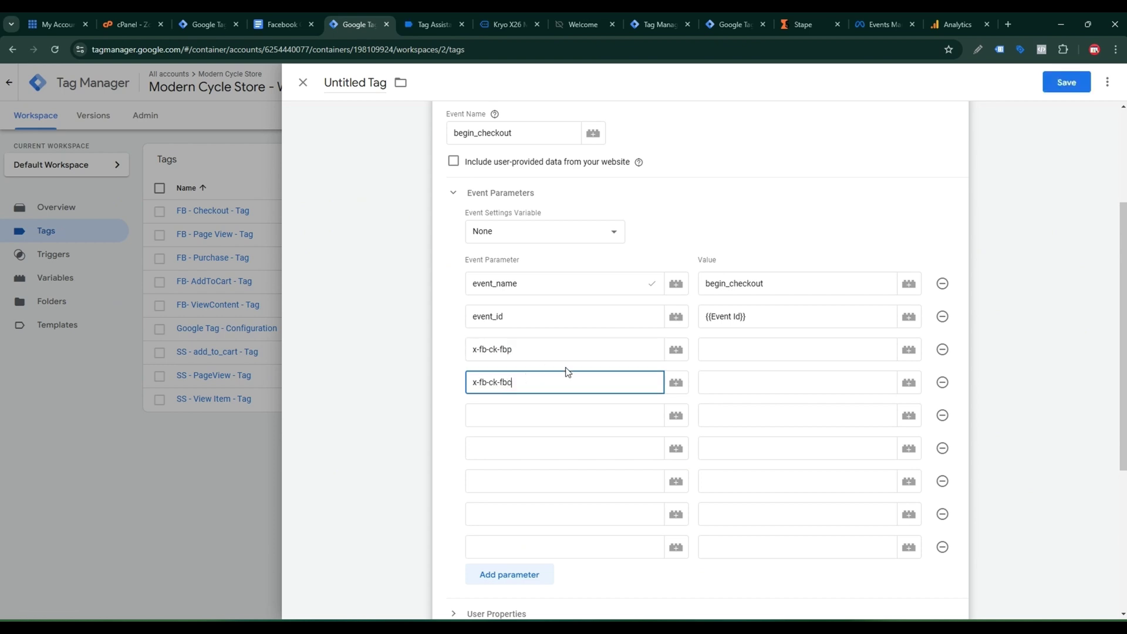
Step: Assign the {{fbp}} variable to x-fb-ck-fbp and the {{fbc}} variable to x-fb-ck-fbc as their values
click(714, 343)
click(909, 350)
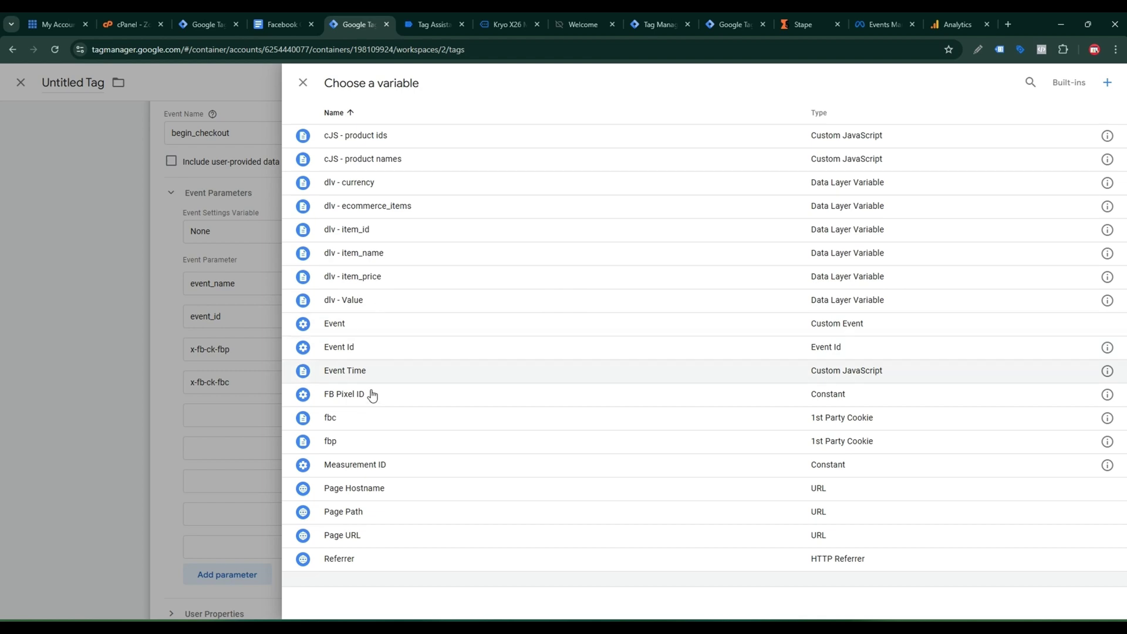
click(358, 443)
click(735, 393)
click(909, 382)
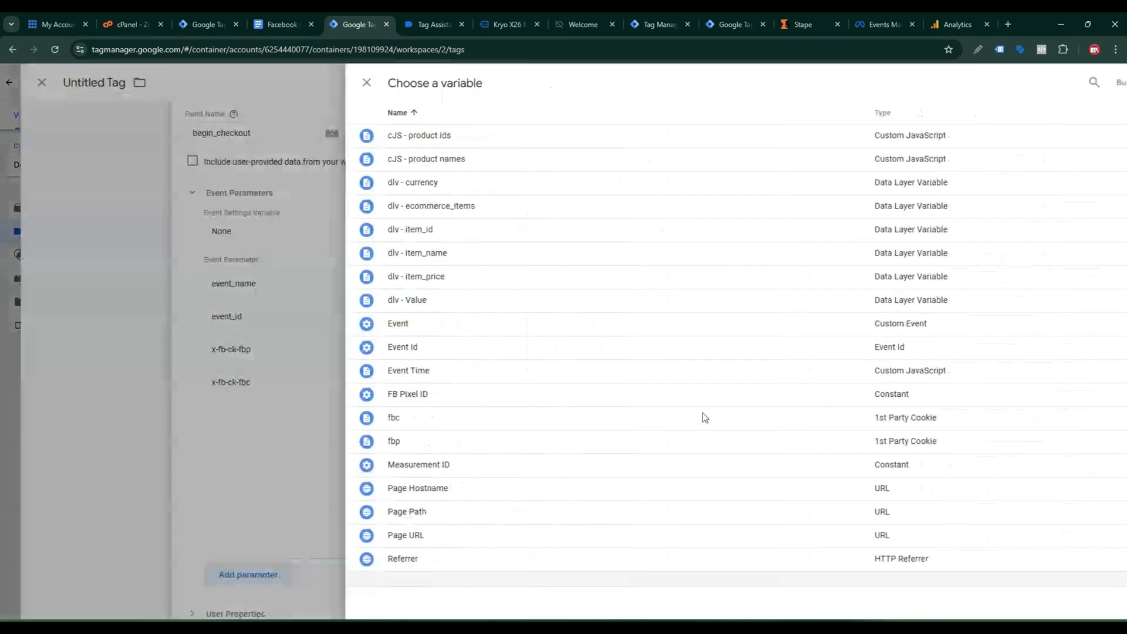
click(352, 417)
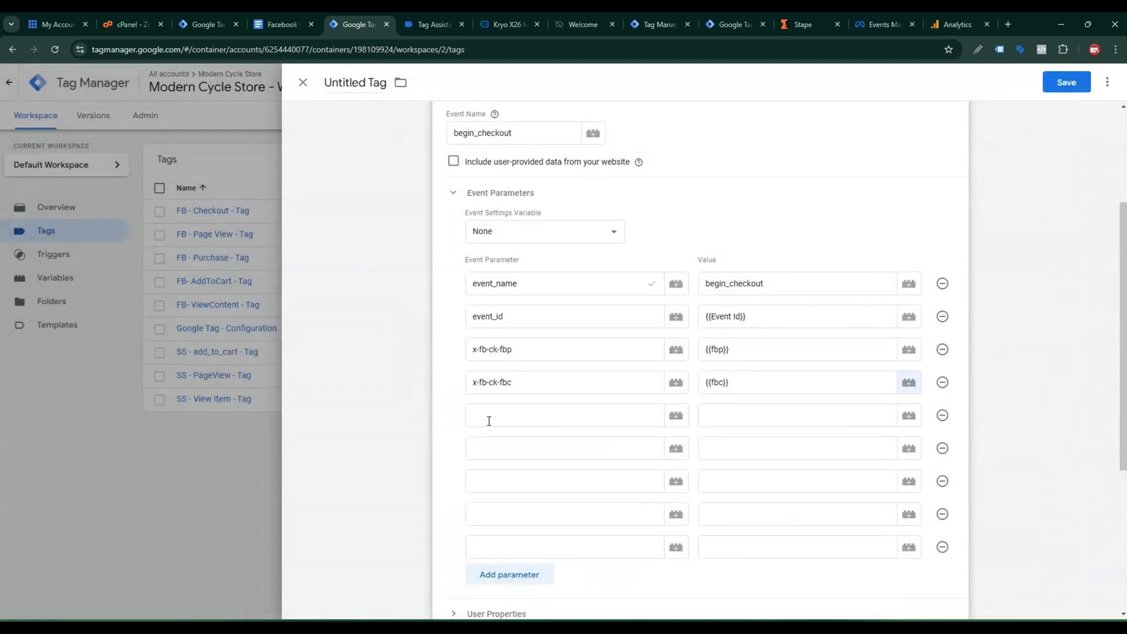
Step: Name the fifth event parameter event_time, copied from the document's Checkout table
click(489, 418)
click(280, 24)
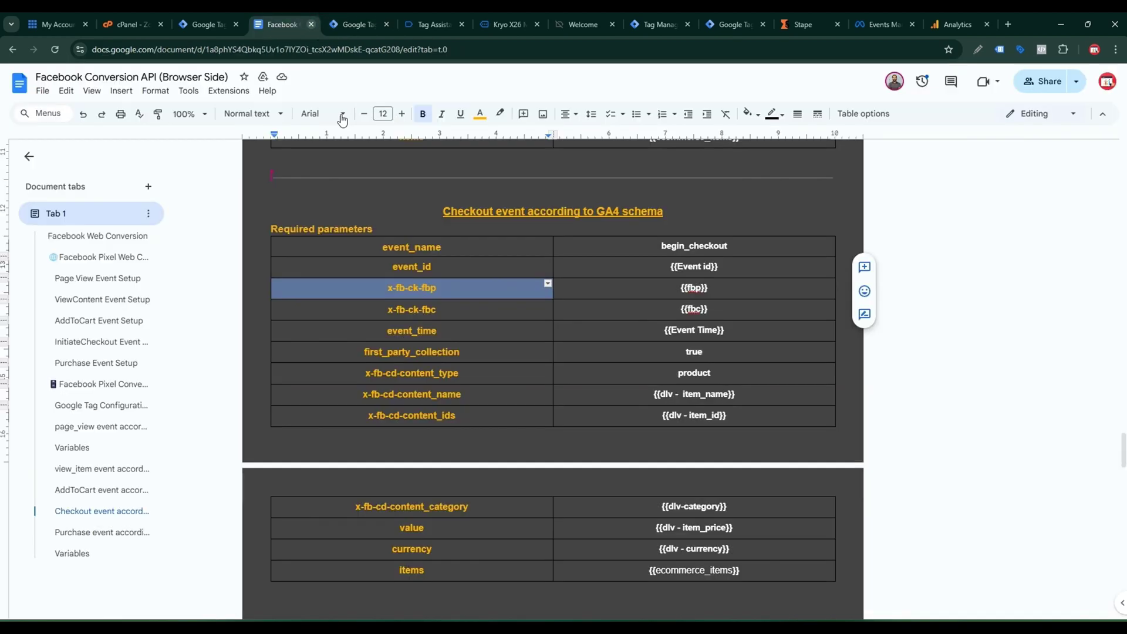
double_click(435, 336)
key(ctrl+c)
click(352, 24)
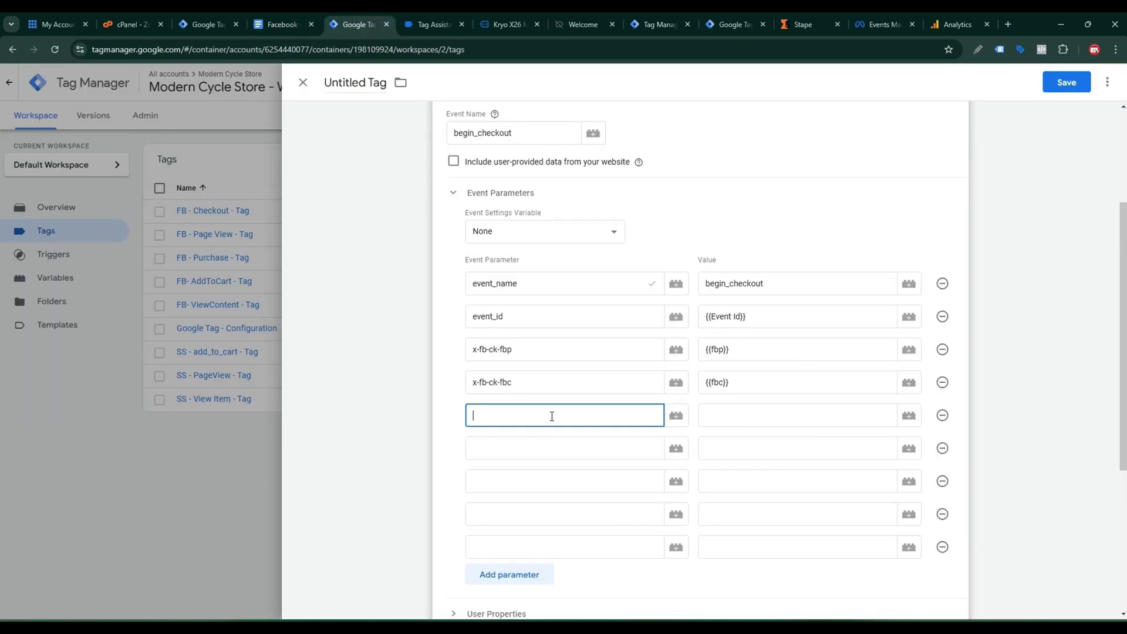
key(ctrl+v)
Step: Name the sixth event parameter first_party_collection, copied from the document's Checkout table
click(546, 445)
click(302, 18)
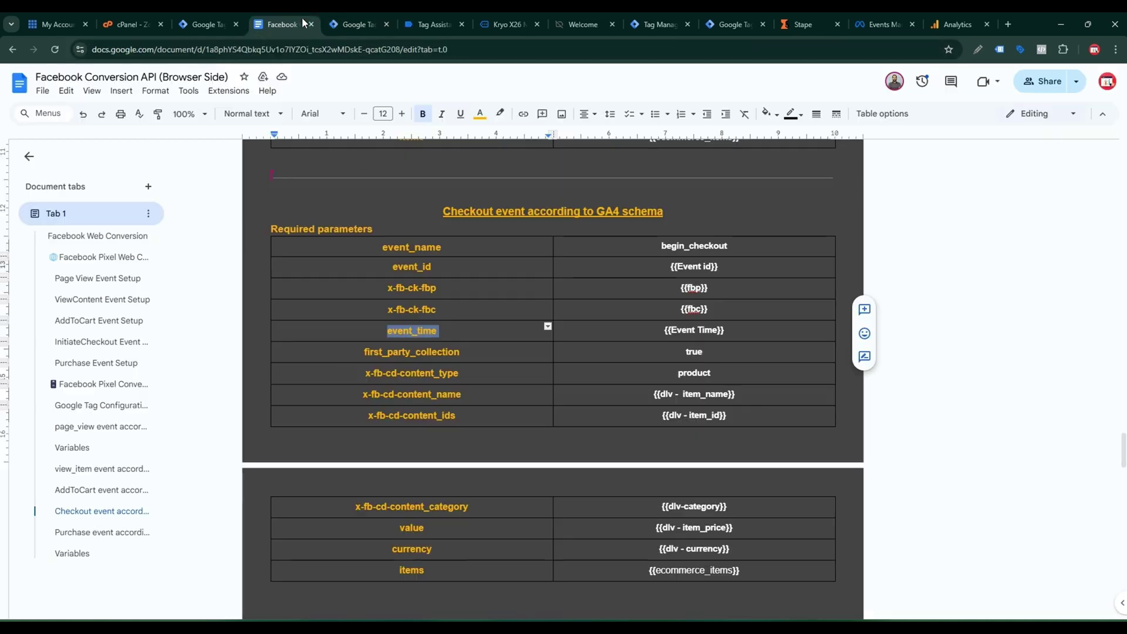
triple_click(426, 355)
key(ctrl+c)
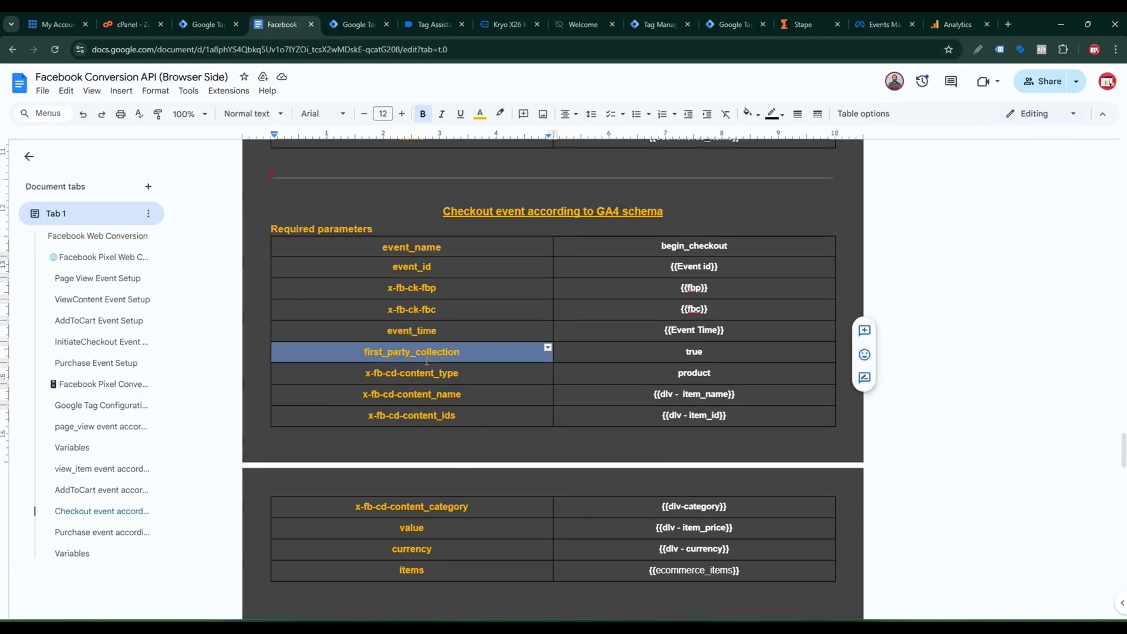
click(352, 24)
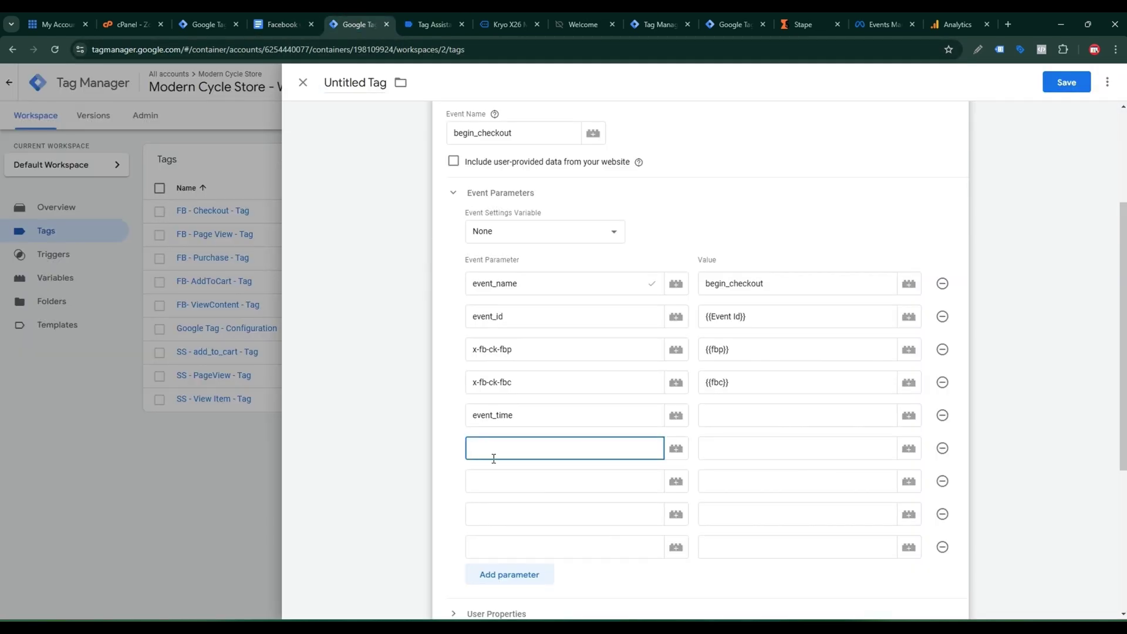
key(ctrl+v)
Step: Assign the {{Event Time}} variable to event_time and set first_party_collection's value to true
click(752, 414)
click(909, 415)
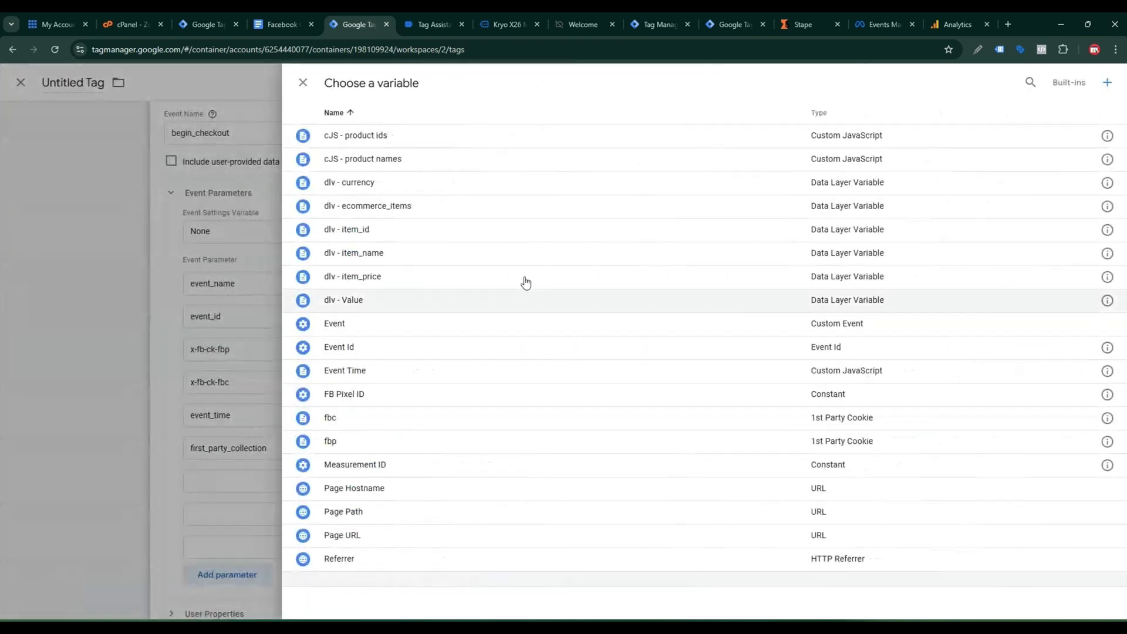
click(360, 371)
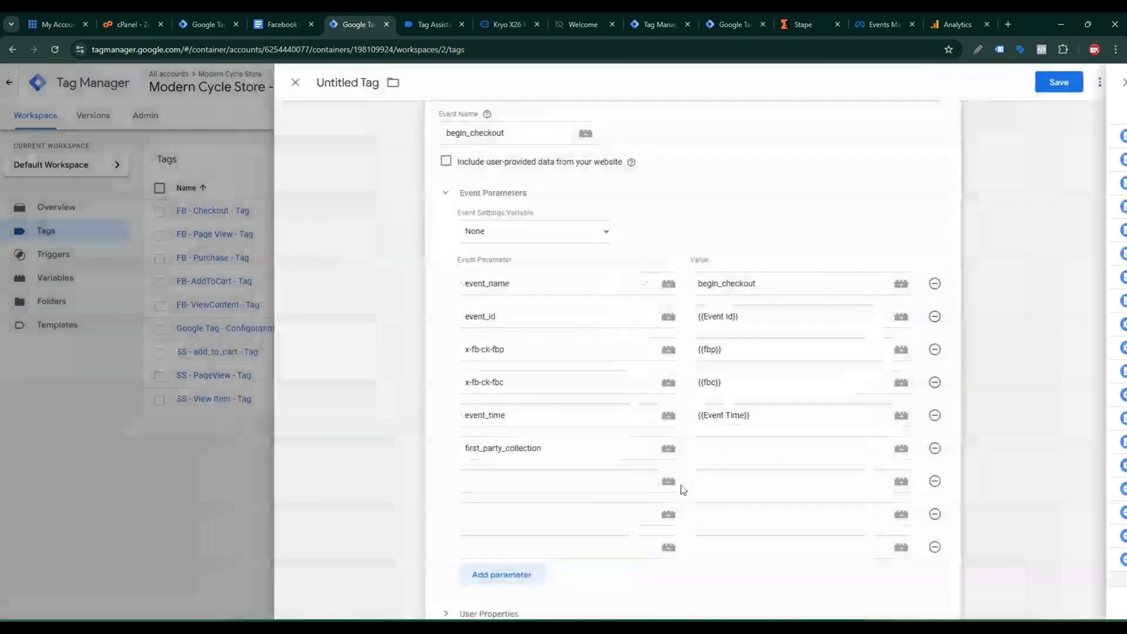
click(741, 449)
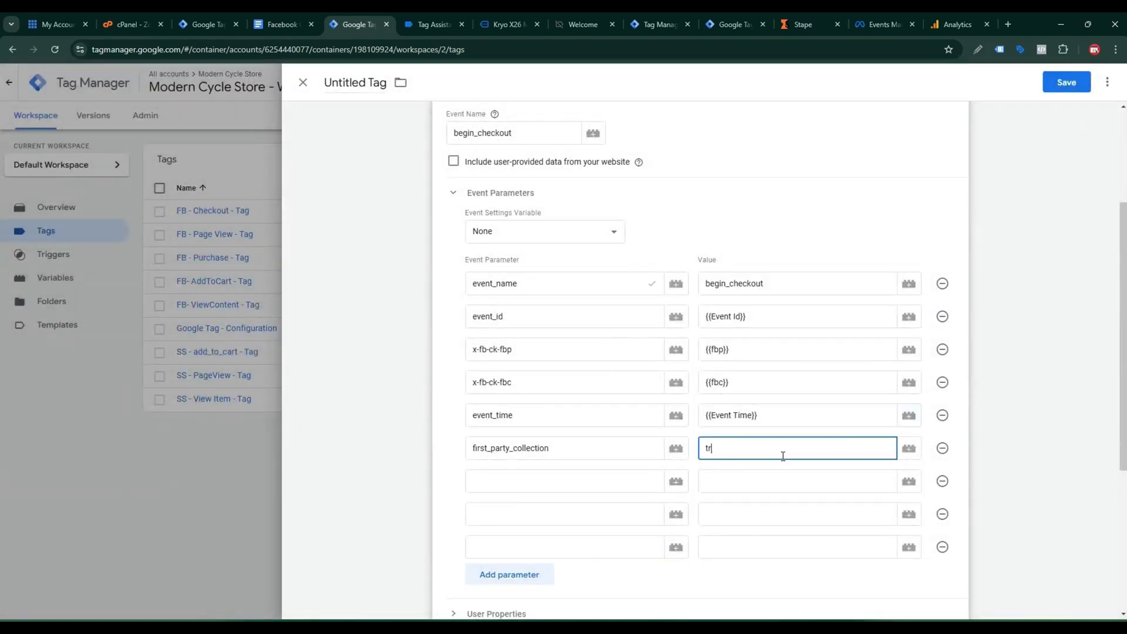
Step: Fill the seventh parameter row with x-fb-cd-content_type, copied from the document's Checkout table, and the value product
click(589, 483)
click(274, 19)
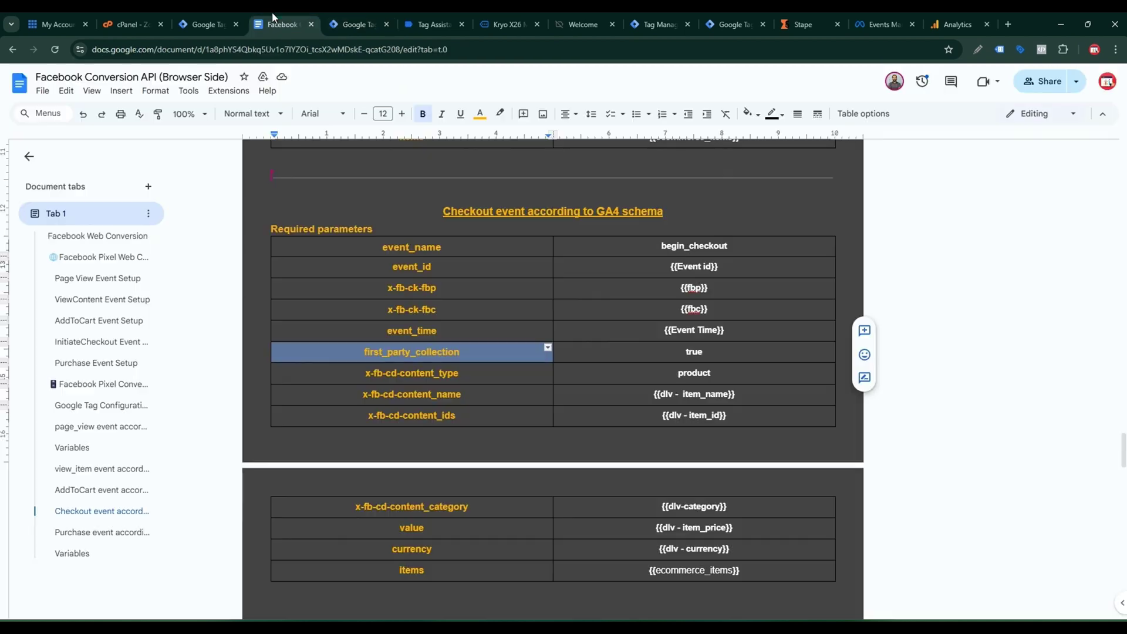
triple_click(452, 373)
key(ctrl+c)
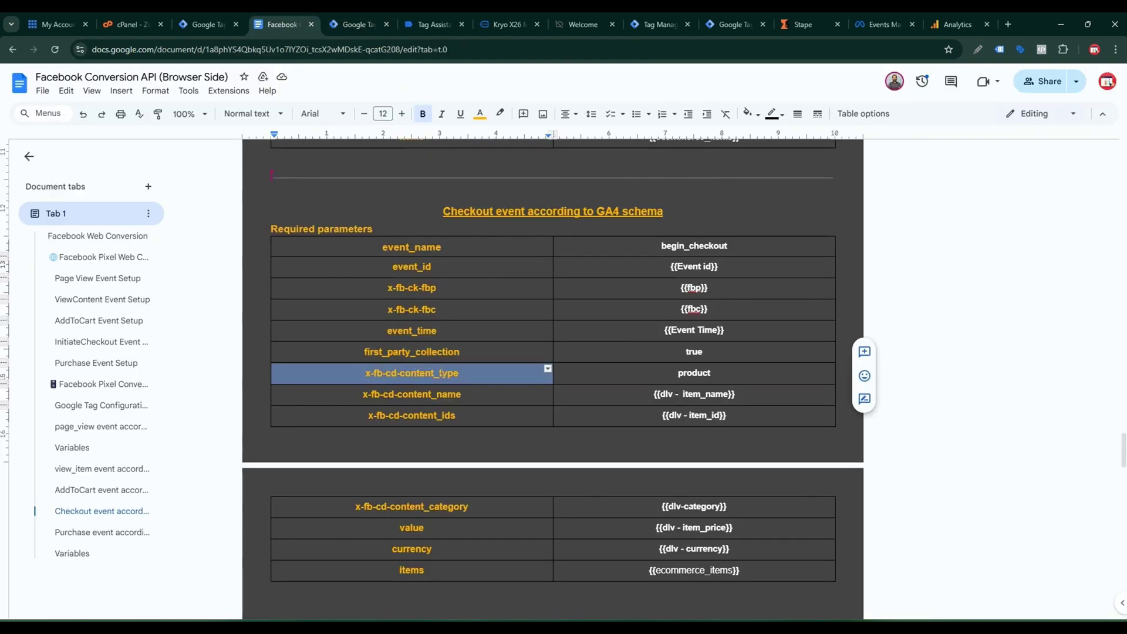
click(390, 16)
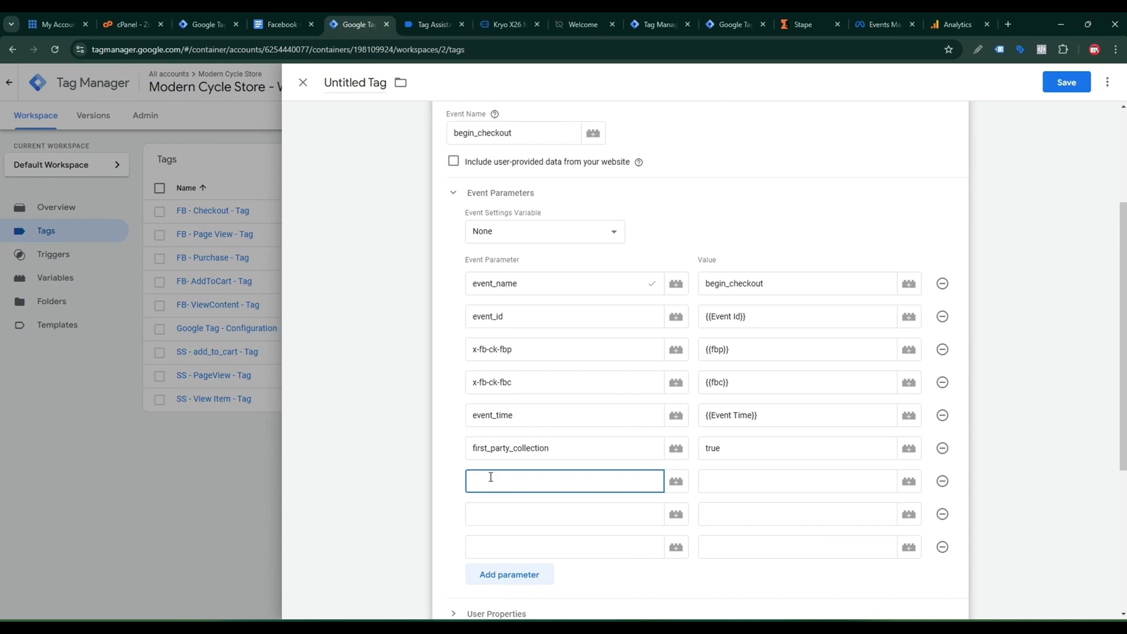
key(ctrl+v)
click(723, 473)
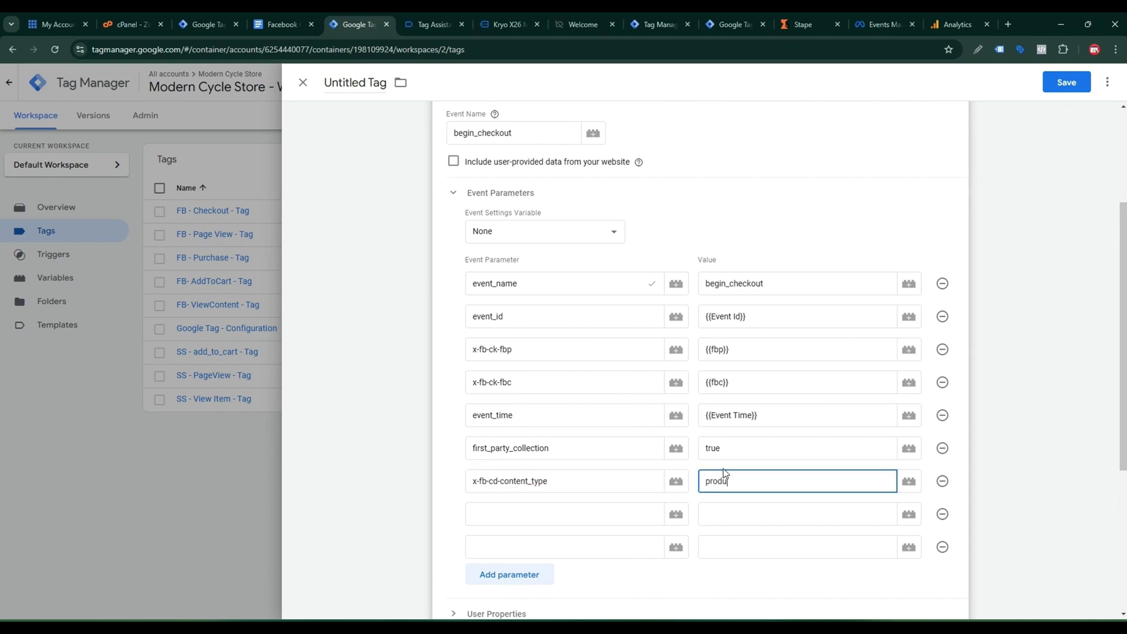
text(product)
Step: Name the eighth event parameter x-fb-cd-content_name, copied from the document's Checkout table
click(564, 517)
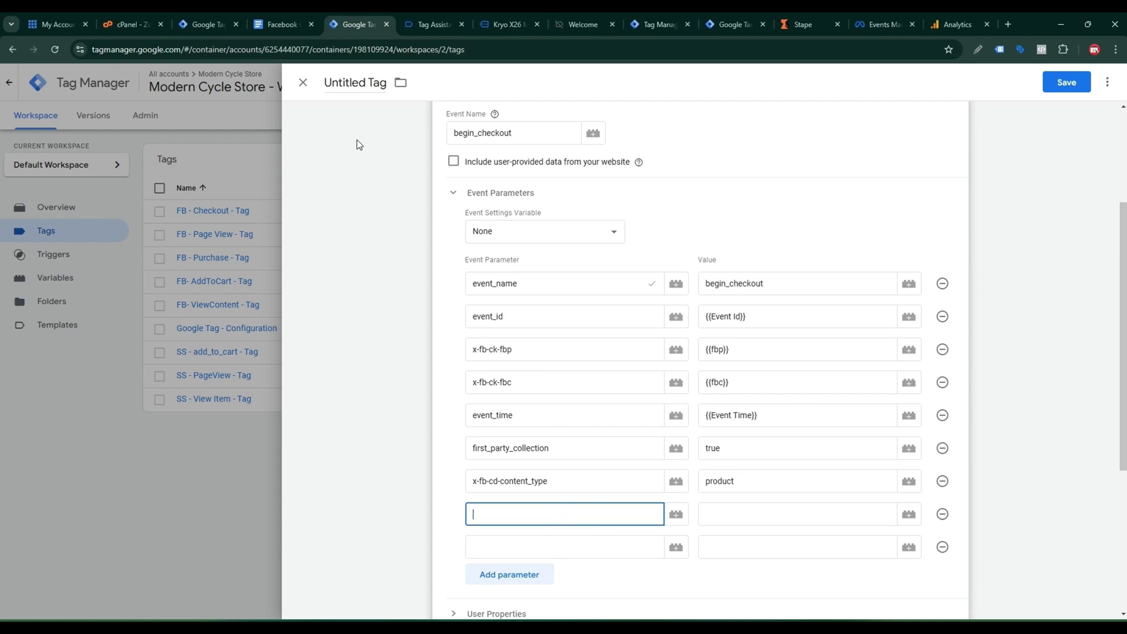
click(282, 18)
scroll(470, 293, down, 2)
triple_click(452, 280)
key(ctrl+c)
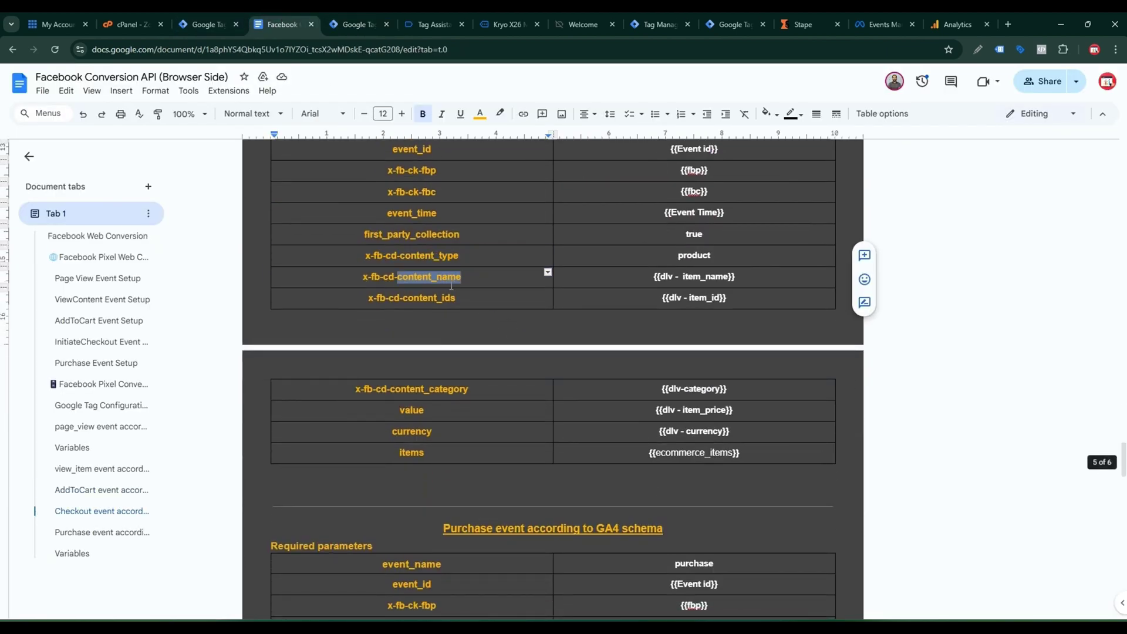
click(359, 24)
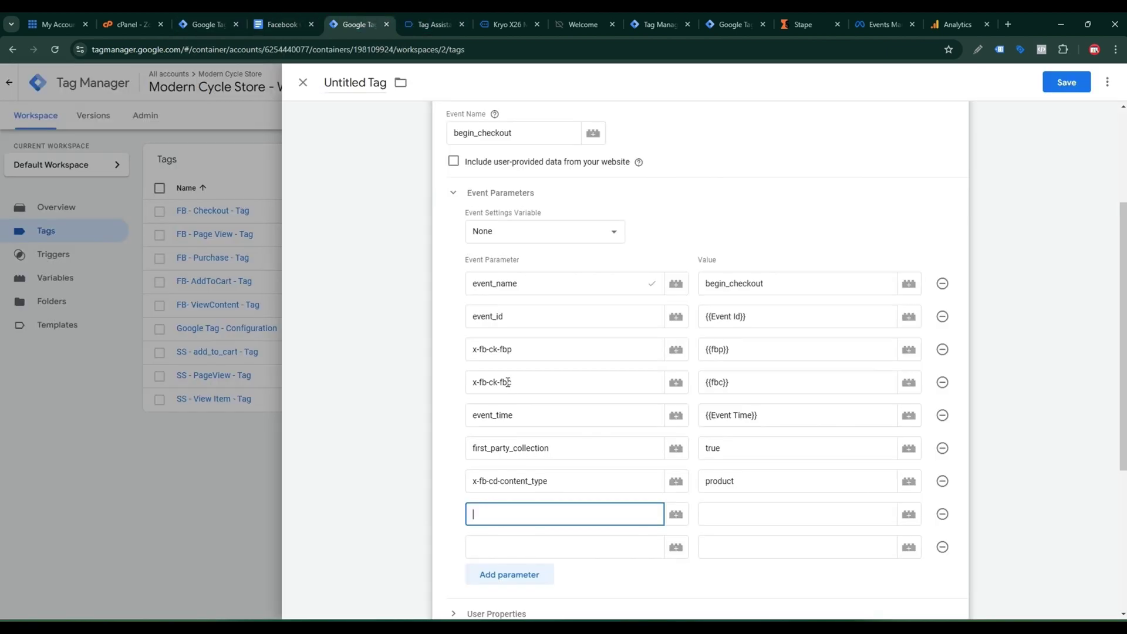
key(ctrl+v)
scroll(561, 508, down, 2)
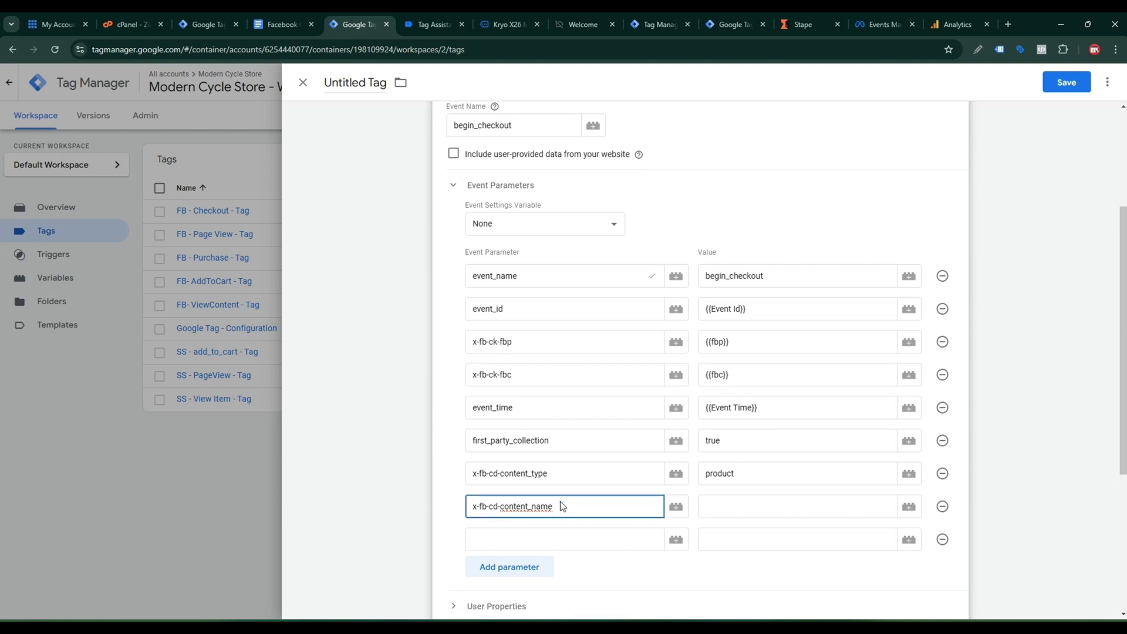
Step: Name the ninth event parameter x-fb-cd-content_ids, copied from the document's Checkout table, and add two more parameter rows
click(282, 24)
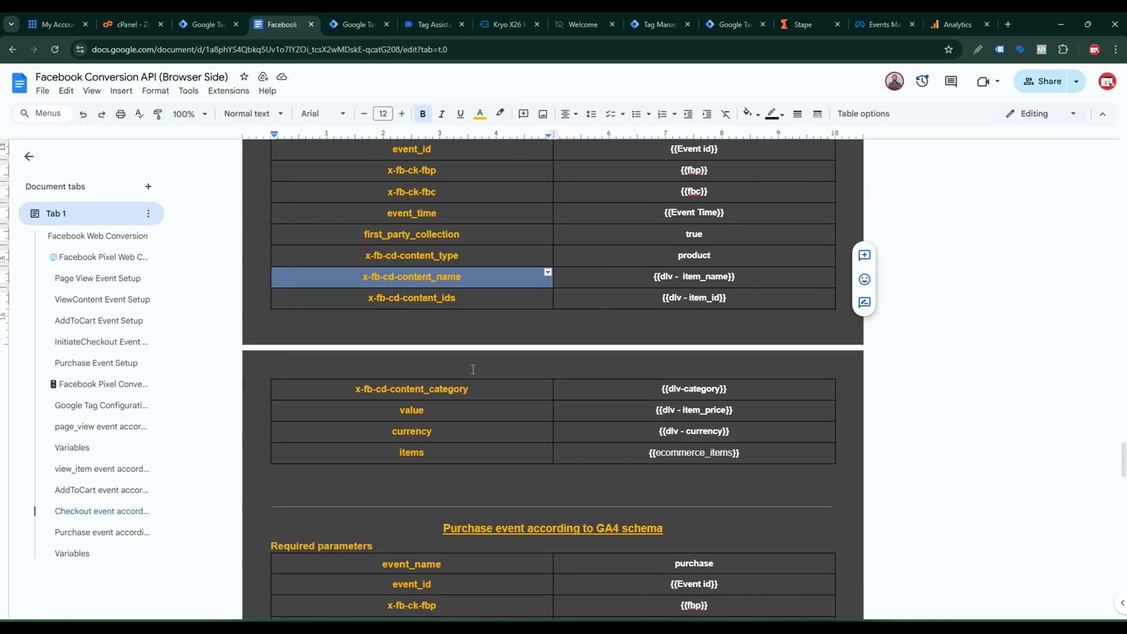
click(450, 298)
triple_click(450, 298)
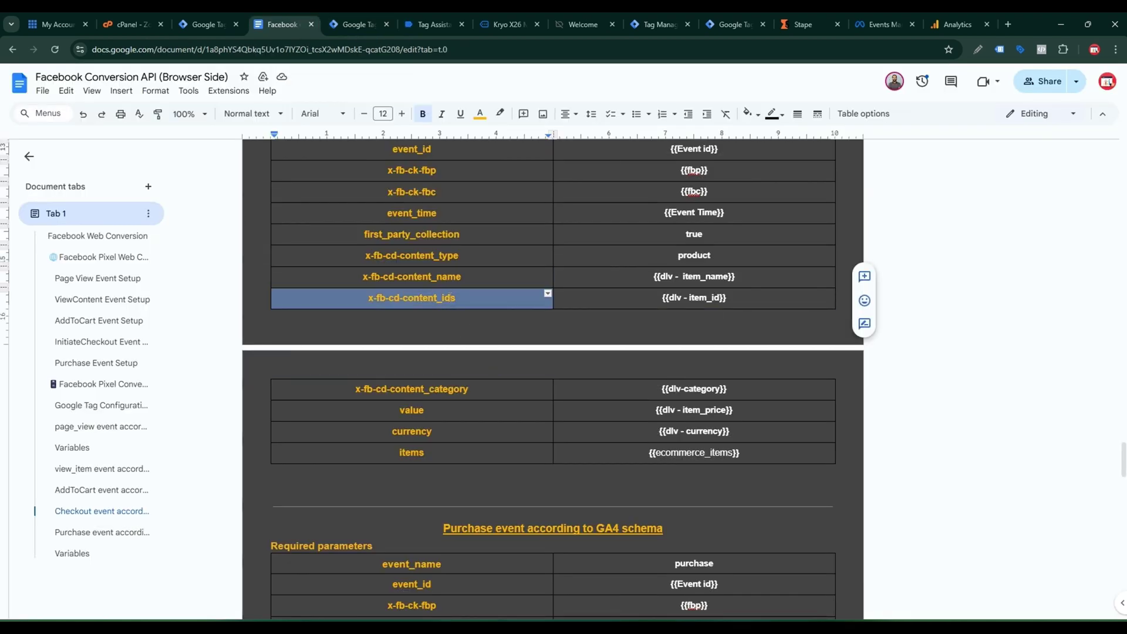
key(ctrl+c)
click(354, 24)
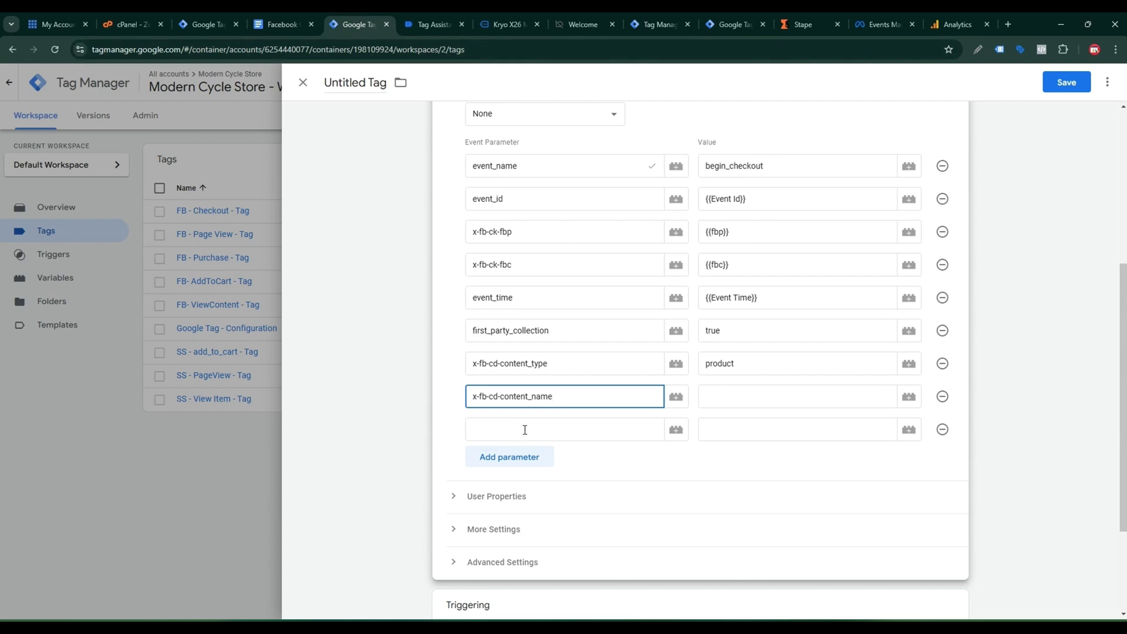
click(523, 430)
key(ctrl+v)
click(521, 455)
click(520, 485)
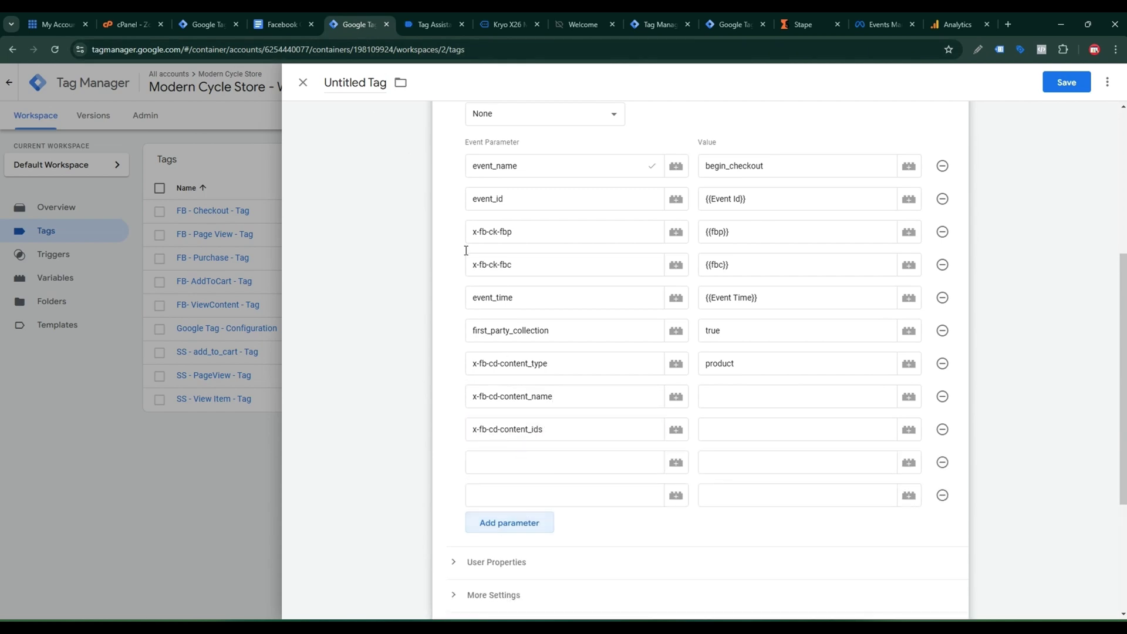
Step: Remove the x-fb-cd-content_category row from the document's Checkout table and name the tenth event parameter value, copied from that table
click(282, 24)
scroll(410, 270, down, 2)
click(409, 271)
double_click(410, 270)
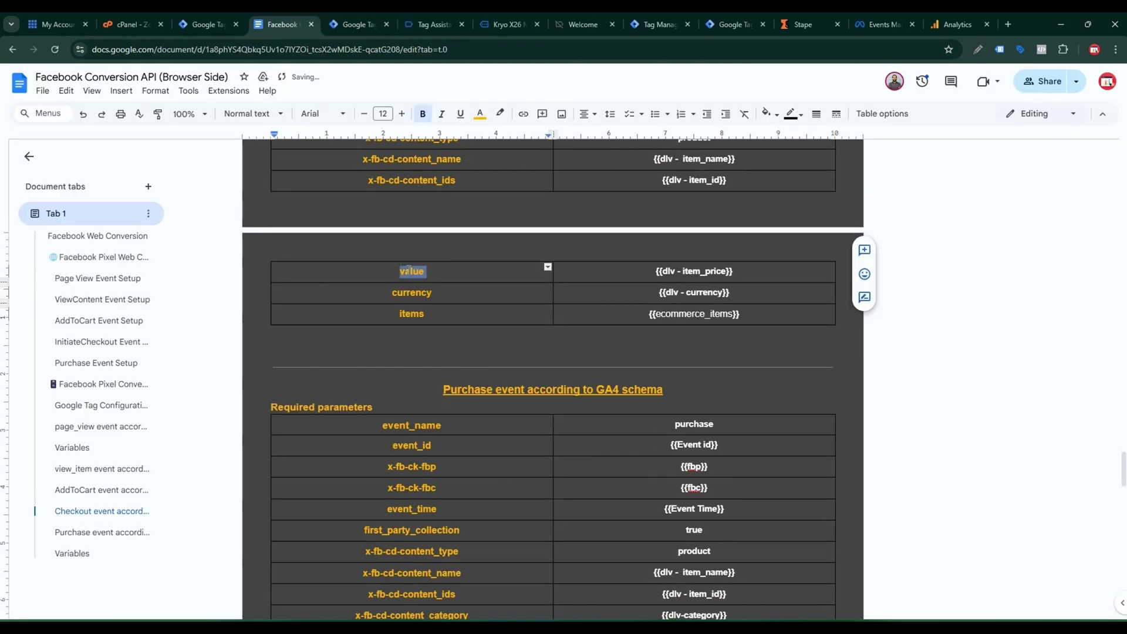
key(ctrl+c)
click(354, 24)
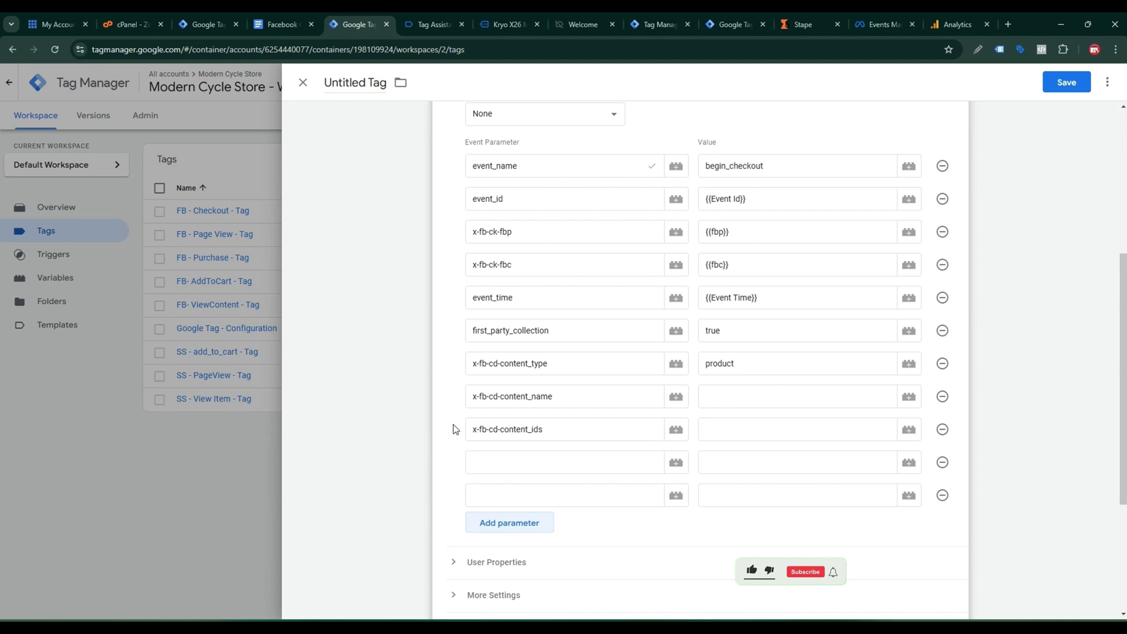
click(522, 460)
key(ctrl+v)
Step: Name the eleventh event parameter currency and add a twelfth parameter named items
click(520, 493)
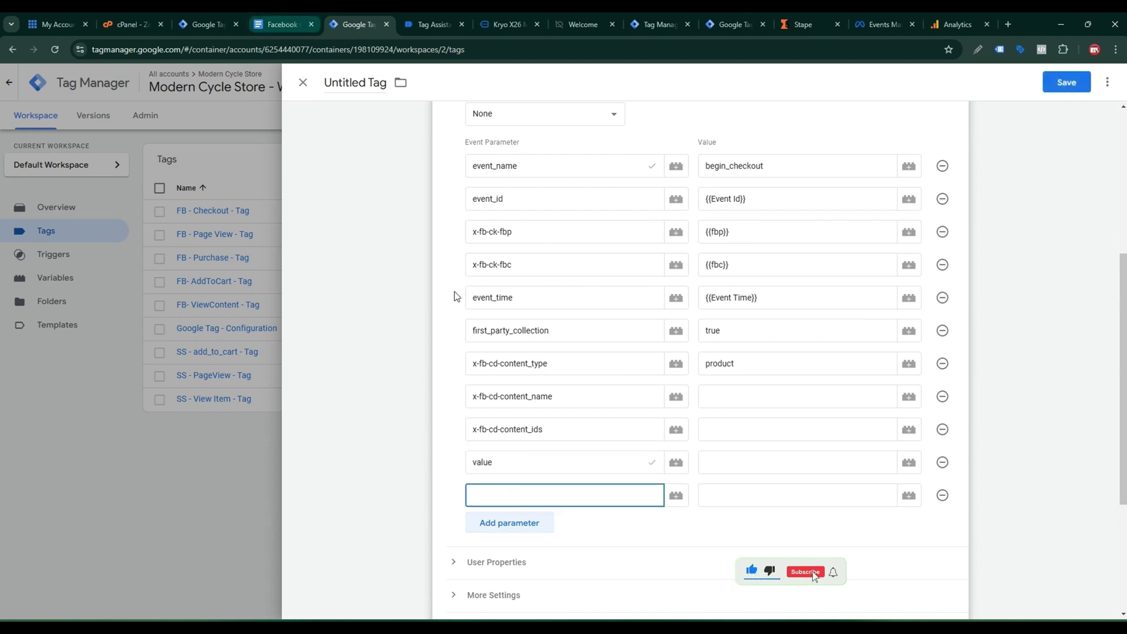
text(curr)
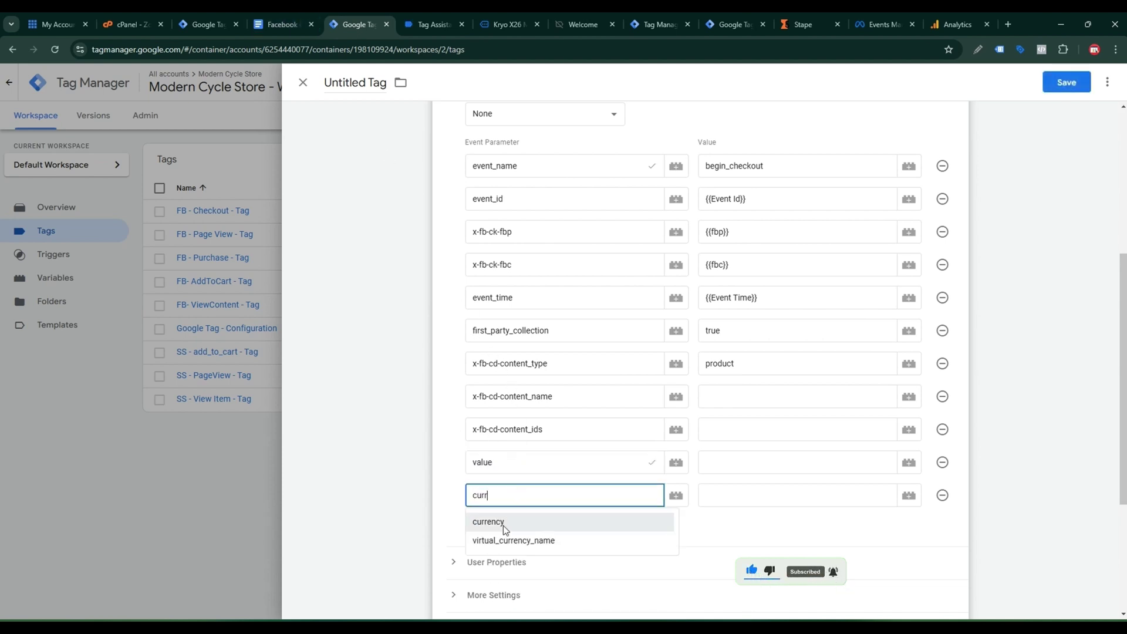
click(503, 522)
click(508, 530)
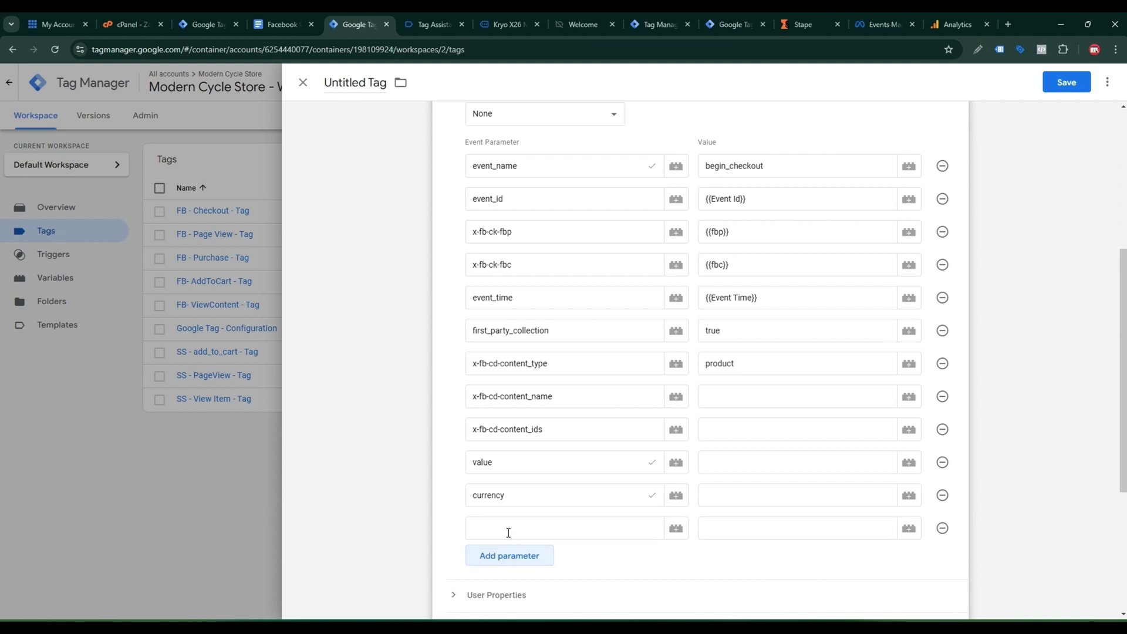
click(508, 532)
text(ite)
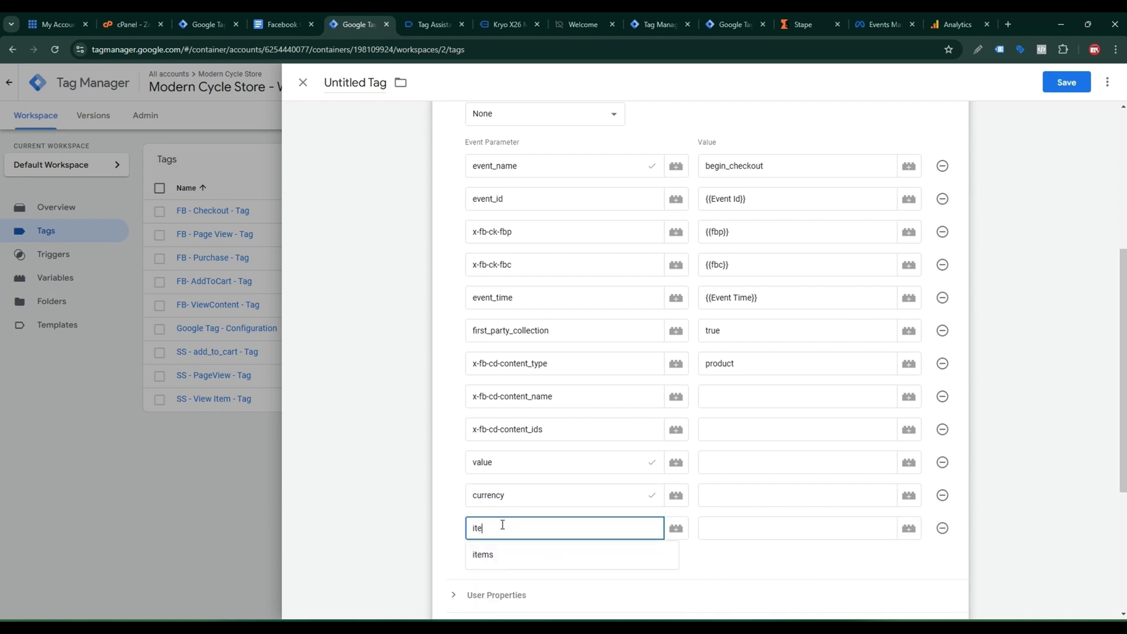
click(505, 551)
Step: Assign the {{dlv - item_name}} variable to x-fb-cd-content_name as its value
click(739, 390)
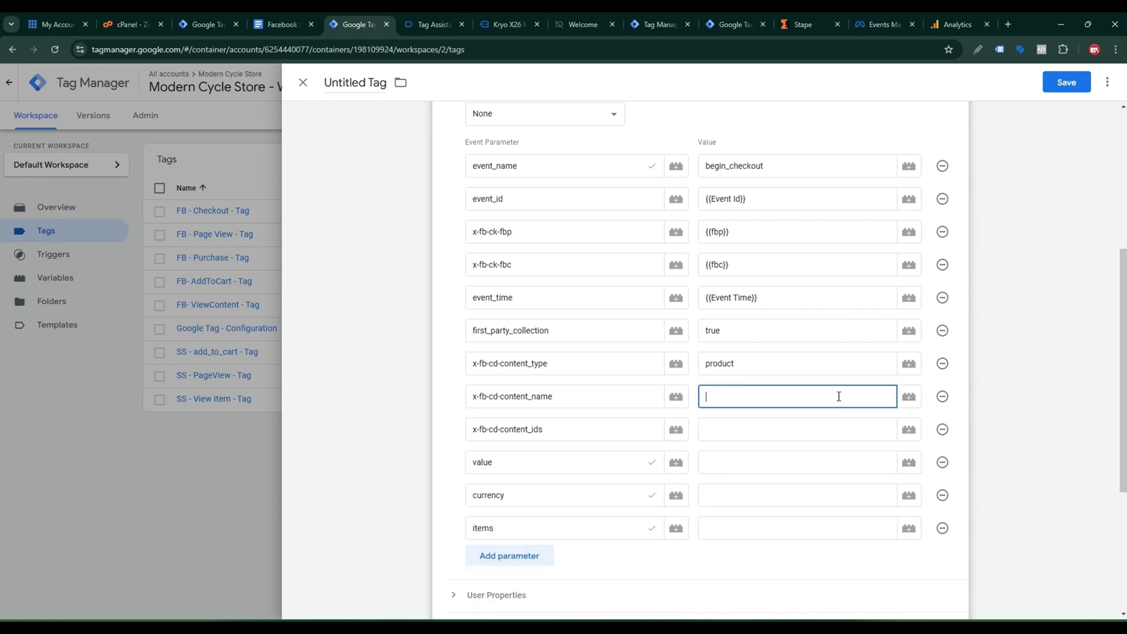
click(909, 398)
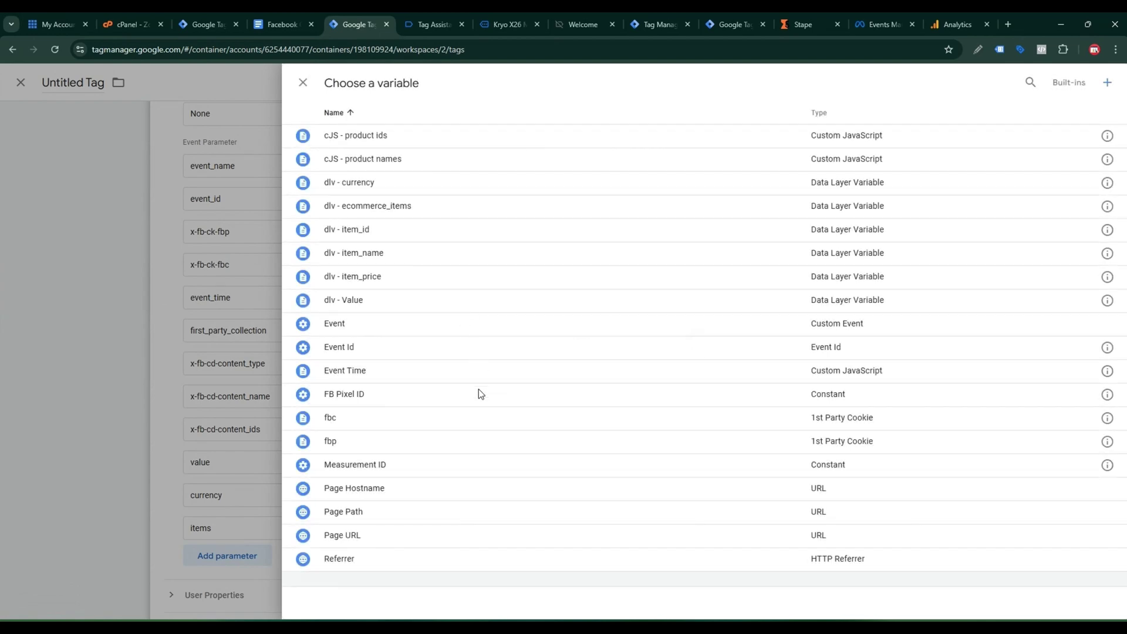
click(385, 253)
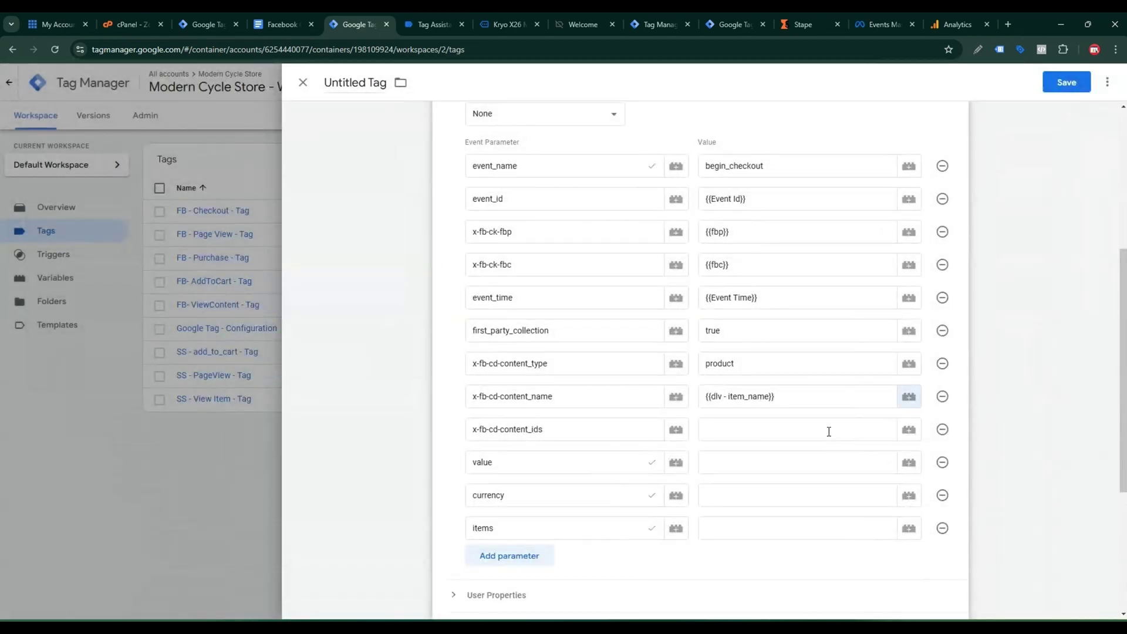
Step: Assign the {{dlv - item_id}} variable to x-fb-cd-content_ids and the {{dlv - Value}} variable to the value parameter
click(895, 433)
click(907, 430)
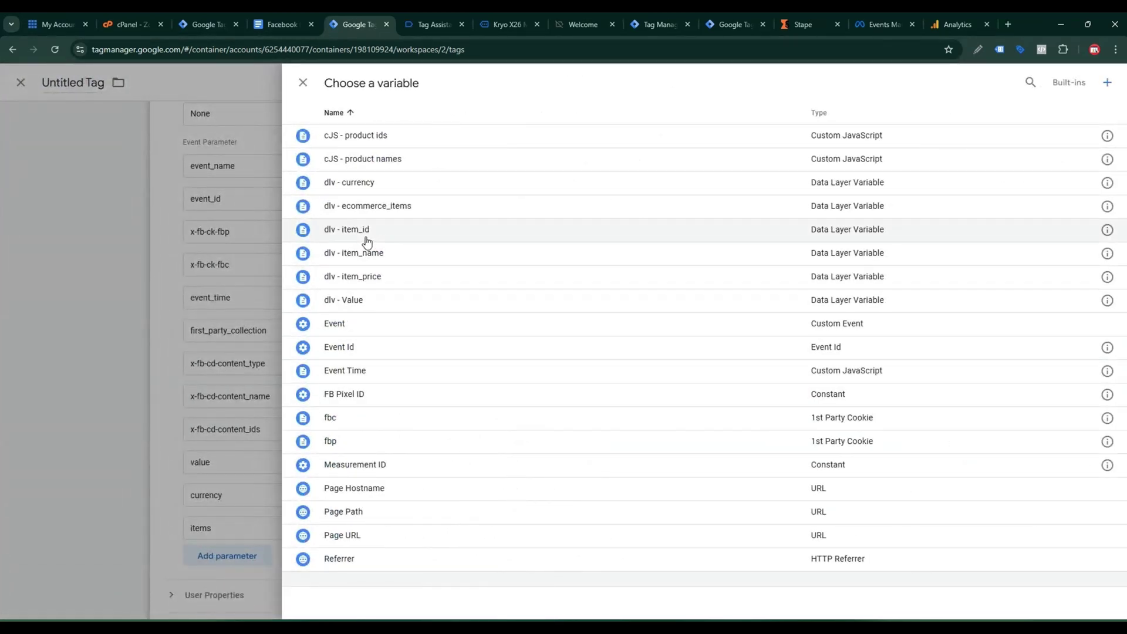
click(370, 235)
click(781, 464)
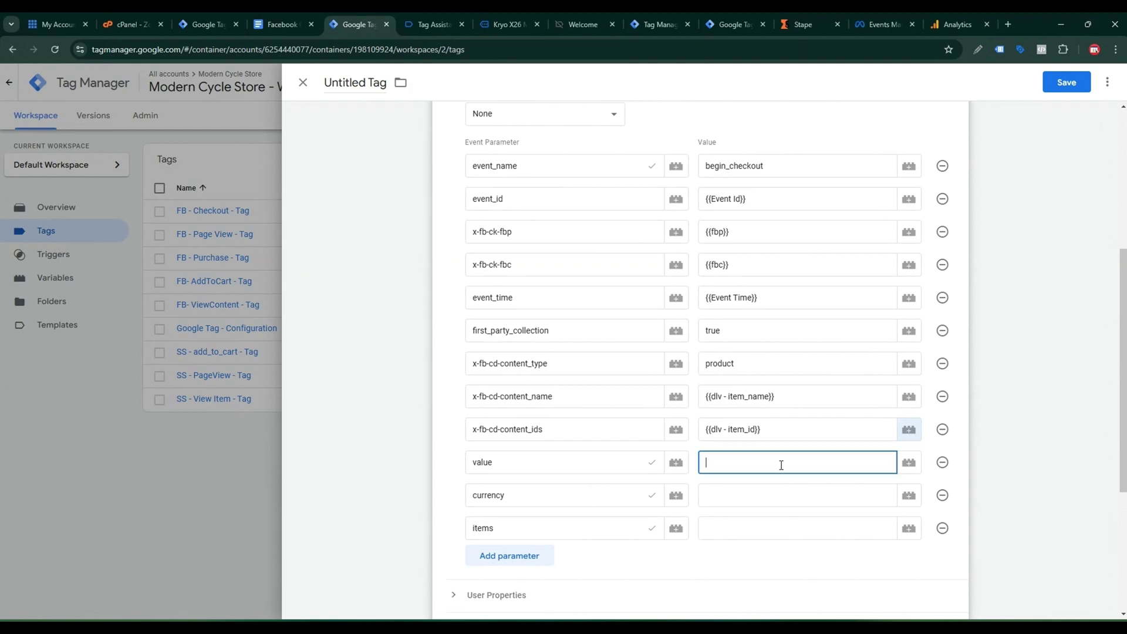
click(908, 464)
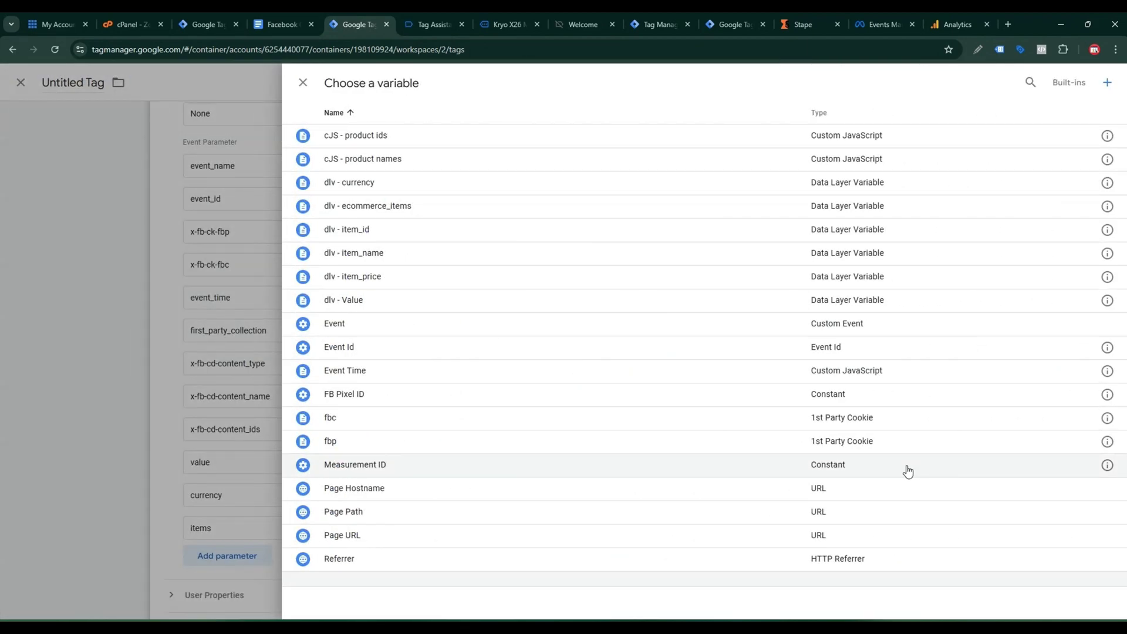
click(344, 302)
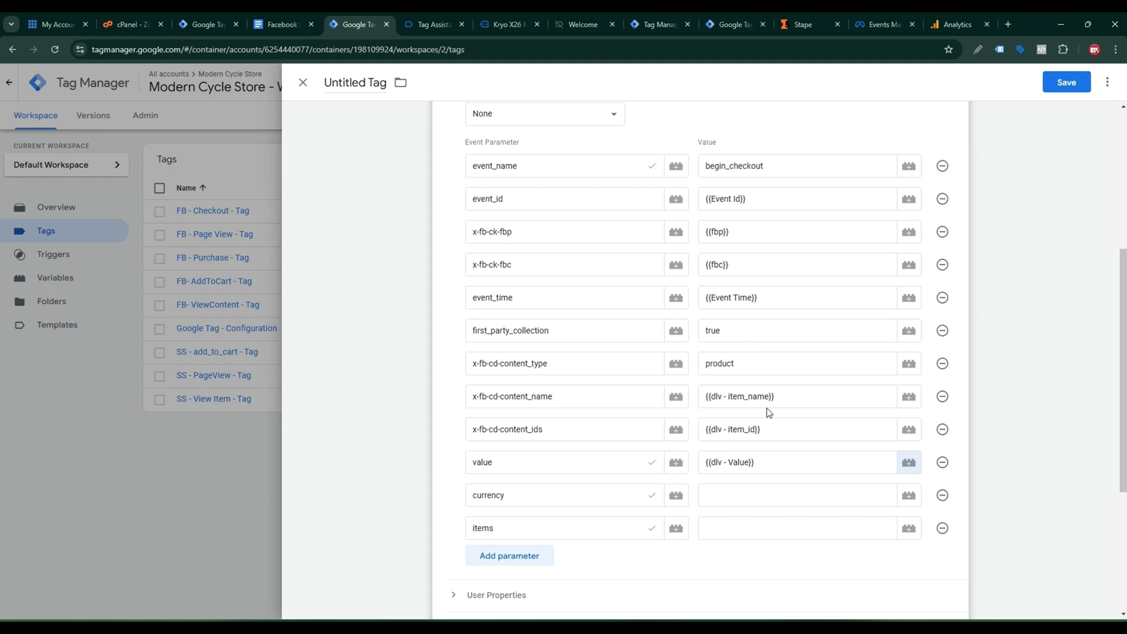
Step: Replace the value of x-fb-cd-content_name with the {{cJS - product names}} variable
click(797, 394)
drag(797, 393, 700, 412)
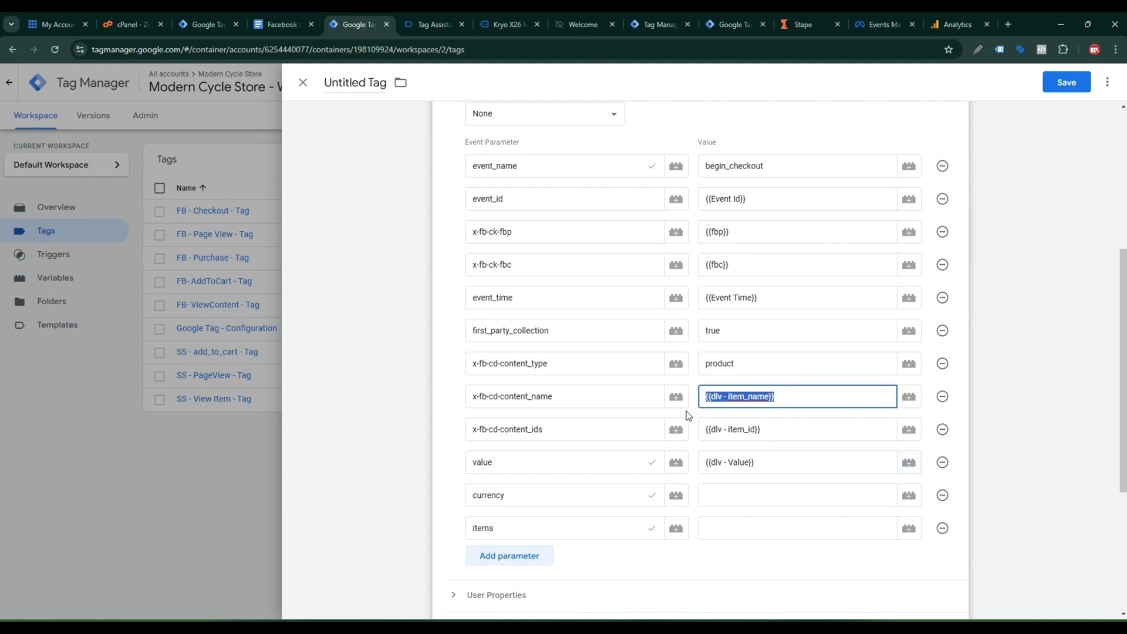
key(BackSpace)
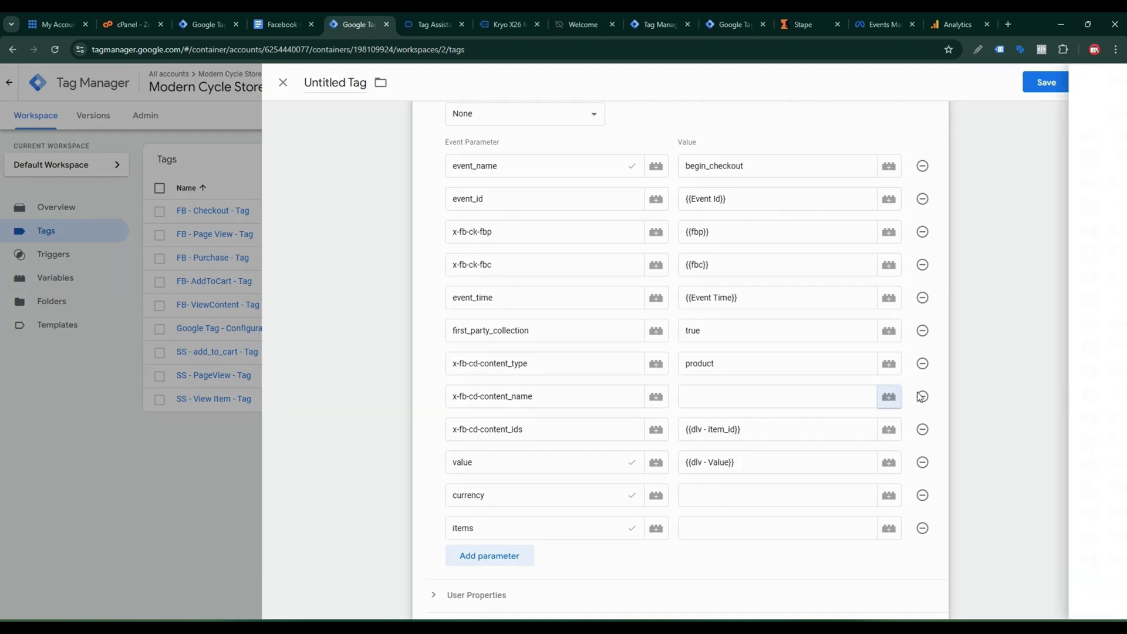
click(909, 396)
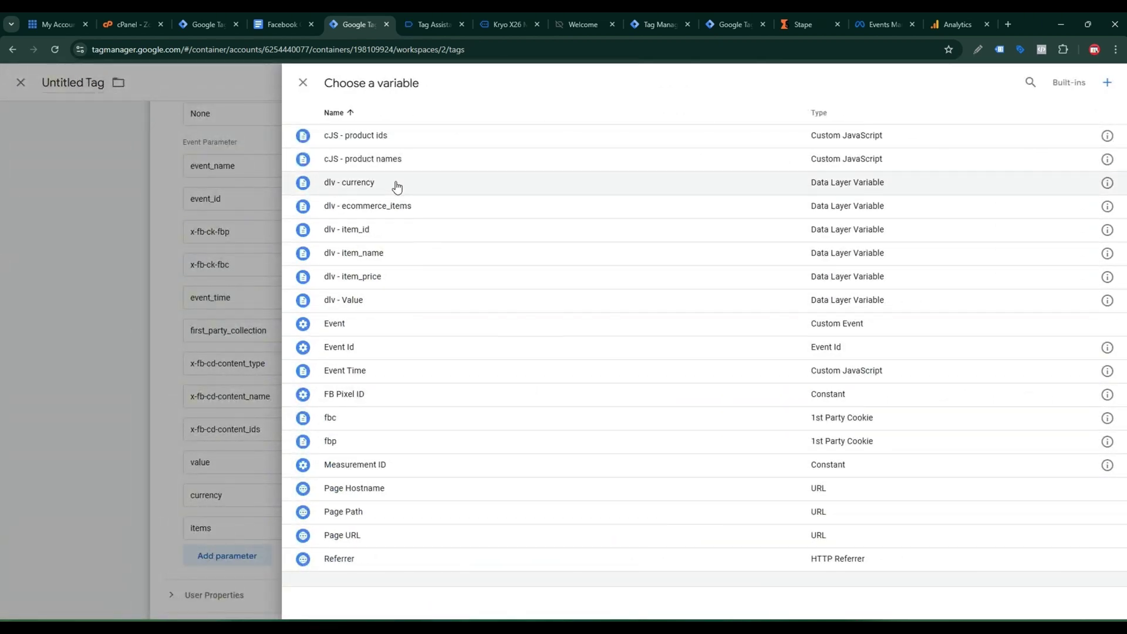
click(394, 160)
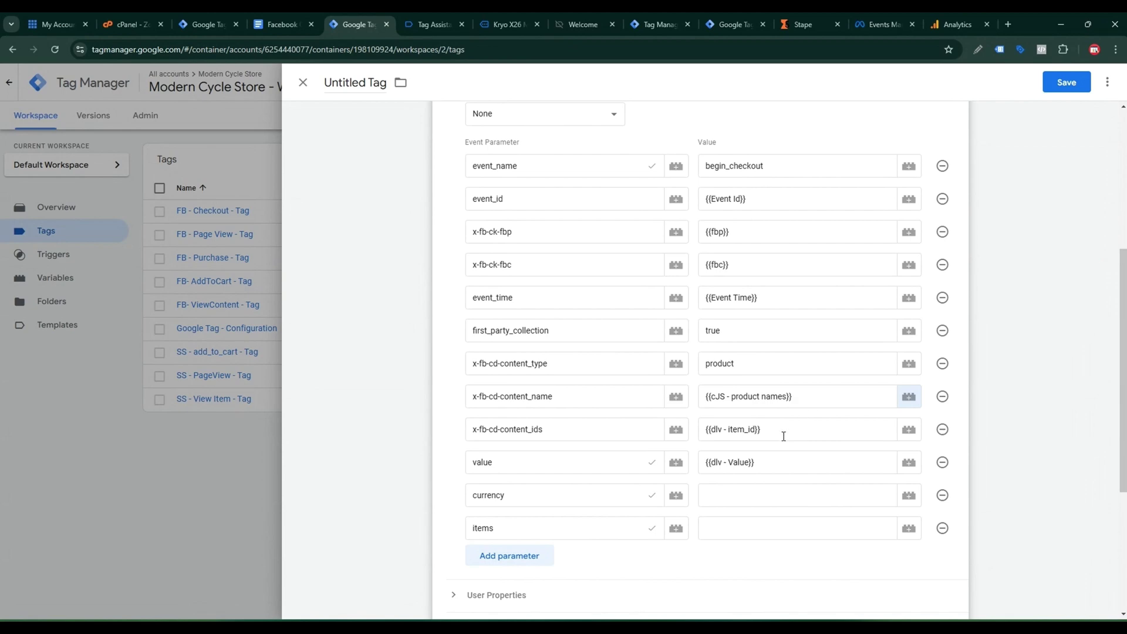
Step: Replace the value of x-fb-cd-content_ids with the {{cJS - product ids}} variable
triple_click(783, 436)
key(BackSpace)
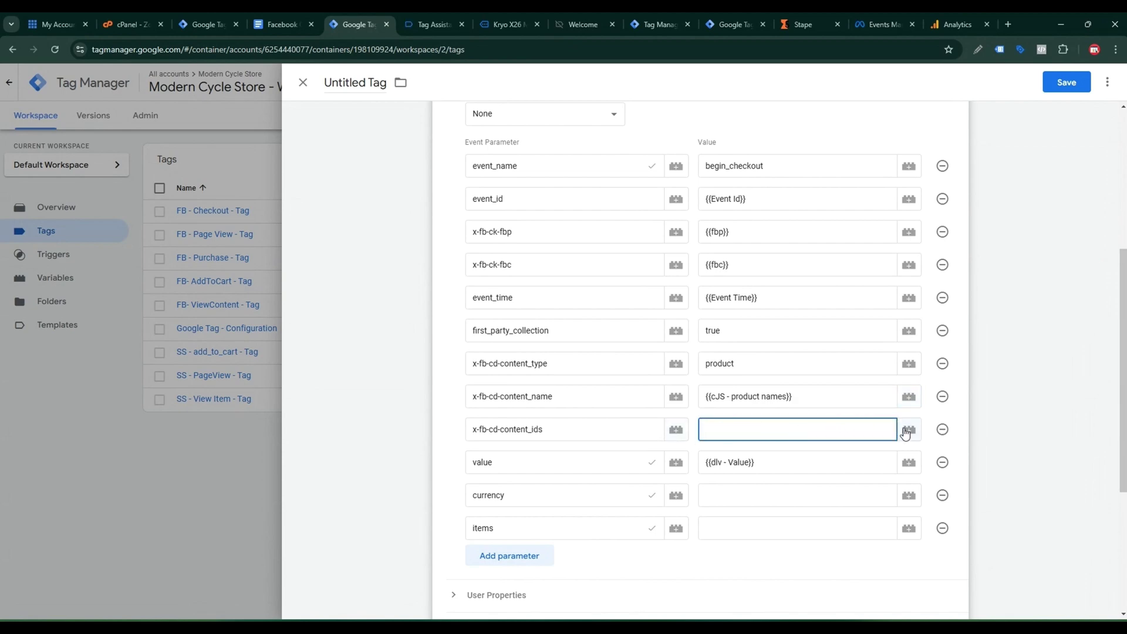
click(906, 429)
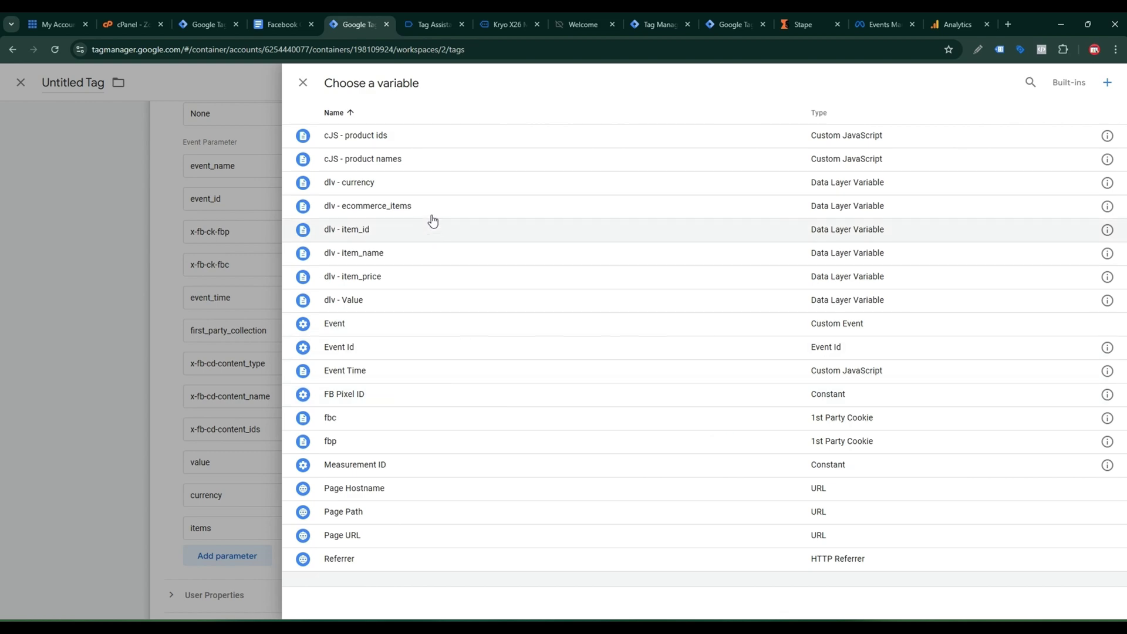
click(397, 139)
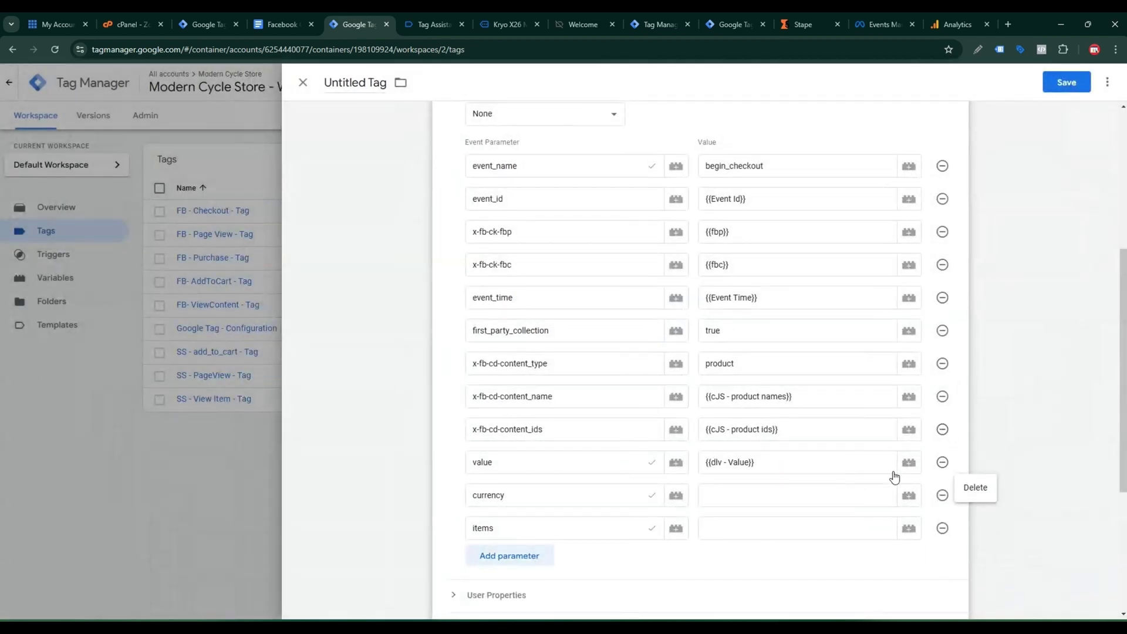
Step: Assign the {{dlv - currency}} variable to the currency parameter and {{dlv - ecommerce_items}} to the items parameter
click(738, 492)
click(907, 502)
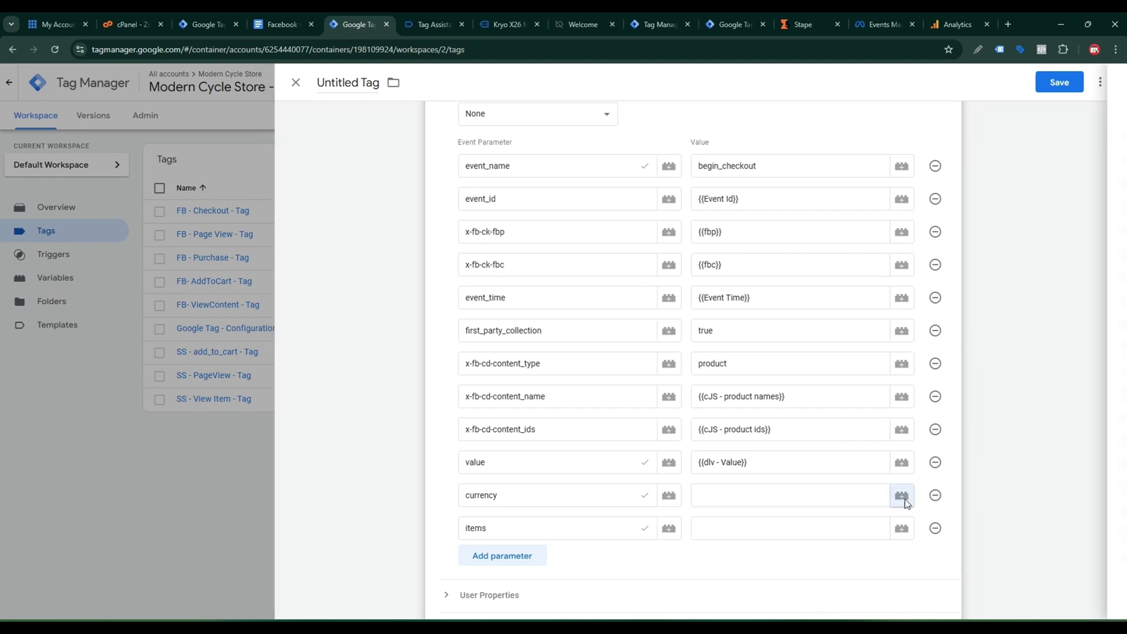
click(366, 184)
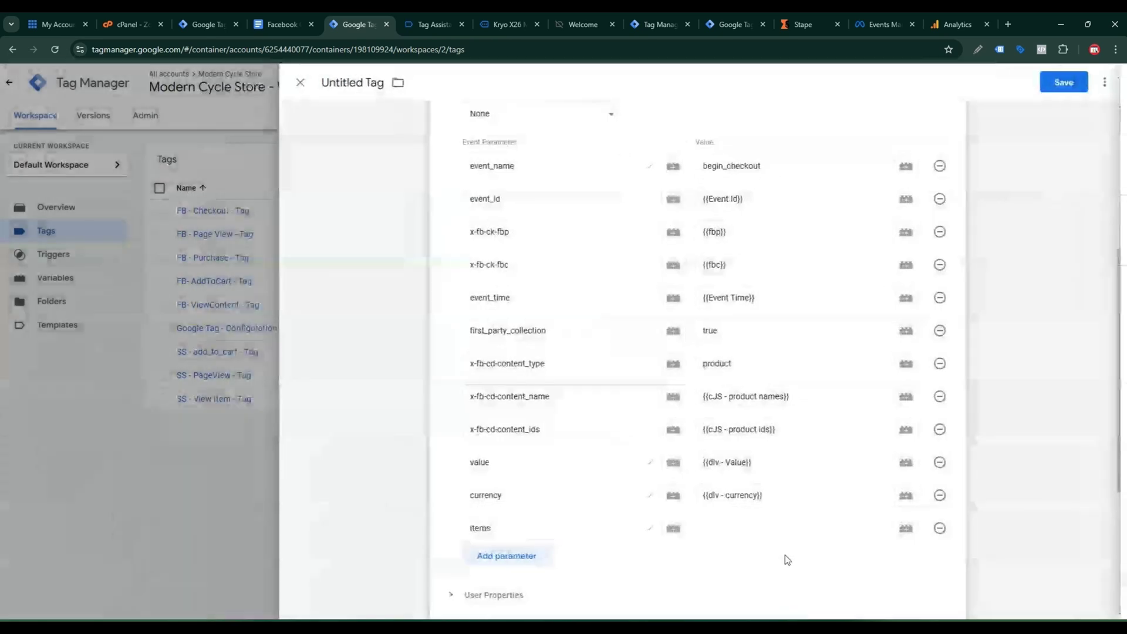
click(758, 528)
click(906, 533)
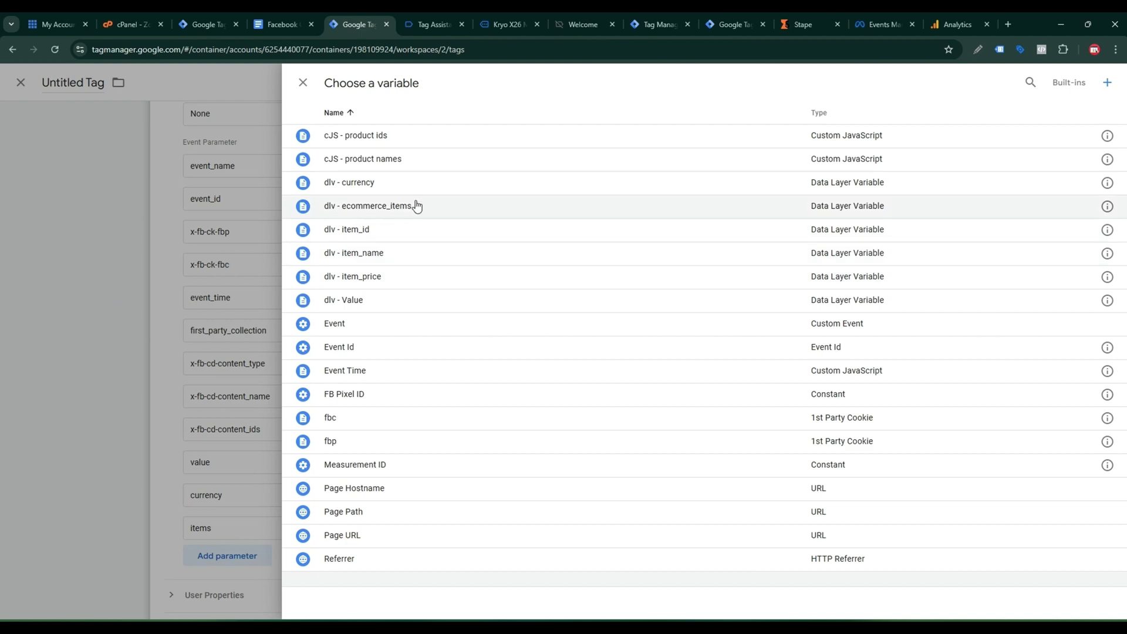
click(370, 206)
Step: Set begin_checkout -Trigger as the firing trigger of the new GA4 event tag
scroll(590, 428, down, 3)
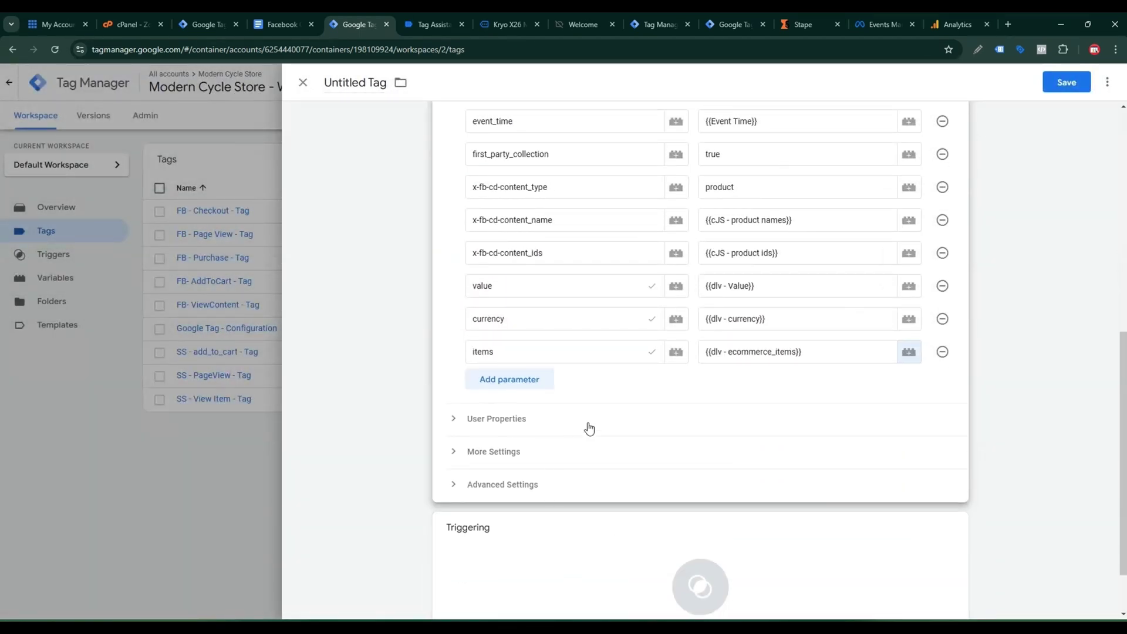
scroll(815, 305, up, 3)
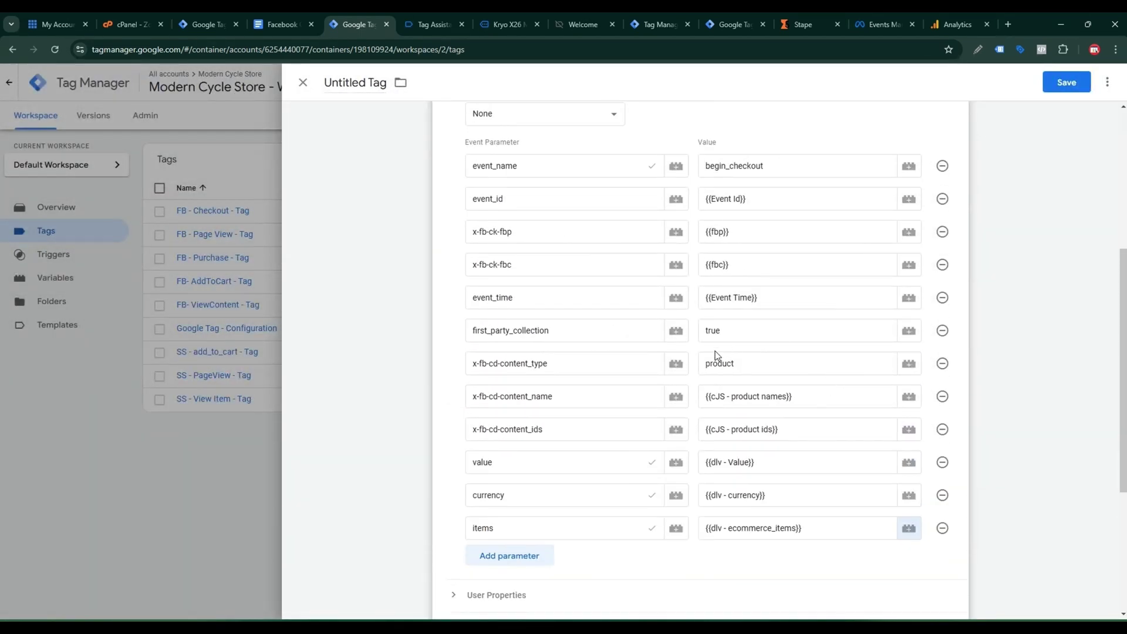
scroll(796, 439, down, 4)
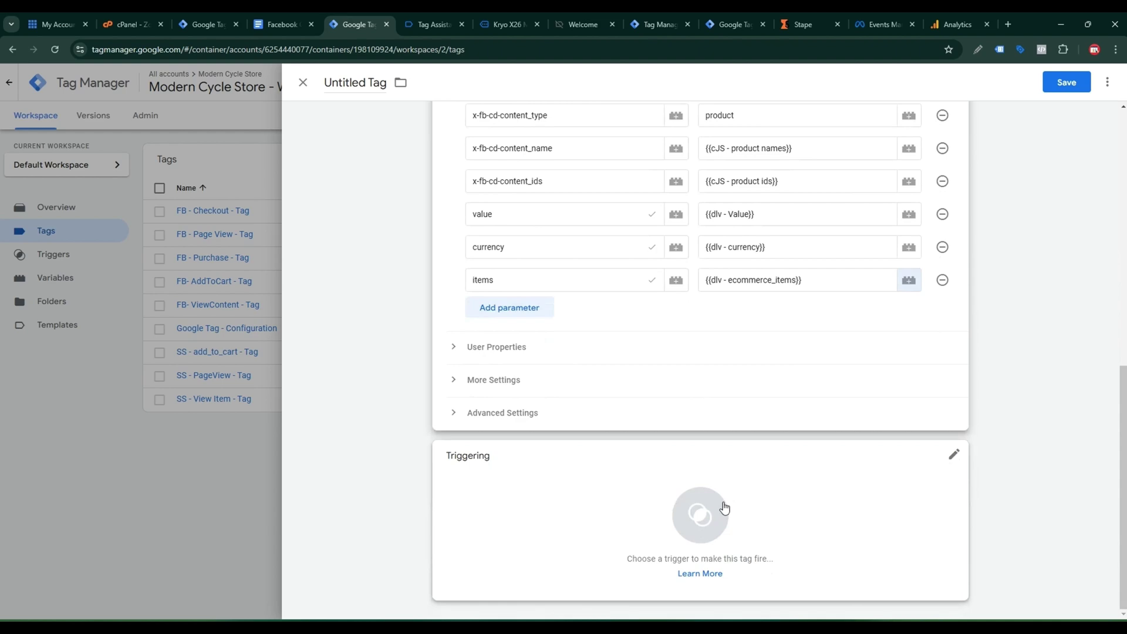
click(694, 527)
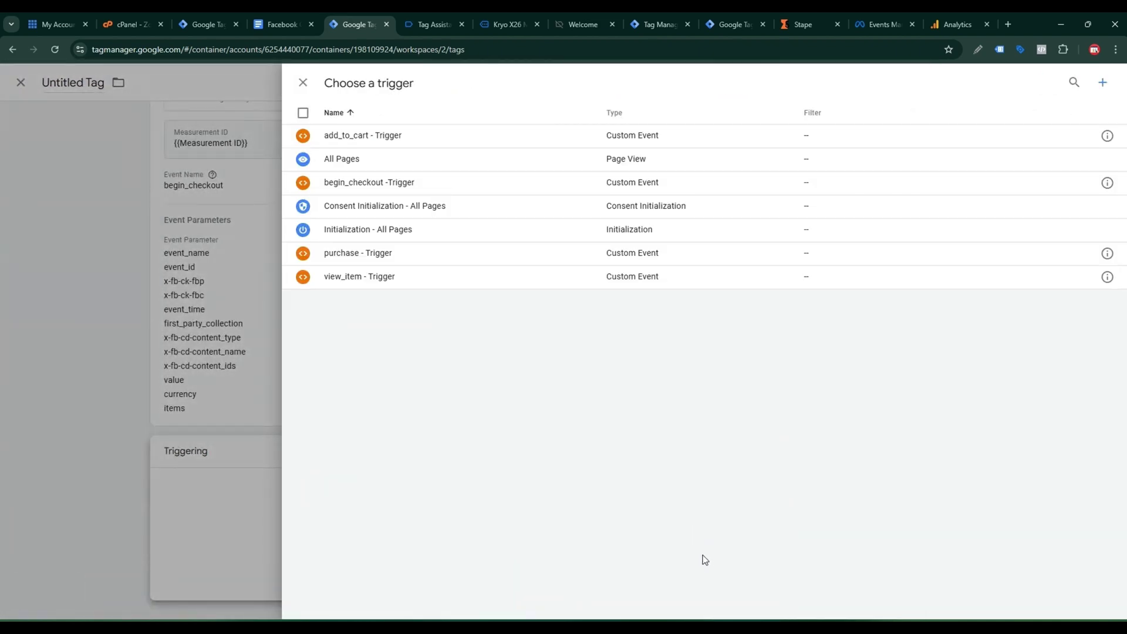
click(406, 189)
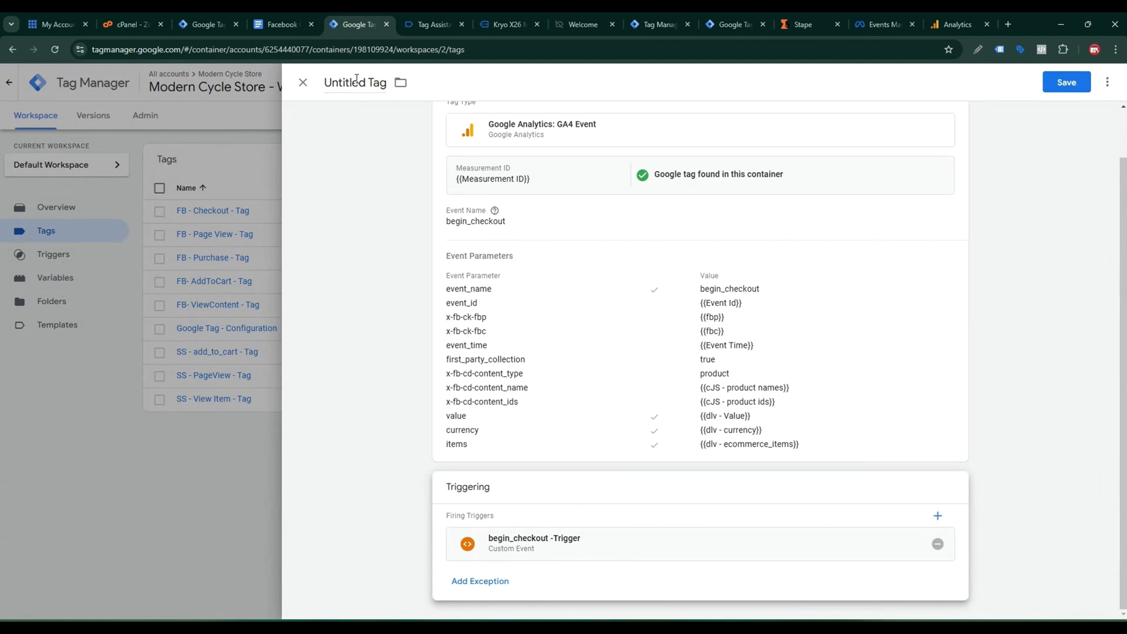
Step: Rename the untitled tag to SS - Checkout - Tag and save it
click(356, 80)
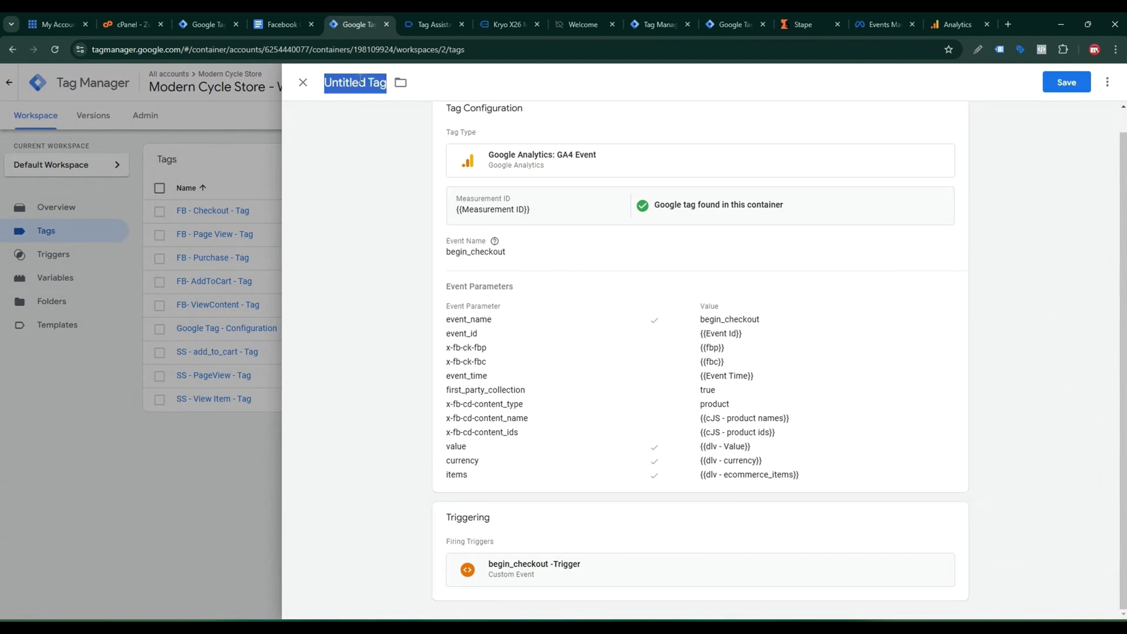
text(SS - Ch)
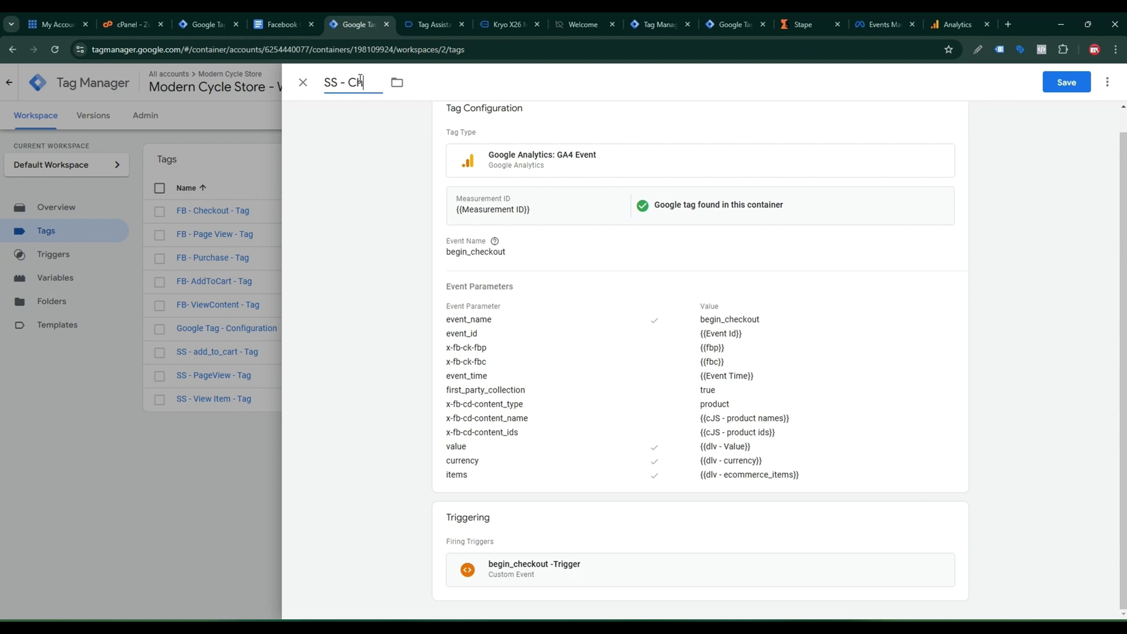
text(eckjout)
key(BackSpace)
key(BackSpace)
key(BackSpace)
text(out - tAG)
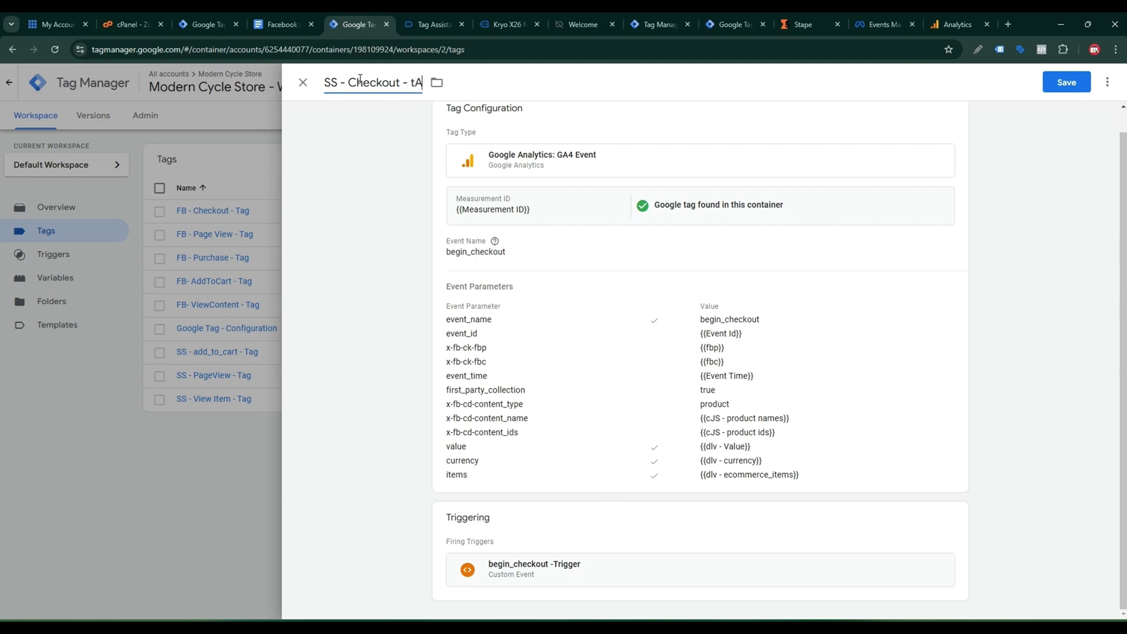
key(BackSpace)
key(BackSpace)
key(BackSpace)
text(Tag)
click(1063, 85)
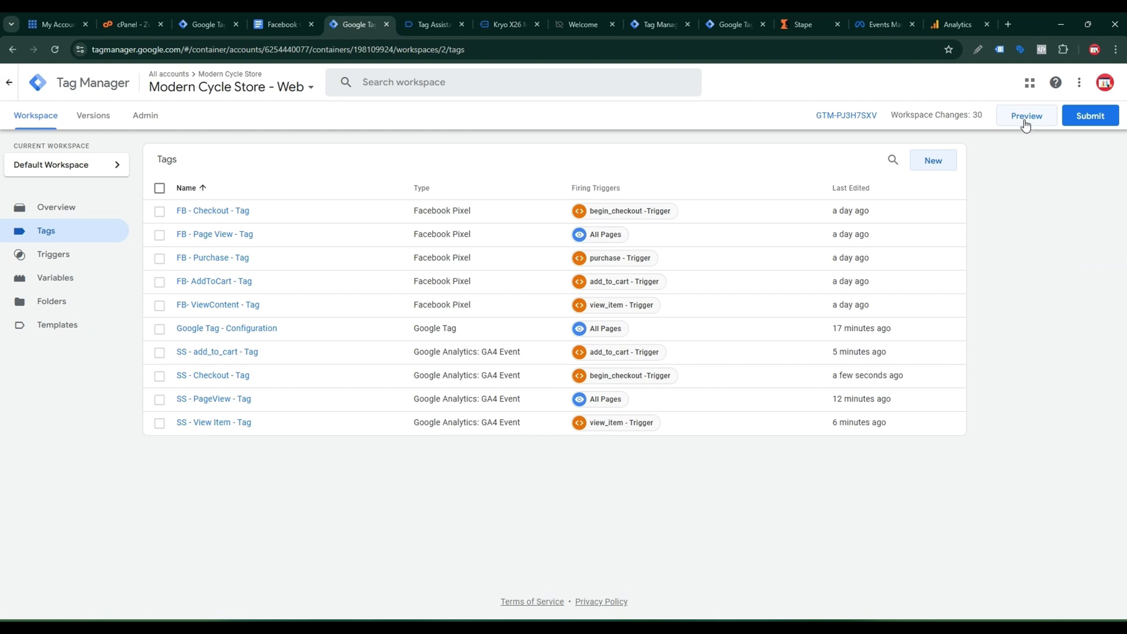
Step: Start previewing the web container and open the Kryo X26 MTB – Model K product page on the connected store site
click(1025, 120)
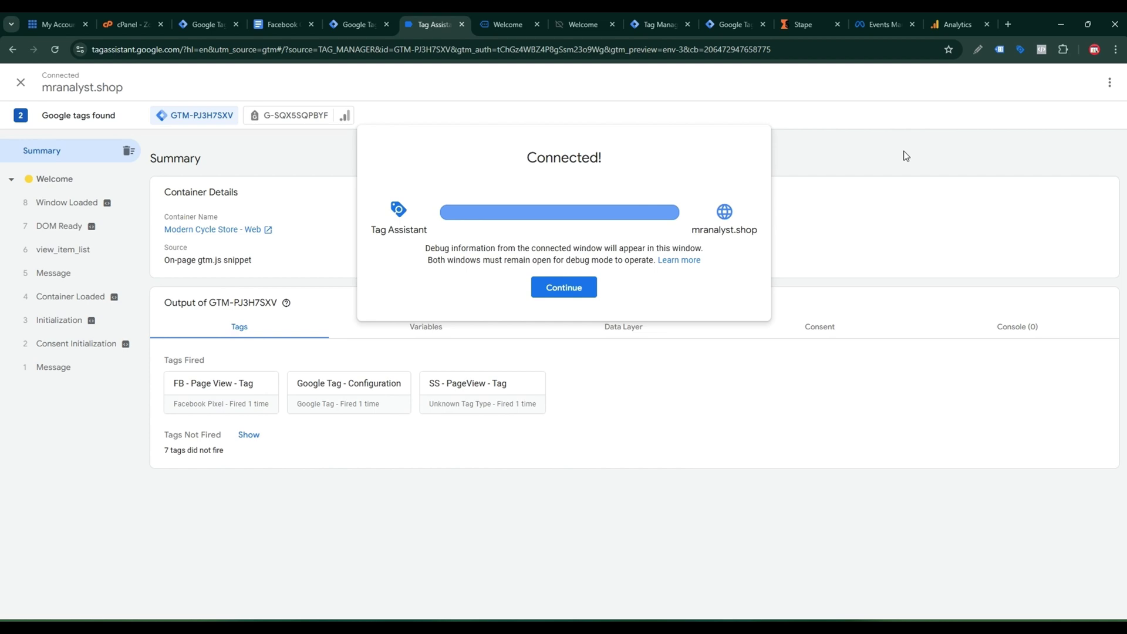
click(545, 288)
scroll(470, 364, down, 5)
scroll(469, 364, down, 5)
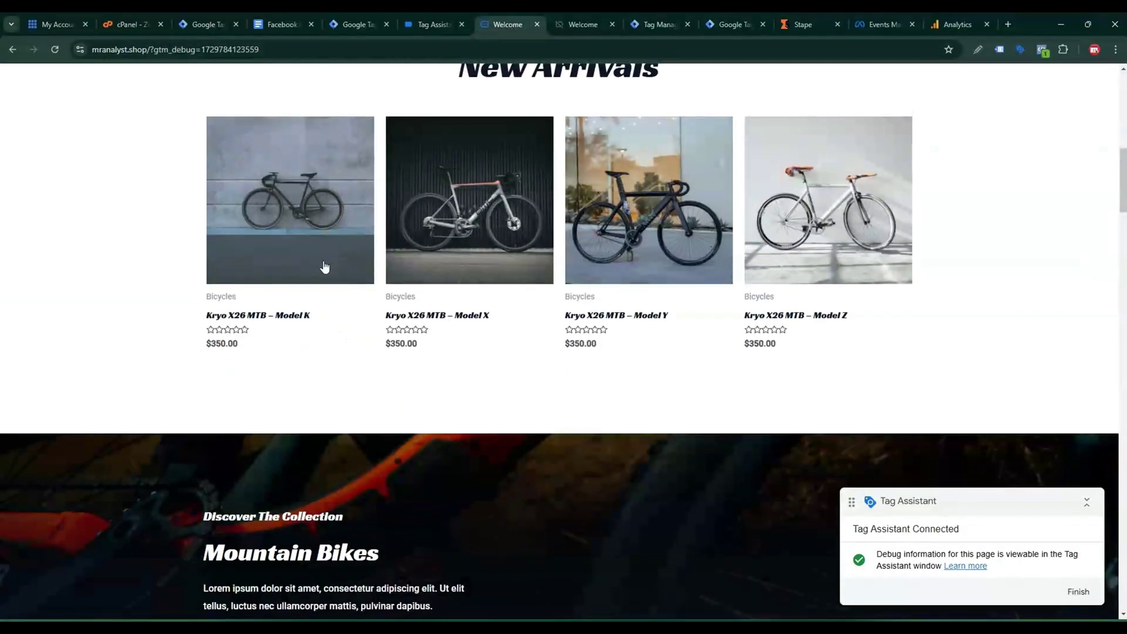
click(322, 242)
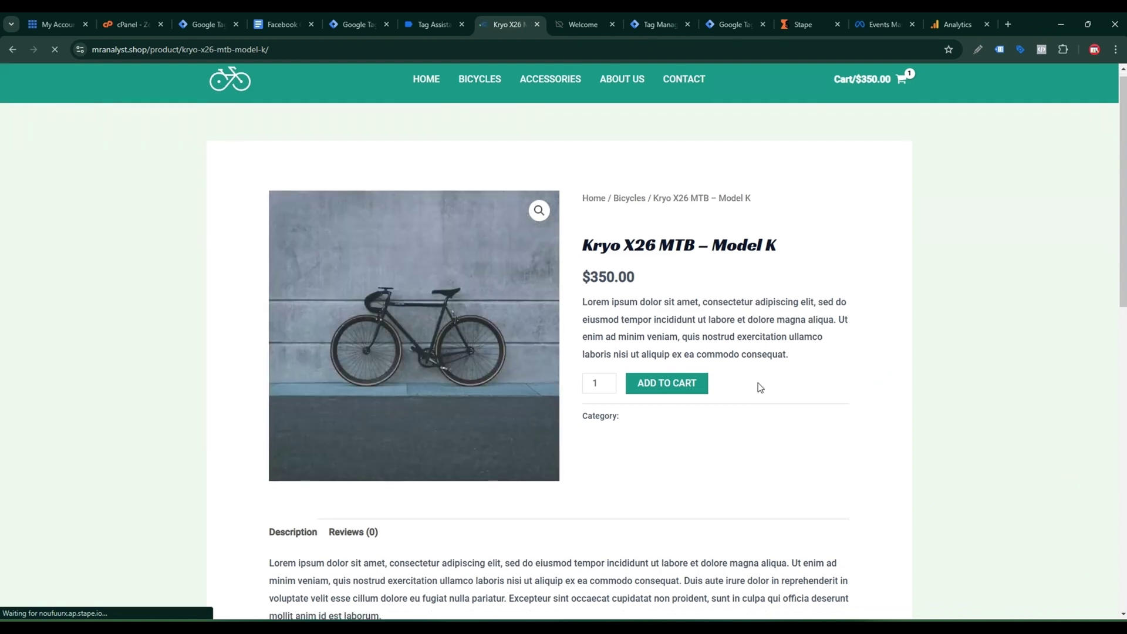
Step: Take the Kryo X26 MTB – Model K through the cart to checkout and check the fired tags in Tag Assistant
scroll(758, 383, down, 4)
scroll(734, 358, up, 3)
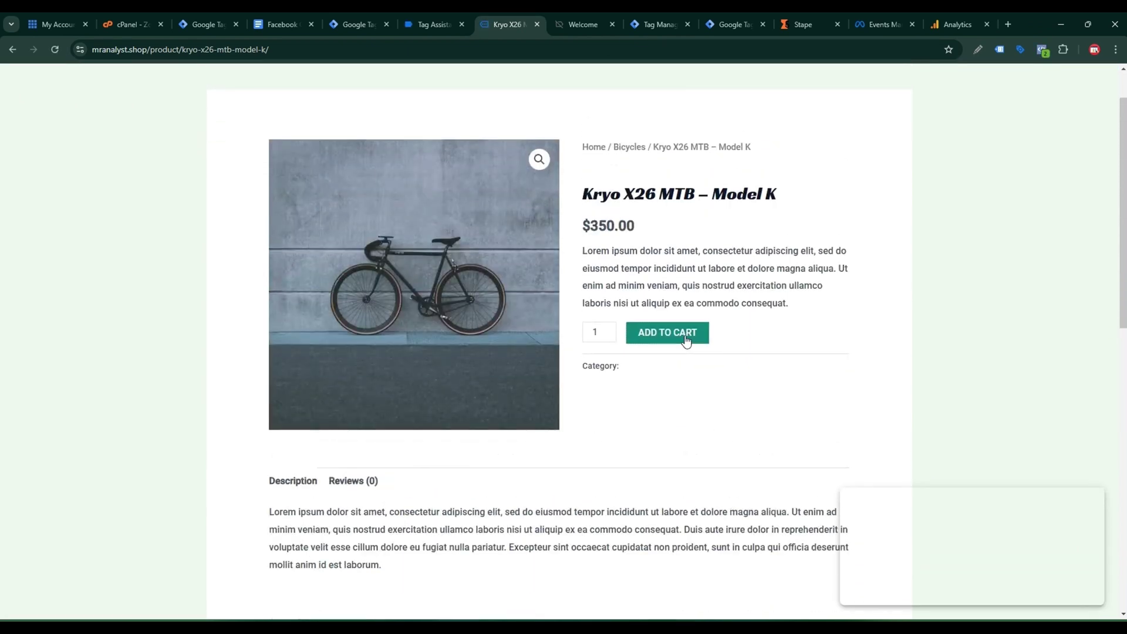
click(684, 339)
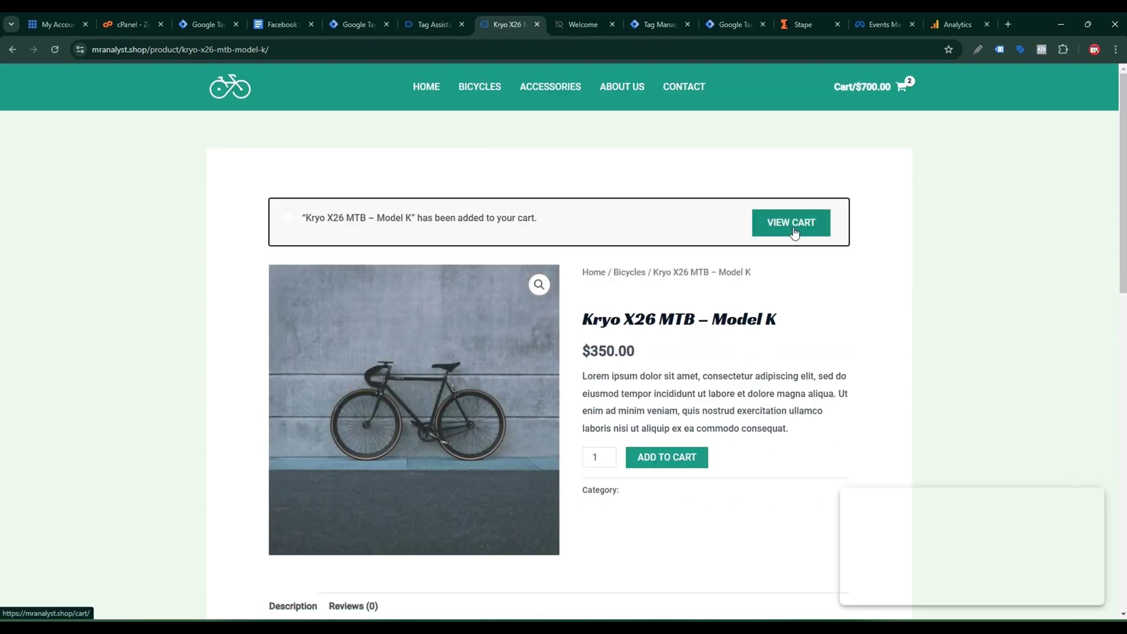
click(793, 232)
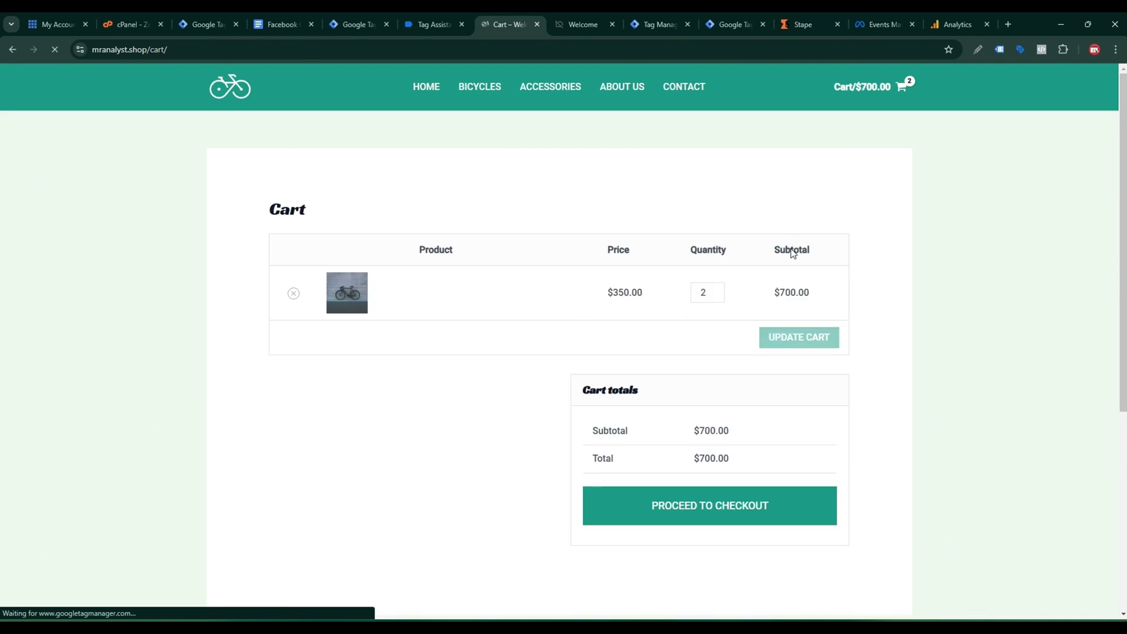
click(694, 519)
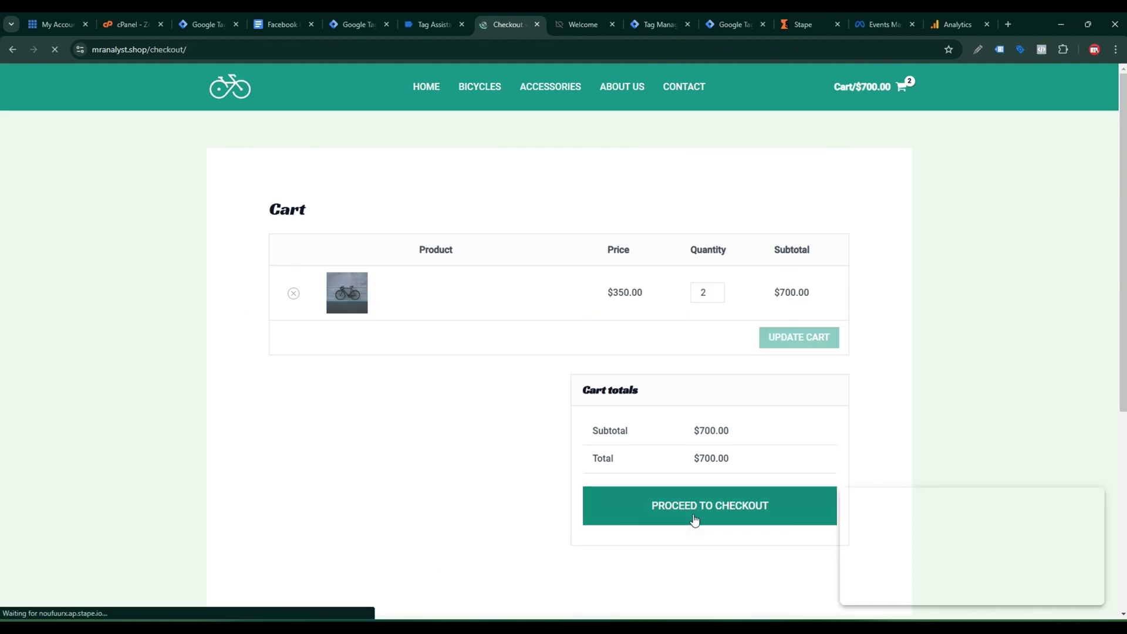
click(433, 24)
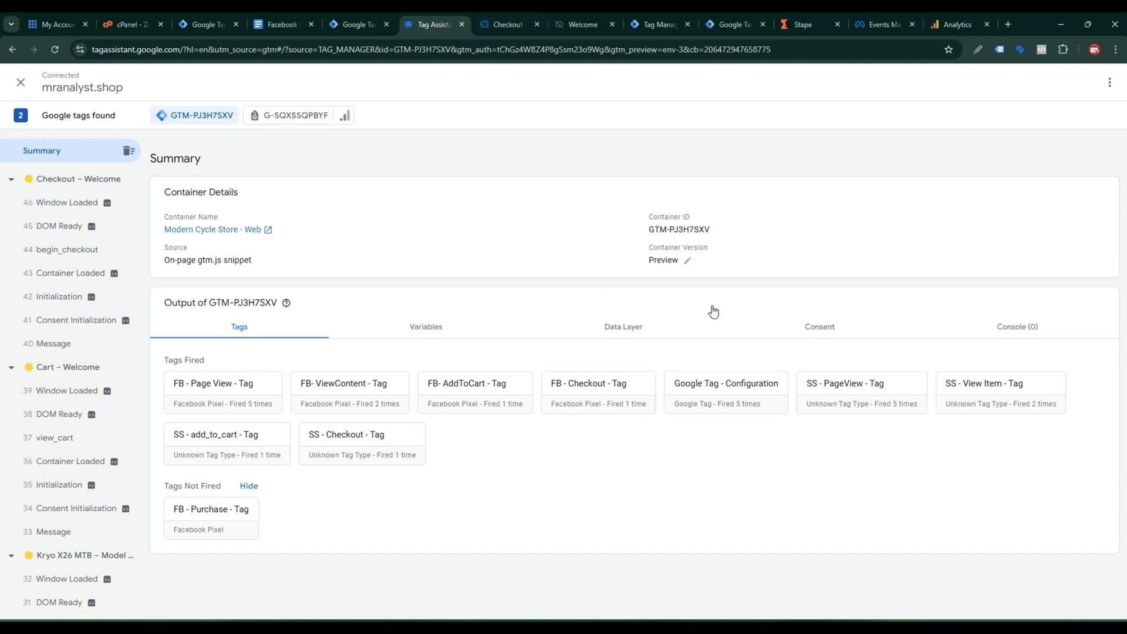
Step: Return to the store's checkout page, fill in the billing name, town, ZIP code and phone fields, and place the order
key(ctrl+Tab)
scroll(702, 456, down, 4)
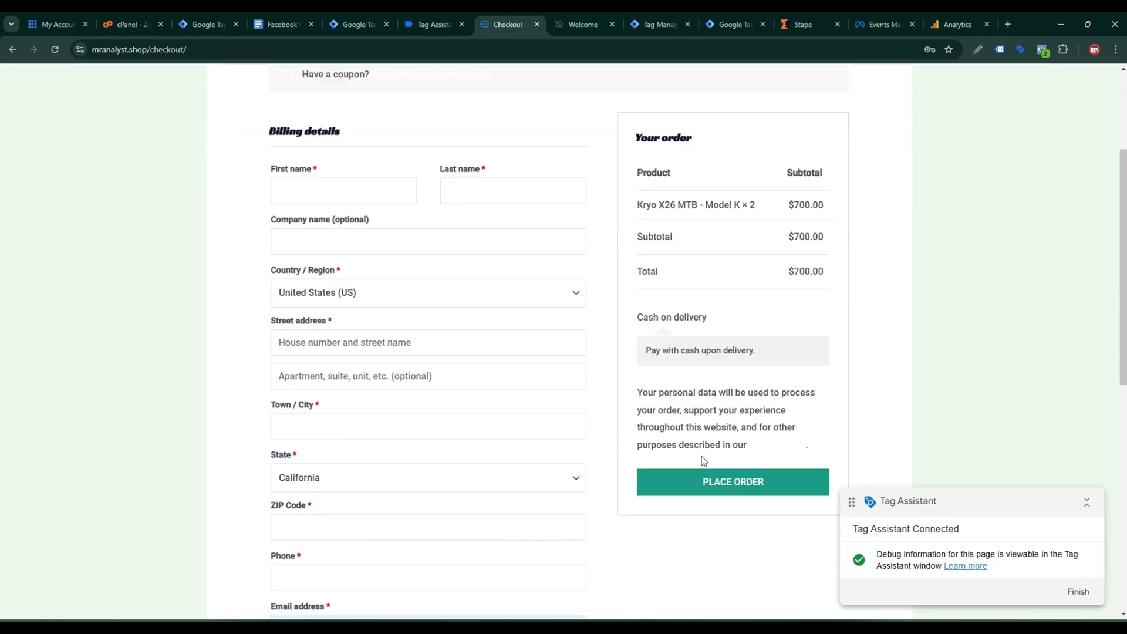
click(358, 141)
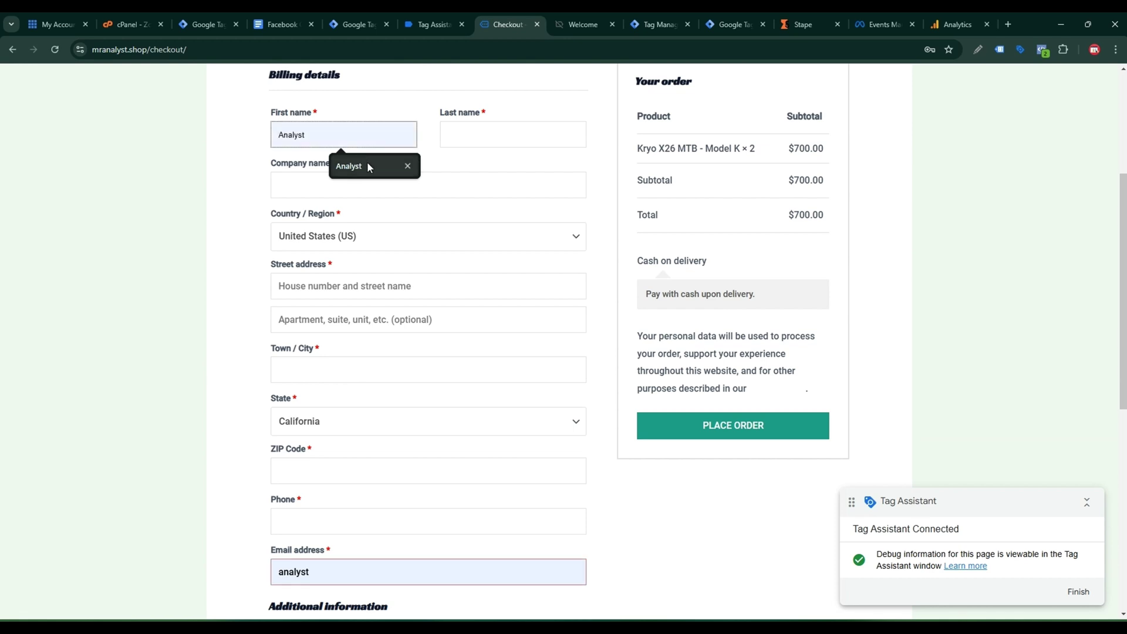
click(370, 164)
click(477, 136)
text(Sultan)
click(372, 376)
text(ddd)
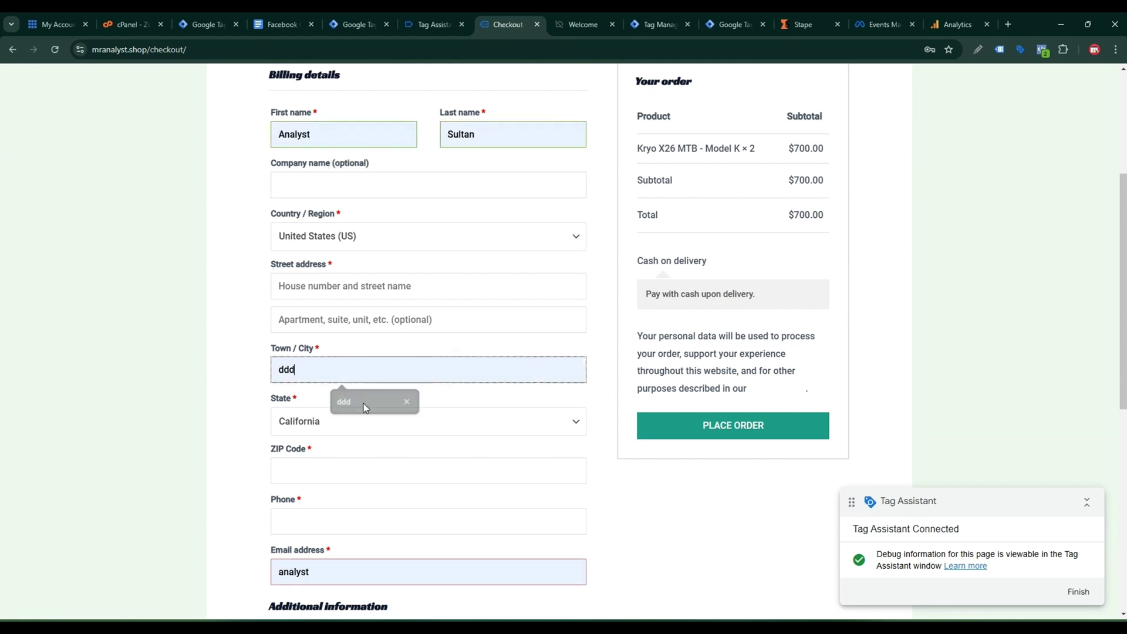
click(371, 473)
click(372, 509)
click(372, 522)
click(374, 553)
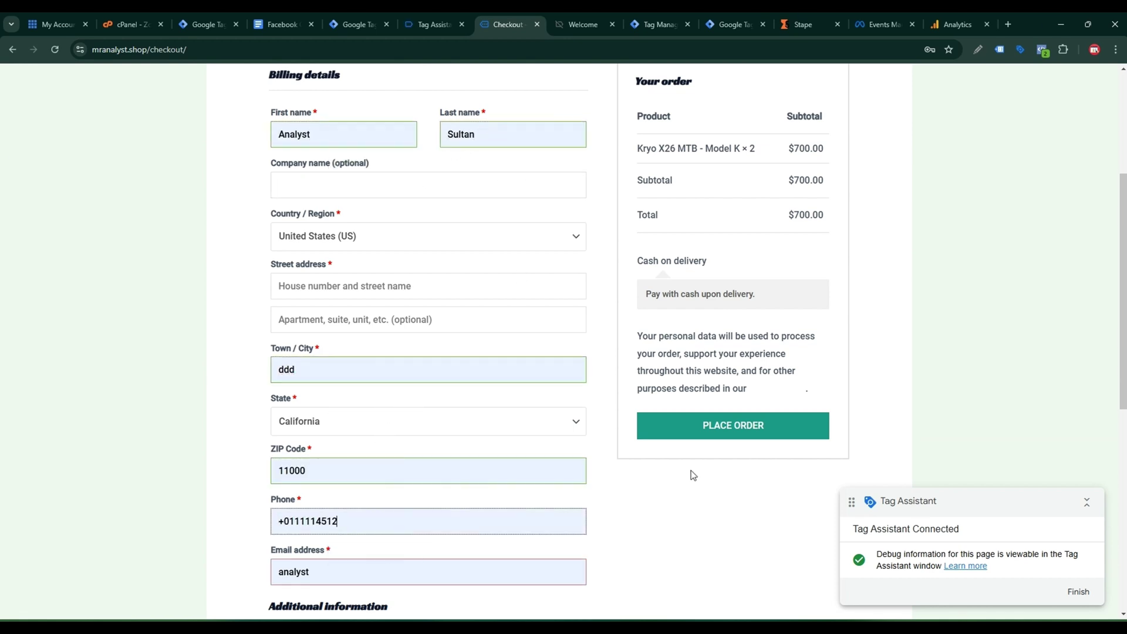
click(742, 428)
Step: Review the fired tags in Tag Assistant and view the variable values of the purchase event
click(427, 23)
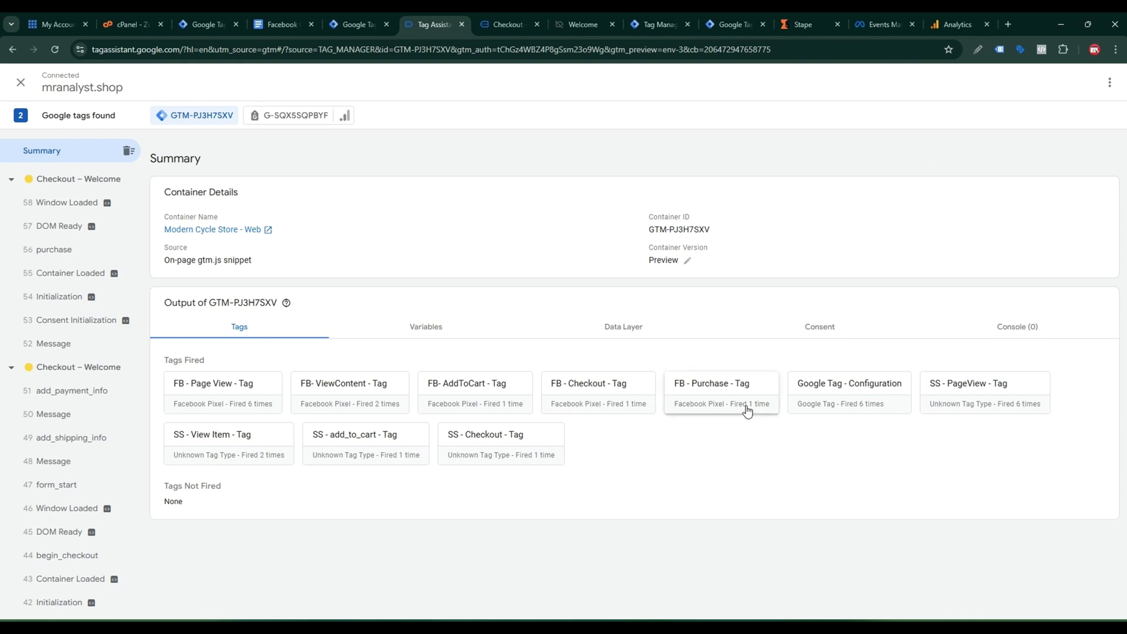
click(376, 16)
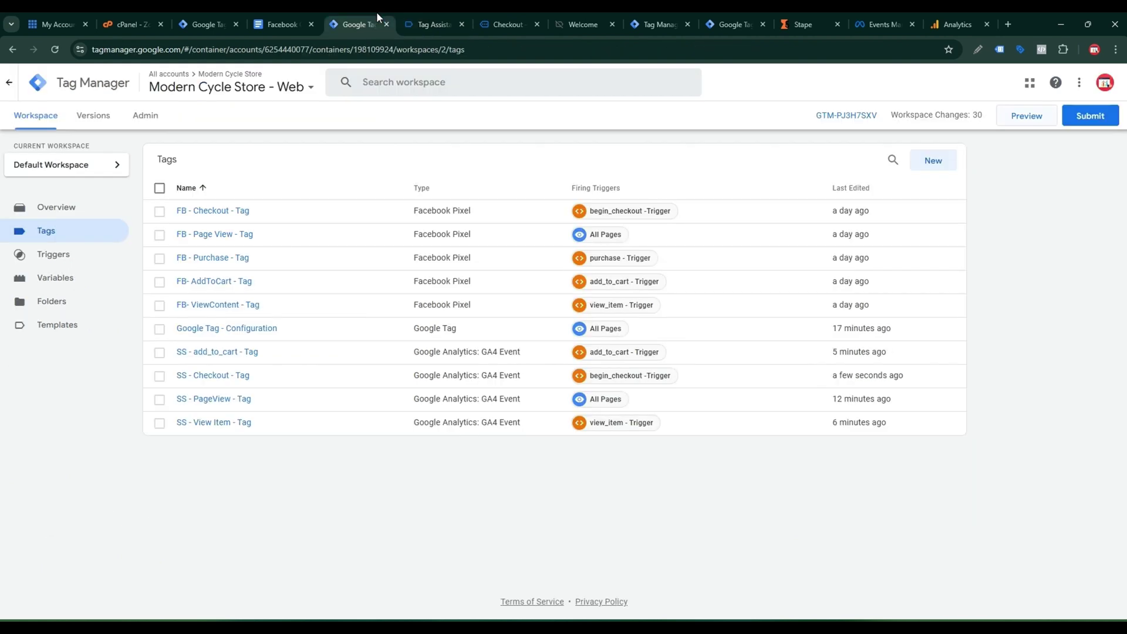
click(436, 17)
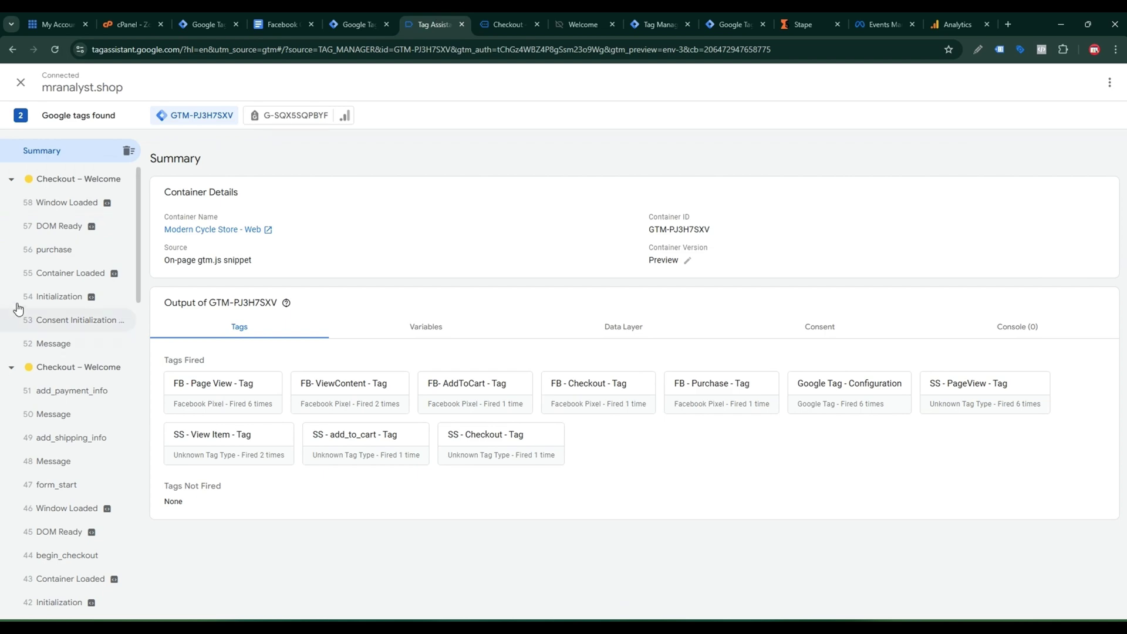
click(53, 248)
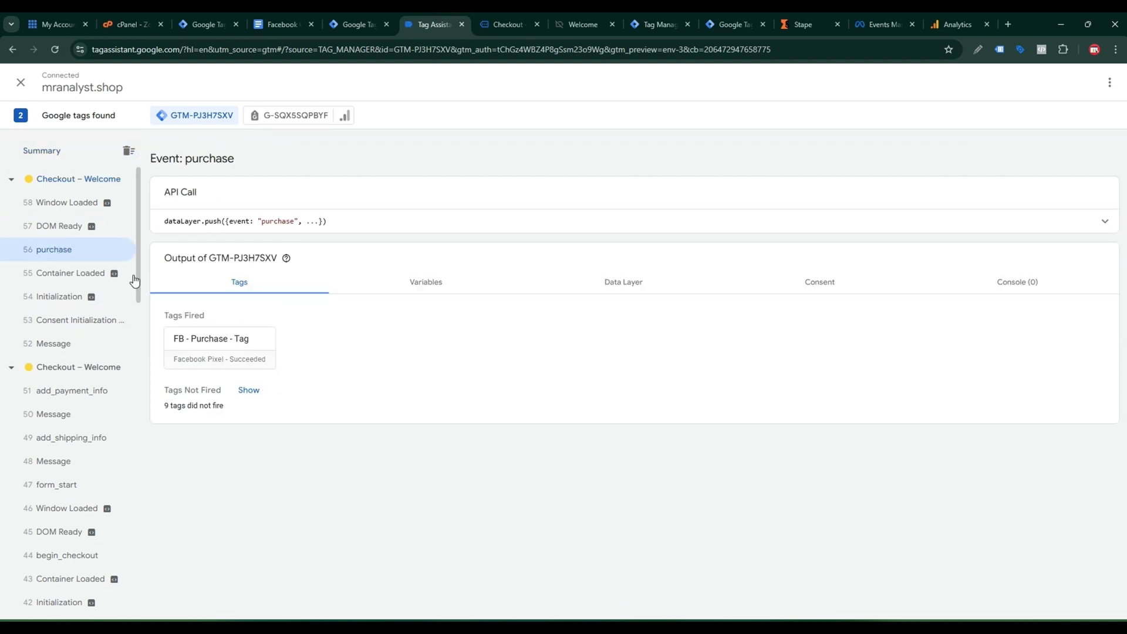
click(448, 282)
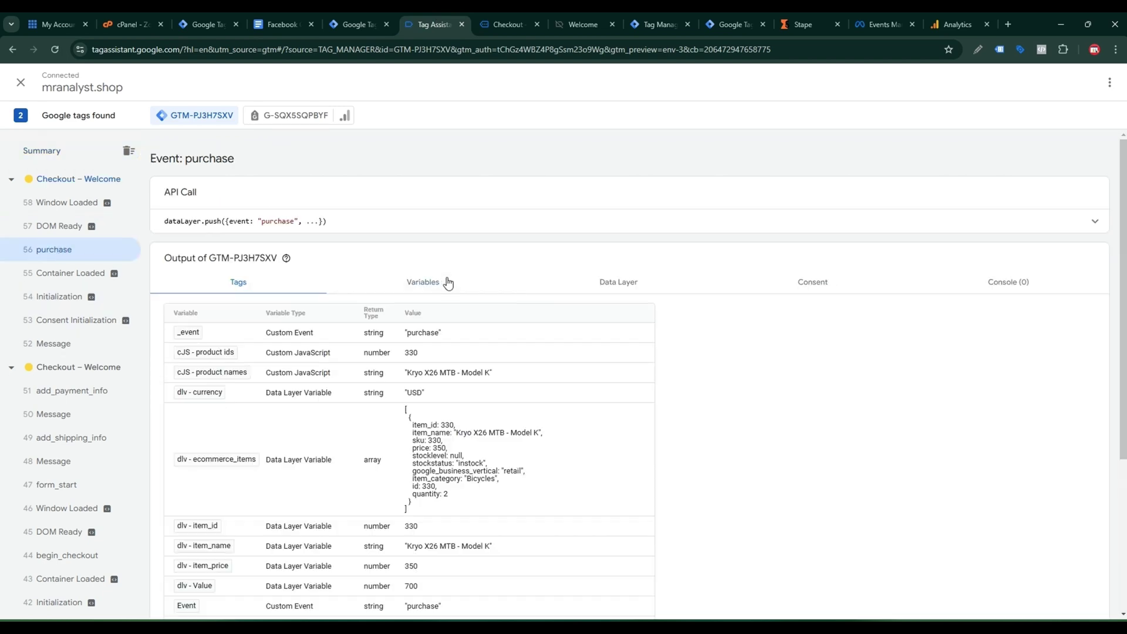
Step: Examine the purchase event's data layer for the order totals, customer billing data, items and ecommerce values
click(618, 282)
scroll(545, 360, down, 10)
scroll(411, 372, down, 6)
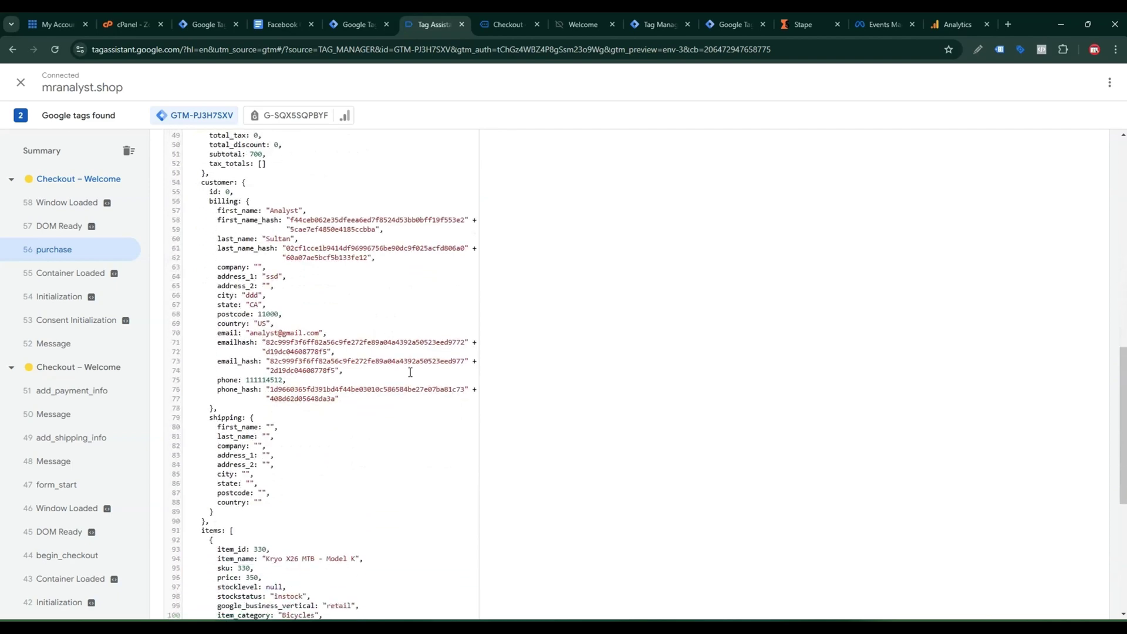
scroll(417, 370, down, 1)
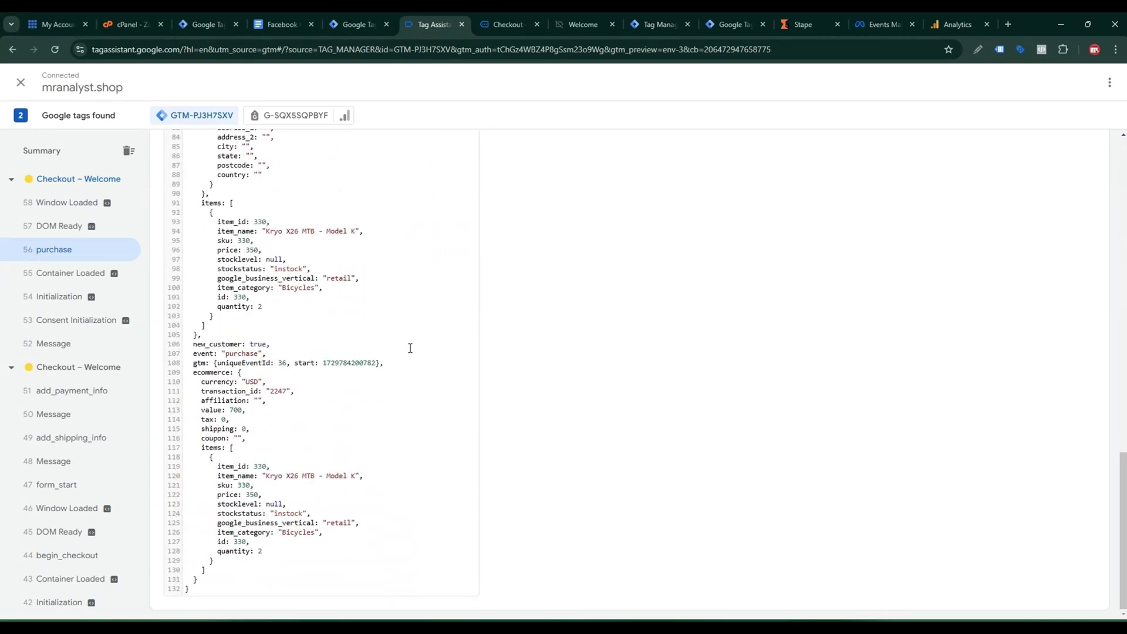
scroll(410, 348, up, 9)
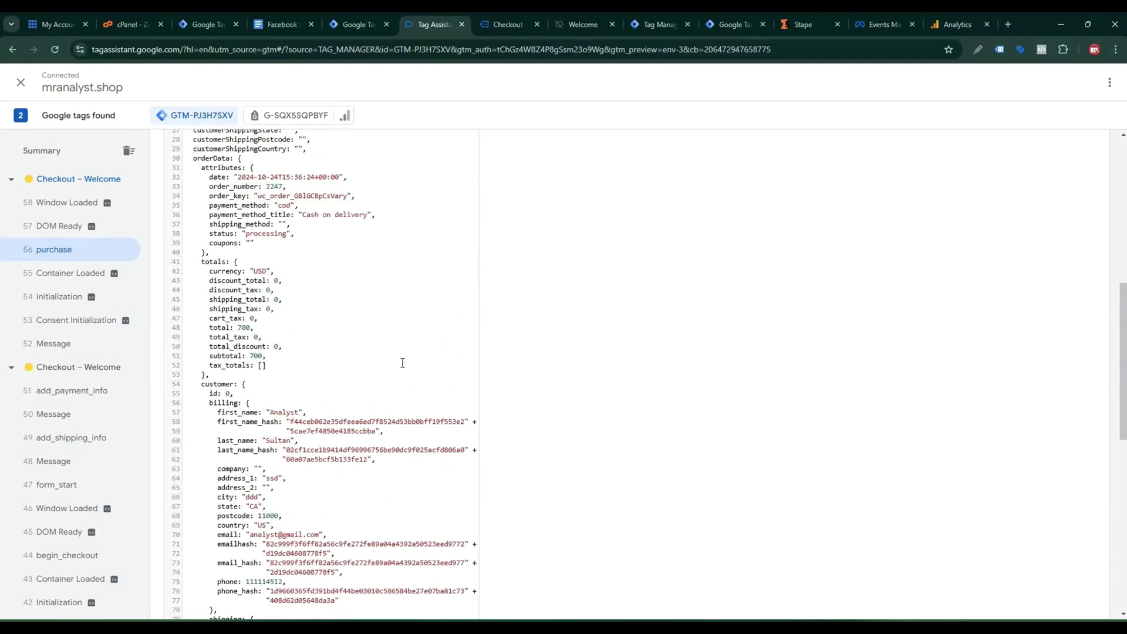
Step: Review the purchase event's orderData in Tag Assistant and the purchase event parameter list in the Facebook Conversion API document
drag(213, 176, 317, 581)
scroll(352, 227, up, 2)
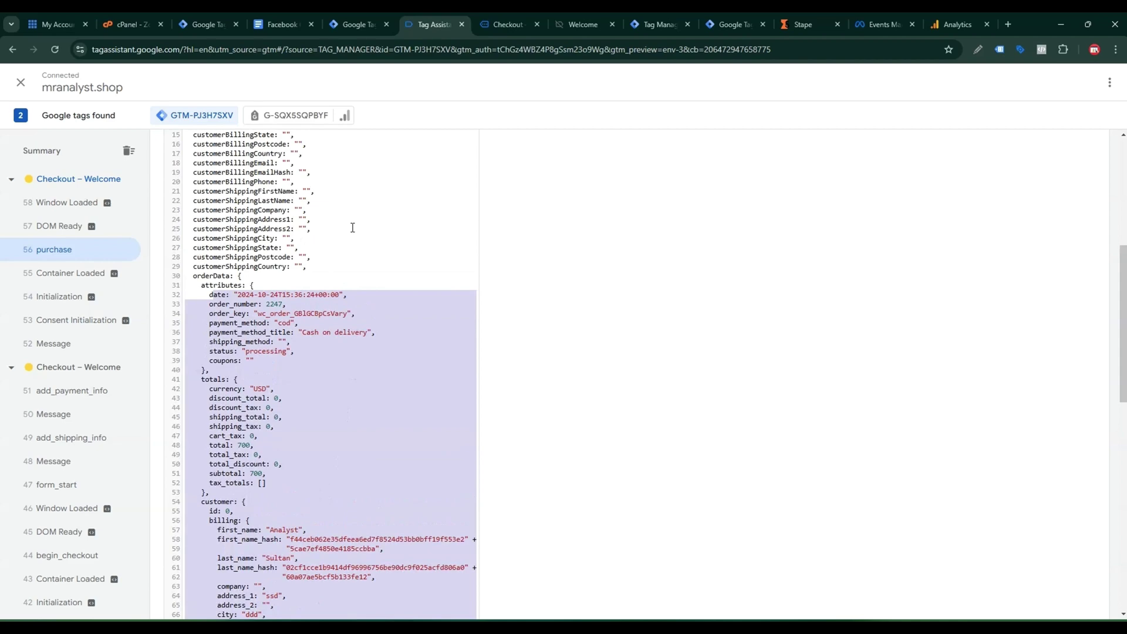
click(300, 18)
scroll(646, 510, down, 5)
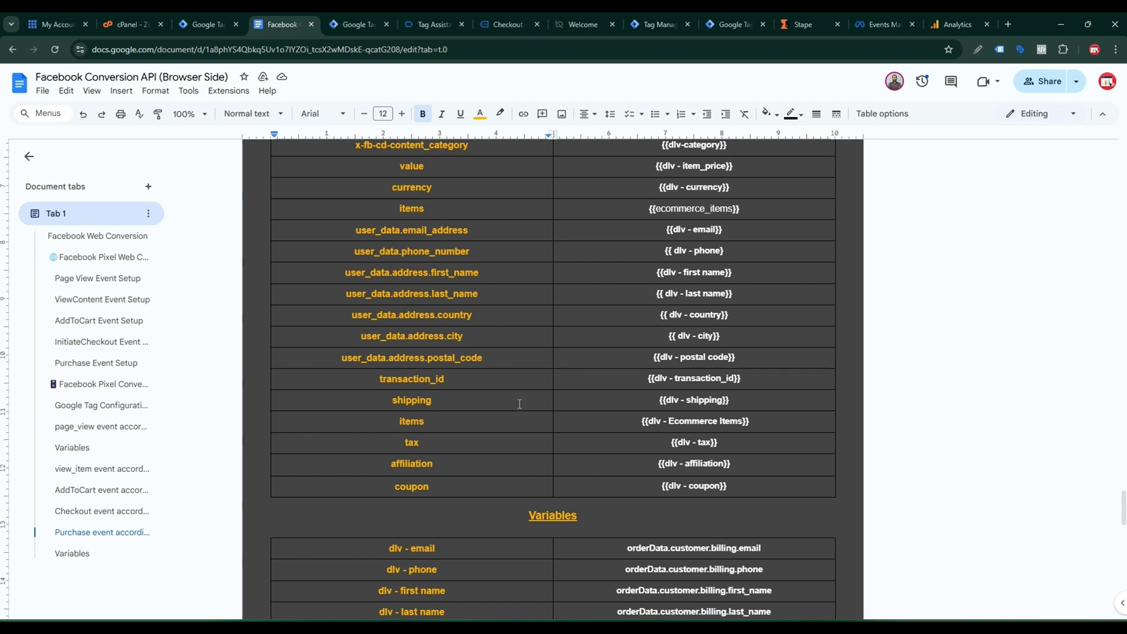
scroll(524, 434, up, 3)
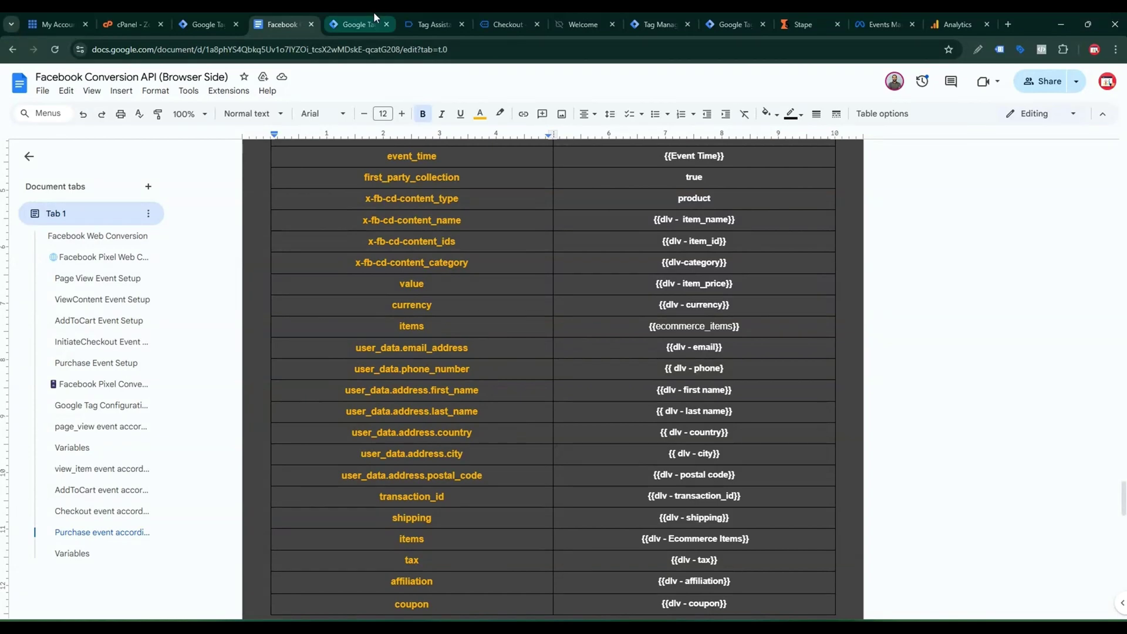
Step: In Tag Manager, duplicate the SS - Checkout - Tag and name the copy SS - Purchase - Tag
click(355, 24)
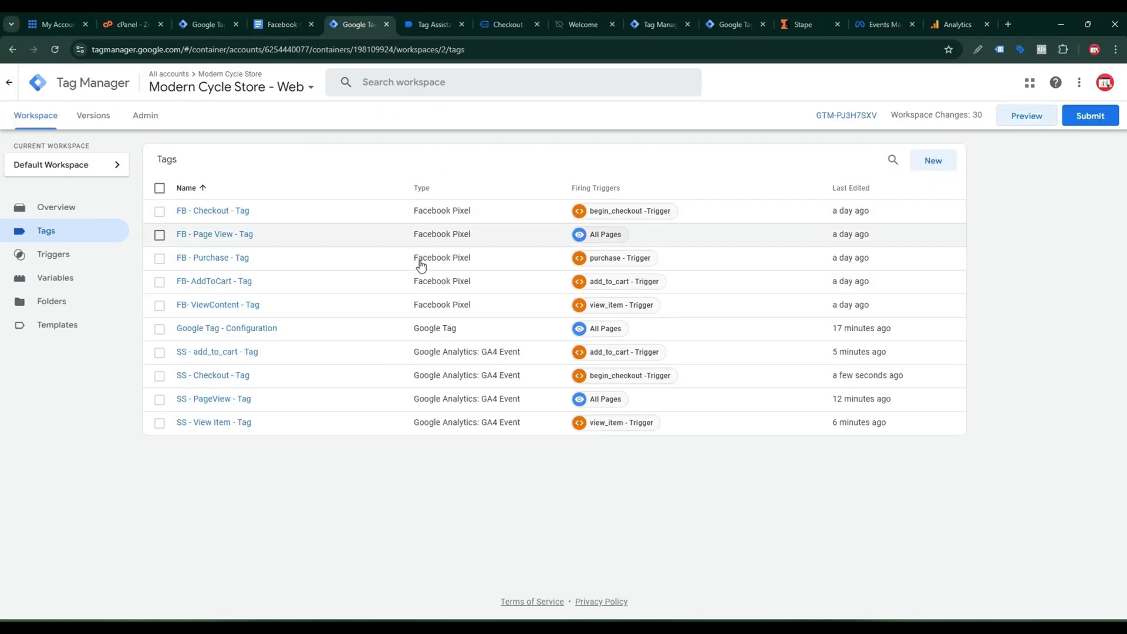
click(243, 213)
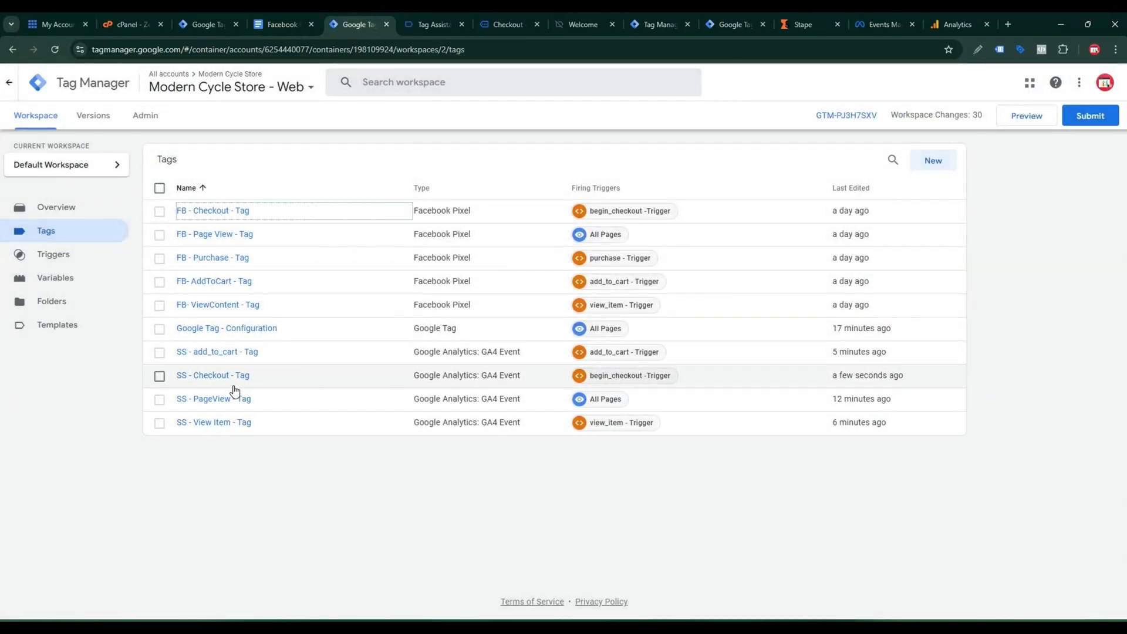
click(237, 380)
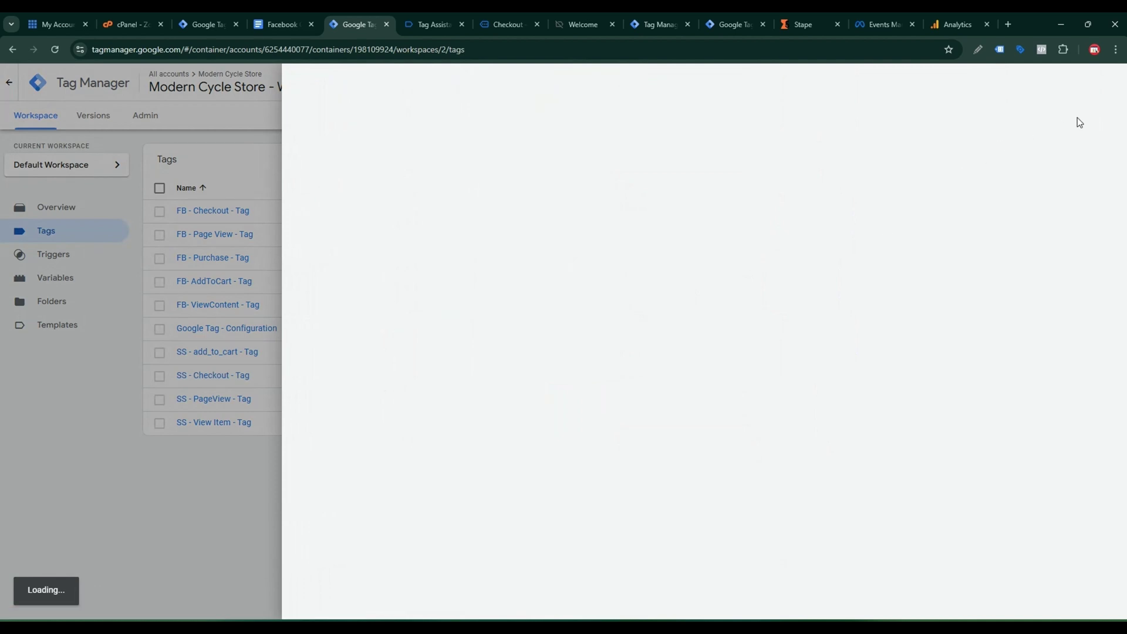
click(1108, 85)
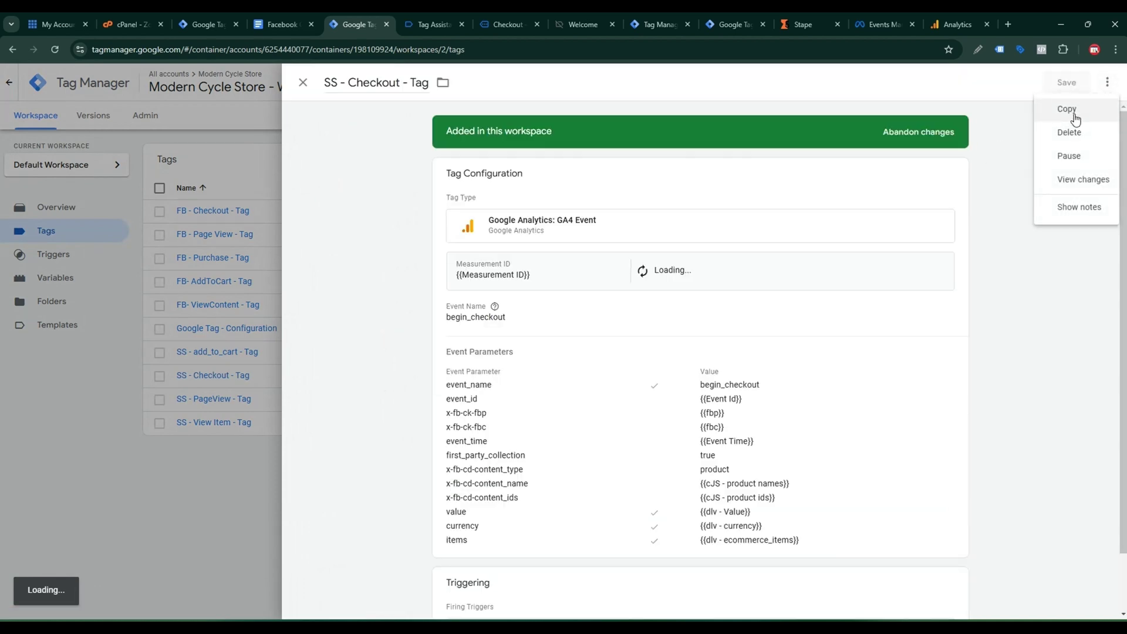
click(1072, 111)
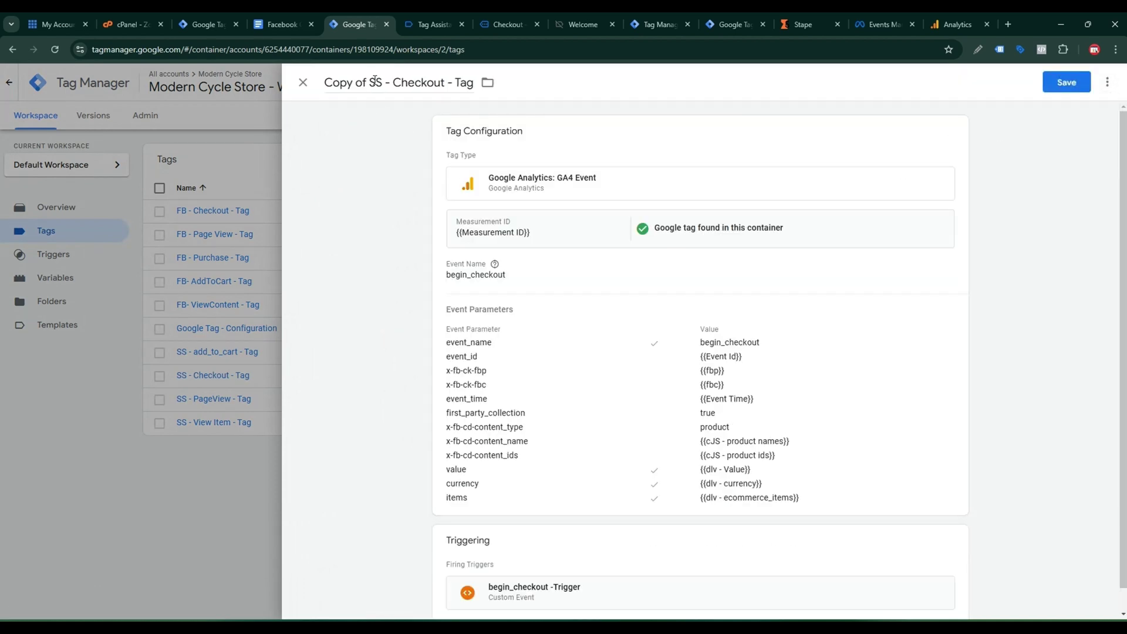
drag(370, 85, 400, 82)
key(BackSpace)
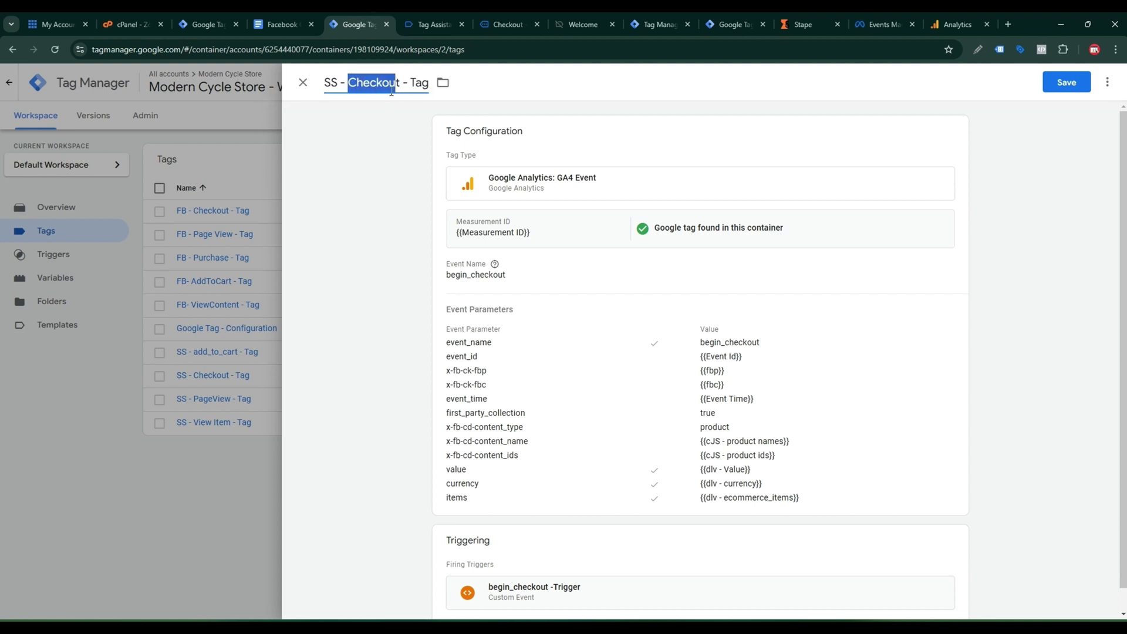
text(Purchase)
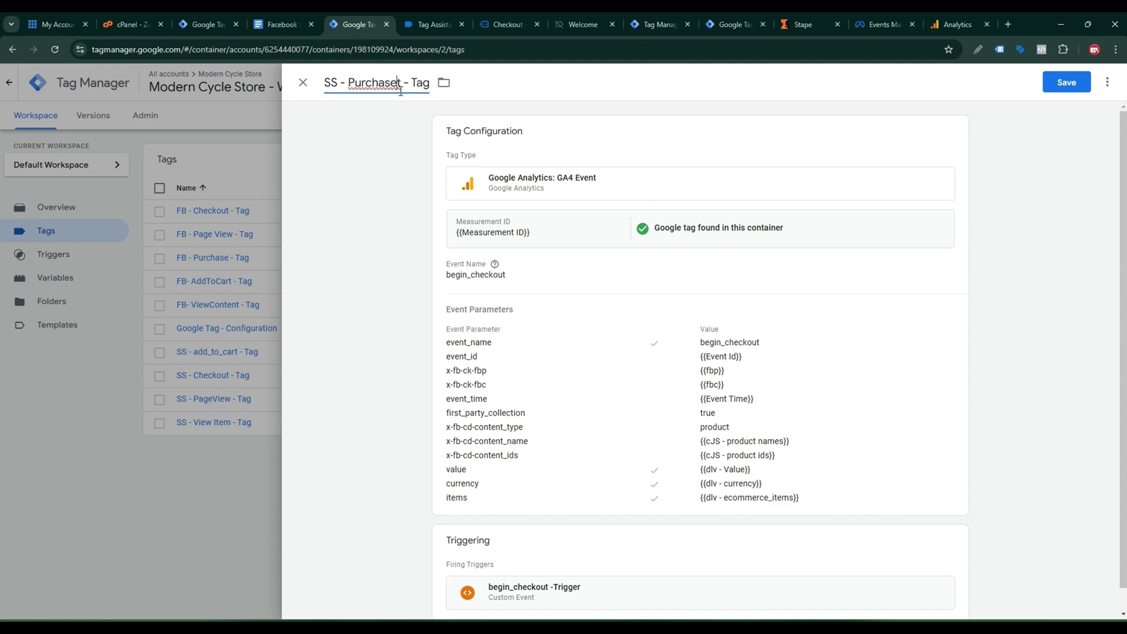
key(BackSpace)
Step: Set the tag's Event Name and the value of its event_name parameter to purchase
click(500, 286)
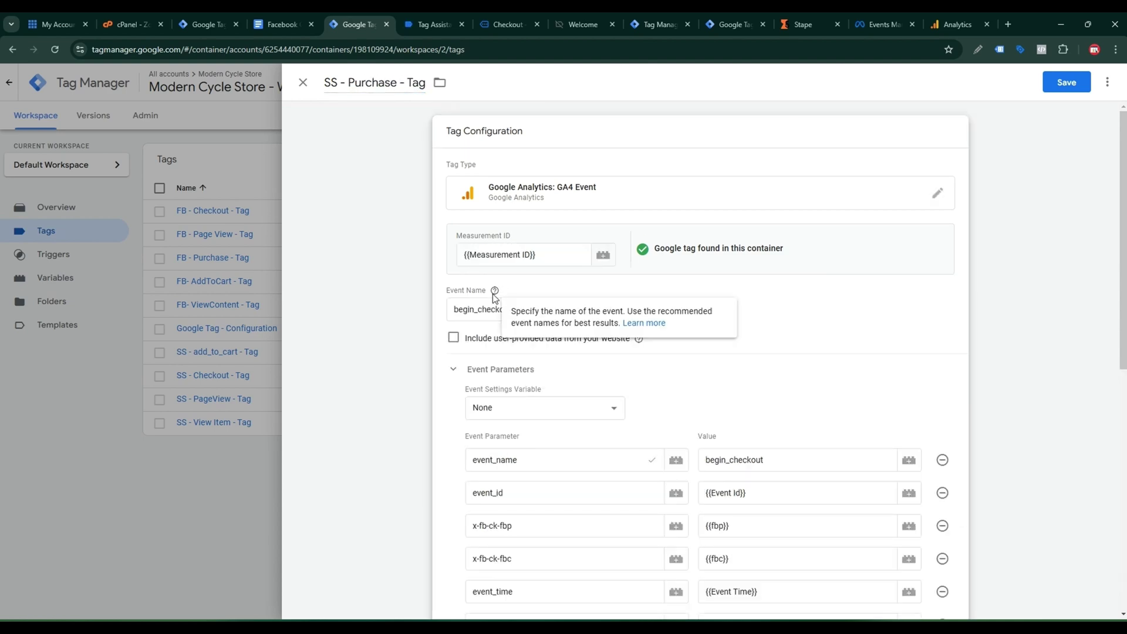
key(ctrl+Page_Up)
scroll(474, 289, up, 5)
click(355, 24)
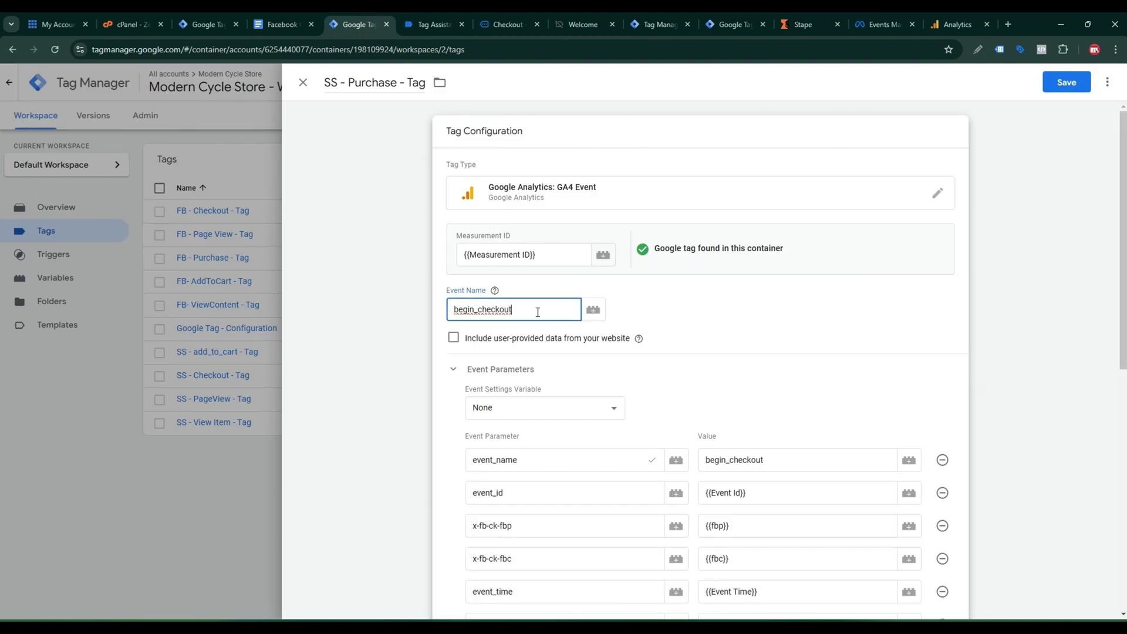
double_click(538, 313)
key(ctrl+v)
double_click(744, 460)
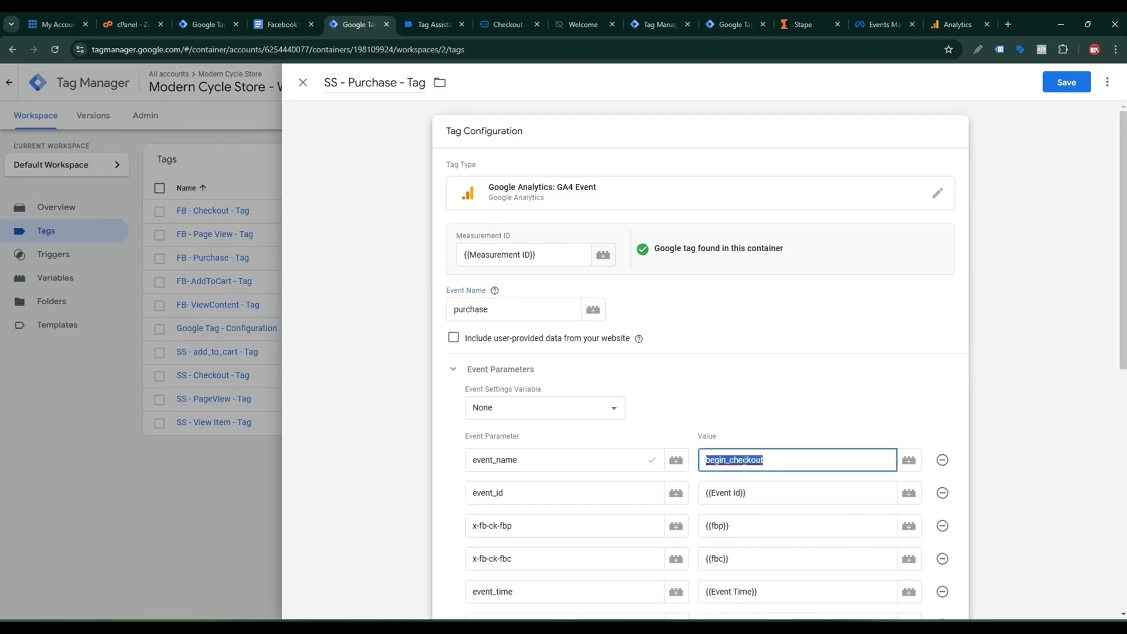
key(ctrl+v)
Step: Add eight empty event parameter rows below items in the purchase tag
scroll(757, 437, down, 8)
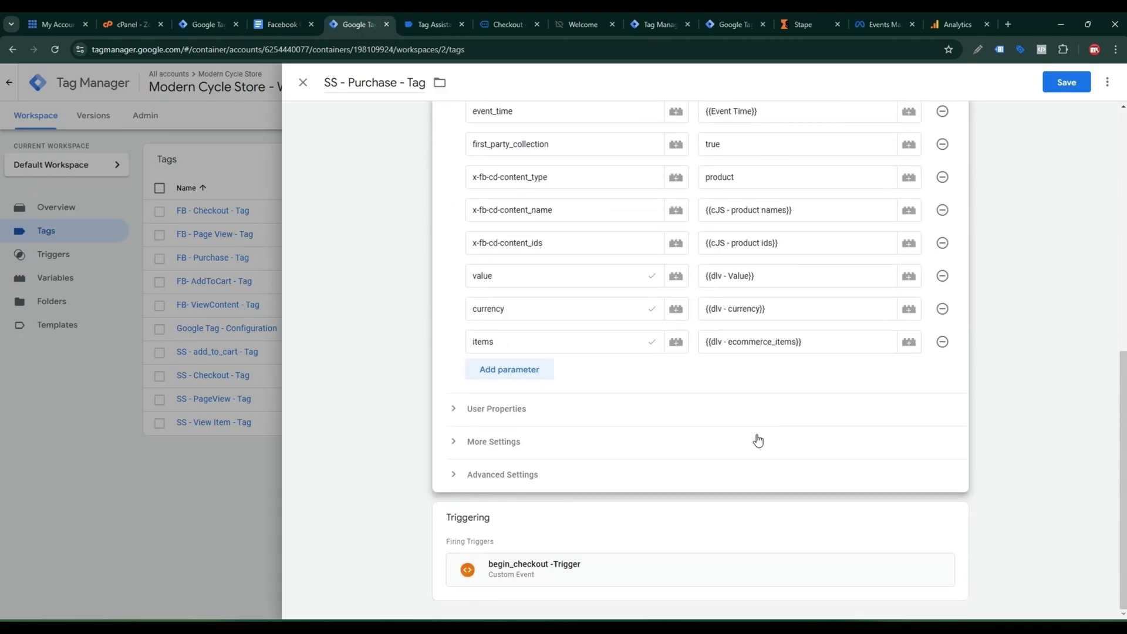
click(510, 369)
click(515, 402)
click(514, 435)
click(514, 468)
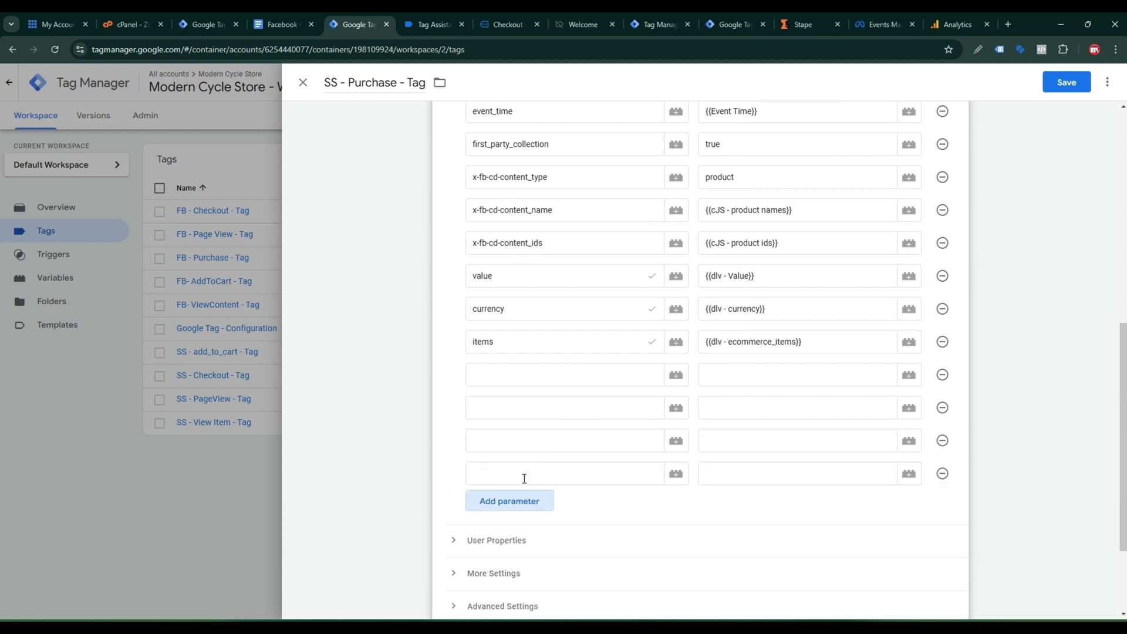
click(515, 501)
click(515, 533)
scroll(519, 528, down, 3)
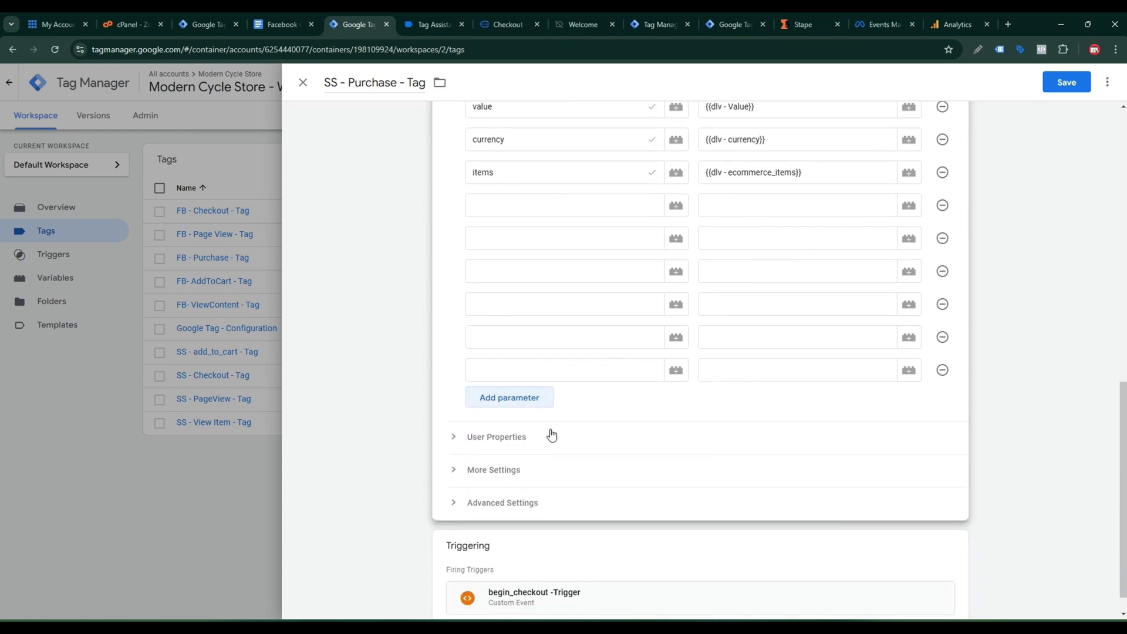
click(528, 401)
click(528, 428)
scroll(692, 362, down, 3)
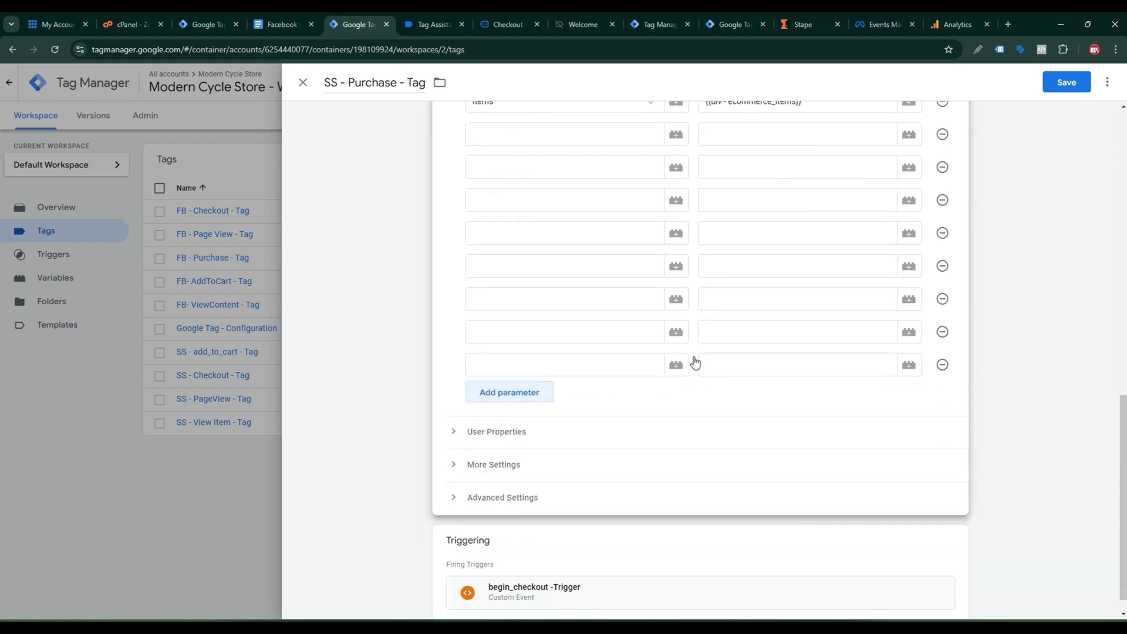
Step: Replace the tag's begin_checkout firing trigger with purchase - Trigger
click(935, 559)
click(938, 557)
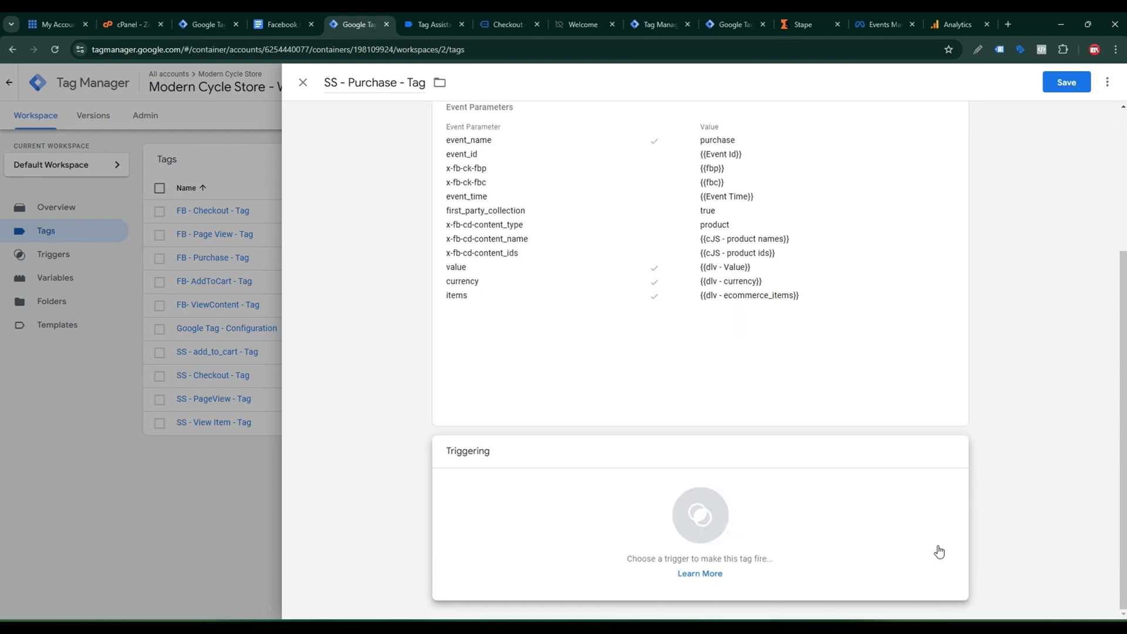
click(925, 553)
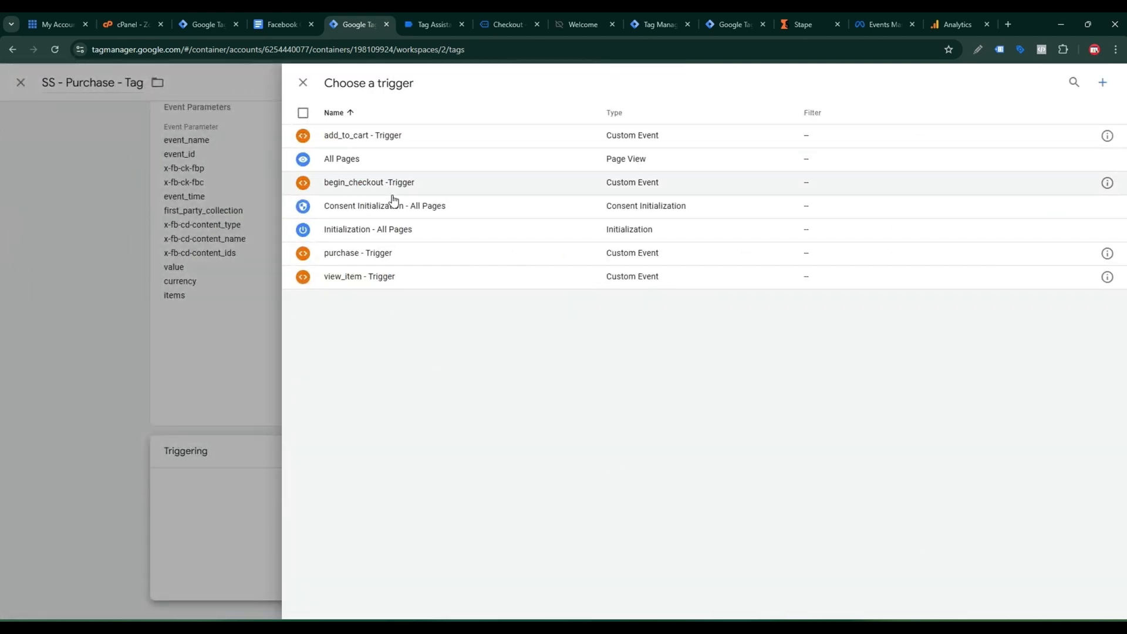
click(381, 256)
Step: Copy user_data.email_address from the Facebook Conversion API document into the first empty event parameter row of the purchase tag
click(538, 448)
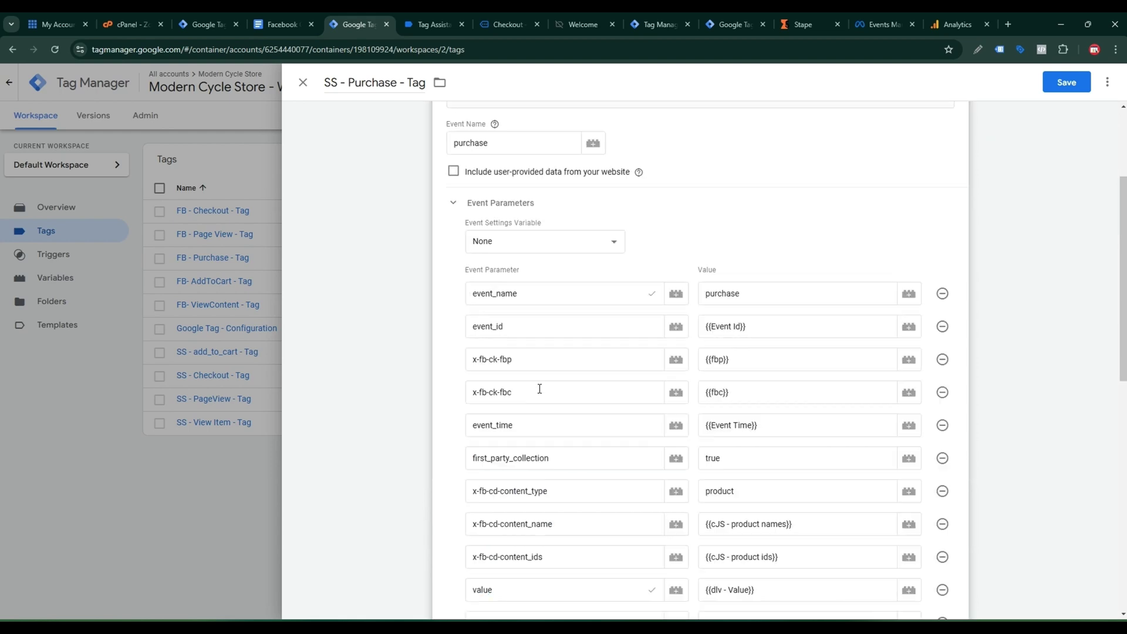
scroll(600, 426, down, 5)
click(522, 389)
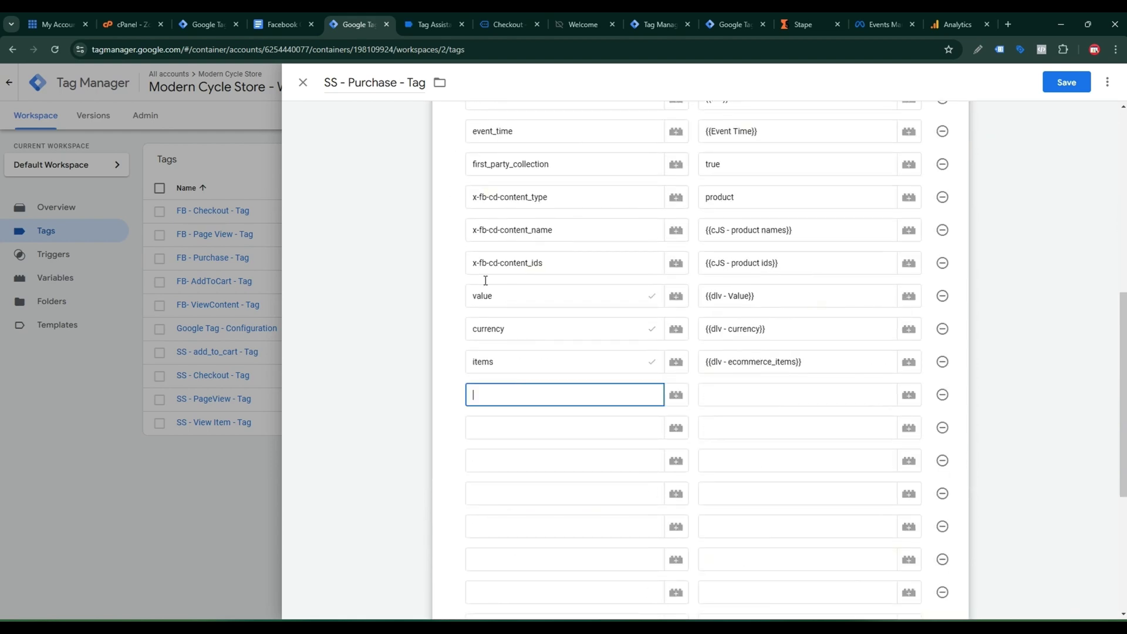
click(282, 24)
scroll(494, 324, down, 4)
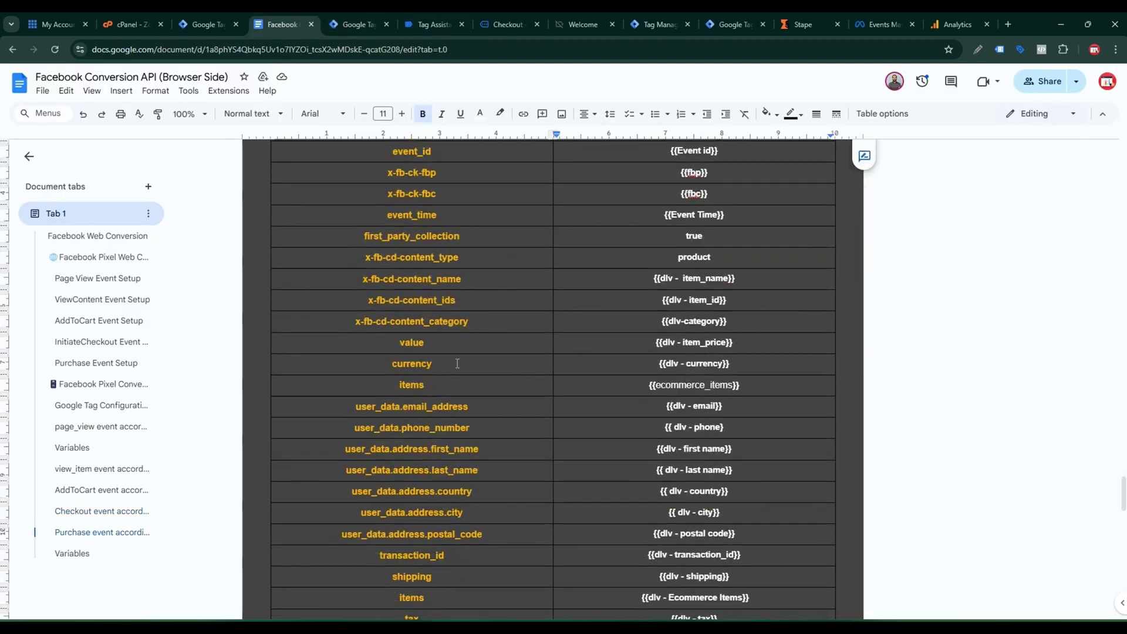
triple_click(414, 407)
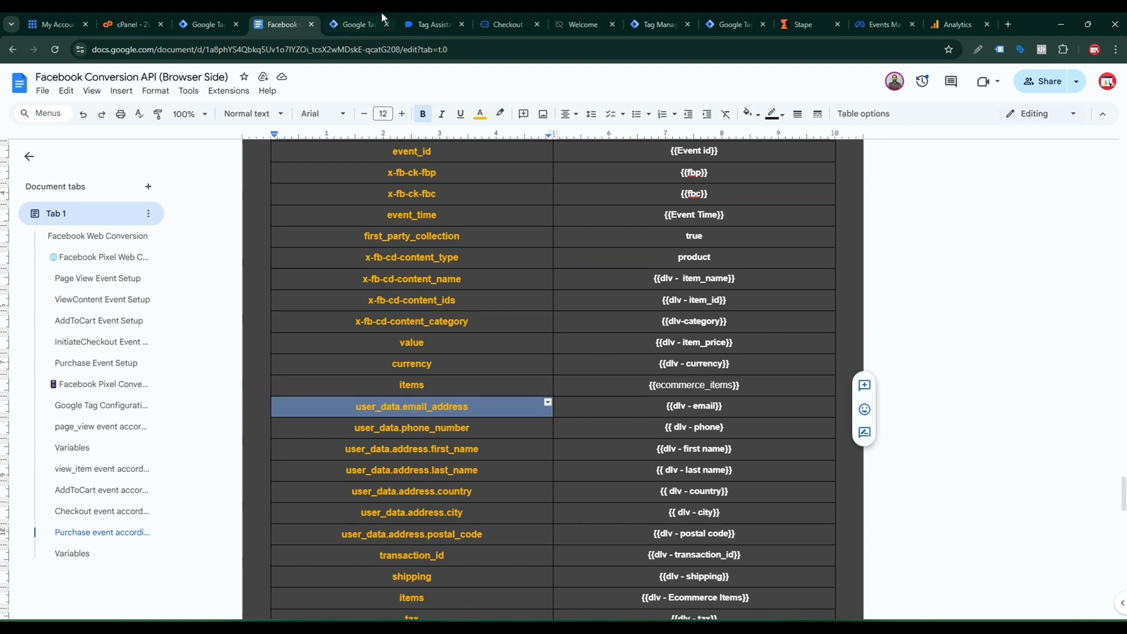
click(352, 15)
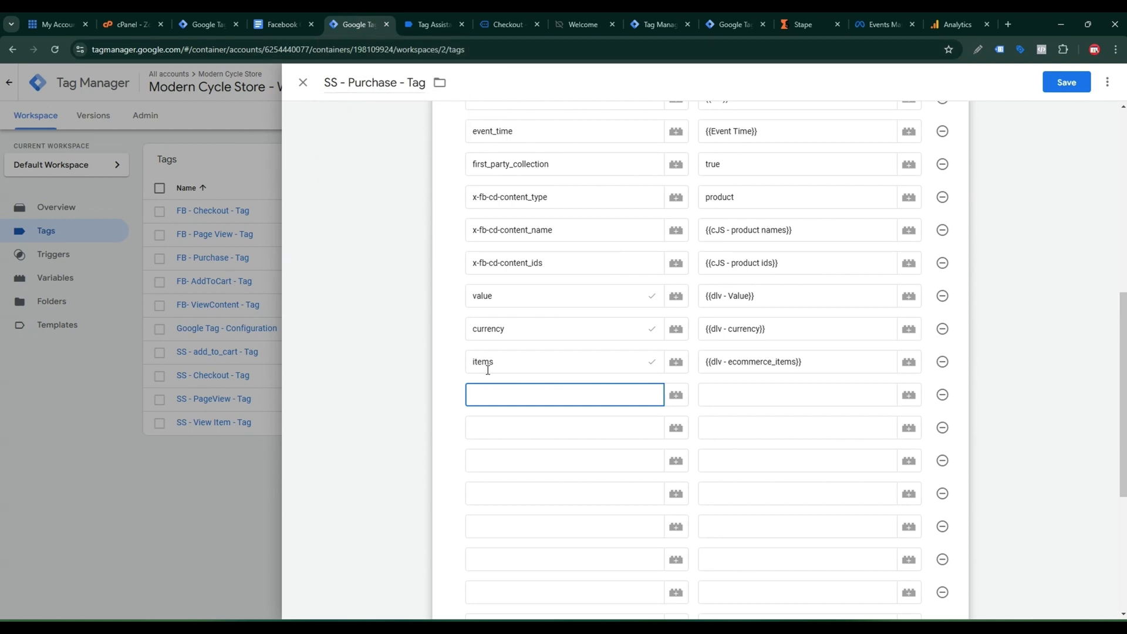
key(ctrl+v)
Step: Check the email parameter's value in the Facebook Conversion API document and copy the orderData key from the purchase data layer in Tag Assistant
click(713, 395)
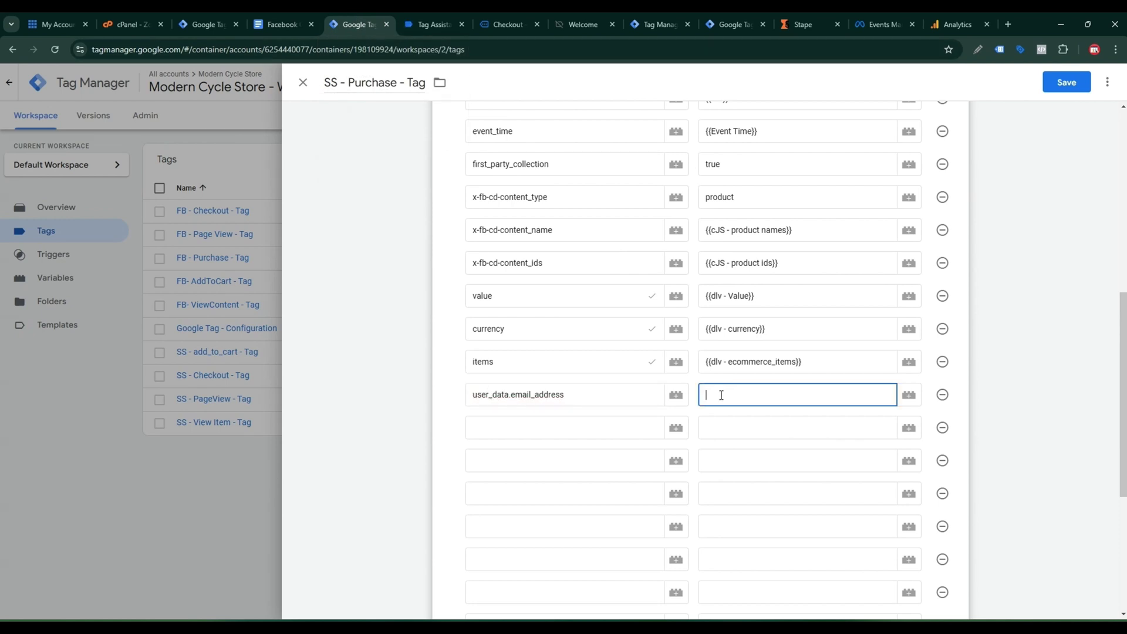
click(287, 23)
scroll(459, 264, down, 2)
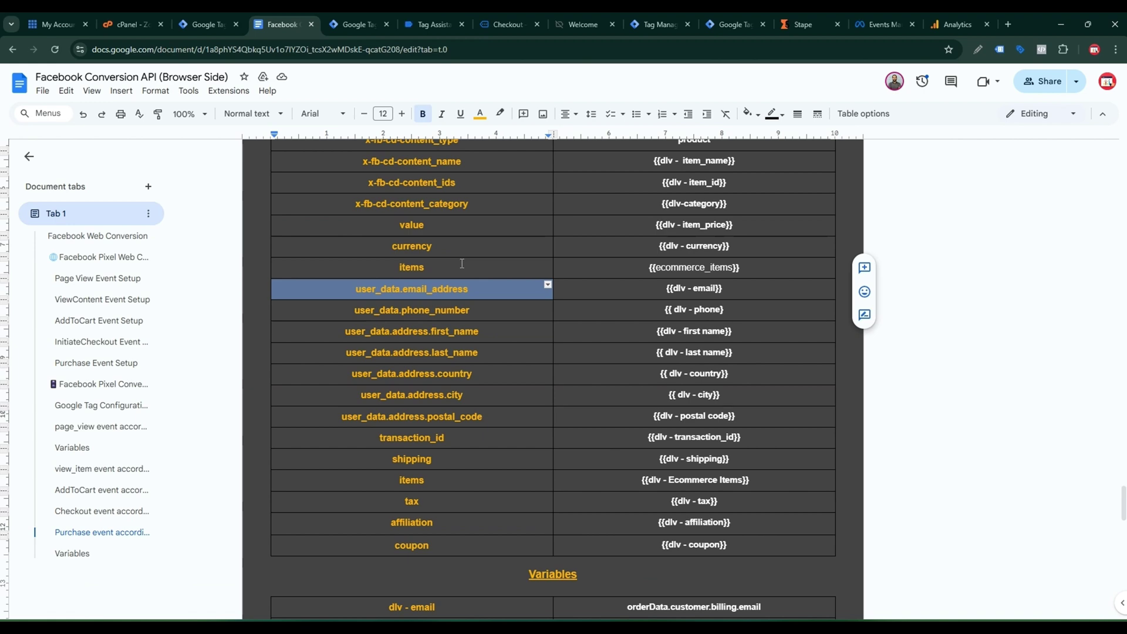
click(352, 19)
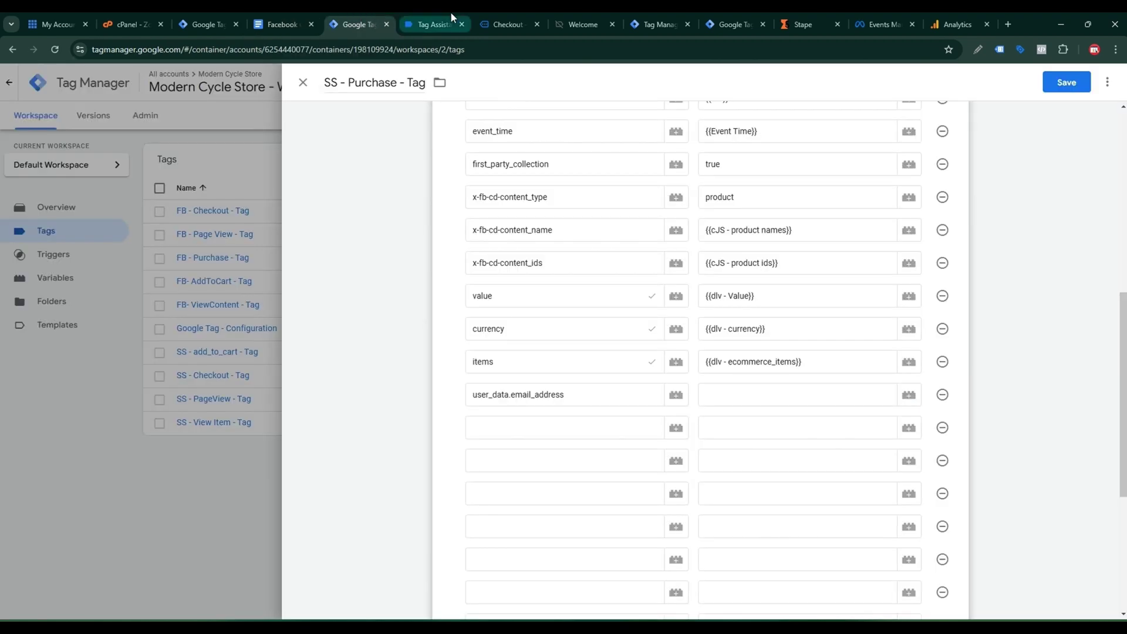
click(450, 18)
click(324, 310)
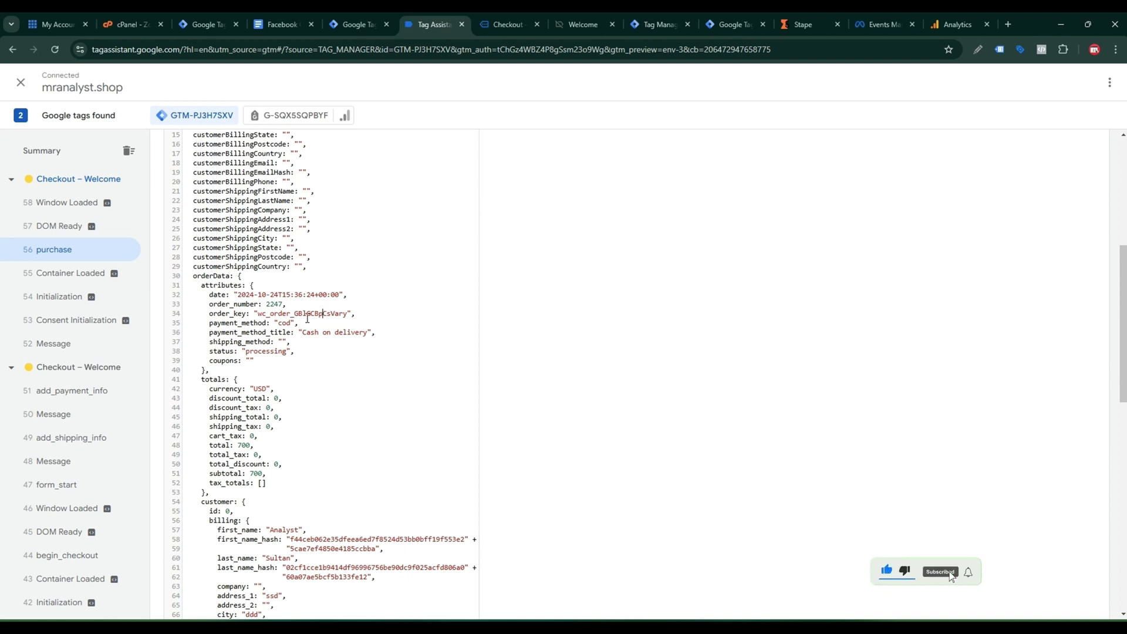
double_click(211, 275)
key(ctrl+c)
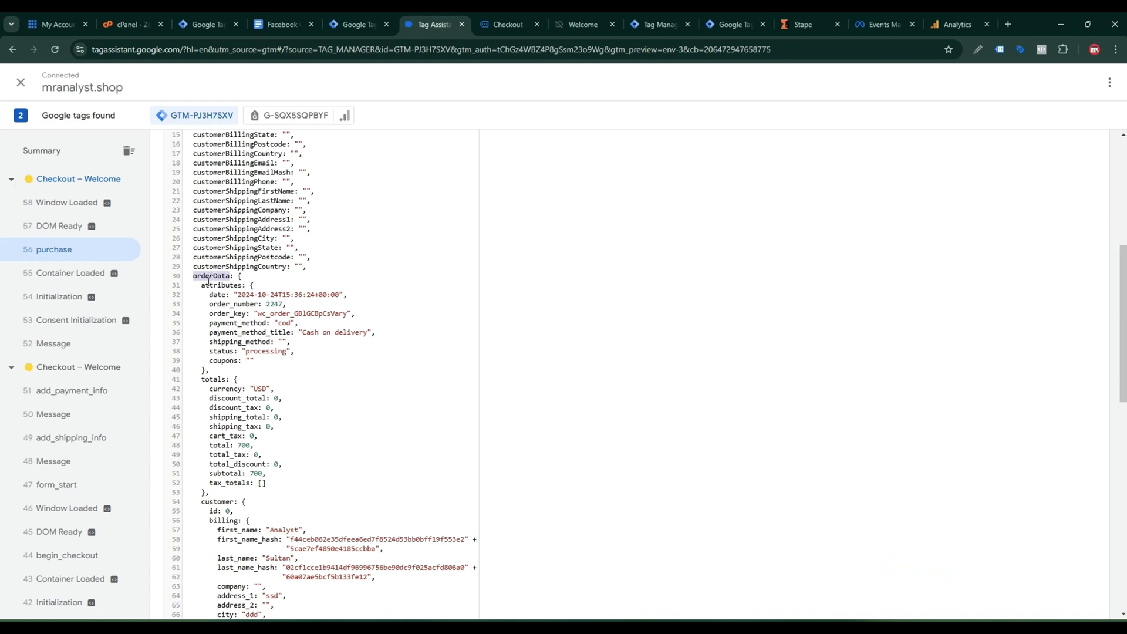
Step: In Tag Manager, create a Data Layer Variable for the user_data.email_address value and begin its data layer name with "orderData."
click(361, 24)
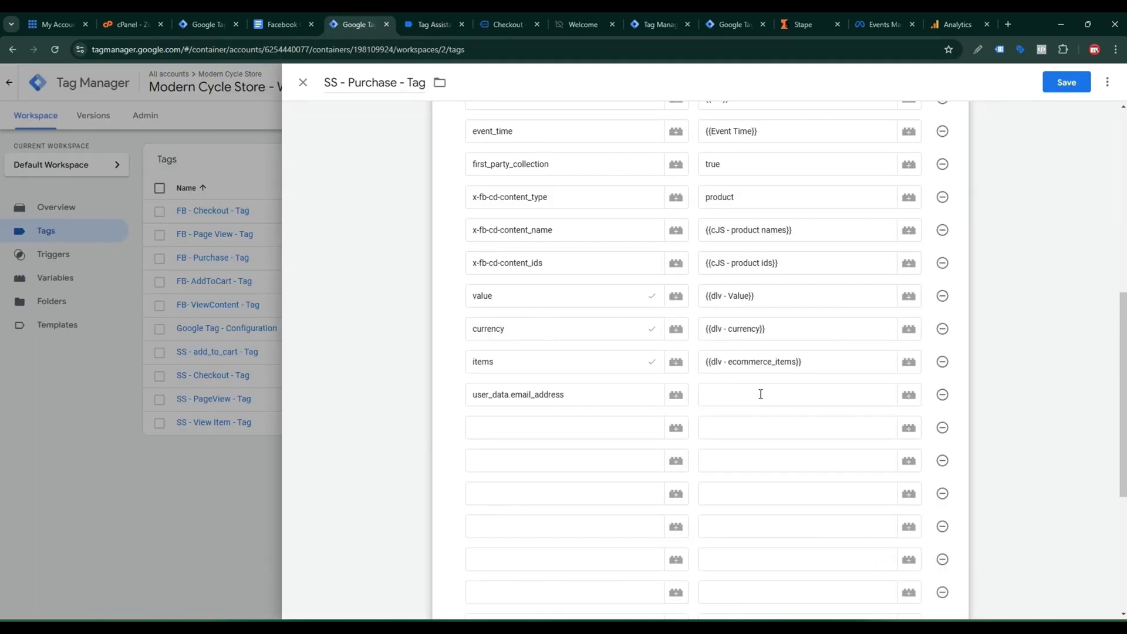
click(909, 399)
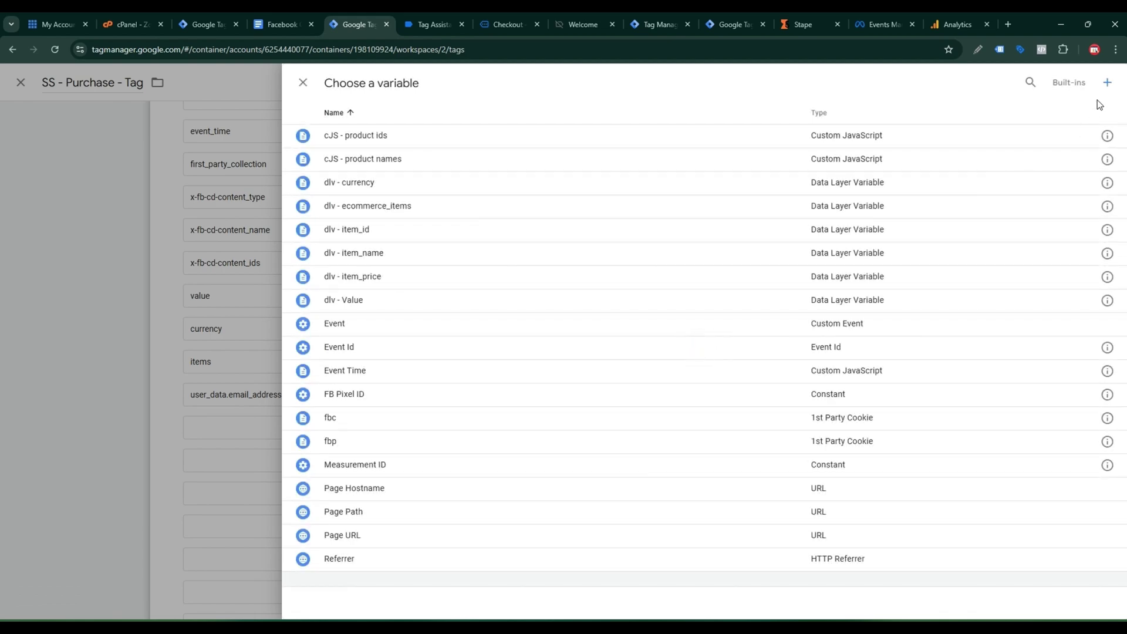
click(1103, 110)
click(860, 262)
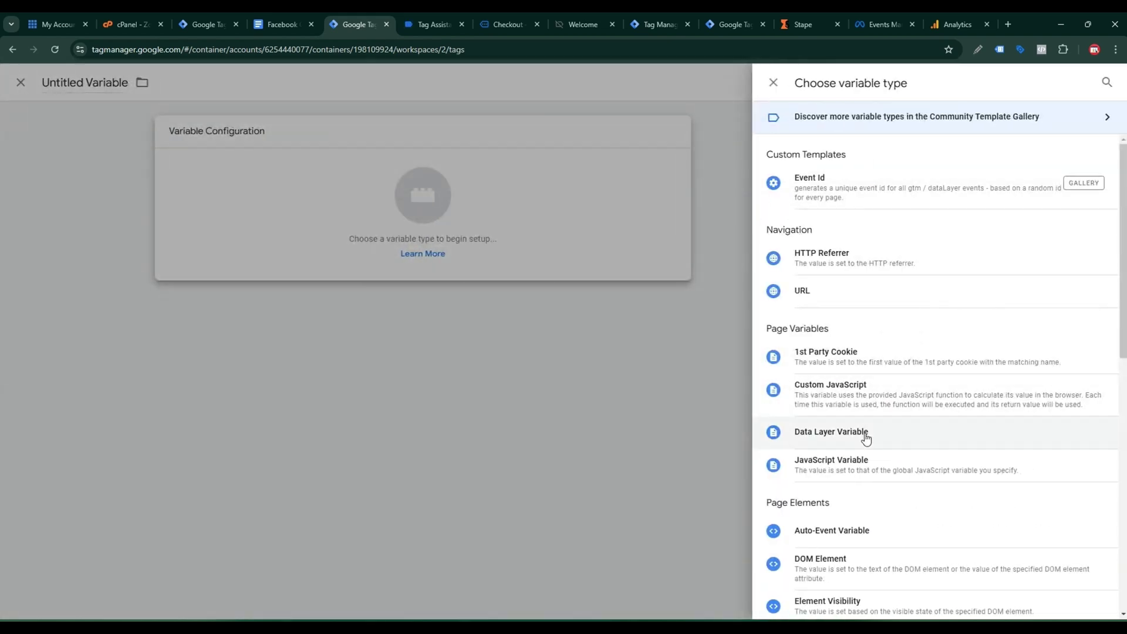
click(854, 434)
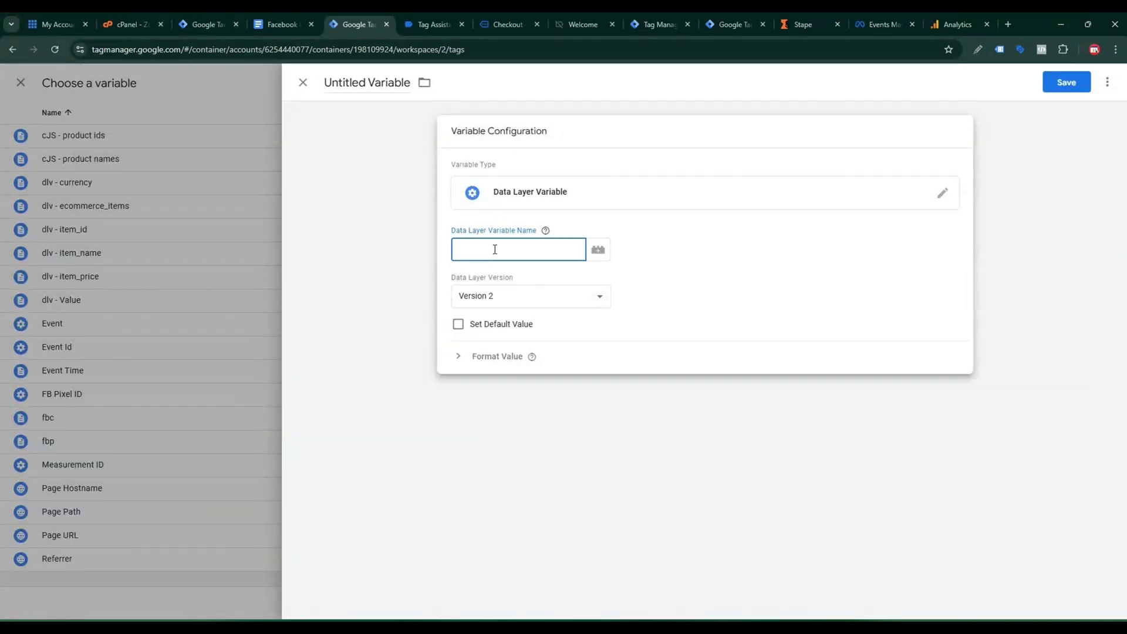
key(ctrl+v)
text(.)
Step: Copy the customer key from the purchase data layer in Tag Assistant and append it to the variable's data layer name after "orderData."
click(427, 24)
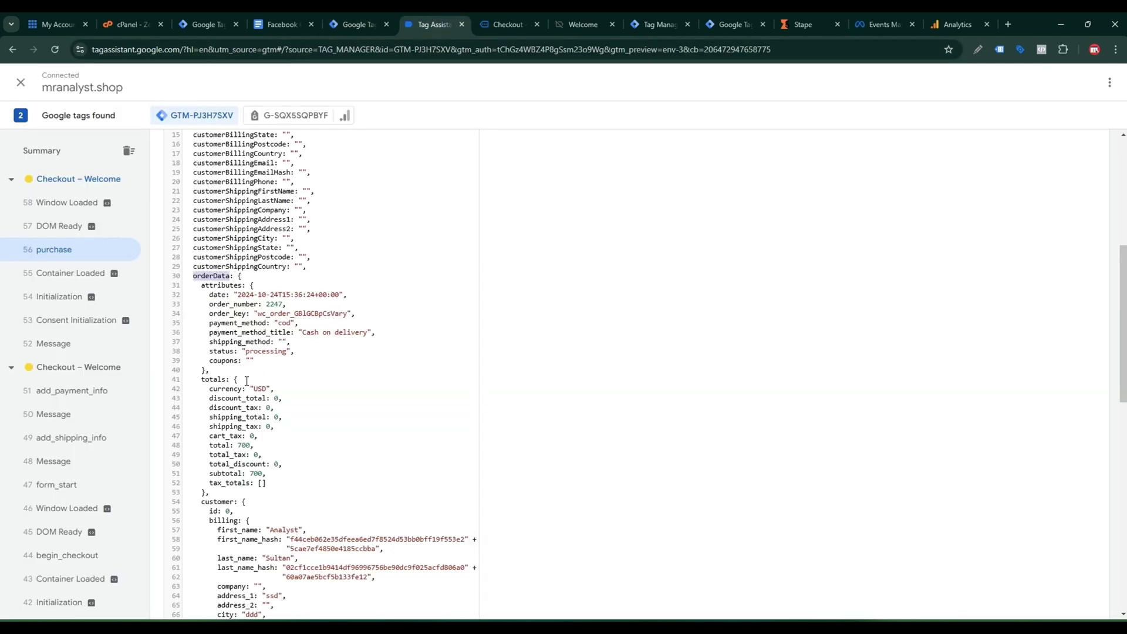
scroll(247, 380, down, 3)
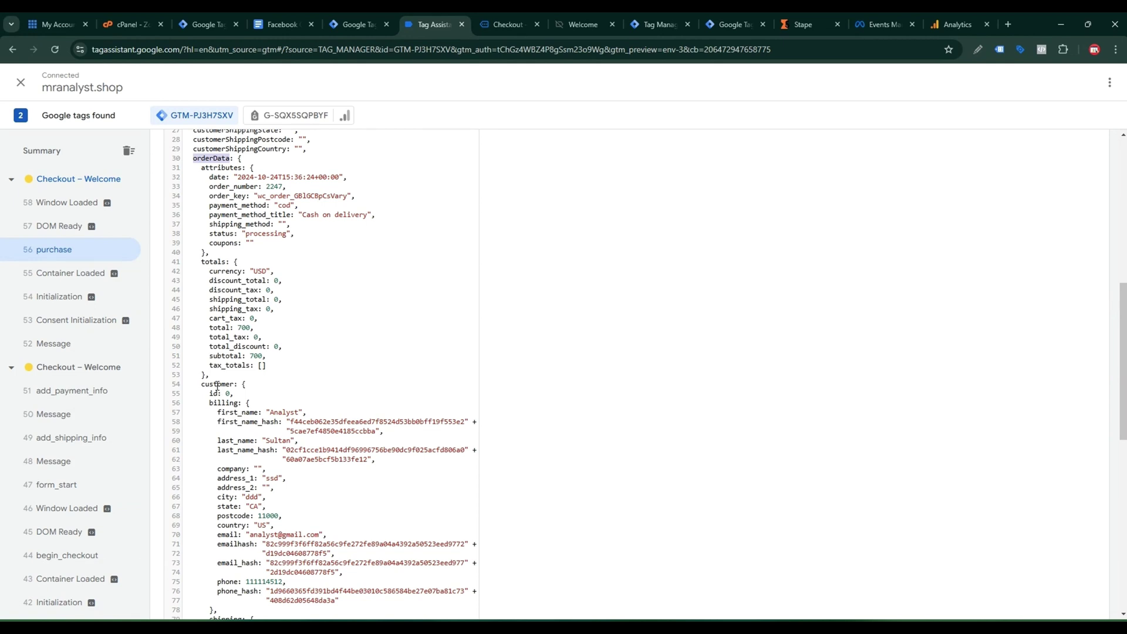
double_click(217, 384)
key(ctrl+c)
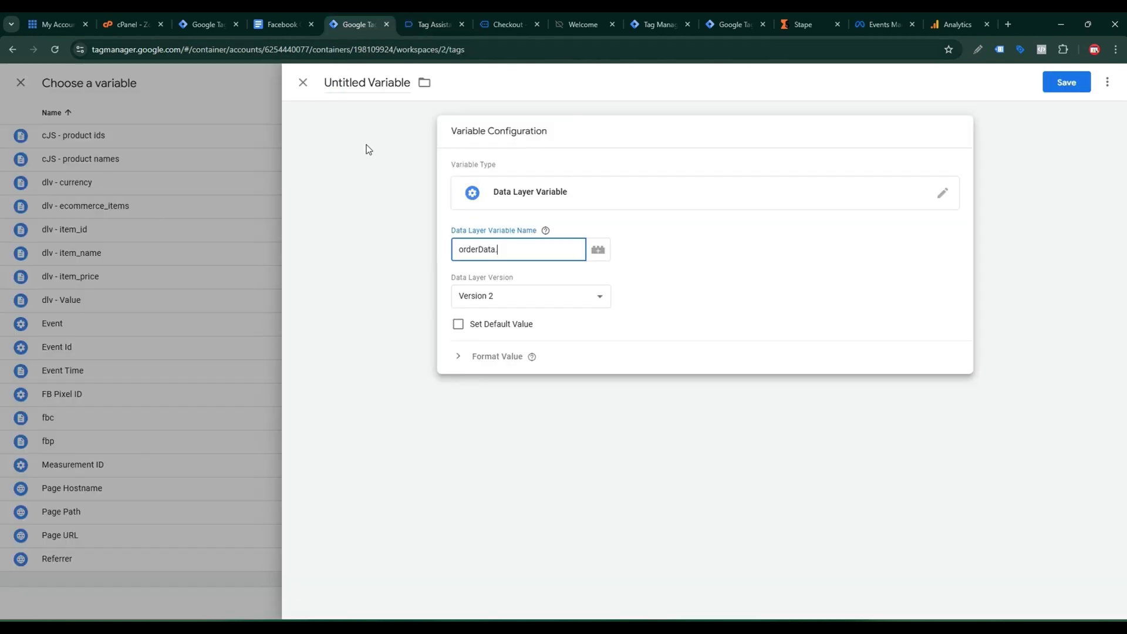
click(352, 24)
key(ctrl+v)
Step: Examine the email parameter in the Facebook Conversion API document and the customer billing fields in Tag Assistant's purchase data layer
click(280, 24)
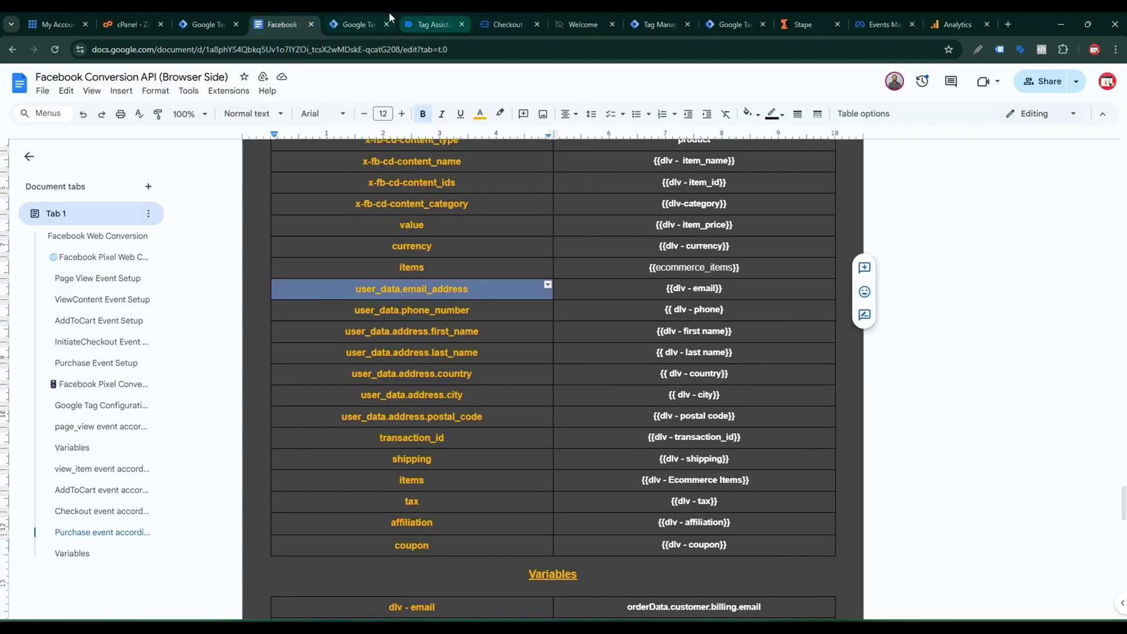
click(437, 24)
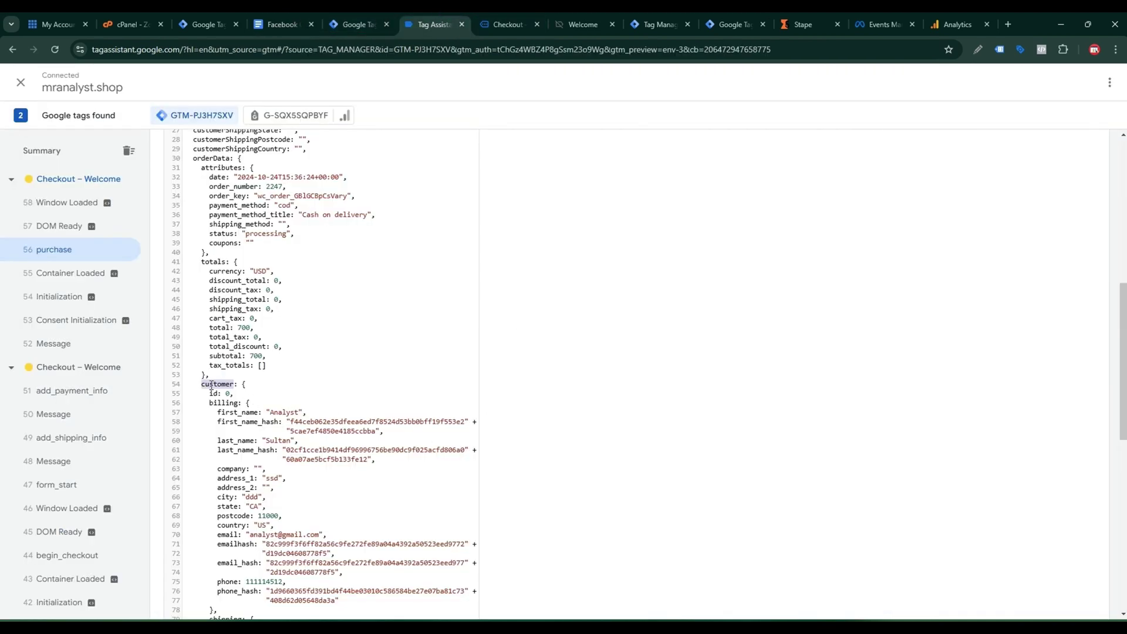
drag(202, 384, 247, 422)
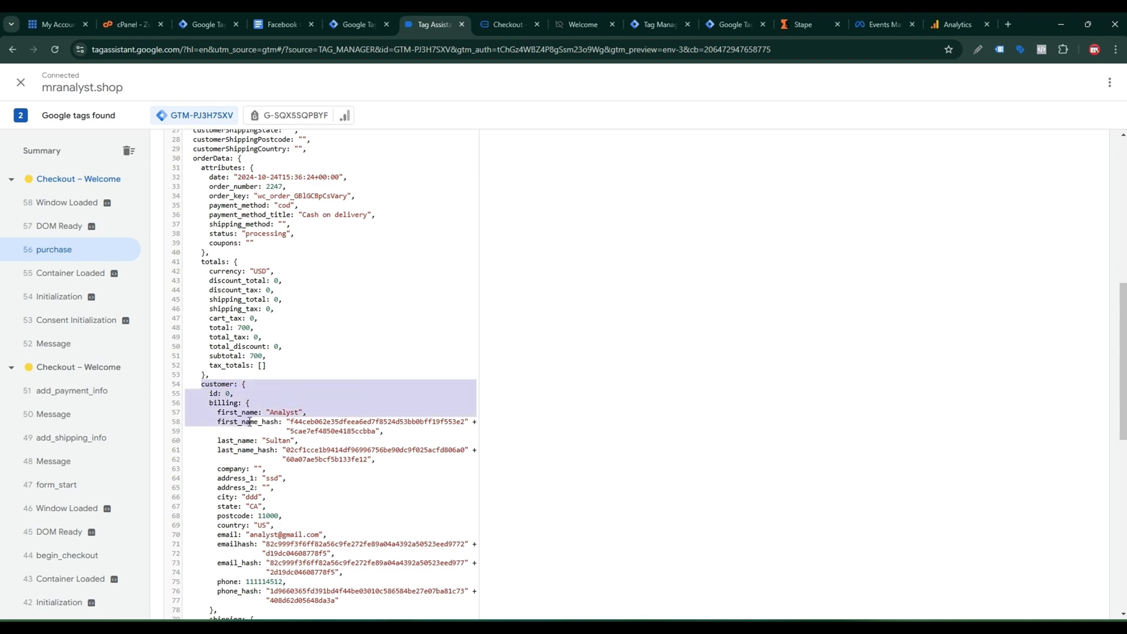
click(246, 422)
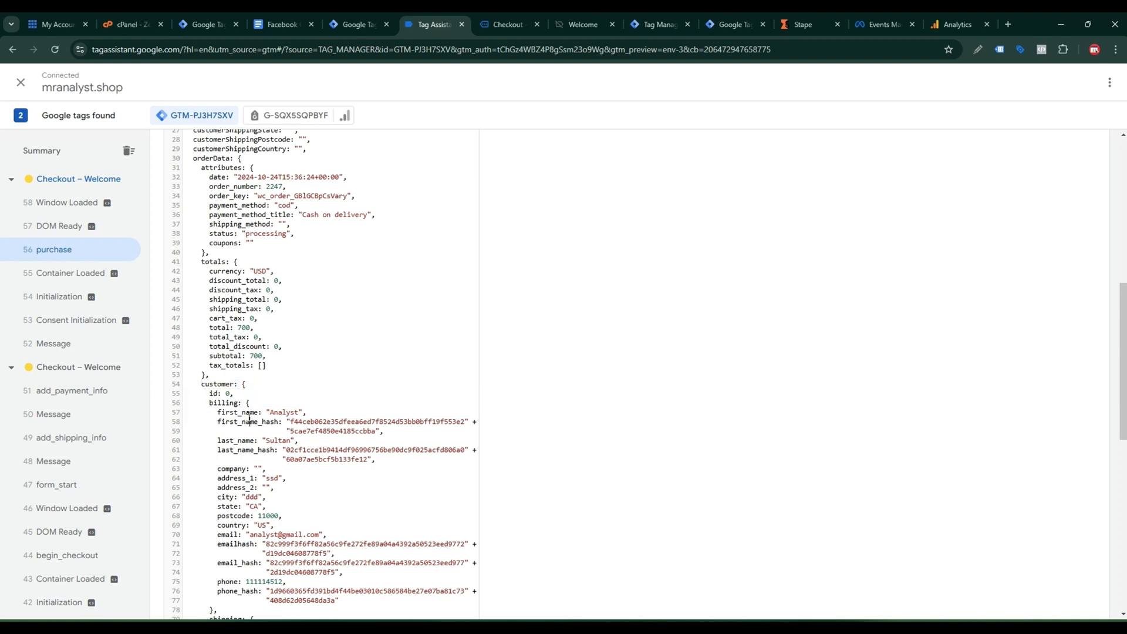
double_click(252, 412)
click(375, 18)
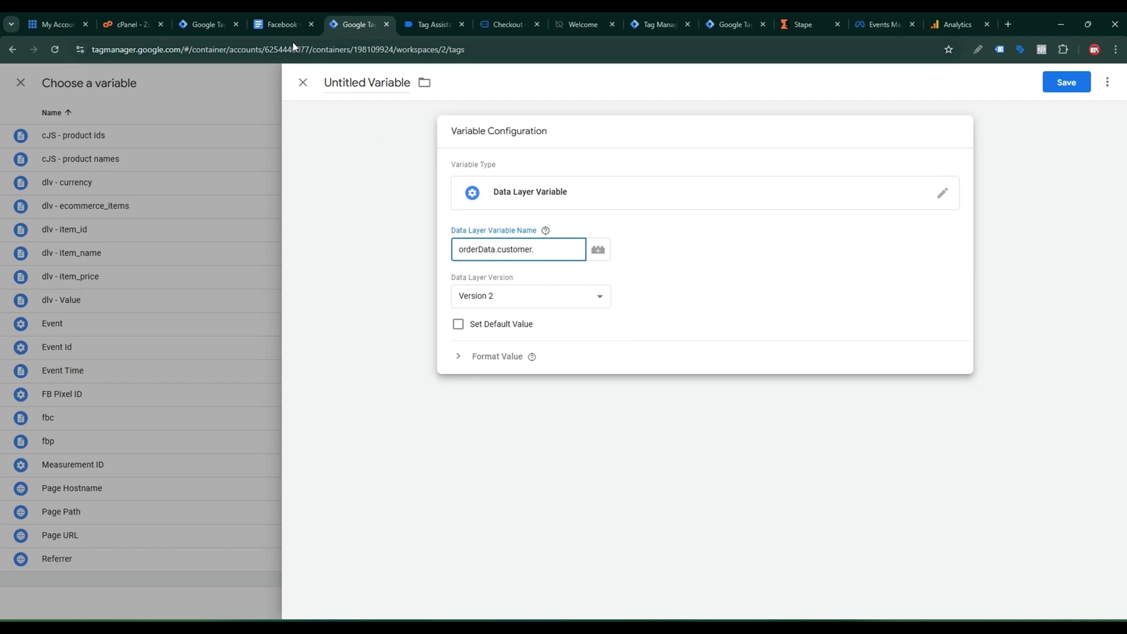
Step: Copy the billing email key from Tag Assistant and extend the data layer variable name to orderData.customer.email
click(435, 24)
scroll(284, 460, down, 2)
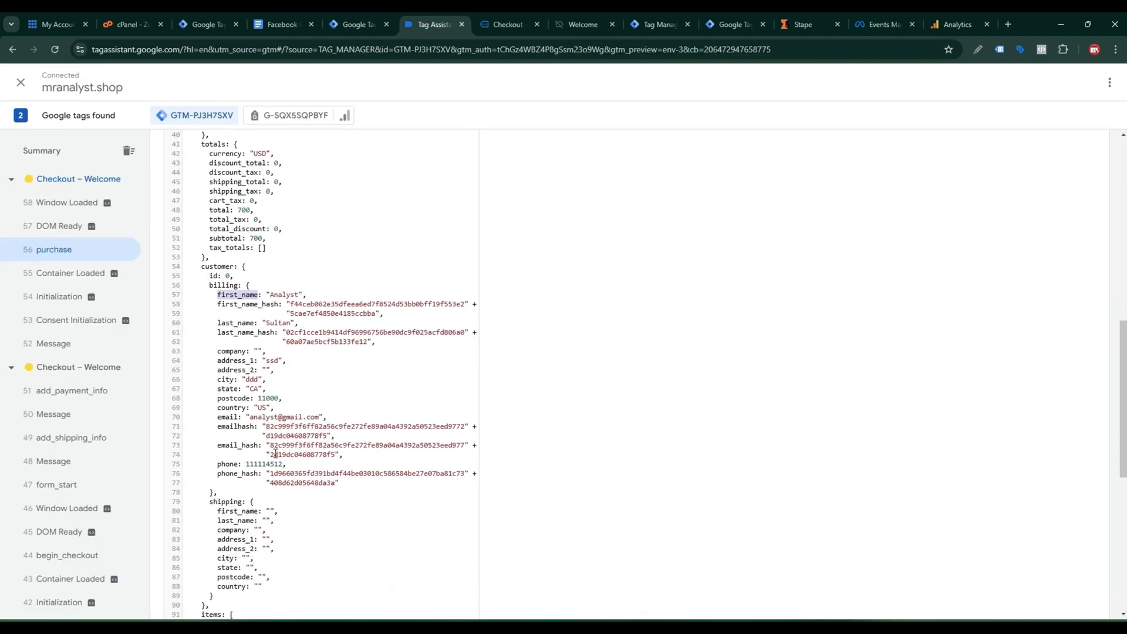
double_click(227, 417)
key(ctrl+c)
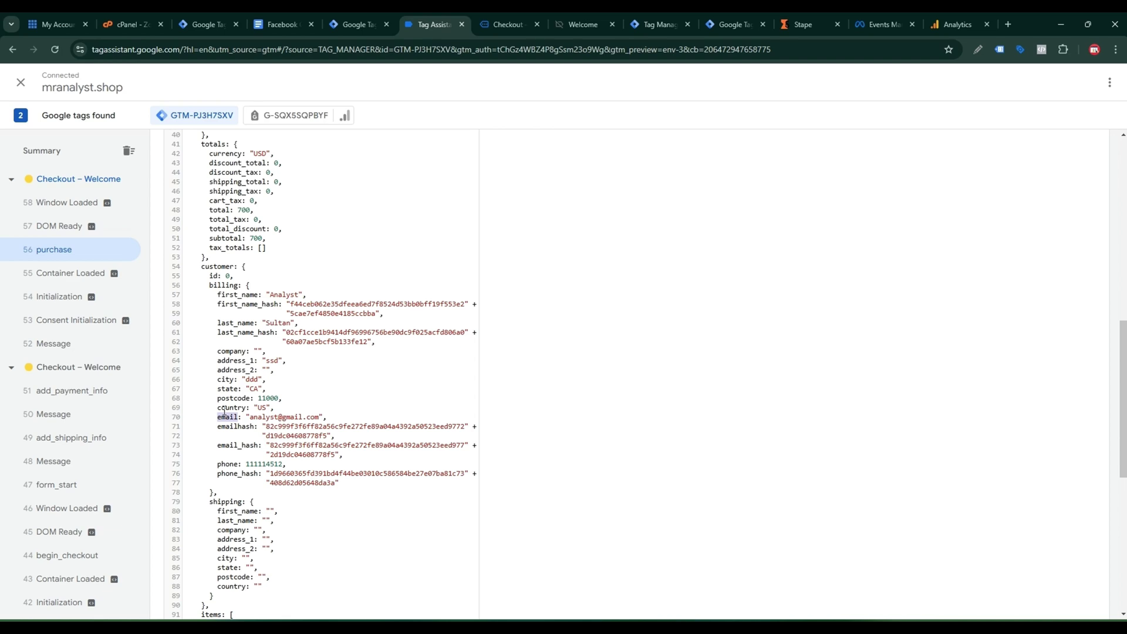
click(281, 23)
click(355, 24)
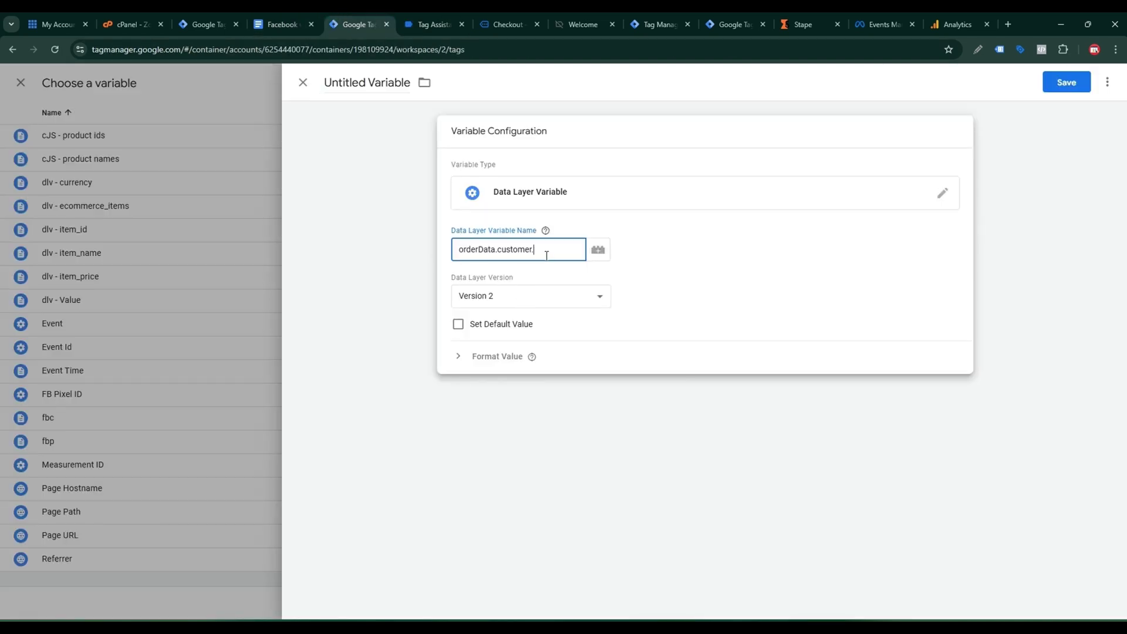
key(ctrl+v)
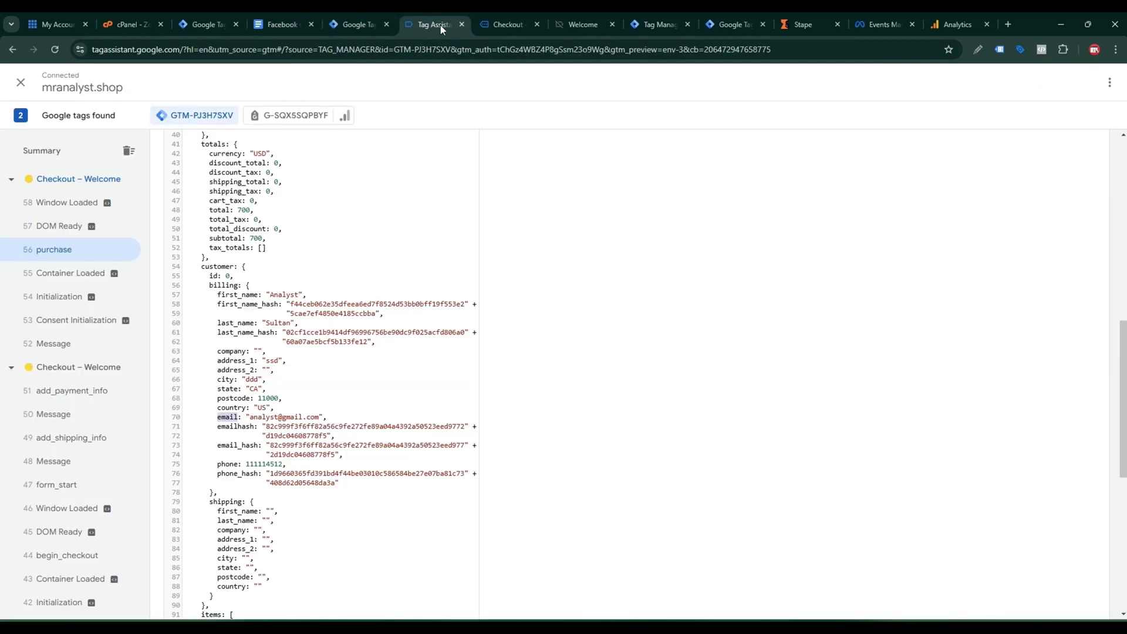
Step: Copy the billing key from Tag Assistant and insert it before email, making the data layer variable name orderData.customer.billing.email
click(435, 24)
double_click(225, 286)
key(ctrl+c)
click(373, 24)
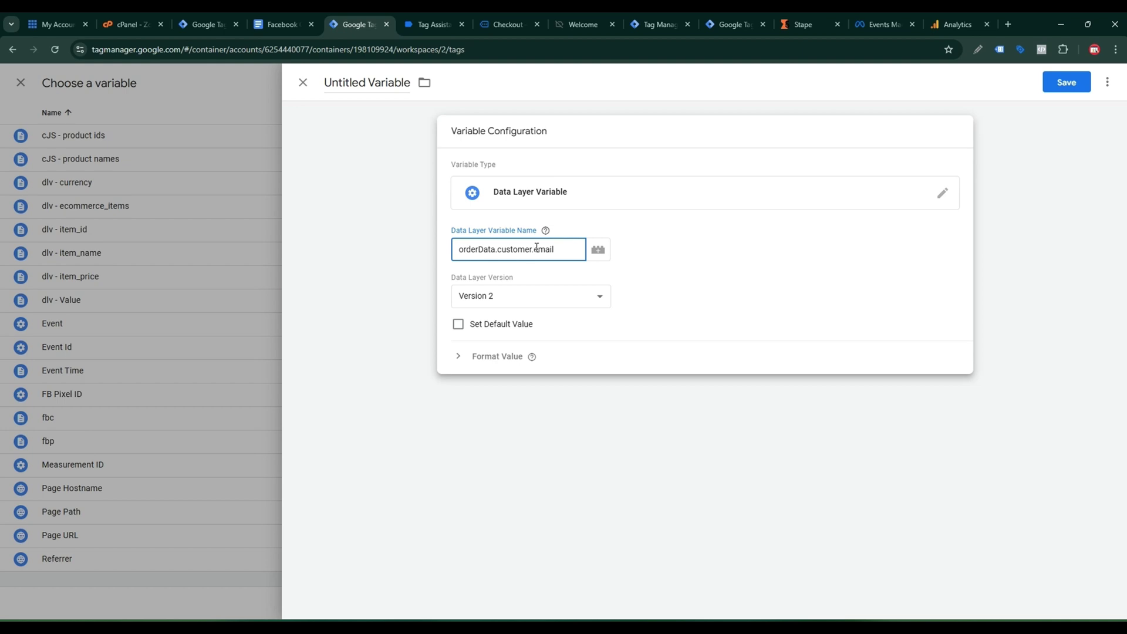
click(536, 249)
key(ctrl+v)
text(.)
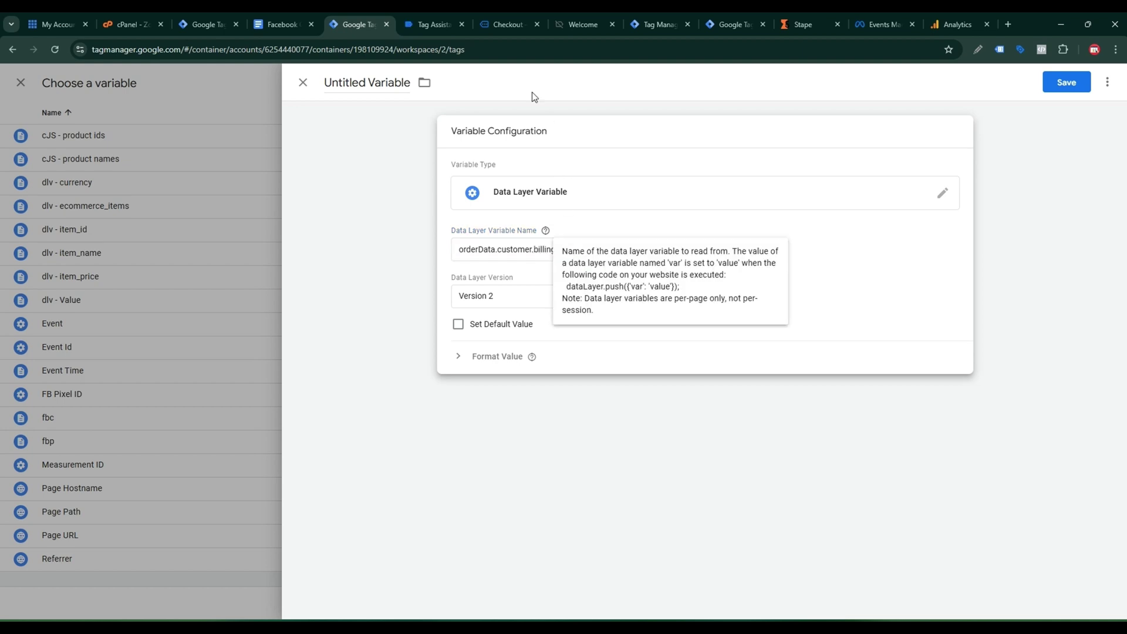
Step: Check the email key in Tag Assistant, then name the new variable "email" and save it as the user_data.email_address value
click(434, 25)
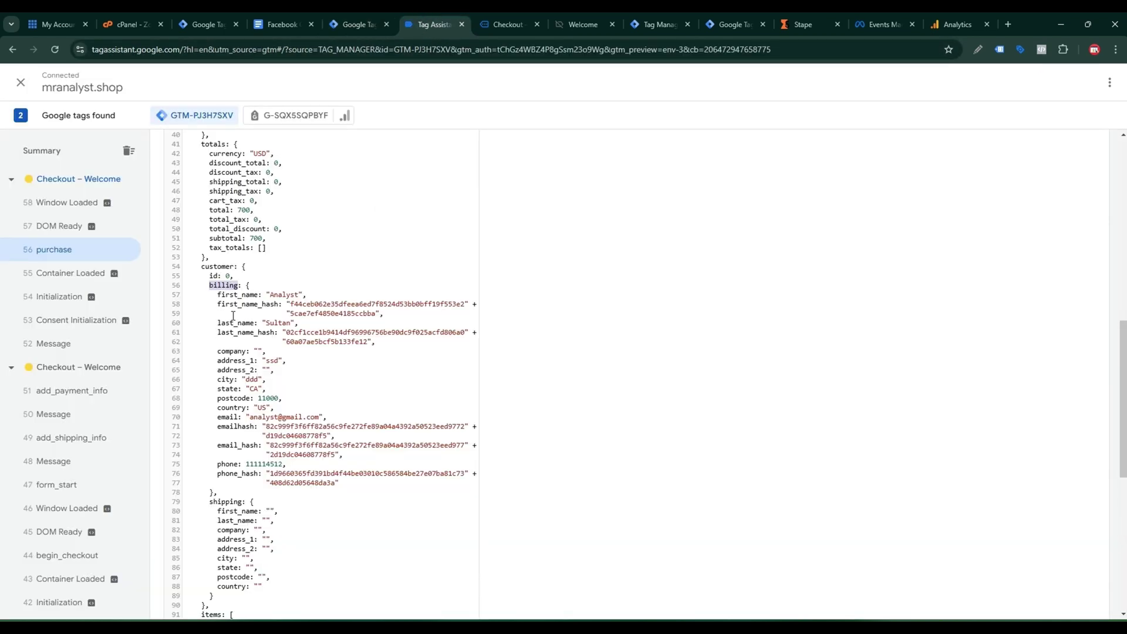
click(235, 418)
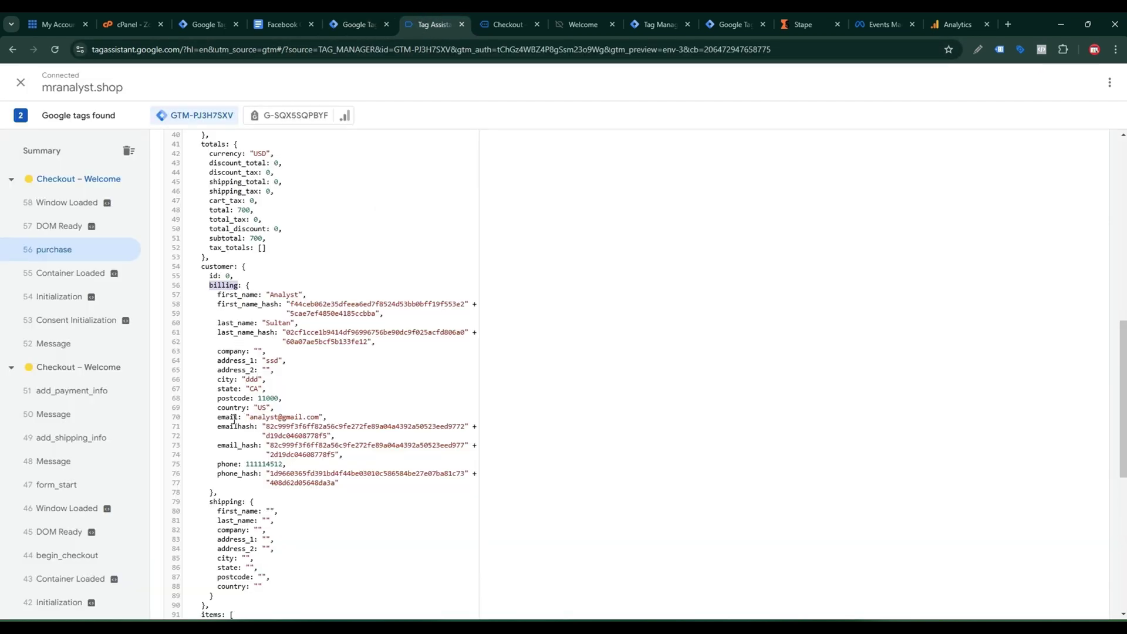
click(355, 22)
click(382, 83)
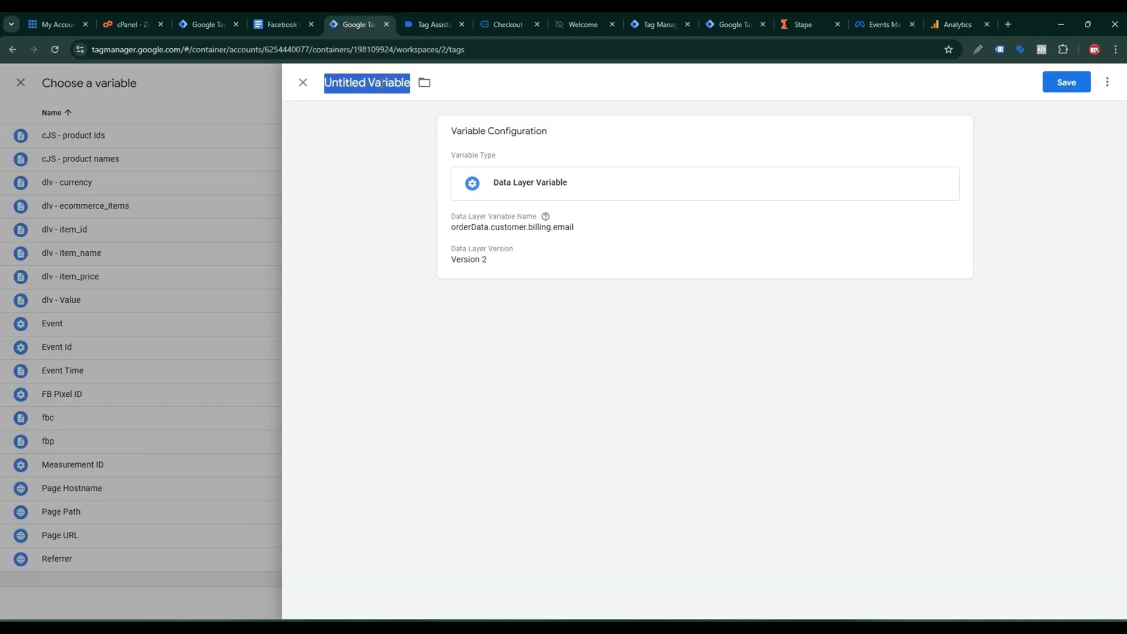
text(email)
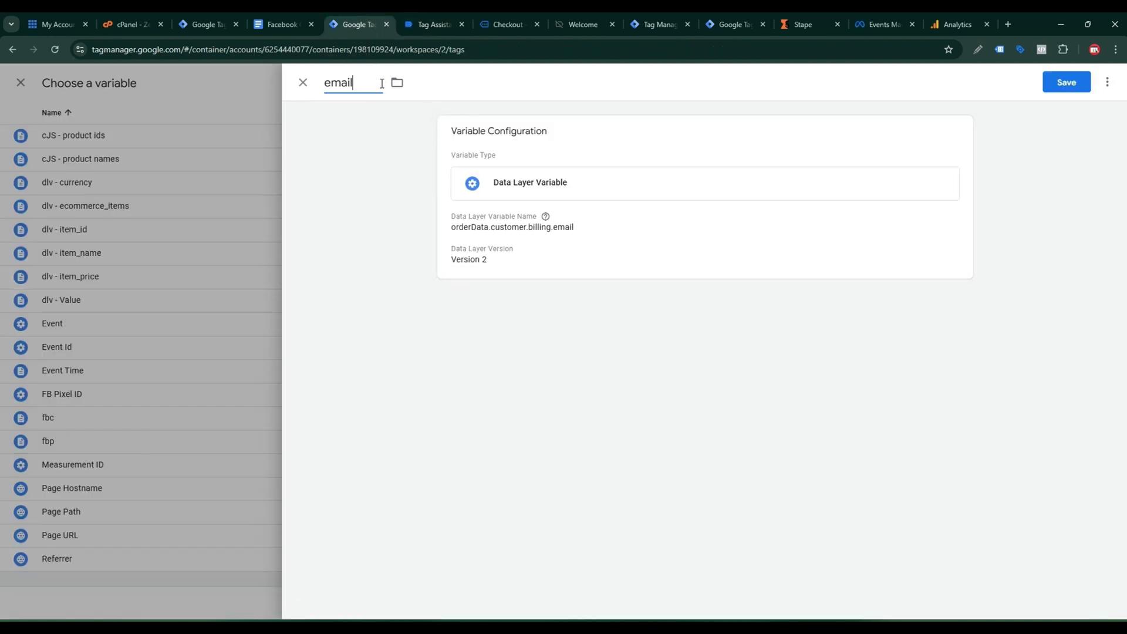
click(1063, 82)
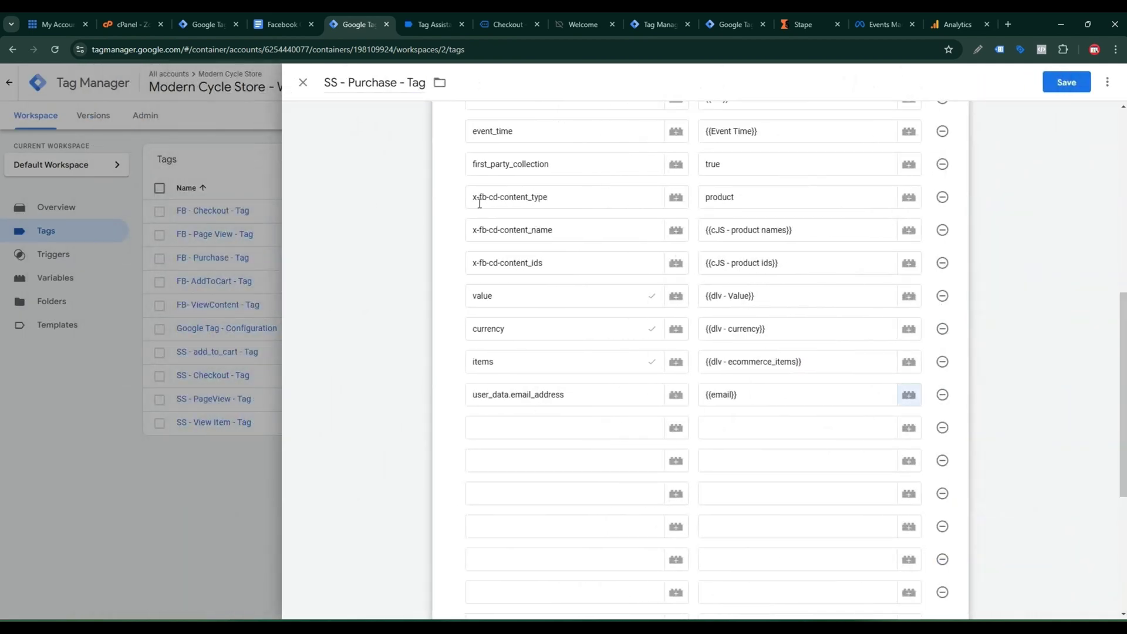
Step: Copy user_data.phone_number from the Facebook Conversion API document into the next empty event parameter row of the purchase tag
click(284, 24)
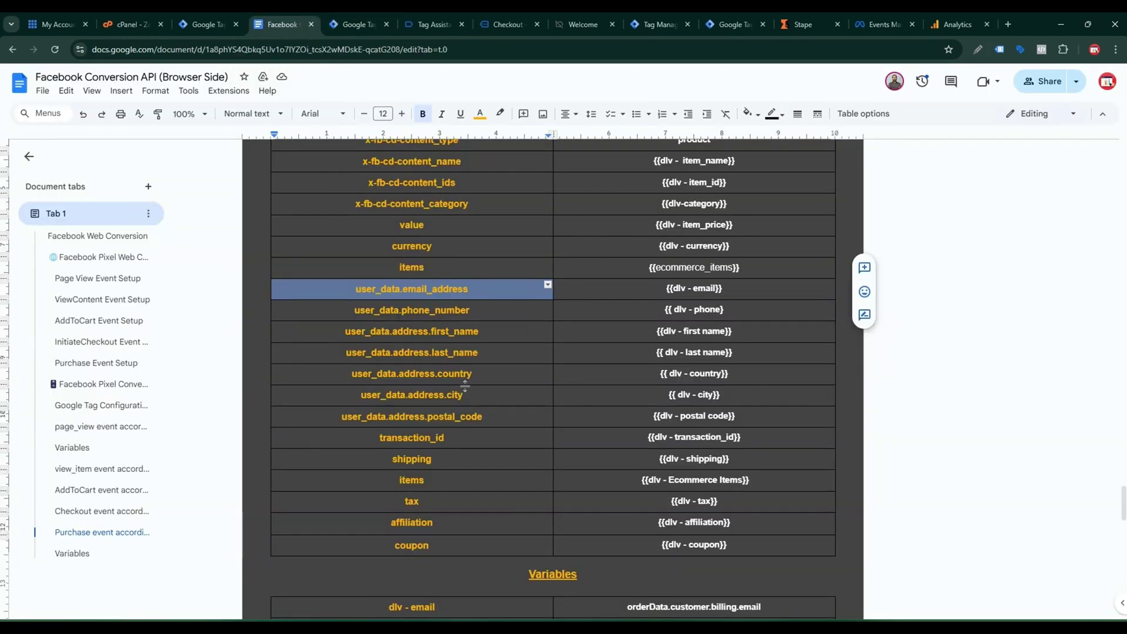
triple_click(430, 313)
key(ctrl+c)
click(358, 24)
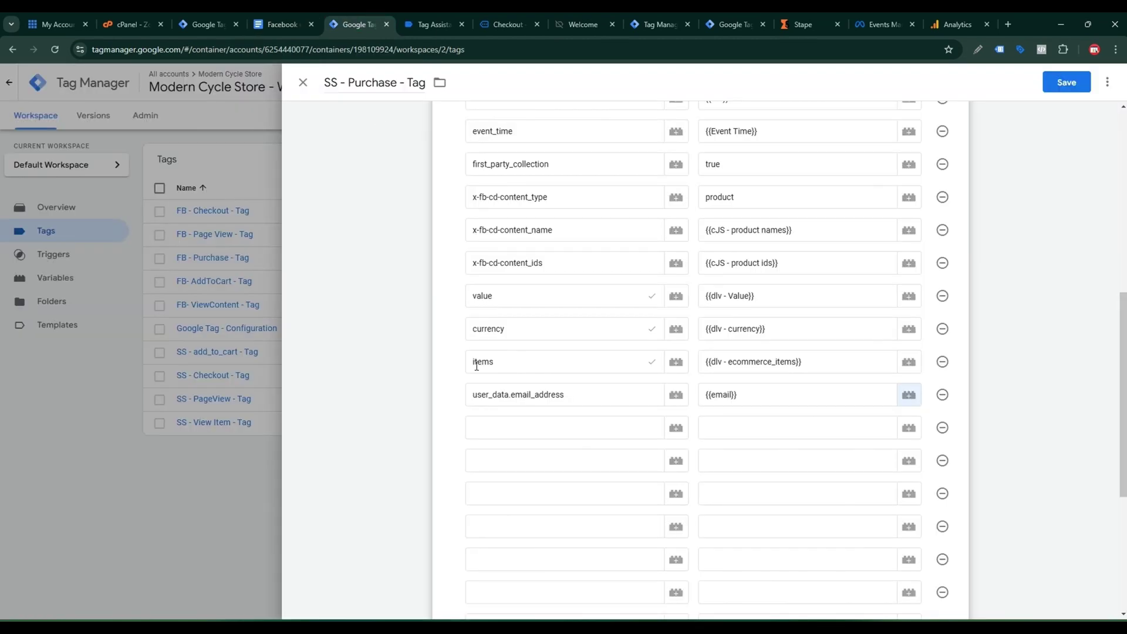
click(515, 427)
key(ctrl+v)
Step: Start a new Data Layer Variable for the value of the user_data.phone_number parameter
click(787, 428)
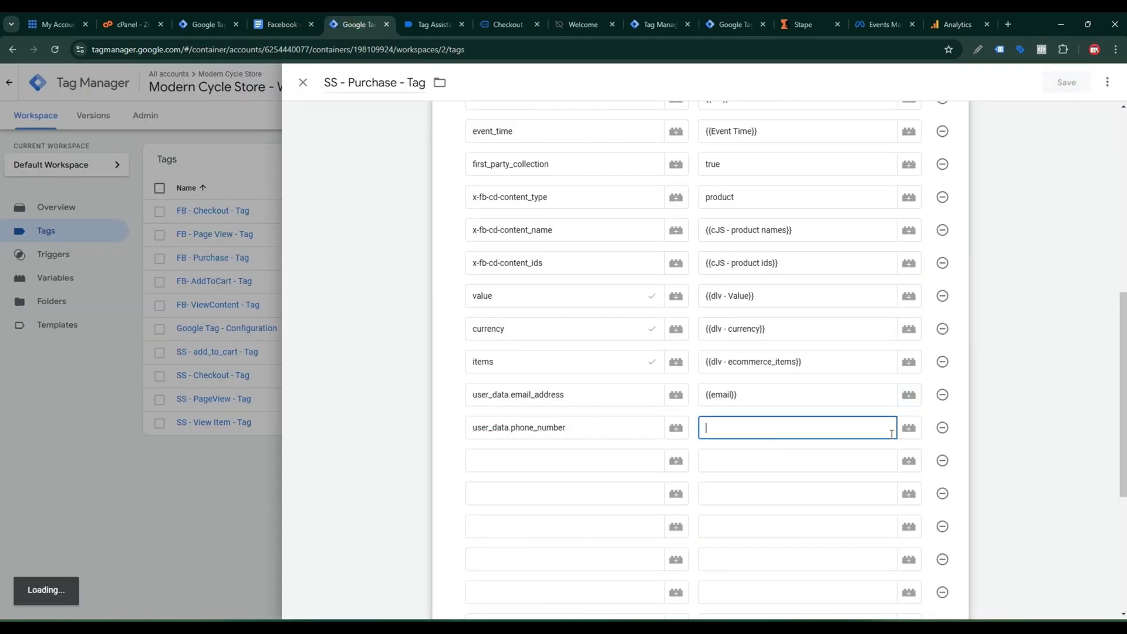
click(908, 427)
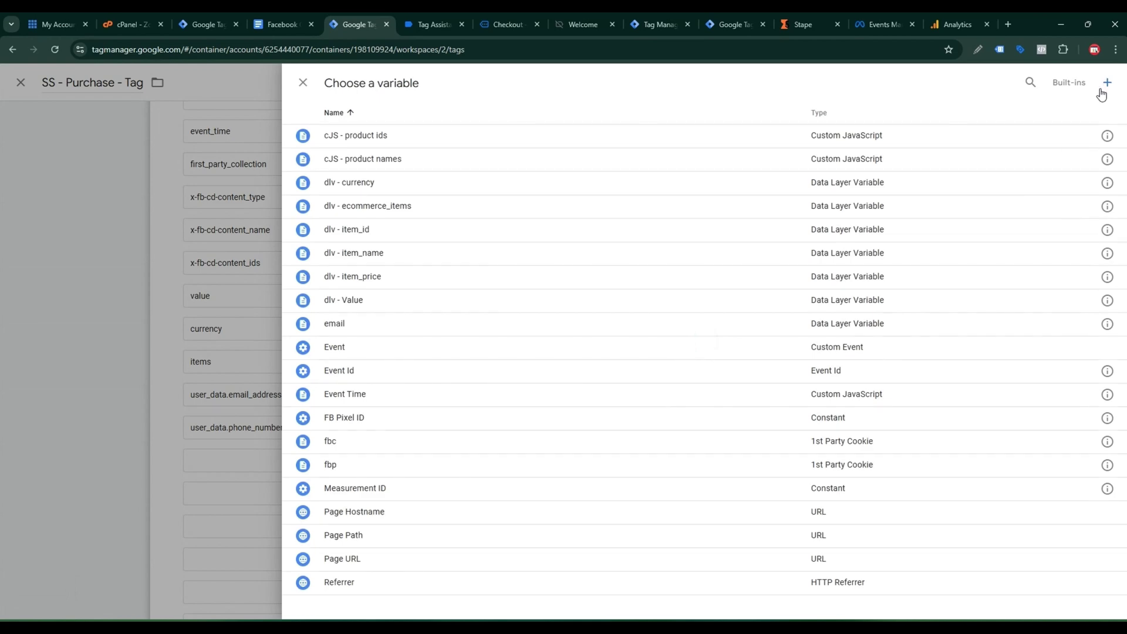
click(1102, 84)
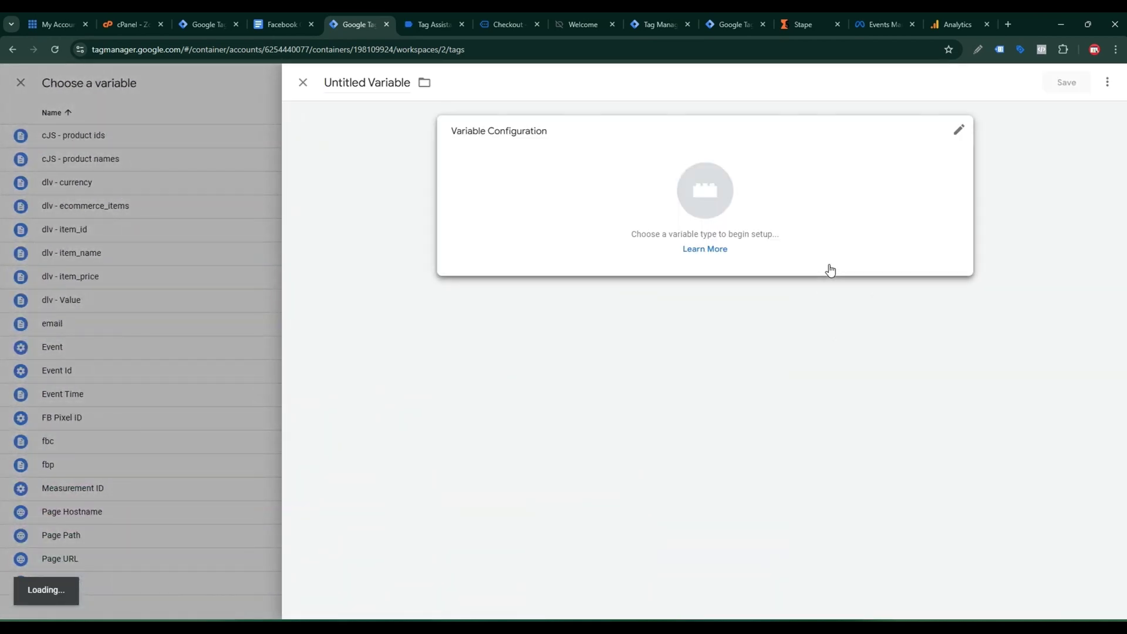
click(833, 238)
scroll(839, 264, down, 3)
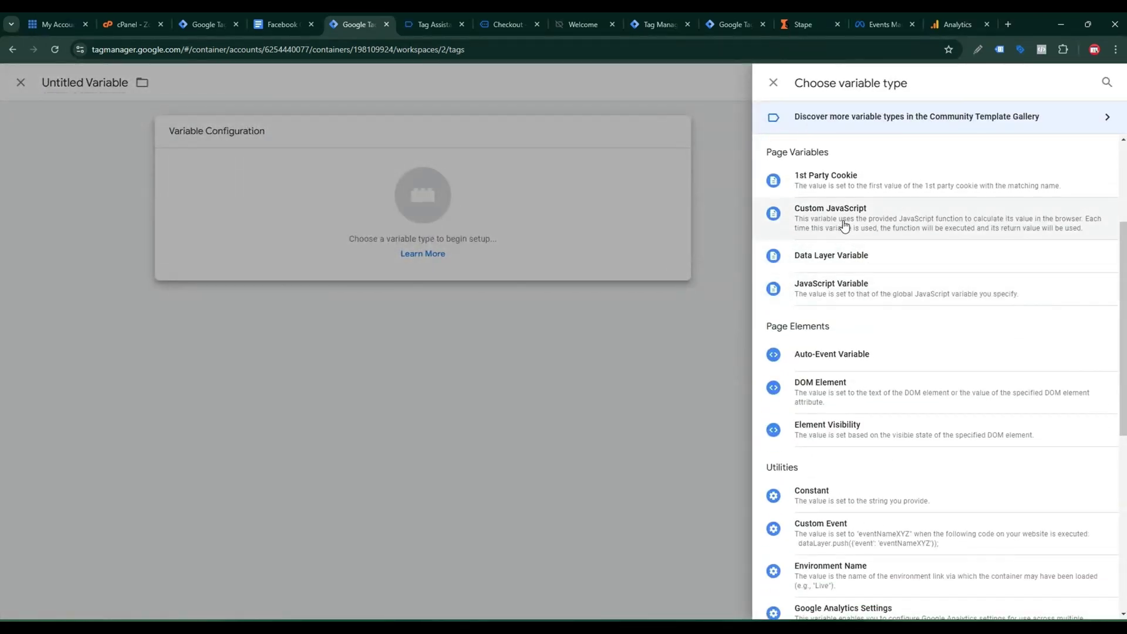
click(851, 258)
click(506, 249)
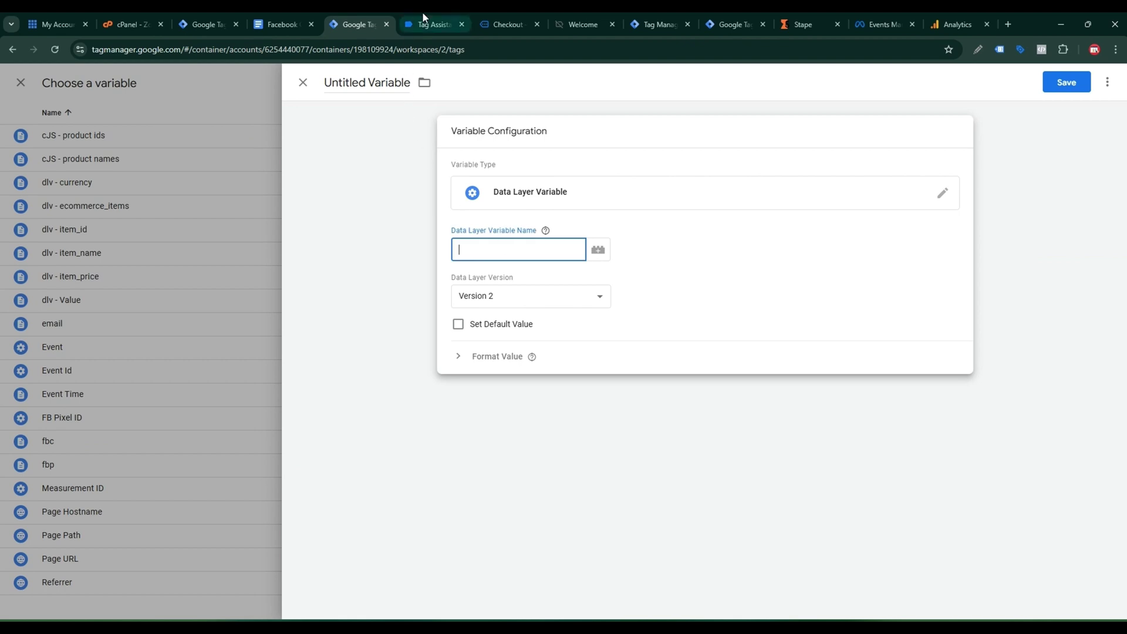
Step: Copy the orderData key from Tag Assistant's purchase data layer and enter "orderData." as the start of the new variable's data layer name
click(429, 22)
scroll(227, 265, up, 2)
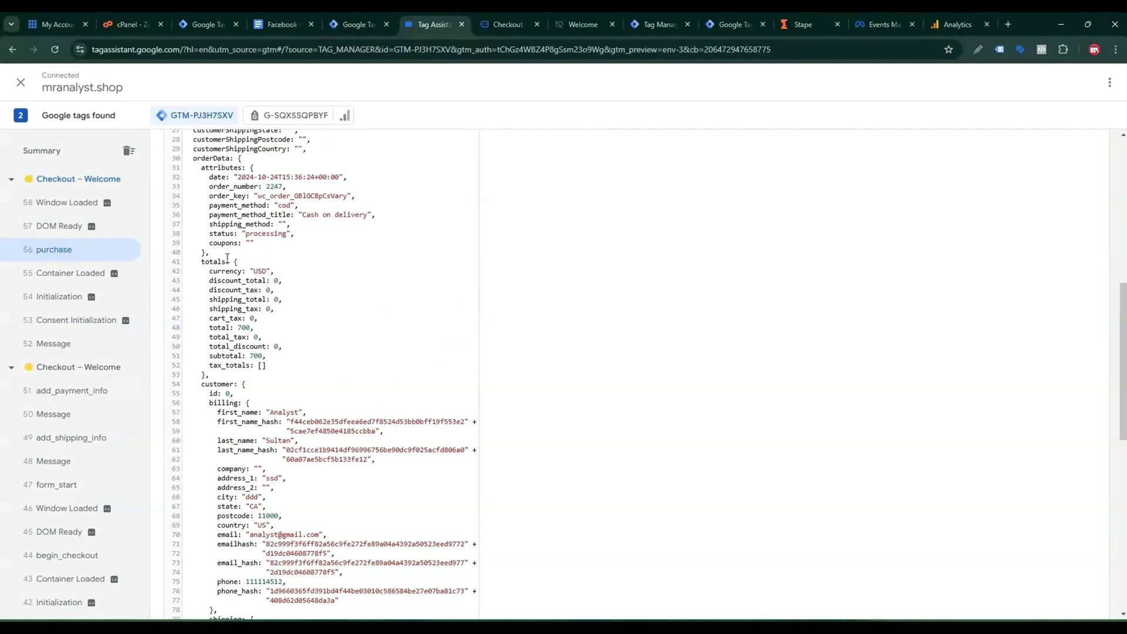
double_click(214, 158)
key(ctrl+c)
click(352, 24)
key(ctrl+v)
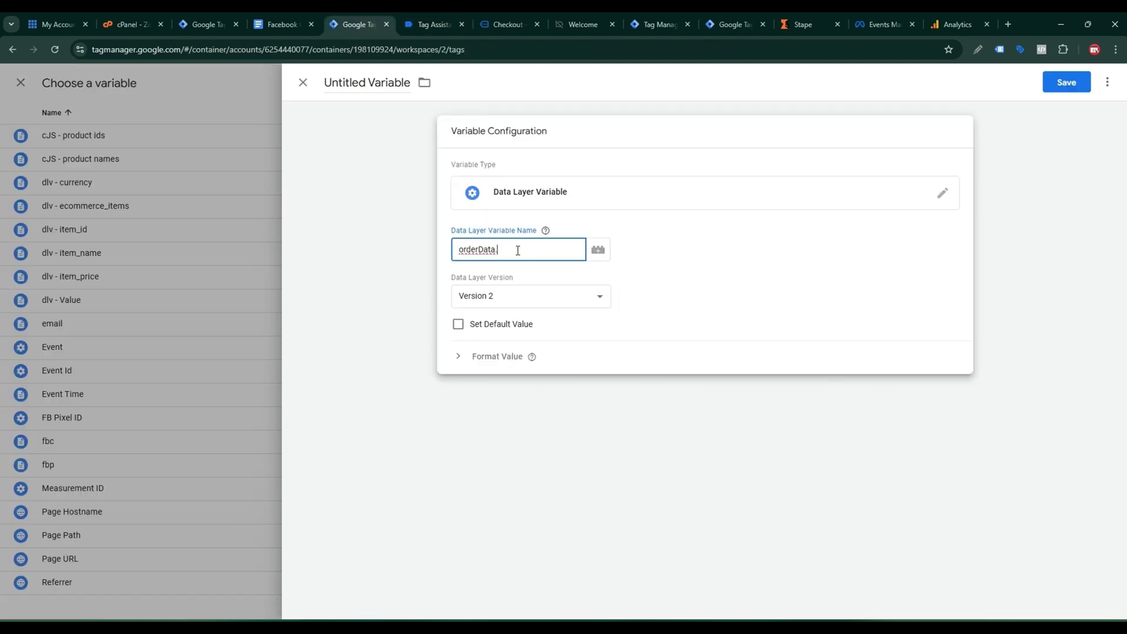
Step: Copy the customer key from Tag Assistant's purchase data layer and append it to the new variable's data layer name, making "orderData.customer."
click(433, 24)
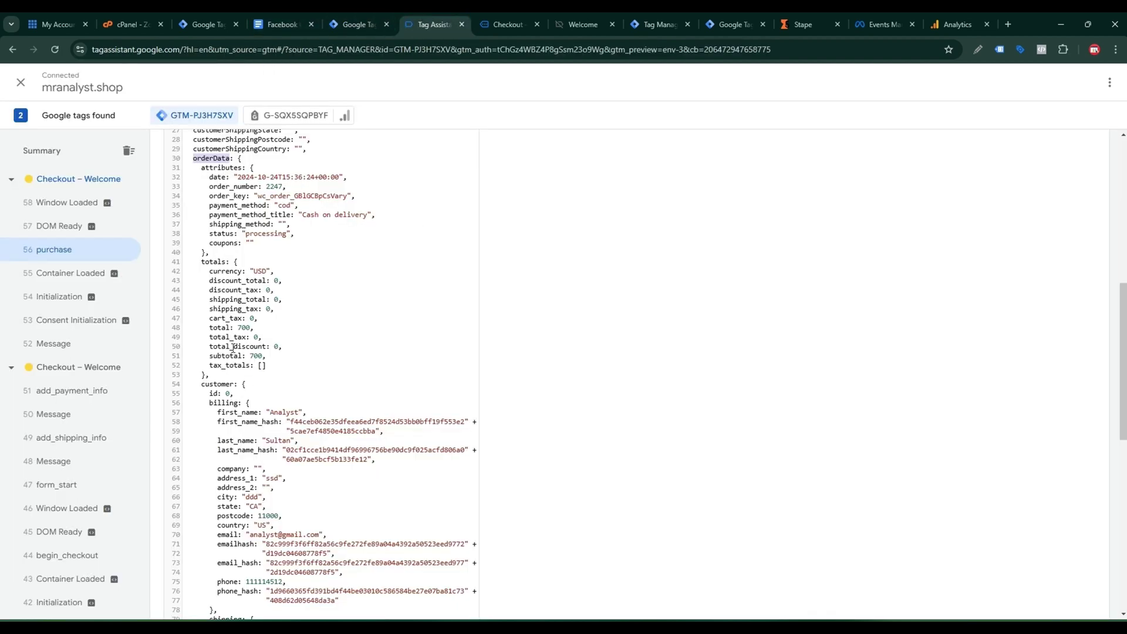
double_click(222, 385)
key(ctrl+c)
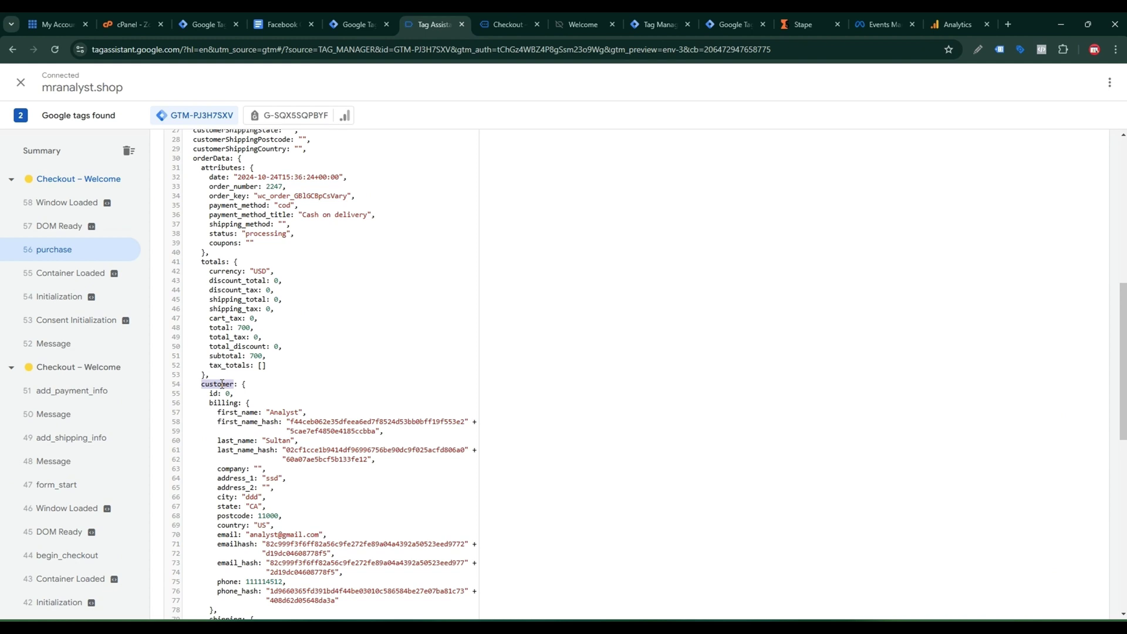
click(352, 24)
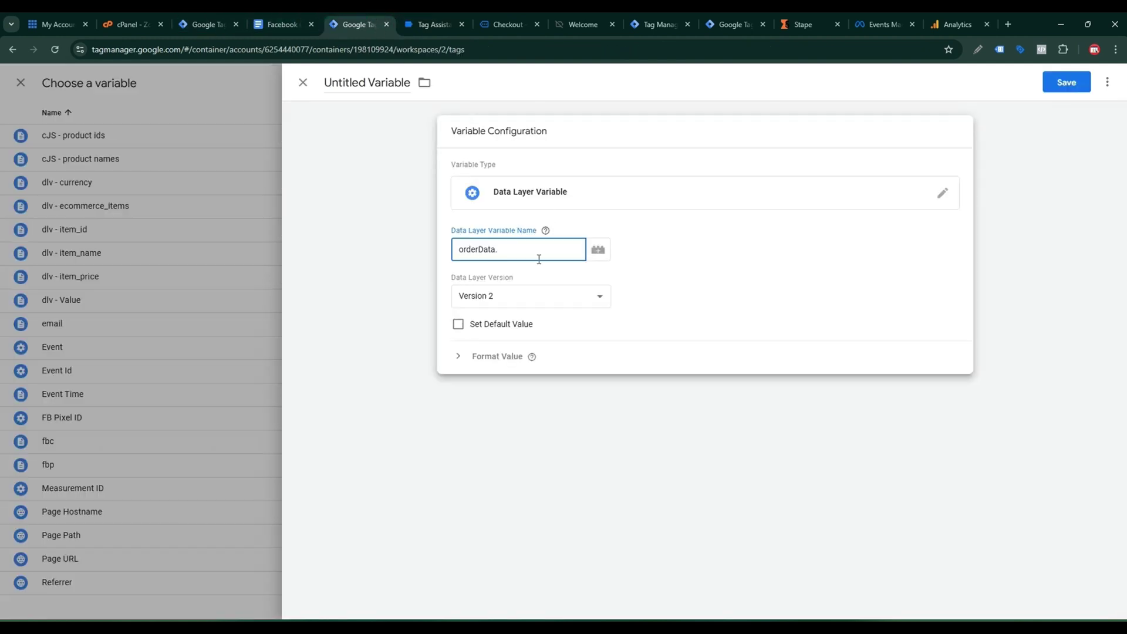
key(ctrl+v)
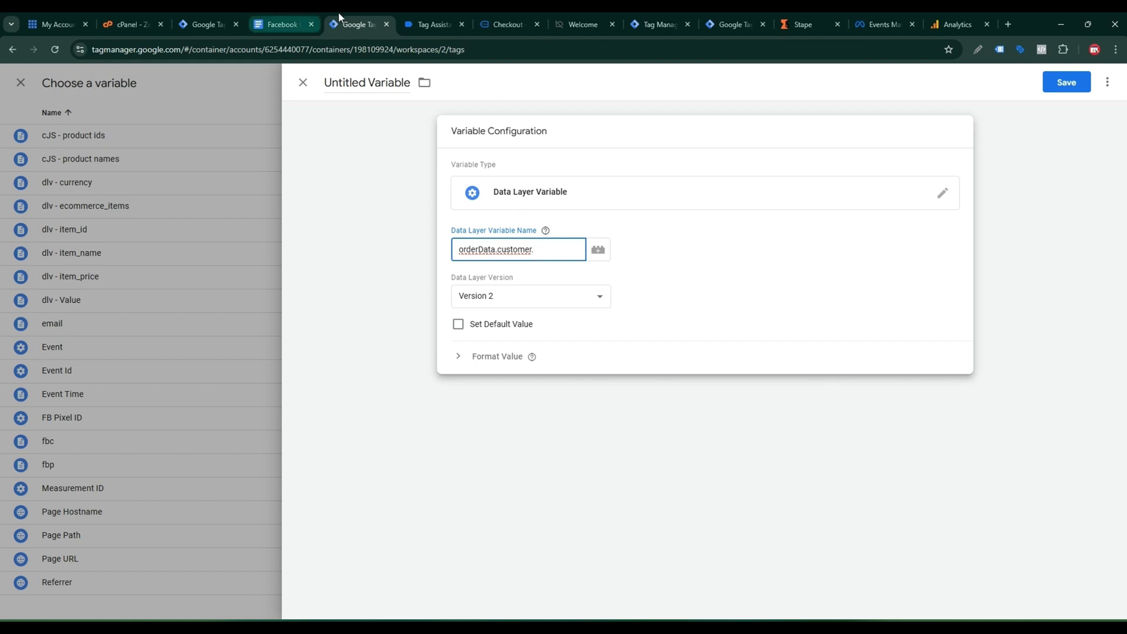
Step: Look up the billing key under customer in Tag Assistant and extend the data layer name to "orderData.customer.billing"
click(433, 24)
scroll(239, 421, down, 1)
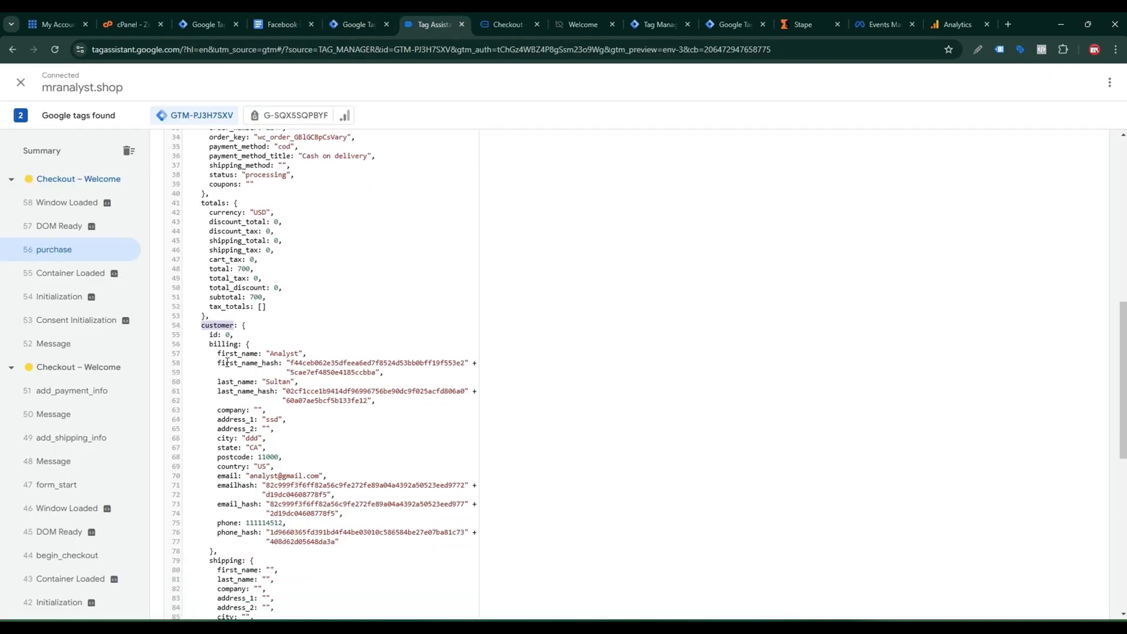
double_click(229, 345)
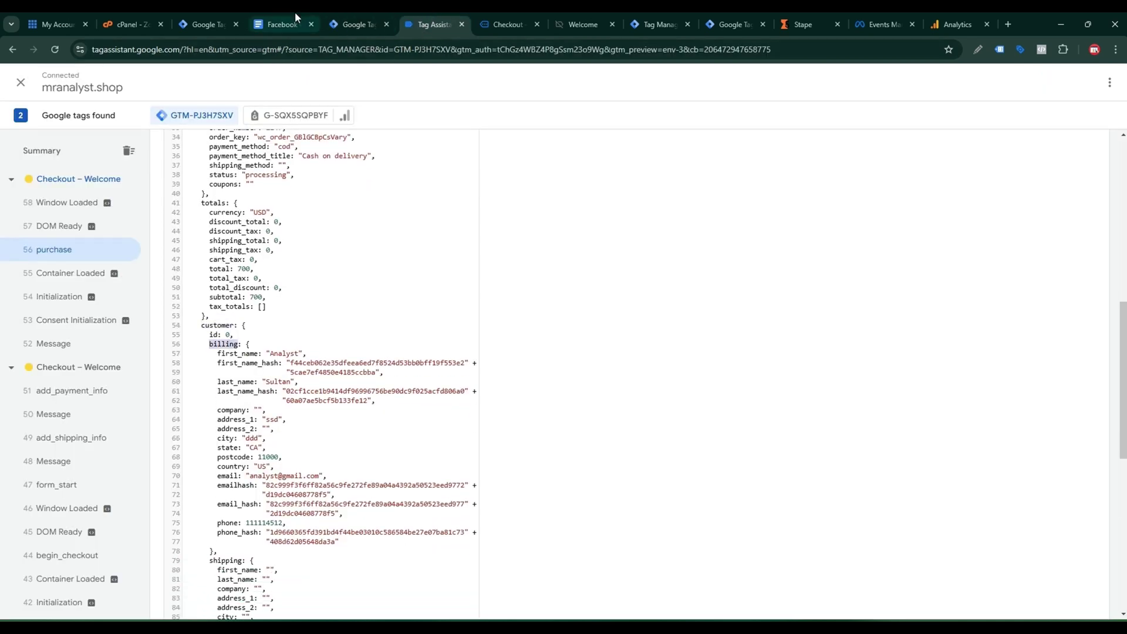
click(370, 23)
text(billing)
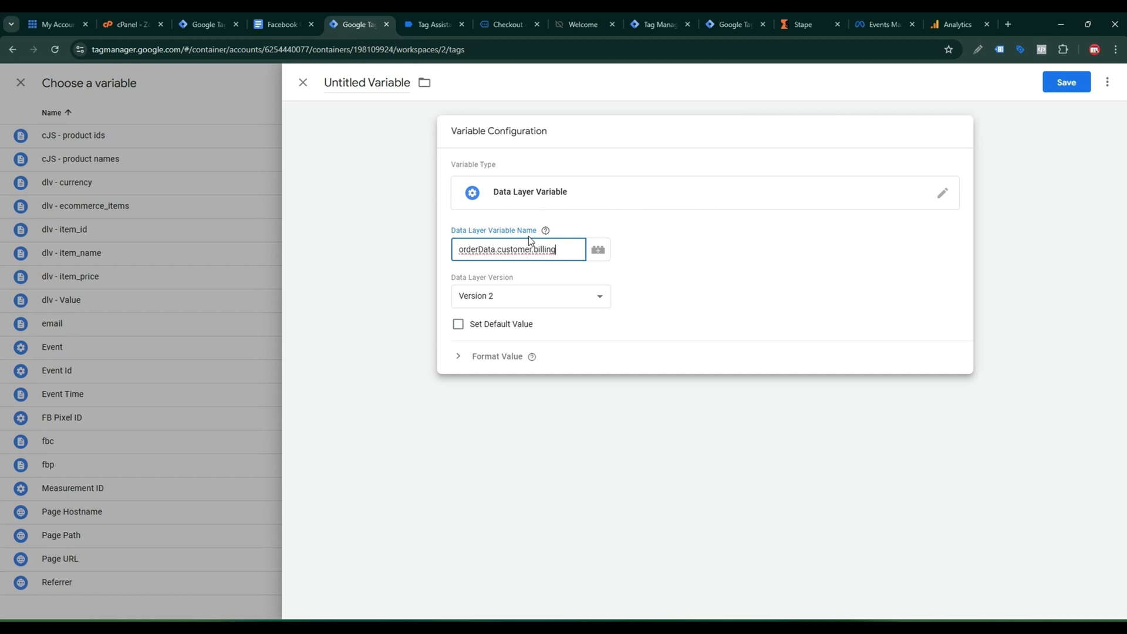
Step: Copy the phone key from Tag Assistant's billing data and complete the data layer name as "orderData.customer.billing.phone"
click(438, 24)
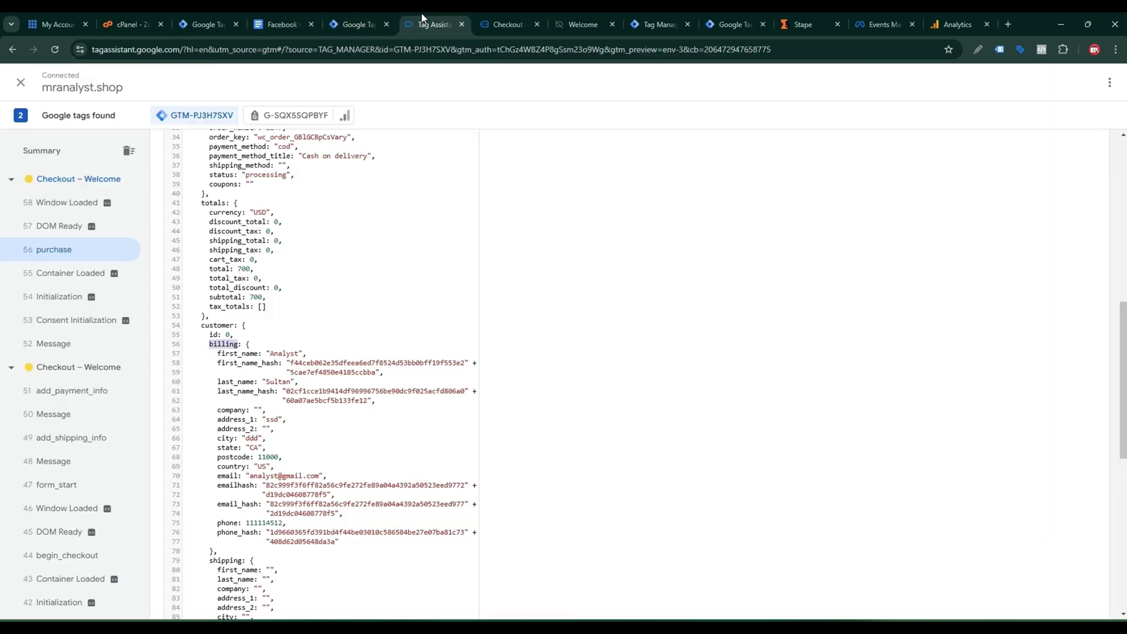
scroll(288, 431, down, 1)
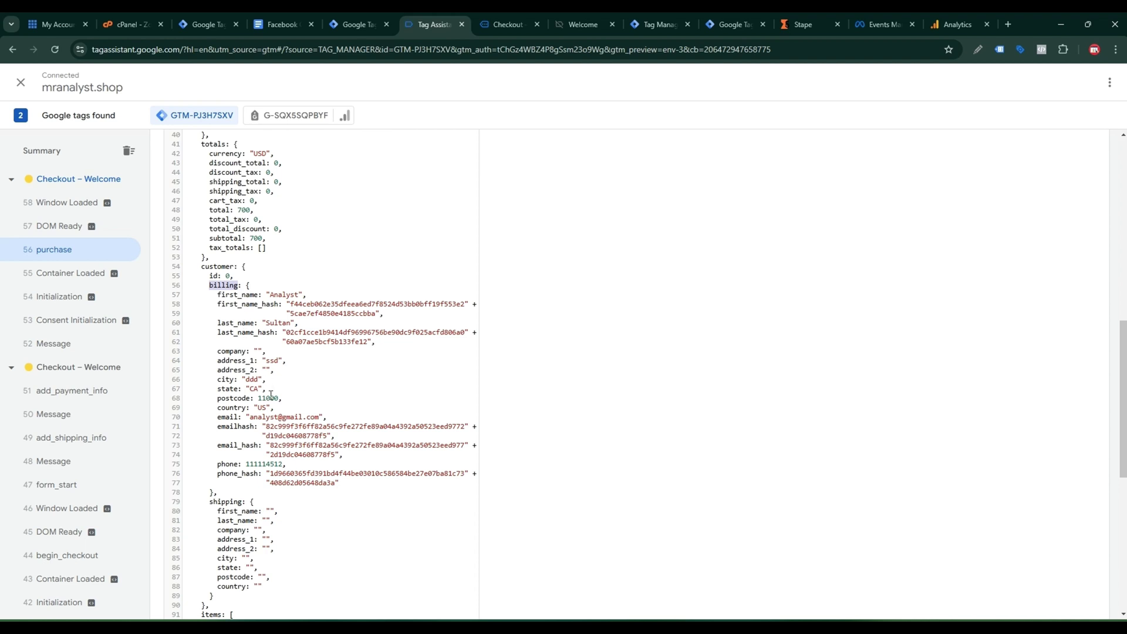
double_click(226, 464)
key(ctrl+c)
click(352, 24)
key(ctrl+v)
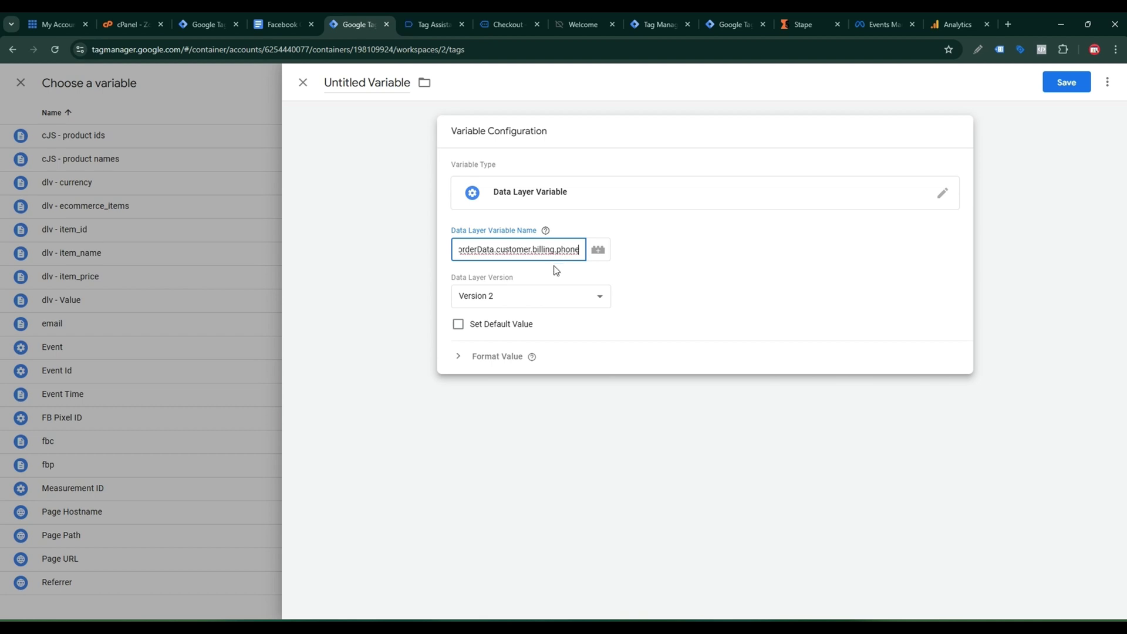
Step: Name the new variable "phone" and save it as the user_data.phone_number value
click(376, 82)
key(ctrl+v)
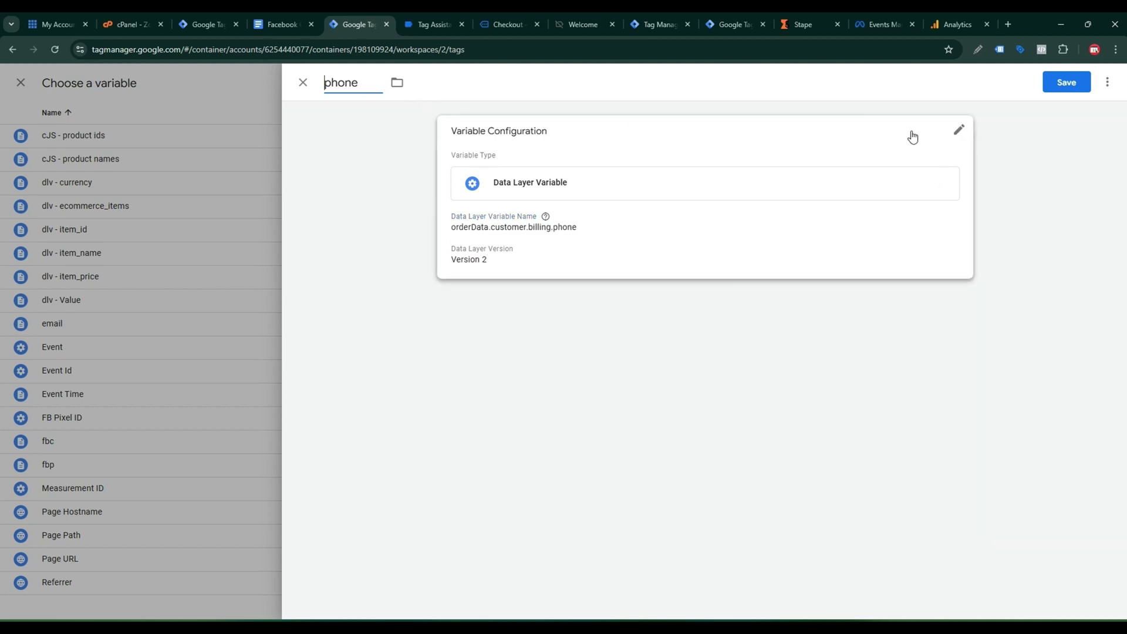
click(1062, 82)
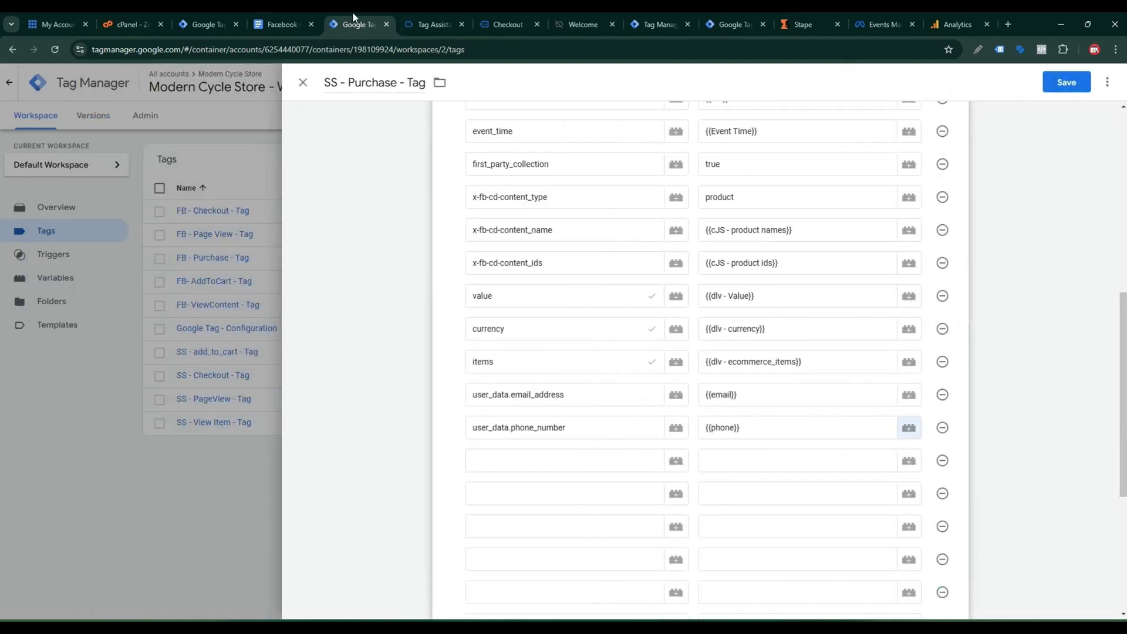
Step: Copy user_data.address.first_name from the Facebook Conversion API document into the next empty event parameter row of the purchase tag
click(276, 24)
triple_click(411, 340)
key(ctrl+c)
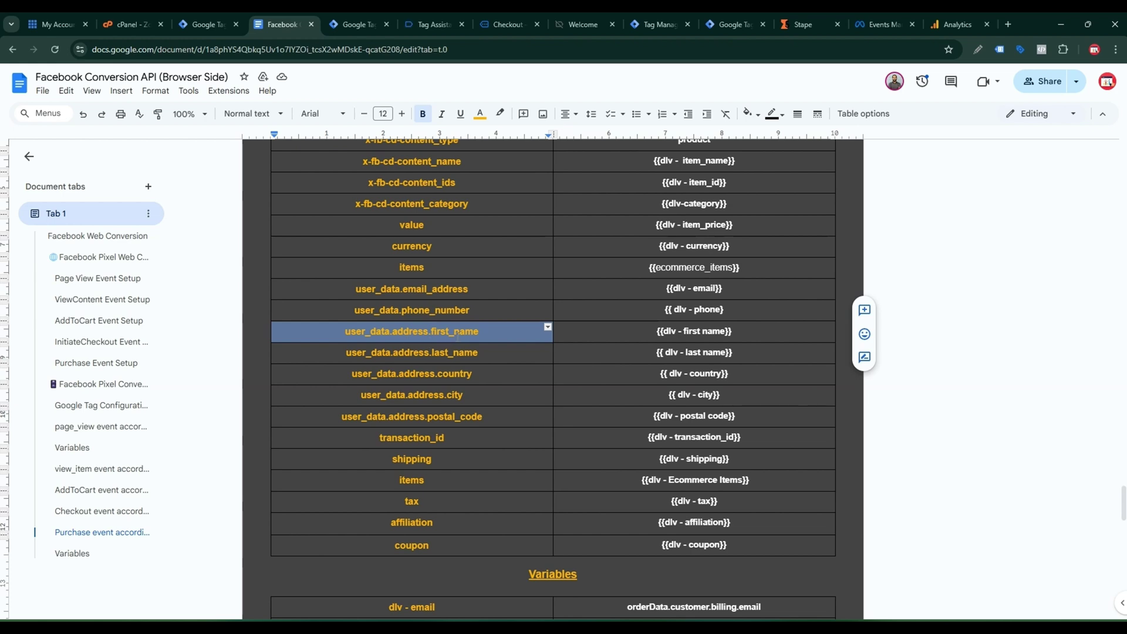
click(355, 24)
click(498, 454)
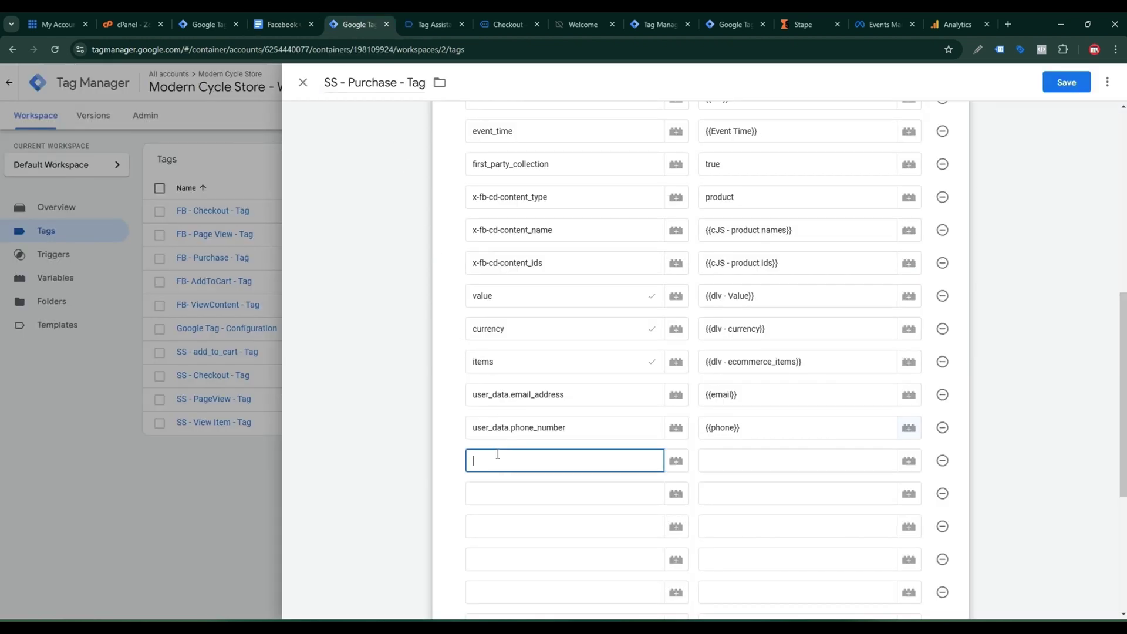
key(ctrl+v)
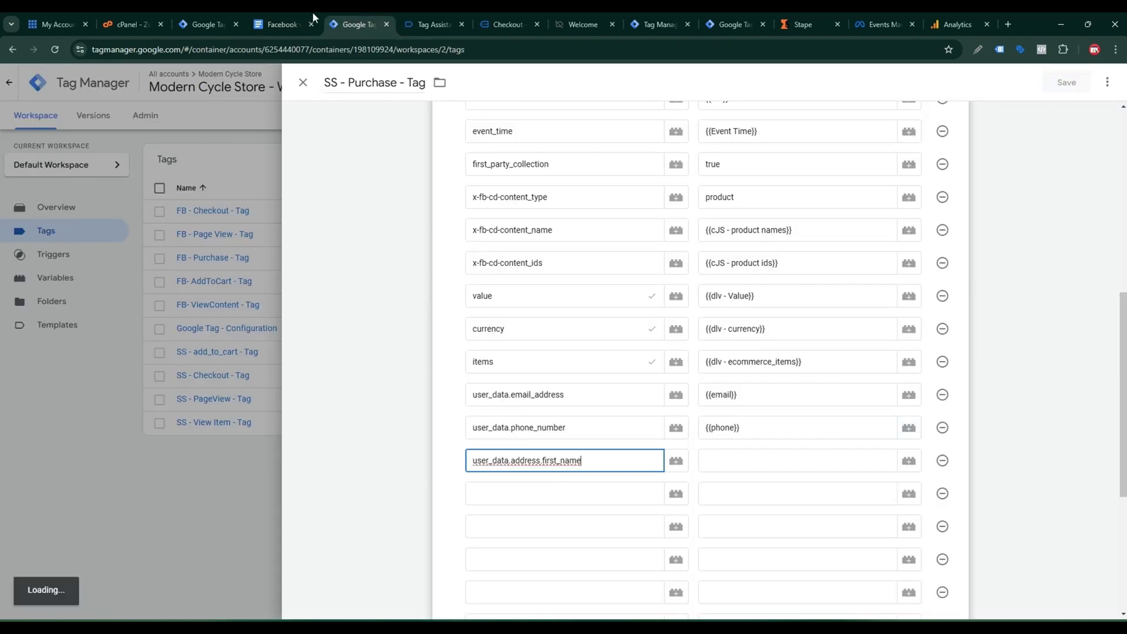
Step: Copy user_data.address.last_name from the Facebook Conversion API document into the parameter row below user_data.address.first_name
click(276, 24)
triple_click(431, 352)
key(ctrl+c)
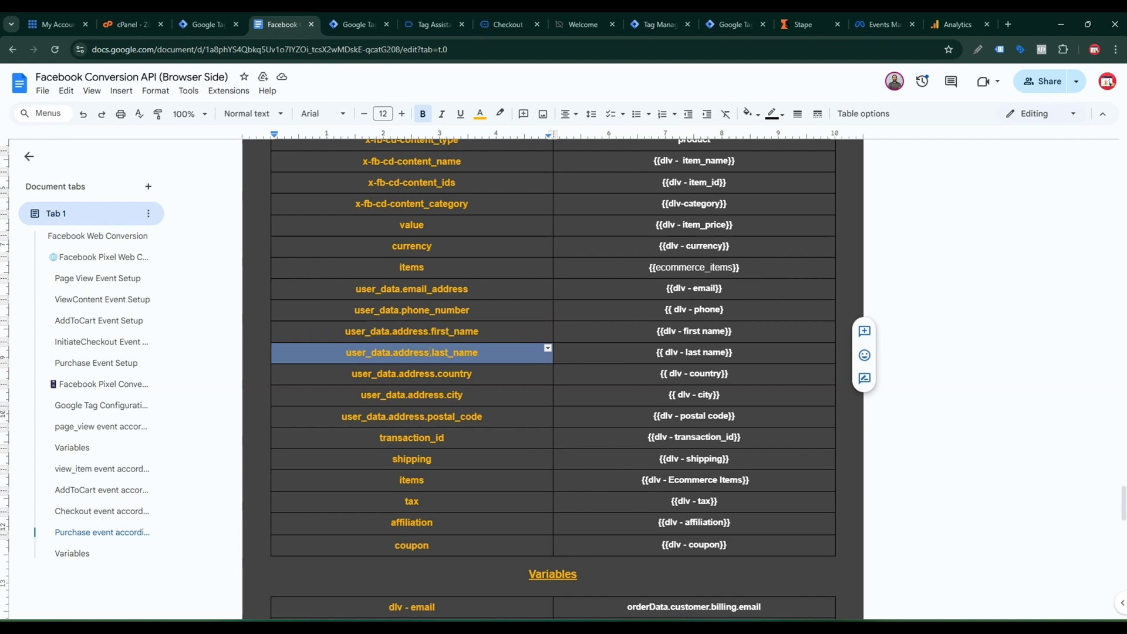
click(356, 24)
click(507, 493)
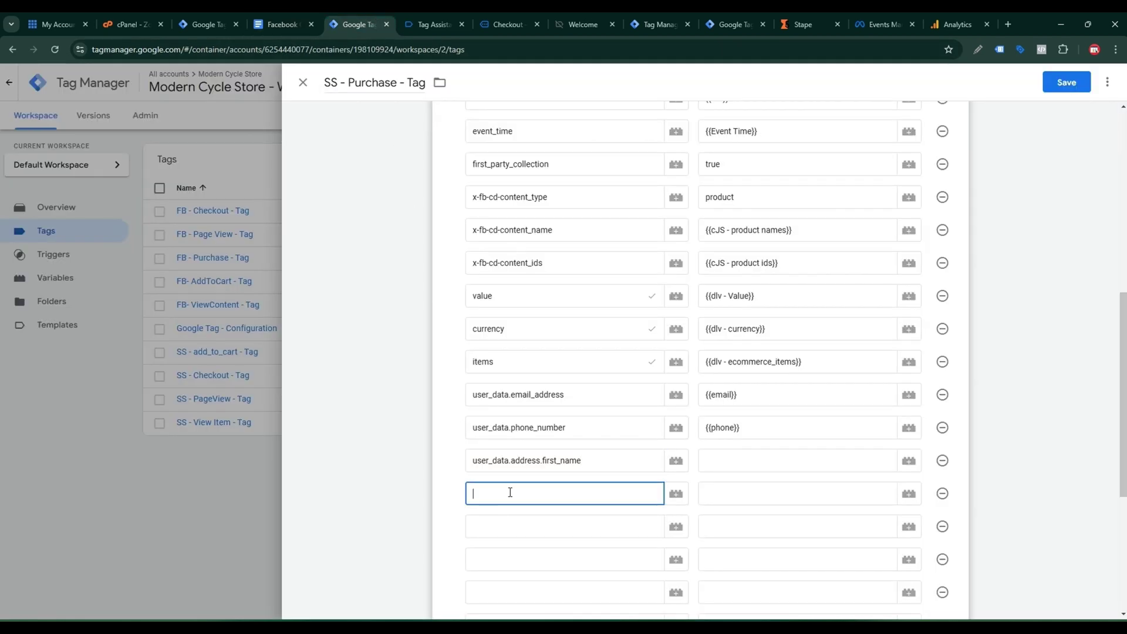
key(ctrl+v)
Step: Copy user_data.address.country from the Facebook Conversion API document into the parameter row below user_data.address.last_name
click(513, 526)
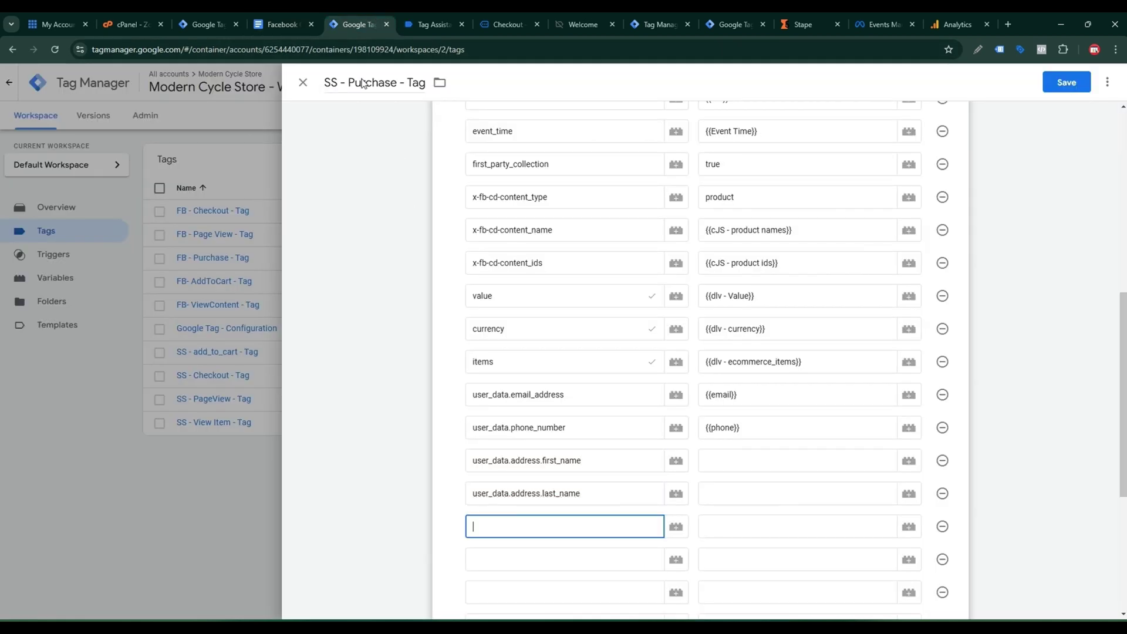
click(283, 24)
scroll(444, 263, down, 3)
double_click(452, 257)
triple_click(444, 263)
key(ctrl+c)
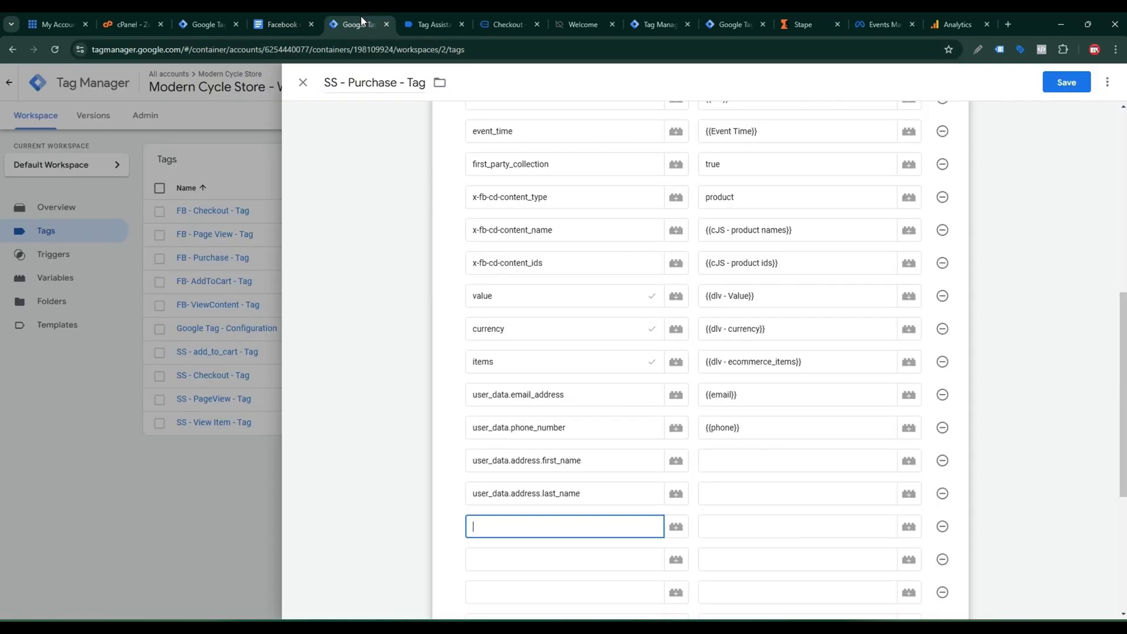
click(356, 24)
key(ctrl+v)
Step: Copy user_data.address.city from the Facebook Conversion API document into the parameter row below user_data.address.country
click(523, 559)
scroll(540, 516, down, 3)
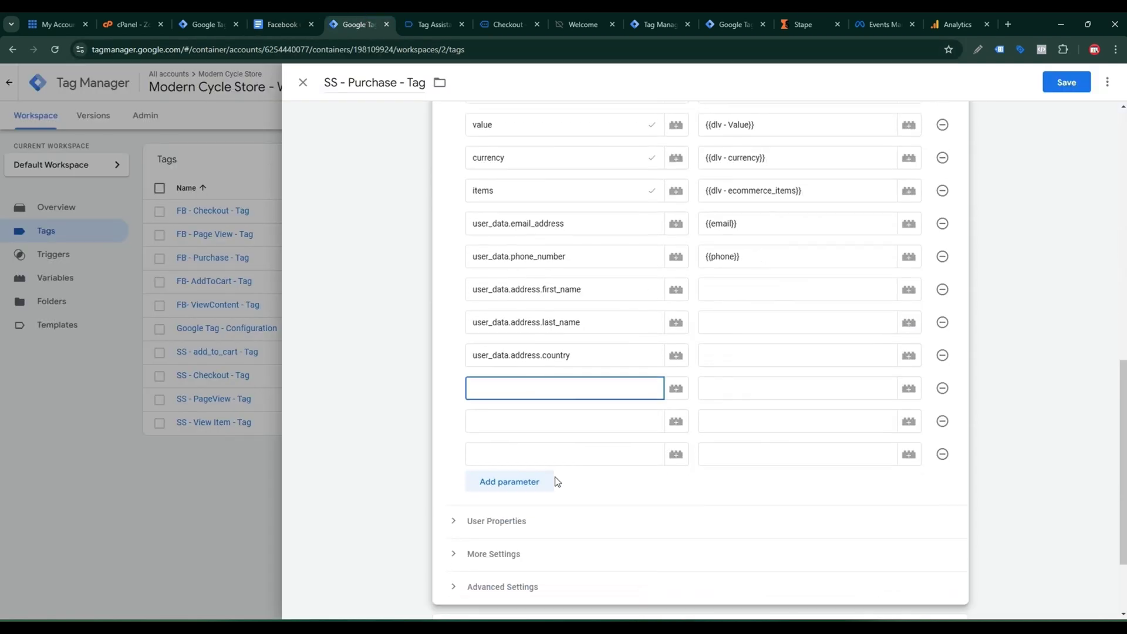
click(281, 24)
triple_click(432, 279)
key(ctrl+c)
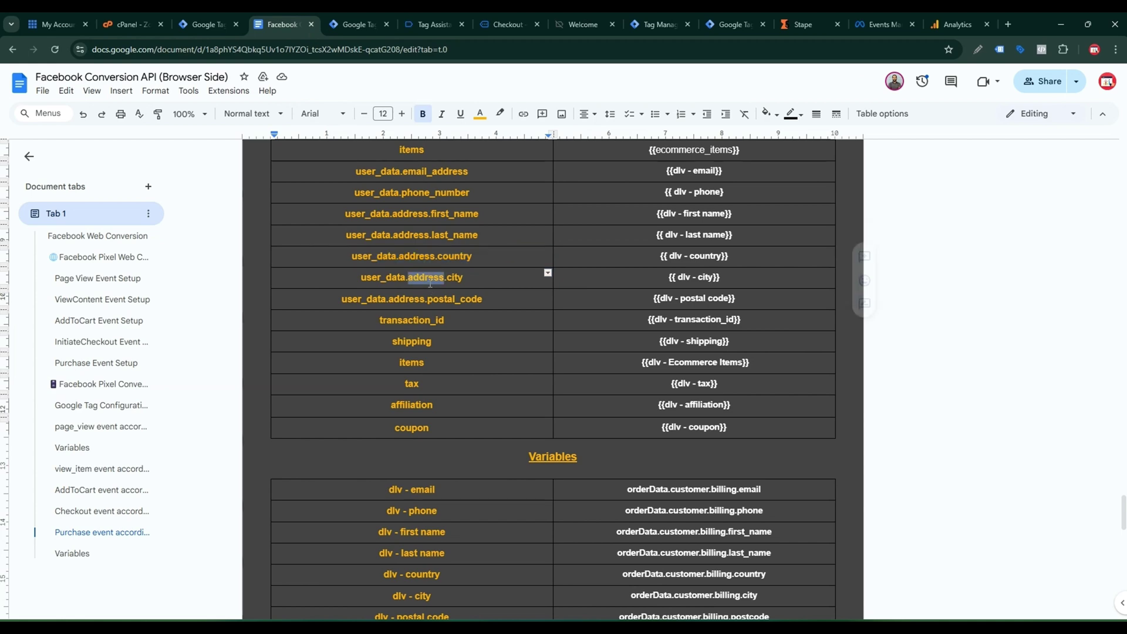
click(354, 19)
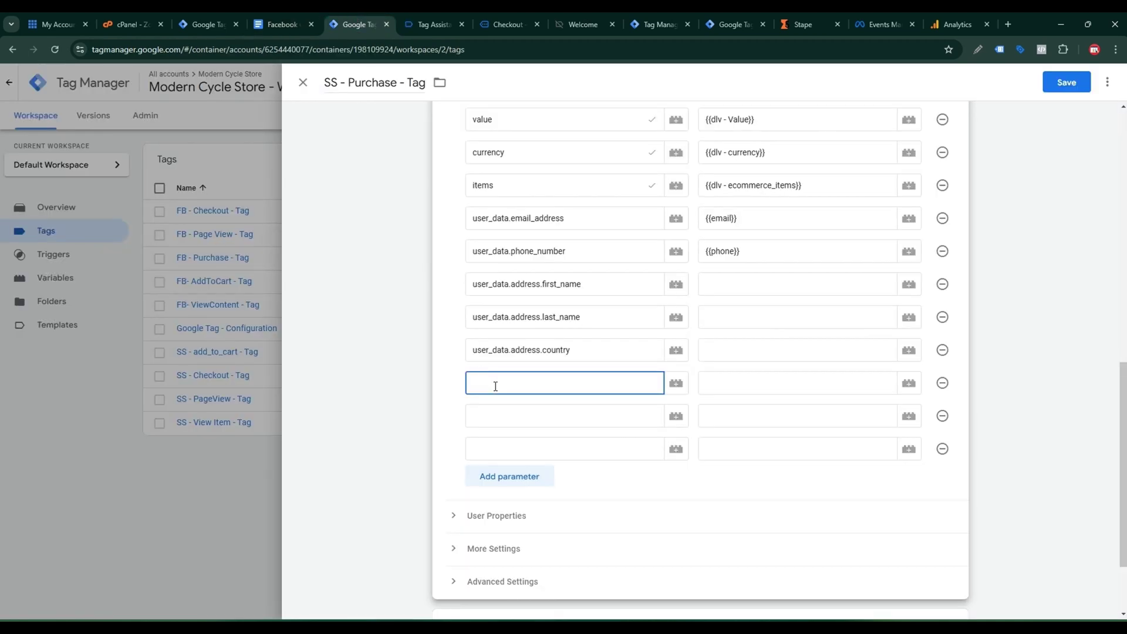
key(ctrl+v)
Step: Copy user_data.address.postal_code from the Facebook Conversion API document into the parameter row below user_data.address.city
click(513, 417)
click(283, 24)
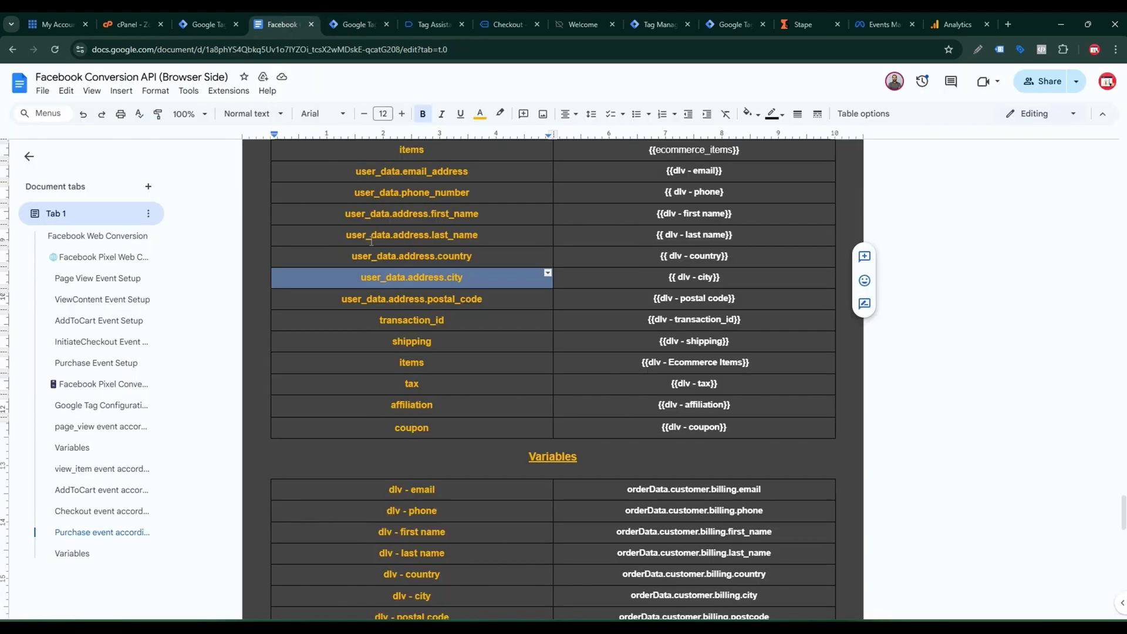
triple_click(428, 300)
key(ctrl+c)
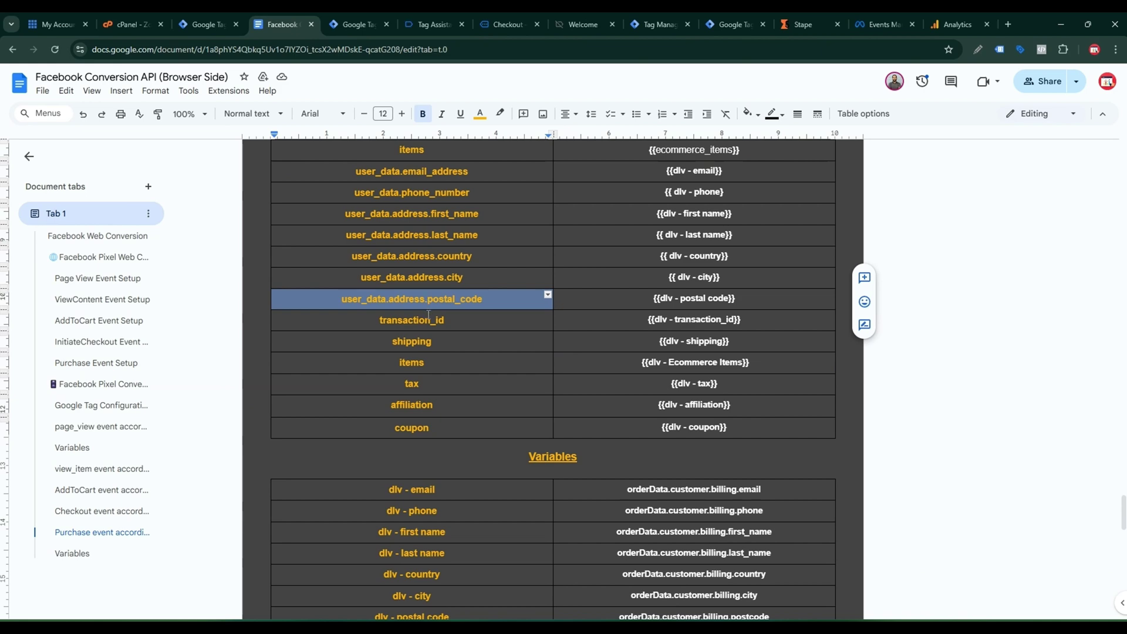
click(353, 24)
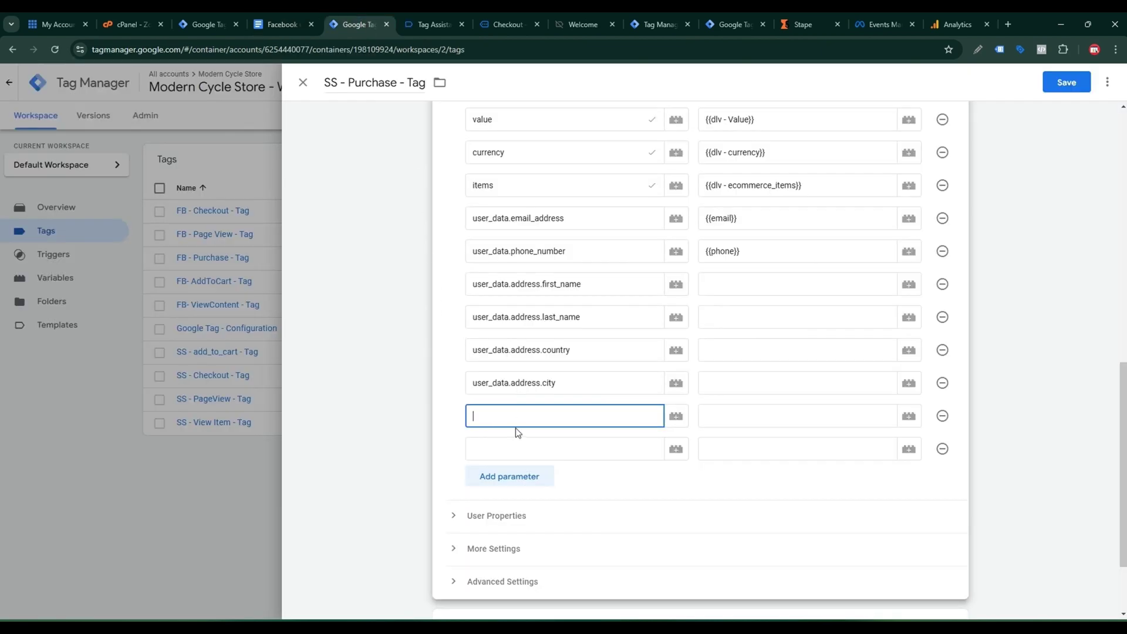
key(ctrl+v)
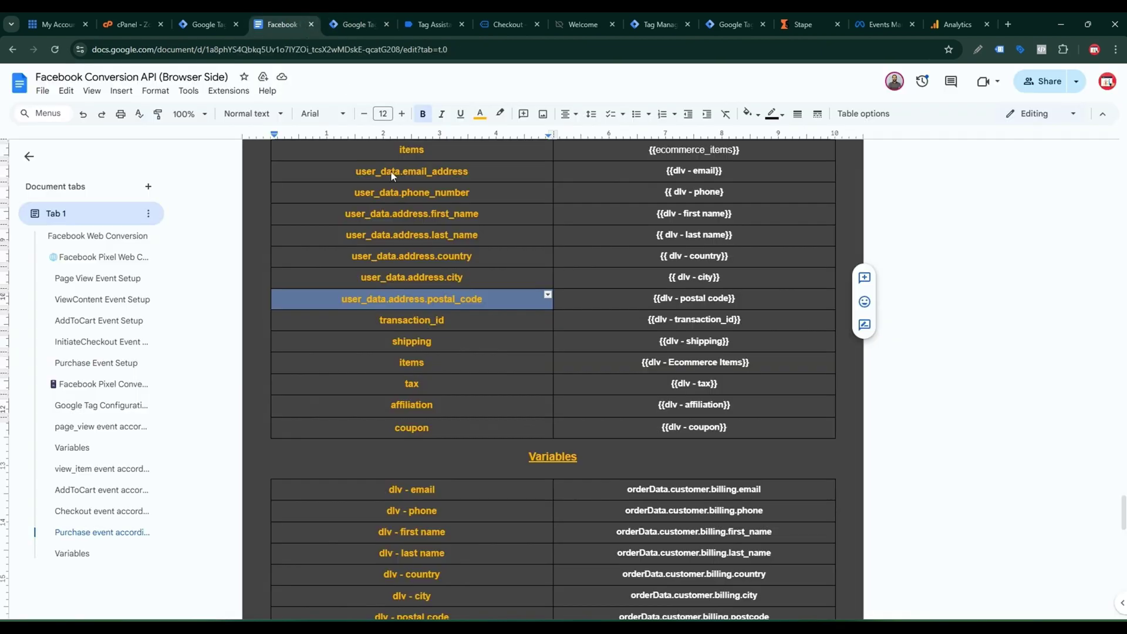
Step: Copy transaction_id from the Facebook Conversion API document into the last empty event parameter row of the purchase tag
click(282, 24)
triple_click(421, 320)
key(ctrl+c)
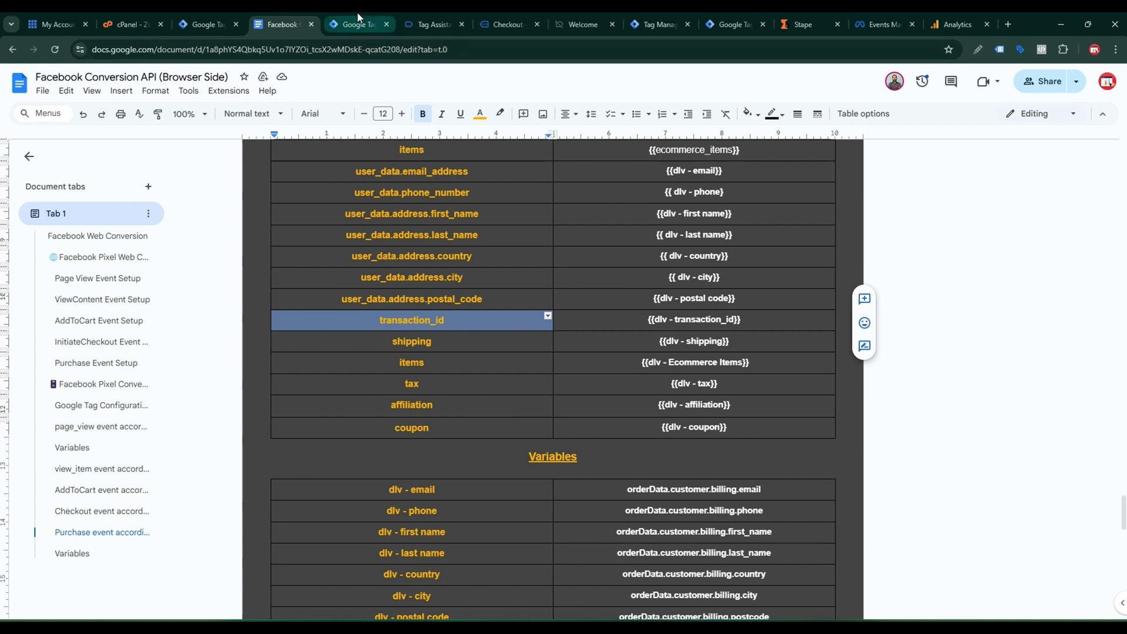
click(354, 24)
key(ctrl+v)
Step: Add three more empty event parameter rows to the purchase tag
click(530, 477)
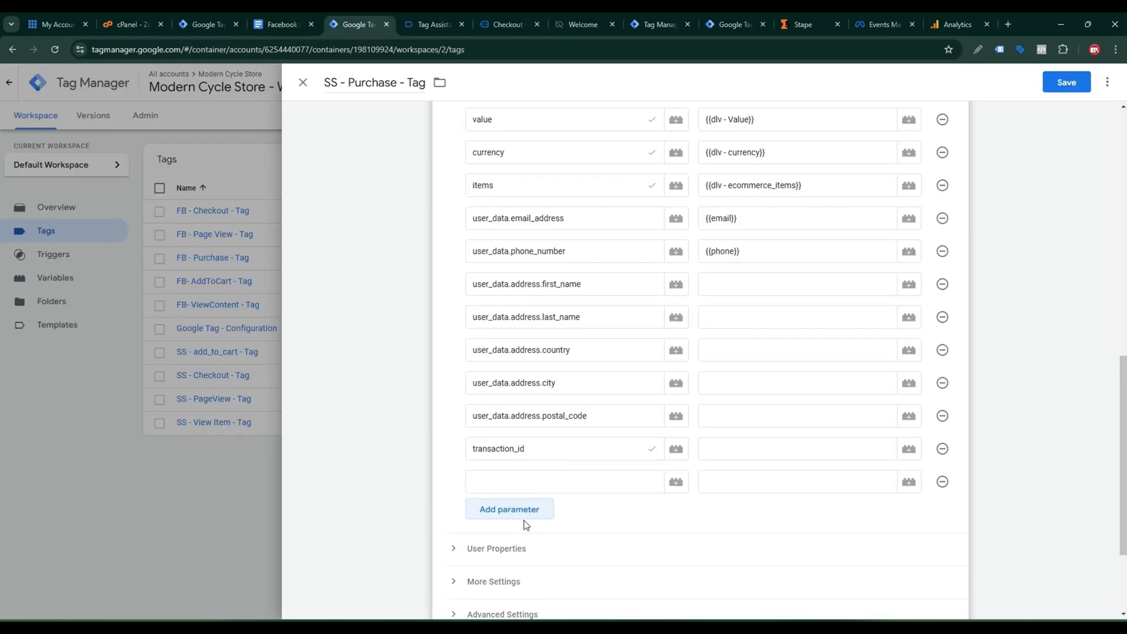
click(524, 510)
click(525, 542)
Step: Copy shipping from the Facebook Conversion API document into the parameter row below transaction_id
click(285, 23)
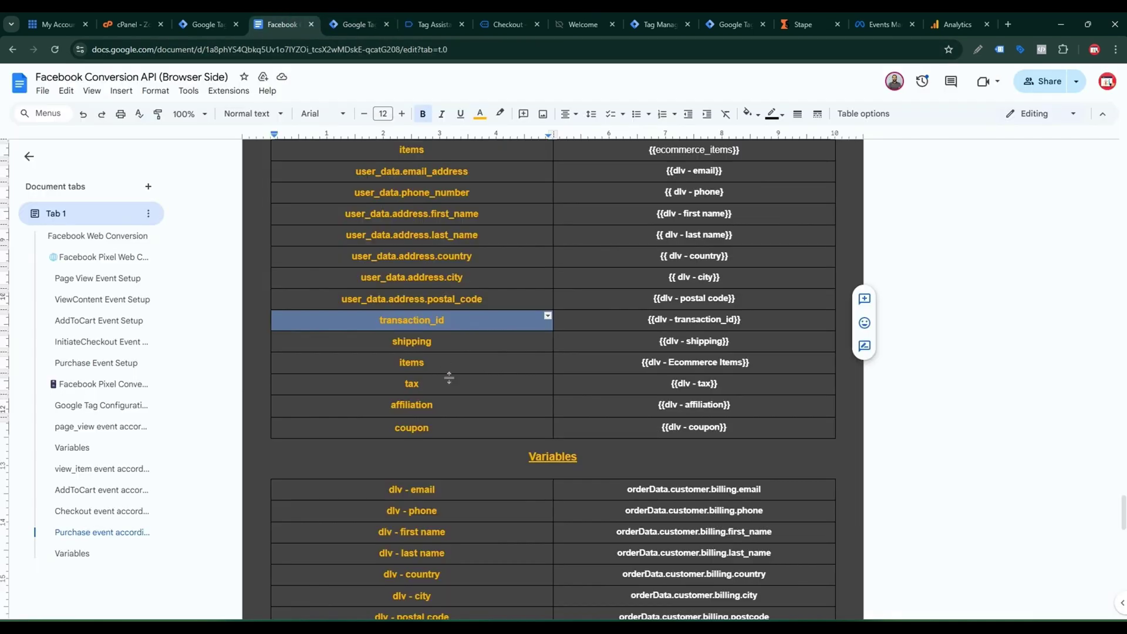
triple_click(435, 347)
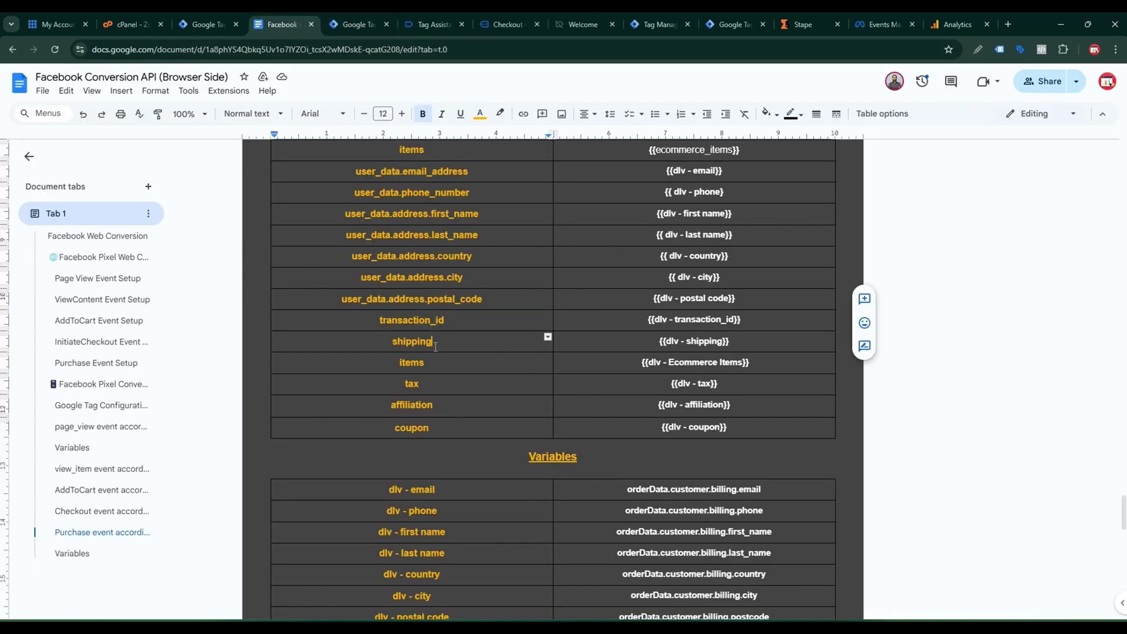
click(358, 22)
click(498, 477)
key(ctrl+v)
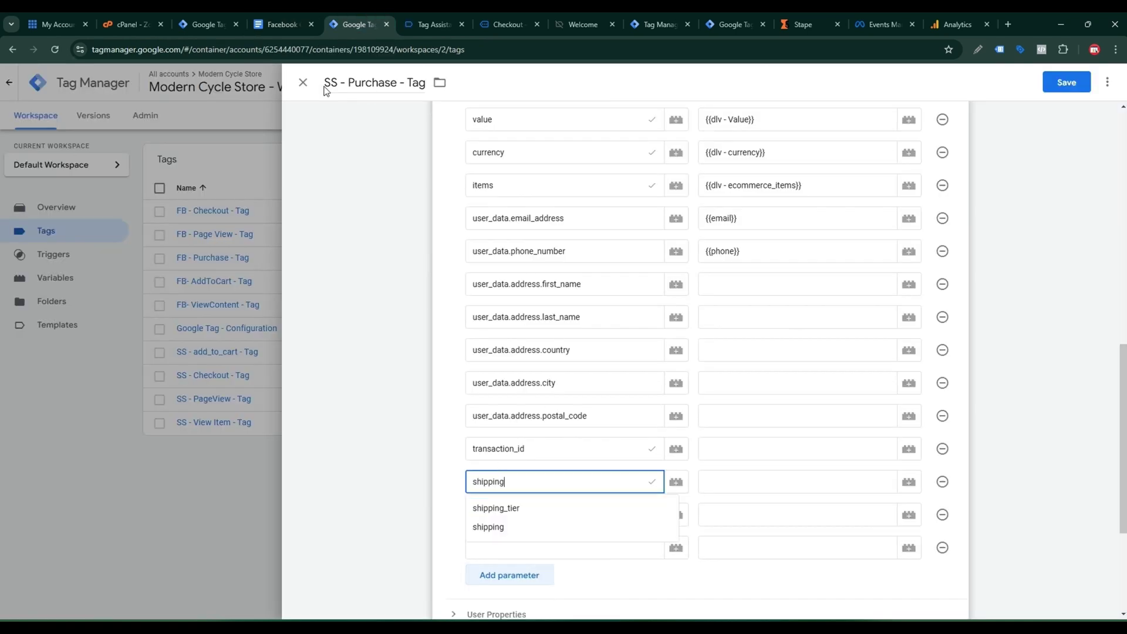
Step: Check the items parameter against the other required purchase event parameters listed in the Facebook Conversion API document
click(285, 24)
double_click(423, 364)
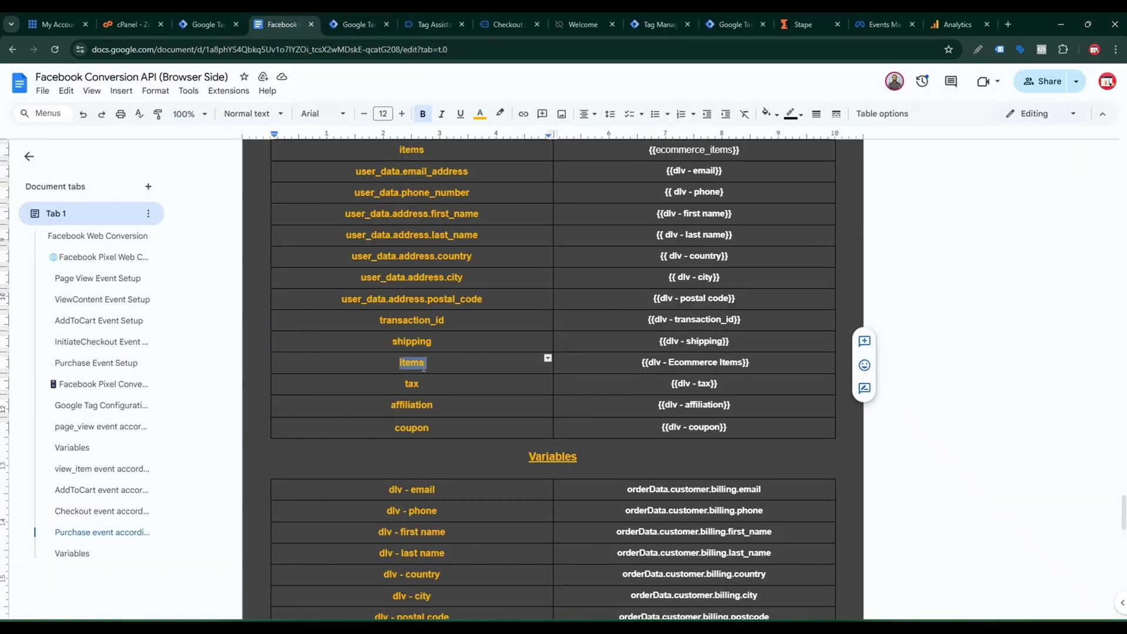
scroll(446, 364, up, 2)
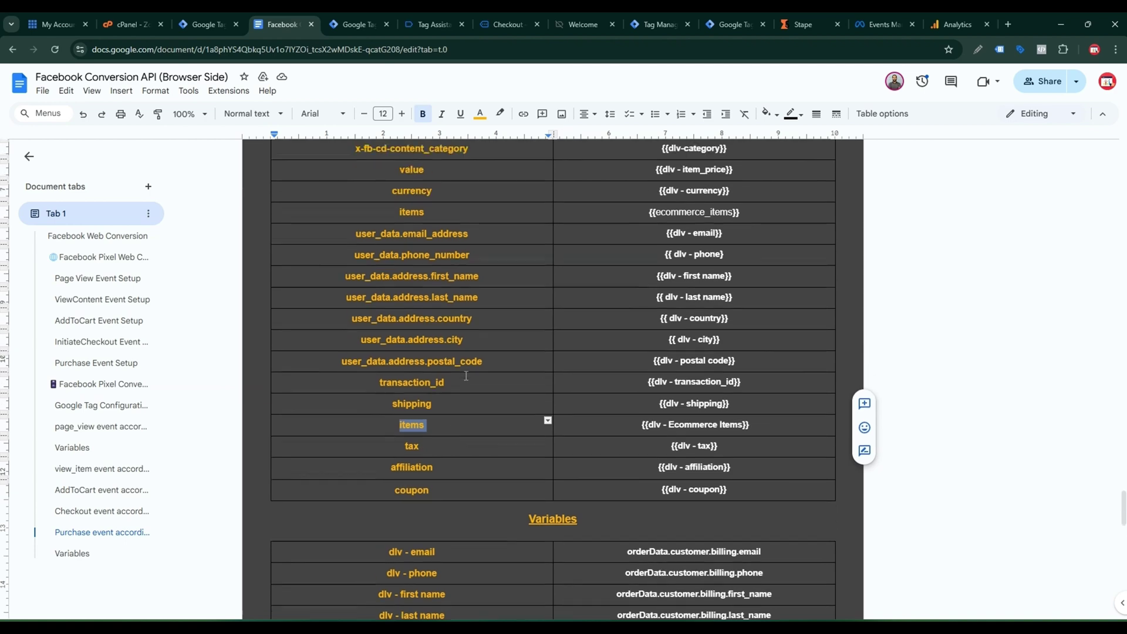
scroll(459, 329, up, 3)
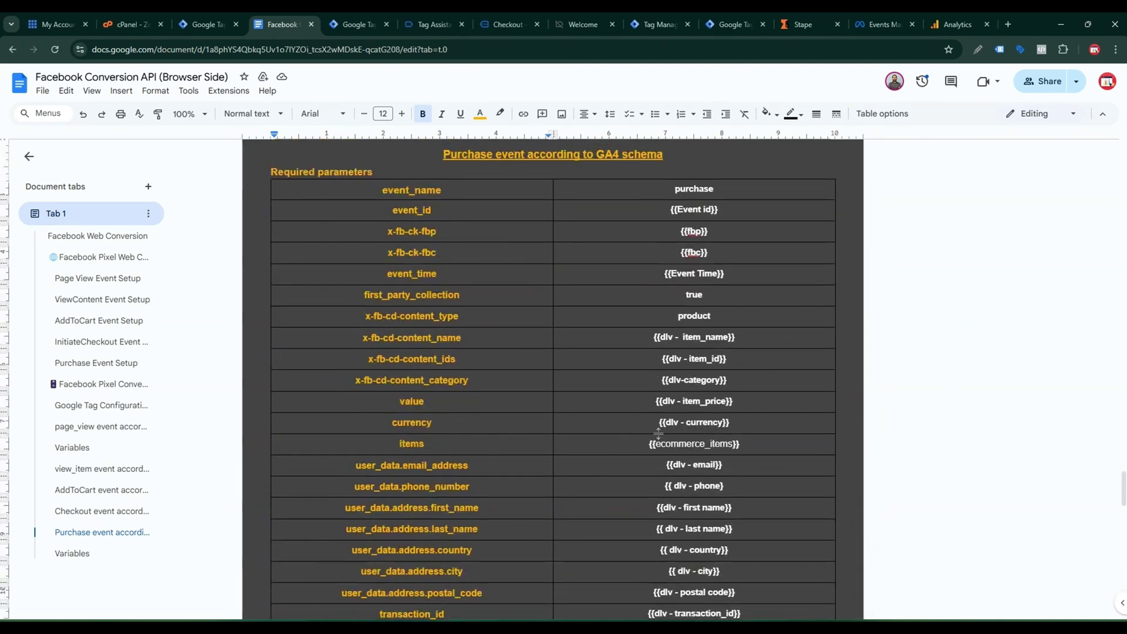
scroll(705, 449, down, 5)
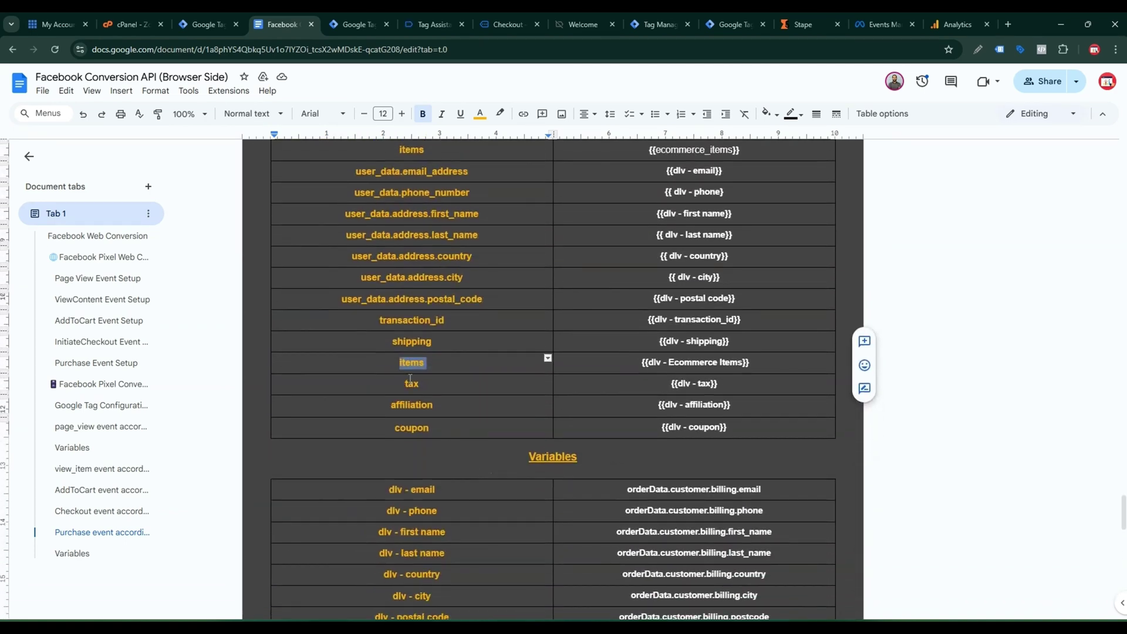
Step: Copy tax from the Facebook Conversion API document into the purchase tag's parameter row below shipping
double_click(413, 382)
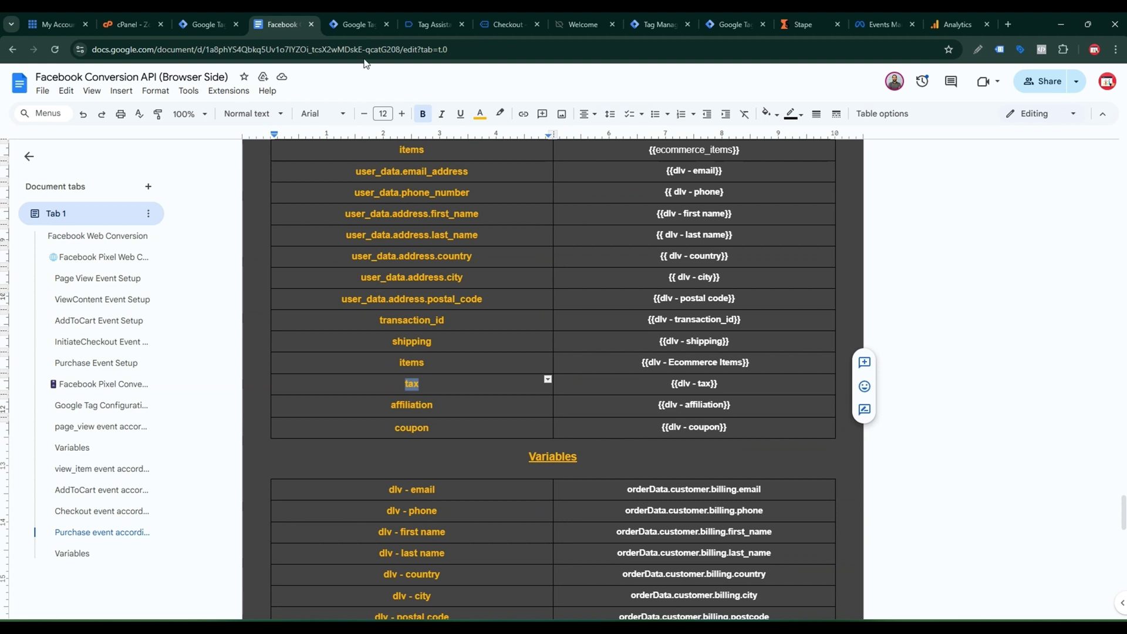
click(373, 23)
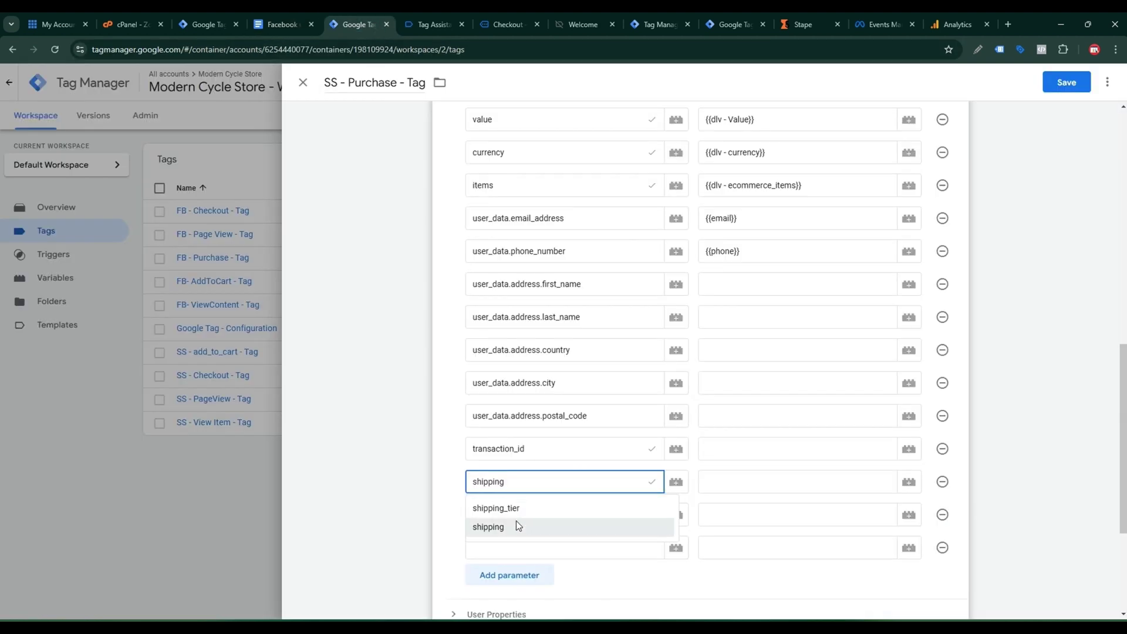
click(691, 478)
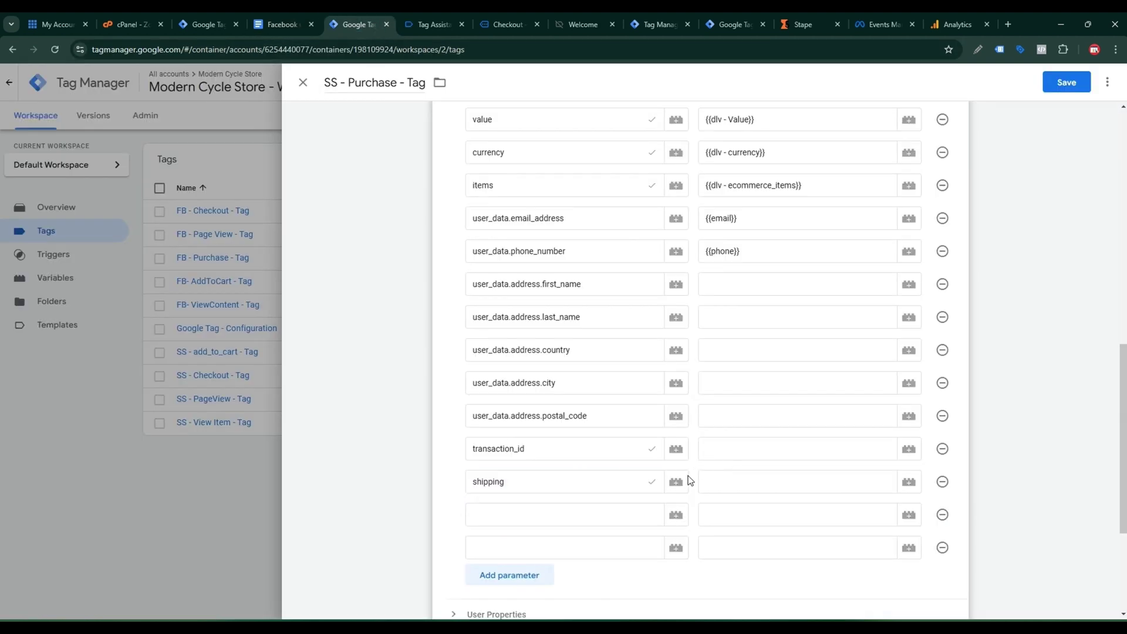
click(538, 514)
key(ctrl+v)
Step: Copy affiliation from the Facebook Conversion API document into the purchase tag's parameter row below tax
click(518, 545)
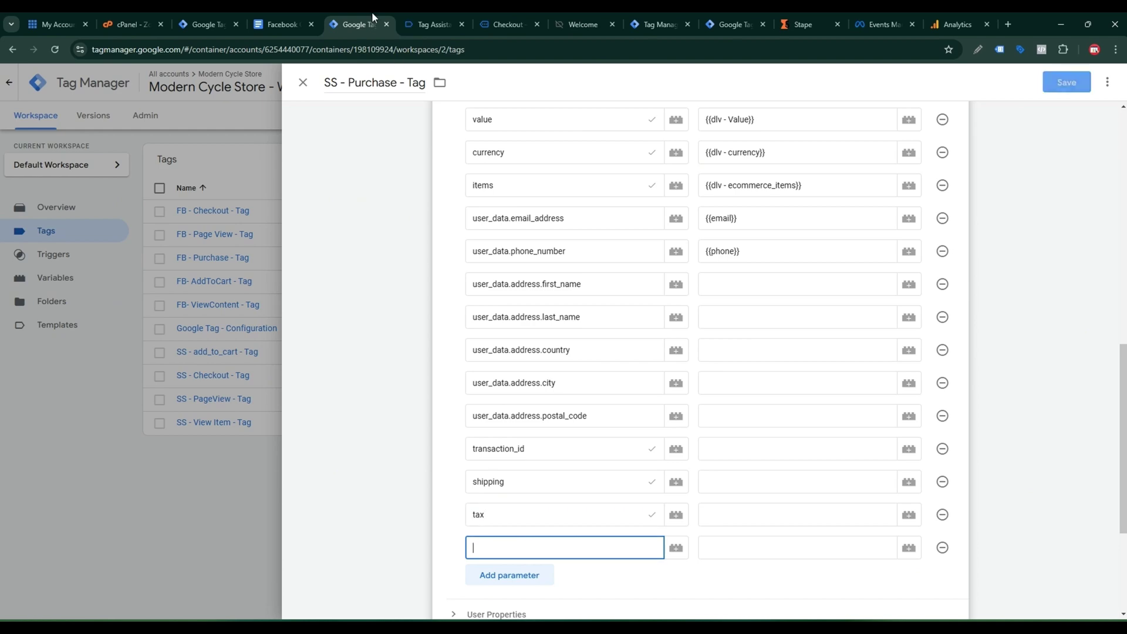
click(288, 24)
scroll(482, 214, down, 2)
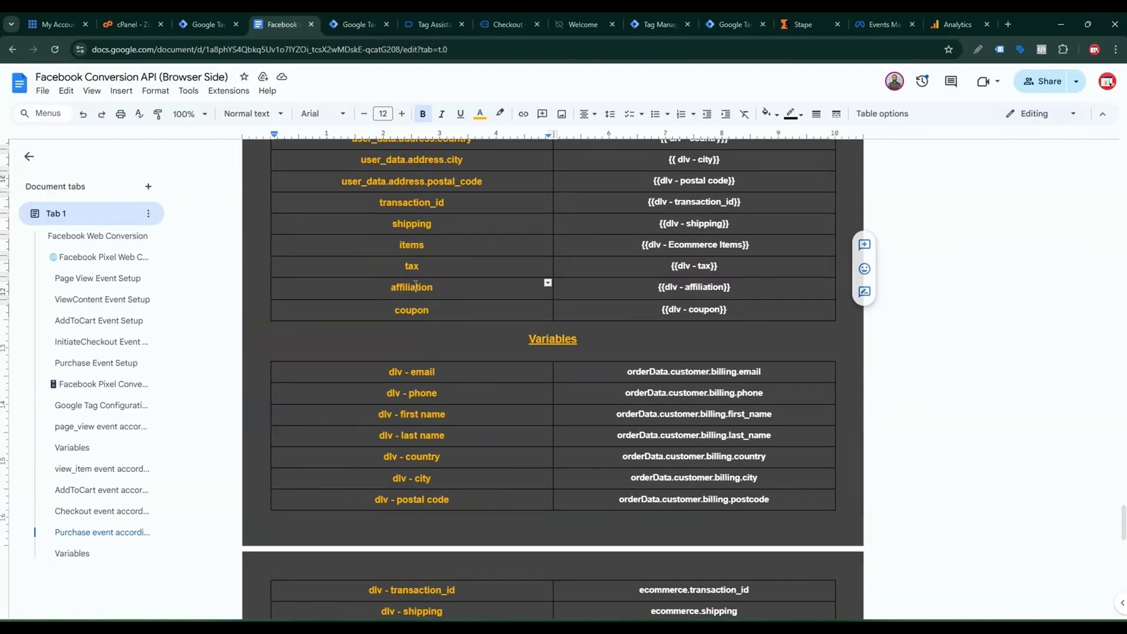
triple_click(415, 287)
click(355, 25)
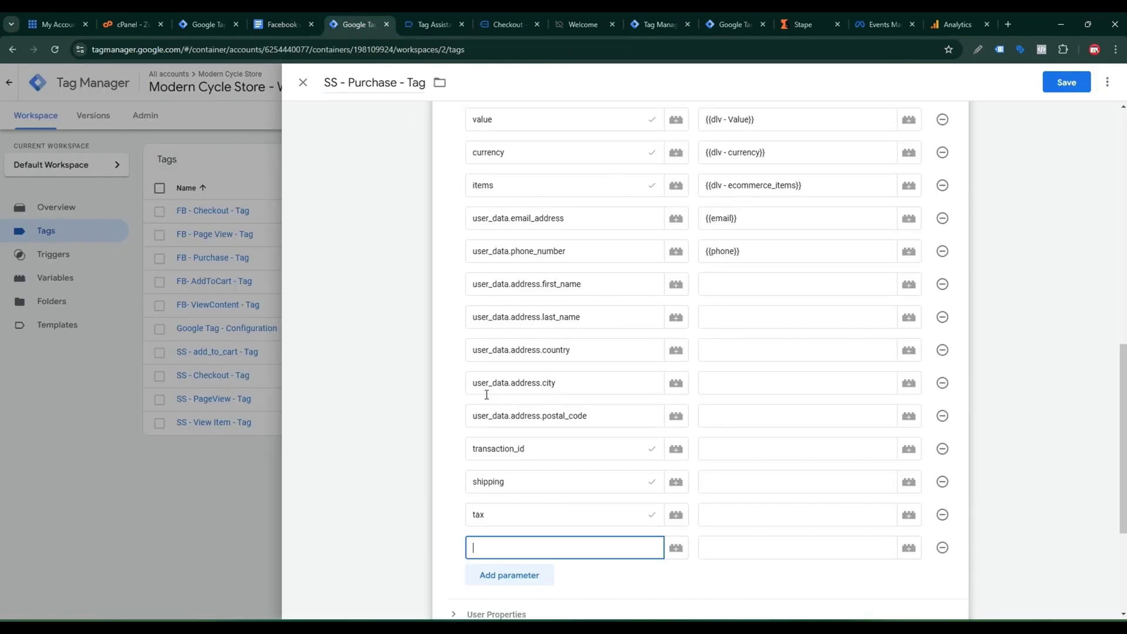
key(ctrl+v)
Step: Add two more event parameter rows and copy coupon from the Facebook Conversion API document into the row below affiliation
click(521, 578)
scroll(528, 513, down, 4)
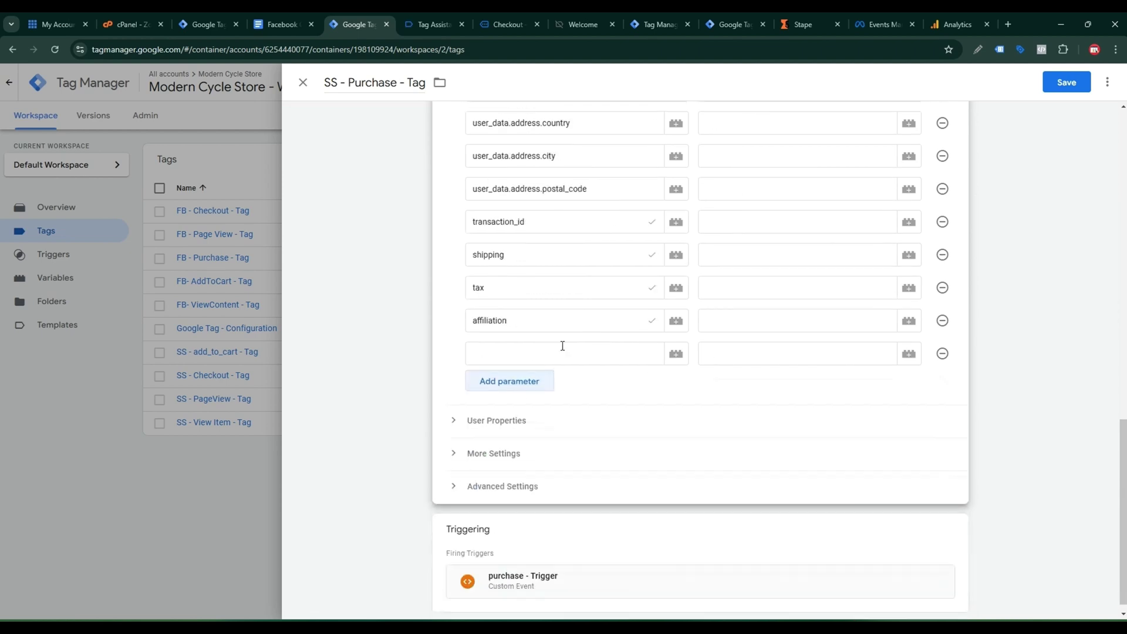
click(516, 381)
click(281, 24)
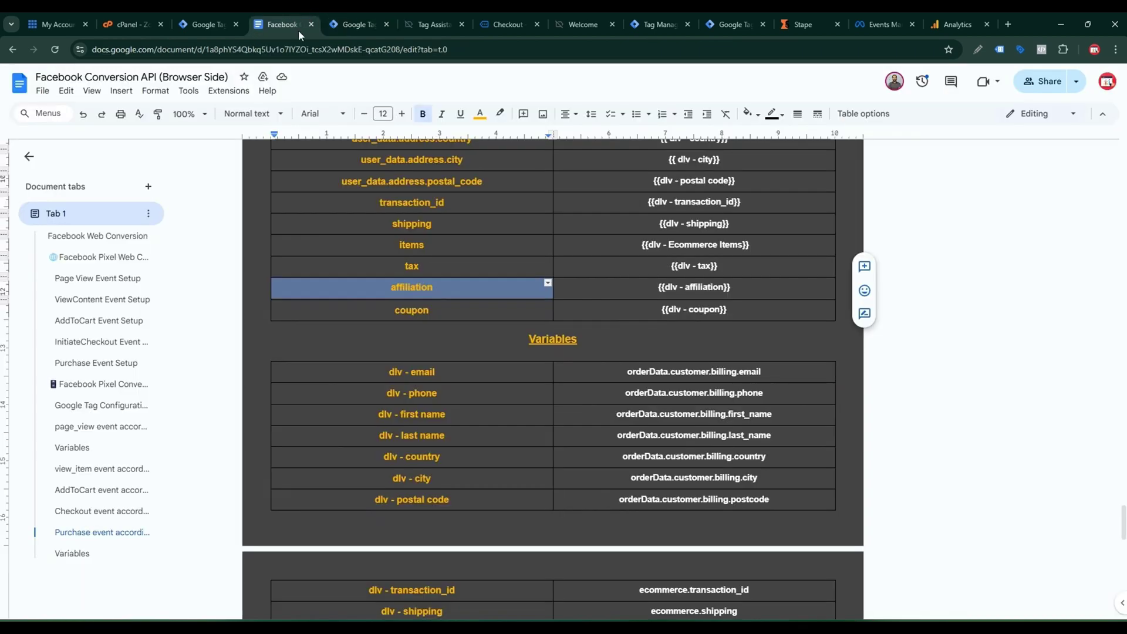
double_click(418, 307)
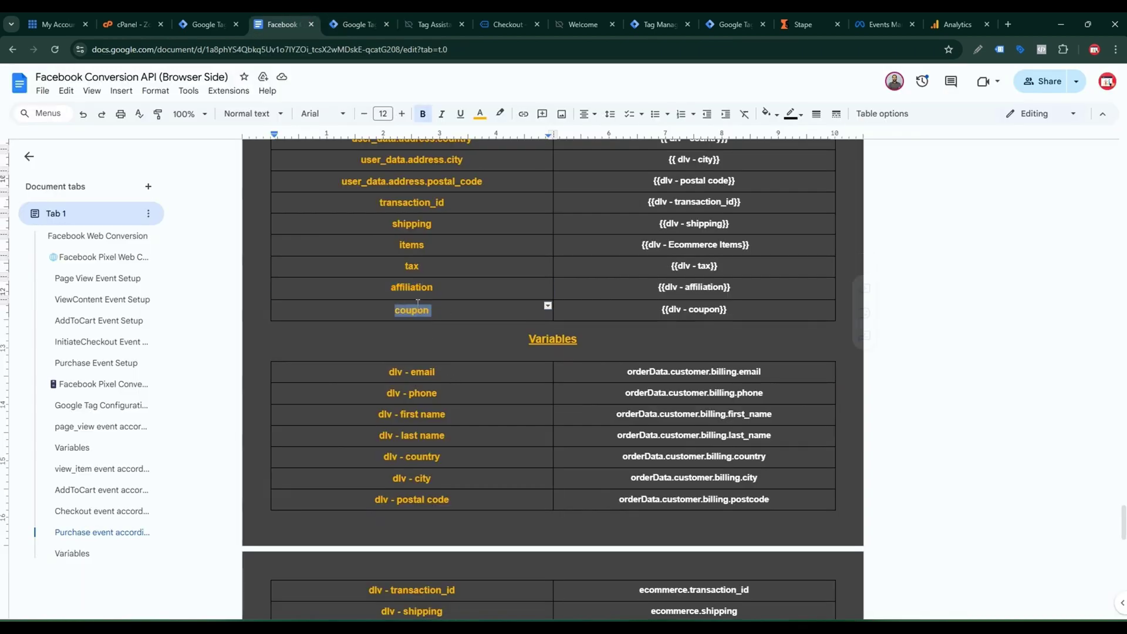
click(370, 24)
click(485, 344)
key(ctrl+v)
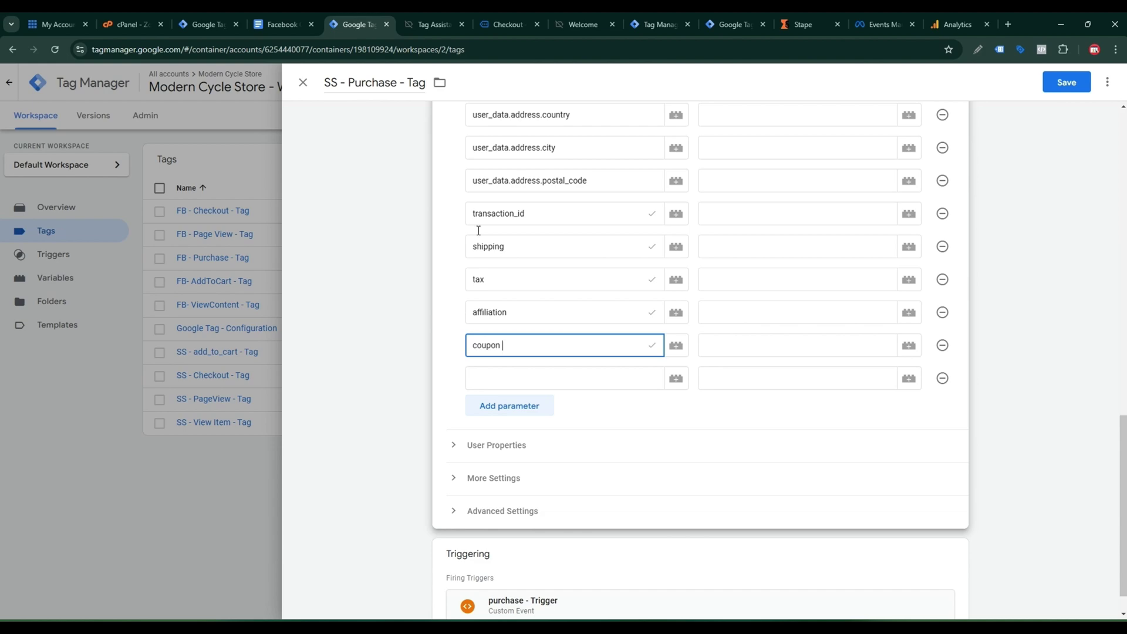
Step: Check the document's parameter list for anything after coupon and remove the surplus empty parameter row from the purchase tag
click(282, 24)
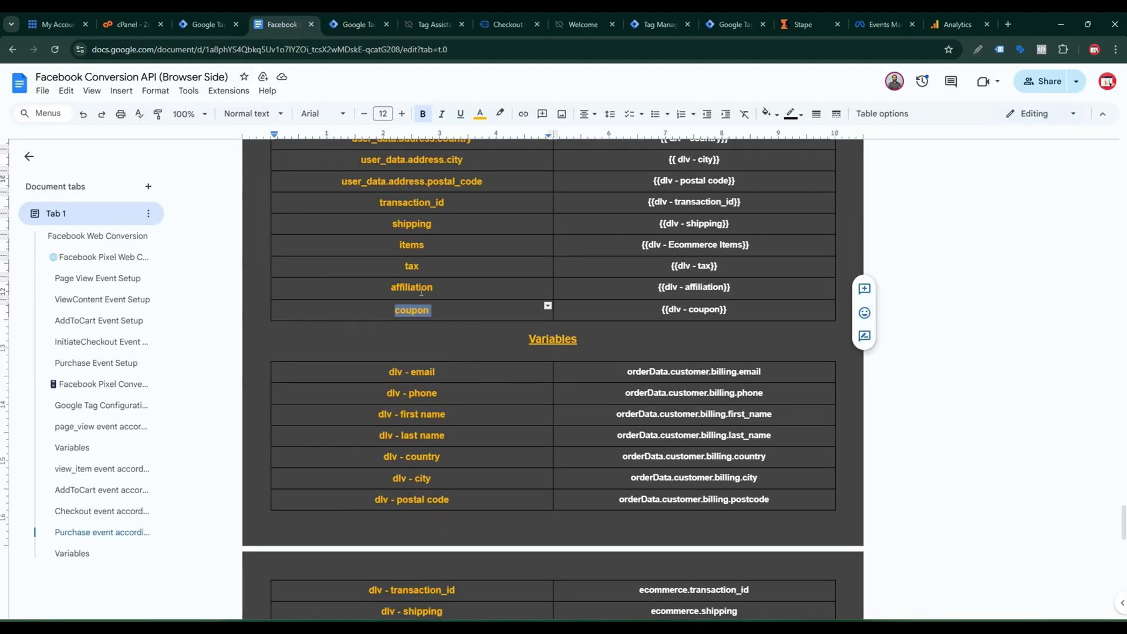
click(352, 24)
click(941, 379)
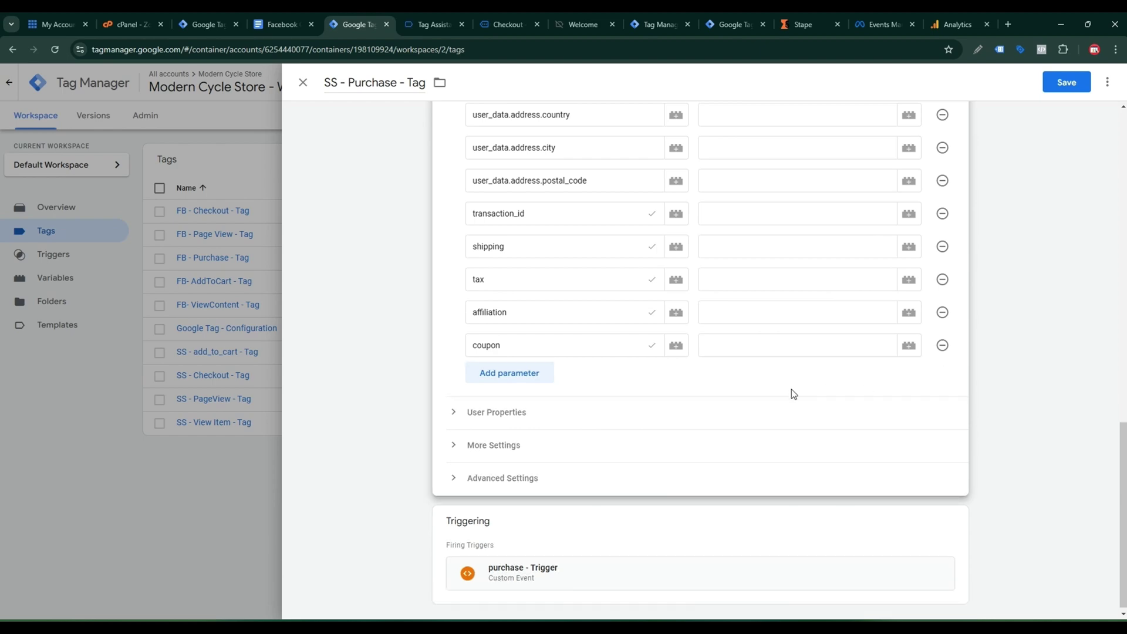
Step: Start a new Data Layer Variable for the value of user_data.address.first_name
scroll(681, 395, up, 2)
scroll(695, 431, up, 1)
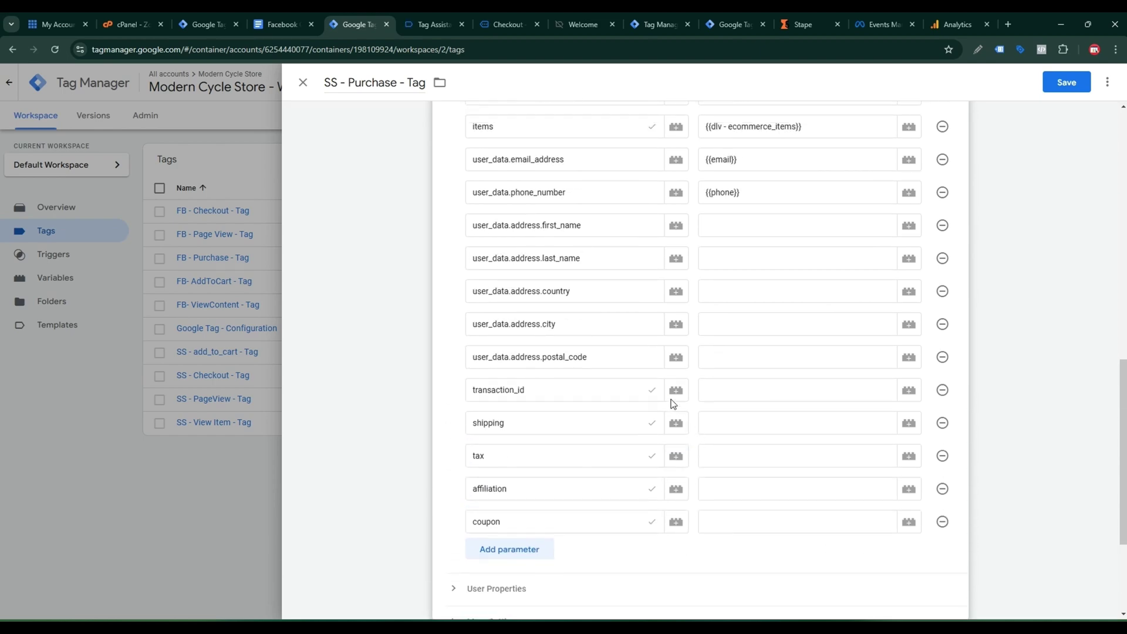
click(730, 227)
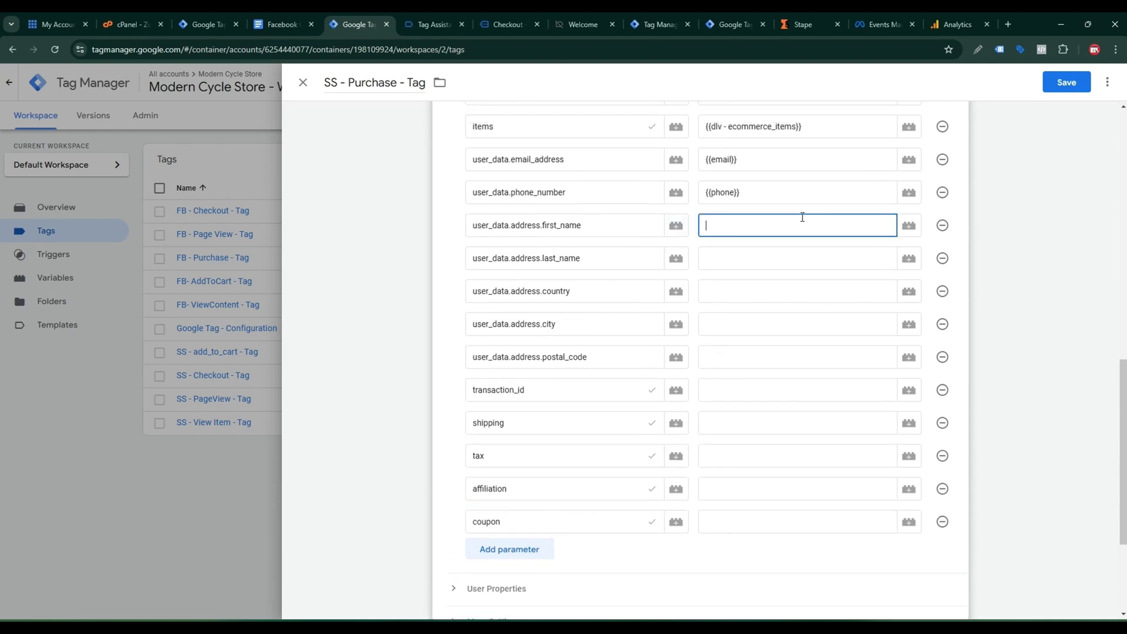
click(909, 225)
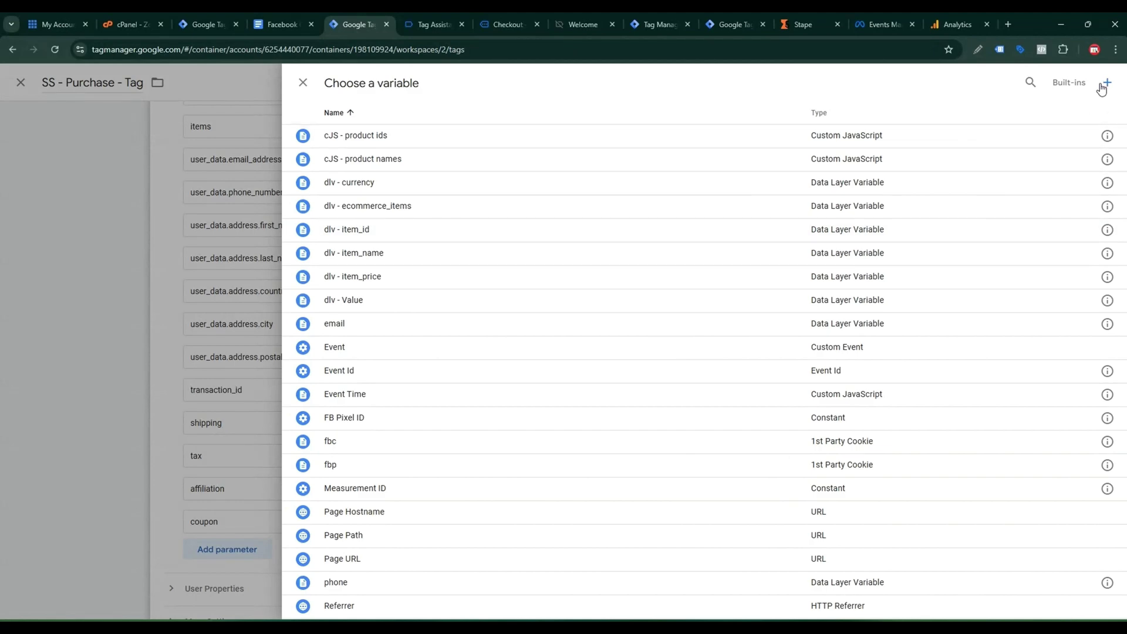
click(1107, 82)
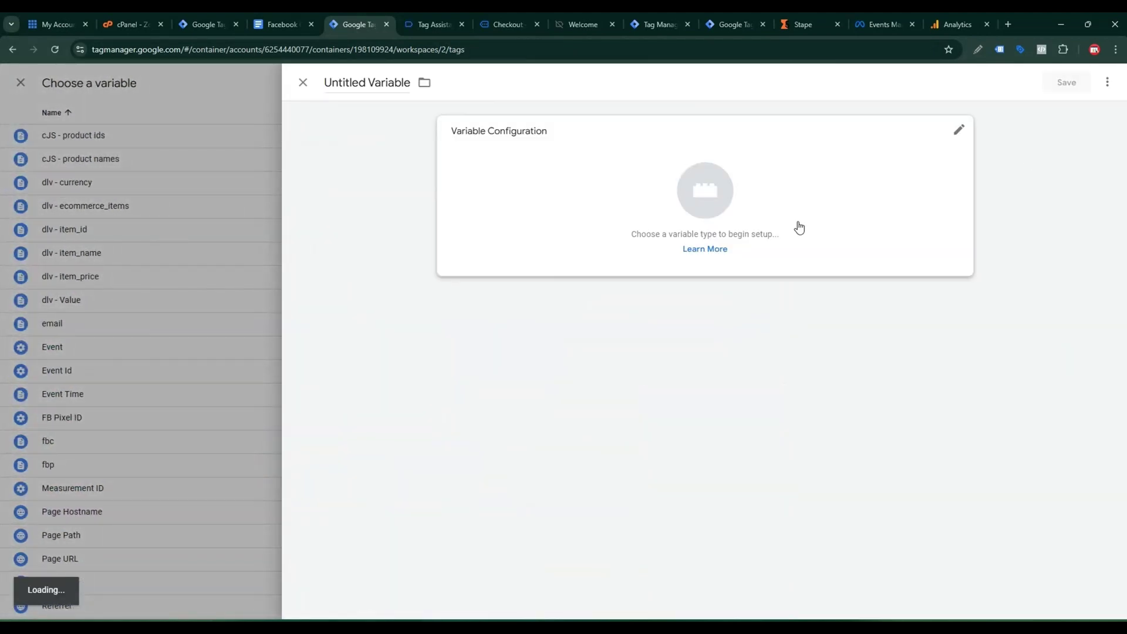
click(797, 227)
scroll(816, 329, down, 4)
scroll(839, 294, up, 1)
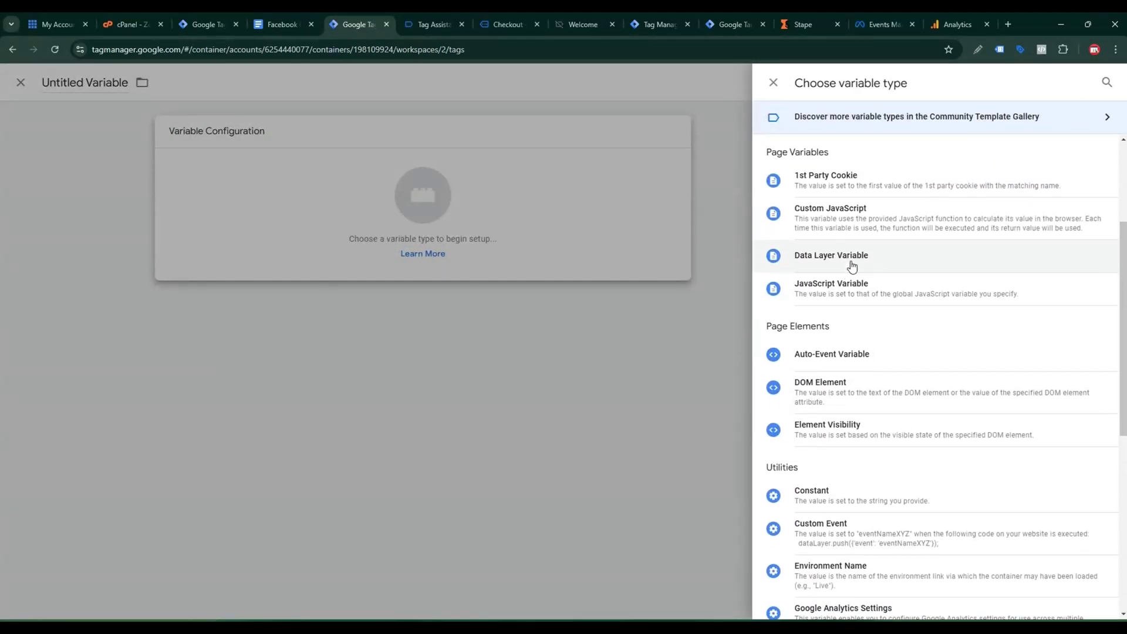
click(851, 269)
Step: Copy orderData.customer.billing.first_name from the Facebook Conversion API document as the new variable's Data Layer Variable Name
click(545, 250)
click(286, 24)
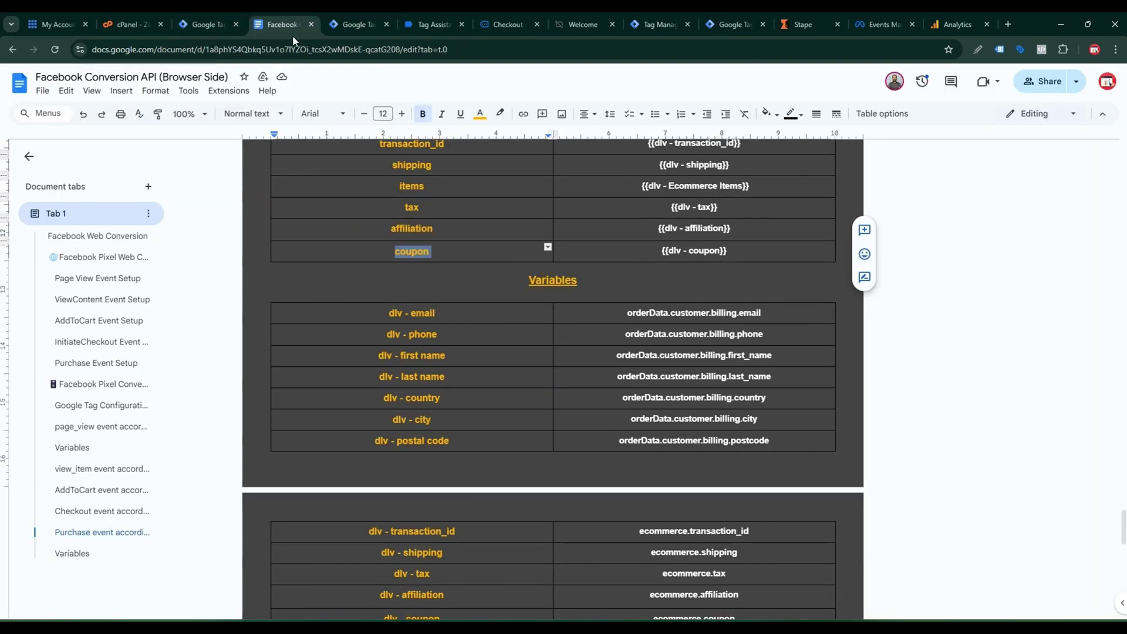
triple_click(730, 355)
key(ctrl+c)
click(354, 24)
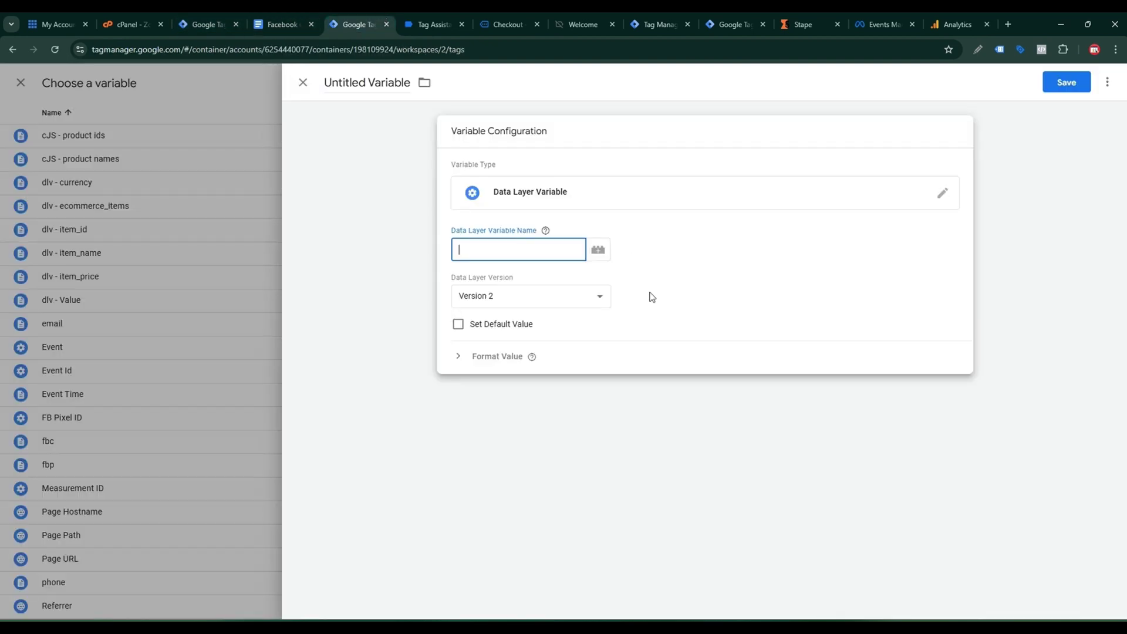
key(ctrl+v)
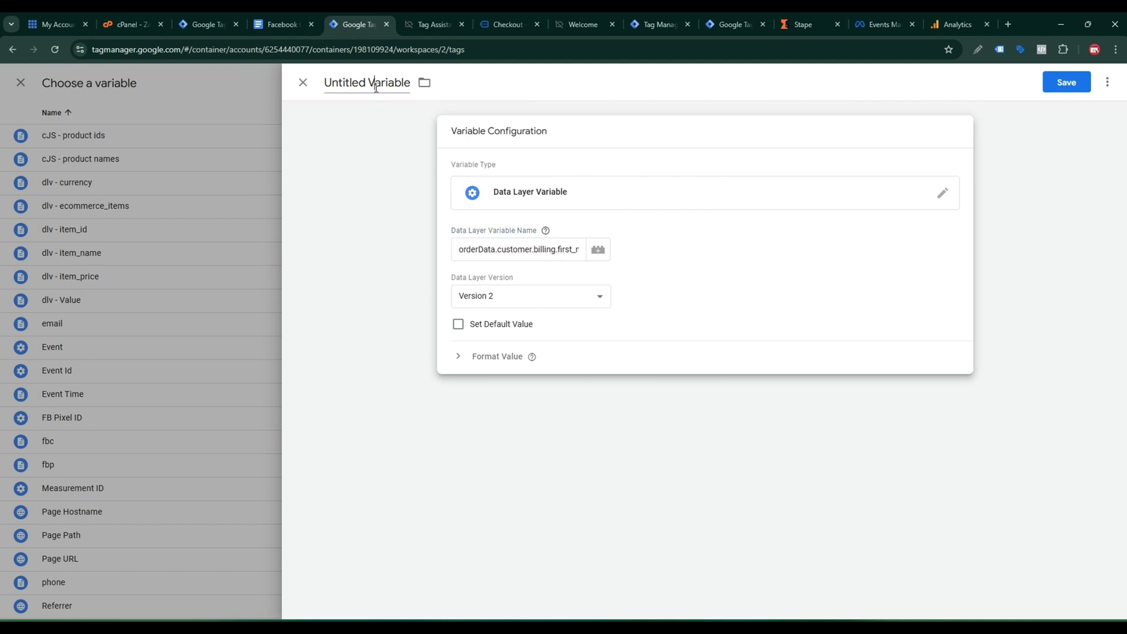
Step: Name the new variable "first name" and save it
double_click(376, 84)
key(BackSpace)
key(BackSpace)
key(BackSpace)
key(BackSpace)
key(BackSpace)
key(BackSpace)
key(BackSpace)
key(BackSpace)
key(BackSpace)
key(BackSpace)
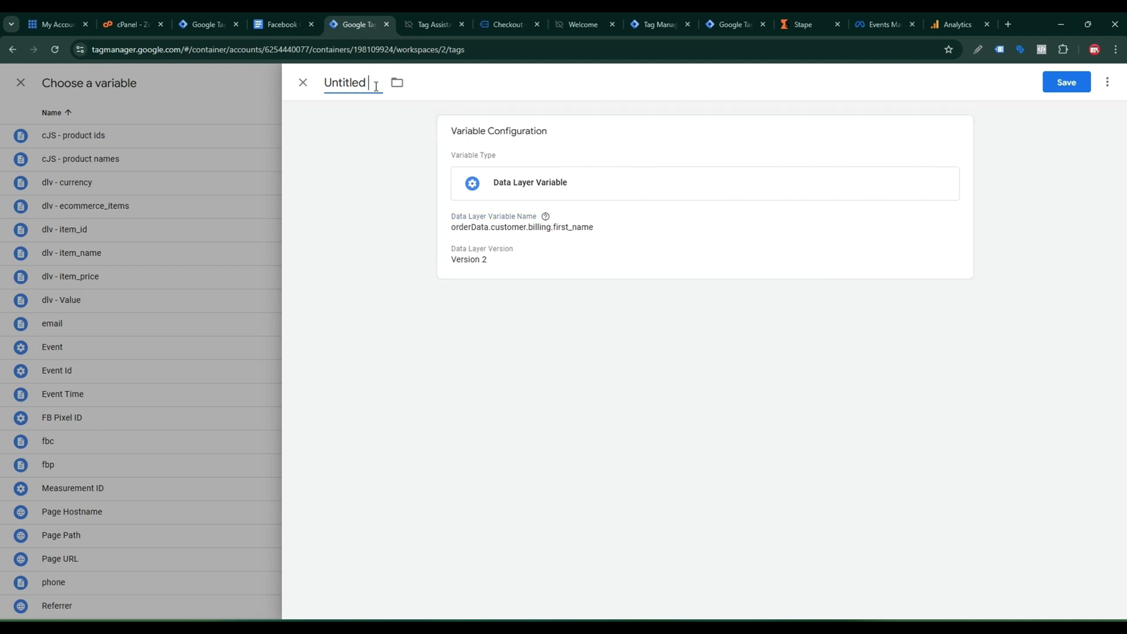
text(fo)
text(rst name)
click(1059, 84)
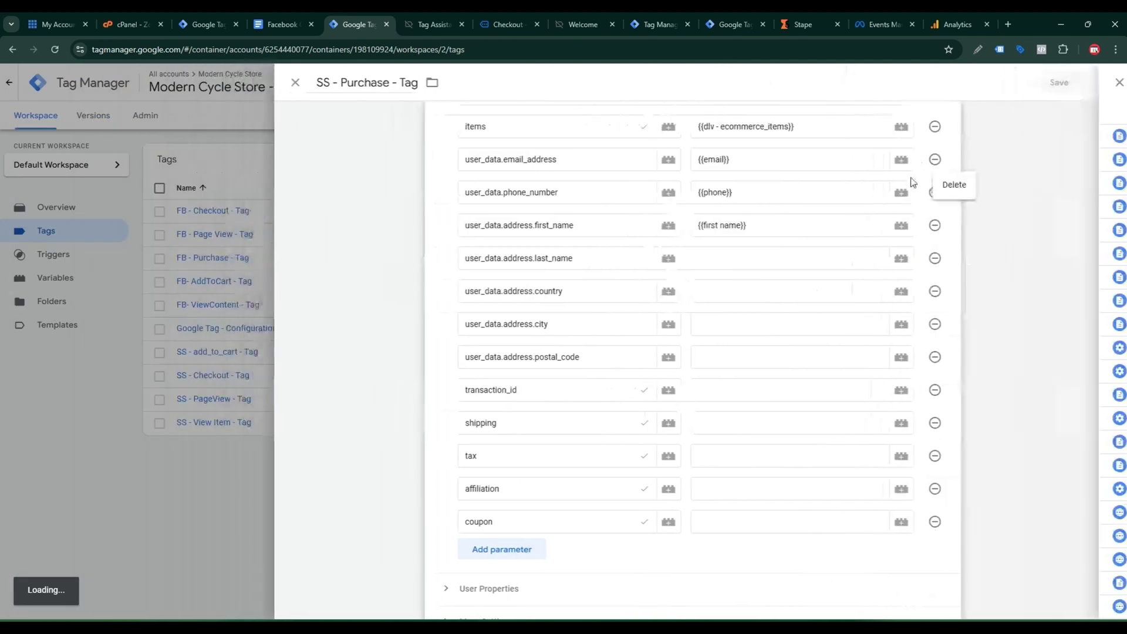
Step: Copy orderData.customer.billing.last_name from the document and start a new Data Layer Variable for the value of user_data.address.last_name
key(ctrl+Page_Up)
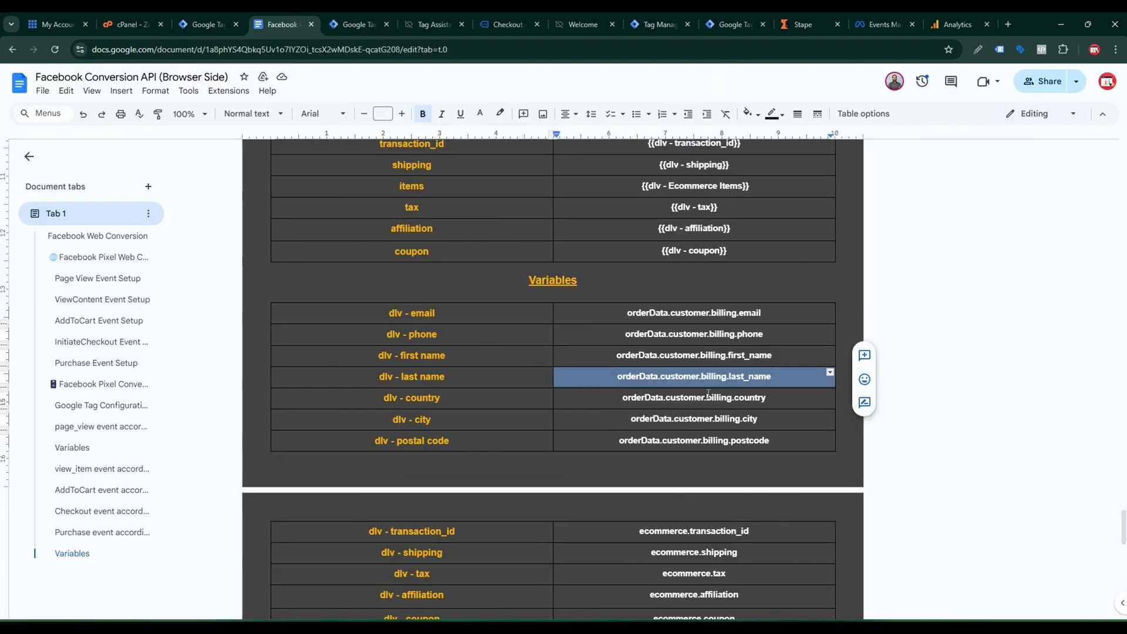
click(330, 21)
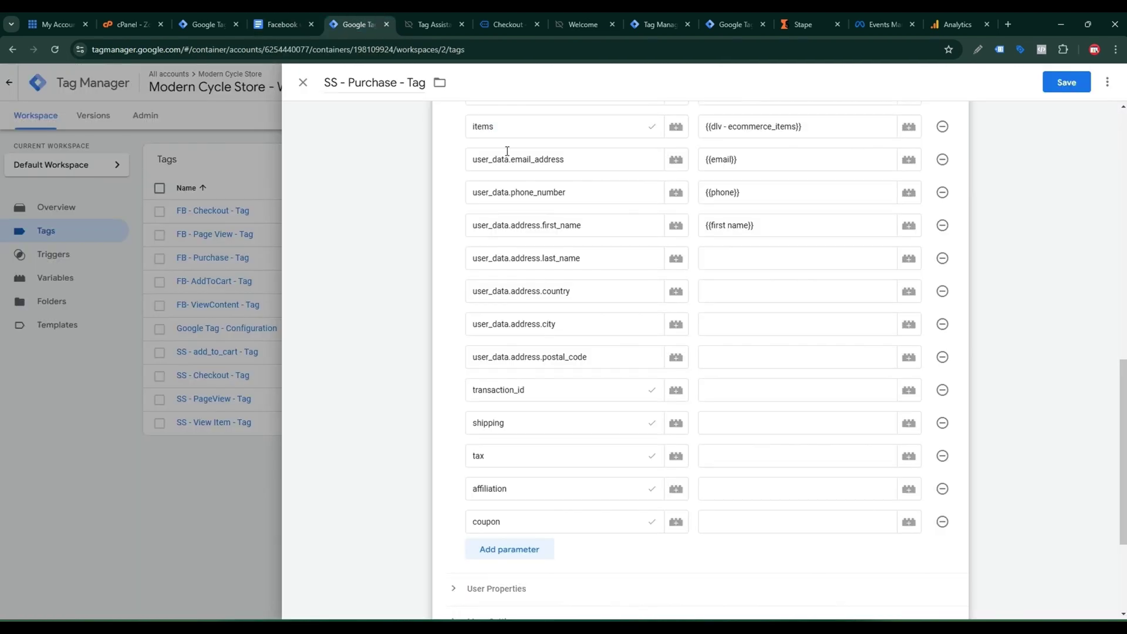
click(745, 261)
click(908, 258)
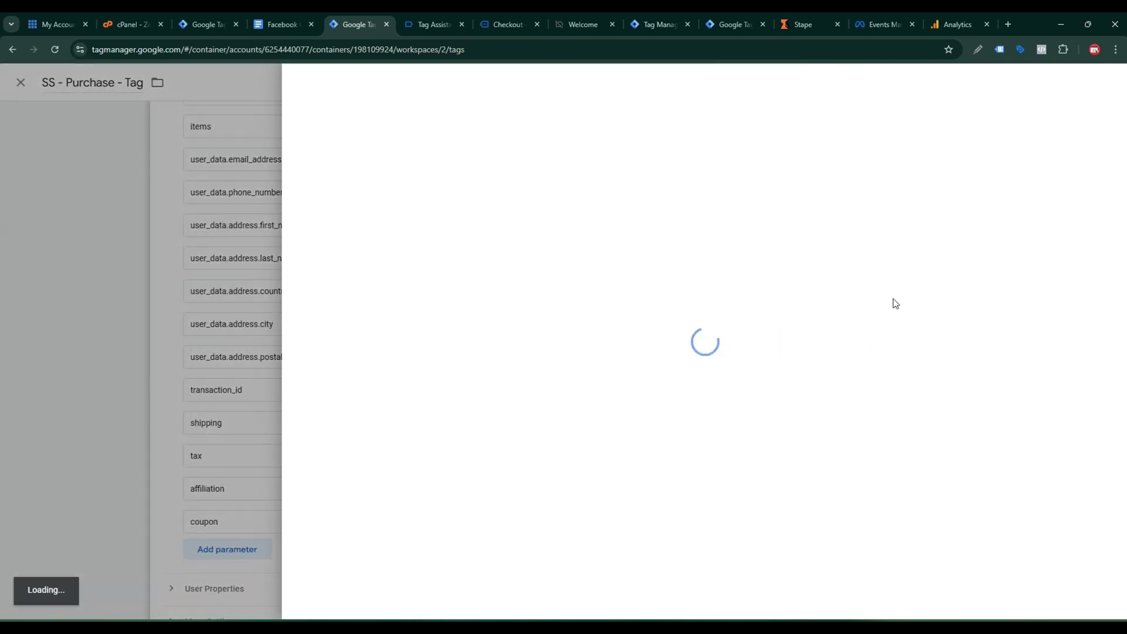
click(1097, 83)
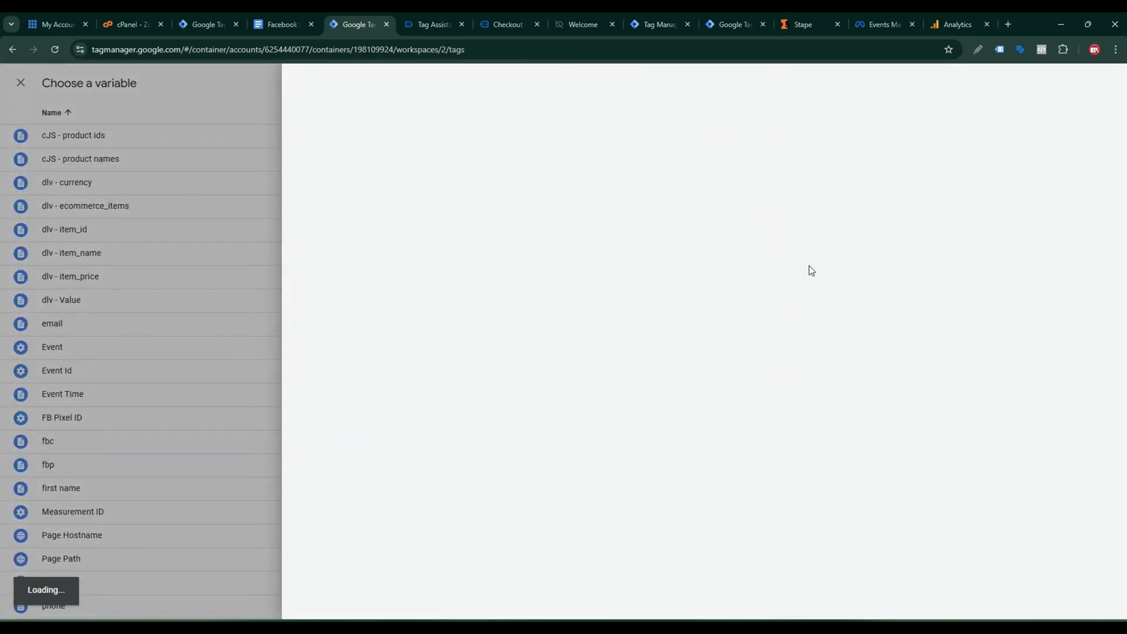
click(790, 244)
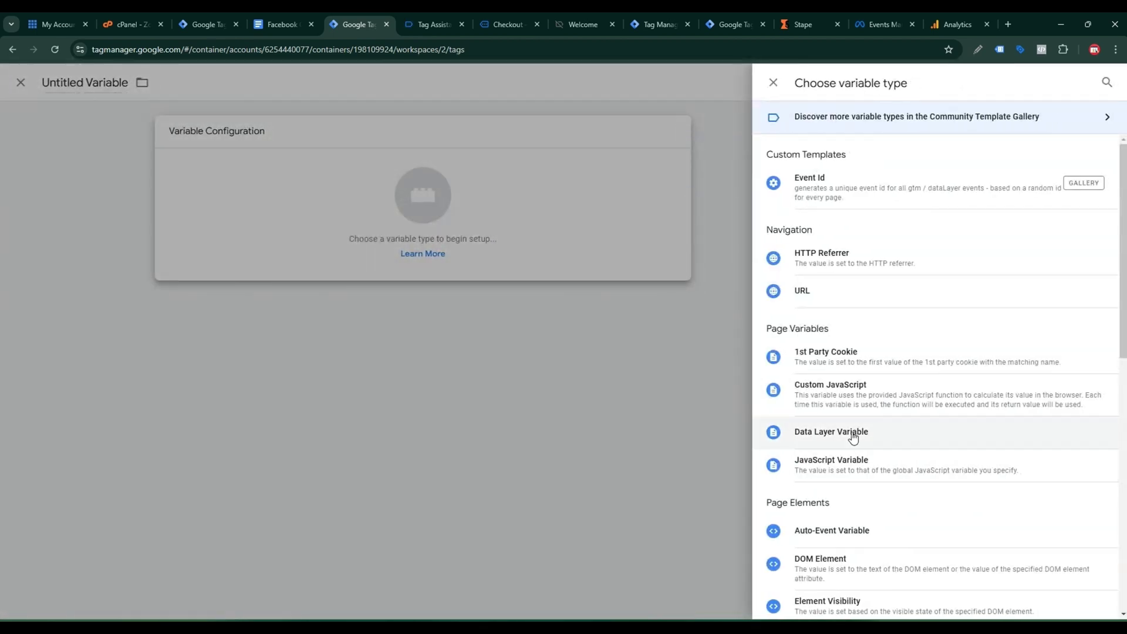
click(858, 430)
Step: Set the Data Layer Variable Name to orderData.customer.billing.last_name and save the variable as "last name"
click(556, 254)
text(orderData.customer.billing.last_name)
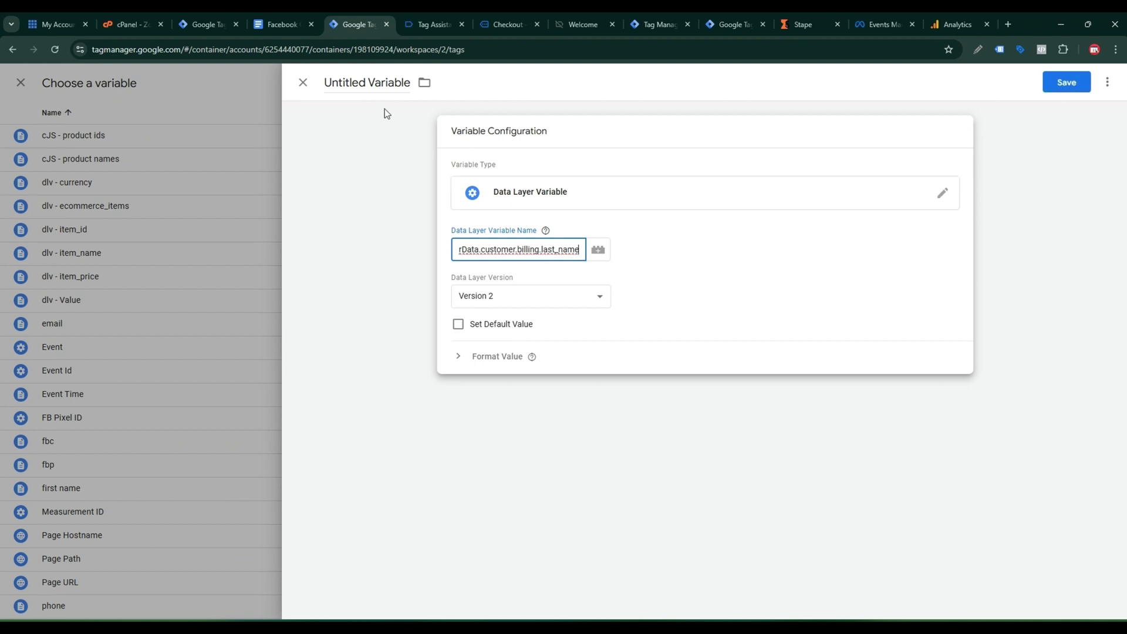
click(381, 82)
key(ctrl+a)
text(last)
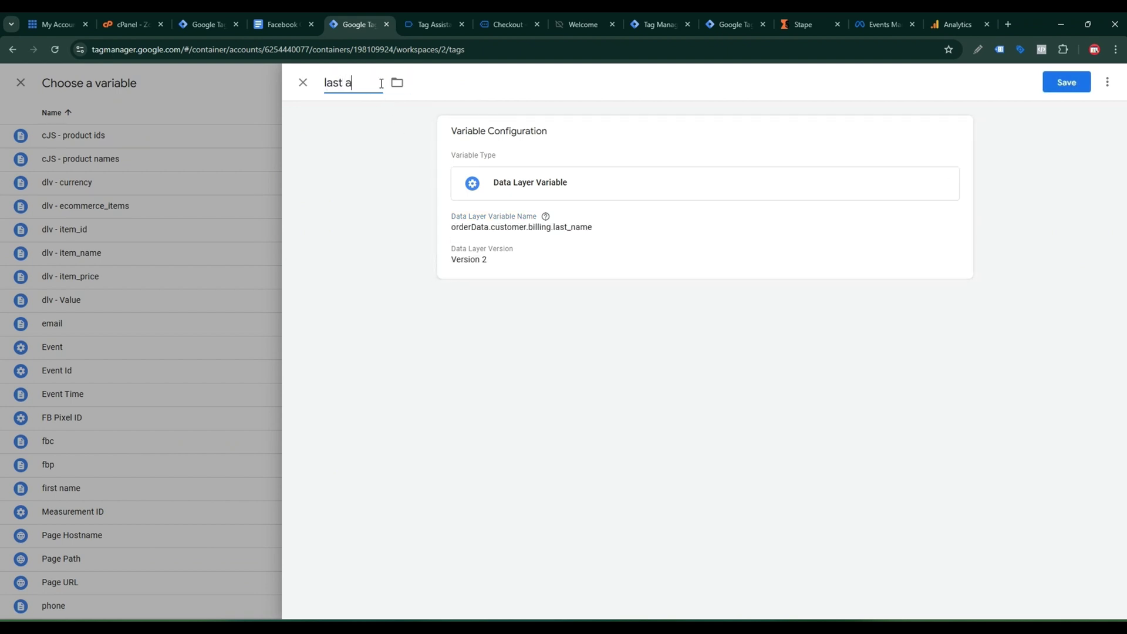
text( name)
click(1078, 81)
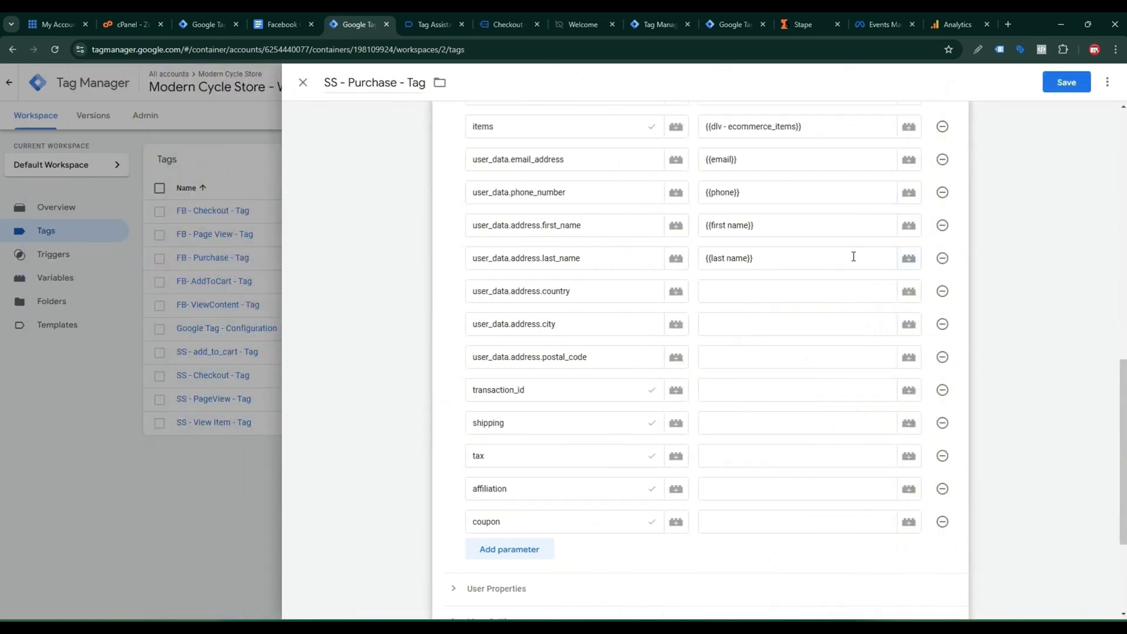
Step: Copy orderData.customer.billing.country from the Facebook Conversion API document for the value of user_data.address.country
click(772, 296)
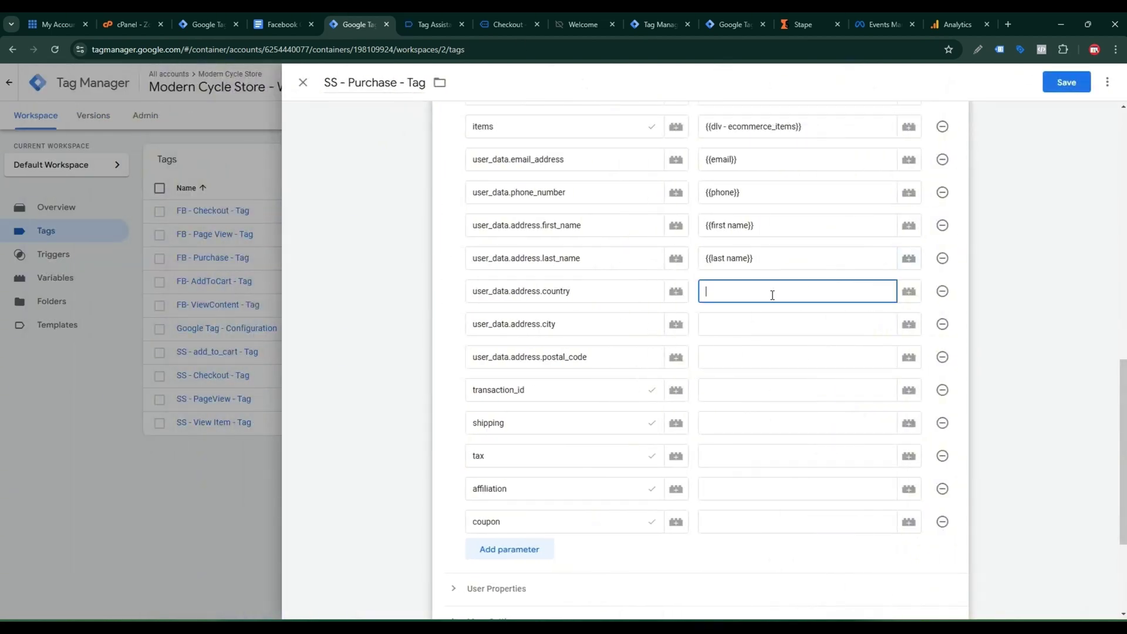
click(317, 21)
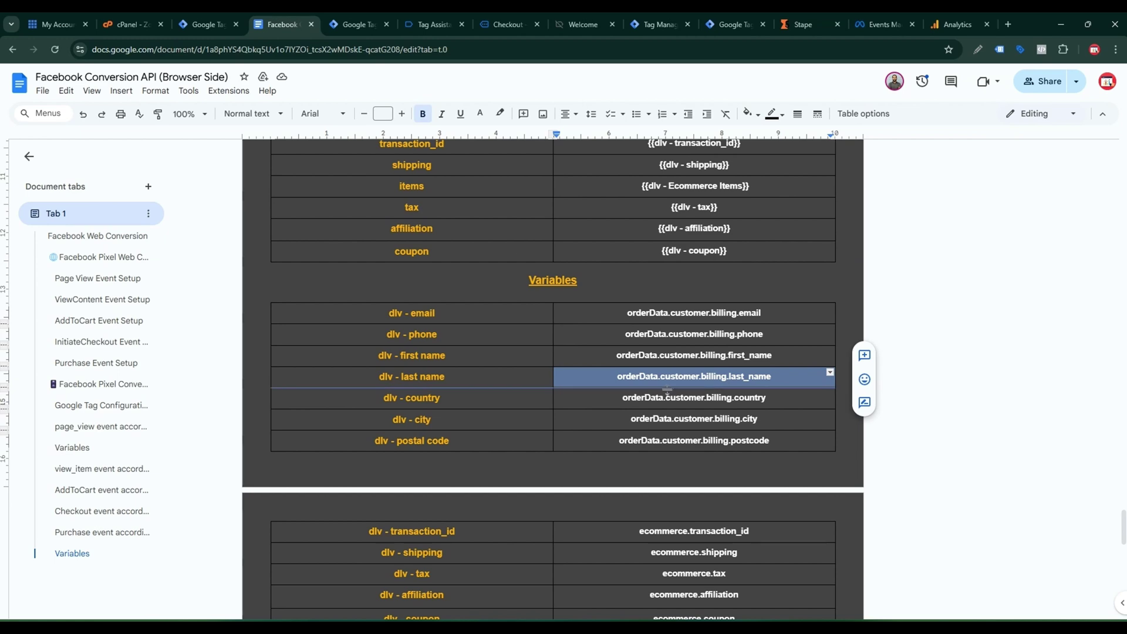
drag(623, 398, 780, 398)
key(ctrl+c)
click(356, 14)
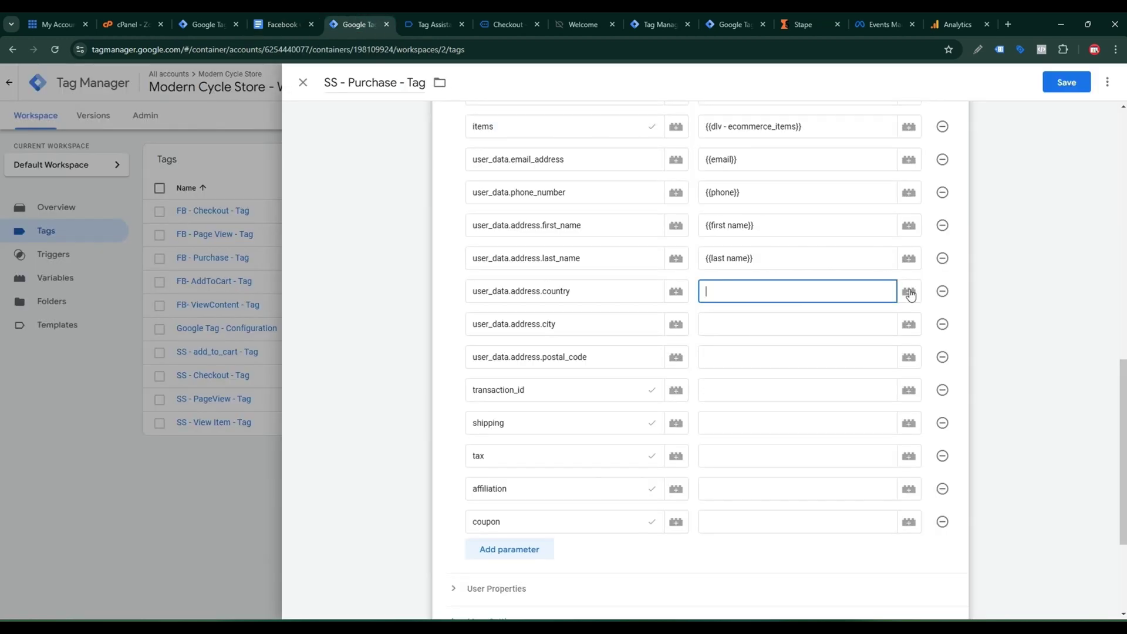
Step: Create a Data Layer Variable for user_data.address.country with the Data Layer Variable Name orderData.customer.billing.country
click(911, 296)
click(1097, 83)
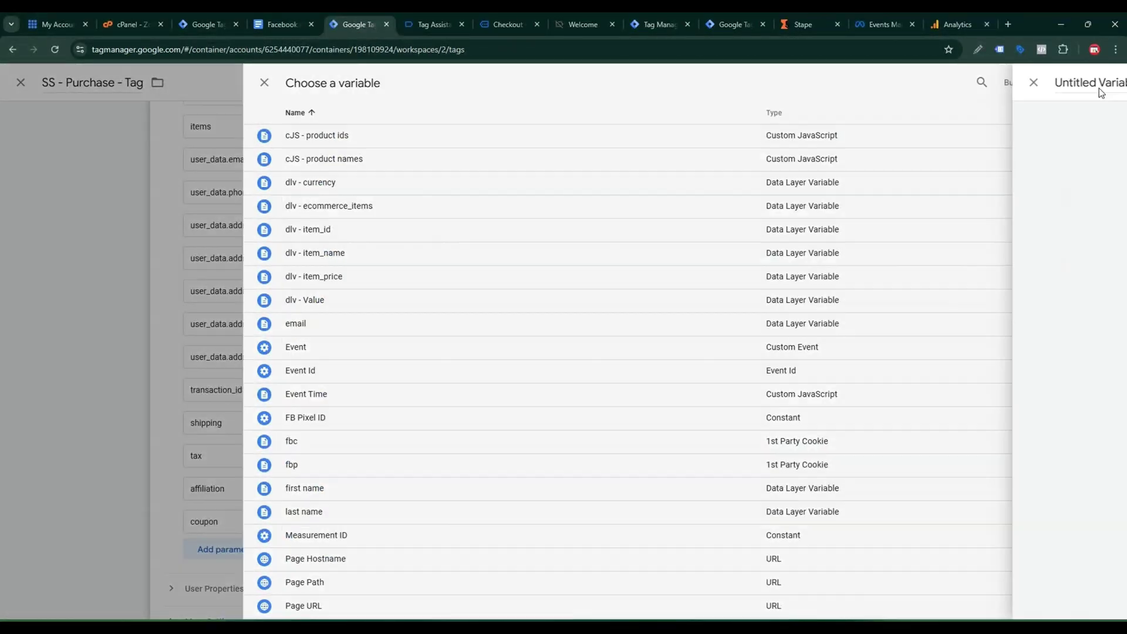
click(861, 214)
click(860, 429)
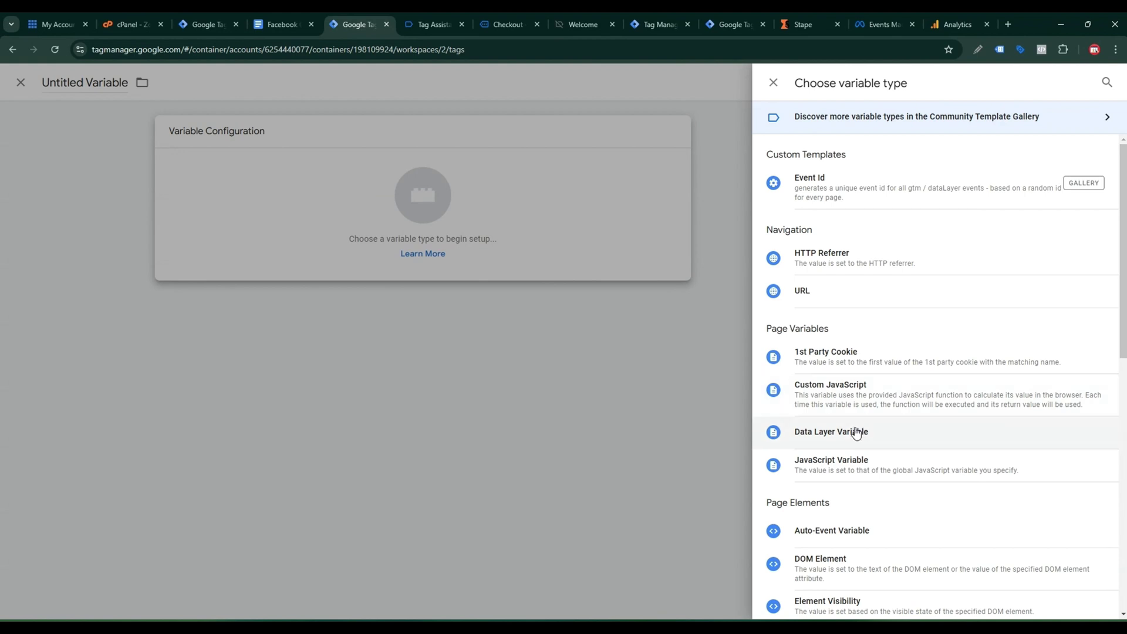
click(483, 254)
key(ctrl+v)
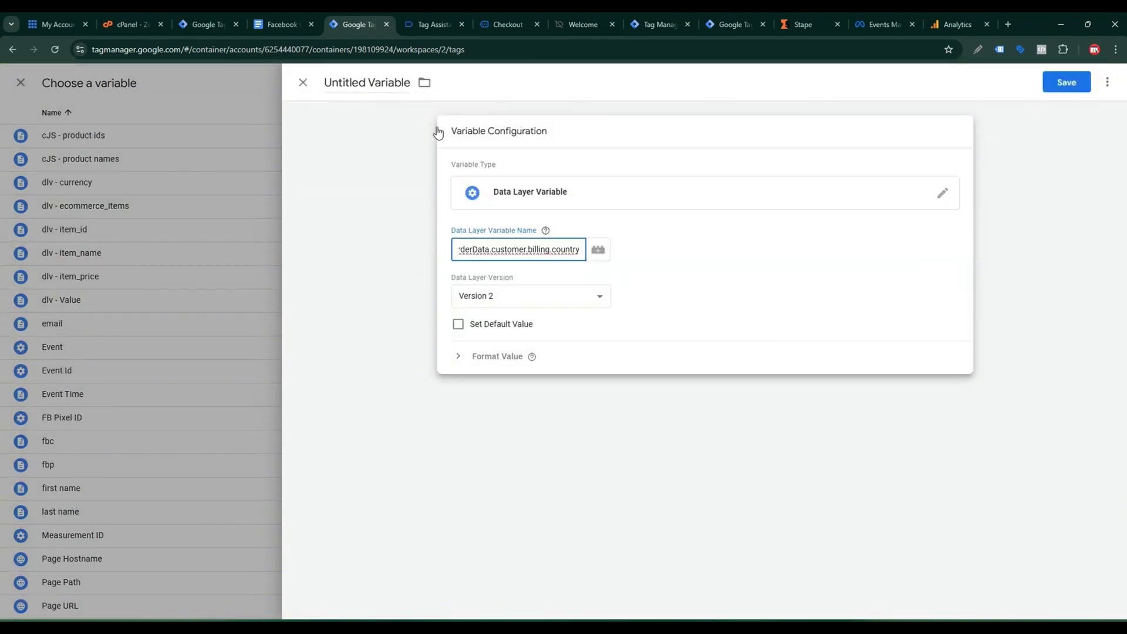
Step: Name the new variable "country" and save it
click(377, 80)
triple_click(377, 81)
text(cou)
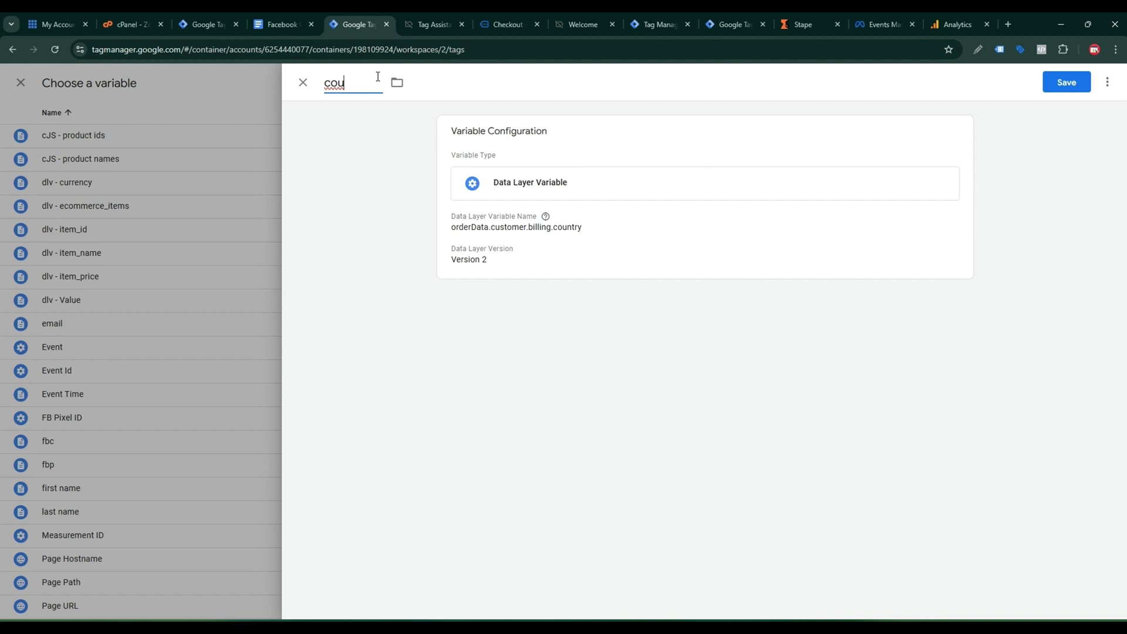
text(ntry)
click(1053, 88)
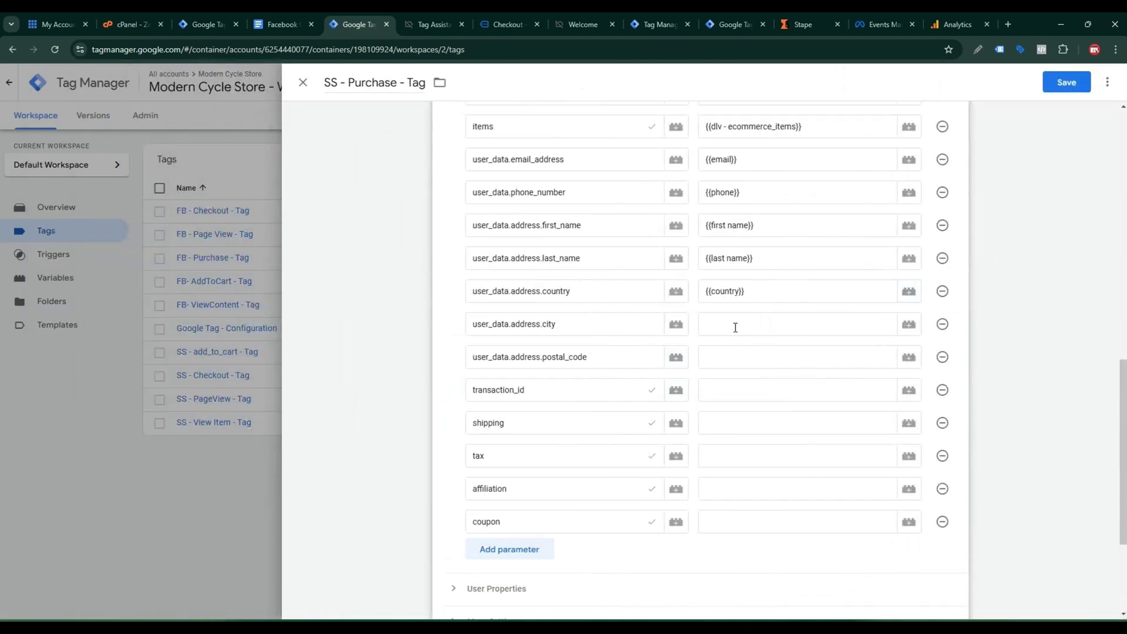
Step: Copy orderData.customer.billing.city from the Facebook Conversion API document for the value of user_data.address.city
click(735, 327)
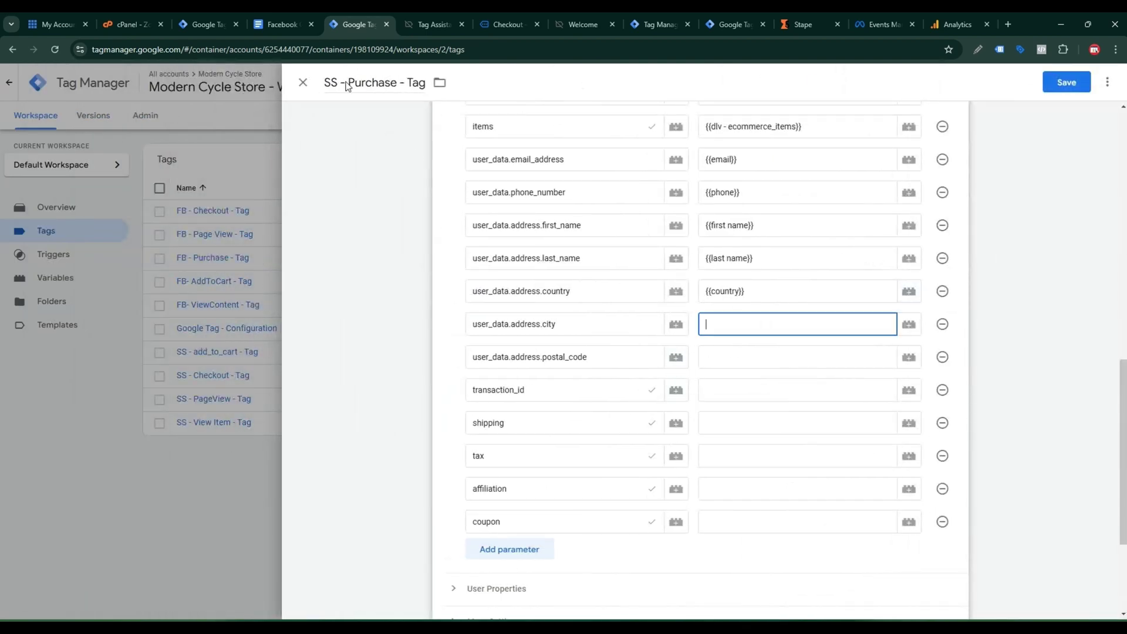
click(304, 25)
triple_click(679, 422)
key(ctrl+c)
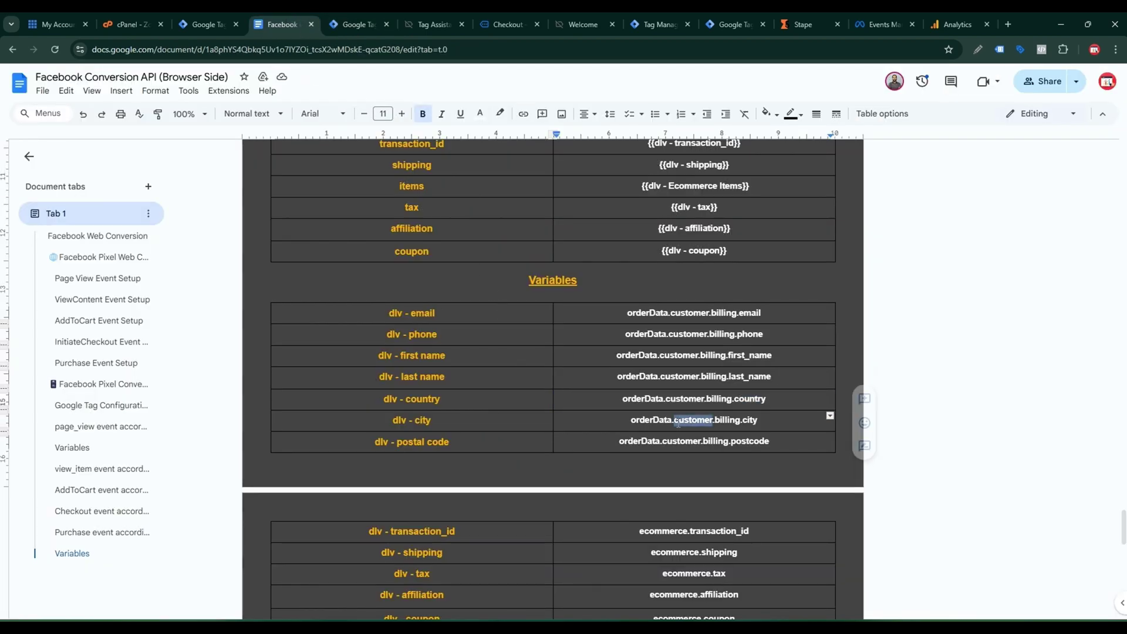
click(355, 24)
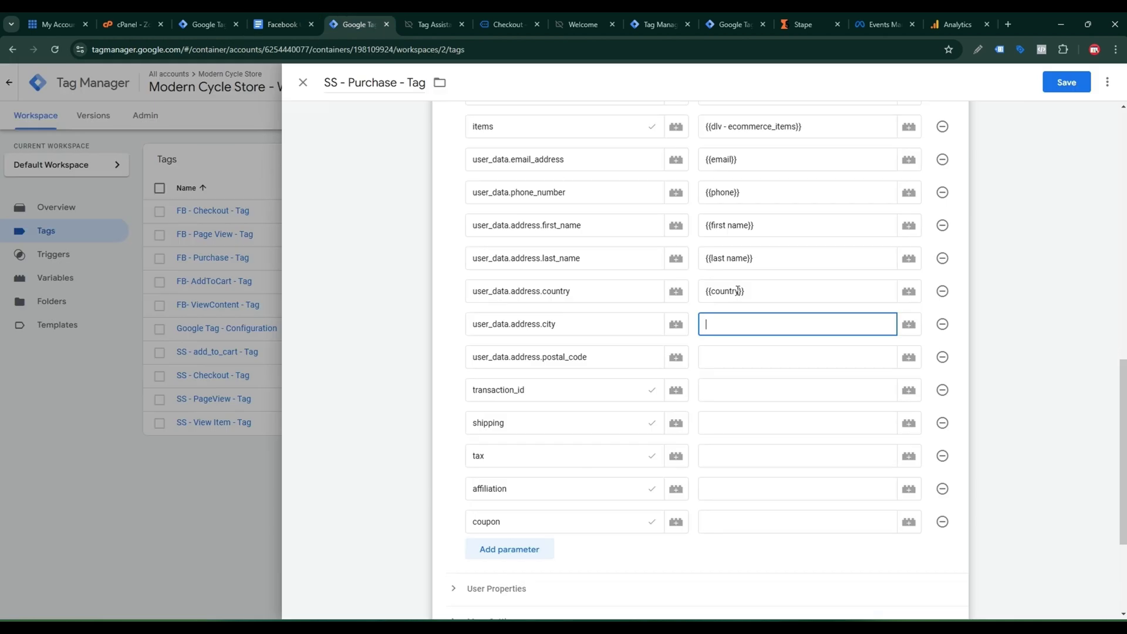
Step: Create a Data Layer Variable for user_data.address.city with the Data Layer Variable Name orderData.customer.billing.city
click(870, 324)
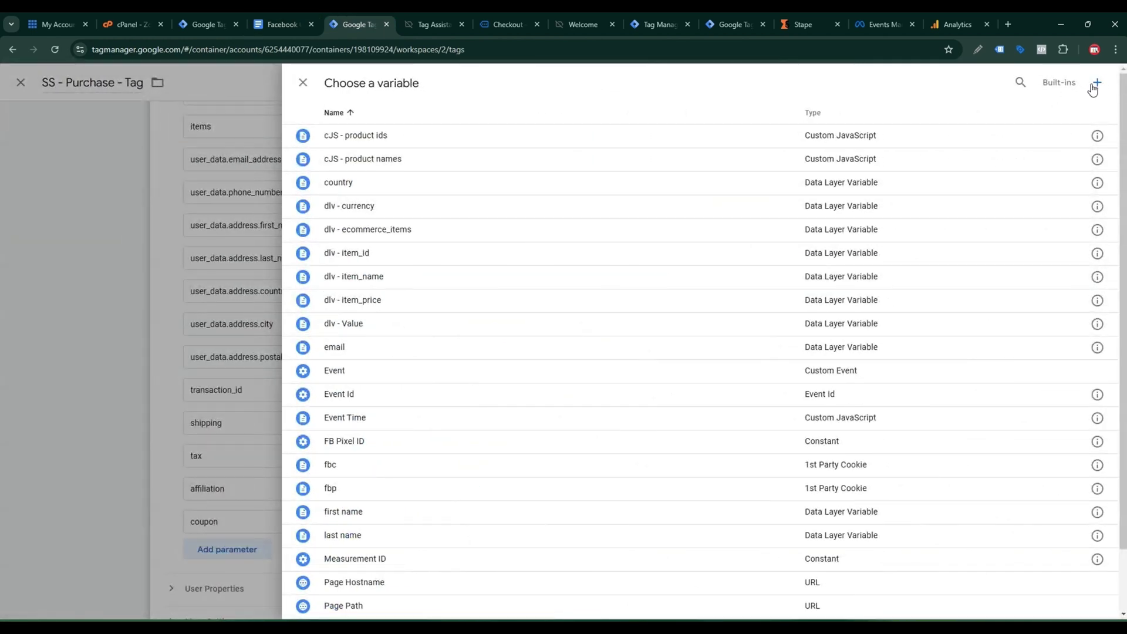
click(1093, 83)
click(860, 213)
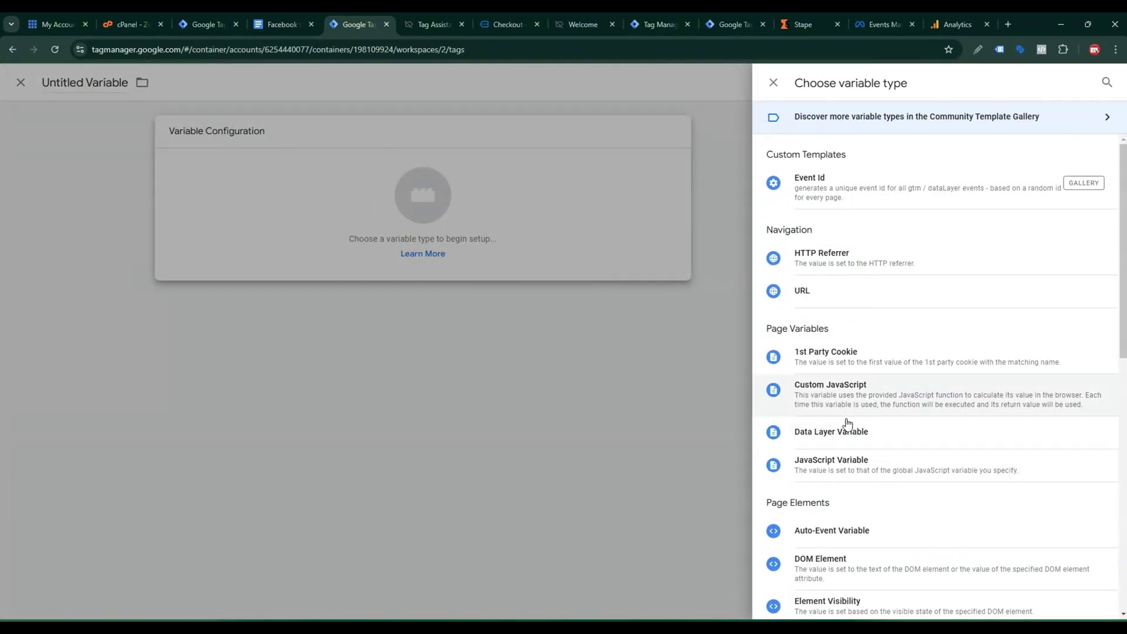
click(848, 428)
click(524, 250)
key(ctrl+v)
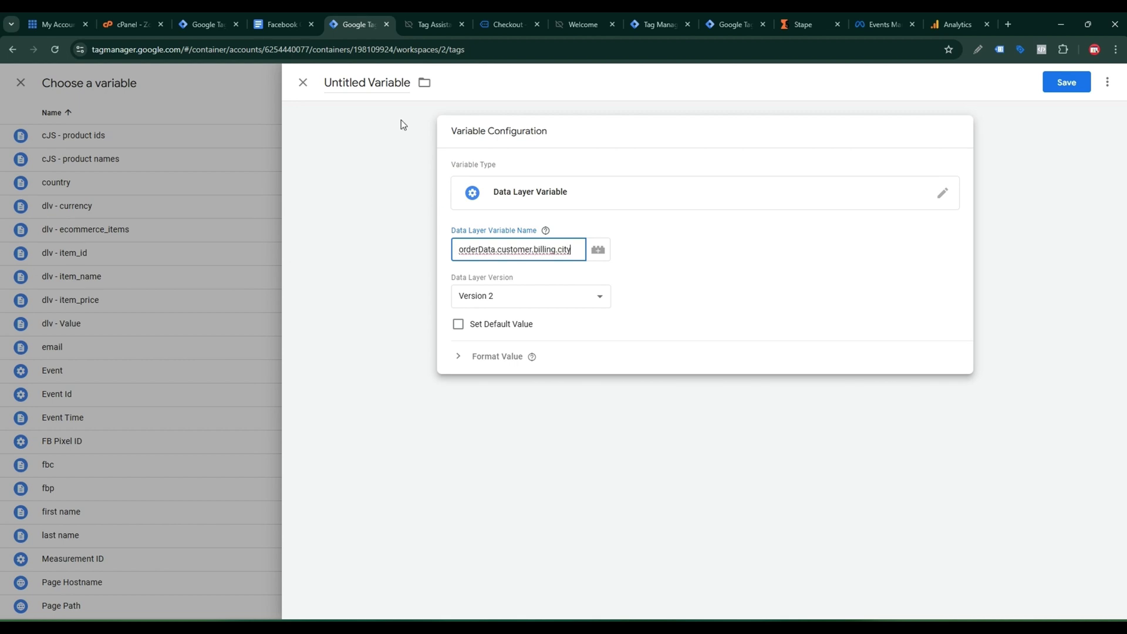
Step: Name the new variable "city"
click(360, 83)
text(city)
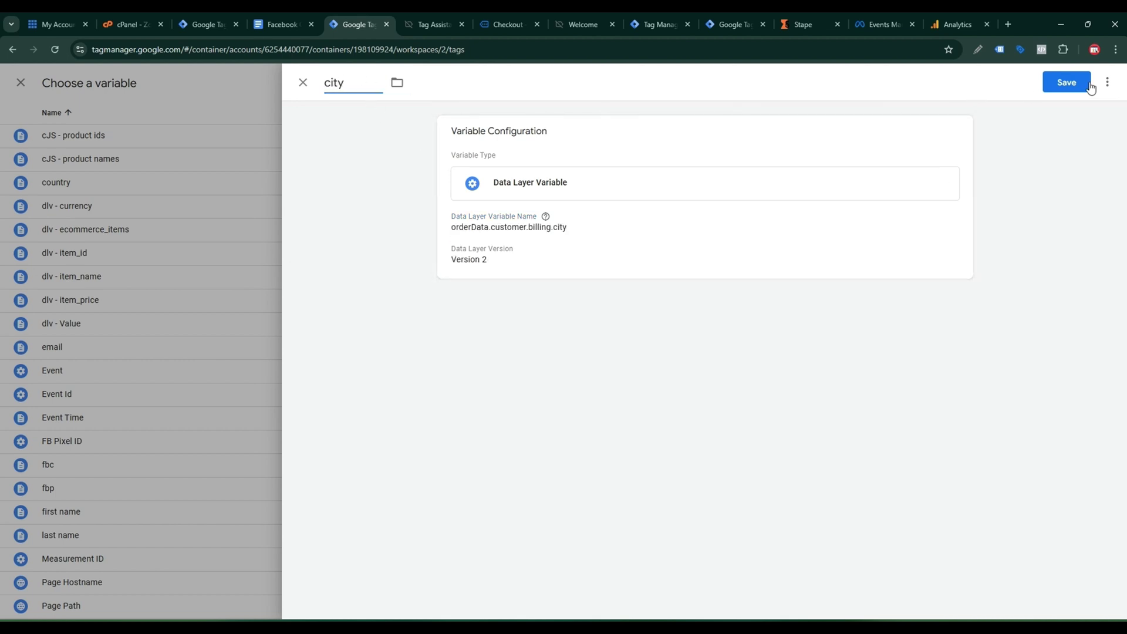
click(1089, 88)
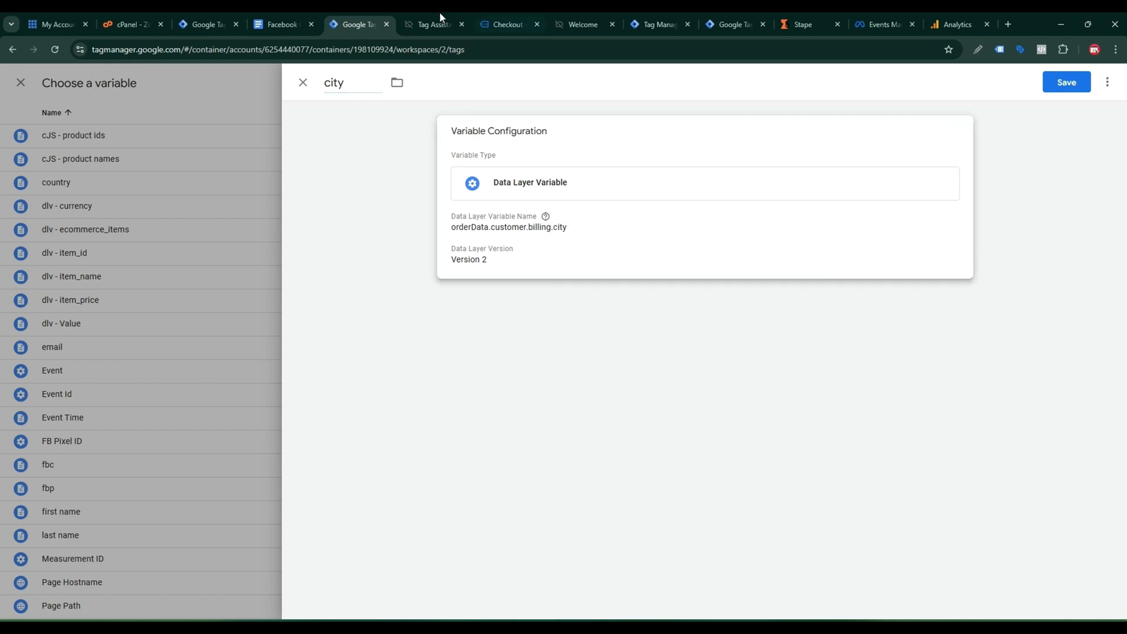
Step: Trace the path from orderData through customer to city in the purchase event's data layer in Tag Assistant
click(424, 13)
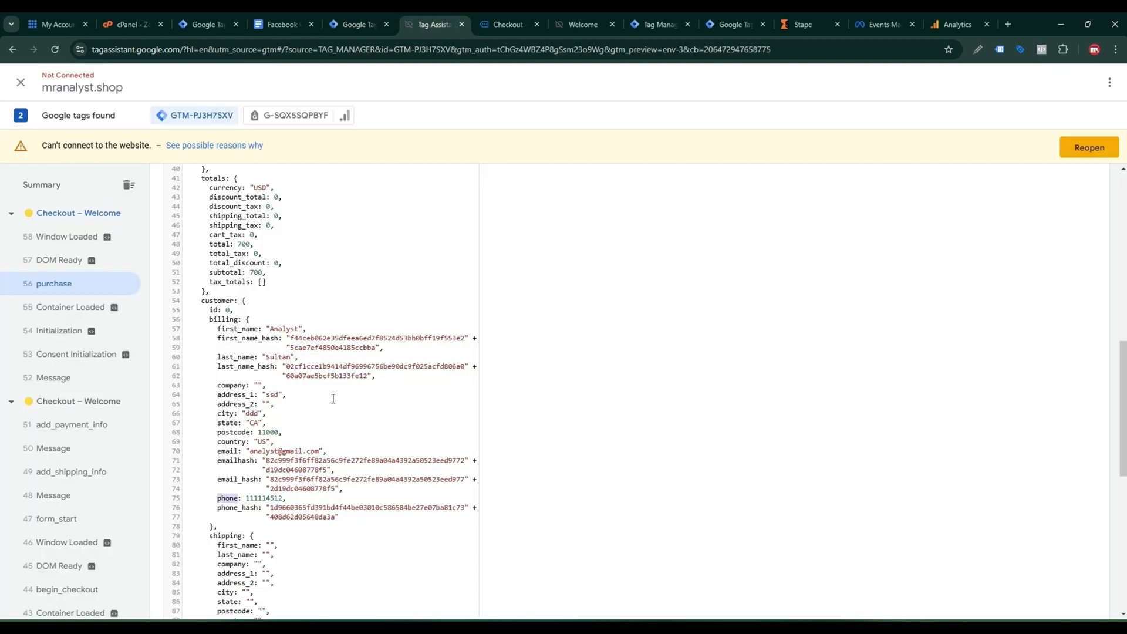
scroll(333, 399, up, 4)
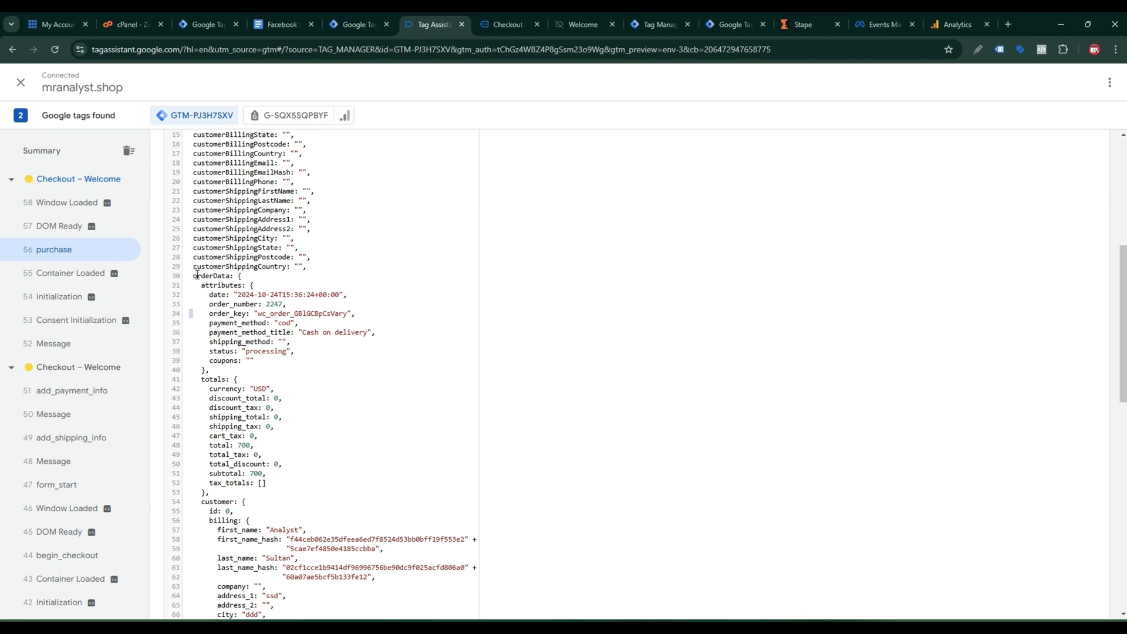
drag(198, 276, 219, 277)
drag(201, 501, 236, 497)
scroll(242, 521, down, 2)
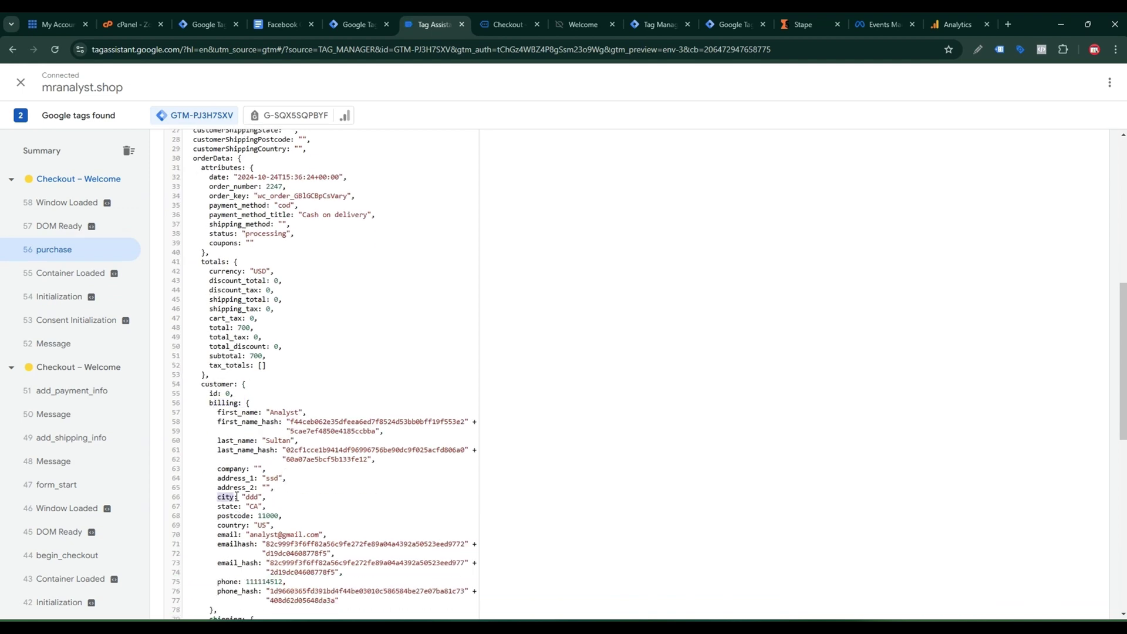
click(355, 22)
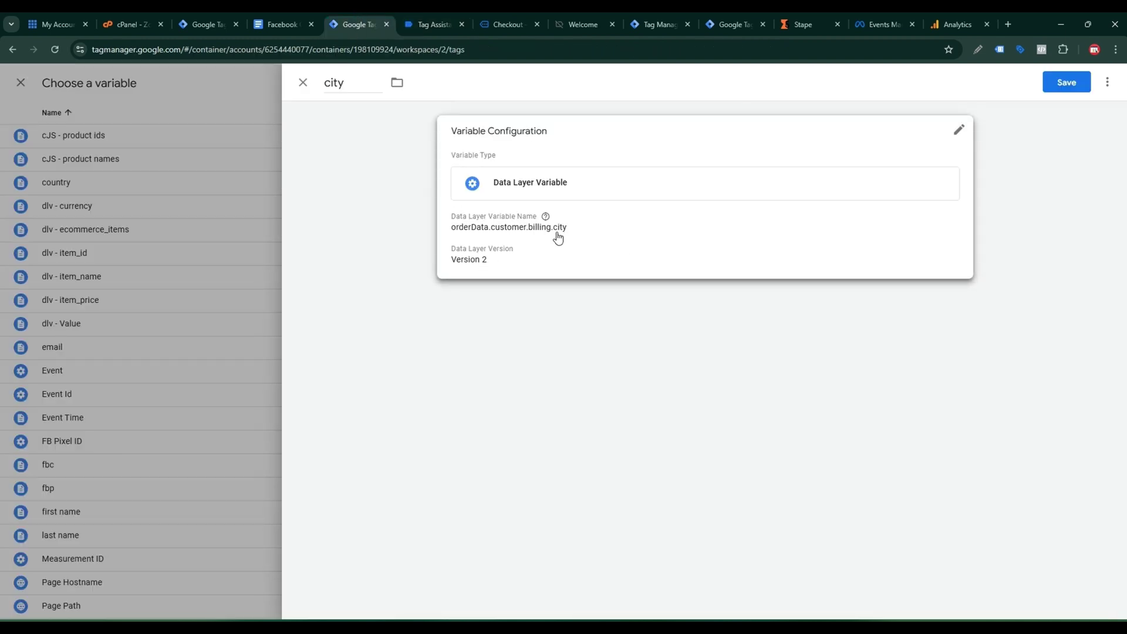
Step: Save the city variable and start a new Data Layer Variable for the value of user_data.address.postal_code
click(1070, 81)
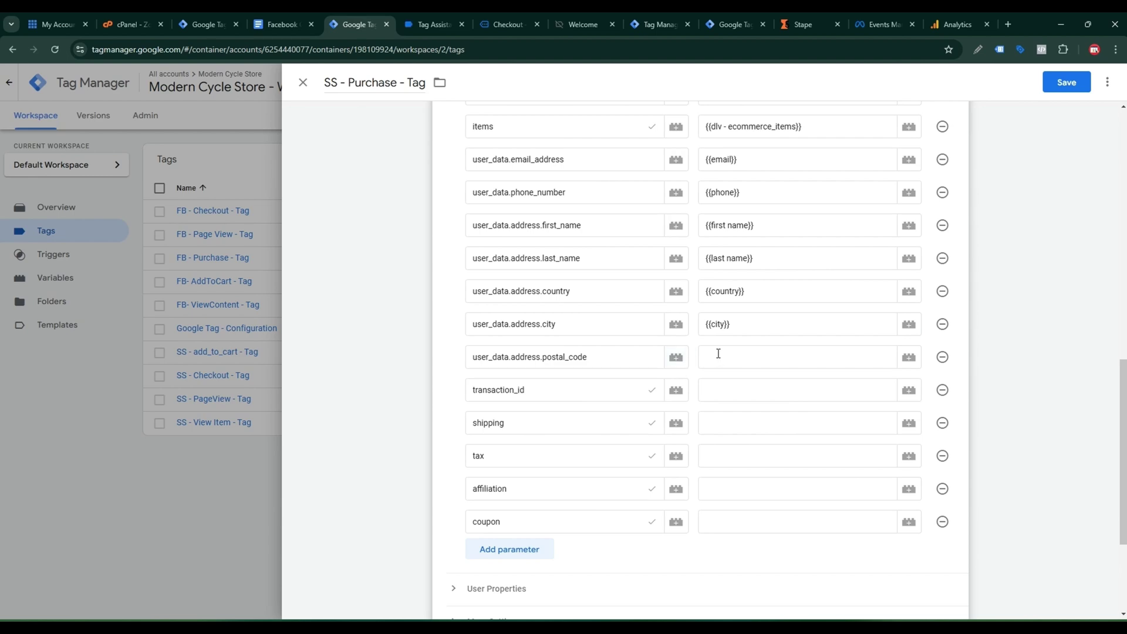
click(718, 355)
click(904, 358)
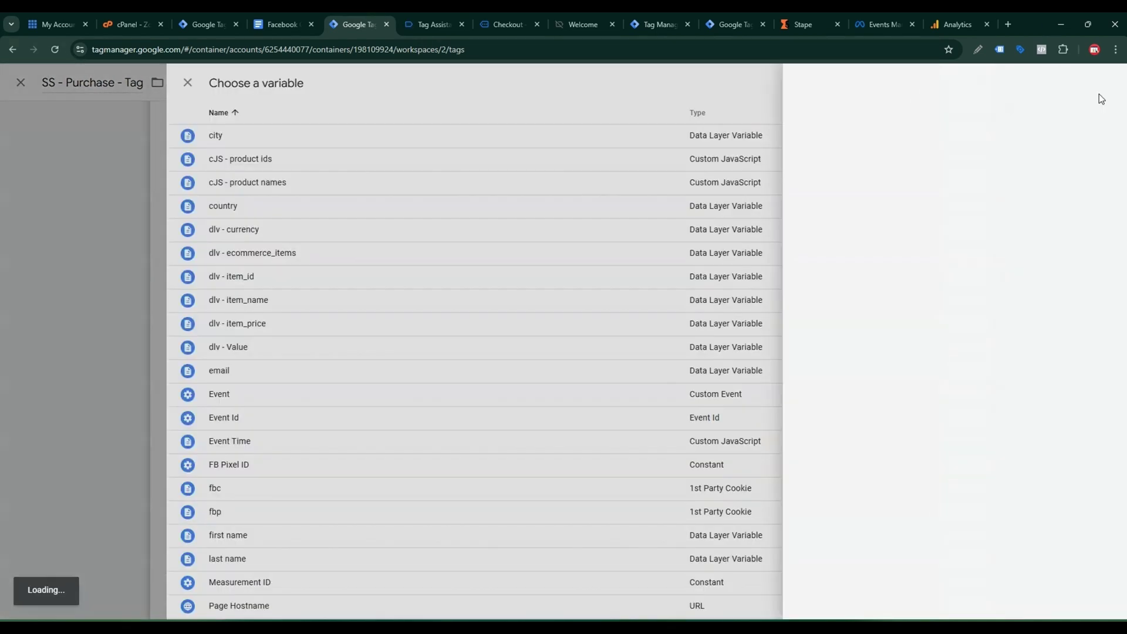
click(1099, 94)
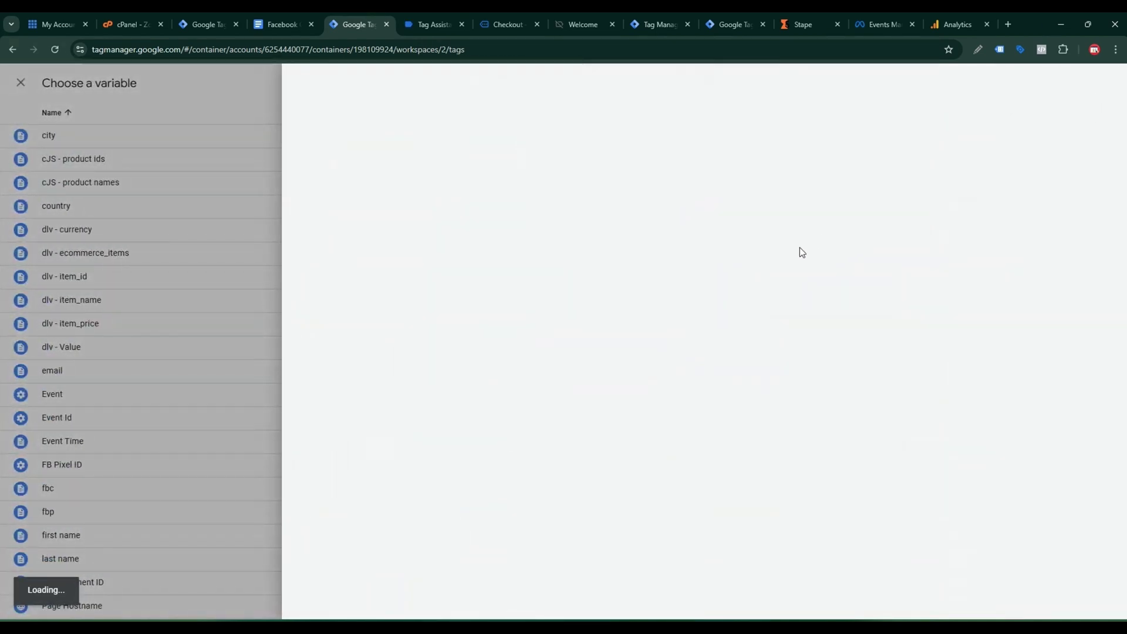
click(775, 229)
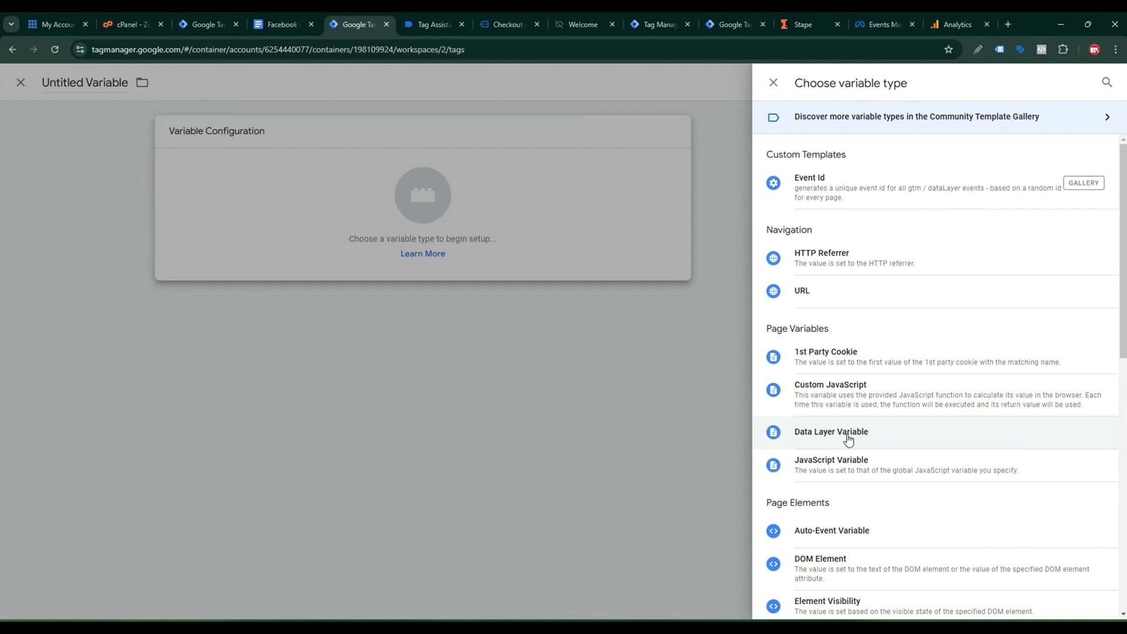
click(848, 439)
click(504, 251)
Step: Copy the orderData key from the purchase event in Tag Assistant into the new variable's Data Layer Variable Name
click(432, 14)
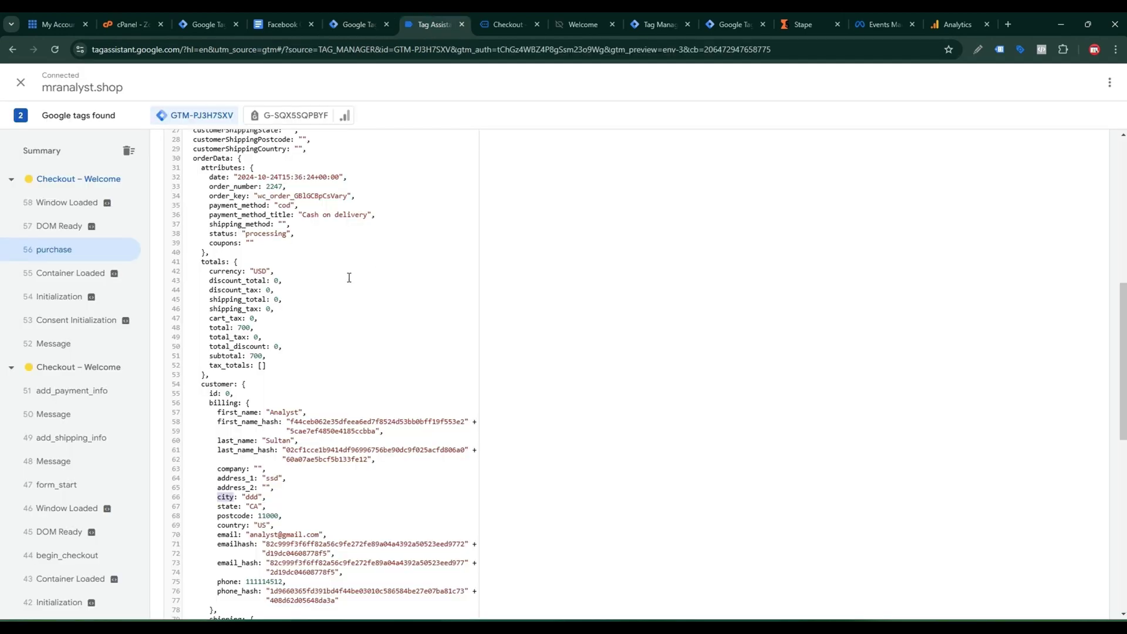
scroll(270, 274, up, 3)
double_click(206, 217)
key(ctrl+c)
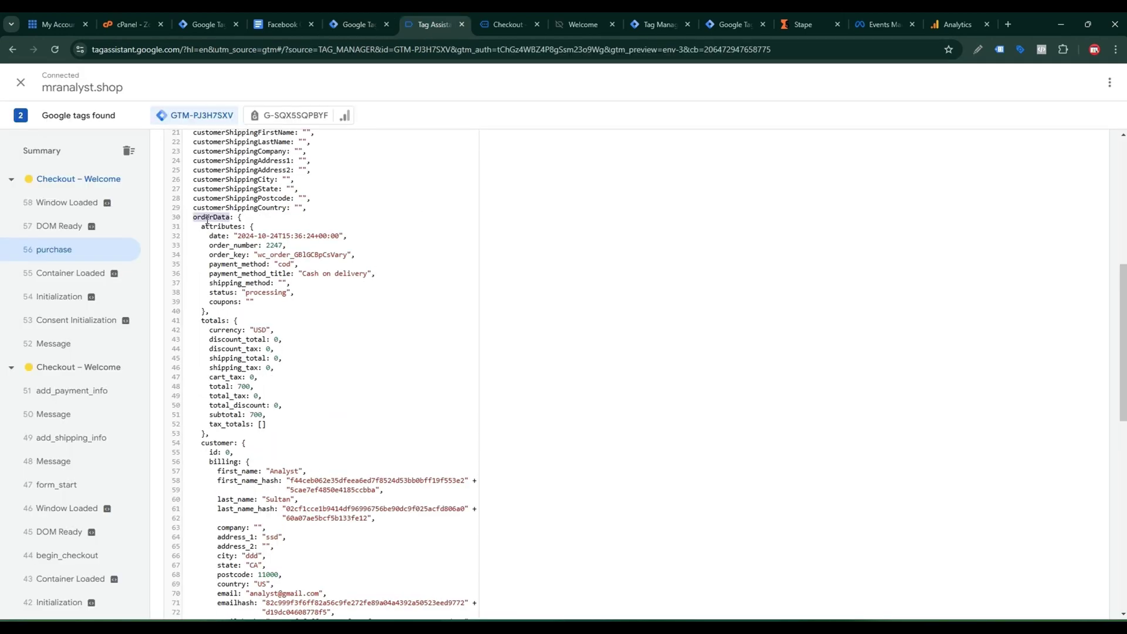
click(351, 24)
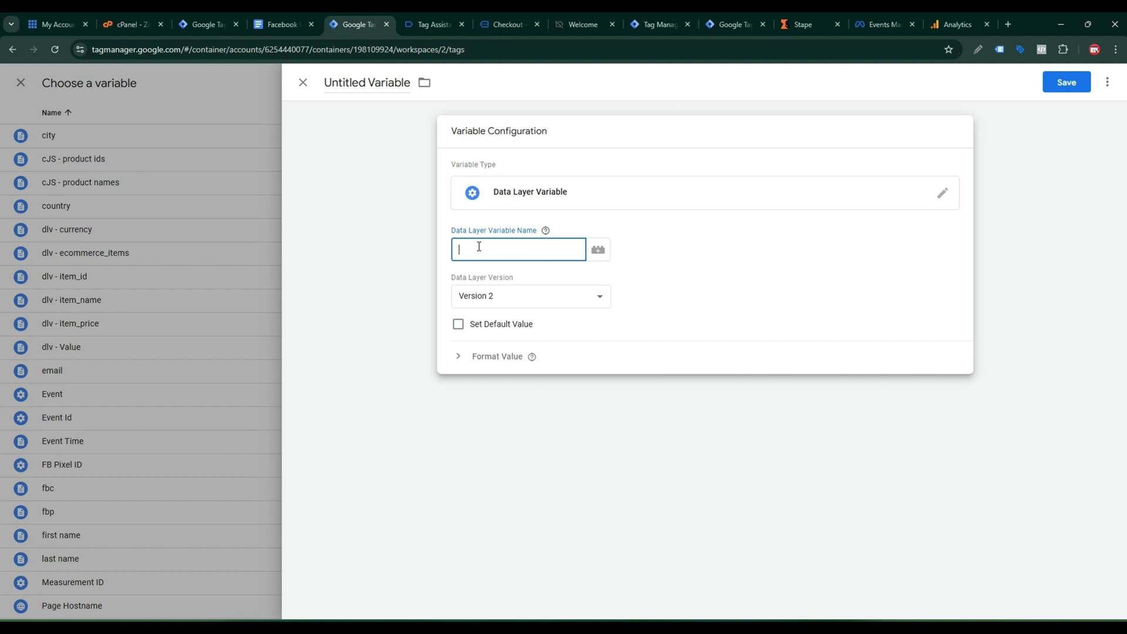
key(ctrl+v)
Step: Extend the Data Layer Variable Name to orderData.customer, copying the customer key from Tag Assistant
click(459, 19)
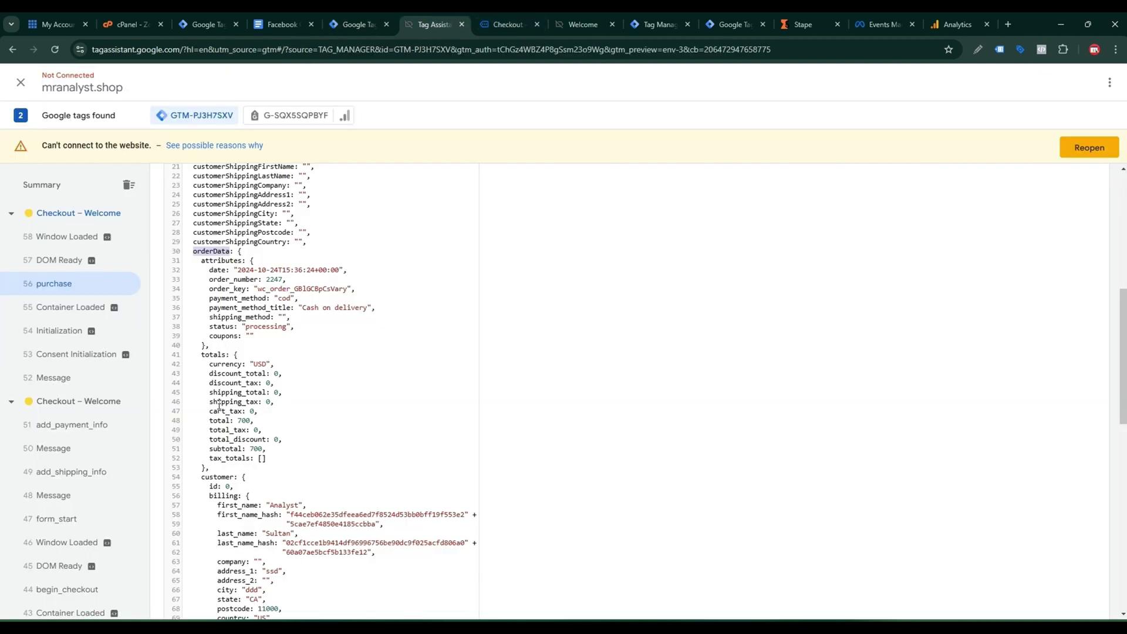
double_click(214, 478)
key(ctrl+c)
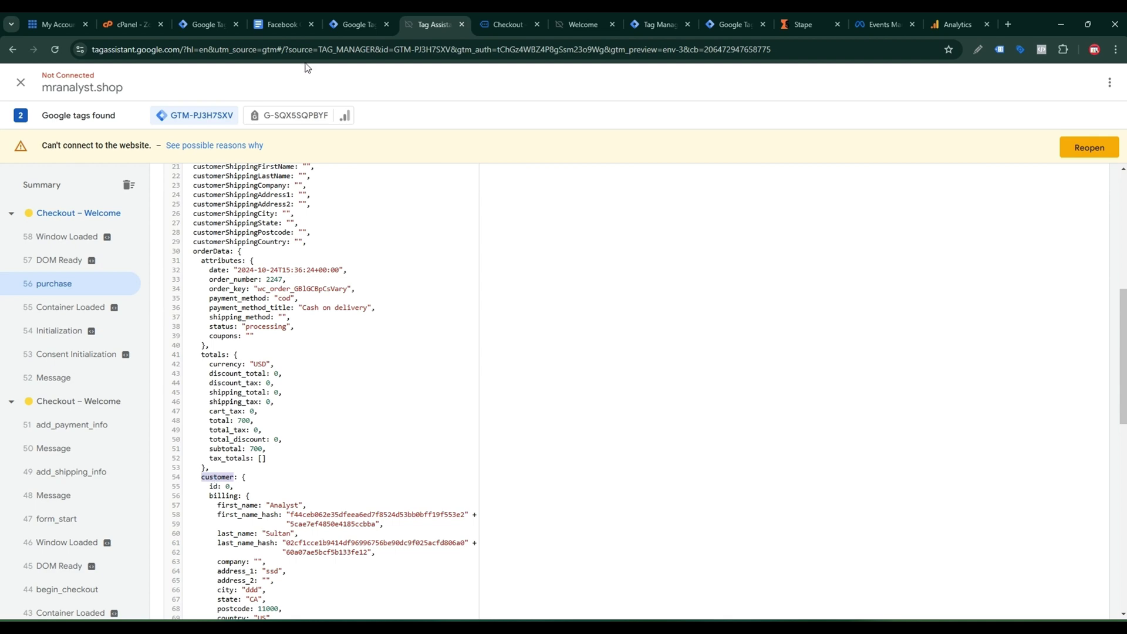
click(352, 24)
text(.)
key(ctrl+v)
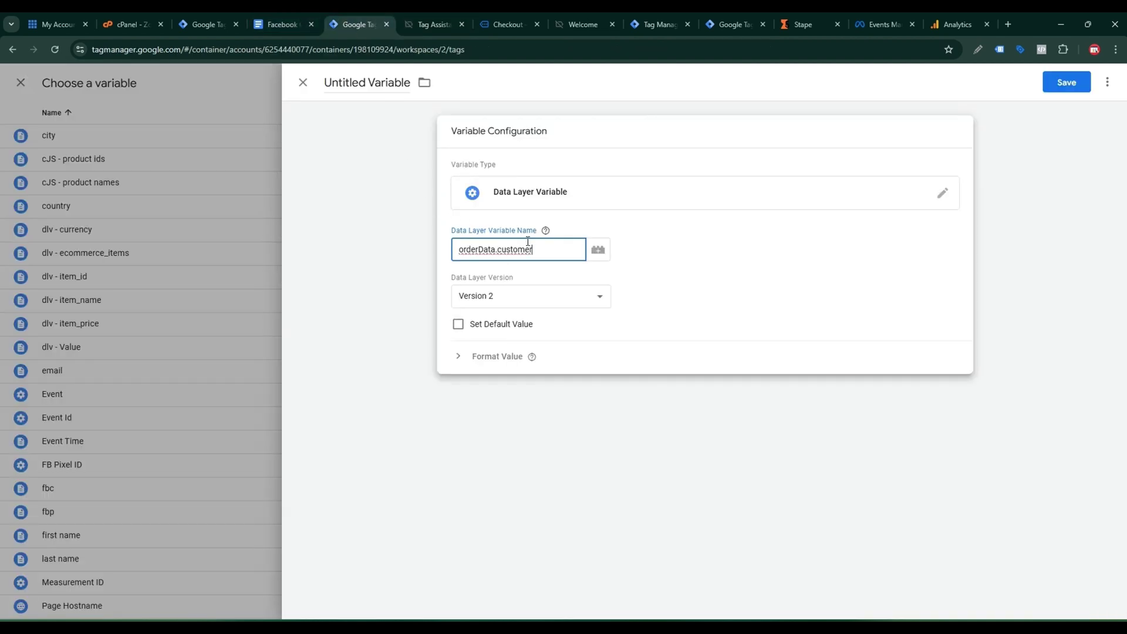
Step: Extend the Data Layer Variable Name to orderData.customer.billing, copying the billing key from Tag Assistant
click(437, 24)
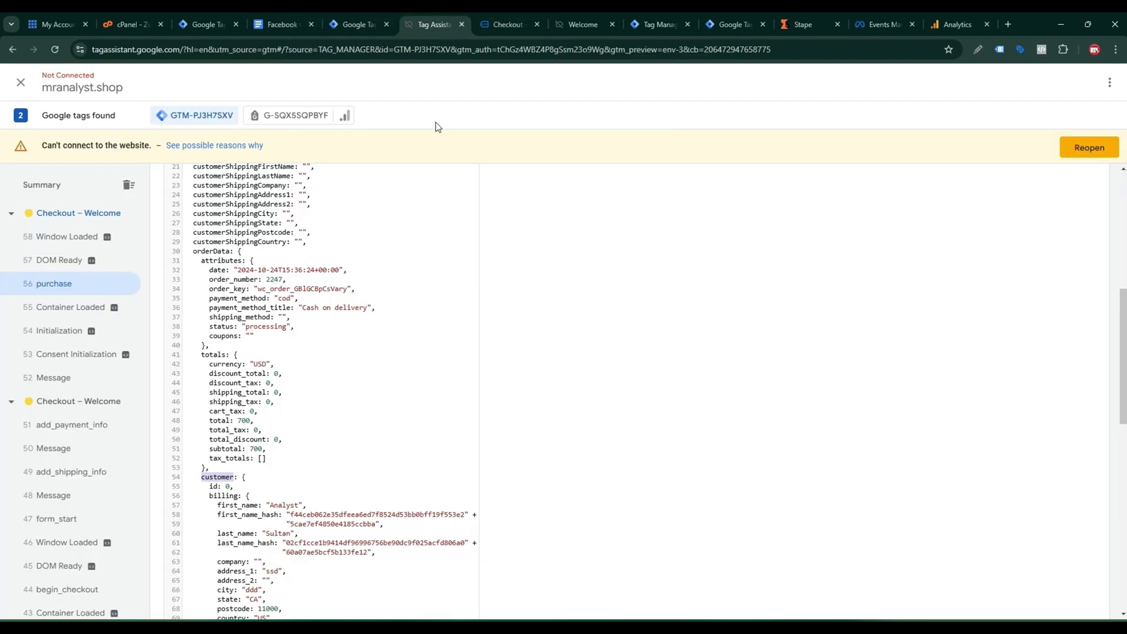
scroll(262, 510, down, 1)
double_click(222, 438)
key(ctrl+c)
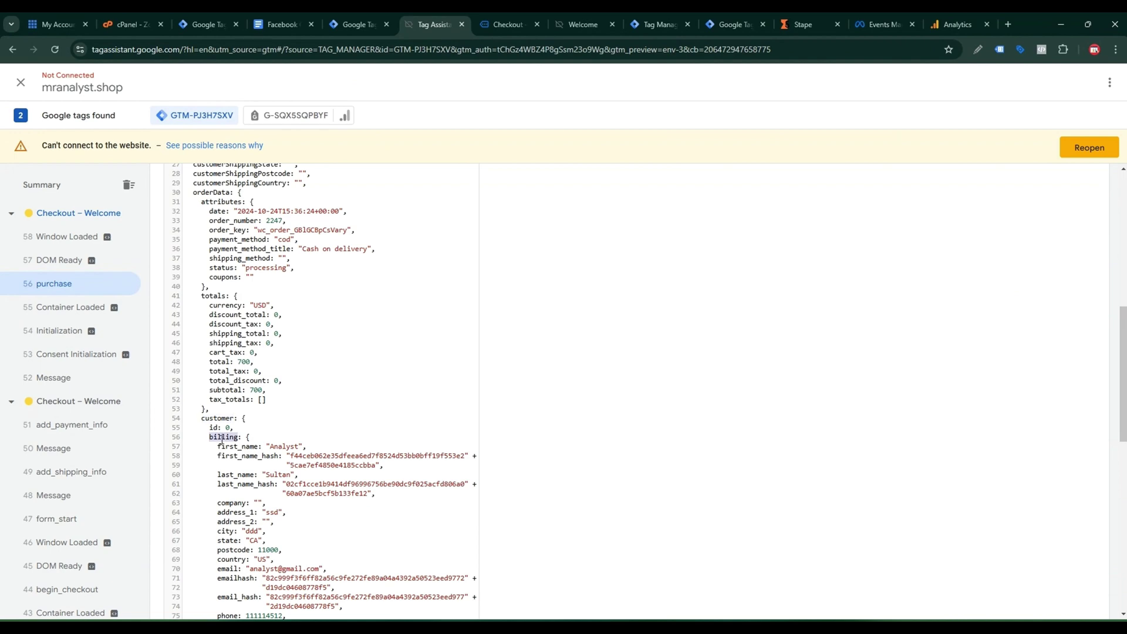
click(352, 24)
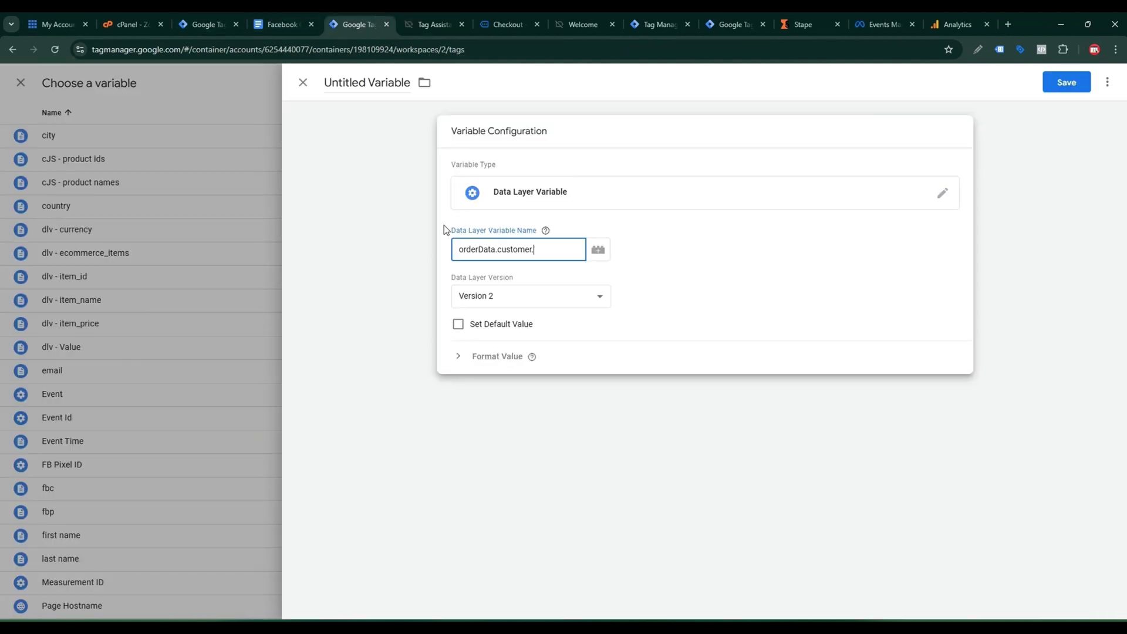
key(ctrl+v)
Step: Extend the Data Layer Variable Name to orderData.customer.billing.postcode, copying the postcode key from Tag Assistant
click(414, 14)
scroll(280, 516, down, 3)
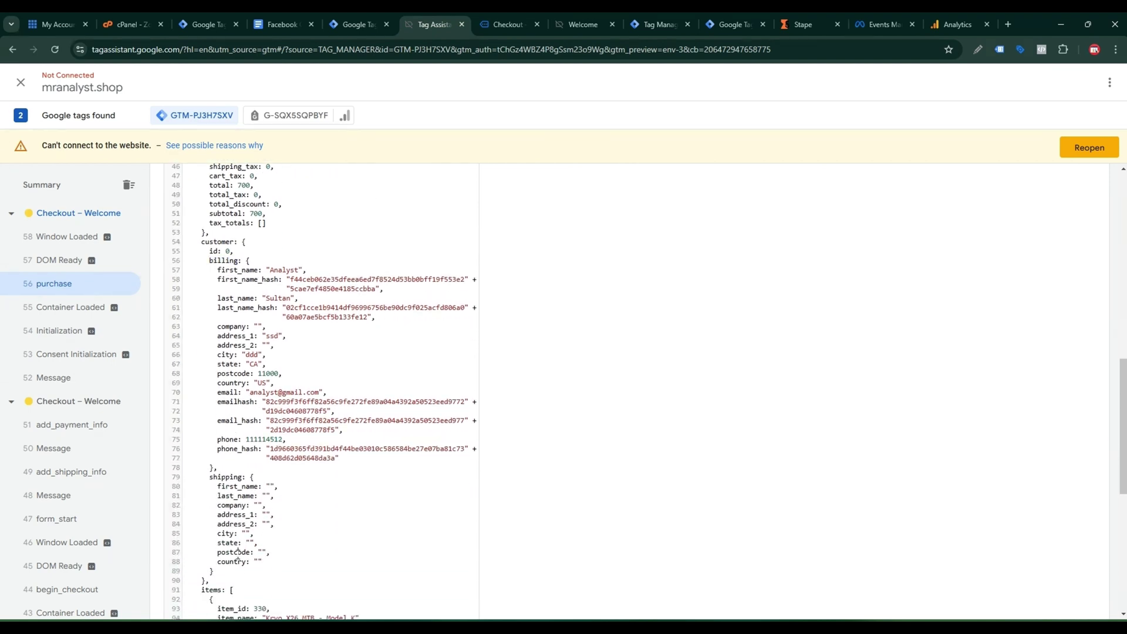
double_click(238, 553)
key(ctrl+c)
click(352, 24)
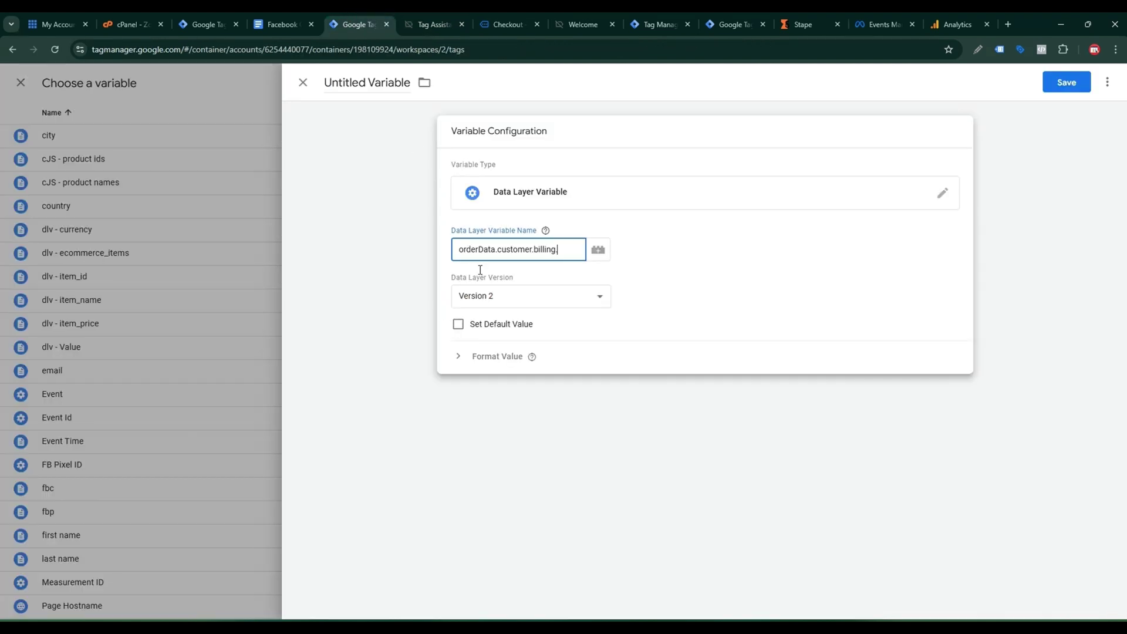
click(566, 253)
key(ctrl+v)
Step: Name the variable postcode and save it as the user_data.address.postal_code value
click(379, 78)
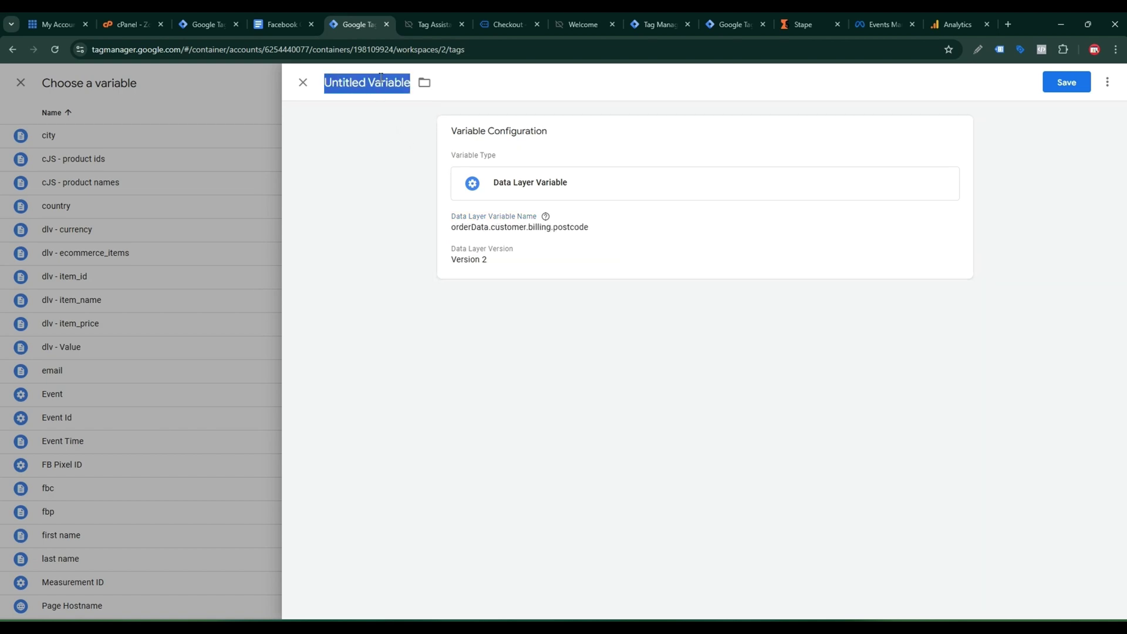
key(ctrl+v)
click(1079, 86)
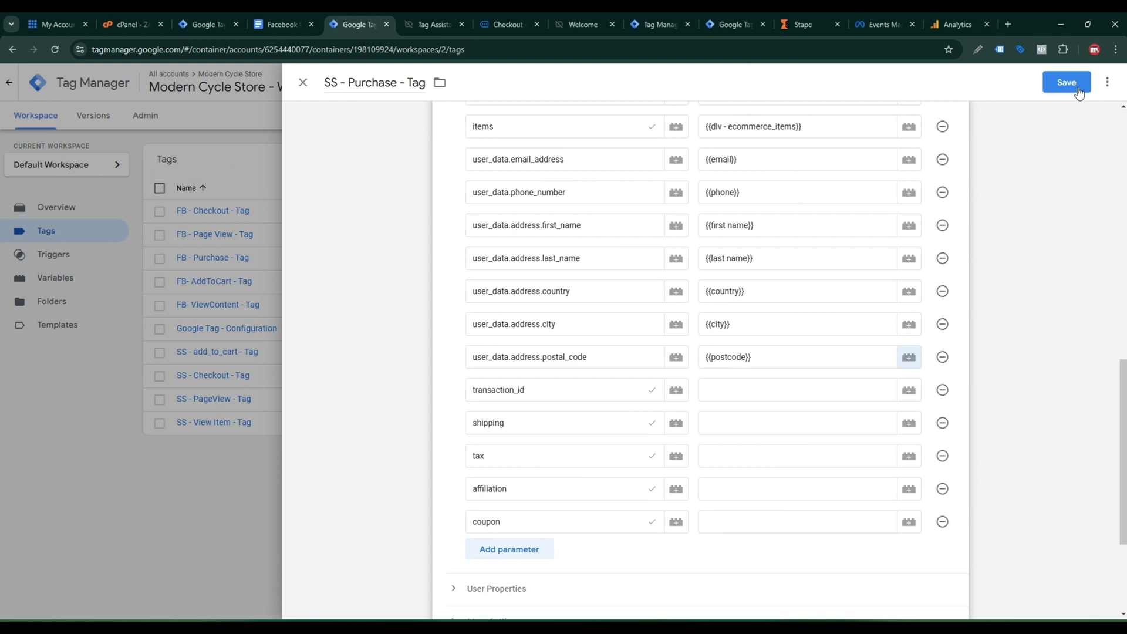
Step: Copy the ecommerce key from the purchase event in Tag Assistant for the transaction_id parameter's value
click(715, 395)
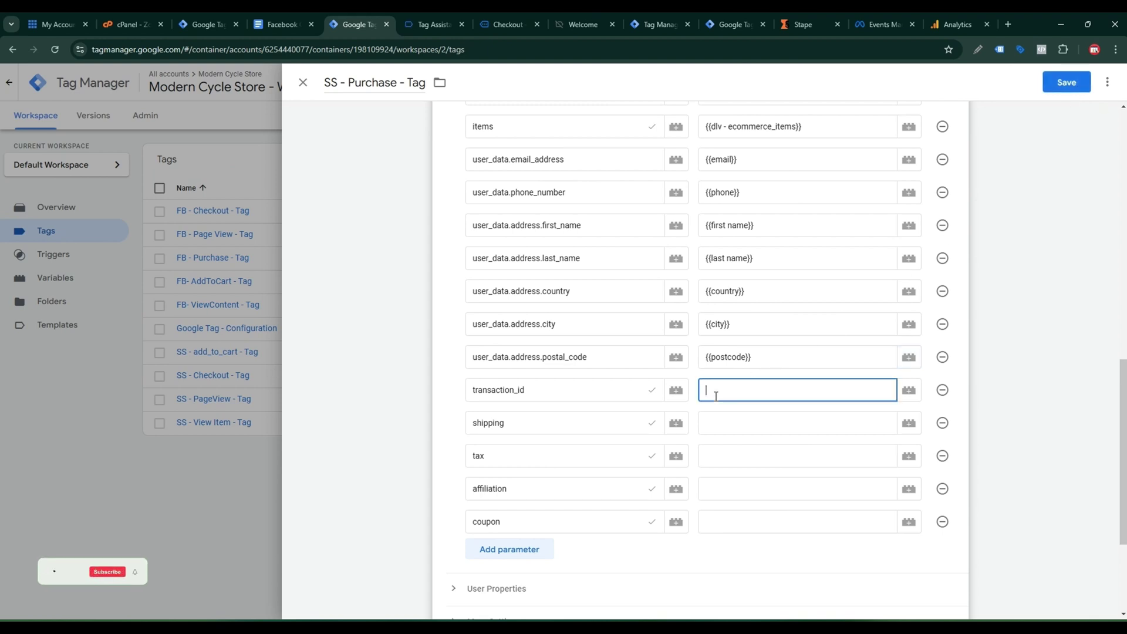
click(431, 24)
scroll(376, 469, up, 4)
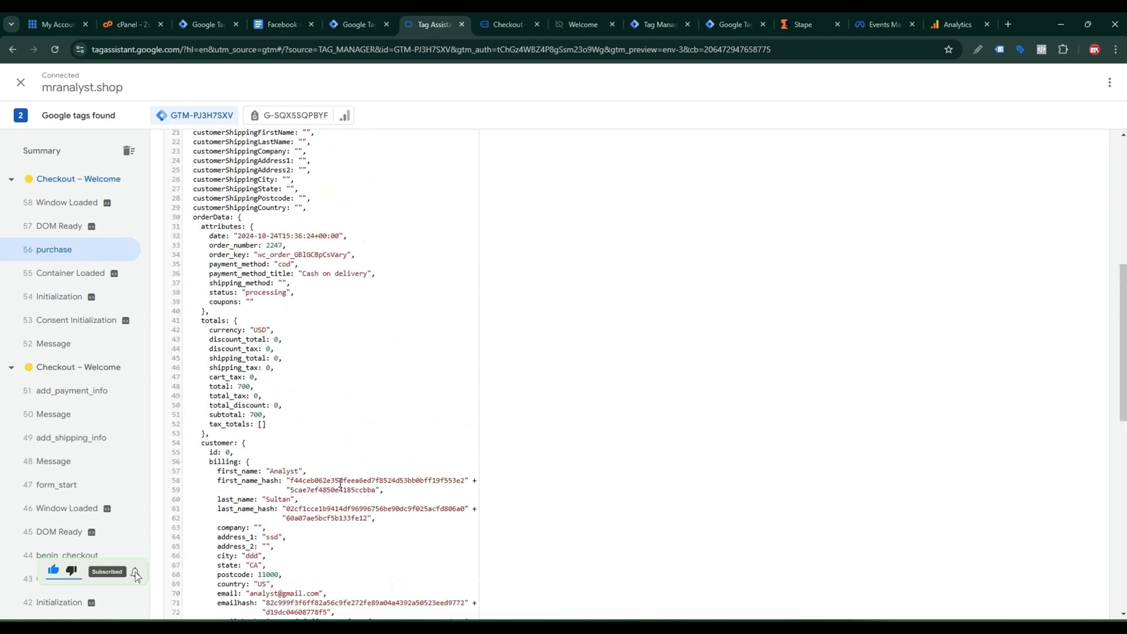
scroll(350, 471, down, 5)
scroll(350, 471, down, 5)
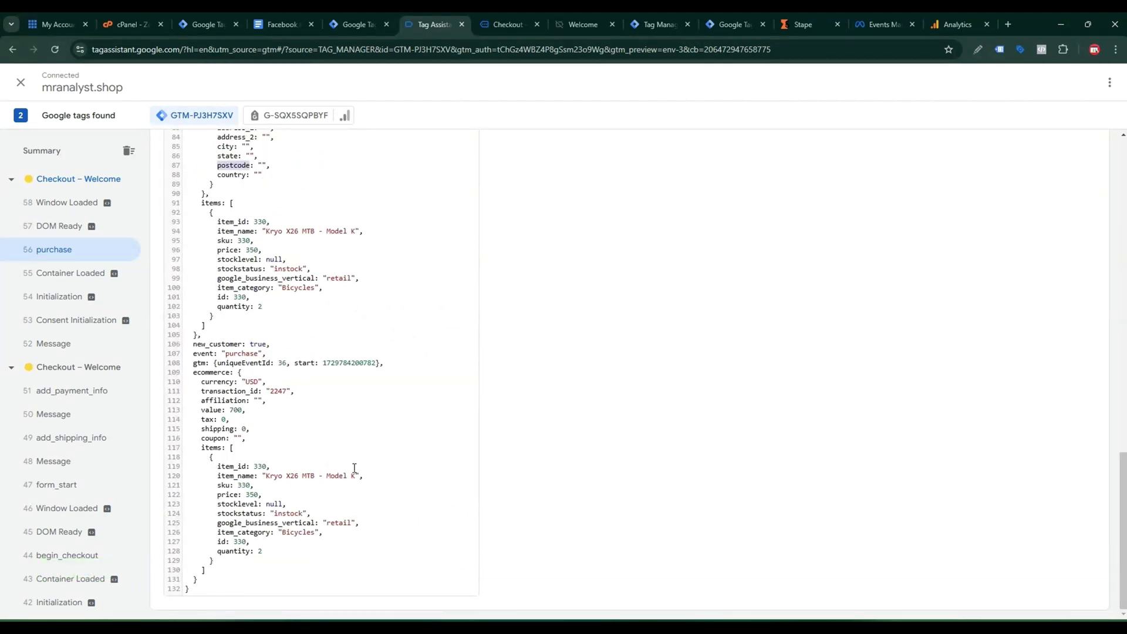
double_click(210, 373)
double_click(228, 392)
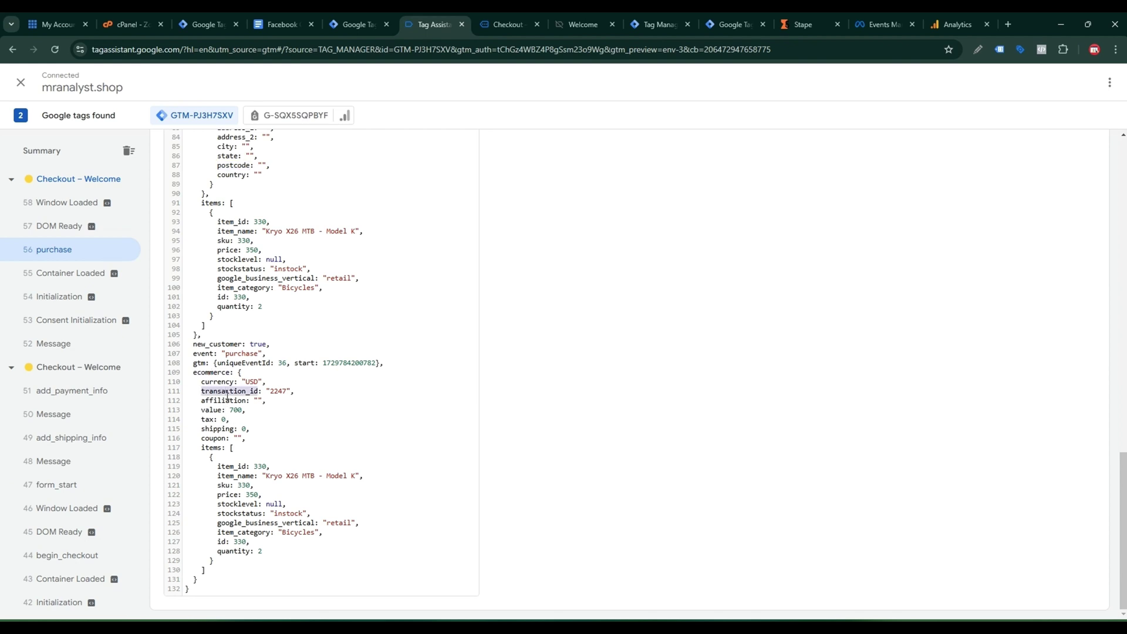
double_click(208, 374)
key(ctrl+c)
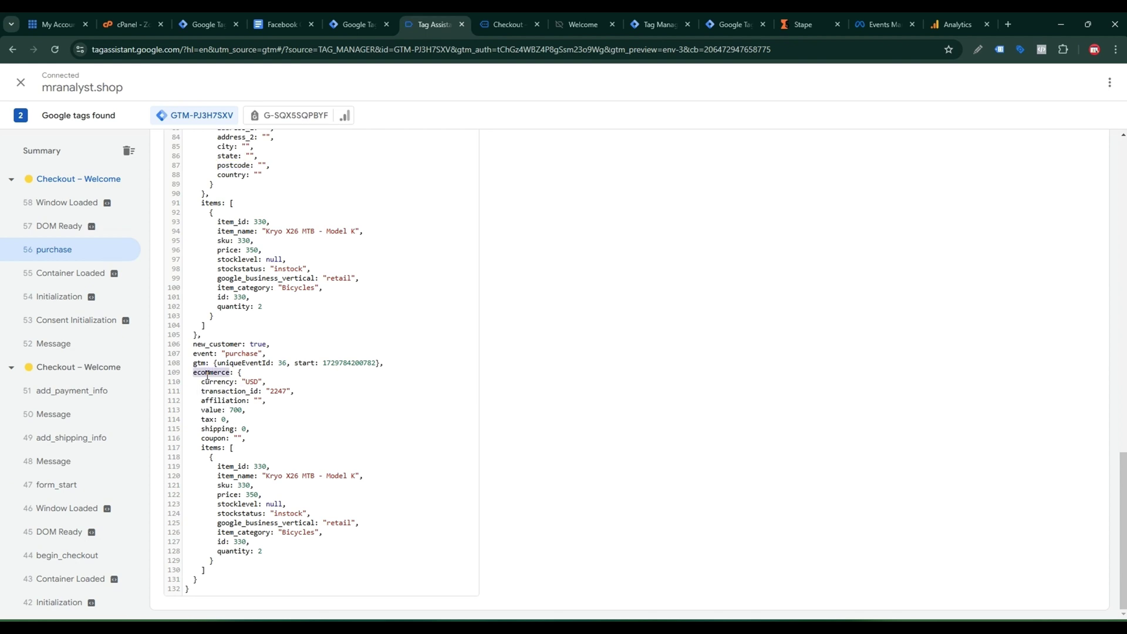
Step: Start a new Data Layer Variable for the value of transaction_id and enter "ecommerce." as its Data Layer Variable Name
click(358, 22)
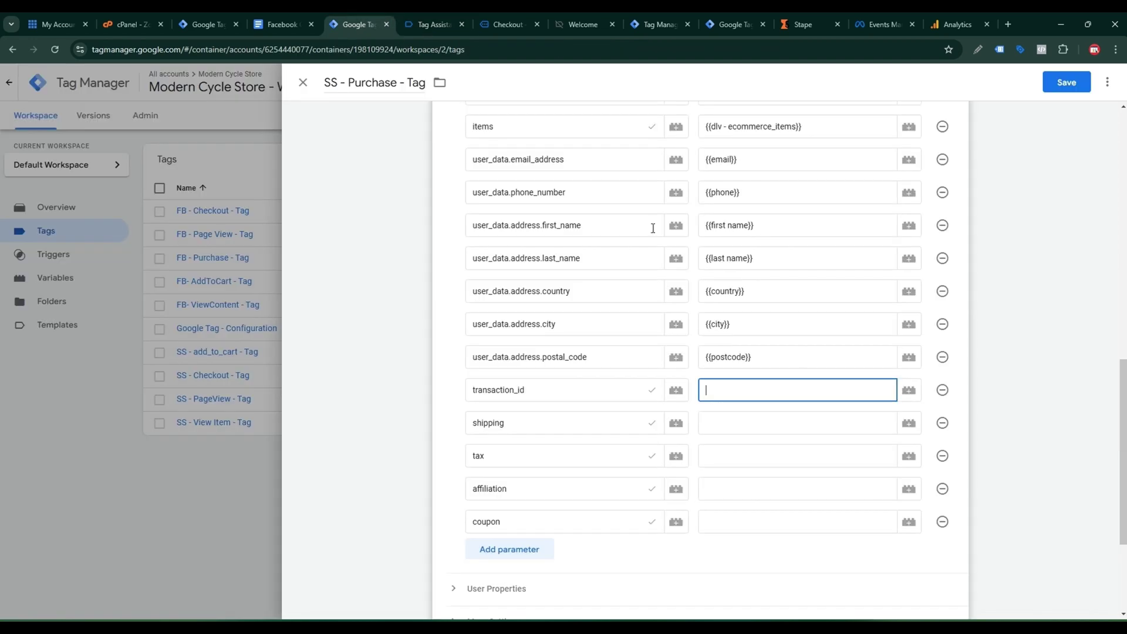
click(909, 390)
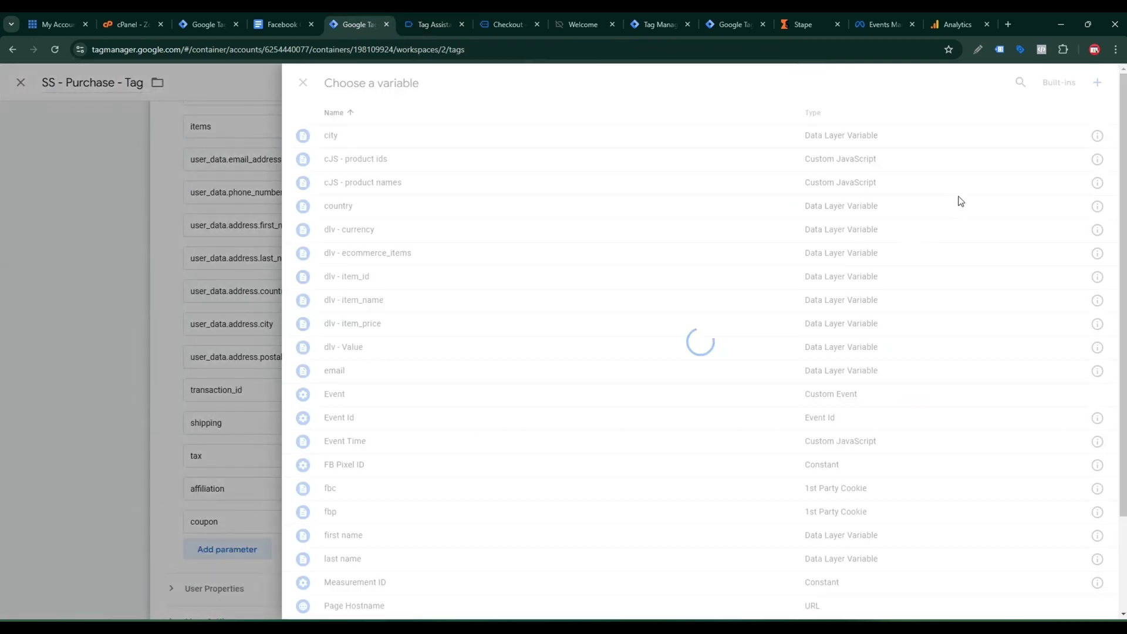
click(1098, 87)
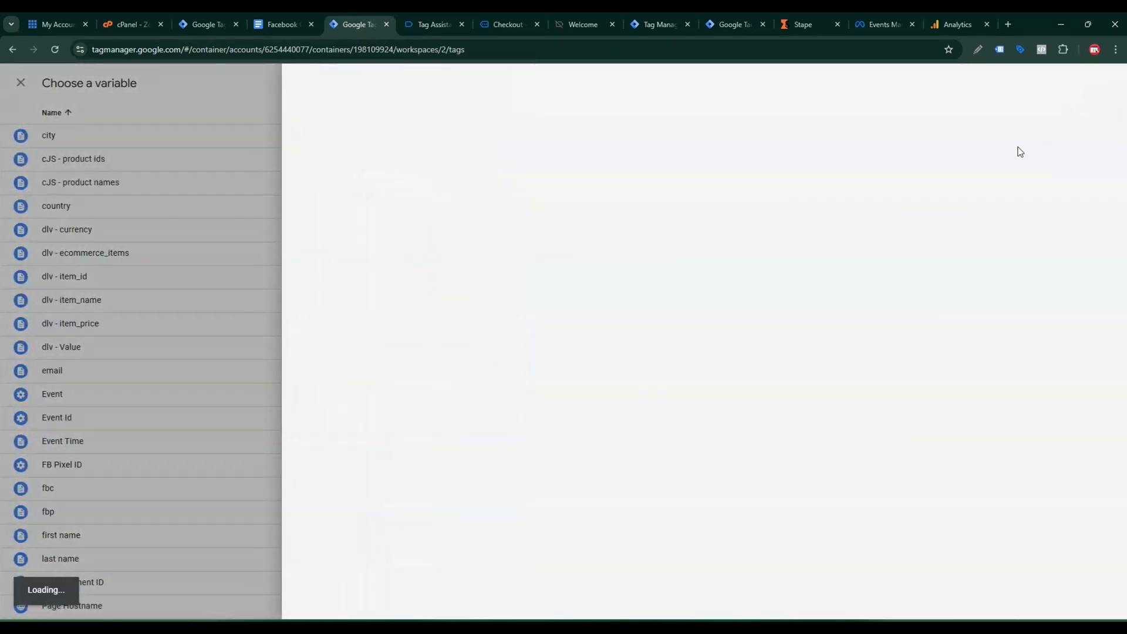
click(809, 246)
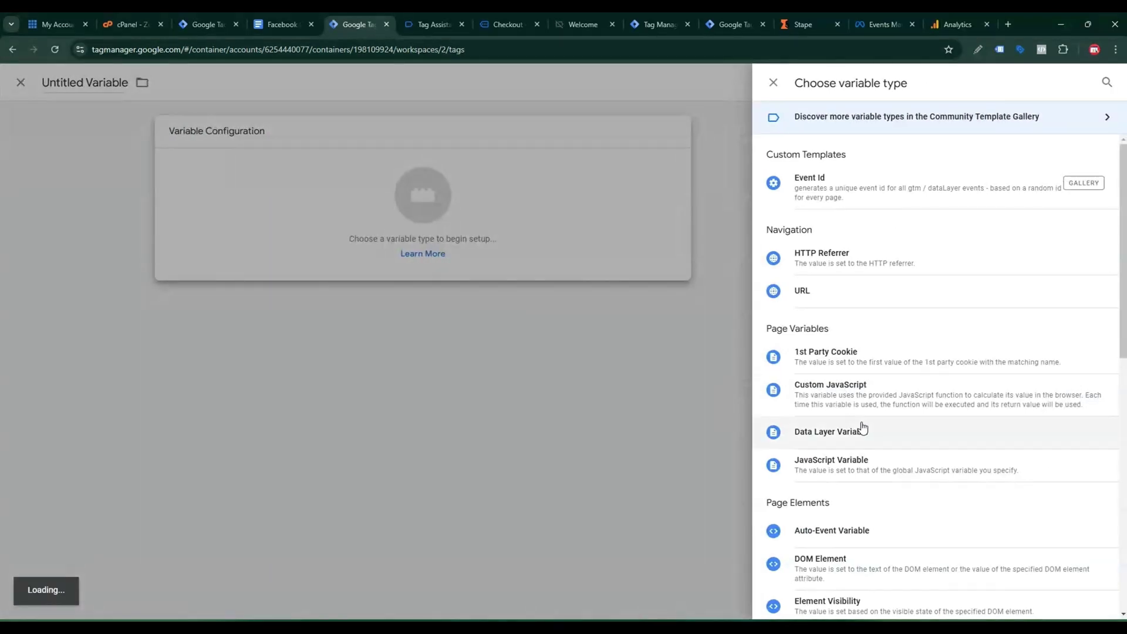
click(851, 433)
click(500, 253)
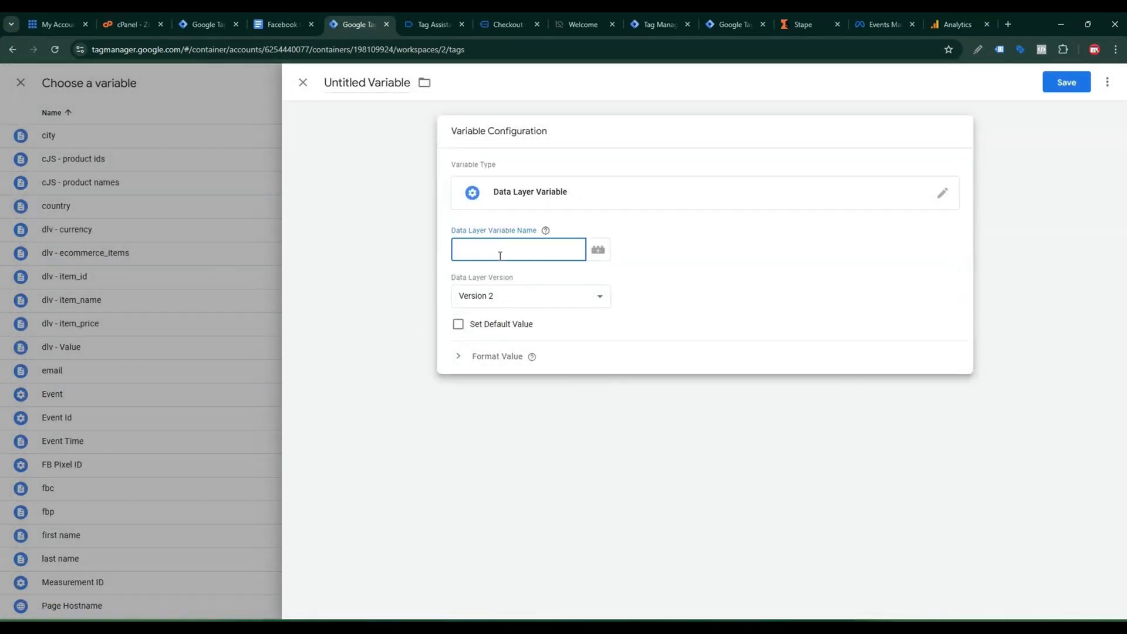
key(ctrl+v)
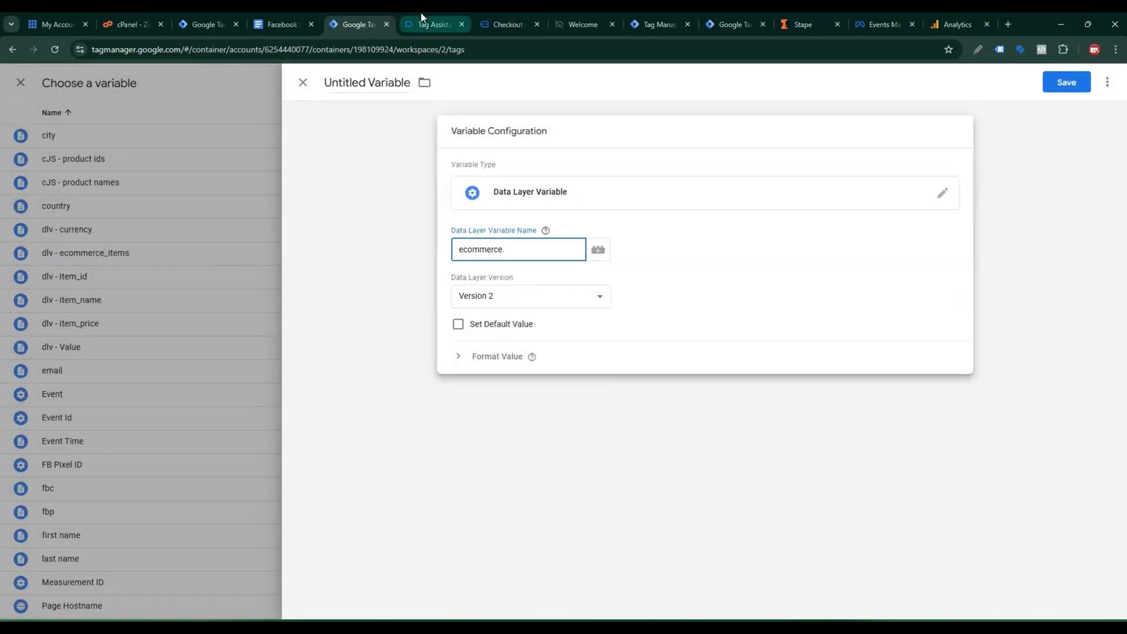
Step: Extend the Data Layer Variable Name to ecommerce.transaction_id, using the transaction_id key from Tag Assistant
click(422, 18)
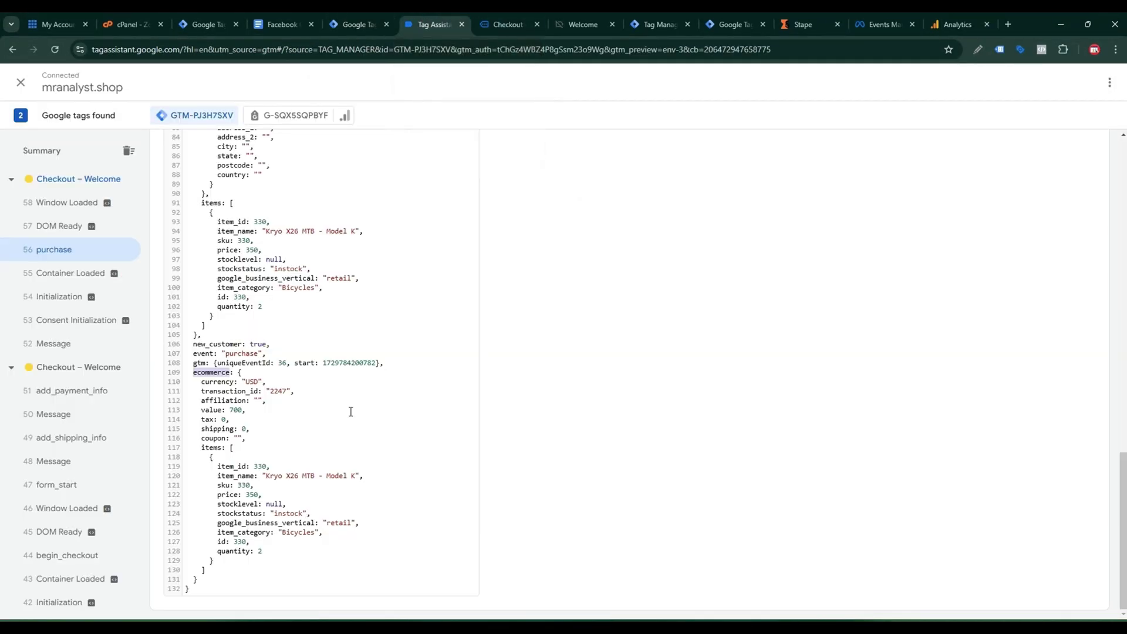
double_click(229, 391)
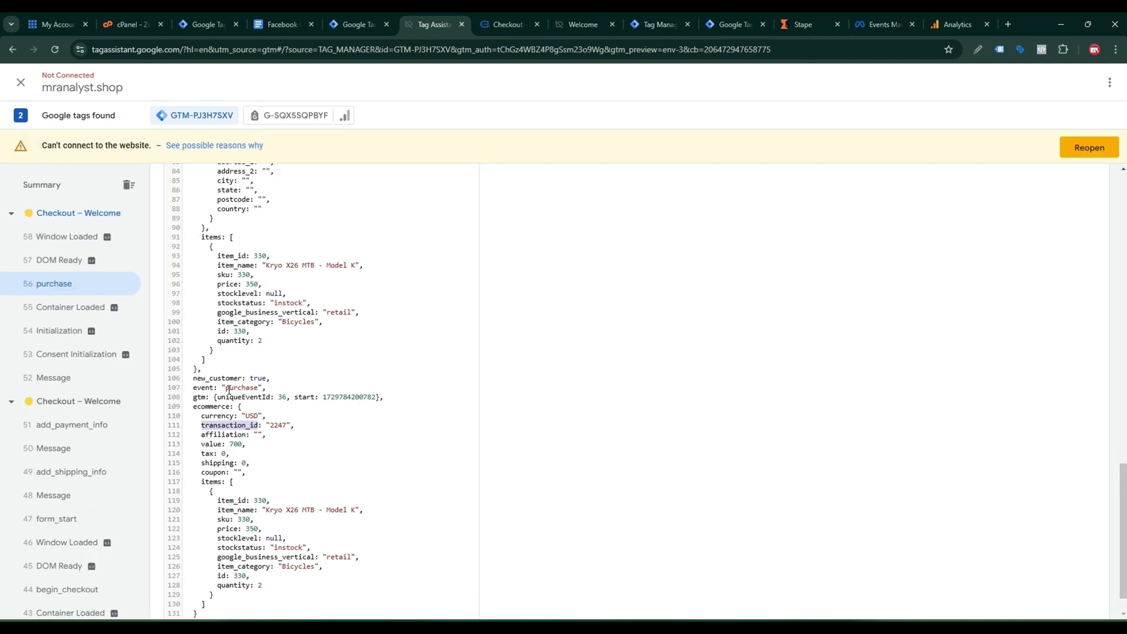
click(355, 24)
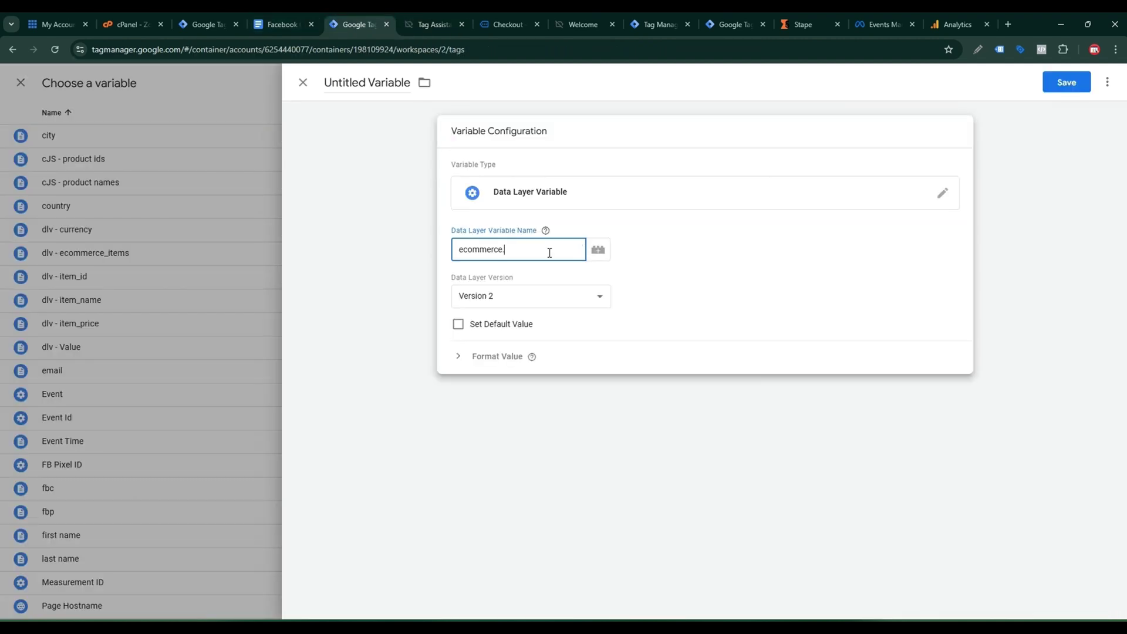
text(transaction_id)
Step: Name the variable transaction_id and save it as the transaction_id parameter's value
click(376, 87)
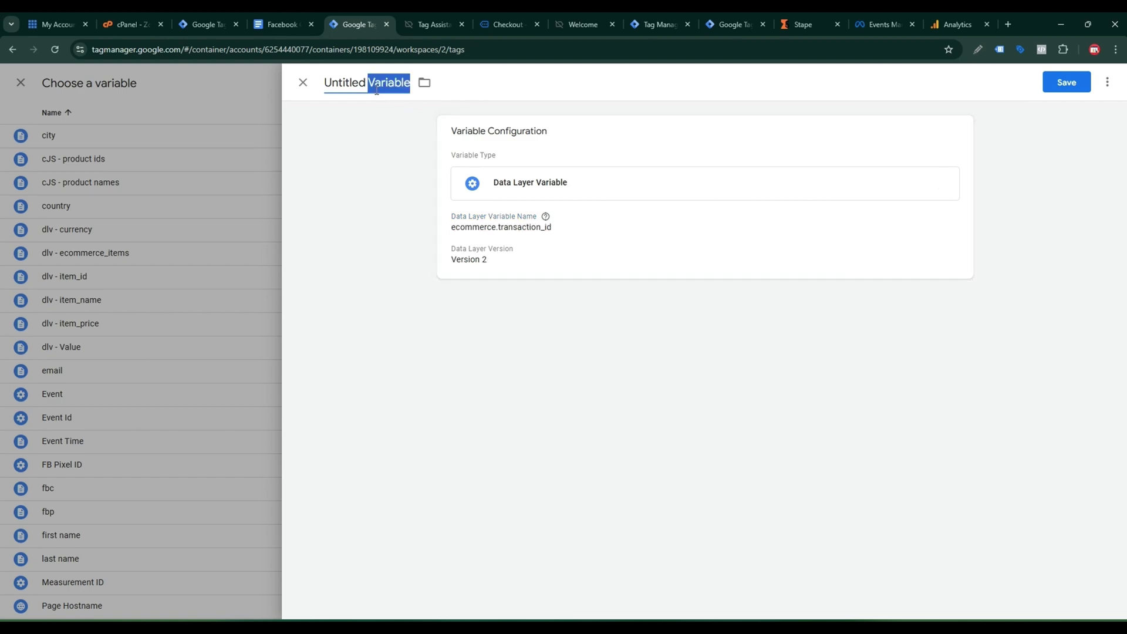
text(transaction_id)
click(1086, 86)
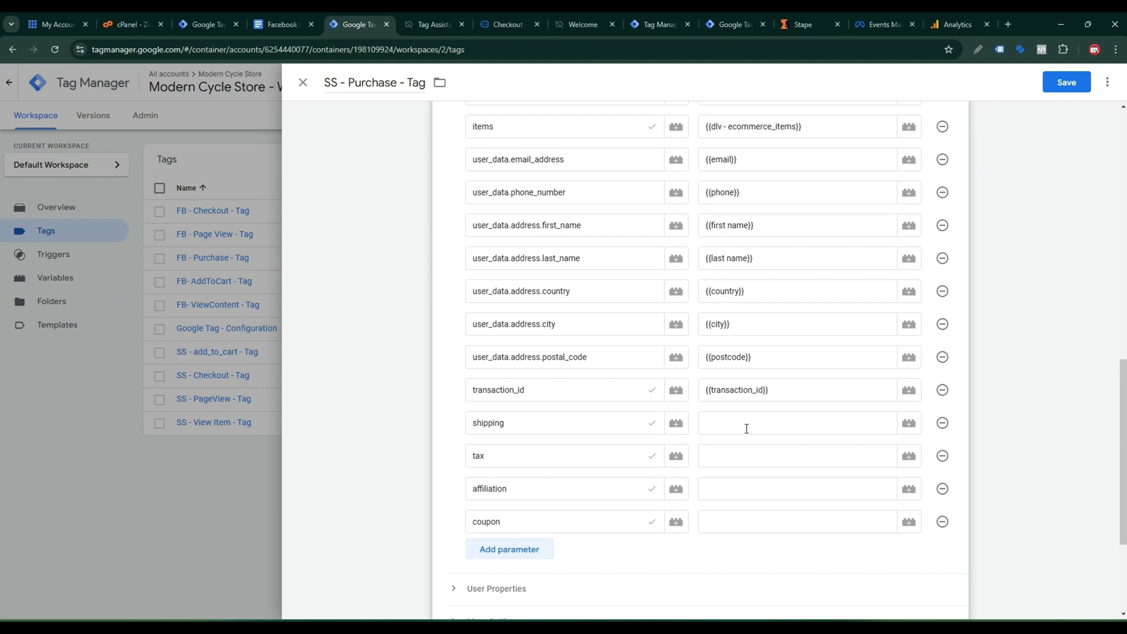
Step: Copy ecommerce.shipping from the variables table in the Facebook Conversion API Google Docs document and return to the purchase tag
scroll(746, 428, down, 1)
click(274, 24)
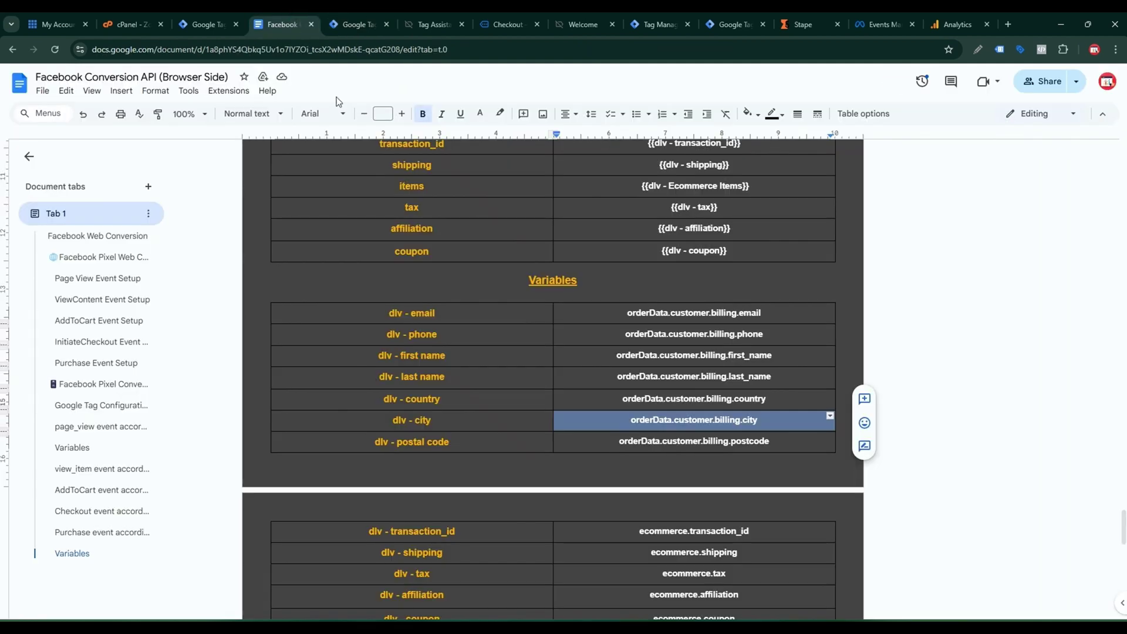
scroll(699, 385, down, 3)
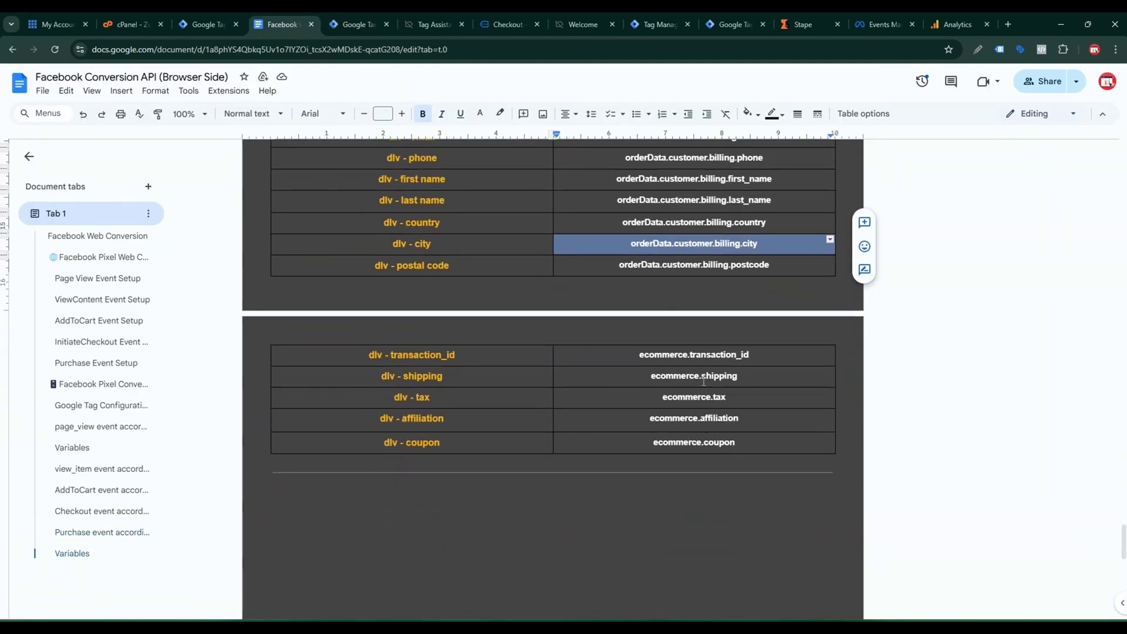
triple_click(704, 379)
key(ctrl+c)
click(361, 23)
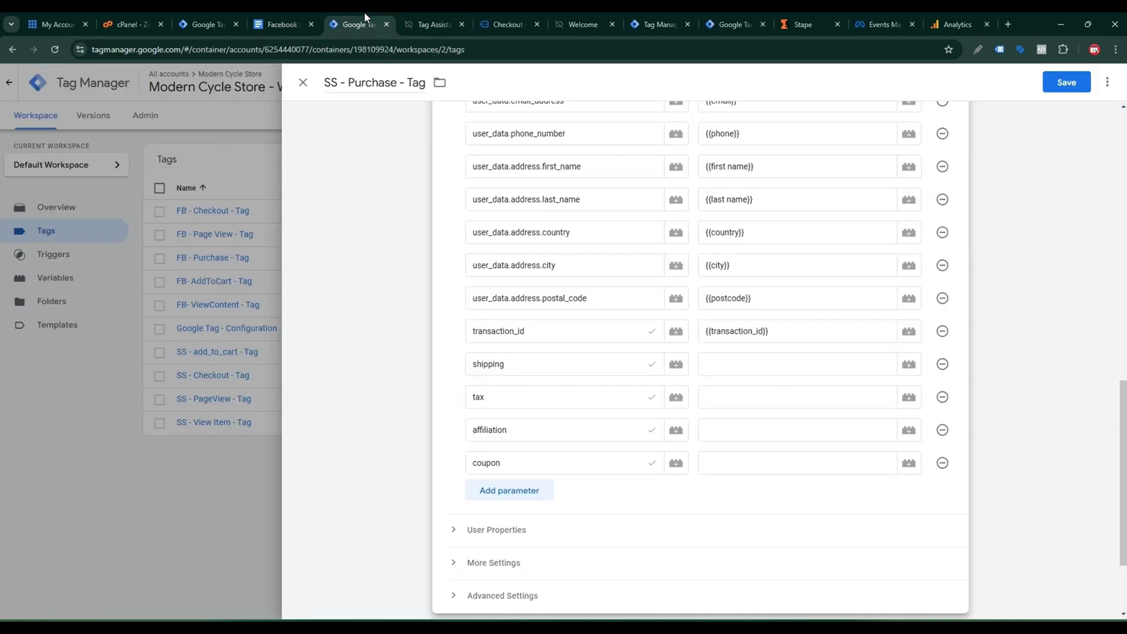
Step: Start a new Data Layer Variable for the value of shipping with ecommerce.shipping as its Data Layer Variable Name
click(908, 365)
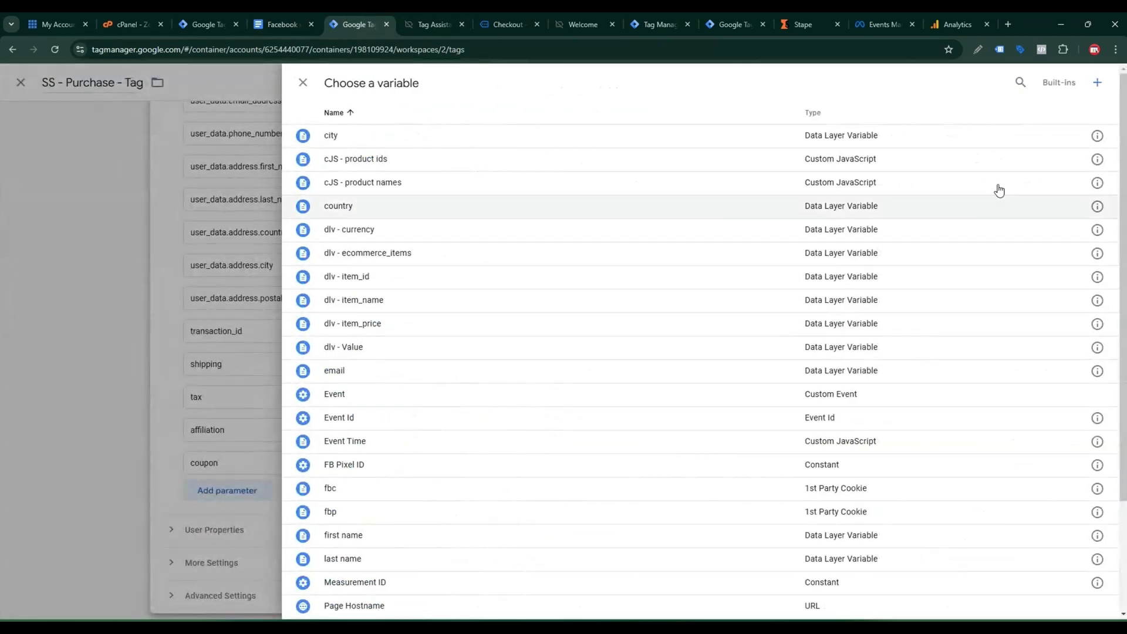
click(1097, 82)
click(871, 194)
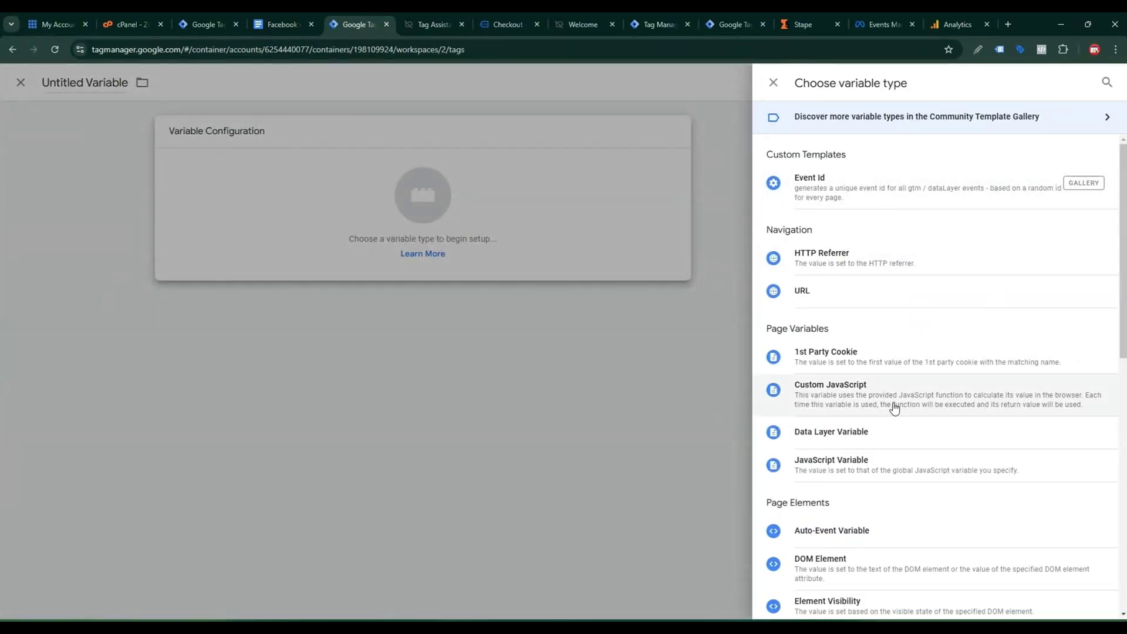
click(875, 430)
click(520, 251)
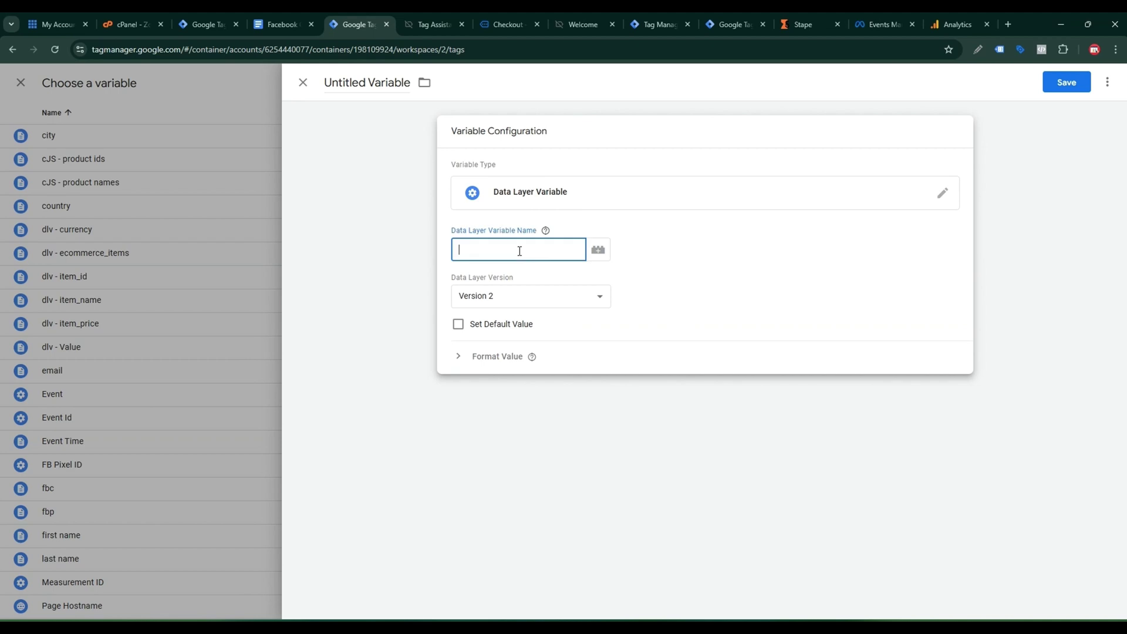
key(ctrl+v)
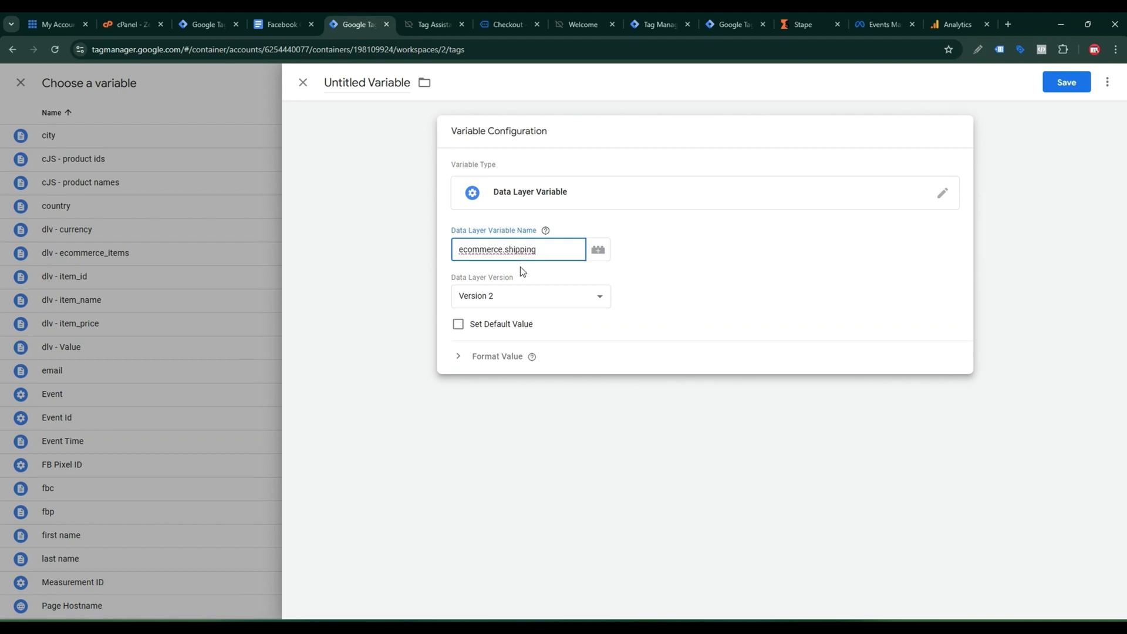
Step: Examine the ecommerce object and its shipping key in the purchase event's data layer in Tag Assistant
click(452, 24)
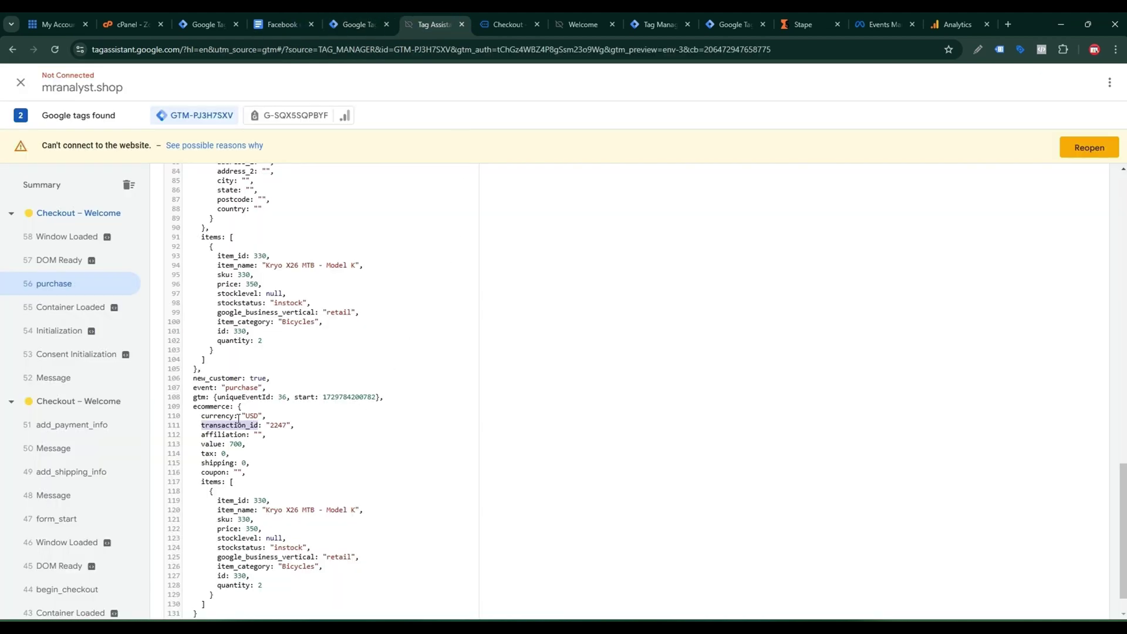
double_click(220, 406)
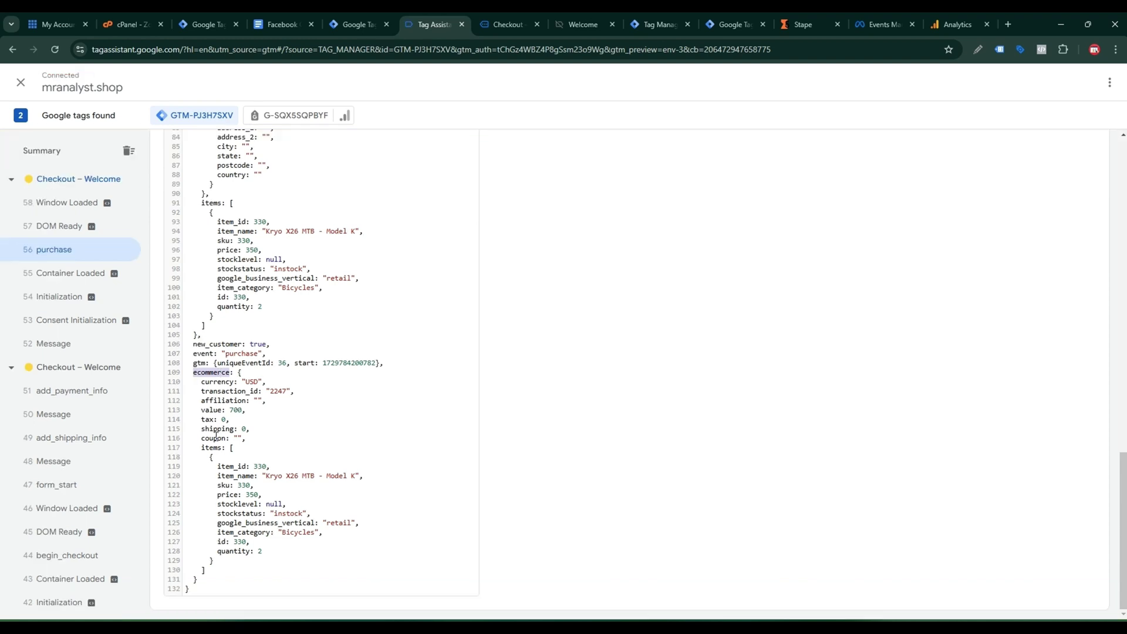
double_click(215, 431)
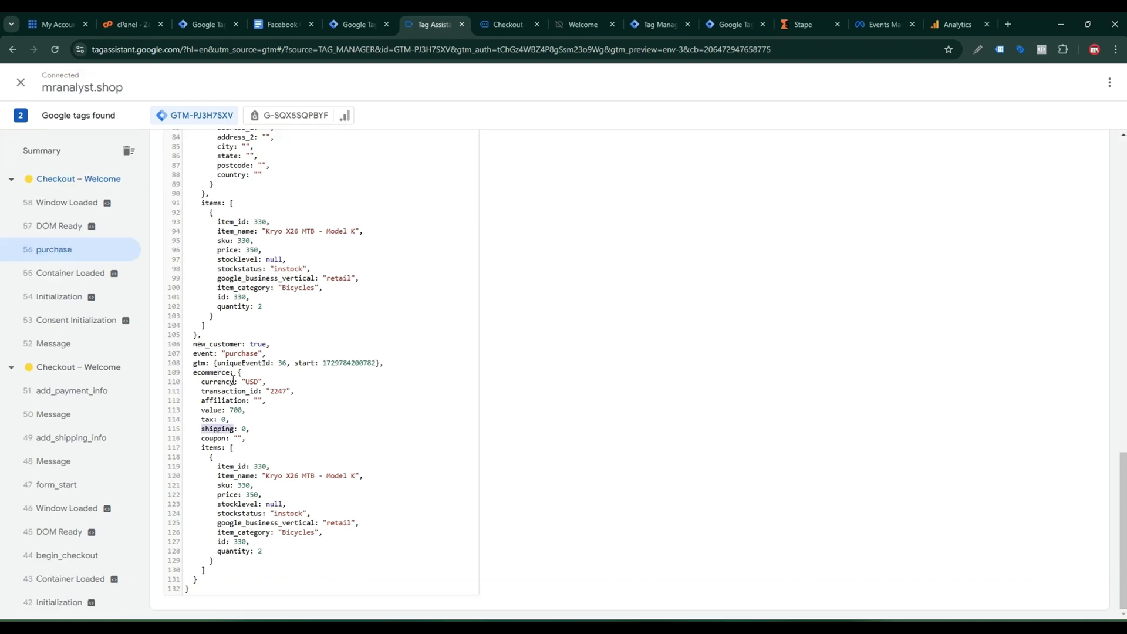
drag(239, 369, 243, 449)
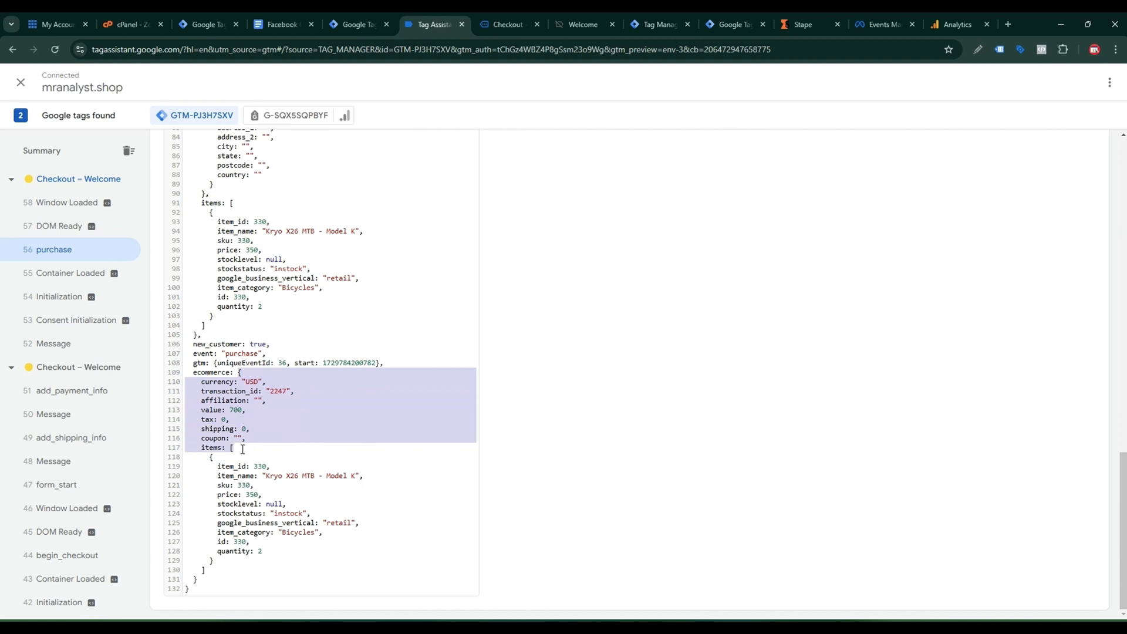
click(242, 438)
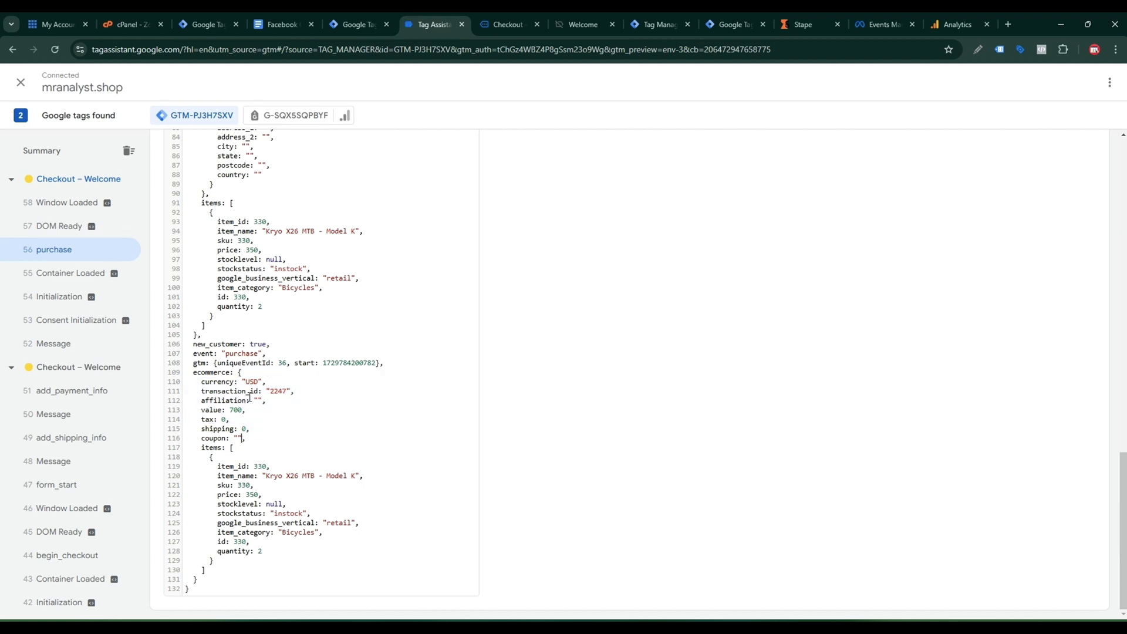
drag(237, 371, 252, 448)
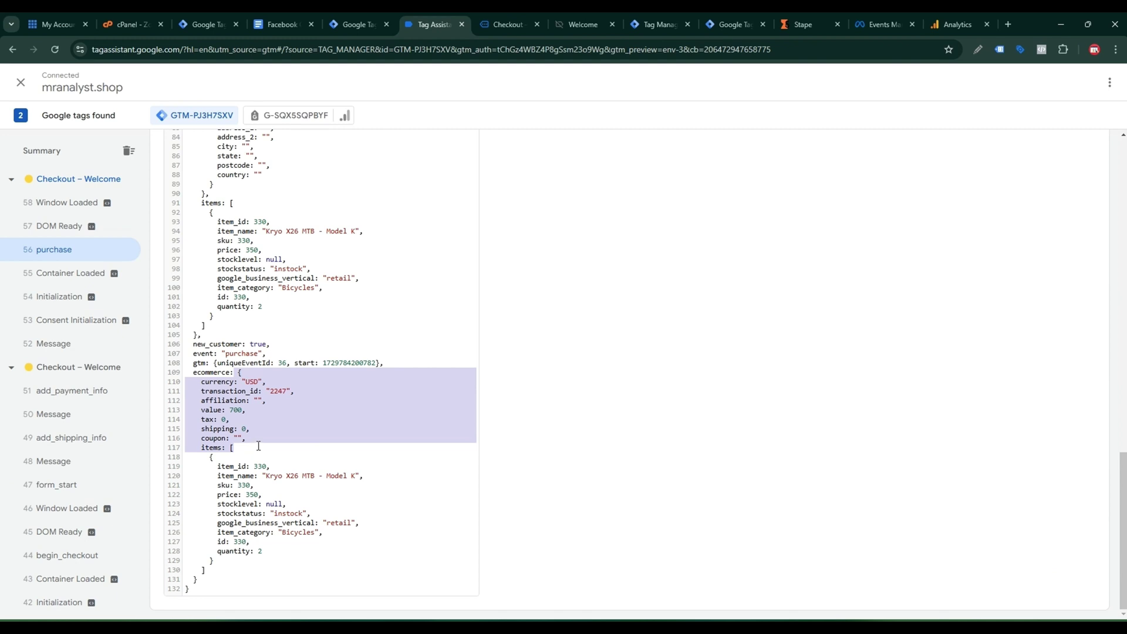
click(227, 377)
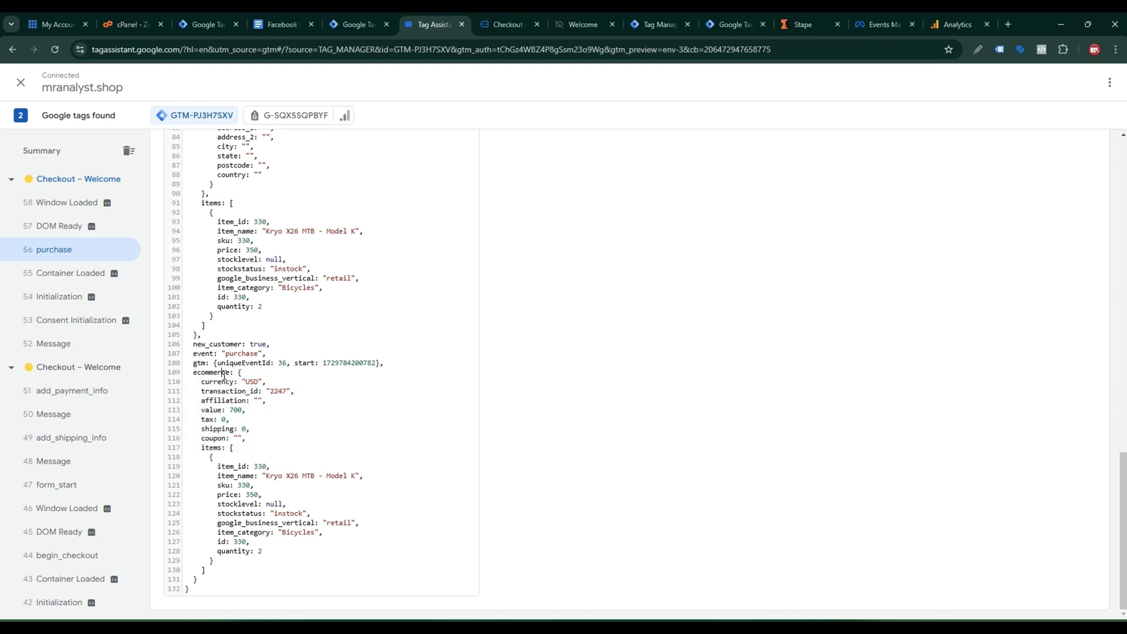
double_click(224, 376)
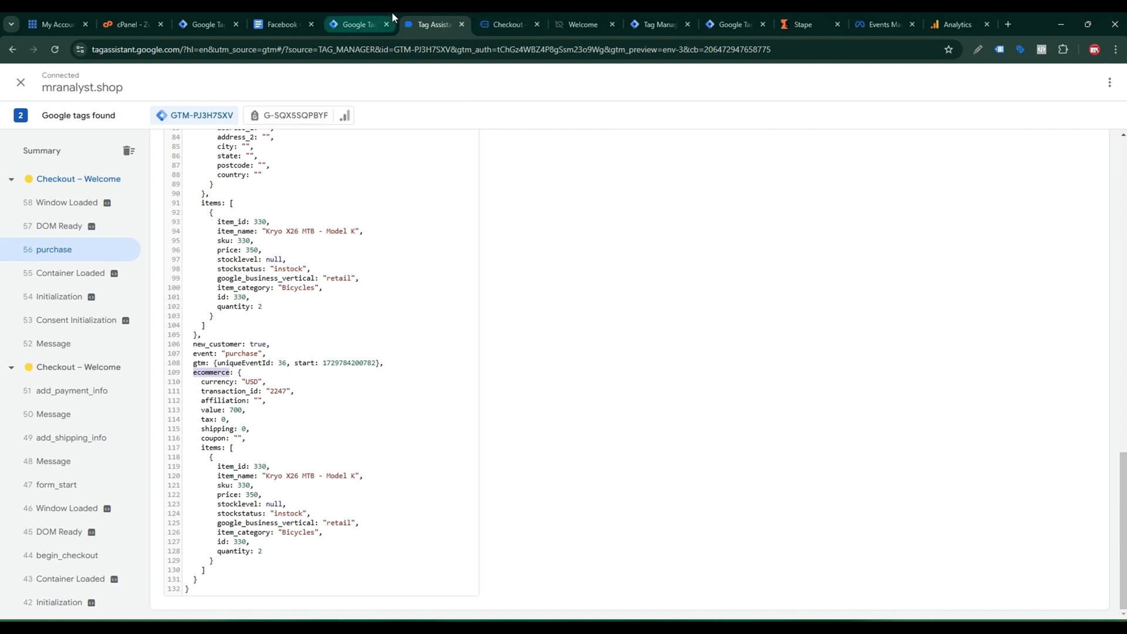
Step: Return to the open variable in Tag Manager, name it shipping and save it as the shipping parameter's value
click(352, 24)
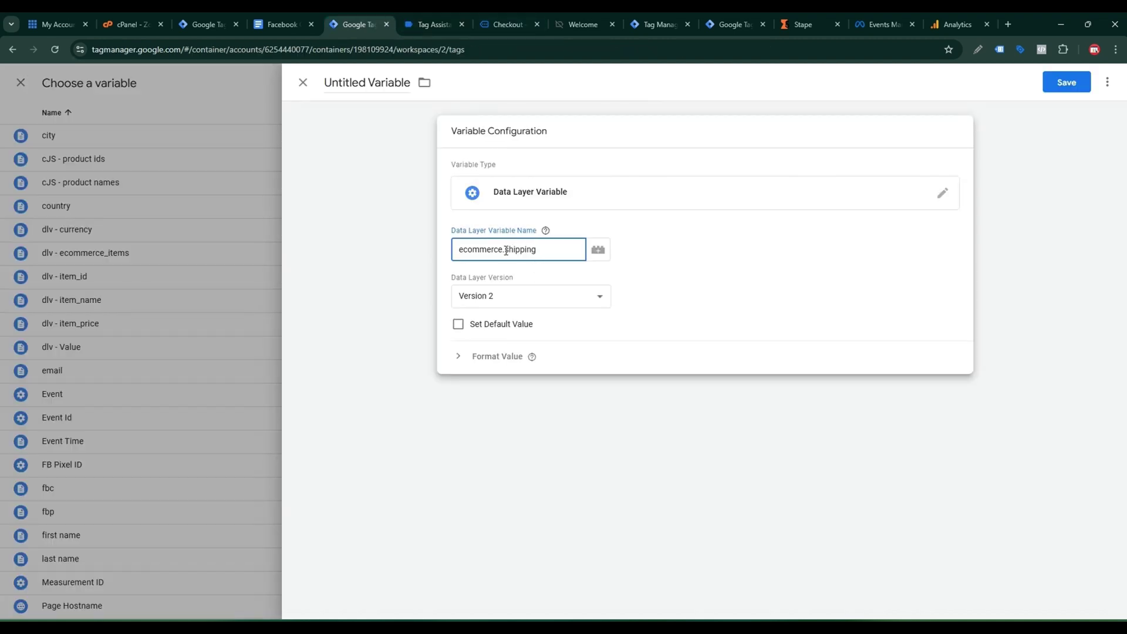
drag(506, 251, 581, 252)
key(ctrl+c)
click(367, 83)
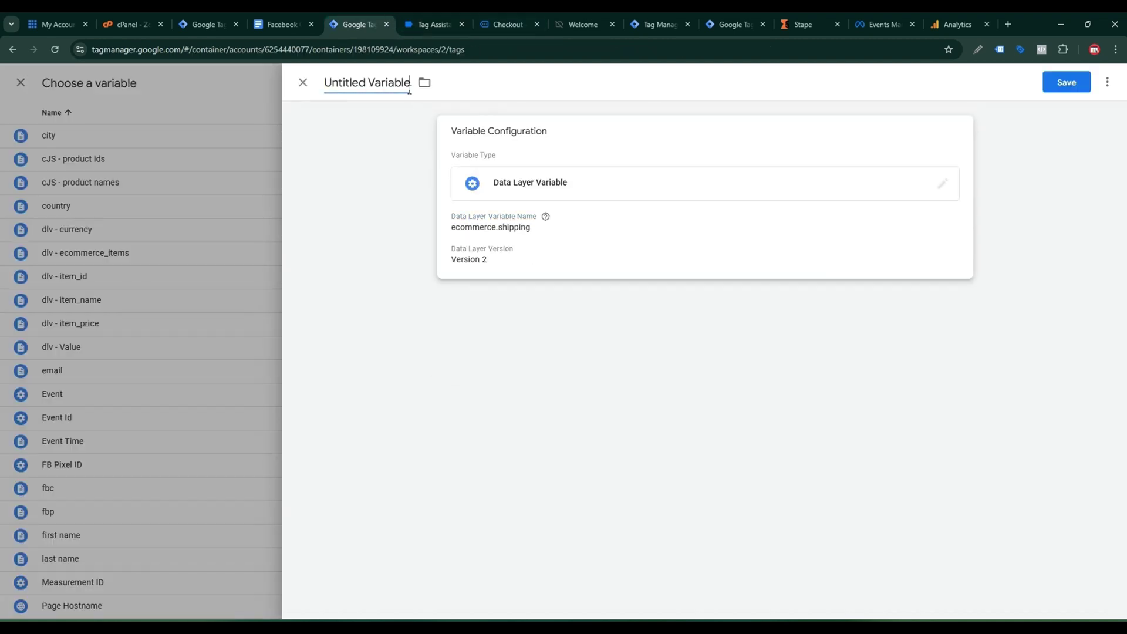
key(ctrl+v)
click(1081, 87)
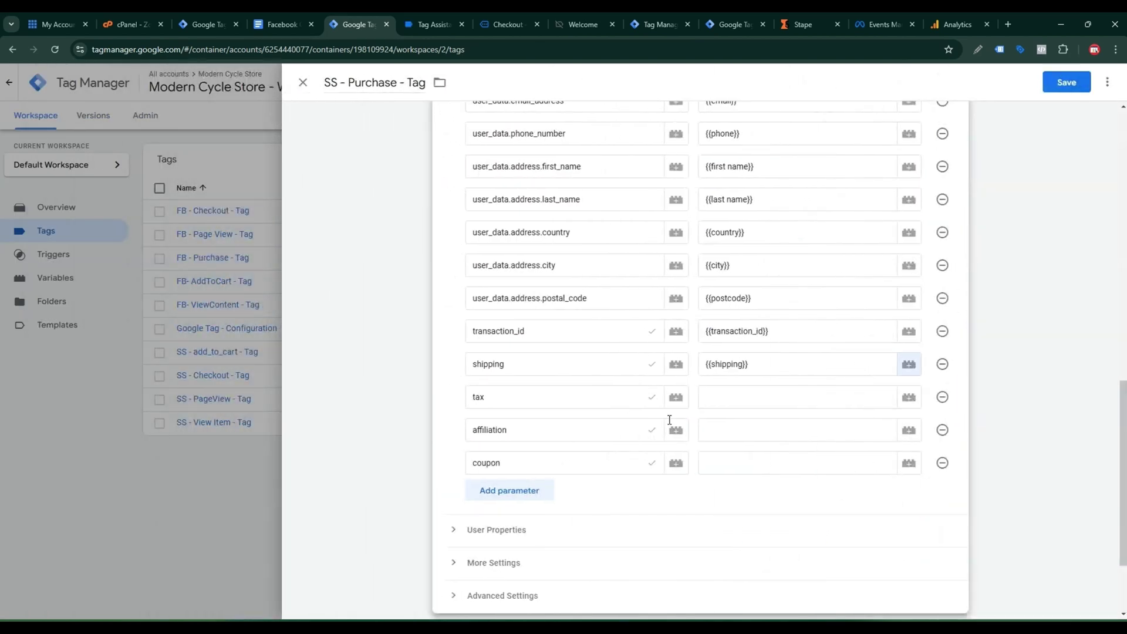
Step: Copy ecommerce.tax from the variables table in the Facebook Conversion API Google Docs document and return to the purchase tag
click(738, 395)
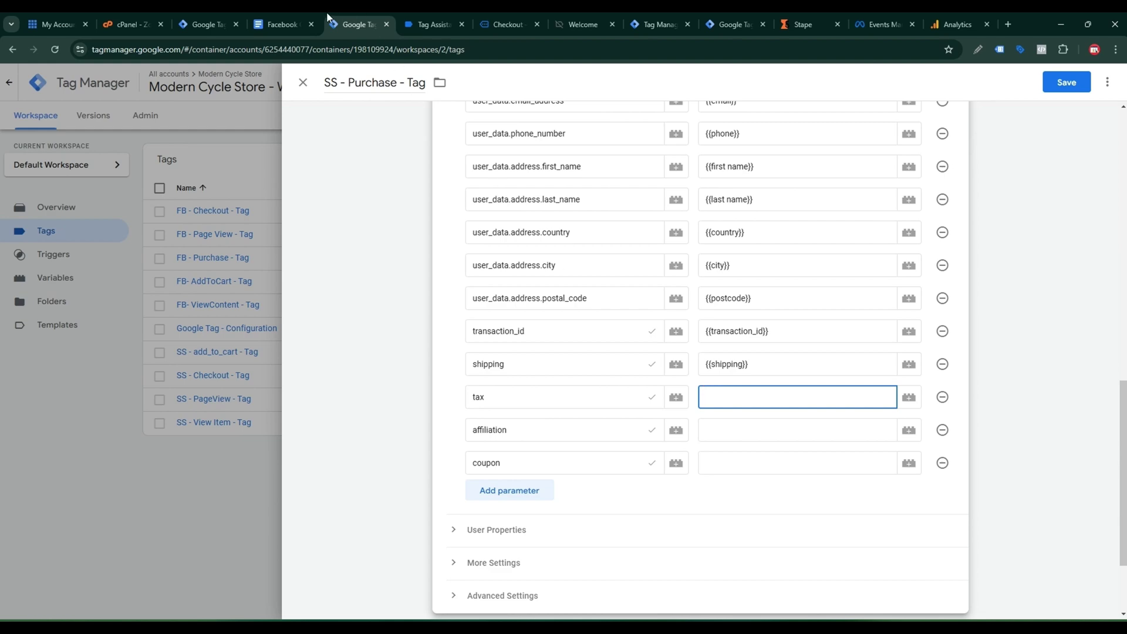
click(285, 24)
double_click(704, 399)
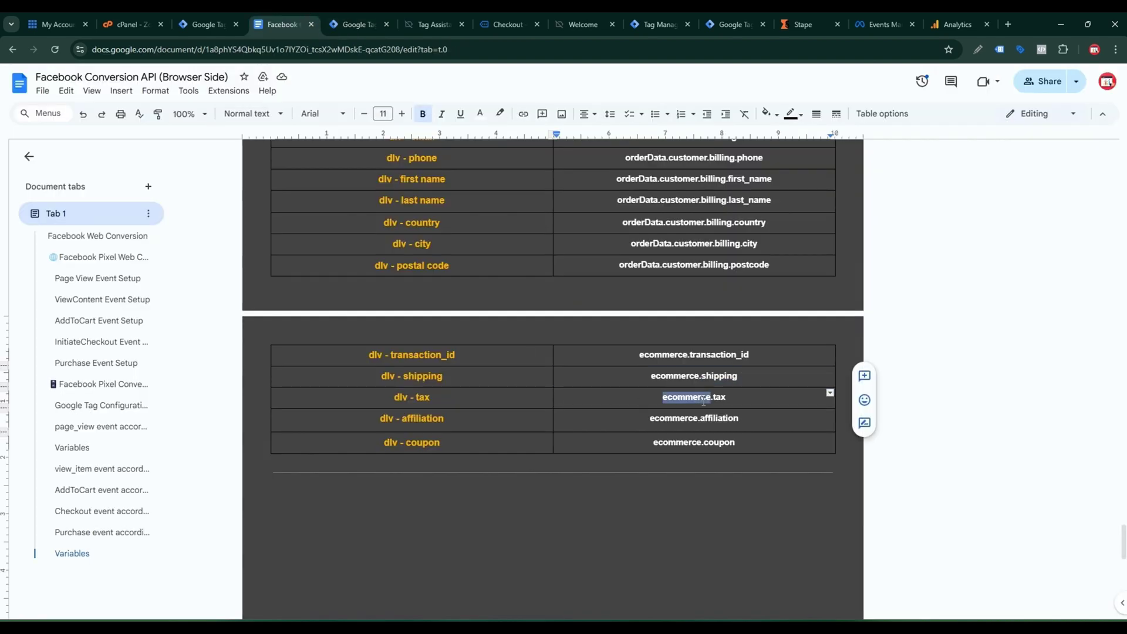
triple_click(710, 399)
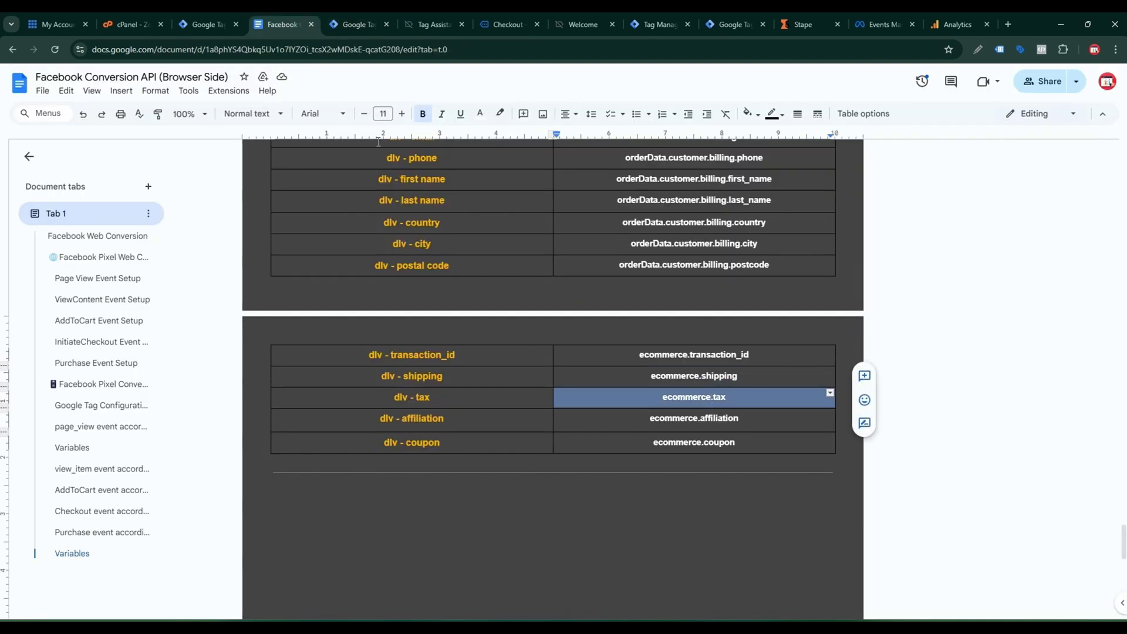
click(352, 24)
Step: Start a new Data Layer Variable for the value of tax with ecommerce.tax as its Data Layer Variable Name
click(909, 397)
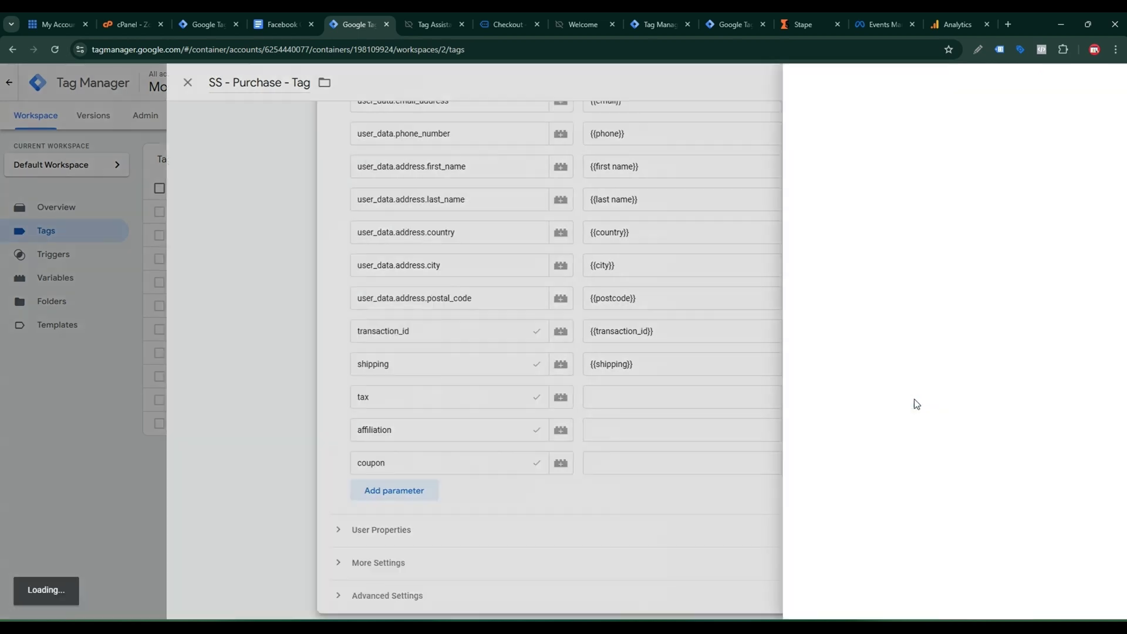
click(1097, 83)
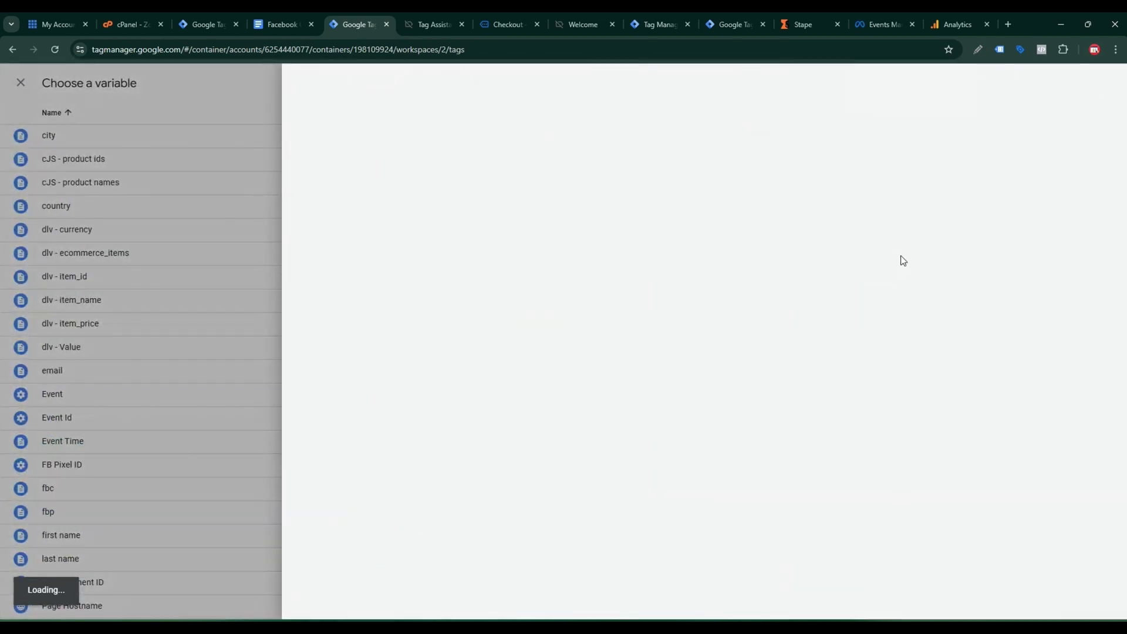
click(896, 259)
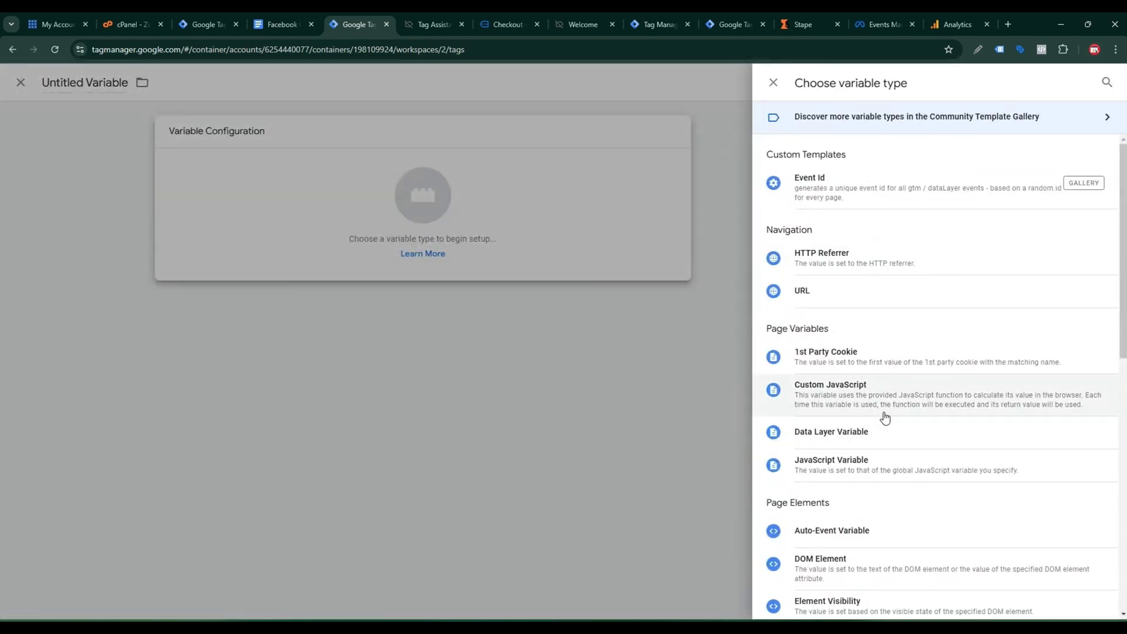
scroll(854, 390, down, 1)
click(854, 391)
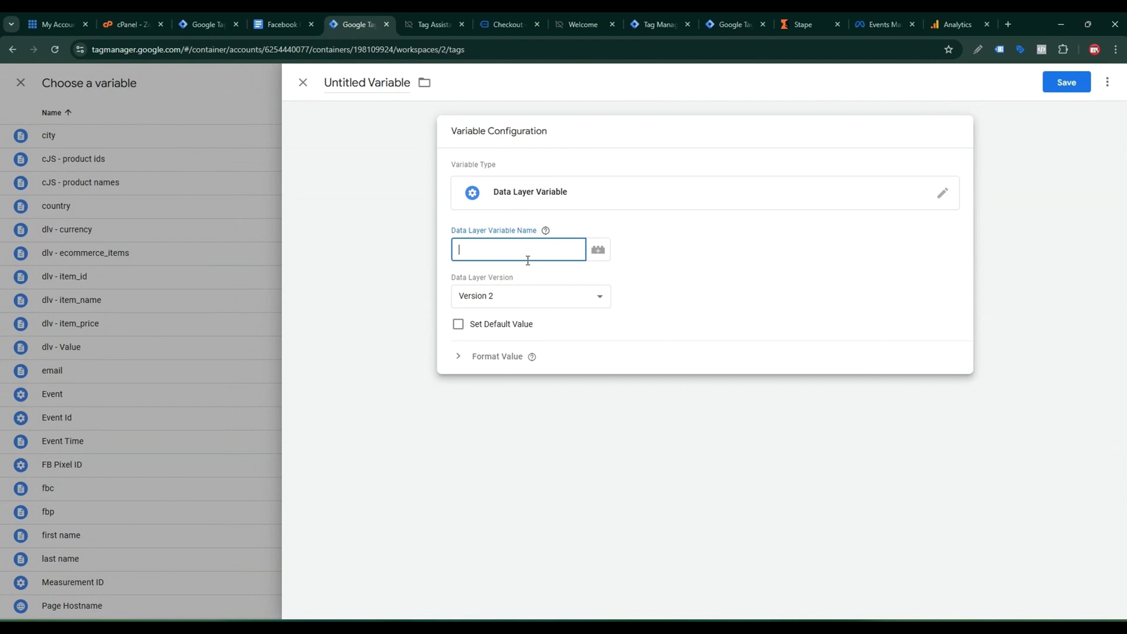
key(ctrl+v)
Step: Name the variable tax and save it as the tax parameter's value
click(392, 88)
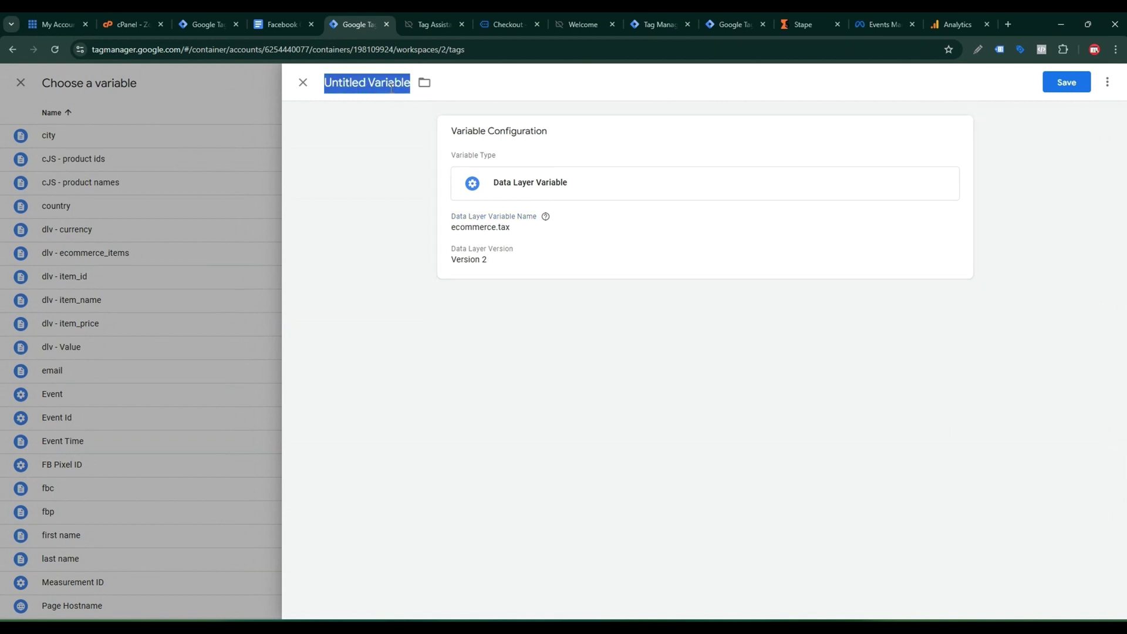
text(ta)
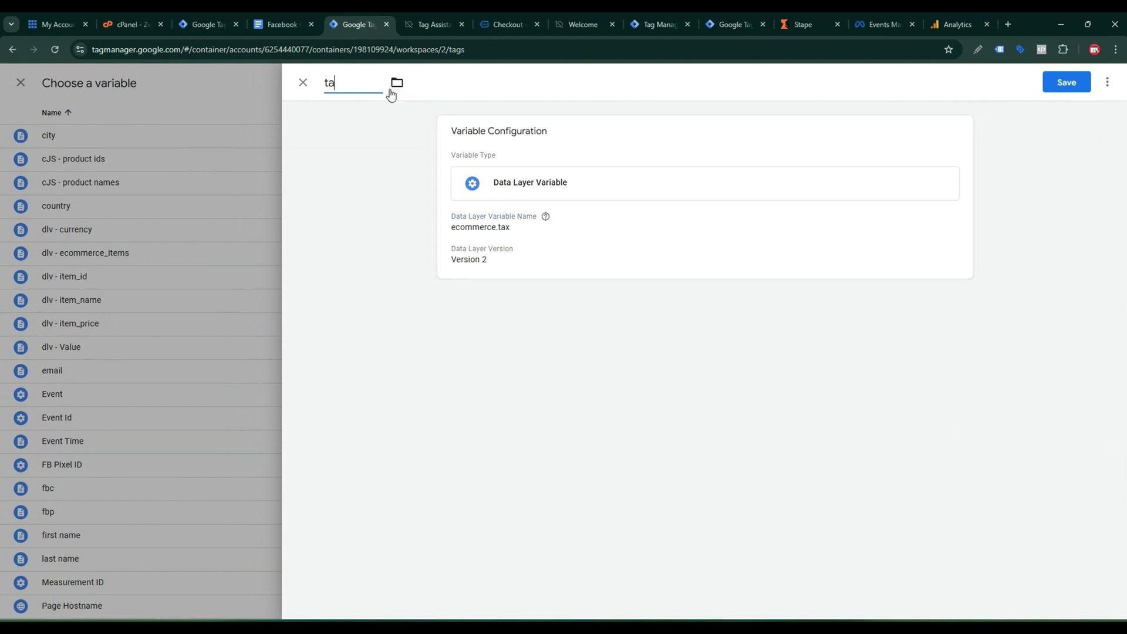
text(x)
click(1064, 91)
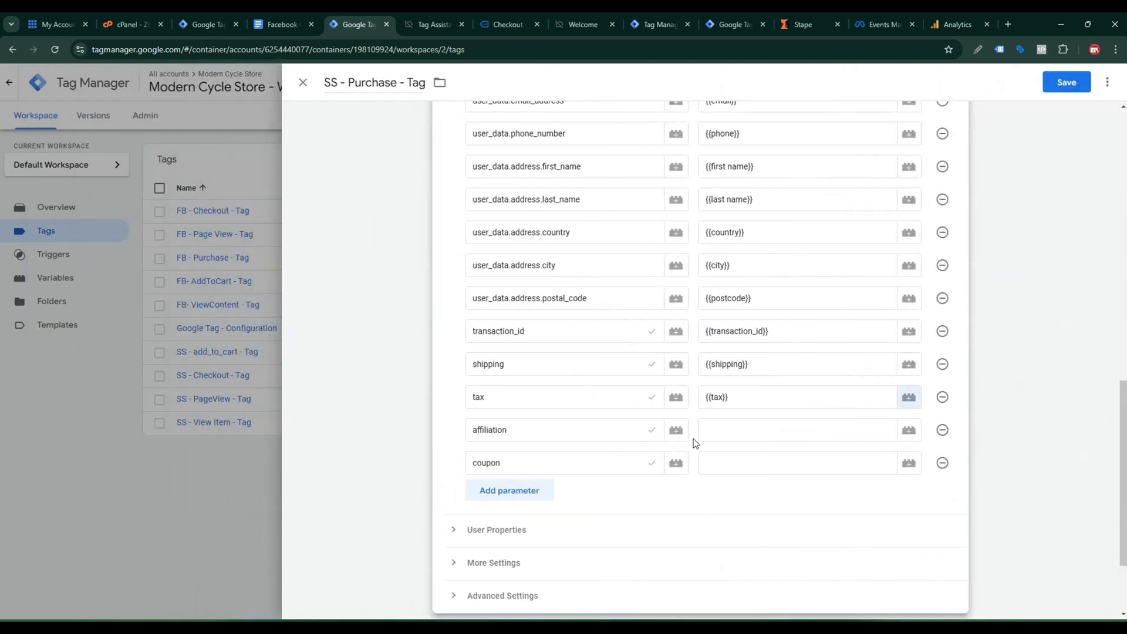
Step: Copy ecommerce.affiliation from the variables table in the Facebook Conversion API Google Docs document and return to the purchase tag
click(702, 431)
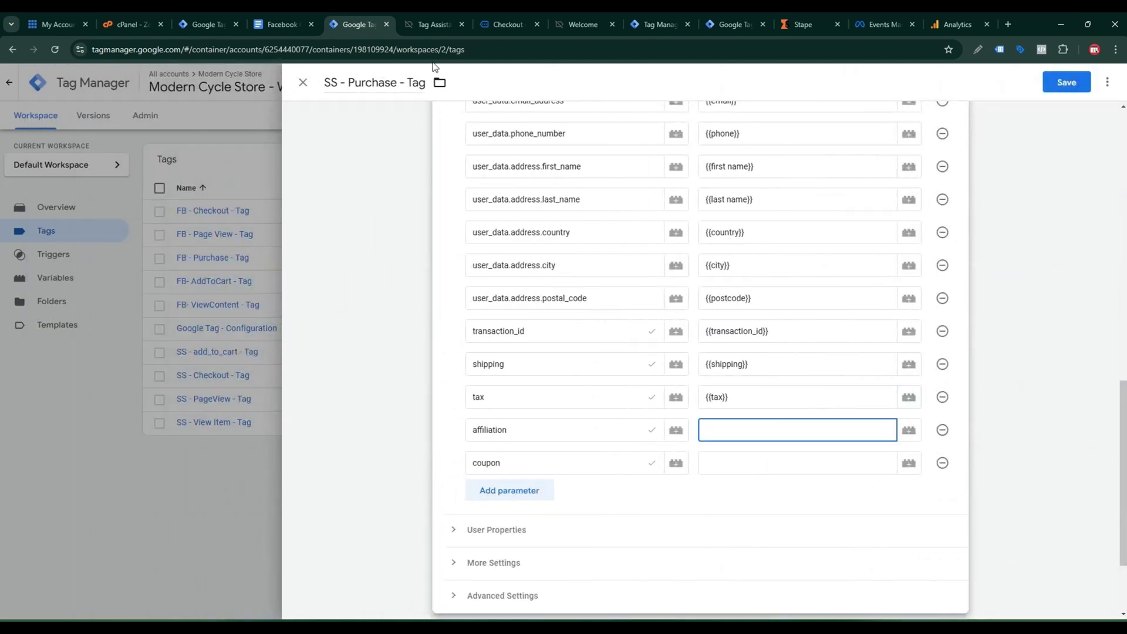
click(282, 24)
click(678, 417)
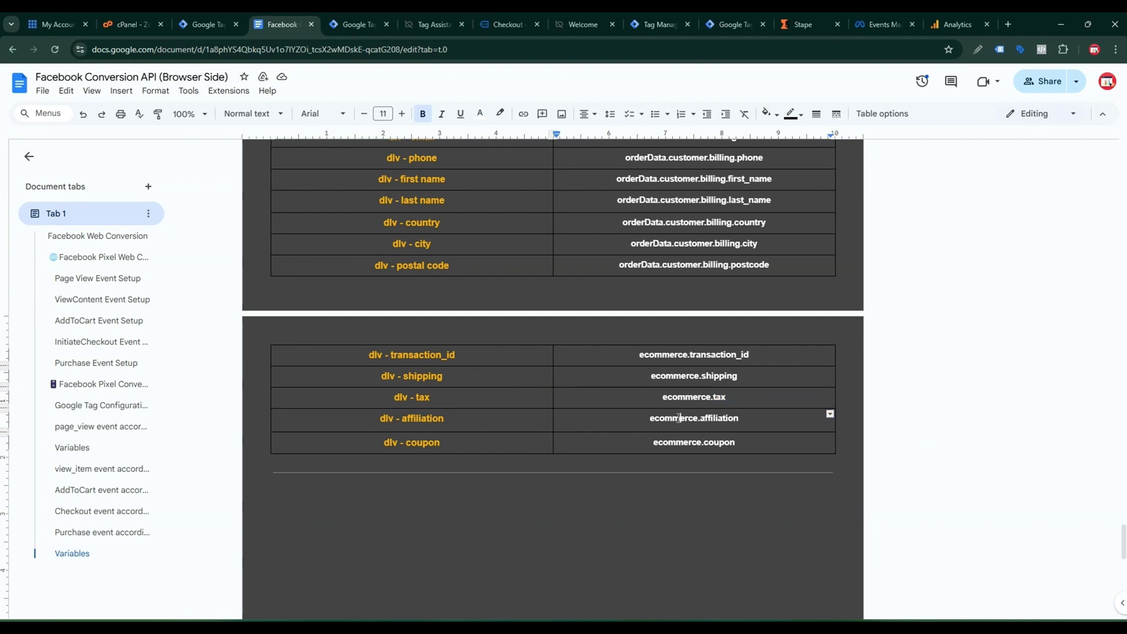
click(366, 15)
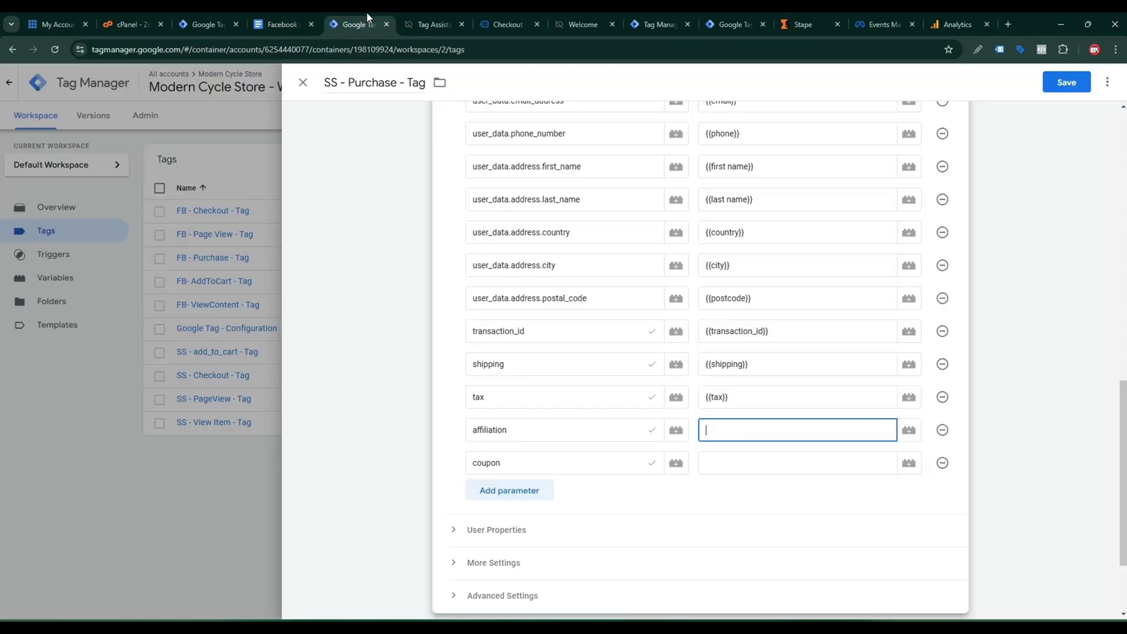
Step: Examine the affiliation key under ecommerce in the purchase event's data layer in Tag Assistant, and return to the purchase tag
click(436, 18)
scroll(312, 459, down, 1)
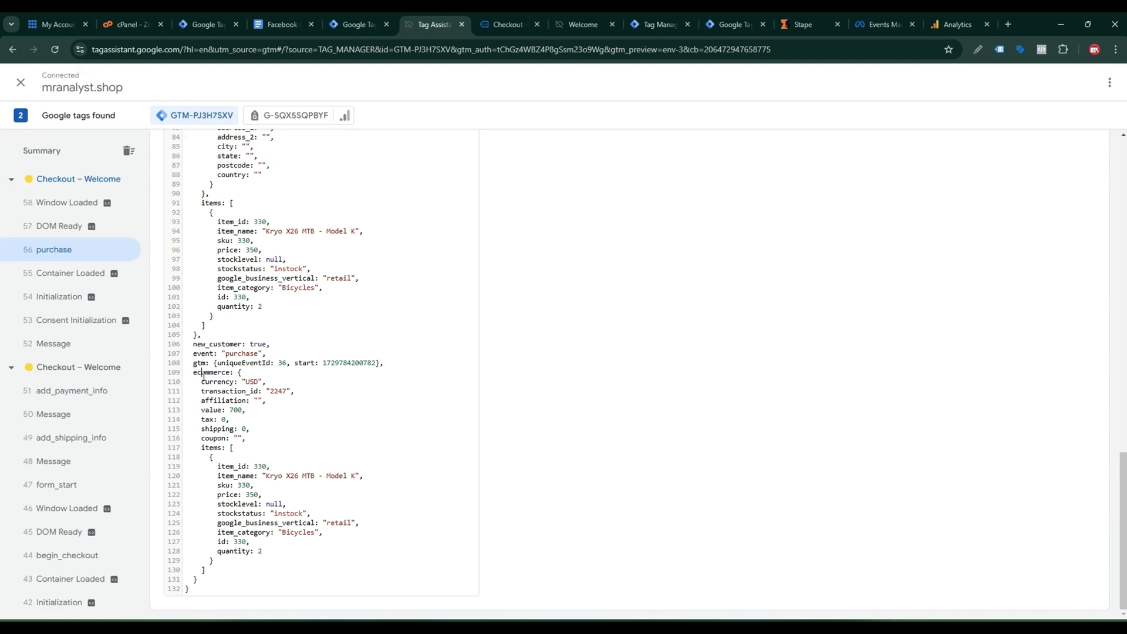
double_click(231, 401)
click(364, 23)
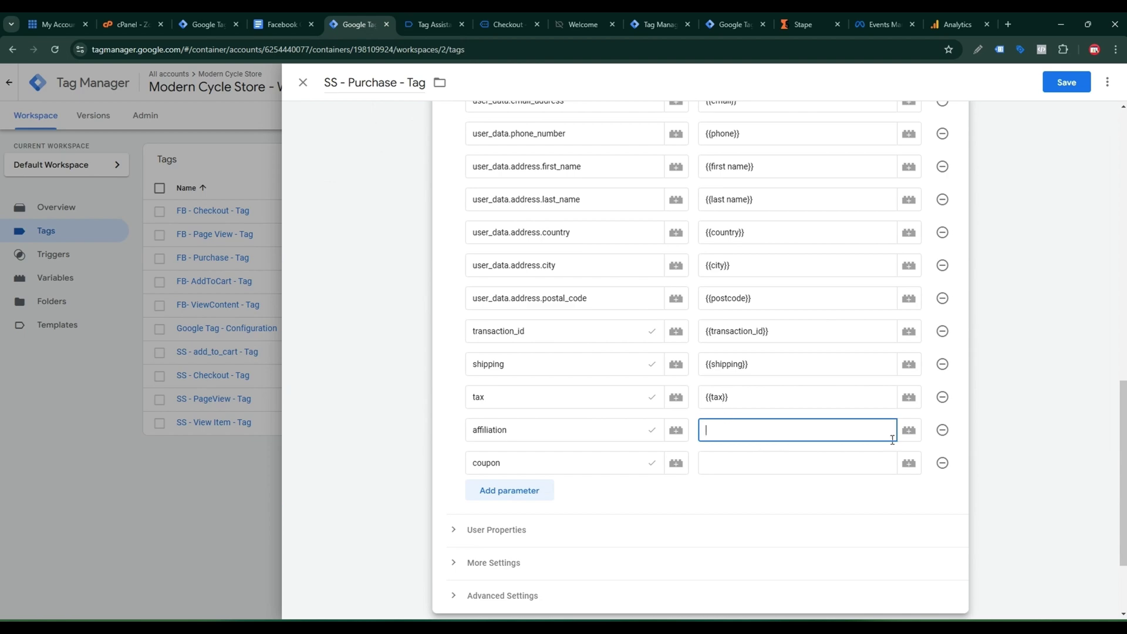
Step: Start a new Data Layer Variable for the value of affiliation with ecommerce.affiliation as its Data Layer Variable Name
click(909, 430)
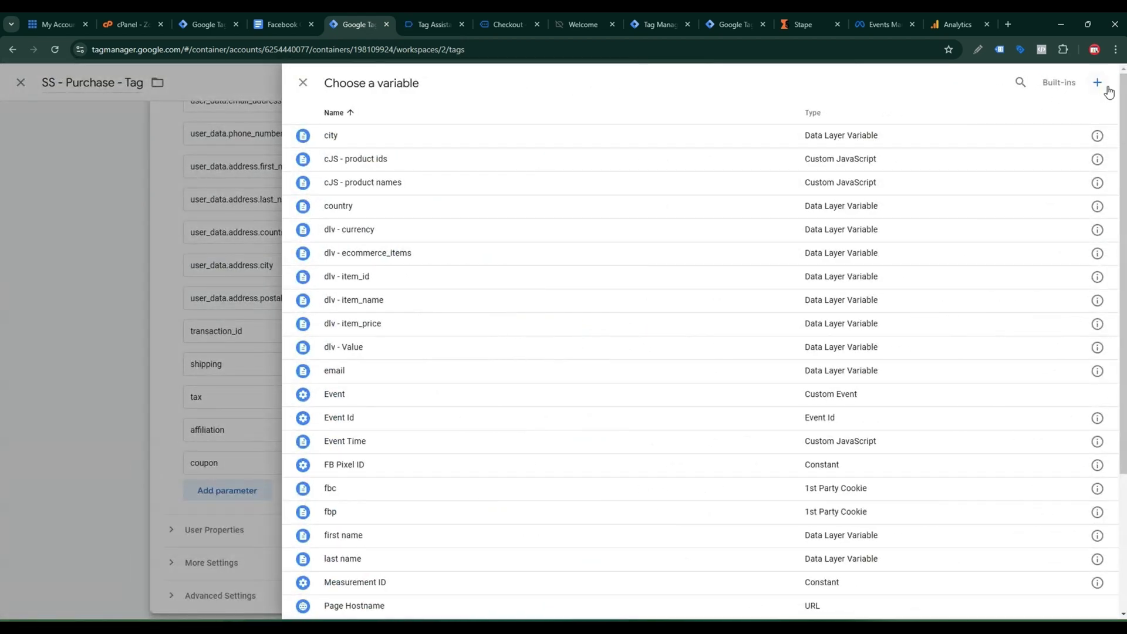
click(1097, 82)
click(963, 252)
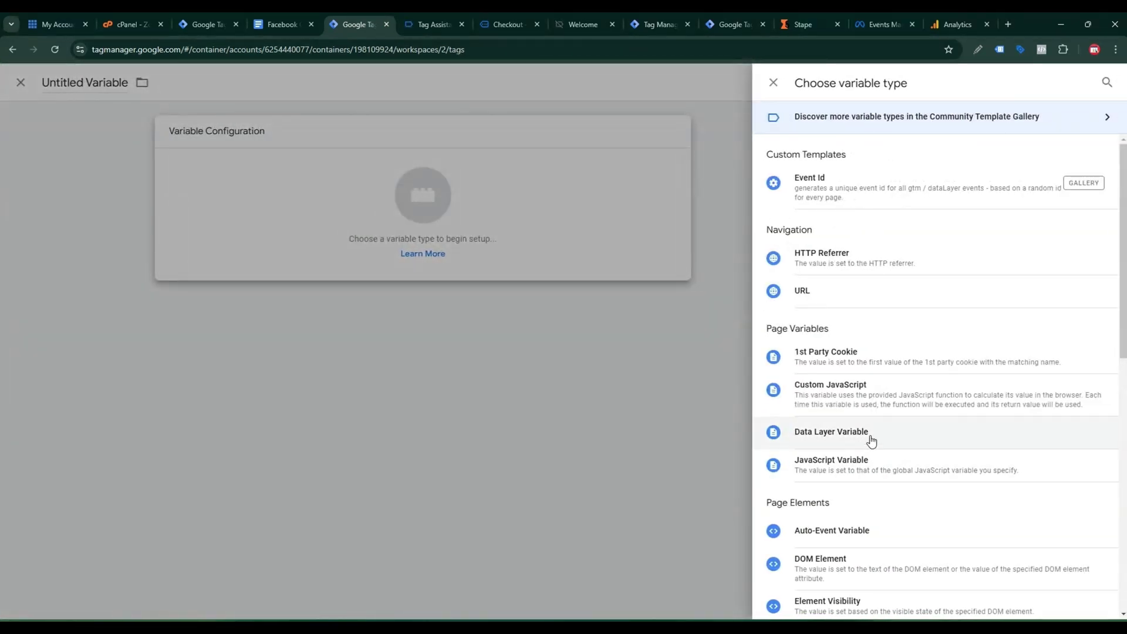
click(870, 441)
text(ecommerce.affiliation)
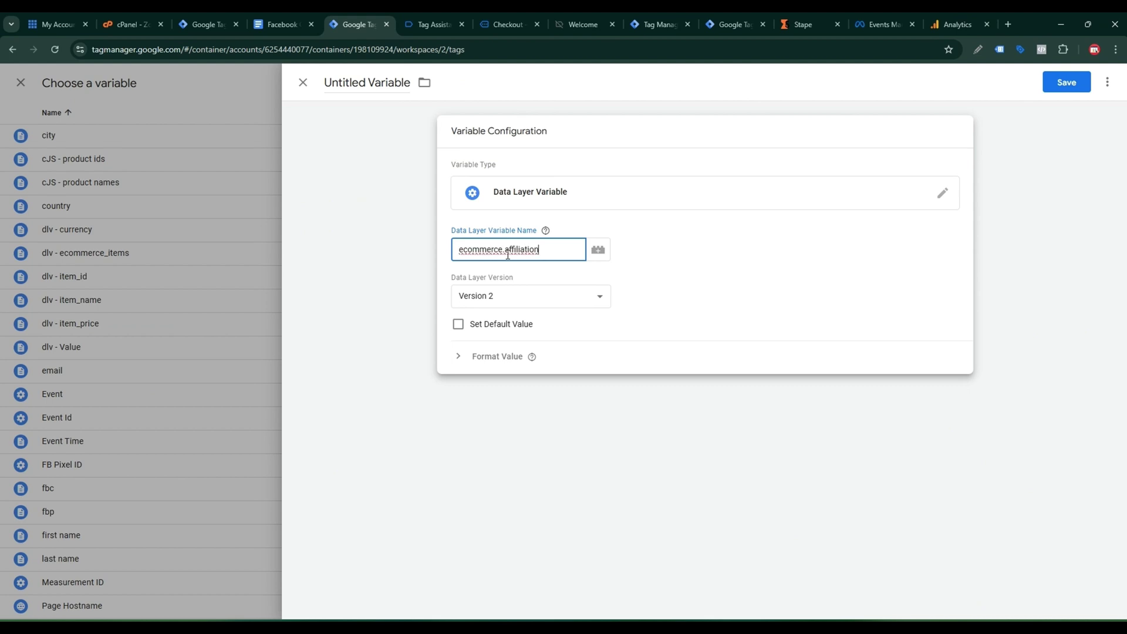
Step: Name the variable affiliation and save it as the affiliation parameter's value
triple_click(370, 88)
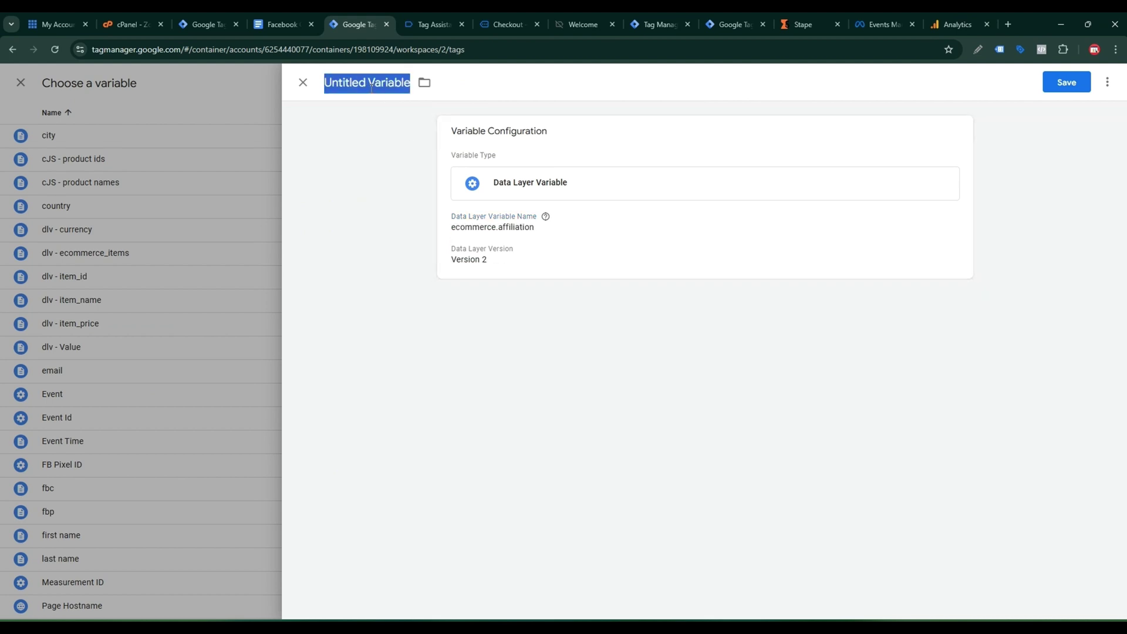
text(ecommerce.affiliation)
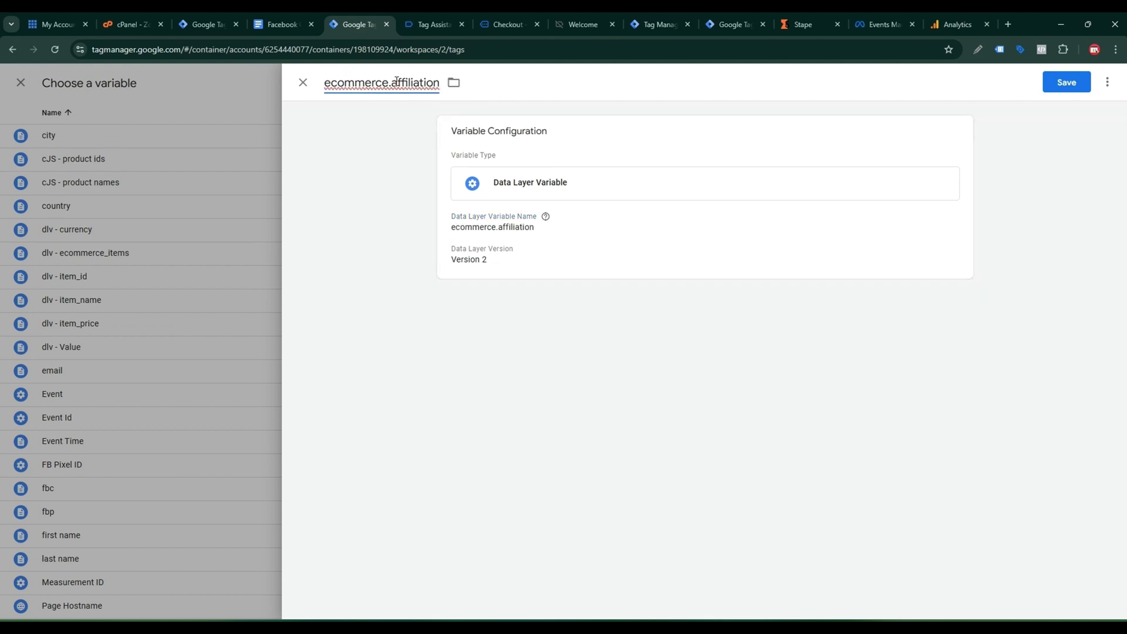
click(395, 82)
key(shift+Home)
key(BackSpace)
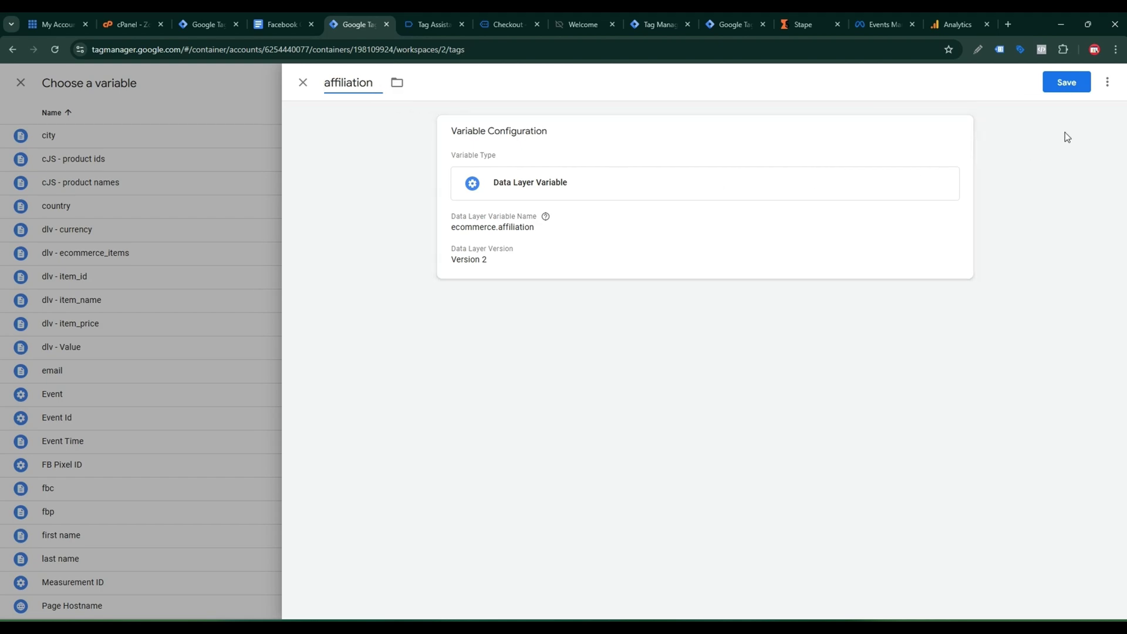
click(1064, 86)
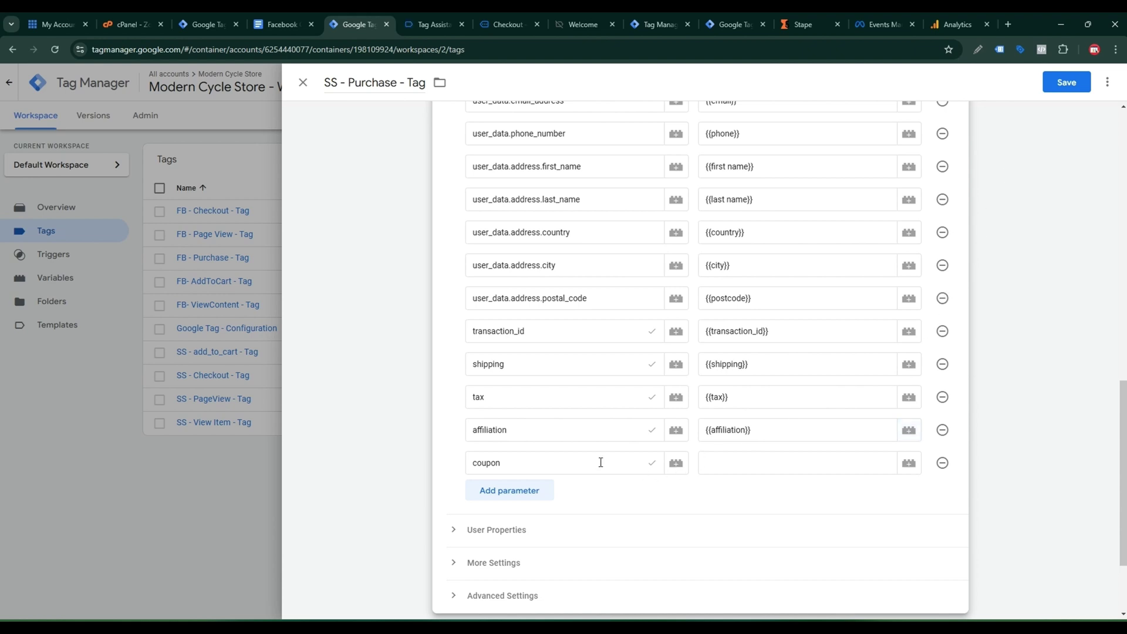
Step: Copy ecommerce.coupon from the variables table in the Facebook Conversion API Google Docs document and return to the purchase tag
click(740, 461)
click(281, 24)
triple_click(706, 444)
key(ctrl+c)
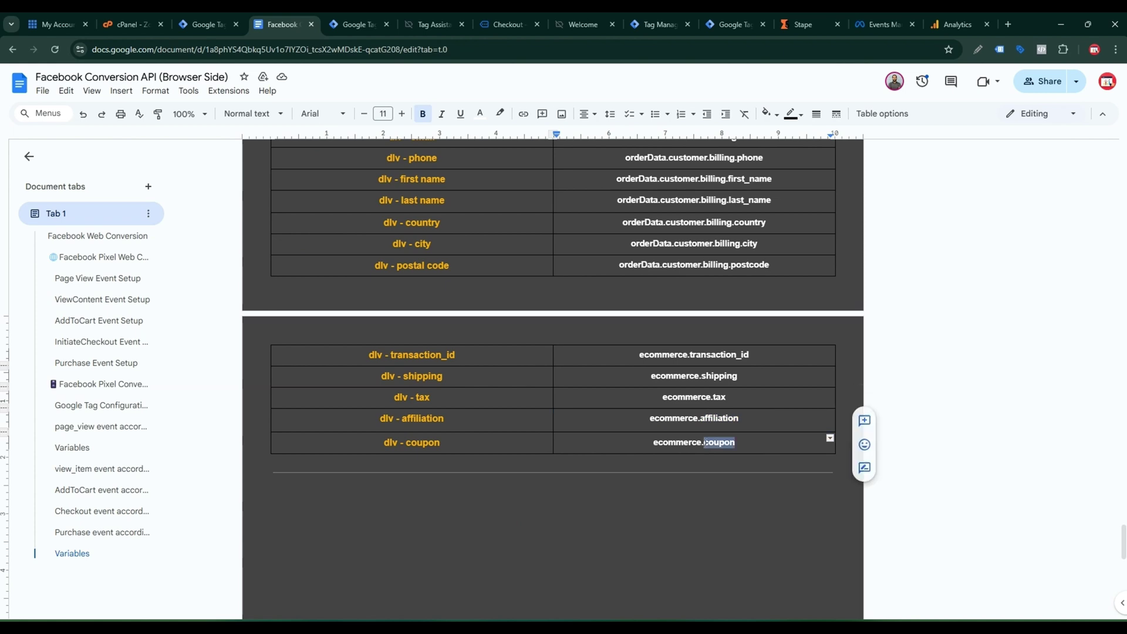
key(ctrl+Tab)
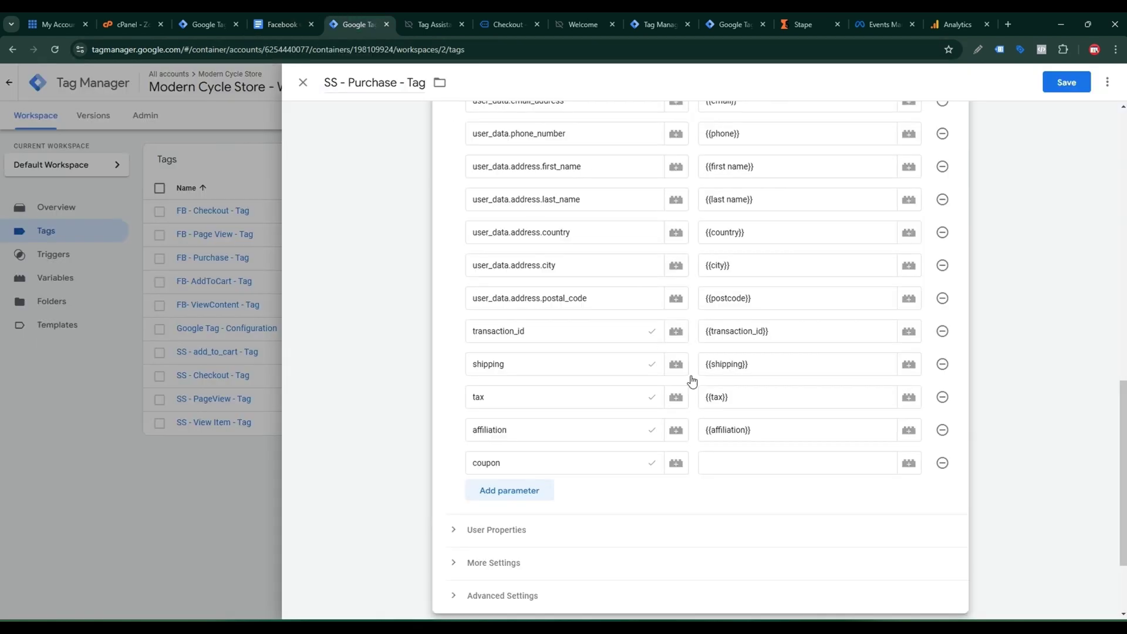
Step: Start a new Data Layer Variable for the value of coupon with ecommerce.coupon as its Data Layer Variable Name
click(728, 471)
click(909, 464)
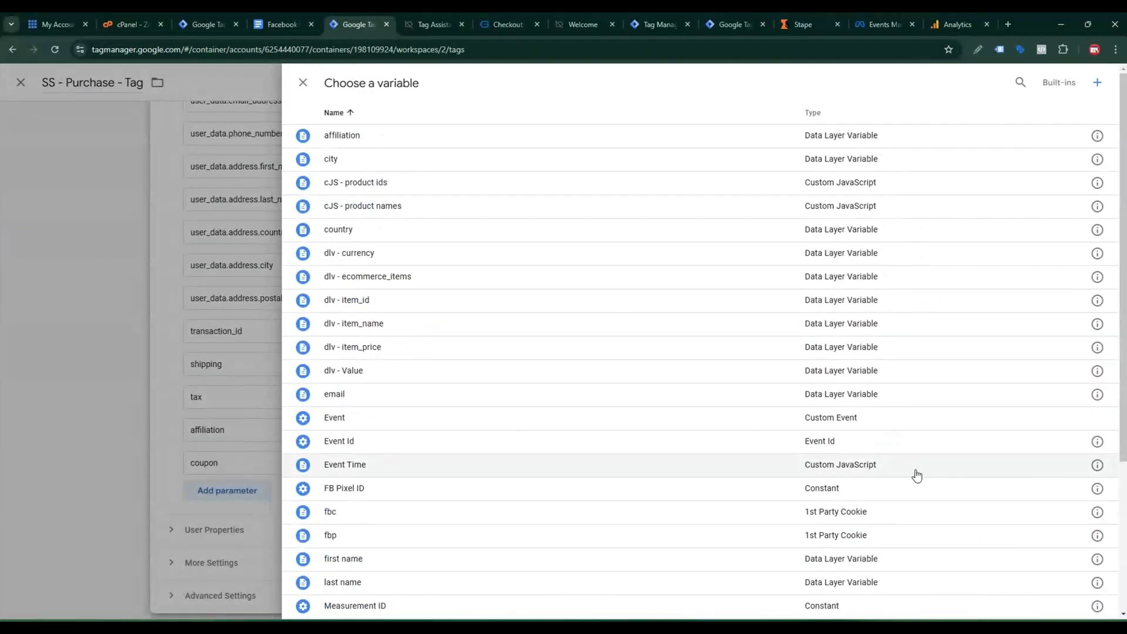
click(1101, 80)
click(850, 191)
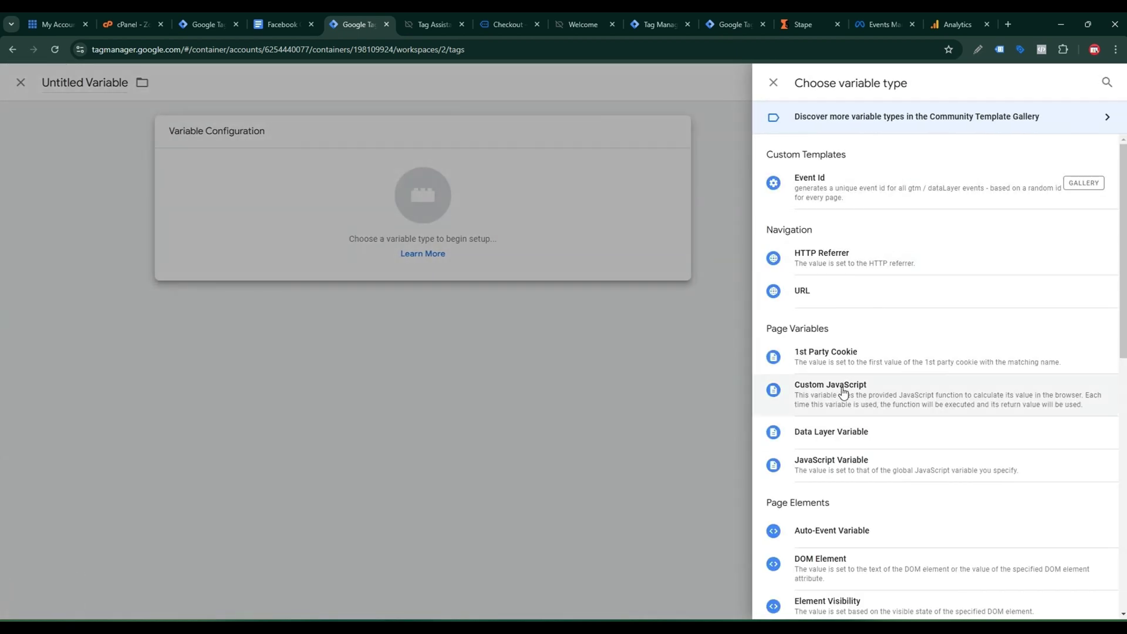
click(833, 431)
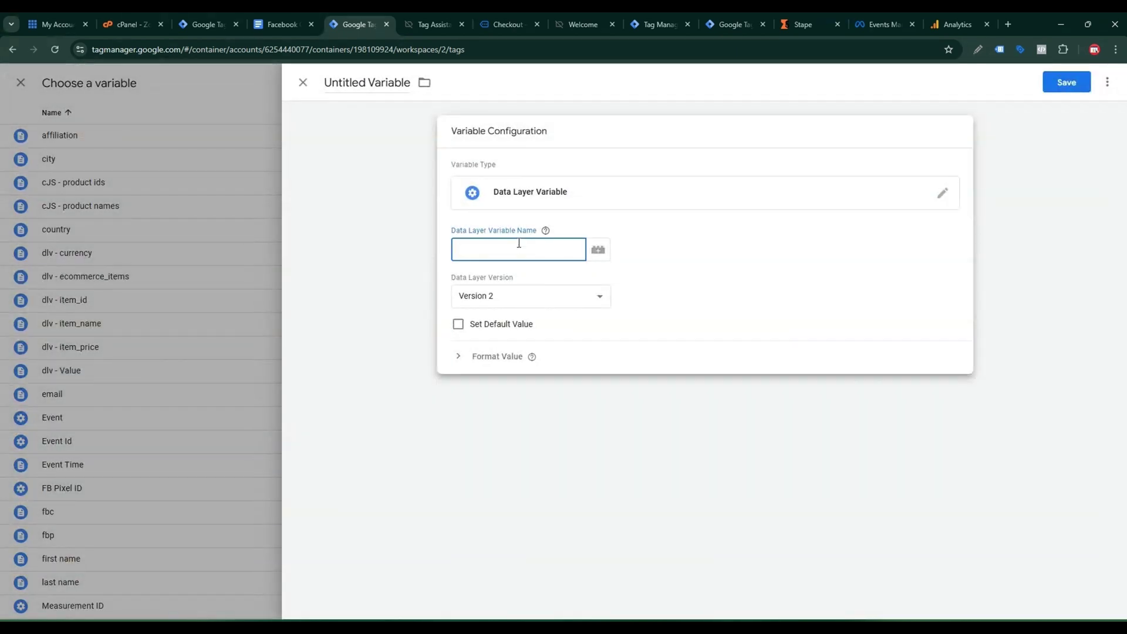
key(ctrl+v)
Step: Name the variable Coupon and save it as the coupon parameter's value
click(379, 82)
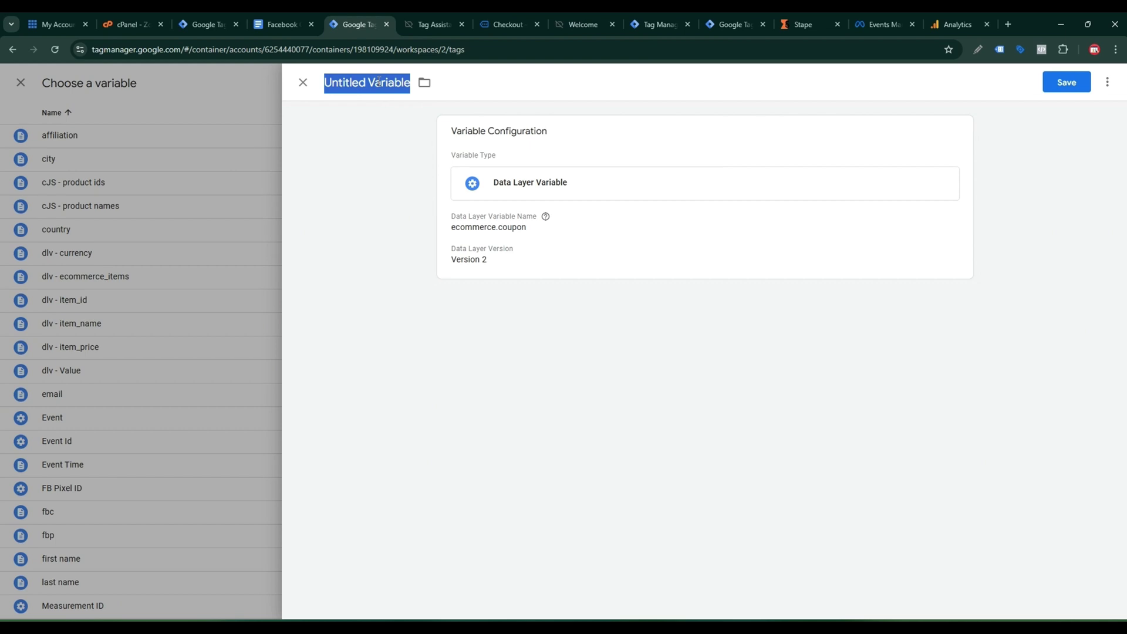
text(Coupon)
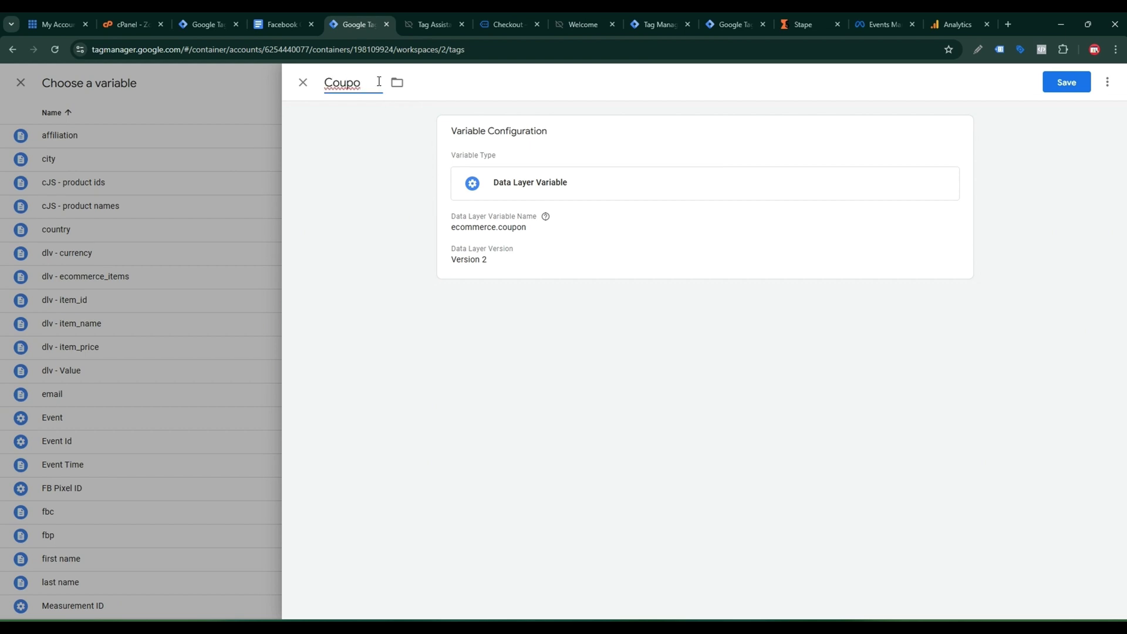
click(1079, 88)
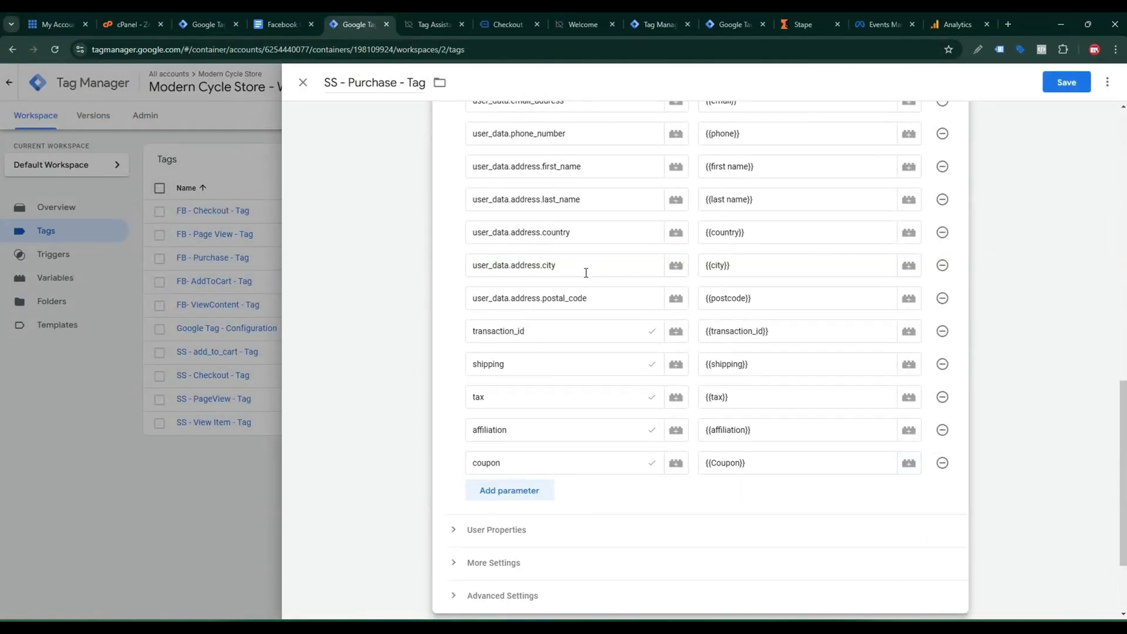
scroll(581, 279, up, 12)
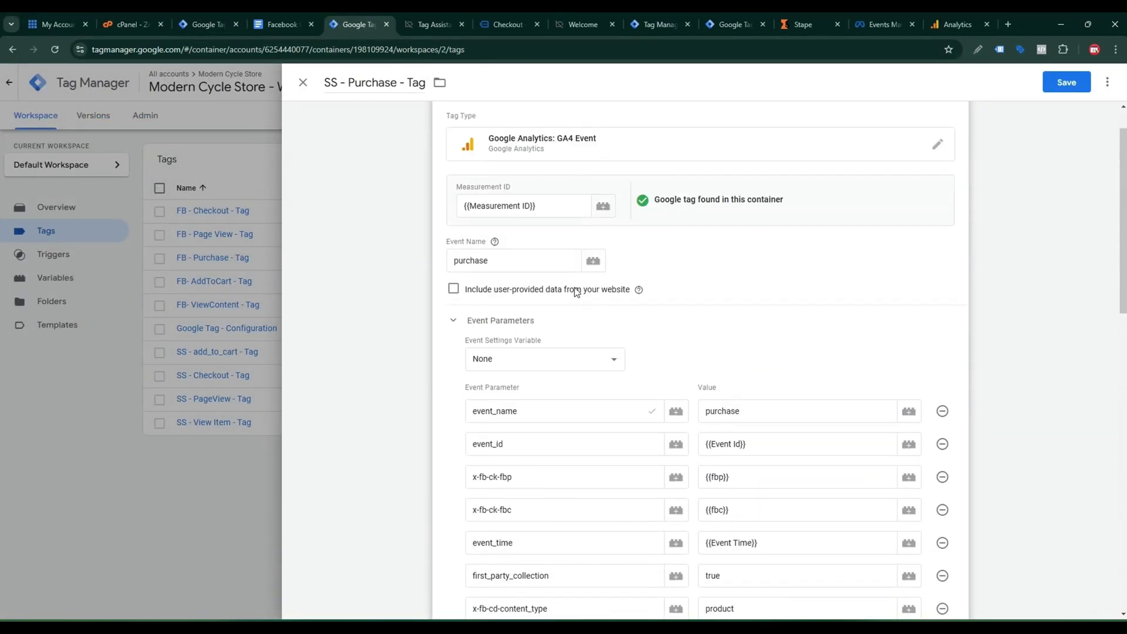
scroll(578, 289, down, 12)
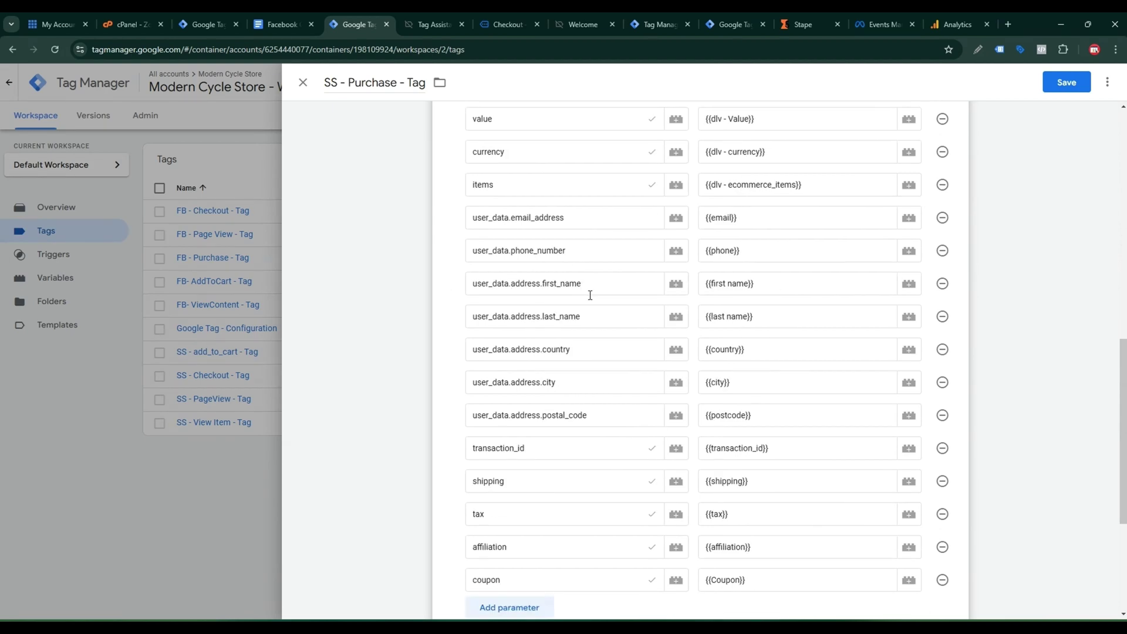
Step: Save the purchase tag and start a preview of the web container connected to mranalyst.shop
click(1066, 82)
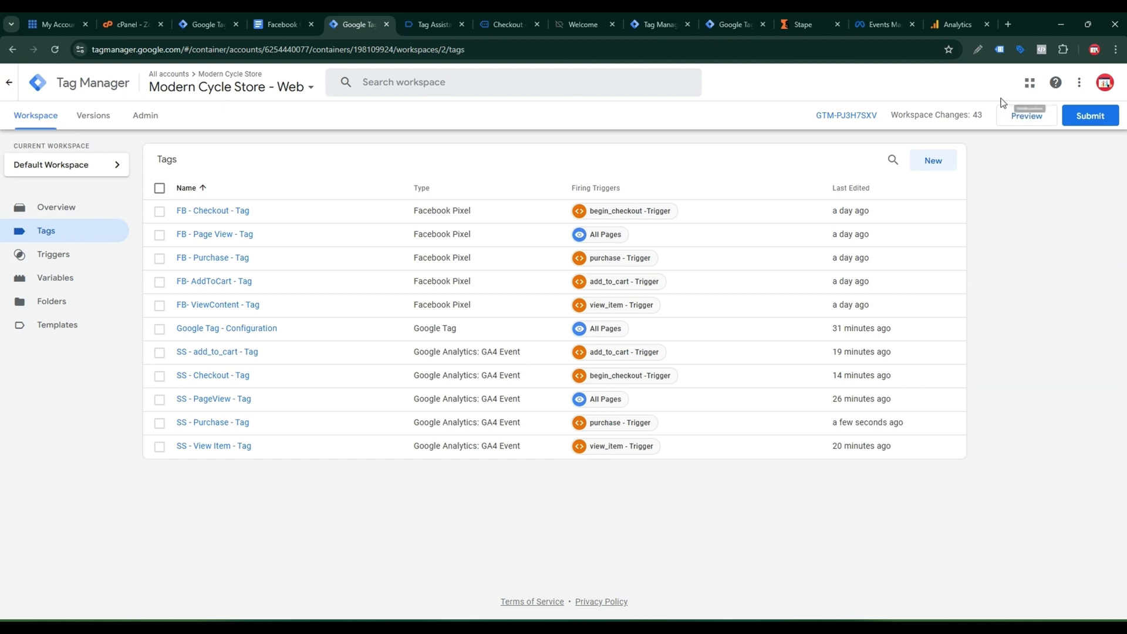
click(1017, 117)
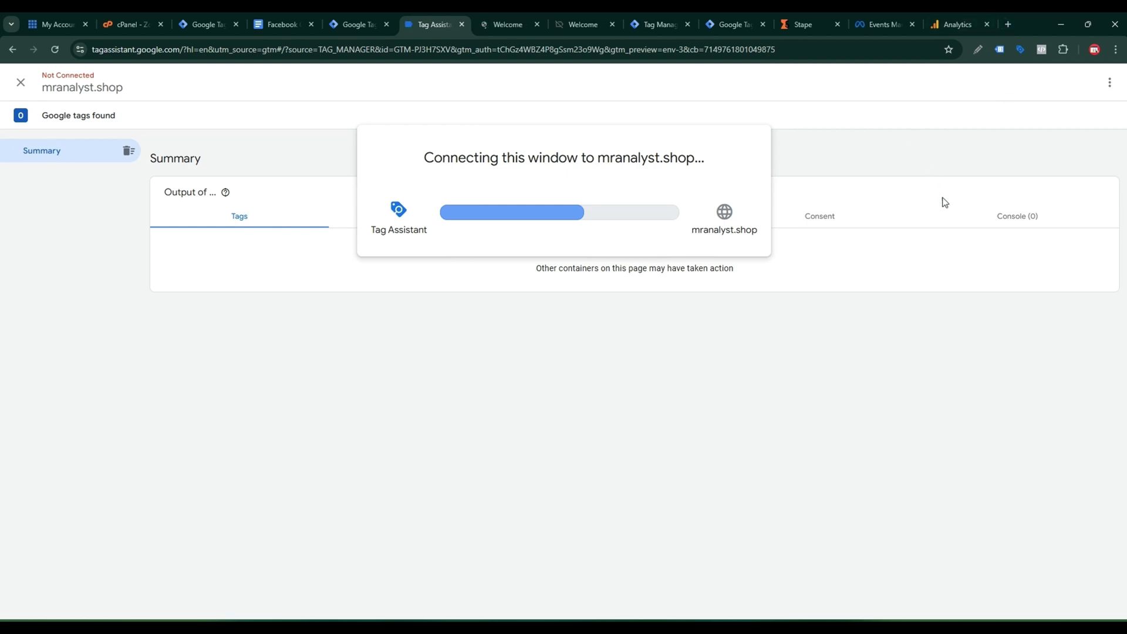
click(569, 293)
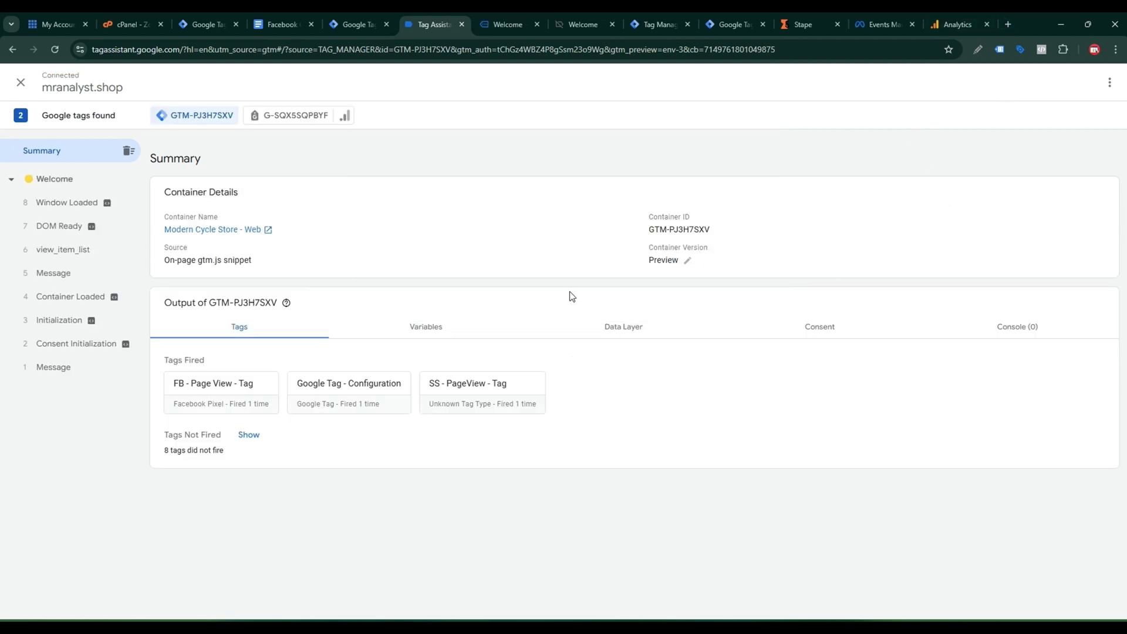
Step: Open the Kryo X26 MTB – Model K product page in the store and check its fired tags in Tag Assistant
click(484, 22)
scroll(538, 326, down, 10)
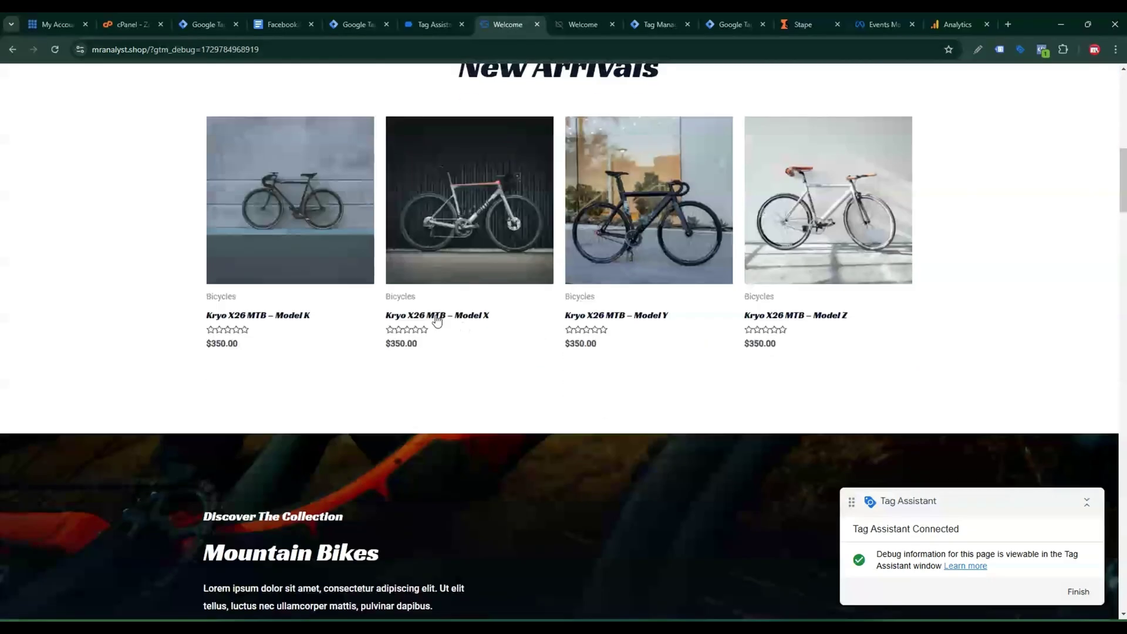
click(324, 257)
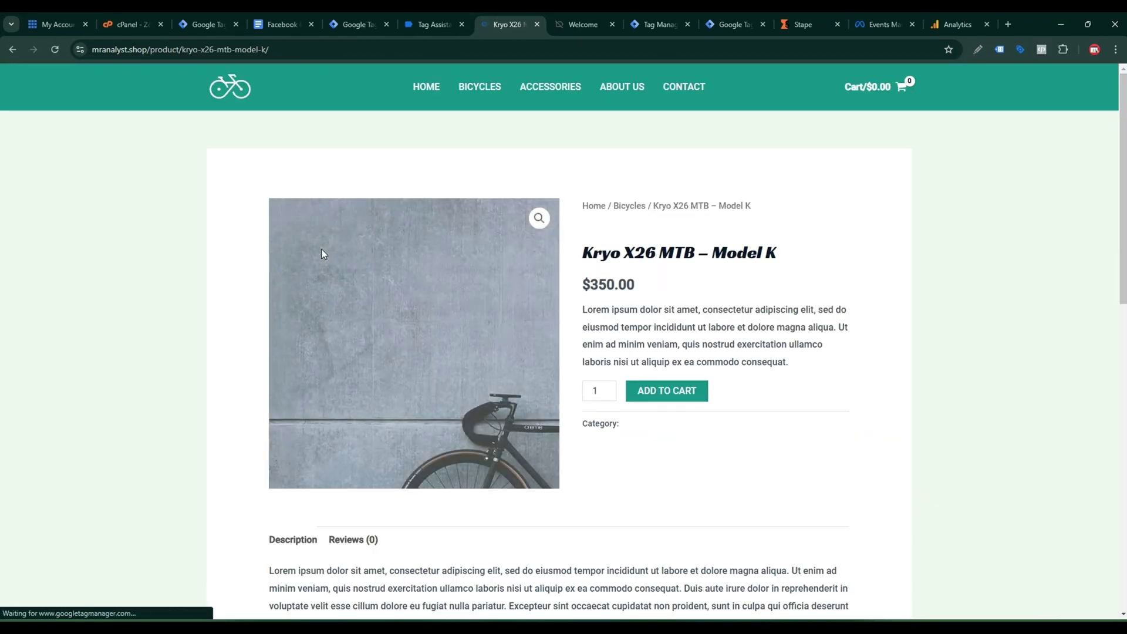
click(425, 24)
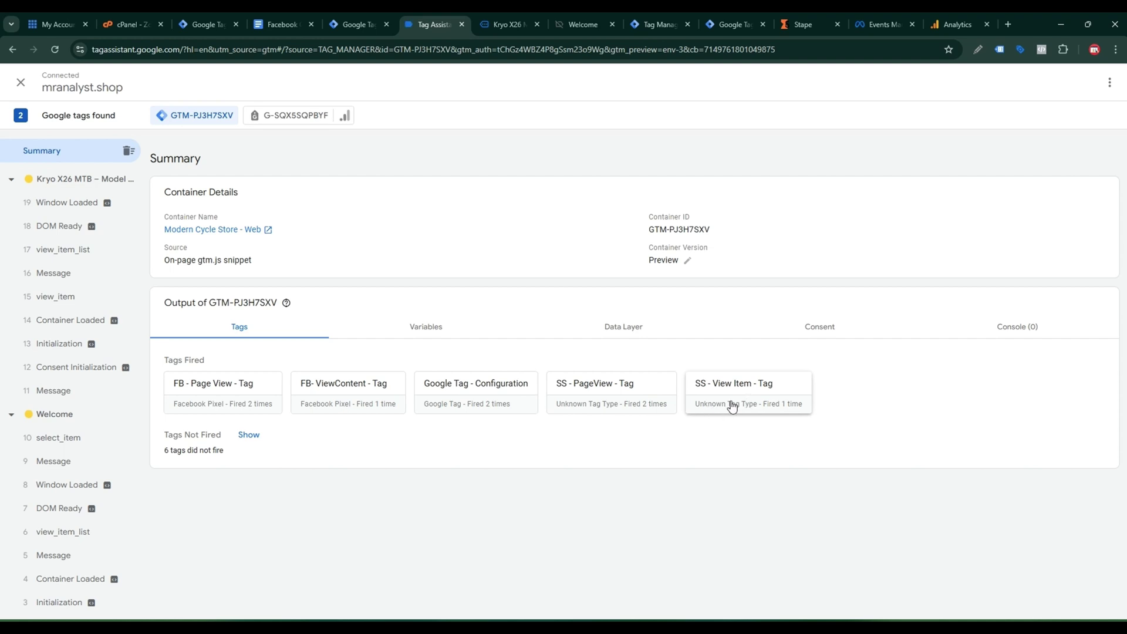
Step: Add the Kryo X26 MTB – Model K to the cart and check the fired tags in Tag Assistant
click(509, 24)
click(679, 398)
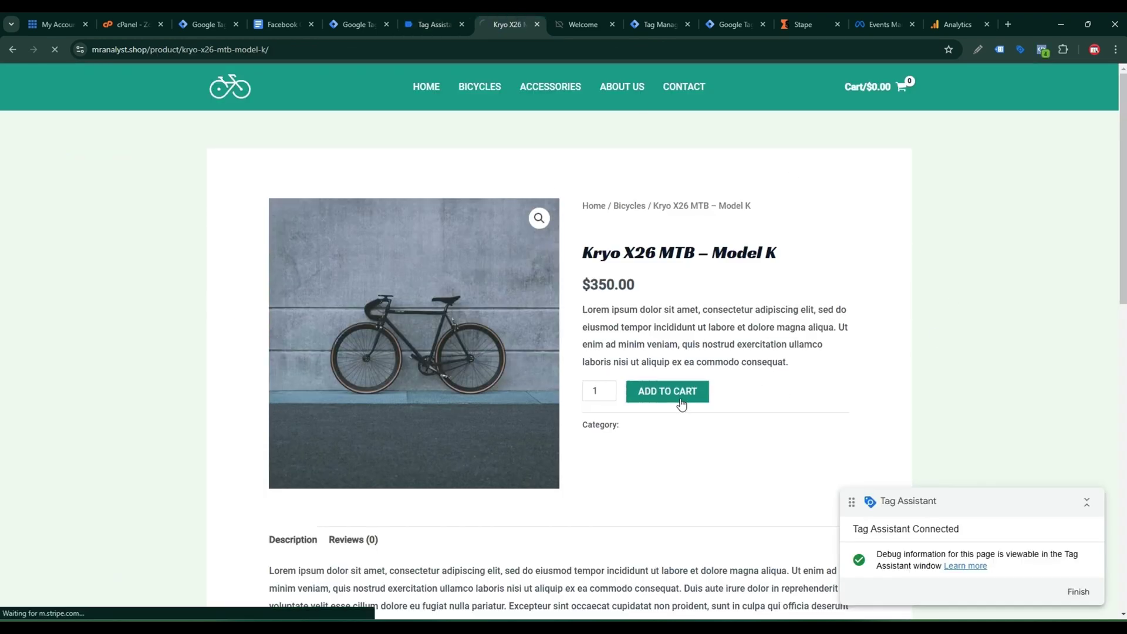
click(414, 22)
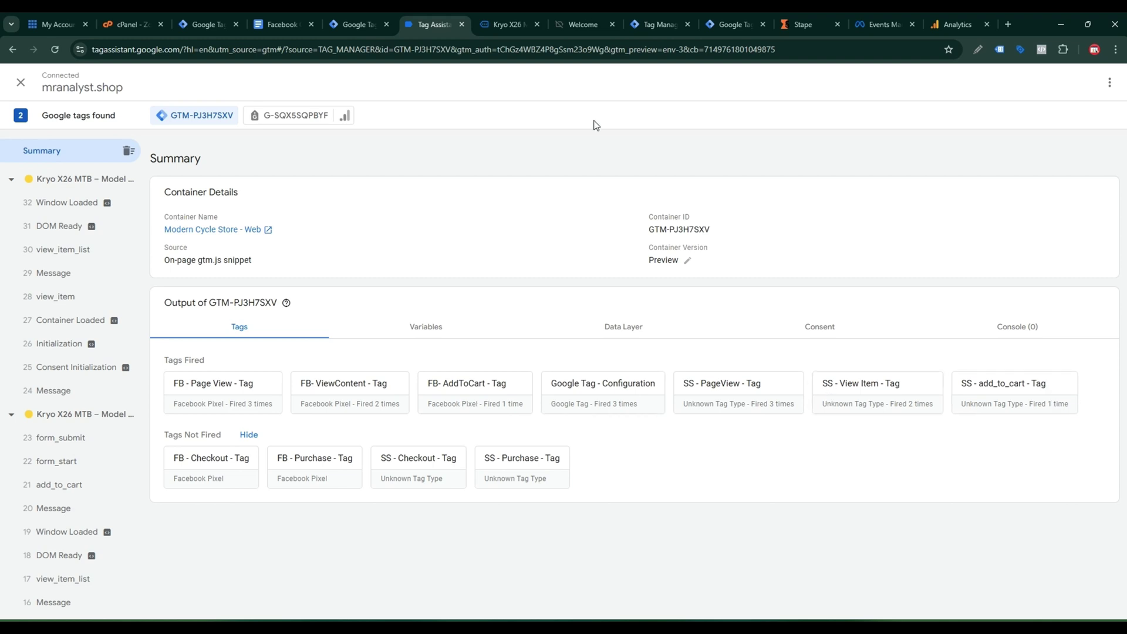
Step: Proceed from the store's cart to checkout and check the fired tags in Tag Assistant
click(505, 24)
click(804, 223)
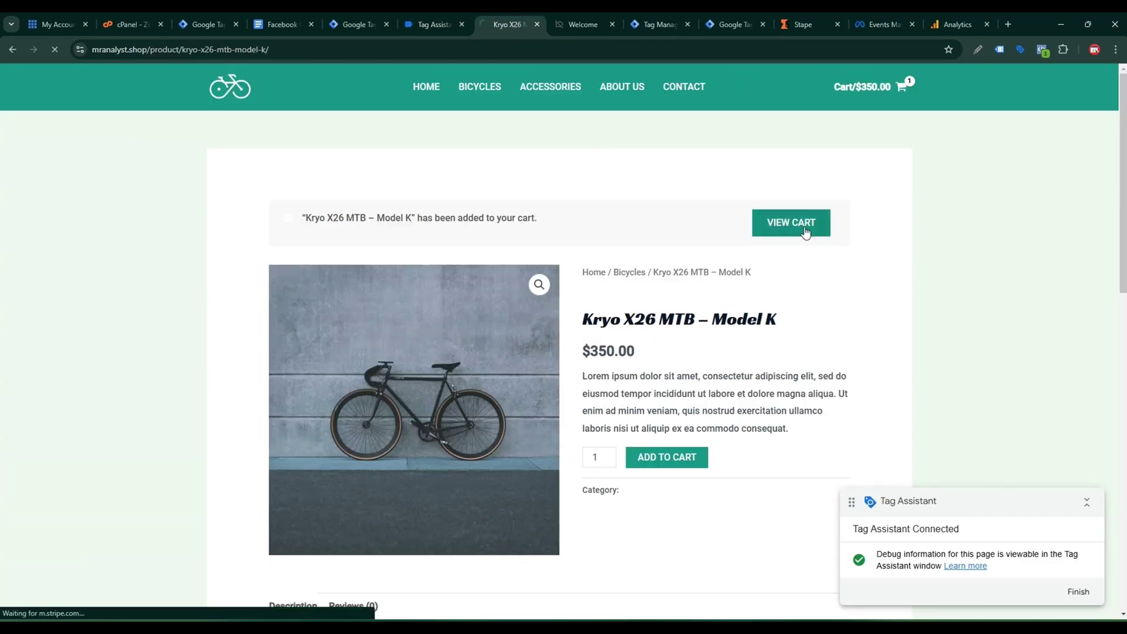
scroll(812, 229, down, 4)
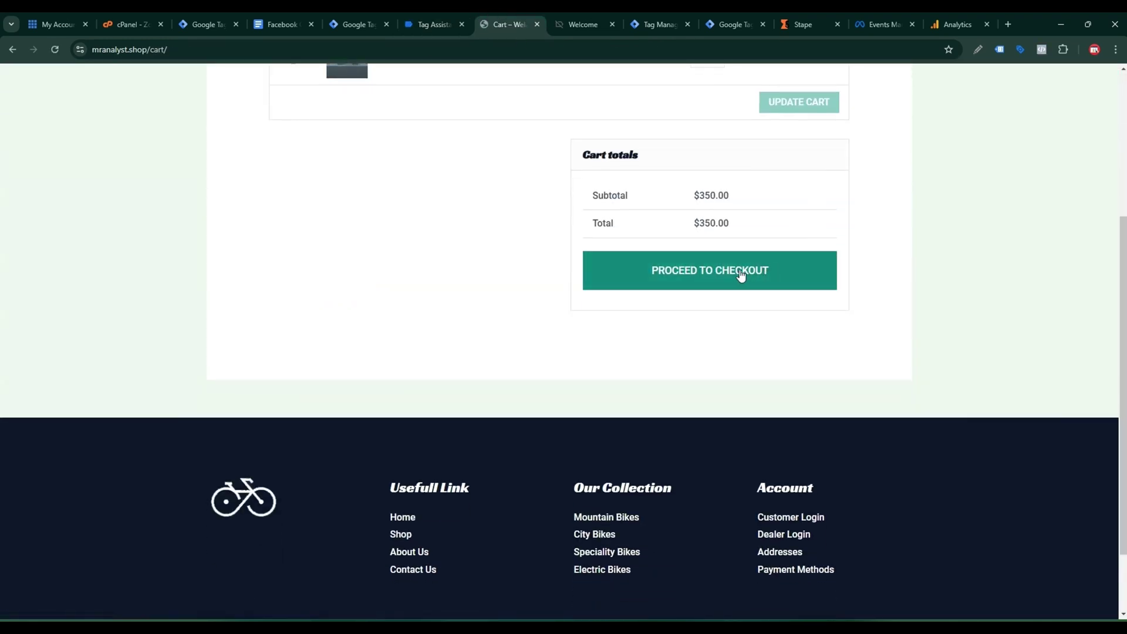
click(738, 276)
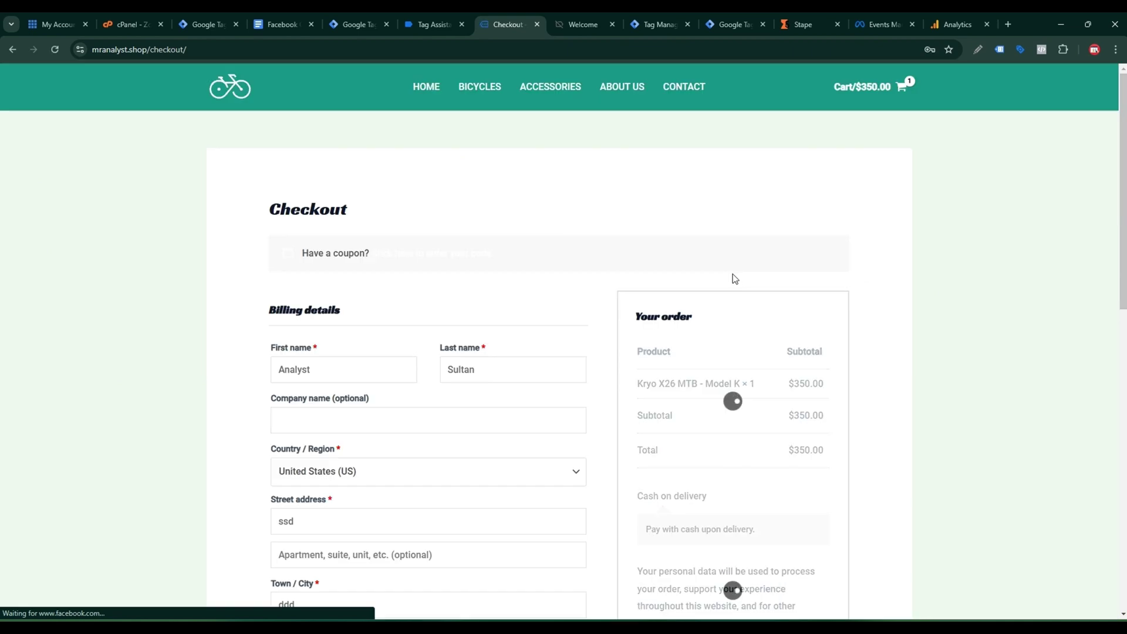
click(437, 24)
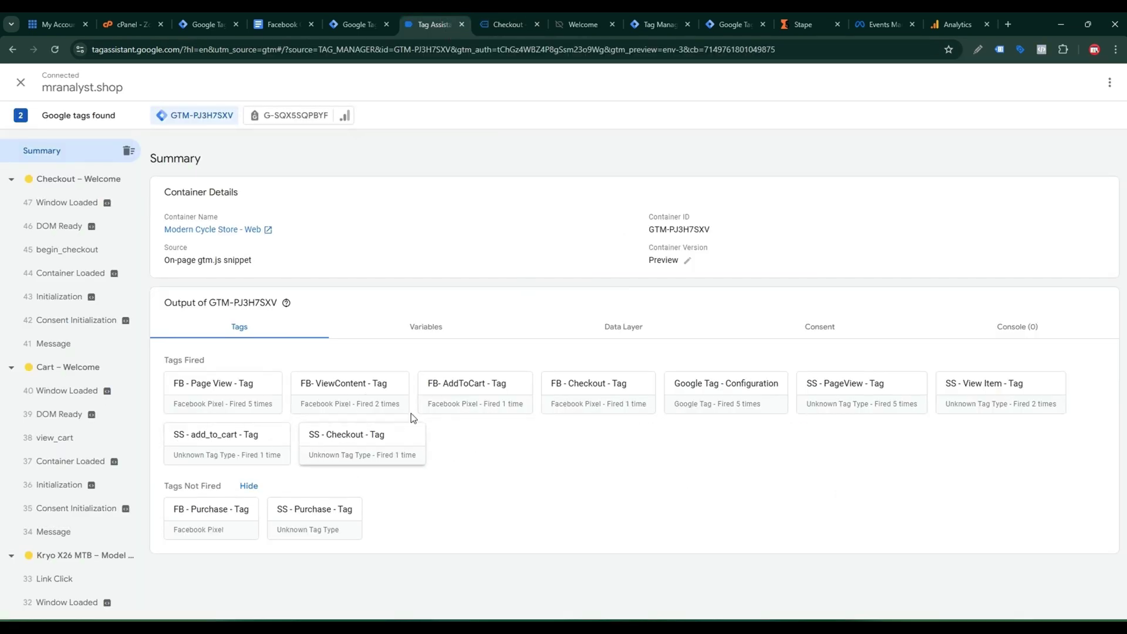
Step: Place the cash on delivery order with the prefilled billing details and check the fired tags in Tag Assistant
click(506, 24)
scroll(697, 319, down, 5)
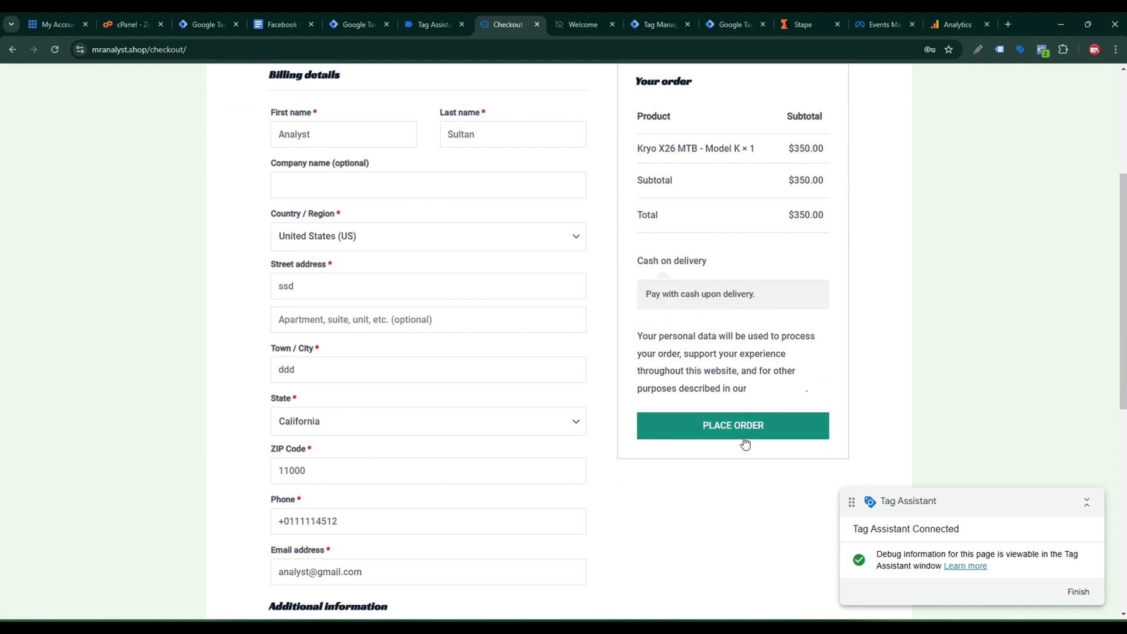
click(721, 434)
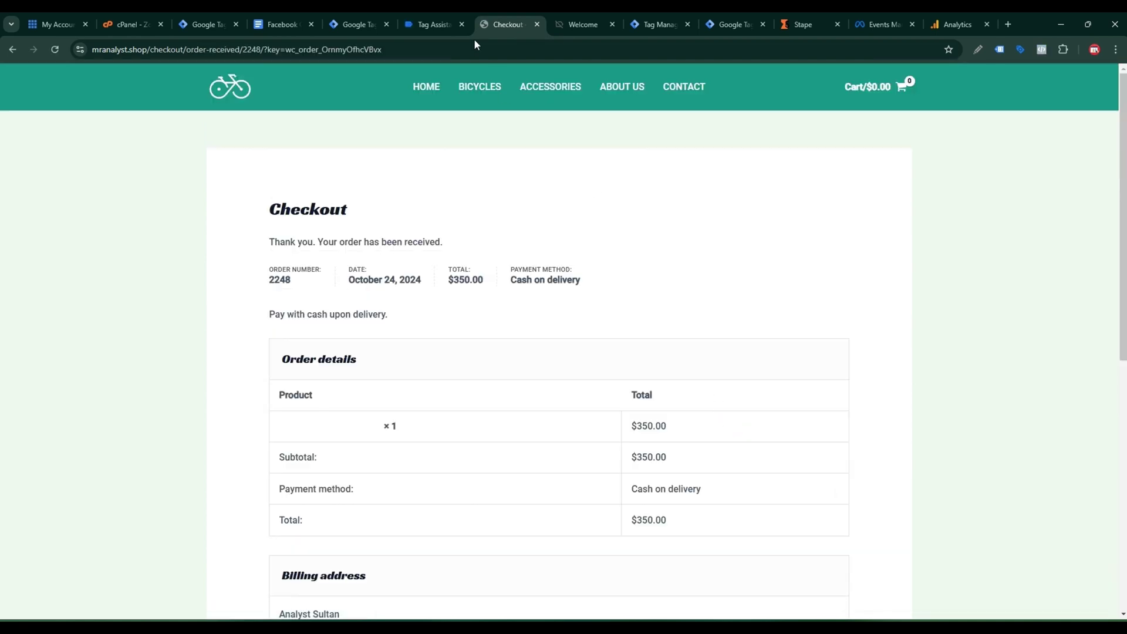
click(428, 31)
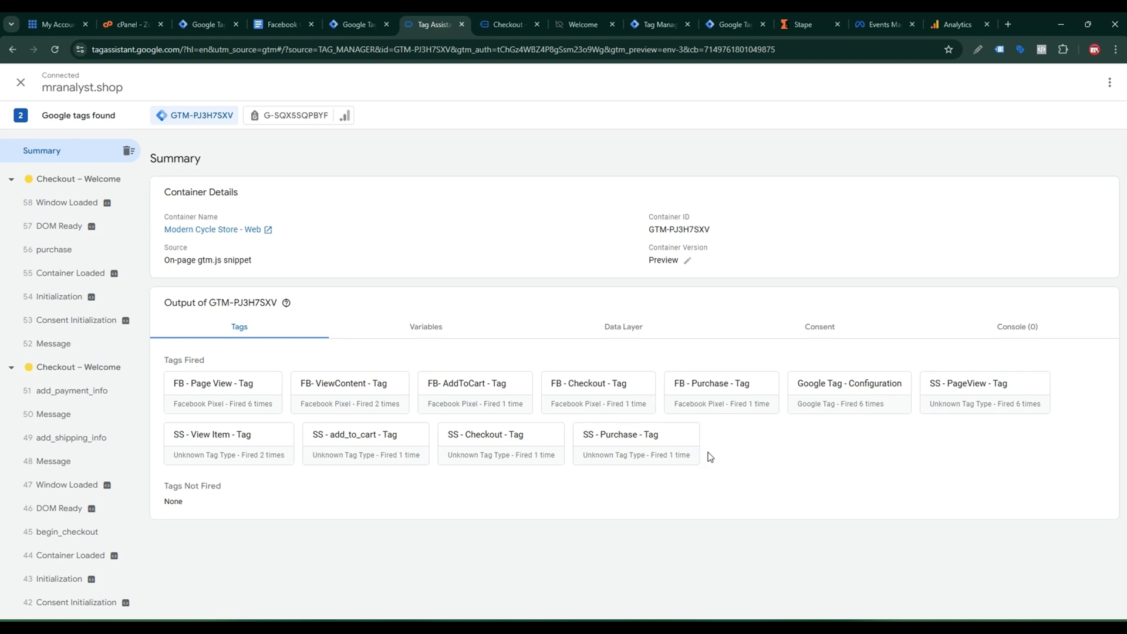
Step: Examine the list of incoming events in the server container's preview
click(685, 24)
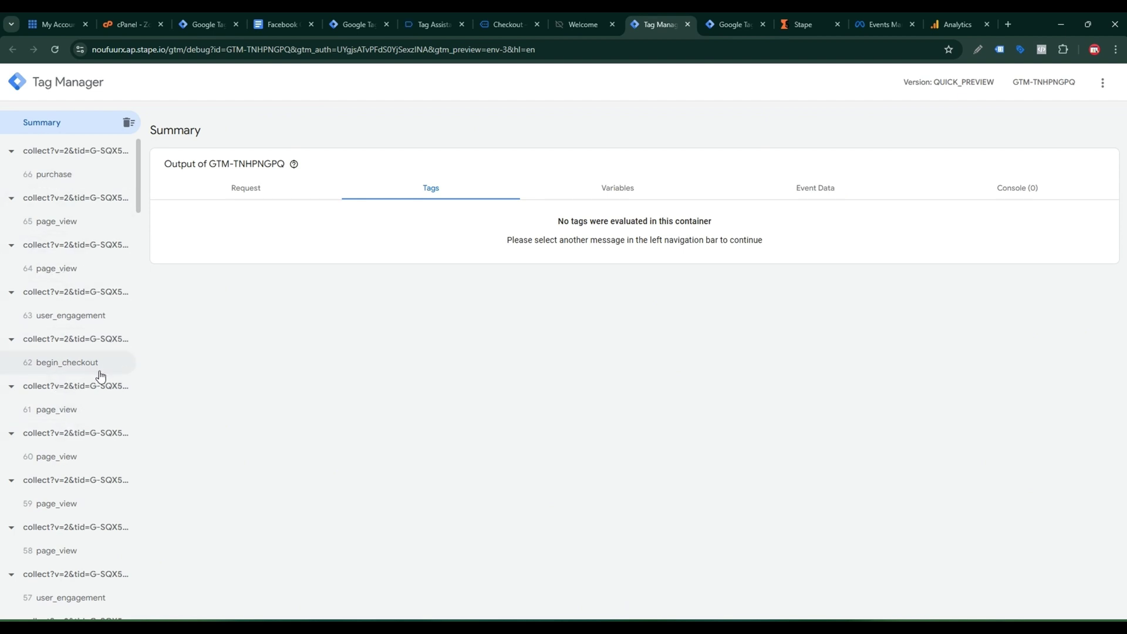
scroll(82, 411, down, 5)
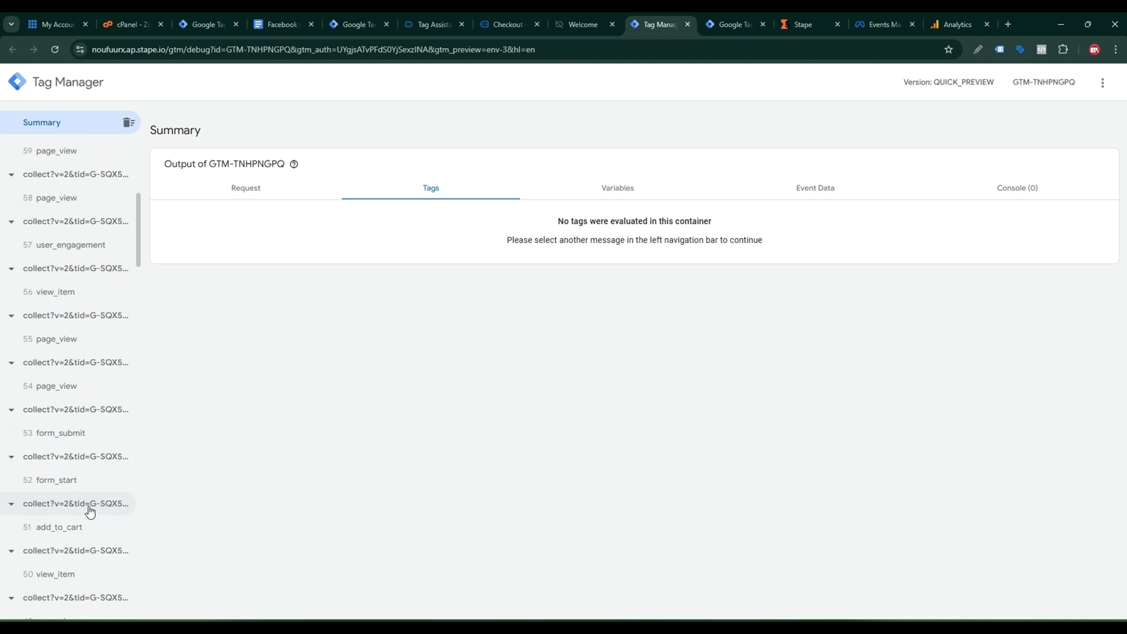
scroll(65, 529, down, 4)
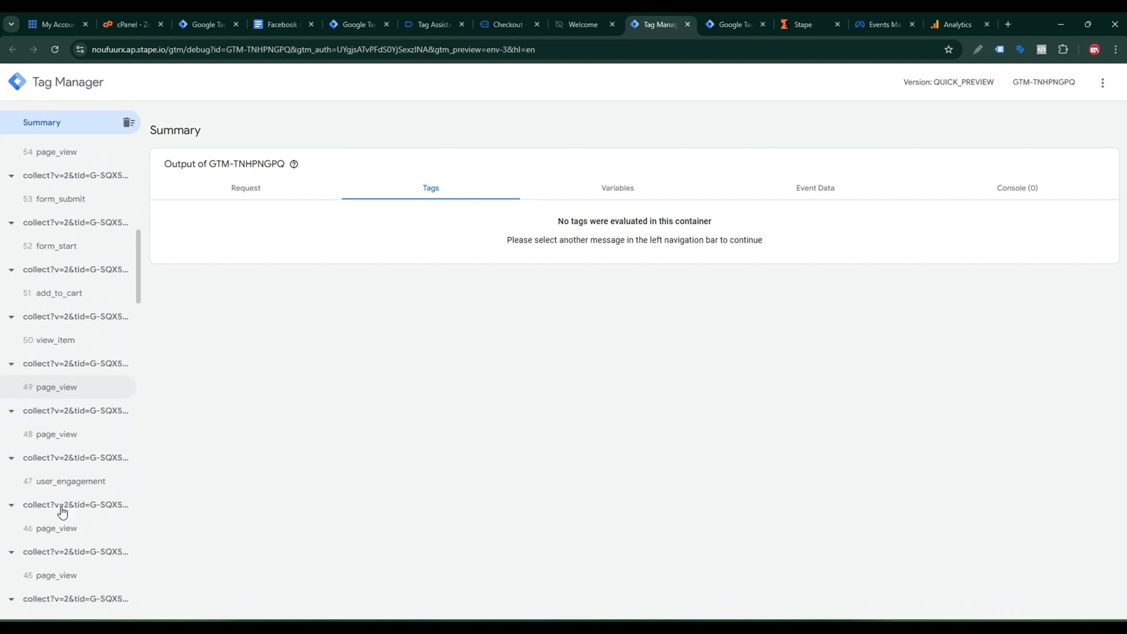
scroll(64, 505, down, 4)
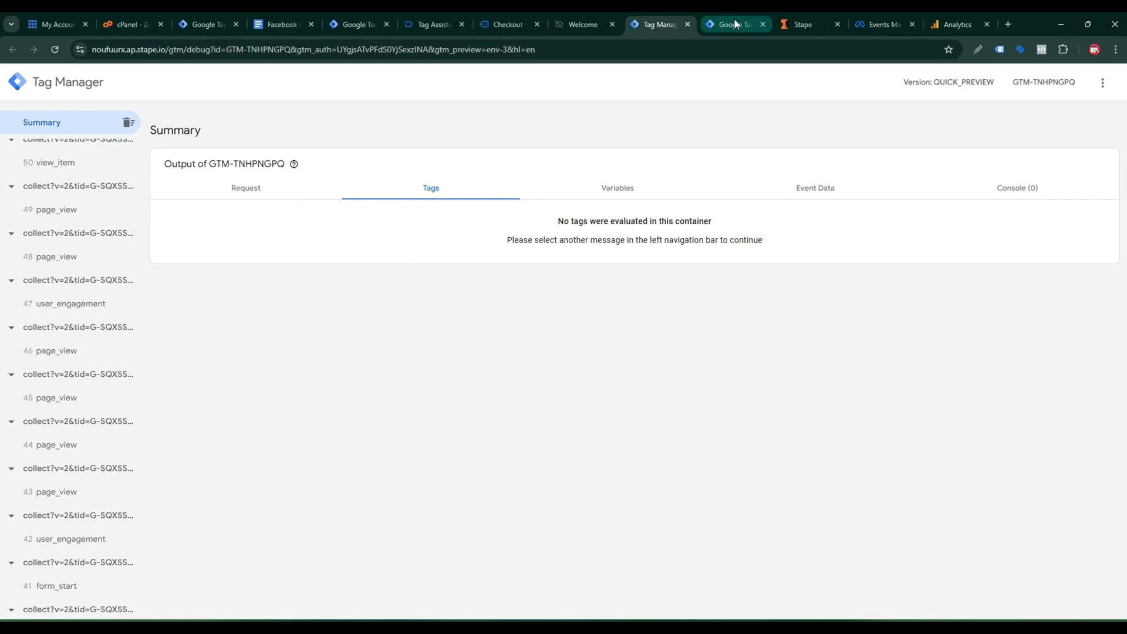
Step: Start a new Custom Event trigger in the Modern Cycle Store - Server container
mouse_move(736, 23)
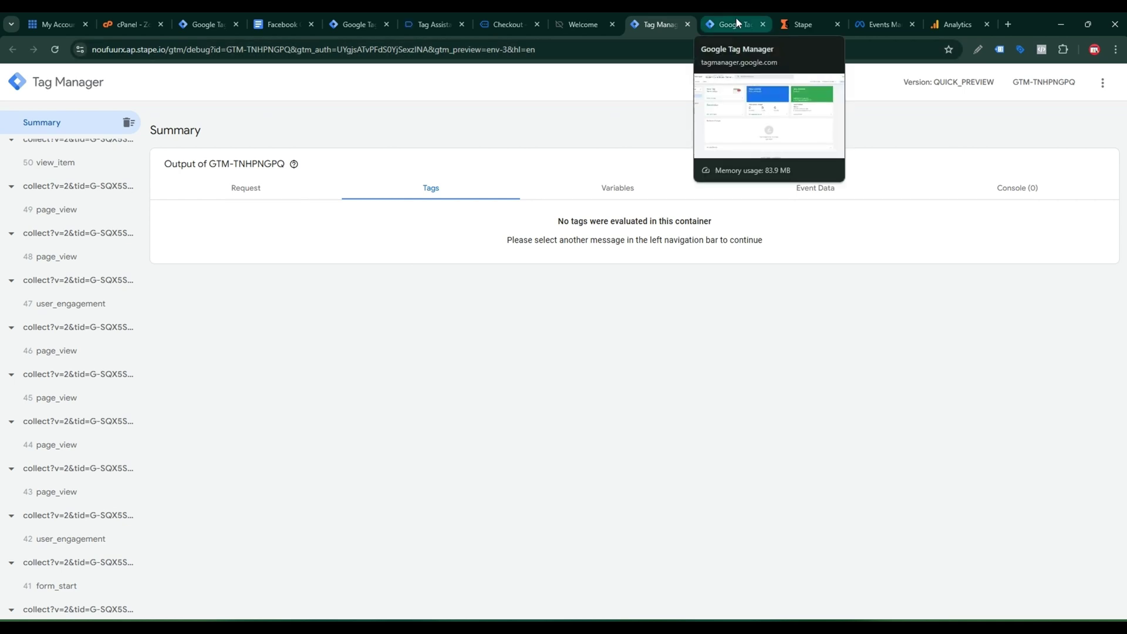
click(737, 23)
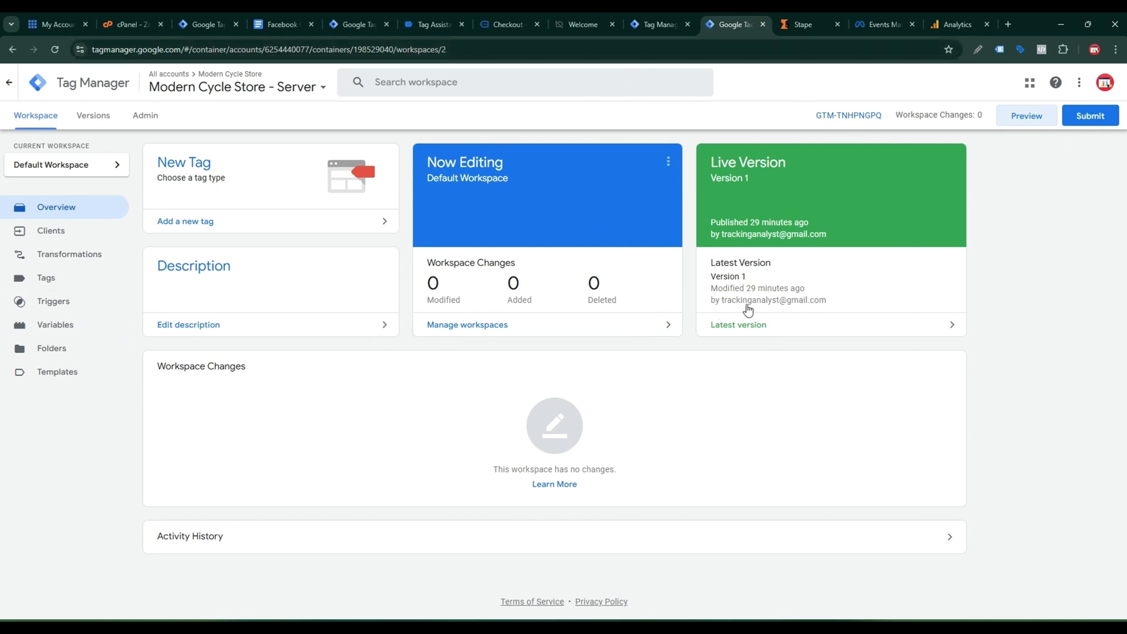
click(54, 303)
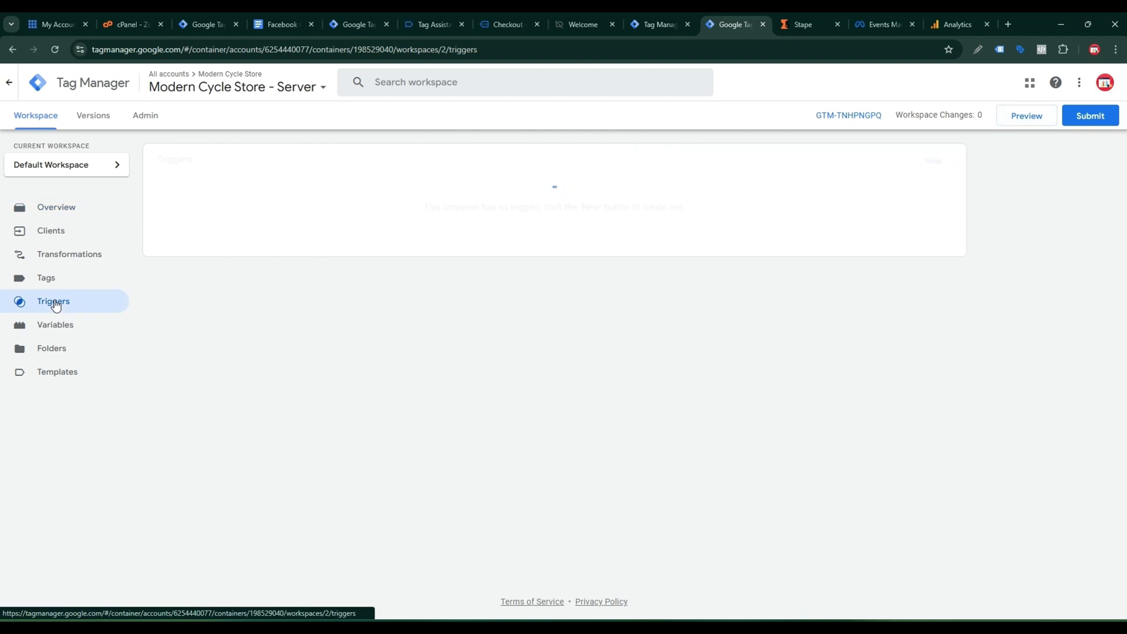
click(933, 160)
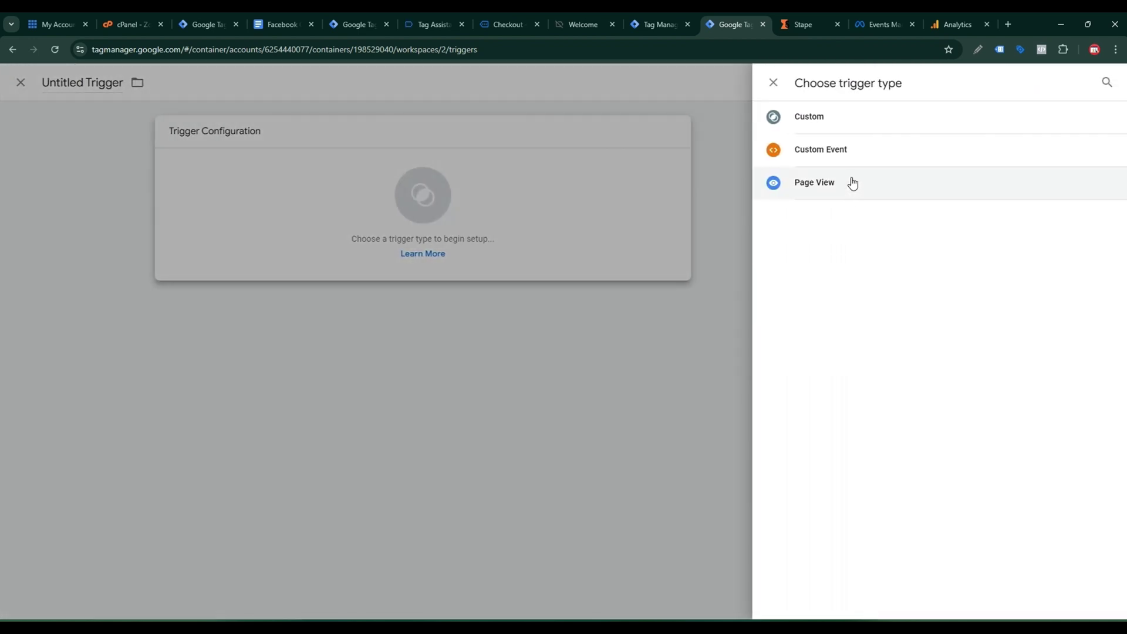
click(849, 155)
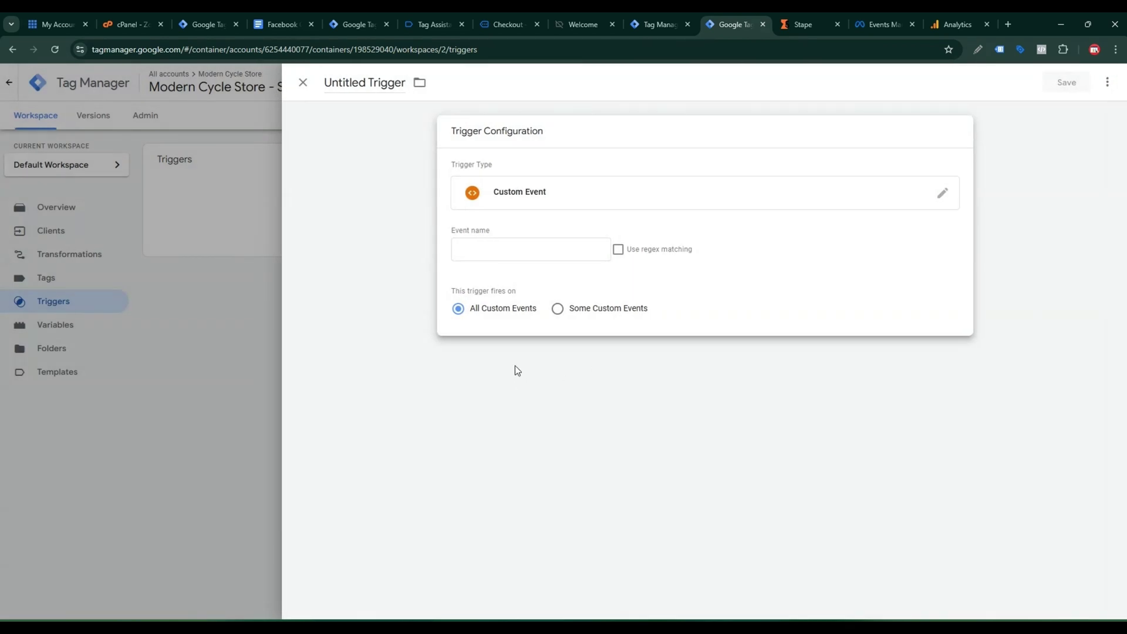
Step: Set the trigger to fire on some custom events where Event Name matches RegEx
click(576, 311)
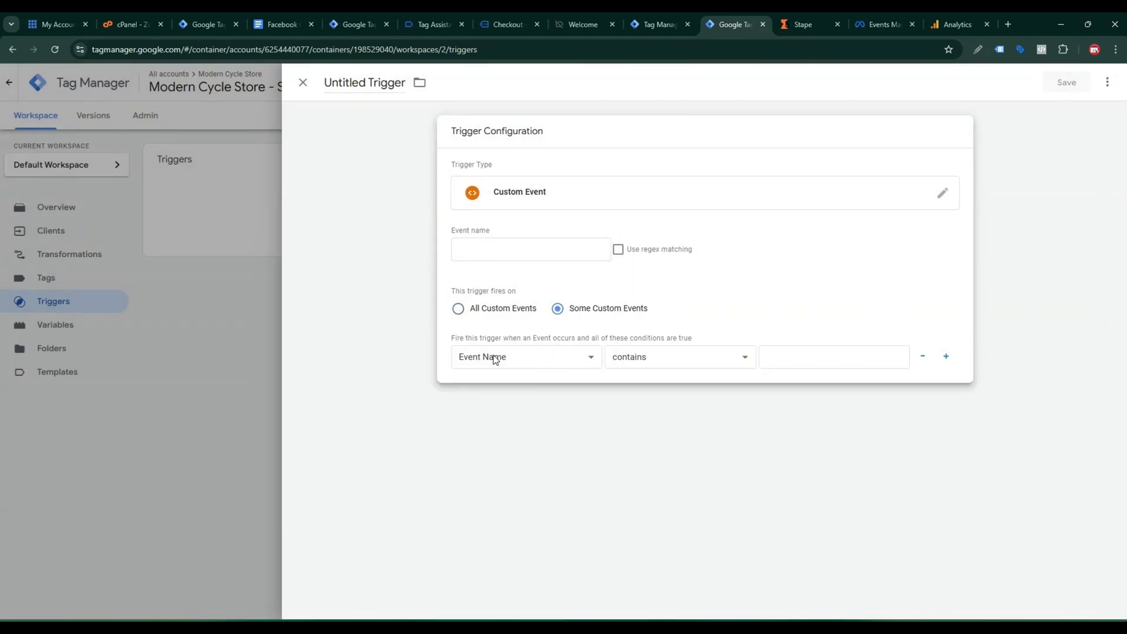
click(517, 359)
click(505, 379)
click(638, 357)
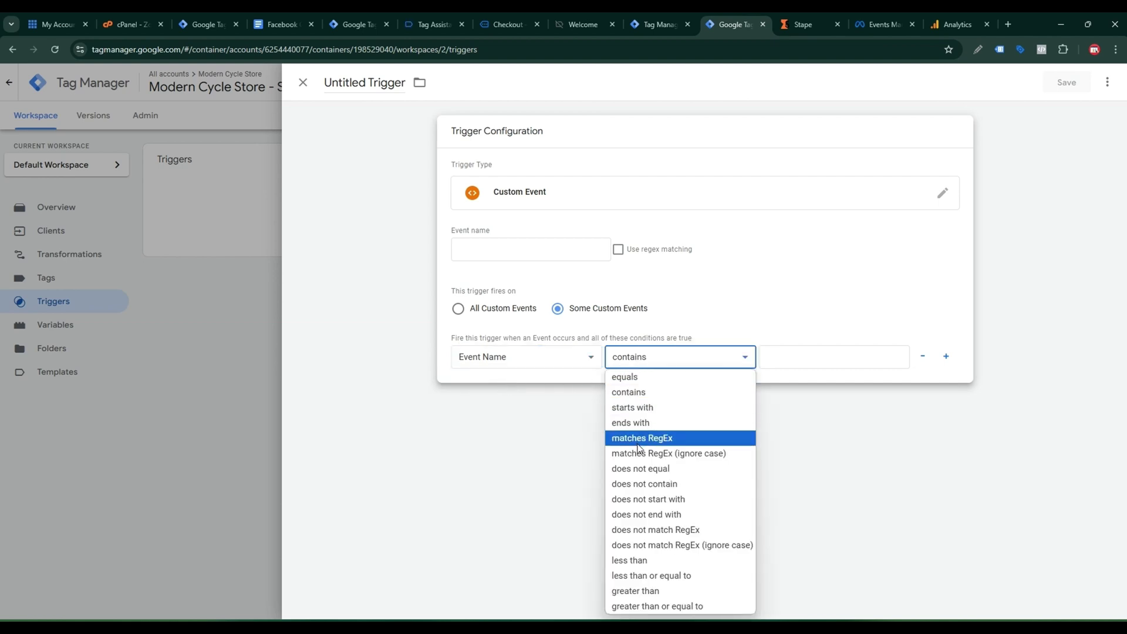
click(660, 440)
click(806, 360)
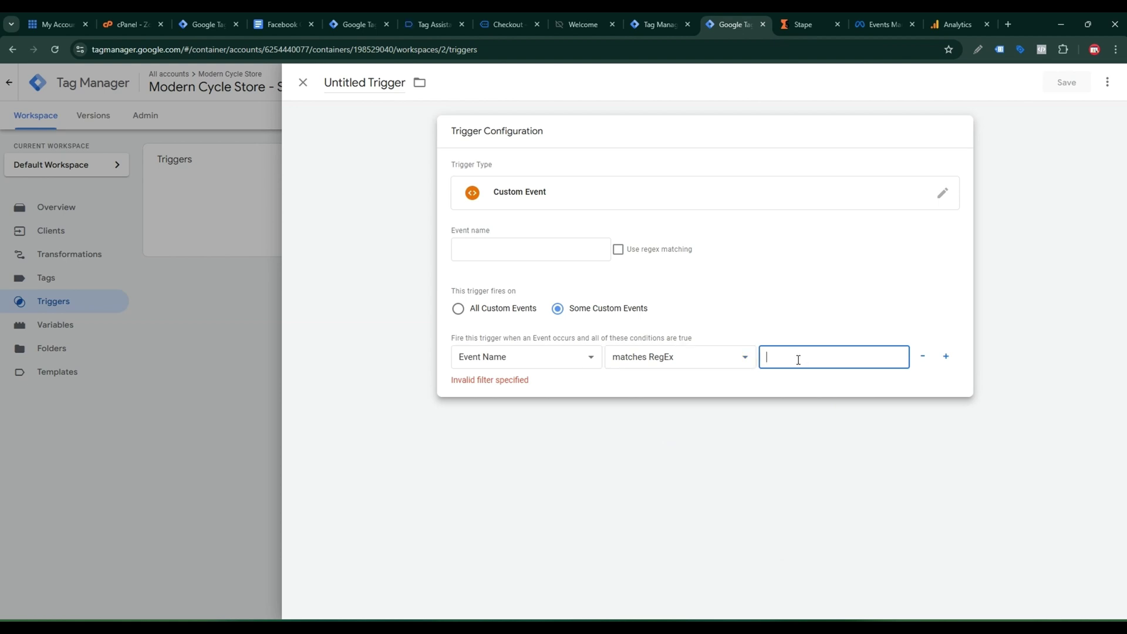
Step: Copy the event name page_view from the server container's preview into the trigger's RegEx condition value
click(438, 19)
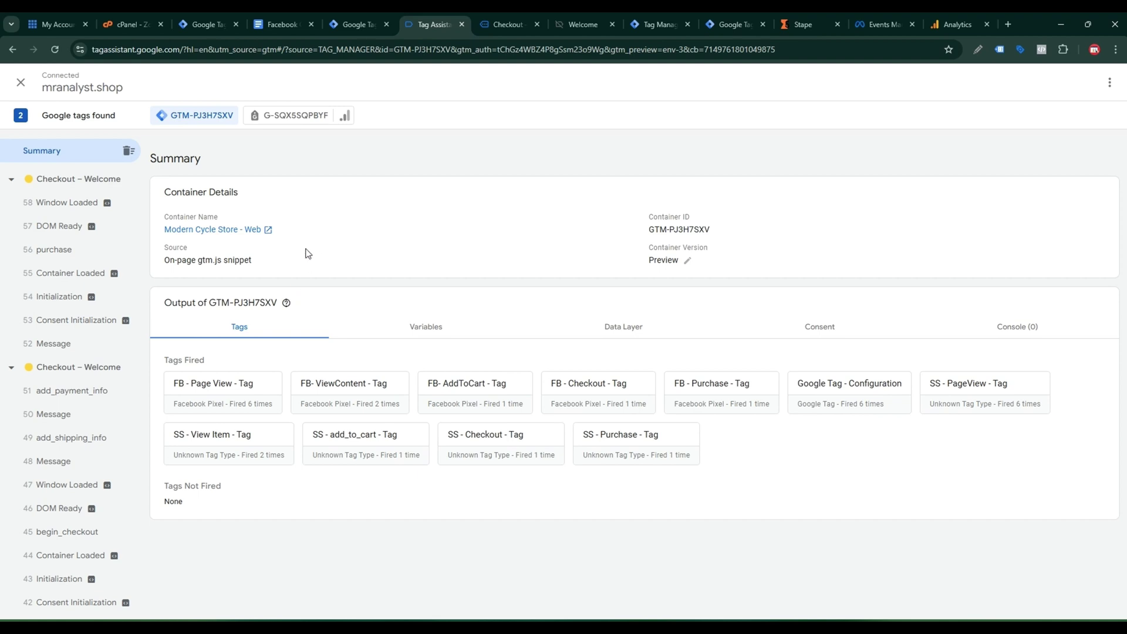
click(647, 24)
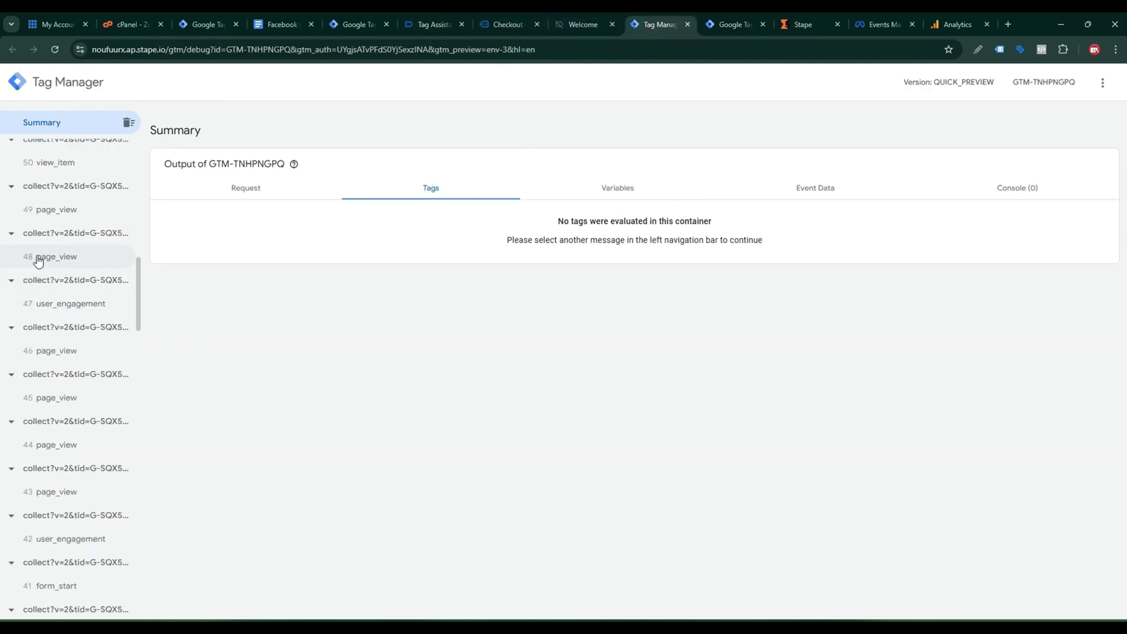
click(86, 261)
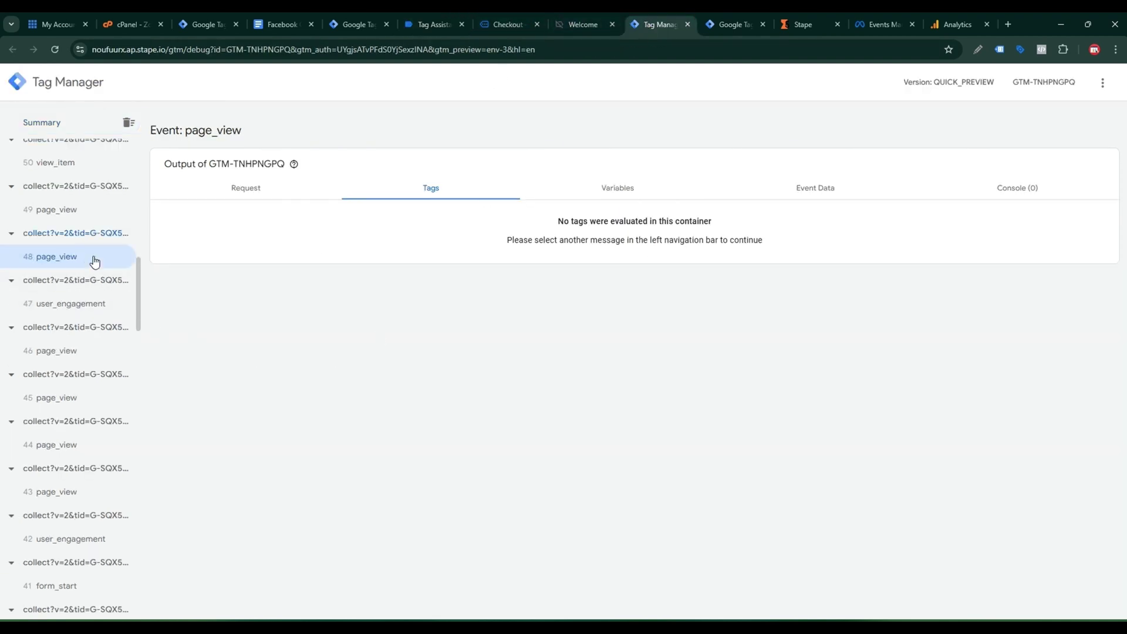
right_click(61, 258)
key(Escape)
drag(187, 132, 292, 141)
key(ctrl+c)
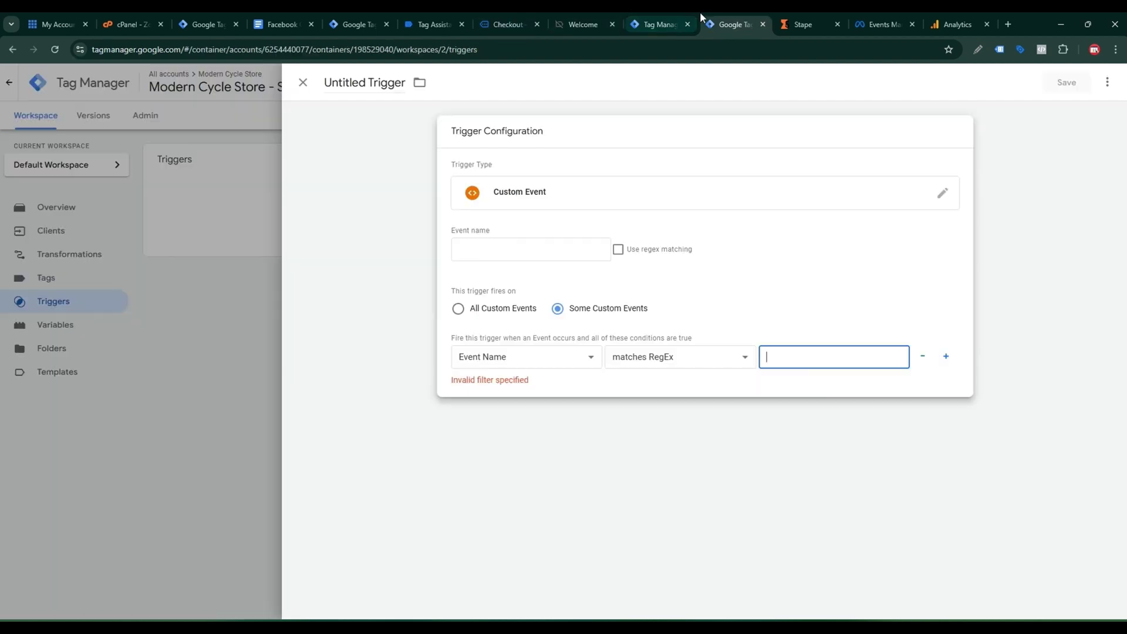
click(731, 24)
click(782, 352)
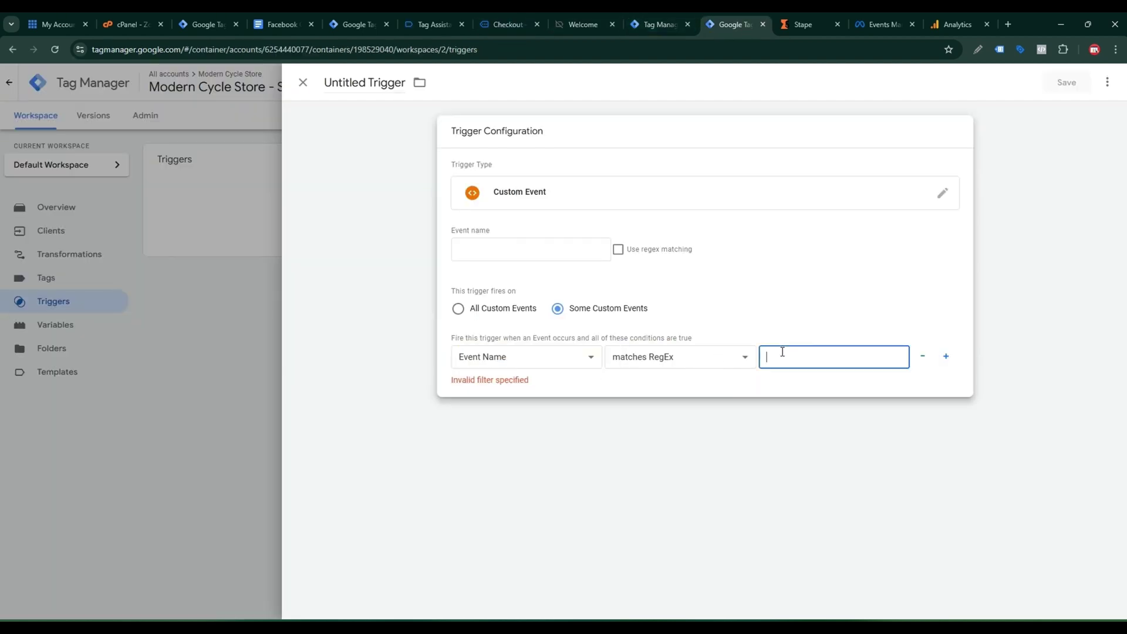
key(ctrl+v)
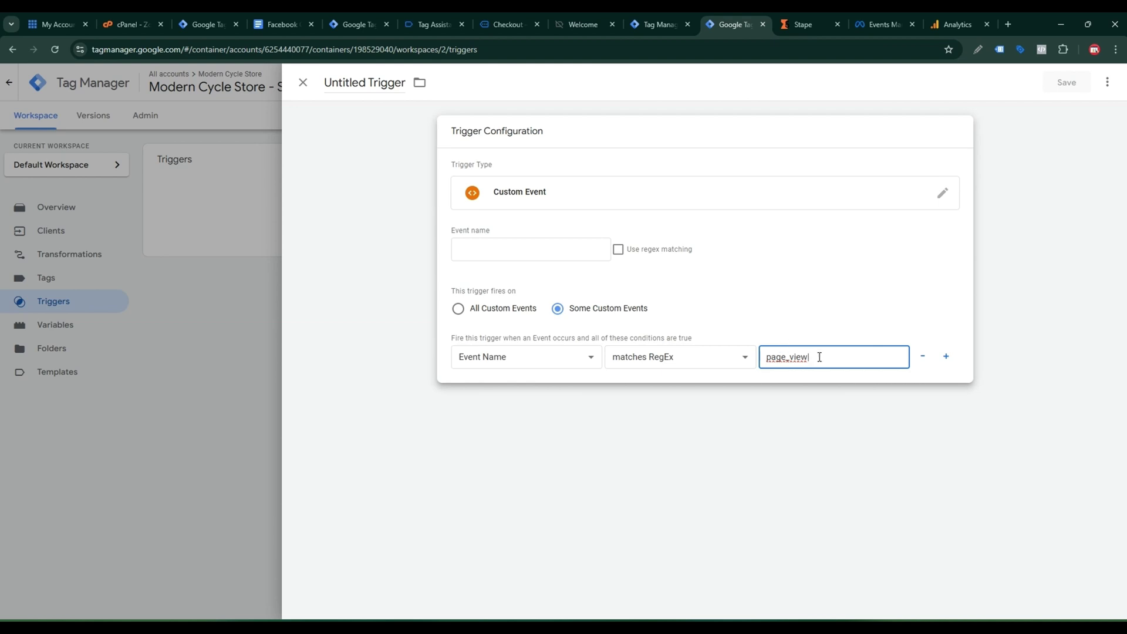
Step: Copy the event name view_item from the server preview and append it to the trigger's RegEx condition value
click(658, 24)
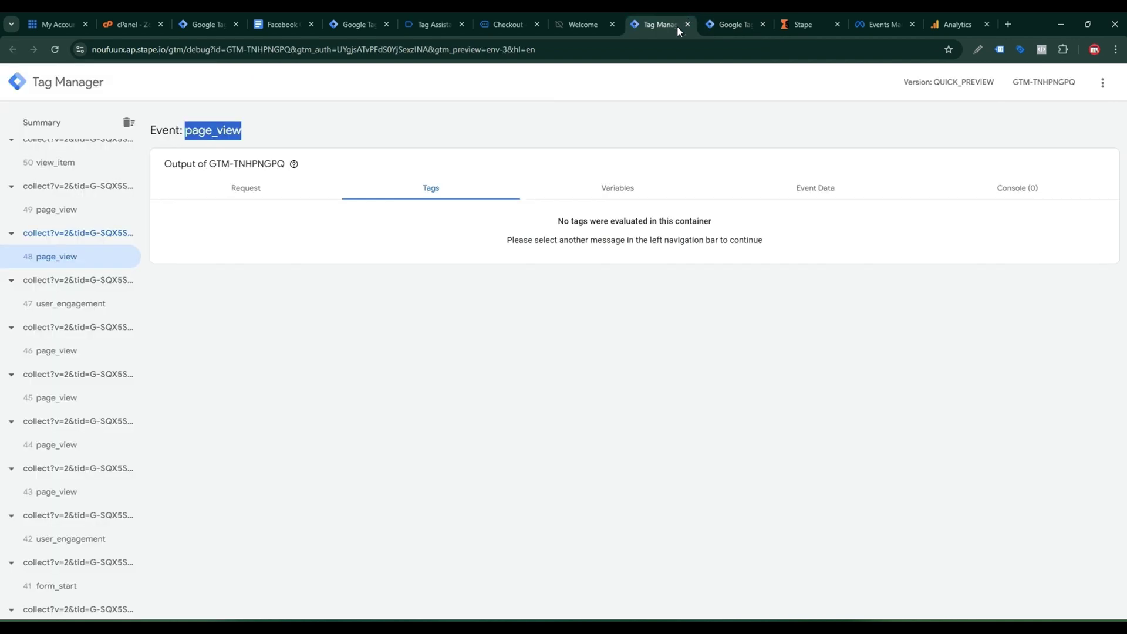
scroll(90, 305, up, 1)
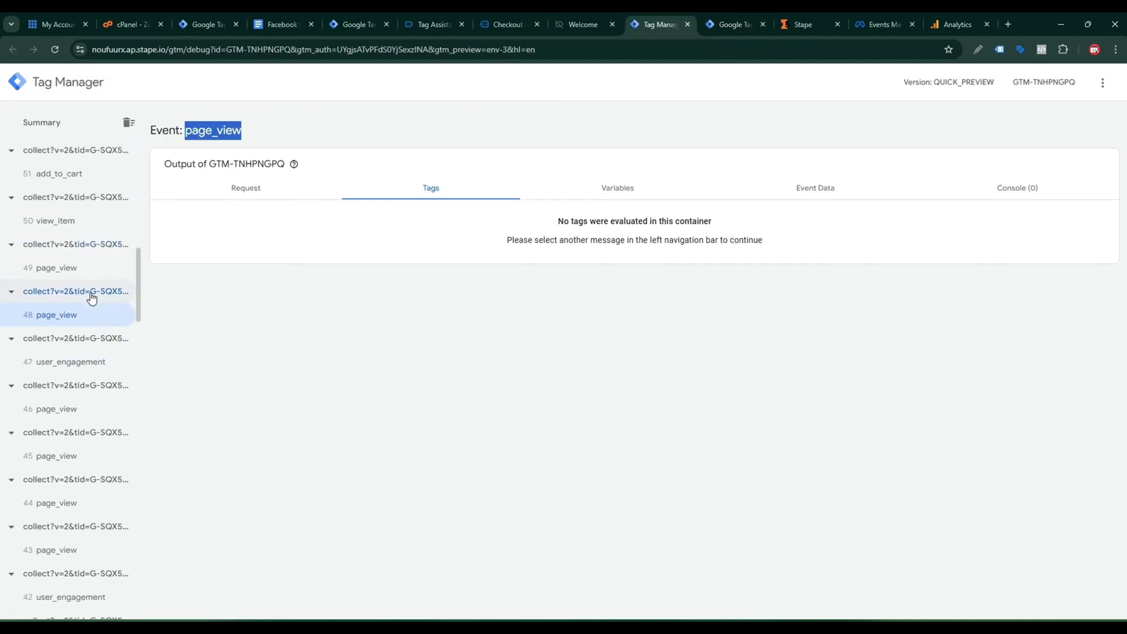
click(73, 221)
drag(186, 134, 250, 136)
key(ctrl+c)
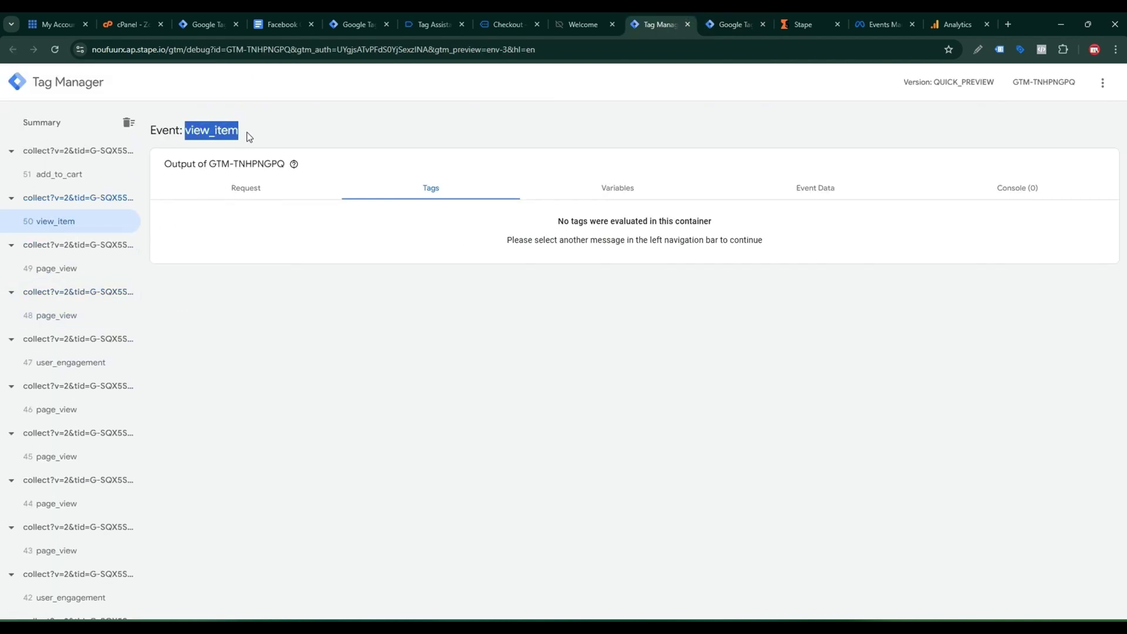
click(738, 24)
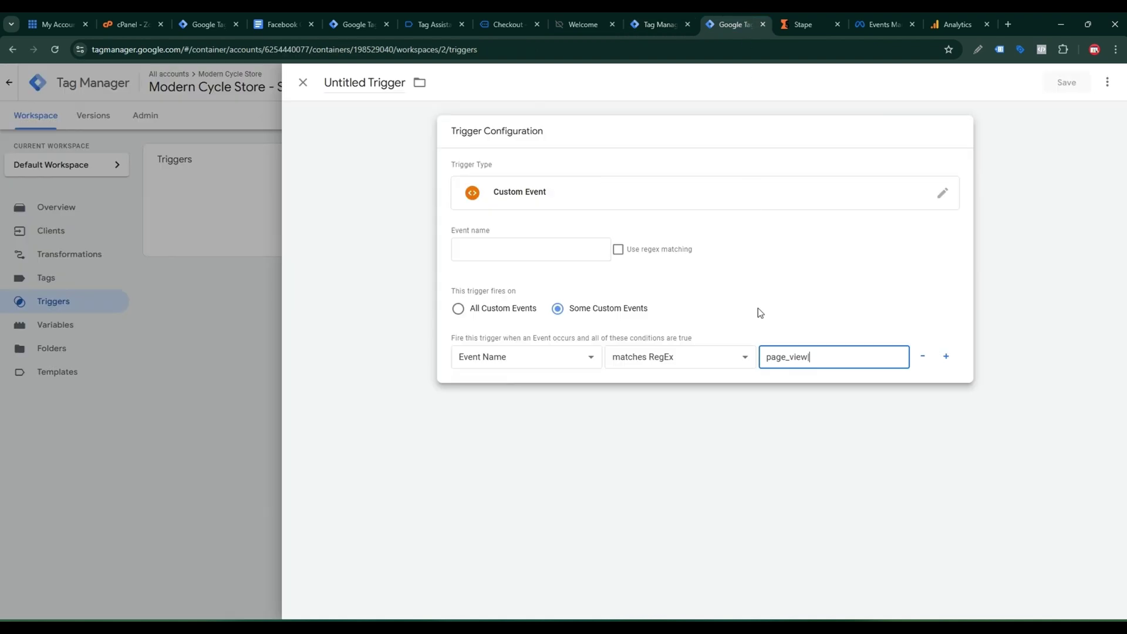
key(ctrl+v)
Step: Return to the server preview and open the add_to_cart event to get its name for the trigger condition
click(677, 14)
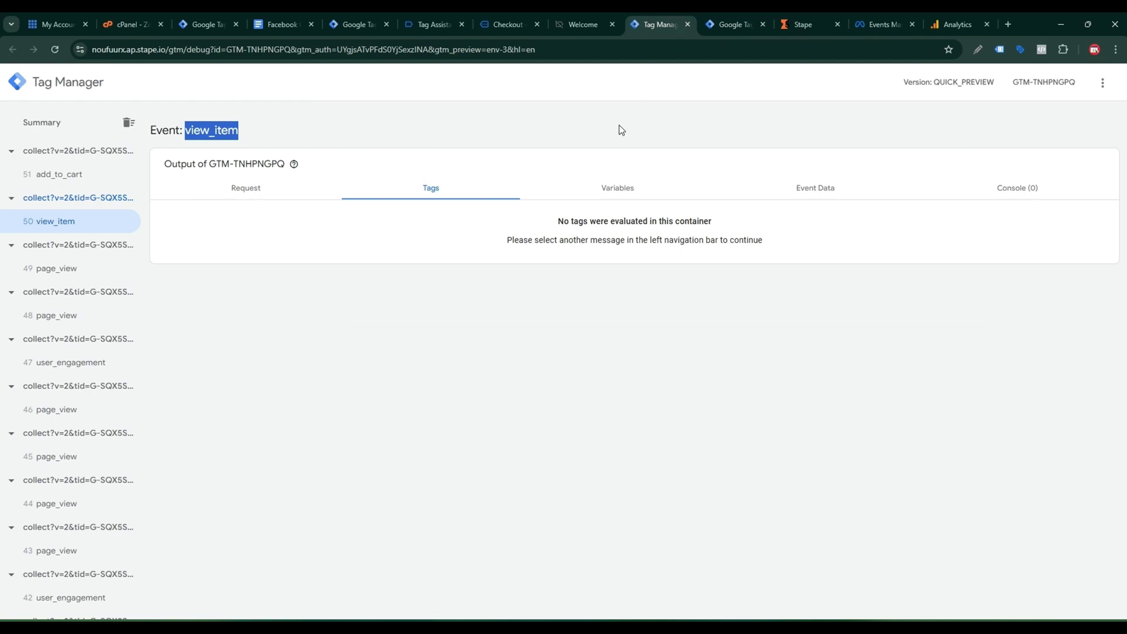
scroll(117, 253, up, 1)
click(73, 233)
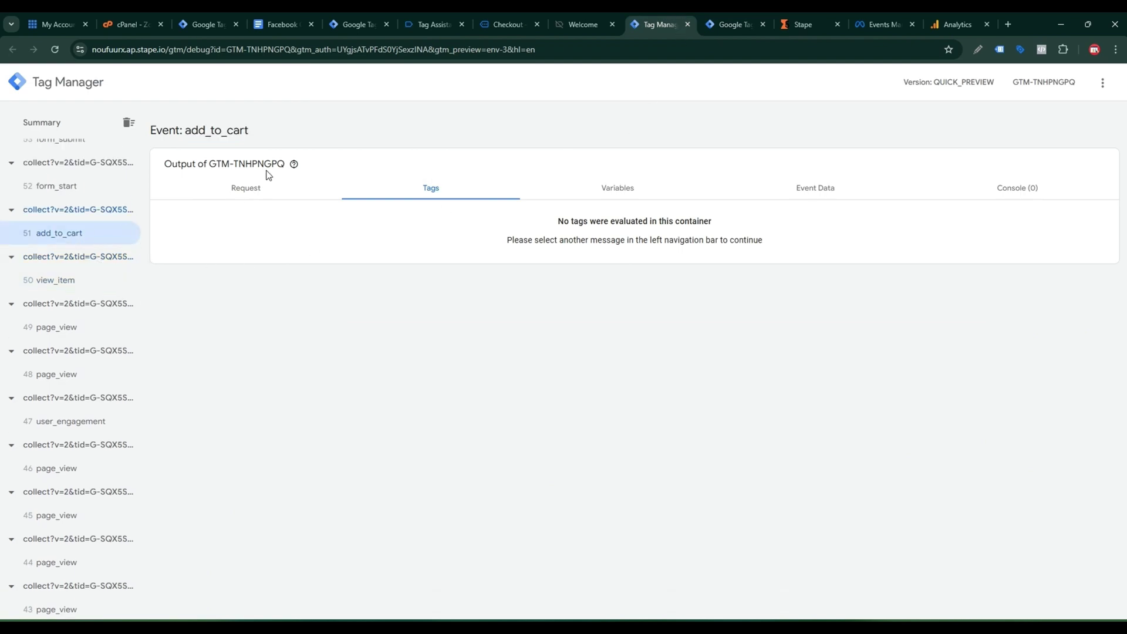
Step: Copy the add_to_cart event name from the server preview into the trigger's Event Name RegEx condition, followed by a | separator
drag(185, 133, 256, 140)
key(ctrl+c)
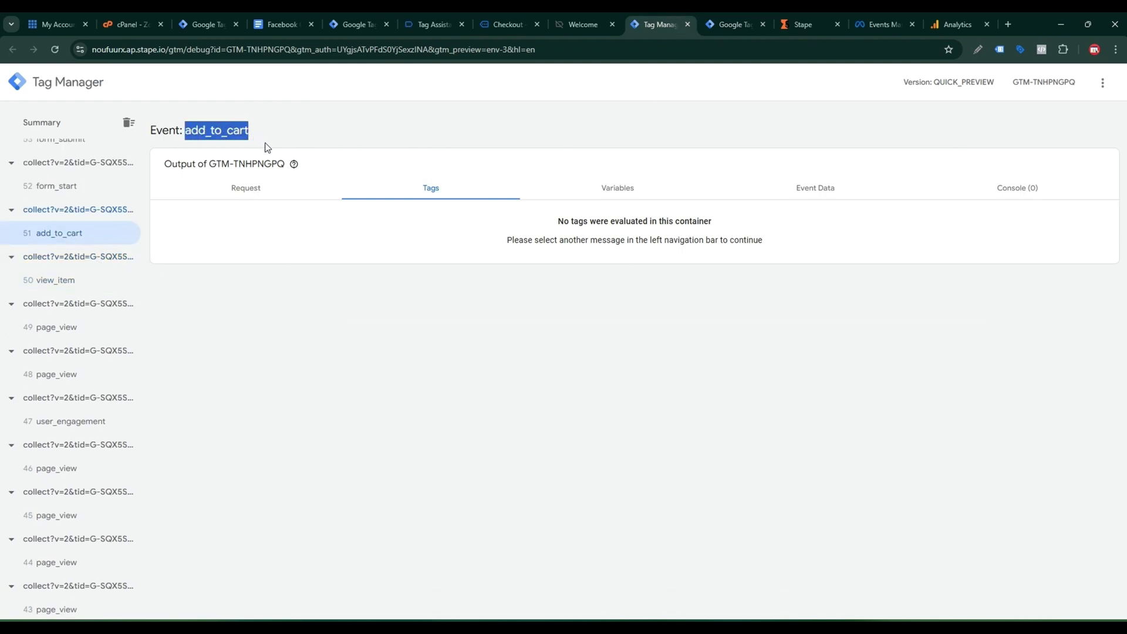
click(713, 24)
key(ctrl+v)
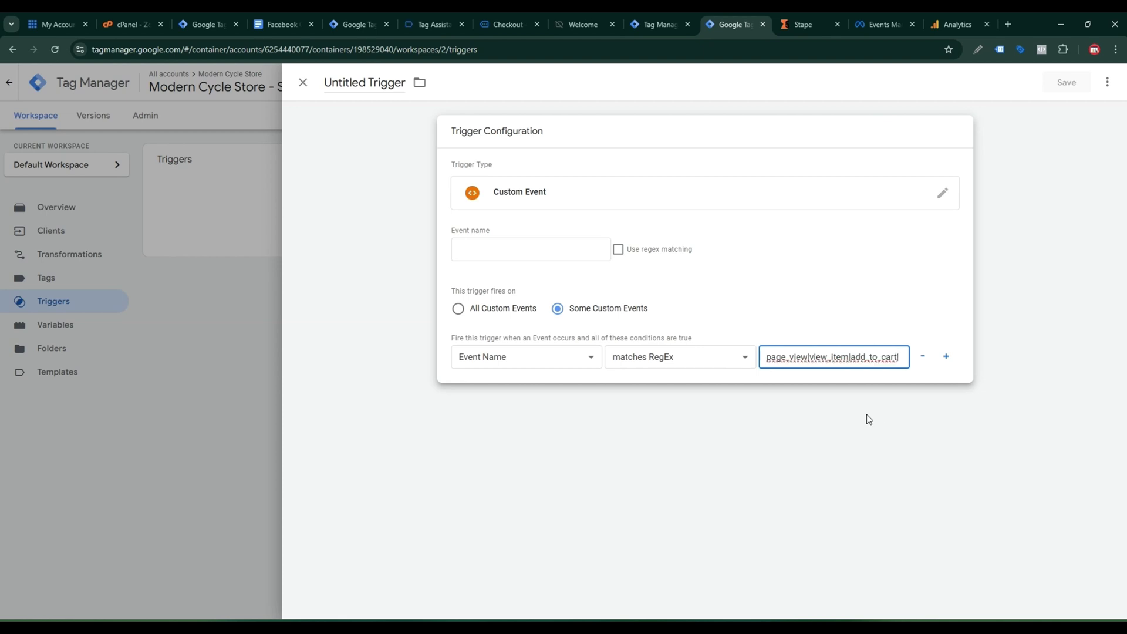
Step: Copy the begin_checkout event name from the server preview, append it to the trigger's RegEx condition and add a | separator
click(675, 23)
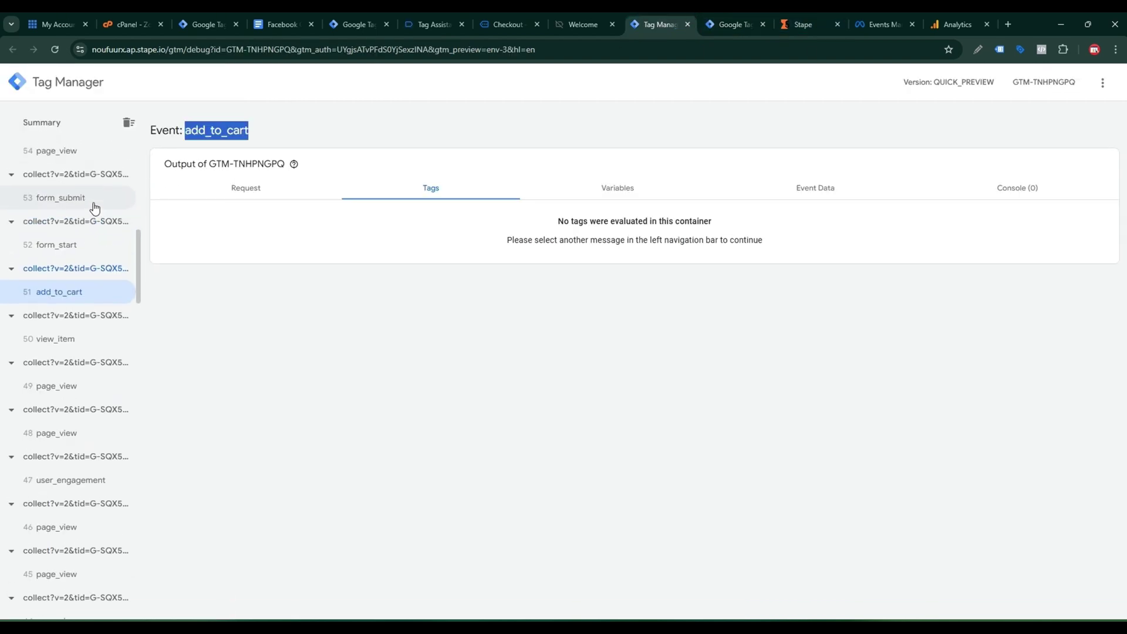
scroll(111, 244, up, 3)
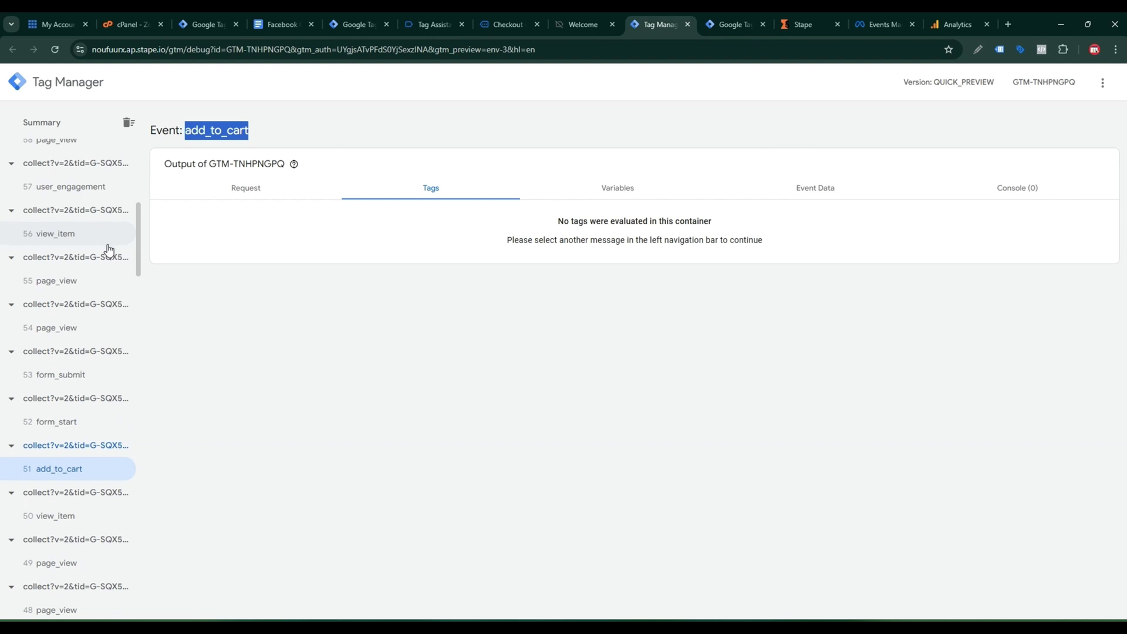
scroll(100, 241, up, 2)
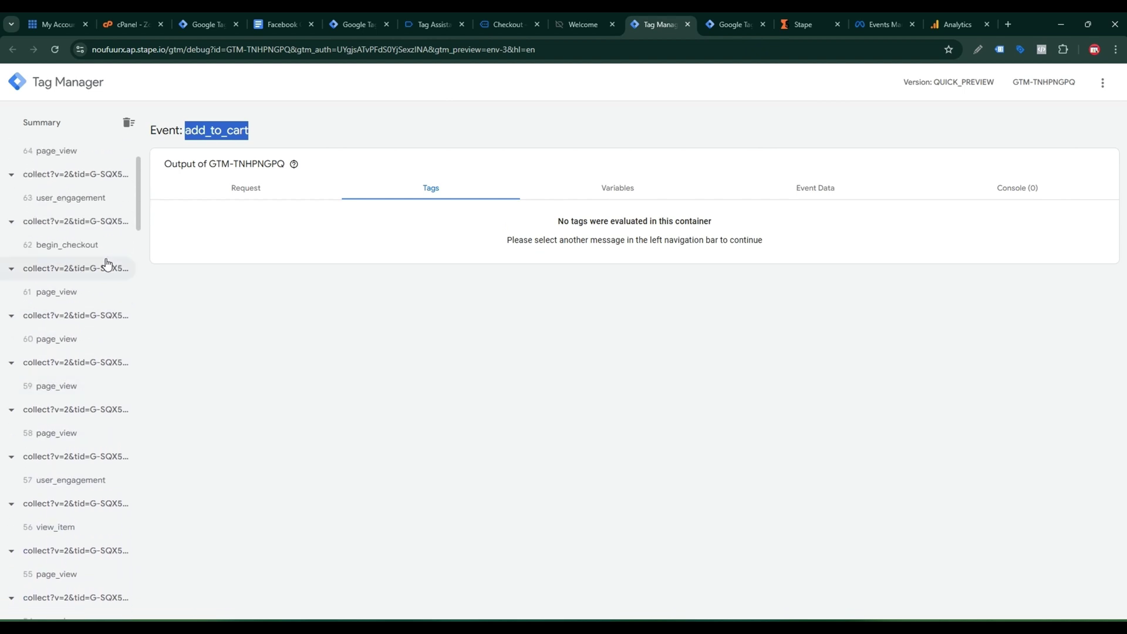
click(70, 245)
drag(186, 134, 289, 140)
key(ctrl+c)
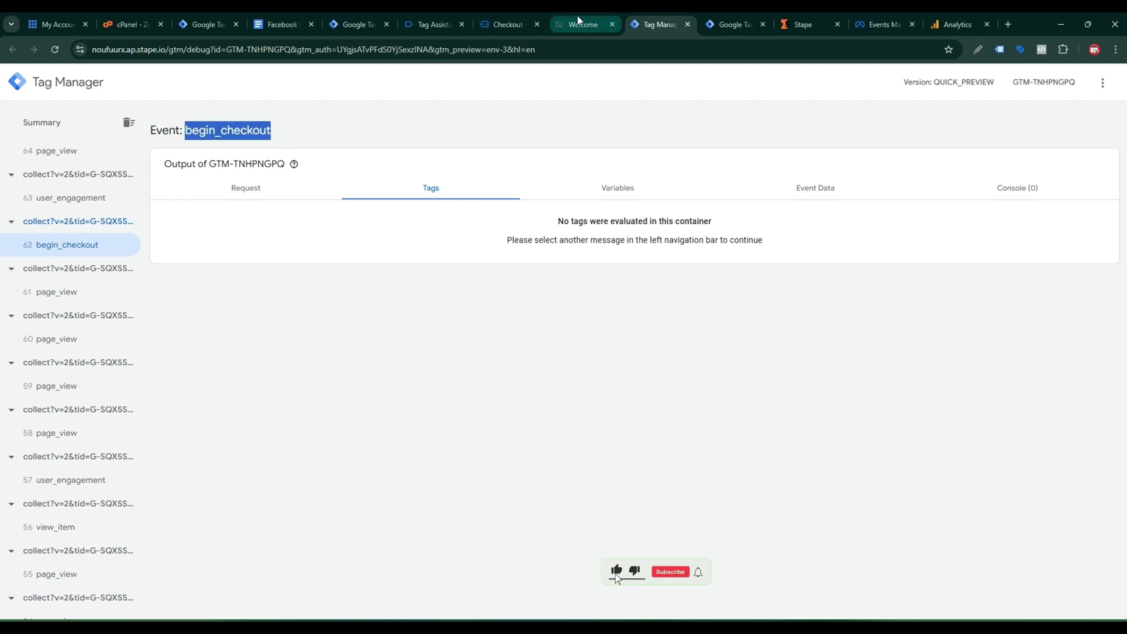
click(710, 23)
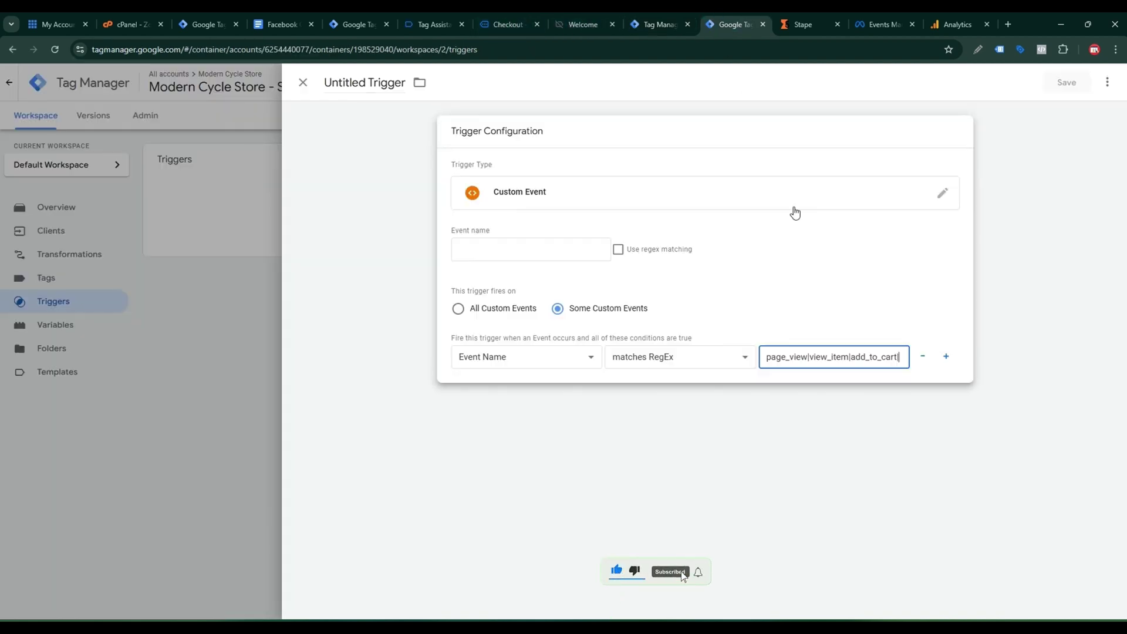
key(ctrl+v)
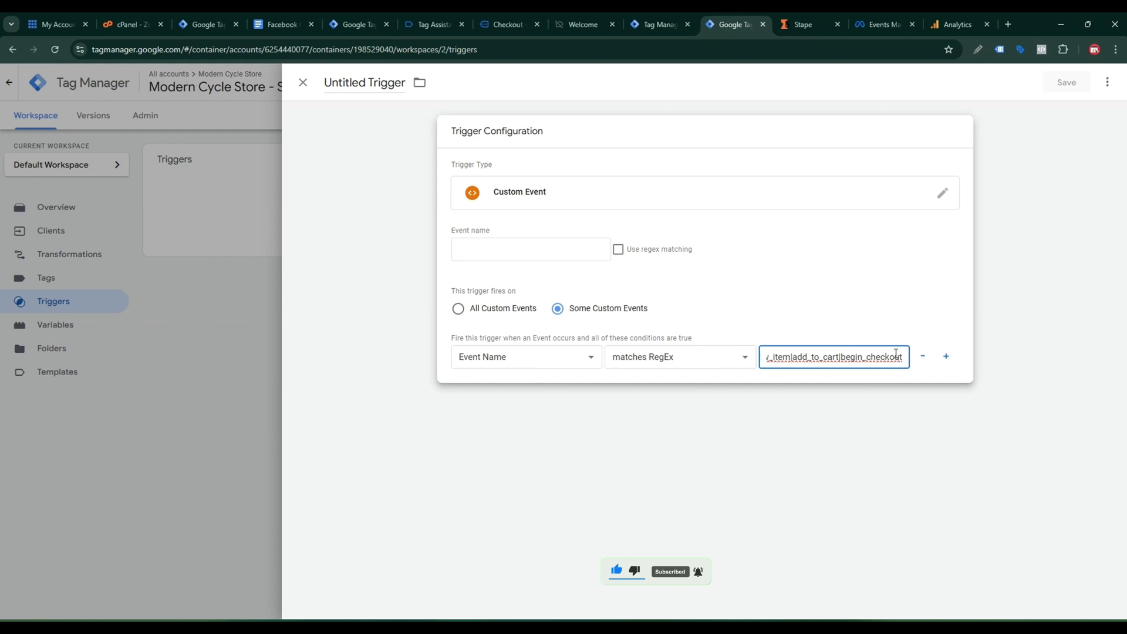
text(|)
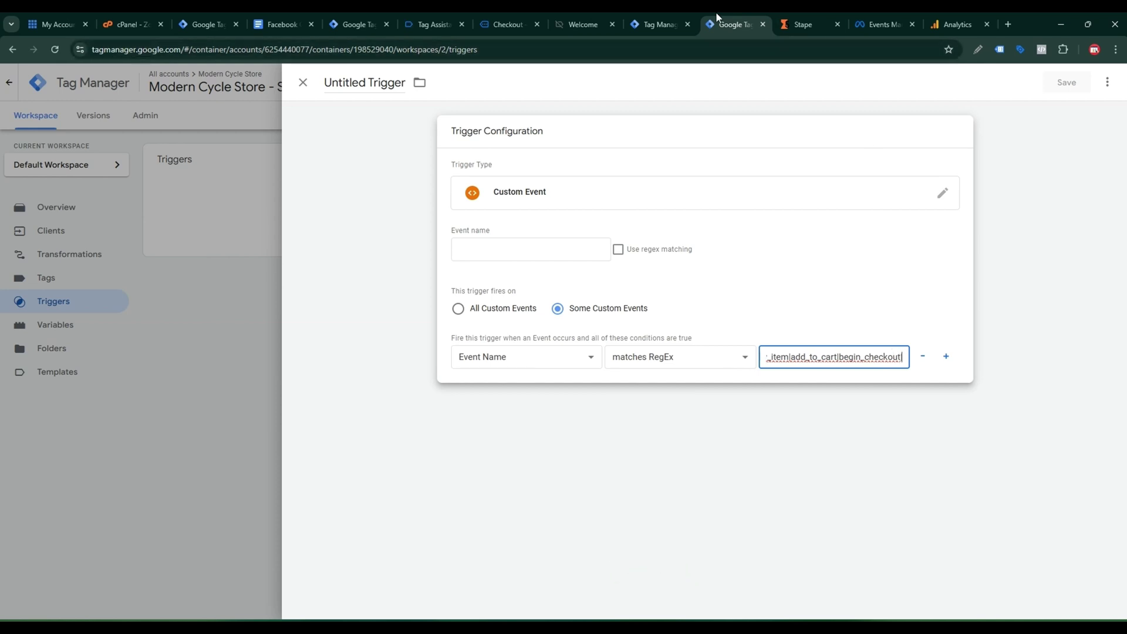
Step: Copy the purchase event name from the server preview and append it to the end of the trigger's RegEx condition
click(691, 18)
scroll(116, 244, up, 2)
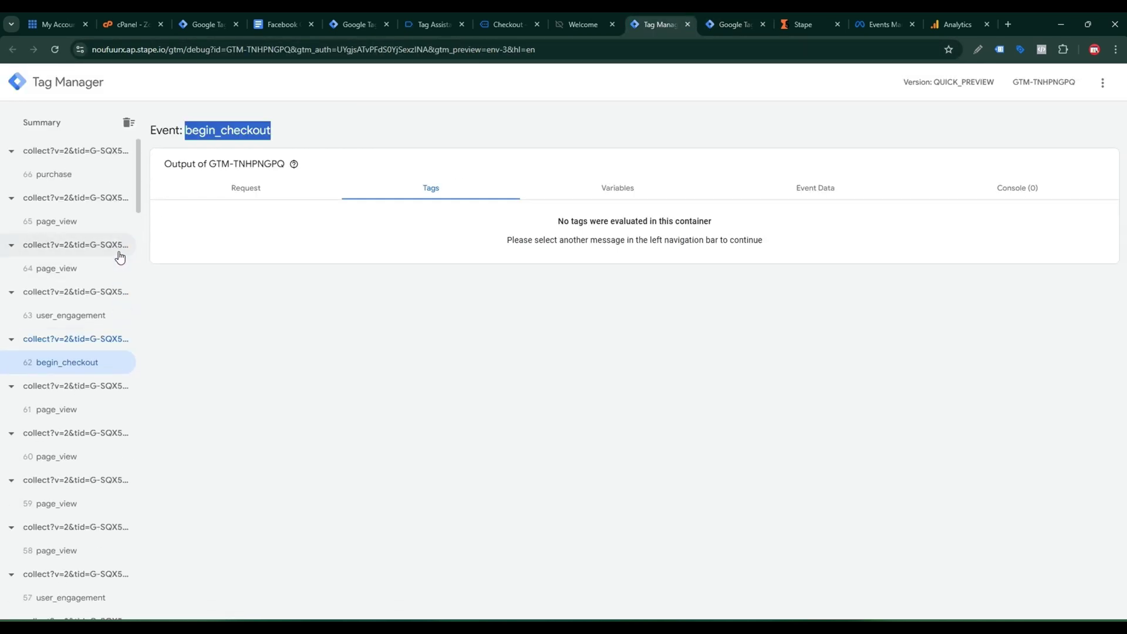
click(88, 182)
drag(183, 132, 252, 137)
key(ctrl+c)
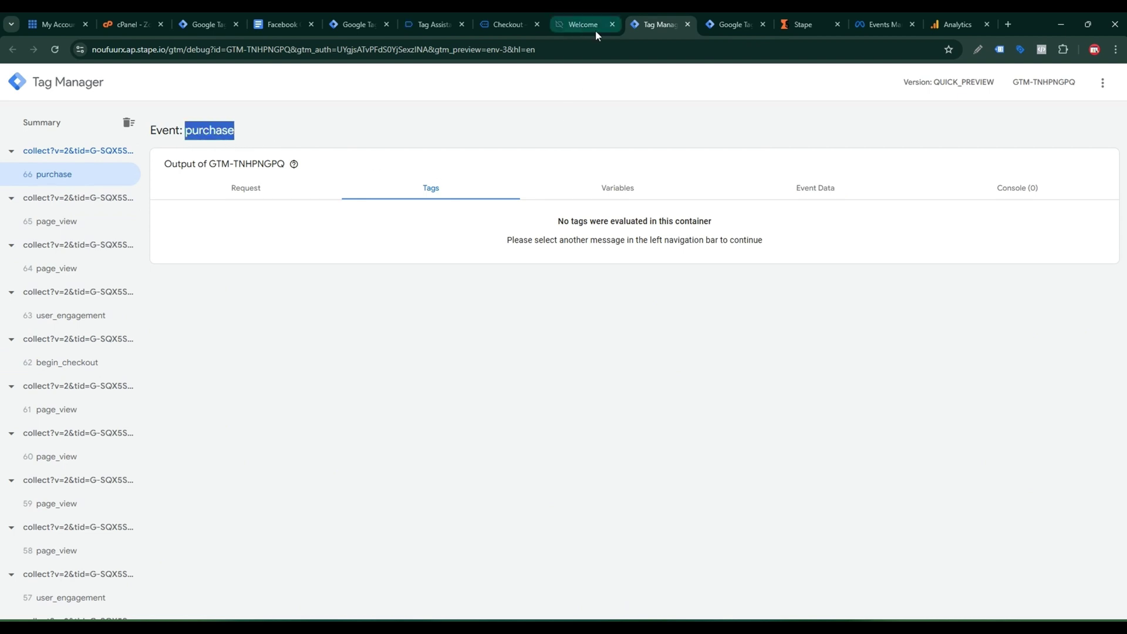
click(729, 20)
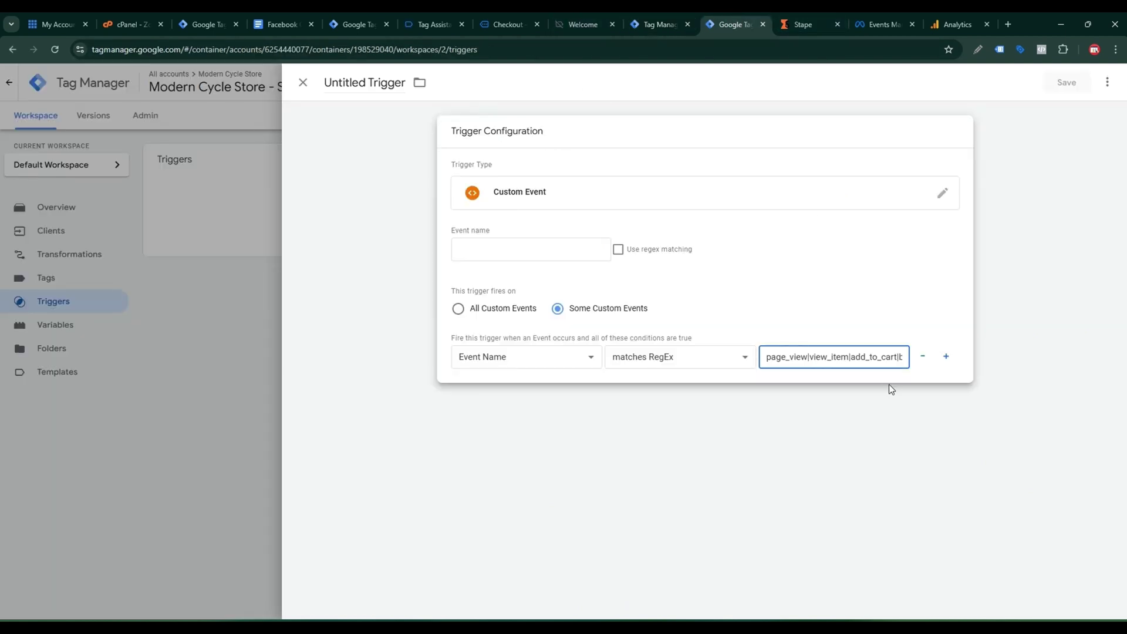
key(ctrl+v)
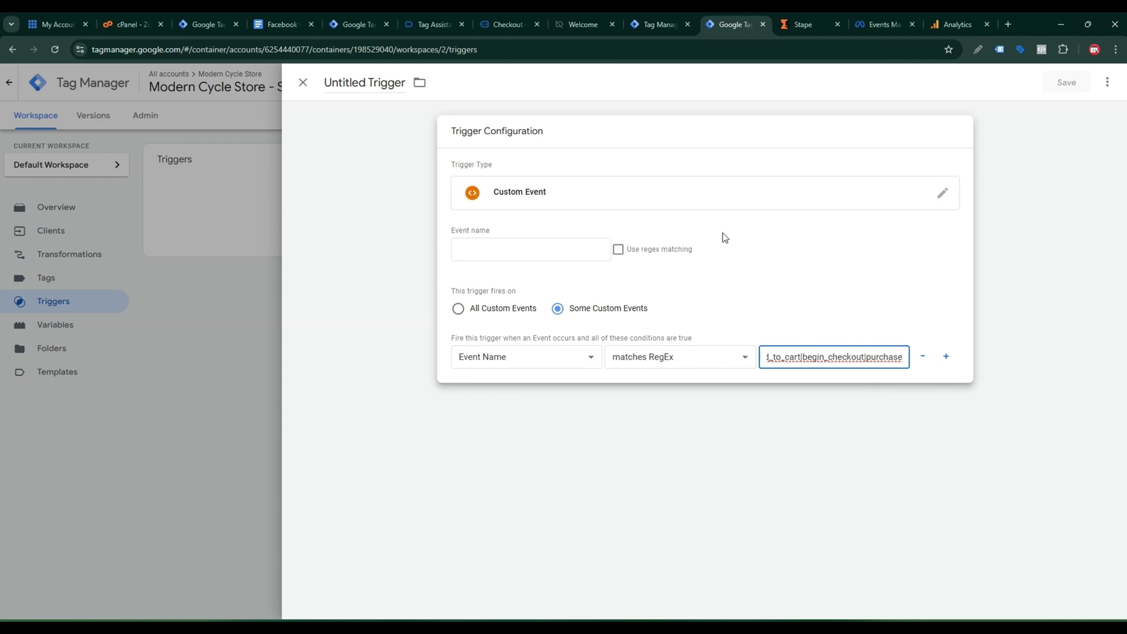
Step: Rename the untitled trigger as "Server - Trigger"
click(369, 81)
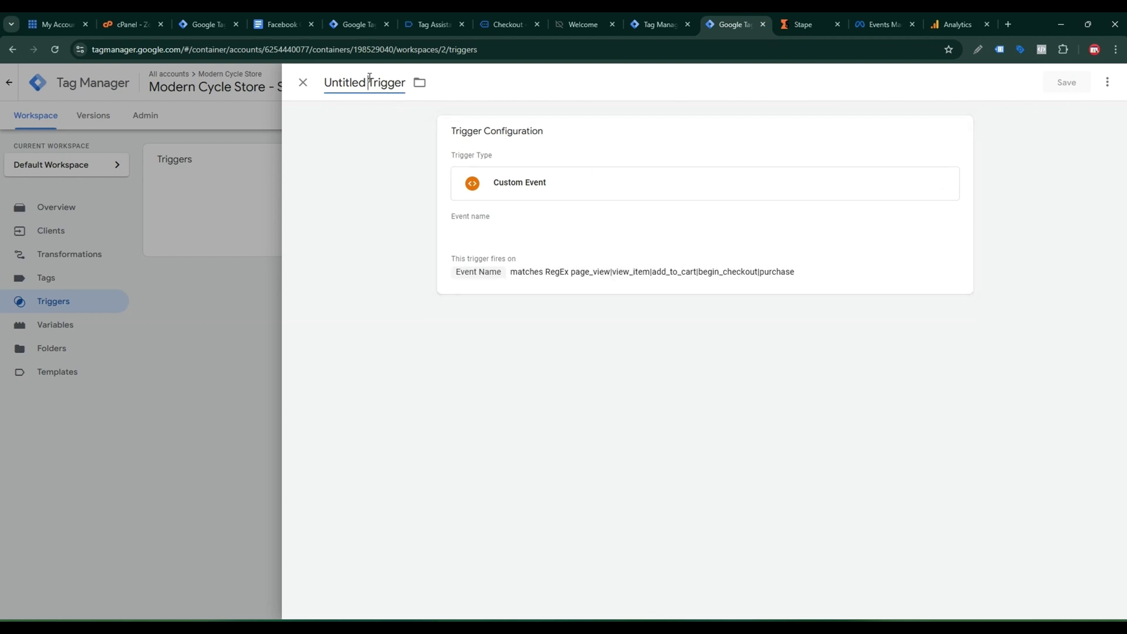
double_click(370, 83)
click(370, 82)
drag(365, 77, 316, 92)
text(Server -)
click(897, 235)
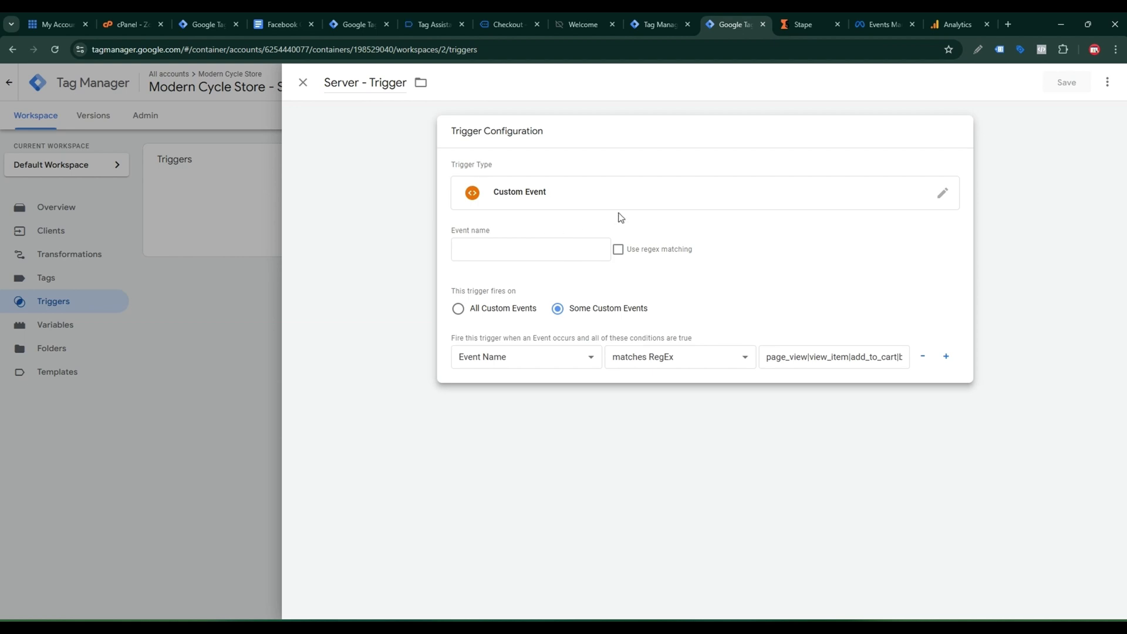
Step: Change the trigger type from Custom Event to Custom and save the trigger
click(945, 194)
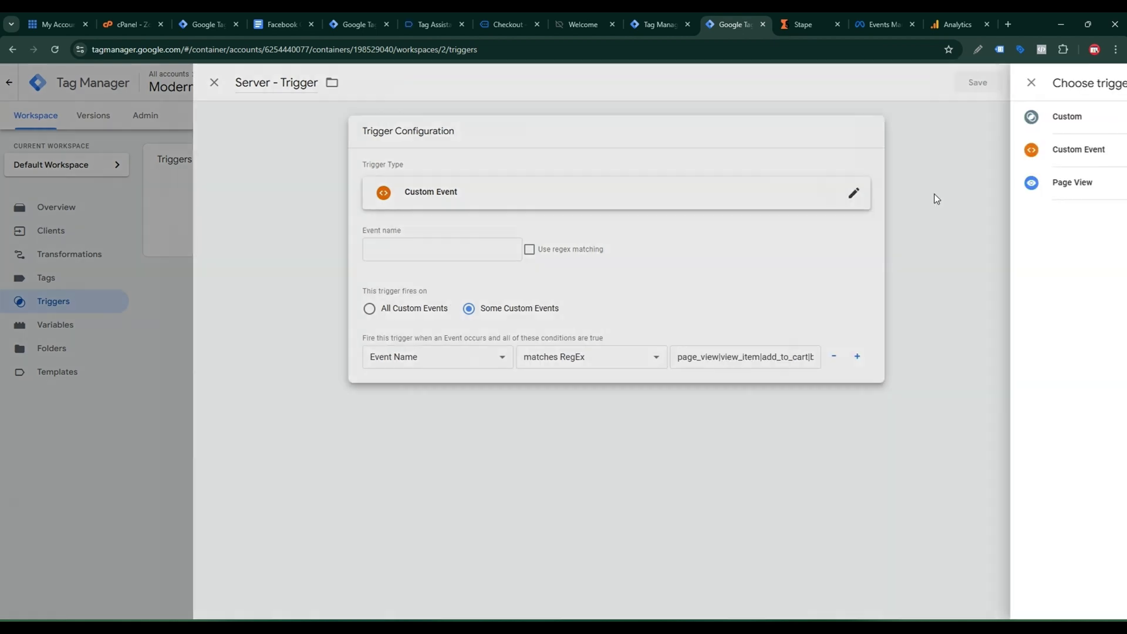
click(873, 118)
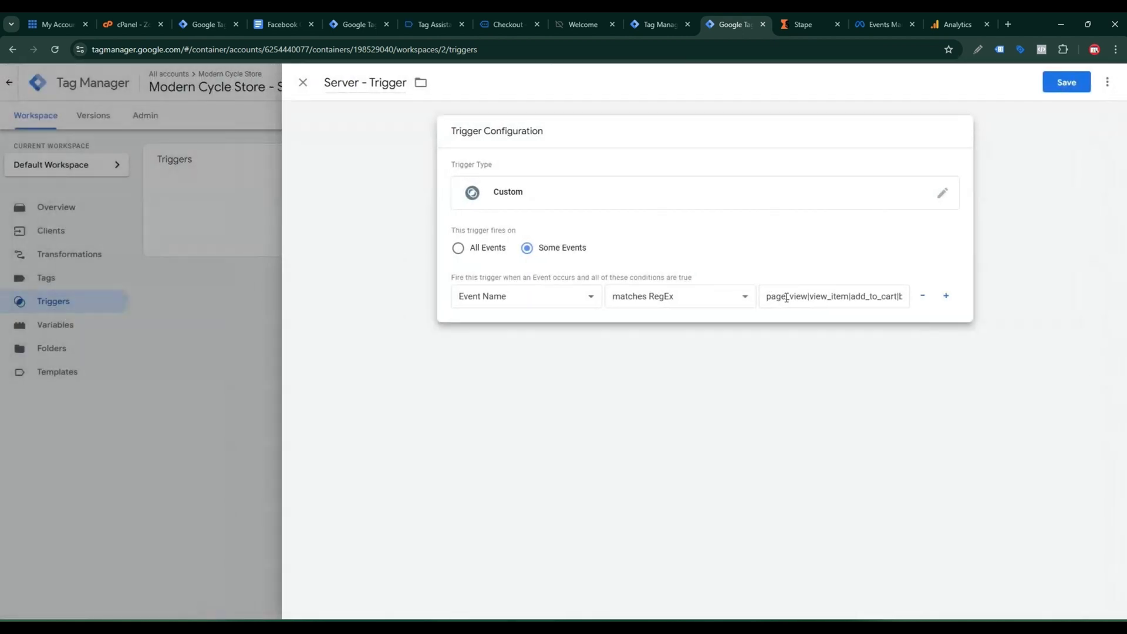
click(1066, 82)
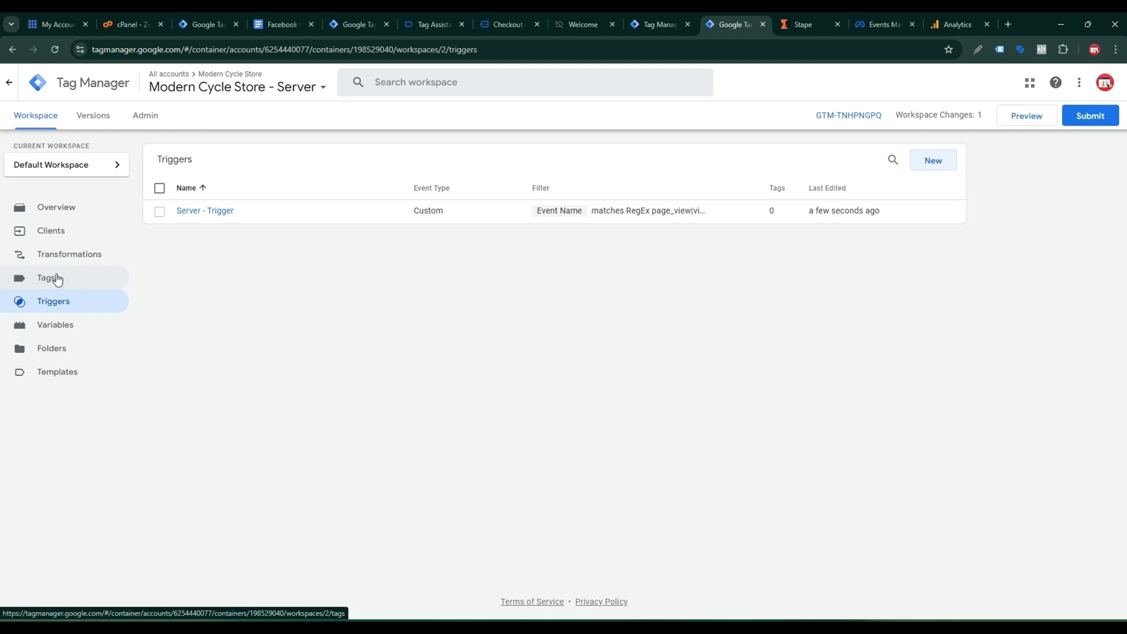
Step: Create a new tag, search the Community Template Gallery for "facebook" and add facebookincubator's Conversions API Tag template to the workspace
click(55, 280)
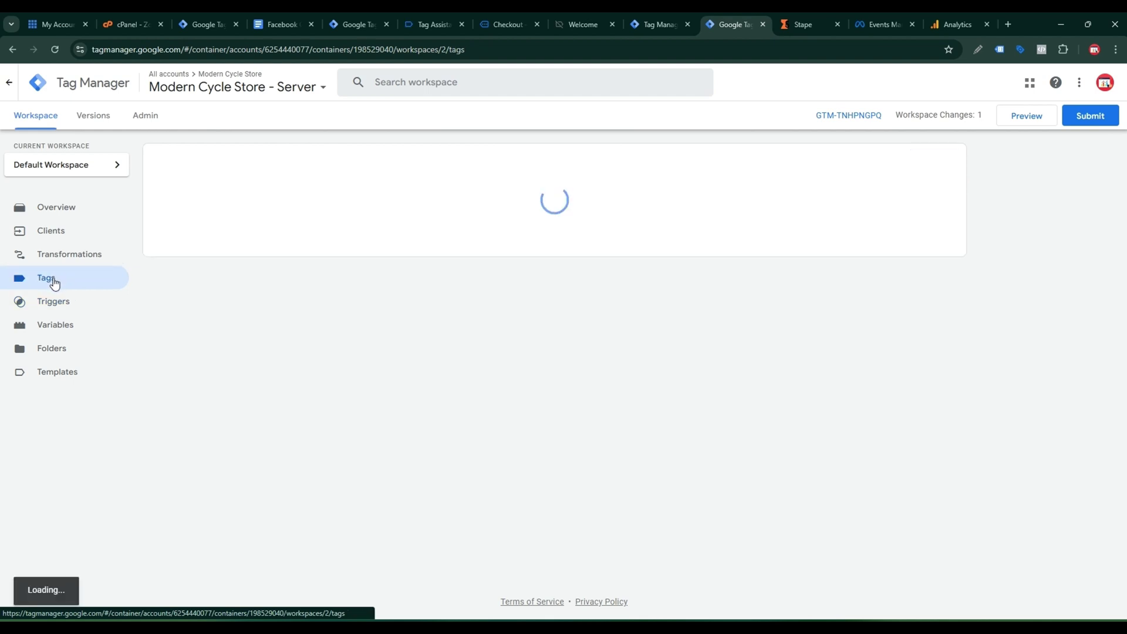
click(935, 162)
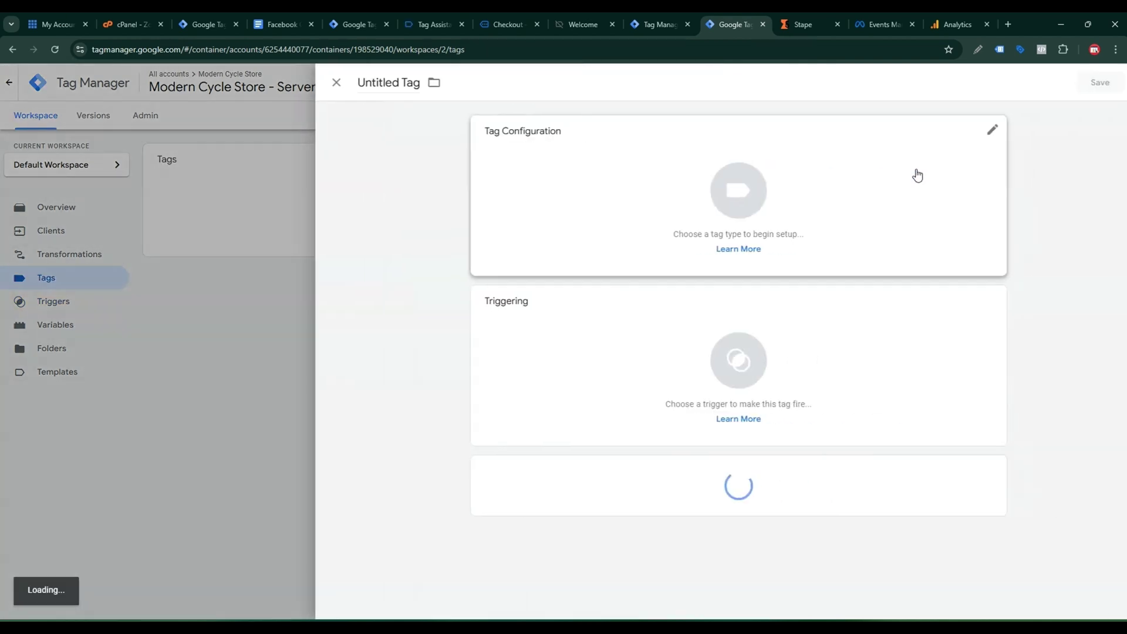
click(870, 209)
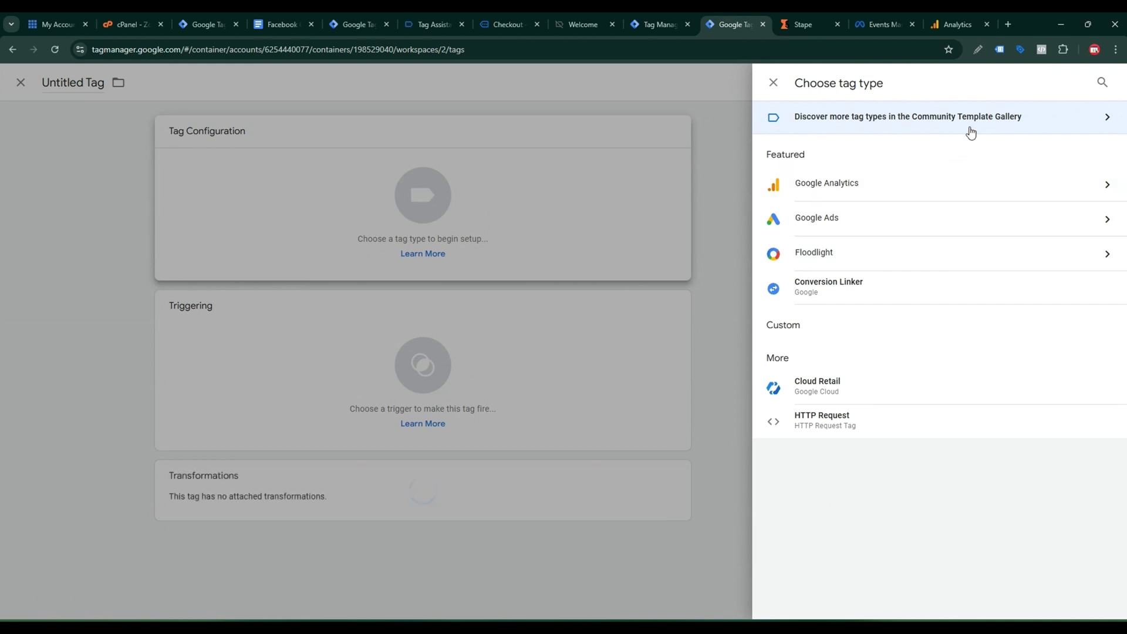
click(977, 121)
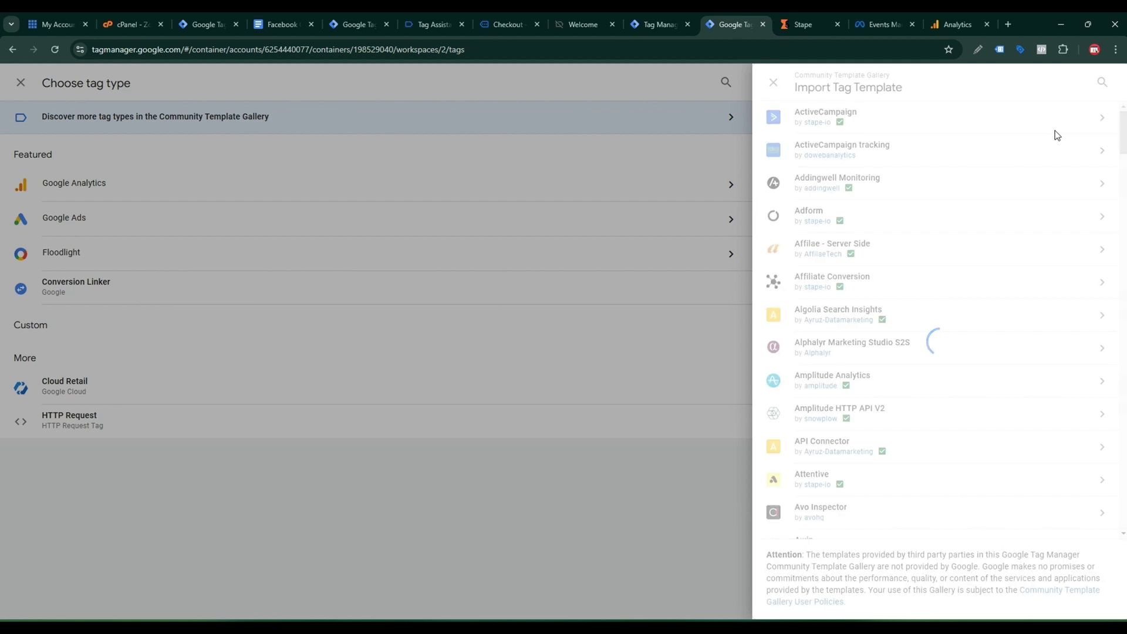
text(facebook)
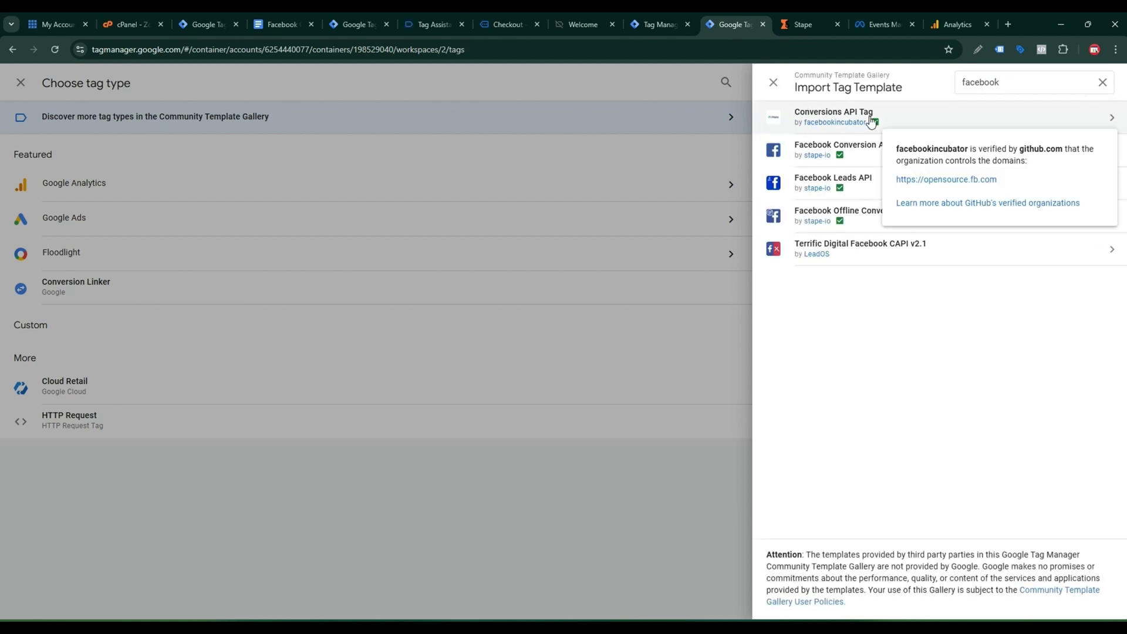
click(904, 118)
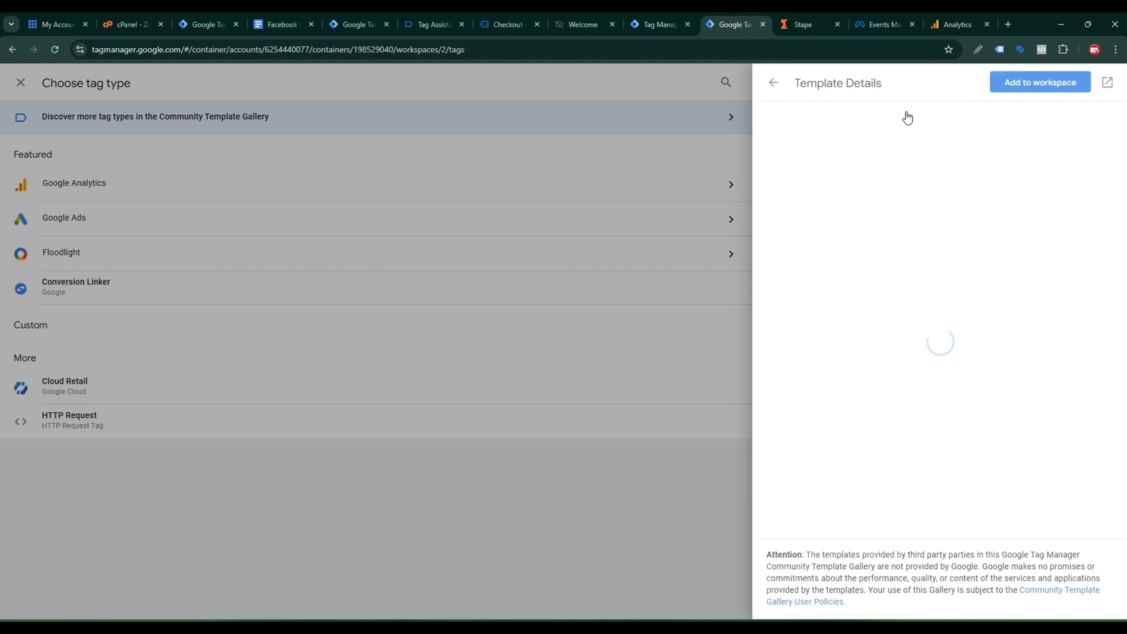
click(1018, 87)
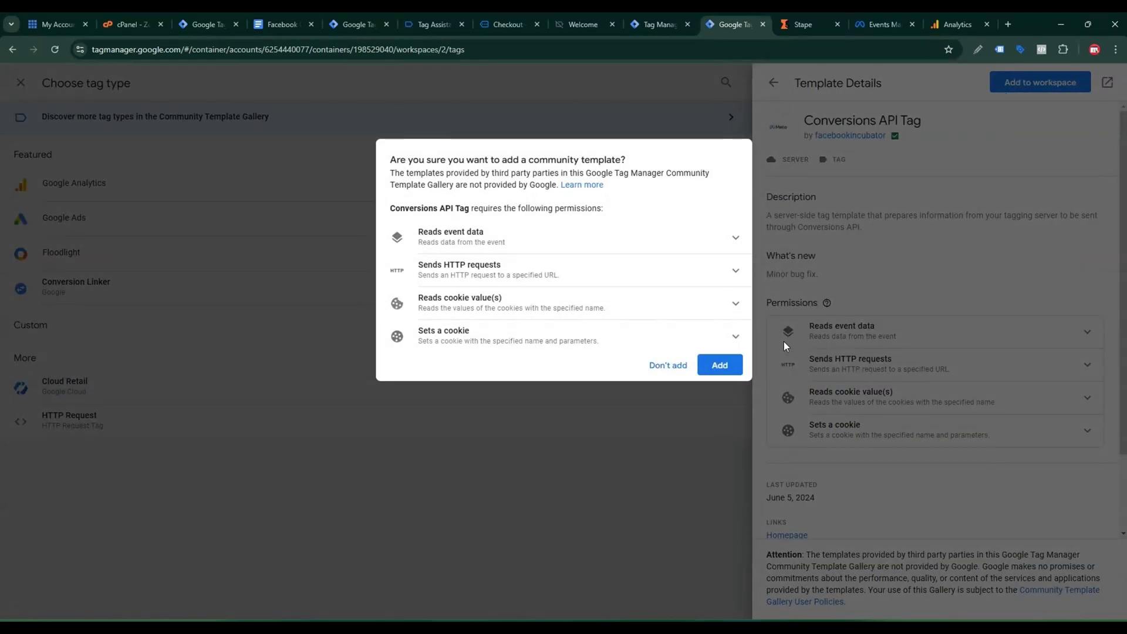
click(730, 364)
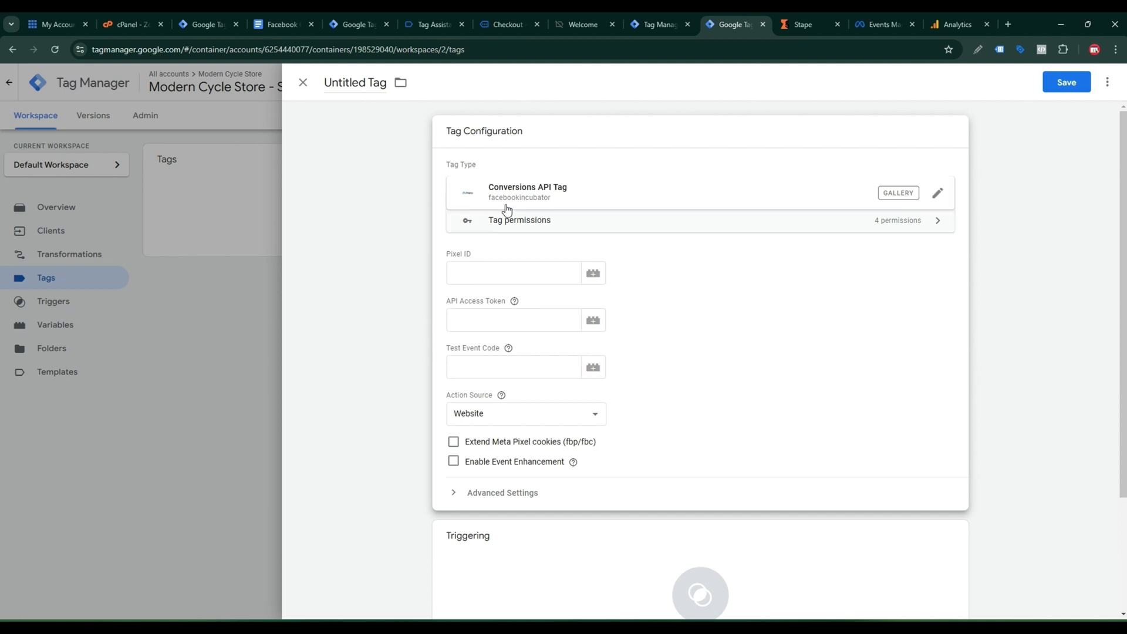
Step: Copy the Modern Cycle Store dataset ID from the settings in Meta Events Manager and paste it as the tag's Pixel ID
click(490, 267)
drag(446, 259, 477, 254)
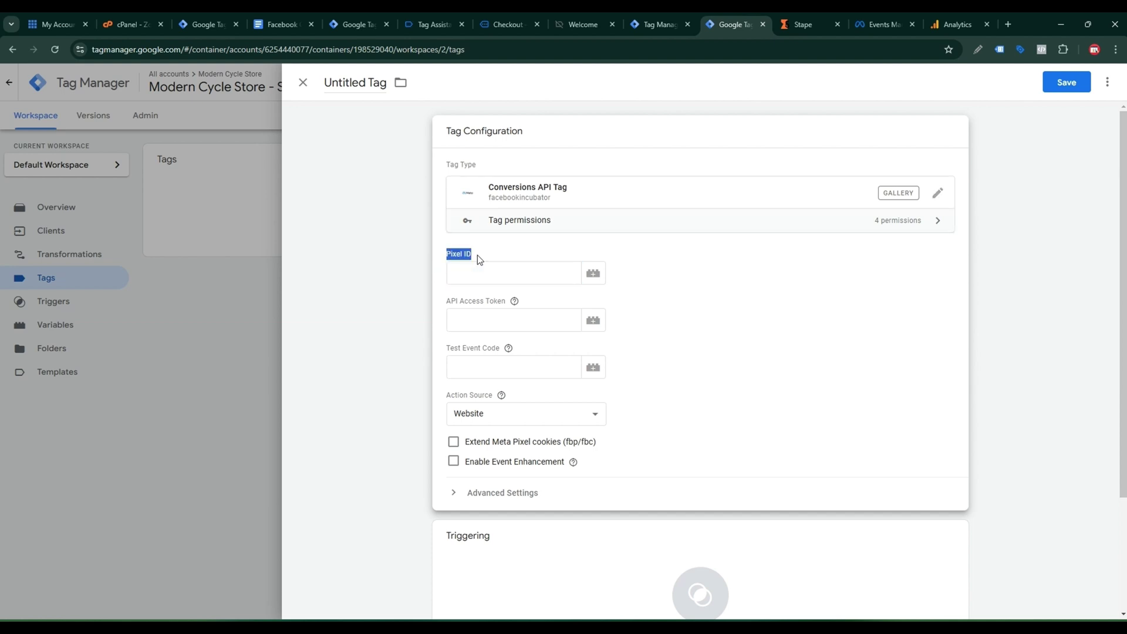
click(477, 255)
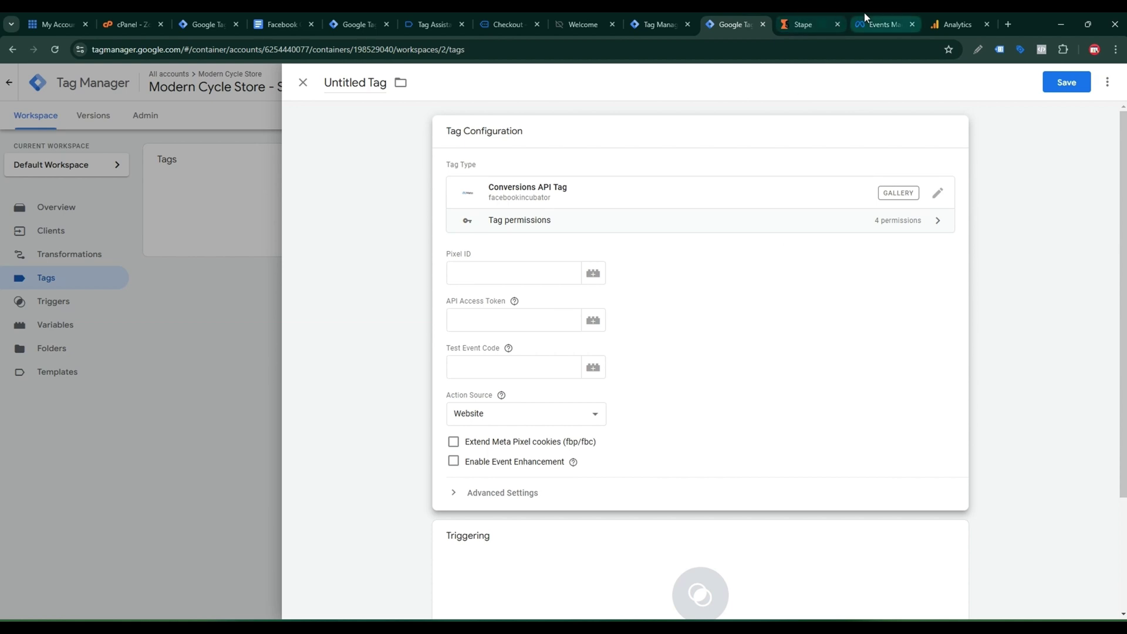
click(881, 24)
click(671, 152)
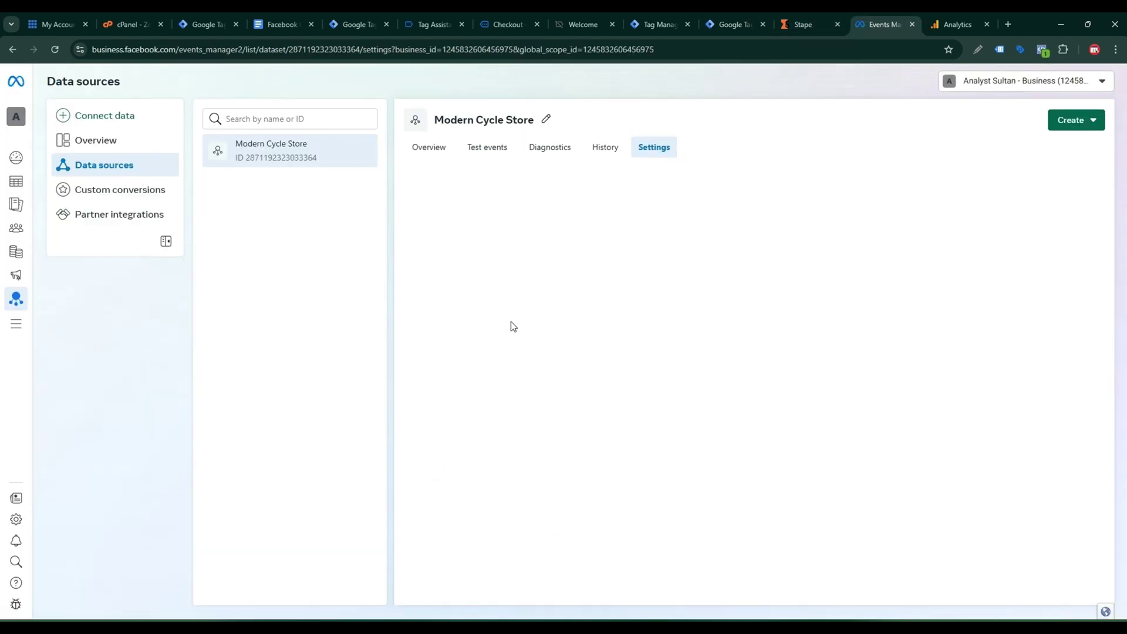
click(468, 289)
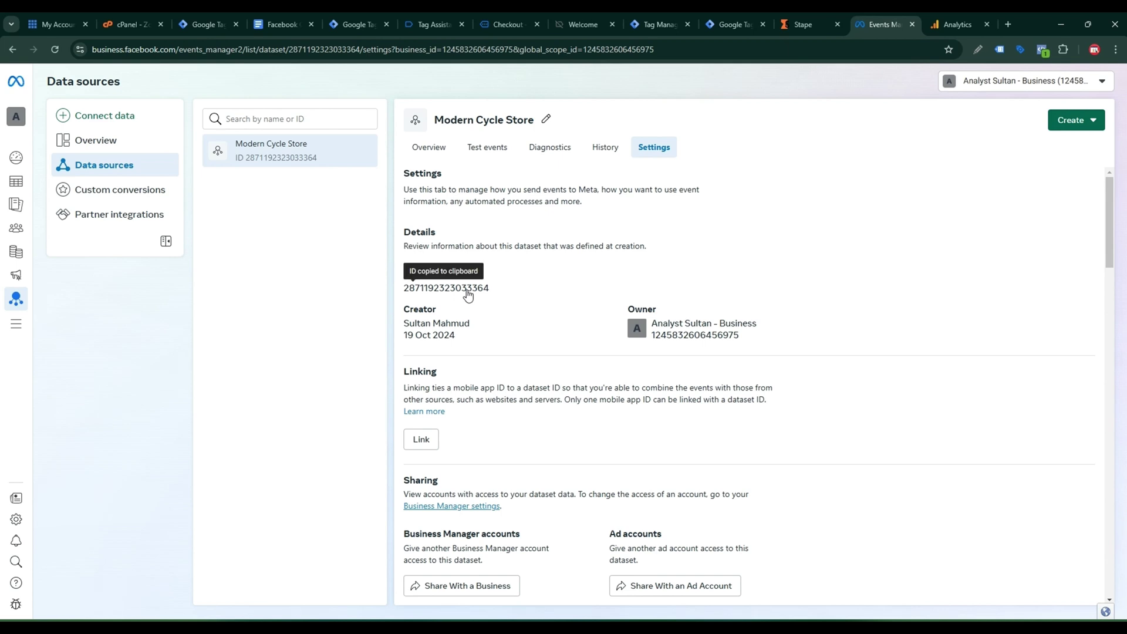
click(717, 21)
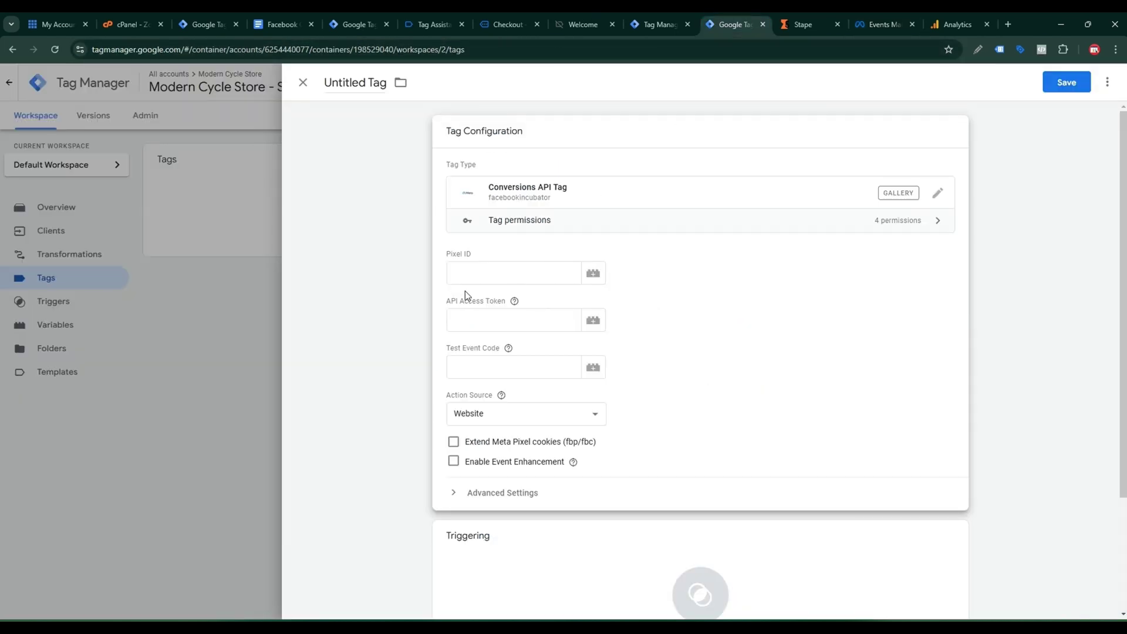
click(471, 276)
key(ctrl+v)
Step: Generate a Conversions API access token under direct integration in the Modern Cycle Store dataset settings in Meta Events Manager
click(514, 302)
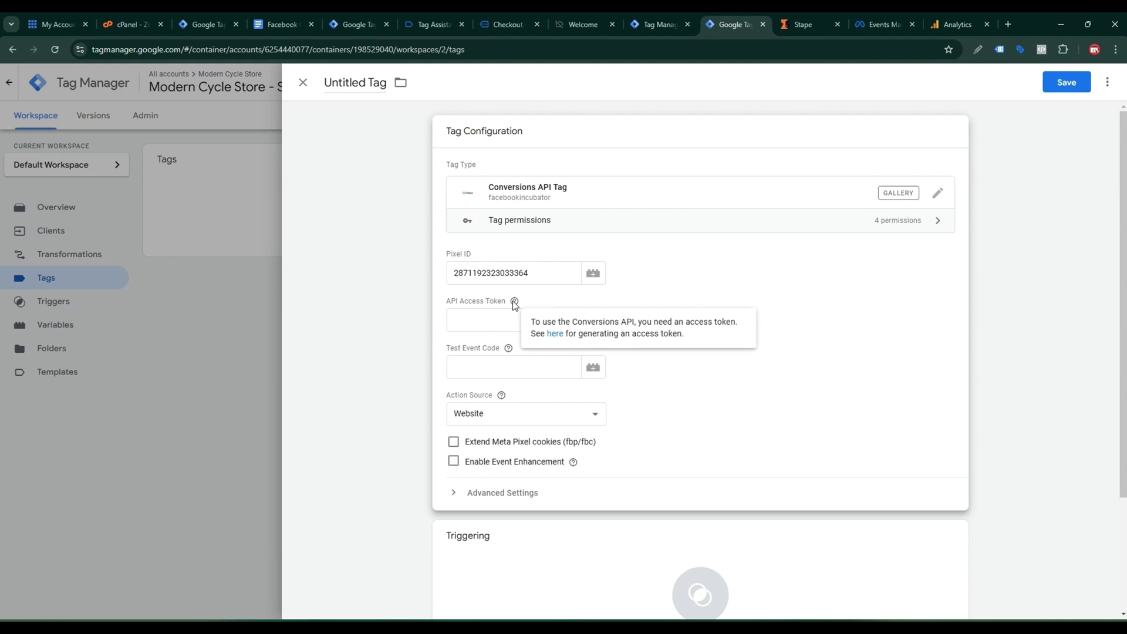
click(887, 26)
scroll(710, 370, down, 15)
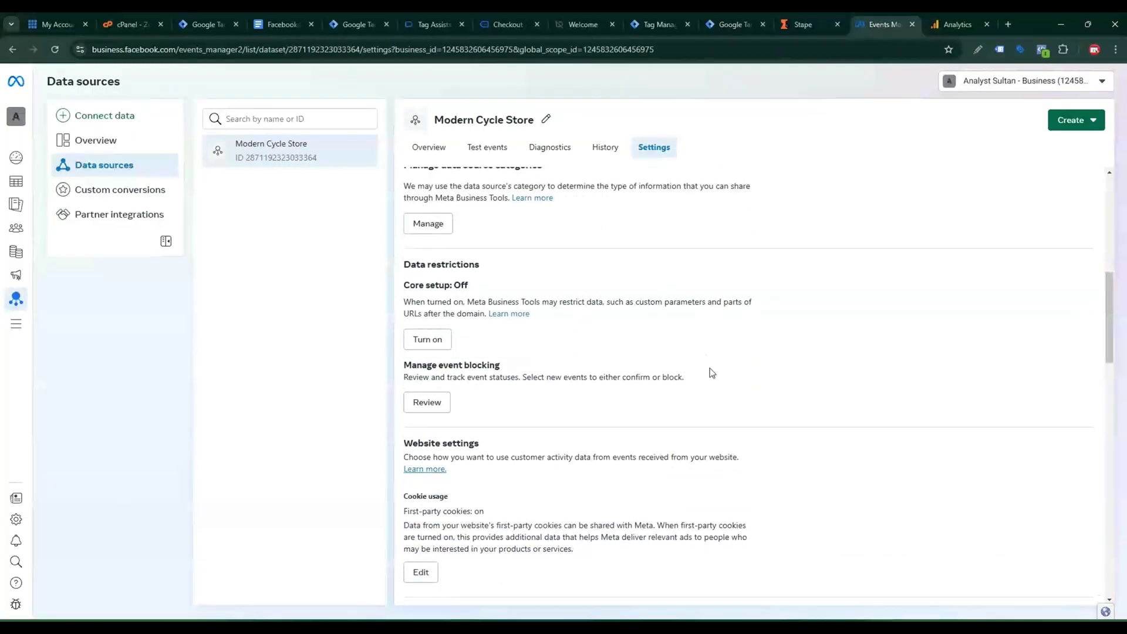
scroll(710, 370, down, 3)
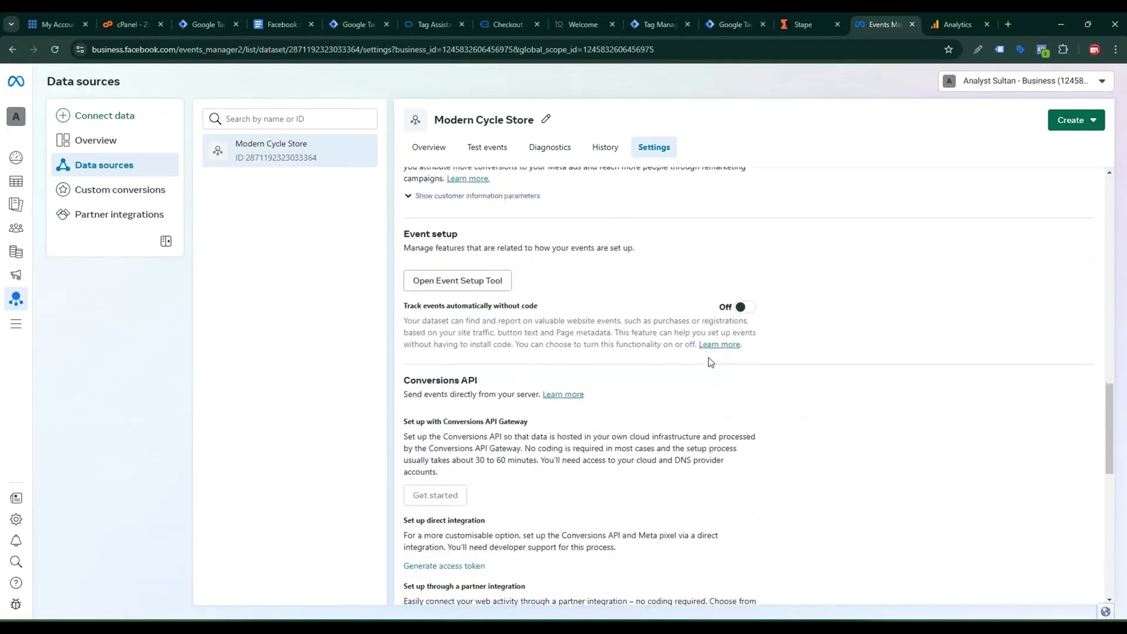
scroll(710, 362, down, 4)
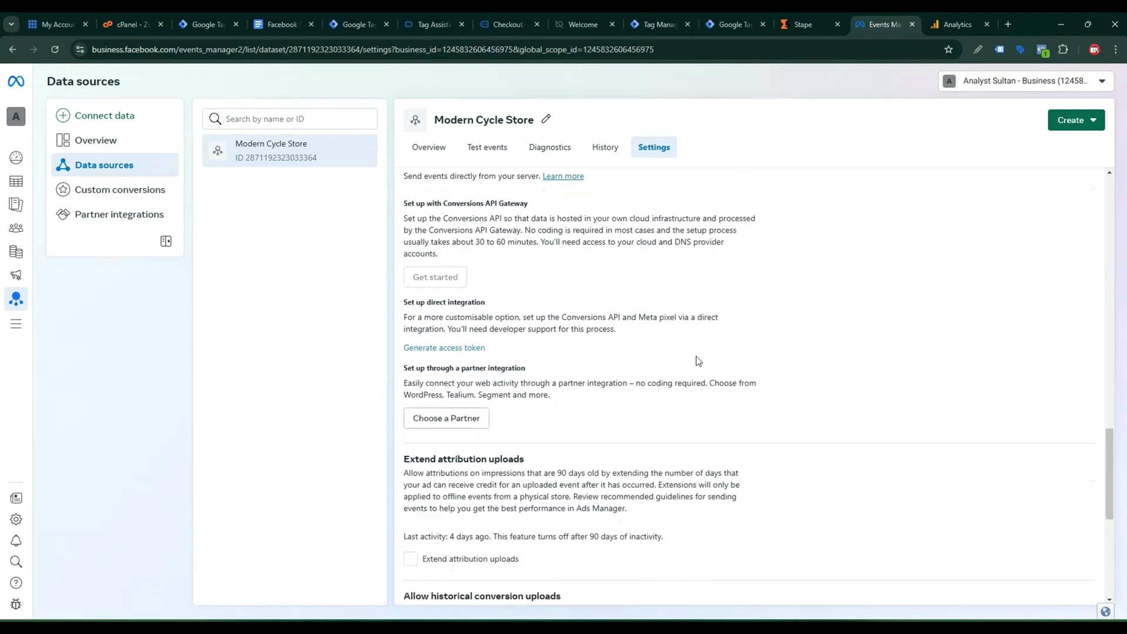
click(411, 332)
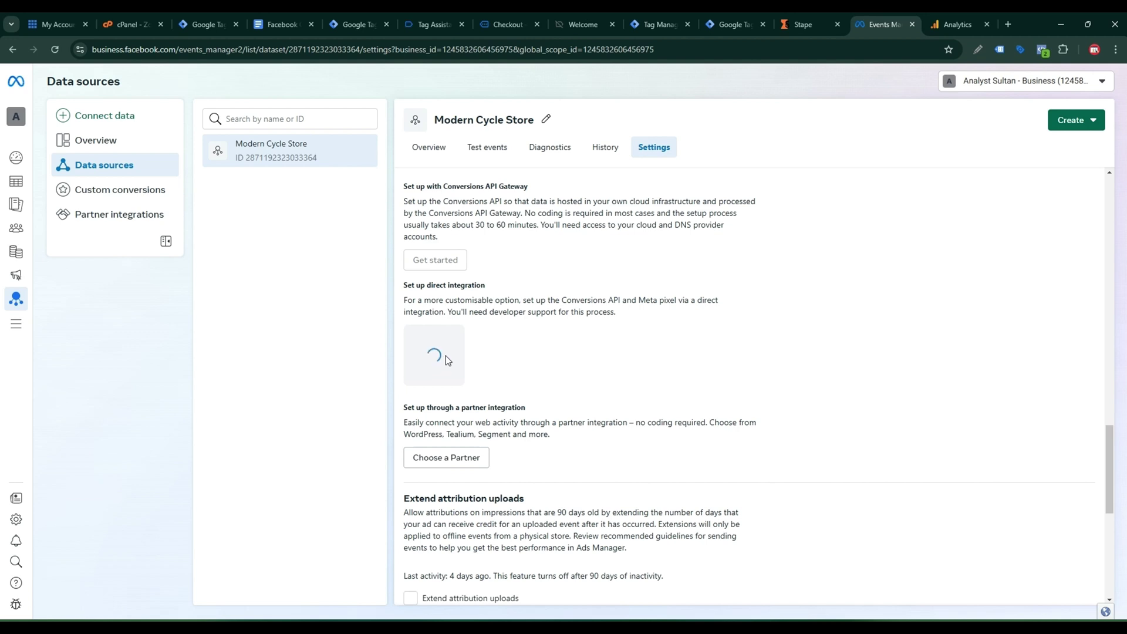
Step: Copy the generated access token and paste it into the Conversions API tag's API Access Token field in Tag Manager
drag(415, 300, 516, 300)
click(517, 300)
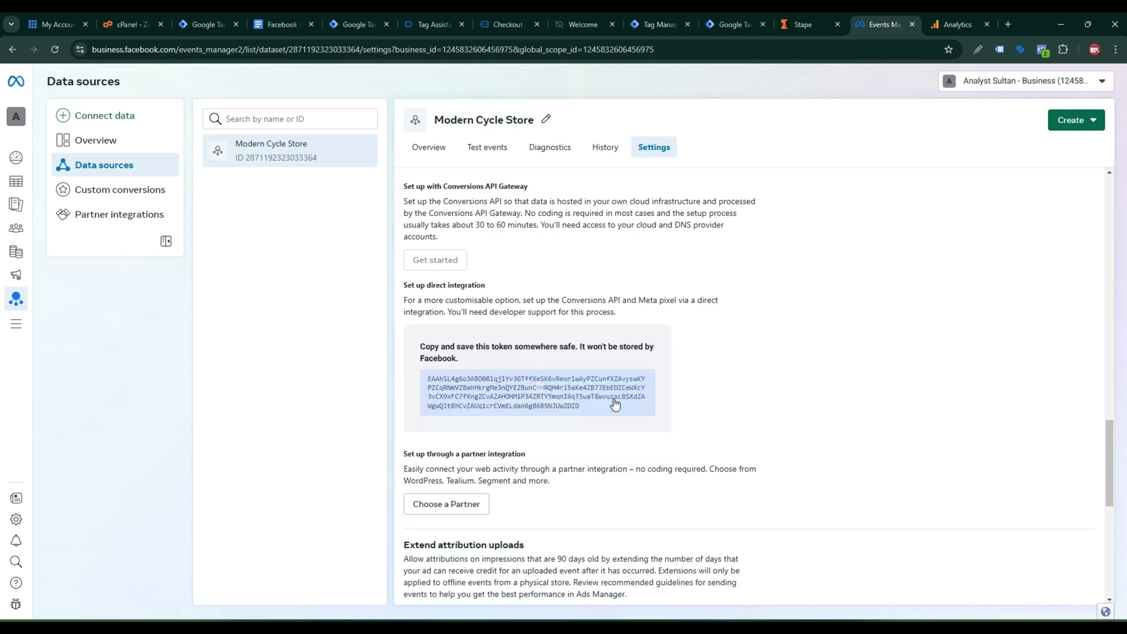
click(545, 391)
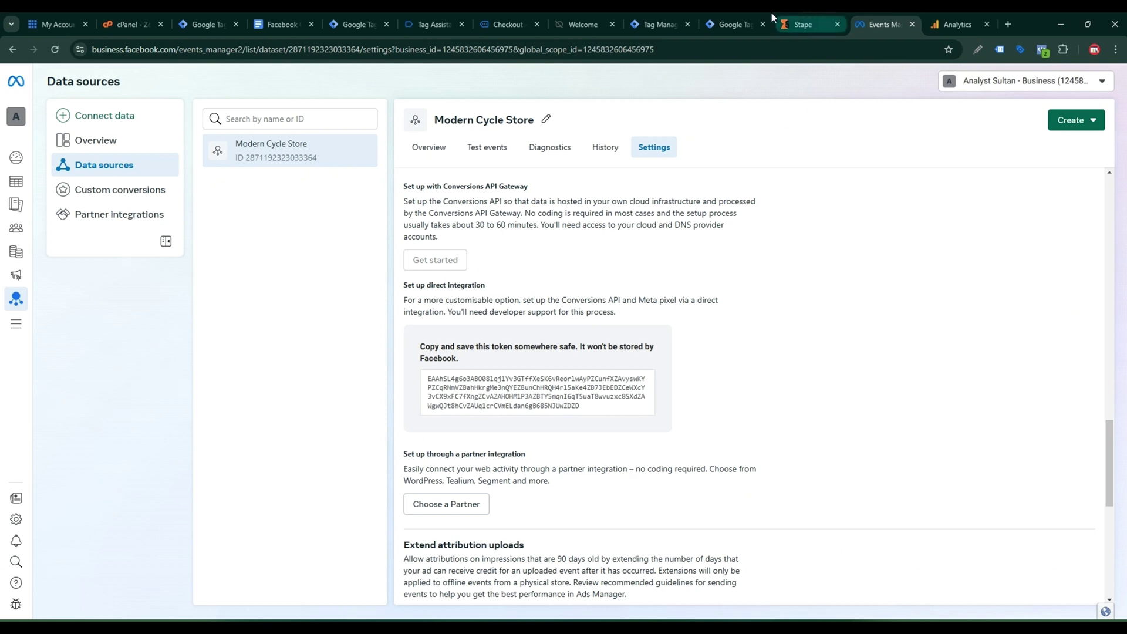
click(742, 22)
click(499, 314)
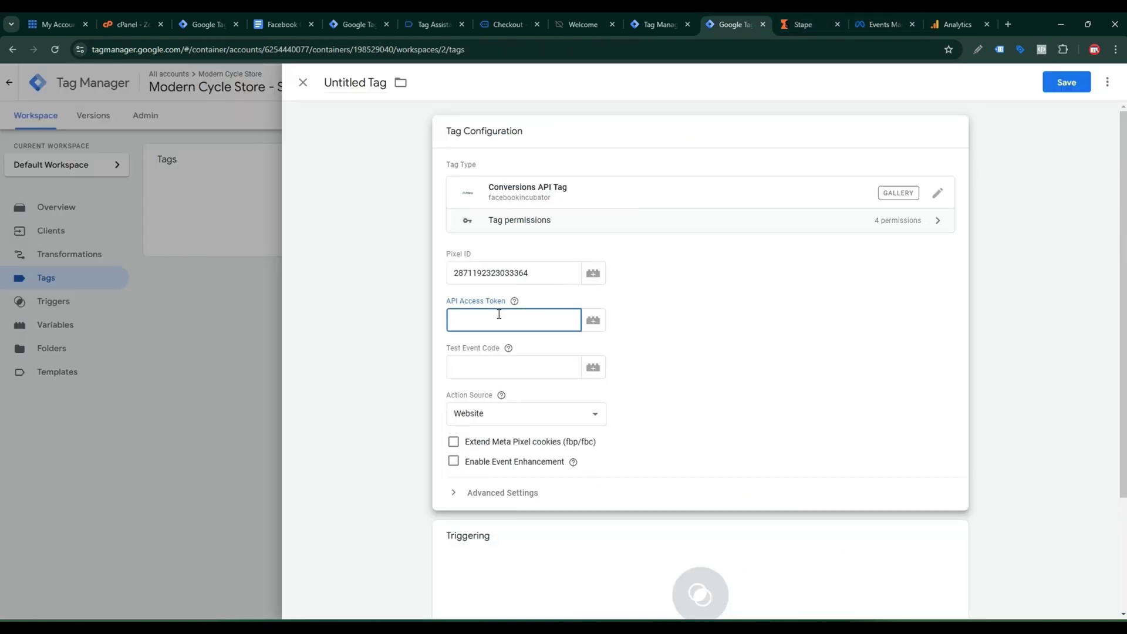
key(ctrl+v)
Step: Copy the dataset's test event code from Test events in Meta Events Manager and paste it as the tag's Test Event Code
mouse_move(509, 350)
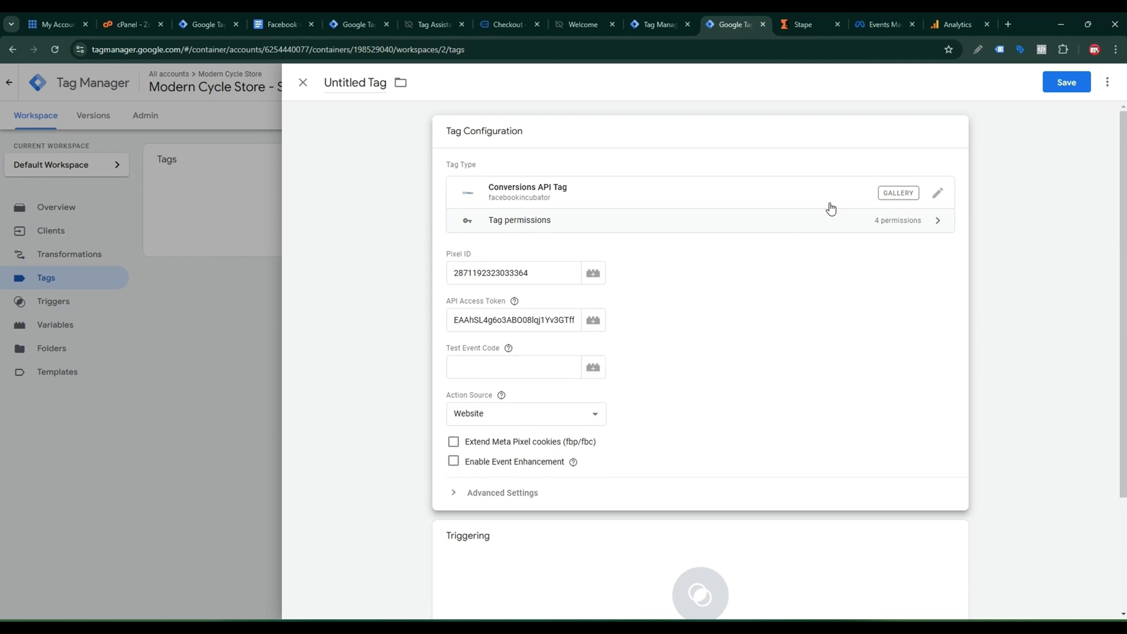
click(874, 18)
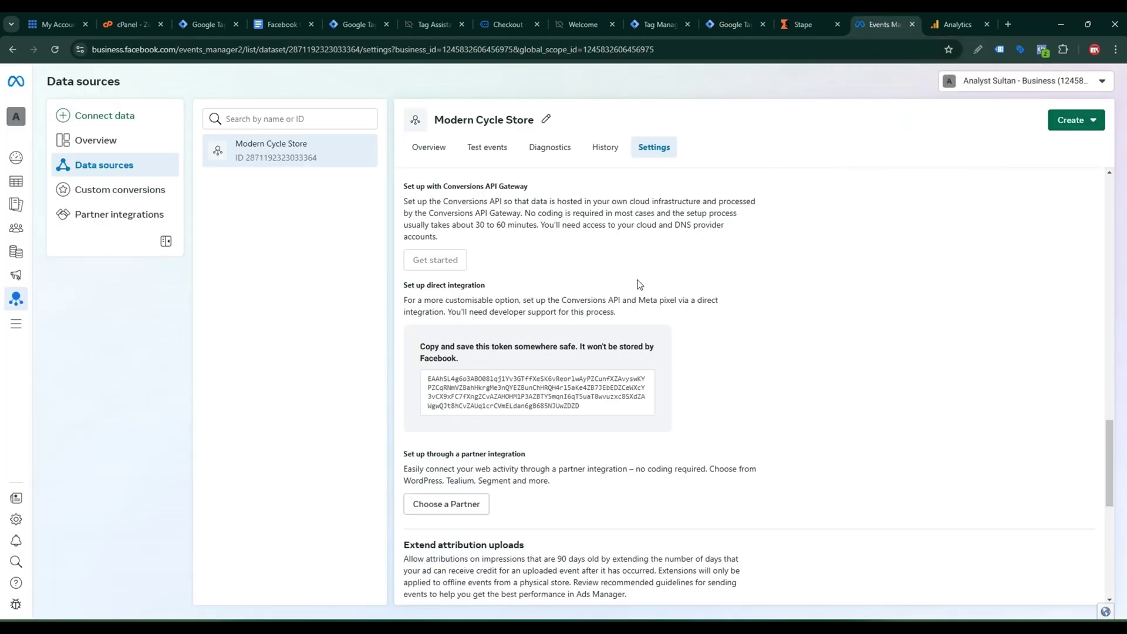
click(498, 148)
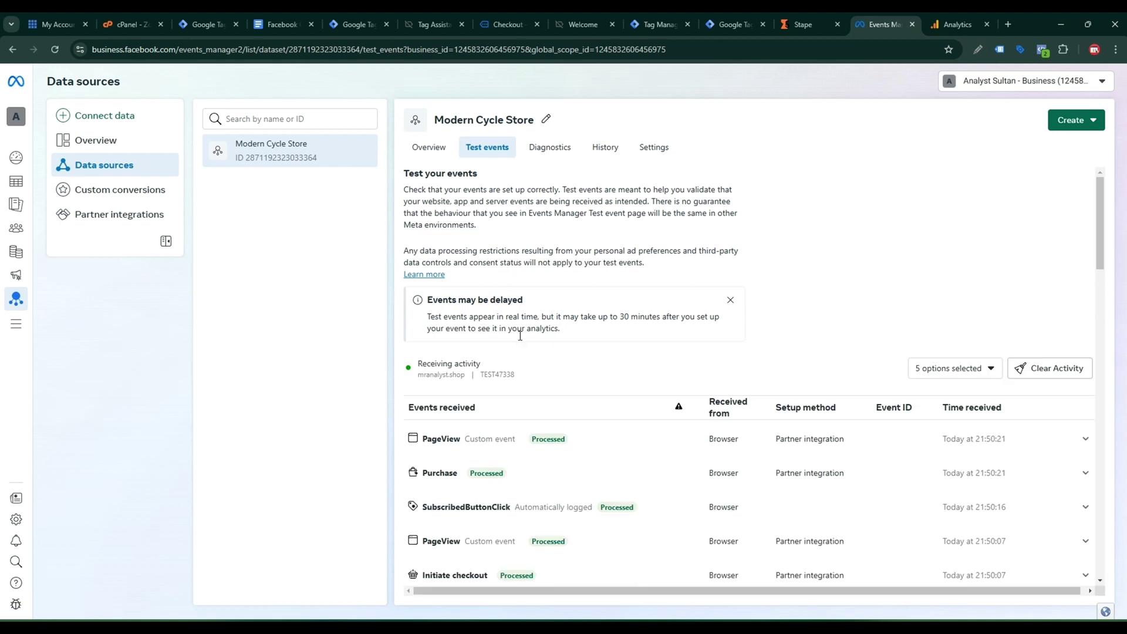
drag(480, 376, 521, 380)
click(726, 22)
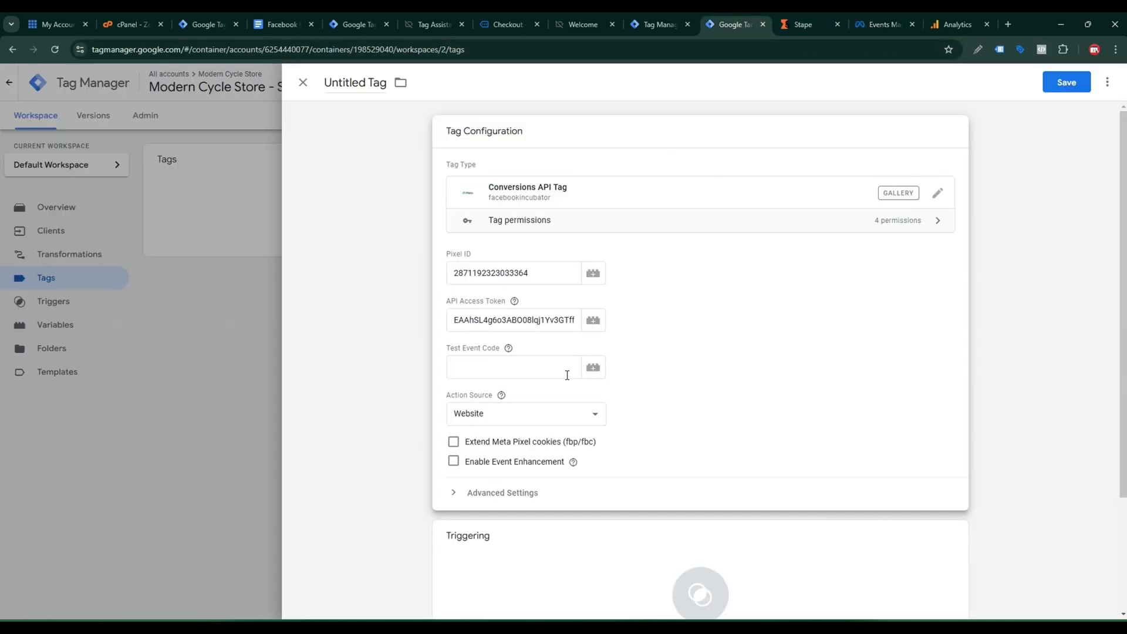
click(532, 375)
key(ctrl+v)
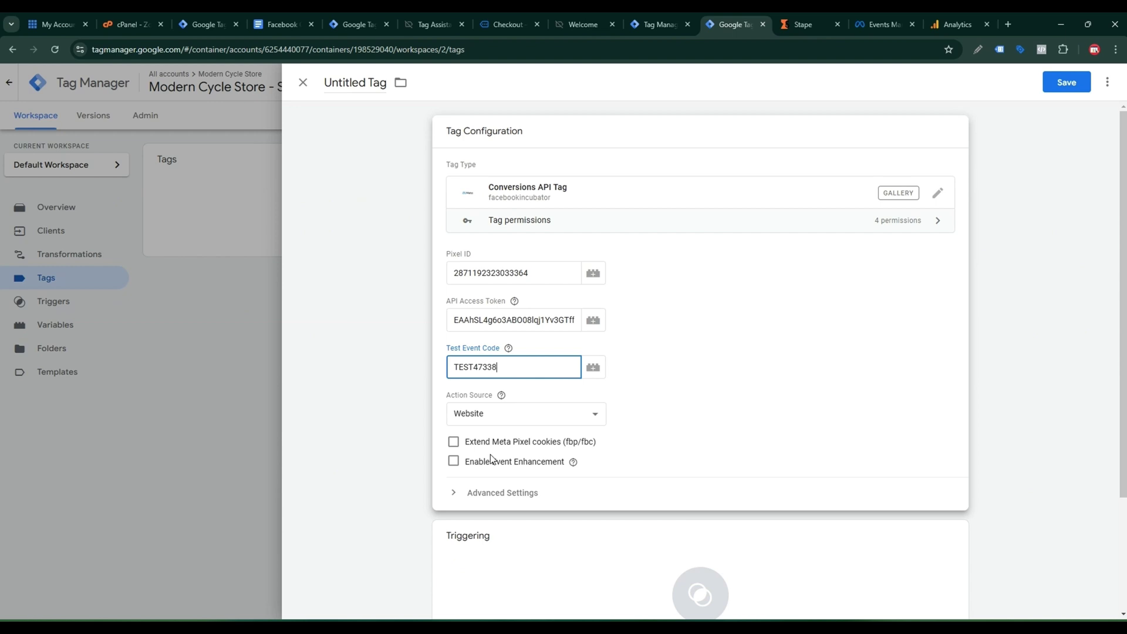
Step: Enable Extend Meta Pixel cookies (fbp/fbc) and Event Enhancement for the Conversions API tag
click(454, 442)
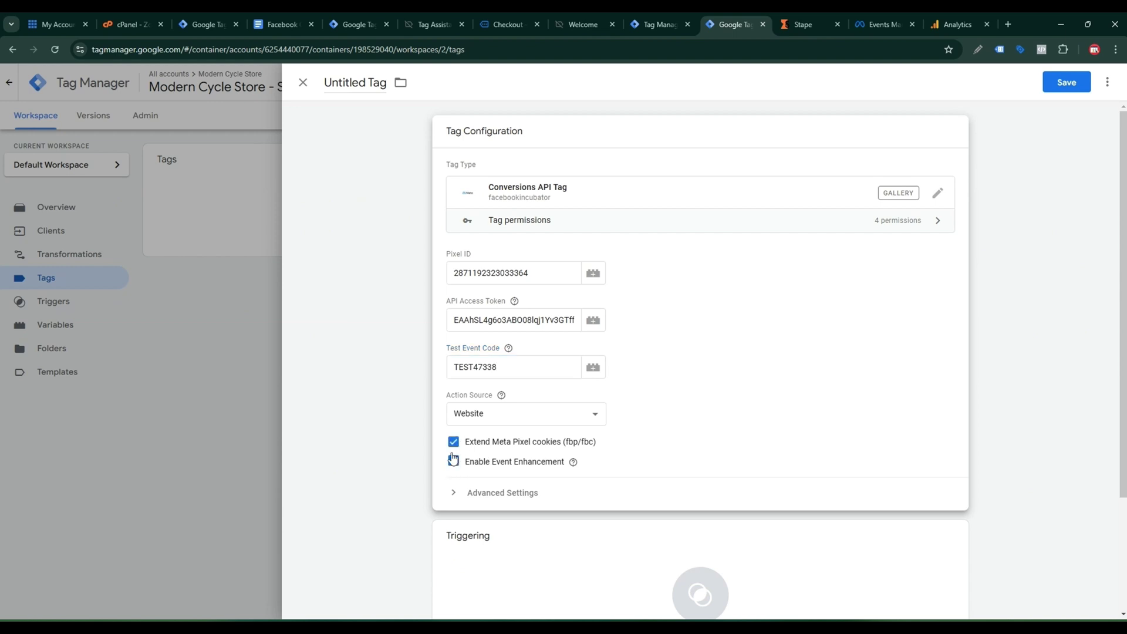
click(454, 463)
mouse_move(573, 464)
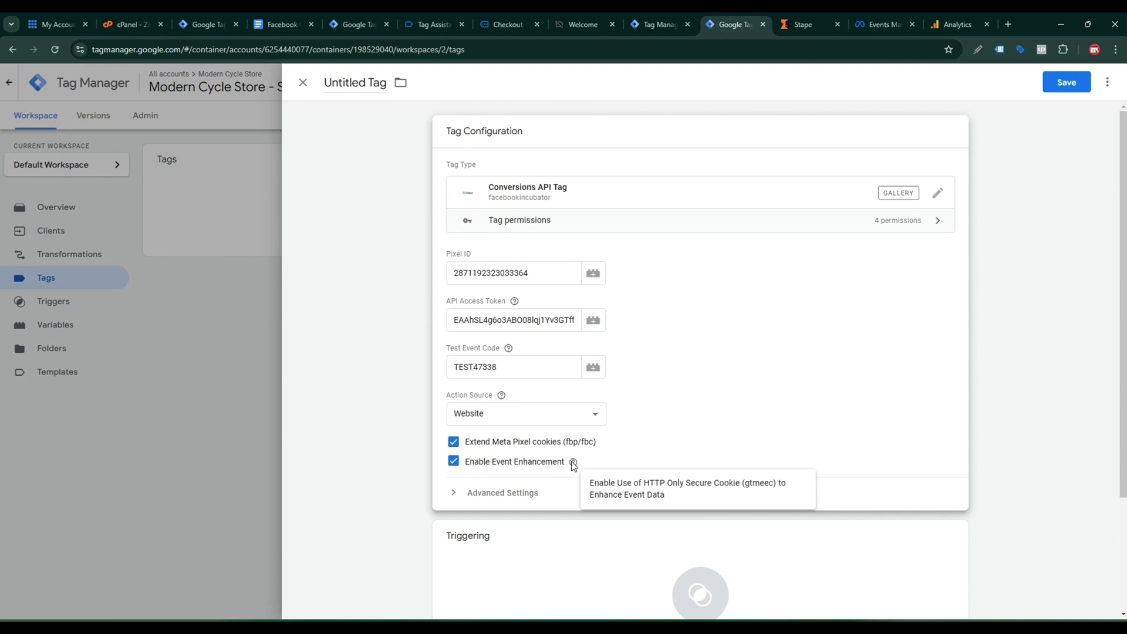
Step: Assign Server - Trigger as the tag's firing trigger and save the tag under the name Conversions API Tag
scroll(711, 435, down, 3)
click(749, 415)
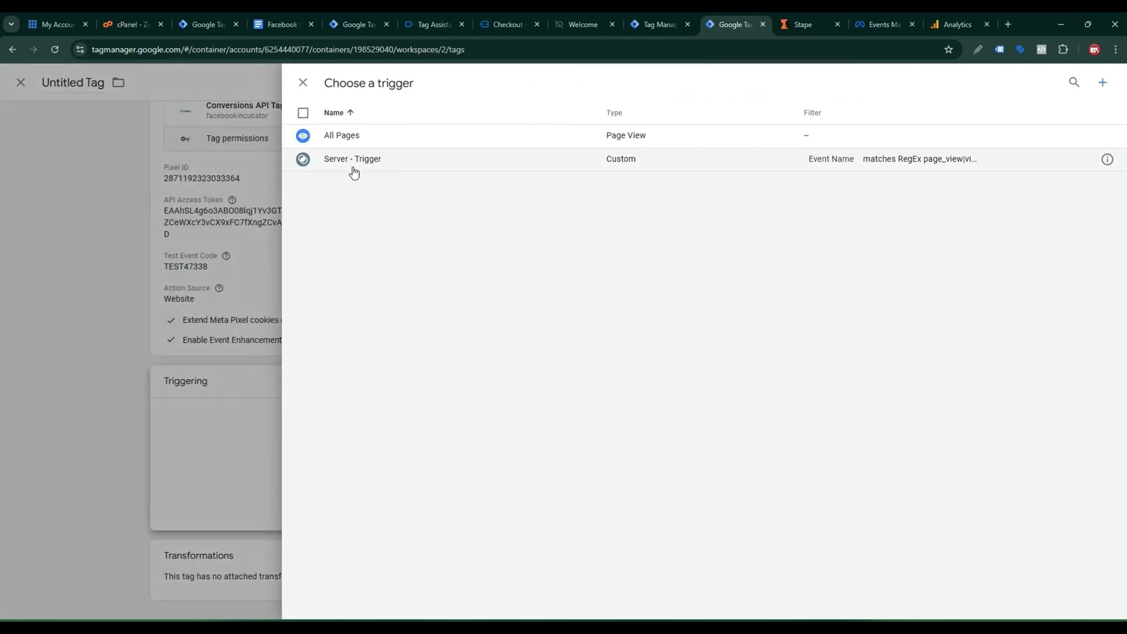
click(721, 167)
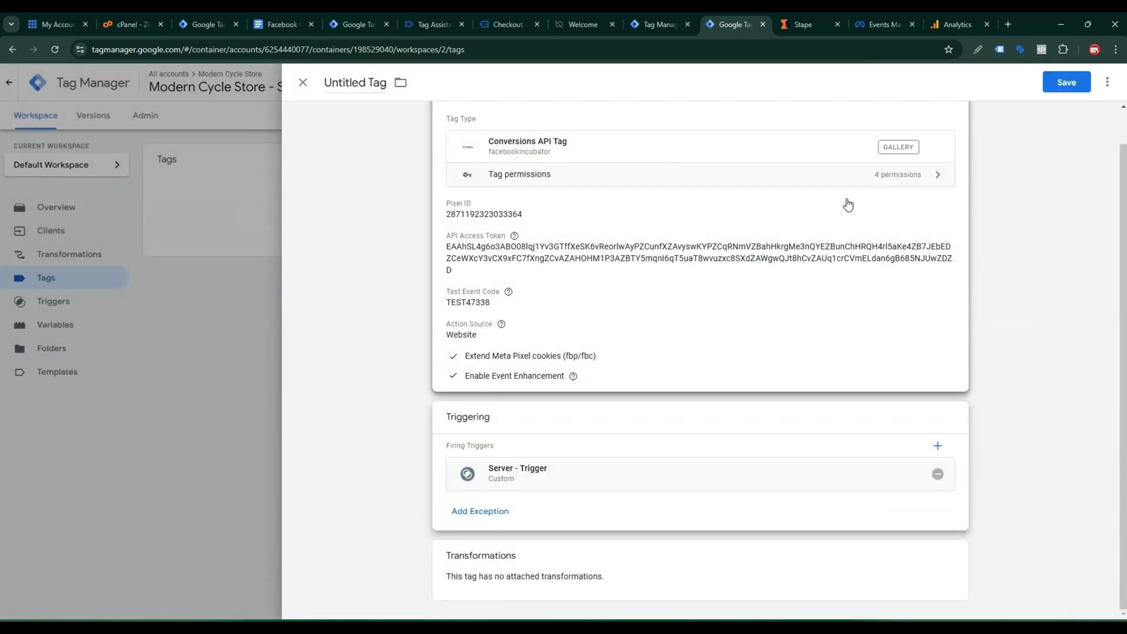
click(1056, 90)
click(662, 256)
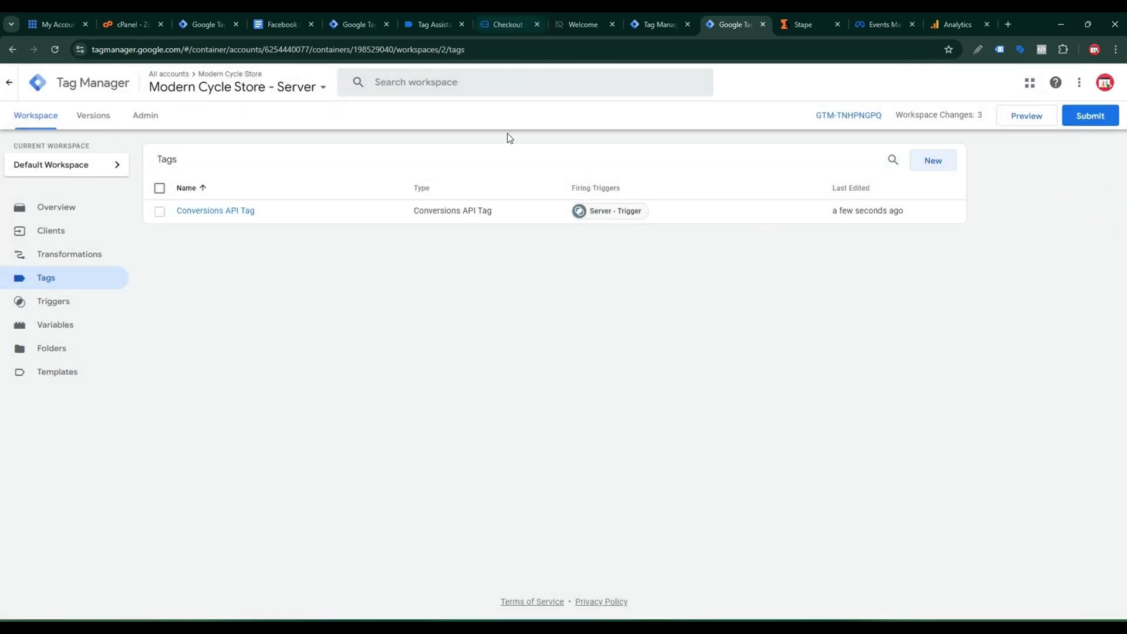
Step: In the Modern Cycle Store - Web container, set the Event ID of FB - Page View - Tag to {{Event Id}} and save it
click(372, 11)
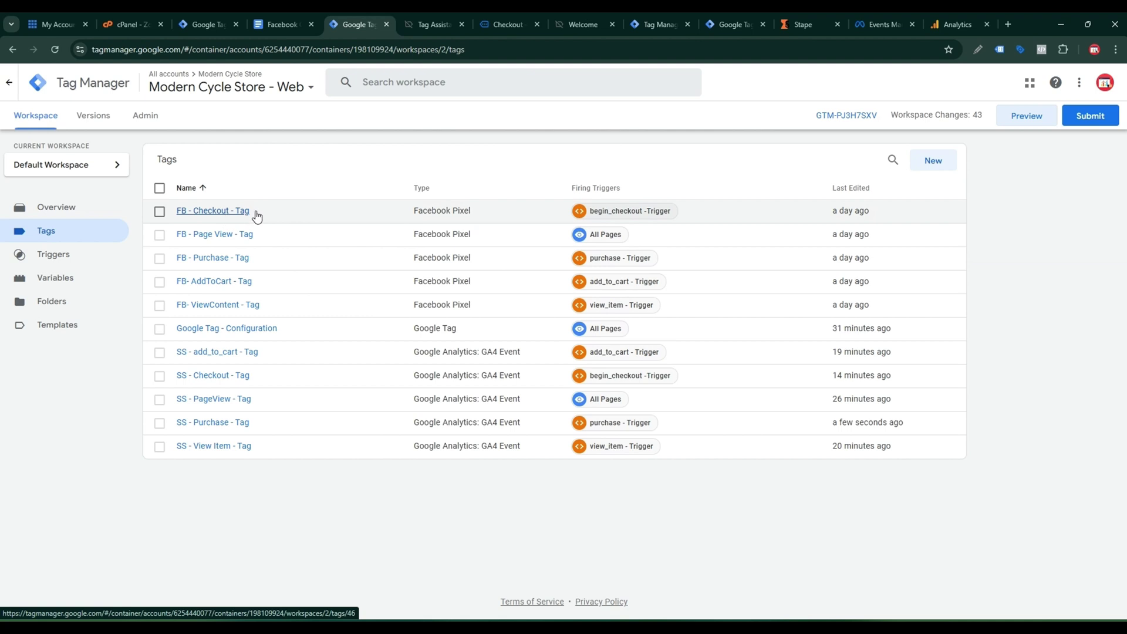
click(243, 235)
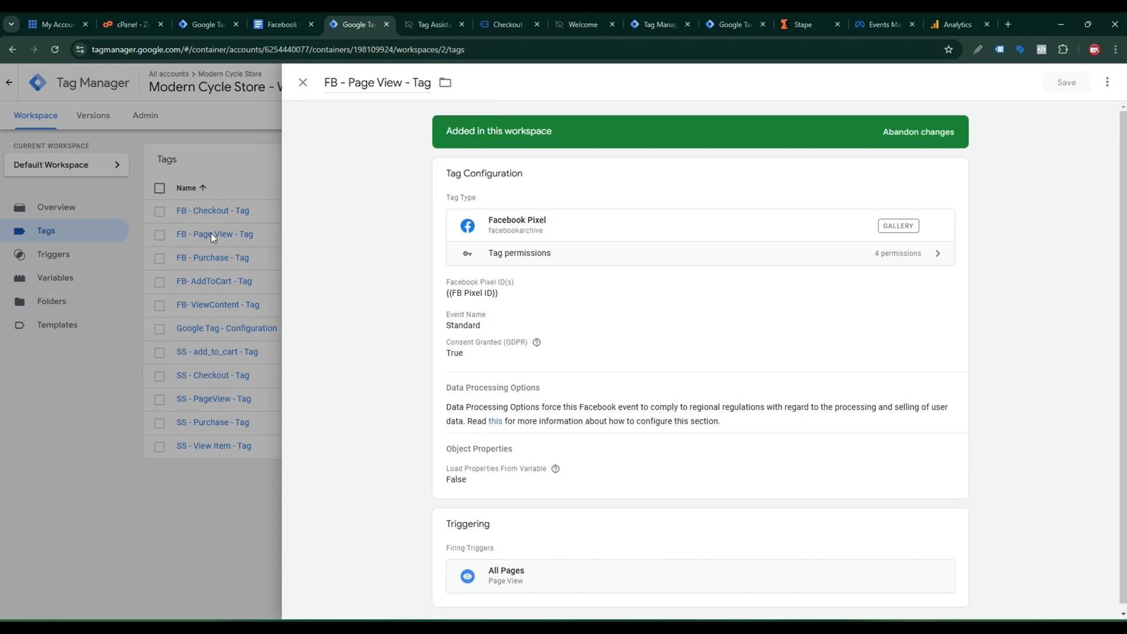
click(625, 362)
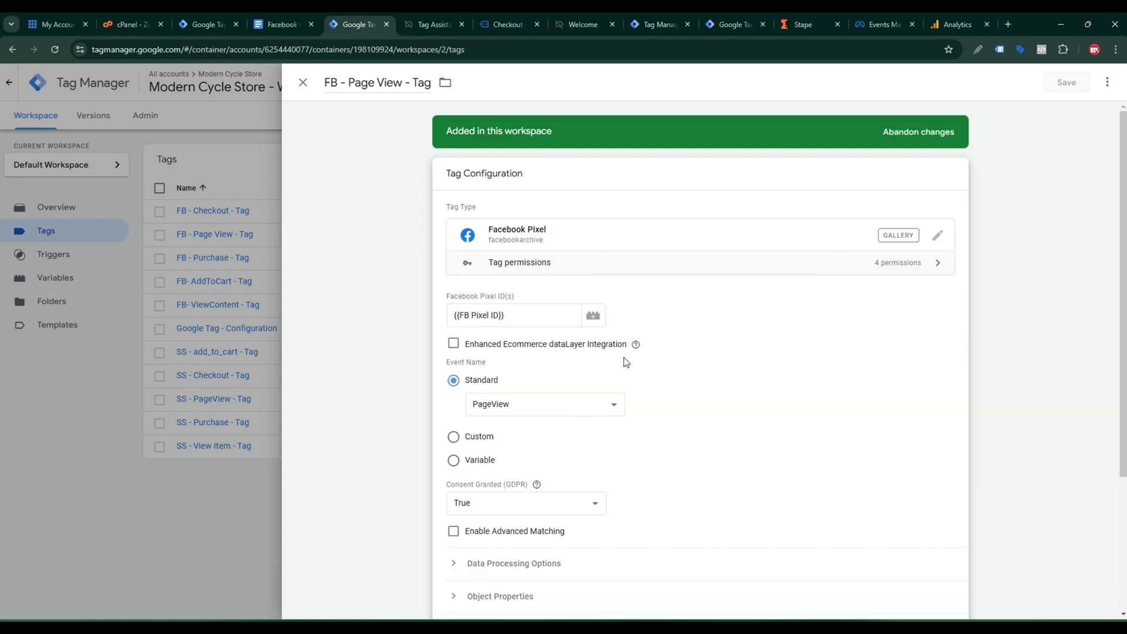
scroll(652, 344, down, 4)
click(521, 437)
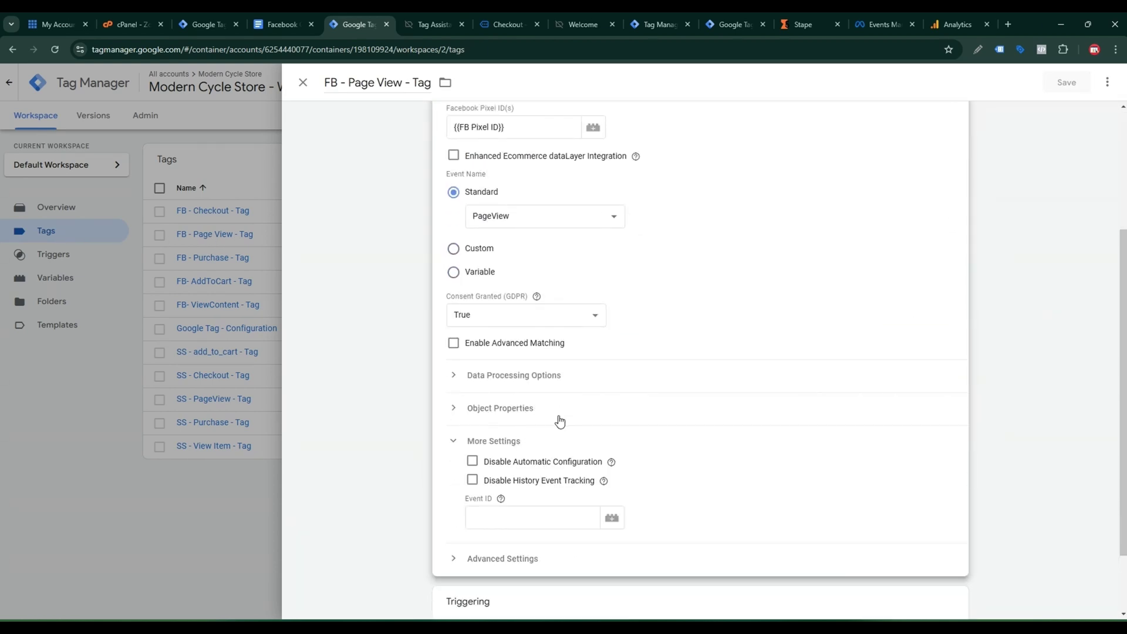
scroll(517, 411, down, 2)
click(612, 433)
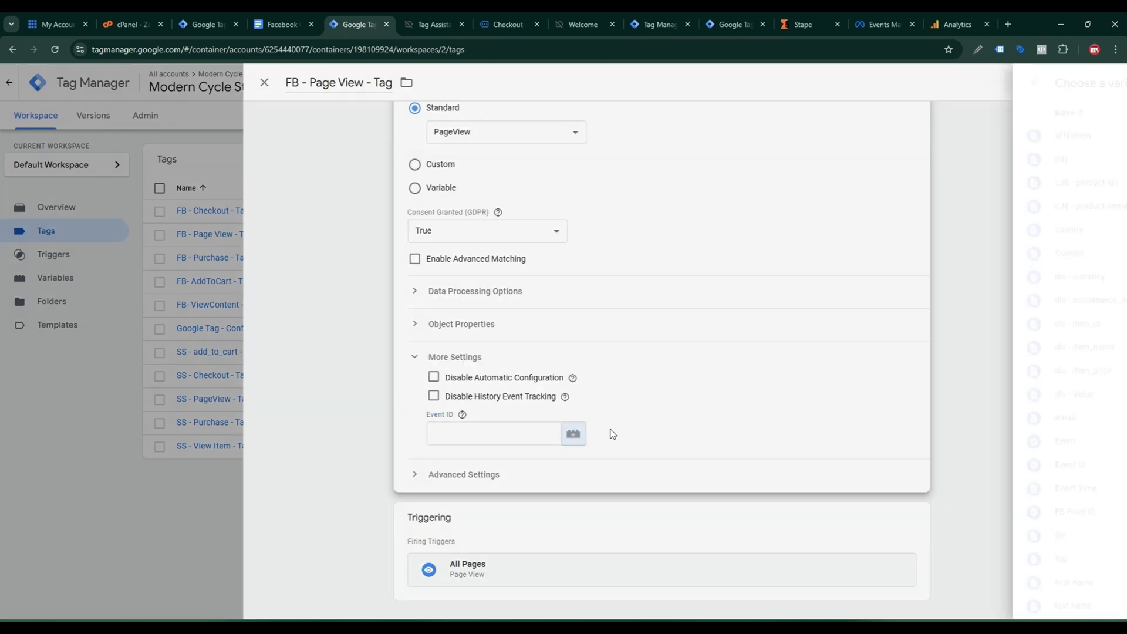
click(403, 469)
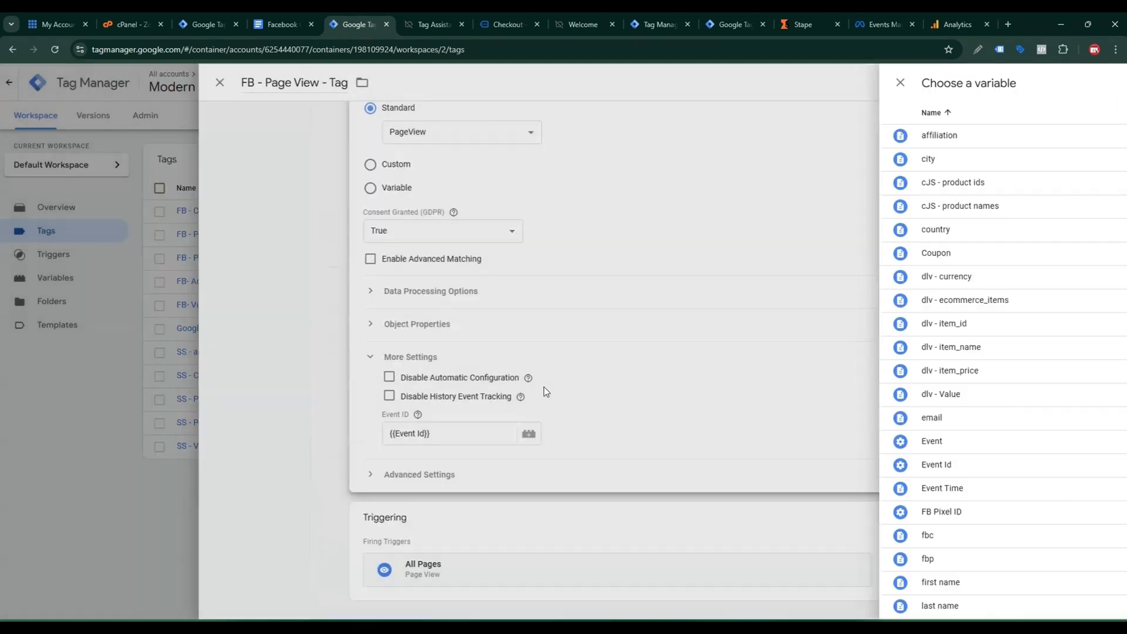
click(1069, 87)
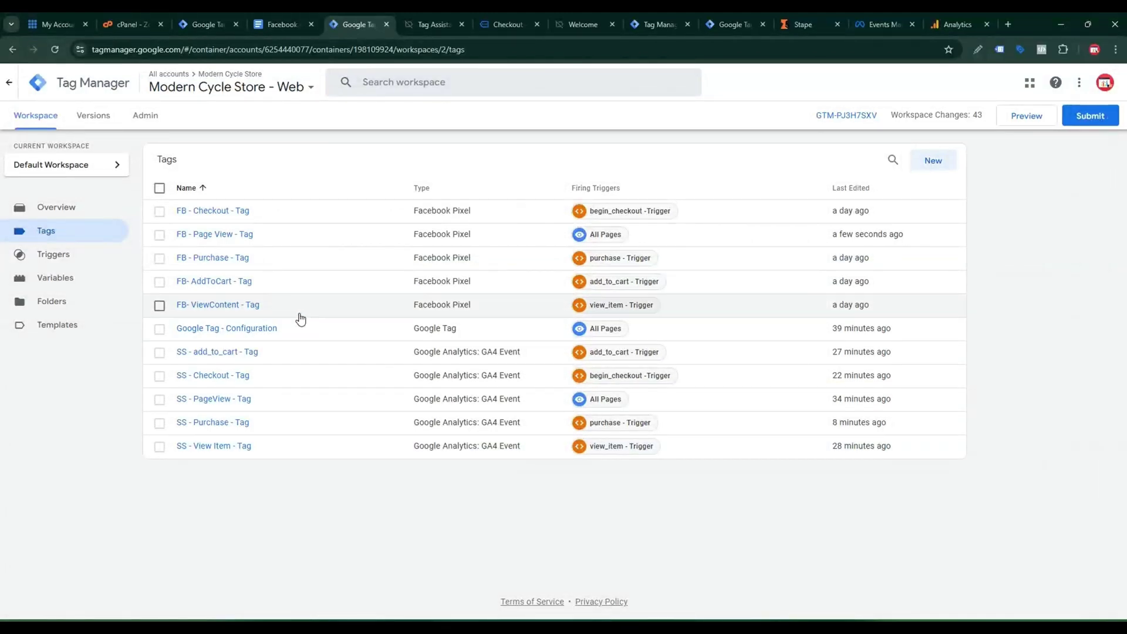
Step: Set the Event ID of FB- ViewContent - Tag to the {{Event Id}} variable and save the tag
click(227, 306)
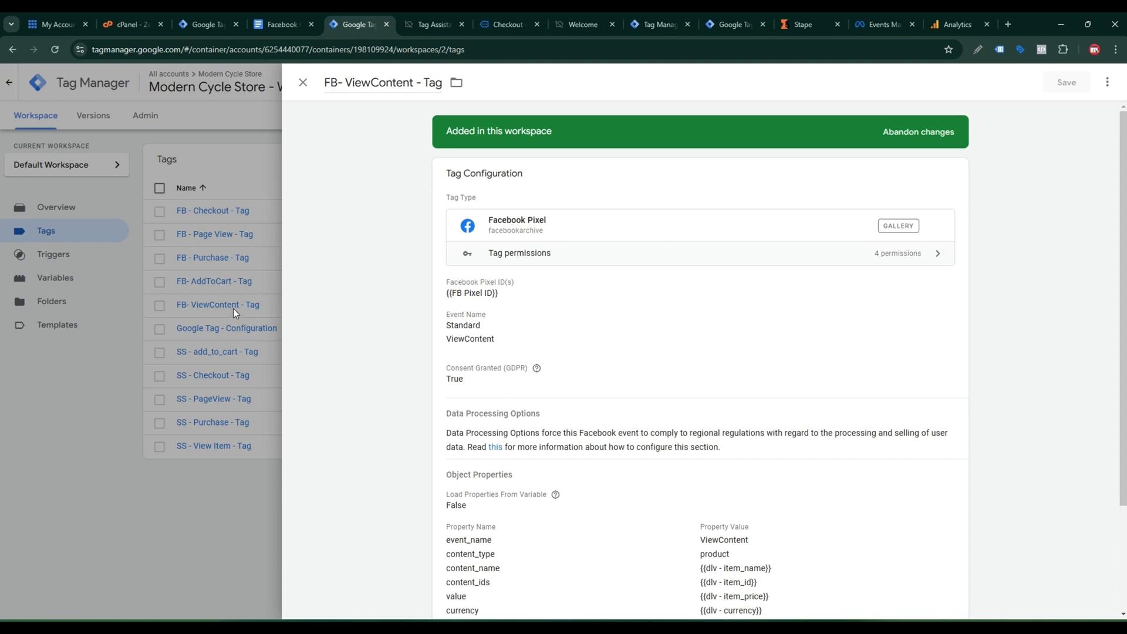
click(534, 327)
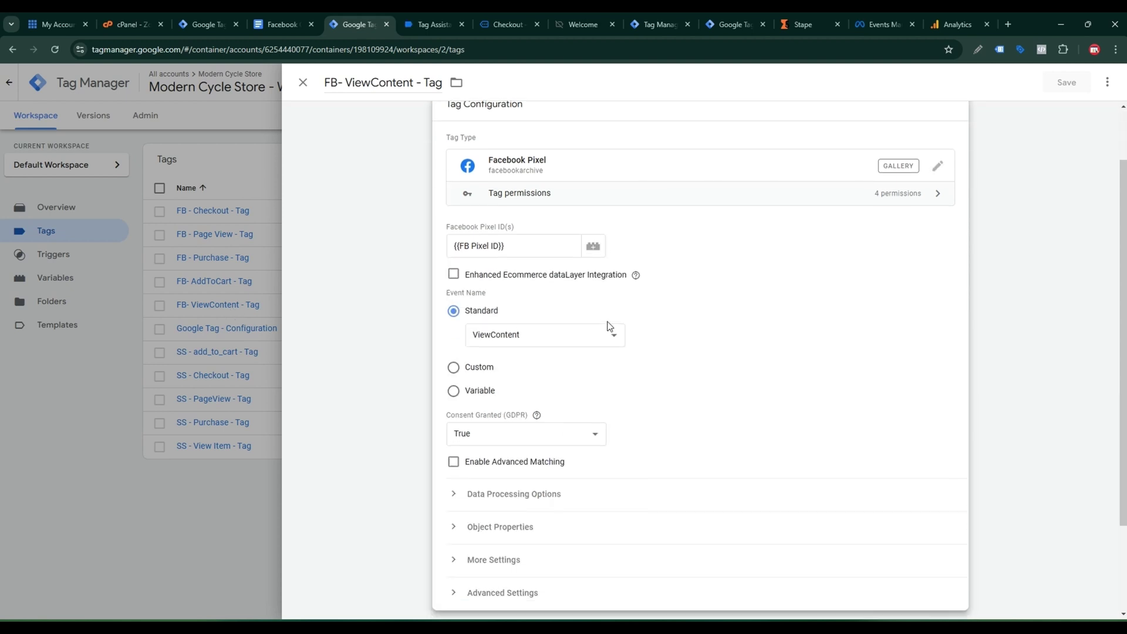
scroll(610, 334, down, 2)
click(503, 410)
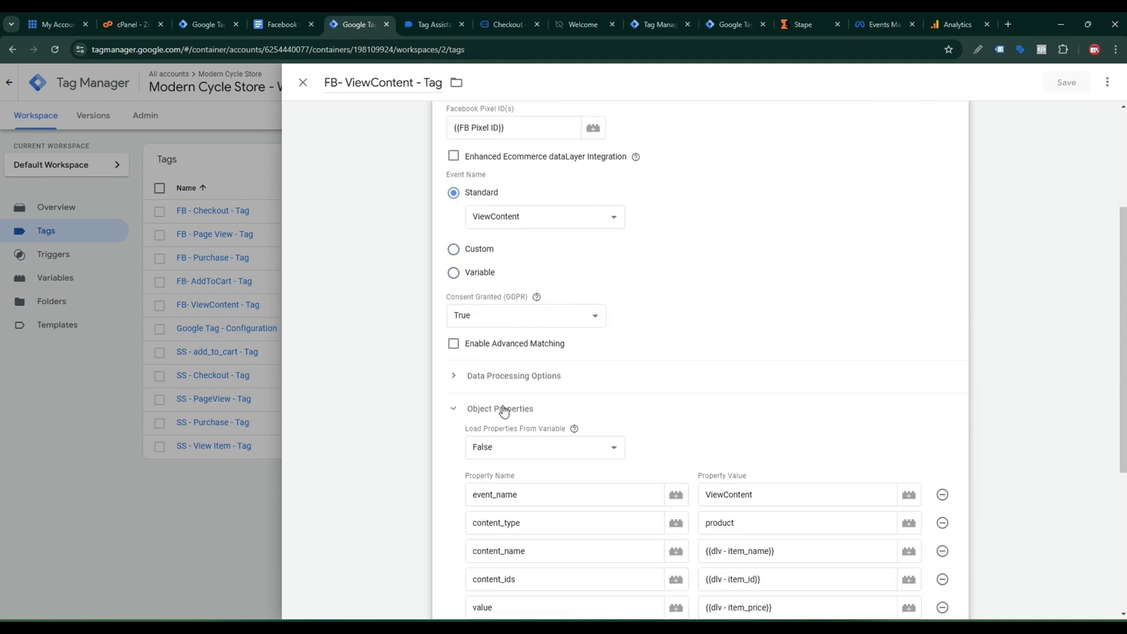
click(528, 379)
click(524, 381)
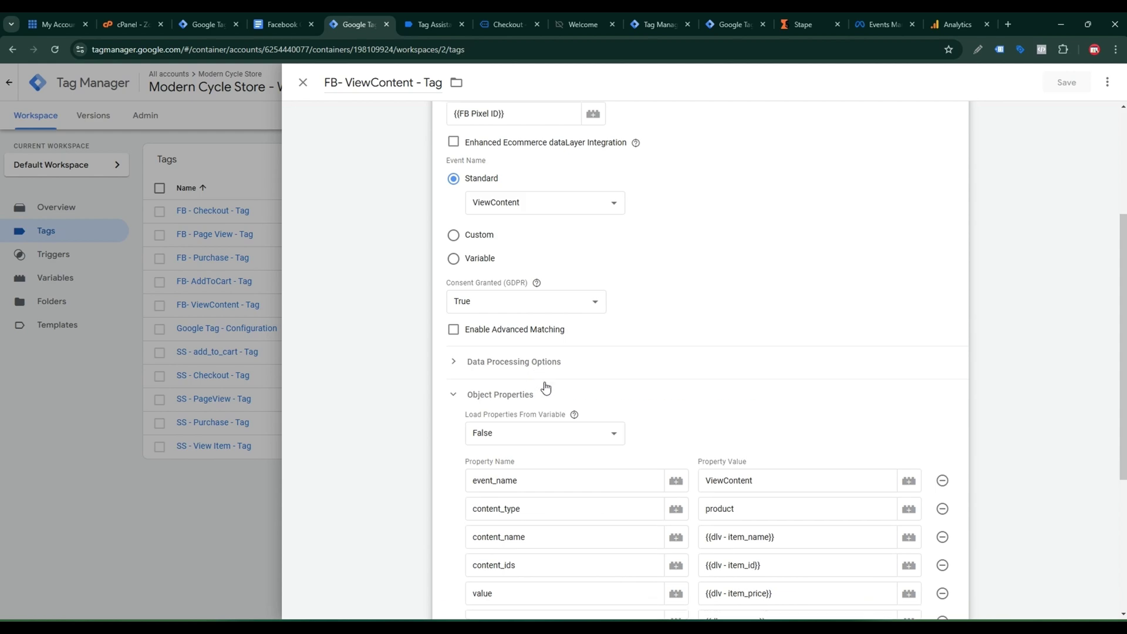
scroll(546, 388, down, 4)
click(519, 472)
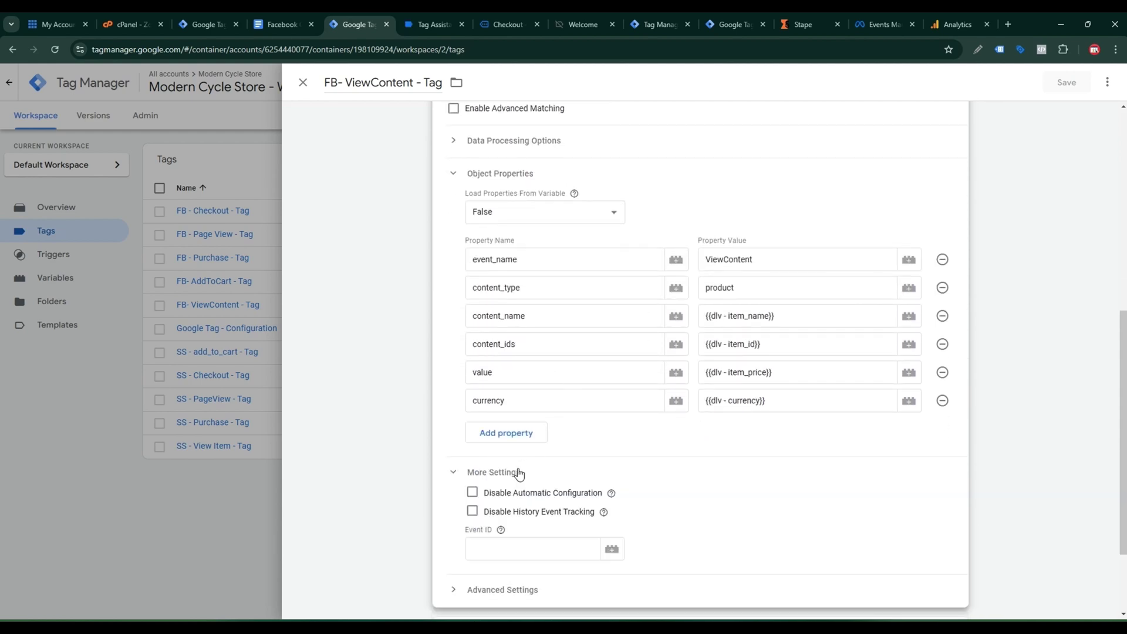
scroll(593, 470, down, 2)
click(610, 437)
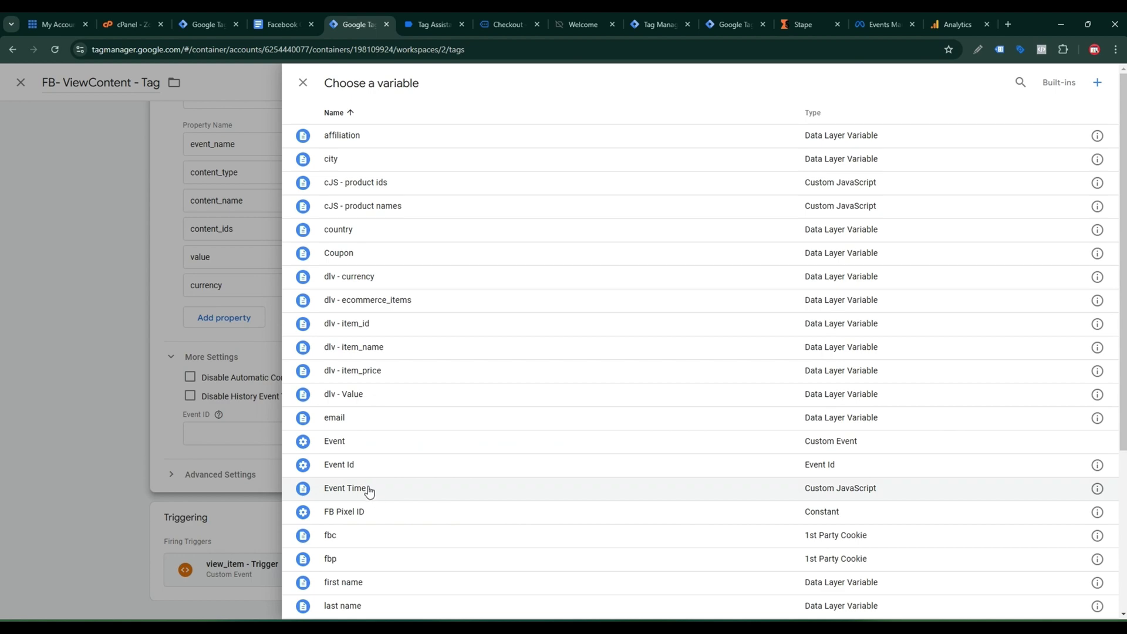
click(352, 466)
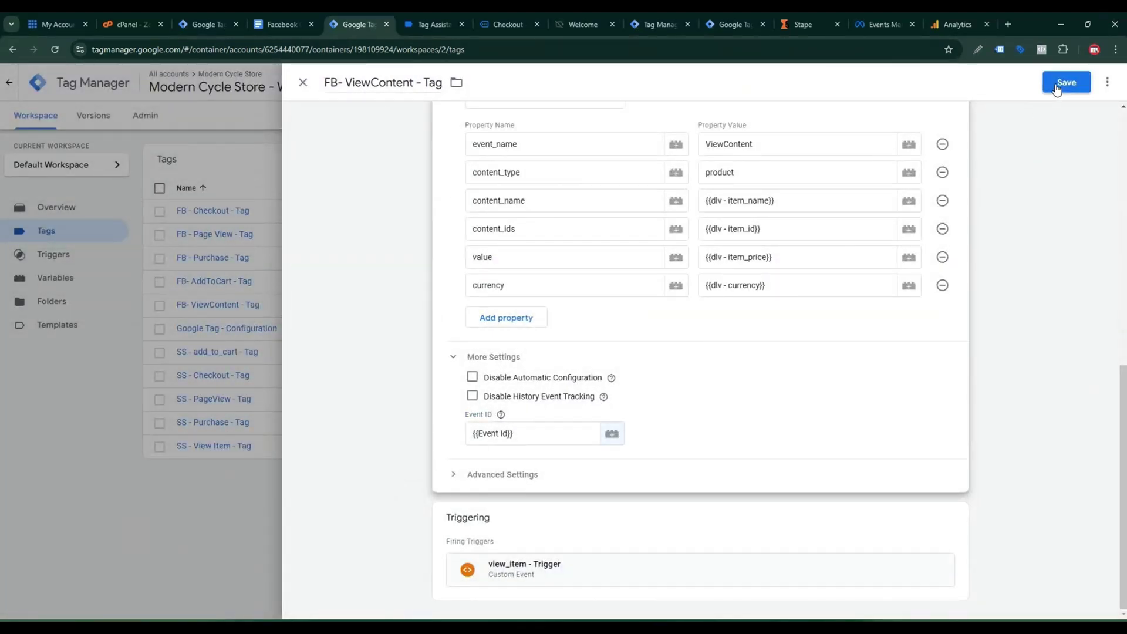
click(1056, 88)
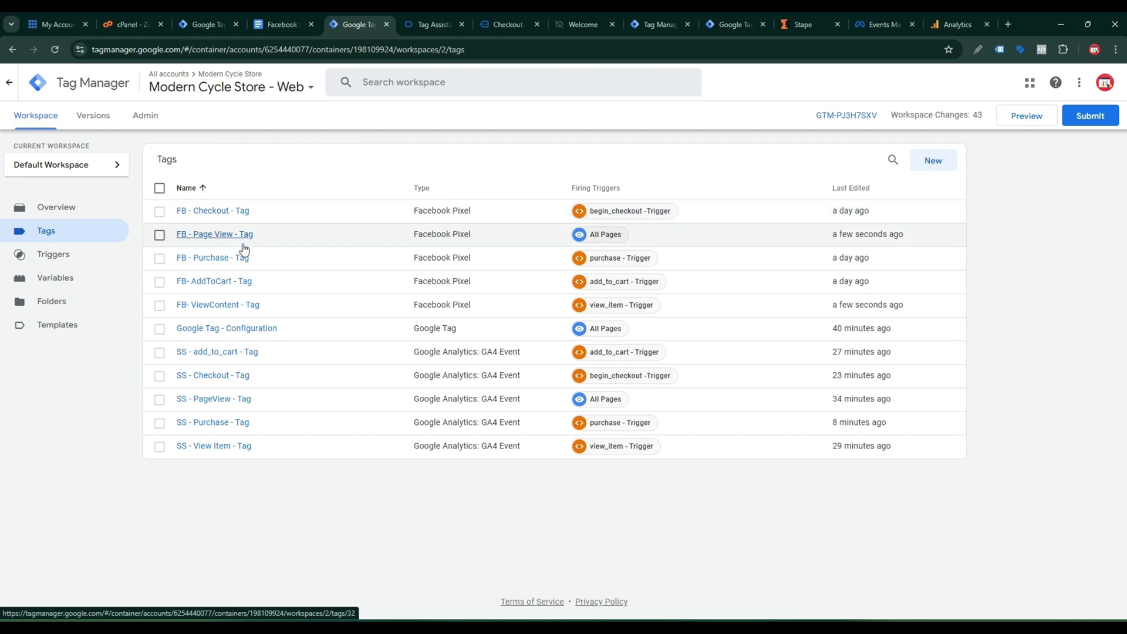
Step: Set the Event ID of FB- AddToCart - Tag to the {{Event Id}} variable and save the tag
click(244, 280)
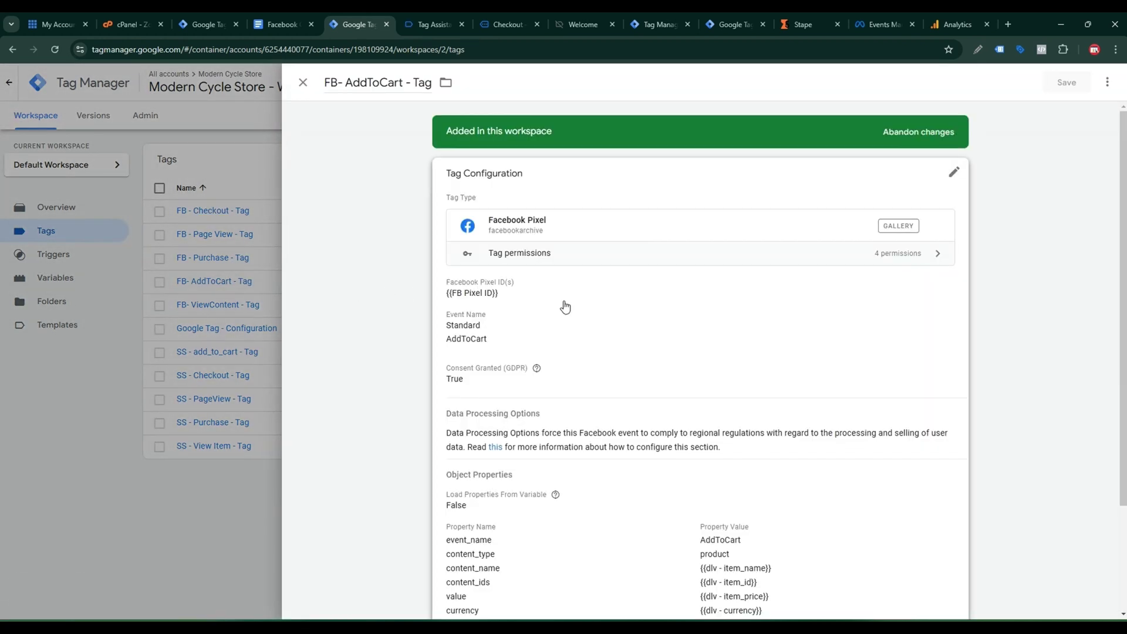
scroll(655, 367, down, 3)
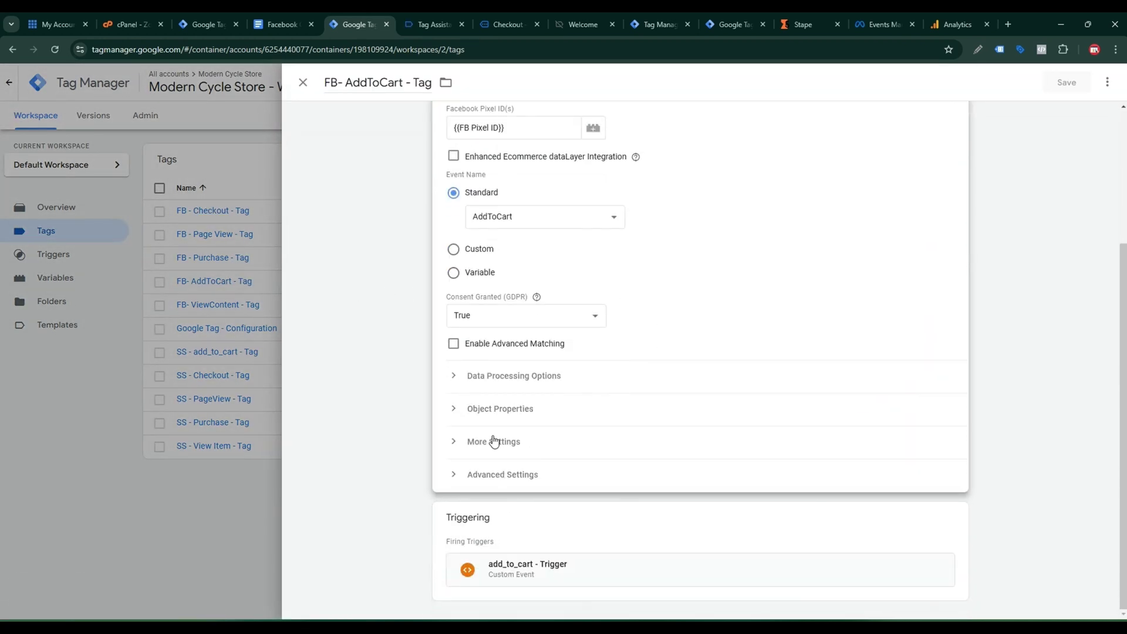
click(540, 411)
scroll(687, 374, down, 4)
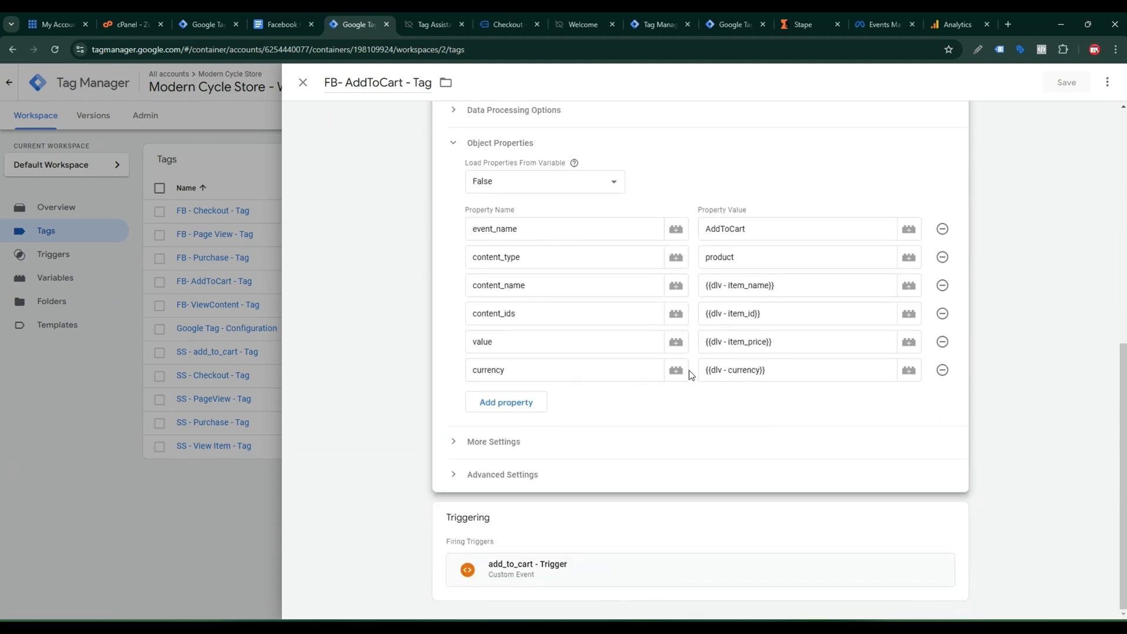
click(569, 446)
scroll(632, 429, down, 1)
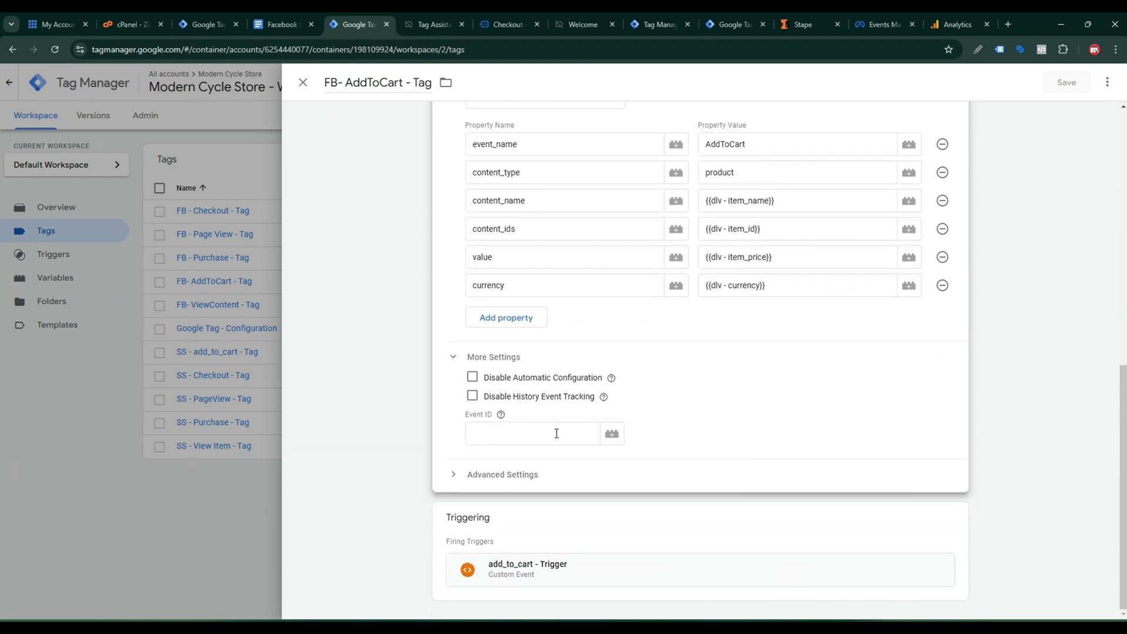
mouse_move(501, 415)
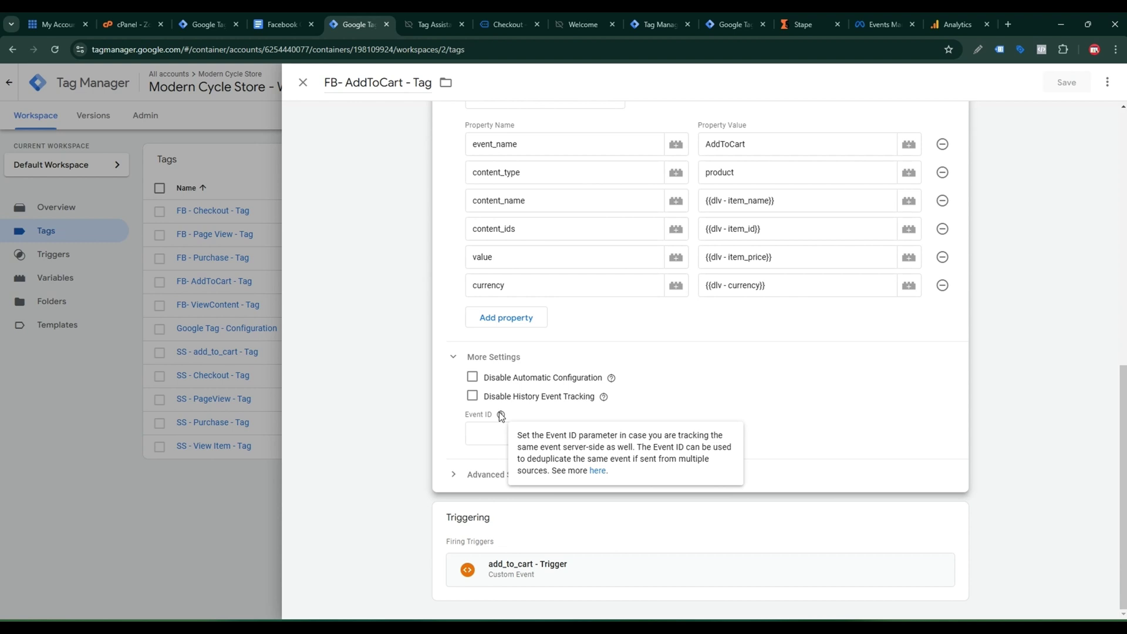
click(496, 437)
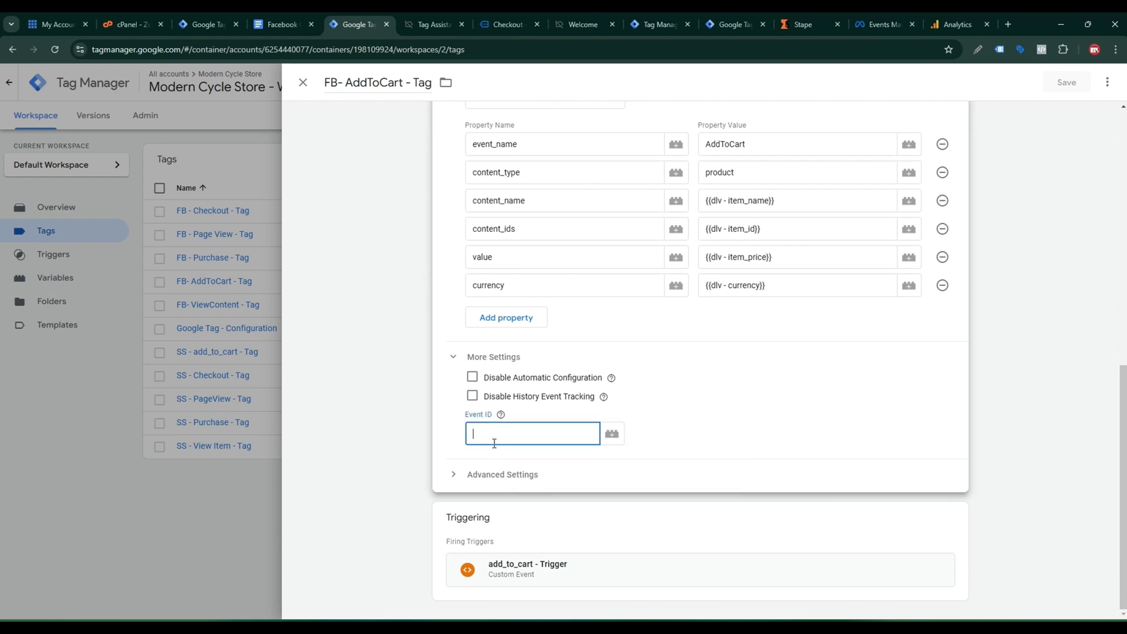
click(611, 434)
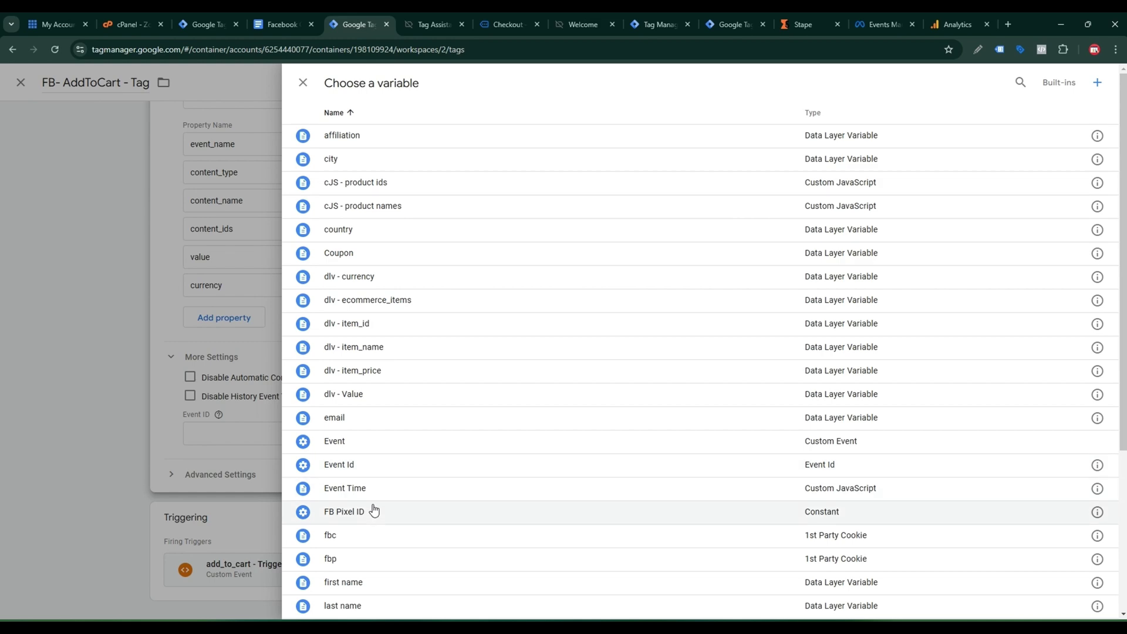
click(347, 464)
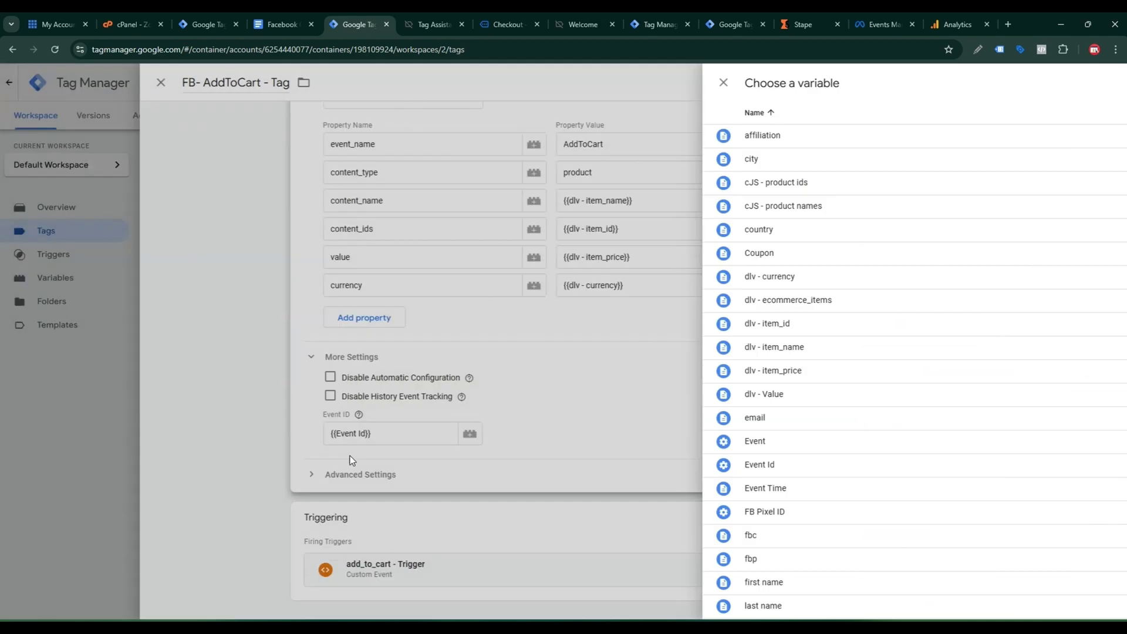
click(1065, 82)
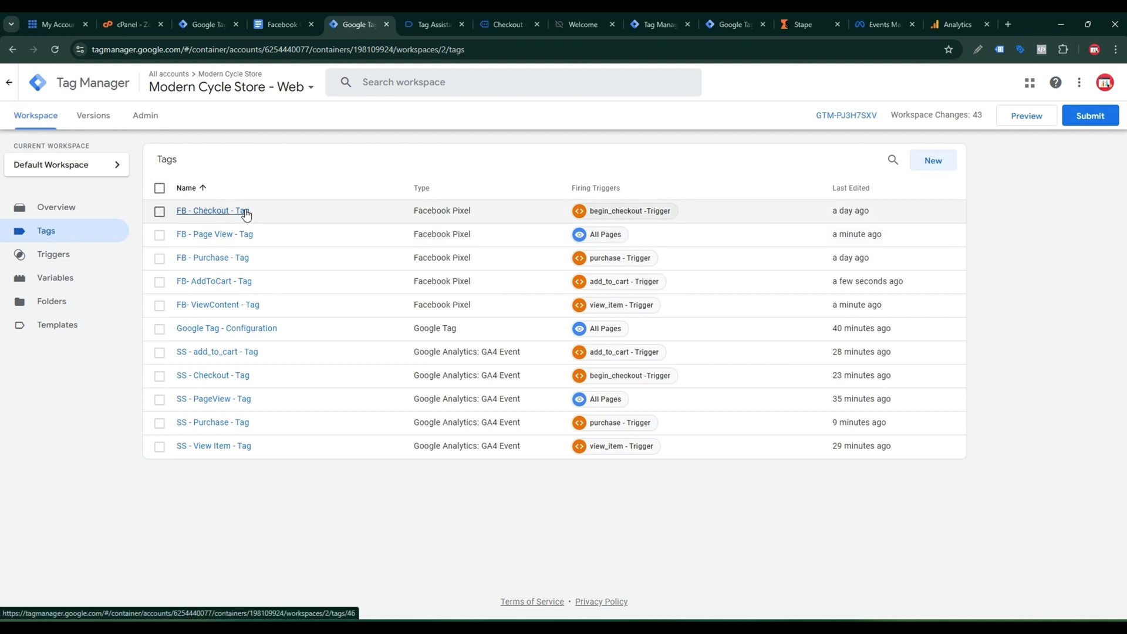
Step: Set the Event ID of FB - Checkout - Tag to the {{Event Id}} variable and save the tag
click(241, 211)
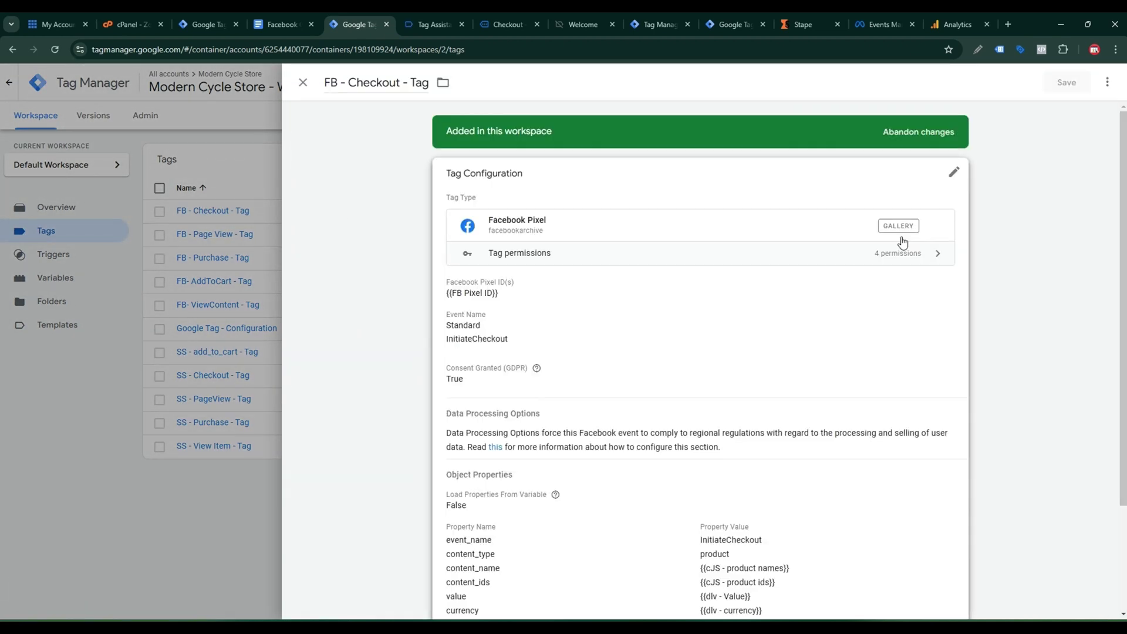
click(692, 351)
scroll(752, 387, down, 3)
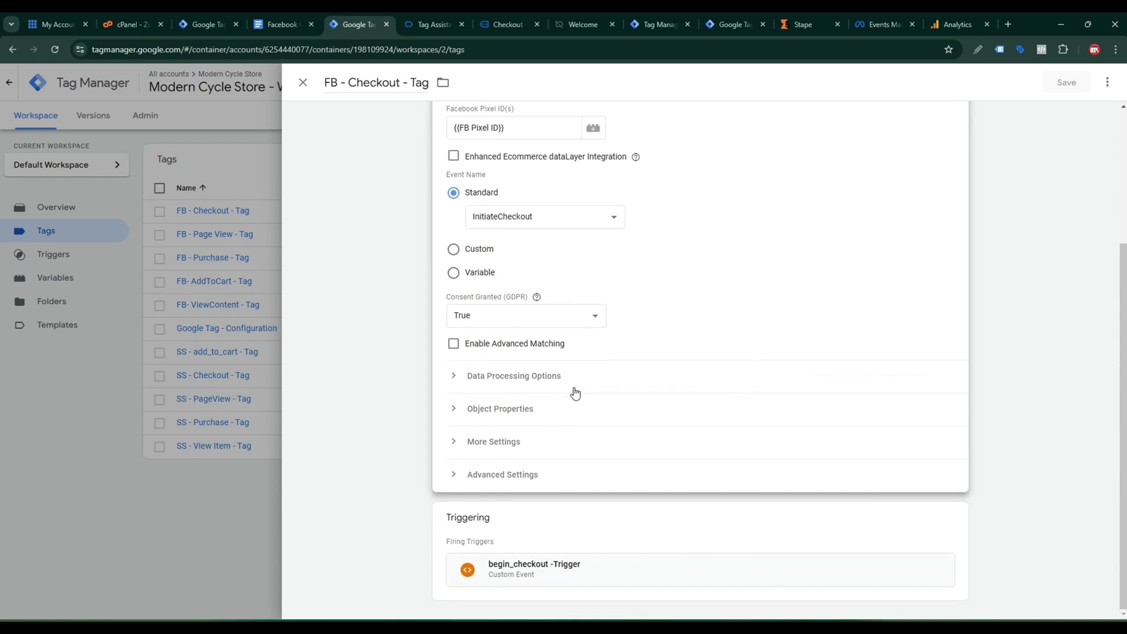
scroll(614, 416, down, 2)
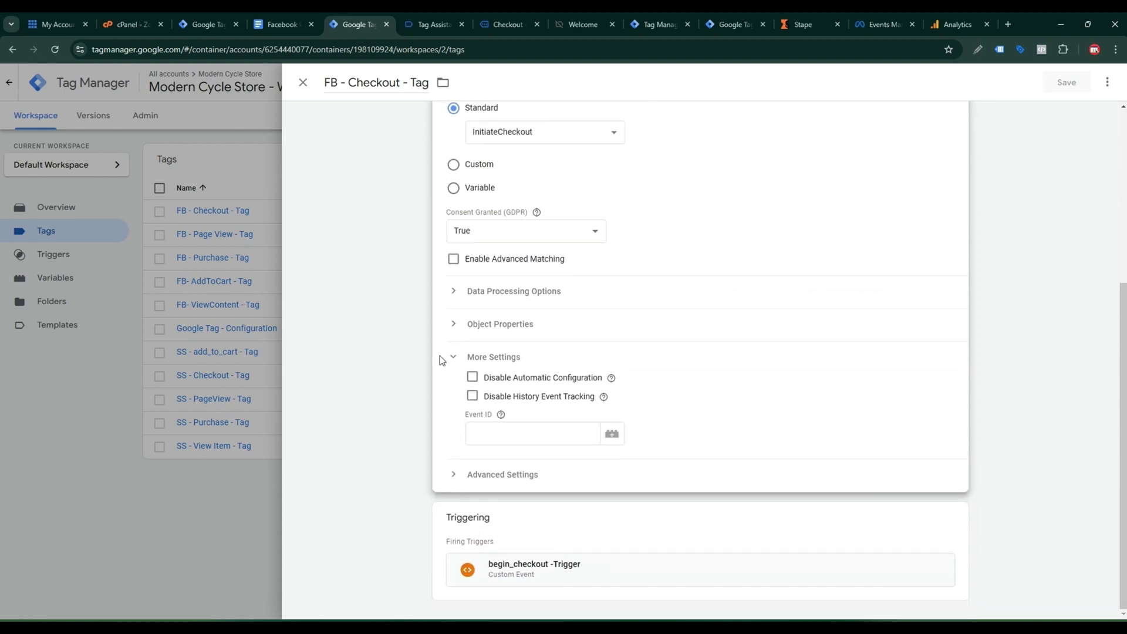
click(612, 433)
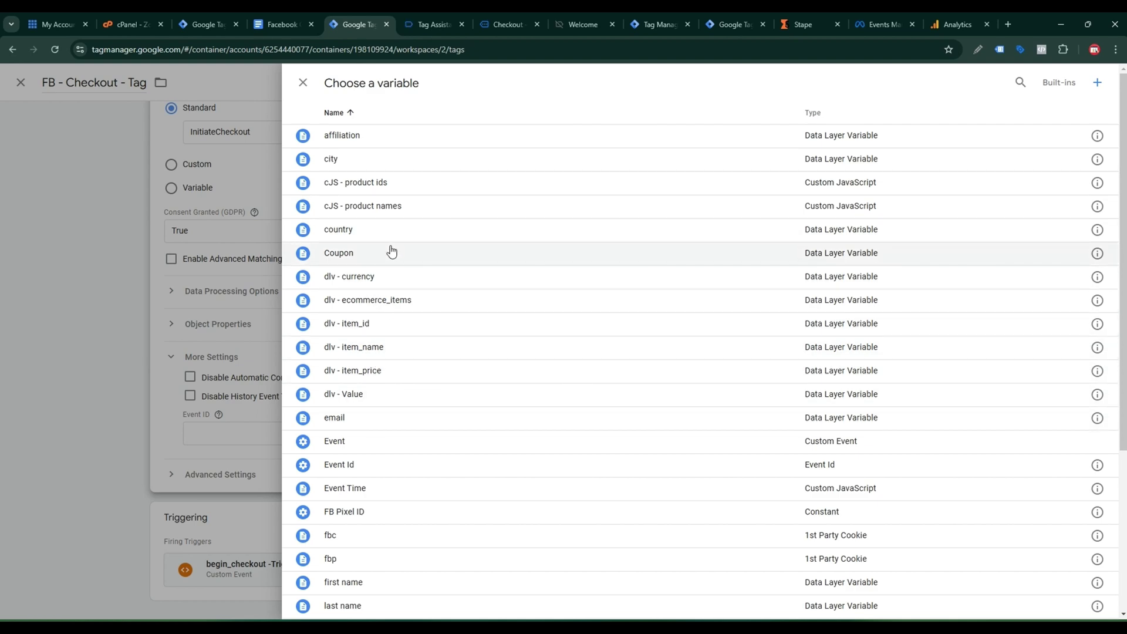
scroll(355, 405, down, 1)
click(350, 405)
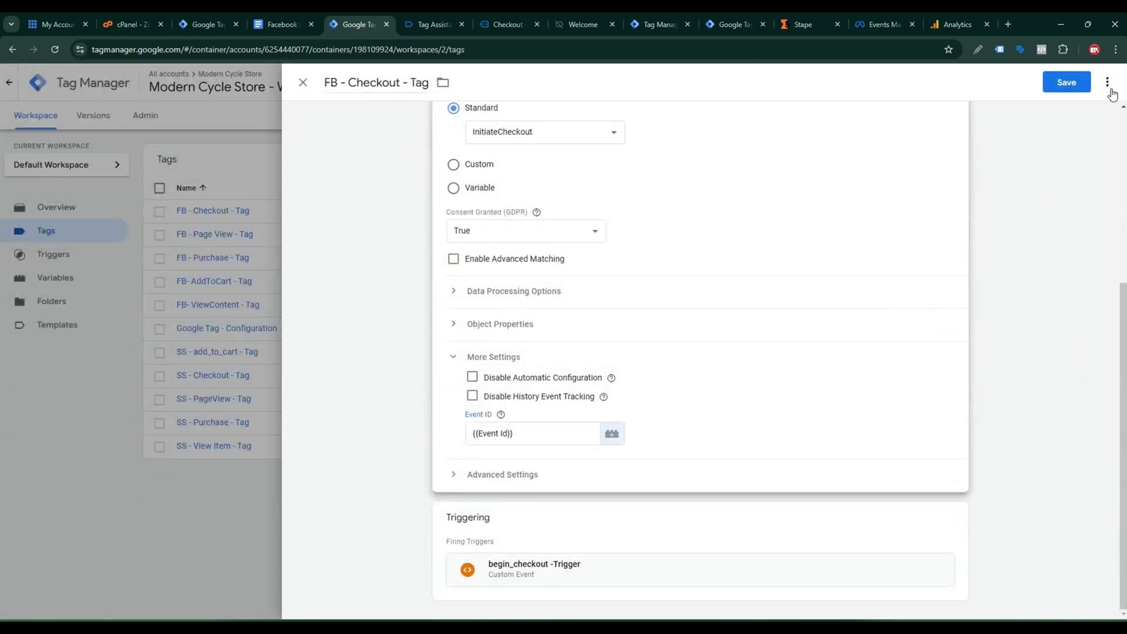
click(1065, 84)
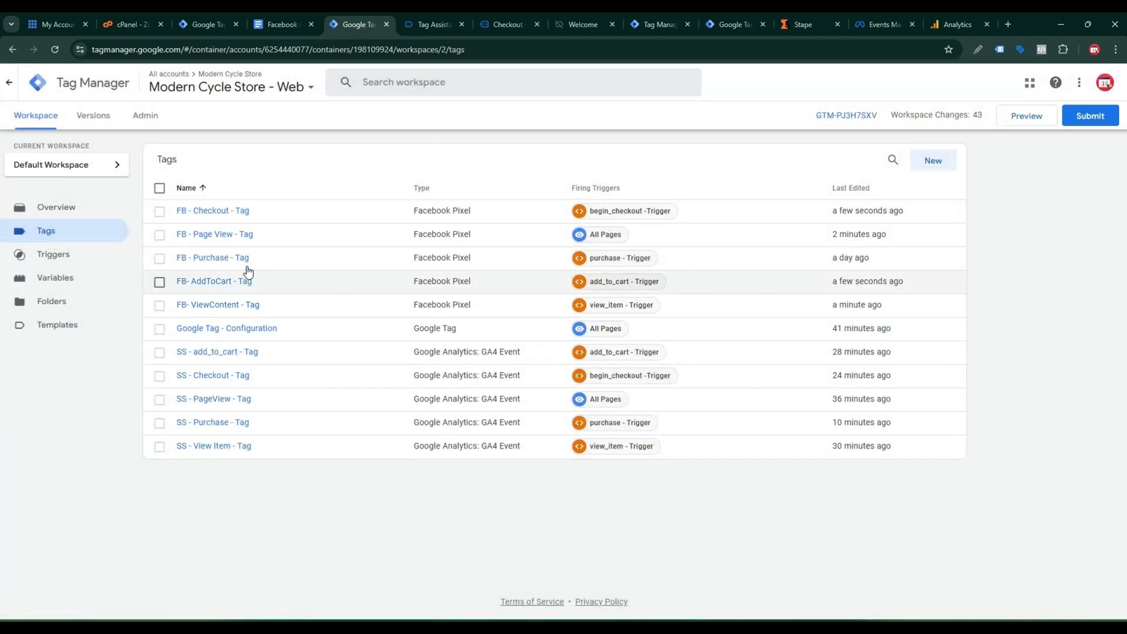
Step: Set the Event ID of FB - Purchase - Tag to the {{Event Id}} variable and save the tag
click(238, 260)
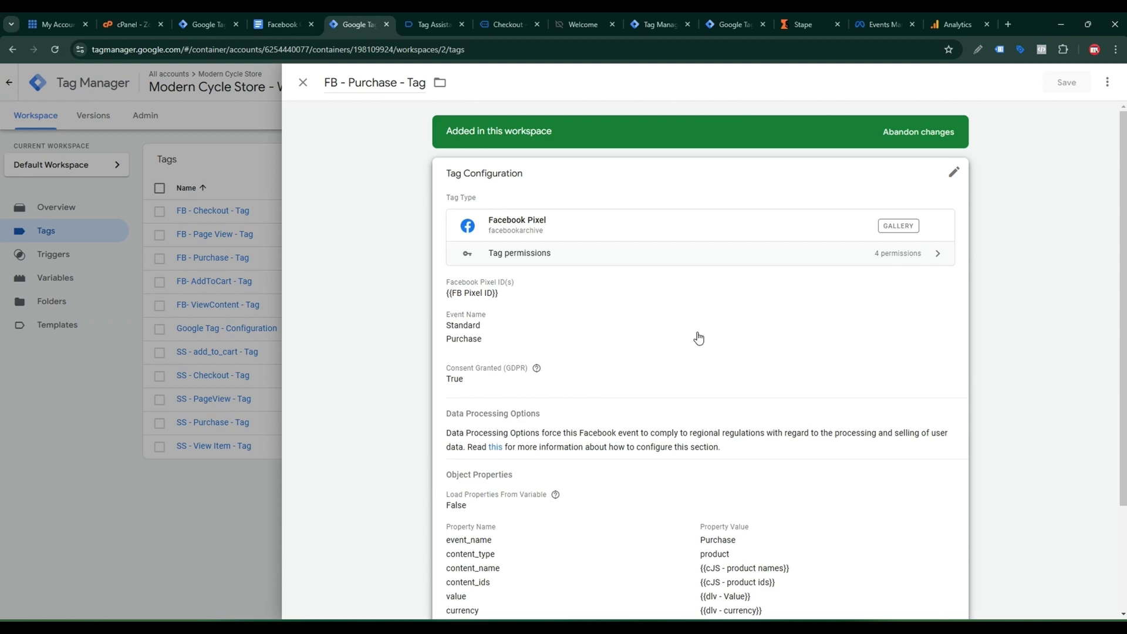
click(692, 333)
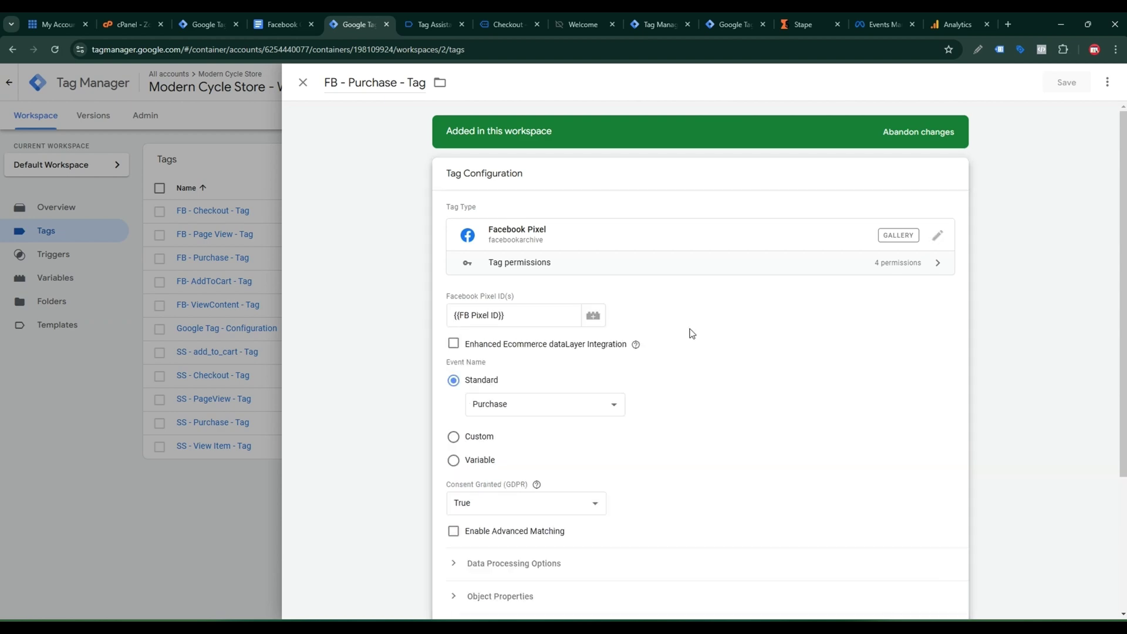
scroll(704, 331, down, 3)
click(545, 443)
scroll(590, 397, down, 2)
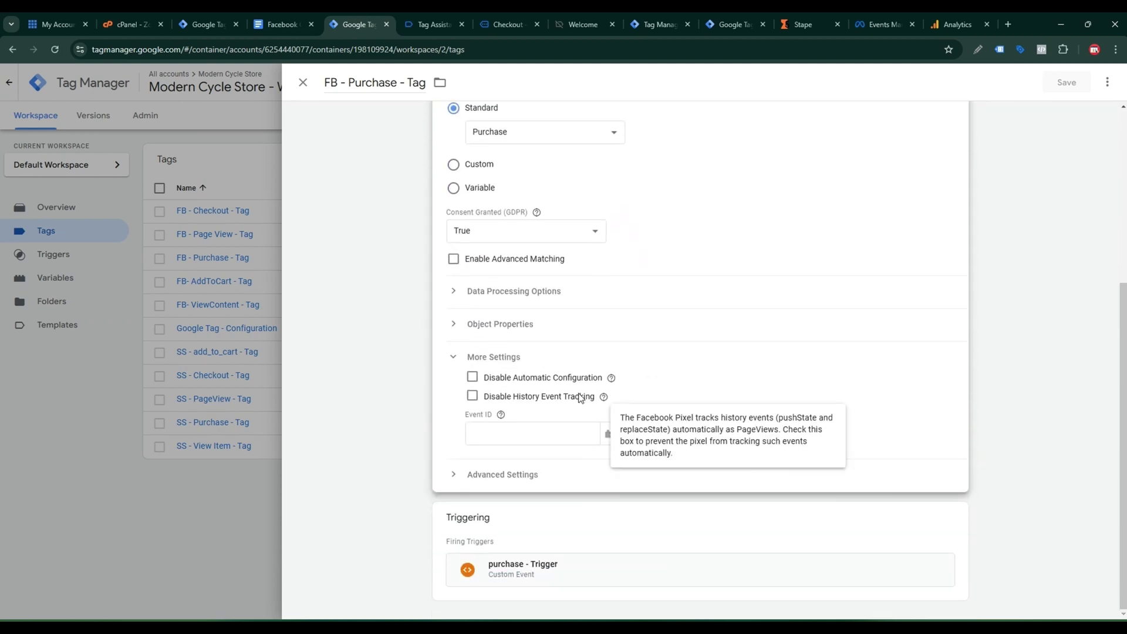
click(543, 425)
click(614, 435)
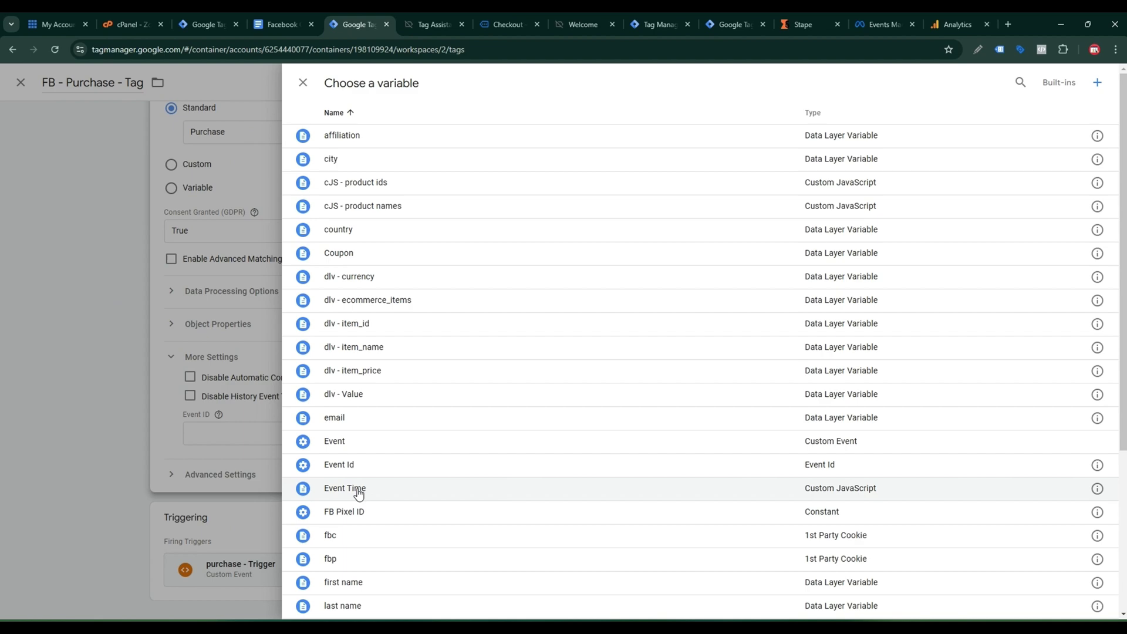
click(356, 467)
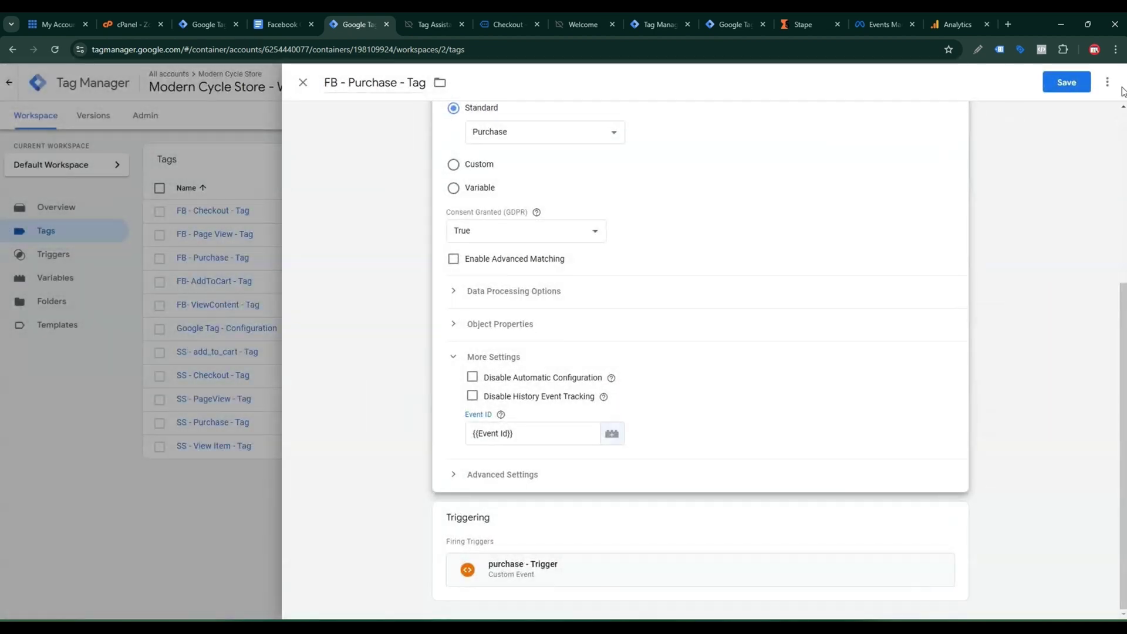
click(1066, 83)
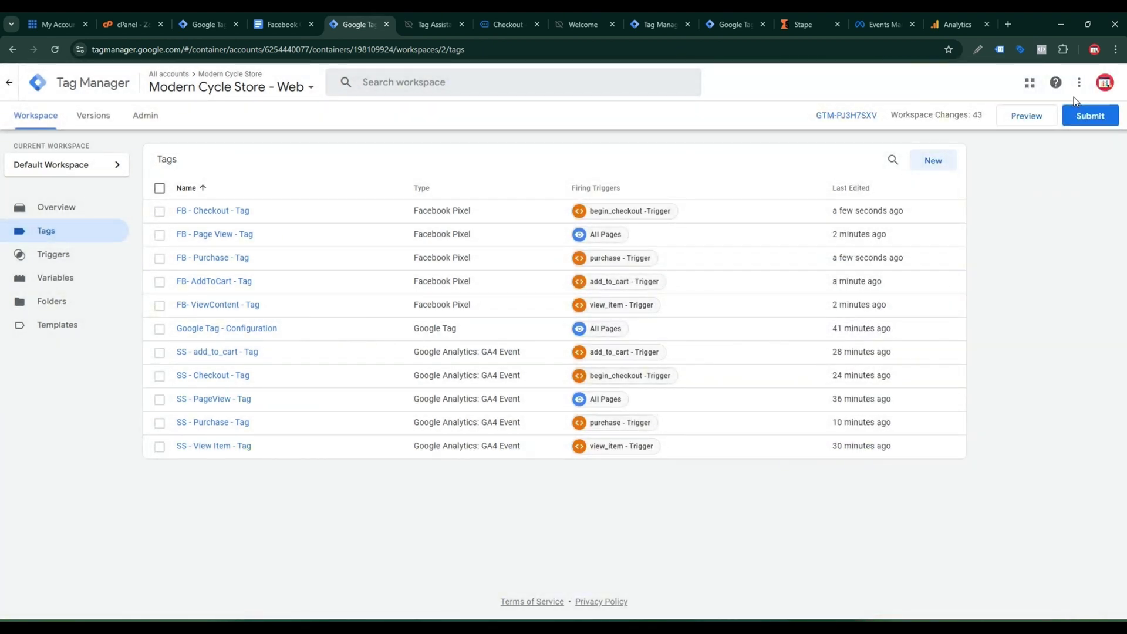
Step: Start preview mode for the Modern Cycle Store web and server containers and continue into the connected Tag Assistant session
click(1021, 117)
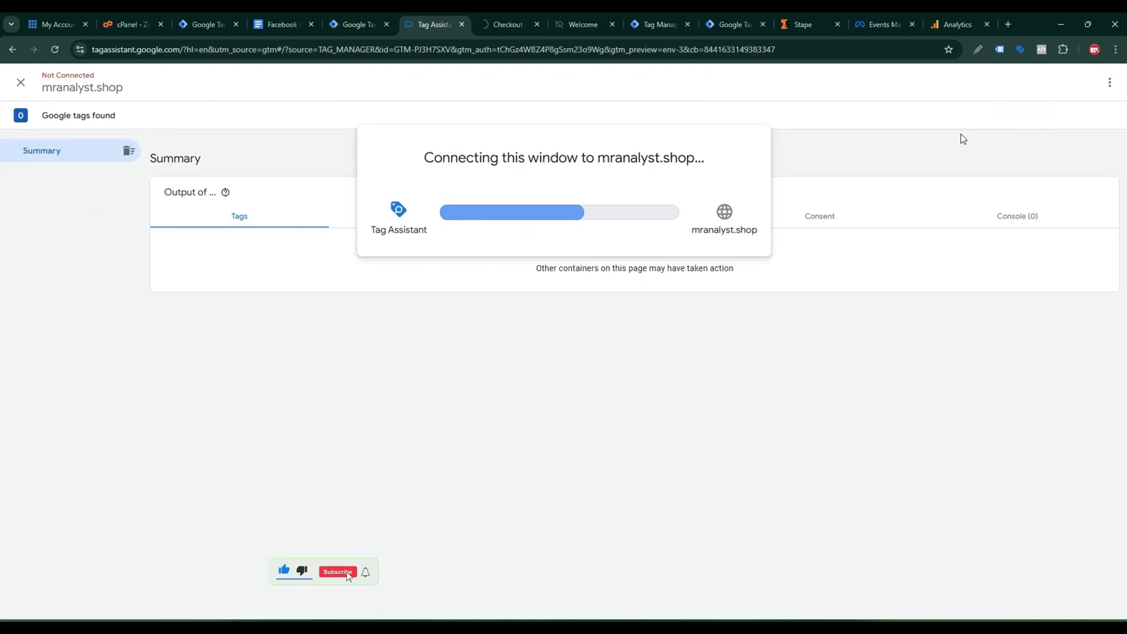
click(646, 27)
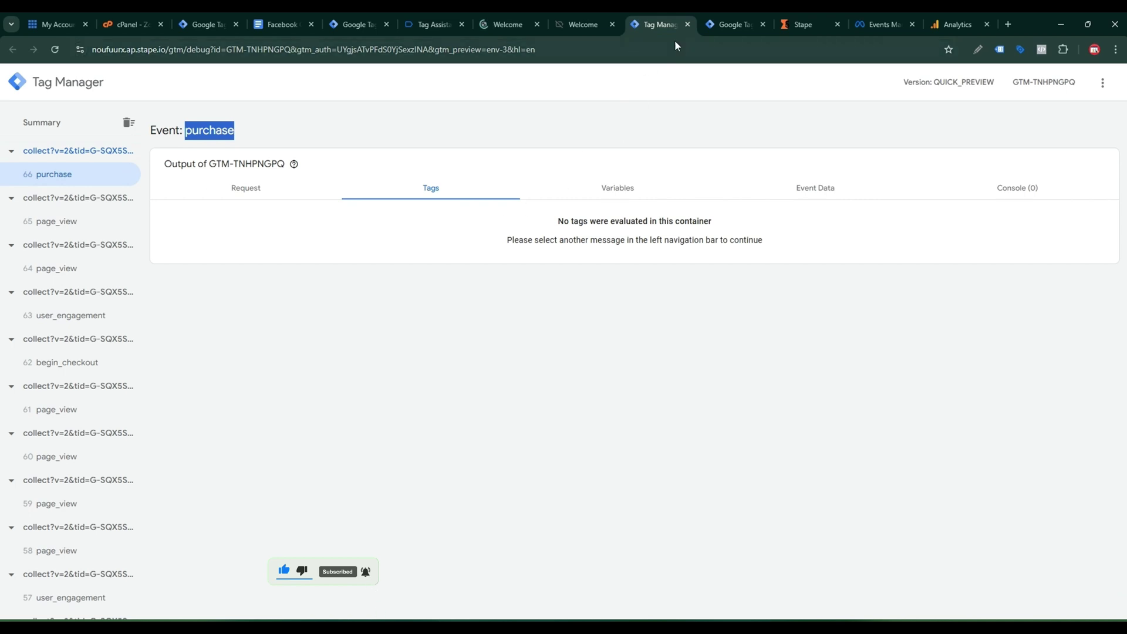
click(705, 23)
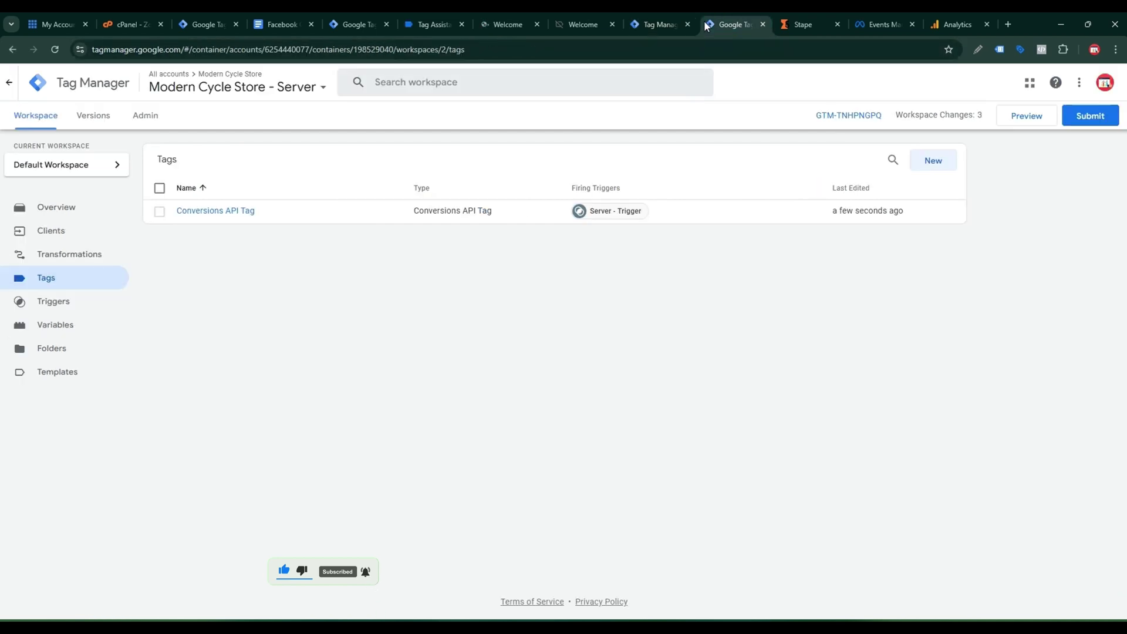
click(1019, 121)
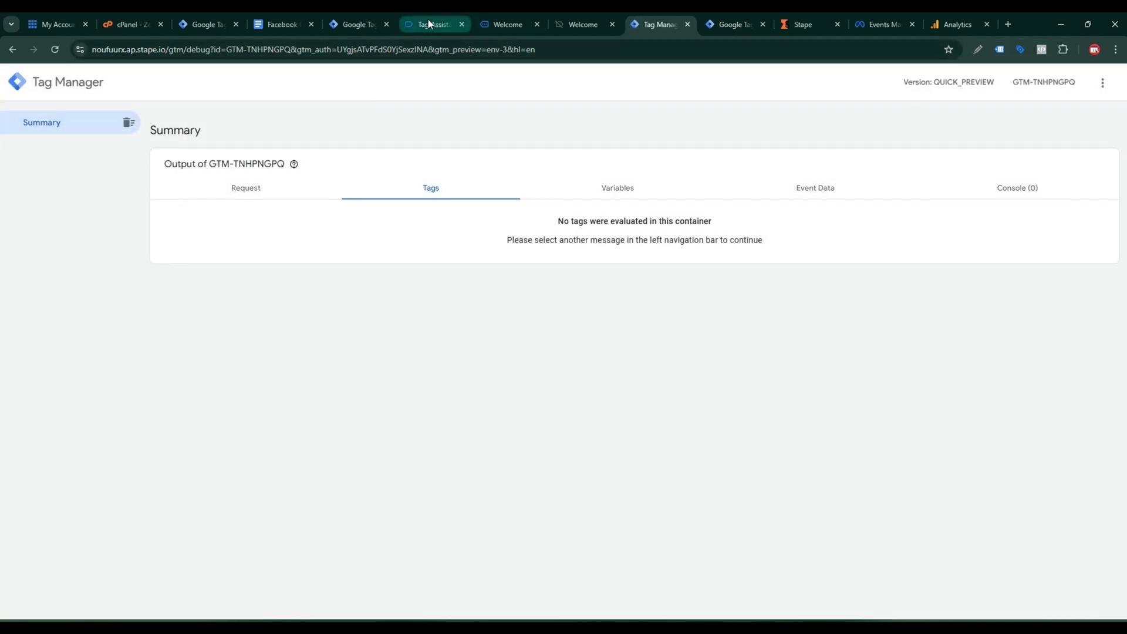
click(428, 22)
click(567, 289)
Step: On the connected store site, open the Kryo X26 MTB – Model K product and add one to the cart
click(498, 20)
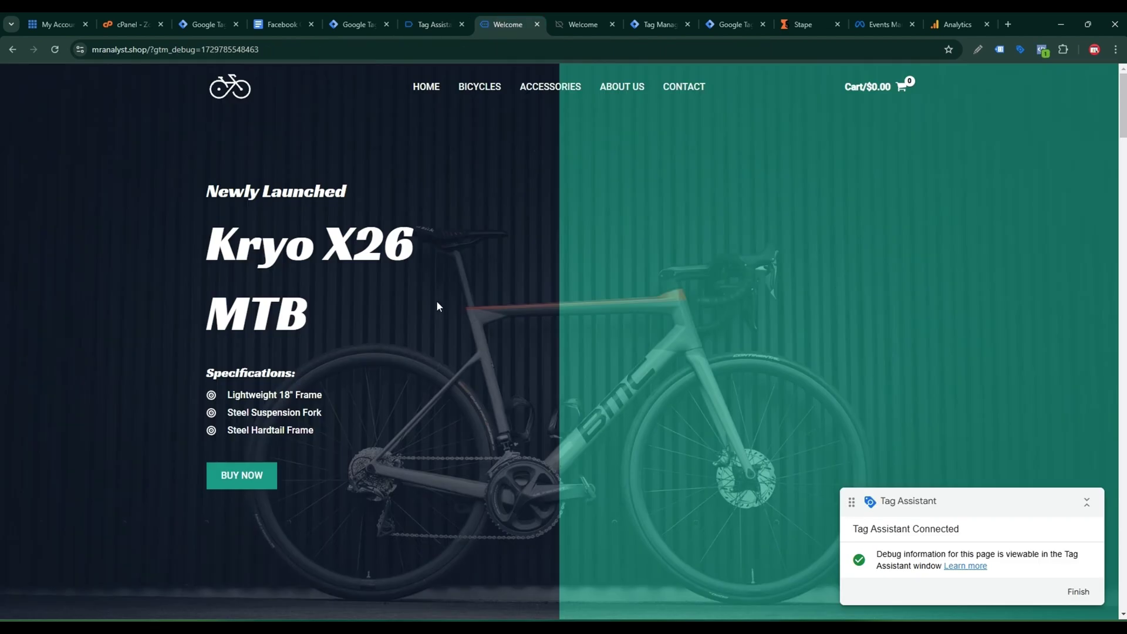
scroll(435, 301, down, 10)
click(334, 316)
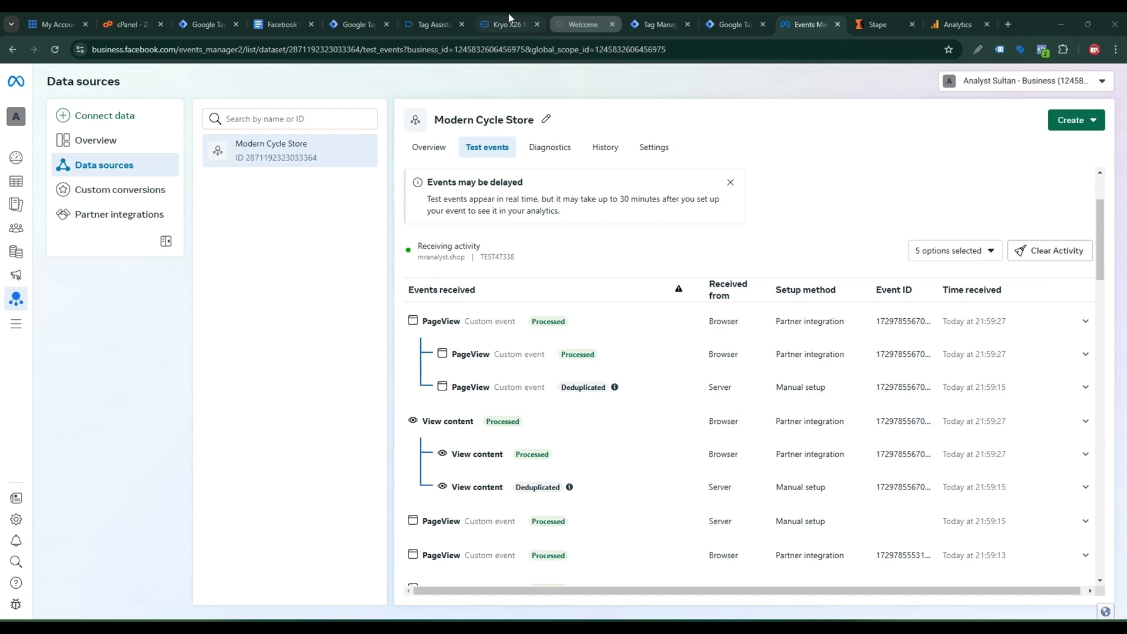
click(502, 18)
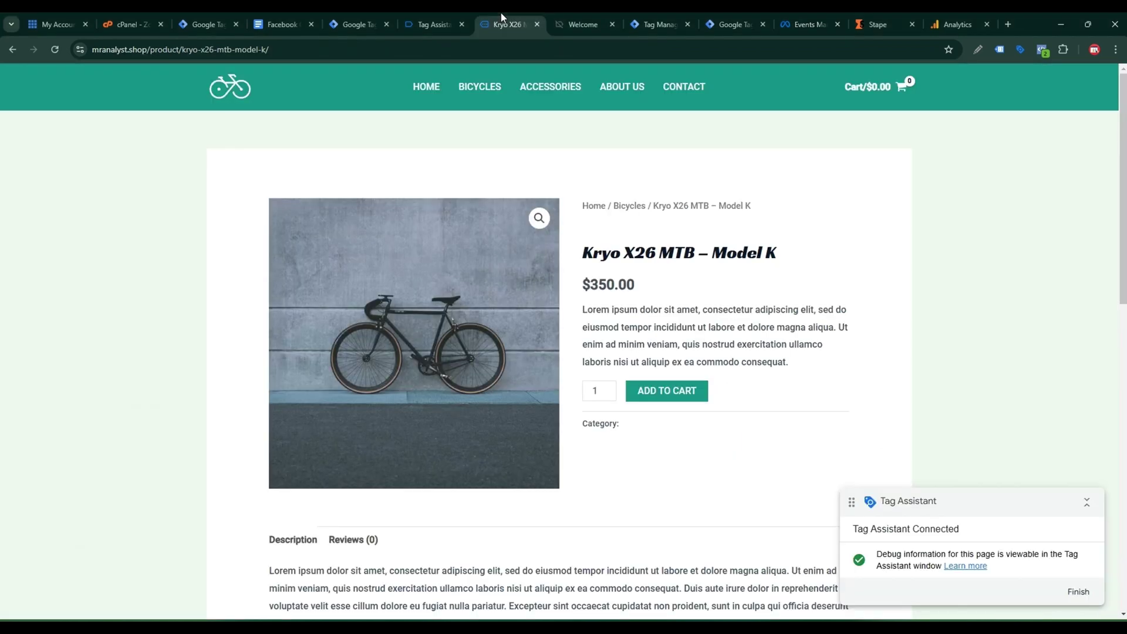
click(672, 397)
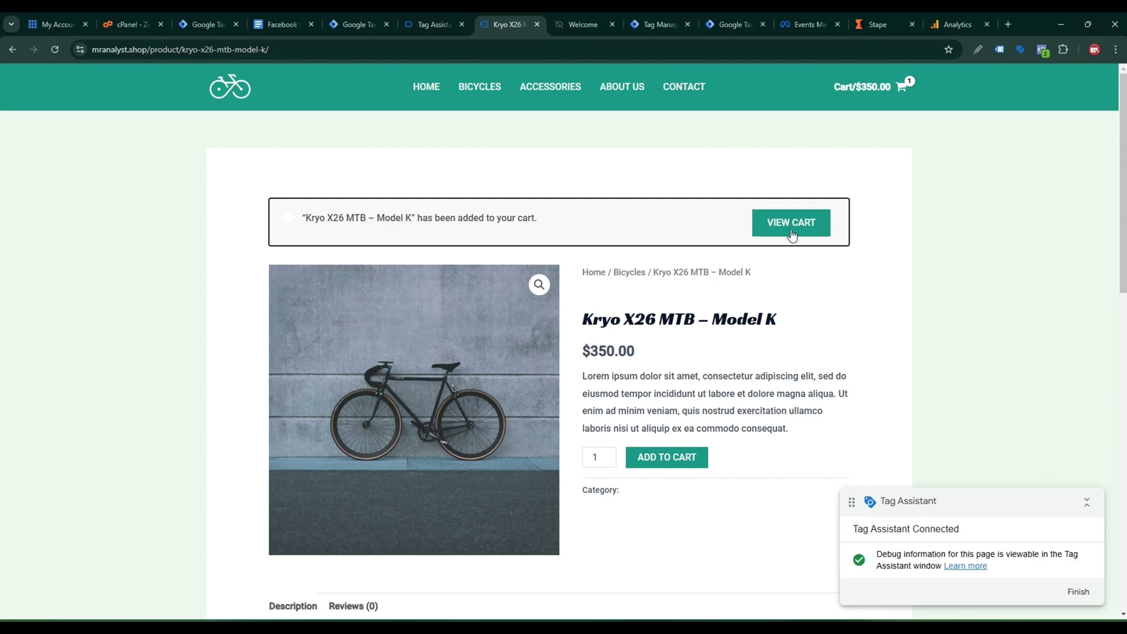
Step: Go from the cart to checkout and place the cash-on-delivery test order with the prefilled billing details
click(794, 223)
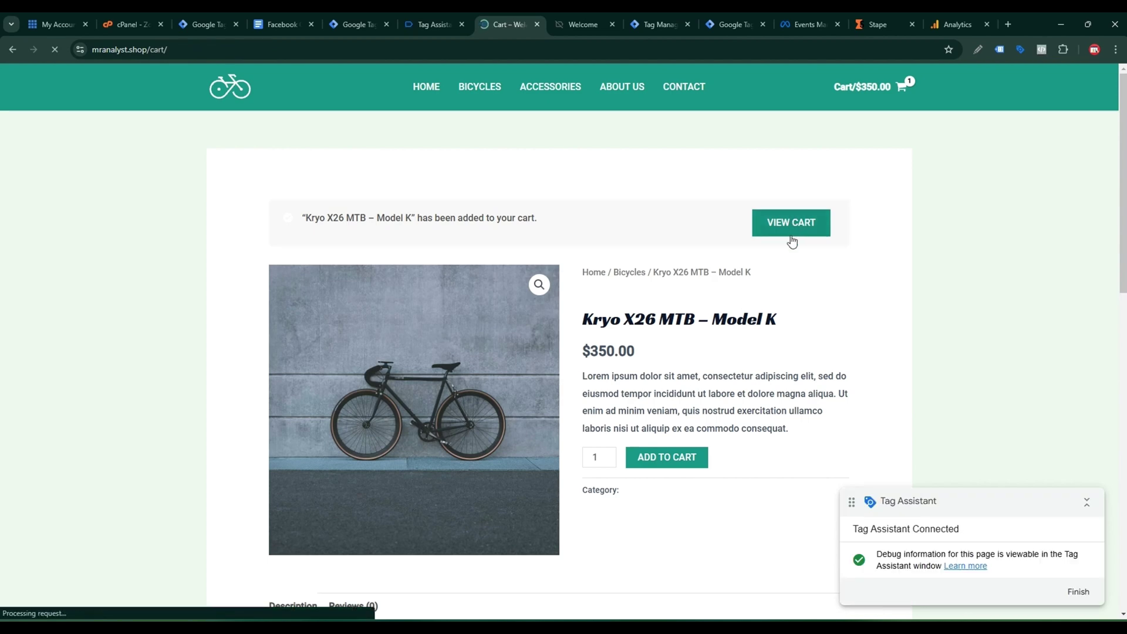
click(718, 508)
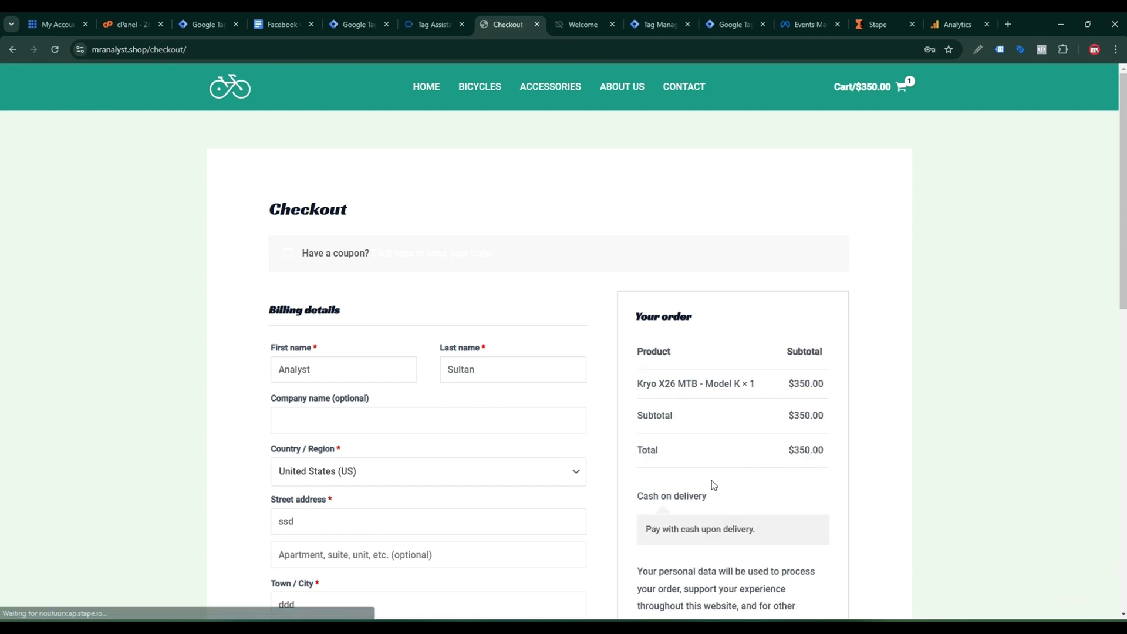
scroll(708, 469, down, 5)
click(750, 320)
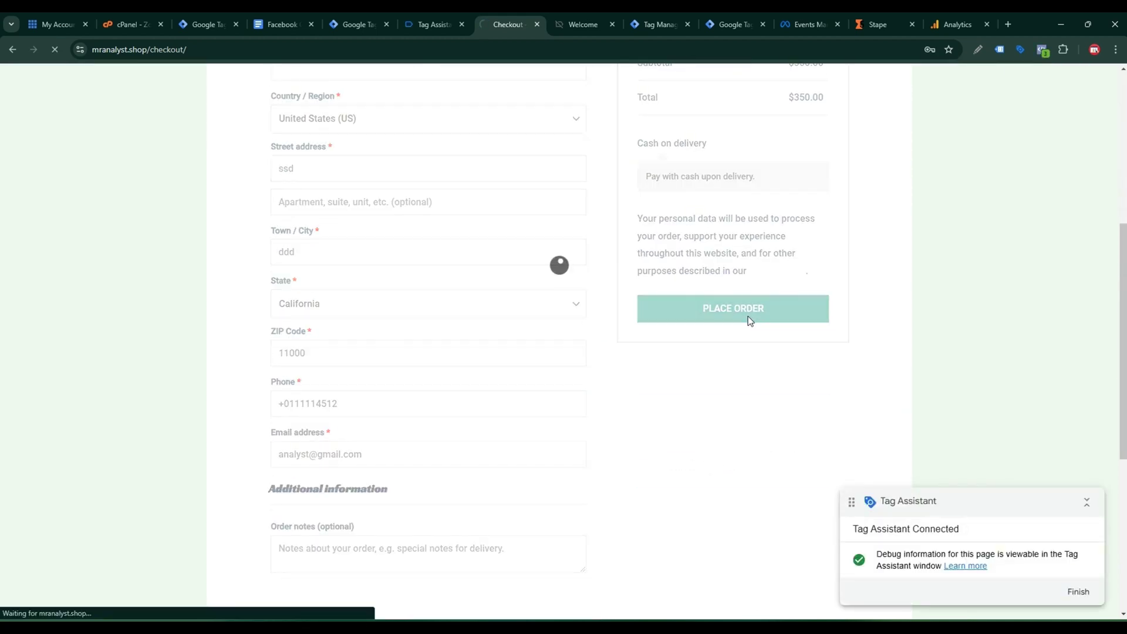
Step: Review the fired tags in Tag Assistant and the browser and server events received in Events Manager's Test events
click(427, 22)
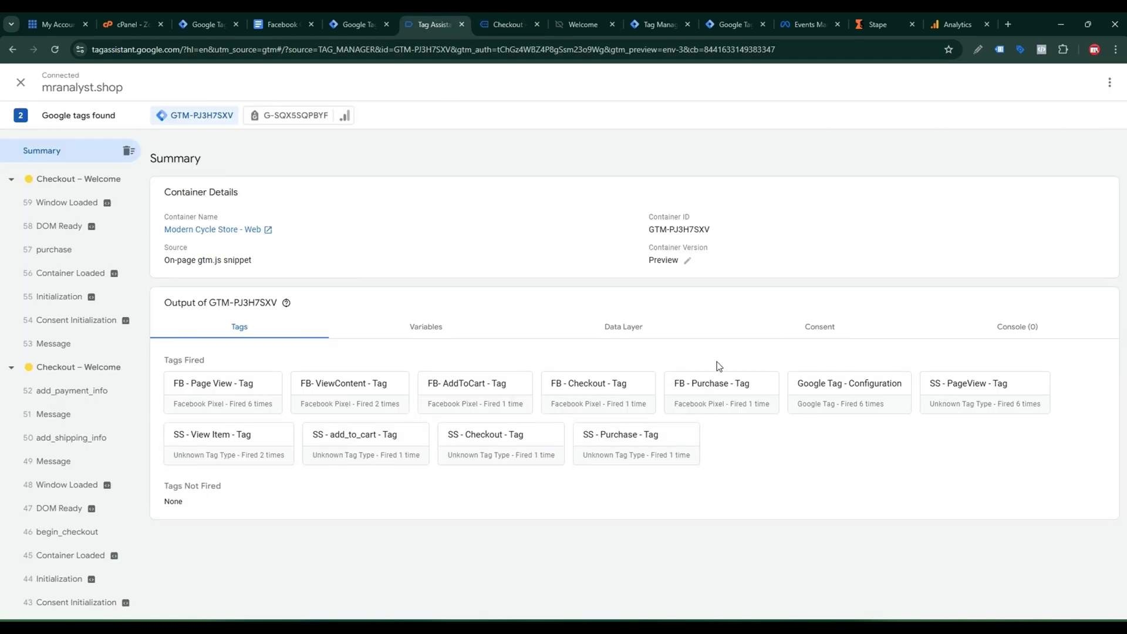
click(798, 25)
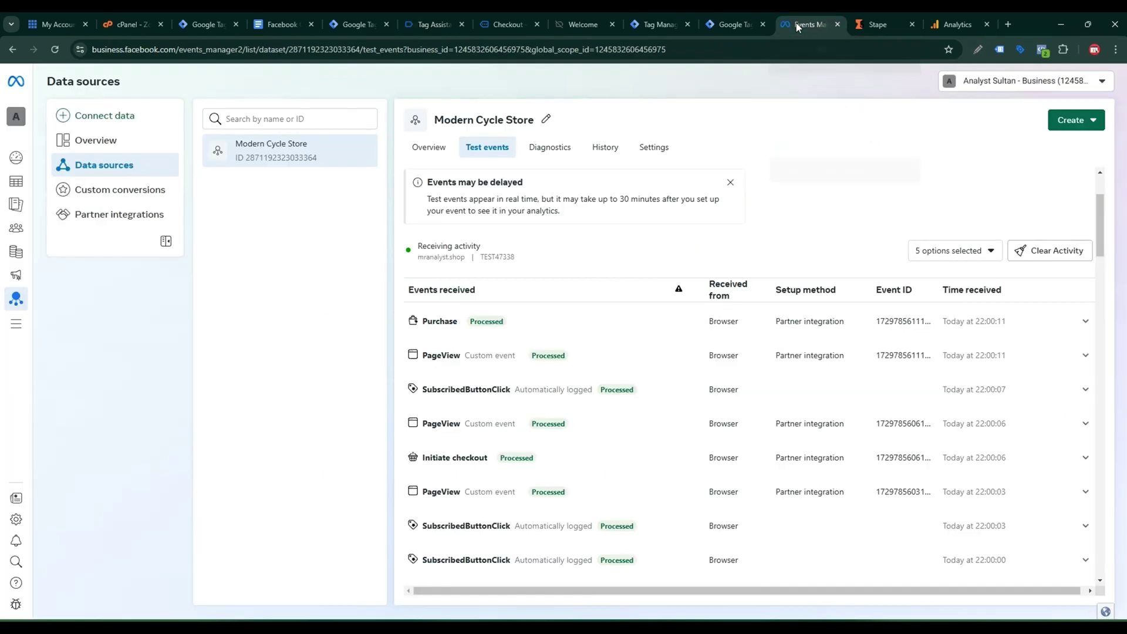
scroll(699, 381, down, 6)
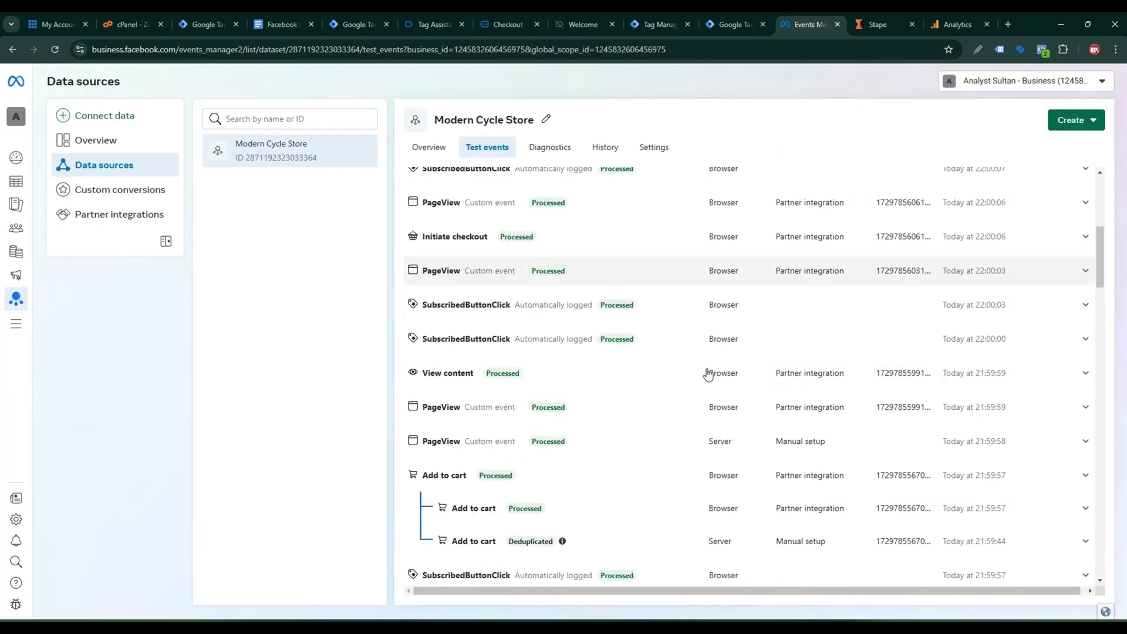
Step: Examine the Test events list for deduplication of each browser and server event pair, from View content through Purchase
scroll(709, 371, down, 5)
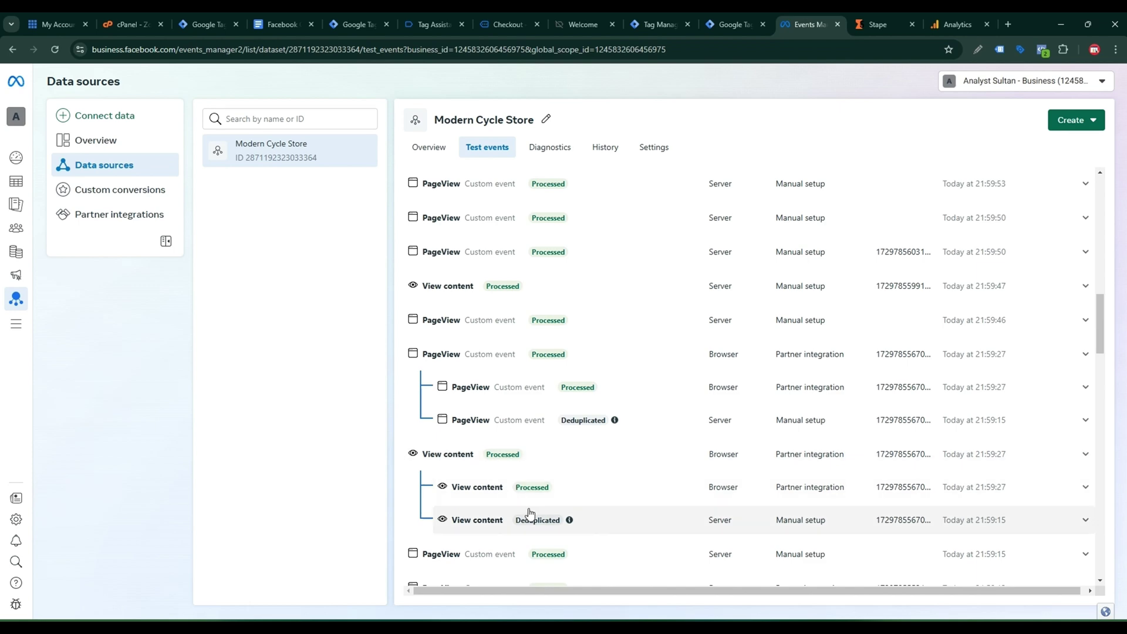
scroll(553, 482, up, 4)
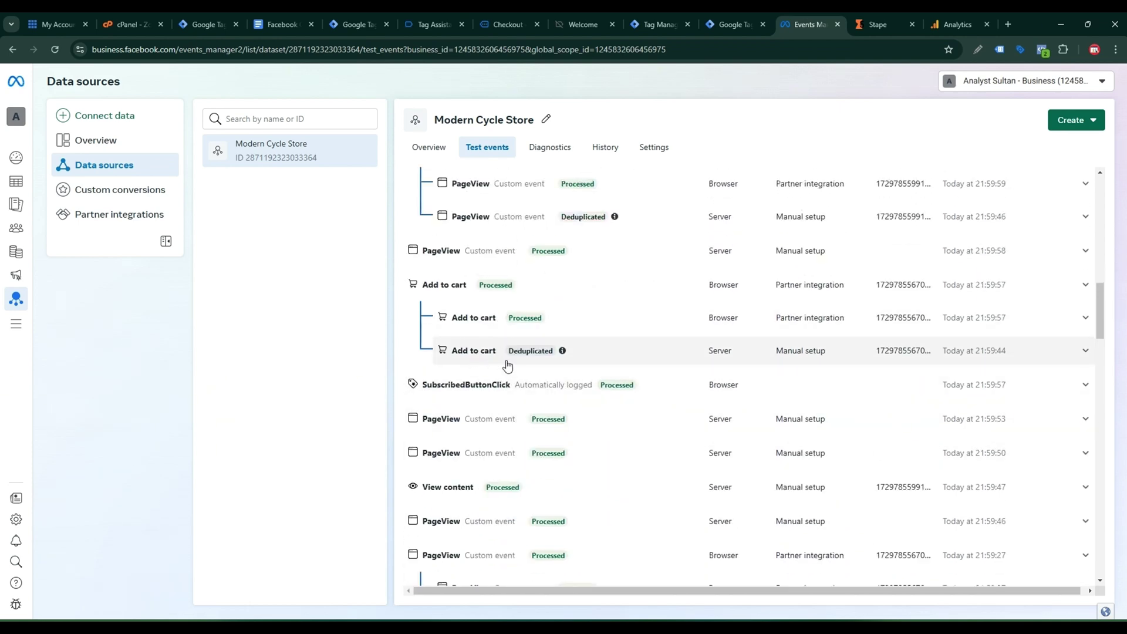
scroll(574, 377, up, 6)
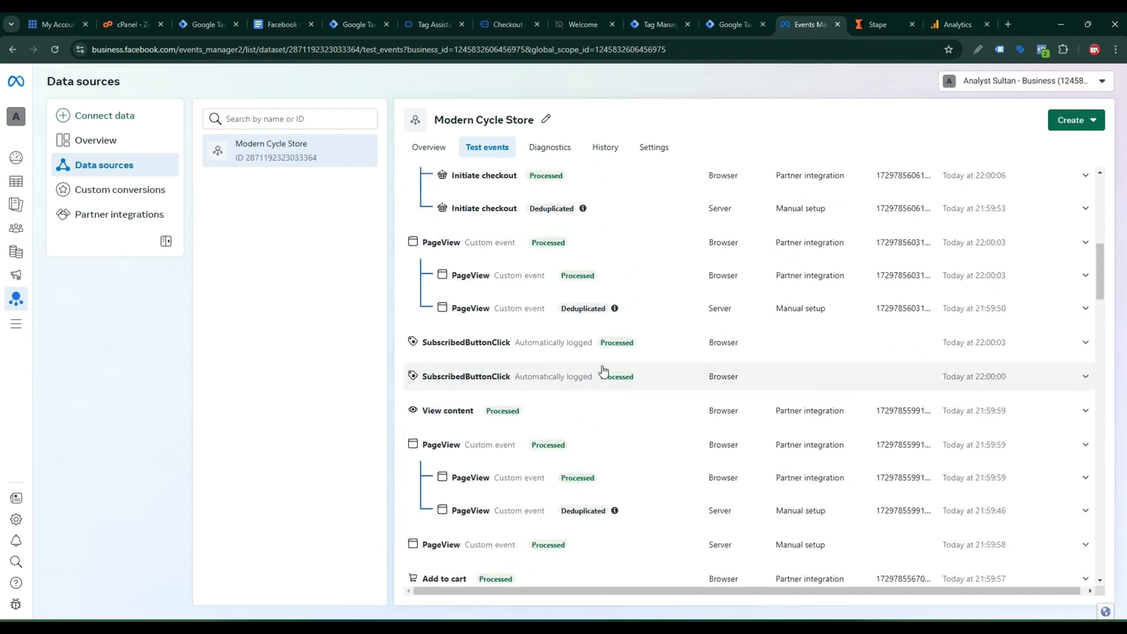
scroll(586, 341, up, 1)
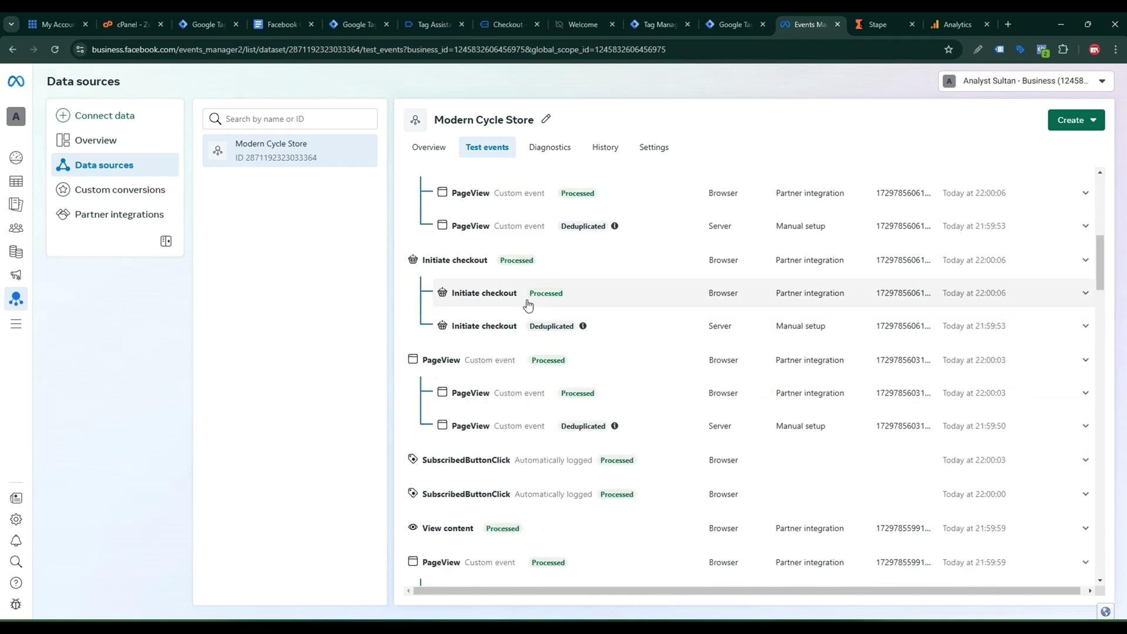
scroll(541, 332, up, 4)
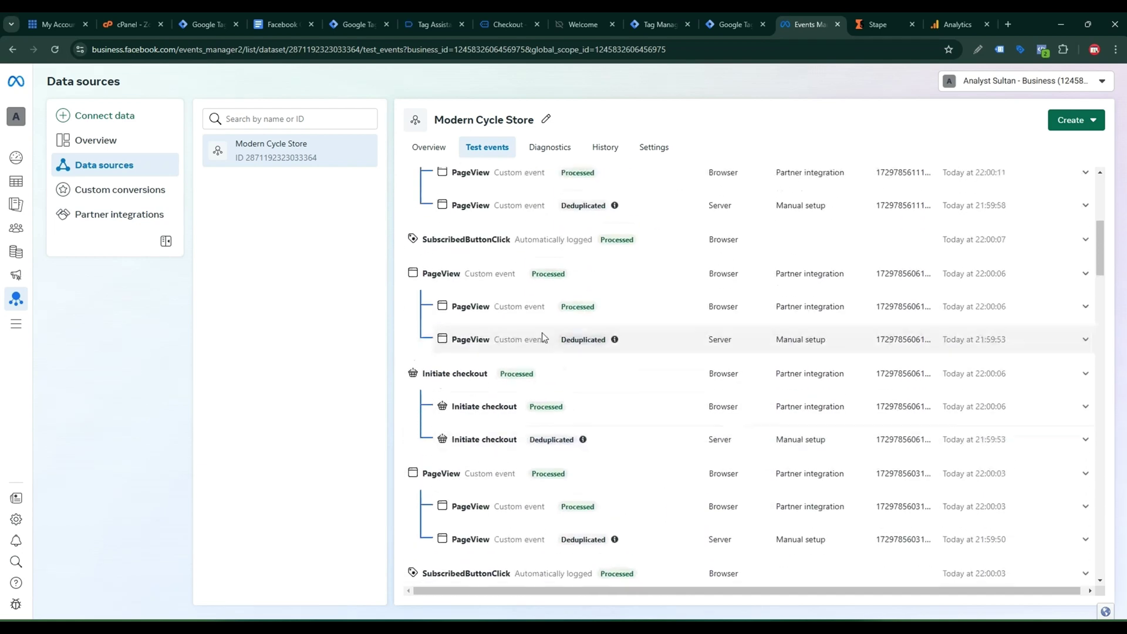
scroll(563, 360, up, 1)
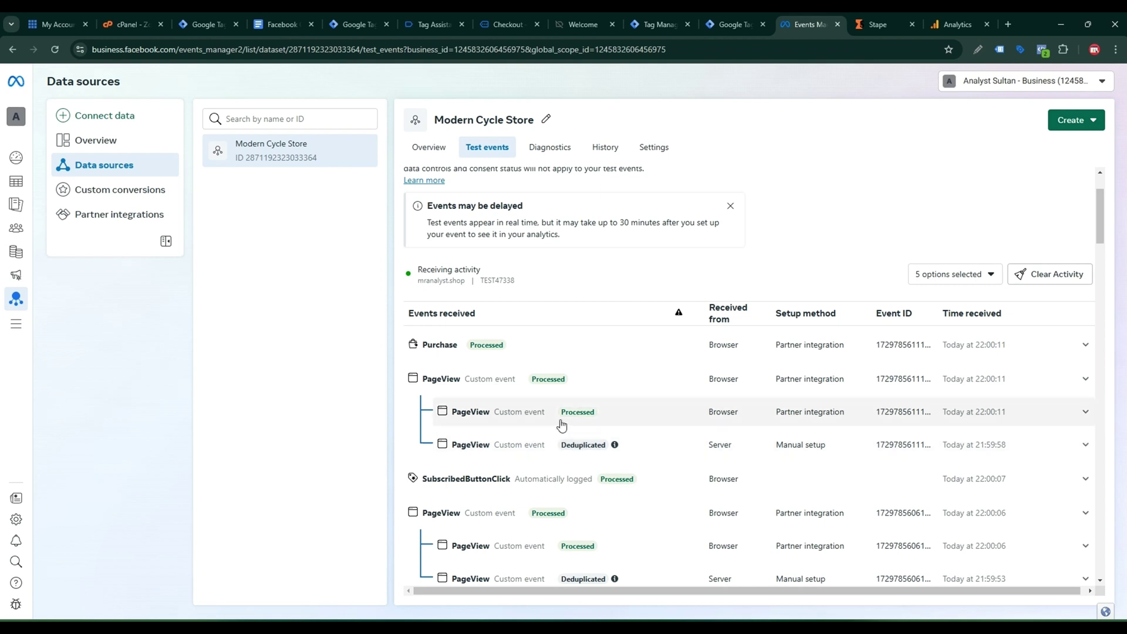
Step: Start a new transformation of type Exclude parameters in the Modern Cycle Store server container
click(657, 18)
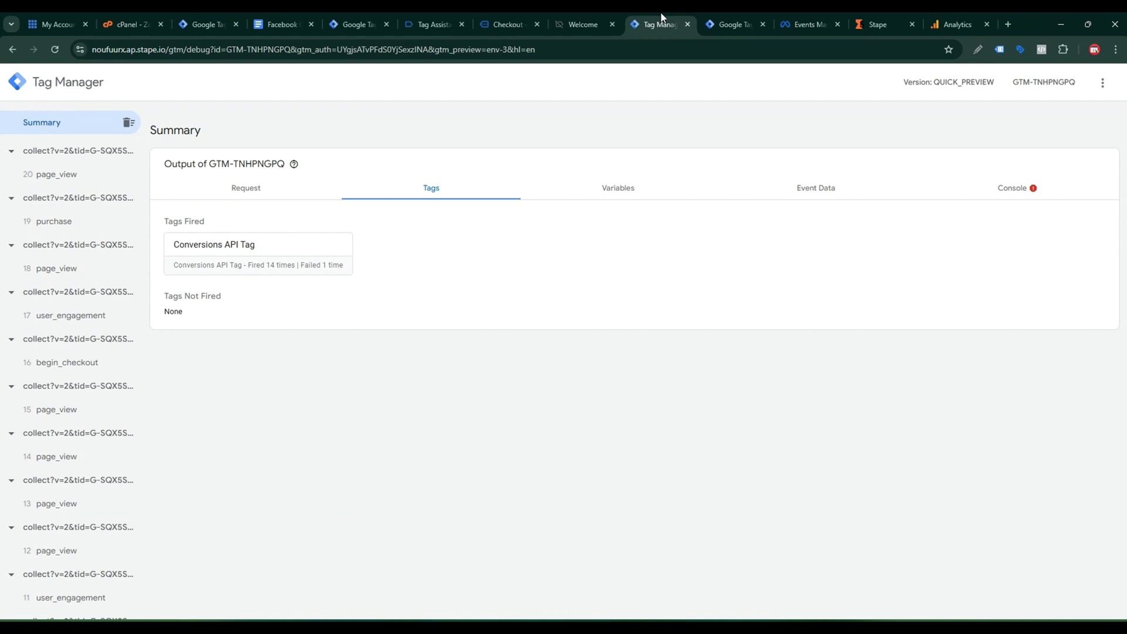
click(732, 17)
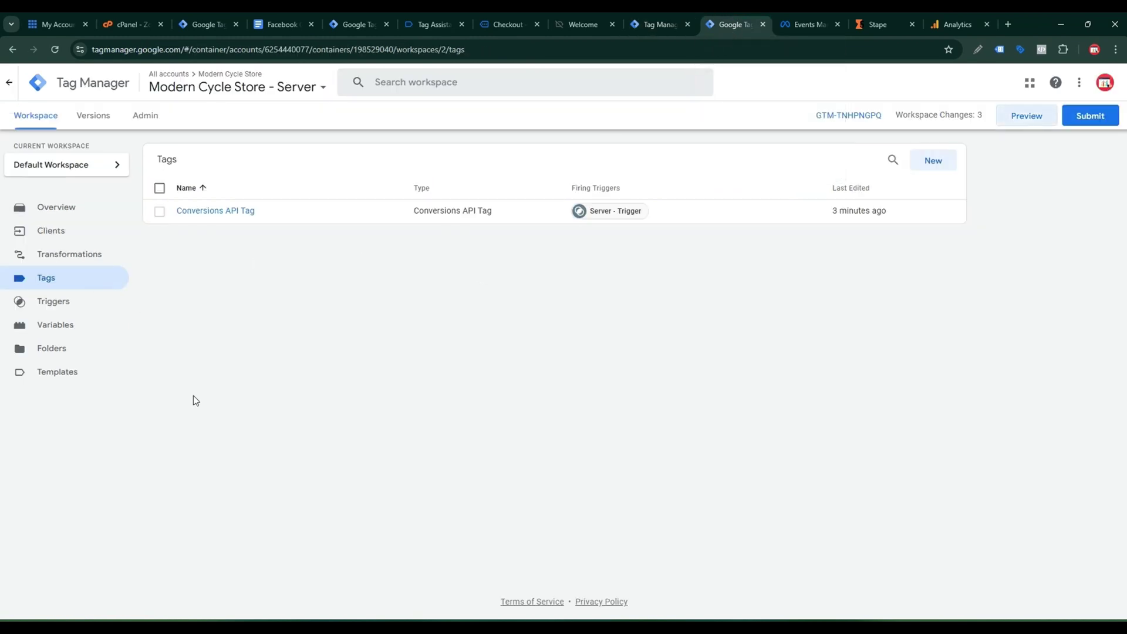
click(61, 262)
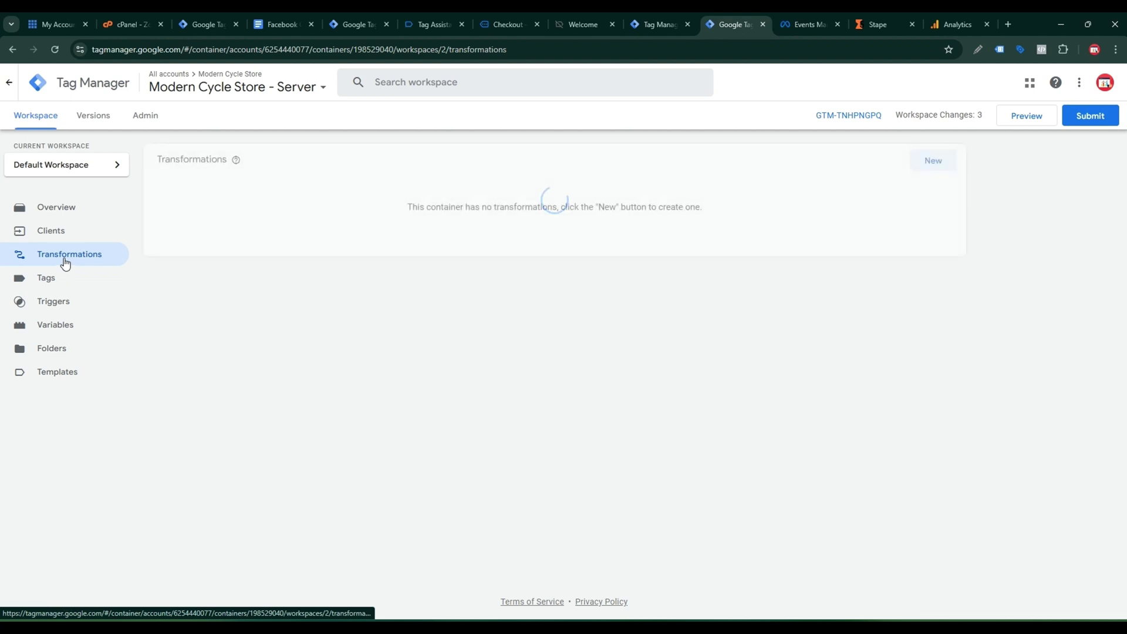
click(925, 169)
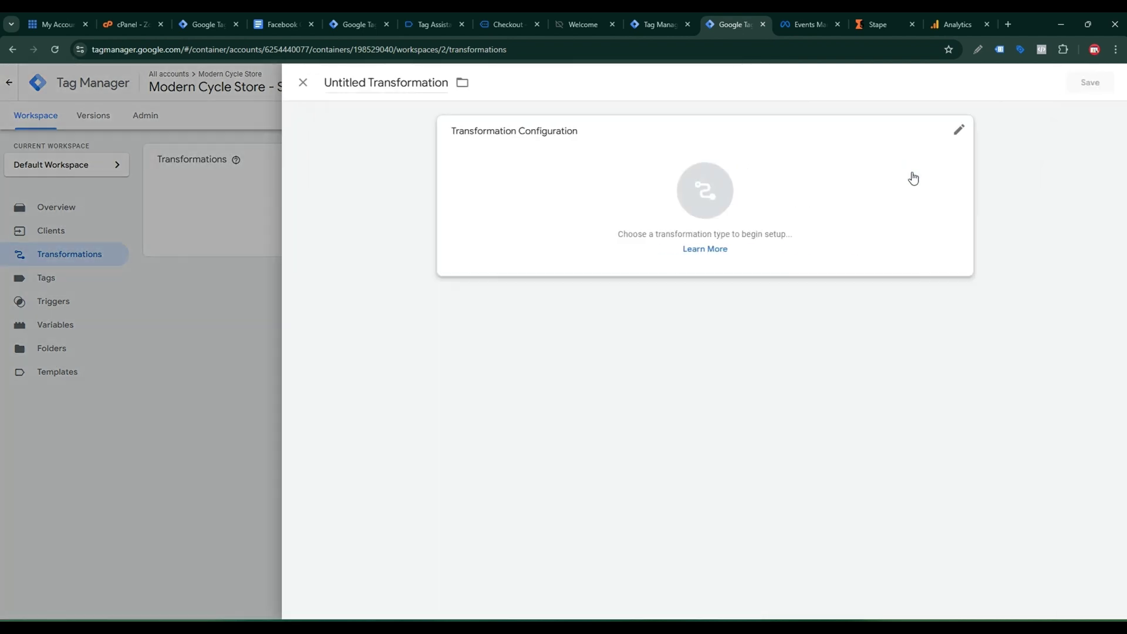
click(877, 189)
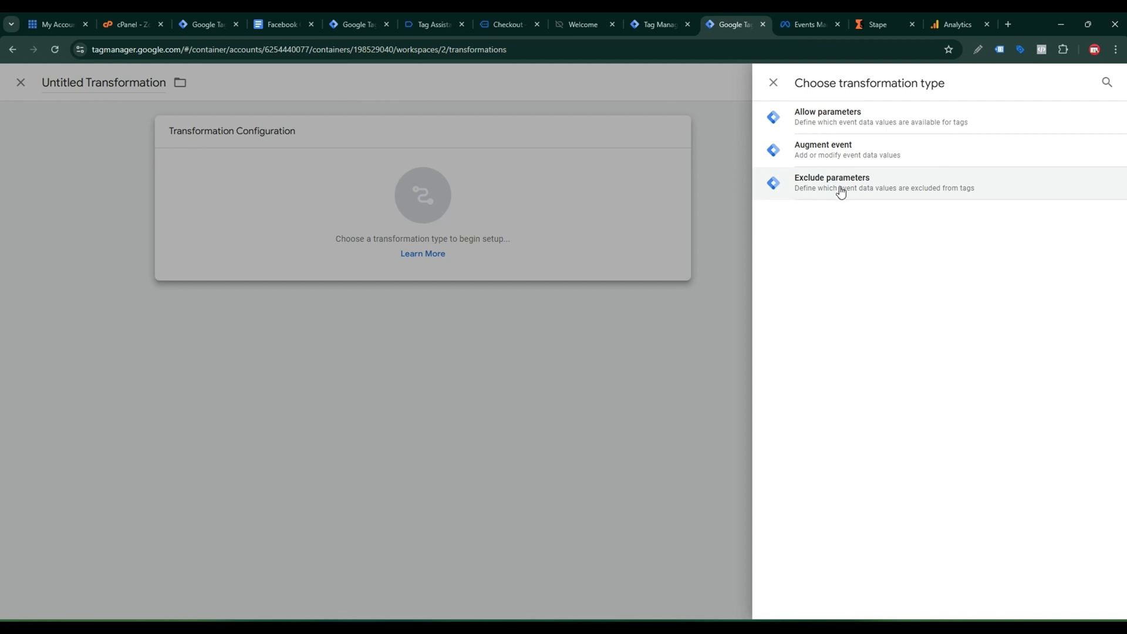
click(867, 188)
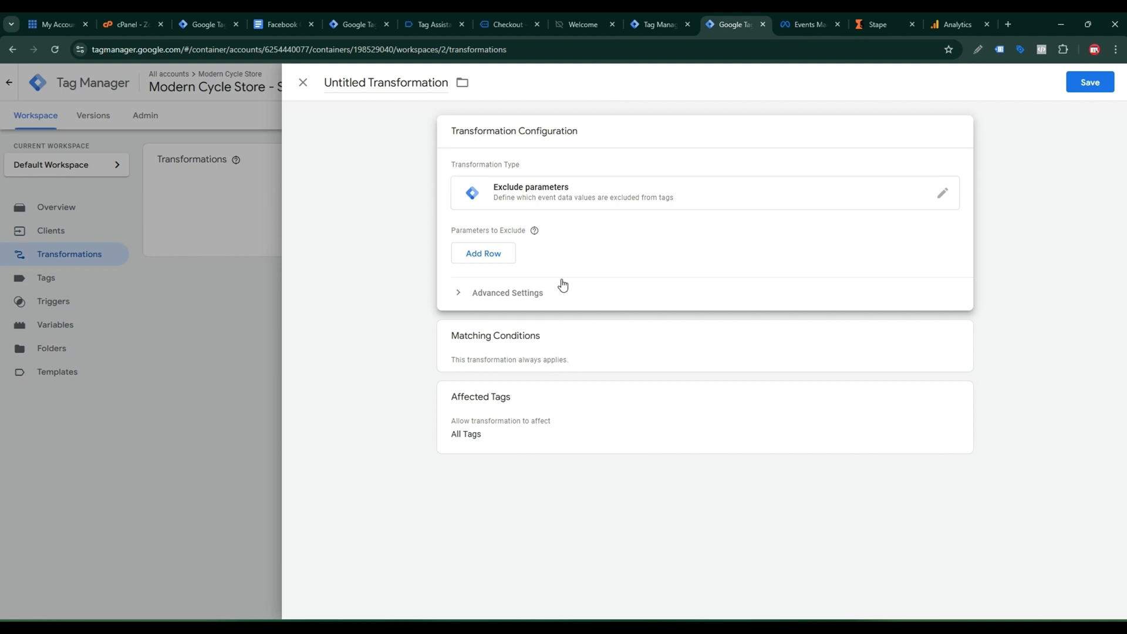
Step: Add four empty rows to the transformation's parameters to exclude
click(476, 261)
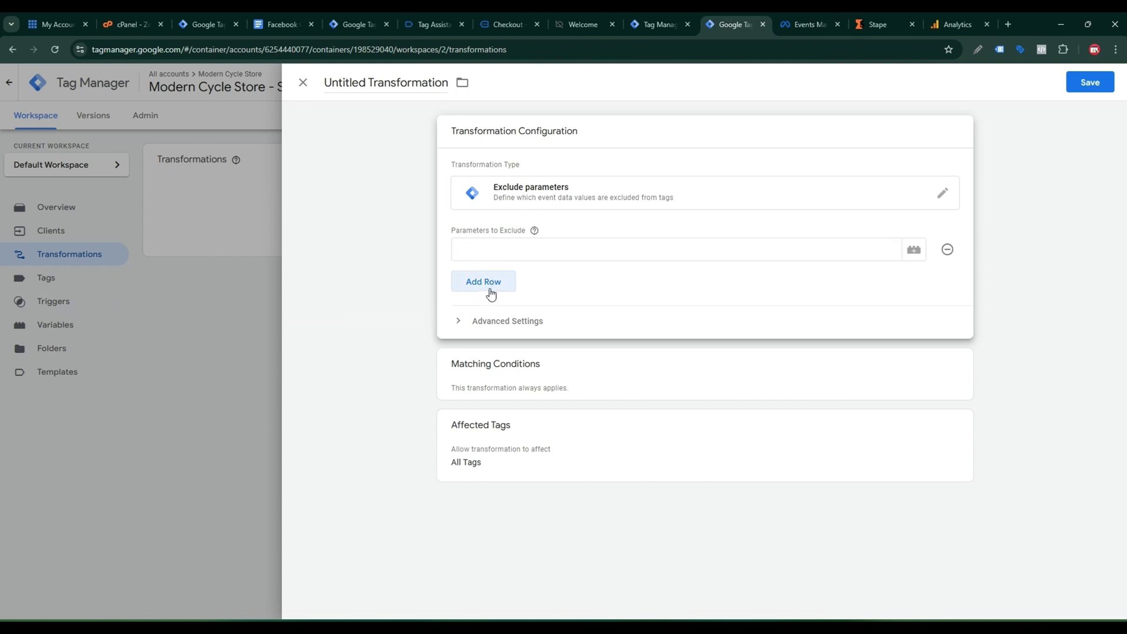
click(490, 284)
click(487, 321)
click(491, 342)
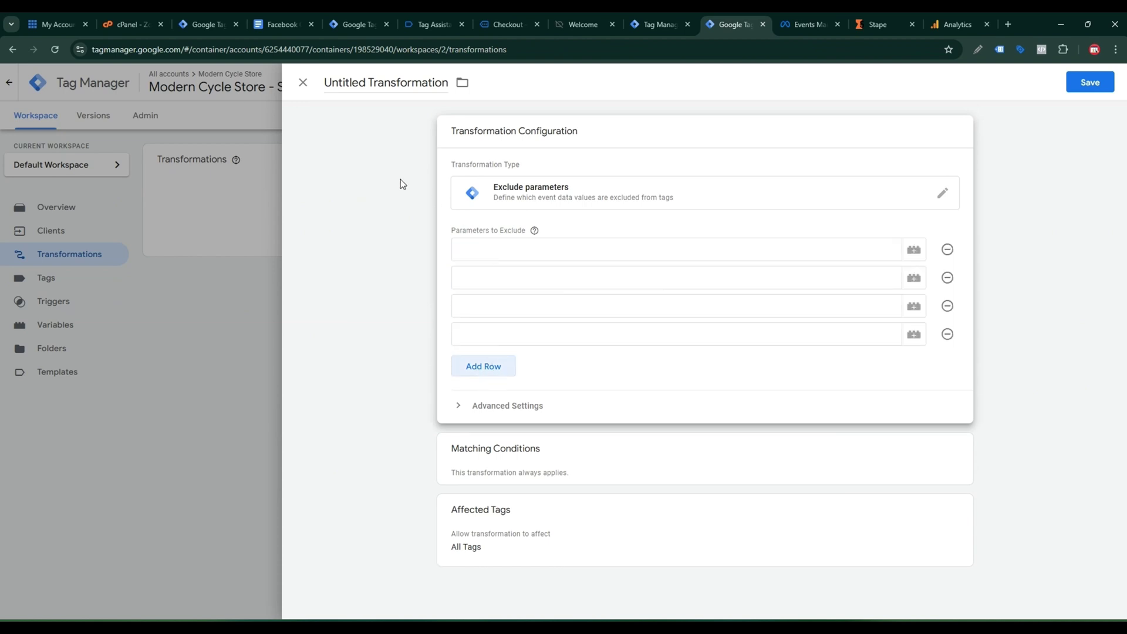
Step: In the web container, open SS - Purchase - Tag for editing at its last event parameters
click(351, 25)
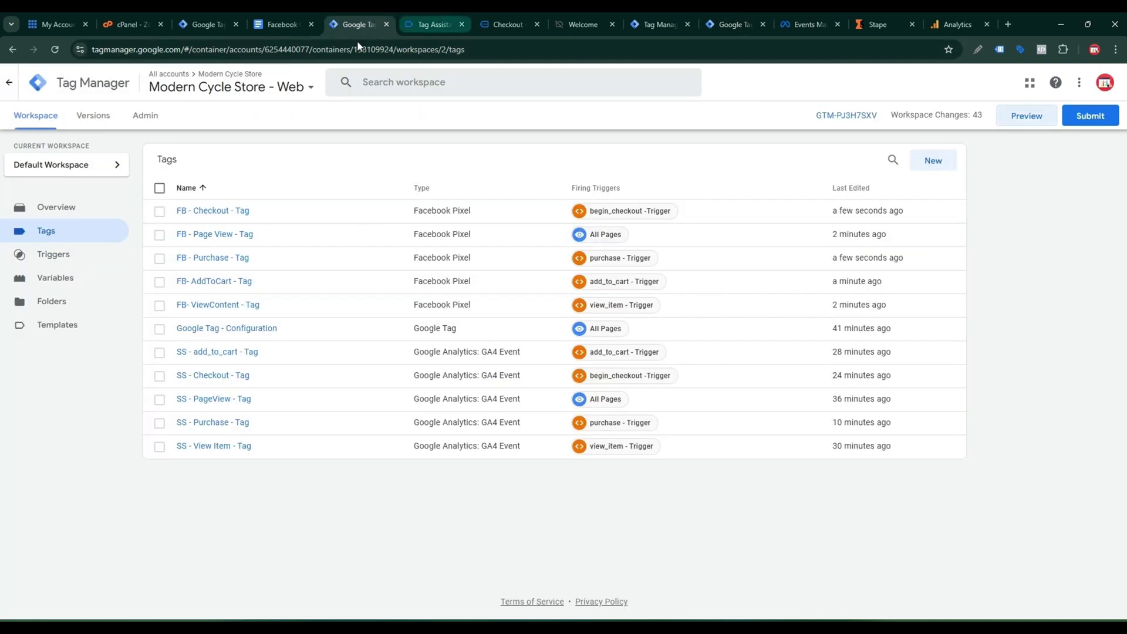
click(236, 428)
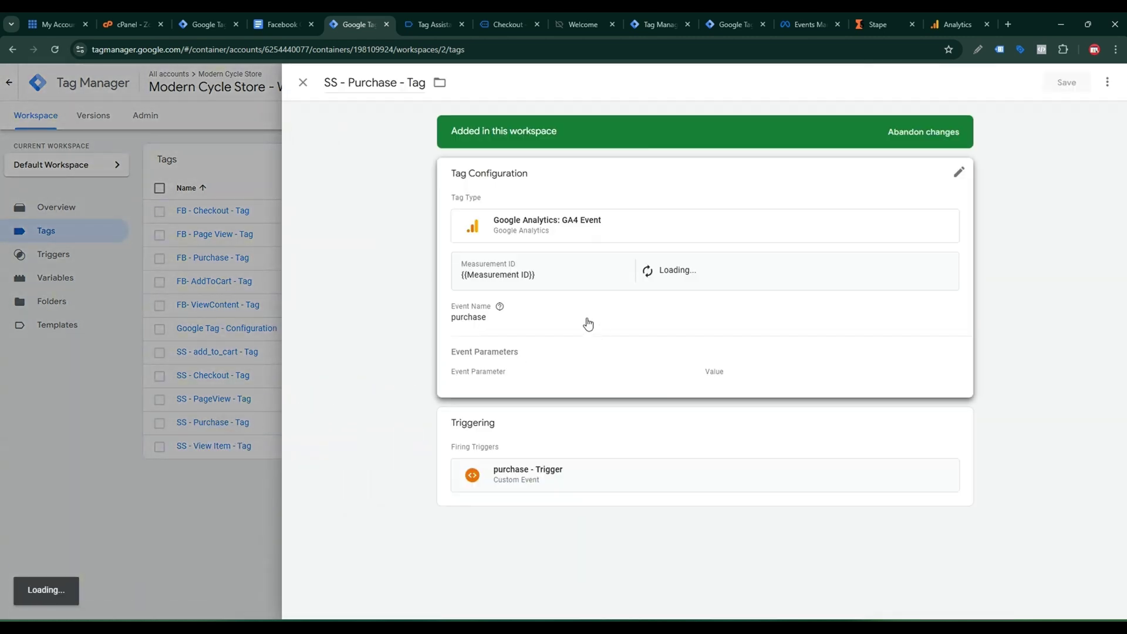
click(671, 375)
scroll(694, 358, down, 13)
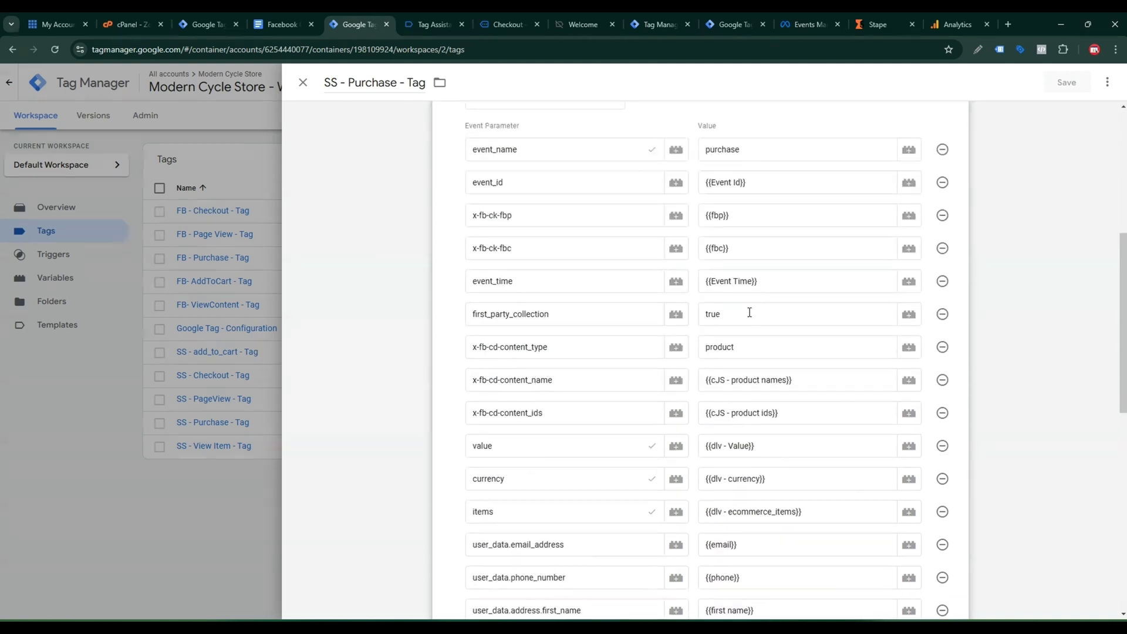
scroll(738, 323, down, 1)
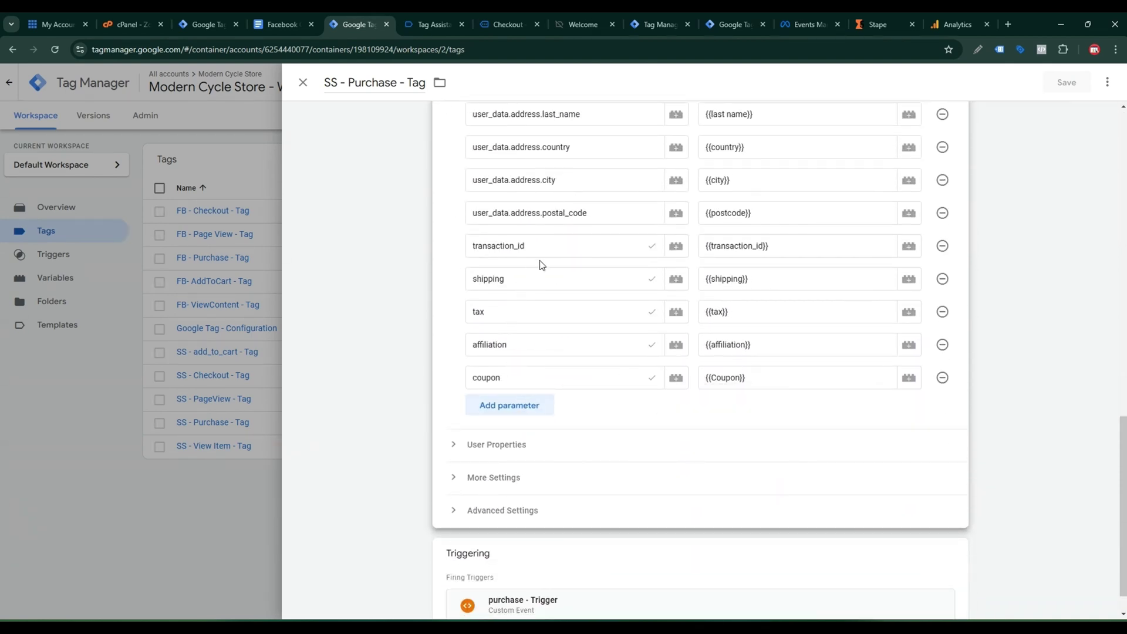
Step: Copy the transaction_id parameter name from the purchase tag into the first excluded-parameter row of the server container's transformation
drag(544, 250, 476, 244)
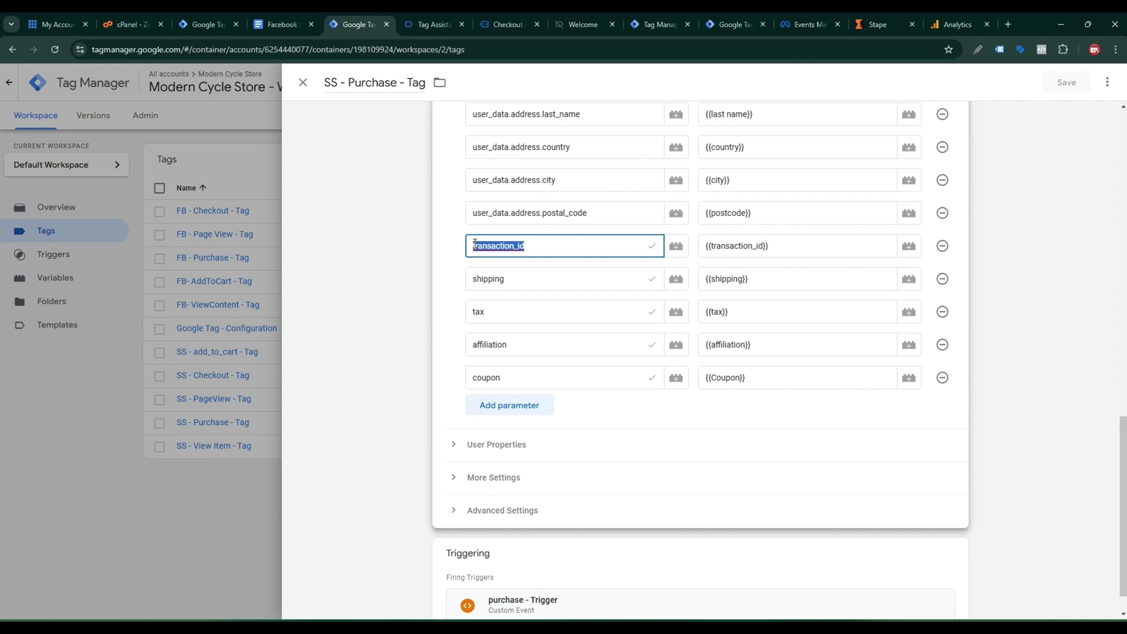
right_click(492, 249)
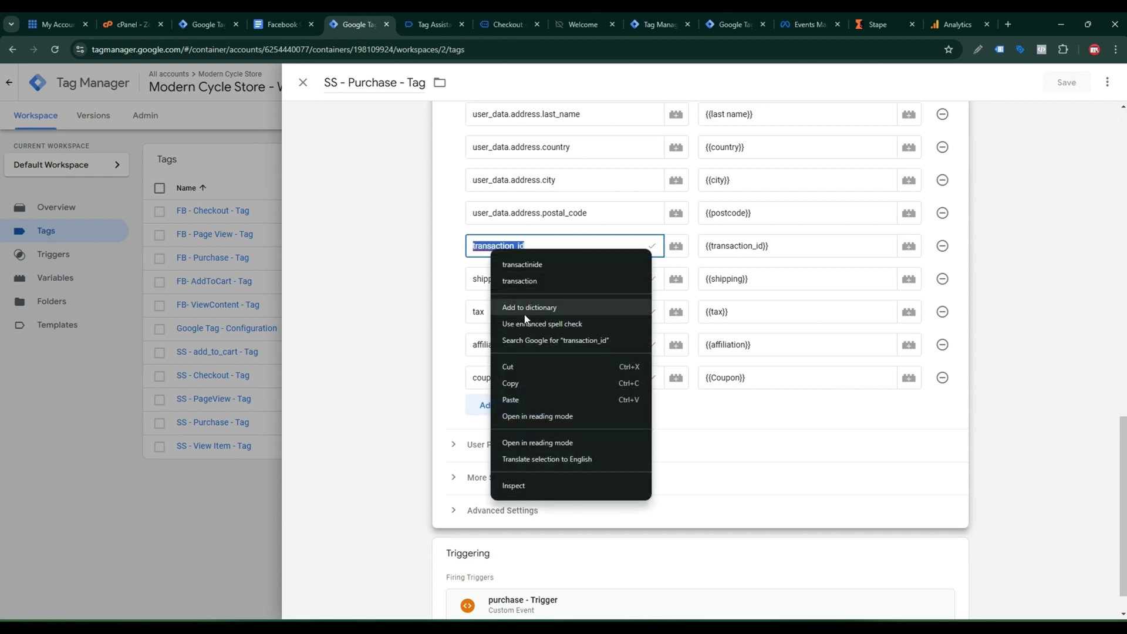
click(519, 387)
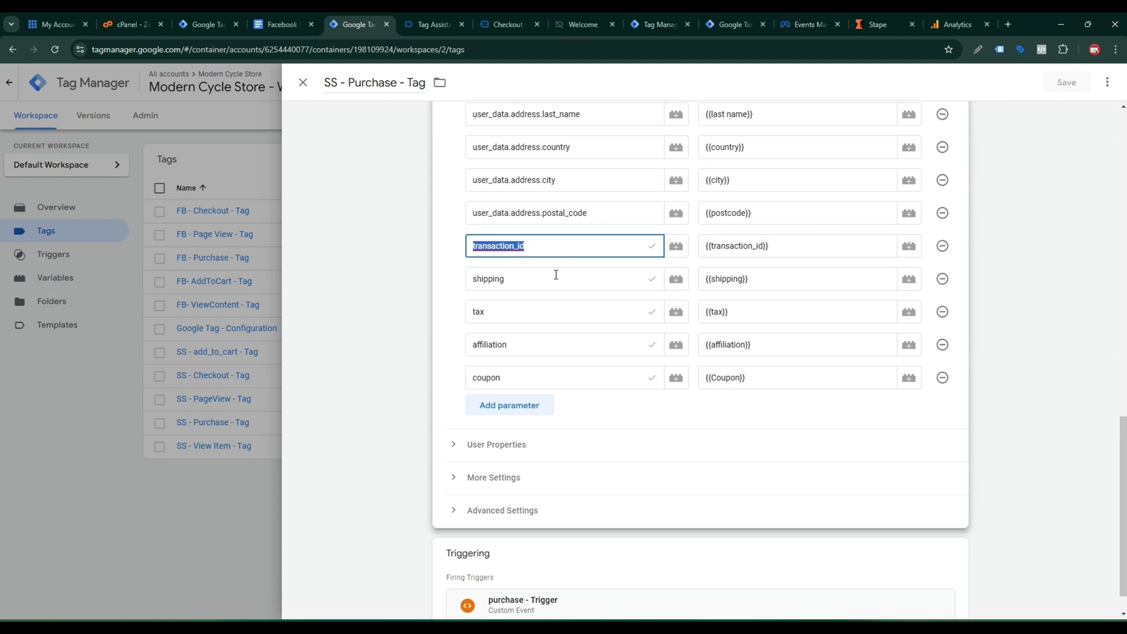
click(692, 292)
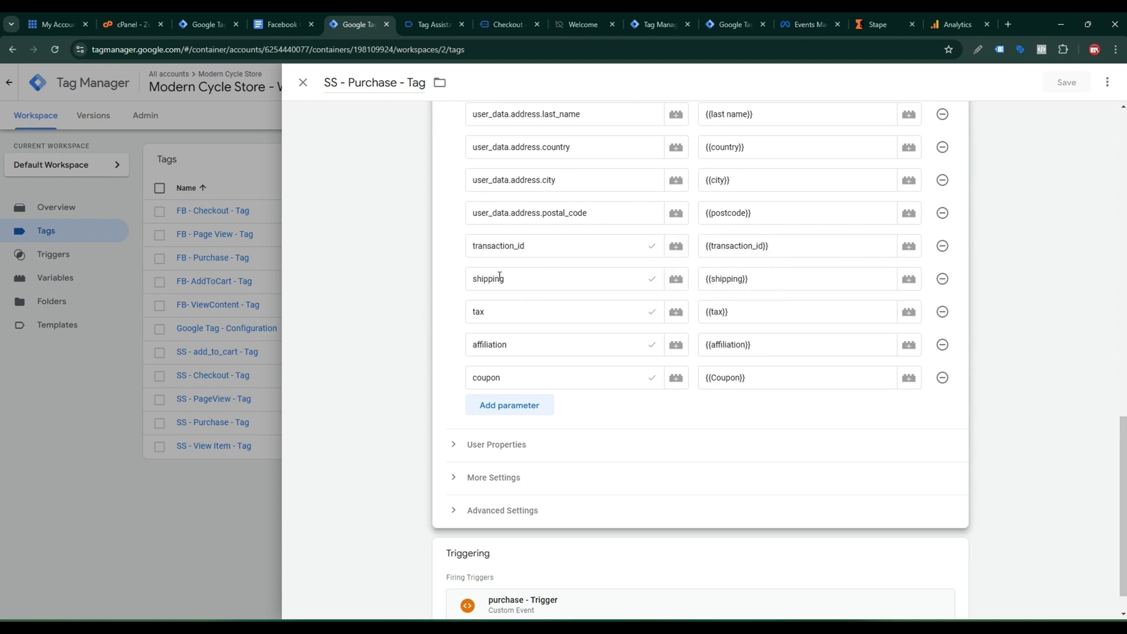
double_click(504, 249)
right_click(504, 249)
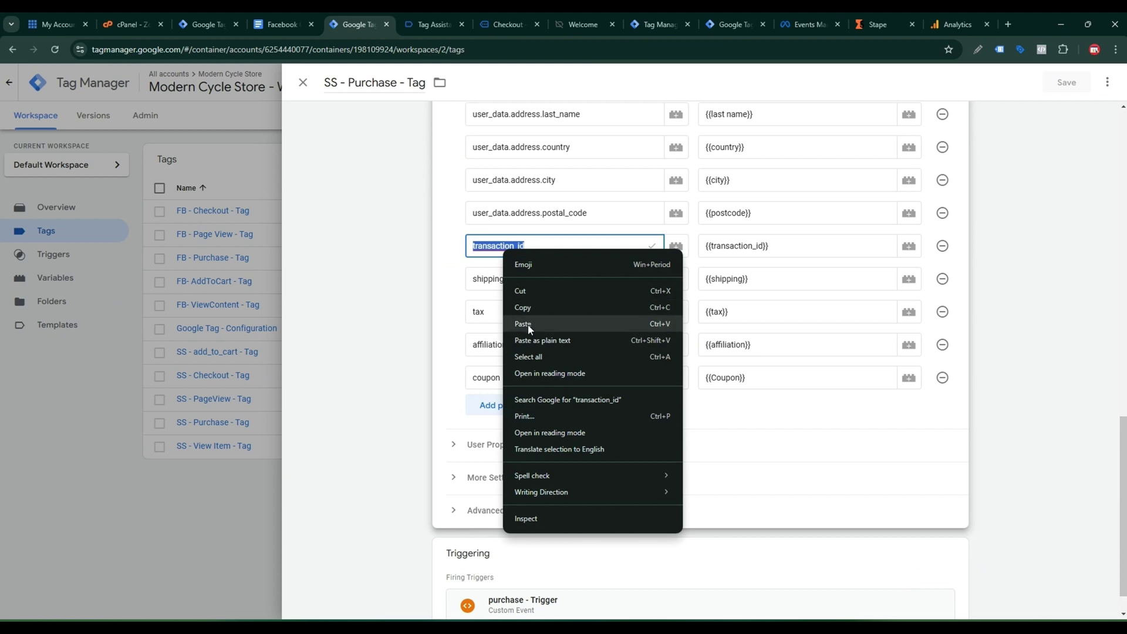
click(524, 319)
double_click(517, 249)
right_click(515, 247)
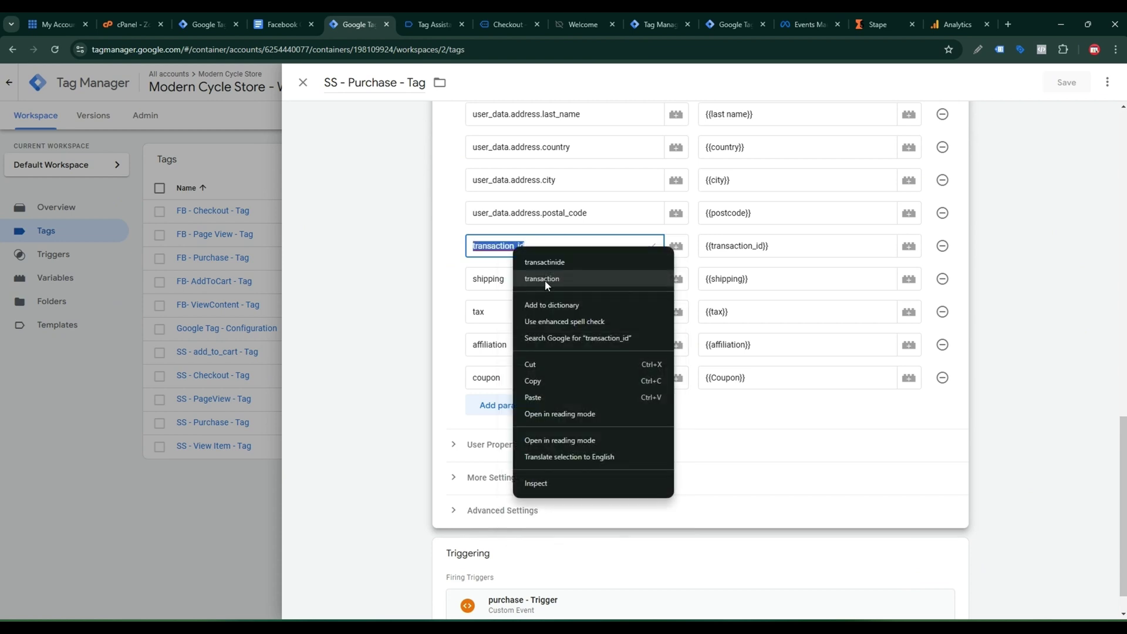
click(532, 381)
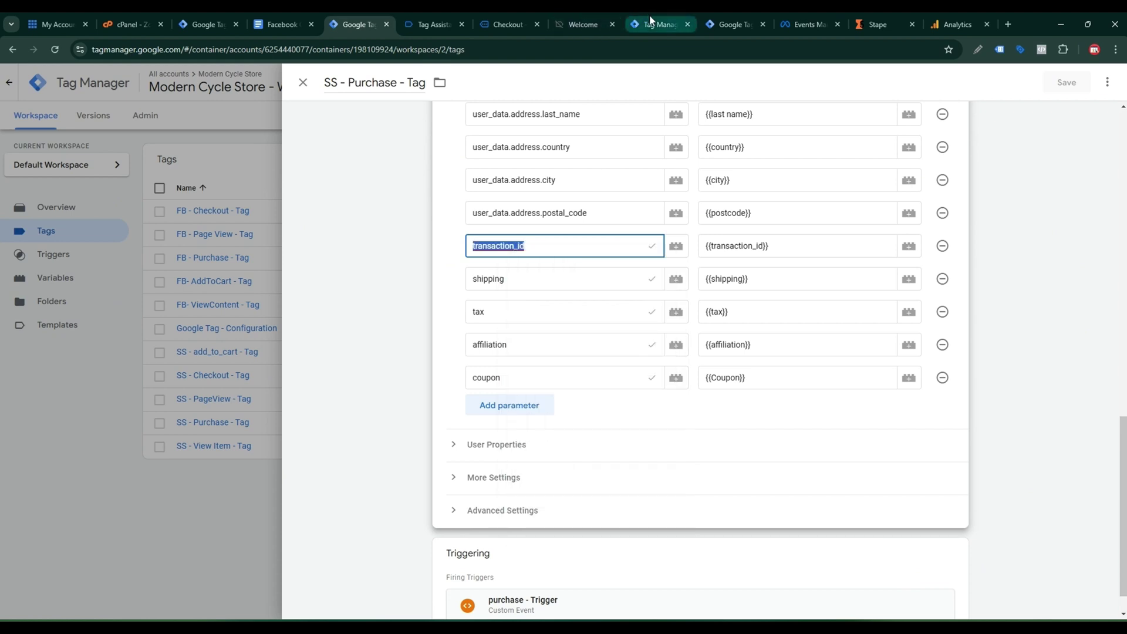
click(674, 16)
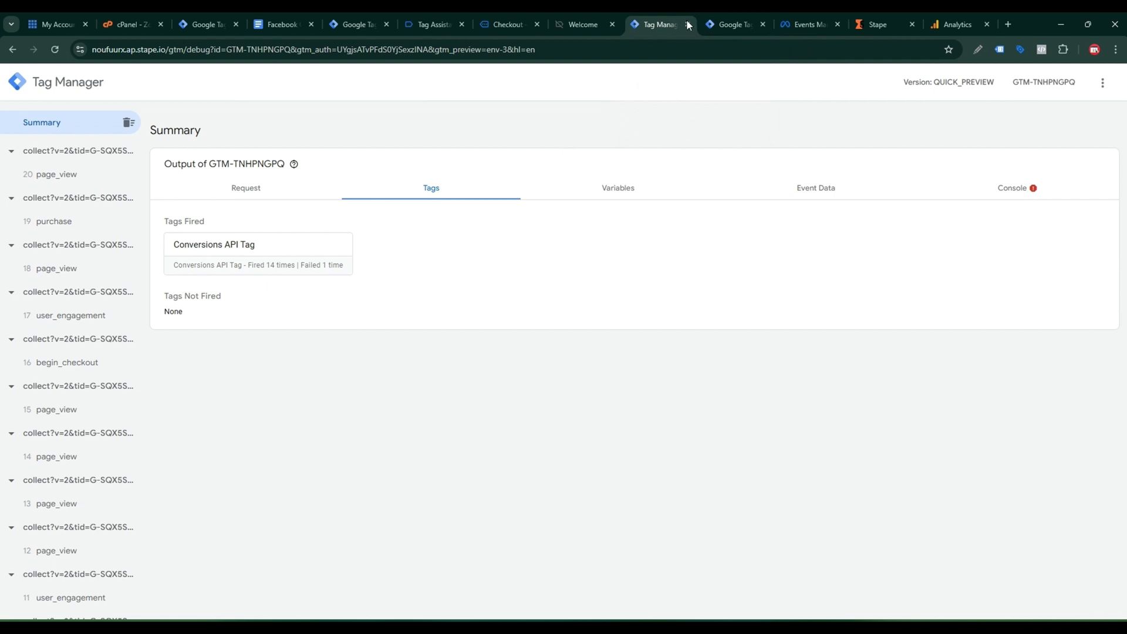
drag(712, 20, 648, 18)
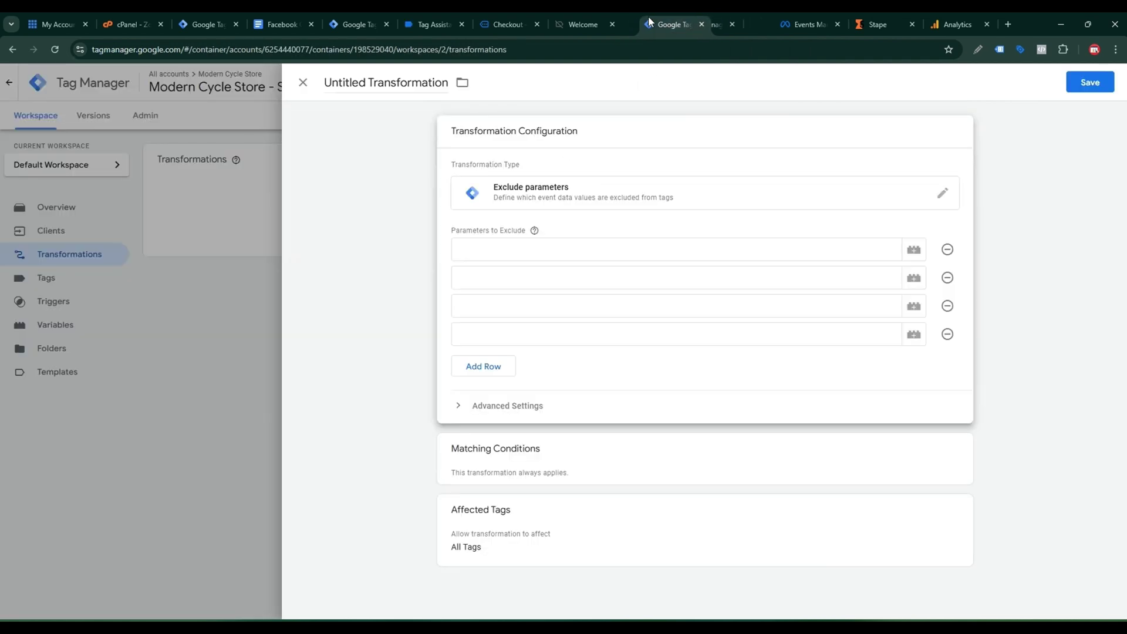
click(525, 254)
key(ctrl+v)
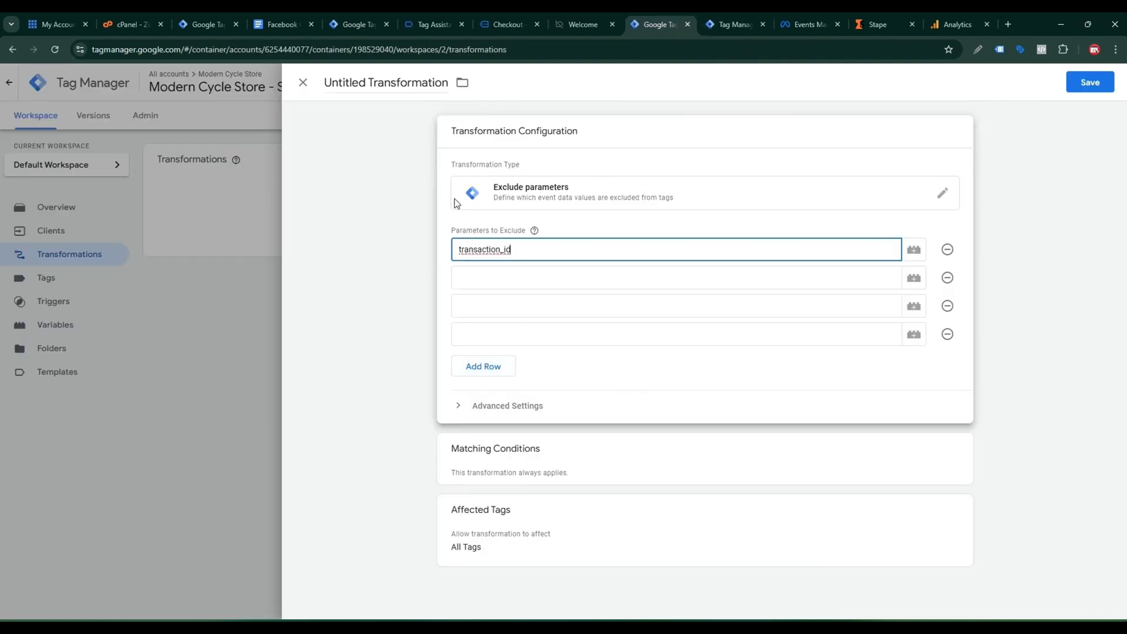
Step: Copy the shipping parameter name from the purchase tag into the transformation's second excluded-parameter row
click(364, 20)
double_click(489, 277)
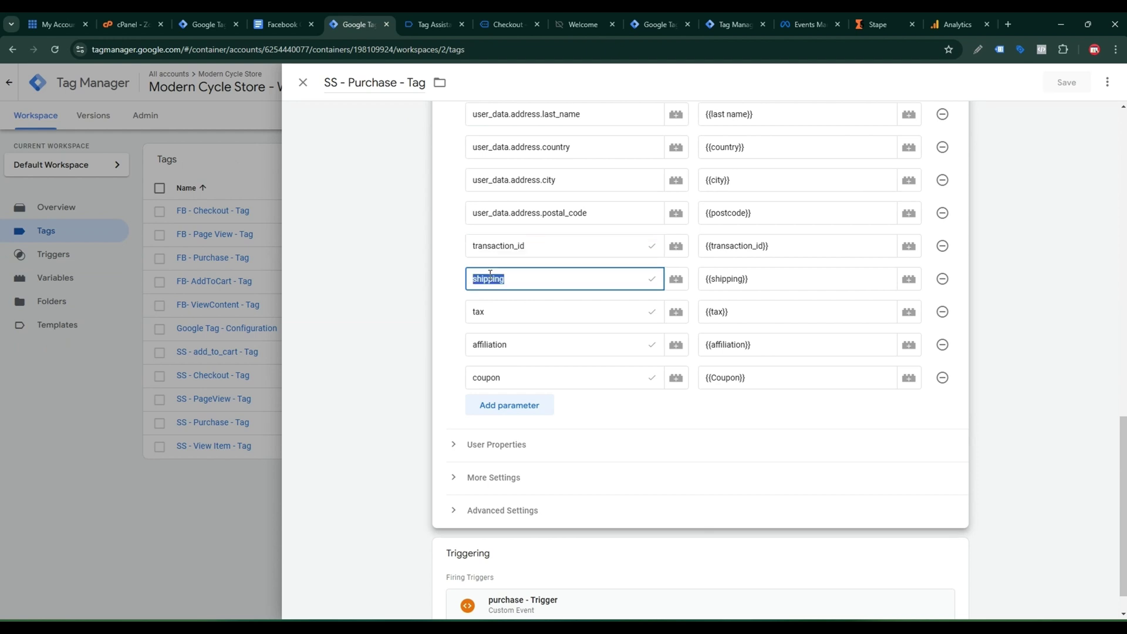
click(652, 24)
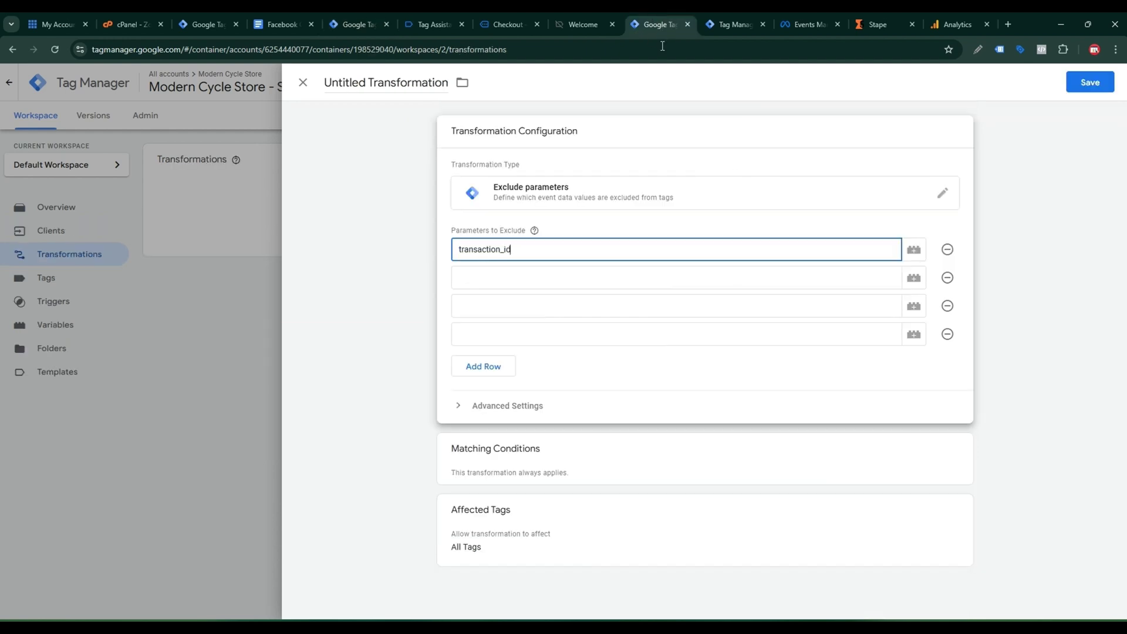
click(514, 276)
key(ctrl+v)
Step: Copy the tax parameter name from the purchase tag into the transformation's third excluded-parameter row
click(359, 24)
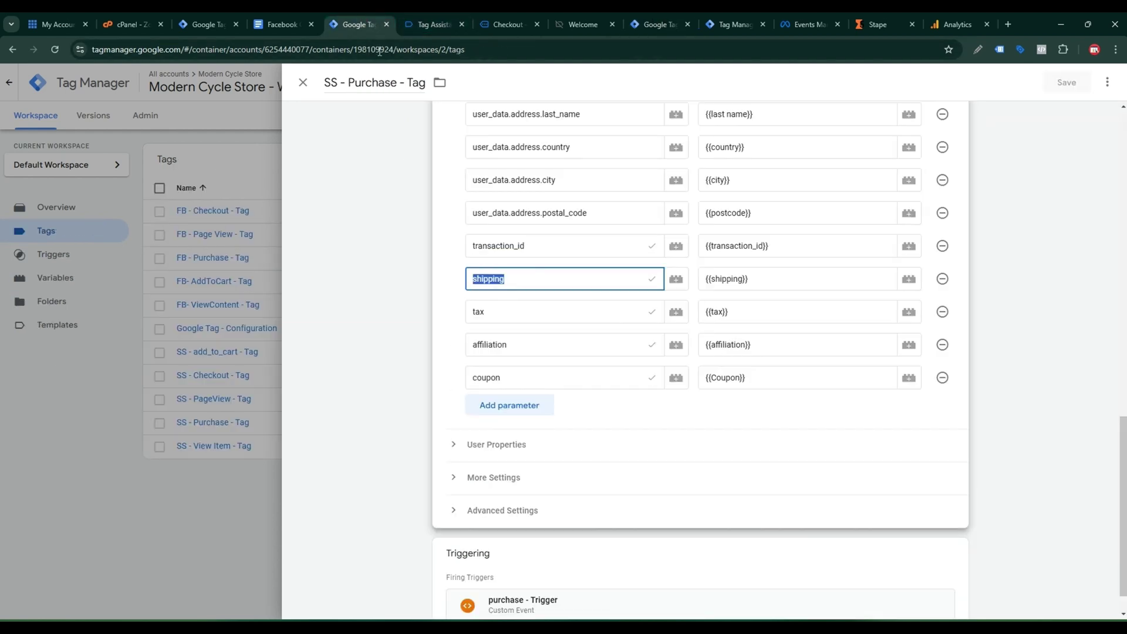
double_click(504, 308)
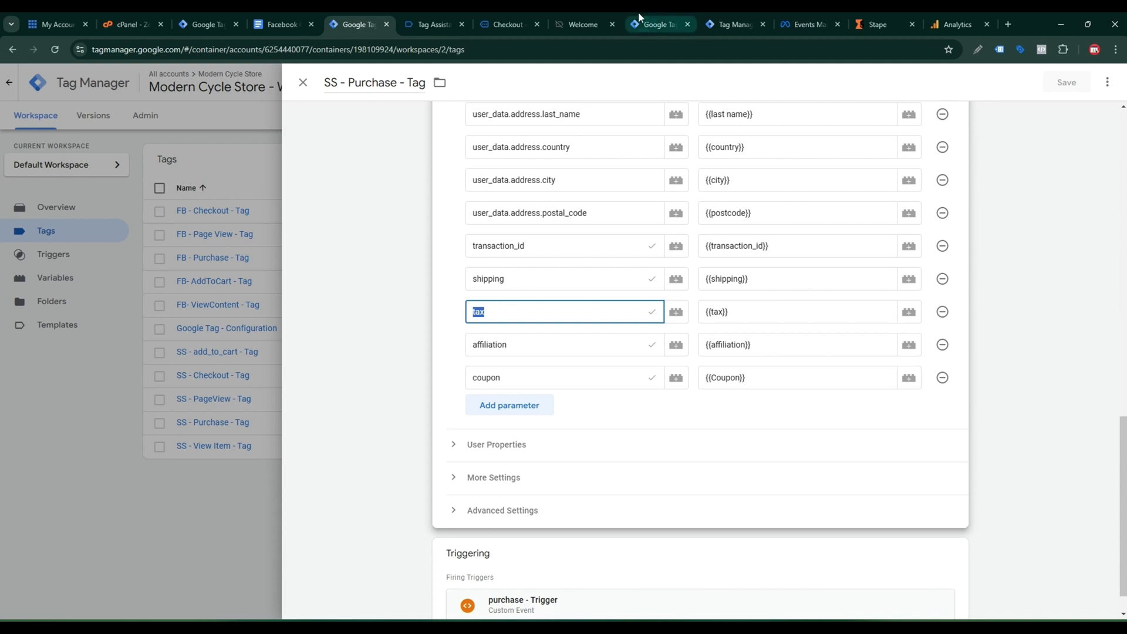
click(651, 24)
click(508, 305)
key(ctrl+v)
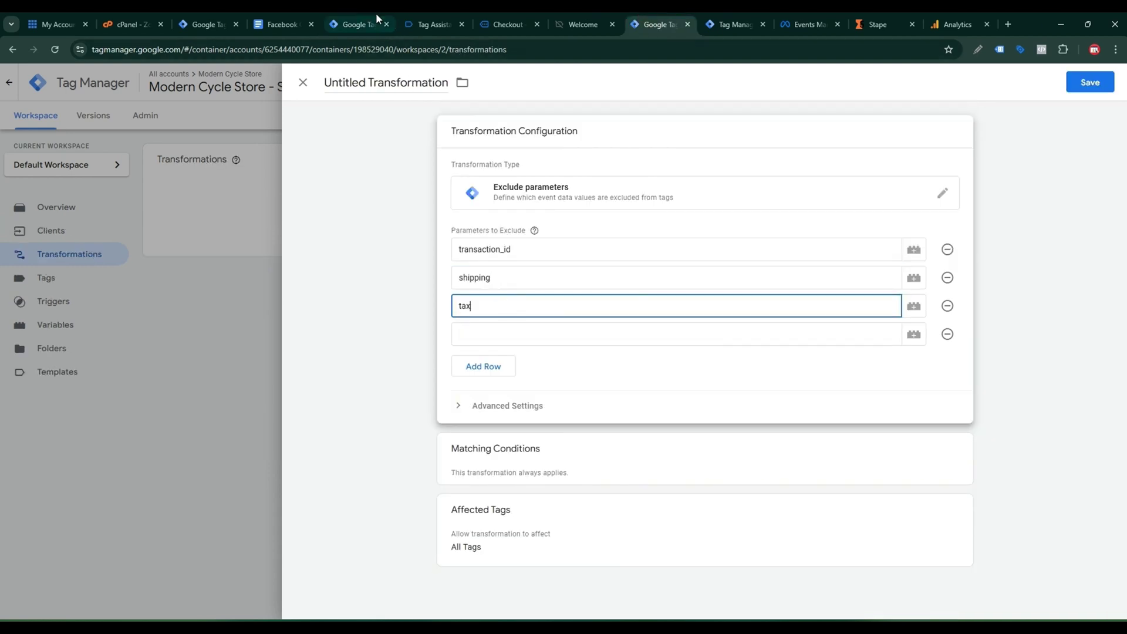
Step: Copy the affiliation parameter name from the web container's purchase tag into the transformation's fourth excluded-parameter row
click(355, 24)
double_click(493, 344)
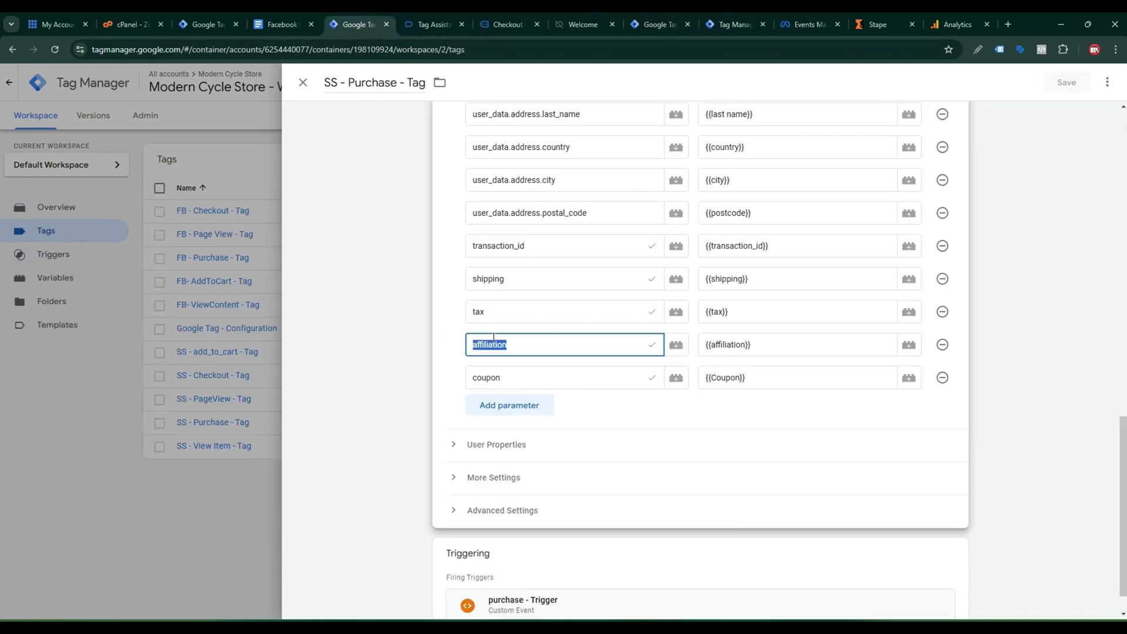
click(651, 24)
click(486, 335)
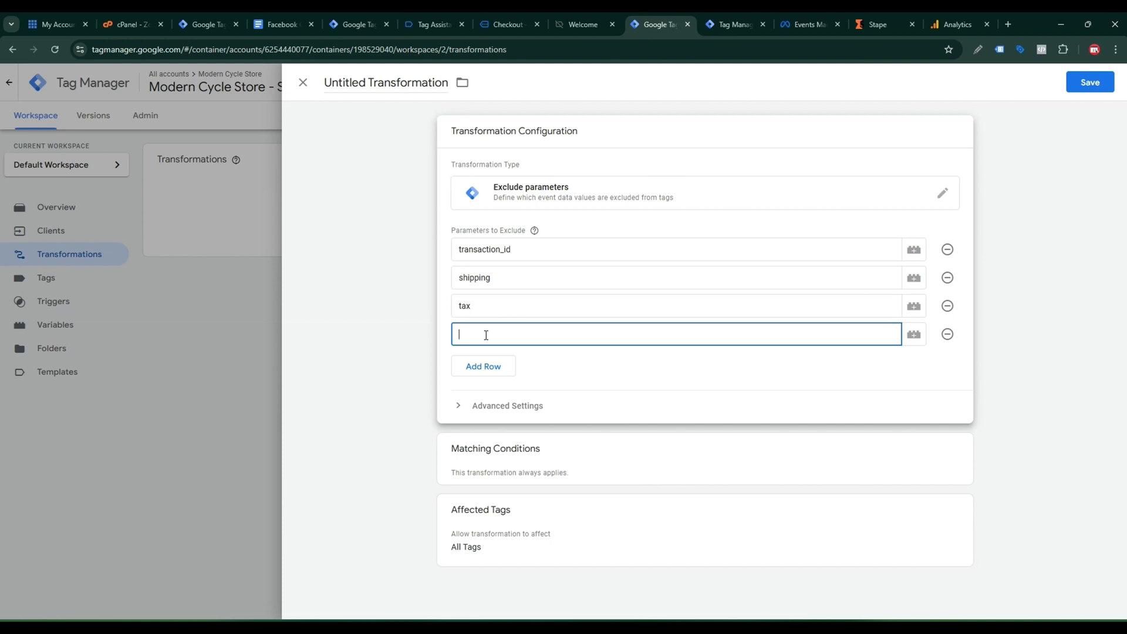
key(ctrl+v)
Step: Add a fifth excluded-parameter row and copy the coupon parameter name from the purchase tag into it
click(490, 369)
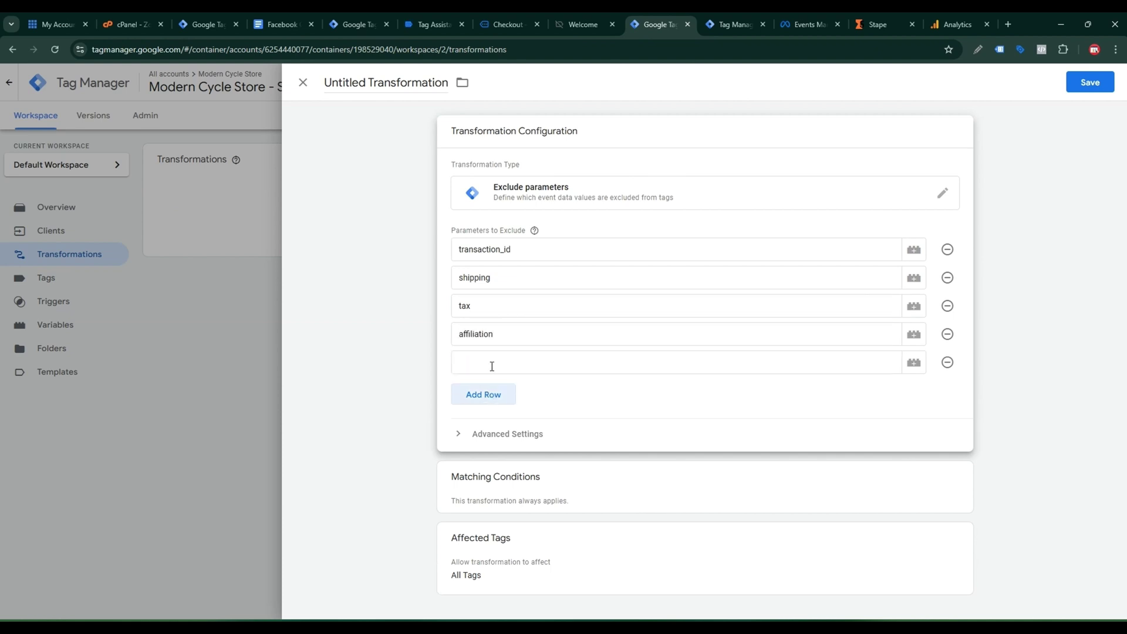
click(355, 23)
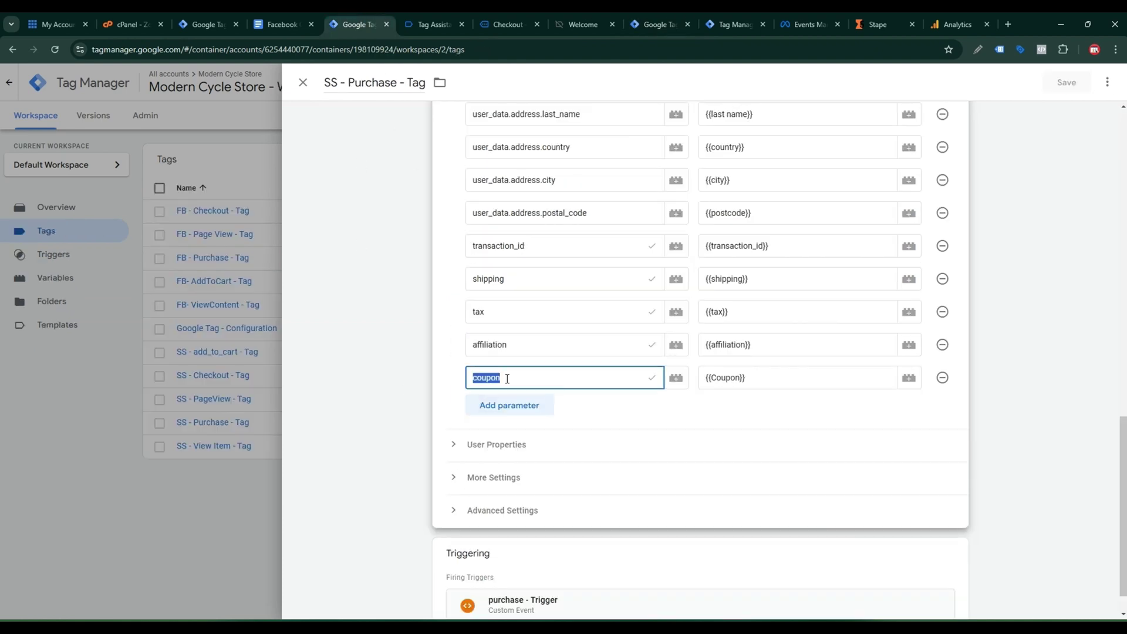
click(643, 22)
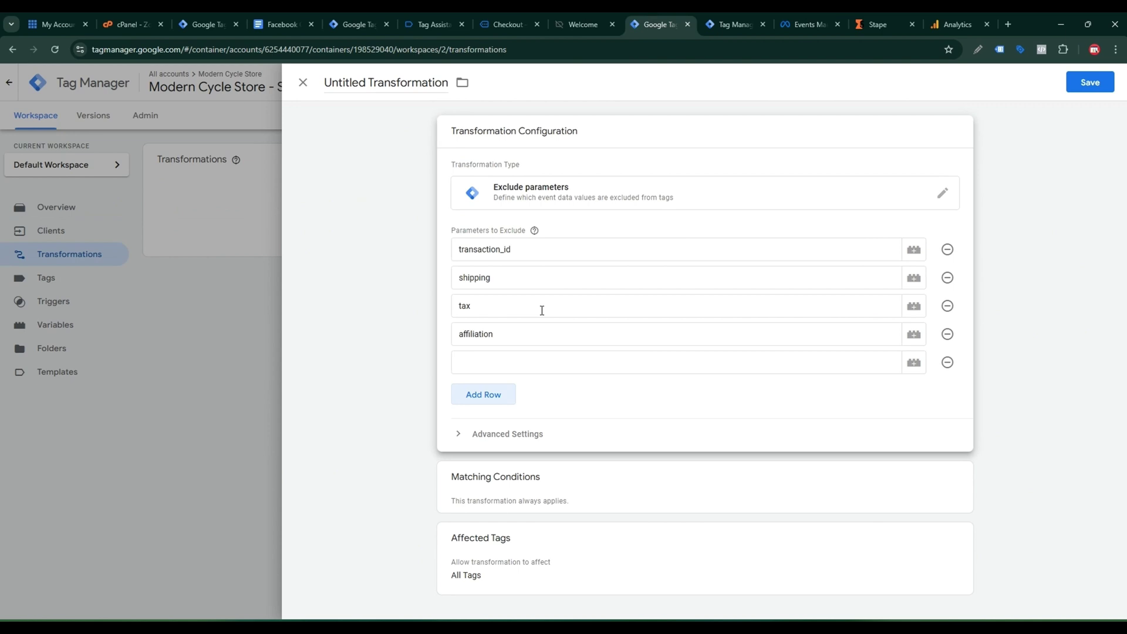
click(495, 358)
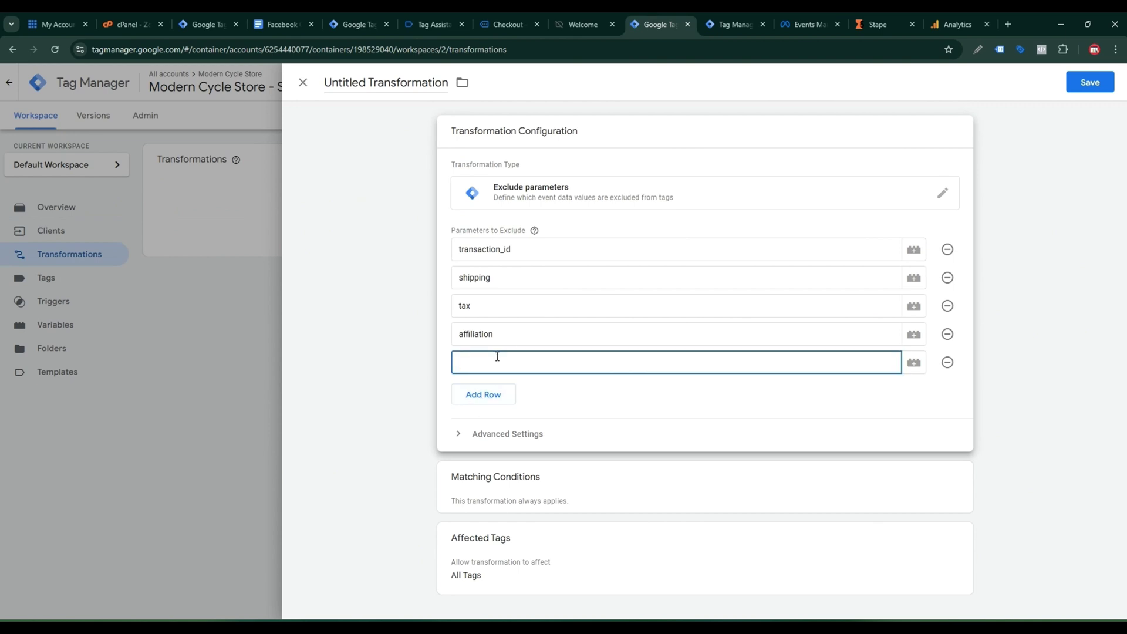
click(365, 25)
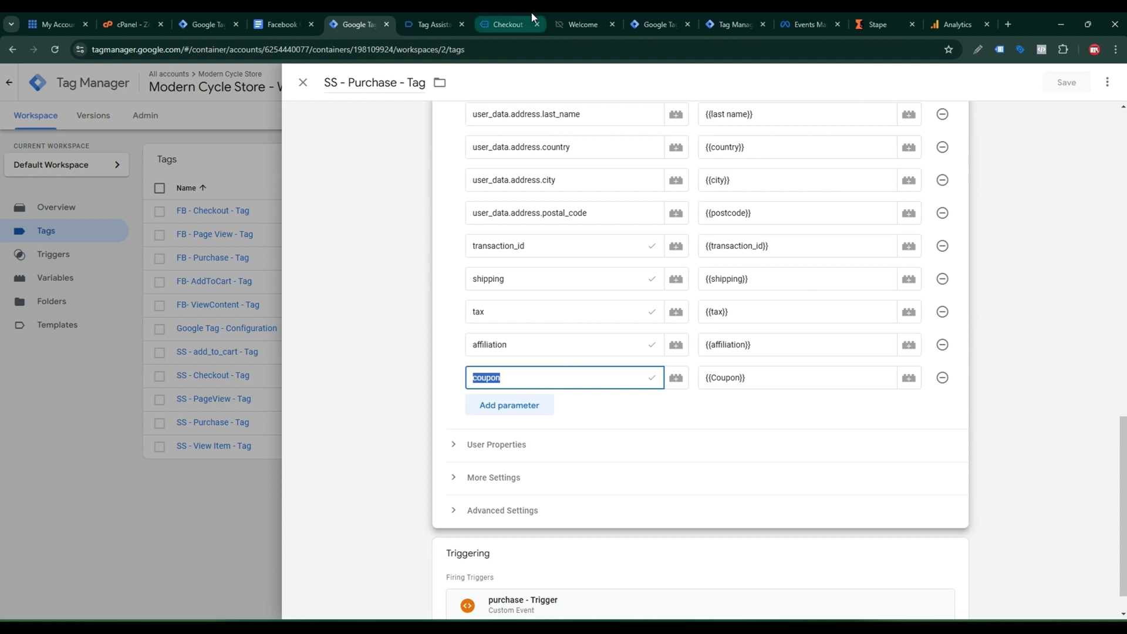
click(646, 24)
key(ctrl+v)
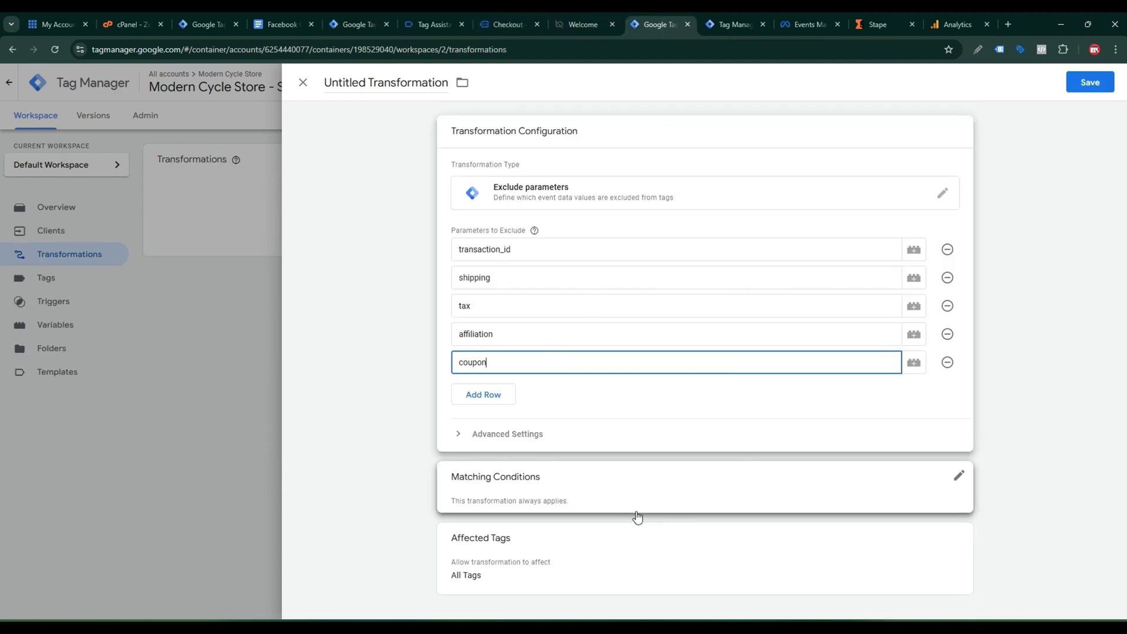
Step: Limit the transformation's affected tags to some tags, including only the Conversions API Tag
click(625, 555)
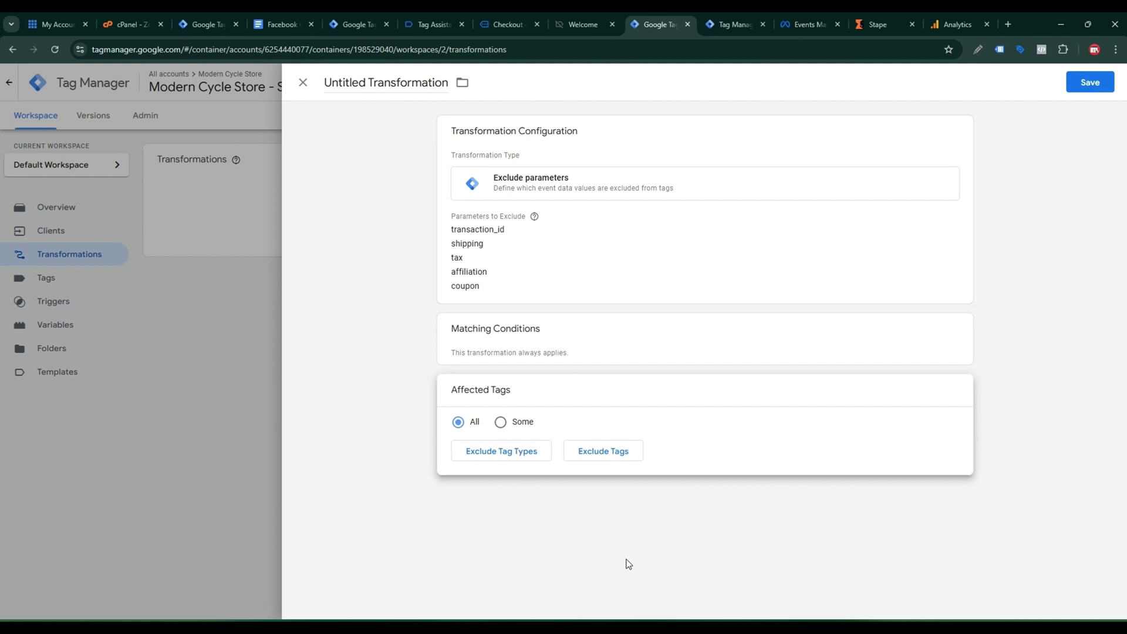
click(511, 422)
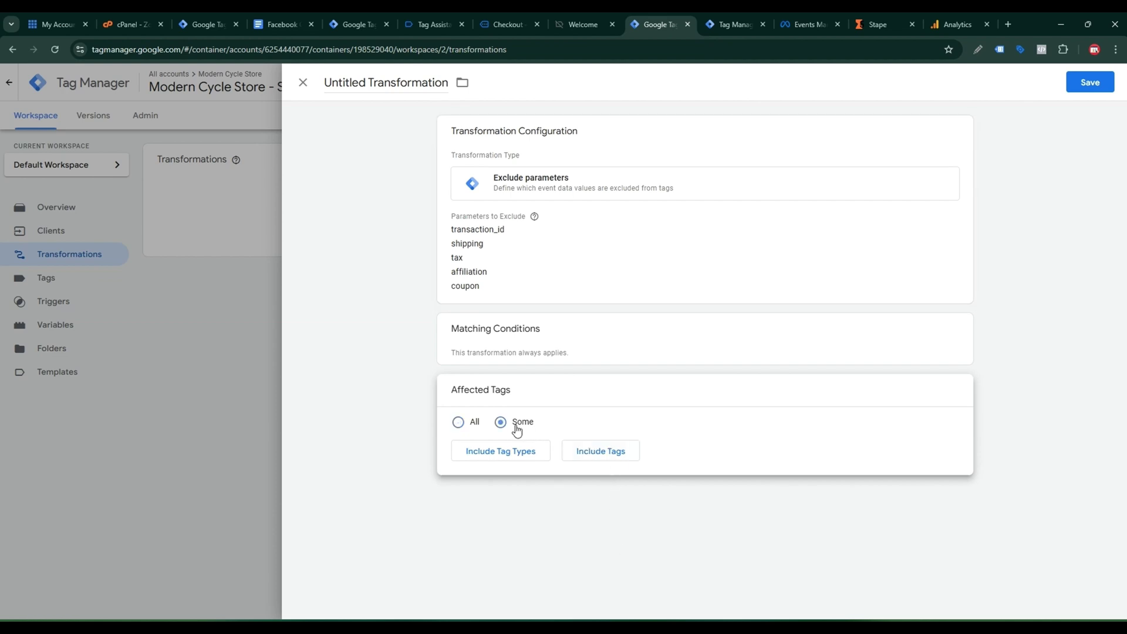
click(598, 452)
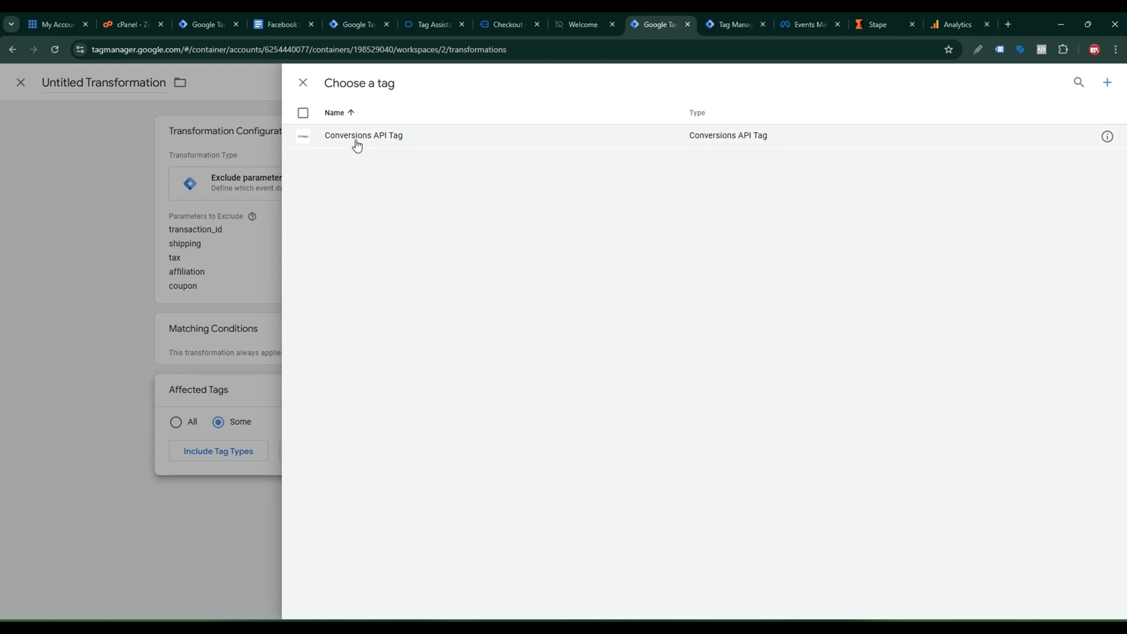
click(424, 139)
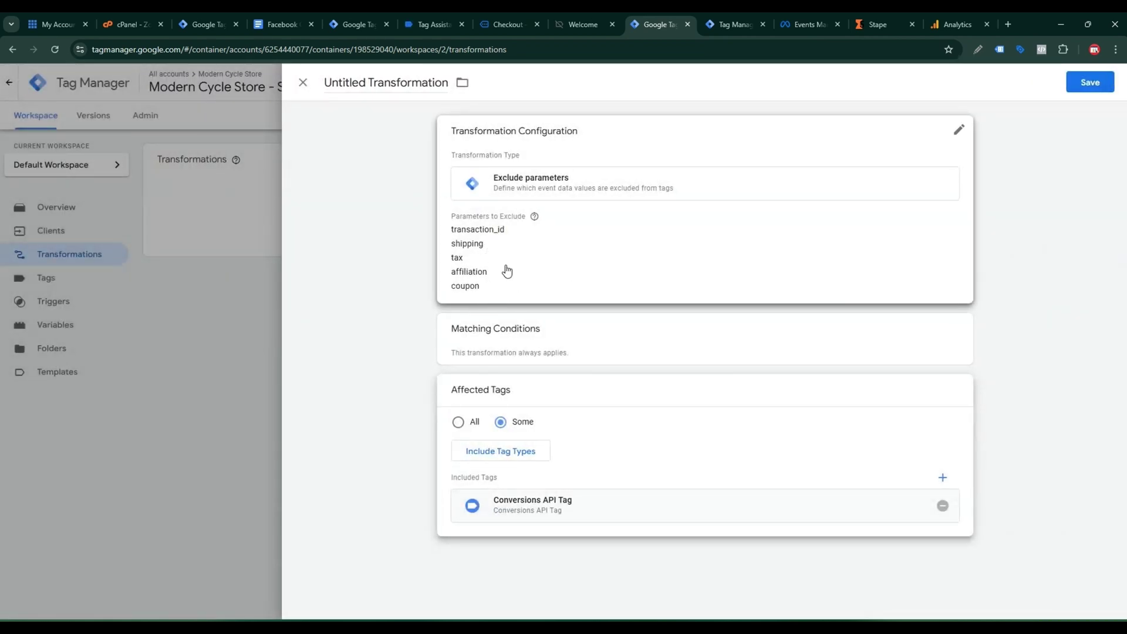
Step: Name the transformation FB - Transformation and save it
drag(367, 83, 322, 91)
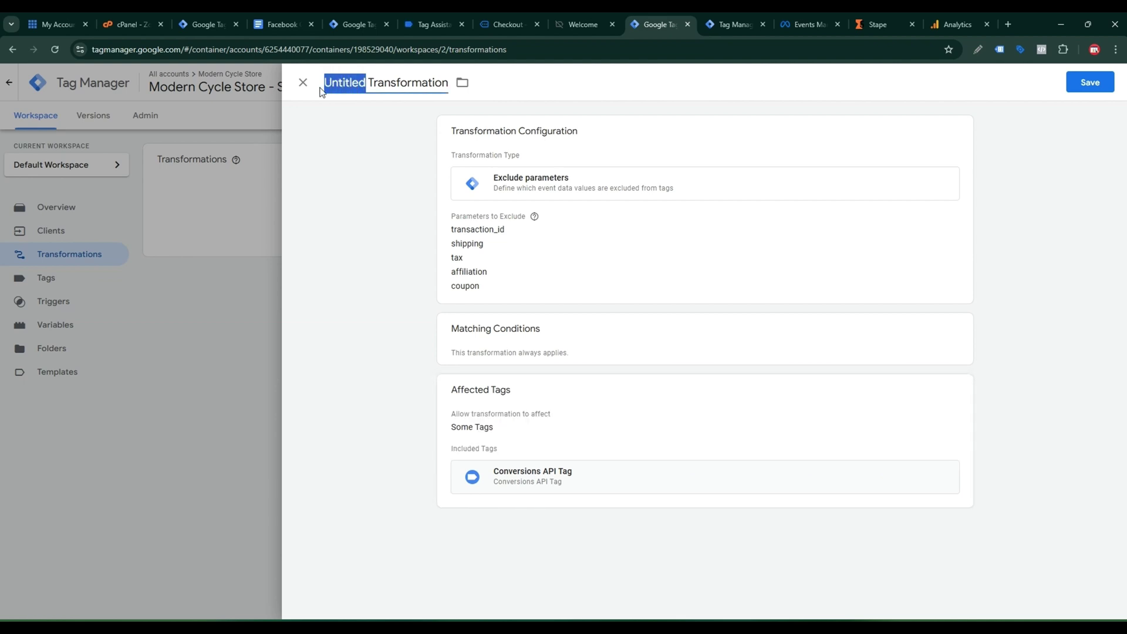
text(FD)
key(BackSpace)
text(b)
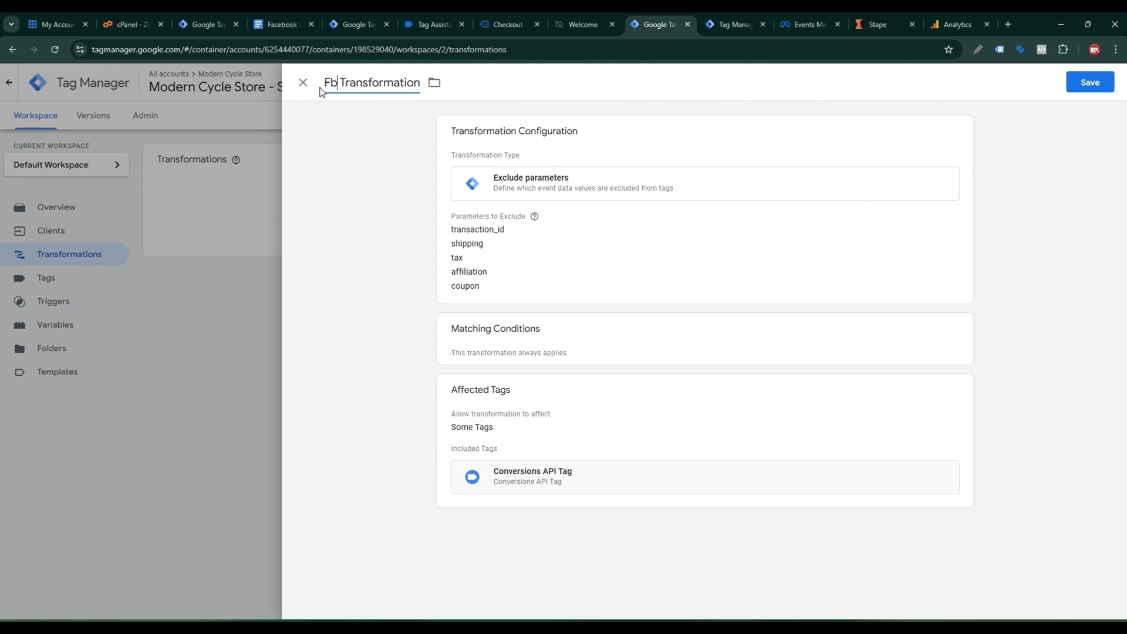
key(BackSpace)
text(B -)
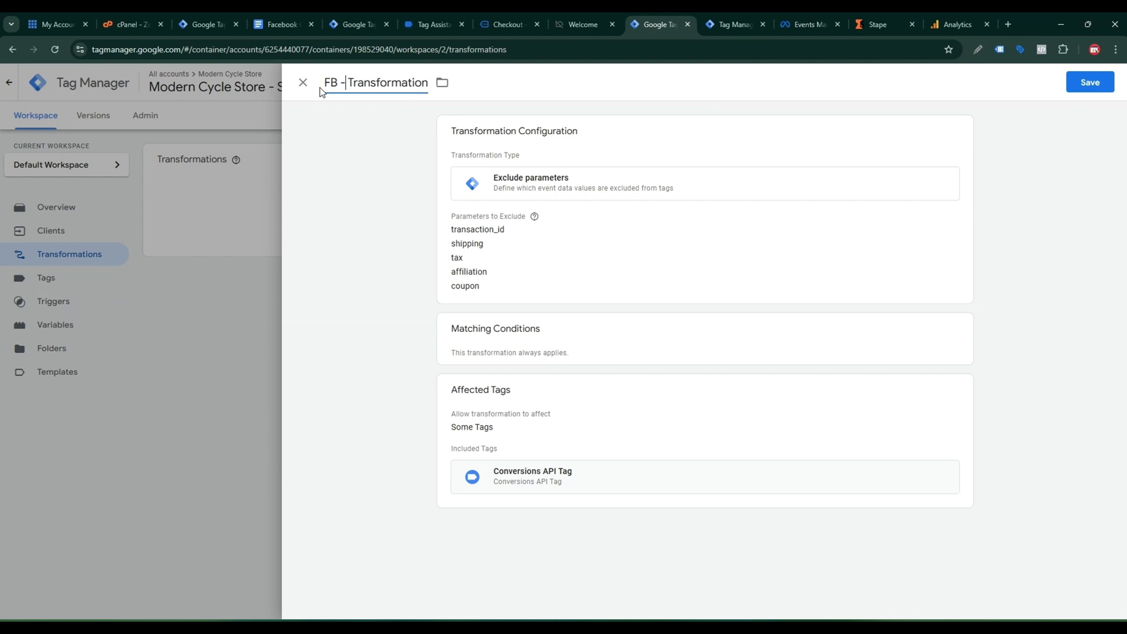
click(1083, 81)
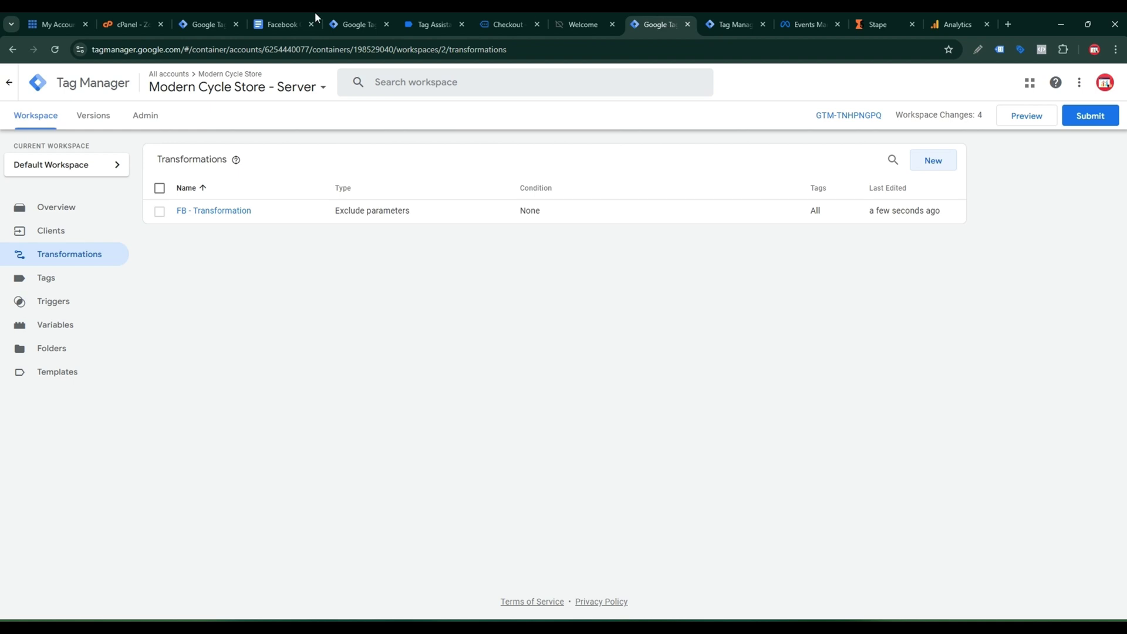
click(346, 25)
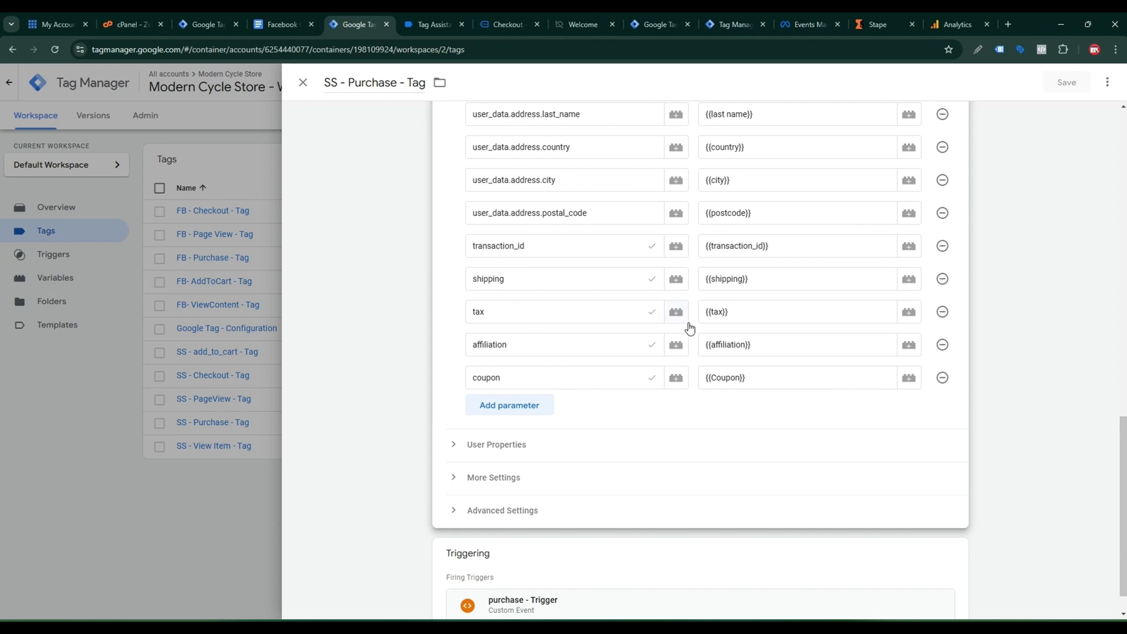
click(646, 24)
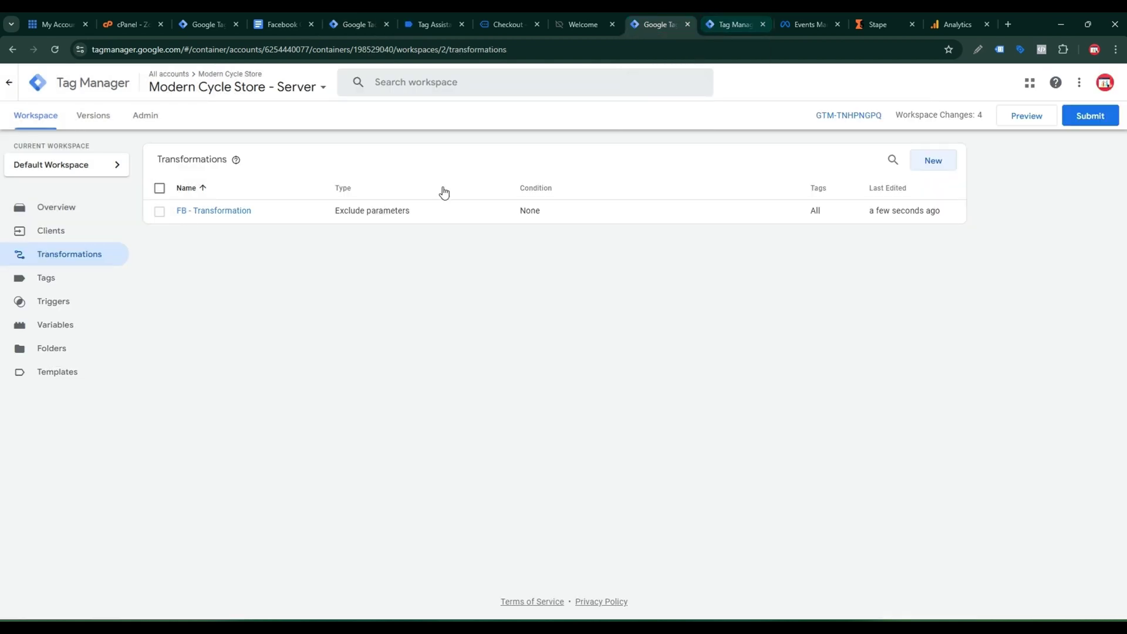
Step: Start a new tag in the server container with the Google Analytics: GA4 tag type
click(105, 285)
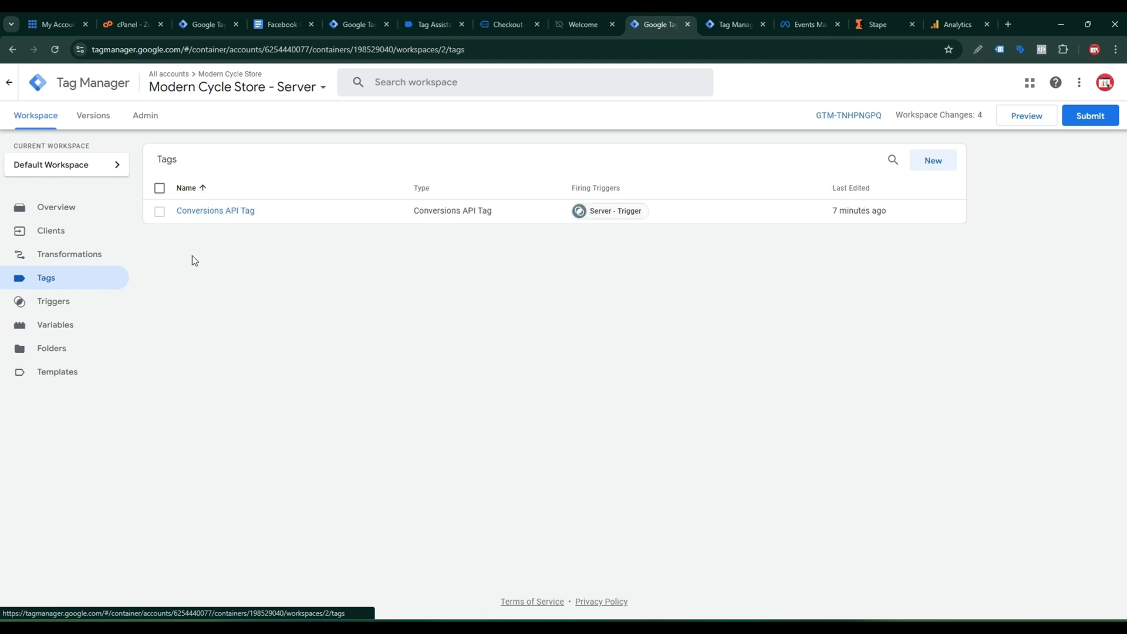
click(939, 162)
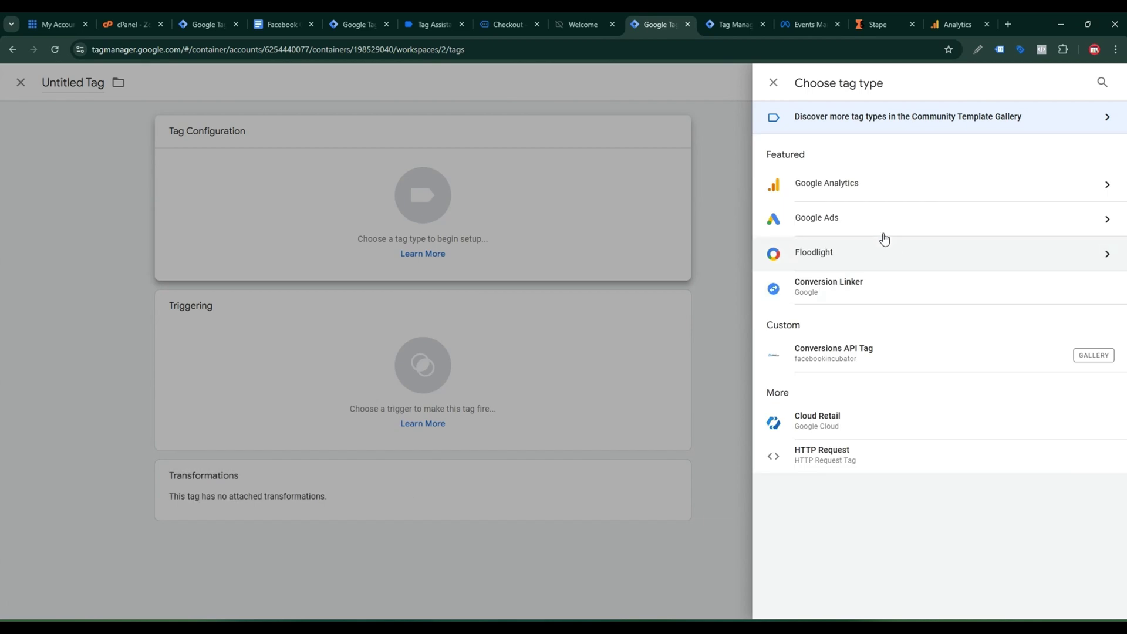
click(858, 187)
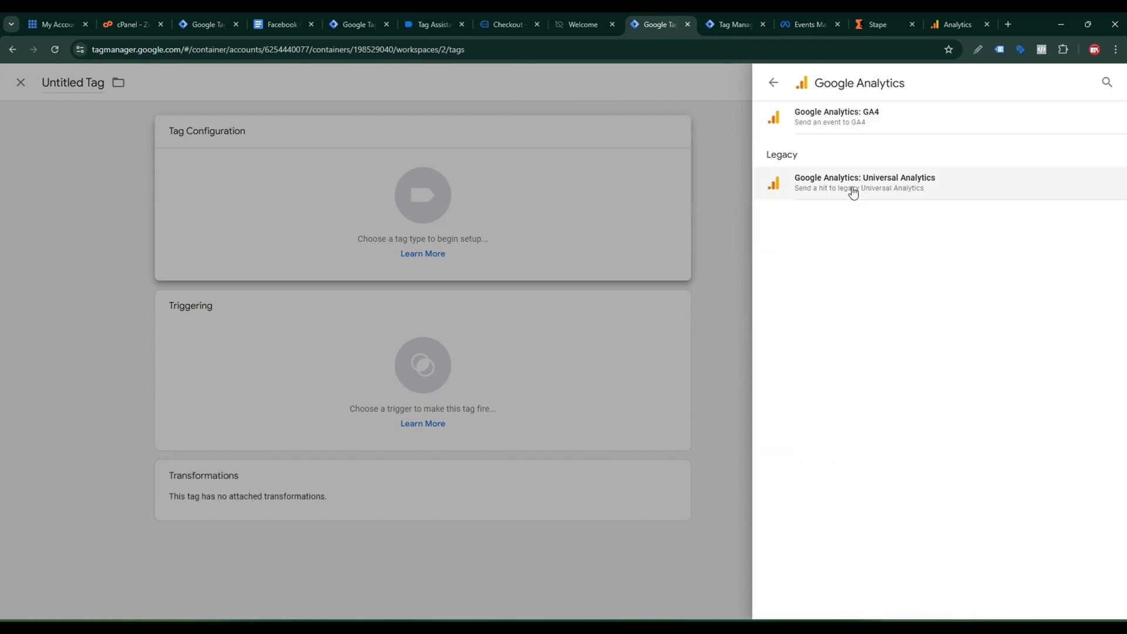
click(890, 124)
Step: Copy the measurement ID from the server web stream's details in Google Analytics into the new GA4 tag's Measurement ID
click(520, 253)
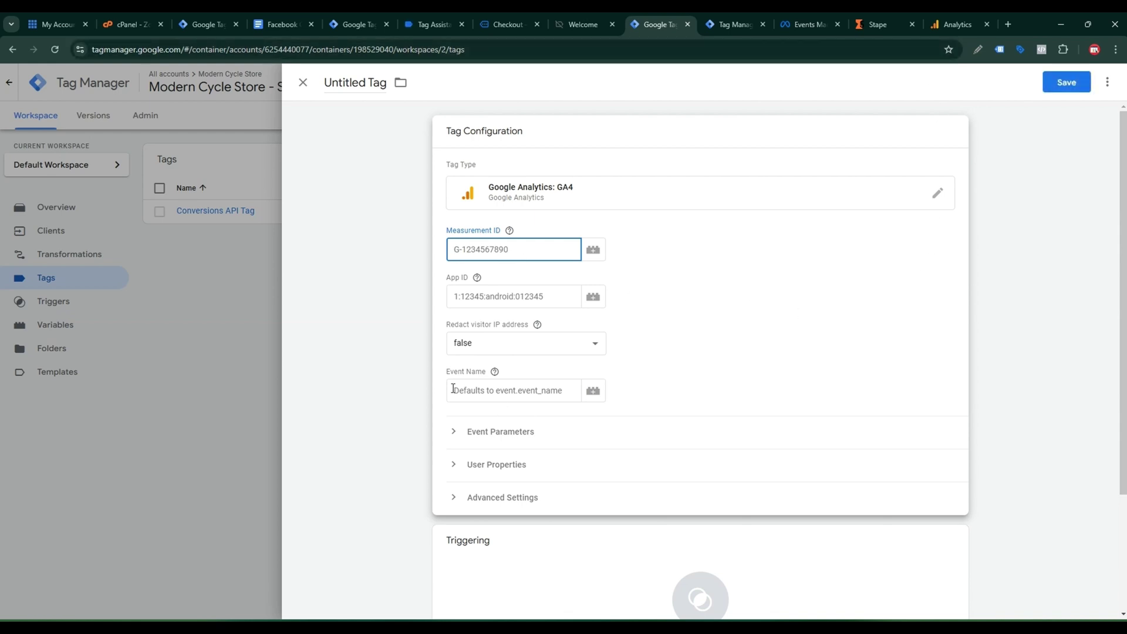
click(959, 23)
click(1014, 226)
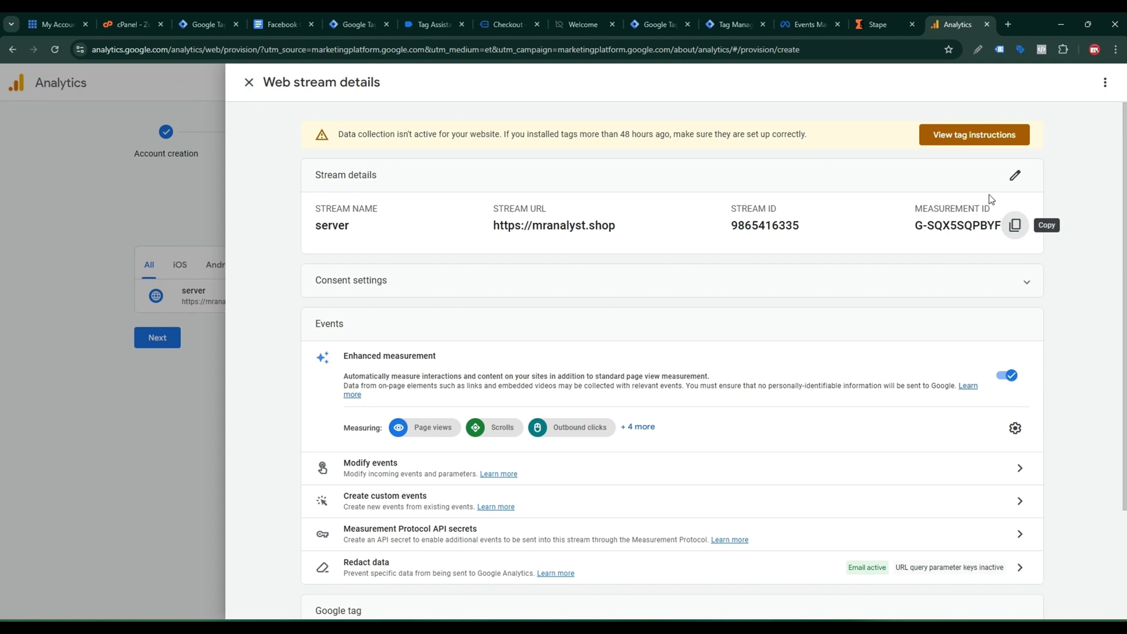
click(711, 21)
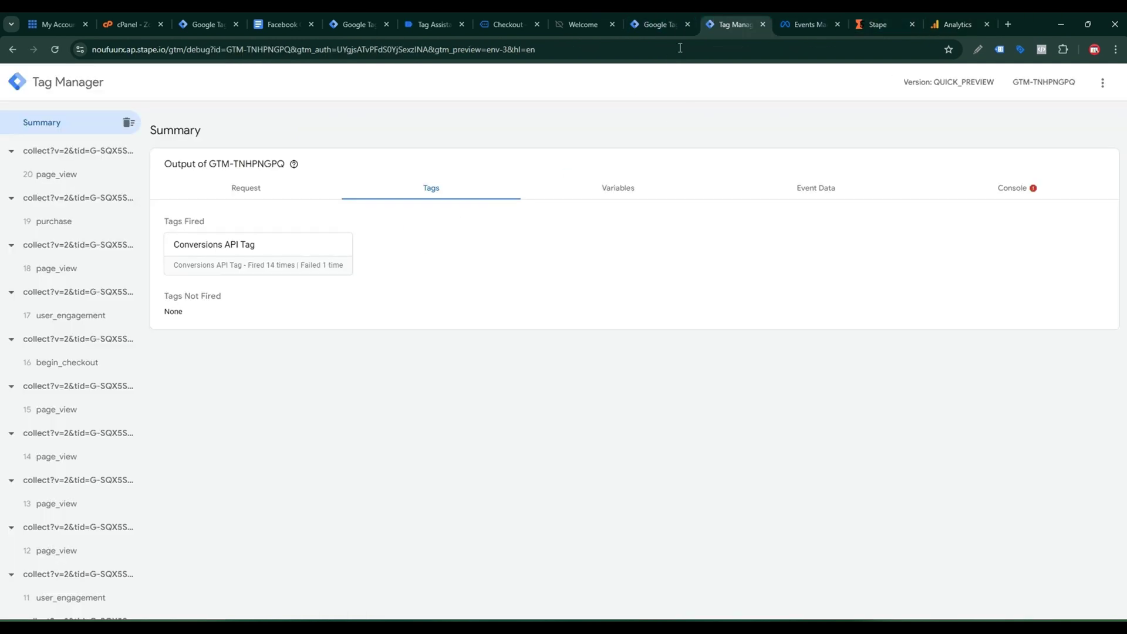
click(636, 18)
click(505, 251)
key(ctrl+v)
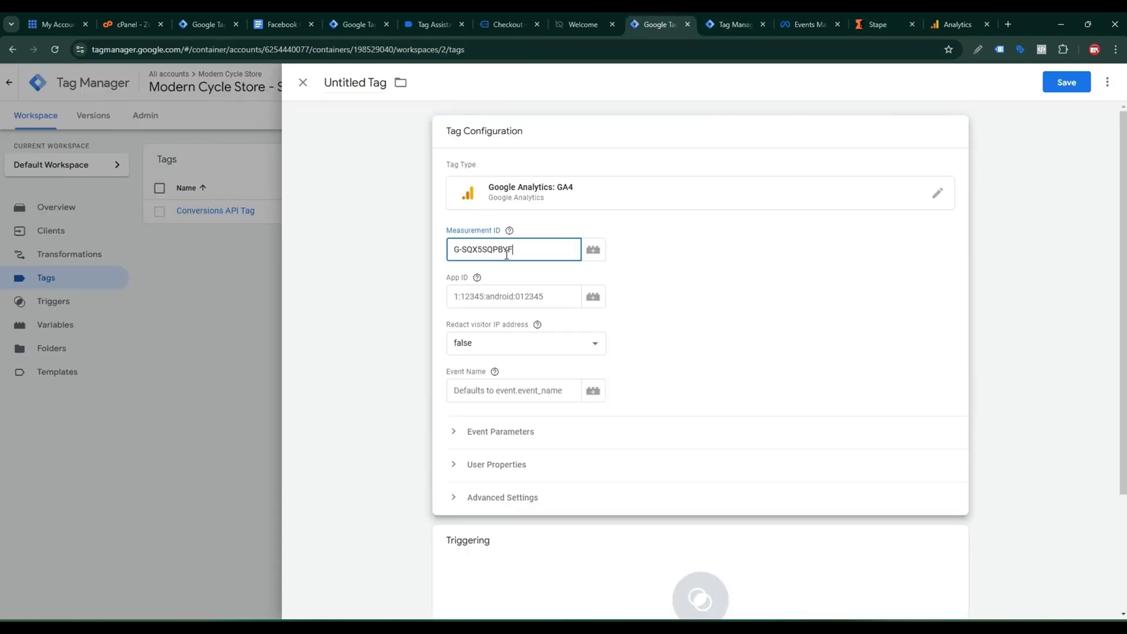
Step: Copy the stream ID from the Google Analytics web stream details into the GA4 tag's App ID, keeping visitor IP redaction at false
click(509, 291)
click(970, 23)
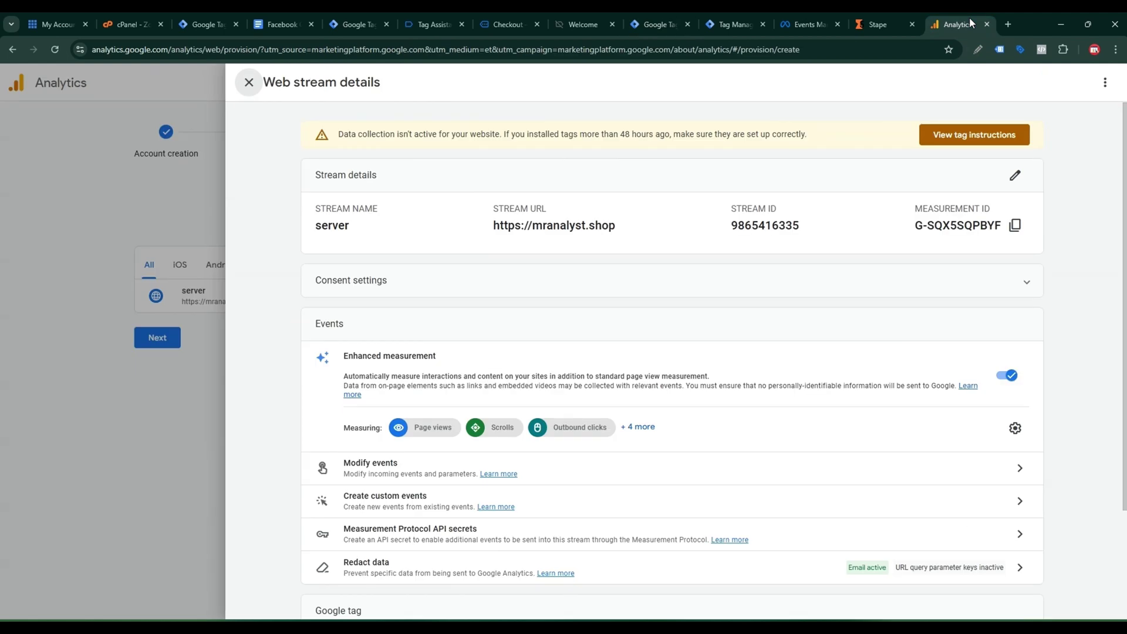
double_click(744, 221)
click(889, 21)
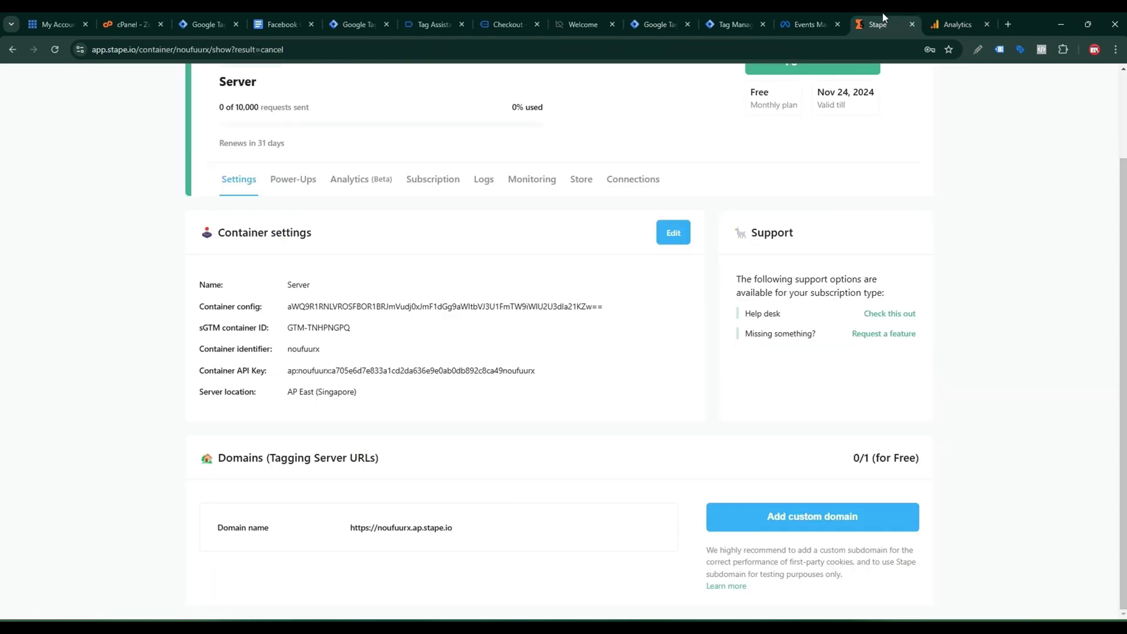
click(757, 29)
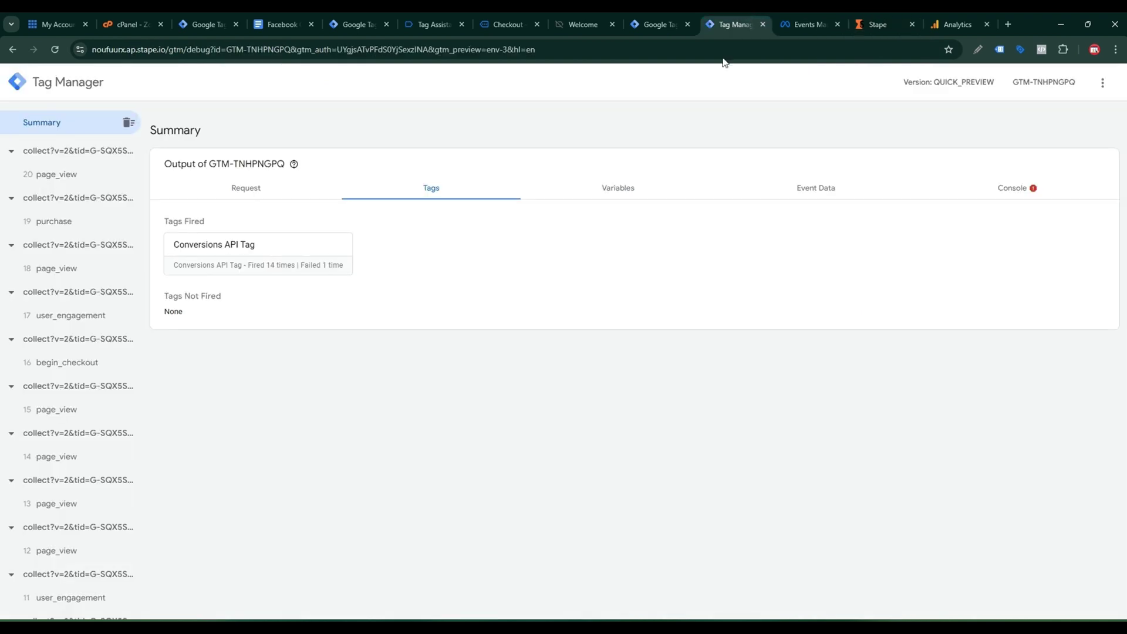
click(657, 24)
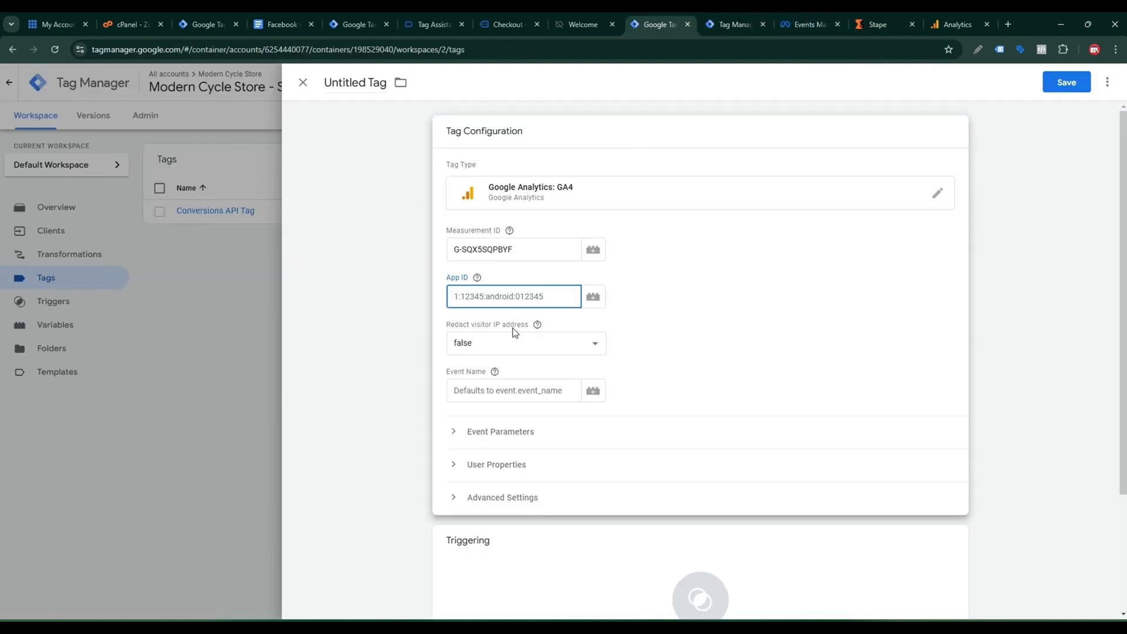
key(ctrl+v)
click(513, 349)
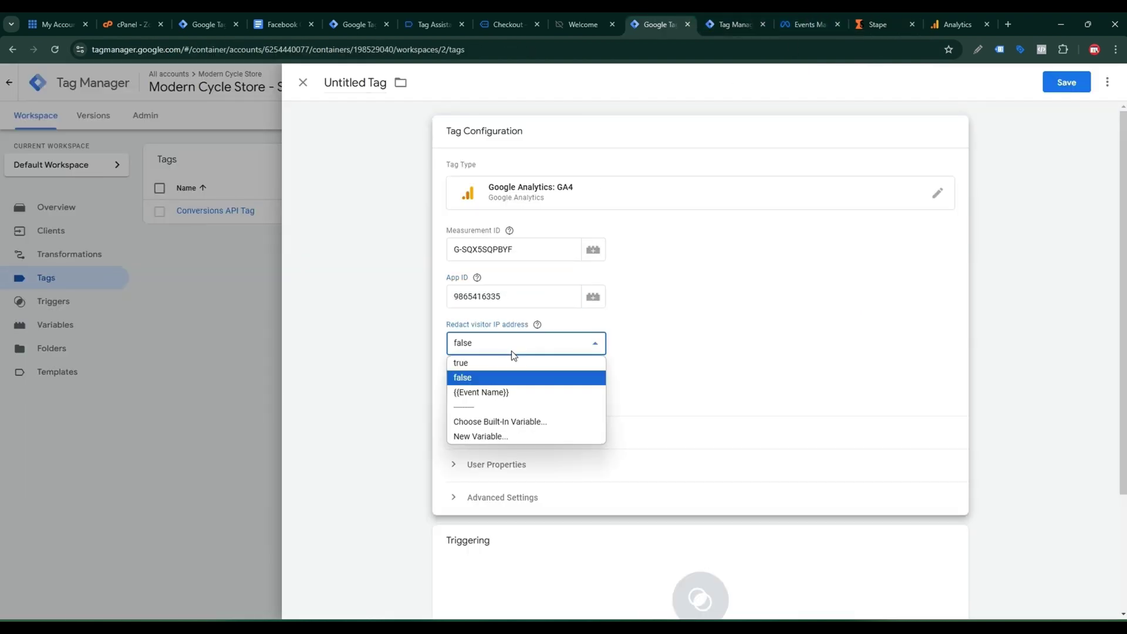
click(593, 329)
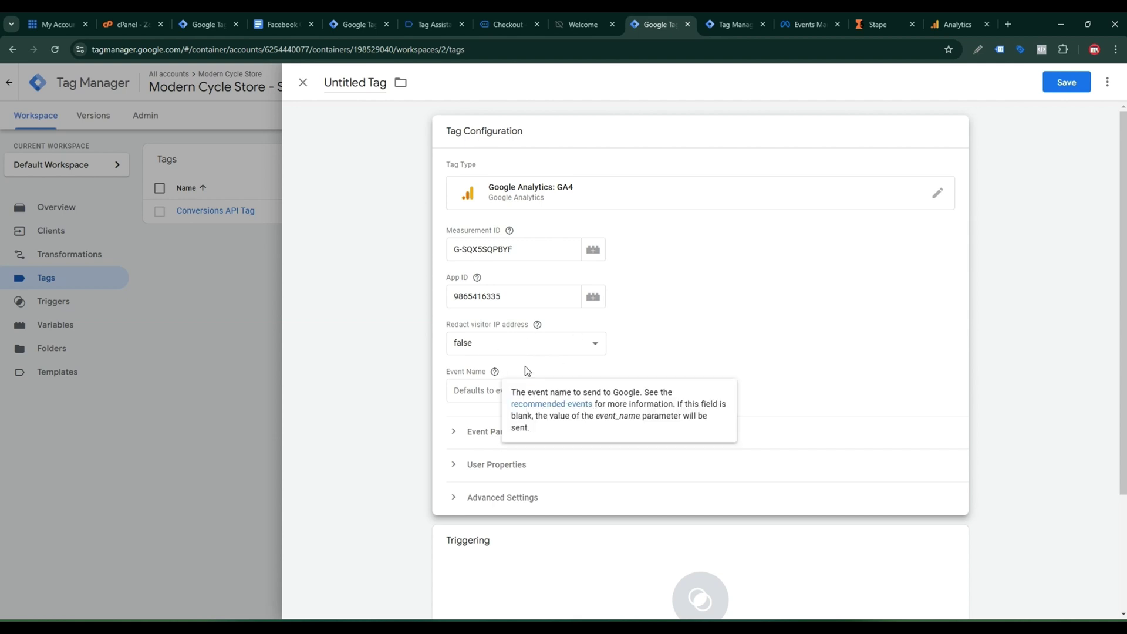
Step: Assign Server - Trigger as the GA4 tag's firing trigger and save the tag as Google Analytics GA4
scroll(675, 388, down, 3)
click(657, 435)
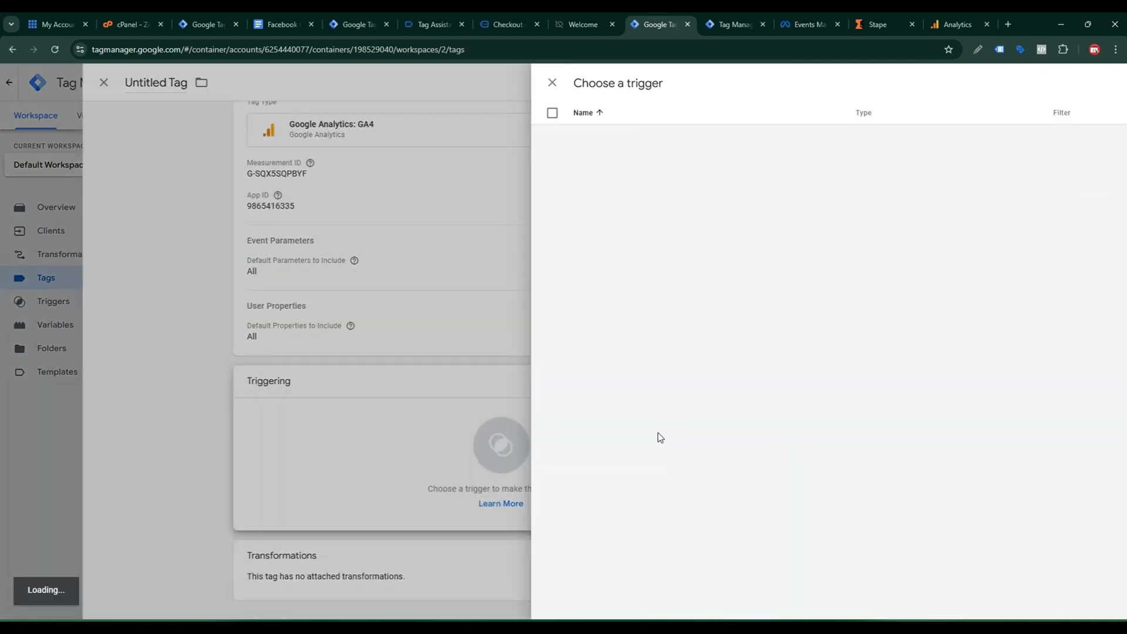
click(378, 160)
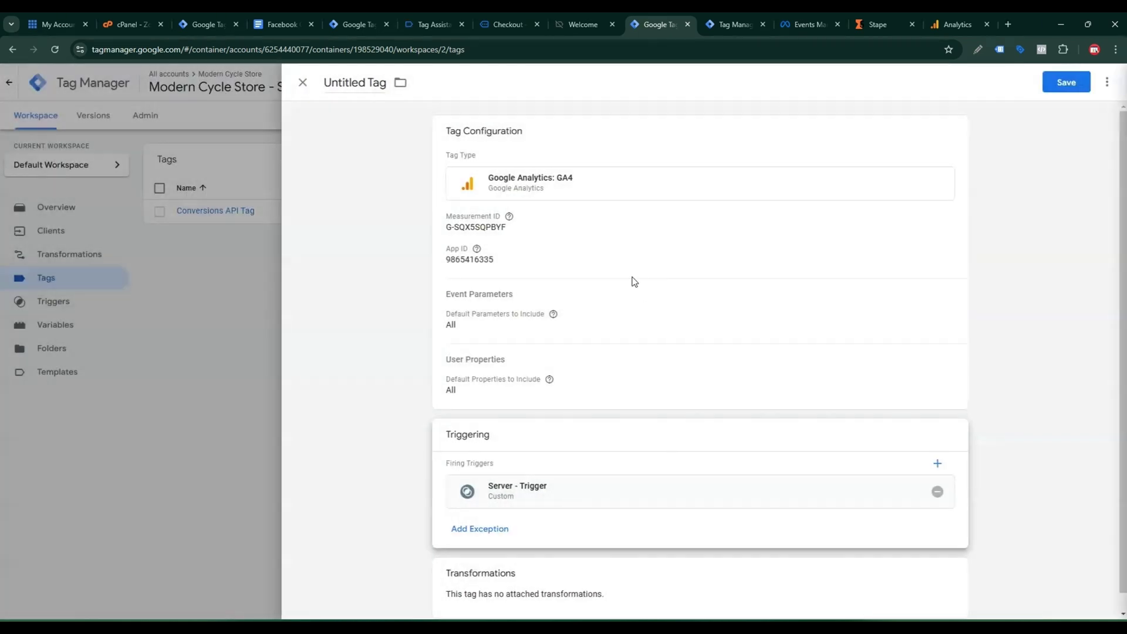
click(1067, 82)
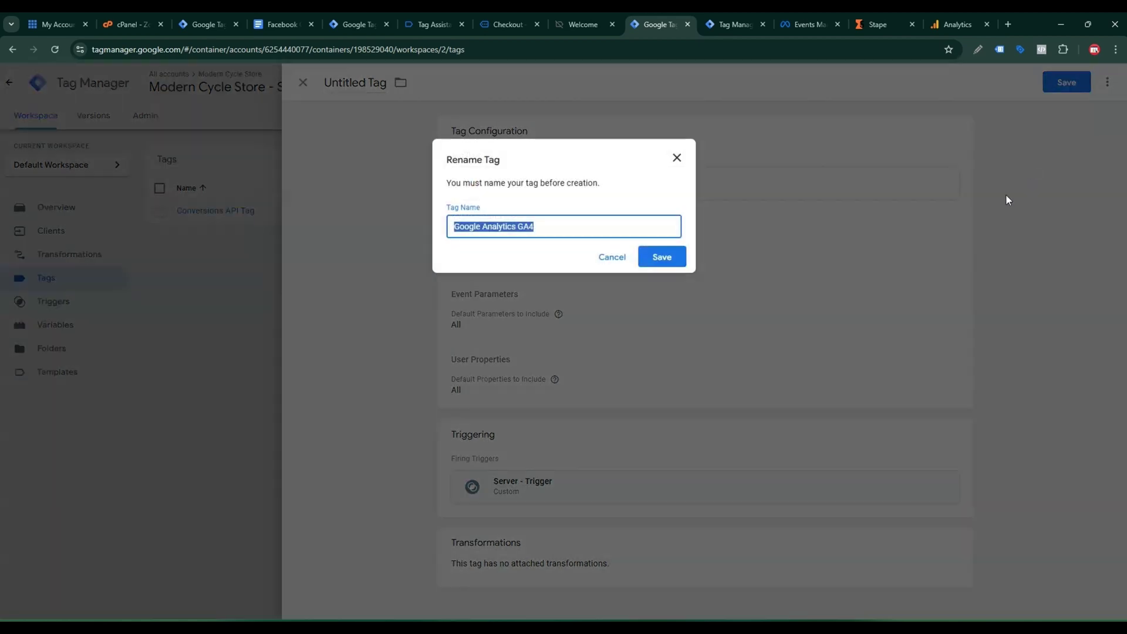
click(660, 256)
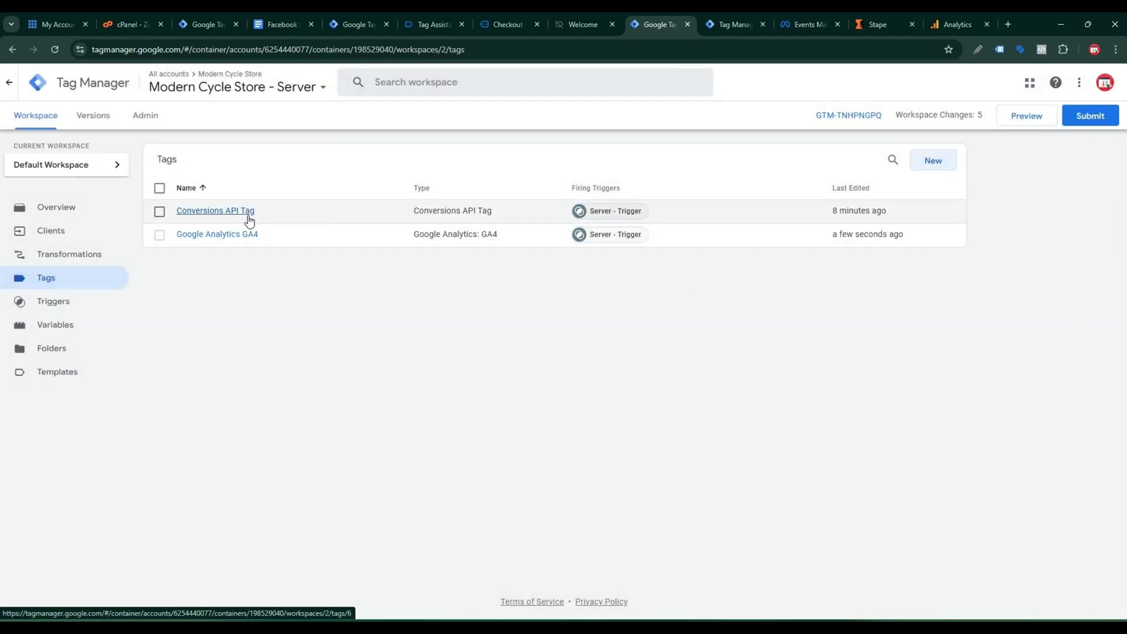
Step: Open the Google Analytics GA4 tag's configuration for editing and expand its Event Parameters section
click(244, 236)
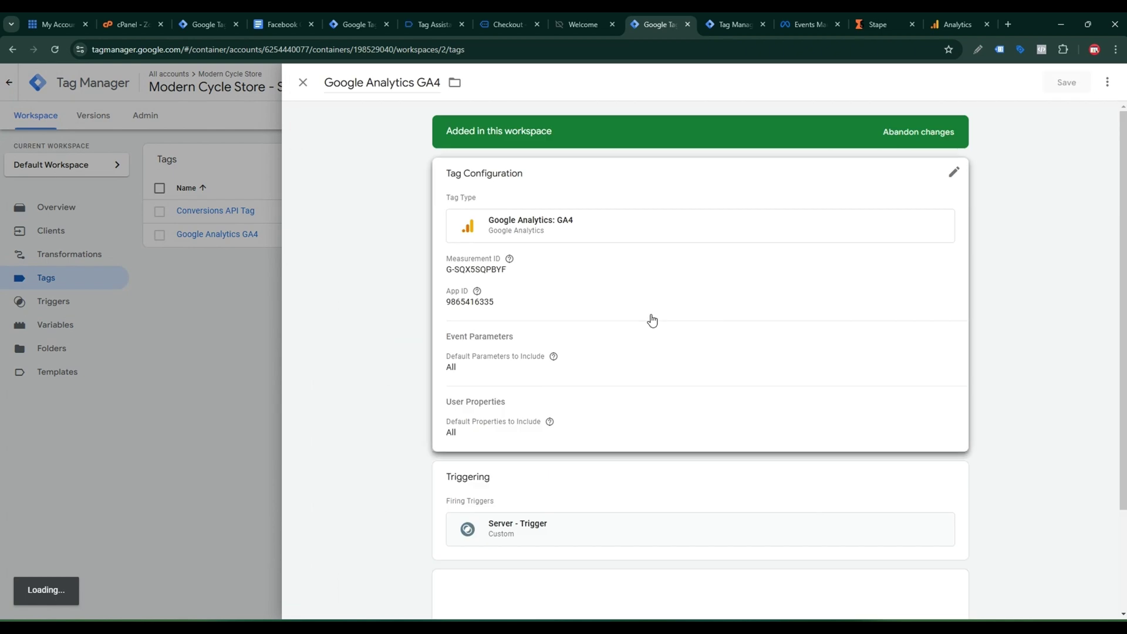
scroll(665, 352, down, 1)
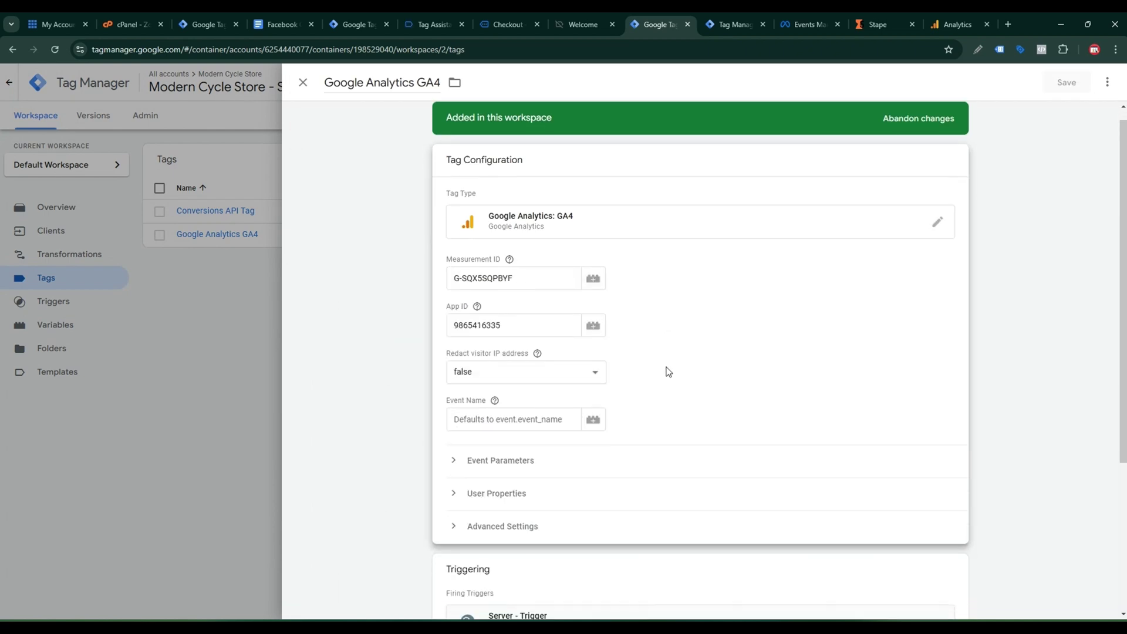
click(568, 417)
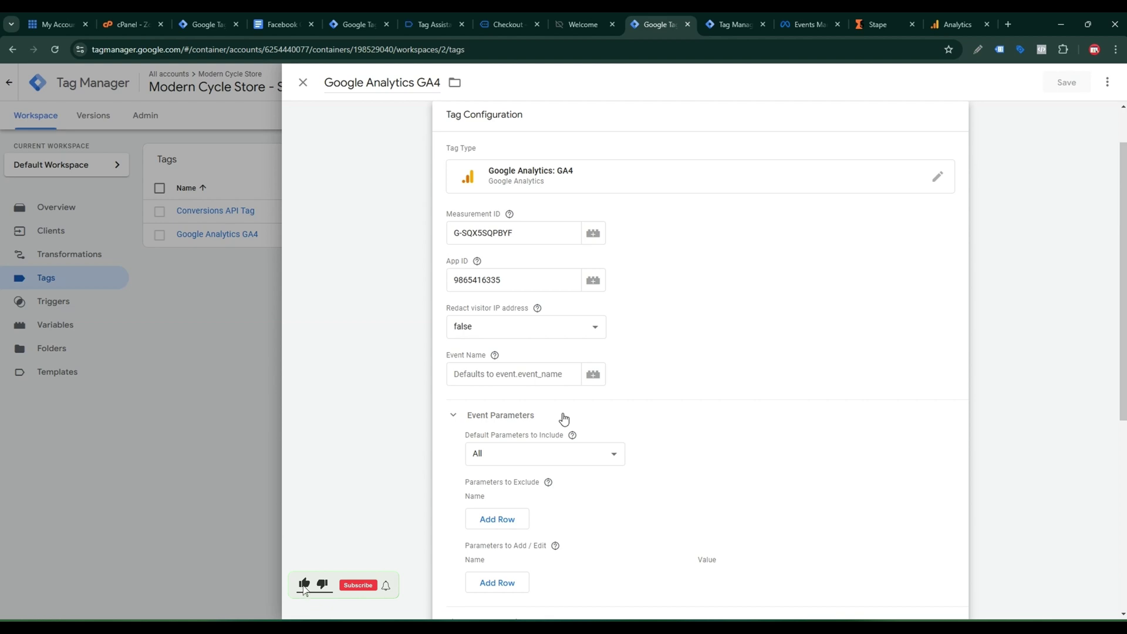
click(517, 417)
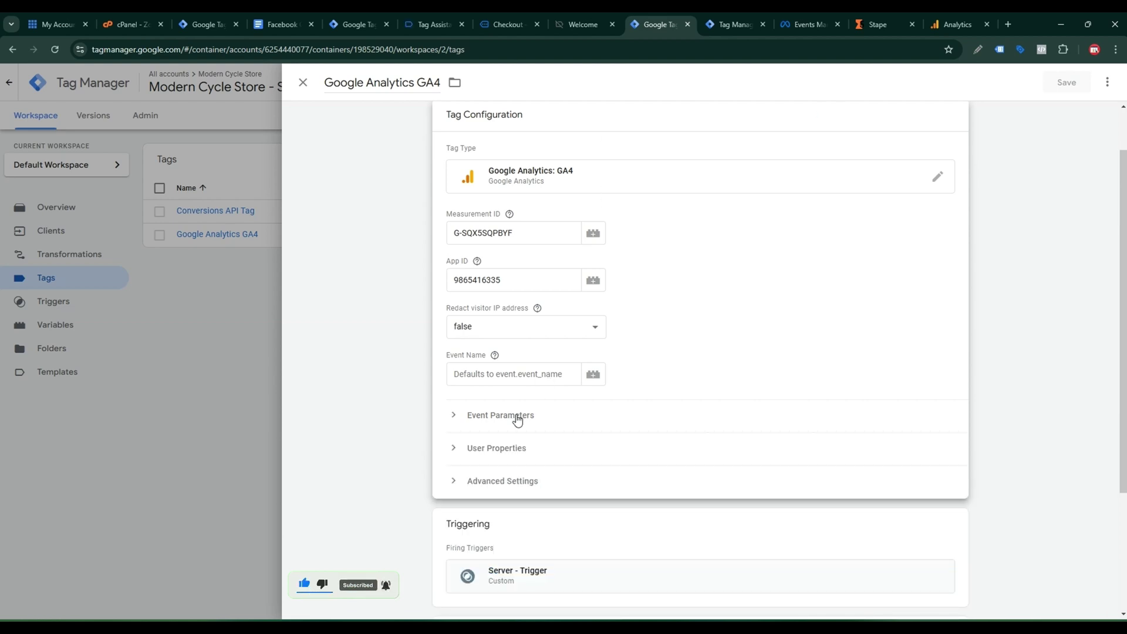
click(517, 417)
scroll(712, 411, down, 2)
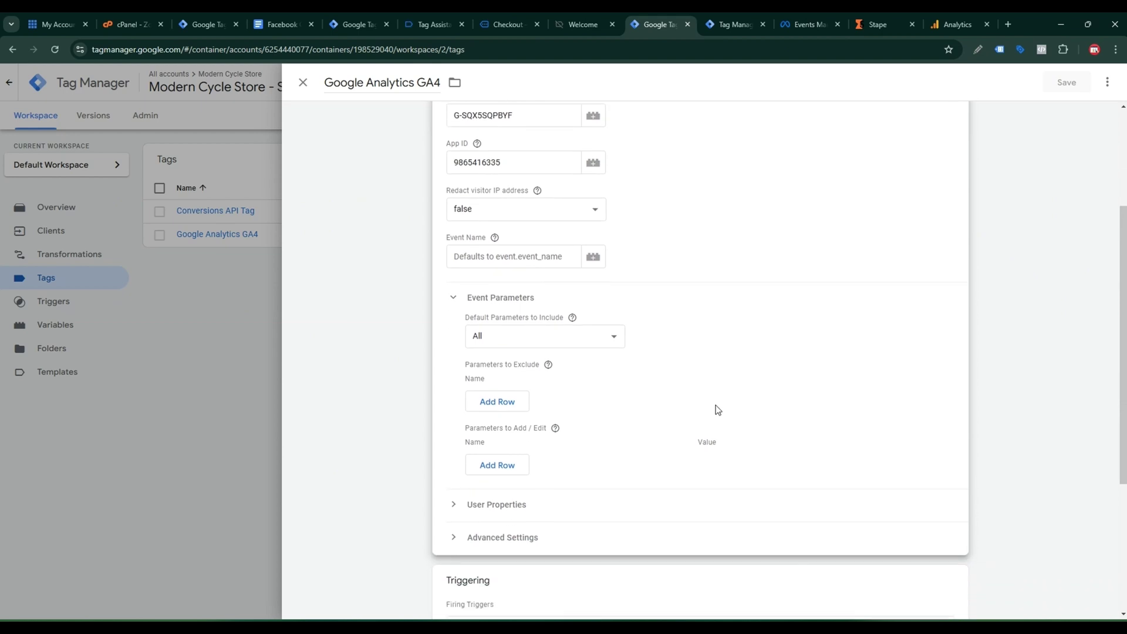
Step: Add nine empty rows to the GA4 tag's Parameters to Exclude
click(516, 408)
click(518, 426)
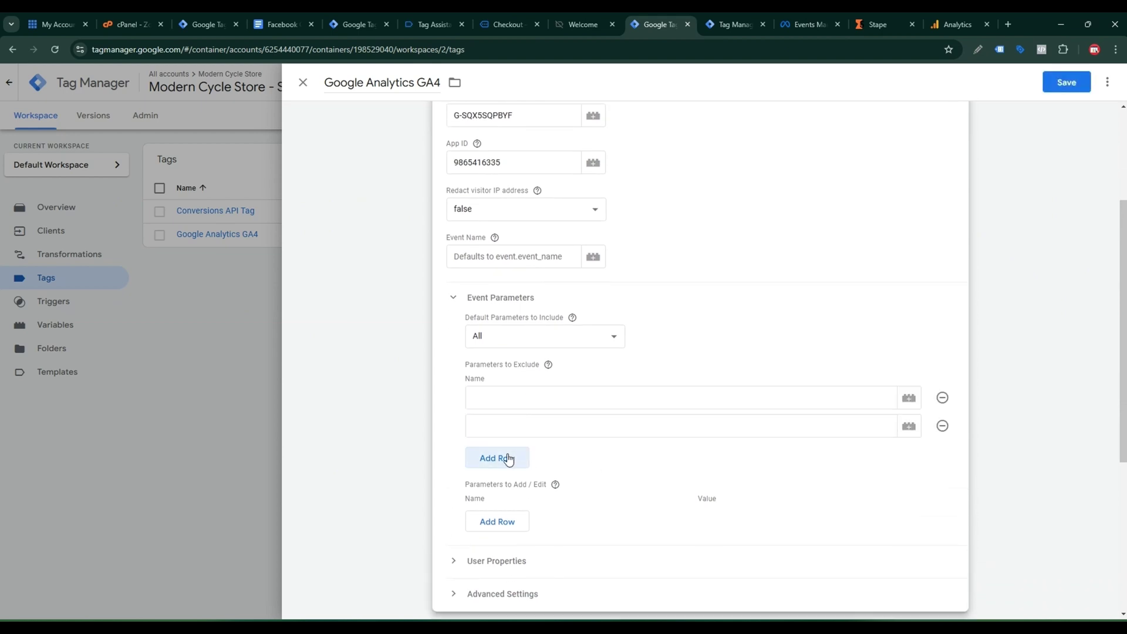
click(509, 458)
click(509, 487)
click(510, 514)
click(505, 543)
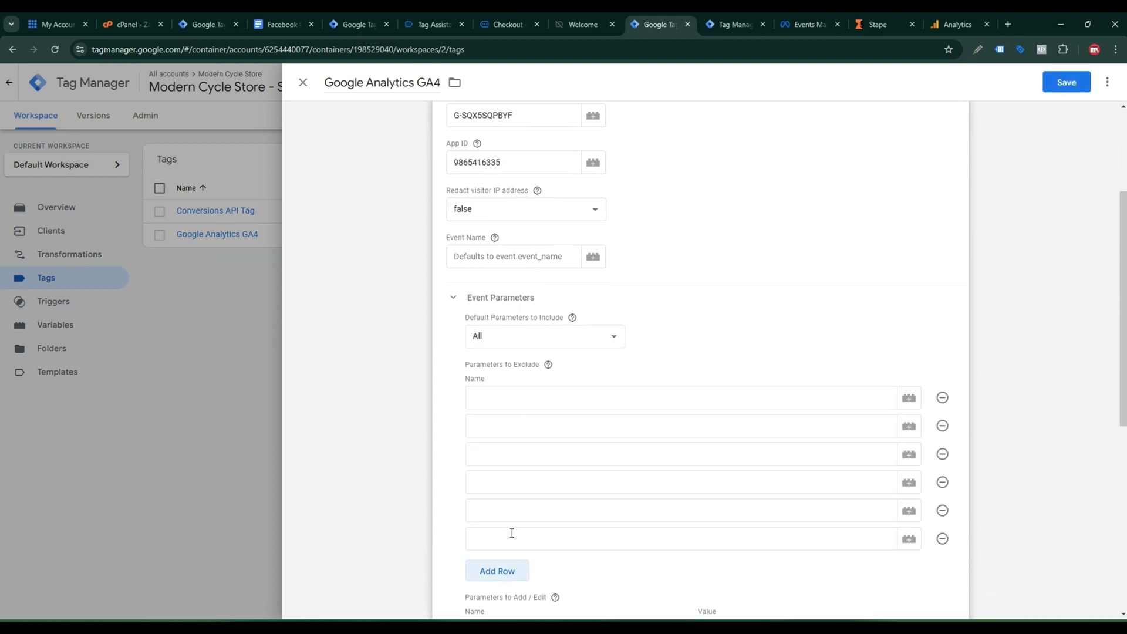
scroll(511, 532, down, 3)
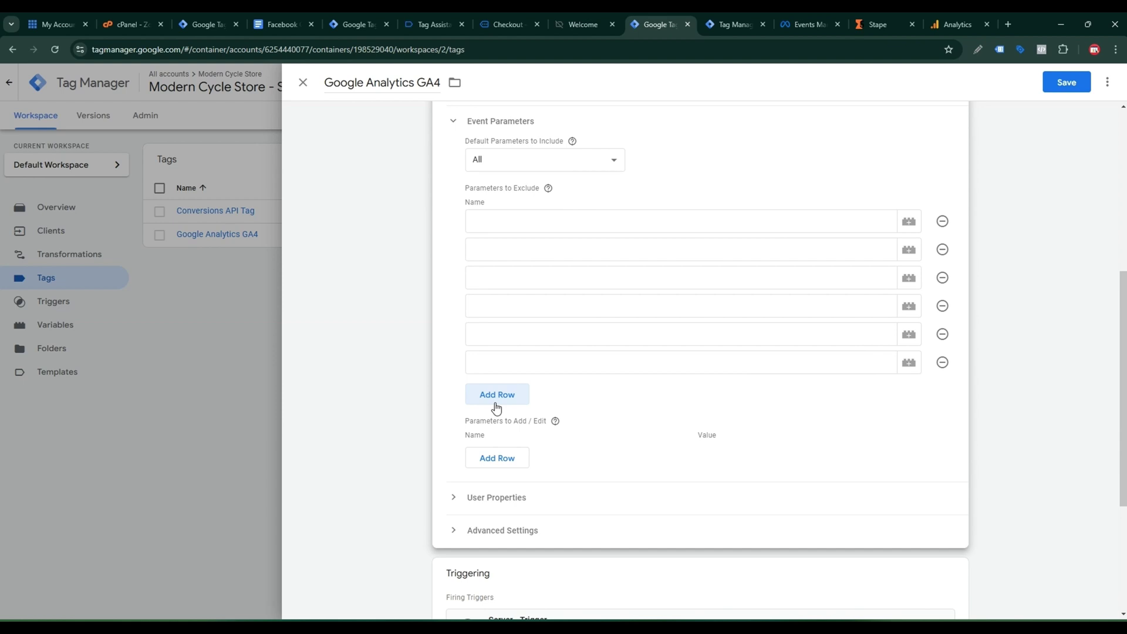
click(495, 404)
click(497, 426)
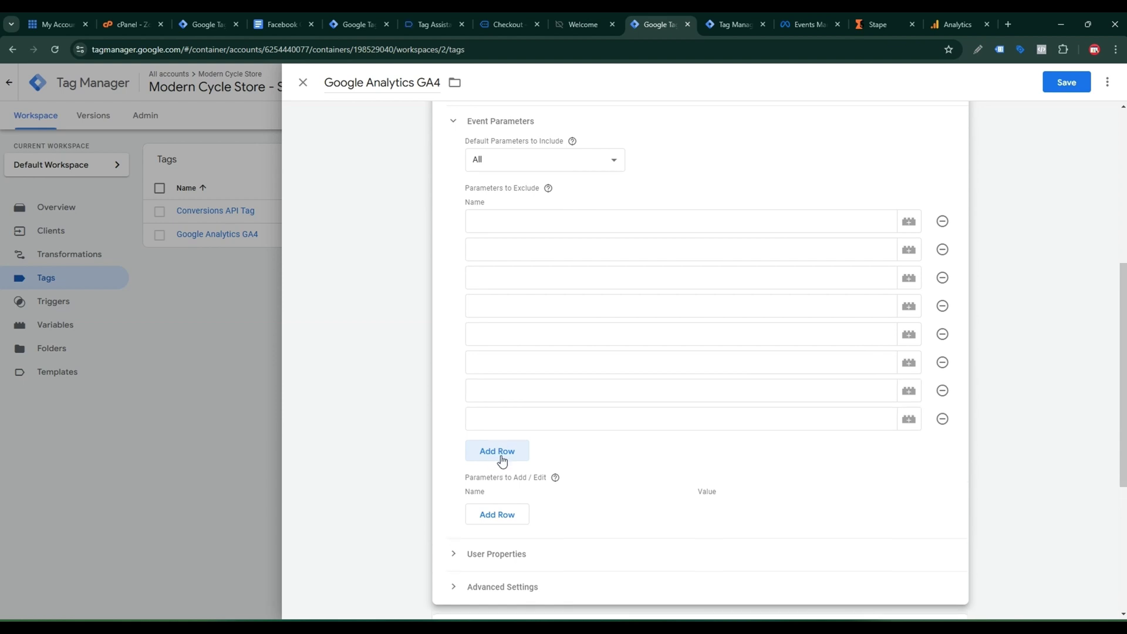
click(502, 461)
Step: Copy the event_name parameter from the web container's SS - Purchase - Tag into the first Parameters to Exclude row of the GA4 tag
click(352, 24)
double_click(519, 270)
key(ctrl+c)
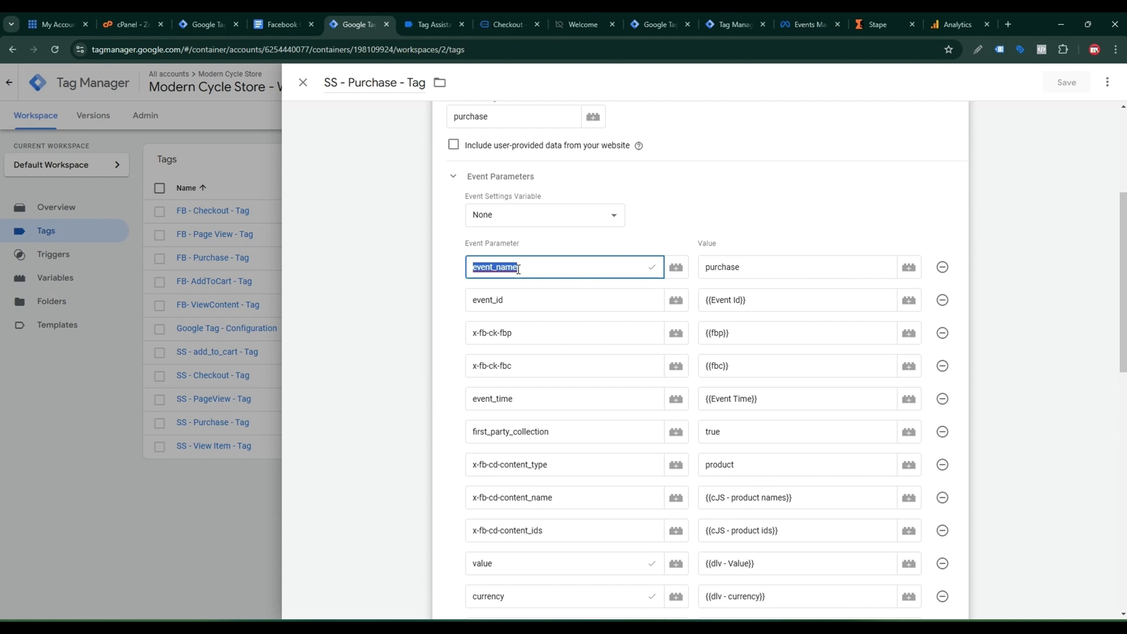
click(746, 21)
click(662, 19)
click(552, 229)
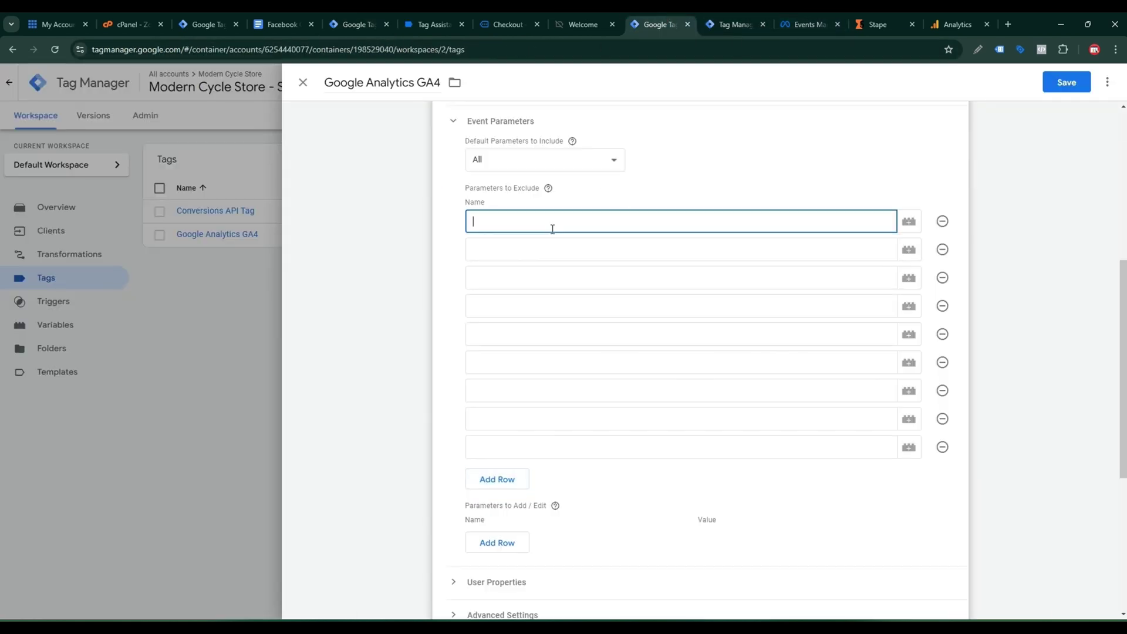
key(ctrl+v)
Step: Copy event_id from SS - Purchase - Tag into the second Parameters to Exclude row of the GA4 tag
click(359, 24)
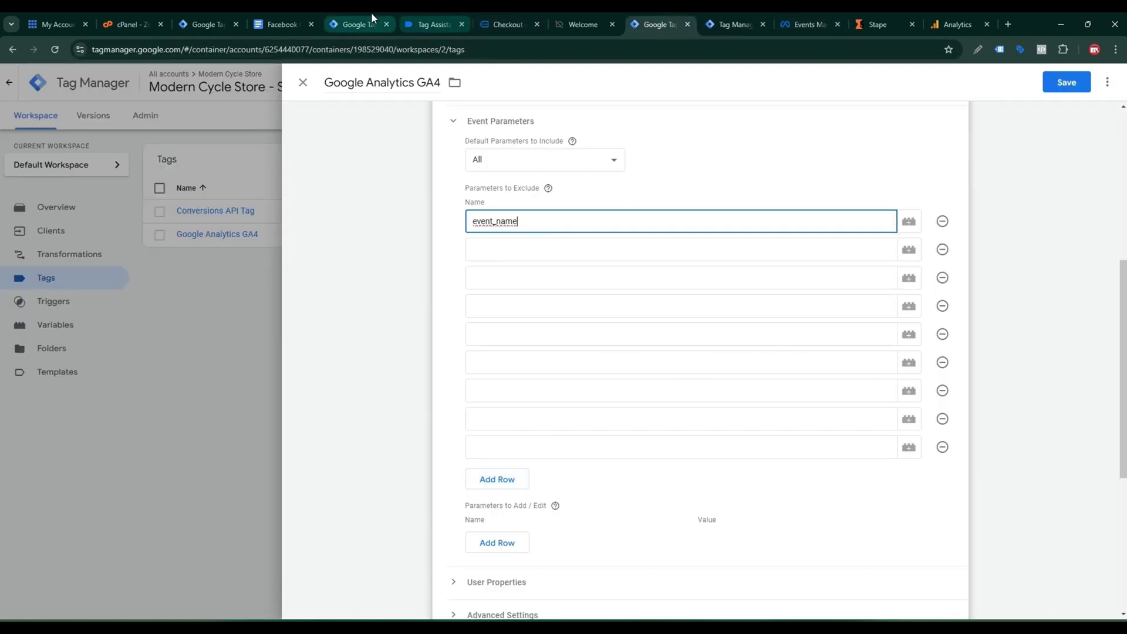
double_click(484, 299)
key(ctrl+c)
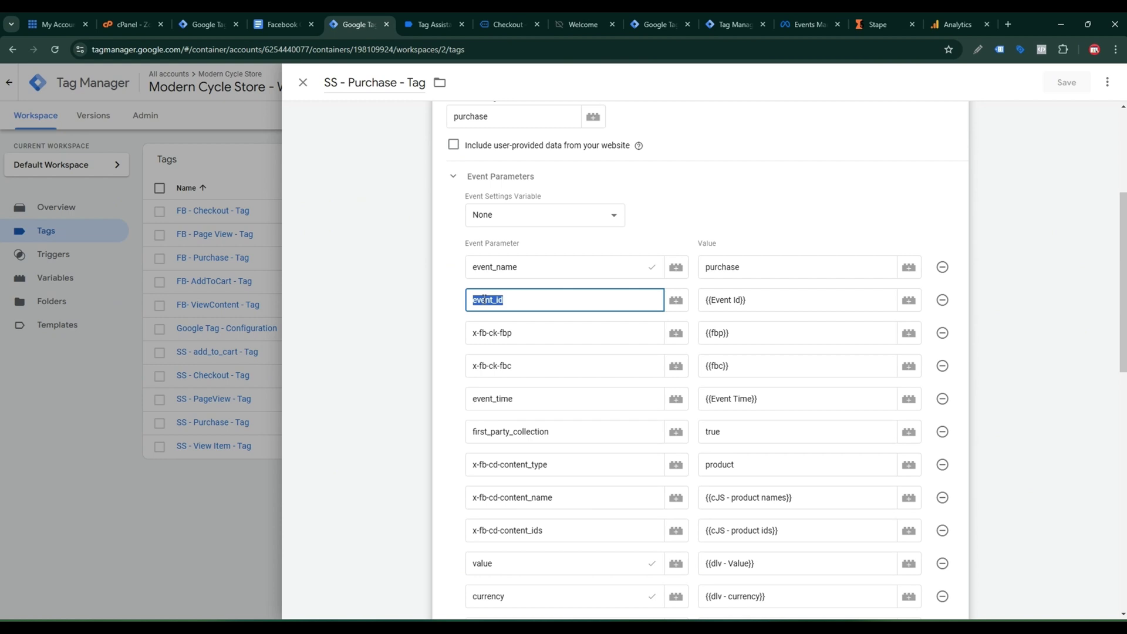
click(756, 22)
click(657, 14)
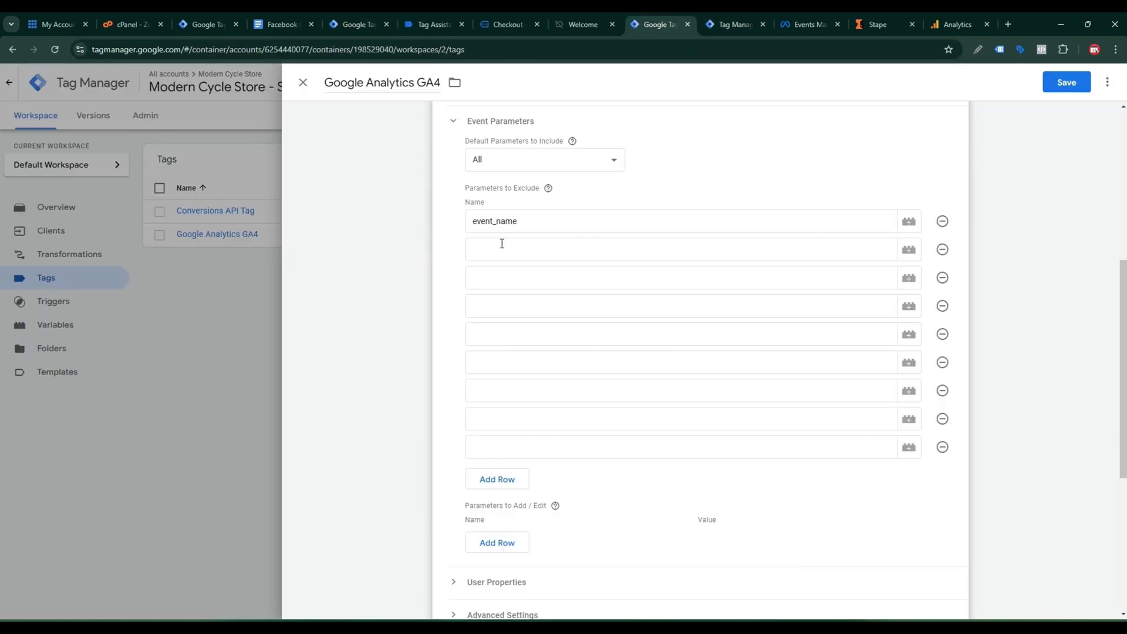
click(500, 247)
key(ctrl+v)
Step: Copy x-fb-ck-fbp from SS - Purchase - Tag into the third Parameters to Exclude row of the GA4 tag
click(522, 279)
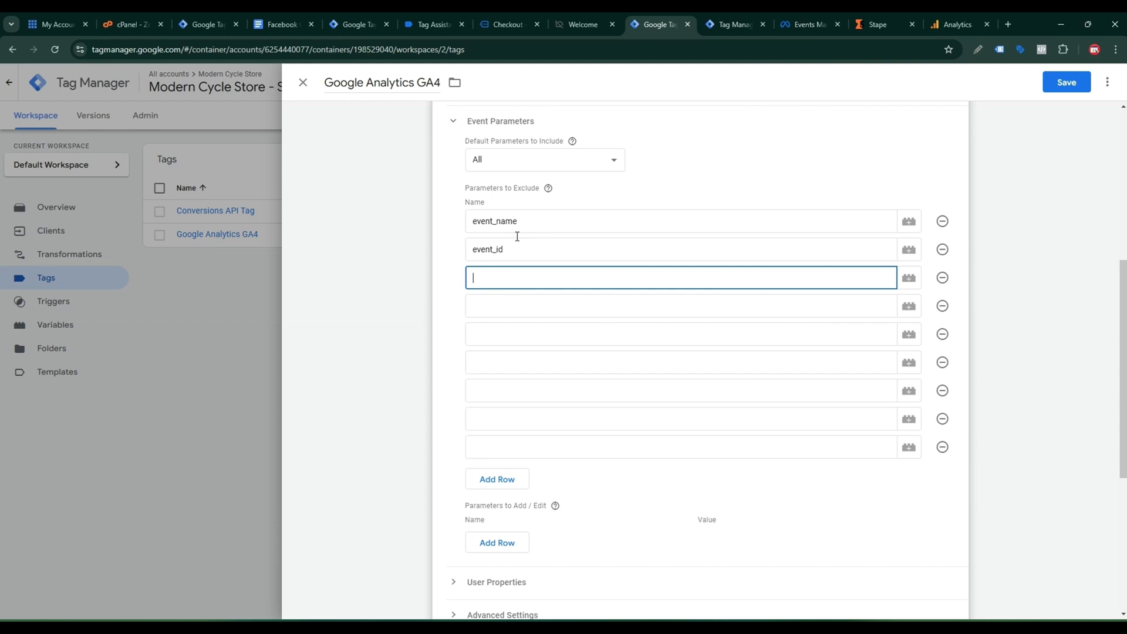
click(358, 24)
double_click(505, 333)
click(503, 333)
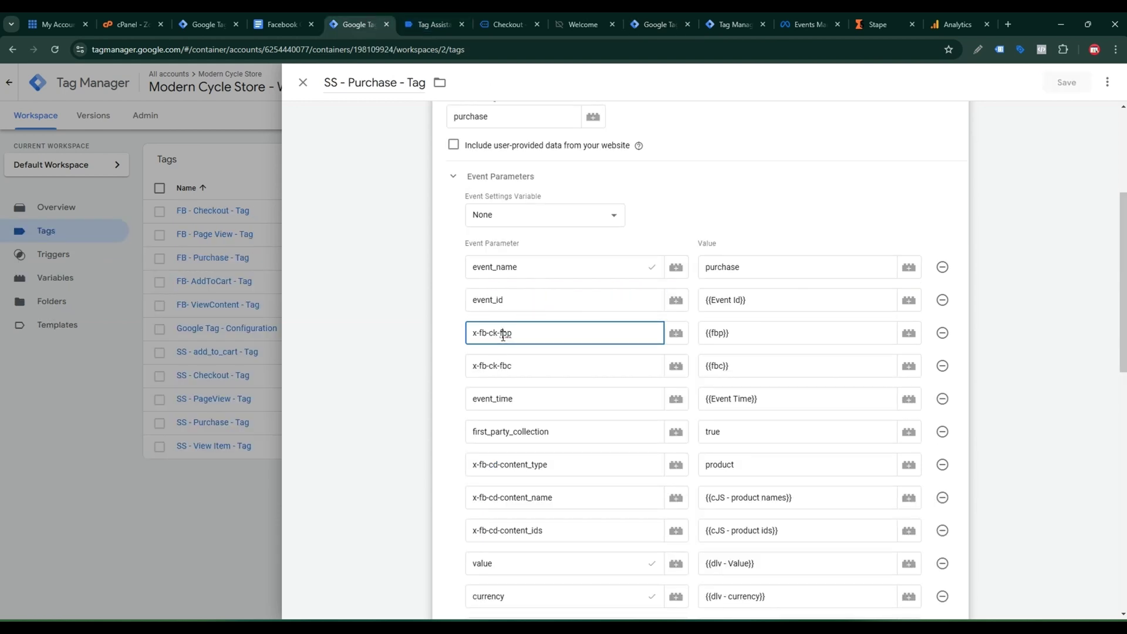
triple_click(503, 333)
key(ctrl+c)
click(683, 24)
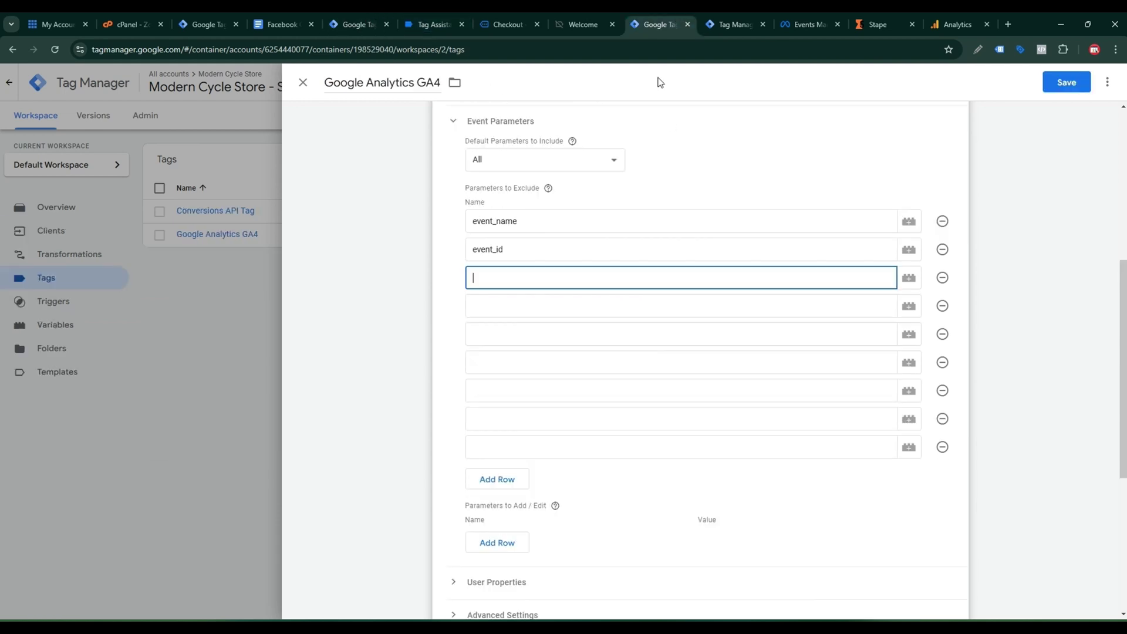
key(ctrl+v)
Step: Copy x-fb-ck-fbc from SS - Purchase - Tag into the fourth Parameters to Exclude row, keeping the source parameter name intact
click(534, 304)
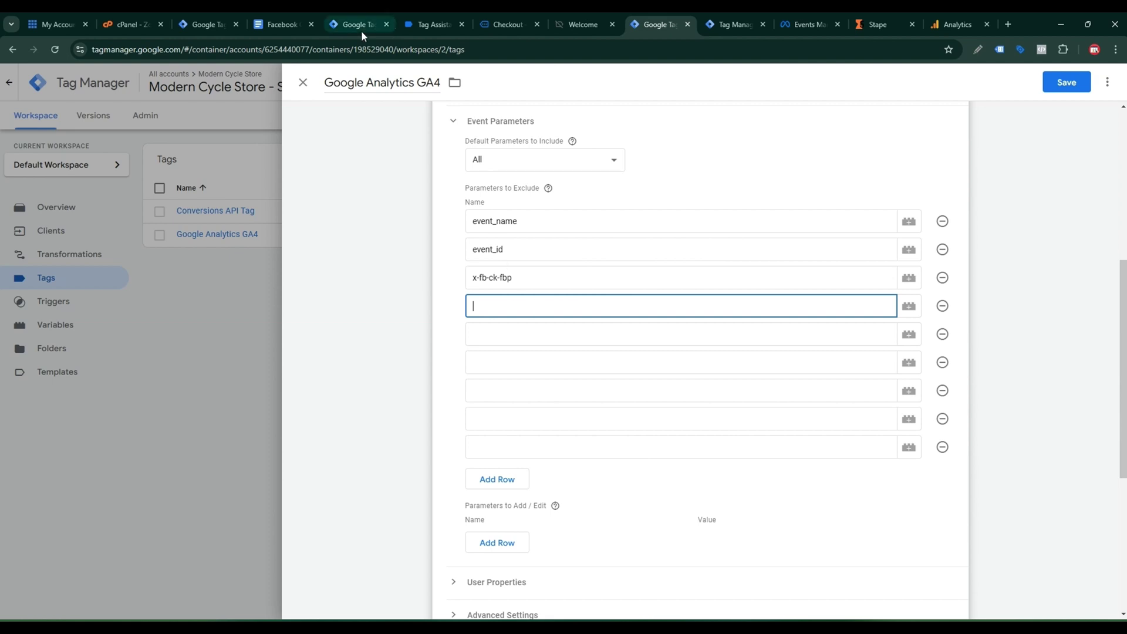
click(358, 24)
click(520, 366)
double_click(509, 366)
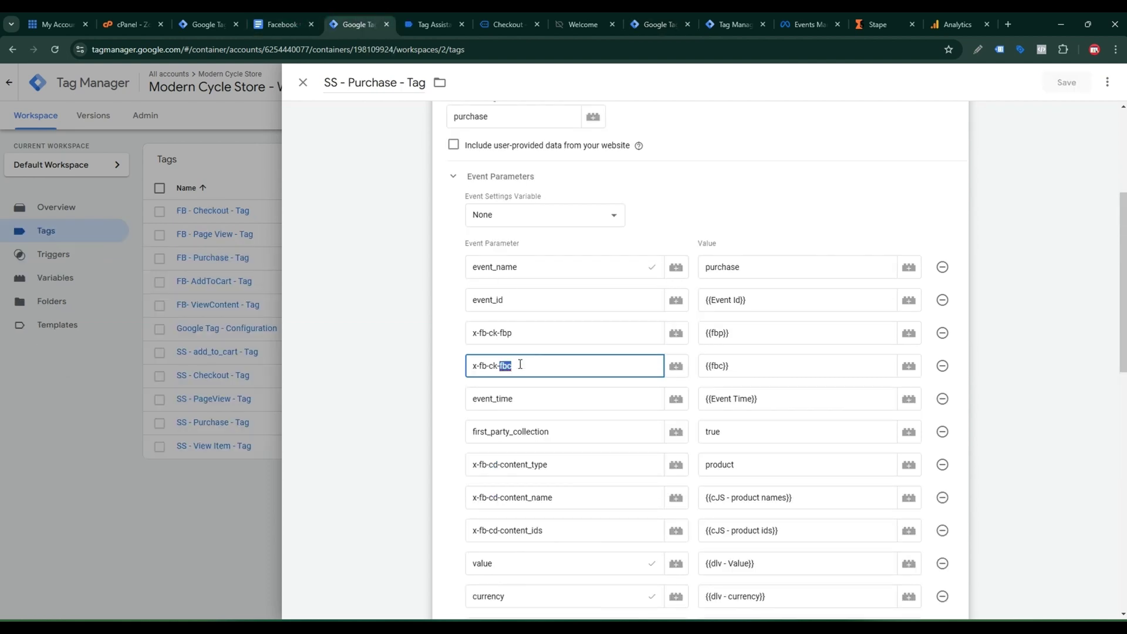
mouse_move(510, 365)
mouse_down()
mouse_move(546, 371)
mouse_move(479, 379)
mouse_move(502, 367)
mouse_up()
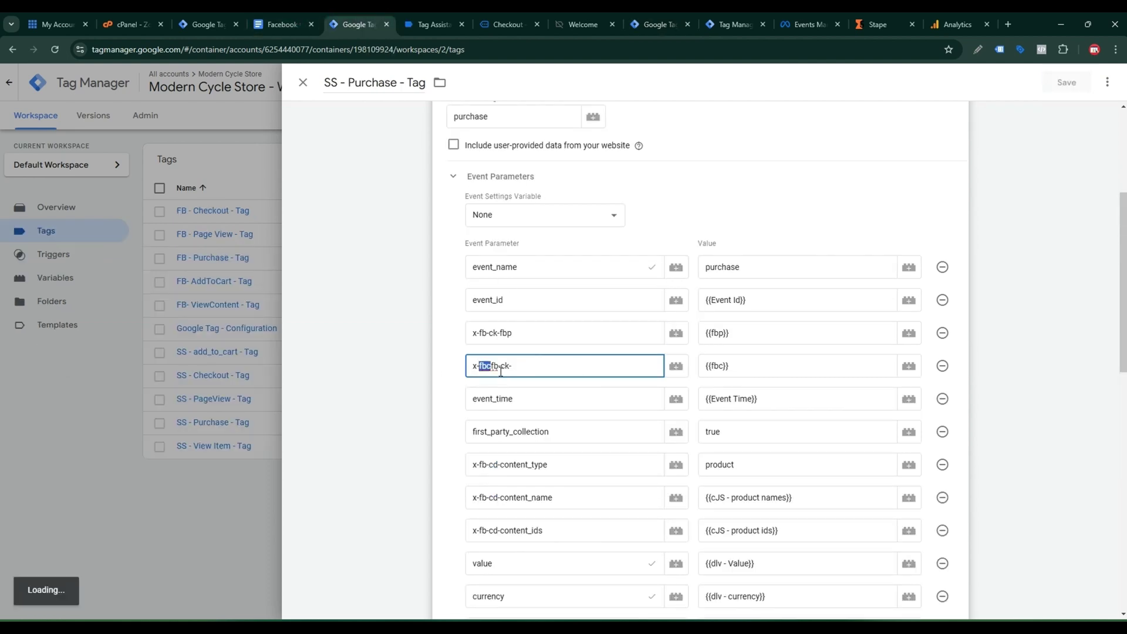
key(ctrl+a)
key(ctrl+c)
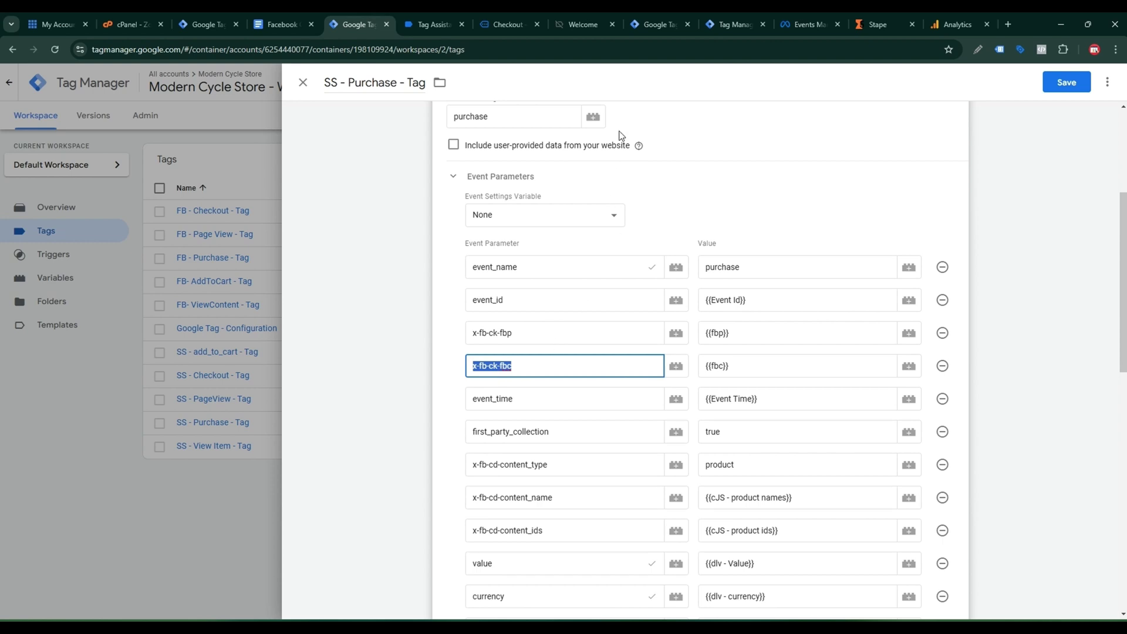
click(658, 24)
key(ctrl+v)
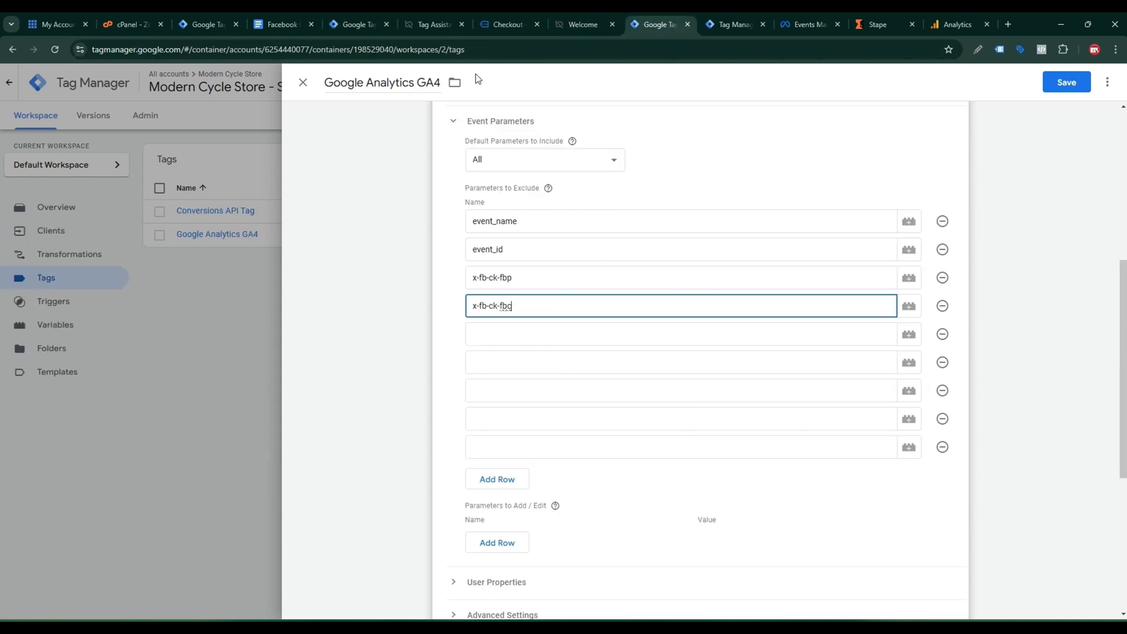
Step: Copy event_time from SS - Purchase - Tag into the fifth Parameters to Exclude row of the GA4 tag
click(360, 22)
click(523, 393)
key(ctrl+a)
key(ctrl+c)
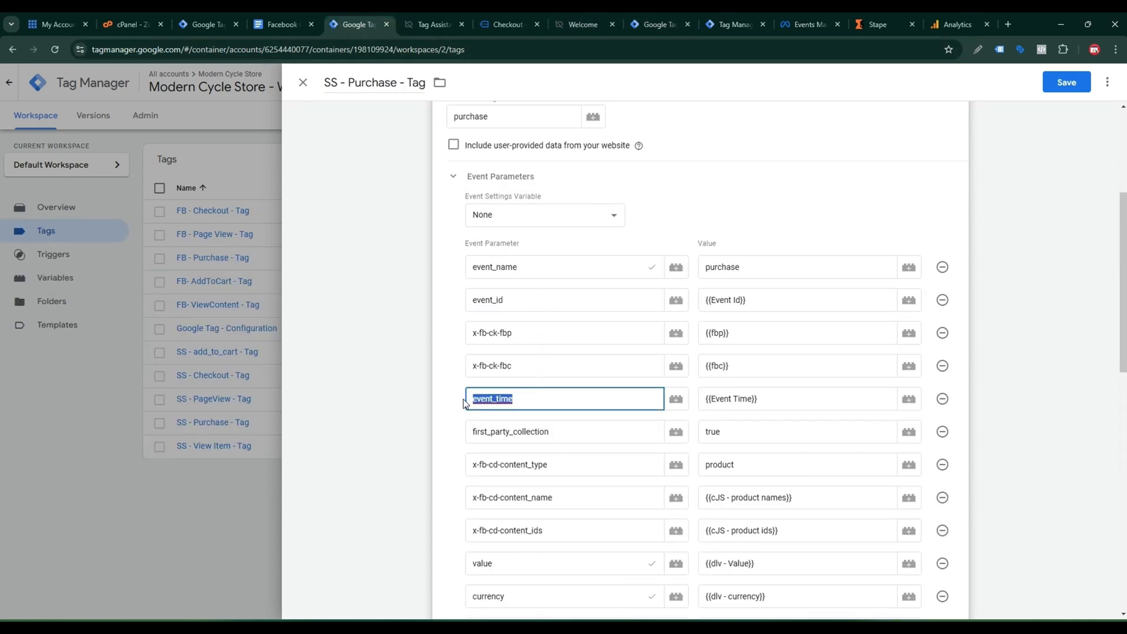
click(658, 18)
click(512, 334)
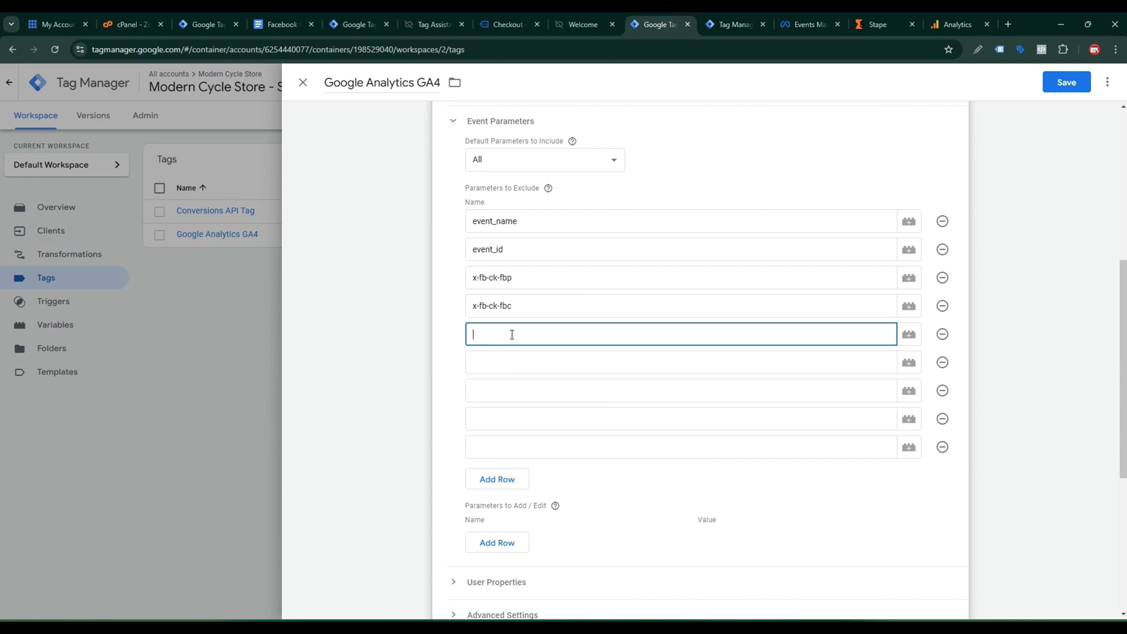
key(ctrl+v)
Step: Skip first_party_collection and copy x-fb-cd-content_type from SS - Purchase - Tag into the sixth Parameters to Exclude row
click(370, 22)
click(578, 431)
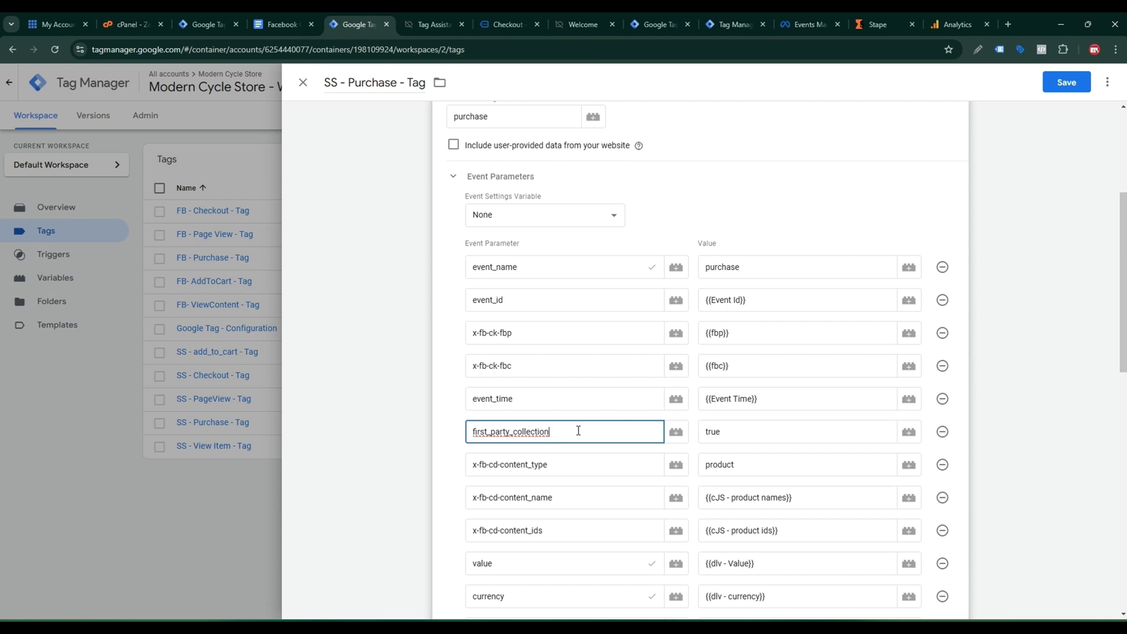
scroll(578, 431, down, 1)
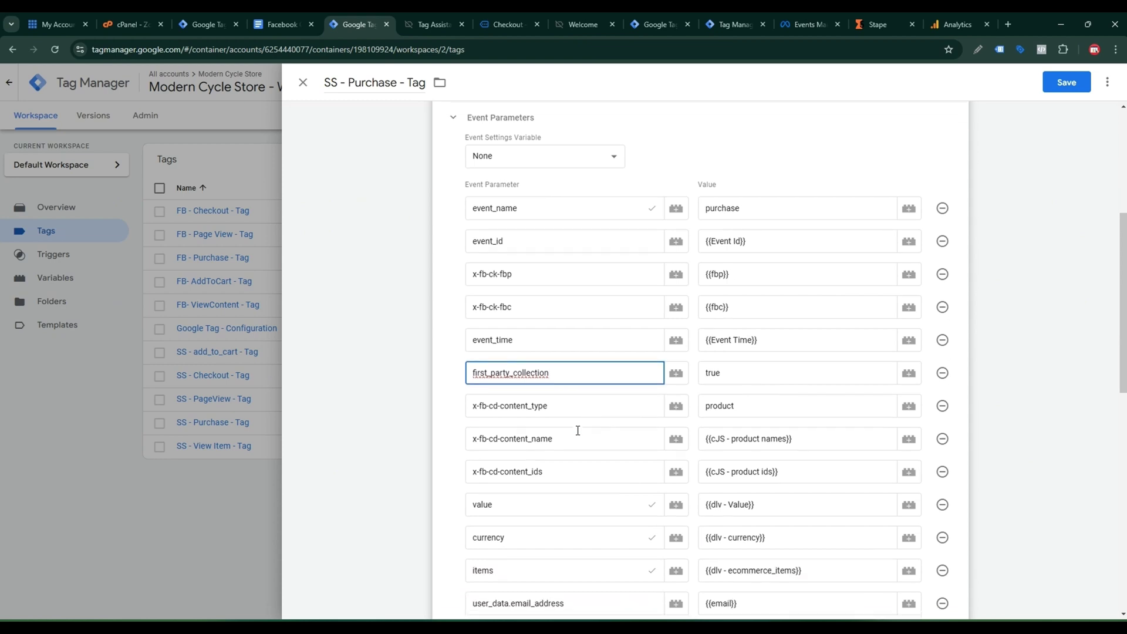
drag(575, 405, 463, 414)
key(ctrl+c)
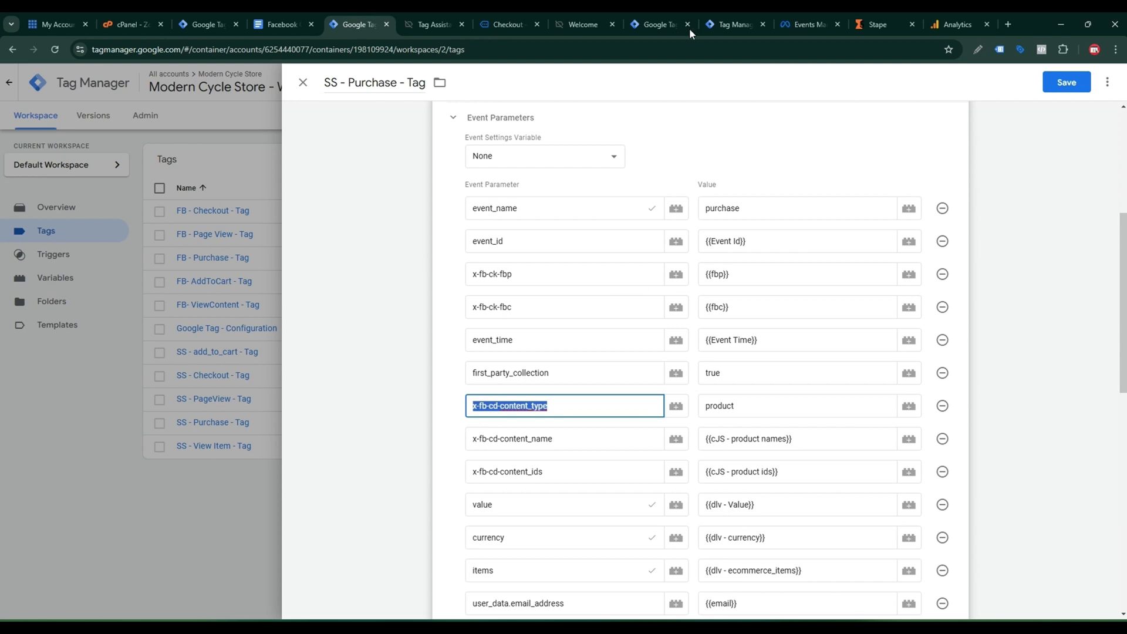
click(655, 24)
click(511, 364)
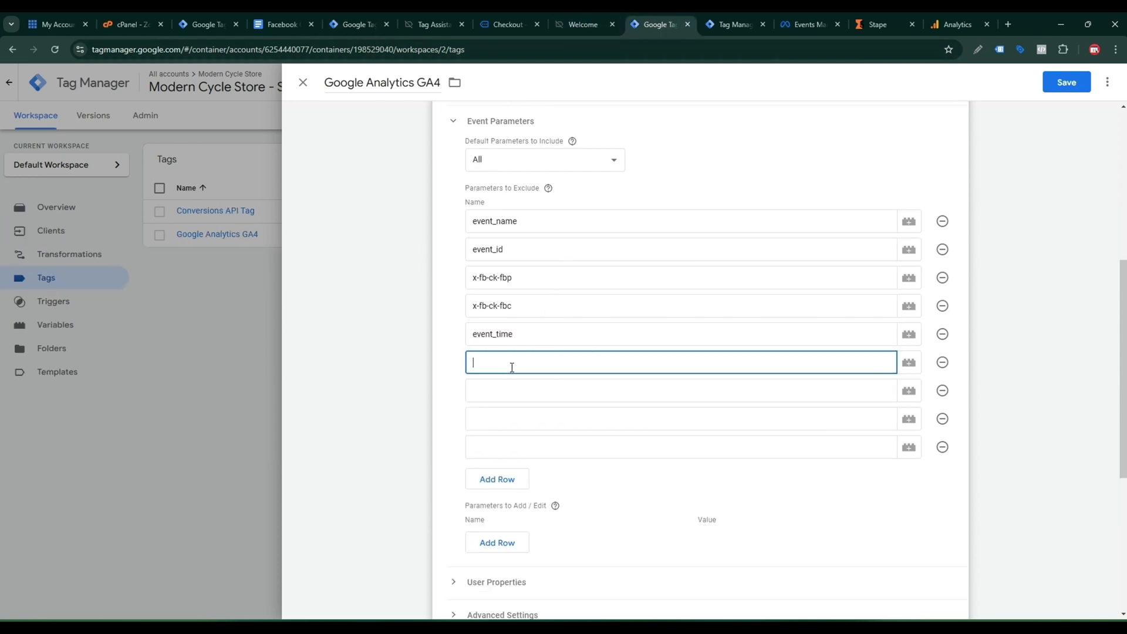
key(ctrl+v)
Step: Copy x-fb-cd-content_name from SS - Purchase - Tag into the seventh Parameters to Exclude row of the GA4 tag
click(504, 391)
click(358, 18)
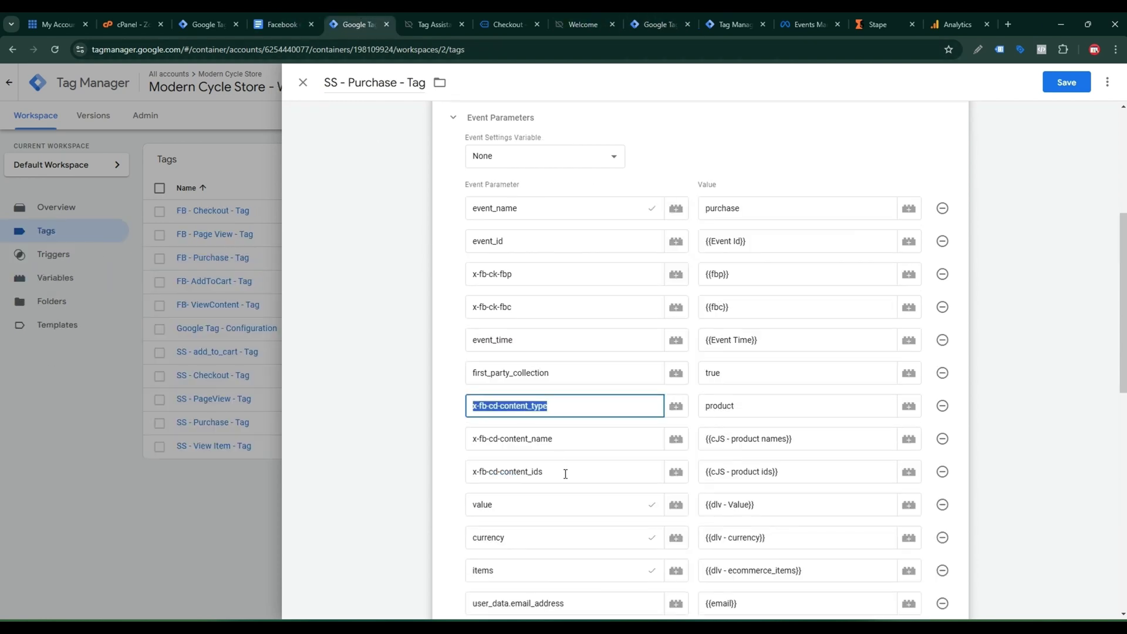
drag(579, 436, 470, 447)
key(ctrl+c)
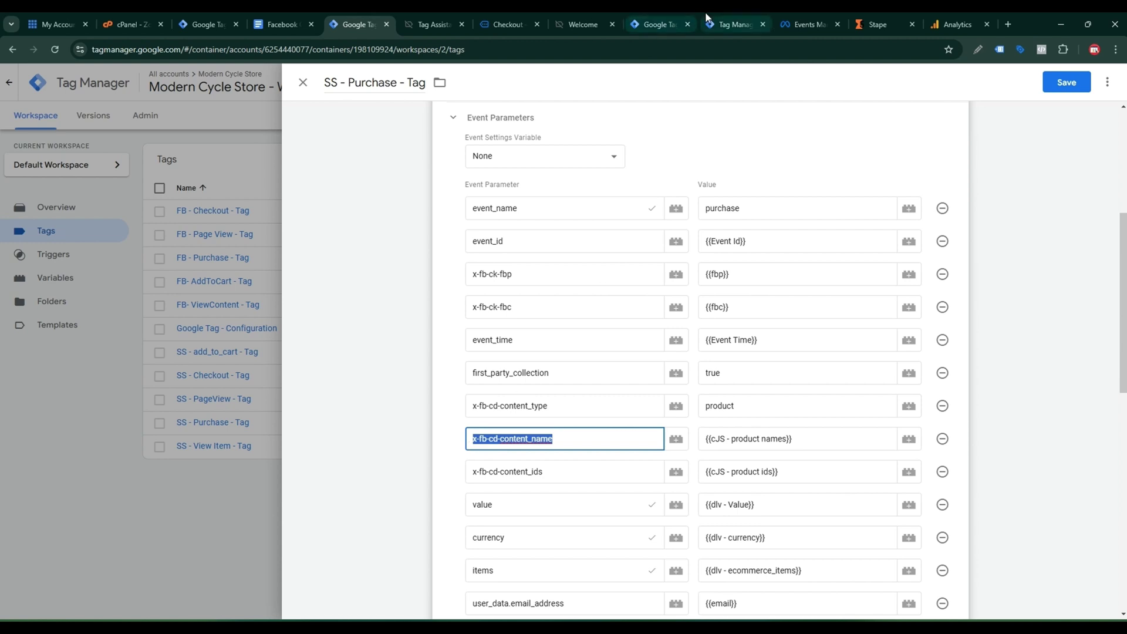
click(663, 22)
key(ctrl+v)
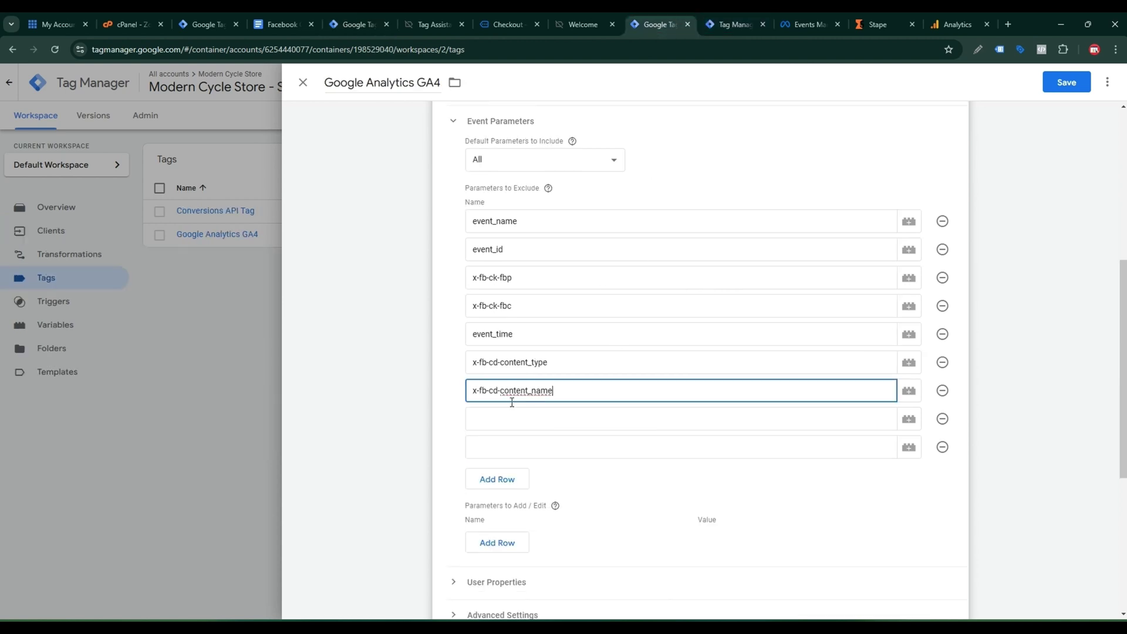
Step: Copy x-fb-cd-content_ids from SS - Purchase - Tag into the eighth Parameters to Exclude row of the GA4 tag
click(340, 21)
click(572, 472)
drag(572, 472, 467, 477)
key(ctrl+c)
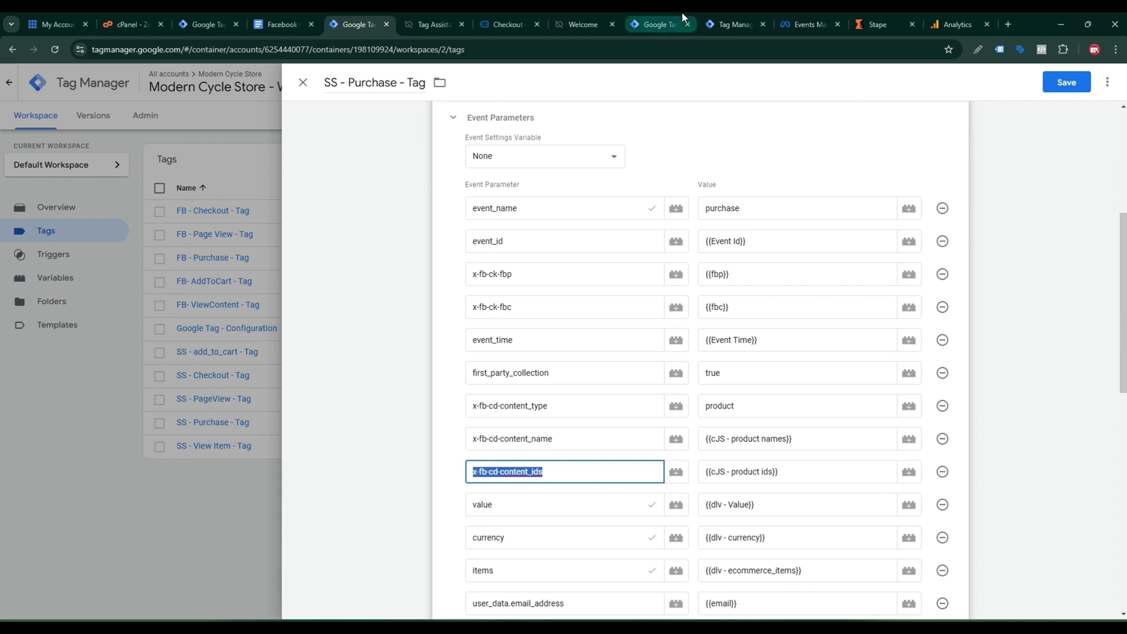
click(657, 24)
click(509, 420)
key(ctrl+v)
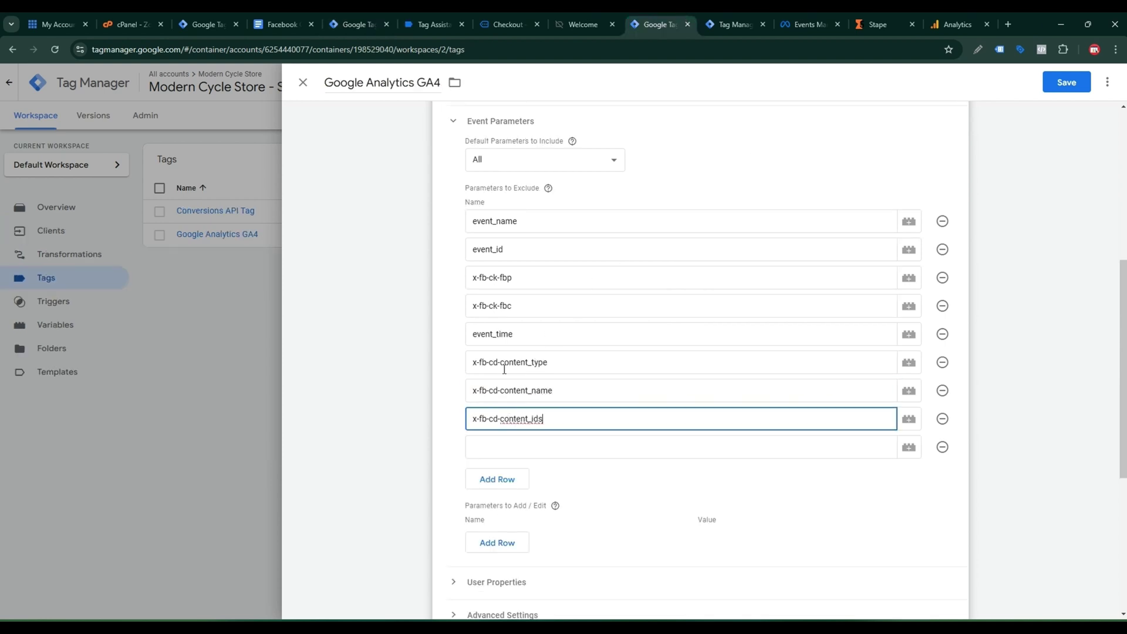
Step: Check the remaining SS - Purchase - Tag parameters, remove the empty last Parameters to Exclude row, and save the Google Analytics GA4 tag
click(352, 24)
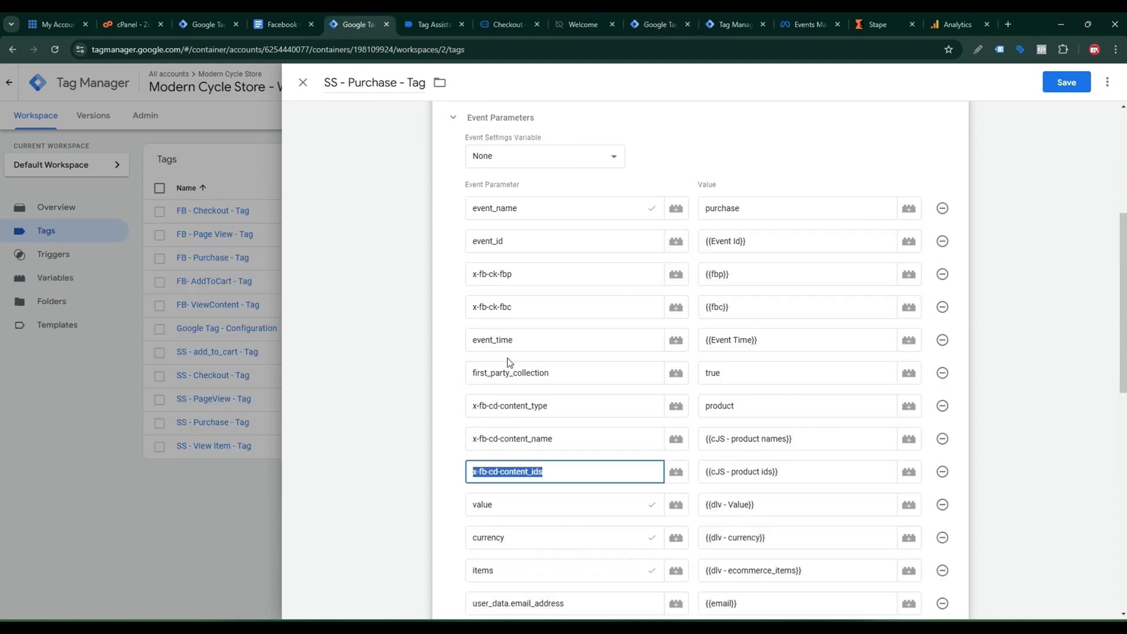
scroll(540, 356, down, 3)
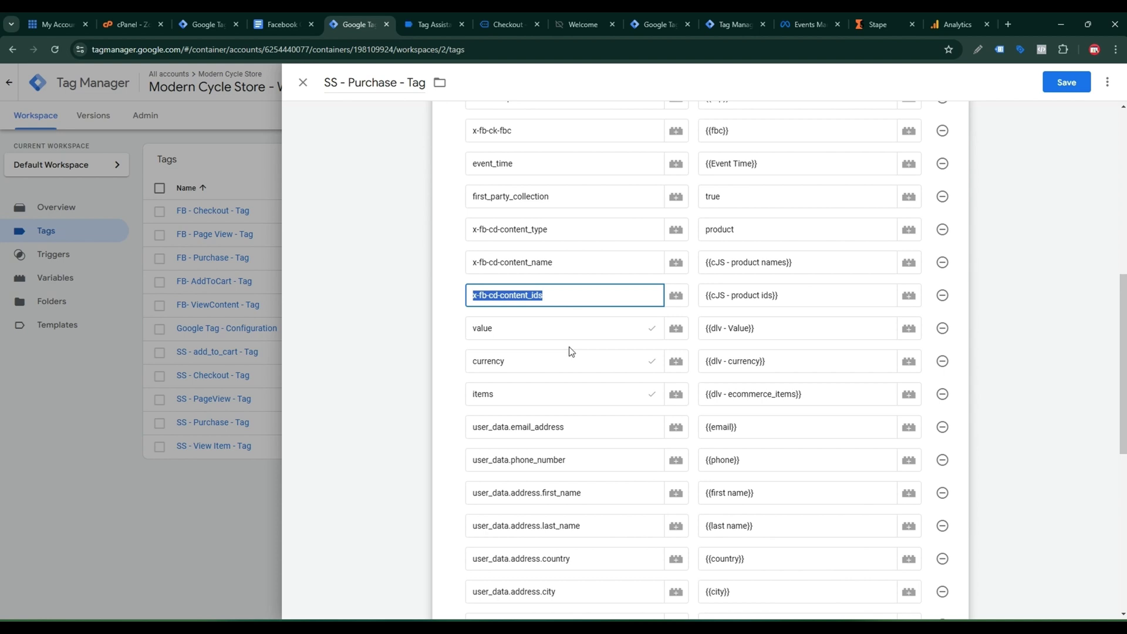
click(751, 18)
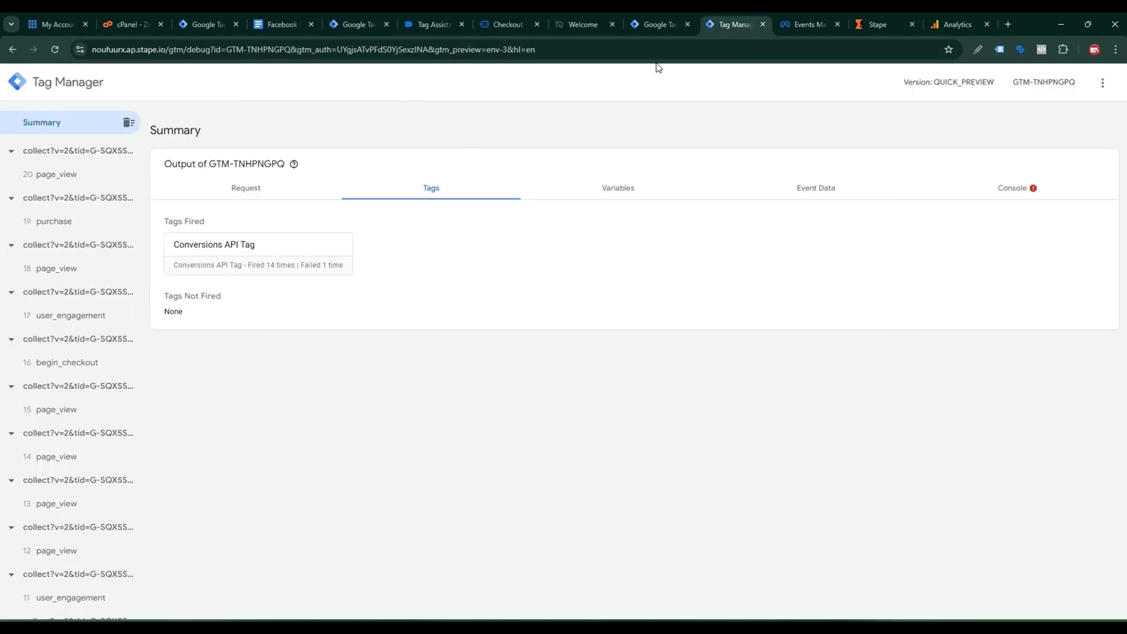
click(656, 24)
click(942, 447)
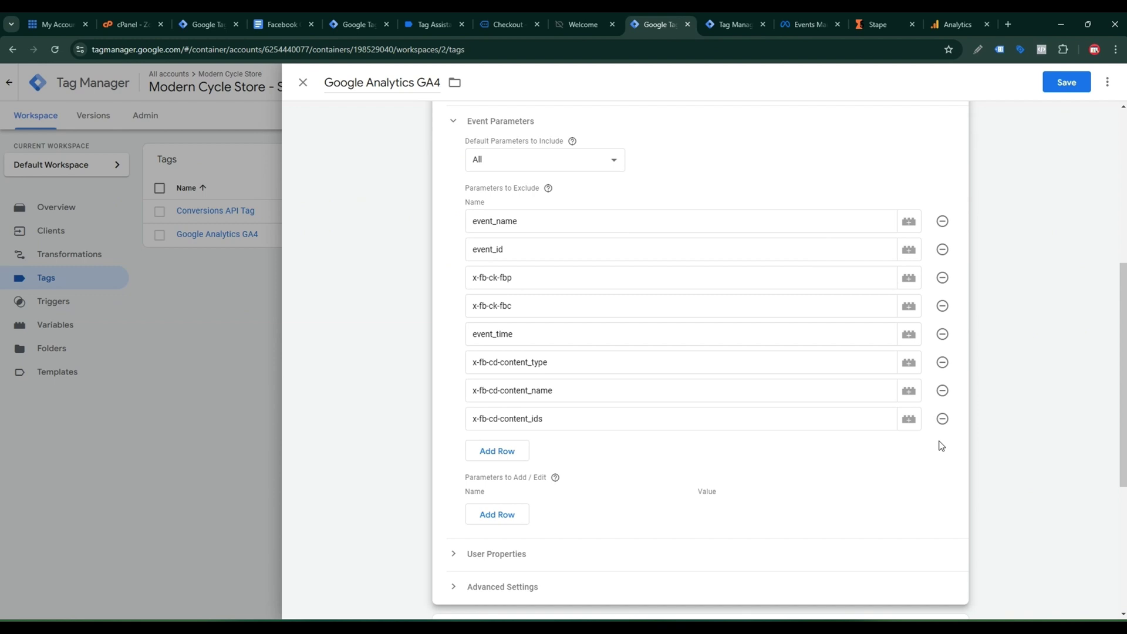
click(1068, 82)
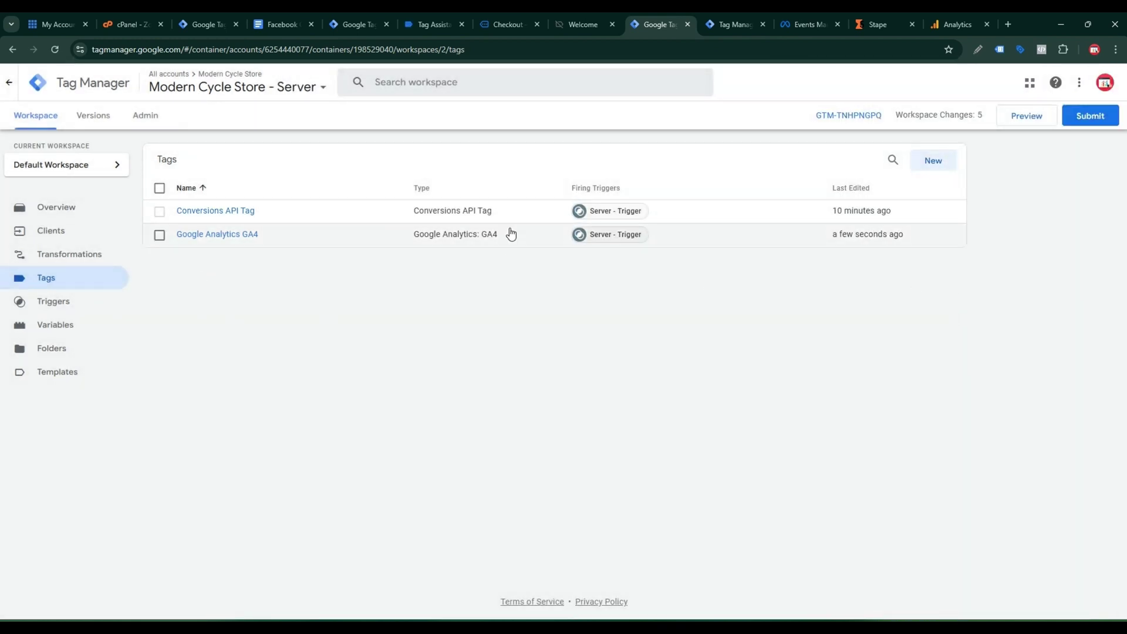
Step: Start a preview of the server container and save SS - Purchase - Tag in the web container
click(1027, 117)
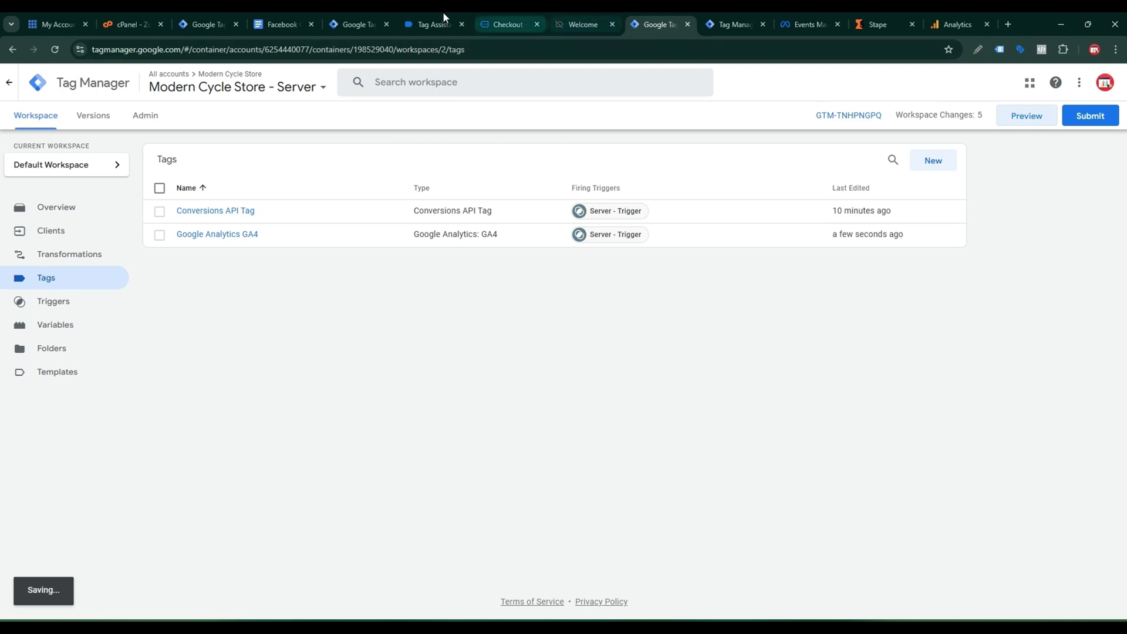
click(368, 24)
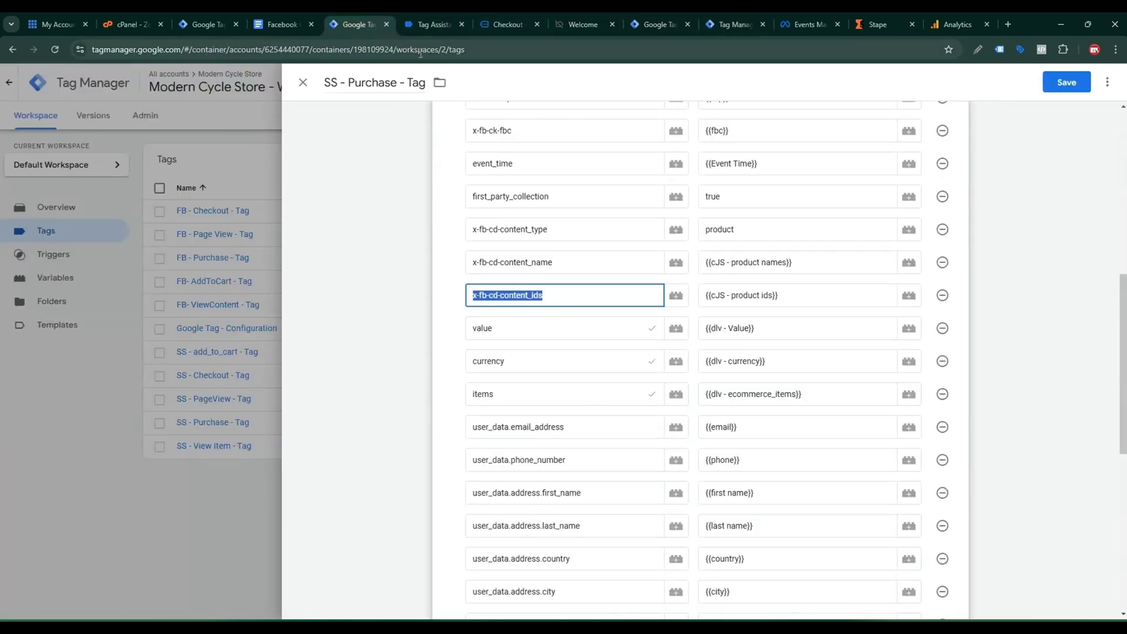
click(303, 83)
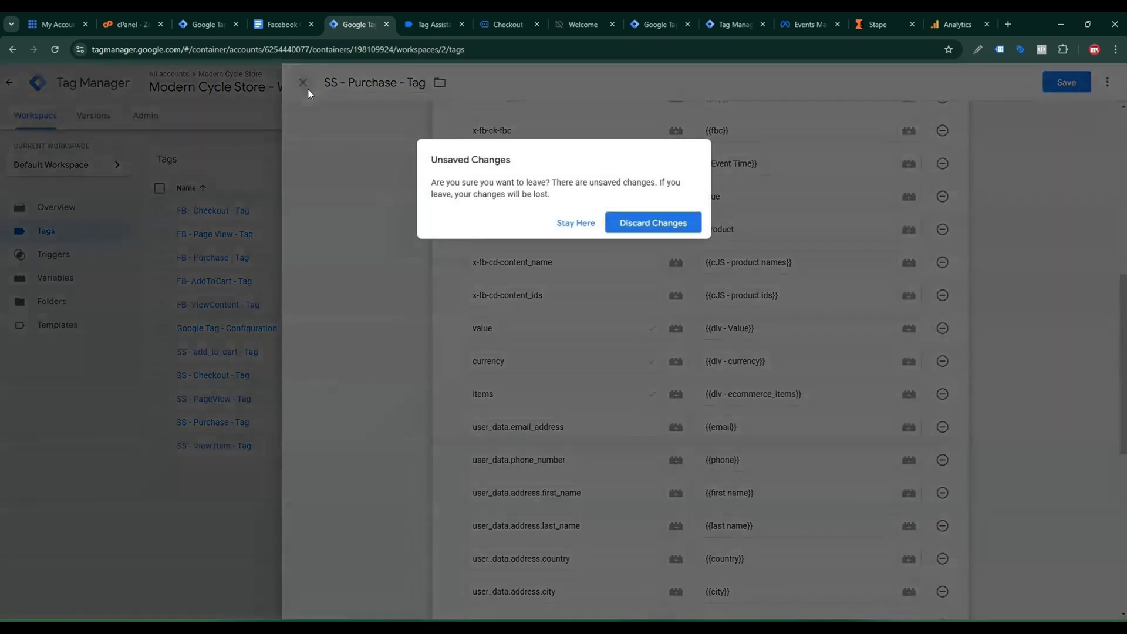
click(639, 226)
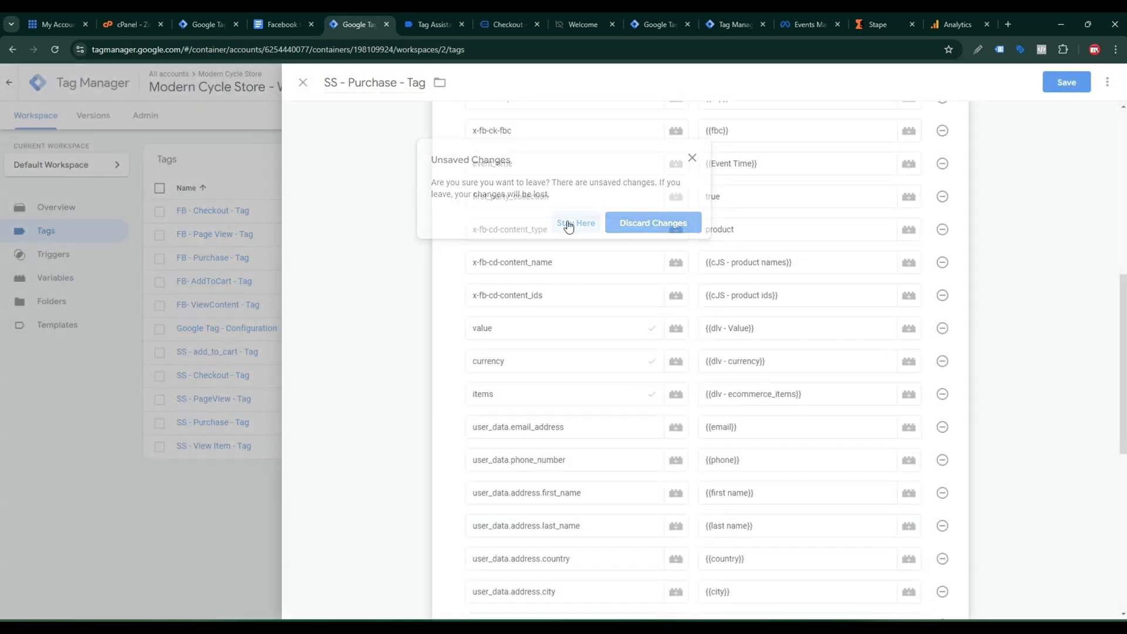
click(1078, 84)
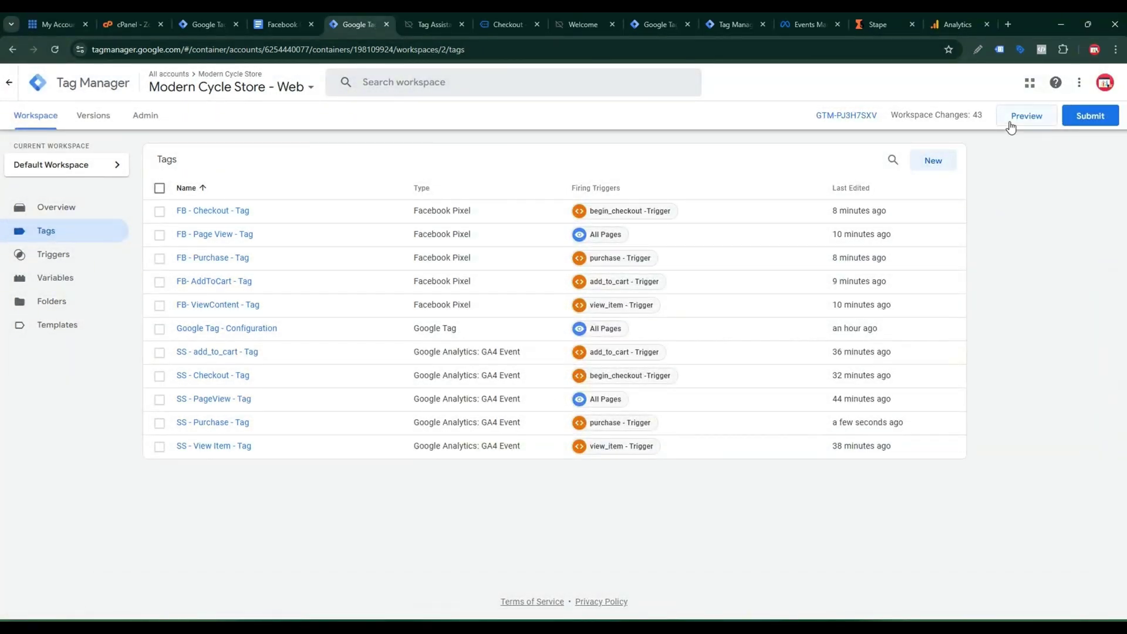
Step: Preview the web container with Tag Assistant and switch to the connected store page
click(1012, 125)
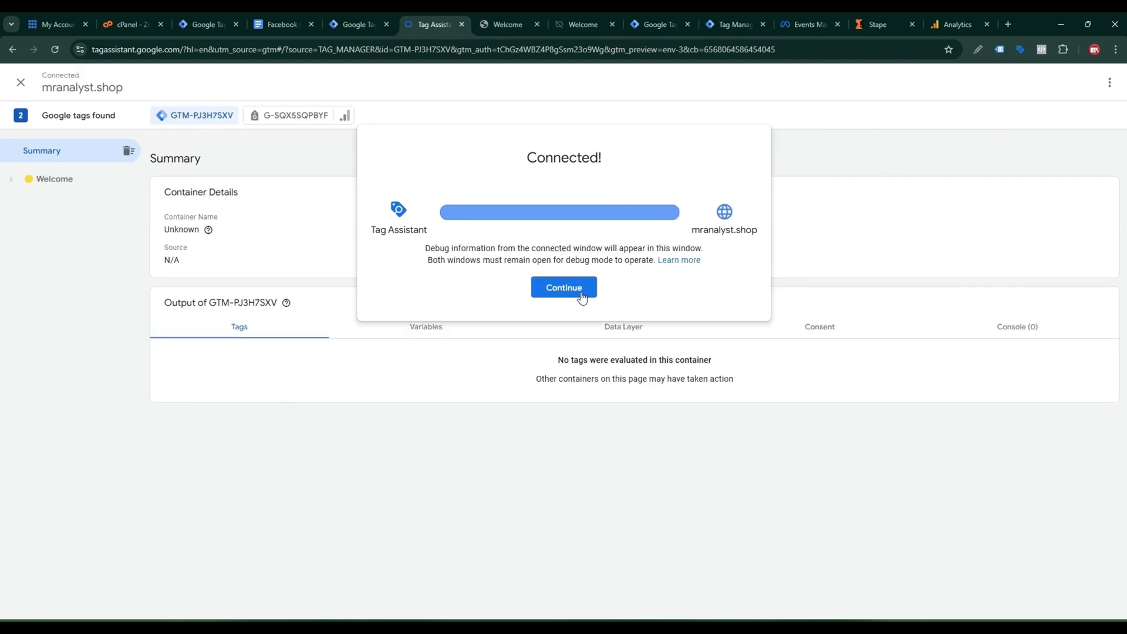
click(578, 288)
click(509, 24)
Step: Add the Kryo X26 MTB – Model K bicycle from New Arrivals to the cart and view the cart
scroll(535, 220, down, 9)
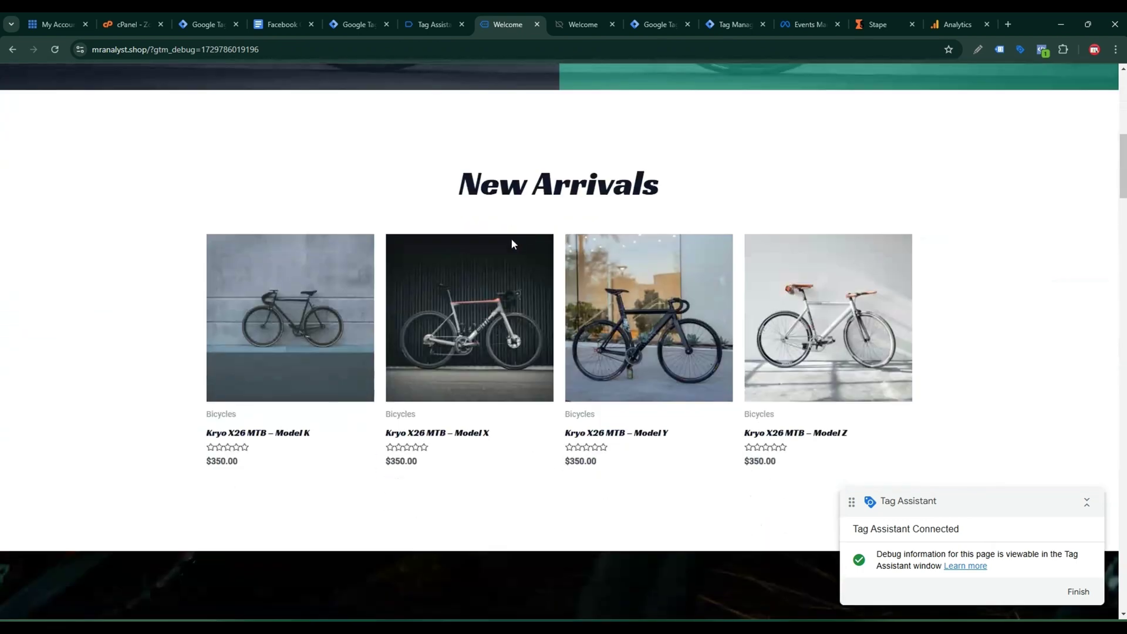
click(332, 285)
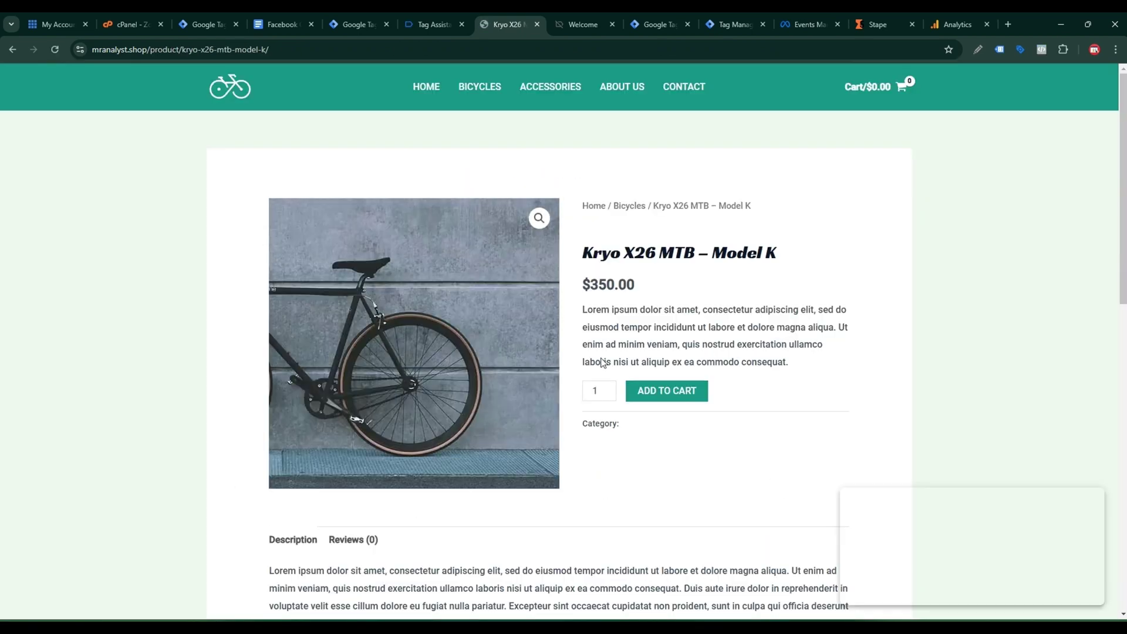
click(669, 393)
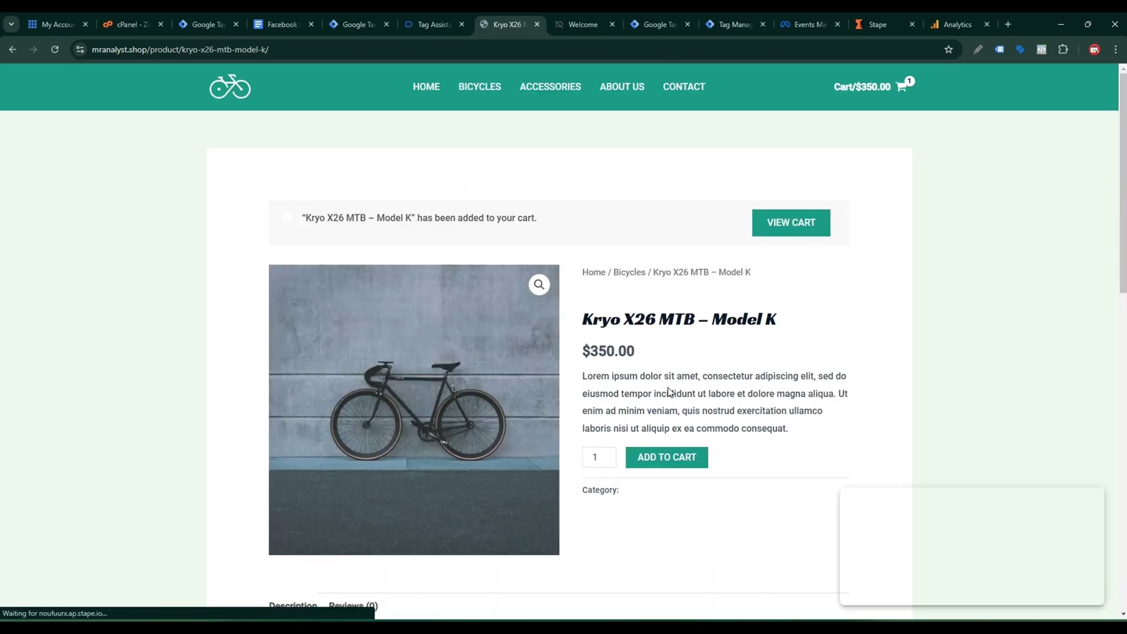
click(796, 224)
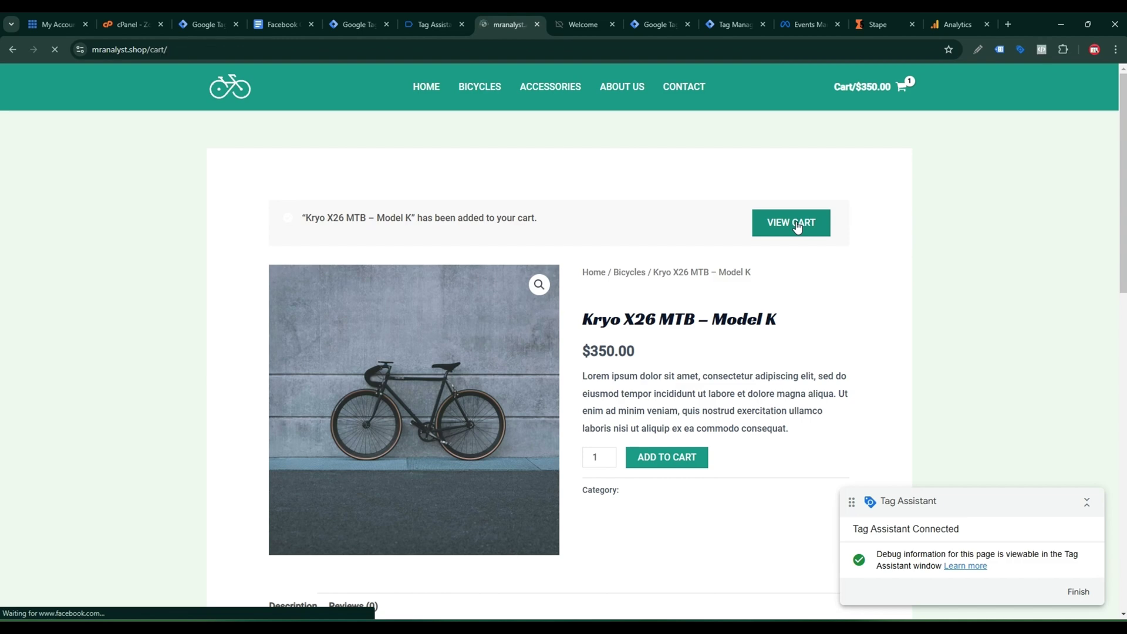
Step: Proceed to checkout and place the test order with the prefilled billing details and cash on delivery
scroll(740, 329, down, 3)
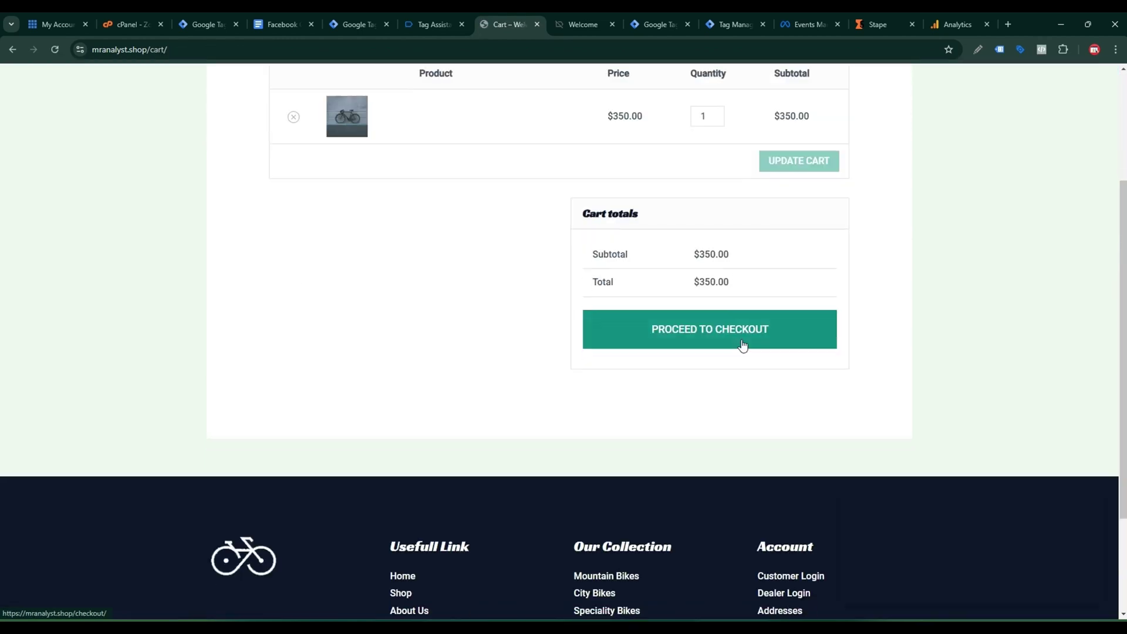
click(739, 343)
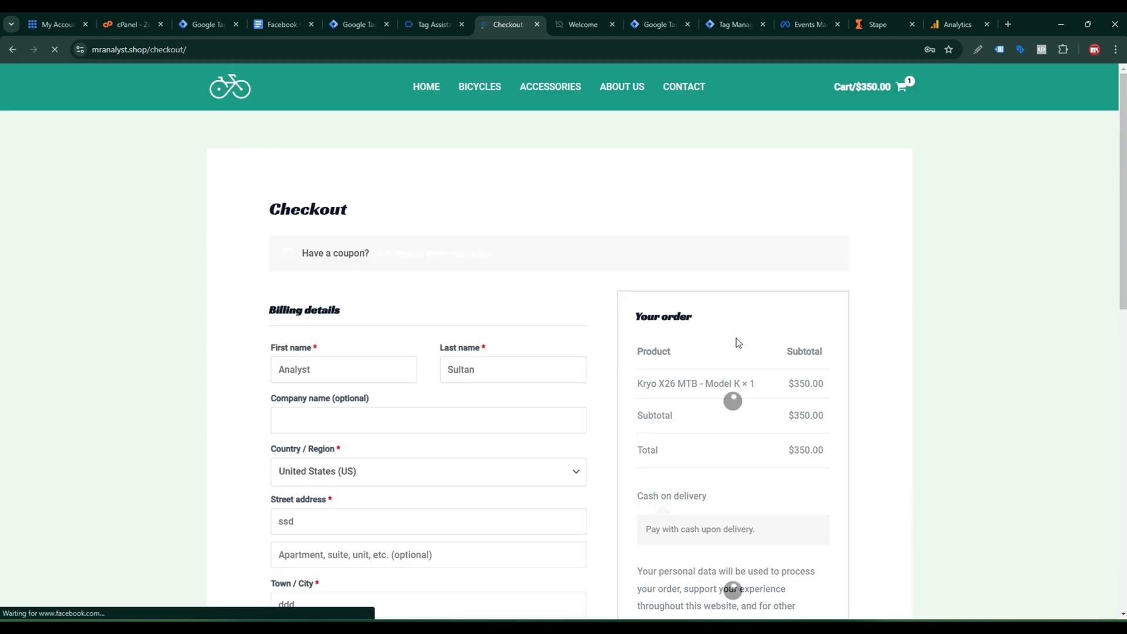
scroll(739, 343, down, 4)
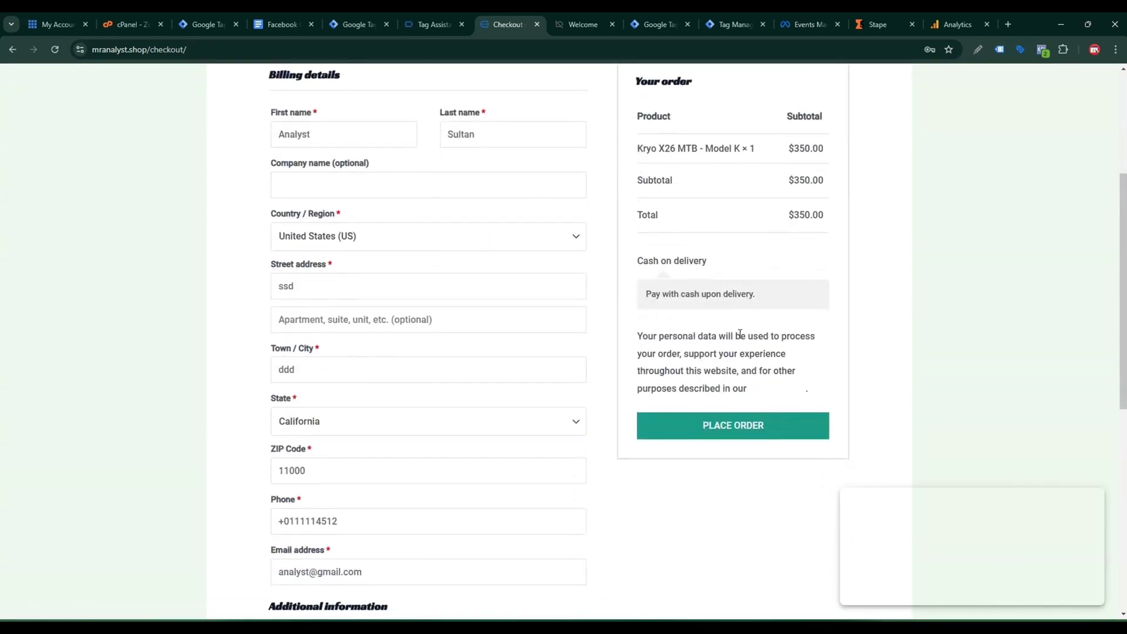
click(706, 427)
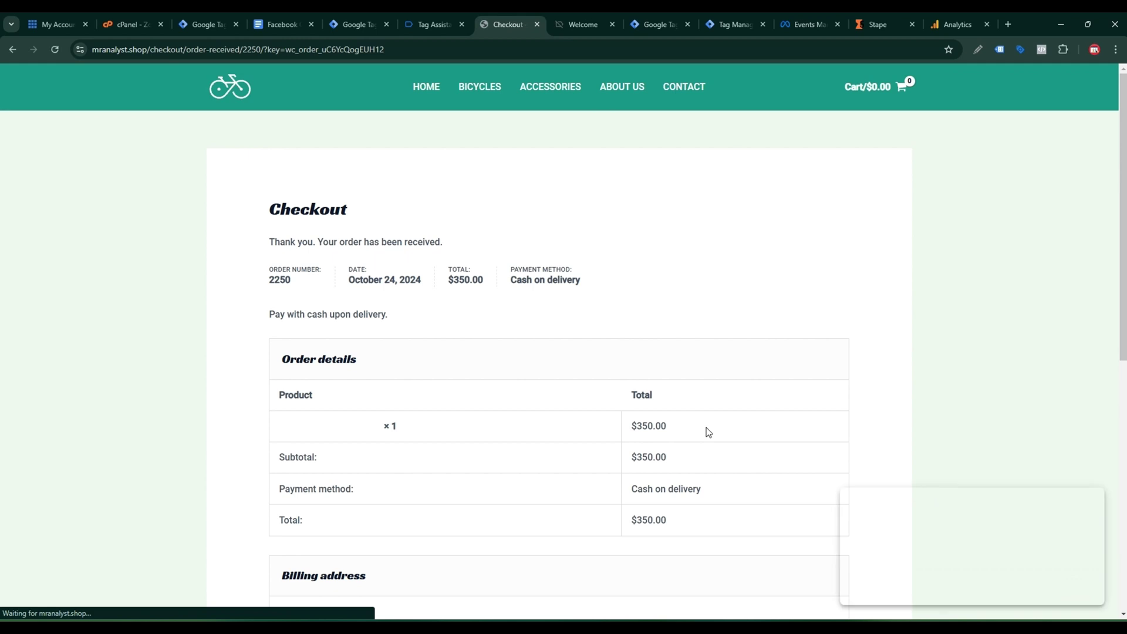
Step: Check the fired tags in the web and server previews, and review the incoming events in Google Analytics DebugView
click(421, 19)
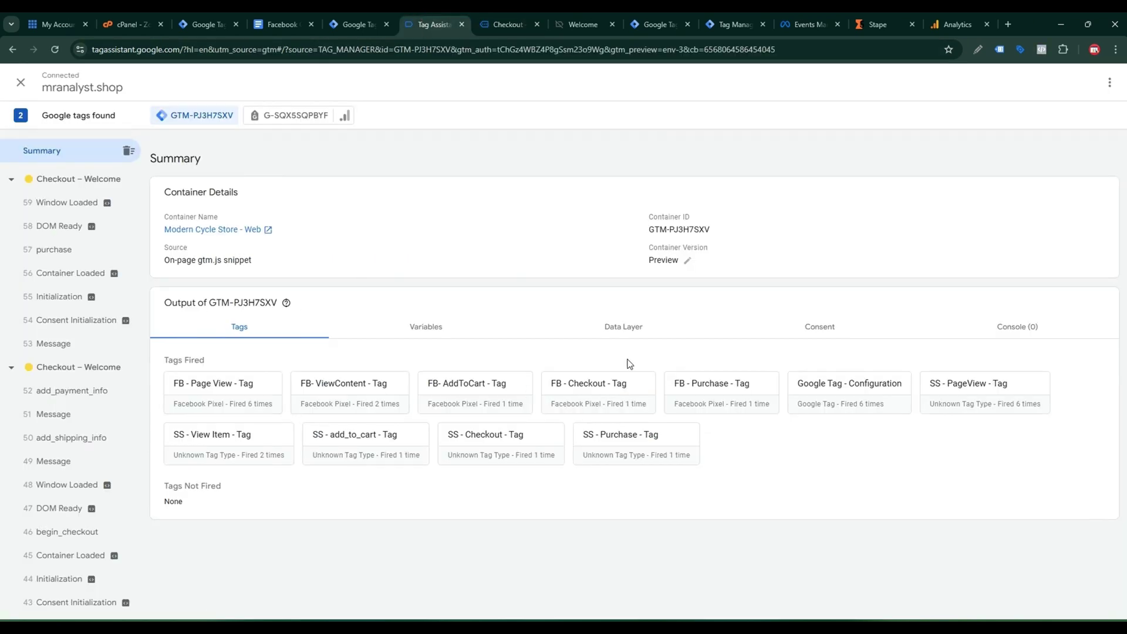
click(657, 23)
click(730, 21)
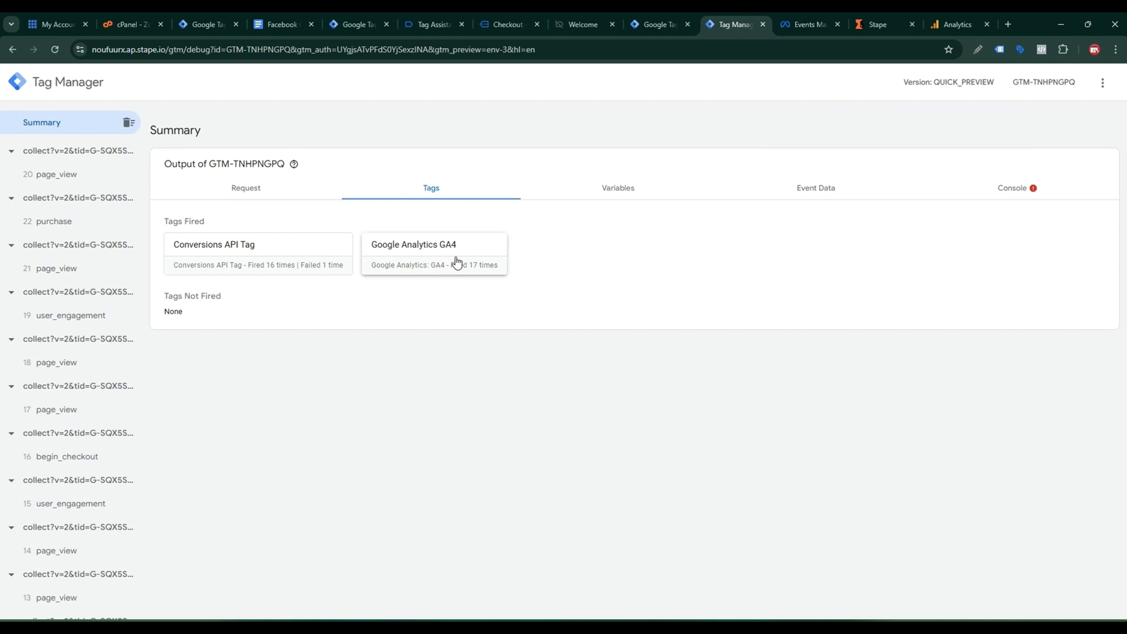
click(955, 21)
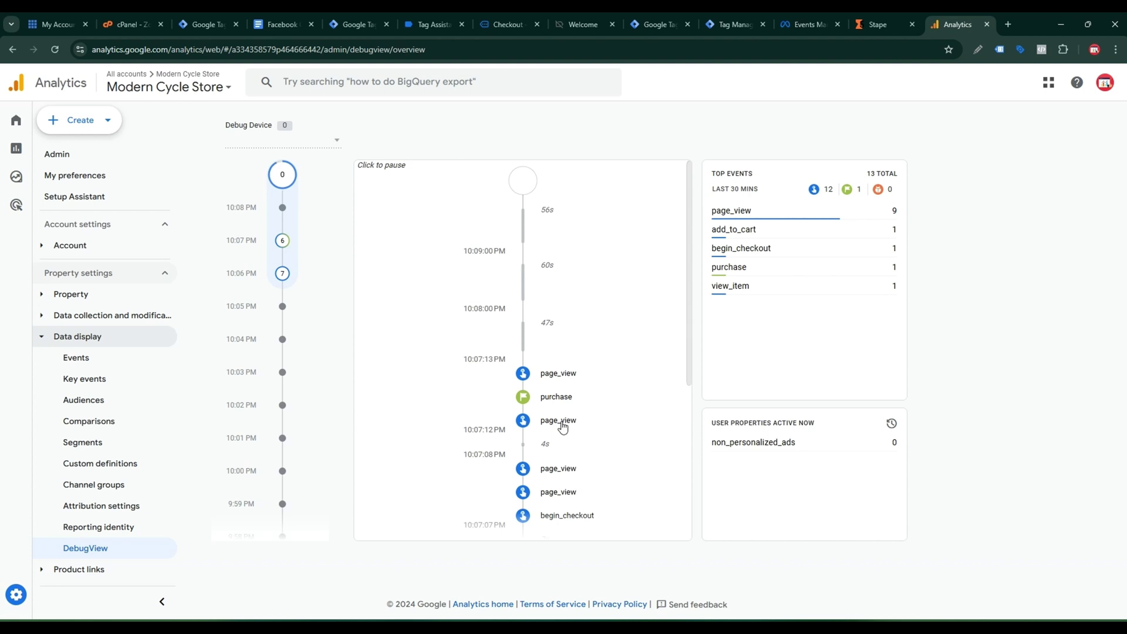
scroll(571, 424, down, 4)
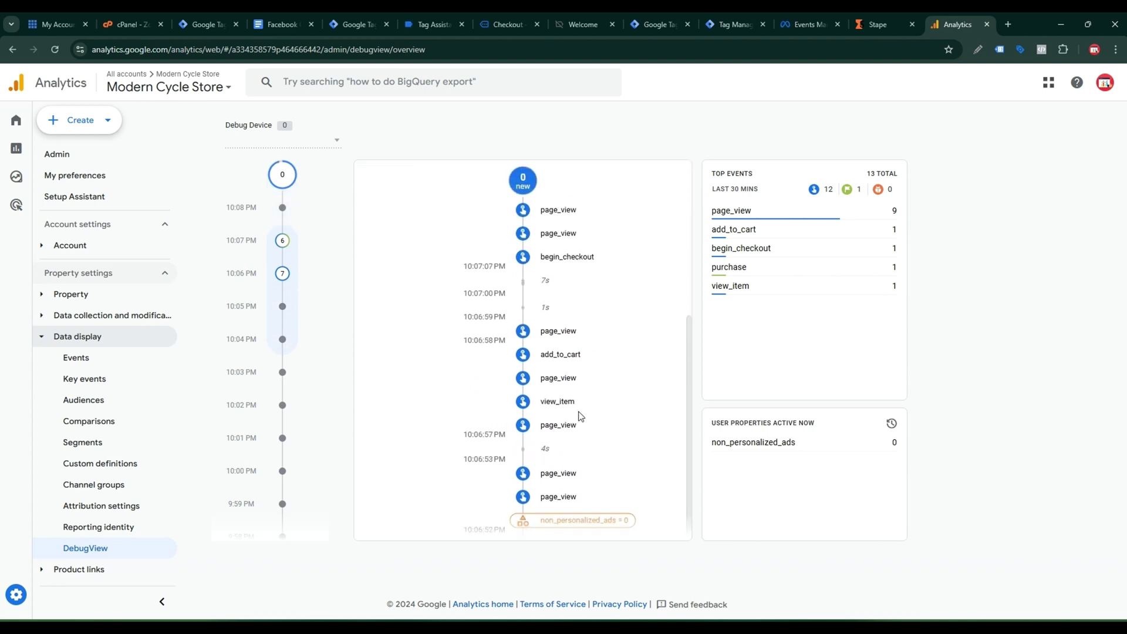
scroll(580, 415, up, 5)
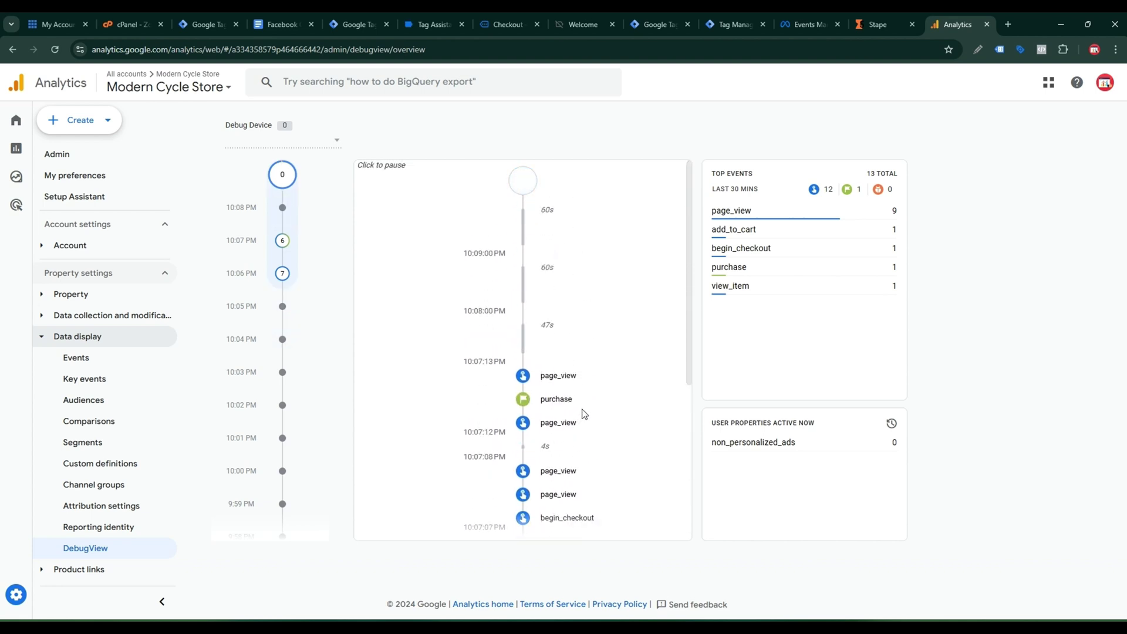
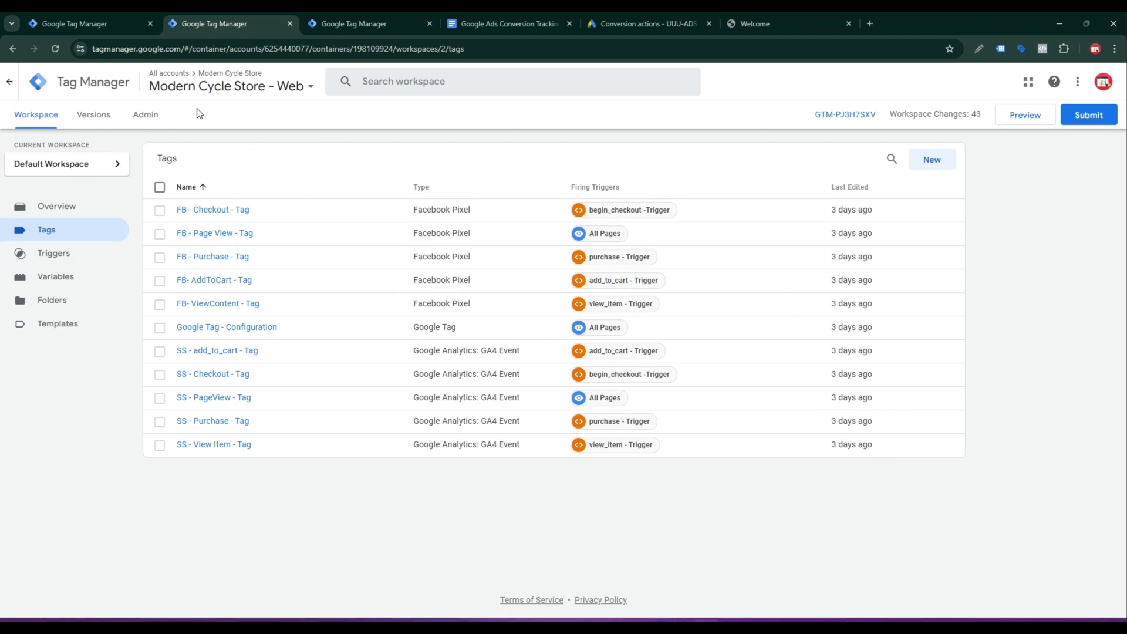
click(365, 17)
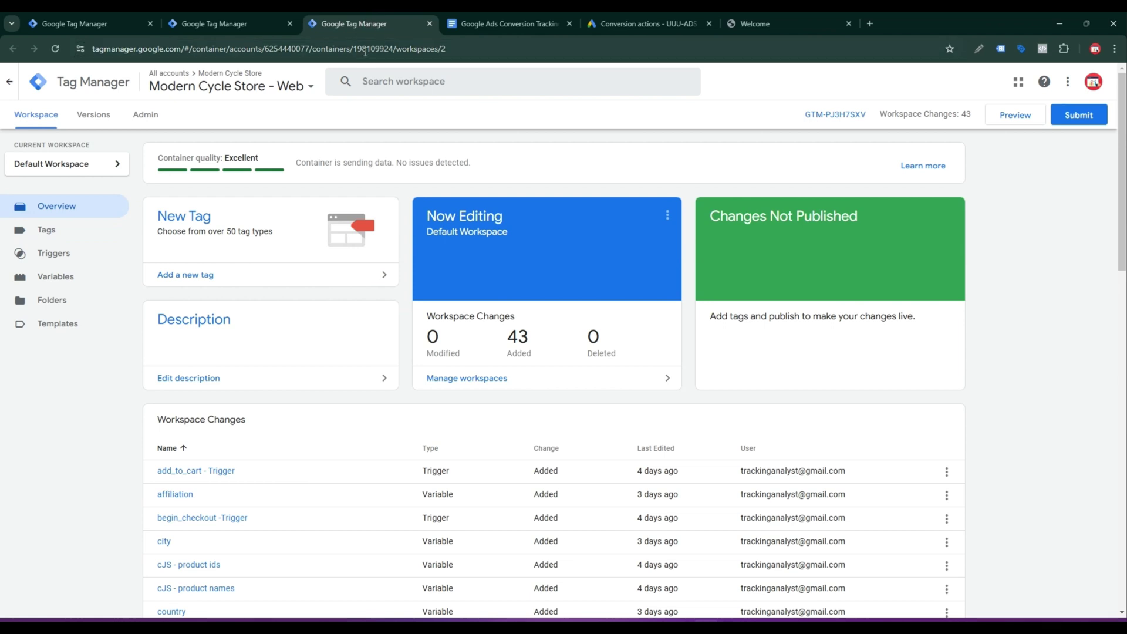
click(94, 18)
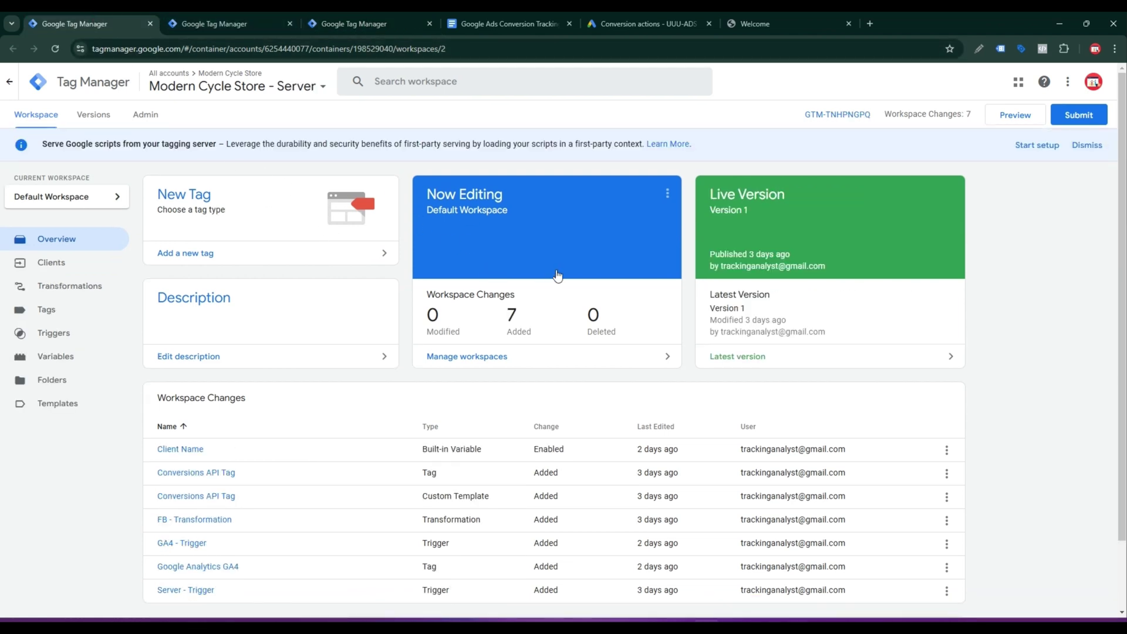
click(229, 24)
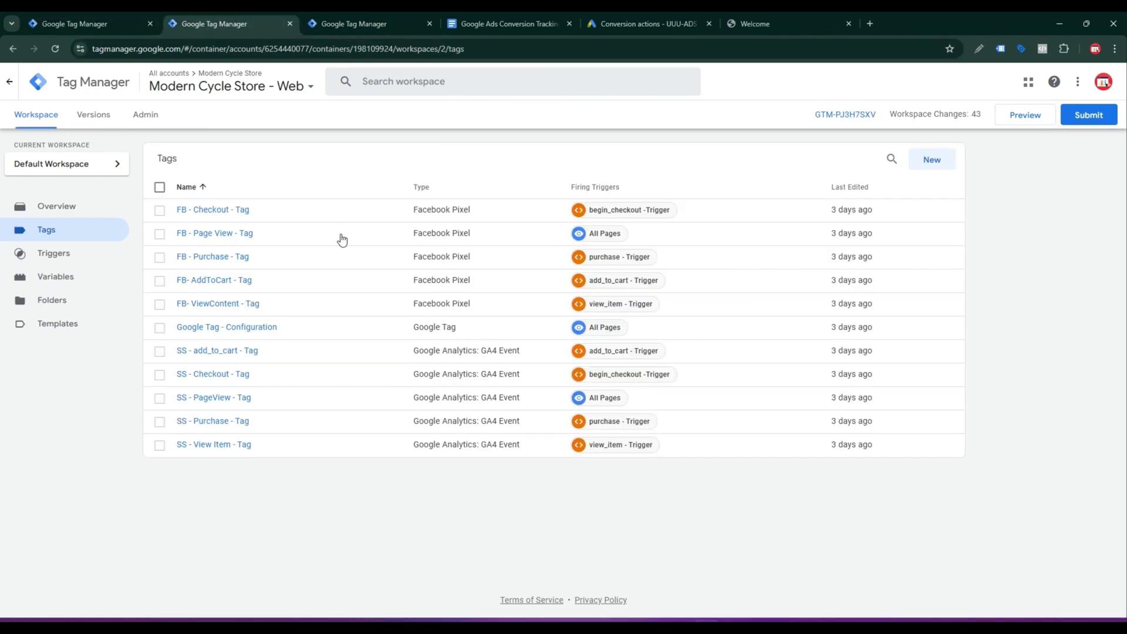
Step: Create a new tag in the web container with the Google Tag type from Google Ads and start its Tag ID entry
click(930, 161)
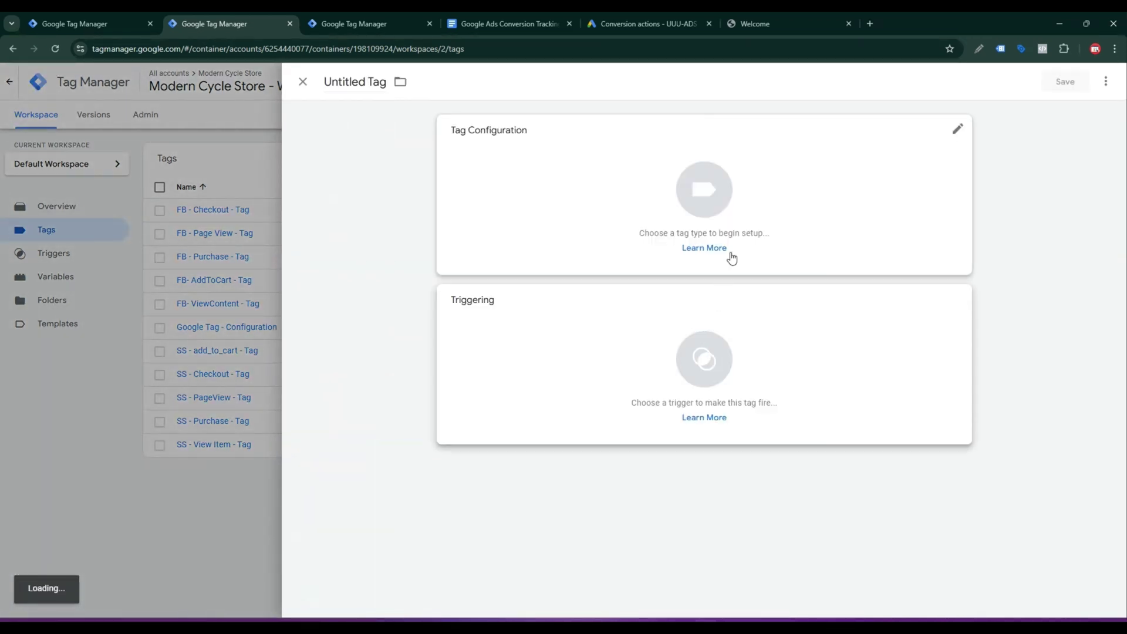
click(760, 228)
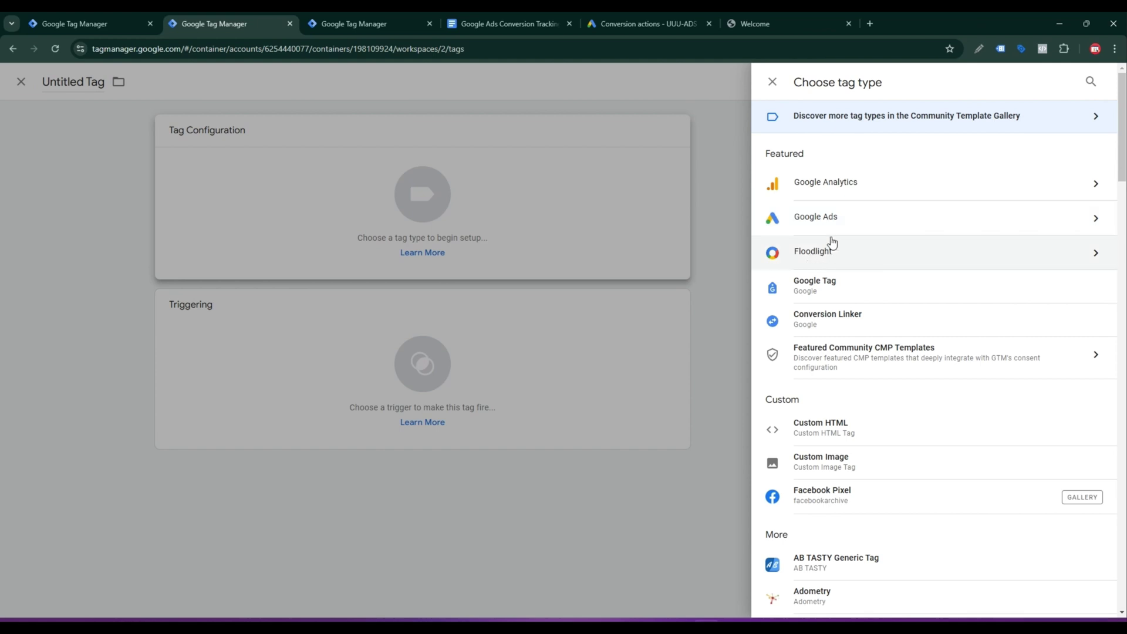
click(843, 223)
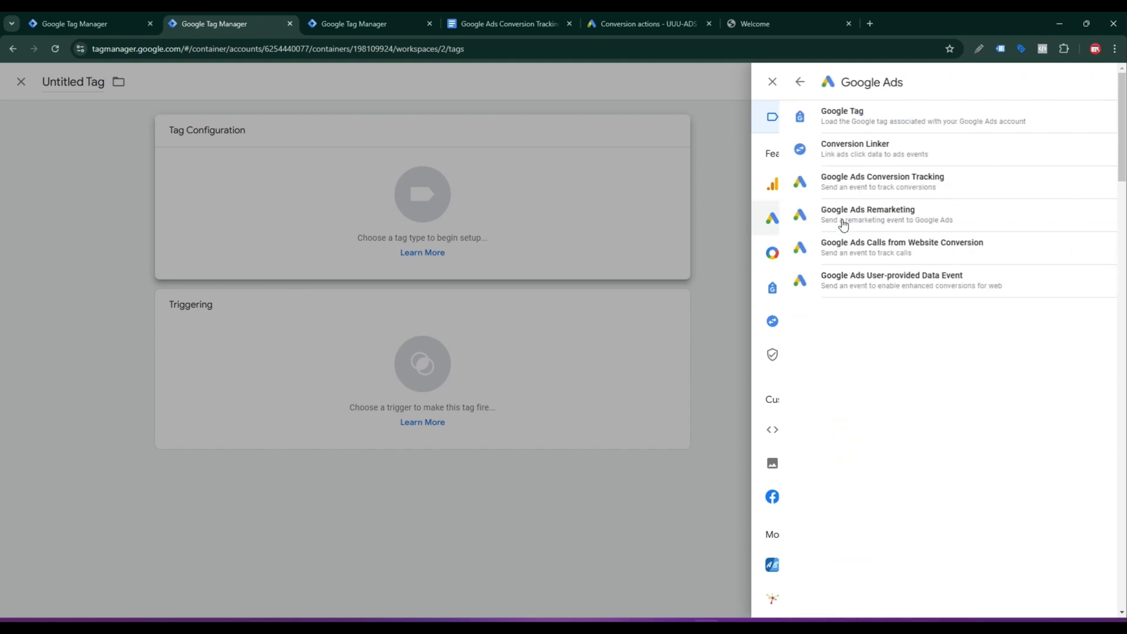
click(839, 120)
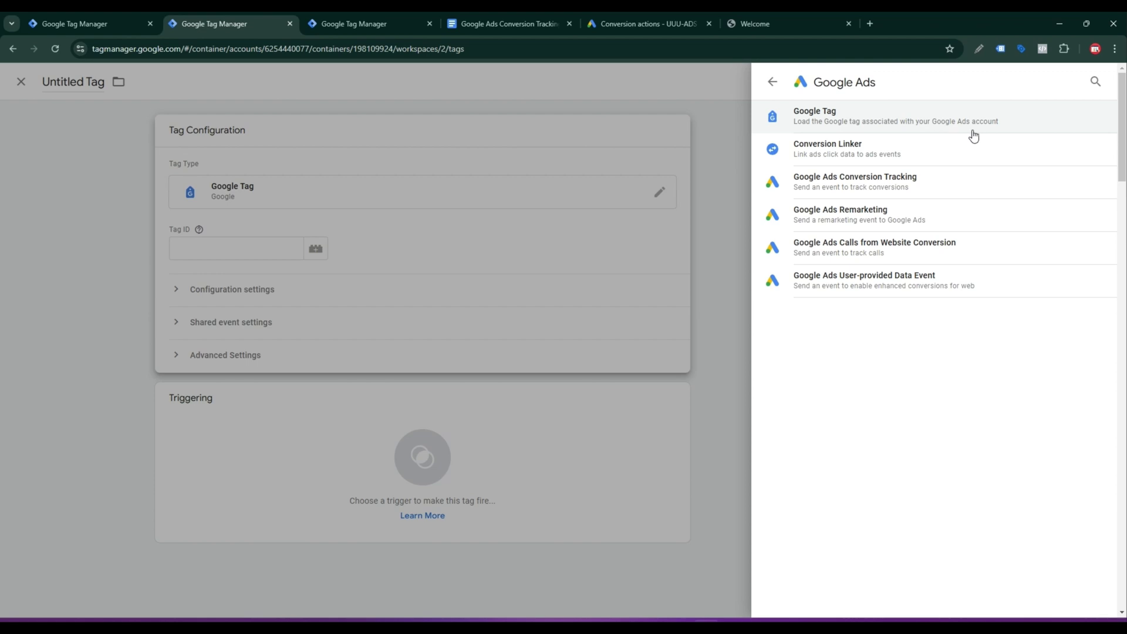
click(630, 239)
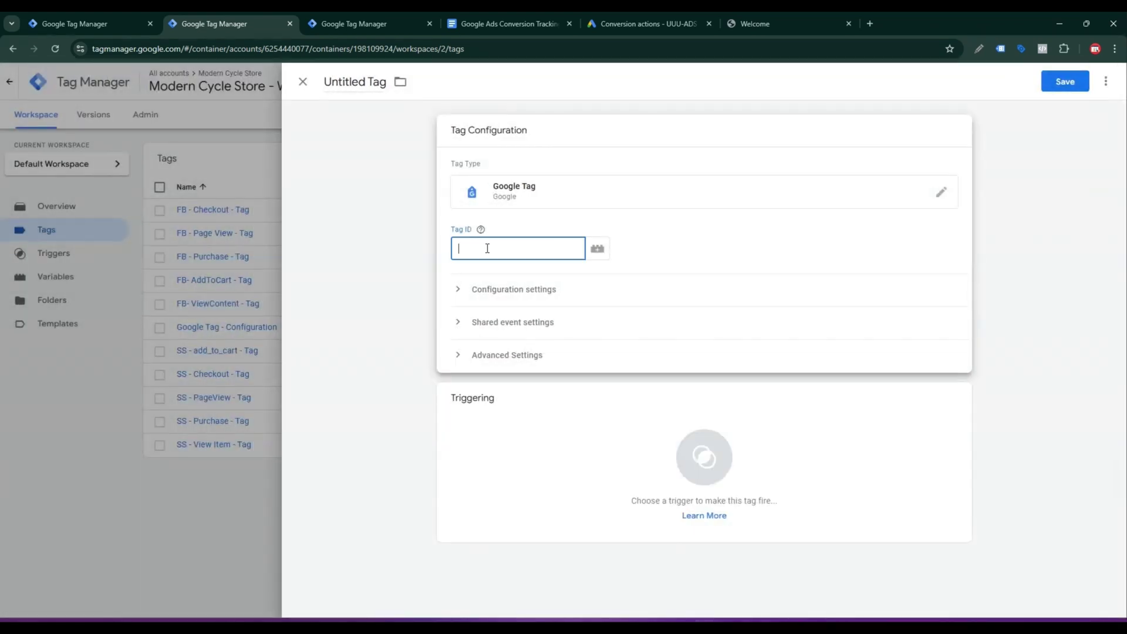
mouse_move(483, 231)
Step: Switch to Google Ads and start a new conversion action for website conversions
click(644, 19)
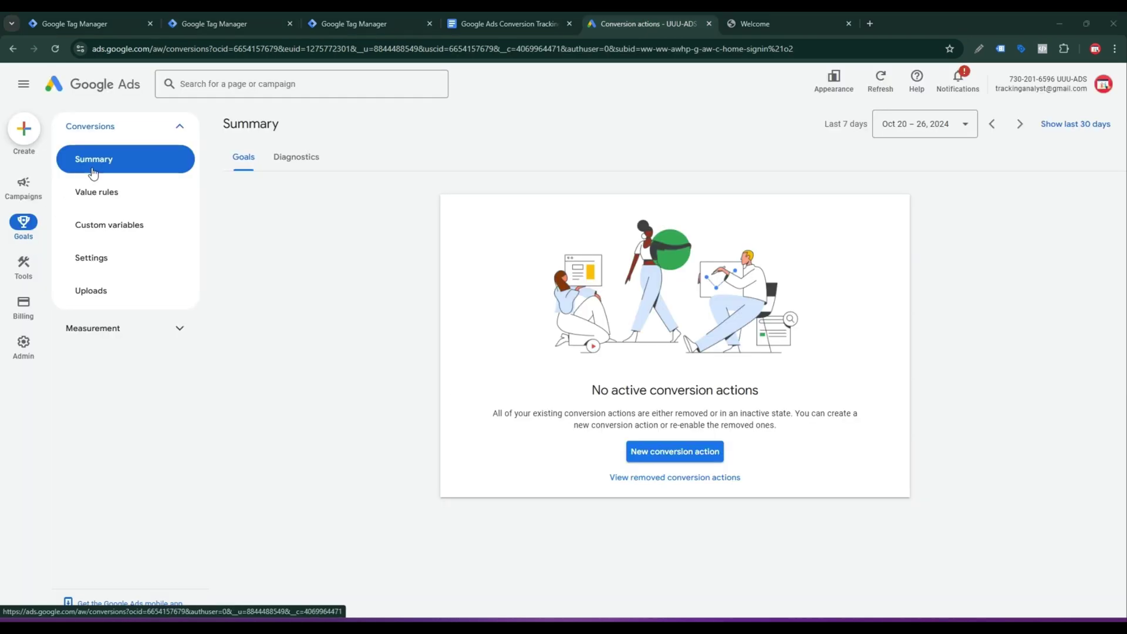
click(707, 454)
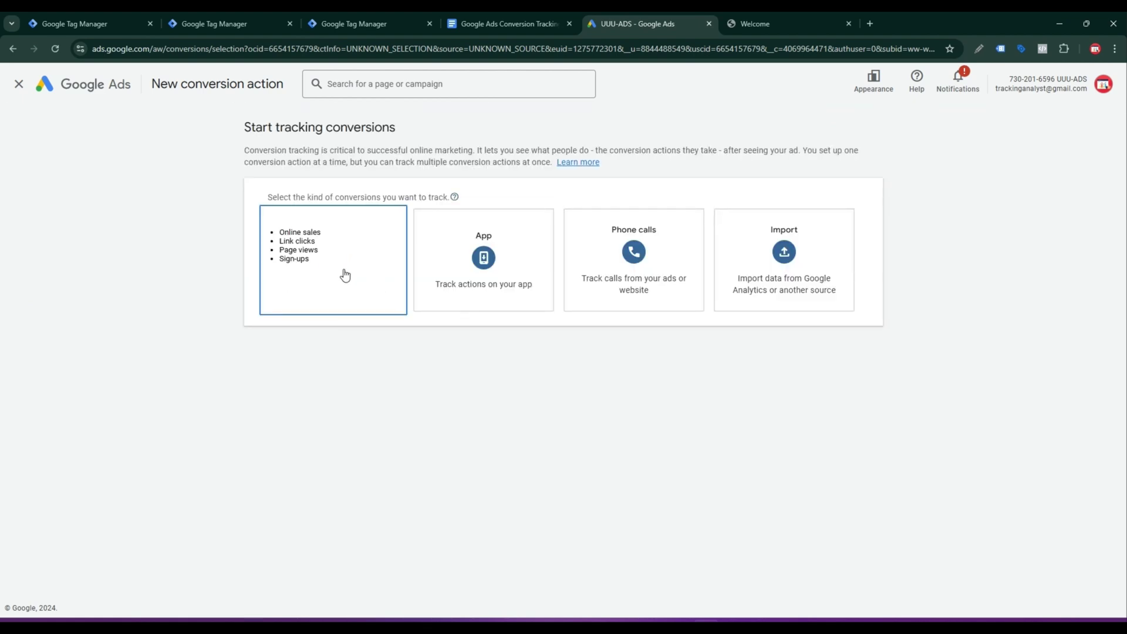
click(337, 288)
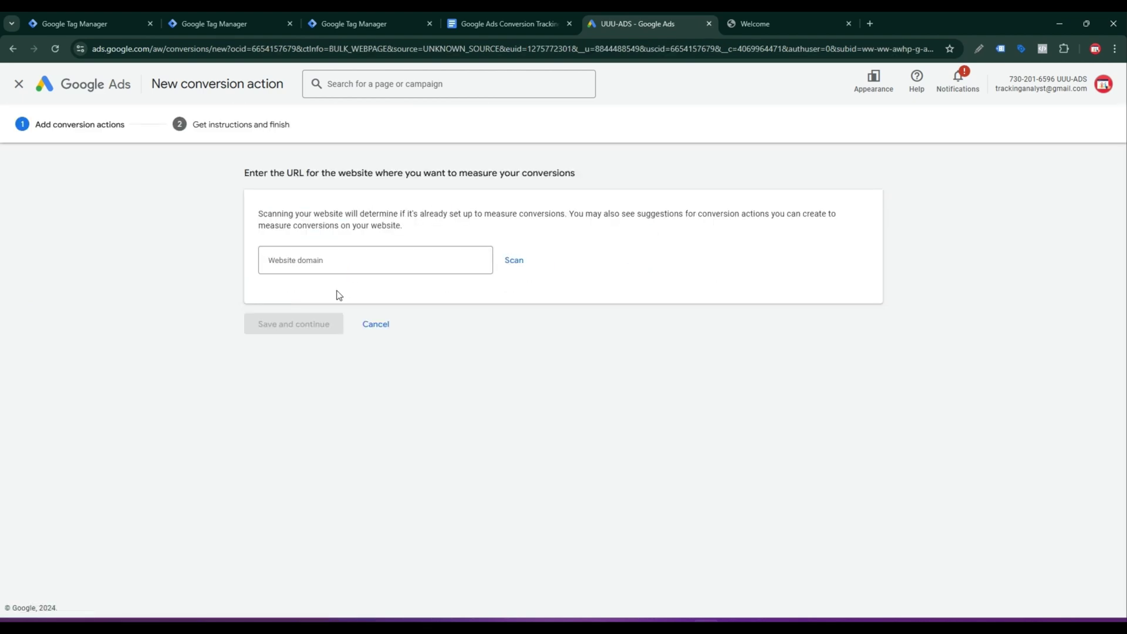
click(752, 26)
click(272, 48)
key(ctrl+a)
key(ctrl+c)
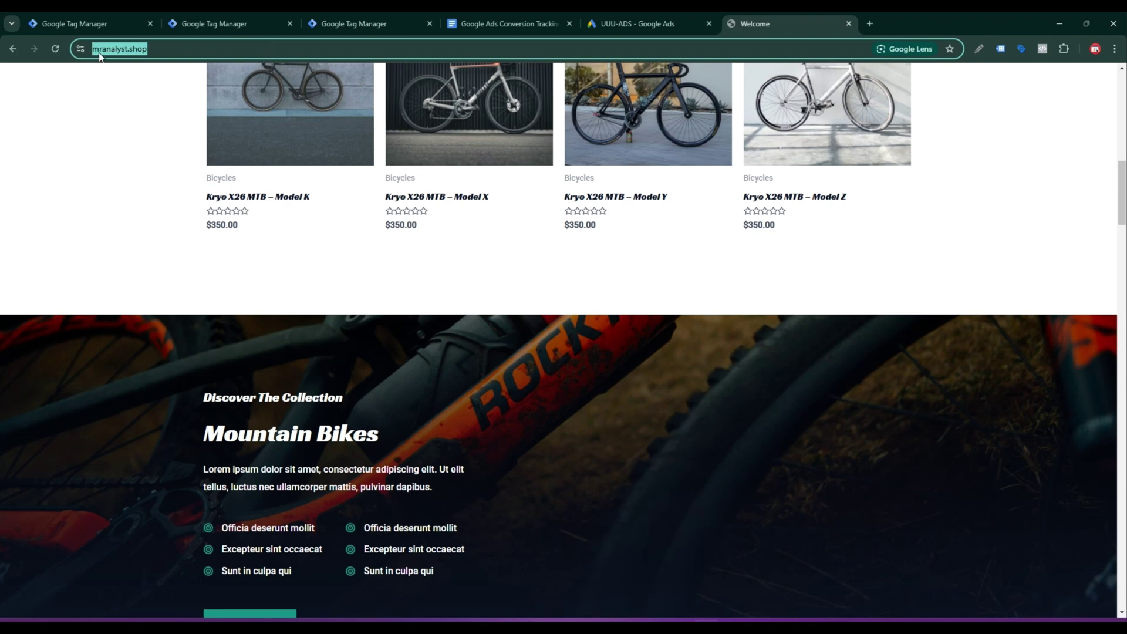
key(ctrl+shift+Tab)
click(293, 269)
key(ctrl+v)
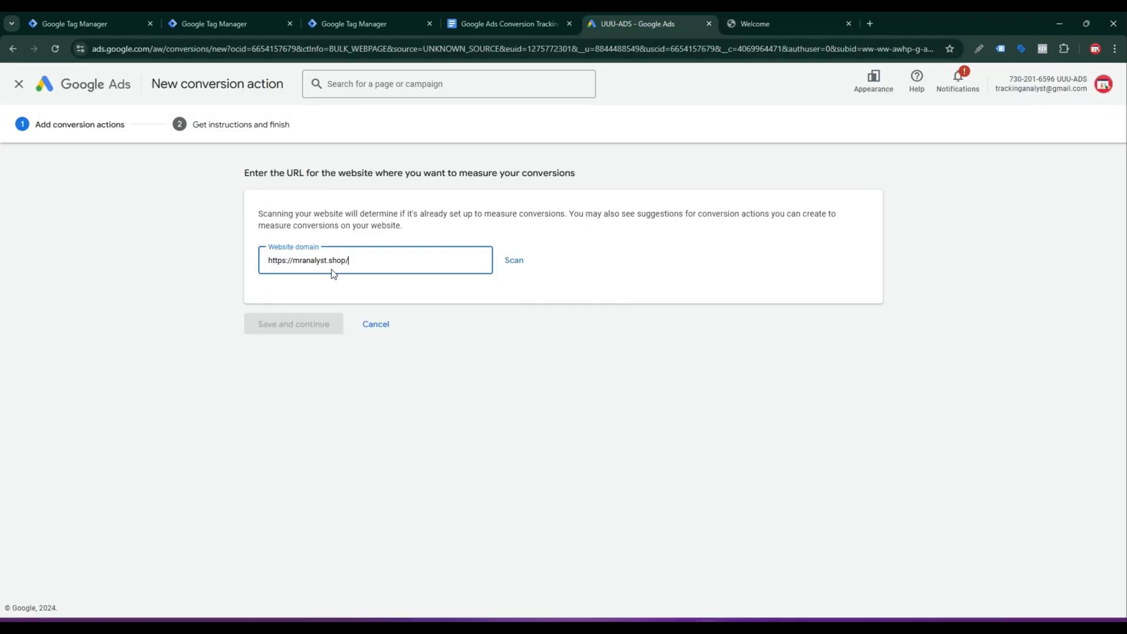
click(518, 260)
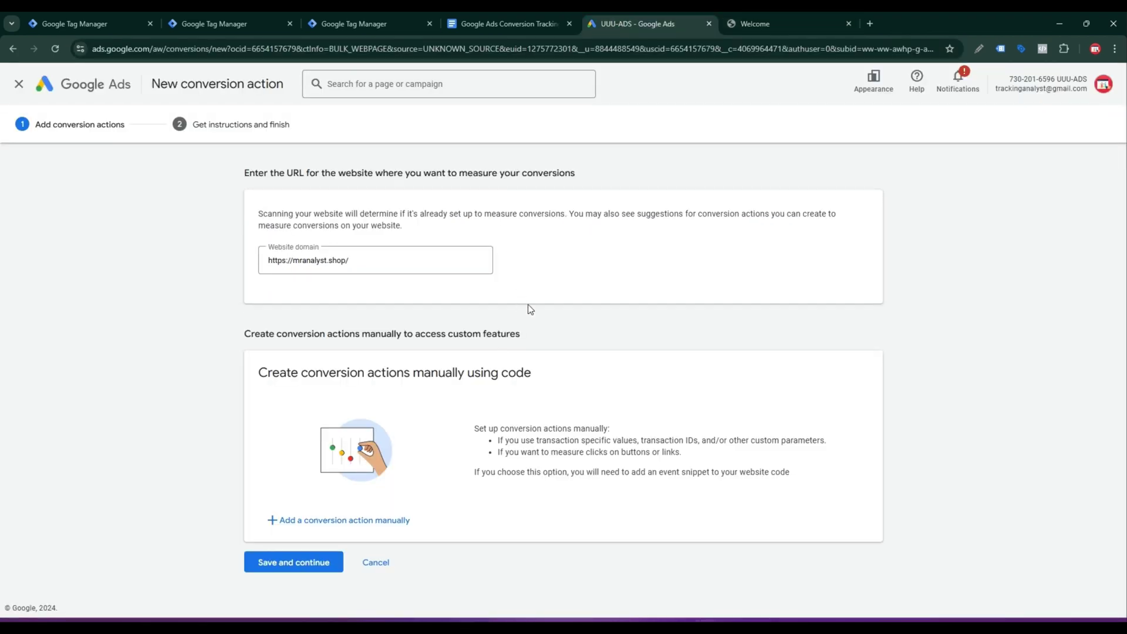
Step: Begin adding a conversion action manually, and briefly consult the Google Ads conversion tracking document
drag(294, 376, 432, 378)
click(511, 398)
click(373, 521)
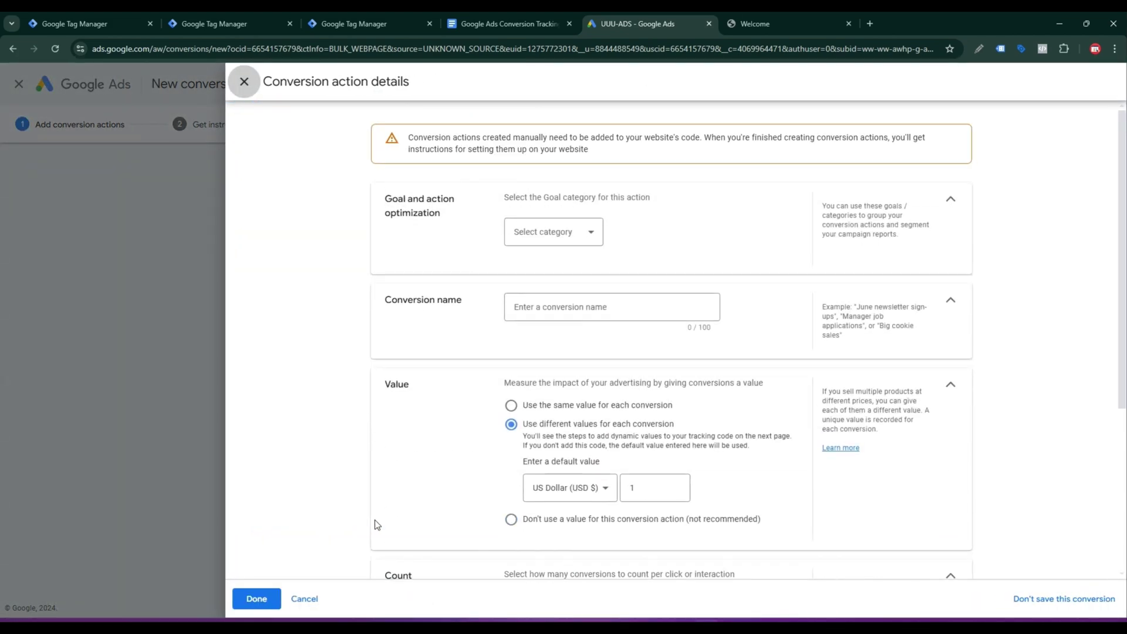
click(505, 23)
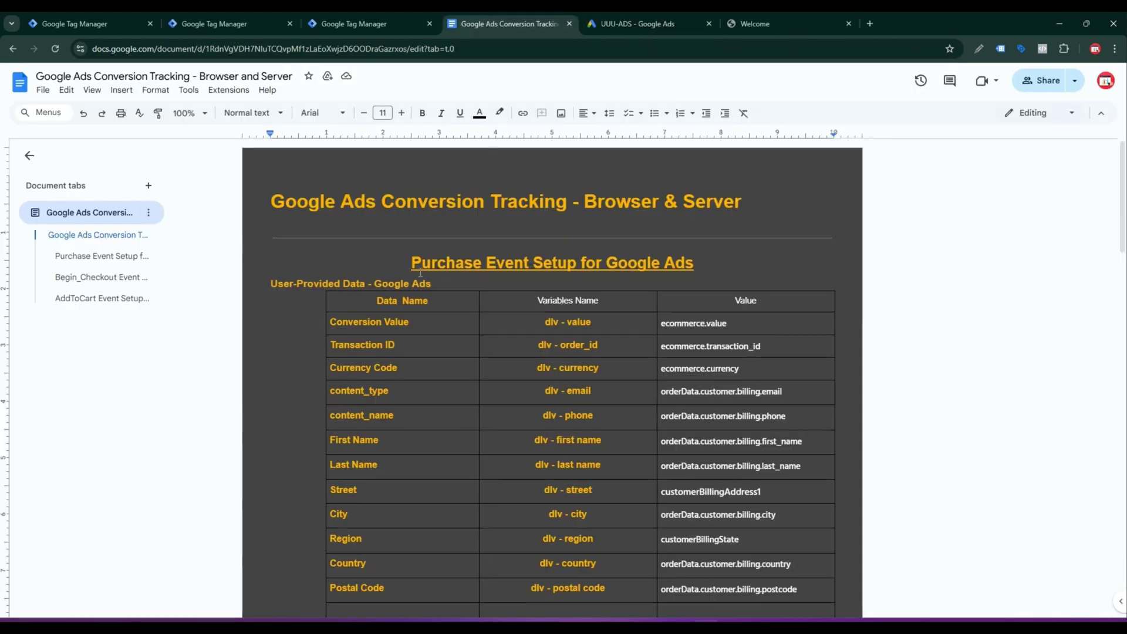
click(420, 21)
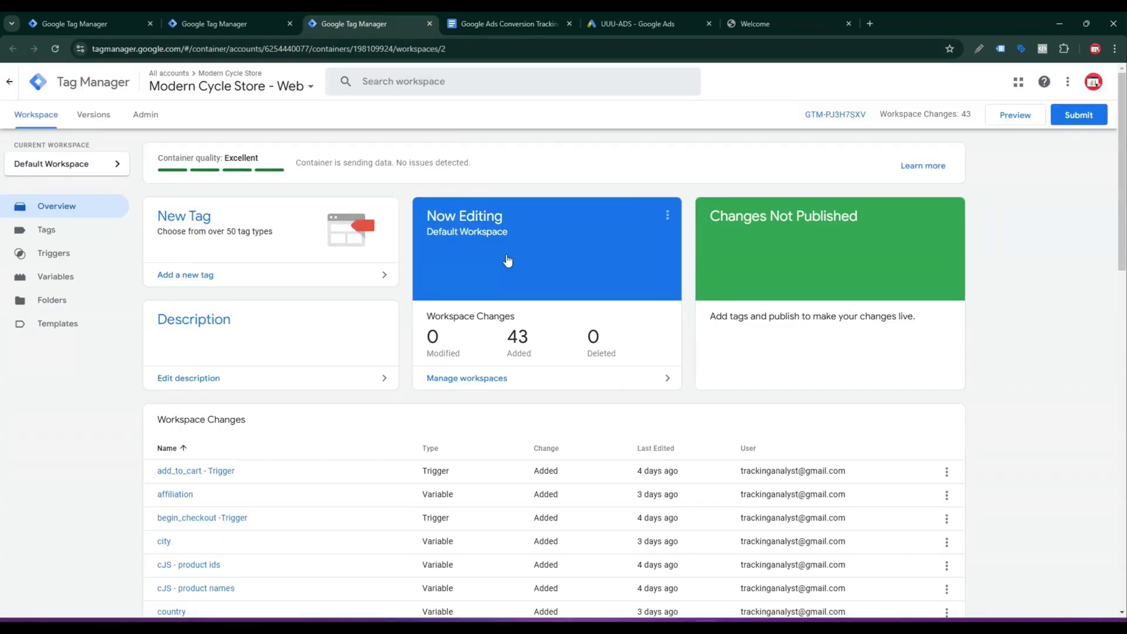
click(692, 15)
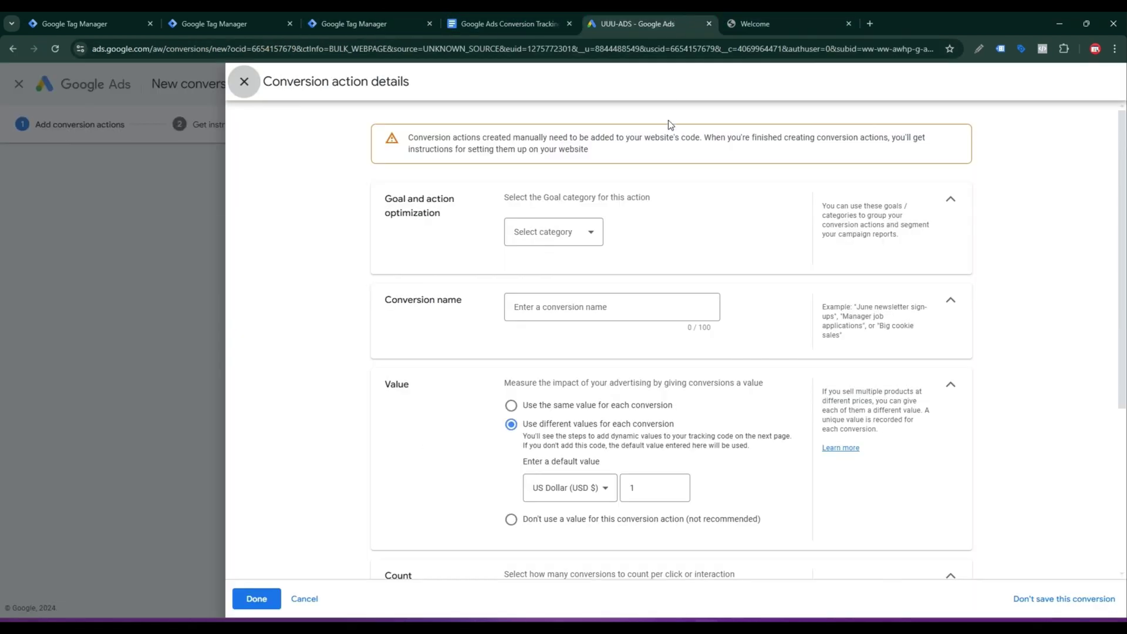
Step: Set the goal category to Purchase, expand the conversion action optimization options, and name the conversion Purchase
click(573, 229)
click(539, 261)
click(547, 347)
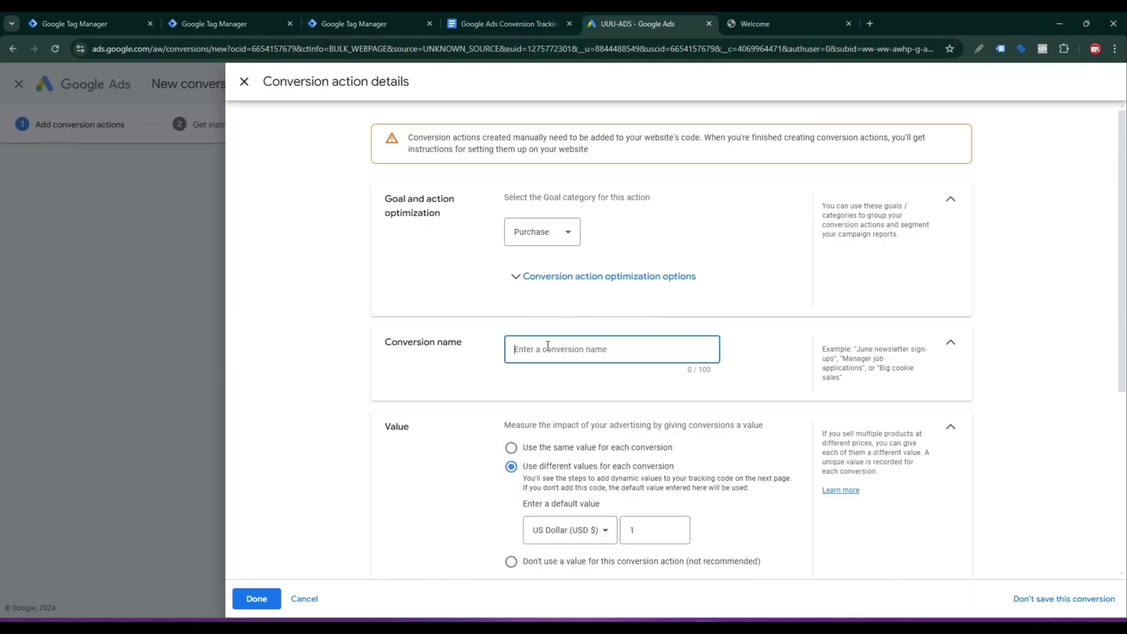
click(524, 281)
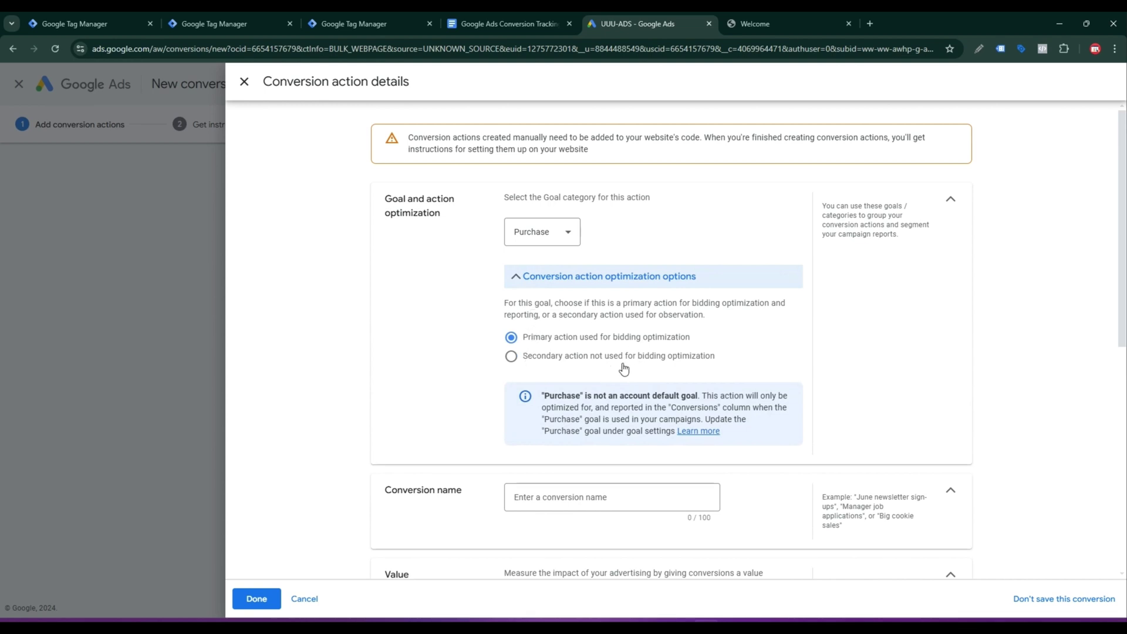
click(570, 499)
text(Purchase)
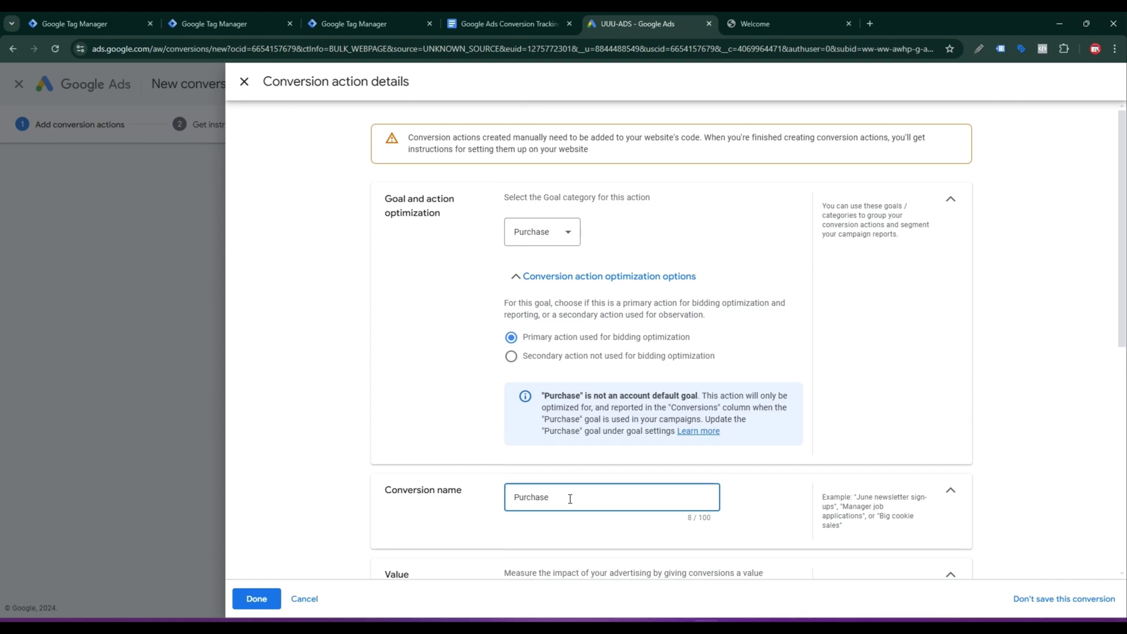
Step: Choose different values for each conversion, complete the conversion action details, and save to continue to the tag instructions
scroll(569, 499, down, 6)
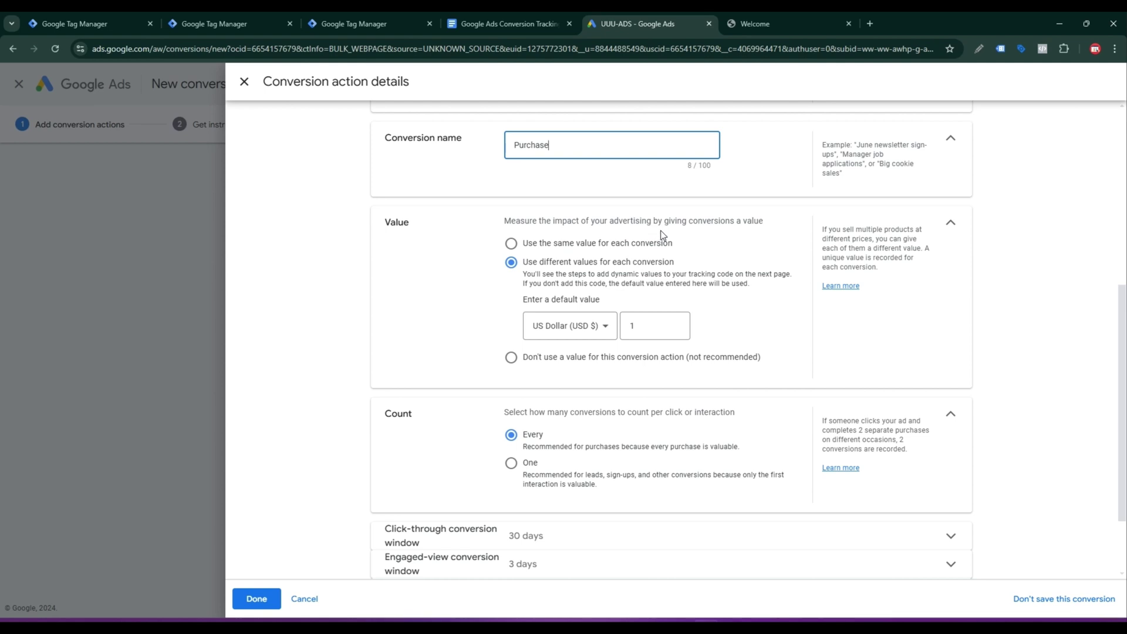
click(589, 245)
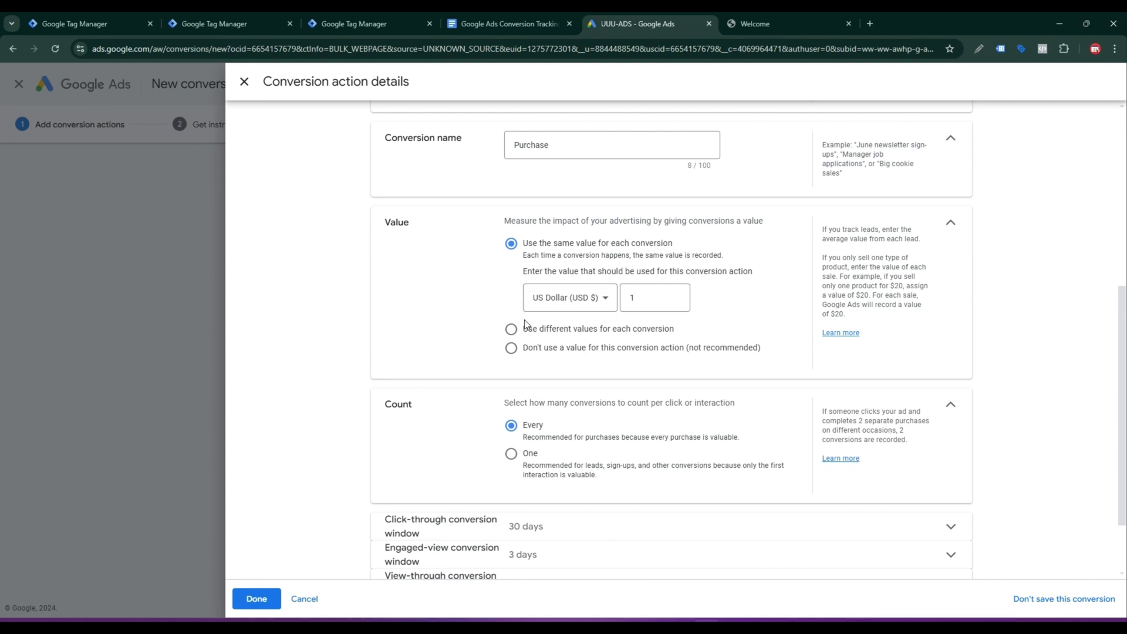
click(511, 333)
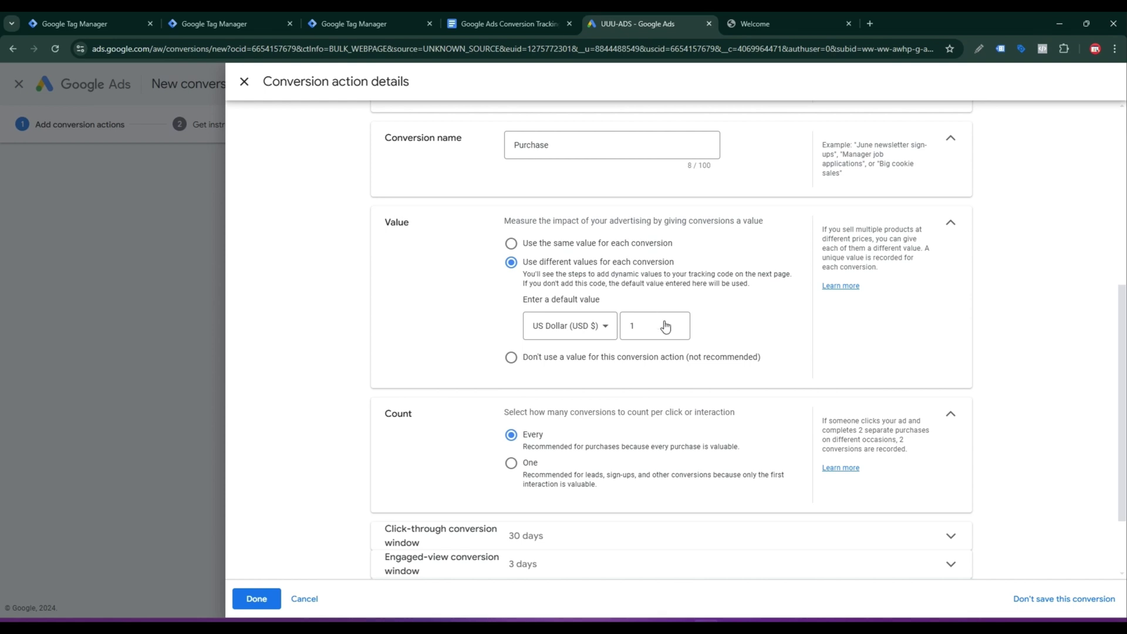
scroll(614, 356, down, 2)
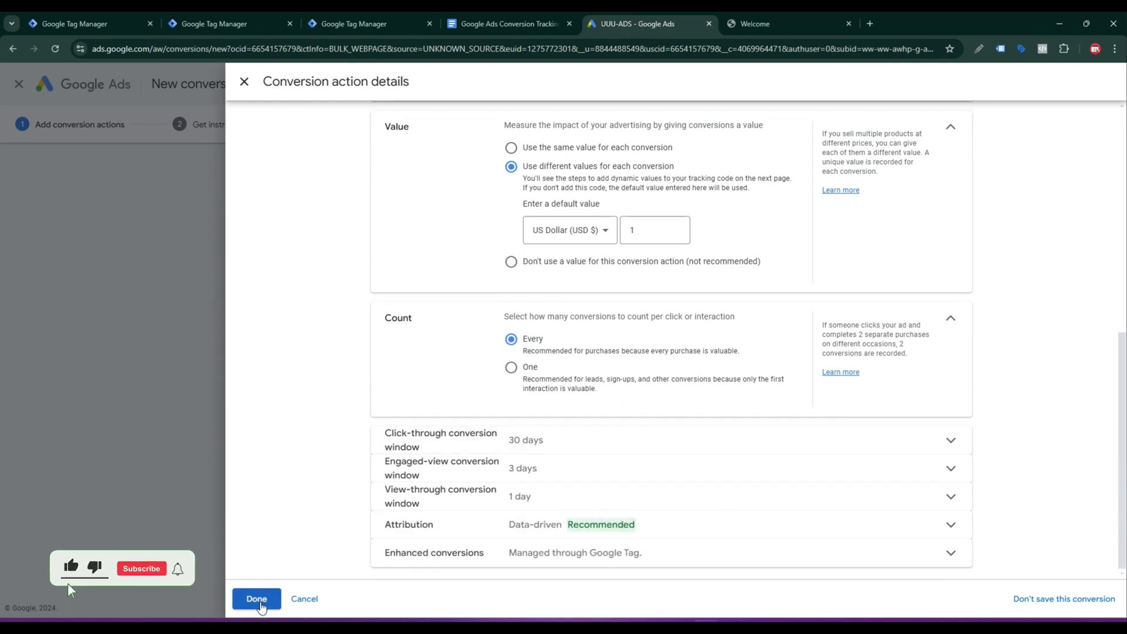
click(261, 604)
scroll(558, 493, down, 1)
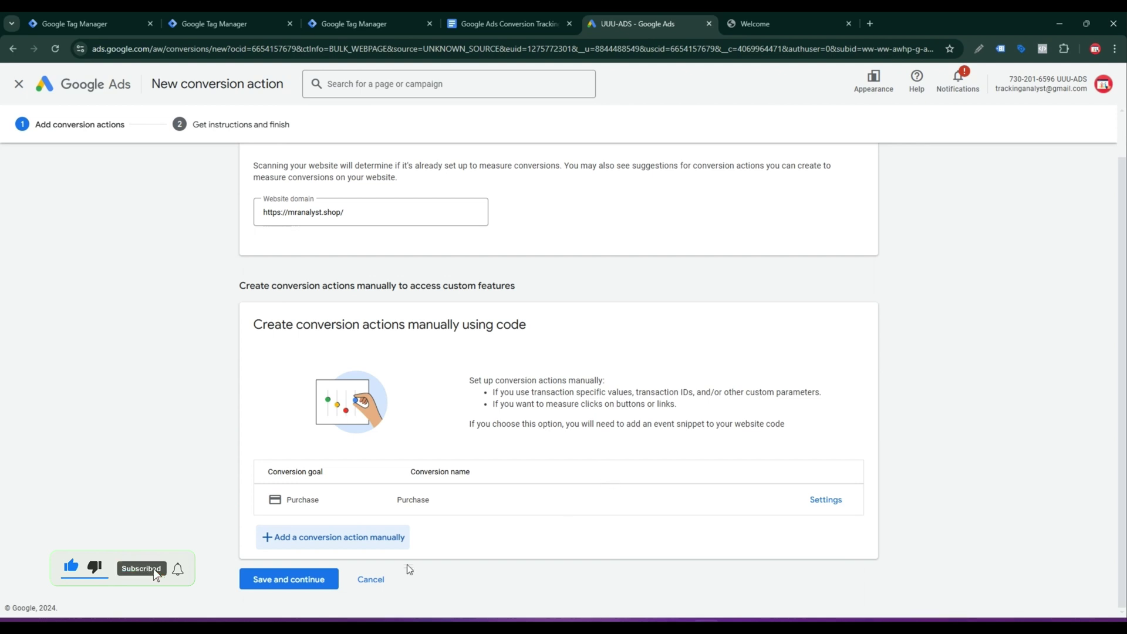
click(292, 583)
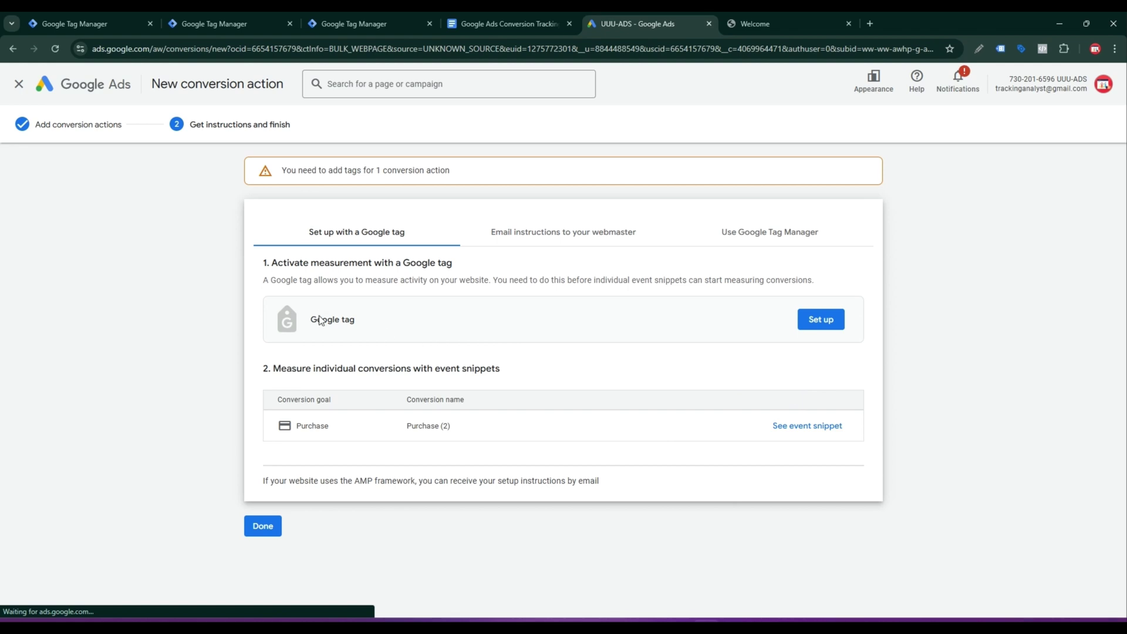
Step: Choose manual installation for the Google tag and copy its AW tag ID into the Tag ID of the web container's untitled tag
click(813, 326)
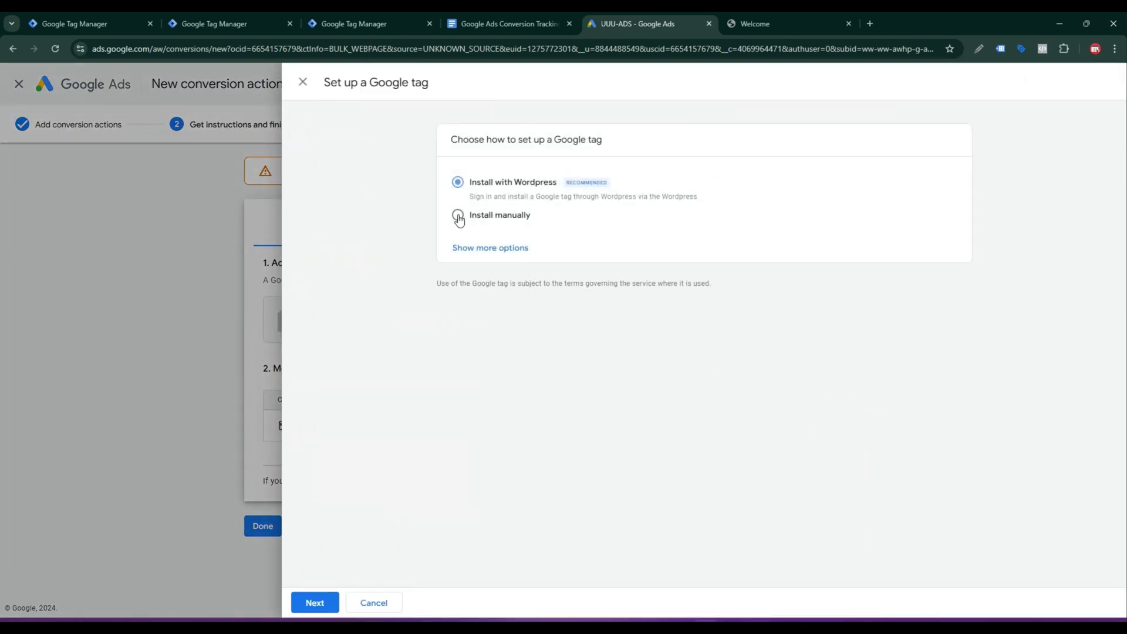
click(458, 218)
drag(554, 350, 609, 359)
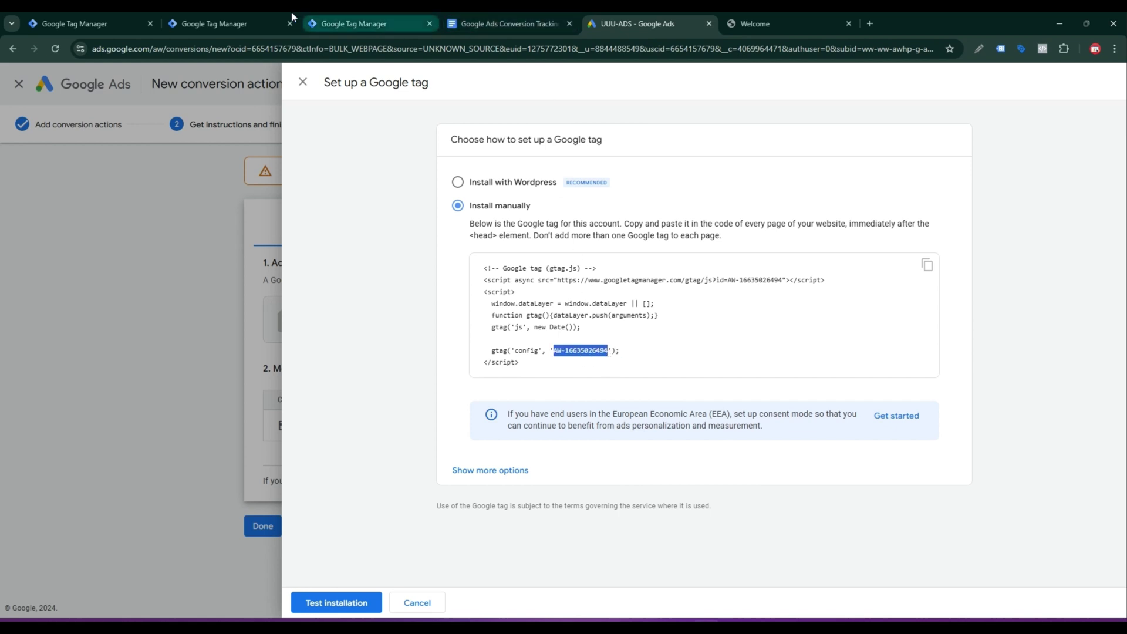
click(264, 18)
click(506, 254)
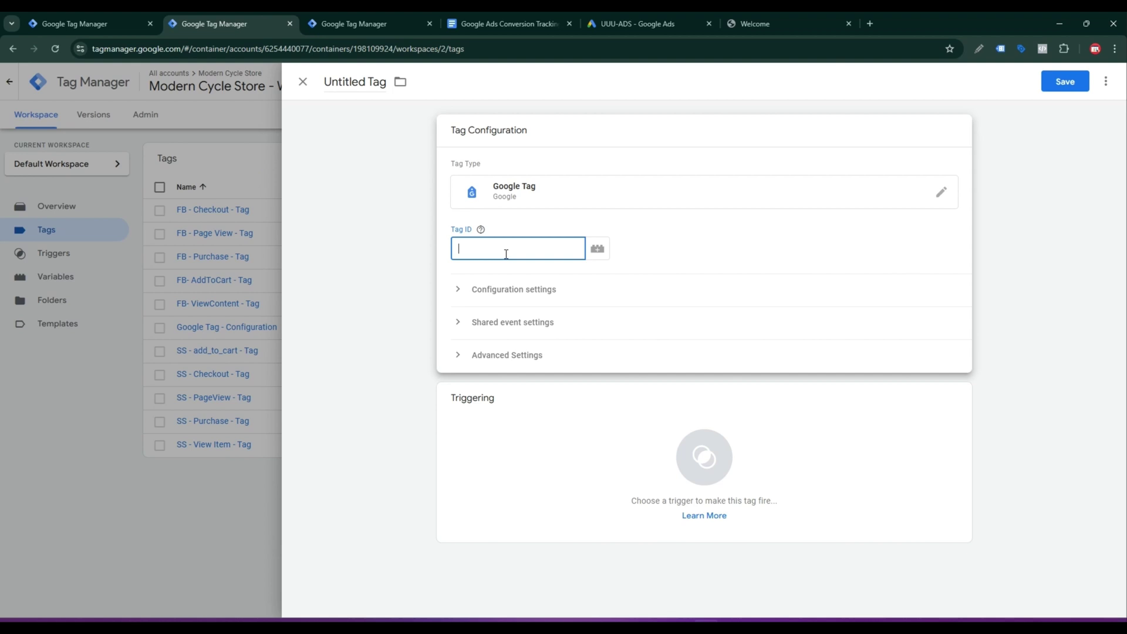
key(ctrl+v)
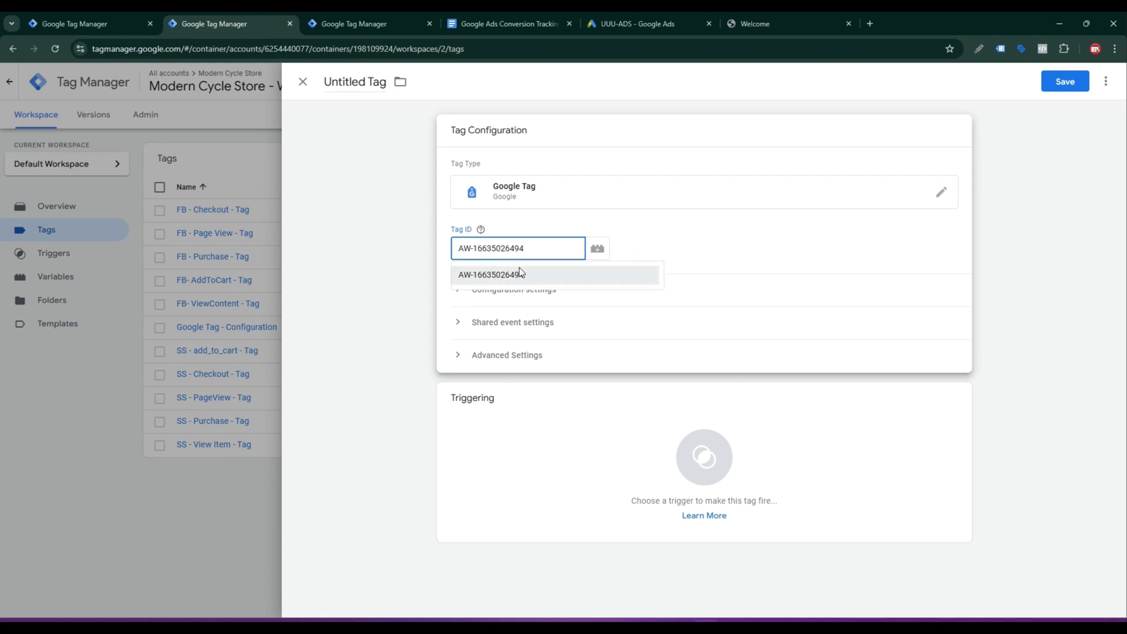
click(519, 272)
Step: Add the configuration parameter server_container_url to the Google Tag's configuration settings
click(533, 290)
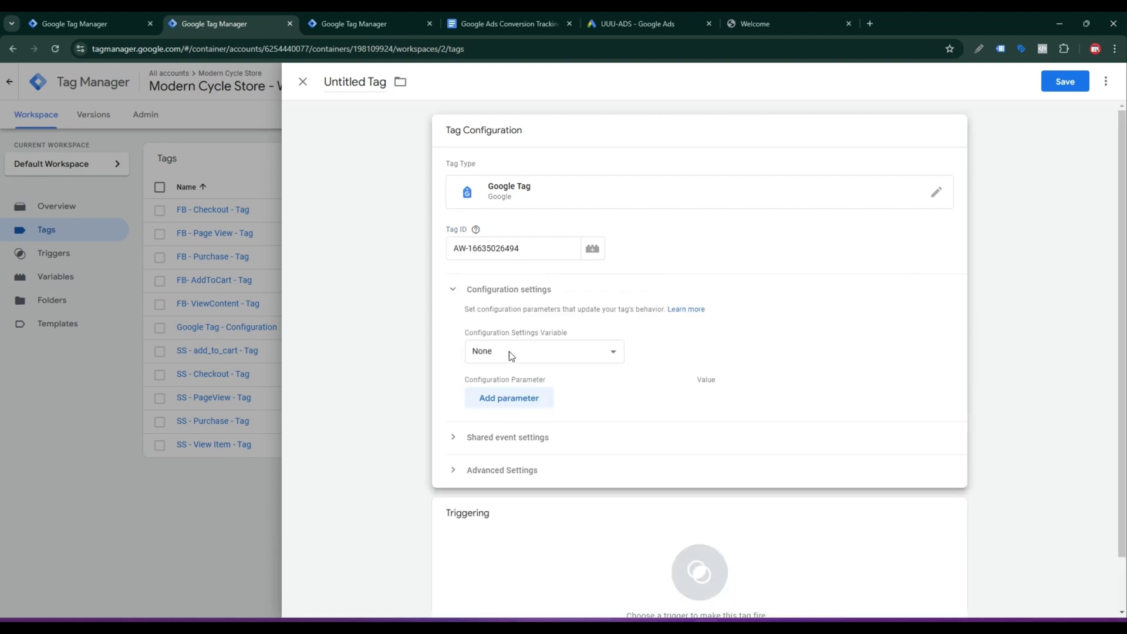
click(509, 401)
text(se)
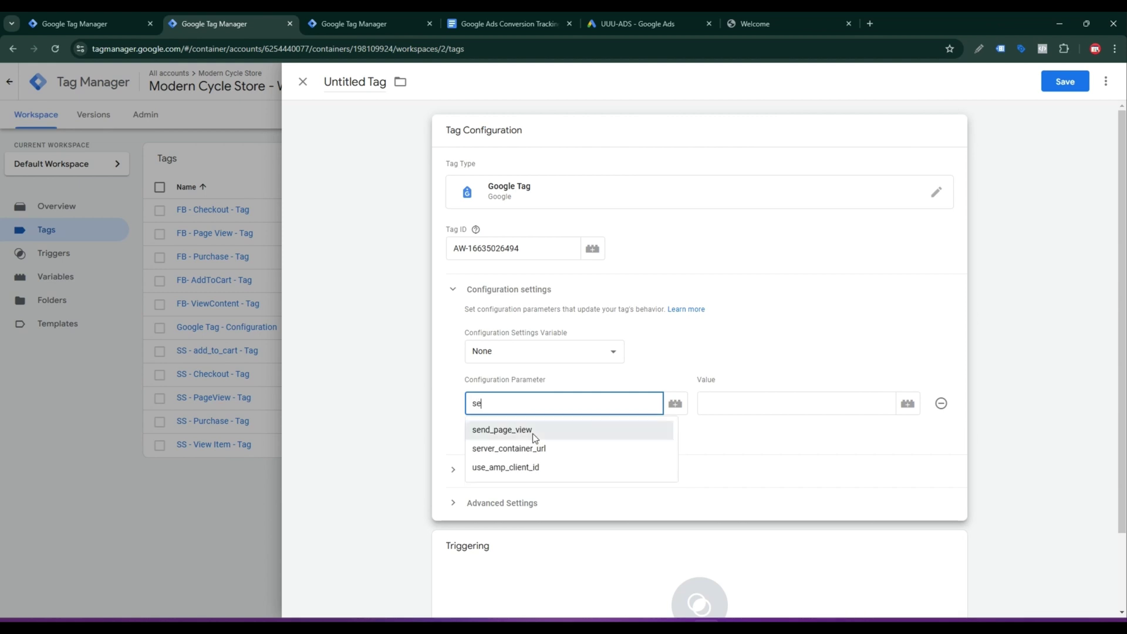
click(537, 448)
click(723, 404)
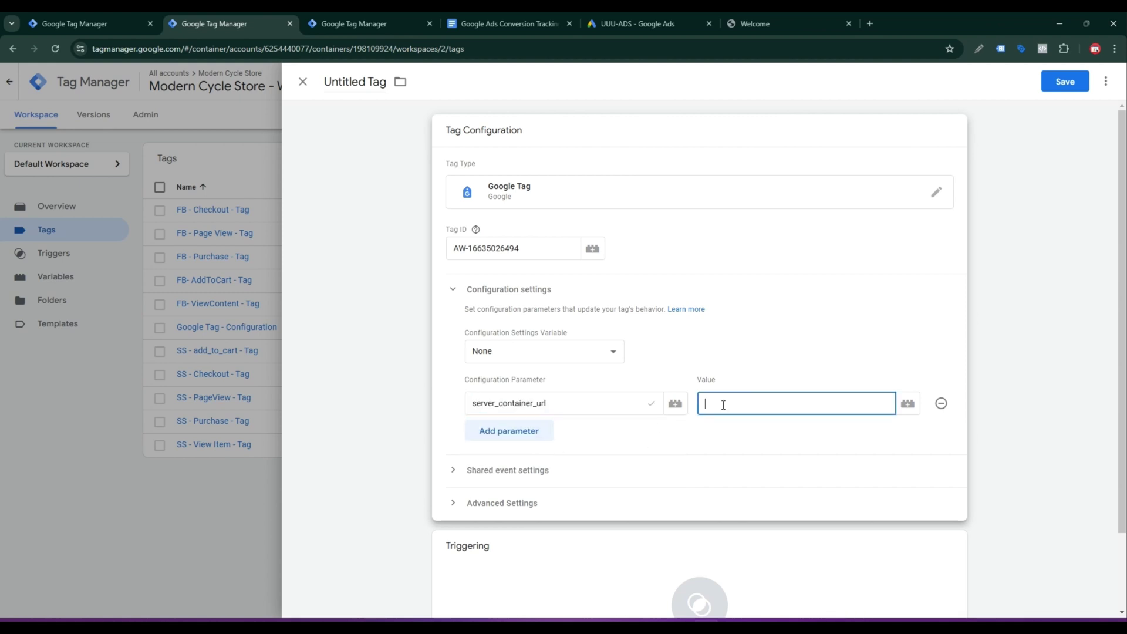
click(69, 18)
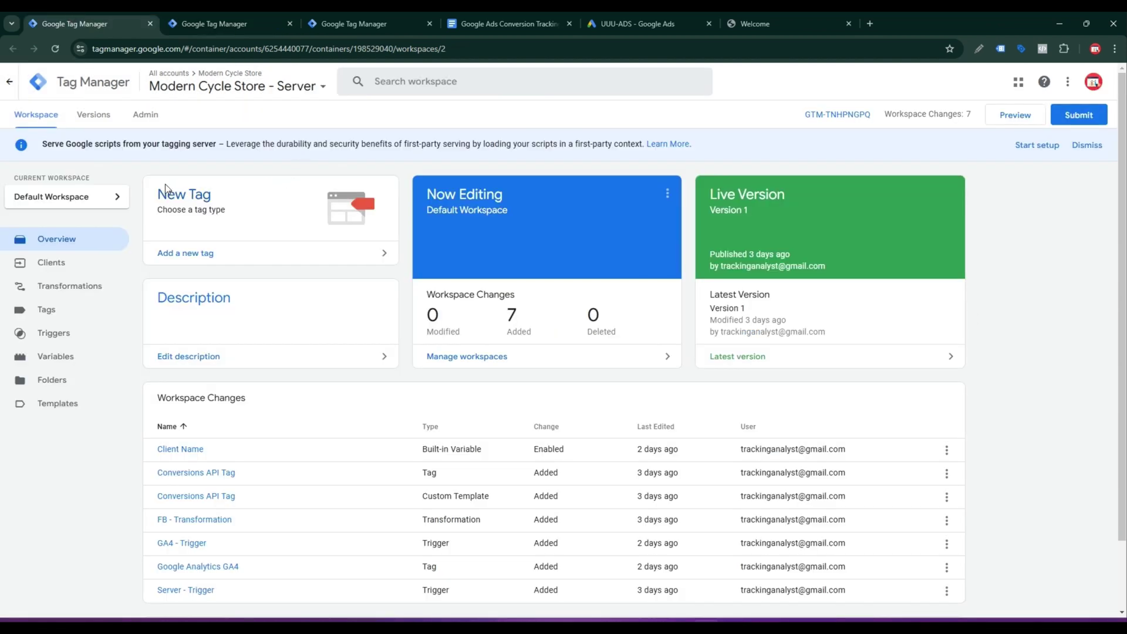
click(155, 121)
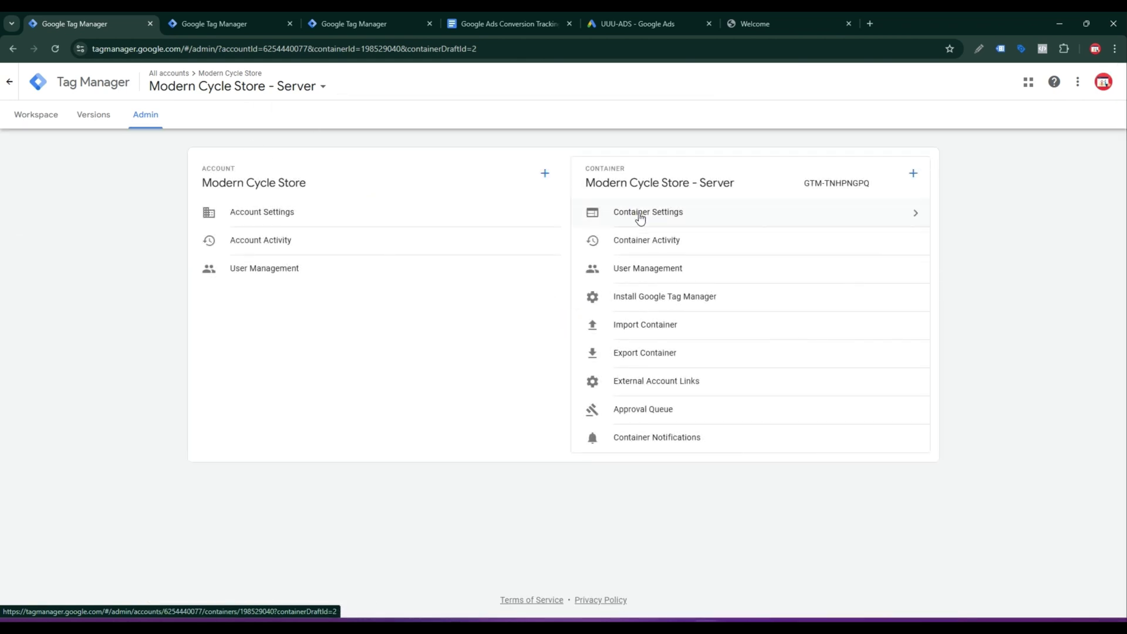
click(641, 216)
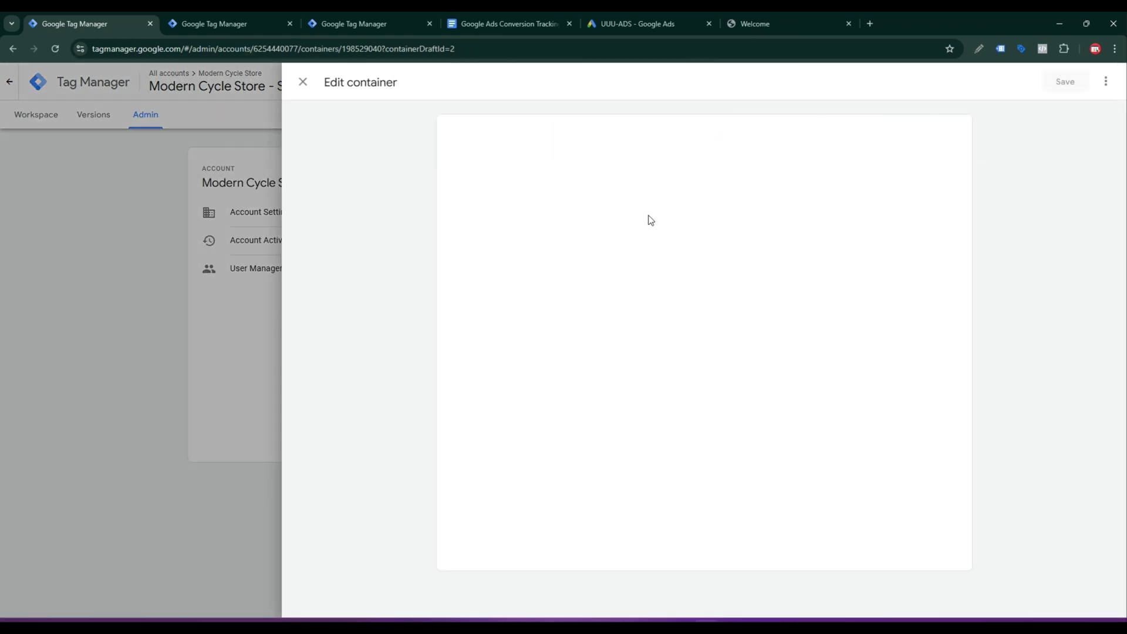
drag(575, 369, 467, 378)
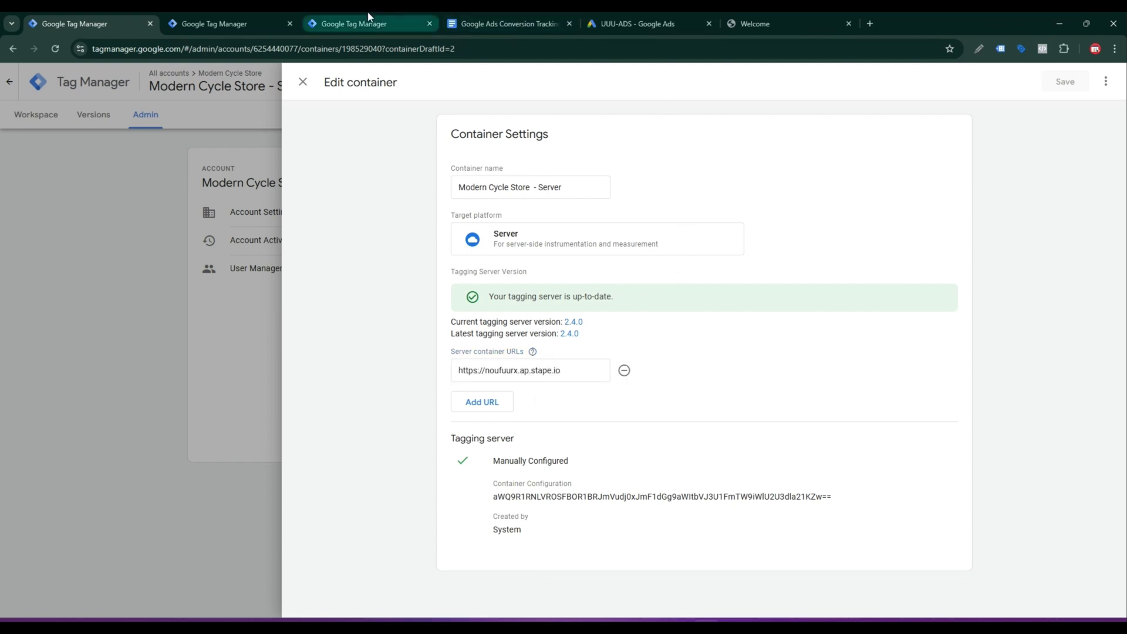
click(257, 22)
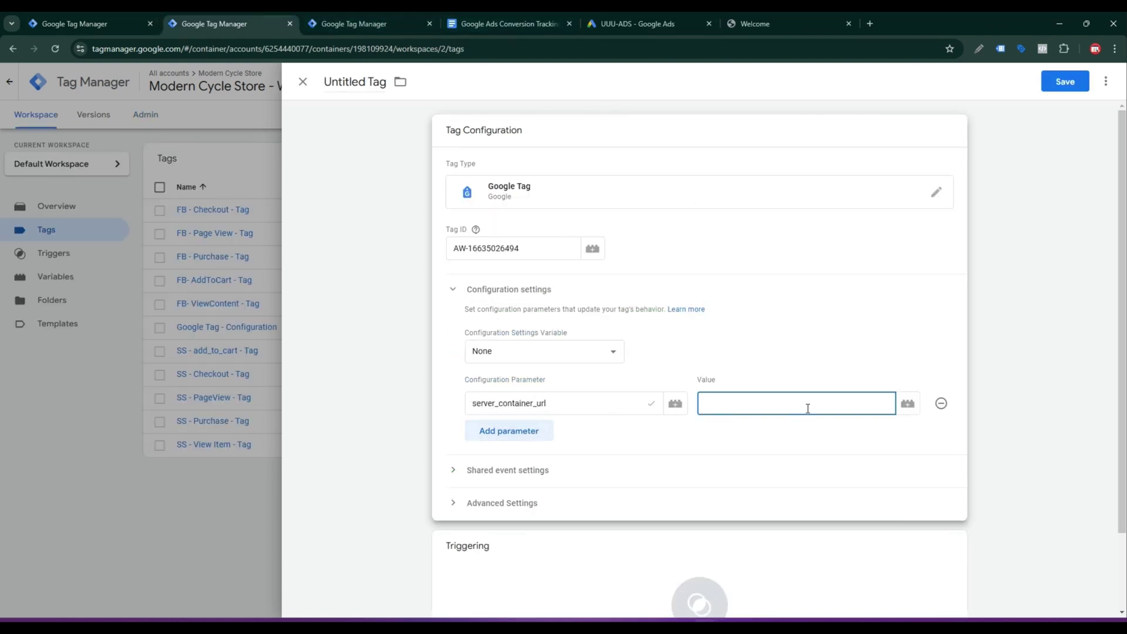
text(https://noufuurx.ap.stape.io)
Step: Assign the All Pages trigger to the tag and save it as Google Tag - Ads Configuration
scroll(793, 490, down, 2)
click(594, 457)
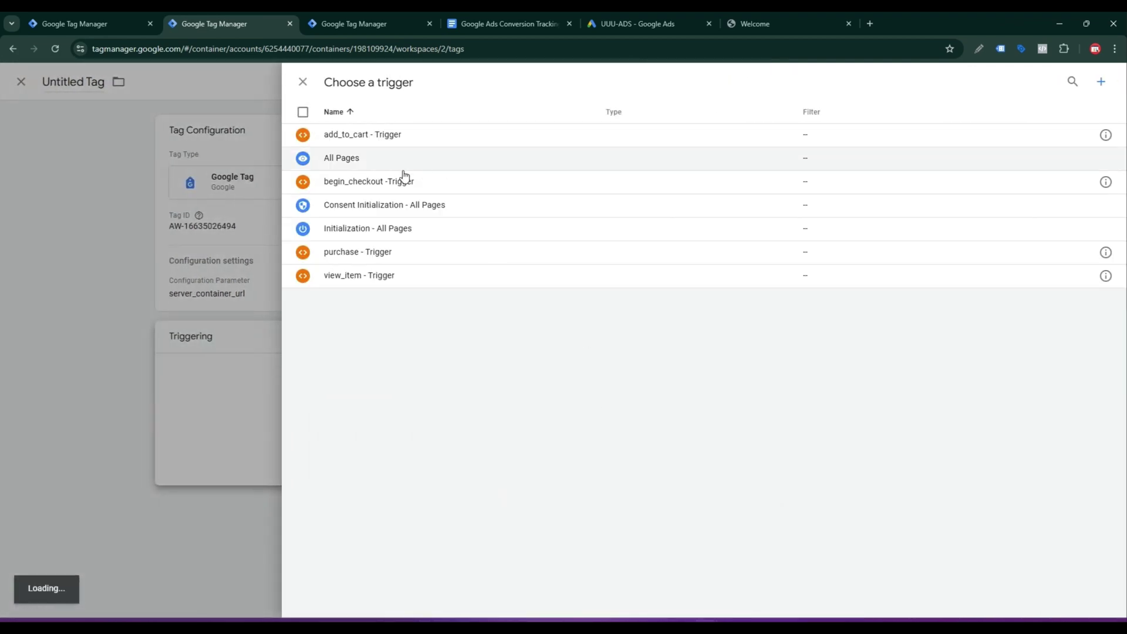
click(401, 164)
click(1061, 81)
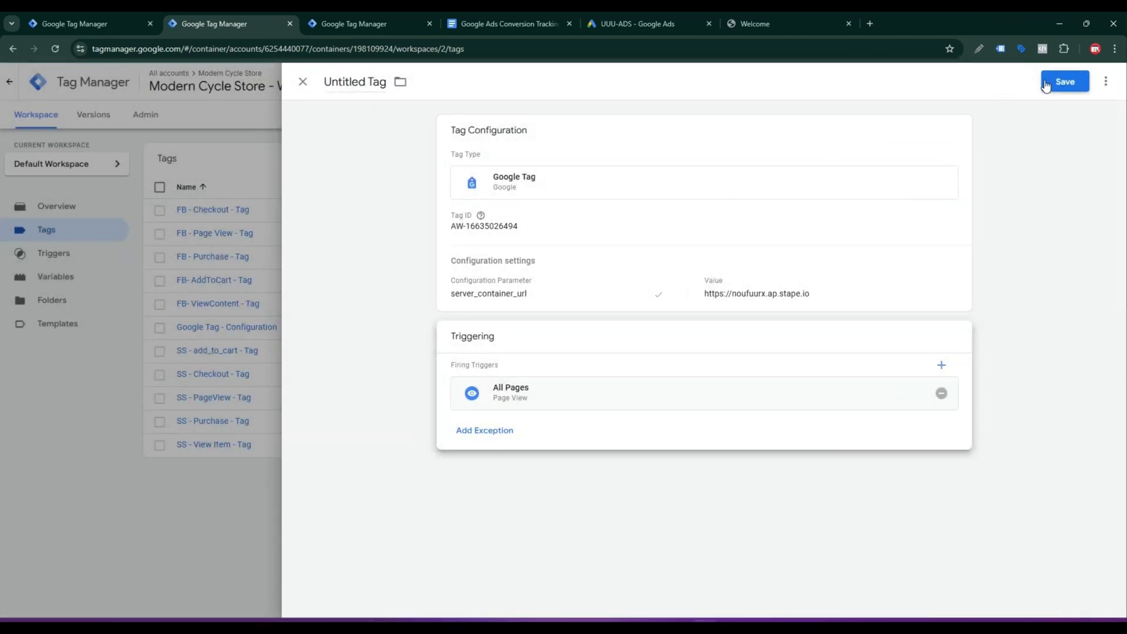
click(594, 277)
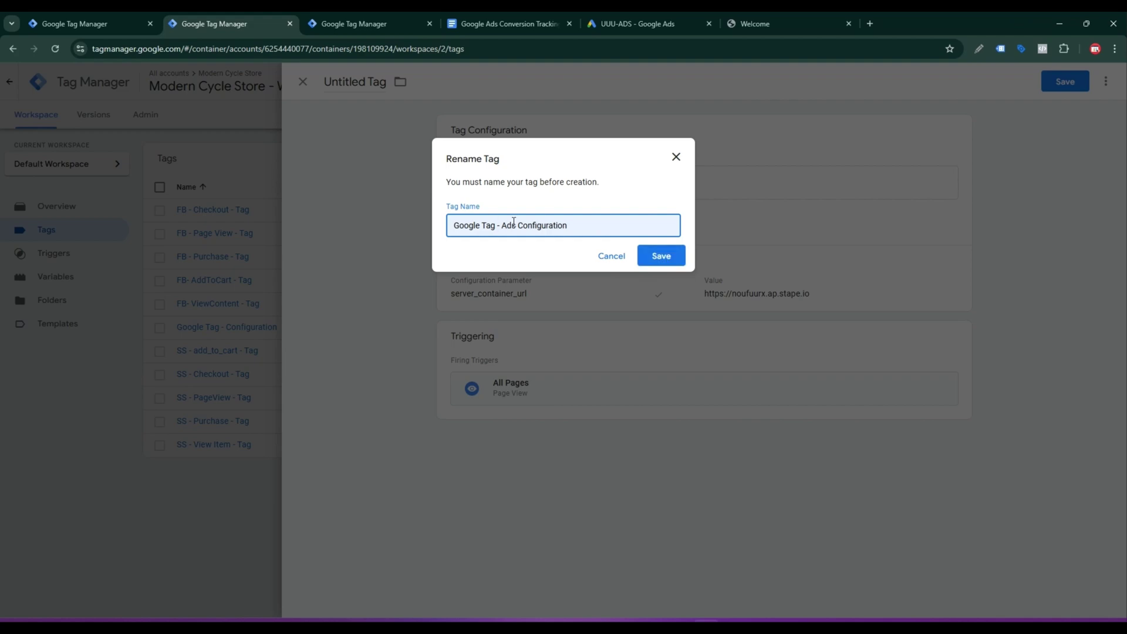
click(661, 256)
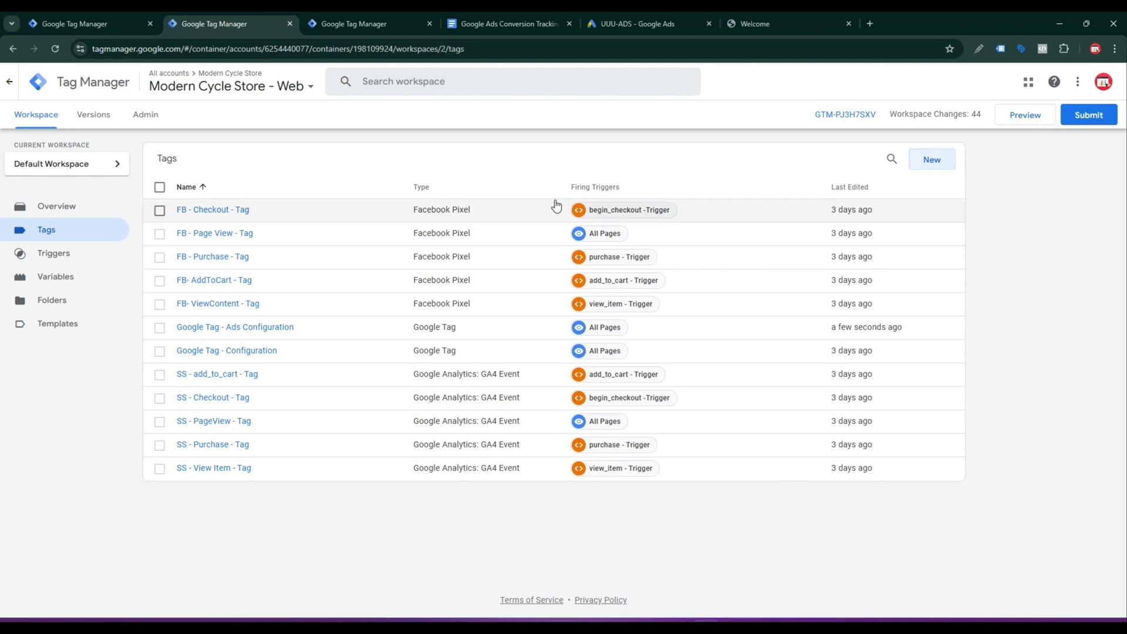
Step: Create a Conversion Linker tag with the All Pages trigger in the web container and save it as Conversion Linker
click(925, 166)
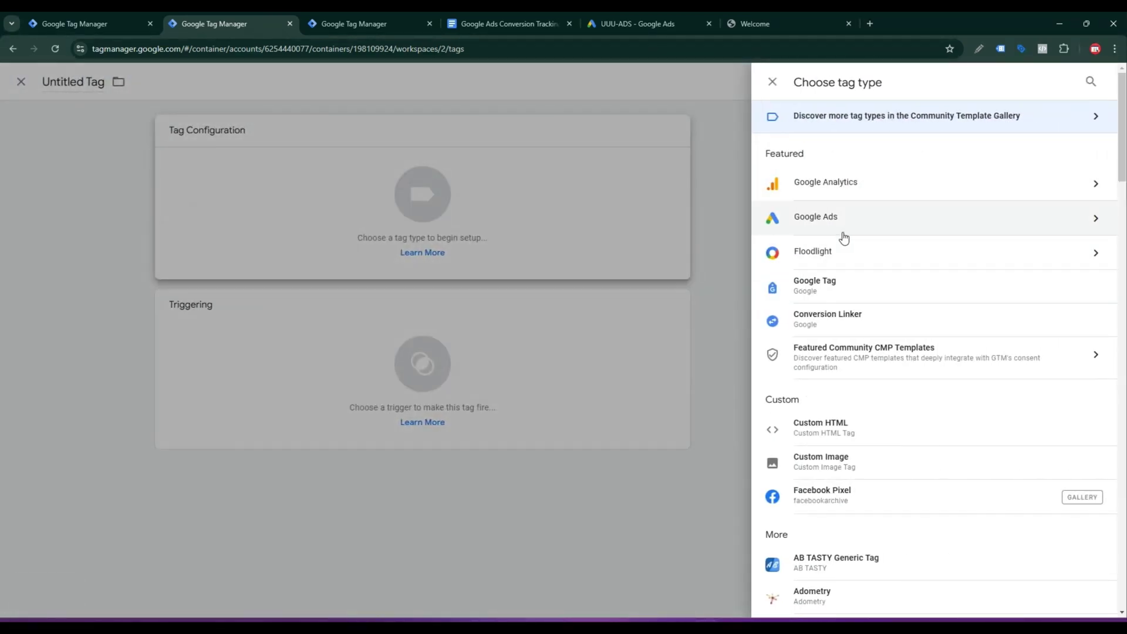
click(843, 228)
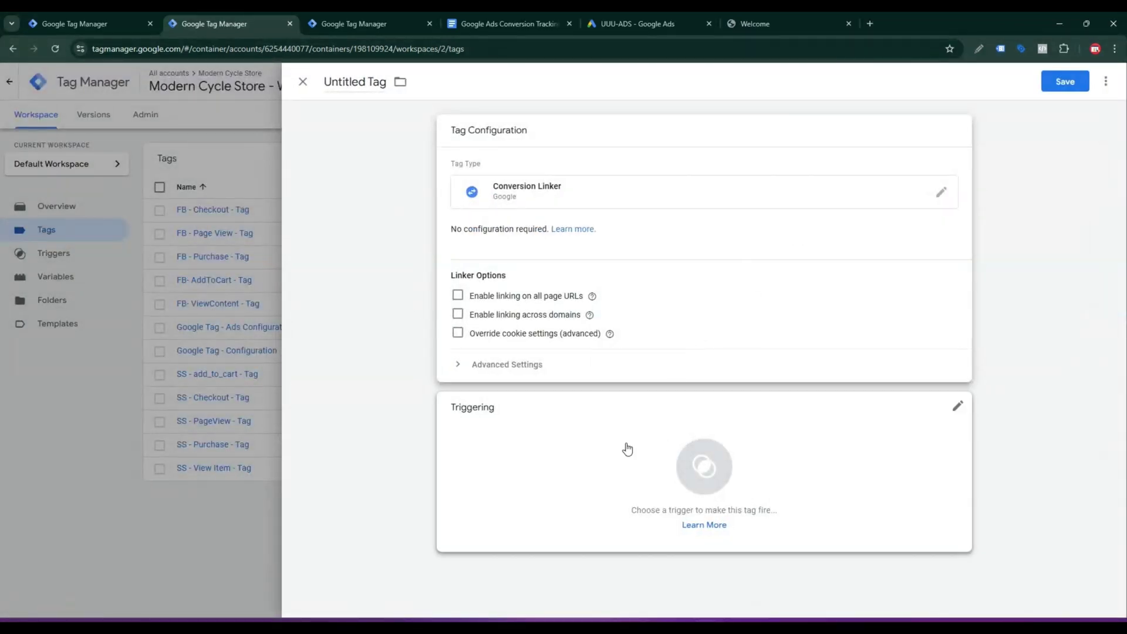
click(627, 450)
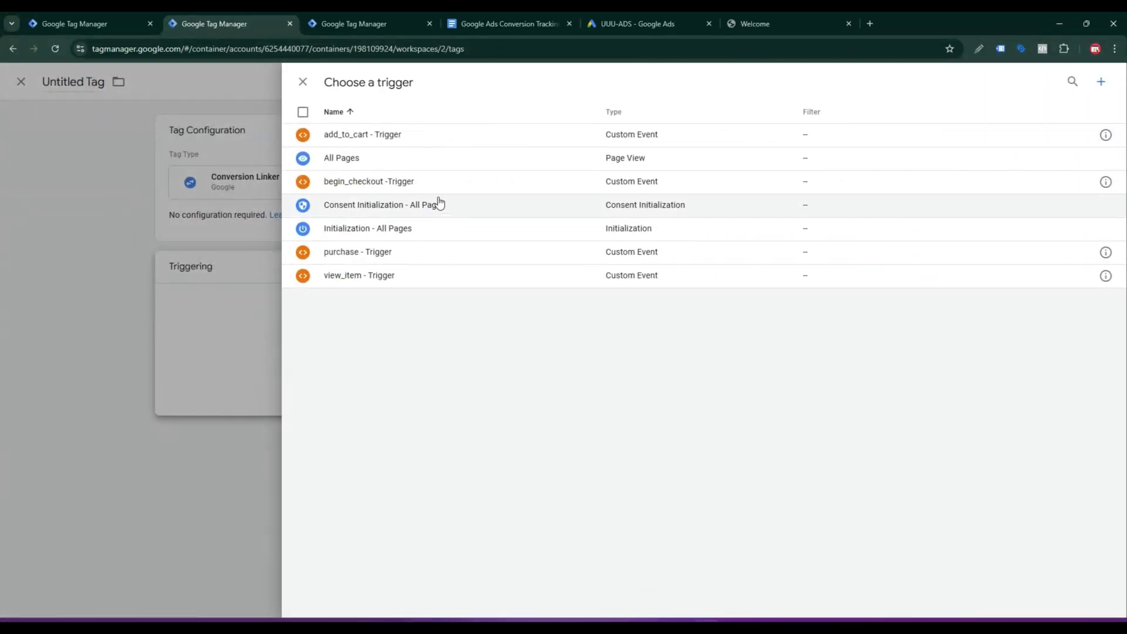
click(368, 164)
click(1060, 85)
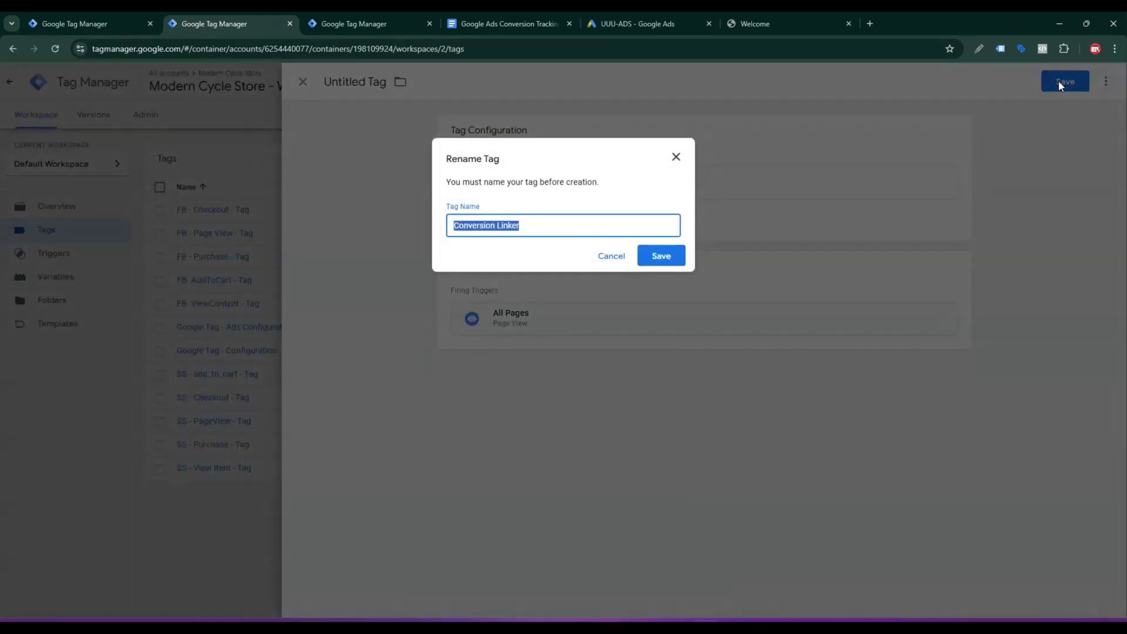
click(659, 256)
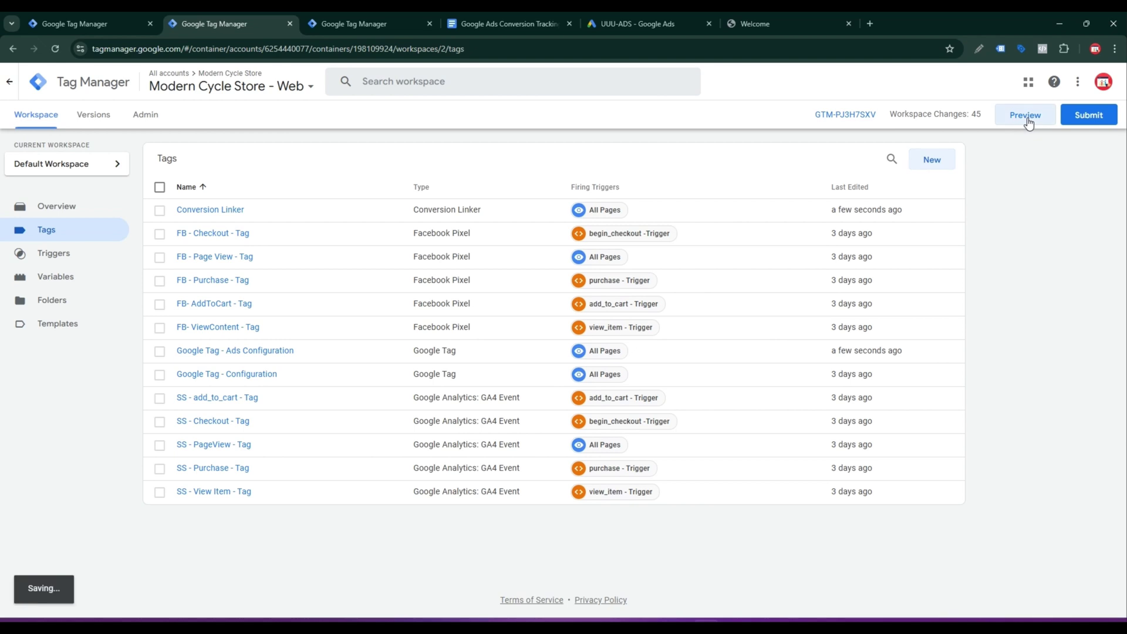
Step: Preview the web container on mranalyst.shop, visiting the Kryo X26 MTB – Model X product, and examine the fired tags in Tag Assistant
click(1026, 115)
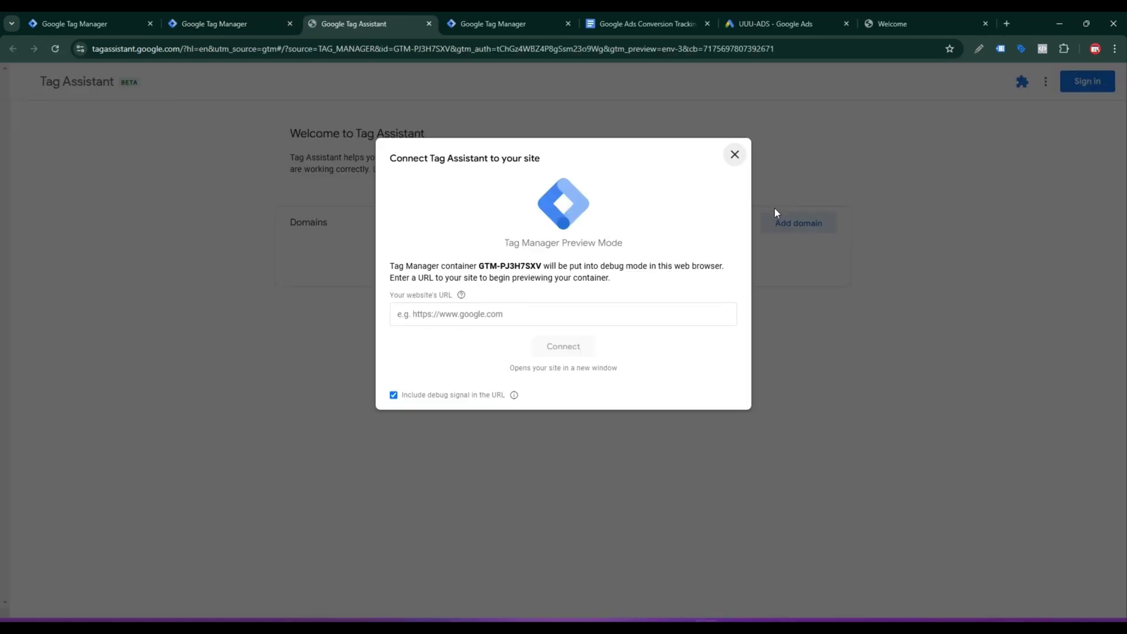
click(518, 320)
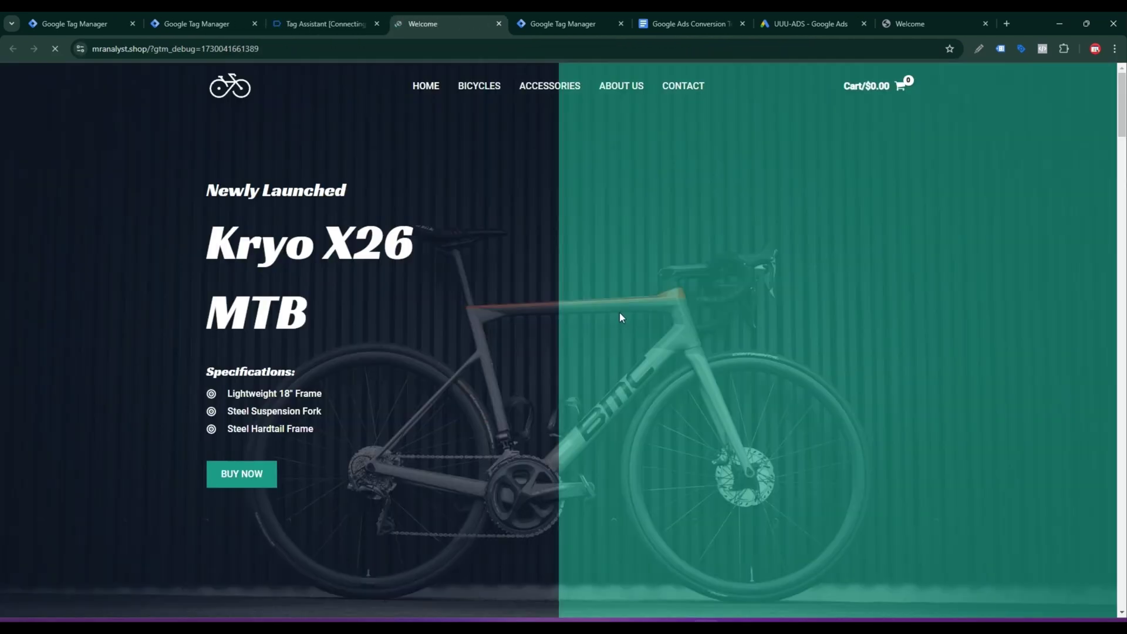
scroll(621, 317, down, 13)
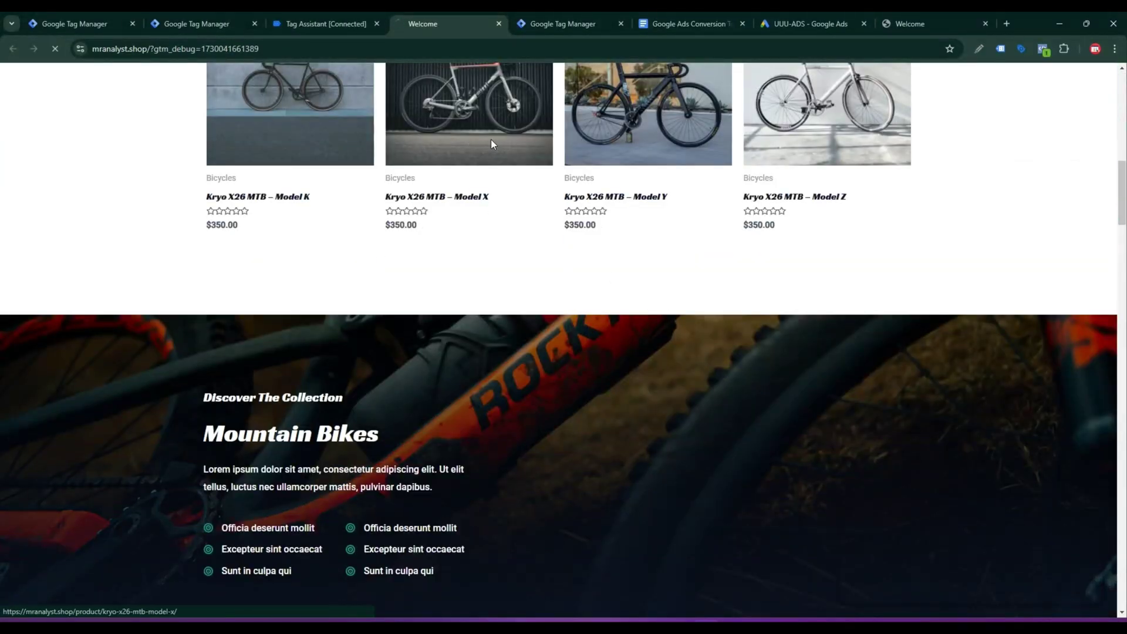
click(490, 144)
click(319, 23)
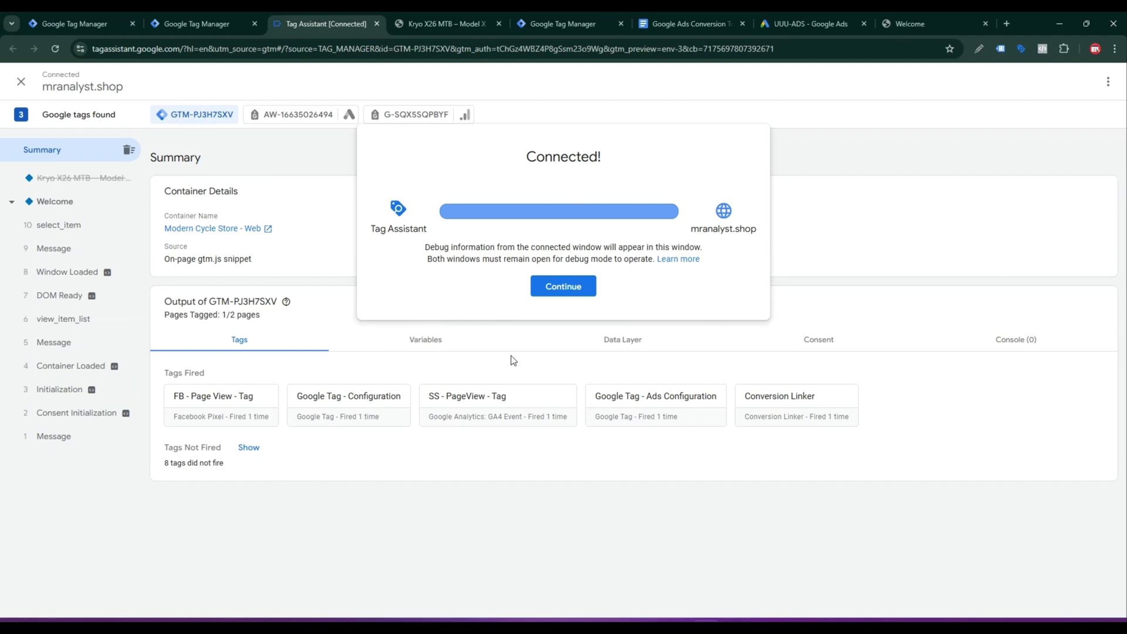
click(563, 286)
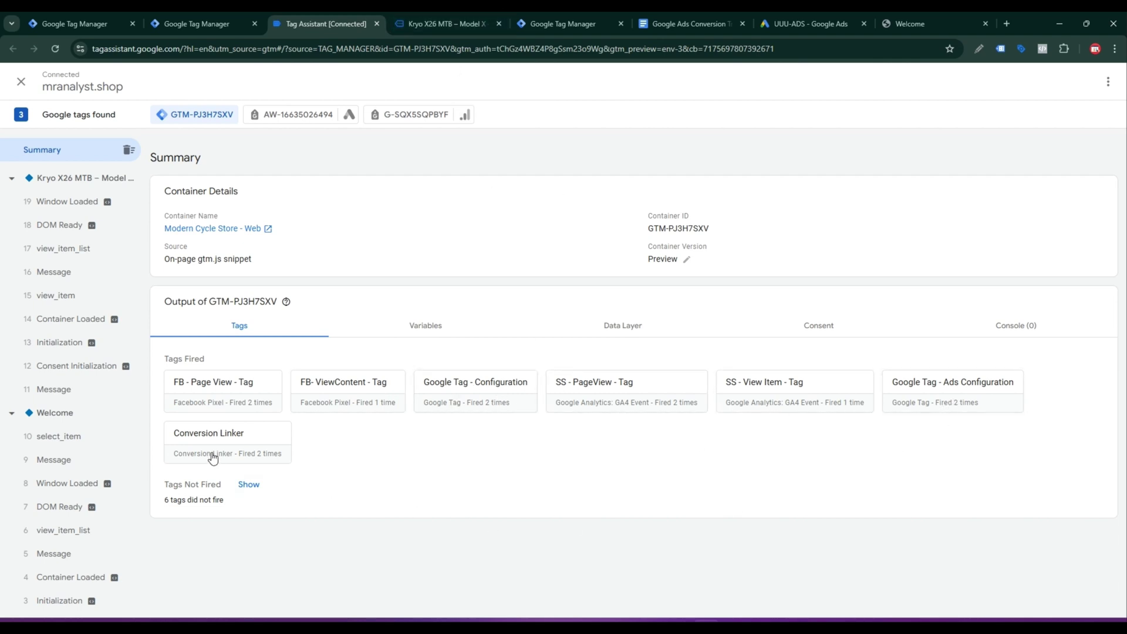
Step: Place a test order for one Kryo X26 MTB – Model X on the store and review the fired tags in Tag Assistant
click(471, 16)
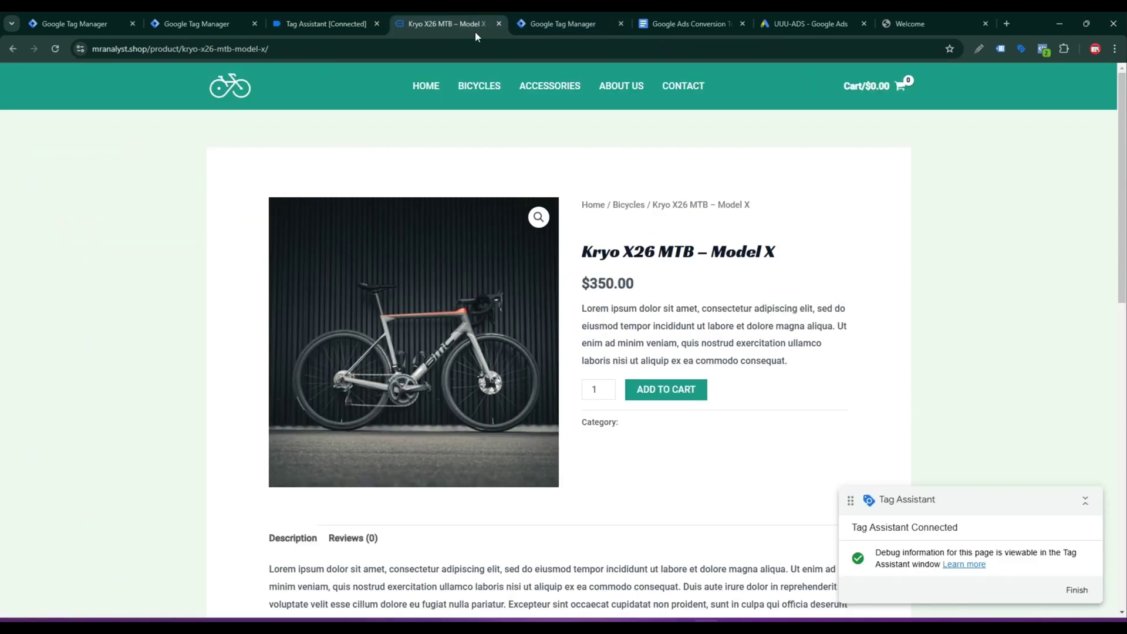
click(665, 391)
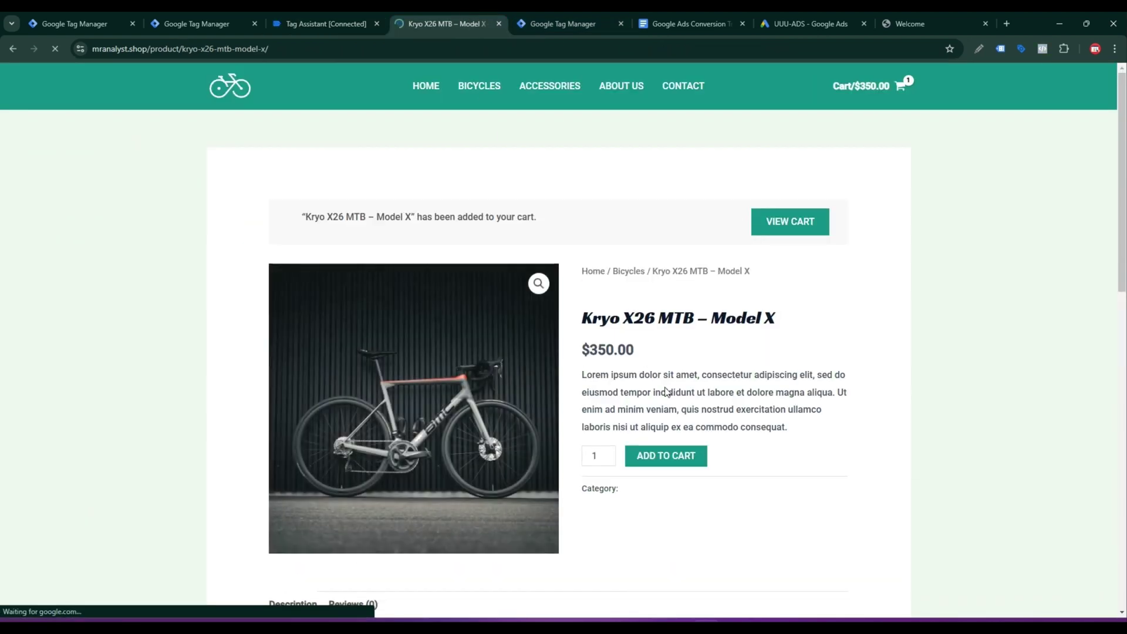
click(784, 223)
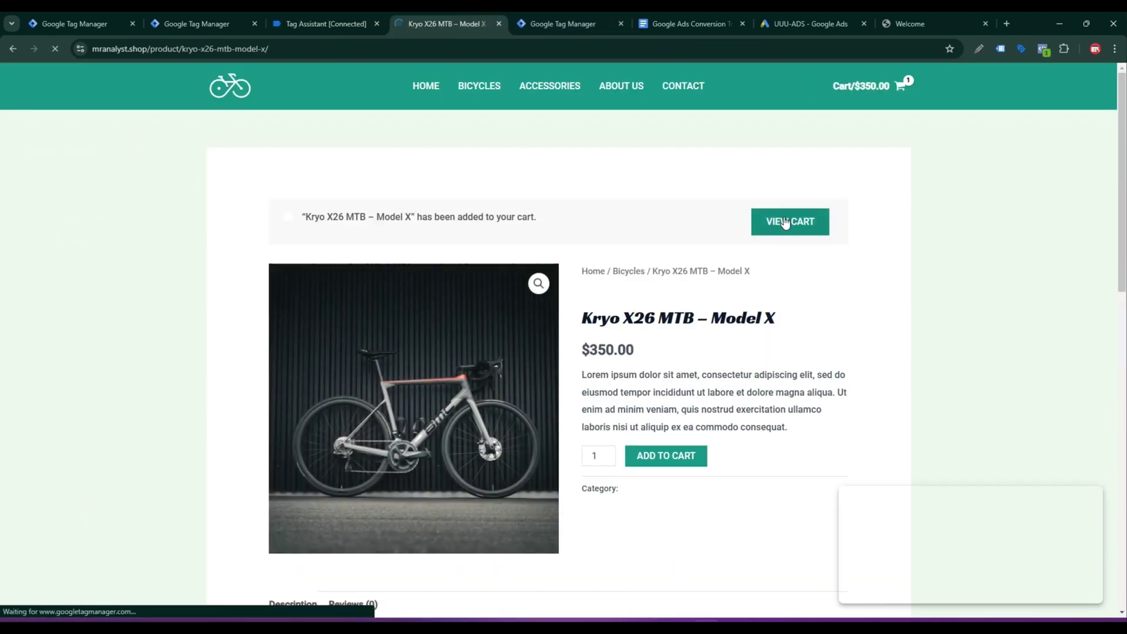
scroll(739, 309, down, 2)
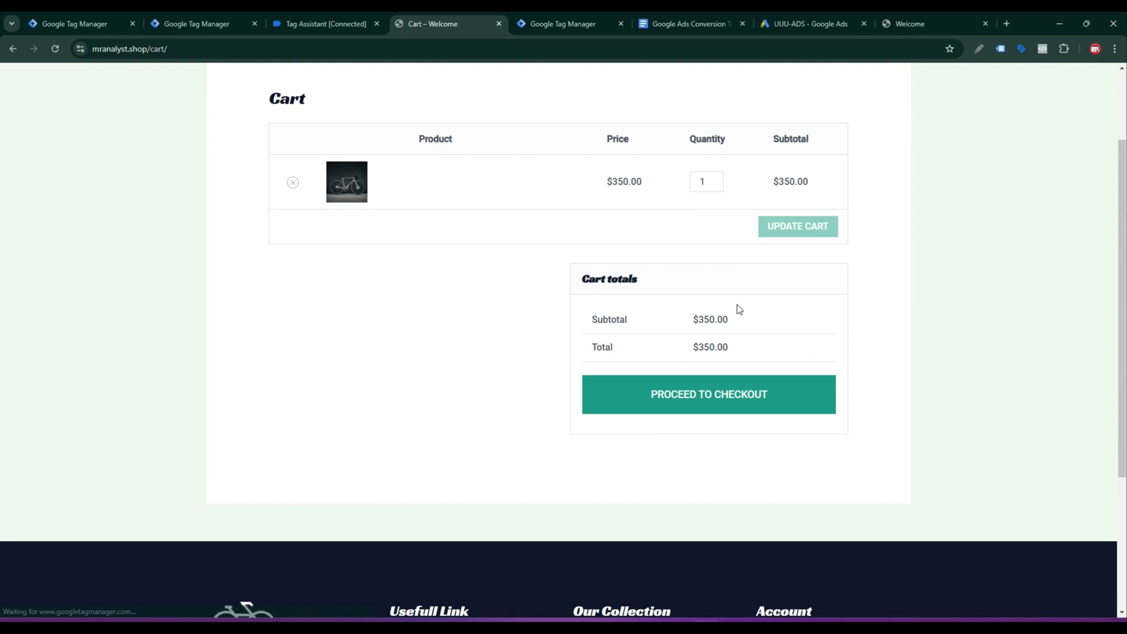
click(716, 395)
click(749, 424)
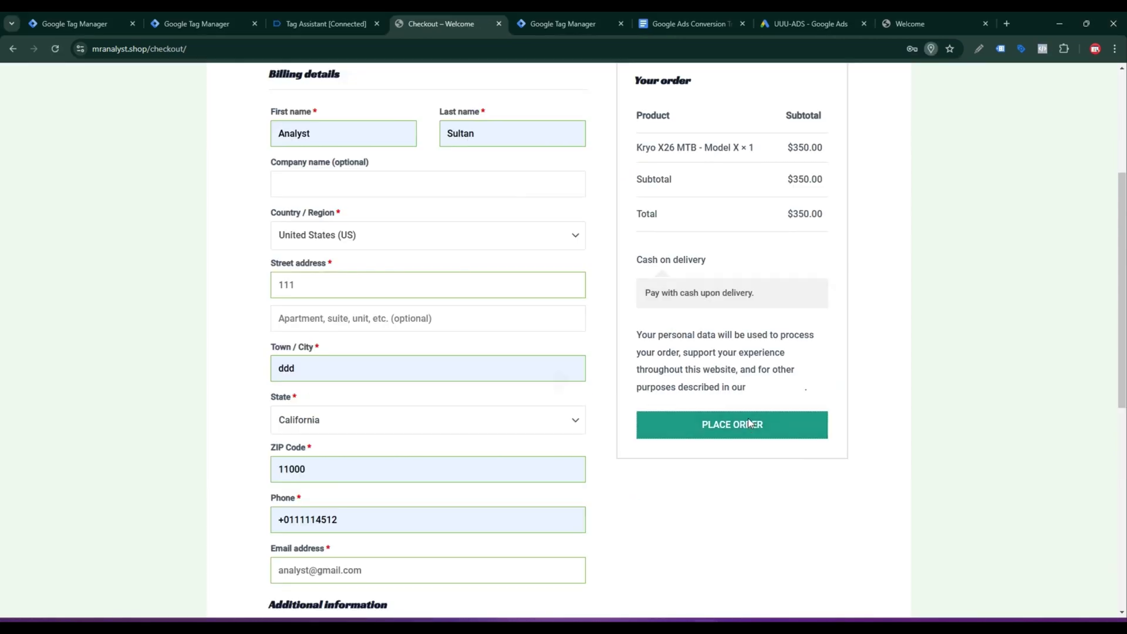
click(860, 246)
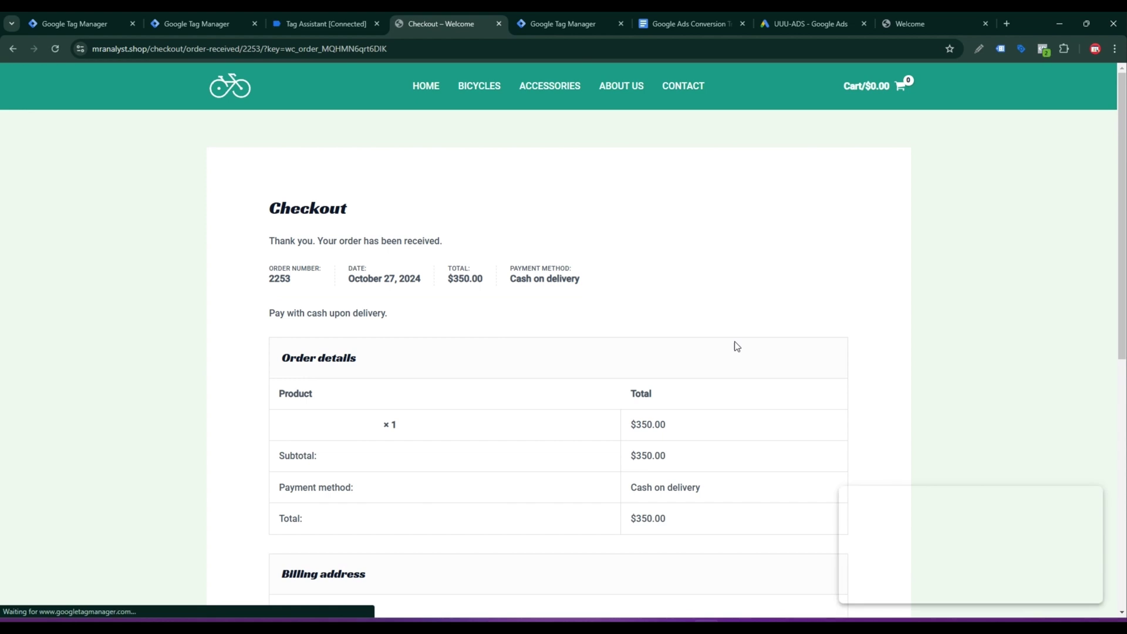
click(326, 24)
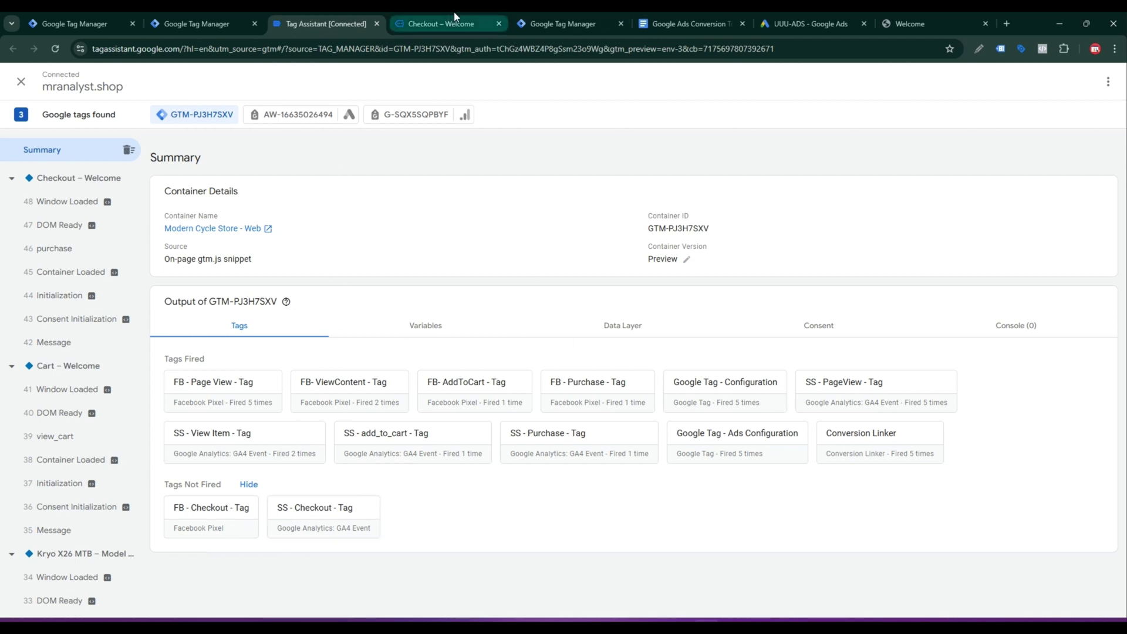
Step: Create another tag in the web container with the Google Ads Conversion Tracking type
click(223, 17)
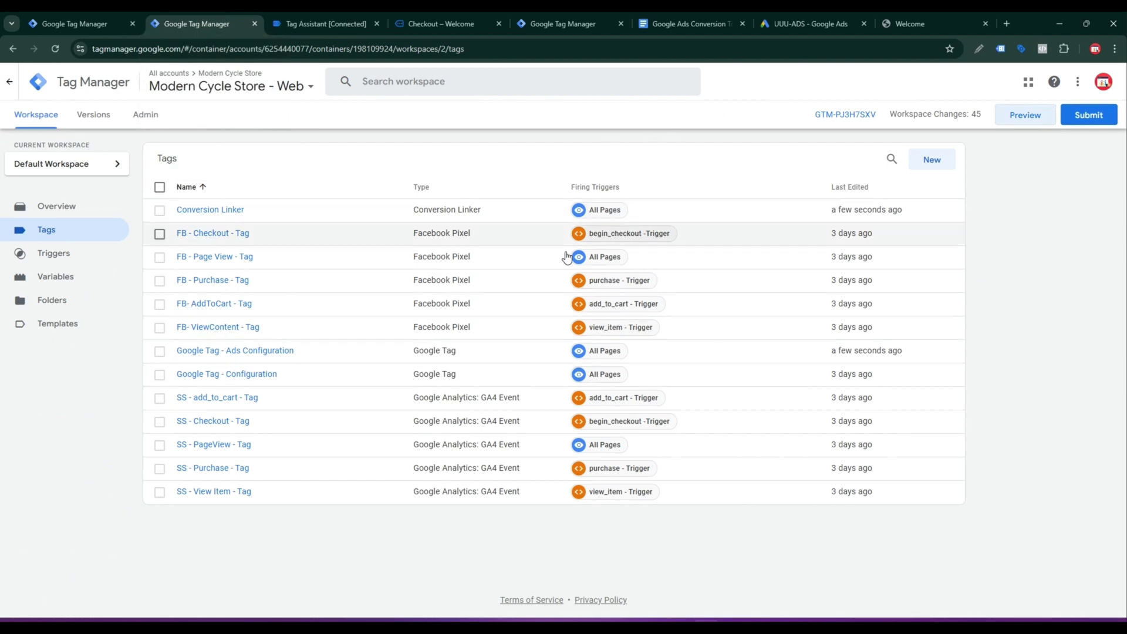
click(931, 159)
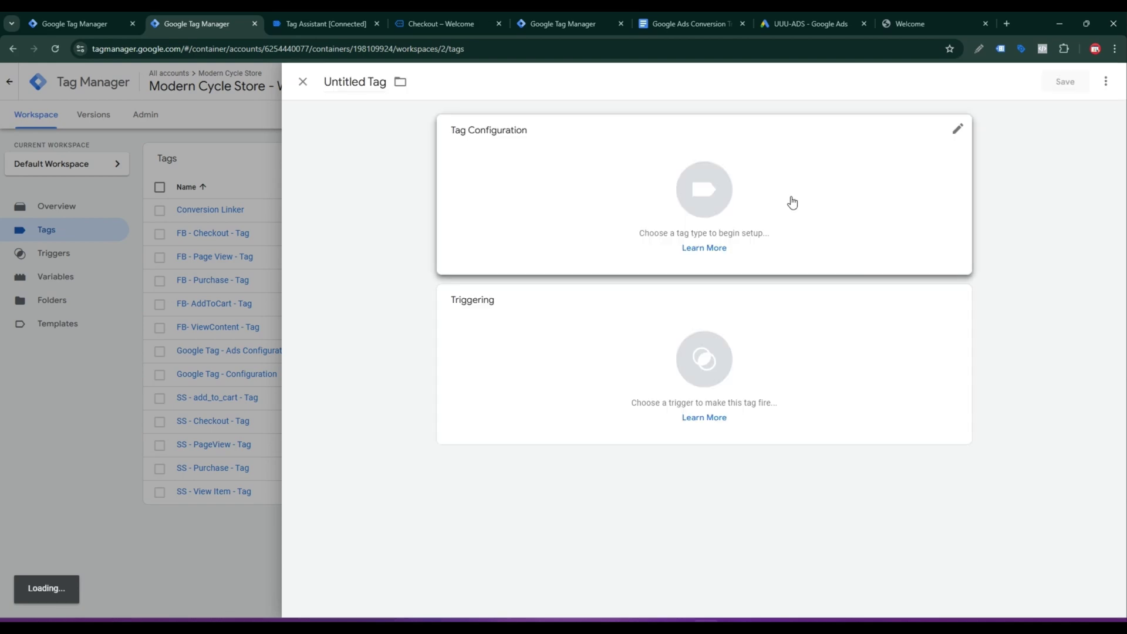
click(792, 199)
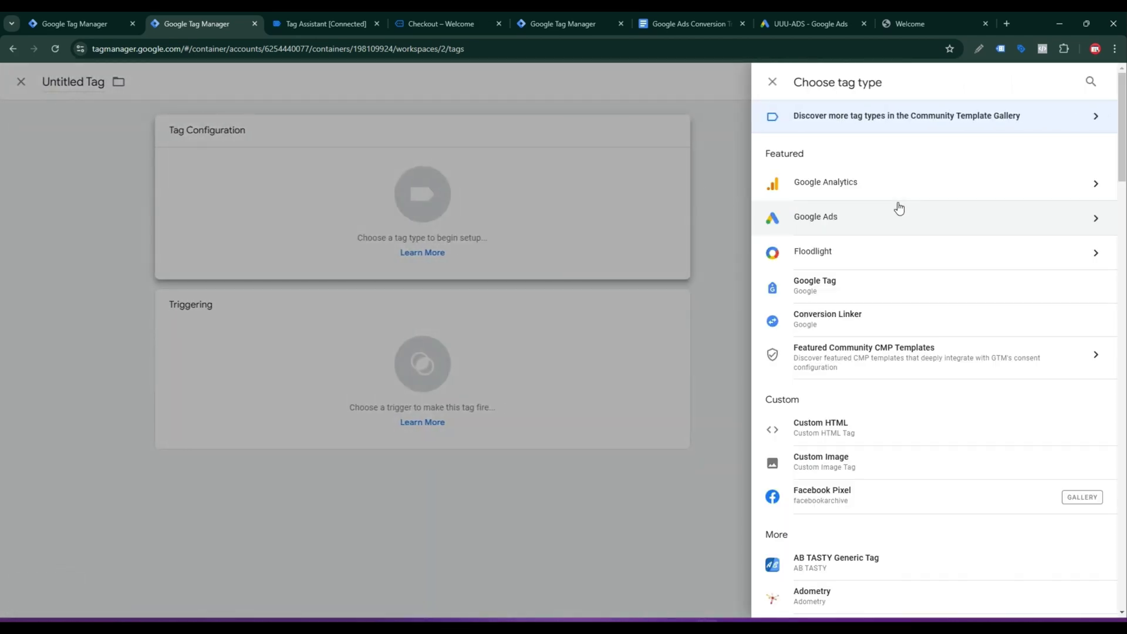
click(888, 210)
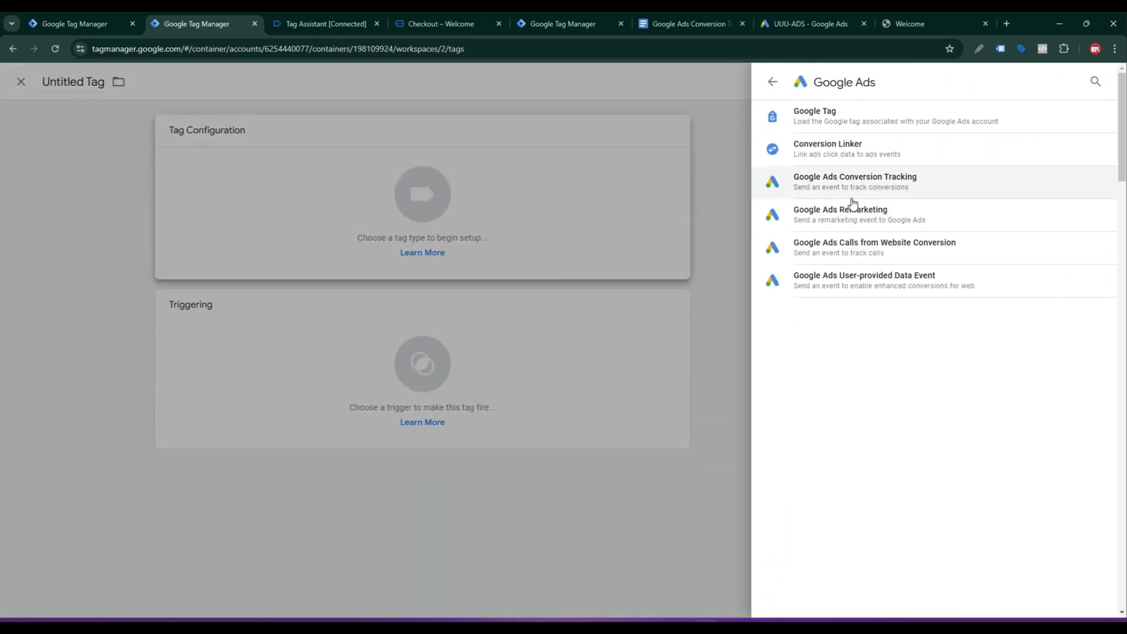
click(905, 184)
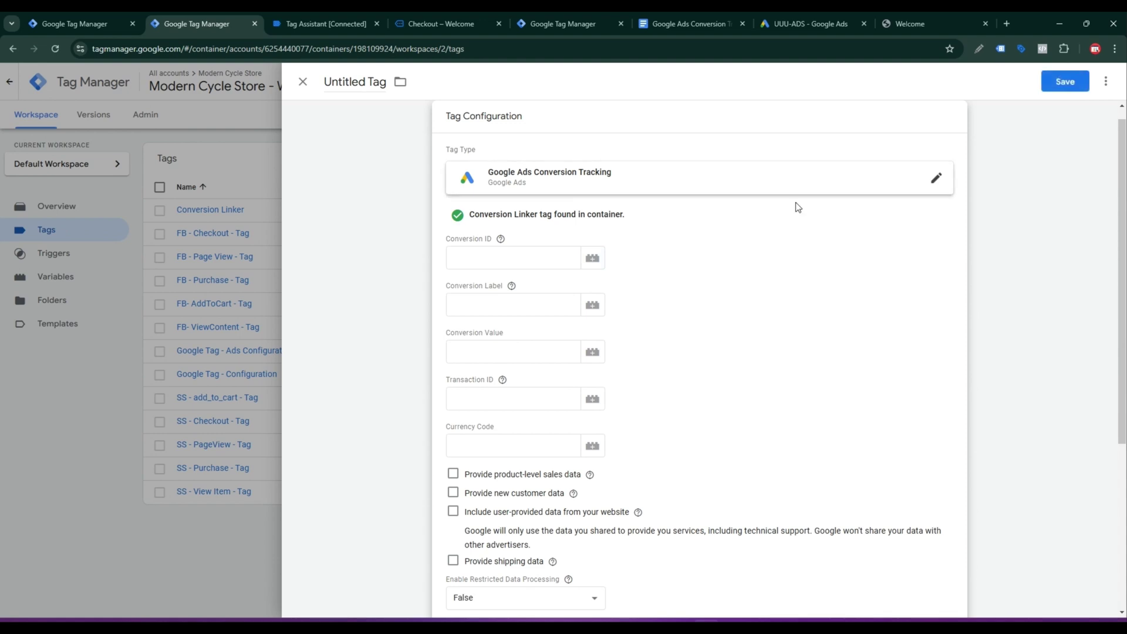
Step: Finish the conversion action setup in Google Ads and open the Google Tag Manager installation instructions for Purchase (2)
click(477, 258)
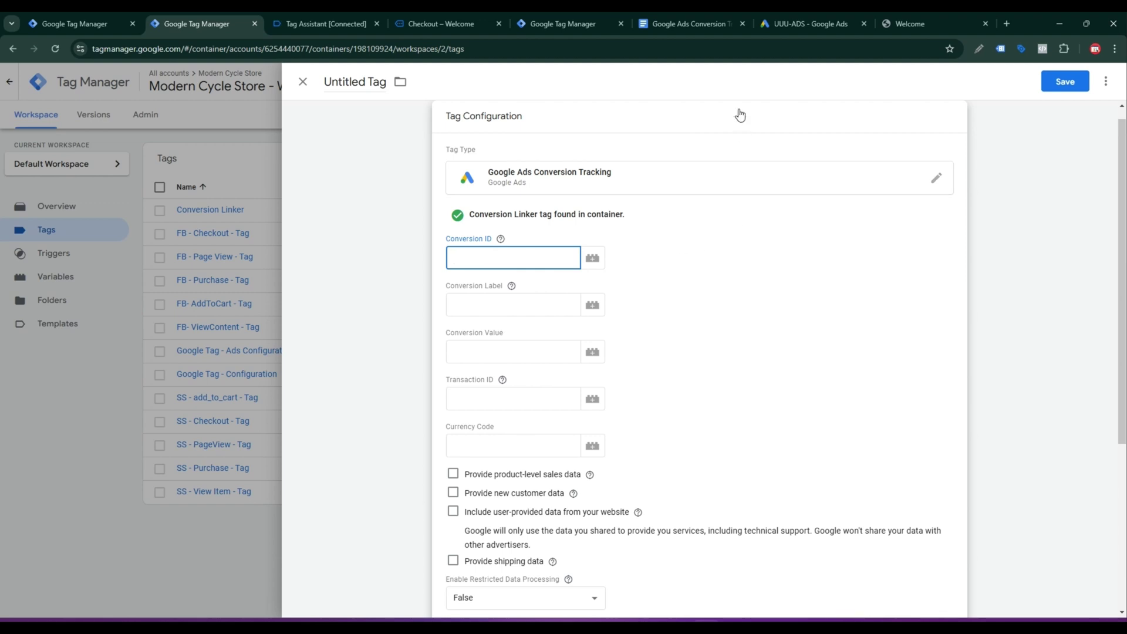
click(801, 24)
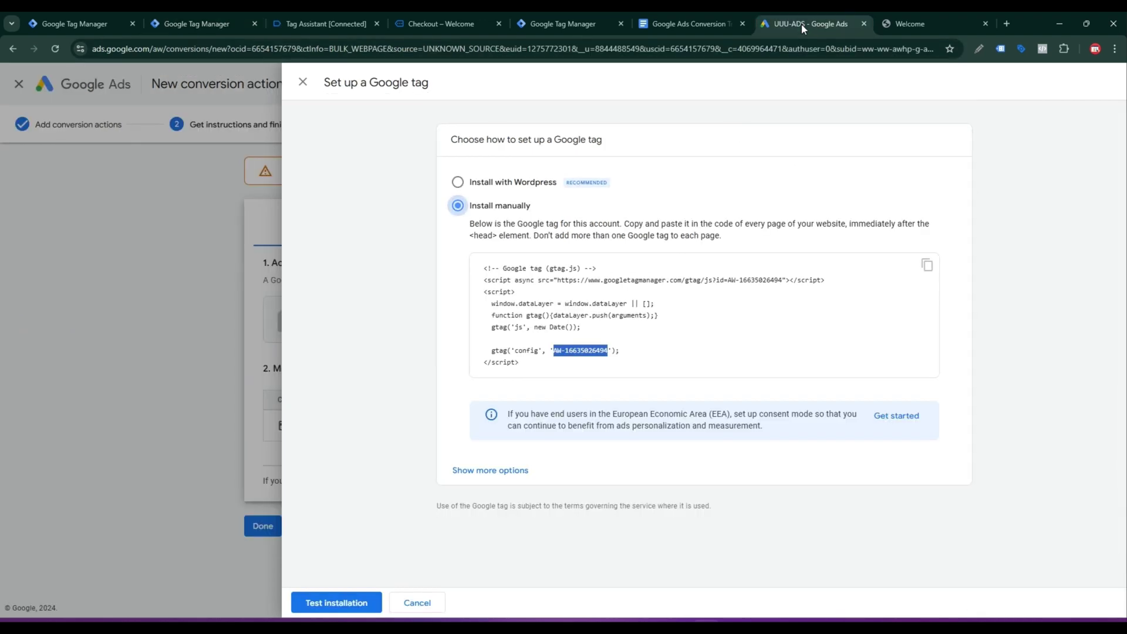
click(304, 83)
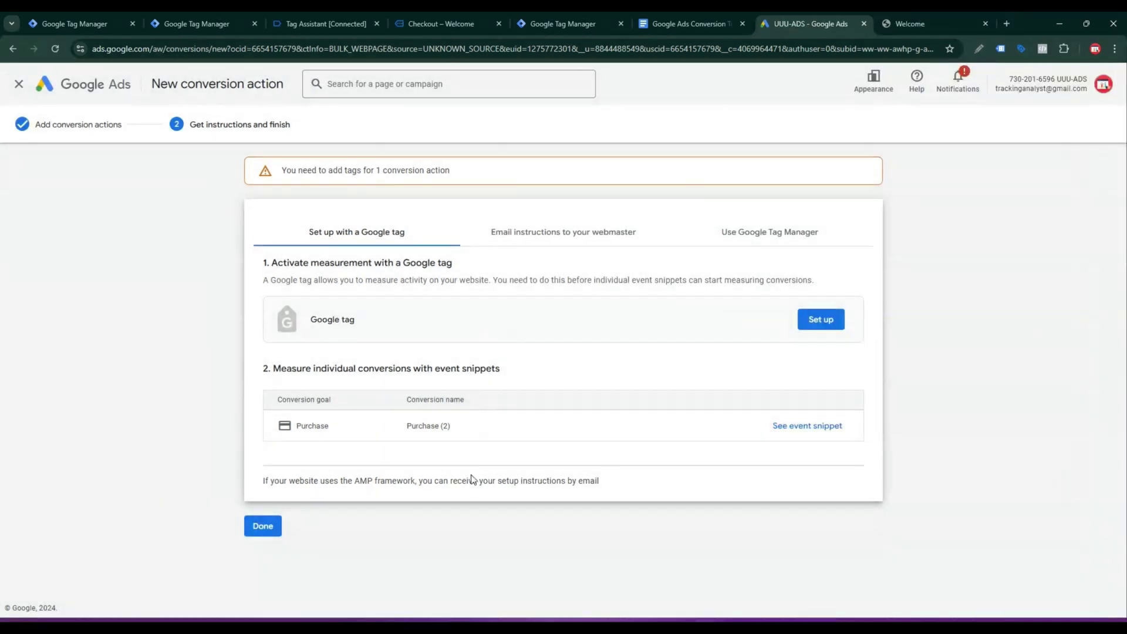
click(271, 530)
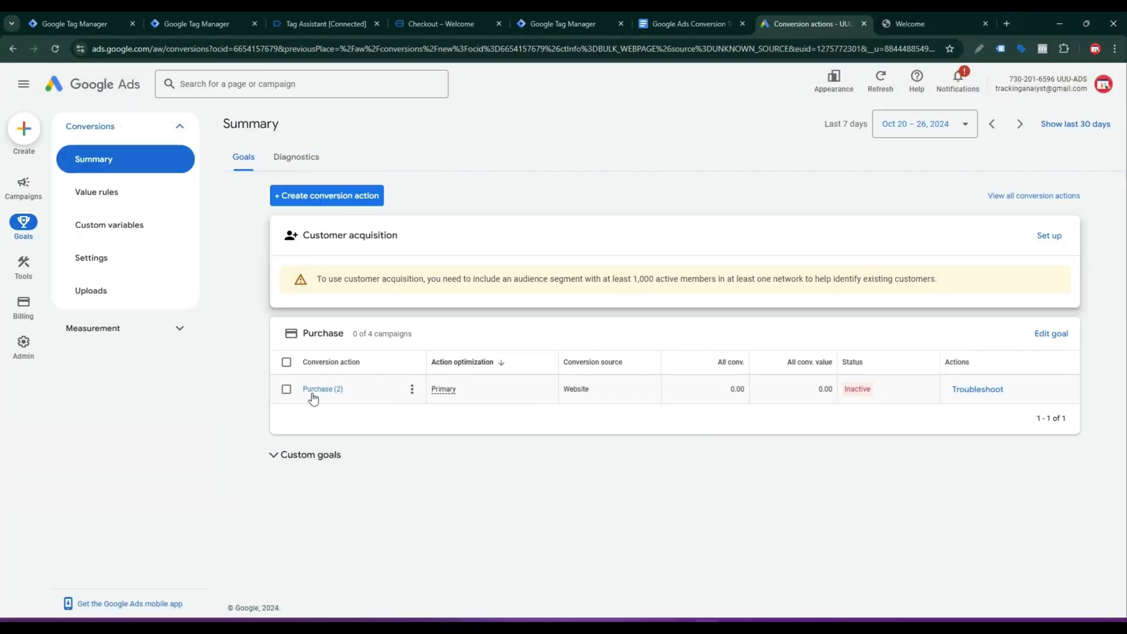
click(312, 393)
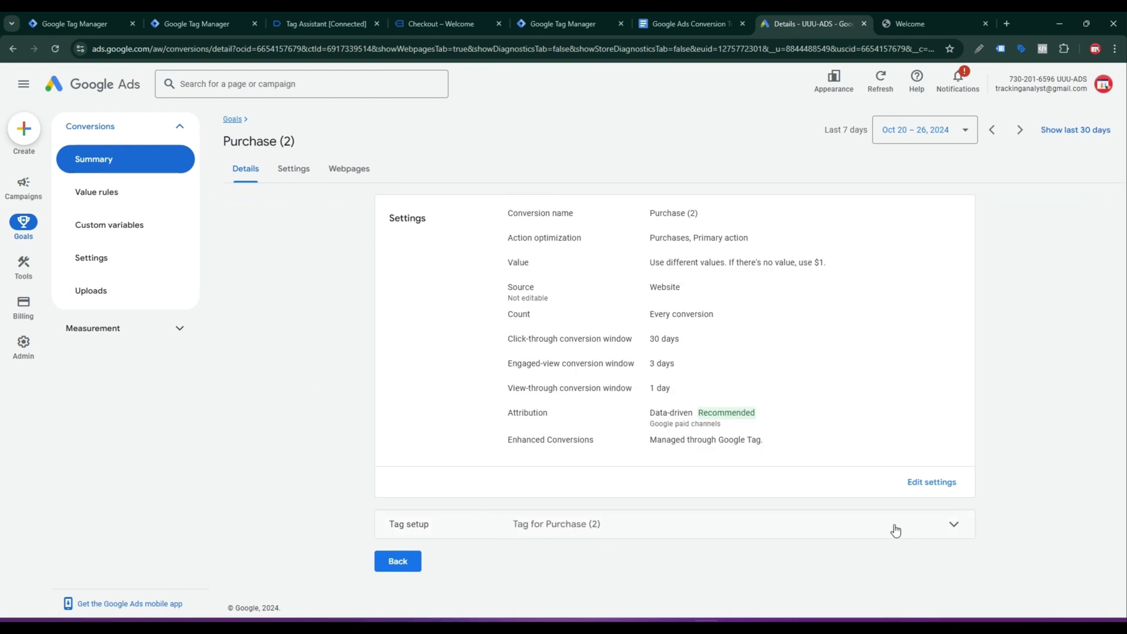
click(955, 524)
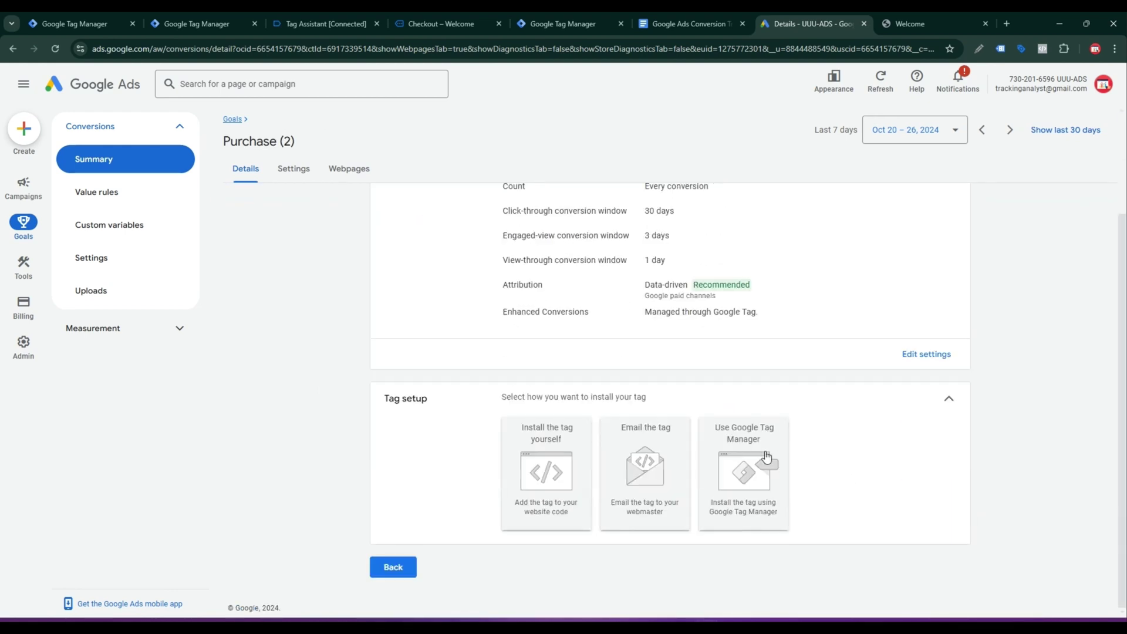
click(766, 457)
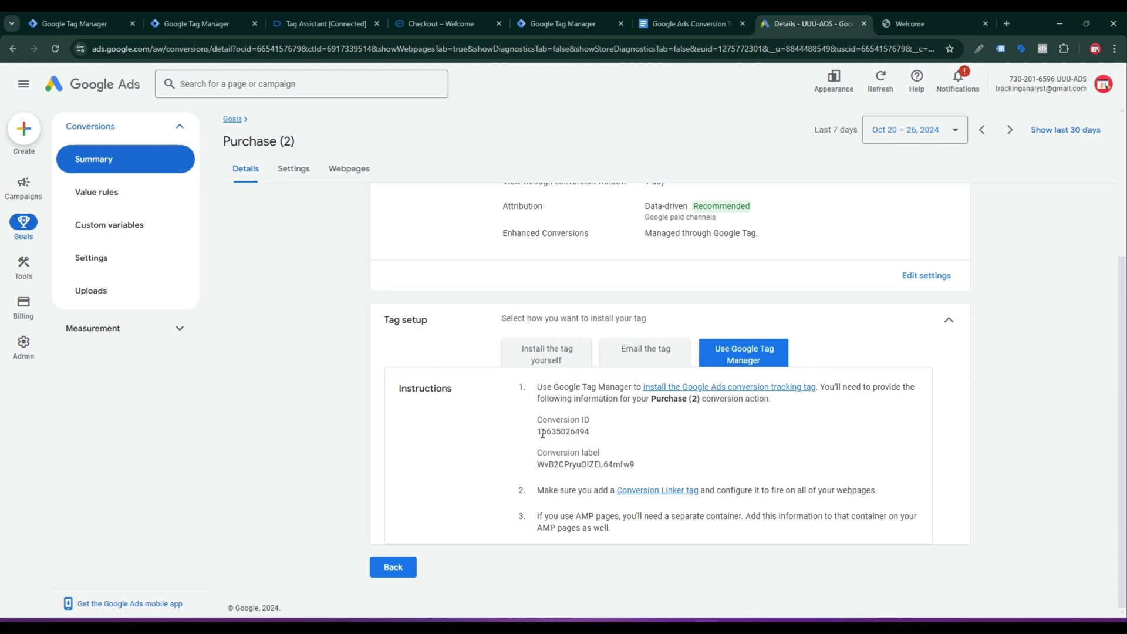
Step: Copy the conversion ID of Purchase (2) into the Conversion ID of the untitled tag in the web container
drag(539, 432, 601, 442)
right_click(569, 432)
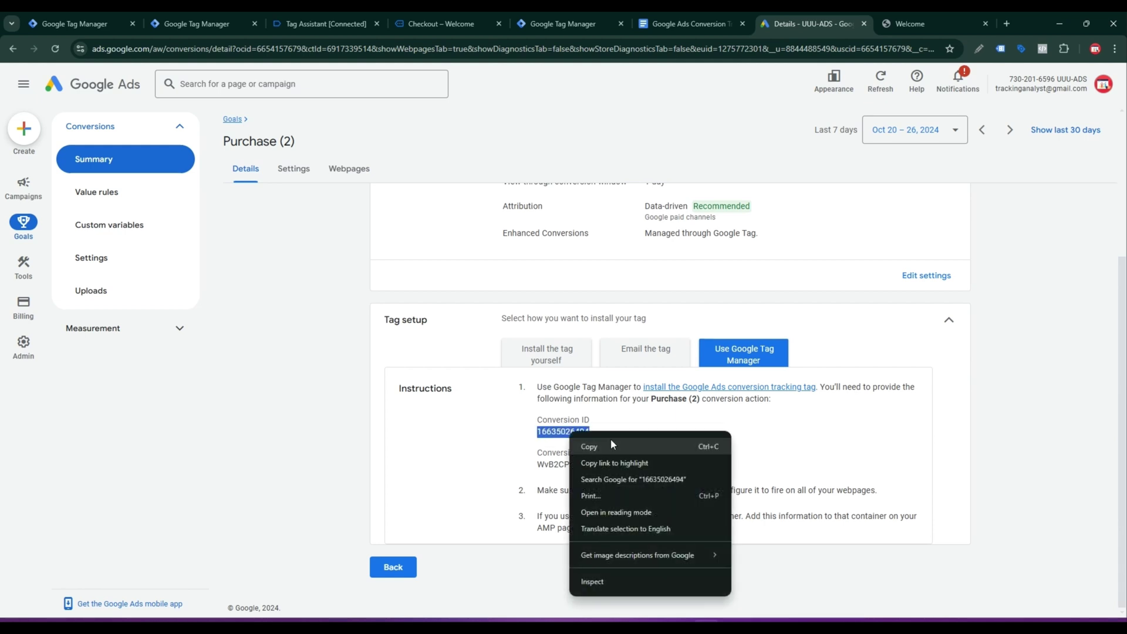
click(587, 440)
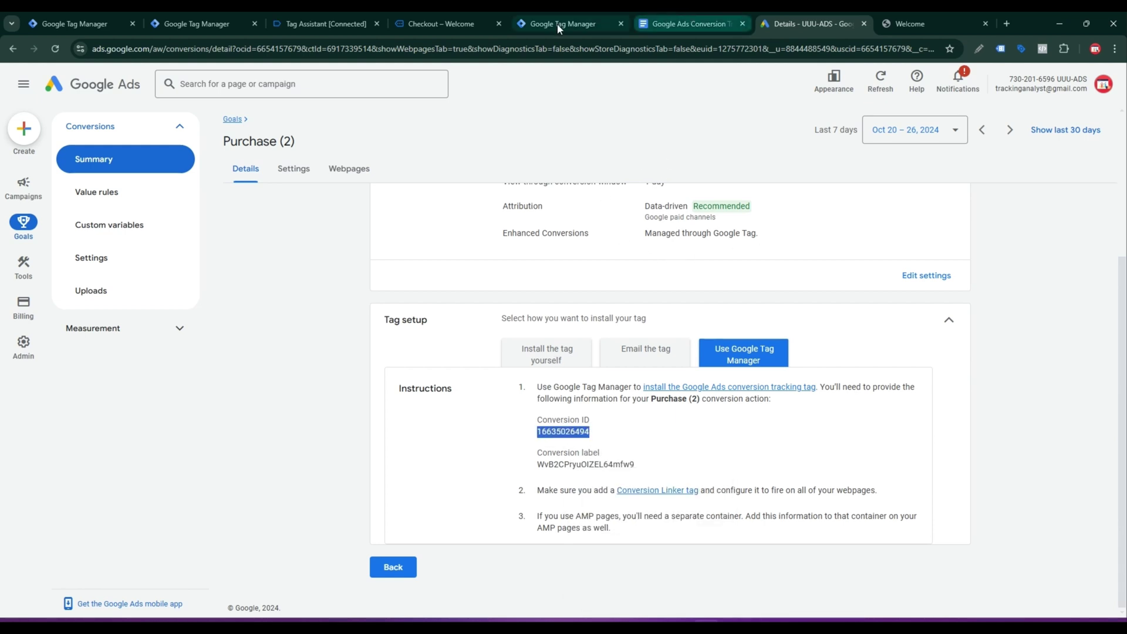
click(183, 13)
right_click(483, 256)
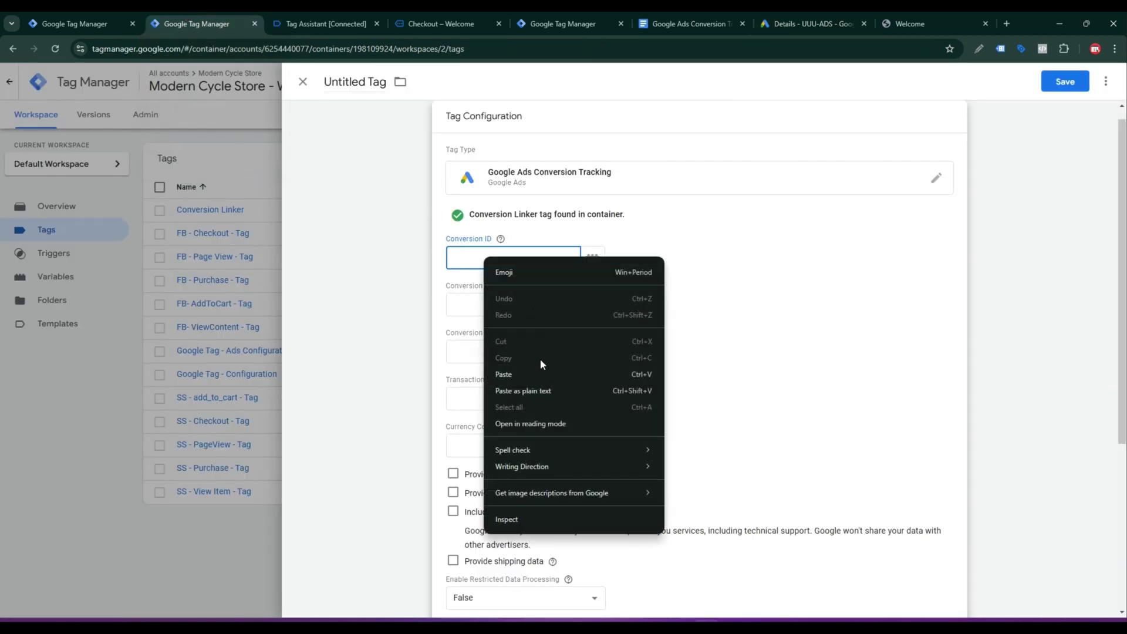
click(532, 375)
Step: Copy the conversion label of Purchase (2) from Google Ads into the Conversion Label of the untitled tag in Tag Manager
click(523, 306)
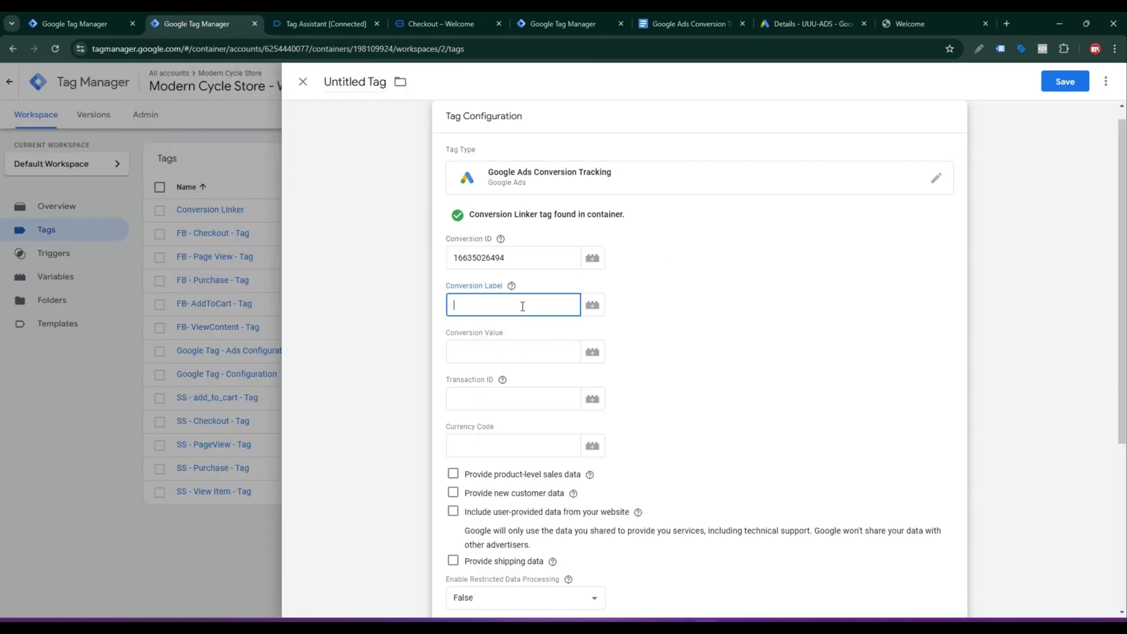
click(545, 286)
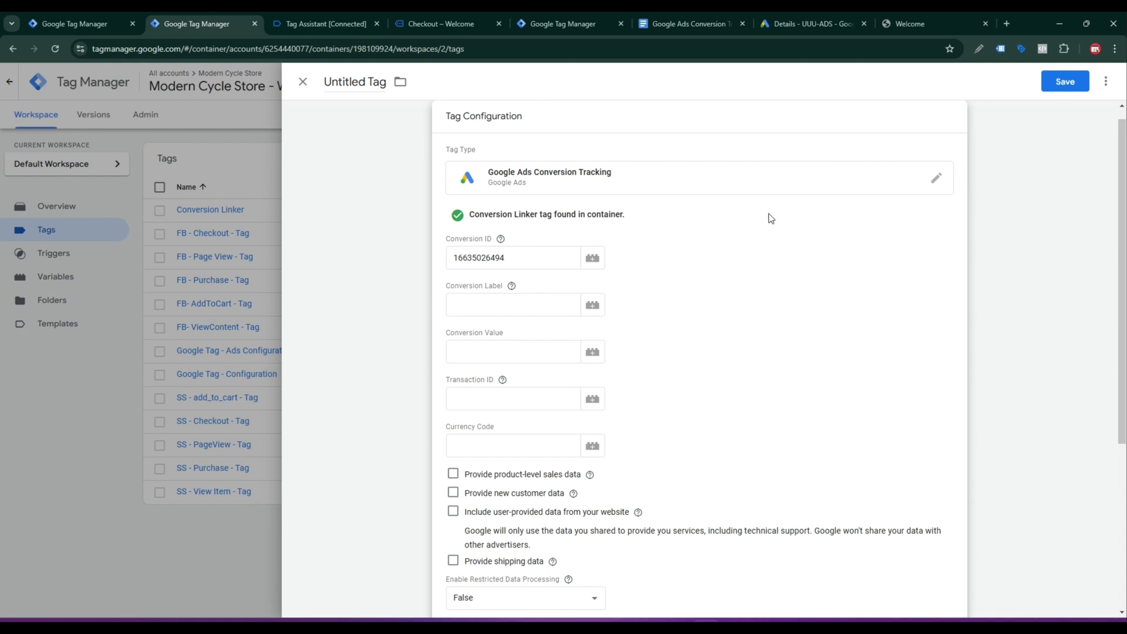
click(813, 24)
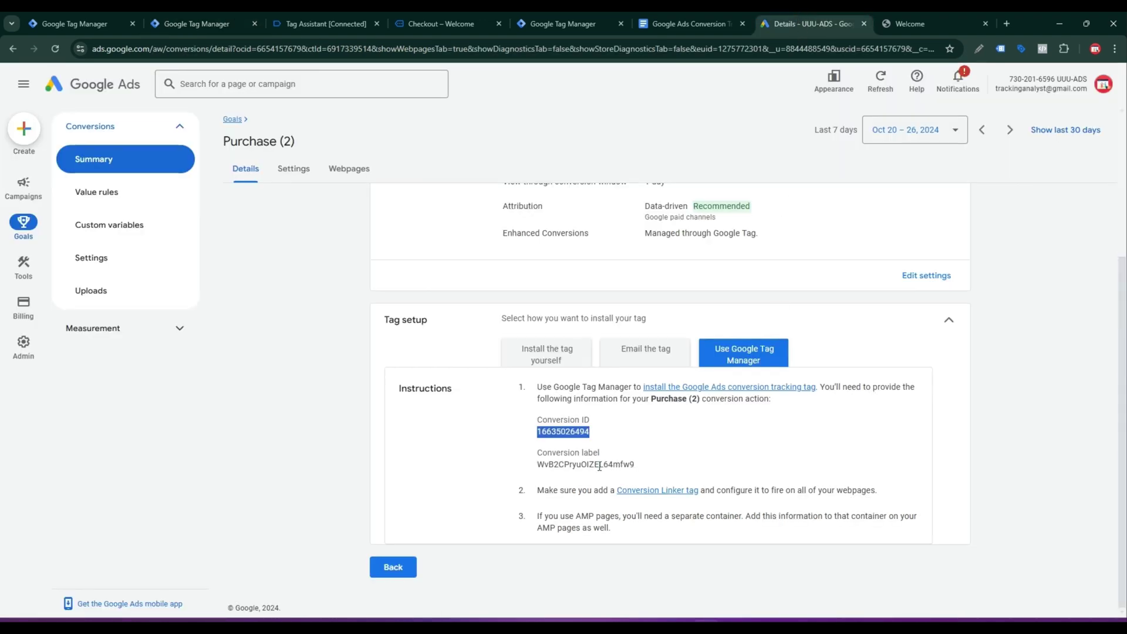
drag(539, 463, 643, 468)
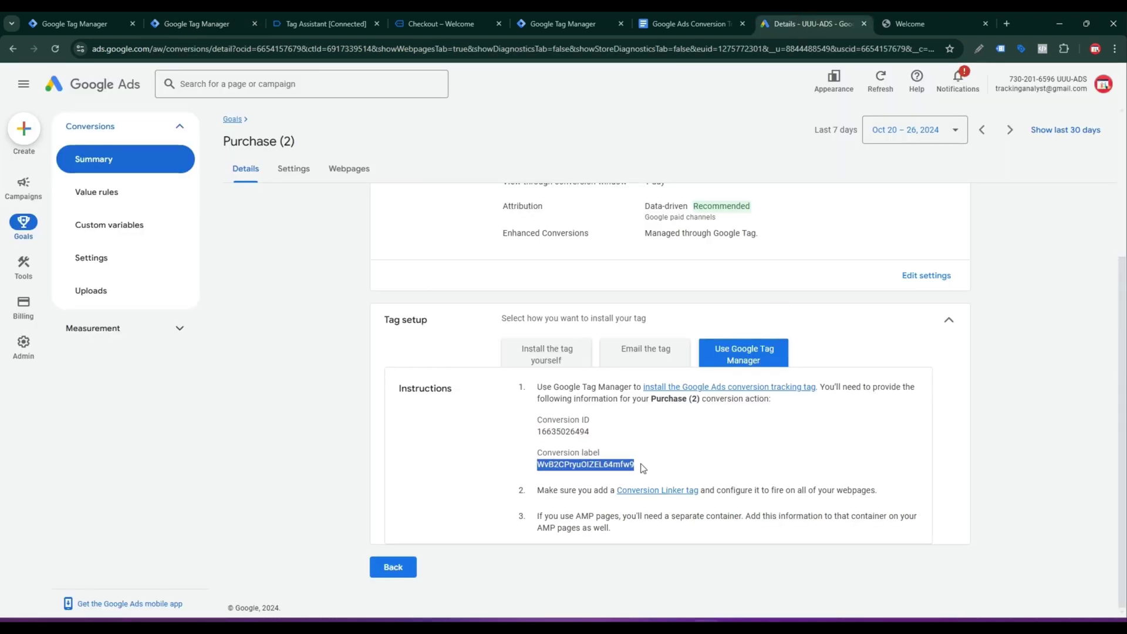
right_click(626, 462)
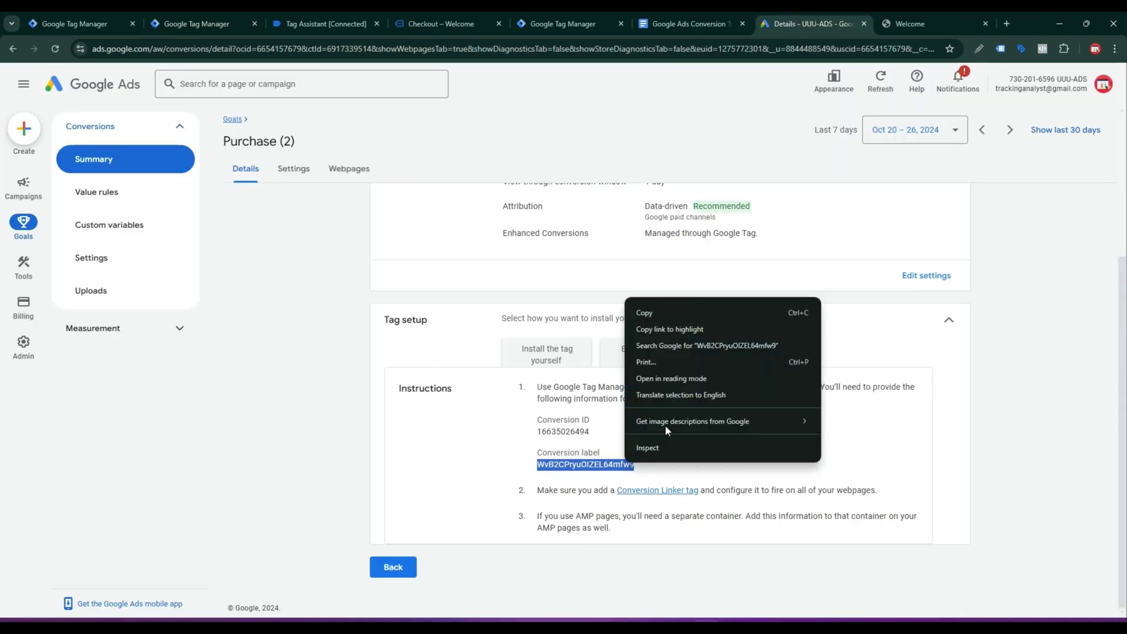
click(651, 306)
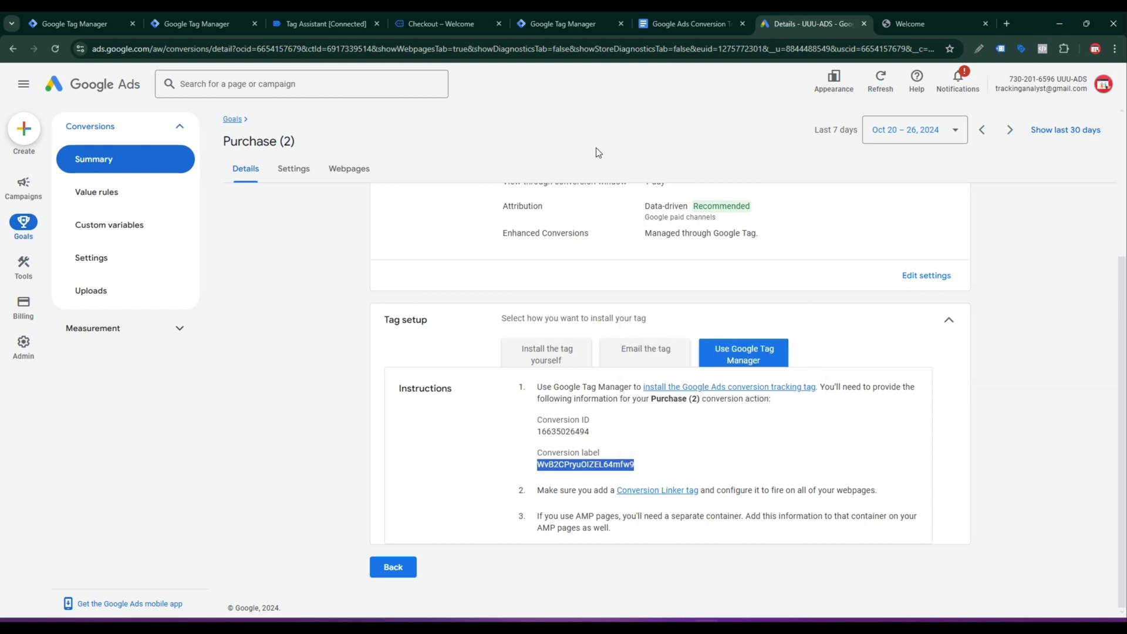
click(244, 24)
click(486, 305)
right_click(486, 305)
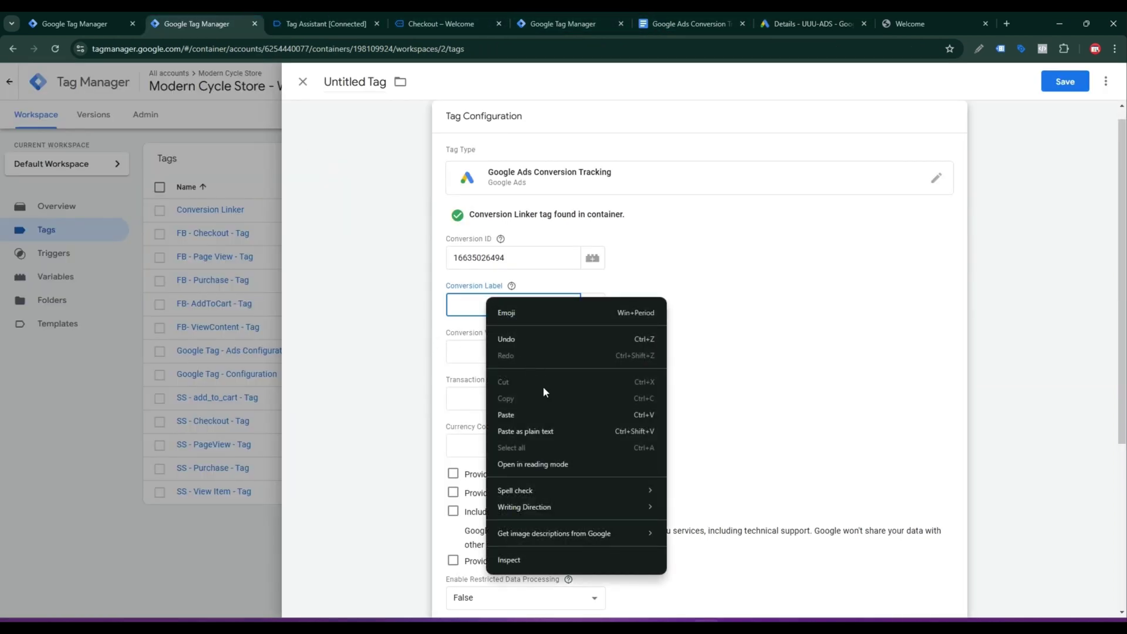
click(505, 415)
drag(445, 329, 421, 333)
click(505, 334)
click(455, 335)
click(511, 300)
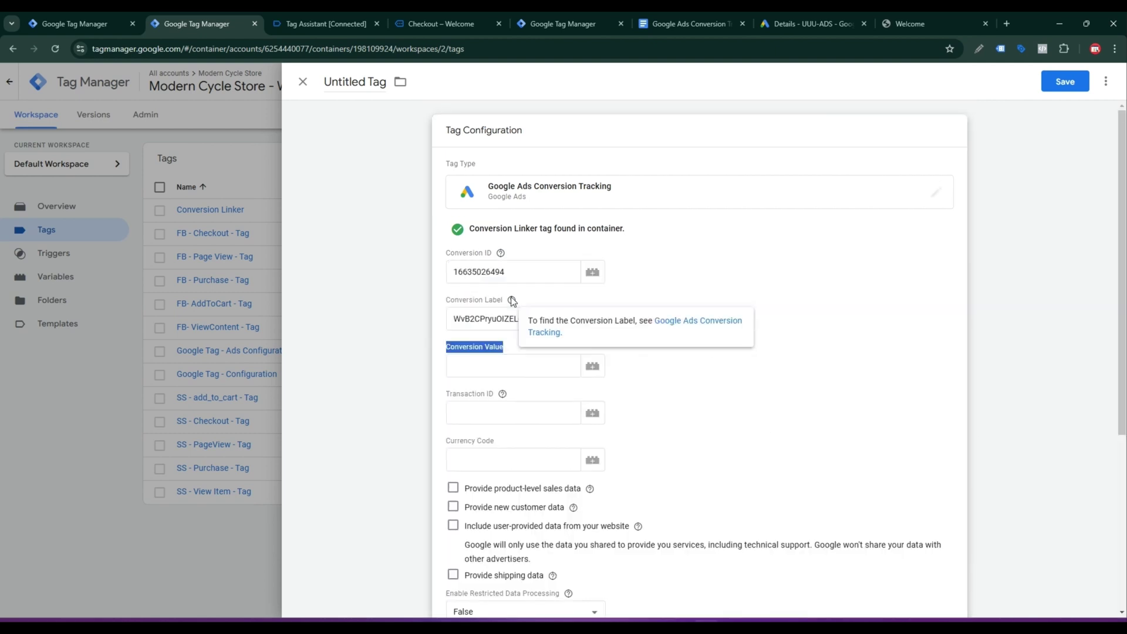
Step: Examine the ecommerce object and its value entry in the purchase event's data layer in Tag Assistant
click(475, 354)
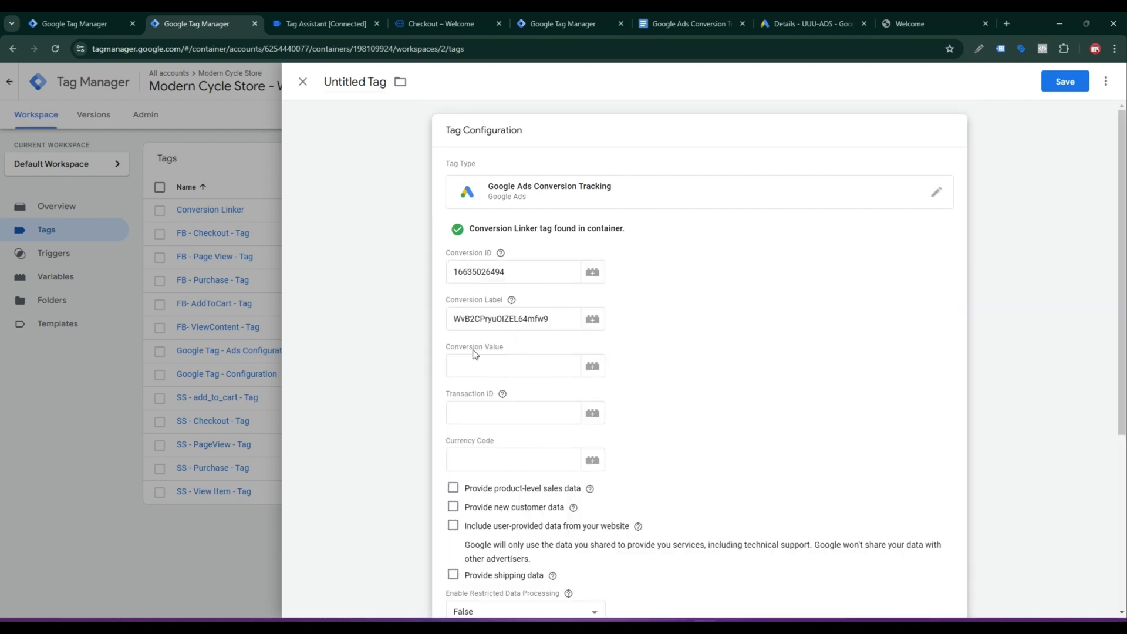
click(327, 22)
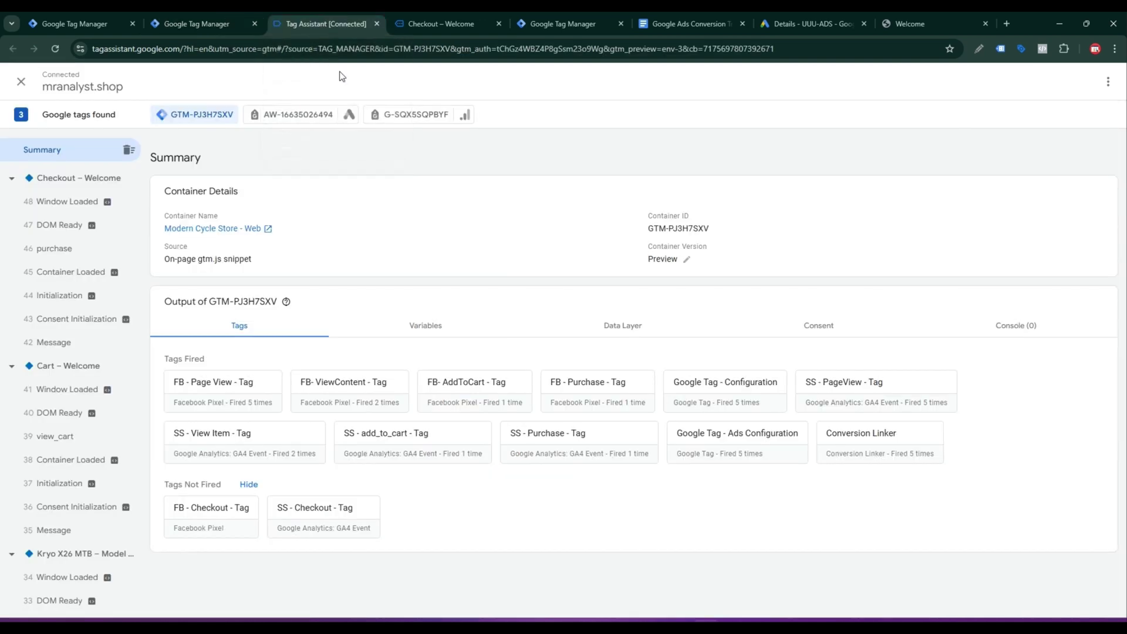
click(70, 254)
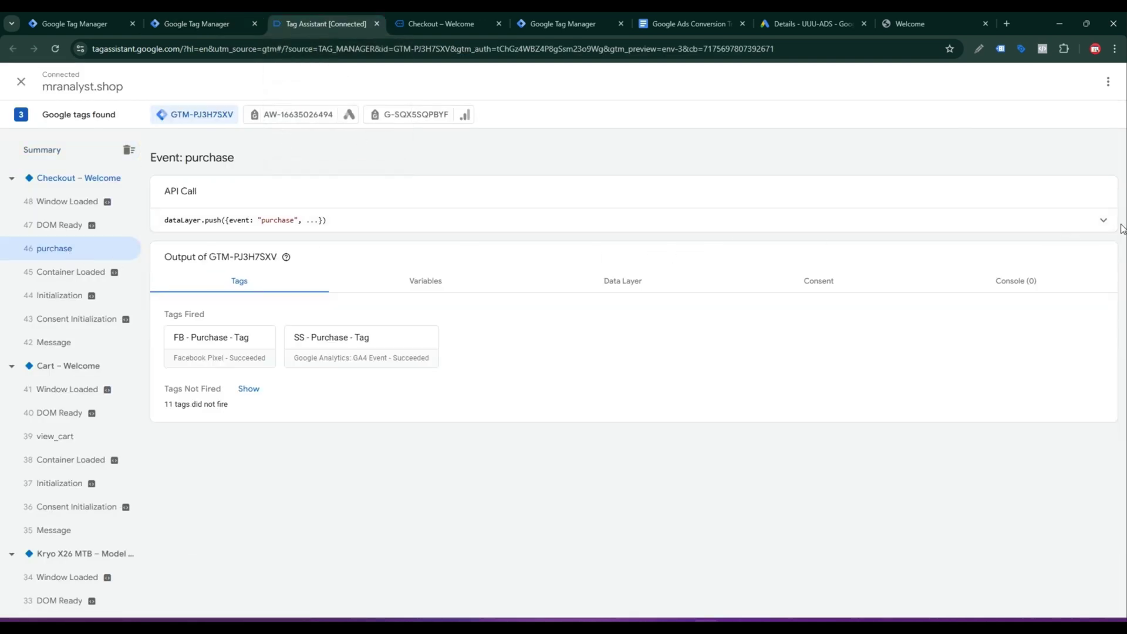
click(622, 284)
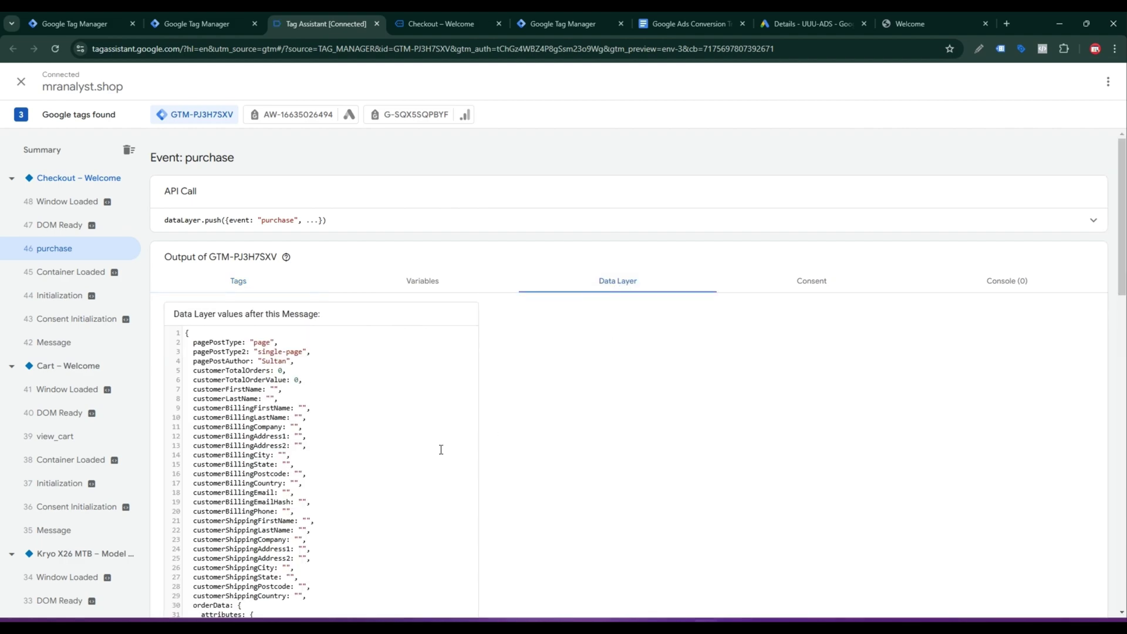
scroll(440, 450, down, 10)
scroll(393, 433, down, 5)
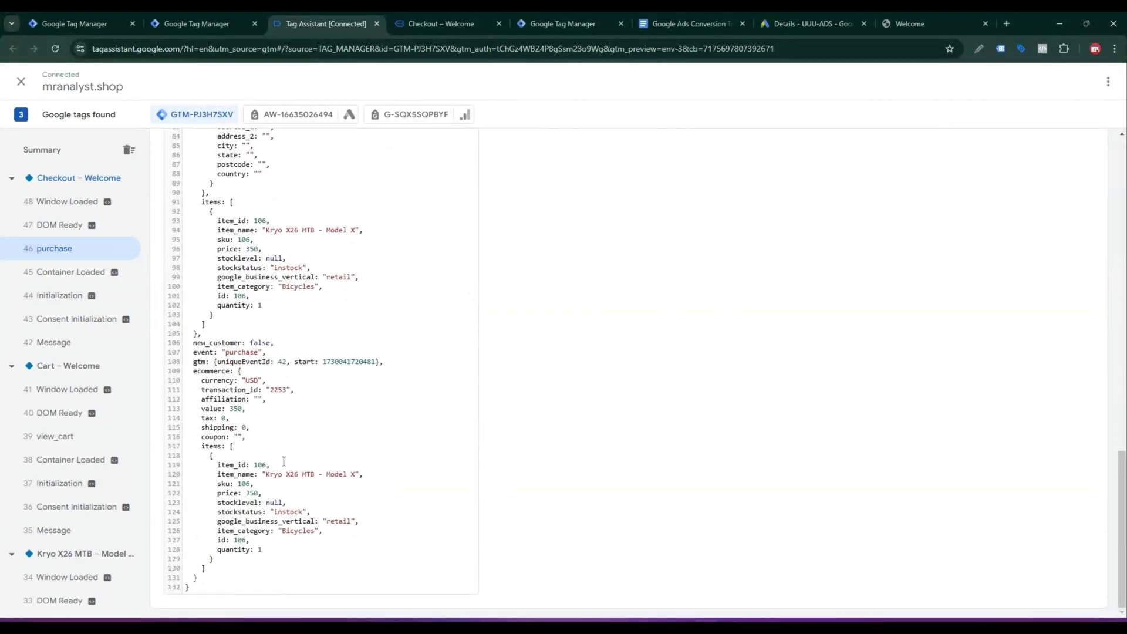
drag(194, 372, 227, 372)
drag(202, 407, 237, 408)
Step: Set the Conversion Value of the untitled tag in Tag Manager to the dlv - Value variable
click(231, 15)
click(480, 365)
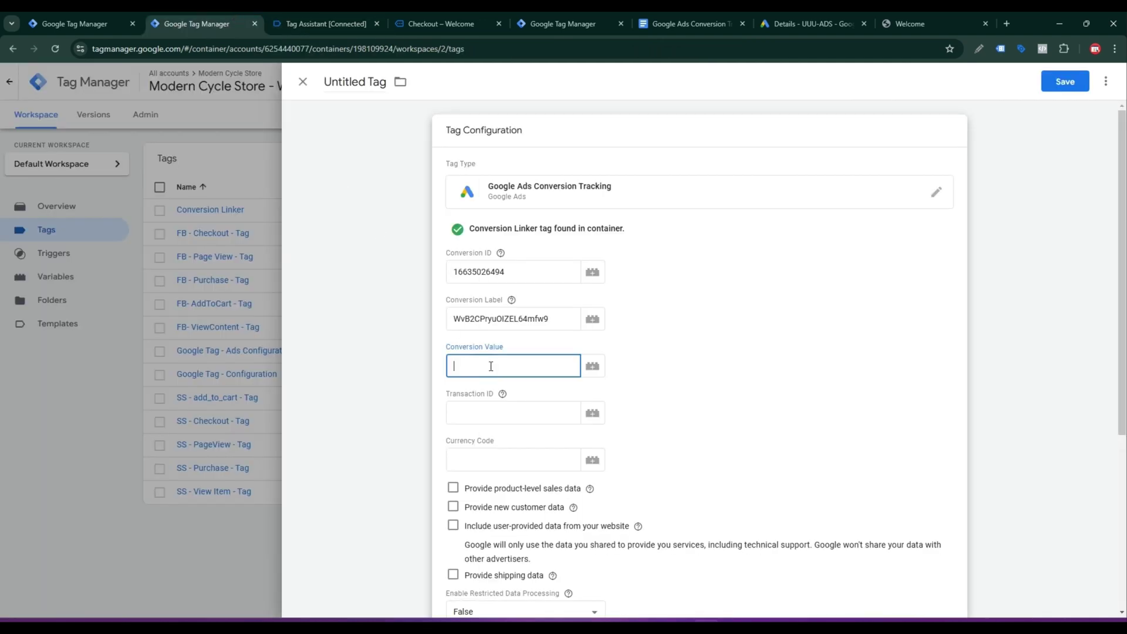
click(591, 370)
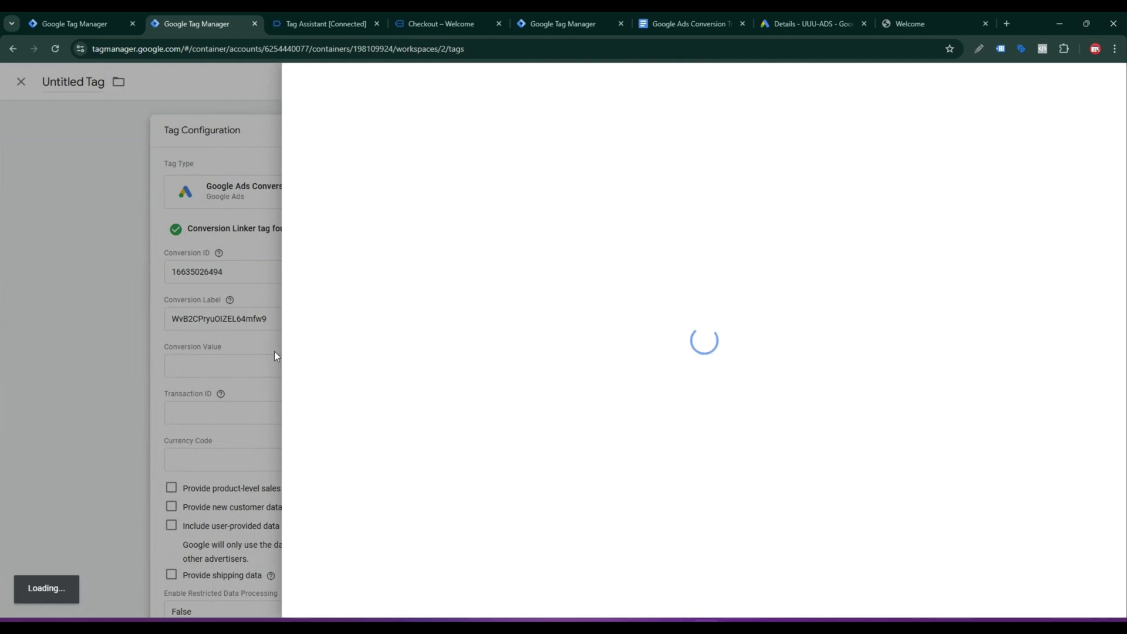
click(953, 80)
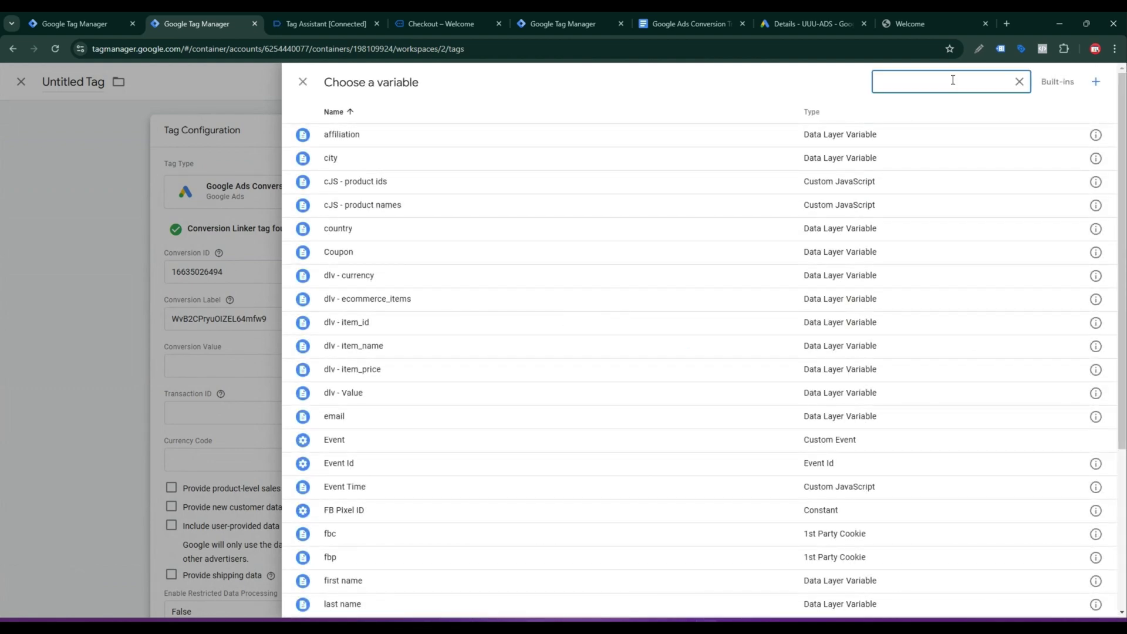
text(va)
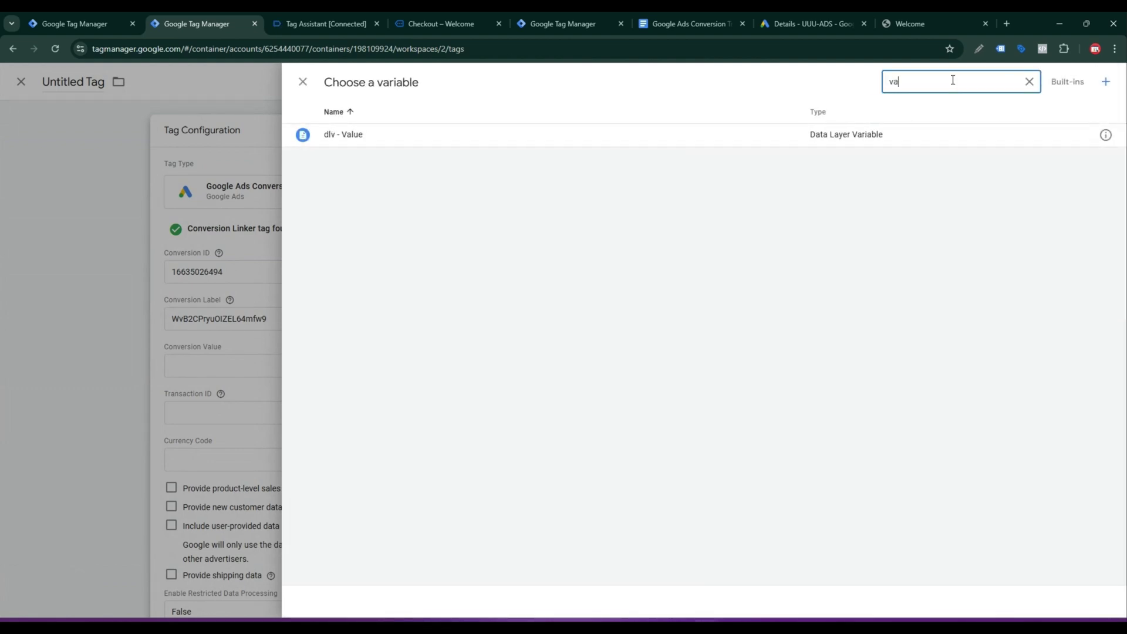
click(561, 135)
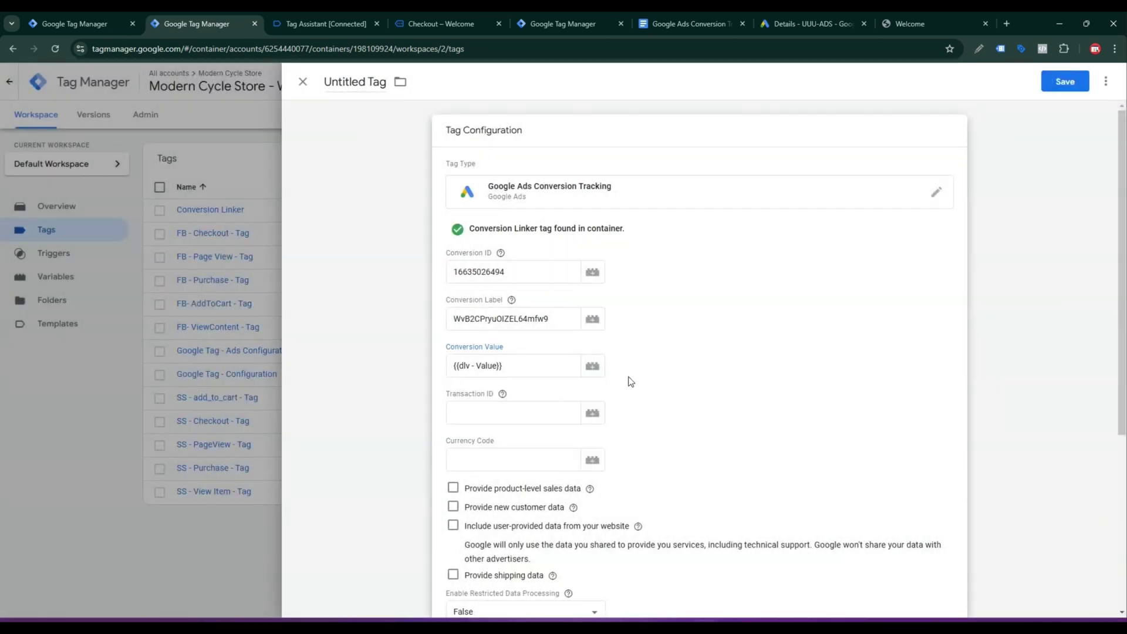
Step: Read the Transaction ID help and examine the ecommerce transaction_id of the purchase event in Tag Assistant
click(517, 415)
click(502, 394)
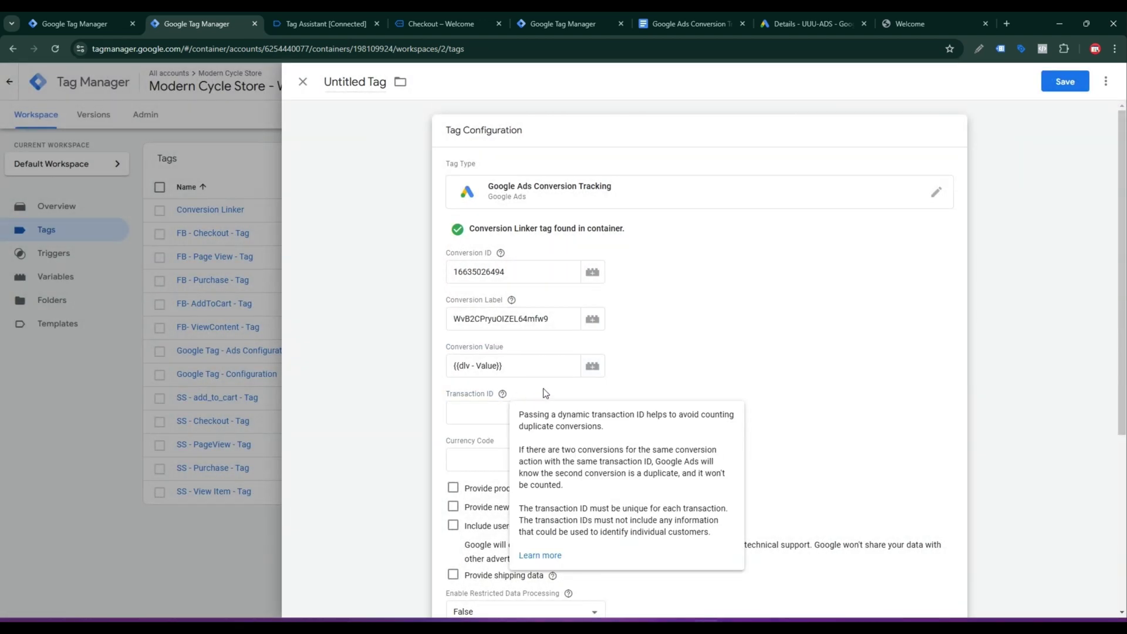
click(545, 392)
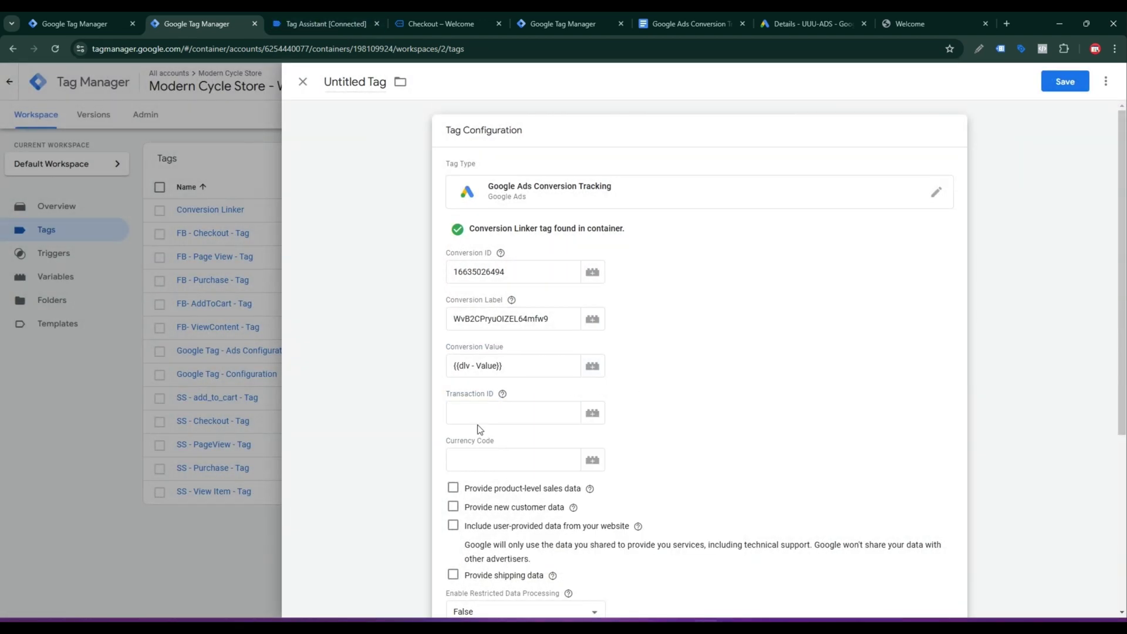
click(502, 394)
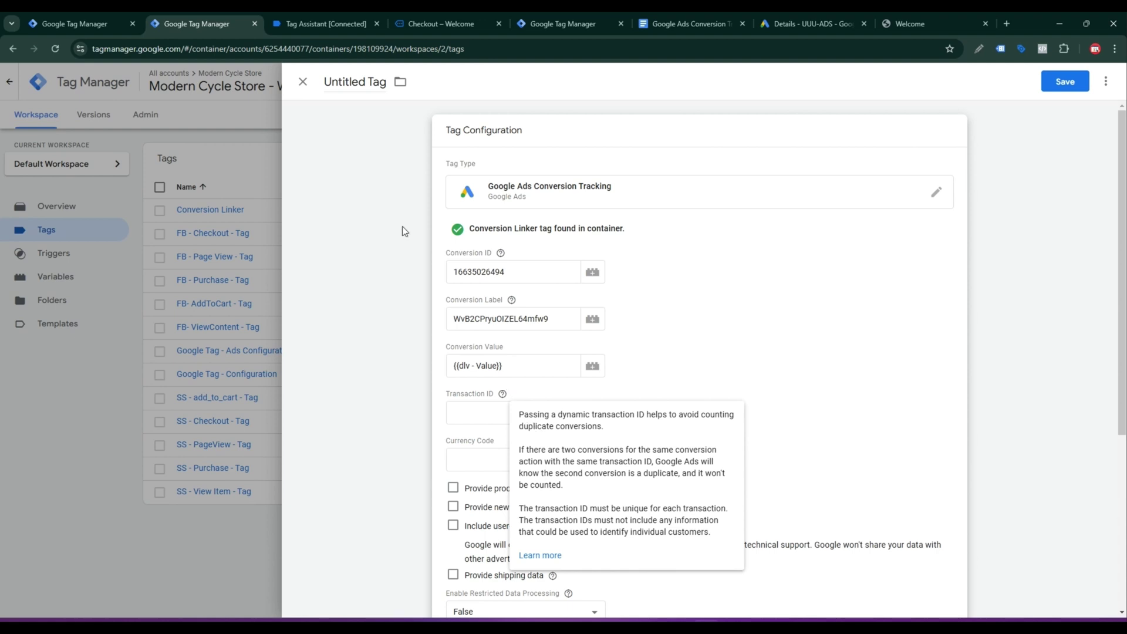
click(311, 25)
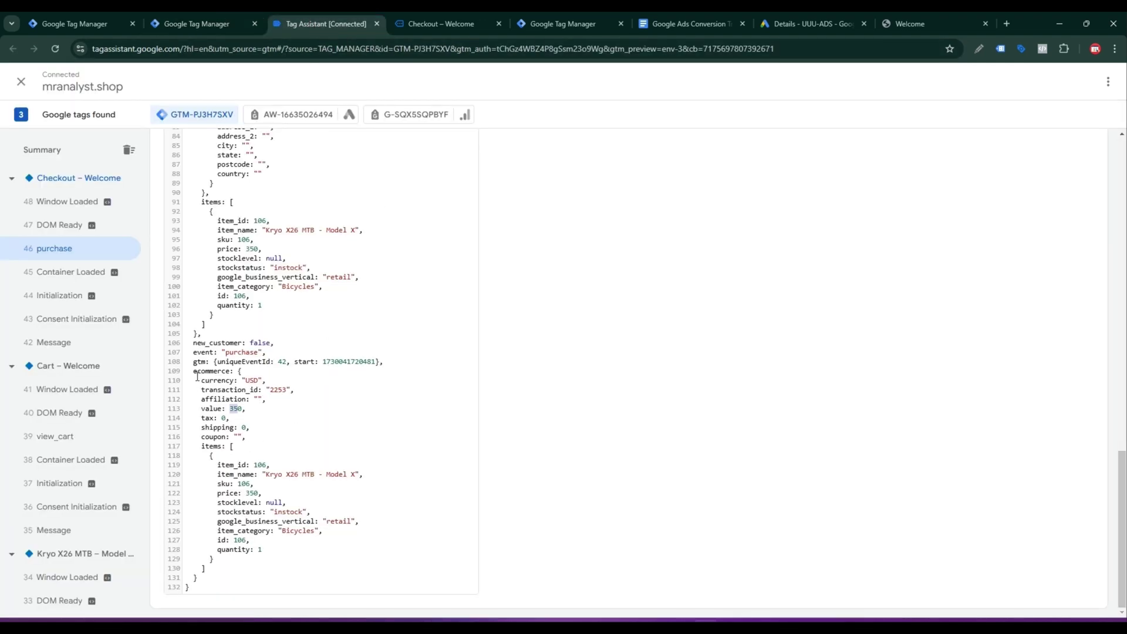
drag(197, 377, 278, 407)
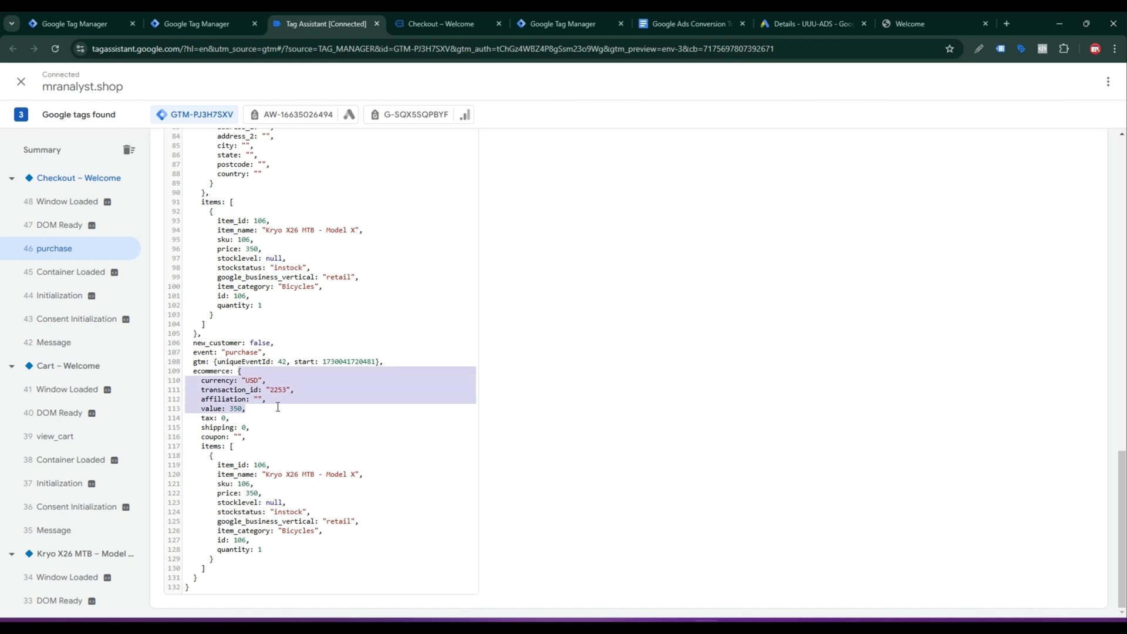
click(267, 389)
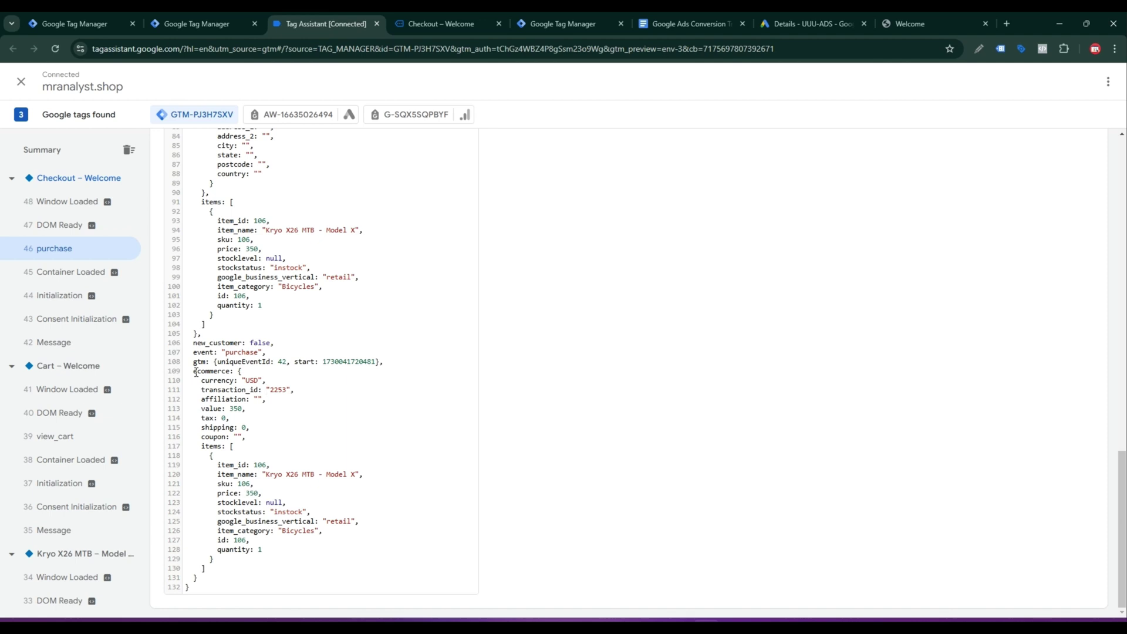
drag(202, 391, 251, 391)
Step: Set the Transaction ID of the untitled tag in Tag Manager to the transaction_id variable
click(187, 24)
click(521, 411)
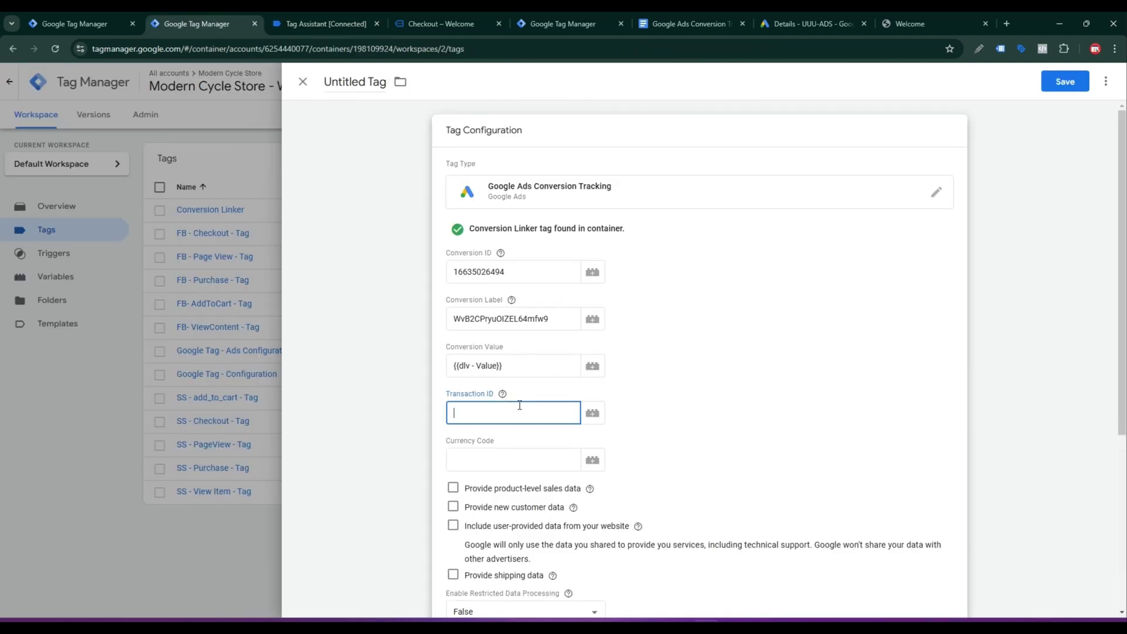
click(600, 417)
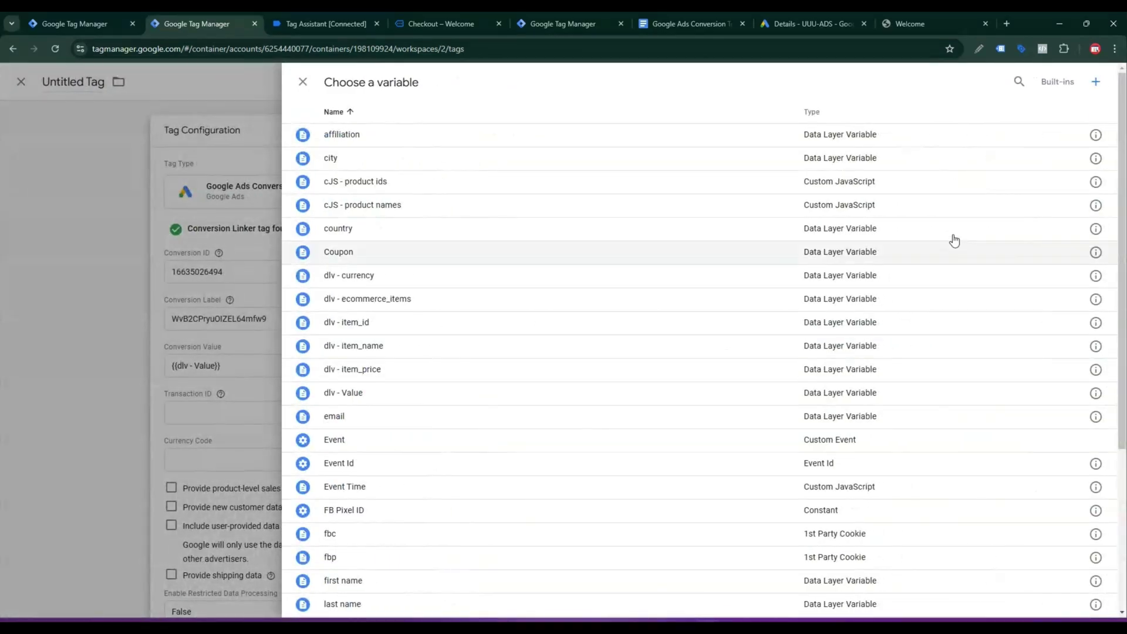
click(1019, 83)
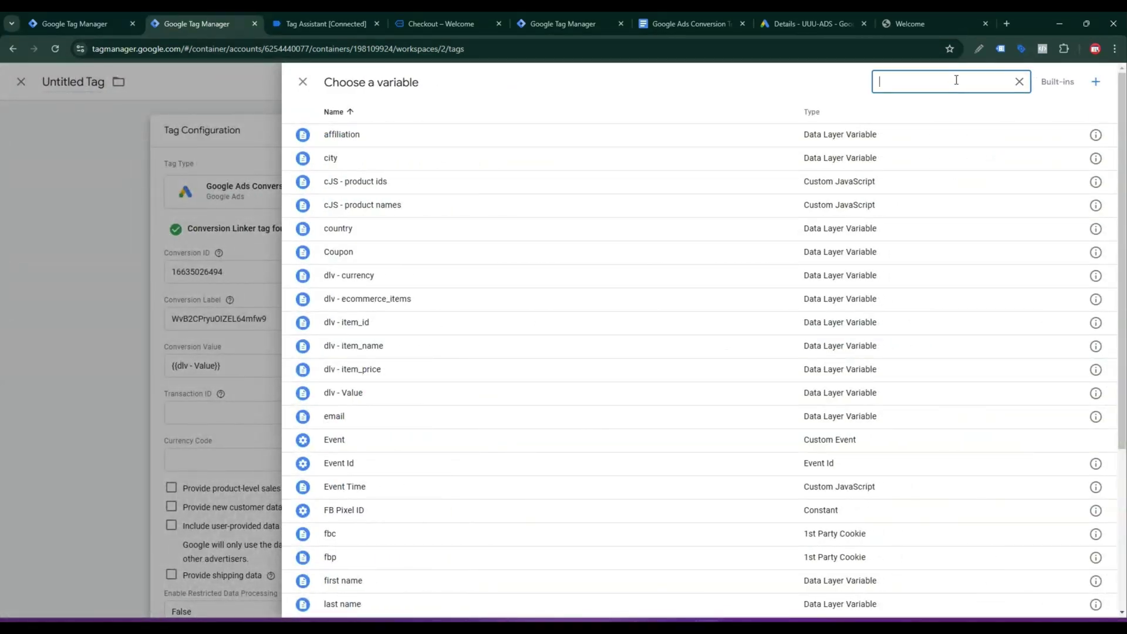
text(tra)
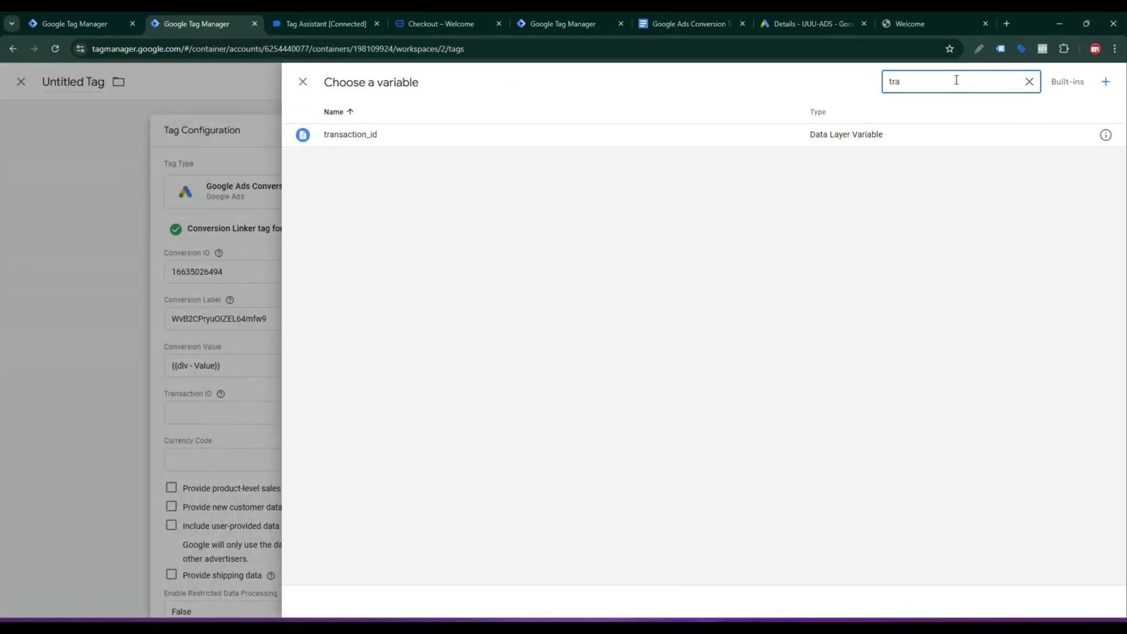
click(674, 134)
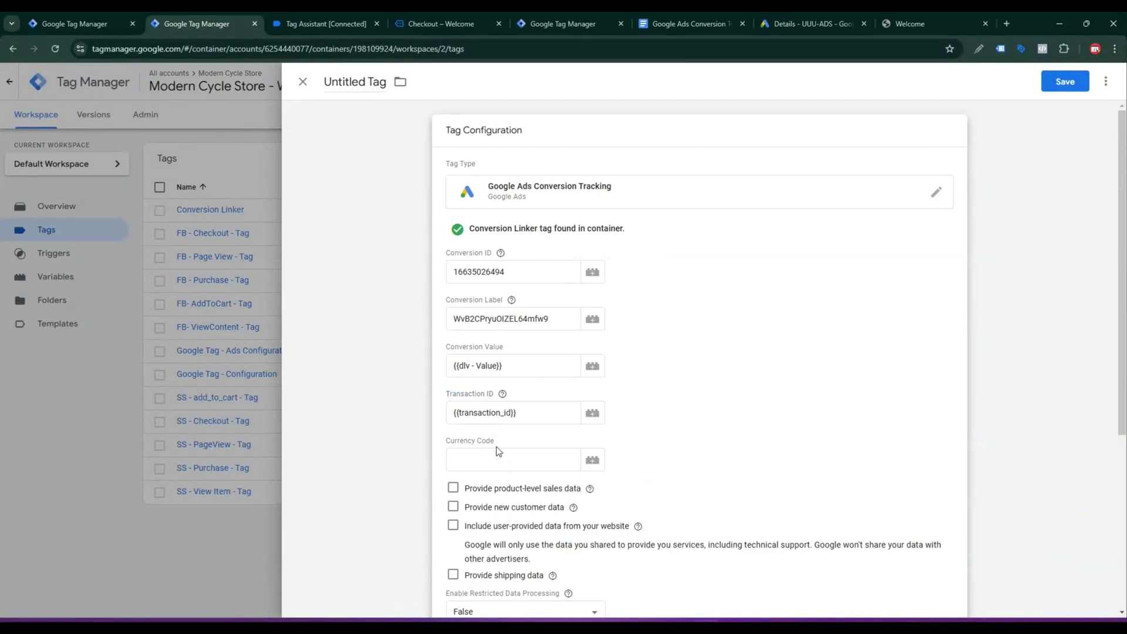
Step: Check the purchase event's ecommerce object in Tag Assistant for the data needed by the tag's Currency Code
click(465, 456)
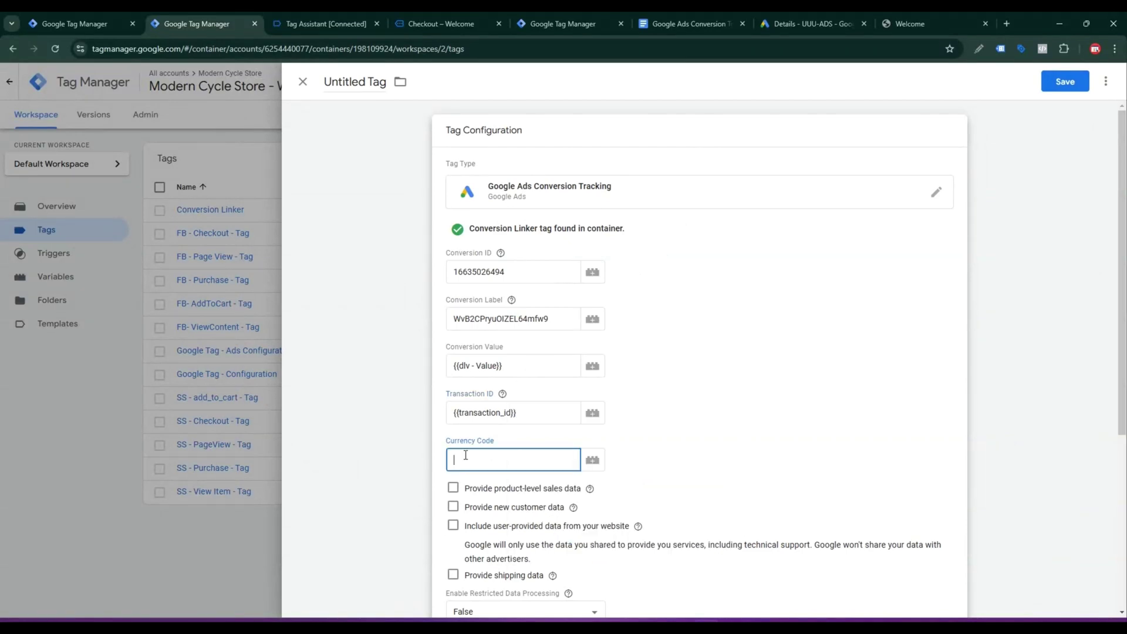
click(321, 18)
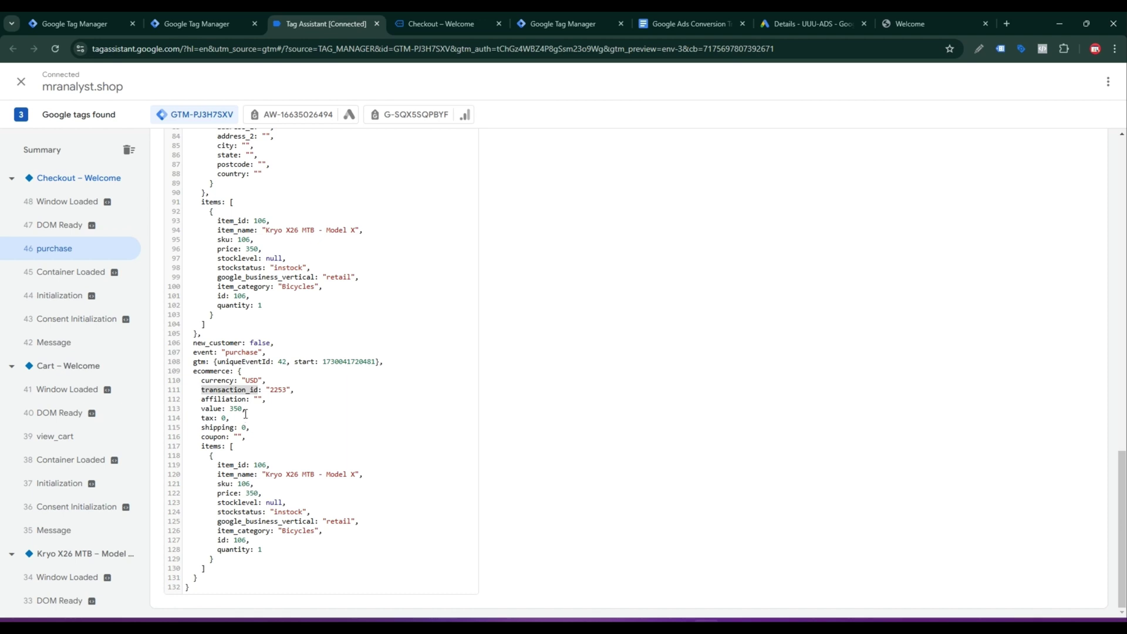
drag(196, 373, 233, 373)
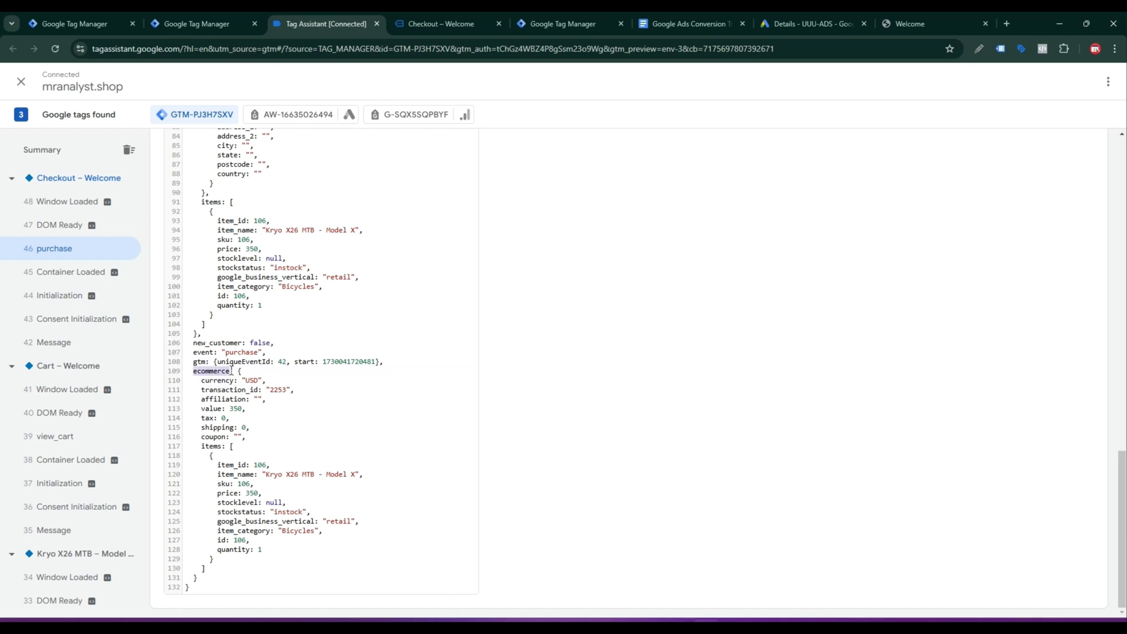
drag(247, 373, 296, 445)
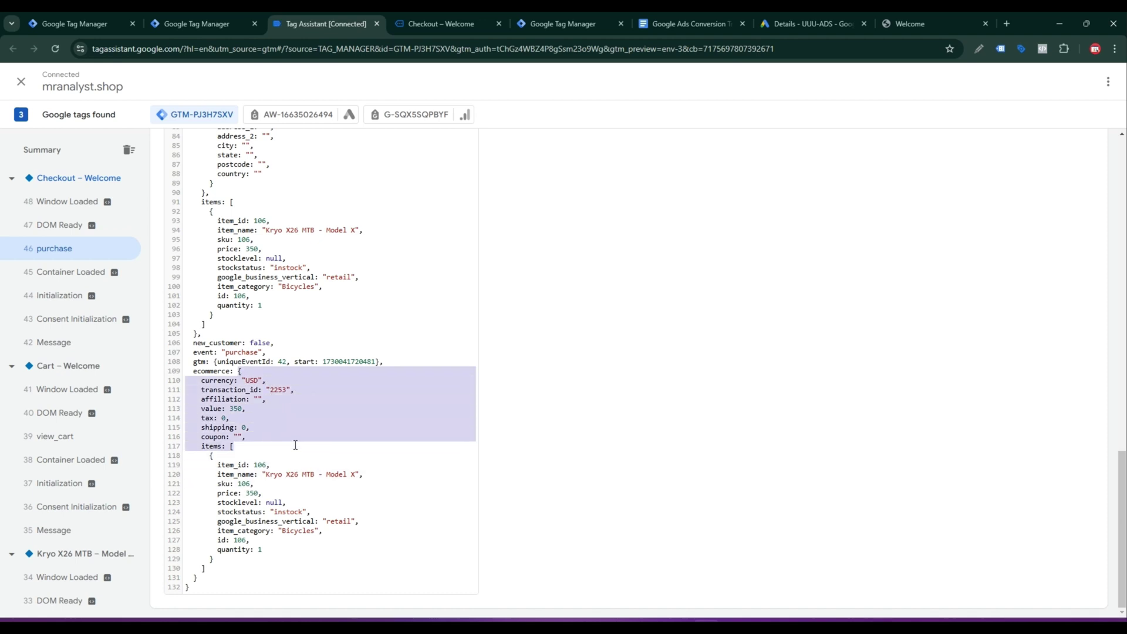
click(295, 444)
drag(239, 372, 262, 431)
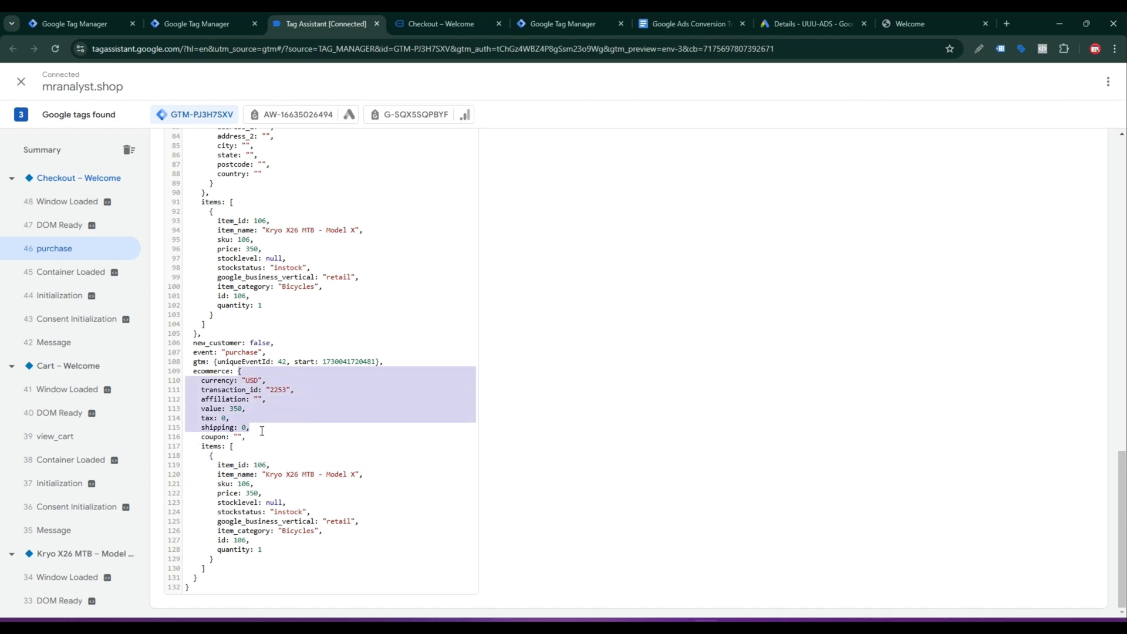
click(262, 431)
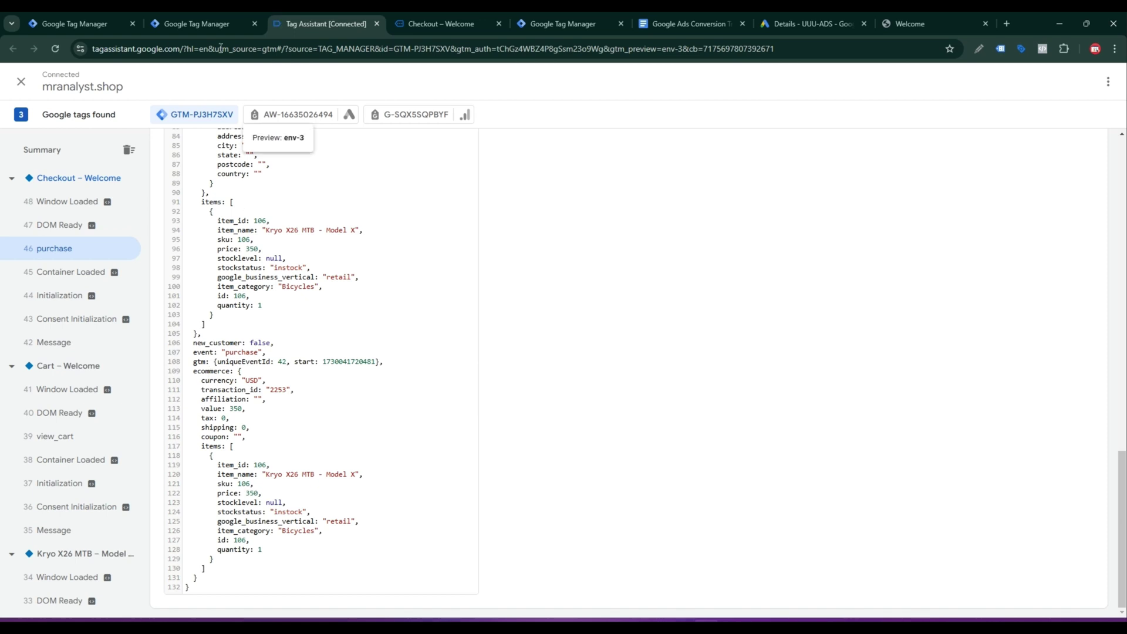
Step: Set the Currency Code of the untitled tag in Tag Manager to the dlv - currency variable
click(194, 23)
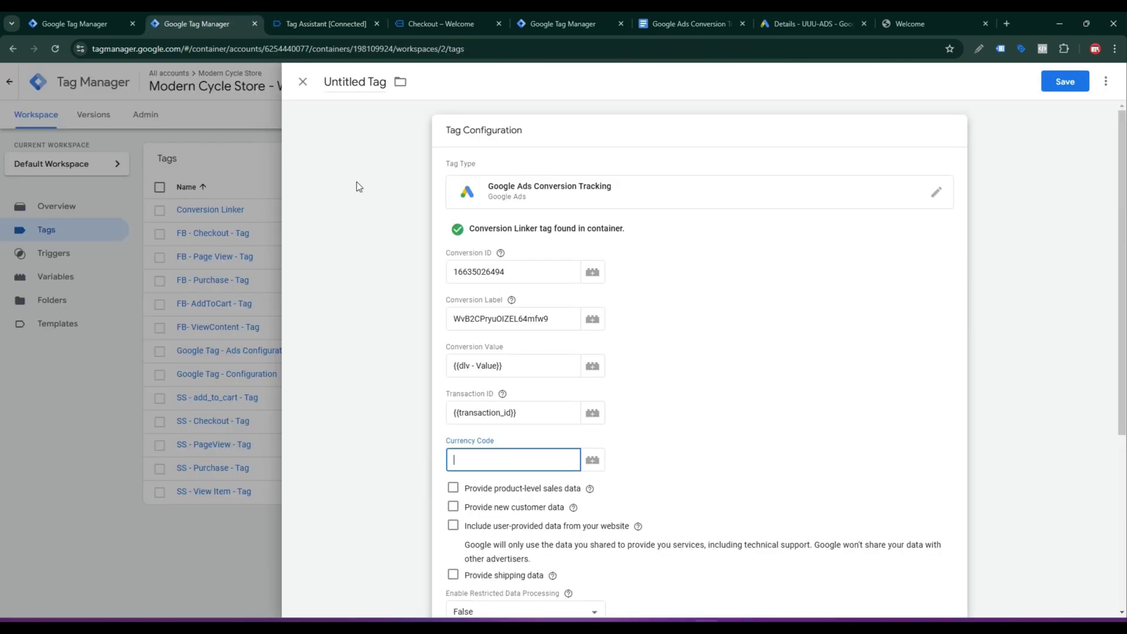
click(592, 459)
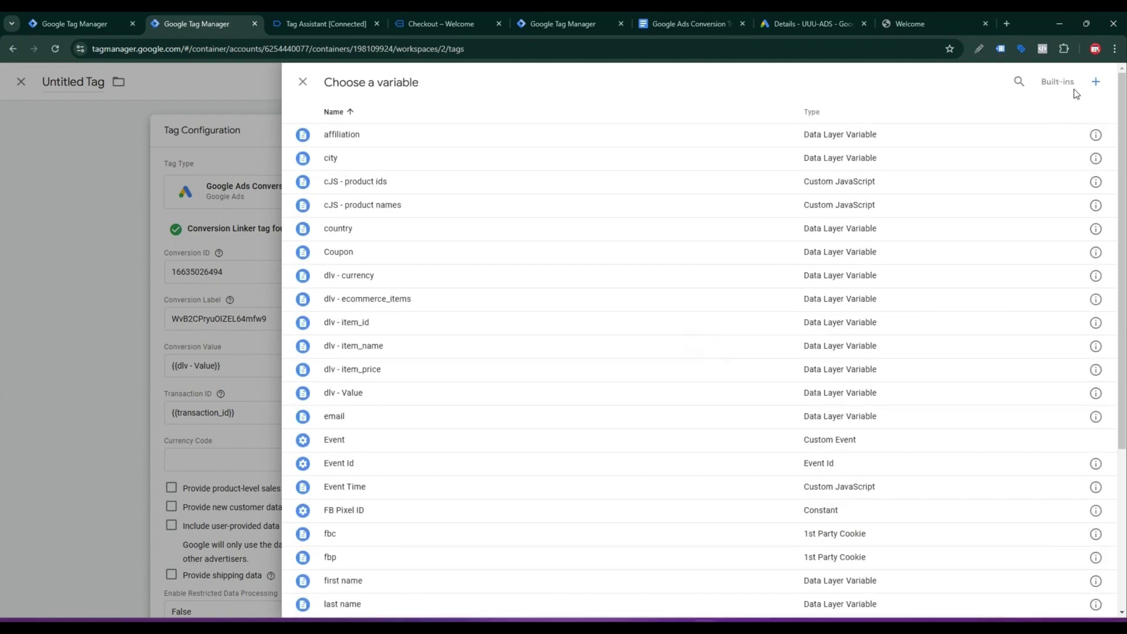
click(1019, 82)
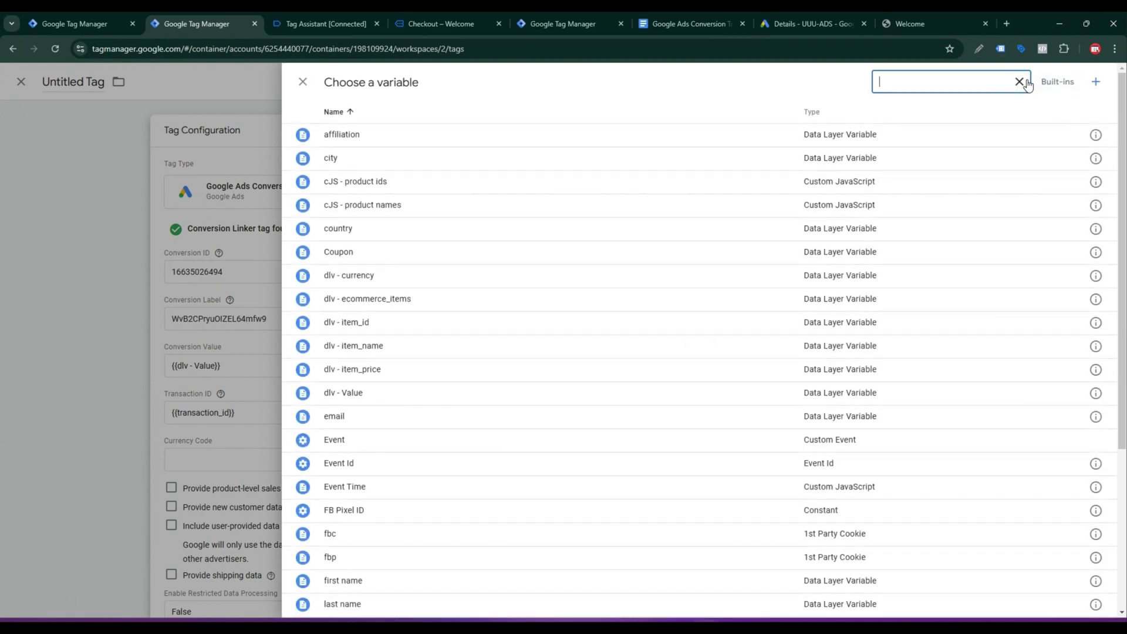
text(x)
key(BackSpace)
text(cu)
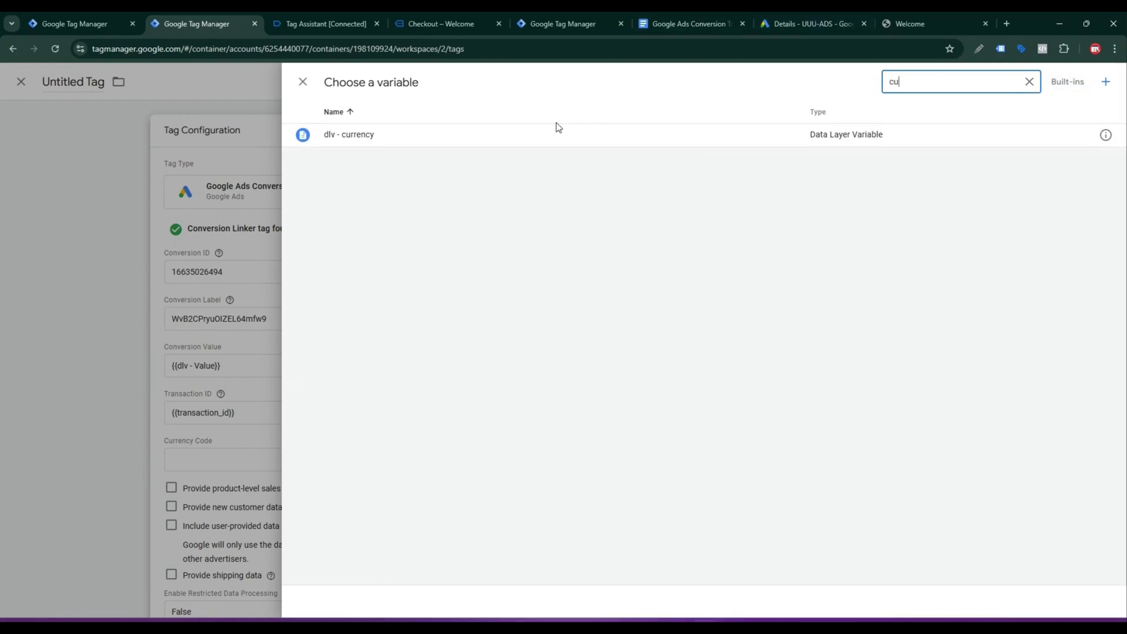
click(547, 142)
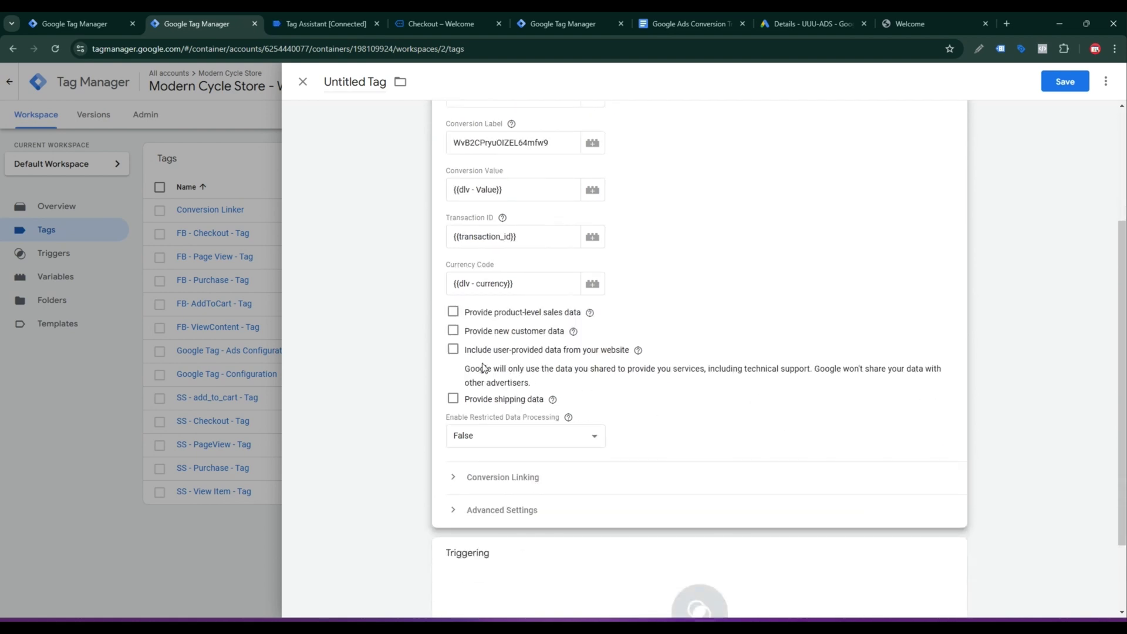
Step: Include user-provided data from the website in the tag and start a new user-provided data variable for it
click(453, 350)
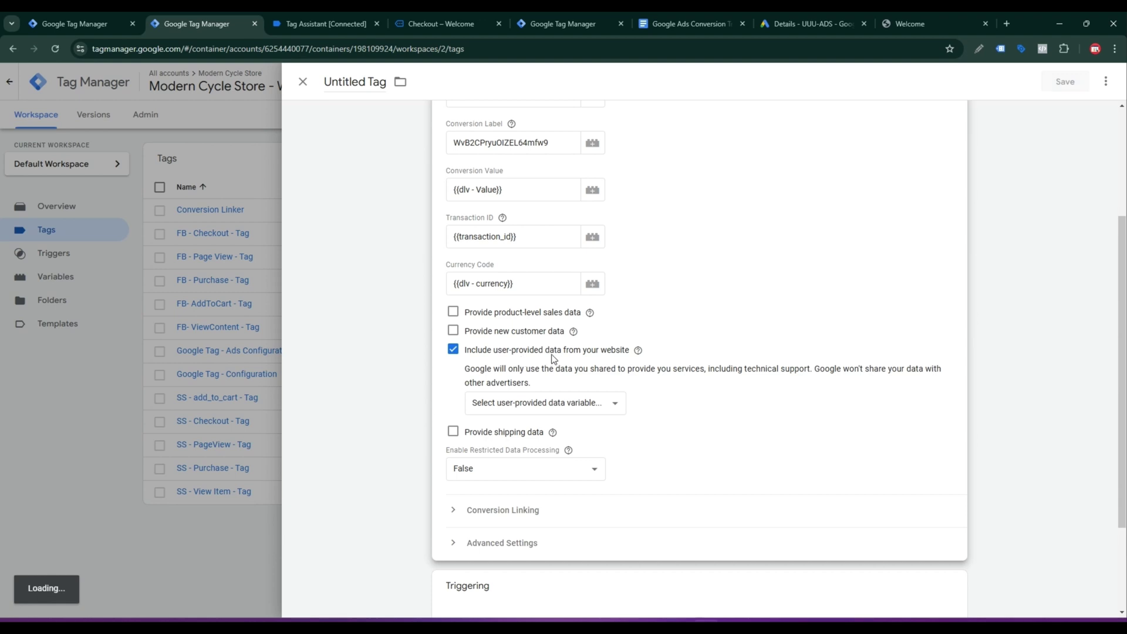
click(619, 406)
click(497, 453)
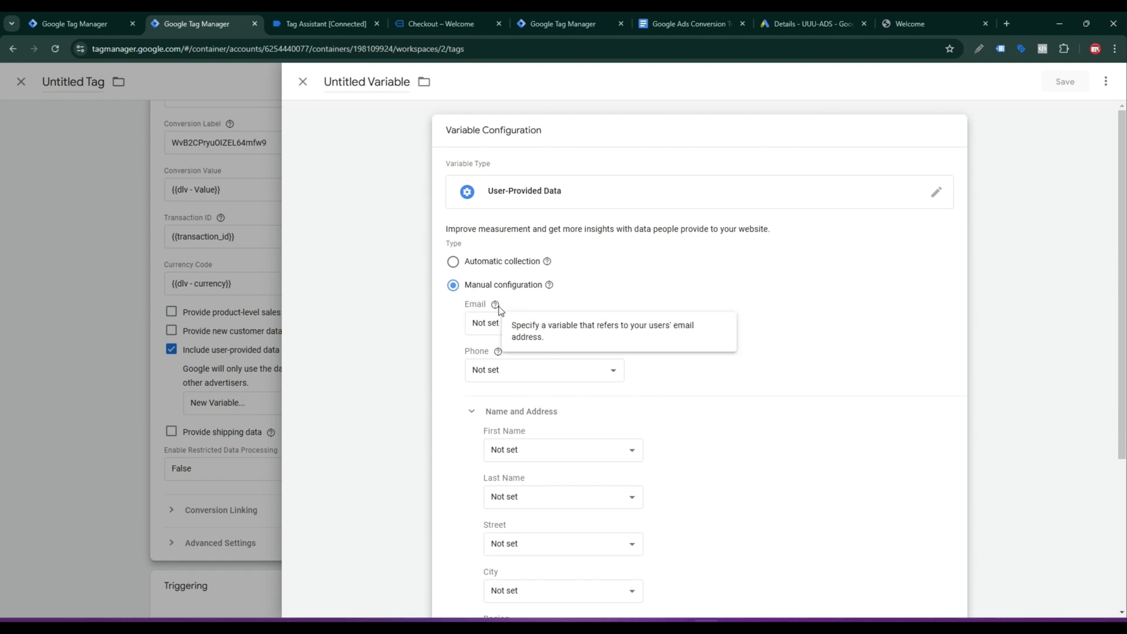
Step: Map the Email field of the user-provided data variable to {{email}} and the Phone field to {{phone}}
click(493, 329)
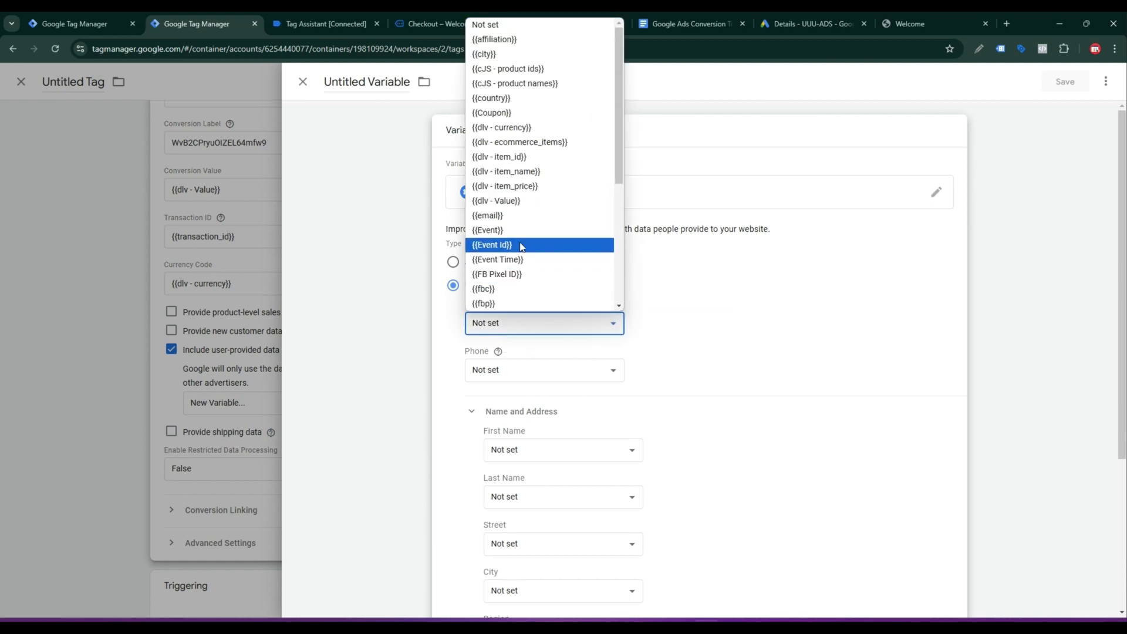
click(529, 216)
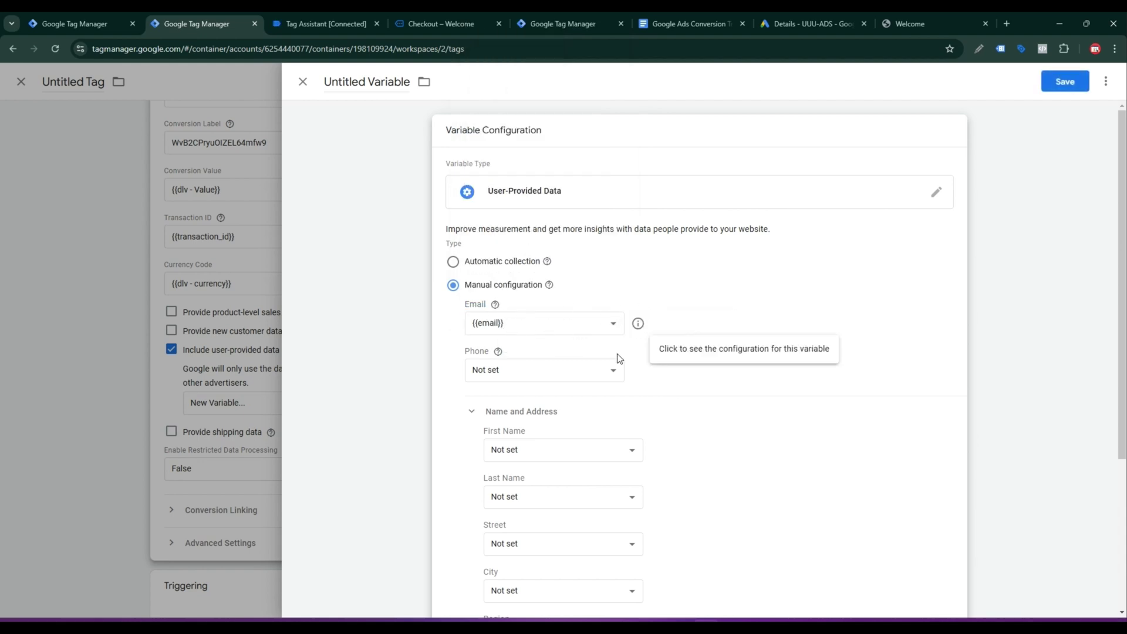
click(597, 375)
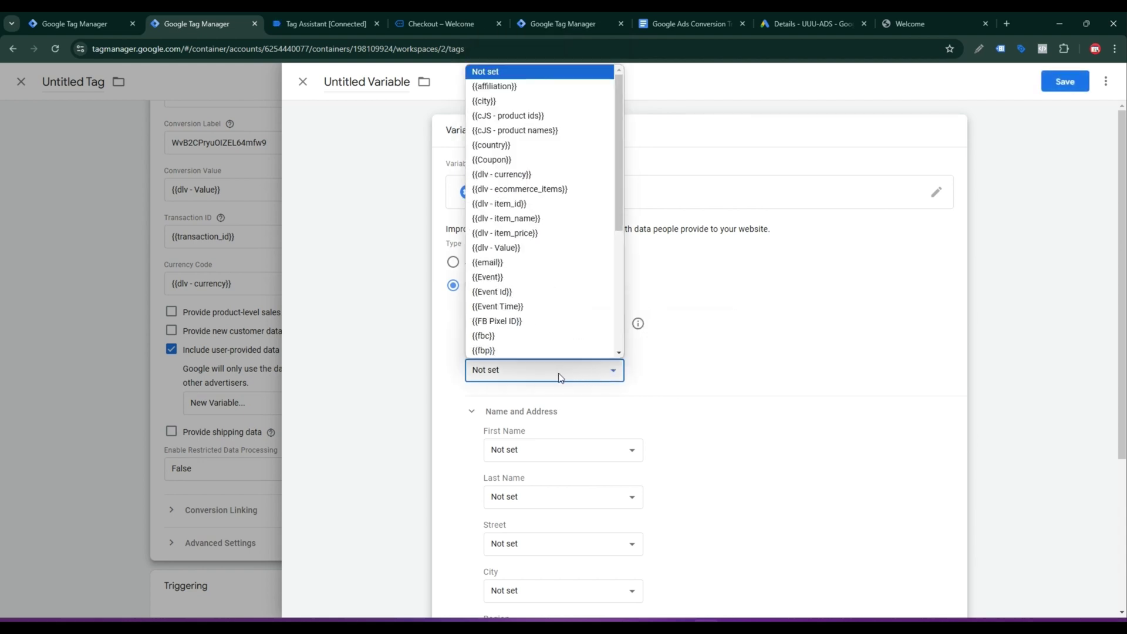
scroll(548, 189, down, 4)
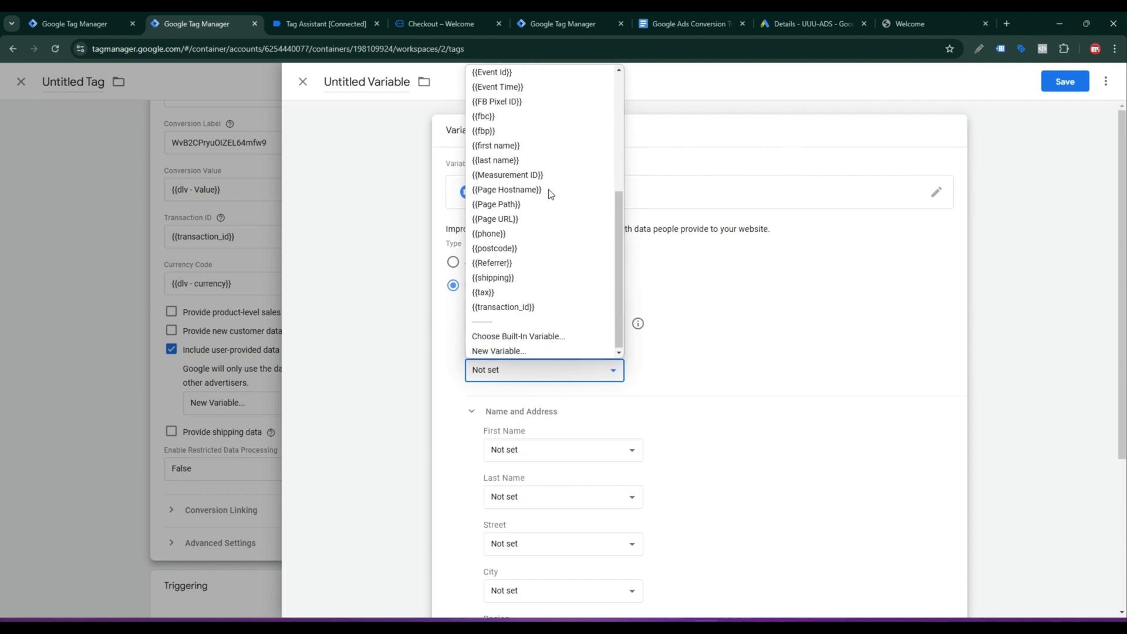
click(522, 240)
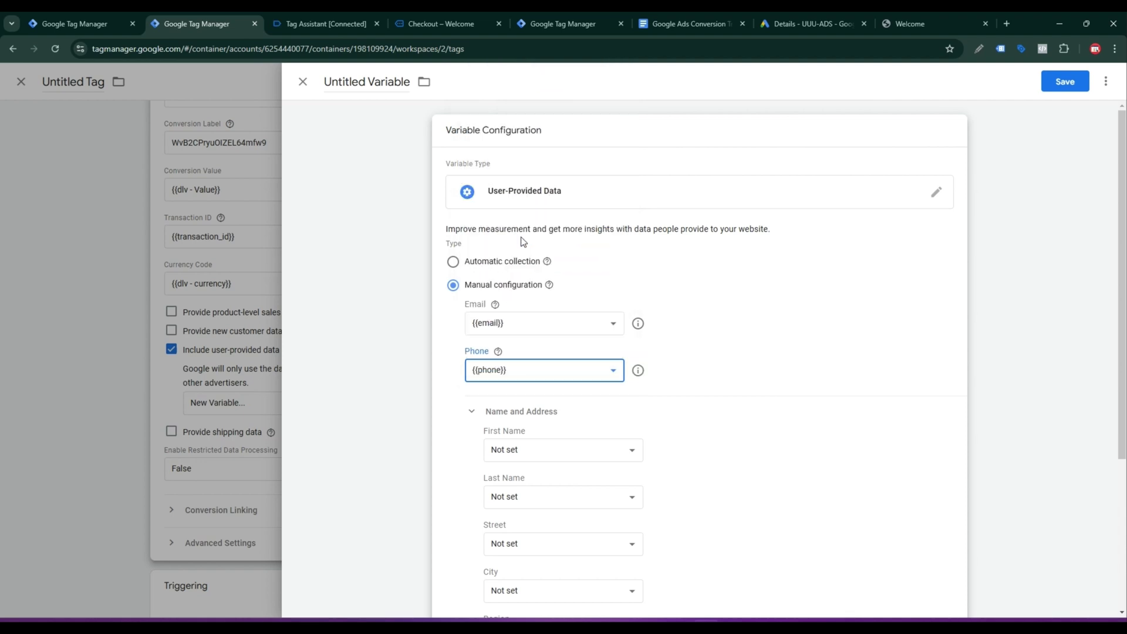
Step: Map First Name to {{first name}} and Last Name to {{last name}} in the user-provided data variable
click(530, 456)
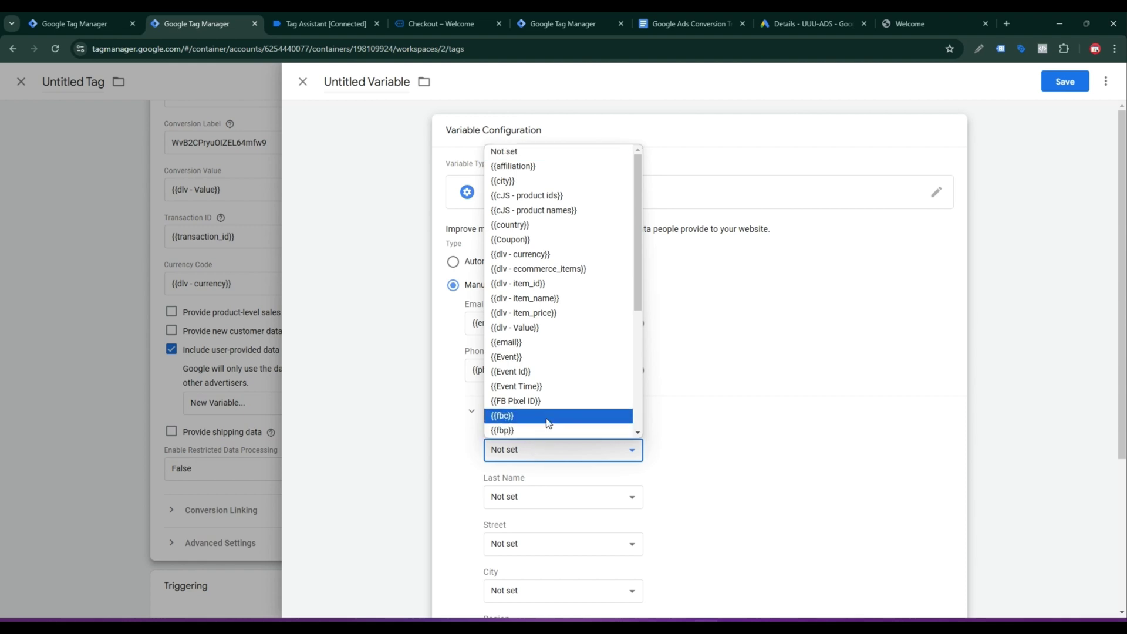
scroll(551, 378, down, 4)
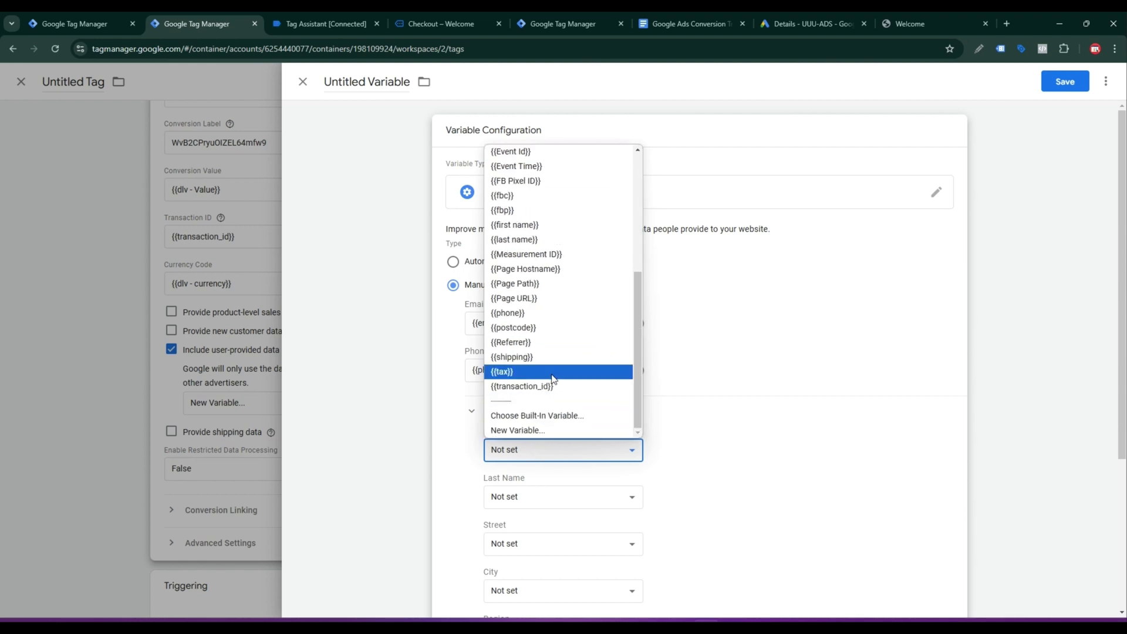
click(541, 226)
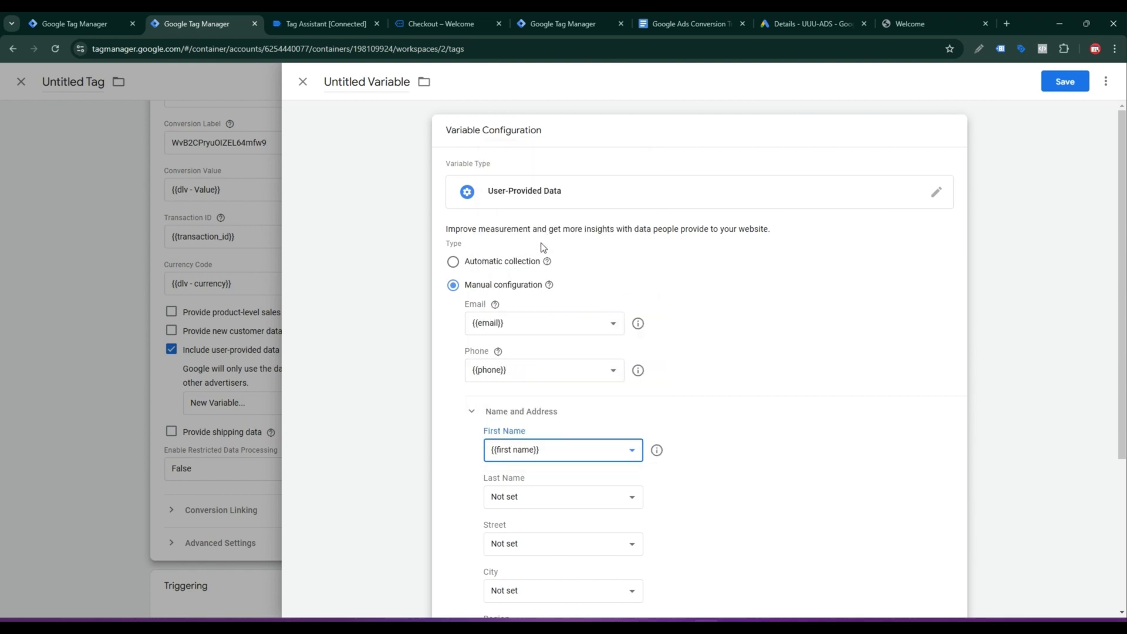
scroll(594, 481, down, 1)
click(516, 437)
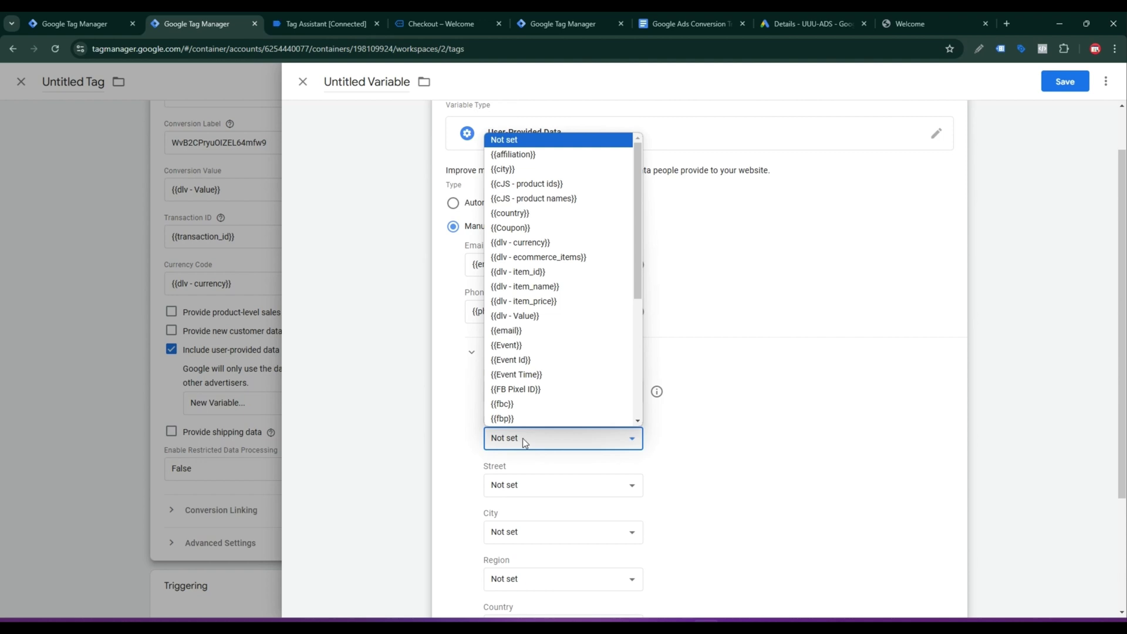
scroll(557, 346, down, 3)
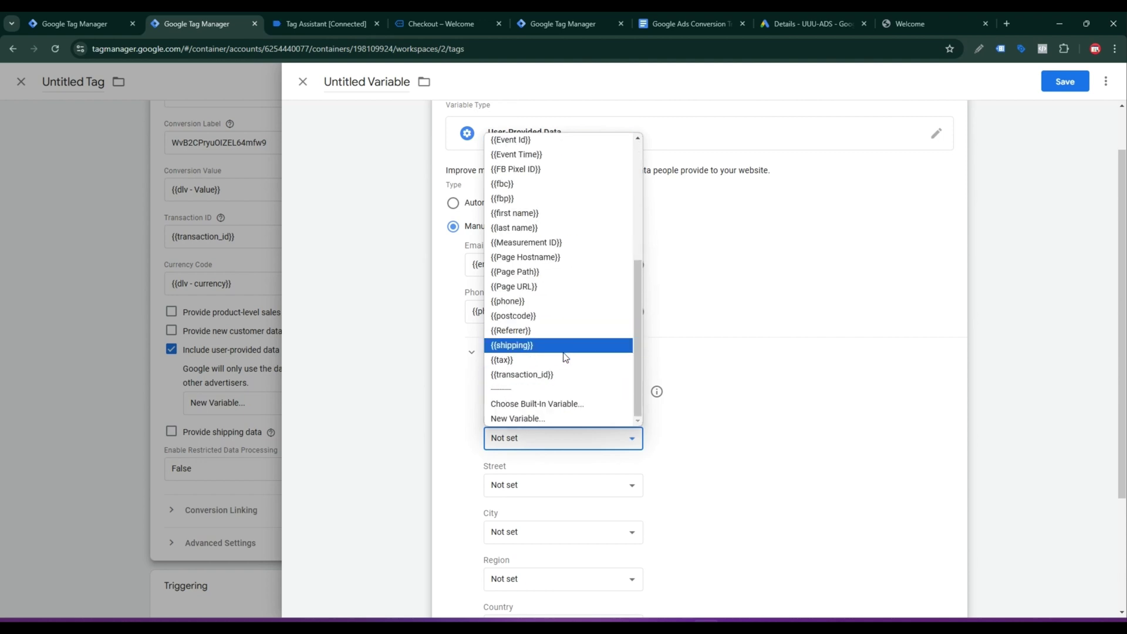
click(512, 229)
click(554, 492)
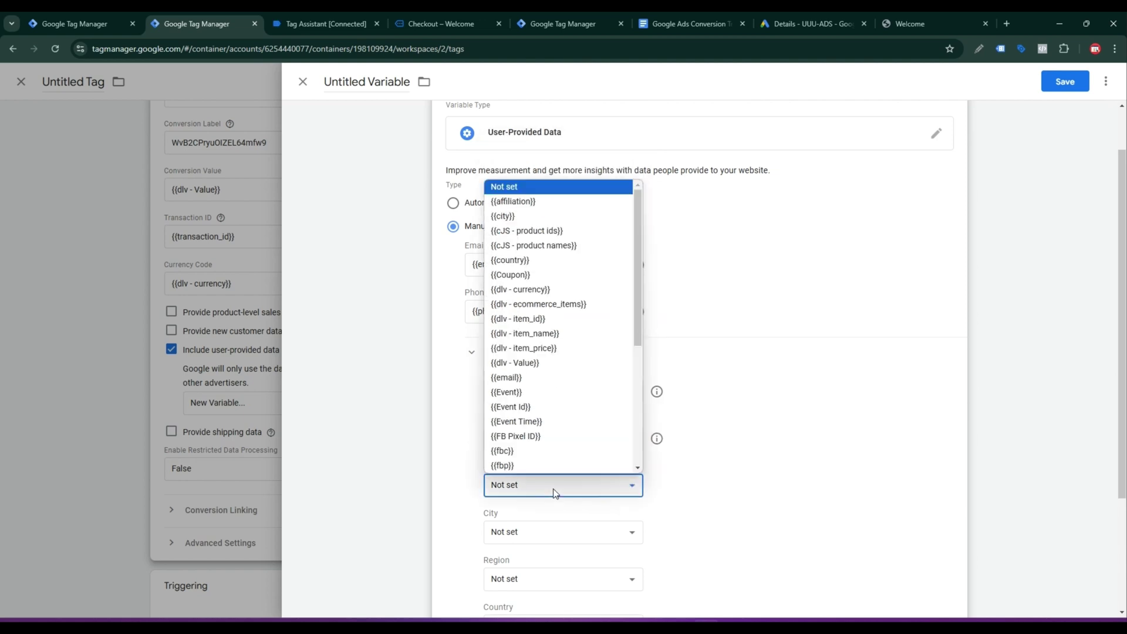
scroll(553, 340, down, 4)
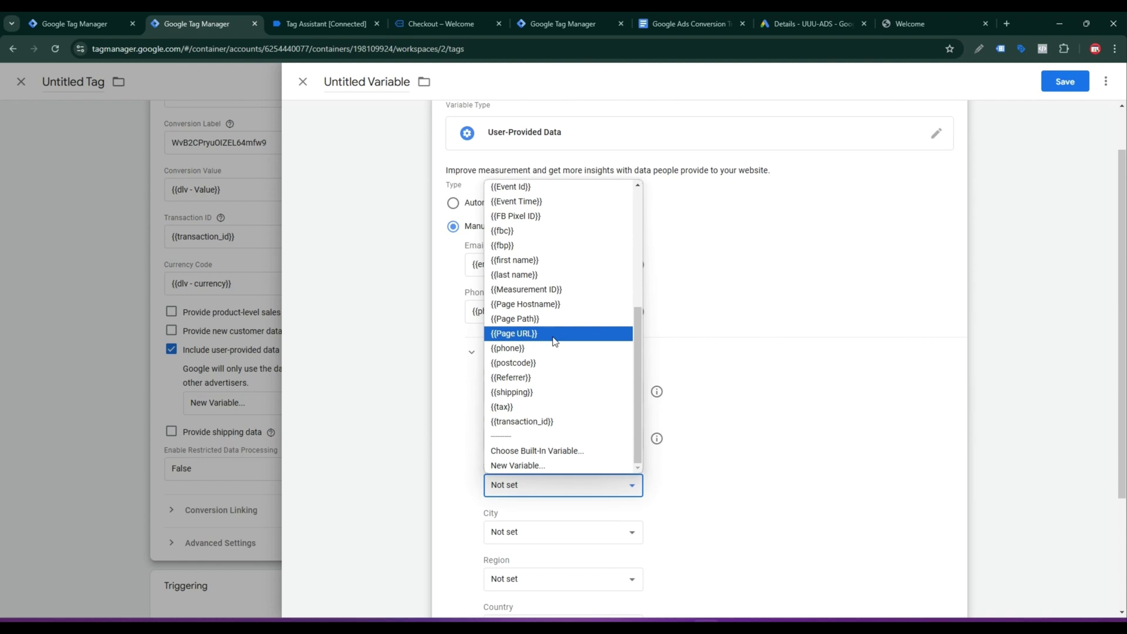
click(693, 333)
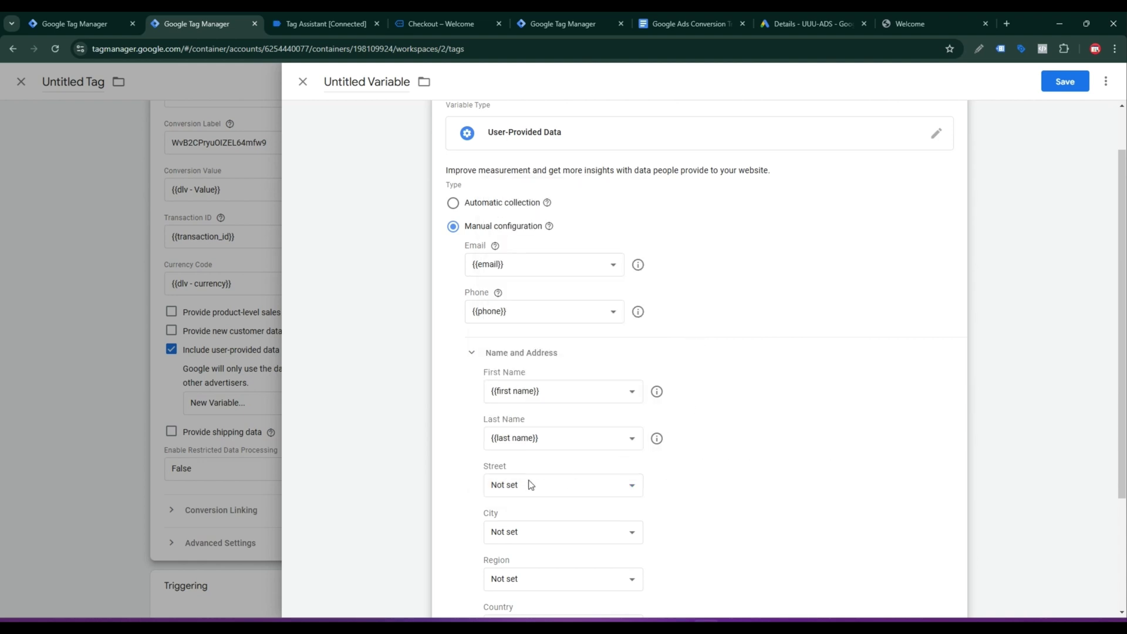
Step: Start a new variable of type Data Layer Variable for the Street field
click(544, 494)
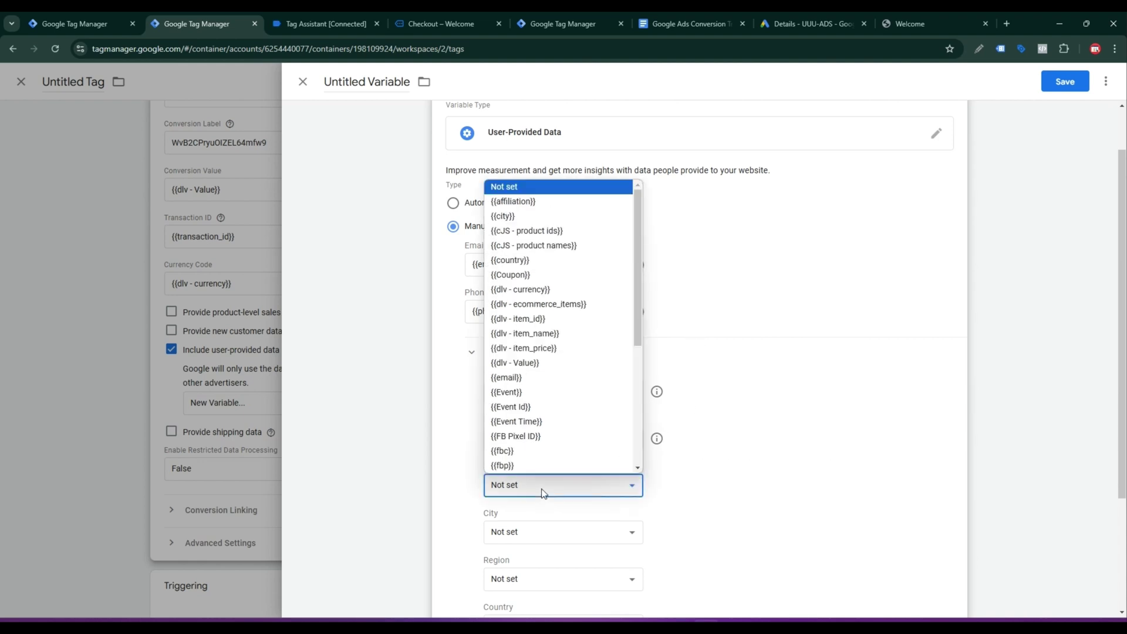
scroll(566, 400, down, 4)
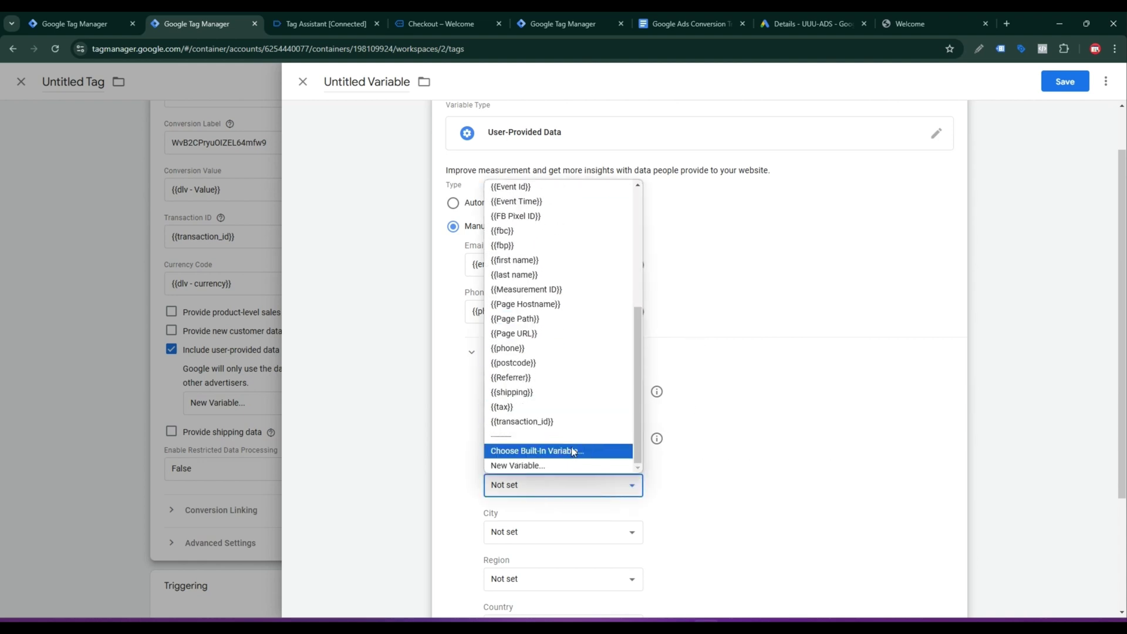
click(511, 465)
click(605, 273)
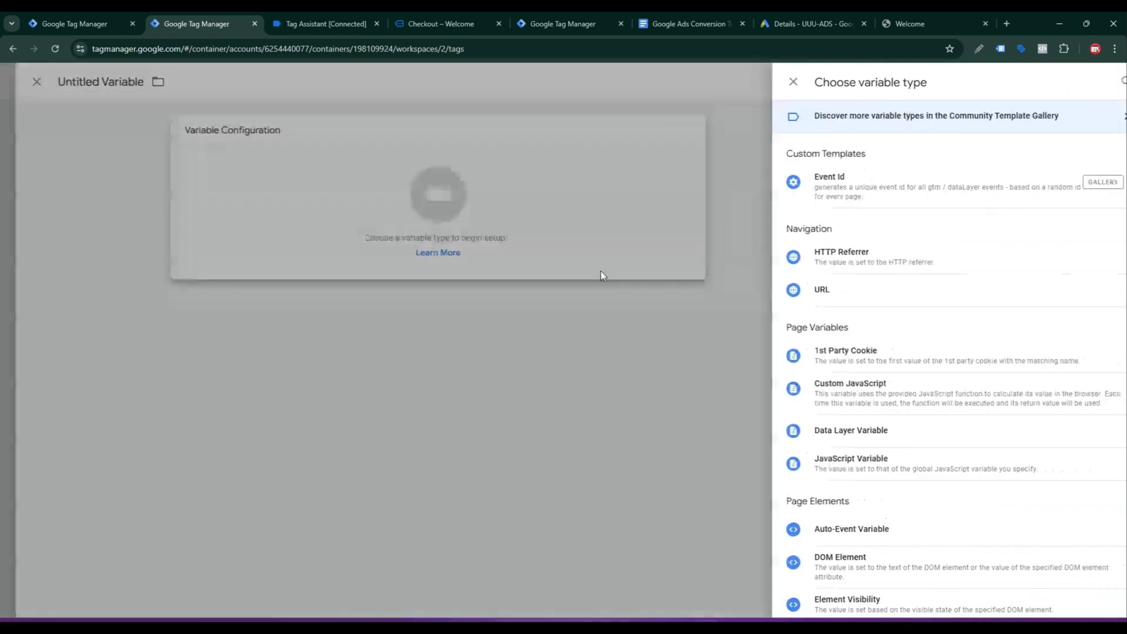
click(834, 430)
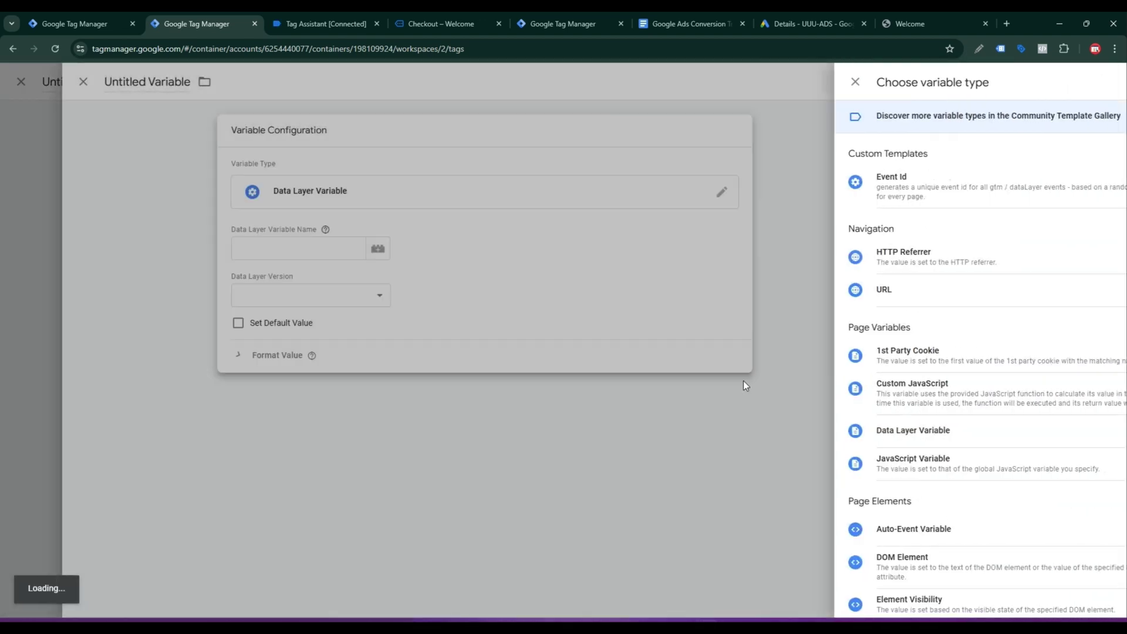
Step: Copy the orderData key from the purchase event in Tag Assistant into the new variable's Data Layer Variable Name in Tag Manager
click(522, 252)
click(331, 26)
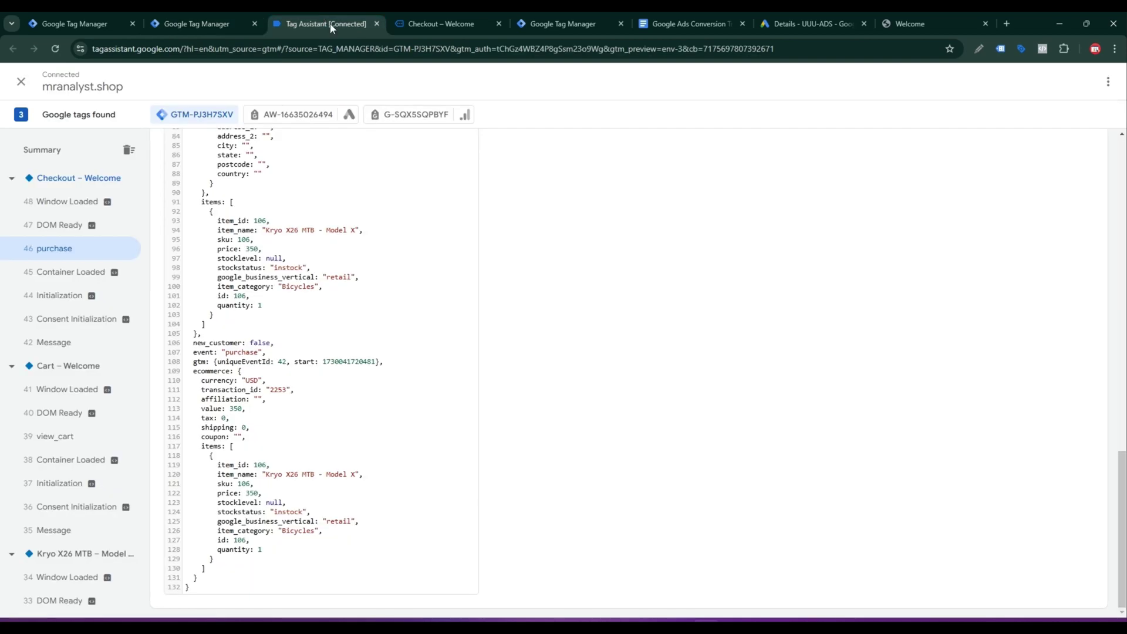
scroll(307, 430, up, 9)
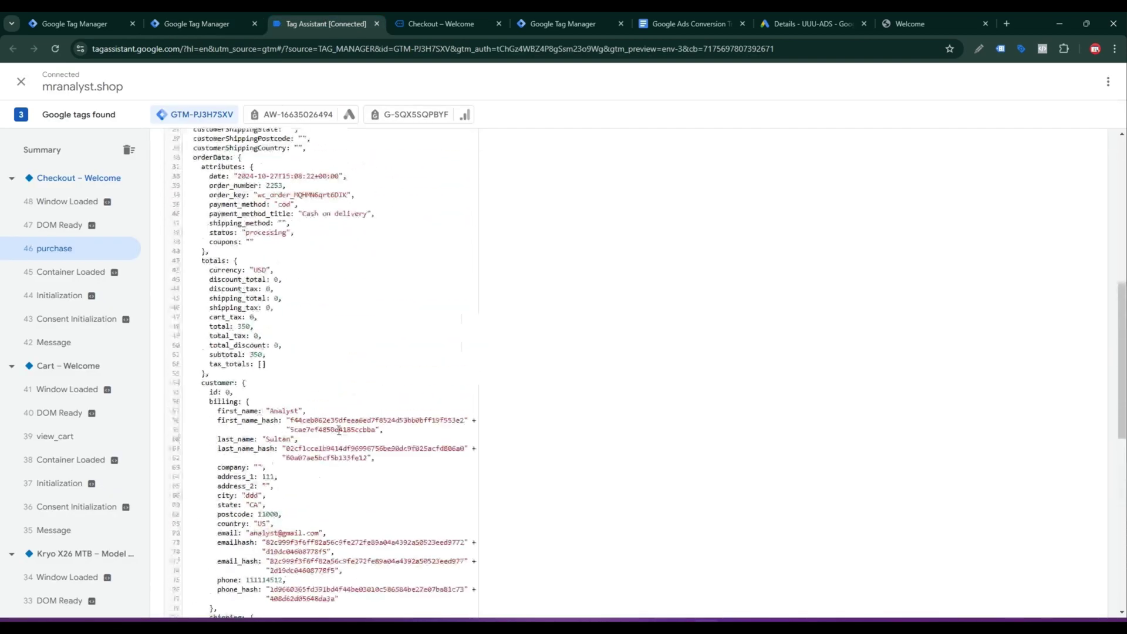
scroll(227, 339, up, 3)
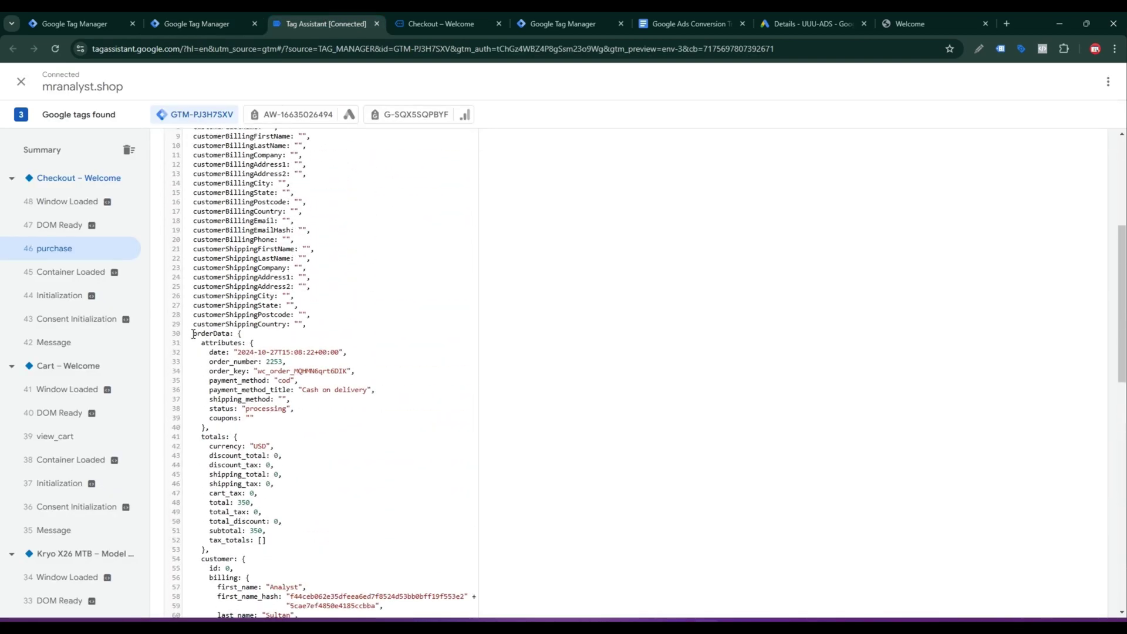
drag(193, 334, 227, 332)
key(ctrl+c)
click(217, 18)
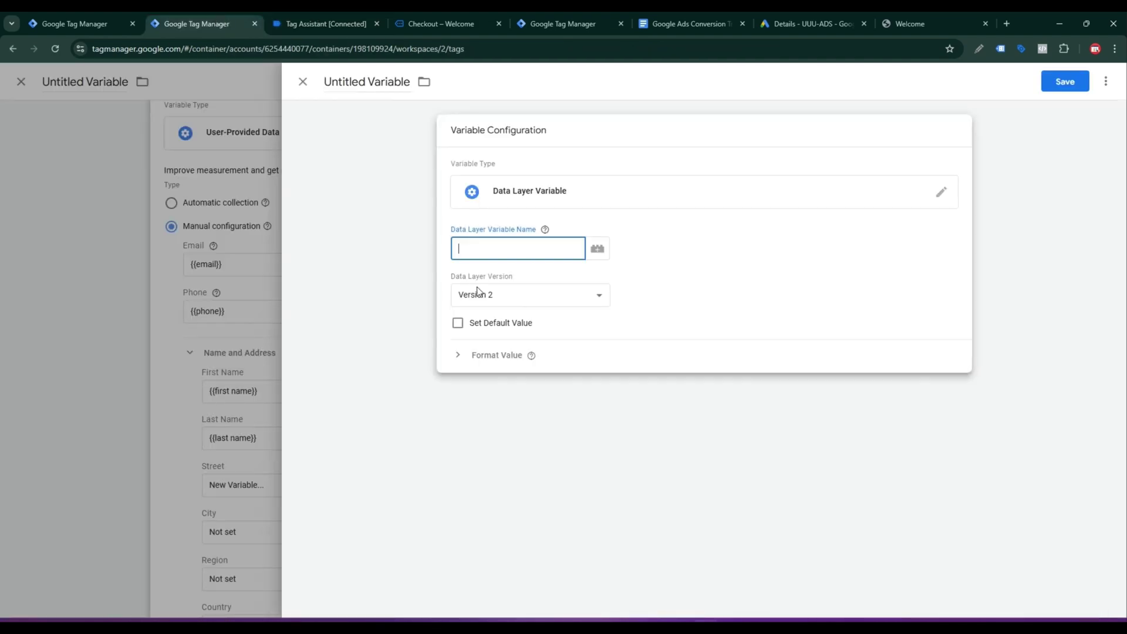
key(ctrl+v)
Step: Copy the customer key under orderData in Tag Assistant and extend the Data Layer Variable Name to orderData.customer in Tag Manager
click(325, 24)
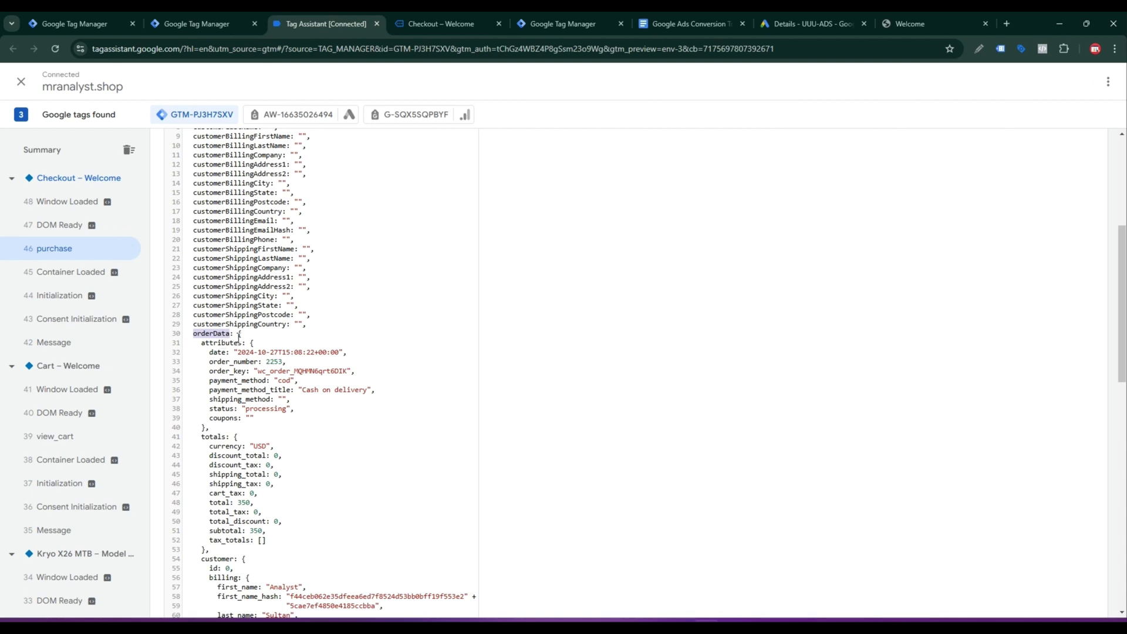
drag(239, 335, 271, 408)
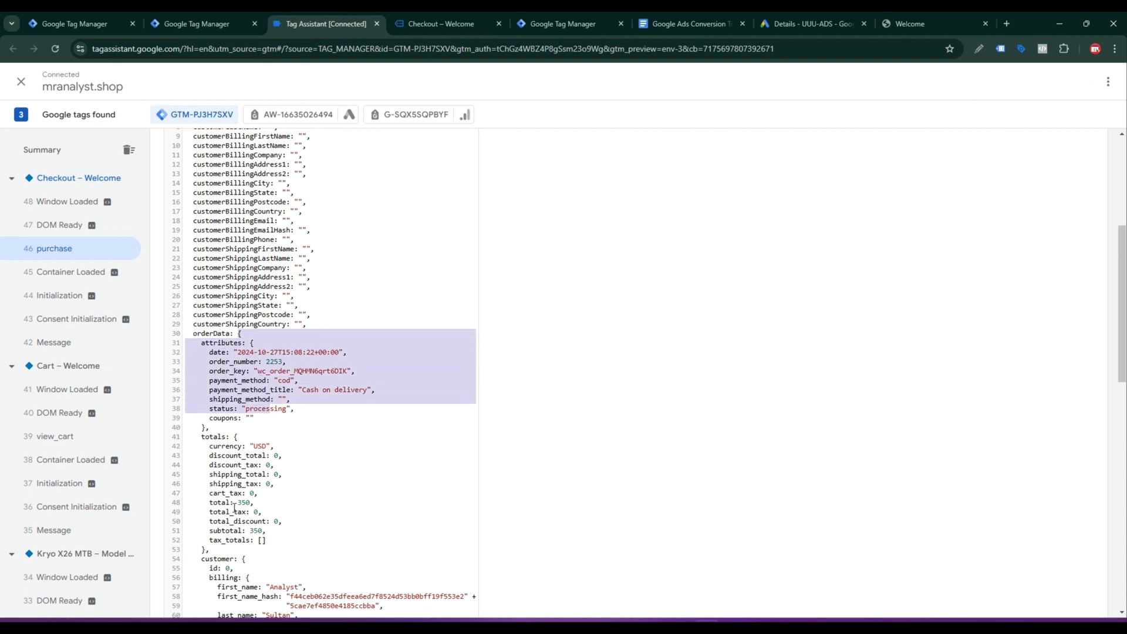
scroll(234, 508, down, 2)
drag(202, 441, 234, 443)
key(ctrl+c)
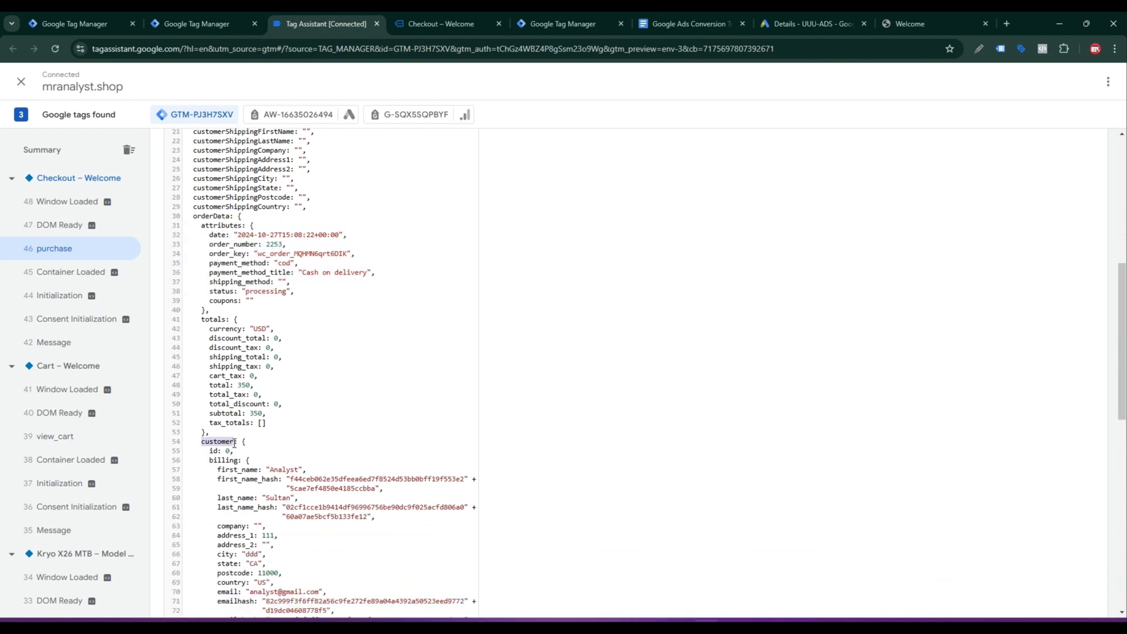
click(196, 24)
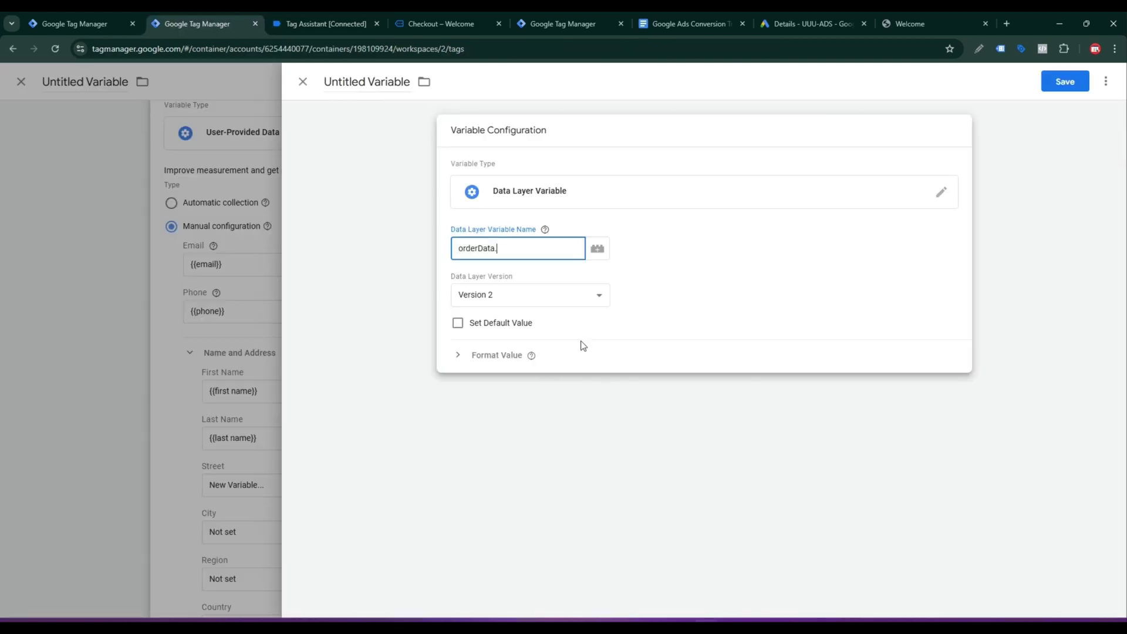
key(ctrl+v)
Step: Copy the customer's billing key in Tag Assistant and extend the Data Layer Variable Name to orderData.customer.billing in Tag Manager
click(325, 23)
scroll(288, 469, down, 2)
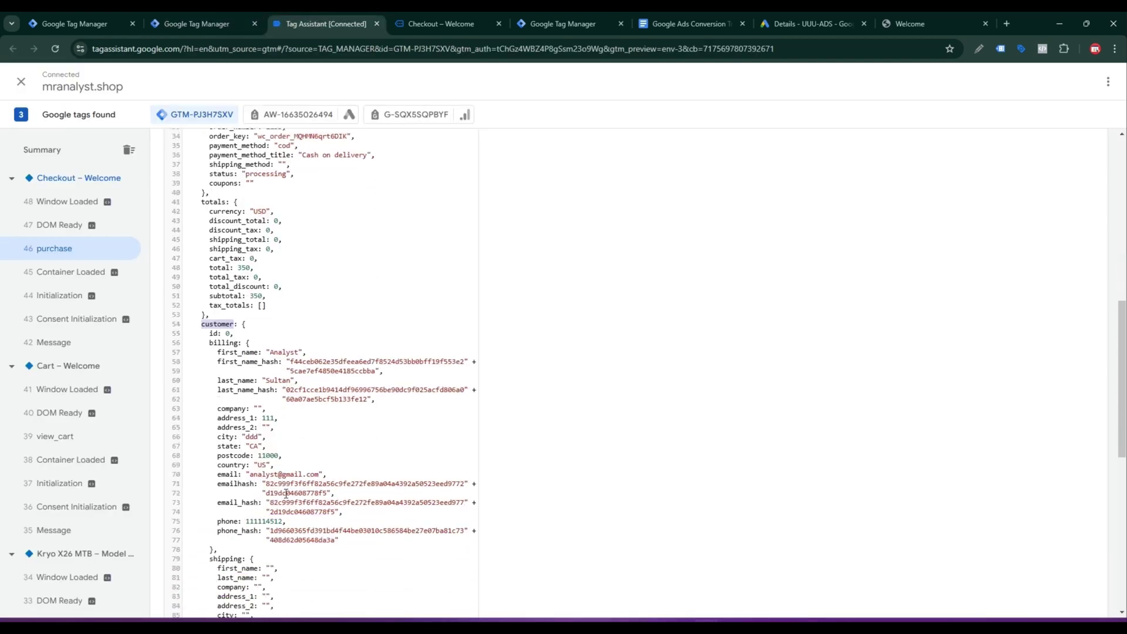
drag(210, 343, 243, 343)
key(ctrl+c)
click(246, 24)
text(.customer.)
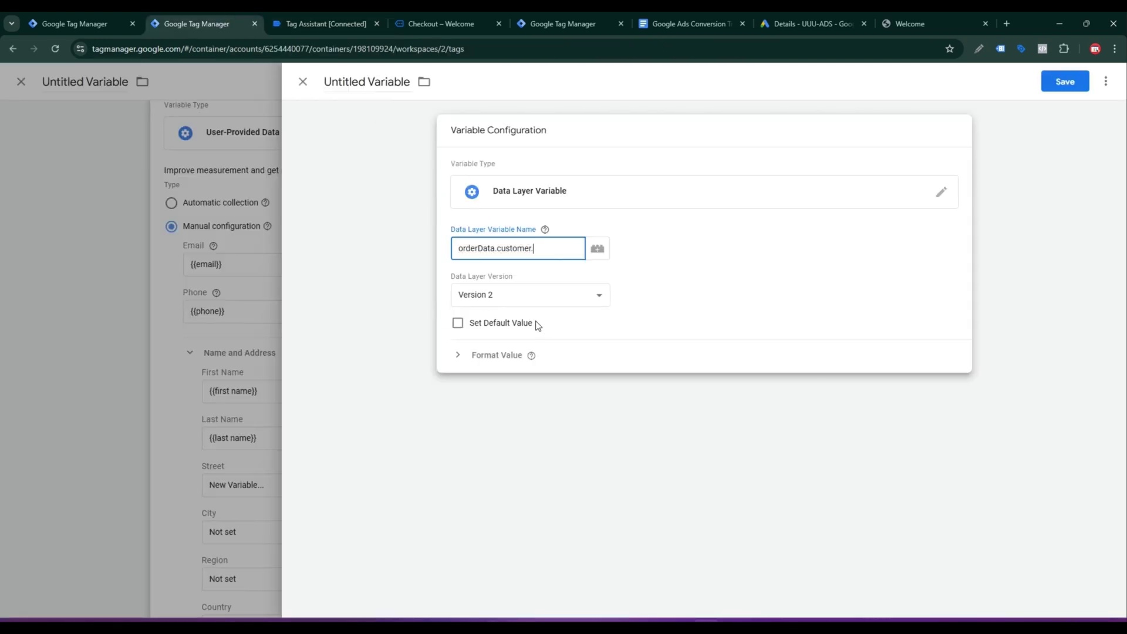
key(ctrl+v)
Step: Copy the address_1 key from the billing object in Tag Assistant and return to the Data Layer Variable in Tag Manager
click(344, 21)
scroll(352, 489, down, 3)
scroll(352, 482, up, 1)
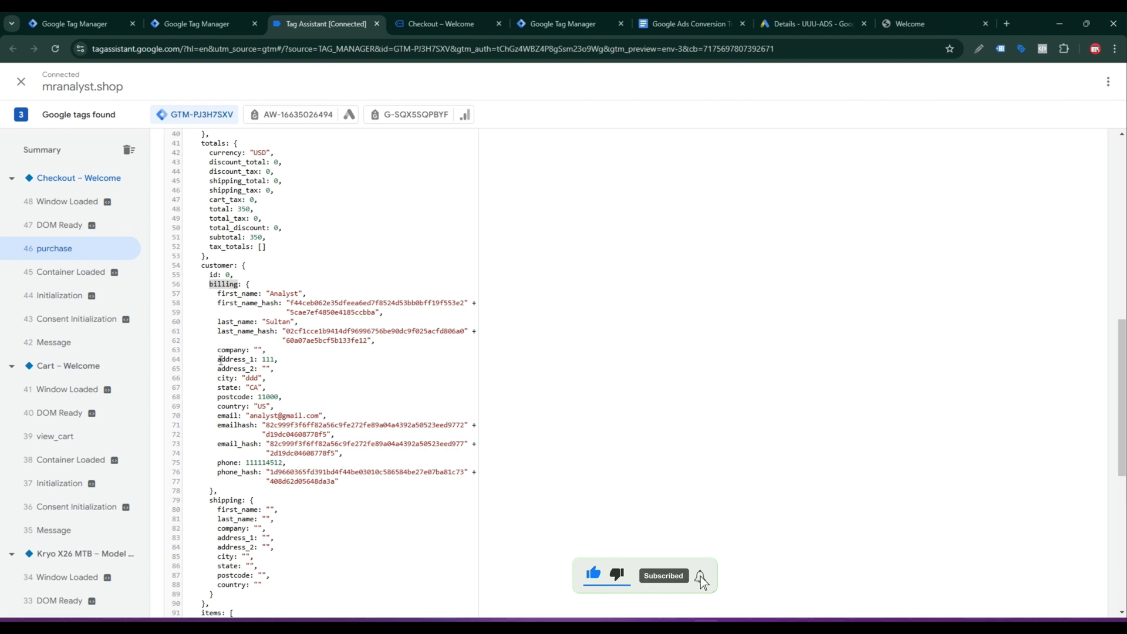
drag(217, 360, 255, 360)
key(ctrl+c)
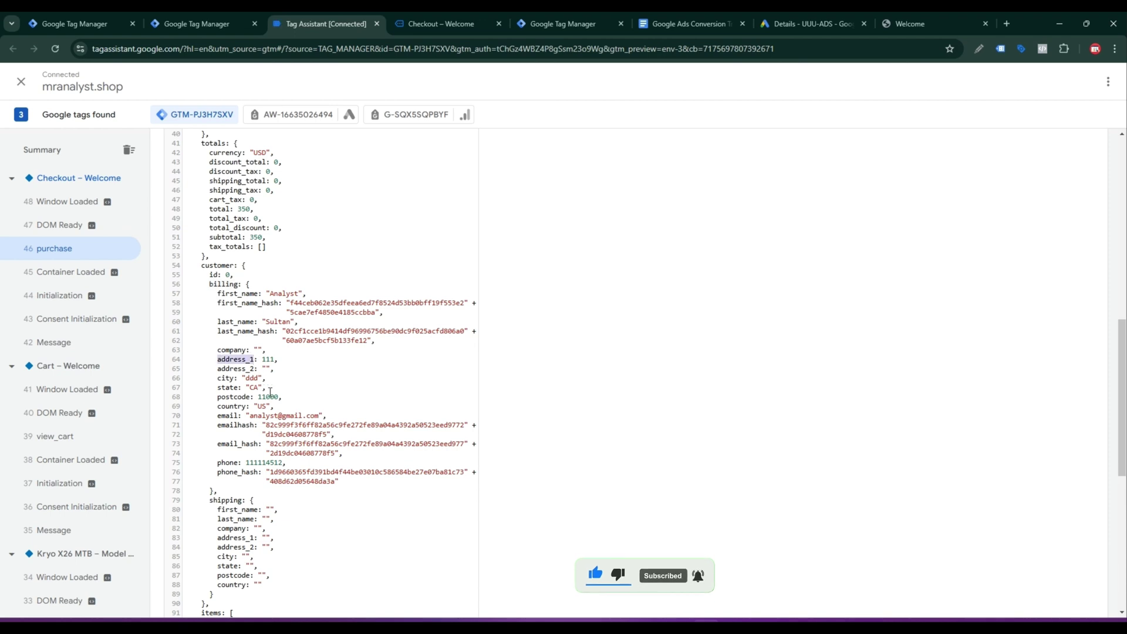
click(245, 18)
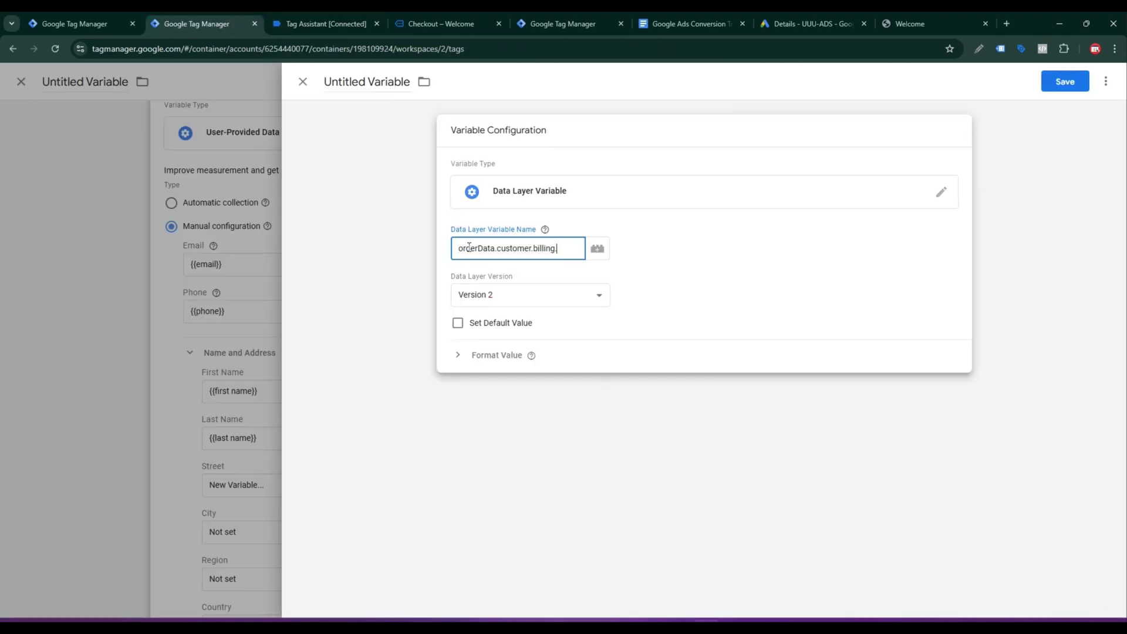
Step: Complete the data layer variable name as orderData.customer.billing.address_1, name the variable street and save it for the Street field
text(.)
key(ctrl+v)
click(369, 82)
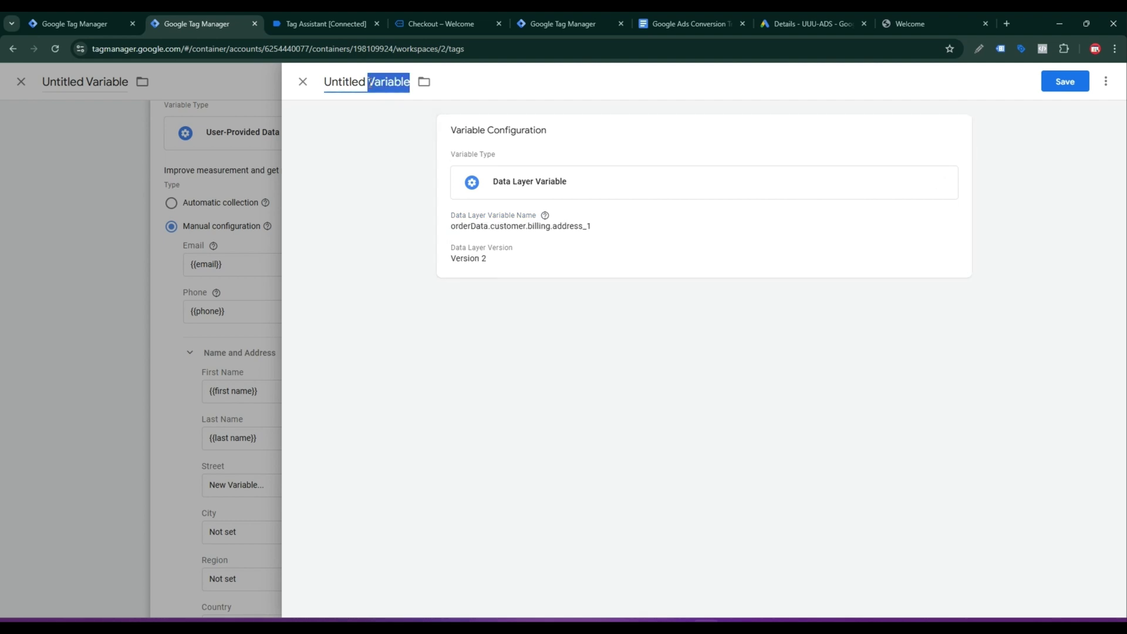
text(s)
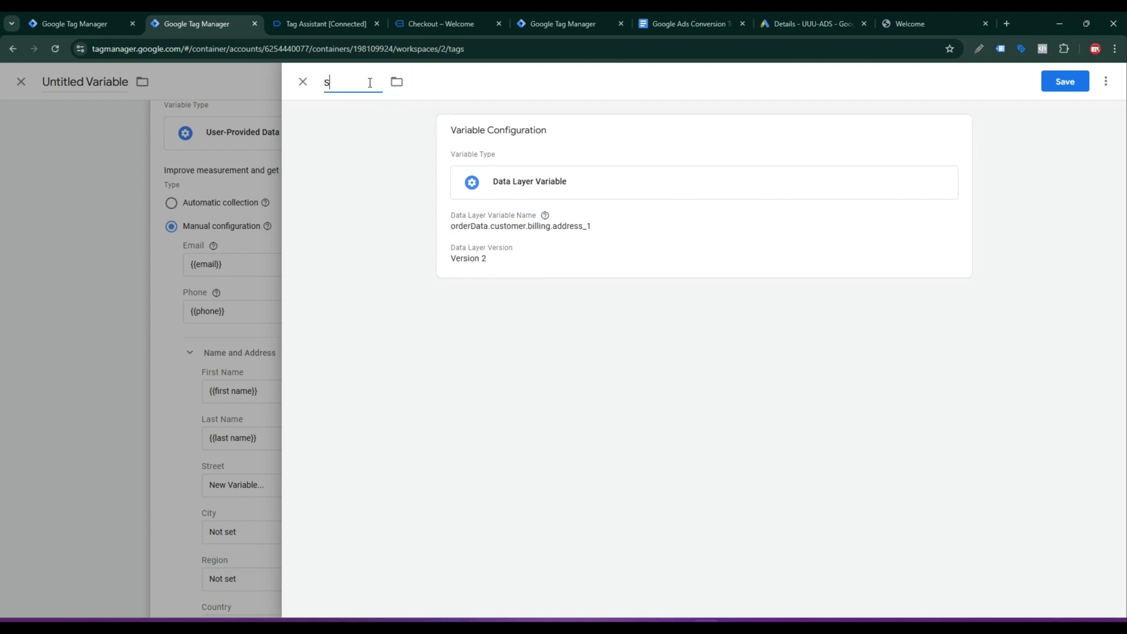
text(tree)
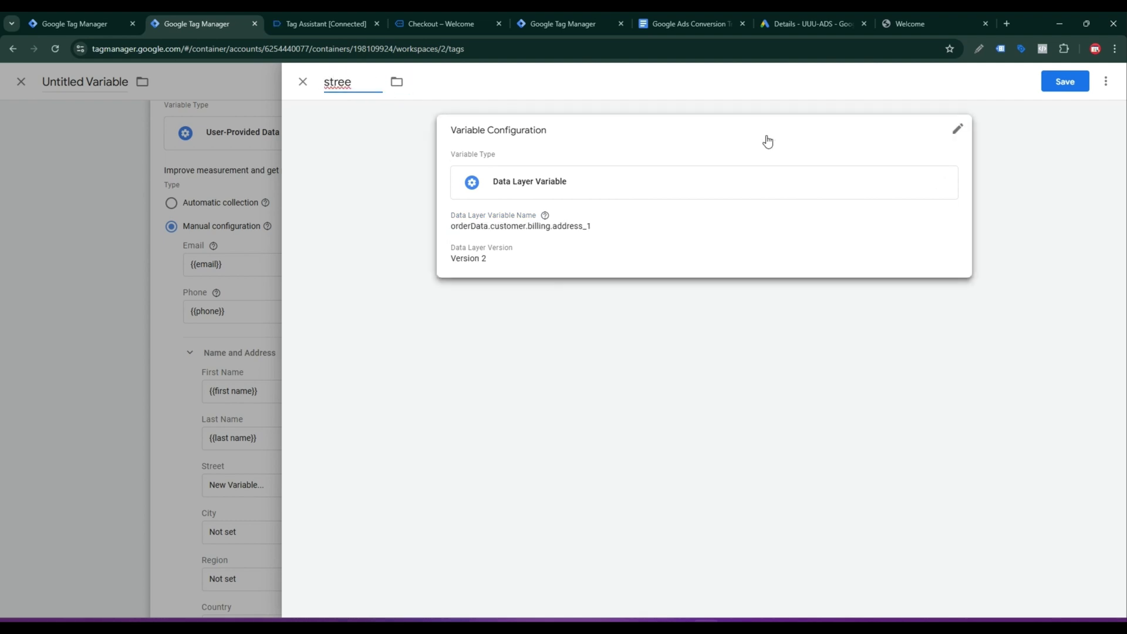
text(t)
click(1065, 81)
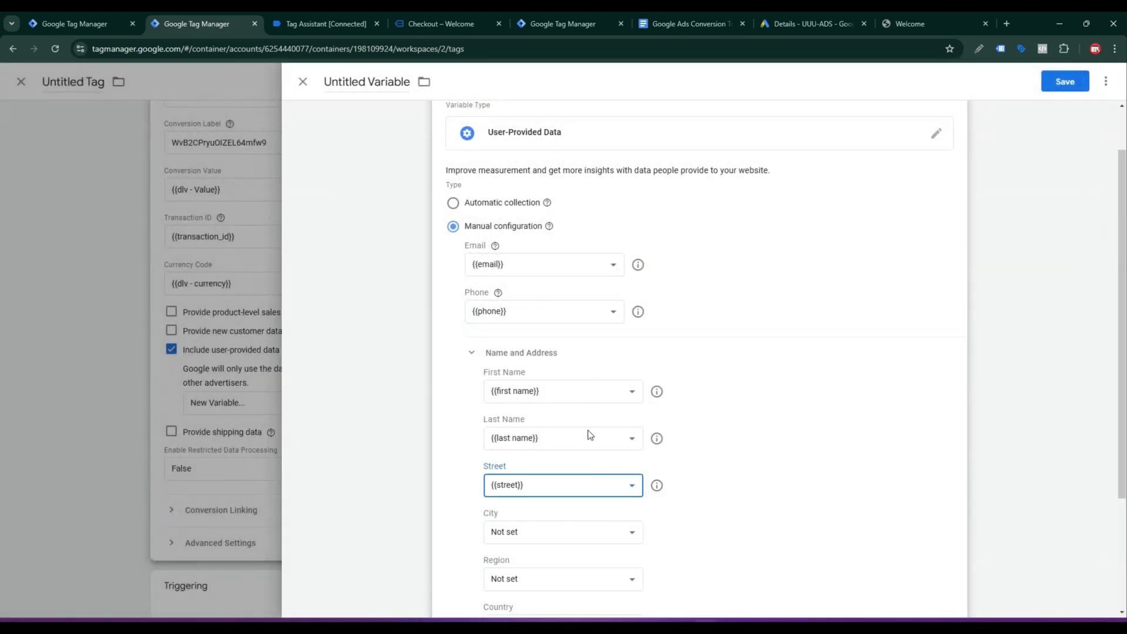
Step: Set the City field of the user-provided data variable to {{city}}
scroll(589, 432, down, 2)
click(530, 414)
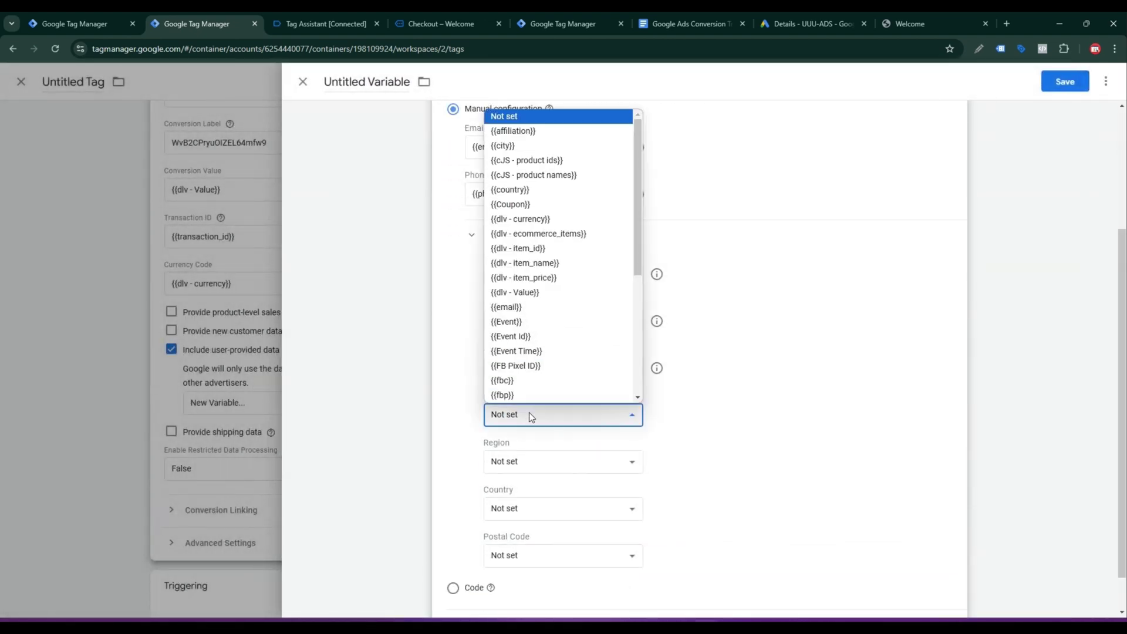
scroll(597, 299, down, 4)
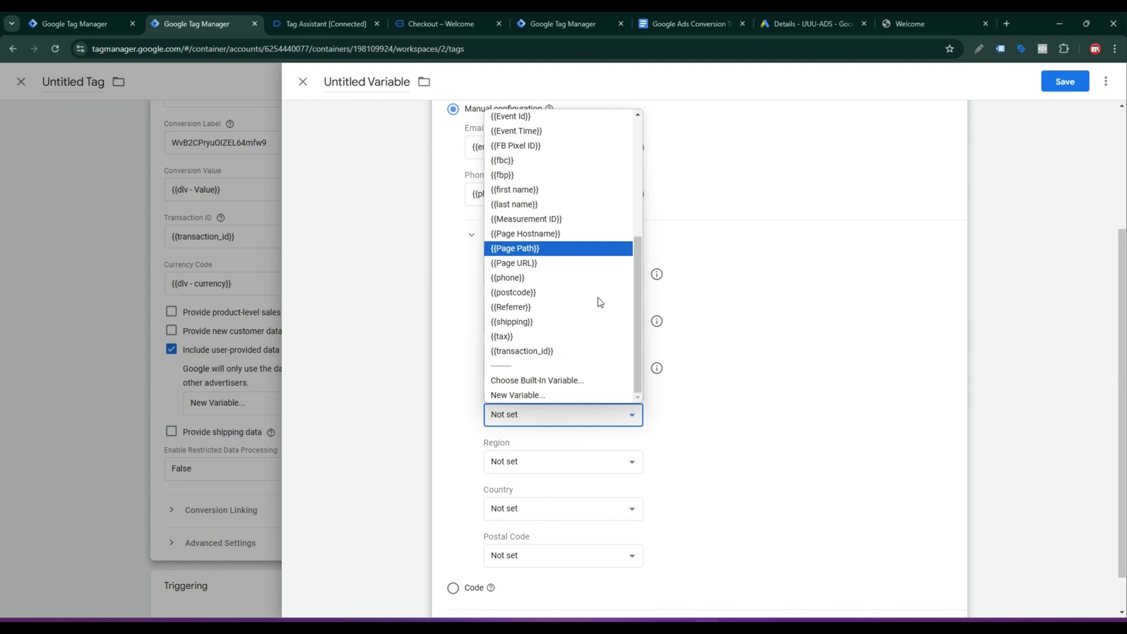
scroll(582, 335, up, 4)
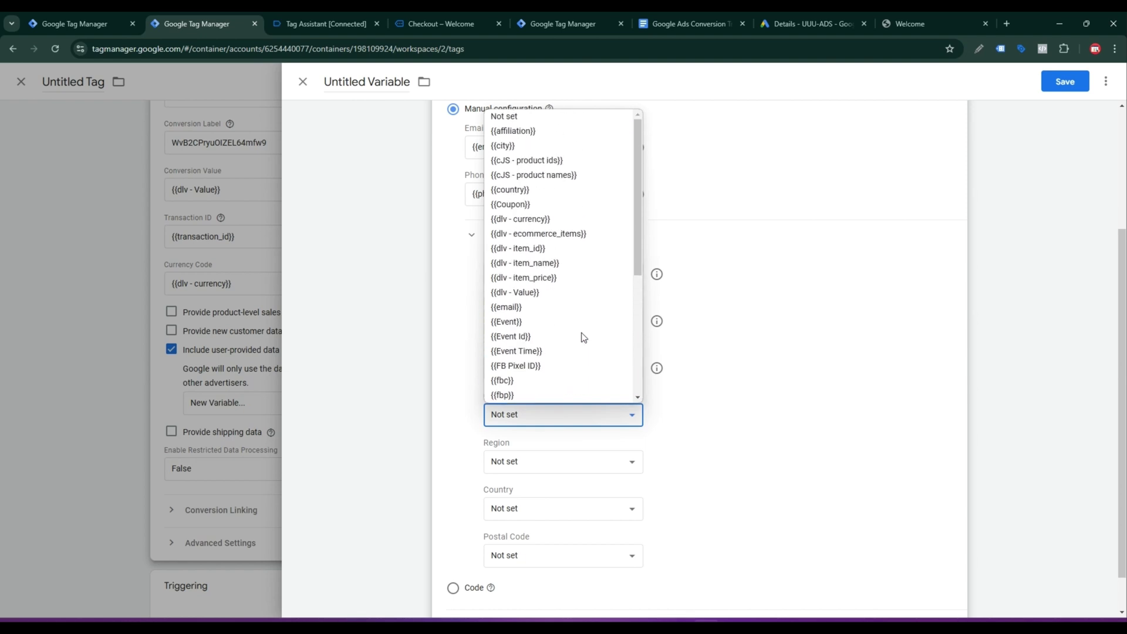
scroll(578, 317, down, 2)
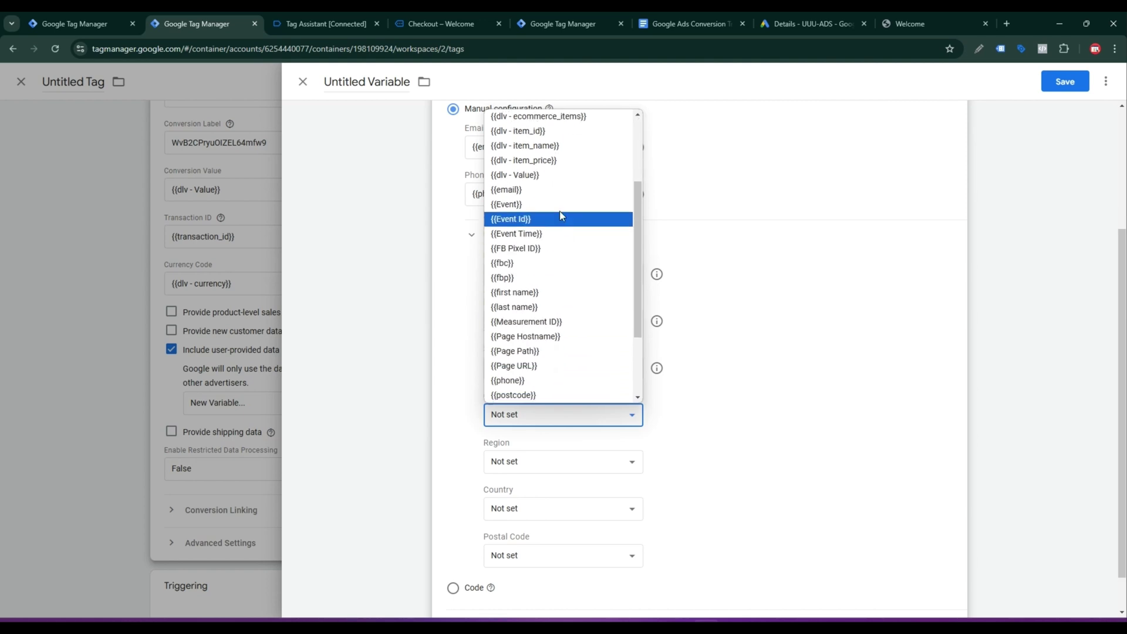
scroll(538, 290, up, 2)
click(512, 150)
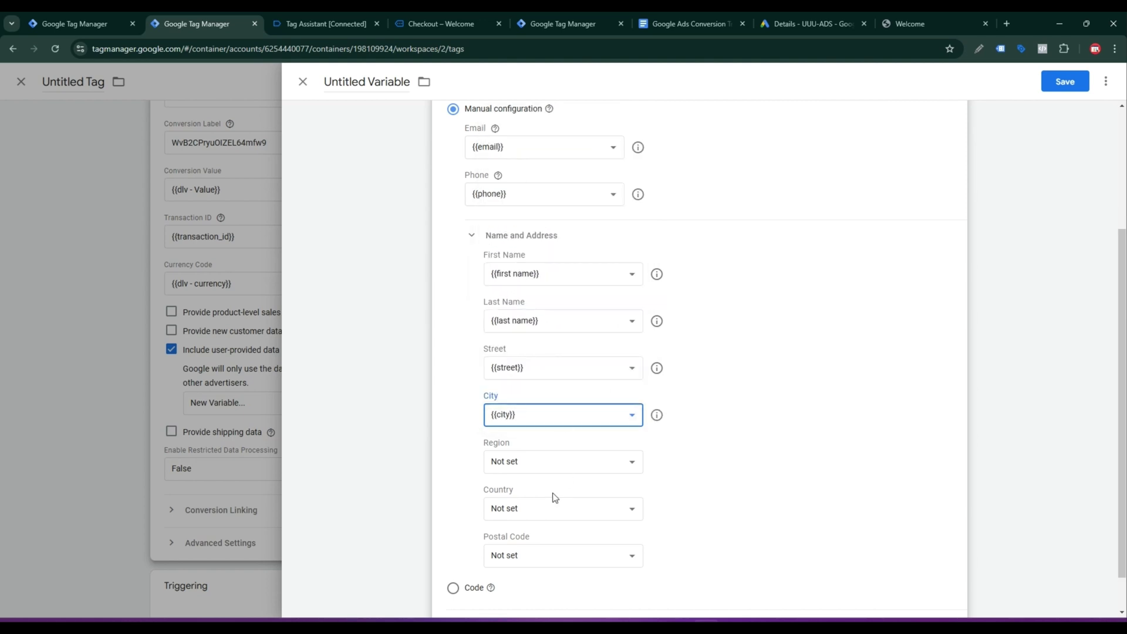
Step: Switch to Tag Assistant, locate the billing state in the purchase event's data layer and copy the orderData key
click(525, 462)
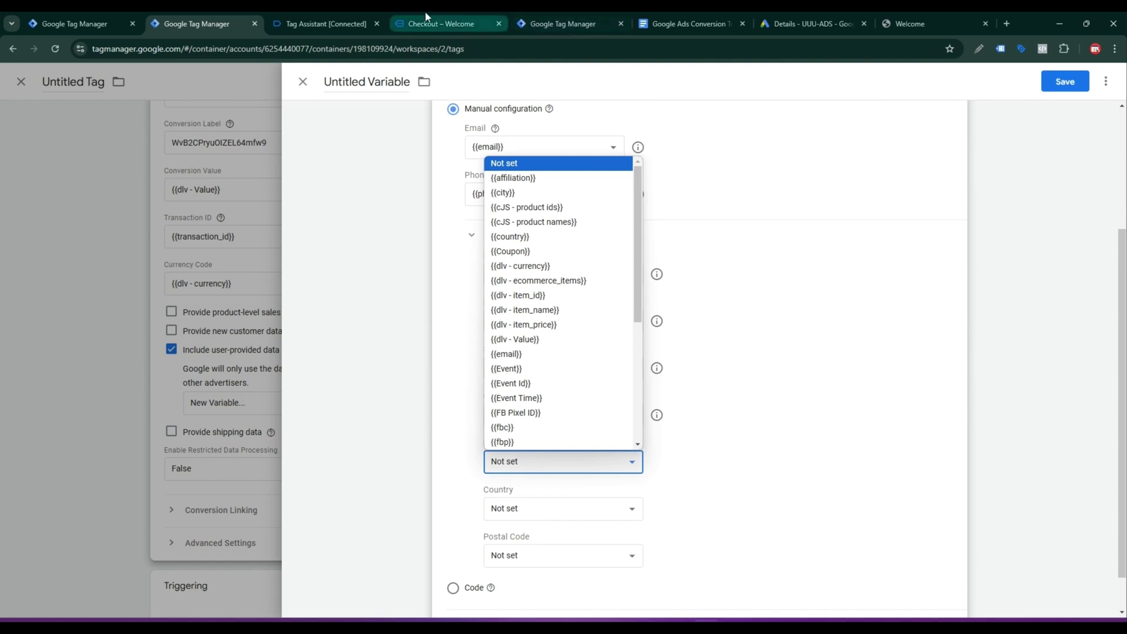
click(323, 23)
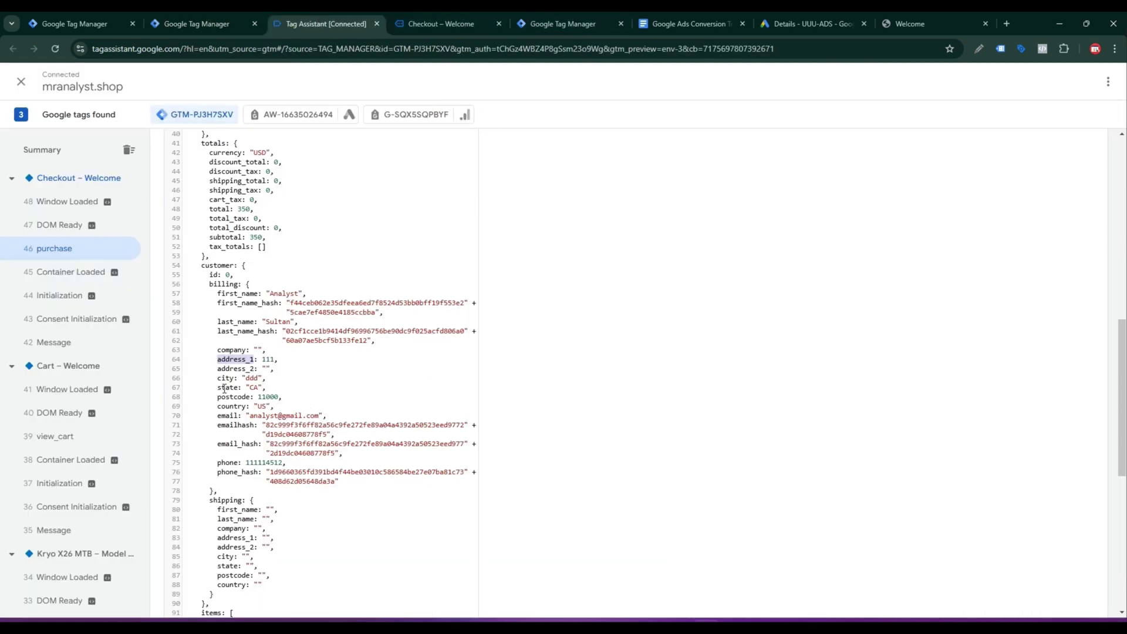
drag(218, 386, 241, 384)
scroll(207, 254, up, 3)
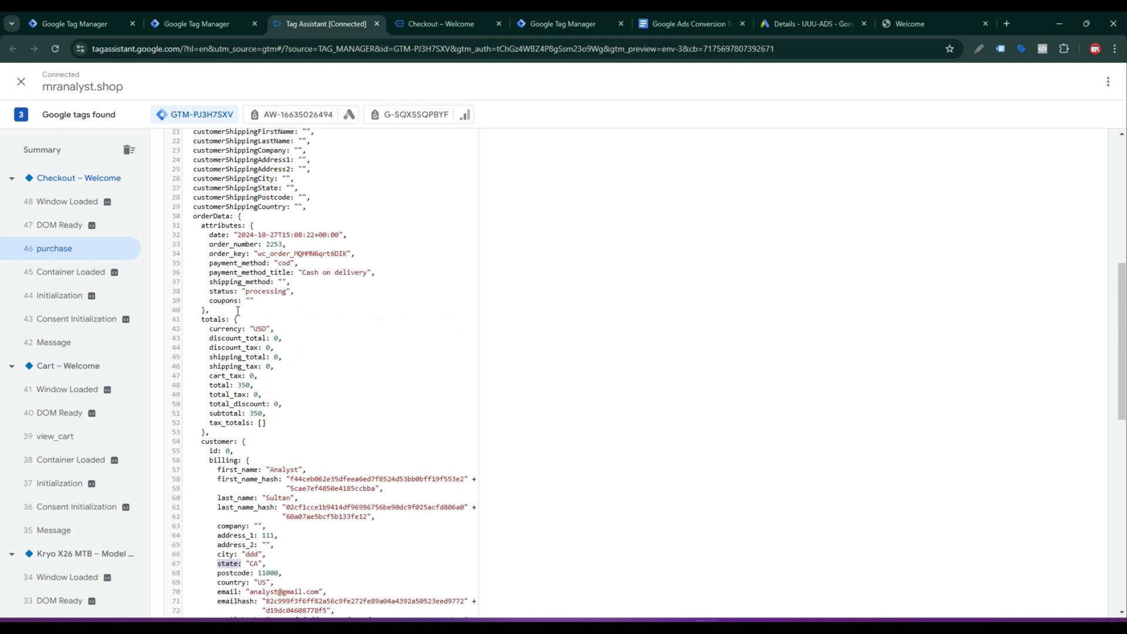
drag(194, 215, 223, 217)
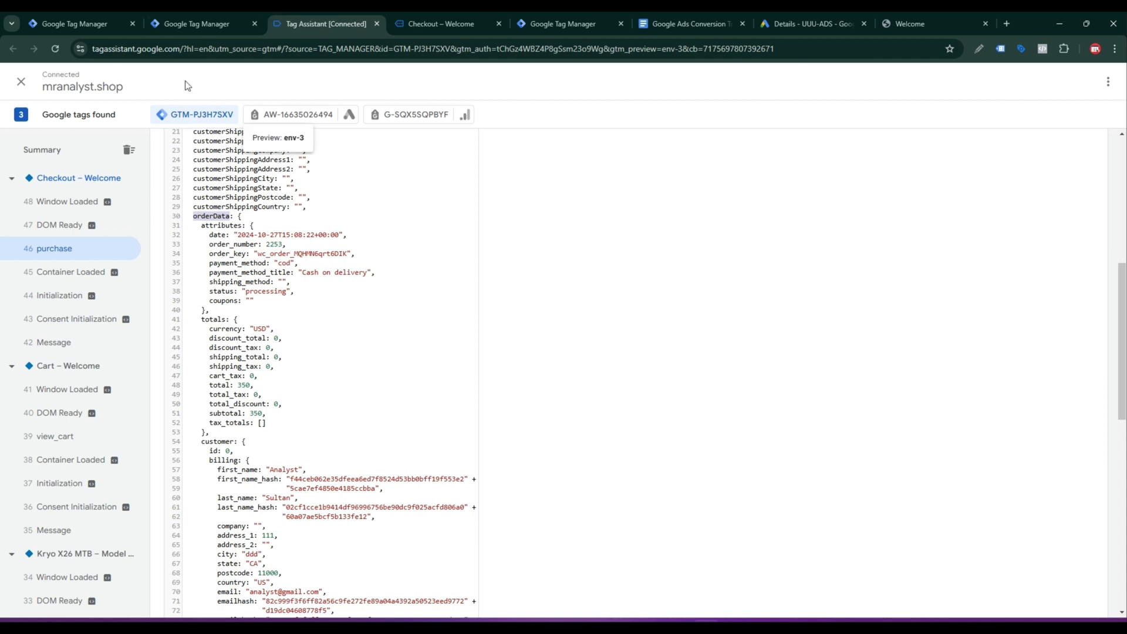
Step: Back in Google Tag Manager, create a new Data Layer Variable for the Region field and begin its data layer name with "orderData."
click(196, 23)
click(597, 458)
scroll(586, 367, down, 5)
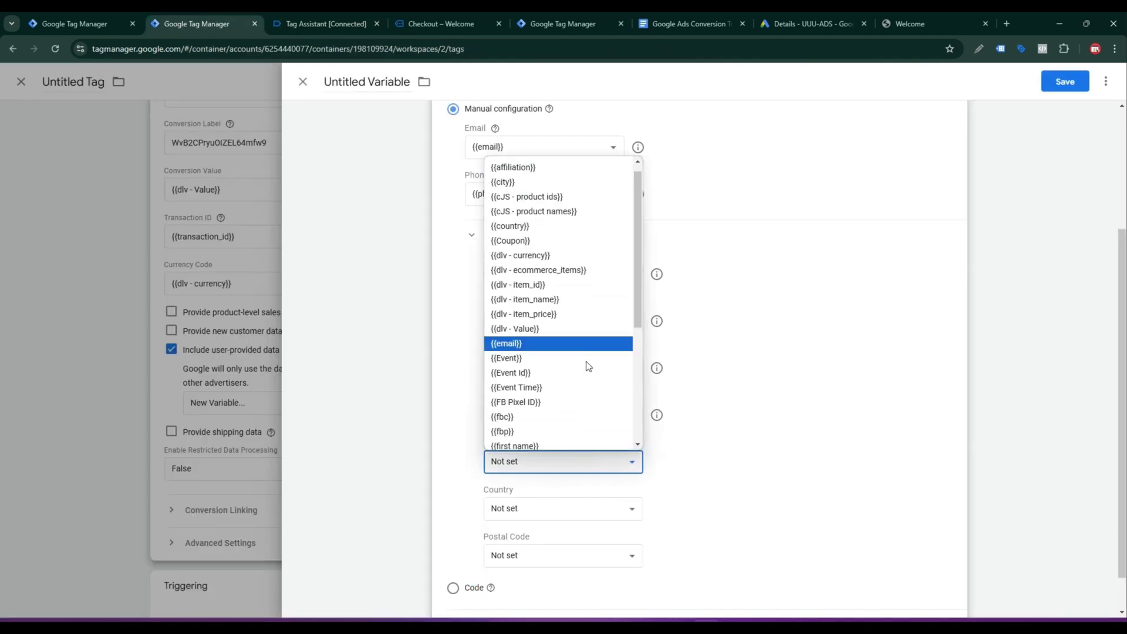
click(529, 439)
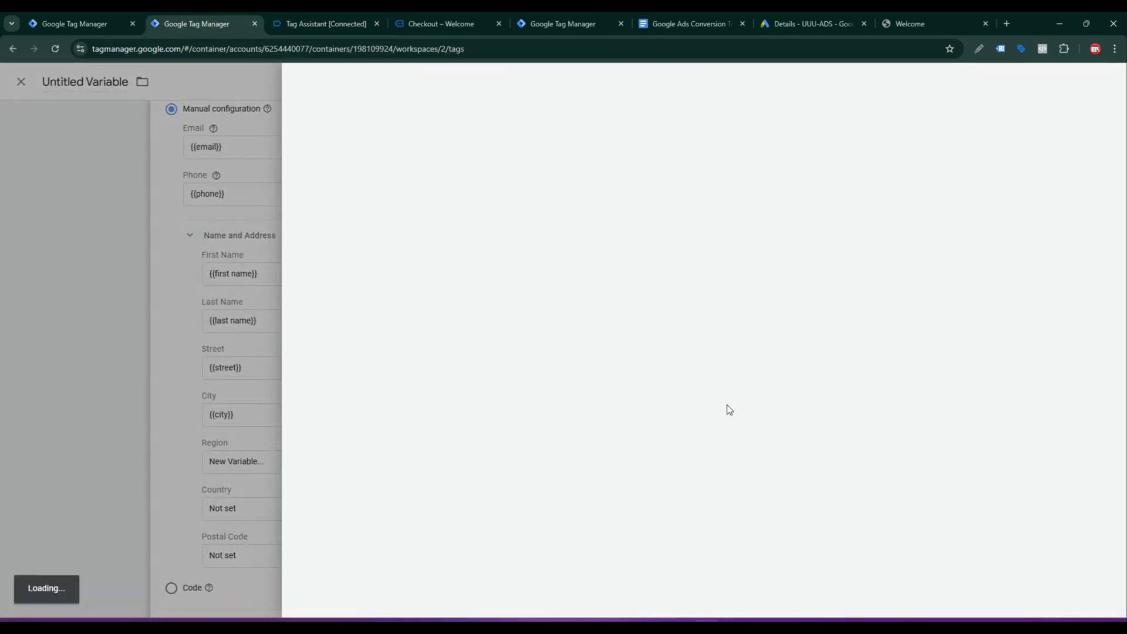
click(749, 232)
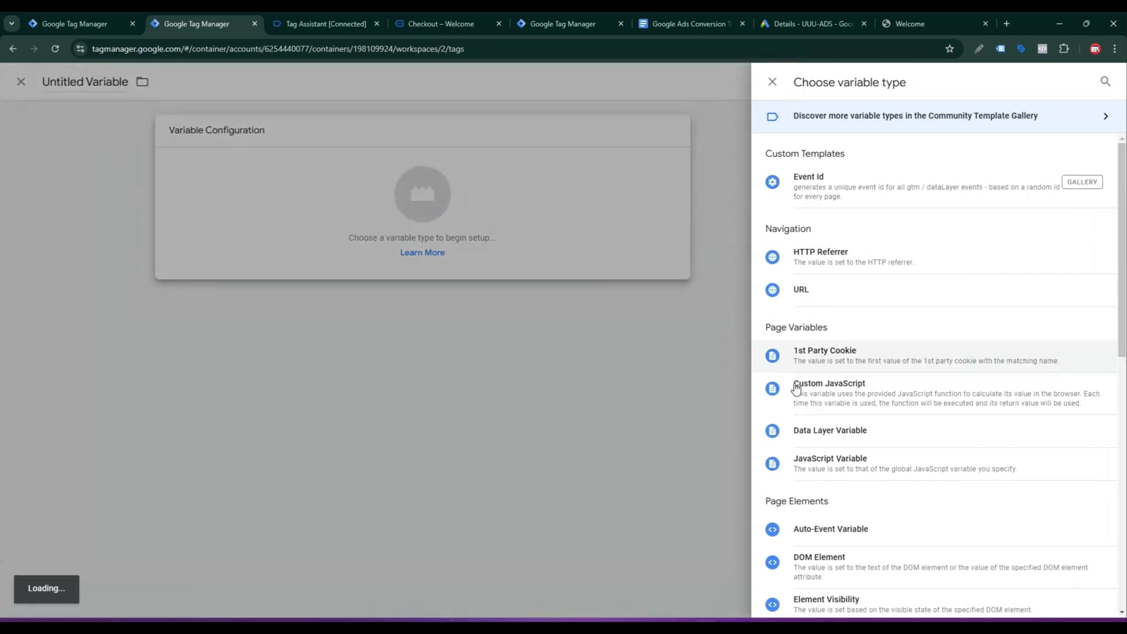
click(838, 429)
click(491, 256)
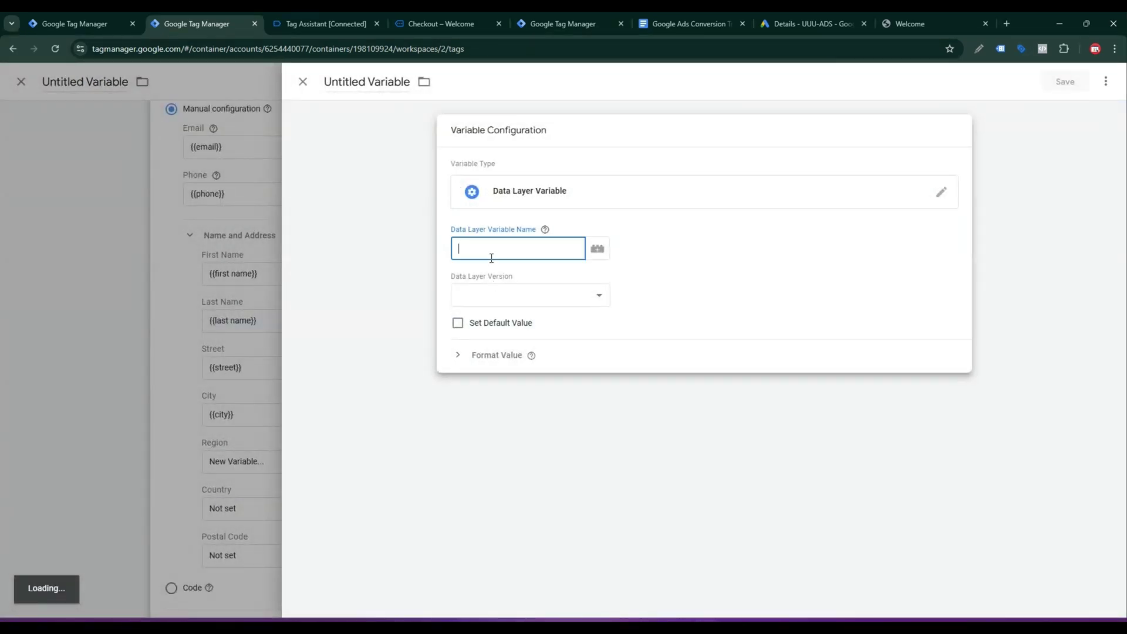
text(orderData.)
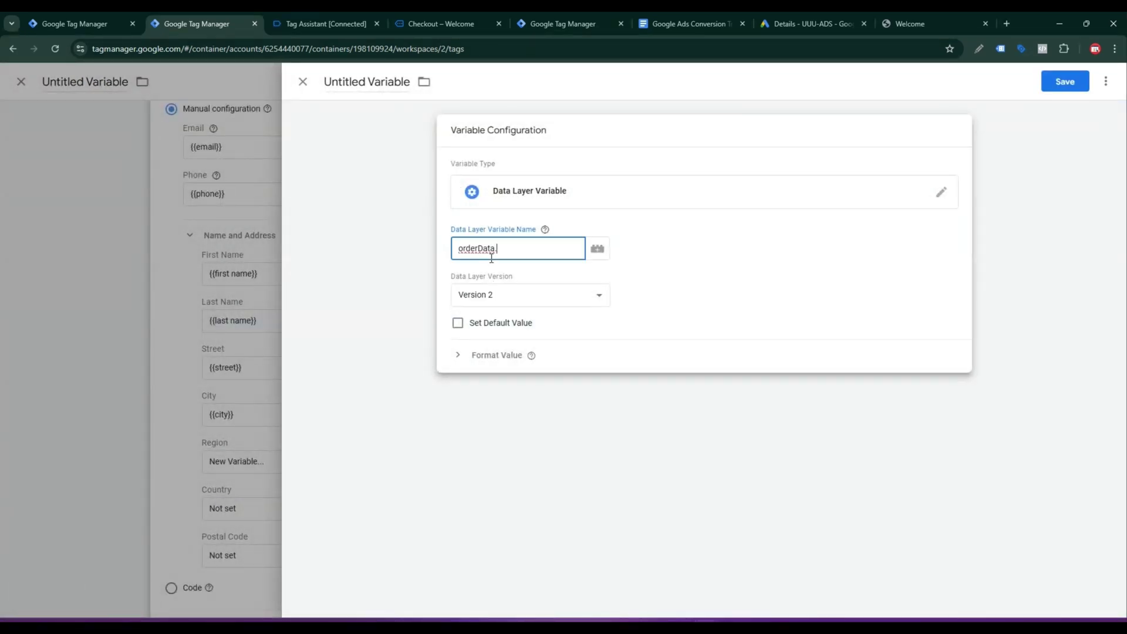
Step: Extend the data layer variable name to orderData.customer.billing with the customer and billing keys copied from Tag Assistant
click(311, 24)
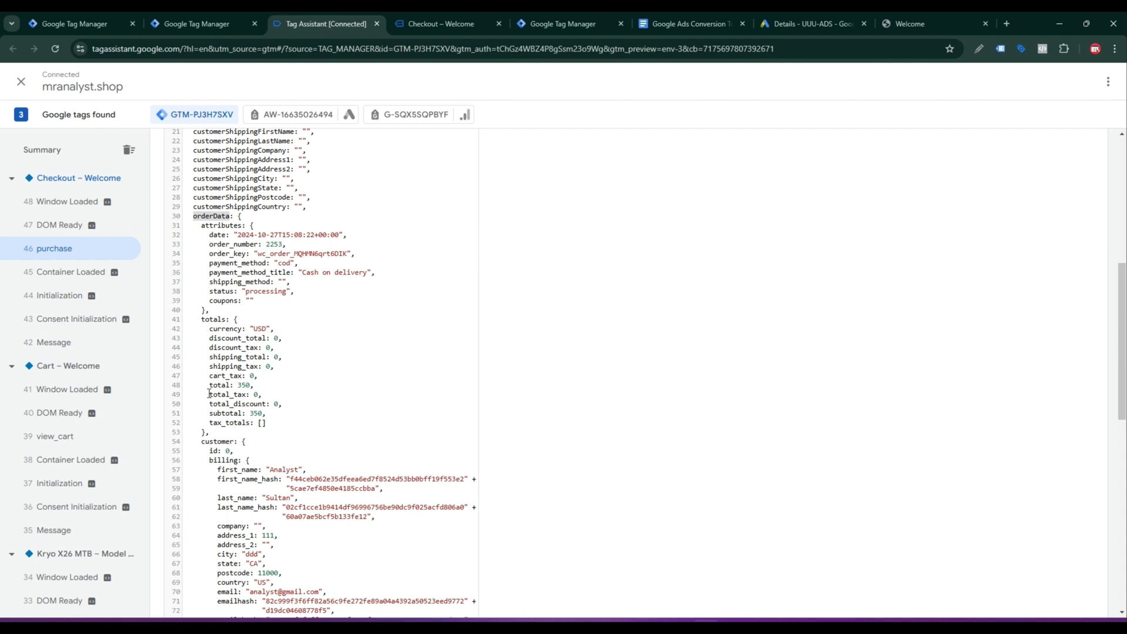
drag(201, 442, 234, 443)
key(ctrl+c)
click(194, 23)
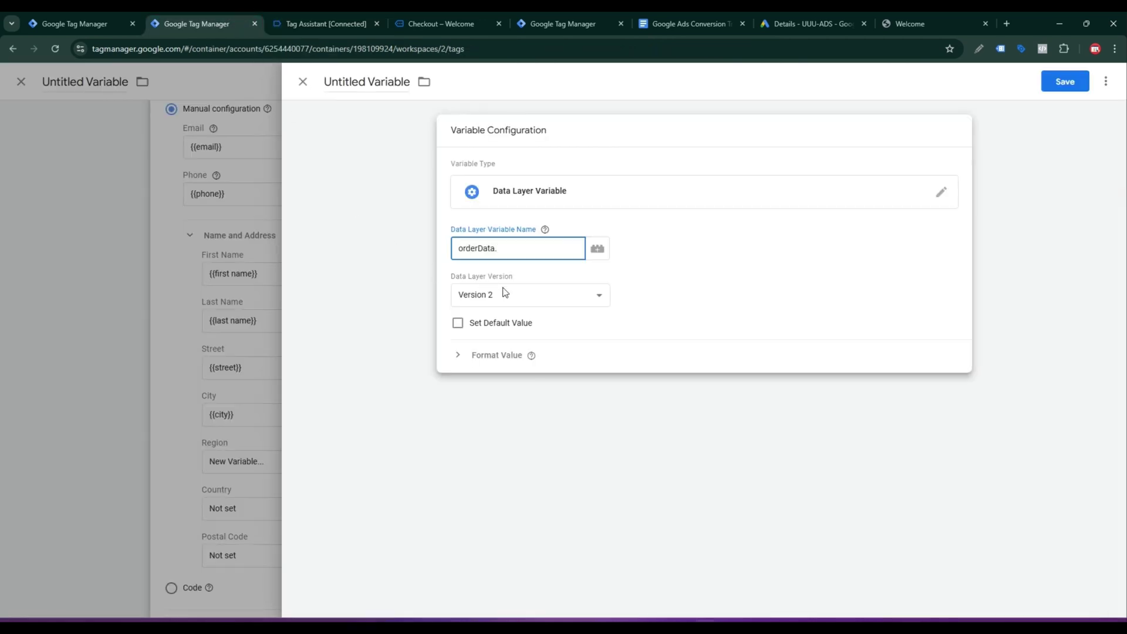
key(ctrl+v)
click(324, 23)
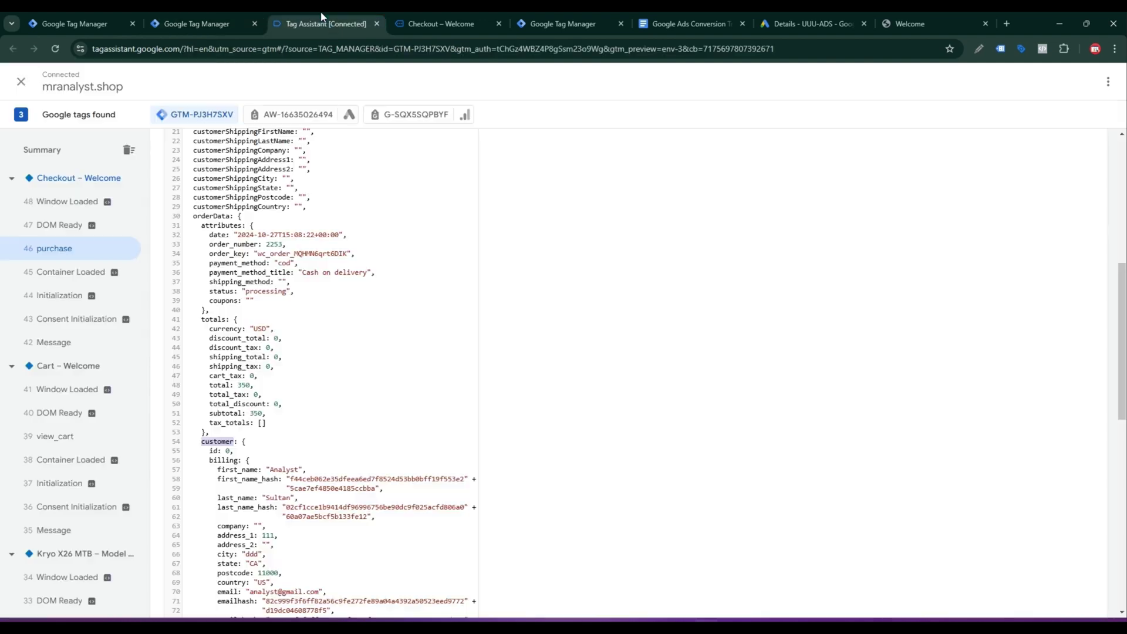
drag(209, 461, 244, 461)
key(ctrl+c)
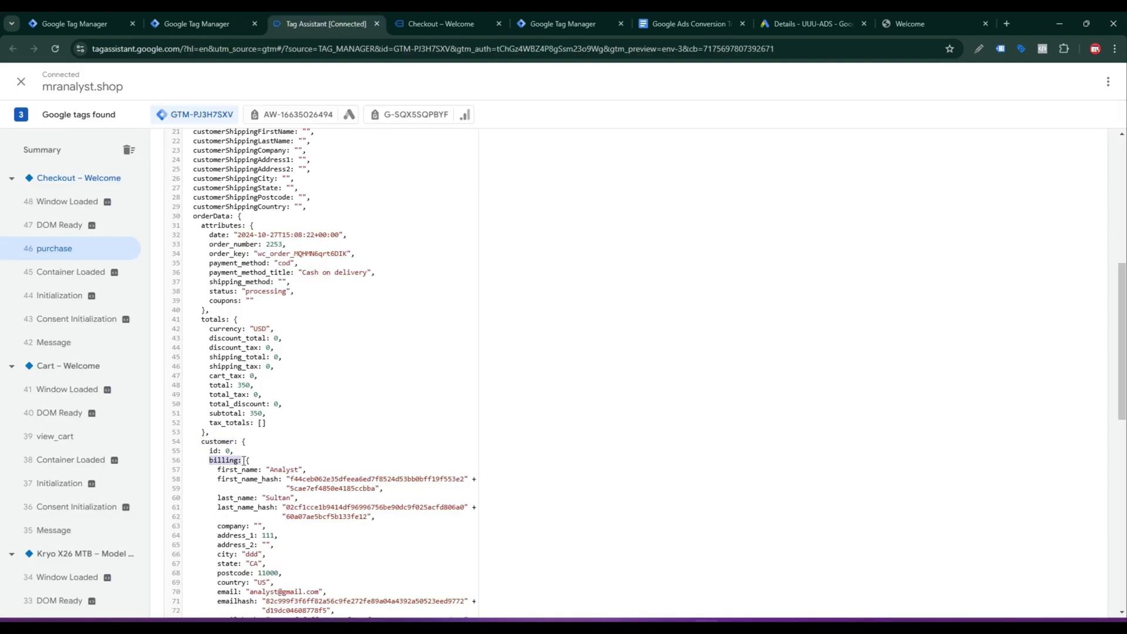
click(235, 25)
key(ctrl+v)
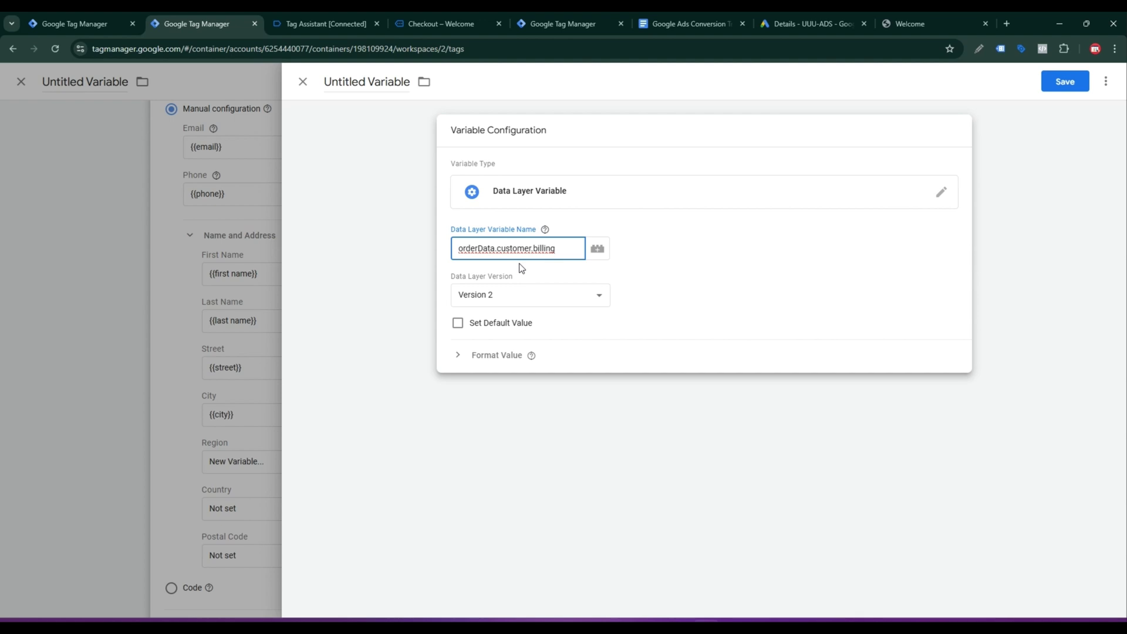
Step: Complete the data layer variable name as orderData.customer.billing.state with the state key copied from Tag Assistant
click(317, 23)
scroll(239, 520, down, 2)
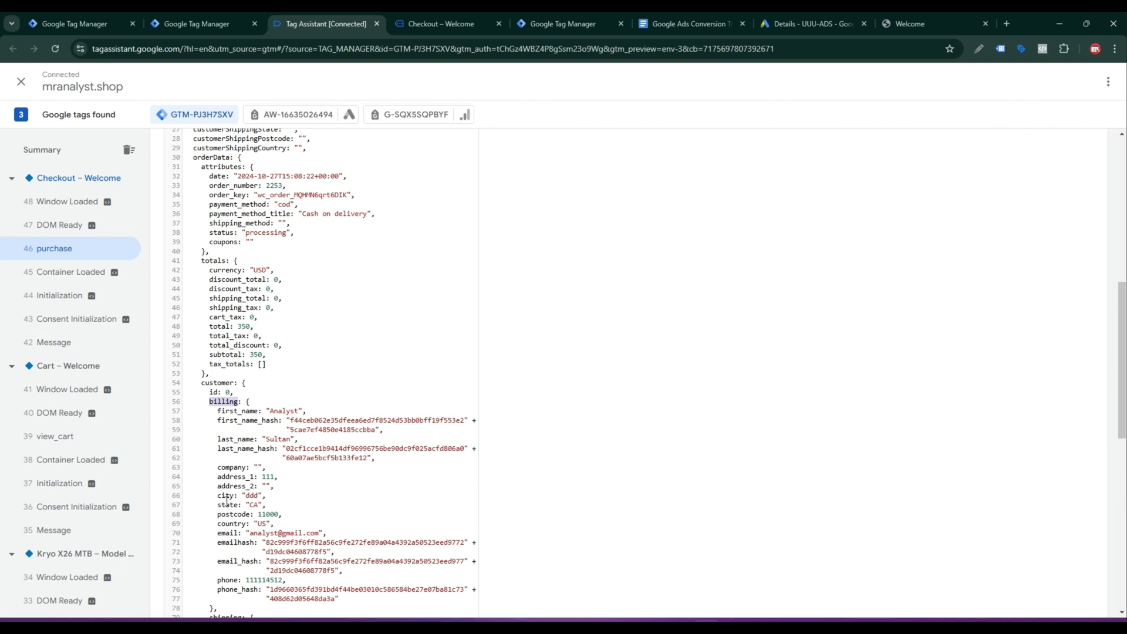
drag(217, 504, 237, 506)
key(ctrl+c)
click(197, 24)
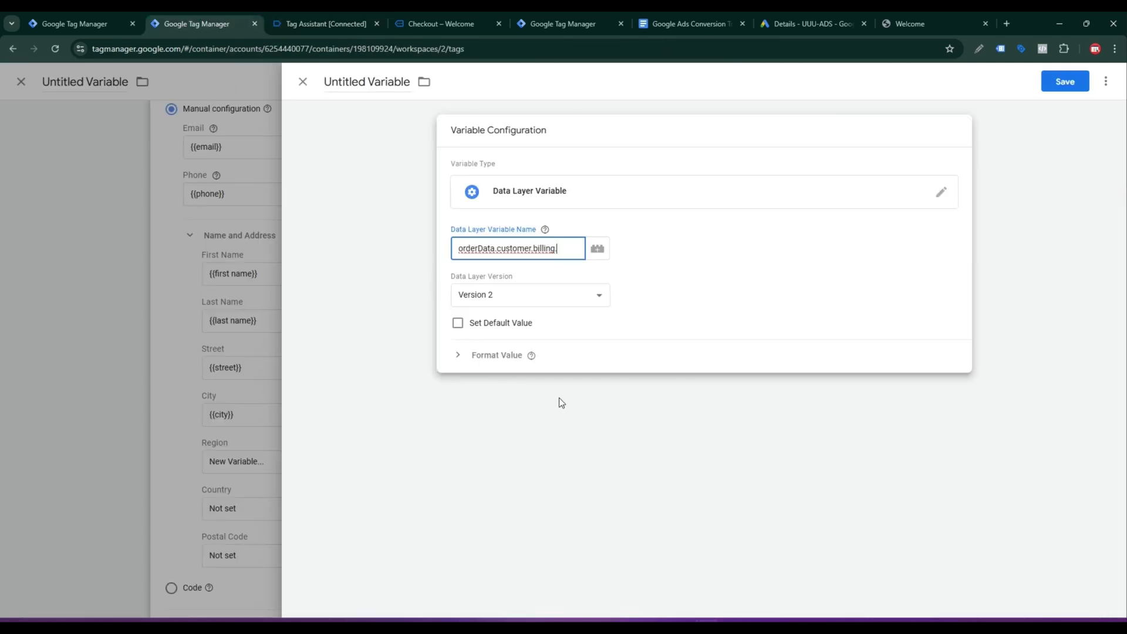
key(ctrl+v)
Step: Name the new Region variable state and save it
click(382, 82)
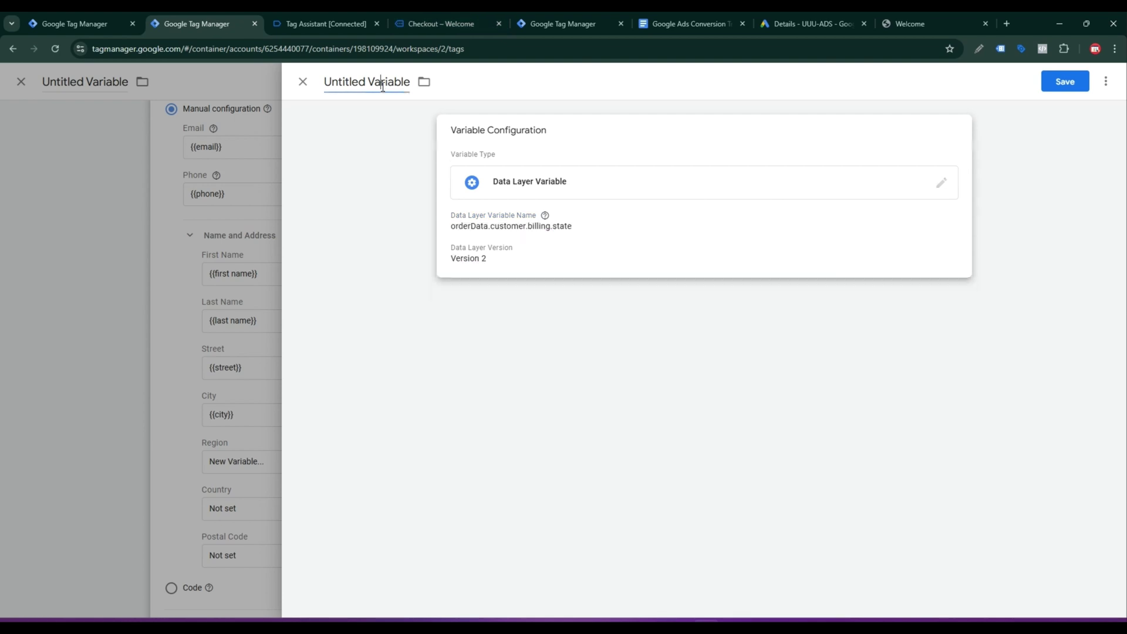
key(ctrl+a)
key(ctrl+v)
click(1065, 83)
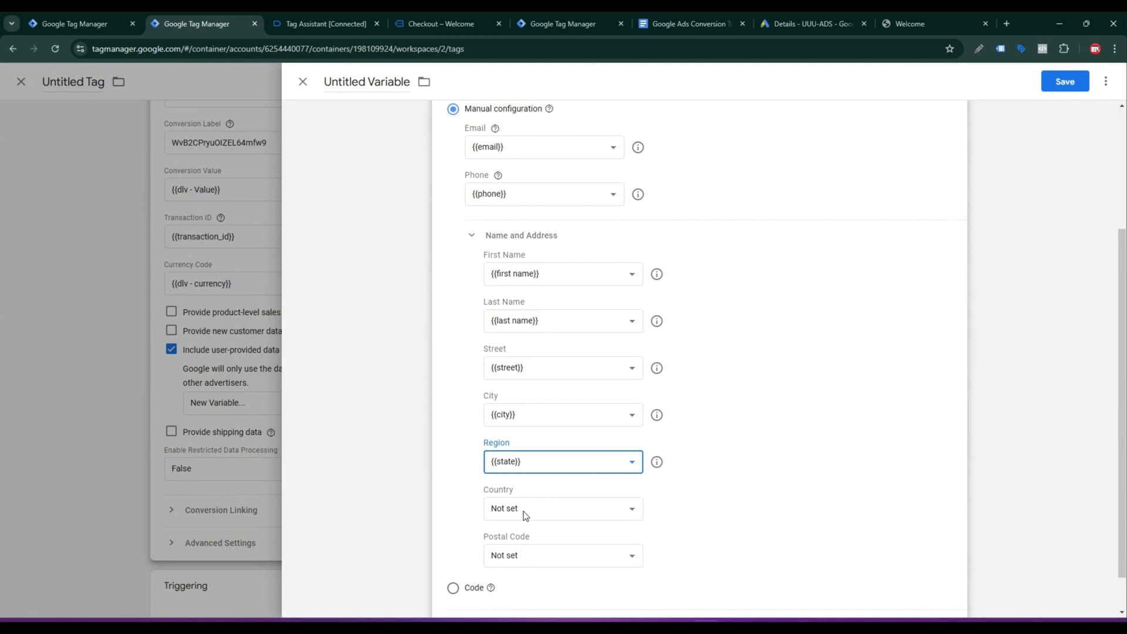
Step: Set the Country field to {{country}} and check the orderData, customer, billing and country keys in Tag Assistant
click(518, 514)
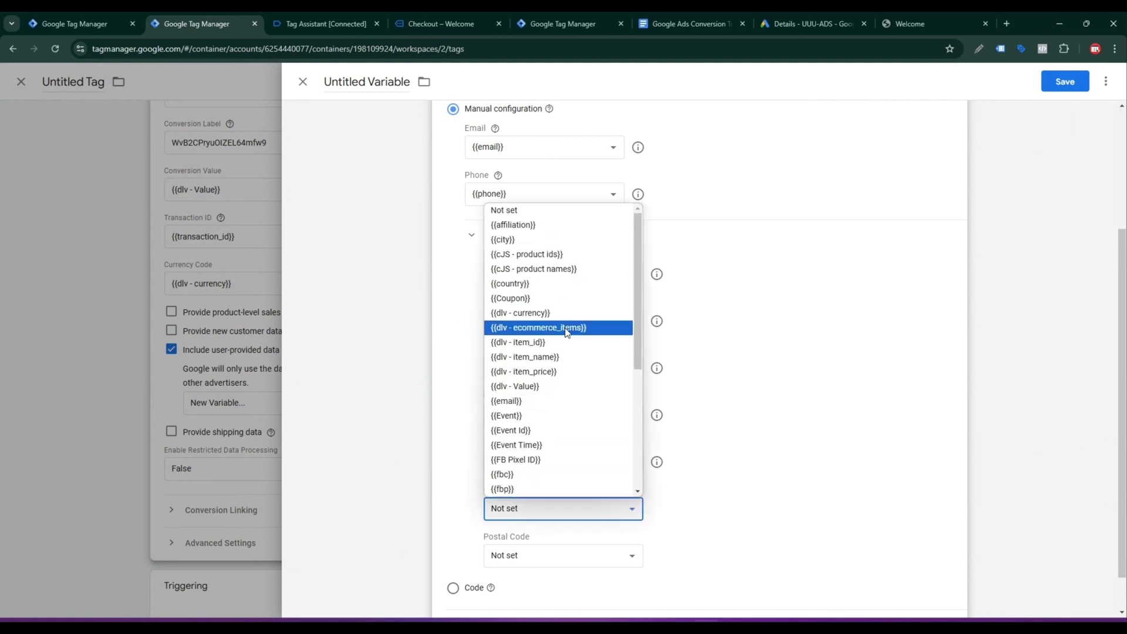
click(528, 284)
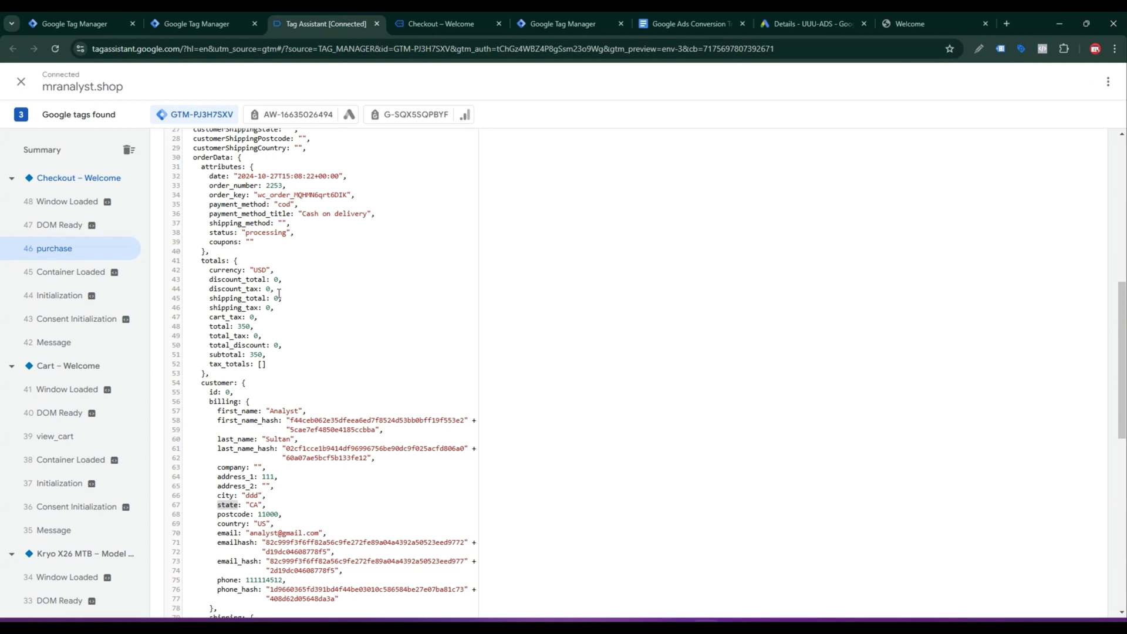
drag(197, 159, 213, 158)
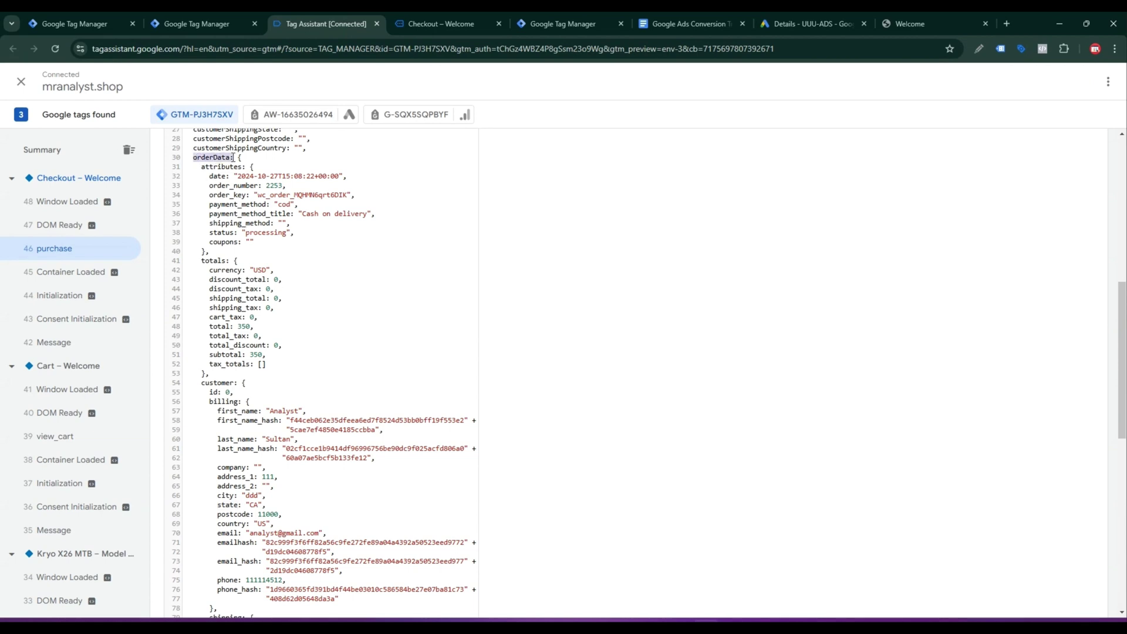
drag(202, 382, 239, 401)
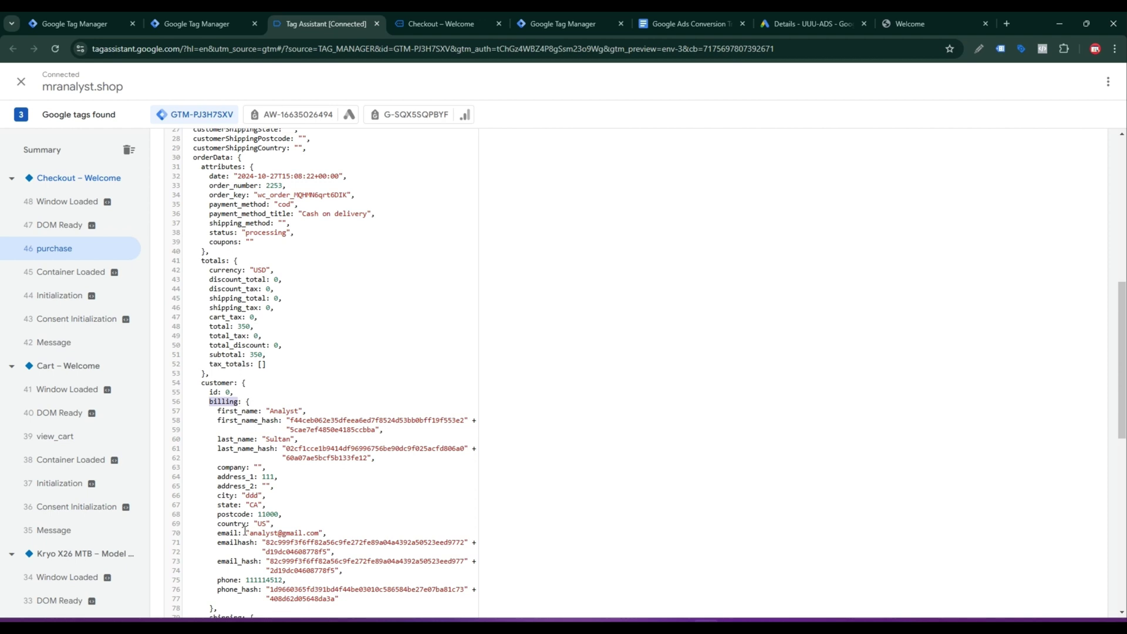
drag(219, 522, 245, 520)
Step: Return to Google Tag Manager and set the Postal Code field to {{postcode}}
click(196, 24)
scroll(581, 522, down, 1)
click(573, 513)
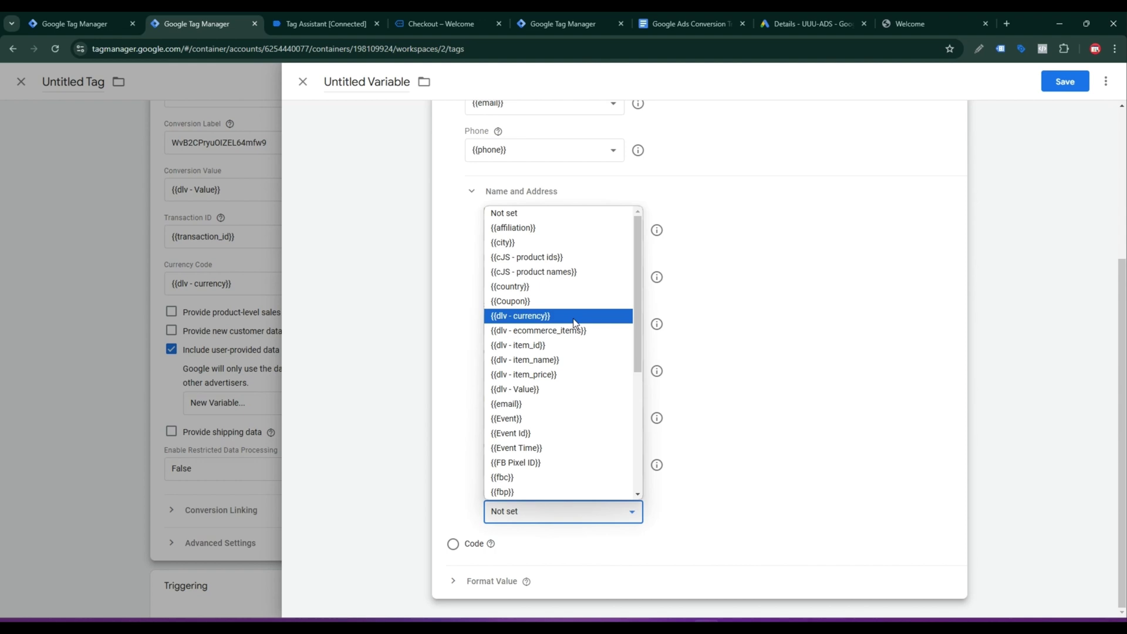
scroll(557, 302, down, 4)
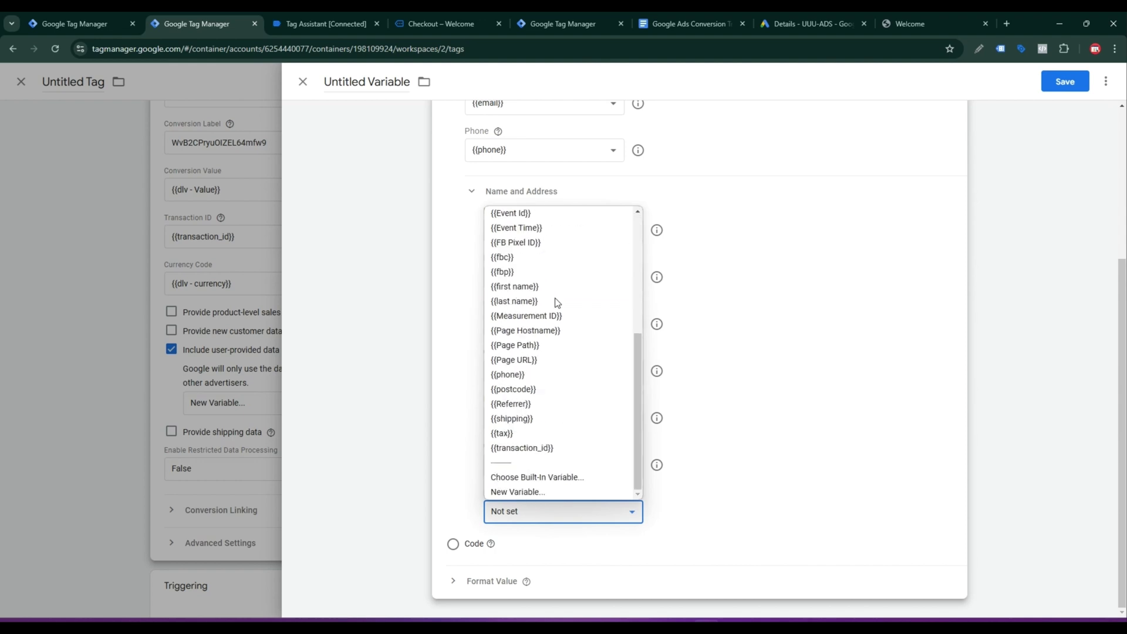
click(558, 389)
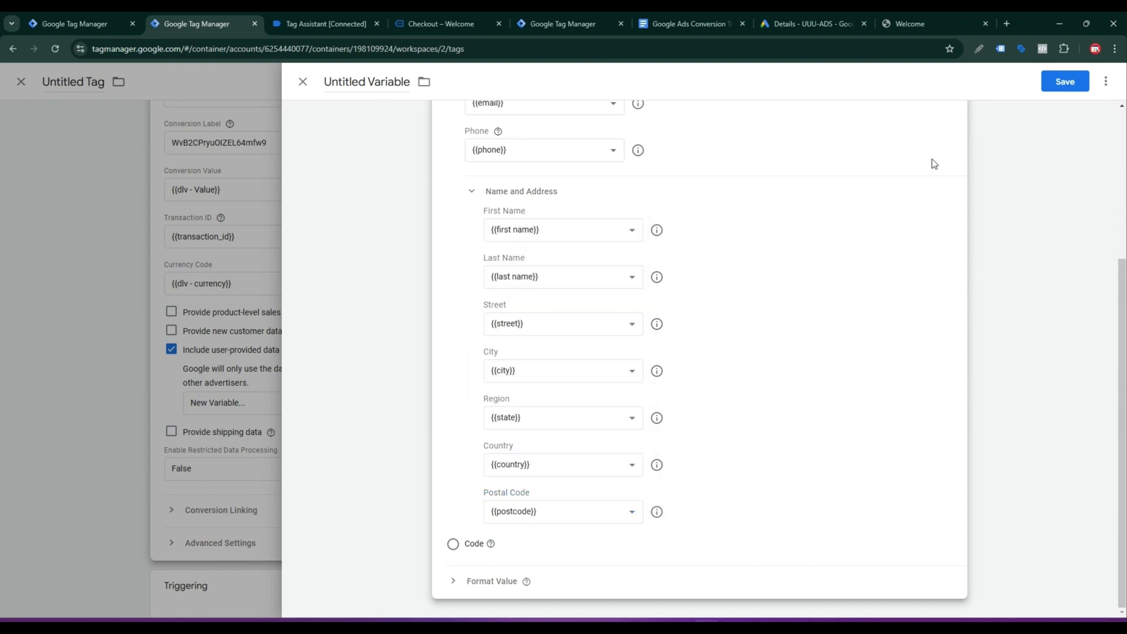
Step: Save the new variable under the name User-Provided Data
click(1057, 88)
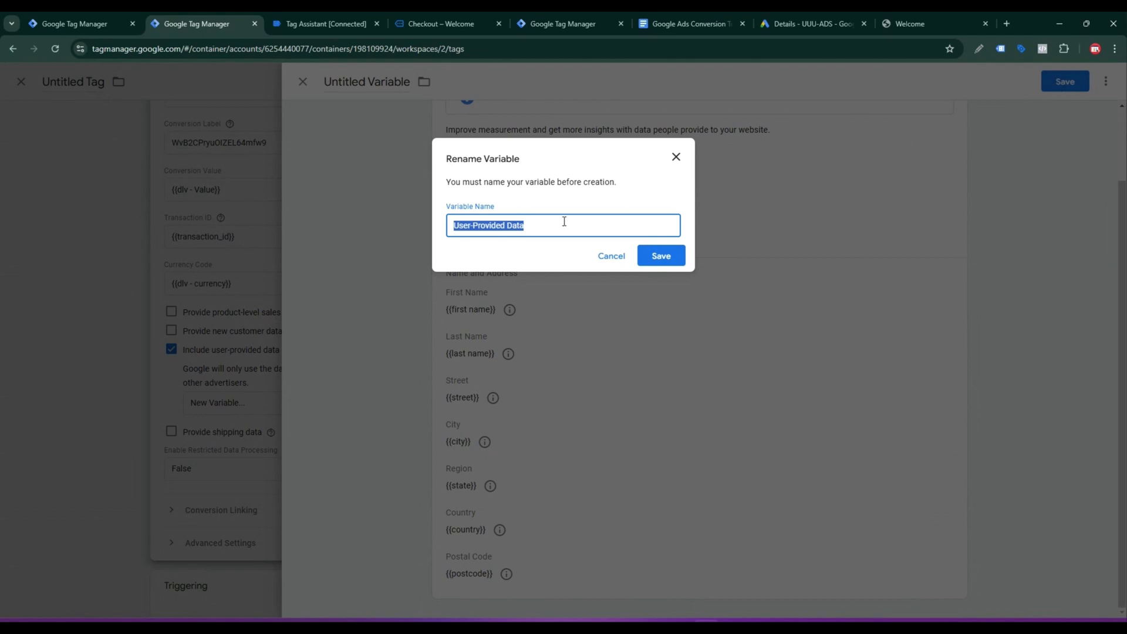
click(578, 233)
click(663, 255)
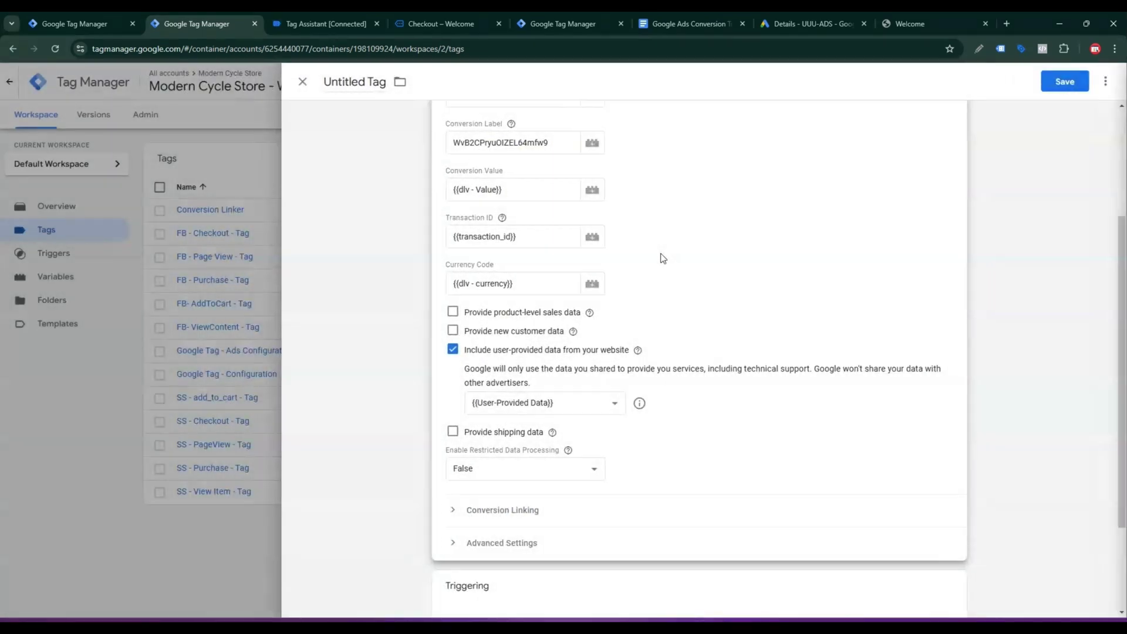
Step: Assign purchase - Trigger as the firing trigger of the Google Ads conversion tag
scroll(642, 413, down, 3)
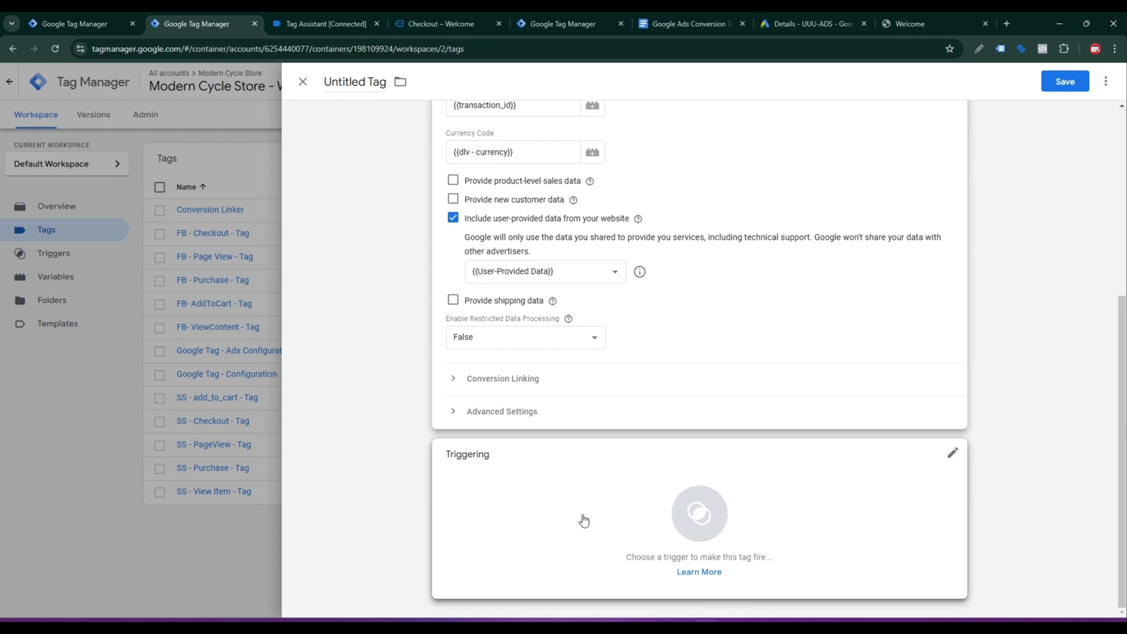
click(613, 509)
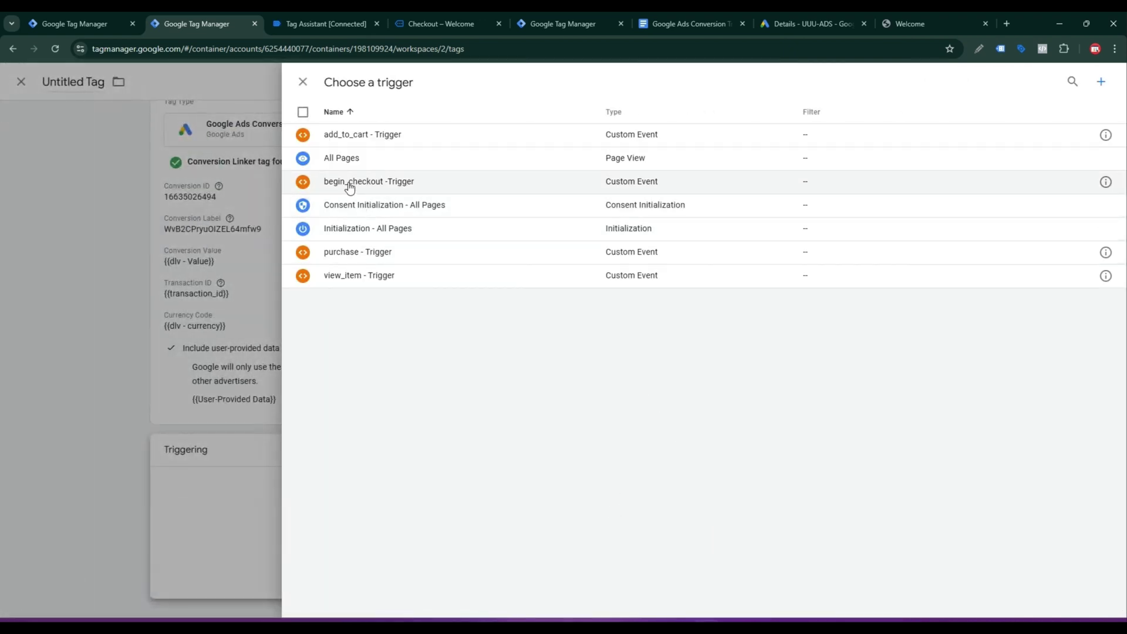
click(403, 255)
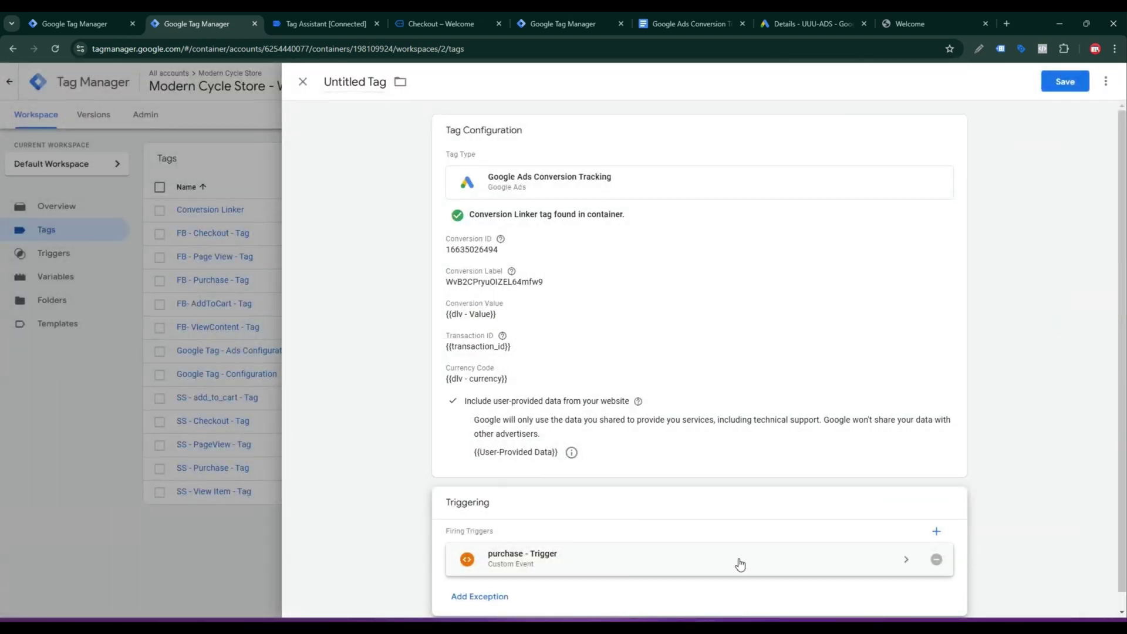
Step: Save the tag with the name Google Ads Conversion Tracking - Purchase
click(1065, 81)
click(648, 222)
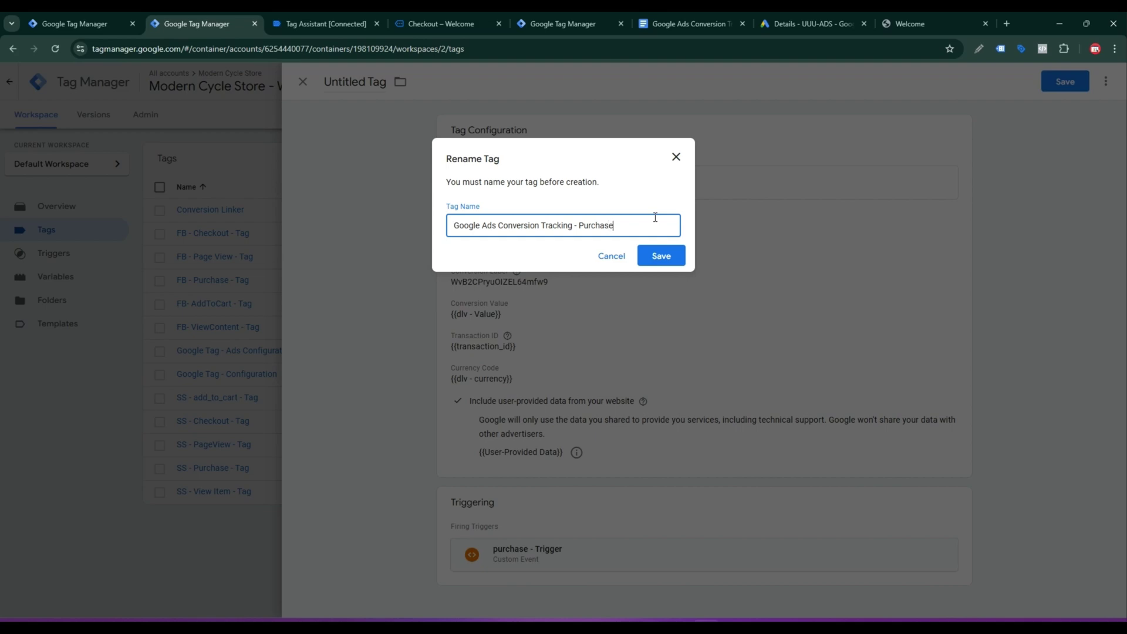
click(651, 256)
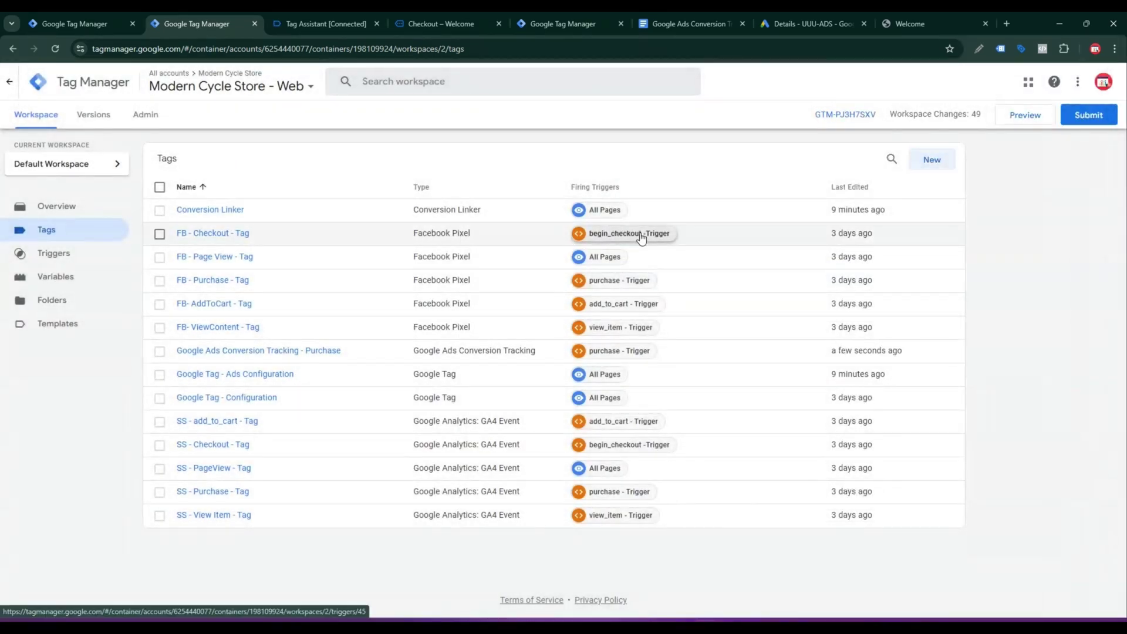
Step: Start a preview of the container and connect Tag Assistant to mranalyst.shop
click(1032, 126)
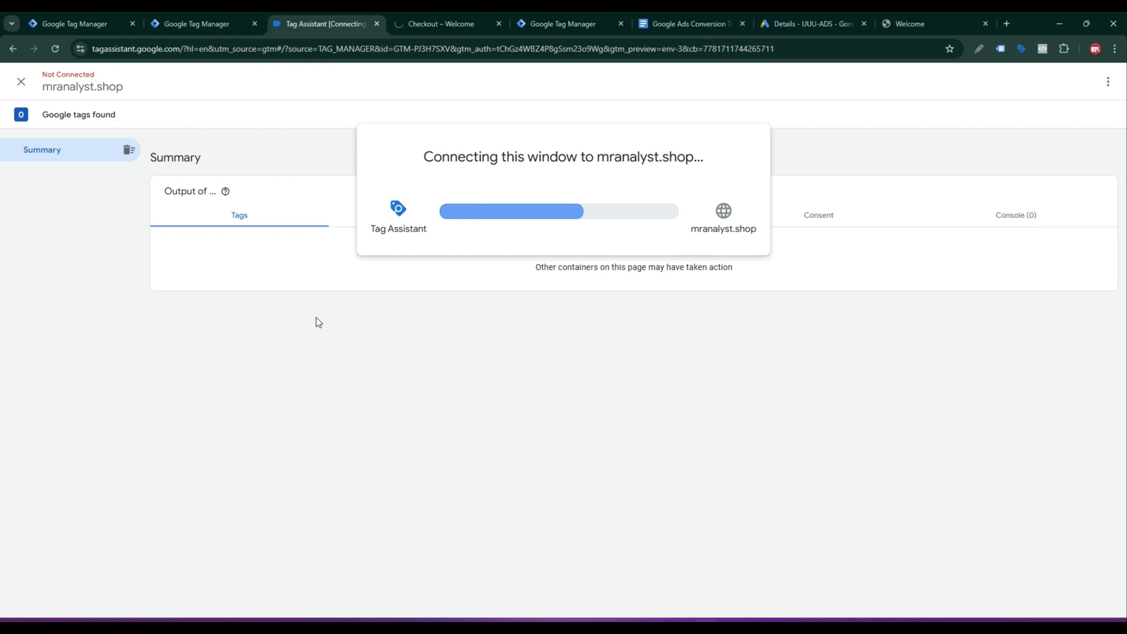
click(424, 28)
click(332, 24)
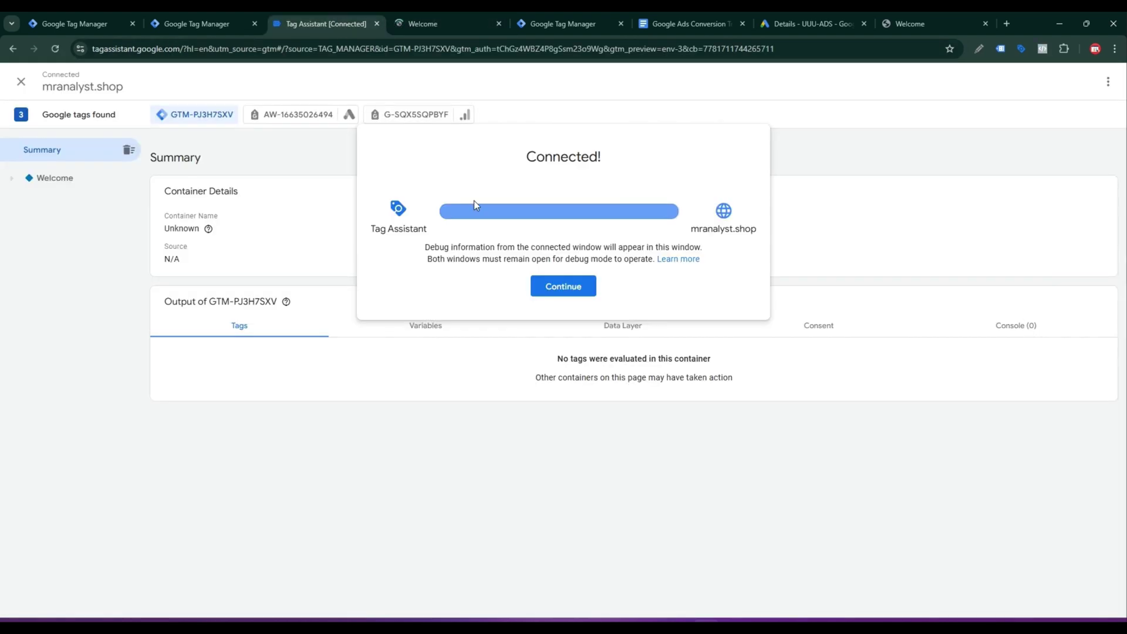
click(537, 288)
Step: In the connected store page, add the Kryo X26 MTB – Model K bicycle from New Arrivals to the cart
click(435, 24)
scroll(567, 374, down, 8)
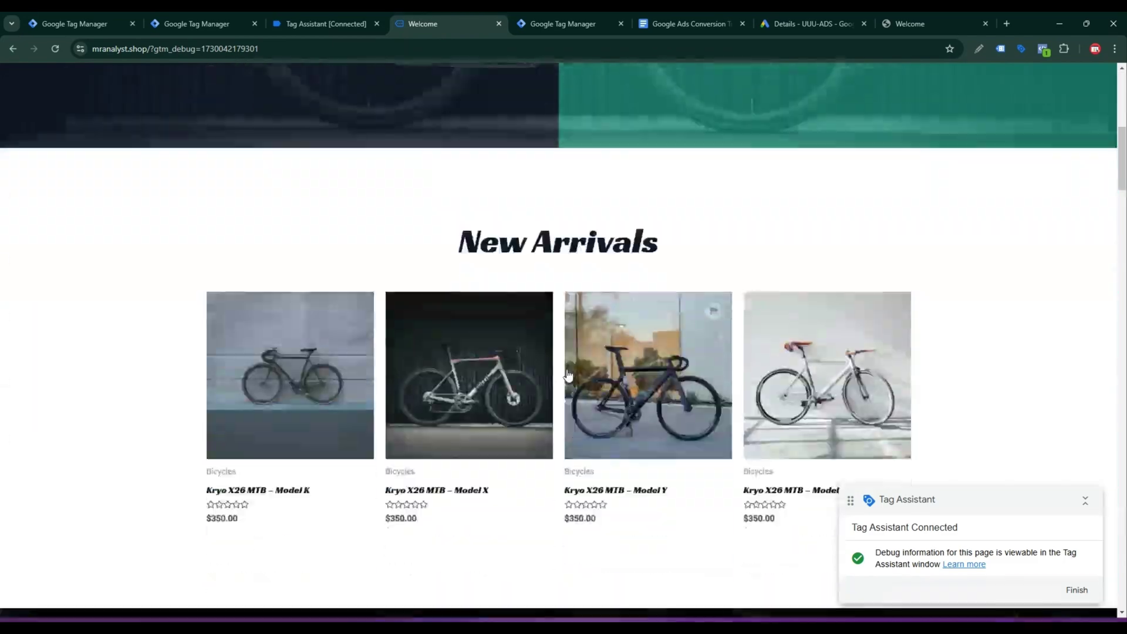
scroll(567, 374, down, 7)
scroll(510, 339, up, 4)
click(319, 271)
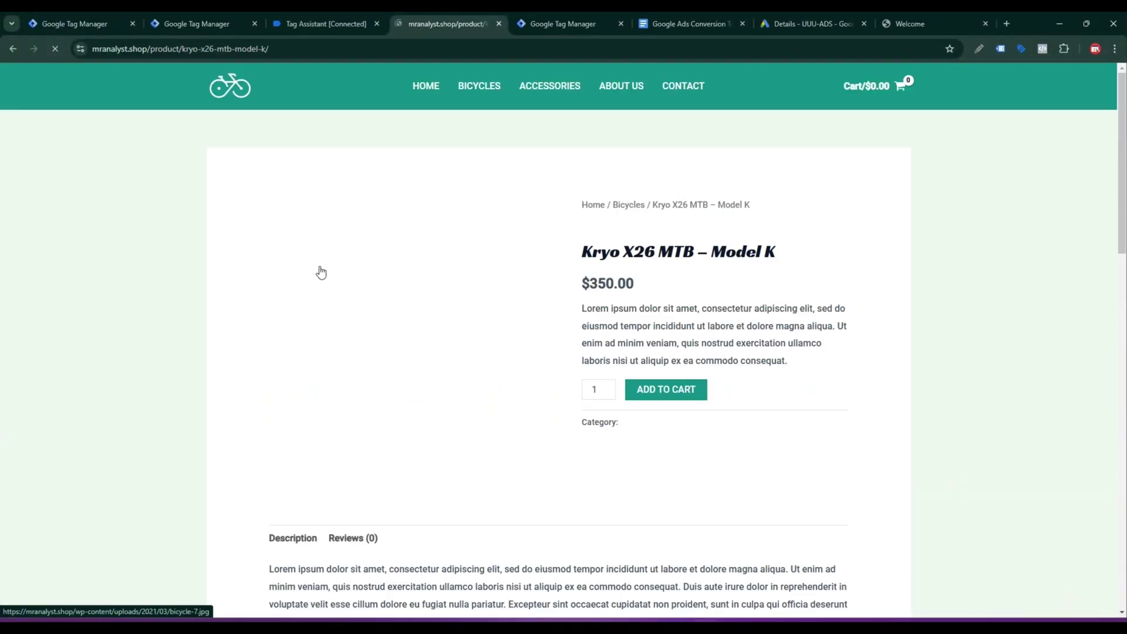
click(685, 401)
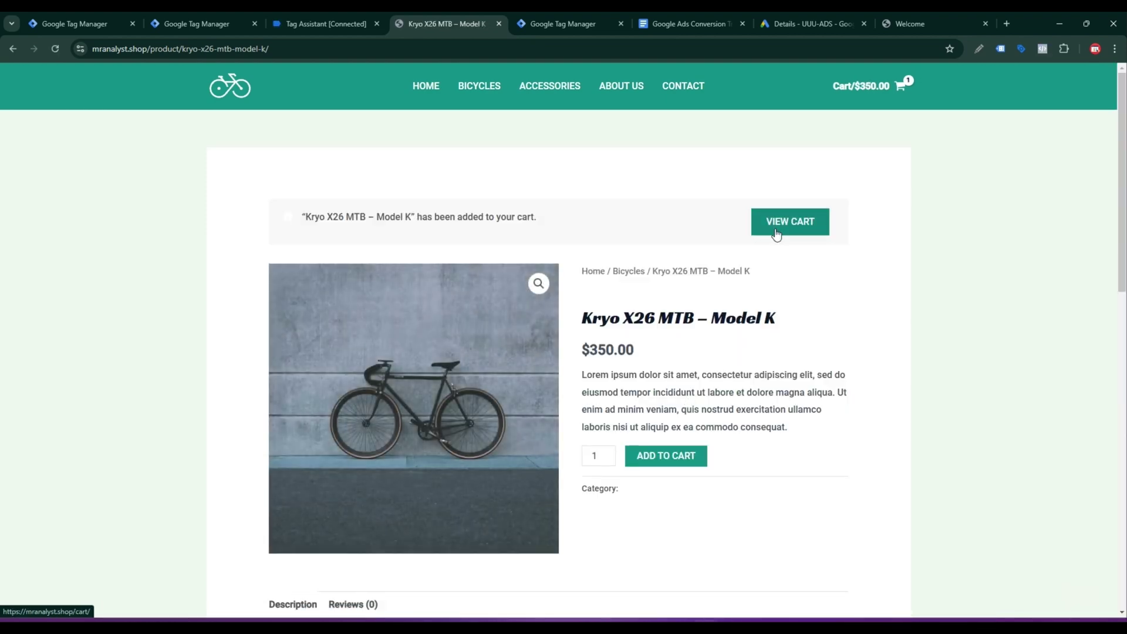
Step: View the cart, proceed to checkout and place the test order with the prefilled billing details
click(776, 230)
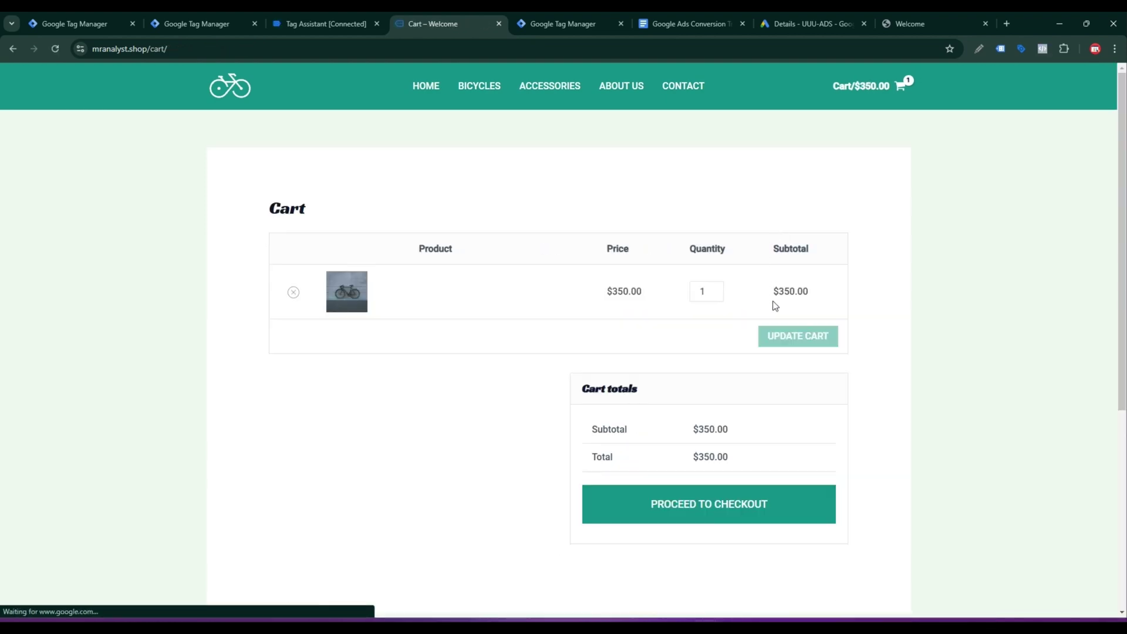
click(693, 505)
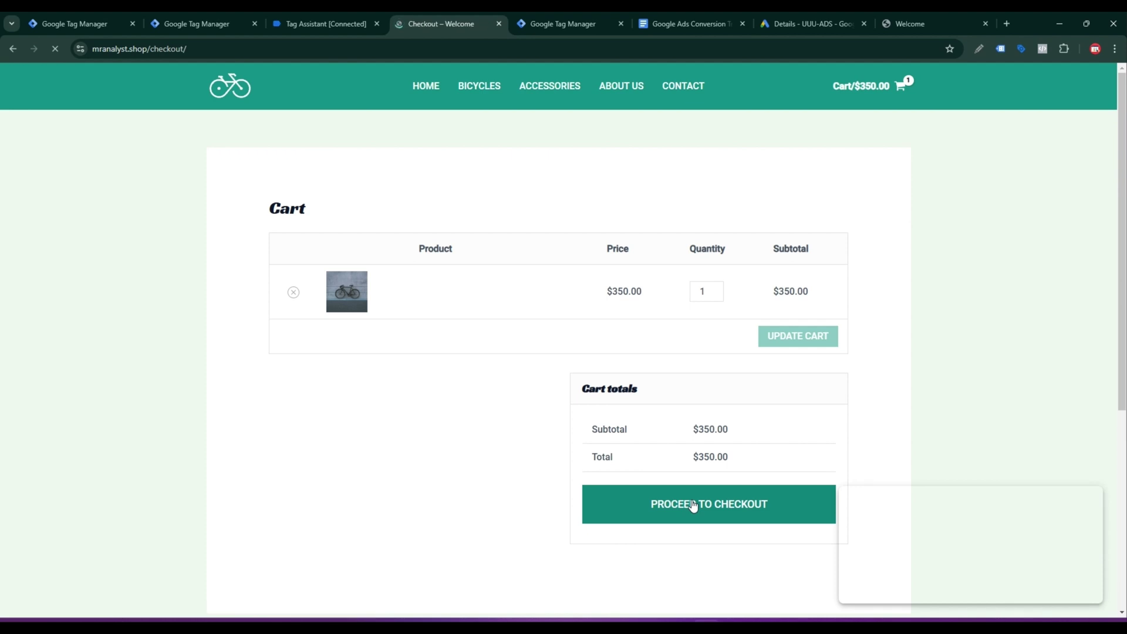
scroll(701, 452, down, 7)
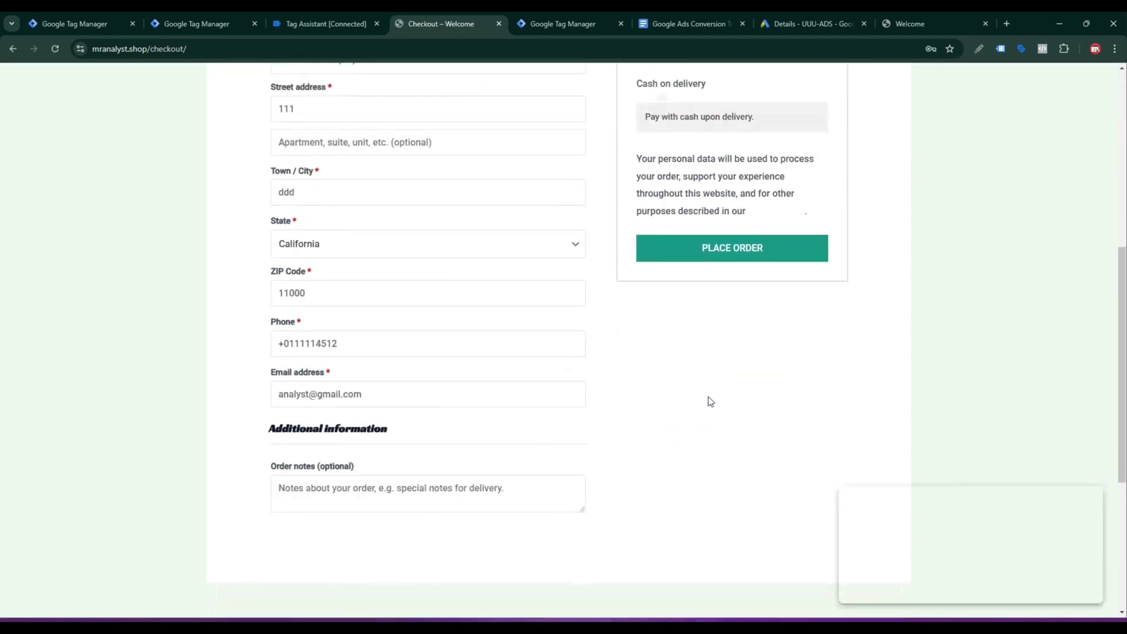
click(749, 255)
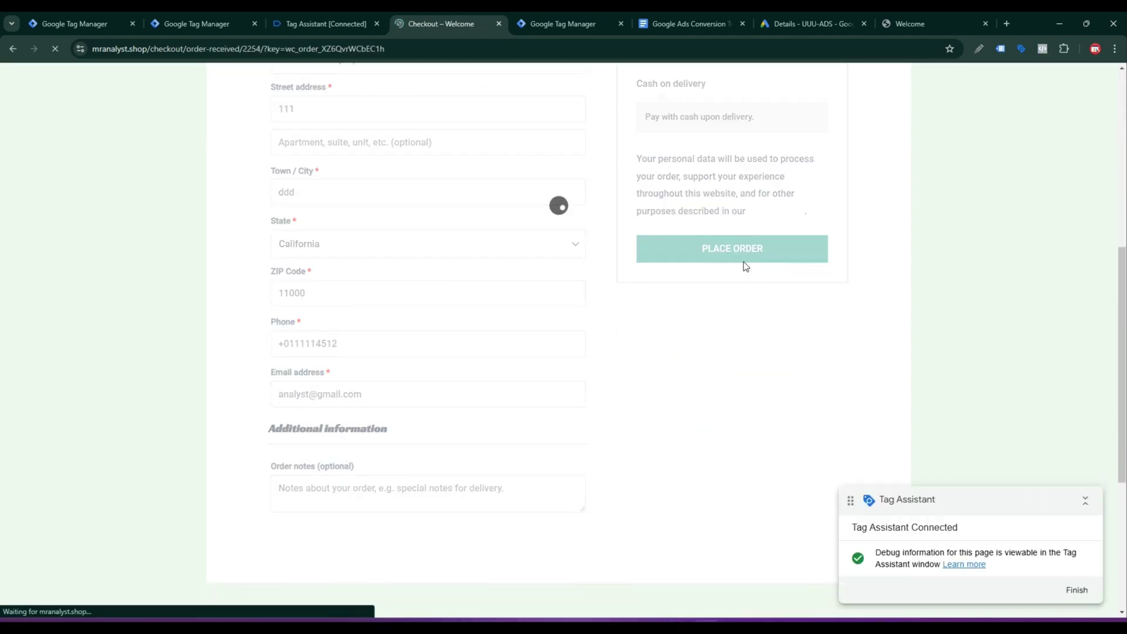
Step: Check the fired tags in Tag Assistant and review the Begin_Checkout Event Setup section in the Google Docs conversion tracking document
click(323, 23)
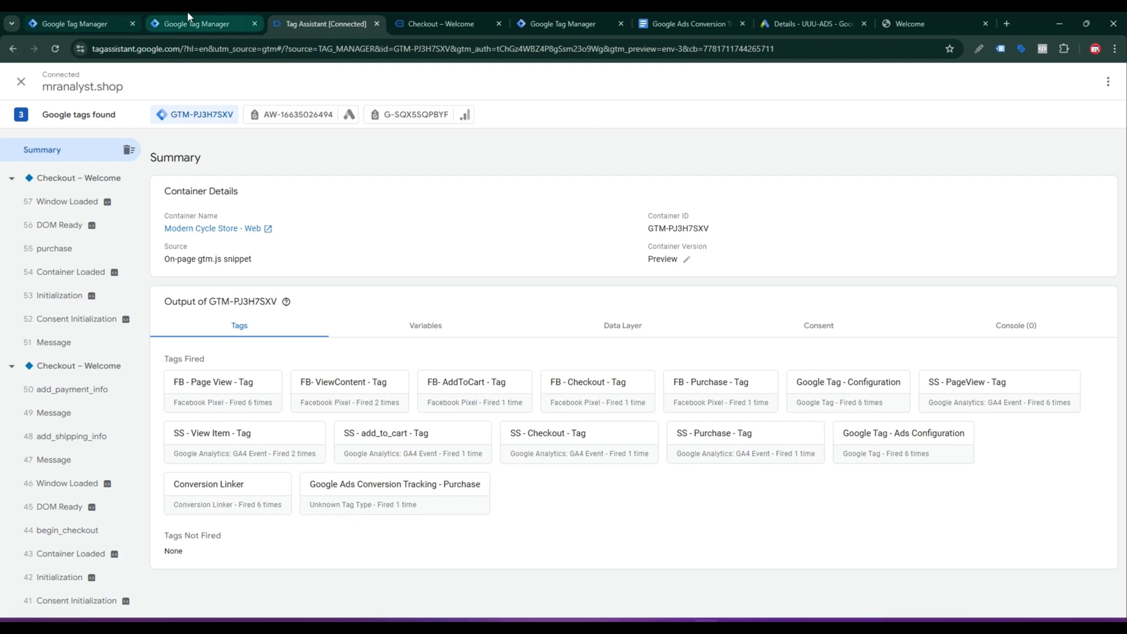
click(196, 23)
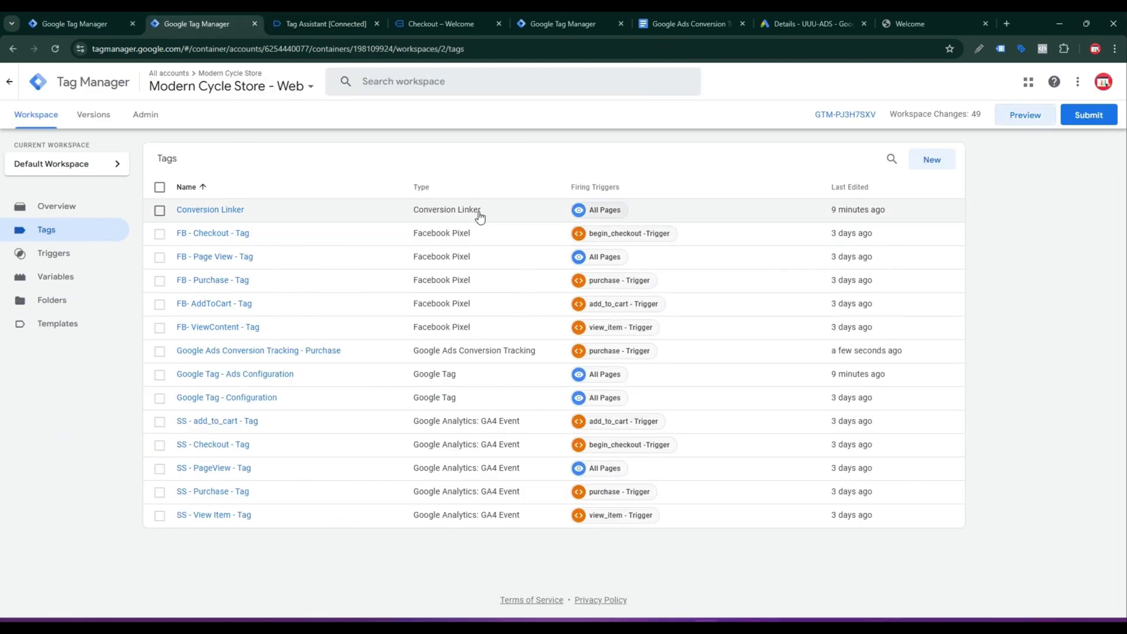
click(637, 18)
scroll(449, 392, down, 6)
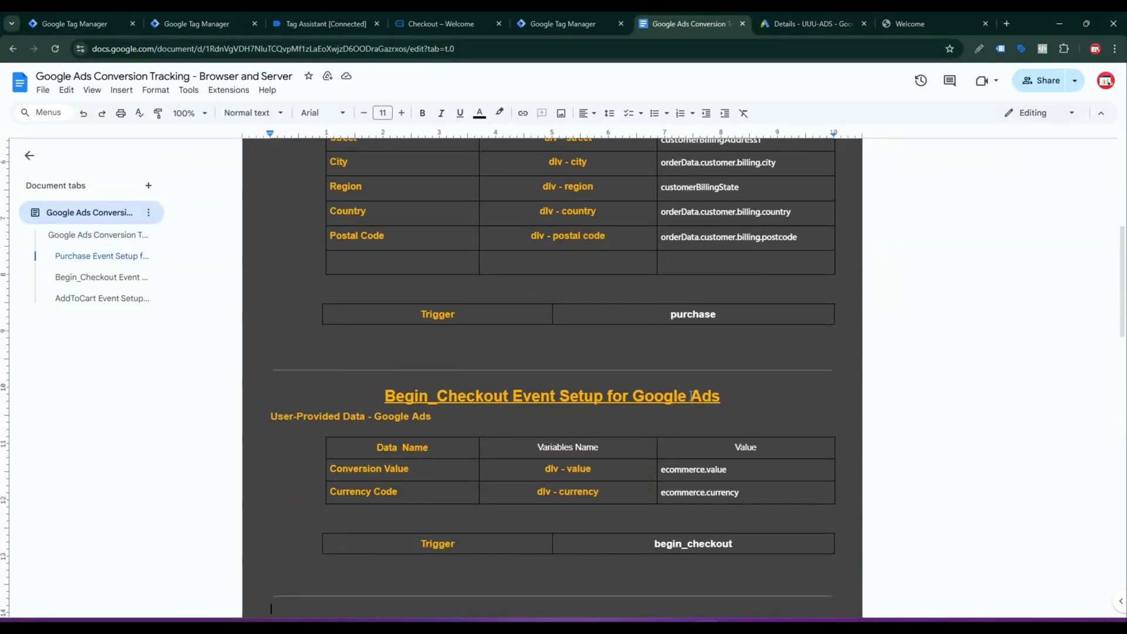
click(784, 18)
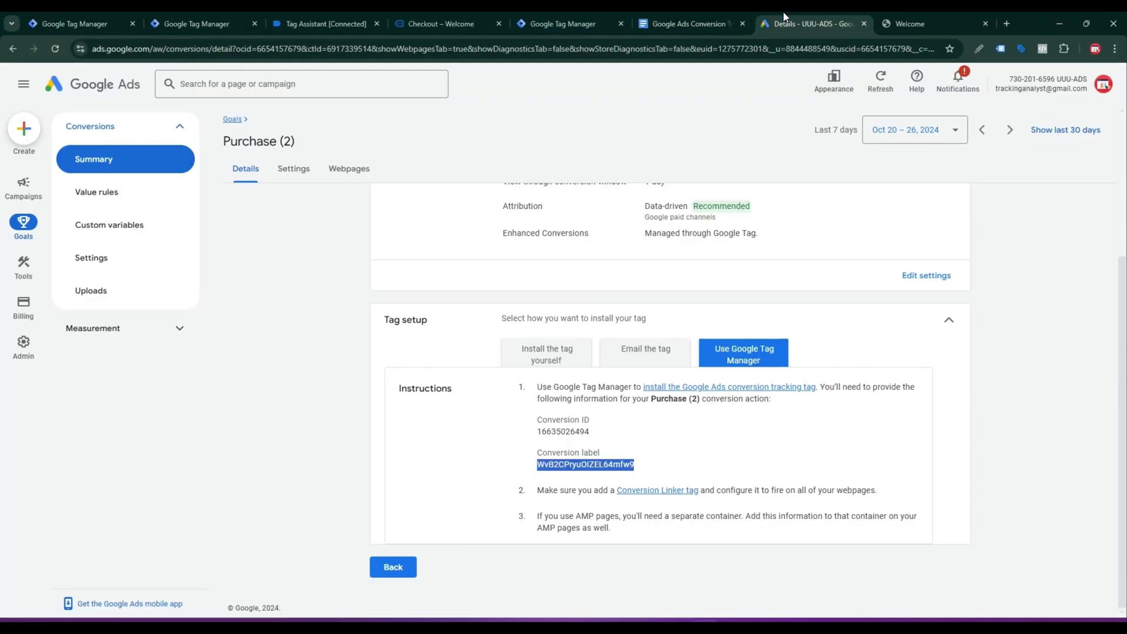
click(394, 567)
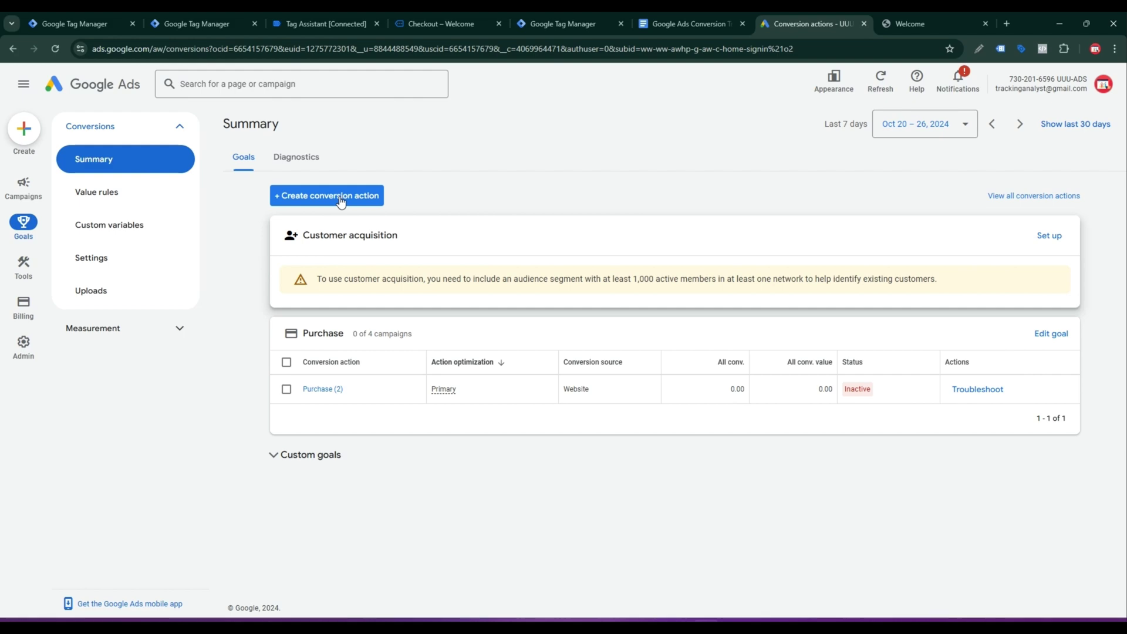
click(340, 201)
click(288, 263)
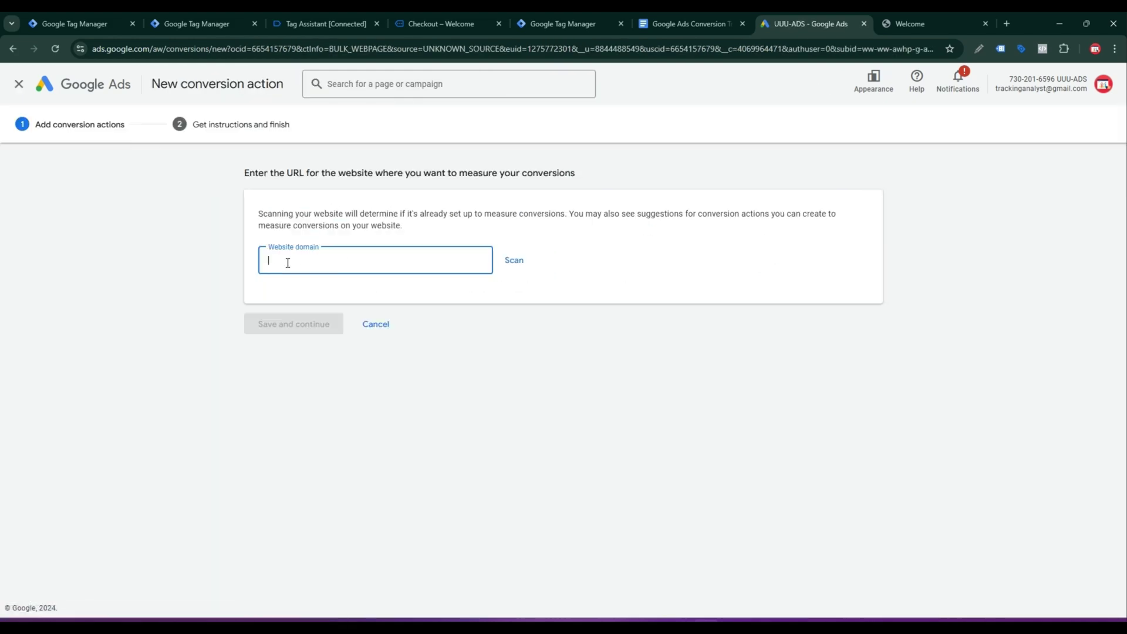
click(939, 23)
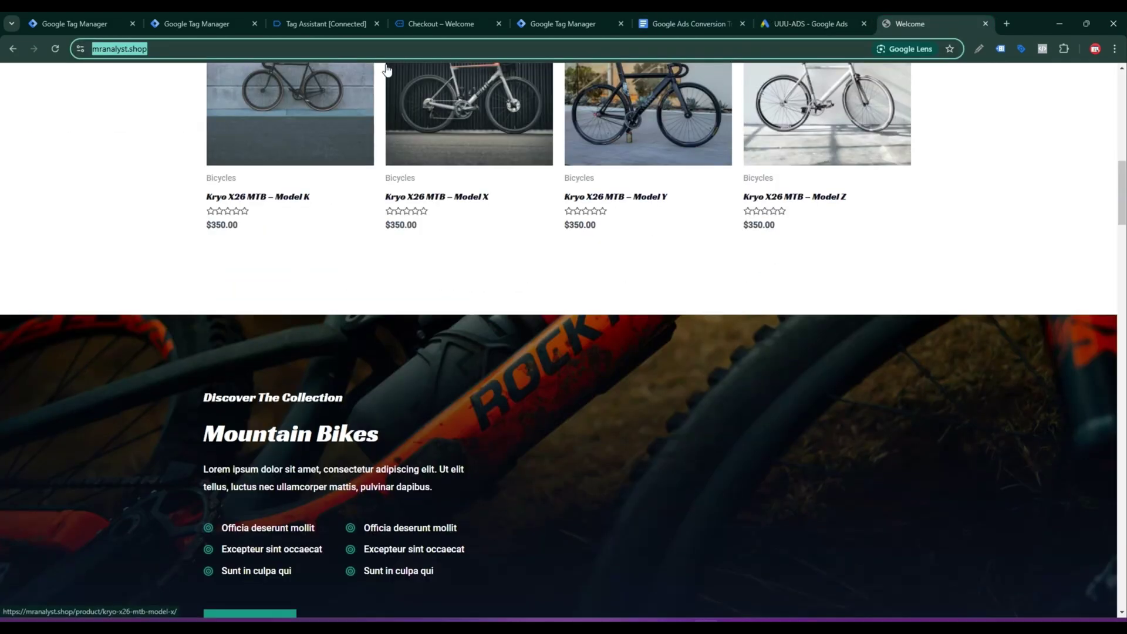
click(809, 23)
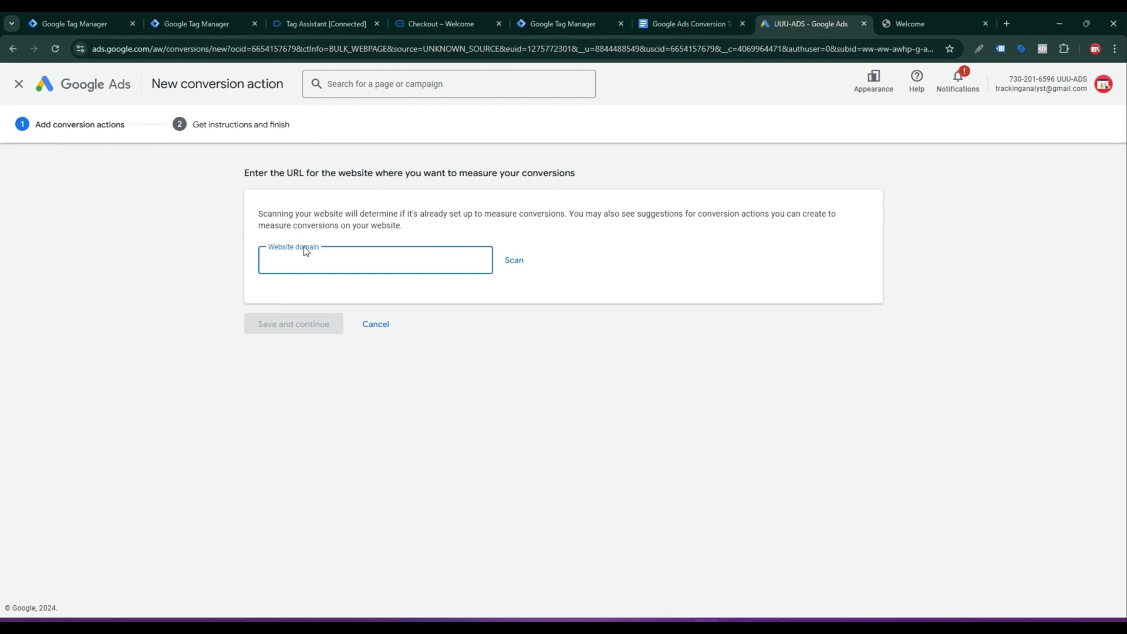
text(https://mranalyst.shop/)
click(513, 260)
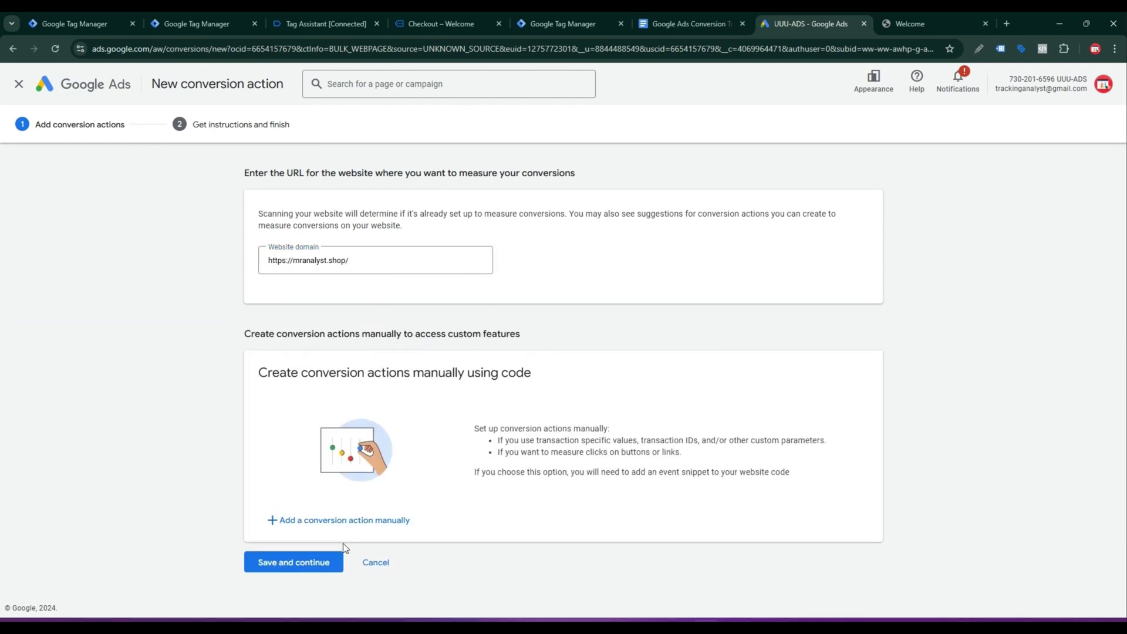
Step: Add a manual conversion action with the Begin checkout goal category and the name Checkout, keeping the other default settings
click(364, 521)
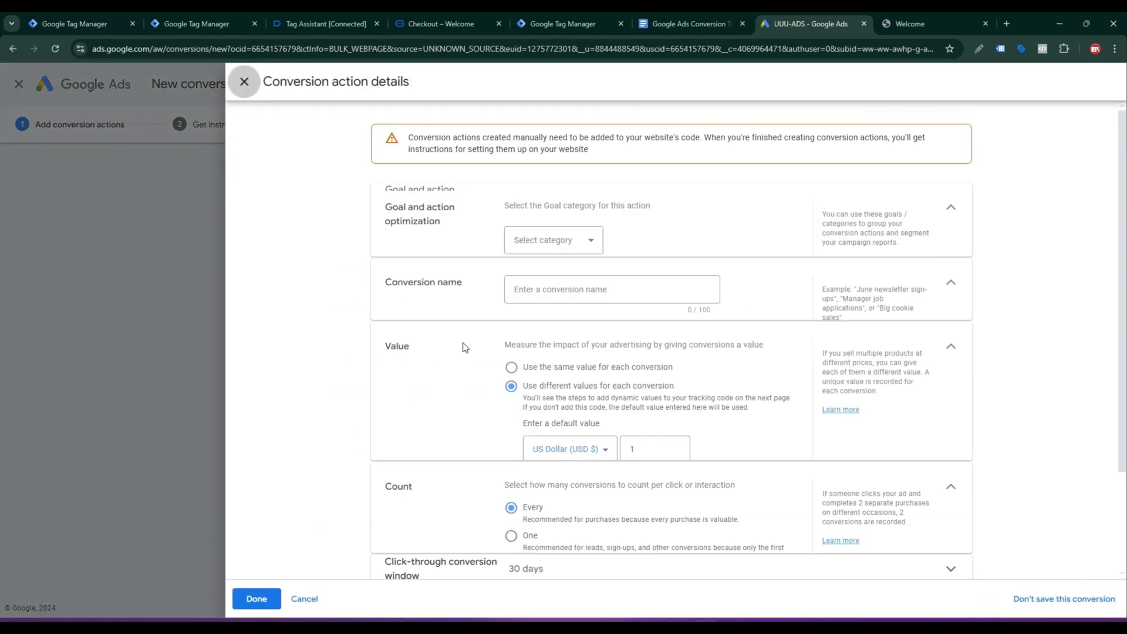
click(531, 234)
click(544, 318)
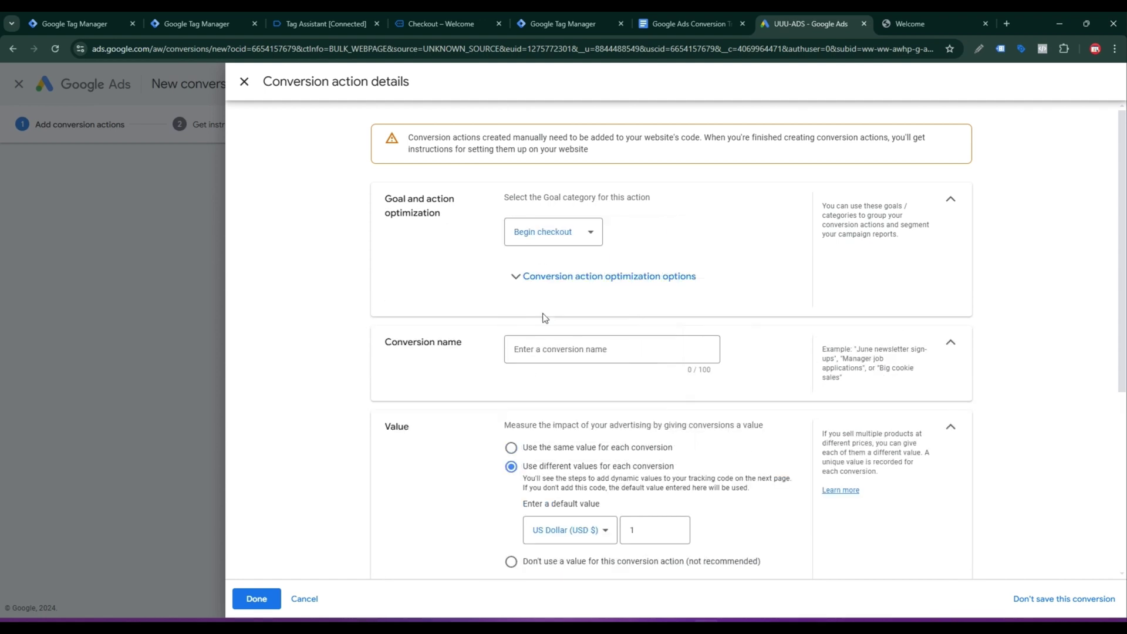
click(539, 349)
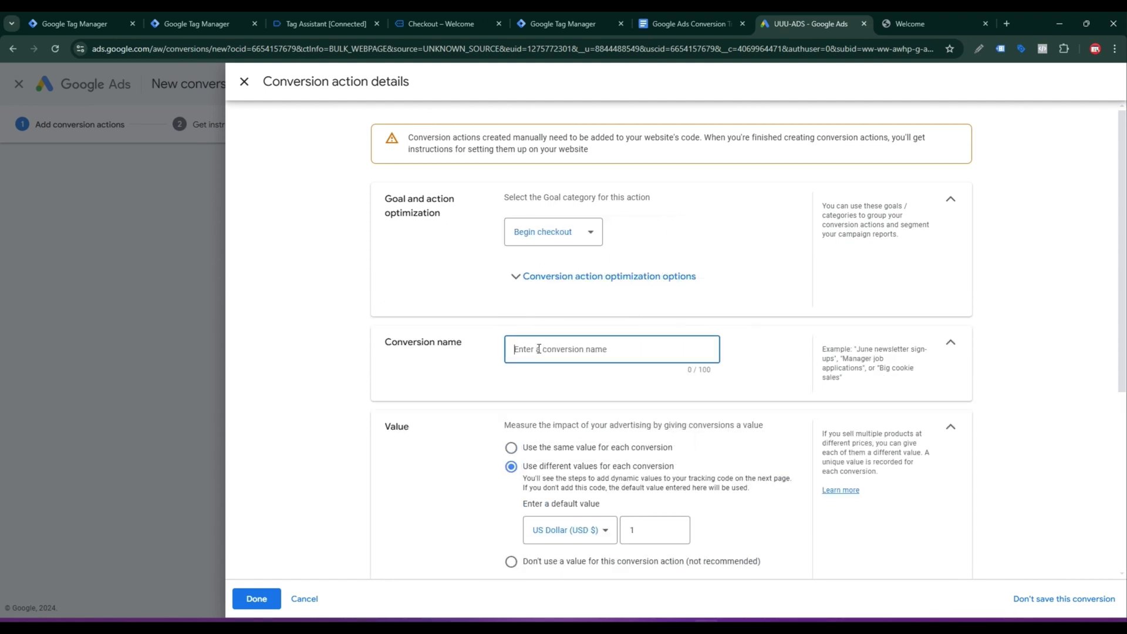
text(Checkout)
scroll(573, 265, down, 5)
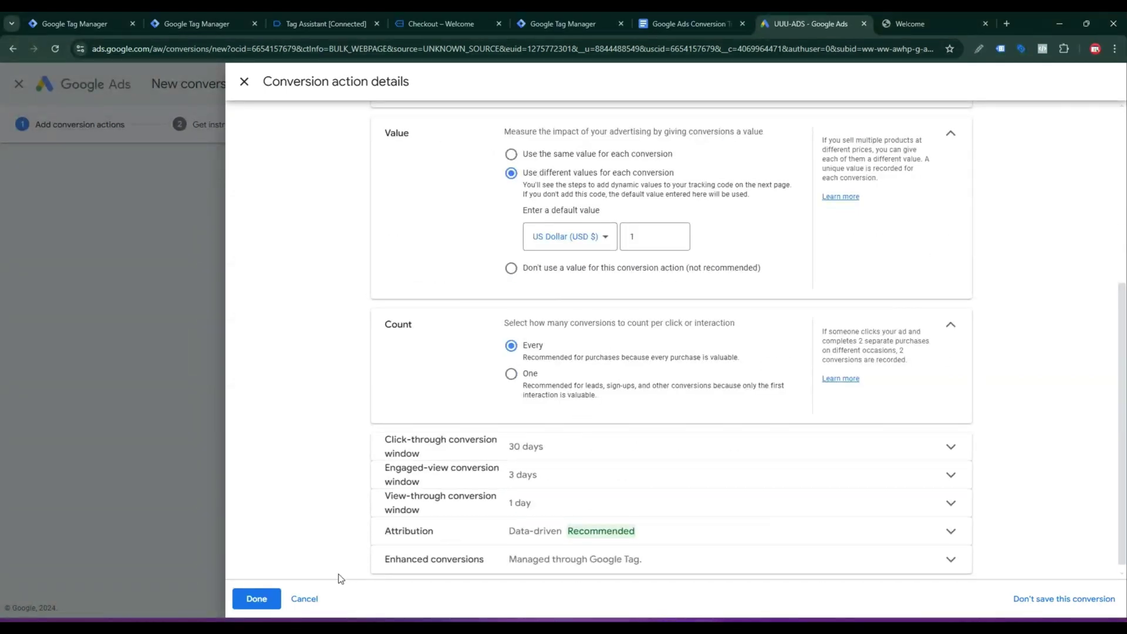
click(267, 599)
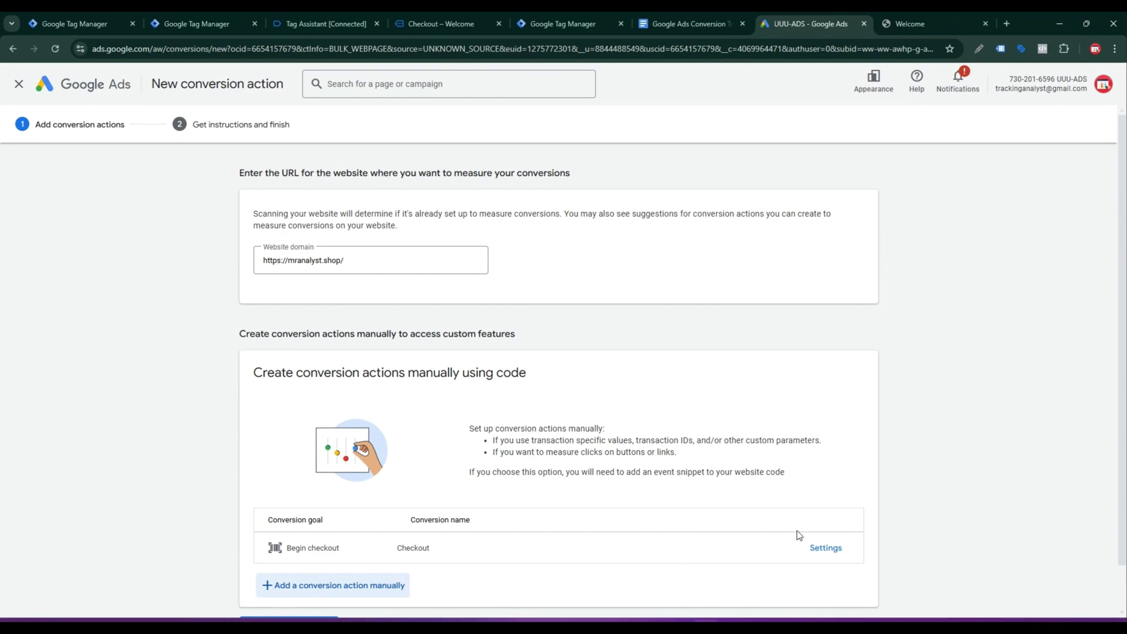
Step: Recheck the Checkout action's settings without changes, save and finish the conversion setup, and open the Checkout action's details
click(831, 550)
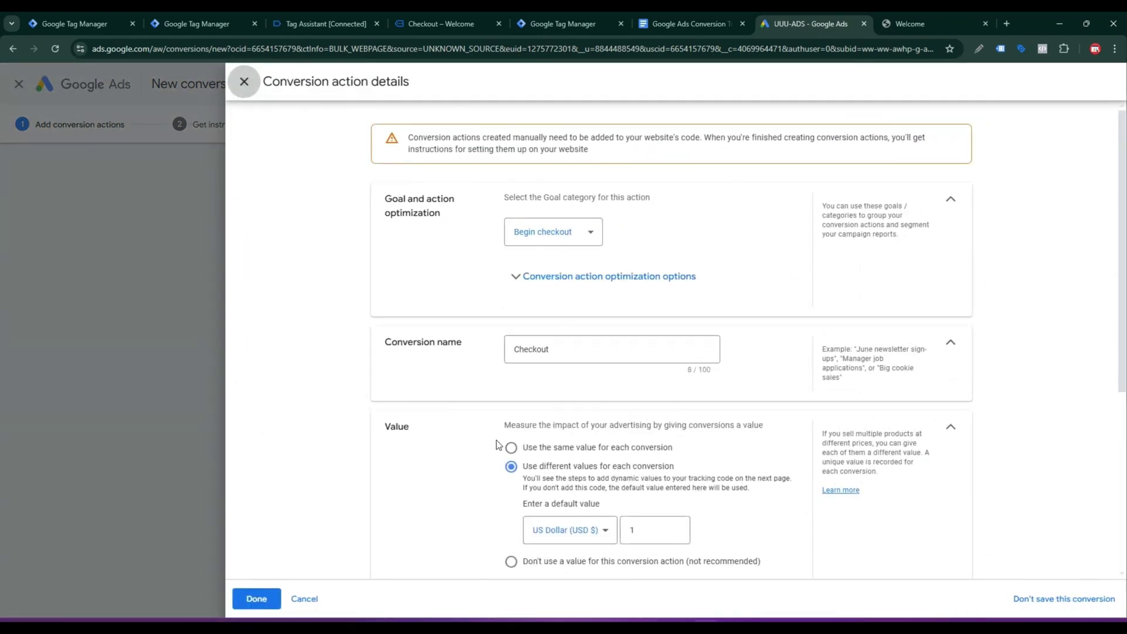
click(314, 598)
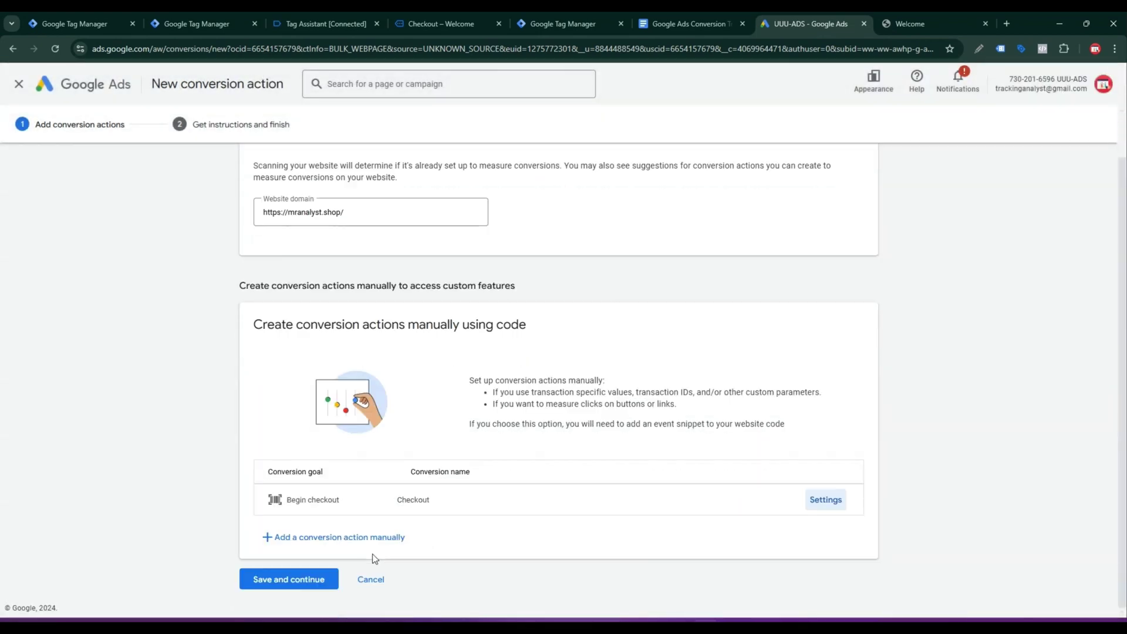
click(305, 584)
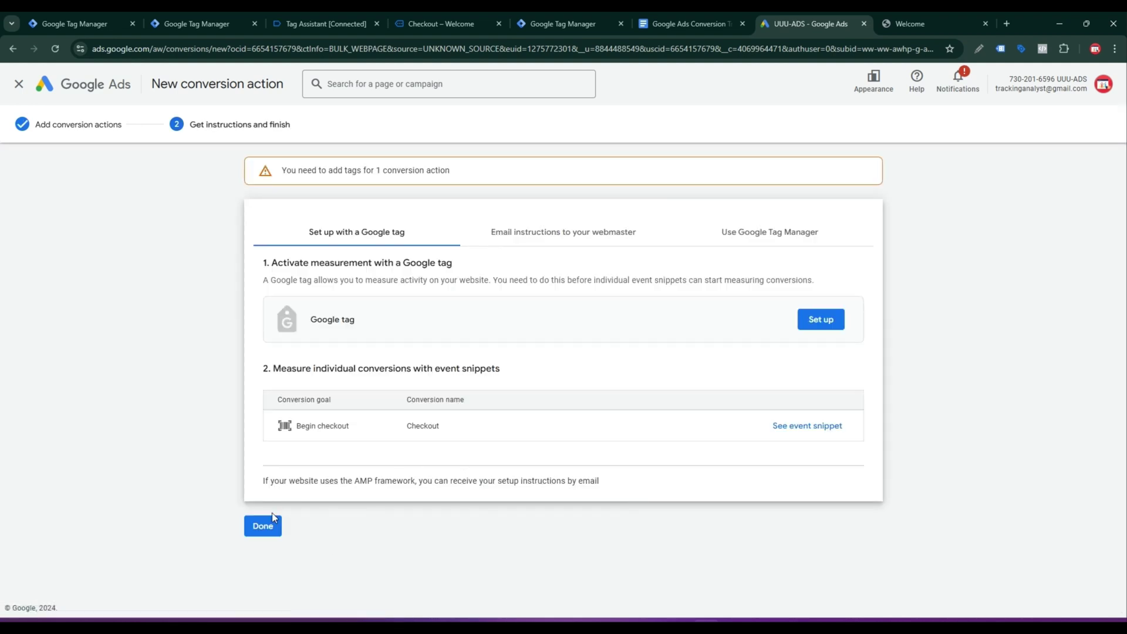
click(263, 526)
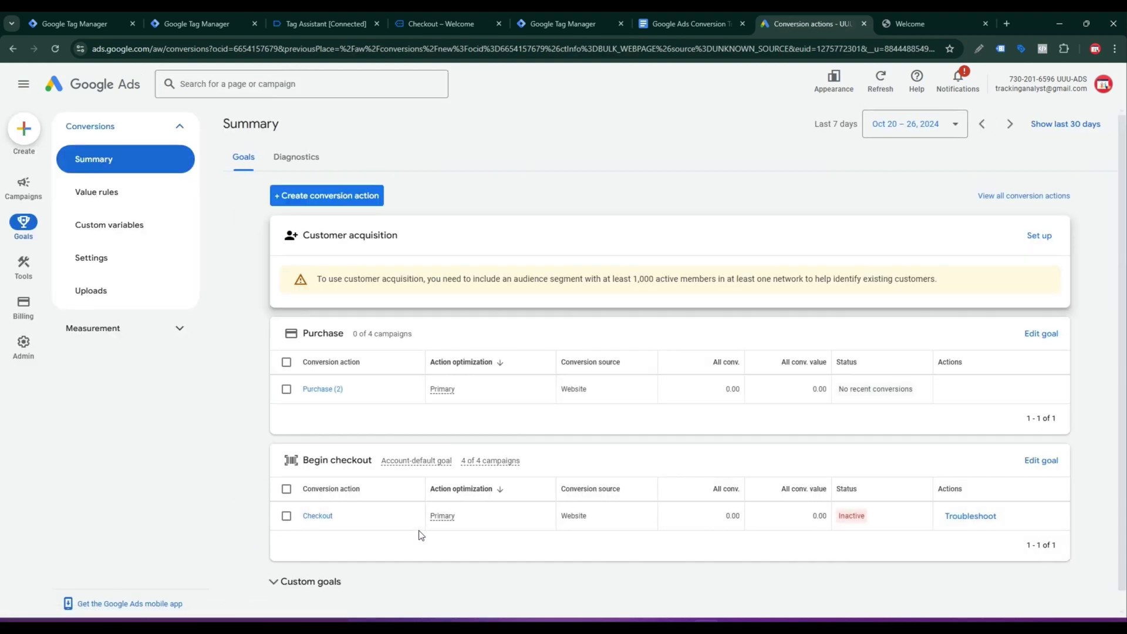
click(317, 515)
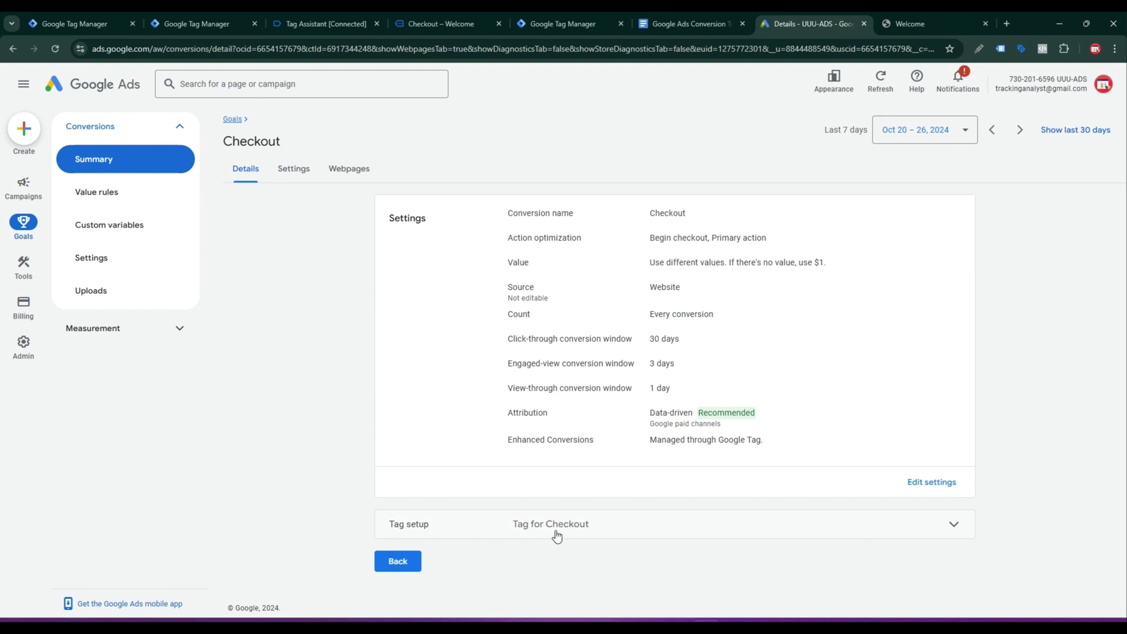
Step: Show the Checkout action's Google Tag Manager setup details, and start a Google Ads Conversion Tracking tag in the Modern Cycle Store container in Google Tag Manager
click(936, 530)
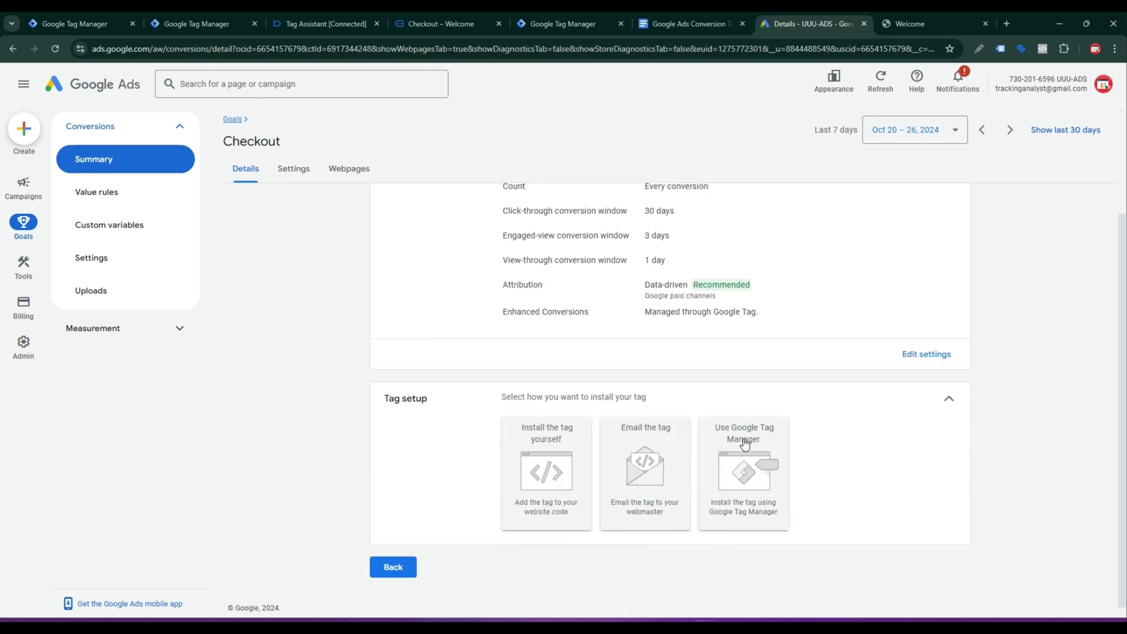
click(731, 525)
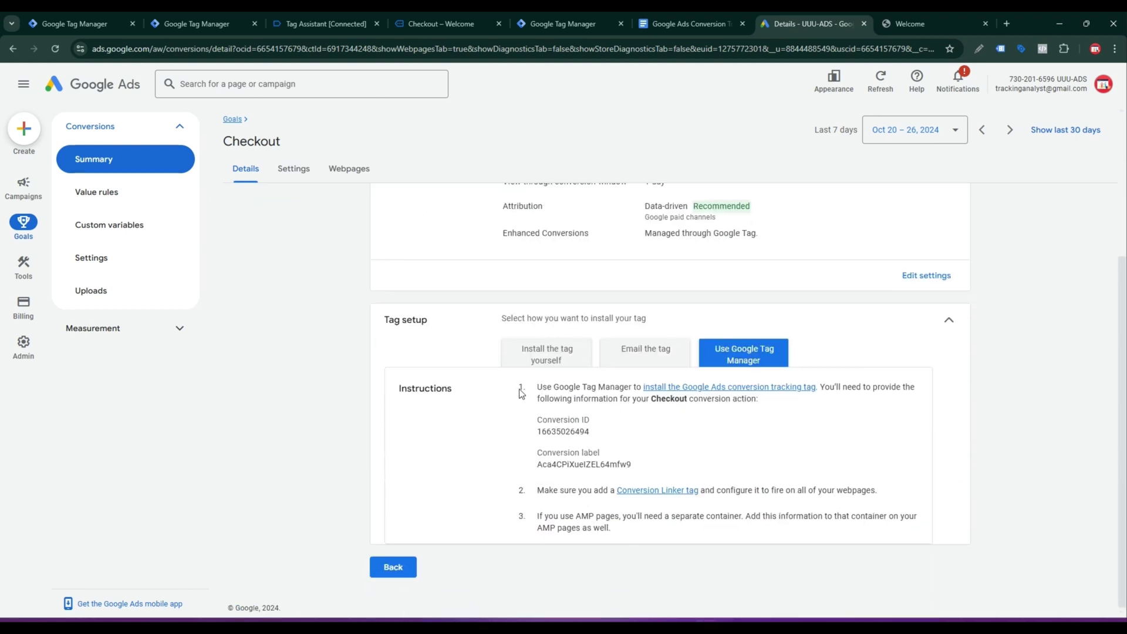
click(229, 12)
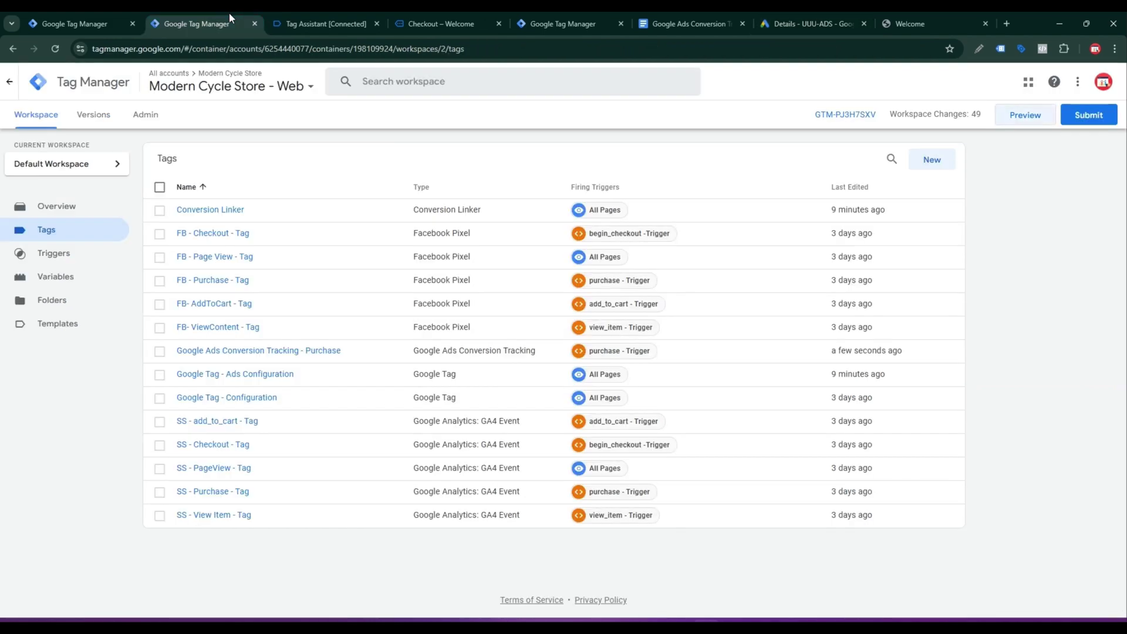
click(945, 162)
click(892, 166)
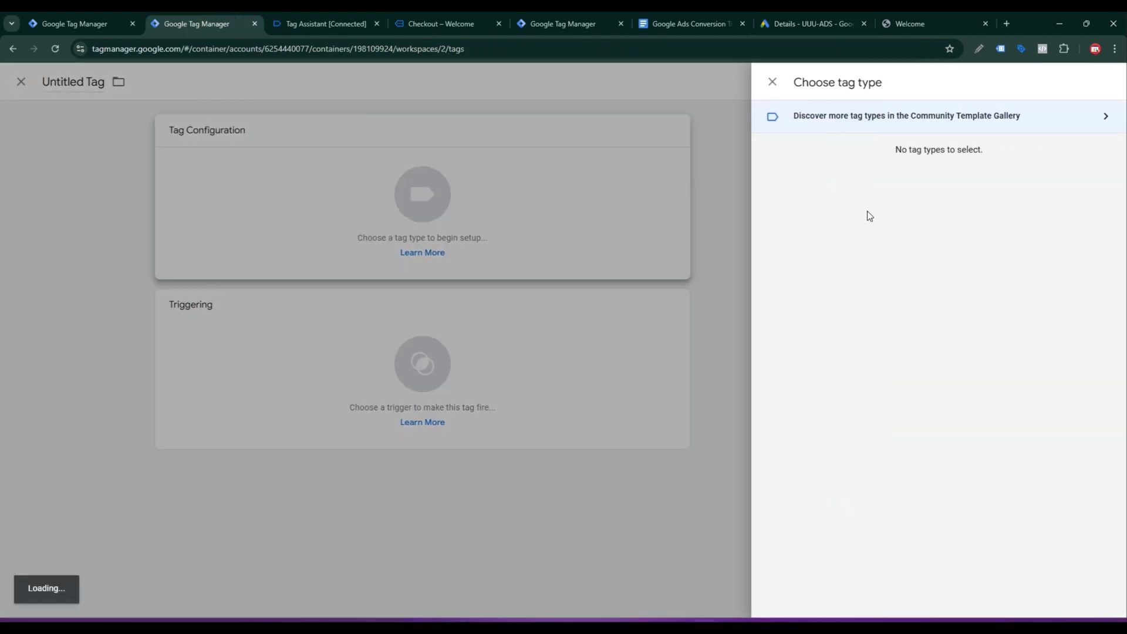
click(844, 220)
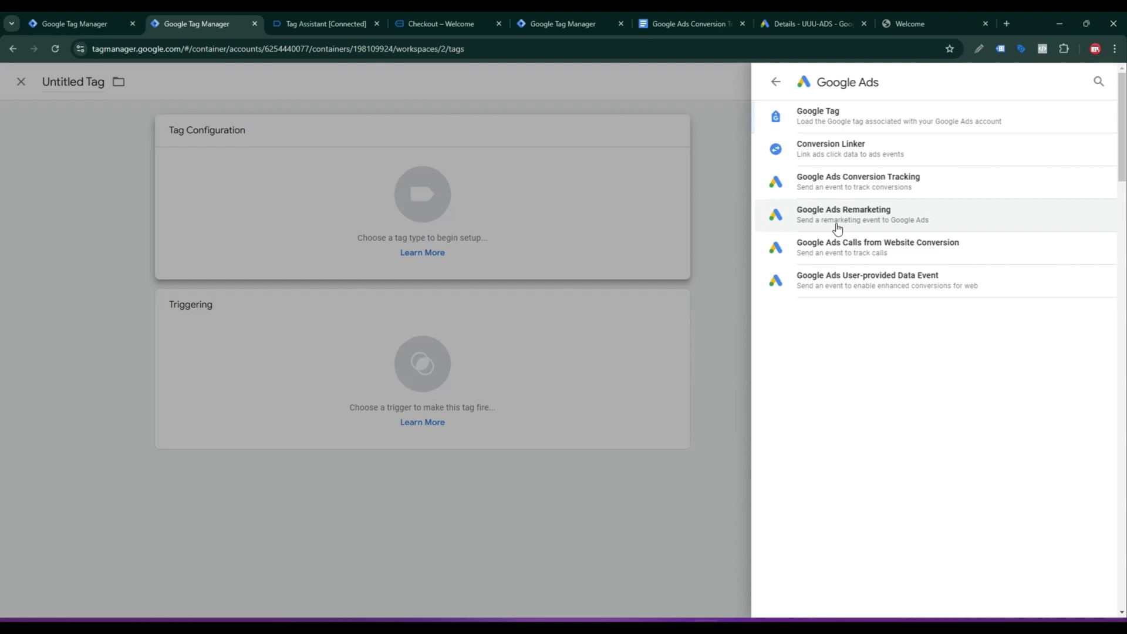
click(846, 191)
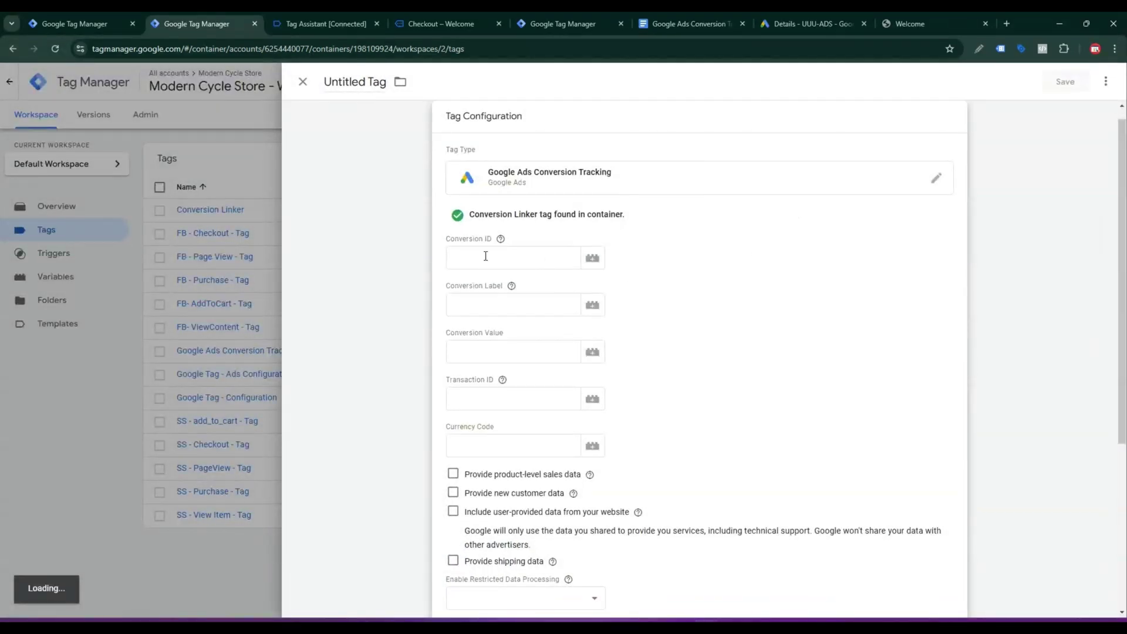
Step: Copy the Checkout action's conversion ID from Google Ads into the new tag's Conversion ID in Google Tag Manager
click(810, 24)
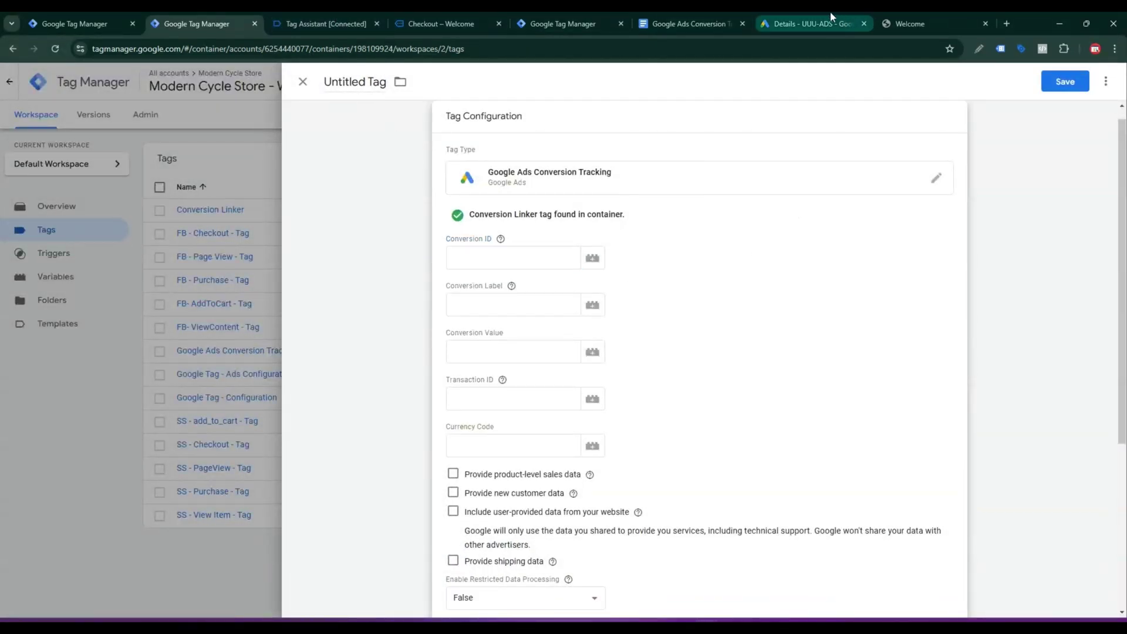
double_click(562, 432)
key(ctrl+c)
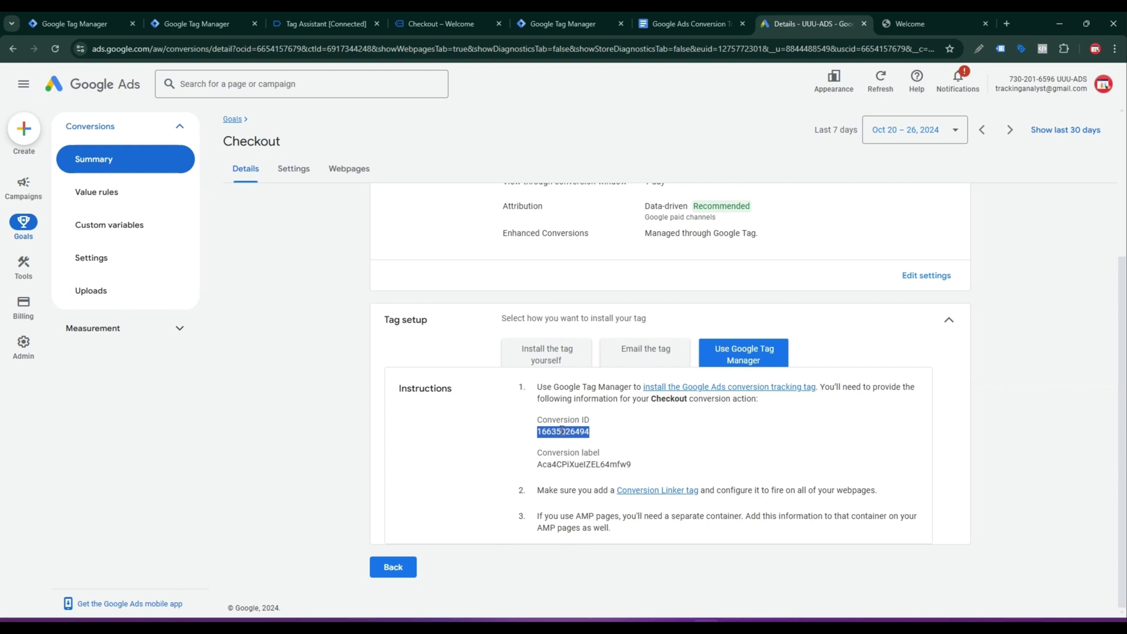
click(188, 23)
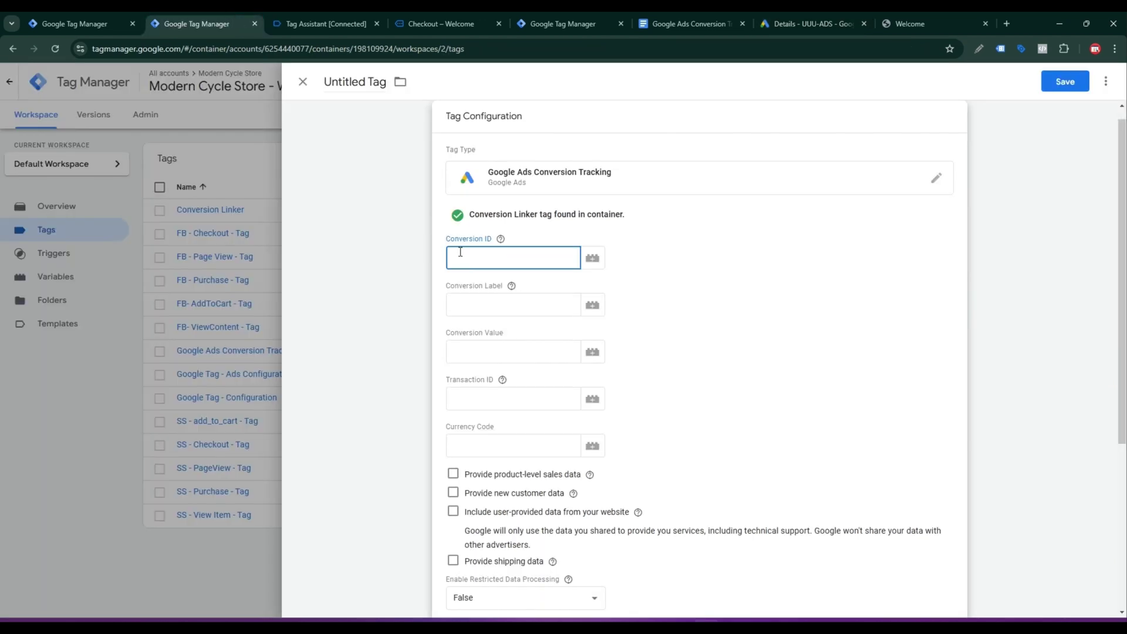
key(ctrl+v)
Step: Copy the Checkout action's conversion label from Google Ads into the new tag's Conversion Label in Google Tag Manager
click(480, 300)
click(803, 18)
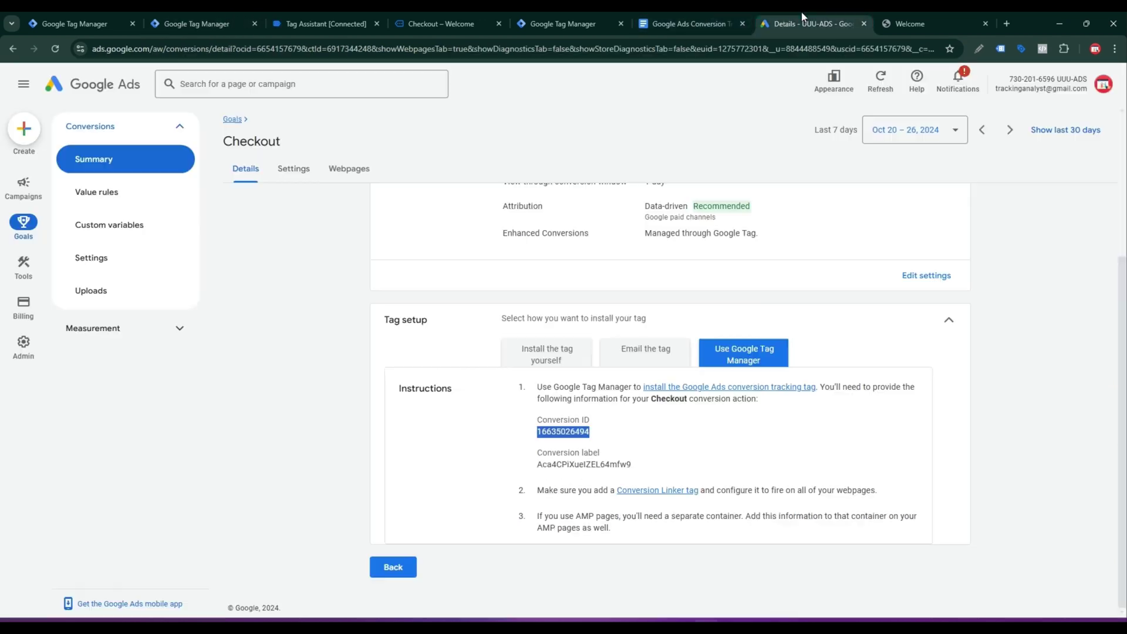
double_click(575, 465)
key(ctrl+c)
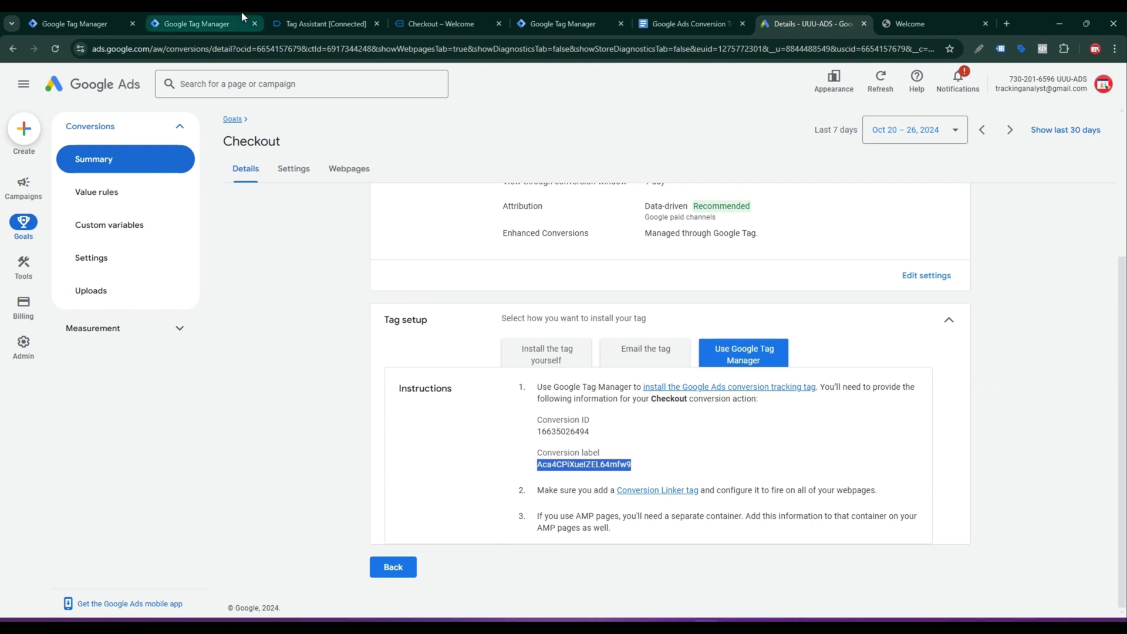
click(199, 23)
click(477, 298)
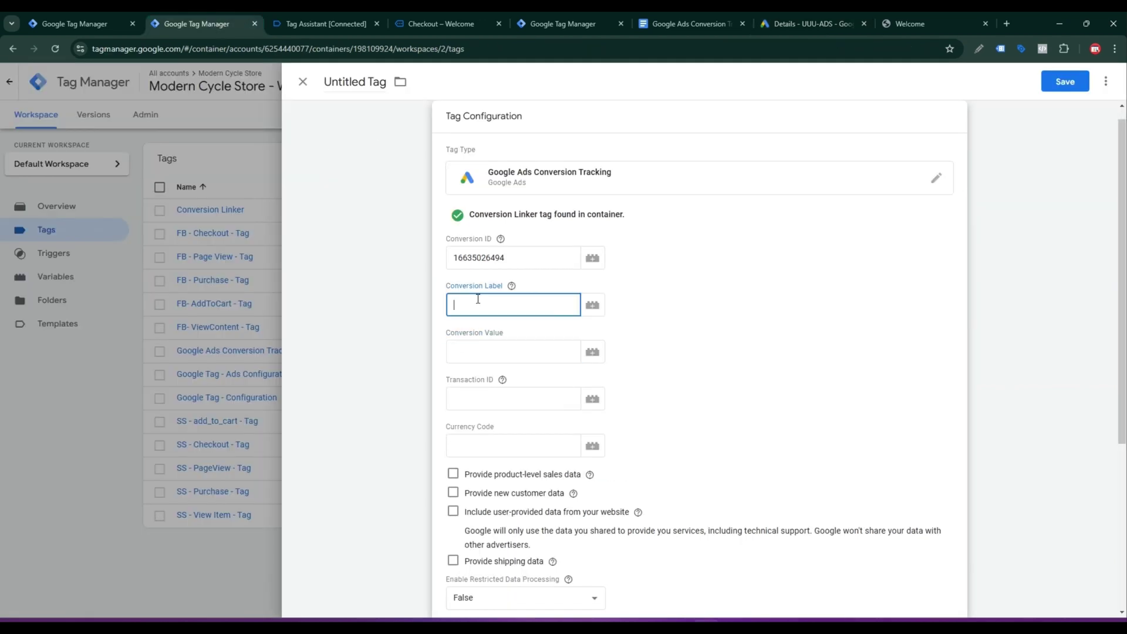
key(ctrl+v)
Step: Set the tag's Conversion Value to the dlv - Value data layer variable
click(594, 354)
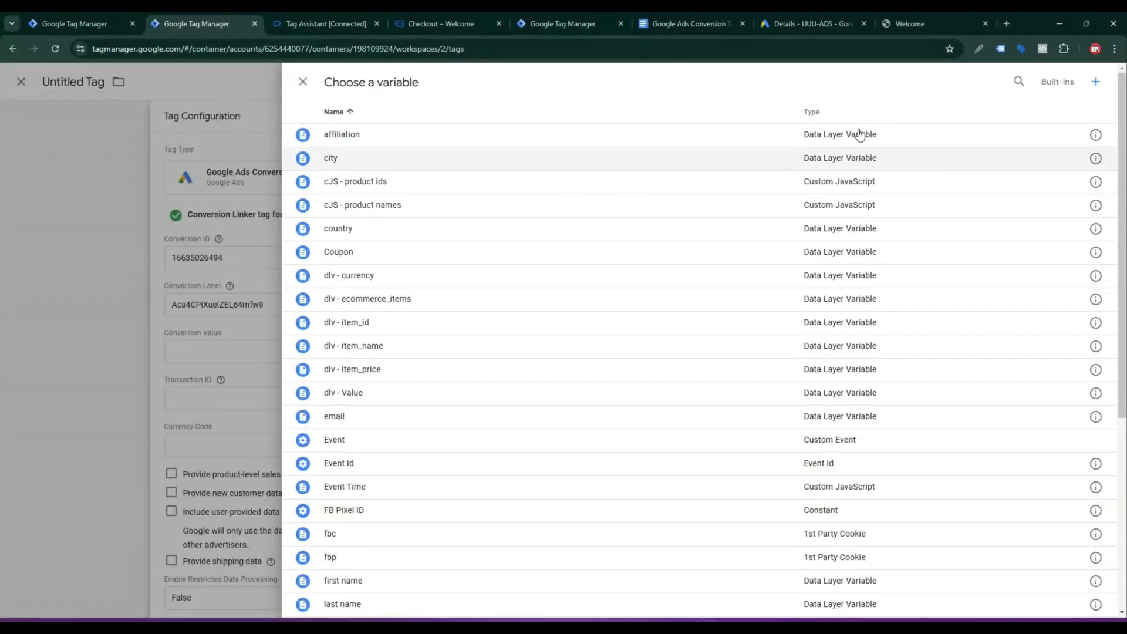
click(1019, 82)
text(b)
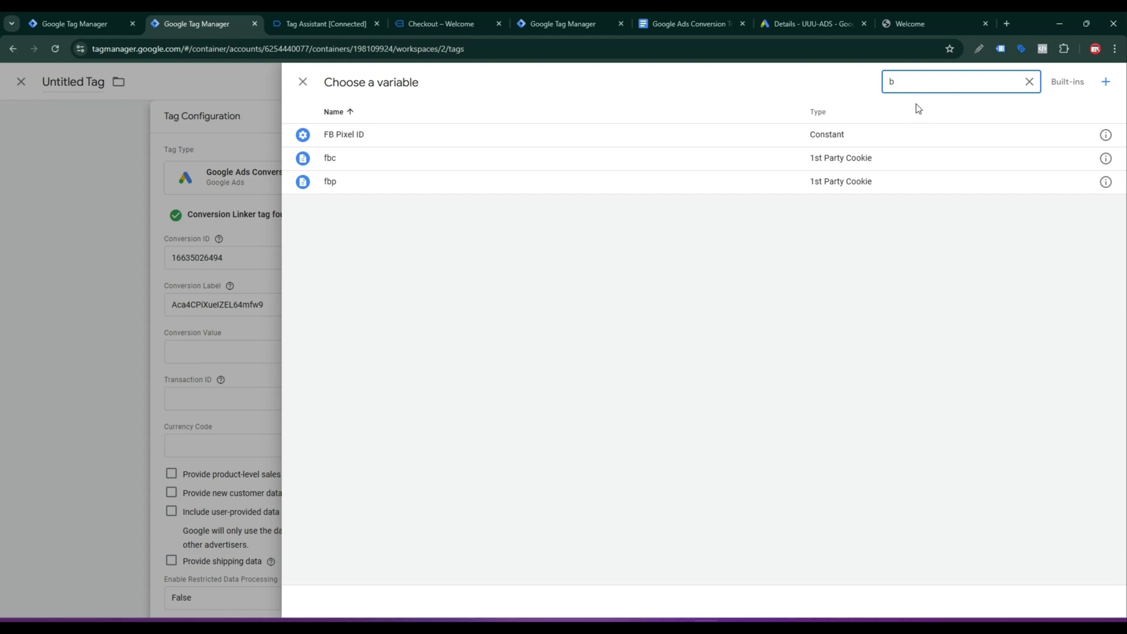
key(BackSpace)
text(v)
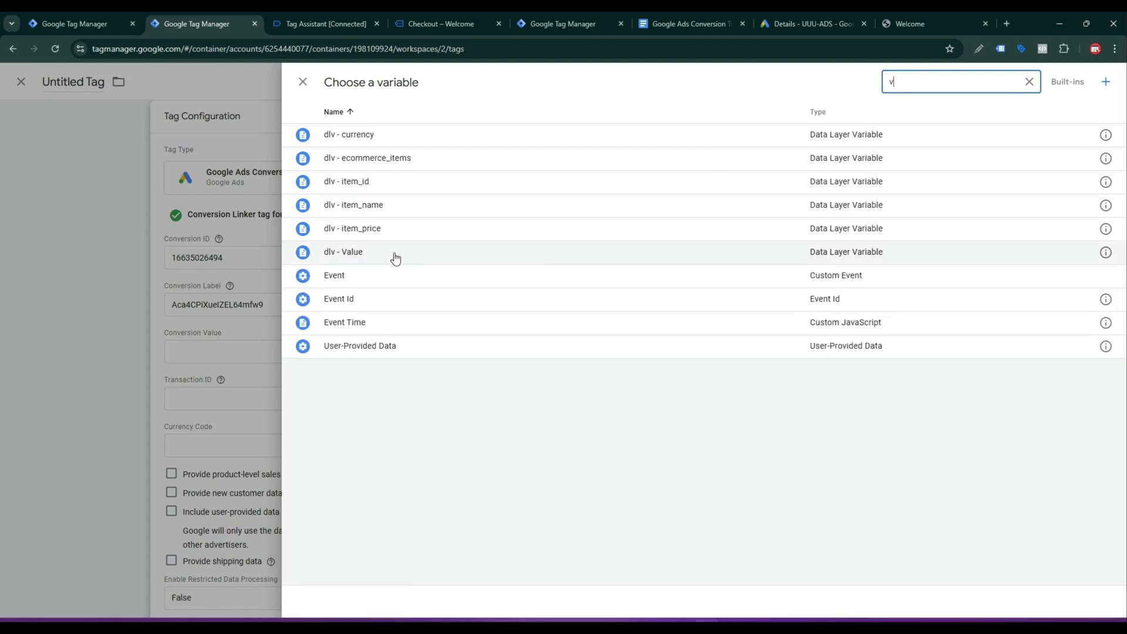
click(391, 253)
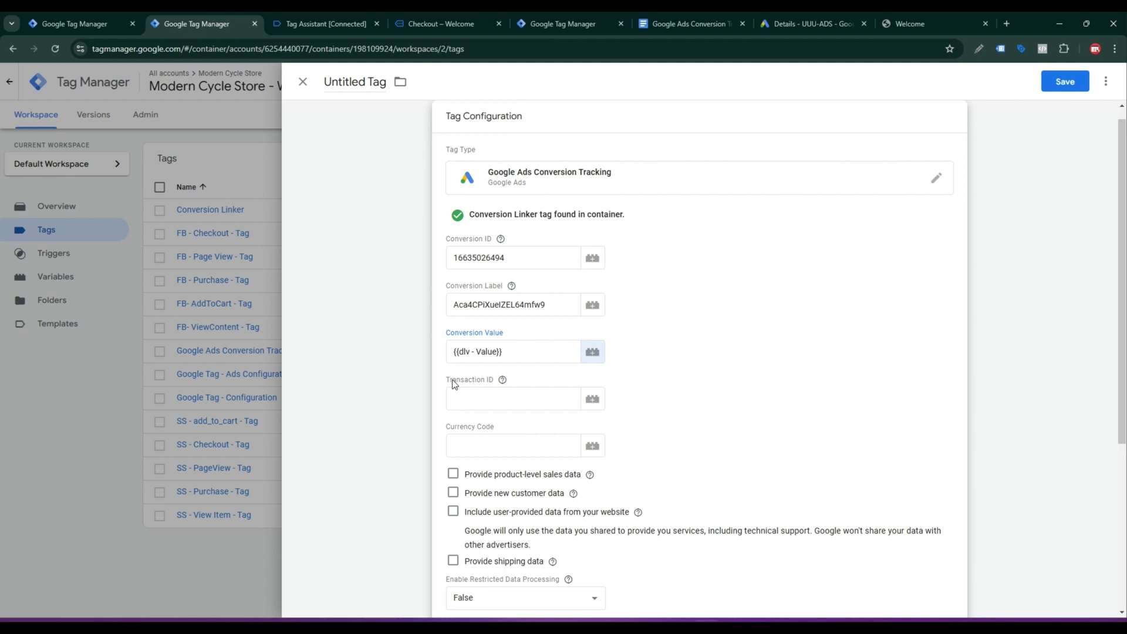
Step: Leave the Transaction ID empty and set the tag's Currency Code to the dlv - currency variable
drag(447, 380, 494, 388)
click(504, 453)
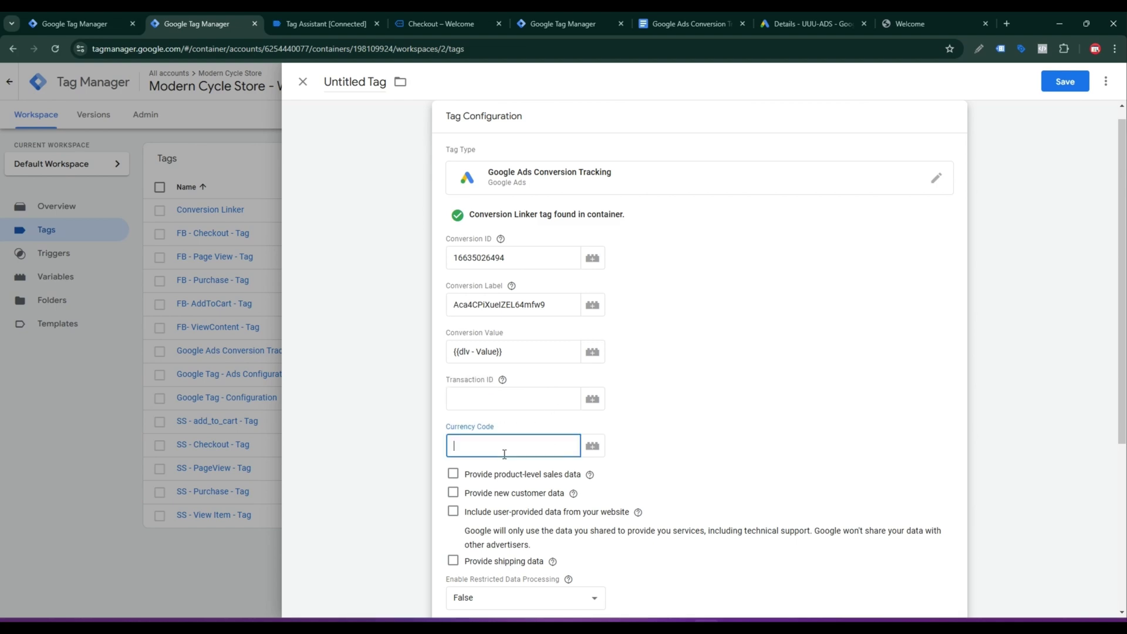
click(592, 452)
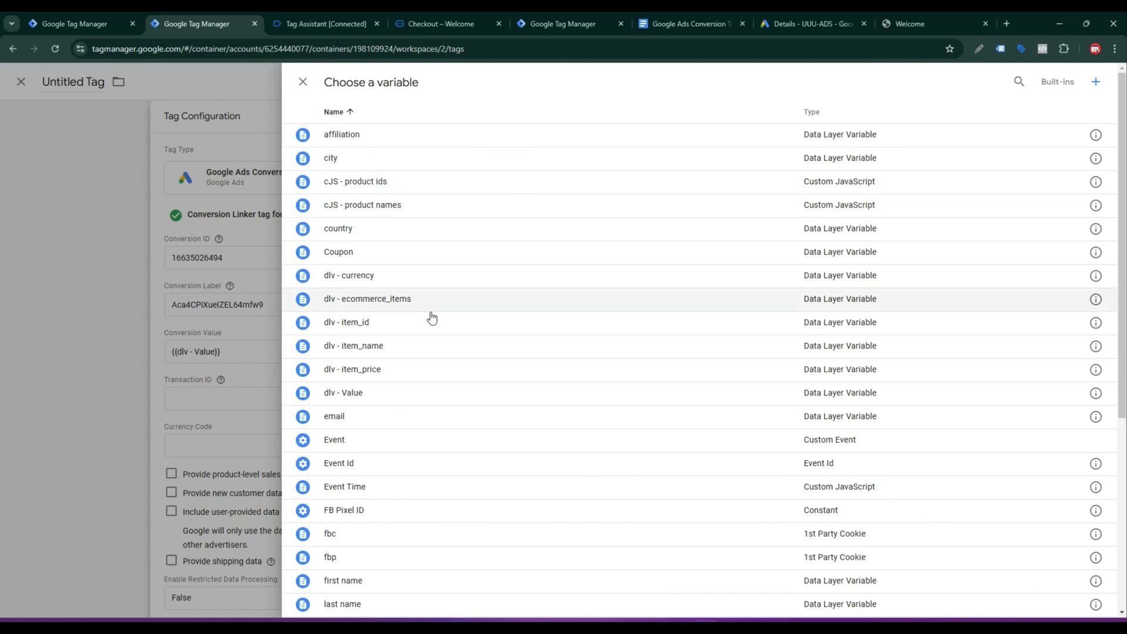
scroll(339, 251, down, 4)
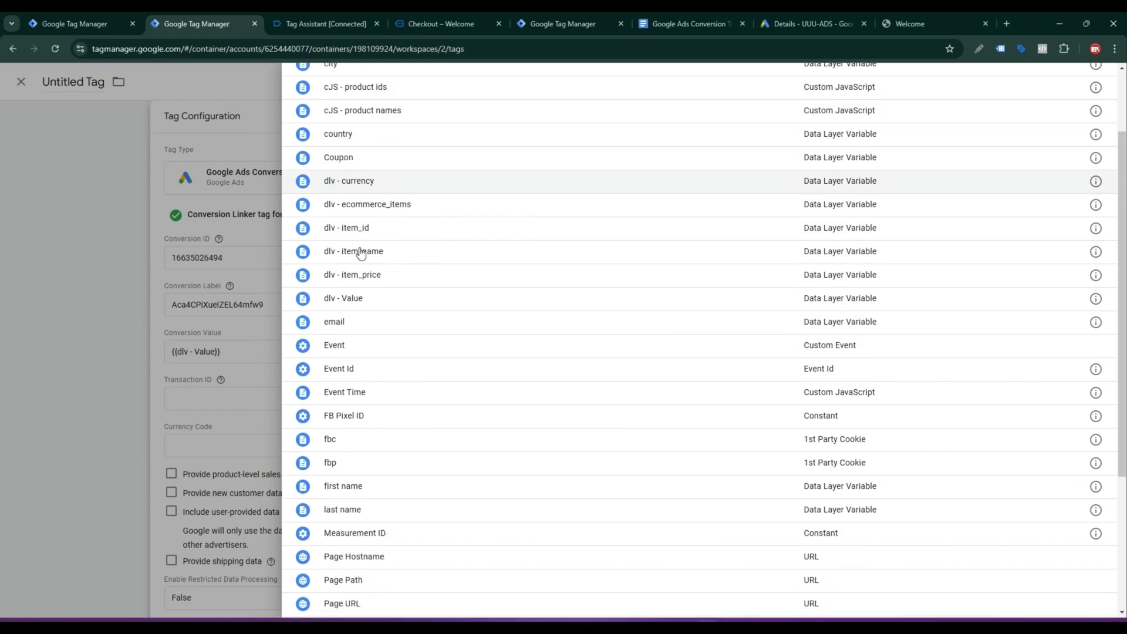
scroll(364, 531, down, 2)
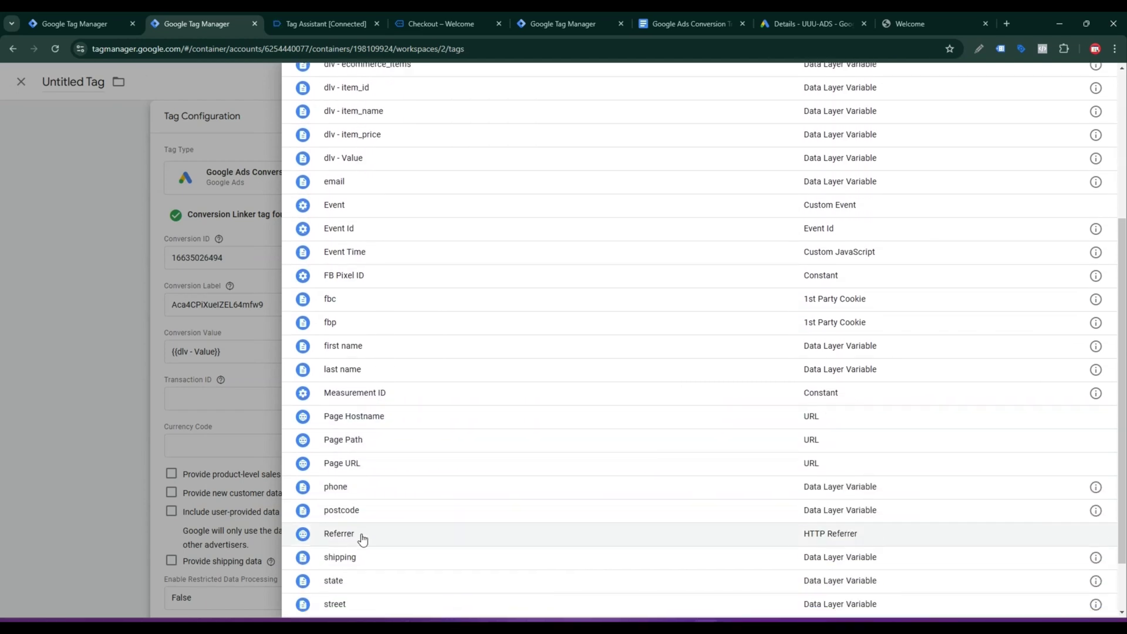
scroll(390, 513, up, 1)
scroll(390, 513, up, 5)
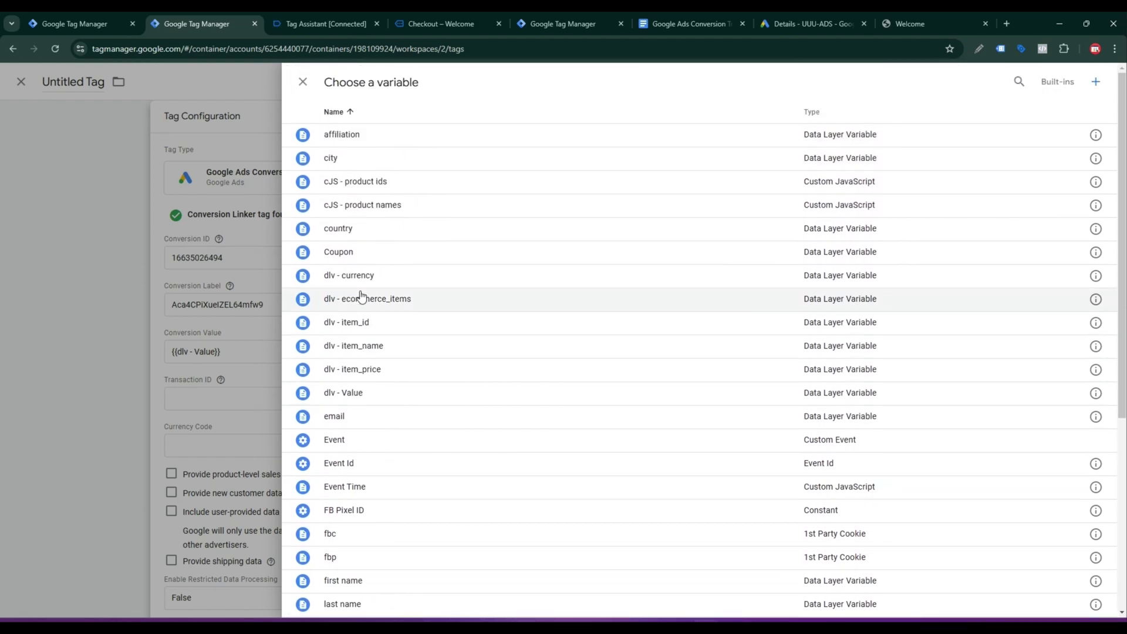
click(358, 274)
Step: Include user-provided data from the website in the tag, using the {{User-Provided Data}} variable
scroll(660, 469, down, 2)
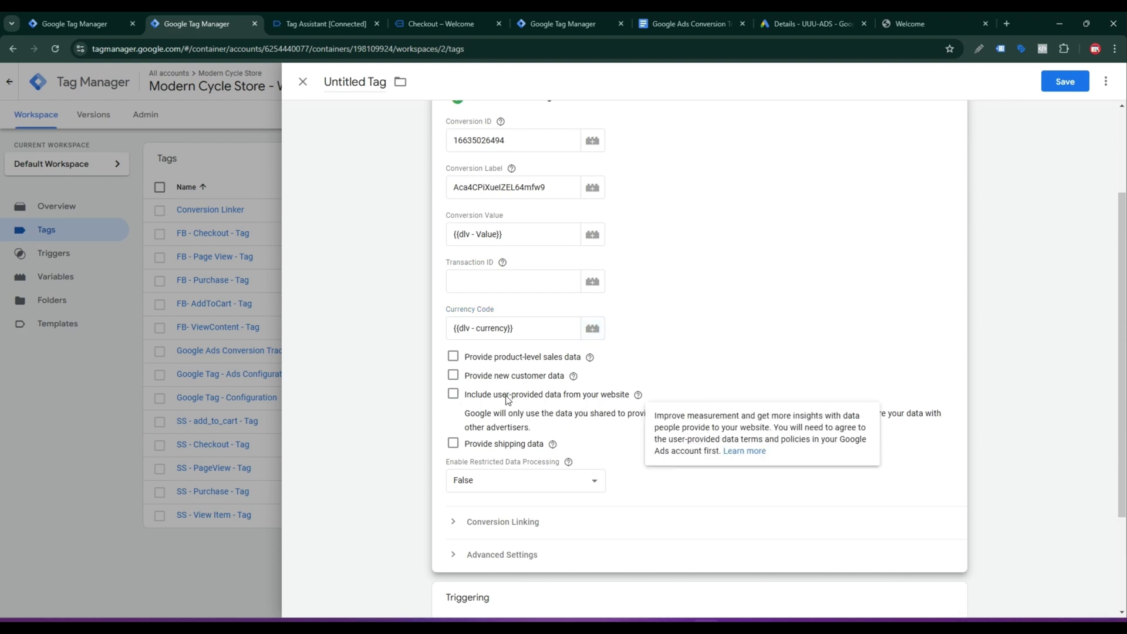
click(452, 394)
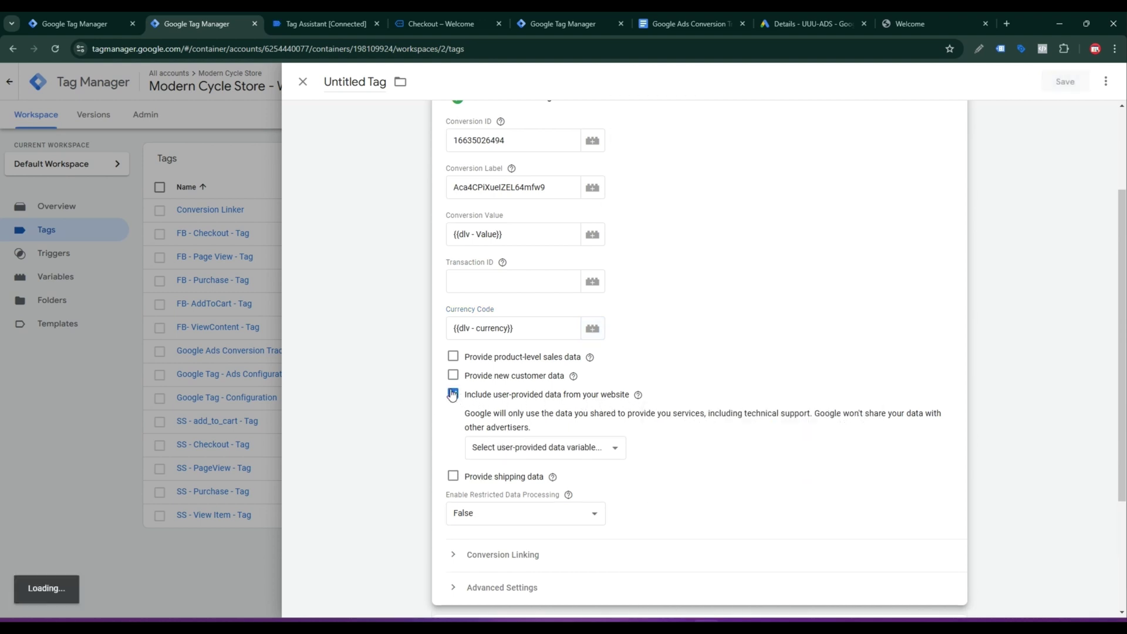
click(516, 447)
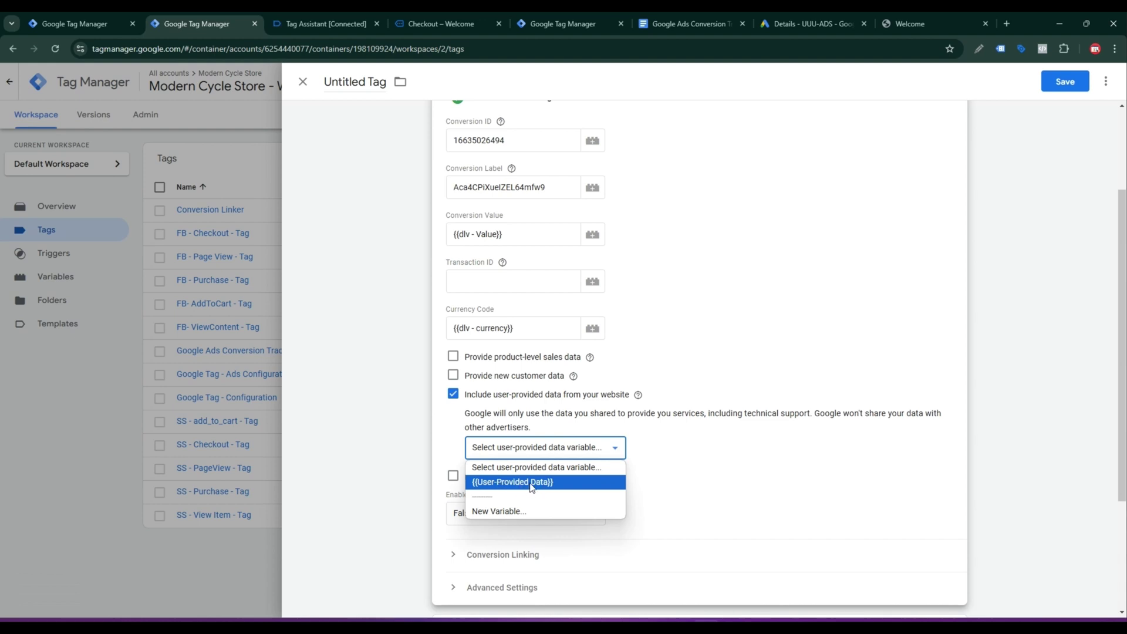
click(531, 483)
Step: Add the begin_checkout -Trigger custom event as the tag's firing trigger
scroll(637, 446, down, 3)
click(699, 470)
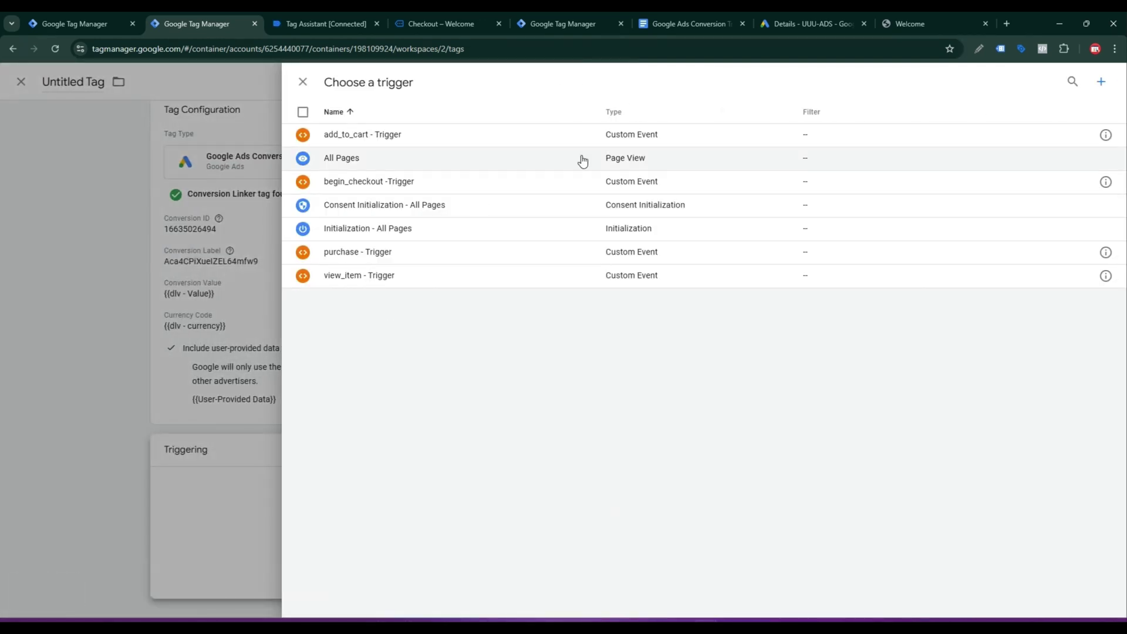
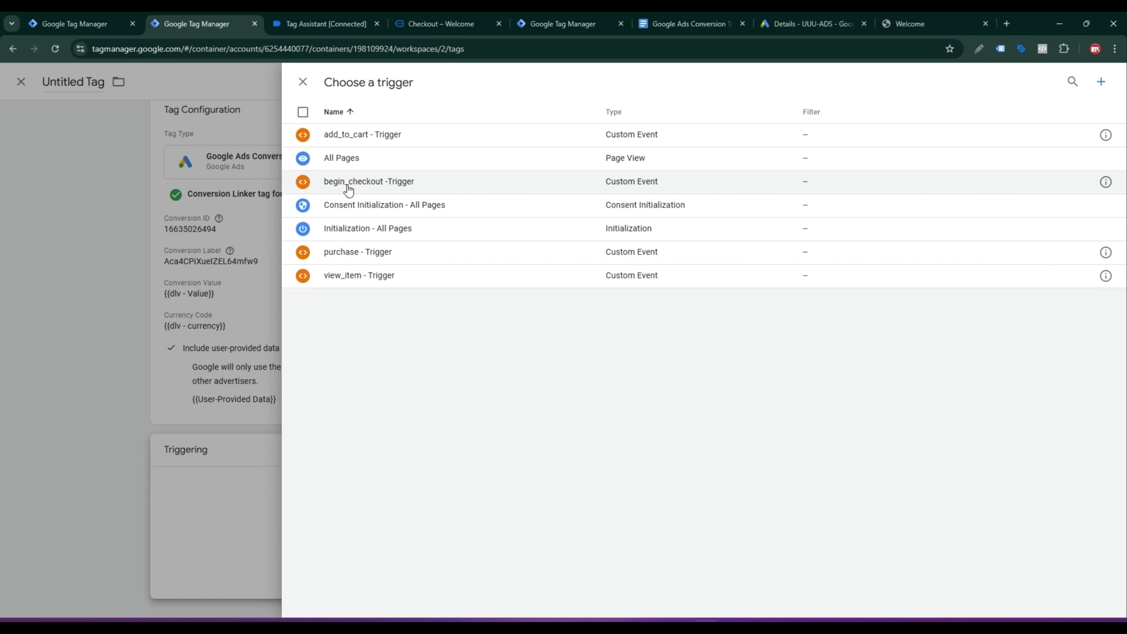
click(401, 185)
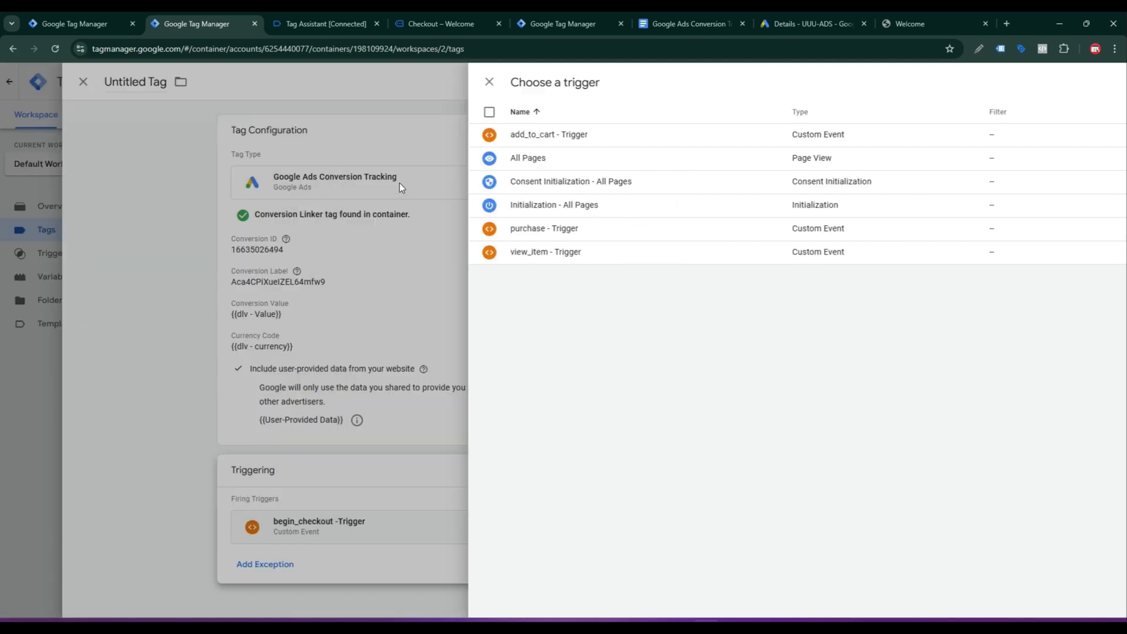
Step: Save the tag under the name Google Ads Conversion Tracking - Cherckout
click(1064, 83)
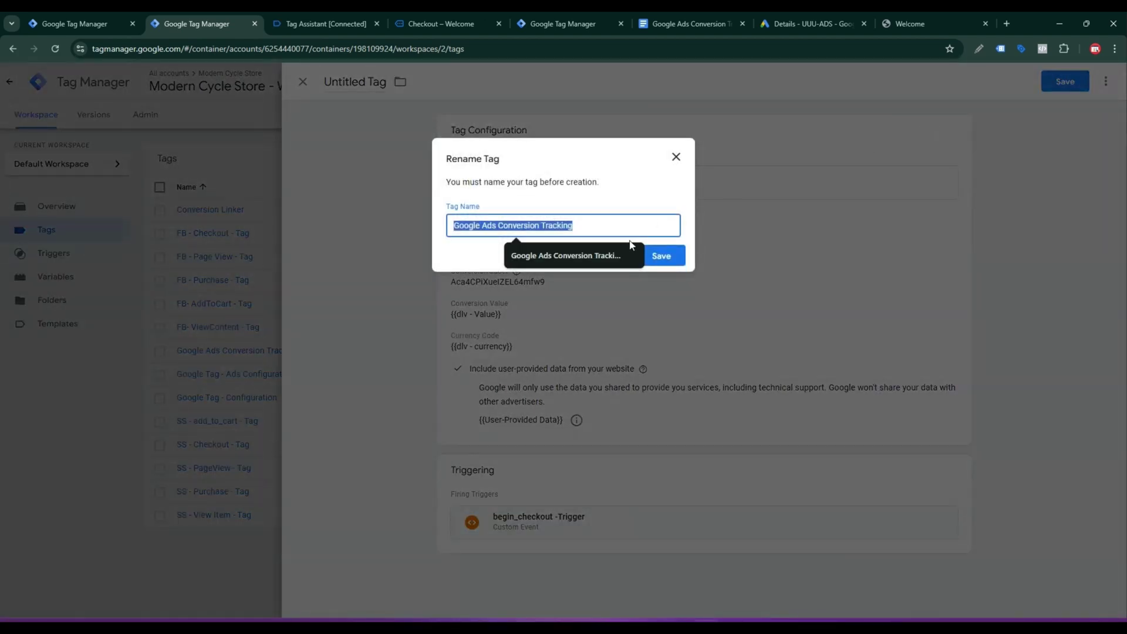
key(End)
text(- Purchase)
drag(579, 225, 639, 228)
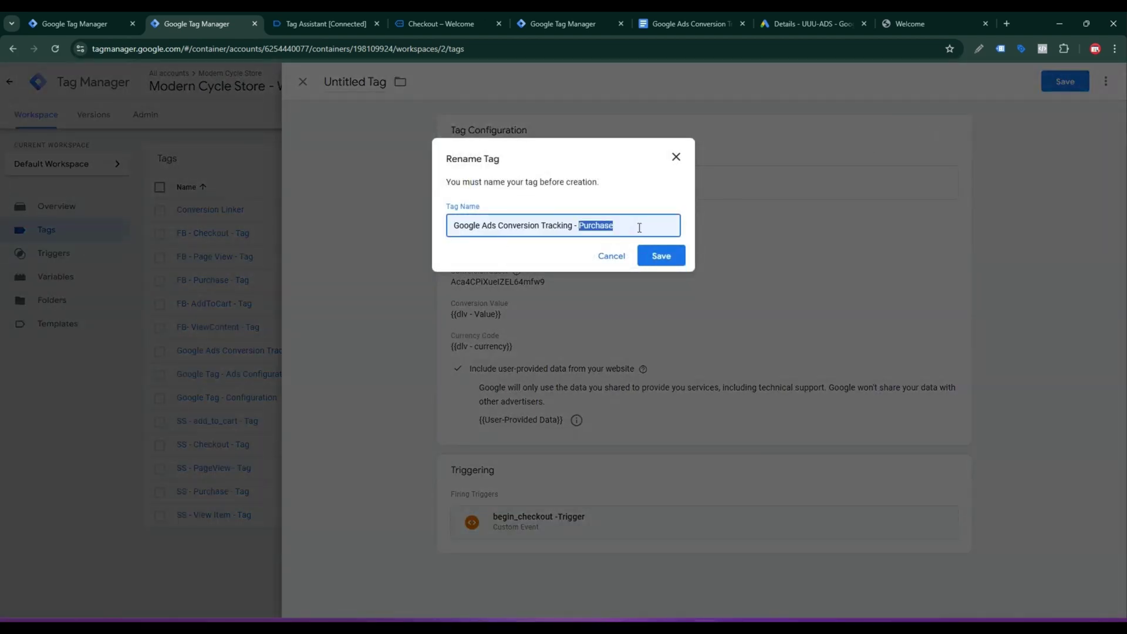
text(Cherckout)
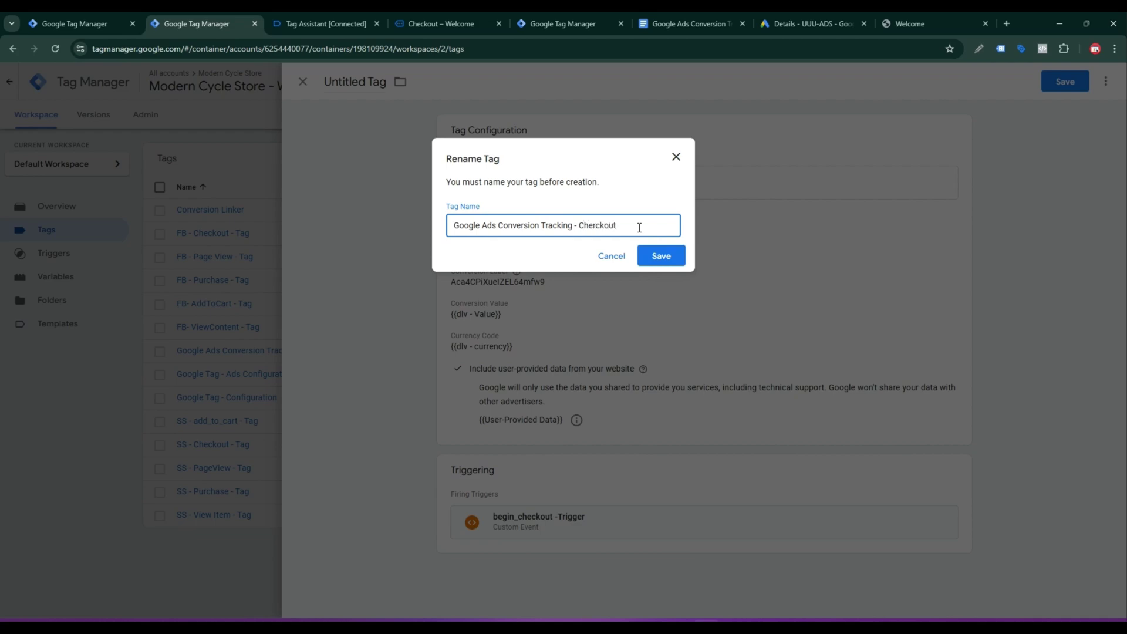
click(661, 255)
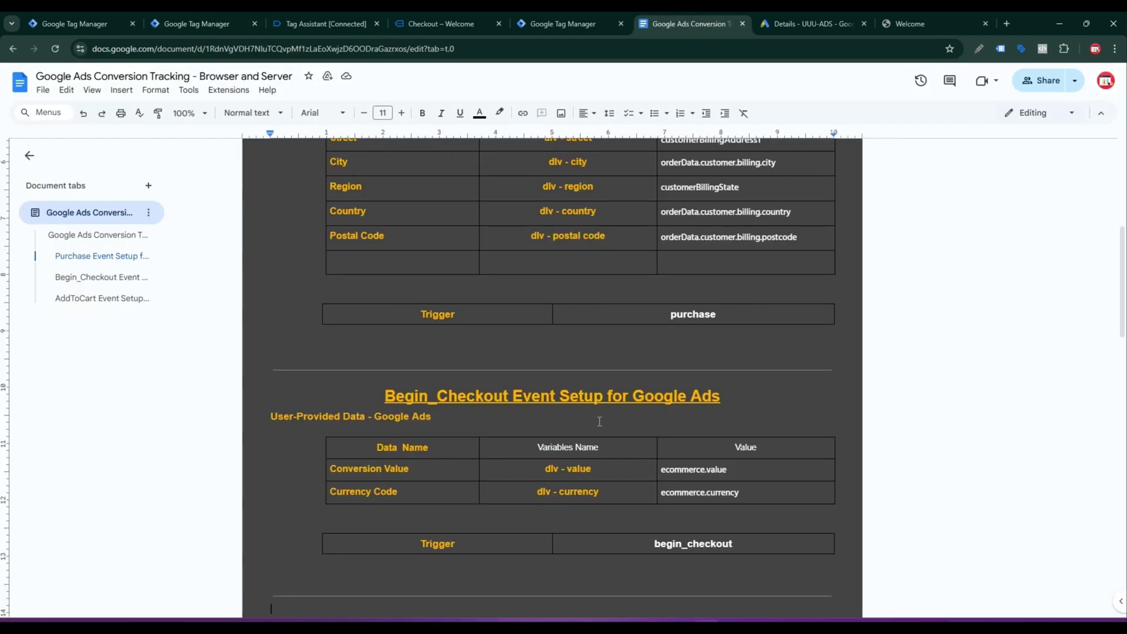
Step: Review the AddToCart Event Setup section in the Google Docs conversion tracking document
scroll(599, 421, down, 4)
click(404, 407)
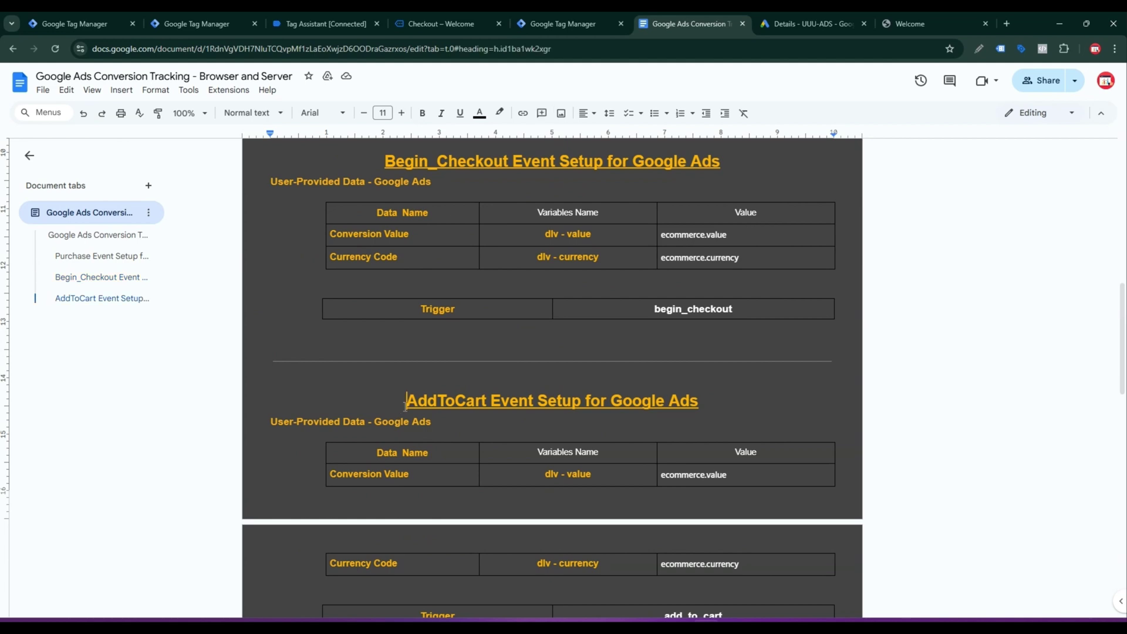
drag(405, 405, 510, 410)
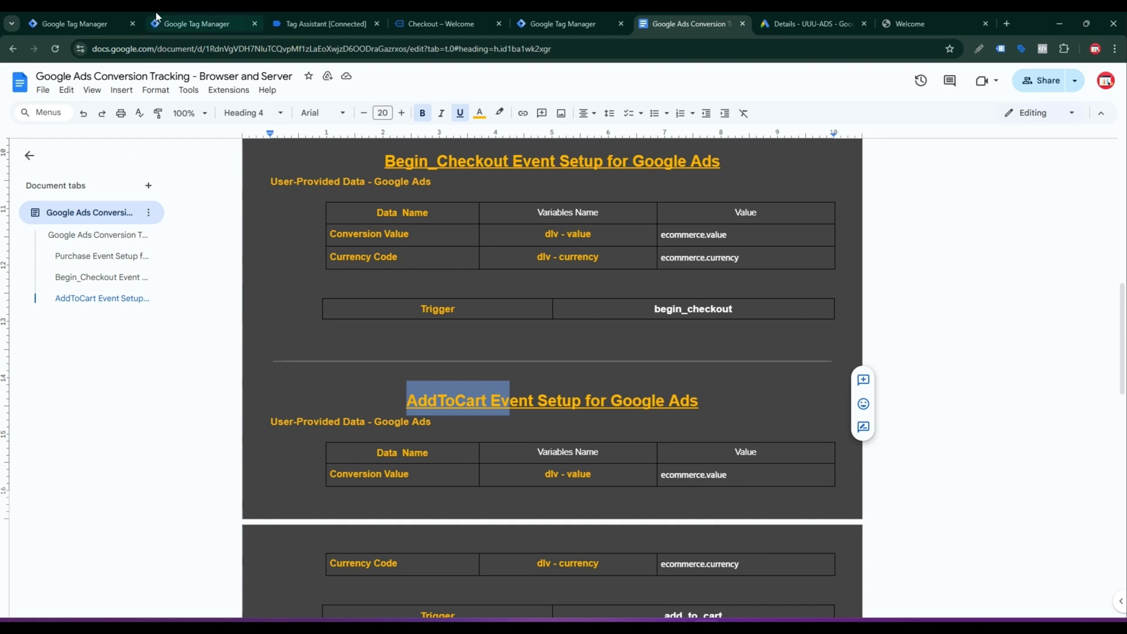
Step: Switch to Google Ads, finish the previous conversion setup and start a new conversion action for a website
click(775, 22)
click(395, 564)
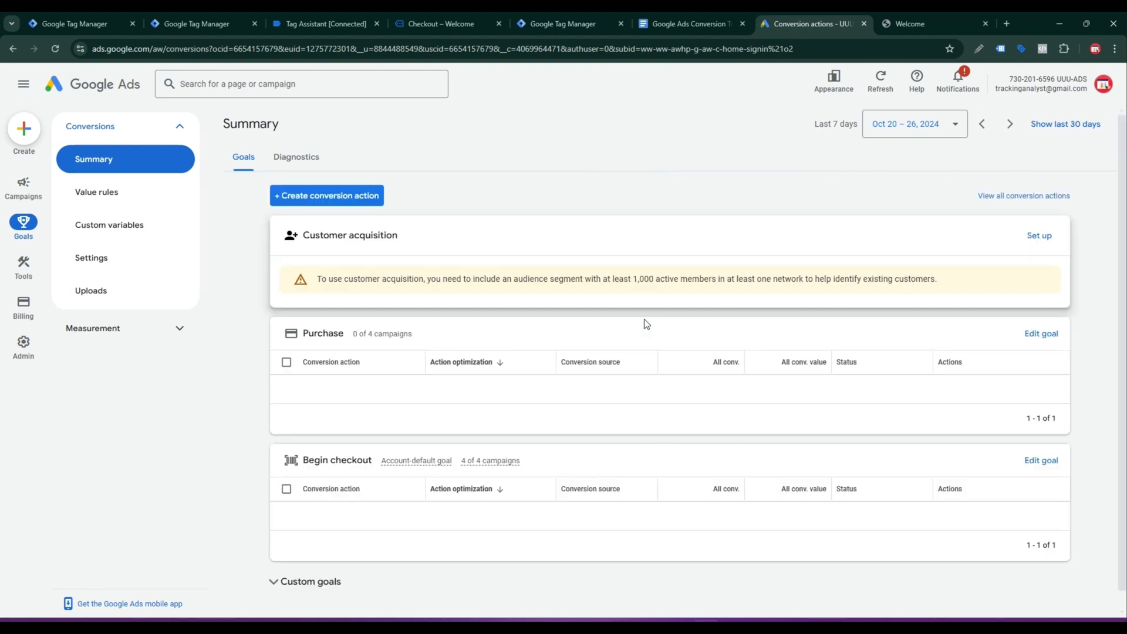
click(368, 197)
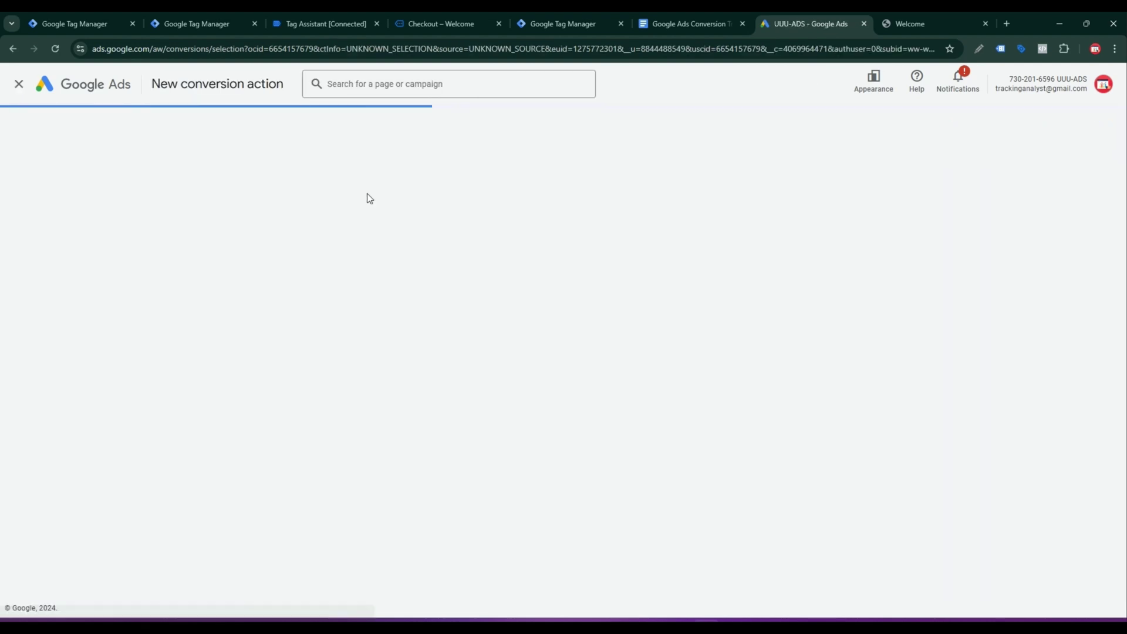
click(332, 270)
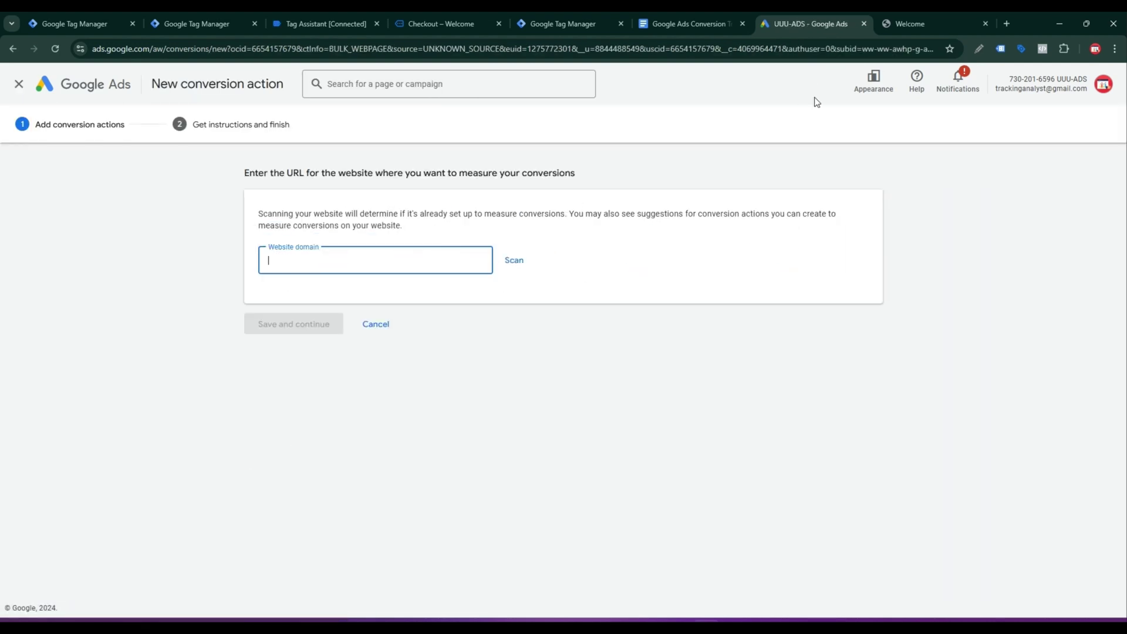
click(907, 24)
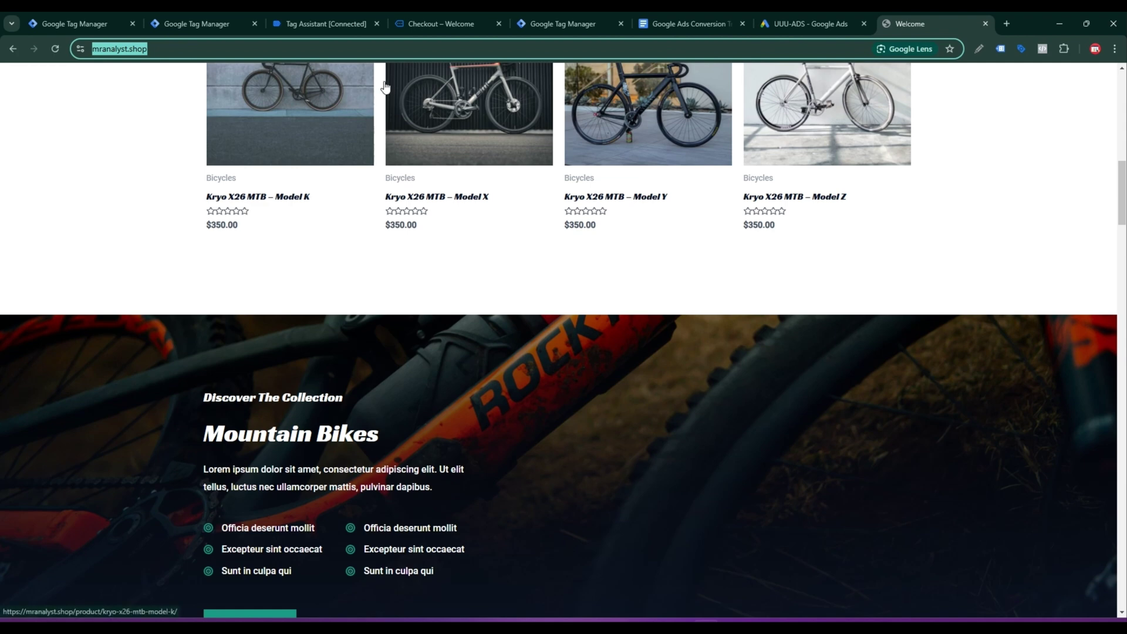
key(ctrl+shift+Tab)
text(https://mranalyst.shop/)
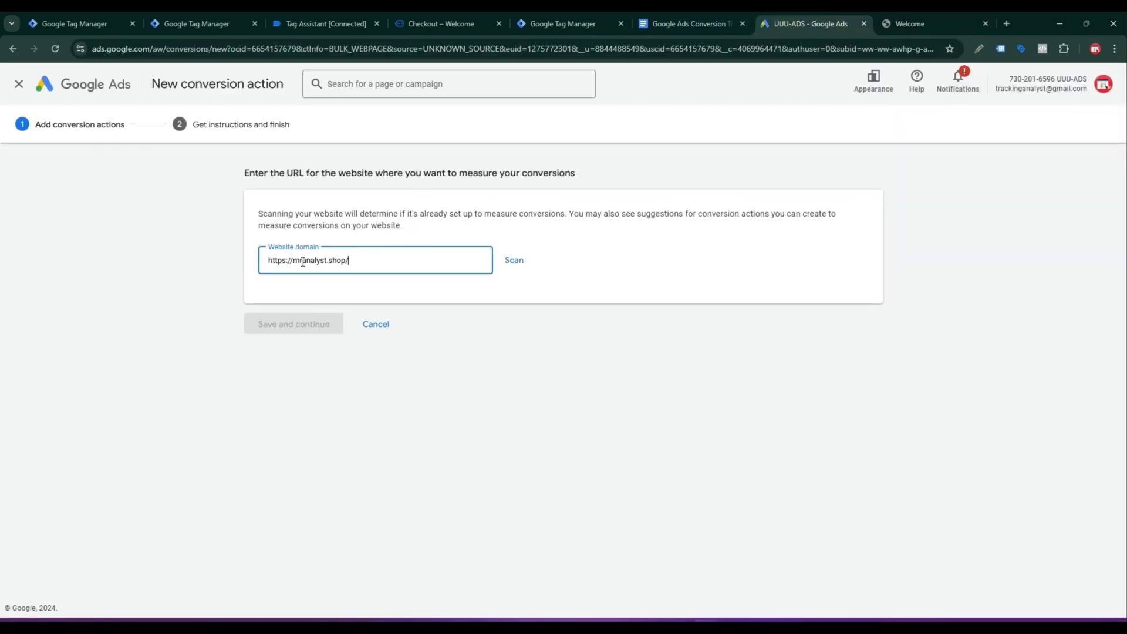
click(525, 262)
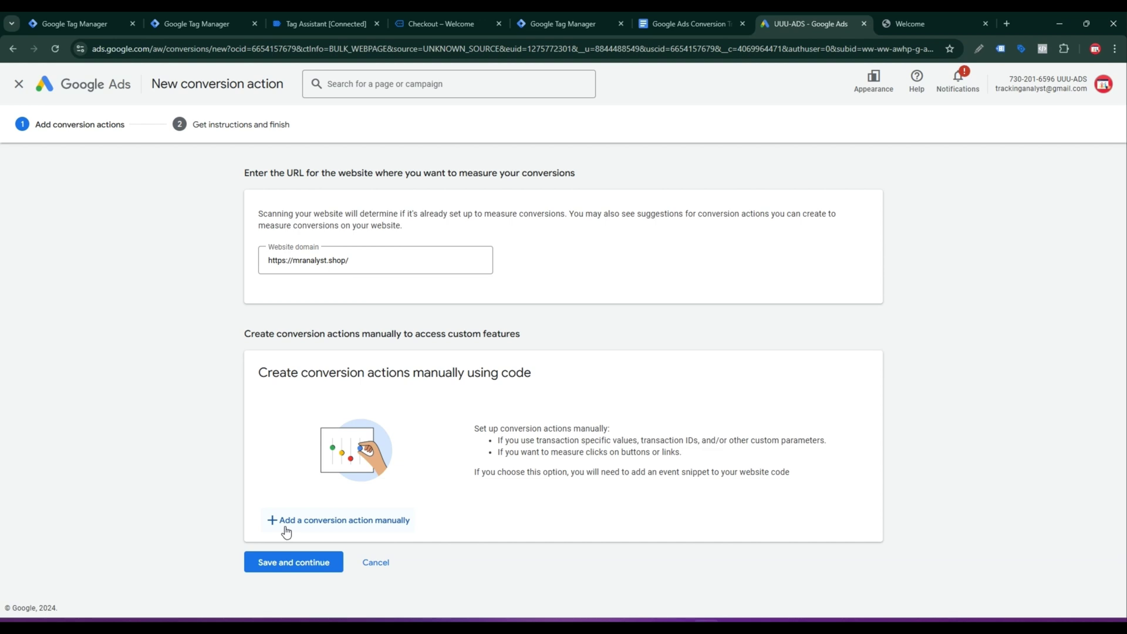
Step: Manually add a conversion action with the Add to cart goal category, named Add To Cart, keeping the default value and count settings
click(306, 530)
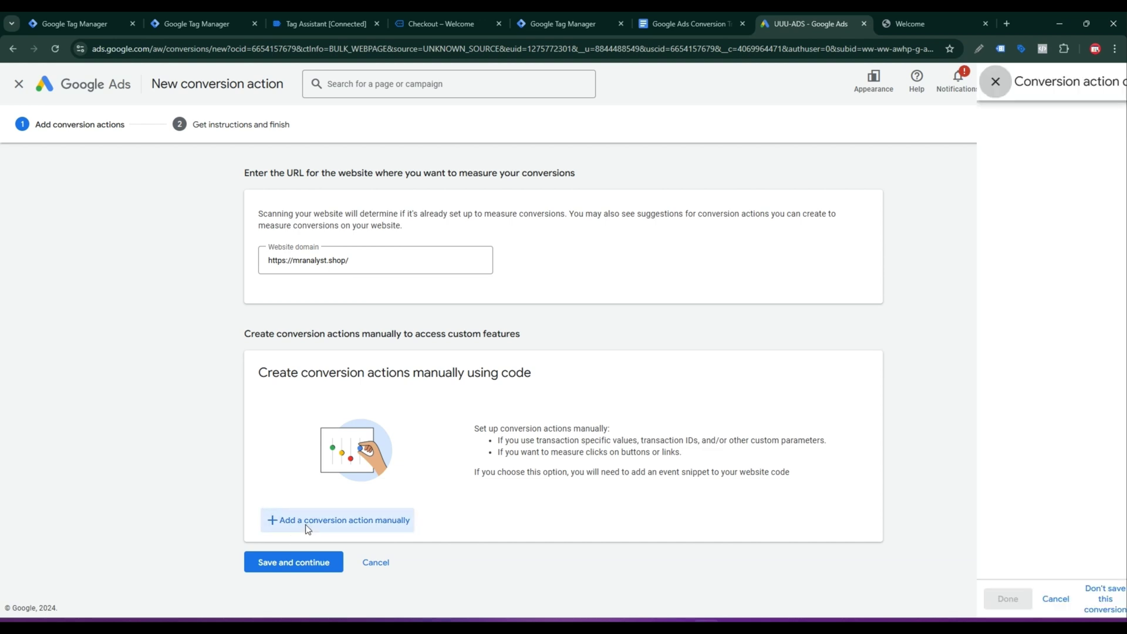
click(569, 237)
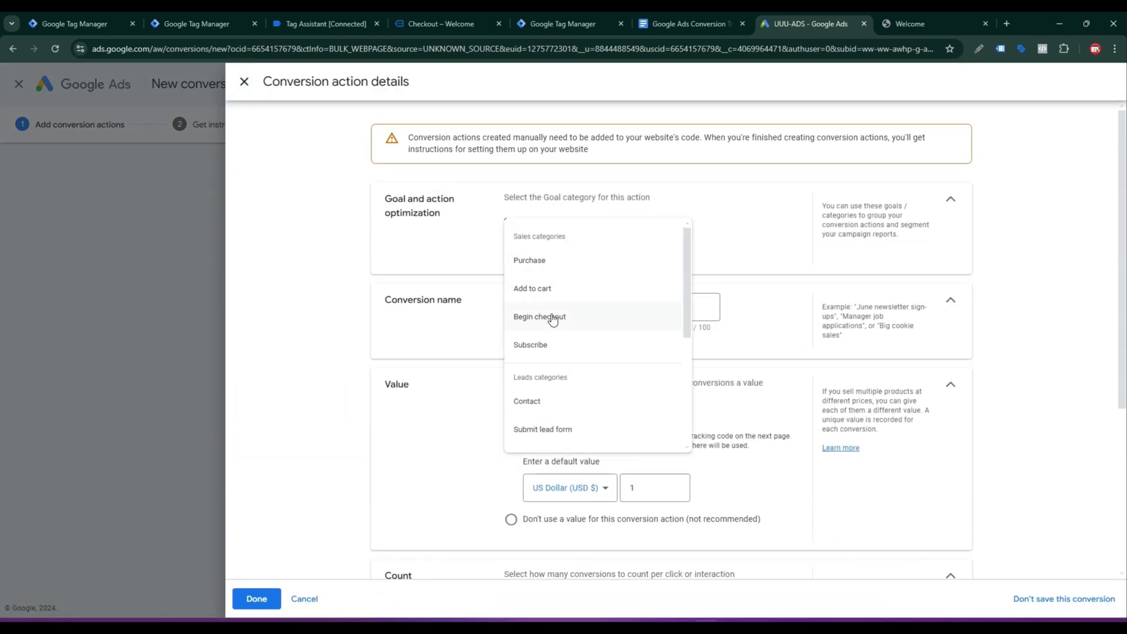
click(543, 292)
click(547, 347)
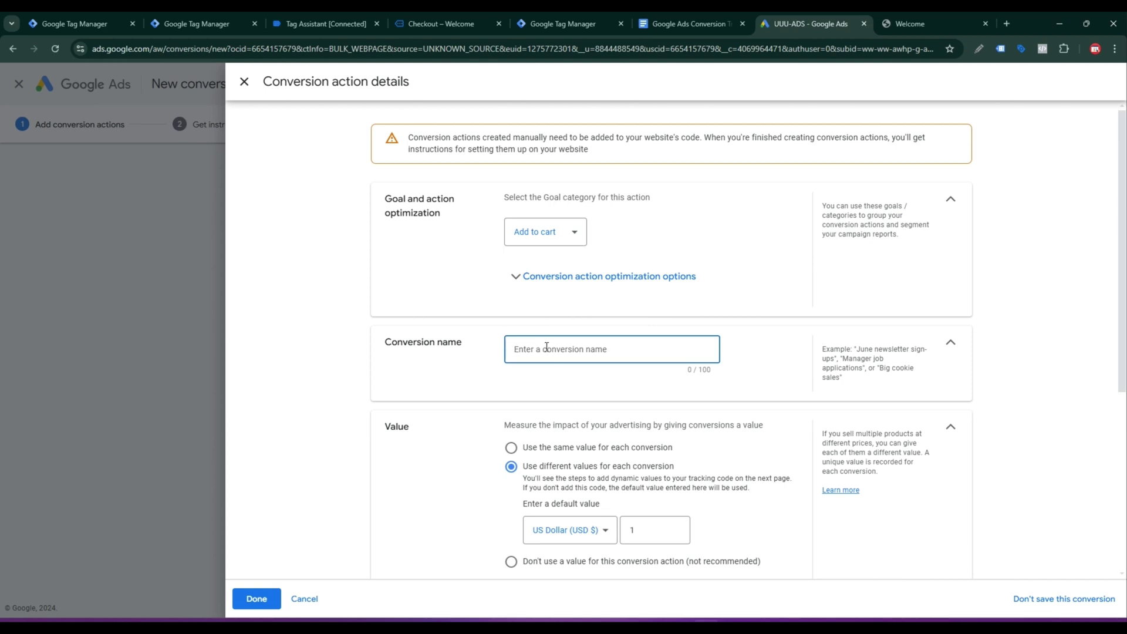
text(Add To Cart)
scroll(629, 372, down, 4)
scroll(735, 406, down, 1)
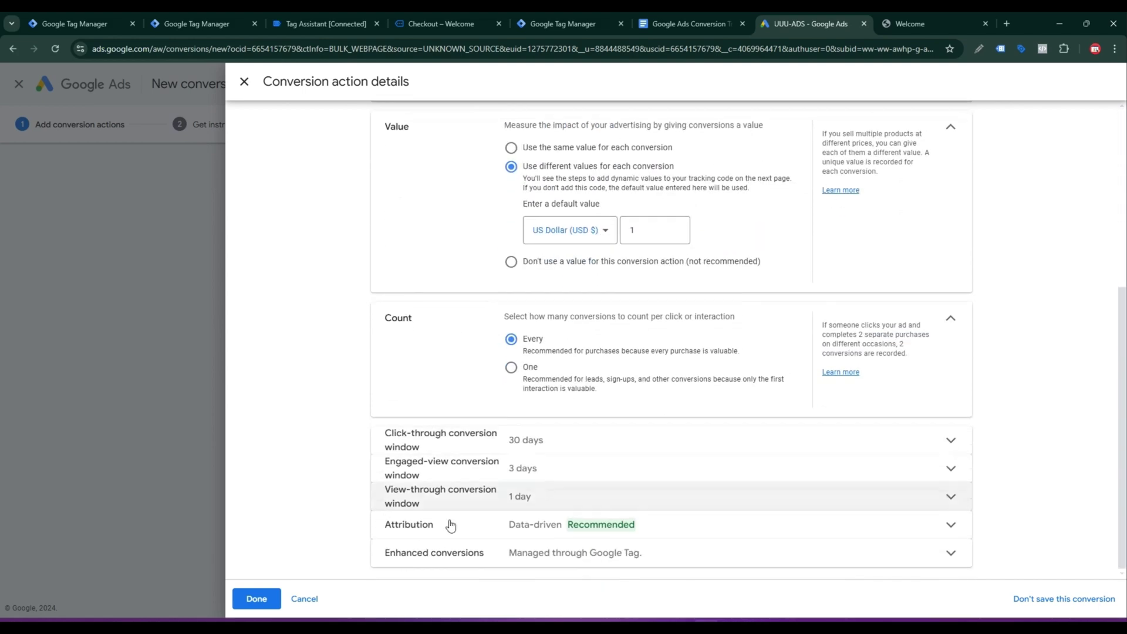
click(256, 599)
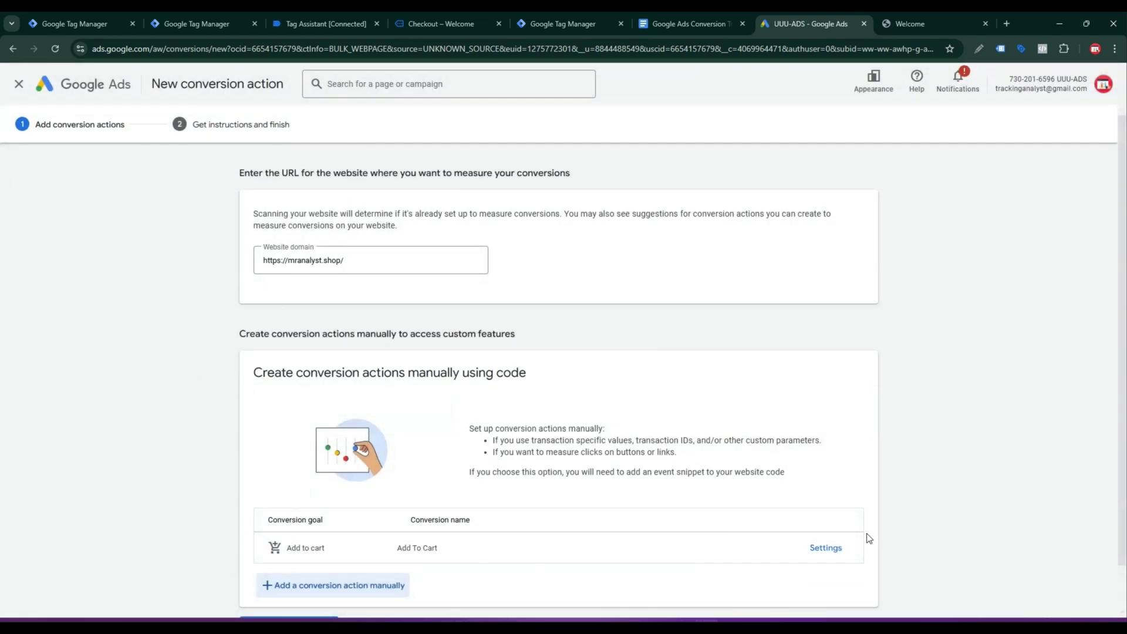
Step: Save the Add To Cart conversion action and show its Google Tag Manager setup instructions
scroll(763, 525, down, 1)
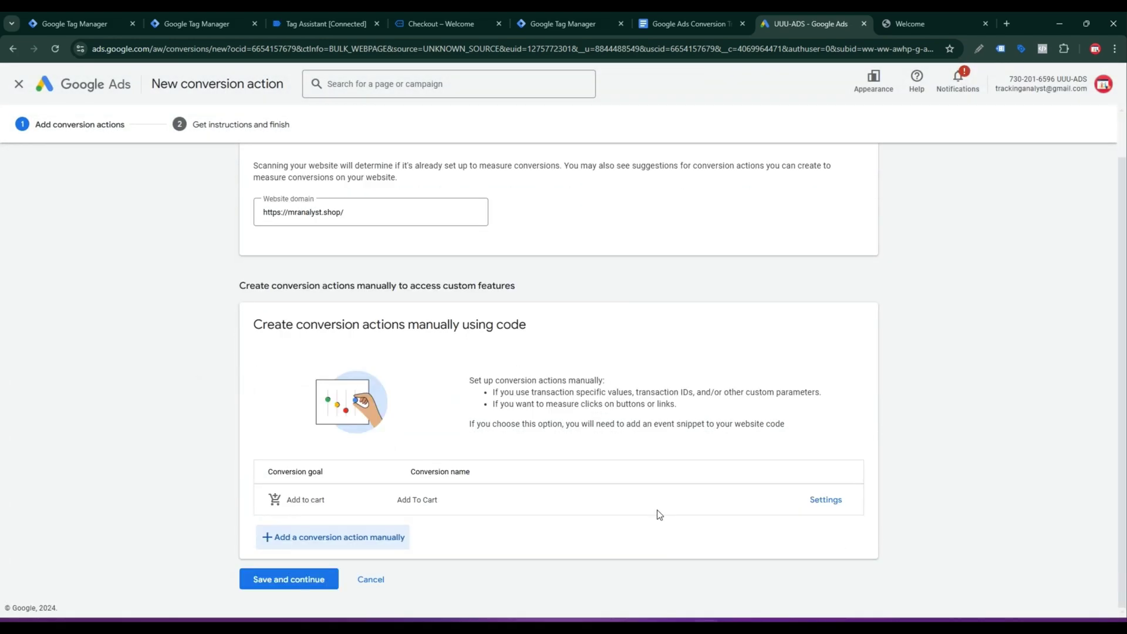
click(281, 584)
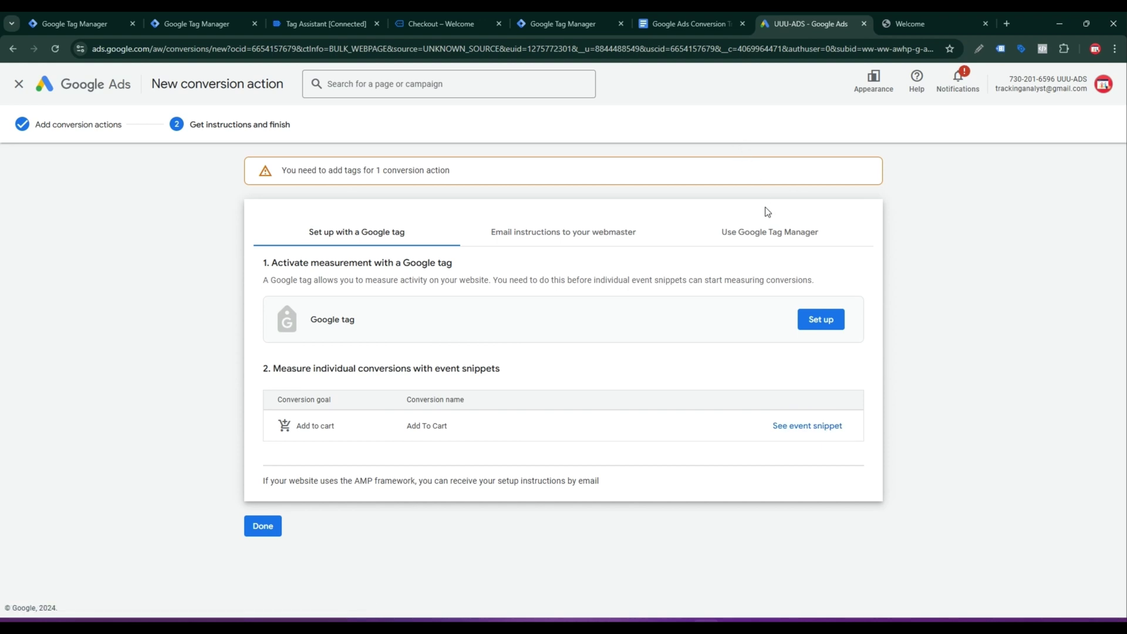
click(768, 228)
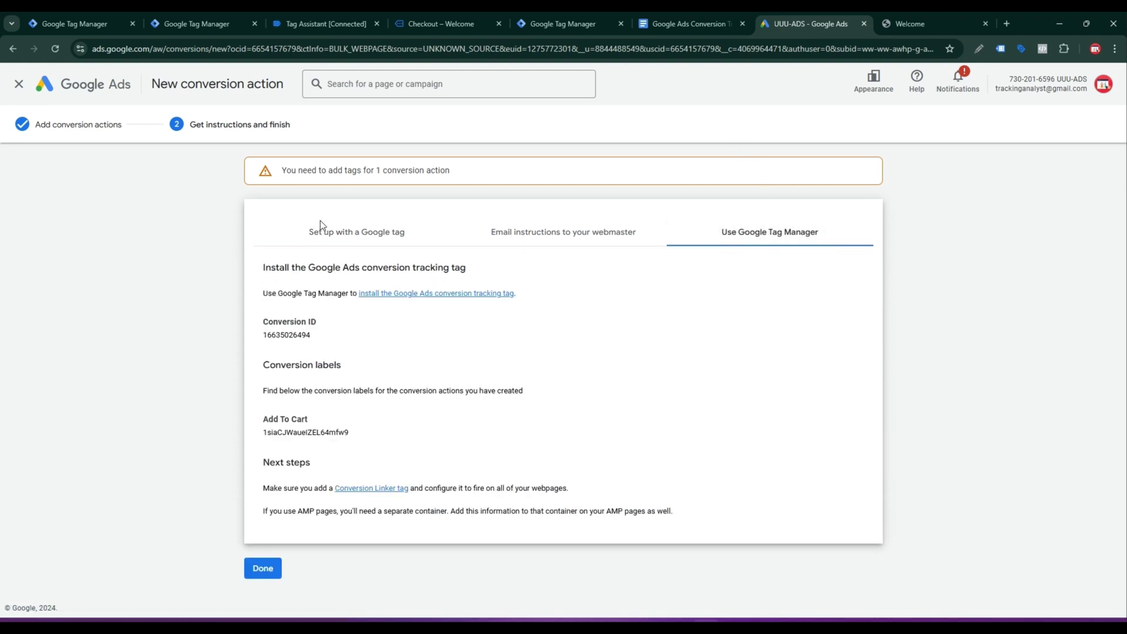
Step: Switch to the Modern Cycle Store - Web container in Google Tag Manager and create a new Google Ads Conversion Tracking tag
click(229, 17)
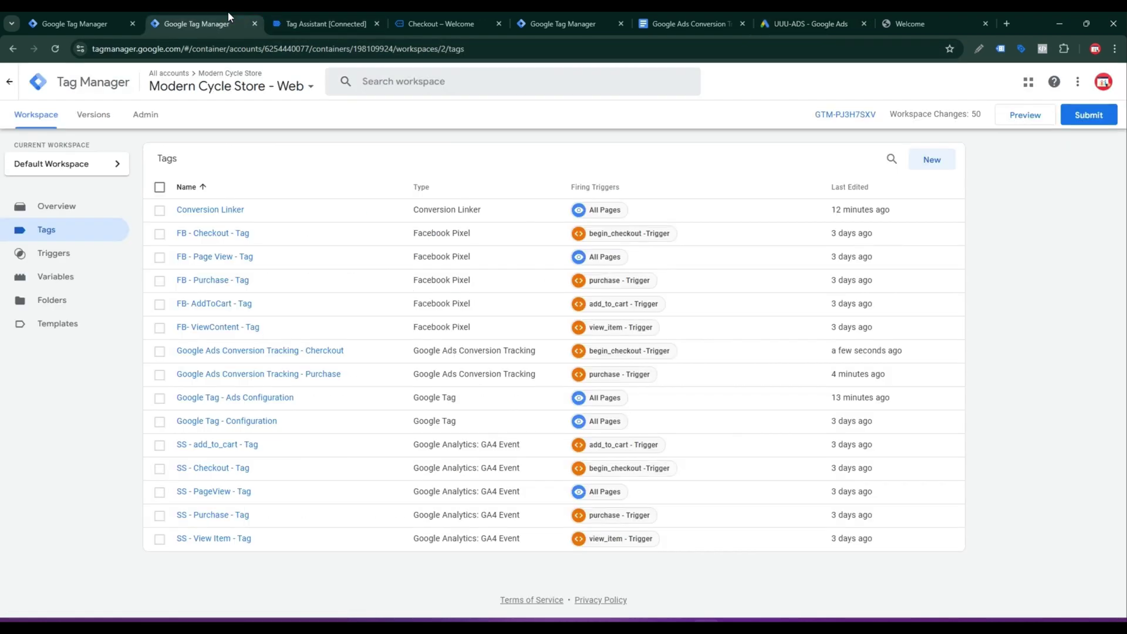
click(933, 161)
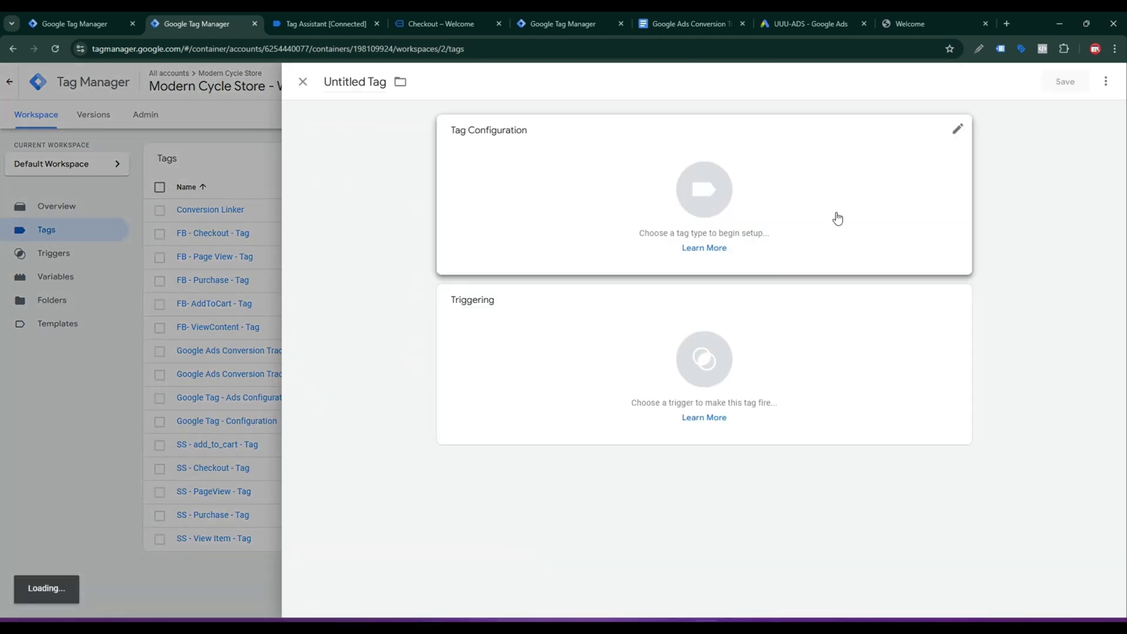
click(837, 218)
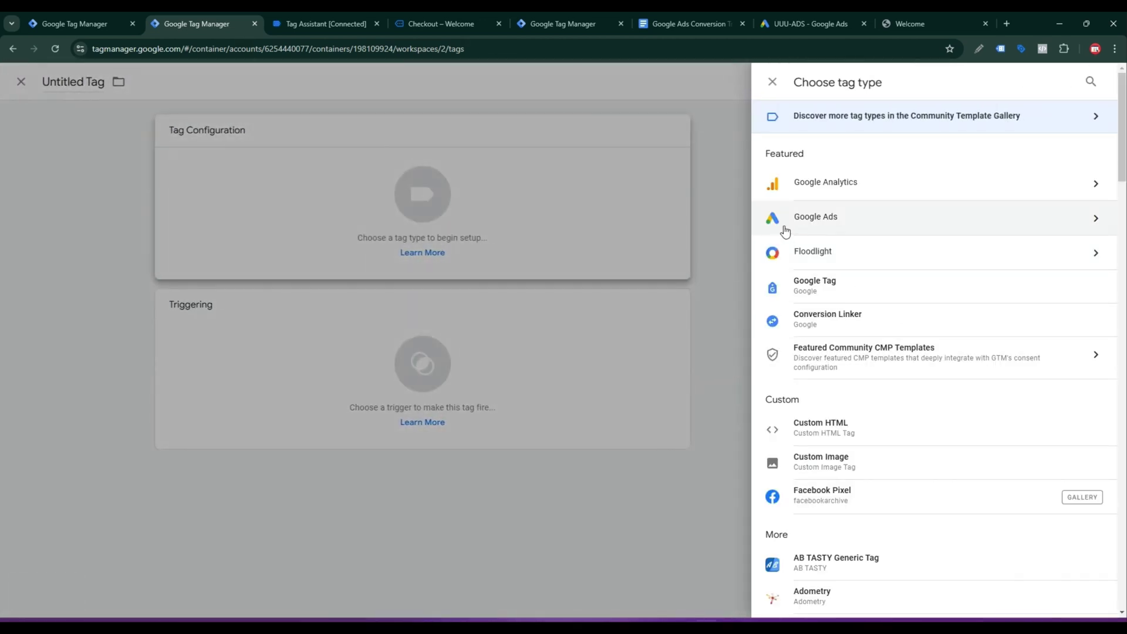
click(888, 226)
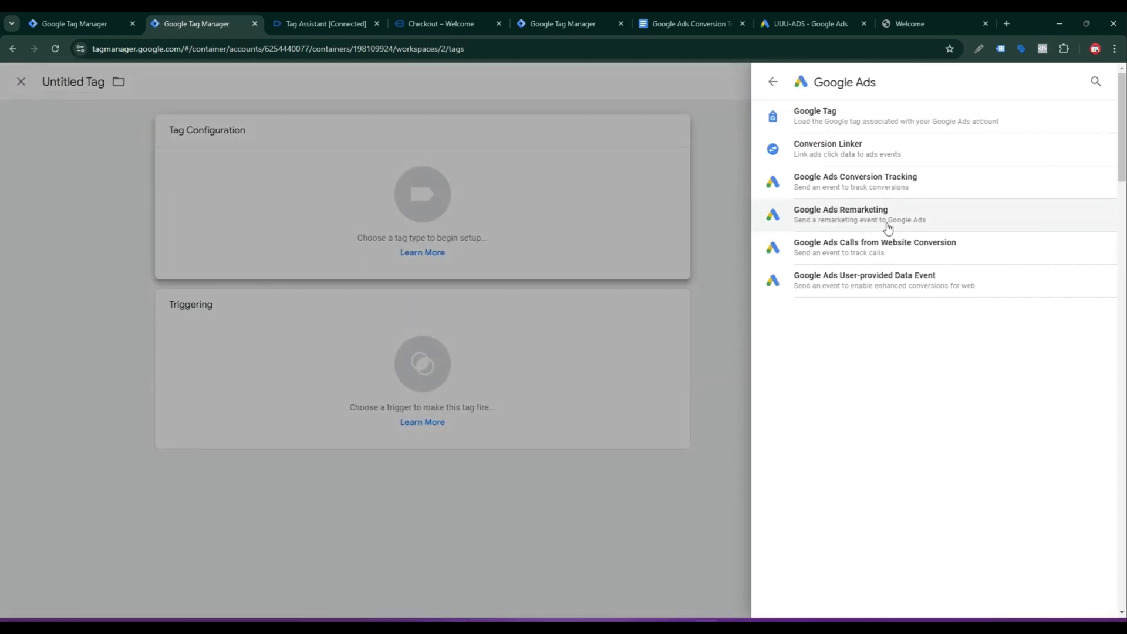
click(876, 189)
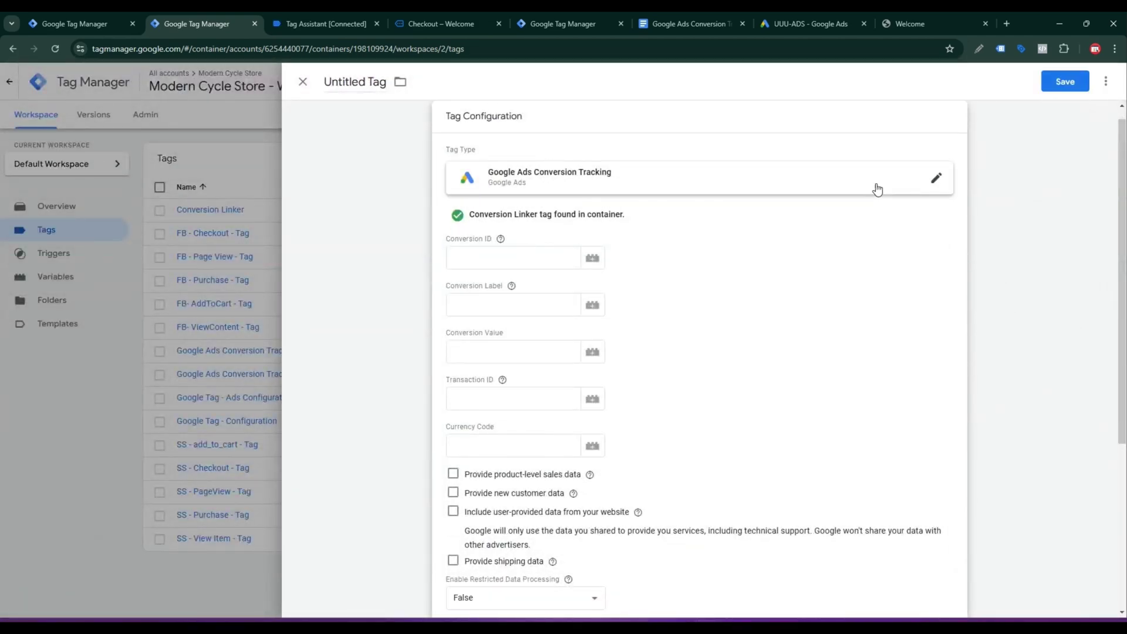
Step: Copy the conversion ID from Google Ads into the new tag's Conversion ID in Google Tag Manager
click(807, 23)
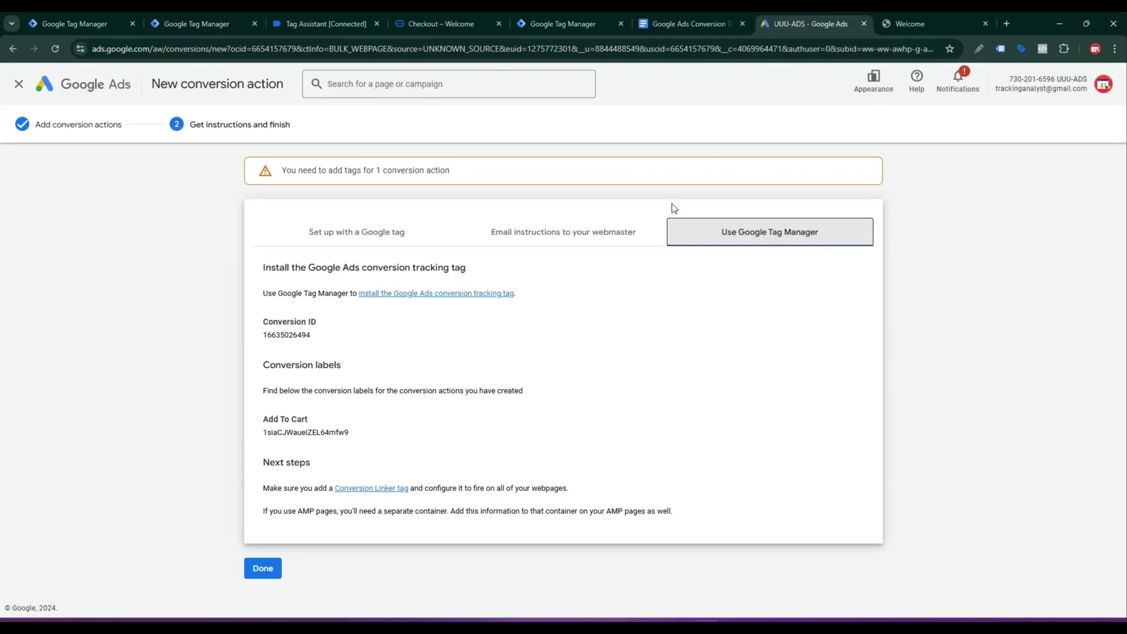
double_click(303, 335)
key(ctrl+c)
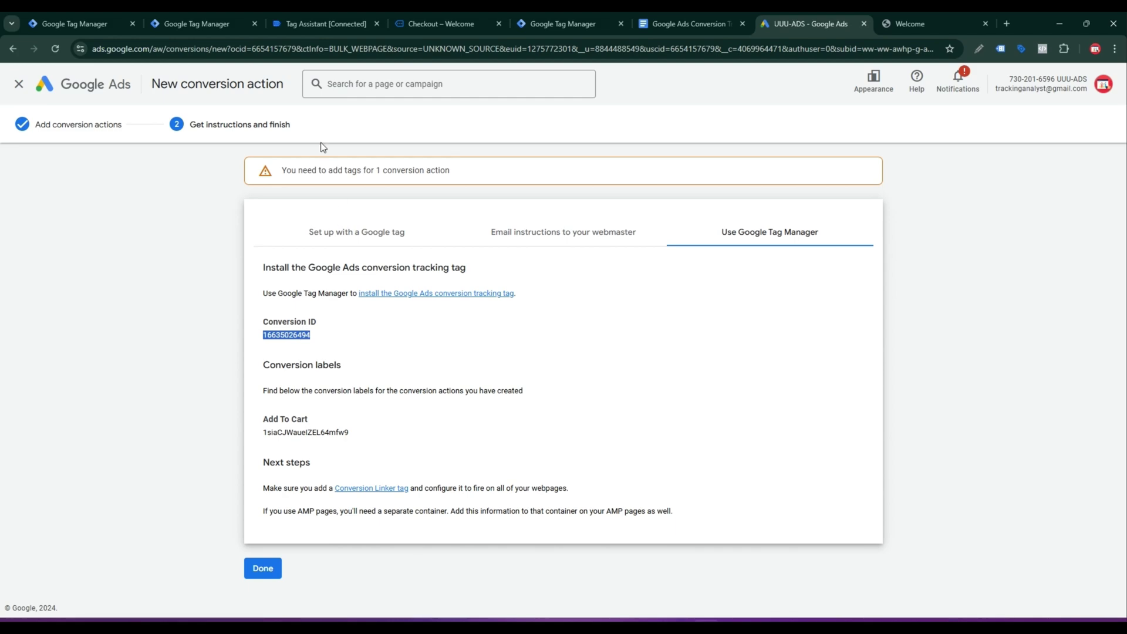
click(216, 17)
click(473, 261)
key(ctrl+v)
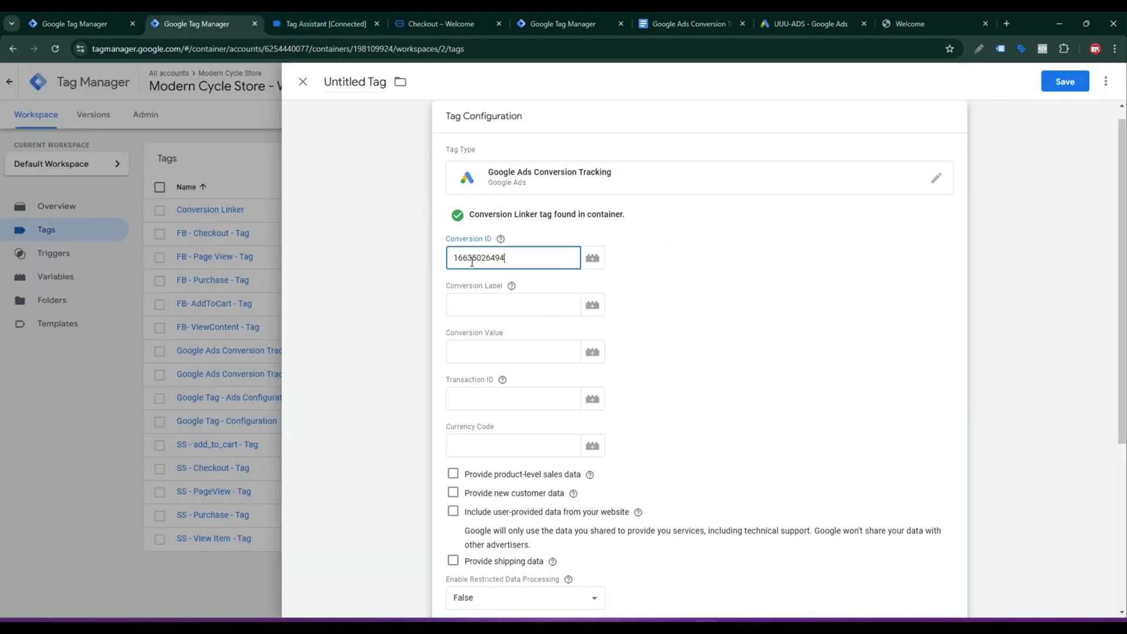
Step: Copy the Add To Cart conversion label from Google Ads into the tag's Conversion Label in Google Tag Manager
click(492, 302)
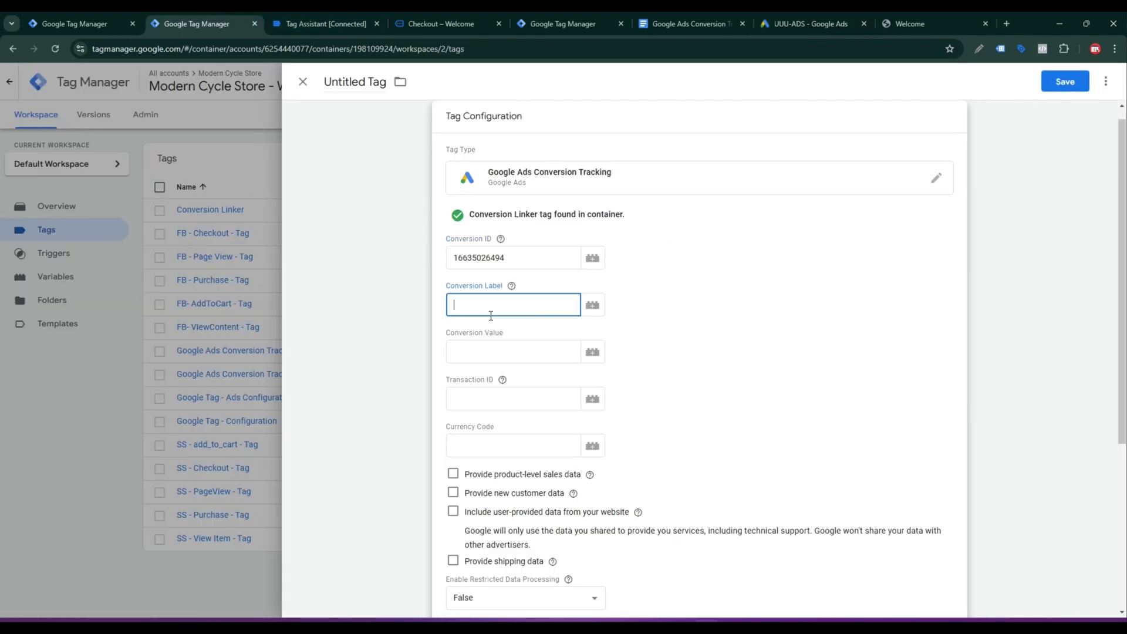
click(914, 22)
click(811, 24)
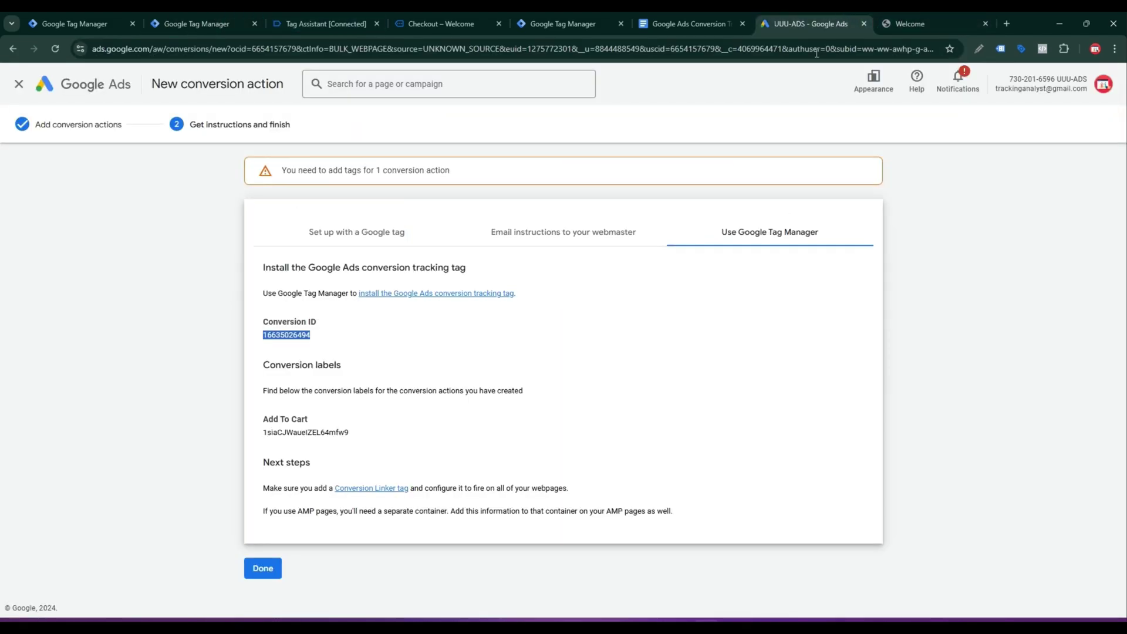
double_click(298, 445)
double_click(301, 431)
key(ctrl+c)
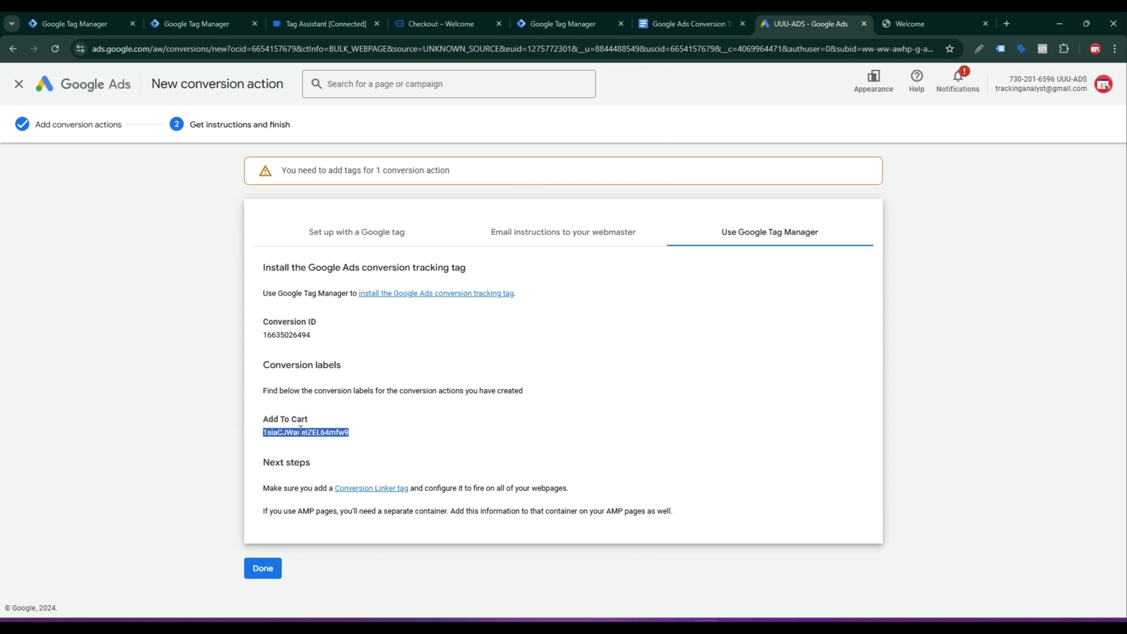
click(226, 24)
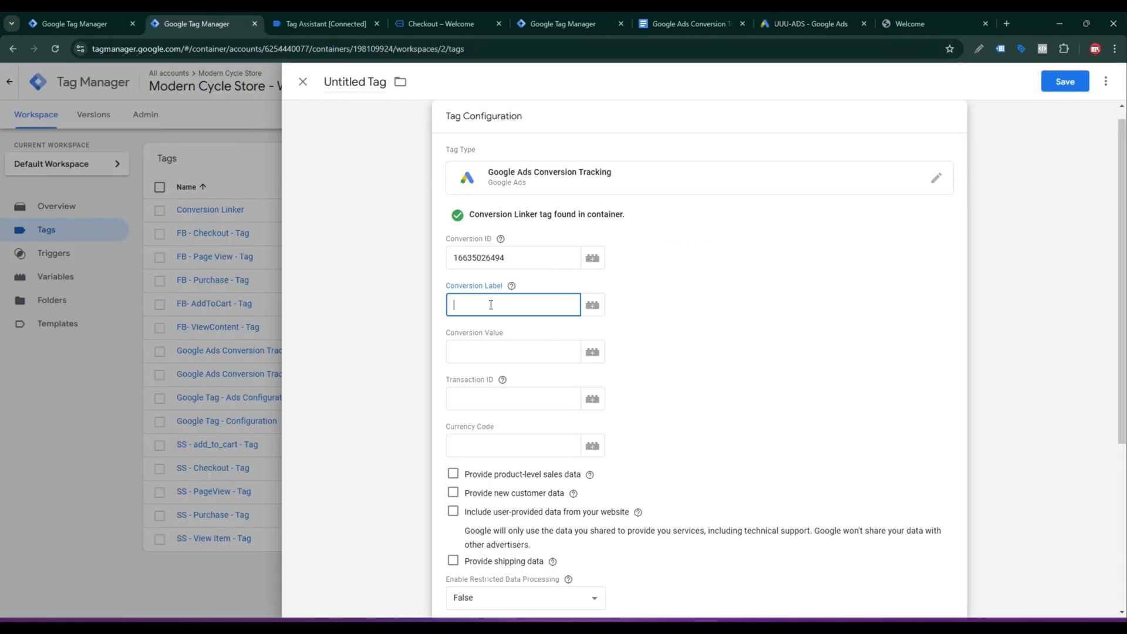
key(ctrl+v)
Step: Set the tag's Conversion Value to the dlv - Value variable
click(592, 353)
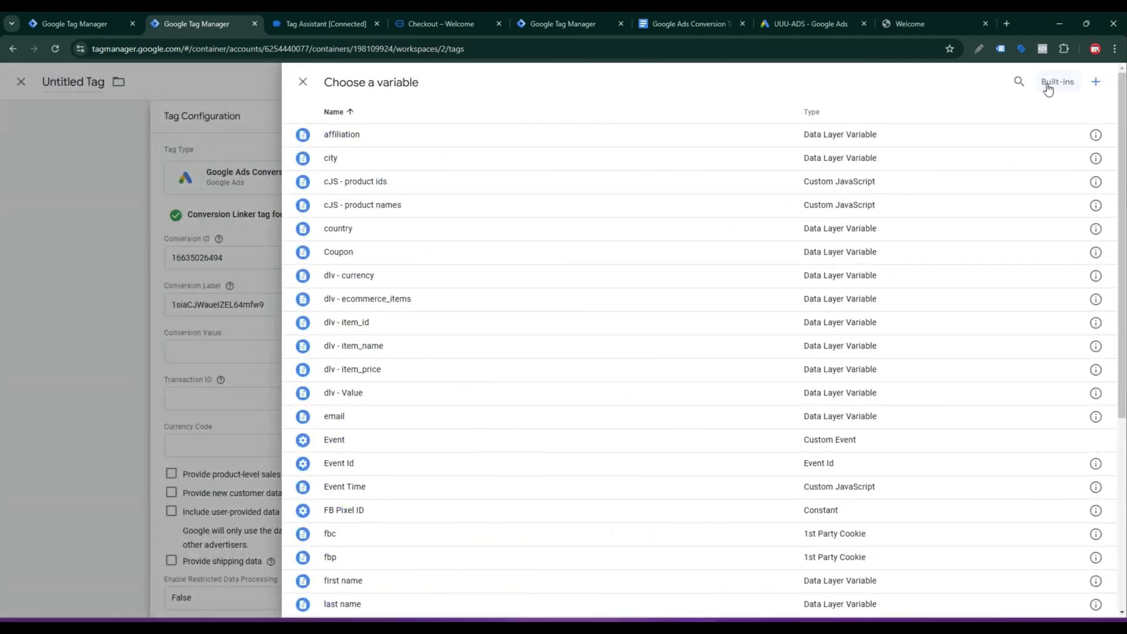
click(1019, 82)
text(v)
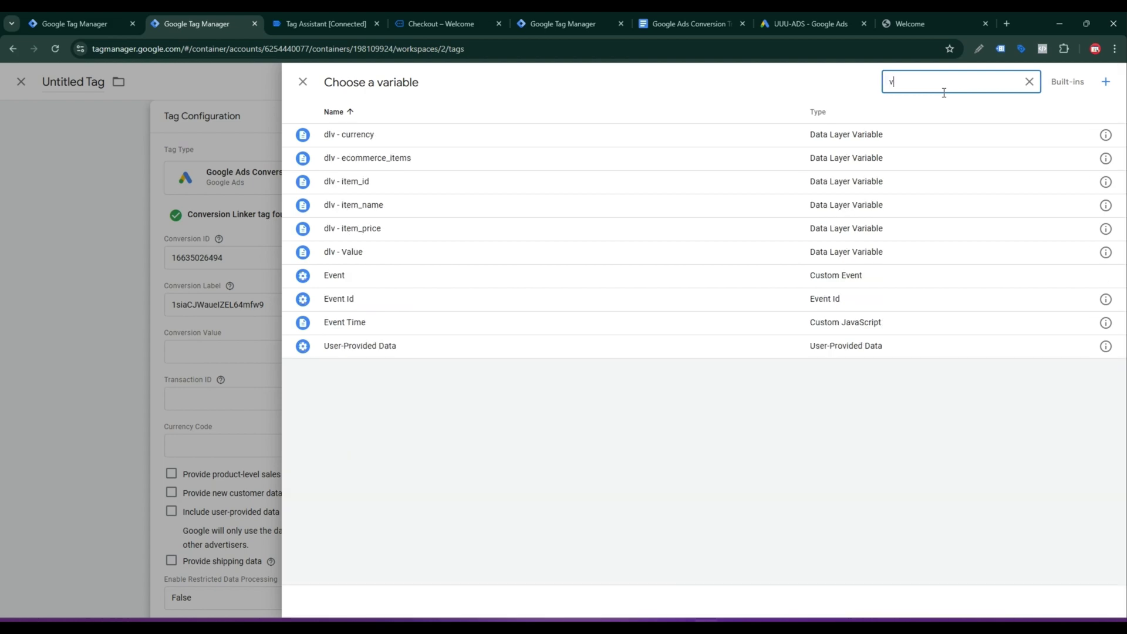
text( - Val)
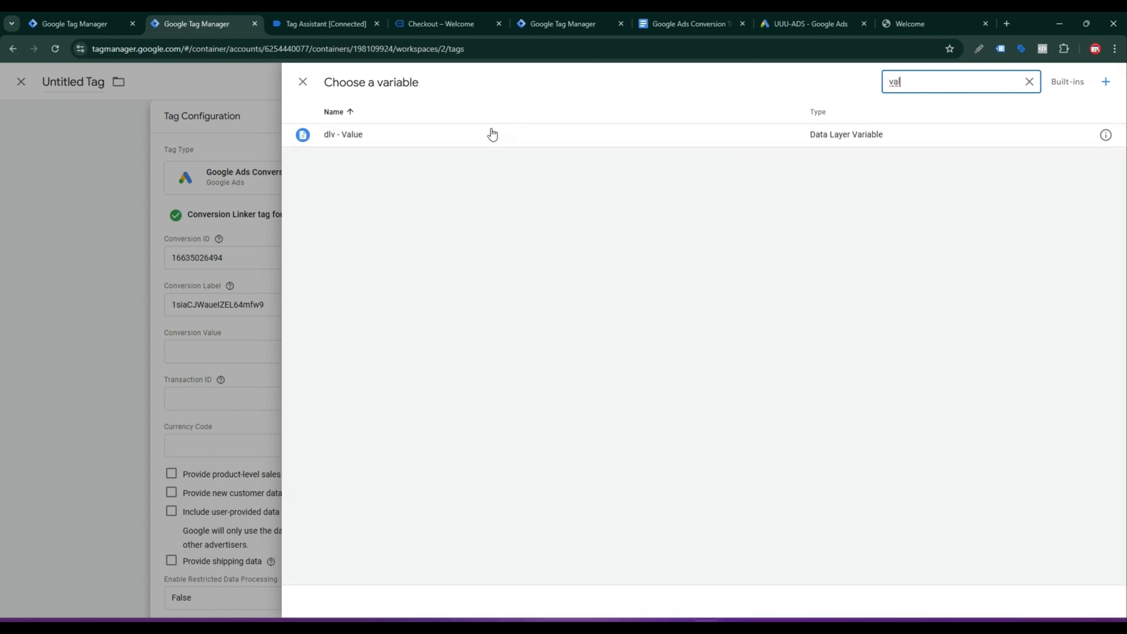
click(491, 134)
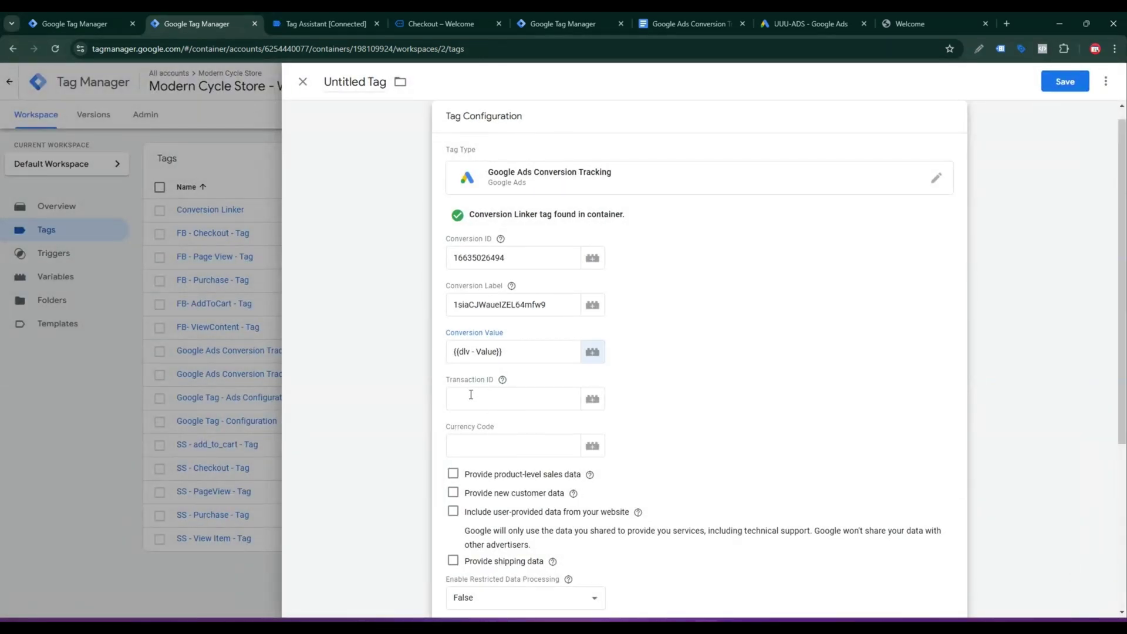
Step: Set the tag's Currency Code to the dlv - currency variable
click(497, 451)
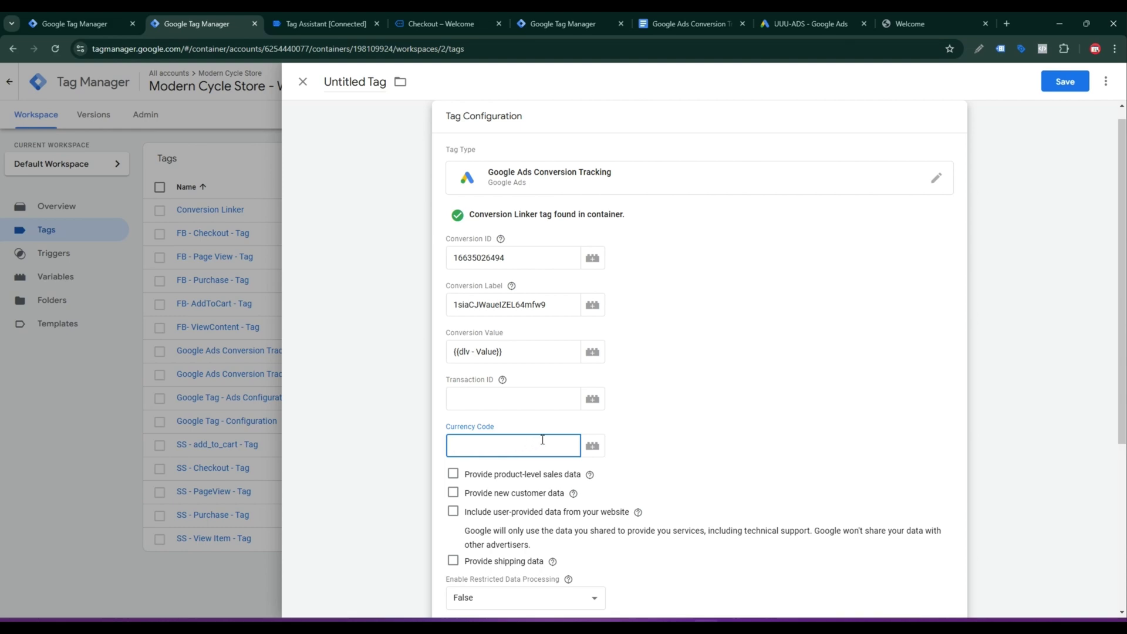
click(593, 446)
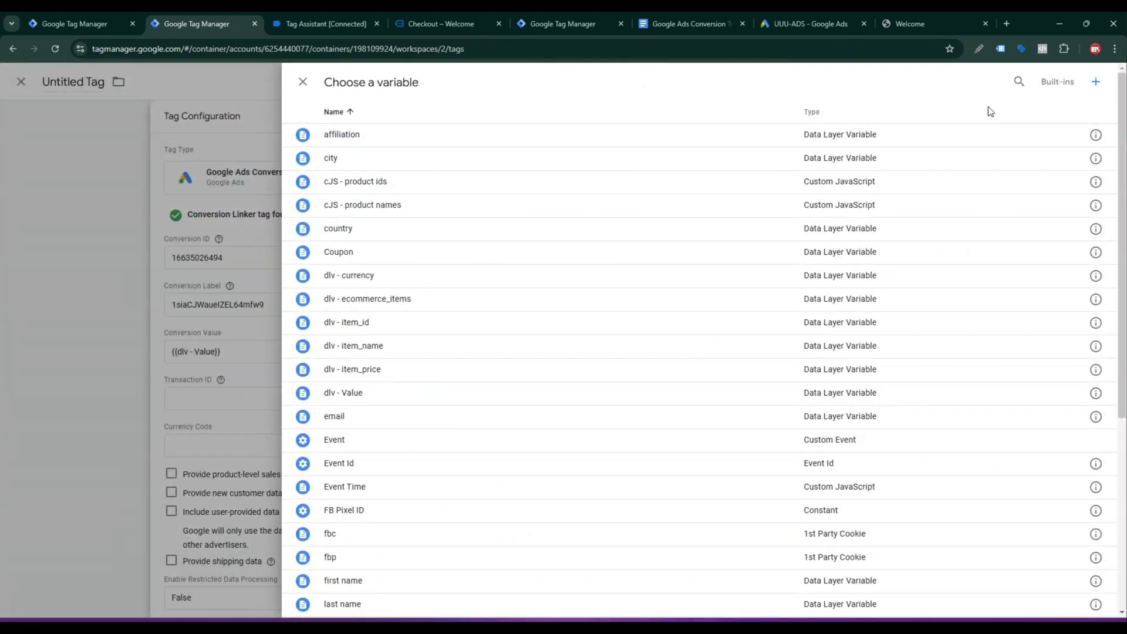
click(1019, 81)
text(c)
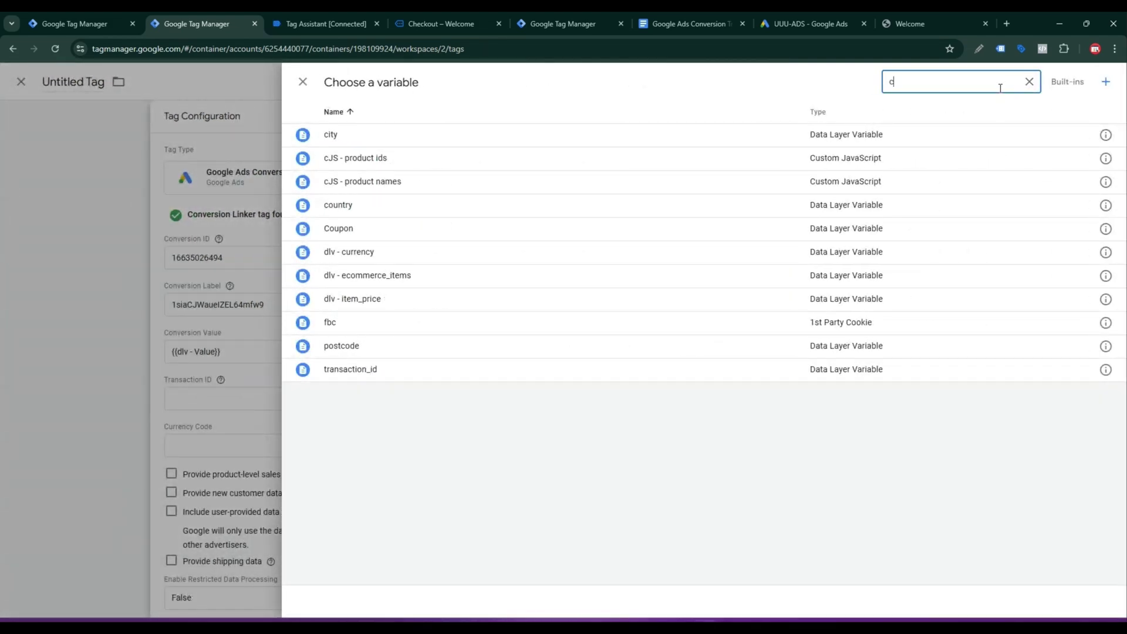
text(u)
click(513, 135)
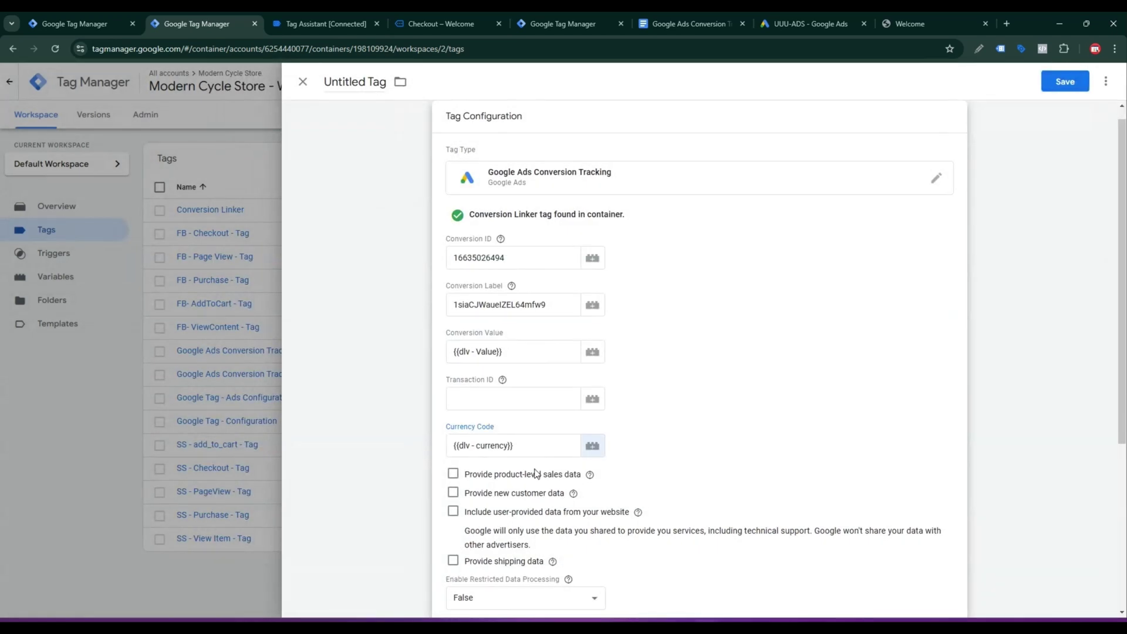
scroll(536, 473, down, 3)
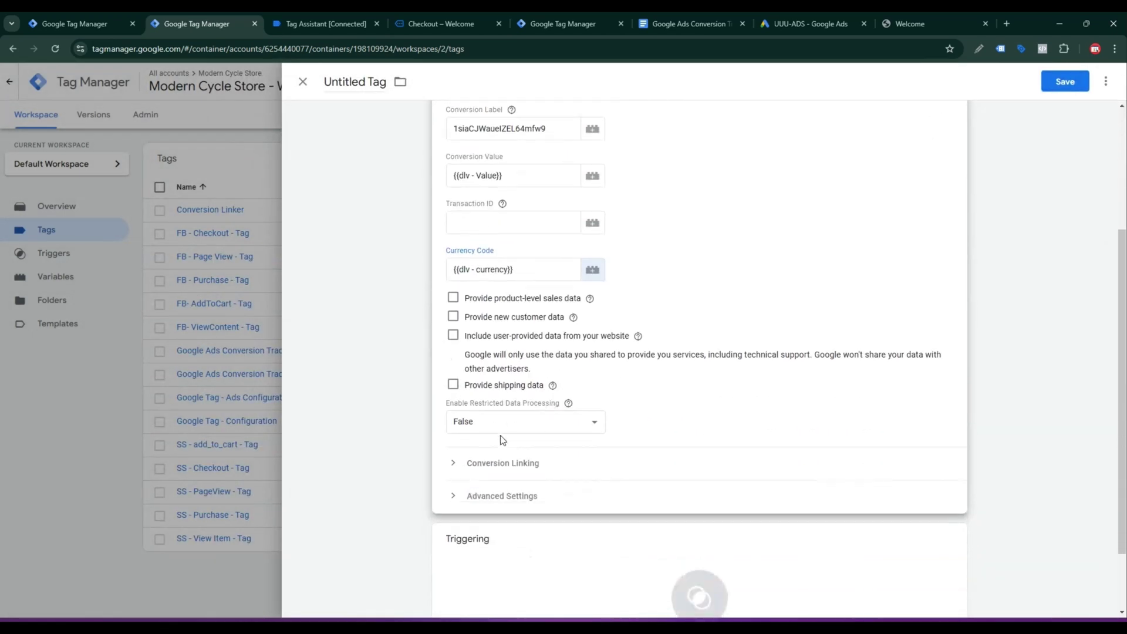
Step: Include user-provided data from the website in the tag, using the User-Provided Data variable
click(452, 335)
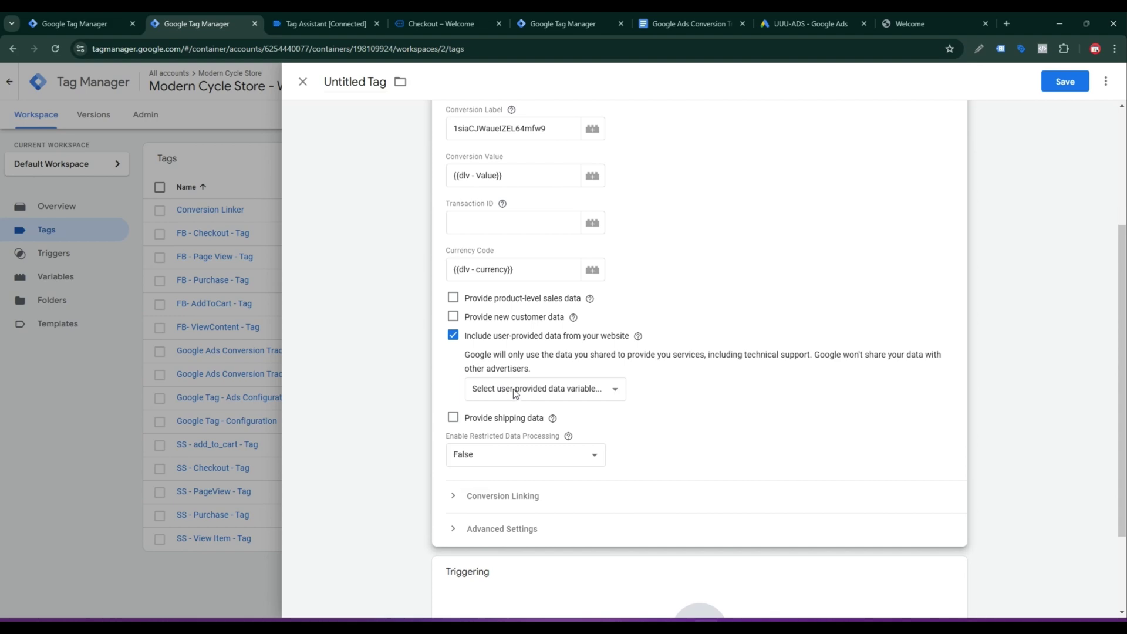
click(516, 390)
click(521, 423)
Step: Set the tag to fire on the add_to_cart - Trigger custom event
scroll(757, 446, down, 2)
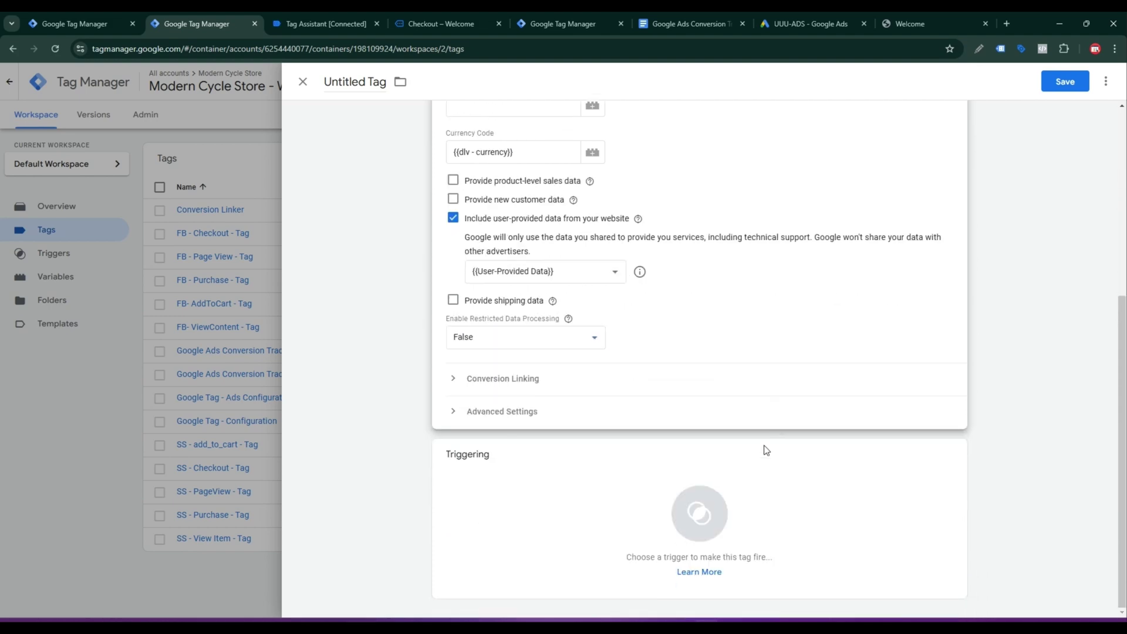
click(651, 502)
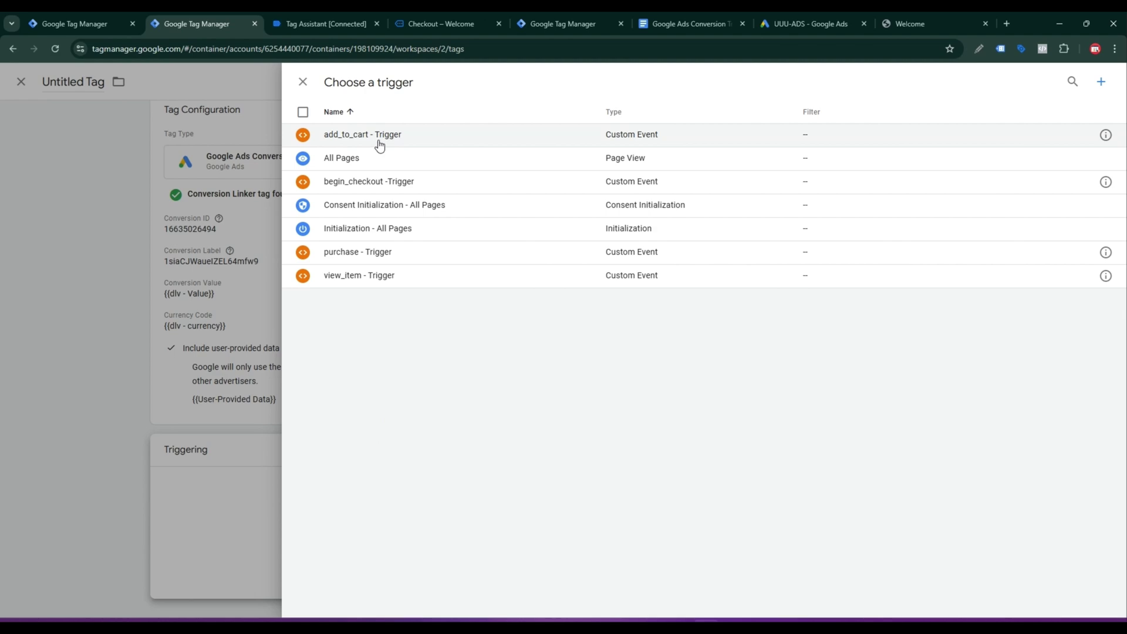
click(421, 146)
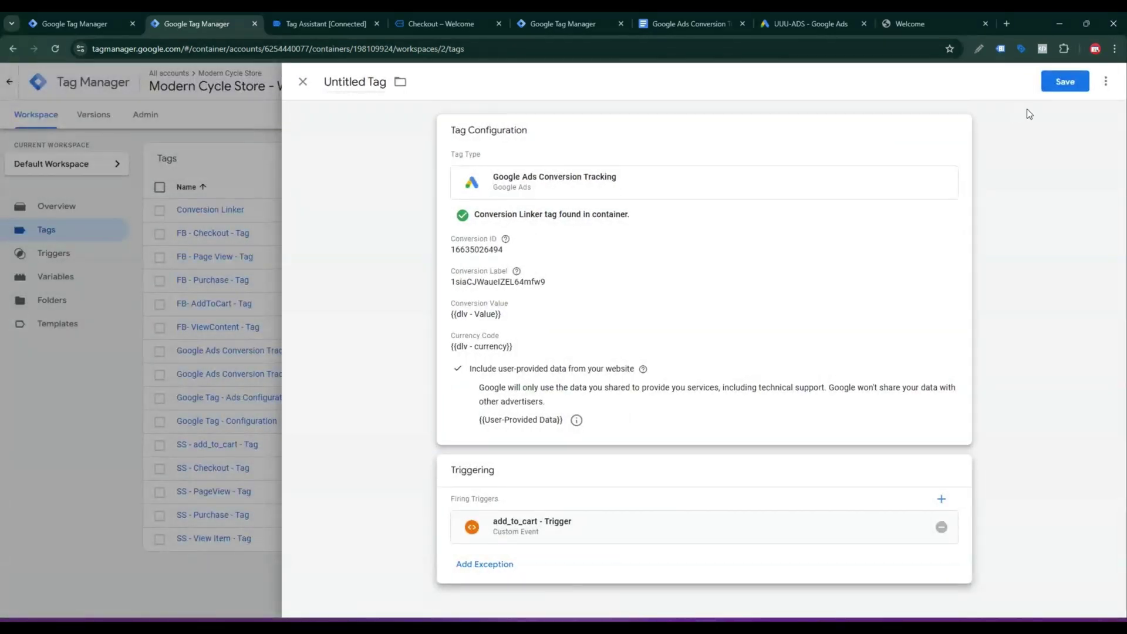
Step: Save the tag with the name "Google Ads Conversion Tracking - Addtocart"
click(1065, 81)
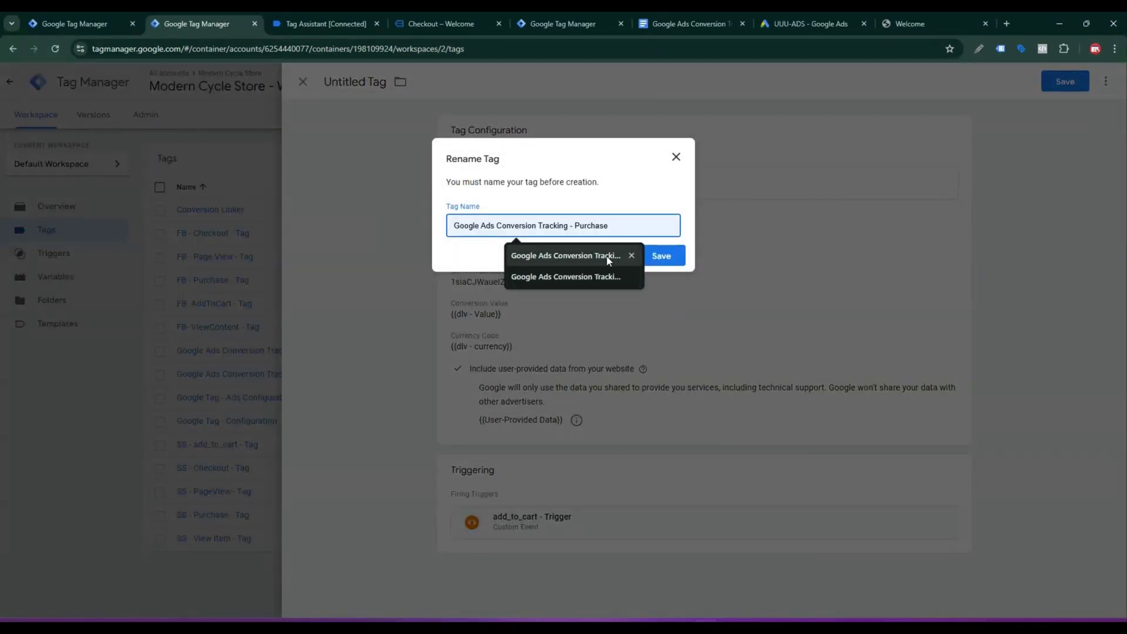
click(589, 254)
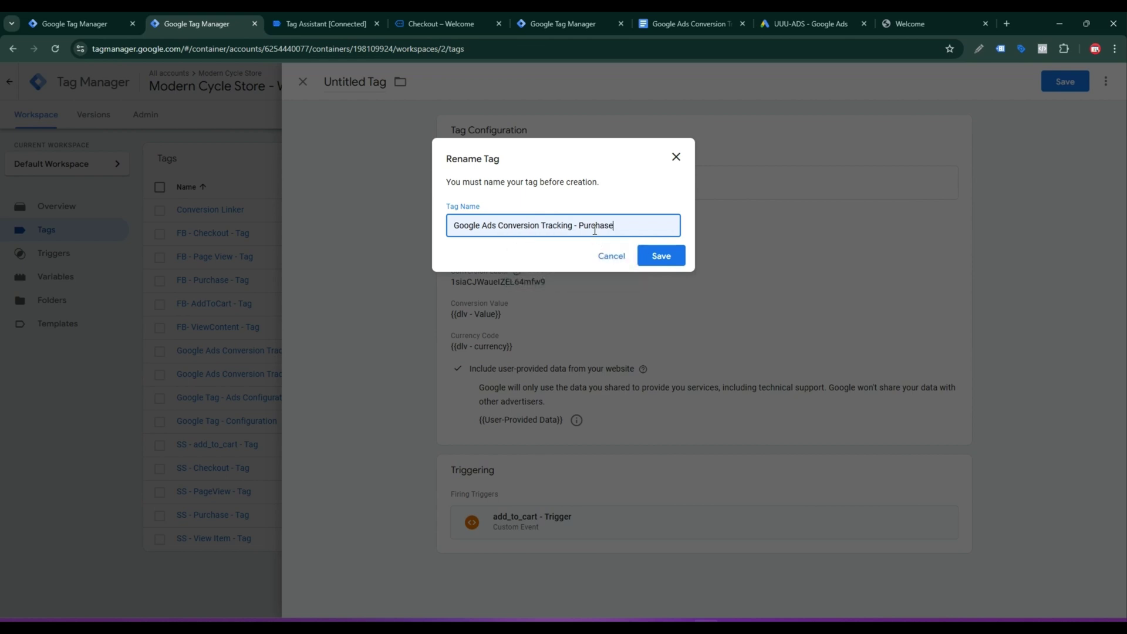
drag(579, 226, 645, 227)
text(Addtocart)
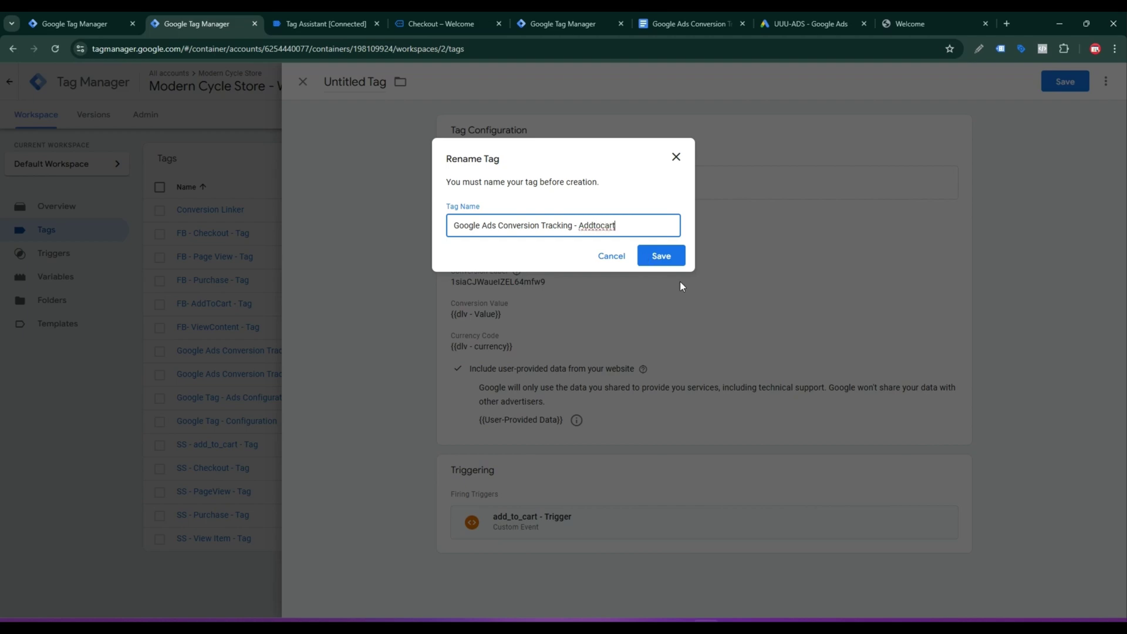
click(661, 256)
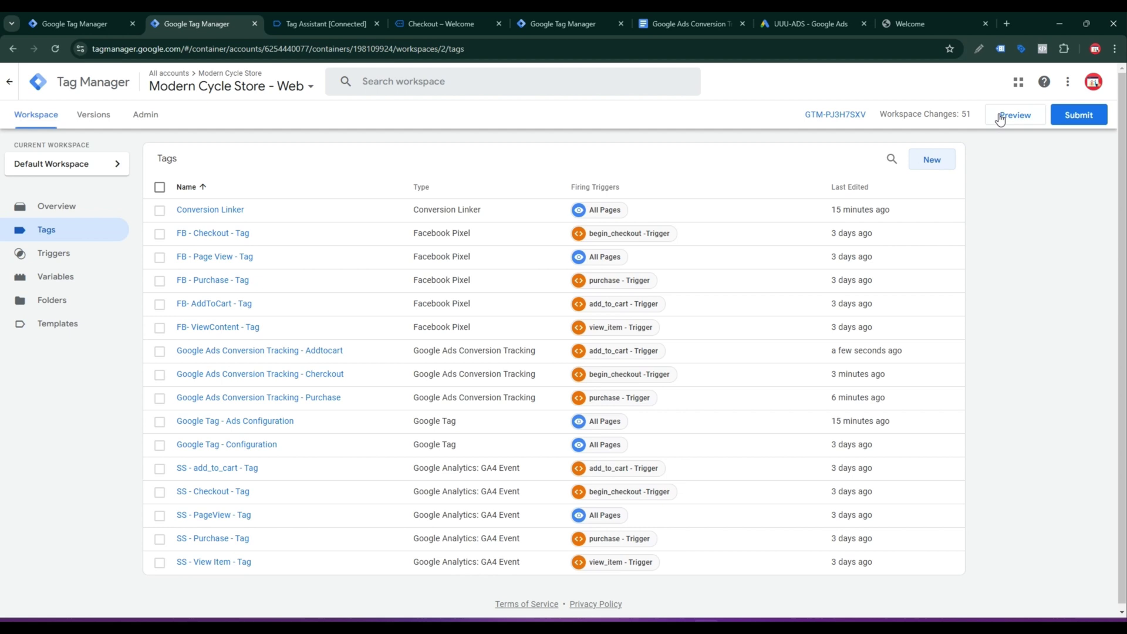
Step: Start a preview of the web container and continue into the connected Tag Assistant session
click(1000, 118)
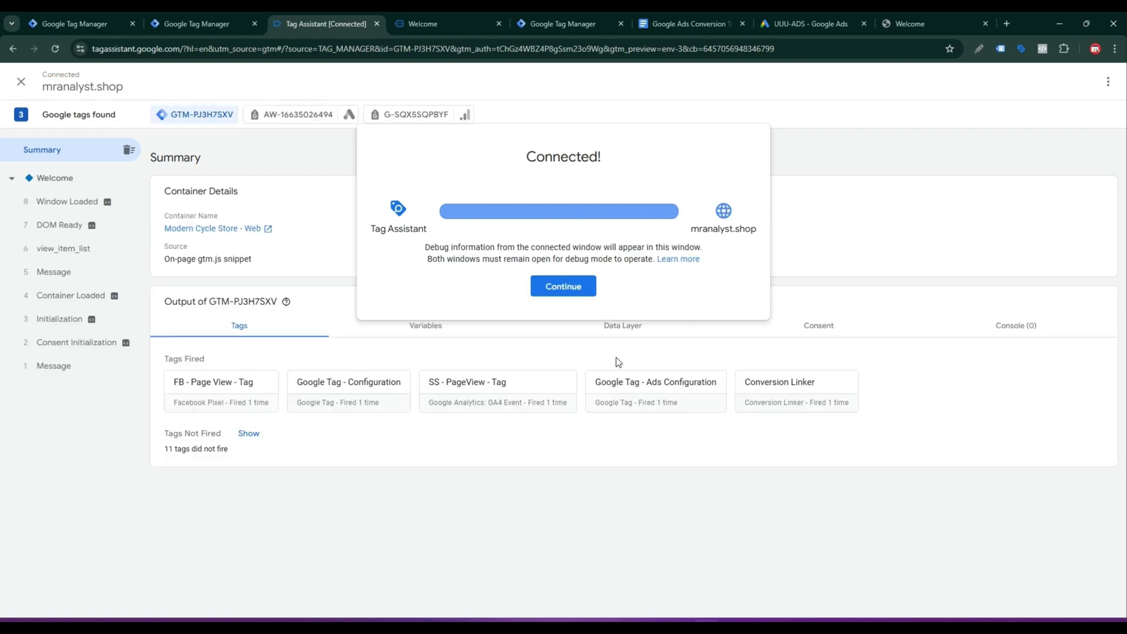
click(563, 291)
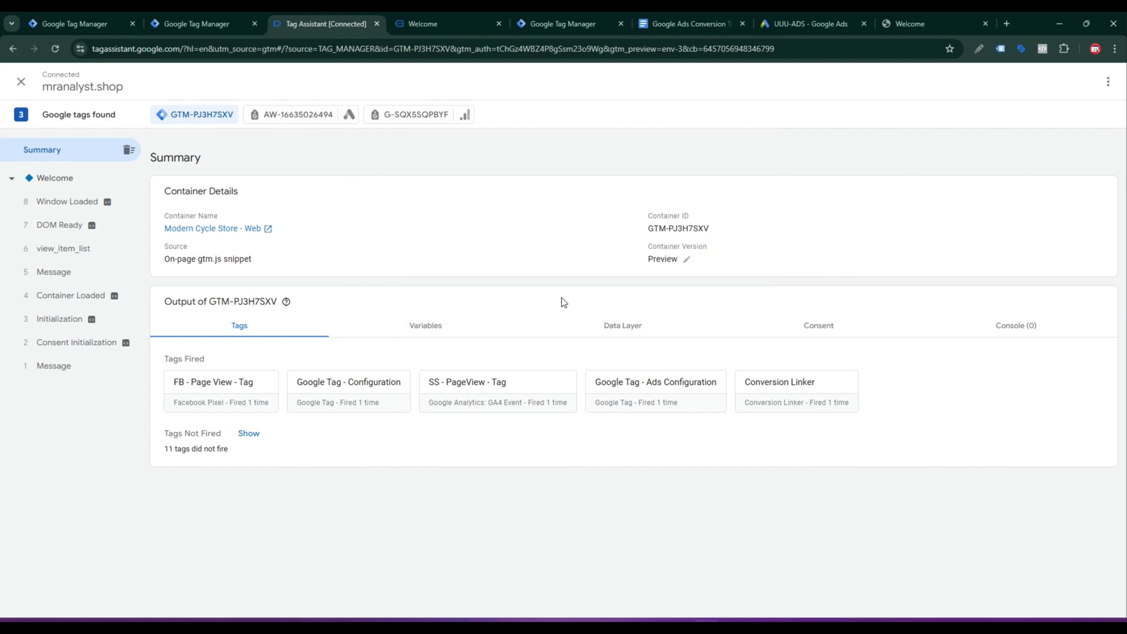
Step: Add the Kryo X26 MTB – Model X to the cart in the store and review the fired tags in Tag Assistant
click(449, 14)
scroll(432, 583, down, 7)
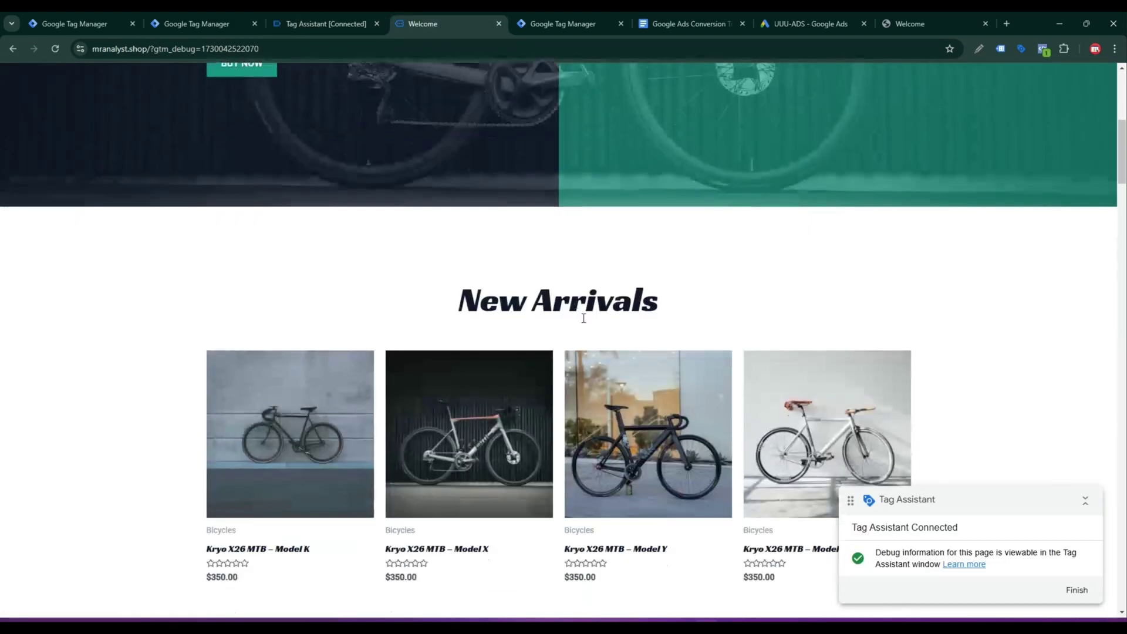
click(483, 471)
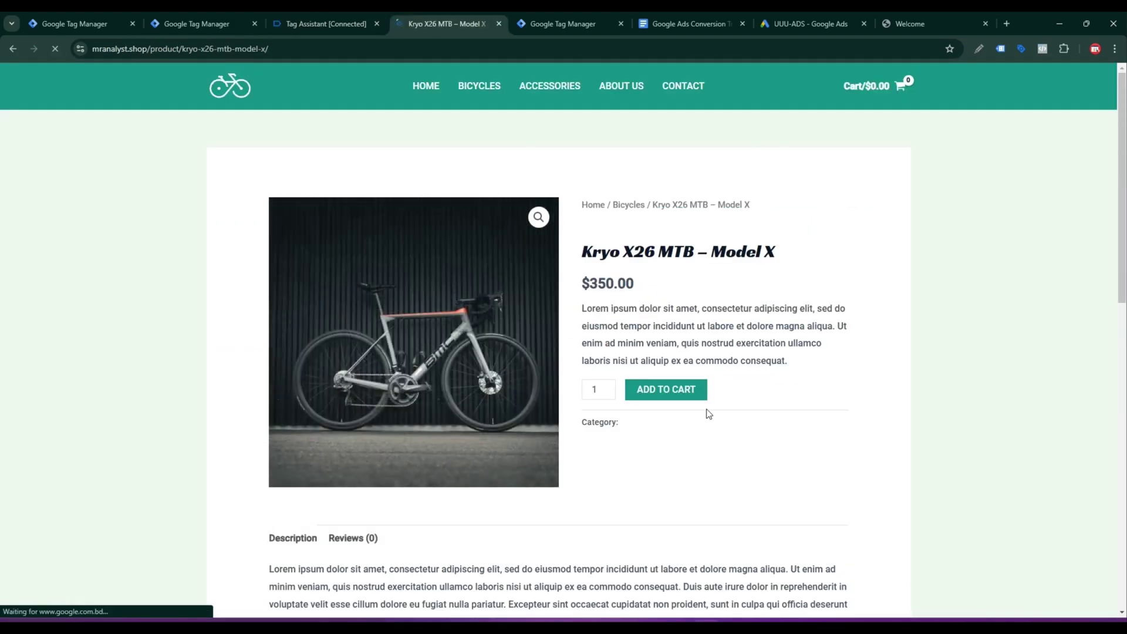
click(666, 392)
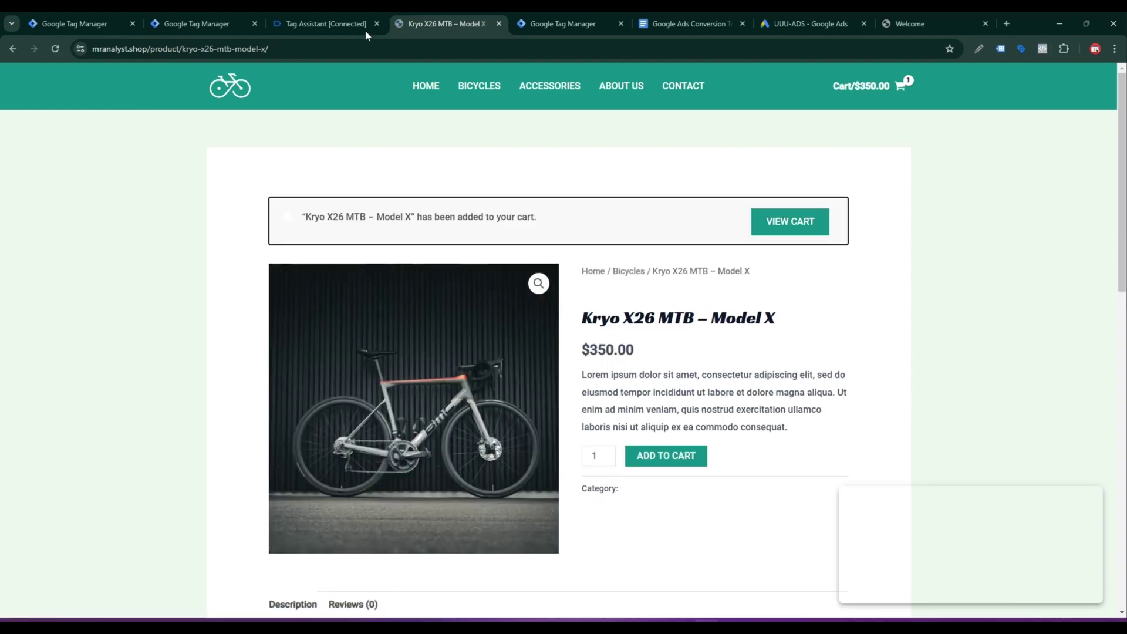
click(343, 18)
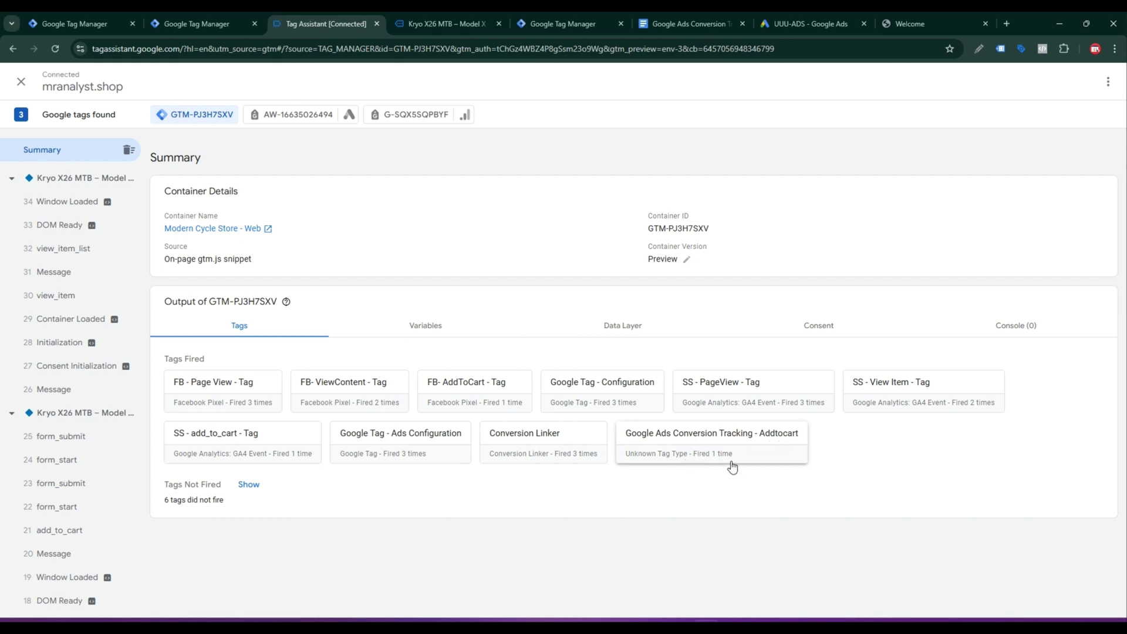
Step: Proceed from the store's cart to checkout and place the cash-on-delivery order
click(449, 18)
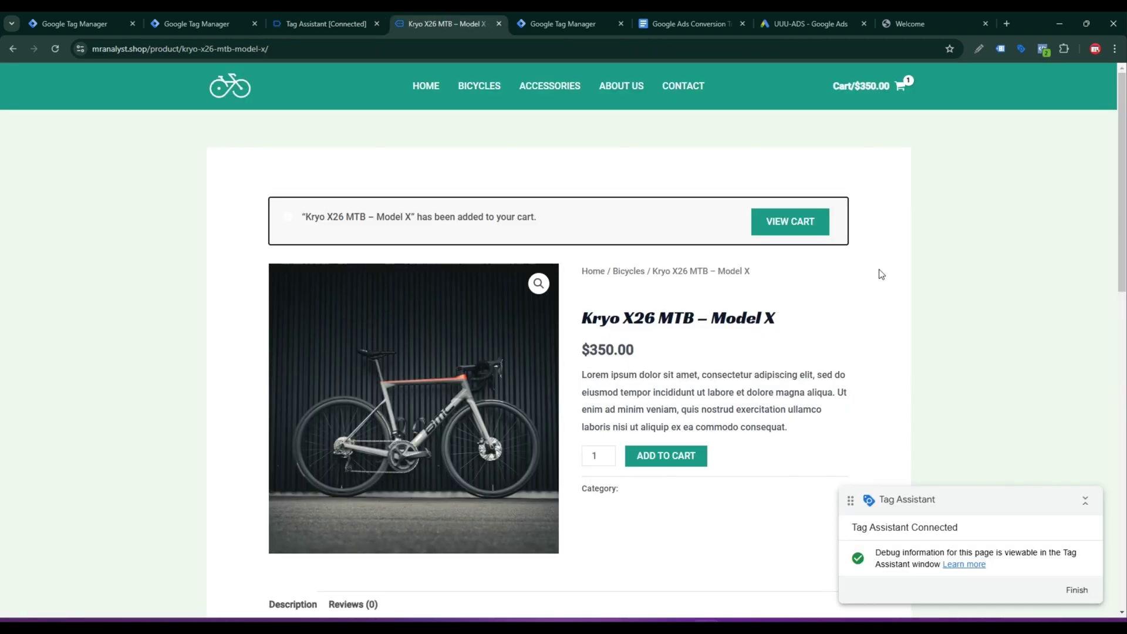
click(808, 230)
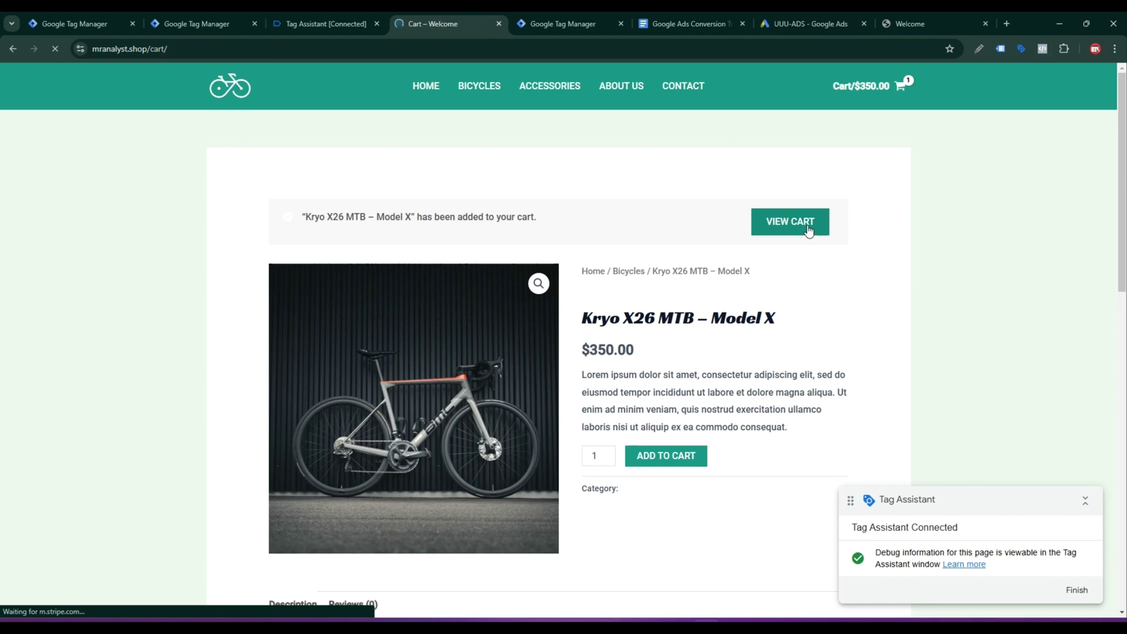
click(705, 517)
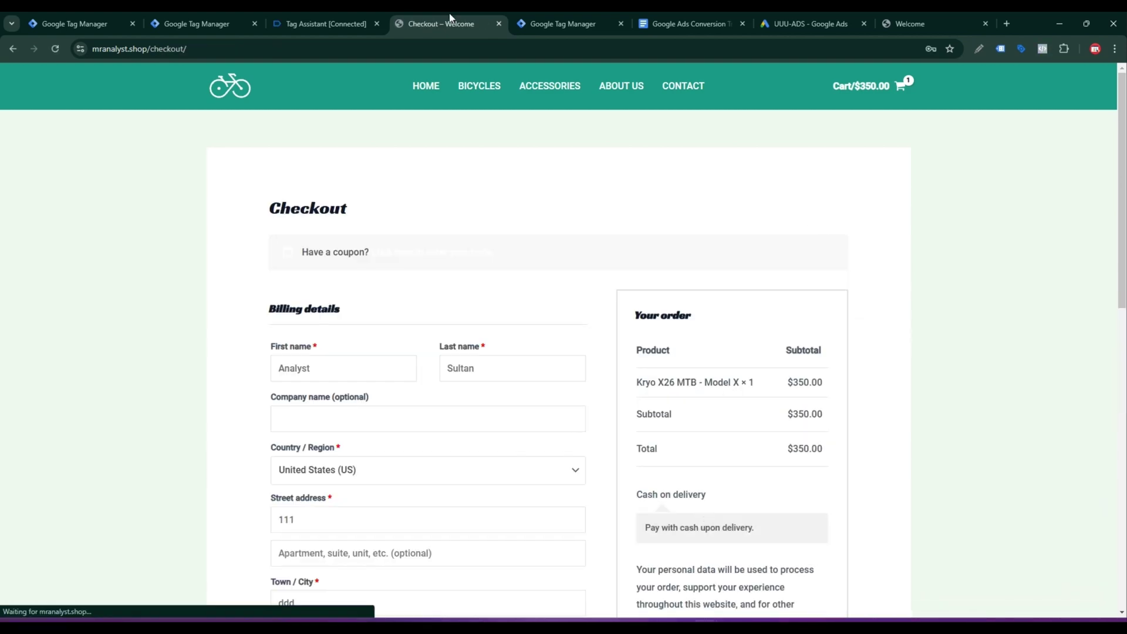
scroll(695, 449, down, 1)
scroll(694, 449, down, 4)
click(731, 366)
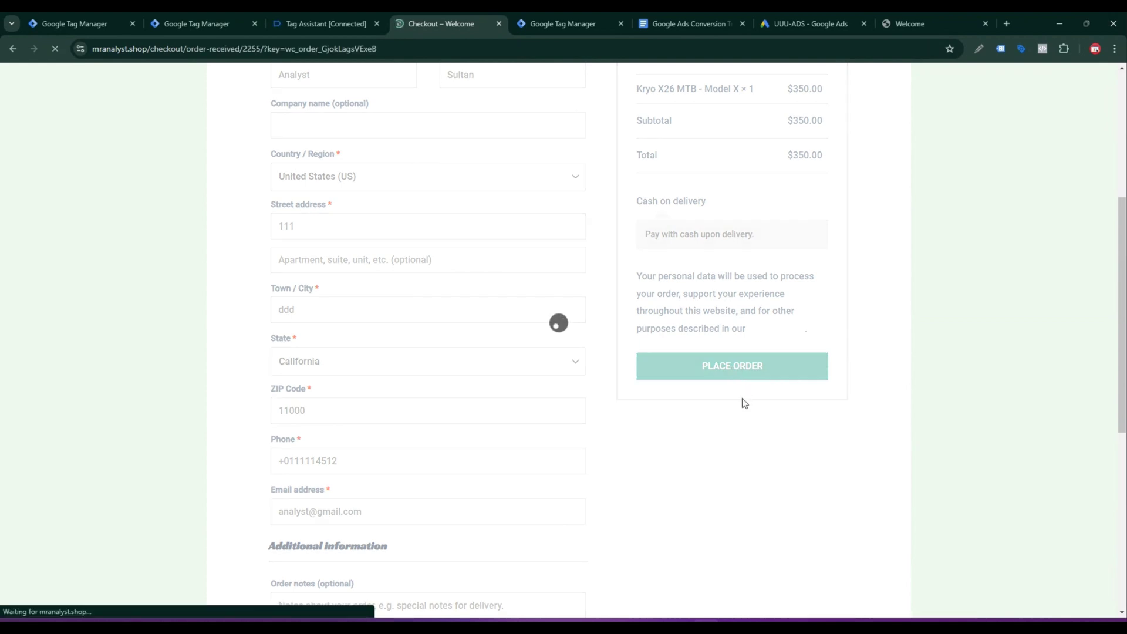
Step: Switch to the Modern Cycle Store - Server container, leave its container settings and open the workspace's tags
click(229, 24)
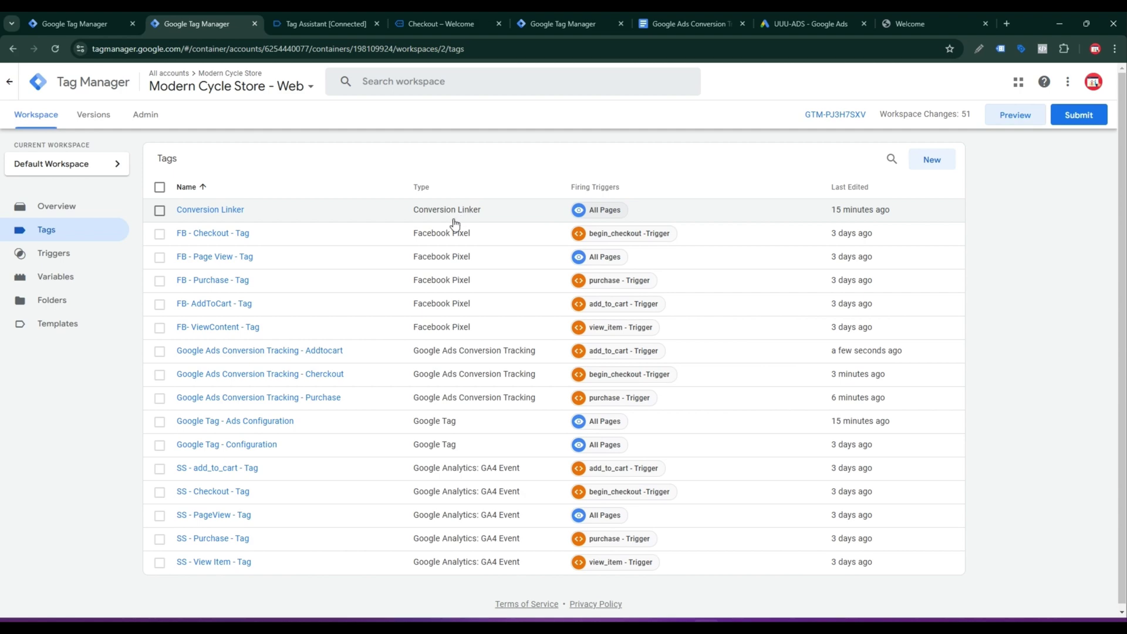
click(88, 23)
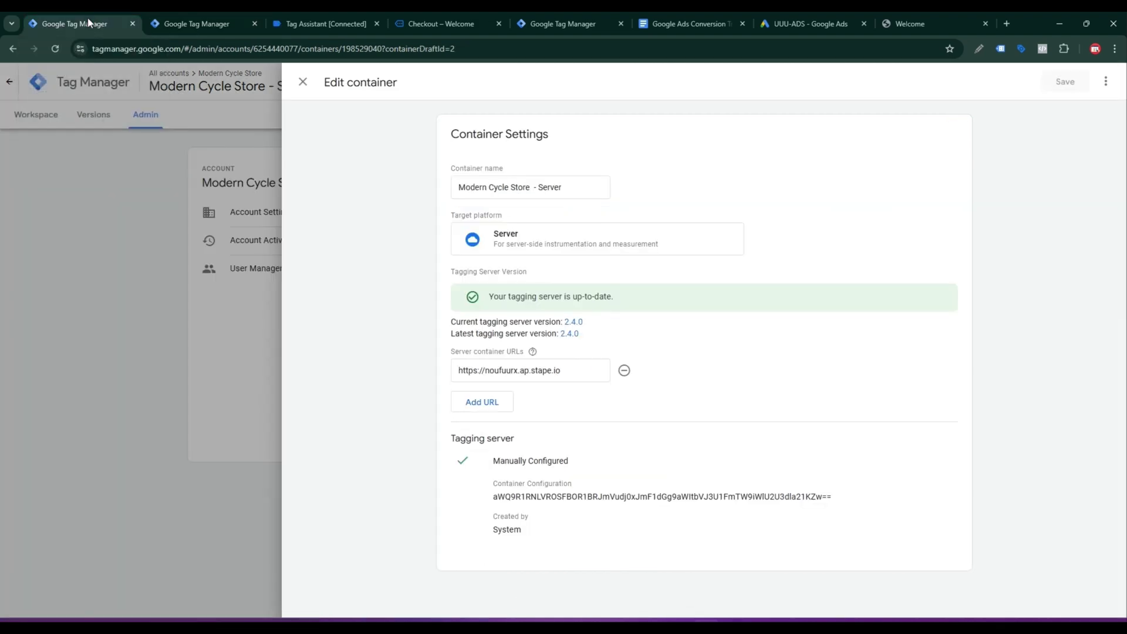
click(303, 83)
click(34, 117)
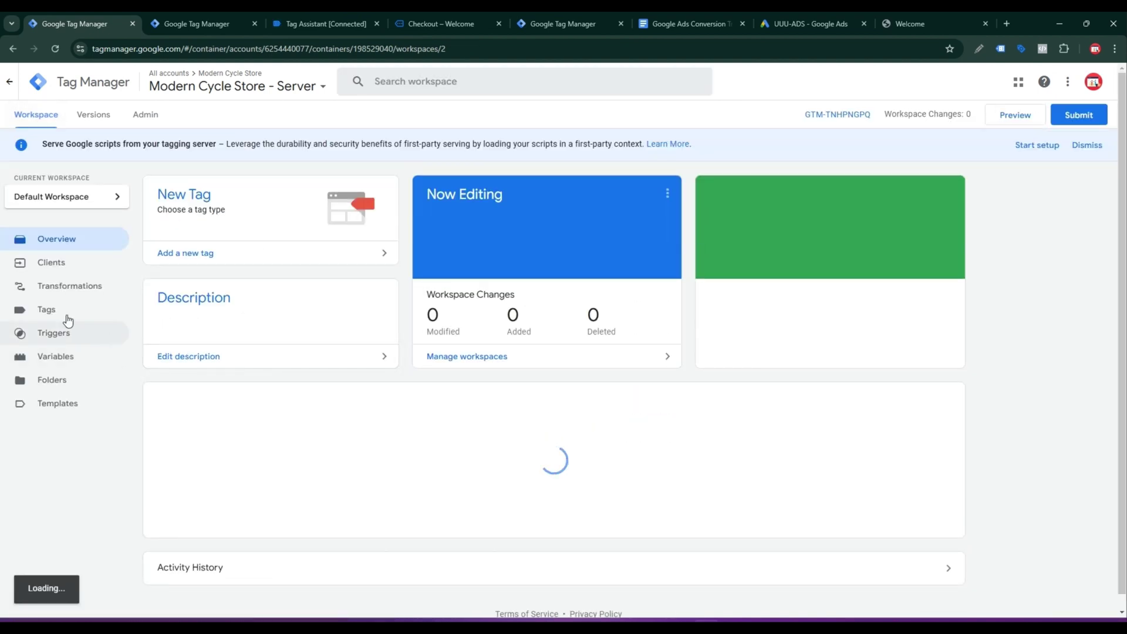
click(48, 314)
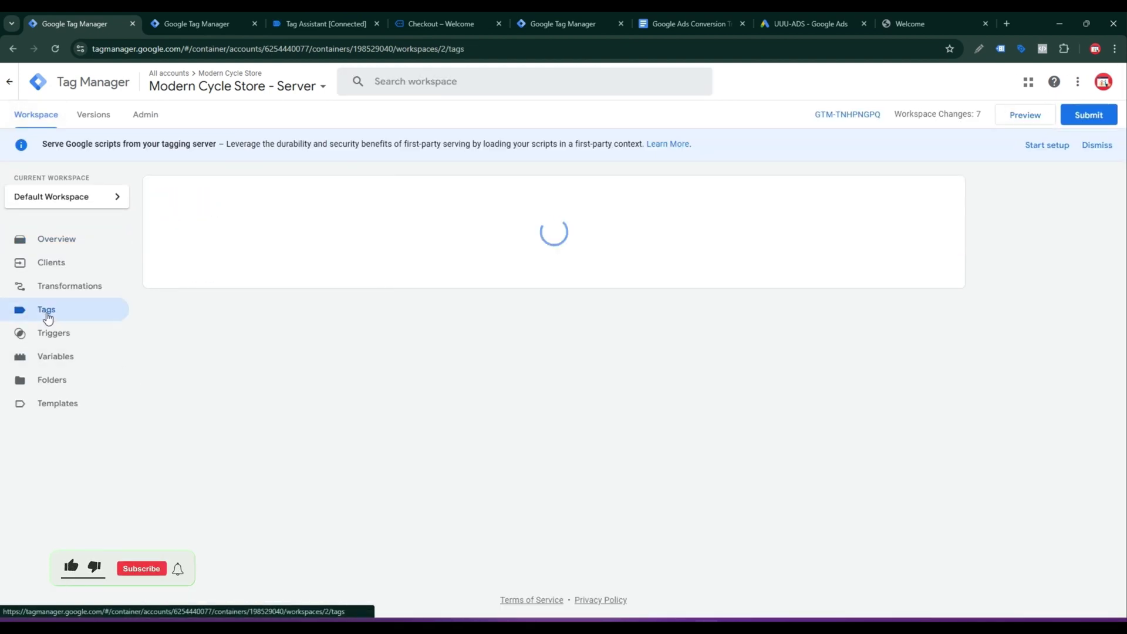
Step: Create a new tag of type Conversion Linker in the server container
click(936, 194)
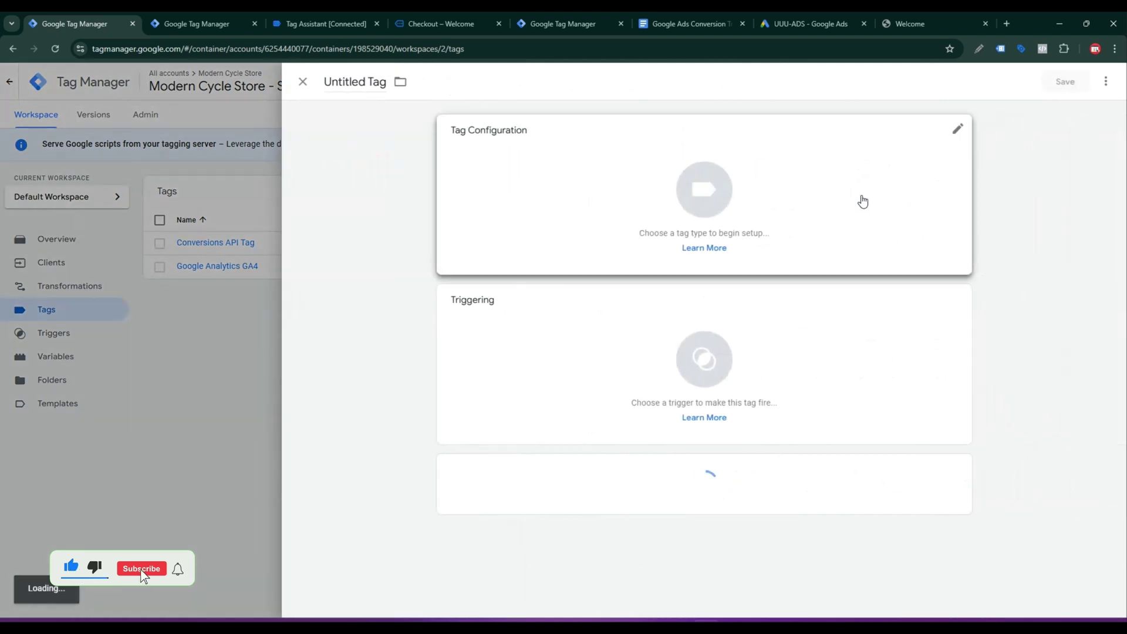
click(863, 202)
click(829, 228)
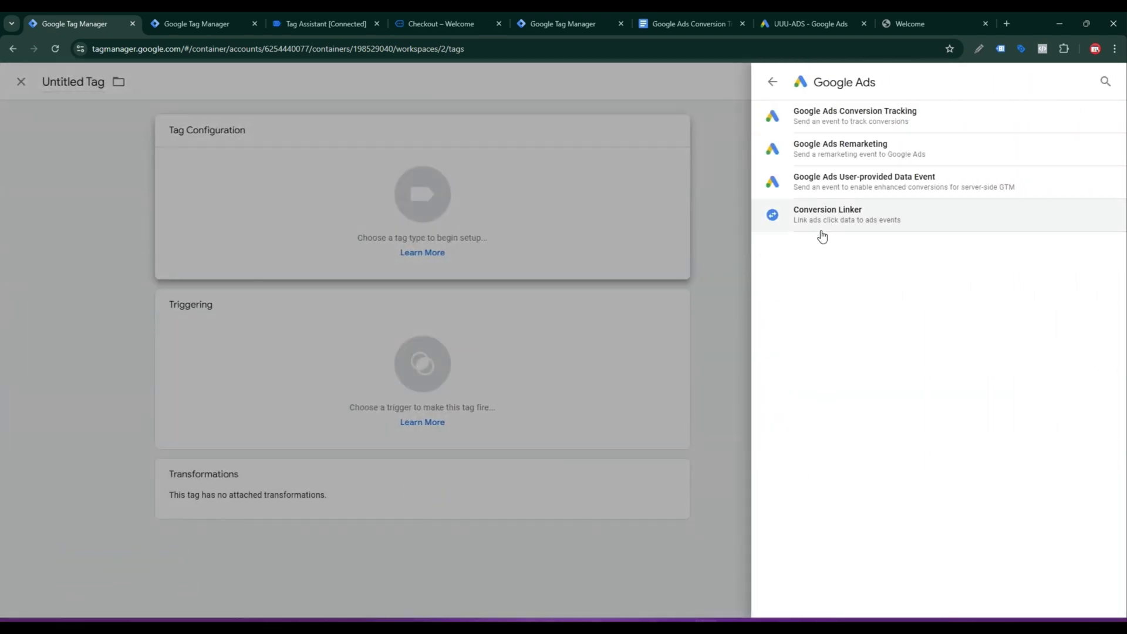
click(833, 219)
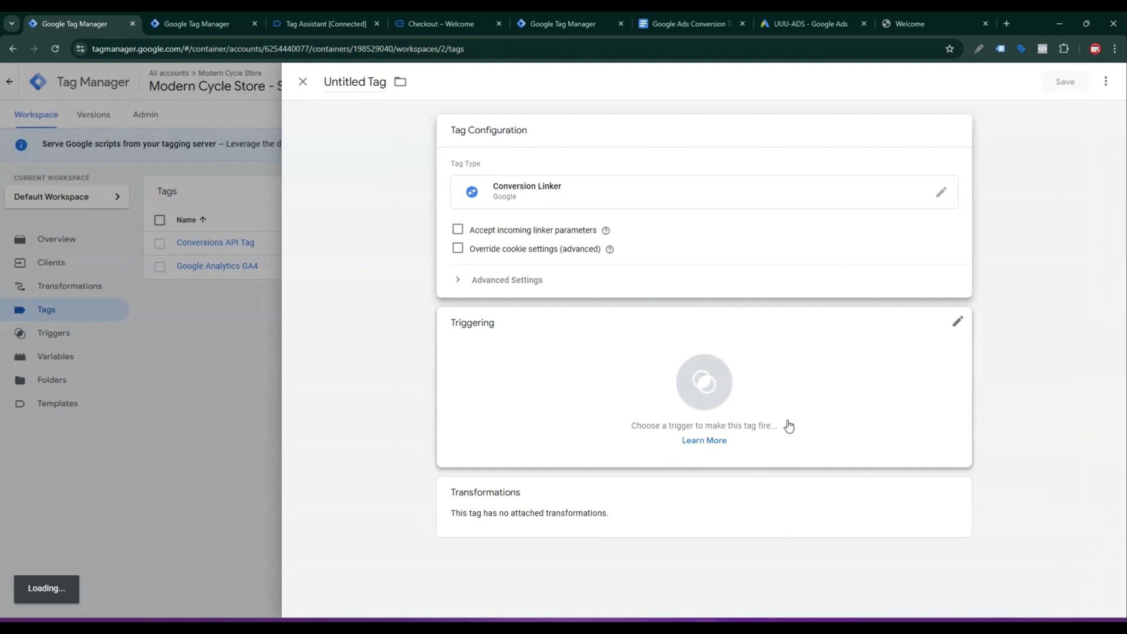
Step: Set the tag to fire on All Pages and save it as Conversion Linker
click(651, 401)
click(358, 136)
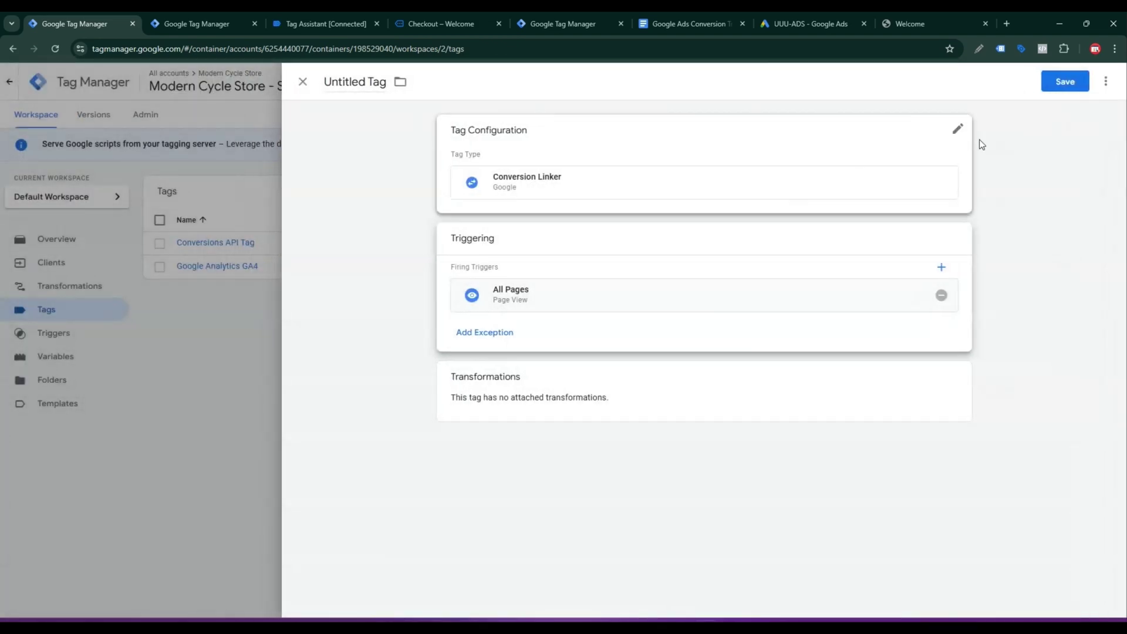
click(1064, 82)
click(662, 255)
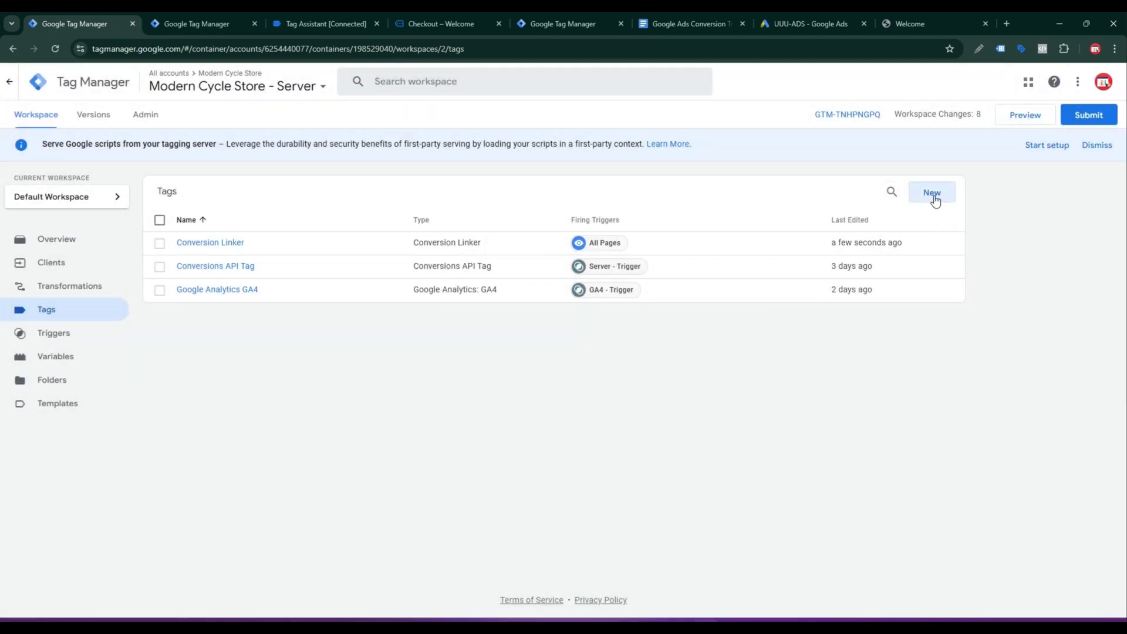
Step: Create another server container tag of type Google Ads Conversion Tracking
click(936, 200)
click(888, 201)
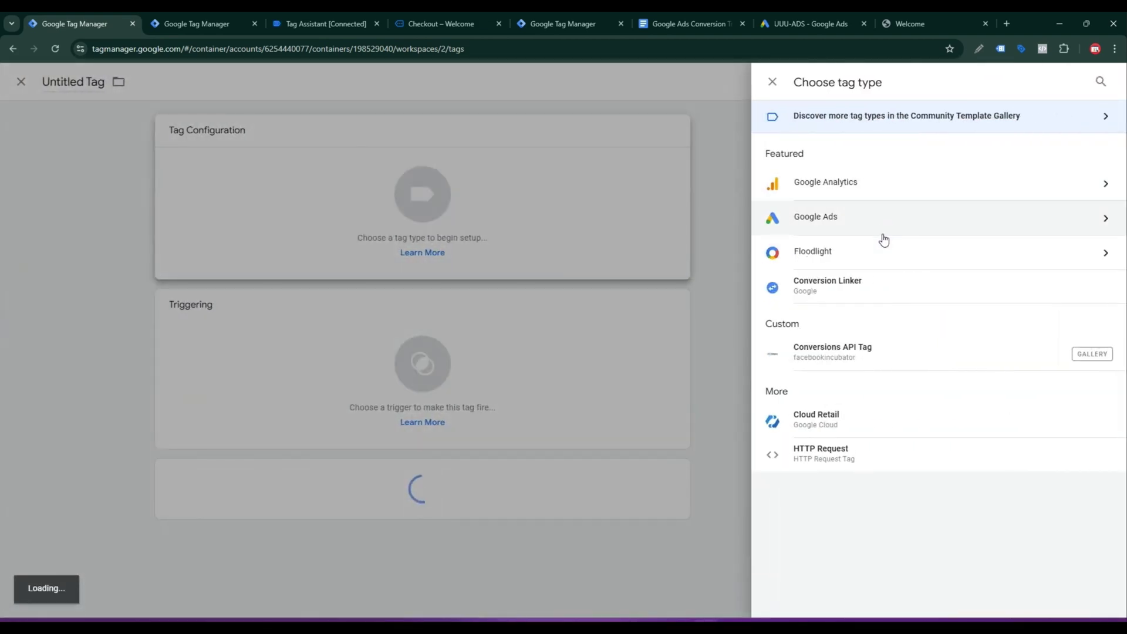
click(850, 223)
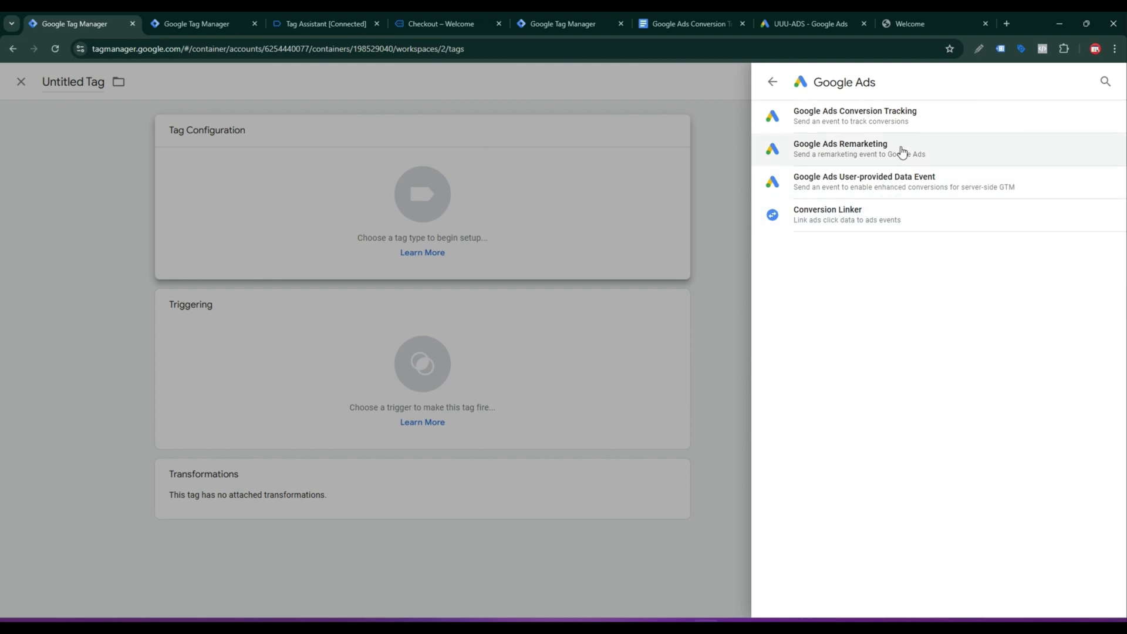
click(897, 125)
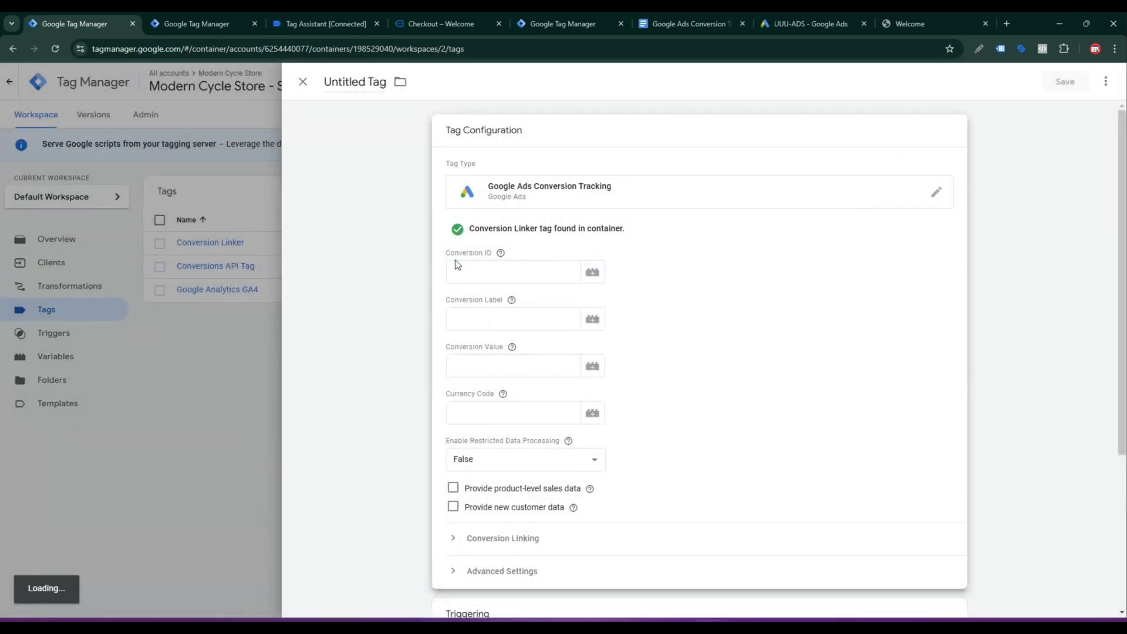
Step: Finish the Add To Cart conversion setup in Google Ads and open the Google Tag Manager instructions of Purchase (2)
click(810, 24)
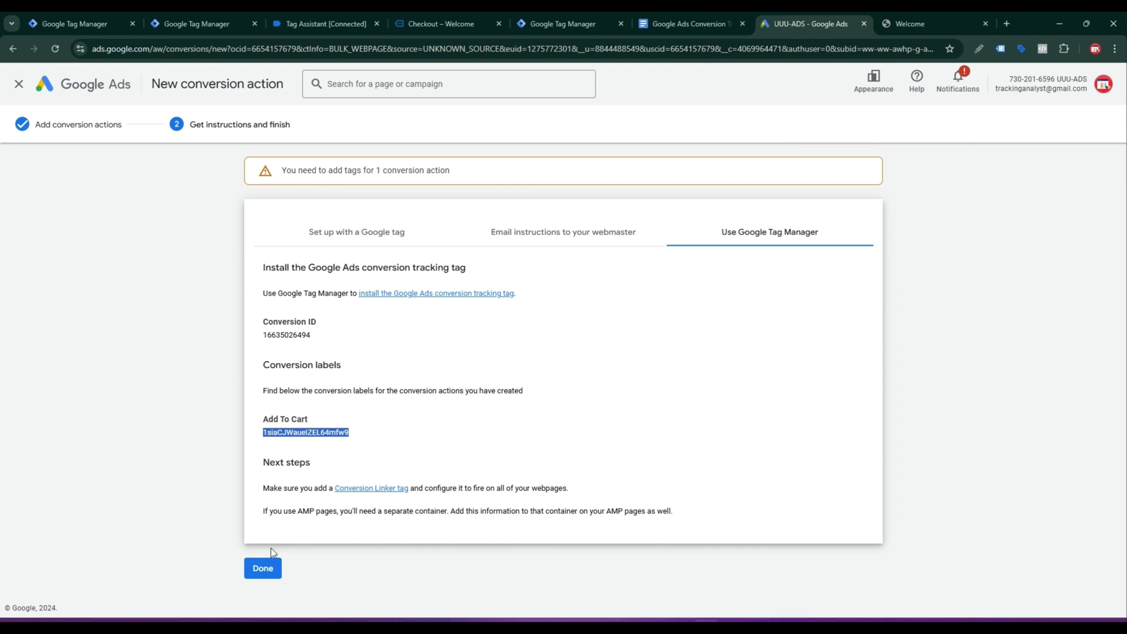
click(270, 572)
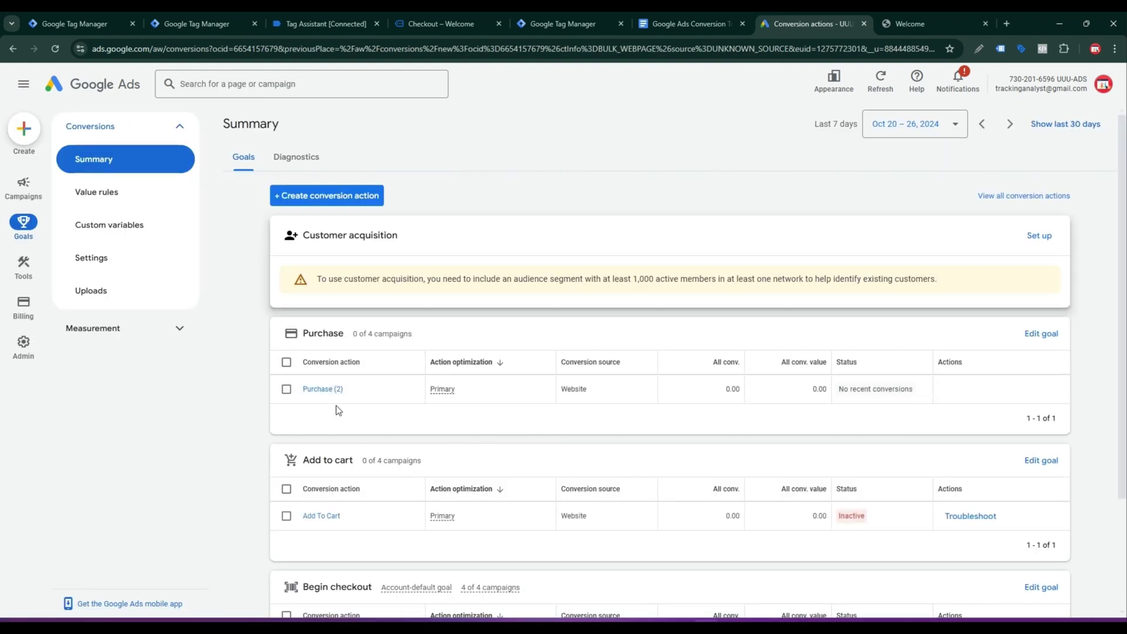
click(334, 389)
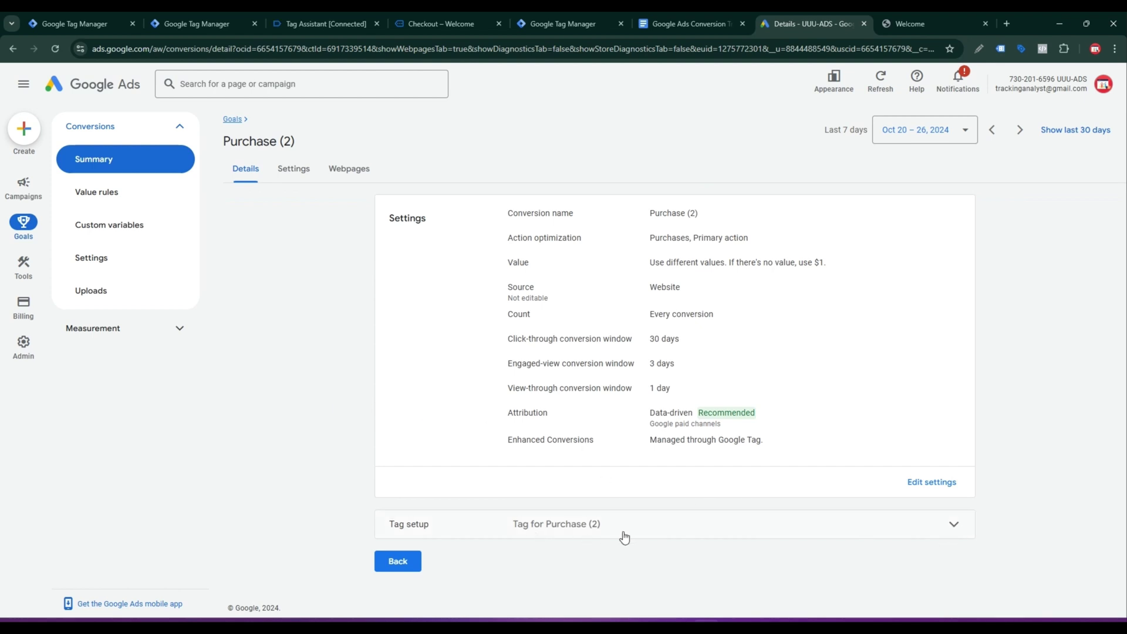
click(650, 530)
click(742, 469)
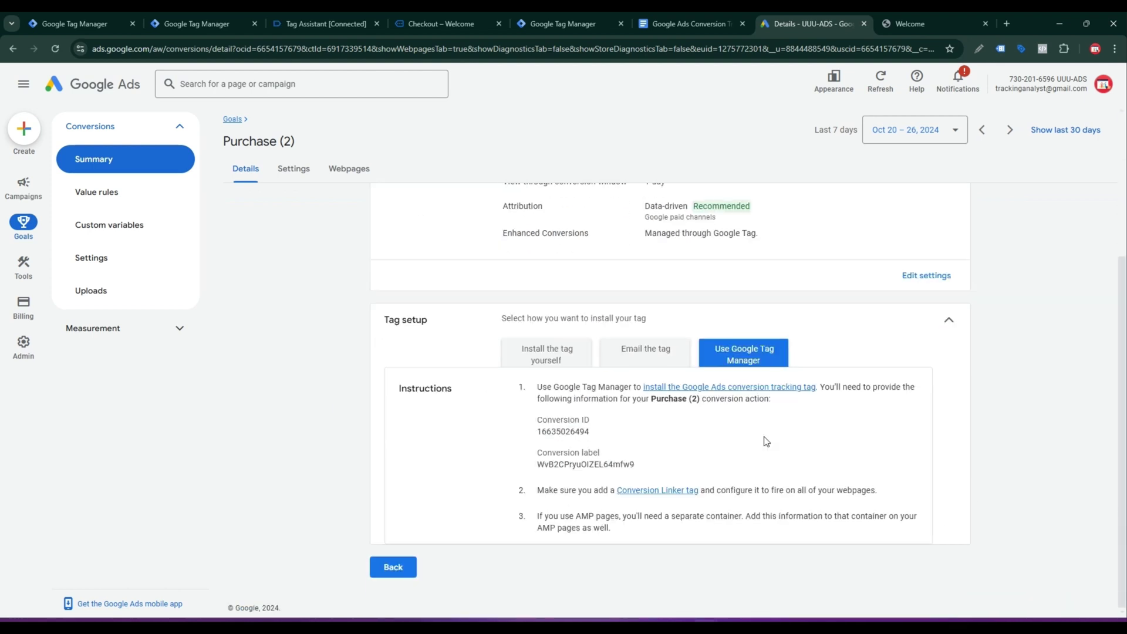
Step: Copy the conversion ID of Purchase (2) from Google Ads into the Conversion ID of the new tag in Google Tag Manager
double_click(563, 432)
right_click(563, 433)
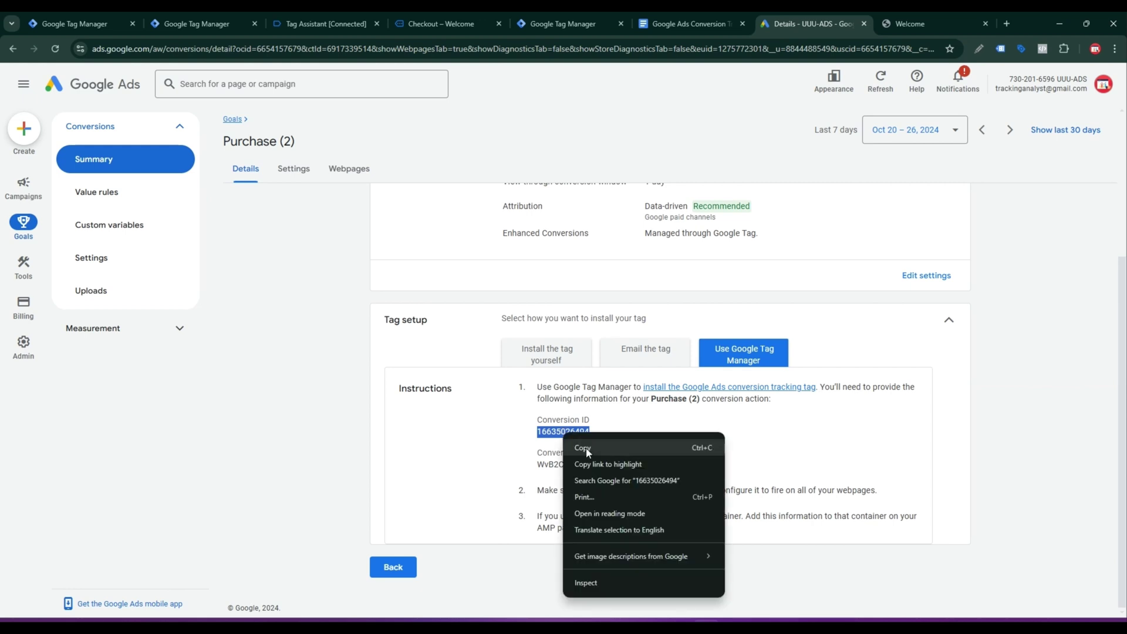
click(578, 445)
drag(88, 24, 684, 24)
click(489, 270)
right_click(489, 269)
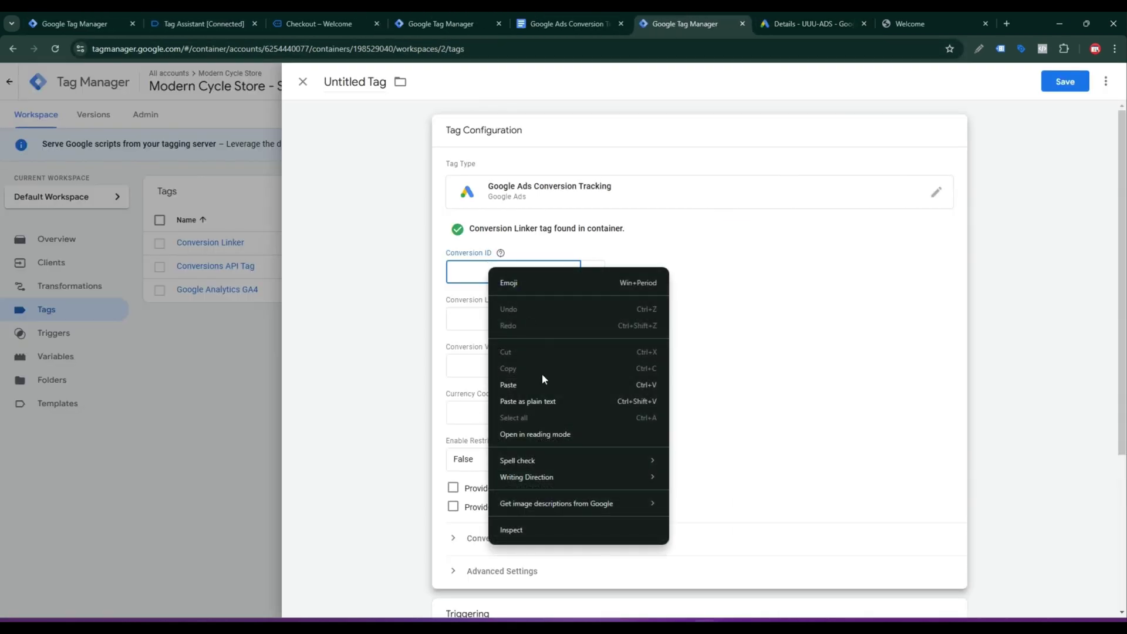
click(523, 380)
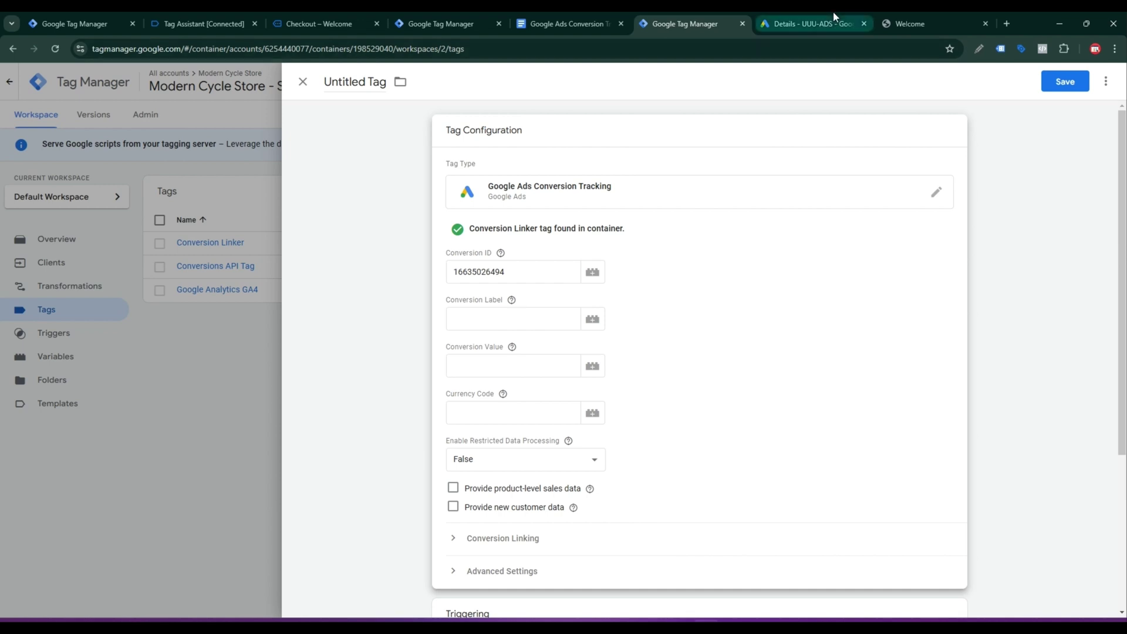
Step: Copy the Purchase (2) conversion label from Google Ads into the tag's Conversion Label and enable providing new customer data
click(810, 24)
click(607, 464)
double_click(607, 465)
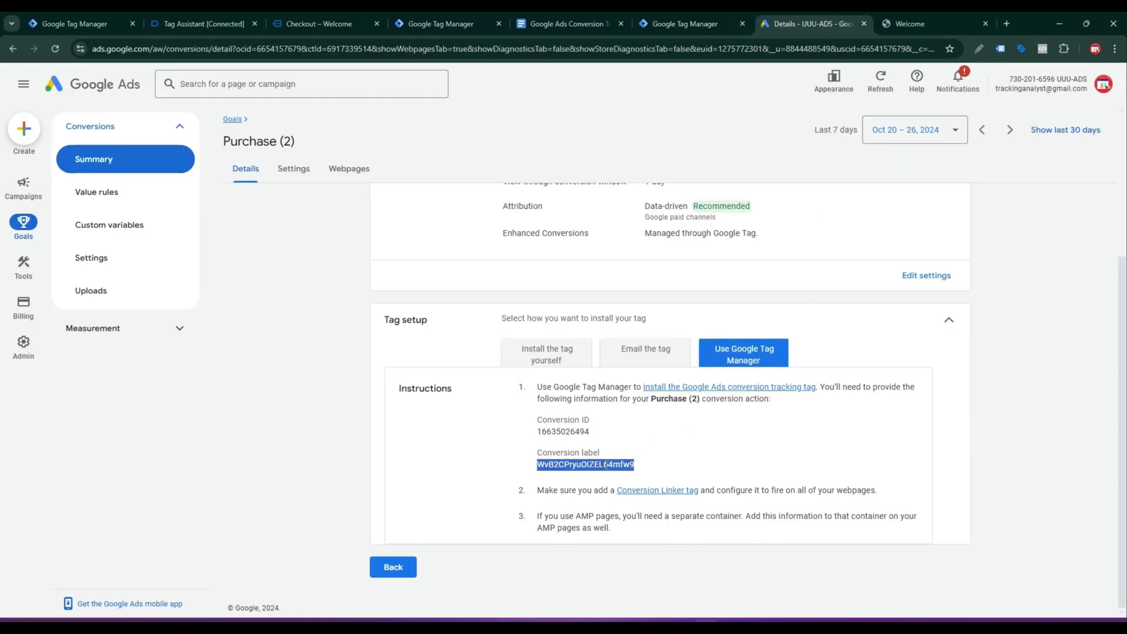
right_click(607, 464)
click(628, 307)
click(687, 23)
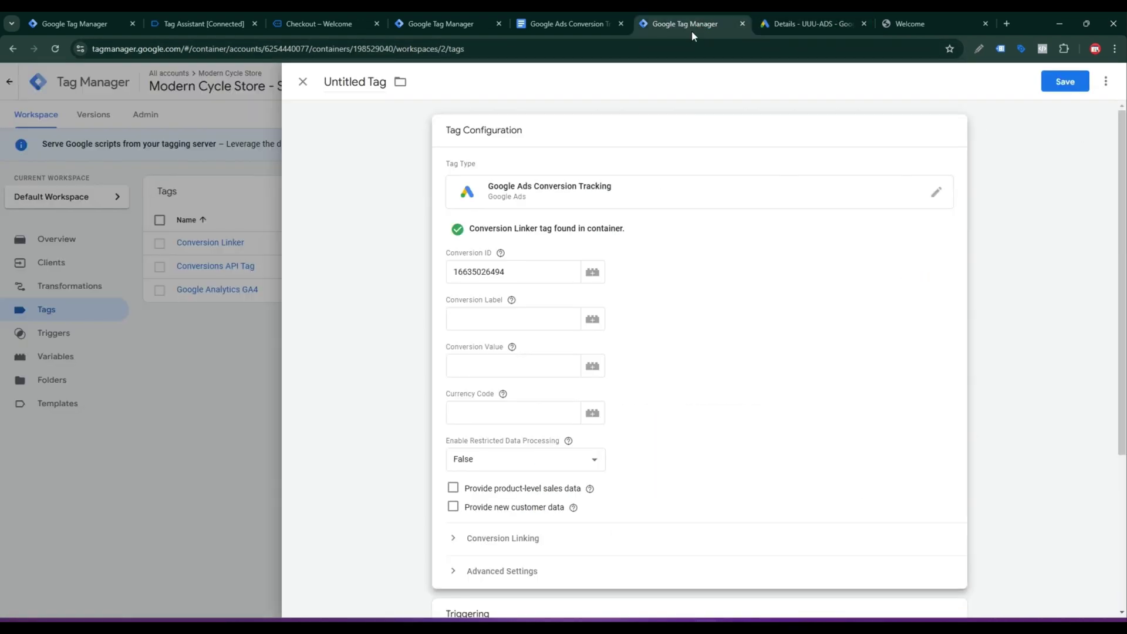
click(488, 327)
right_click(487, 322)
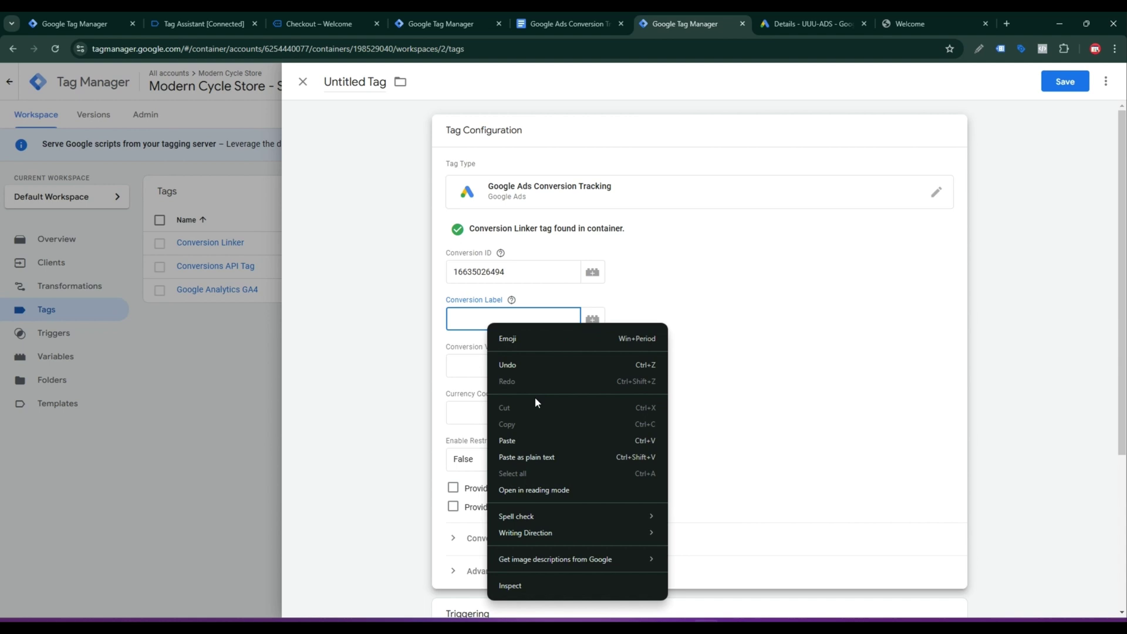
click(506, 439)
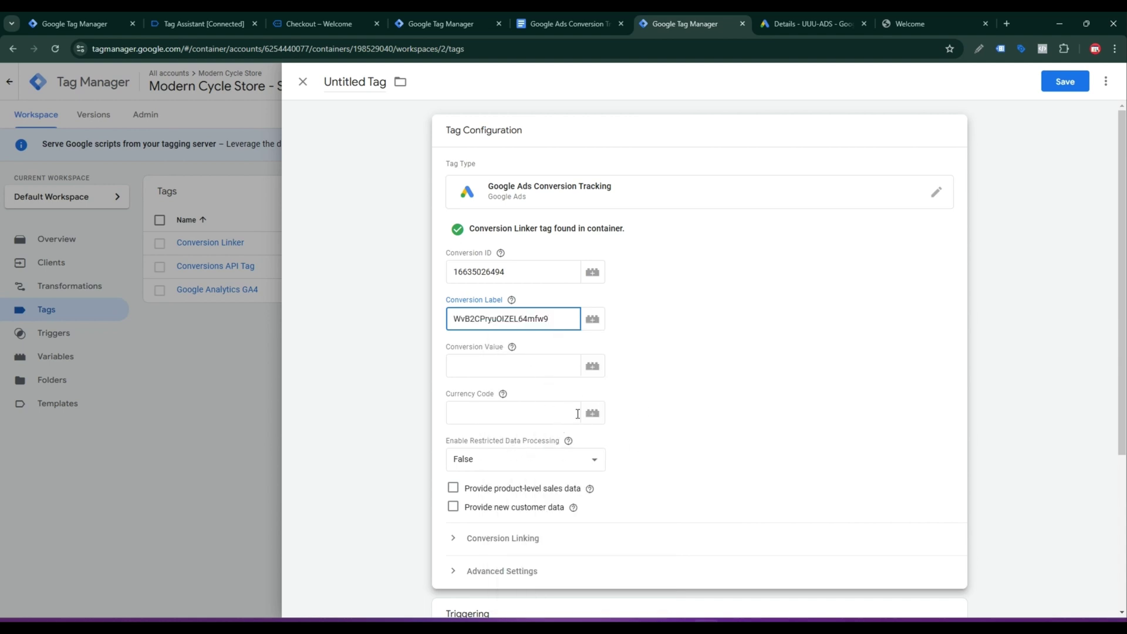
click(484, 522)
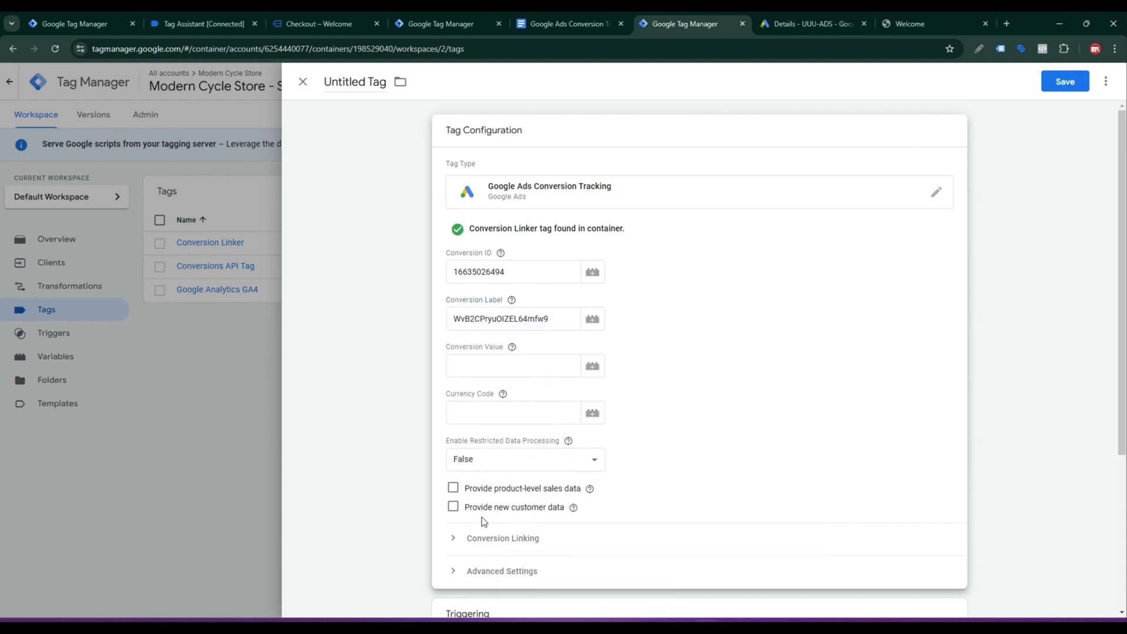
click(453, 507)
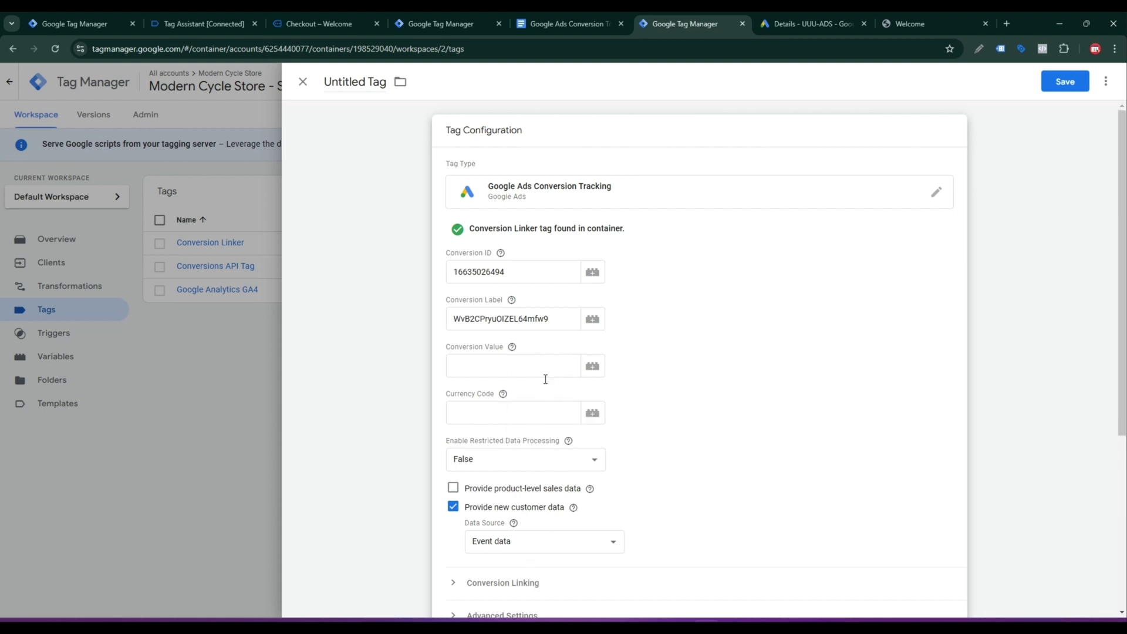
Step: Create a new Custom Event trigger for the tag with the event name purchase
scroll(592, 409, down, 4)
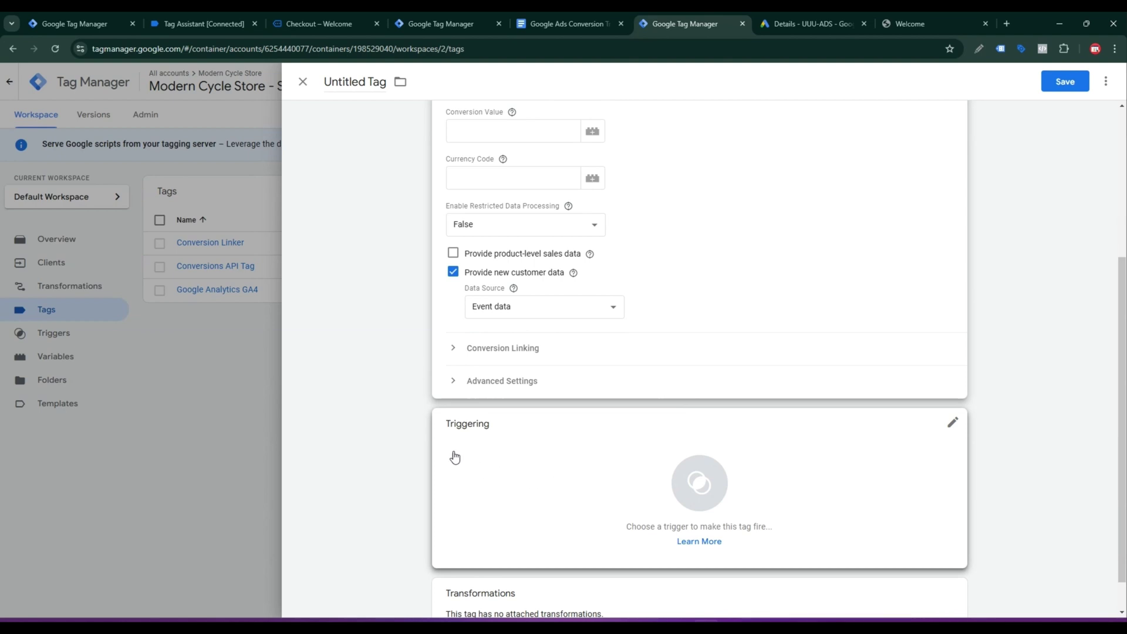
click(619, 466)
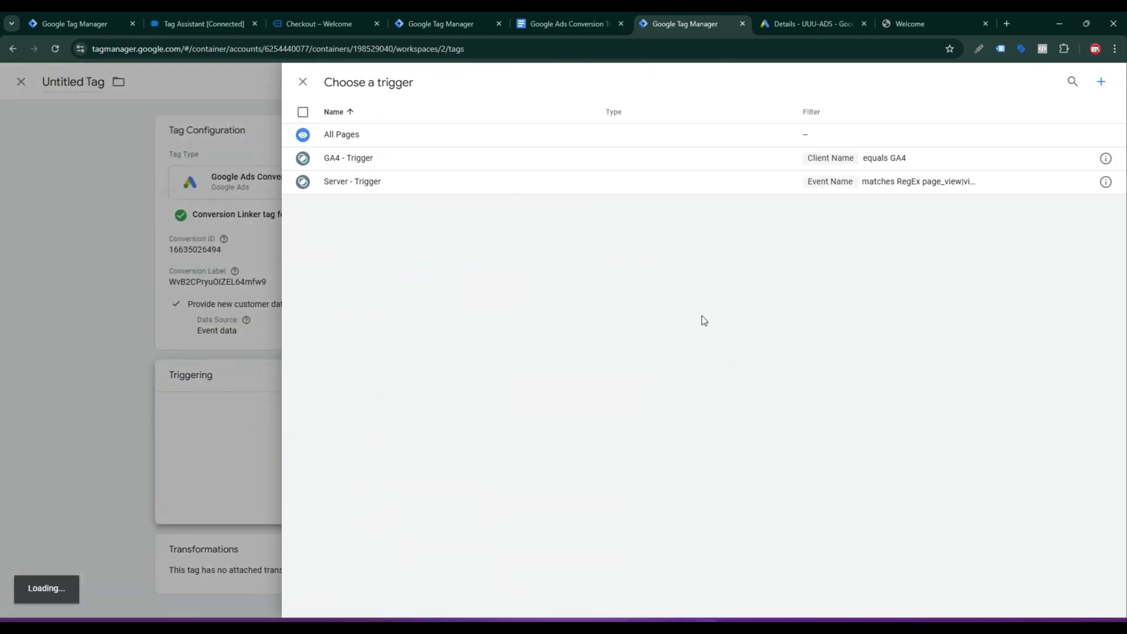
click(1098, 84)
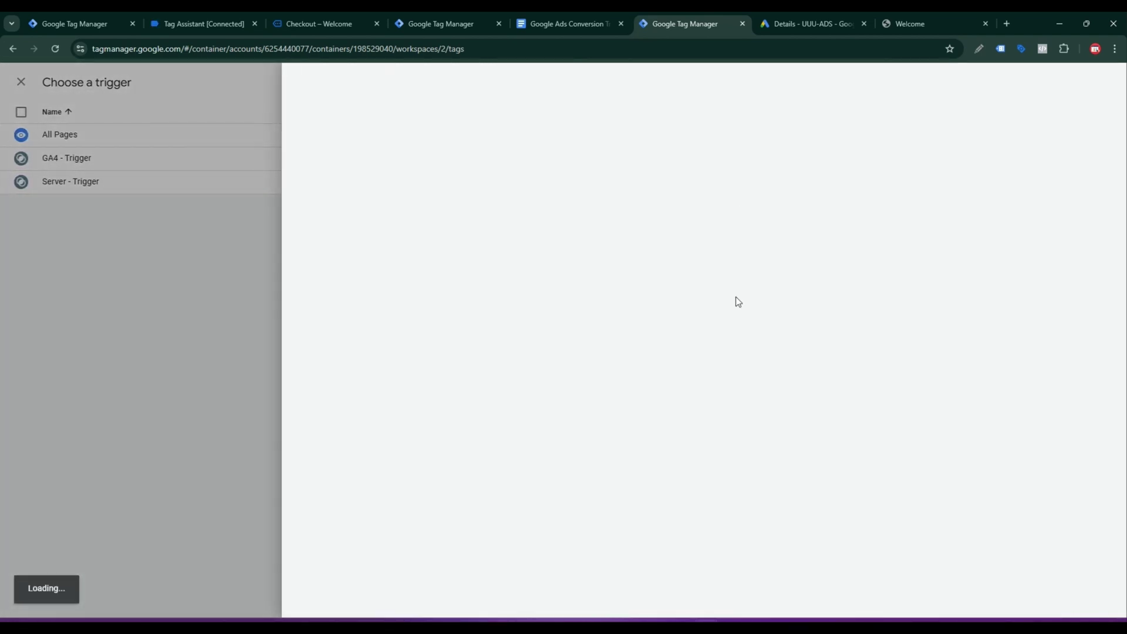
click(781, 237)
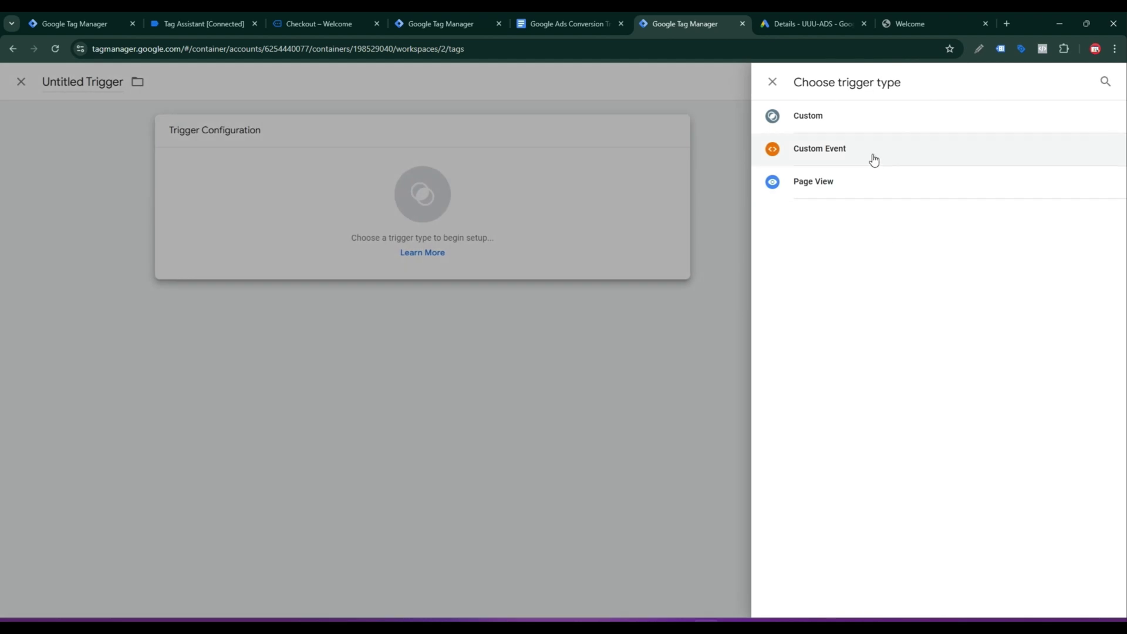
click(872, 159)
click(502, 253)
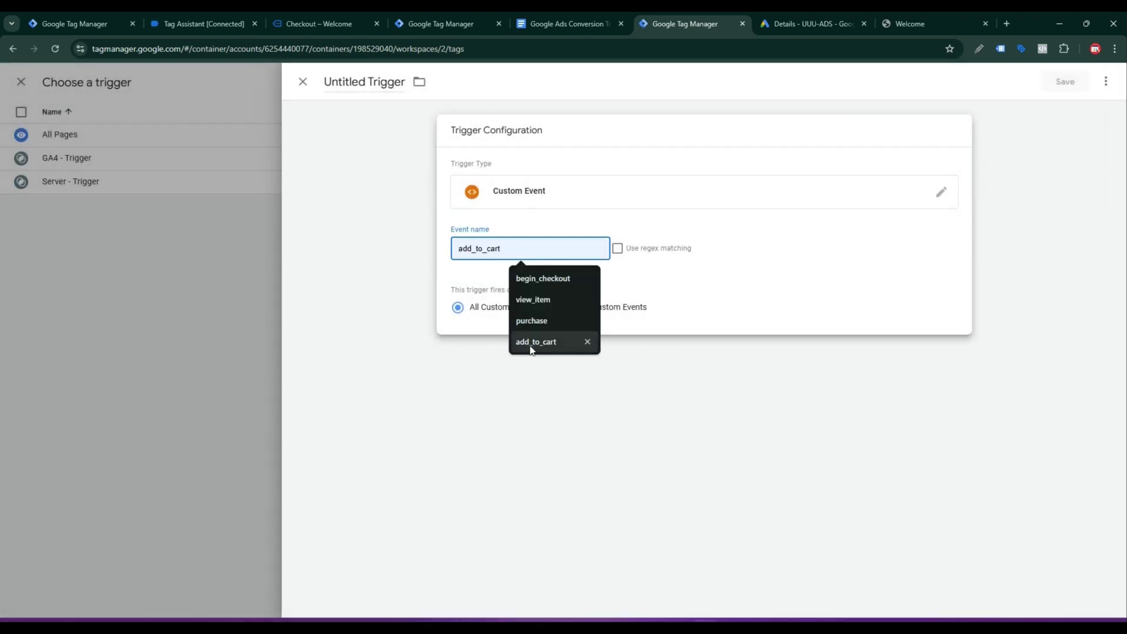
click(534, 320)
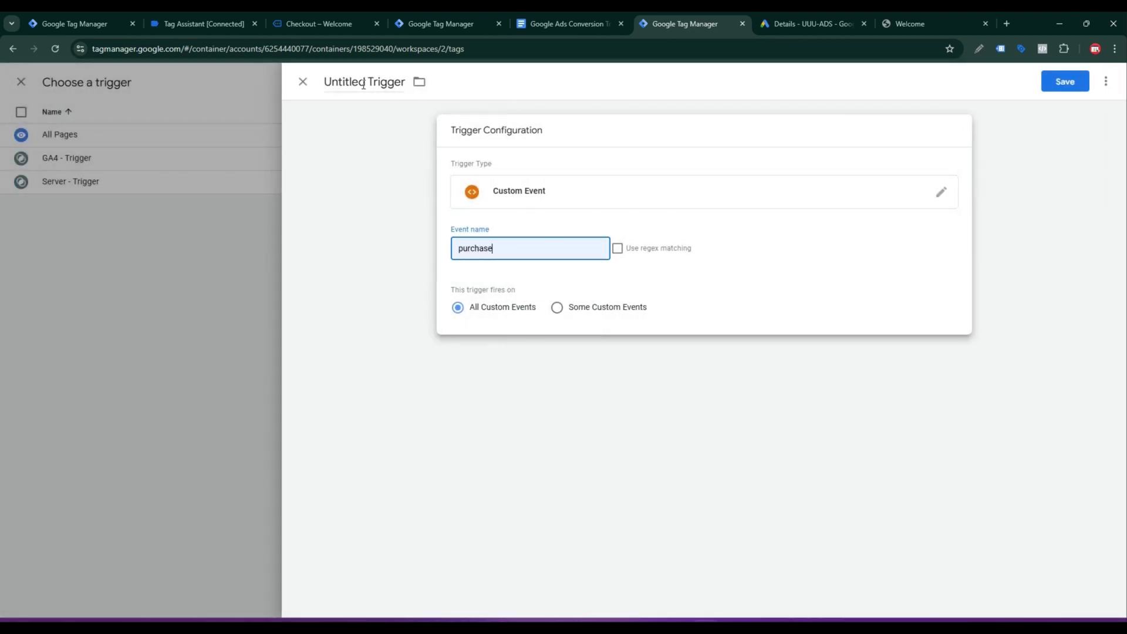
Step: Name the trigger Purchase - Trigger and save it to the tag
drag(366, 79, 311, 86)
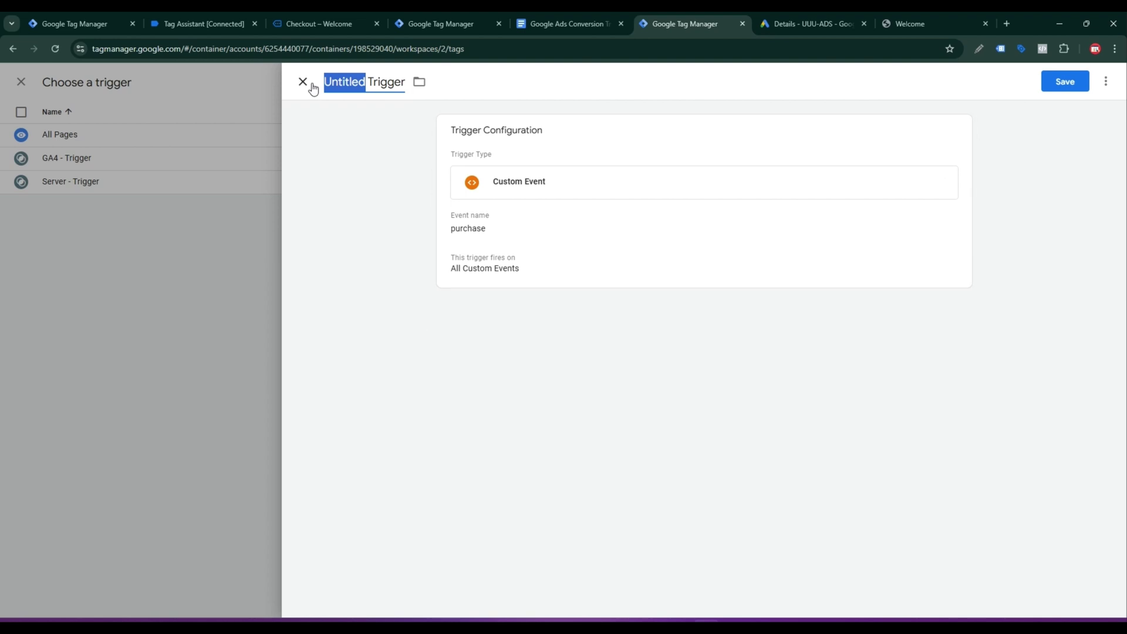
text(Purchase)
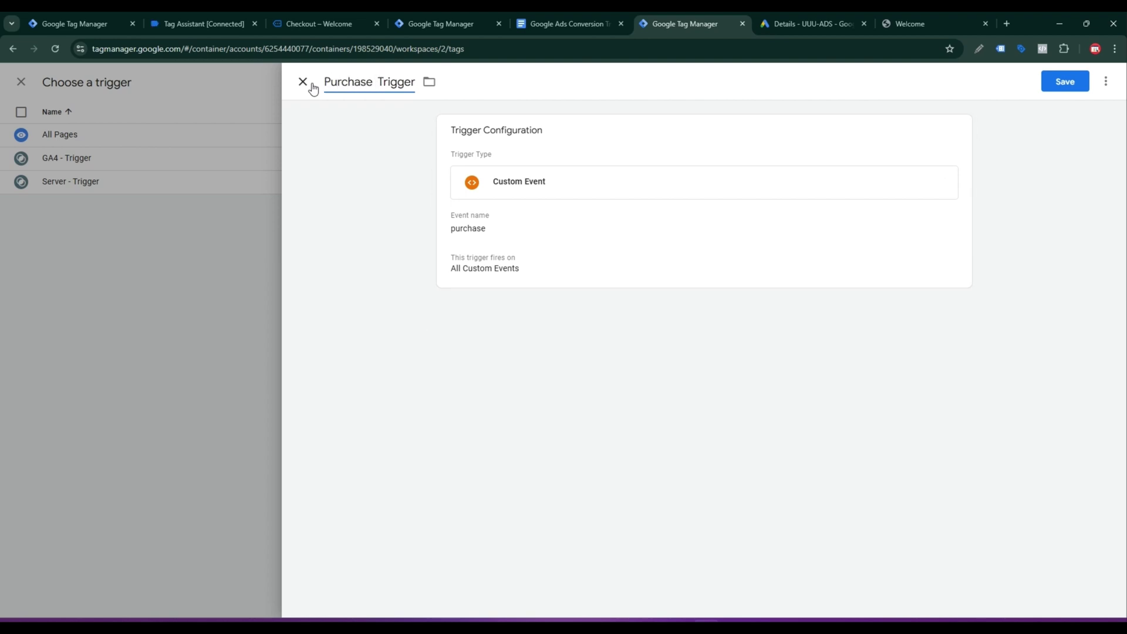
text( -)
click(1076, 88)
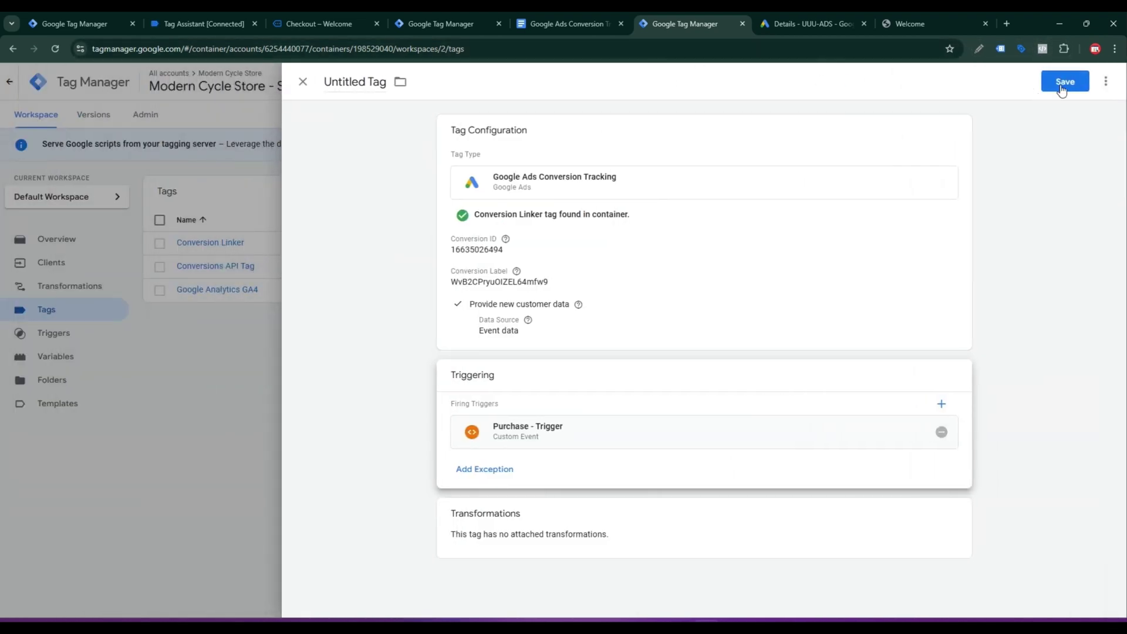
Step: Save the tag under the name Google Ads Conversion Tracking - Purchase
click(1061, 81)
click(615, 254)
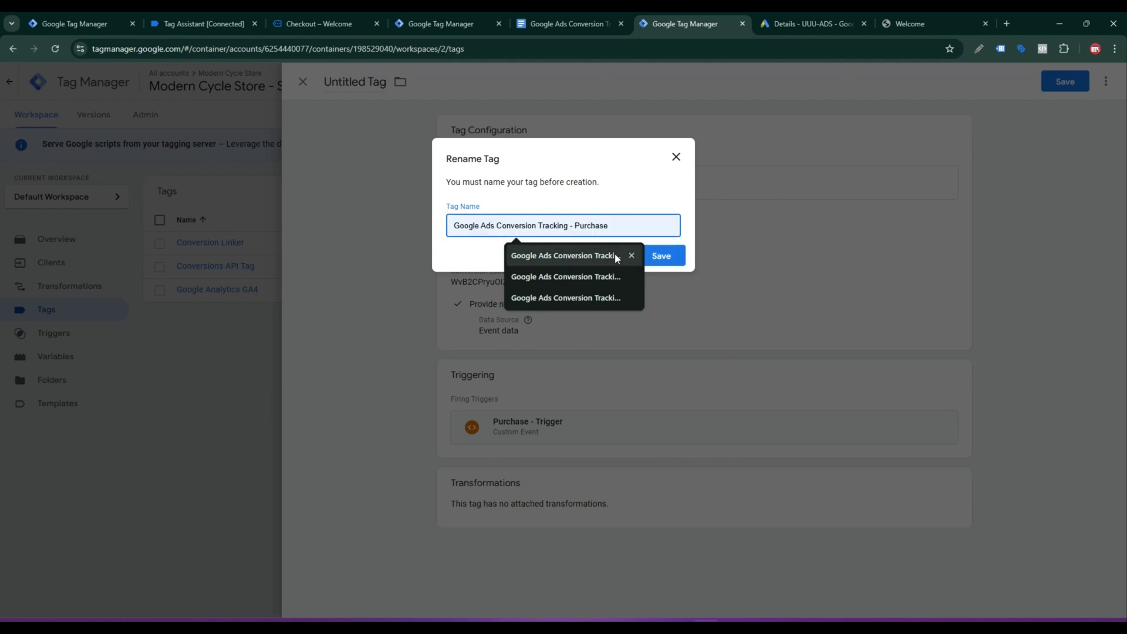
click(654, 263)
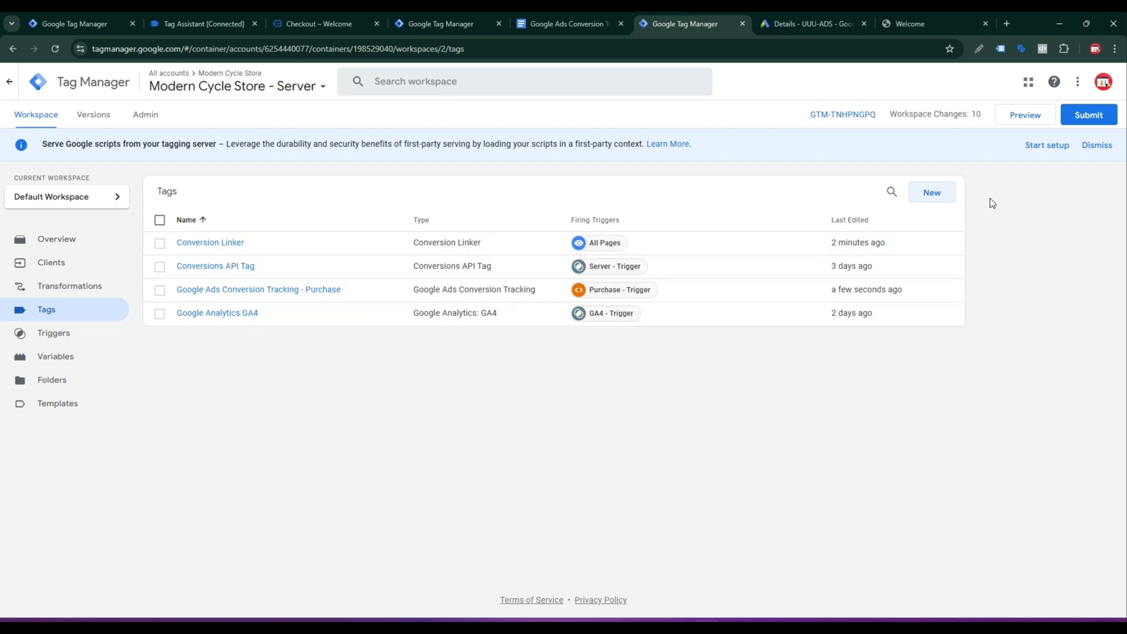
Step: Create a further server container tag of type Google Ads Conversion Tracking for the checkout conversion
click(933, 194)
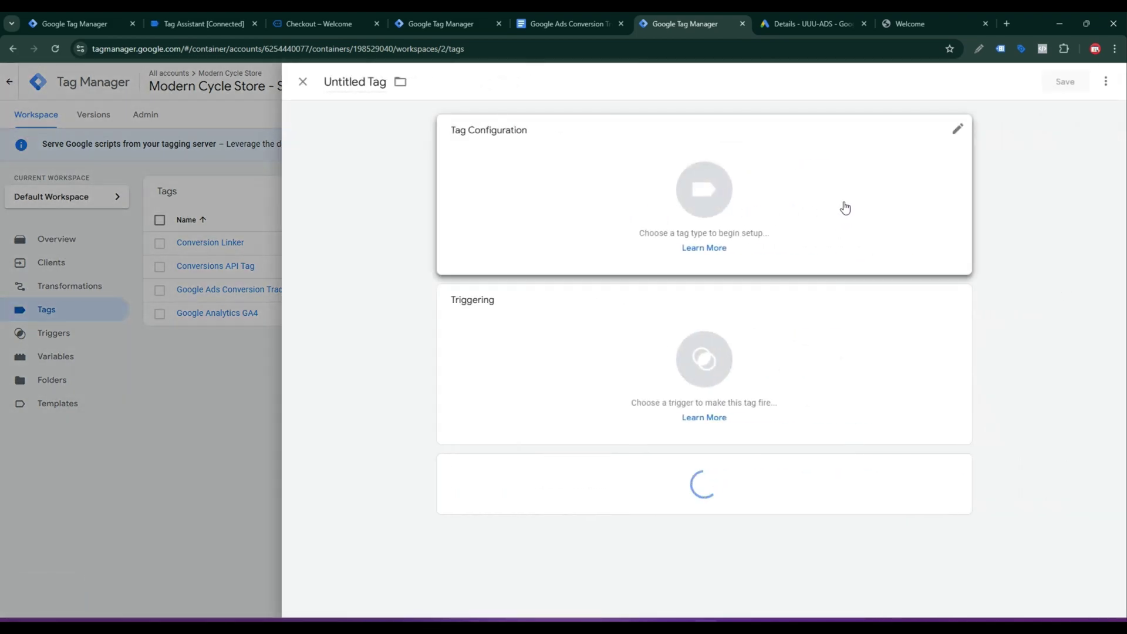
click(845, 207)
click(843, 220)
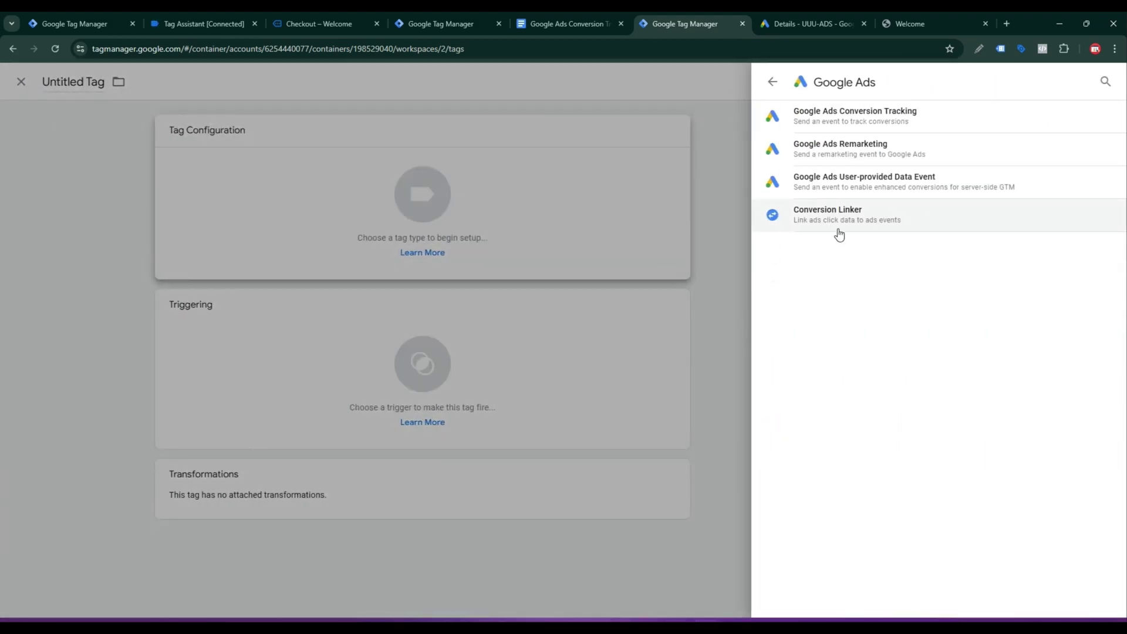
click(873, 118)
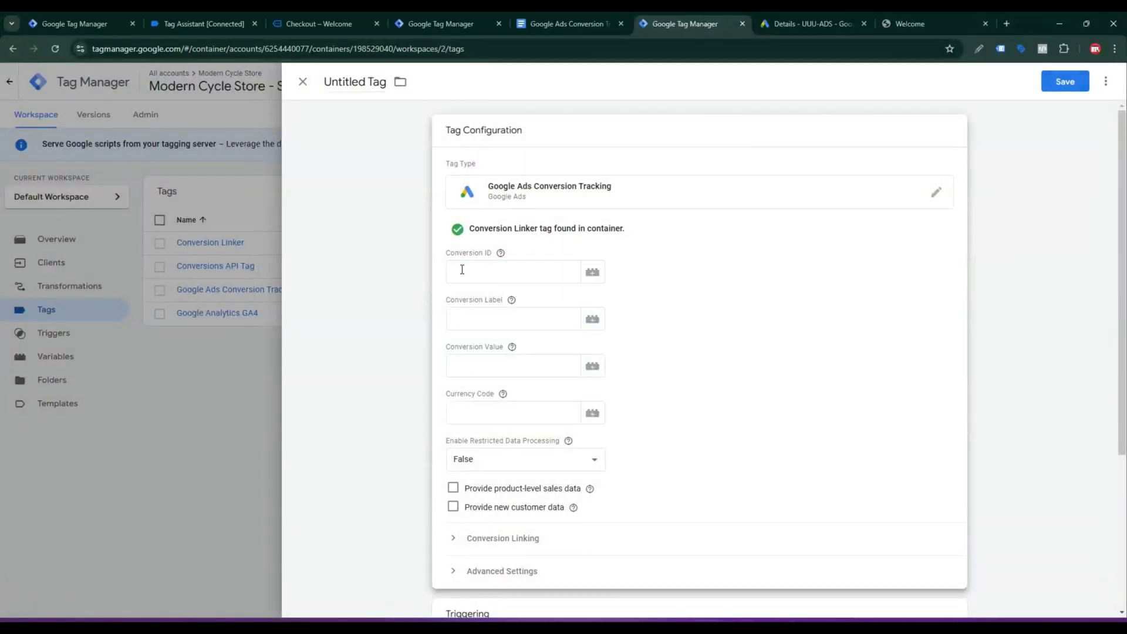
click(462, 269)
Step: Switch to Google Ads and open the Google Tag Manager setup instructions of the Checkout conversion action
click(813, 23)
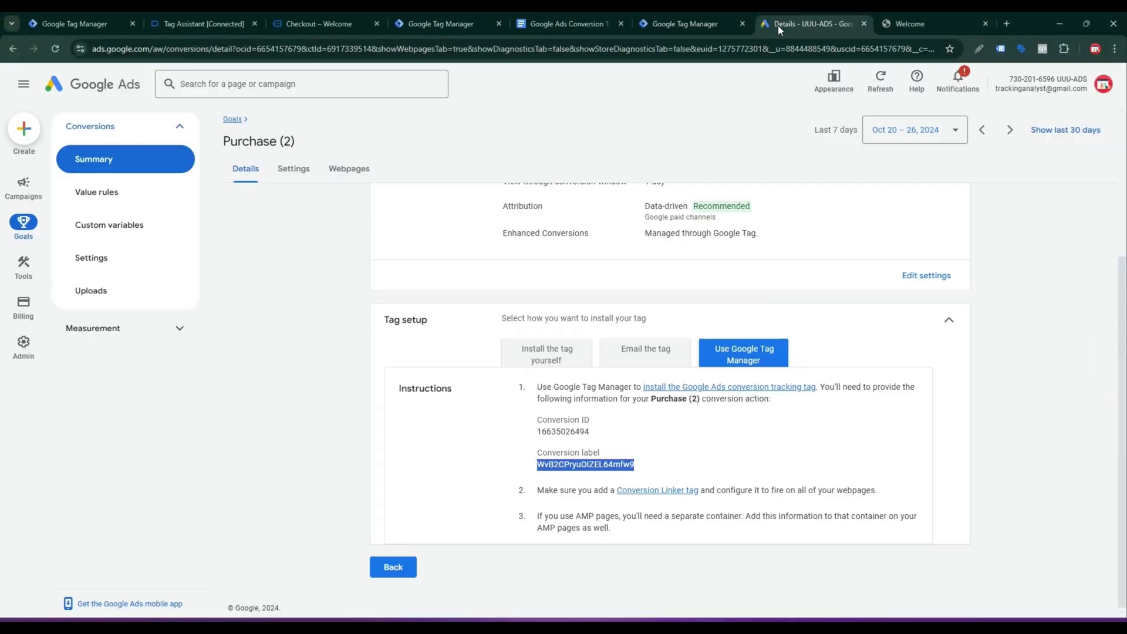
click(393, 567)
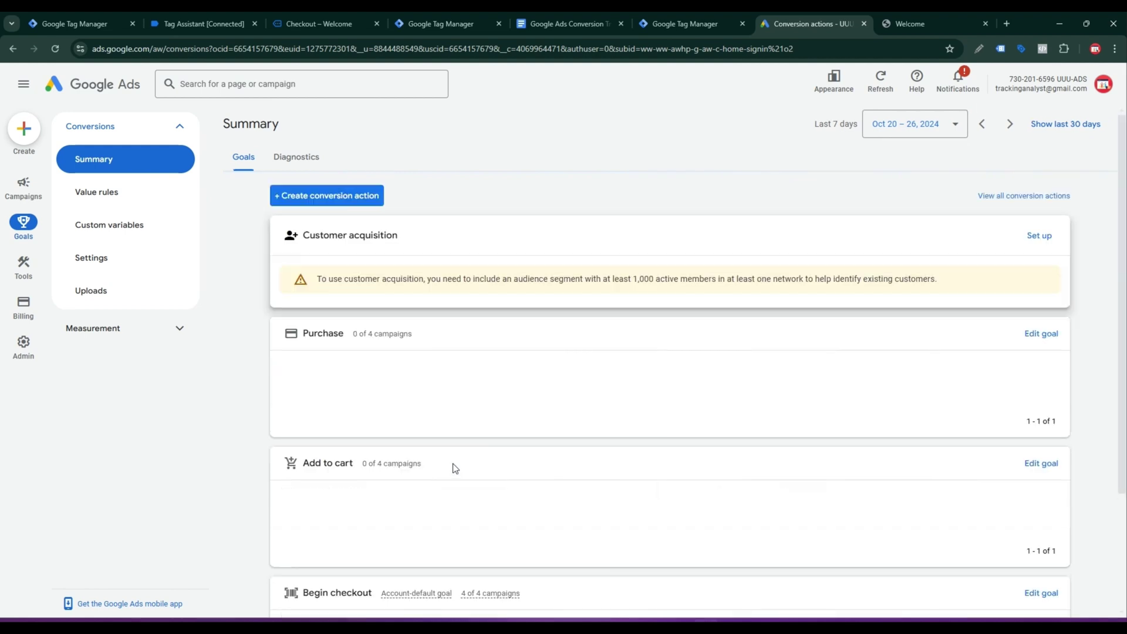
scroll(411, 469, down, 2)
click(314, 526)
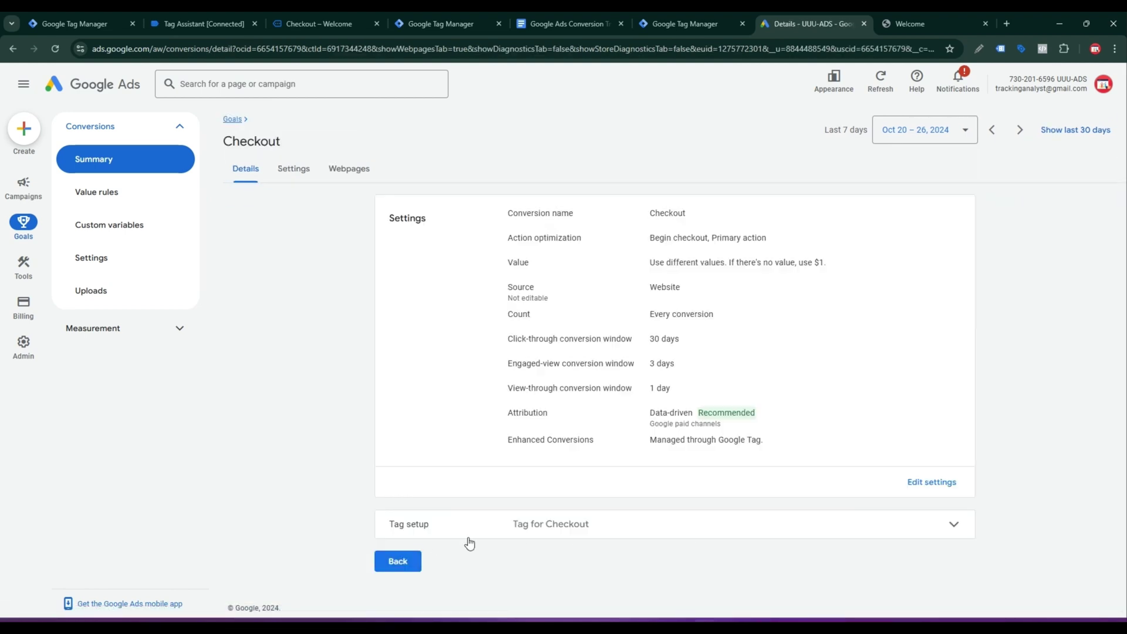
click(596, 525)
click(736, 470)
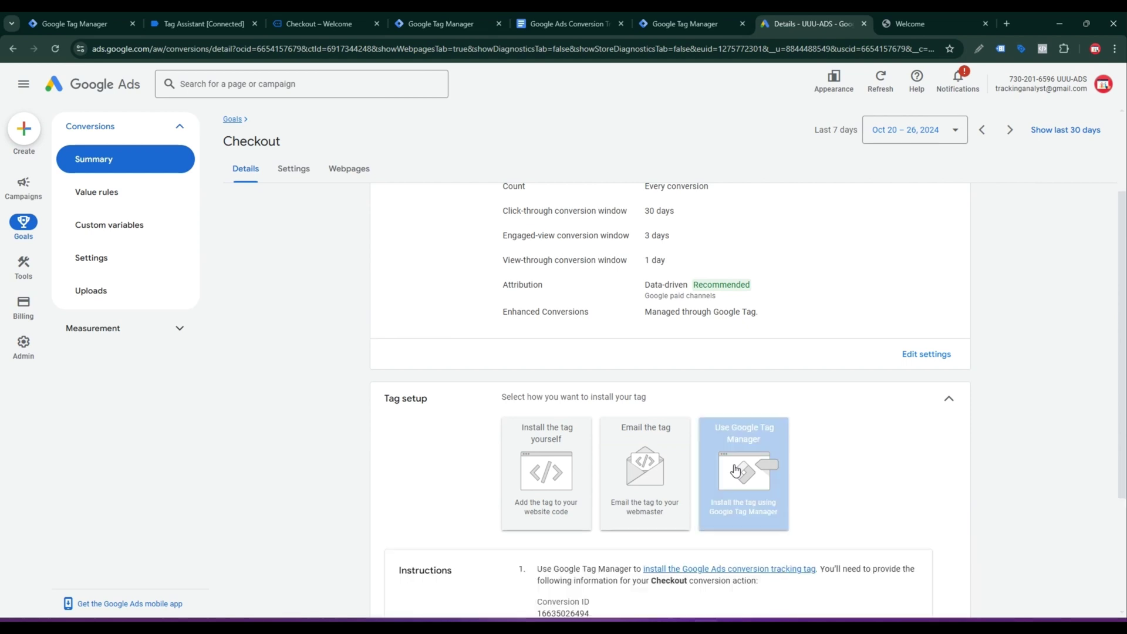
Step: Copy the Checkout conversion ID into the Conversion ID of the new tag in Google Tag Manager
double_click(575, 430)
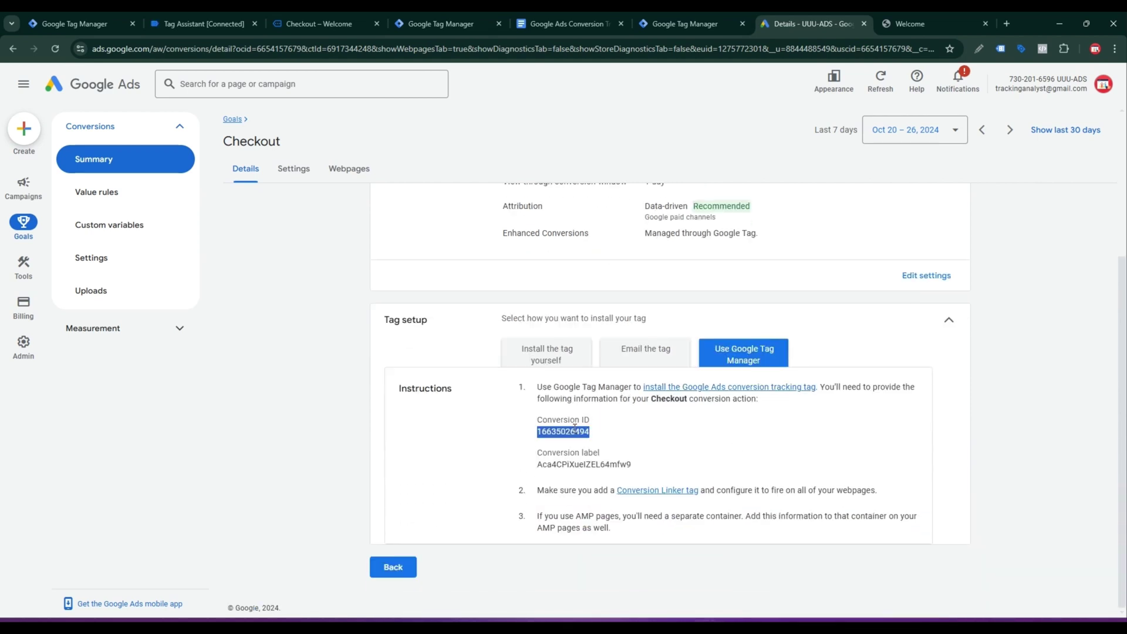
click(709, 22)
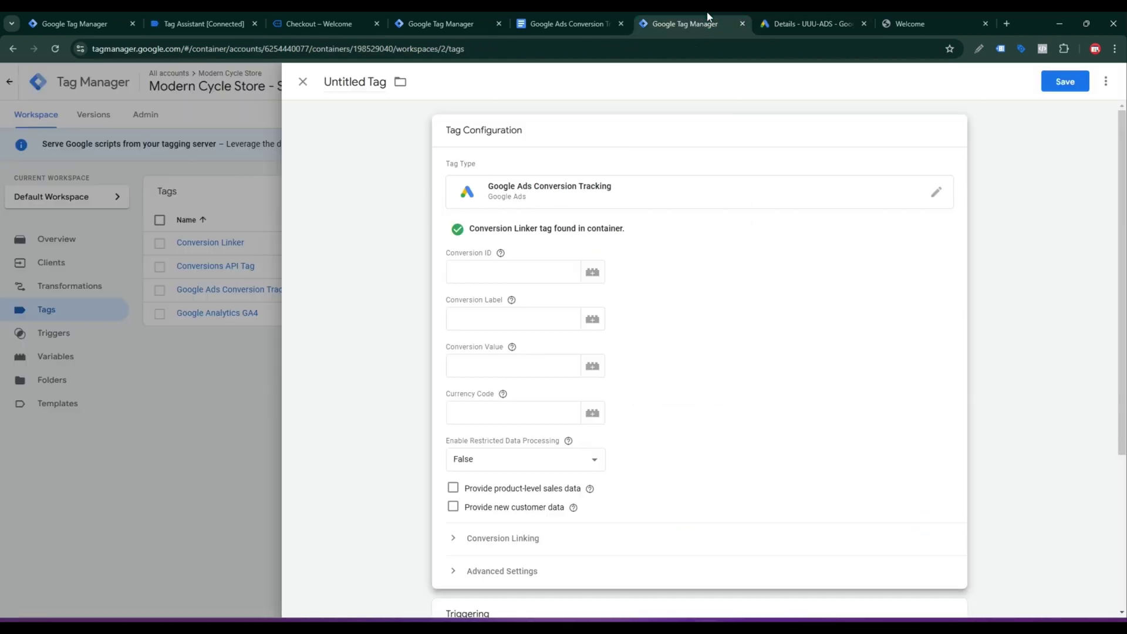
click(470, 267)
key(ctrl+v)
Step: Copy the Checkout conversion label from Google Ads into the tag's Conversion Label
click(469, 319)
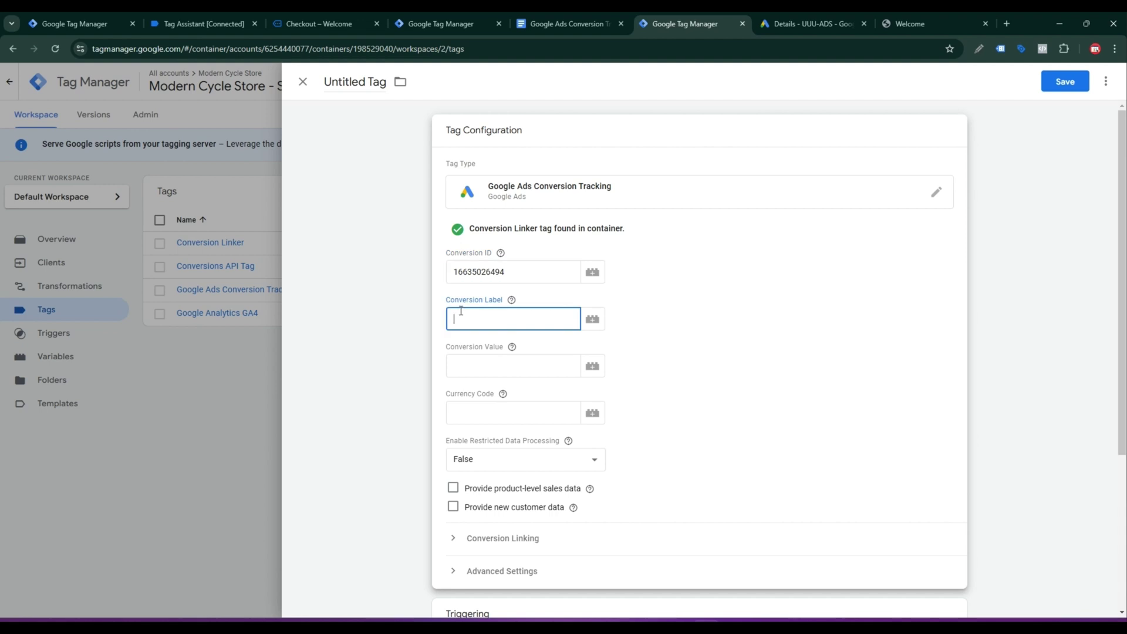
click(821, 17)
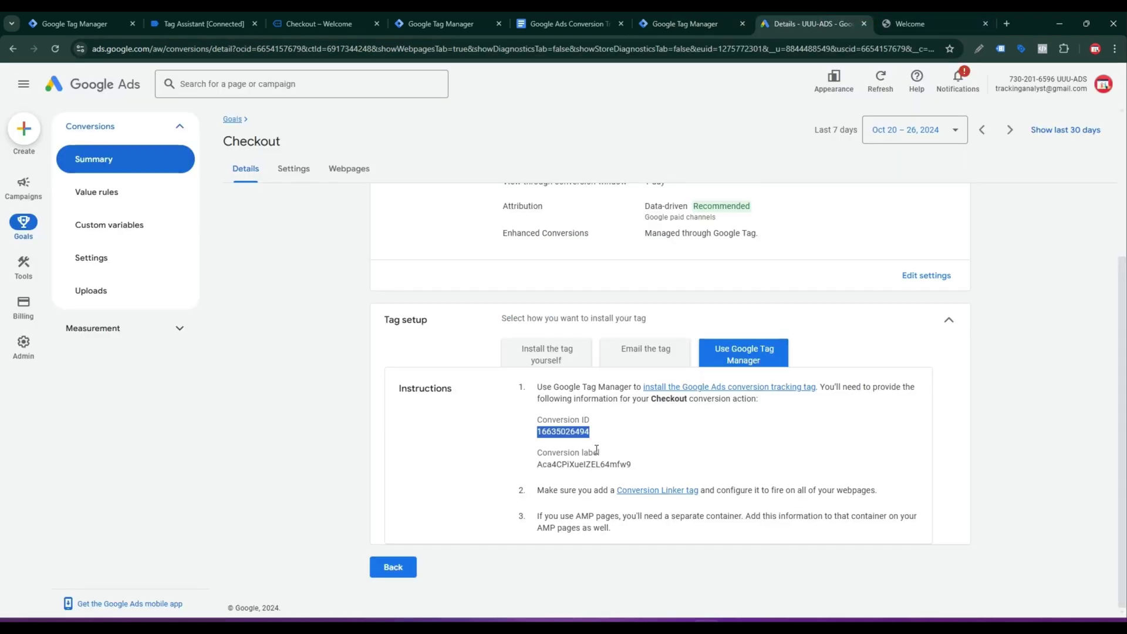
double_click(585, 464)
key(ctrl+c)
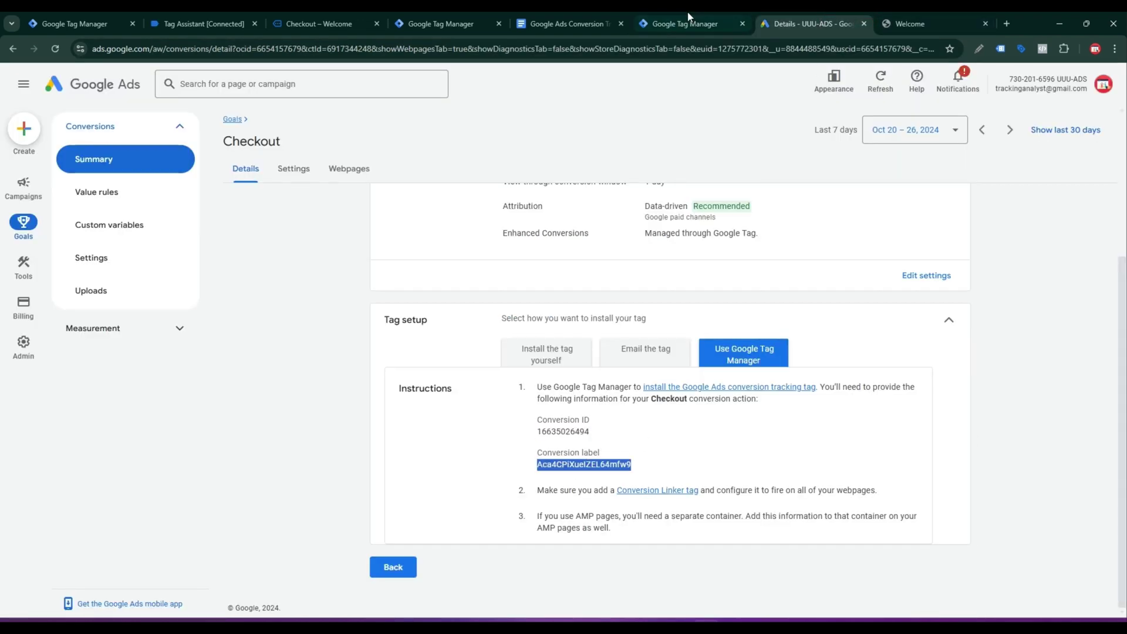
click(689, 16)
key(ctrl+v)
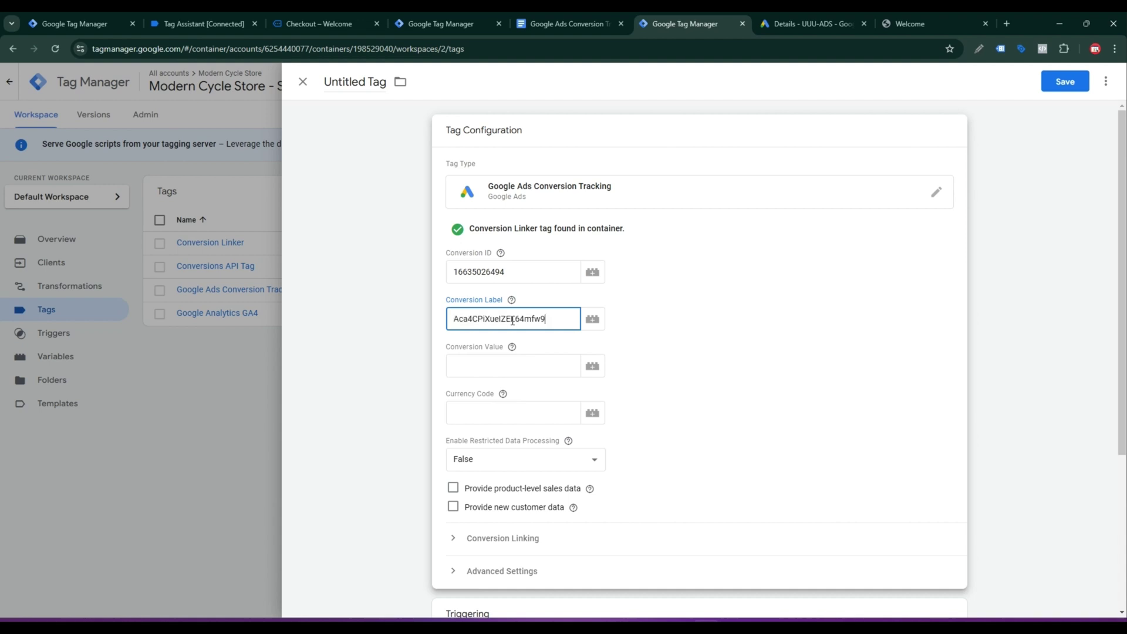
Step: Enable providing new customer data for the checkout conversion tag
drag(451, 351, 493, 346)
double_click(492, 345)
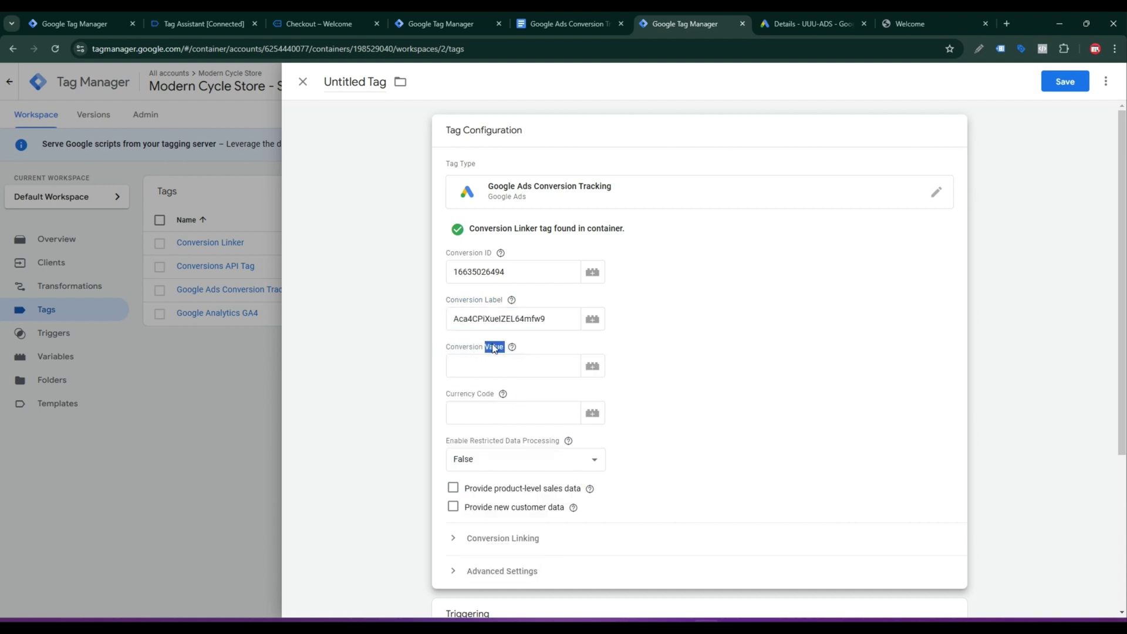
click(494, 348)
click(453, 507)
scroll(548, 505, down, 1)
scroll(502, 494, down, 4)
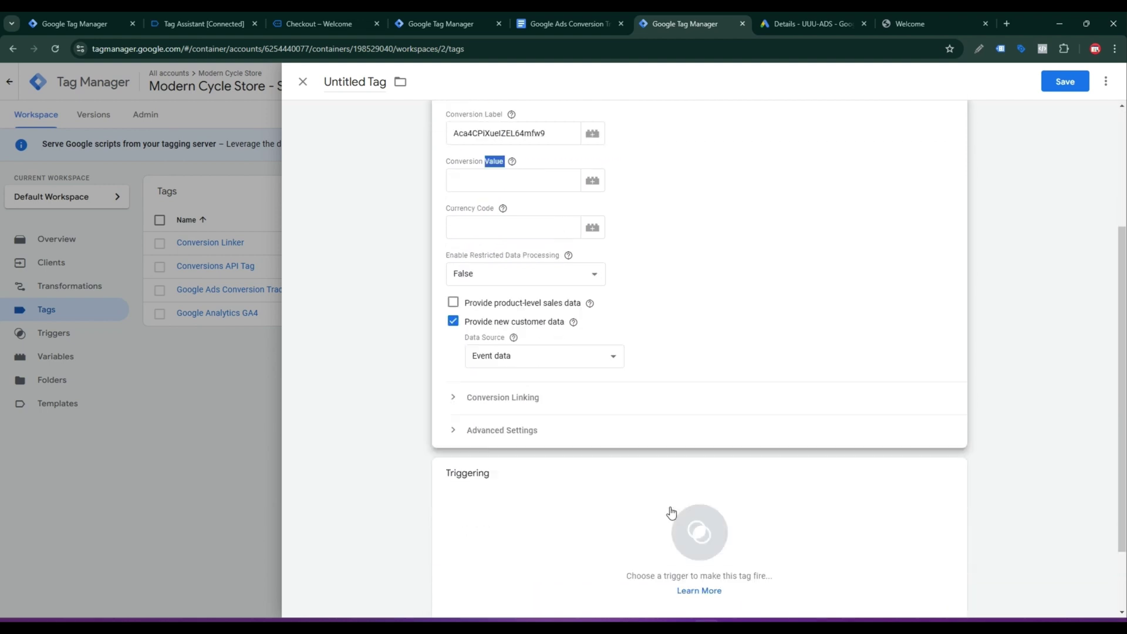
Step: Start a new trigger for the checkout conversion tag and set its type to Custom Event
click(641, 420)
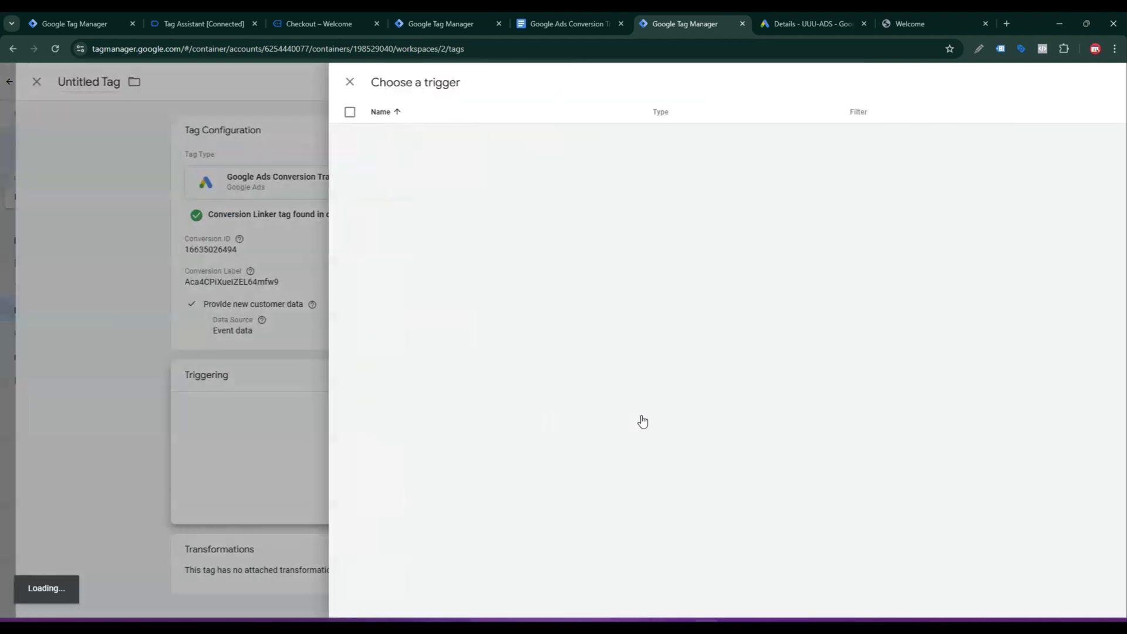
click(1101, 81)
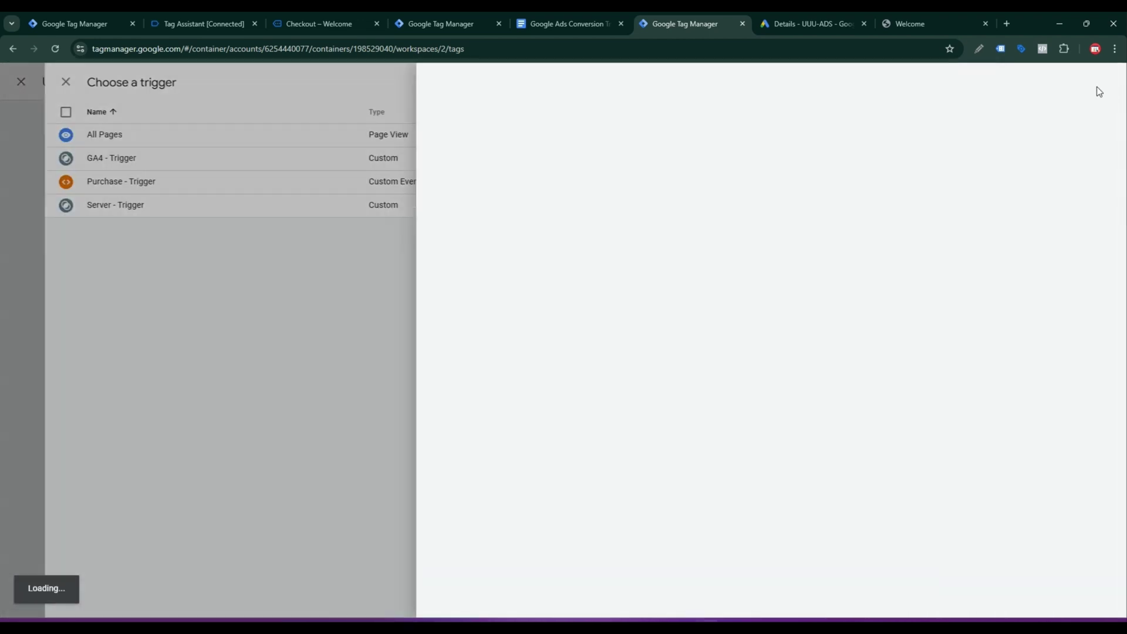
click(713, 182)
click(845, 151)
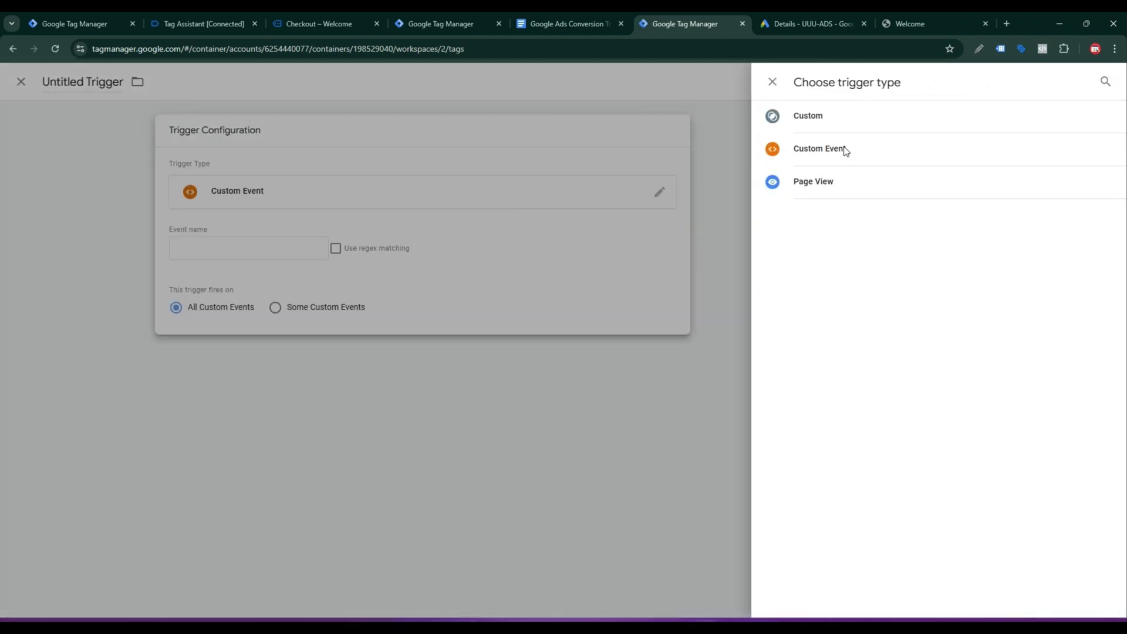
Step: Switch to Tag Assistant and look through the recorded store events for the begin checkout event
click(338, 23)
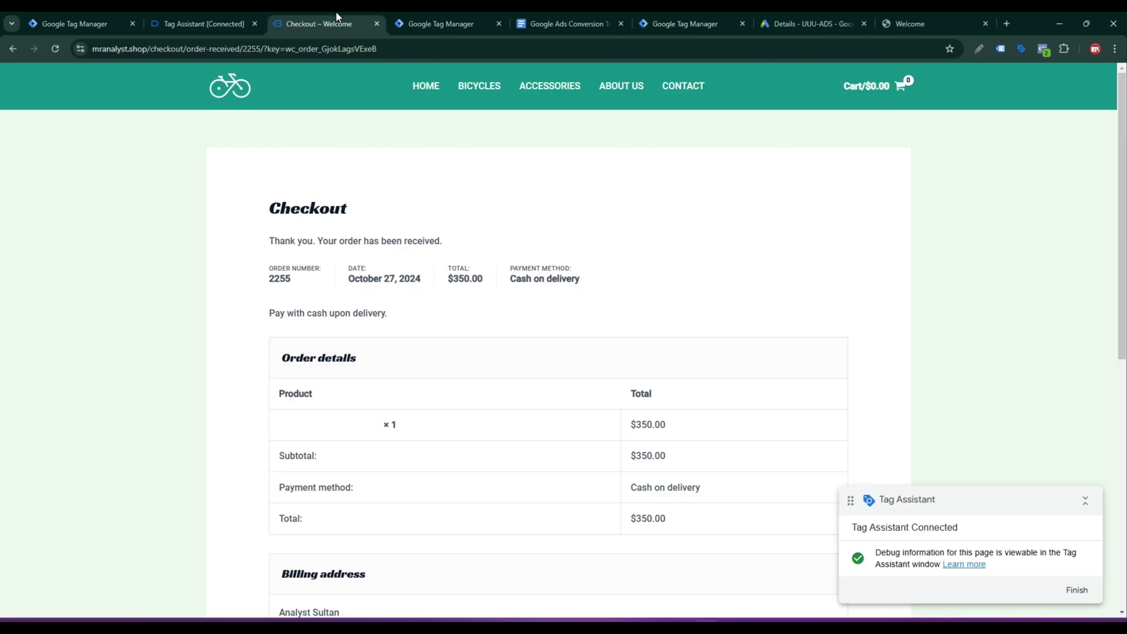
click(238, 23)
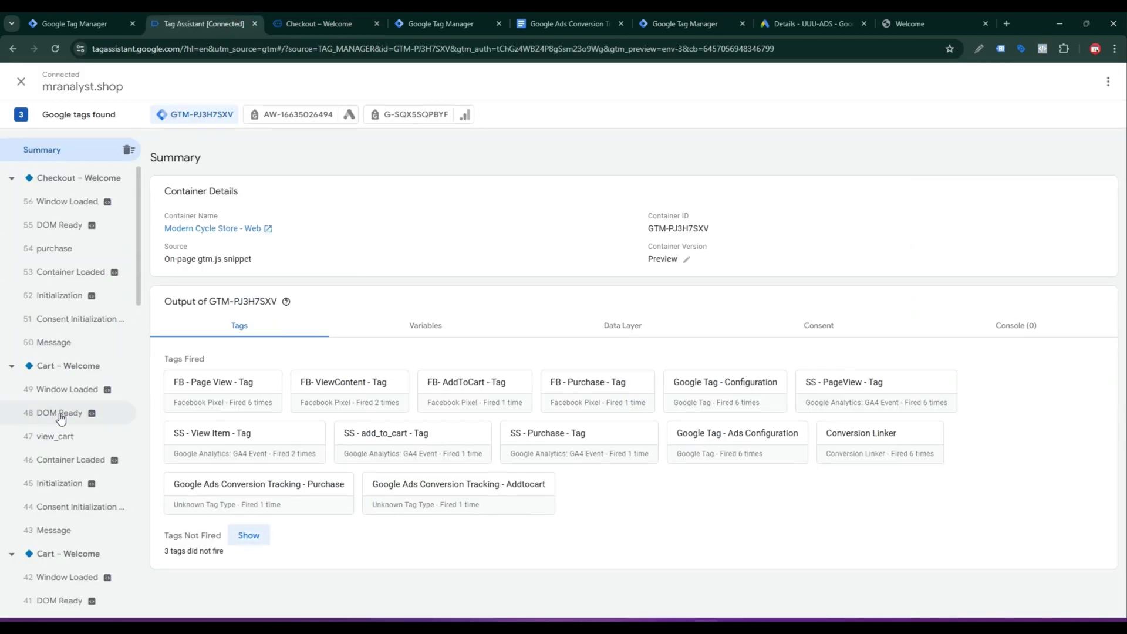
scroll(61, 417, down, 4)
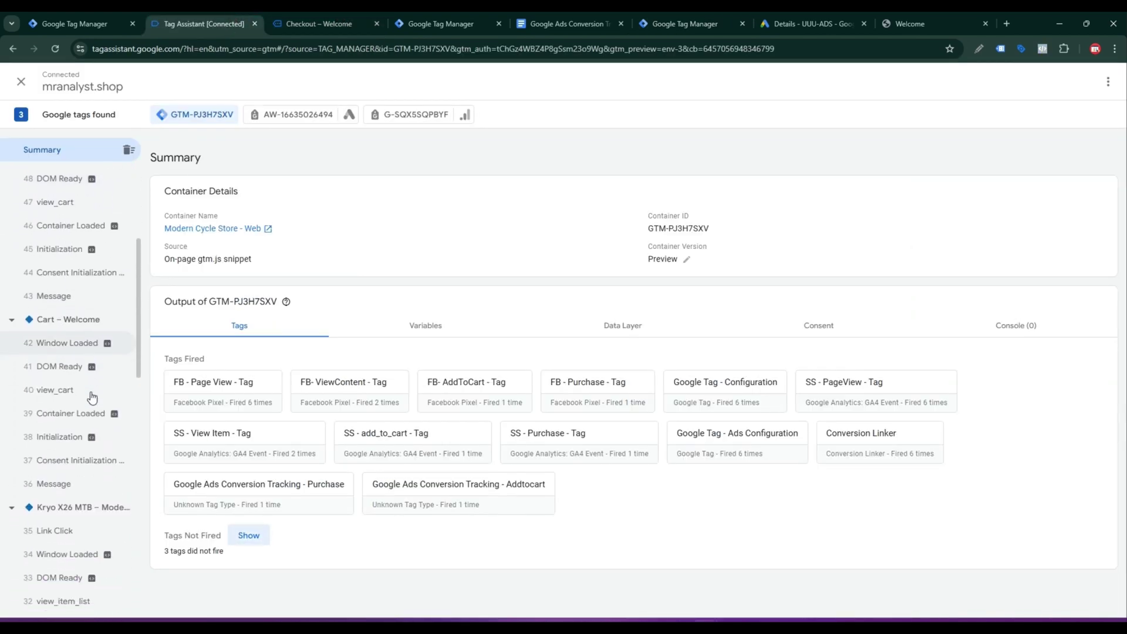
scroll(92, 397, down, 6)
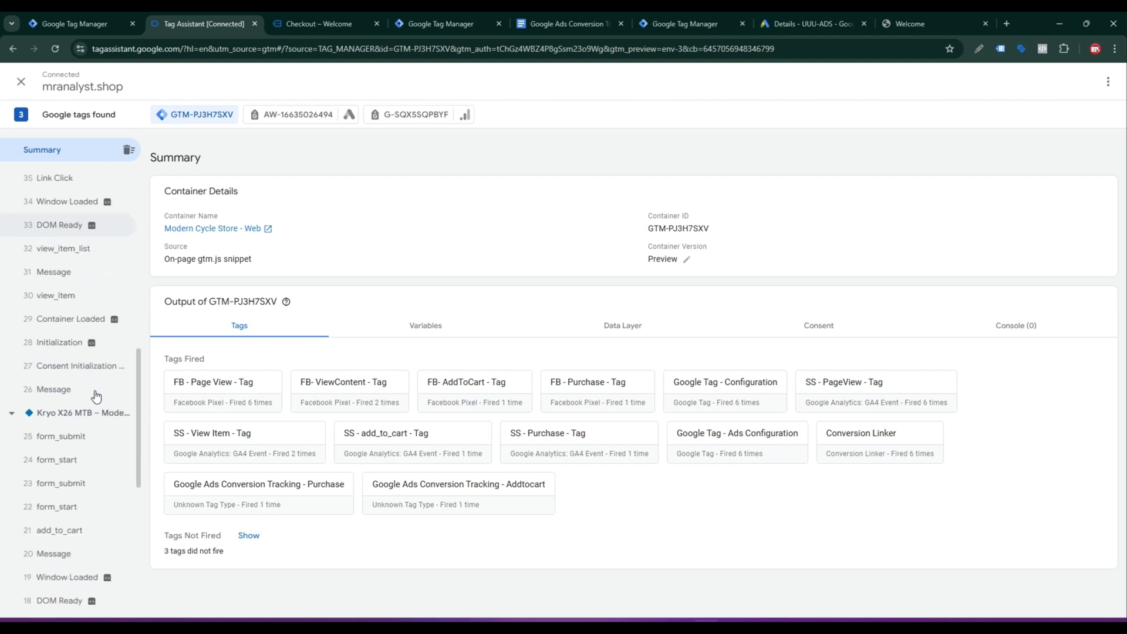
scroll(96, 396, down, 7)
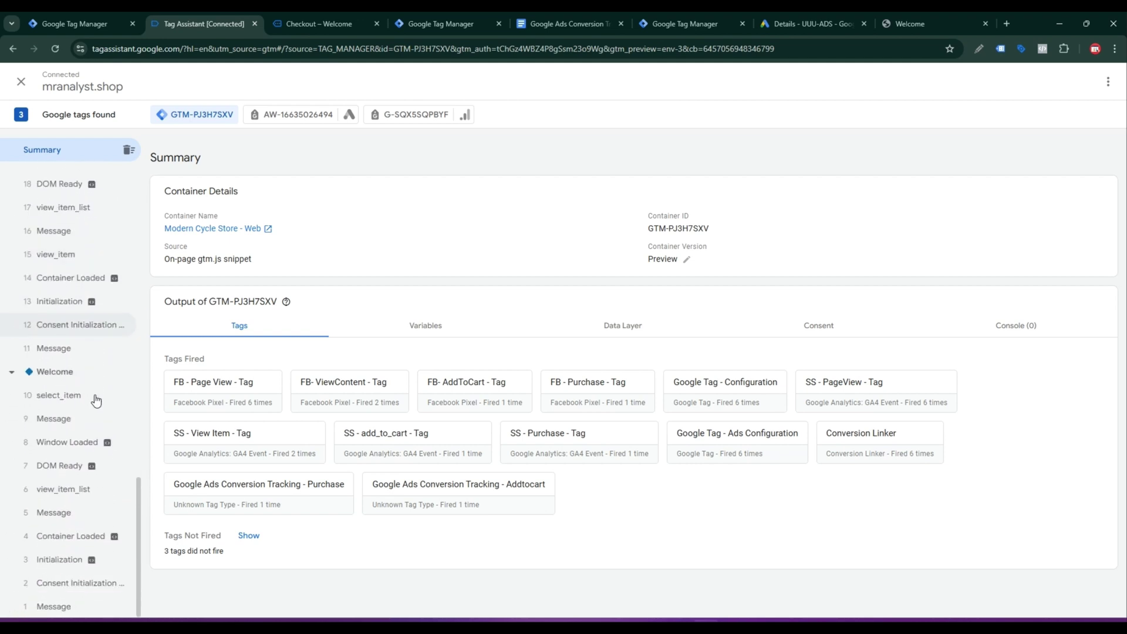
scroll(96, 400, up, 9)
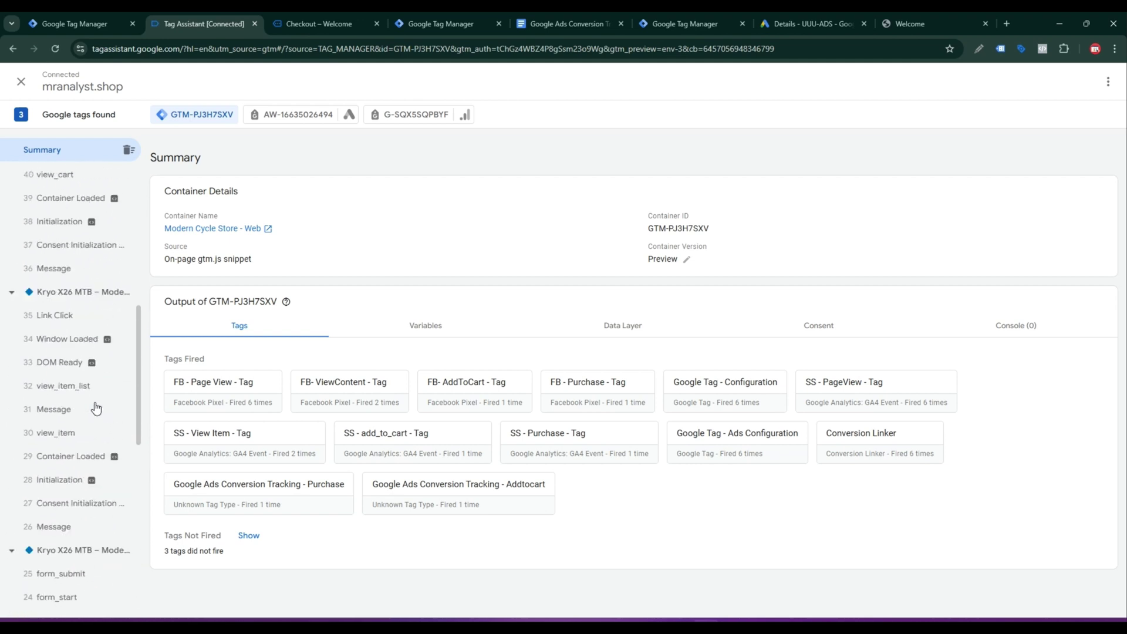
scroll(96, 408, up, 6)
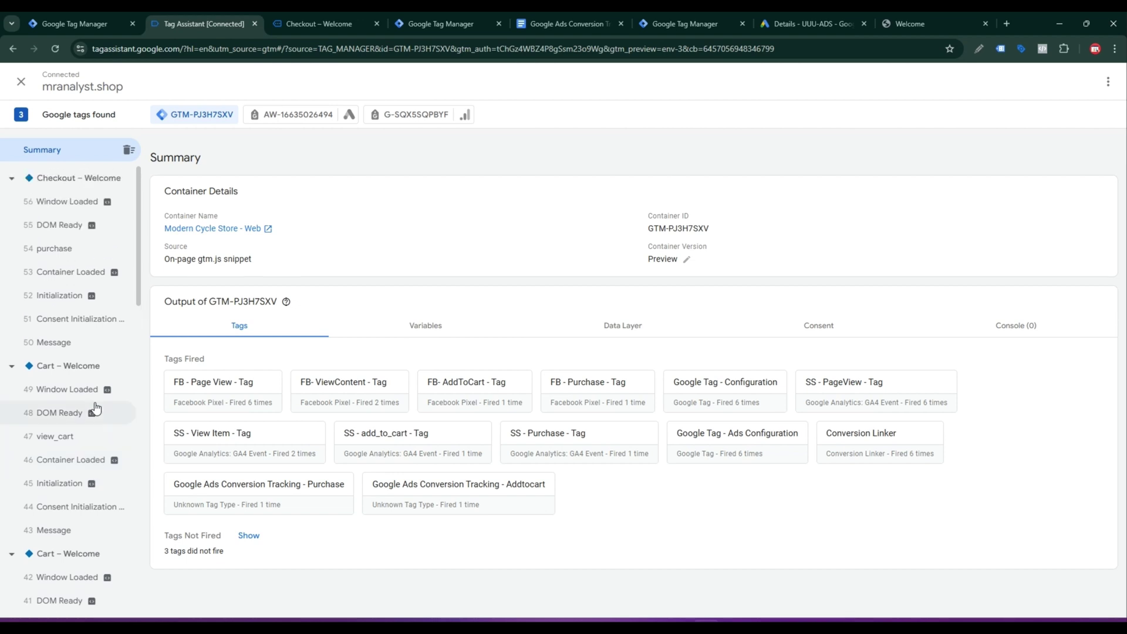
Step: Start a new preview session from the Modern Cycle Store - Web container and view the connected store page
click(47, 22)
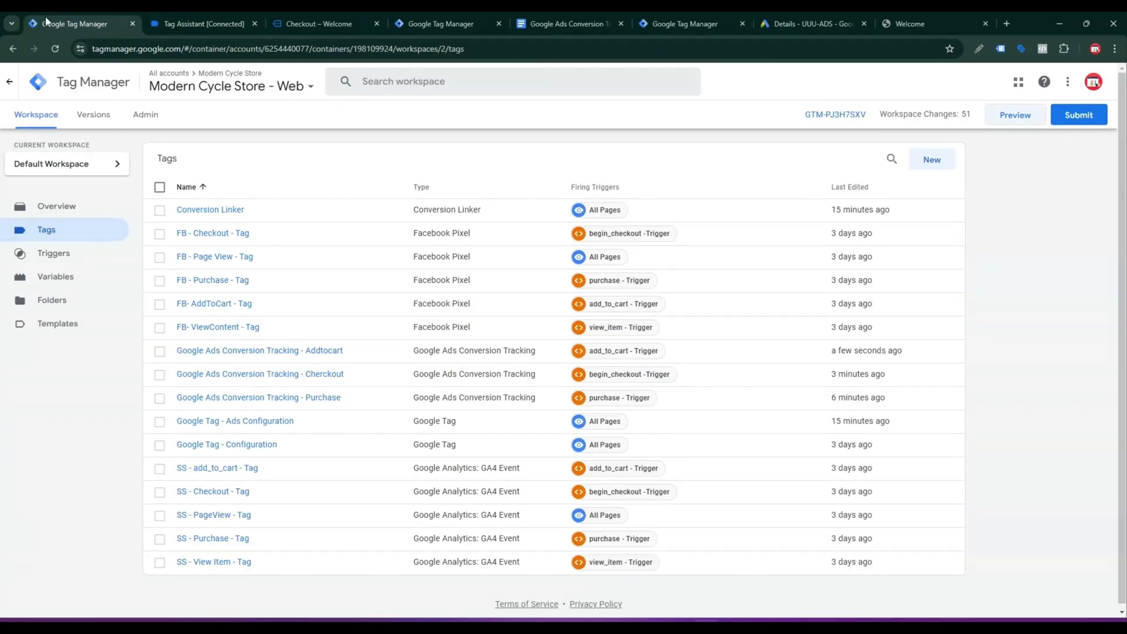
click(1016, 115)
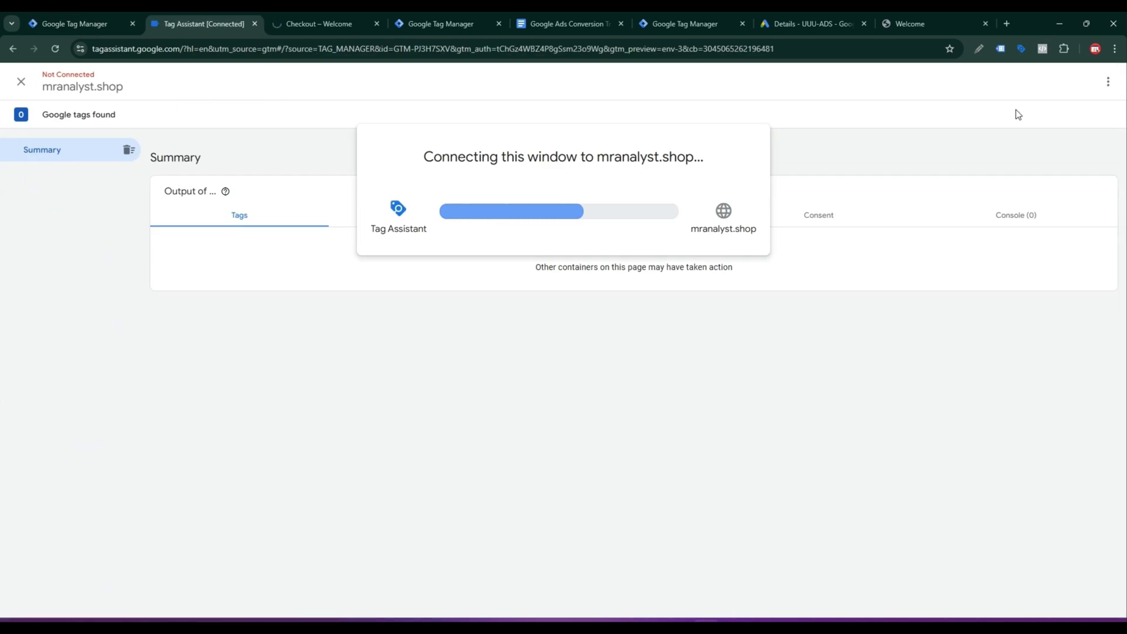
click(319, 17)
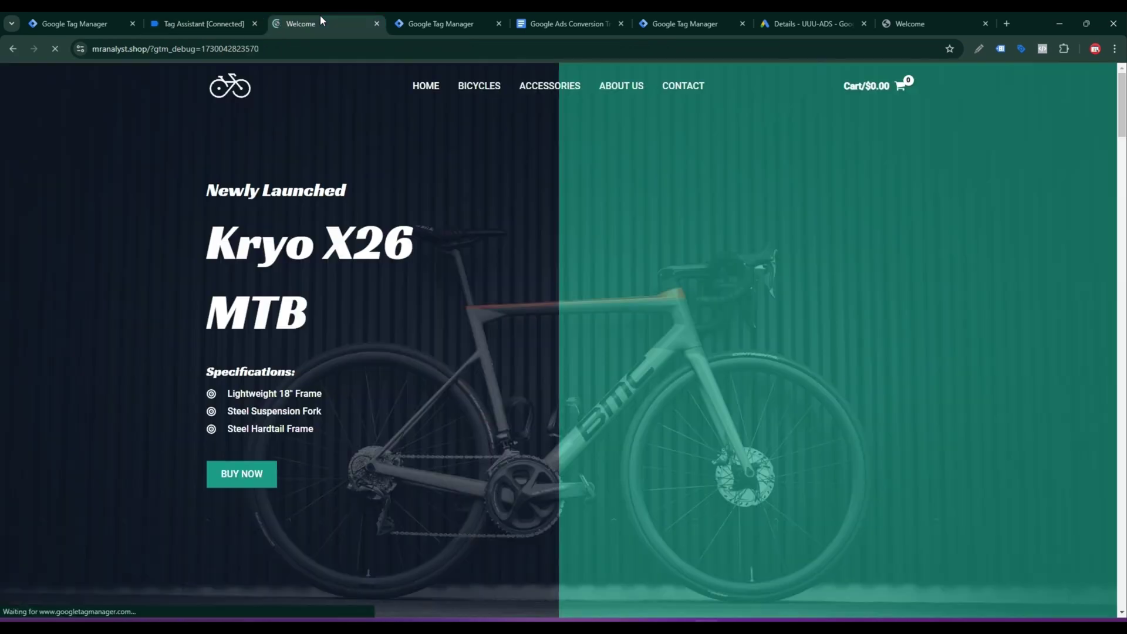
Step: Add the Kryo X26 MTB – Model X bicycle to the cart and open the cart
scroll(554, 272, down, 10)
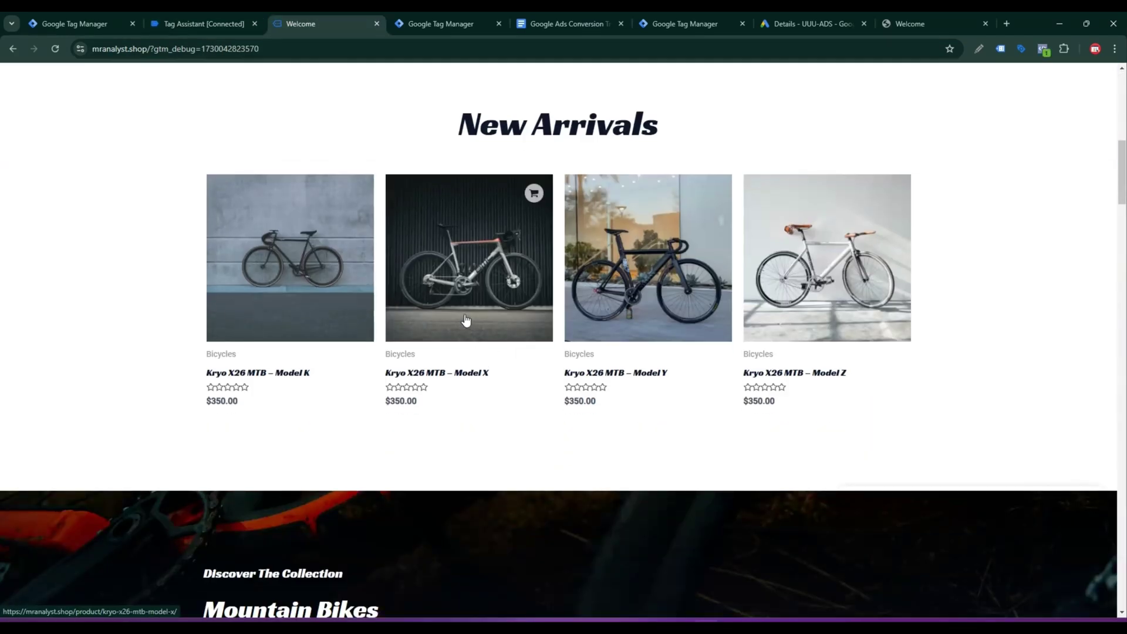
click(465, 318)
click(665, 401)
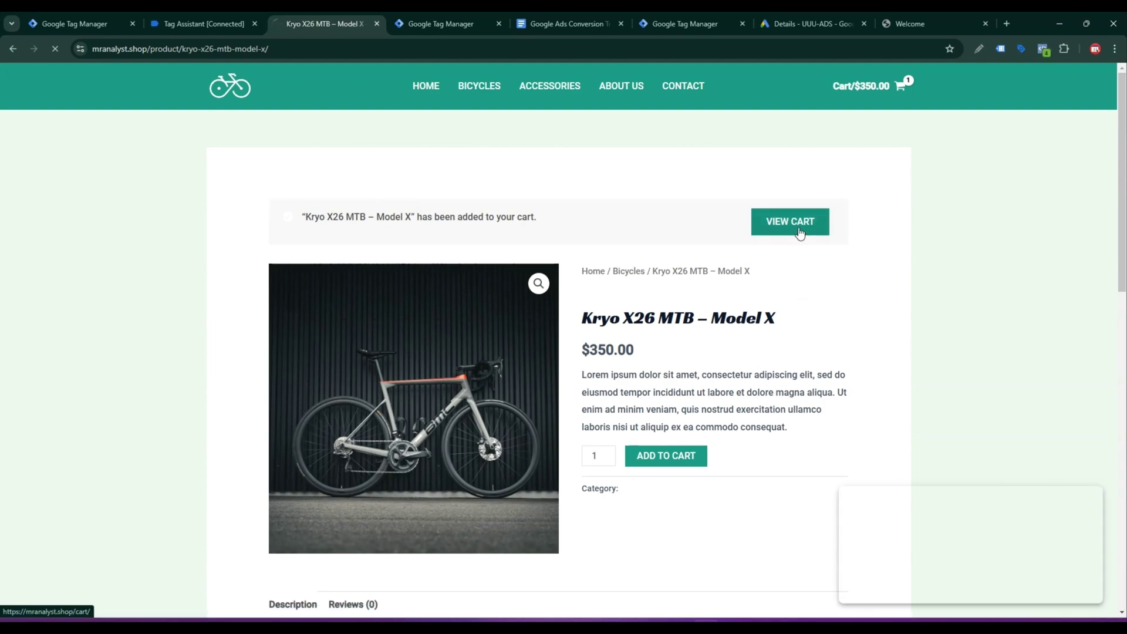
click(801, 234)
Step: Dismiss the connection notice in Tag Assistant, return to the store's cart and proceed to checkout
click(203, 23)
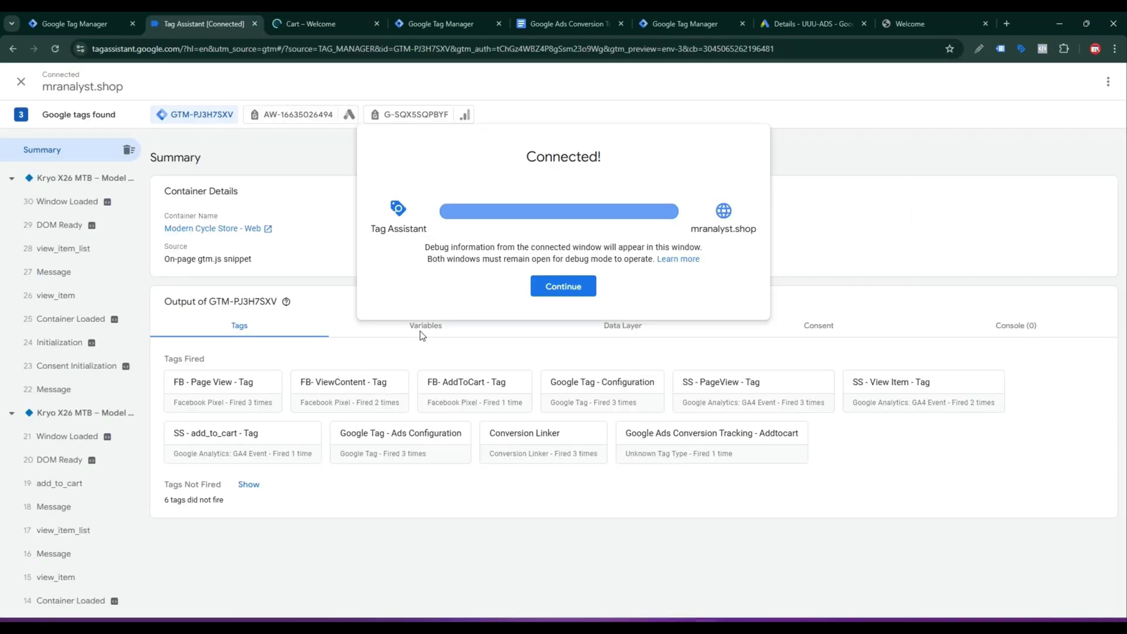
click(578, 289)
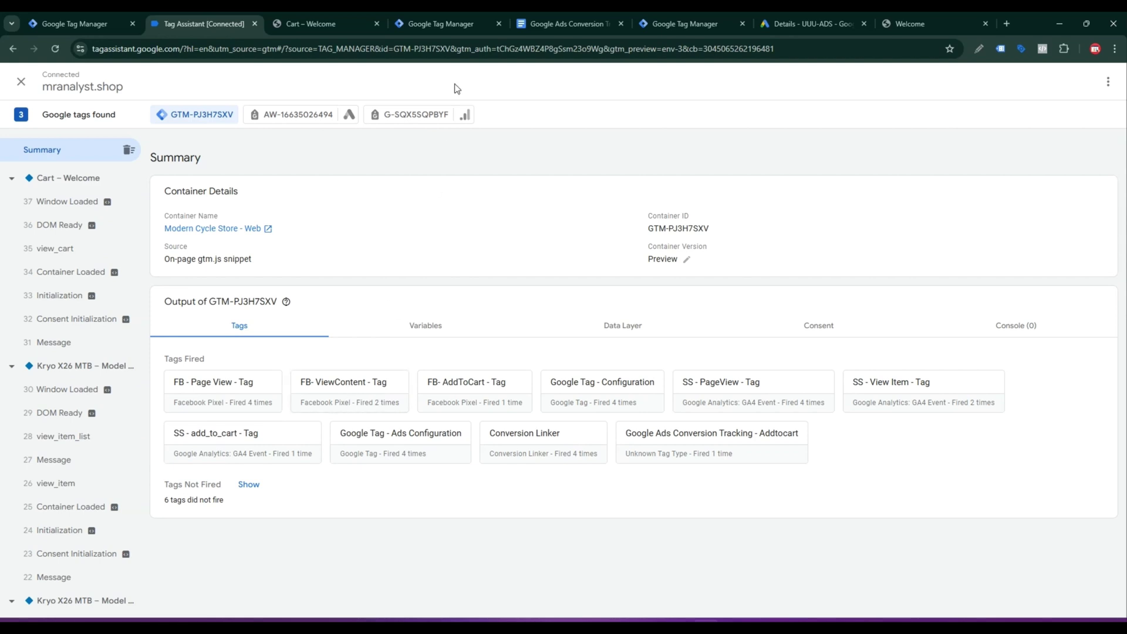
click(320, 24)
scroll(641, 359, down, 3)
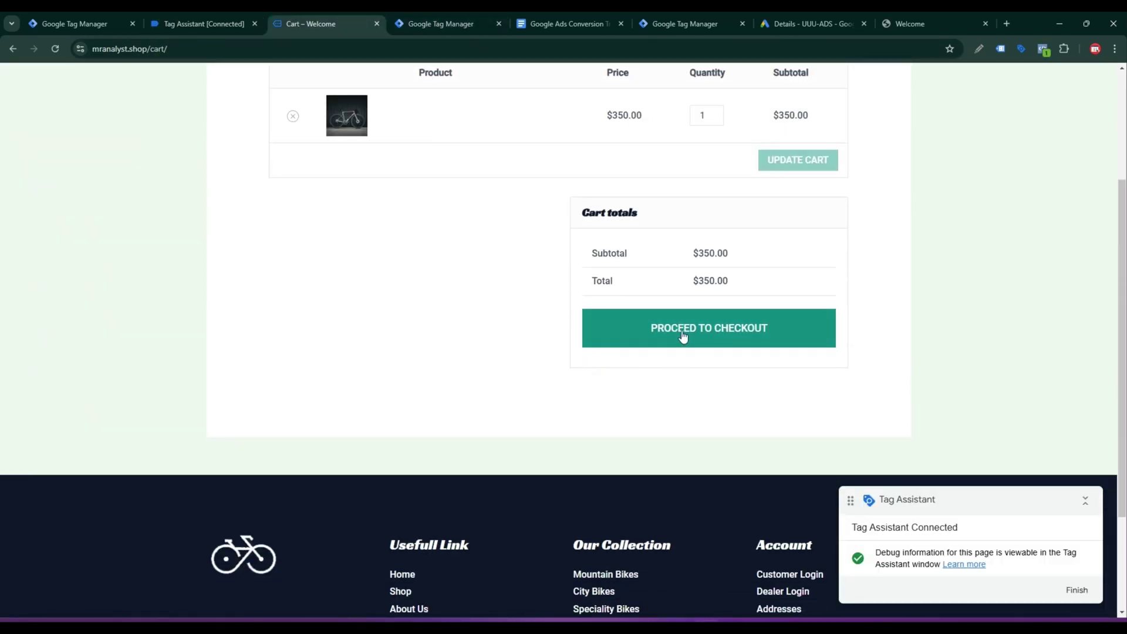
click(682, 334)
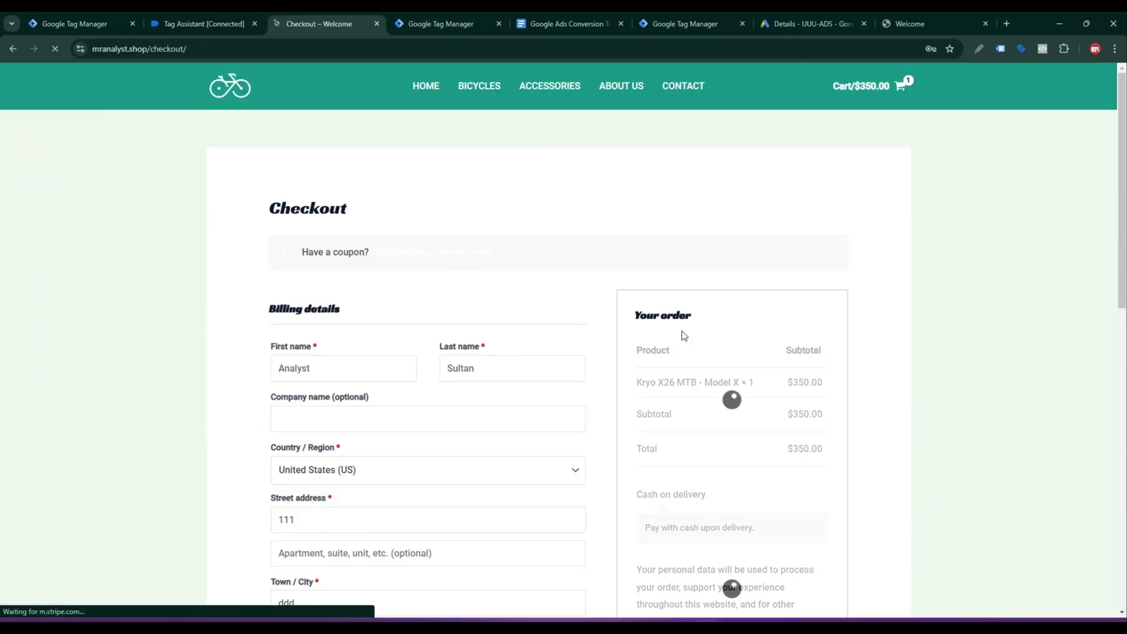
Step: Open the data layer of the begin_checkout event in Tag Assistant and copy its event name
click(193, 23)
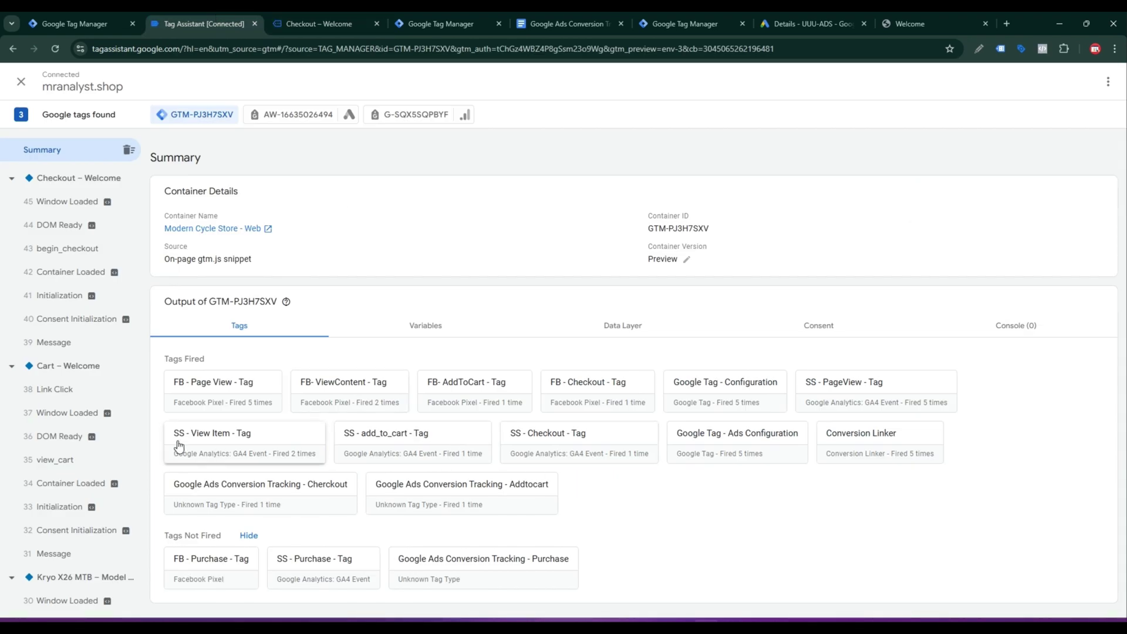
click(87, 252)
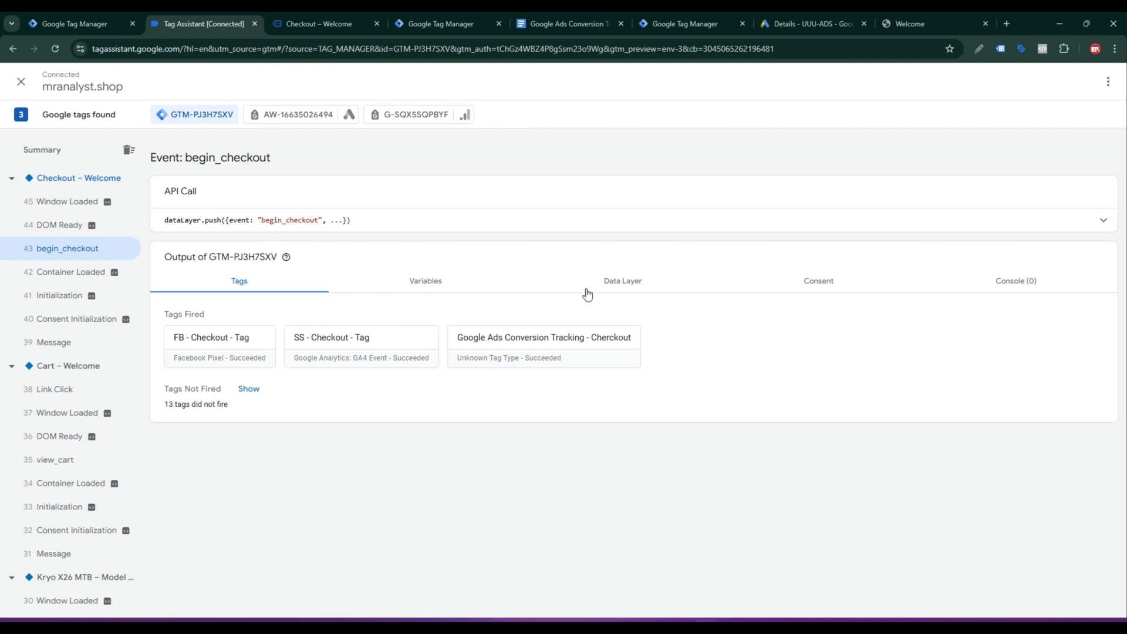
click(608, 287)
scroll(353, 440, down, 3)
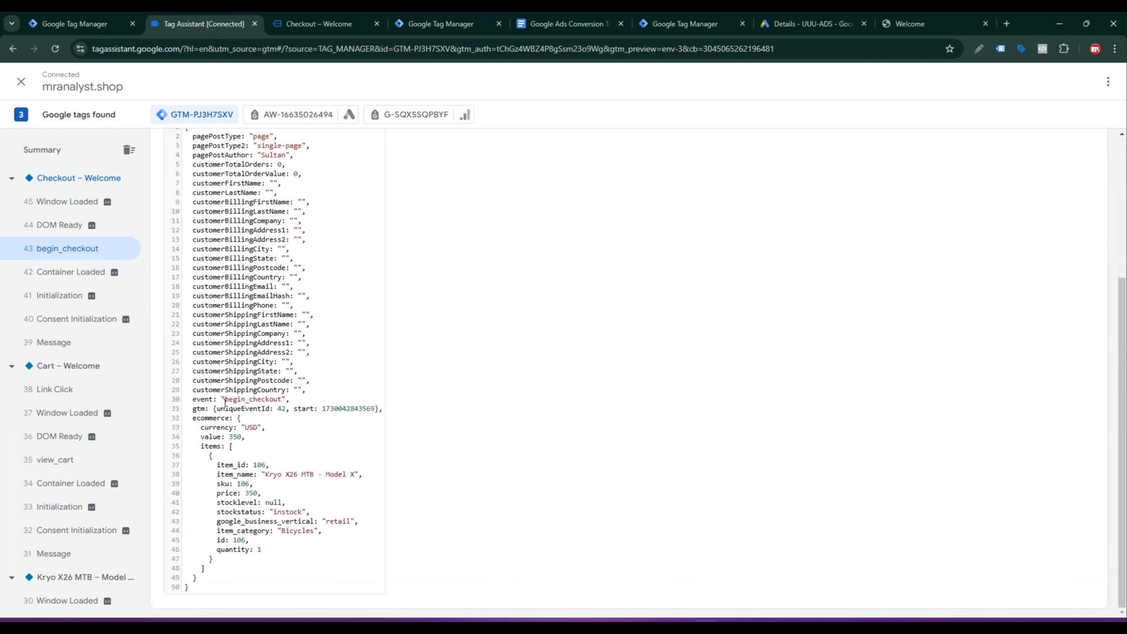
drag(229, 403, 268, 402)
Step: Set the new trigger's event name to begin_checkout in the server container and save the trigger as "begin_checkout - Trigger"
click(661, 18)
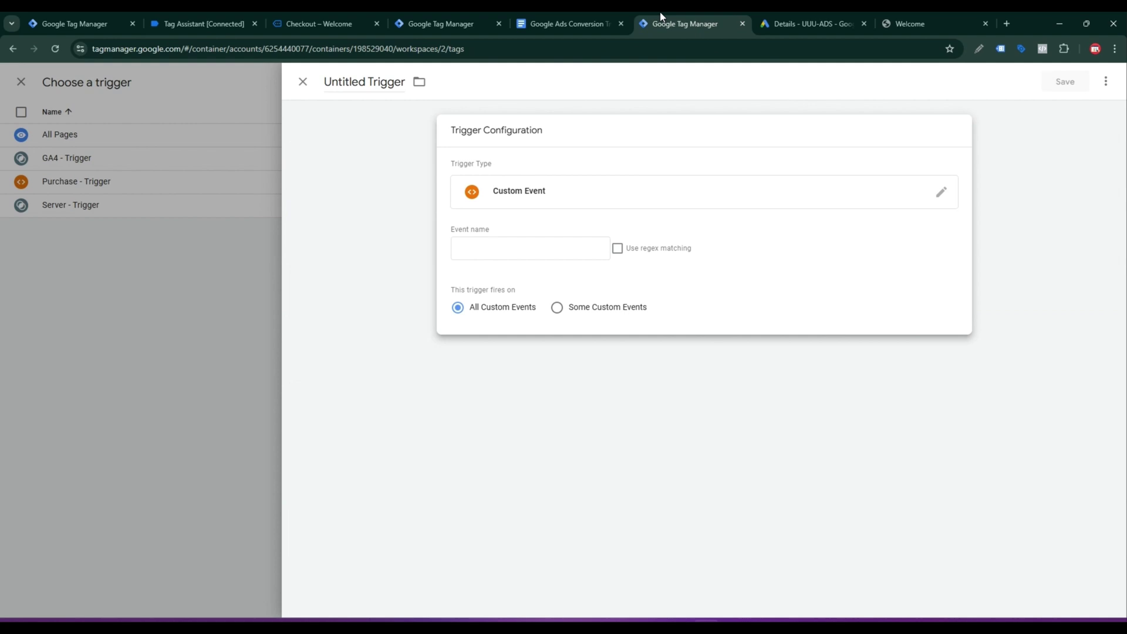
click(496, 249)
text(begin_checkout)
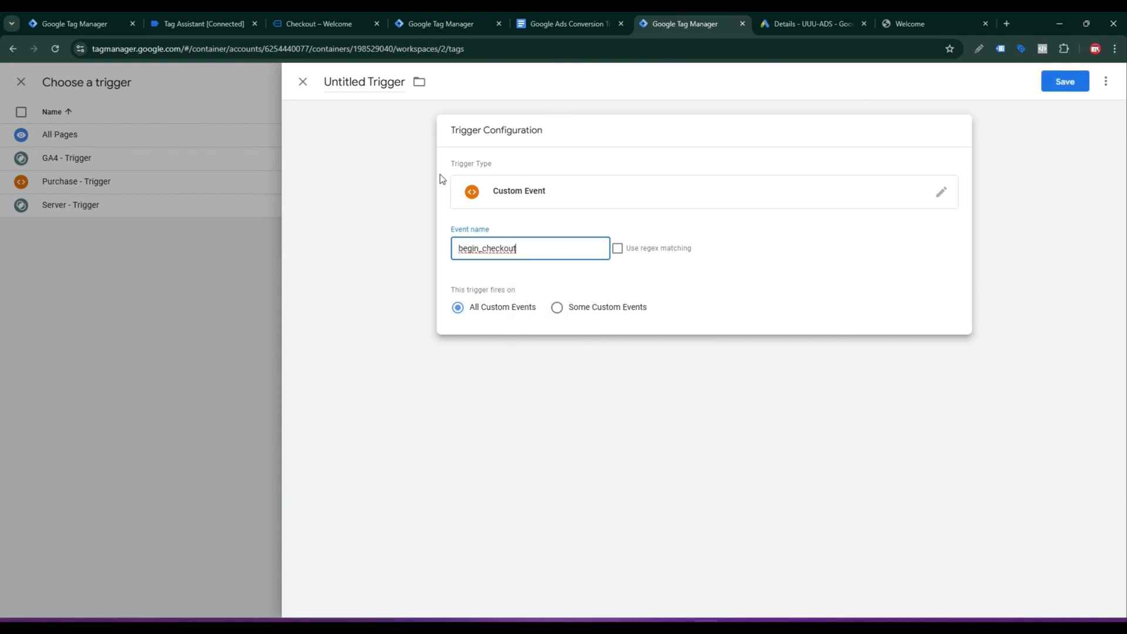
drag(365, 75, 316, 84)
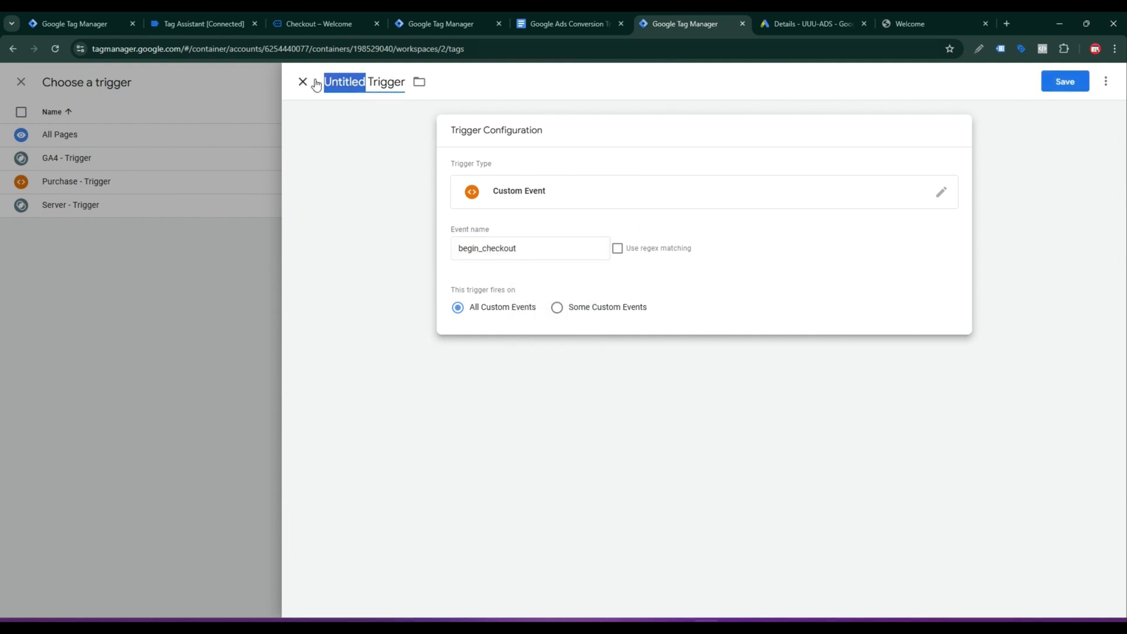
text(begin_checkout)
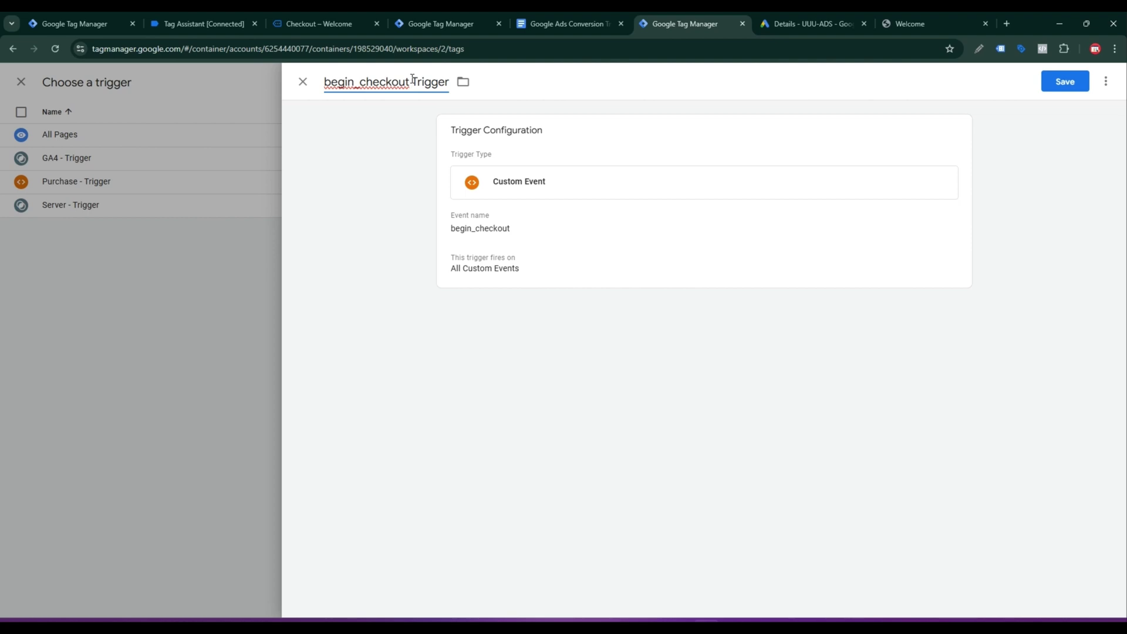
text(-)
click(1063, 82)
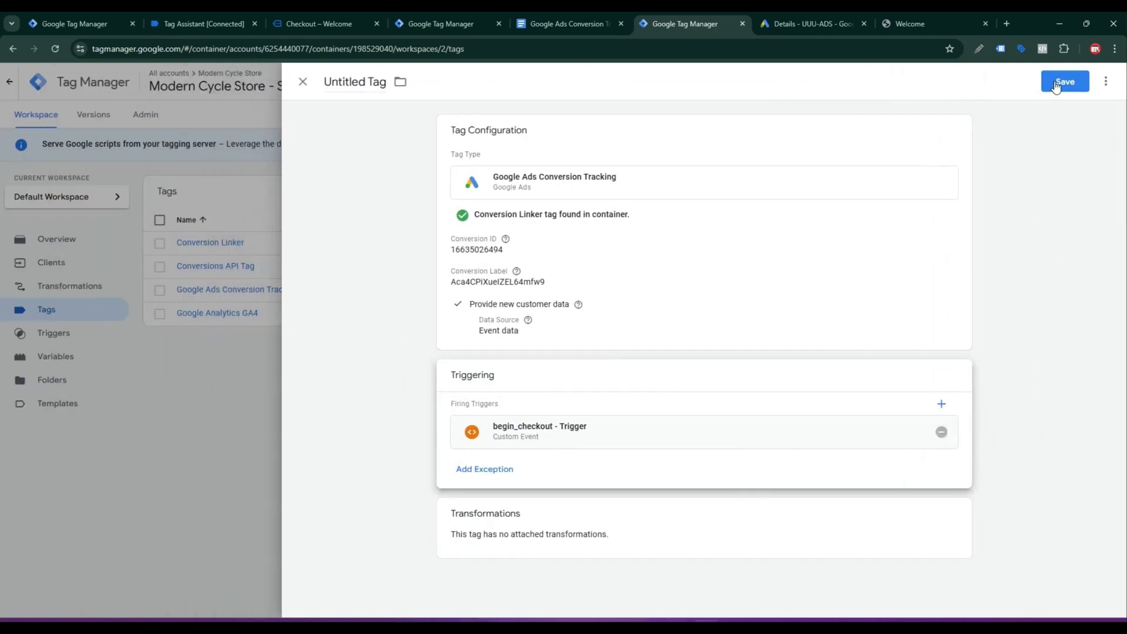
Step: Save the tag under the name "Google Ads Conversion Tracking - Checkout"
click(1056, 87)
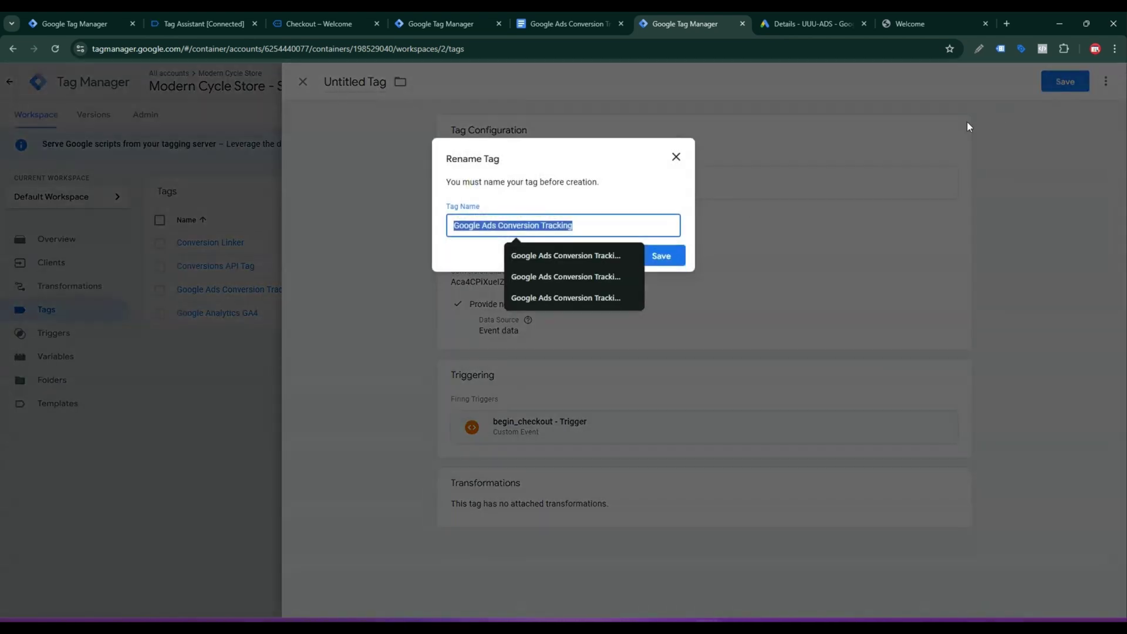
click(583, 271)
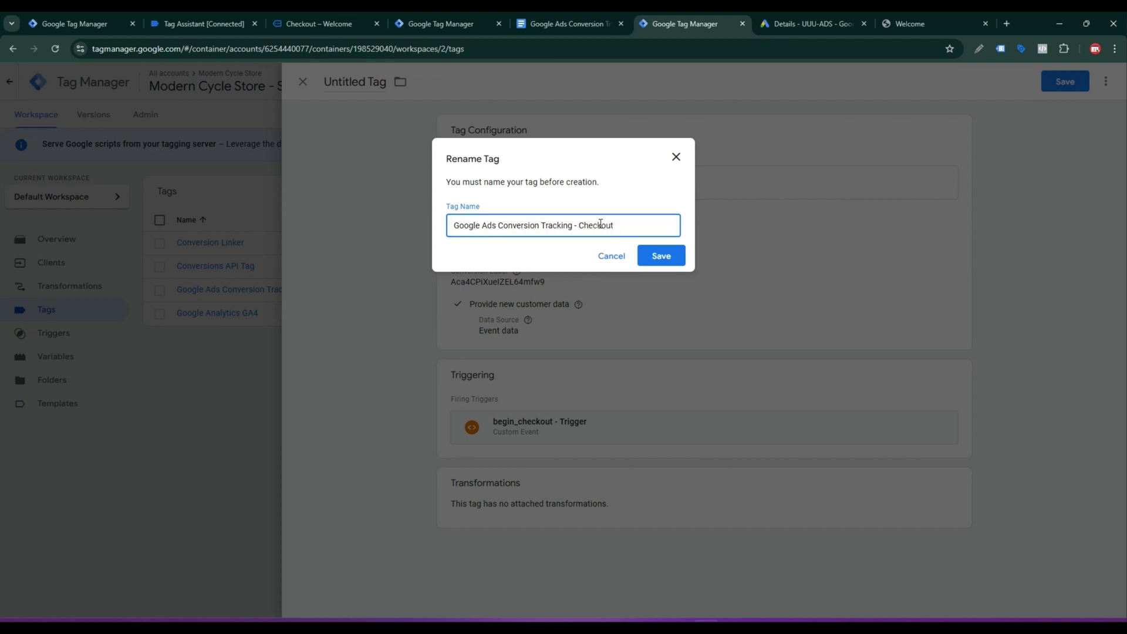
click(660, 257)
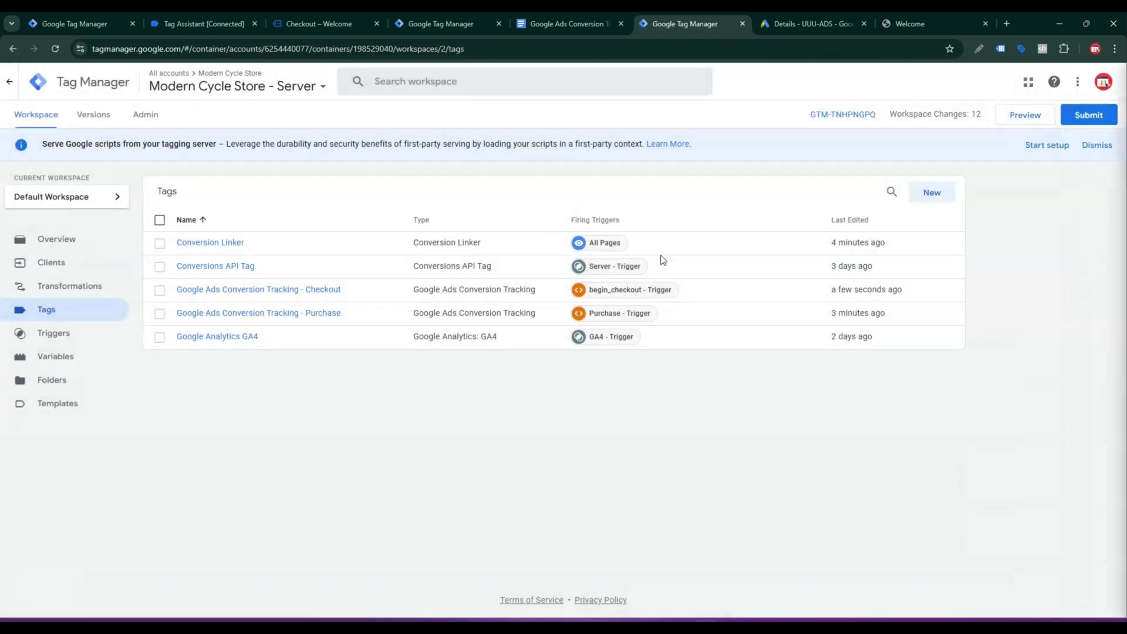
Step: Check the web container's tags, then create a new Google Ads Conversion Tracking tag in the server container
click(99, 18)
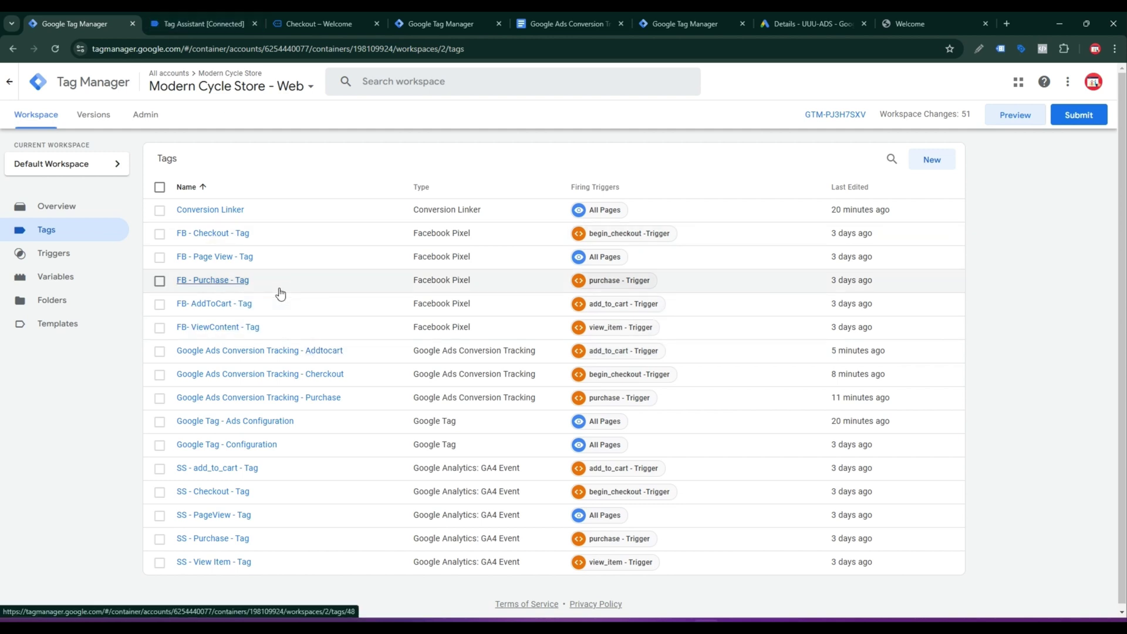
click(686, 27)
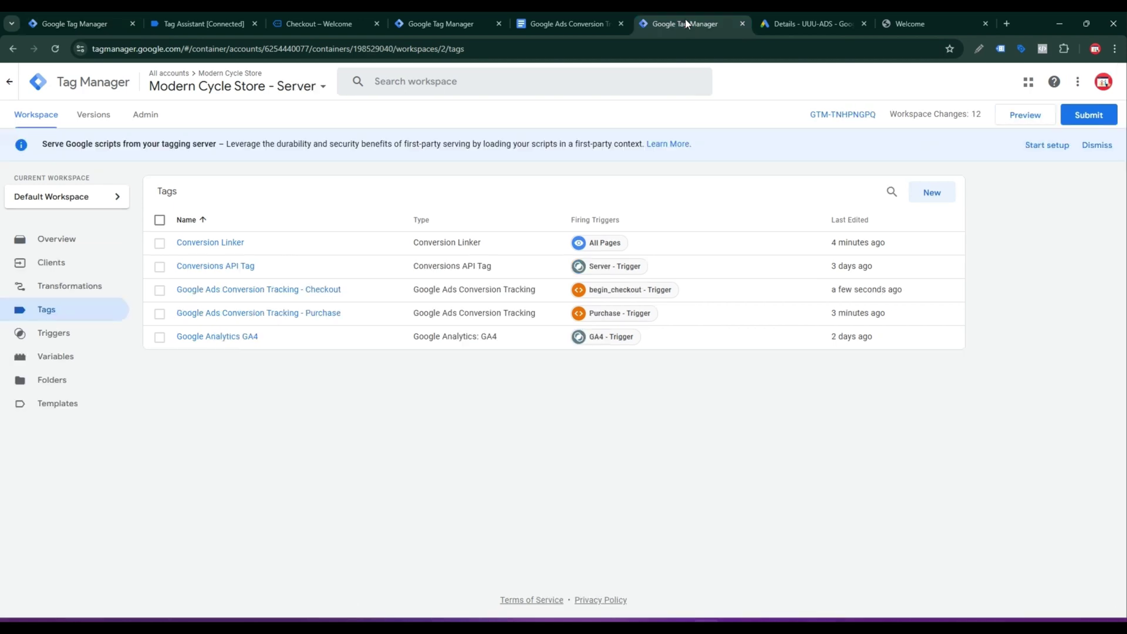
click(933, 195)
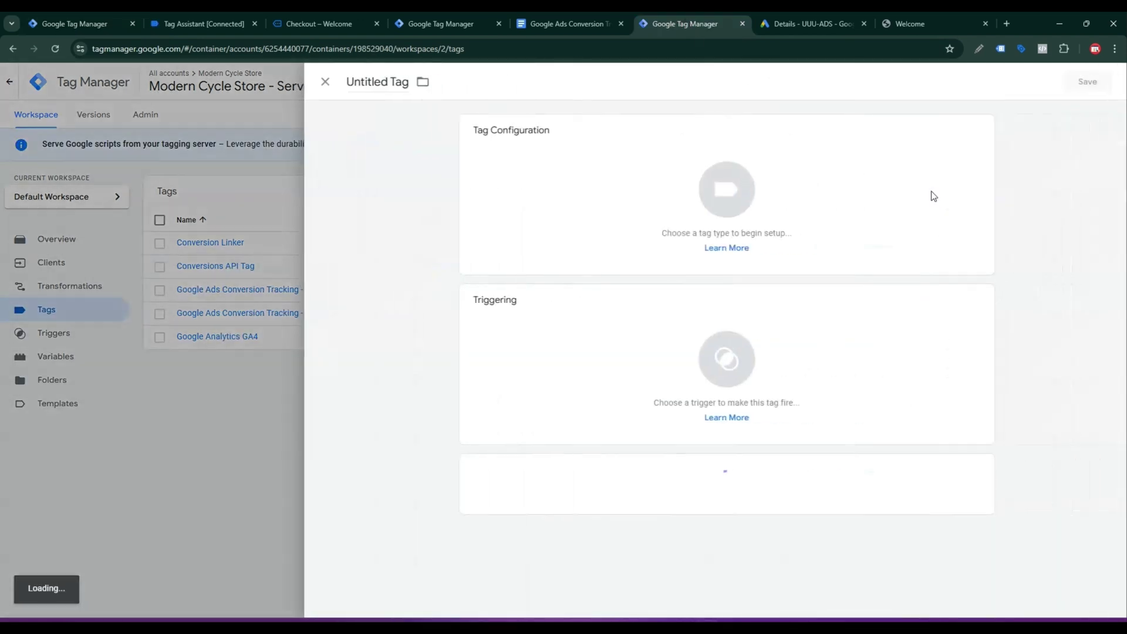
click(926, 199)
click(840, 220)
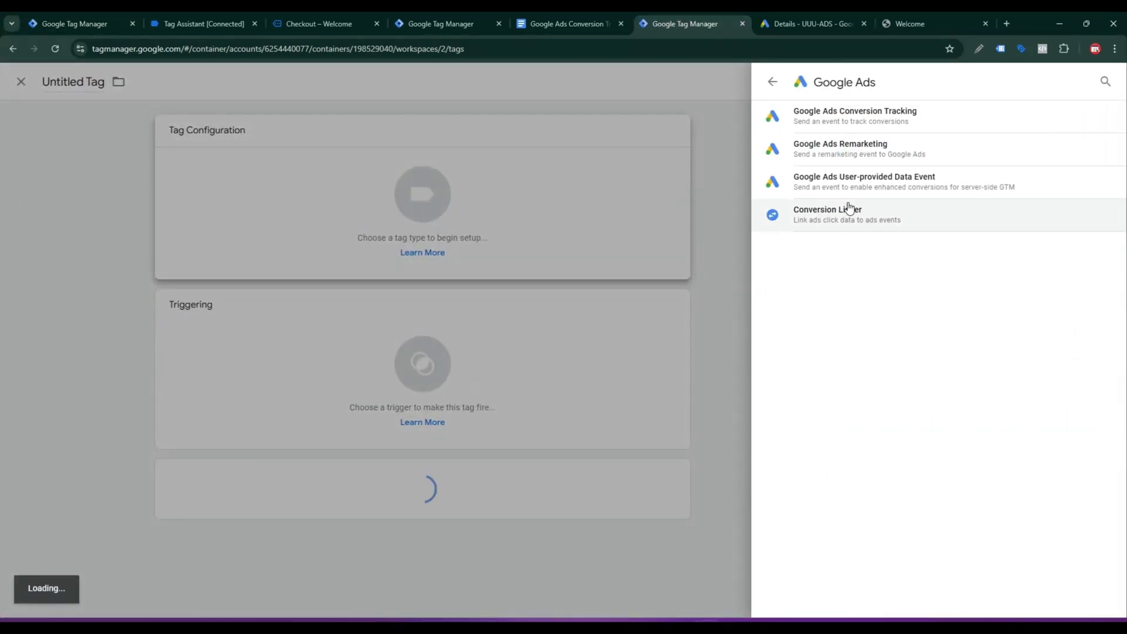
click(863, 122)
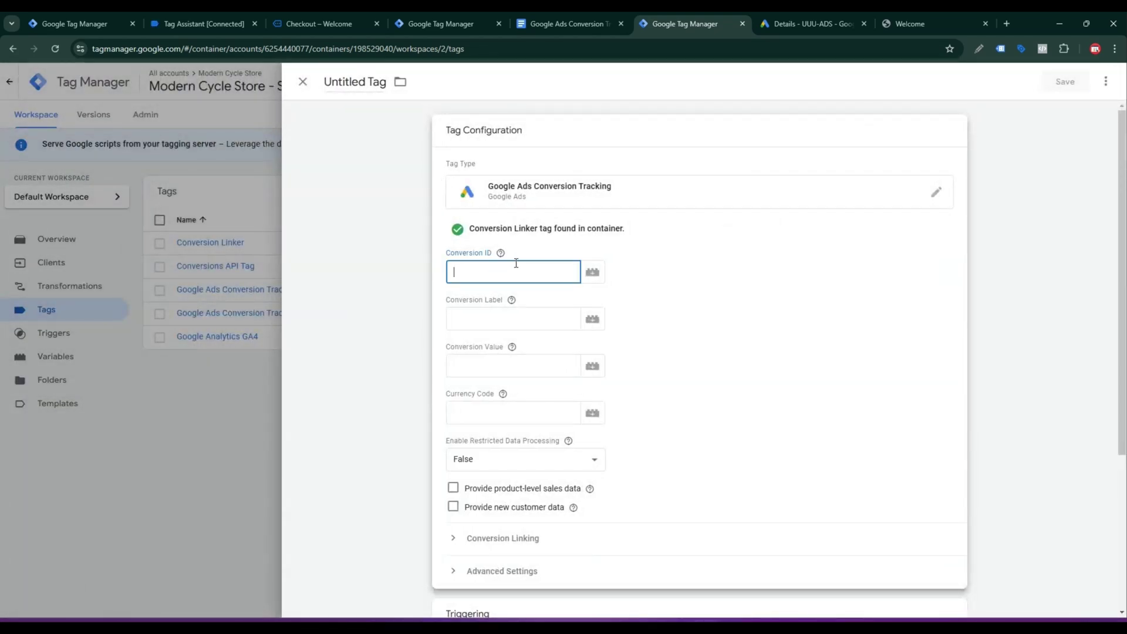
Step: Switch to Google Ads and open the Google Tag Manager setup instructions of the Add To Cart conversion action
click(815, 22)
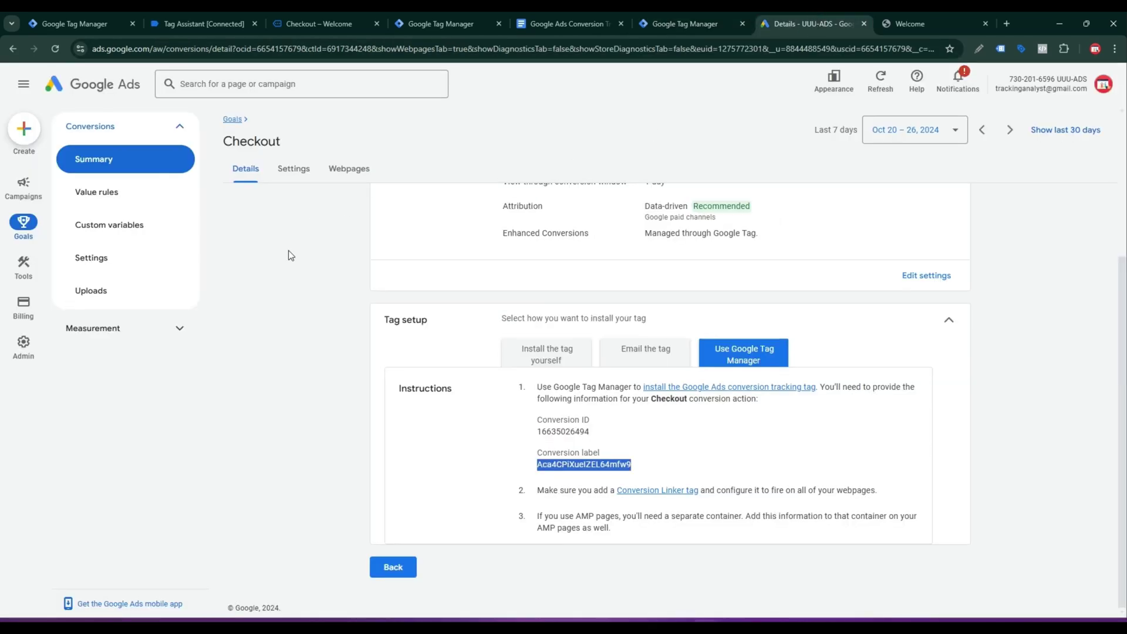
click(392, 568)
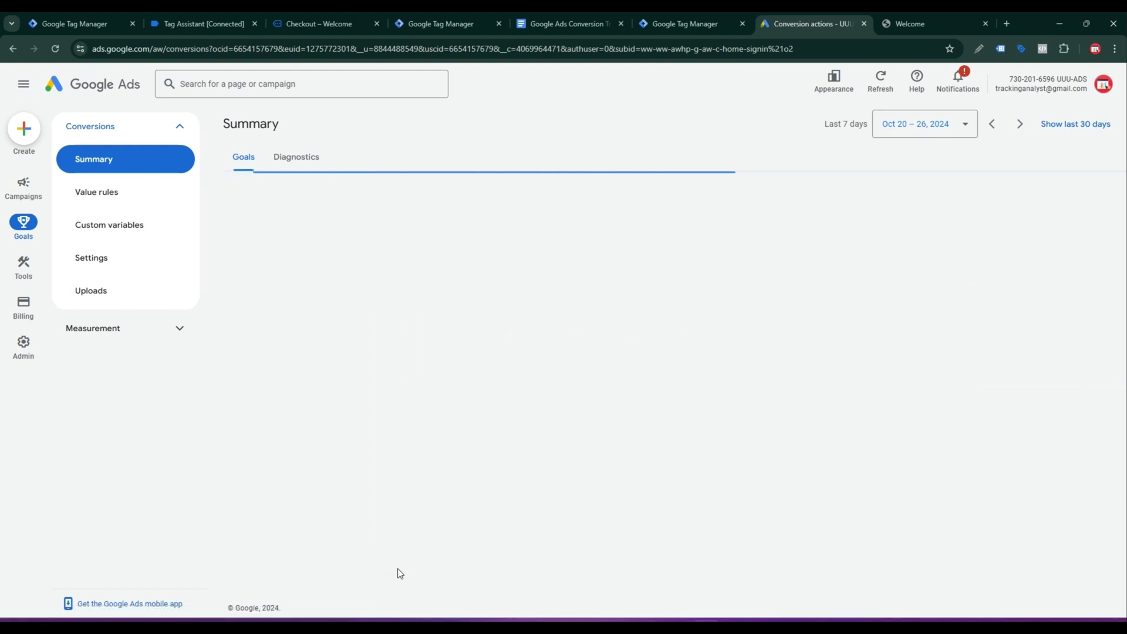
scroll(446, 528, down, 3)
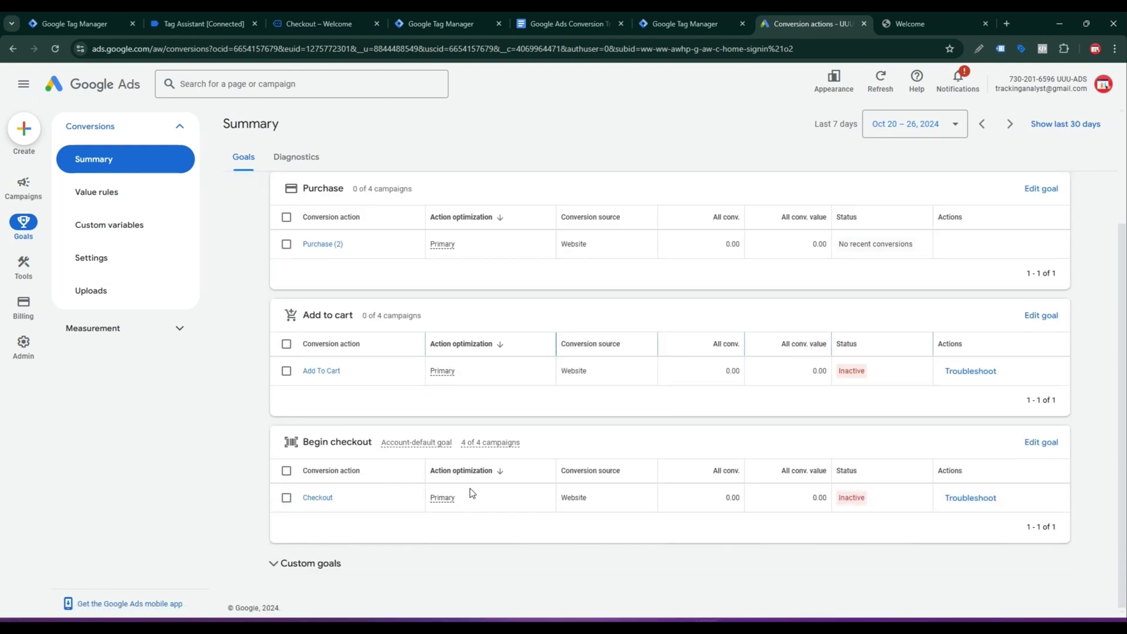
click(321, 371)
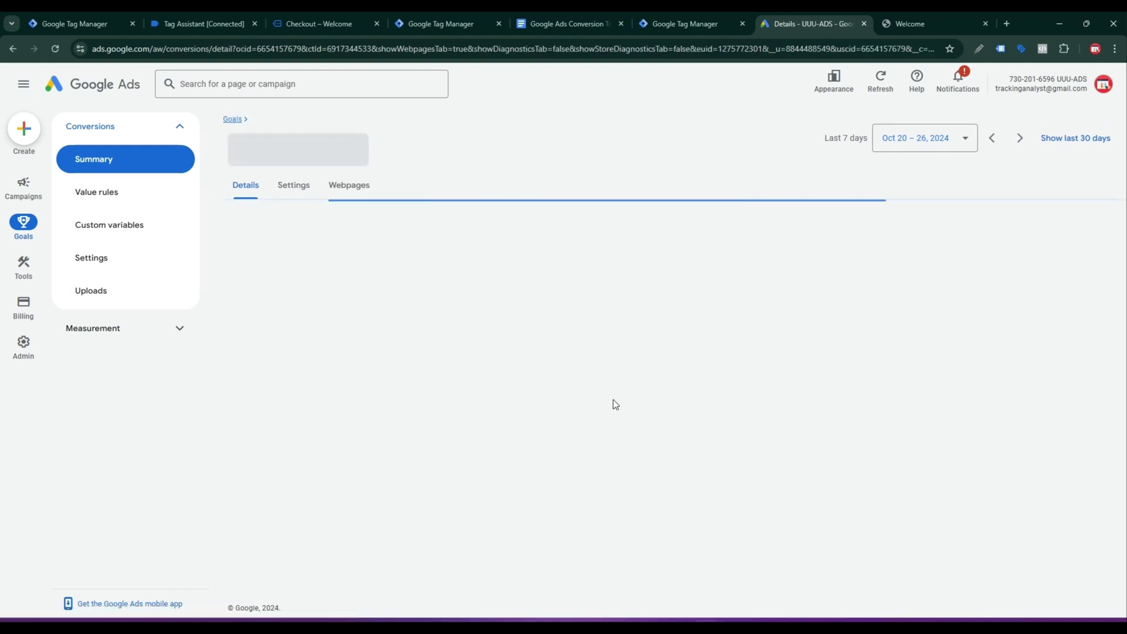
click(684, 534)
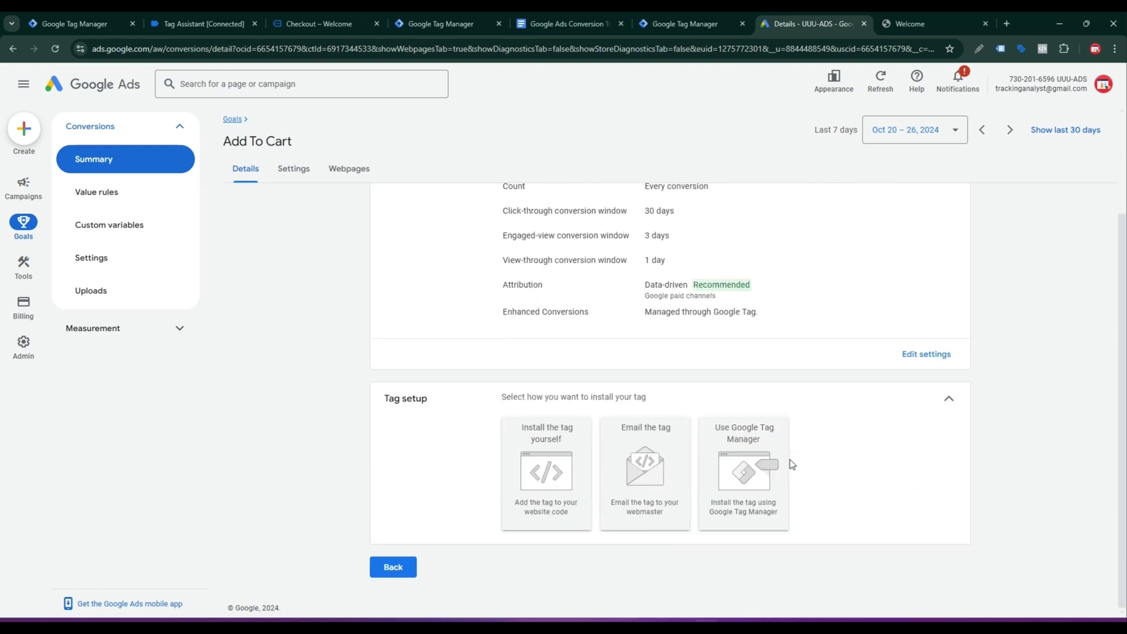
click(761, 466)
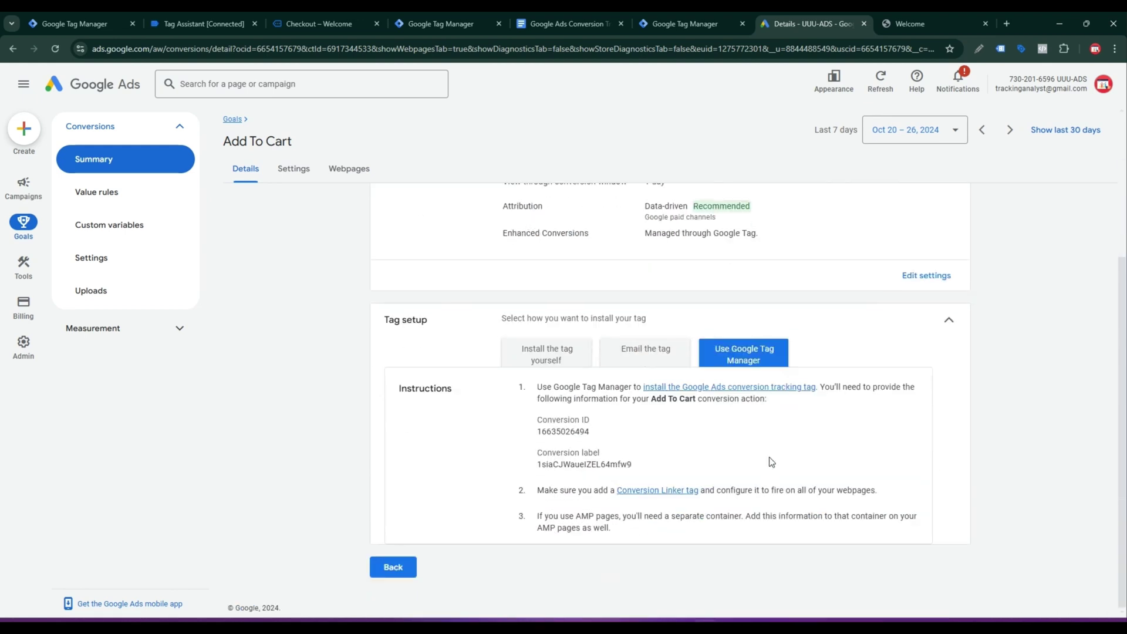
Step: Copy the Add To Cart conversion ID into the Conversion ID of the new server container tag
double_click(584, 432)
key(ctrl+c)
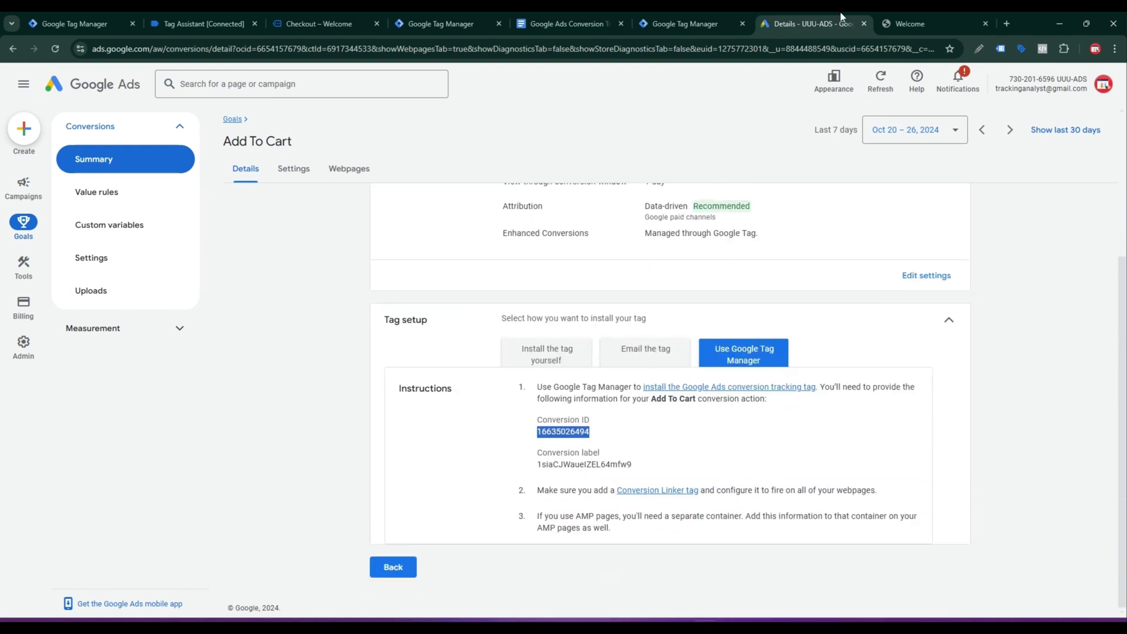
click(658, 16)
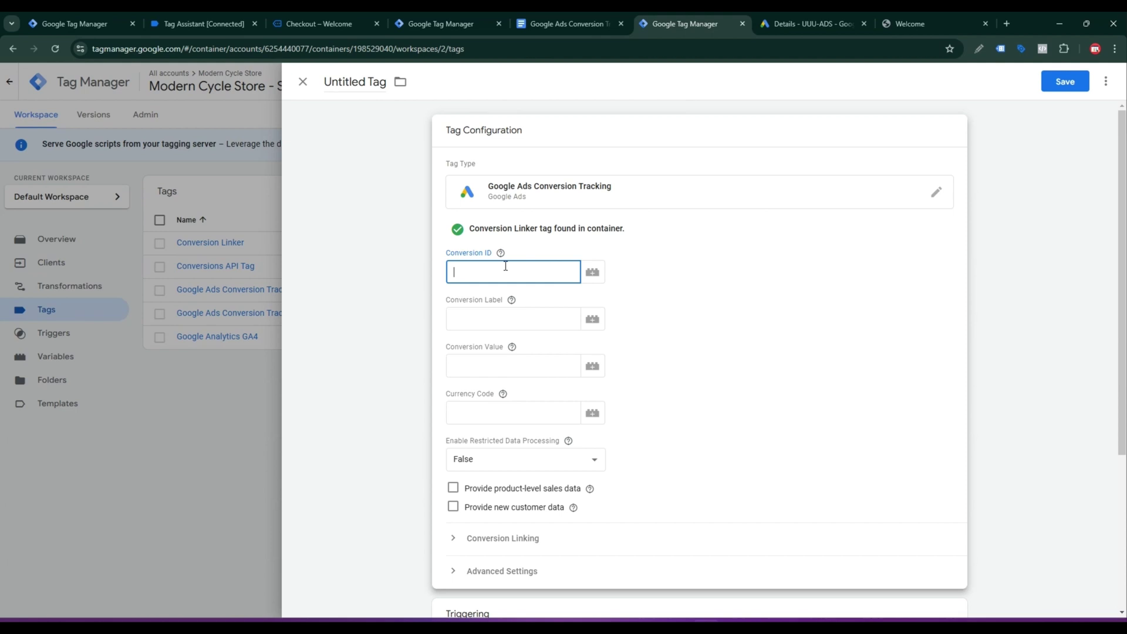
key(ctrl+v)
click(521, 322)
Step: Copy the Add To Cart conversion label into the server tag and enable Provide new customer data
click(813, 17)
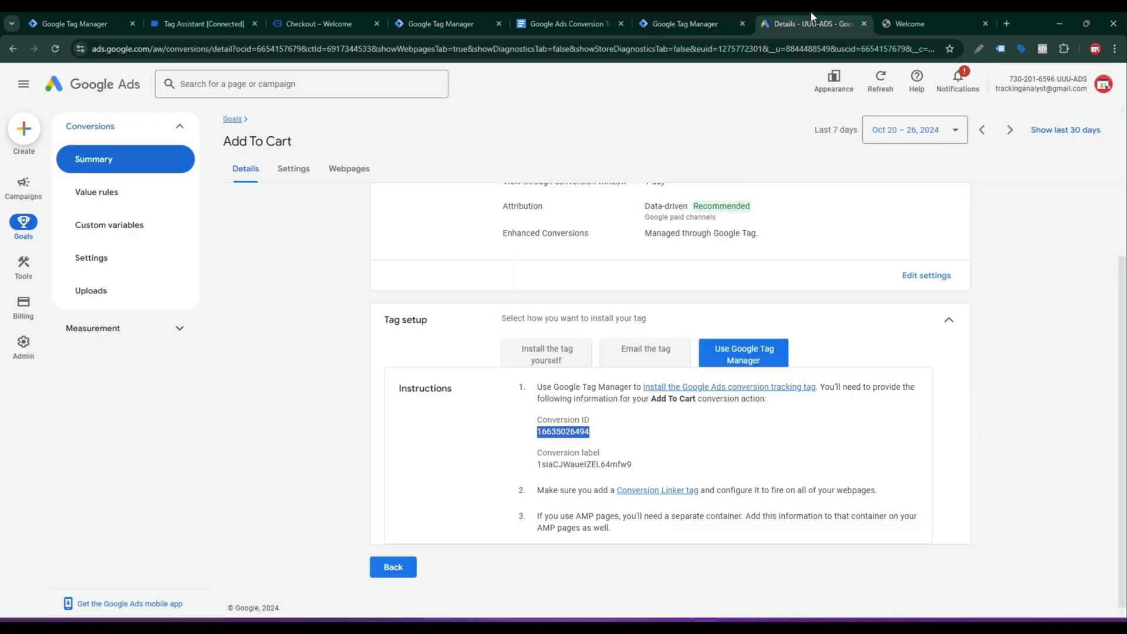
double_click(585, 465)
key(ctrl+c)
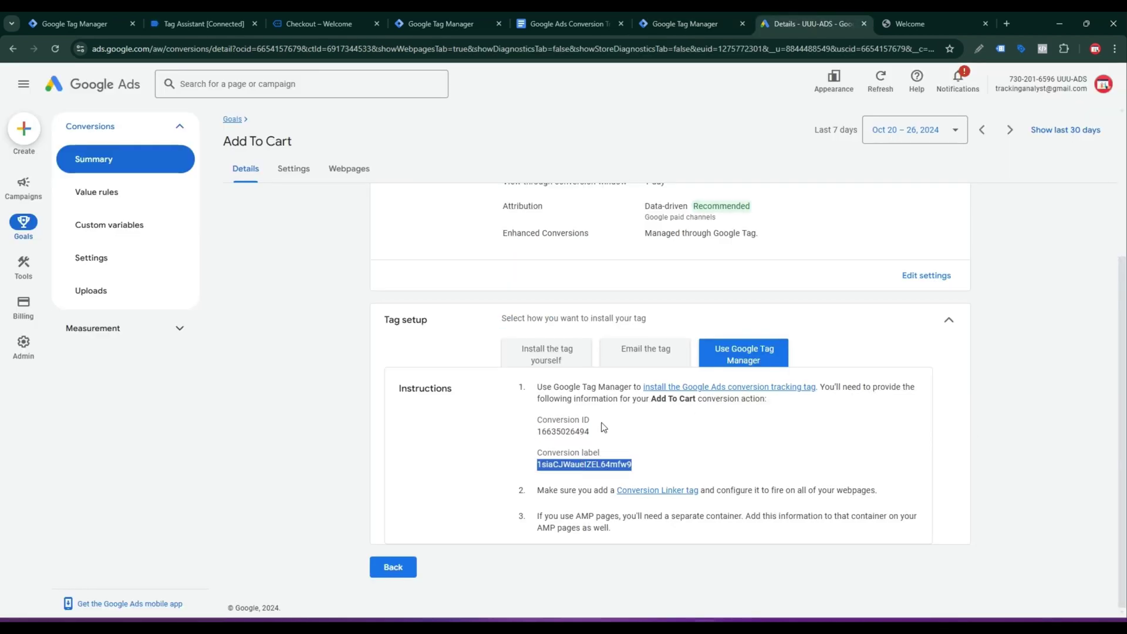
click(675, 24)
click(493, 320)
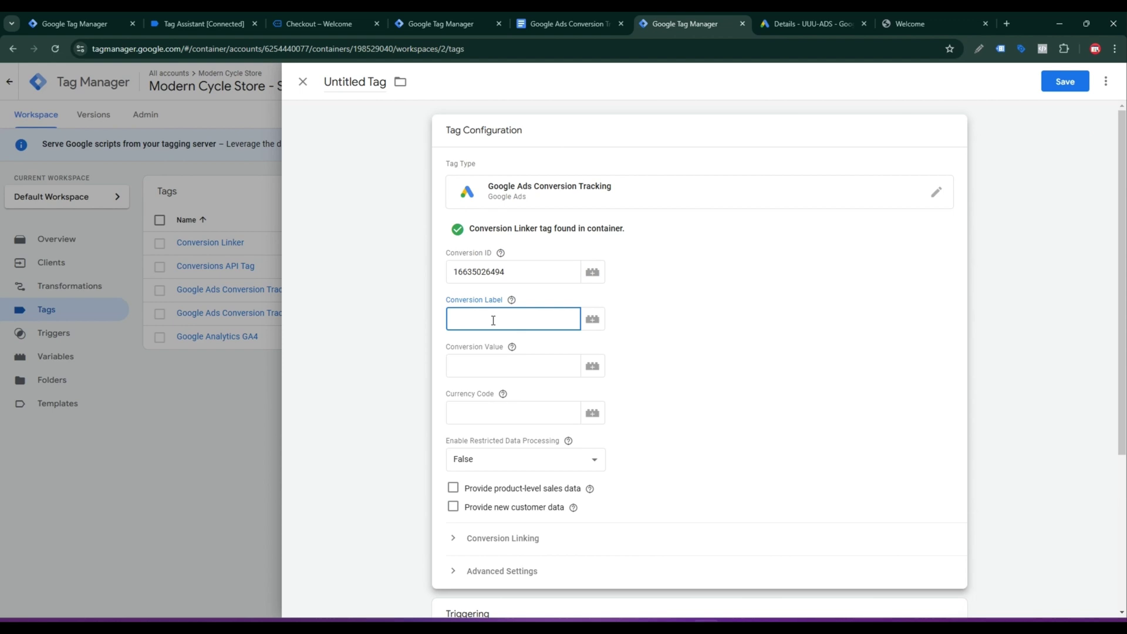
key(ctrl+v)
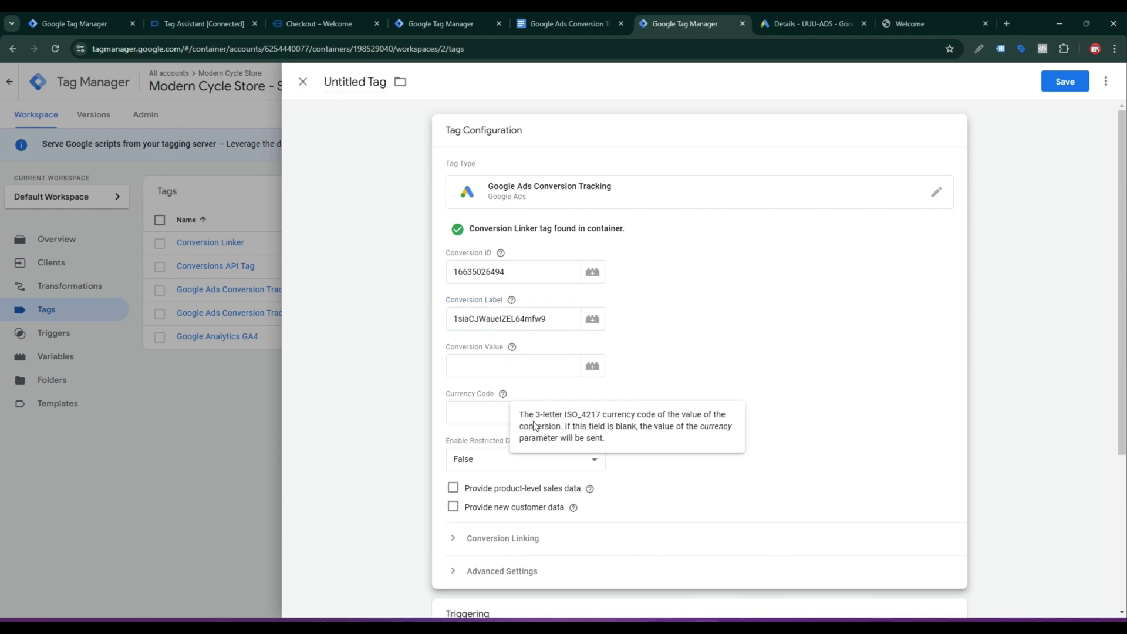
click(453, 507)
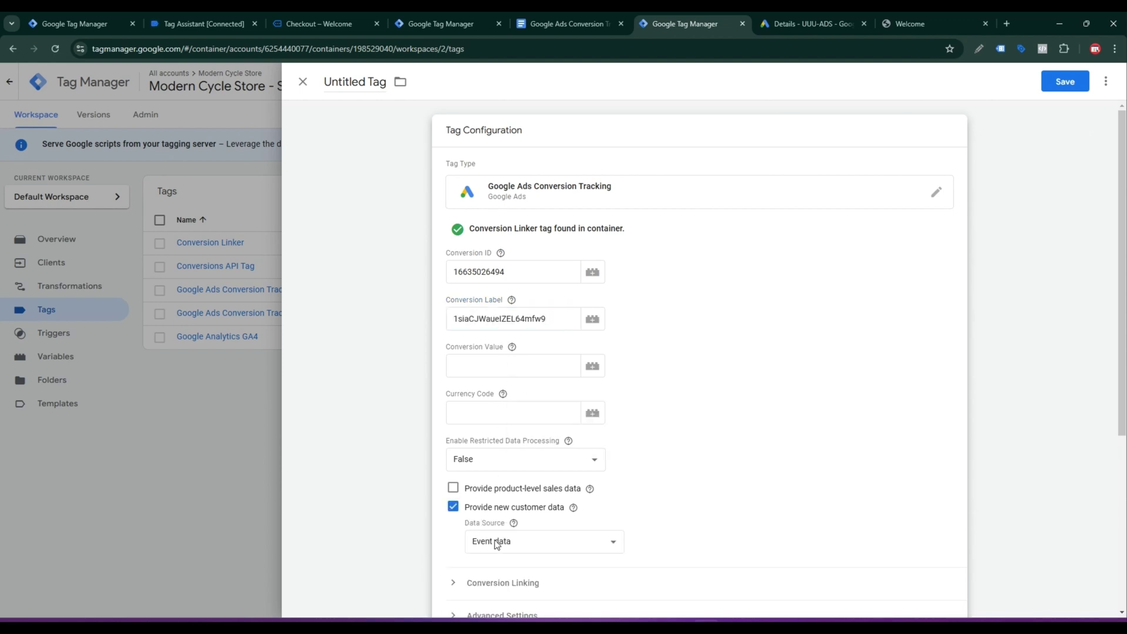
Step: Start a new firing trigger of type Custom Event for the tag
scroll(532, 549, down, 5)
click(767, 473)
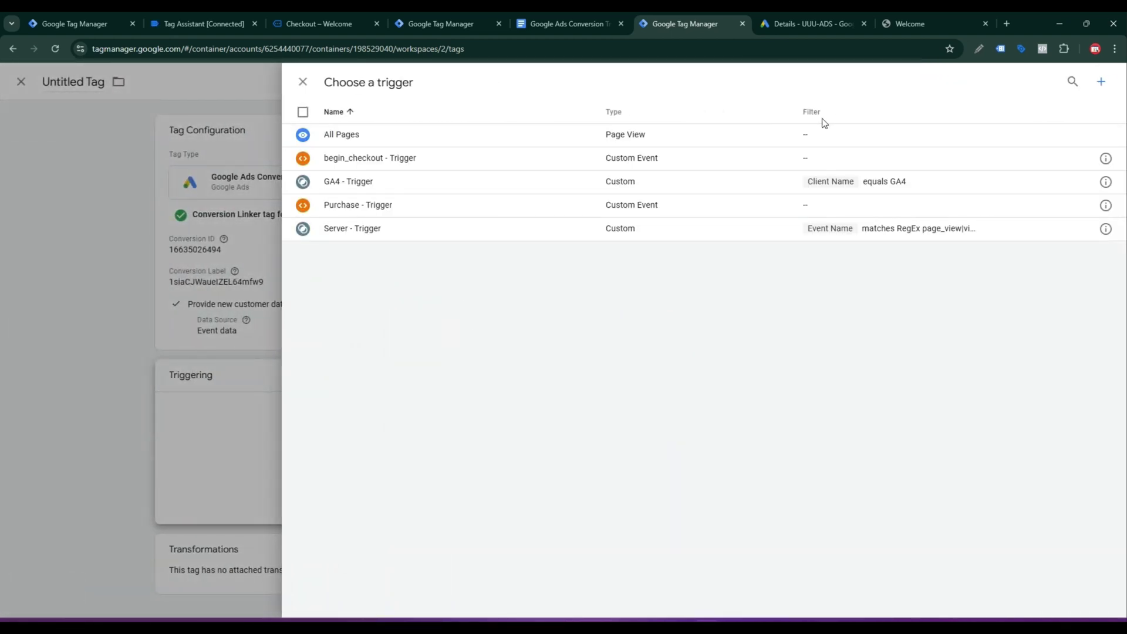
click(1105, 83)
click(745, 179)
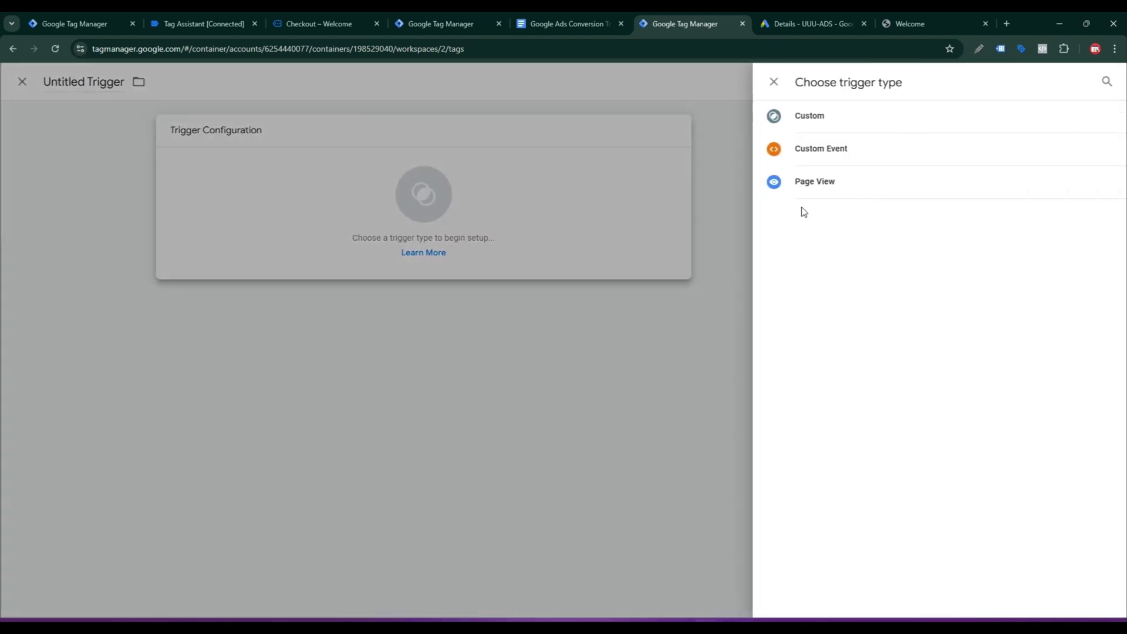
click(804, 154)
click(484, 248)
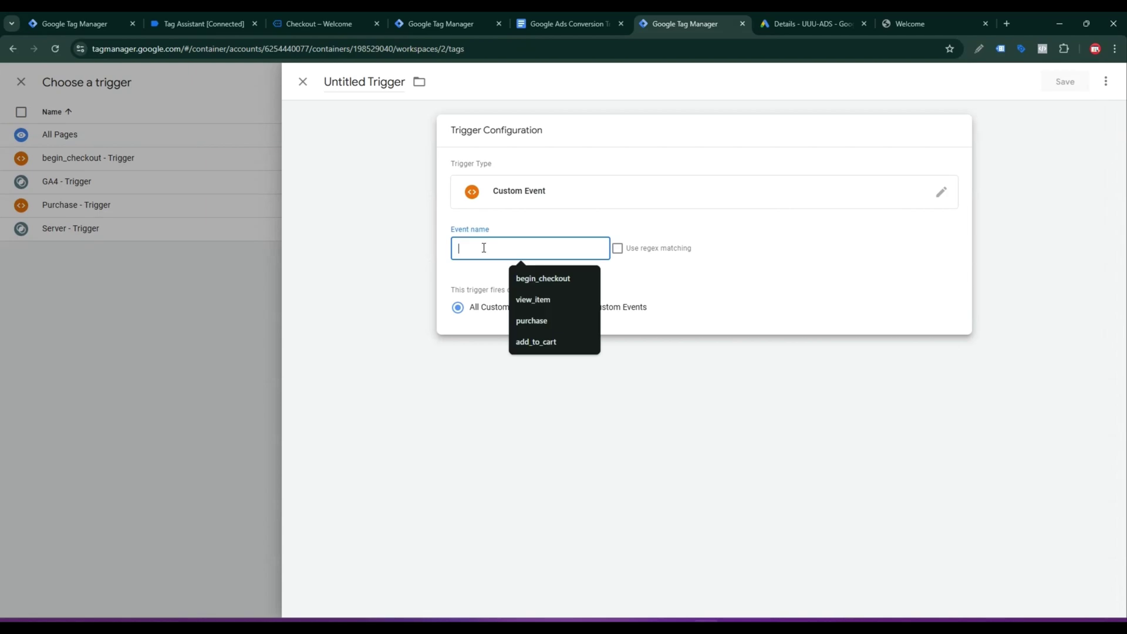
Step: Open the add_to_cart event's data layer in Tag Assistant and copy its event name
click(121, 15)
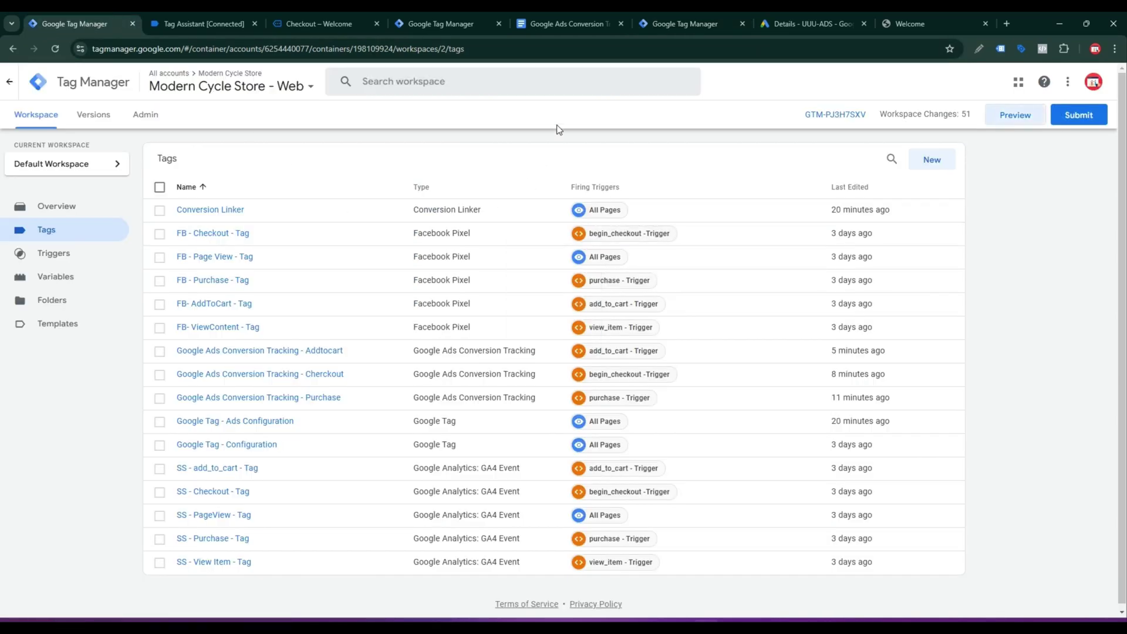
click(214, 17)
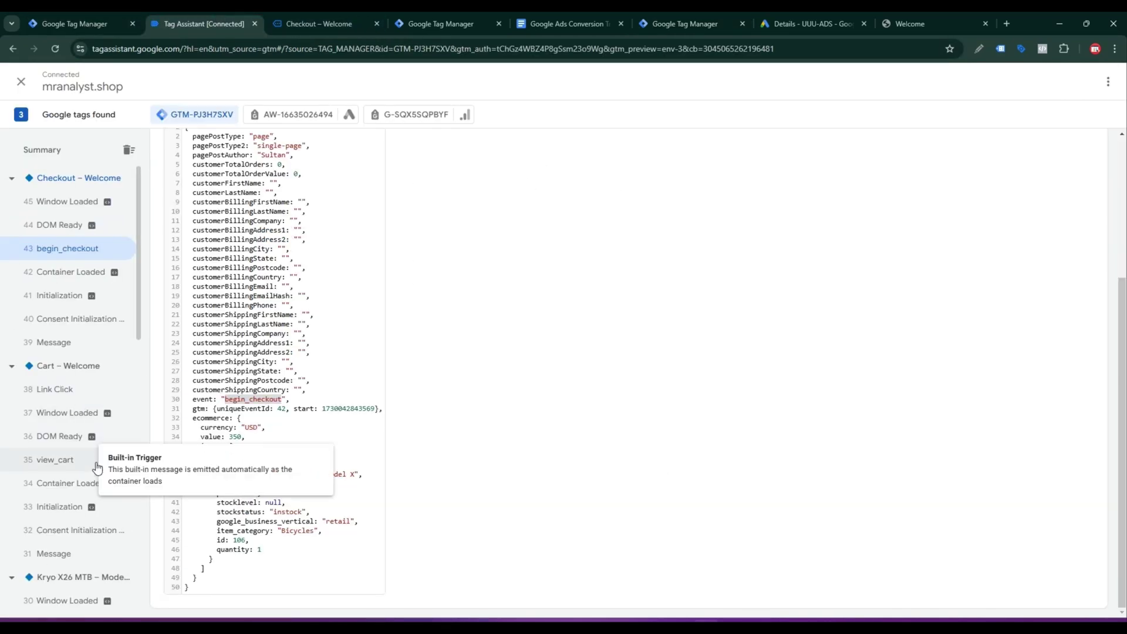
scroll(69, 341, down, 3)
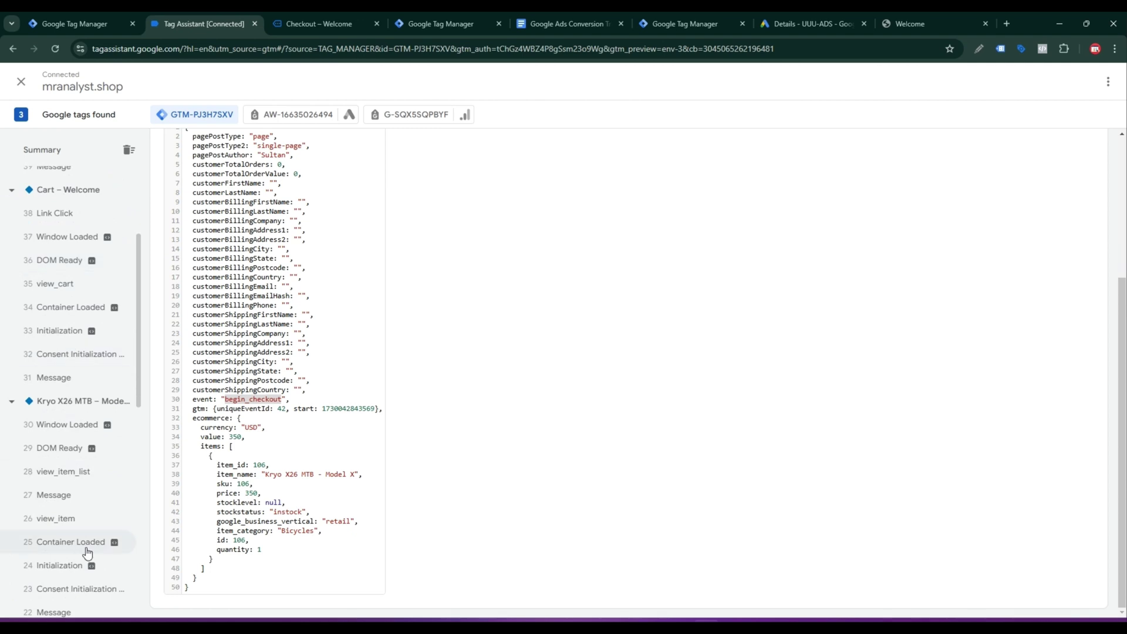
scroll(119, 450, down, 4)
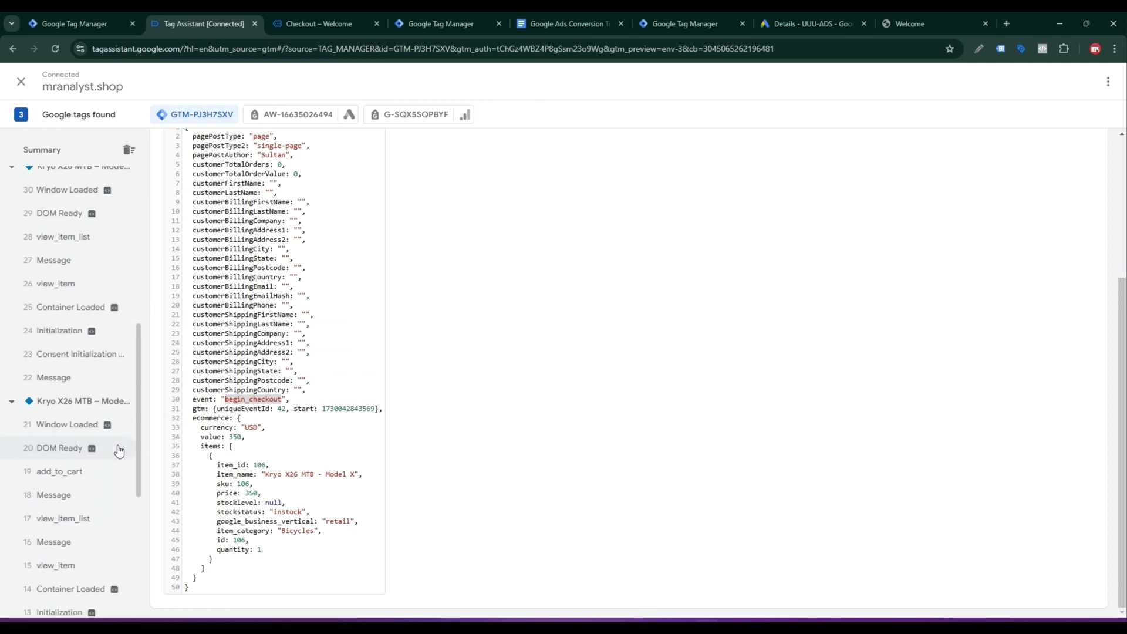
click(47, 482)
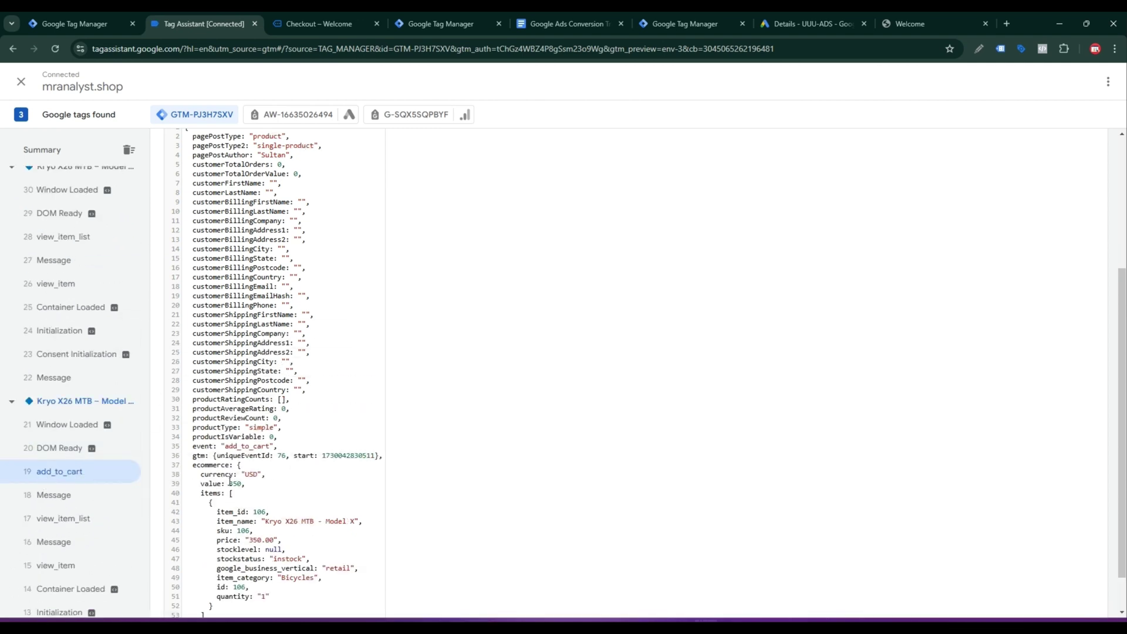
drag(226, 448, 259, 447)
Step: Set the new trigger's event name to add_to_cart in the server container and save the trigger as "add_to_cart - Trigger"
click(798, 22)
click(690, 22)
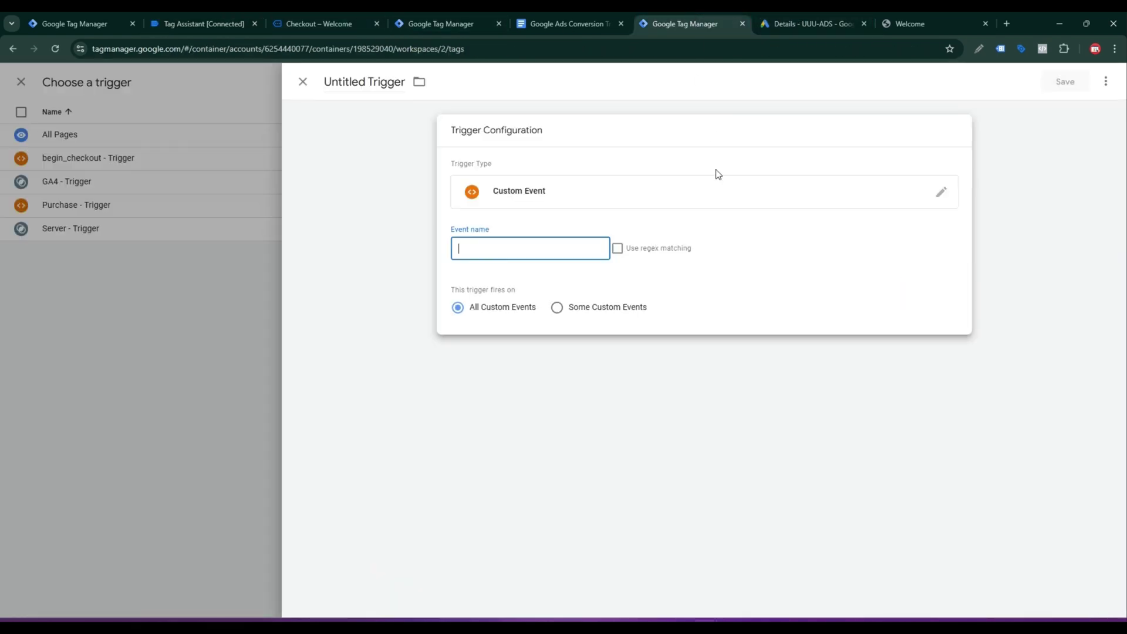
click(524, 251)
text(add_to_cart)
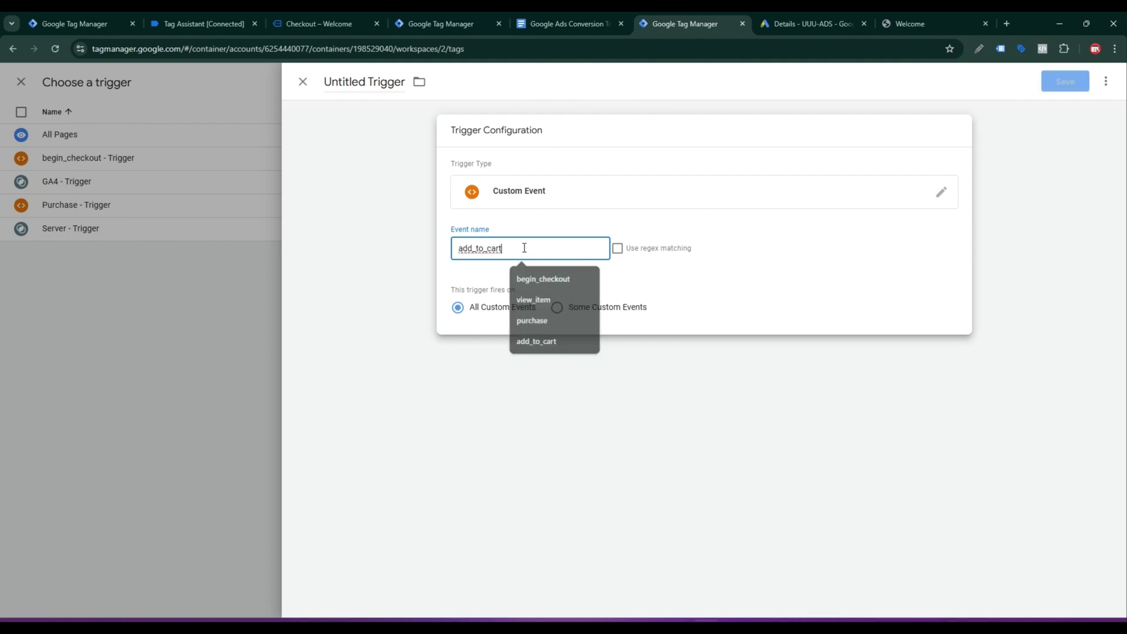
double_click(364, 81)
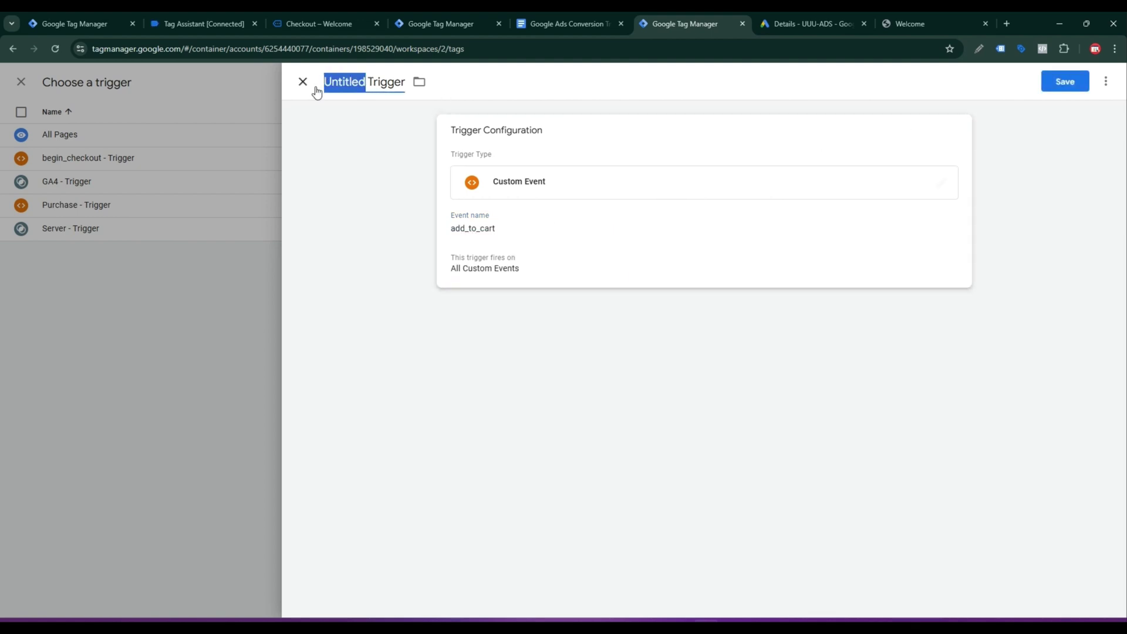
text(add_to_cart)
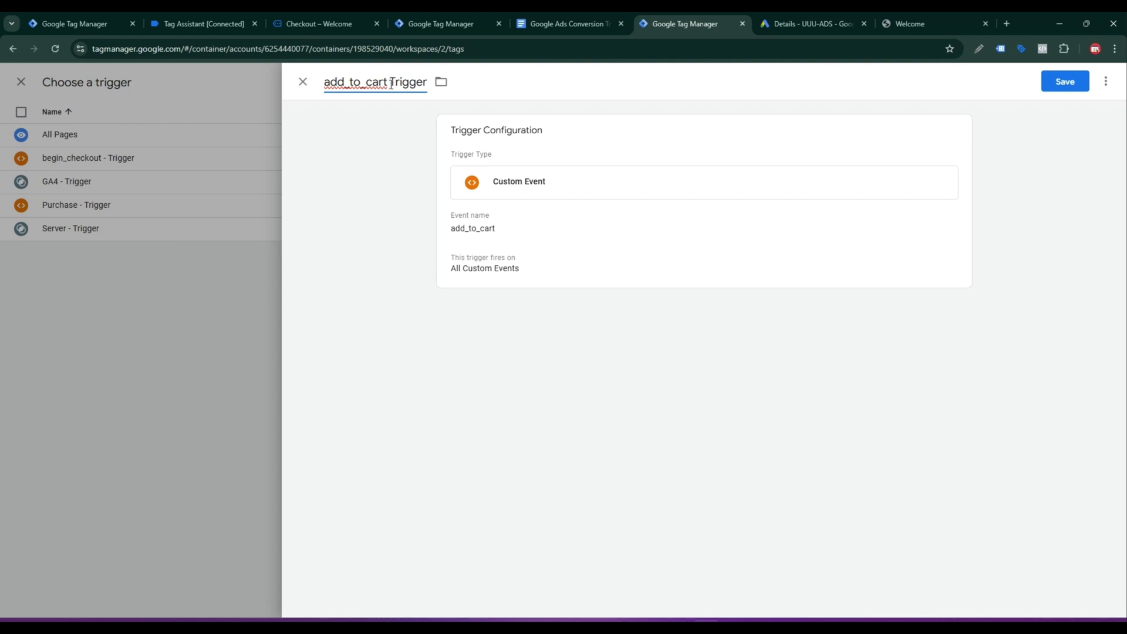
text(-)
click(1058, 87)
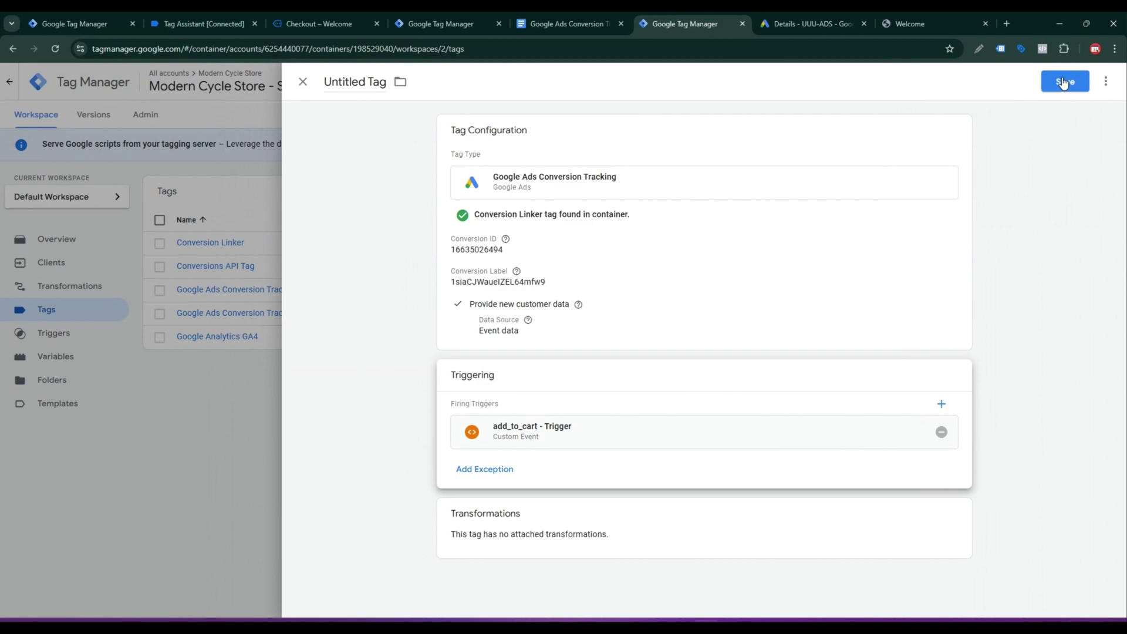
Step: Save the tag under the name "Google Ads Conversion Tracking - Addtocart"
click(1064, 84)
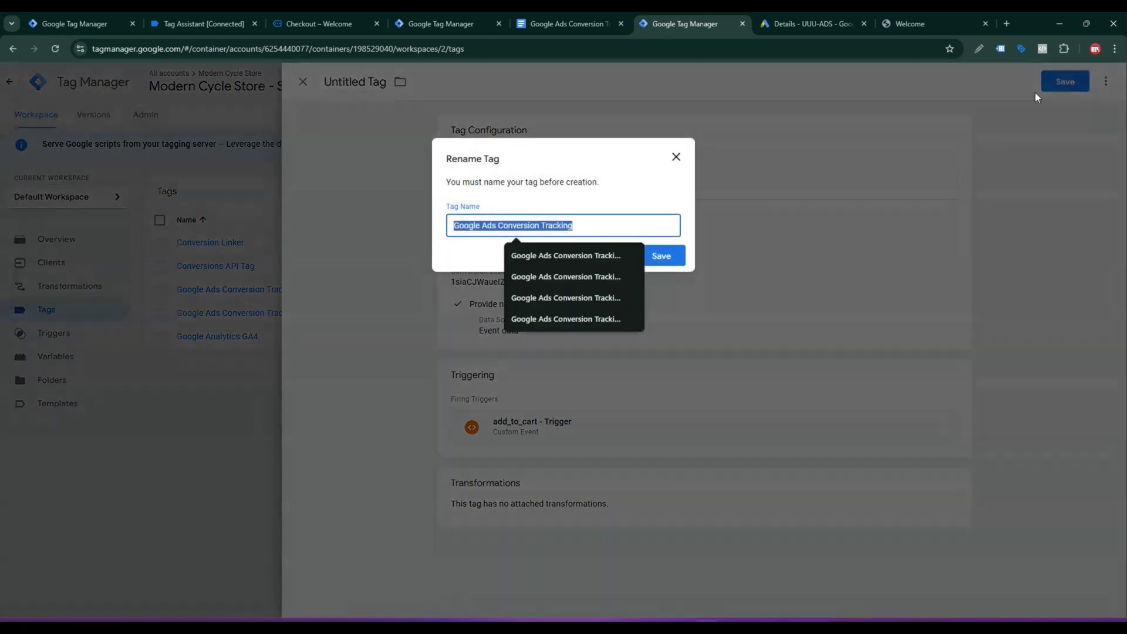
click(604, 294)
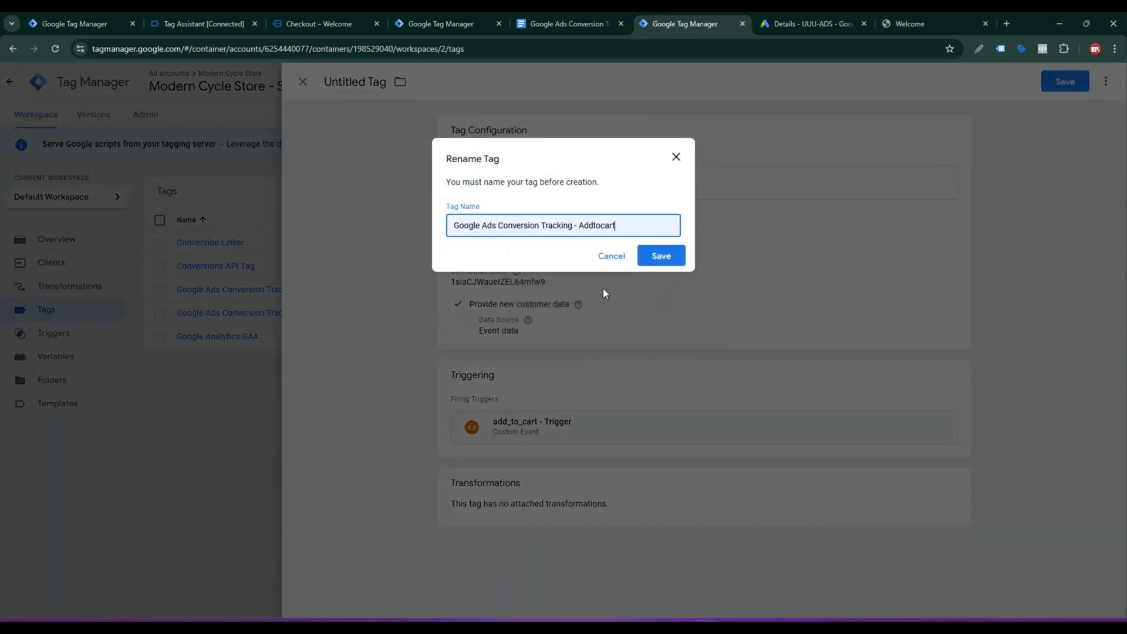
click(661, 256)
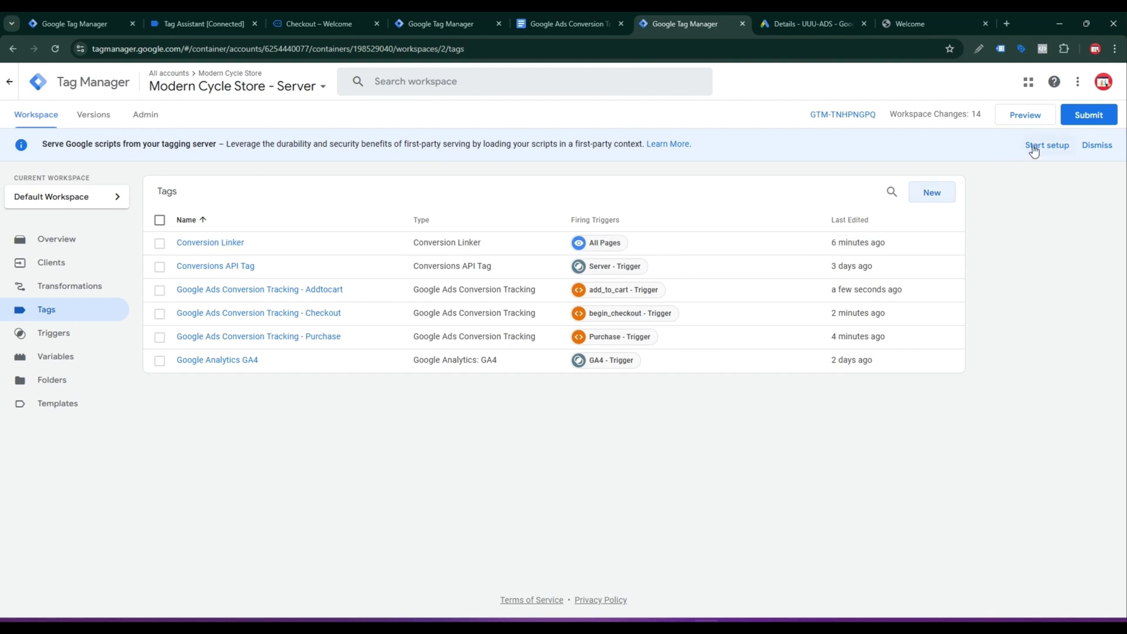
Step: Start preview mode for the server and web containers and open the server container's debug view
click(1025, 115)
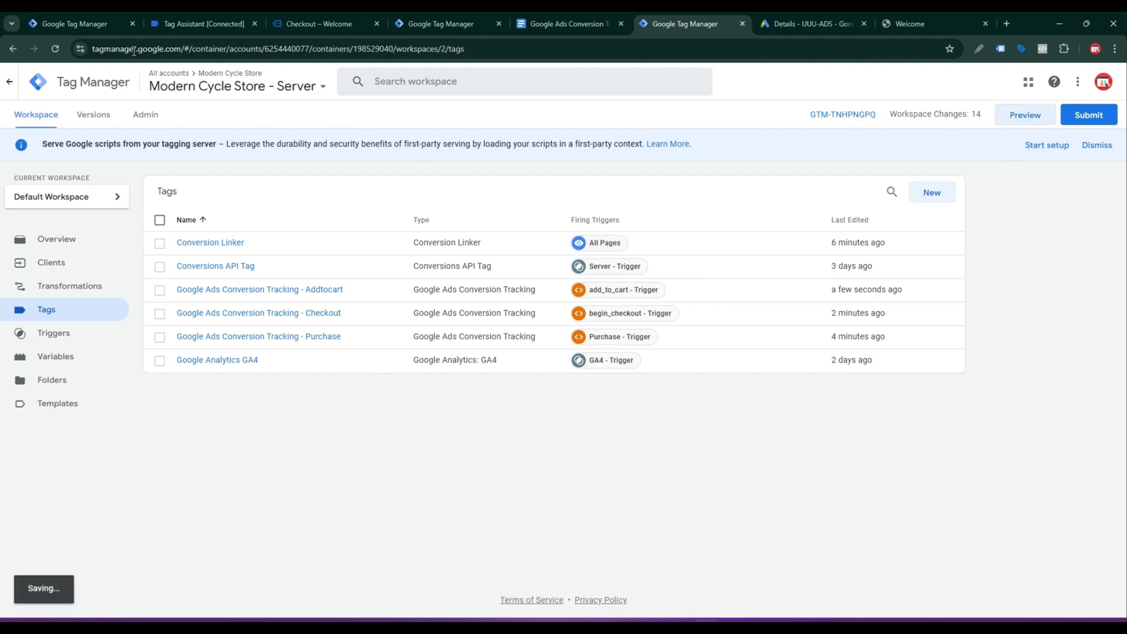
click(100, 22)
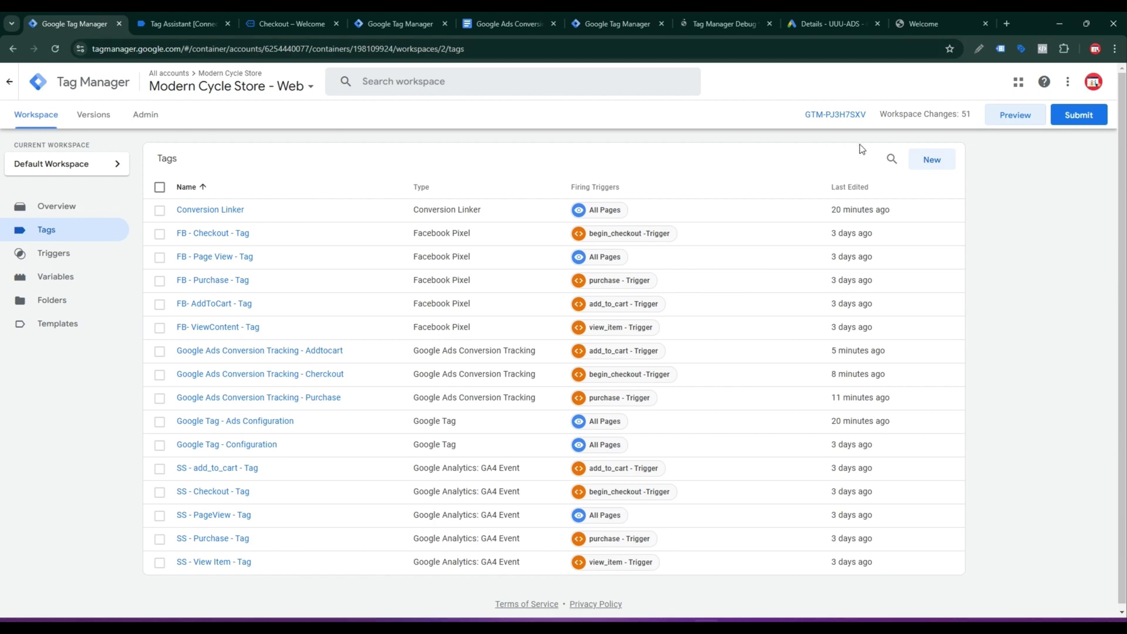
click(1018, 125)
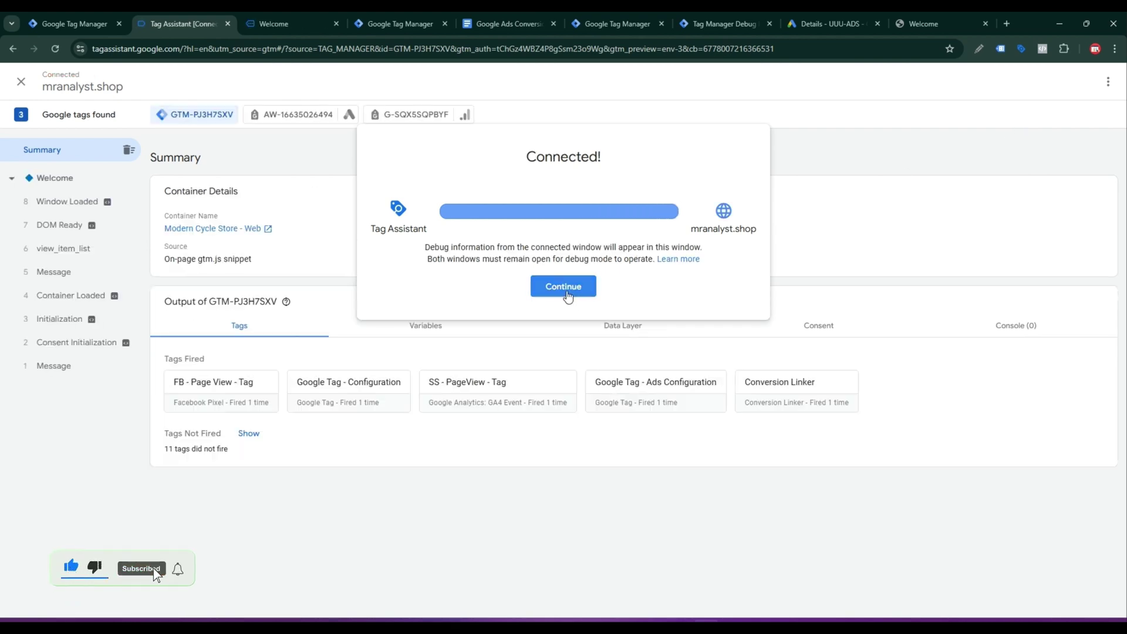
click(571, 298)
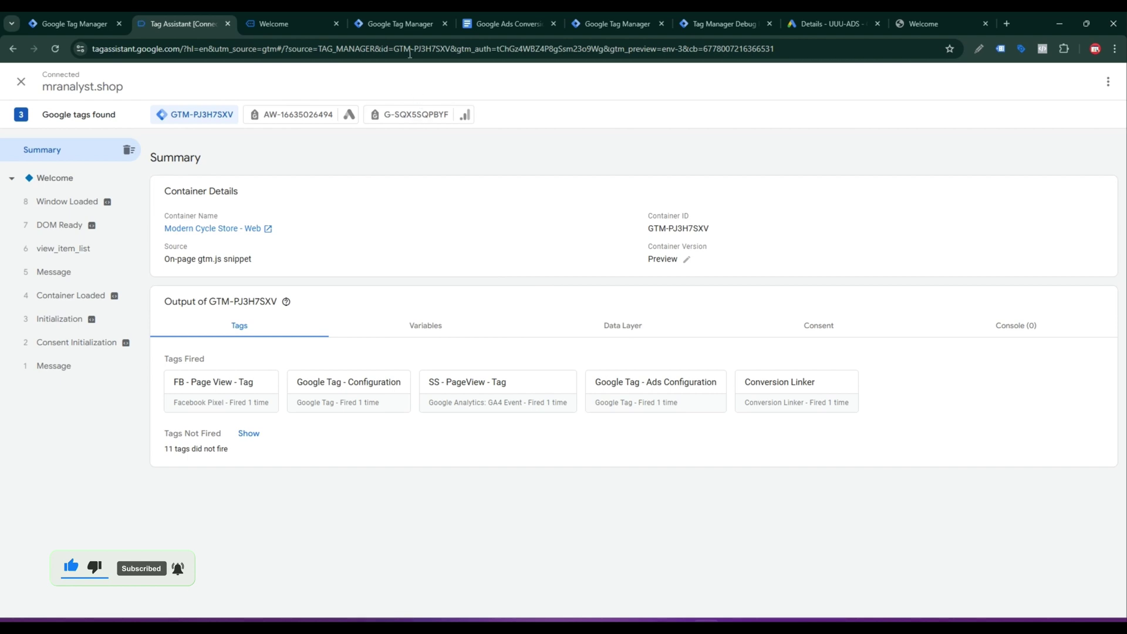
click(622, 16)
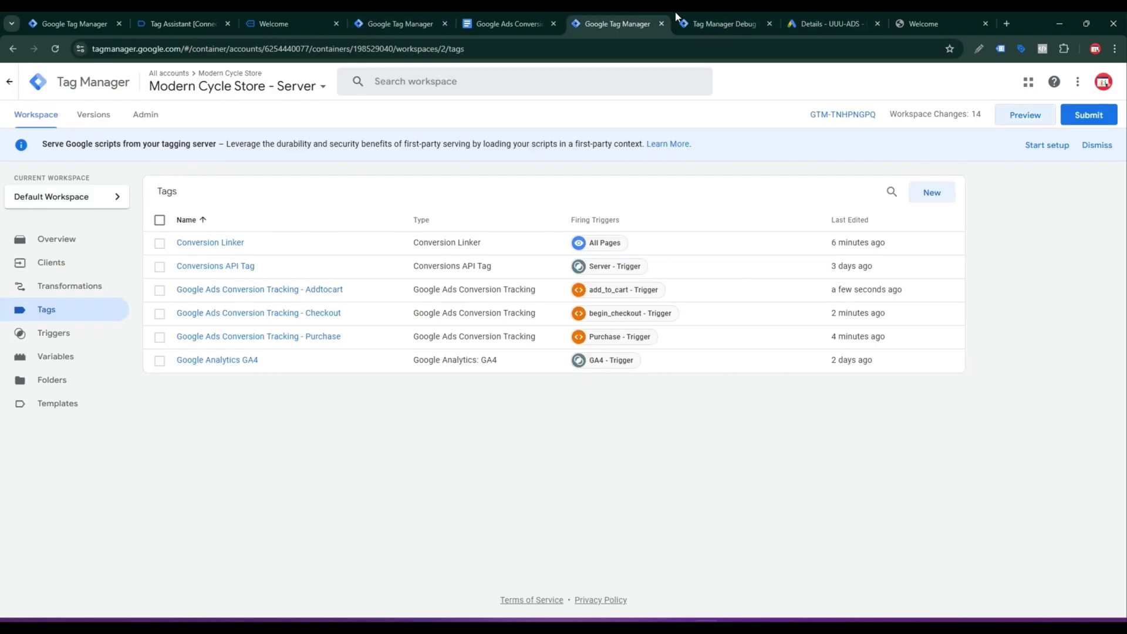
click(715, 17)
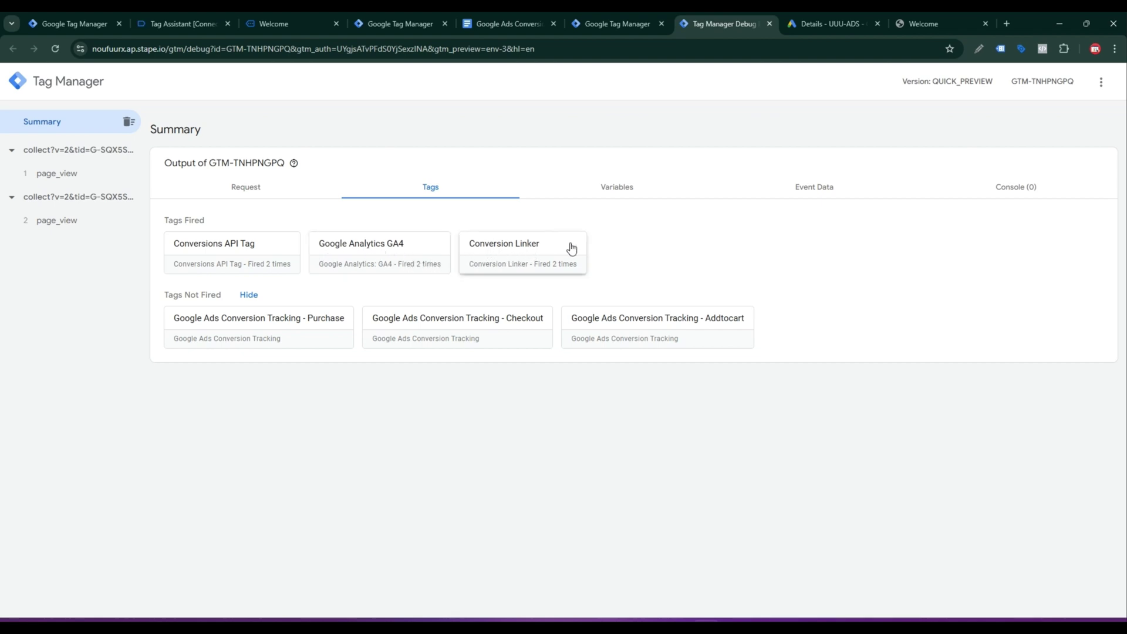
Step: In the bicycle store, add the Kryo X26 MTB – Model K to the cart and proceed to checkout
click(316, 15)
scroll(419, 301, down, 5)
click(287, 312)
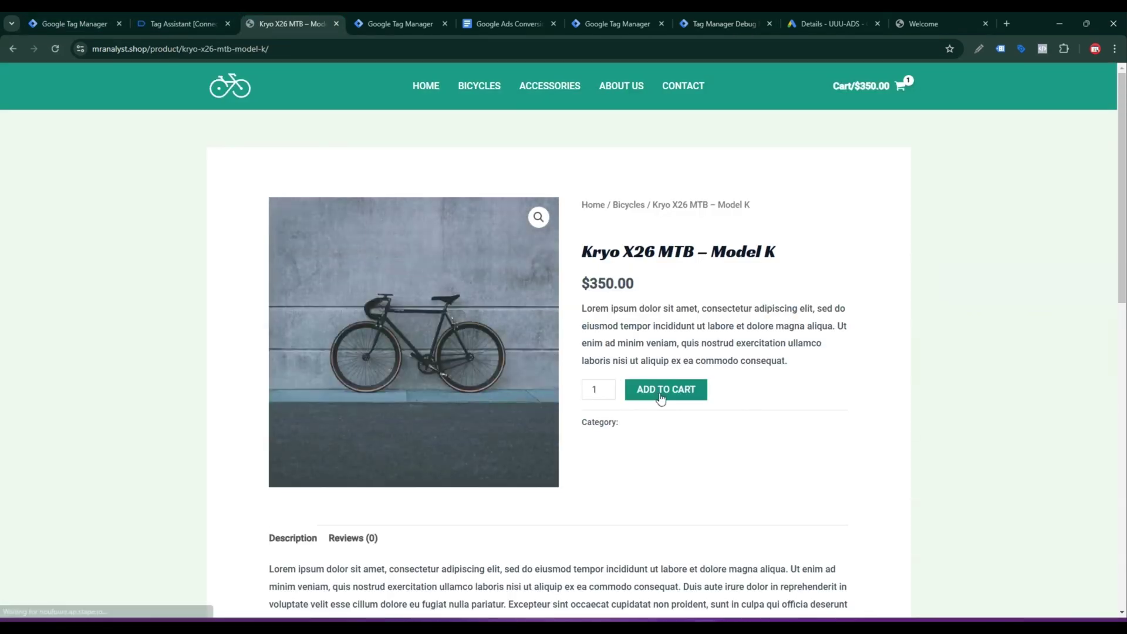
click(661, 397)
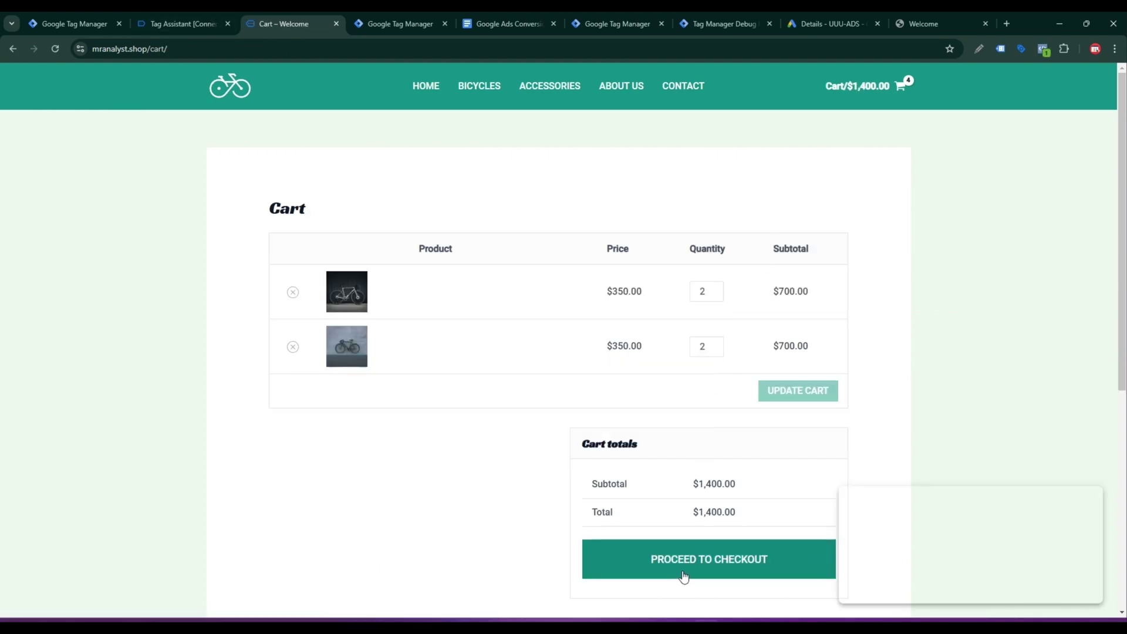
click(689, 563)
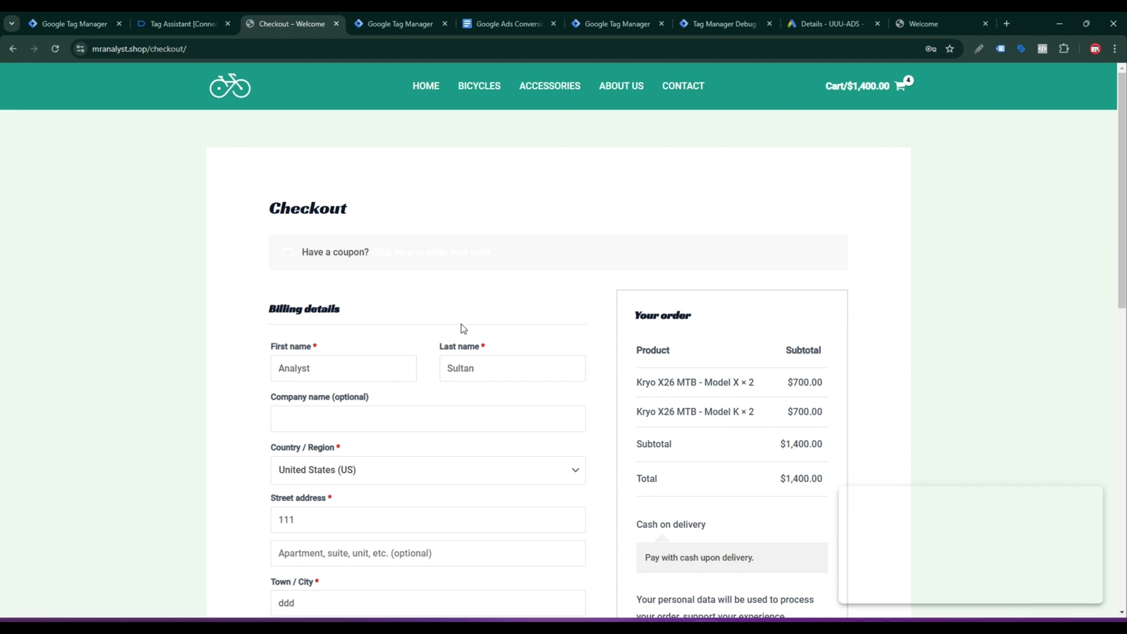
Step: Check which Google Ads conversion tags fired in Tag Assistant for the web container and in the server container's debug view
click(195, 16)
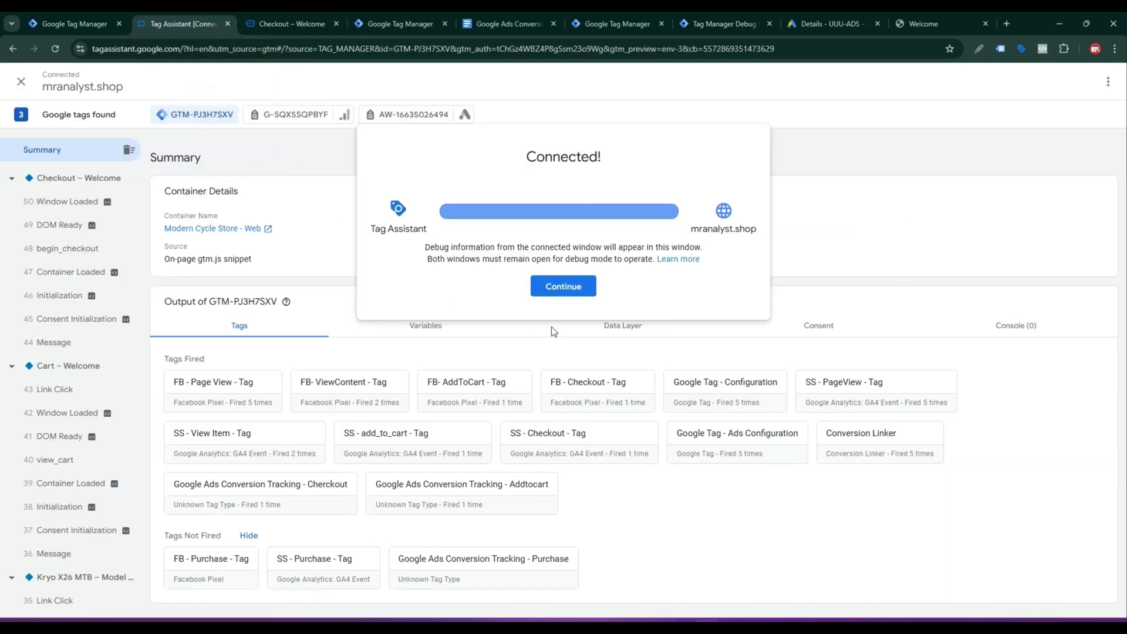
click(574, 291)
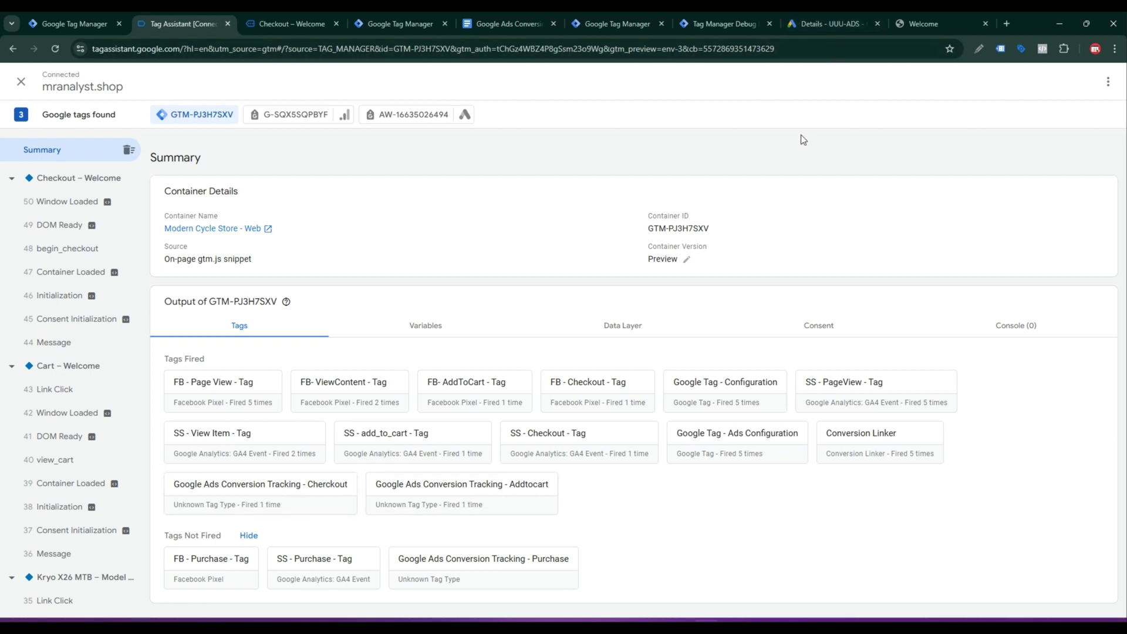
click(725, 24)
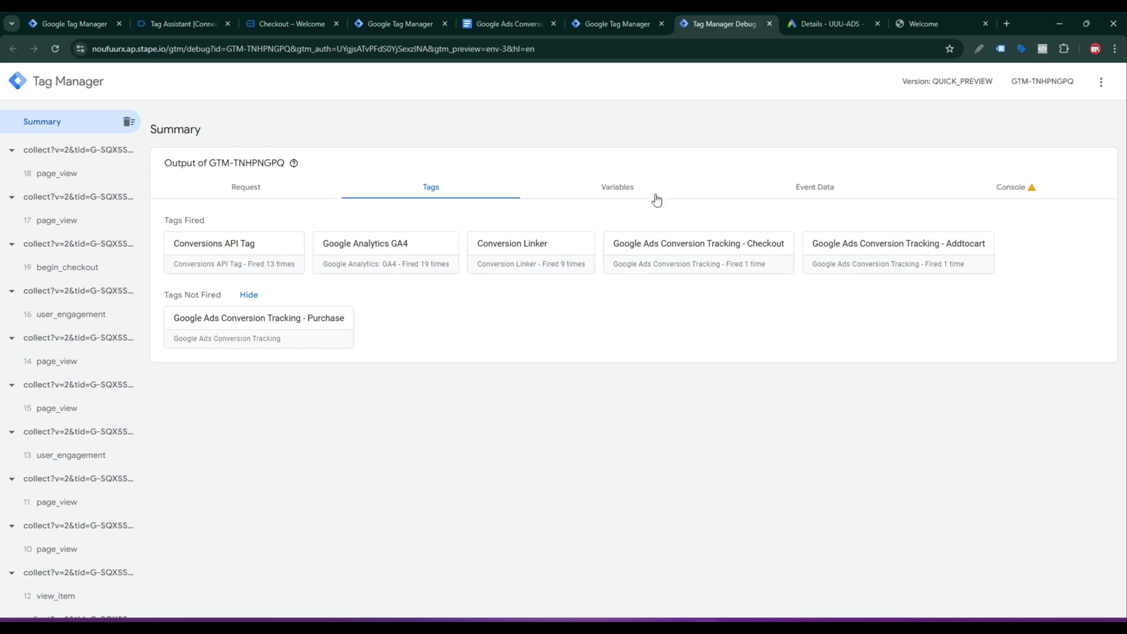
Step: Place the cash-on-delivery order in the store and check the fired tags in the web and server debug views
click(219, 16)
click(282, 18)
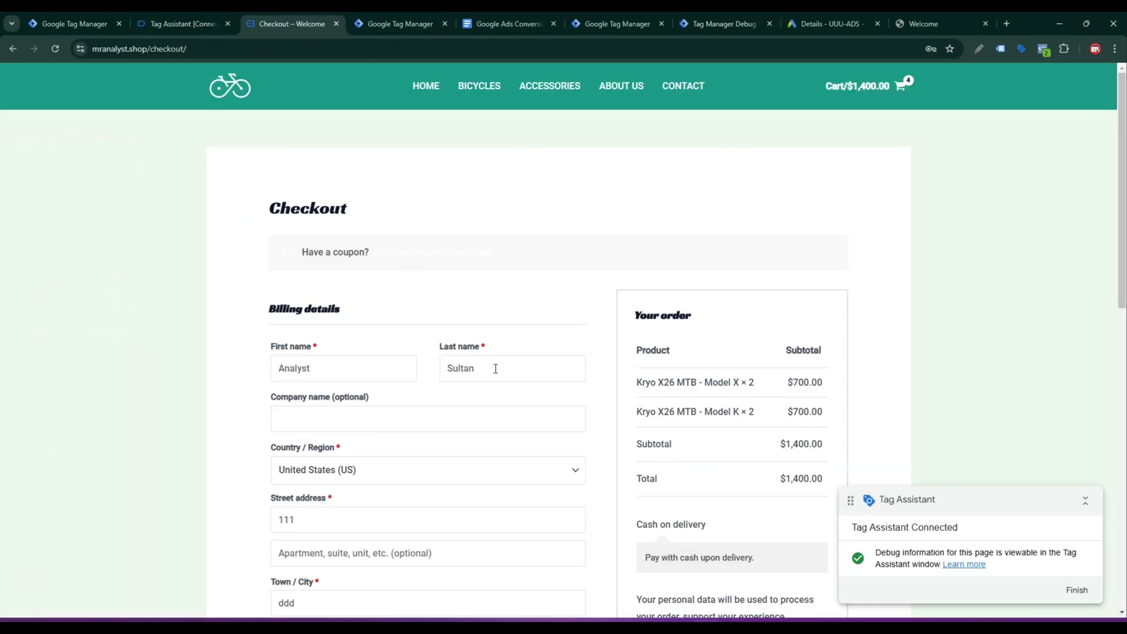
scroll(495, 369, down, 4)
click(730, 454)
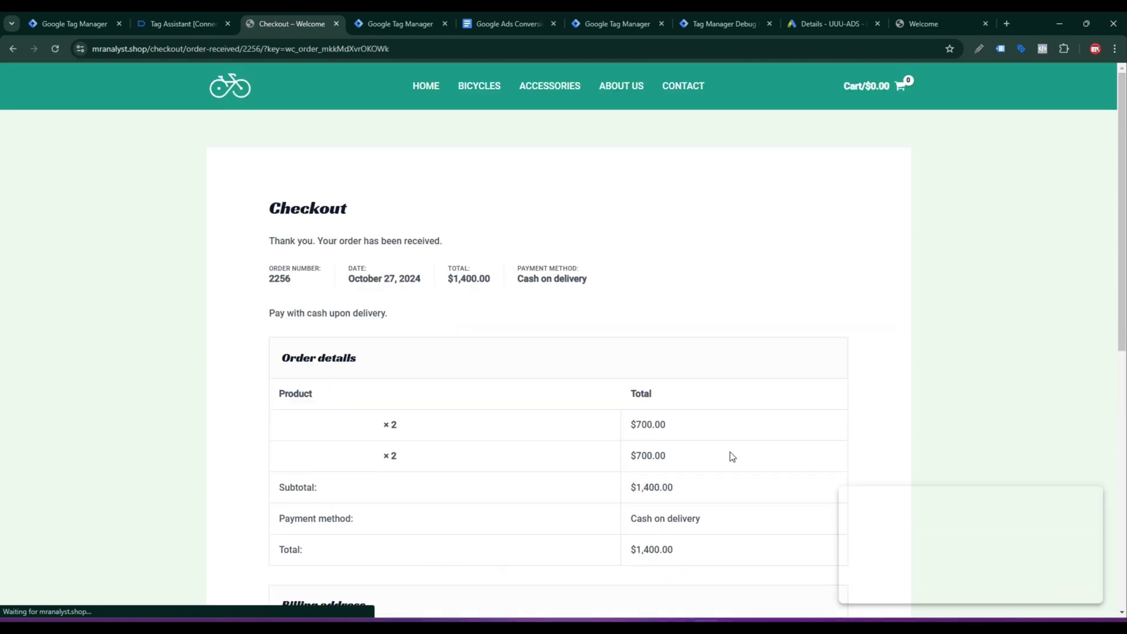
click(203, 19)
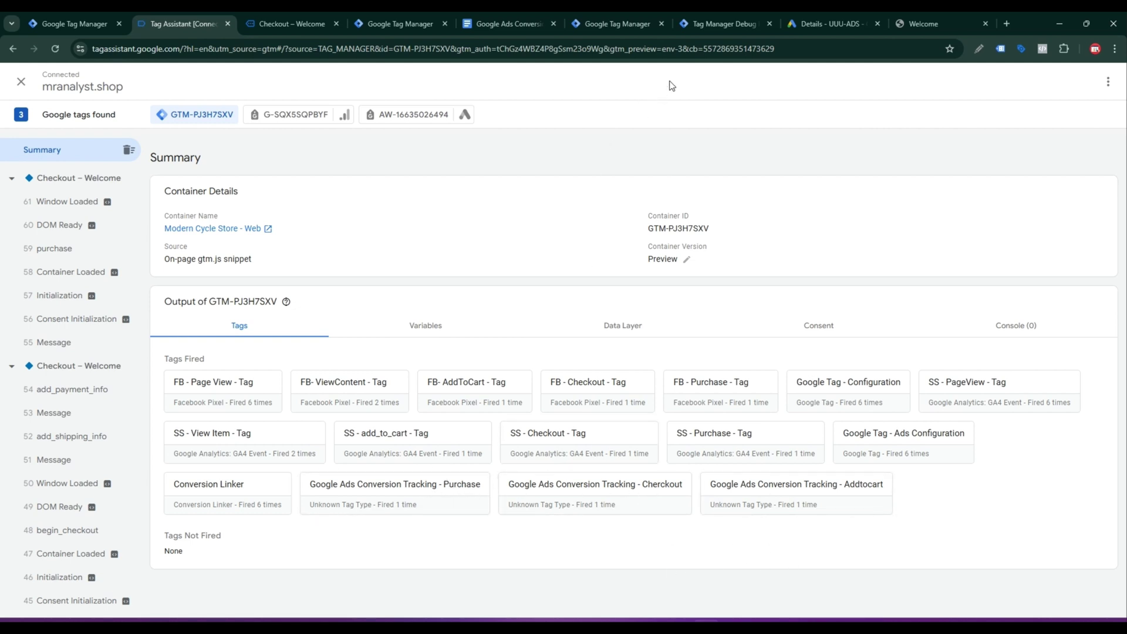
click(716, 24)
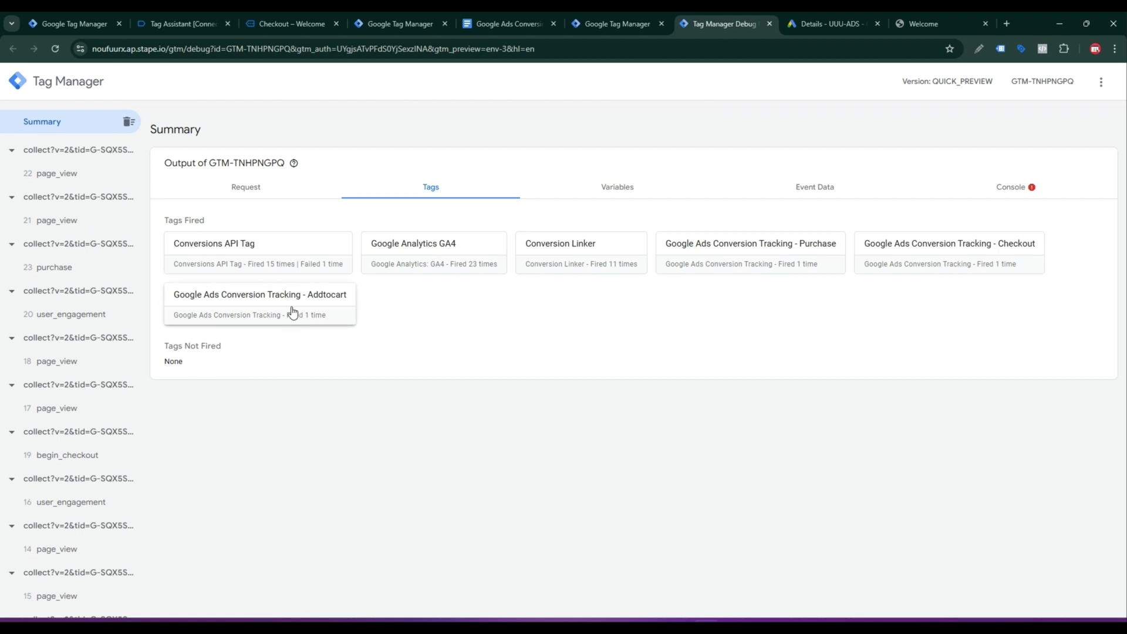
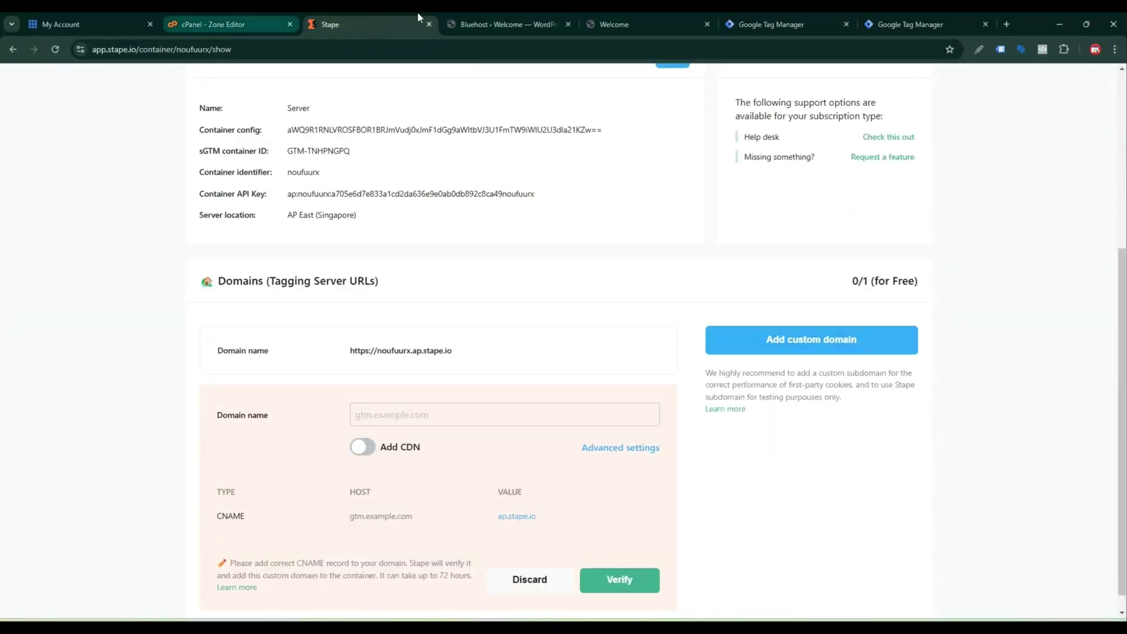
Step: Copy the store's web address and paste it as the custom domain name in the Stape container
click(646, 23)
key(ctrl+l)
key(ctrl+c)
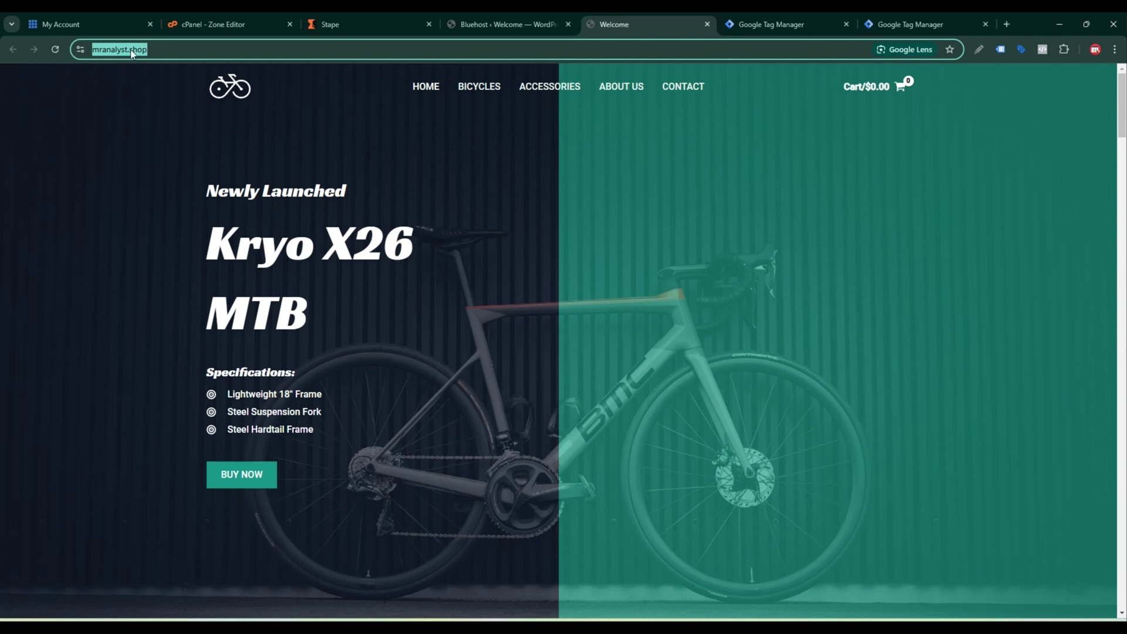
click(339, 21)
click(422, 412)
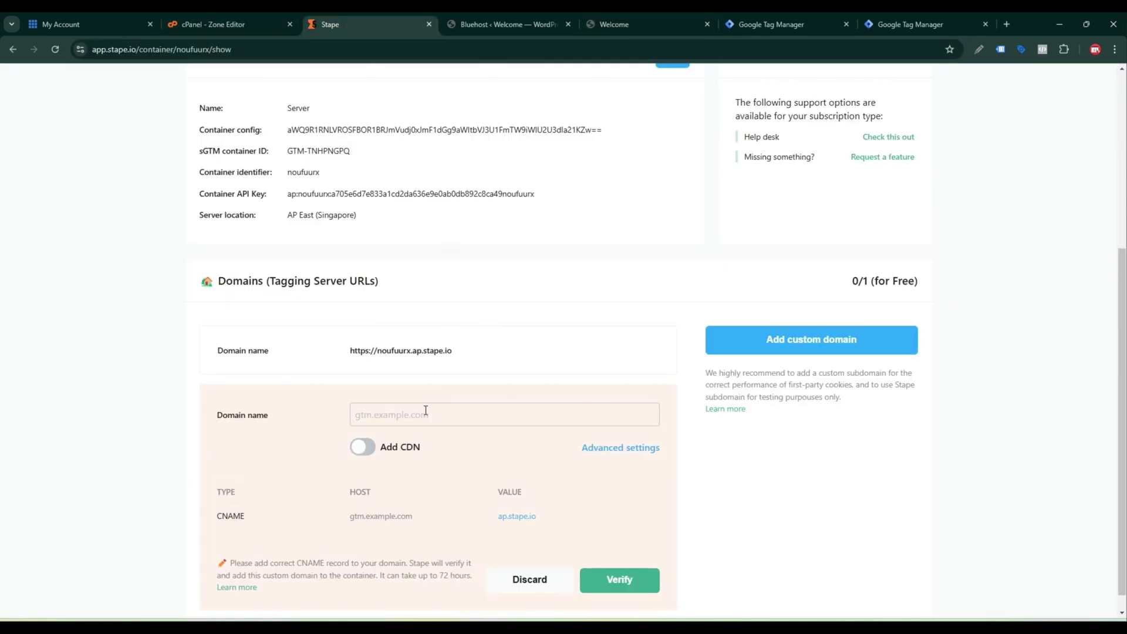
key(ctrl+v)
Step: Change the custom domain name to server.mranalyst.shop, without a trailing slash
drag(388, 414, 312, 423)
text(SERVER)
key(BackSpace)
key(BackSpace)
key(BackSpace)
key(BackSpace)
key(BackSpace)
key(BackSpace)
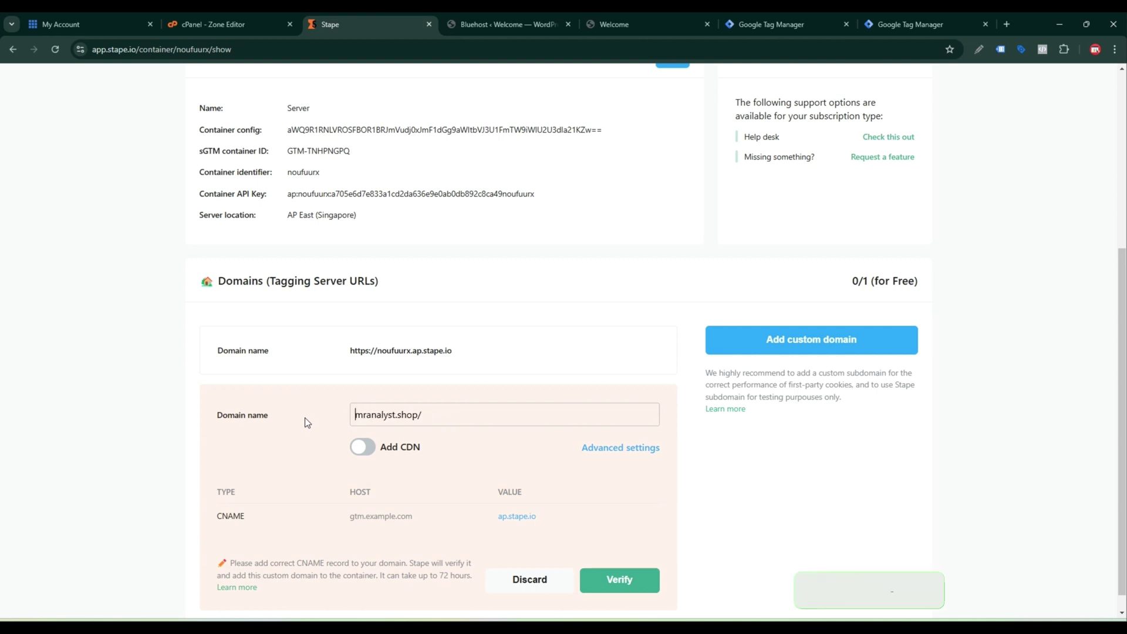
text(ser)
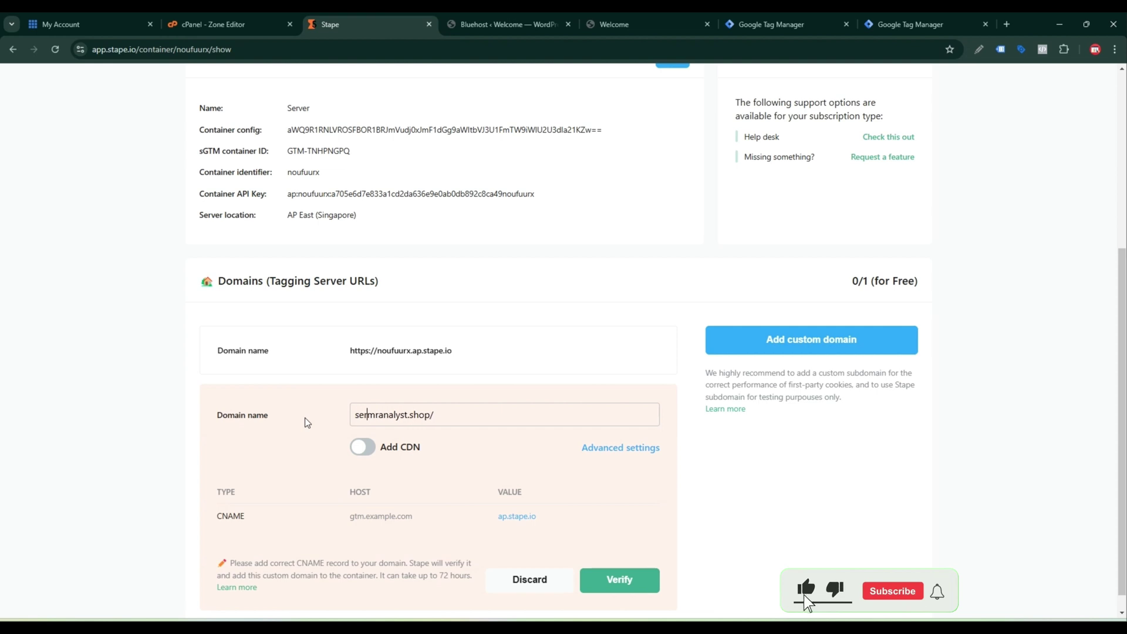
text(ver)
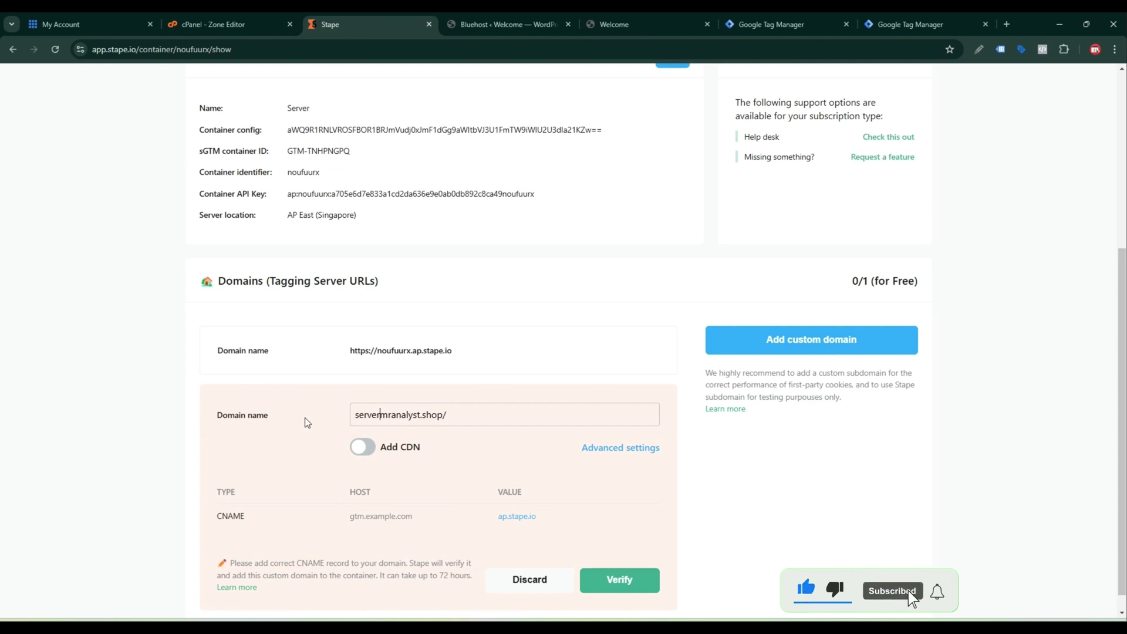
text(.)
click(481, 413)
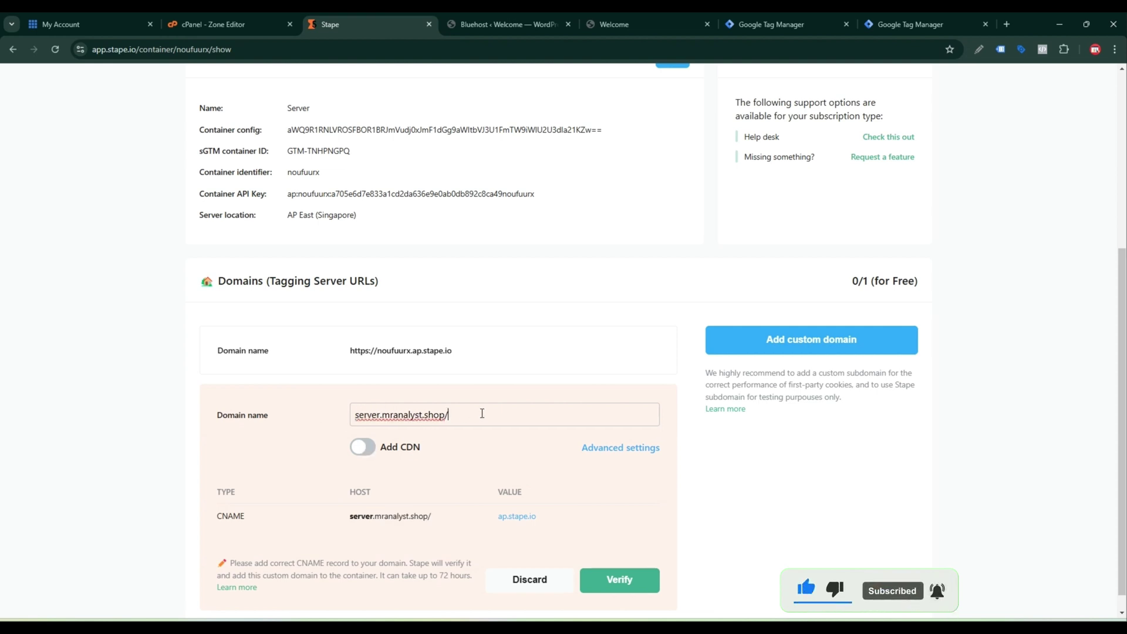
key(BackSpace)
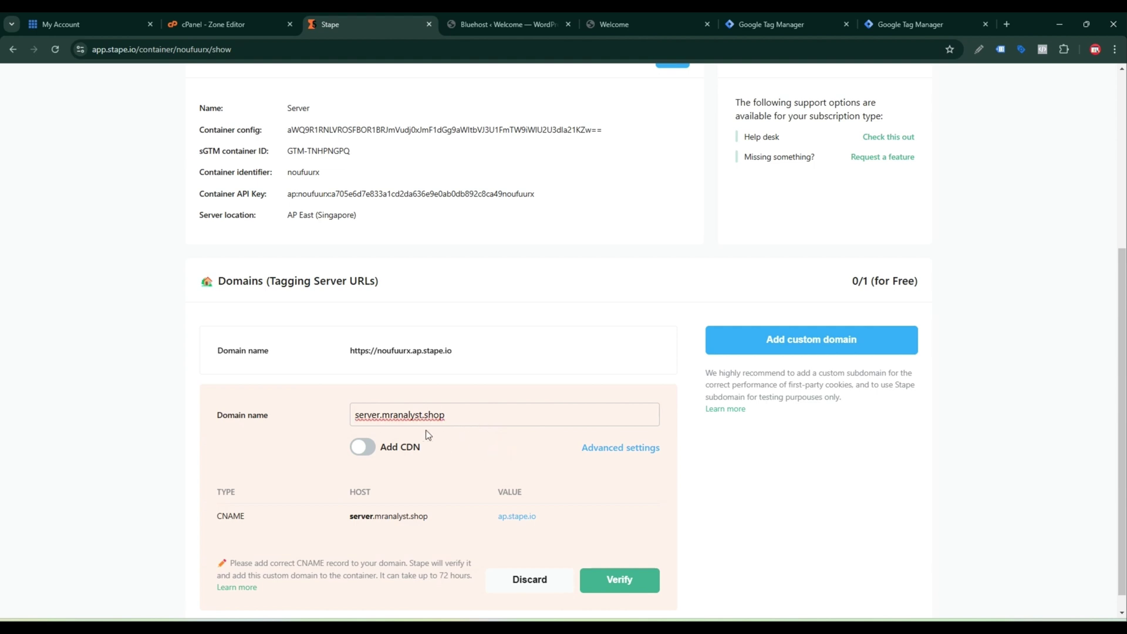
Step: Read the note on the required CNAME record and start a new zone record for mranalyst.shop in cPanel's Zone Editor
scroll(476, 499, down, 1)
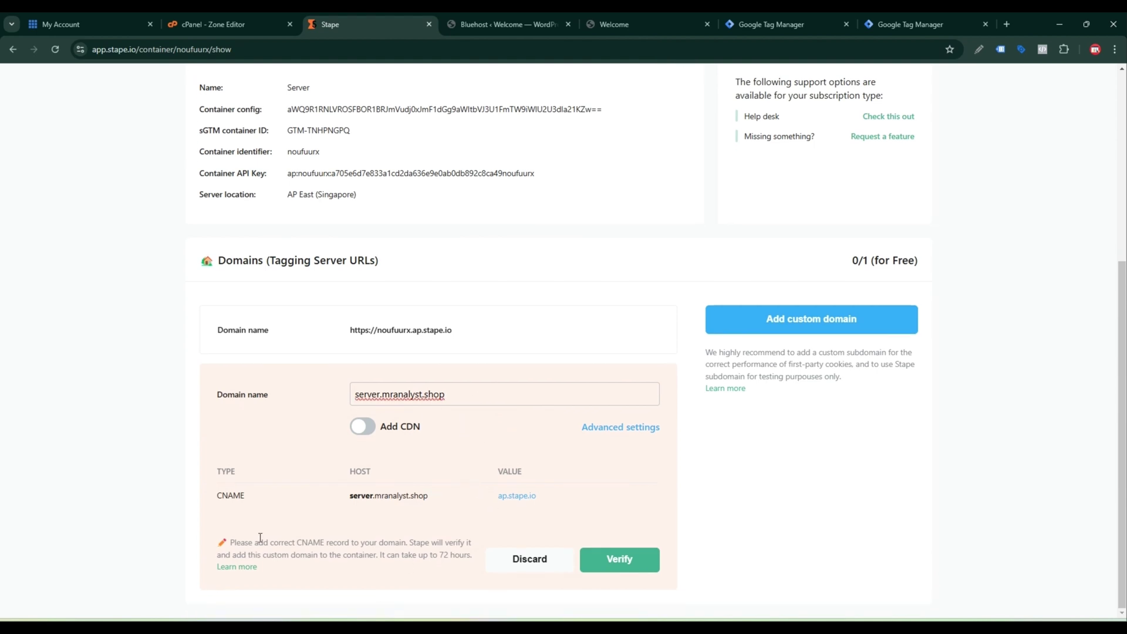
drag(231, 542, 466, 543)
click(467, 543)
click(476, 556)
click(270, 17)
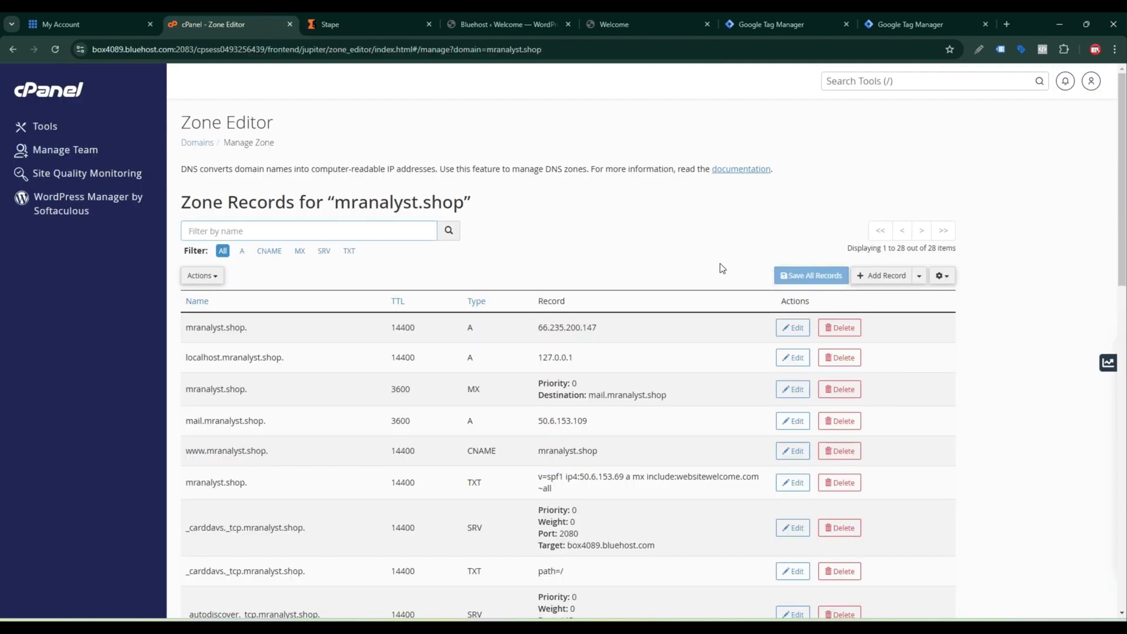
click(882, 275)
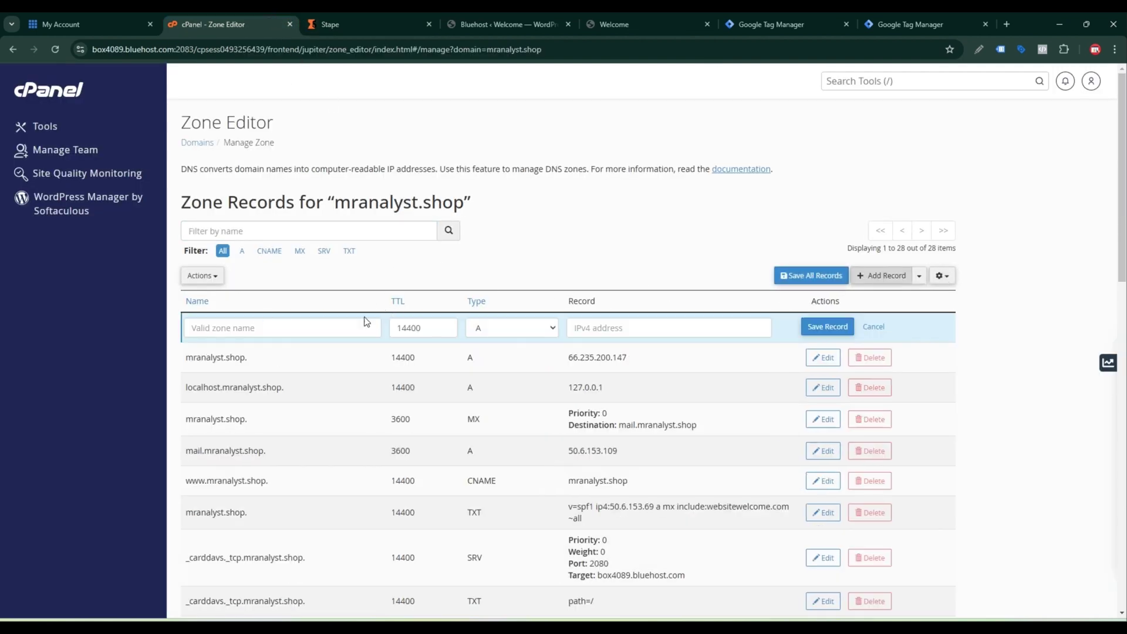
Step: Copy the CNAME host server.mranalyst.shop from Stape's custom domain form and return to cPanel's Zone Editor
key(ctrl+Tab)
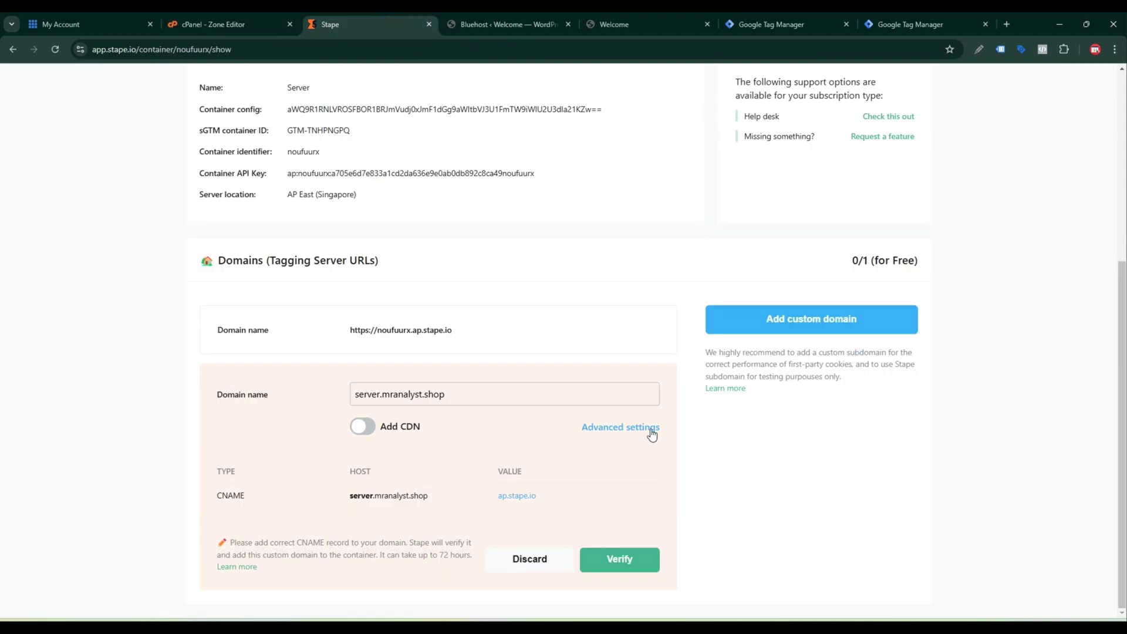
mouse_move(428, 501)
click(433, 496)
click(202, 24)
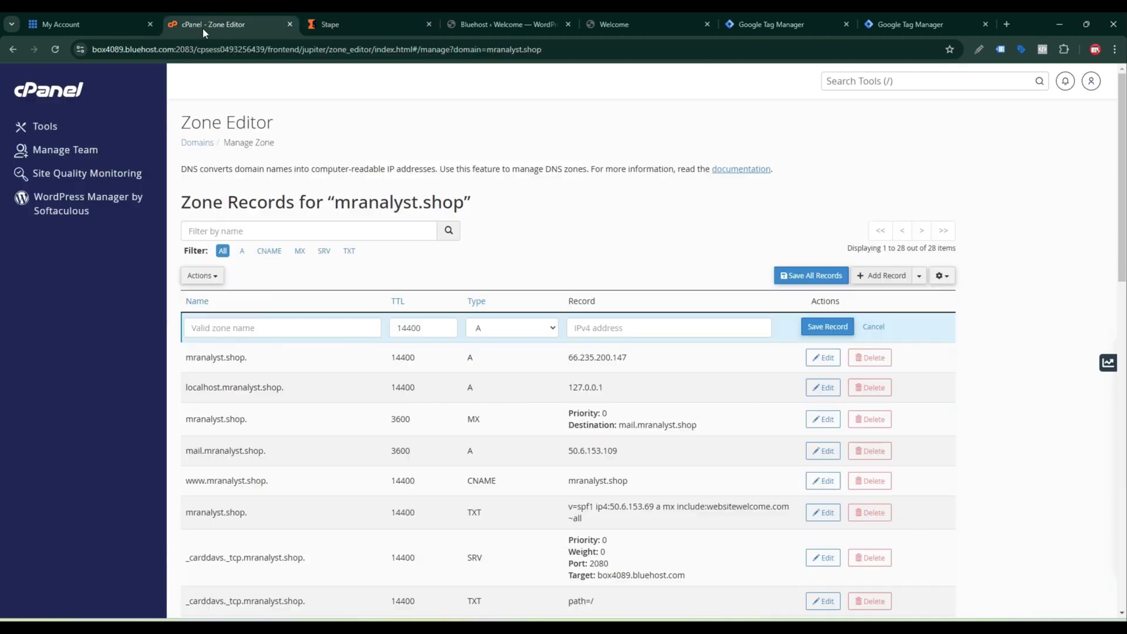
click(310, 333)
key(ctrl+v)
drag(321, 331, 141, 339)
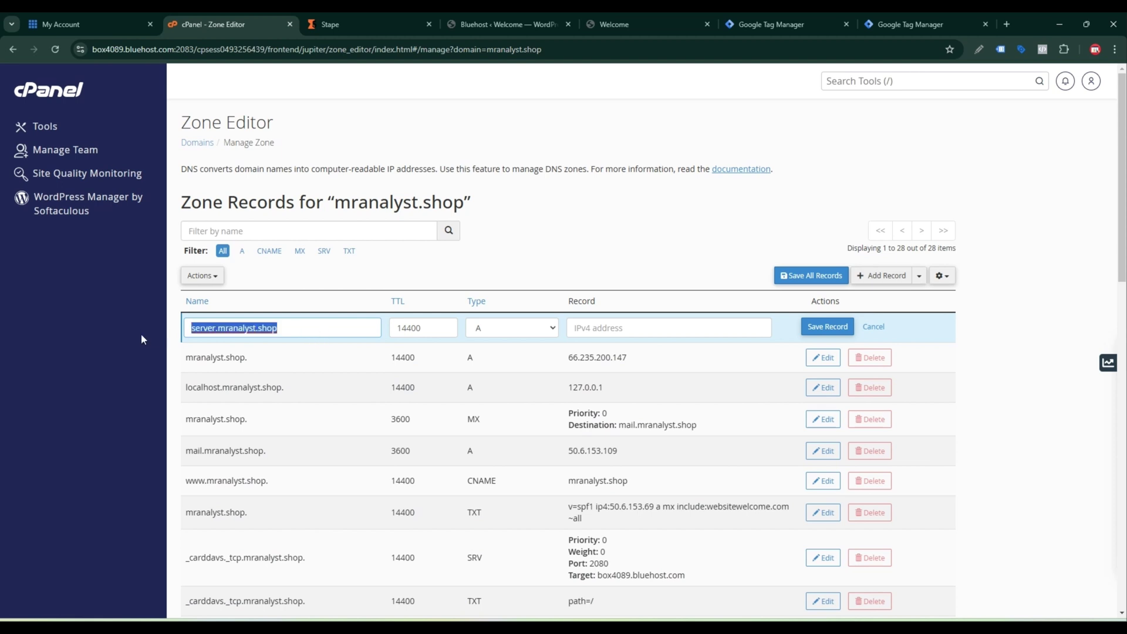
key(BackSpace)
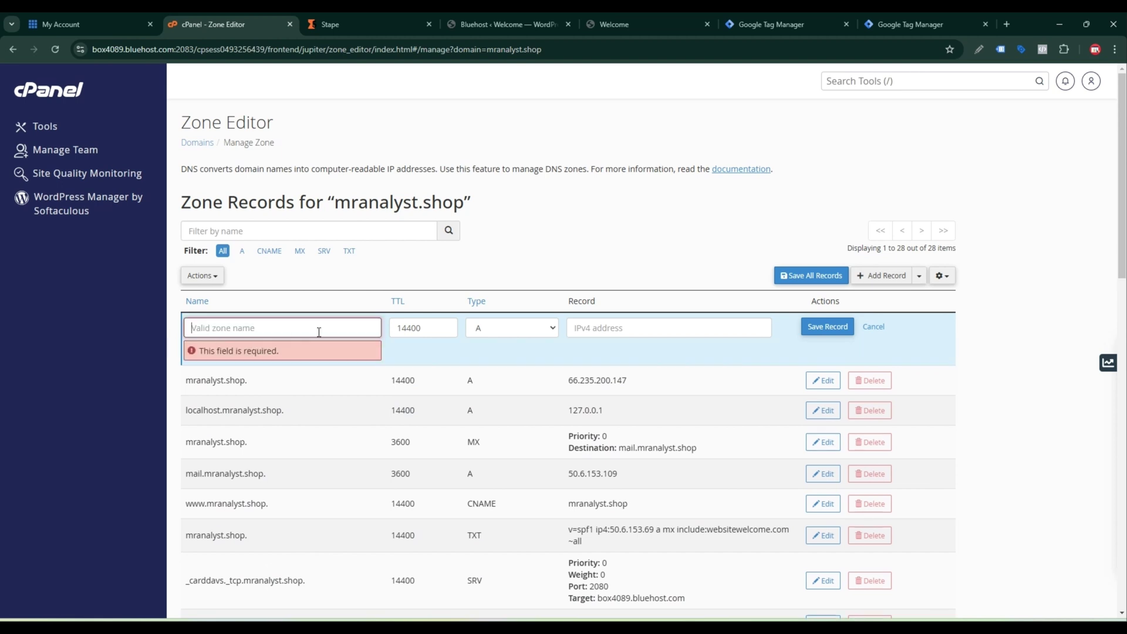
Step: Set the new zone record's type to CNAME and its record value to server.mranalyst.shop
click(482, 331)
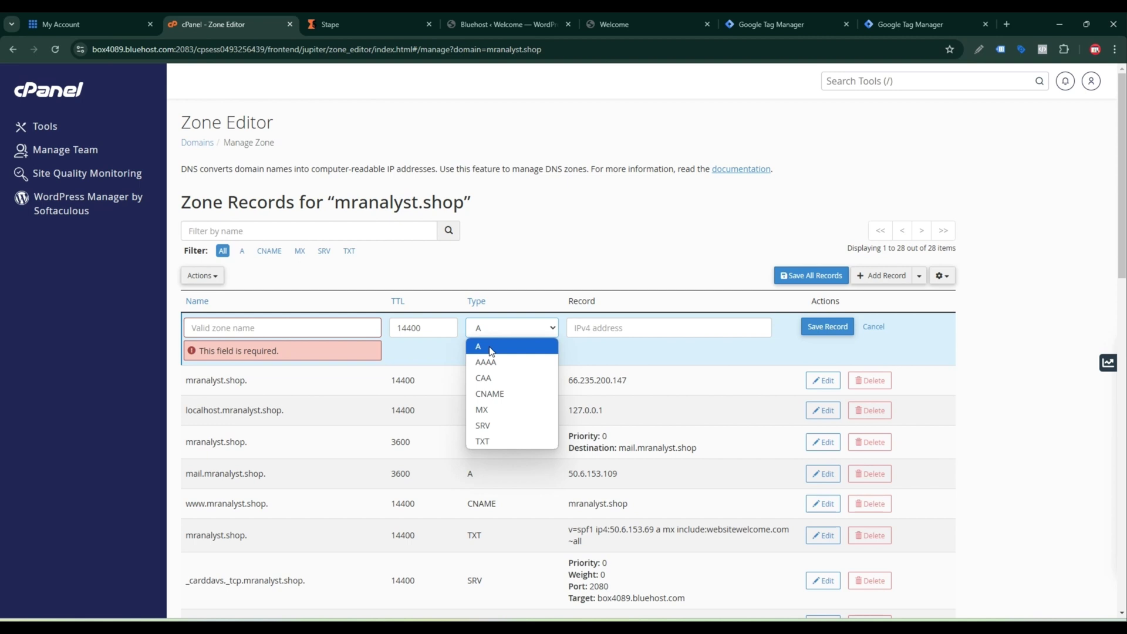
click(498, 391)
click(622, 332)
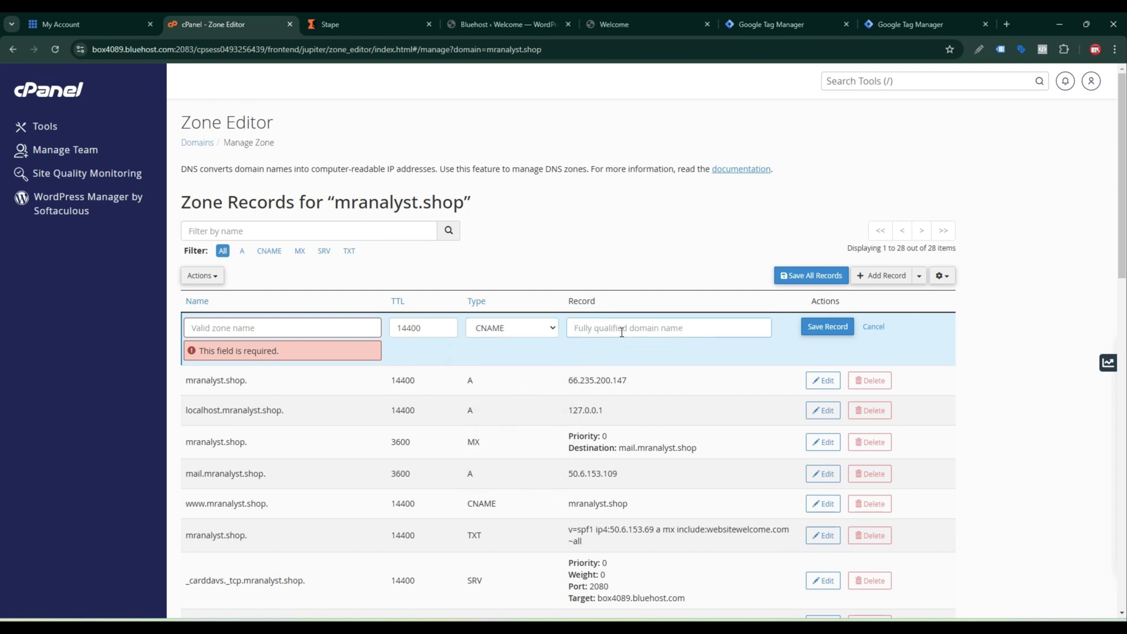
key(ctrl+v)
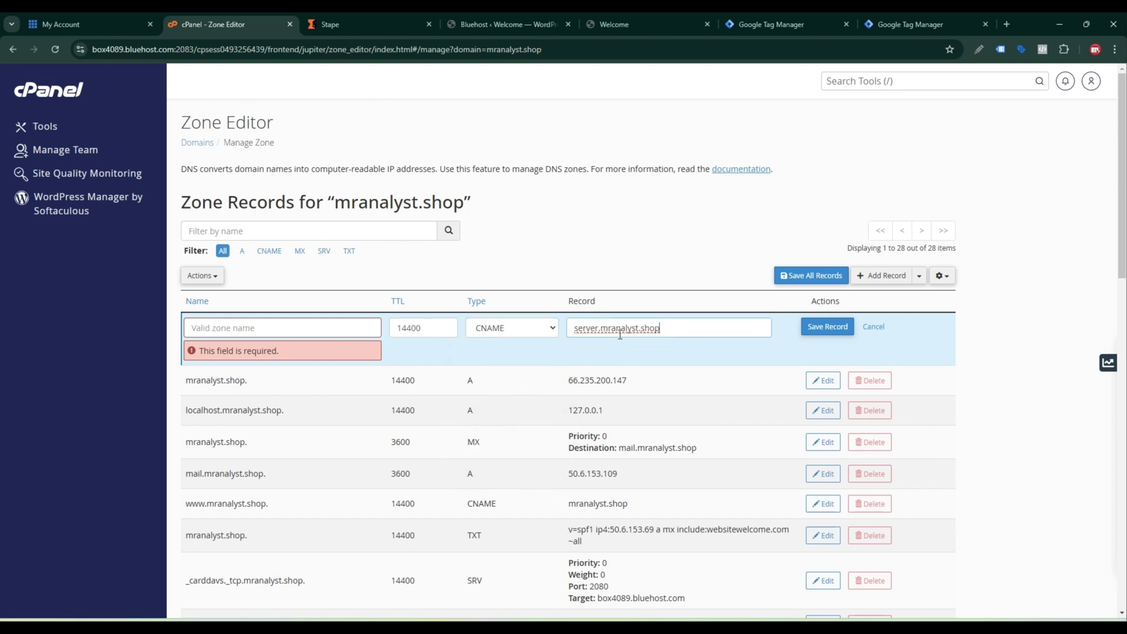
Step: Copy the CNAME value ap.stape.io from Stape, enter it as the new zone record's name in cPanel and save the record
click(332, 23)
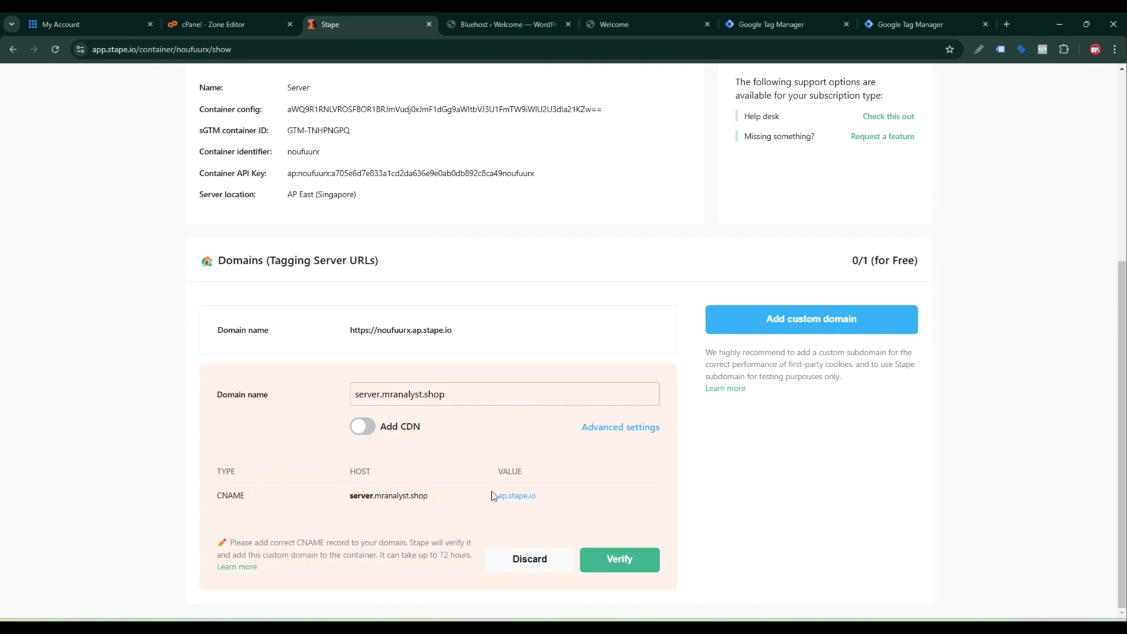
click(542, 497)
click(251, 22)
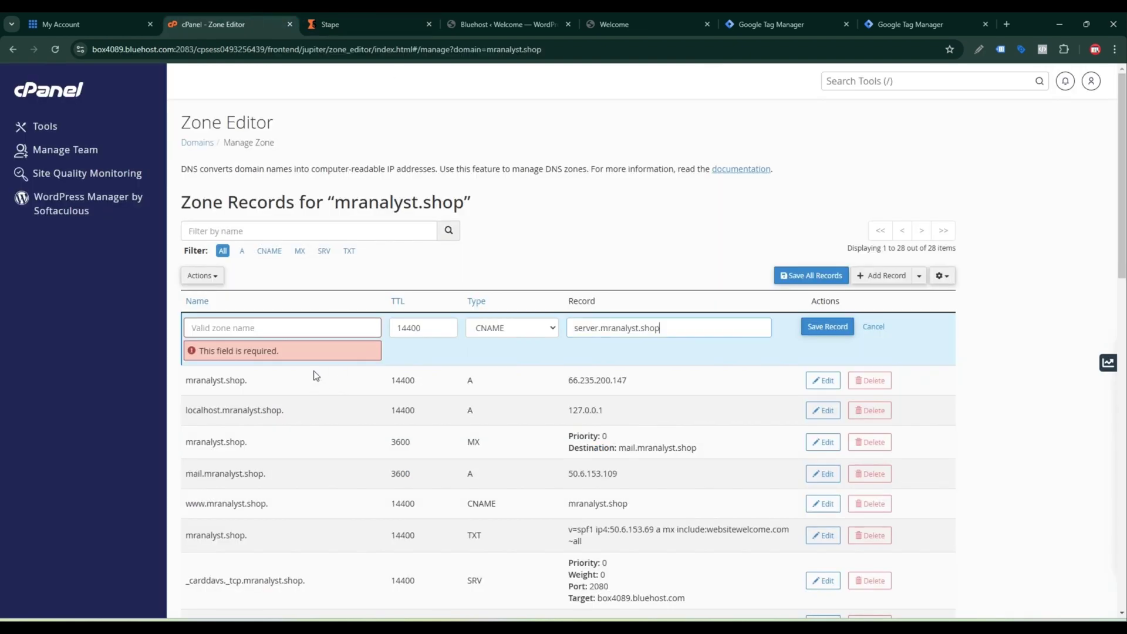
click(302, 332)
key(ctrl+v)
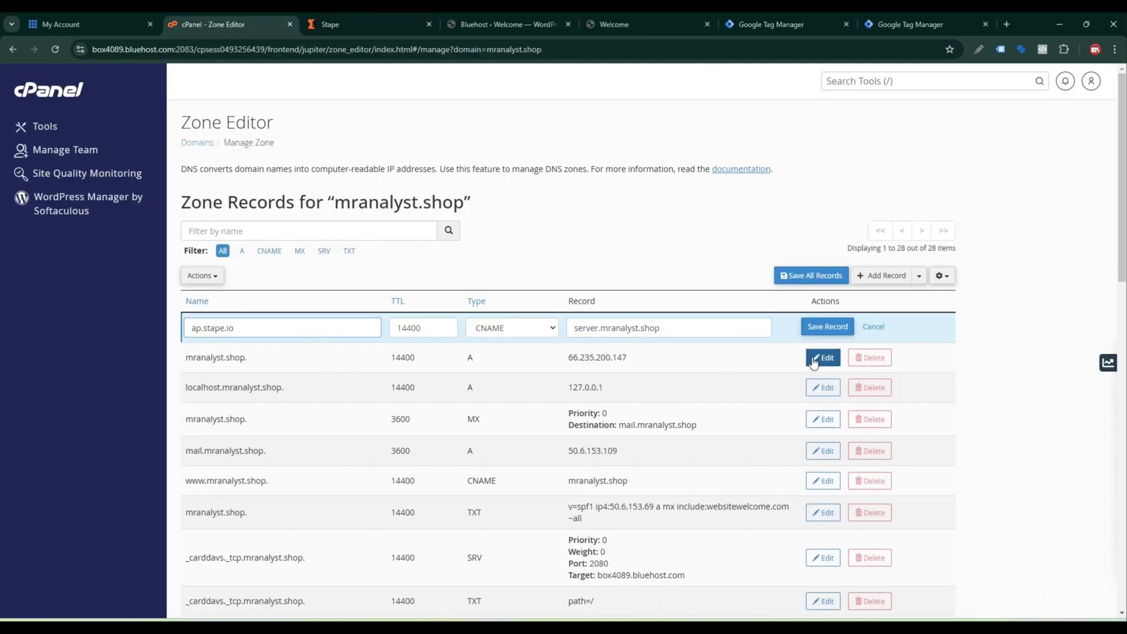
click(829, 327)
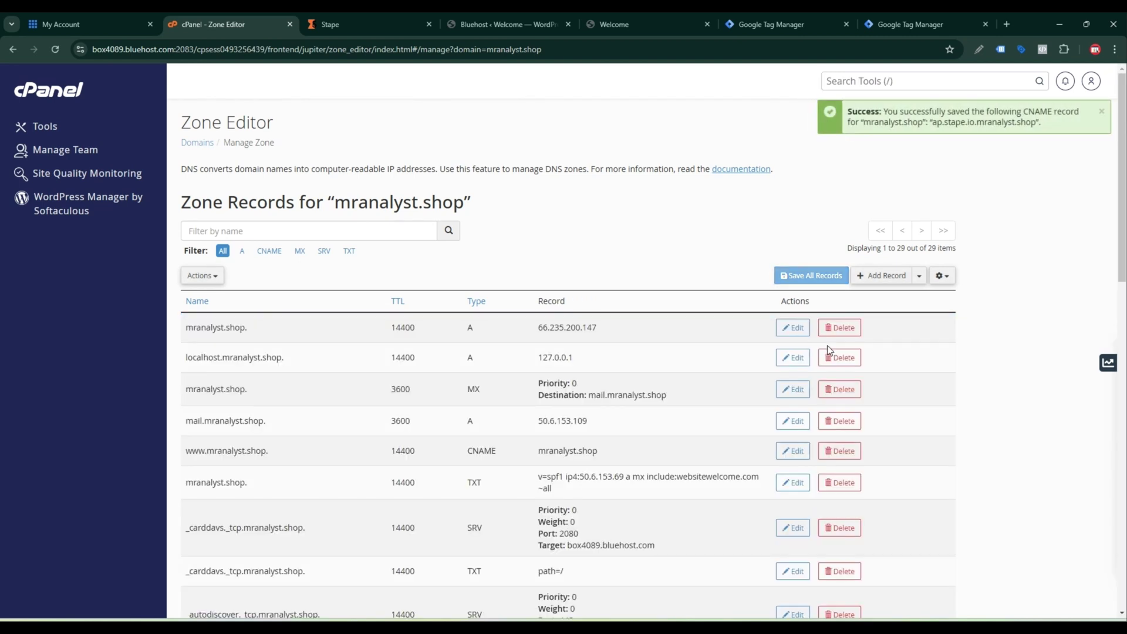
Step: Submit the custom domain for verification in Stape and open the container's Power-Ups
click(389, 19)
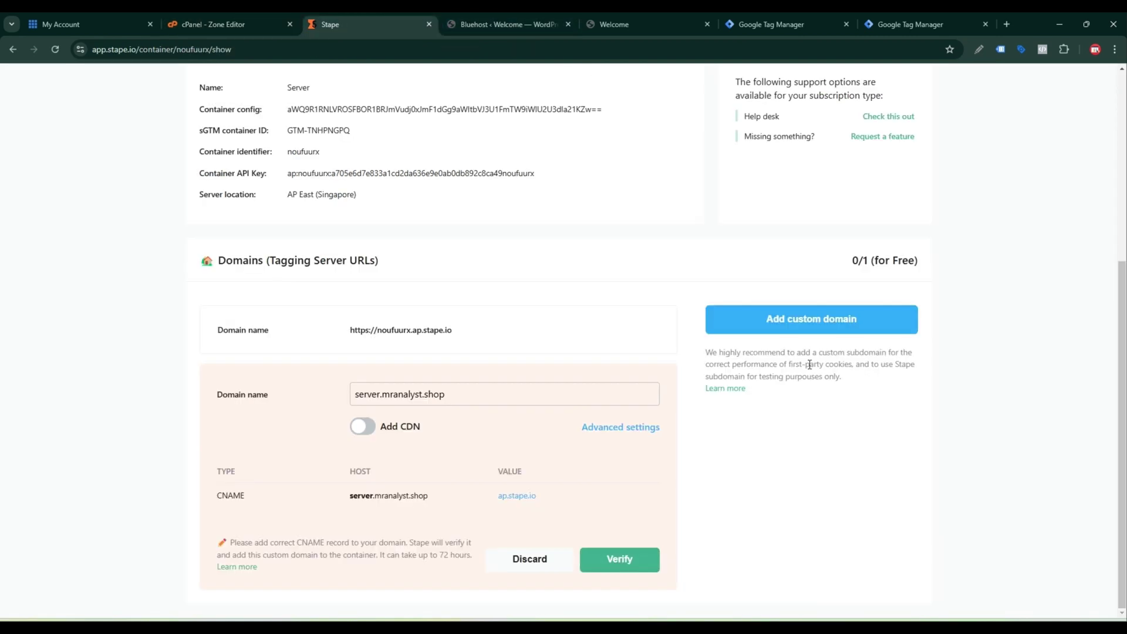
click(628, 565)
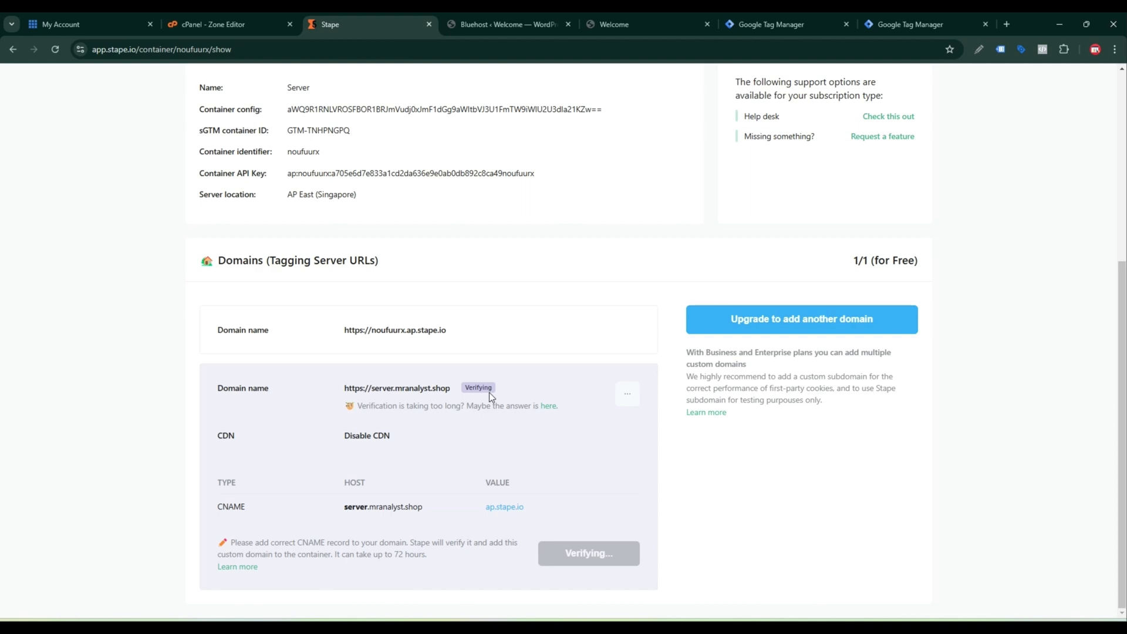
scroll(488, 392, up, 3)
click(311, 165)
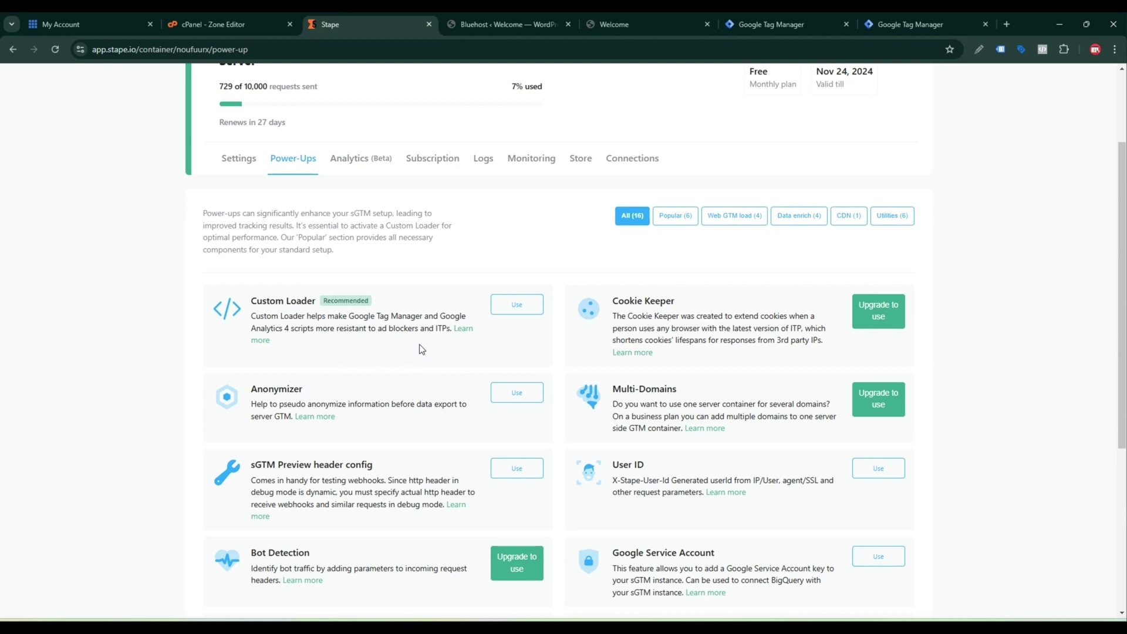
Step: Turn on the Custom Loader power-up for the Server container in Stape and save the change
click(523, 310)
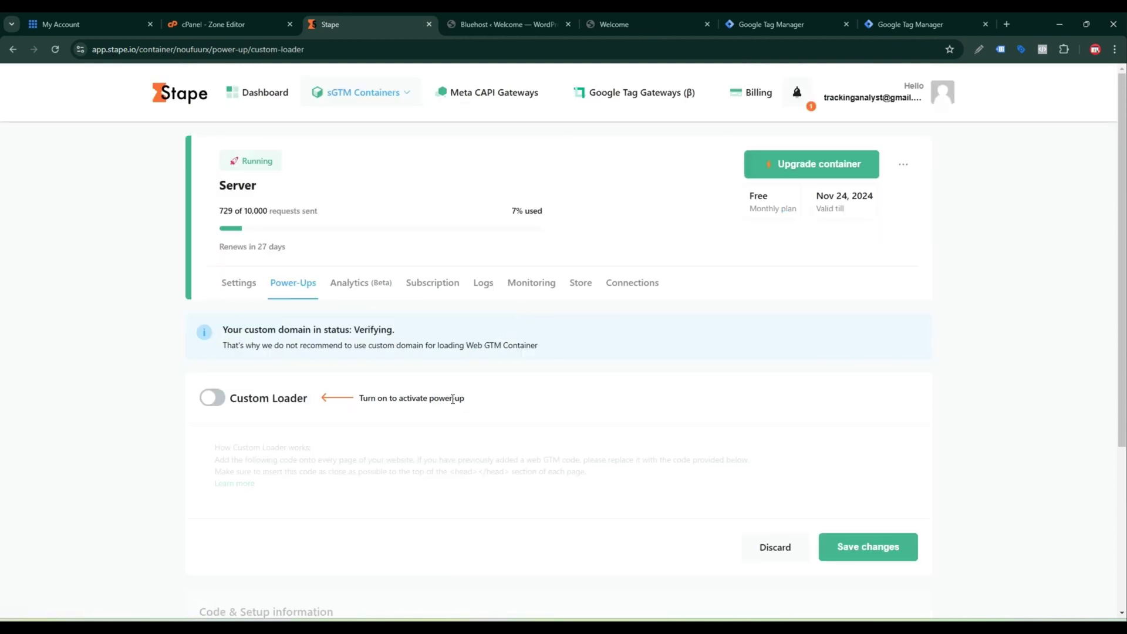
click(213, 398)
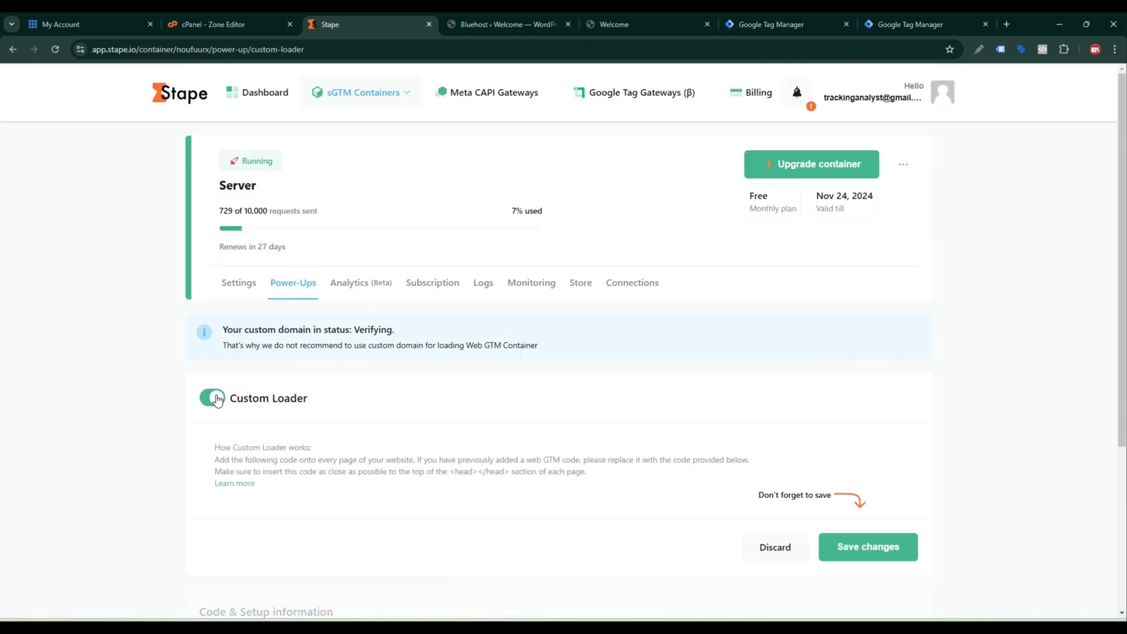
scroll(669, 426, down, 2)
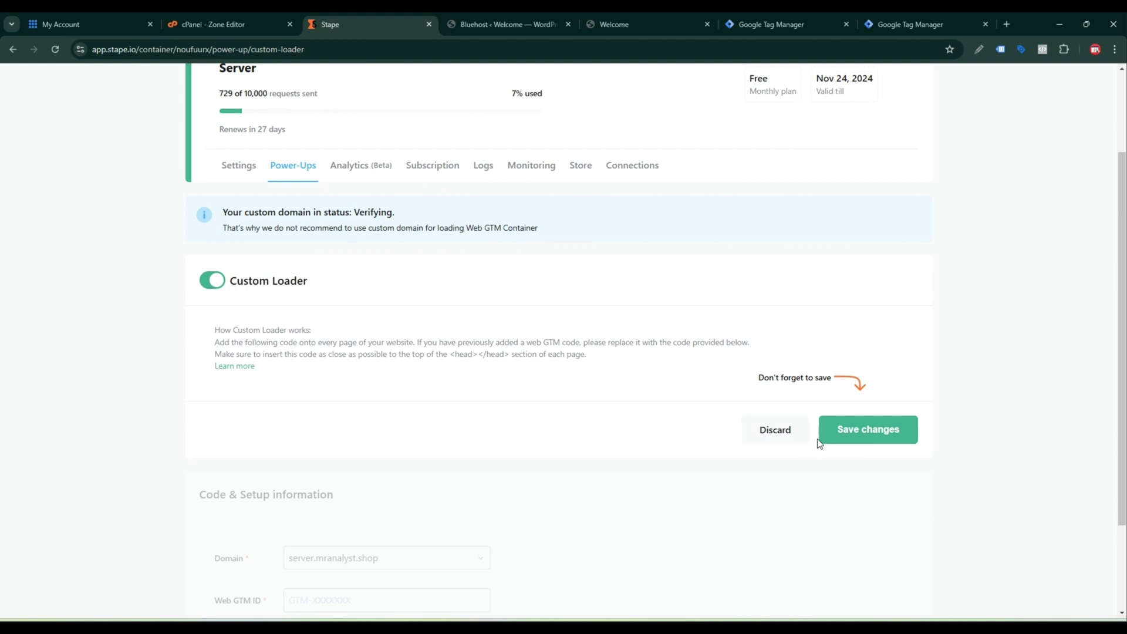
click(855, 440)
Step: Copy the Modern Cycle Store - Web container's ID from its install code in Google Tag Manager and return to Stape's Custom Loader setup
scroll(516, 424, down, 2)
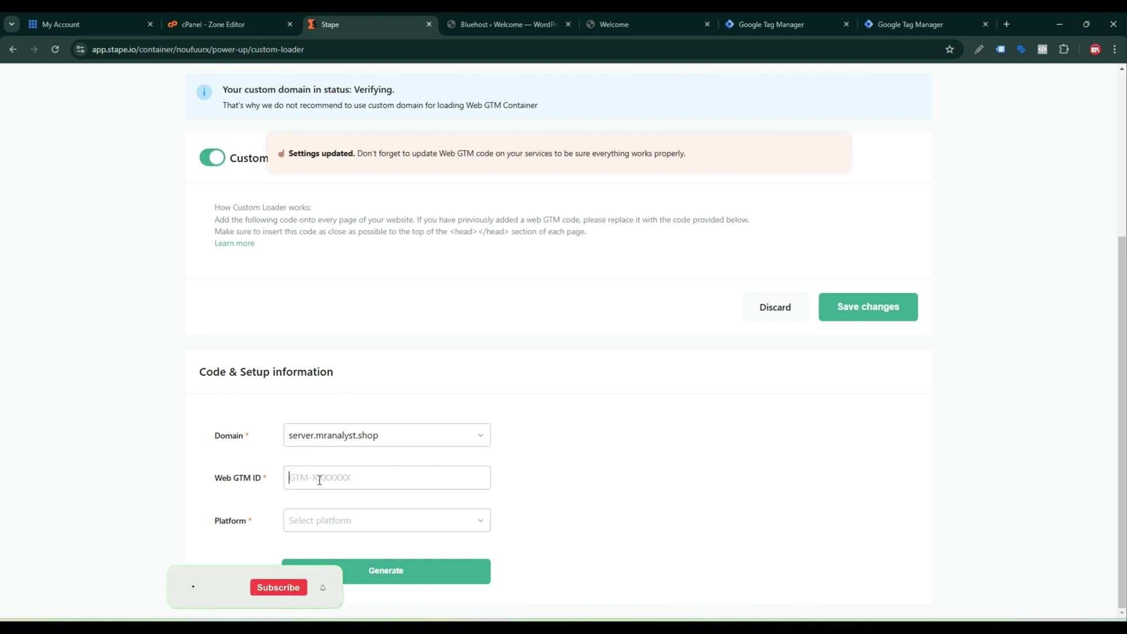
click(301, 480)
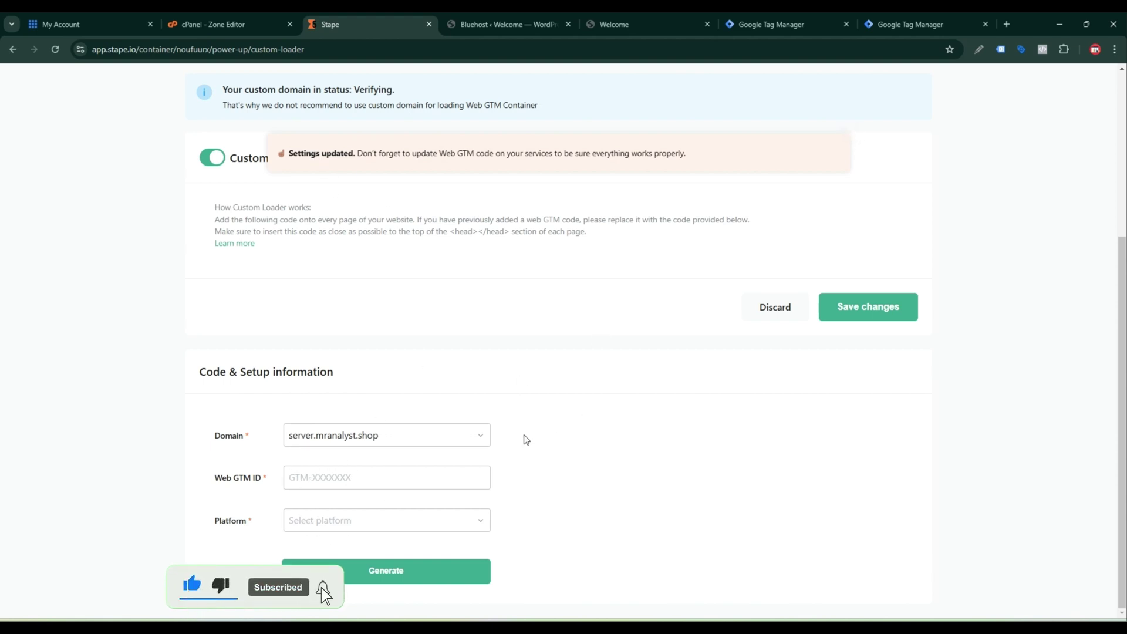
click(777, 25)
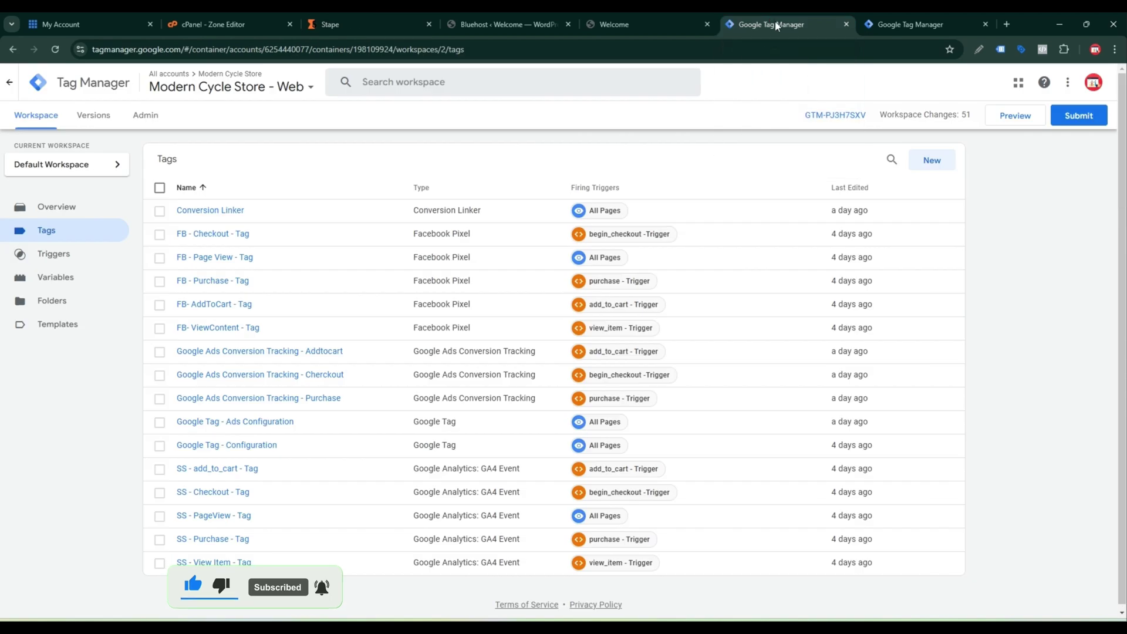
click(845, 118)
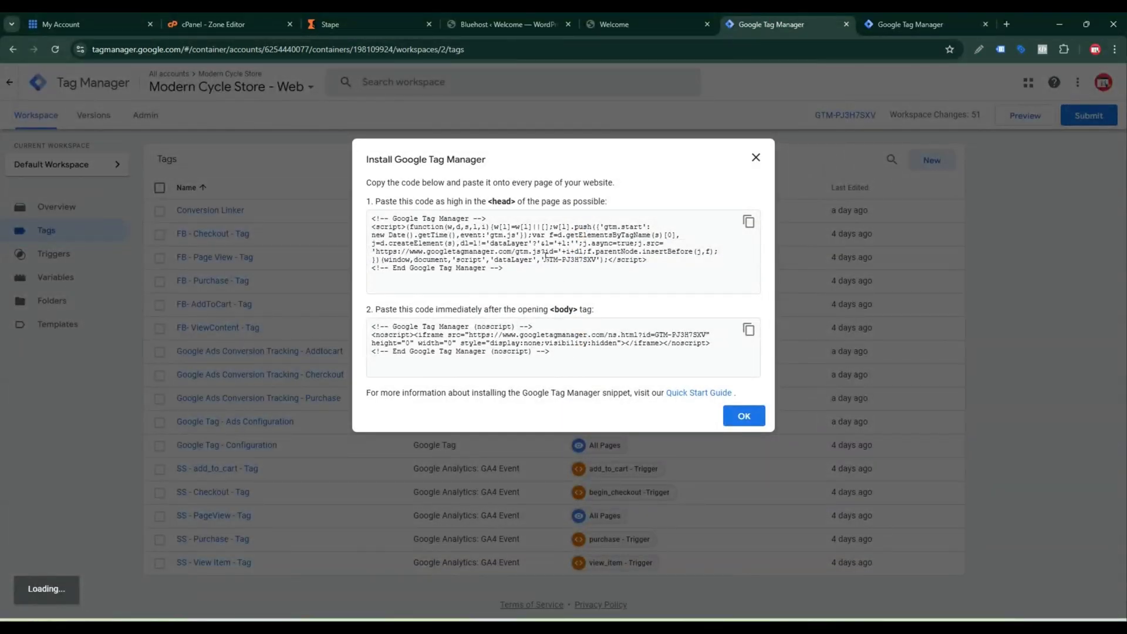
drag(545, 259, 598, 258)
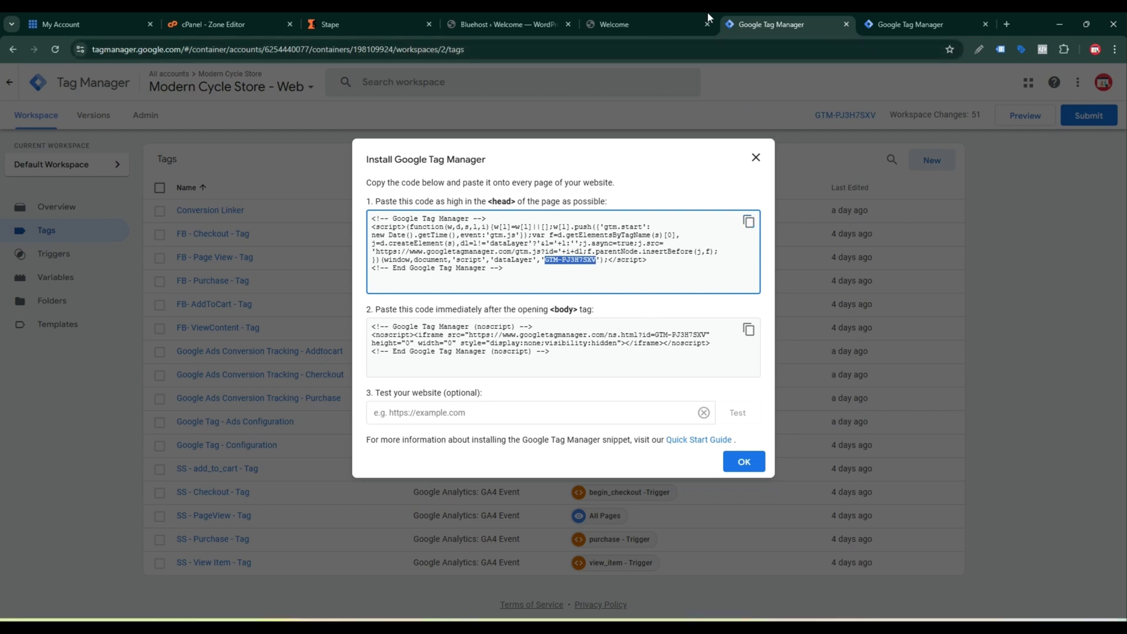
click(344, 23)
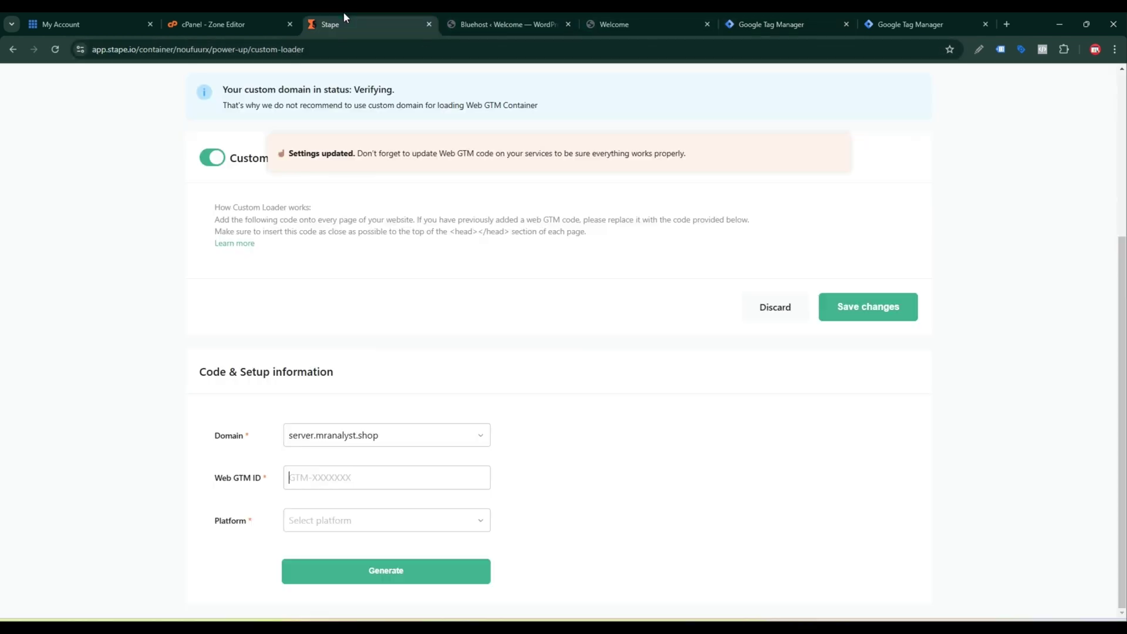
Step: Enter GTM-PJ3H7SXV as the Web GTM ID, choose Other as the platform and generate the Custom Loader code
click(325, 478)
key(ctrl+v)
click(346, 521)
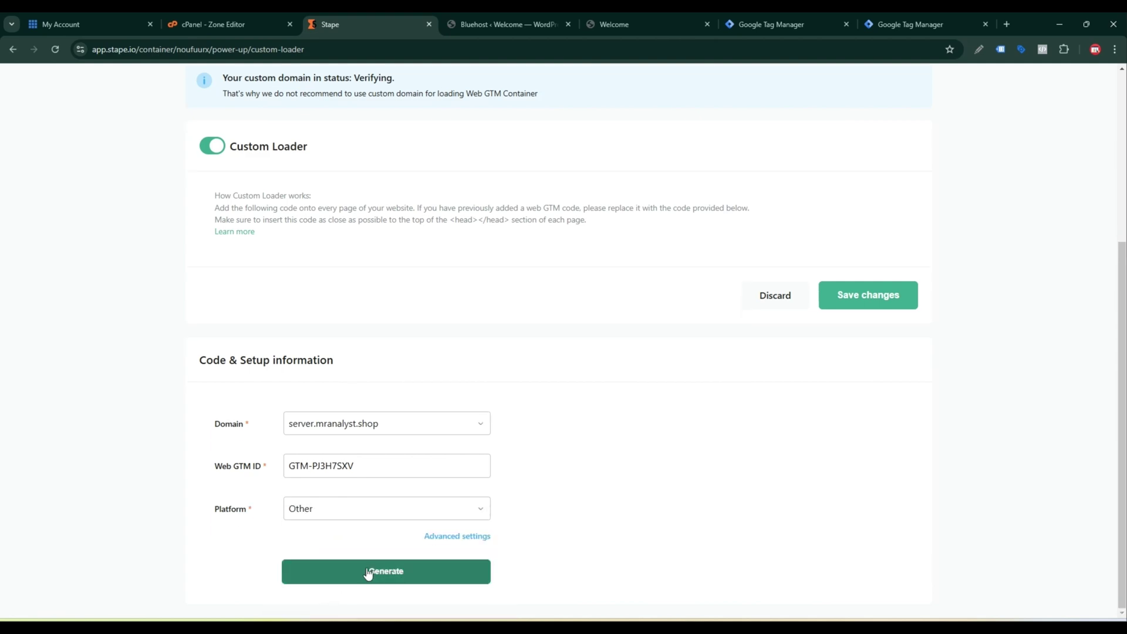
click(367, 571)
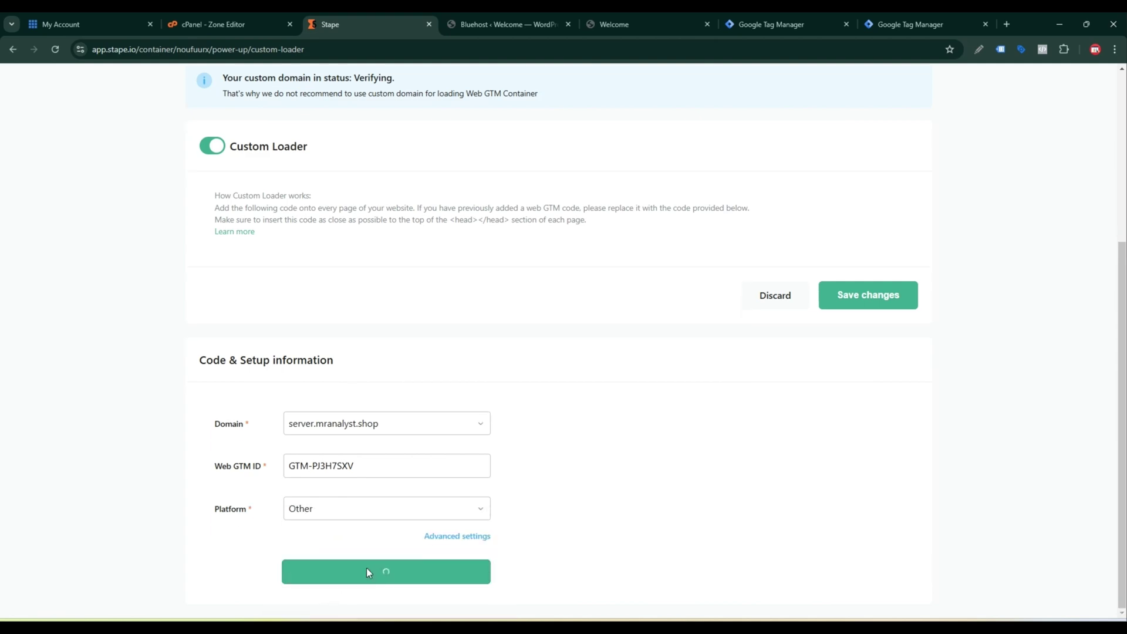
scroll(368, 568, down, 5)
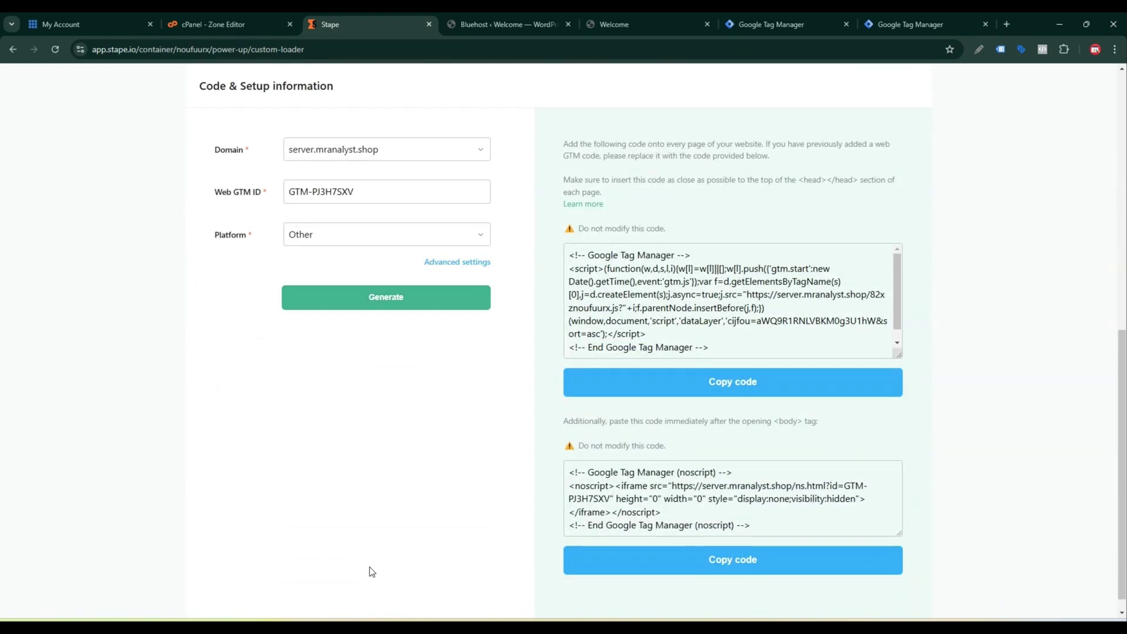
Step: Copy the generated head code, switch to the WordPress admin and open the Astra theme's header.php in the Theme File Editor
scroll(602, 352, up, 1)
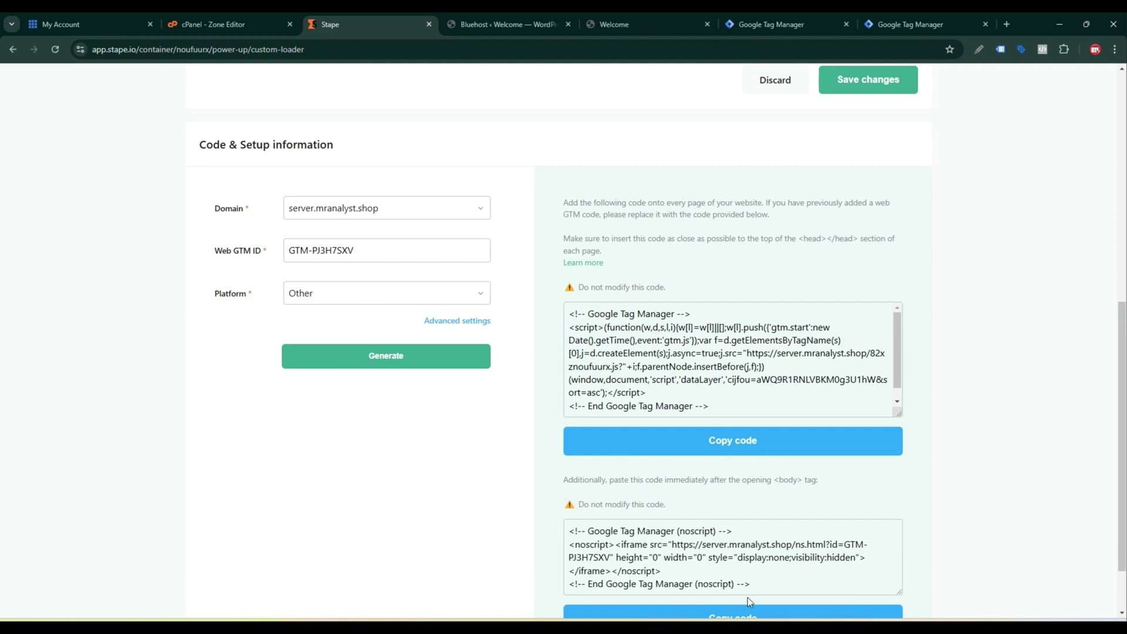
scroll(611, 480, down, 1)
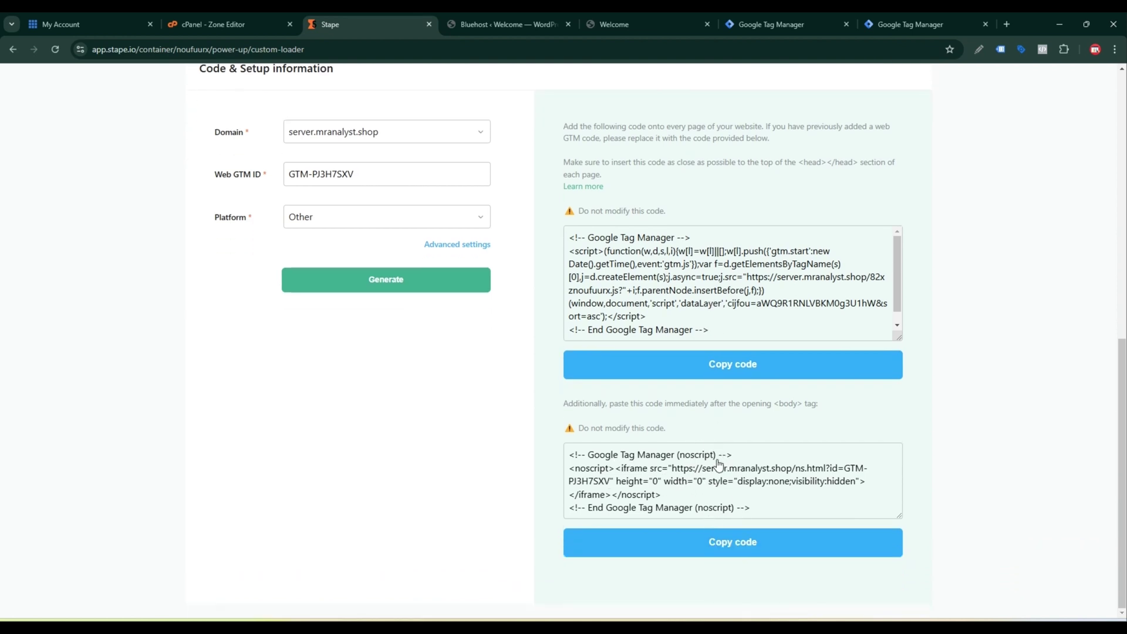
click(717, 367)
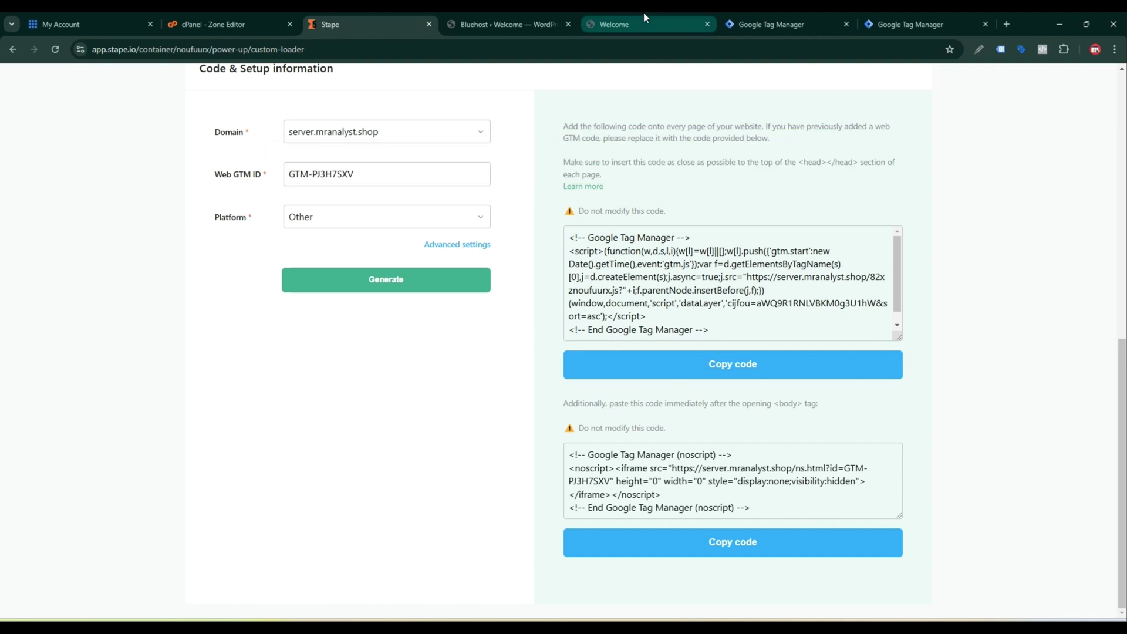
click(559, 14)
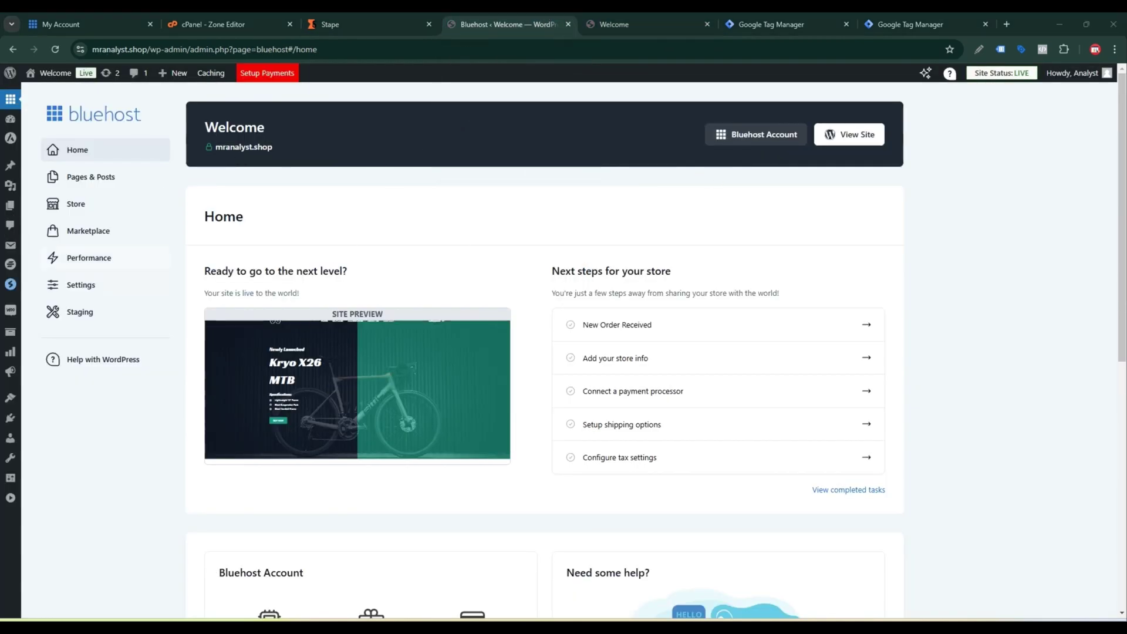
mouse_move(13, 399)
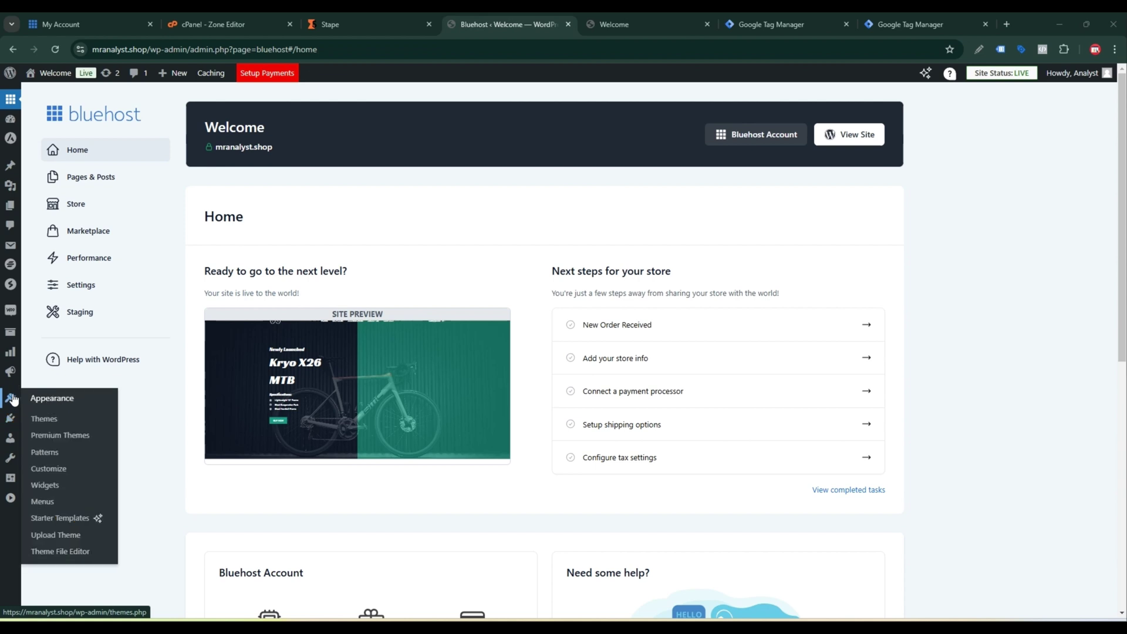
click(67, 561)
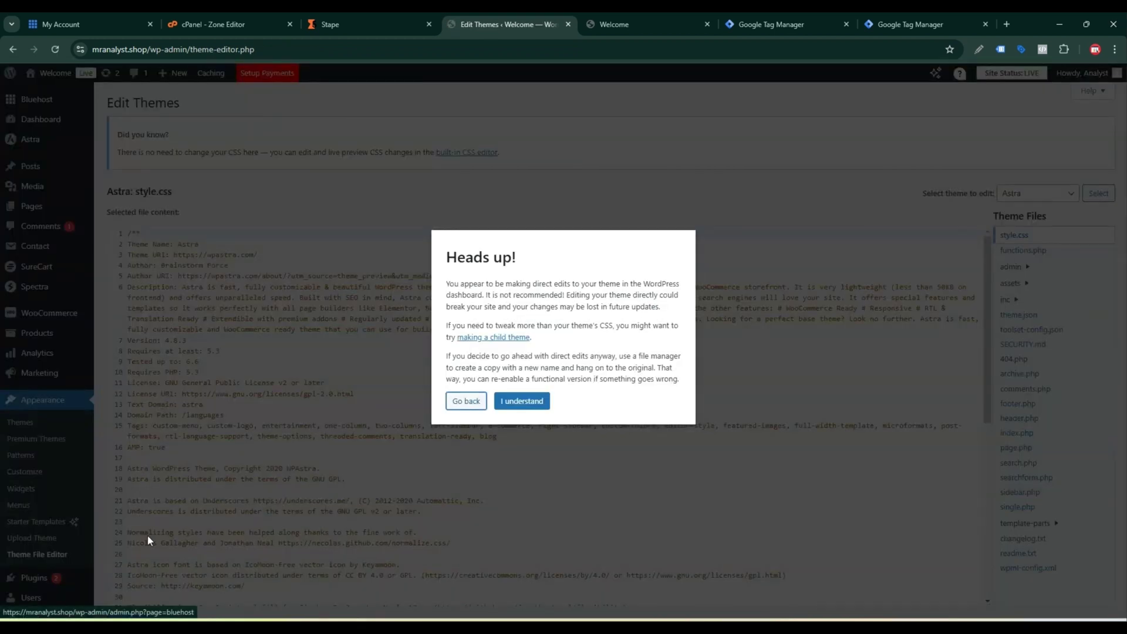
click(524, 405)
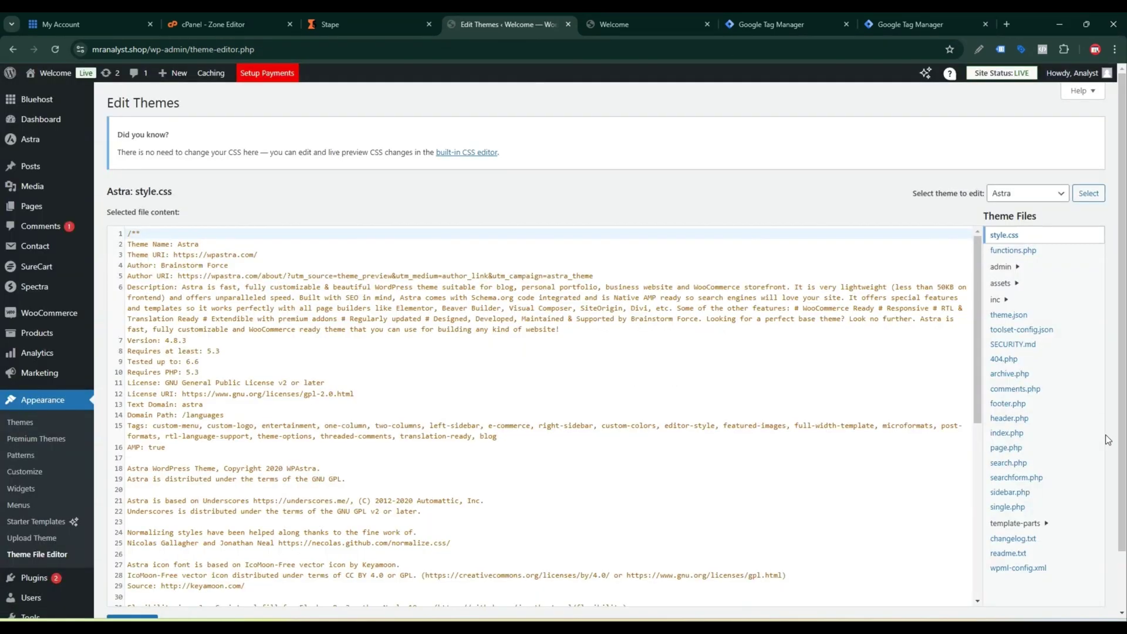
click(1021, 423)
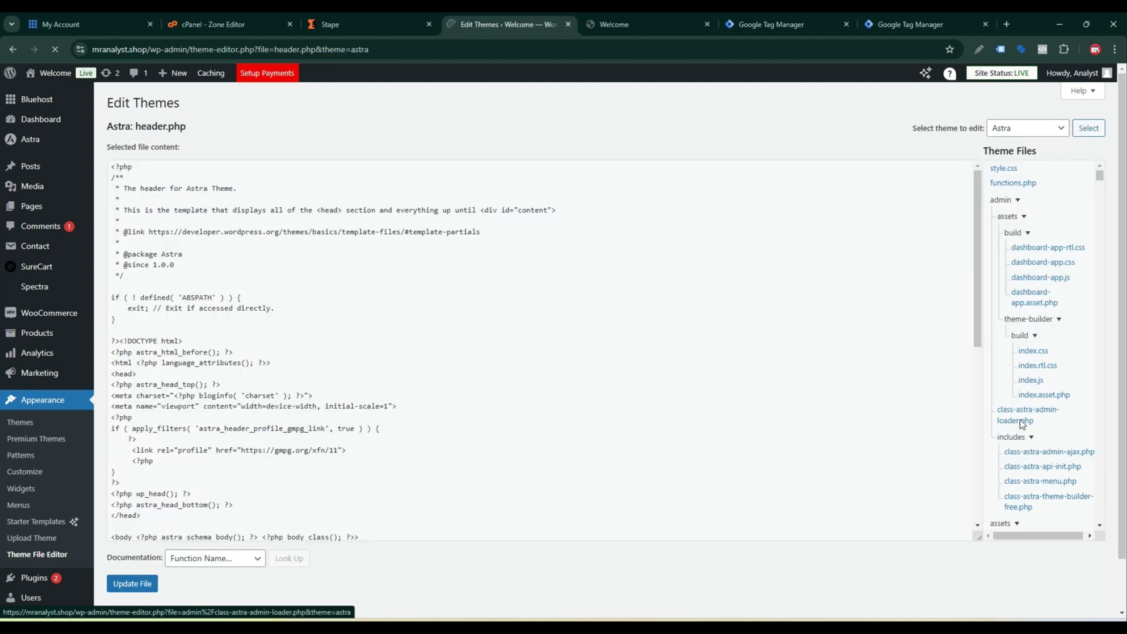
Step: Switch back to Stape, review the instruction on where to insert the <head> code, and copy the head snippet again
click(370, 24)
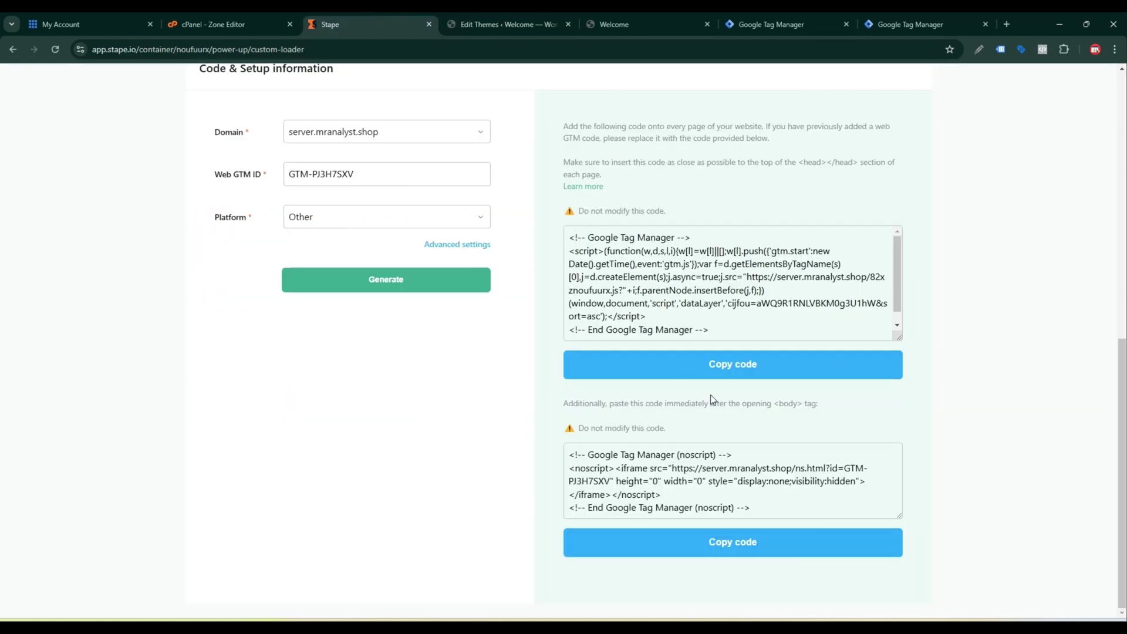
drag(568, 162, 740, 166)
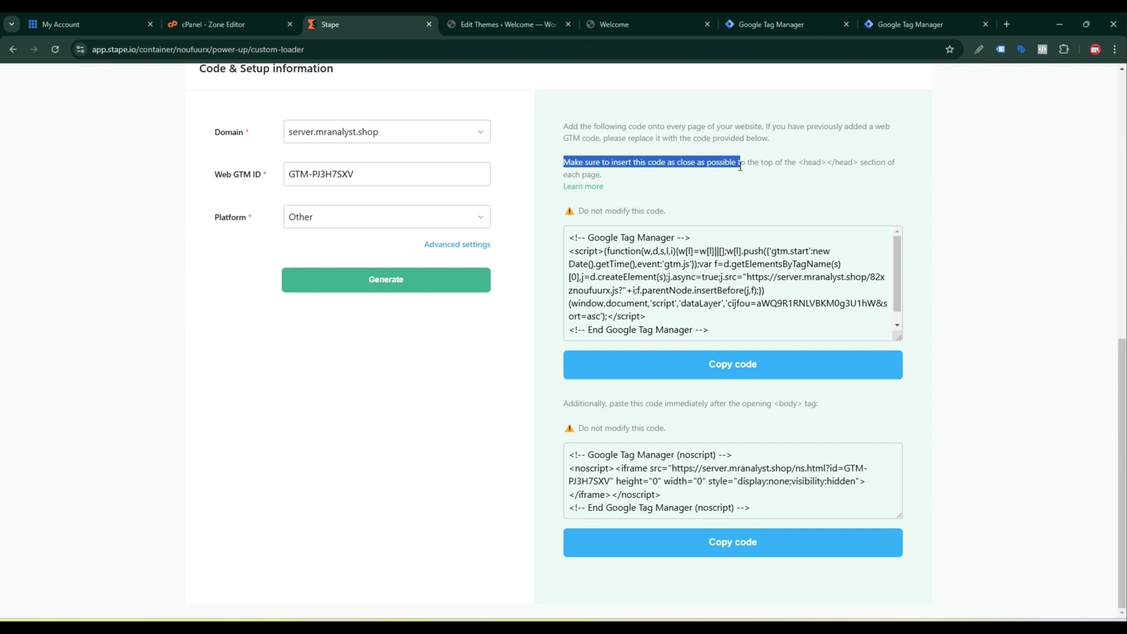
click(715, 167)
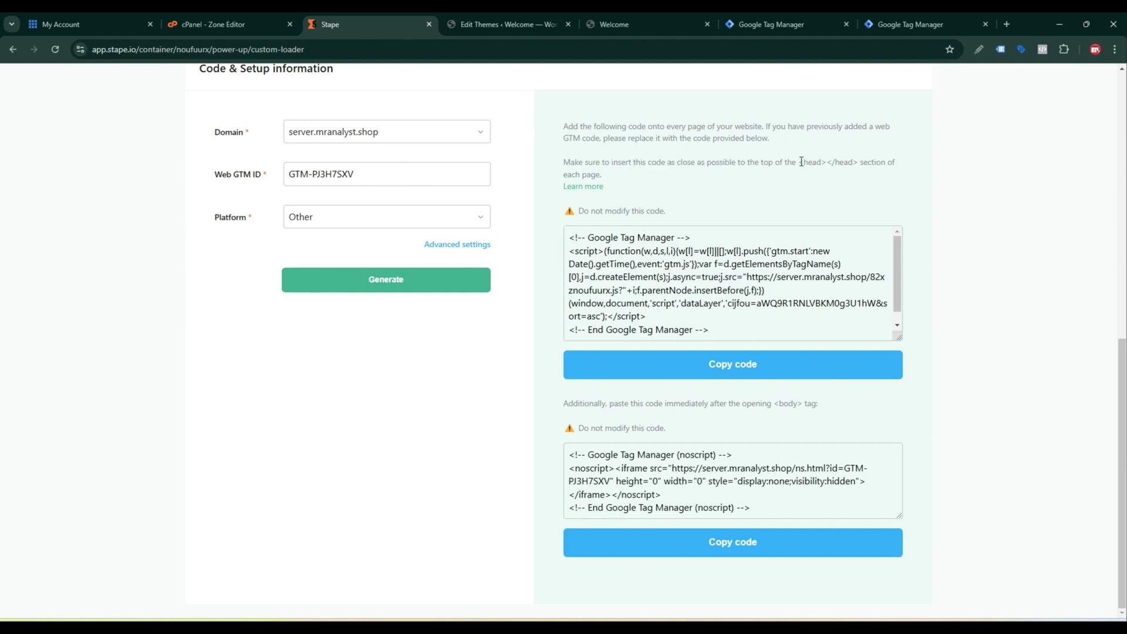
drag(799, 162, 861, 163)
click(861, 160)
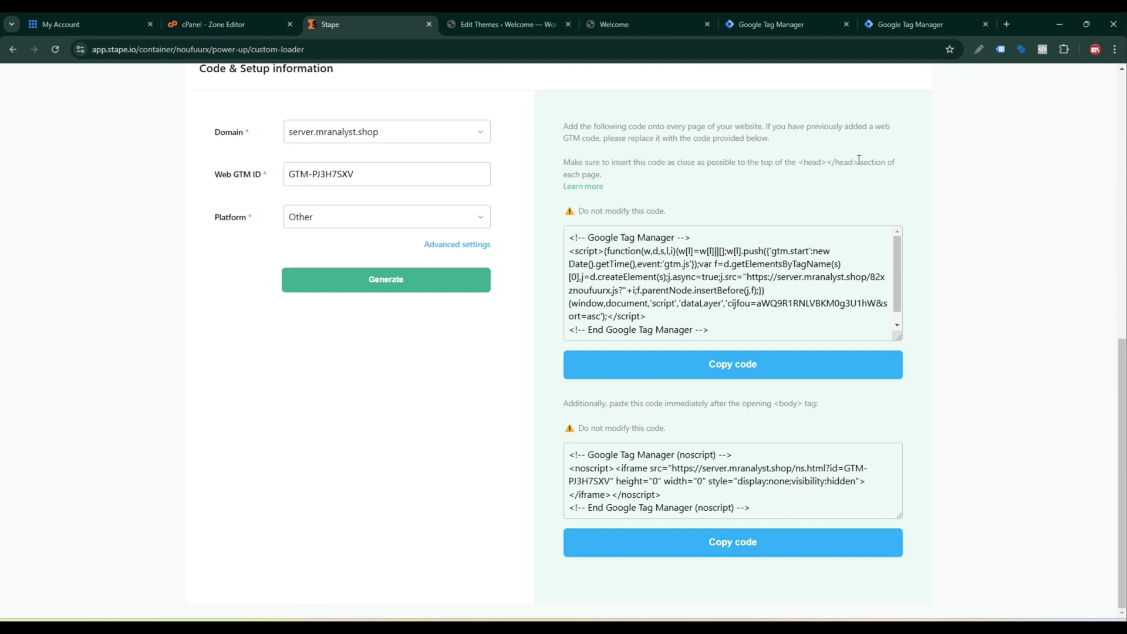
click(693, 359)
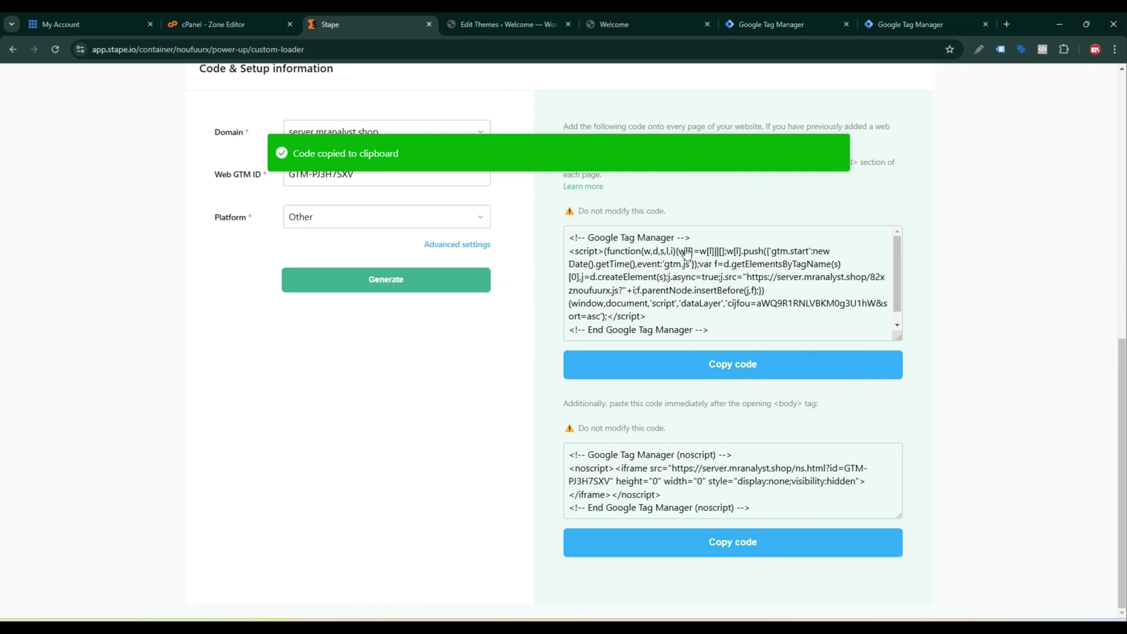
Step: In WordPress, paste the Google Tag Manager head snippet into header.php on new lines between astra_head_bottom and the closing </head> tag
click(502, 25)
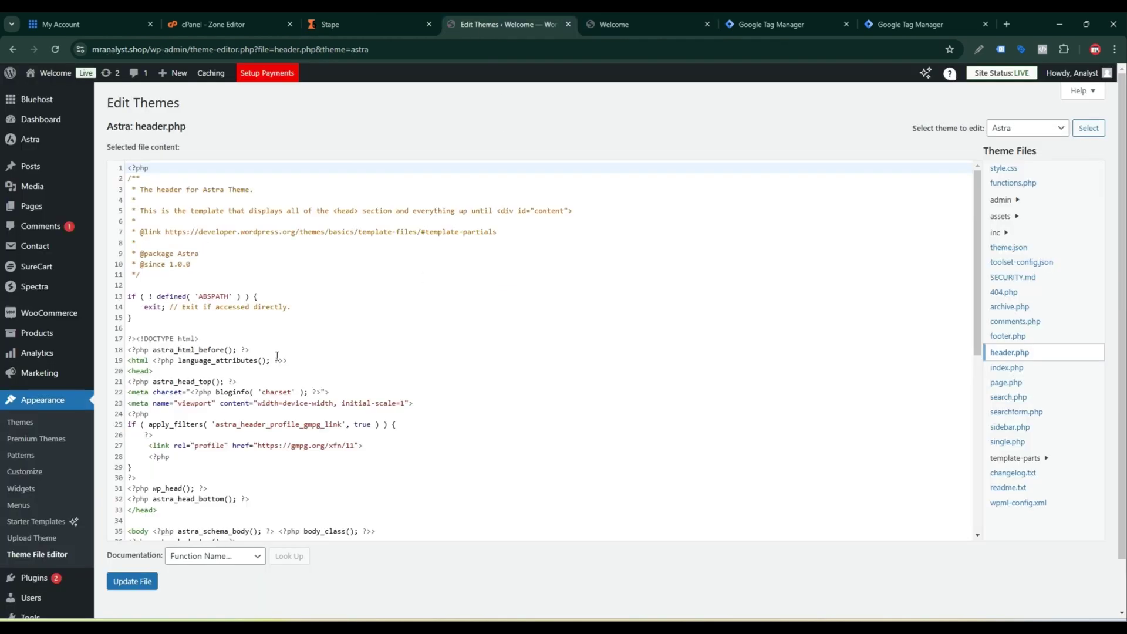
scroll(267, 339, down, 5)
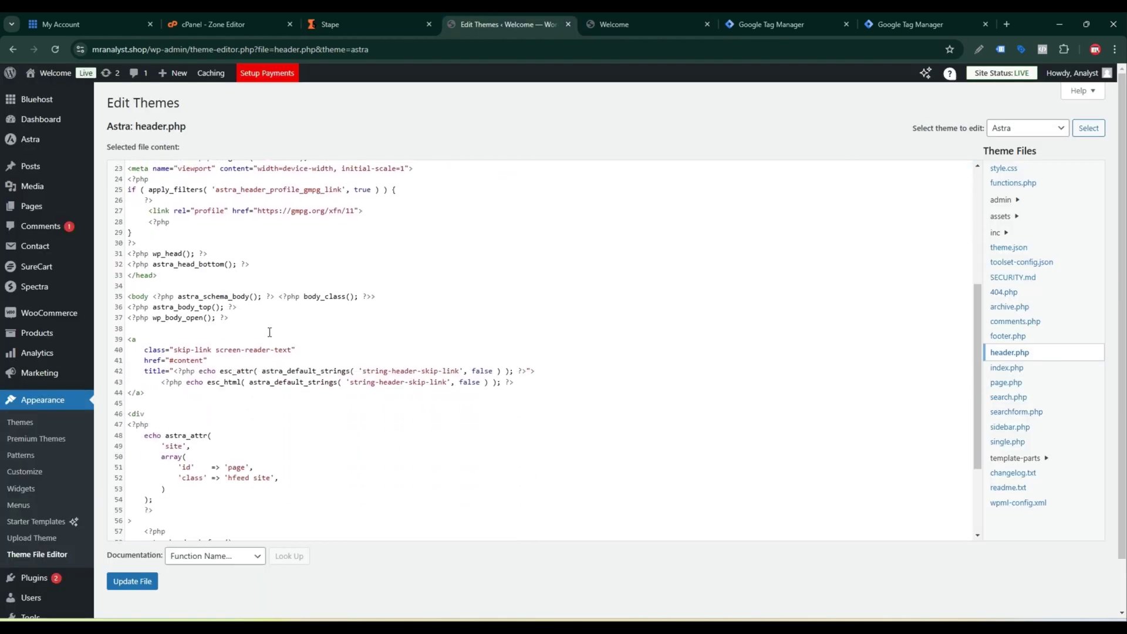
scroll(270, 330, down, 3)
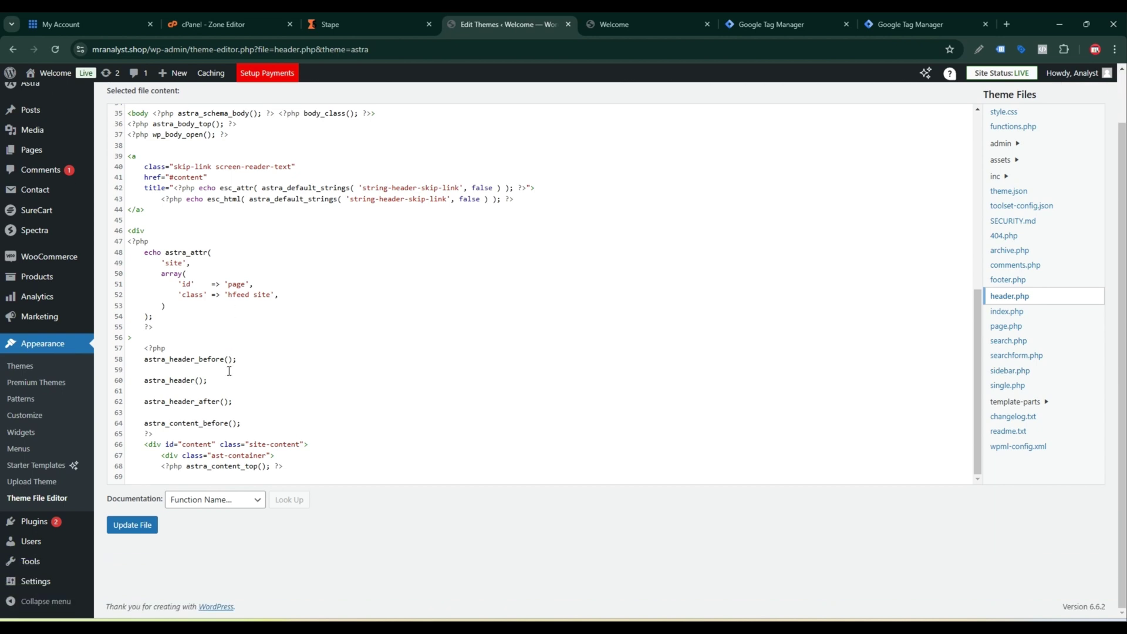
scroll(248, 362, up, 4)
scroll(248, 362, up, 2)
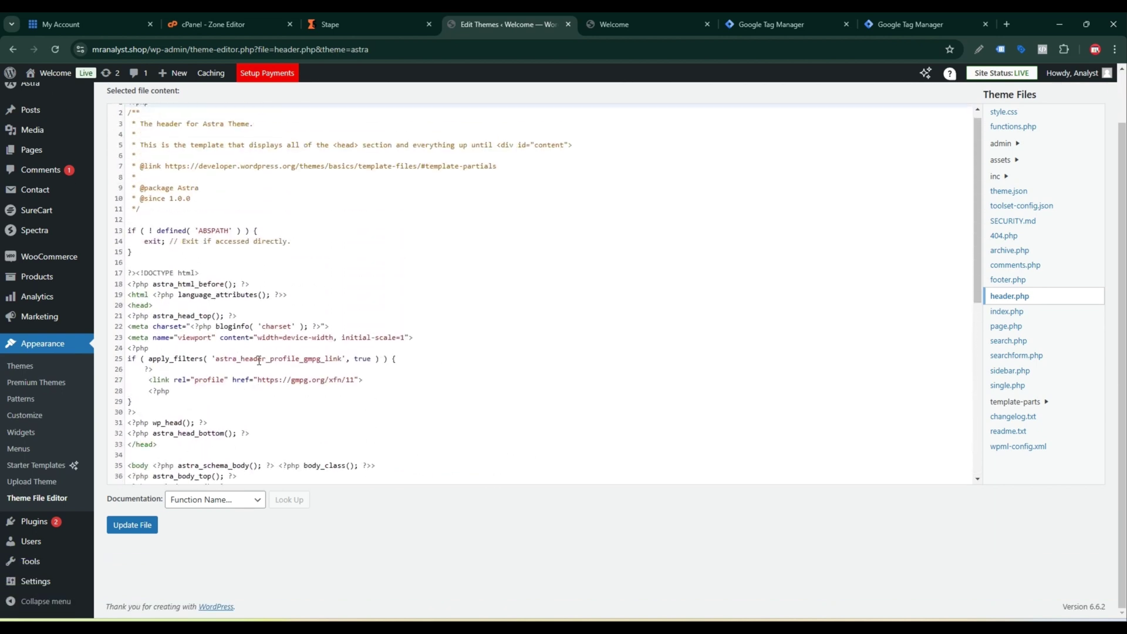
scroll(259, 361, up, 1)
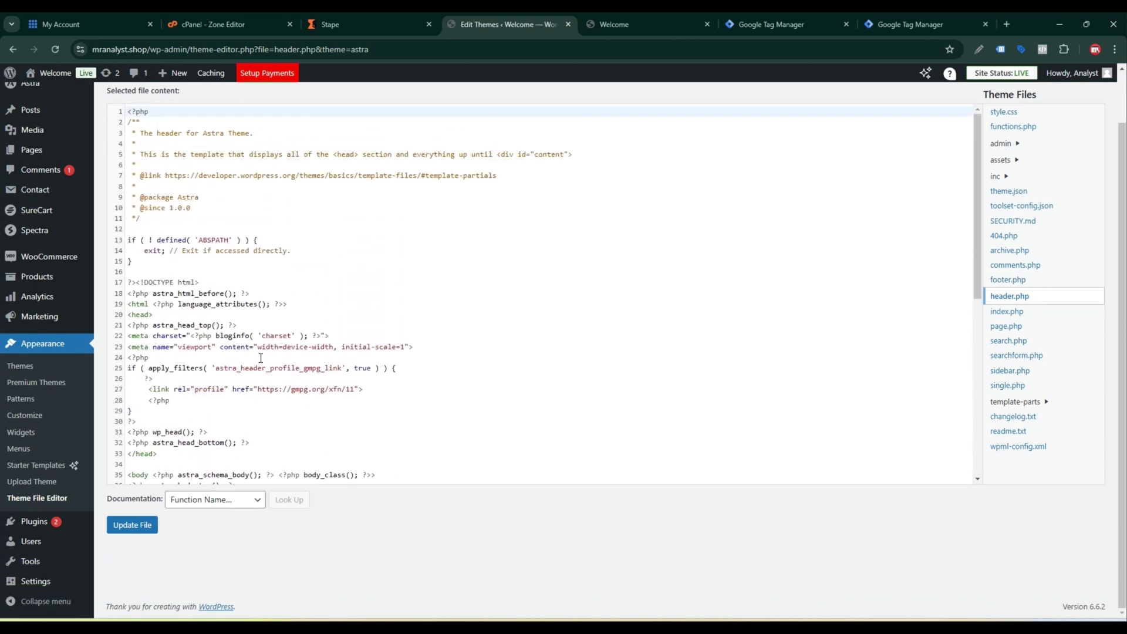
scroll(261, 358, down, 2)
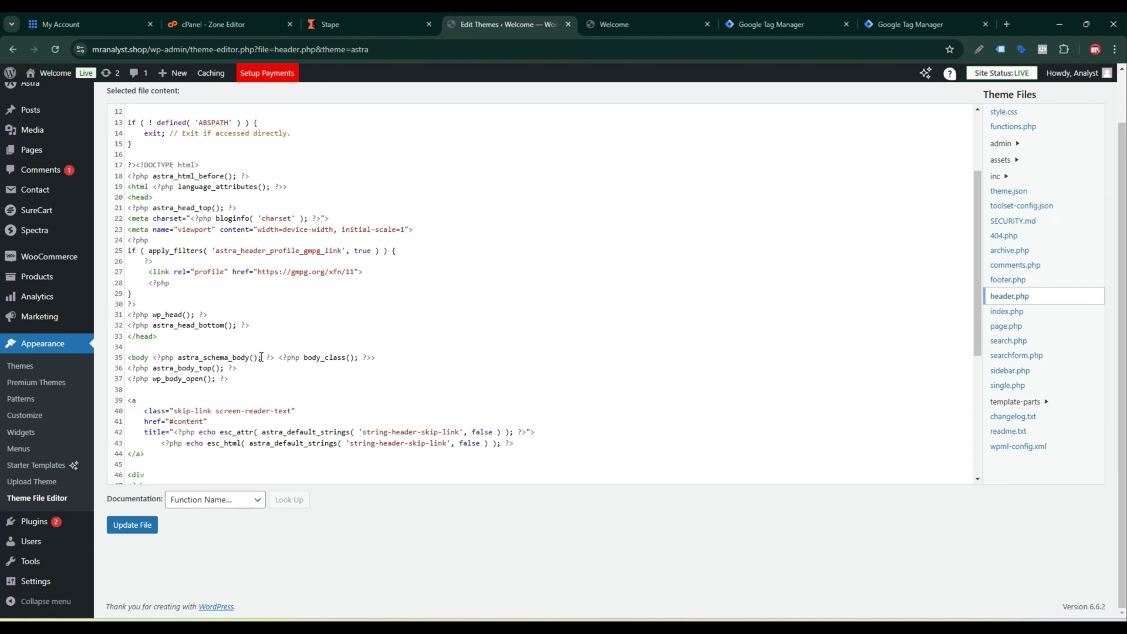
click(265, 323)
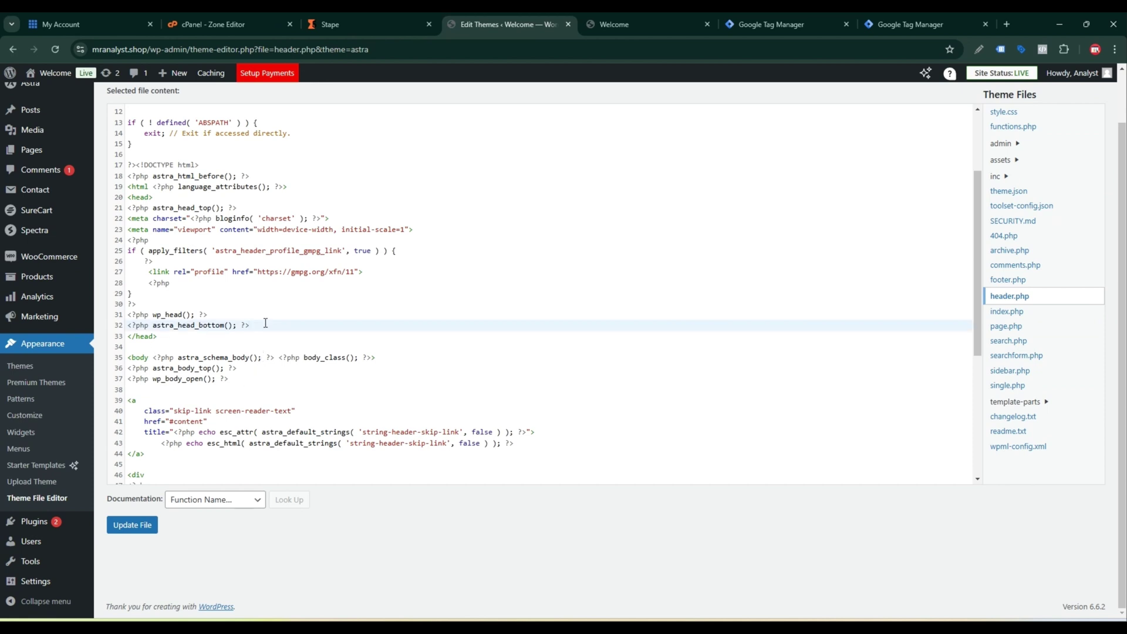
key(Return)
key(Return)
key(Return)
key(Return)
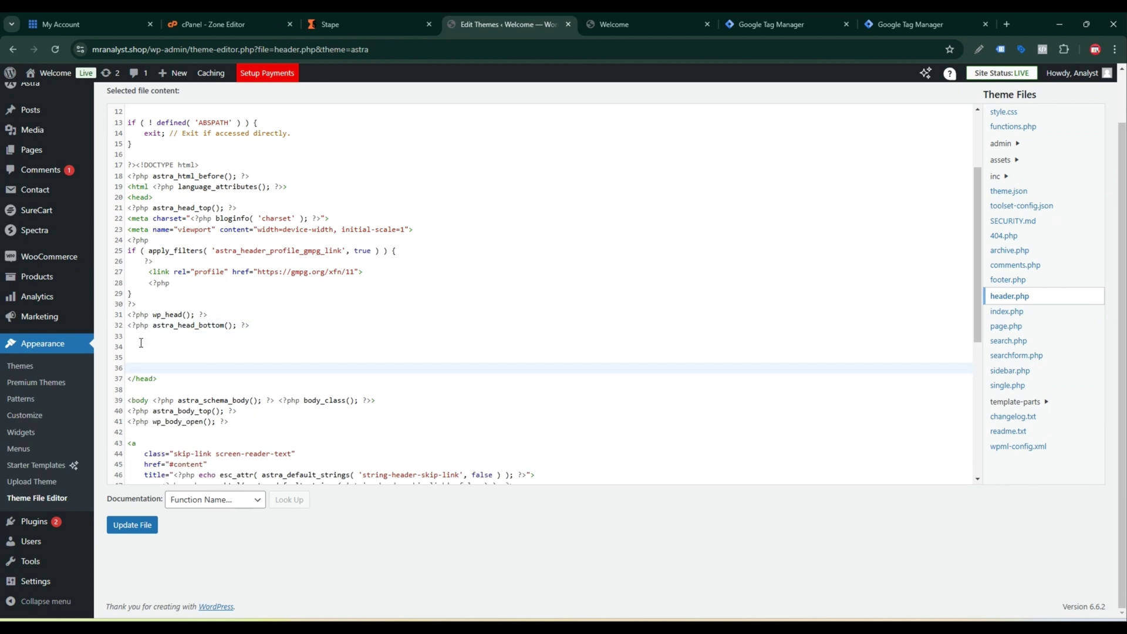
click(141, 345)
key(ctrl+v)
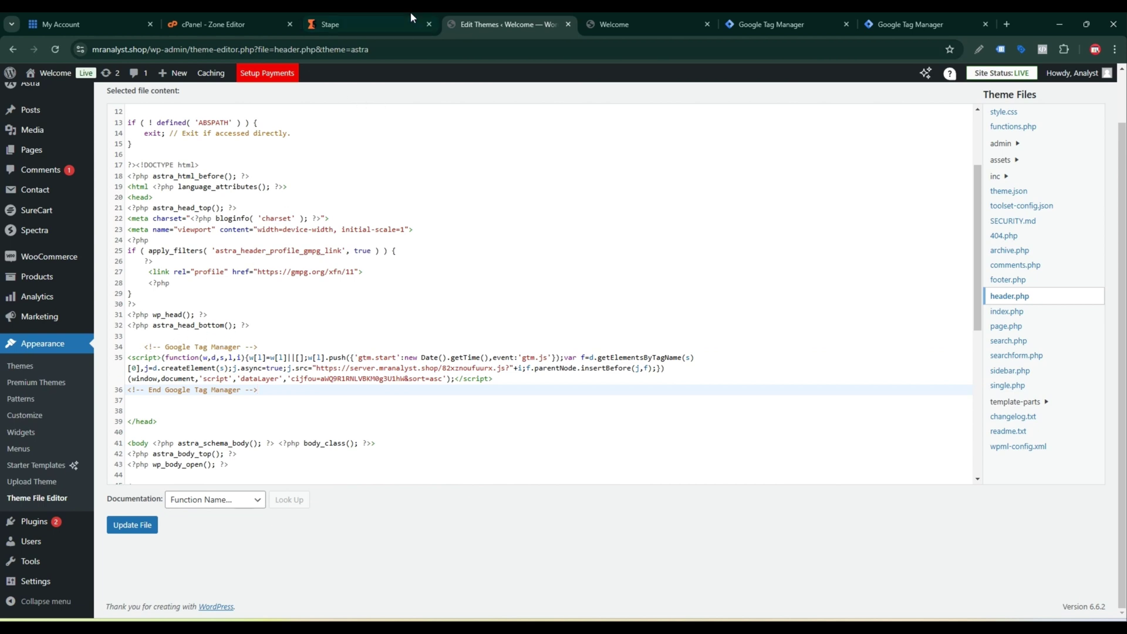
Step: Switch to Stape, copy the Google Tag Manager (noscript) body snippet, and return to the WordPress Theme File Editor
click(385, 13)
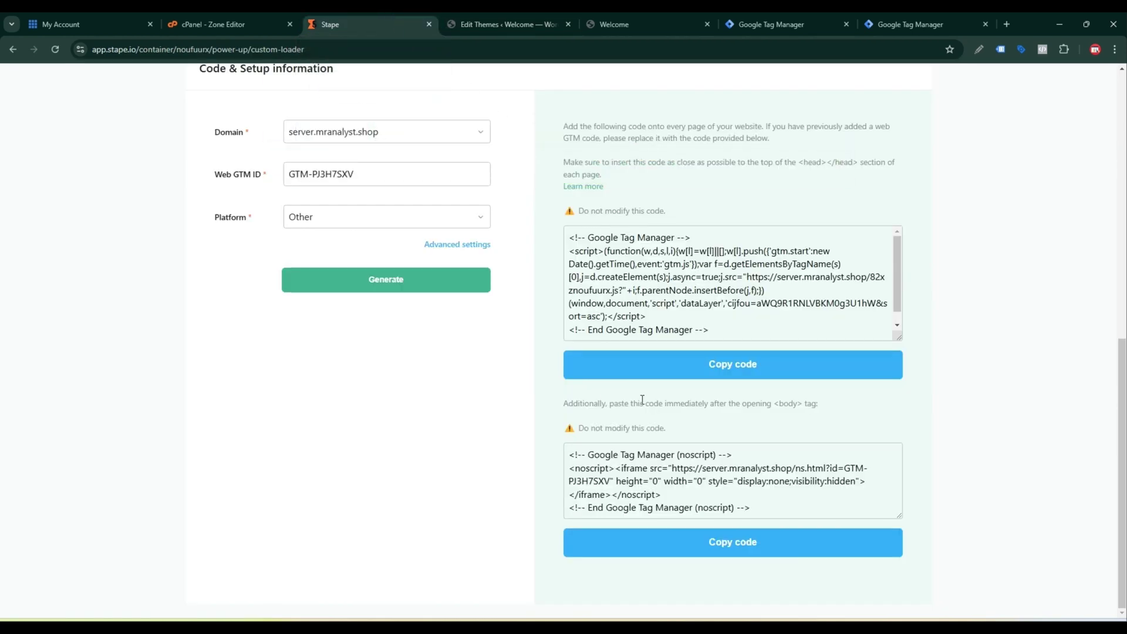
click(733, 543)
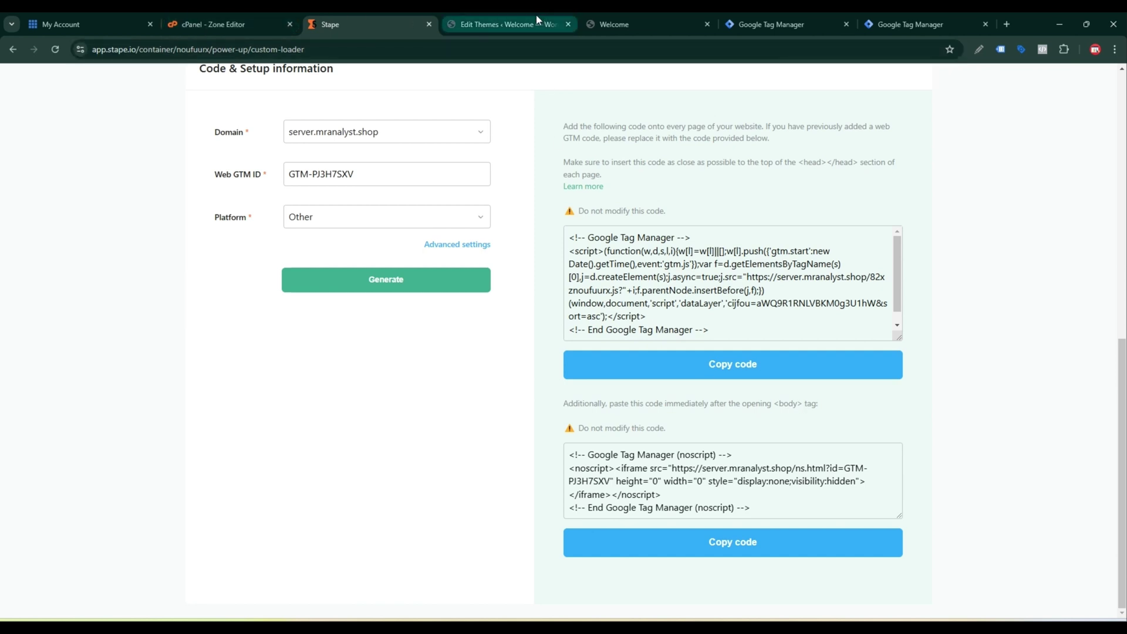
click(498, 25)
Step: Paste the noscript snippet into header.php on new lines below wp_body_open and update the file
scroll(169, 444, down, 2)
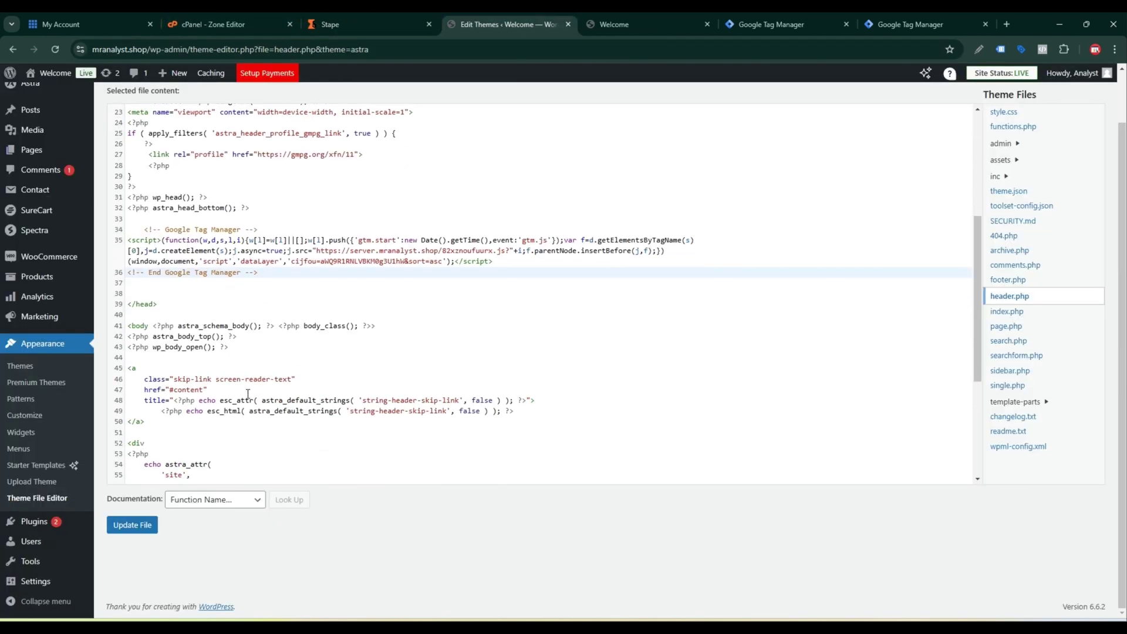
click(243, 346)
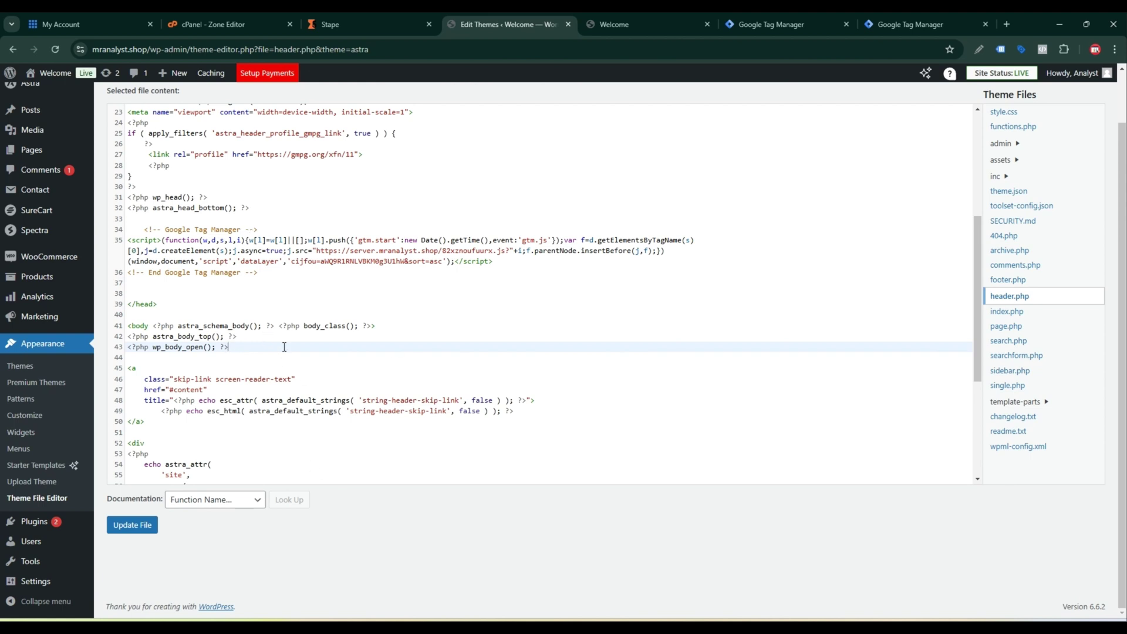
key(Return)
key(Return)
key(Return)
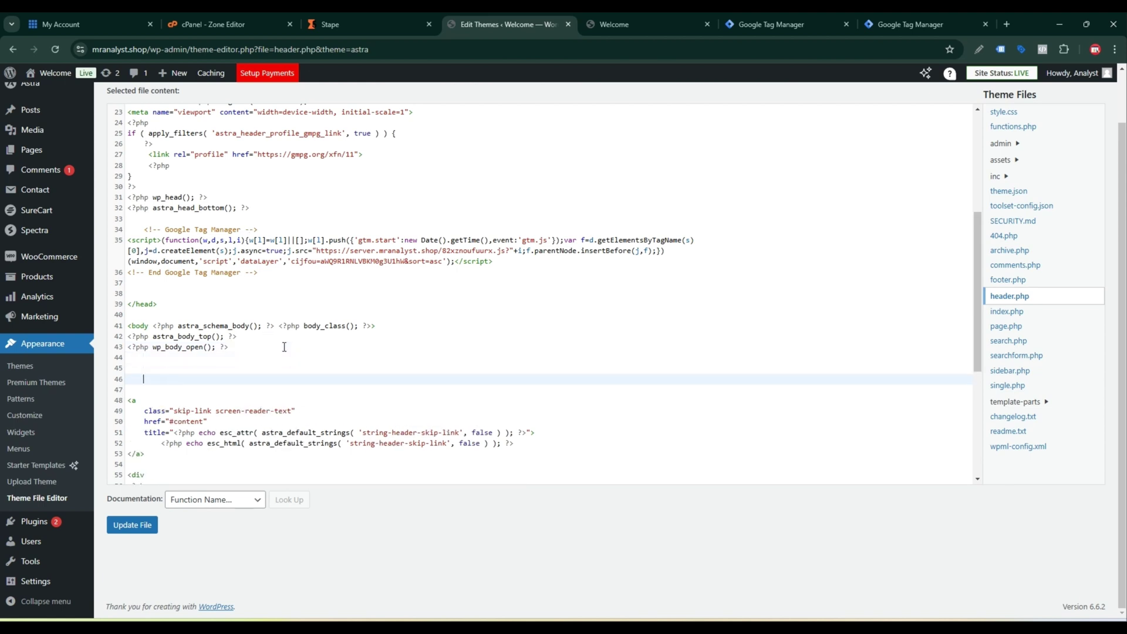
key(ctrl+v)
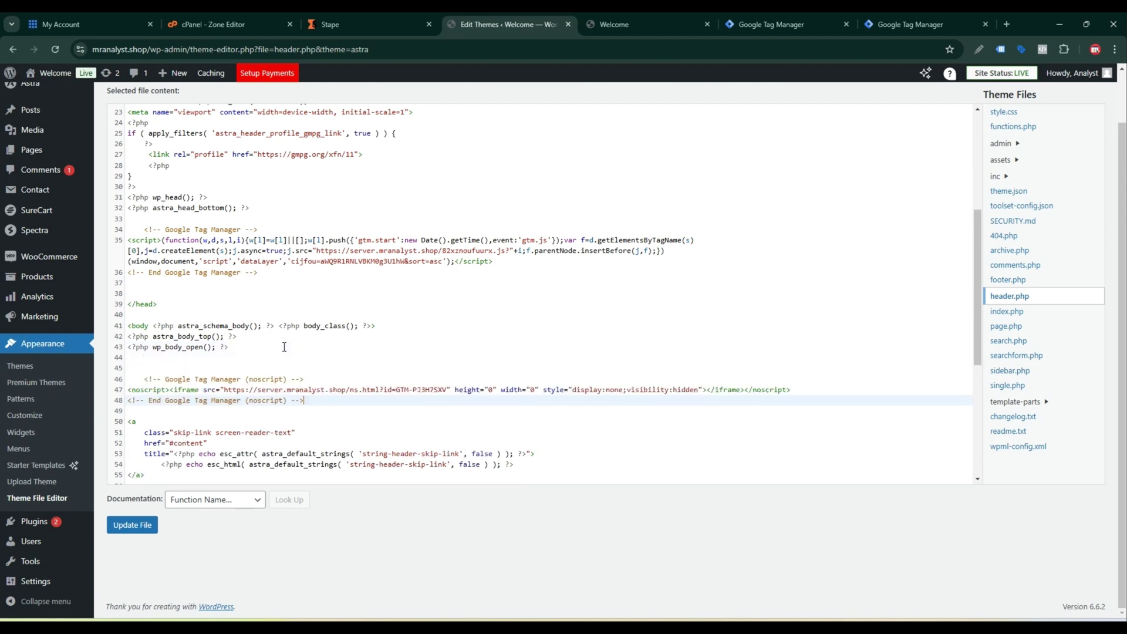
click(133, 525)
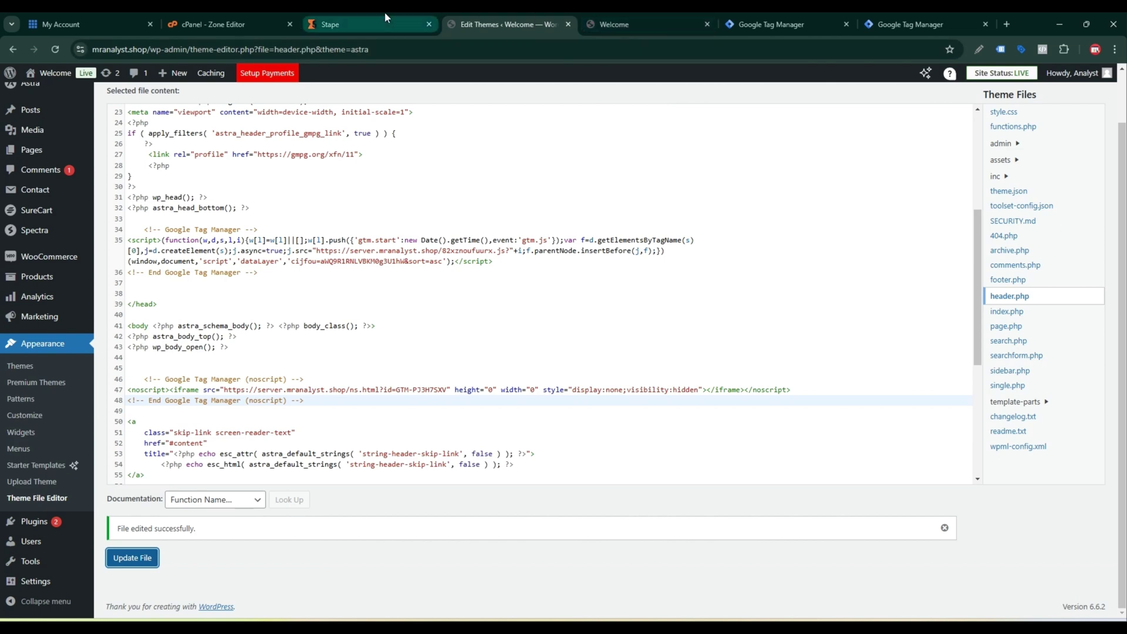
click(363, 24)
scroll(510, 343, up, 8)
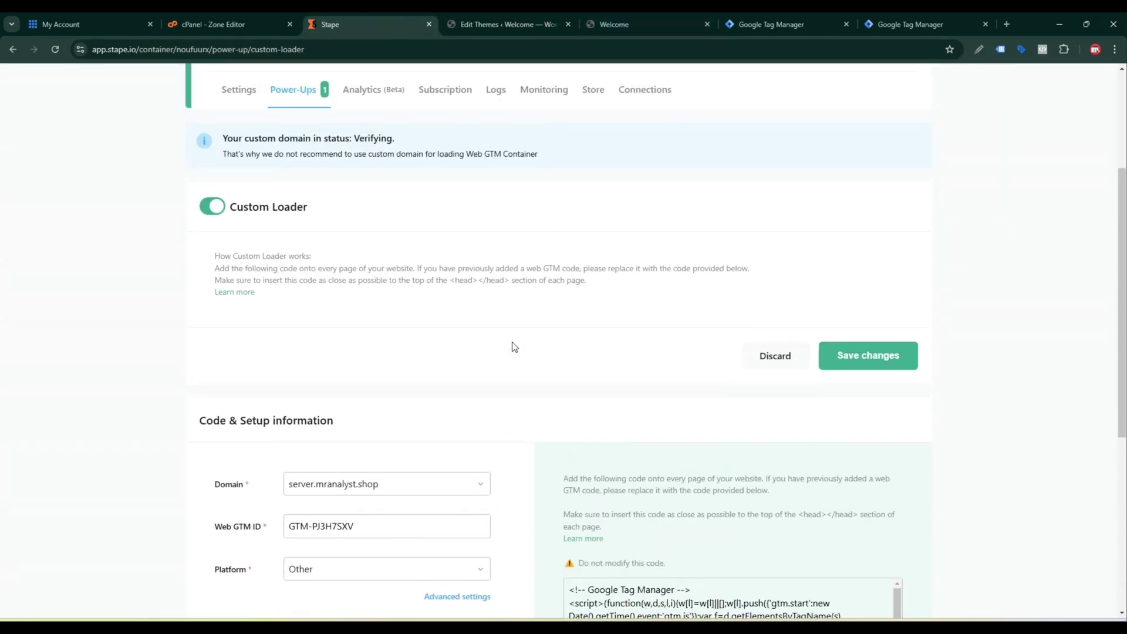
click(251, 267)
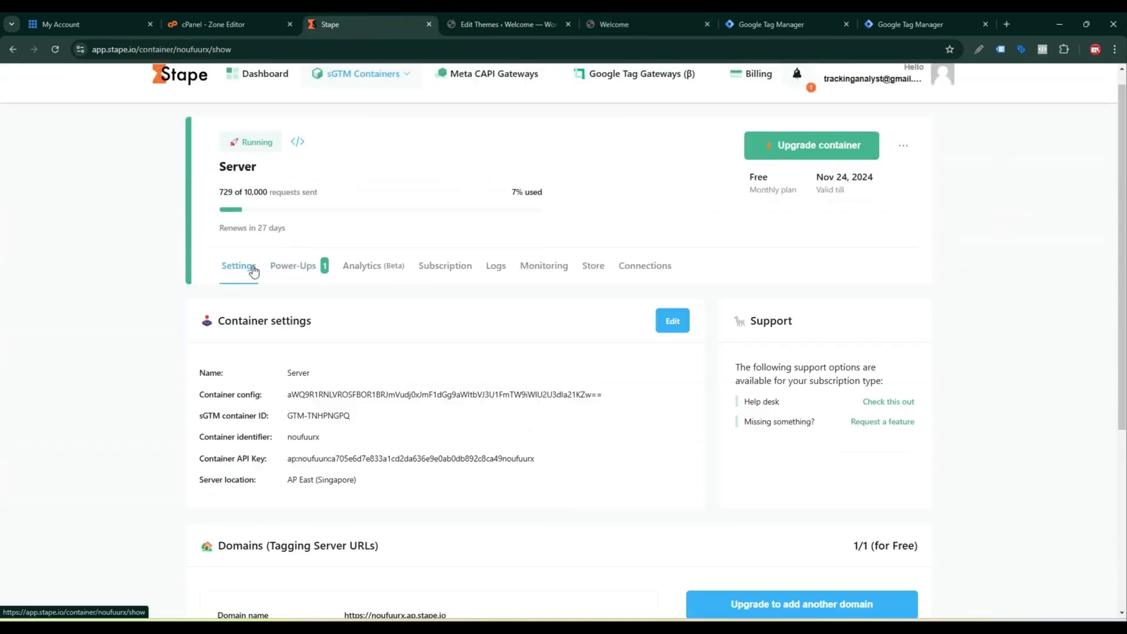
scroll(506, 342, down, 4)
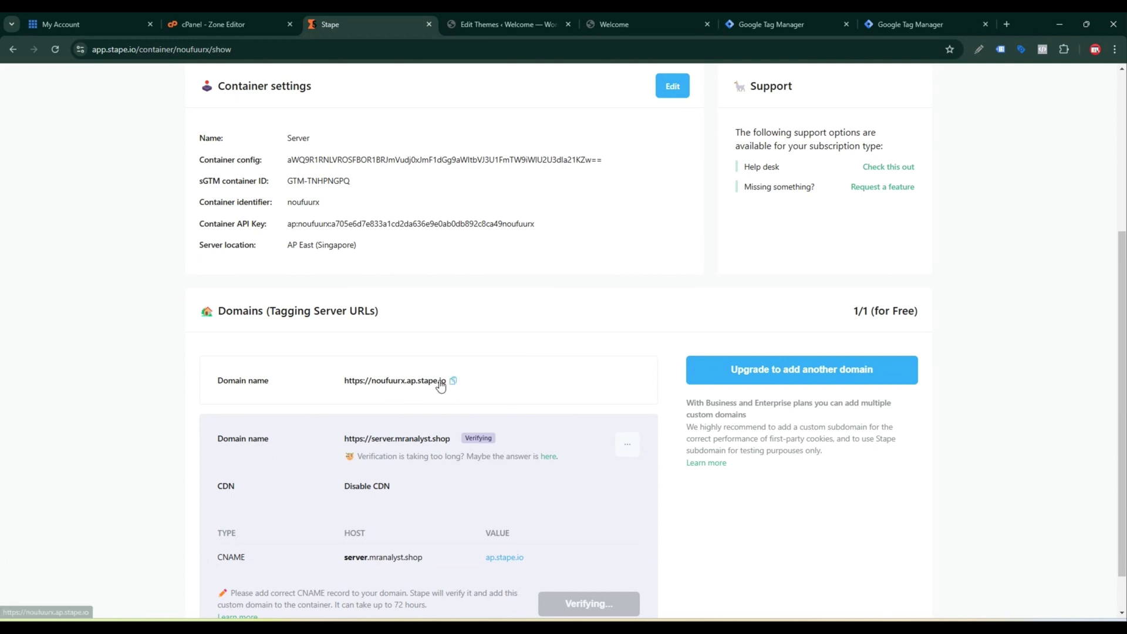
click(456, 439)
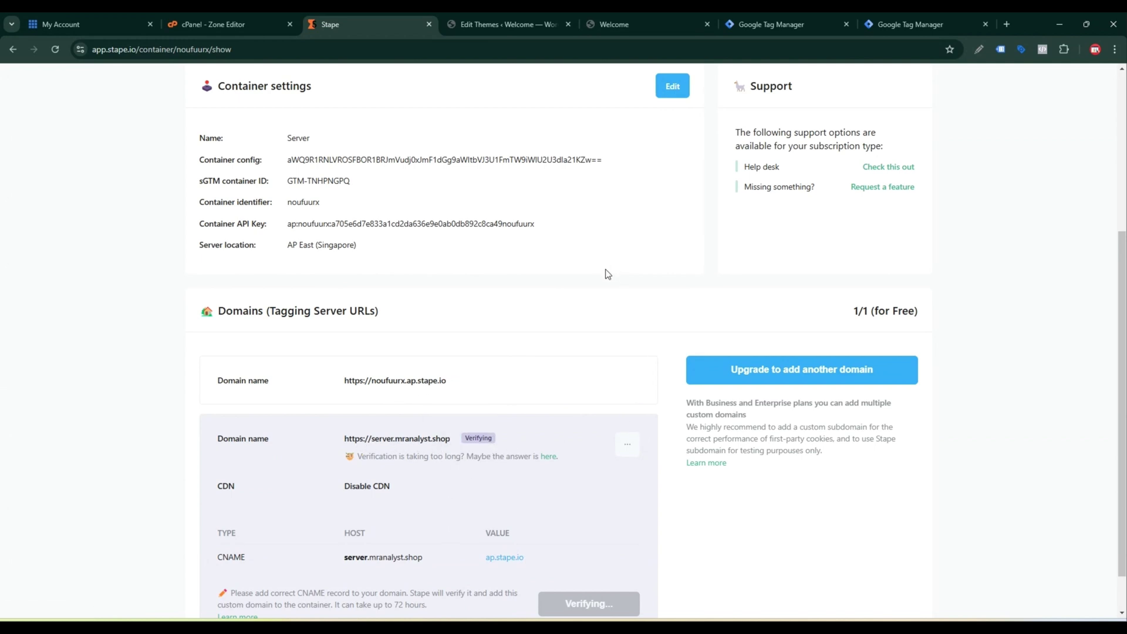
click(937, 21)
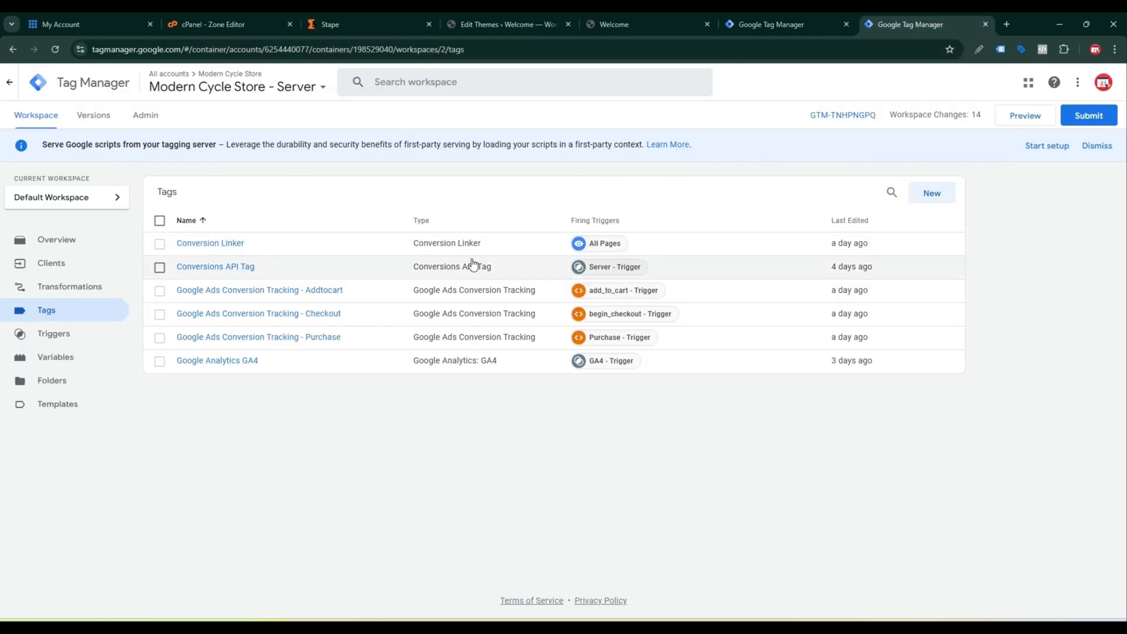
click(148, 116)
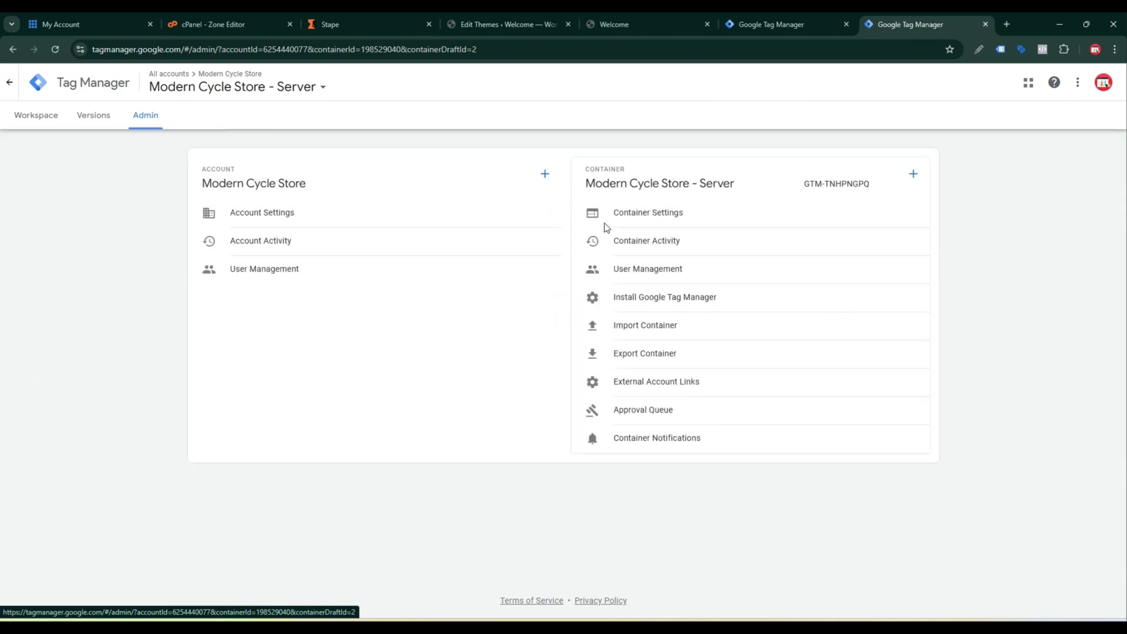
click(644, 213)
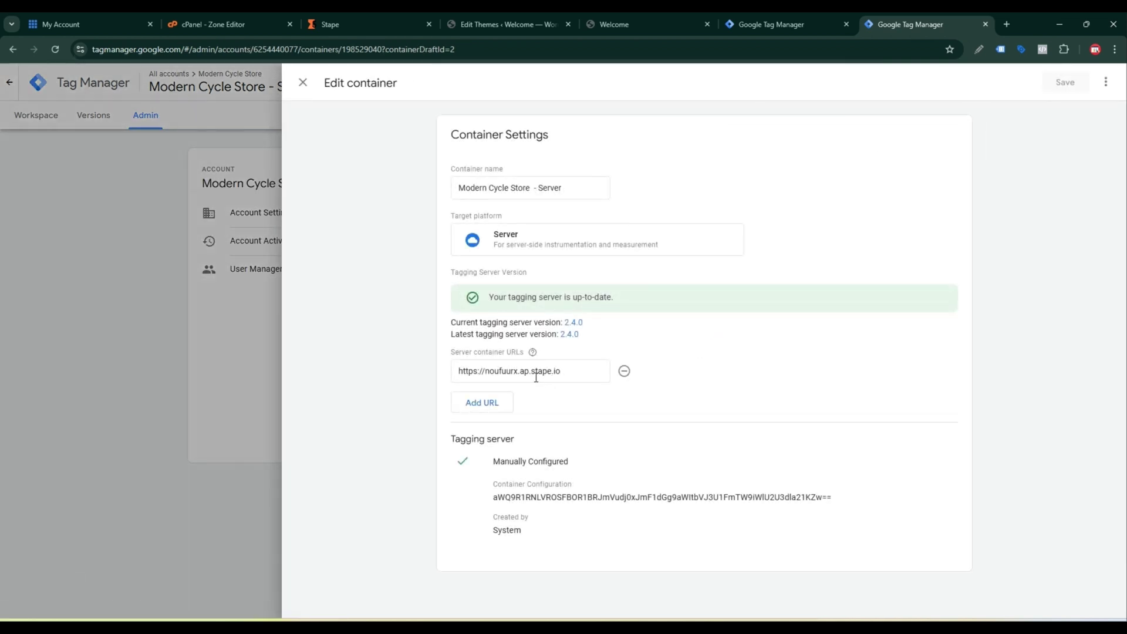
triple_click(536, 370)
key(ctrl+v)
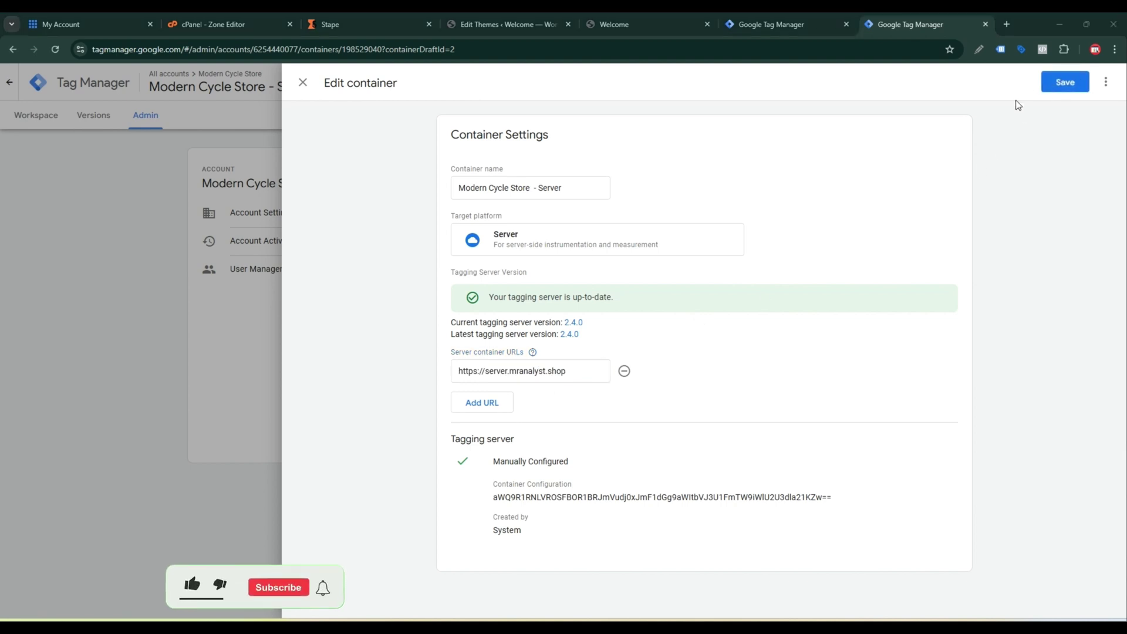
click(1063, 84)
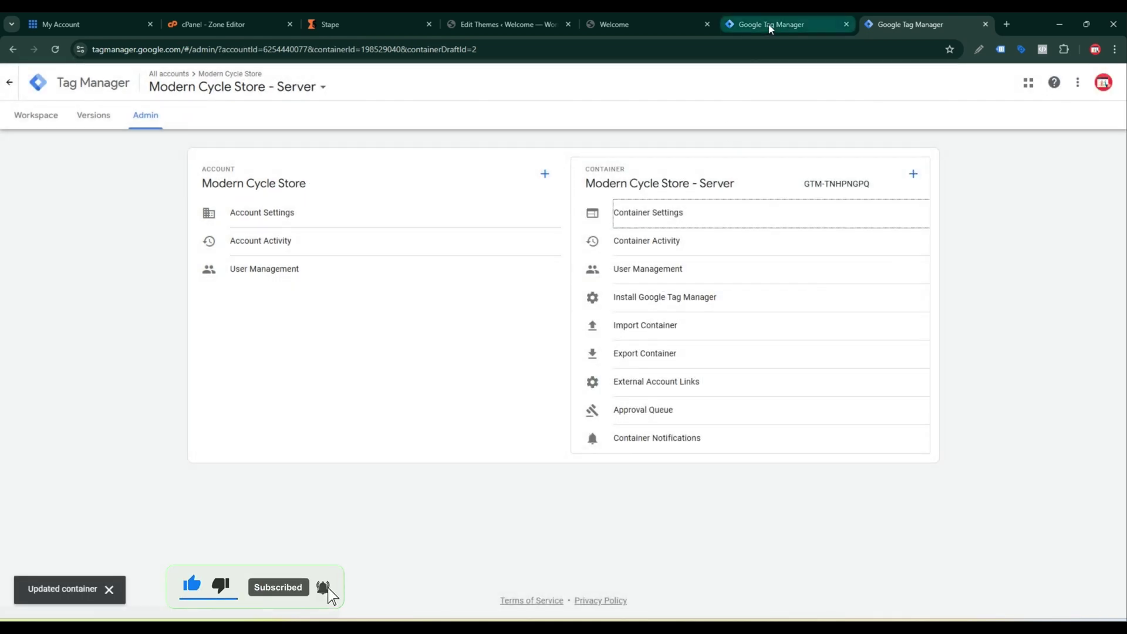
click(770, 26)
click(756, 159)
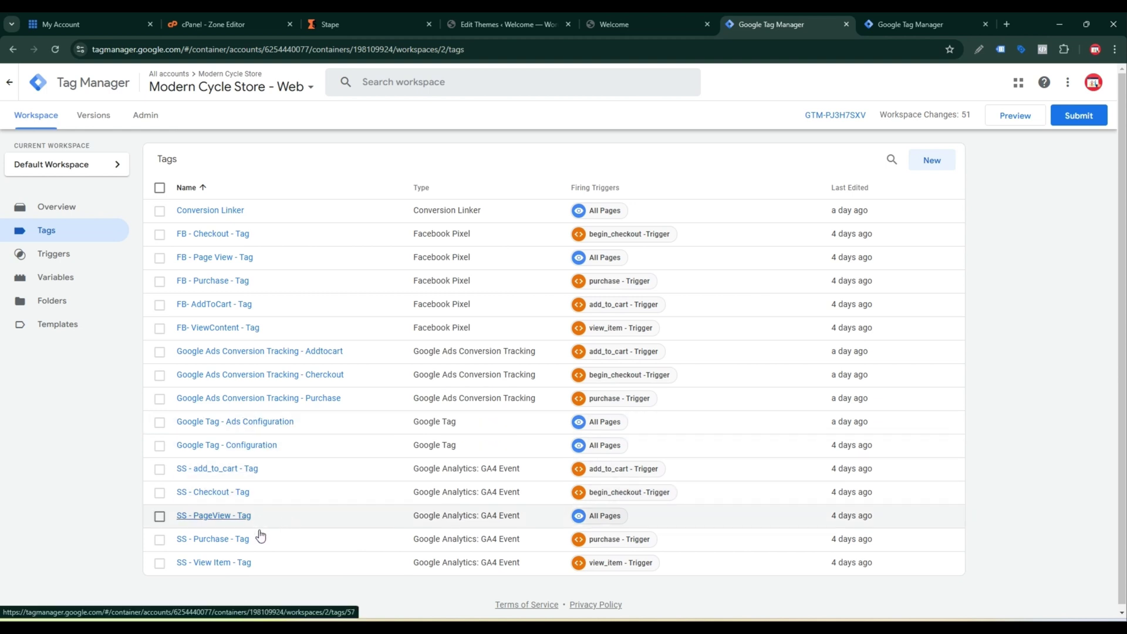
click(270, 452)
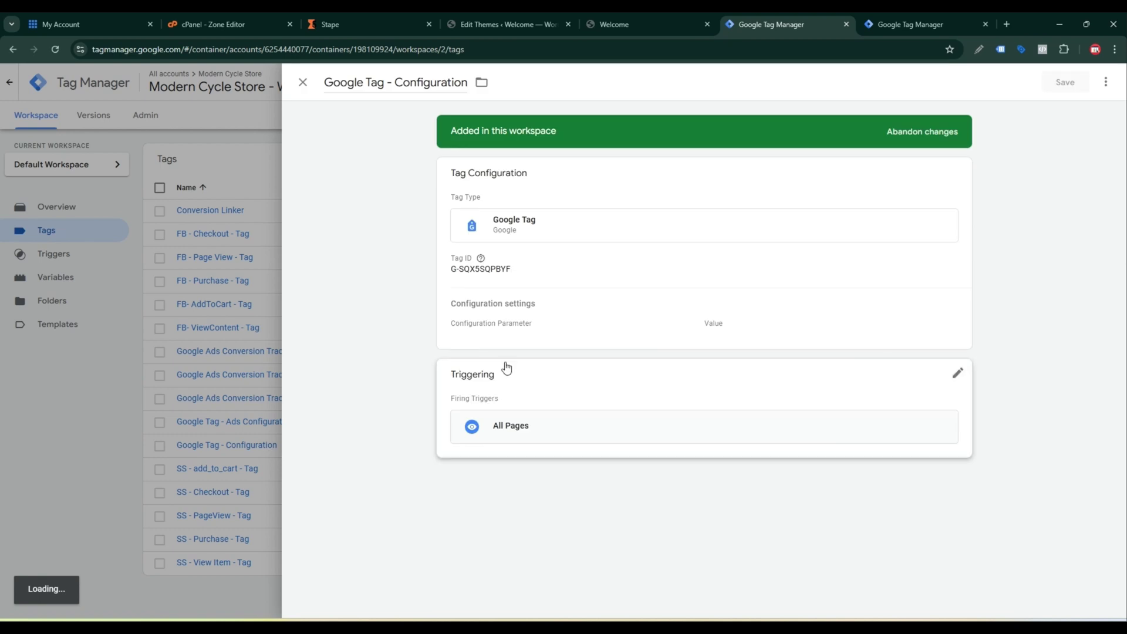
click(528, 282)
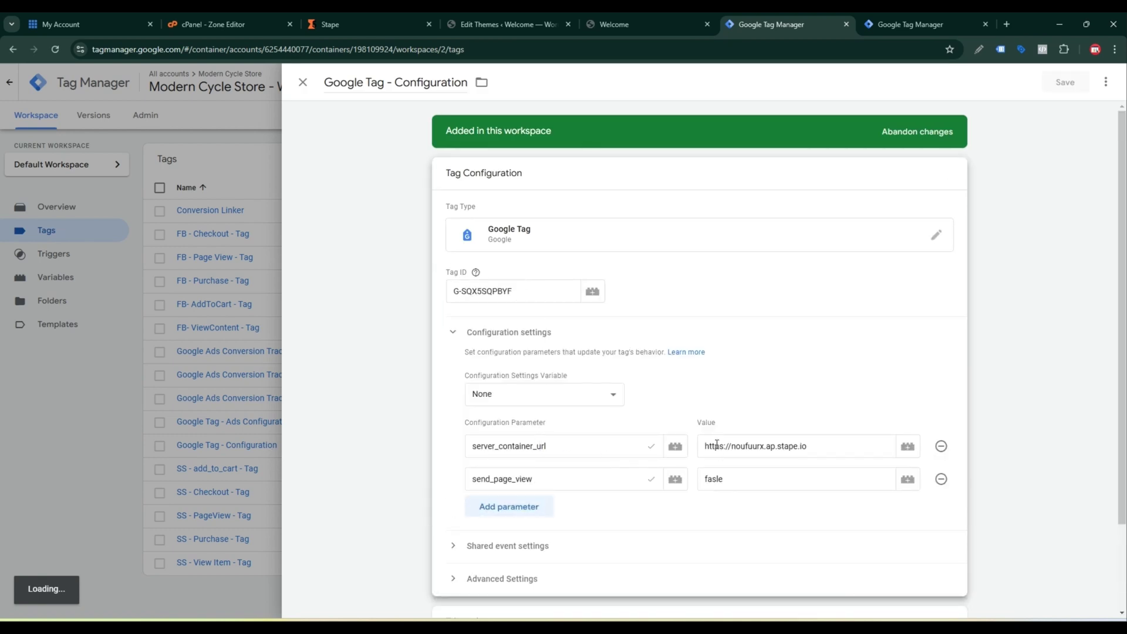
drag(703, 446, 865, 448)
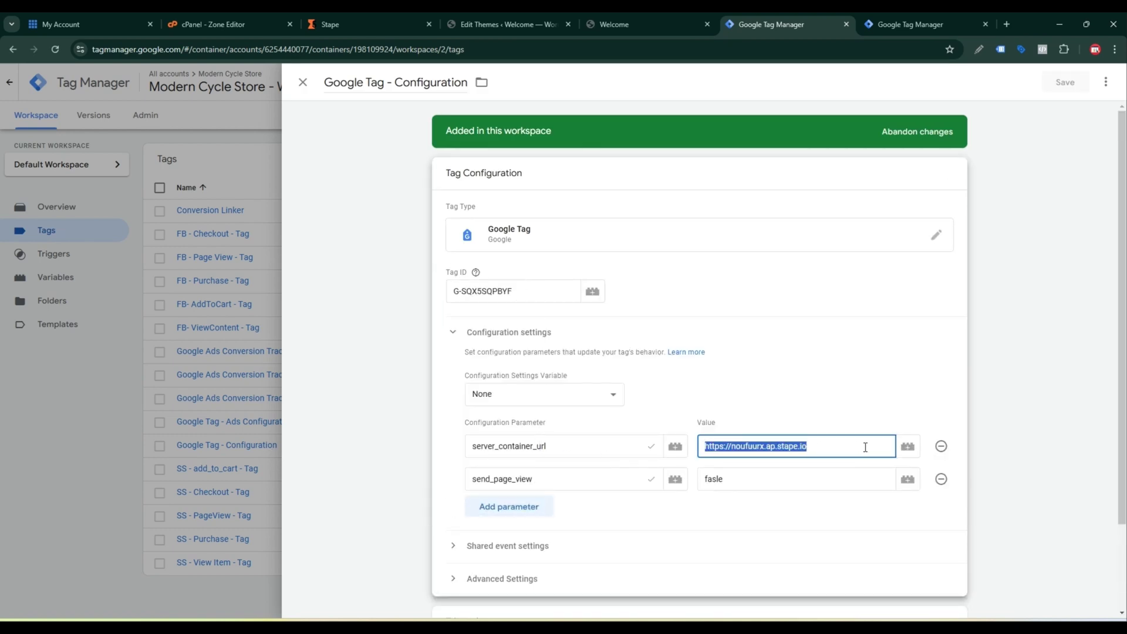
key(ctrl+v)
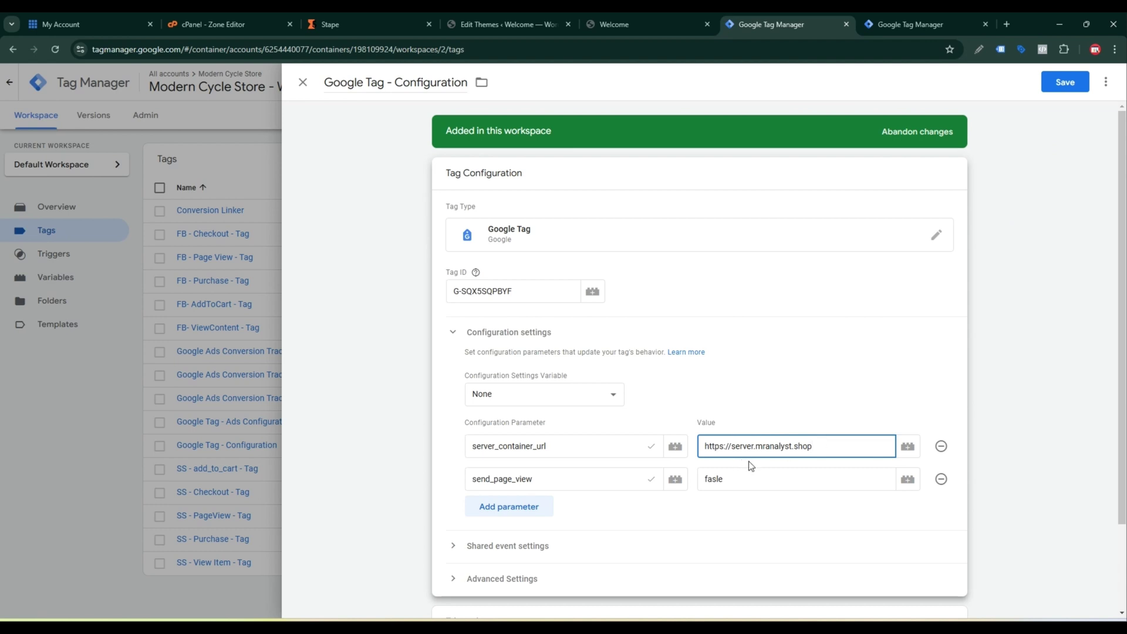
click(1068, 227)
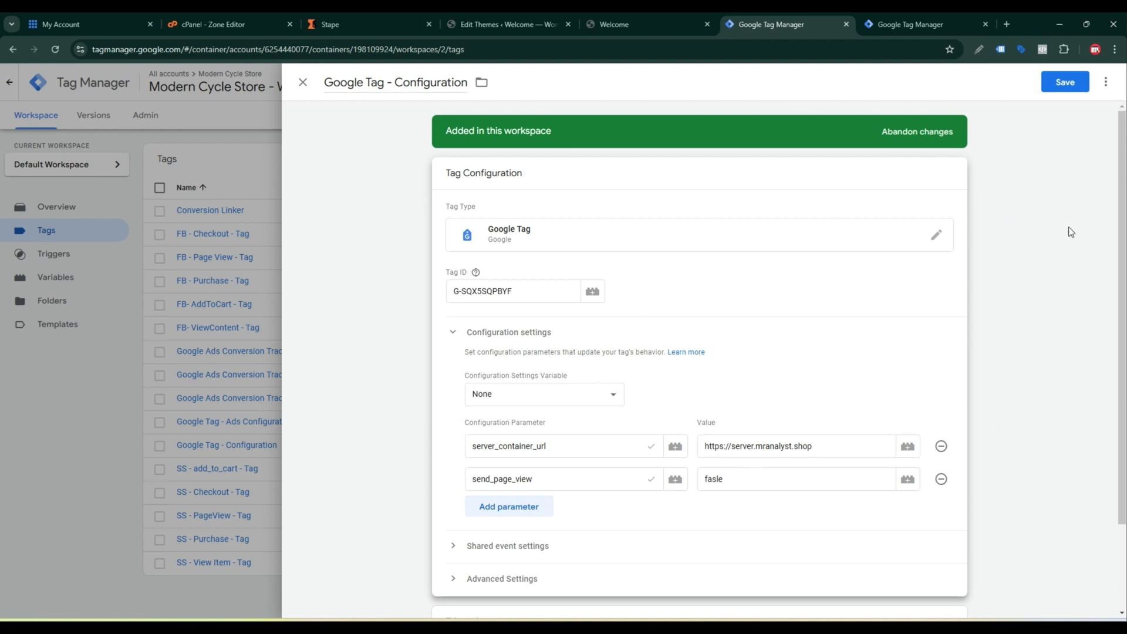
click(1066, 84)
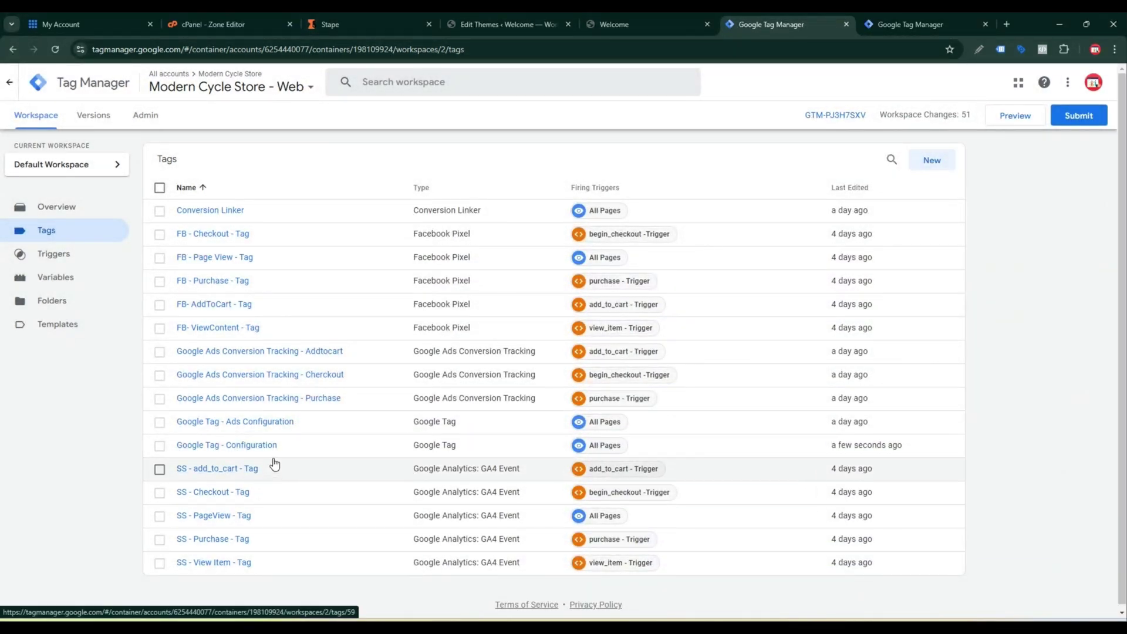
click(274, 425)
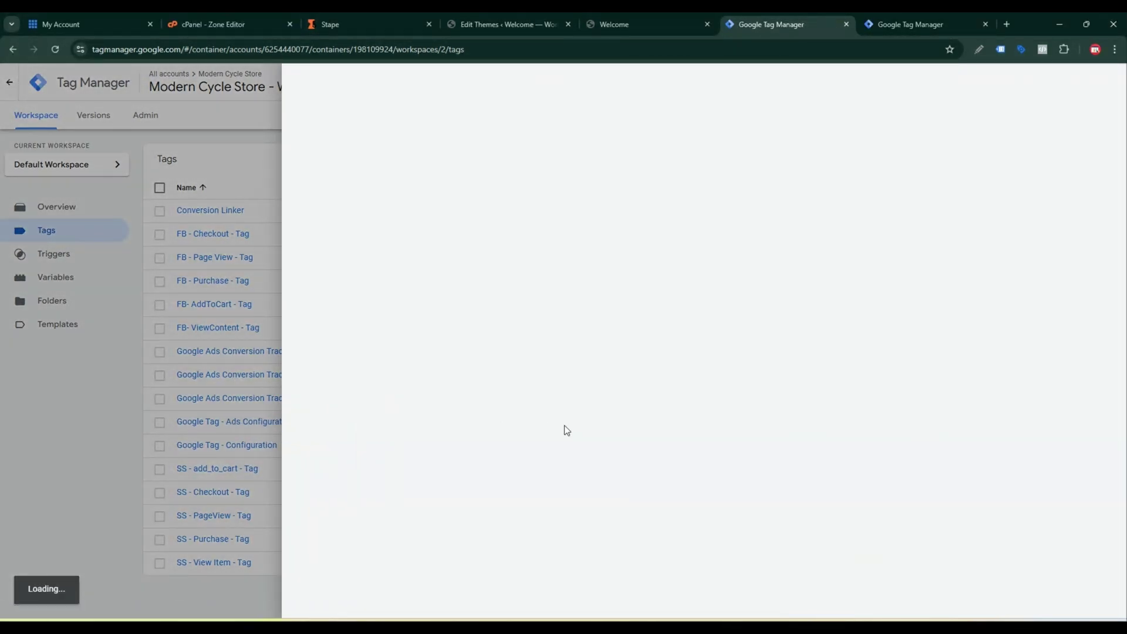
click(626, 342)
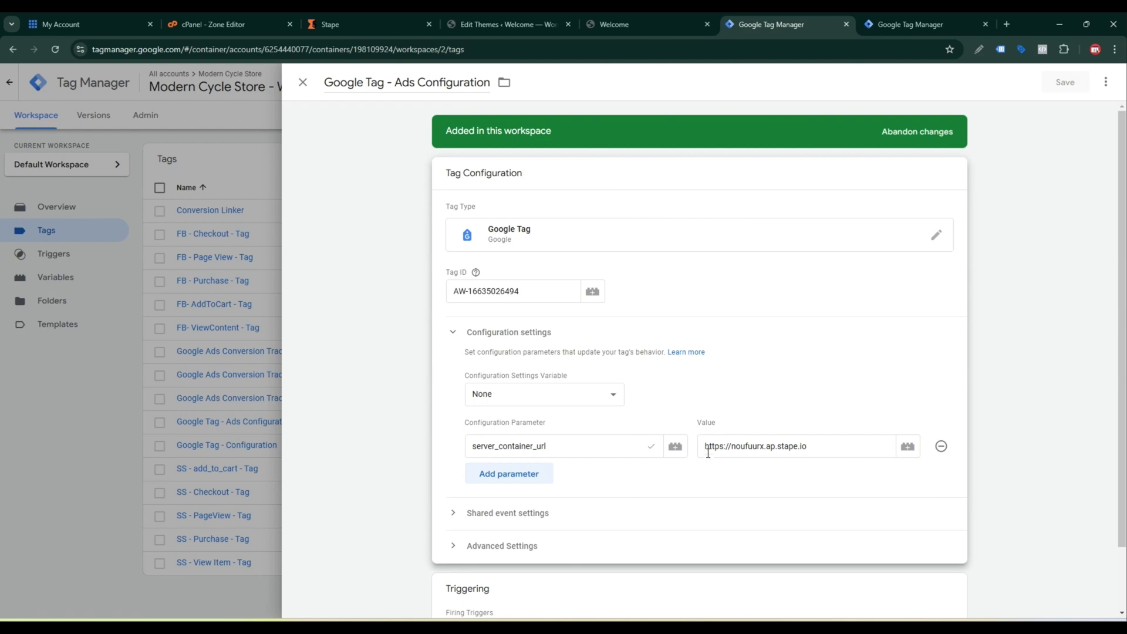
drag(708, 452, 841, 449)
key(ctrl+v)
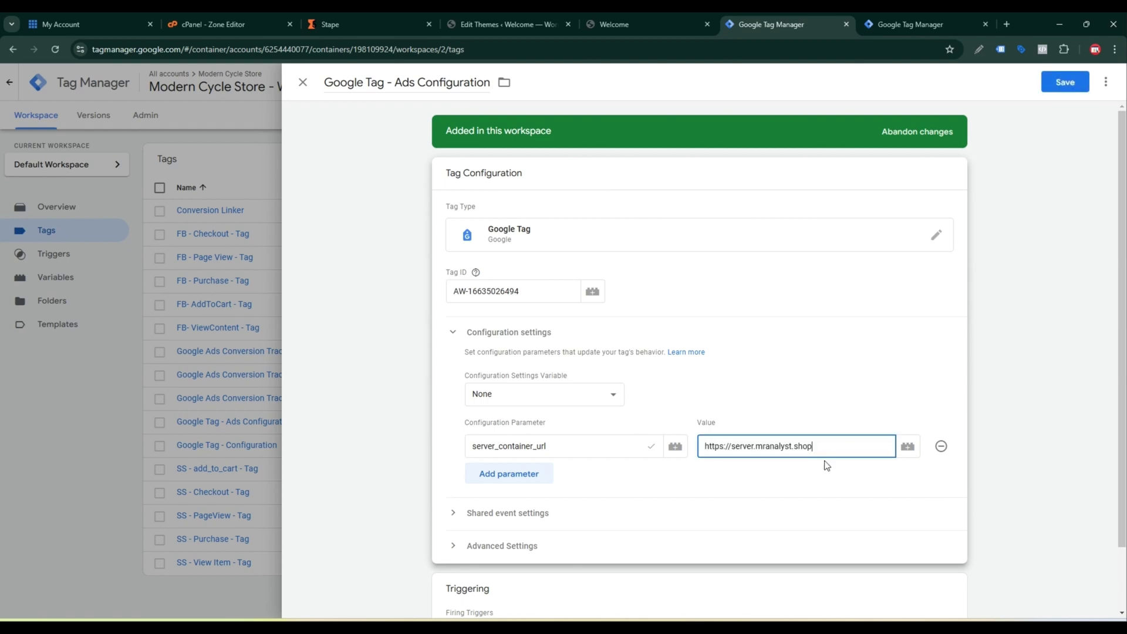
click(1067, 82)
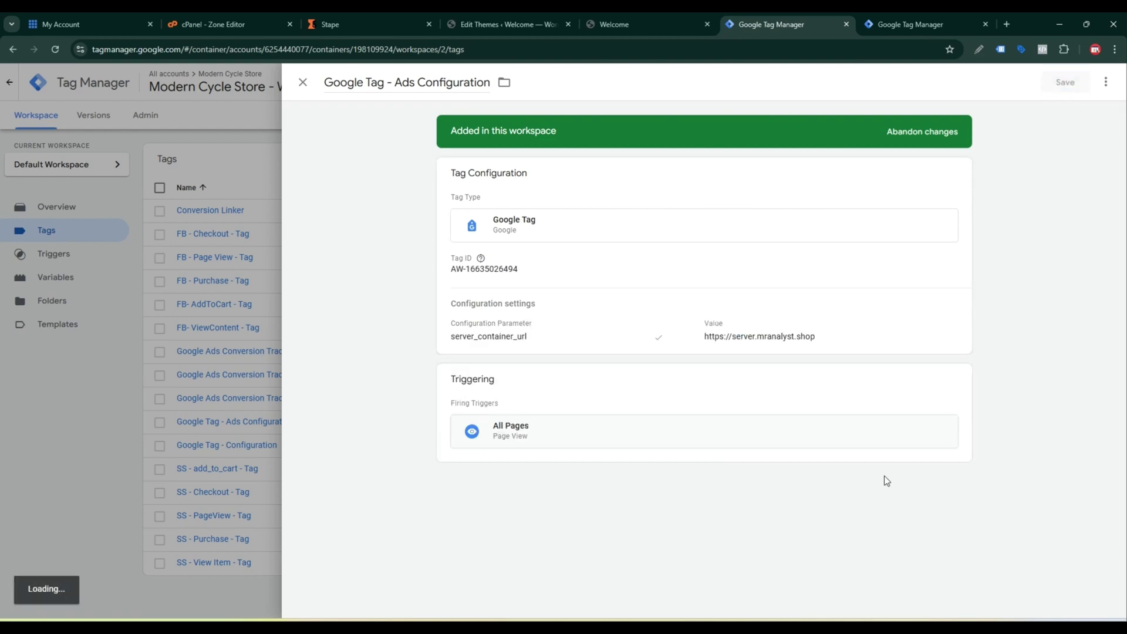